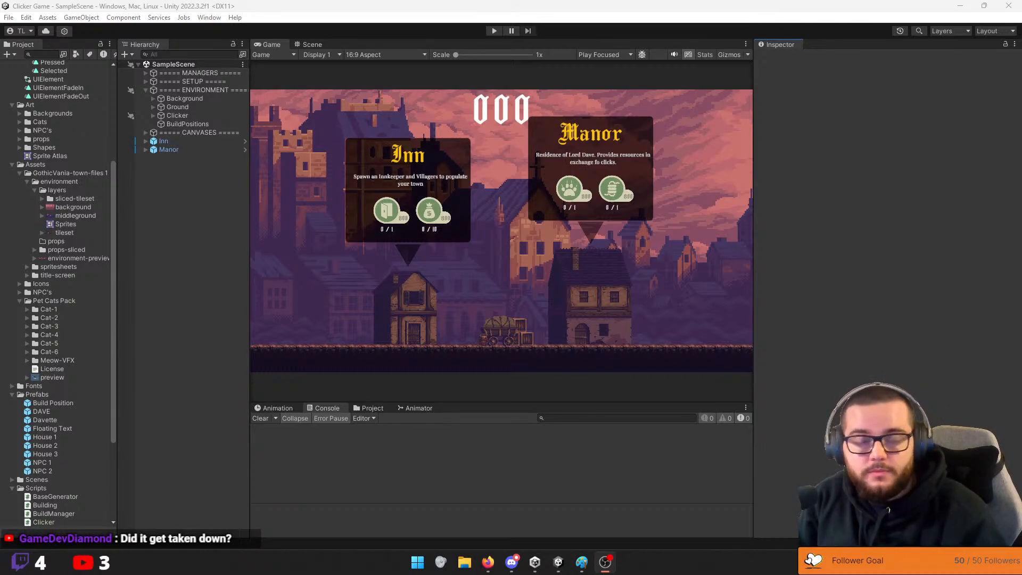
Run the SampleScene clicker game in play mode
left_click(494, 30)
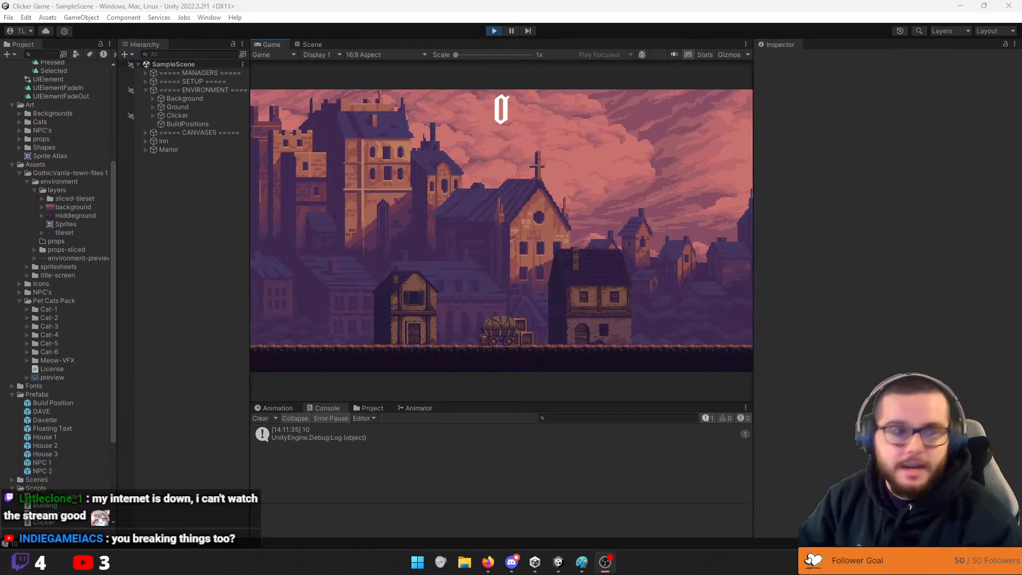
key("Caps_Lock")
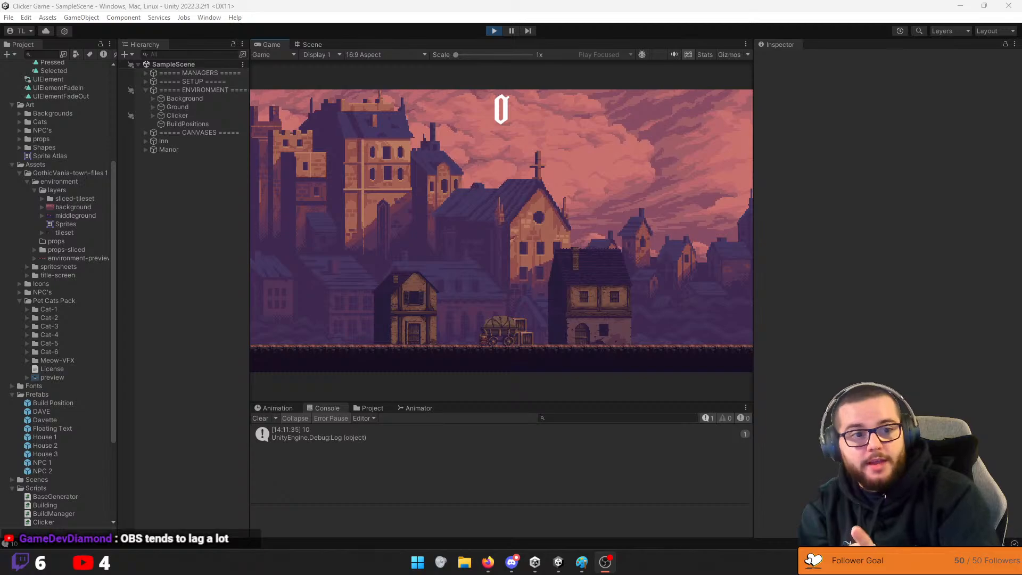
key("alt+Tab")
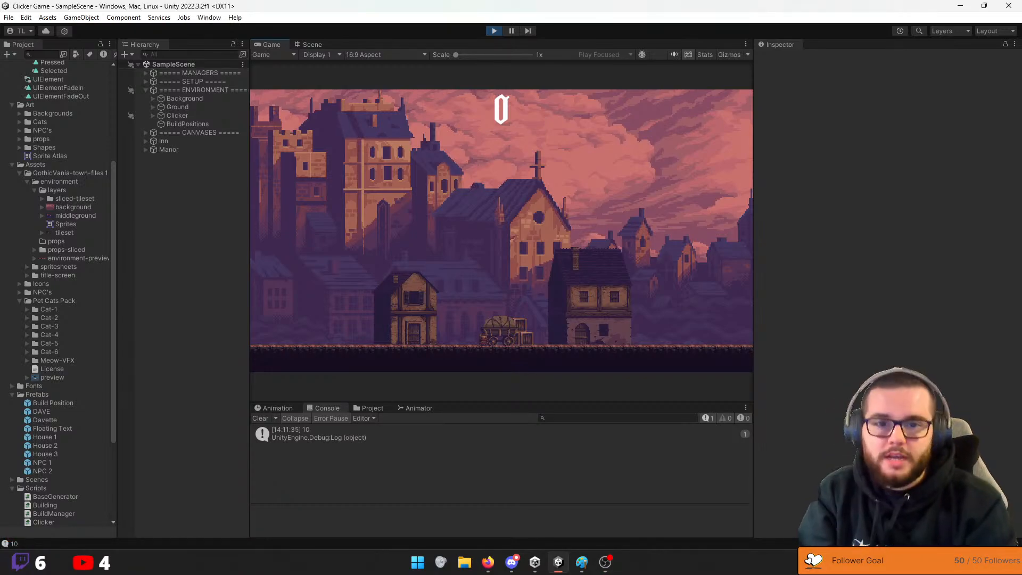
key("alt+Tab")
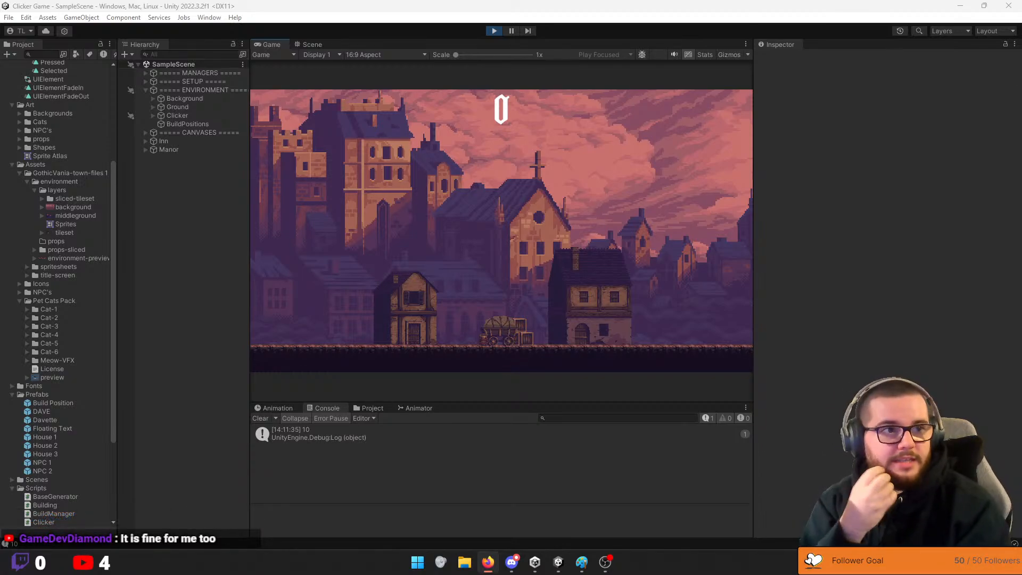
key("alt+Tab")
key("alt+Tab")
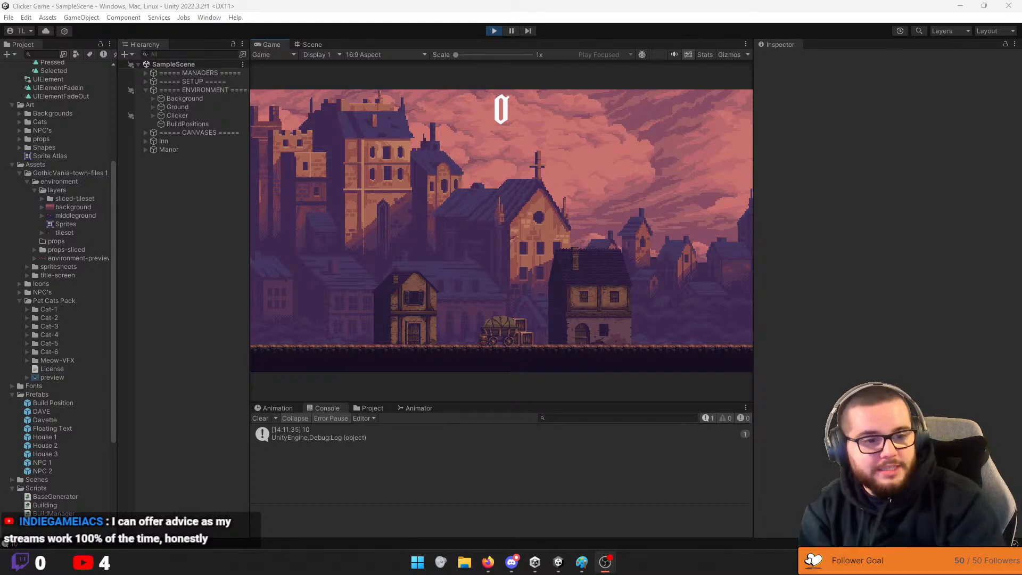
key("alt+Tab")
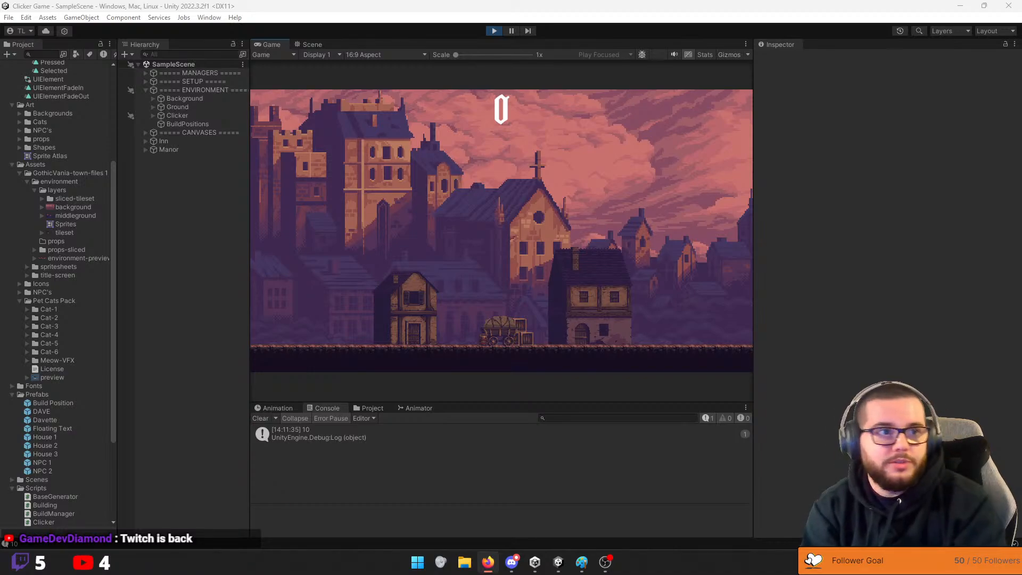
key("alt+Tab")
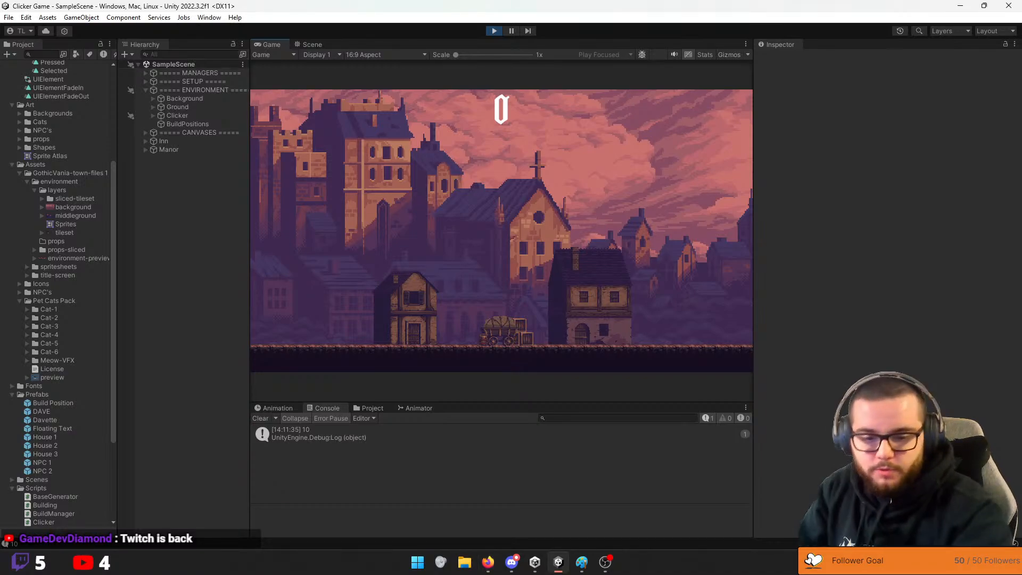
key("alt+Tab")
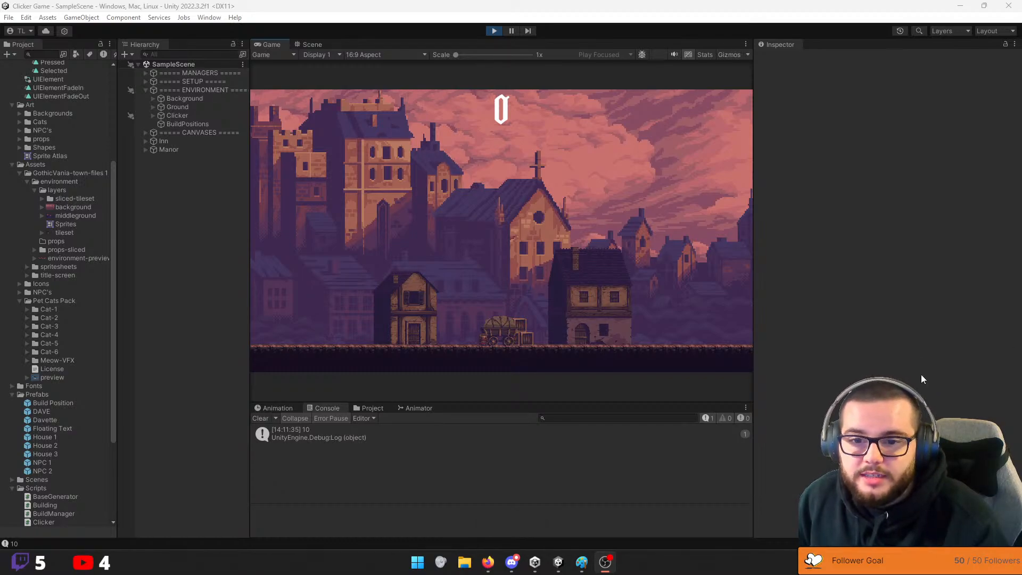
left_click(535, 561)
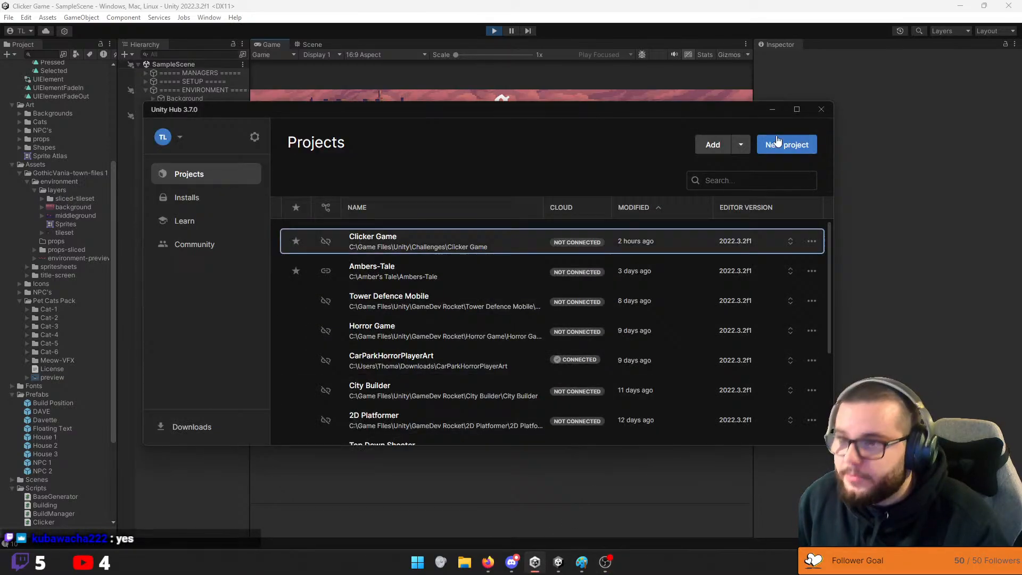
left_click(823, 109)
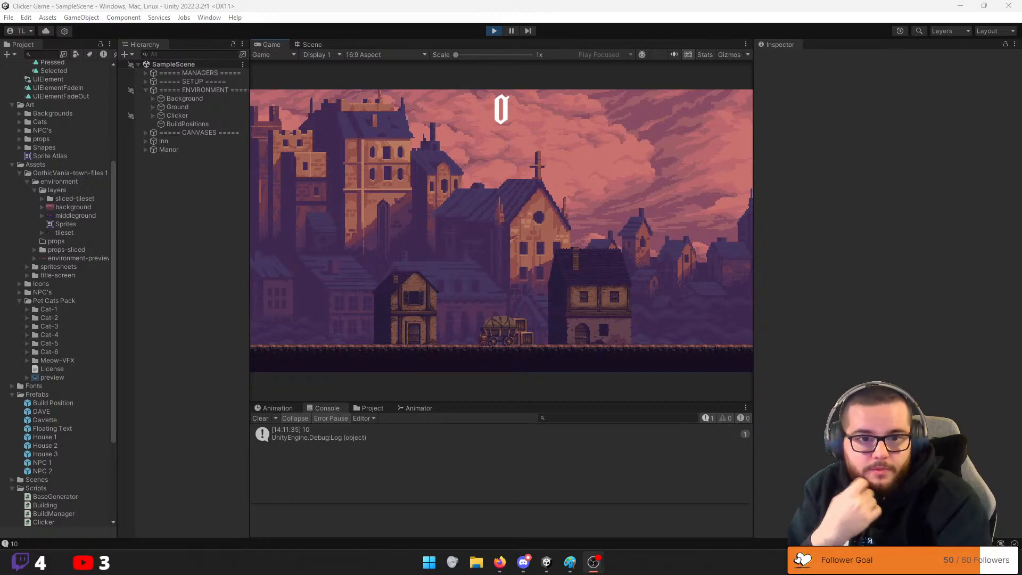
Switch to the webcam properties in OBS and turn off automatic focus and low light compensation for the camera
left_click_drag(1021, 80, 158, 124)
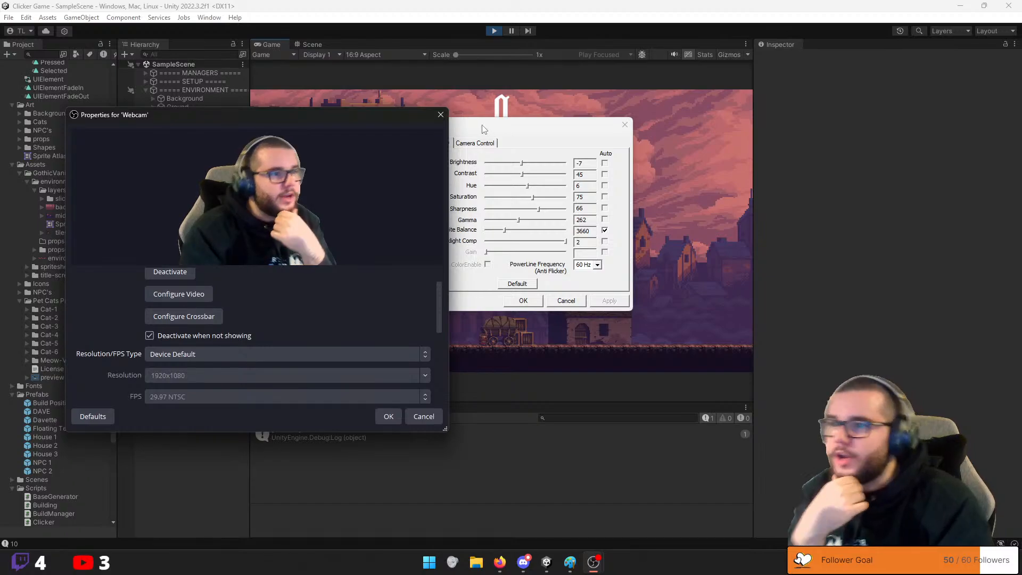
left_click_drag(483, 129, 603, 153)
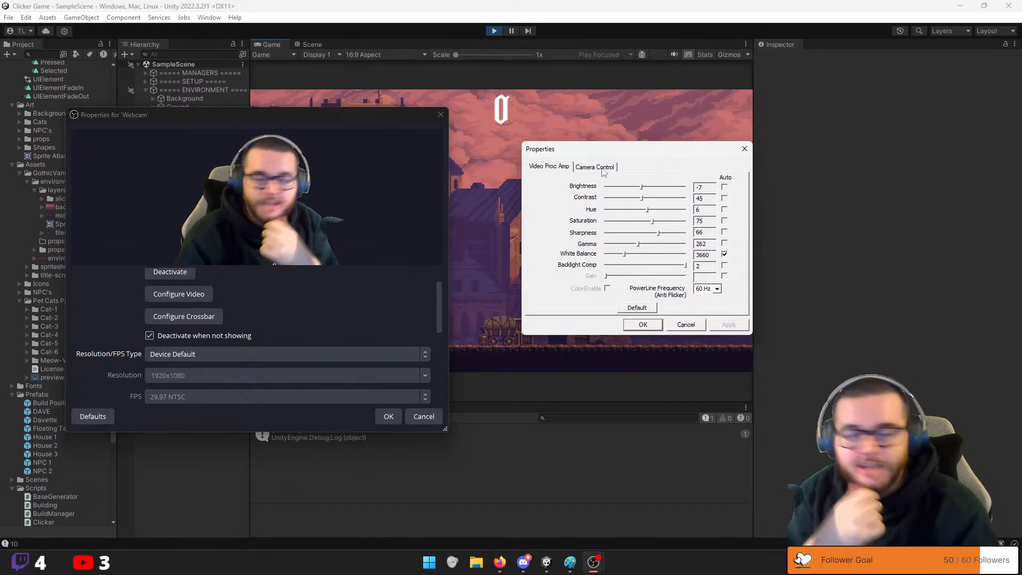
left_click(725, 255)
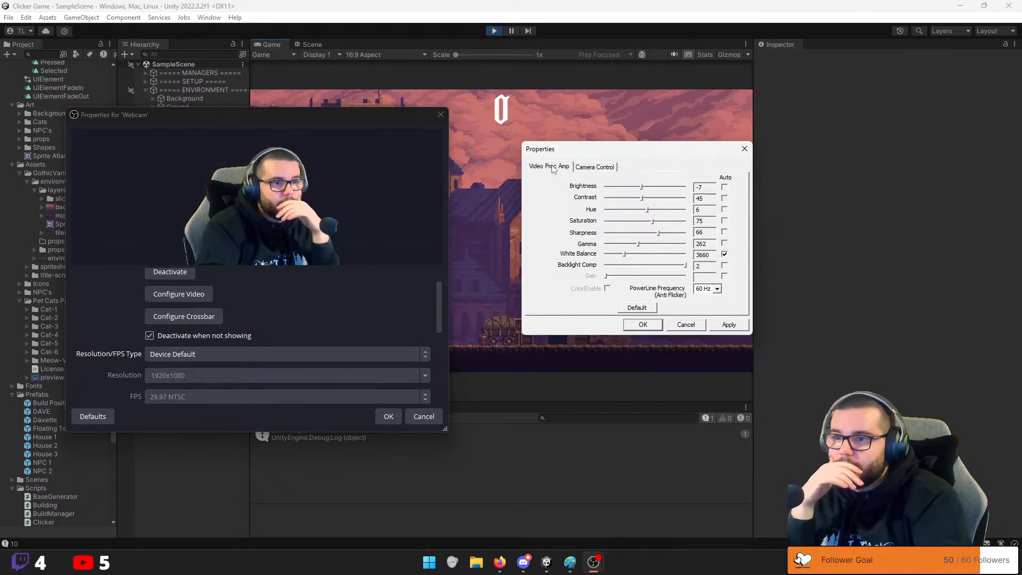
left_click(604, 167)
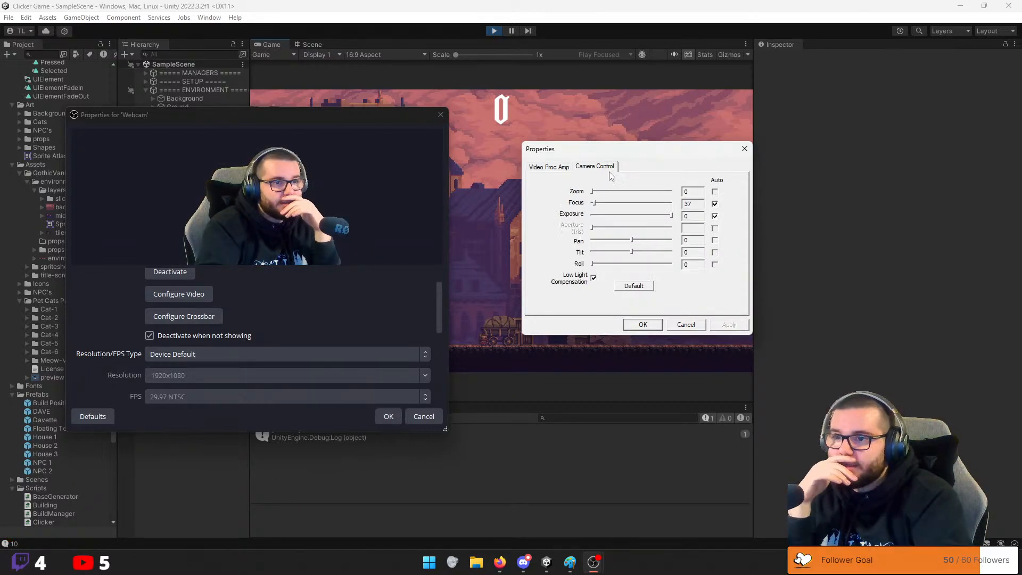
left_click(715, 204)
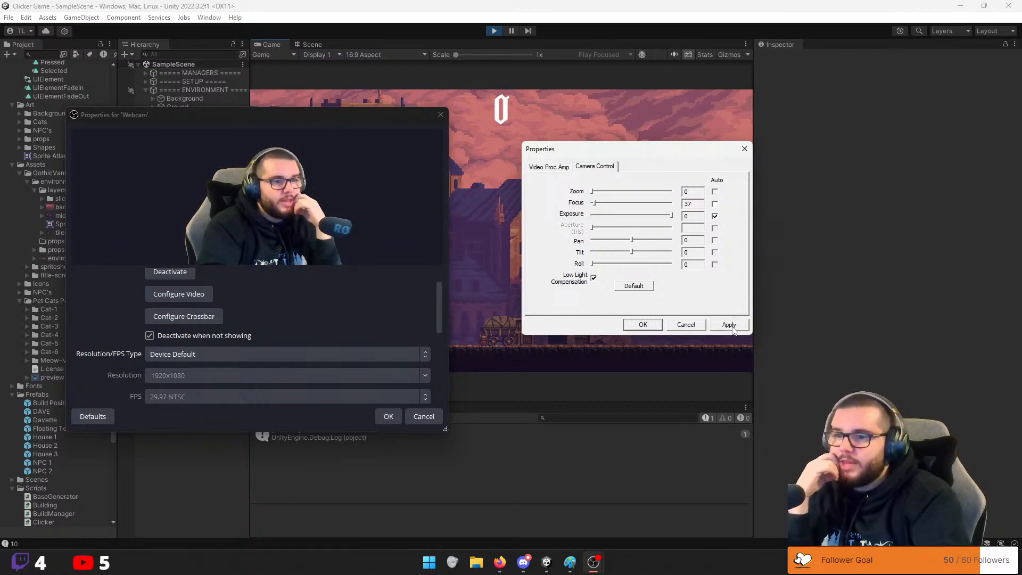
left_click(594, 278)
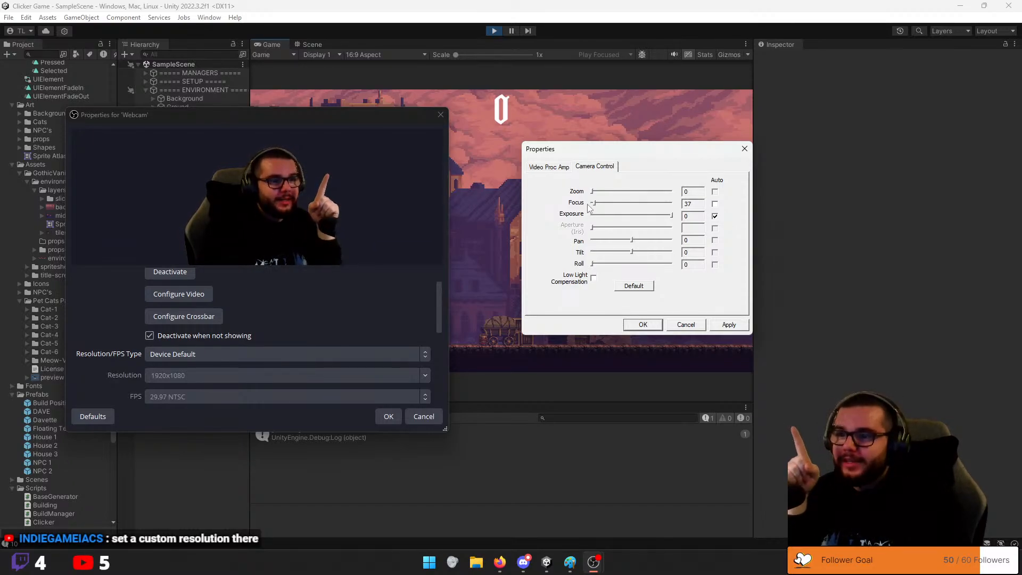
Set the webcam's brightness to 12, apply it and accept both webcam property dialogs
left_click(545, 168)
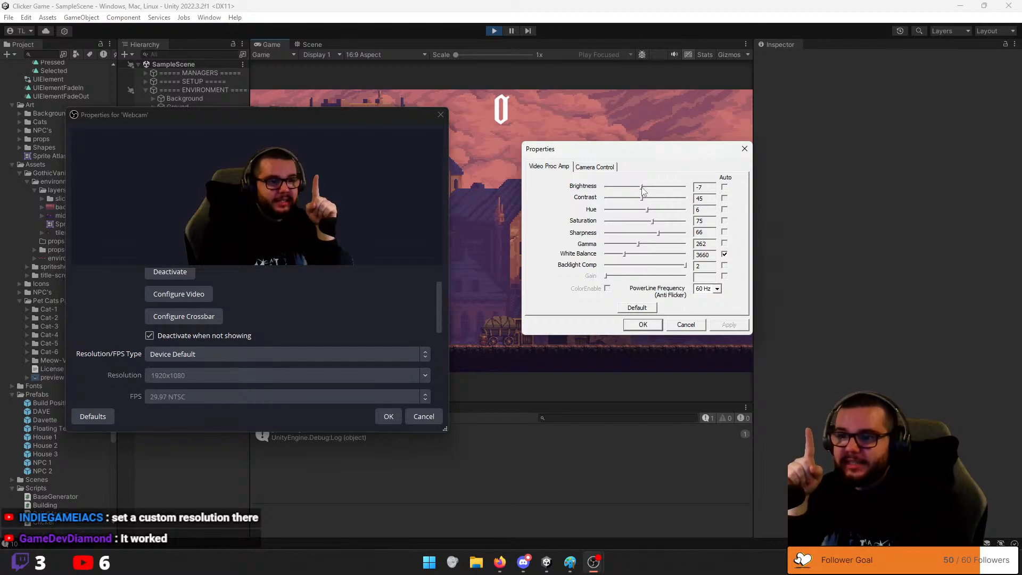
left_click_drag(641, 187, 654, 187)
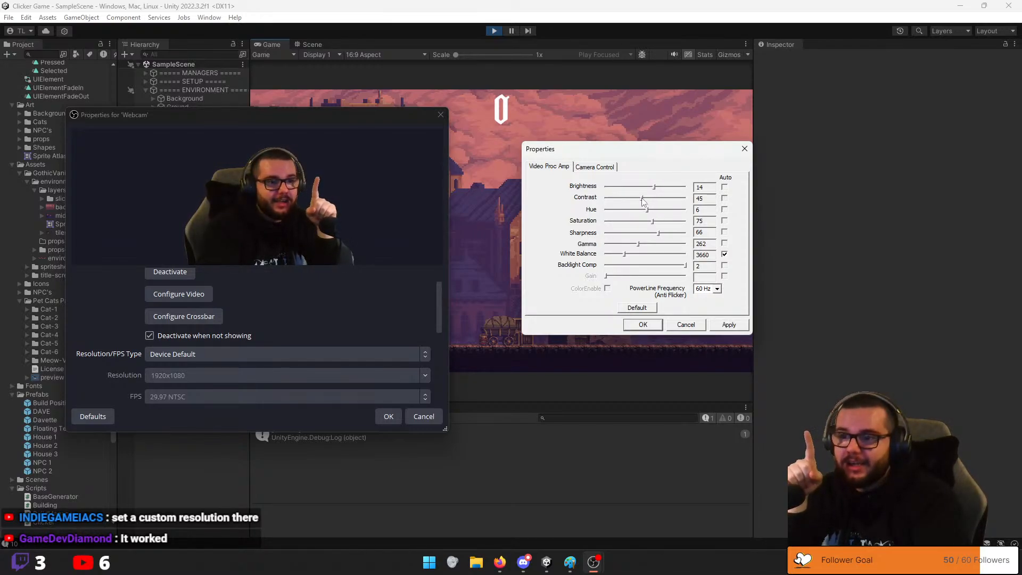
left_click_drag(647, 198, 643, 198)
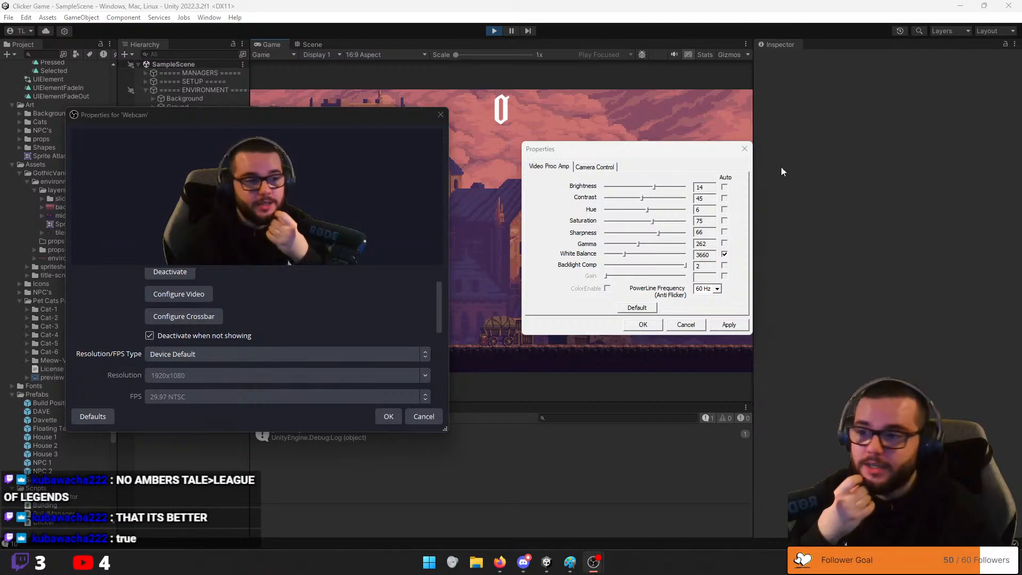
left_click_drag(322, 118, 364, 99)
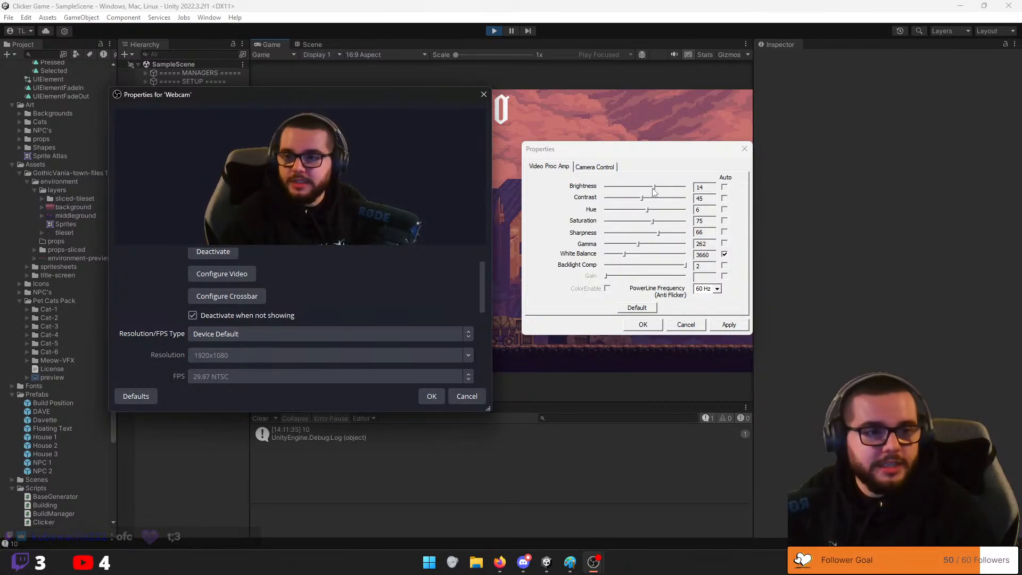
left_click_drag(656, 189, 656, 189)
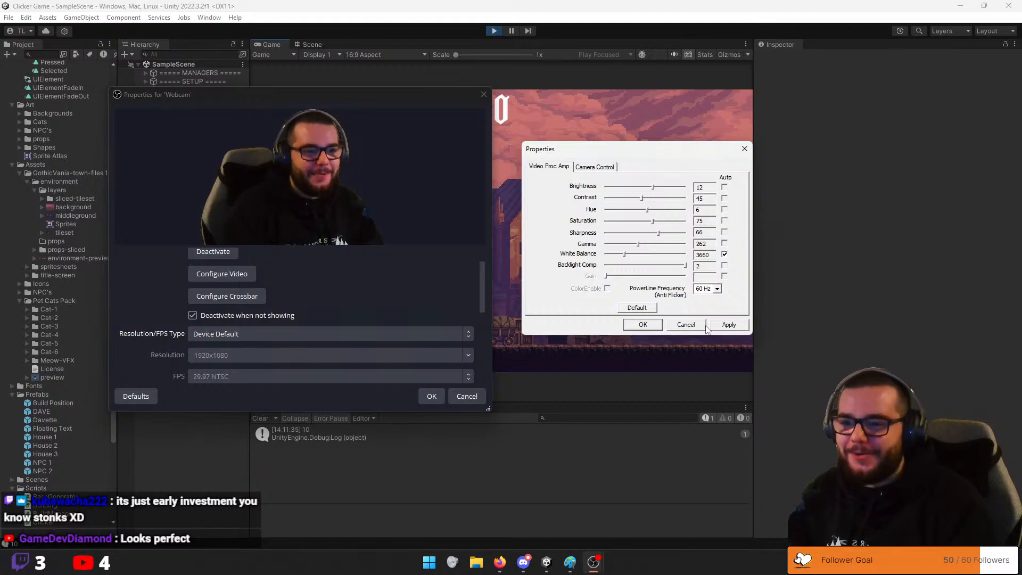
left_click(729, 324)
left_click(644, 325)
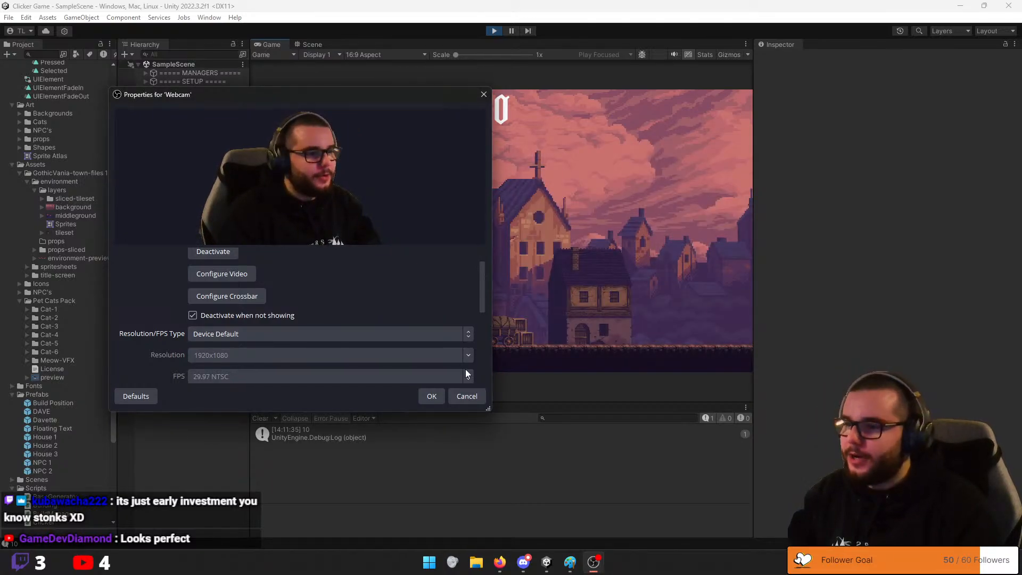
left_click(434, 396)
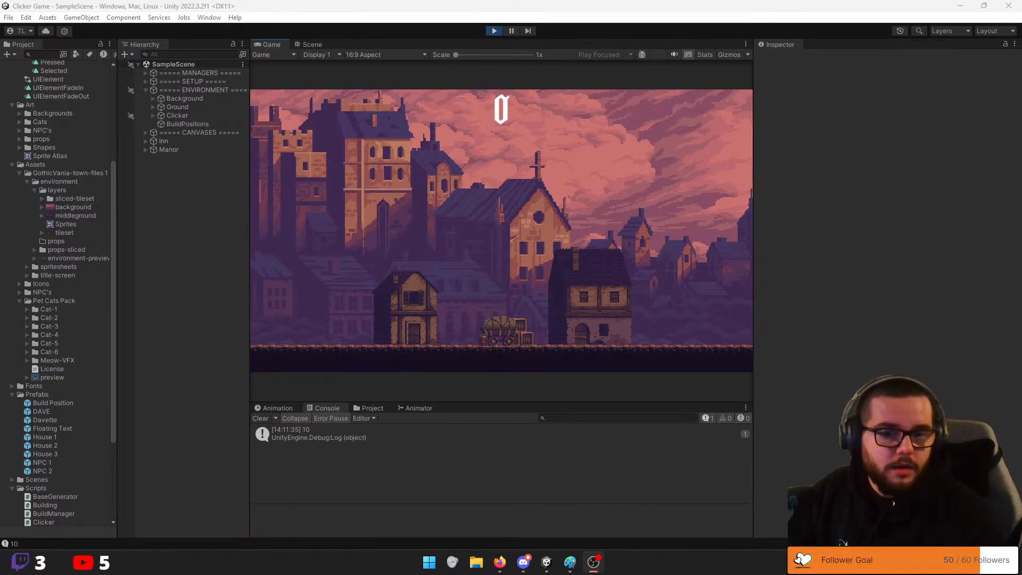
Switch back to Unity and test the running game by alternately opening the Inn and Manor building popups
left_click(617, 270)
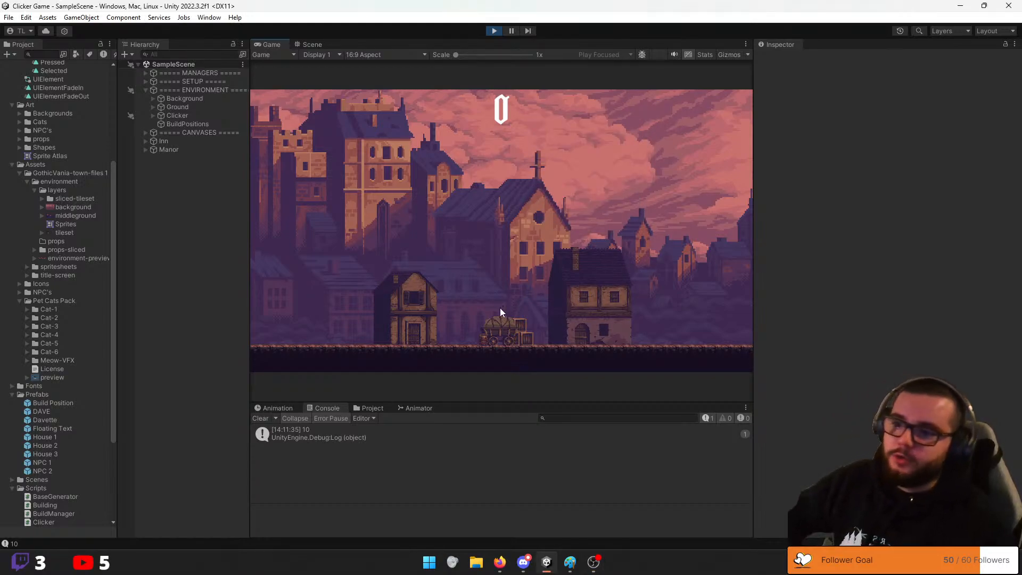
left_click(423, 318)
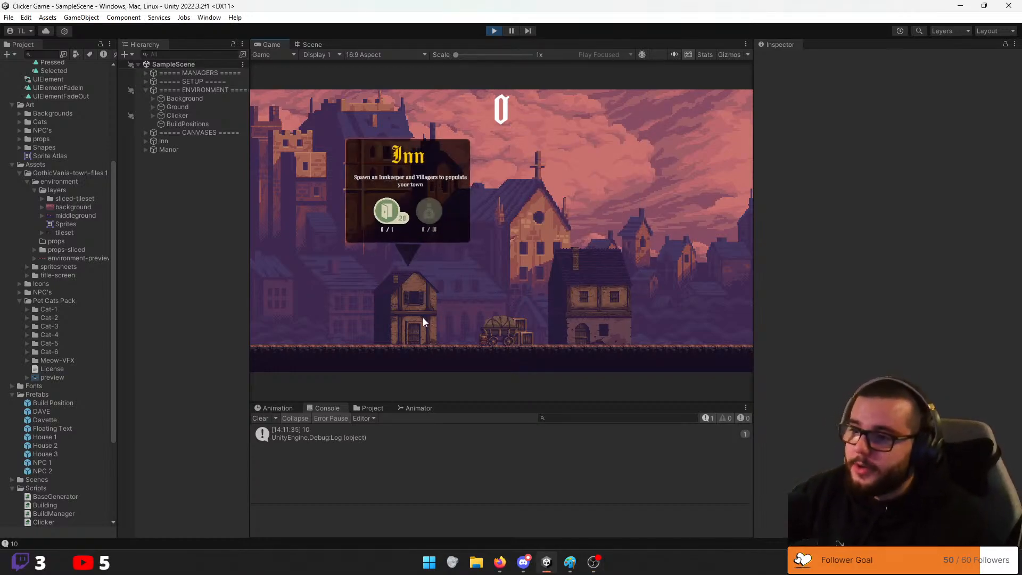
left_click(578, 318)
left_click(402, 312)
left_click(570, 311)
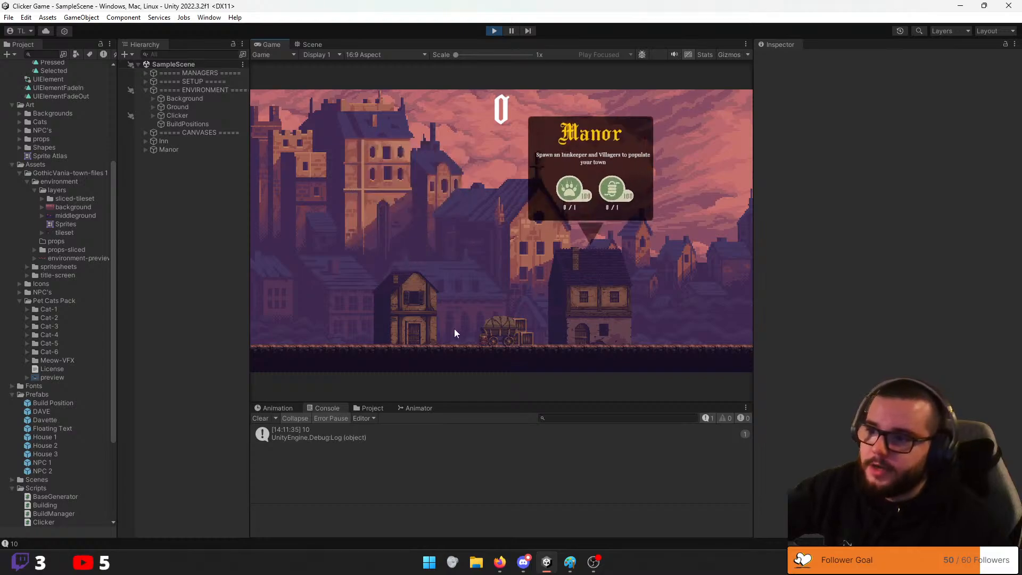
left_click(455, 328)
left_click(586, 296)
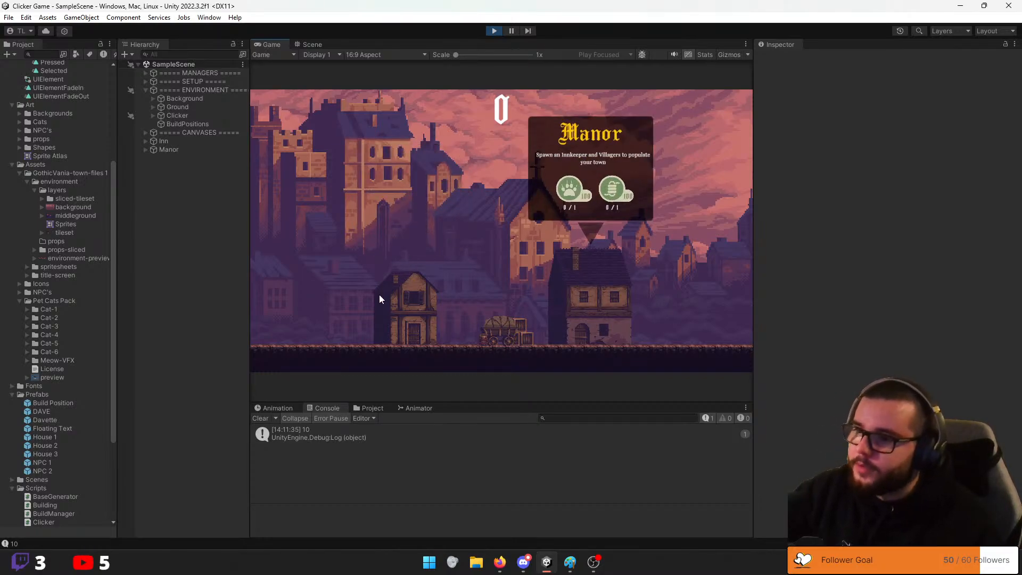
left_click(384, 298)
left_click(613, 332)
left_click(394, 333)
left_click(578, 299)
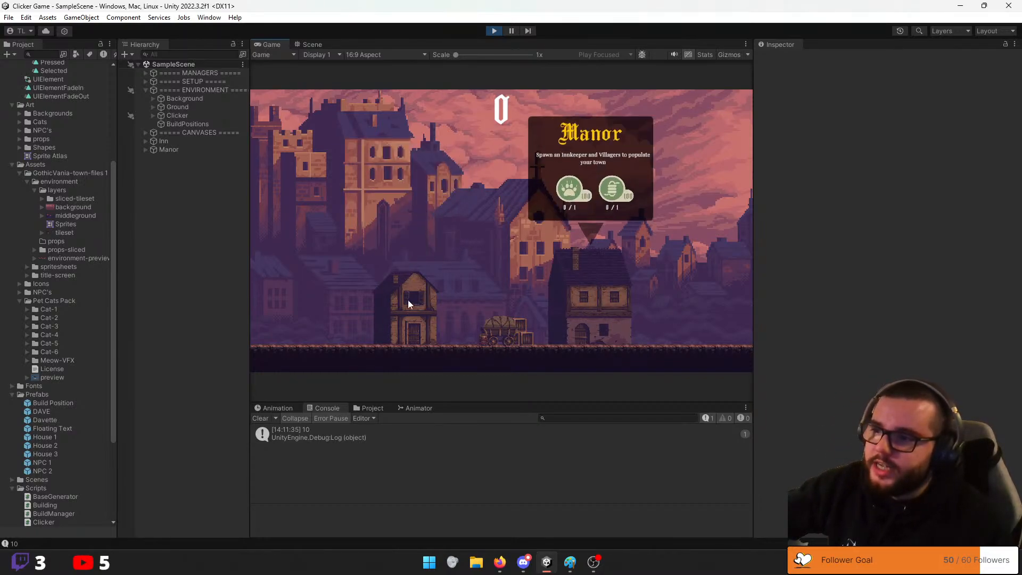
left_click(408, 300)
left_click(594, 290)
left_click(414, 302)
left_click(575, 303)
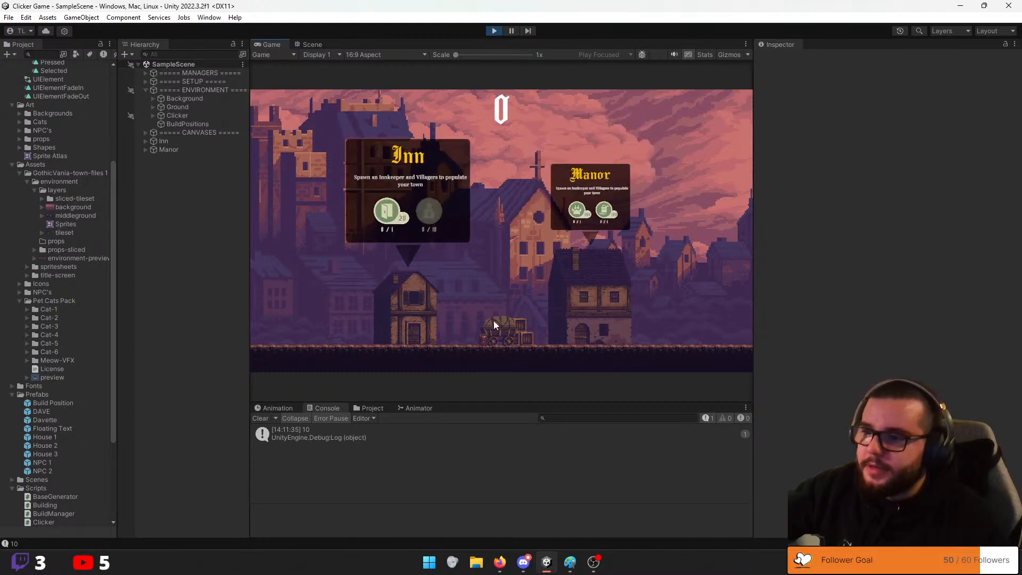
Collect resources repeatedly from the loaded cart between the two houses in the running game
left_click(500, 326)
left_click(509, 332)
left_click(509, 332)
left_click(509, 333)
left_click(509, 333)
left_click(509, 333)
left_click(509, 332)
Test switching between the Manor and Inn popups again with resources collected
left_click(599, 307)
left_click(404, 321)
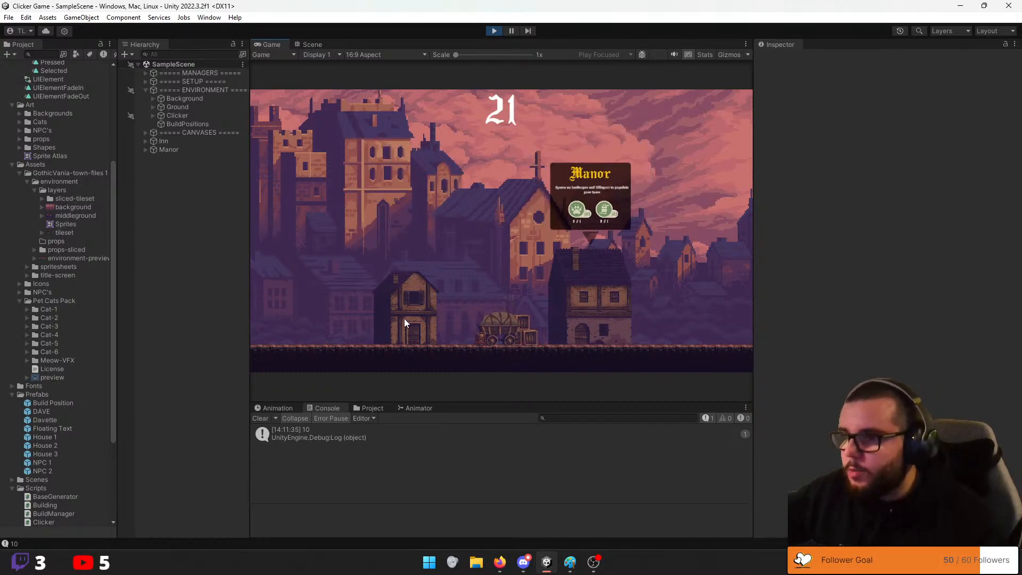
left_click(610, 282)
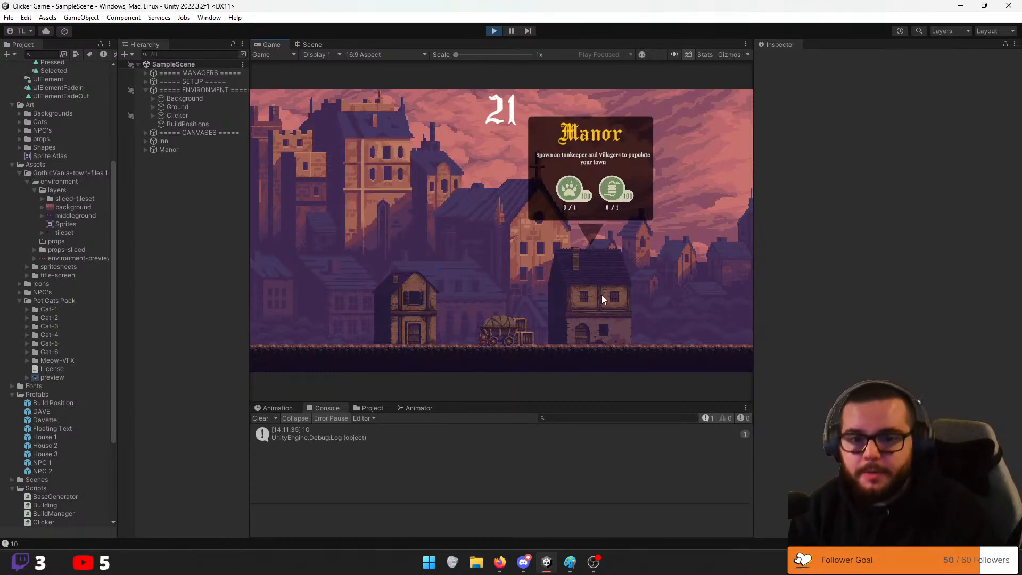
left_click(401, 307)
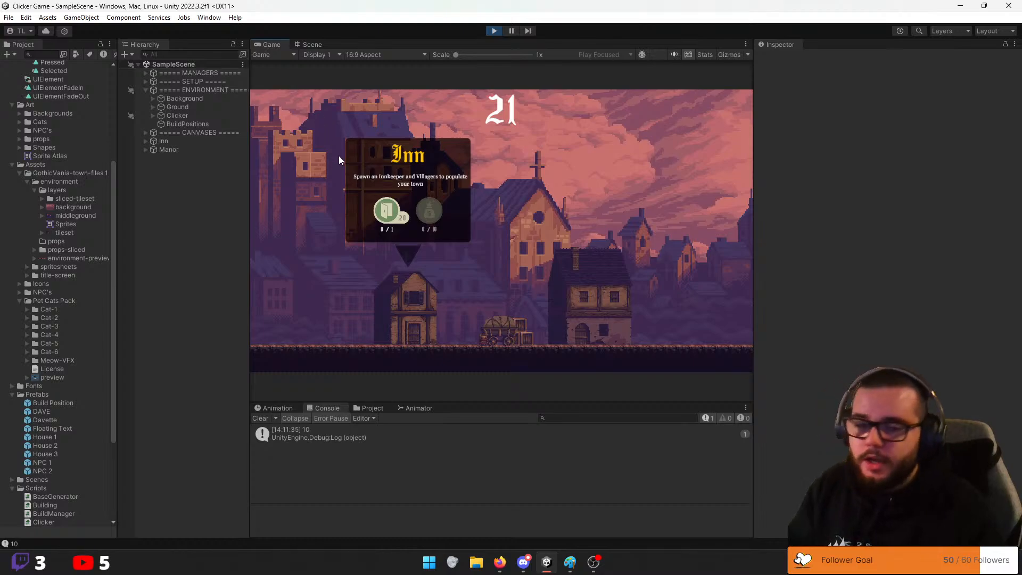
Reopen the Inn popup and buy its innkeeper upgrade to spawn the character
left_click(545, 291)
left_click(411, 293)
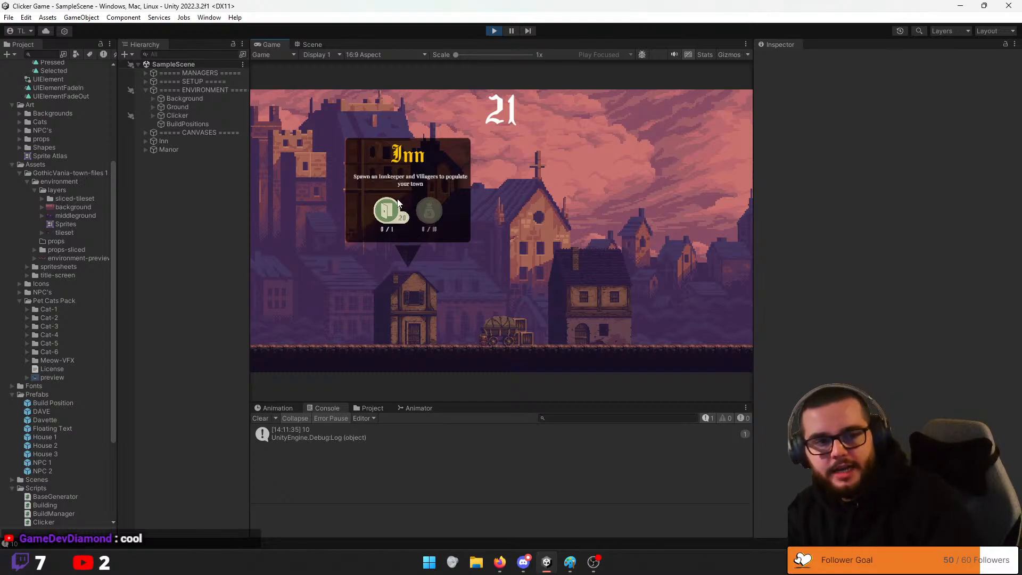
left_click(391, 217)
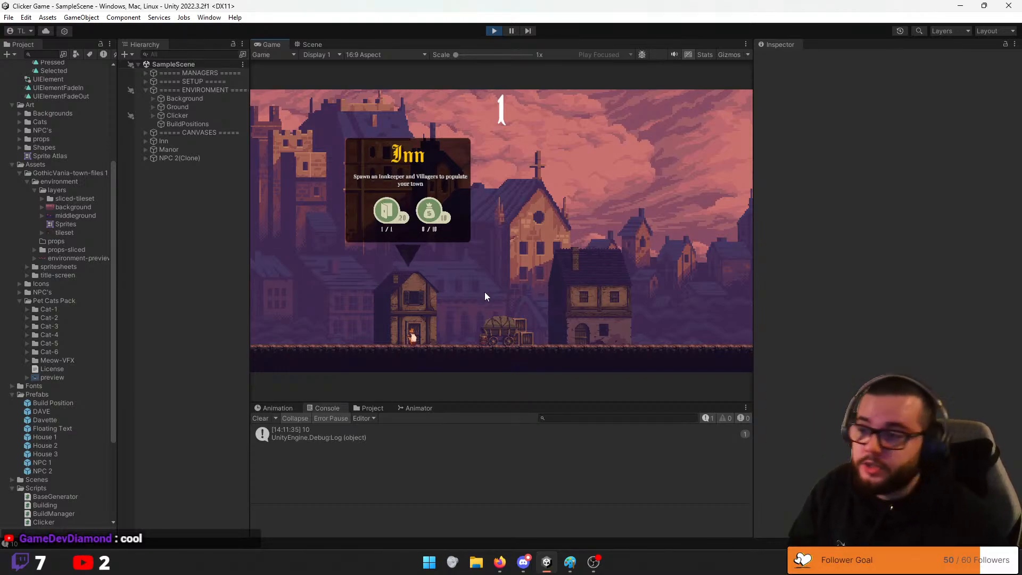
mouse_move(431, 218)
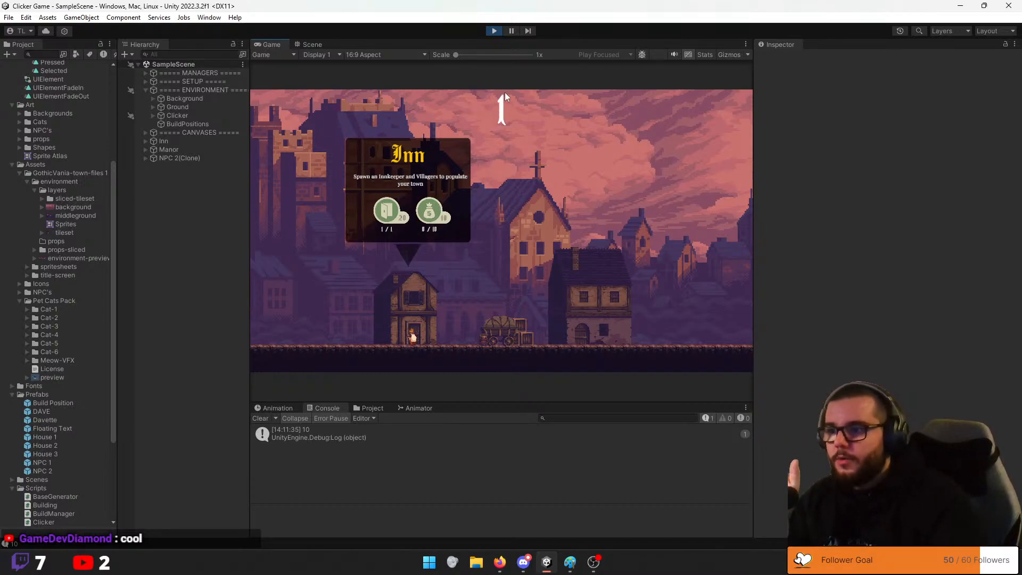
Collect resources from the cart and repeatedly try to buy a villager from the Inn with too few resources
left_click(515, 343)
left_click(414, 311)
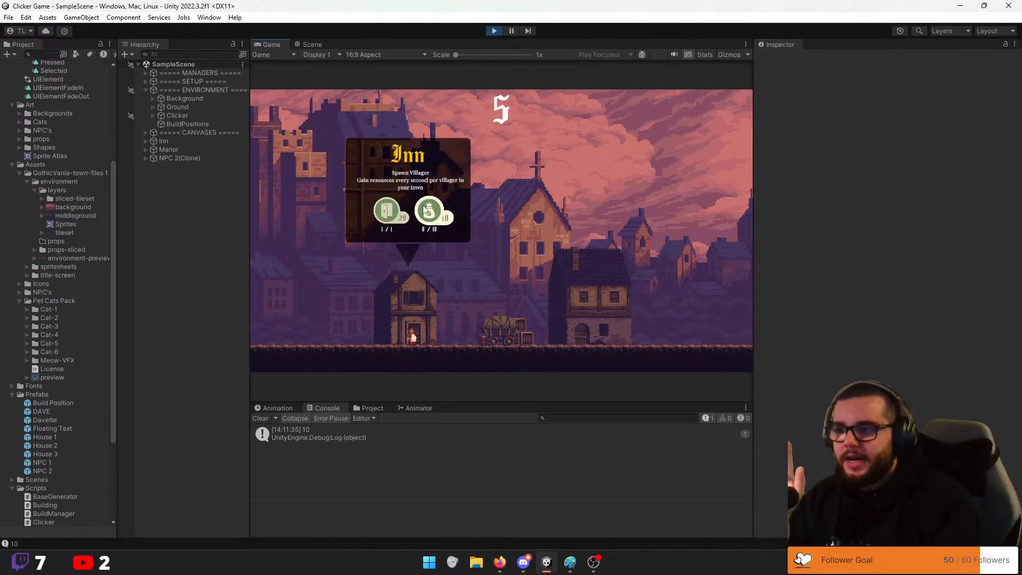
left_click(435, 218)
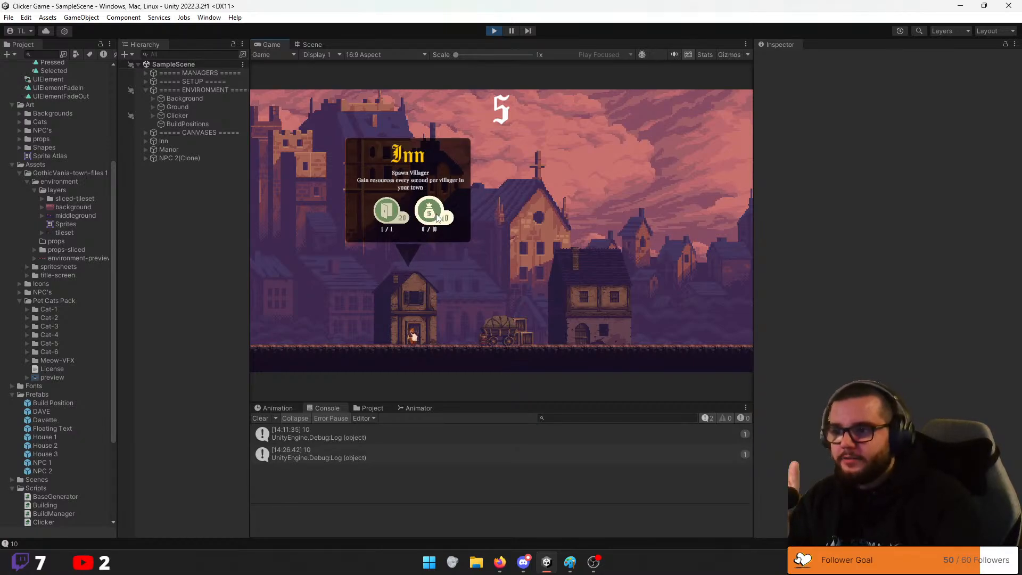
left_click(435, 217)
left_click(432, 216)
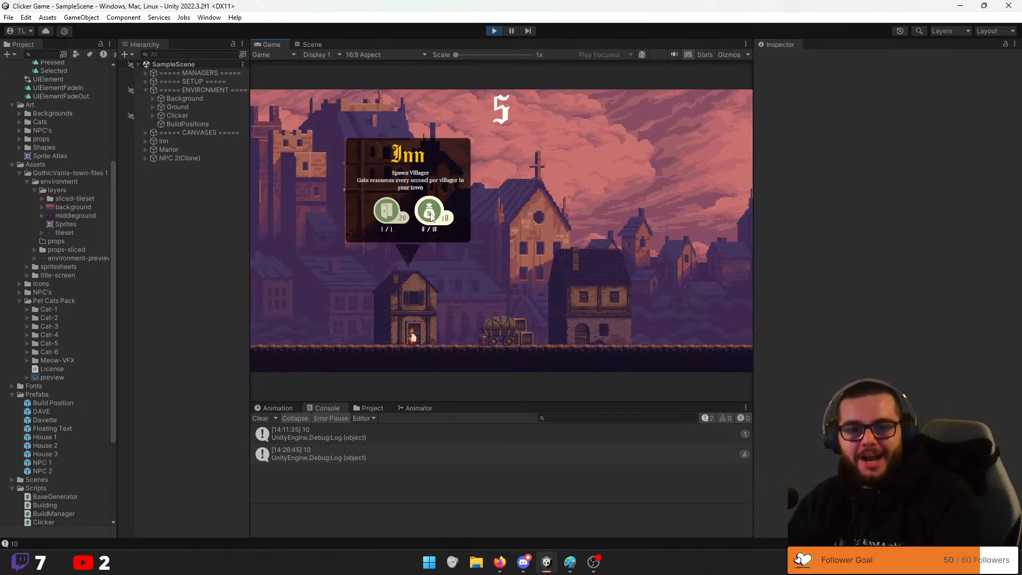
left_click(435, 217)
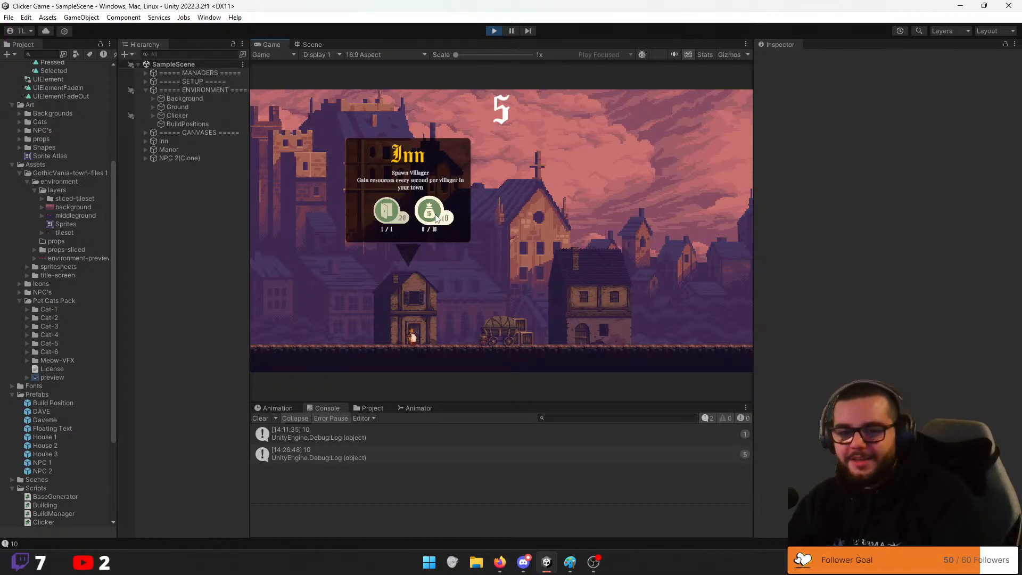
left_click(436, 219)
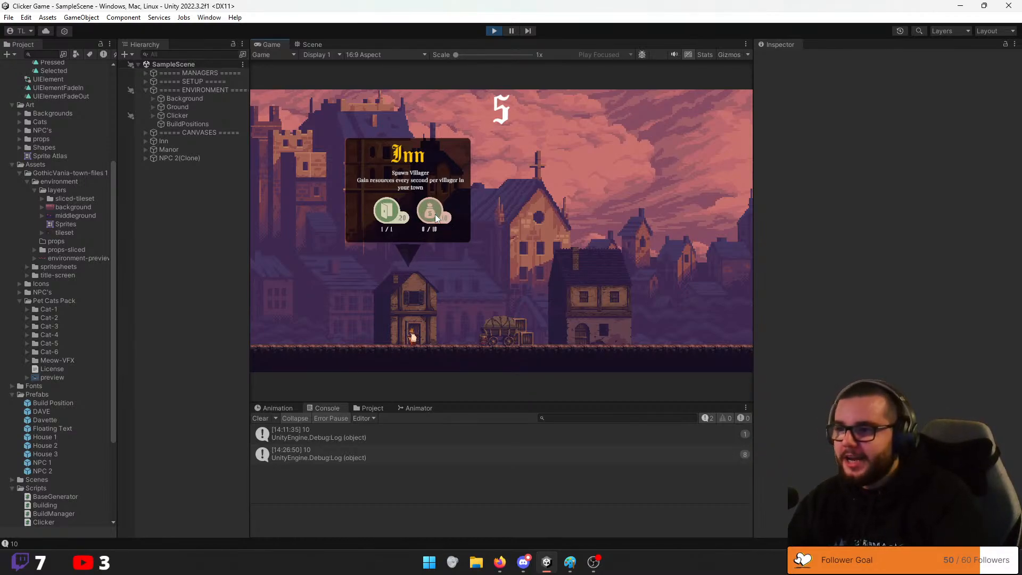
left_click(435, 216)
left_click(432, 216)
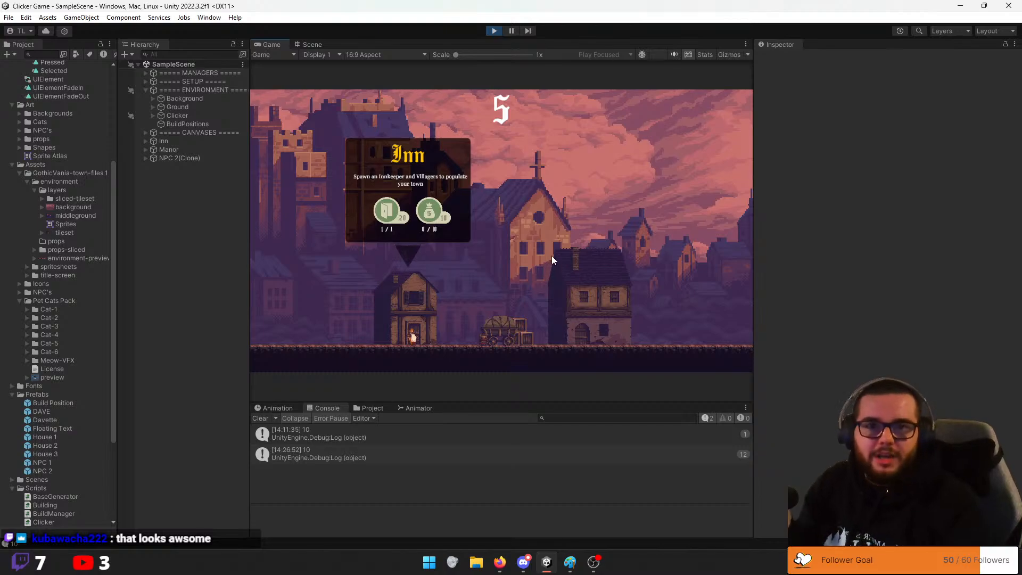
left_click(433, 226)
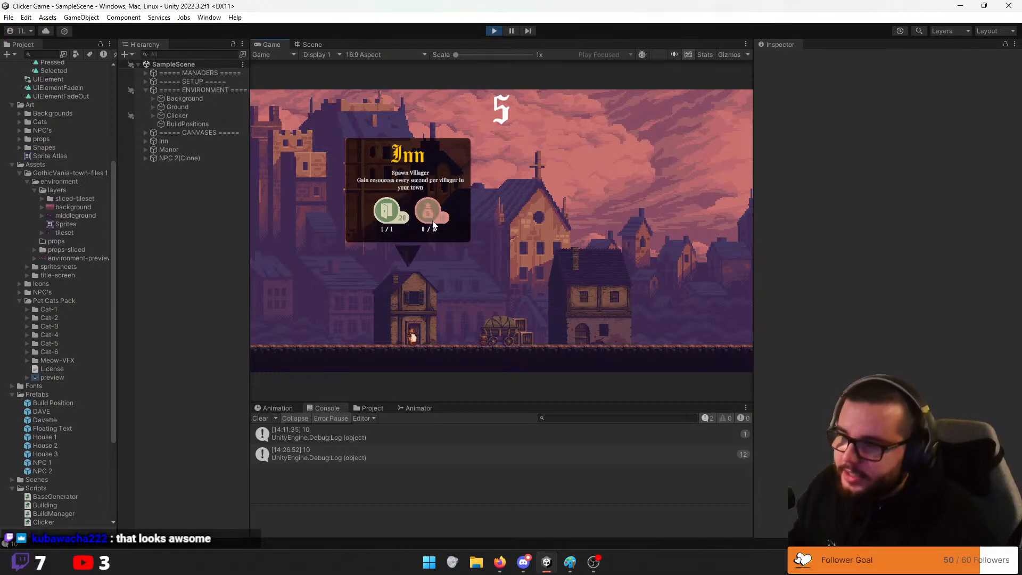
left_click(434, 225)
left_click(435, 224)
left_click(434, 223)
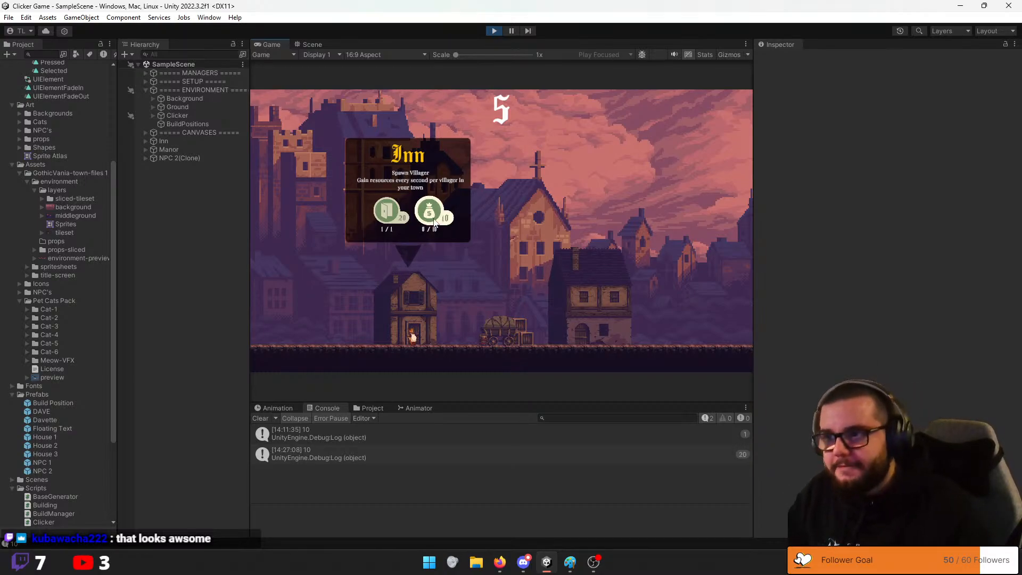
left_click(434, 223)
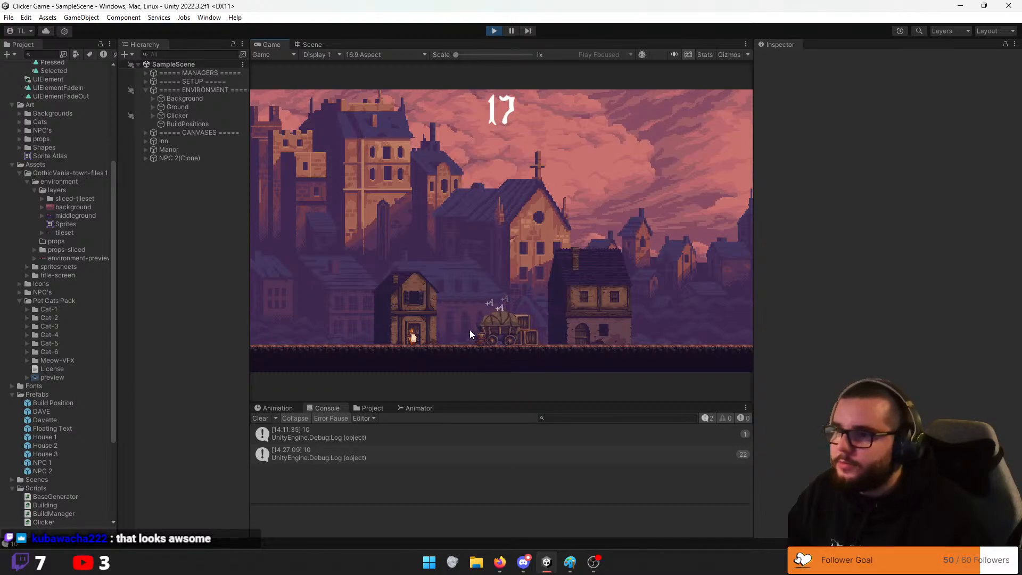
Spawn the first two villagers from the Inn, collecting cart resources between the purchases
left_click(428, 226)
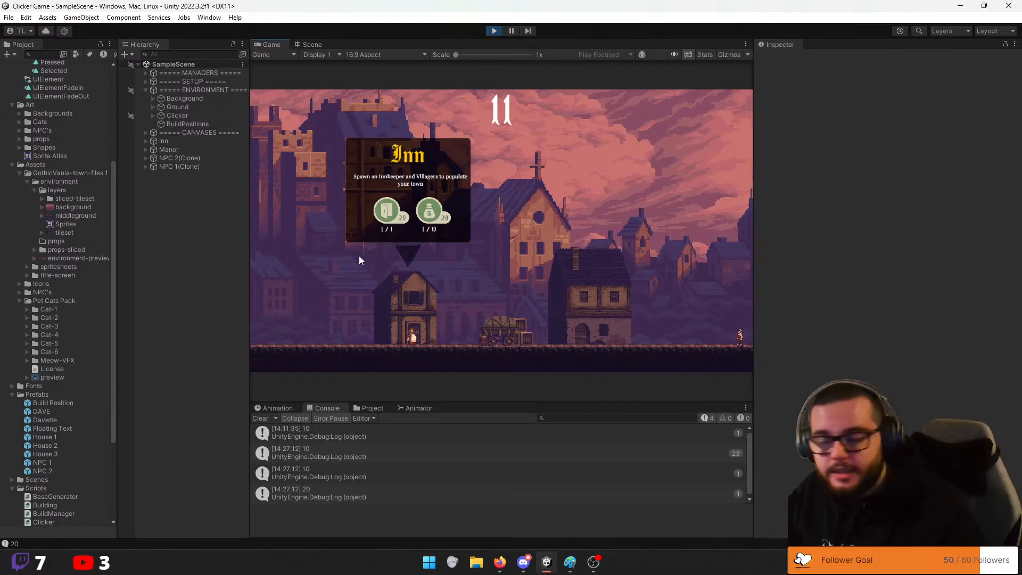
left_click(503, 330)
left_click(503, 330)
left_click(496, 330)
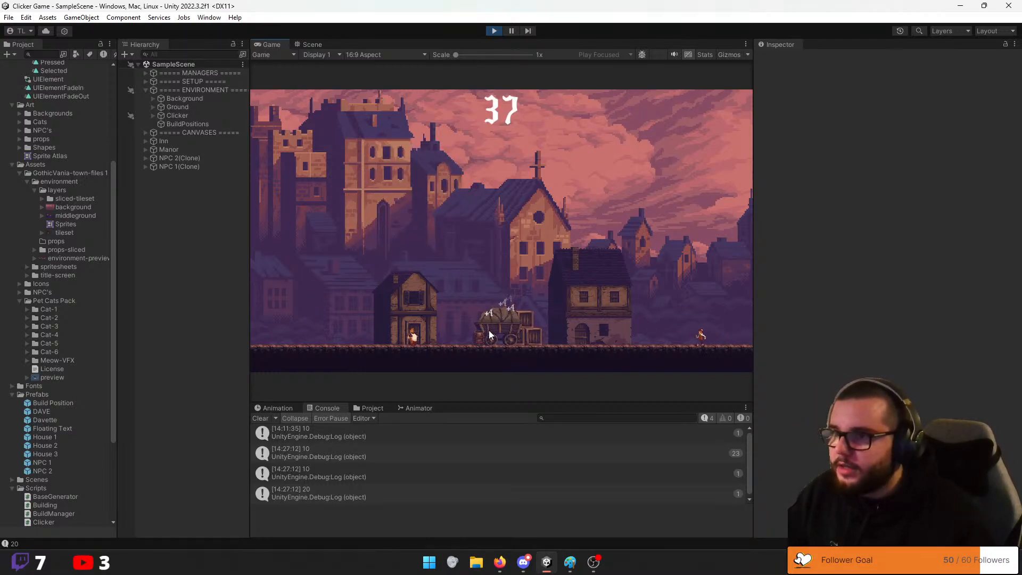
left_click(424, 216)
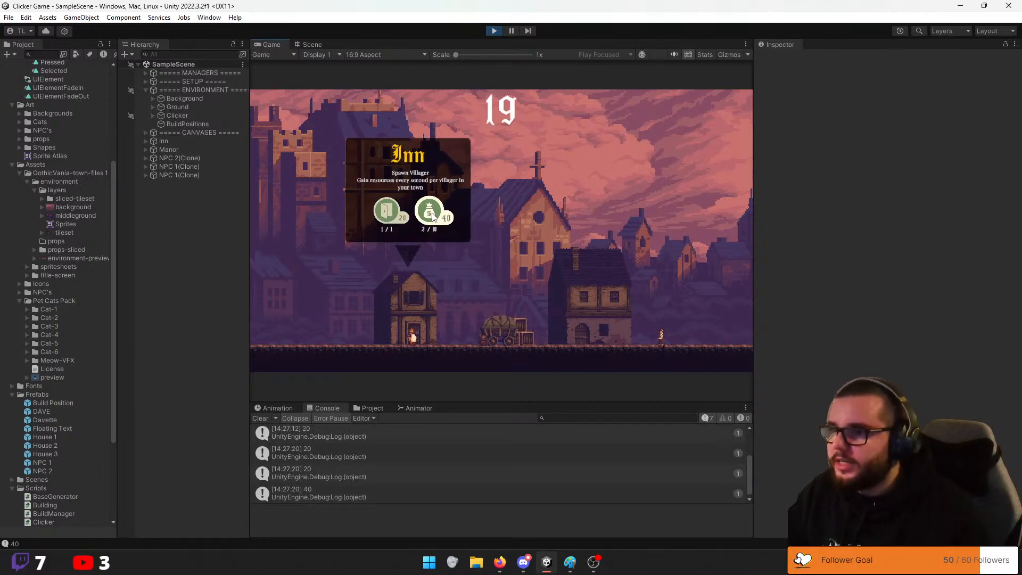
Test the Inn's villager upgrade against its 40-resource cost without having enough resources
left_click(425, 216)
left_click(424, 217)
left_click(424, 217)
left_click(424, 217)
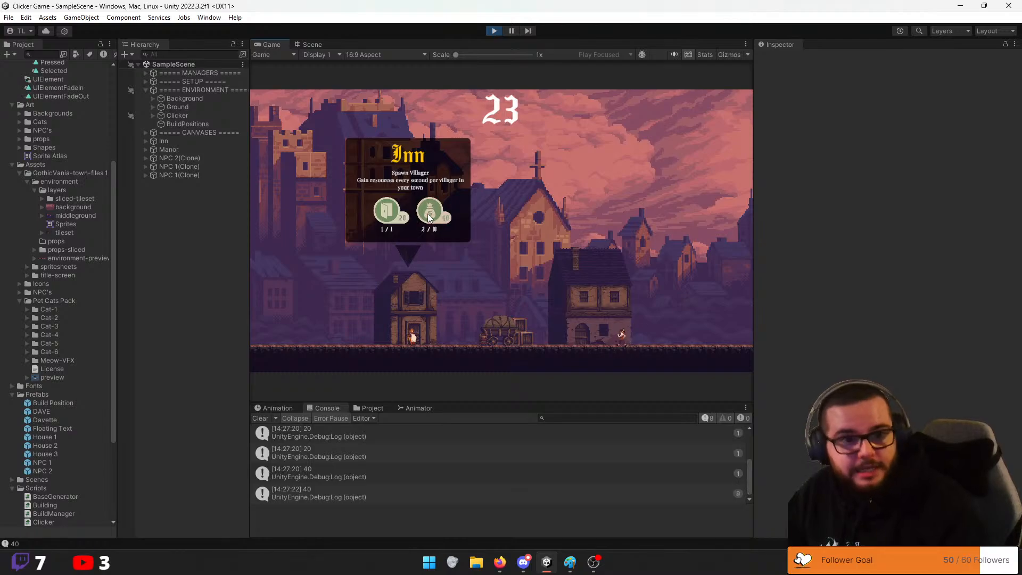
Collect cart resources and buy the third villager from the Inn for 40
left_click(510, 323)
left_click(510, 324)
left_click(509, 324)
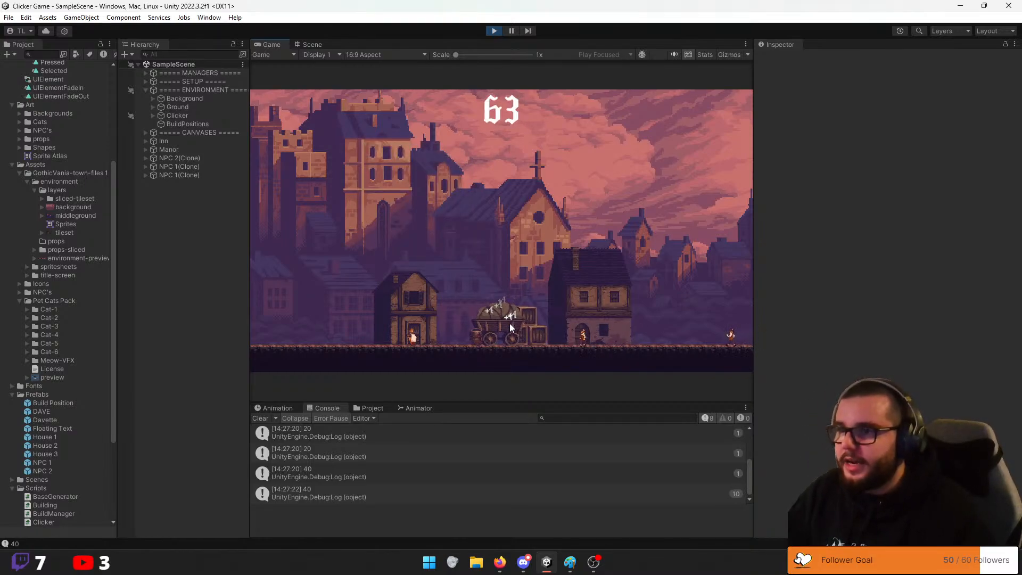
left_click(509, 324)
left_click(420, 312)
left_click(428, 214)
Gather enough resources from the cart to buy the Inn's fourth villager for 80
left_click(510, 330)
left_click(508, 331)
left_click(506, 330)
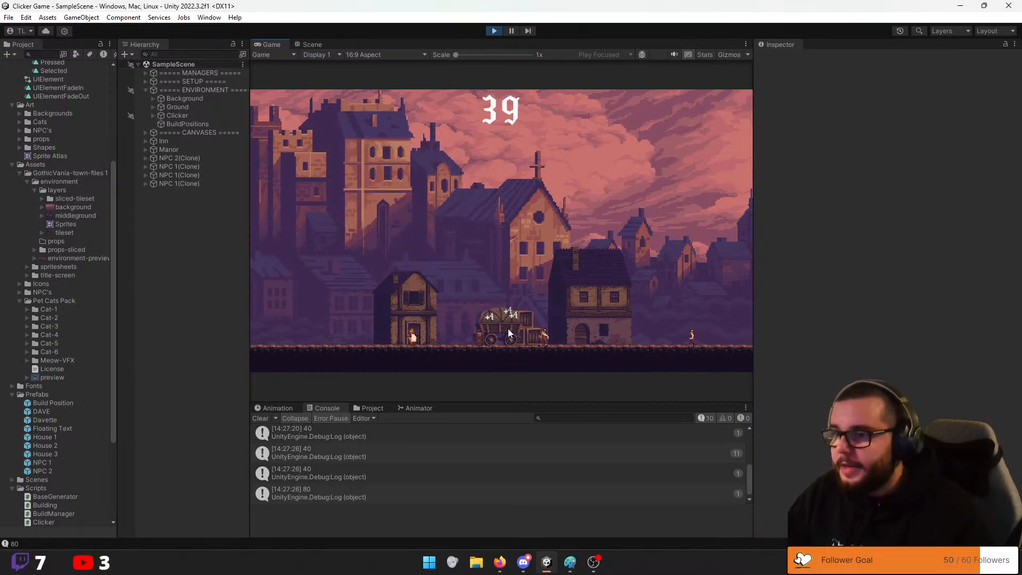
left_click(504, 331)
left_click(500, 330)
left_click(499, 330)
left_click(499, 330)
left_click(500, 330)
left_click(500, 331)
left_click(500, 330)
left_click(421, 303)
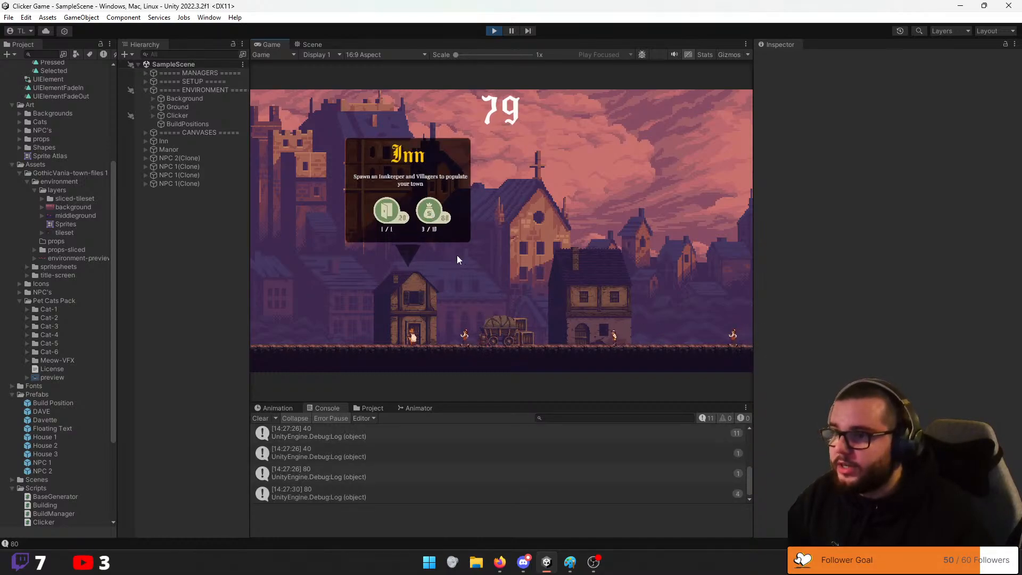
left_click(433, 228)
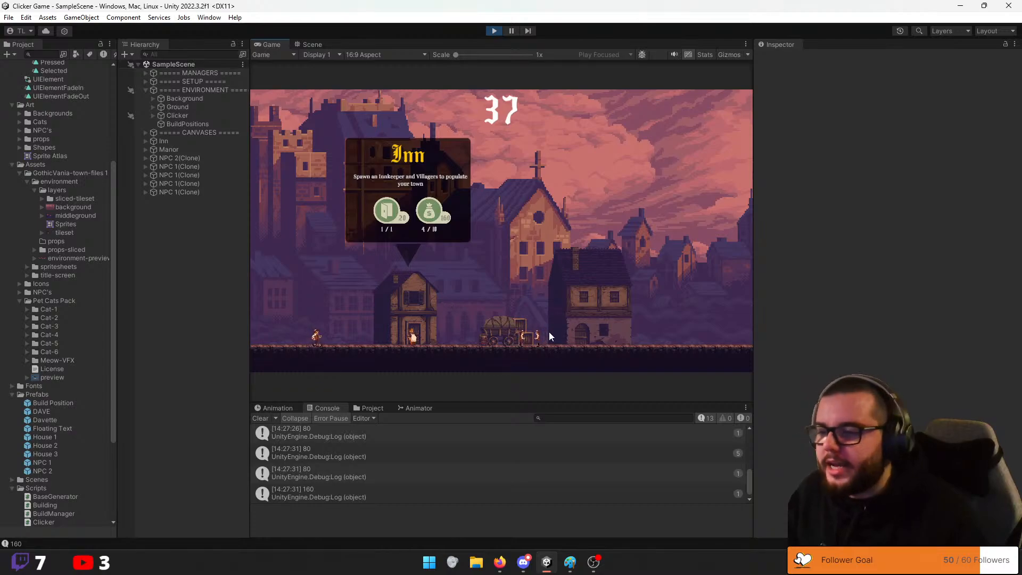
Collect more cart resources and spawn Lord Dave from the Manor popup for 100
left_click(504, 322)
left_click(504, 322)
left_click(503, 322)
left_click(504, 322)
left_click(495, 327)
left_click(489, 333)
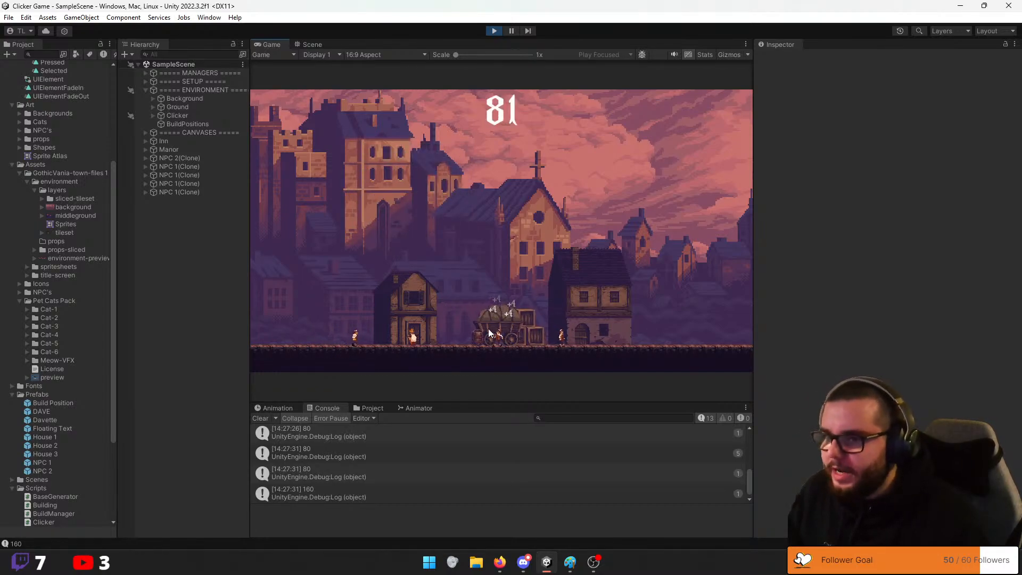
left_click(500, 330)
left_click(507, 331)
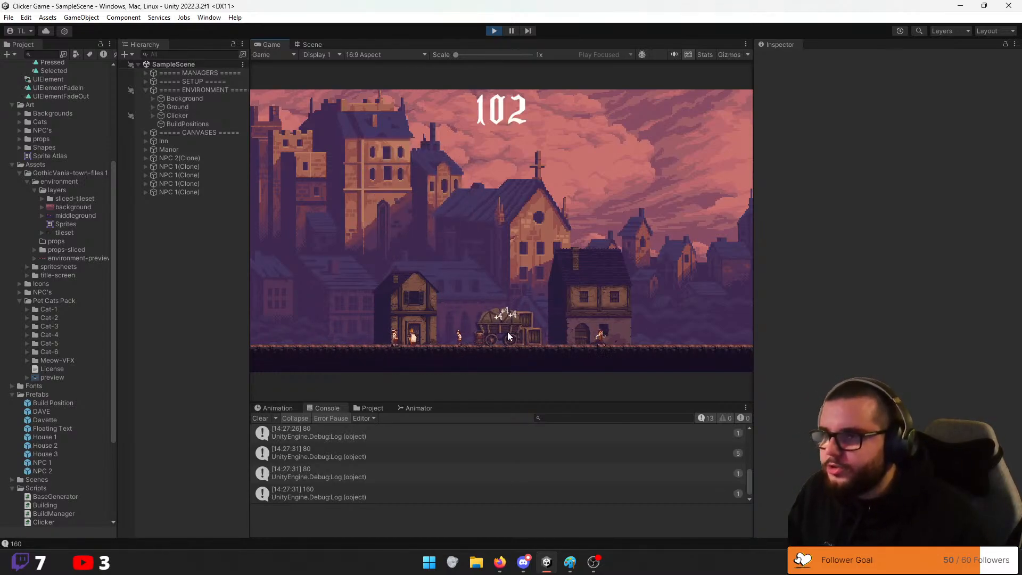
left_click(507, 332)
left_click(507, 331)
left_click(507, 331)
left_click(507, 332)
left_click(507, 331)
mouse_move(581, 289)
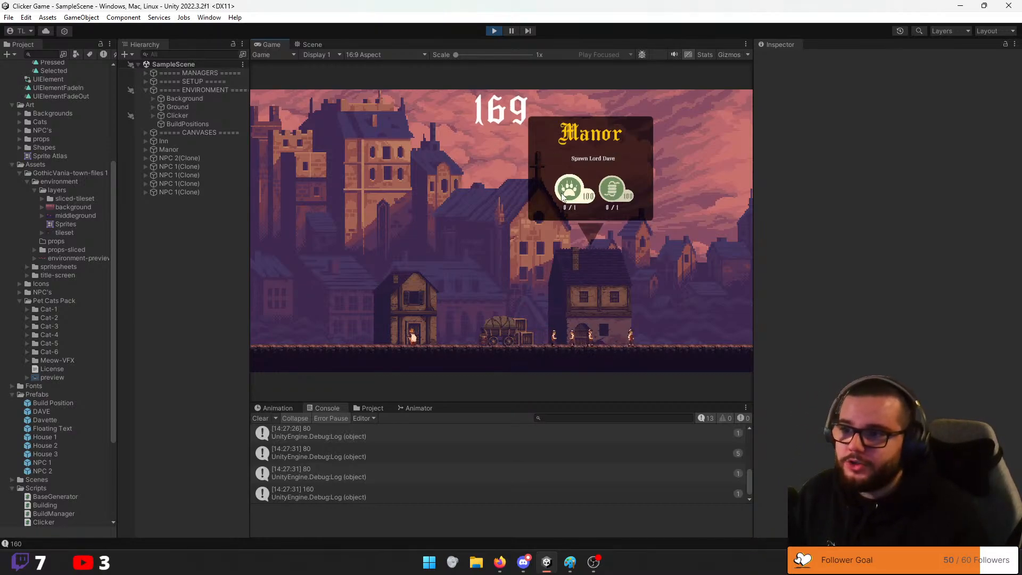
left_click(570, 189)
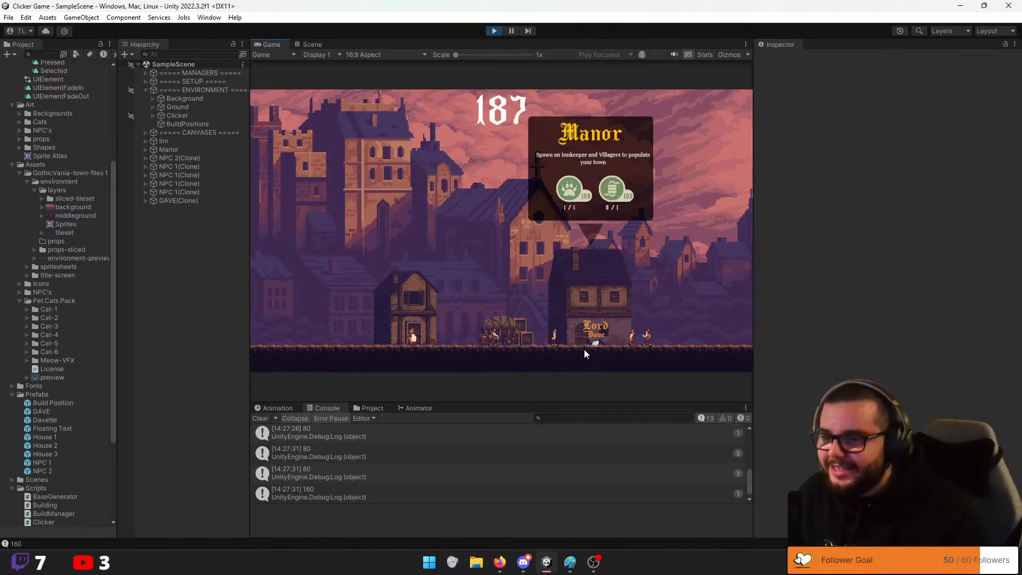
Examine the walking Lord Dave cat and the villagers up close in the Scene view, and return to the Game view
left_click(314, 45)
scroll(498, 268, "up", 8)
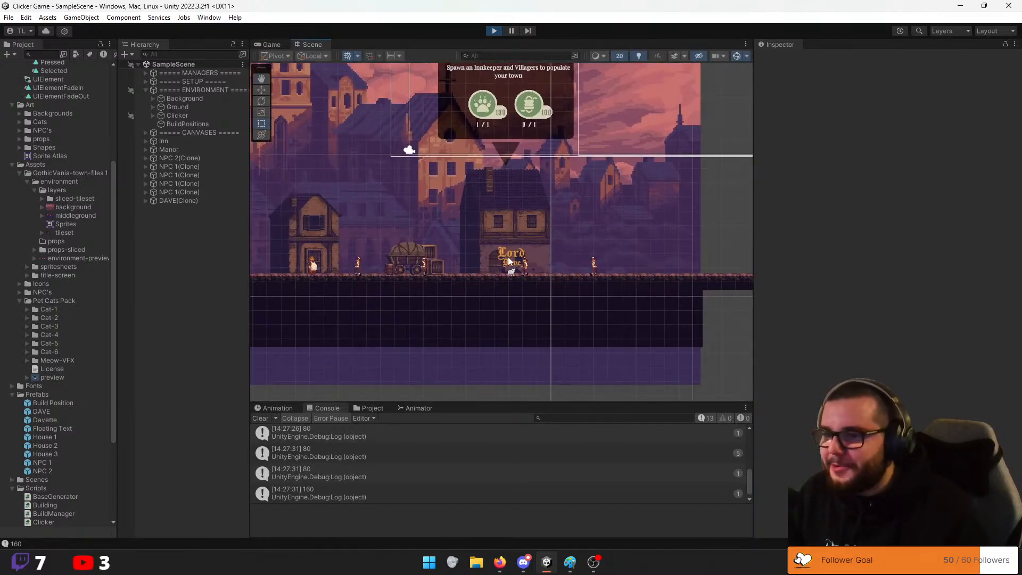
scroll(532, 285, "up", 3)
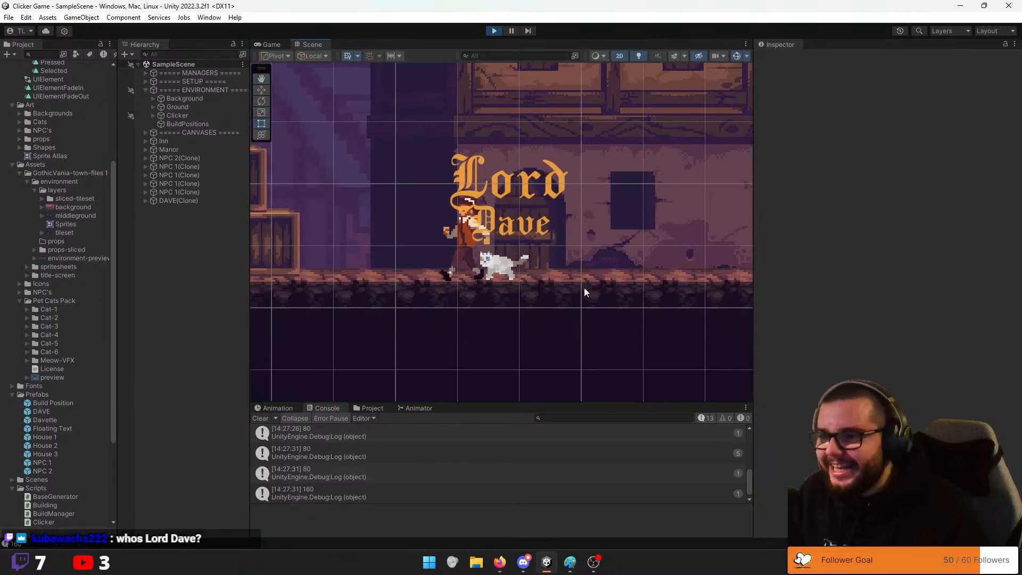
middle_click_drag(505, 297, 532, 298)
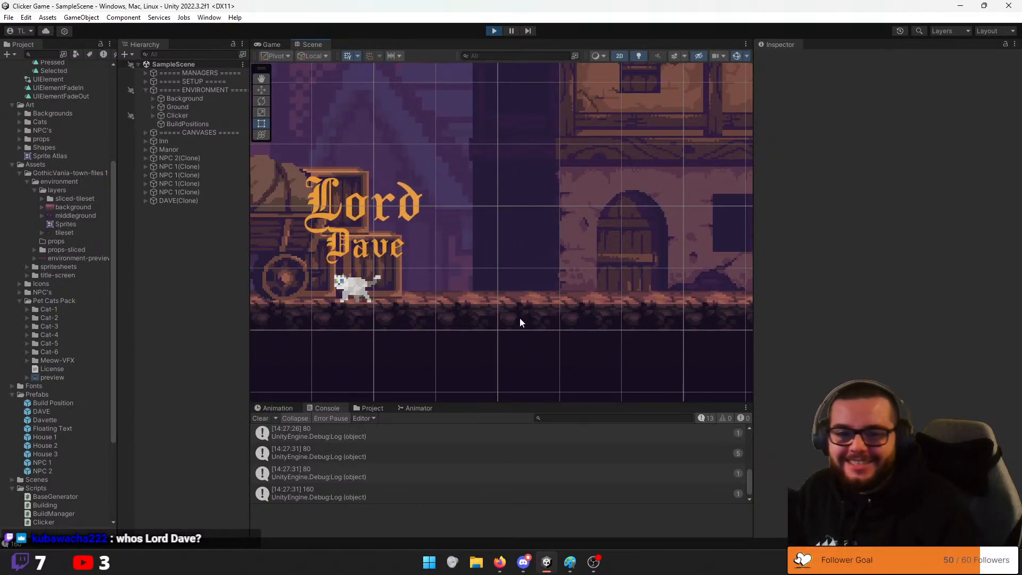
middle_click_drag(423, 263, 656, 259)
scroll(445, 257, "down", 4)
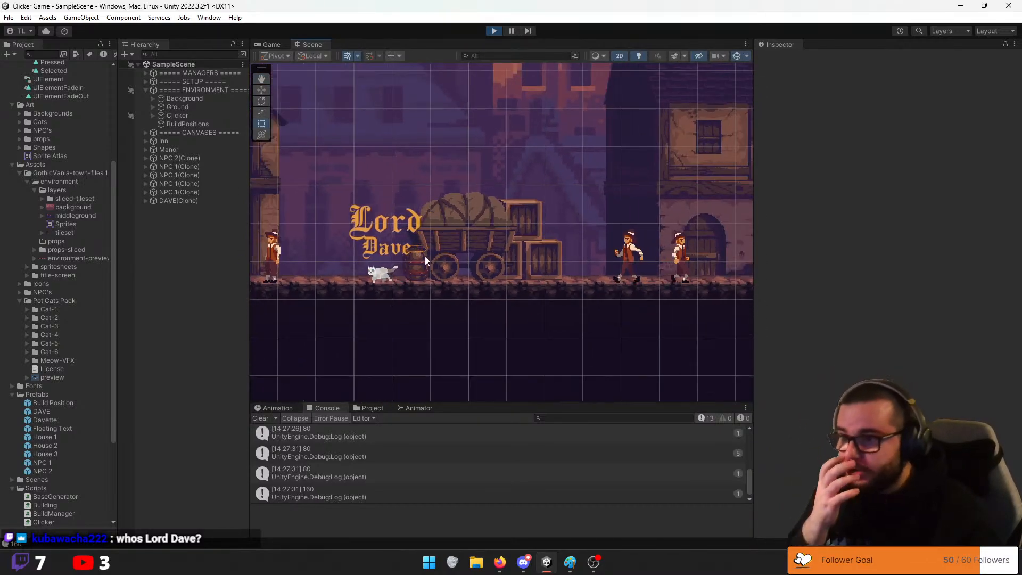
scroll(425, 257, "down", 3)
left_click(273, 45)
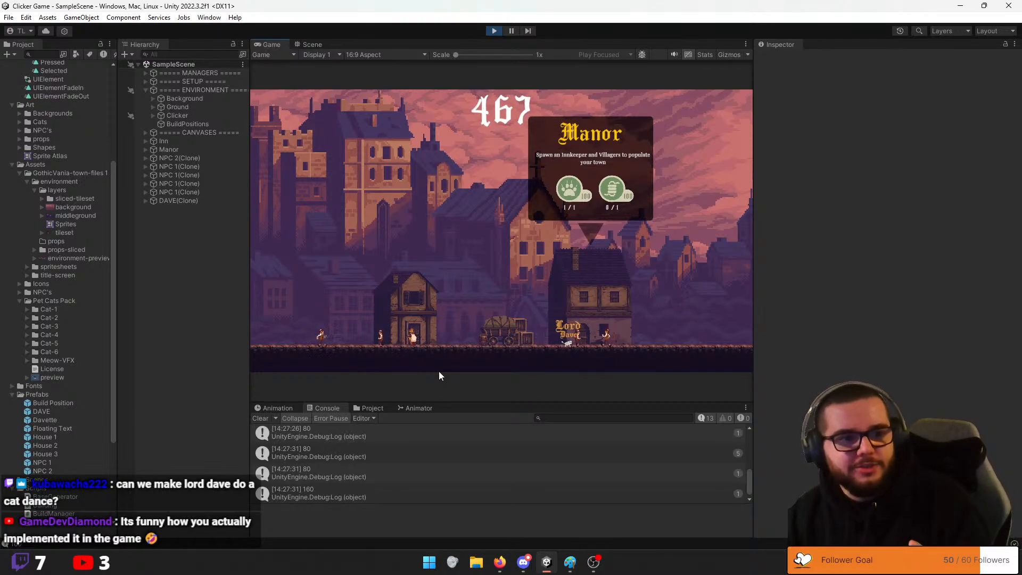
Stop the game and preview the Cat-5-Licking 2 sprite sheet from the Art/Cats folder enlarged
left_click(494, 30)
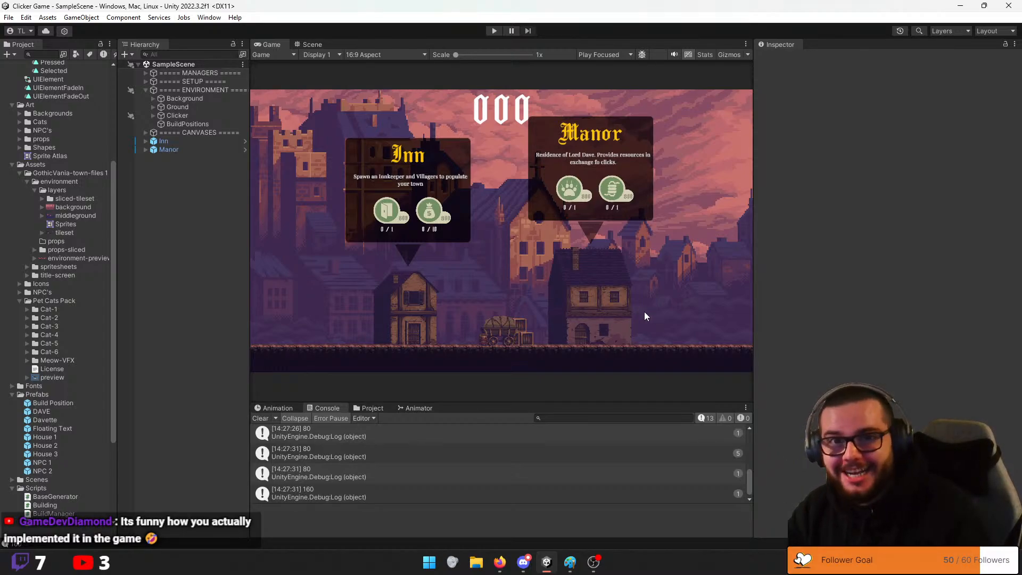
left_click(369, 408)
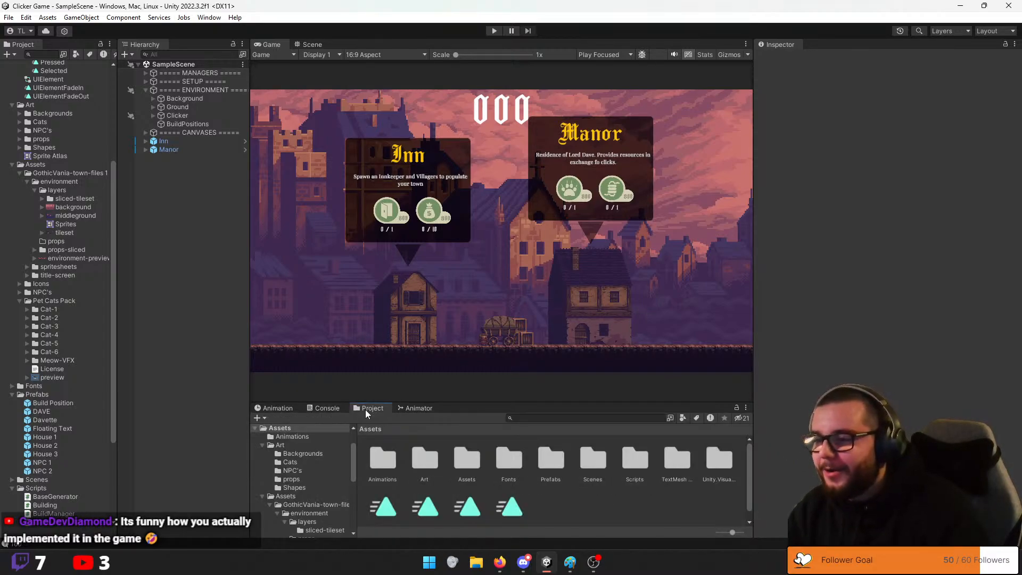
double_click(426, 463)
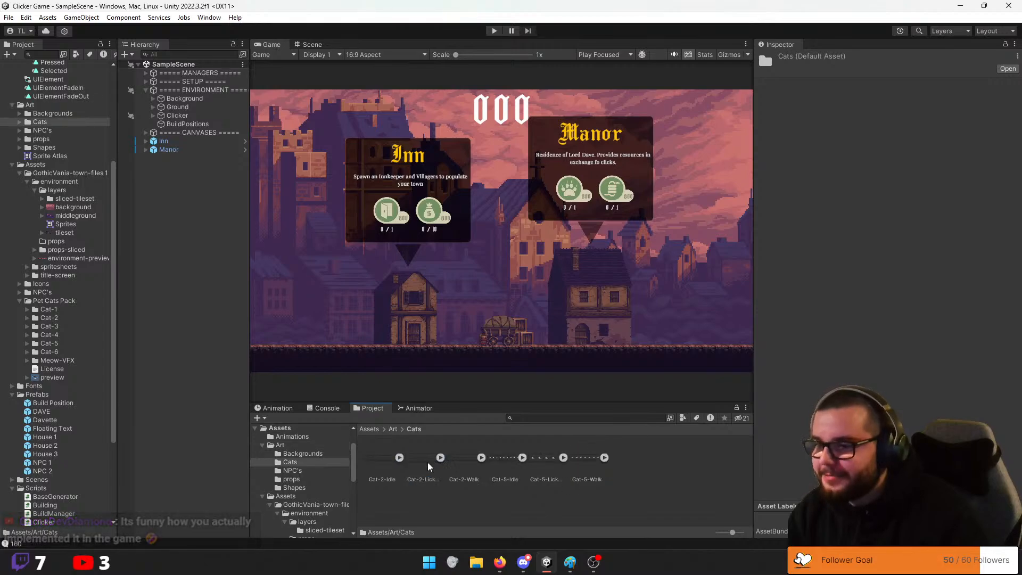
double_click(545, 458)
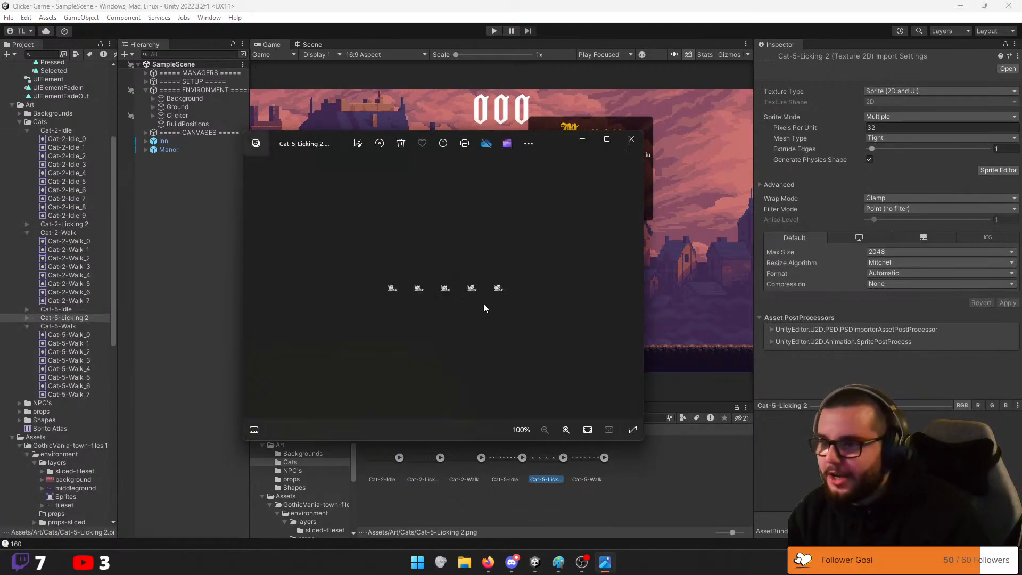
scroll(484, 308, "up", 5)
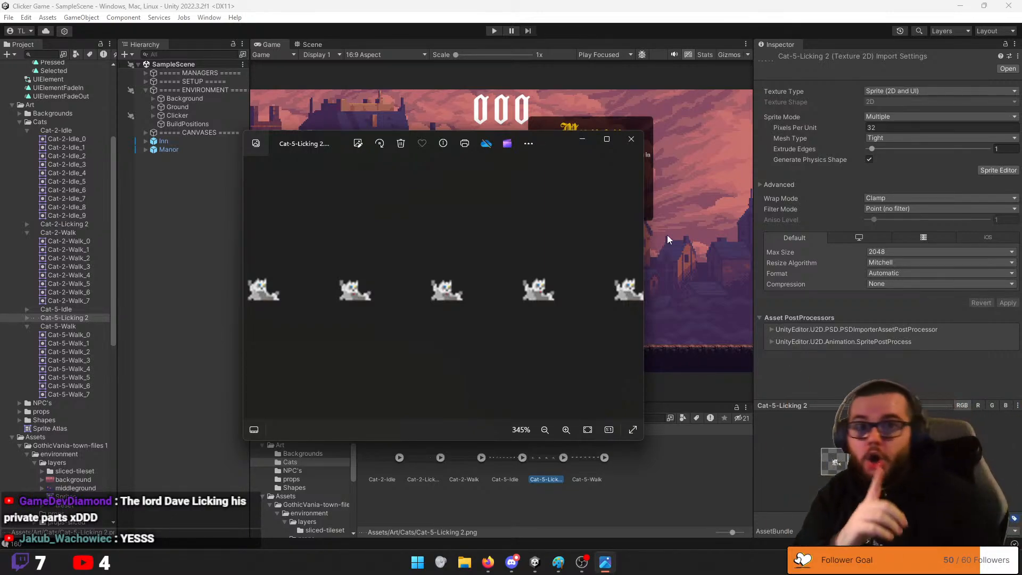
left_click(632, 139)
Run the game again and open the Manor popup to check its Davette upgrade
left_click(493, 28)
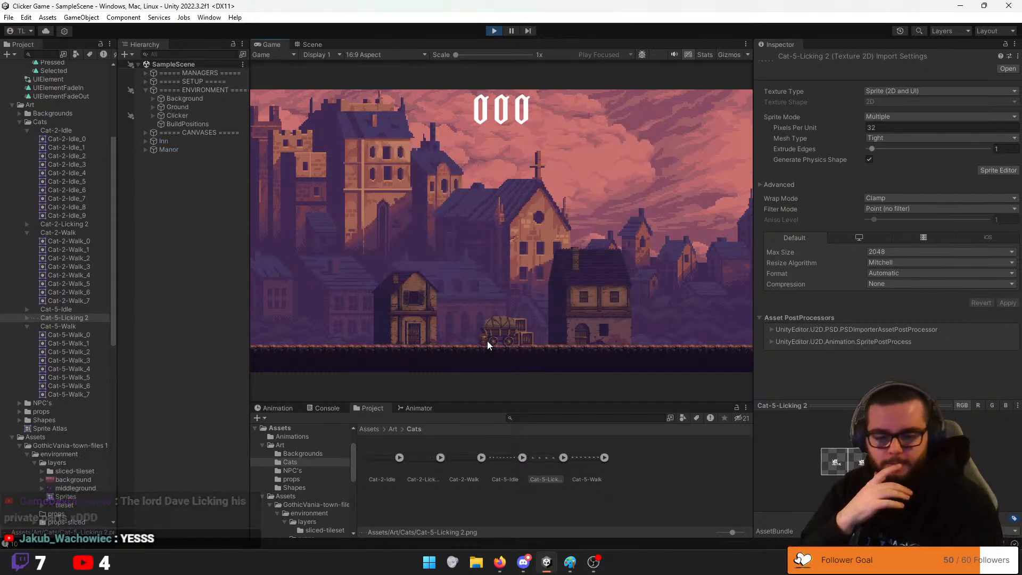
left_click(599, 315)
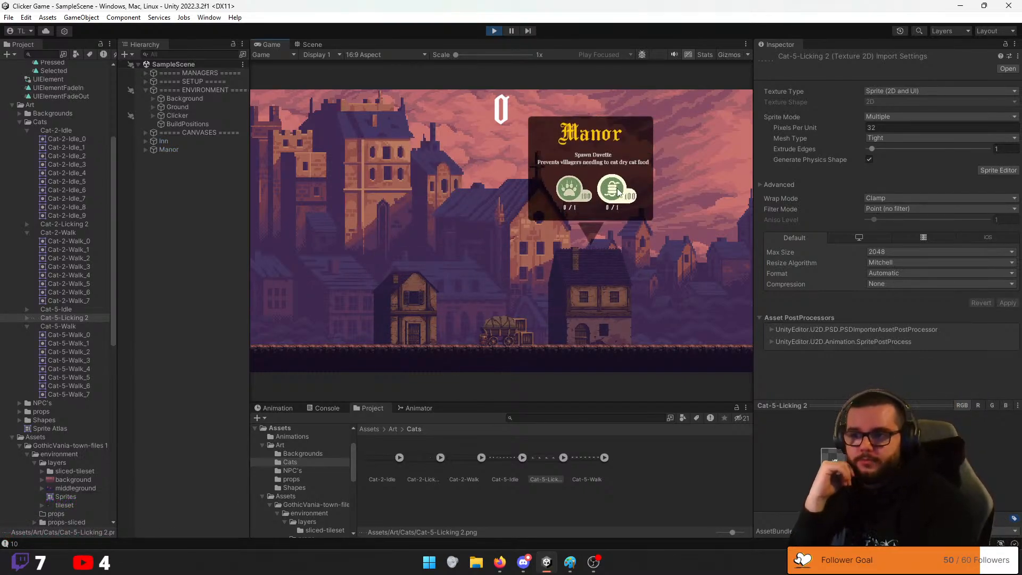
Collect cart resources in the new run, buying the Inn's innkeeper upgrade along the way
double_click(500, 331)
triple_click(500, 330)
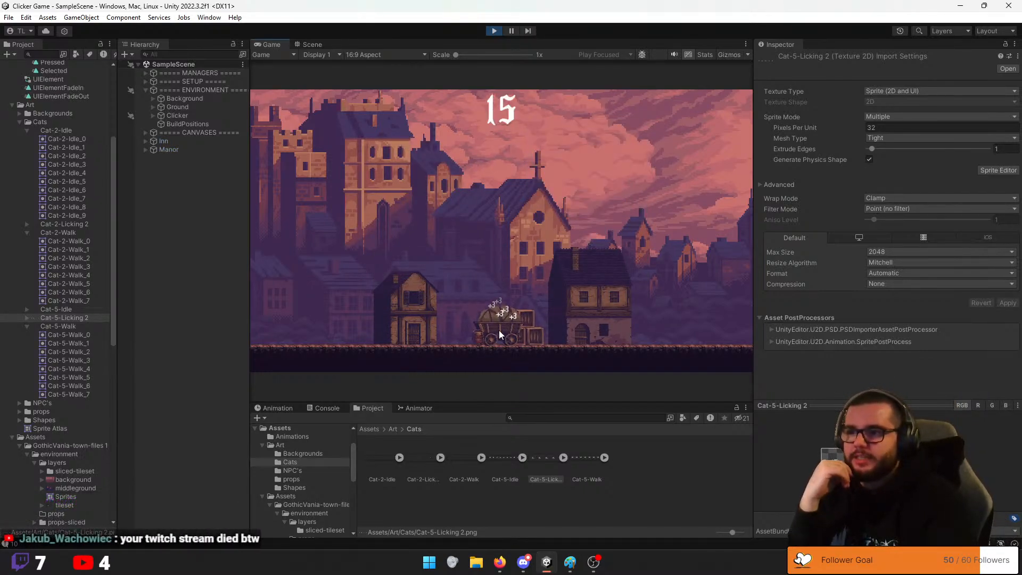
double_click(499, 330)
left_click(420, 304)
left_click(385, 219)
triple_click(501, 320)
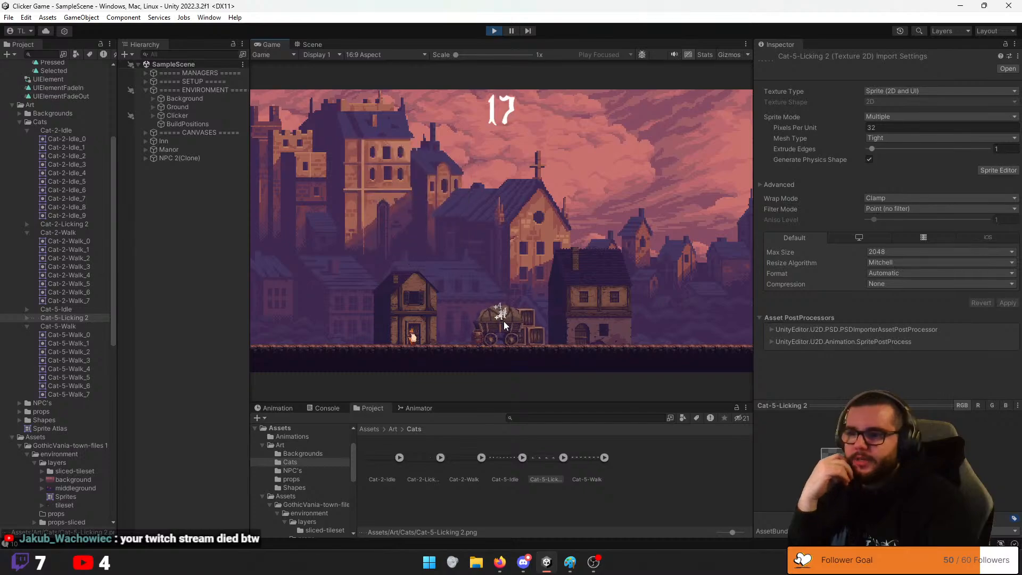
Collect cart resources until the Manor's 100-resource Davette upgrade is affordable, and buy it from the Manor popup
triple_click(503, 321)
triple_click(503, 322)
triple_click(503, 322)
triple_click(503, 321)
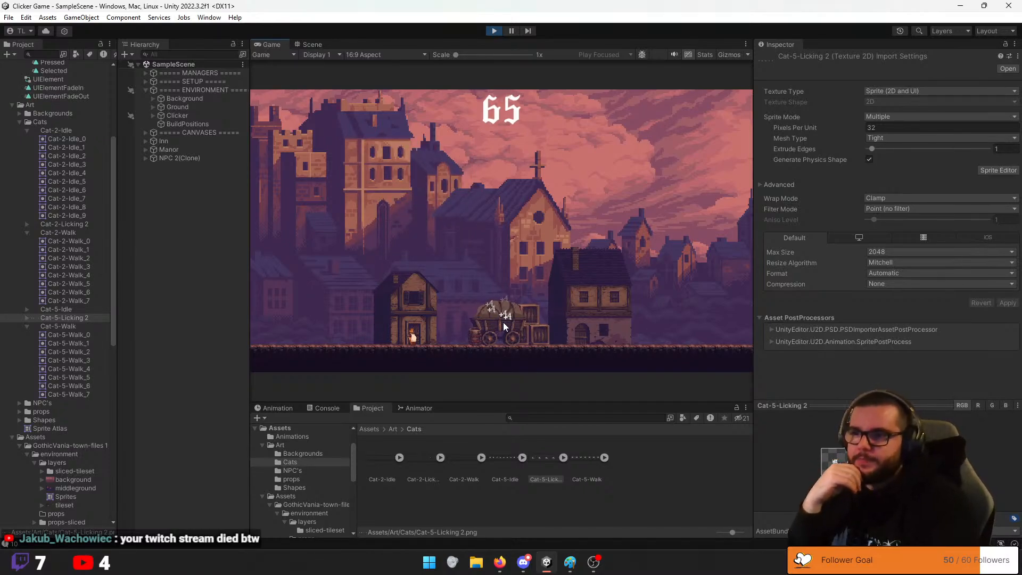
triple_click(502, 322)
triple_click(502, 322)
triple_click(501, 323)
triple_click(502, 324)
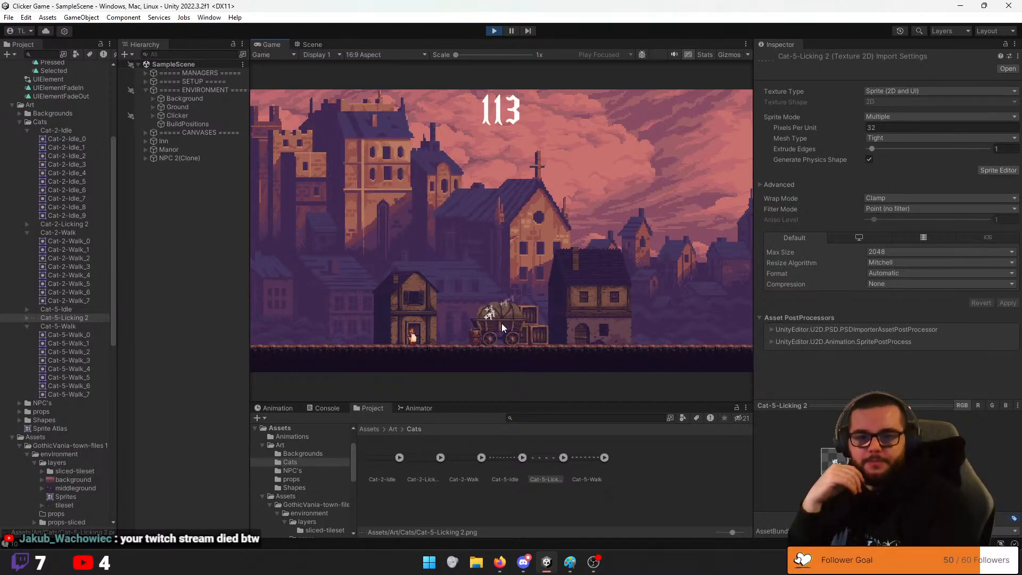
triple_click(502, 324)
left_click(574, 307)
left_click(625, 196)
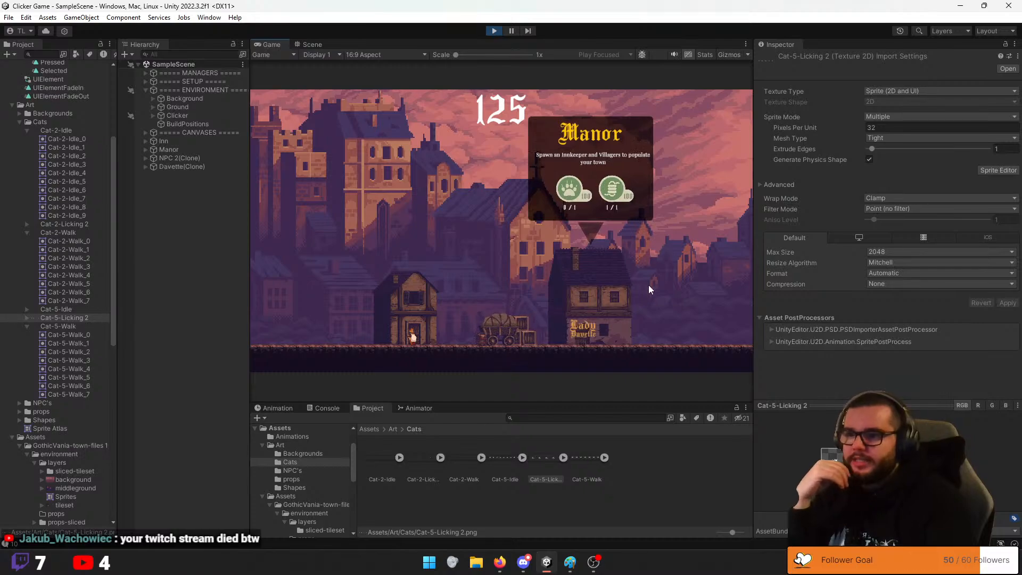
Examine the spawned Lady Davette cat near the Manor up close in the Scene view
key("ctrl+1")
scroll(611, 267, "up", 6)
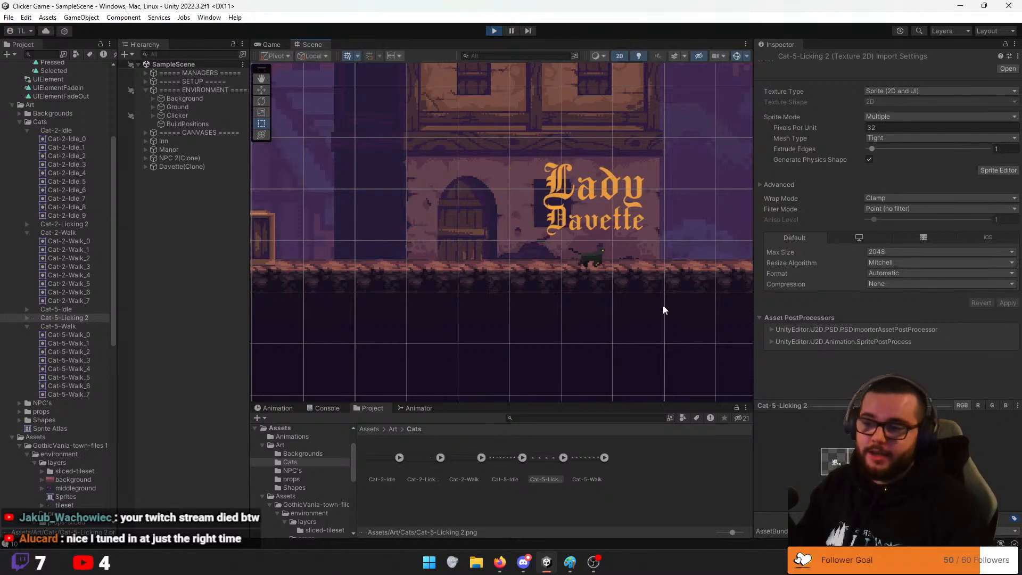
middle_click_drag(657, 286, 367, 296)
scroll(435, 304, "down", 1)
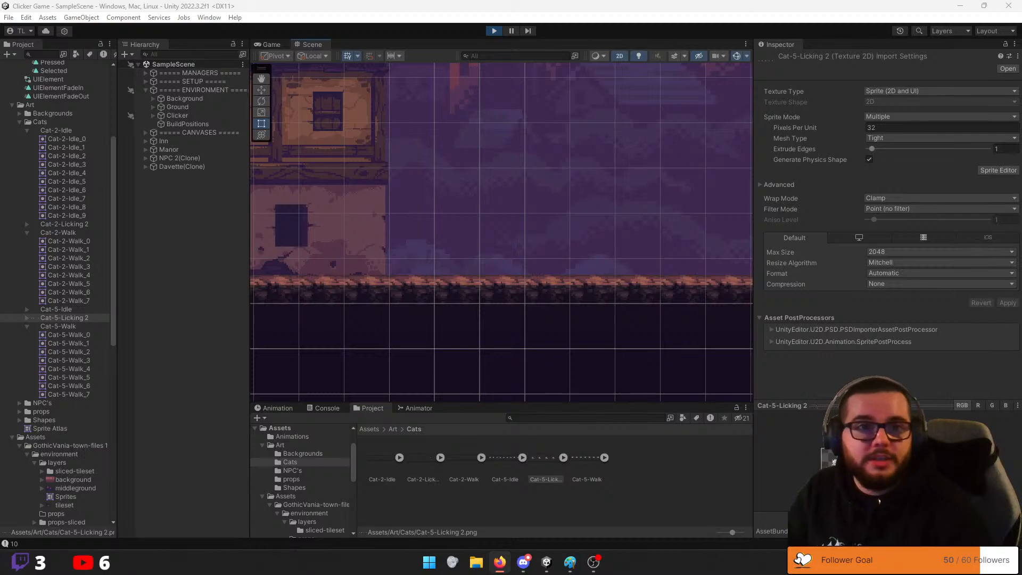
Bring in the browser window to check the live stream's status in the Twitch Stream Manager, and move it away again
left_click_drag(1021, 87, 572, 57)
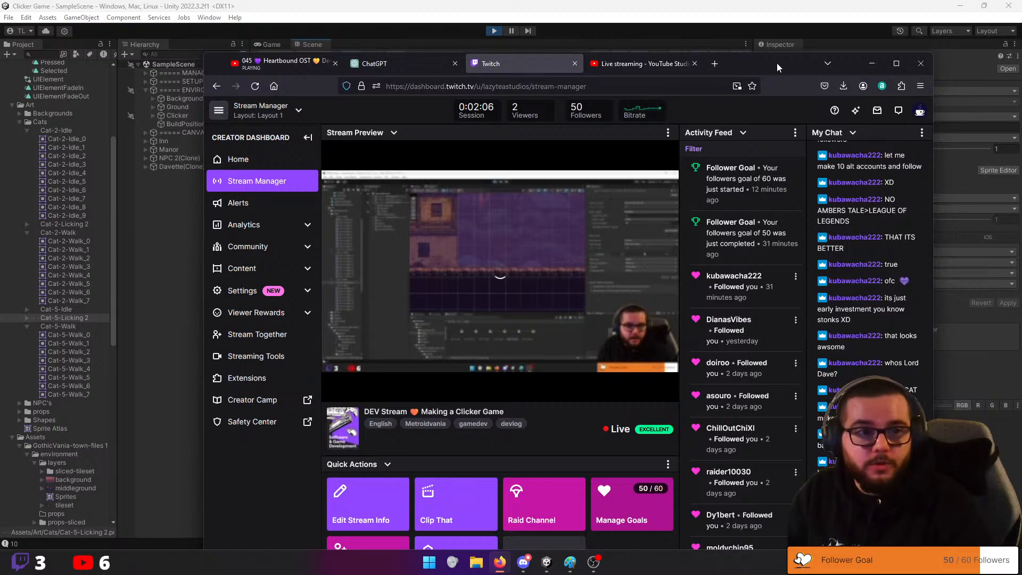
left_click_drag(777, 63, 1021, 133)
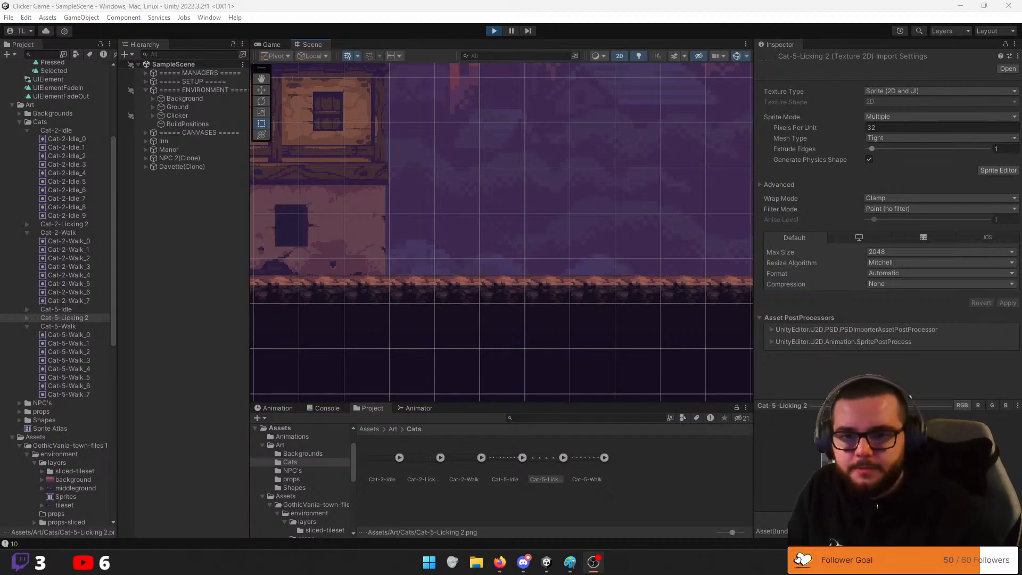
View the wider town scene, return to the Game view and read the Davette upgrade's description in the Manor popup
scroll(509, 214, "down", 5)
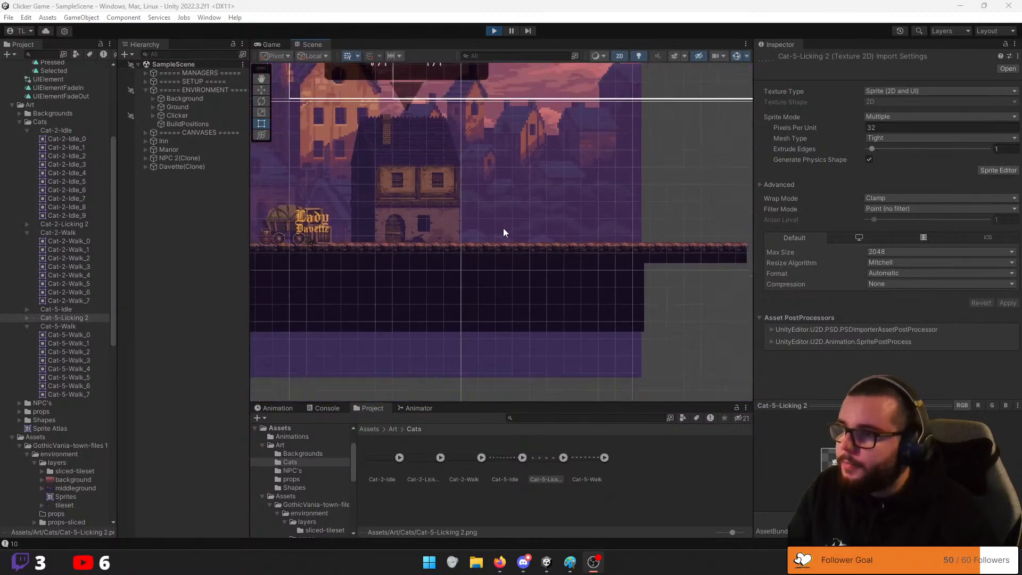
left_click(282, 43)
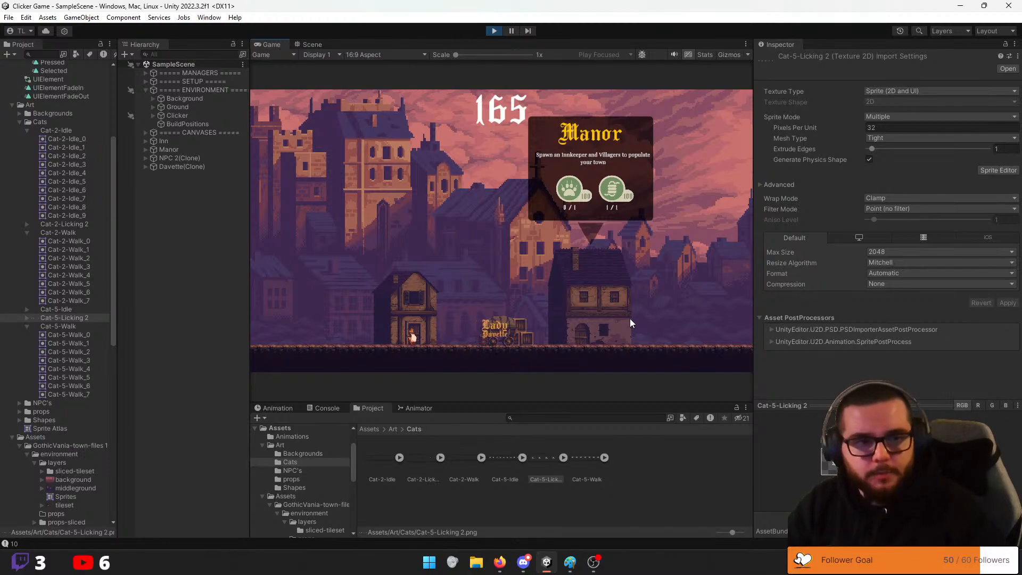
mouse_move(613, 195)
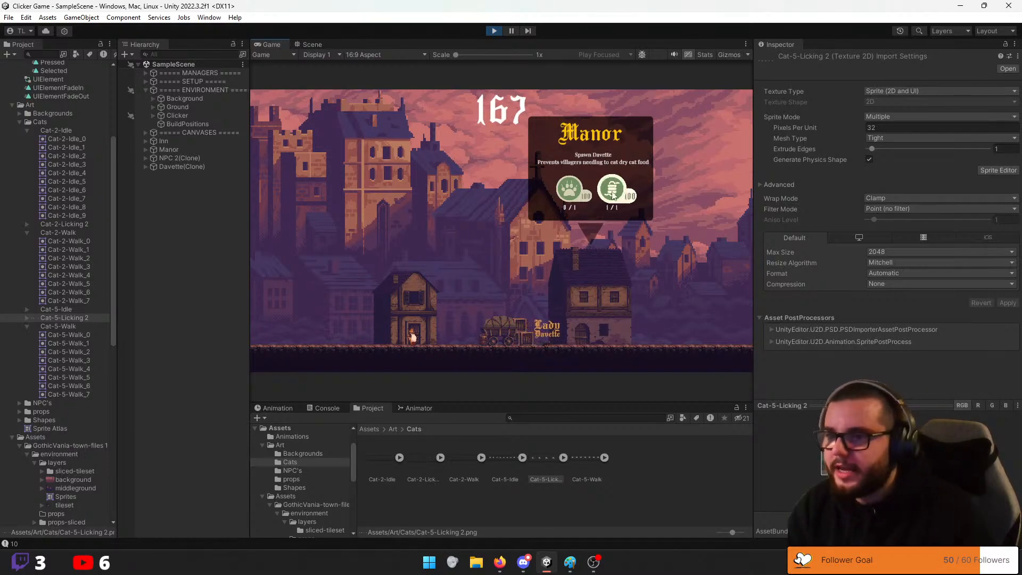
mouse_move(583, 211)
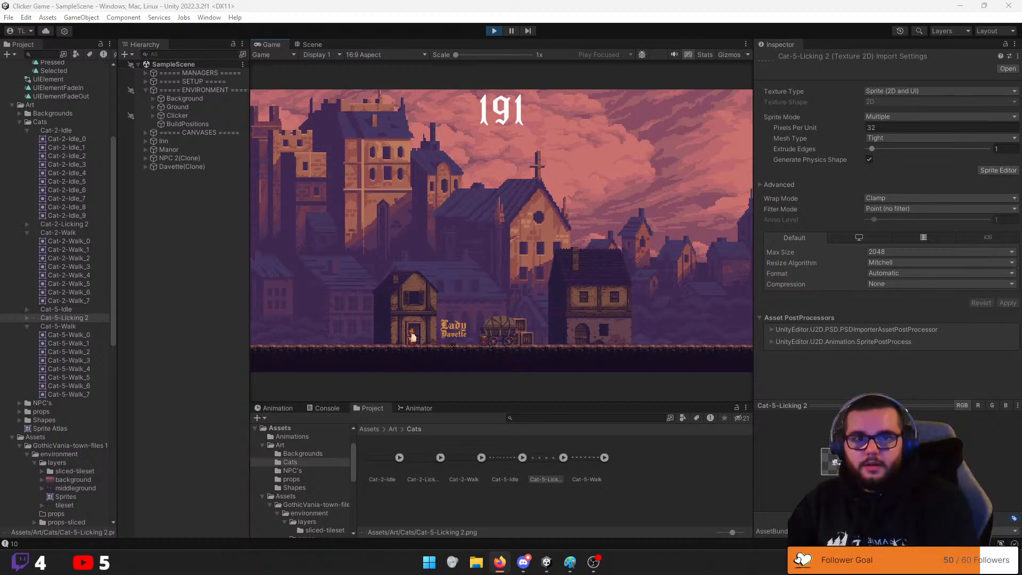
Switch to the browser's Poll Maker page and enter "Stream Content" as the poll question
left_click_drag(708, 574, 568, 1)
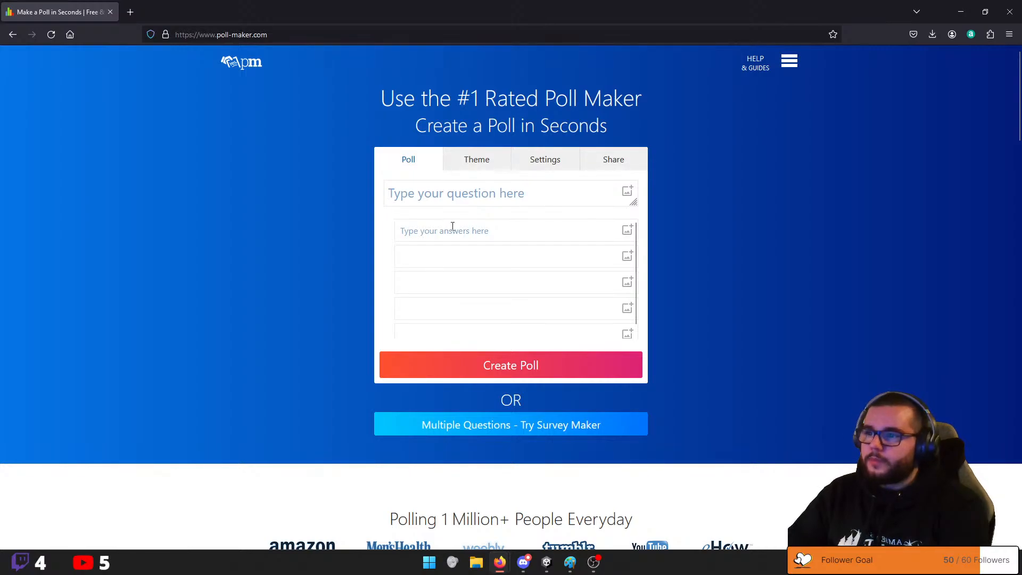
left_click(481, 189)
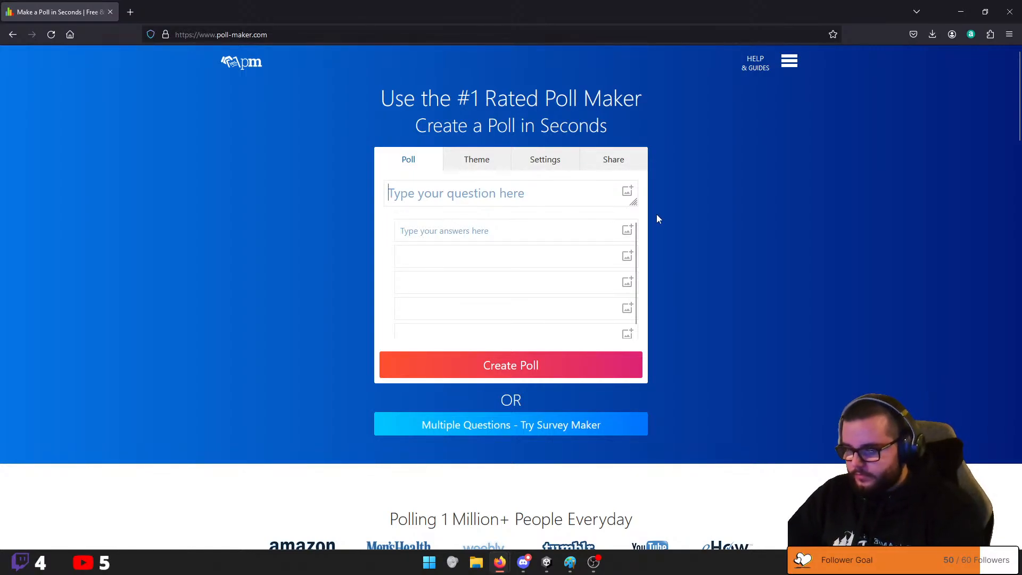
key("Caps_Lock")
type("S")
key("Caps_Lock")
type("tream")
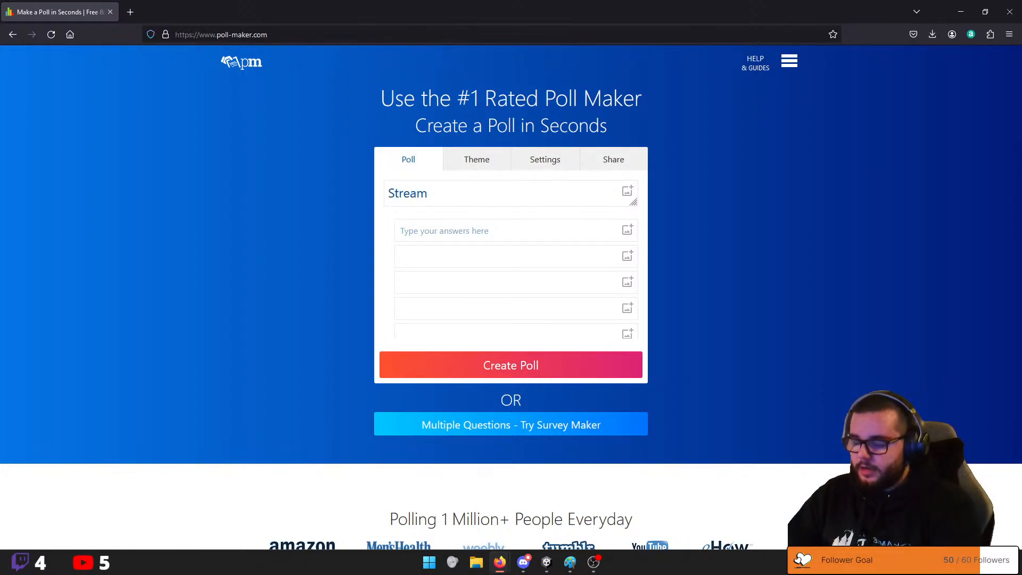
key("Caps_Lock")
type("C")
key("Caps_Lock")
type("ontent")
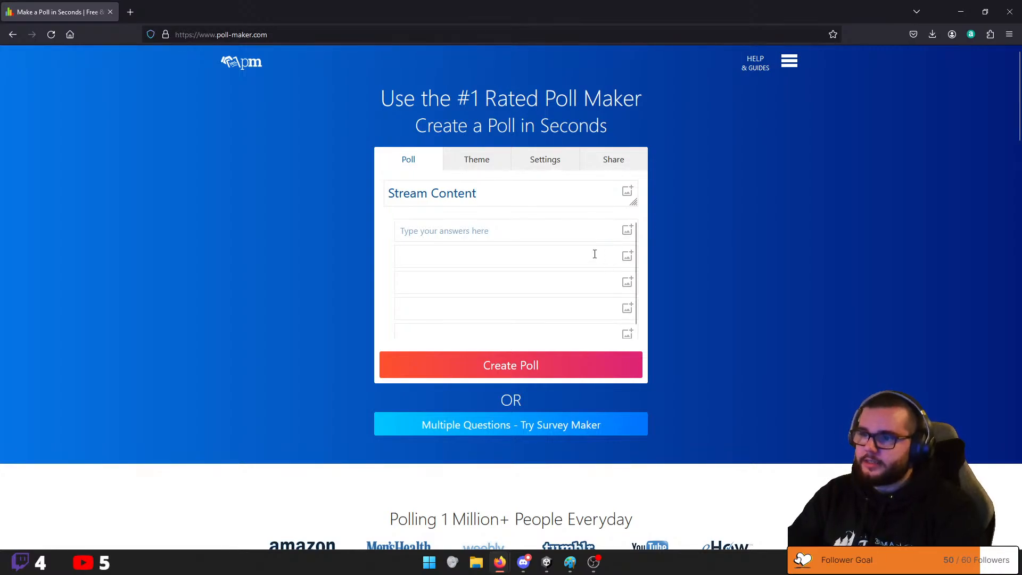
Enter "Clickler" and "Amber's TALE" as the poll's first two answers
left_click(541, 233)
key("Caps_Lock")
type("C")
key("Caps_Lock")
type("lickle")
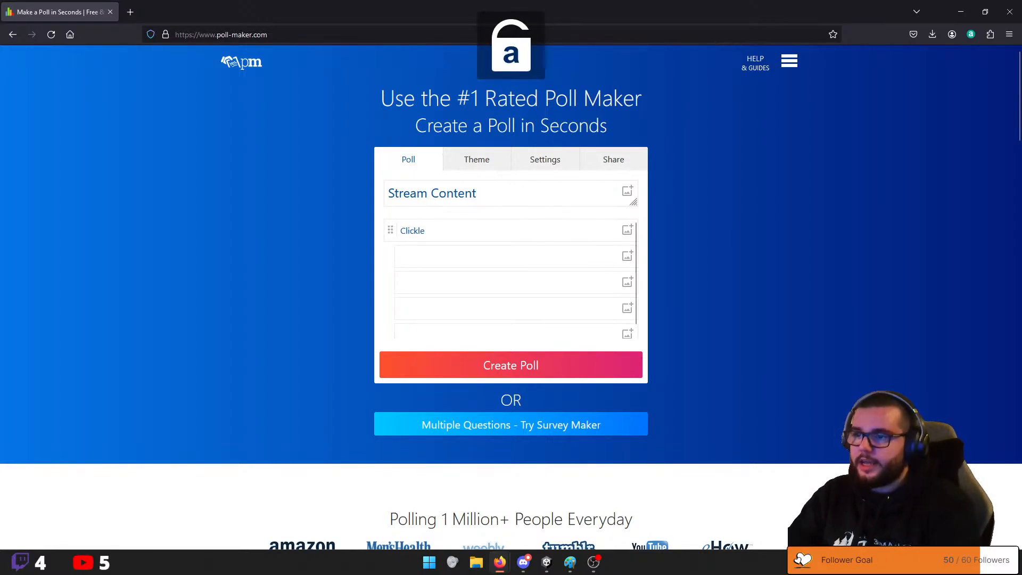
type("r")
key("Tab")
key("Caps_Lock")
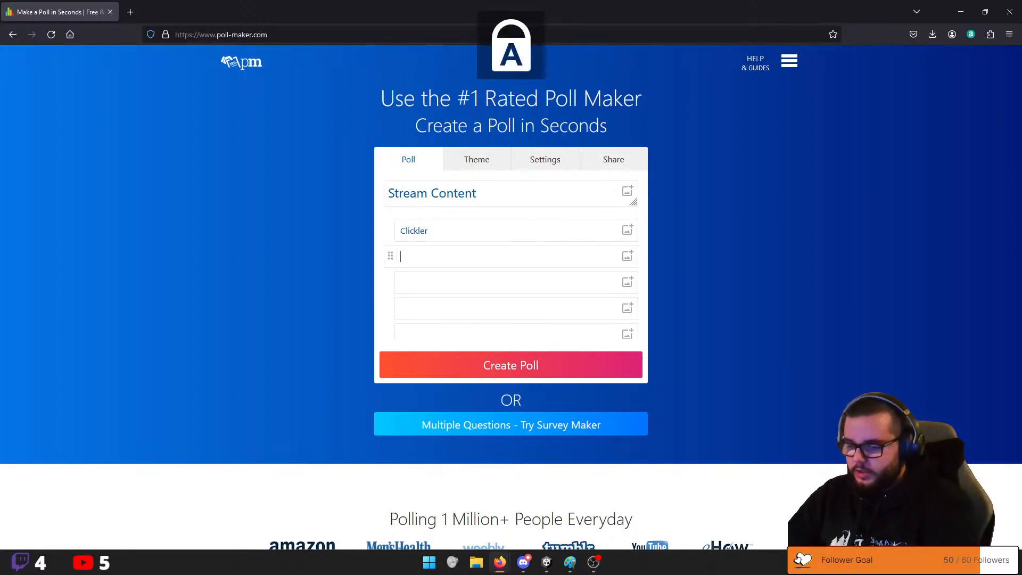
type("A")
key("Caps_Lock")
type("mber's")
key("Caps_Lock")
type("TA")
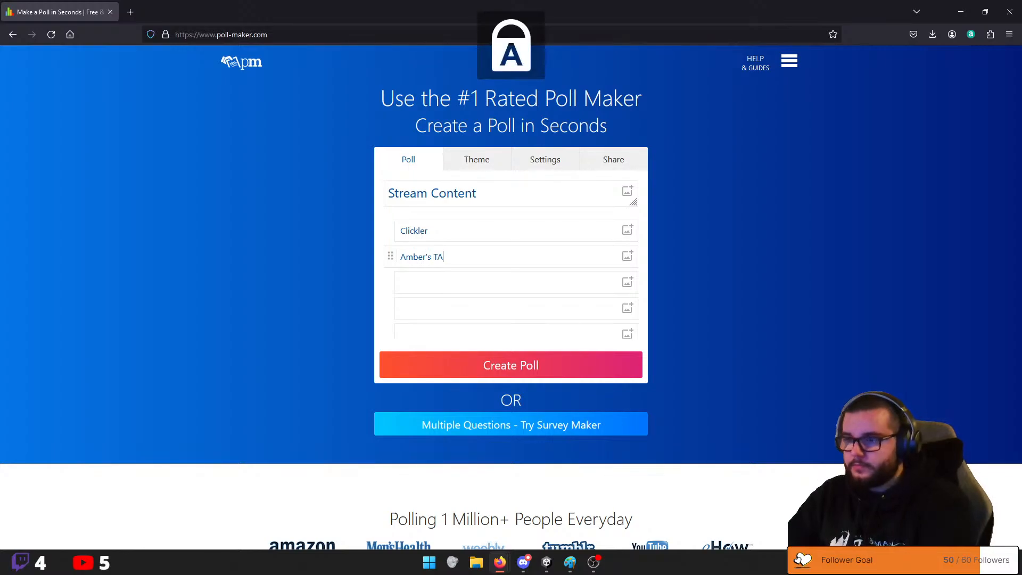
type("LE")
key("Tab")
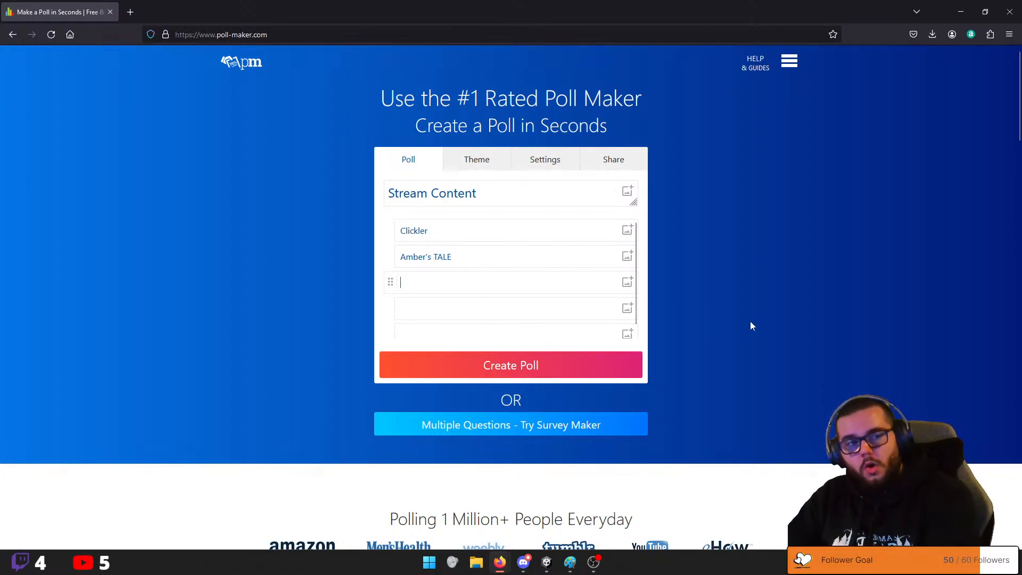
Enter "sTRAT A NEW PROJECT" as the third answer and create the poll
key("Caps_Lock")
key("Caps_Lock")
type("sTRAT A ")
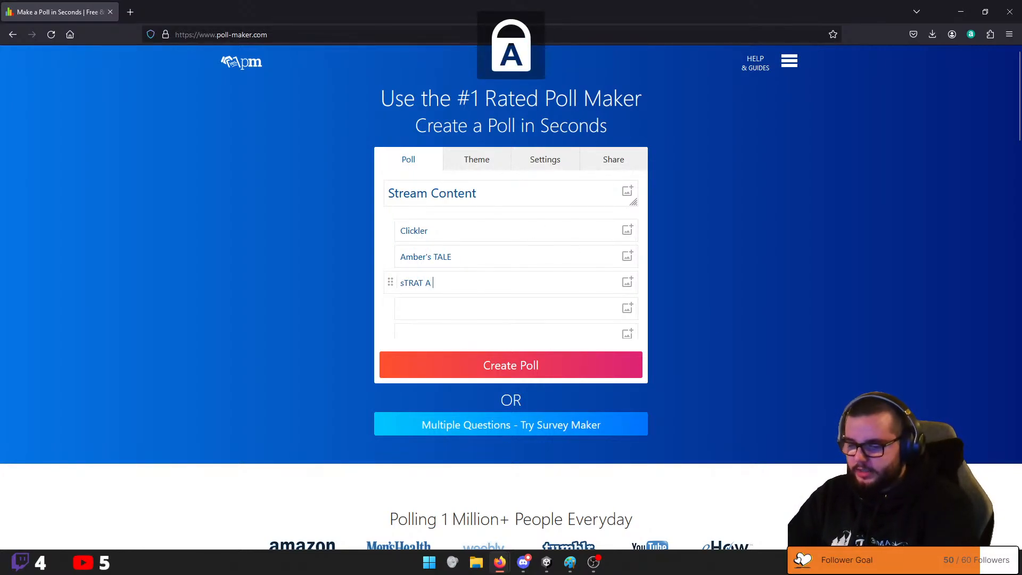
type("NEW PROJECT")
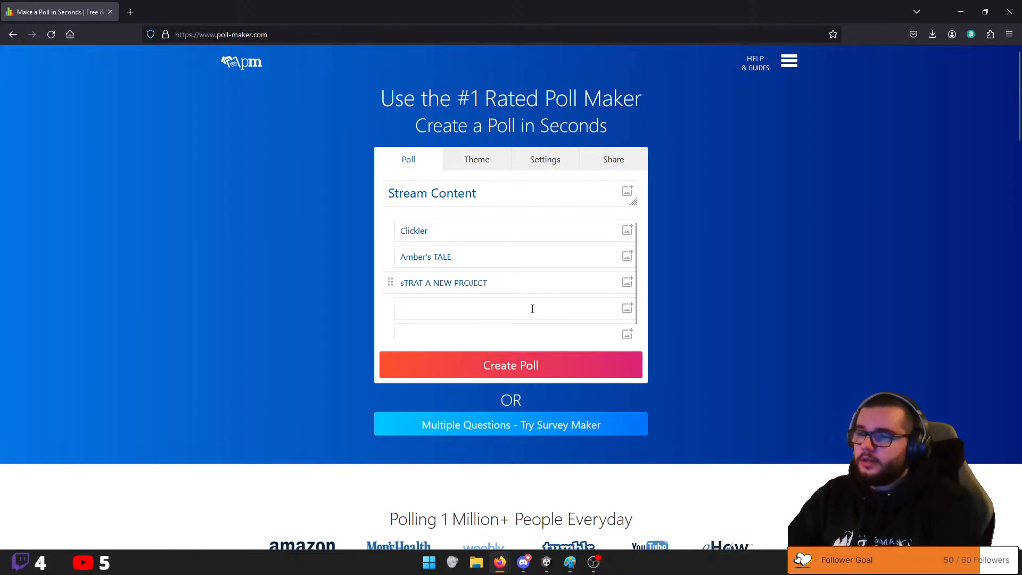
left_click(509, 366)
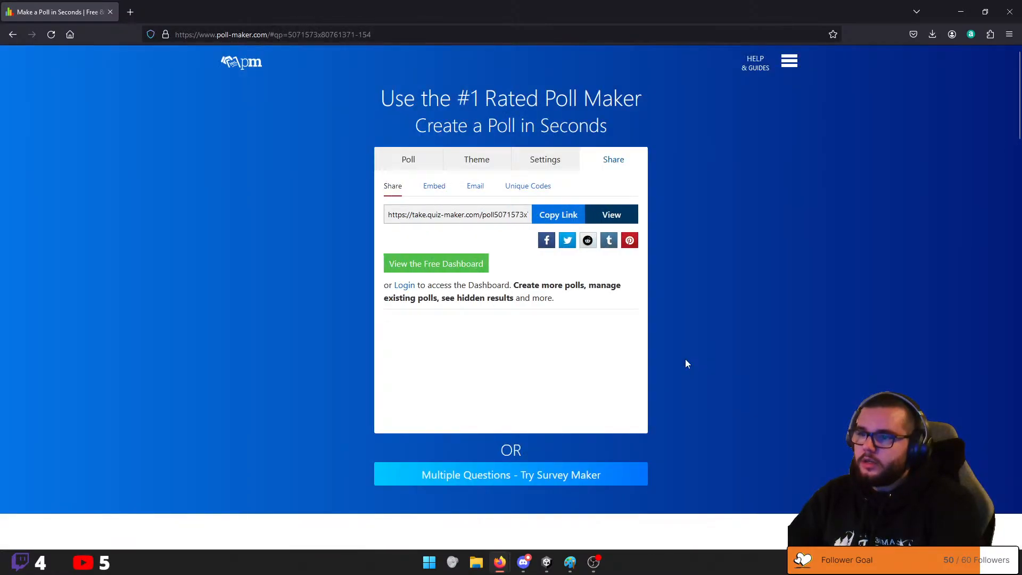
Copy the poll's share link and open it in a new browser tab
left_click(558, 214)
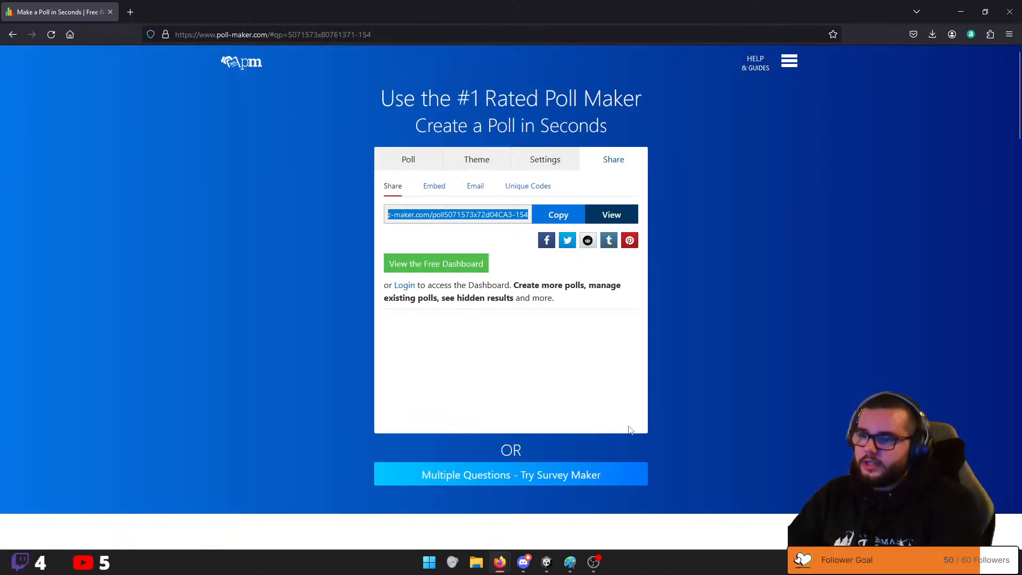
scroll(629, 423, "down", 5)
scroll(617, 410, "up", 5)
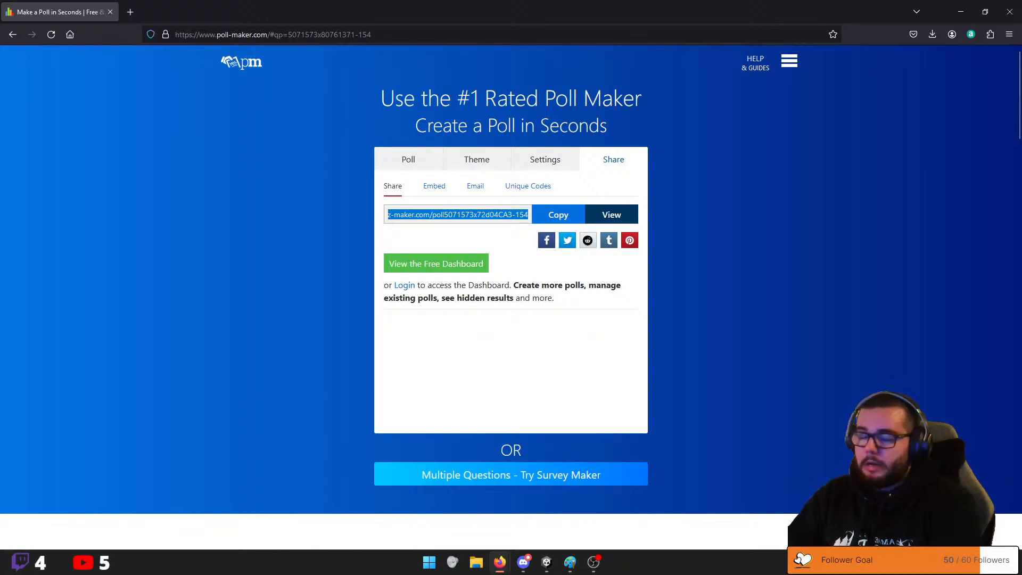
left_click(130, 12)
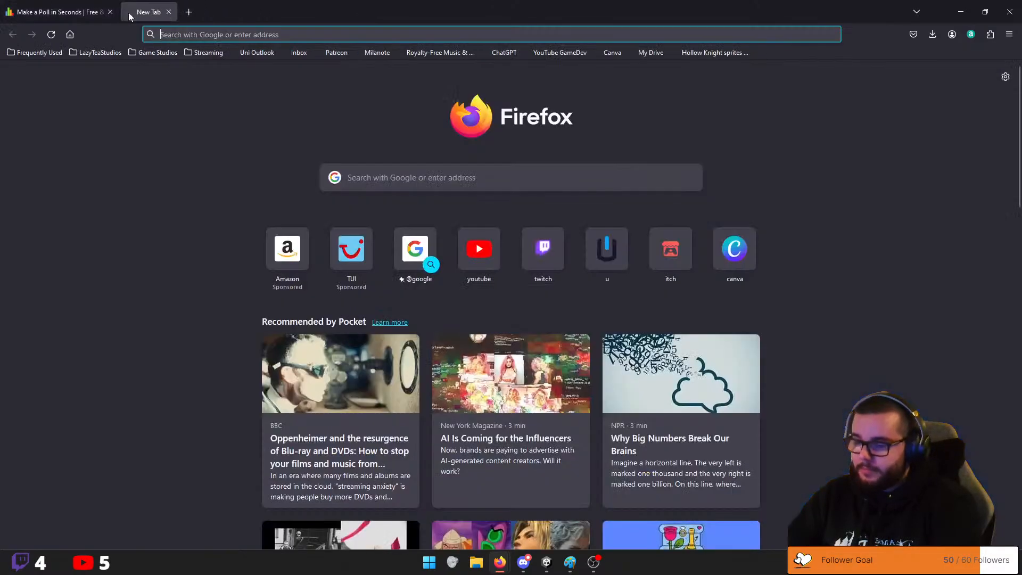
key("ctrl+v")
key("Return")
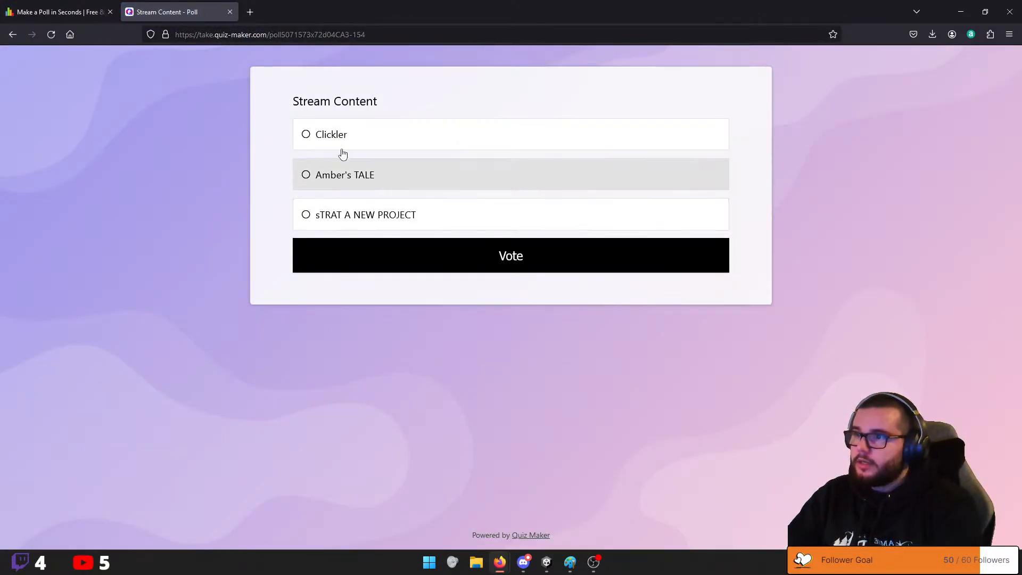
Submit the poll's vote form and examine the results as vote counts, a response timeline and a pie chart
left_click(520, 259)
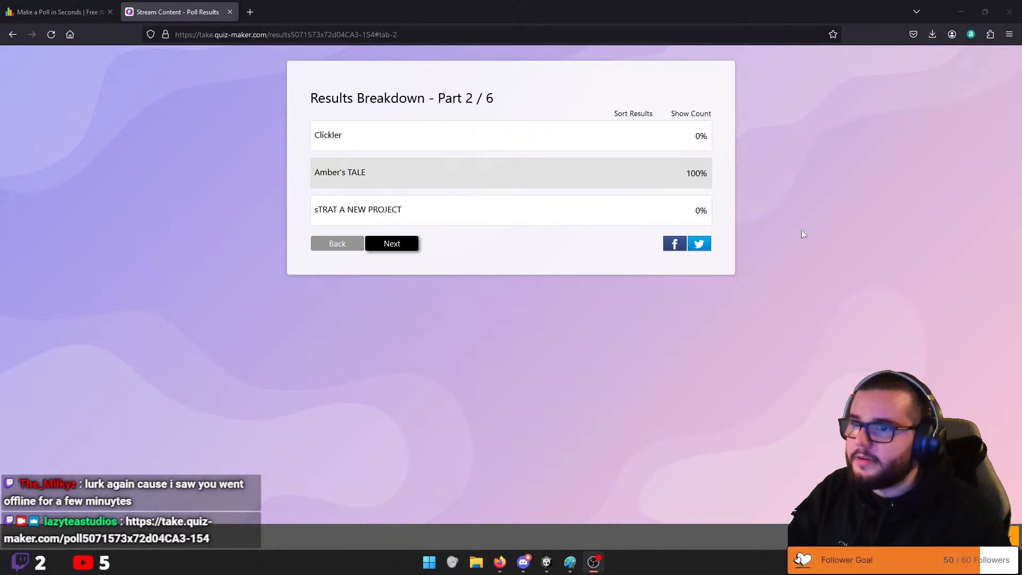
left_click(691, 114)
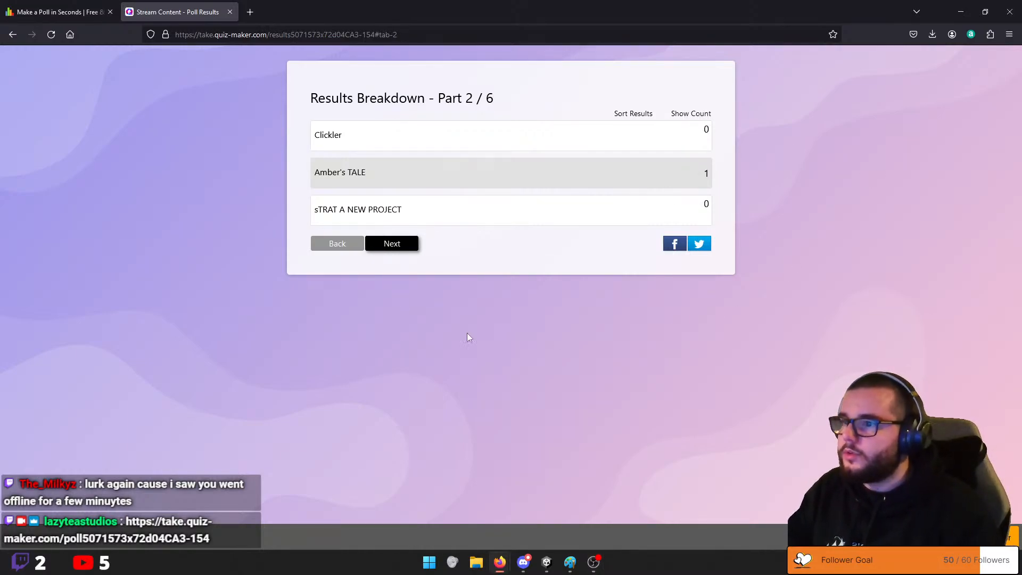
left_click(395, 247)
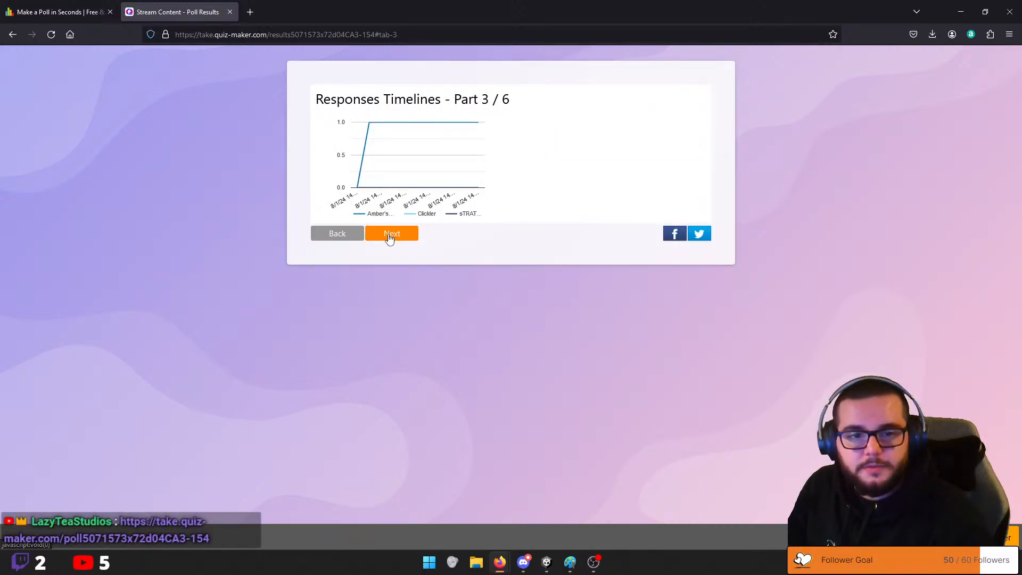
left_click(389, 238)
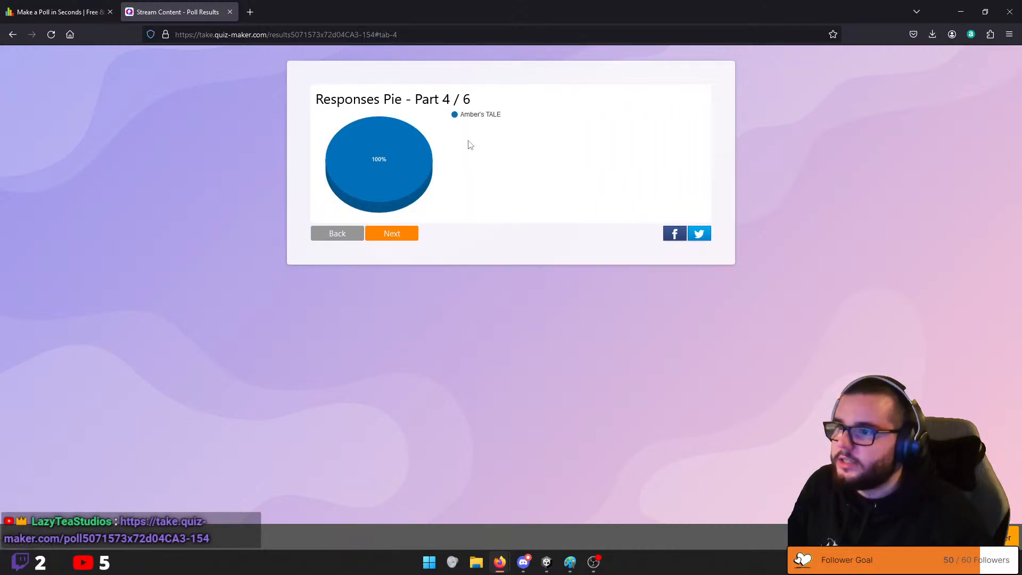
mouse_move(390, 165)
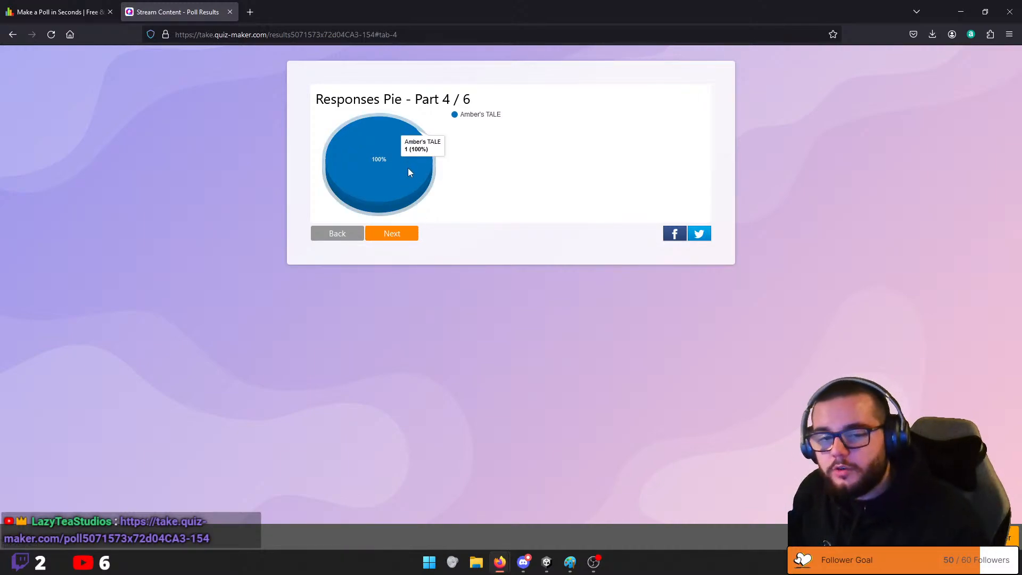
Look through the results' comments and sharing pages, and go back to the response pie and timeline
left_click(397, 238)
left_click(406, 286)
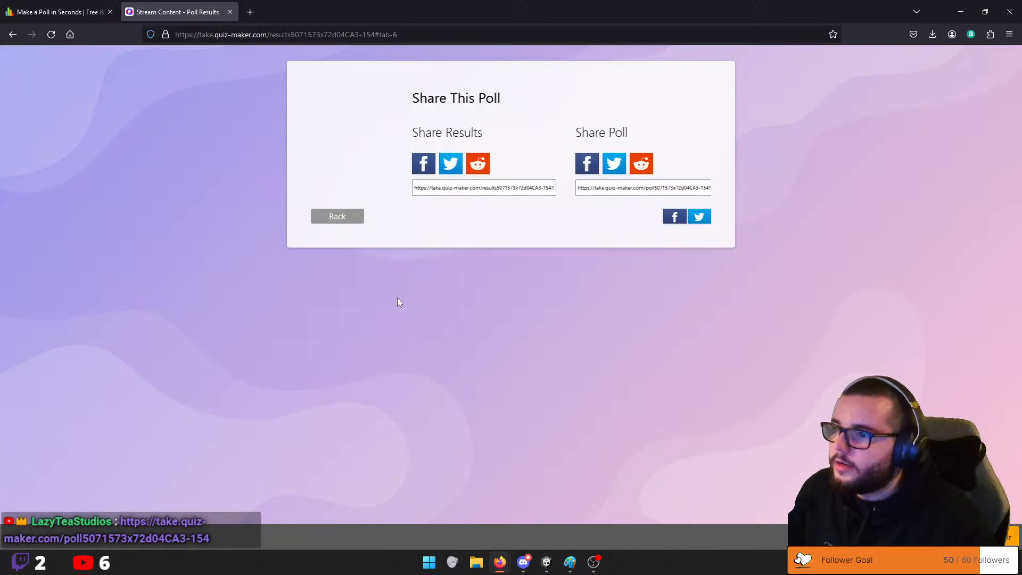
left_click(345, 216)
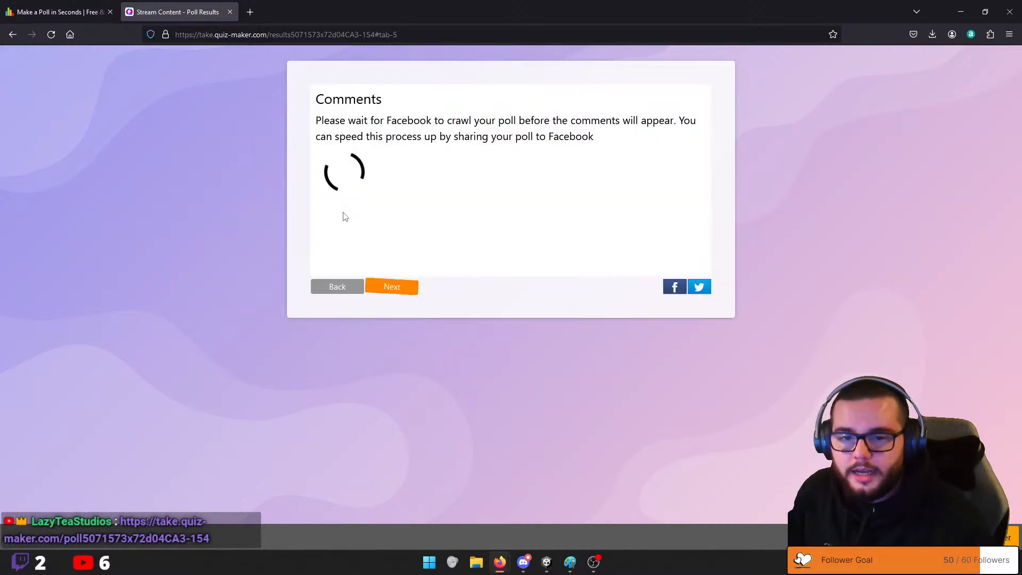
left_click(338, 293)
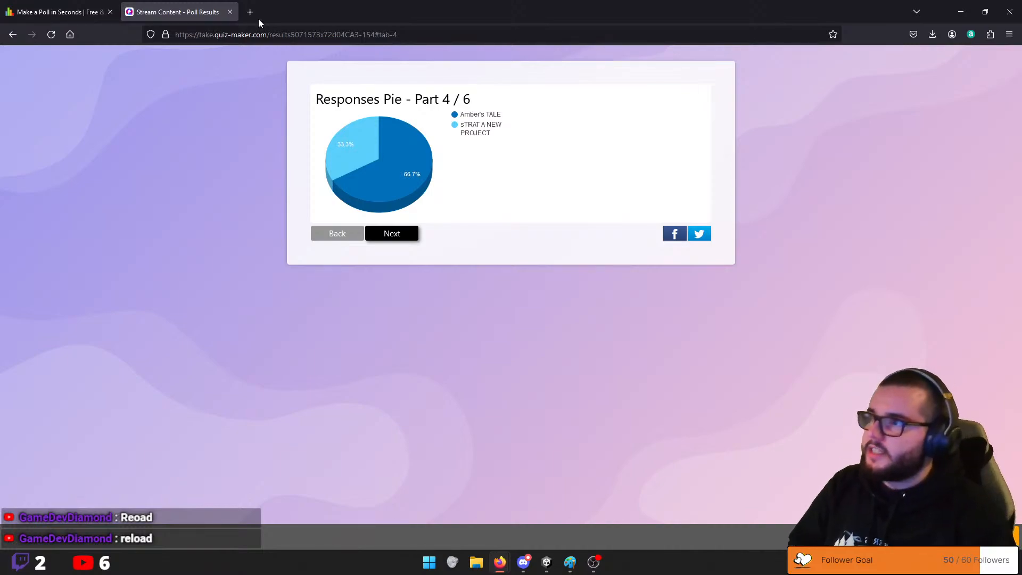
left_click(315, 235)
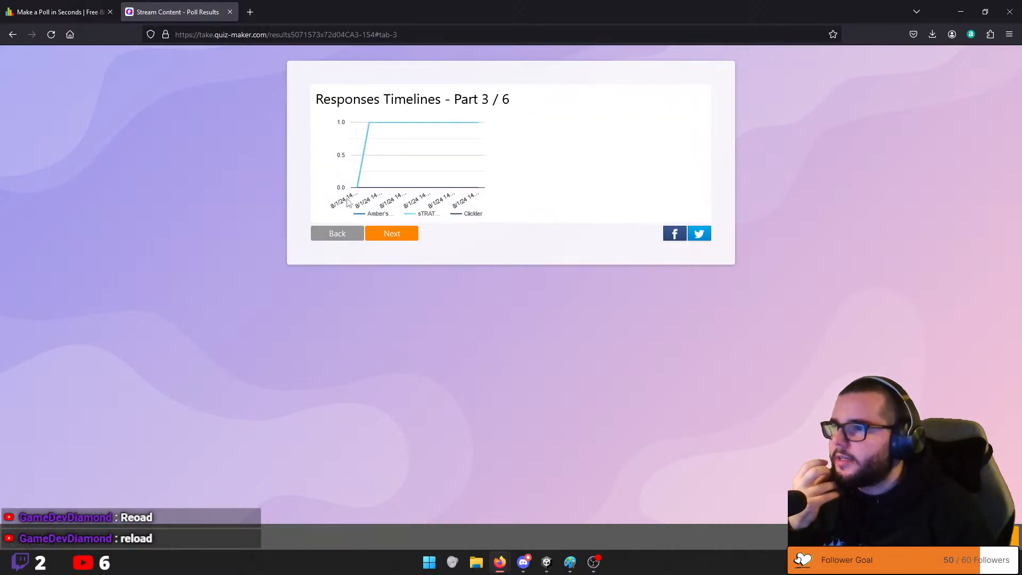
Reload the poll results and review the vote summary and the percentage breakdown of the answers
left_click(337, 232)
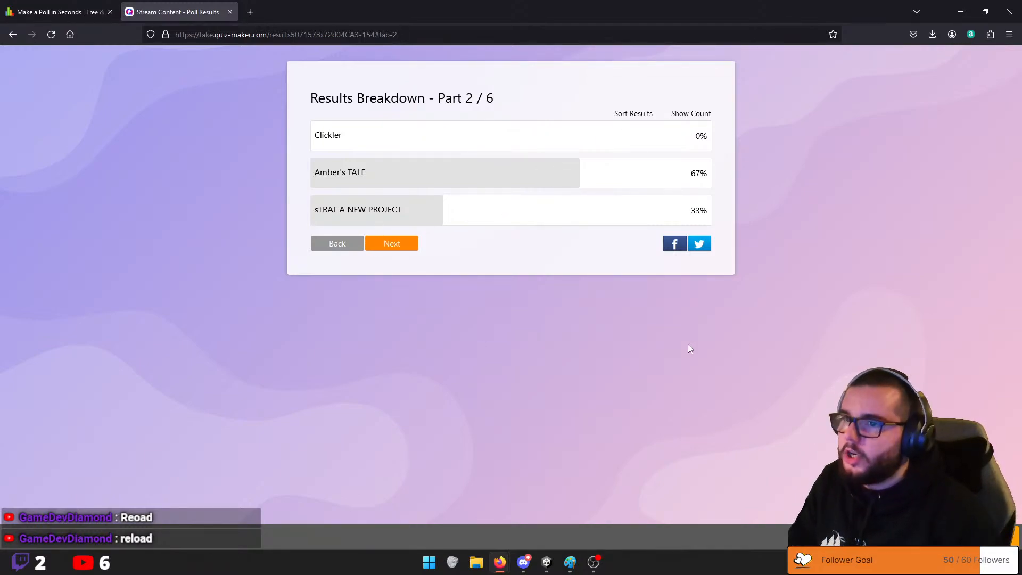
left_click(52, 35)
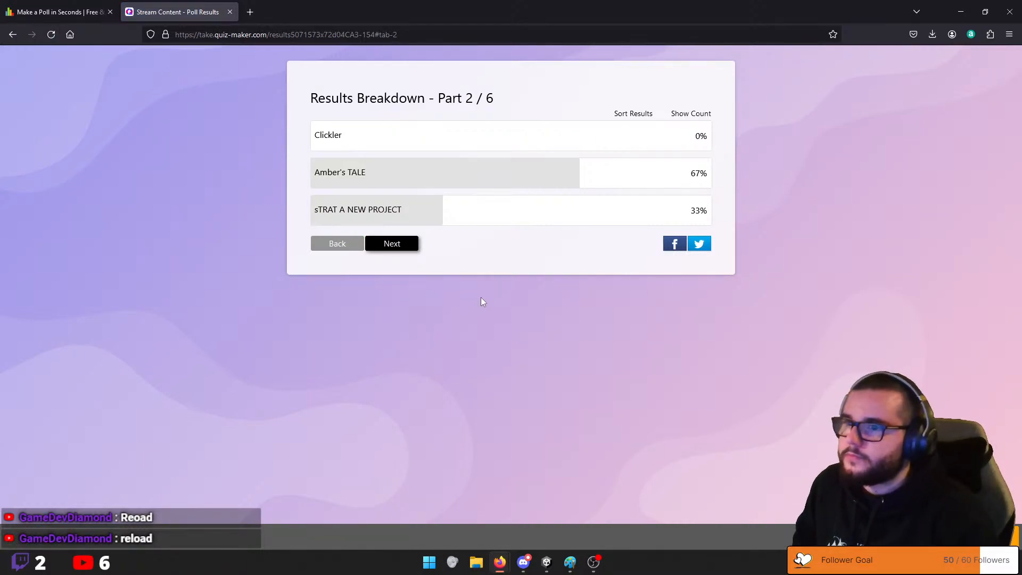
left_click(327, 243)
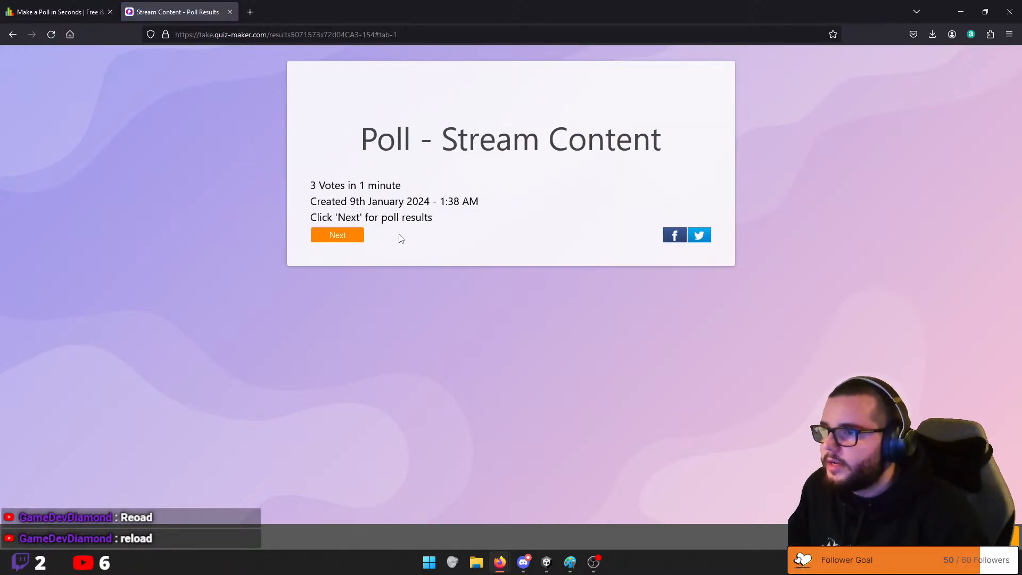
left_click(340, 235)
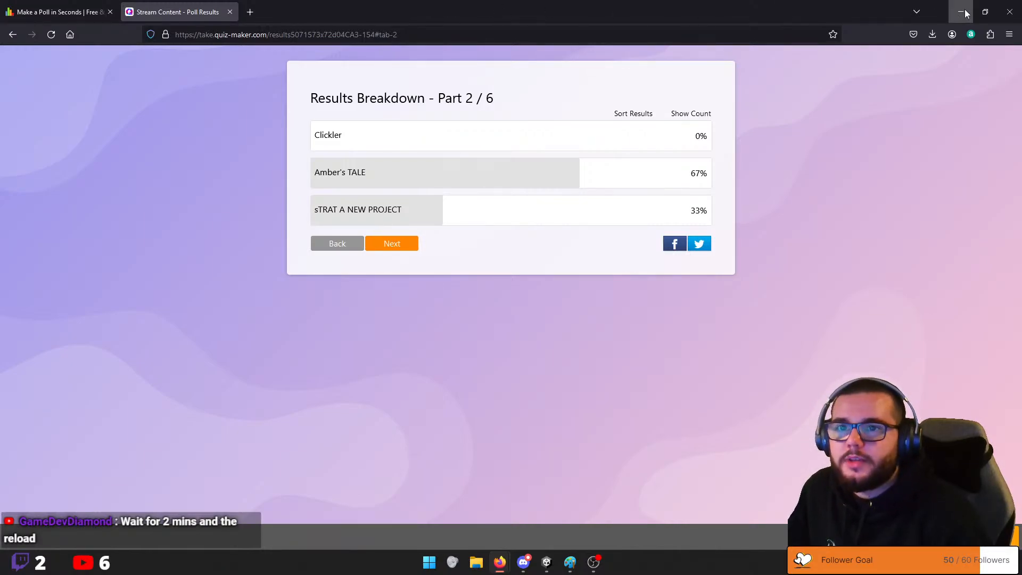
Move the browser window aside, switch to the running Unity game and collect resources from the wagon
left_click_drag(697, 12, 796, 295)
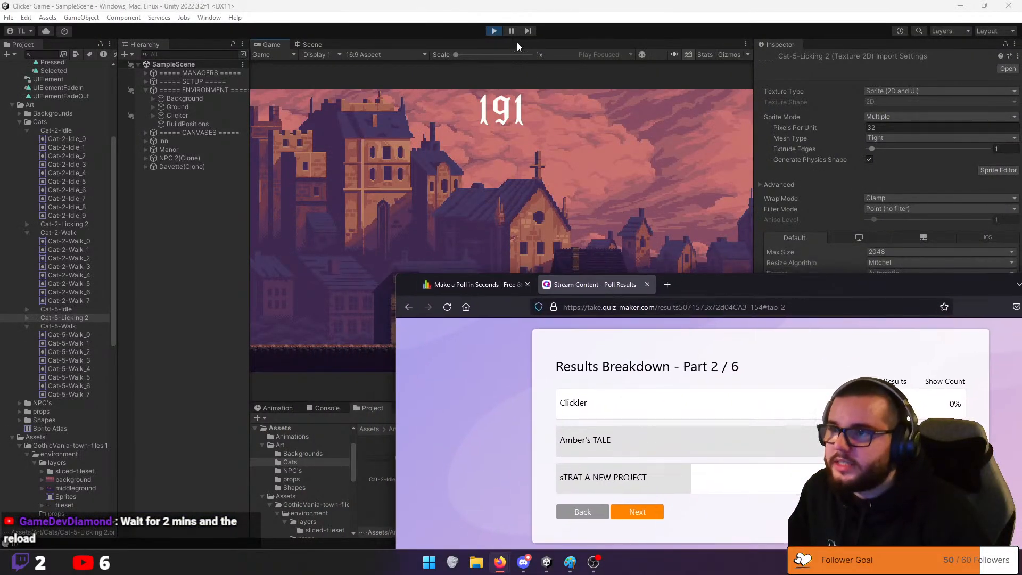
left_click(516, 44)
left_click(499, 322)
left_click(510, 325)
left_click(512, 325)
left_click(512, 326)
left_click(512, 325)
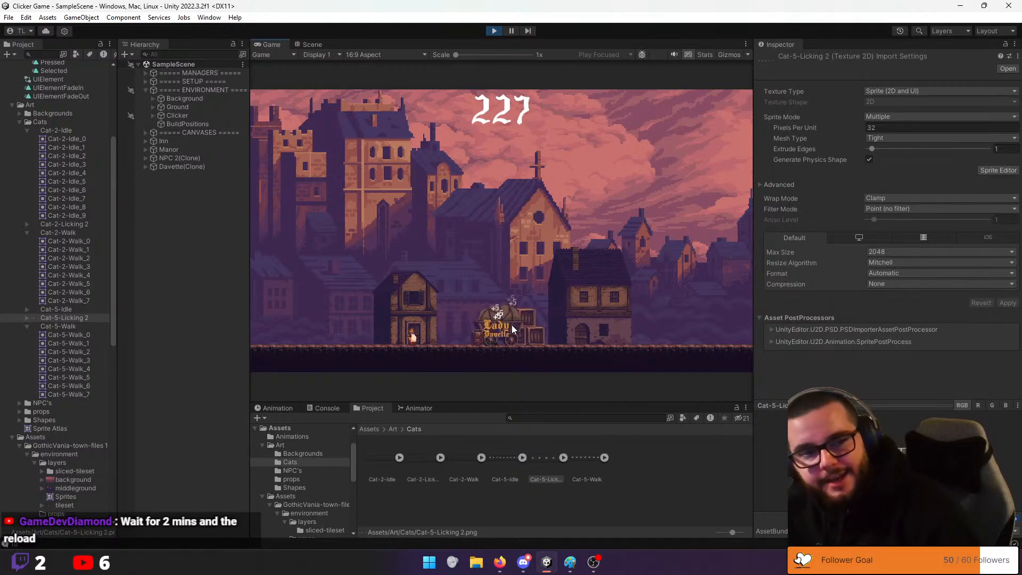
left_click(513, 324)
left_click(512, 324)
left_click(511, 322)
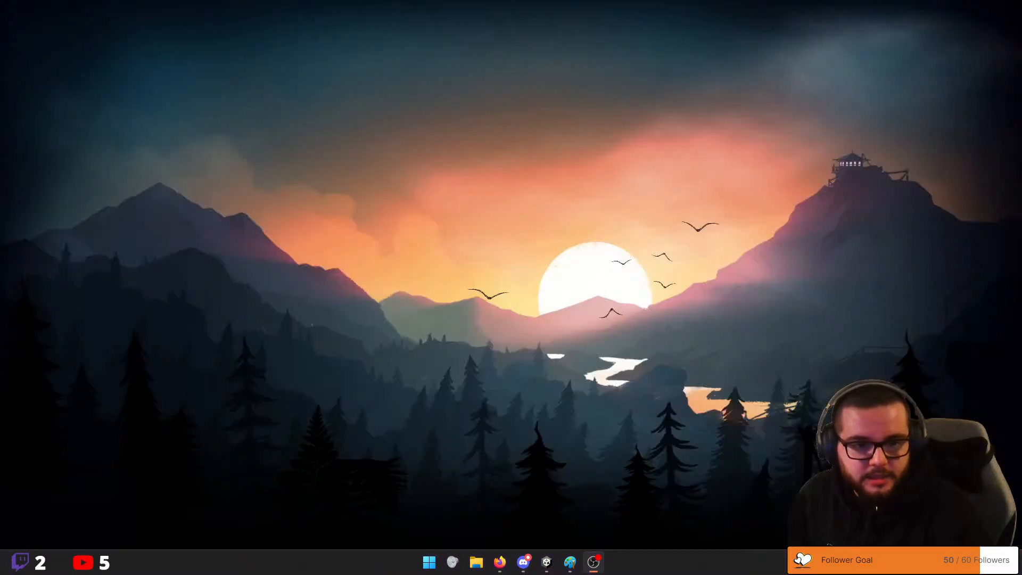
Return to the running game, gather more resources from the wagon and buy the Manor's paw upgrade to spawn its cat
key("alt+Tab")
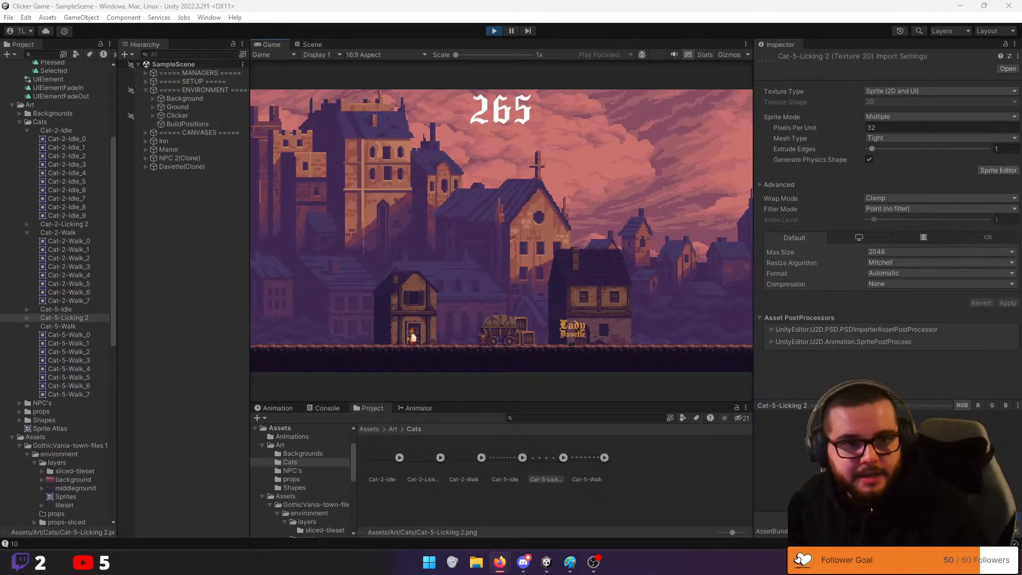
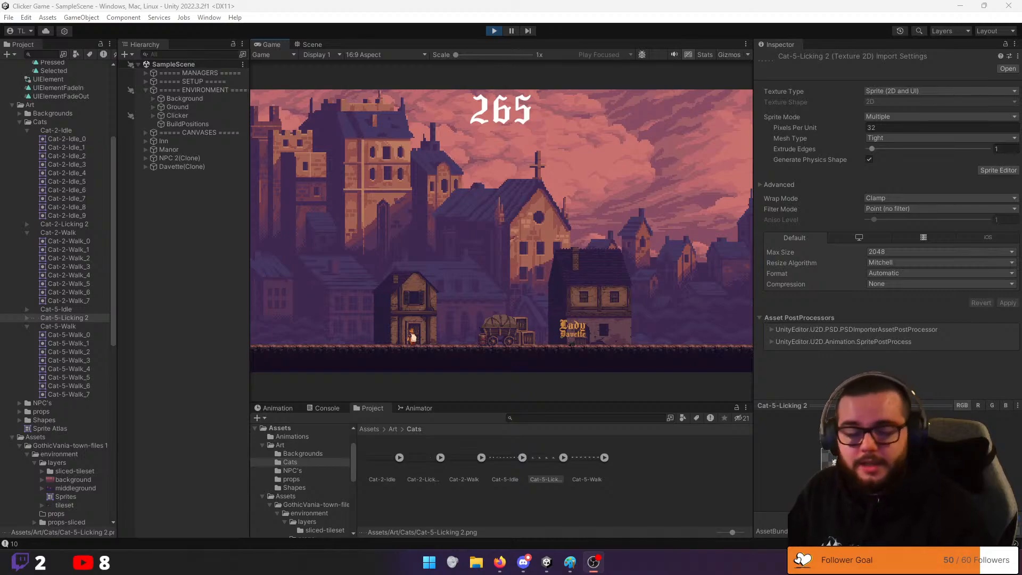
left_click(519, 329)
left_click(519, 329)
left_click(518, 330)
left_click(518, 330)
left_click(518, 330)
left_click(519, 330)
left_click(519, 330)
left_click(519, 331)
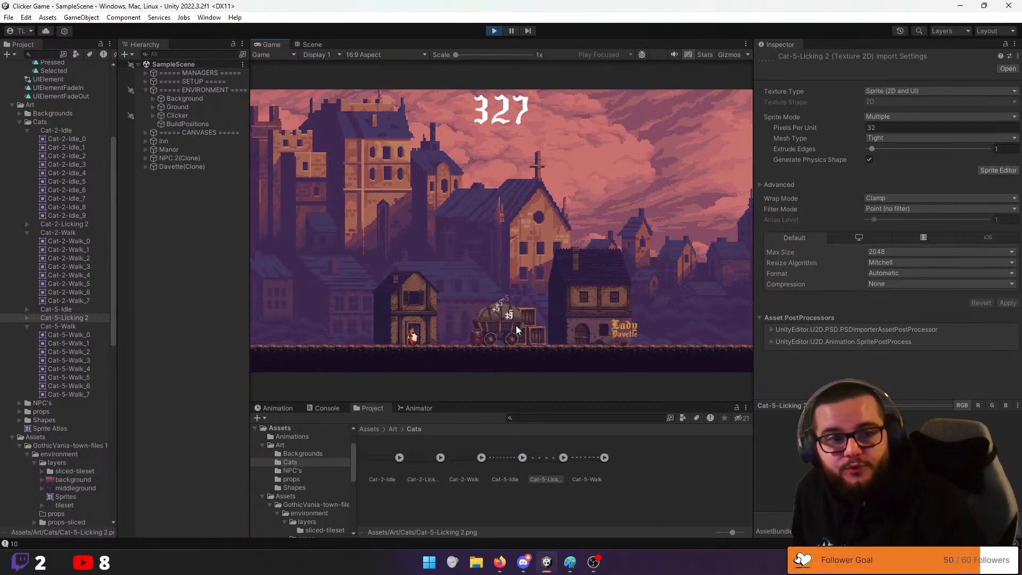
left_click(516, 327)
left_click(516, 327)
left_click(516, 327)
left_click(516, 327)
left_click(516, 327)
left_click(516, 327)
left_click(516, 328)
left_click(516, 328)
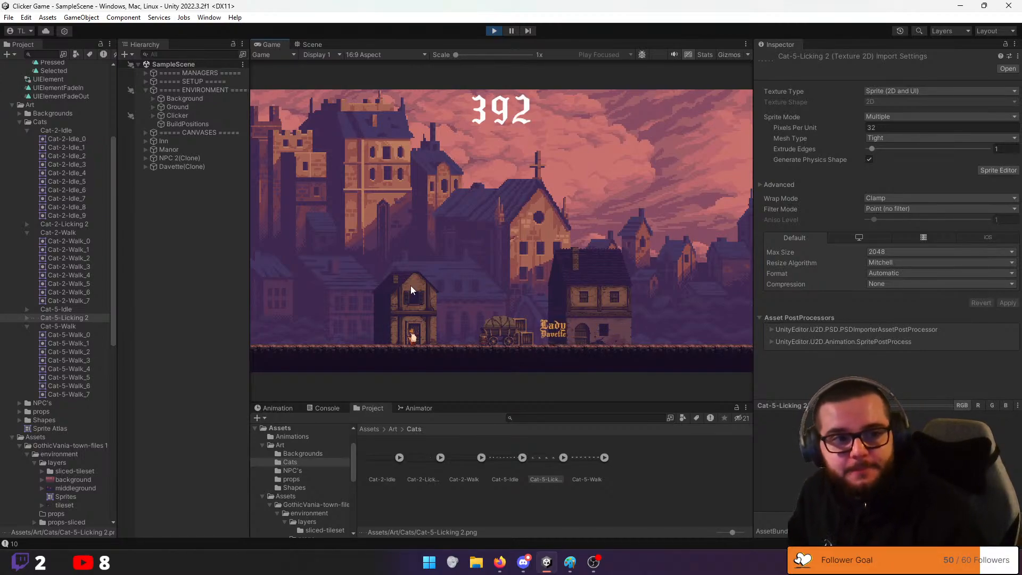
left_click(502, 335)
left_click(503, 336)
left_click(502, 335)
left_click(503, 336)
left_click(503, 335)
left_click(503, 336)
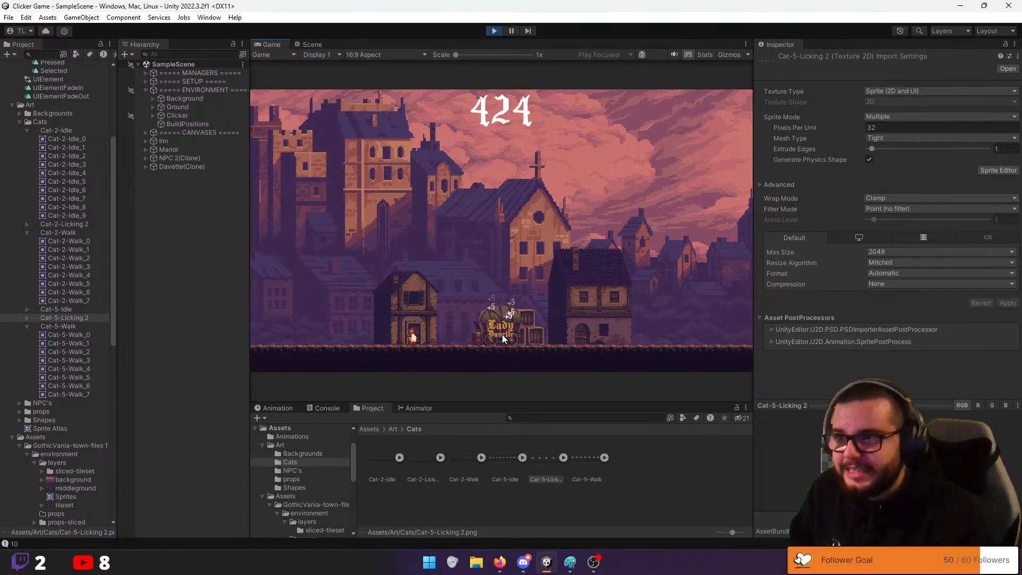
left_click(502, 336)
left_click(503, 335)
left_click(601, 305)
left_click(570, 189)
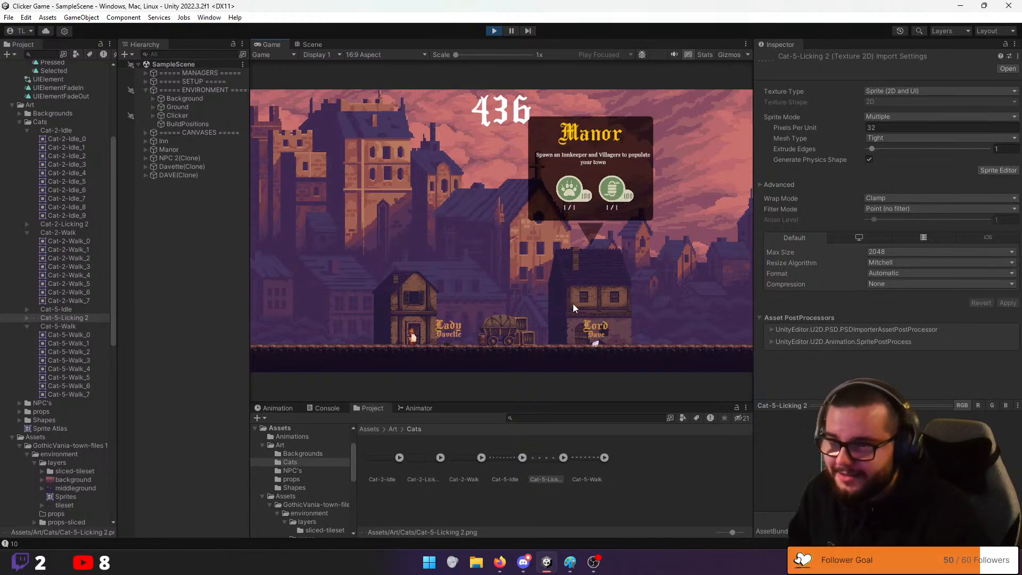
Collect resources from the wagon with the new cat in town and check the Inn's upgrades
left_click(508, 332)
left_click(509, 332)
left_click(509, 333)
left_click(510, 333)
left_click(509, 334)
left_click(509, 334)
left_click(509, 333)
left_click(509, 334)
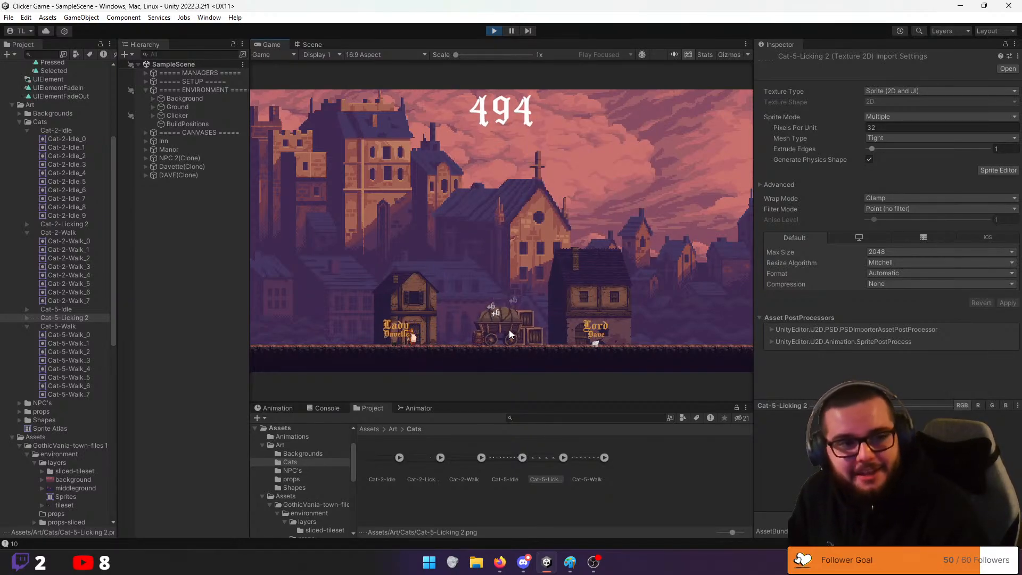
left_click(509, 330)
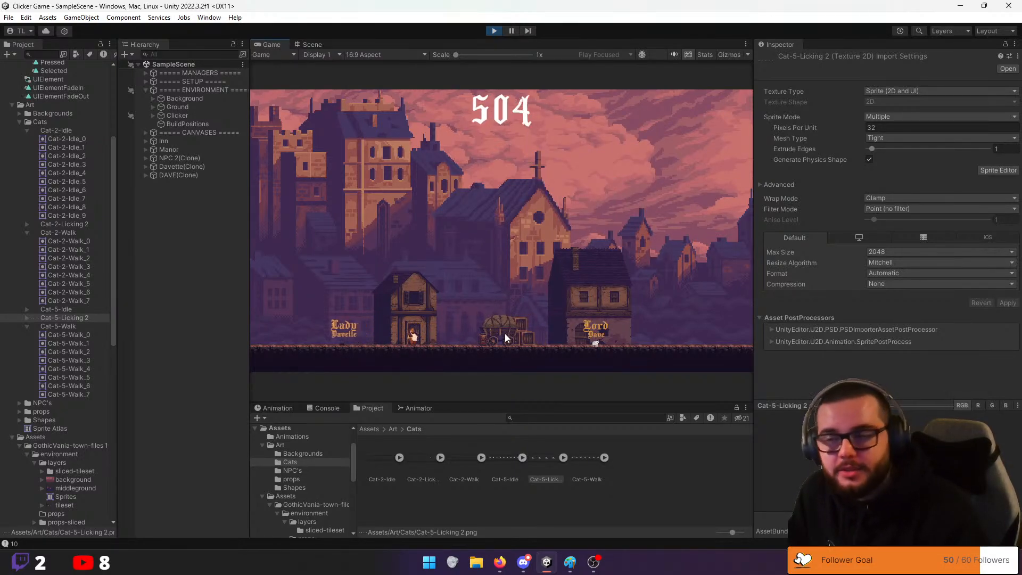
left_click(505, 333)
left_click(504, 334)
left_click(504, 333)
left_click(504, 334)
left_click(504, 333)
left_click(504, 334)
left_click(504, 334)
left_click(504, 334)
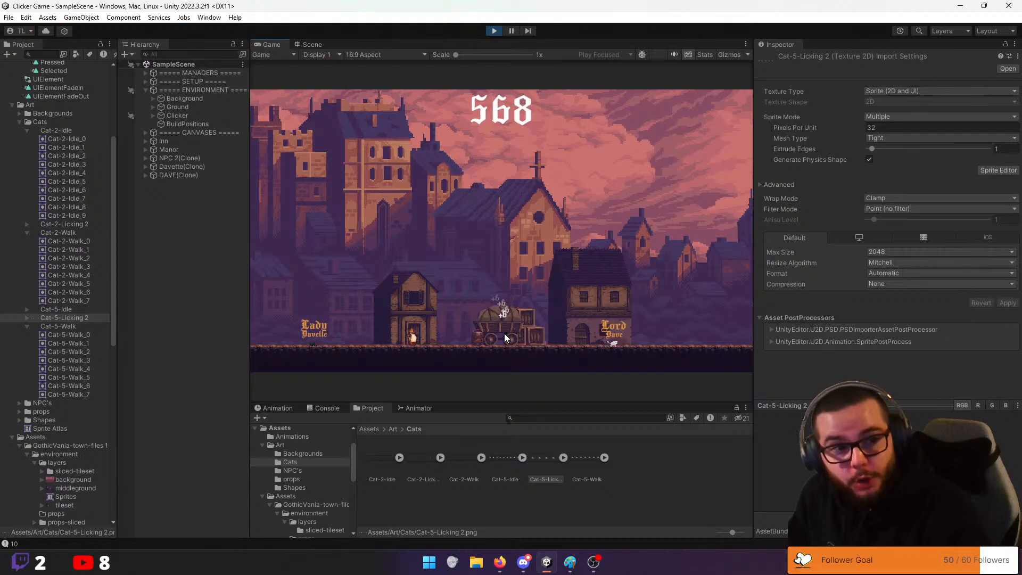
left_click(503, 334)
left_click(503, 334)
left_click(503, 333)
left_click(504, 334)
left_click(504, 333)
left_click(504, 333)
left_click(503, 333)
mouse_move(411, 316)
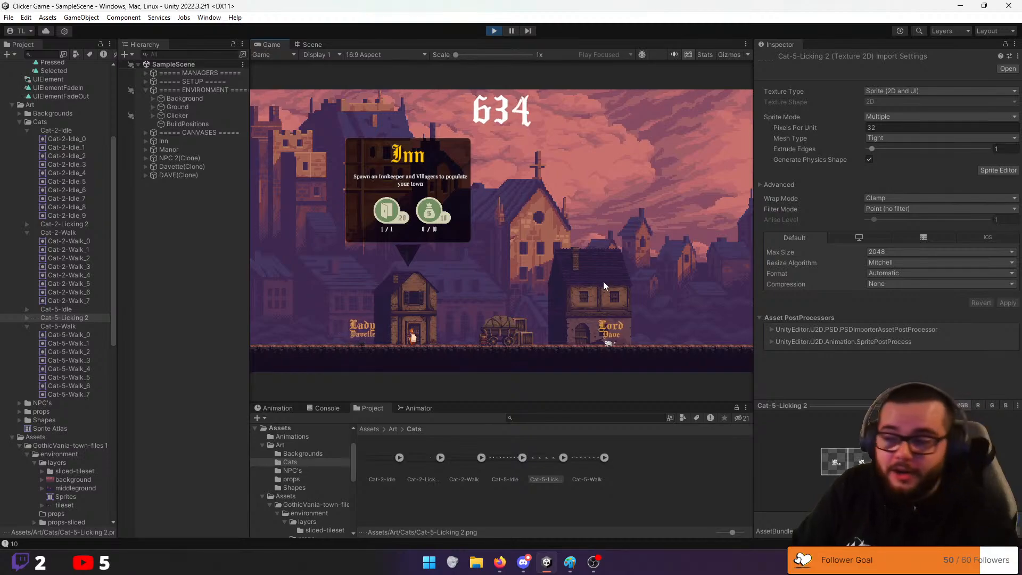
Continue collecting wagon resources to pay for several villagers
left_click(509, 330)
left_click(509, 331)
left_click(509, 330)
left_click(509, 330)
left_click(509, 330)
left_click(509, 331)
left_click(509, 330)
left_click(510, 330)
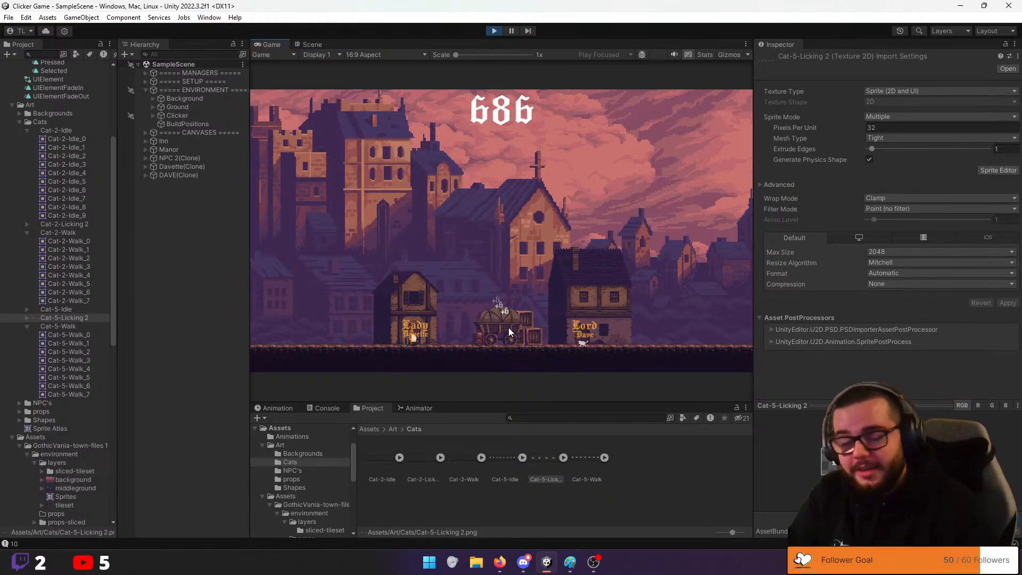
left_click(509, 327)
left_click(509, 327)
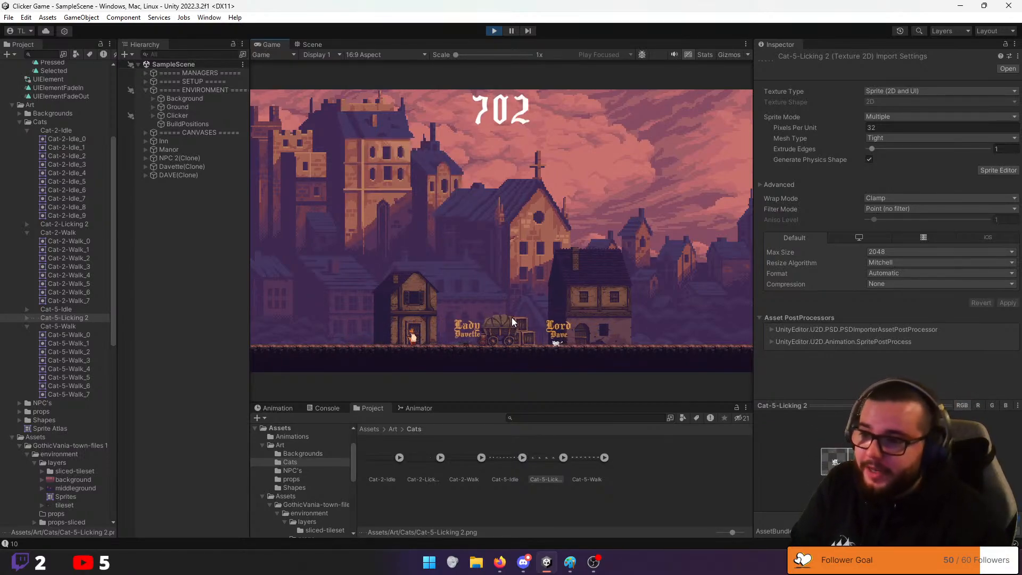
left_click(508, 320)
left_click(504, 323)
left_click(504, 322)
left_click(504, 323)
left_click(504, 324)
left_click(505, 324)
left_click(505, 326)
left_click(504, 326)
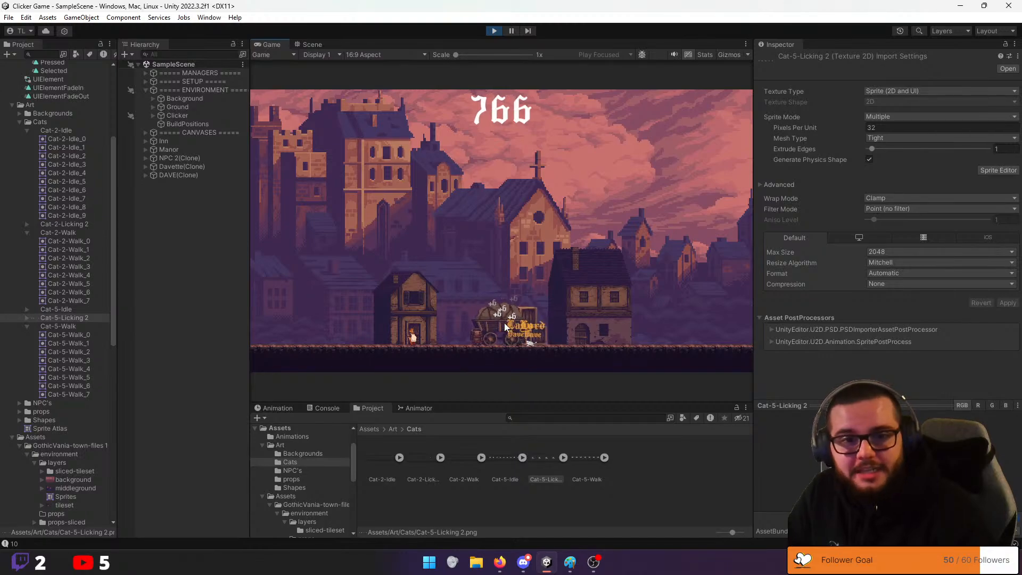
left_click(505, 323)
Buy the Inn's Spawn Villager upgrade six times
left_click(413, 299)
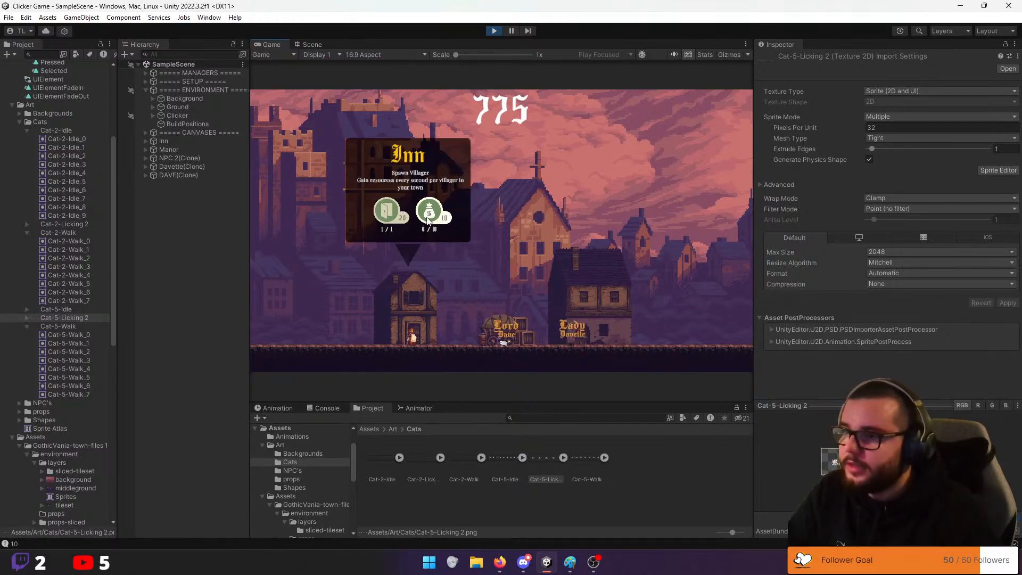
left_click(428, 221)
left_click(428, 221)
left_click(427, 221)
left_click(427, 221)
left_click(427, 221)
left_click(427, 221)
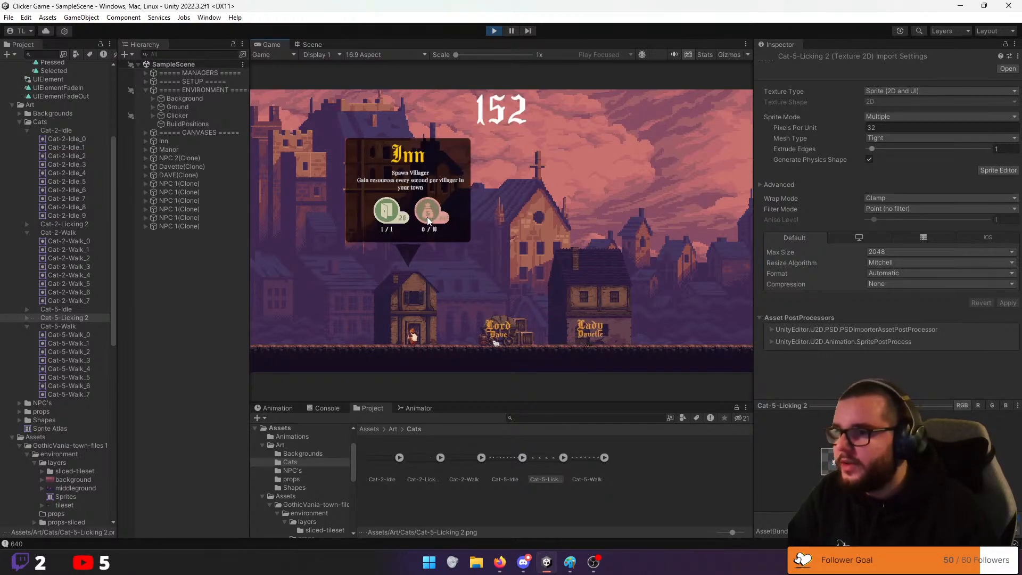
Rebuild the resources from the wagon and spawn a seventh villager from the Inn
left_click(506, 326)
left_click(507, 324)
left_click(507, 323)
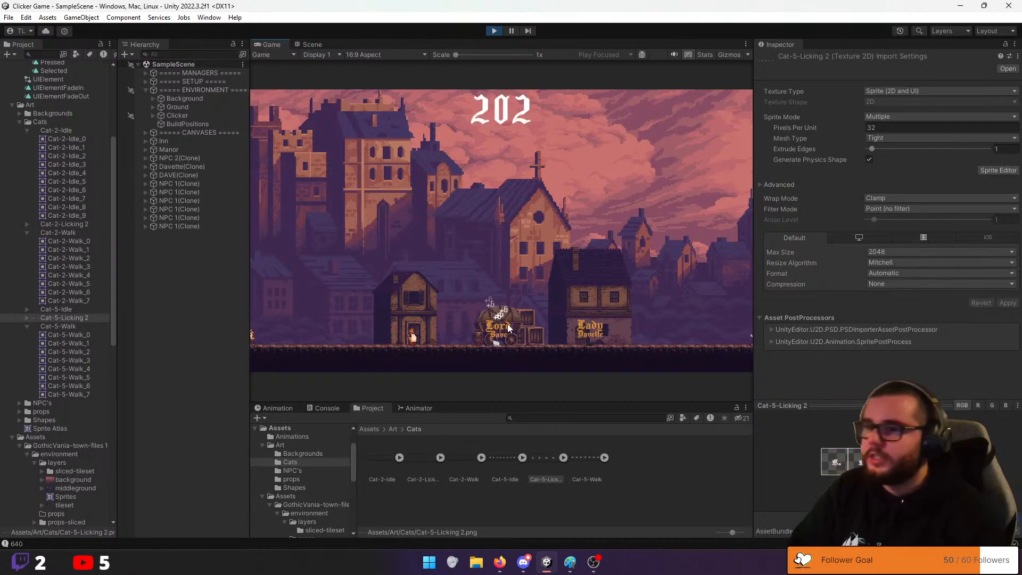
left_click(507, 324)
left_click(507, 324)
left_click(507, 323)
left_click(507, 324)
left_click(507, 324)
left_click(507, 324)
left_click(507, 324)
left_click(507, 324)
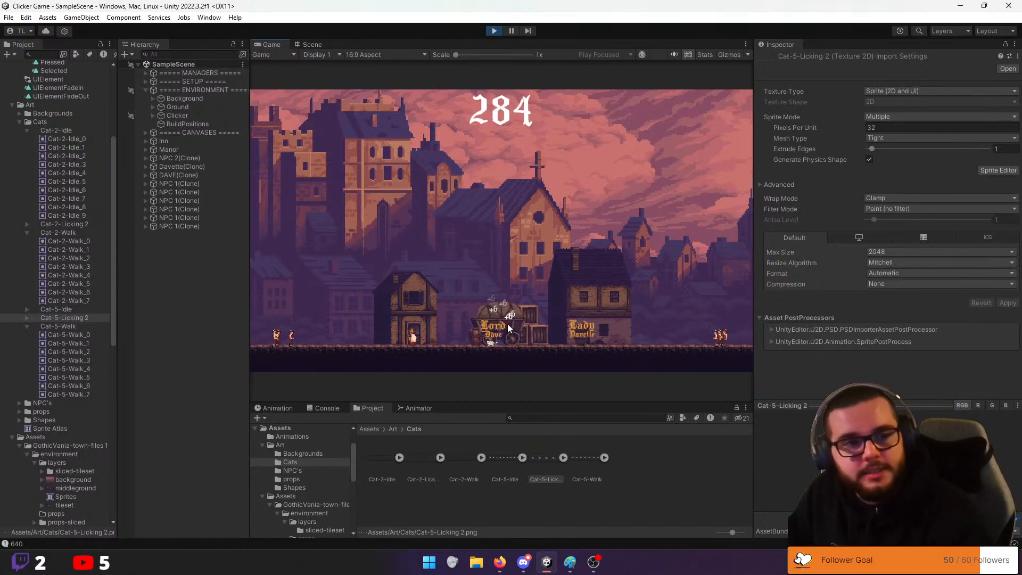
left_click(507, 324)
left_click(507, 324)
left_click(507, 323)
left_click(507, 324)
left_click(512, 324)
left_click(512, 324)
left_click(511, 324)
left_click(511, 325)
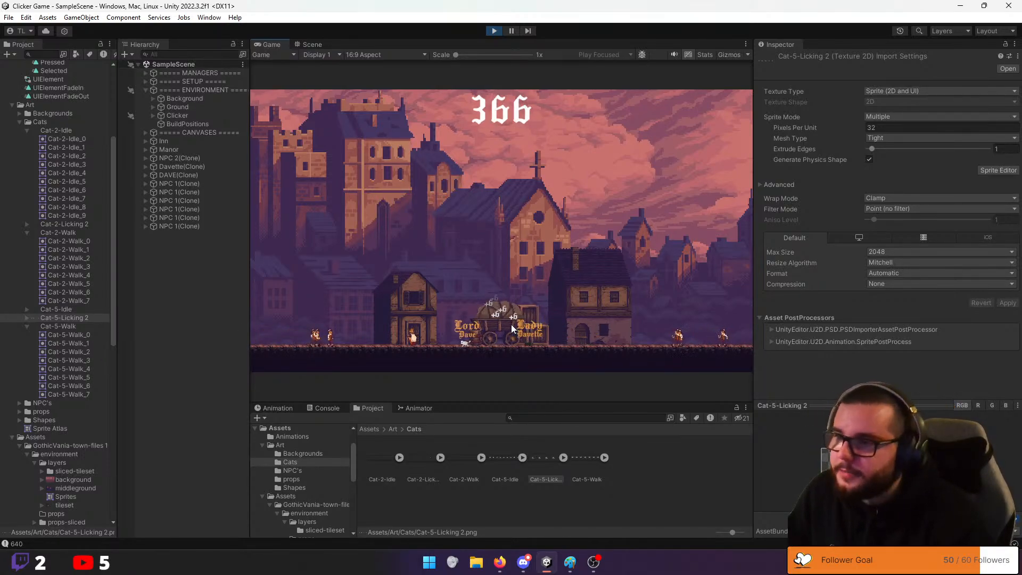
left_click(511, 324)
left_click(511, 324)
left_click(511, 324)
left_click(511, 324)
left_click(511, 324)
left_click(511, 324)
left_click(511, 324)
left_click(512, 325)
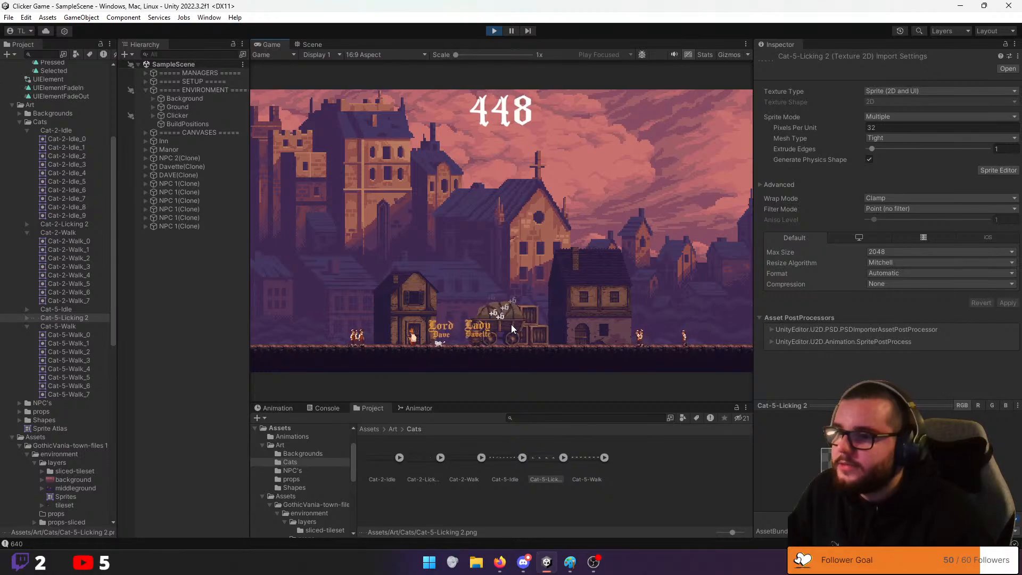
left_click(511, 324)
left_click(511, 325)
left_click(511, 324)
left_click(511, 324)
left_click(511, 324)
left_click(511, 324)
left_click(511, 324)
left_click(511, 324)
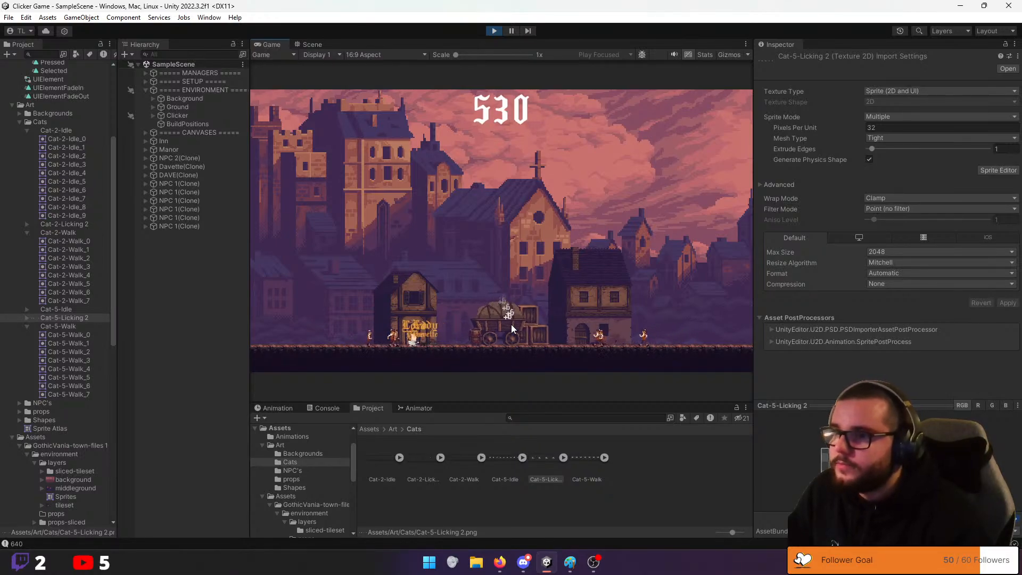
left_click(511, 324)
left_click(511, 324)
left_click(511, 324)
left_click(512, 324)
left_click(511, 324)
left_click(512, 324)
left_click(511, 324)
left_click(511, 324)
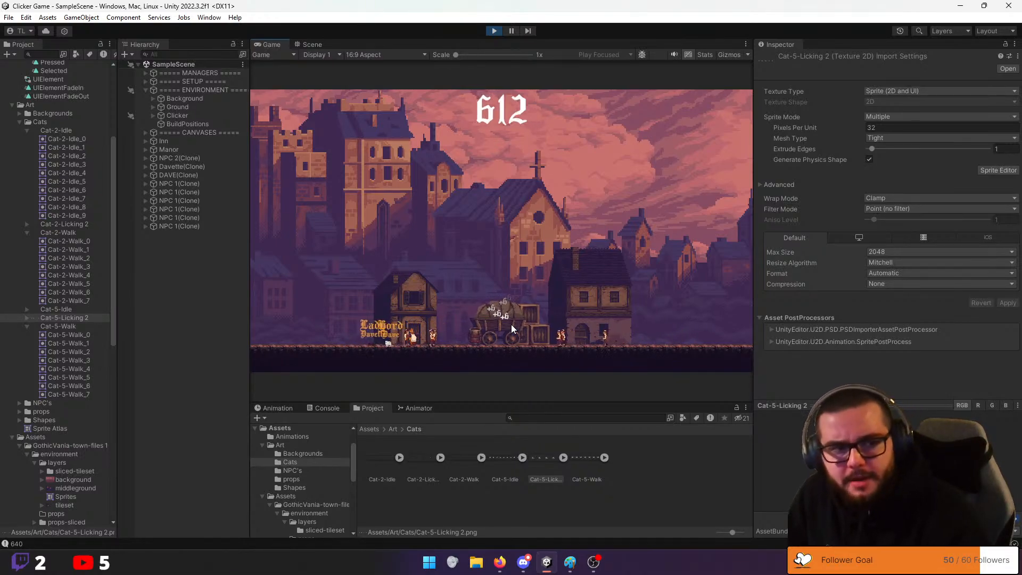
left_click(511, 325)
left_click(511, 324)
left_click(511, 324)
left_click(512, 325)
left_click(511, 325)
left_click(511, 324)
left_click(511, 325)
left_click(511, 324)
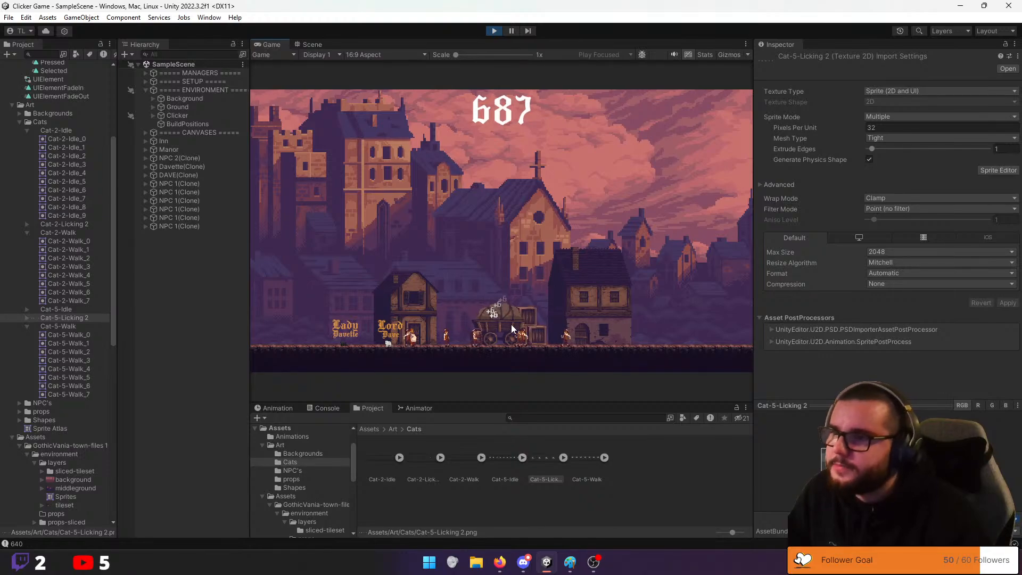
left_click(420, 316)
left_click(432, 222)
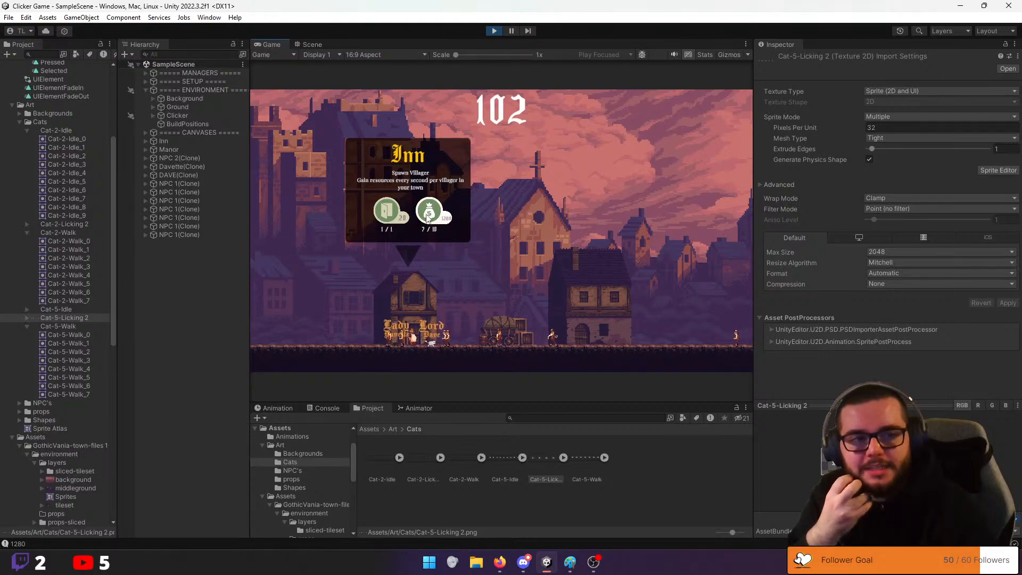
Leave the Inn's upgrades and gather more resources from the wagon
left_click(494, 323)
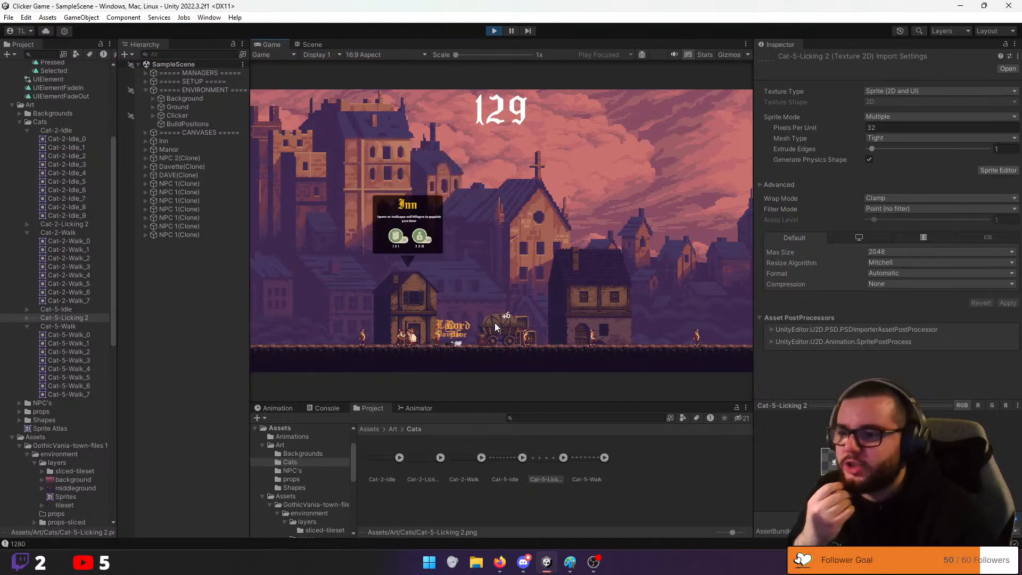
left_click(494, 323)
left_click(498, 321)
left_click(500, 321)
left_click(500, 321)
left_click(500, 321)
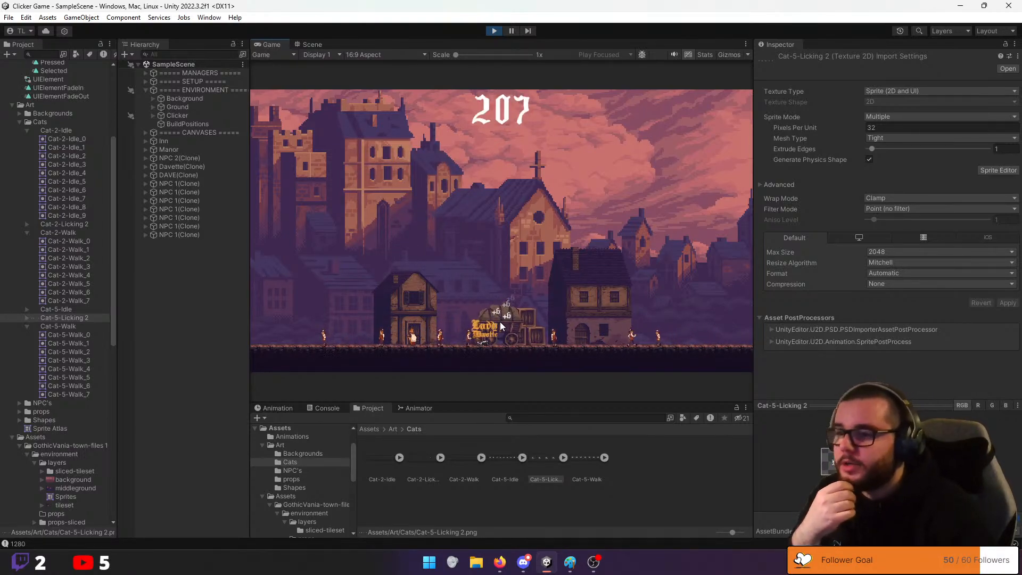
left_click(500, 322)
left_click(500, 321)
left_click(500, 322)
left_click(500, 323)
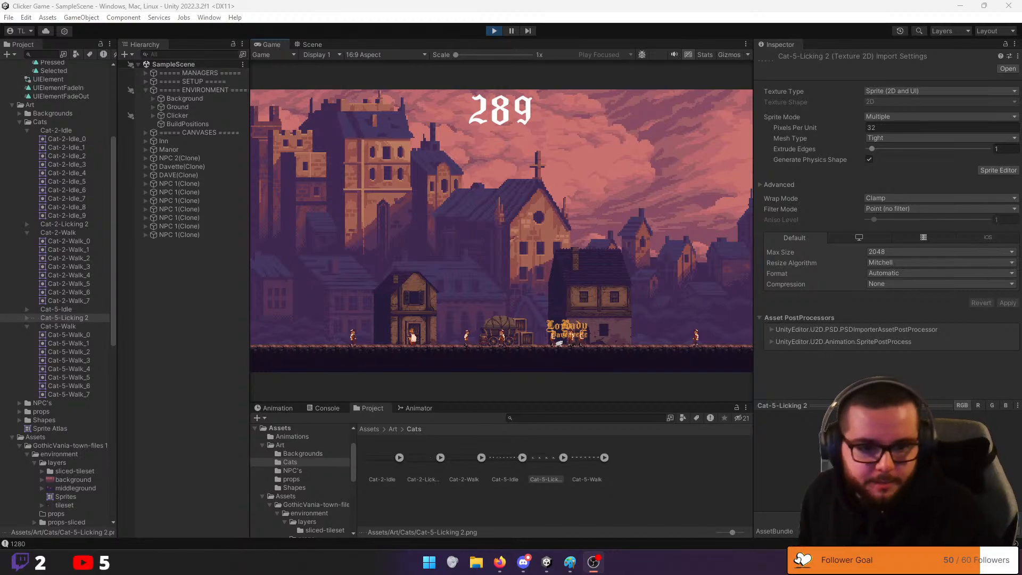
Switch back to the browser, maximize its window and reload the poll results page
key("alt+Tab")
double_click(751, 300)
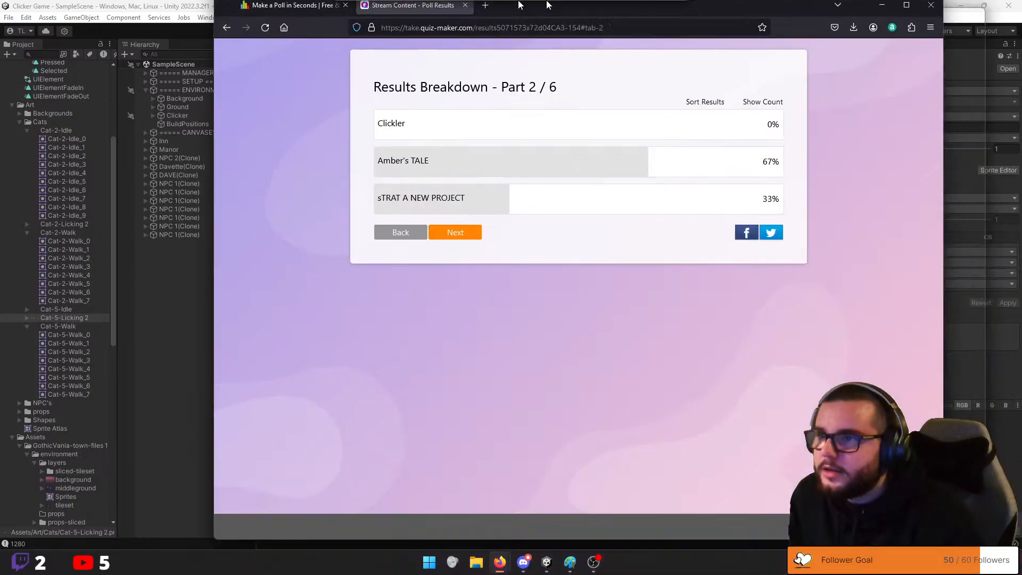
left_click(50, 34)
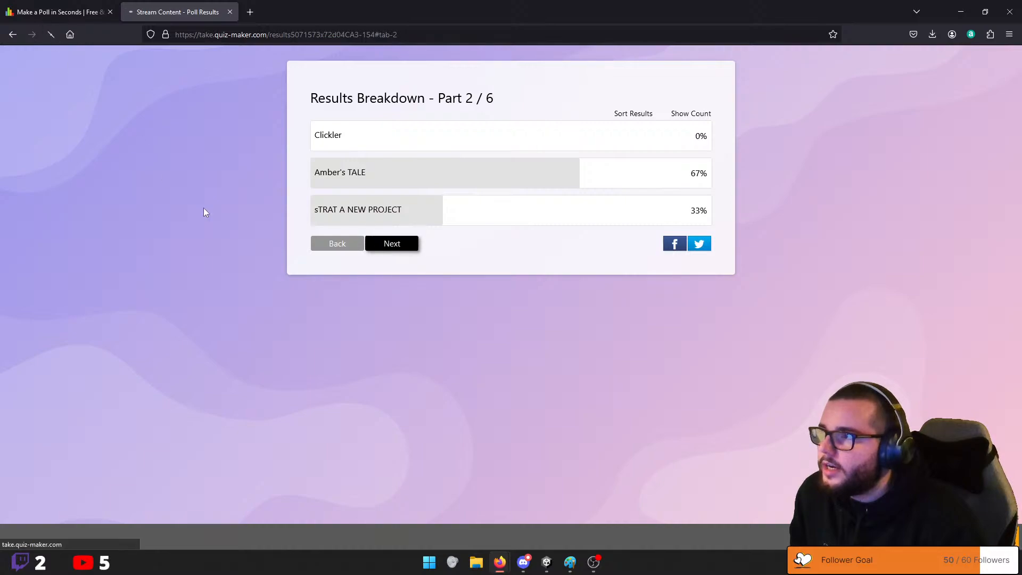
Go through the poll's response timeline, response pie chart and comments pages
left_click(403, 250)
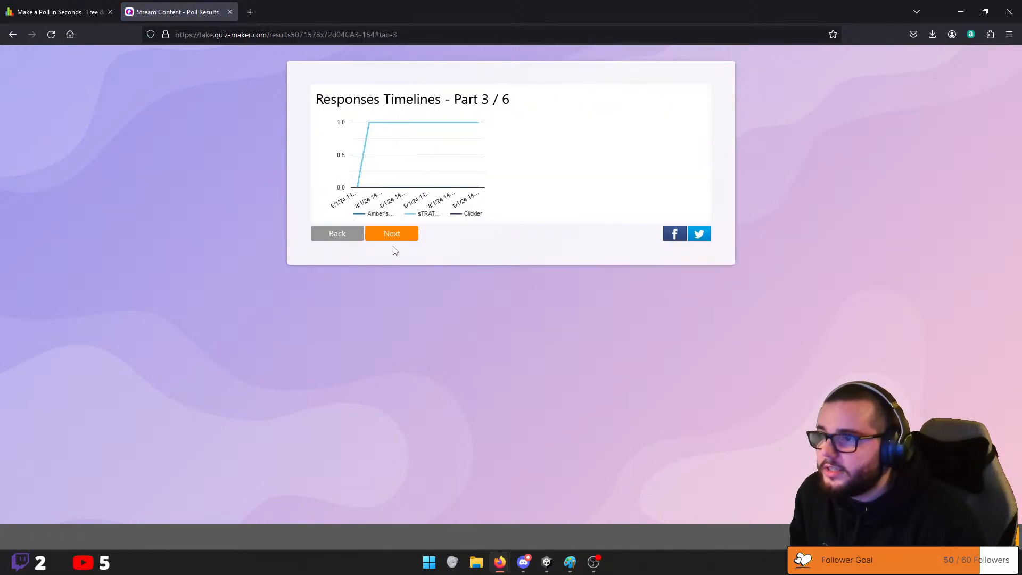
left_click(391, 236)
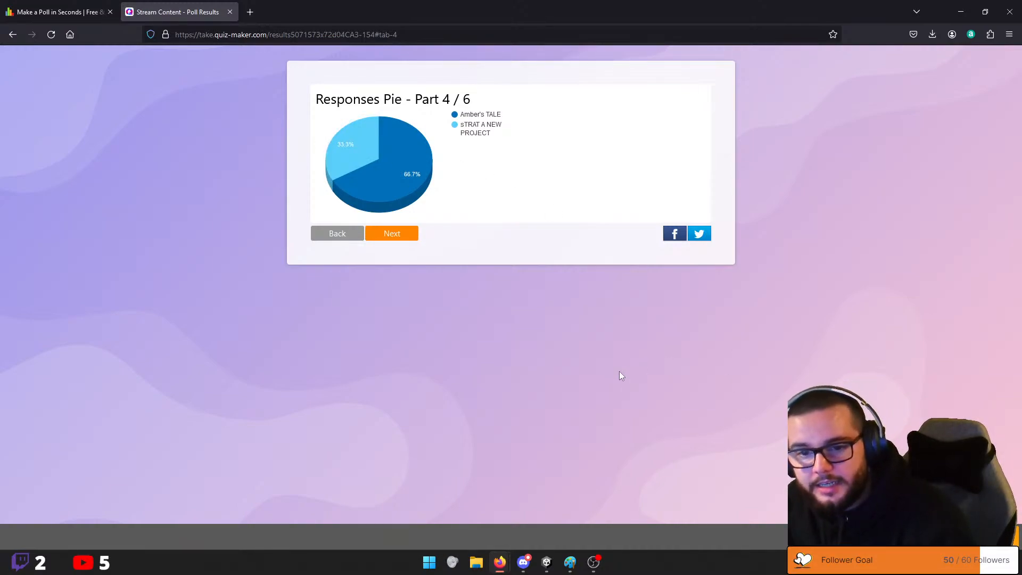
left_click(404, 237)
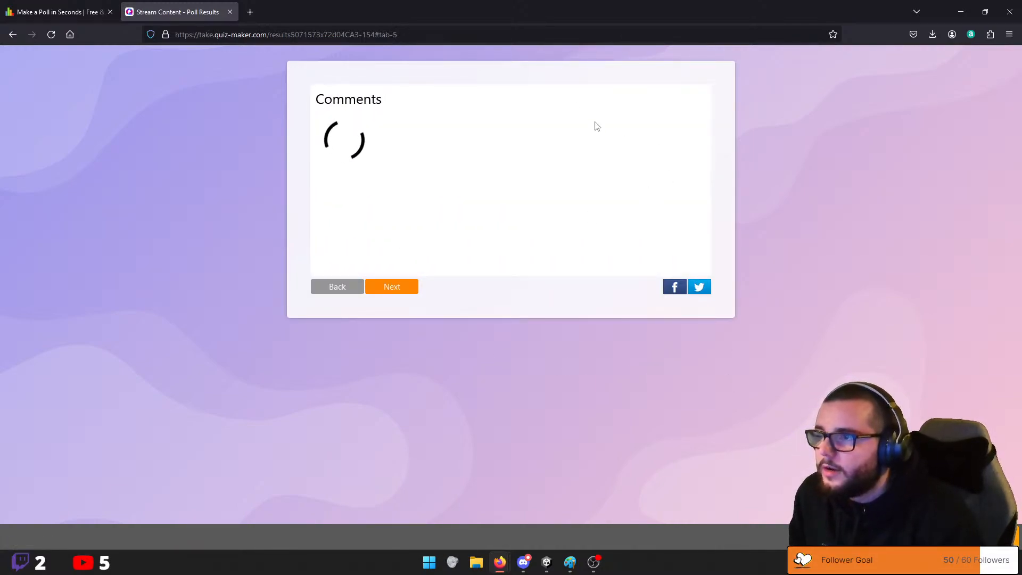
Close the poll results and the browser, and stop the clicker game's play mode to leave for the desktop
left_click(230, 13)
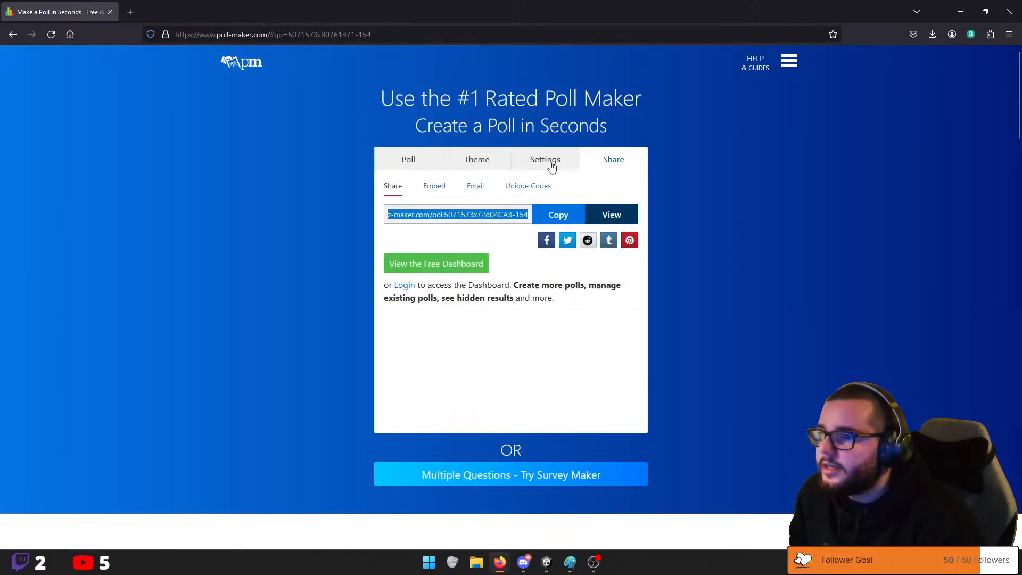
left_click(1008, 8)
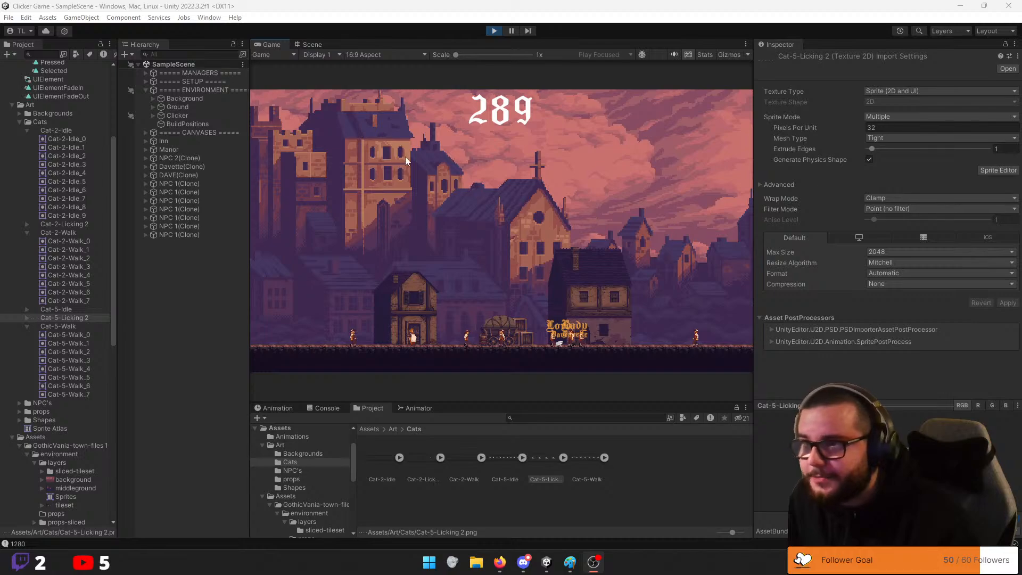
left_click(489, 31)
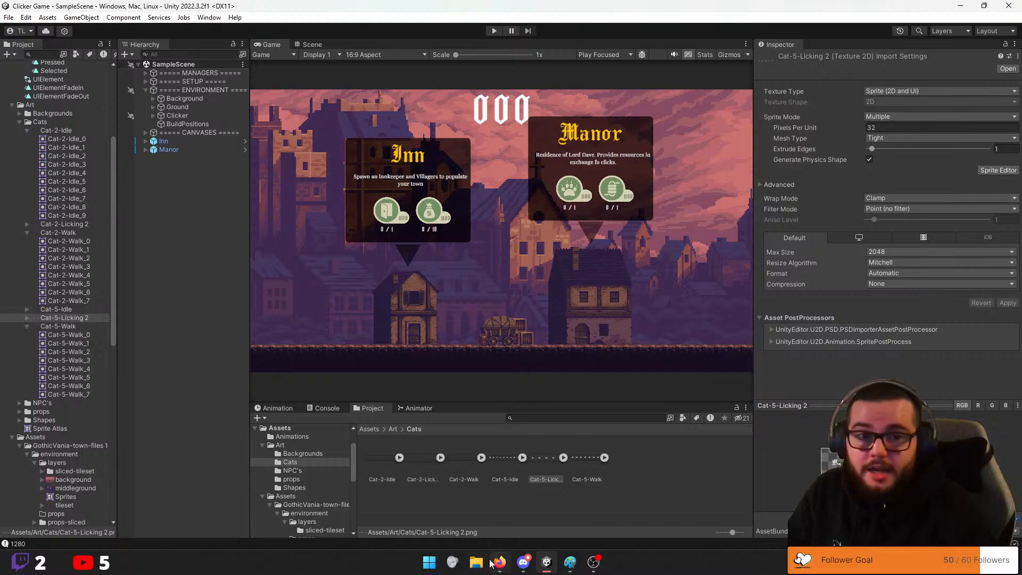
key("super+d")
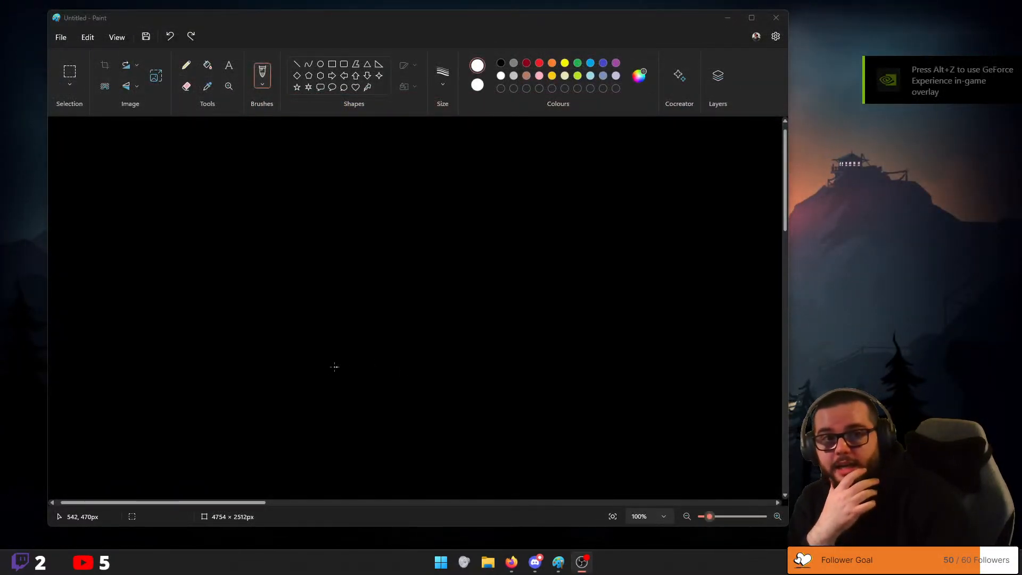
left_click_drag(428, 318, 445, 395)
left_click_drag(466, 312, 474, 378)
mouse_move(439, 350)
left_mouse_down()
mouse_move(493, 342)
mouse_move(506, 362)
left_mouse_up()
left_click_drag(483, 291, 487, 292)
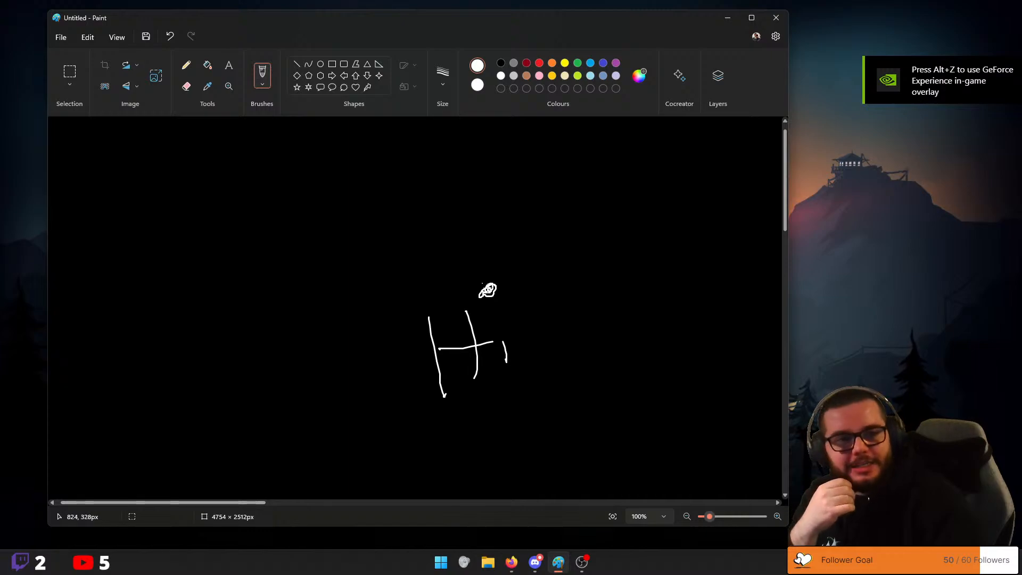
key("ctrl+z")
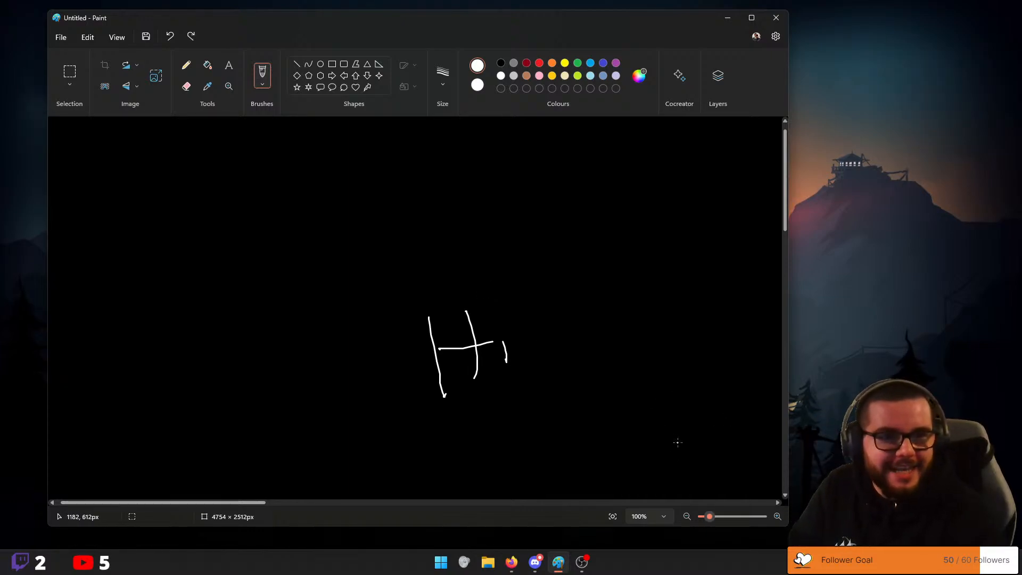
key("ctrl+z")
key("ctrl+z")
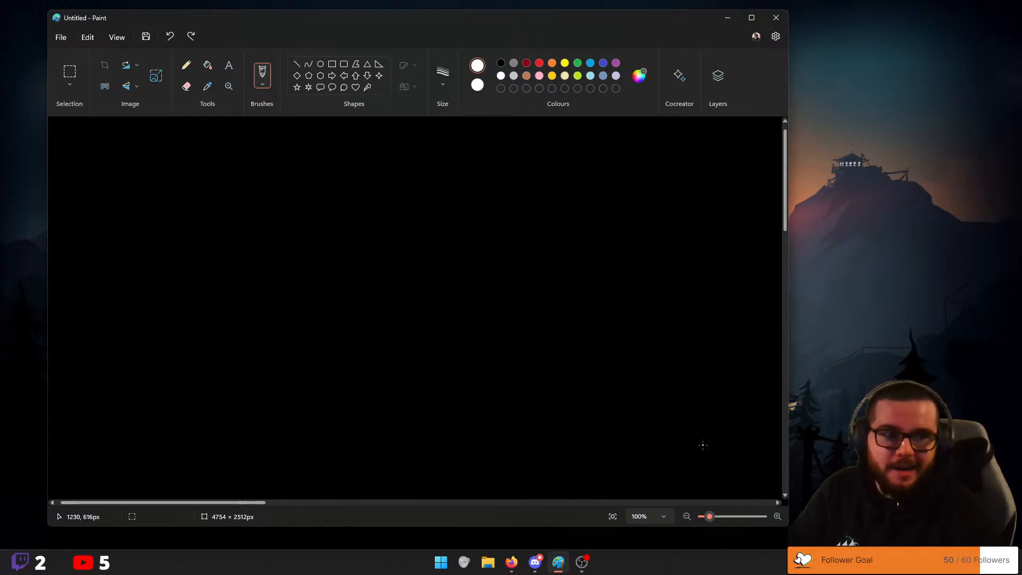
Launch Unity Hub and open the Ambers-Tale project
left_click(441, 563)
left_click(434, 251)
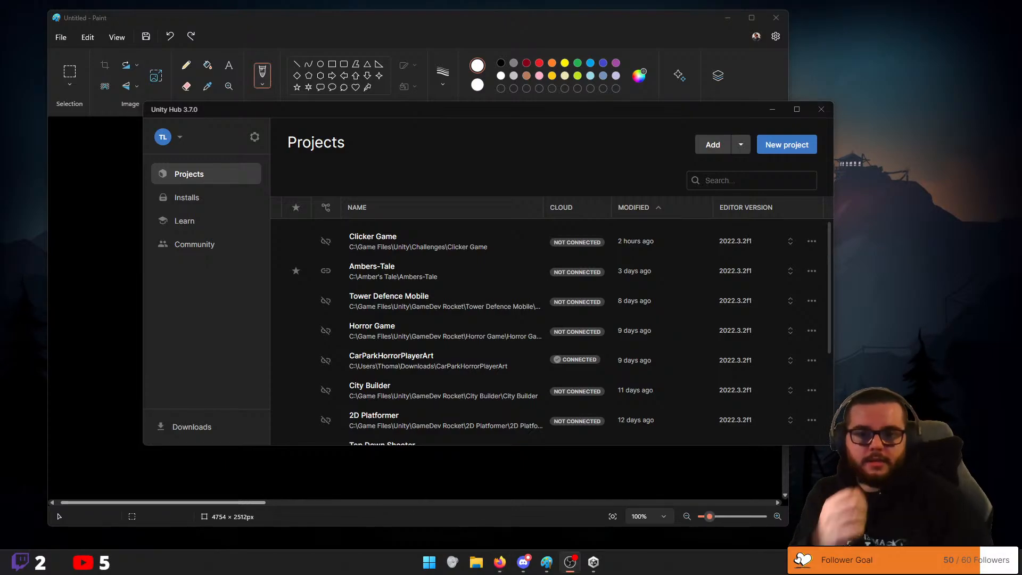
left_click(412, 273)
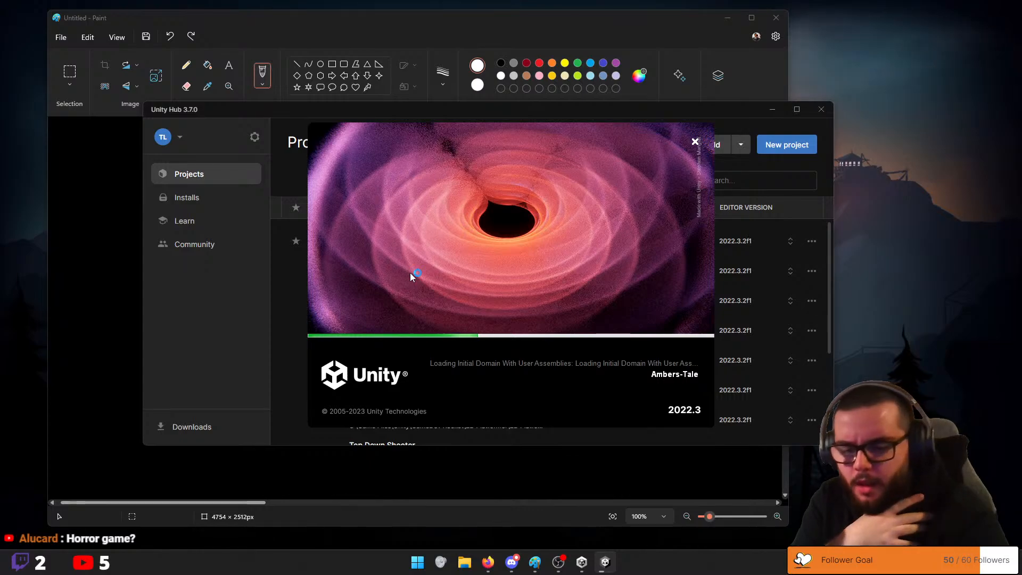
Browse the full list of projects in Unity Hub while Ambers-Tale loads, and close the Hub
left_click(631, 116)
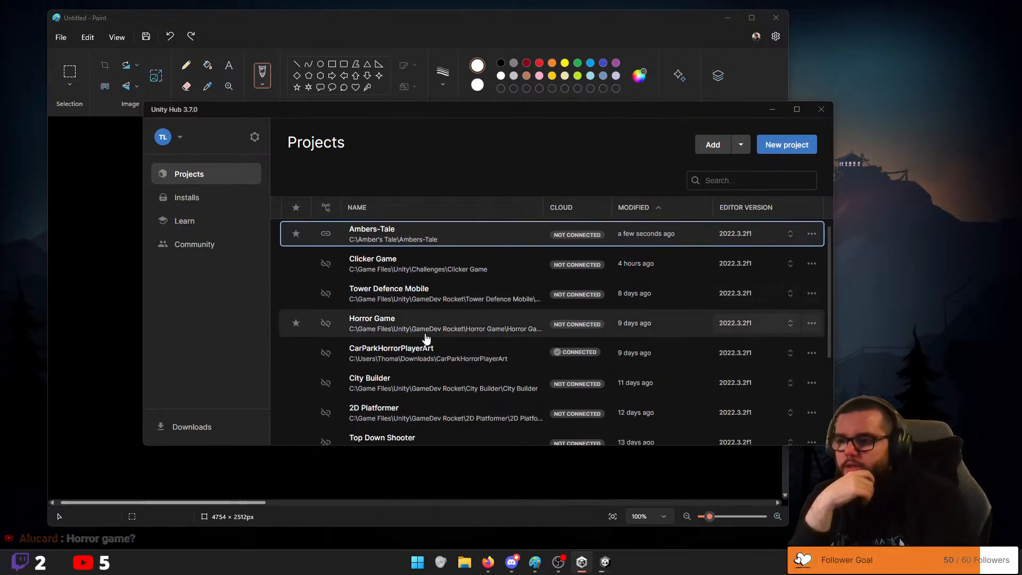
scroll(426, 395, "down", 3)
scroll(434, 408, "up", 3)
scroll(434, 407, "down", 3)
scroll(426, 373, "up", 3)
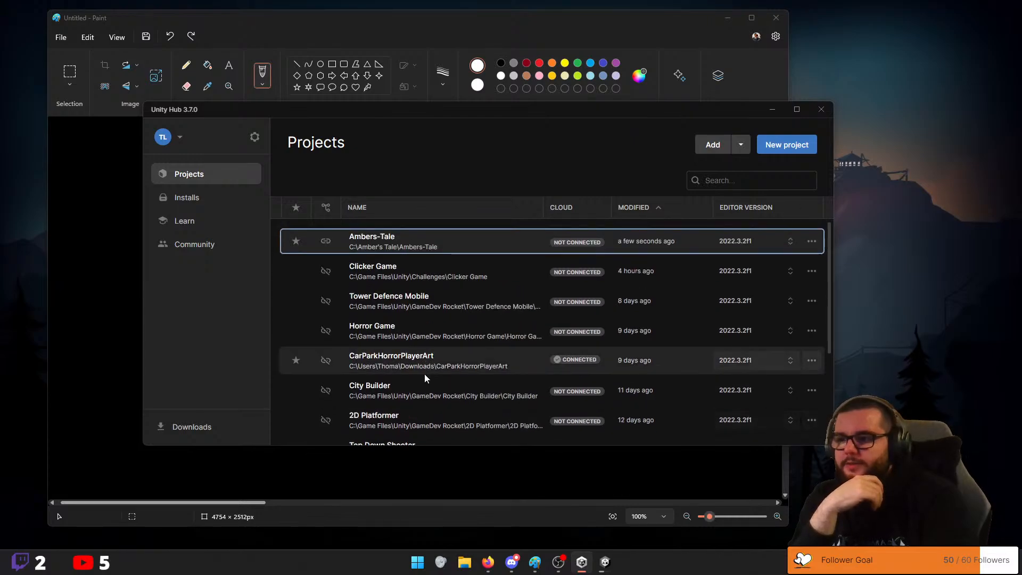
scroll(399, 396, "down", 3)
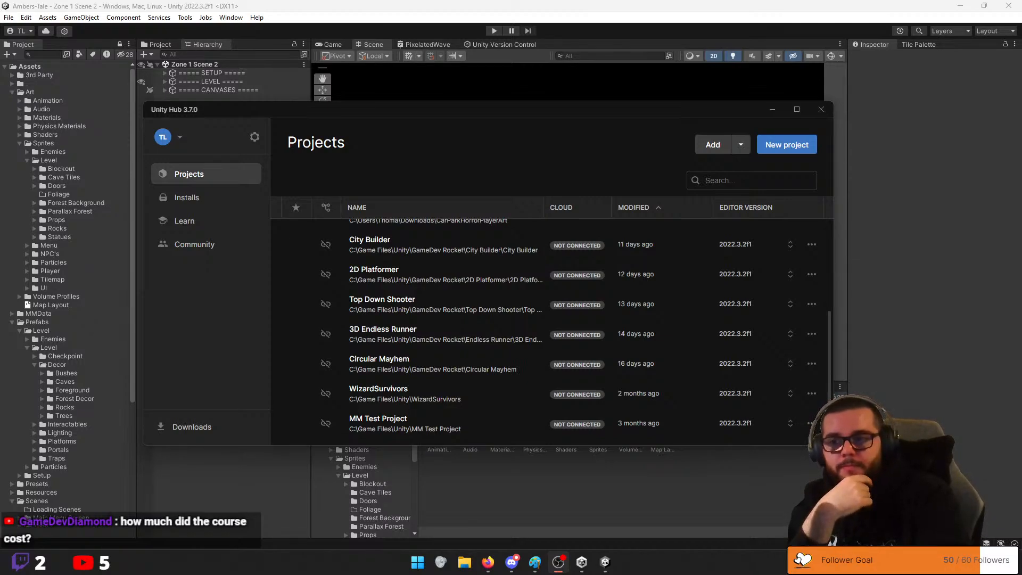
scroll(458, 346, "up", 5)
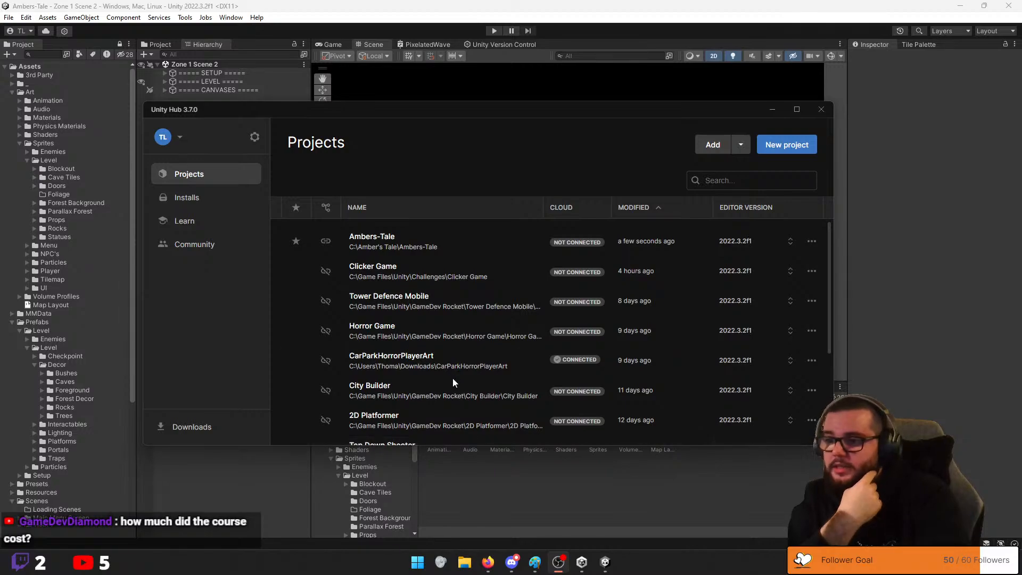
scroll(453, 379, "down", 5)
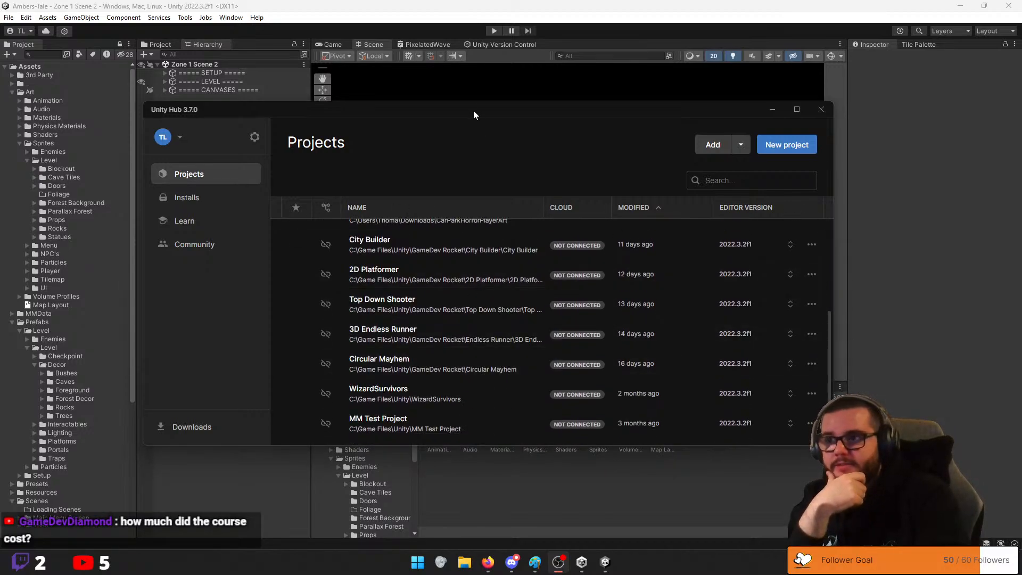
mouse_move(474, 110)
left_mouse_down()
mouse_move(469, 94)
mouse_move(477, 97)
left_mouse_up()
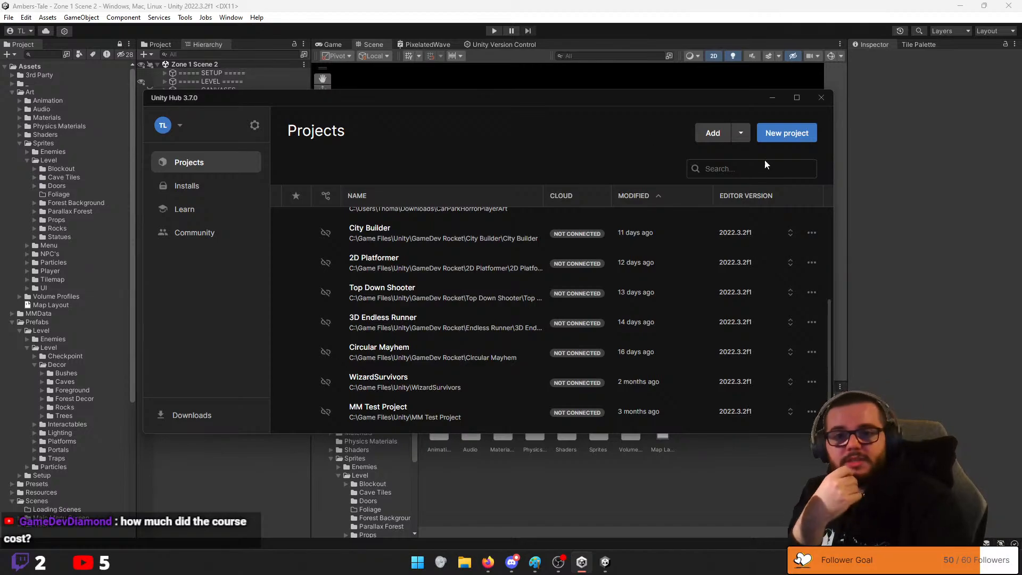
left_click(821, 100)
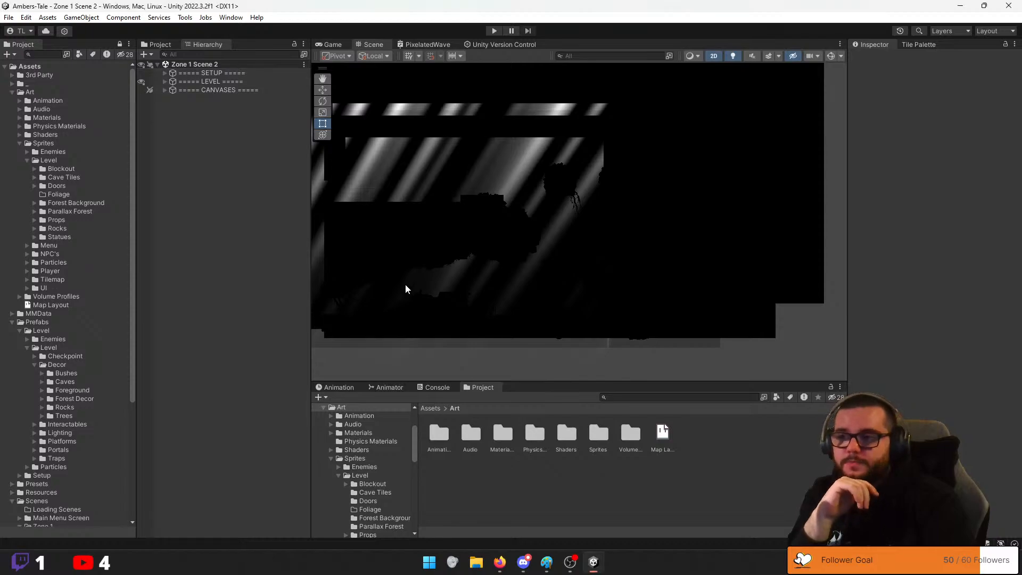
Inspect the forest area of Zone 1 Scene 2 across to the cave, selecting the Fog and Fog (Cave) sprites
left_click(458, 297)
scroll(457, 292, "up", 5)
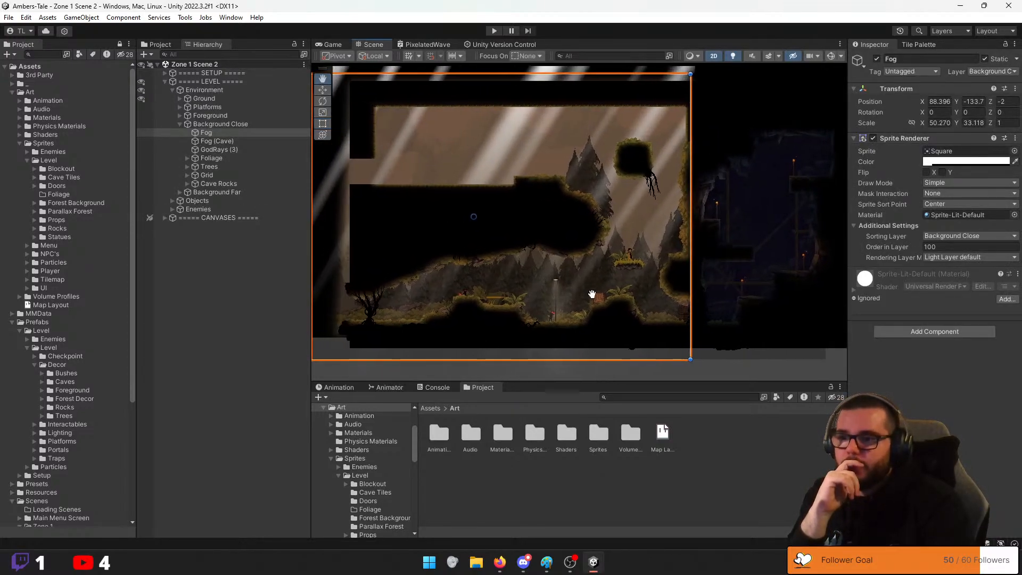
scroll(574, 290, "down", 2)
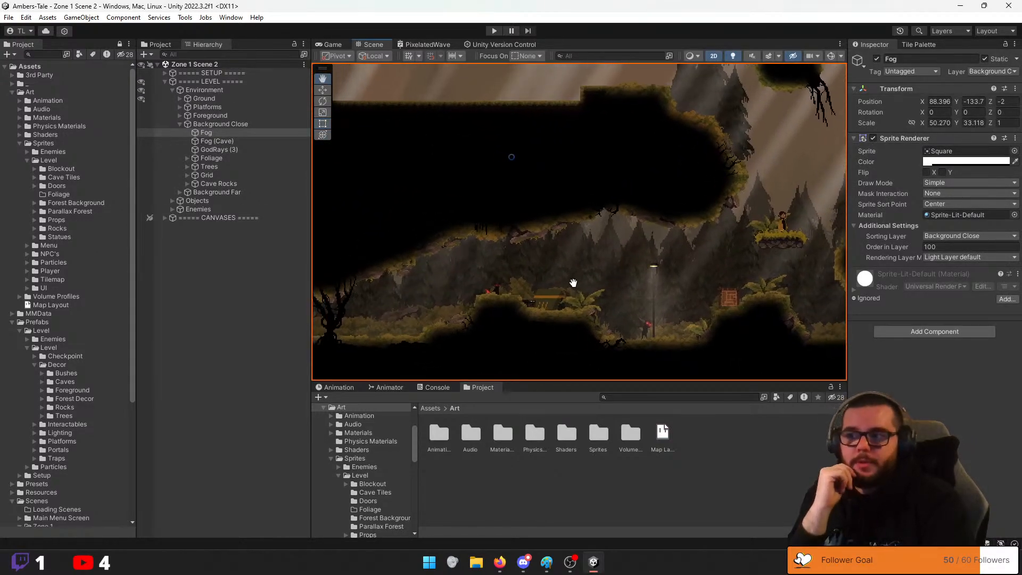
scroll(574, 286, "up", 1)
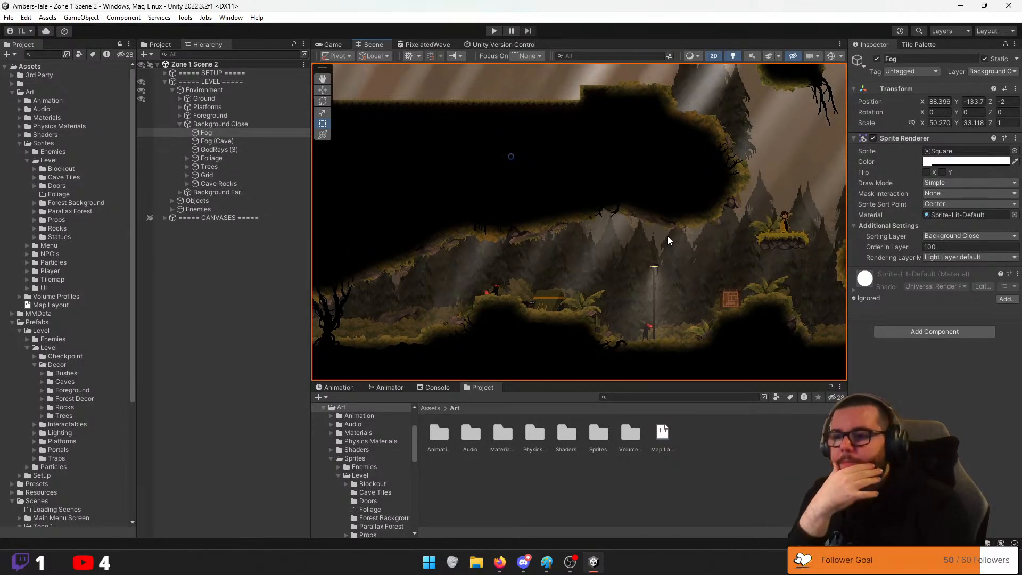
middle_click_drag(695, 264, 583, 279)
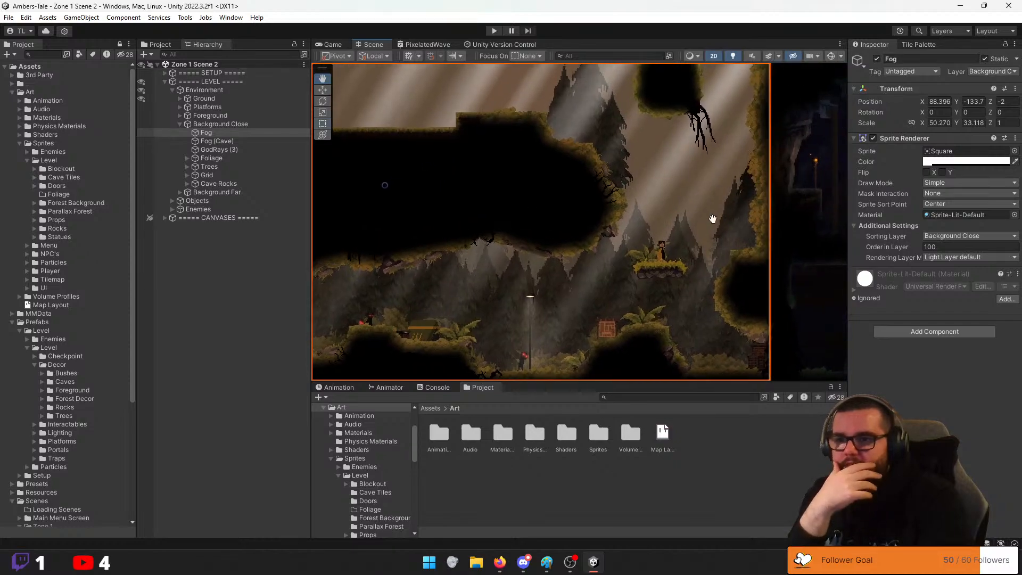
middle_click_drag(712, 219, 604, 266)
scroll(603, 265, "down", 1)
middle_click_drag(755, 264, 609, 249)
left_click(610, 249)
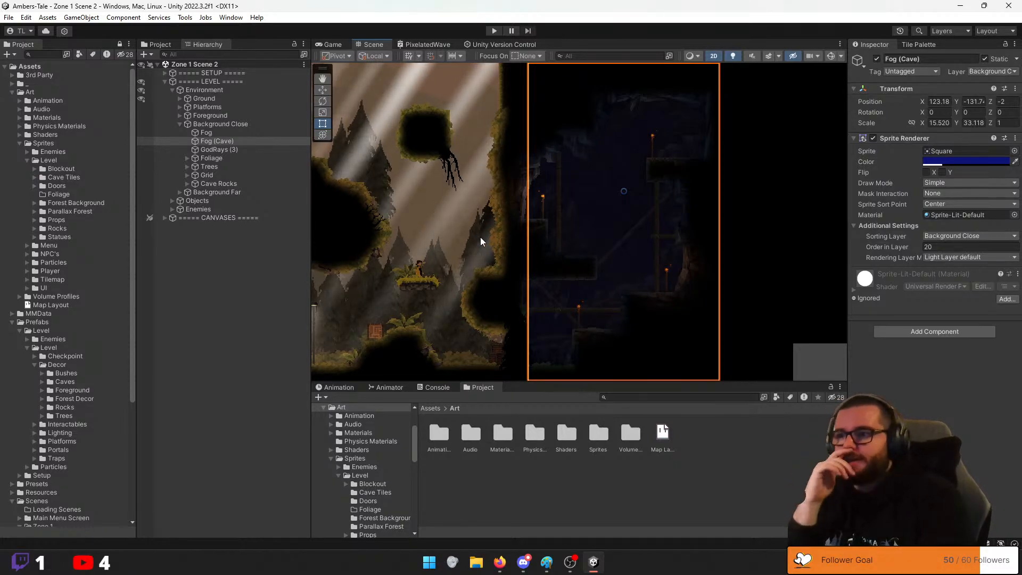
Survey the overall layout of Zone 1 Scene 2, including the forest clearing and the light rays
middle_click_drag(433, 284, 653, 274)
scroll(653, 274, "down", 3)
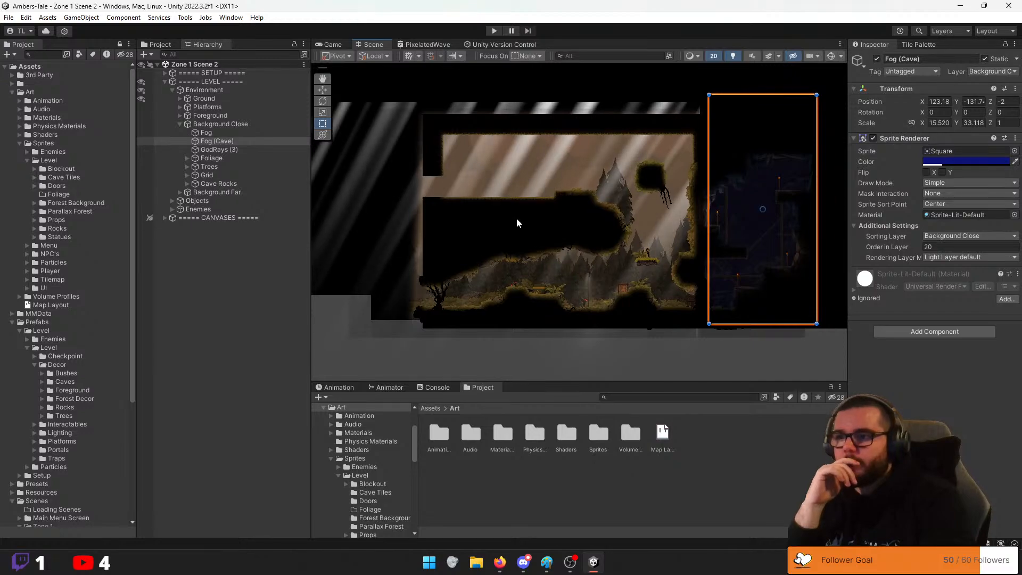
middle_click_drag(517, 218, 513, 256)
scroll(530, 257, "up", 5)
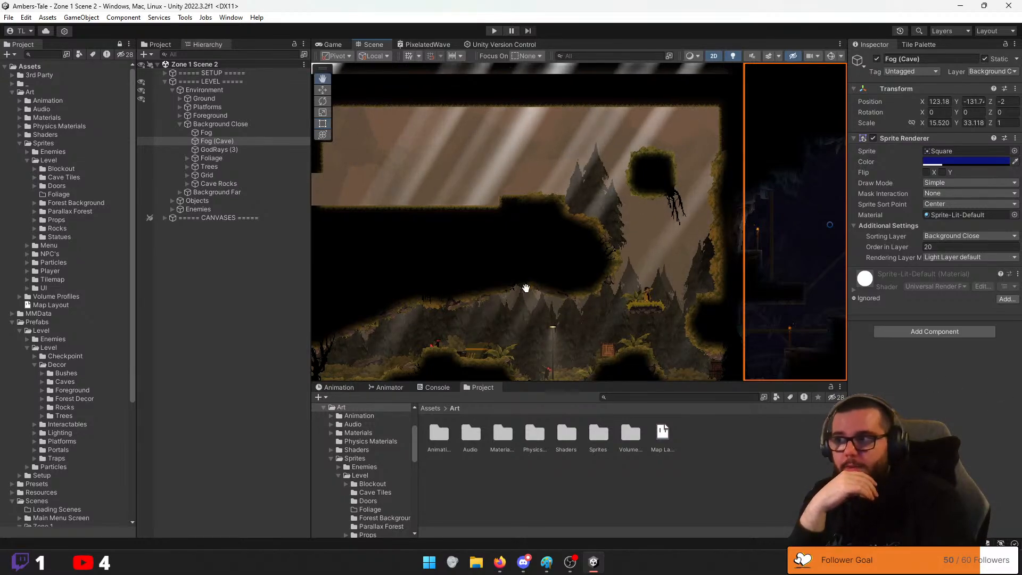
mouse_move(527, 289)
middle_mouse_down()
mouse_move(560, 292)
mouse_move(522, 292)
middle_mouse_up()
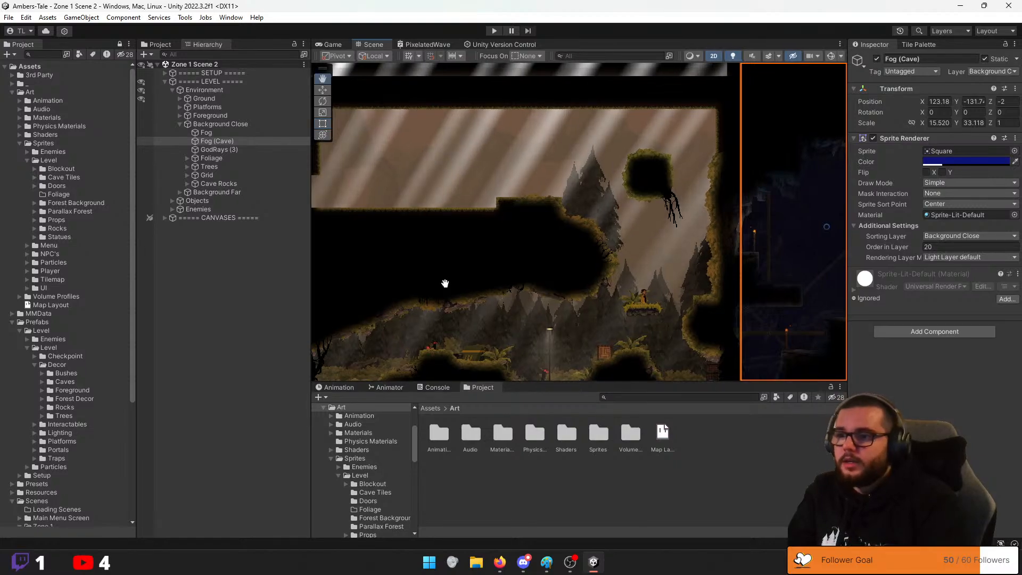
middle_click_drag(445, 285, 548, 282)
scroll(549, 283, "down", 5)
scroll(551, 272, "down", 4)
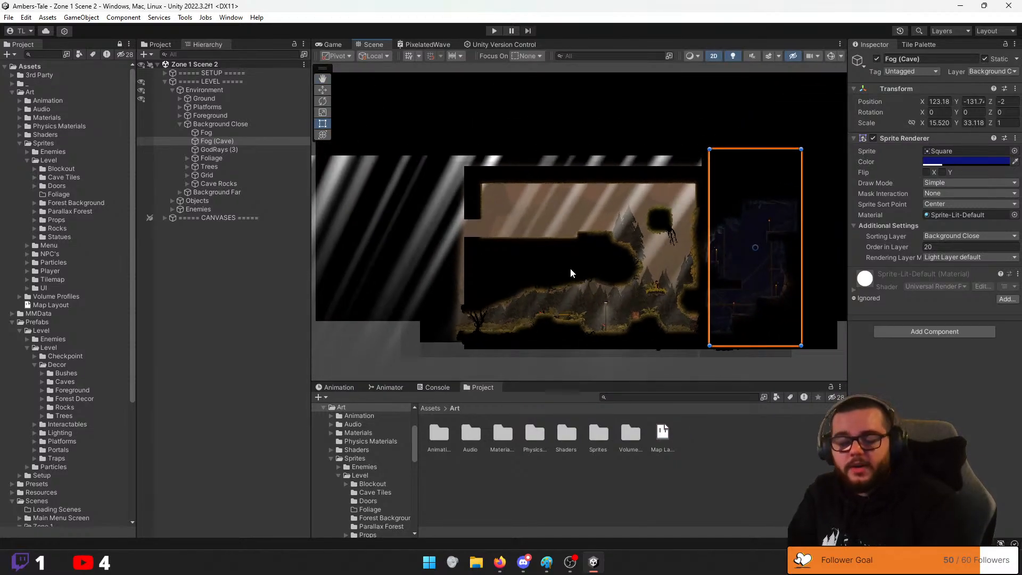
scroll(571, 269, "up", 5)
scroll(587, 287, "up", 4)
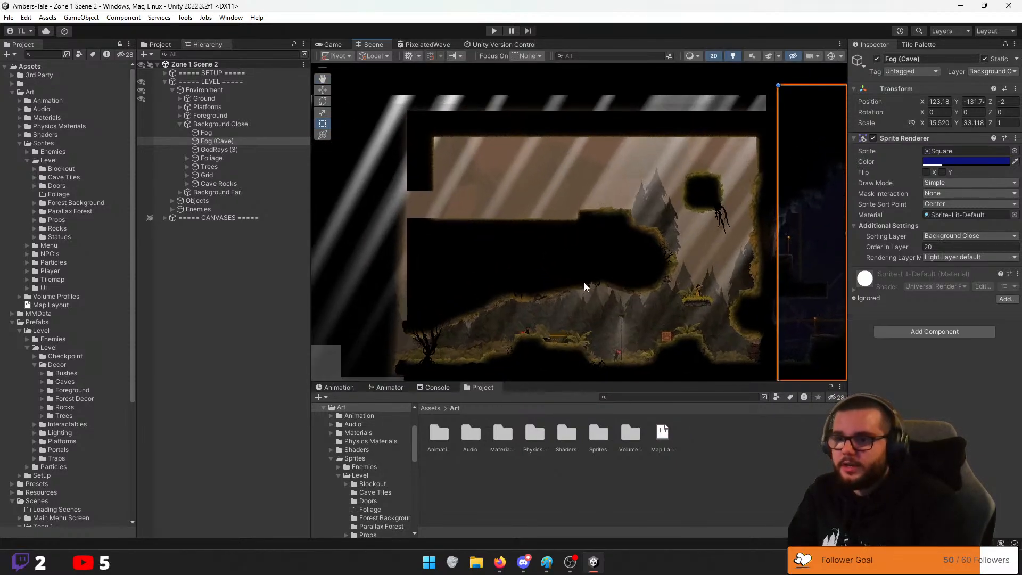
Move the Map signboard on the forest floor up slightly, to about Y -143.2
middle_click_drag(631, 263, 536, 246)
scroll(536, 246, "up", 2)
left_click(602, 328)
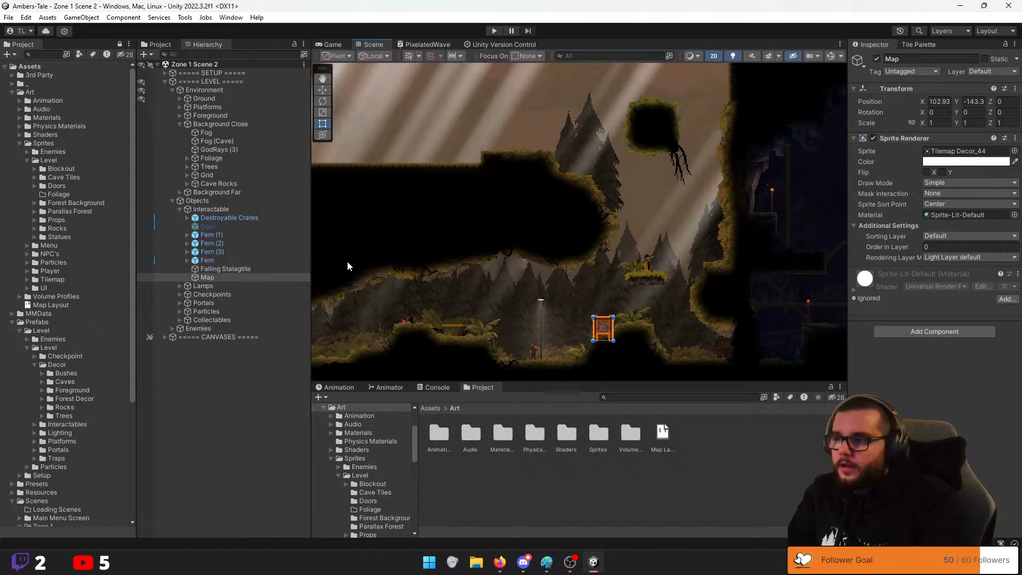
key("w")
scroll(613, 298, "up", 2)
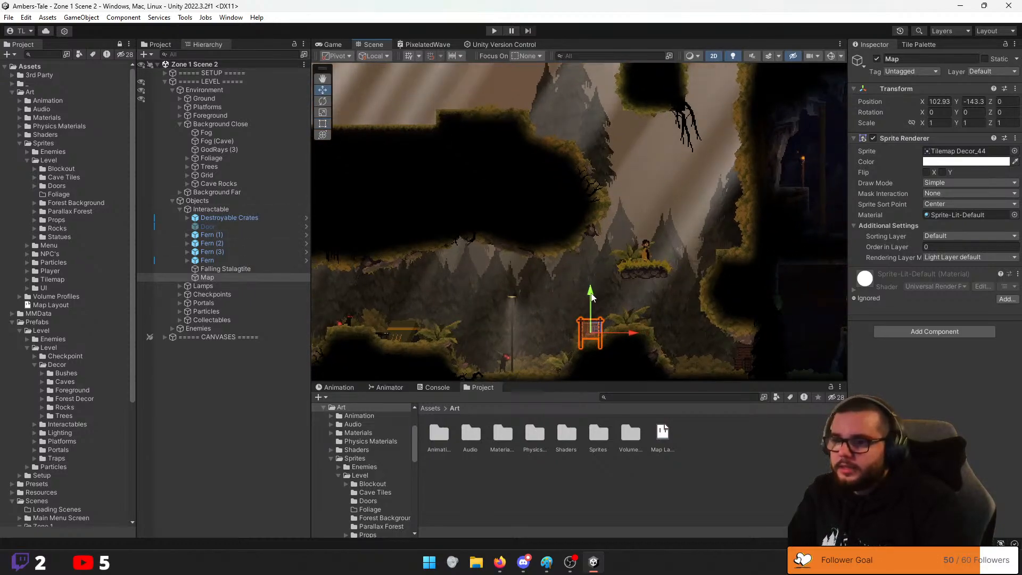
left_click_drag(592, 295, 592, 294)
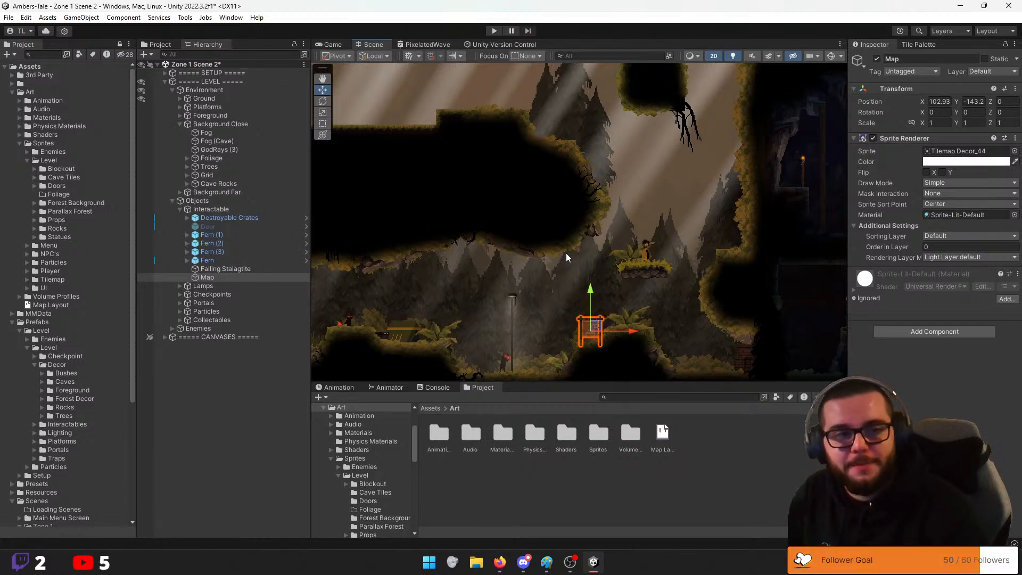
Examine the level's Ground Core tilemap and forest fog, and select the Ground tilemap of the floating TEST_PLATFORM
left_click(527, 205)
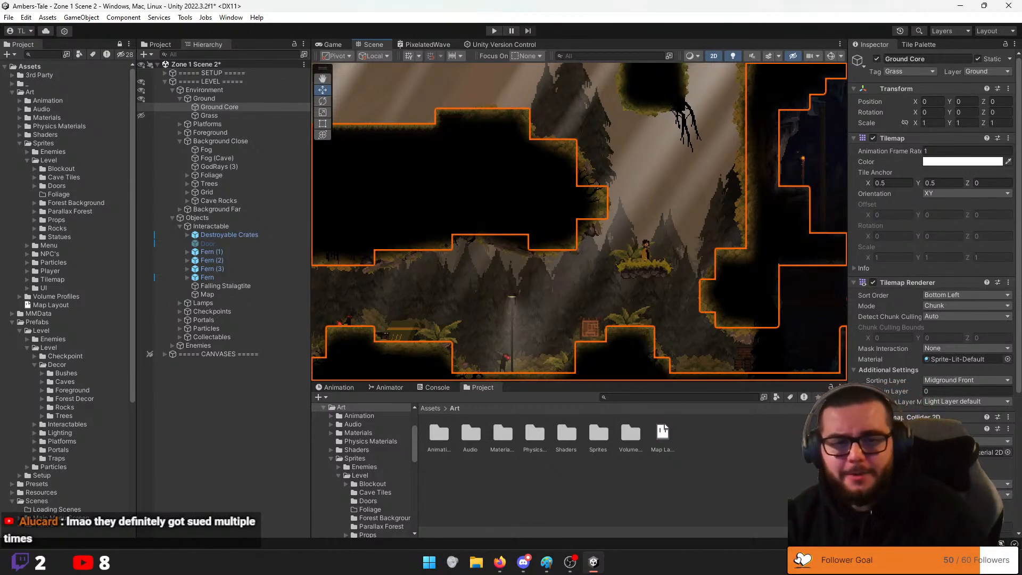
left_click(643, 210)
scroll(624, 215, "down", 12)
middle_click_drag(493, 184, 475, 231)
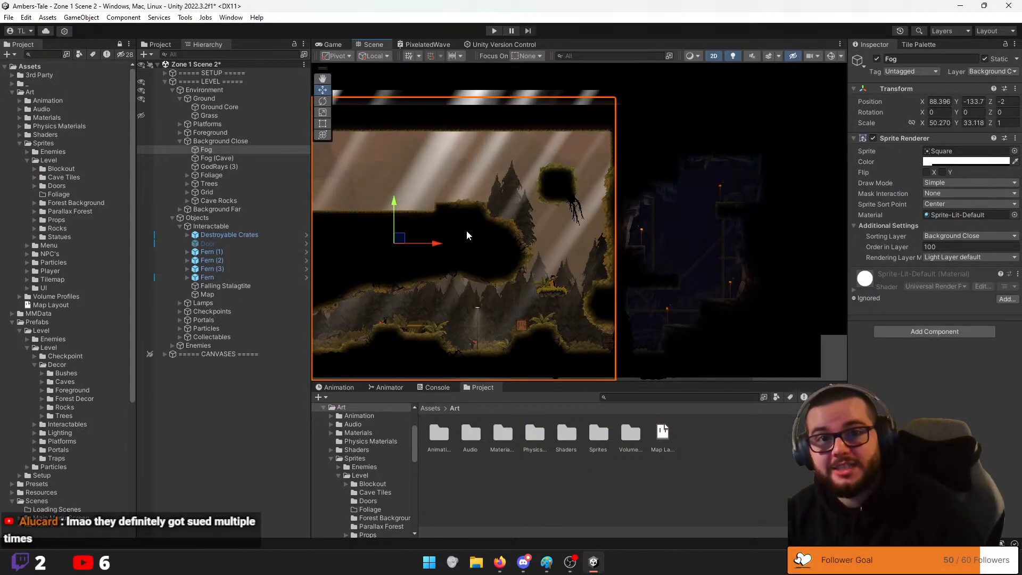
scroll(428, 191, "up", 6)
middle_click_drag(417, 191, 513, 240)
middle_click_drag(409, 224, 350, 98)
left_click(649, 82)
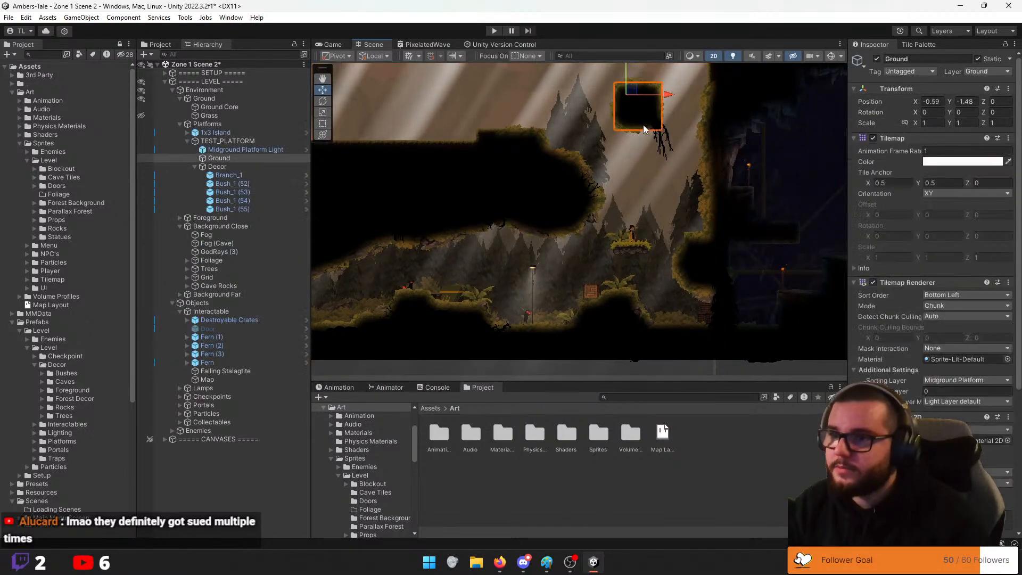
Open the Map Layout file from the Art assets in Aseprite and examine the room map with its orange area outlines
middle_click_drag(486, 208, 540, 259)
scroll(539, 255, "down", 8)
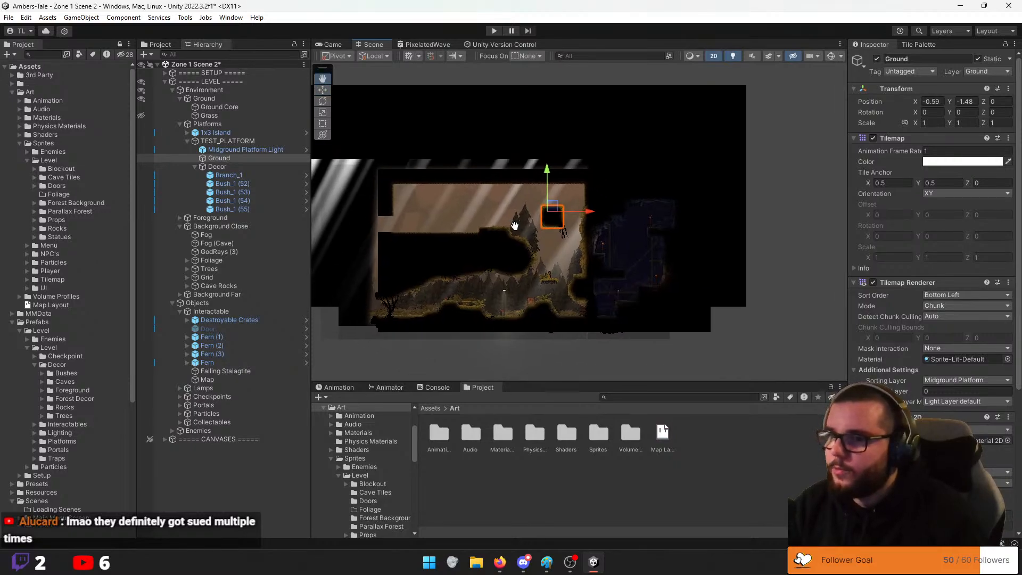
middle_click_drag(537, 250, 499, 235)
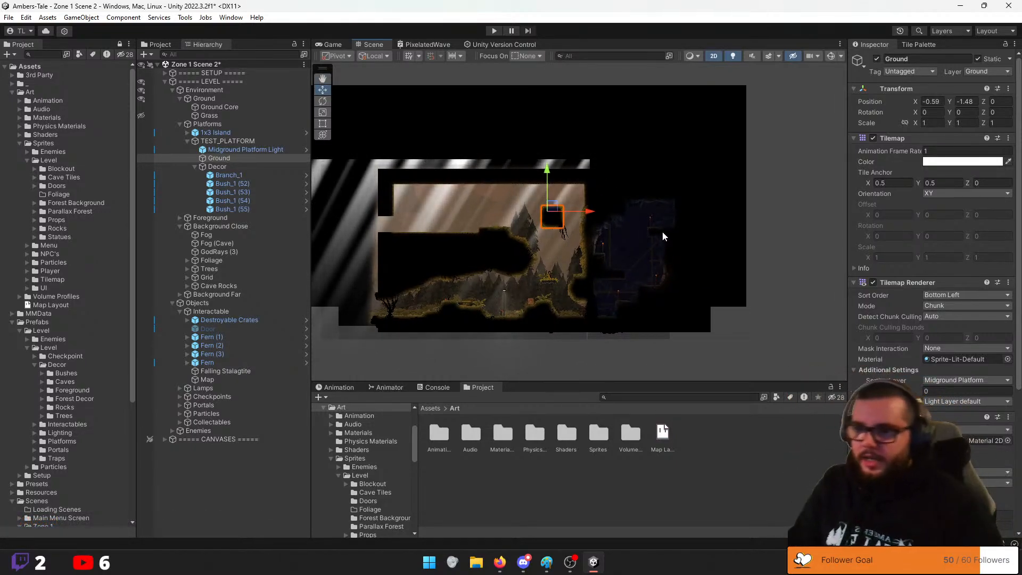
double_click(50, 305)
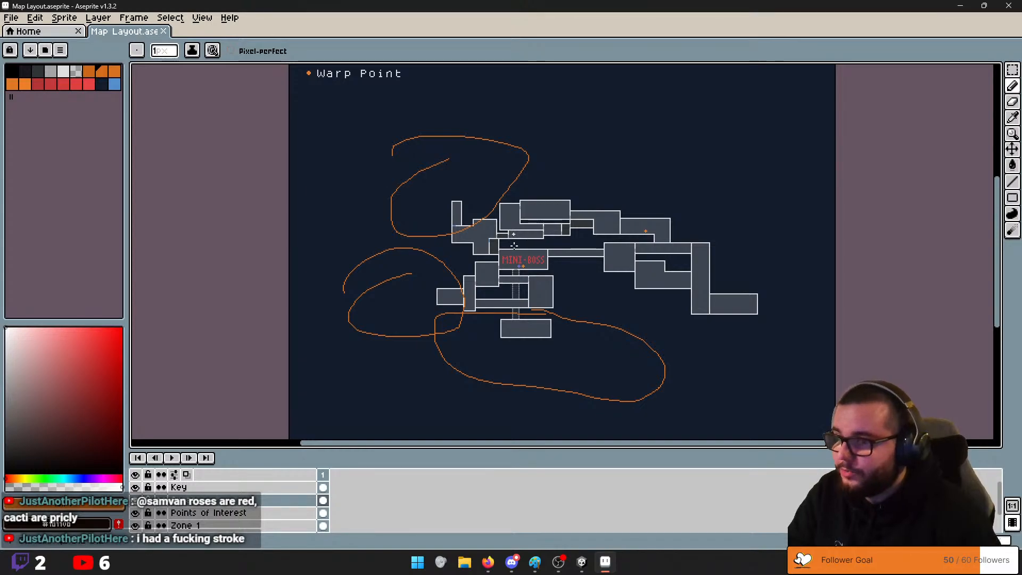
scroll(497, 211, "up", 3)
scroll(496, 211, "down", 4)
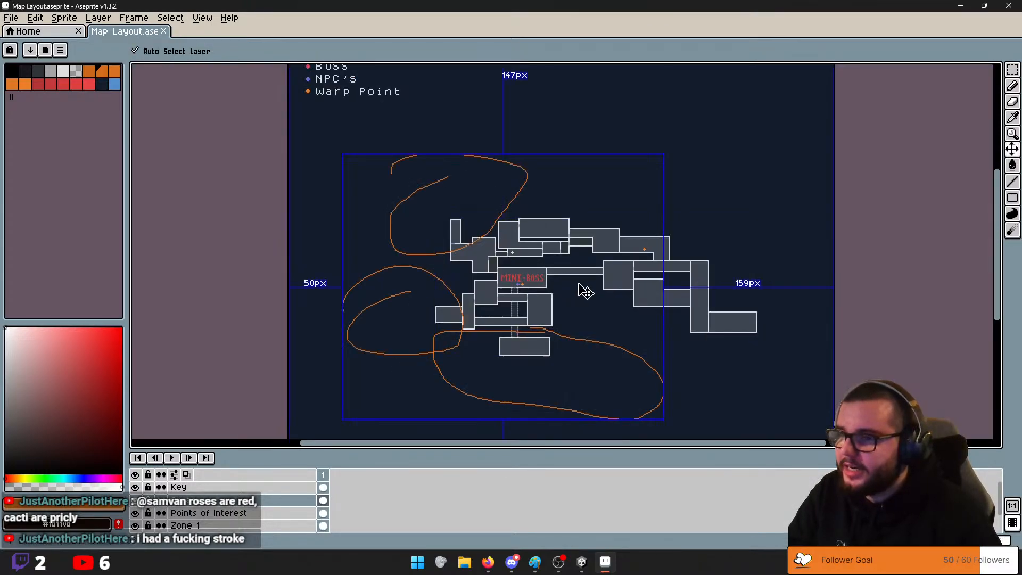
key("ctrl+z")
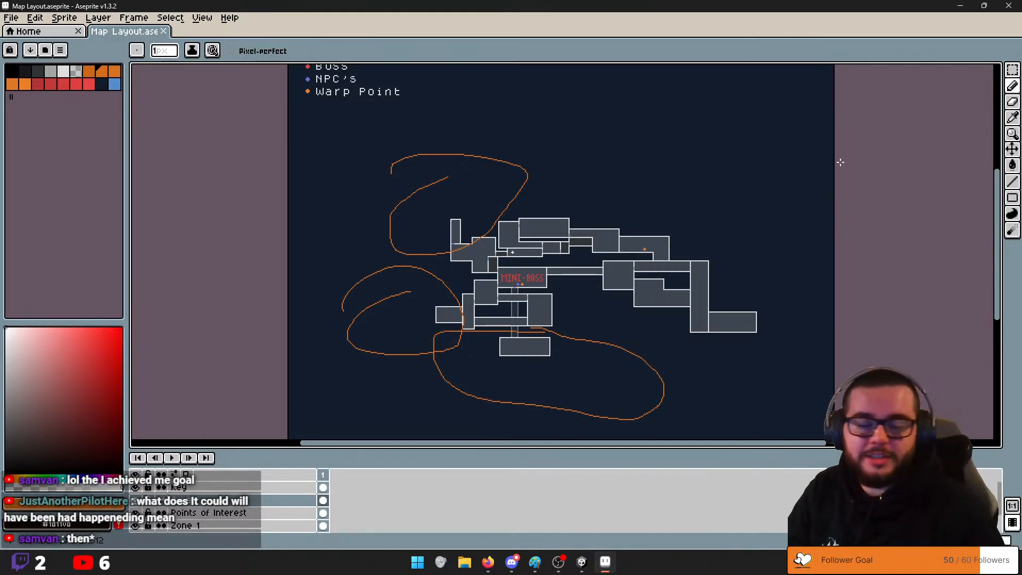
key("v")
key("b")
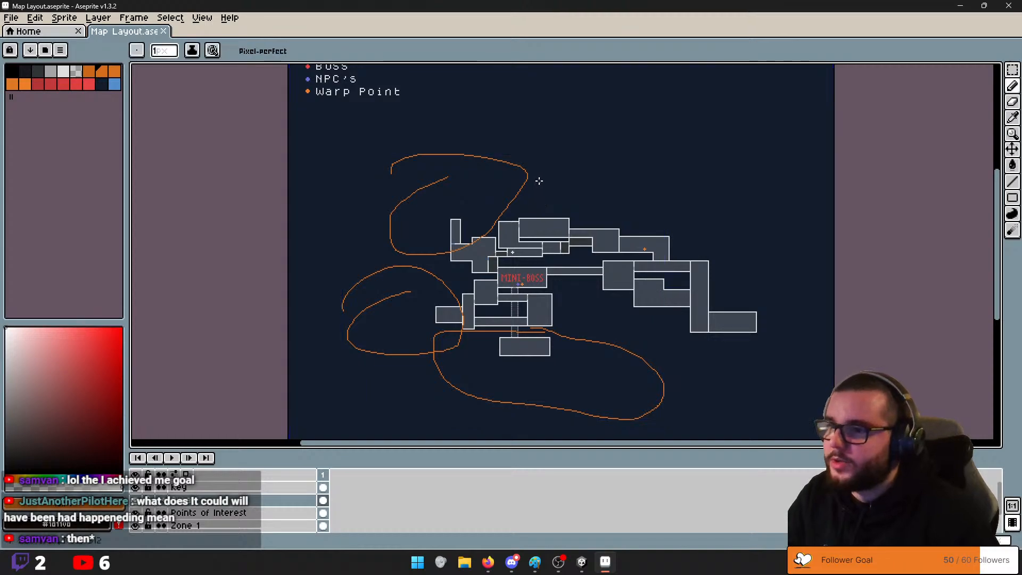
scroll(538, 177, "up", 3)
scroll(483, 208, "down", 5)
scroll(462, 195, "up", 3)
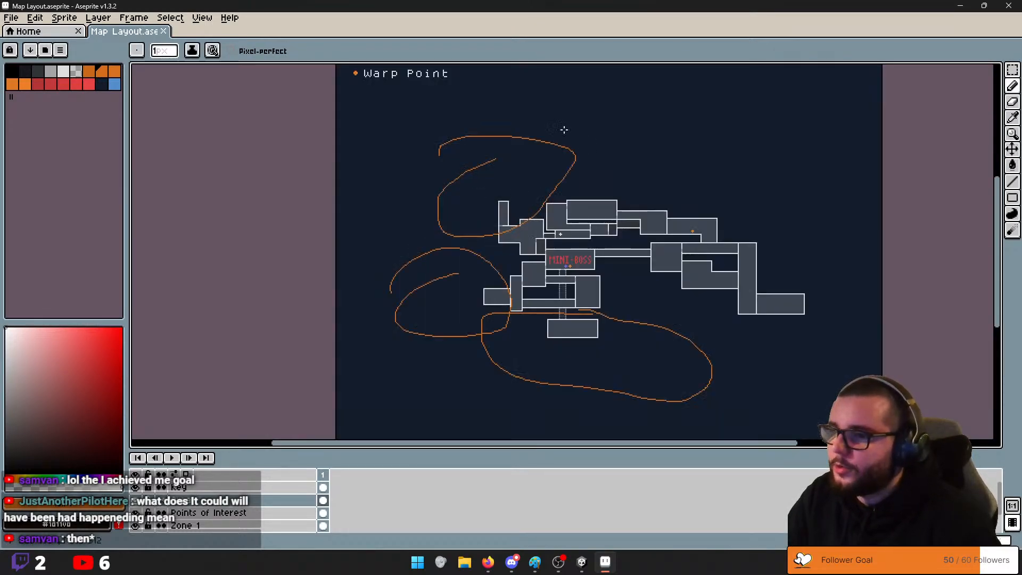
scroll(445, 153, "up", 2)
key("v")
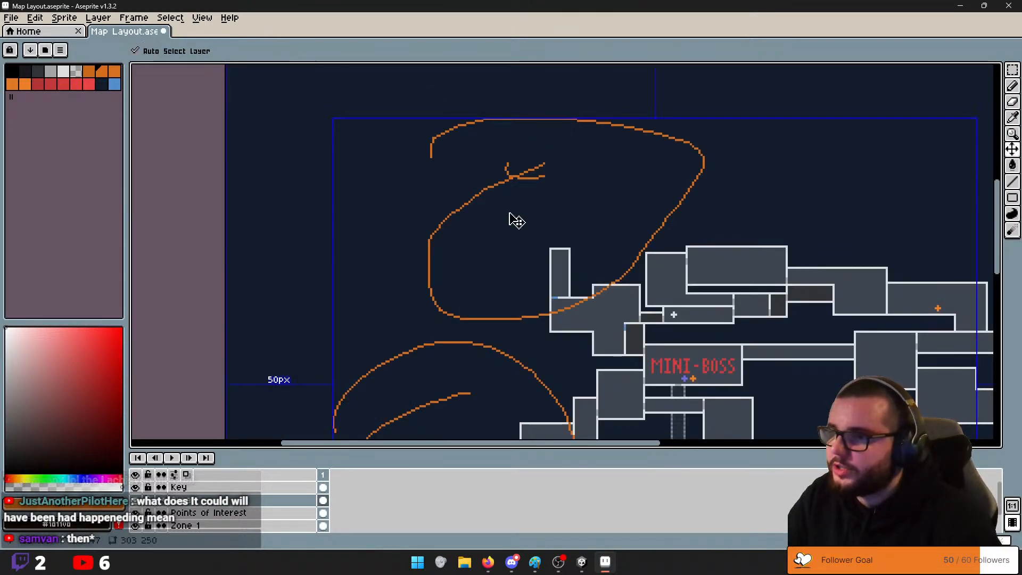
key("b")
Replace the orange Idx-7 colour of the freehand outlines on the Areas layer with a fully transparent colour
left_click(33, 18)
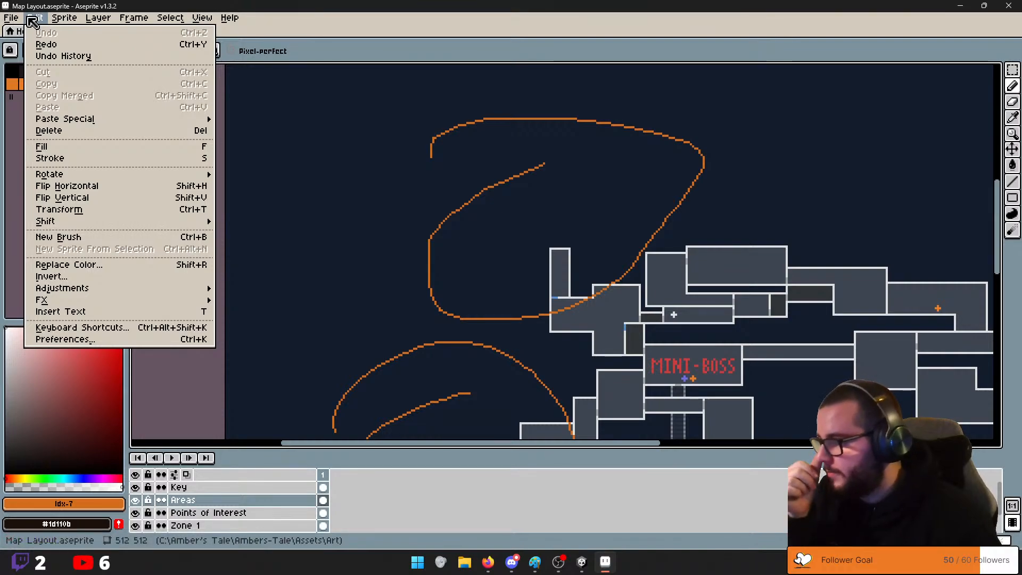
left_click(129, 267)
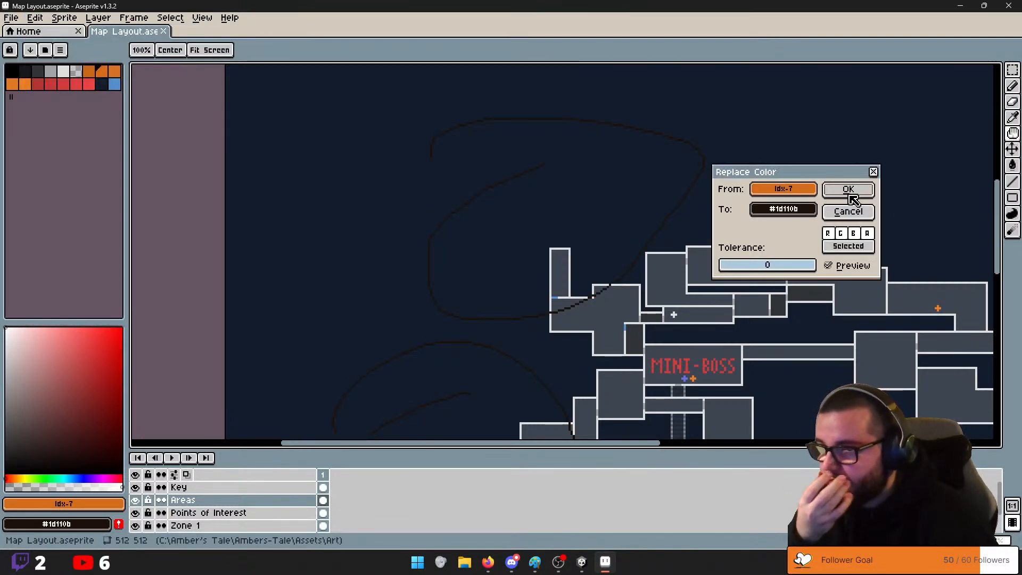
left_click(802, 209)
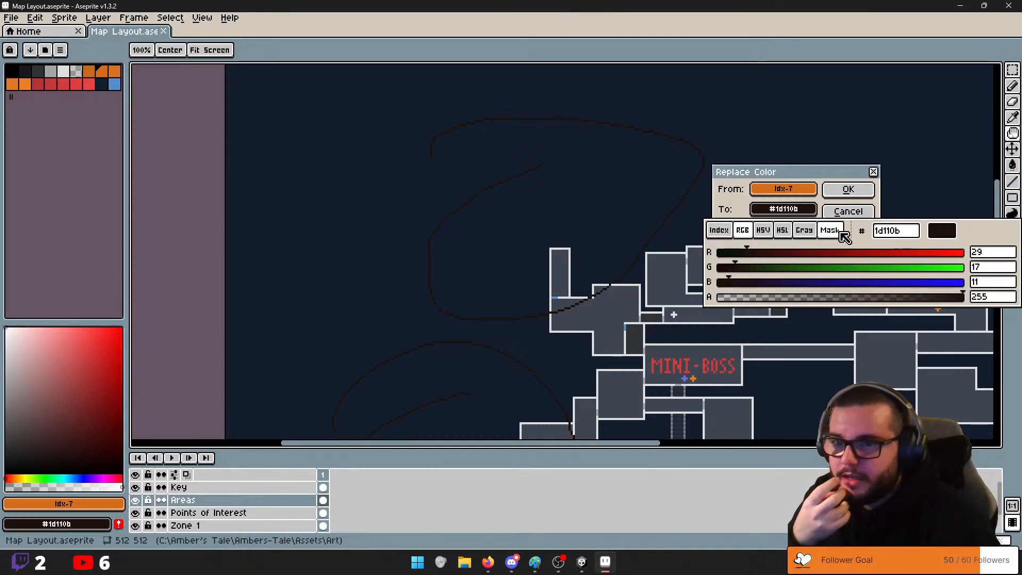
left_click(719, 230)
left_click(757, 255)
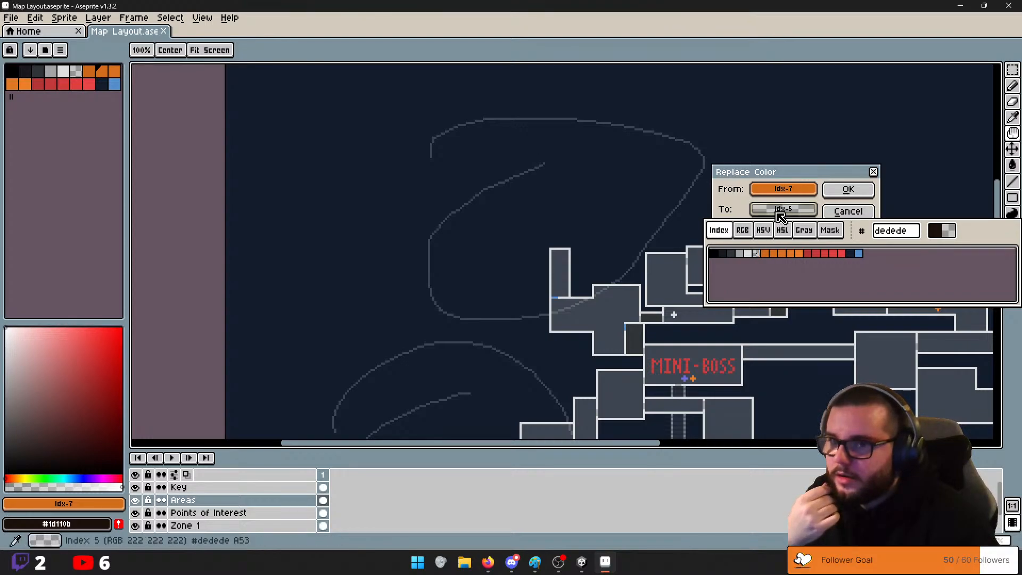
left_click(743, 230)
left_click_drag(767, 298, 684, 298)
left_click(848, 189)
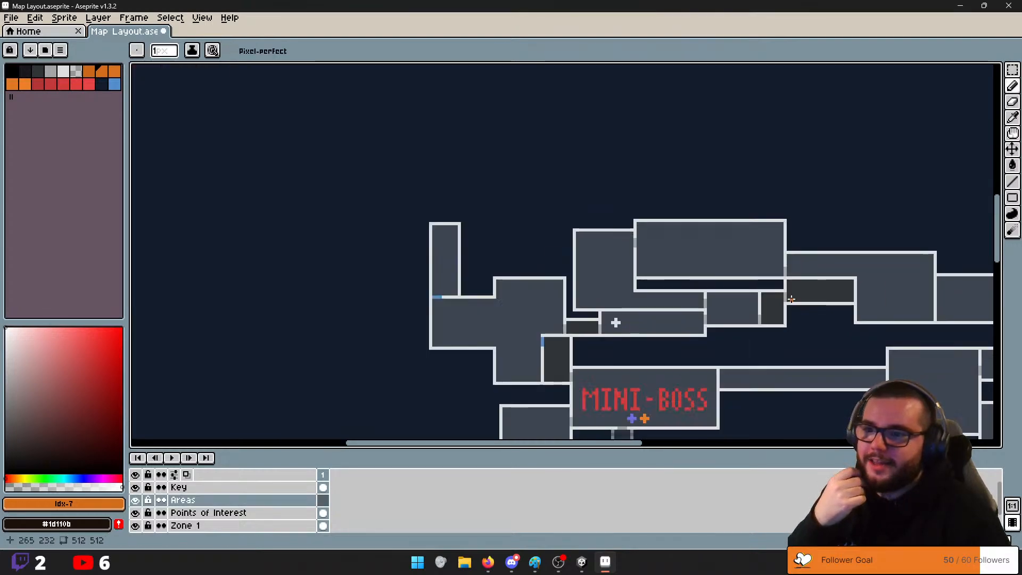
Try a freehand orange loop around the map's upper-left rooms on the Areas layer, and undo it
scroll(588, 239, "down", 3)
middle_click_drag(577, 248, 617, 331)
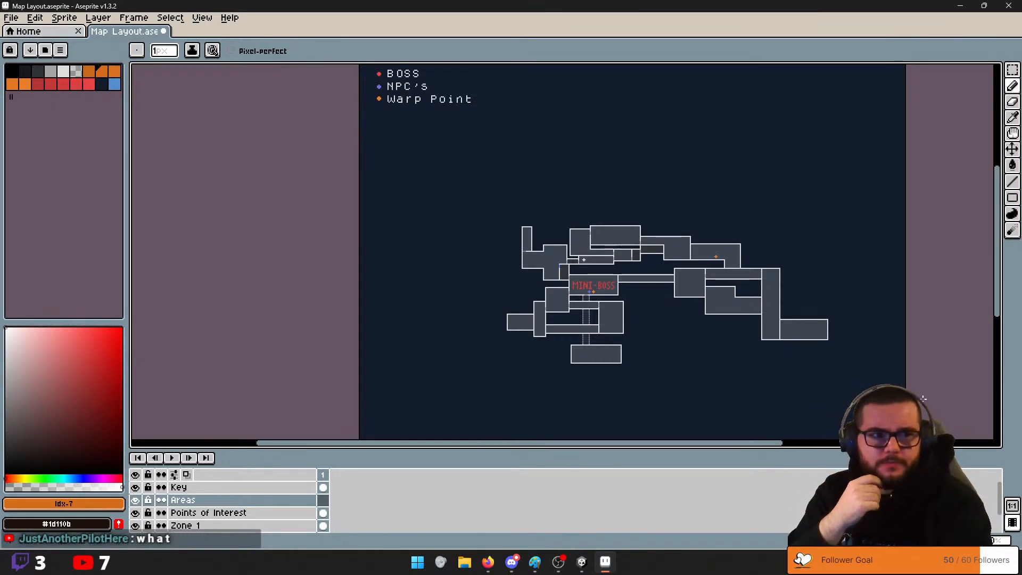
scroll(399, 337, "up", 1)
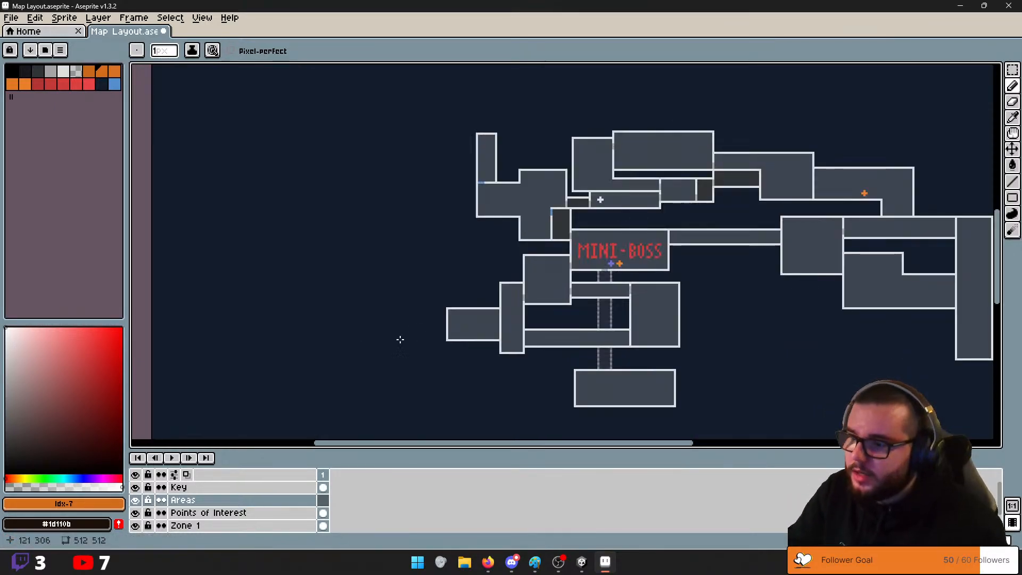
left_click(104, 74)
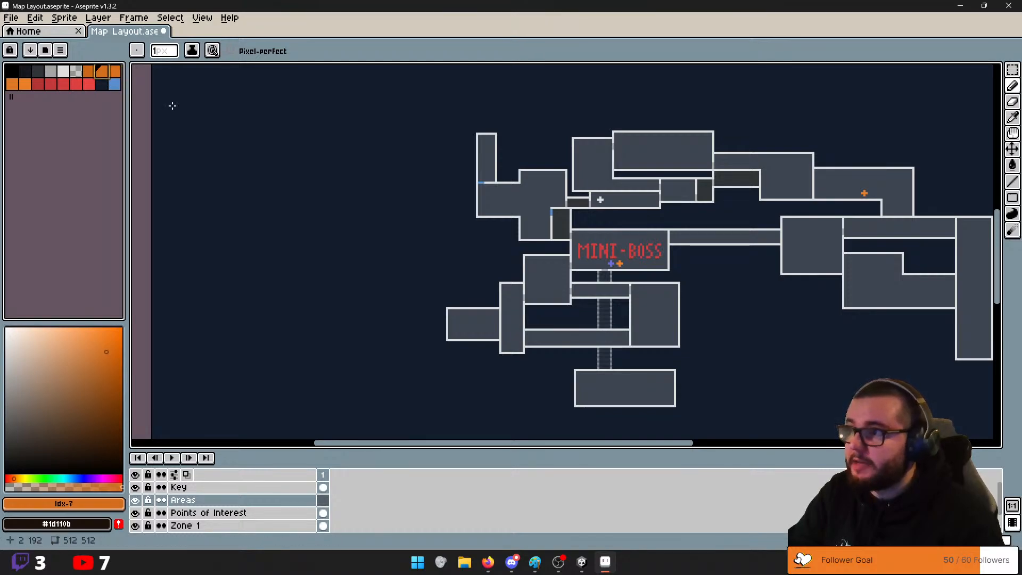
middle_click_drag(731, 335, 649, 323)
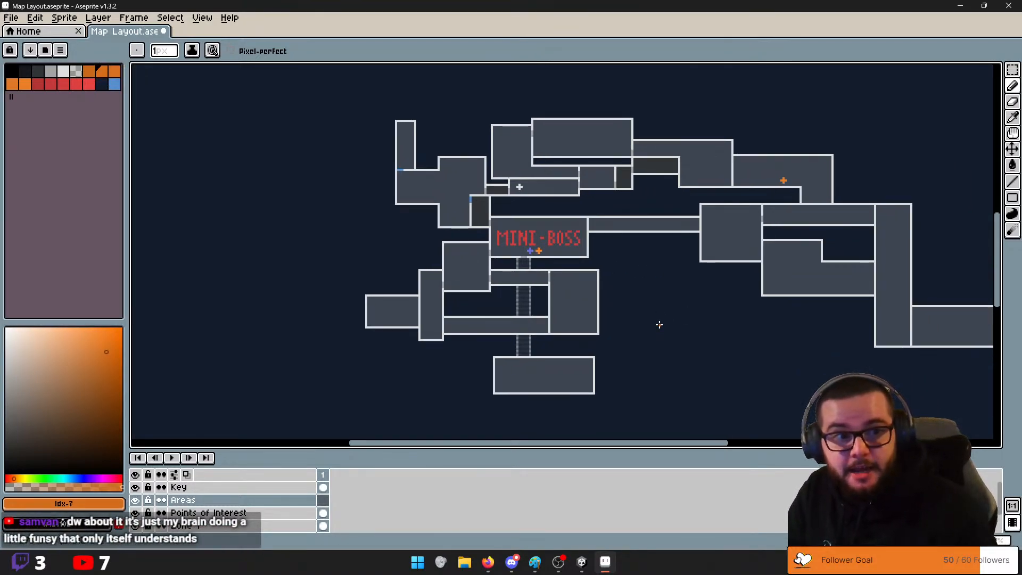
left_click_drag(400, 108, 462, 75)
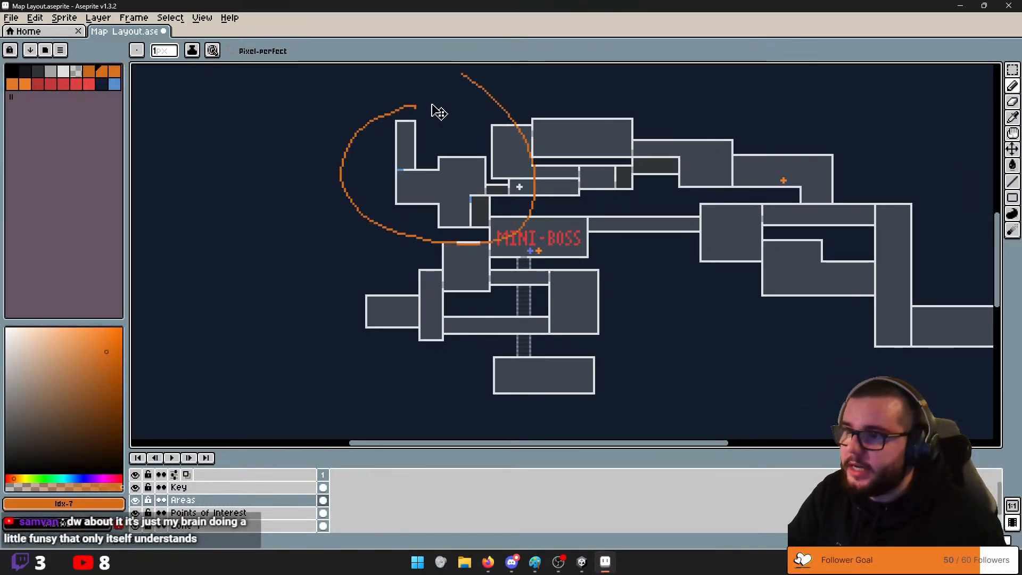
key("ctrl+z")
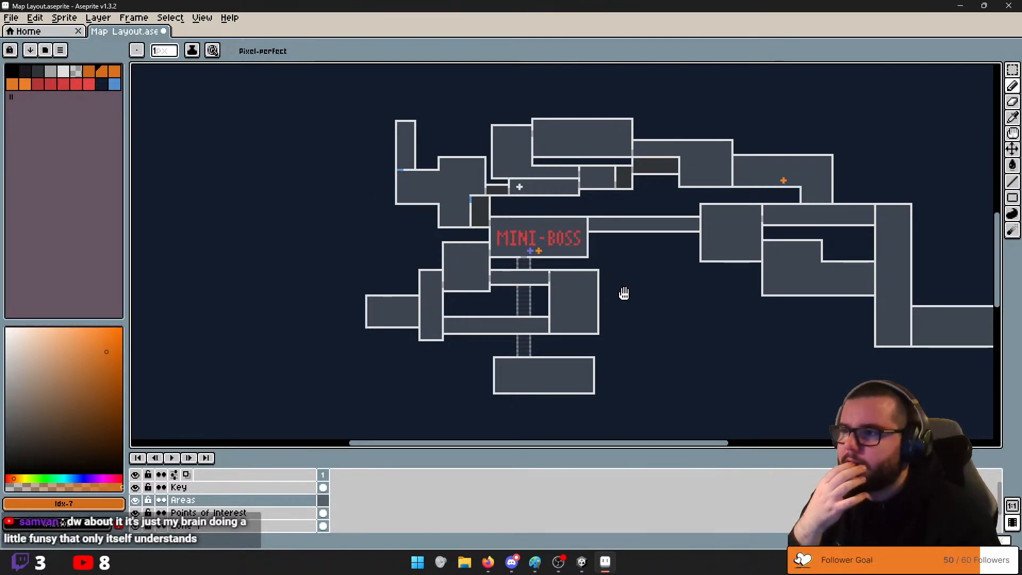
middle_click_drag(623, 292, 541, 287)
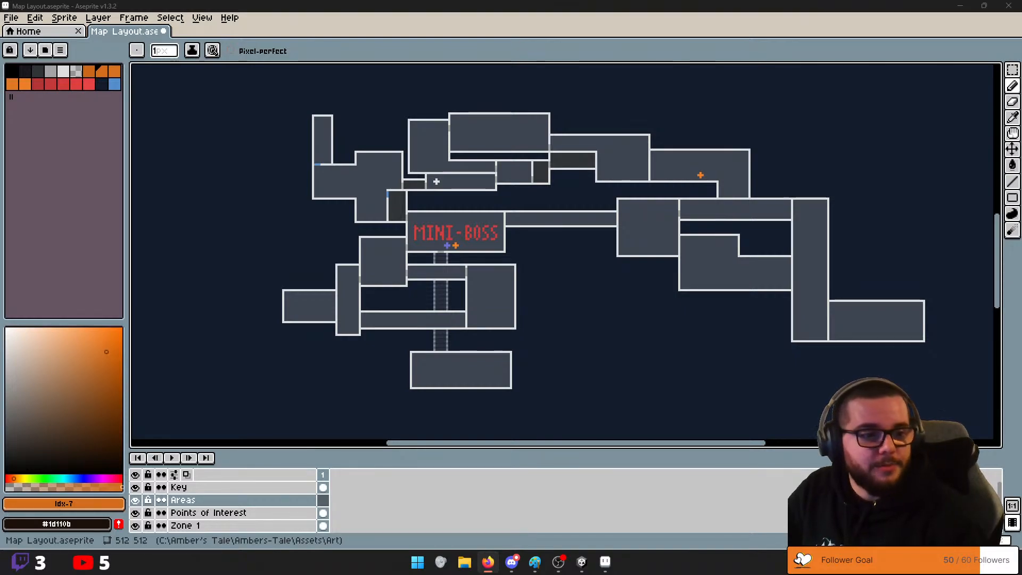
key("alt+Tab")
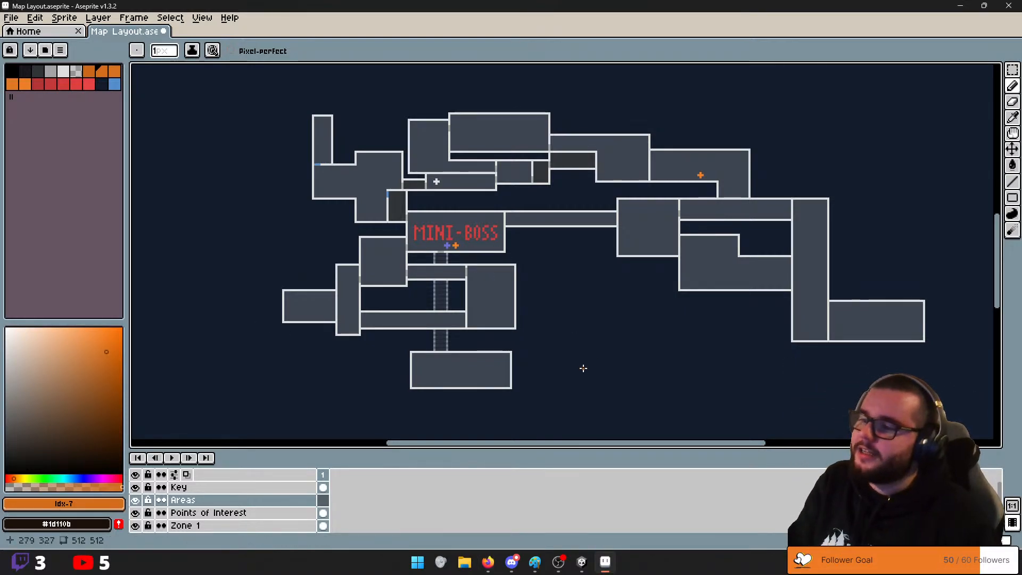
middle_click_drag(567, 196, 548, 240)
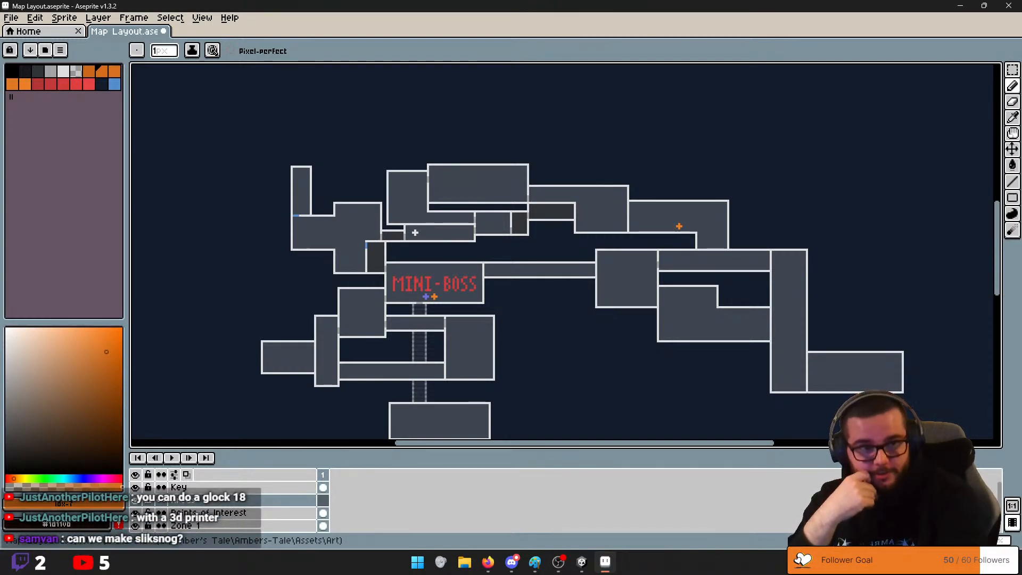
middle_click_drag(558, 406, 544, 363)
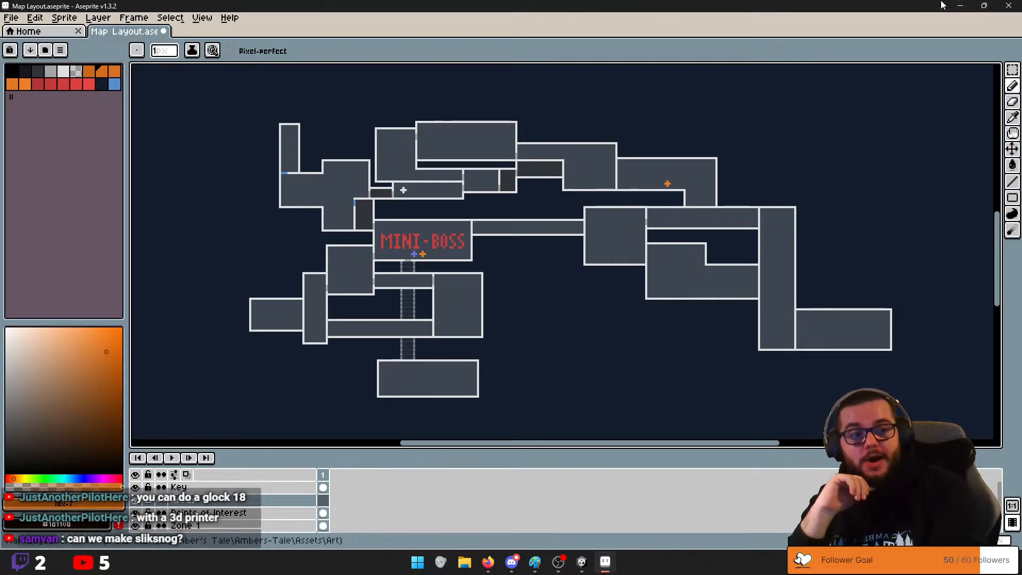
Switch back to Unity and inspect the small floating platform in the forest, selecting the 1x3 Island and the Fog sprite
left_click(960, 7)
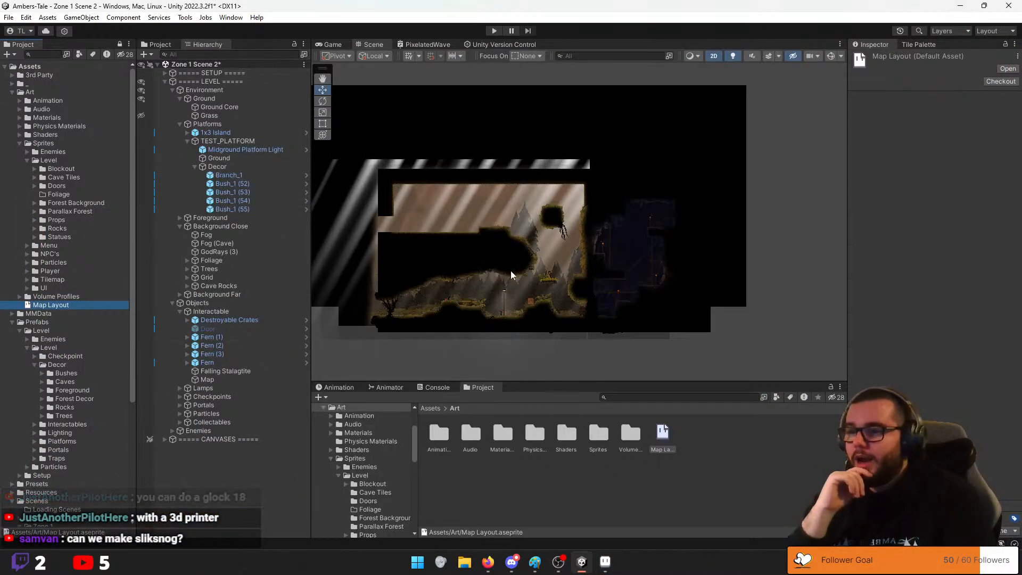
scroll(533, 266, "up", 5)
scroll(566, 254, "up", 2)
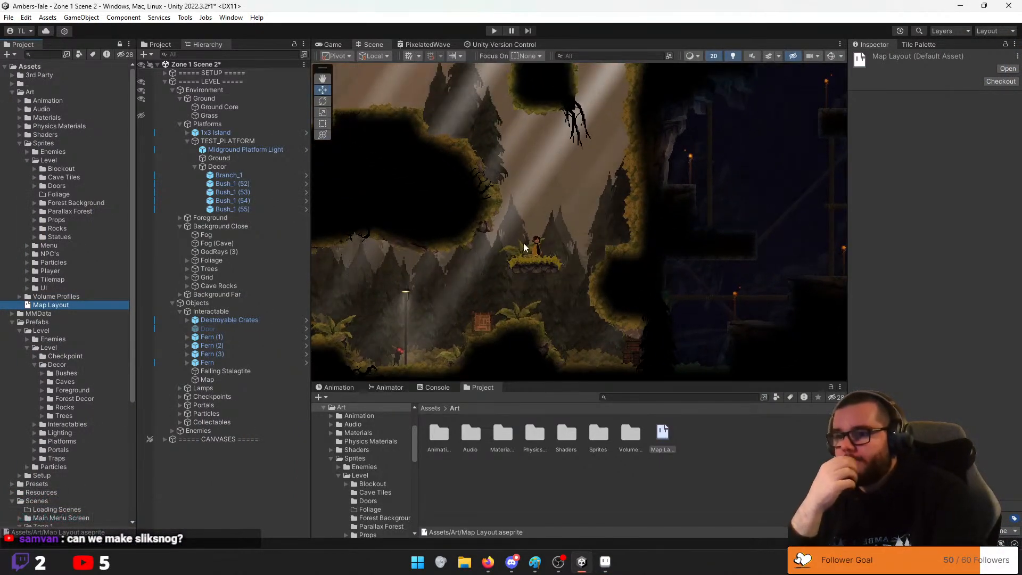
left_click(537, 250)
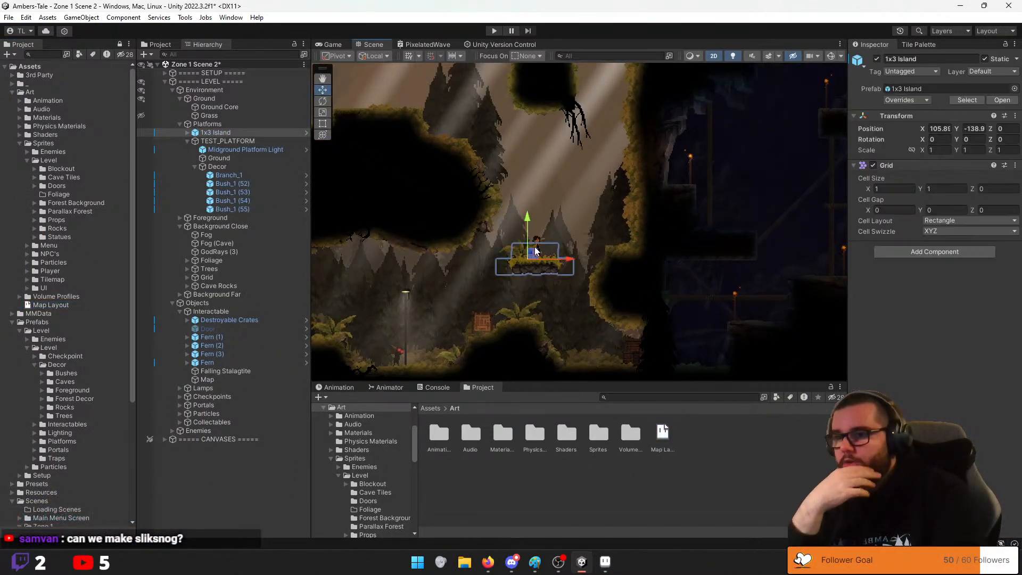
left_click(589, 325)
left_click(551, 266)
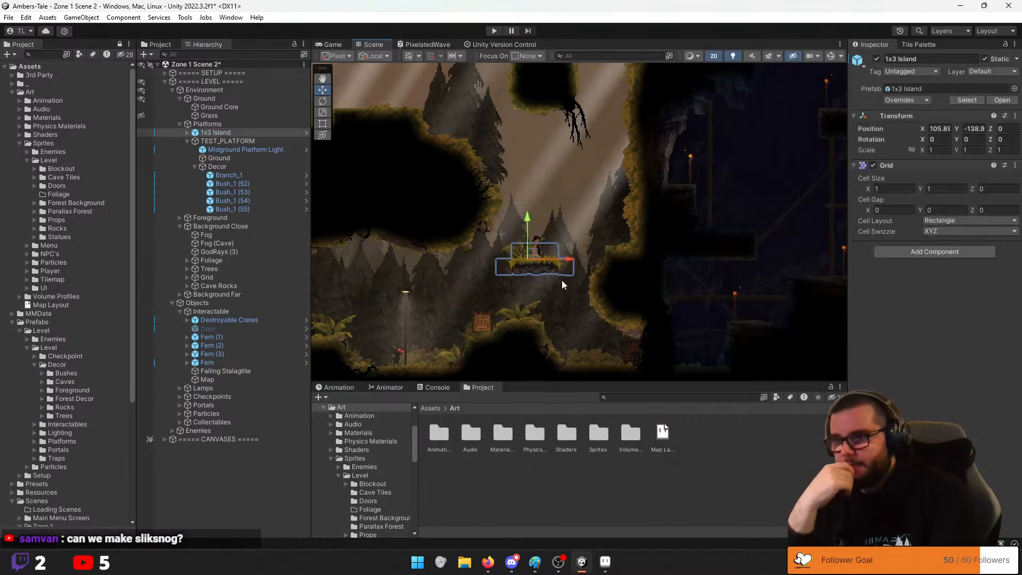
left_click(554, 252)
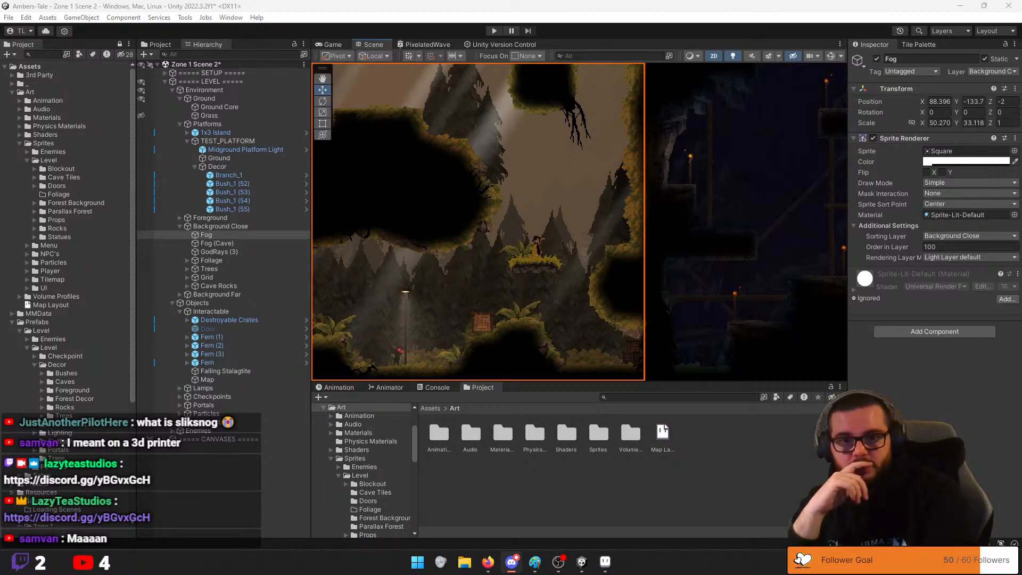
Bring the video window onto this screen, watch its clip full screen, and move the window away again
left_click_drag(1021, 6, 398, 0)
double_click(346, 347)
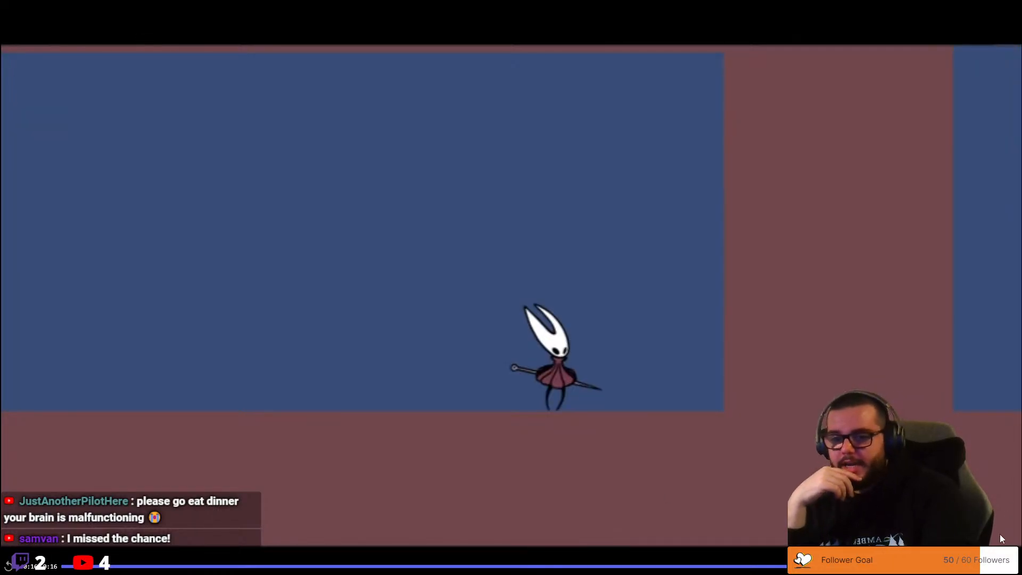
key("Escape")
left_click_drag(415, 7, 1021, 53)
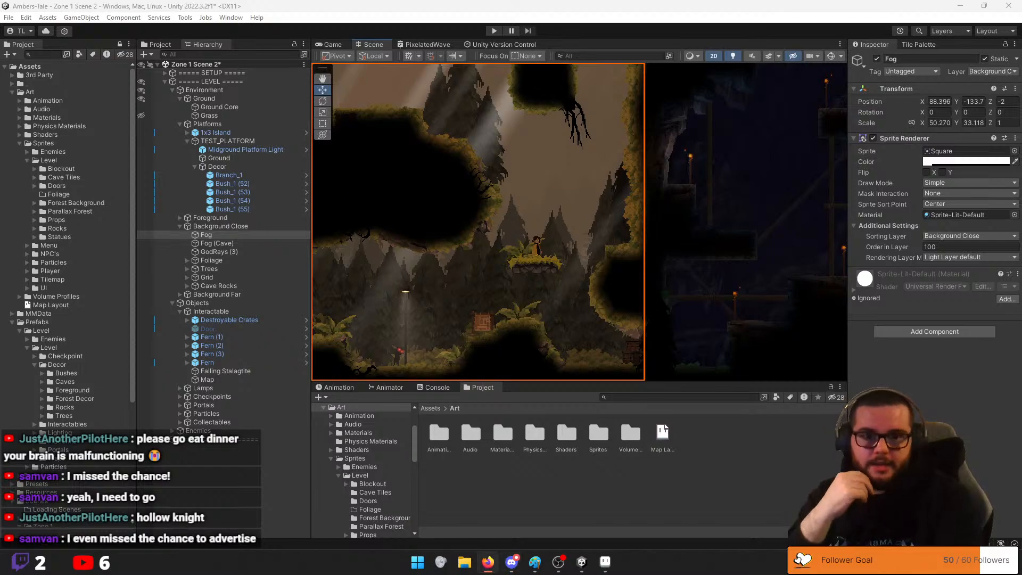
Play-test Zone 1 Scene 2, restarting once, and move the character off the floating platform through the forest into the dark cave
left_click(494, 30)
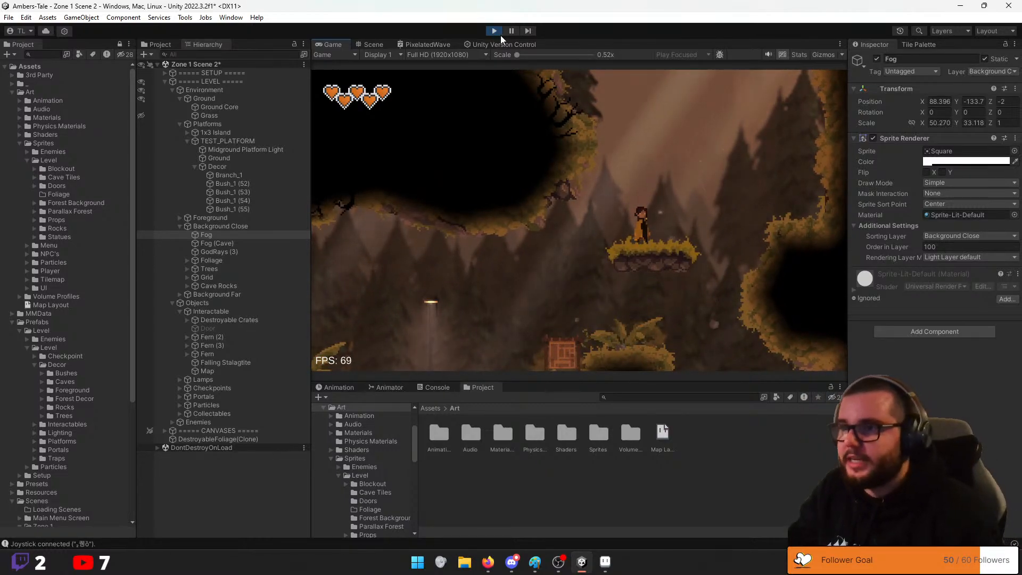
left_click(495, 32)
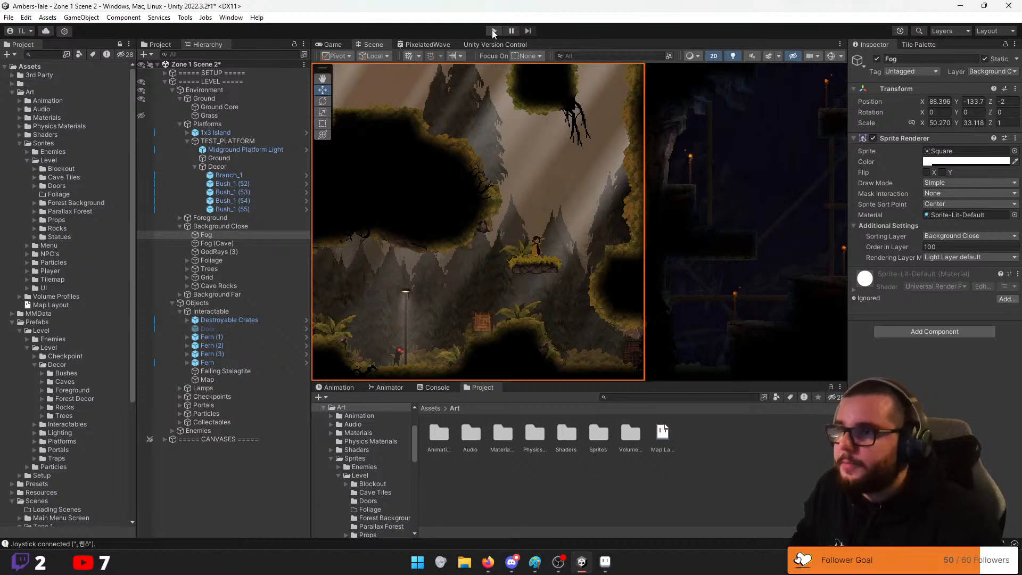
left_click(494, 32)
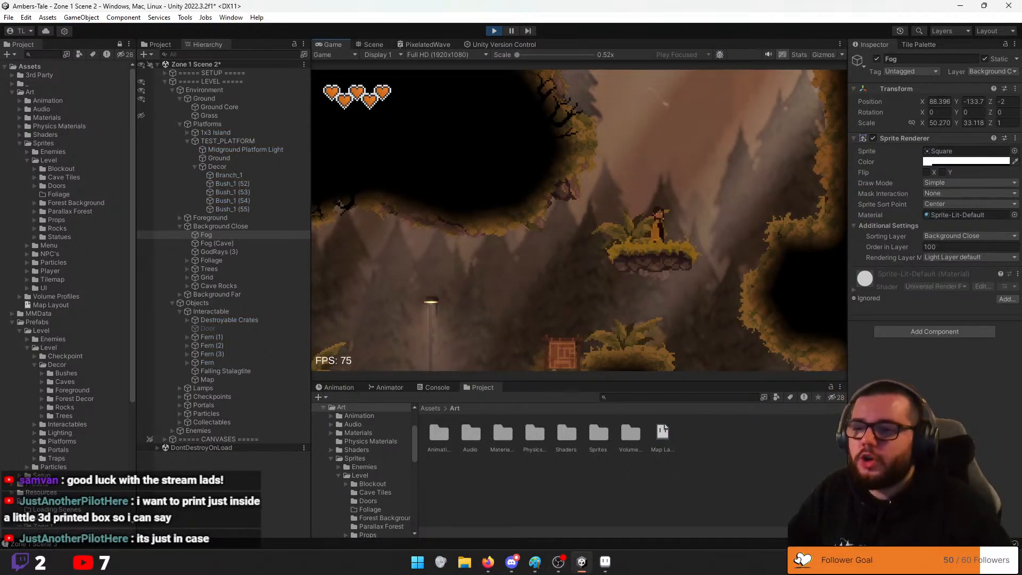
key("d")
key("space")
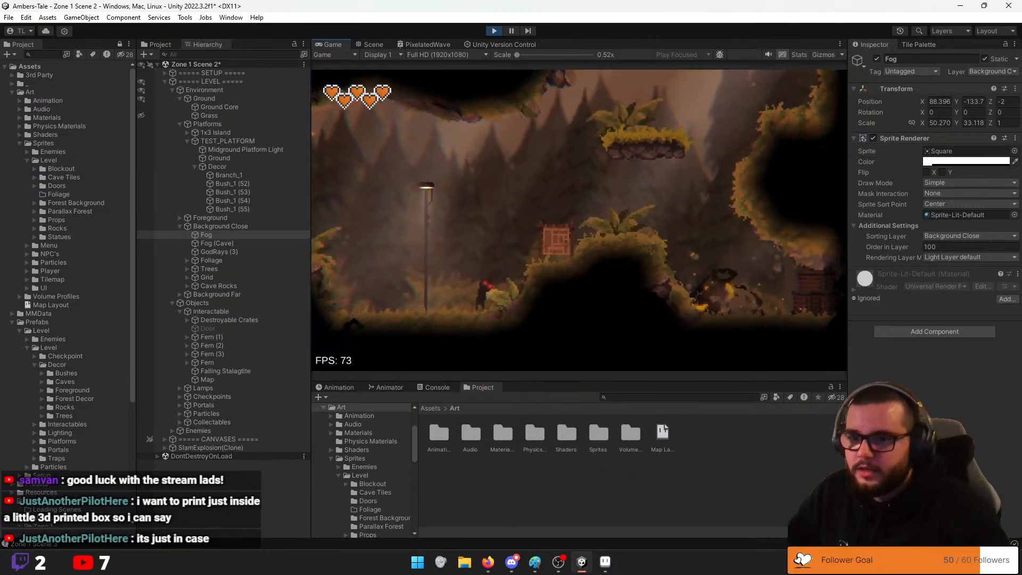
key("d")
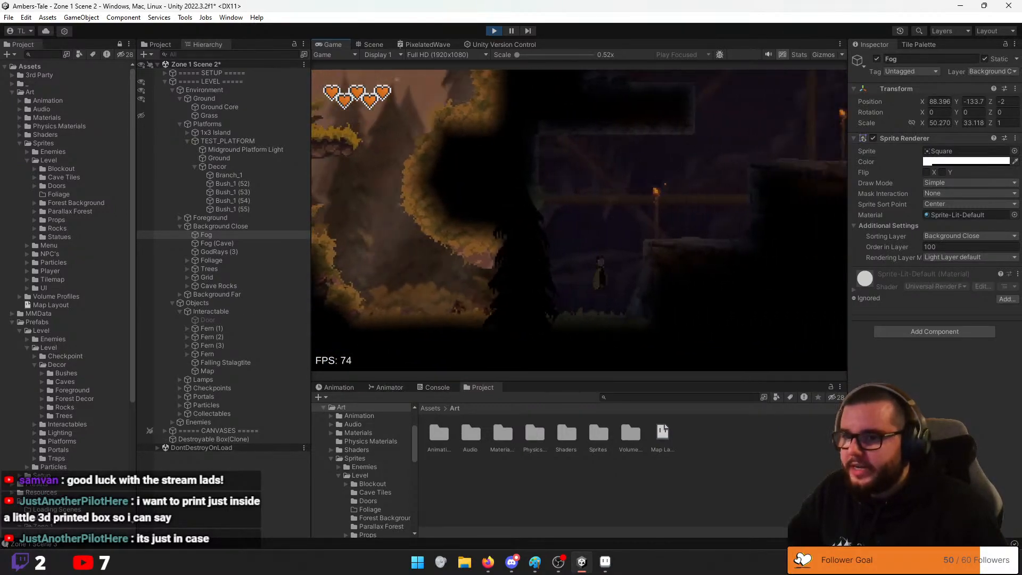
key("space")
key("d")
key("space")
key("space")
key("a")
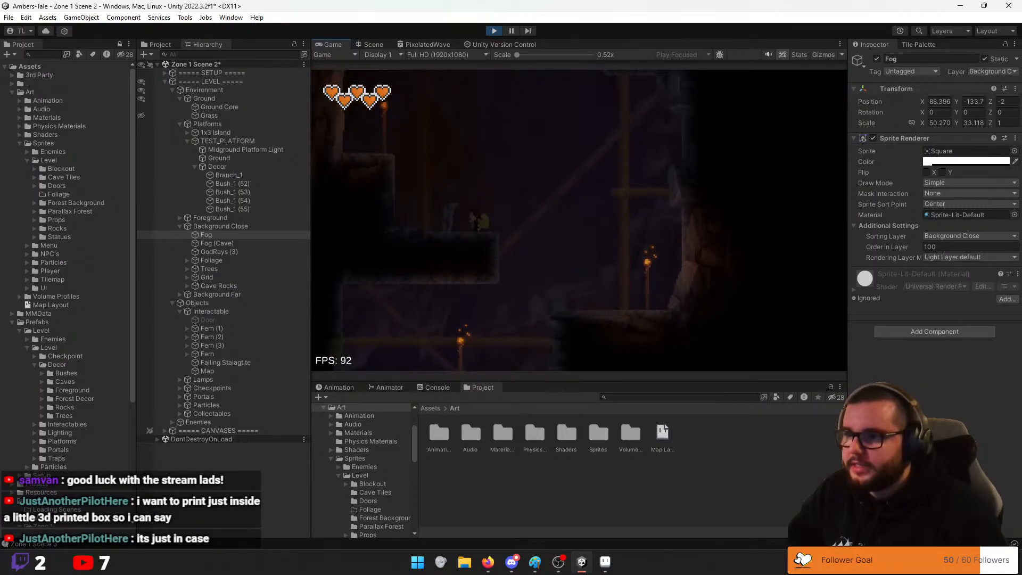
Jump the character up the cave shaft to the torch ledges, then bring it down and back out into the forest
key("space")
key("space")
key("d")
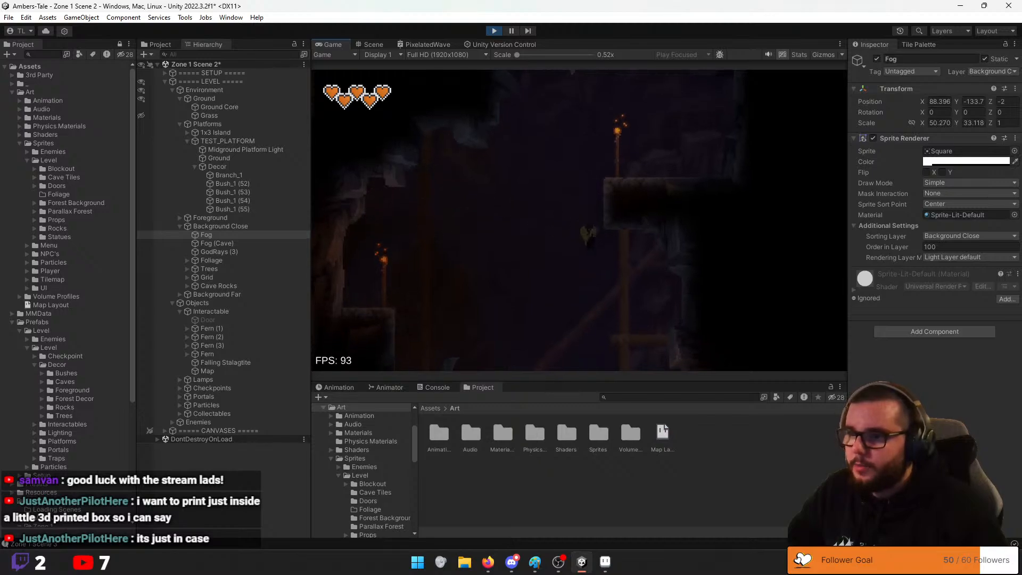
key("space")
key("a")
key("space")
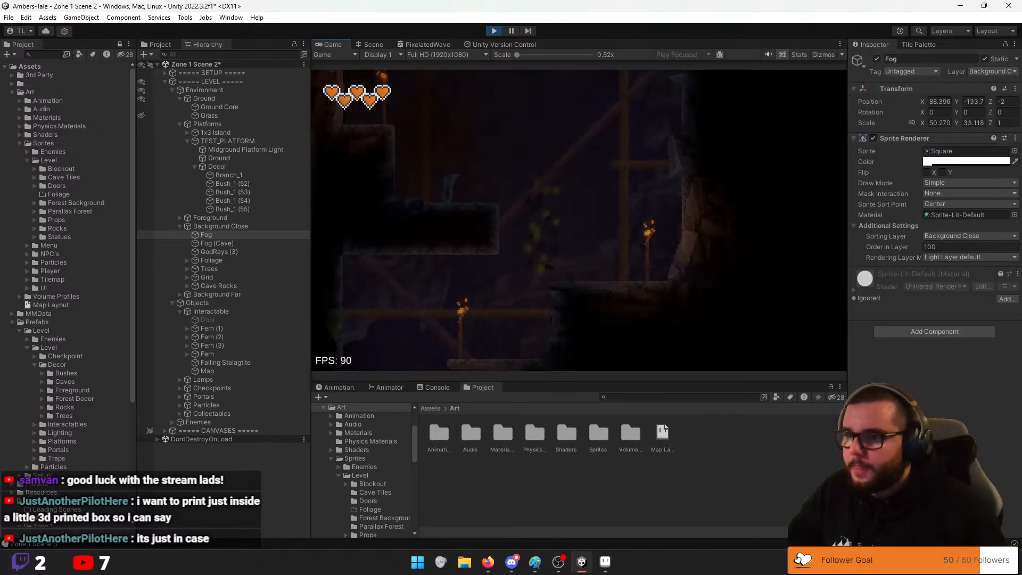
key("s")
key("a")
key("space")
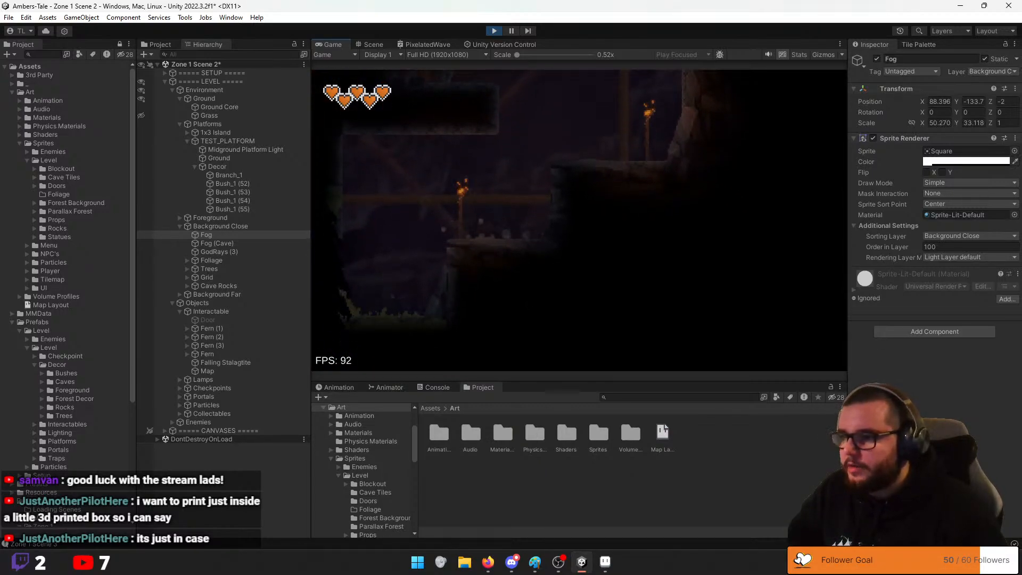
key("a")
key("space")
key("a")
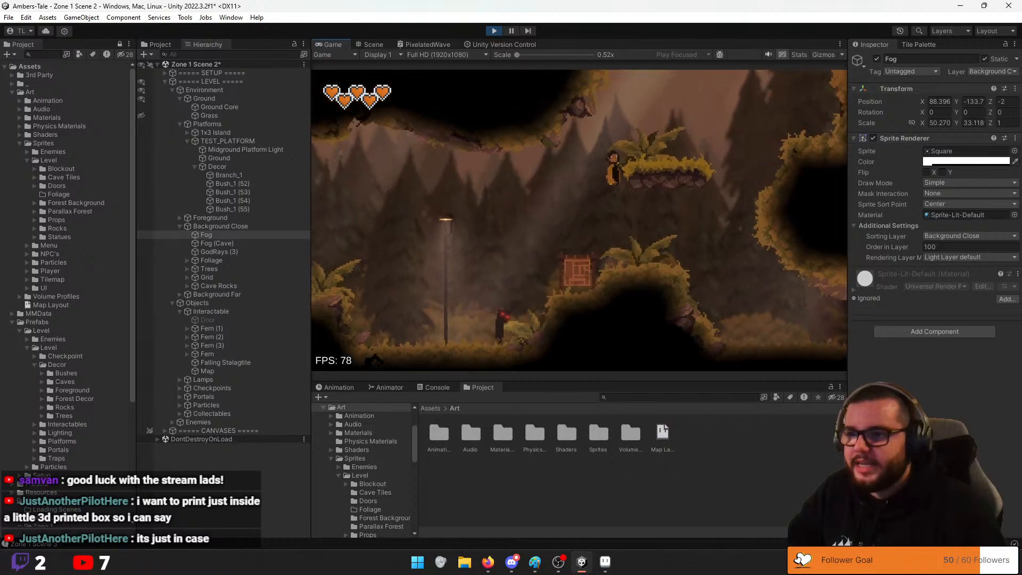
Climb the character from the floating platform to the upper ledge and run to the scene's upper-left exit
key("d")
key("space")
key("space")
key("a")
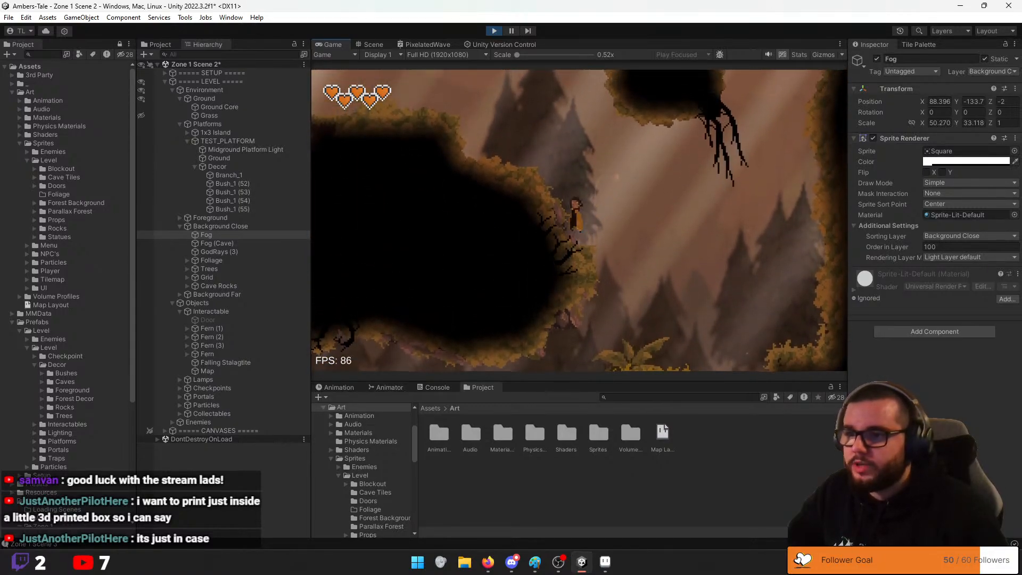
key("space")
key("a")
key("space")
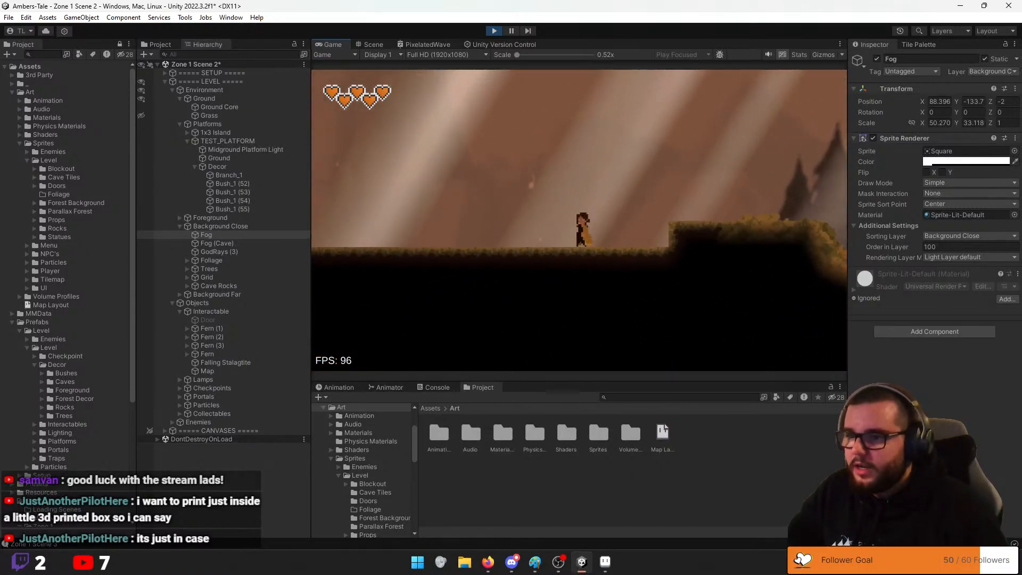
key("a")
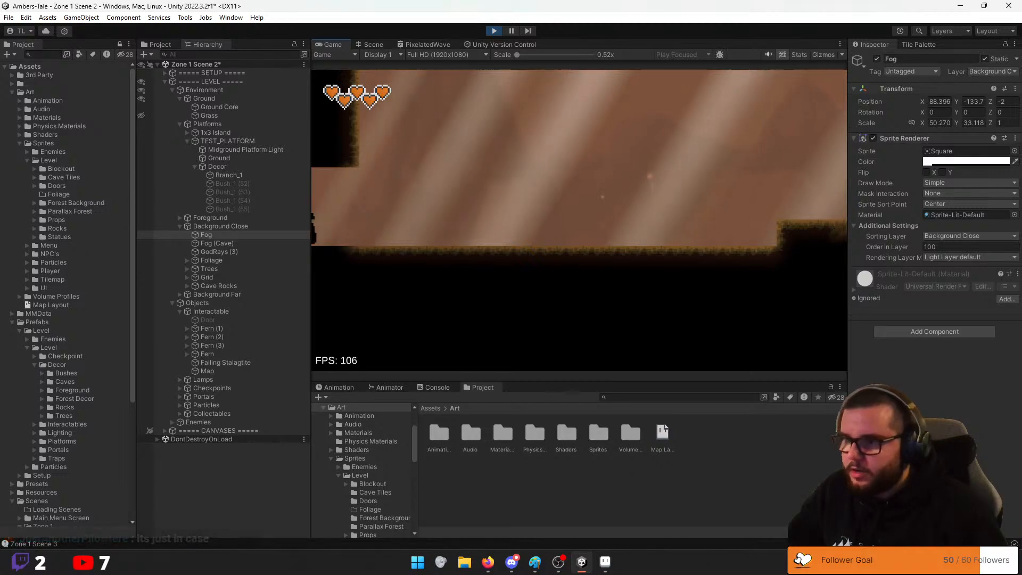
End the play test, collapse the hierarchy of Zone 1 Scene 2 and clear the selection
key("ctrl+shift+p")
key("ctrl+1")
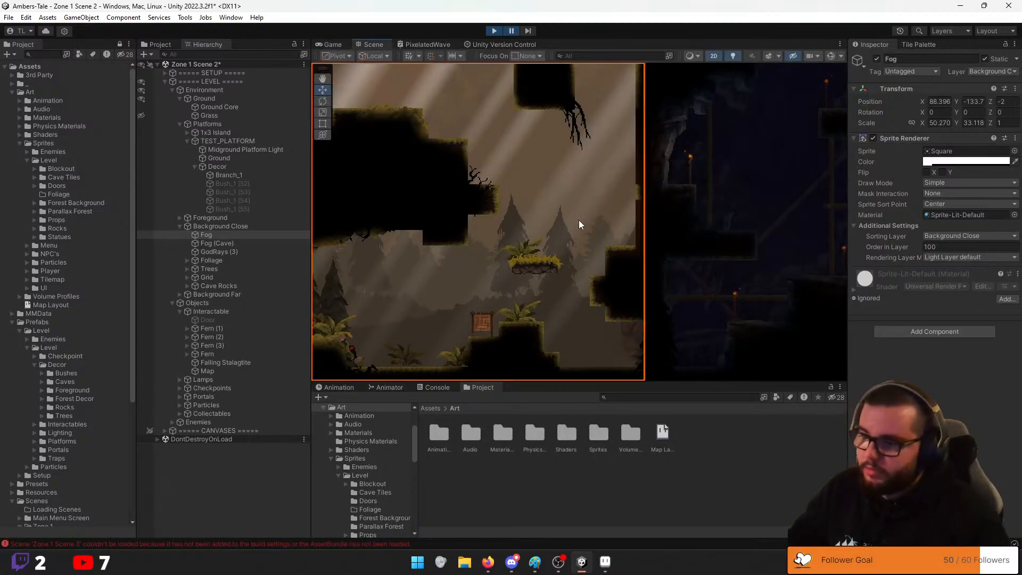
left_click(495, 31)
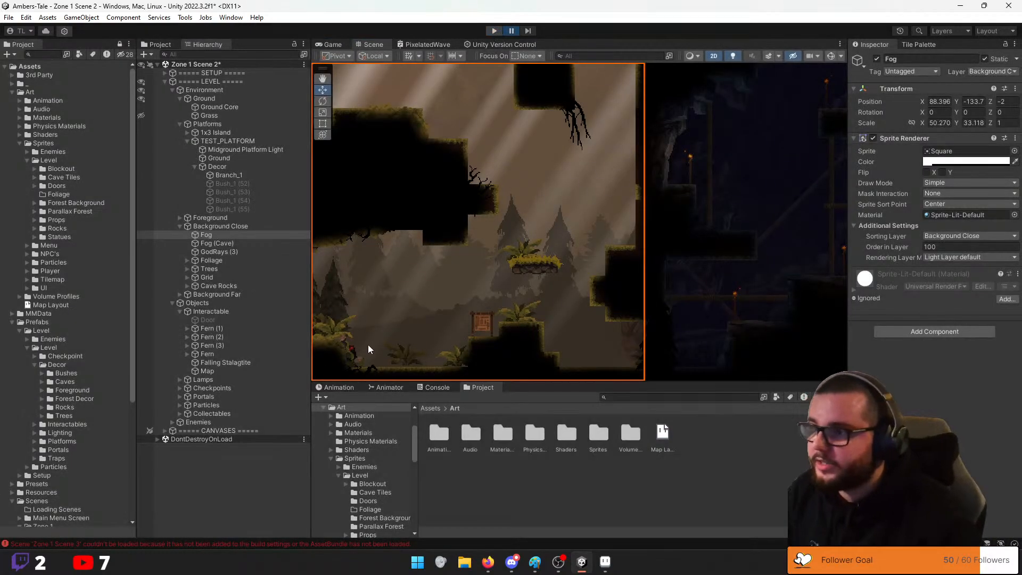
left_click(165, 82)
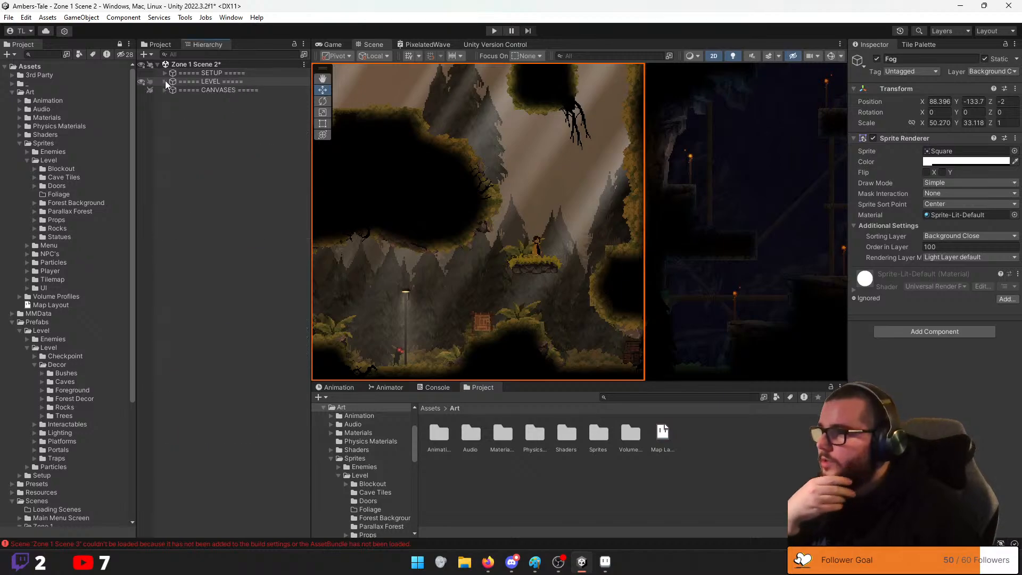
left_click(167, 133)
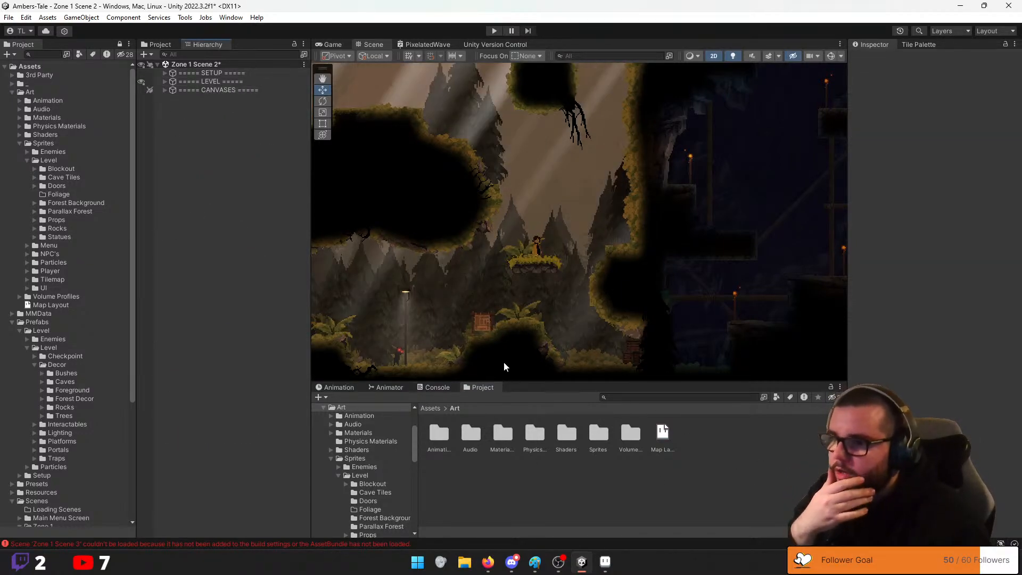
Open Zone 1 Scene 3 additively alongside Scene 2 and examine the corridor where the two scenes meet
scroll(602, 341, "up", 5)
scroll(80, 418, "down", 5)
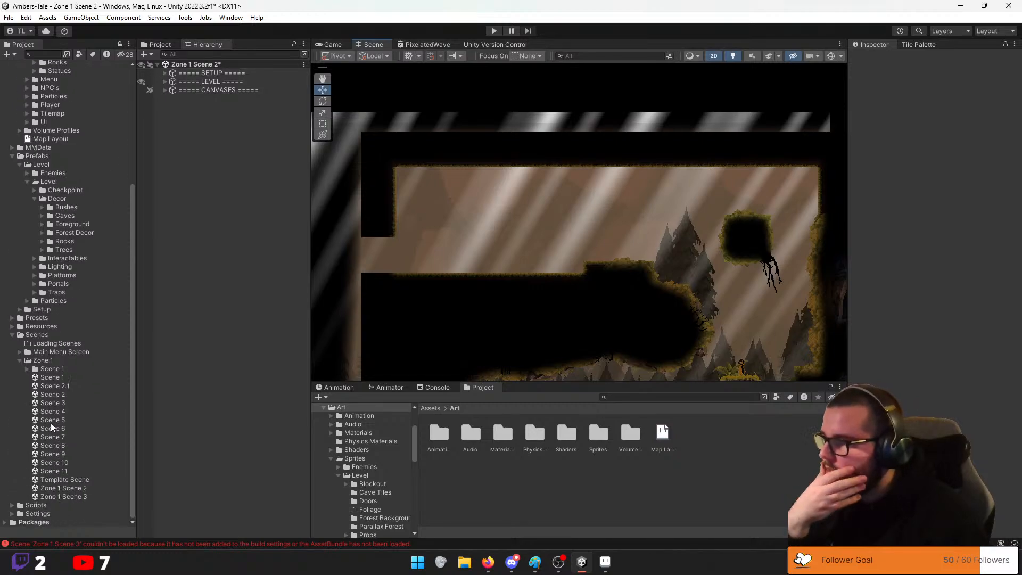
right_click(75, 498)
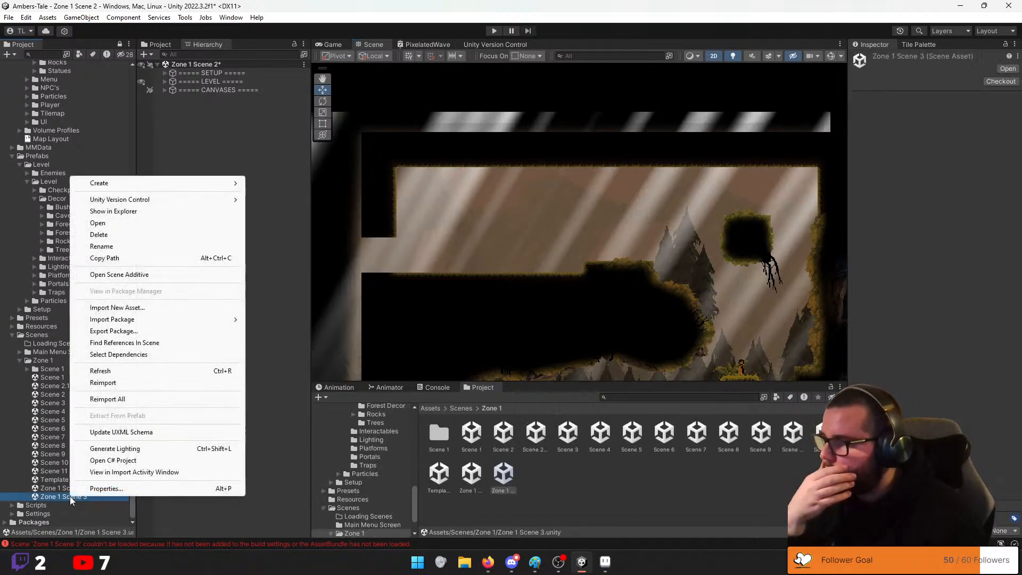
left_click(128, 275)
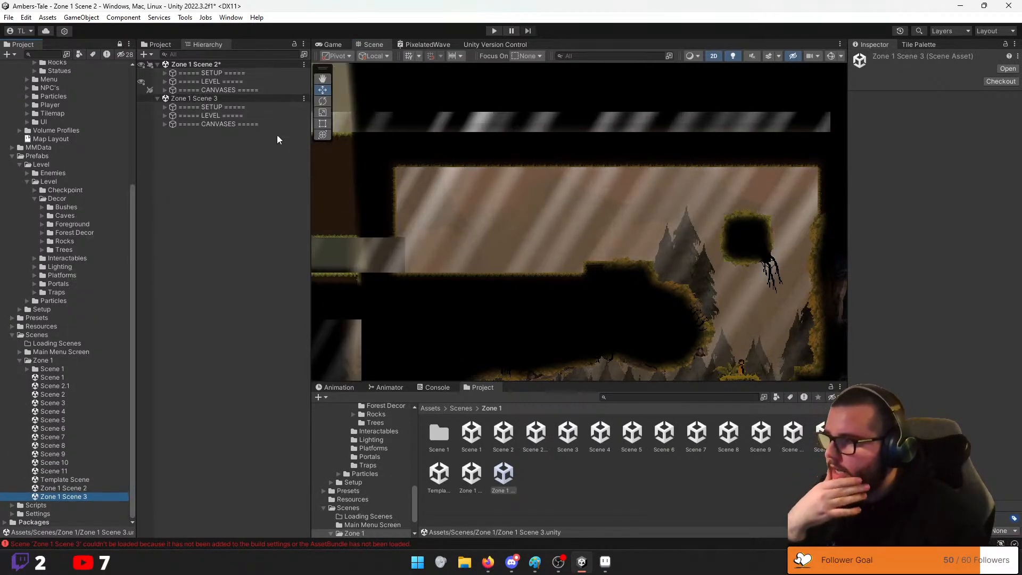
middle_click_drag(382, 237, 704, 298)
middle_click_drag(670, 341, 558, 288)
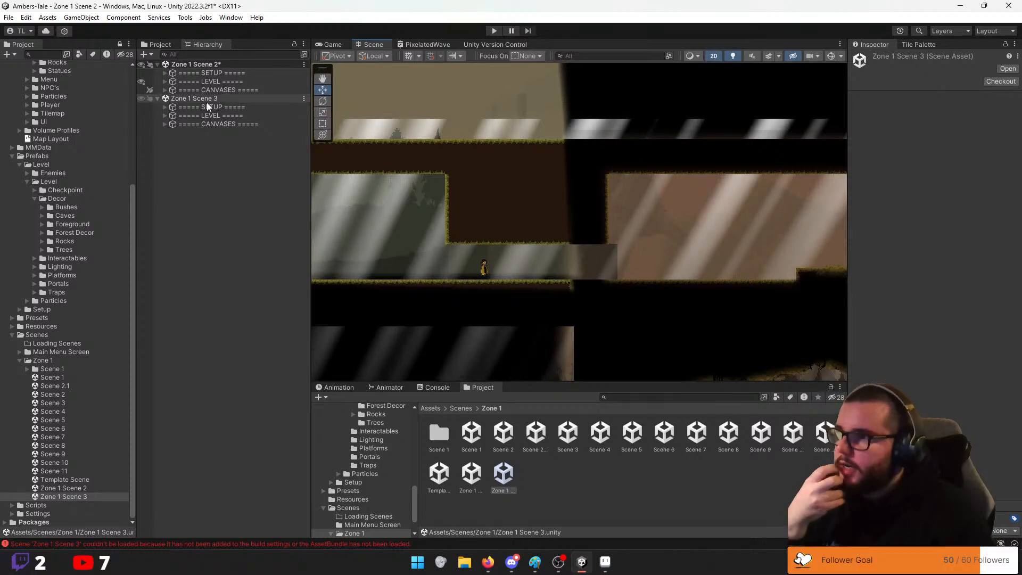
Select Scene 3's Portal Right and show the scene gizmos to check it against Scene 2's Portal Left (Top)
left_click(165, 115)
left_click(173, 133)
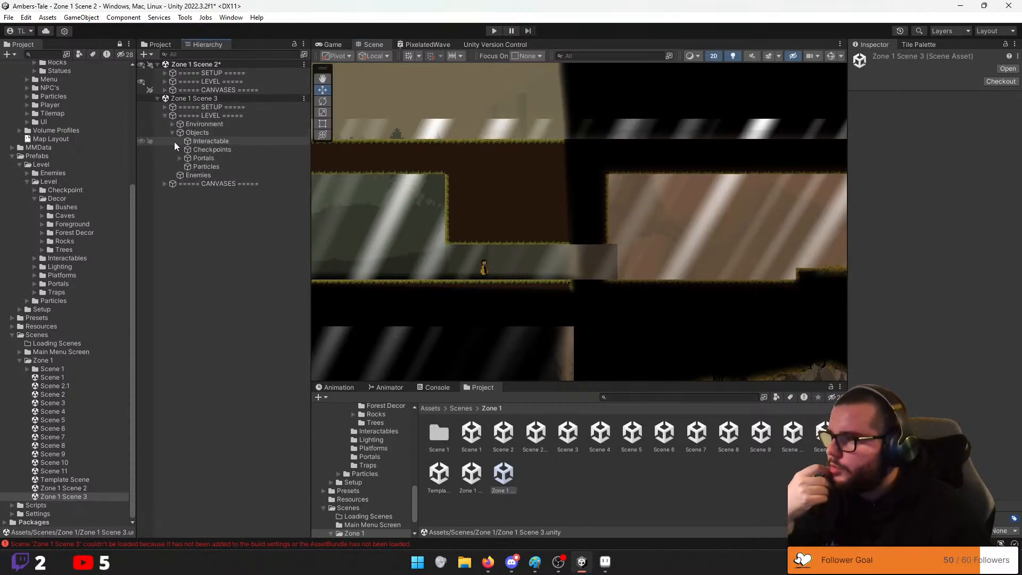
left_click(181, 159)
double_click(217, 167)
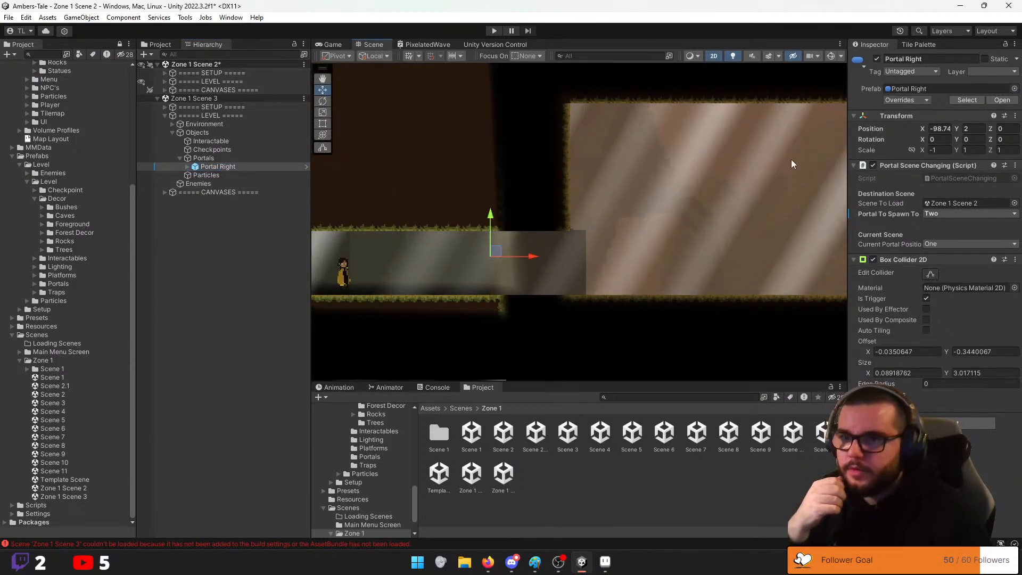
left_click(831, 56)
scroll(481, 263, "up", 5)
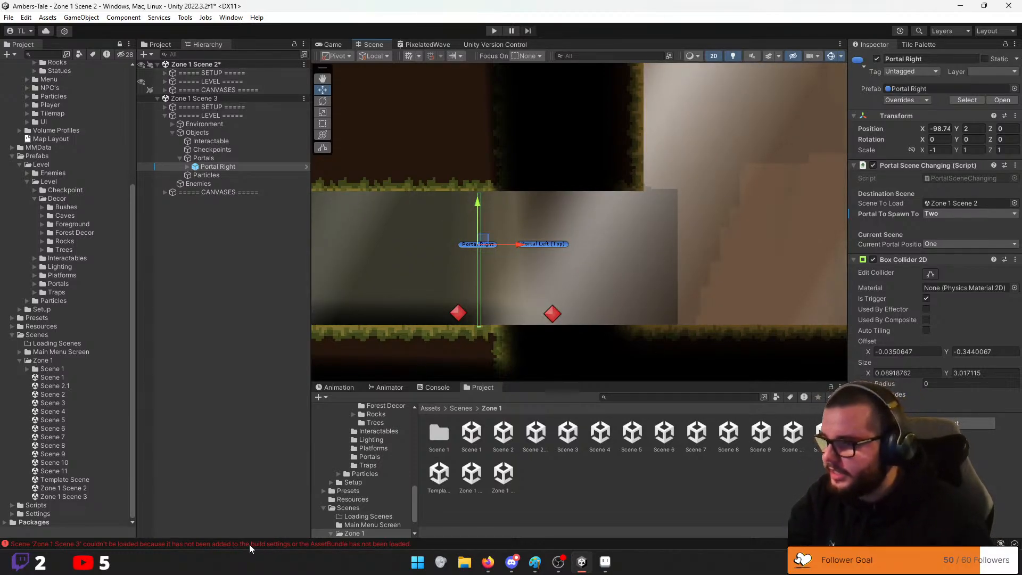
Check the scene-loading error, add Zone 1 Scene 3 to Scenes In Build, and remove it from the hierarchy
left_click(249, 544)
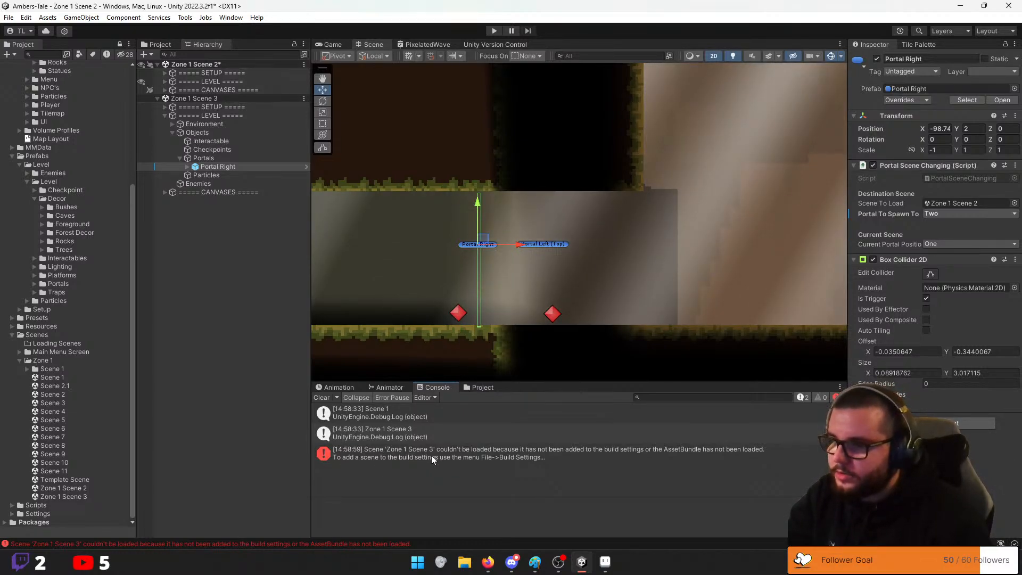
left_click(5, 18)
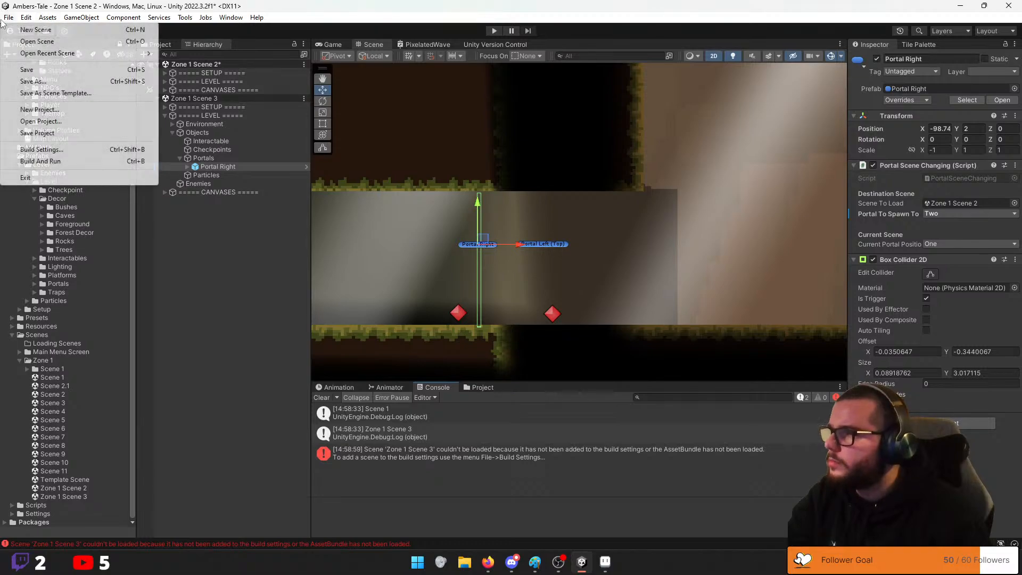
left_click(42, 150)
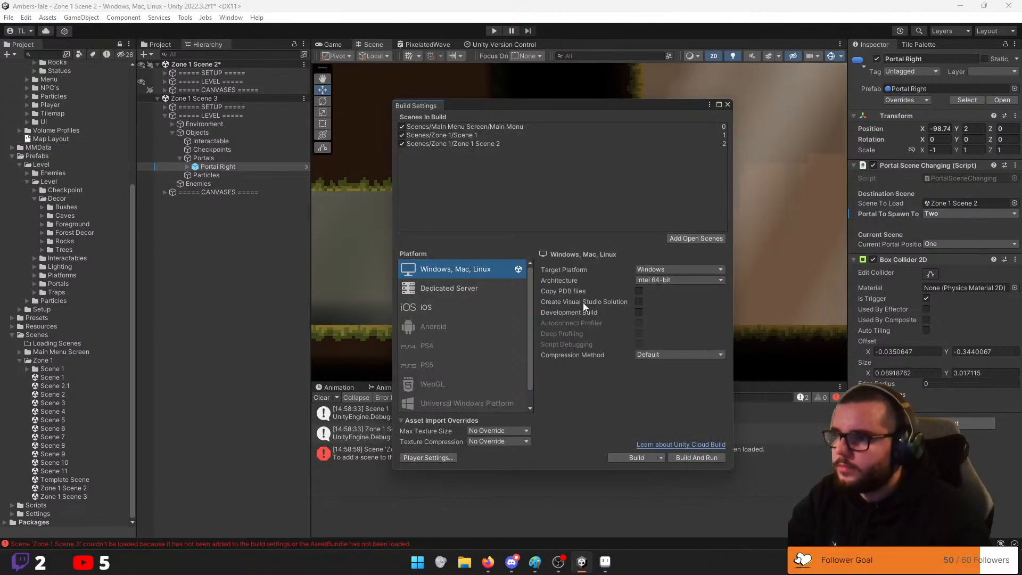
left_click_drag(63, 496, 424, 191)
left_click(728, 105)
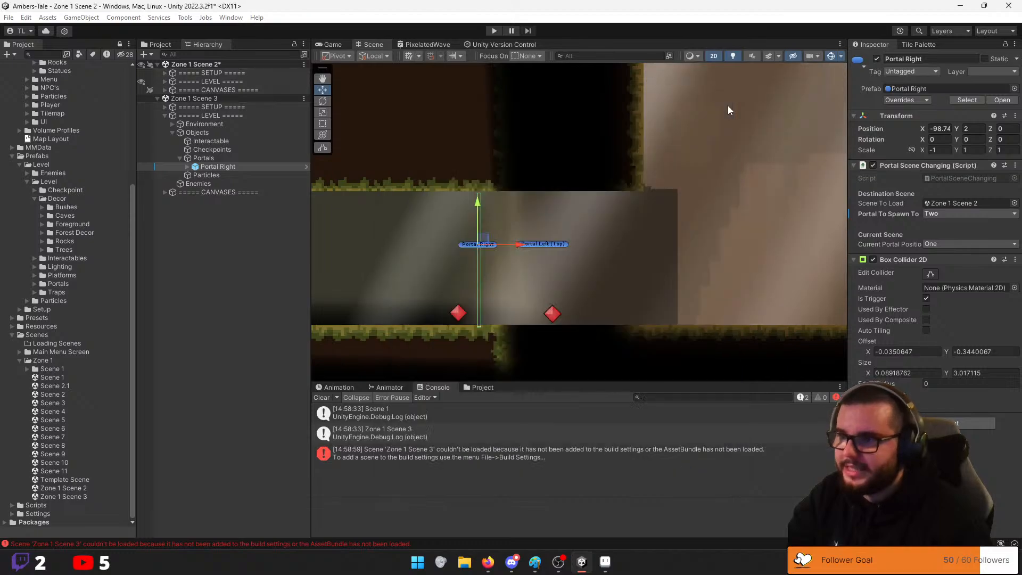
right_click(204, 101)
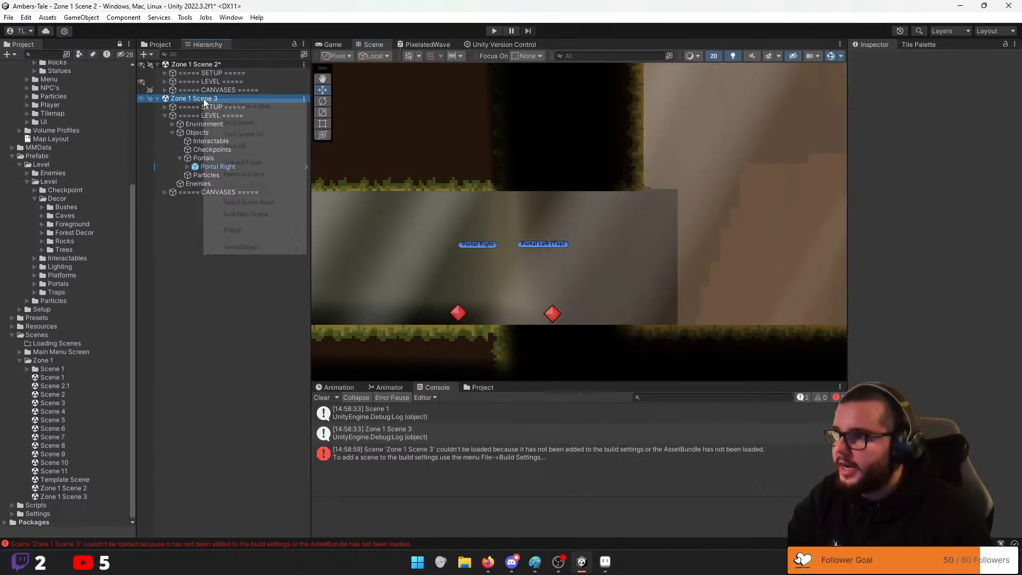
left_click(291, 174)
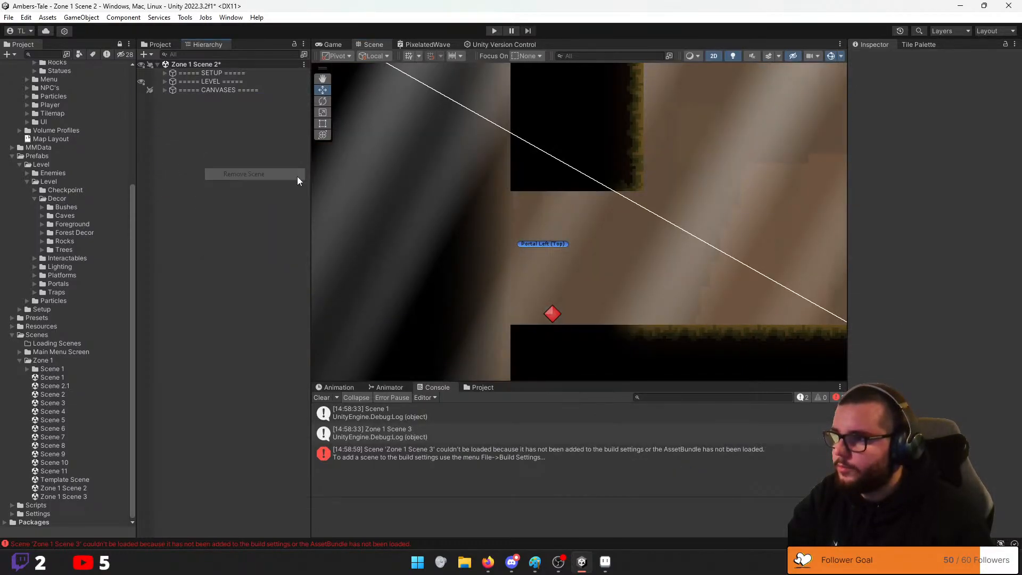
Play-test Zone 1 Scene 2 again, taking the character over the upper ledge and through the exit into Zone 1 Scene 3
left_click(495, 31)
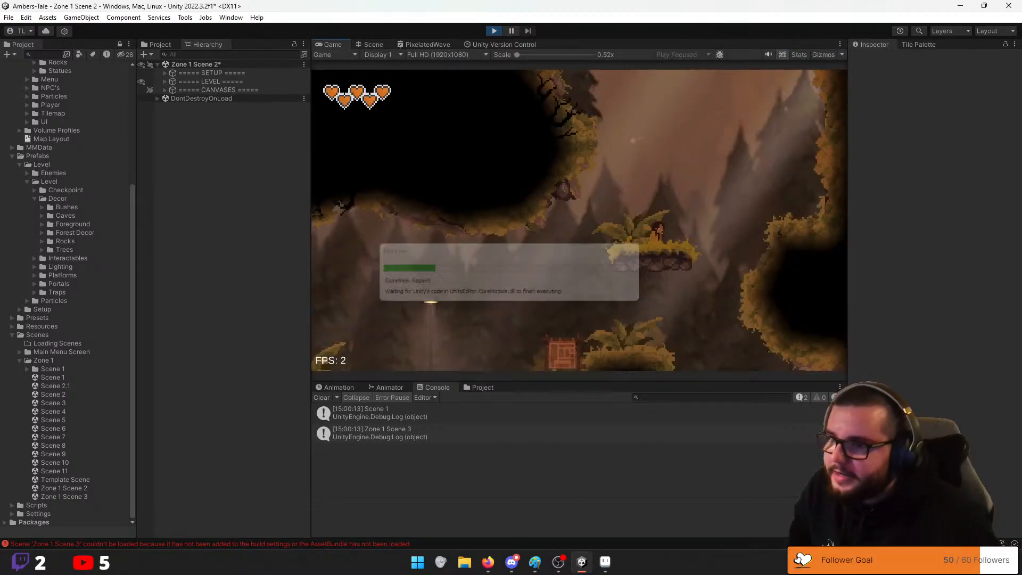
key("a")
key("space")
key("space")
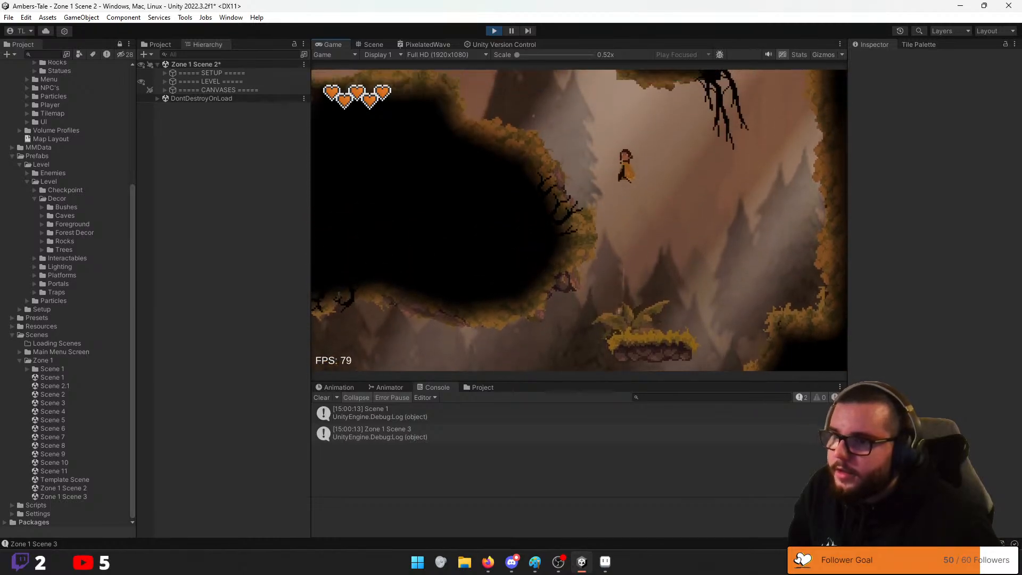
key("a")
key("space")
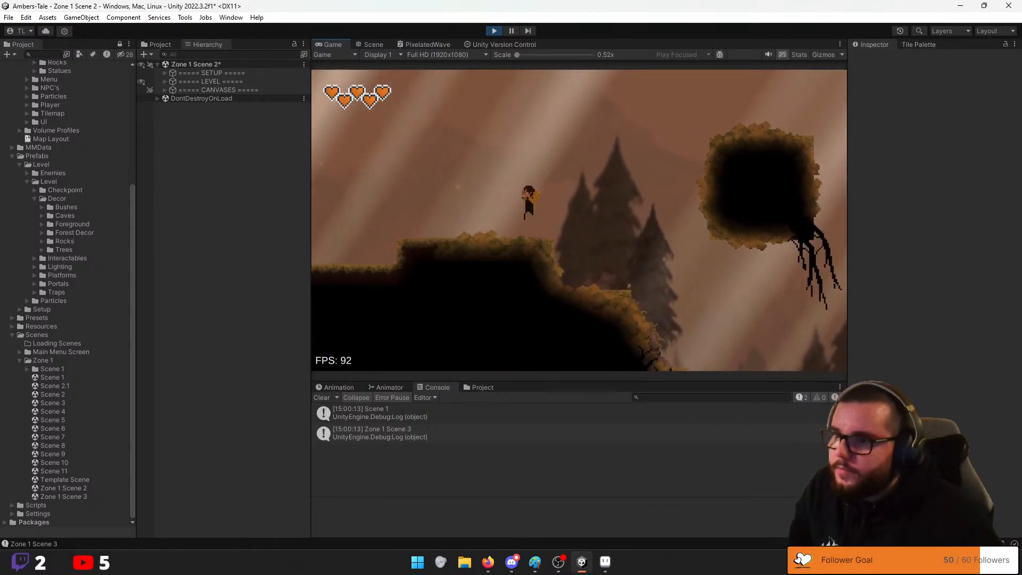
key("a")
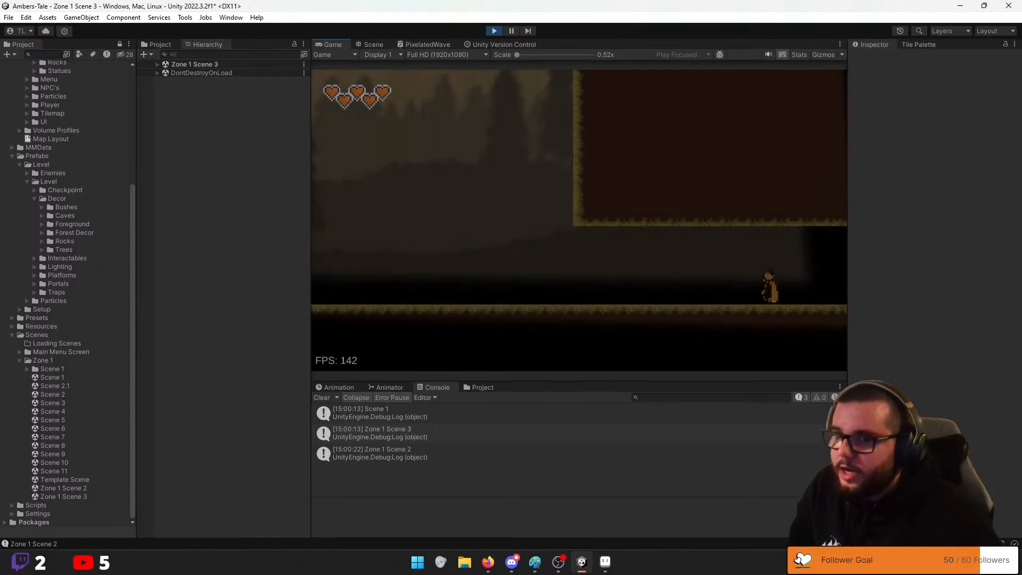
Play-test Zone 1 Scene 3 by running and jumping the character around the blockout level, and end the play session
key("a")
key("space")
key("d")
key("space")
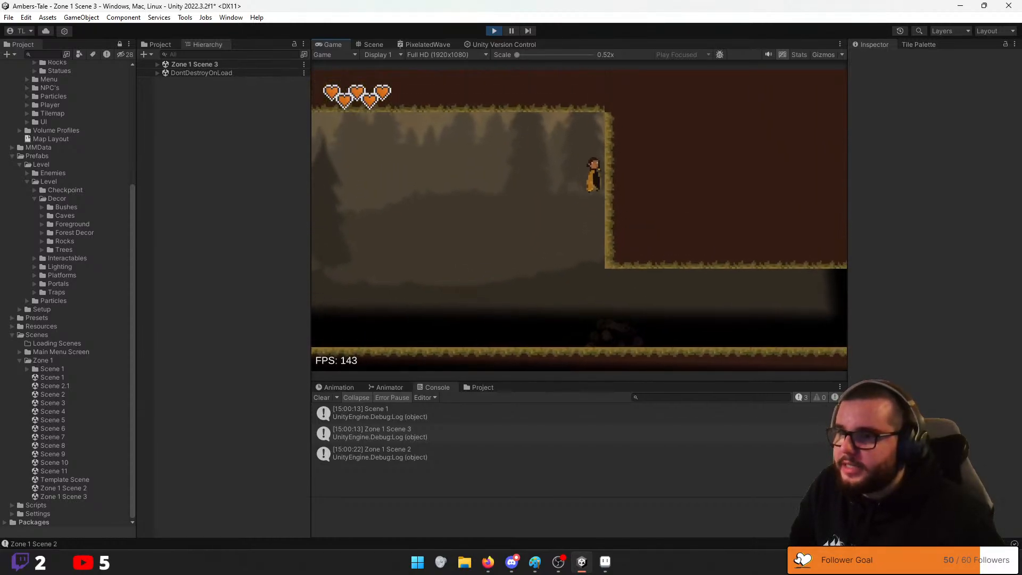
key("a")
key("a")
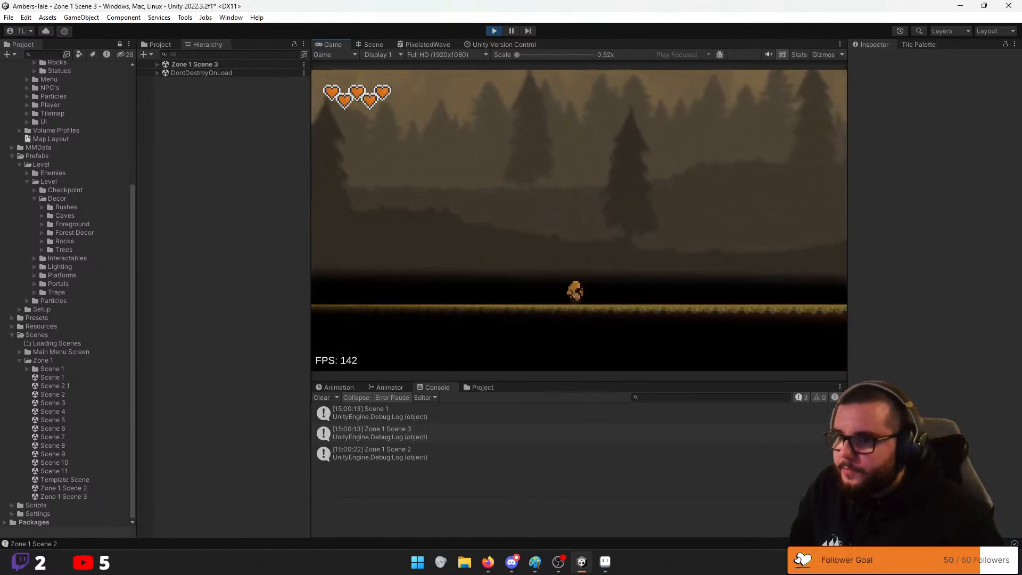
key("space")
key("d")
key("a")
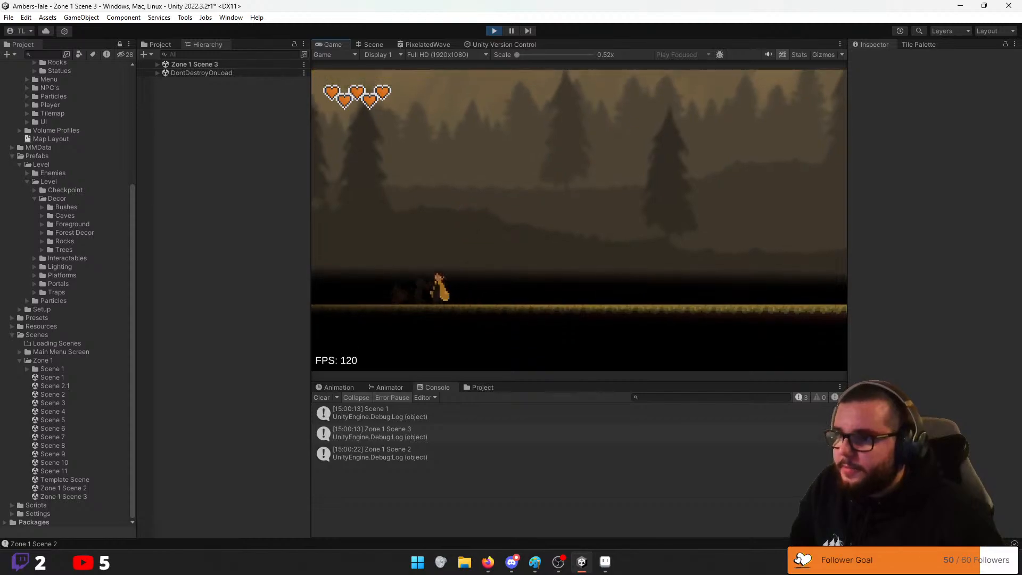
key("d")
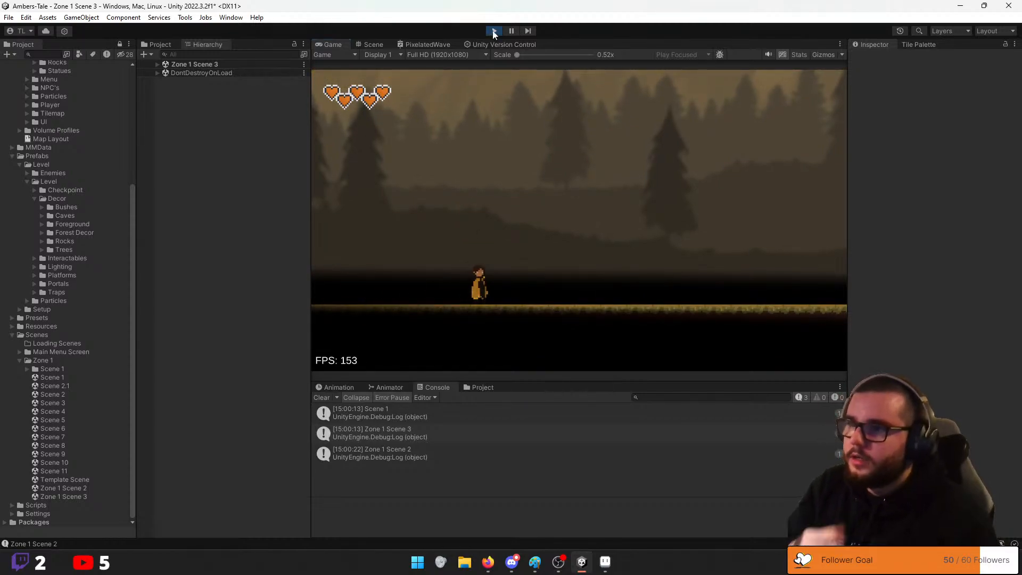
left_click(494, 32)
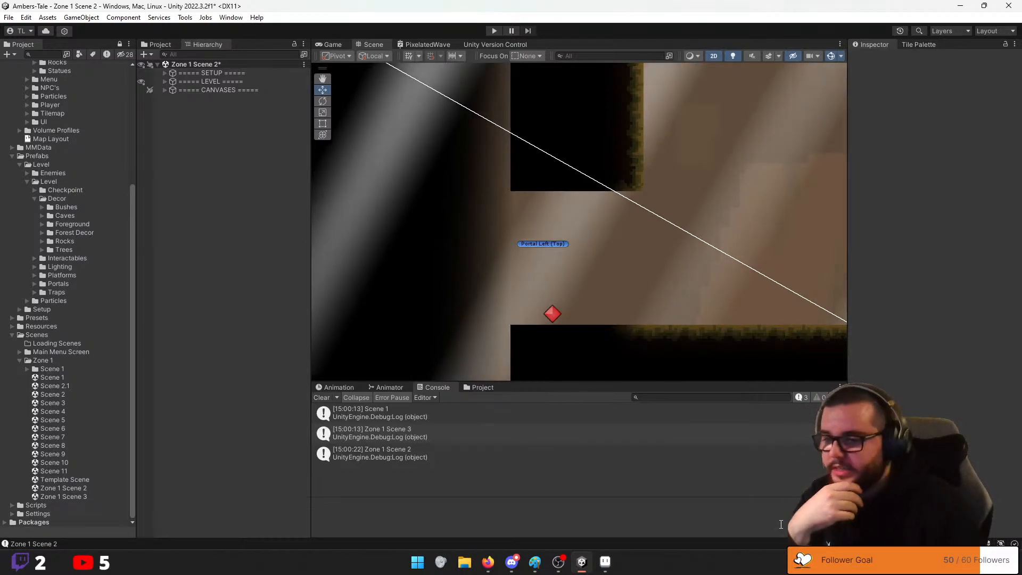
Switch to Aseprite, try sketching an orange route through the L-shaped room above the Mini-Boss area, and undo the strokes
left_click(606, 562)
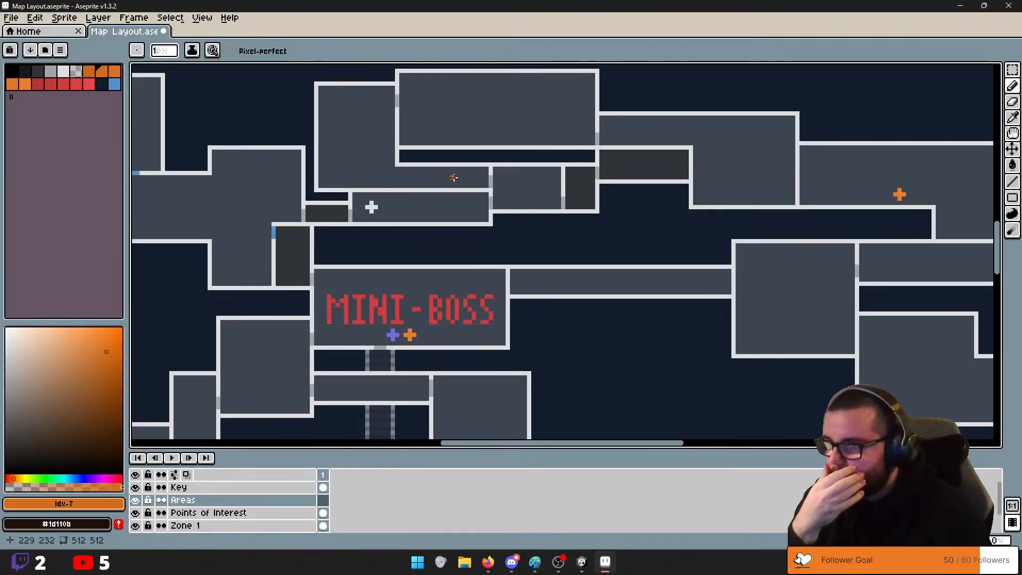
left_click_drag(479, 179, 367, 149)
key("ctrl+z")
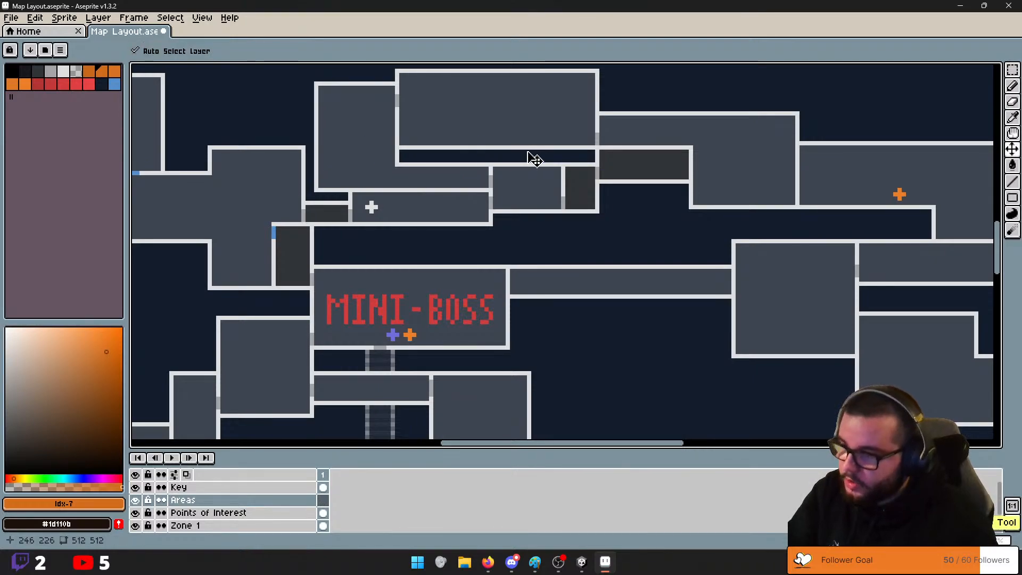
key("b")
mouse_move(365, 105)
left_mouse_down()
mouse_move(320, 110)
mouse_move(354, 166)
mouse_move(484, 177)
left_mouse_up()
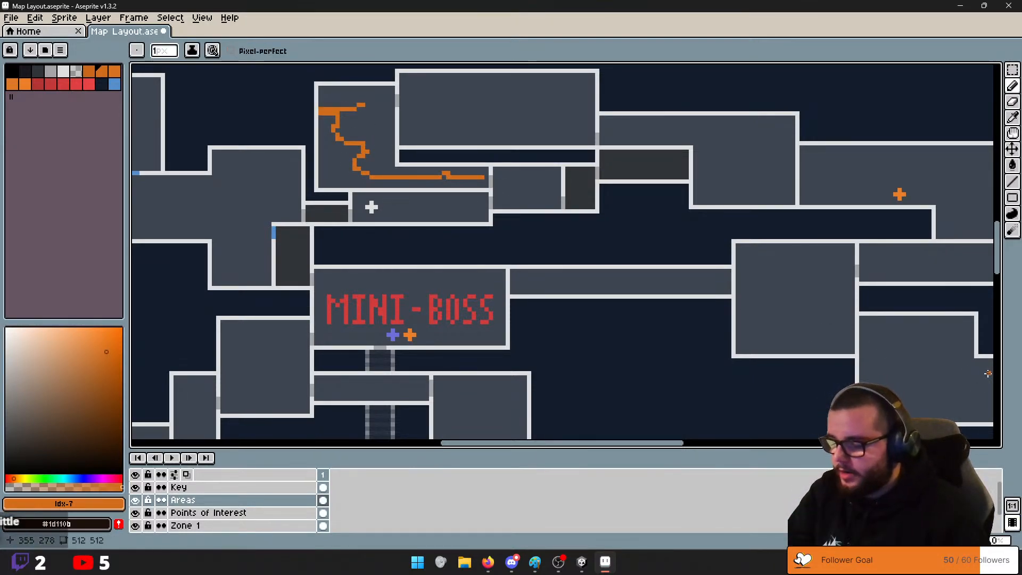
key("ctrl+z")
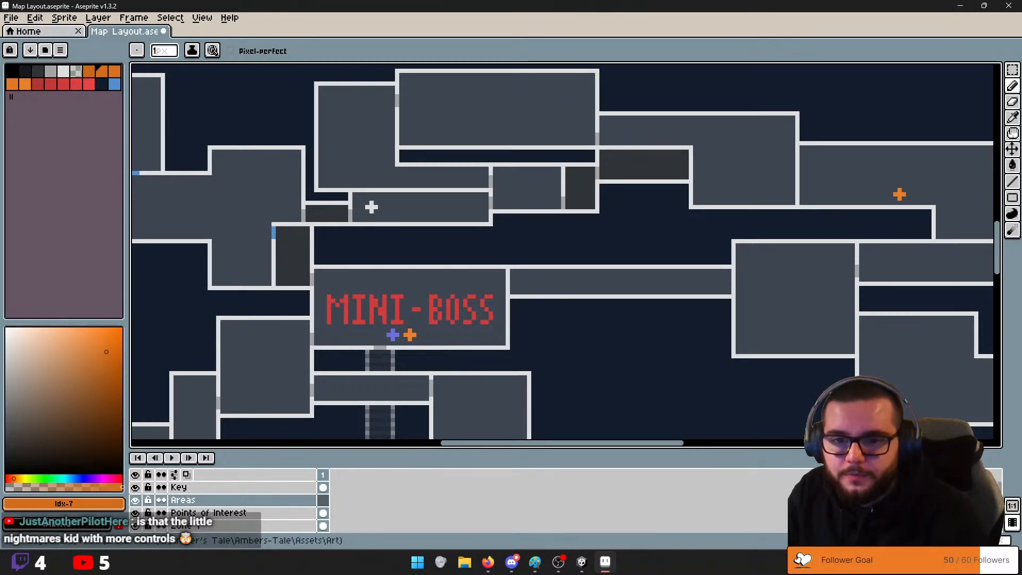
left_click(961, 6)
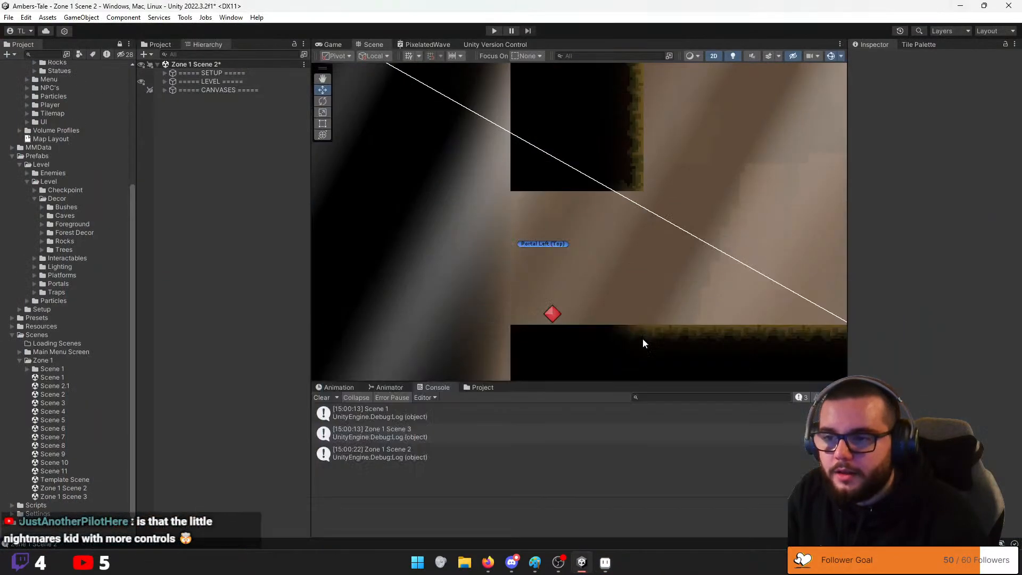
Hide the scene gizmos in Unity and frame the player character on the grassy platform
middle_click_drag(782, 278, 628, 283)
middle_click_drag(510, 270, 319, 197)
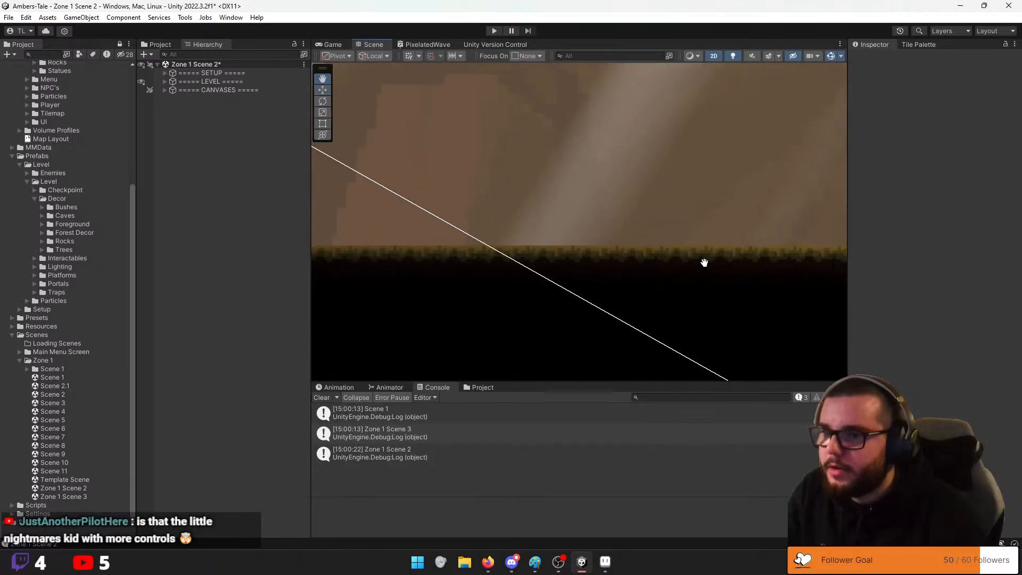
middle_click_drag(705, 263, 421, 15)
scroll(586, 200, "up", 5)
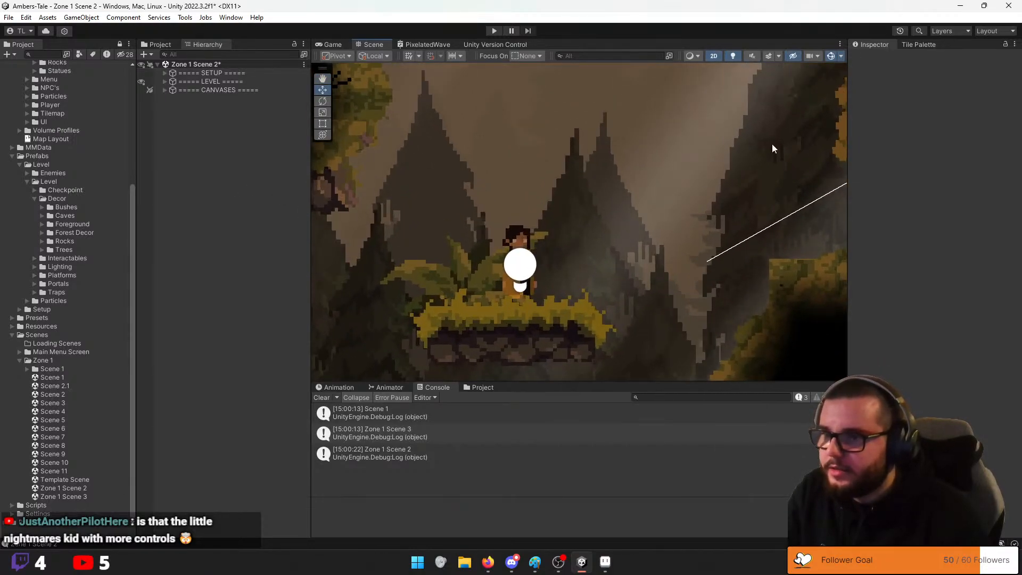
left_click(830, 59)
middle_click_drag(485, 311, 522, 277)
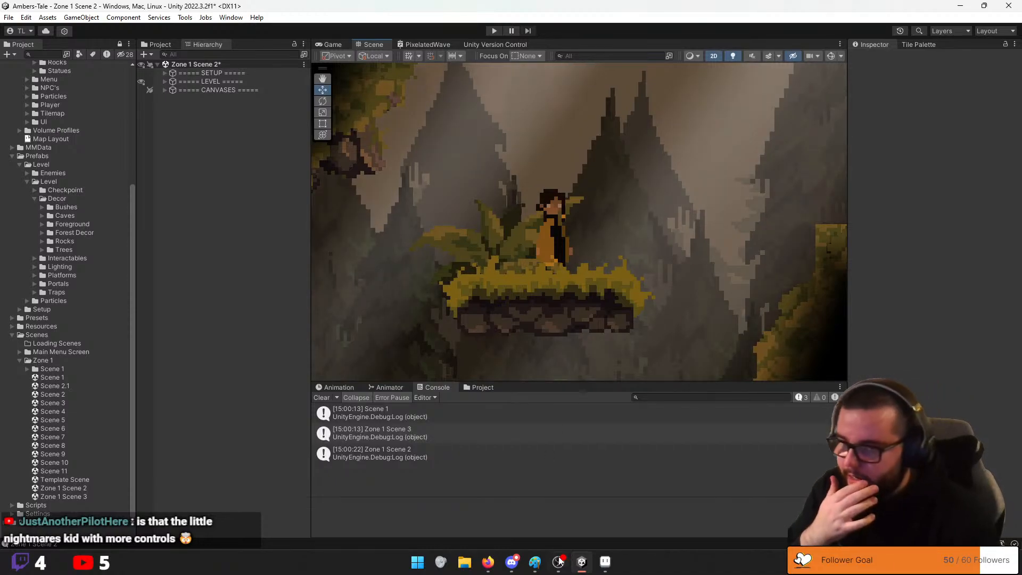
Open the Amber's Tale character artwork and examine the images from Amber 1.png through Nova.png, closing the viewer at the end
left_click(465, 562)
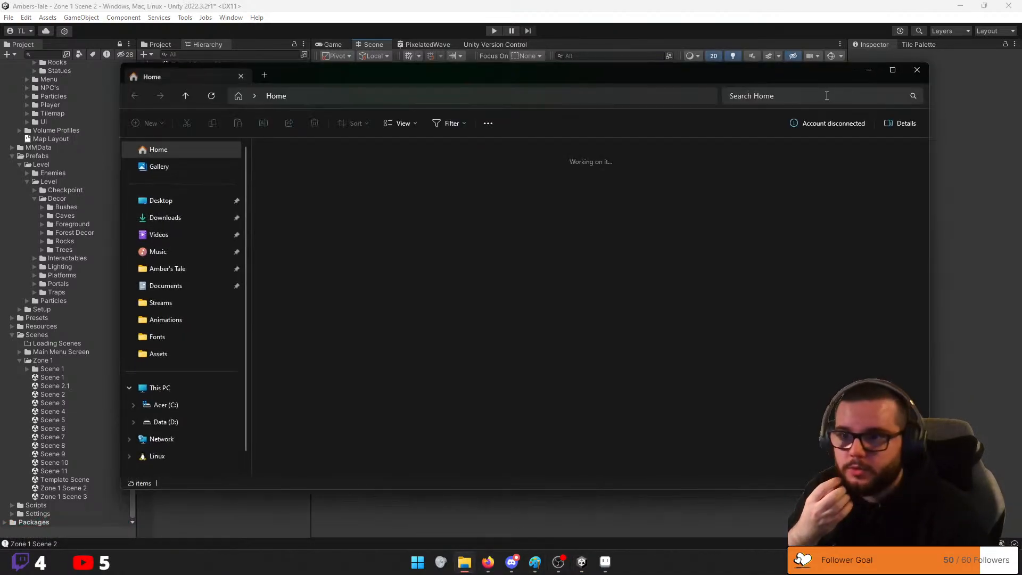
left_click(874, 81)
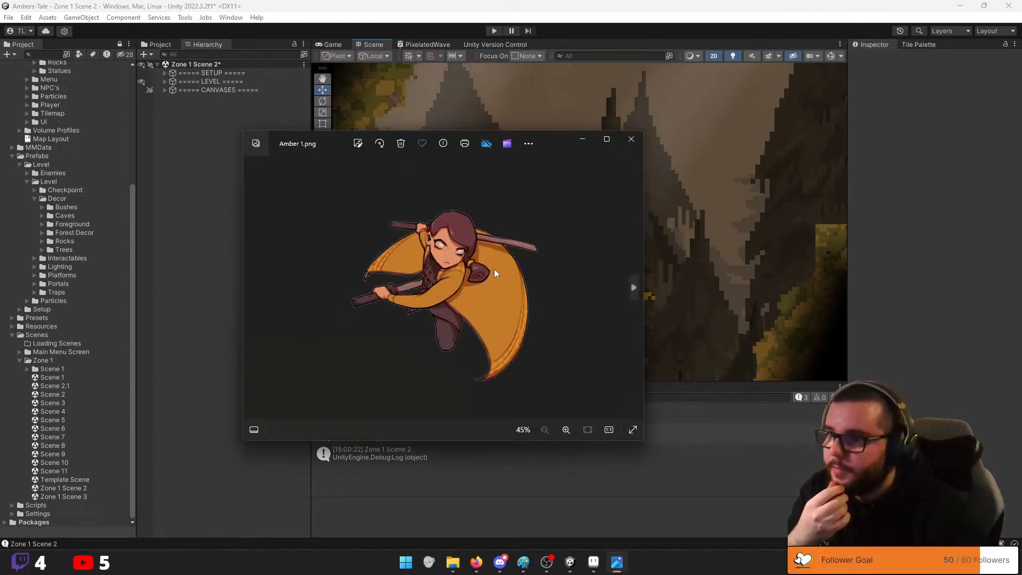
left_click(637, 288)
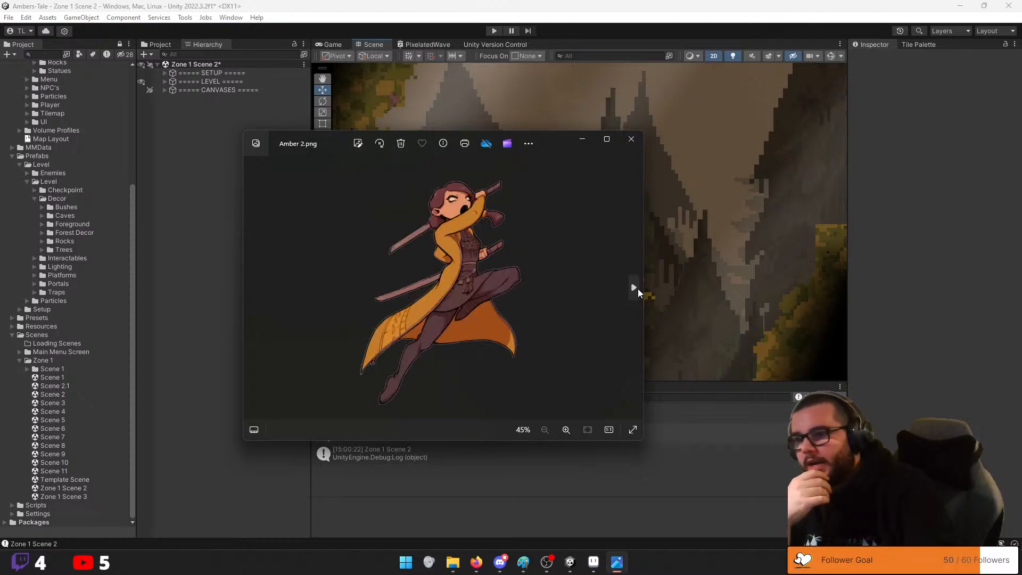
left_click(637, 289)
left_click(637, 286)
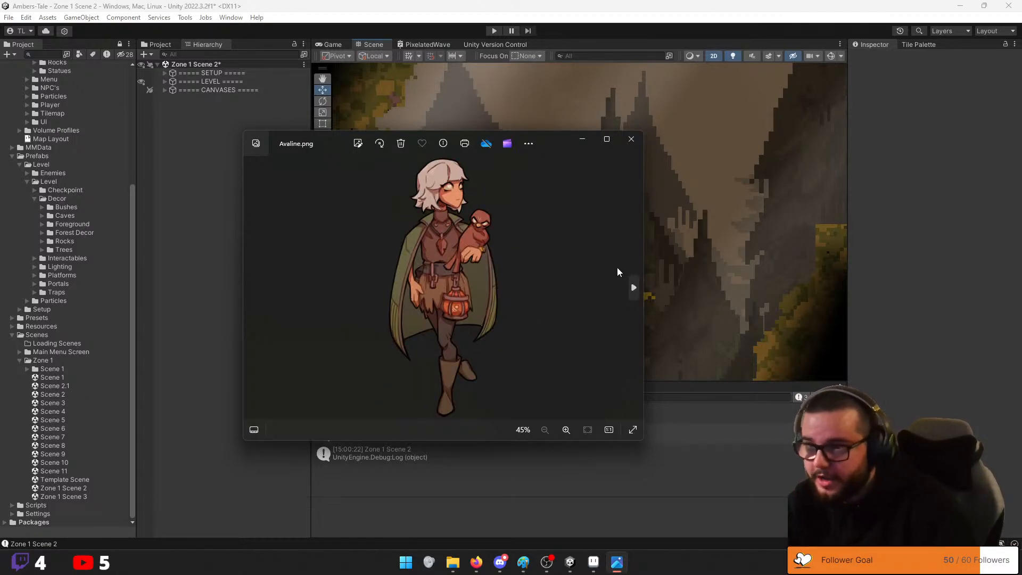
left_click(634, 289)
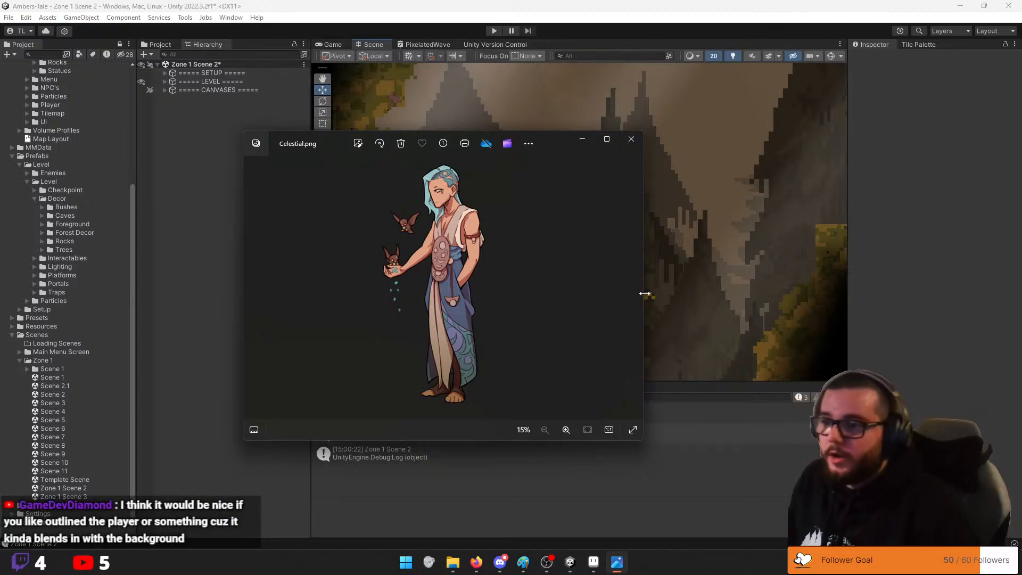
mouse_move(642, 293)
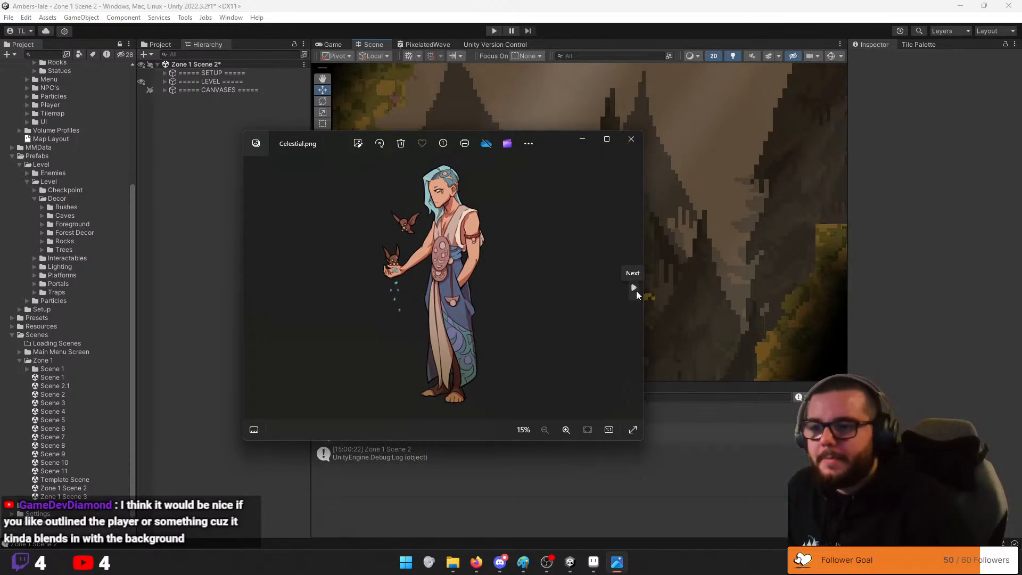
left_click(633, 288)
left_click(633, 290)
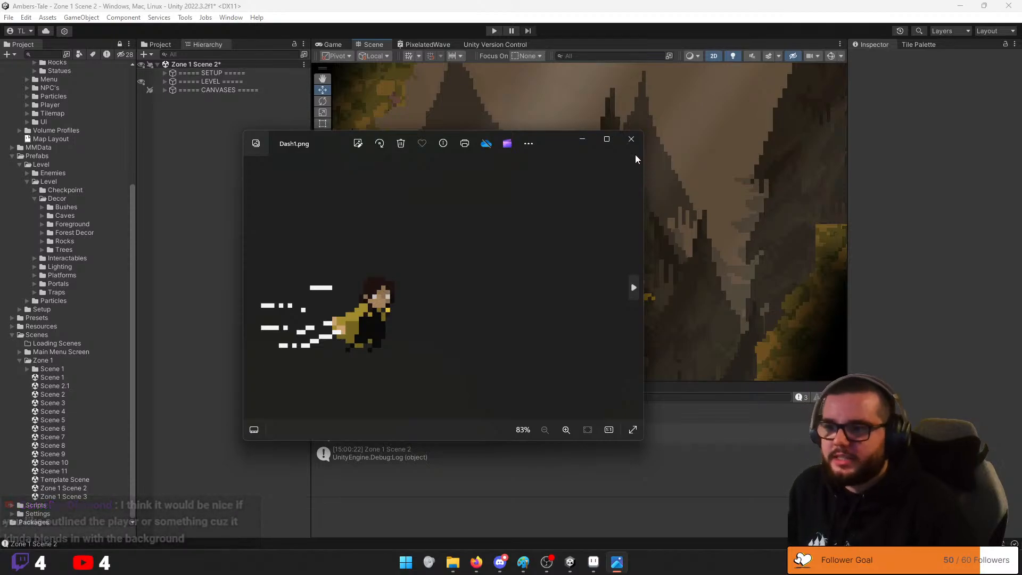
left_click(634, 289)
left_click(634, 289)
left_click(634, 289)
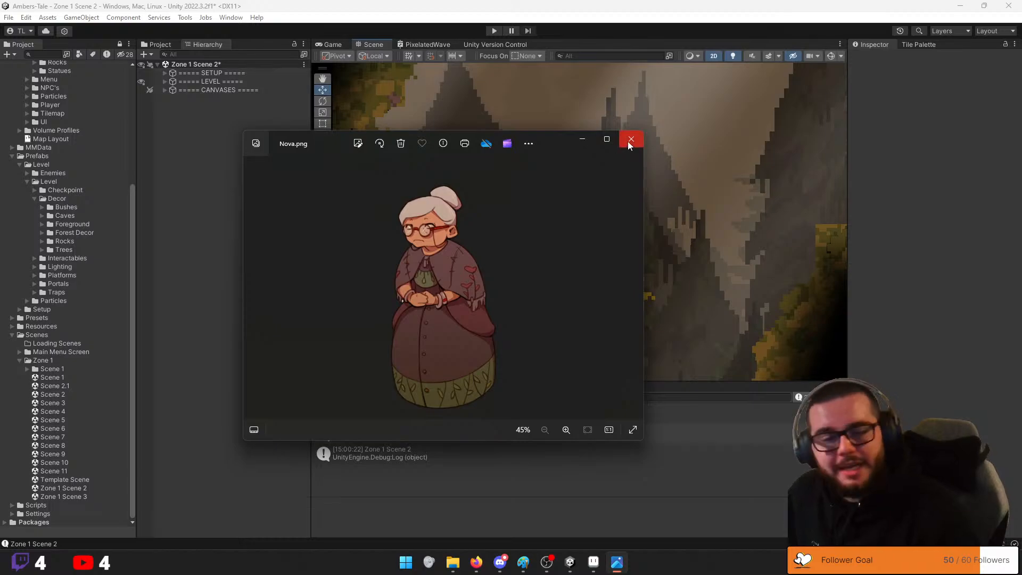
left_click(630, 140)
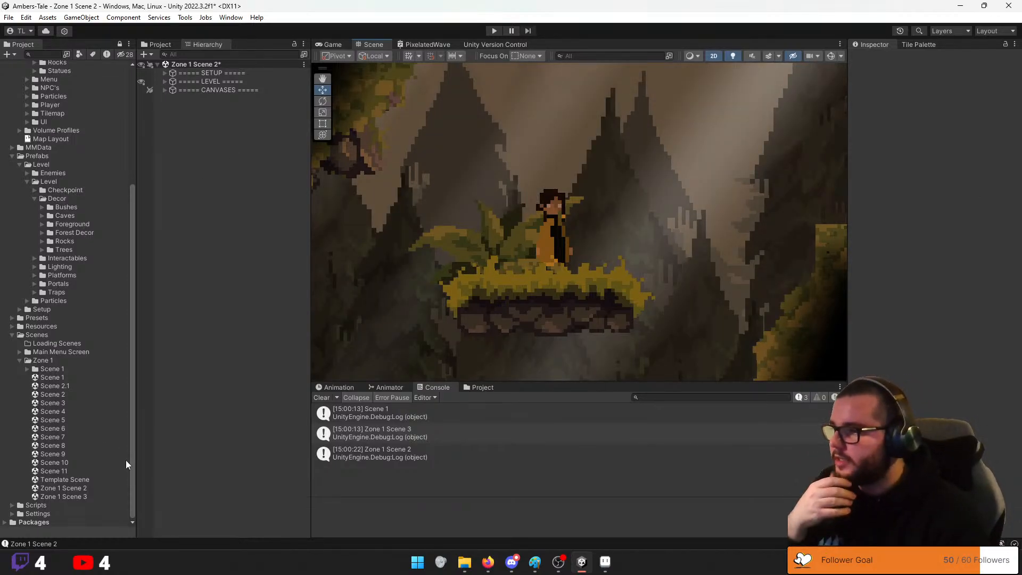
Search the Unity project assets for NOVA and open the Nova folder
scroll(75, 479, "up", 6)
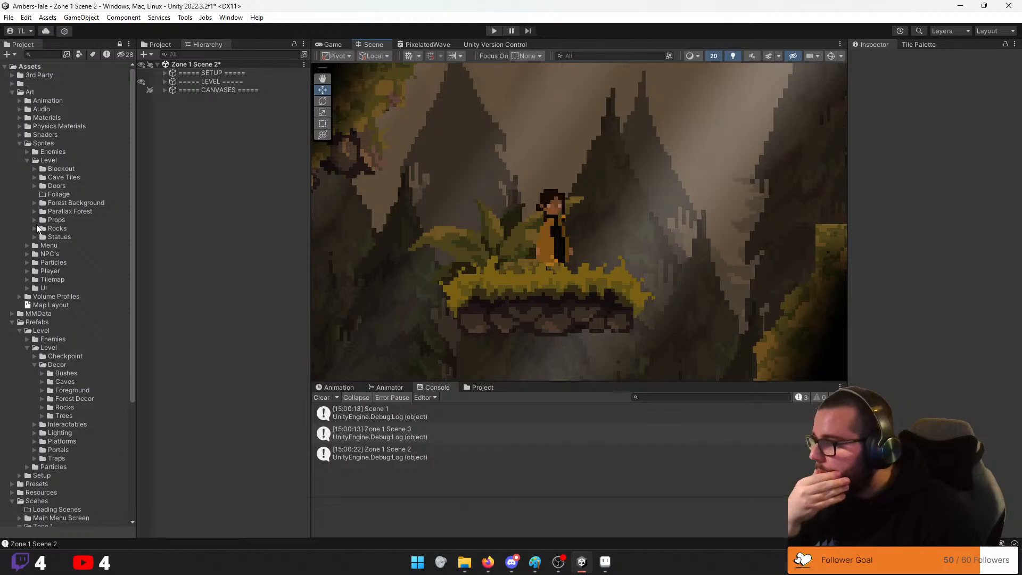
left_click(37, 54)
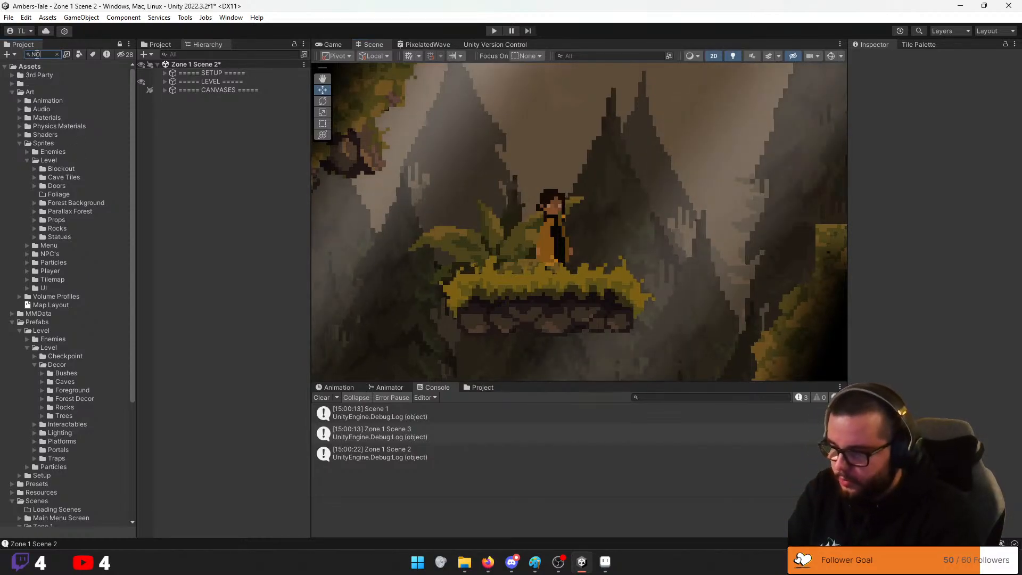
type("NOVA")
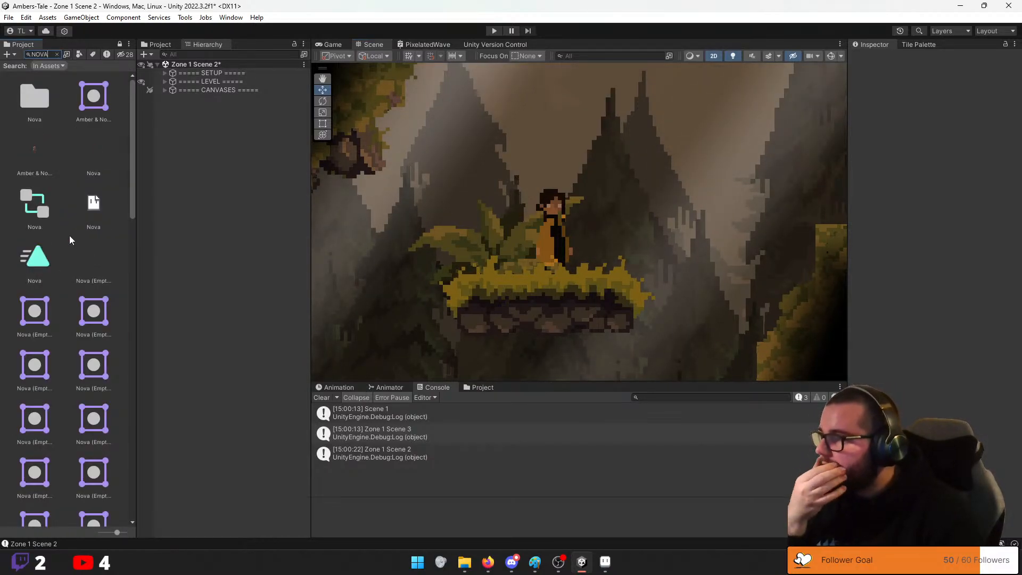
scroll(69, 237, "down", 8)
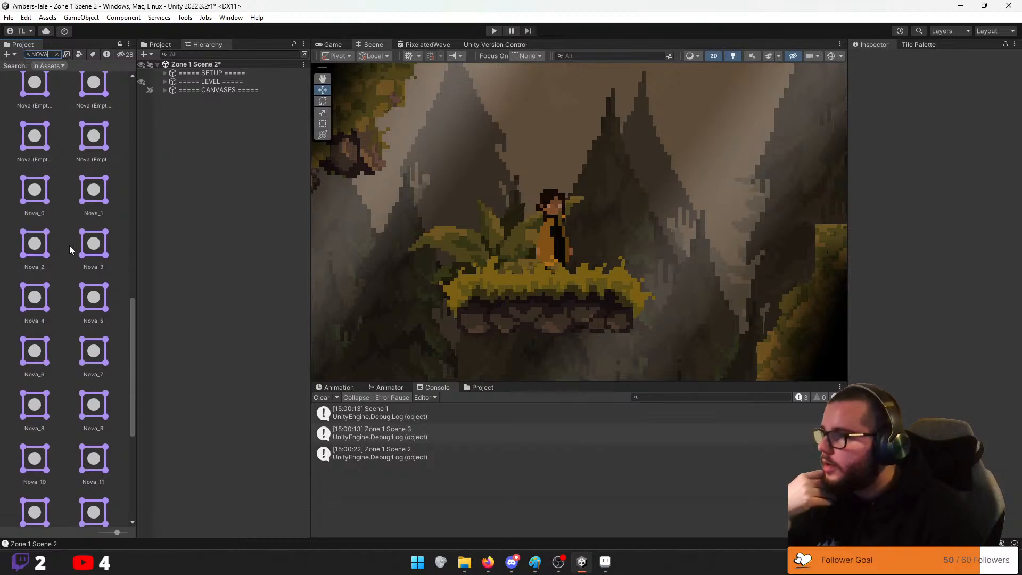
scroll(69, 245, "up", 6)
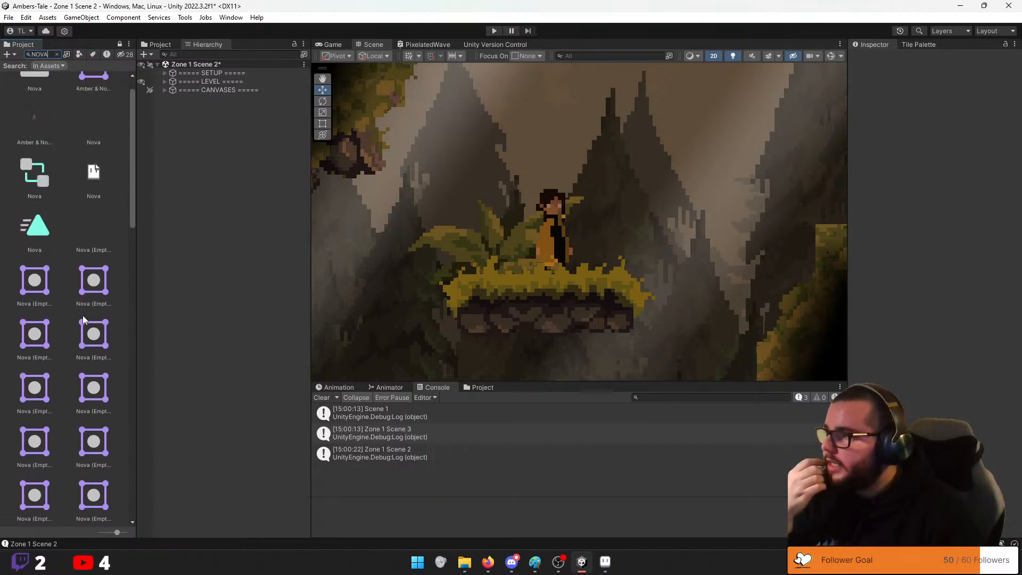
scroll(83, 320, "up", 1)
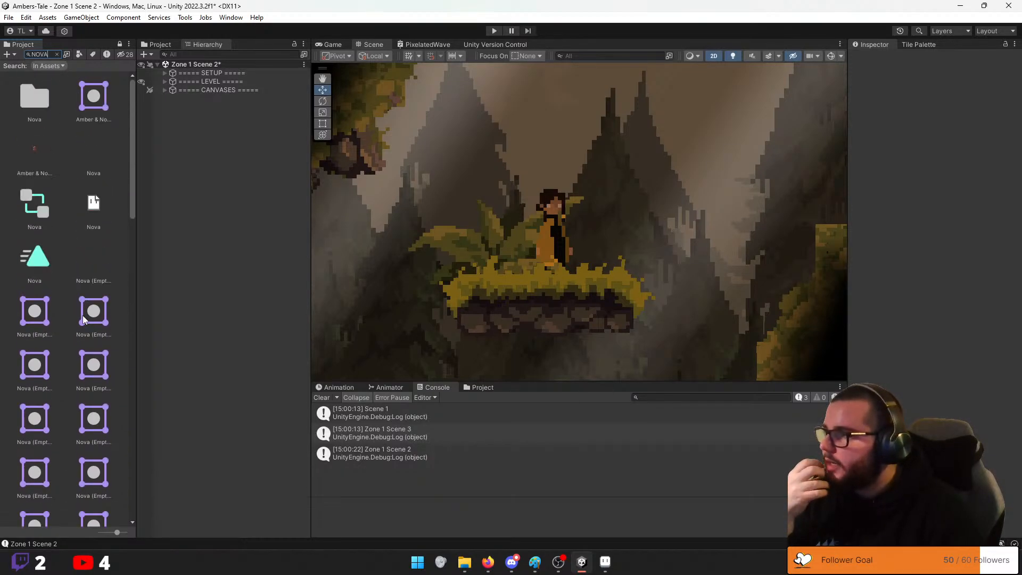
double_click(25, 101)
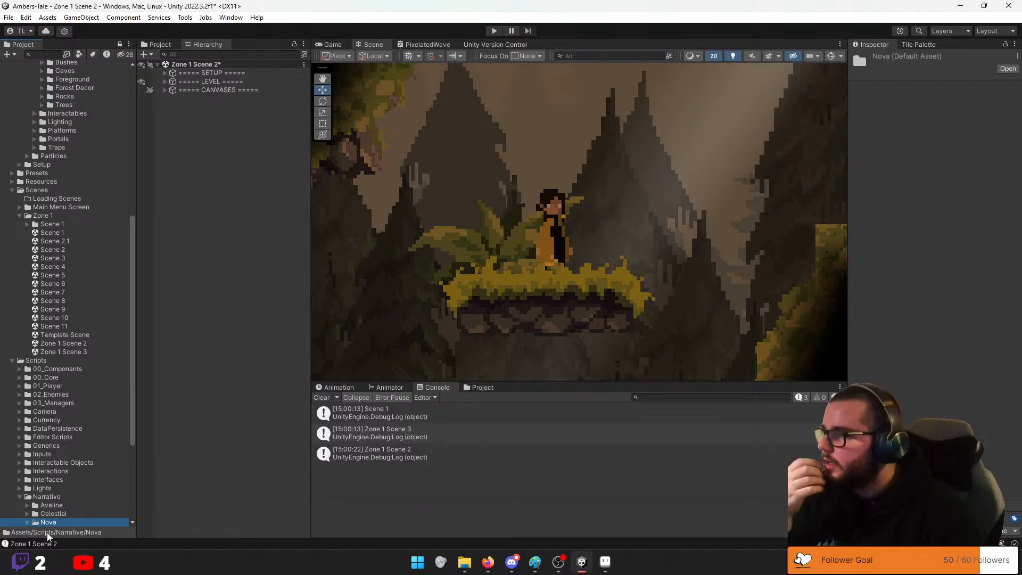
Place the Amber & Nova sprite in the scene beside the player to view it, and delete it again
scroll(59, 498, "down", 3)
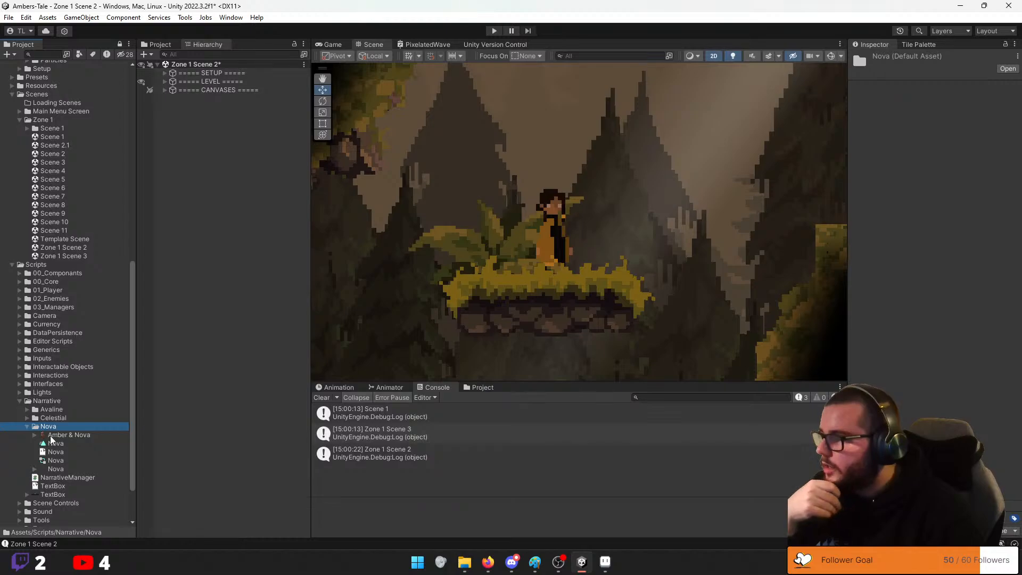
left_click_drag(55, 441, 653, 304)
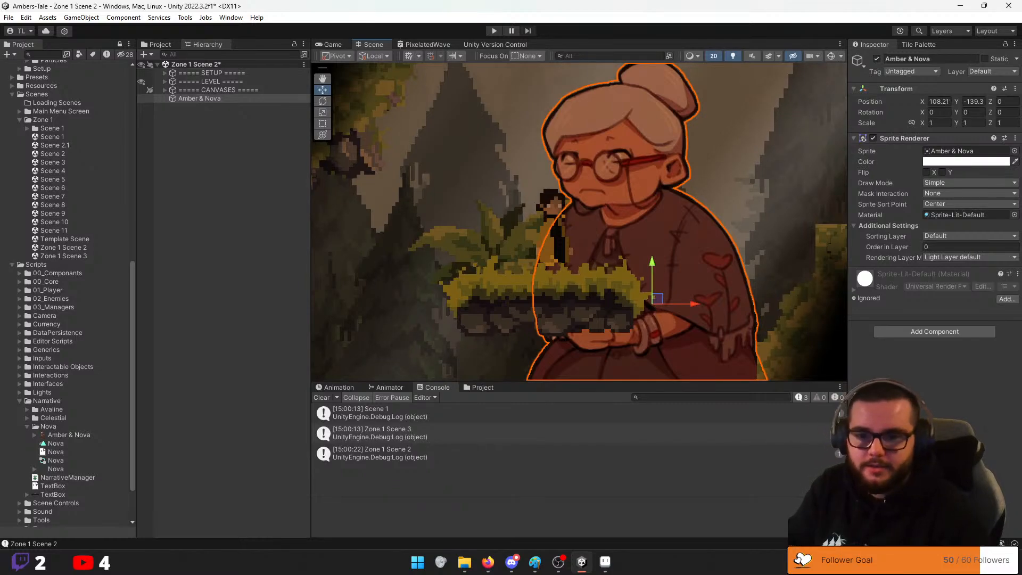
key("Delete")
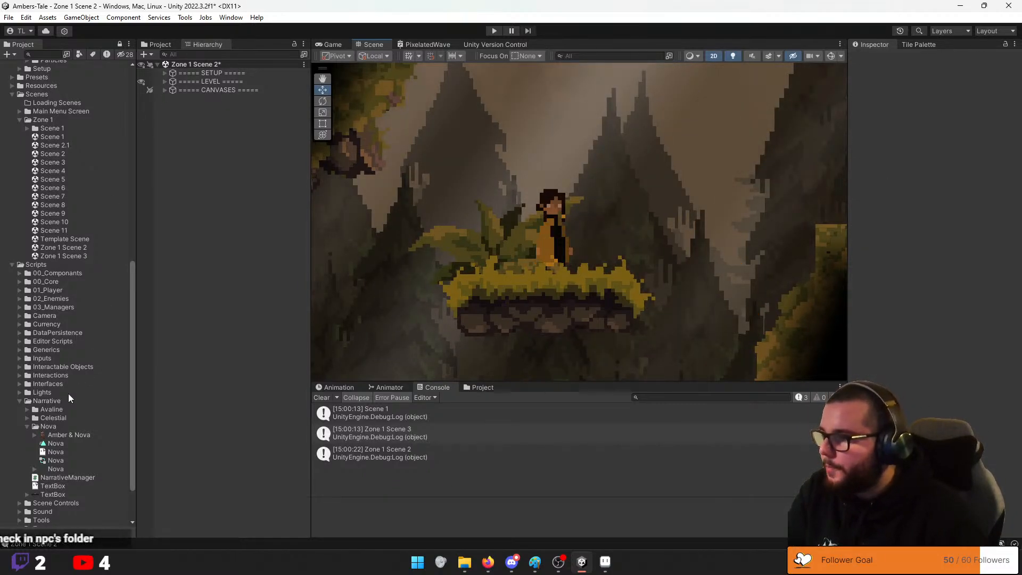
Collapse the Decor prefab folder and search the project assets for NOVA
scroll(58, 437, "up", 15)
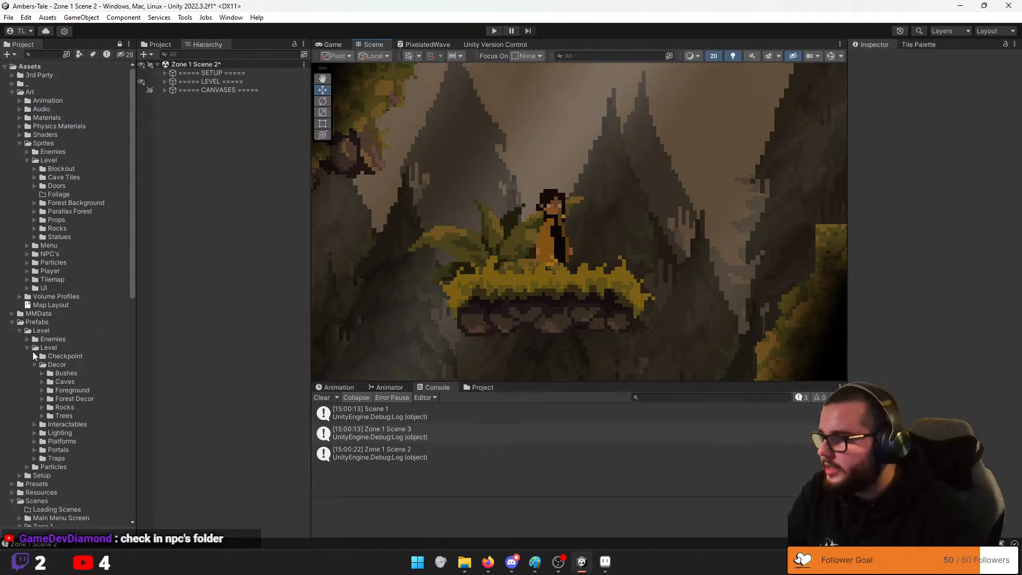
left_click(35, 365)
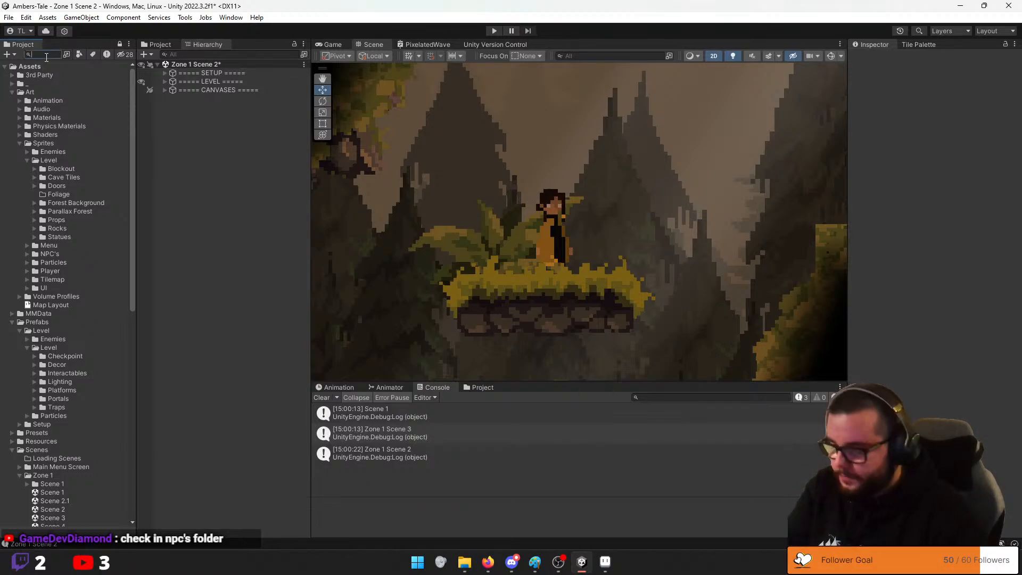
type("NOVA")
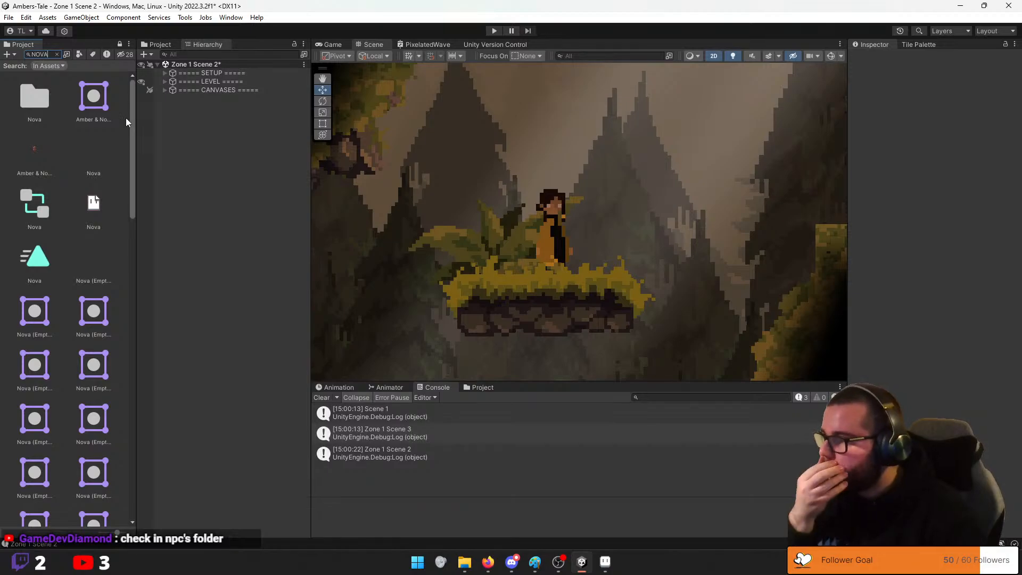
Try placing the Amber & Nova and Nova sprites in the scene beside the player, discarding each placement and any new animation prompt
left_click_drag(94, 98, 656, 235)
key("ctrl+z")
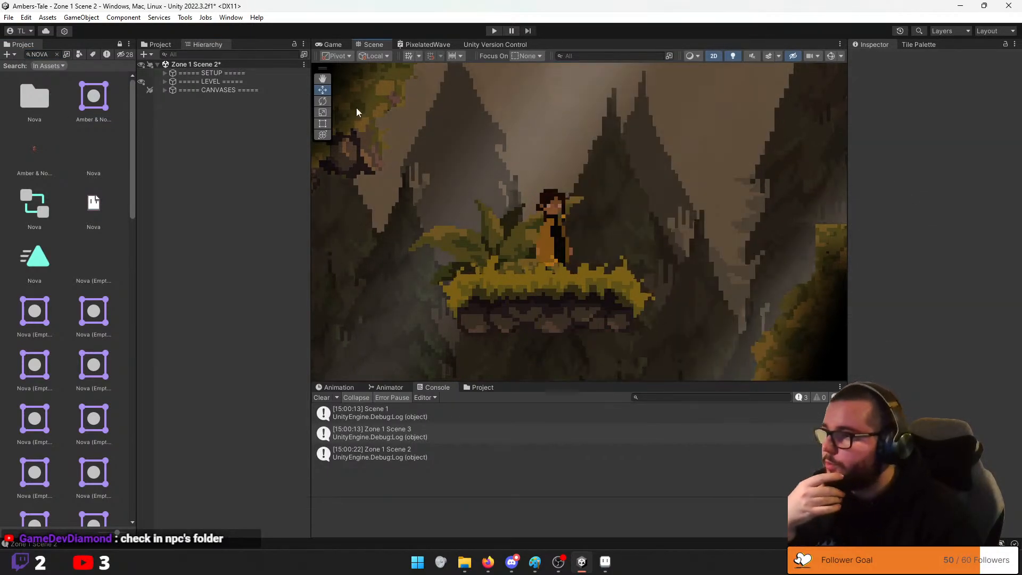
left_click_drag(104, 139, 673, 176)
left_click(914, 79)
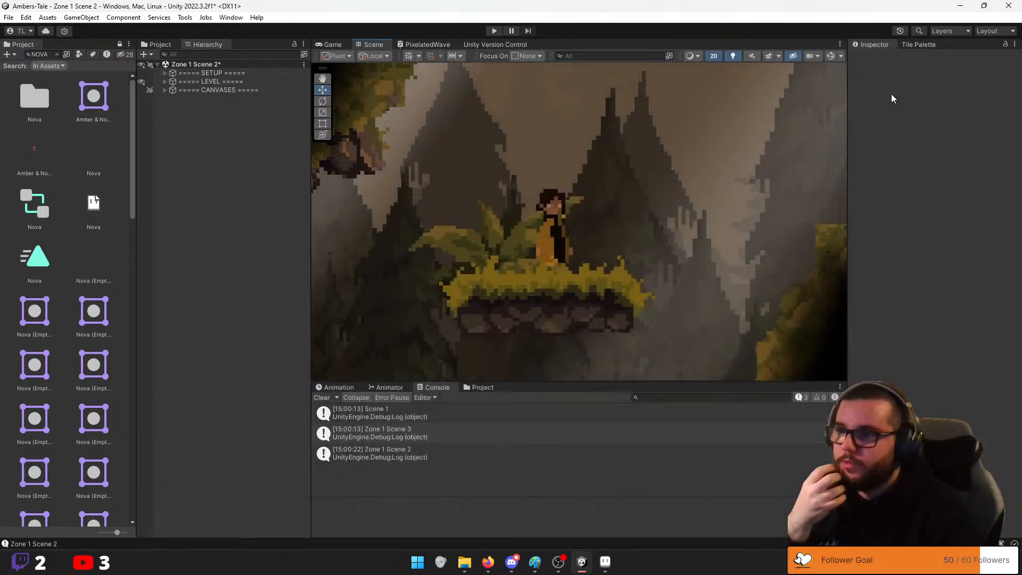
left_click_drag(90, 172, 607, 149)
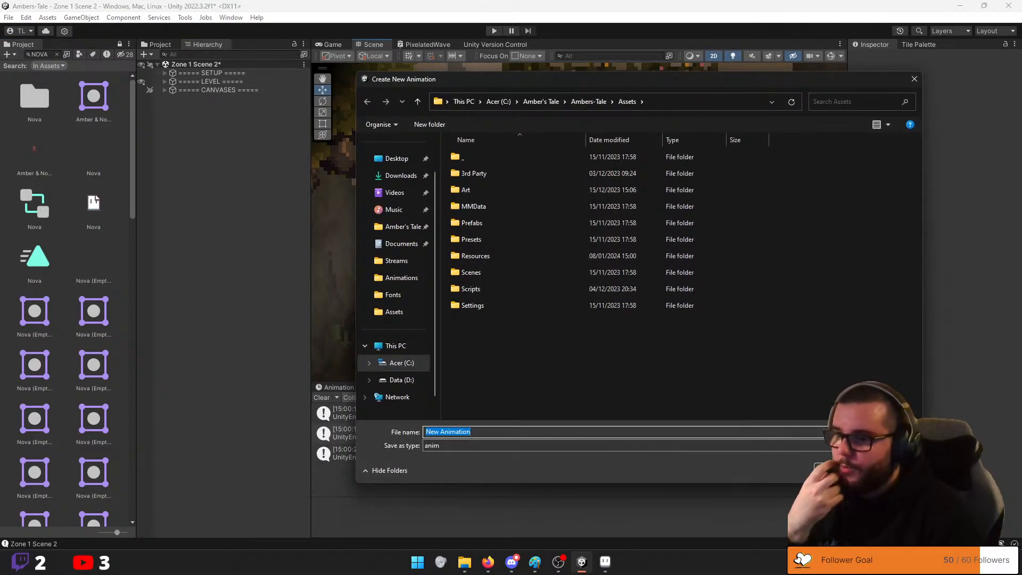
key("Escape")
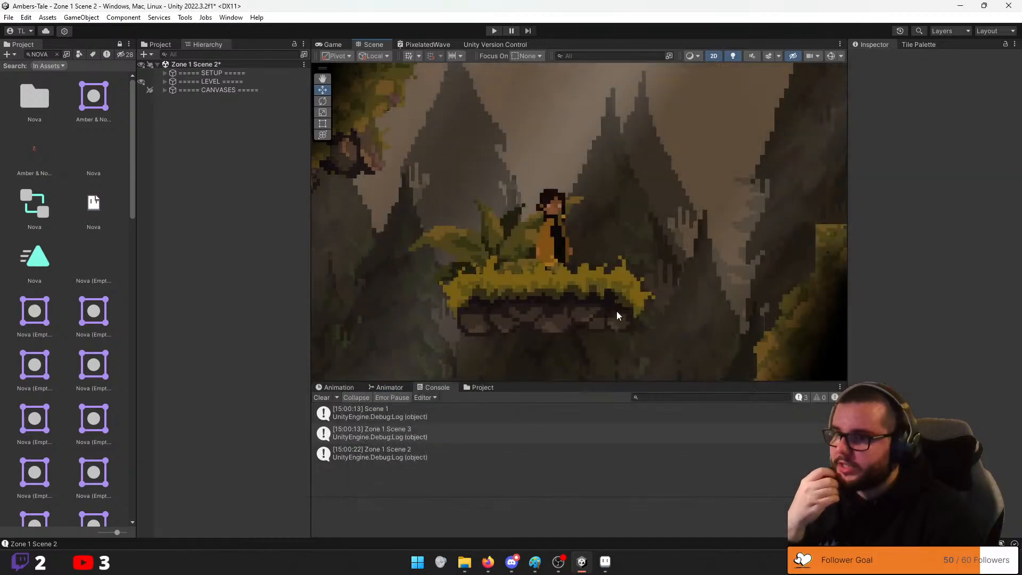
left_click_drag(104, 170, 695, 199)
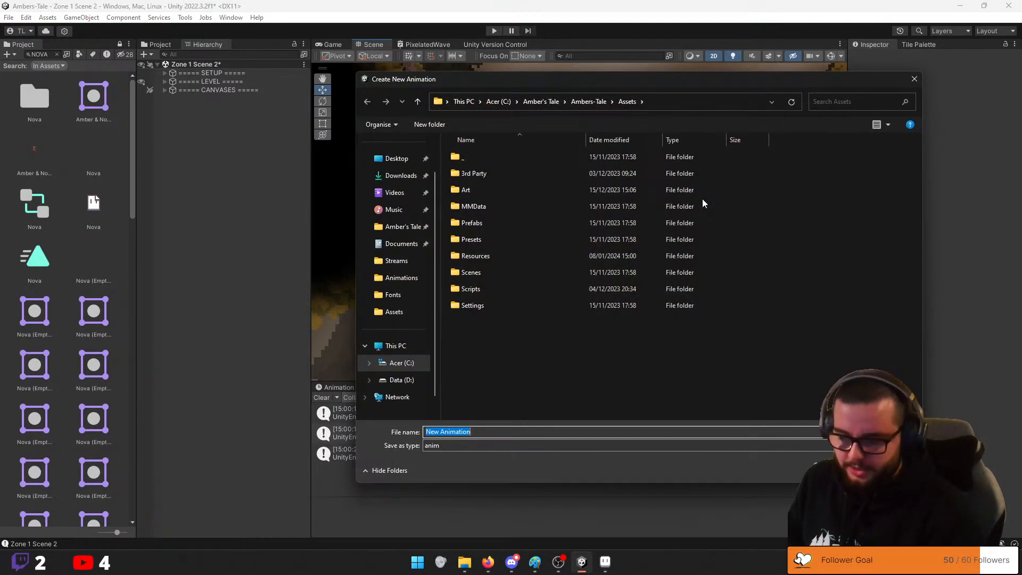
left_click(914, 78)
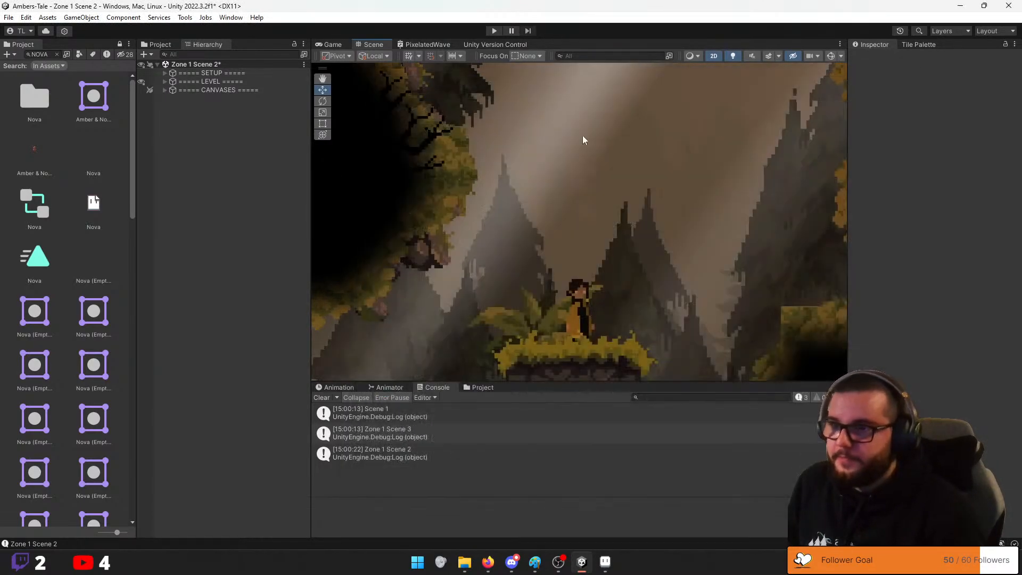
left_click_drag(65, 156, 703, 237)
key("Delete")
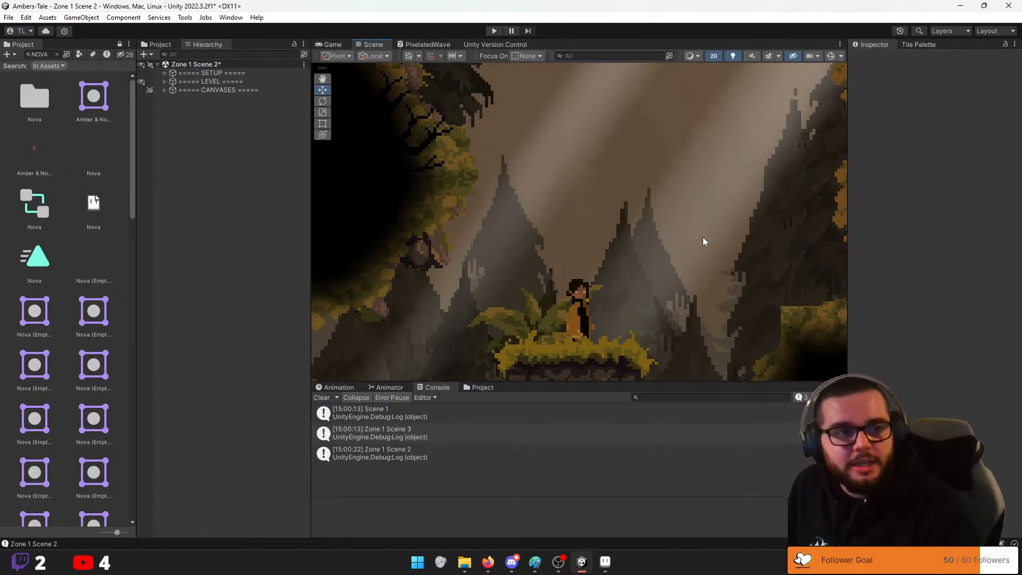
Start a play test of Zone 1 Scene 2 and move the player from the floating platform past the lamp post toward the tent
scroll(548, 249, "down", 3)
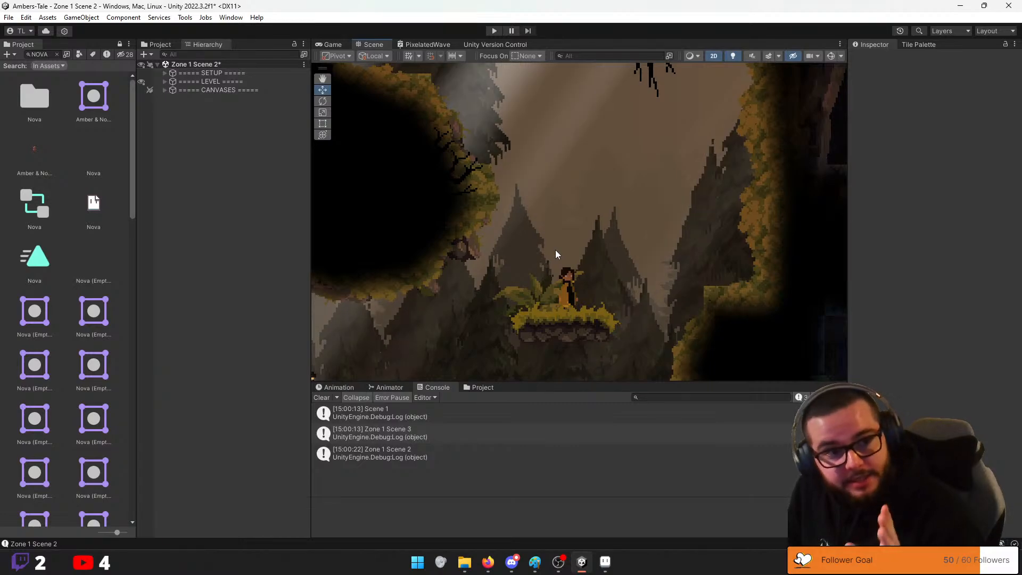
scroll(560, 255, "down", 4)
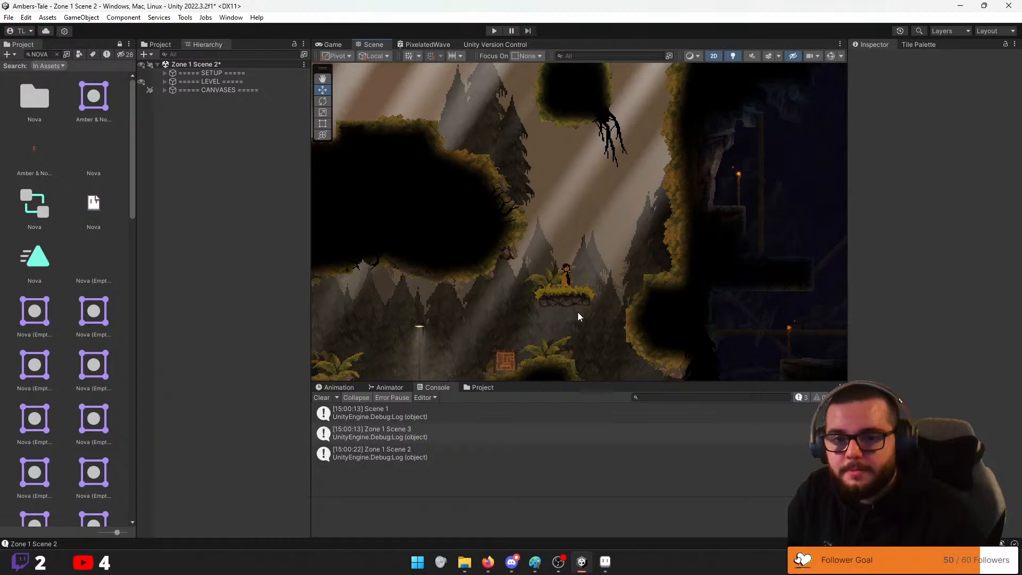
scroll(579, 263, "up", 3)
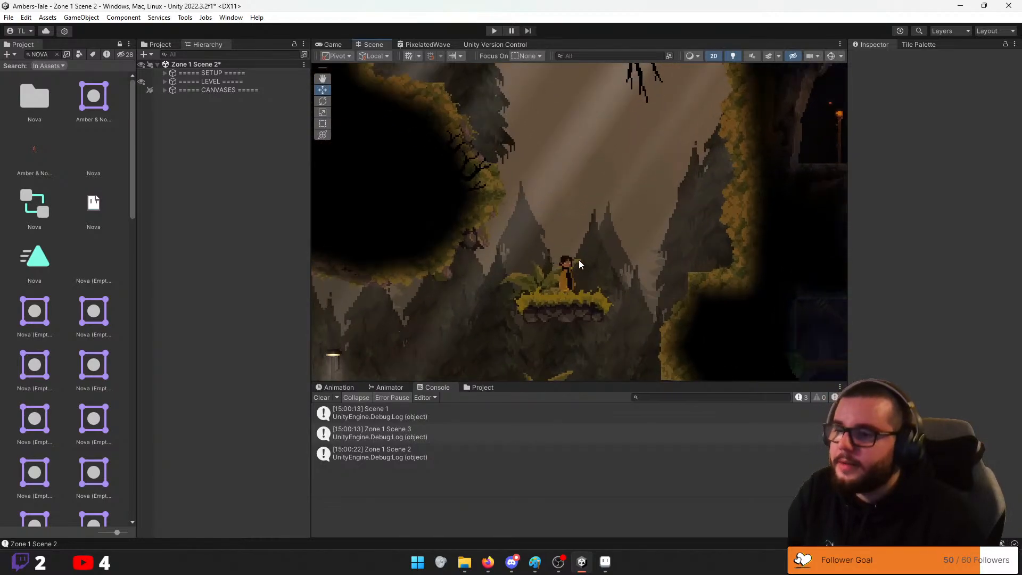
left_click(493, 31)
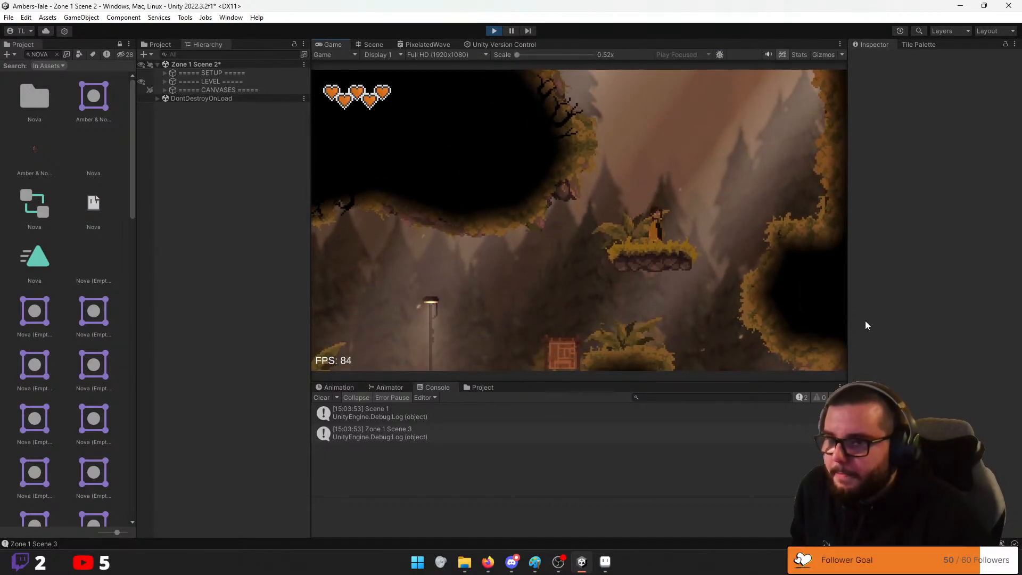
key("a")
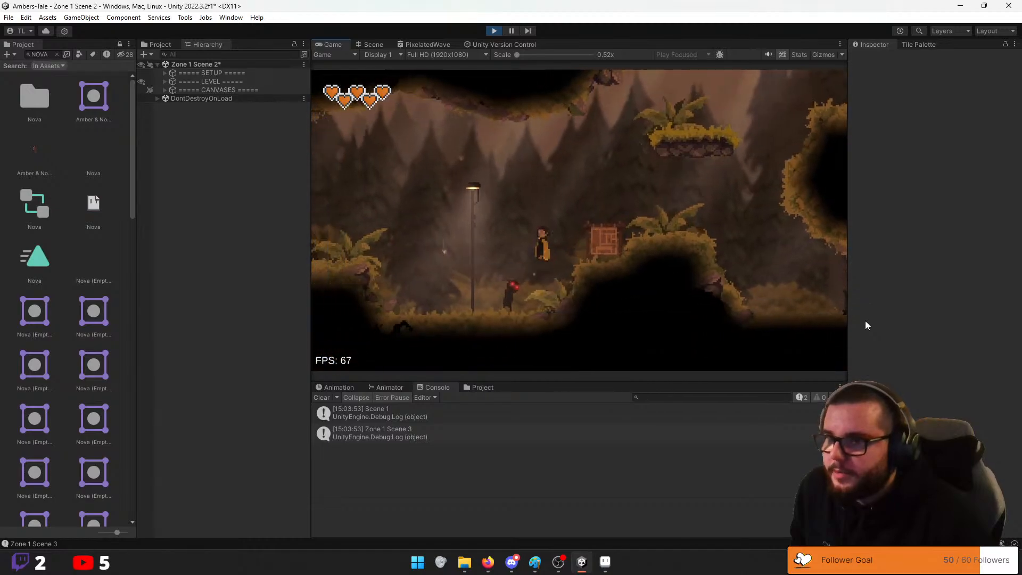
key("space")
key("space")
key("a")
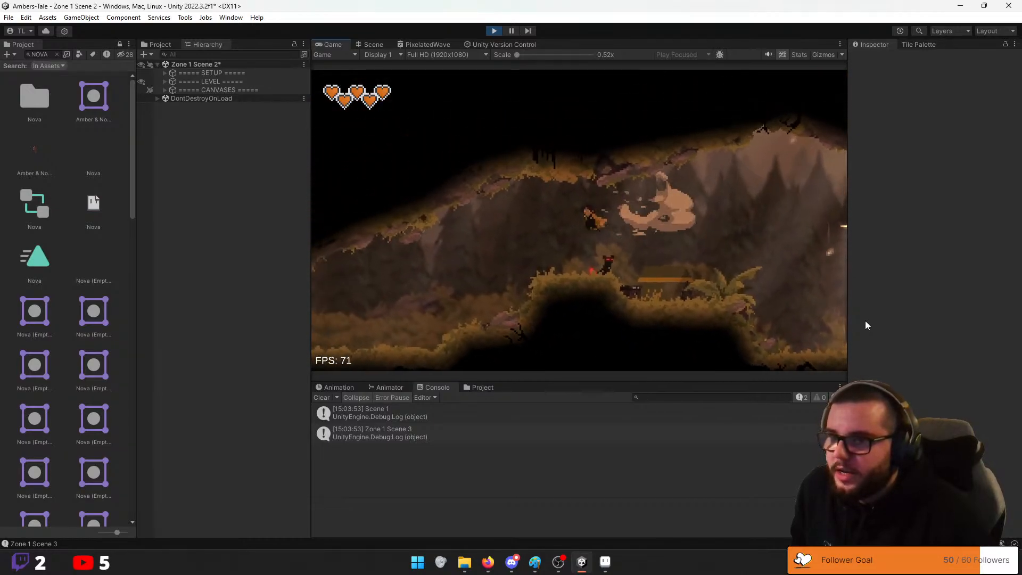
Play-test jumping and moving back and forth between the tent and the wooden crate, ending beside the tent
key("space")
key("d")
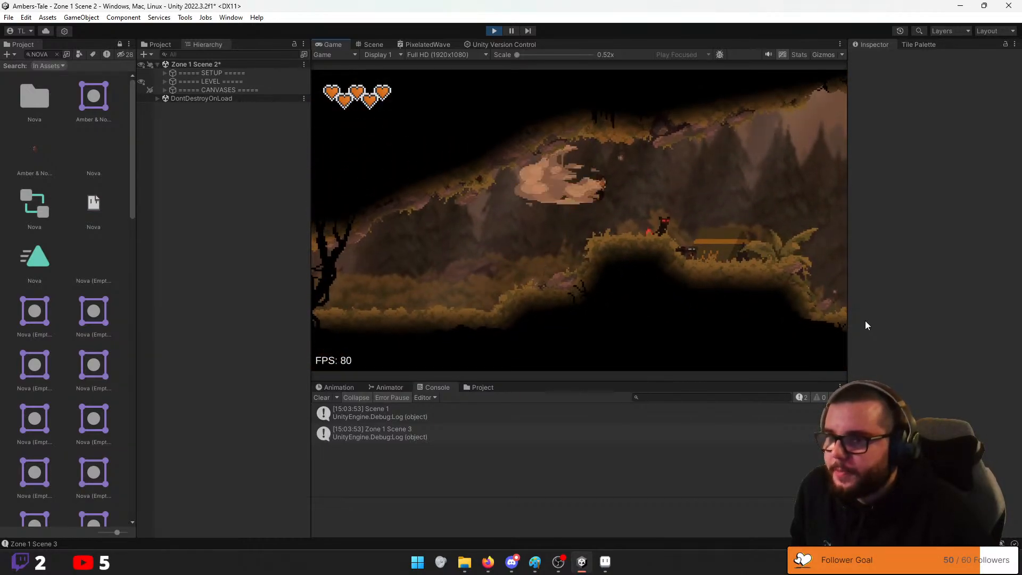
key("space")
key("d")
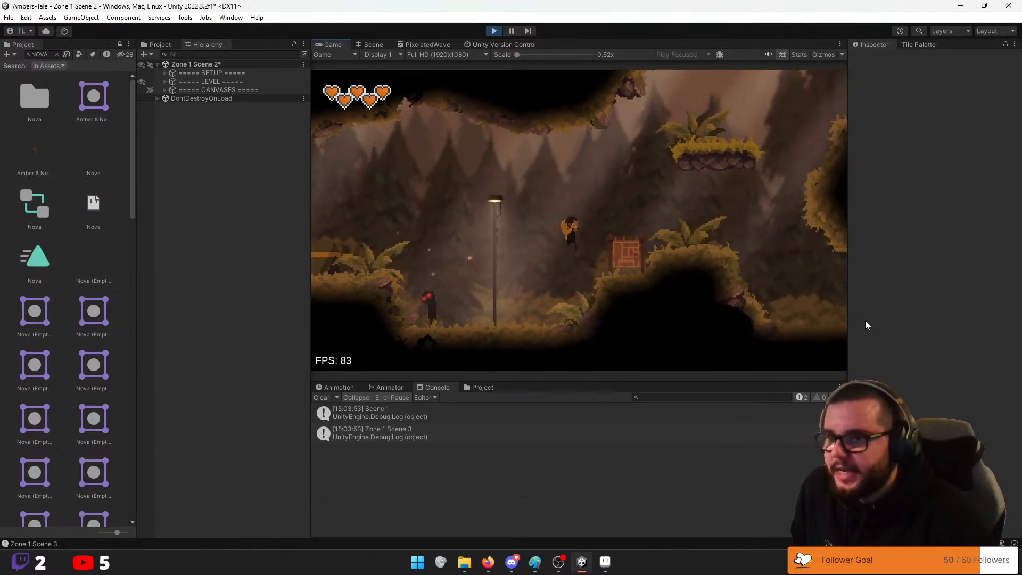
key("space")
key("a")
key("d")
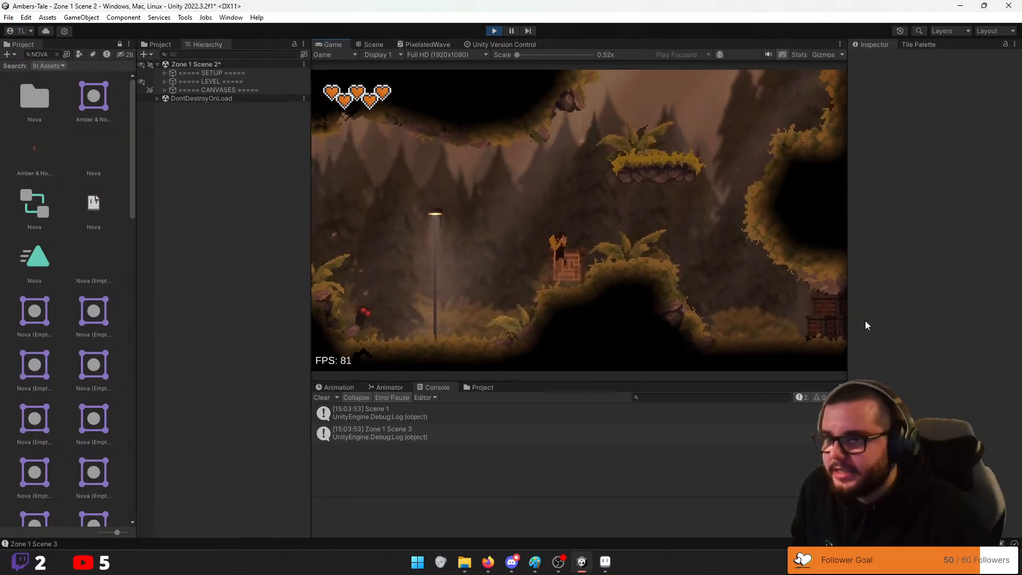
key("space")
key("a")
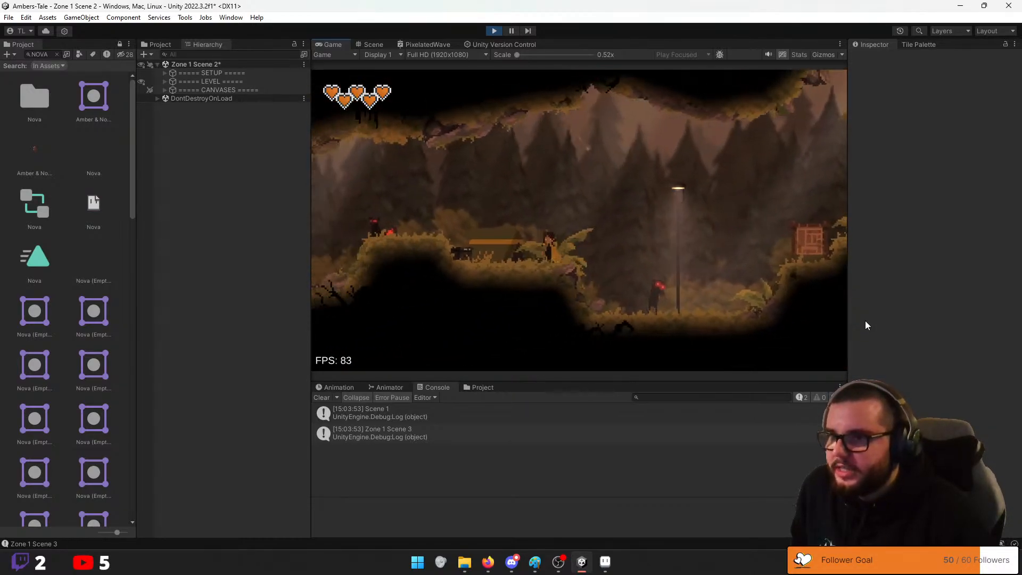
key("space")
key("d")
key("space")
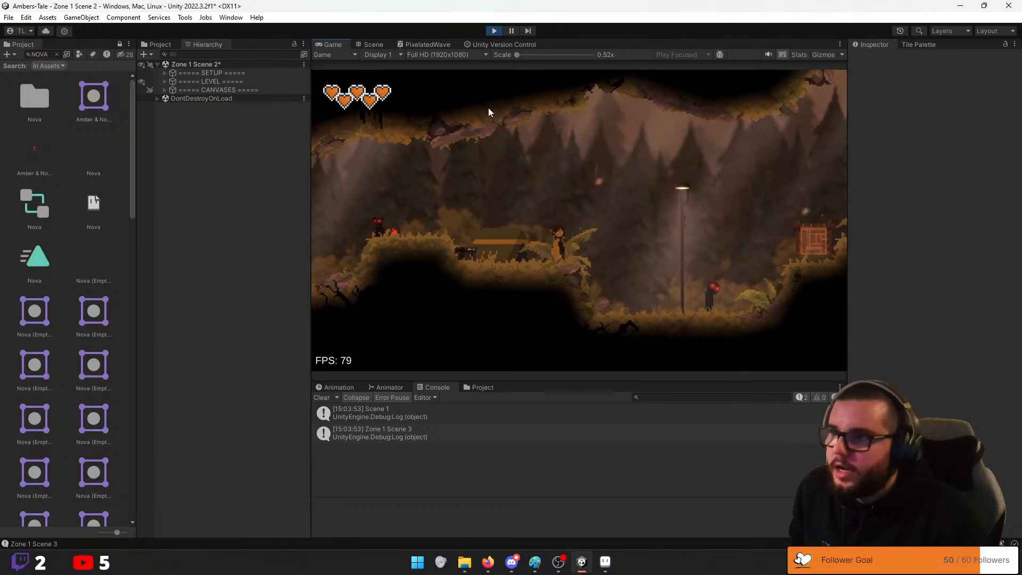
Examine the player and tent area in the Scene view while the game runs, and return to the Game view
left_click(373, 45)
left_click_drag(513, 314, 545, 330)
middle_click_drag(545, 330, 674, 250)
middle_click_drag(500, 345, 712, 257)
scroll(547, 254, "up", 4)
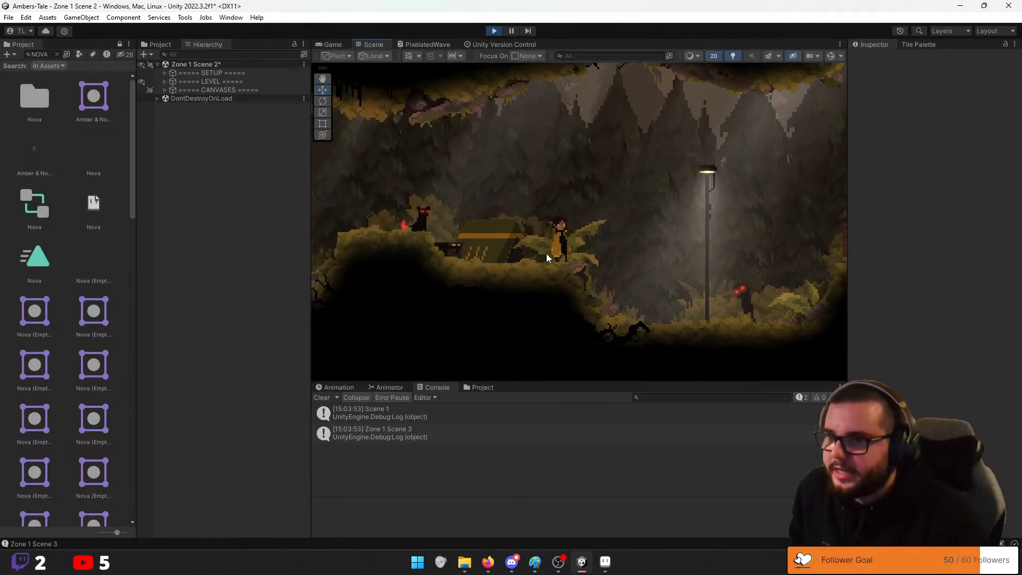
left_click(334, 47)
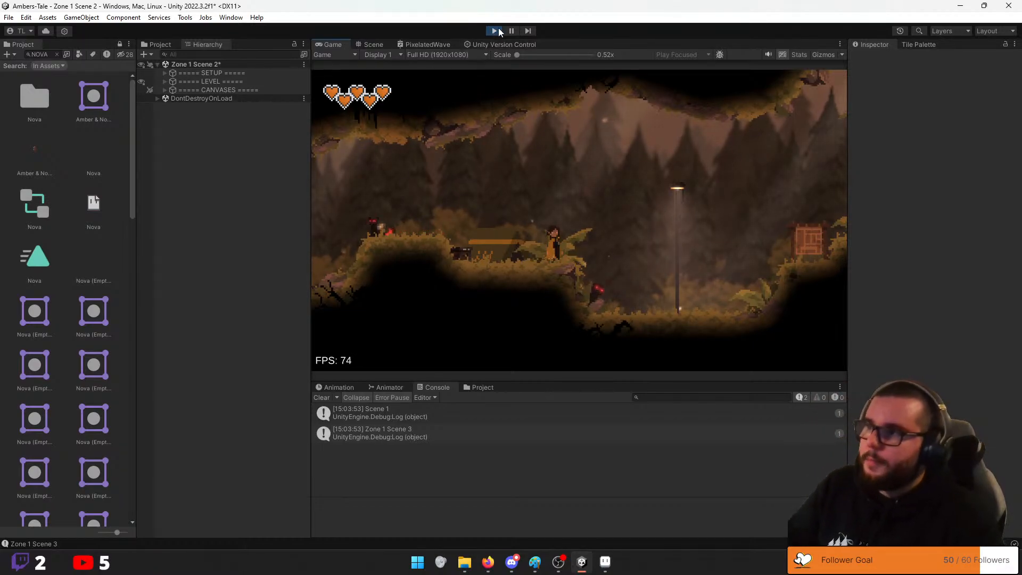
Find the Background Light among the running Player's Lights and enable it
left_click(158, 98)
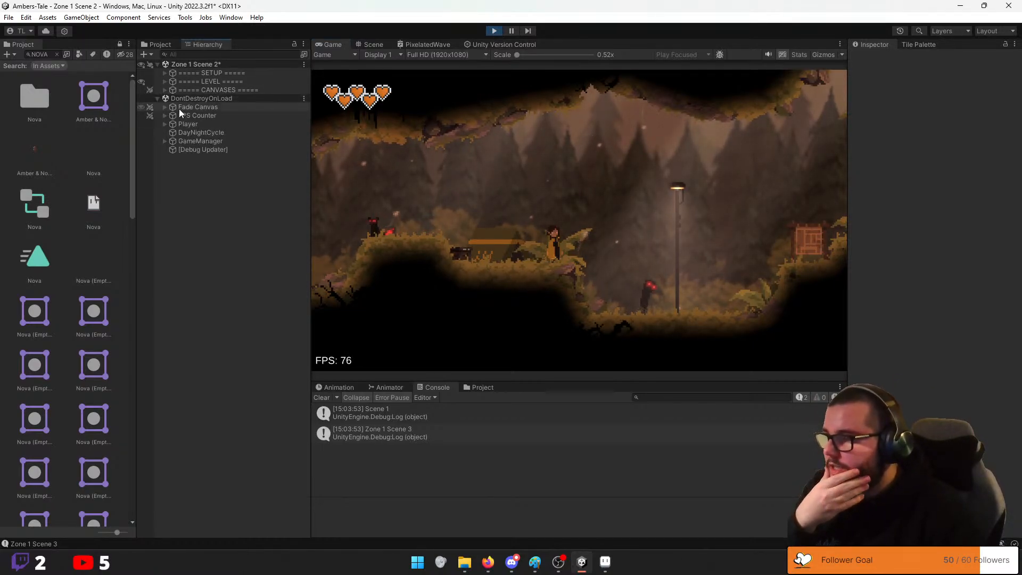
left_click(165, 124)
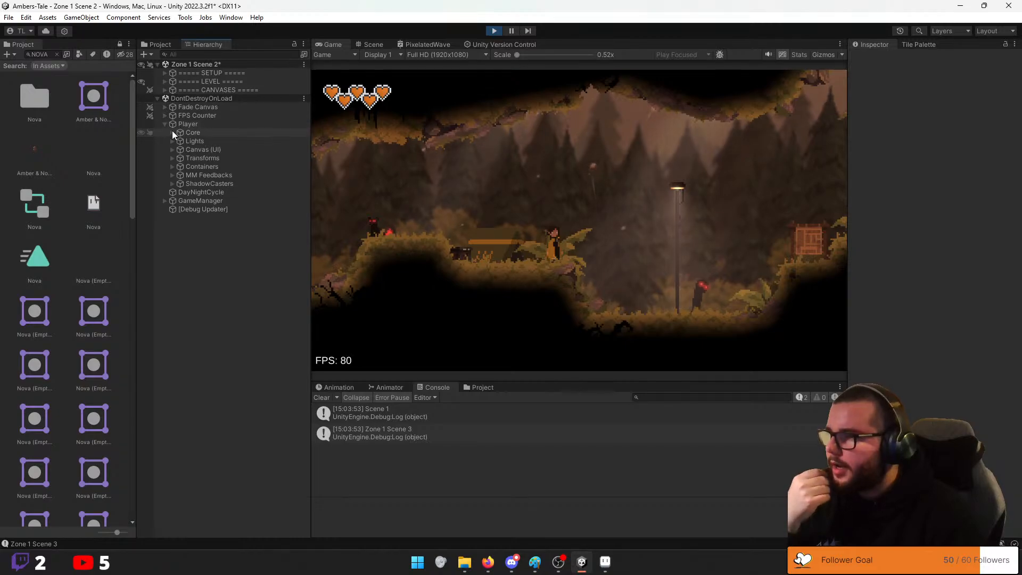
left_click(177, 141)
left_click(172, 141)
left_click(192, 149)
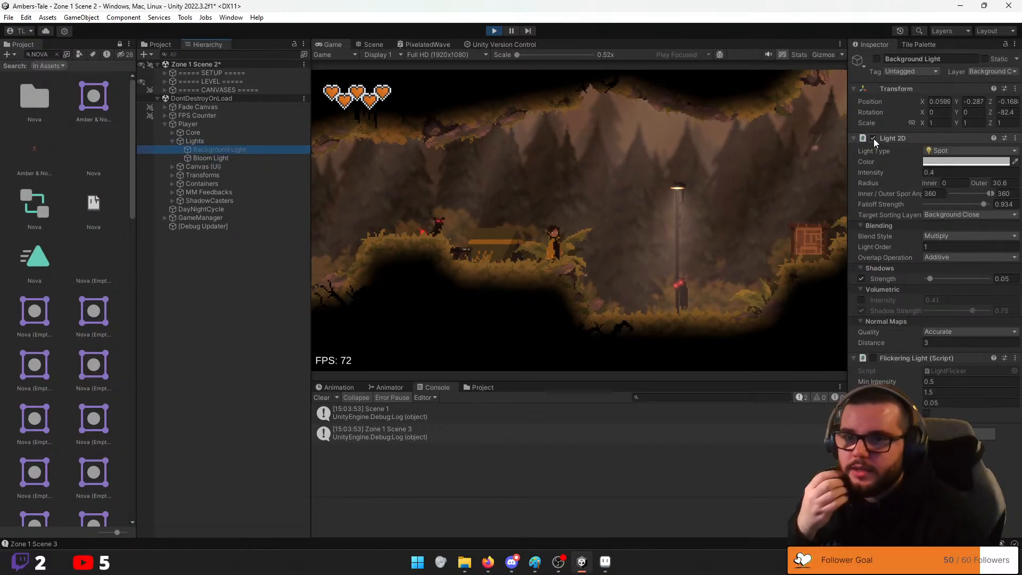
left_click(876, 59)
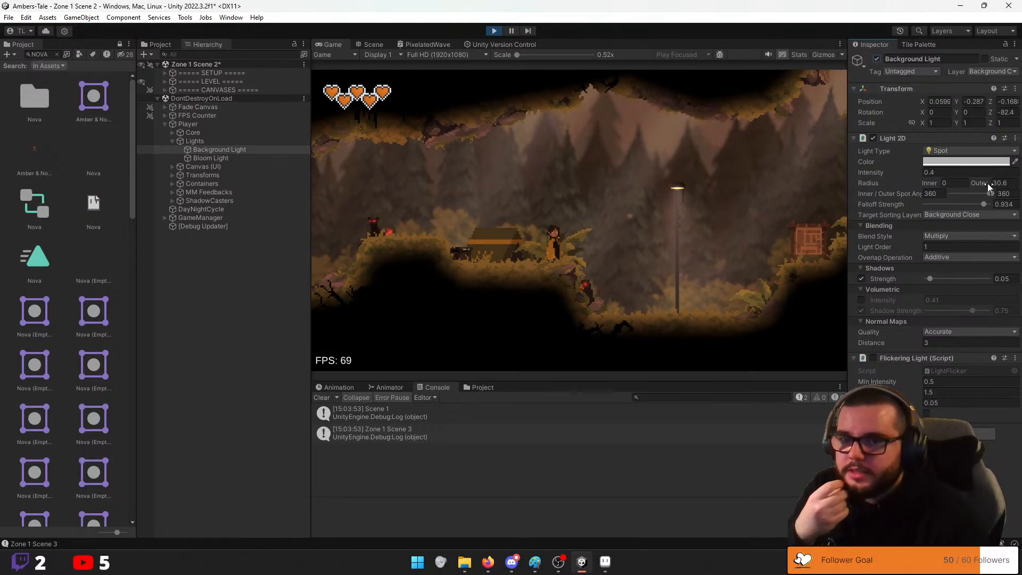
Set the Background Light's outer radius to 7.98 and its intensity to 1
left_click(984, 183)
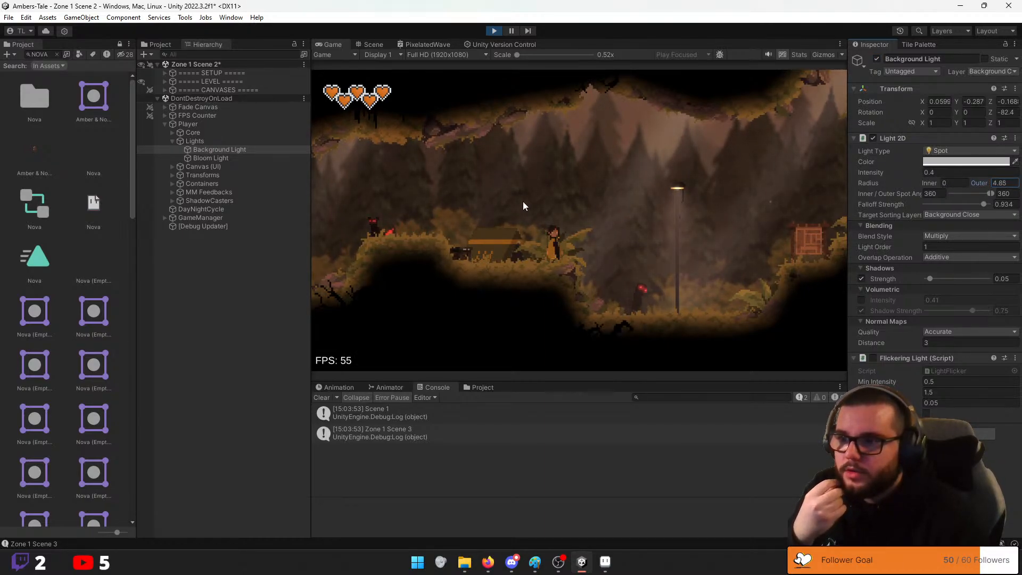
left_click_drag(523, 202, 583, 197)
left_click(878, 170)
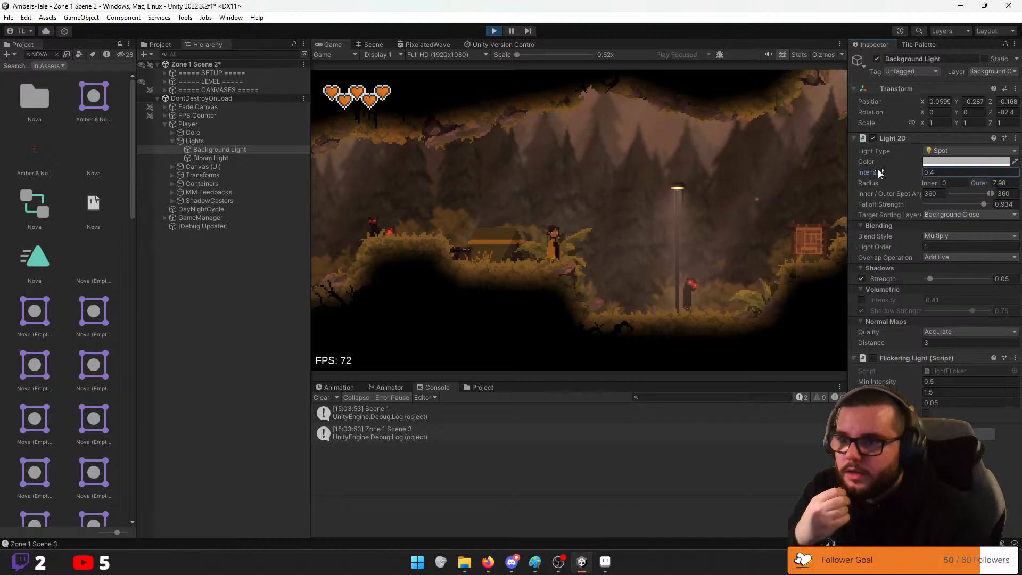
left_click_drag(877, 169, 881, 168)
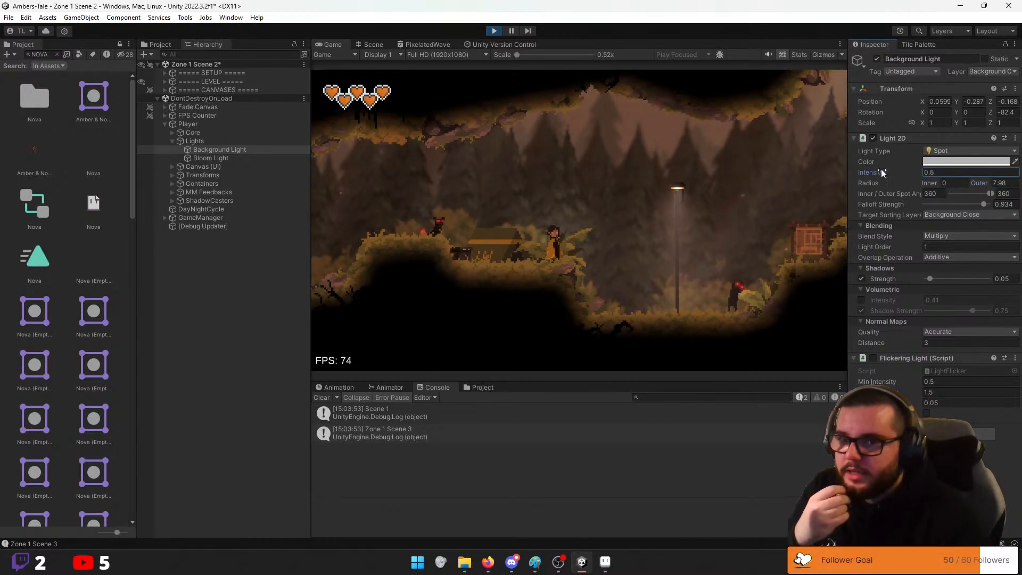
Set the Background Light's colour to white (FFFFFF) with an alpha of 121
left_click(959, 161)
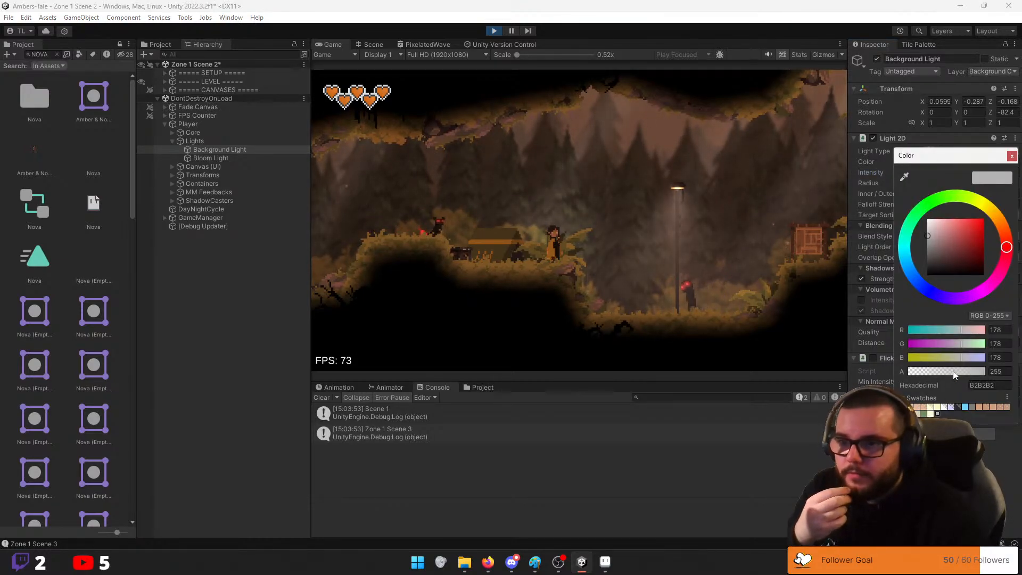
left_click_drag(954, 375, 917, 372)
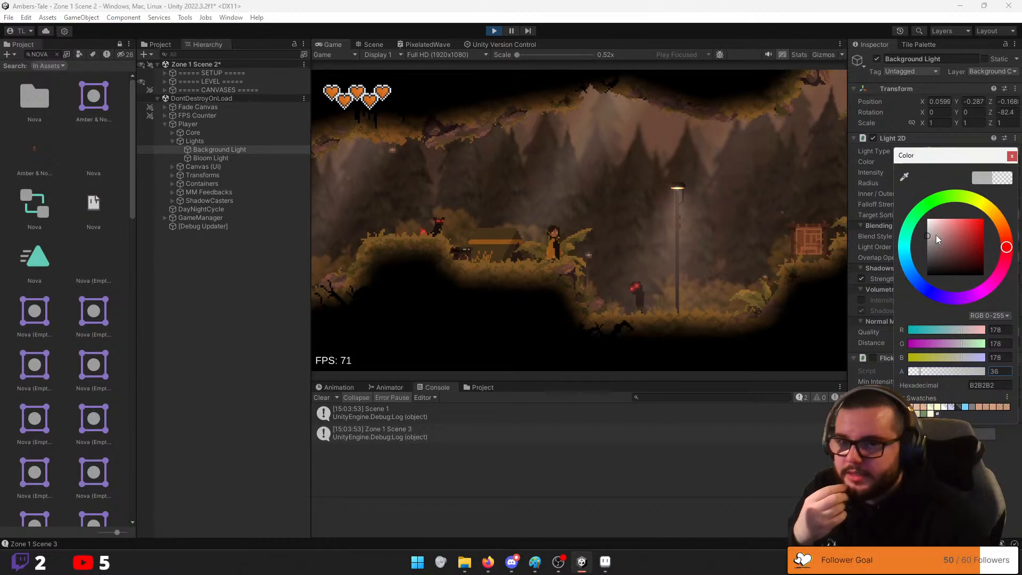
mouse_move(933, 237)
left_mouse_down()
mouse_move(970, 219)
mouse_move(1001, 225)
mouse_move(923, 215)
left_mouse_up()
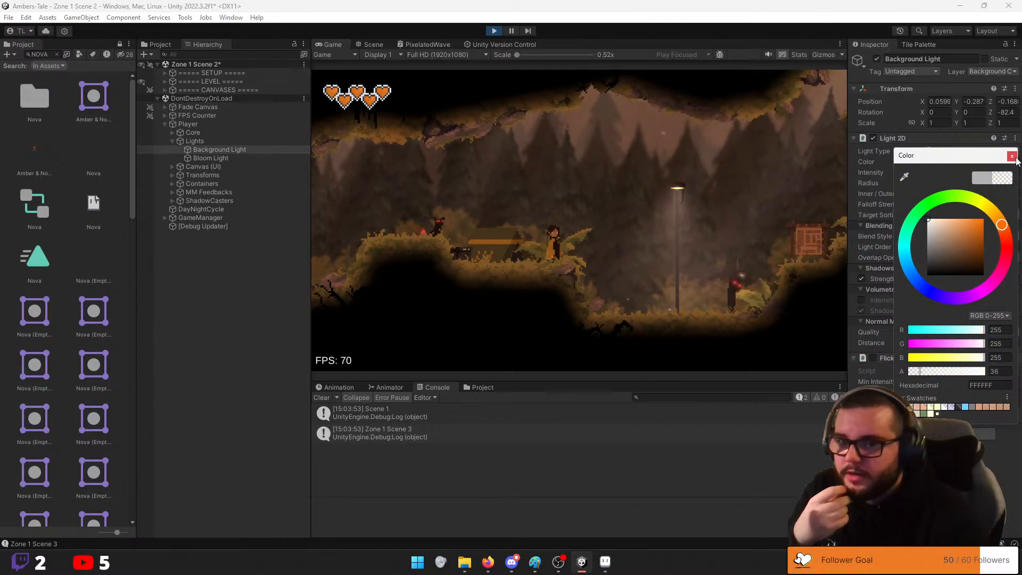
left_click_drag(936, 373, 946, 371)
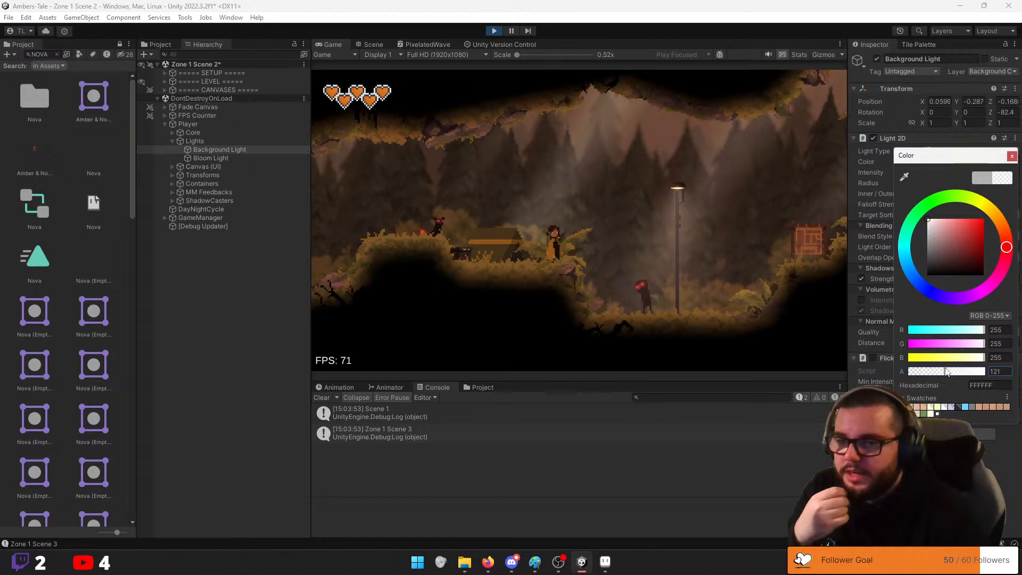
left_click(1012, 156)
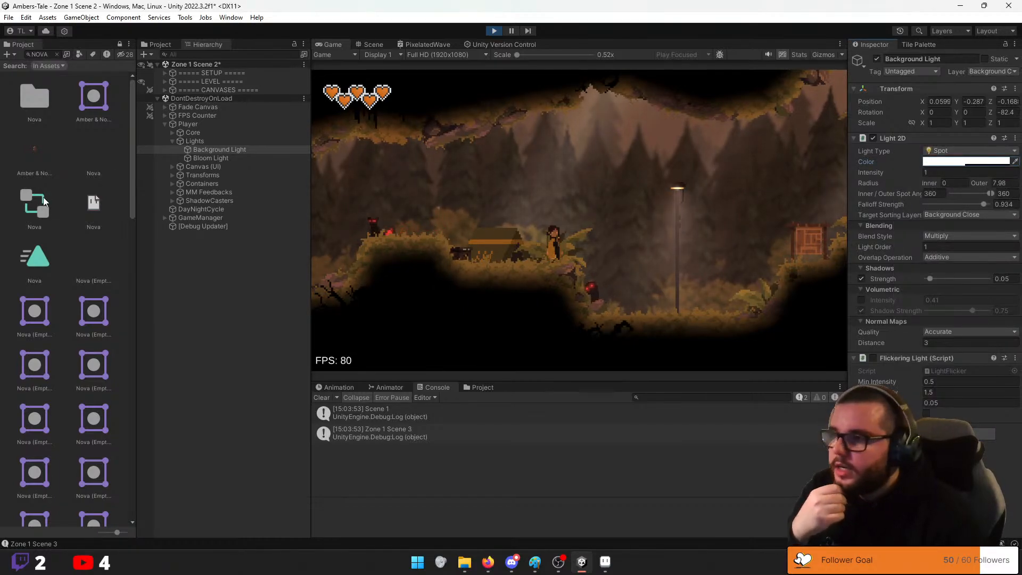
Duplicate the player's Background Light directly beneath the original and set the copy's layer to Background Mid
left_click(216, 149)
key("ctrl+d")
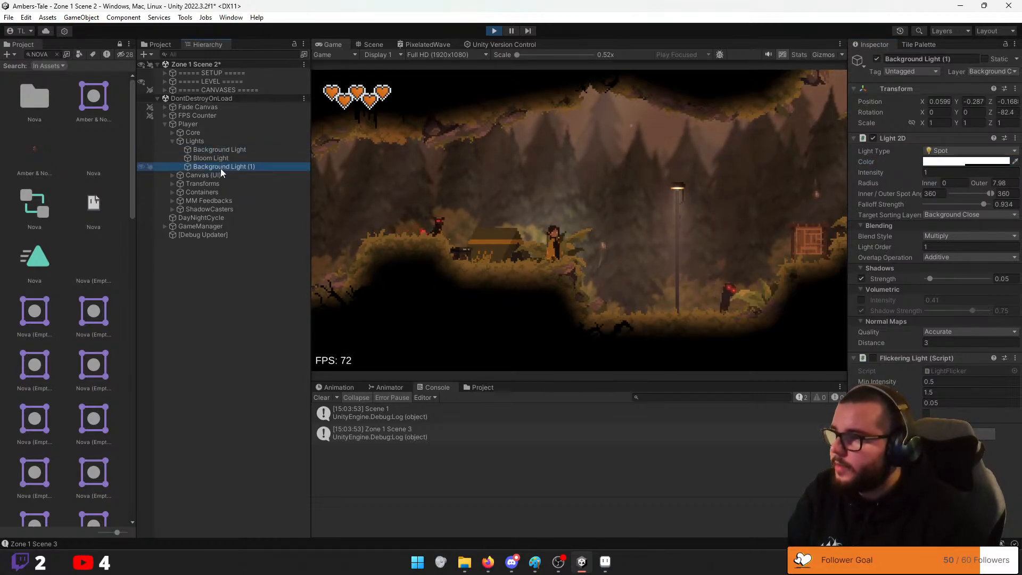
left_click_drag(223, 157, 222, 155)
left_click(986, 71)
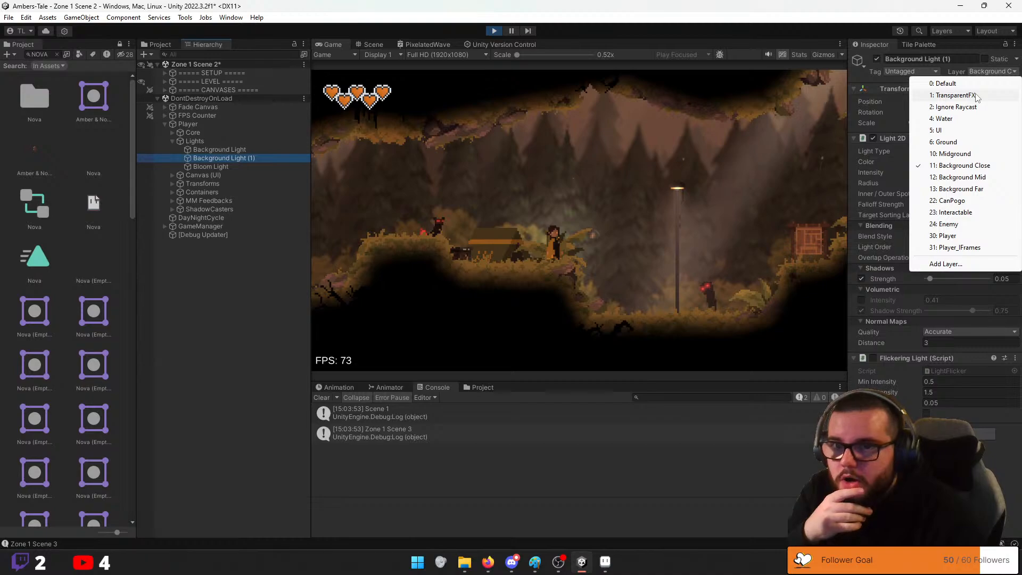
left_click(953, 179)
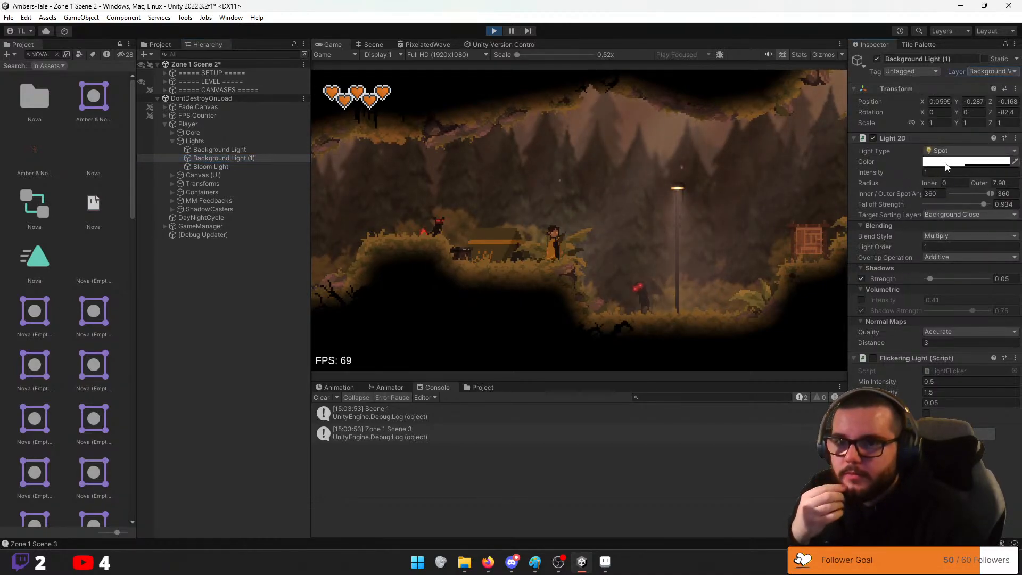
Raise the alpha of the copied light's colour and set its layer to Midground
left_click(938, 162)
left_click_drag(957, 373, 982, 367)
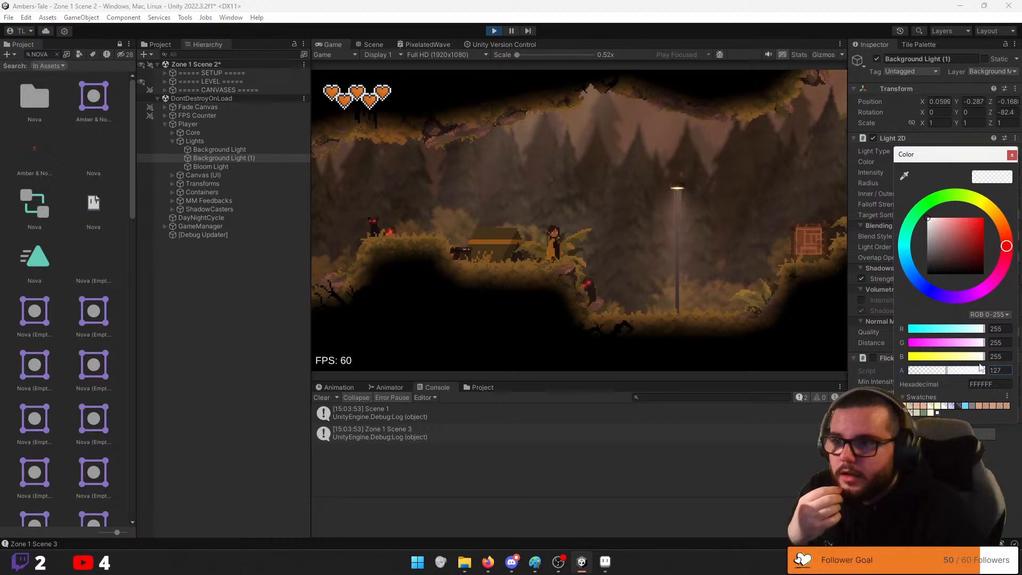
left_click(1013, 155)
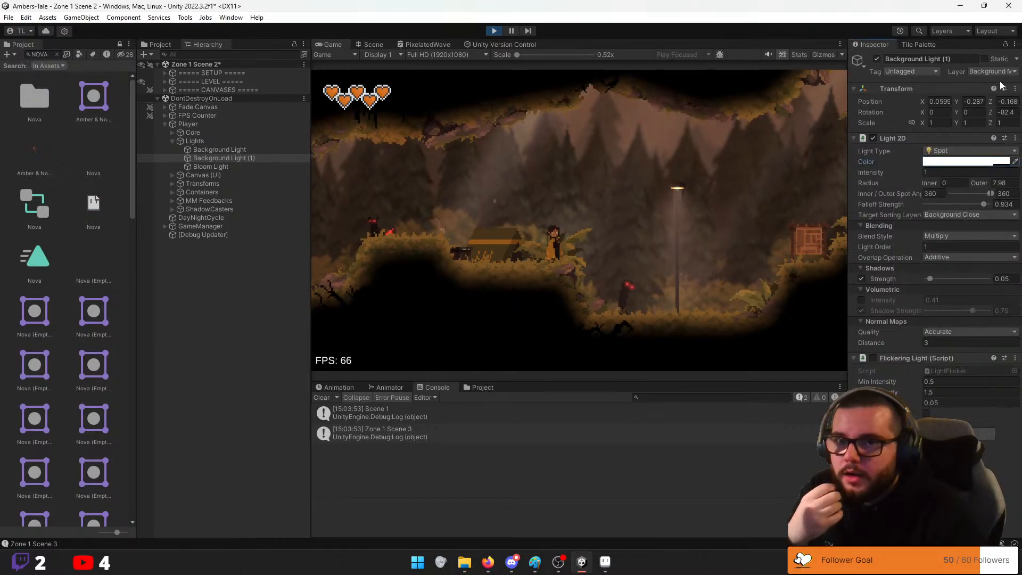
left_click(994, 71)
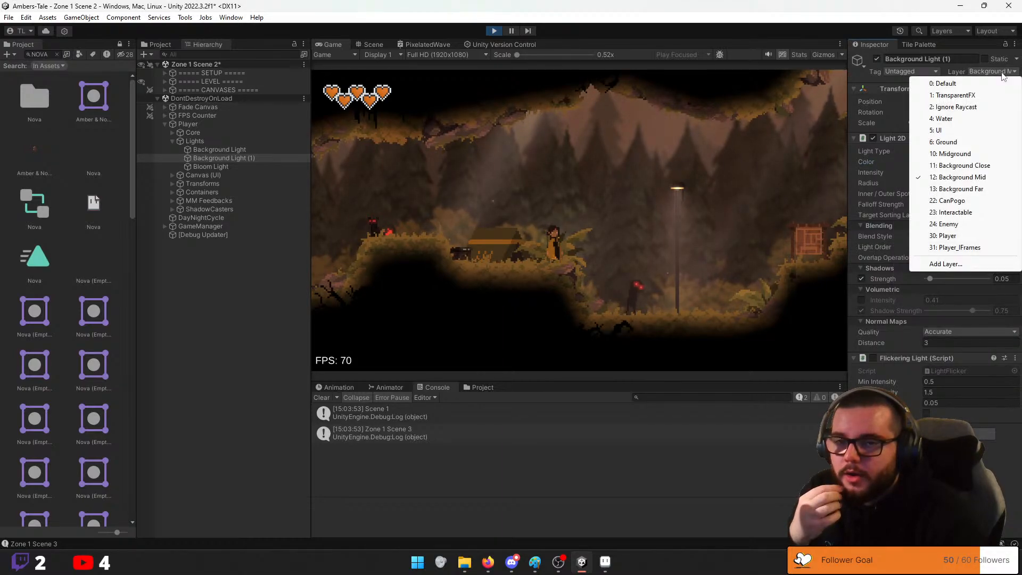
left_click(959, 154)
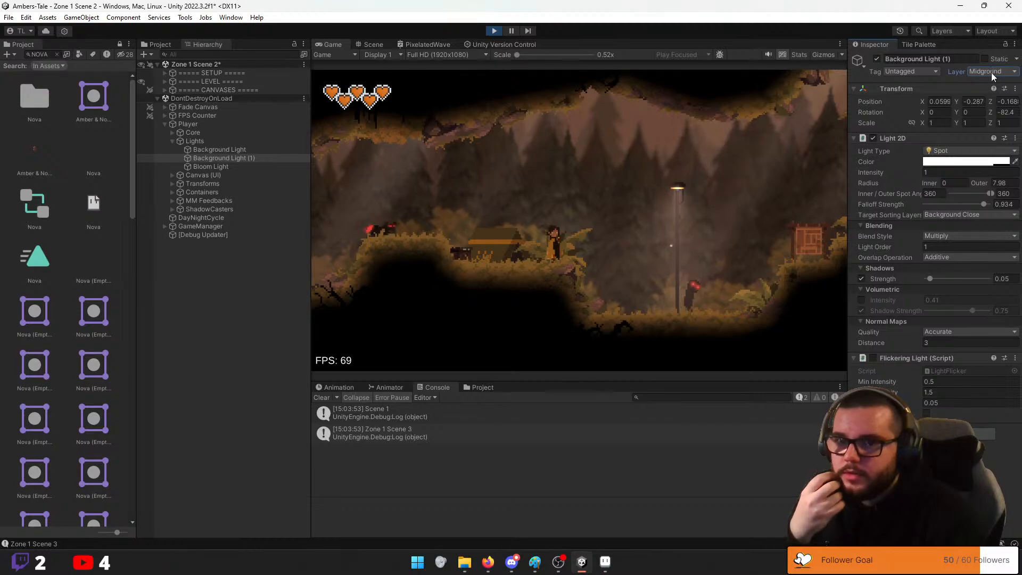
Add Midground Back to the copied light's target sorting layers and try an intensity of 1.7
left_click(970, 215)
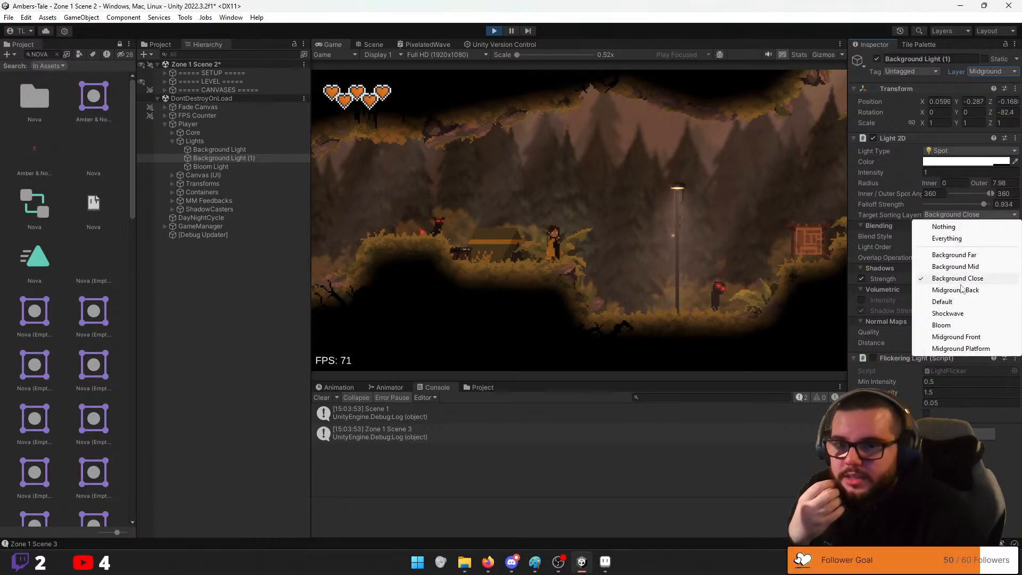
left_click(963, 292)
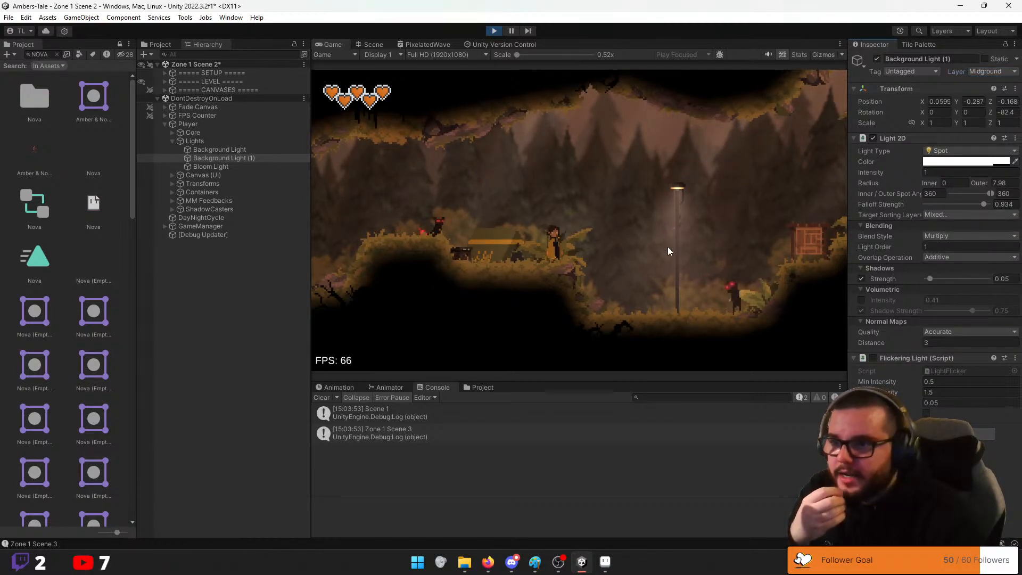
mouse_move(877, 173)
left_mouse_down()
mouse_move(924, 169)
mouse_move(885, 170)
left_mouse_up()
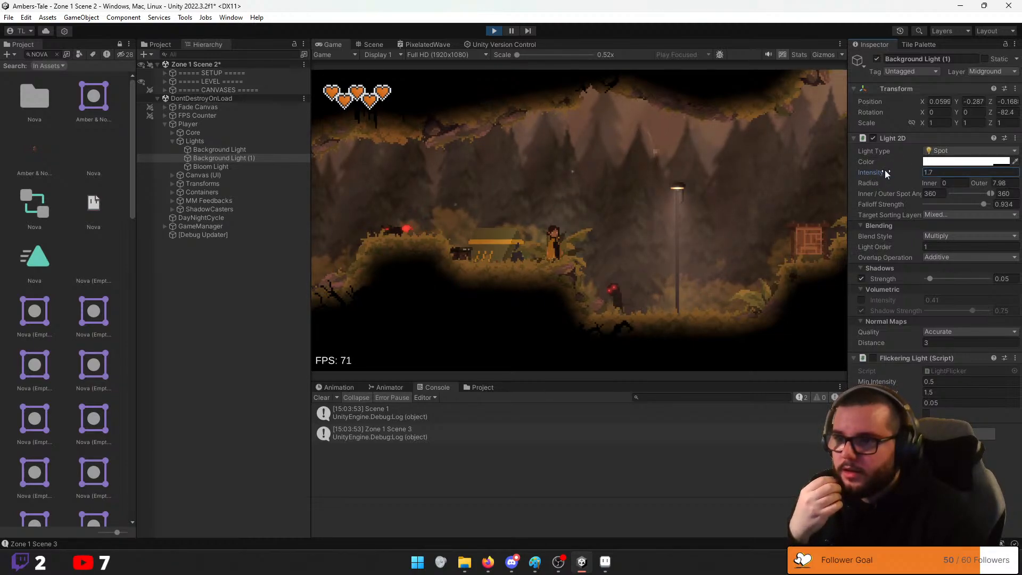
left_click(567, 256)
key("Escape")
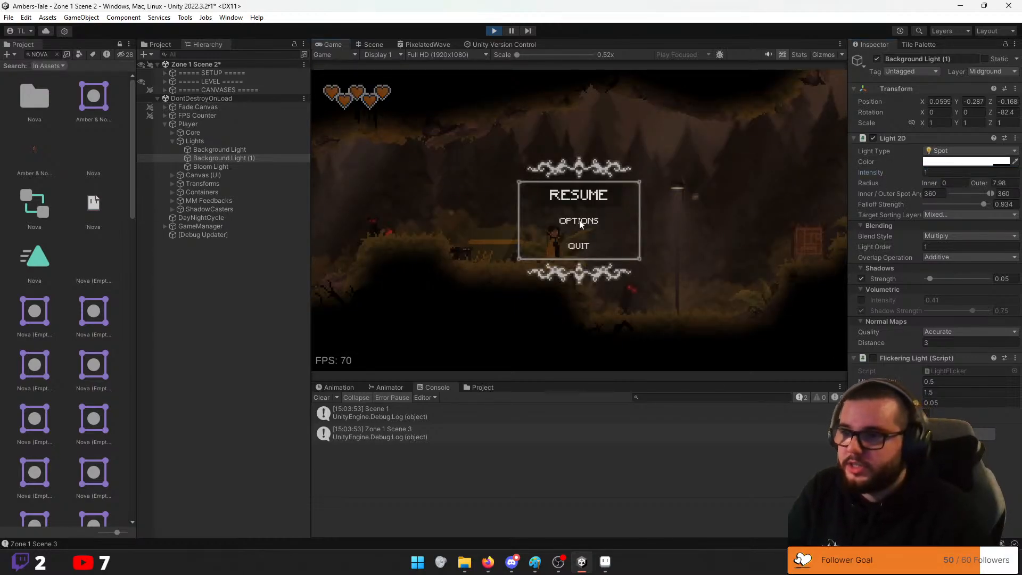
key("Escape")
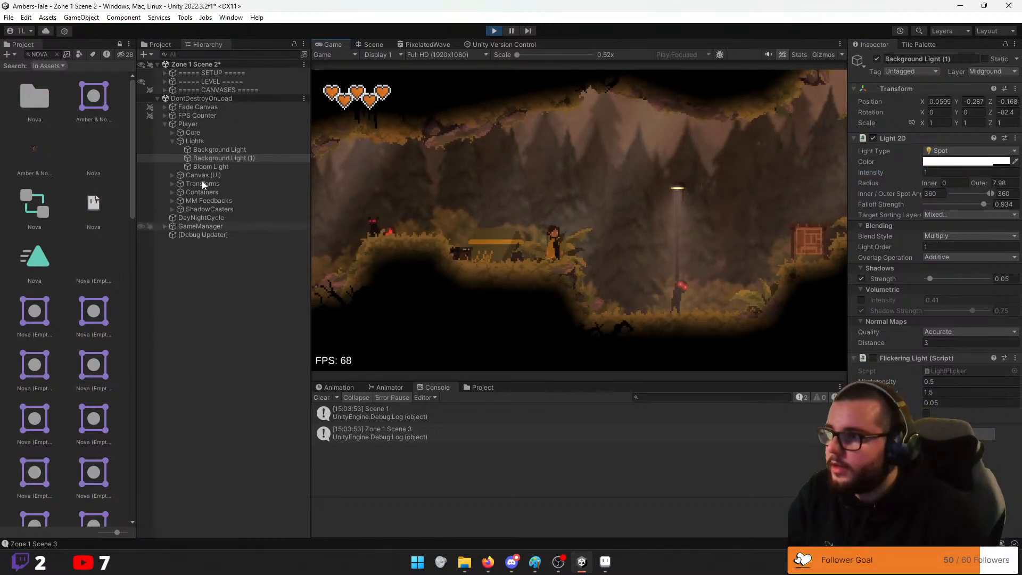
Set the sorting layer of all four ferns among the level's interactable objects to Midground Back
left_click(165, 82)
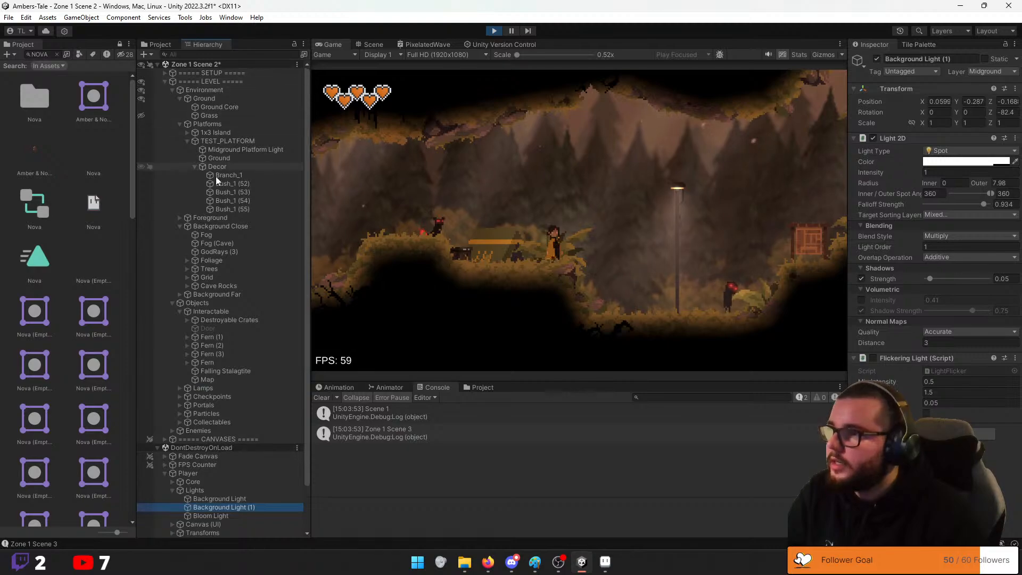
left_click(178, 123)
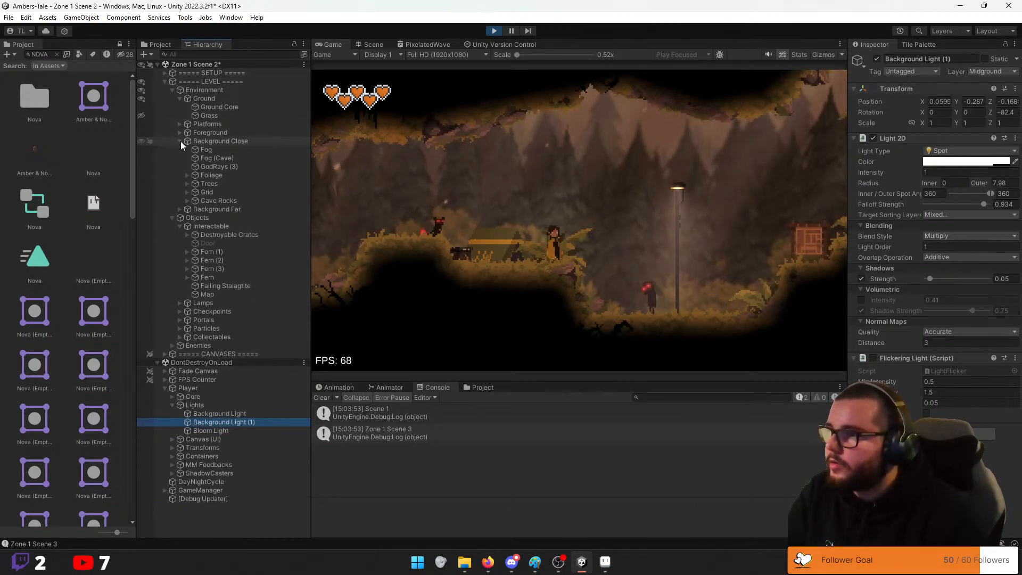
left_click(180, 141)
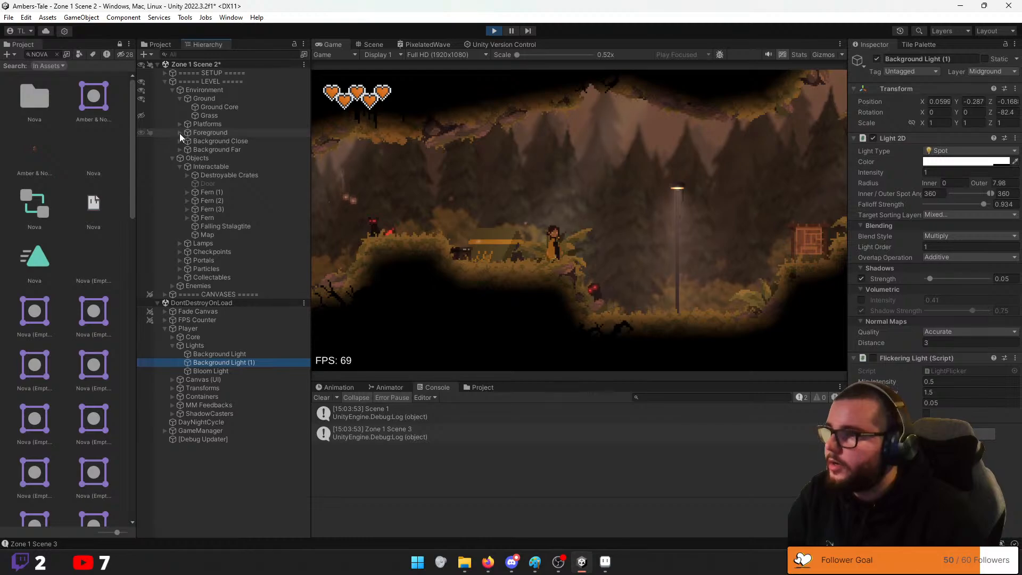
left_click(180, 133)
left_click(180, 133)
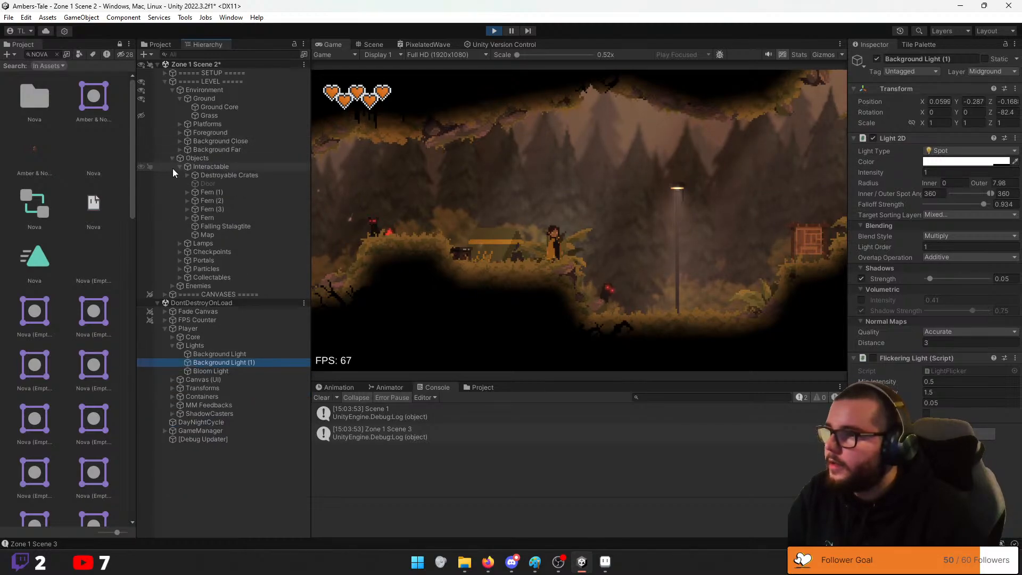
left_click(209, 192)
left_click(211, 216, "ctrl")
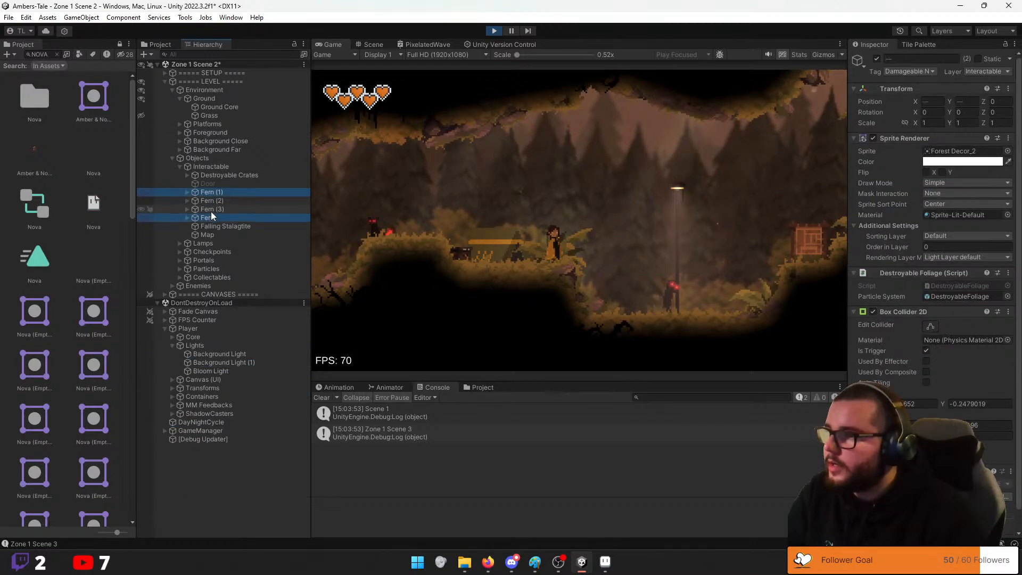
left_click(211, 210, "ctrl")
left_click(213, 202, "ctrl")
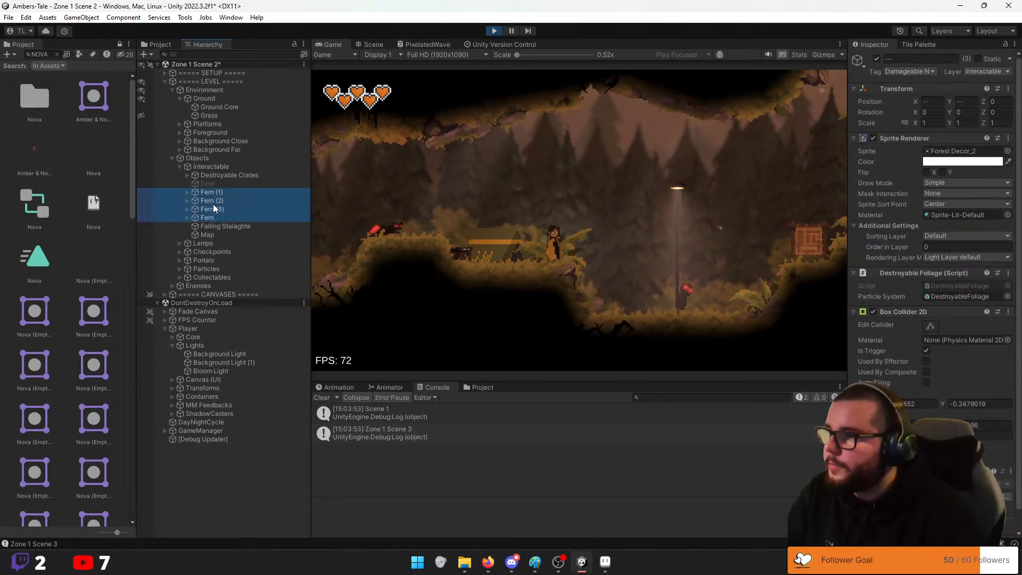
left_click(943, 235)
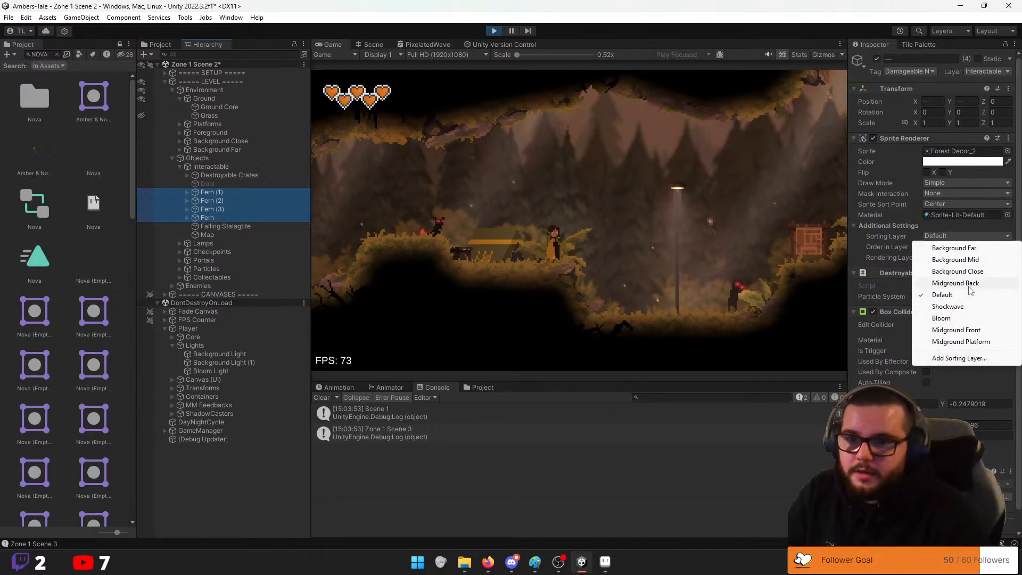
left_click(971, 287)
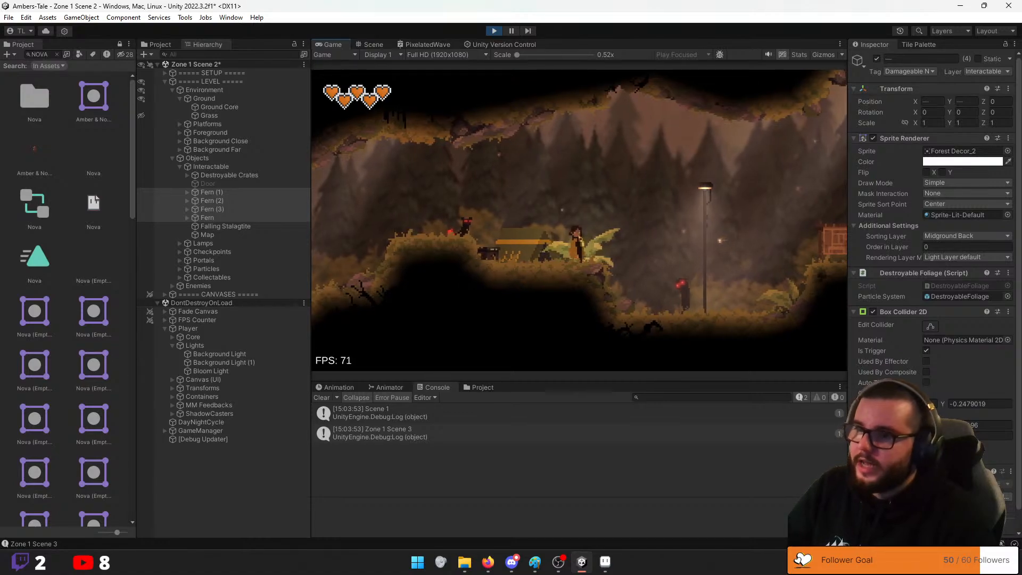
Play-test the ferns by running past the crate, jumping onto the floating platform and attacking the fern there
key("d")
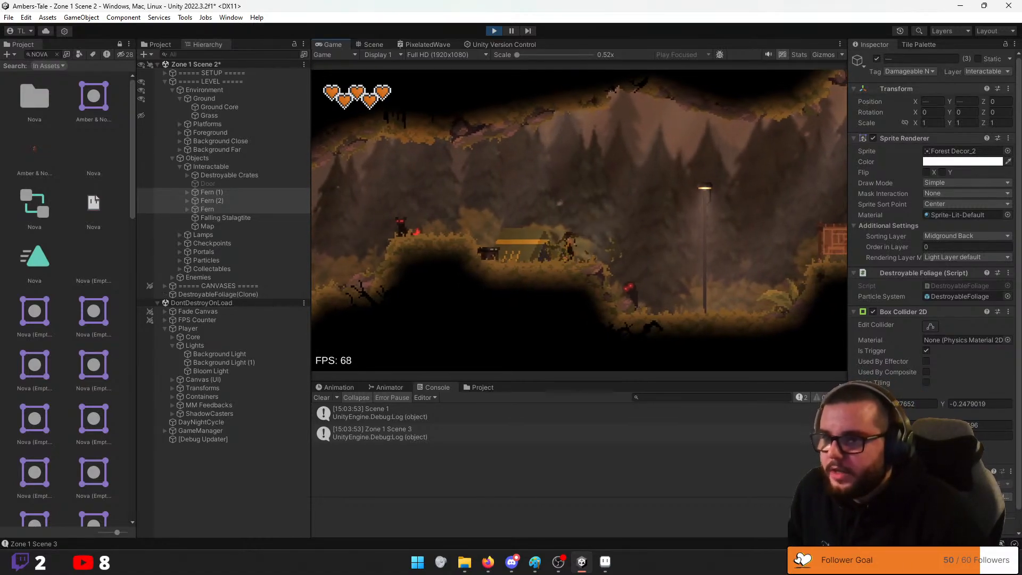
key("d")
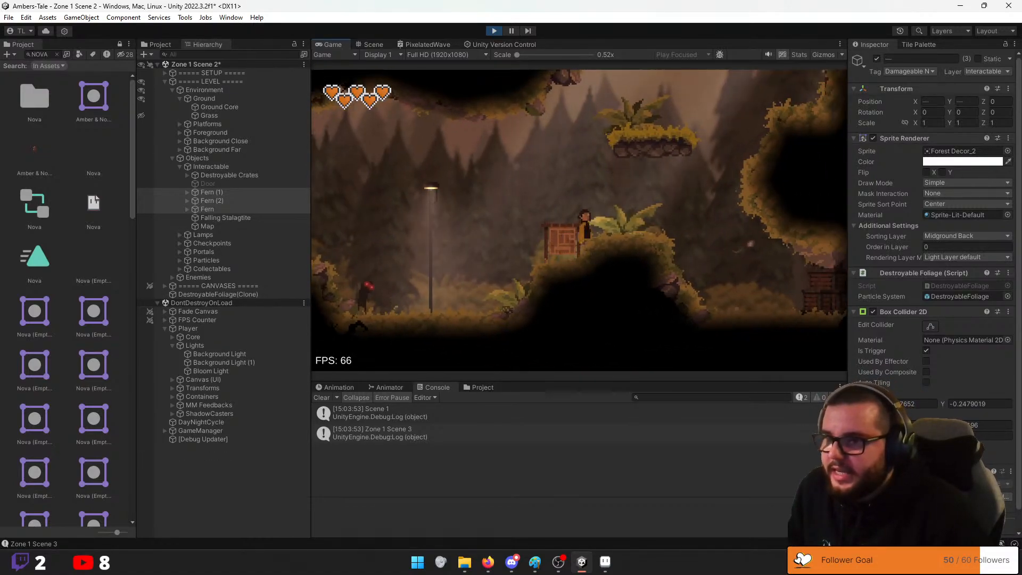
key("space")
key("d")
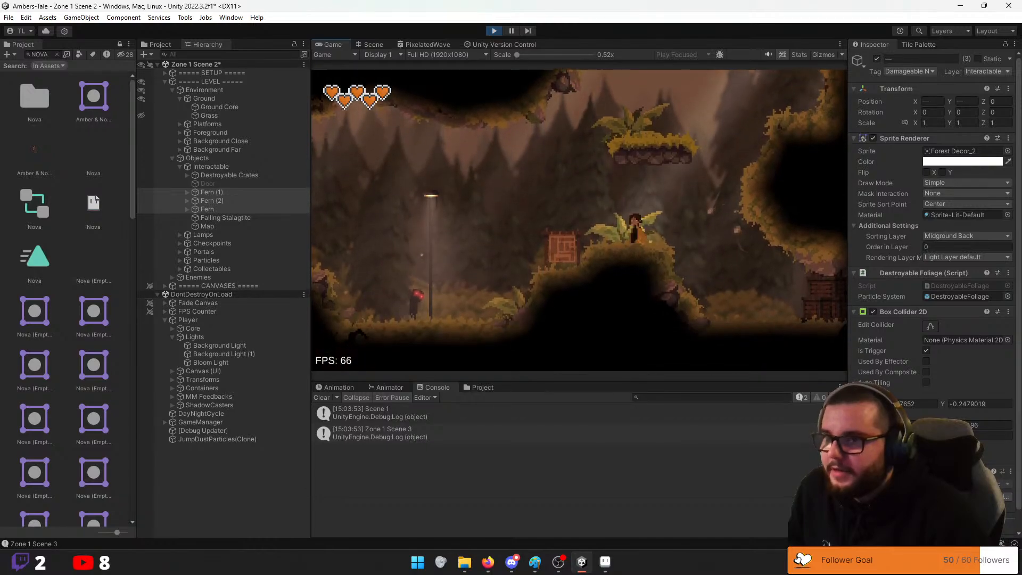
key("space")
key("space")
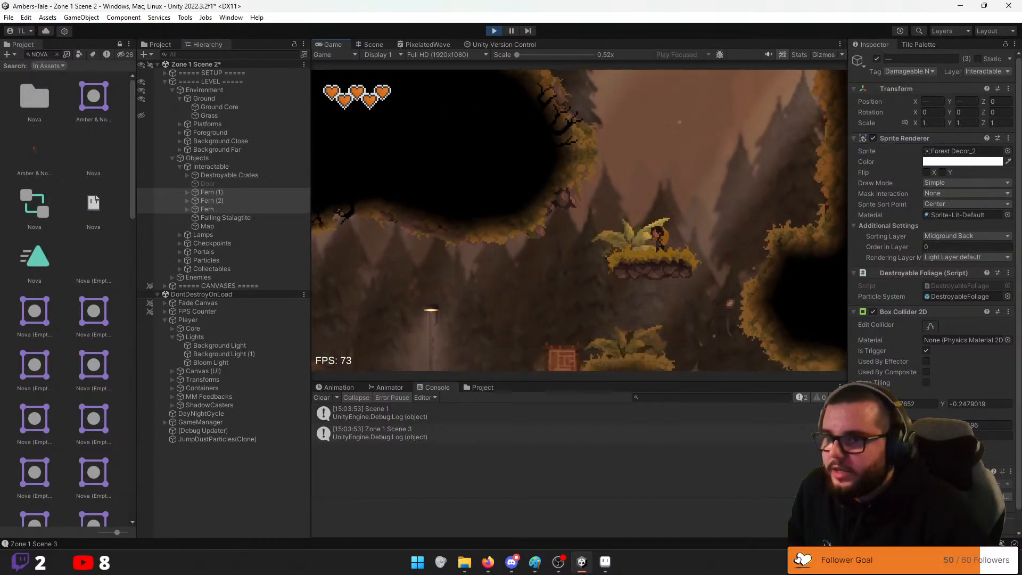
key("j")
Play-test the light on the climb up the cliff to the surface ledge and back down past the floating platform
key("space")
key("a")
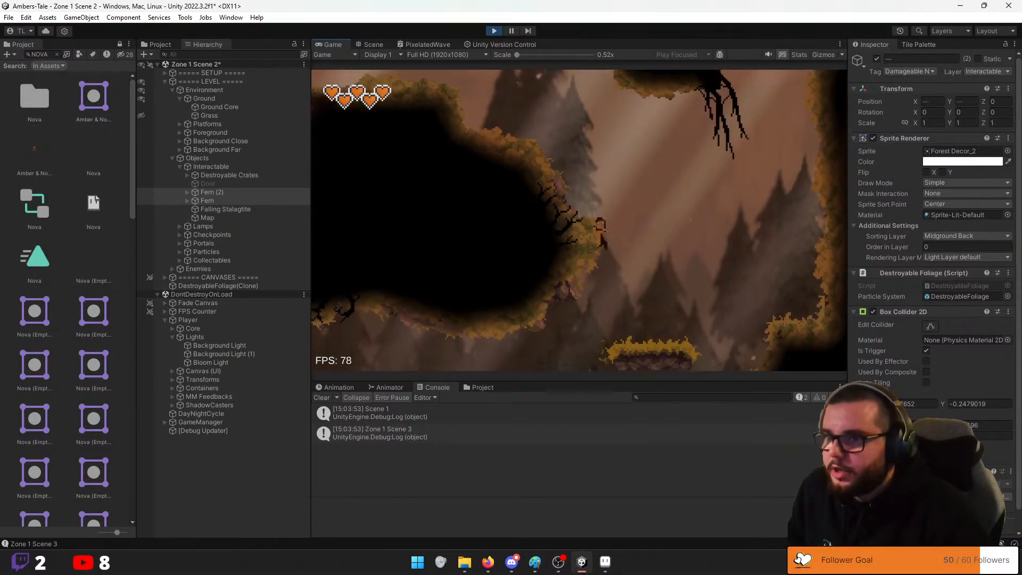
key("space")
key("a")
key("space")
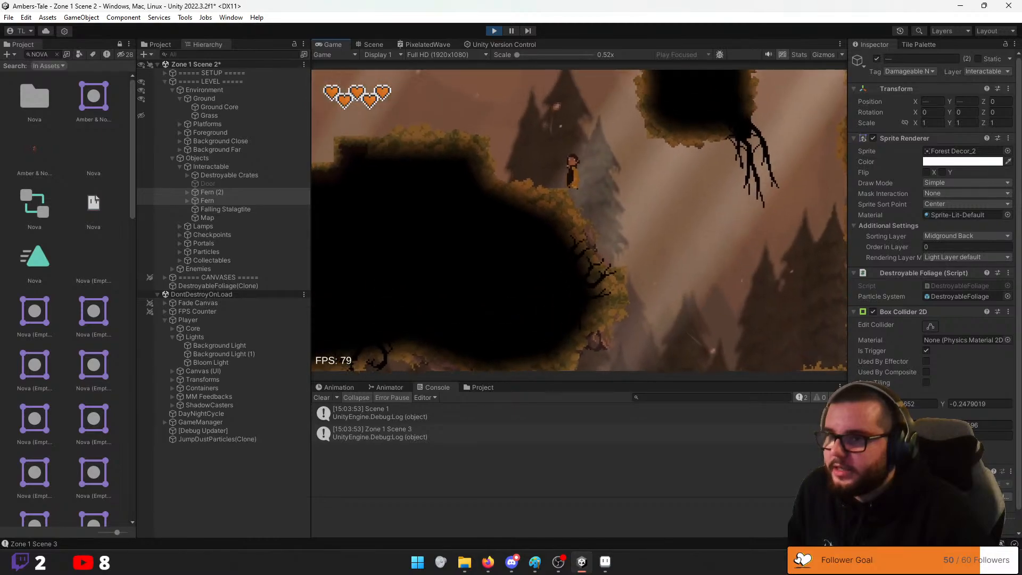
key("space")
key("a")
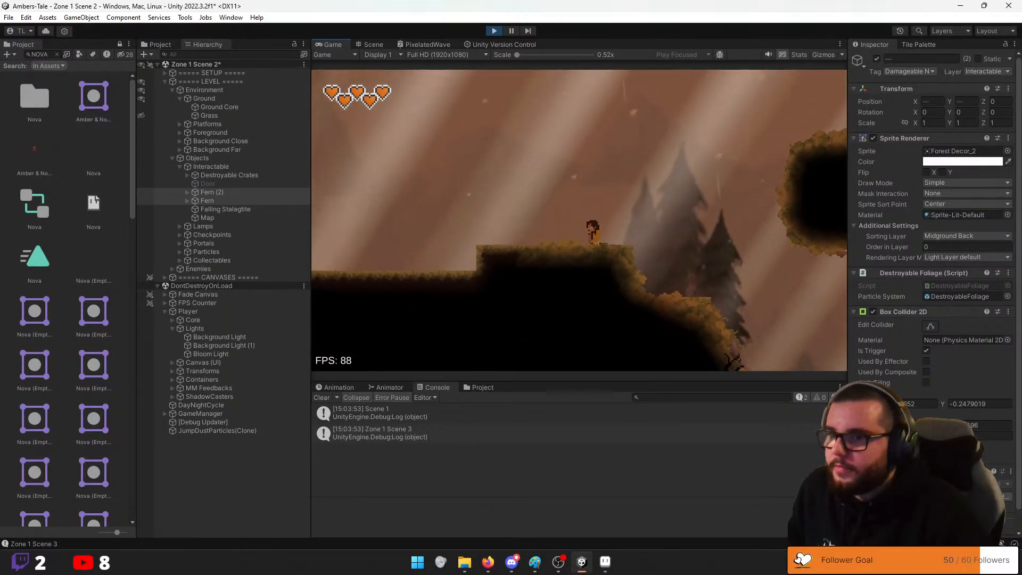
key("d")
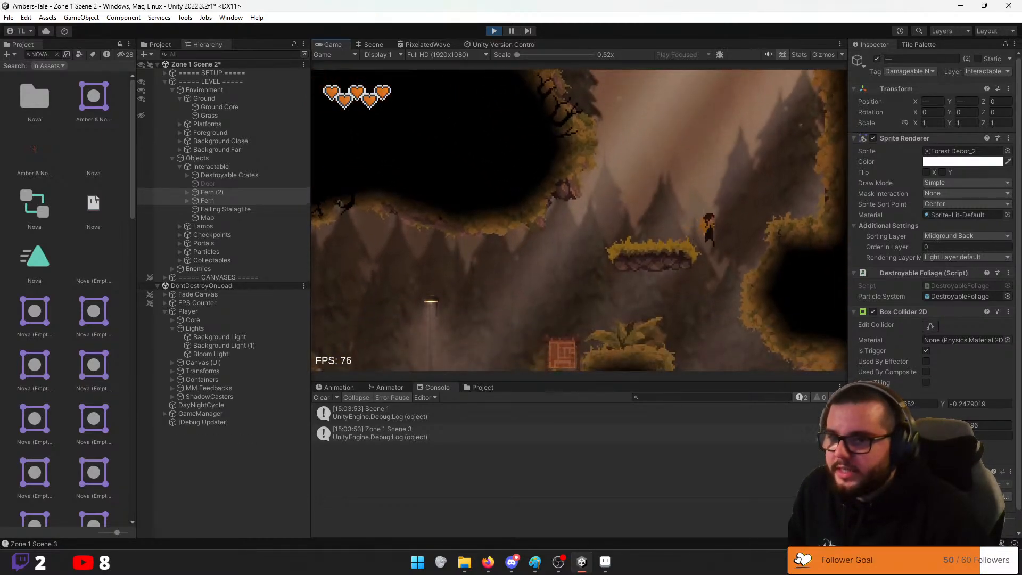
key("d")
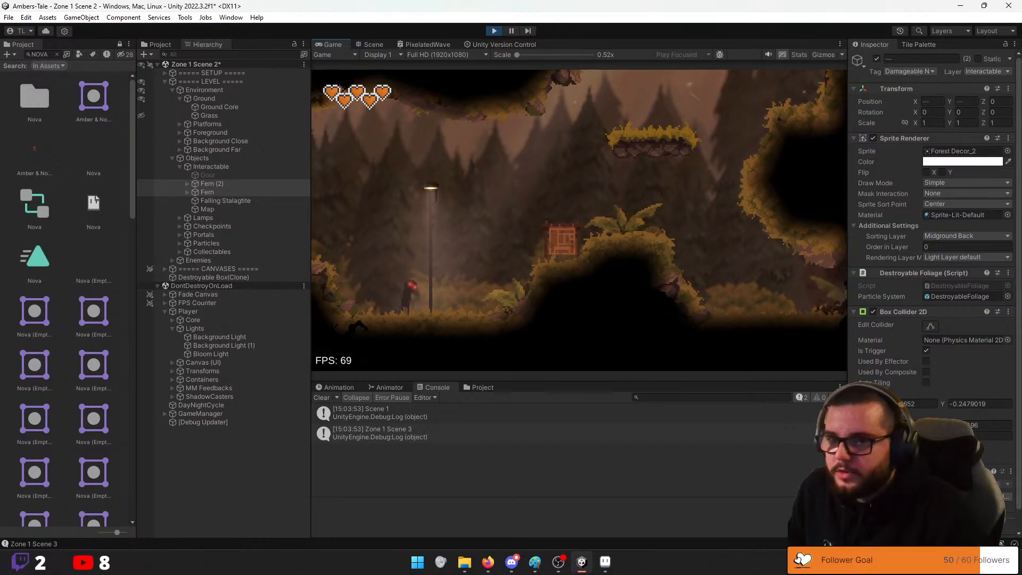
Play-test the character's lighting in the torch-lit cave with jumps and a ground slam, and stop play mode
key("space")
key("space")
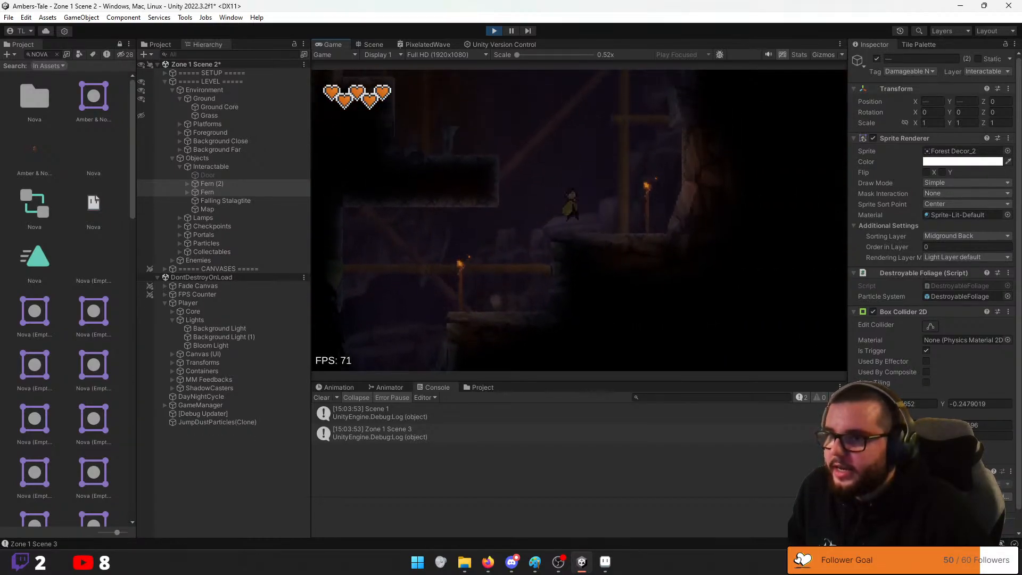
key("space")
key("a")
key("space")
key("a")
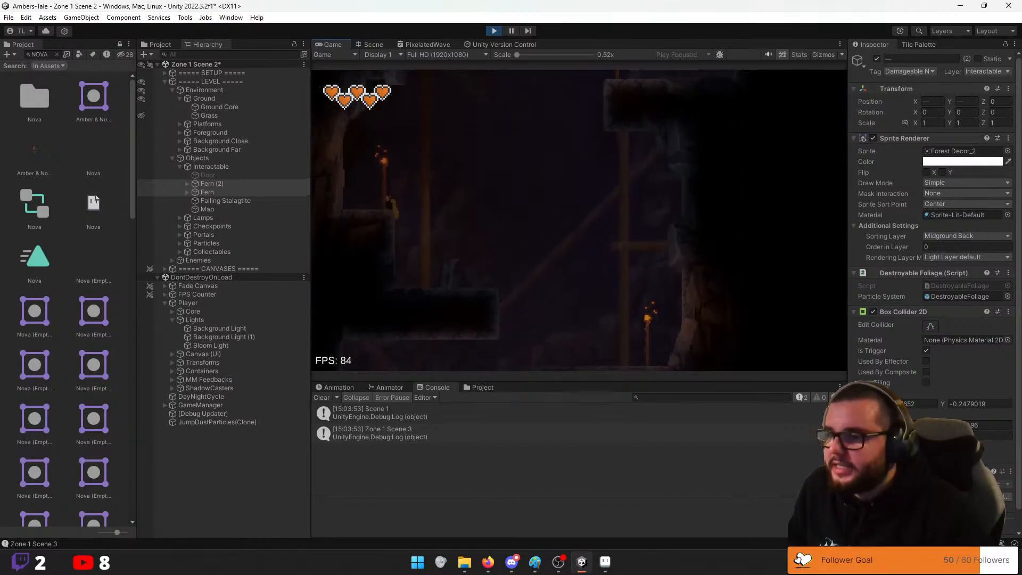
key("space")
key("d")
key("d")
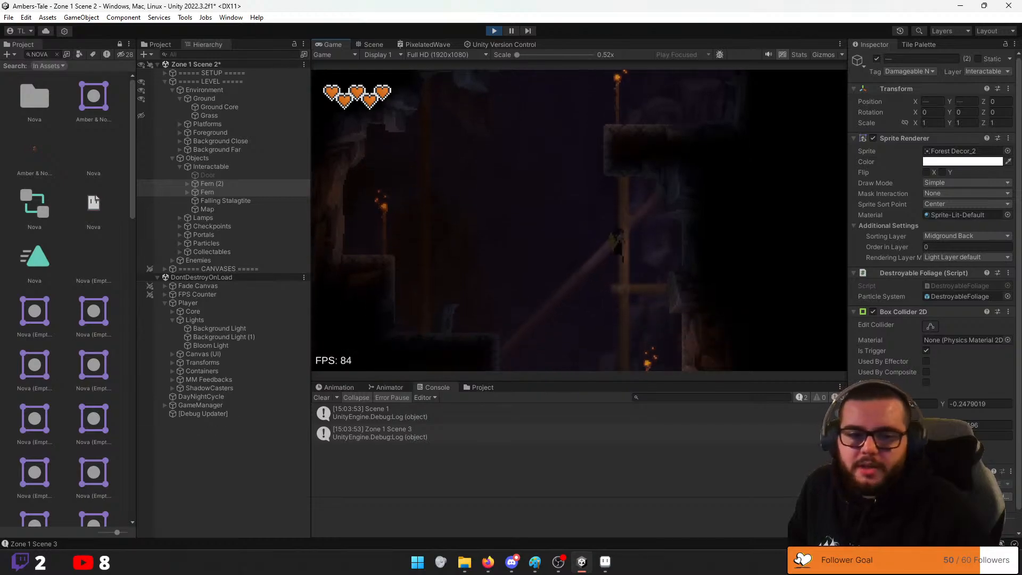
key("space")
key("a")
key("s")
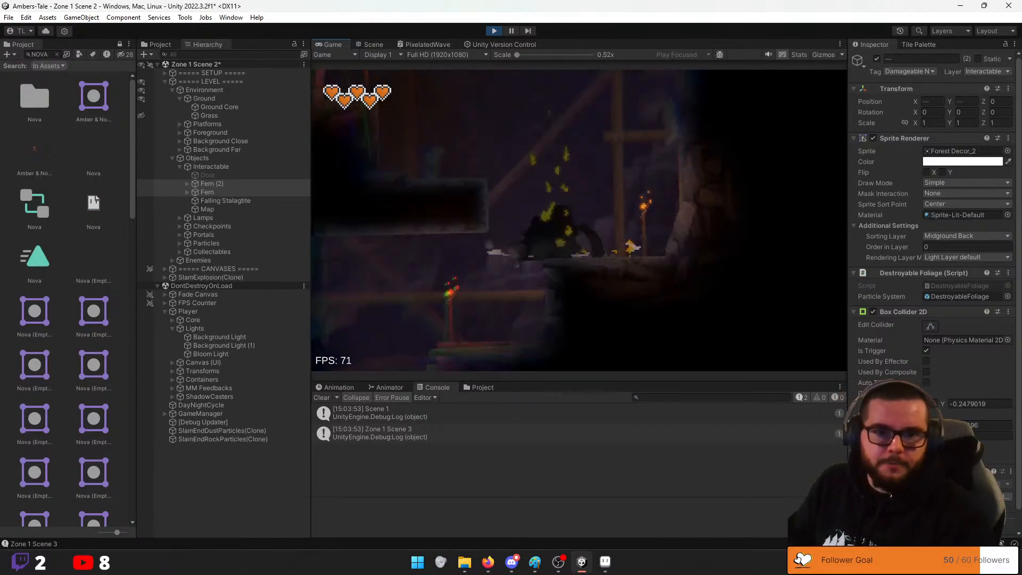
key("Escape")
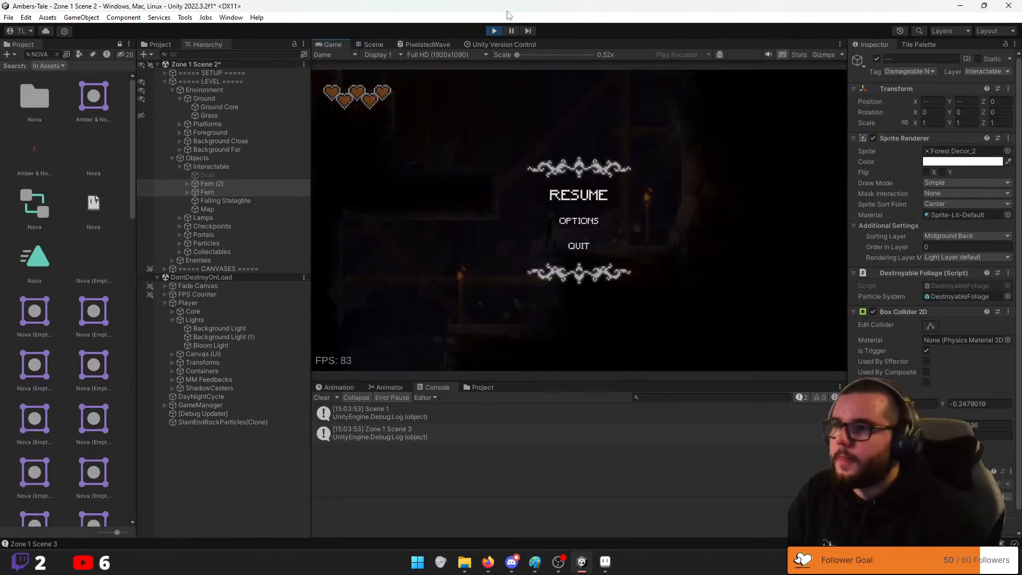
key("ctrl+p")
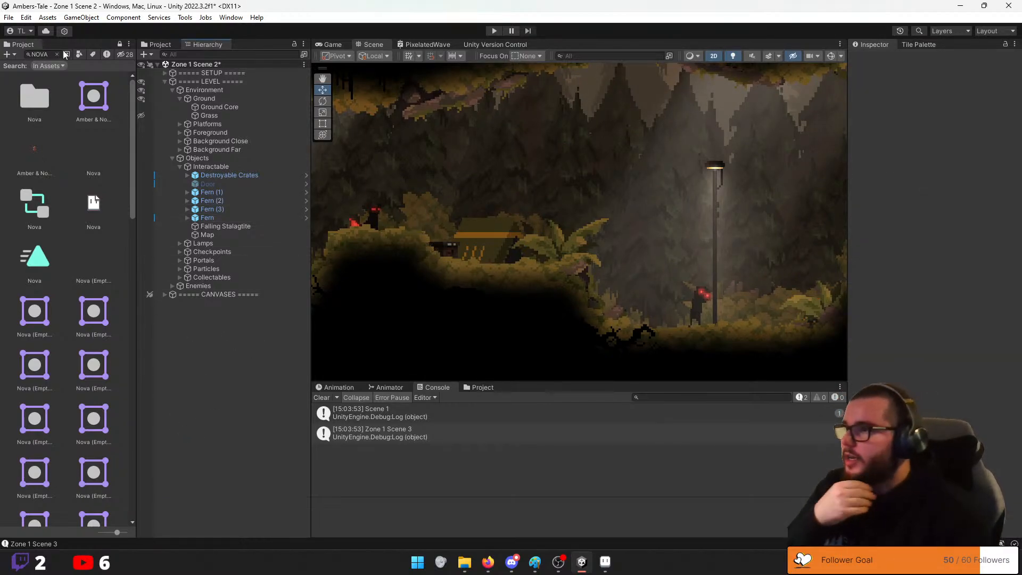
Clear the project's asset search and select all four ferns among the level's interactable objects
left_click(44, 54)
key("BackSpace")
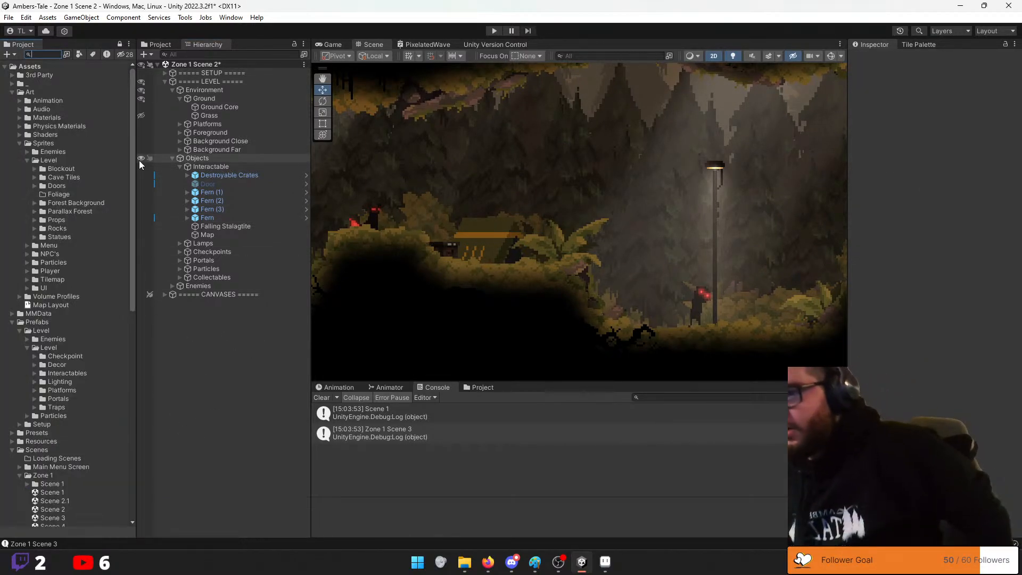
left_click(219, 192)
left_click(219, 211, "shift")
left_click(234, 218, "shift")
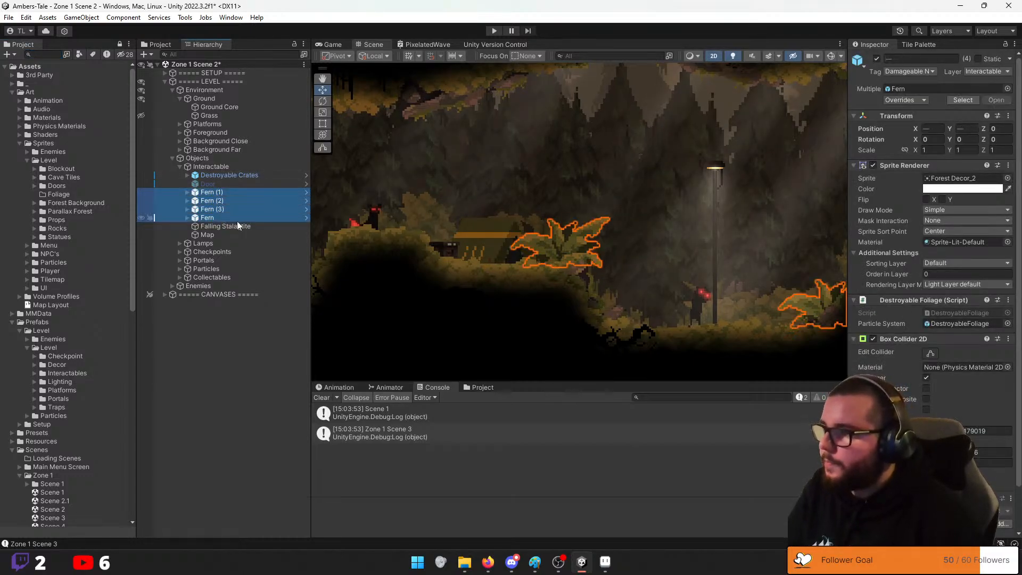
Open the Fern prefab, collapse its Box Collider 2D component and set its sprite's sorting layer to Midground Back
left_click(306, 192)
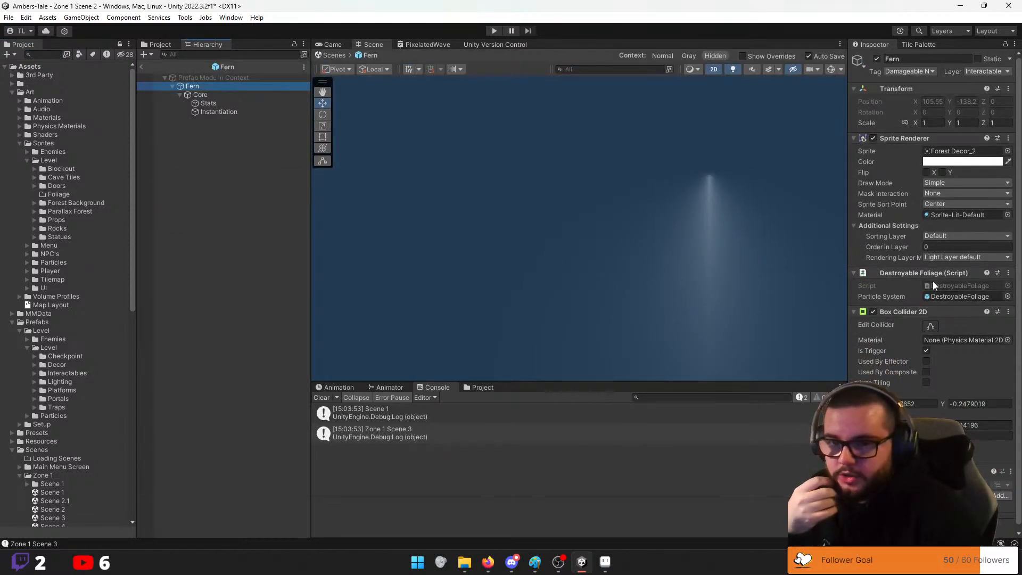
left_click(925, 311)
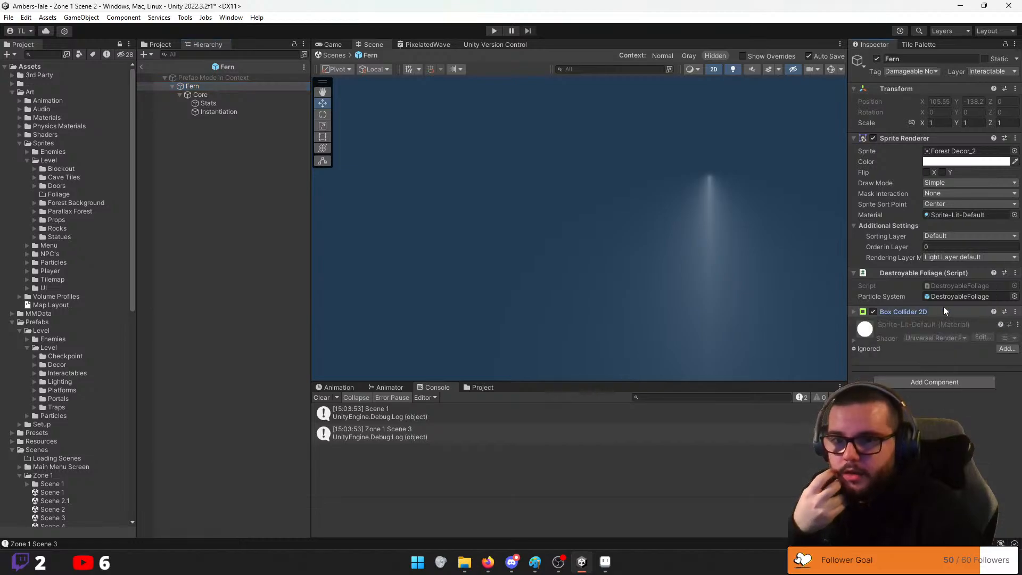
left_click(936, 237)
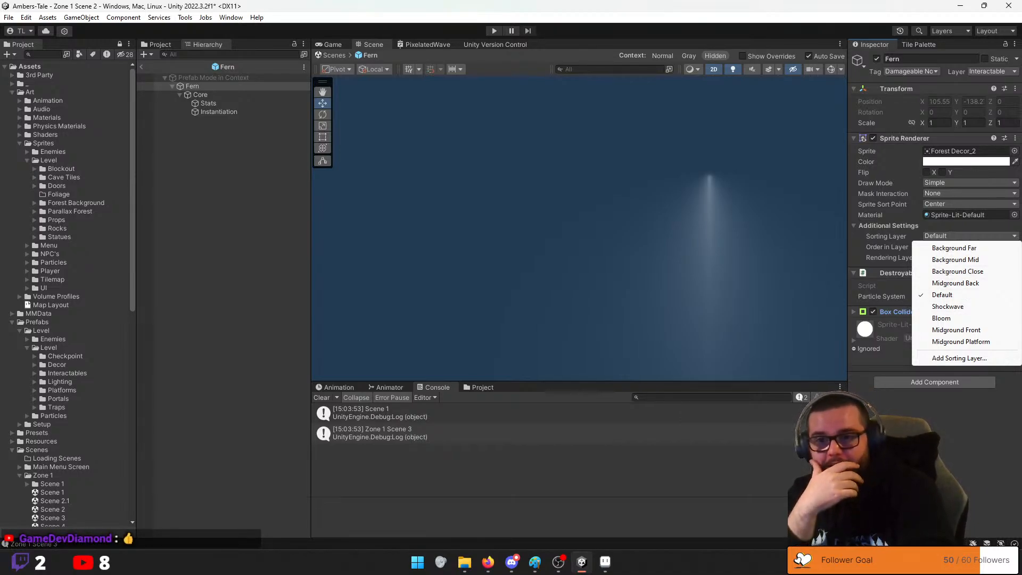
left_click(983, 285)
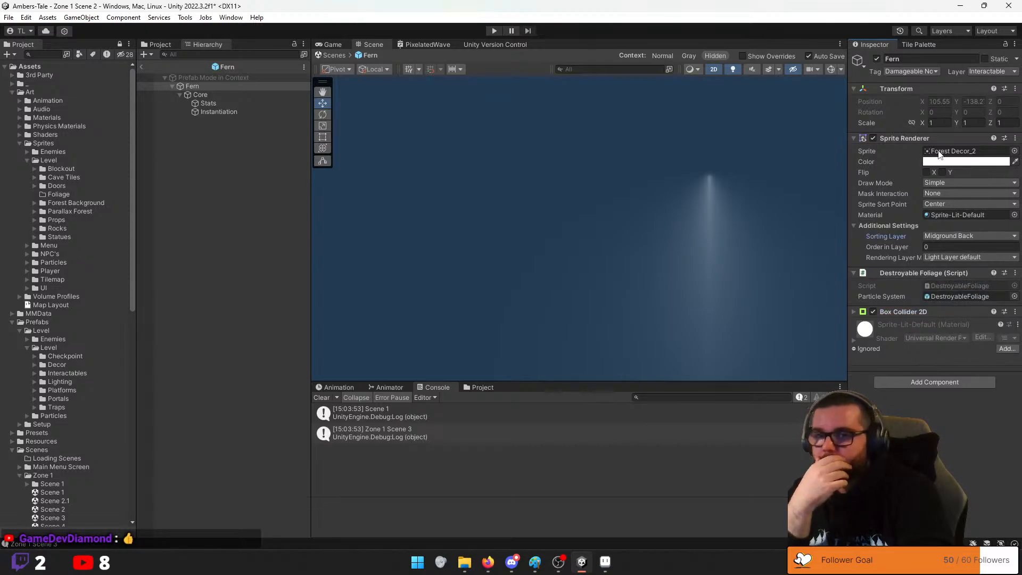
Leave the Fern prefab and enable the Background Light object under the player's Lights
left_click(142, 66)
left_click(558, 256)
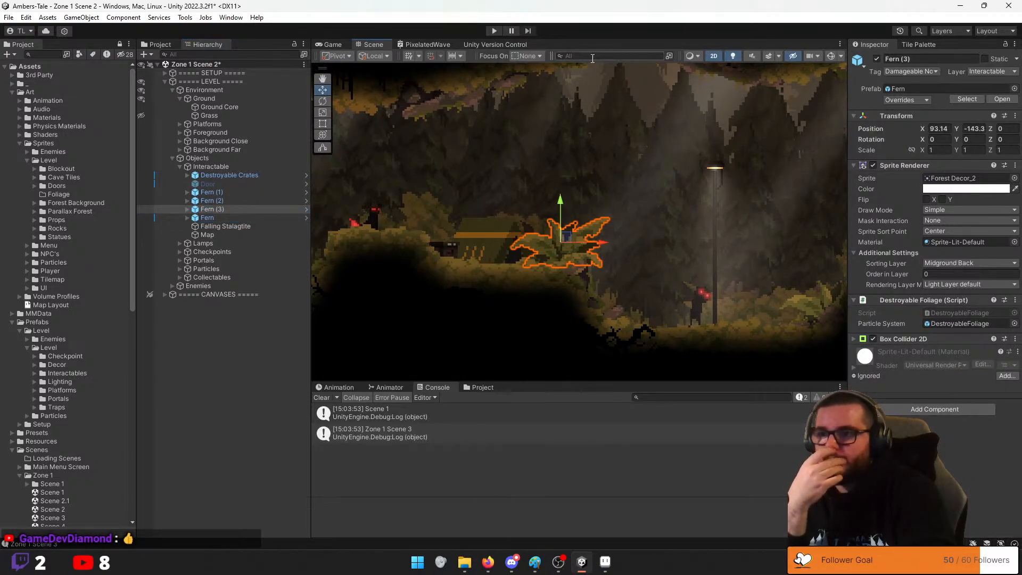
left_click(165, 72)
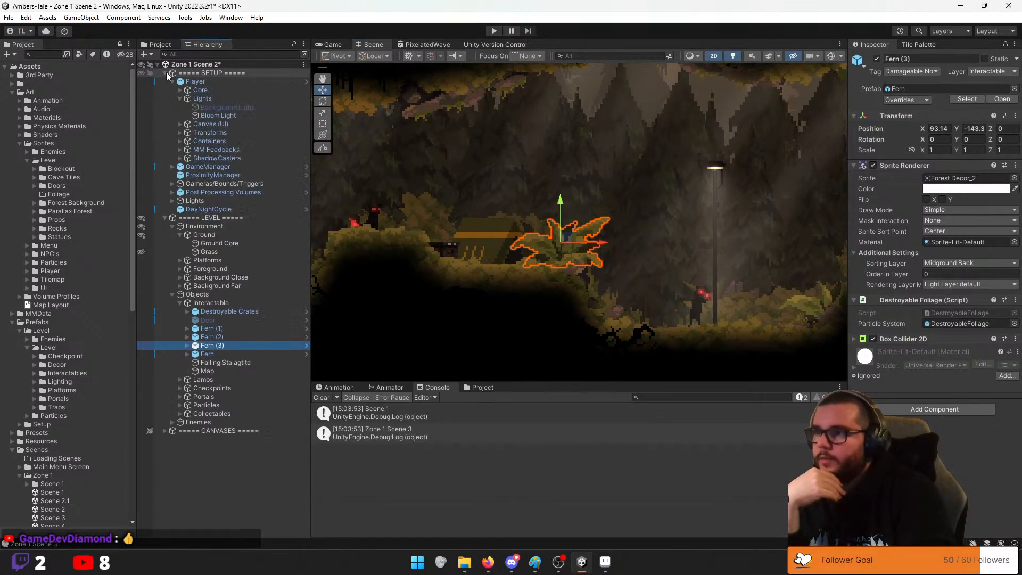
left_click(186, 82)
left_click(221, 107)
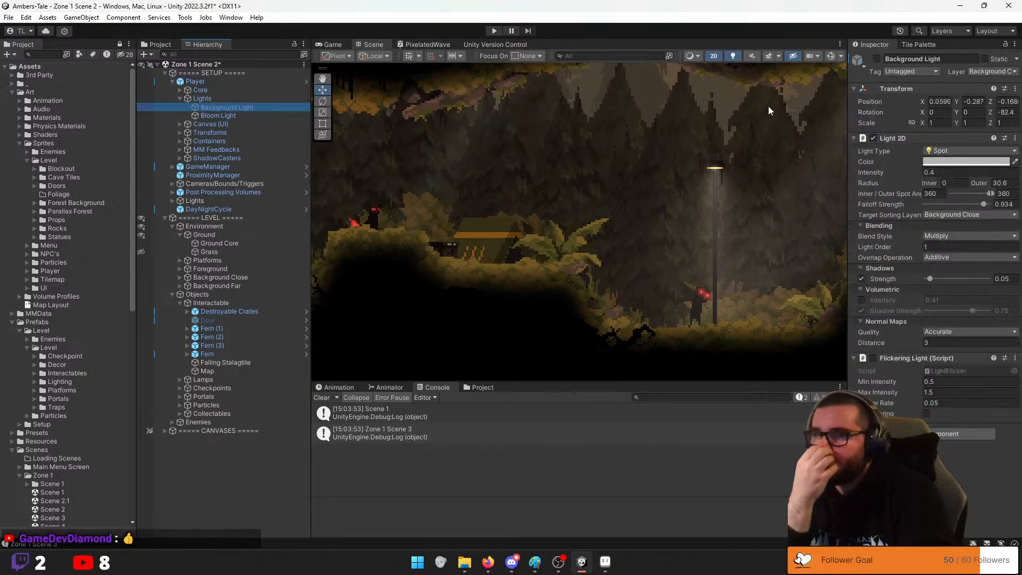
left_click(877, 59)
Adjust the Background Light's colour and set its intensity to 0.7
left_click(955, 162)
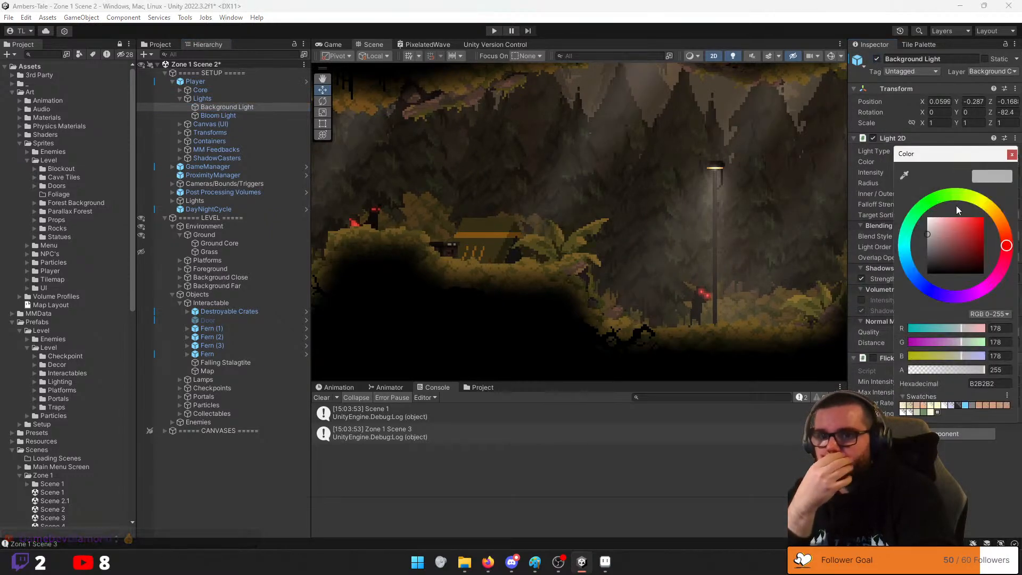
left_click(1012, 155)
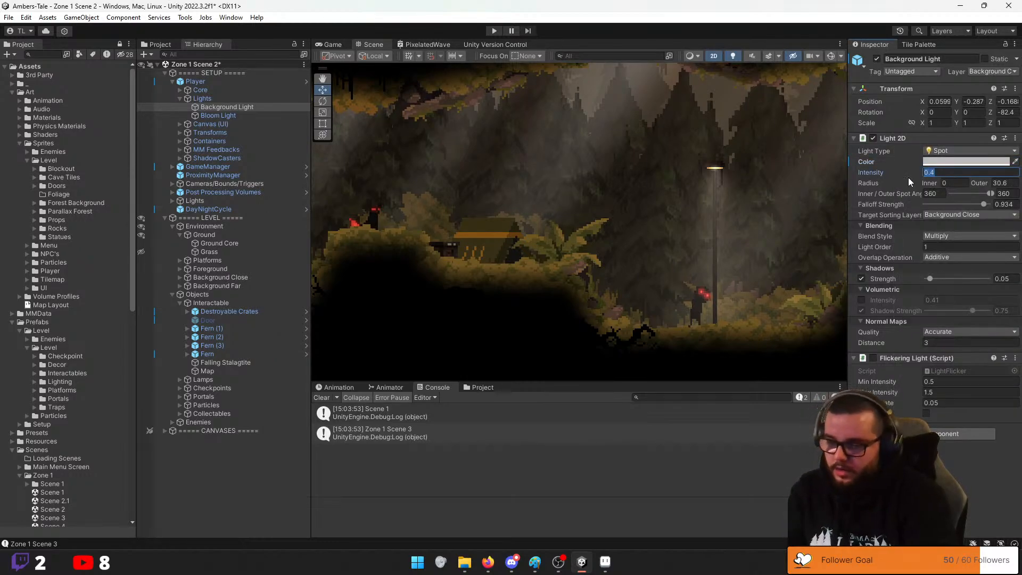
type(".7")
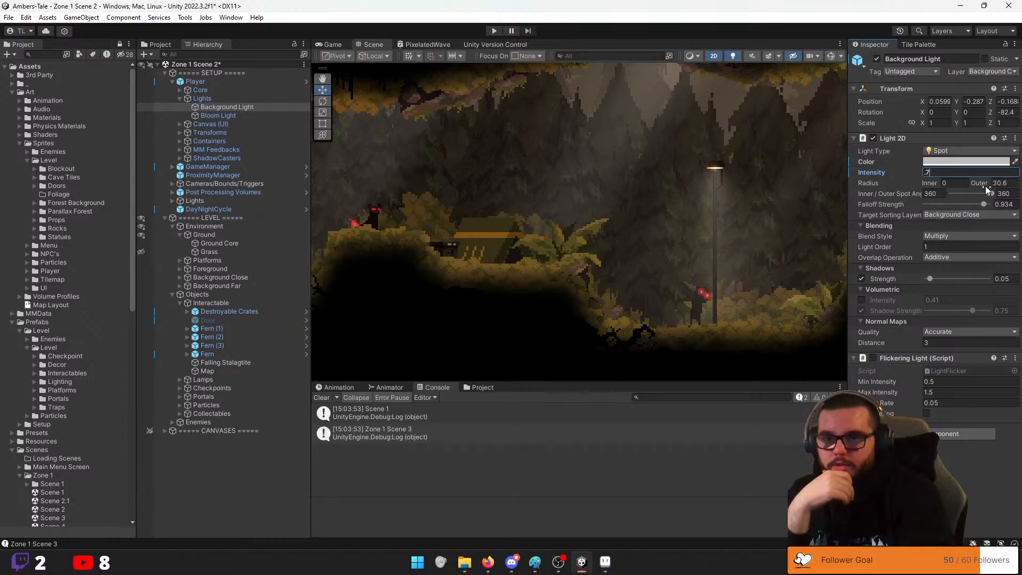
Set the Background Light's outer radius to 15 and its falloff strength to 0.75
left_click_drag(980, 183, 957, 189)
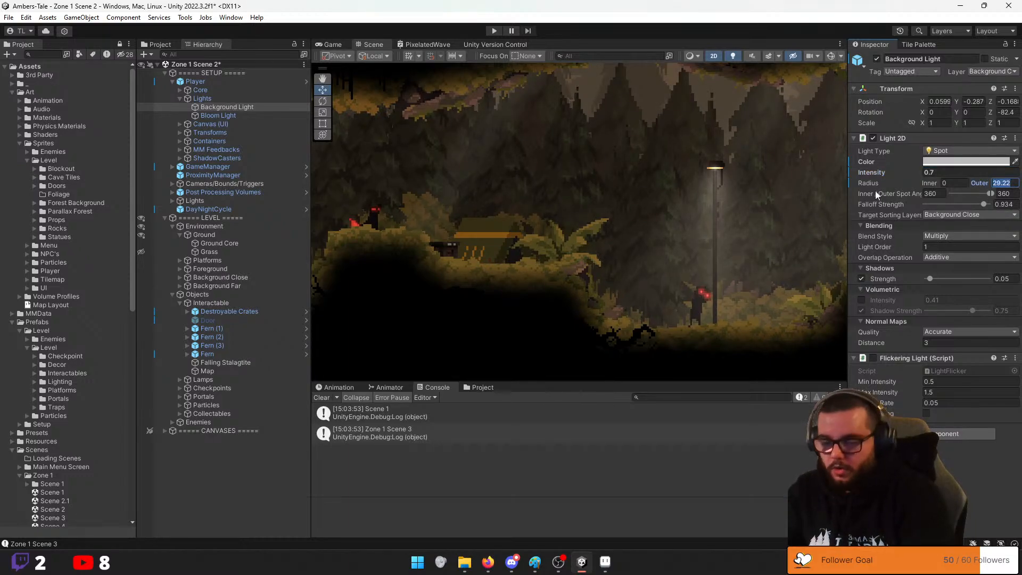
type("15")
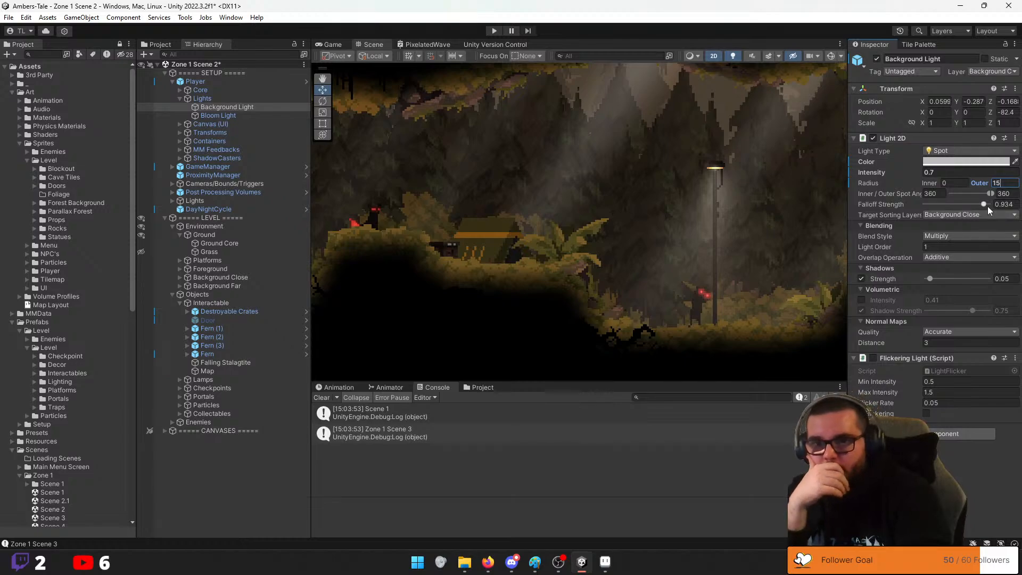
left_click_drag(989, 208, 979, 209)
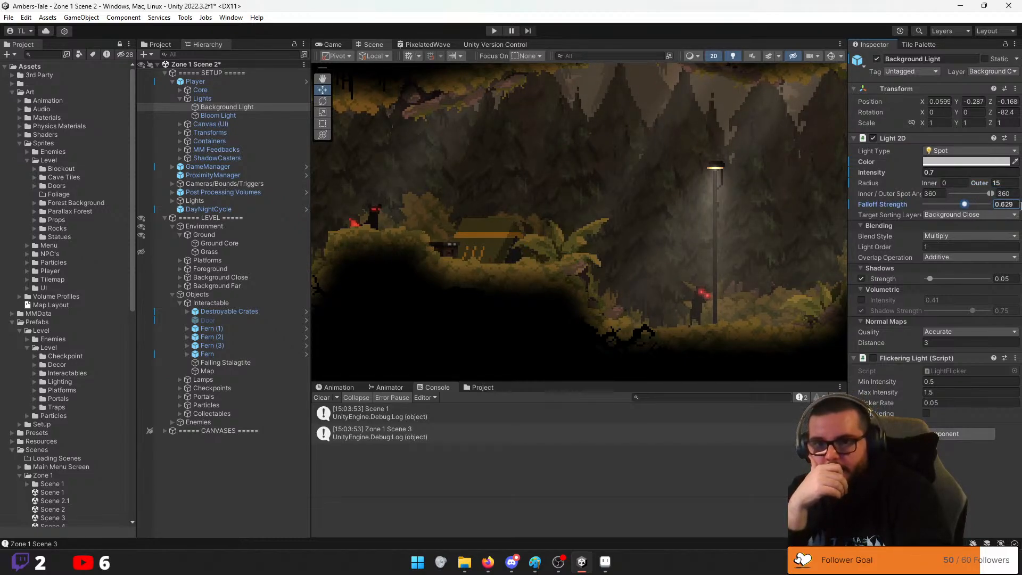
type("0.75")
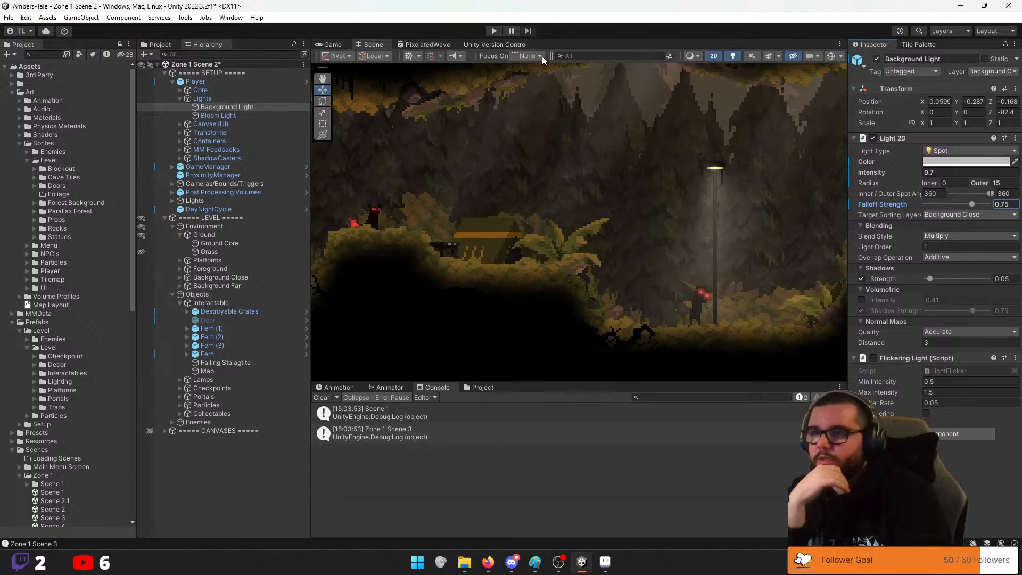
Run the game and jump the character around the crate and floating platform to check the background light
left_click(494, 31)
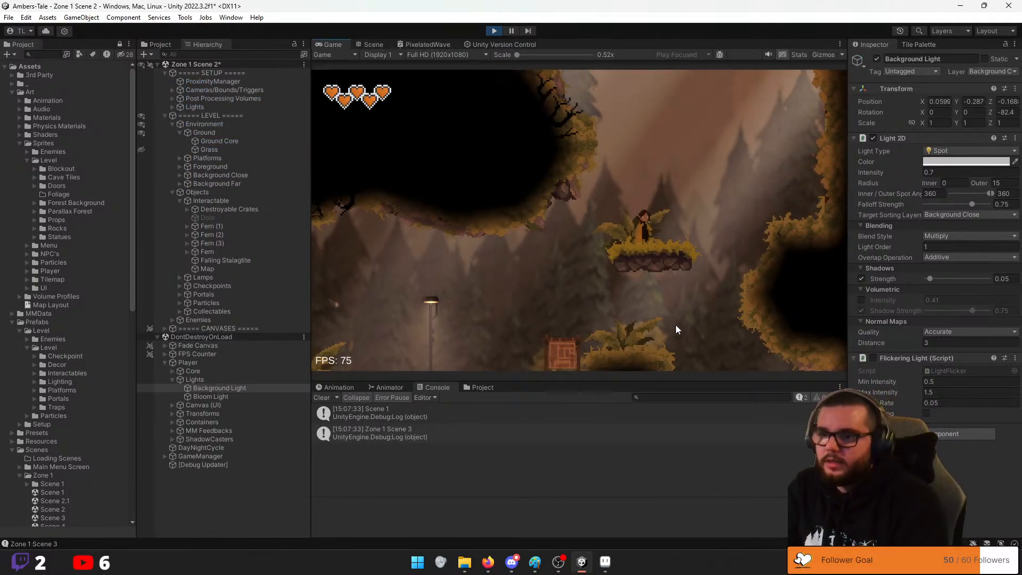
key("a")
key("space")
key("d")
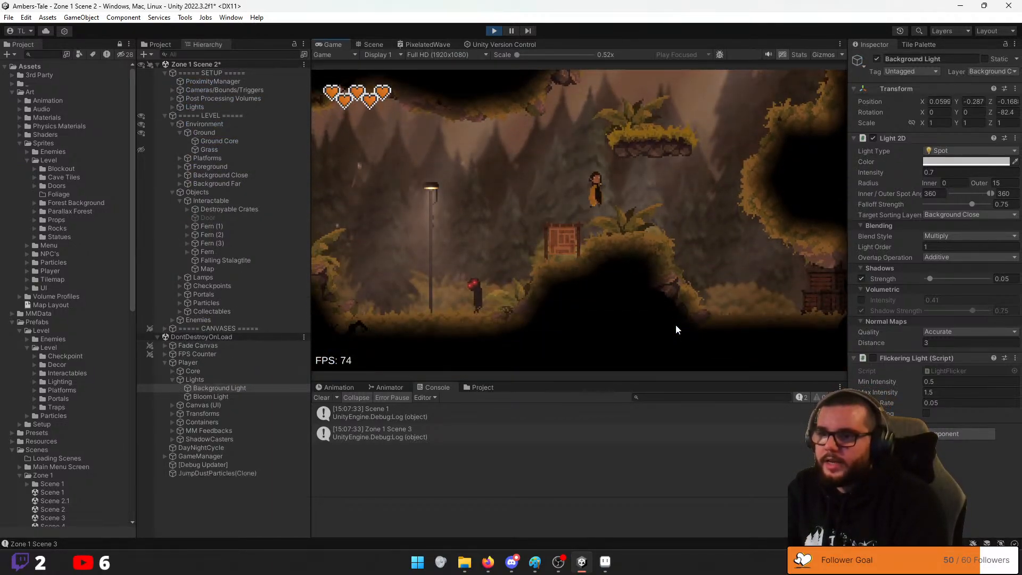
key("space")
key("a")
key("d")
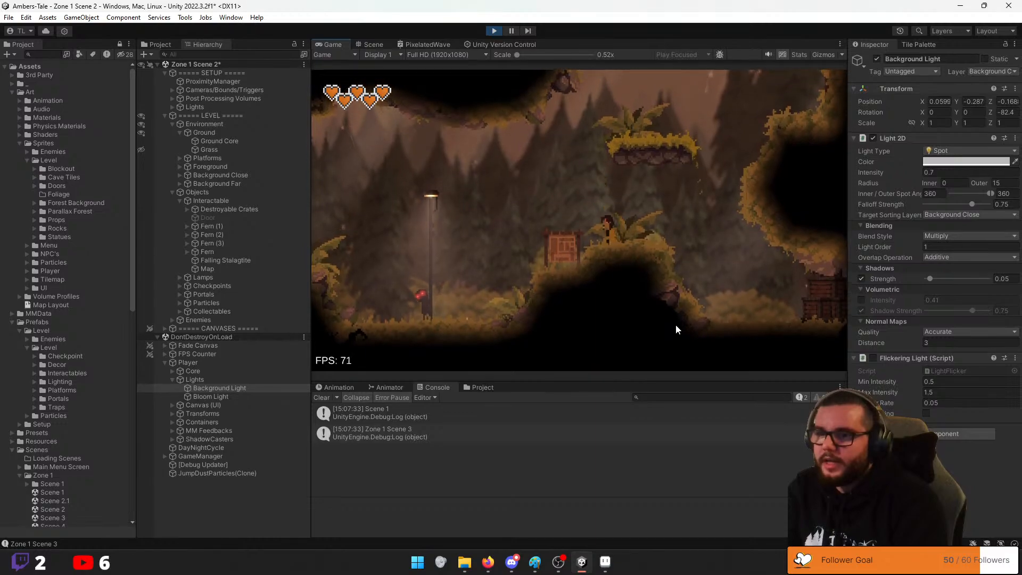
key("space")
key("a")
key("d")
key("a")
key("space")
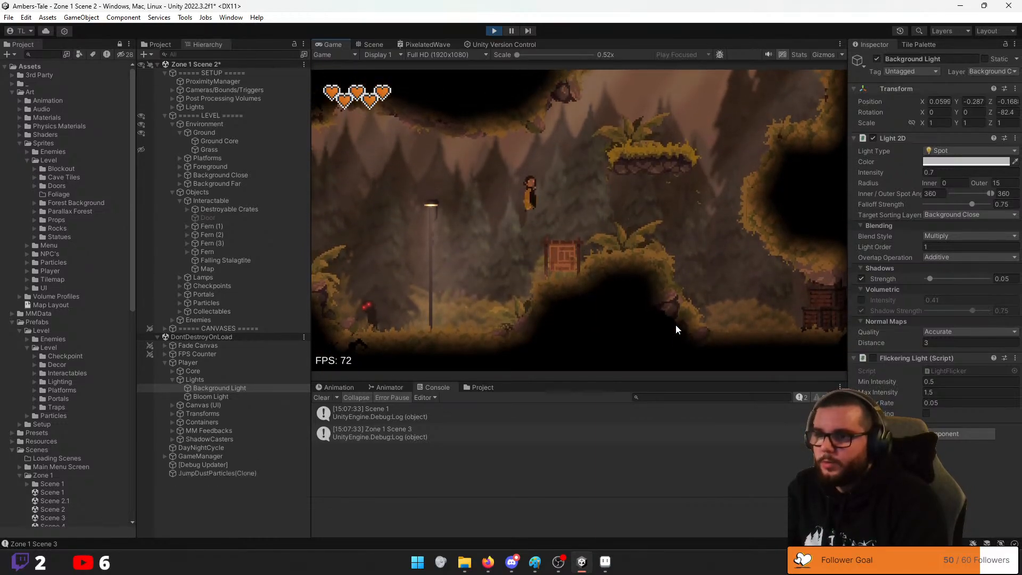
key("d")
key("space")
key("d")
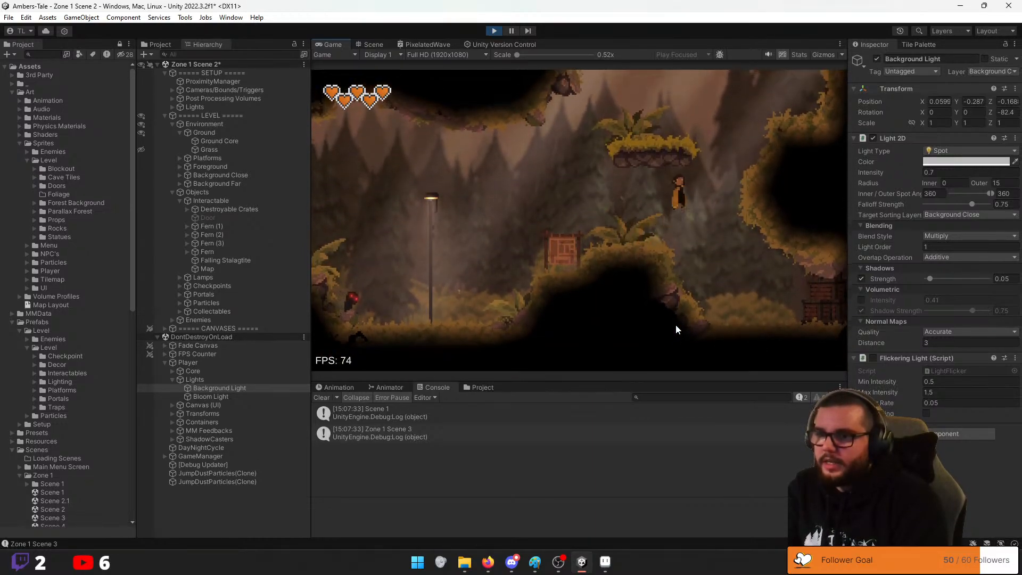
key("a")
key("space")
key("space")
key("d")
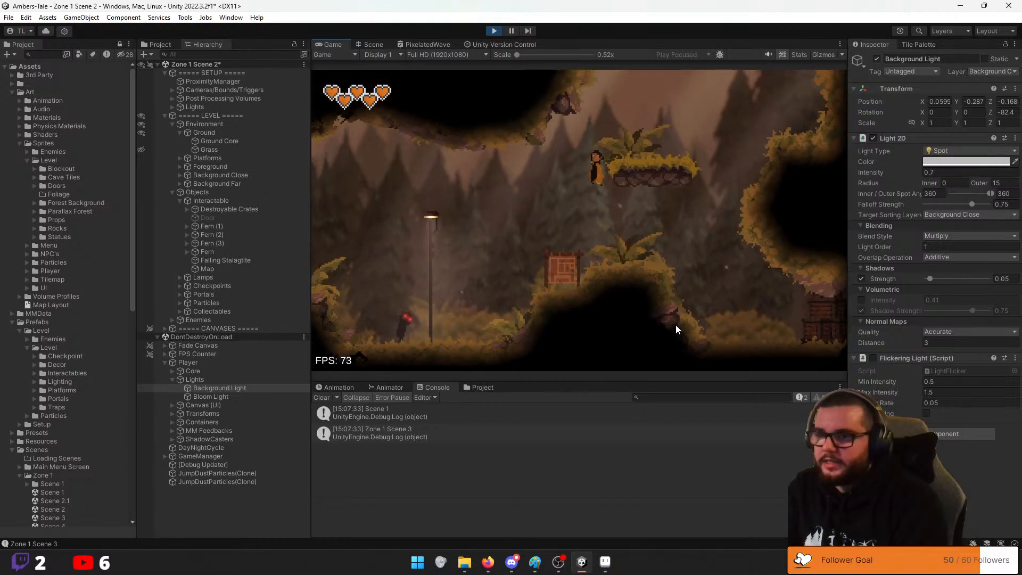
key("space")
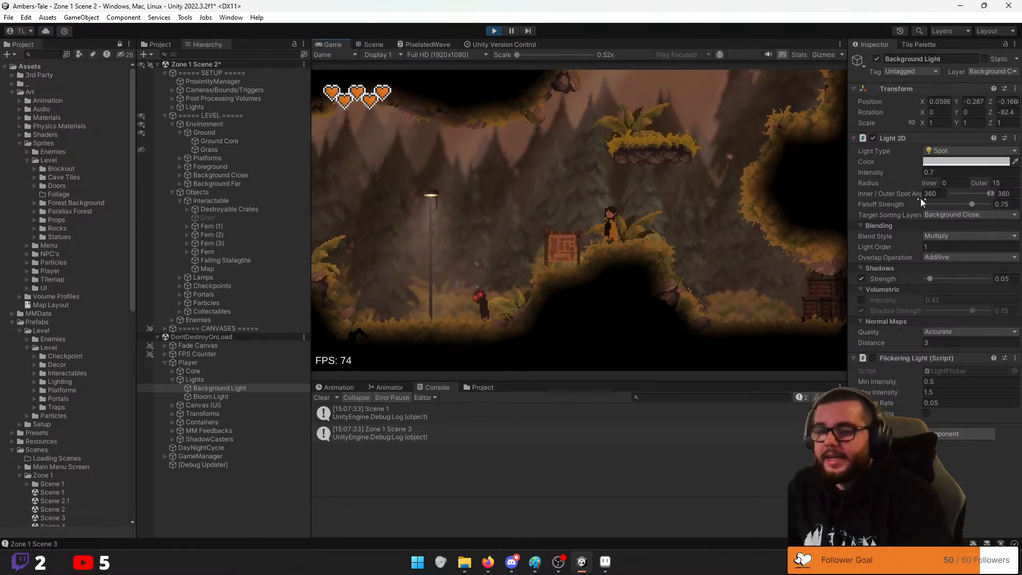
Experiment with blue tints for the running Background Light and settle on the pale greyish blue B7C7D4
left_click(959, 161)
mouse_move(910, 248)
left_mouse_down()
mouse_move(907, 260)
mouse_move(942, 233)
mouse_move(1004, 235)
left_mouse_up()
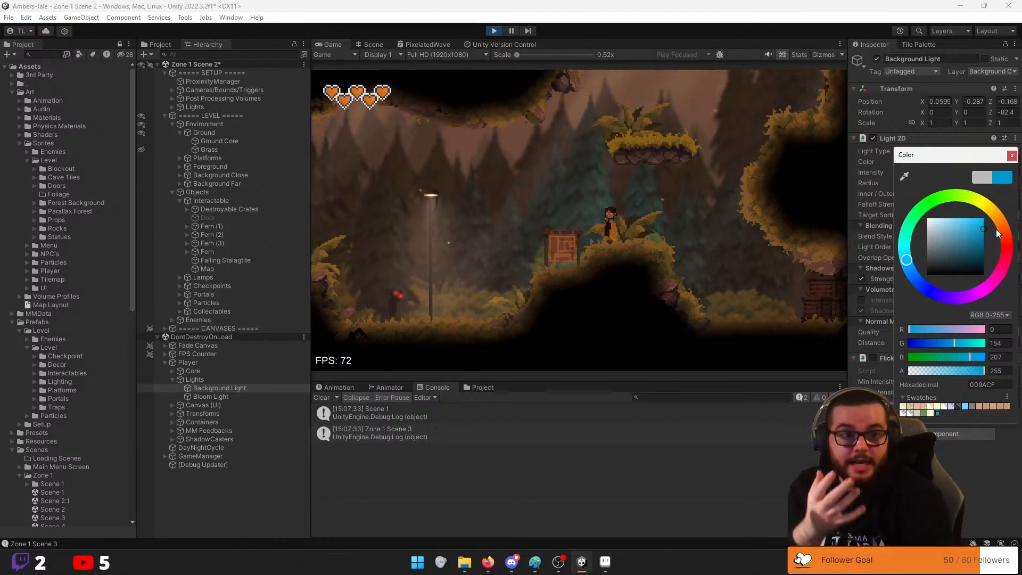
mouse_move(997, 230)
left_mouse_down()
mouse_move(966, 239)
mouse_move(937, 230)
mouse_move(939, 219)
mouse_move(936, 236)
left_mouse_up()
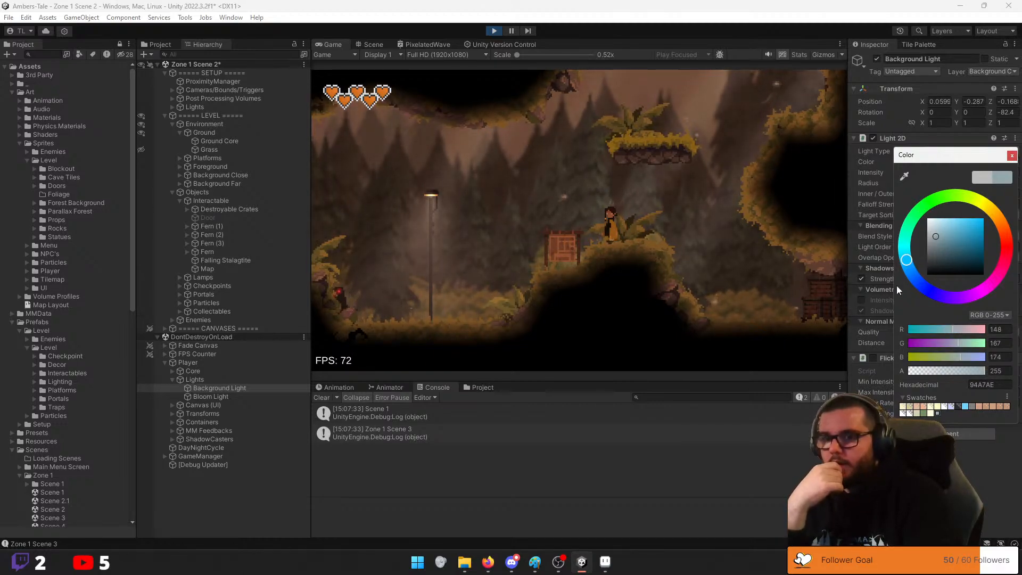
left_click_drag(910, 262, 926, 276)
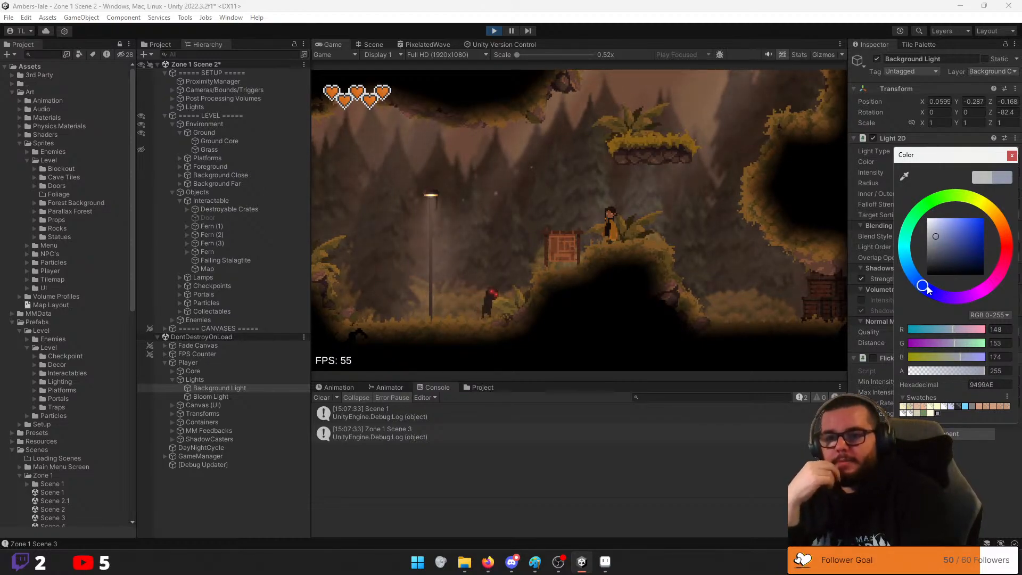
left_click_drag(925, 283, 933, 294)
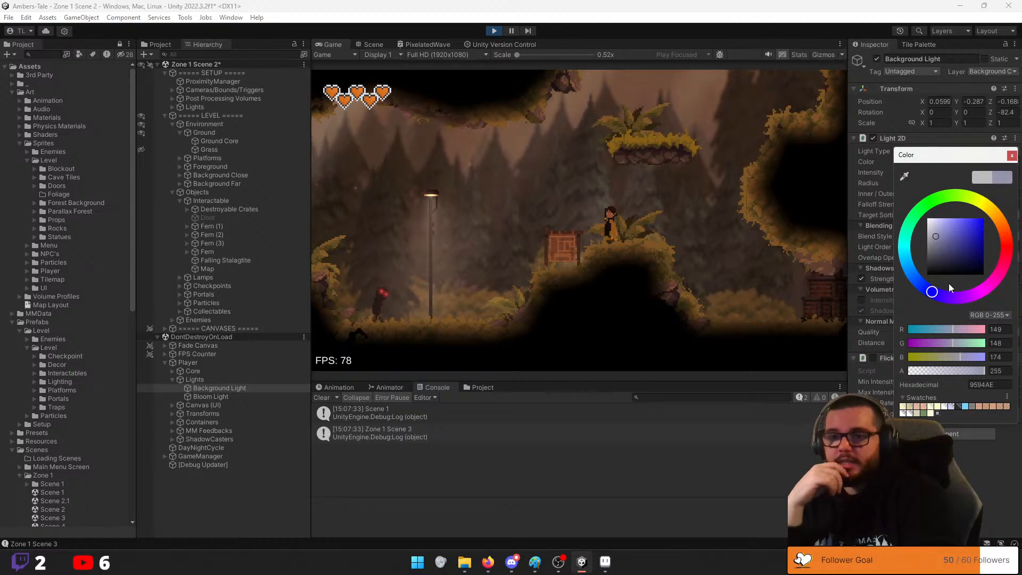
left_click_drag(911, 267, 912, 271)
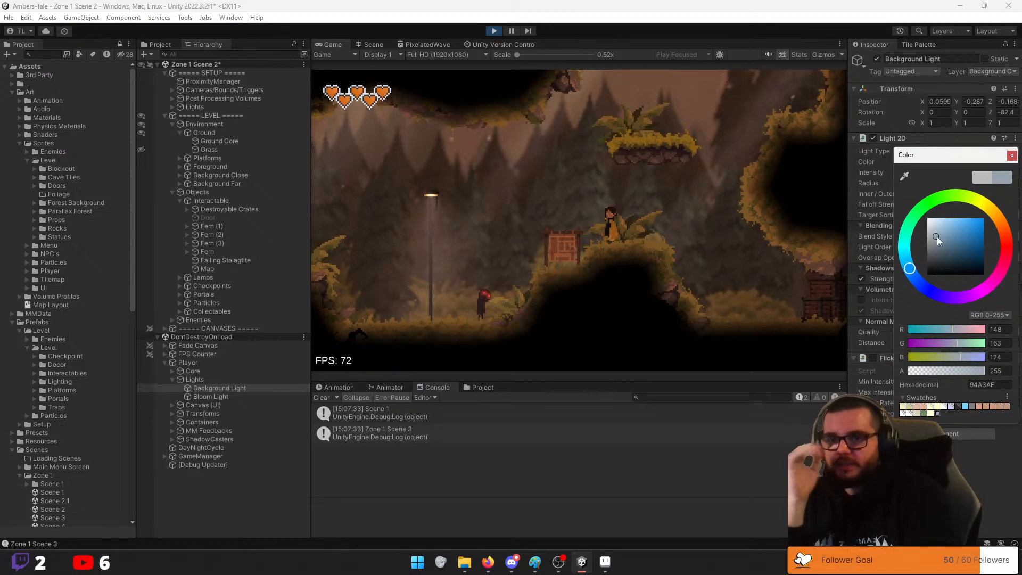
mouse_move(937, 236)
left_mouse_down()
mouse_move(942, 250)
mouse_move(940, 231)
mouse_move(934, 235)
left_mouse_up()
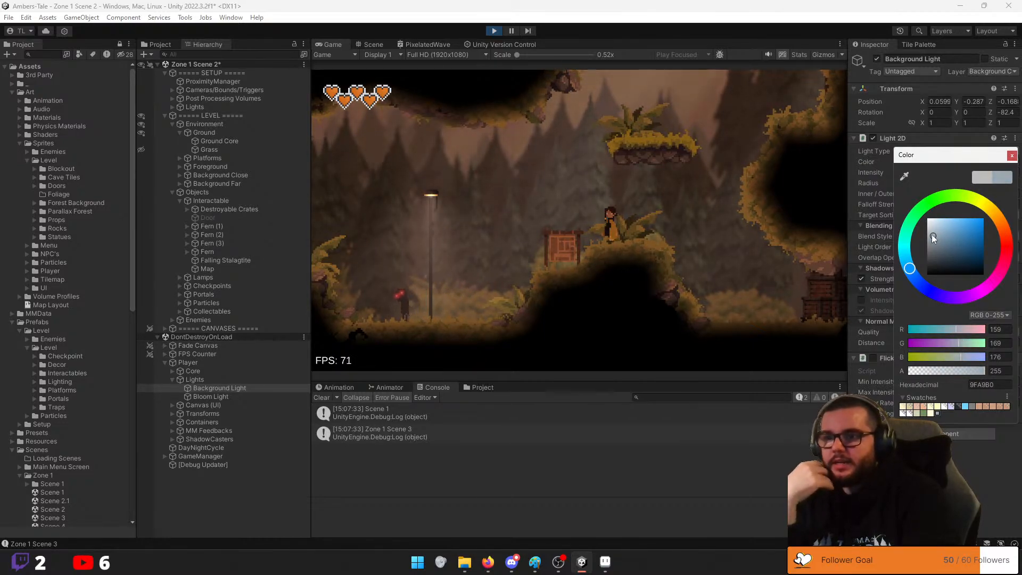
left_click(1011, 156)
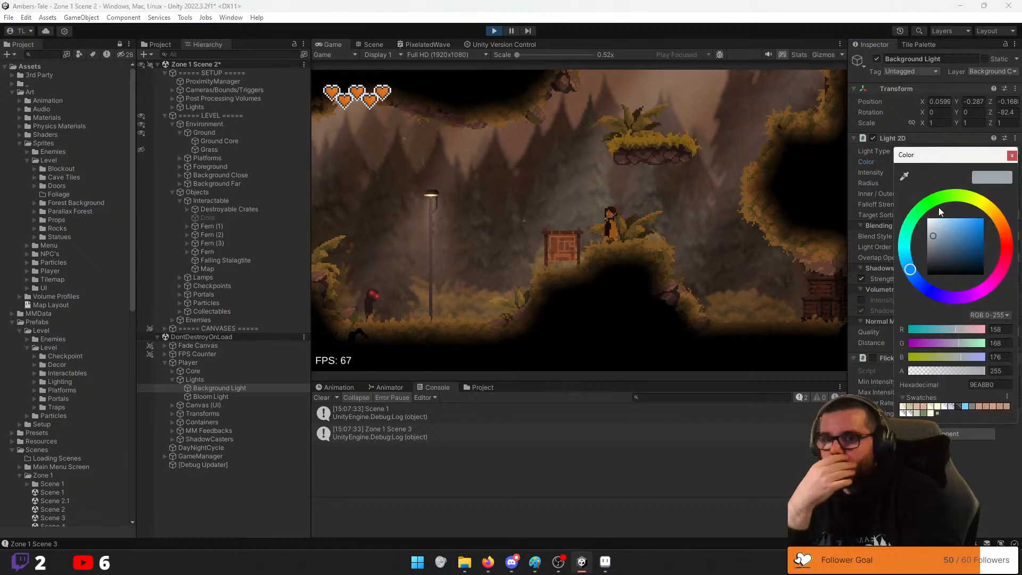
left_click(953, 161)
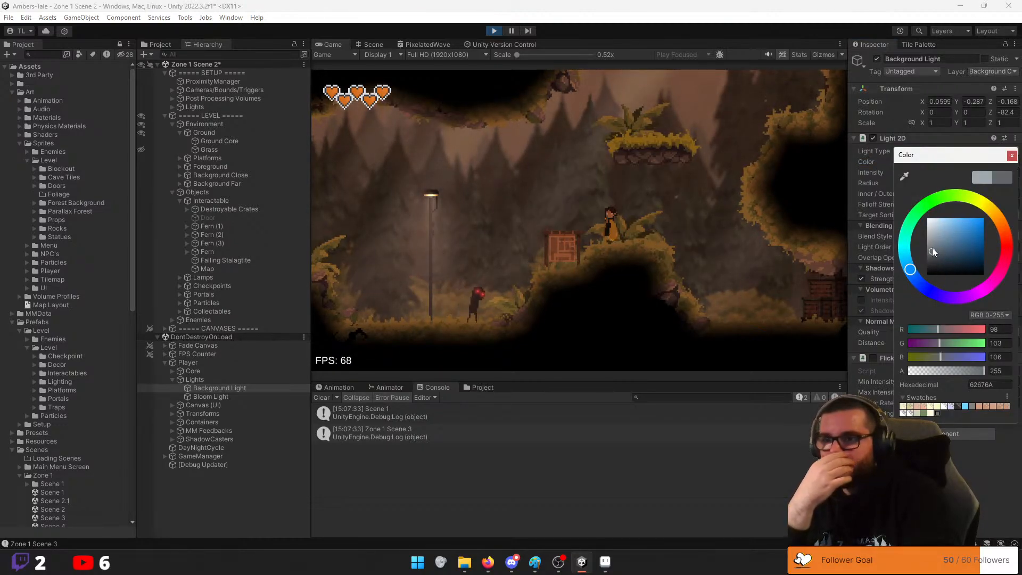
mouse_move(932, 248)
left_mouse_down()
mouse_move(928, 206)
mouse_move(935, 247)
mouse_move(935, 227)
left_mouse_up()
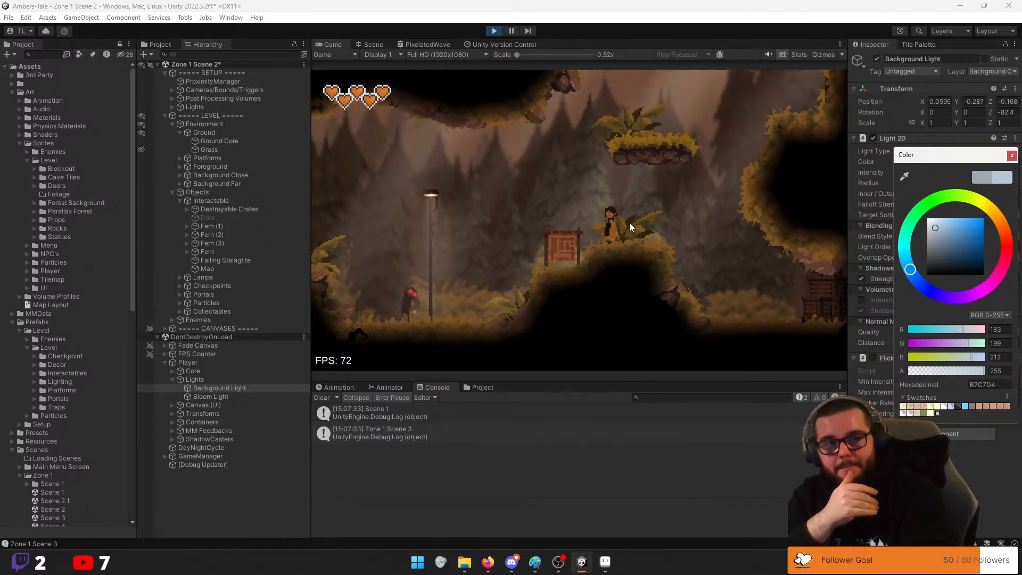
left_click(1013, 156)
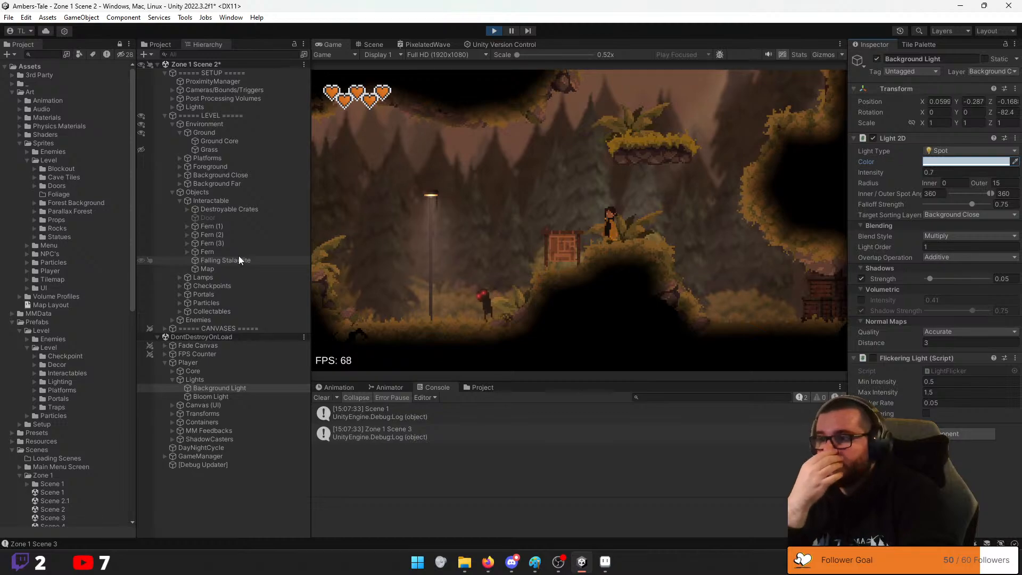
Try full opacity on the Fog sprite's colour under Background Close, and reduce its alpha to a faint level
left_click(173, 192)
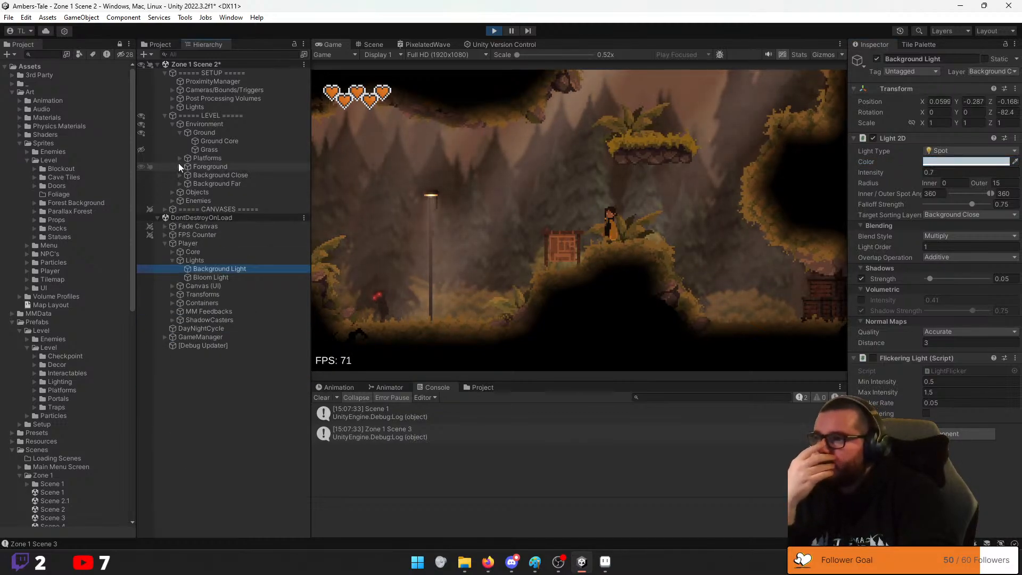
left_click(180, 132)
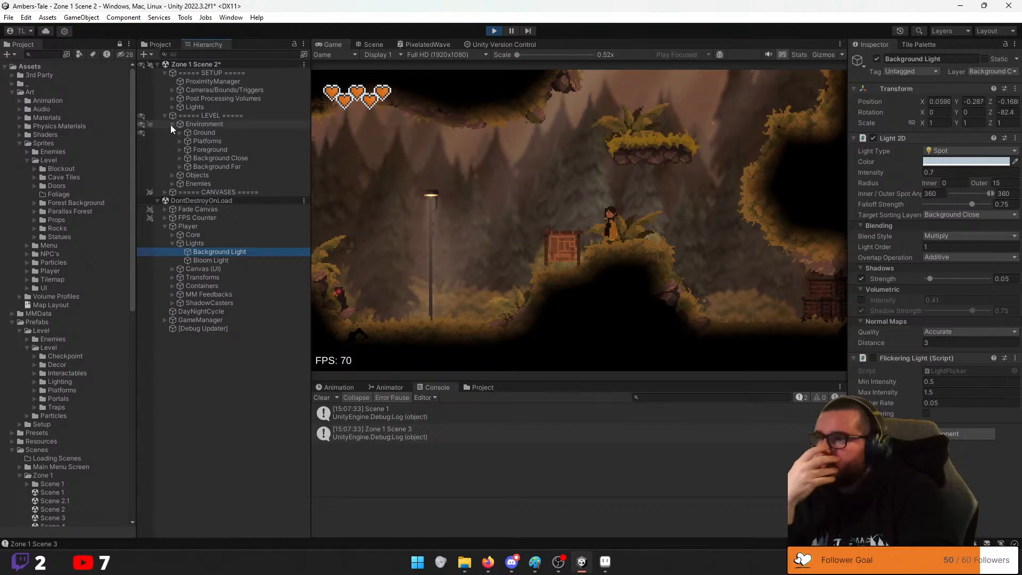
left_click(181, 157)
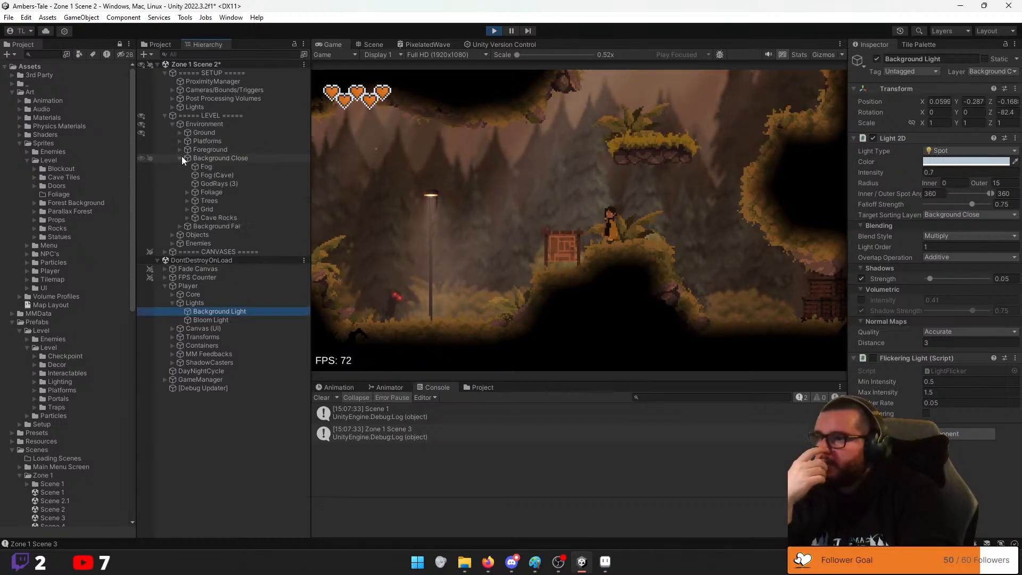
left_click(205, 166)
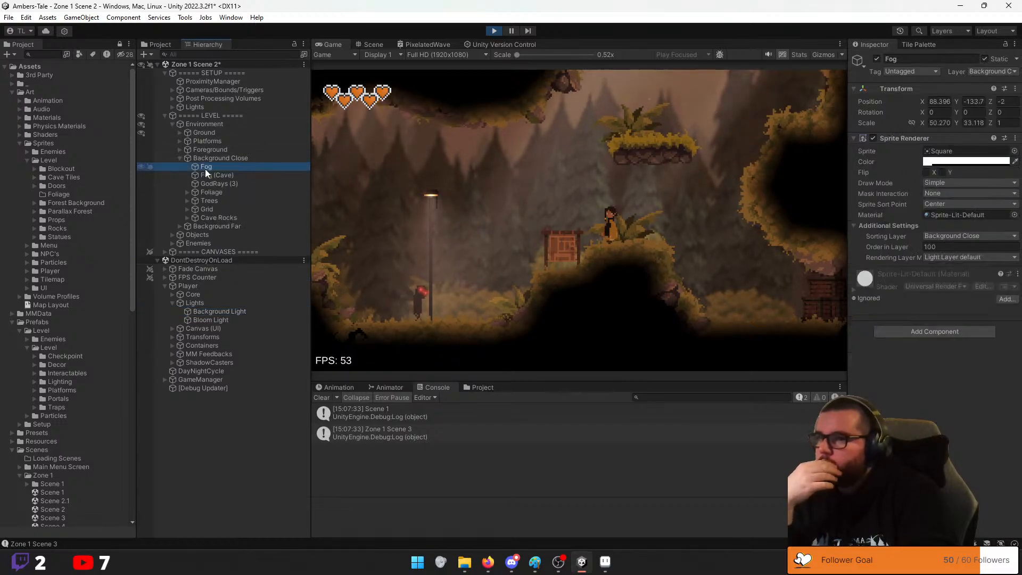
left_click(947, 162)
left_click(930, 371)
left_click_drag(931, 372, 985, 371)
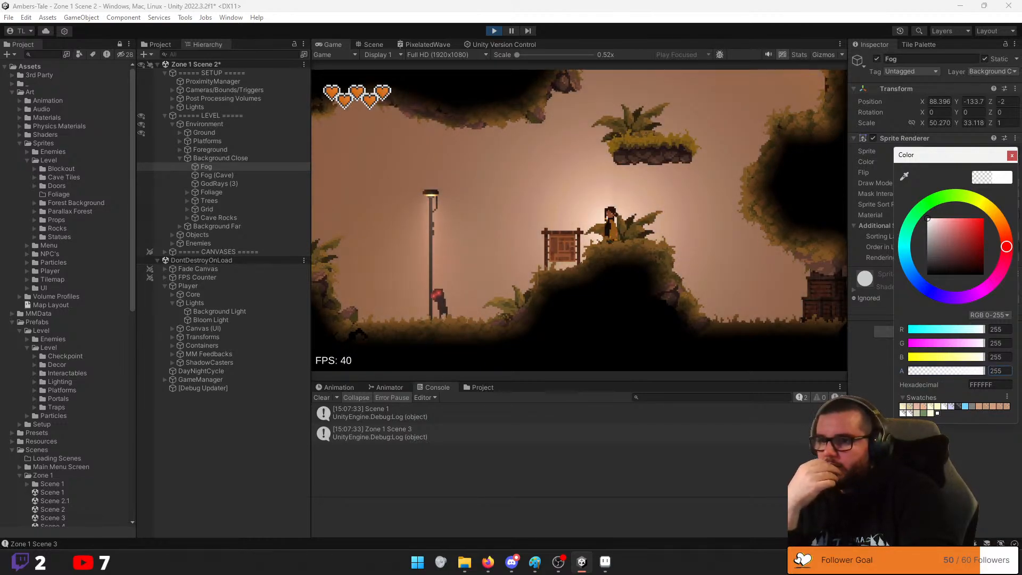
left_click_drag(984, 371, 921, 373)
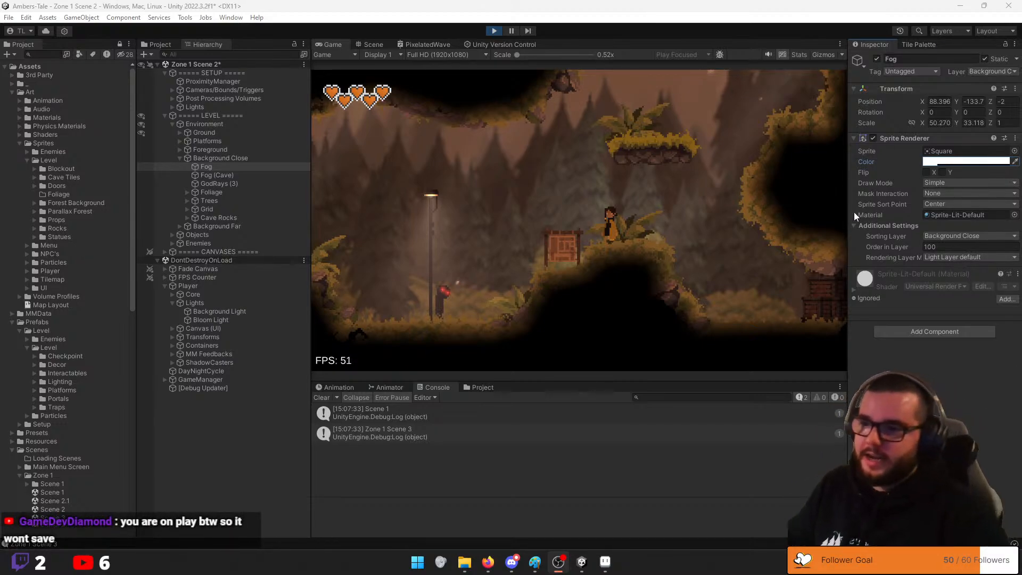
Run and jump the character between the lamp post, crate and floating platform to check the faint fog and background light
left_click(777, 201)
key("a")
key("space")
key("d")
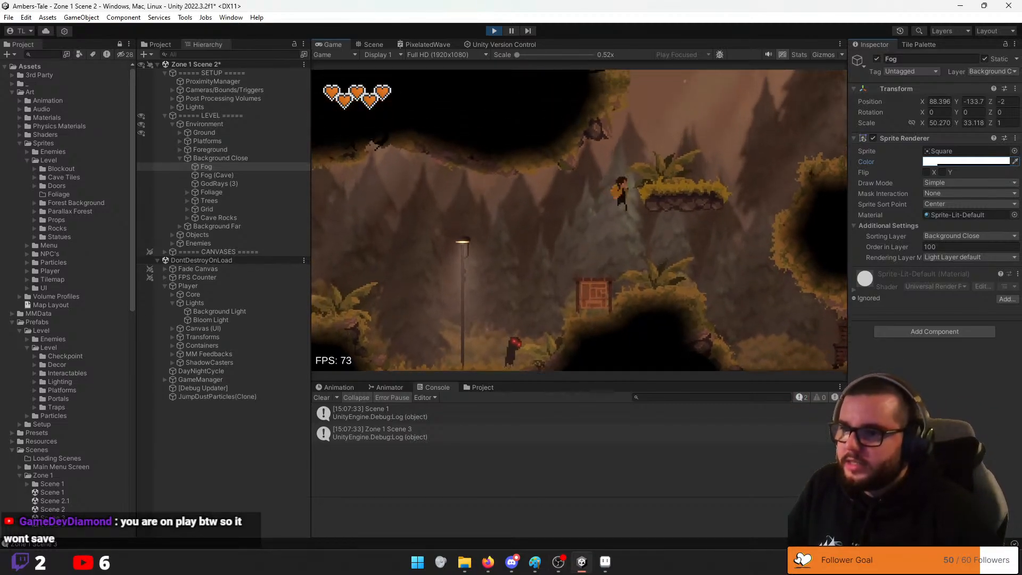
key("space")
key("a")
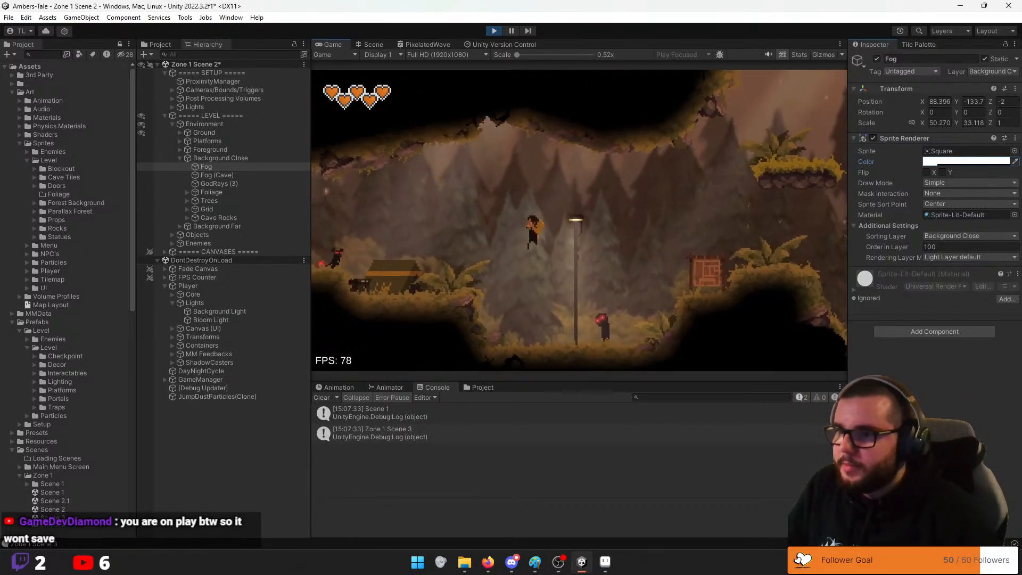
key("space")
key("d")
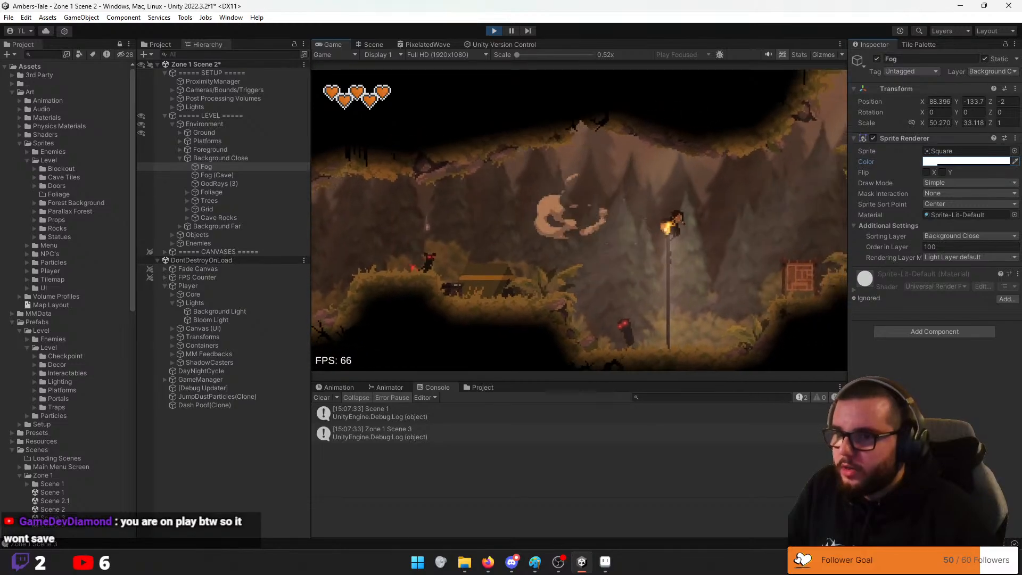
key("space")
key("space")
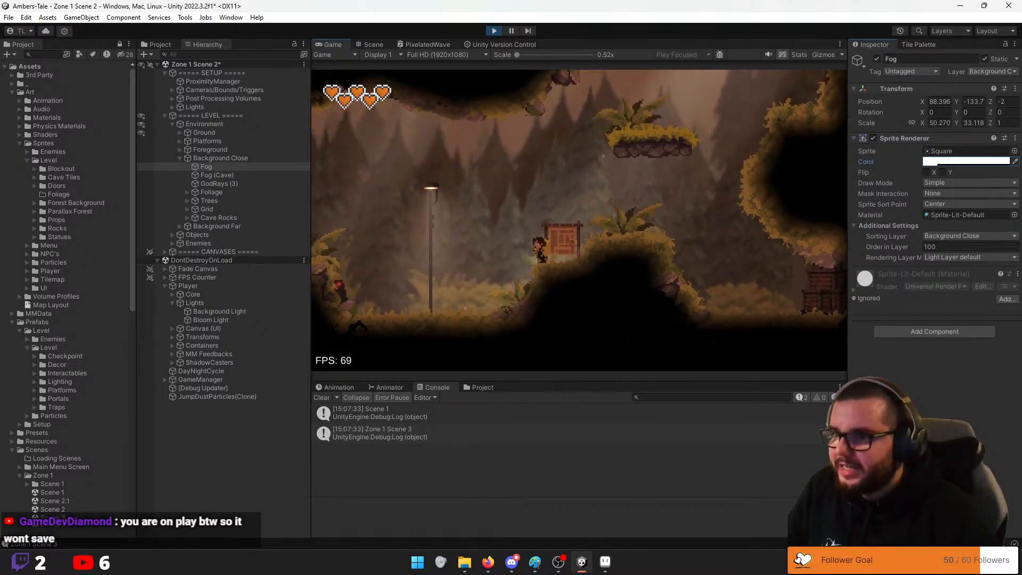
key("d")
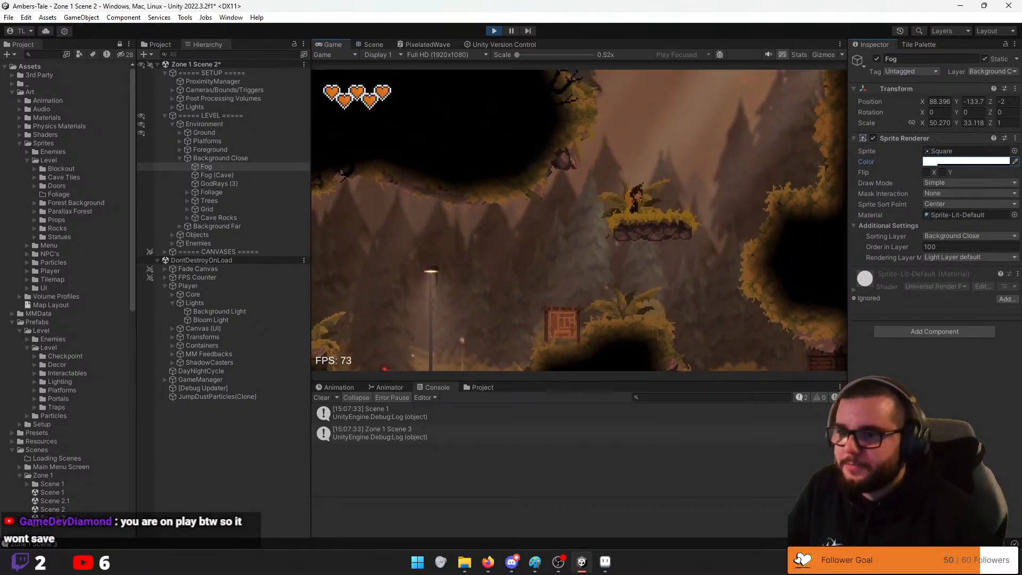
Jump and slam the character repeatedly around the floating platform to examine the lighting against the upper forest background
key("space")
key("a")
key("space")
key("a")
key("space")
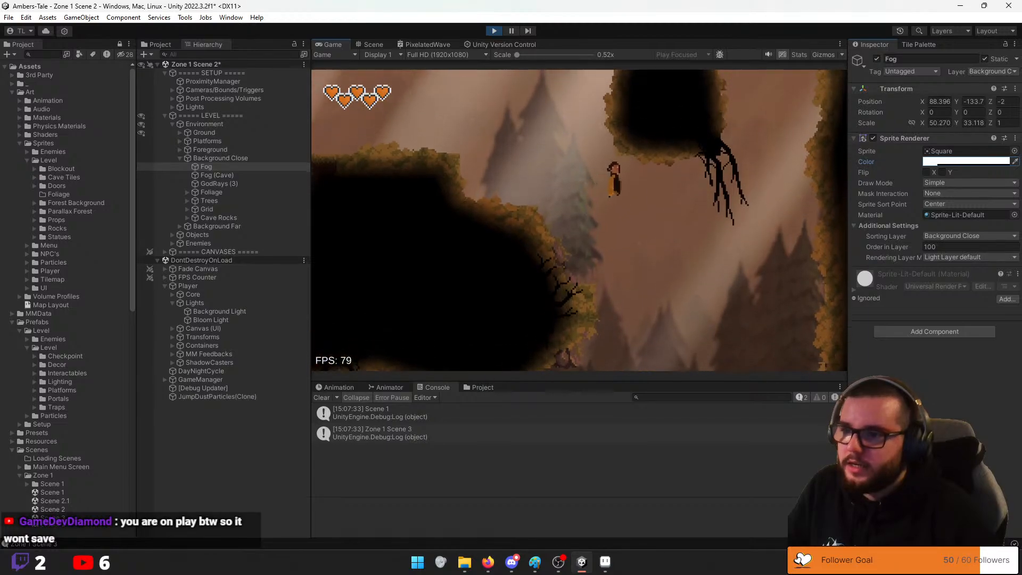
key("d")
key("s")
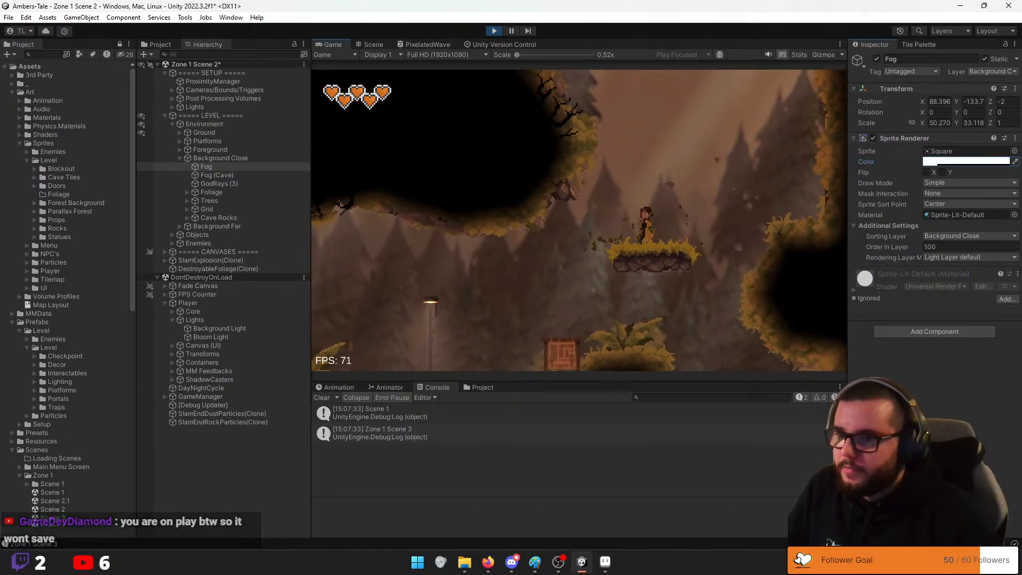
key("space")
key("a")
key("space")
key("s")
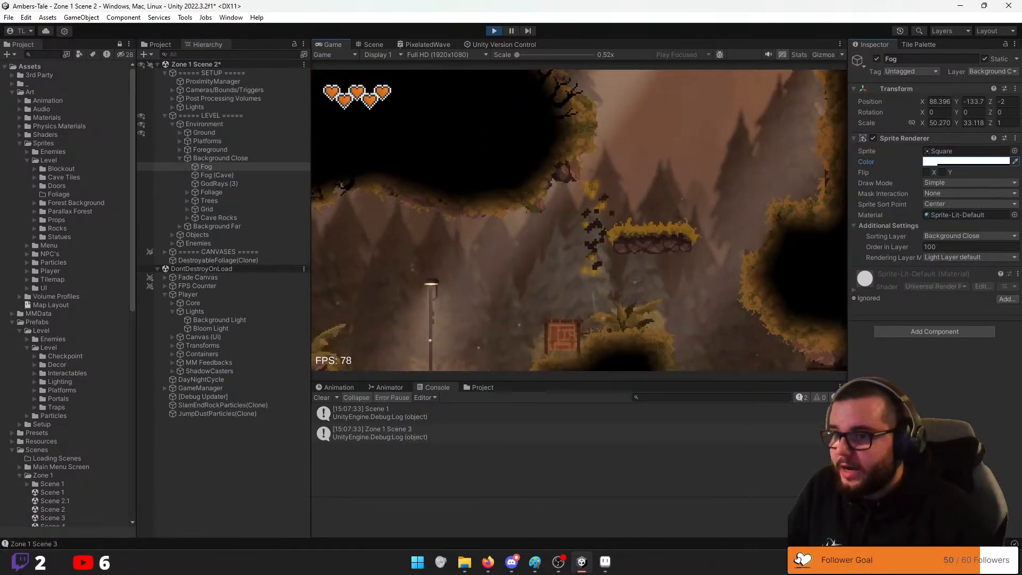
key("space")
key("d")
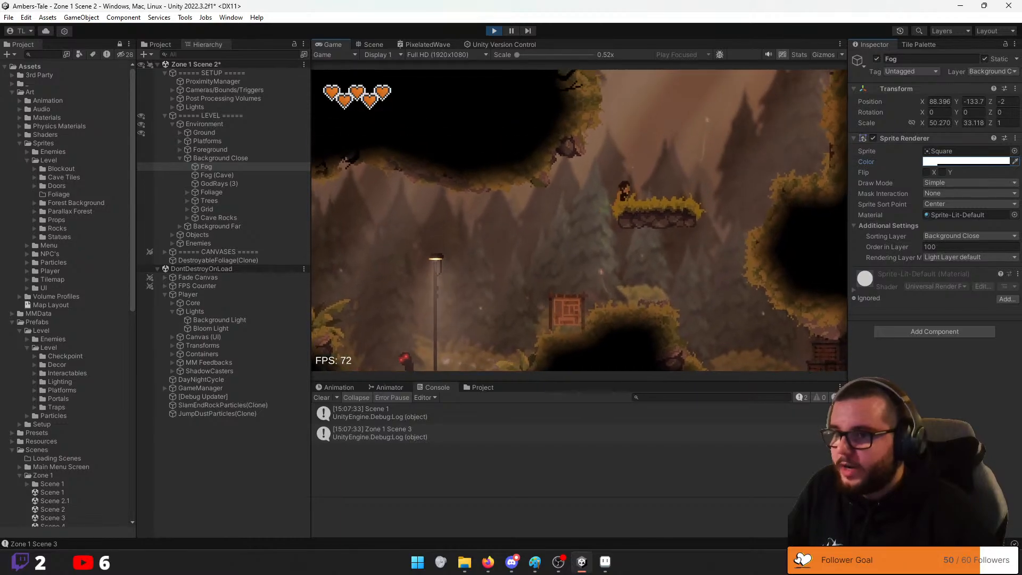
key("space")
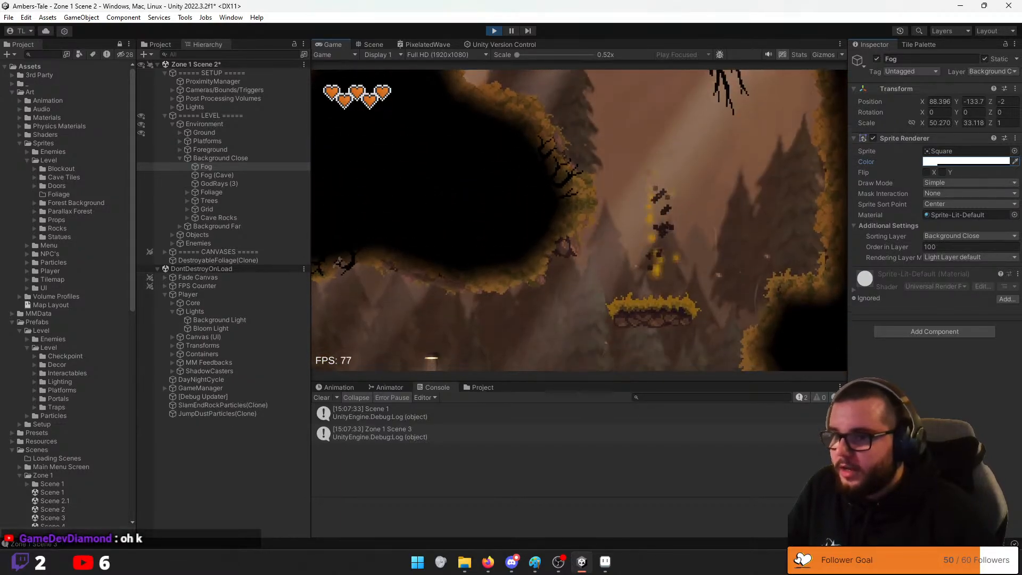
key("s")
key("space")
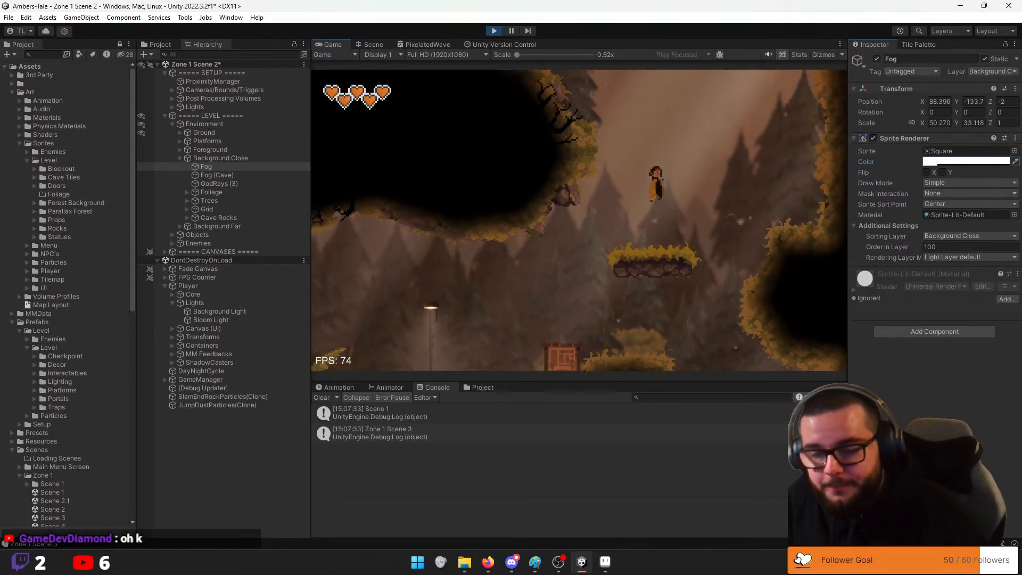
key("space")
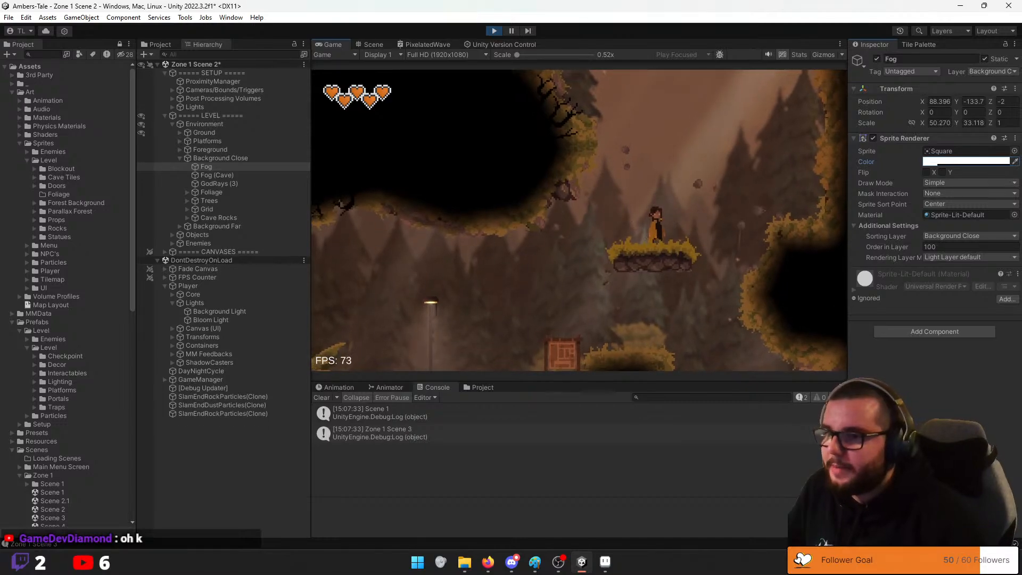
key("space")
key("s")
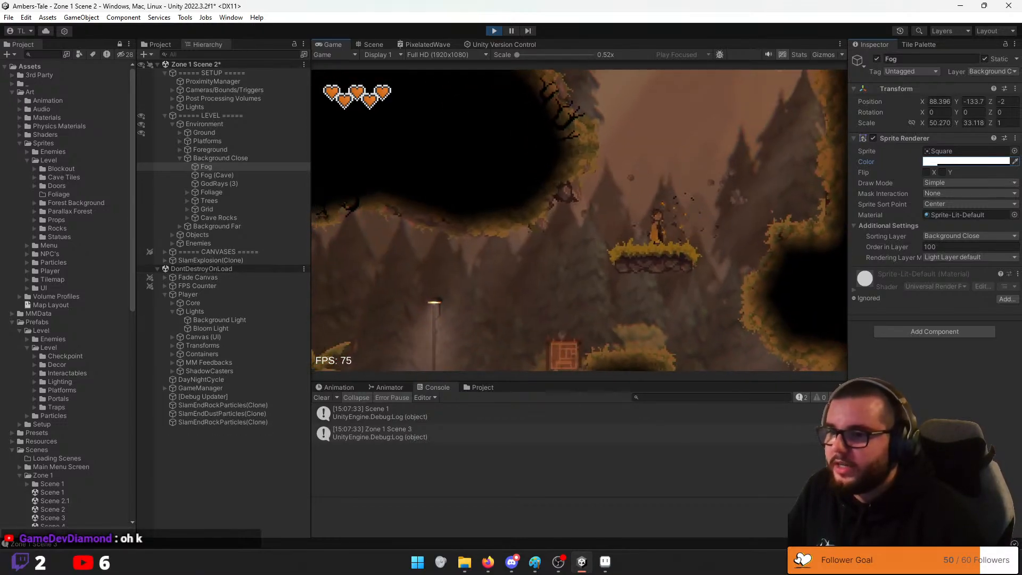
key("space")
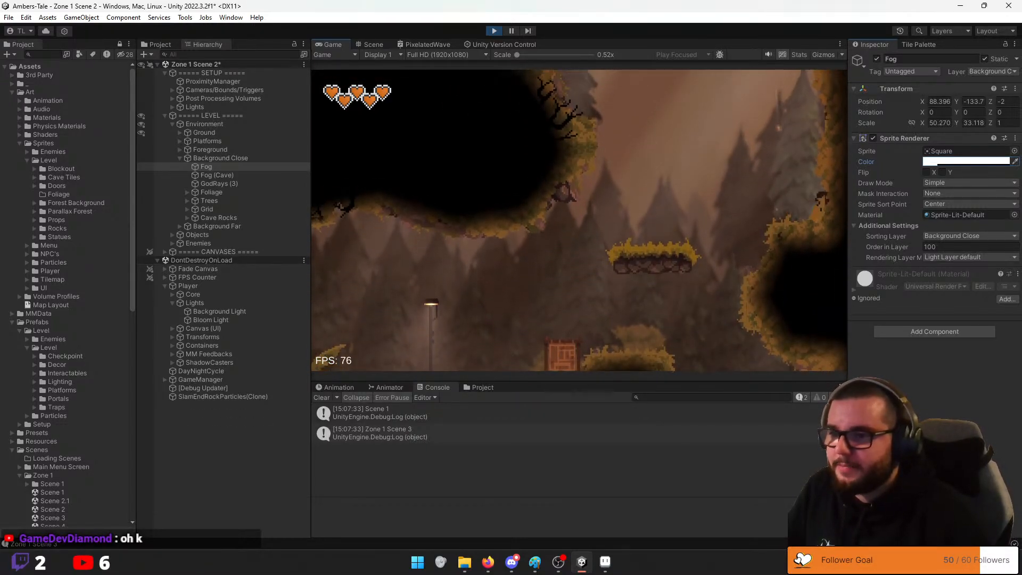
key("s")
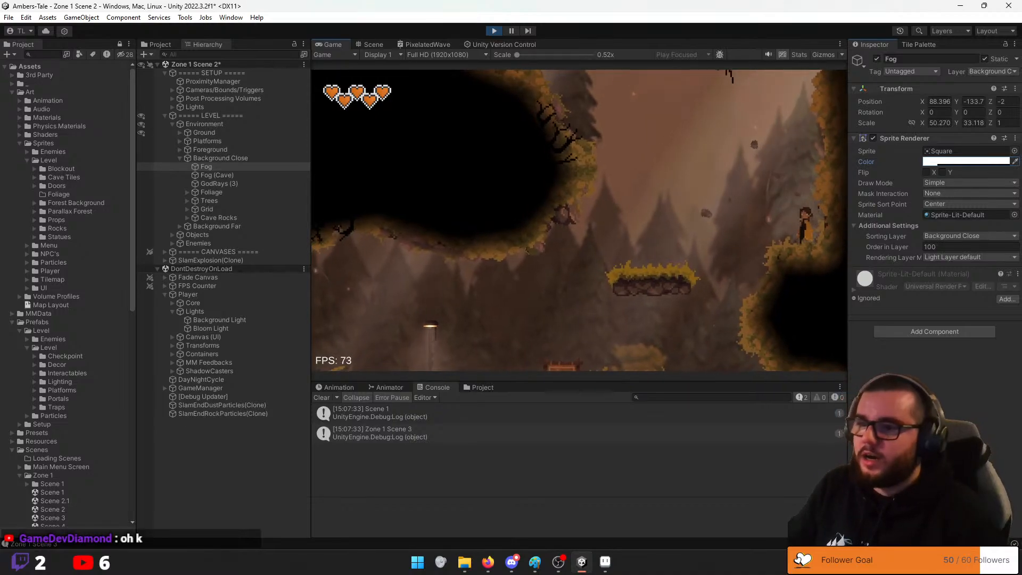
Pause the game and exit play mode to resume editing the forest area of the scene
key("Escape")
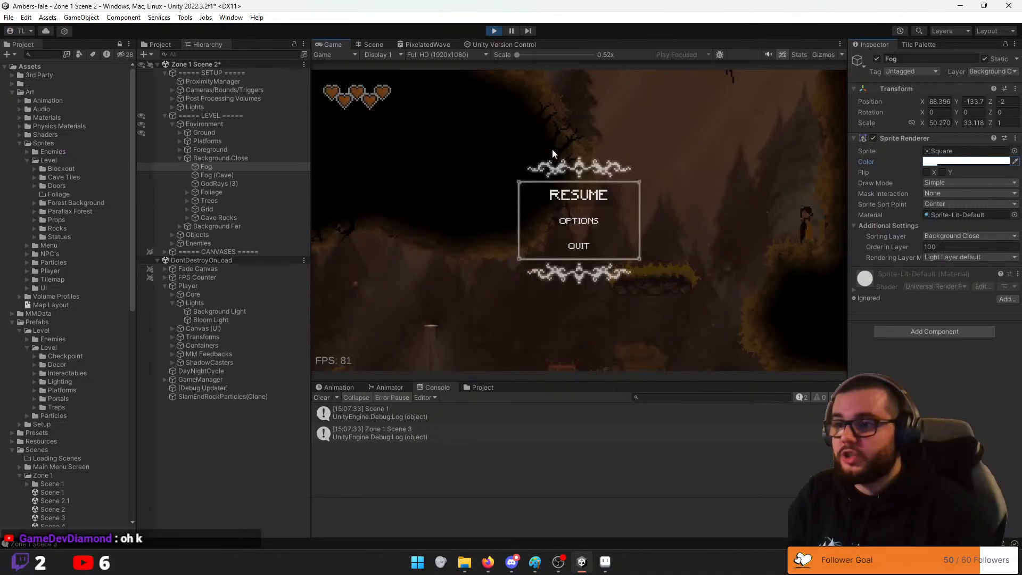
left_click(495, 31)
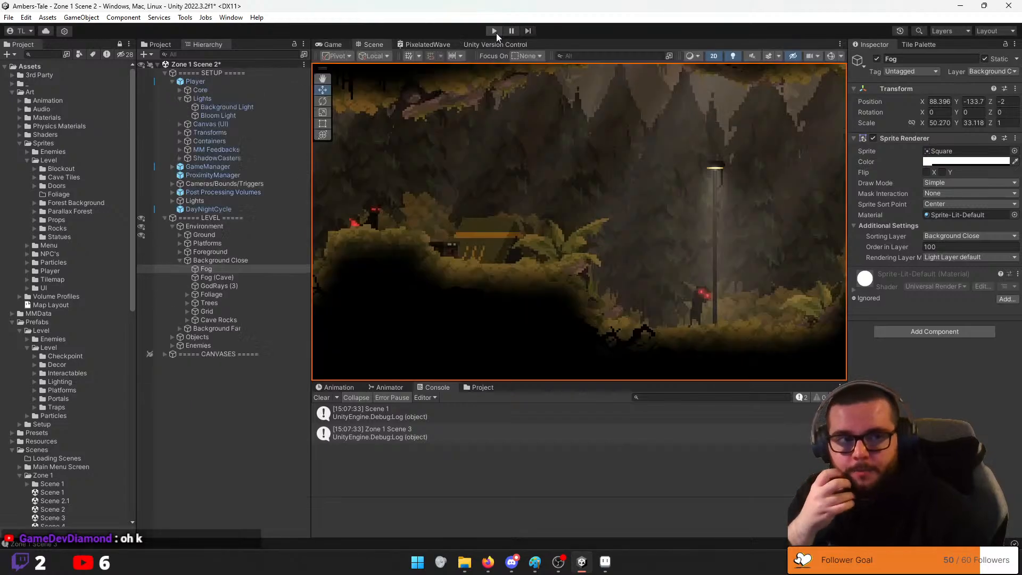
scroll(669, 238, "down", 4)
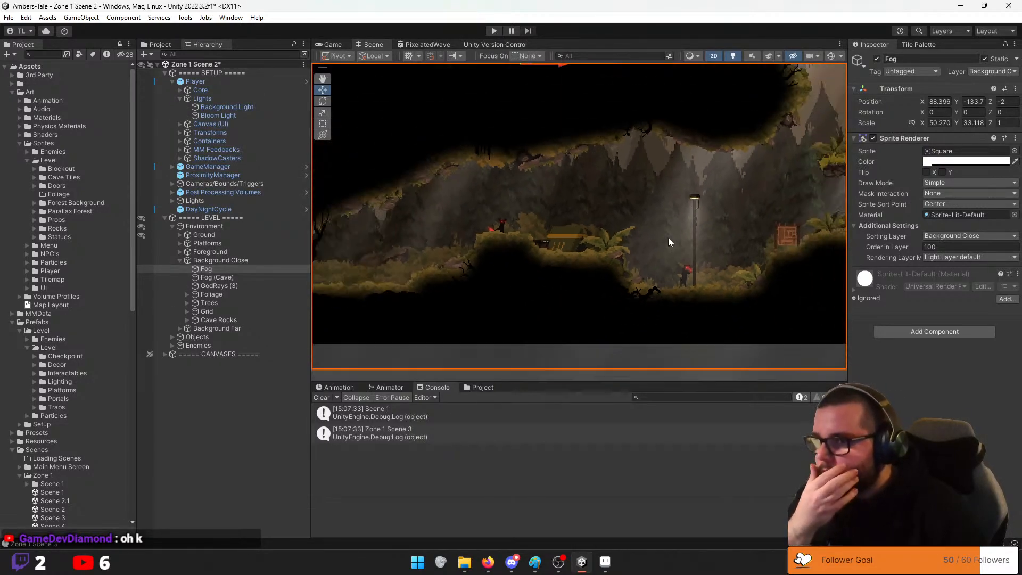
middle_click_drag(669, 238, 433, 223)
scroll(433, 224, "up", 2)
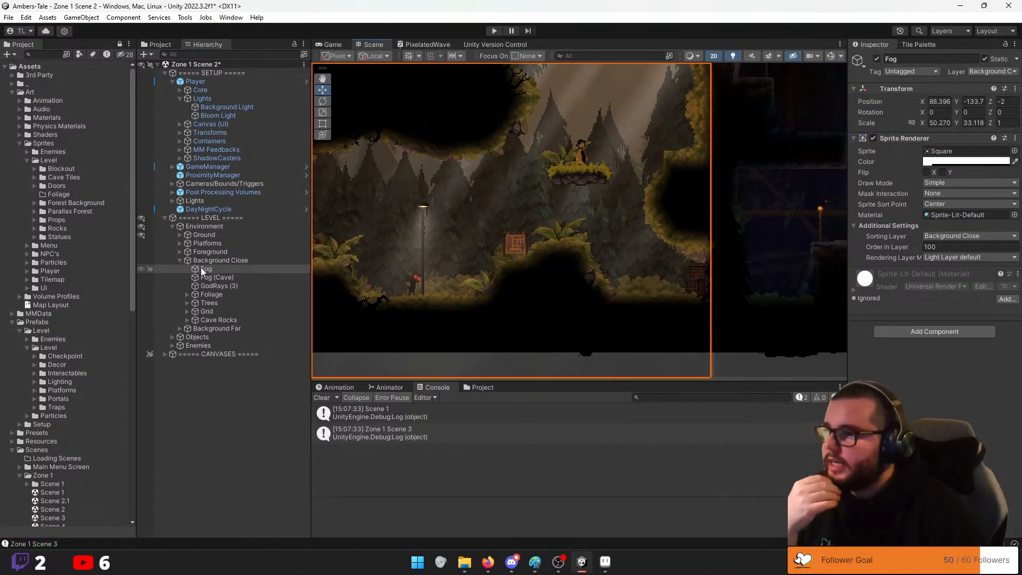
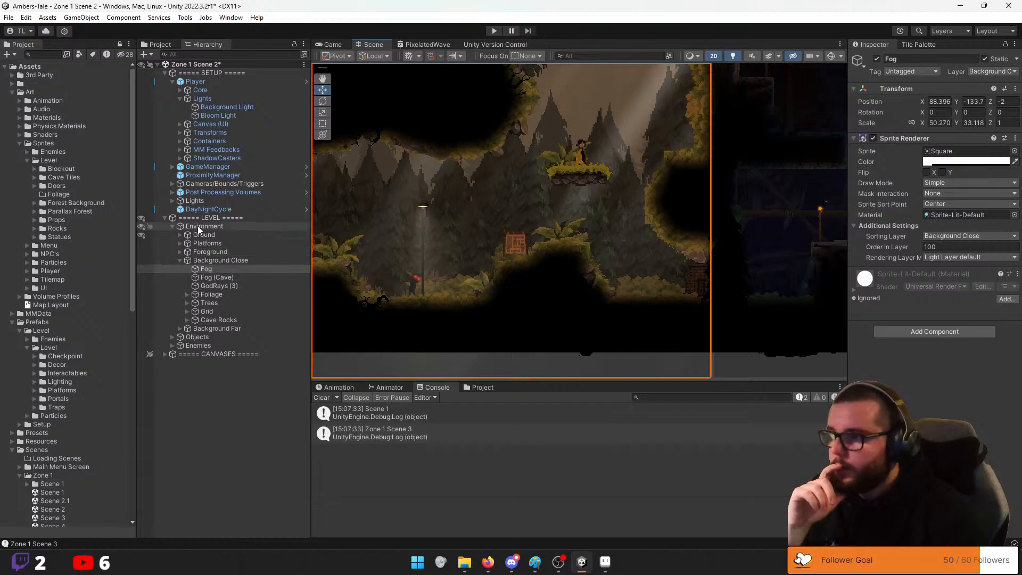
Create an empty child object named Fog Layer under Environment and place it between Foreground and Background Close
right_click(204, 220)
left_click(193, 229)
right_click(192, 229)
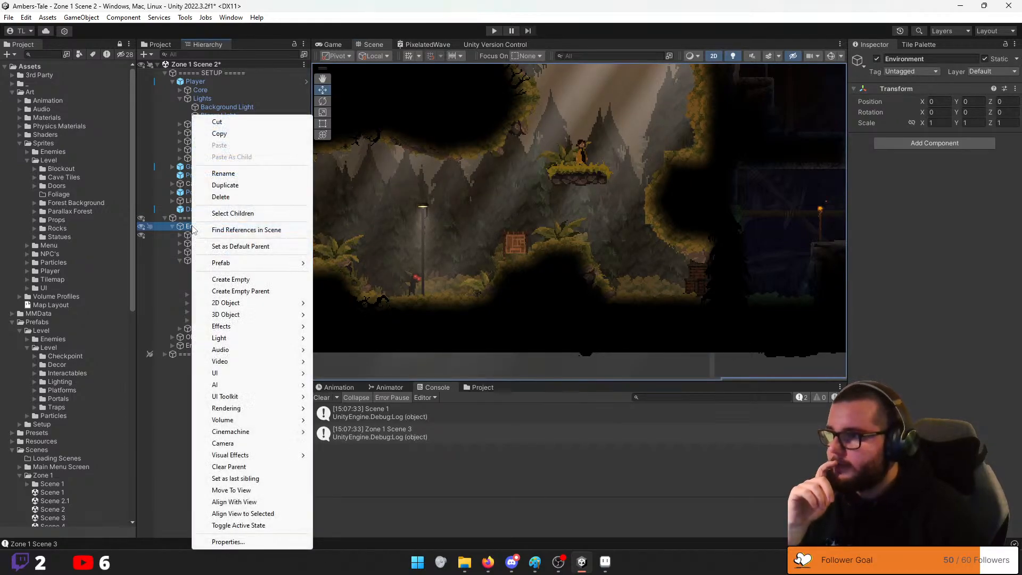
left_click(240, 281)
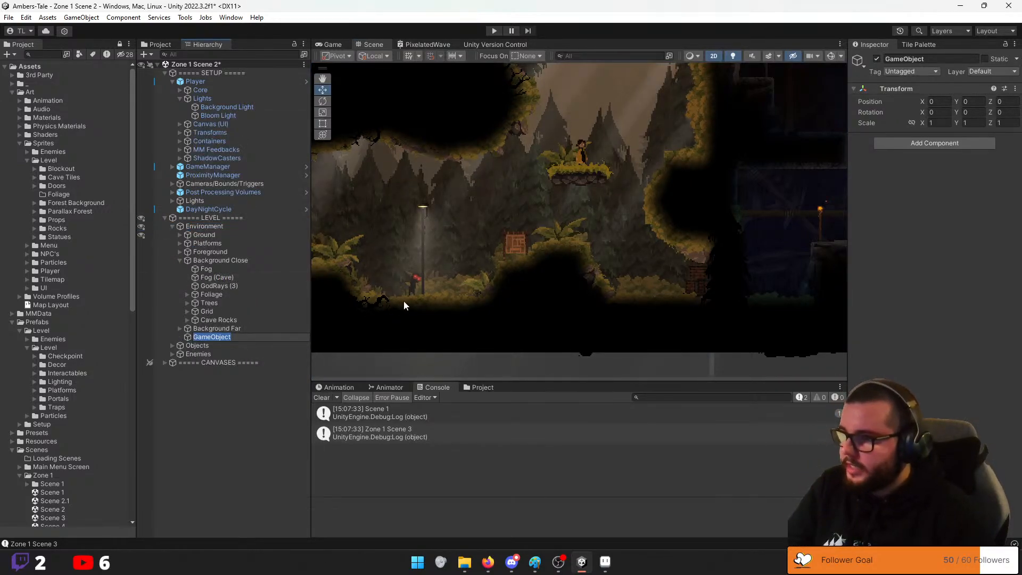
type("Fog L")
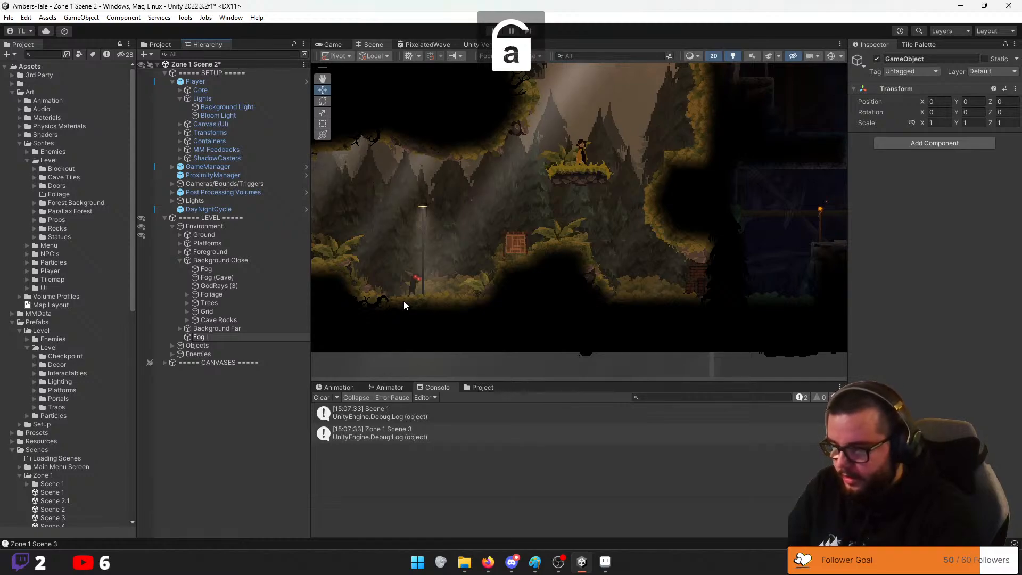
type("ayer")
key("Return")
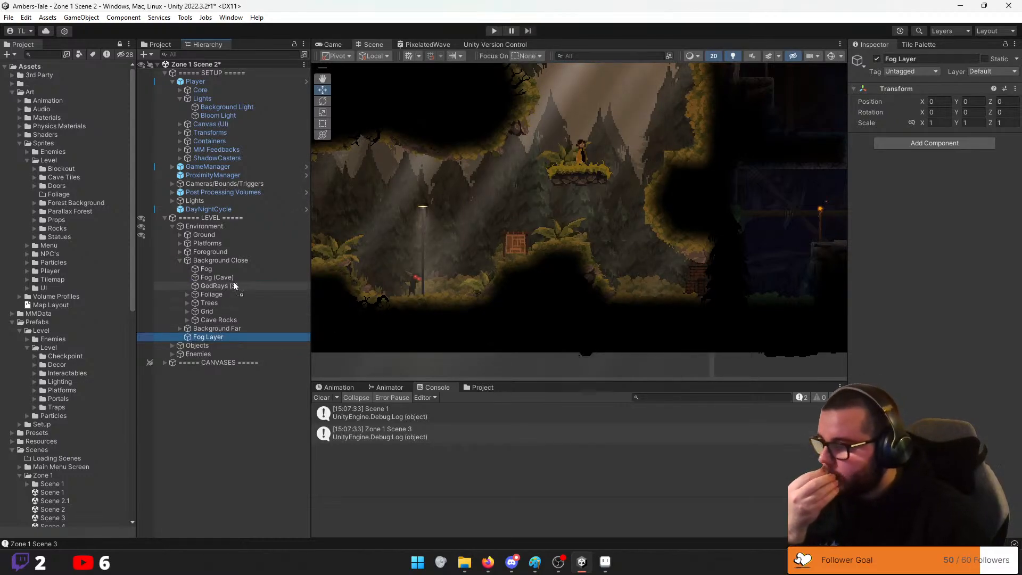
left_click_drag(234, 286, 252, 257)
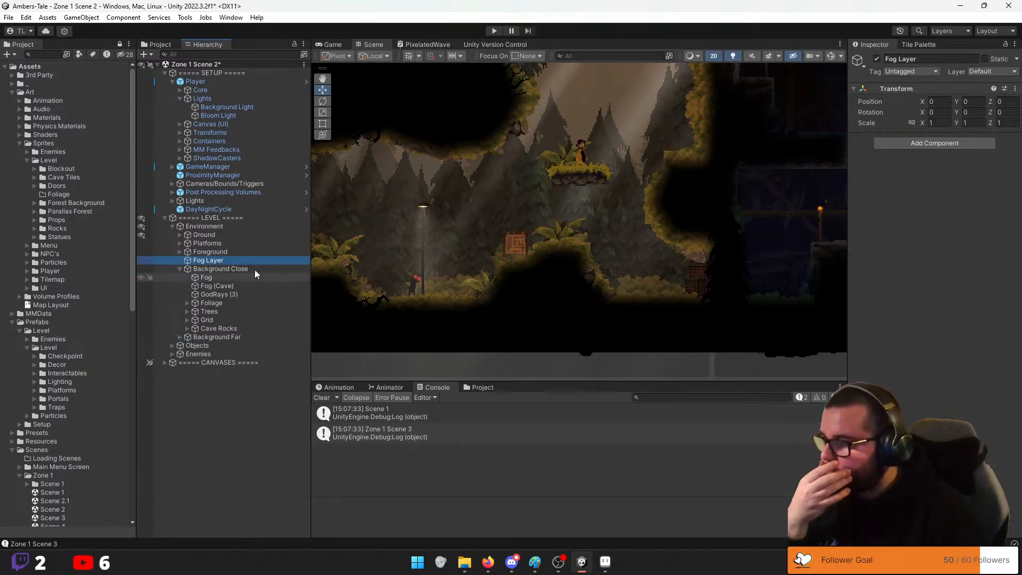
Move the Fog and Fog (Cave) objects from Background Close into Fog Layer, and collapse Background Close
left_click(205, 278)
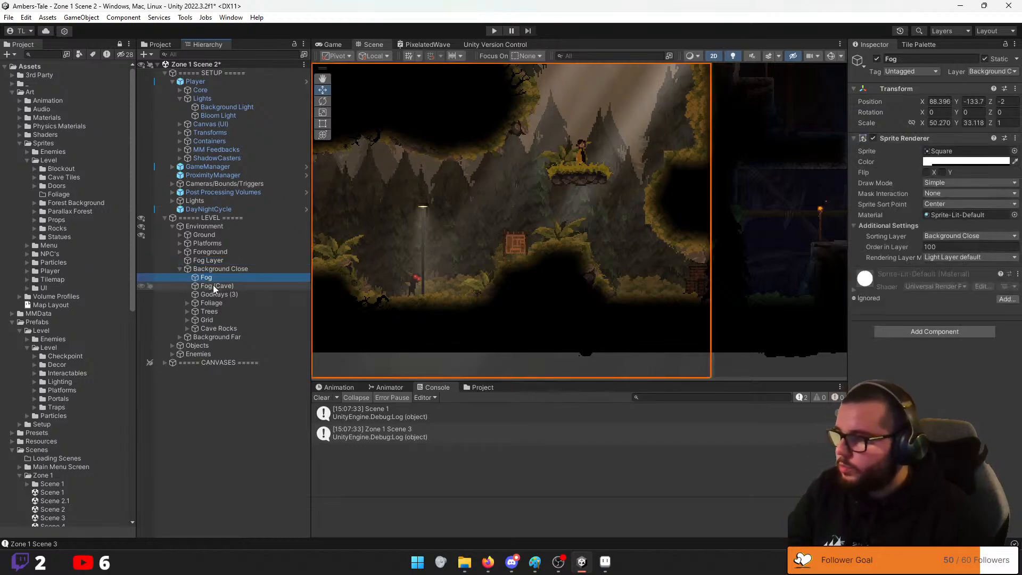
left_click(215, 286, "ctrl")
left_click_drag(204, 262, 203, 263)
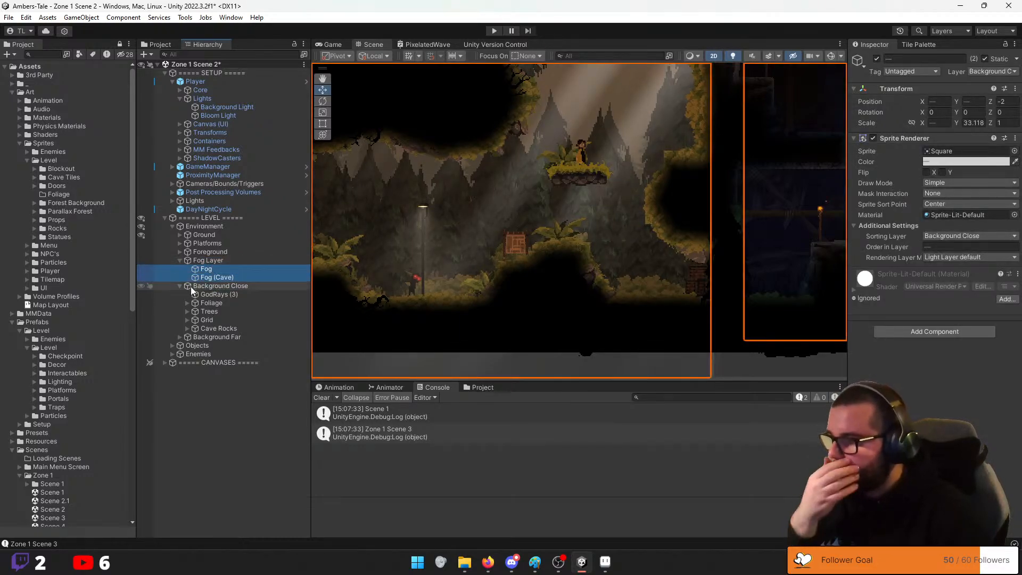
left_click(179, 287)
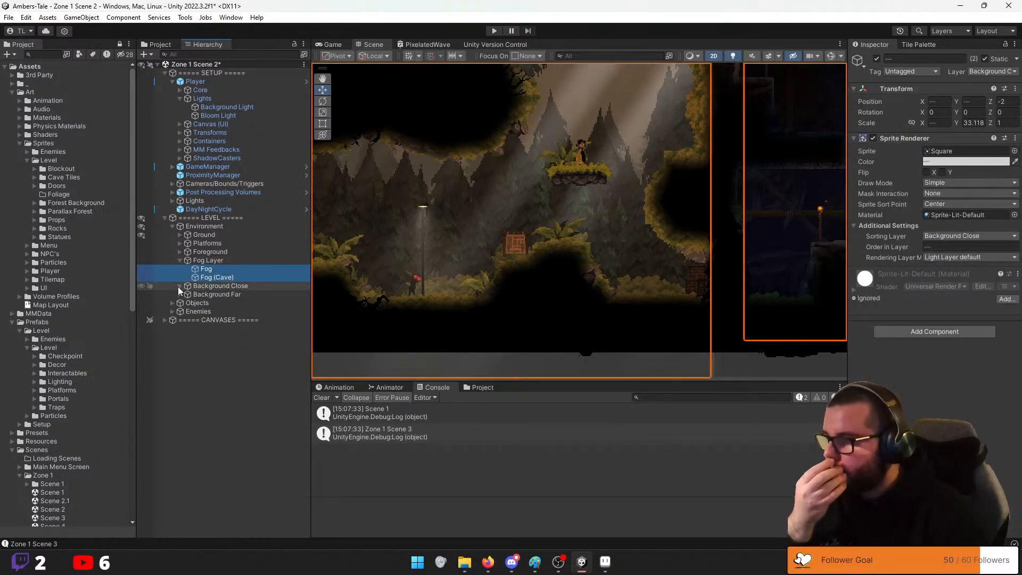
Switch the Scene view from 2D to 3D and set the Fog sprite's Z position to 0
left_click(213, 277)
left_click(208, 268)
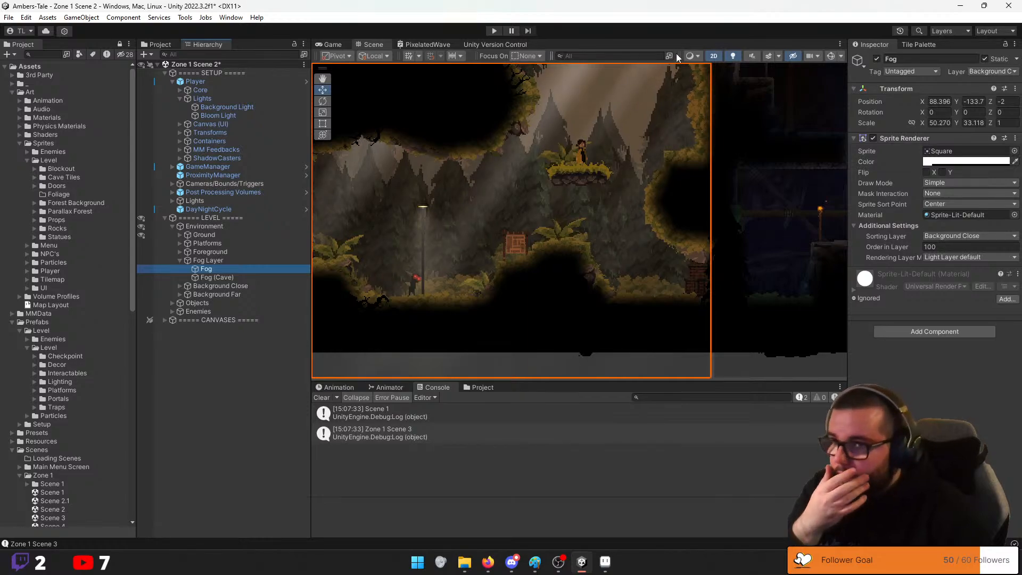
left_click(714, 56)
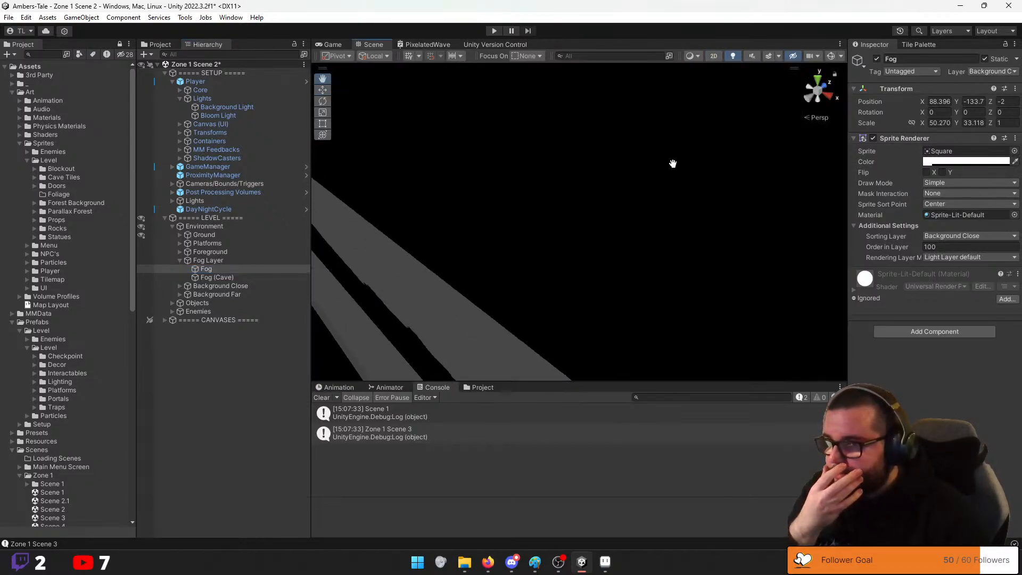
scroll(488, 253, "down", 8)
scroll(475, 264, "up", 4)
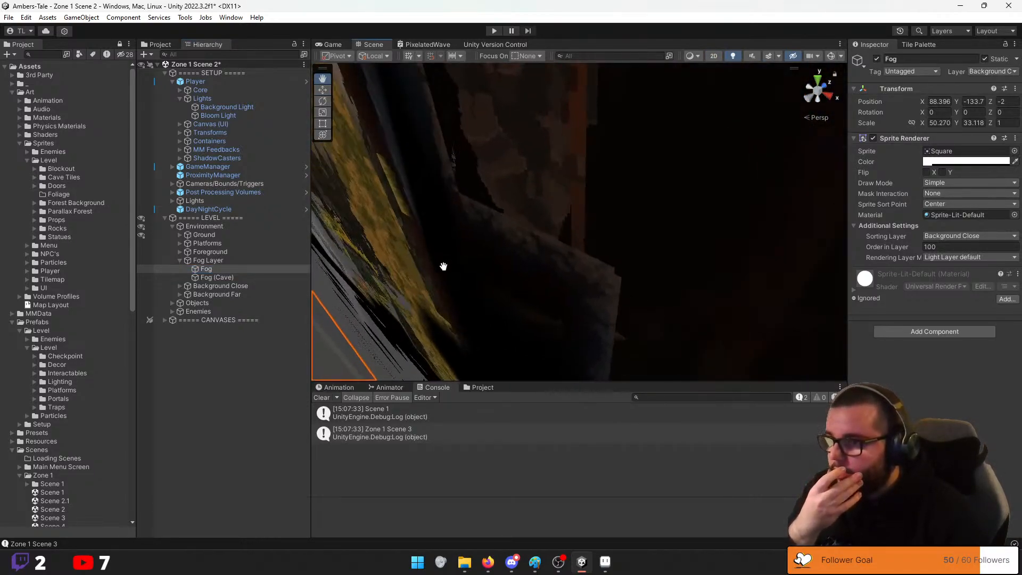
scroll(444, 266, "down", 6)
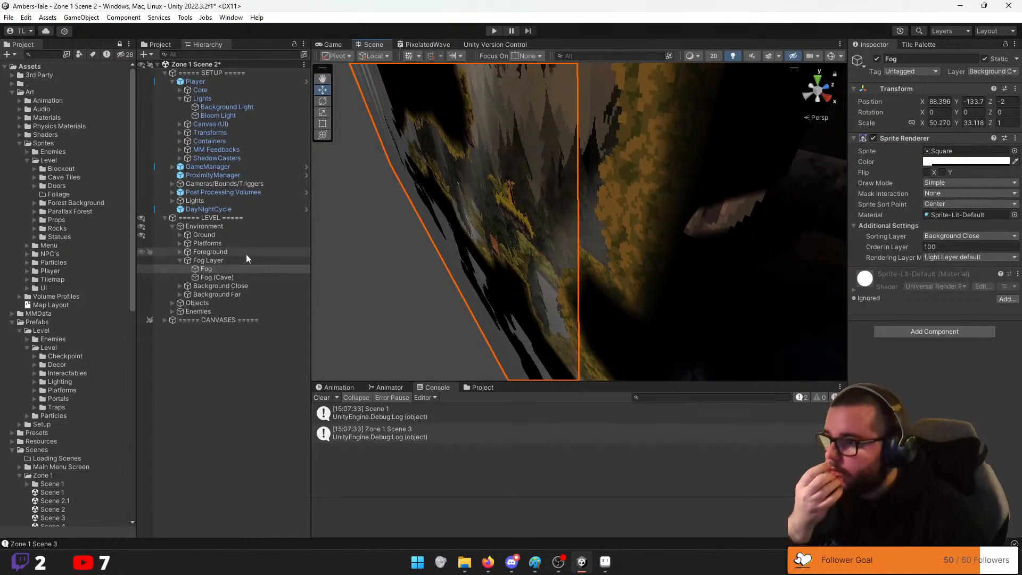
left_click(233, 261)
left_click(210, 269)
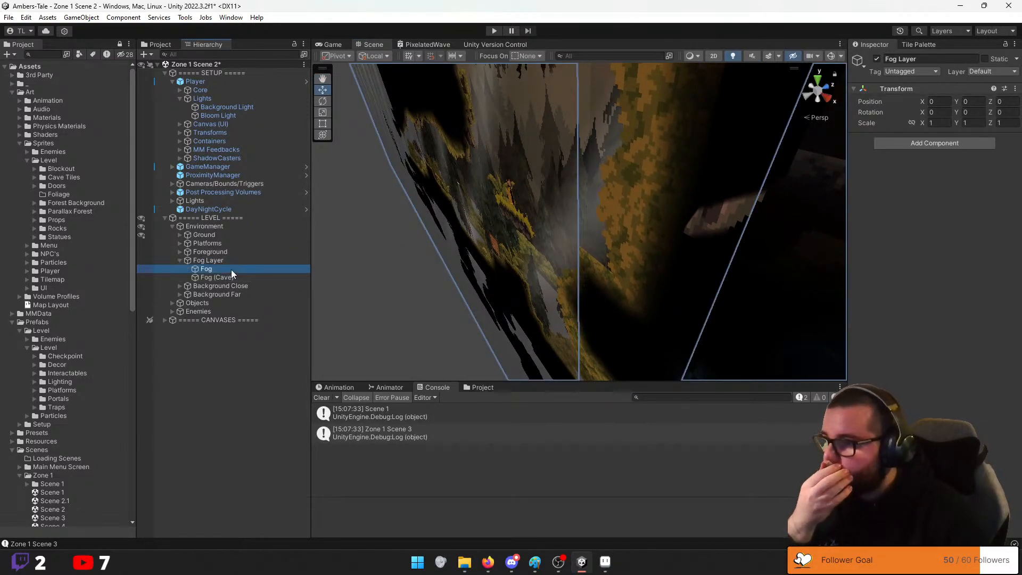
left_click(1004, 101)
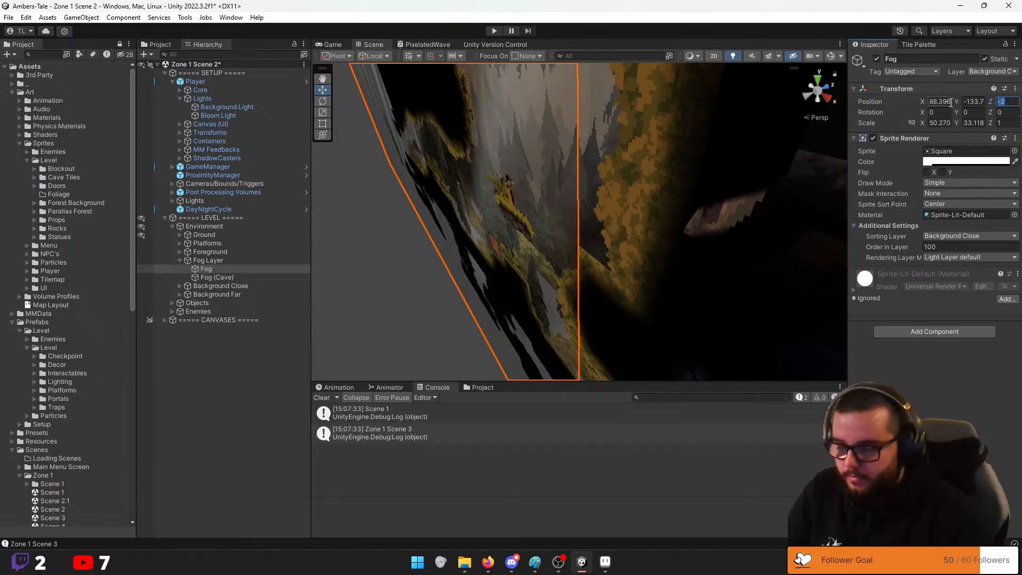
type("0")
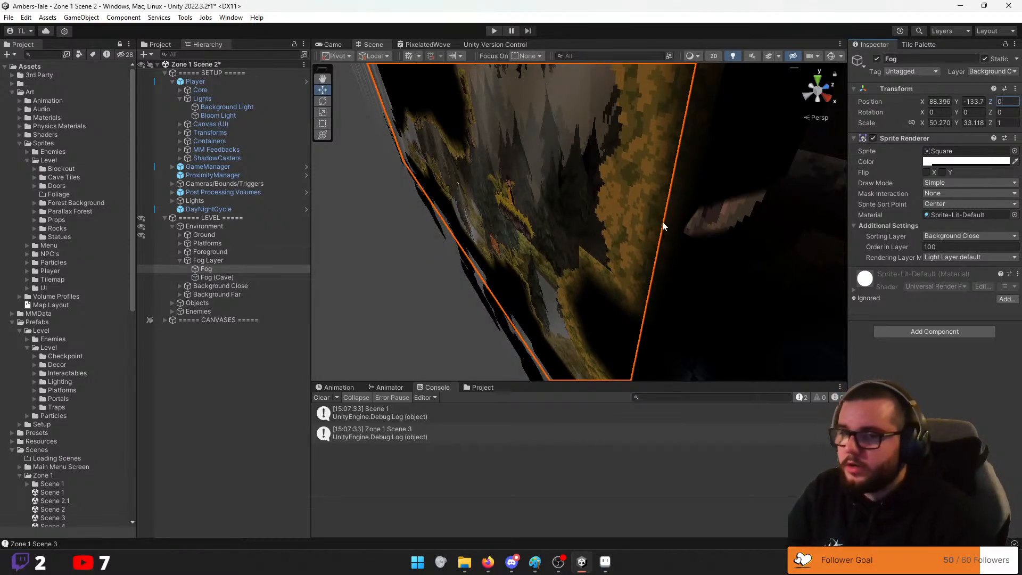
Set the Fog sprite's sorting layer to Midground Back and its order in layer to 0
left_click(960, 238)
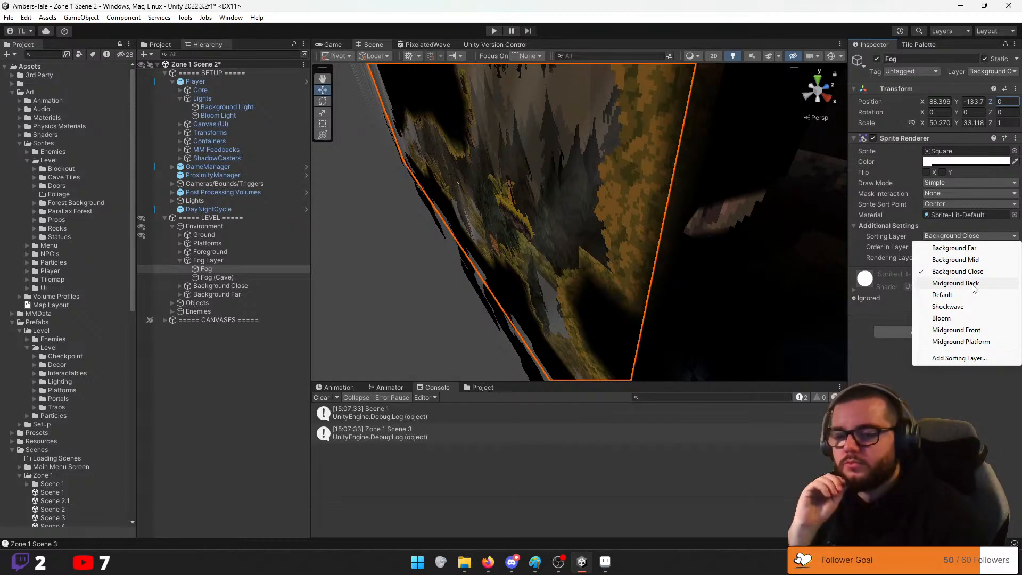
left_click(974, 286)
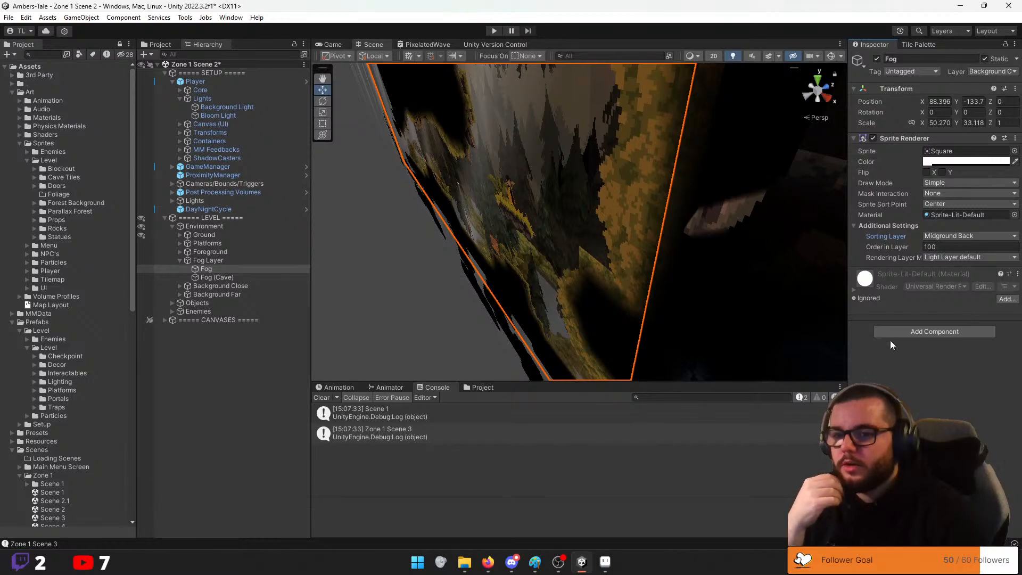
left_click(935, 247)
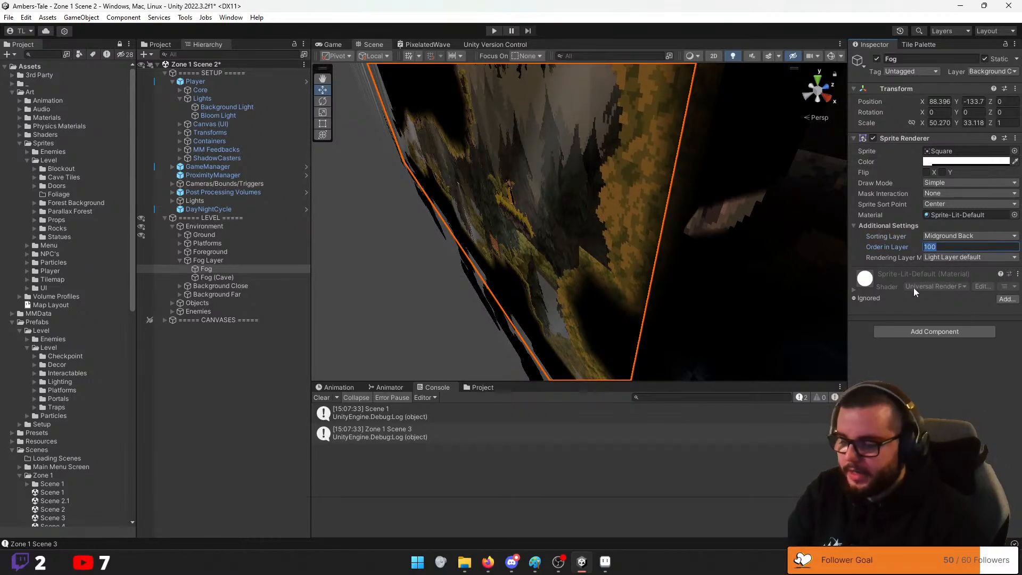
type("0")
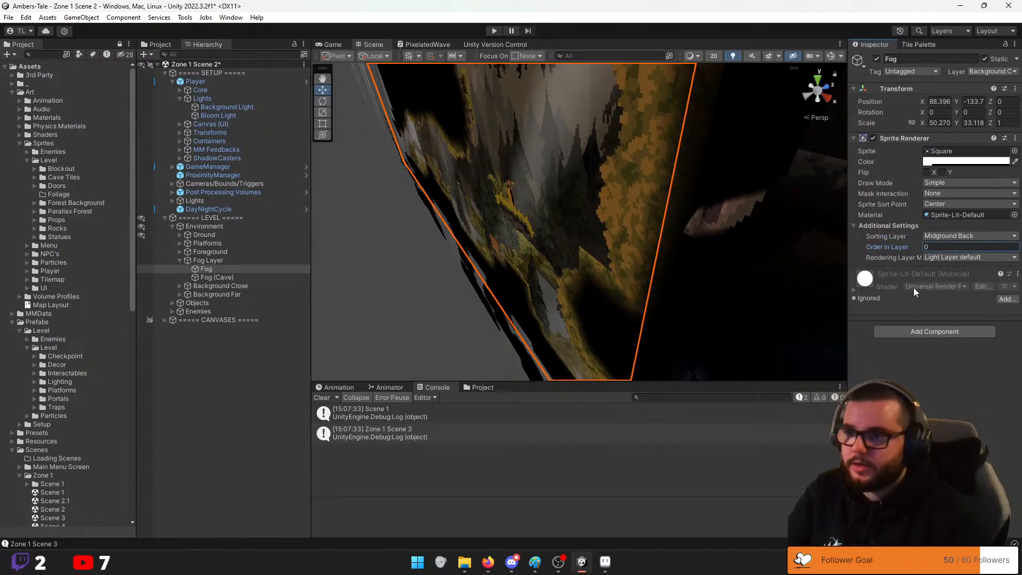
Return the Scene view to 2D and raise the Fog sprite's color alpha to 253
left_click(714, 56)
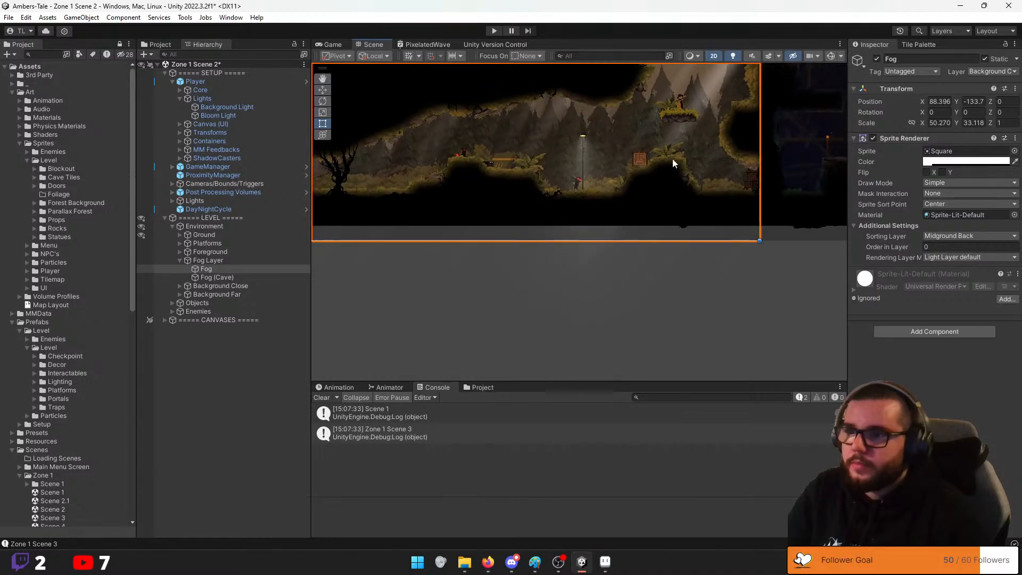
key("t")
left_click(954, 161)
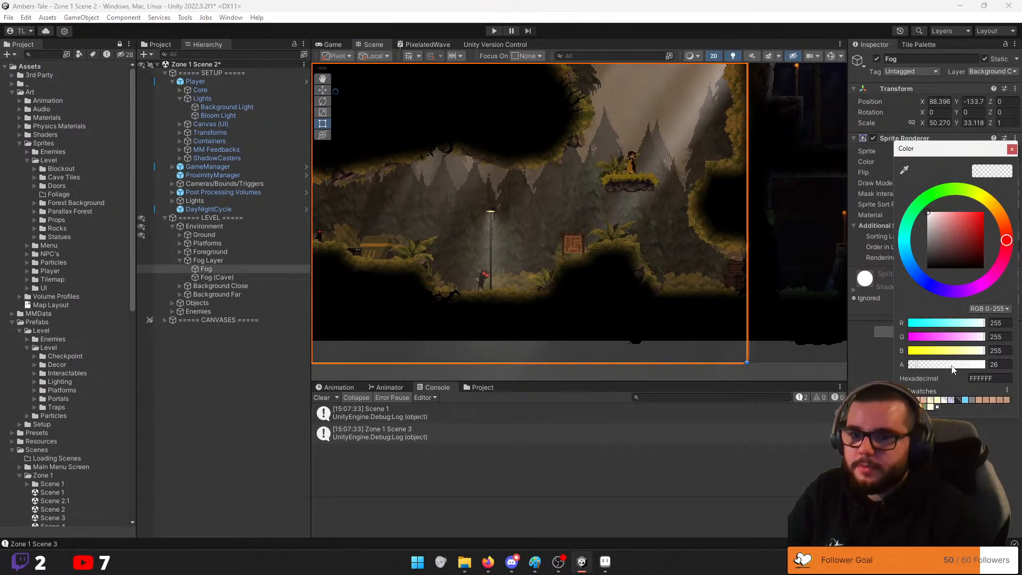
left_click_drag(953, 368, 984, 366)
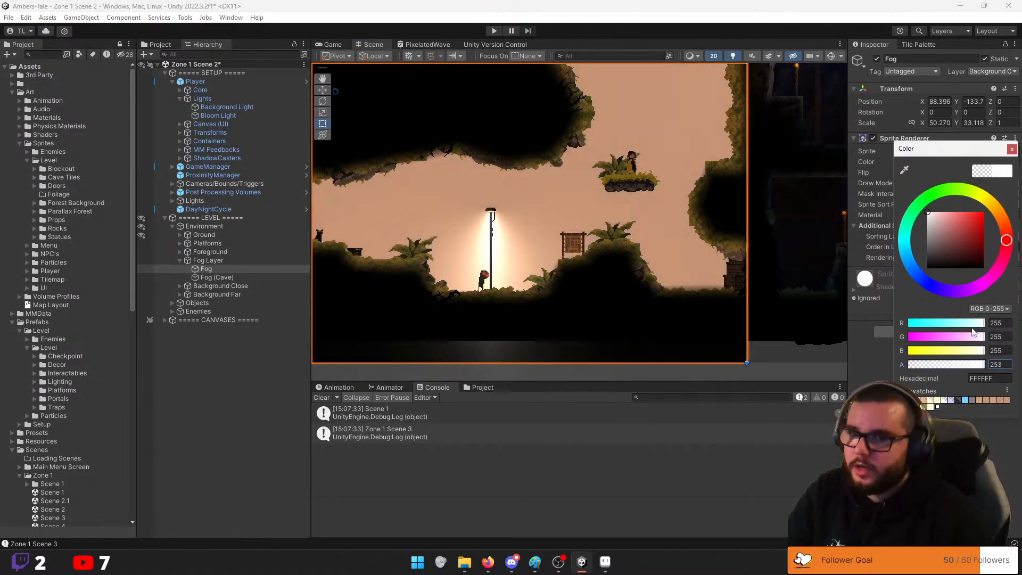
left_click(1012, 149)
Compare the Fog sprite on the Background Close and Midground Back sorting layers, ending on Background Close
middle_click_drag(548, 164, 692, 220)
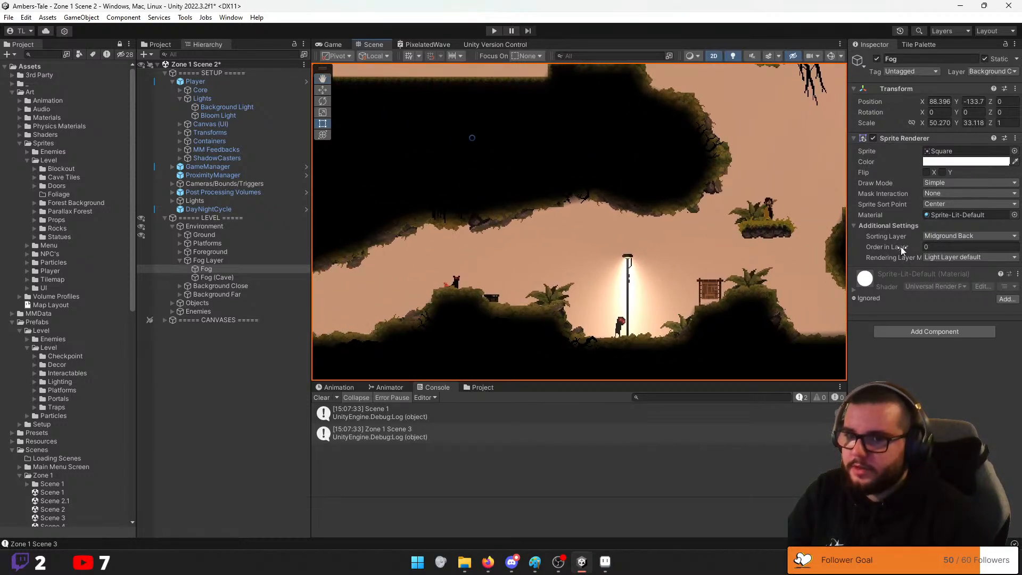
left_click(959, 236)
left_click(953, 273)
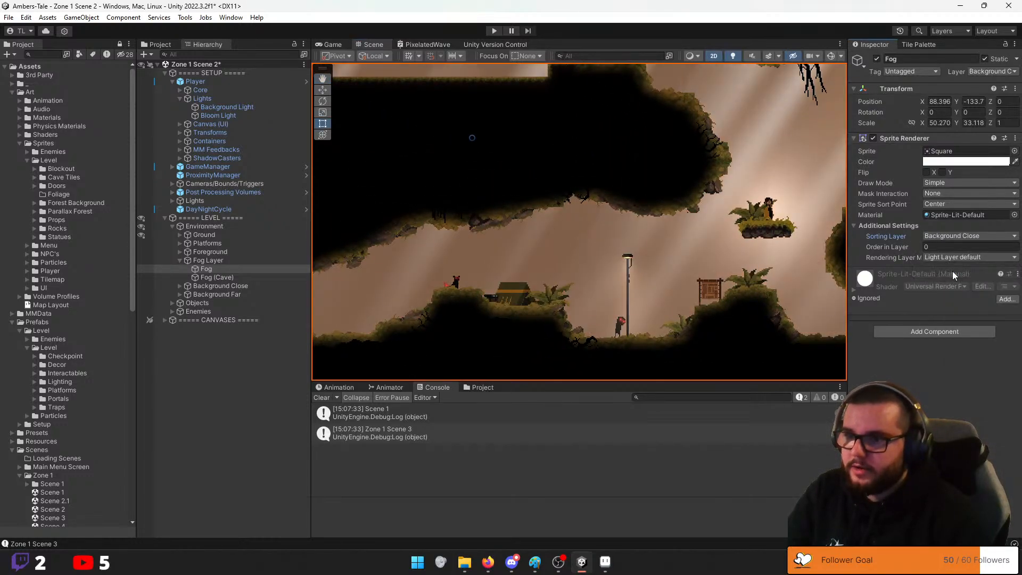
left_click(958, 236)
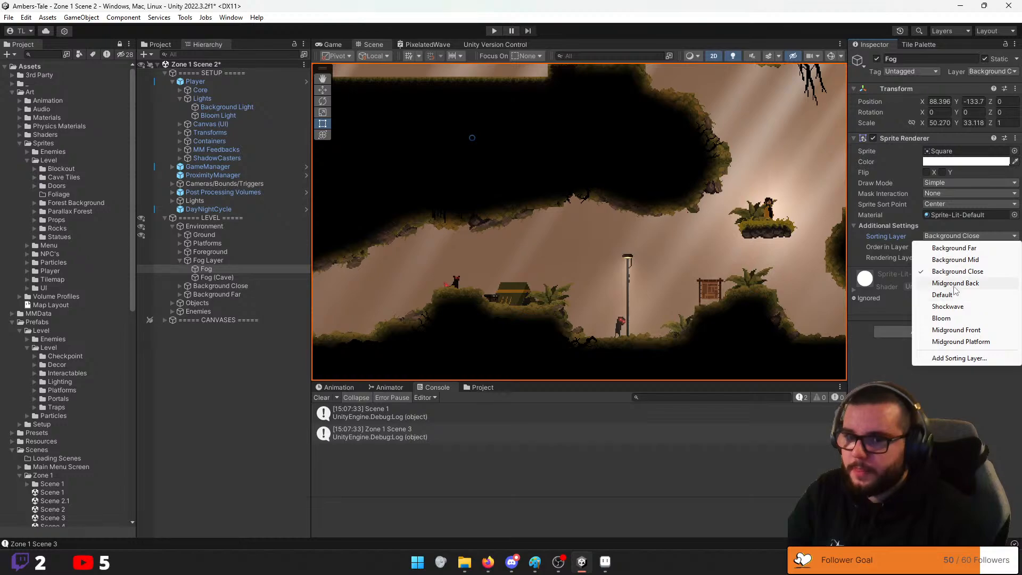
left_click(956, 283)
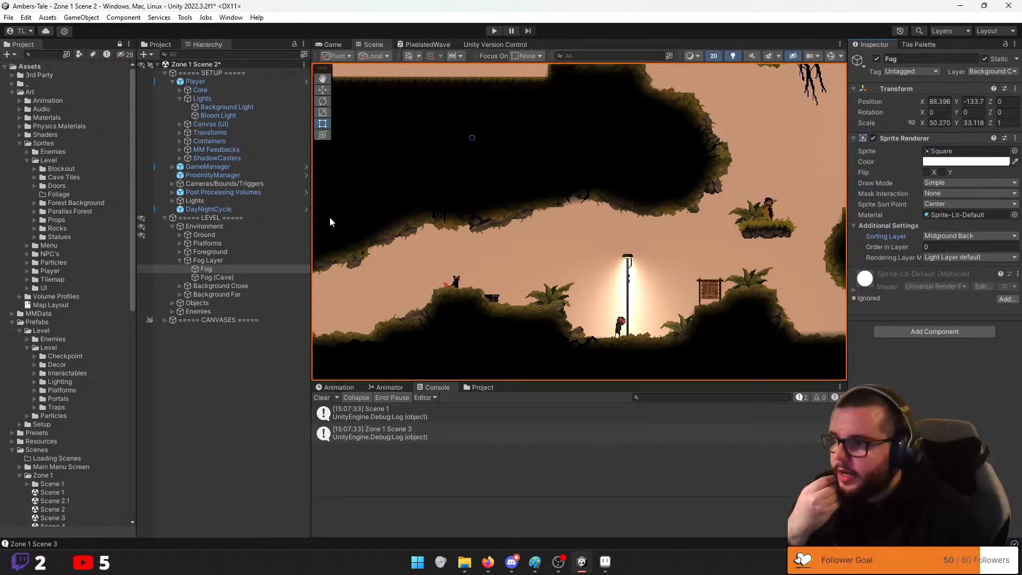
left_click(953, 235)
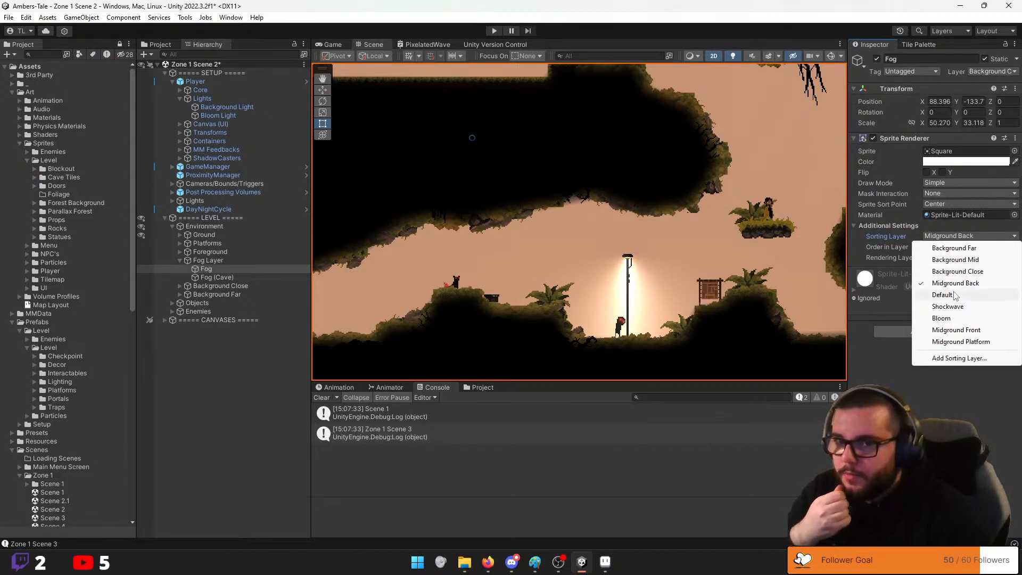
left_click(957, 271)
Select the Tent sprite inside the Checkpoint object and check its sorting layer, keeping Midground Back
left_click(511, 289)
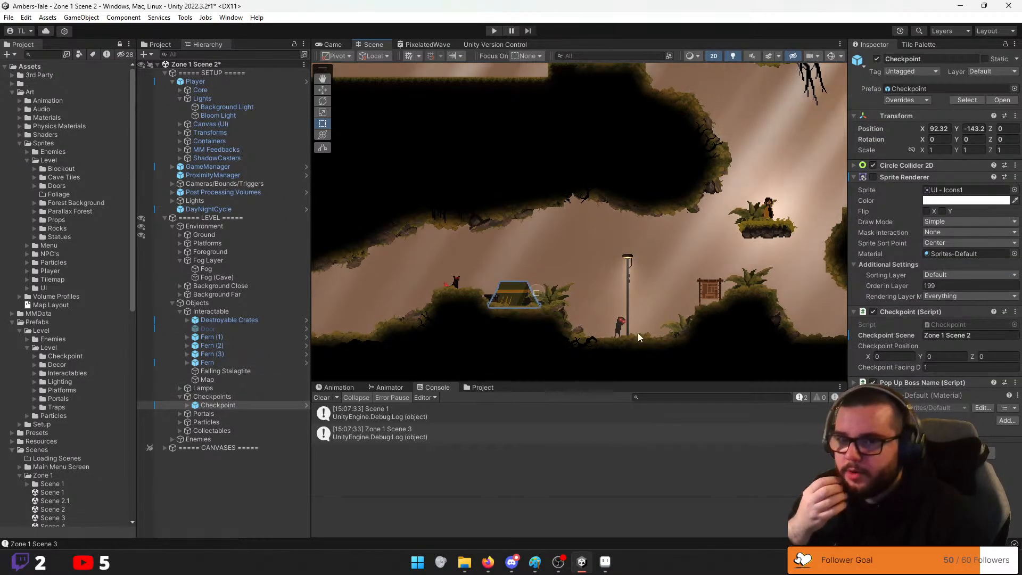
left_click(192, 407)
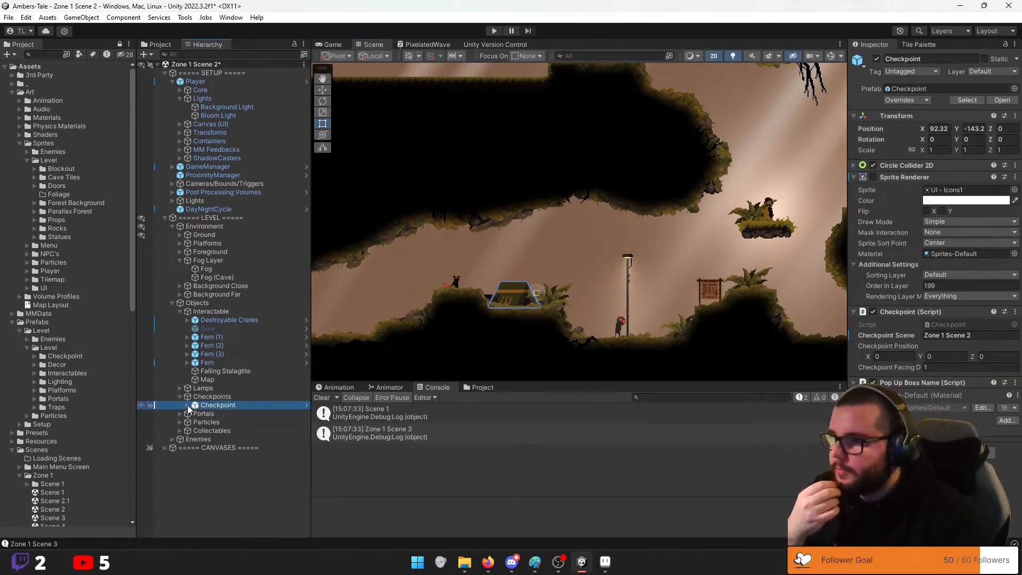
left_click(188, 406)
left_click(218, 422)
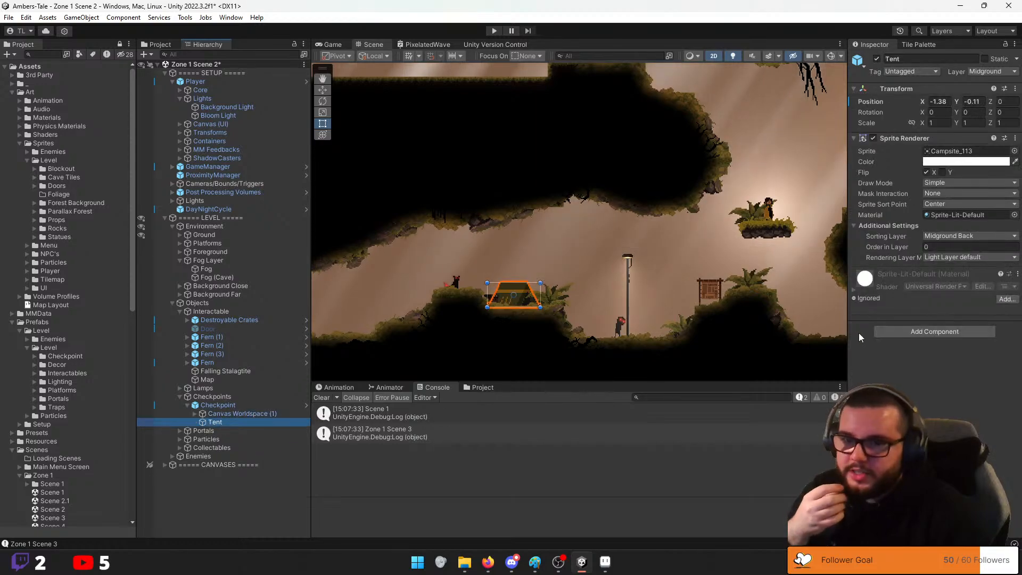
left_click(974, 238)
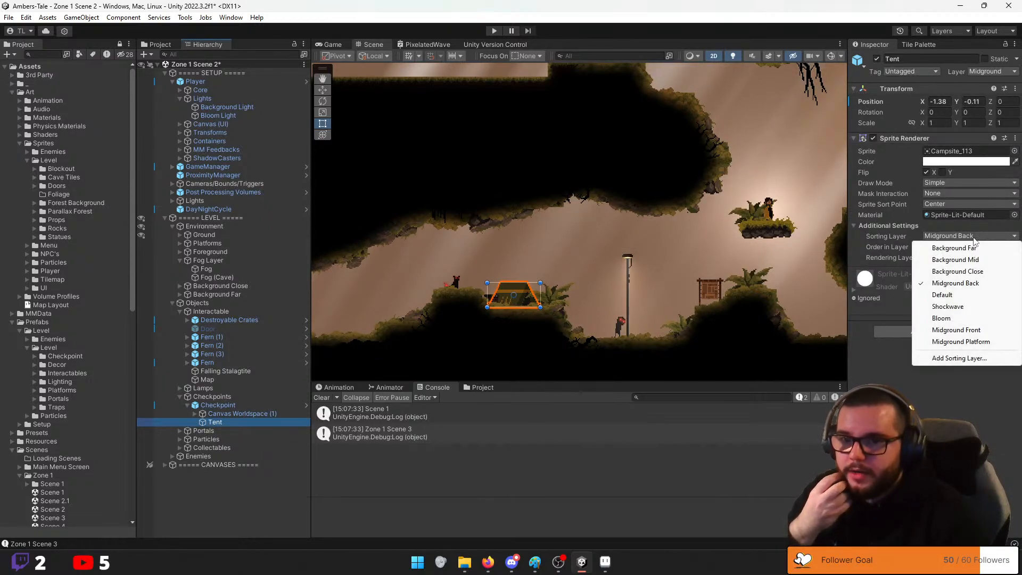
left_click(933, 281)
Try an order in layer of 1 on the Tent sprite and return it to 0
left_click_drag(936, 248, 860, 253)
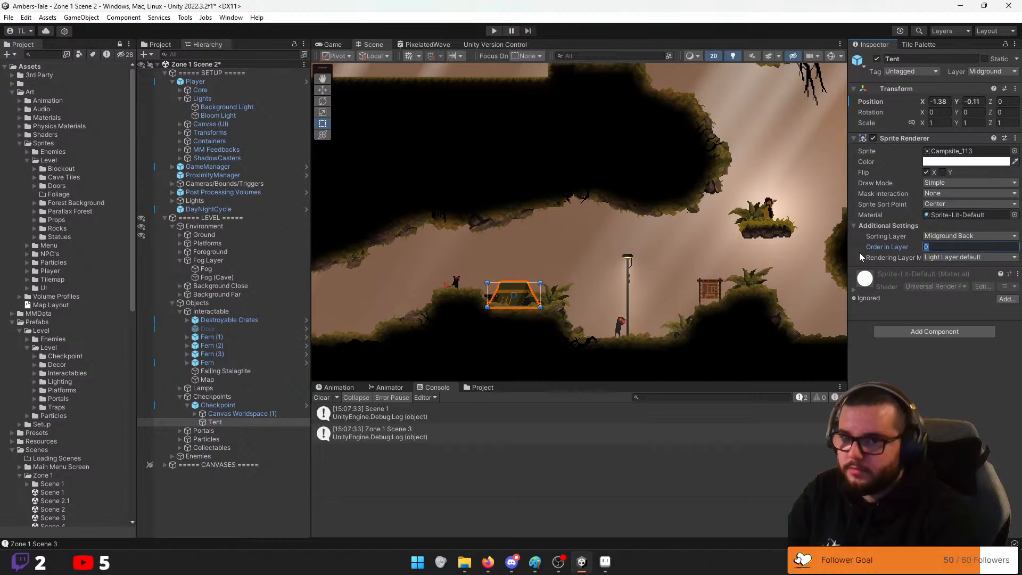
type("1")
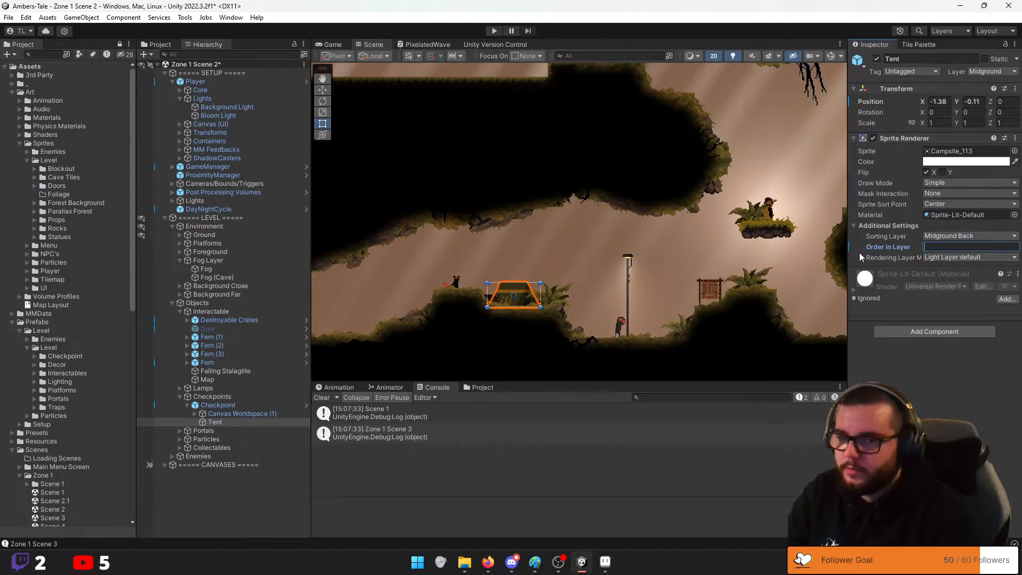
key("BackSpace")
type("0")
key("Return")
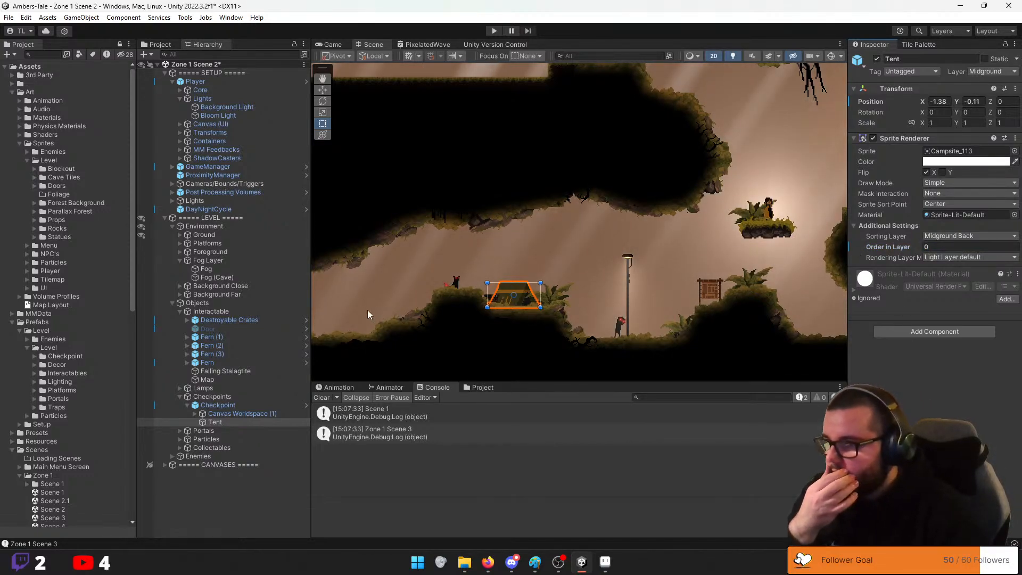
Set the Fog sprite's order in layer to -100 and its sorting layer to Midground Back
left_click(224, 269)
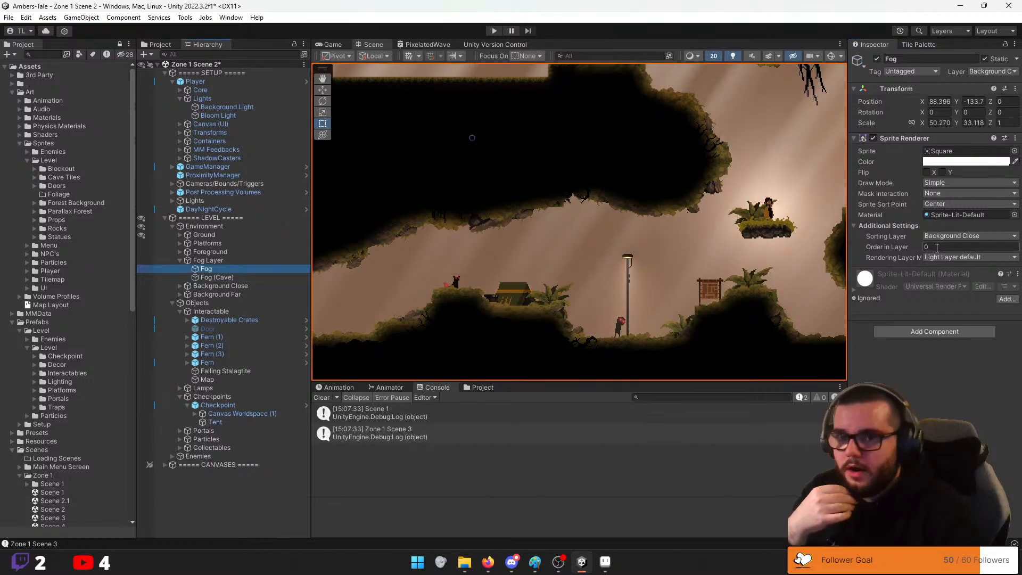
left_click(869, 247)
type("-100")
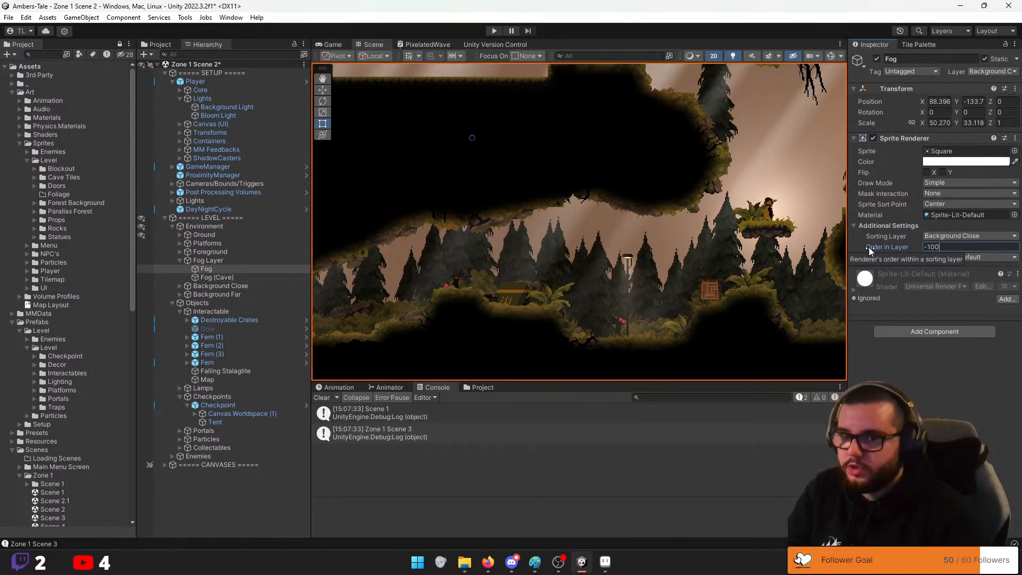
left_click(964, 236)
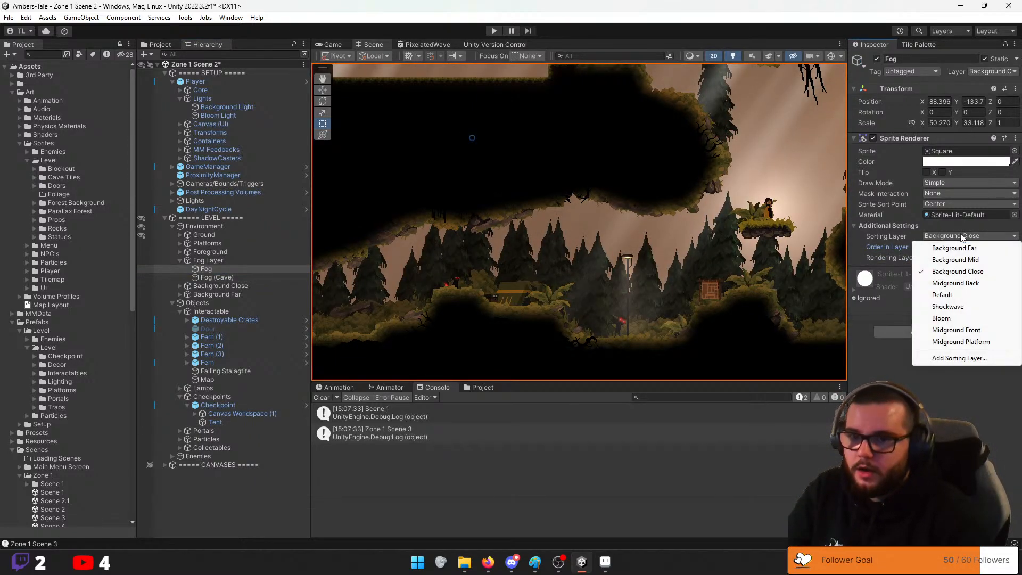
left_click(962, 283)
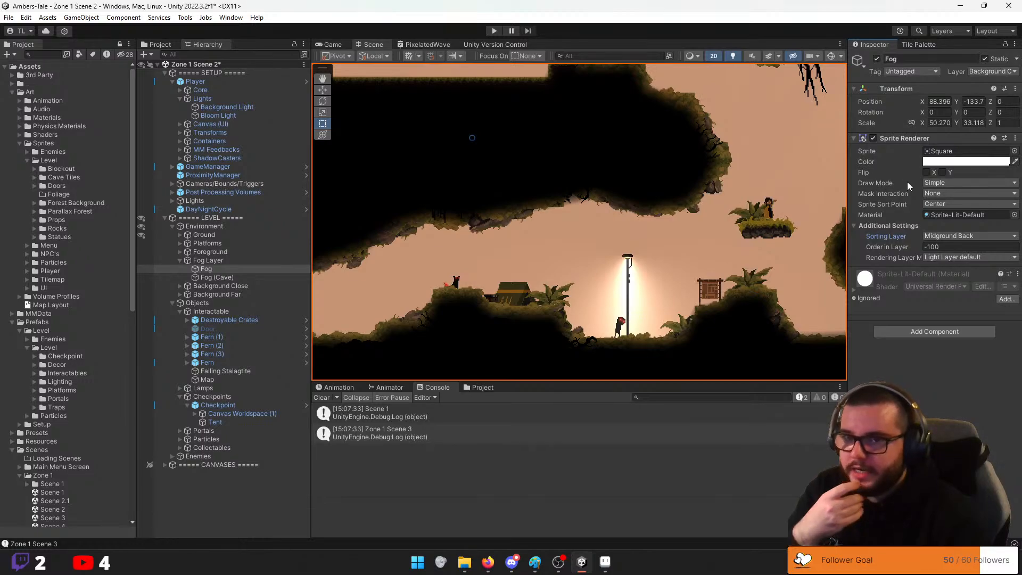
Toggle the Fog object off and on, and try Background Close as its sorting layer before restoring Midground Back
left_click(877, 59)
left_click(877, 59)
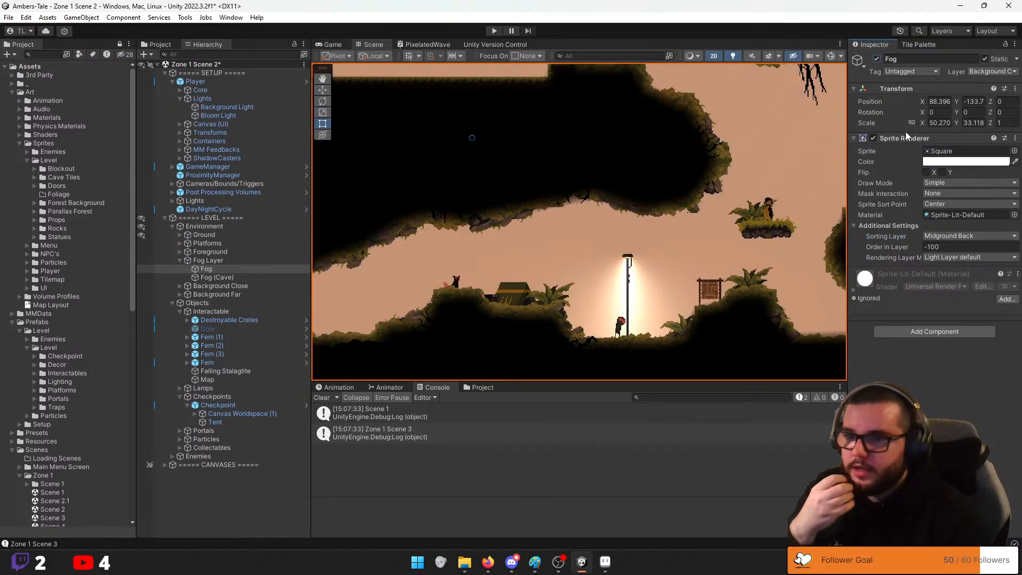
left_click(961, 236)
left_click(959, 272)
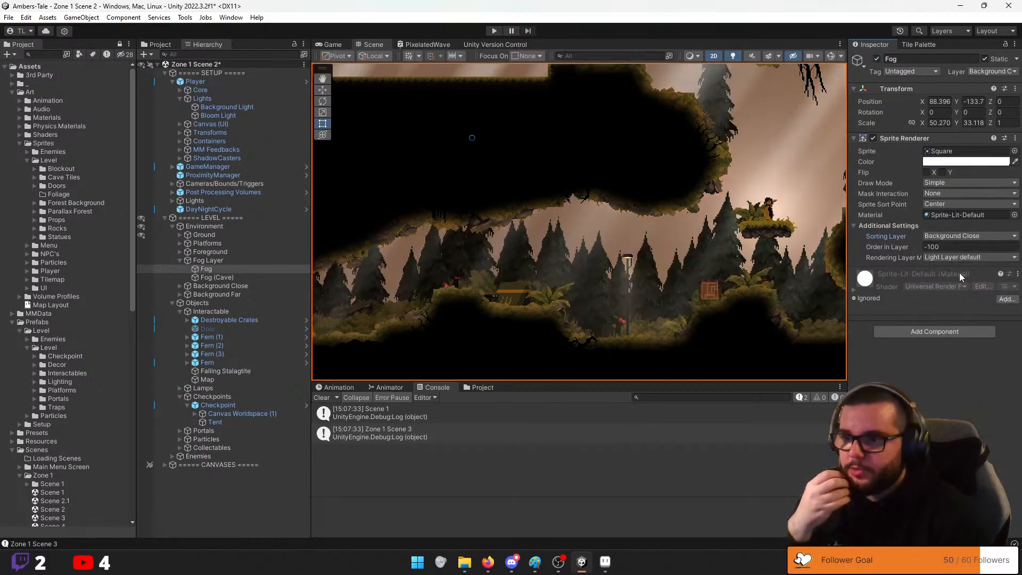
left_click(966, 235)
left_click(956, 284)
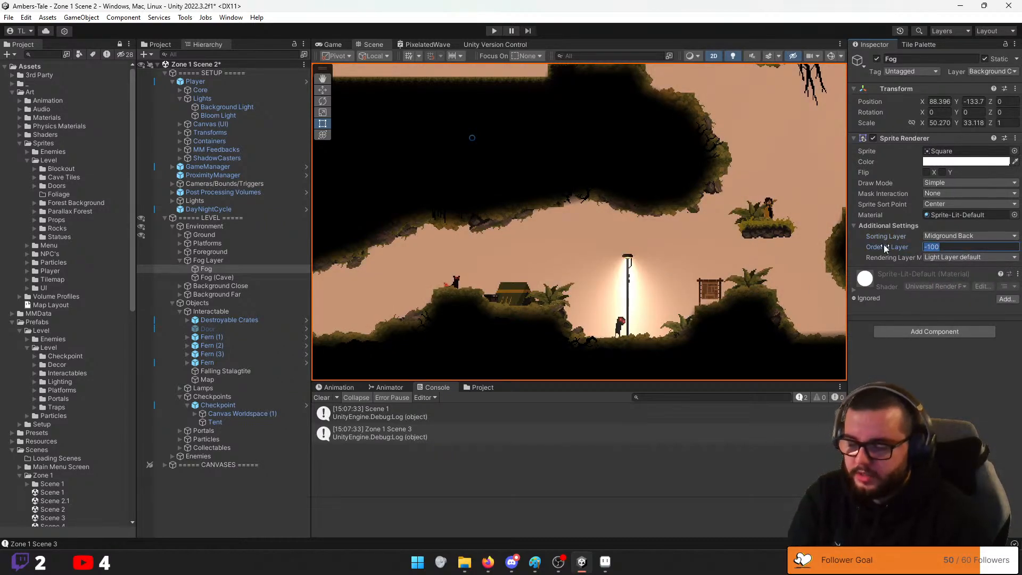
mouse_move(547, 288)
middle_mouse_down()
mouse_move(742, 286)
mouse_move(427, 217)
mouse_move(497, 304)
mouse_move(552, 274)
middle_mouse_up()
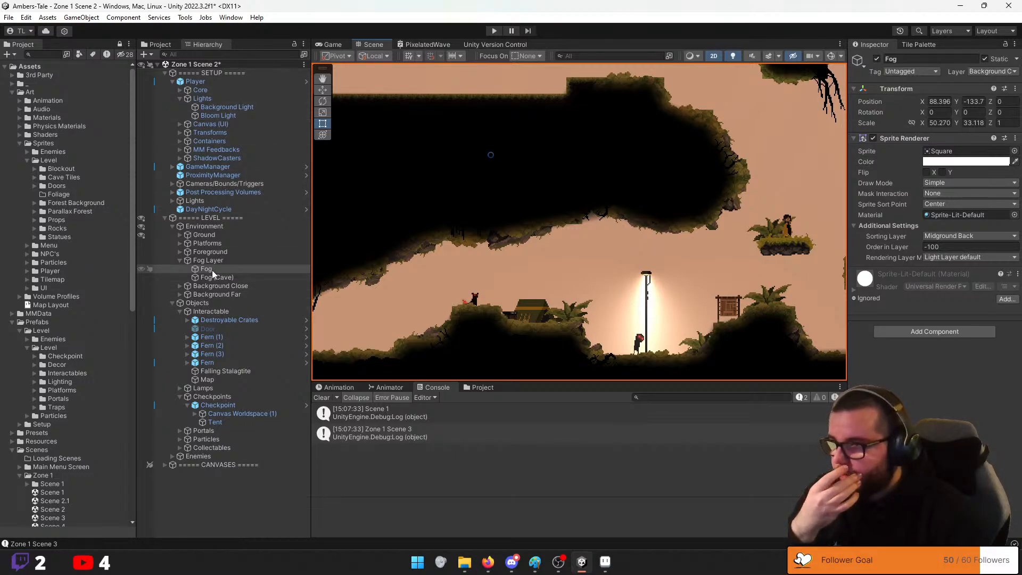
Add Midground Back to the target sorting layers of the player's Background Light and inspect the glow around the player
left_click(209, 109)
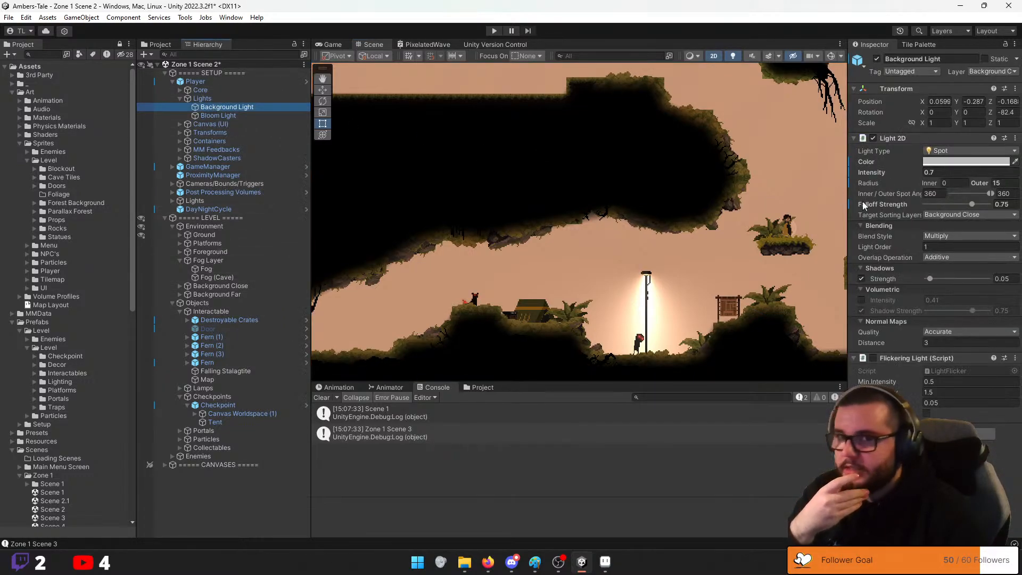
left_click(966, 214)
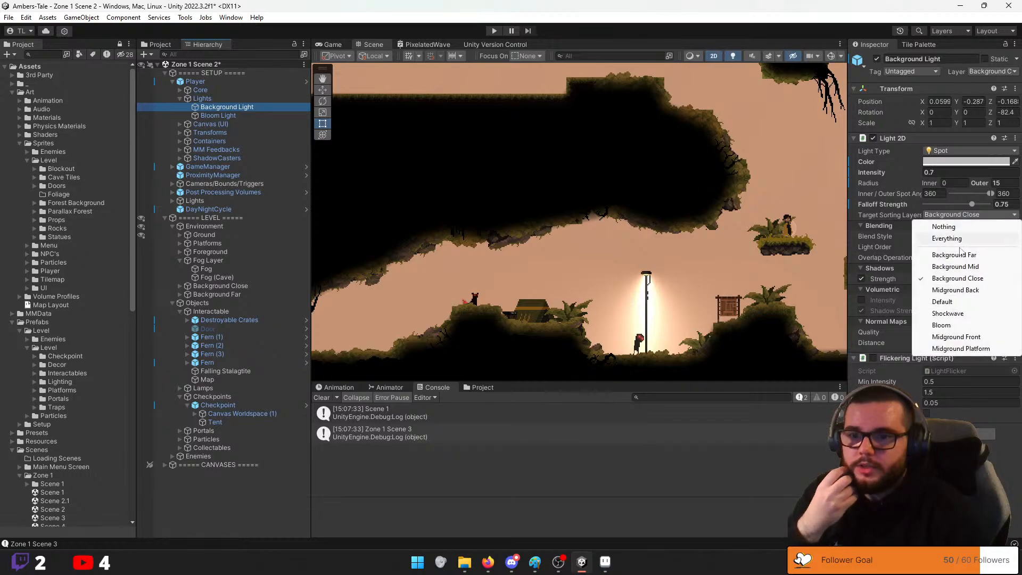
left_click(957, 290)
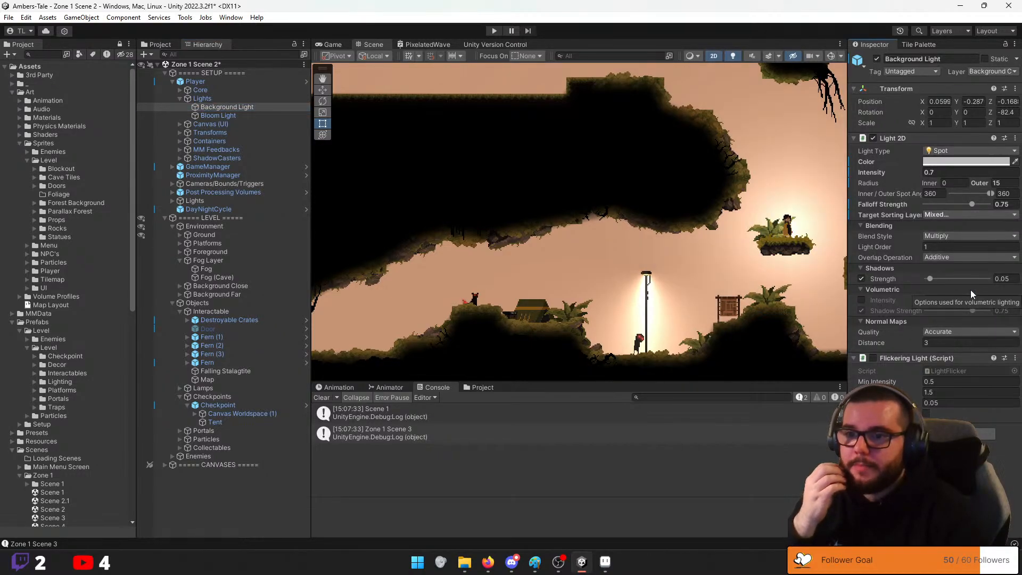
middle_click_drag(797, 221, 666, 208)
scroll(667, 207, "up", 9)
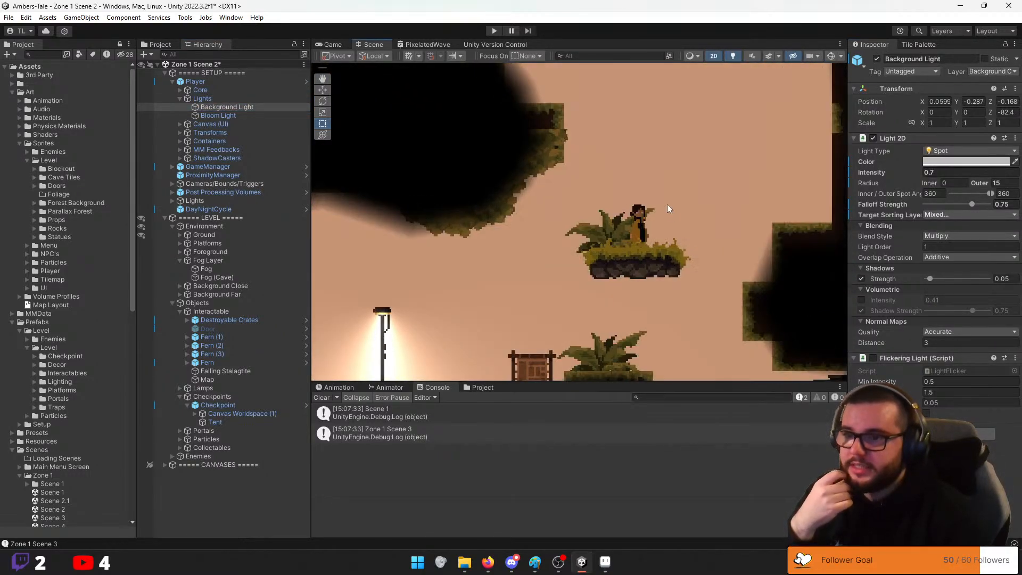
scroll(634, 238, "down", 3)
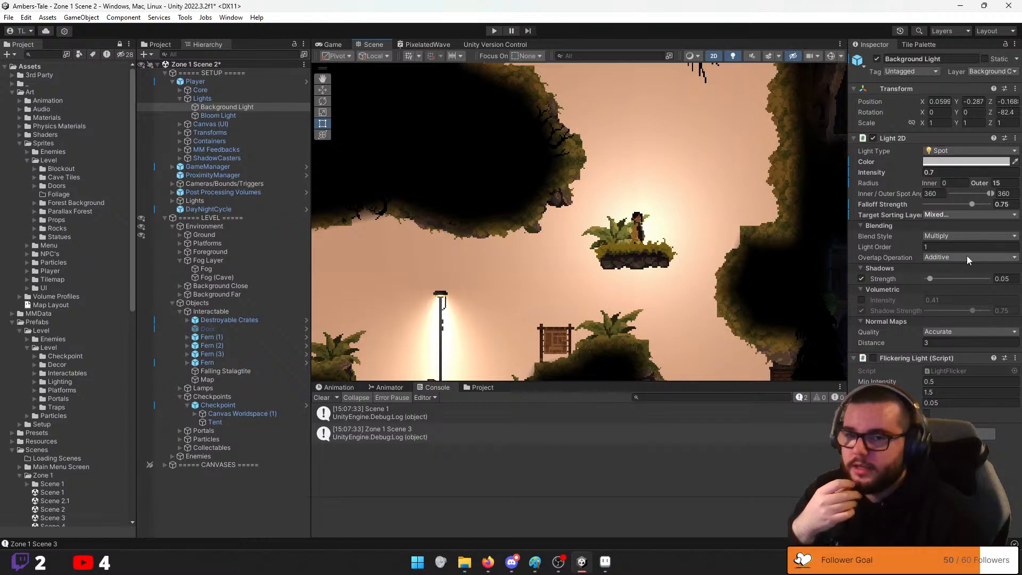
Set the Background Light's outer radius to 25
left_click(934, 173)
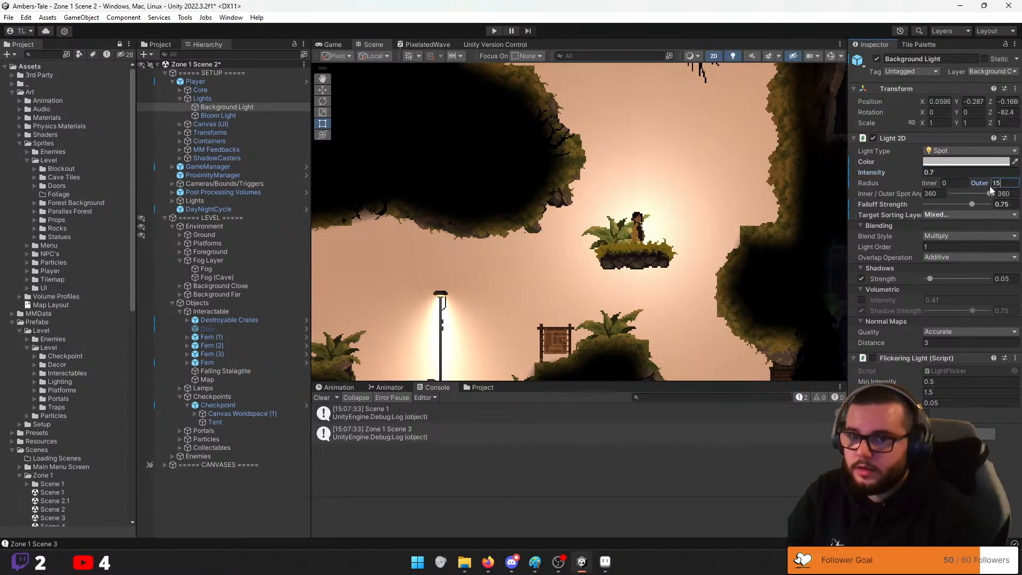
left_click_drag(991, 186, 977, 187)
type("256")
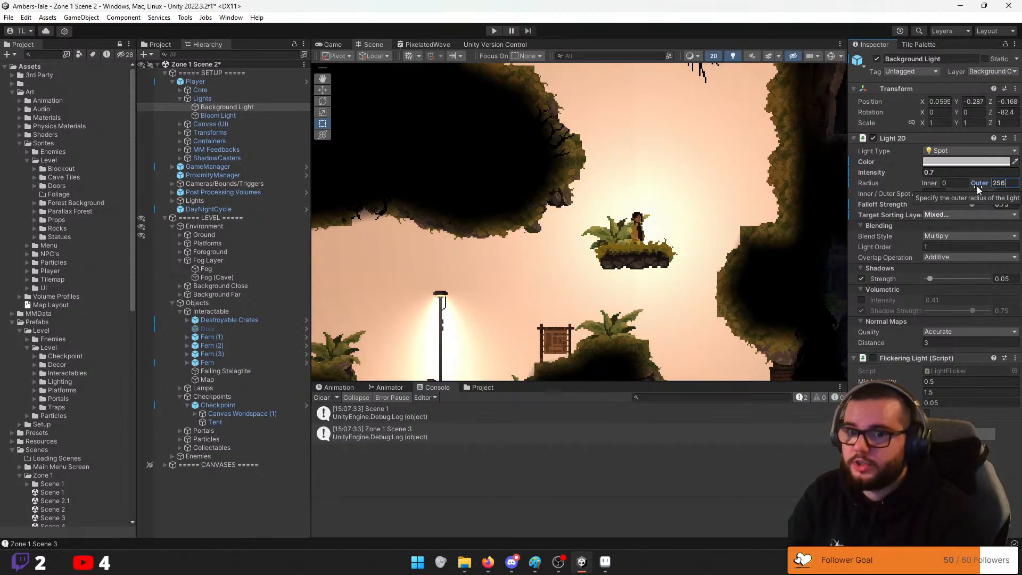
key("BackSpace")
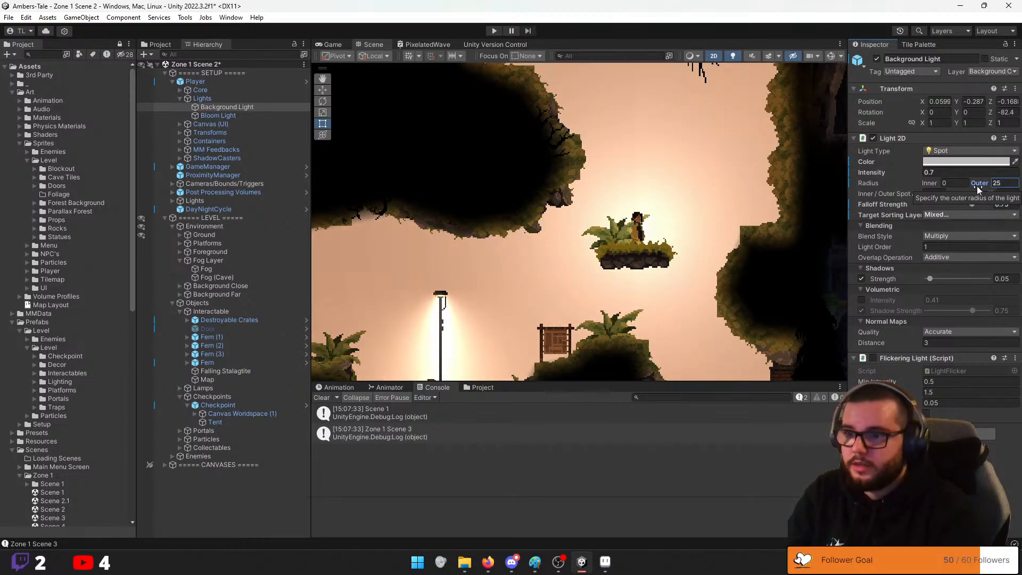
Set the Background Light's falloff strength to 0 and its intensity to 0.2
left_click_drag(971, 206, 881, 207)
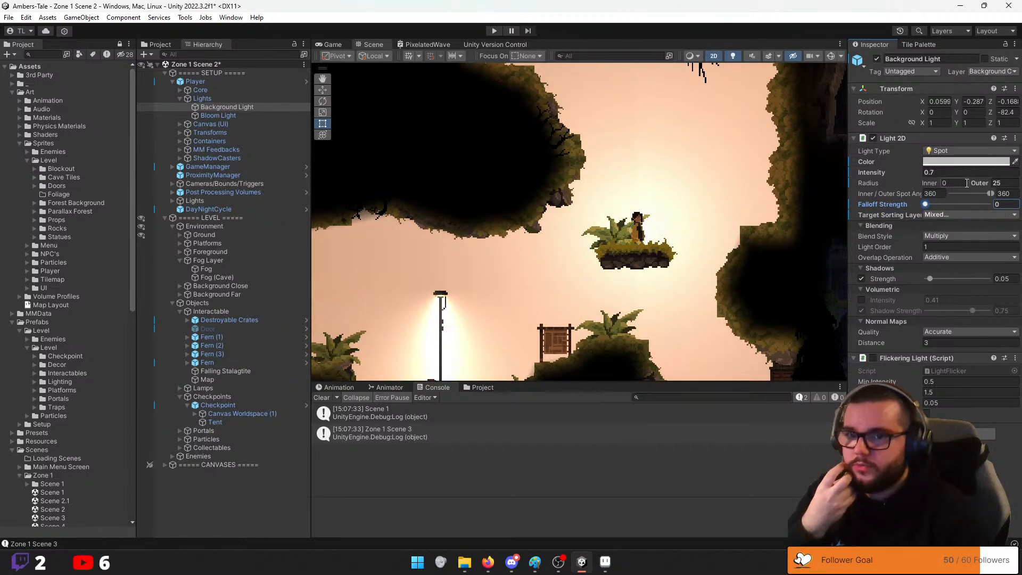
type("5")
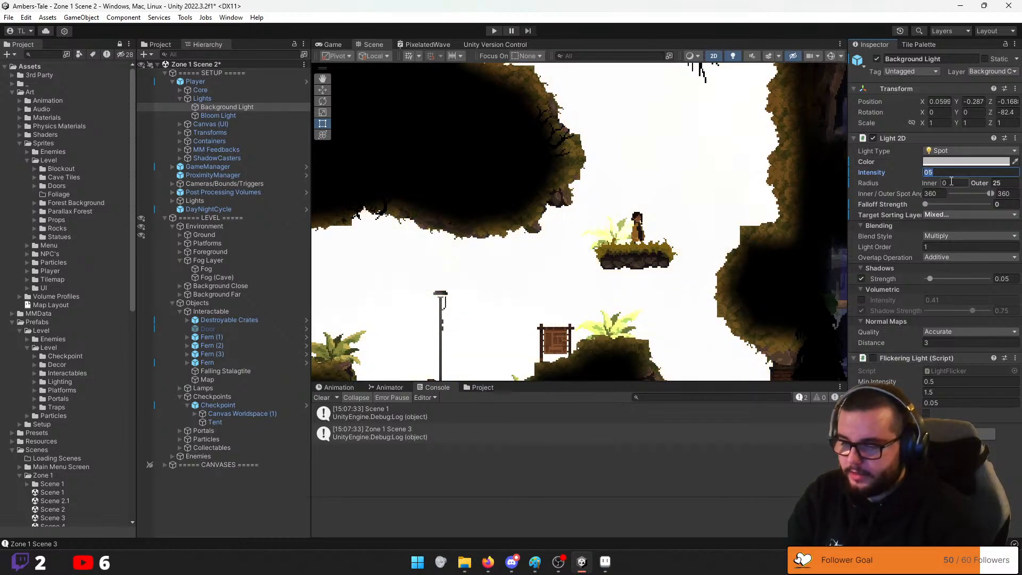
type(".5")
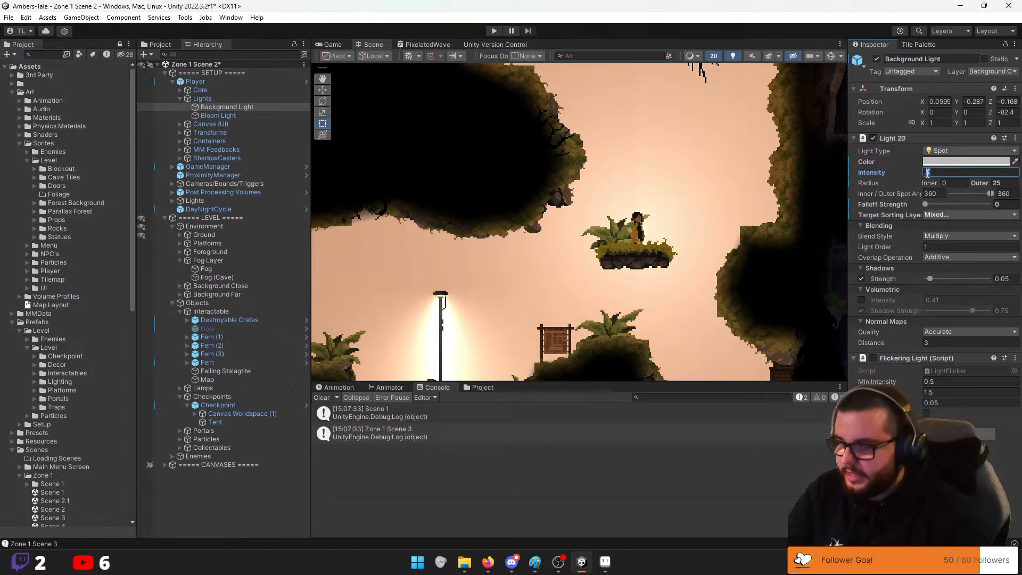
type(".2")
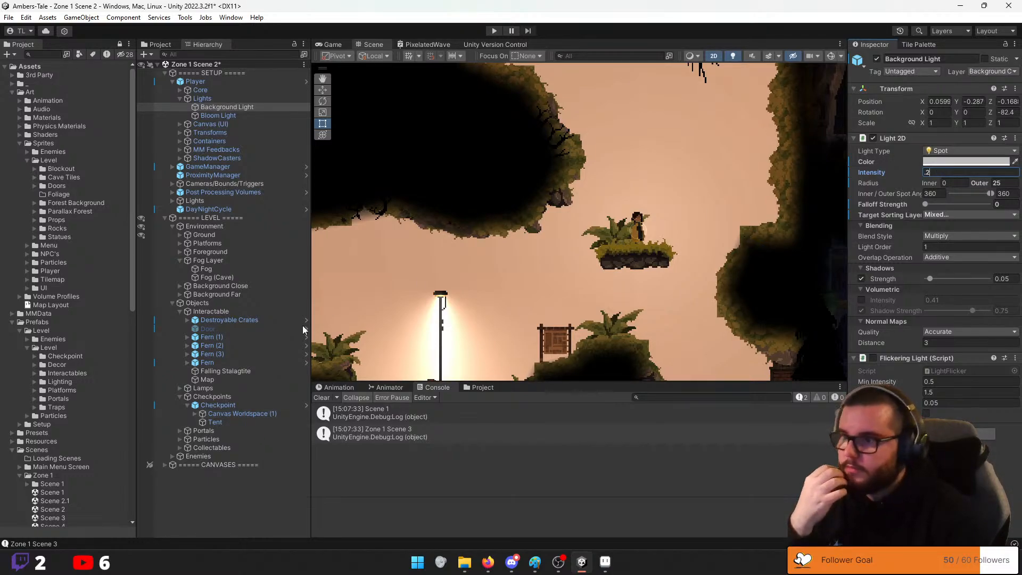
Set the alpha of the Fog sprite's colour to 30
left_click(213, 269)
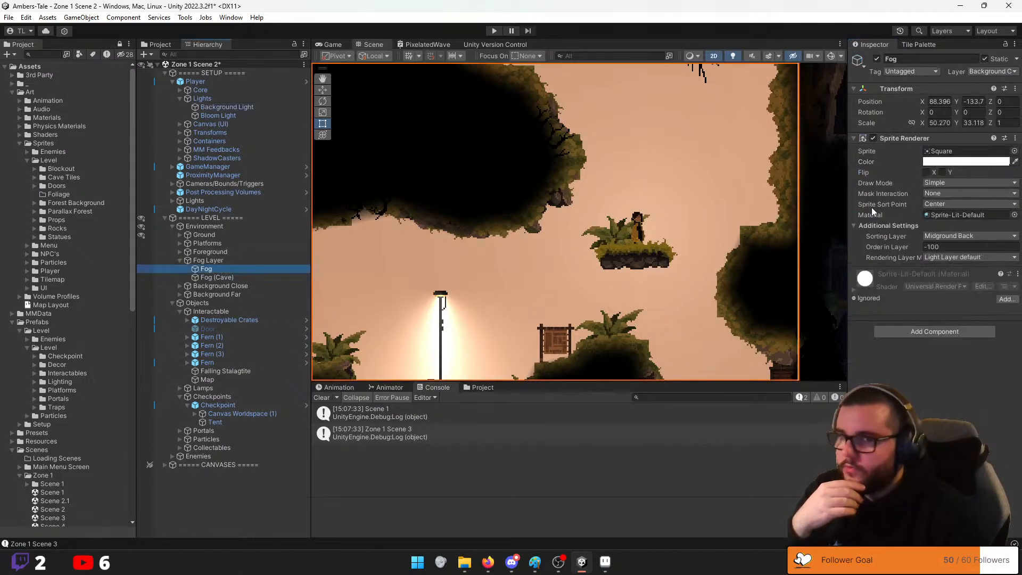
left_click(953, 161)
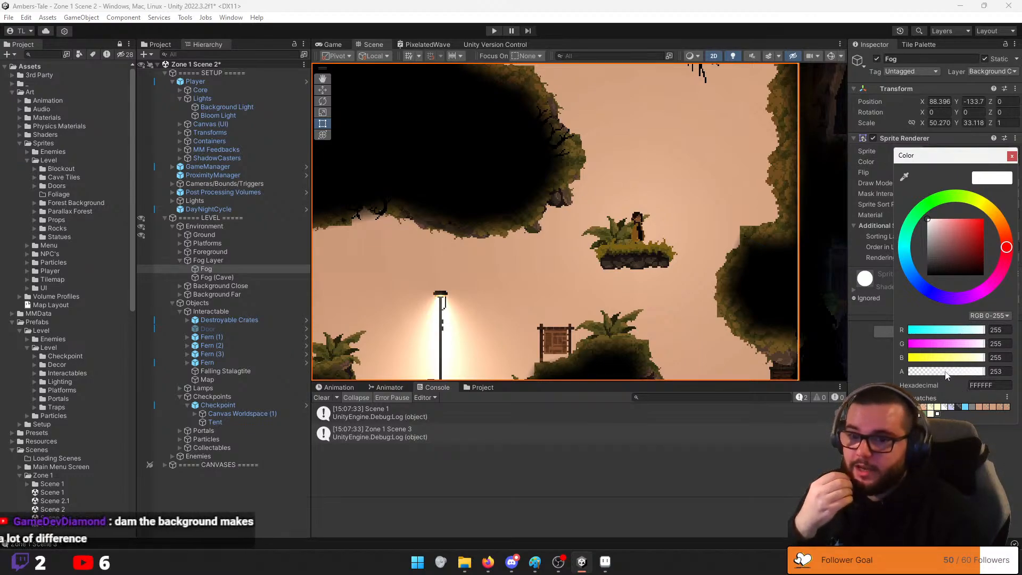
left_click_drag(983, 371, 925, 374)
key("BackSpace")
type("0")
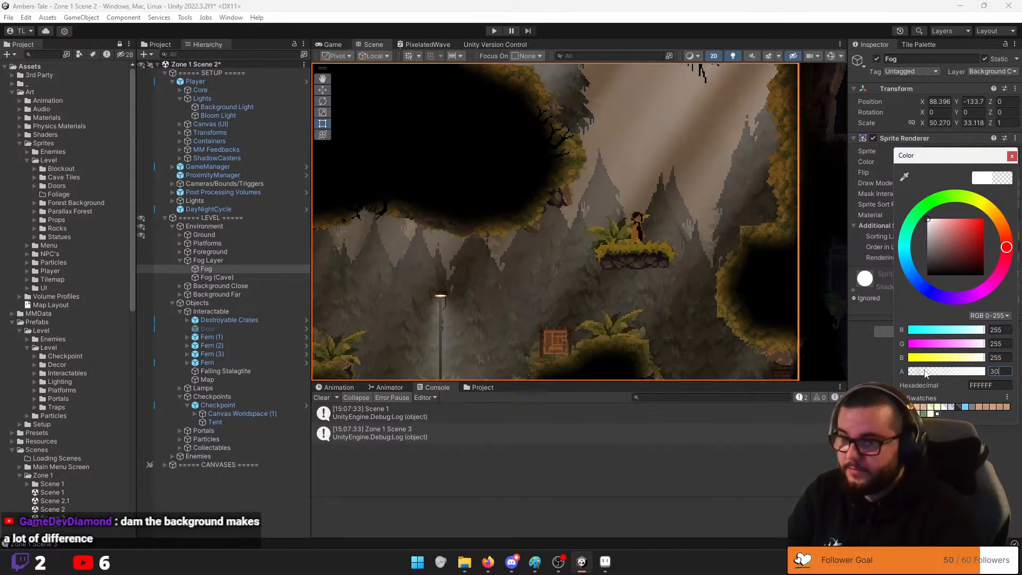
left_click(1013, 156)
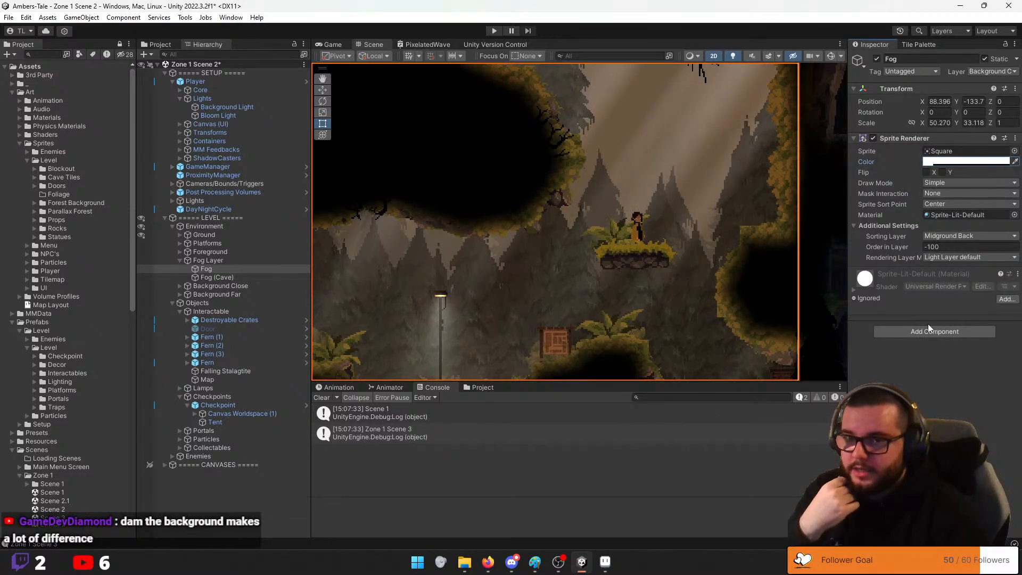
Run the game and try the Background Light with only Midground Back as target sorting layer and Midground as its layer
left_click(492, 30)
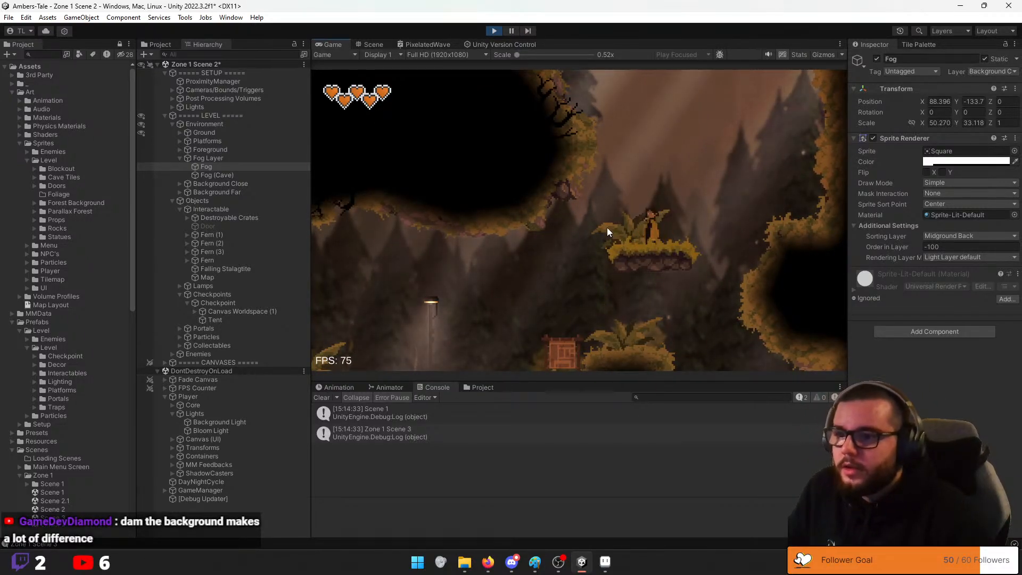
key("a")
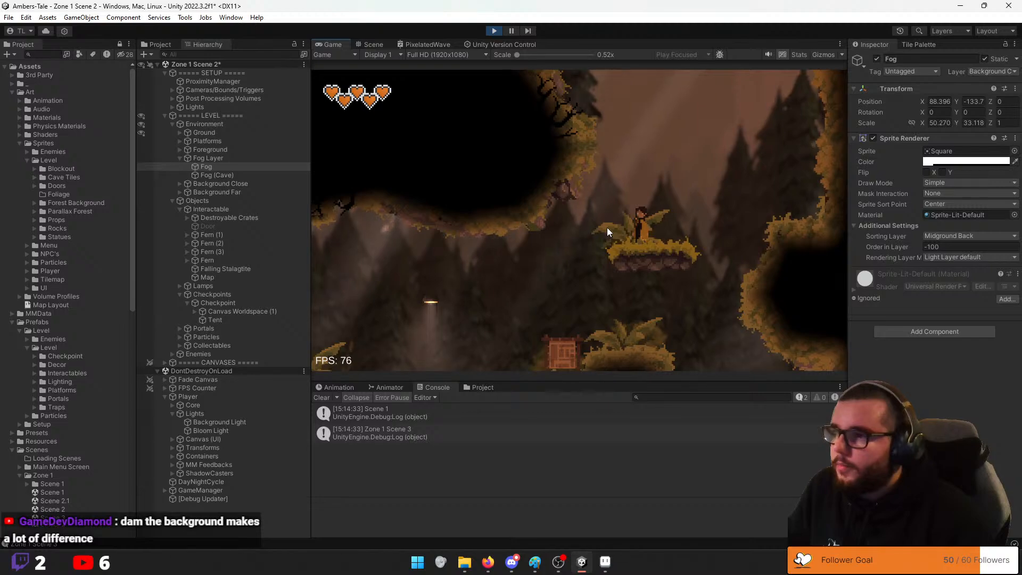
left_click(220, 421)
left_click(953, 215)
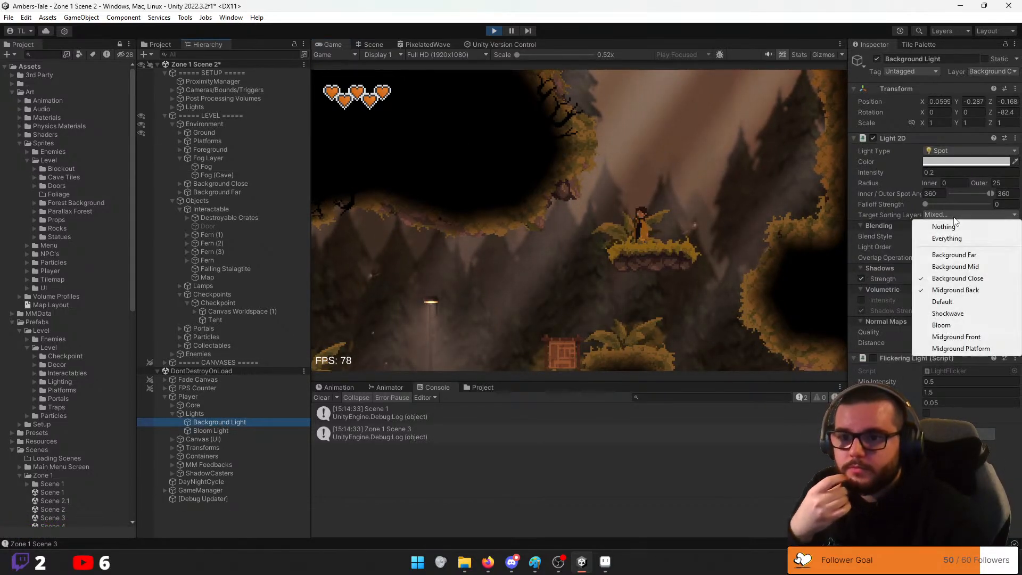
left_click(951, 280)
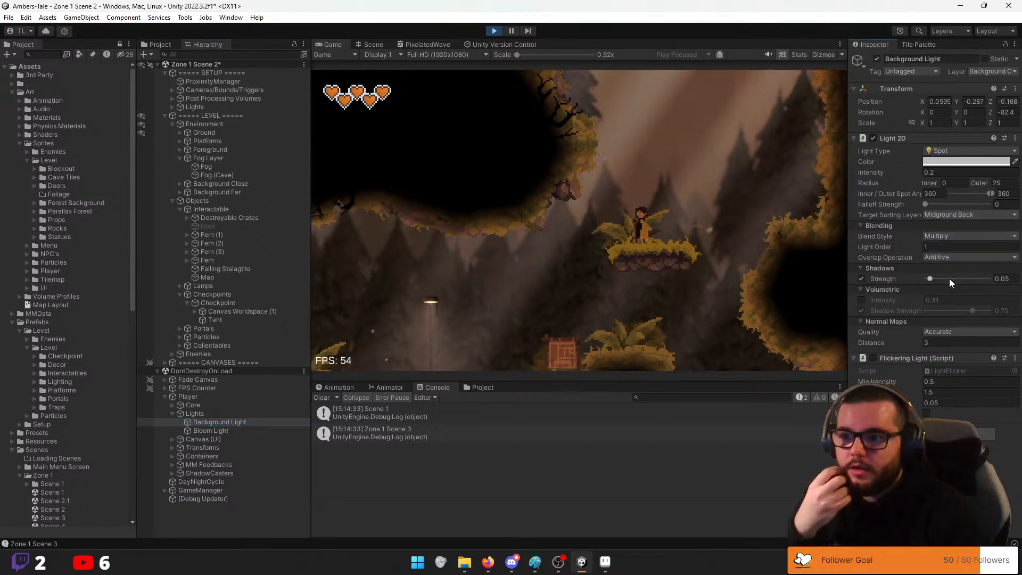
left_click(993, 71)
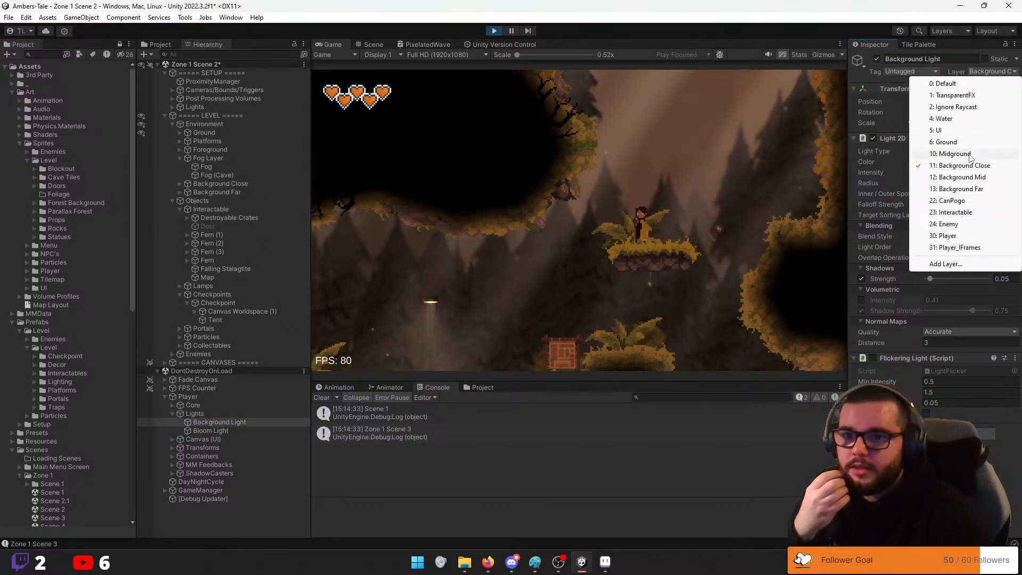
left_click(954, 154)
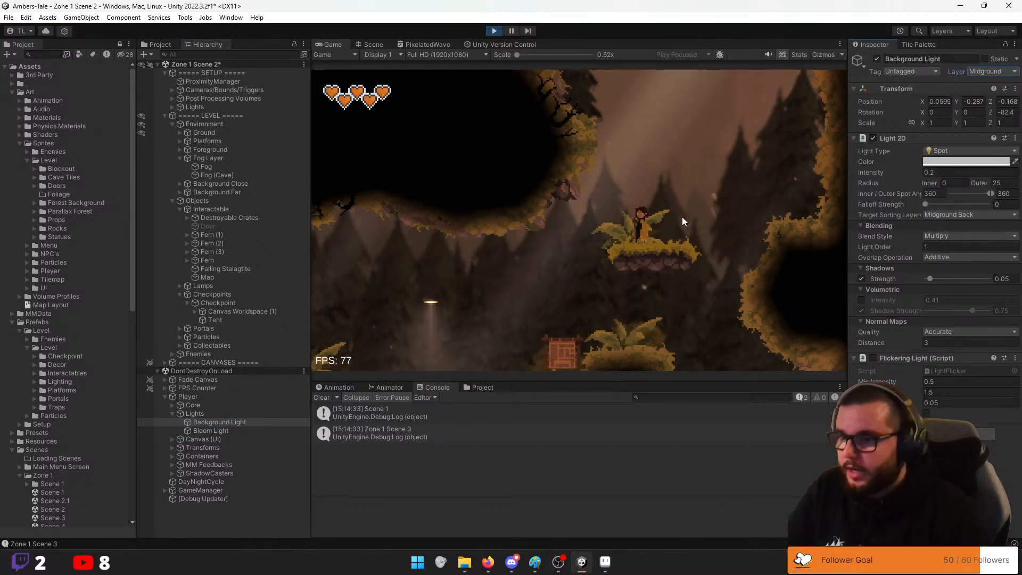
Move the character down past the lamp to the tent to inspect the fog and lighting, and end the playtest
key("a")
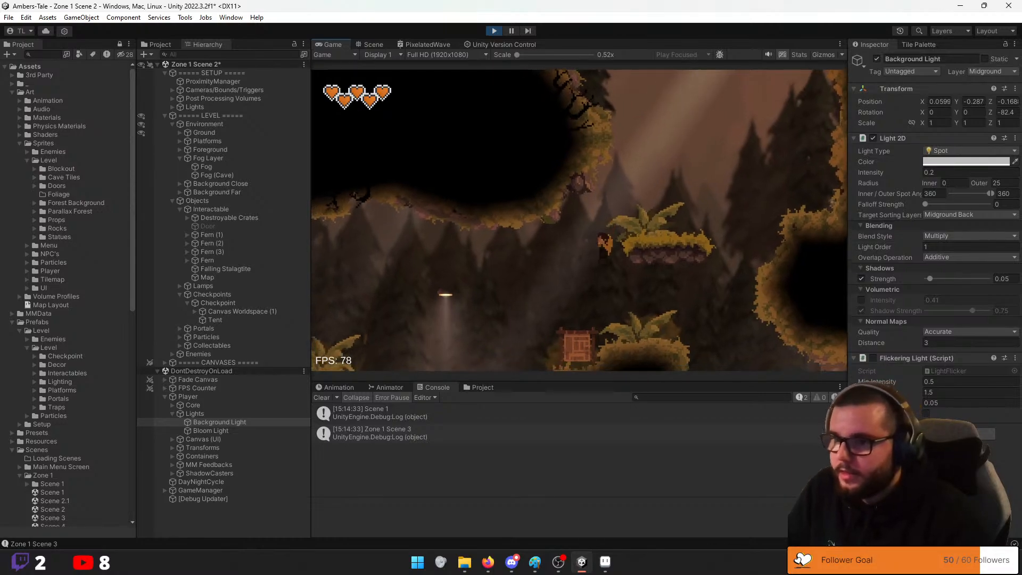
key("d")
key("a")
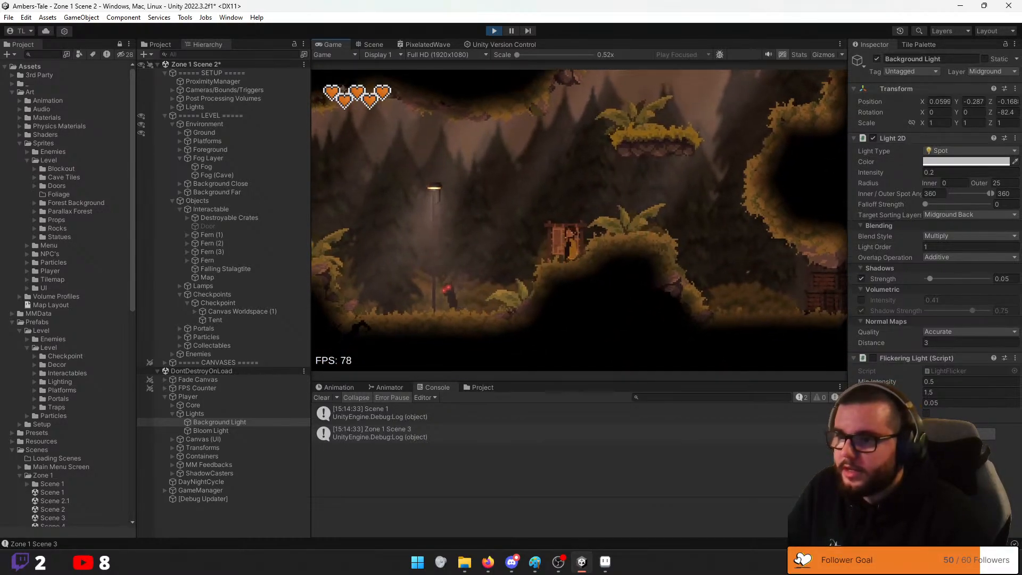
key("space")
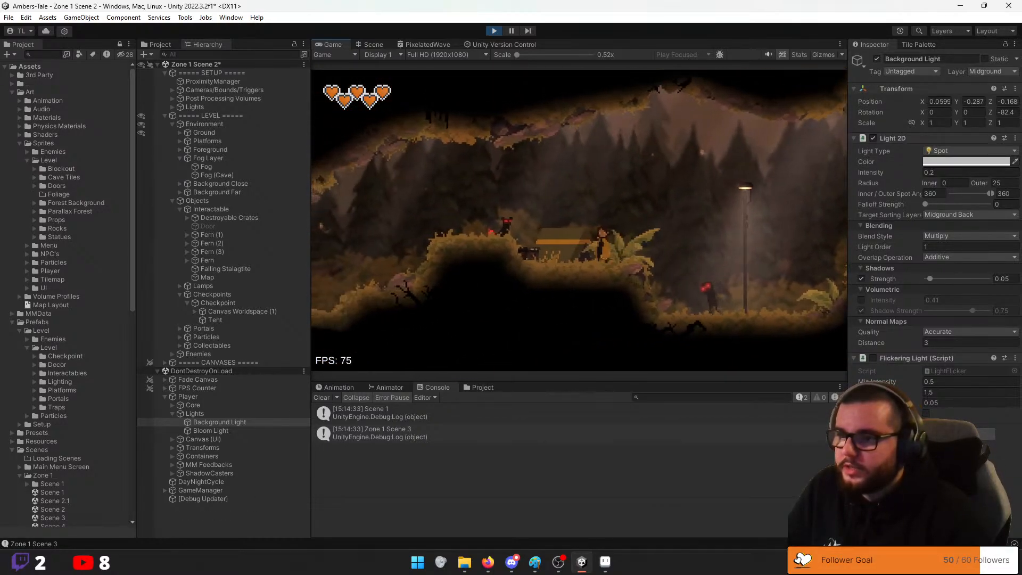
key("d")
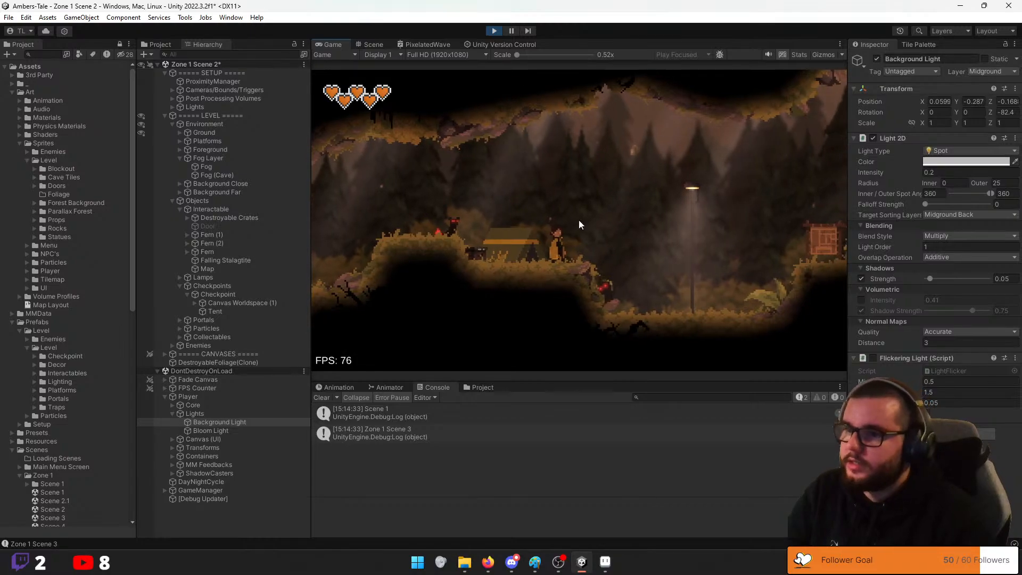
key("Escape")
left_click(494, 31)
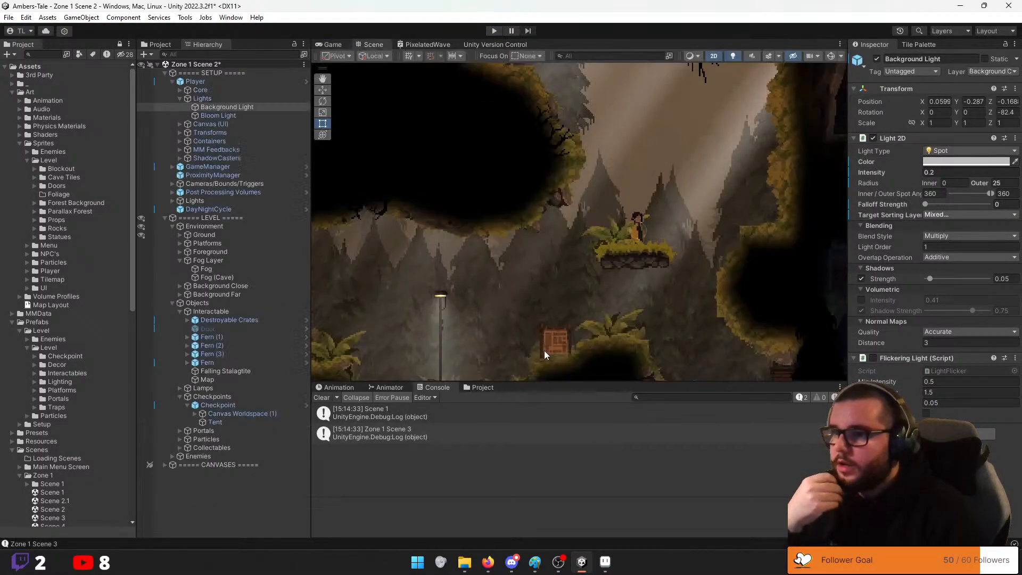
Compare the game and scene views of the level and inspect the Fog (Cave) sprite's settings
left_click(334, 45)
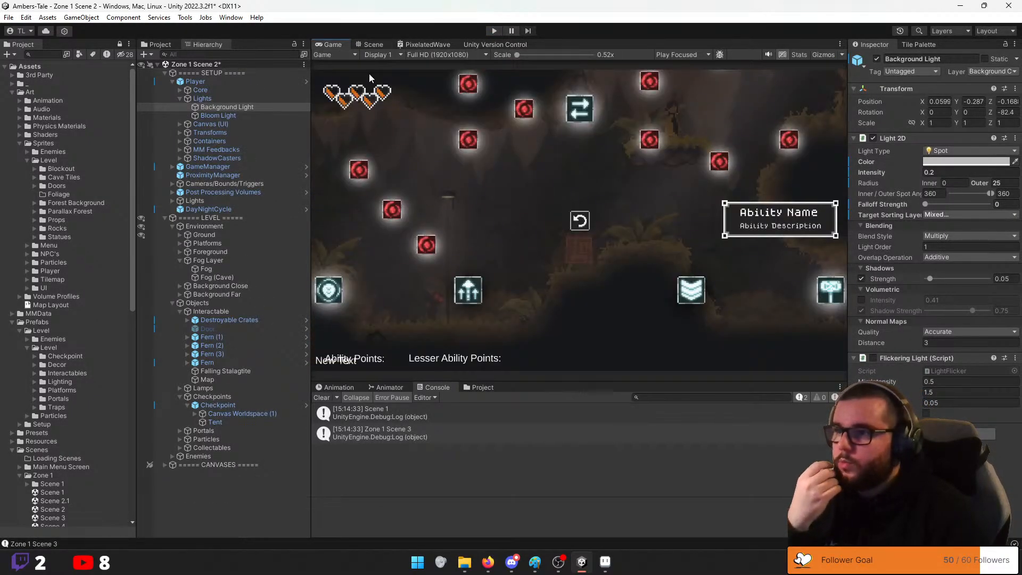
left_click(373, 44)
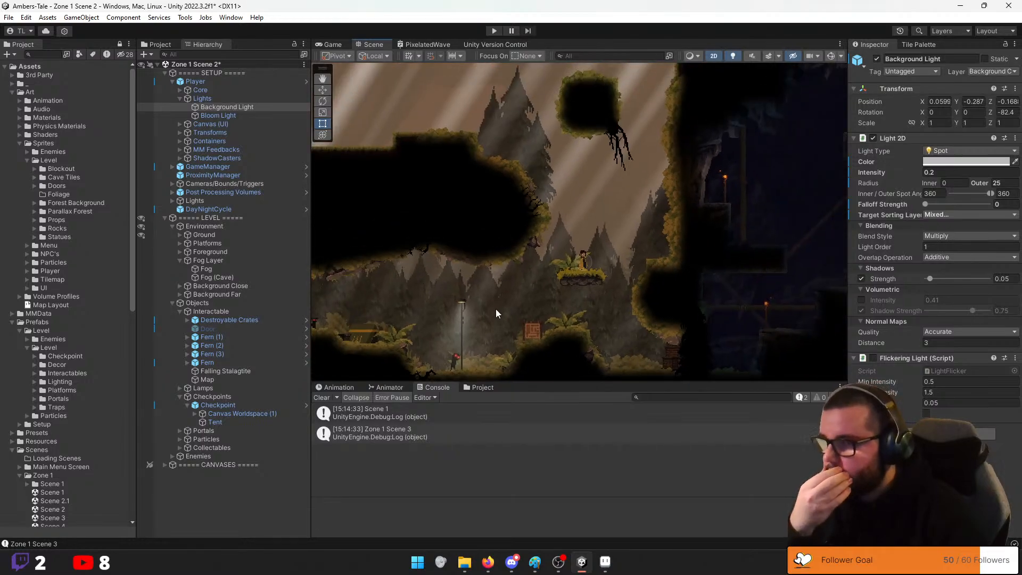
scroll(496, 308, "down", 2)
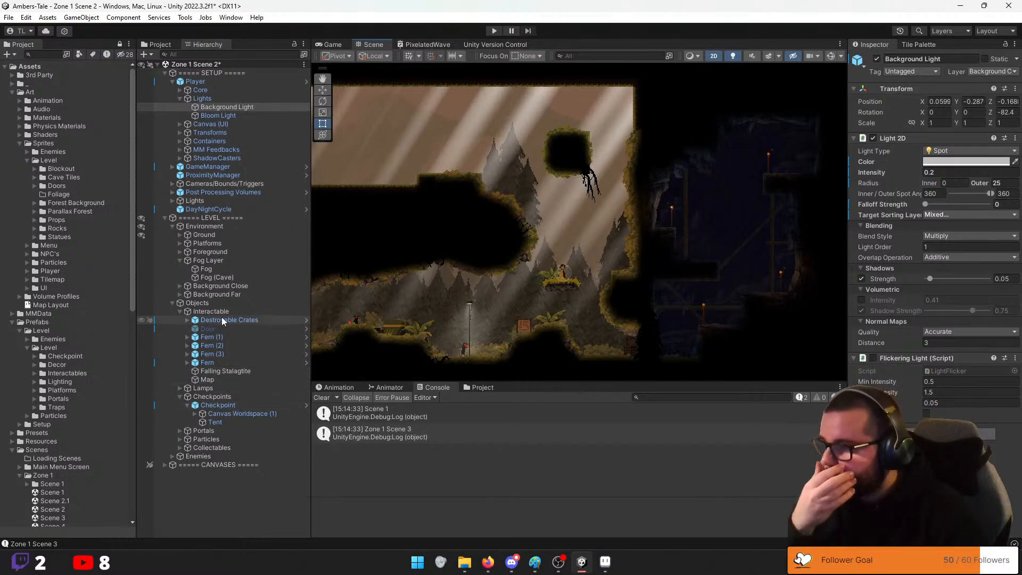
left_click(226, 278)
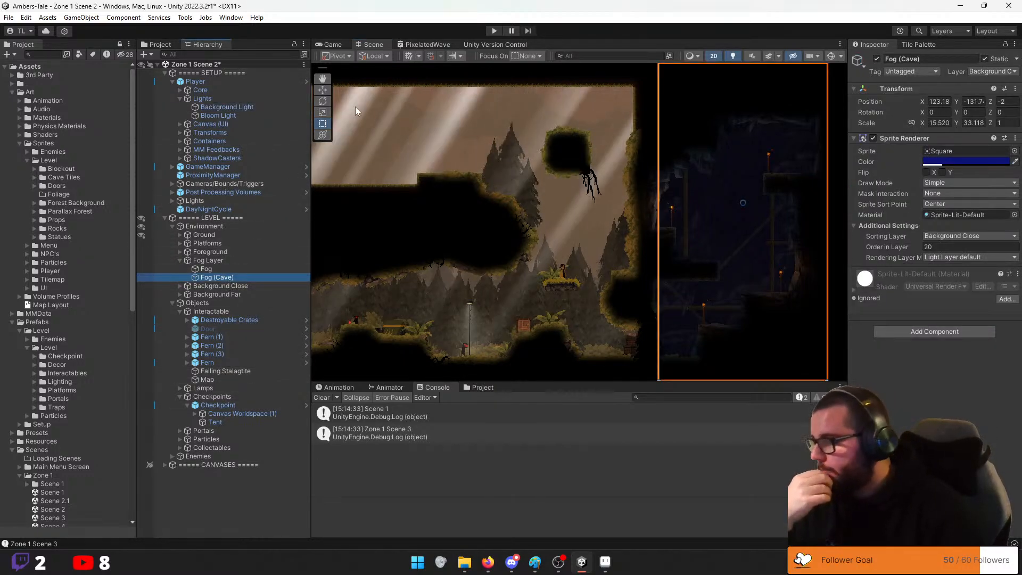
Run the game, try raising the Fog sprite's colour alpha to full opacity, and end the playtest
left_click(494, 31)
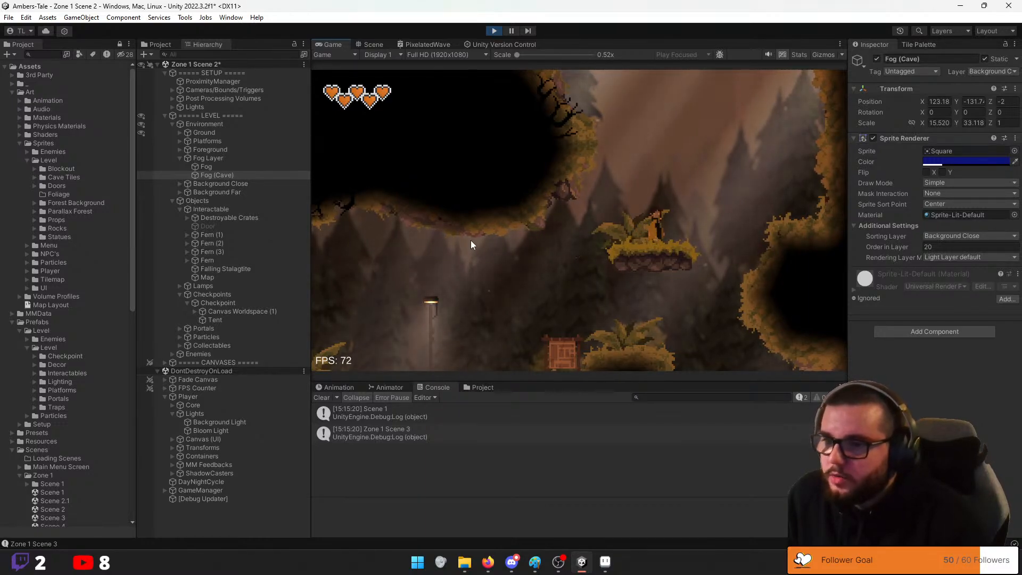
left_click(214, 167)
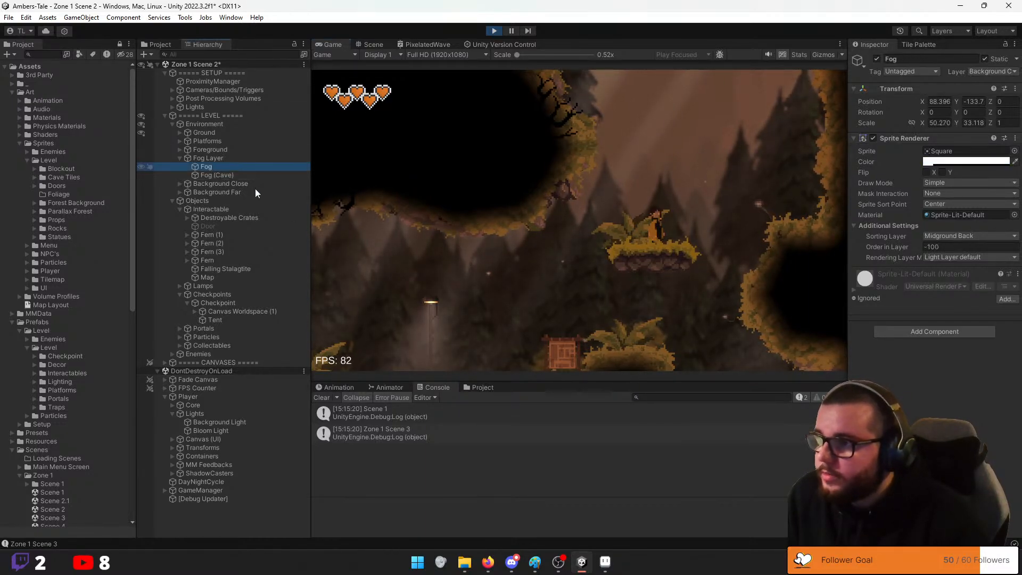
left_click(947, 162)
left_click(953, 369)
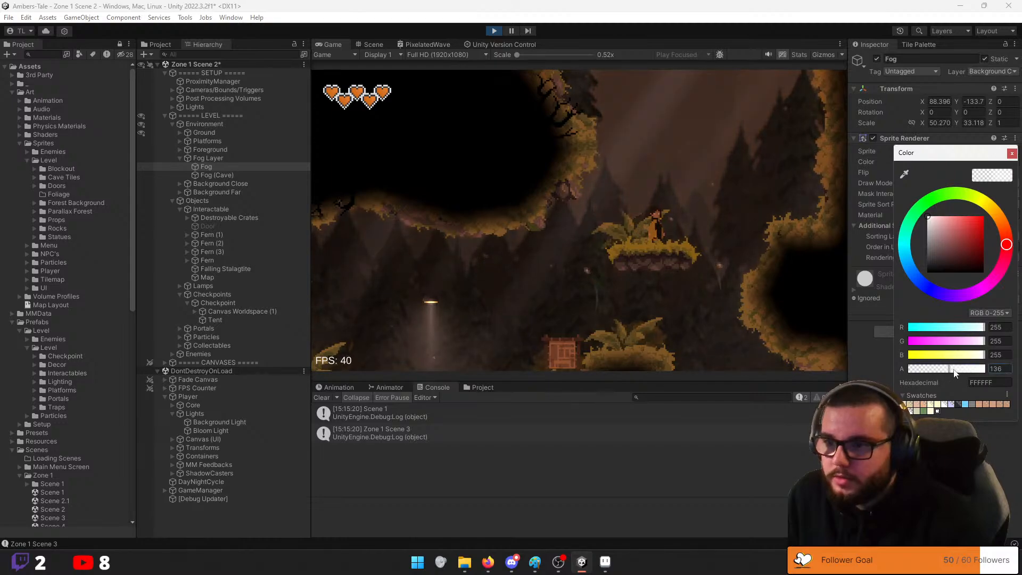
left_click_drag(953, 370, 1000, 369)
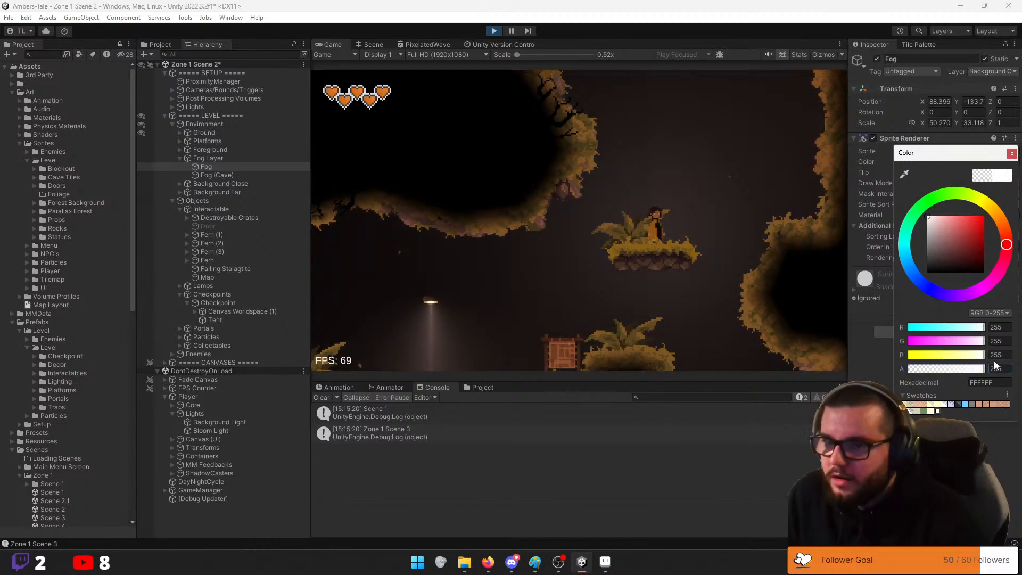
left_click(1013, 154)
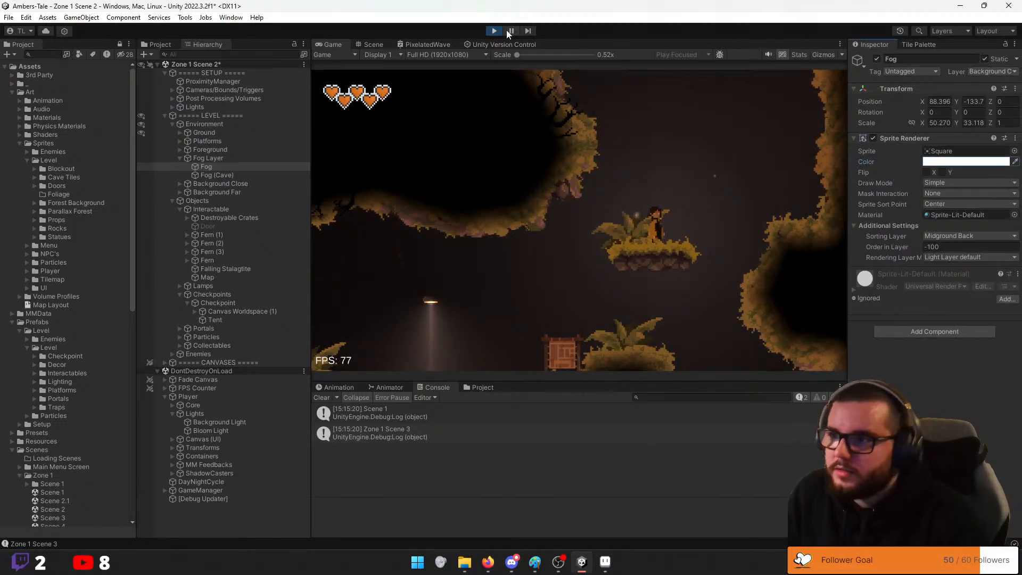
left_click(501, 31)
Set the Fog object's layer to Midground and duplicate it into the Background Close group, below GodRays (3)
left_click(992, 72)
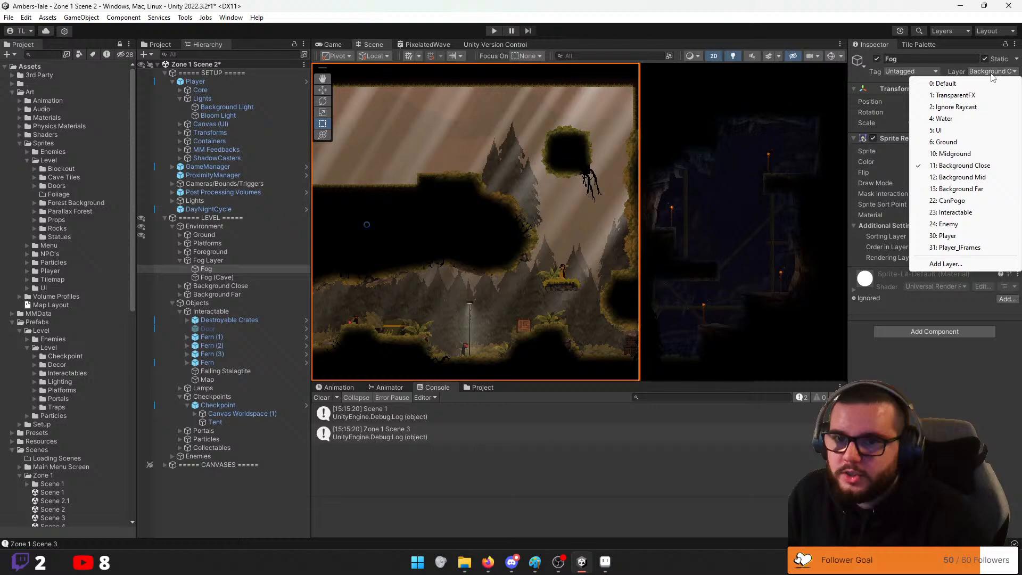
left_click(958, 153)
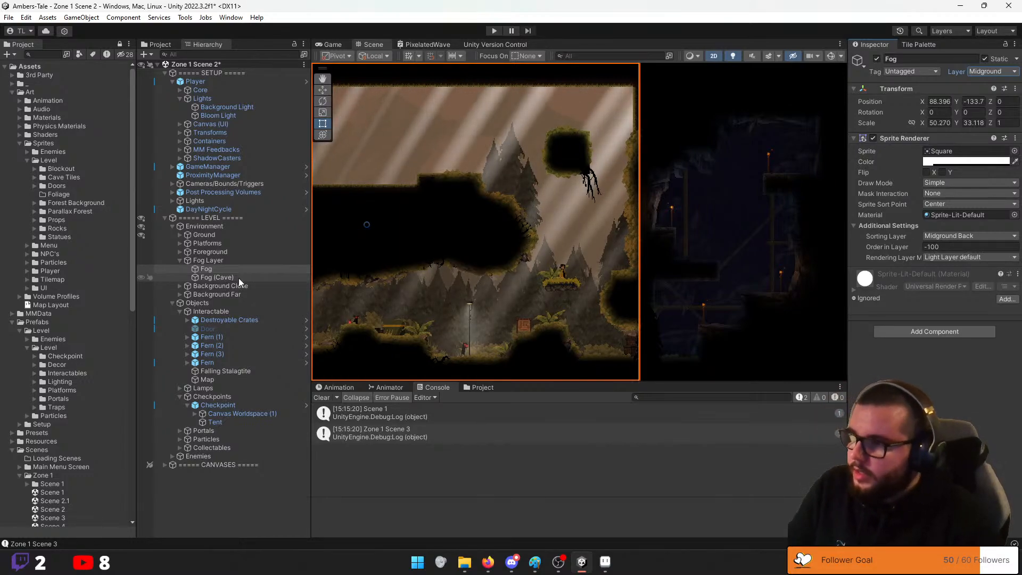
left_click(221, 270)
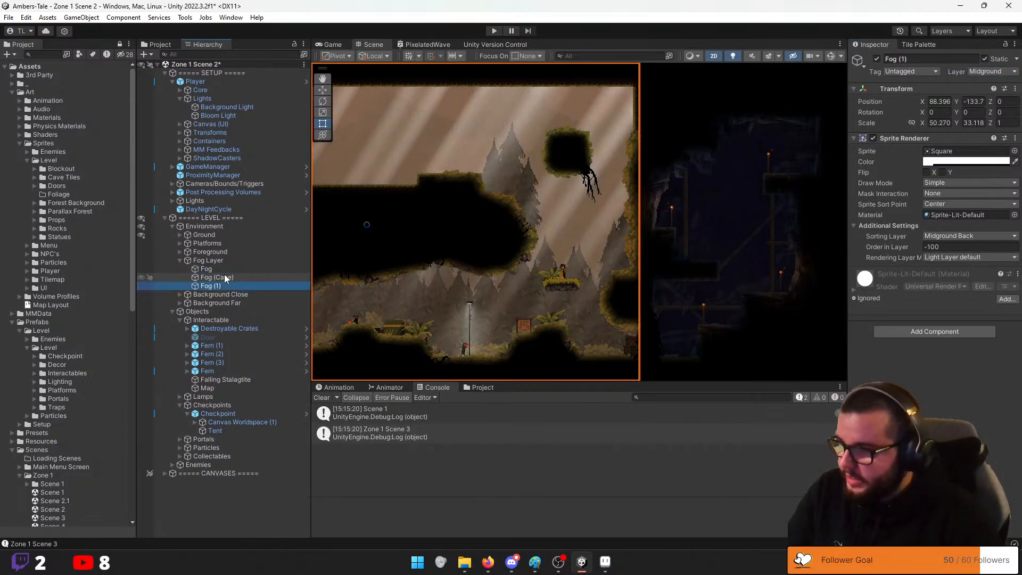
key("ctrl+d")
mouse_move(215, 300)
left_mouse_down()
mouse_move(206, 304)
mouse_move(219, 298)
left_mouse_up()
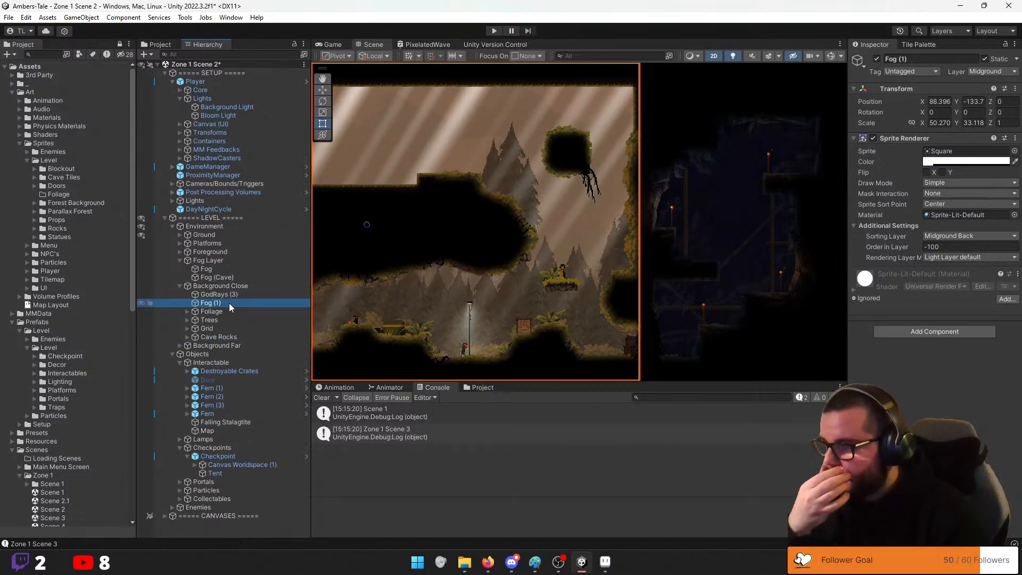
Rename the duplicate in Background Close to Fog and check its sprite colour
key("F2")
left_click(229, 304)
key("BackSpace")
key("BackSpace")
key("BackSpace")
key("BackSpace")
key("Return")
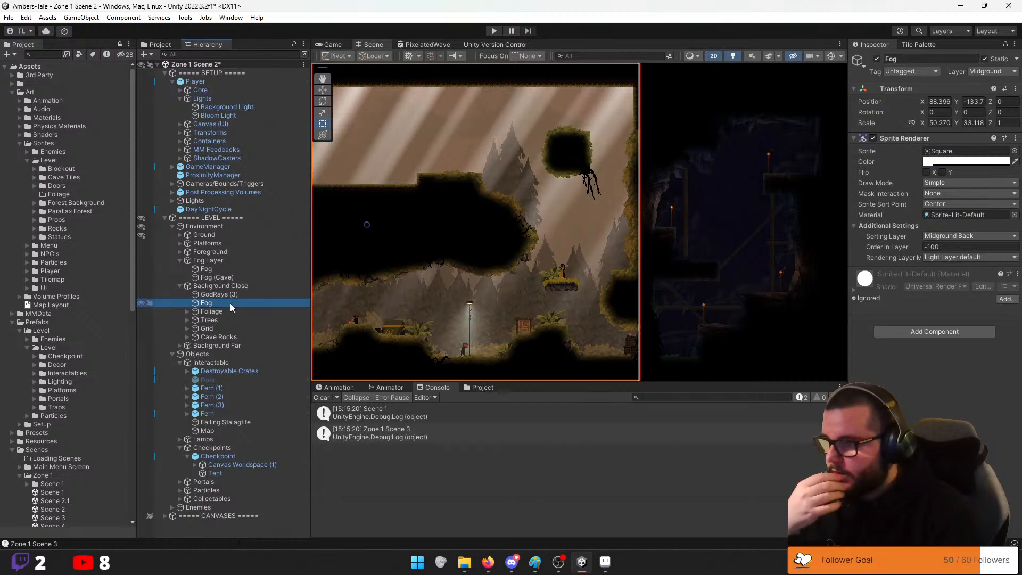
left_click(959, 162)
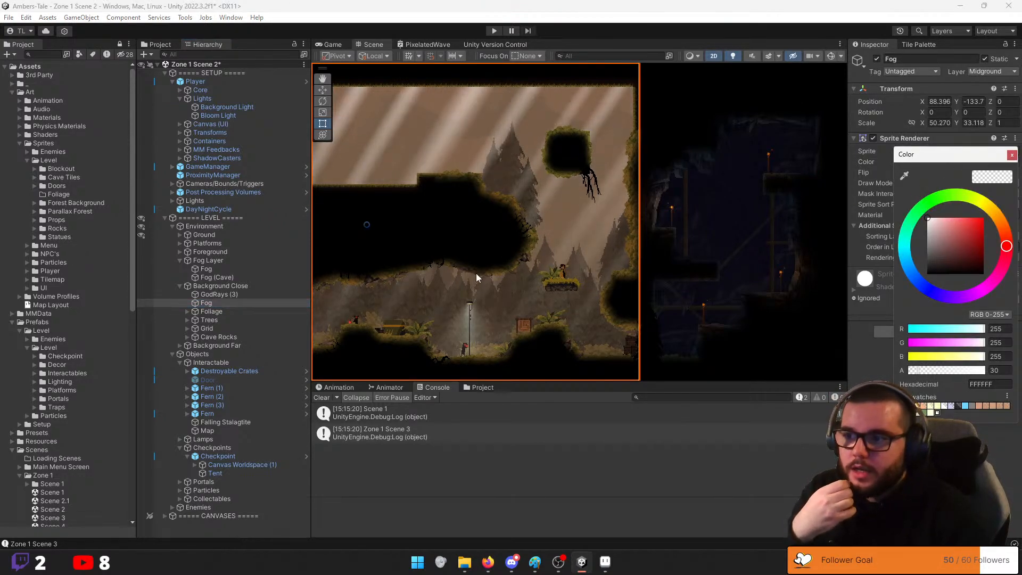
left_click(1011, 155)
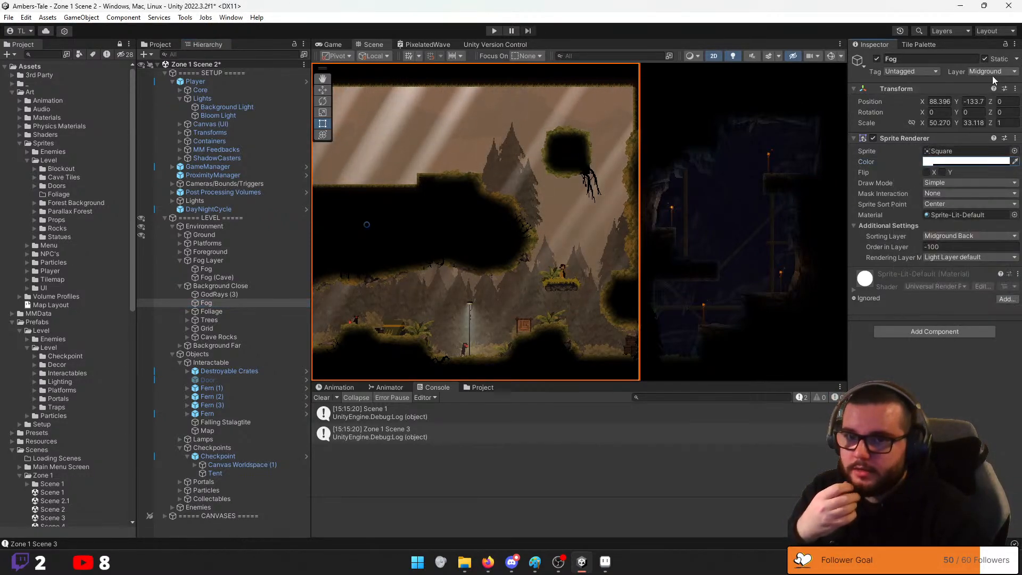
Set the Background Close Fog's layer and sorting layer to Background Close, with order in layer 0
left_click(993, 72)
left_click(966, 166)
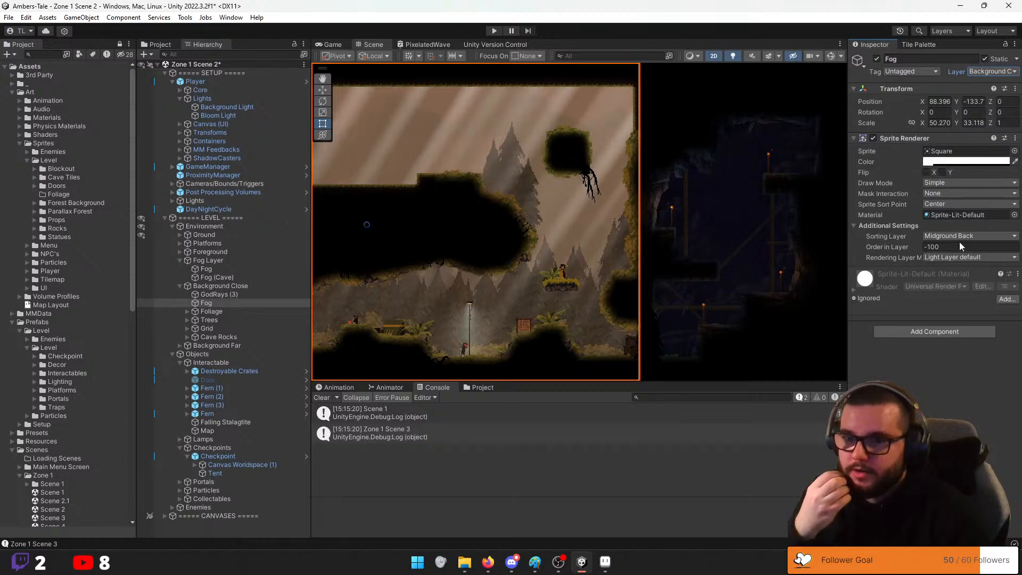
left_click(895, 249)
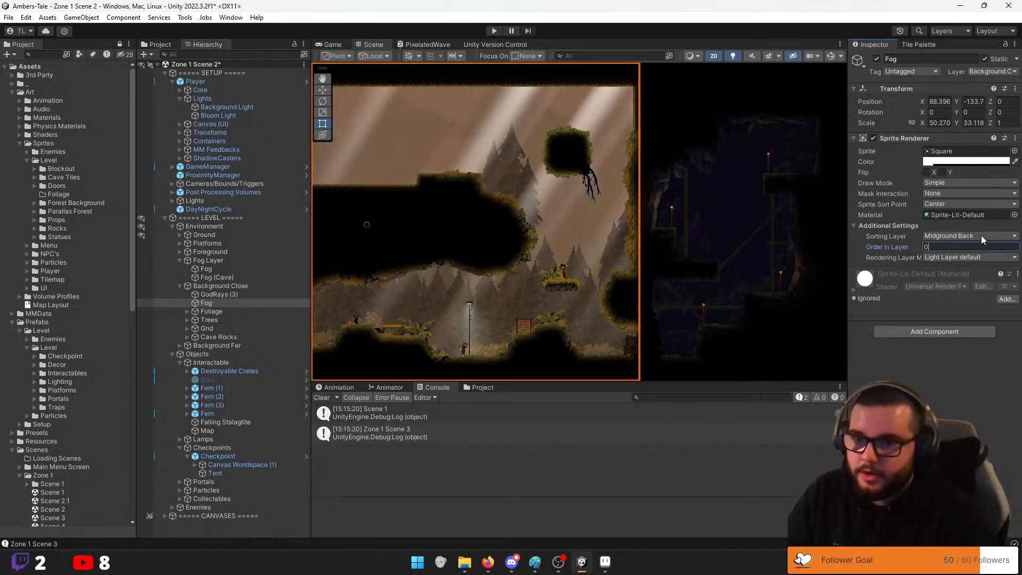
left_click(966, 236)
left_click(959, 271)
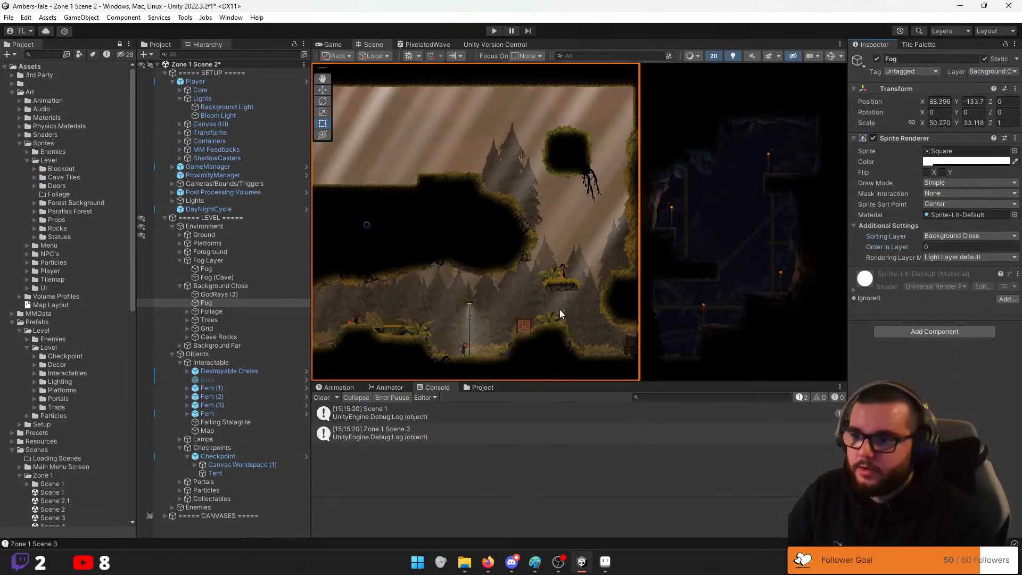
Run the game and try an intensity of 0.5 on the player's Background Light while paused, then resume play
scroll(508, 303, "up", 3)
left_click(494, 31)
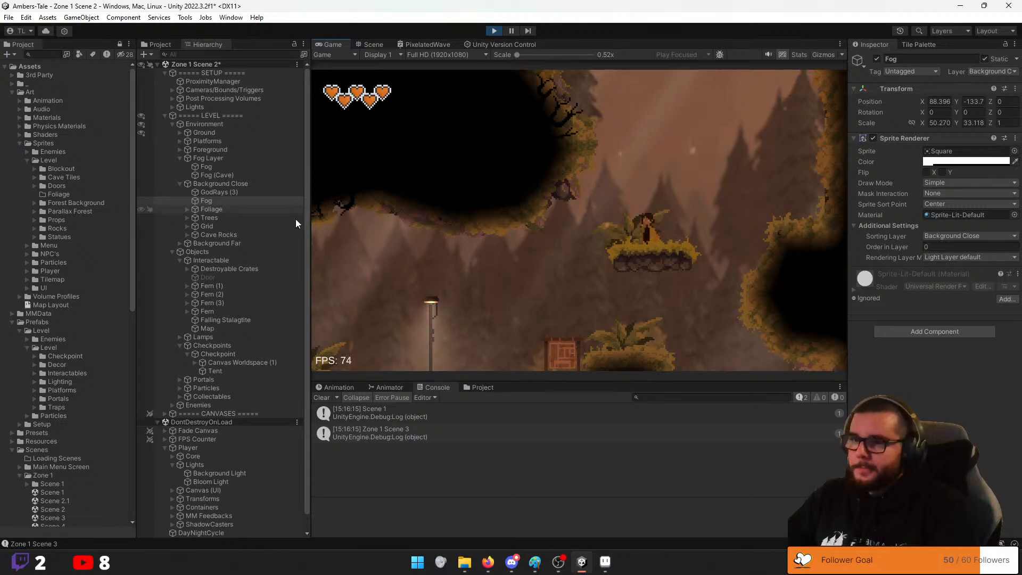
key("a")
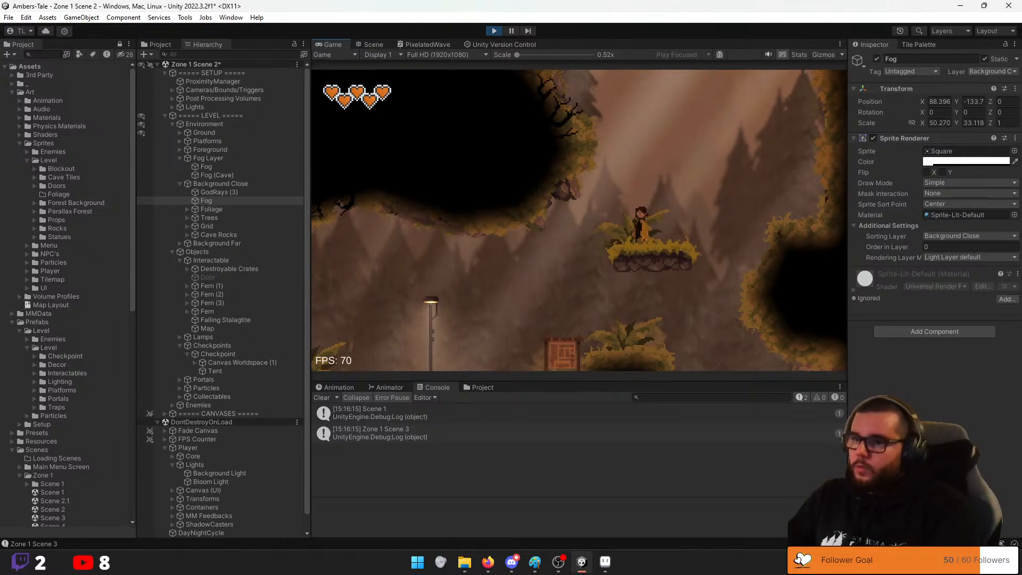
key("Escape")
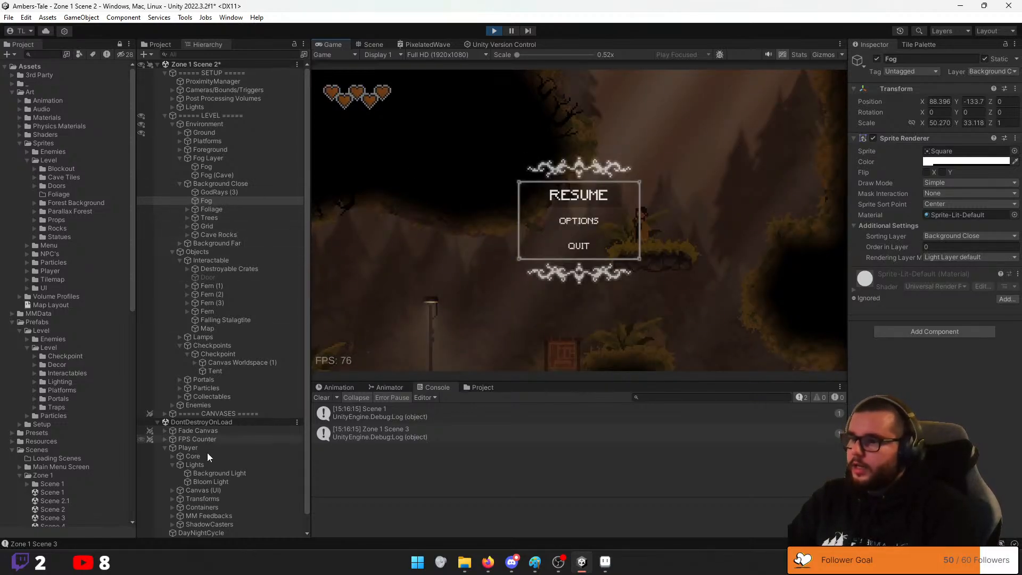
left_click(208, 473)
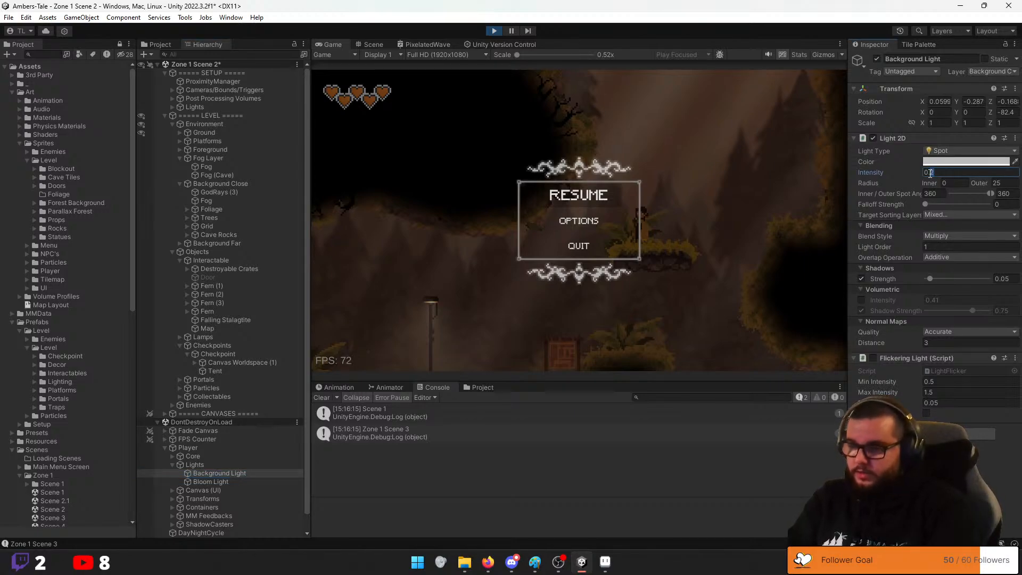
left_click(548, 193)
key("Escape")
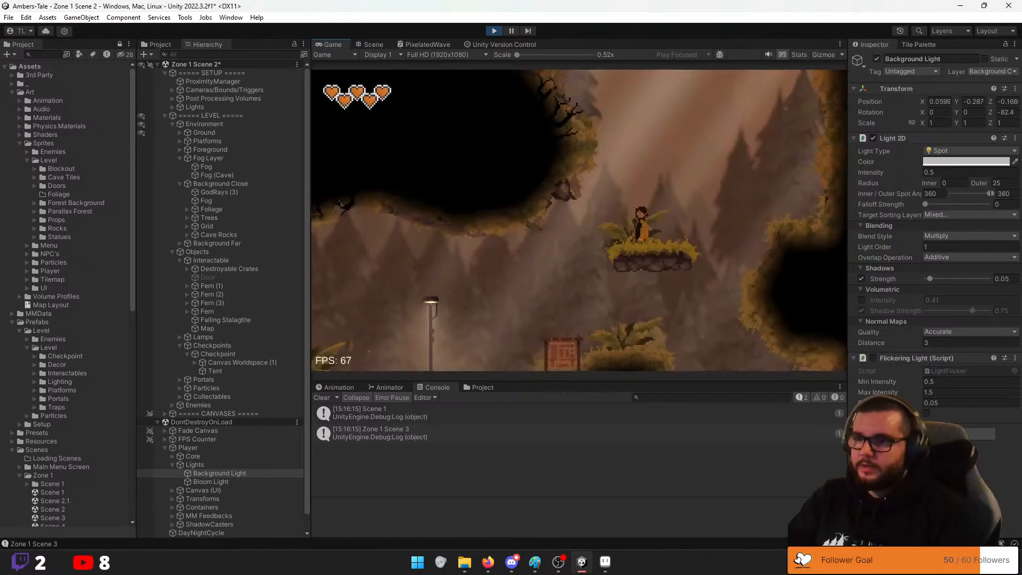
Move the character off the floating platform to the ground below to check the background lighting
key("a")
key("d")
key("a")
key("space")
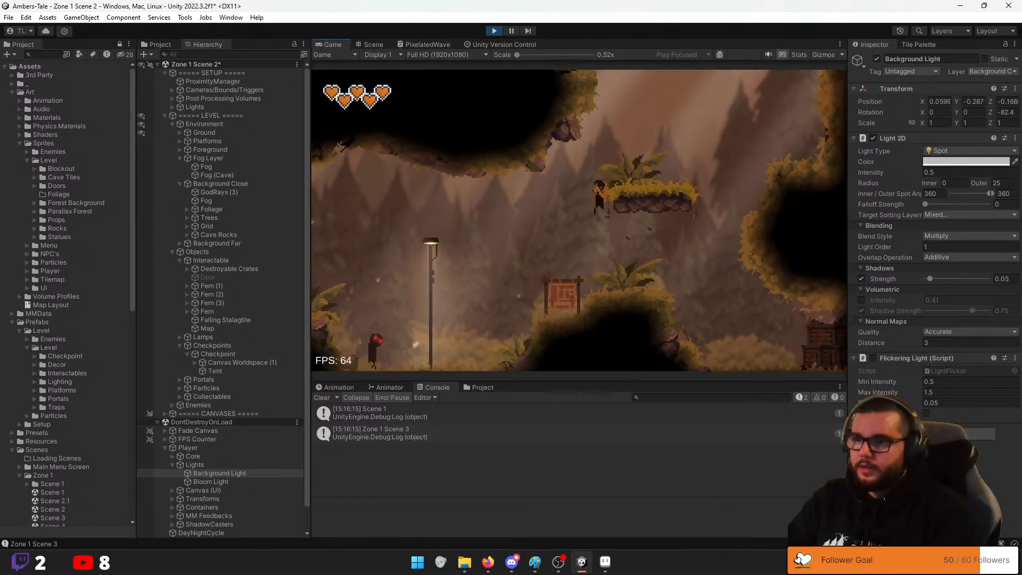
key("d")
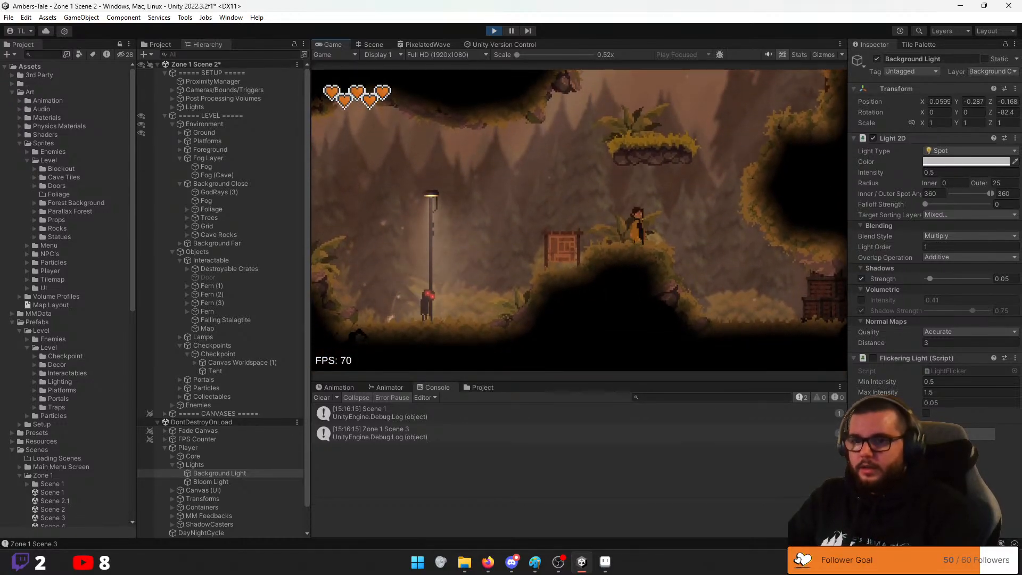
Try Background Light falloff strengths of 0.237, 1 and 0.305 in the running game, and end the playtest
key("Escape")
left_click_drag(924, 205, 941, 206)
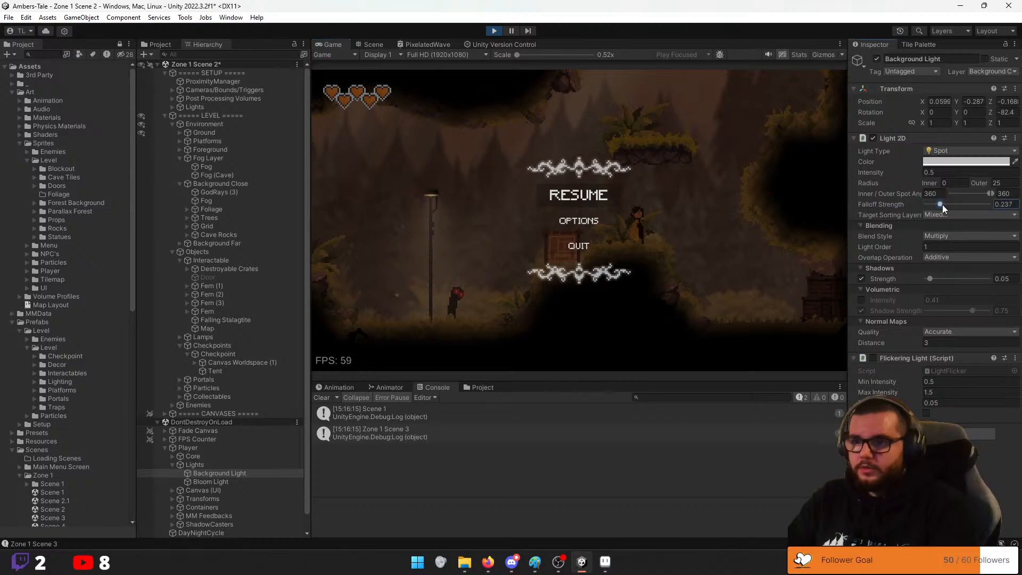
key("Escape")
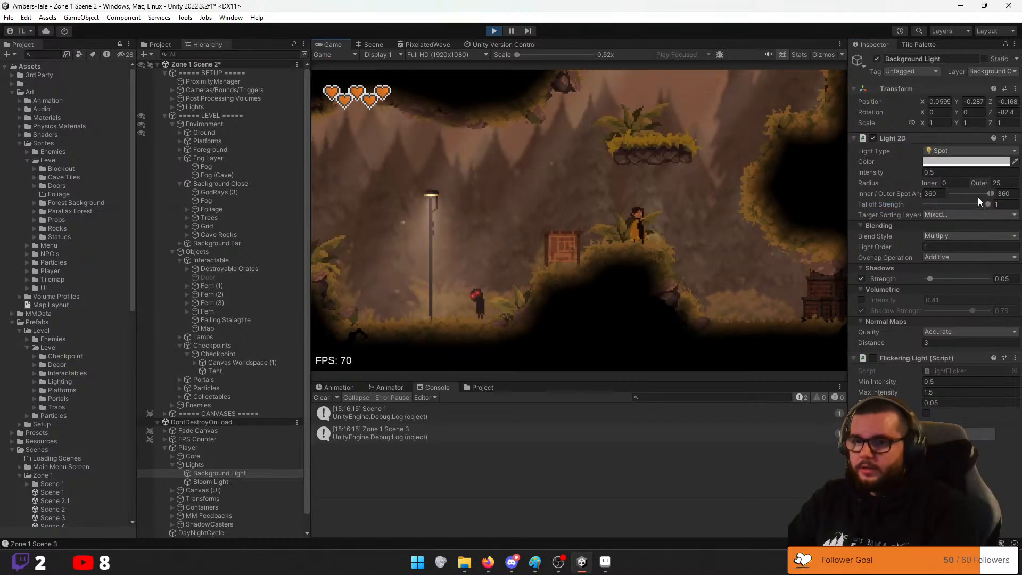
left_click_drag(1014, 204, 944, 212)
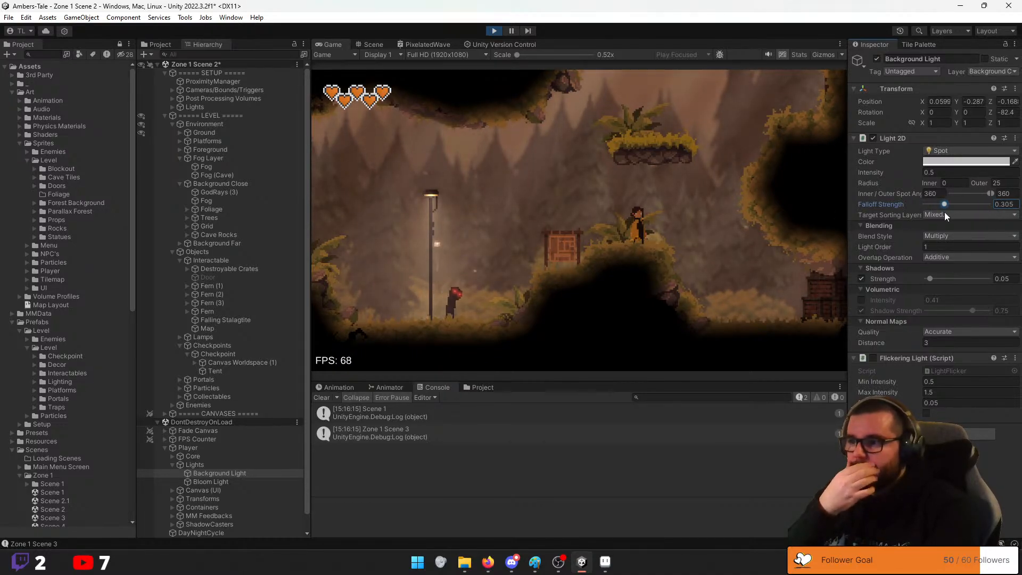
left_click(494, 30)
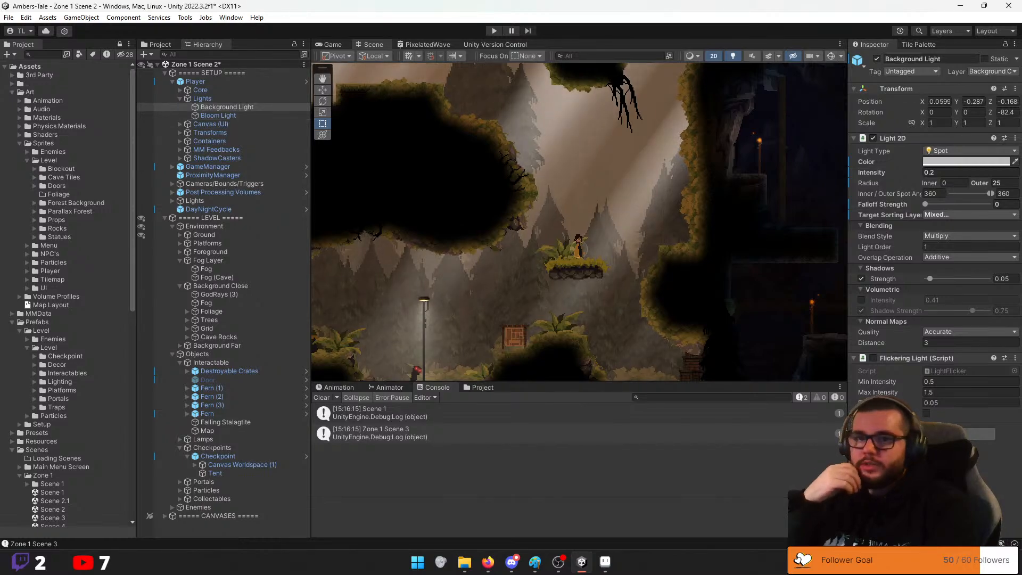
Set the Background Light's layer to Midground and limit its target sorting layers to Midground Back
left_click(1002, 72)
left_click(964, 160)
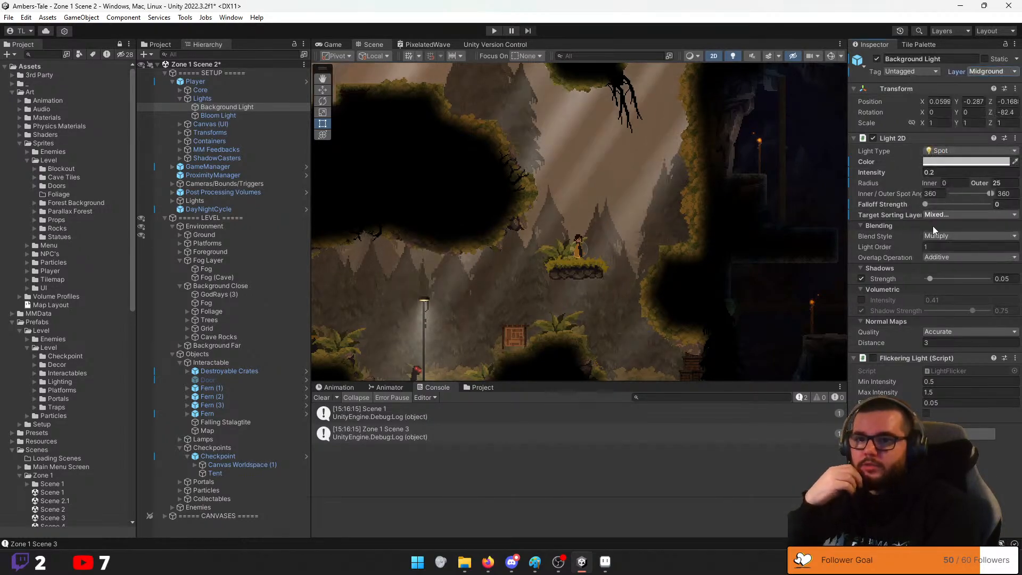
left_click(948, 215)
left_click(952, 277)
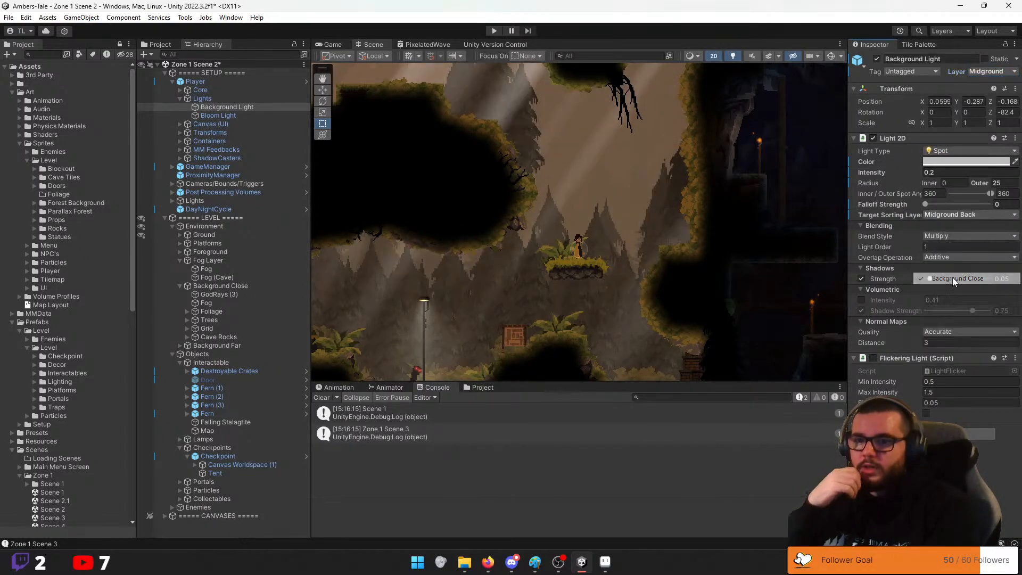
Run the game, raise the Background Light's intensity to 1.36, and add Midground Front to its target sorting layers
left_click(493, 32)
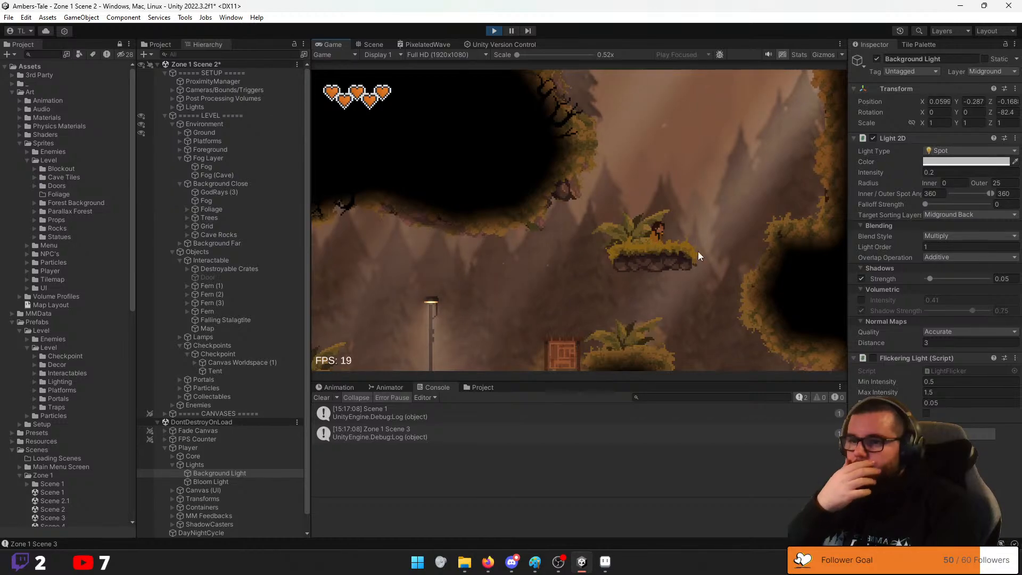
left_click_drag(873, 171, 895, 167)
left_click(948, 214)
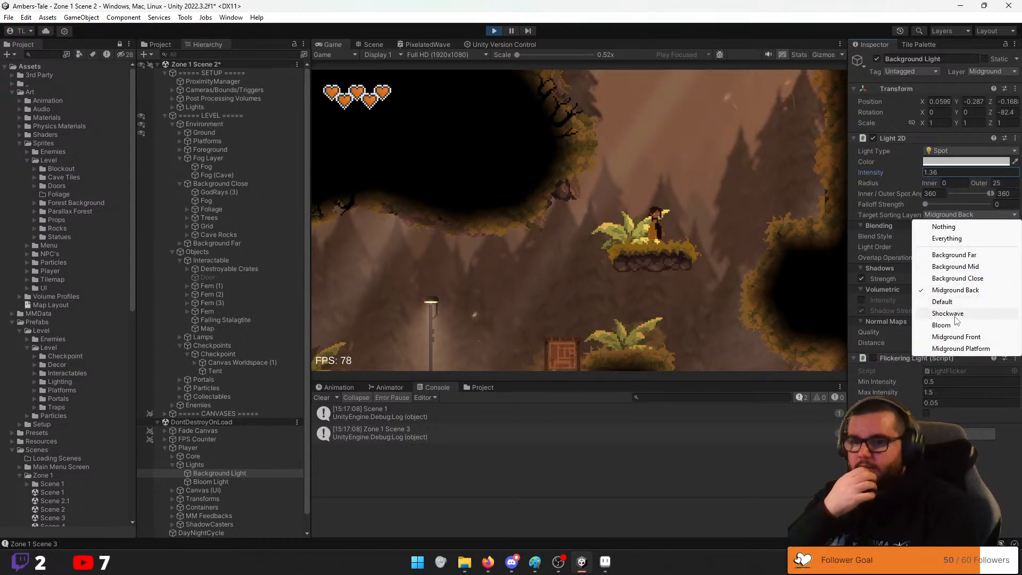
left_click(957, 338)
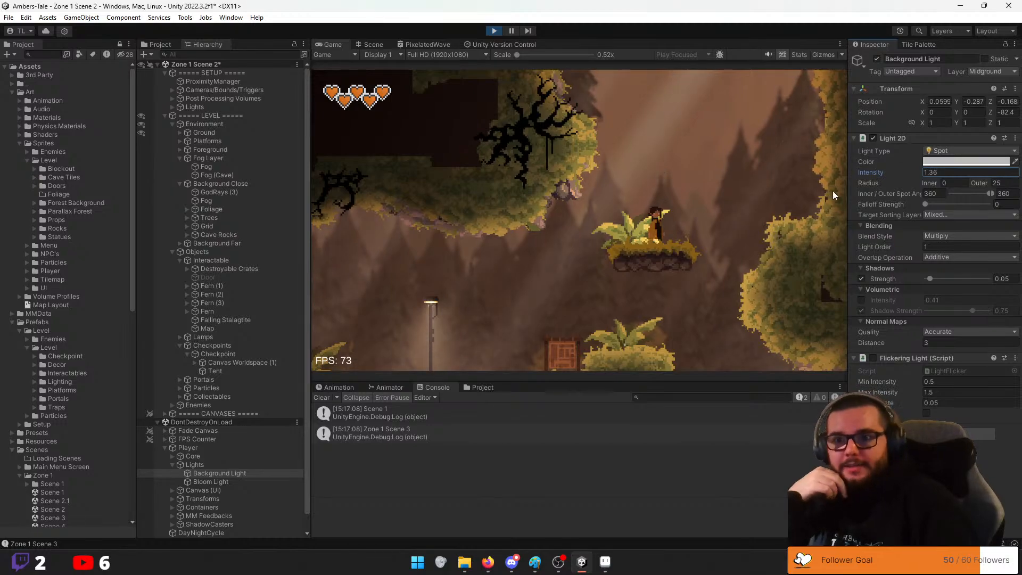
Set the Background Light's outer radius to 5 and falloff strength to 1, and remove Midground Front from its target sorting layers
left_click(986, 183)
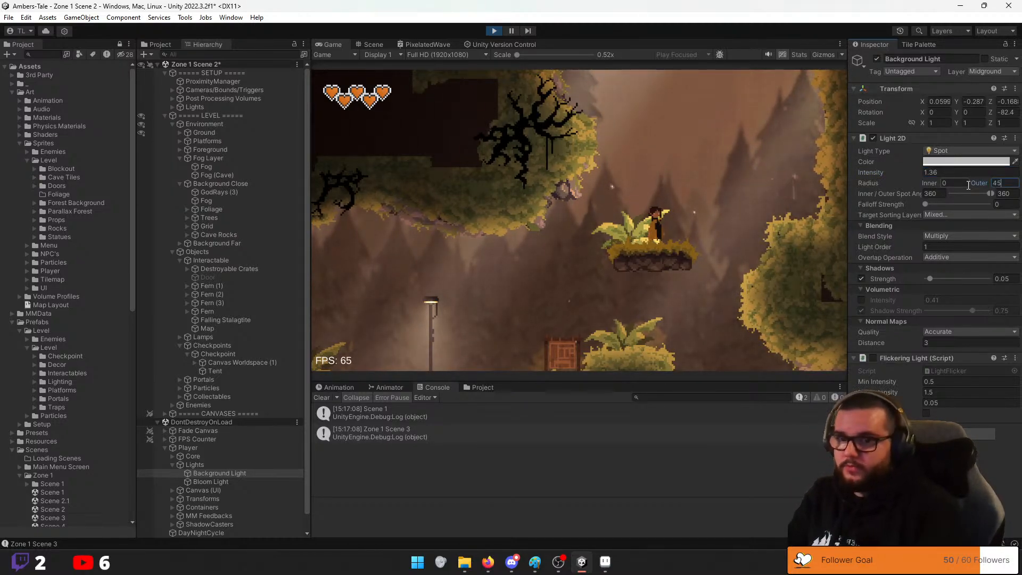
type("45")
key("BackSpace")
key("BackSpace")
type("5")
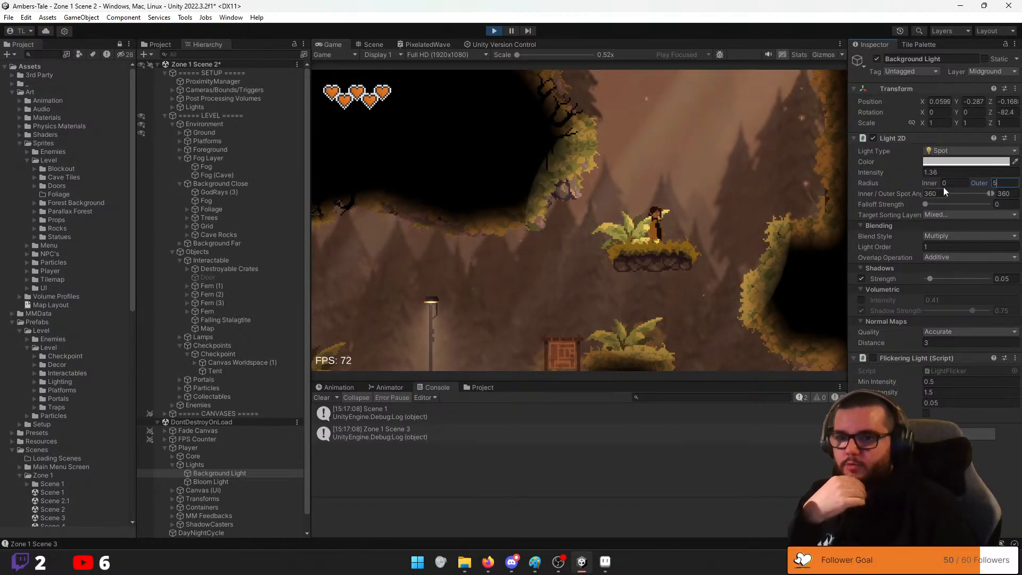
left_click_drag(932, 203, 1005, 201)
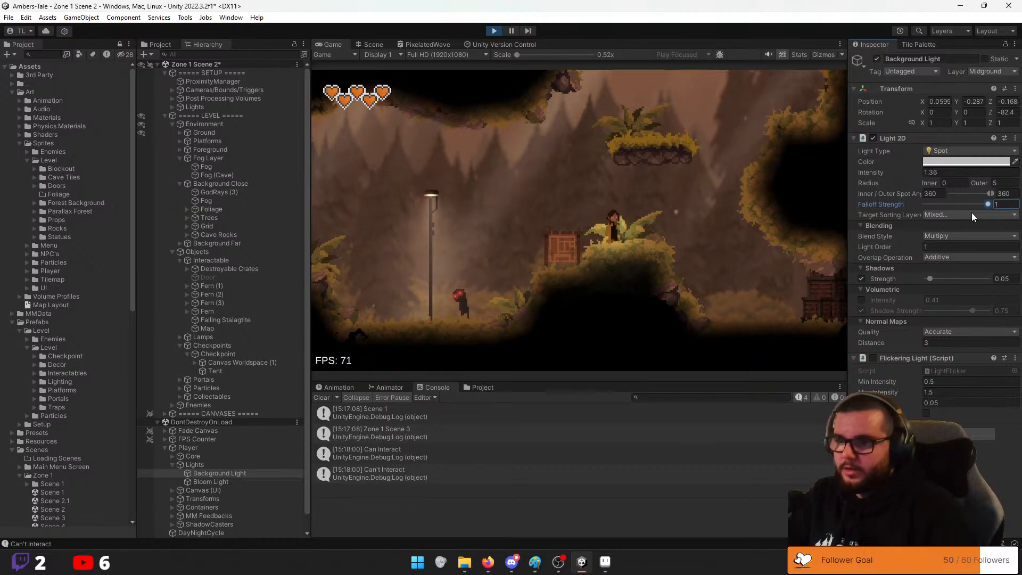
left_click(941, 215)
left_click(961, 338)
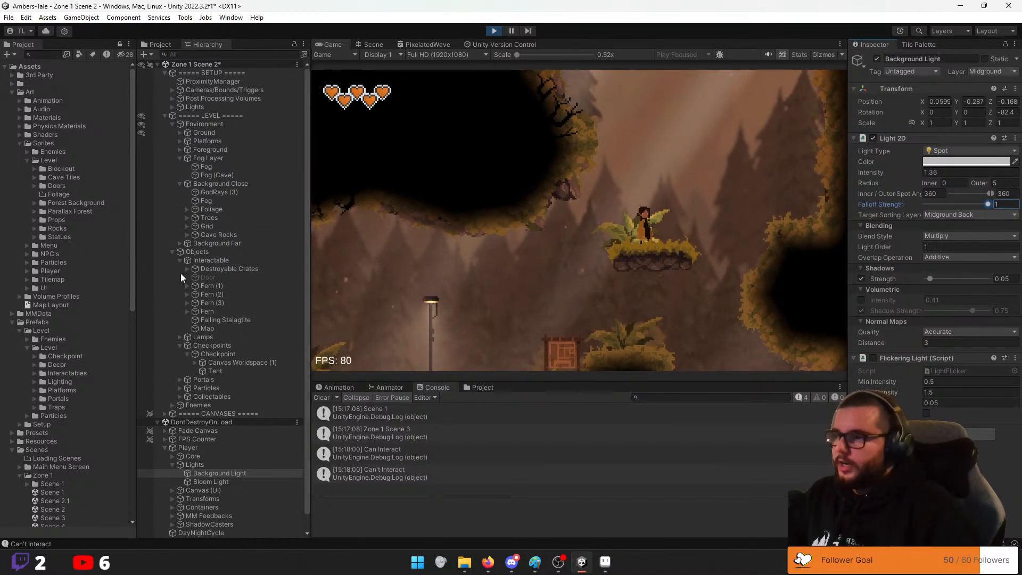
Try a denser colour alpha on the Fog in Fog Layer and lower it to 14
left_click(208, 167)
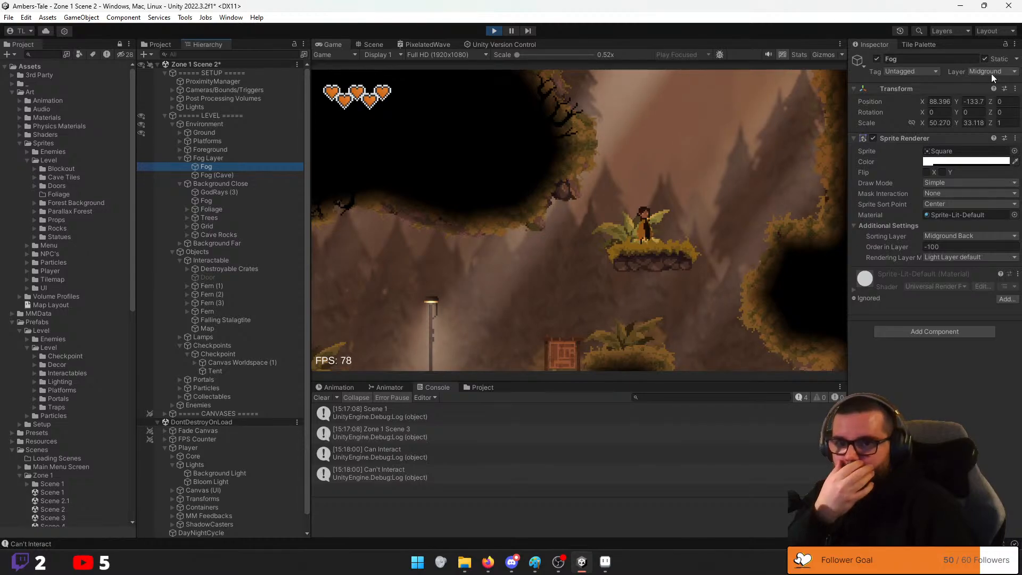
left_click(940, 162)
left_click_drag(923, 374, 967, 368)
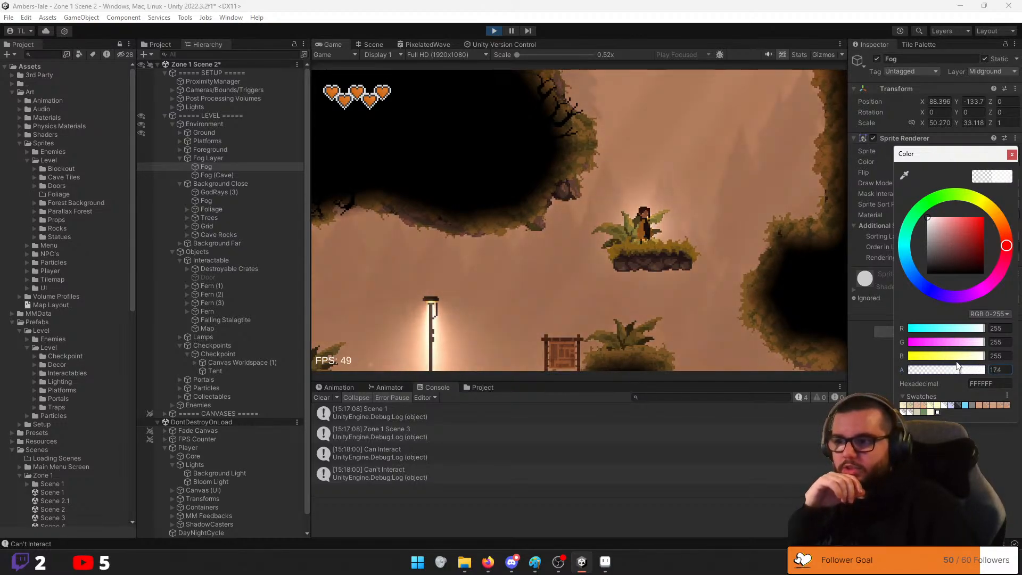
left_click_drag(967, 368, 912, 367)
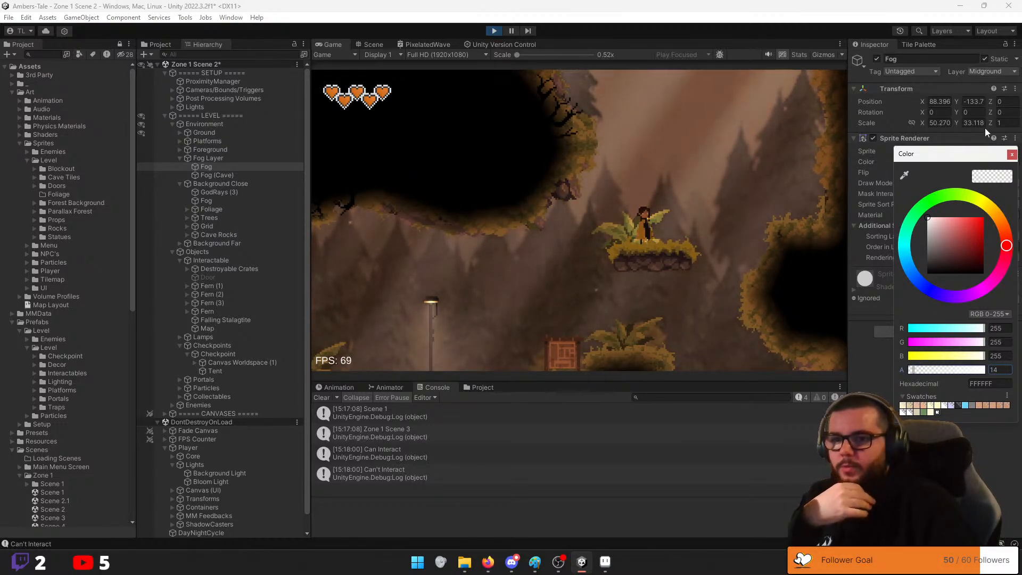
left_click(1012, 155)
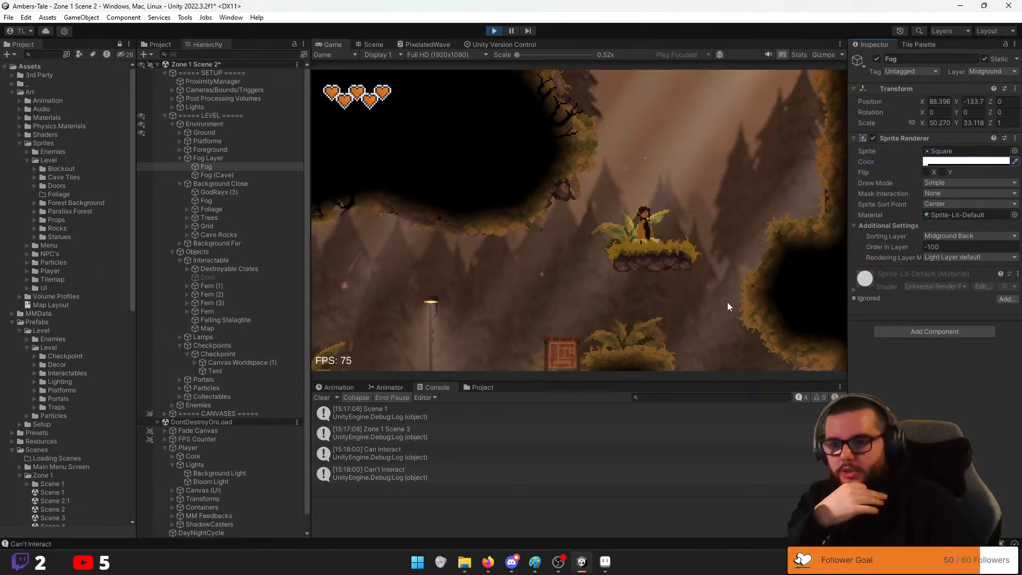
Assign the Bloom material to the Fog in Fog Layer and set its colour alpha to 9
left_click(1014, 215)
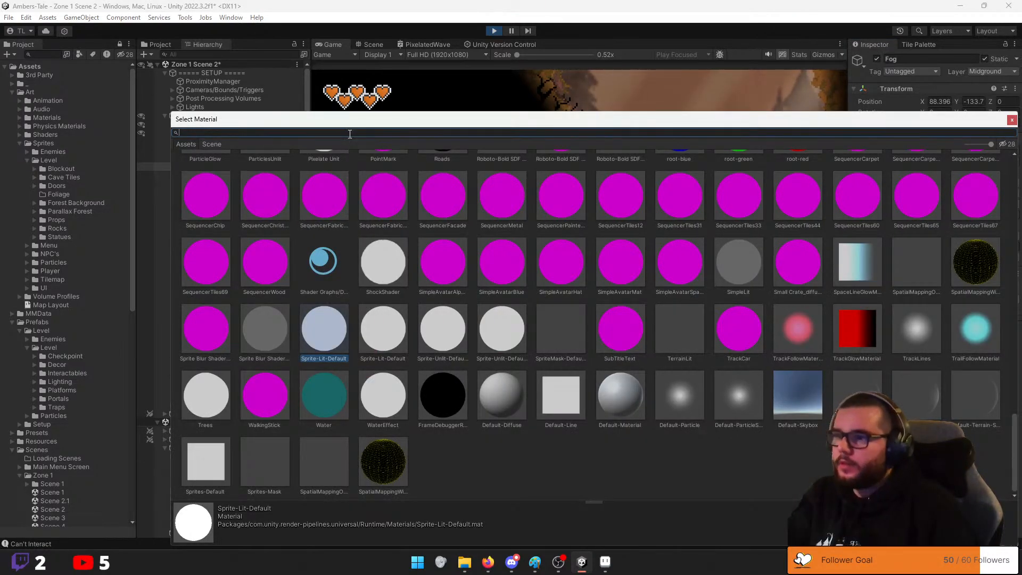
type("bloom")
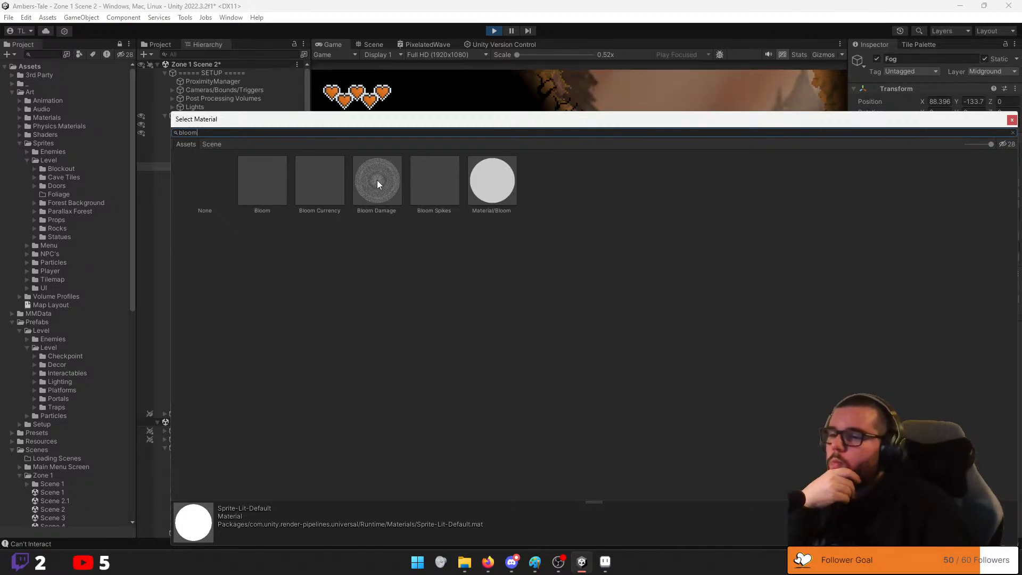
double_click(271, 184)
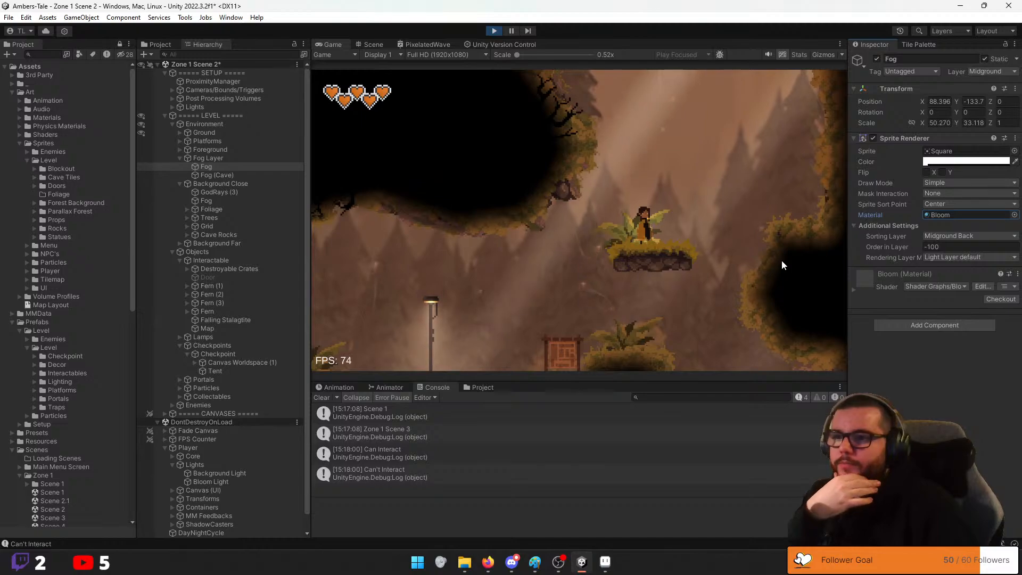
left_click(940, 161)
mouse_move(928, 373)
left_mouse_down()
mouse_move(972, 368)
mouse_move(916, 360)
left_mouse_up()
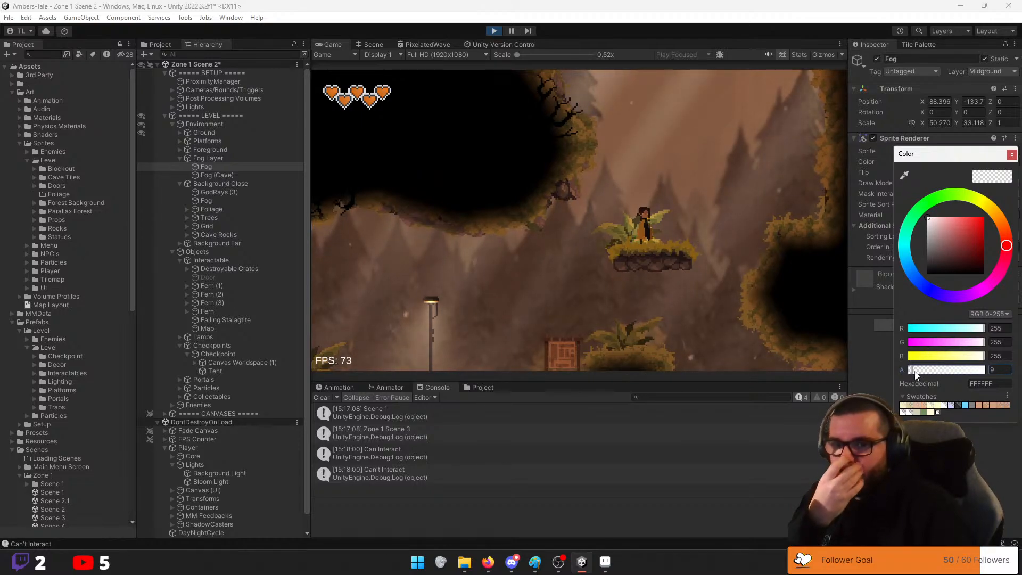
left_click(1012, 155)
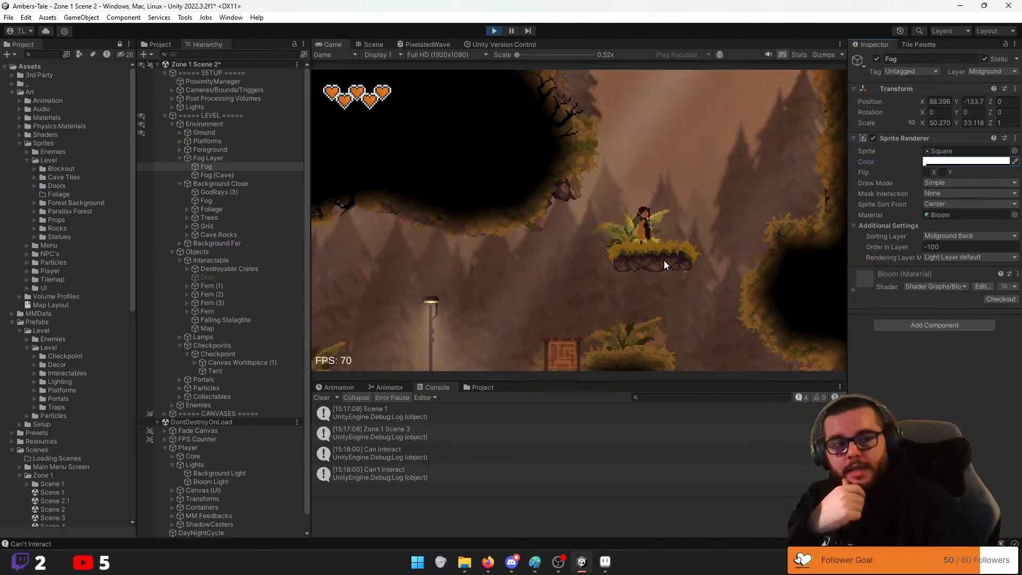
left_click(964, 161)
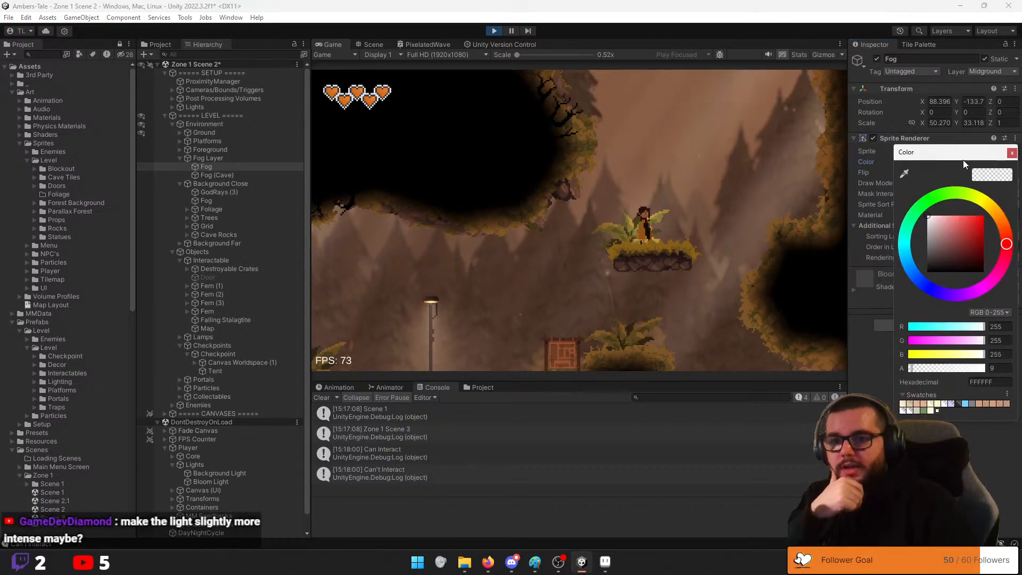
left_click(328, 161)
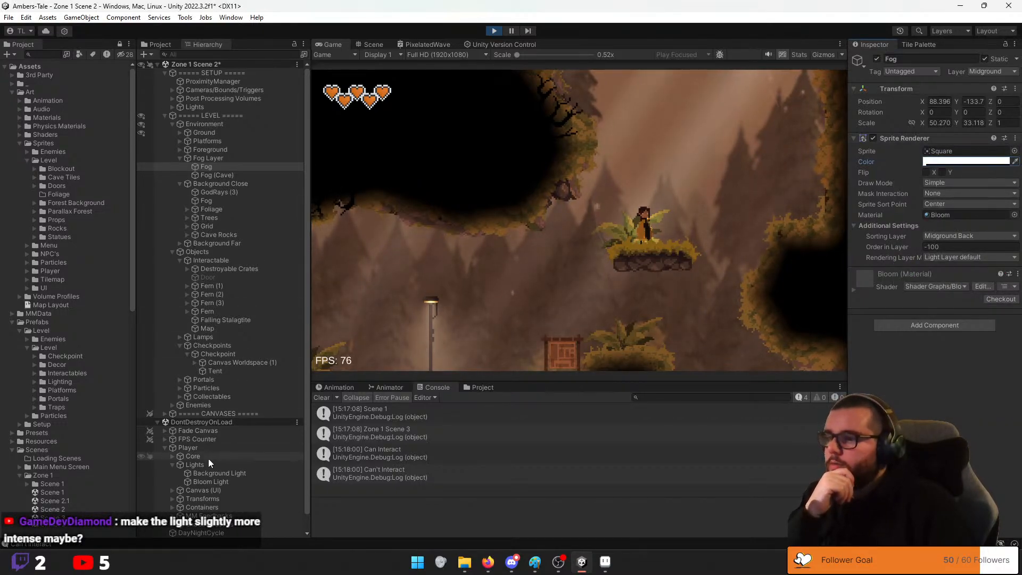
Try intensity 1.6 on the player's Background Light, set it to 1, and briefly toggle its Flickering Light script
left_click(214, 473)
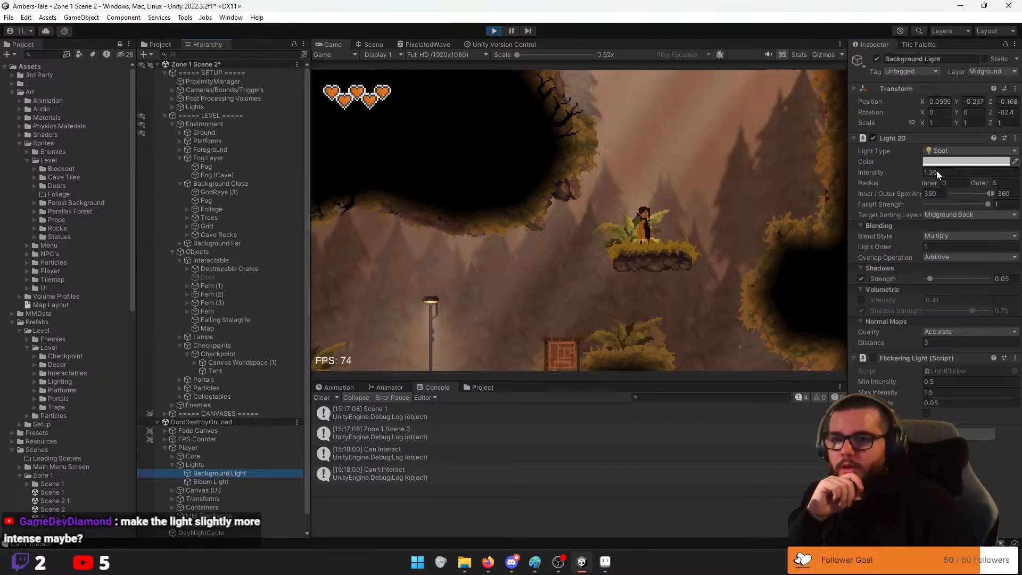
mouse_move(870, 174)
left_mouse_down()
mouse_move(925, 170)
mouse_move(877, 173)
left_mouse_up()
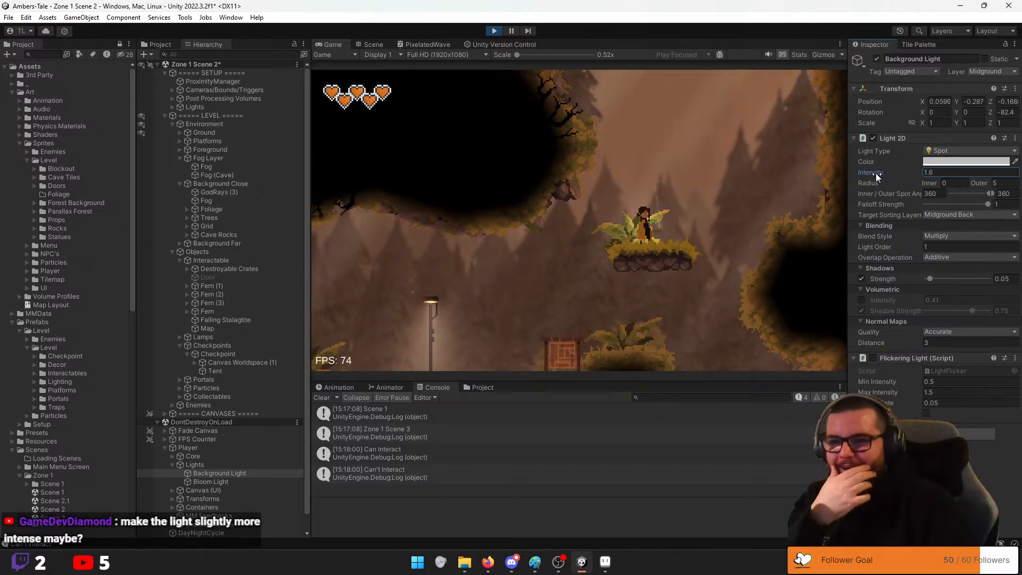
left_click(893, 174)
type("1")
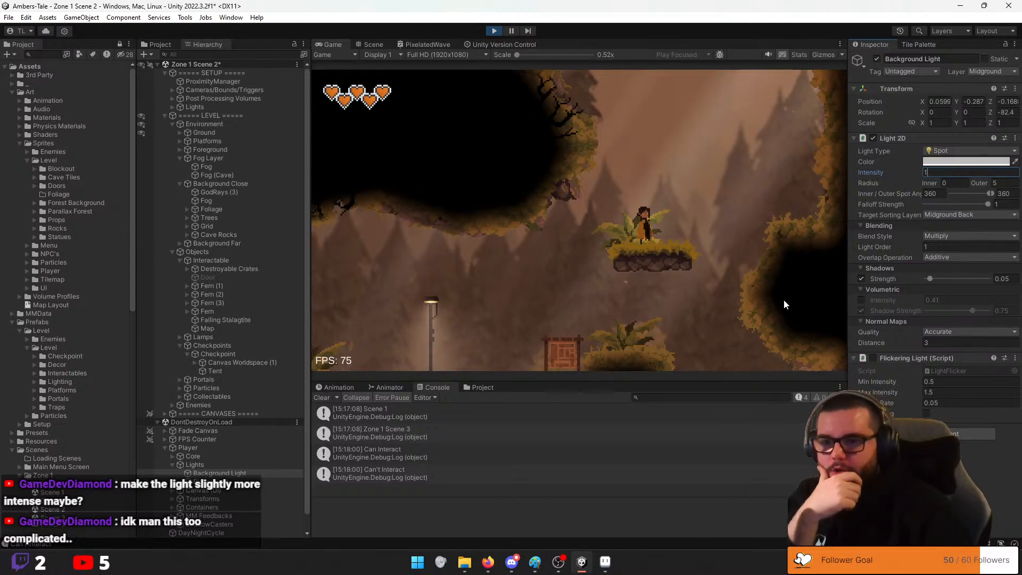
left_click(873, 359)
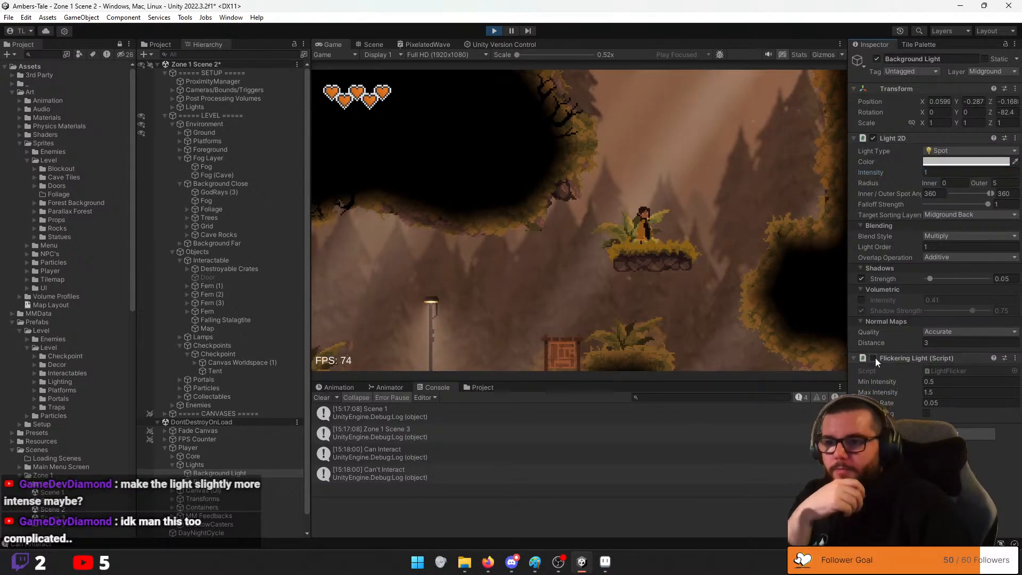
left_click(873, 359)
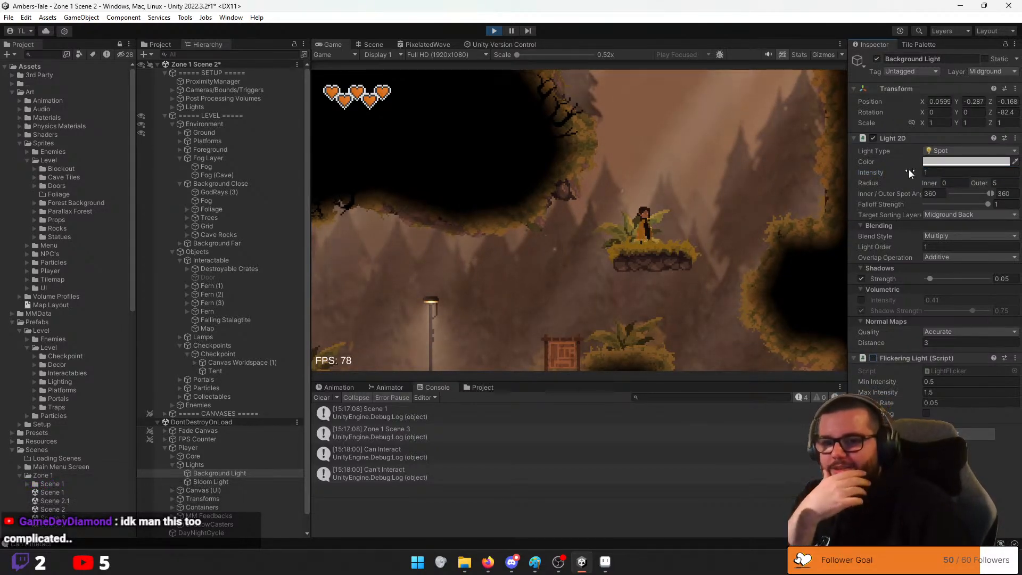
Set the Background Light's blend style to Additive and try an outer radius of 3 with a falloff strength of about 0.466
left_click(947, 238)
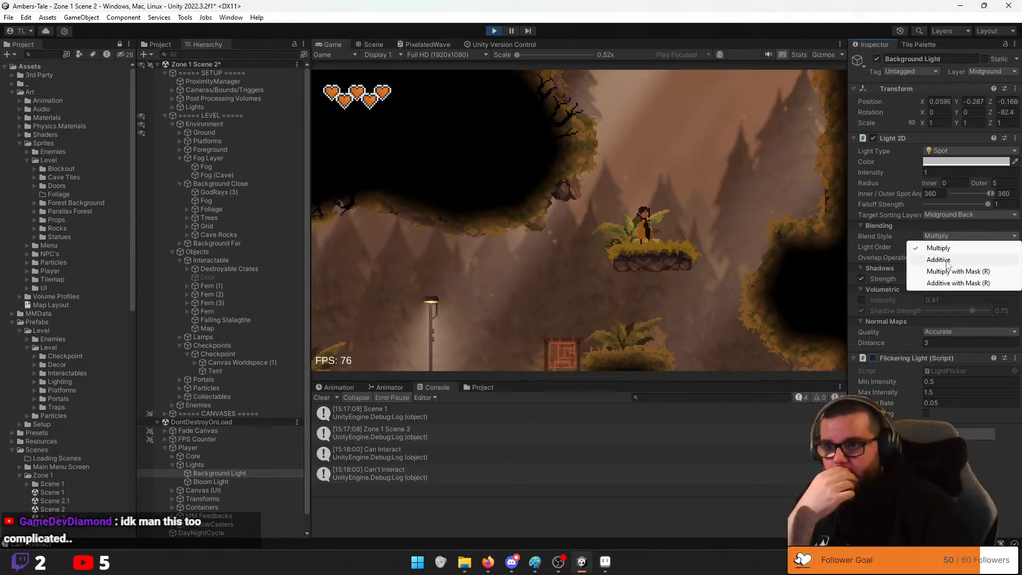
left_click(948, 261)
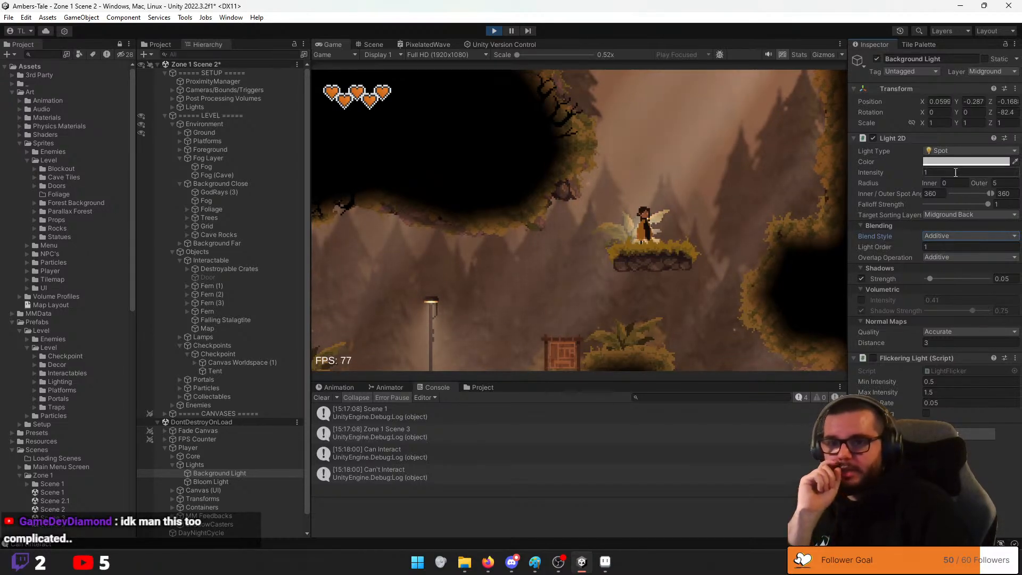
double_click(996, 183)
type("3")
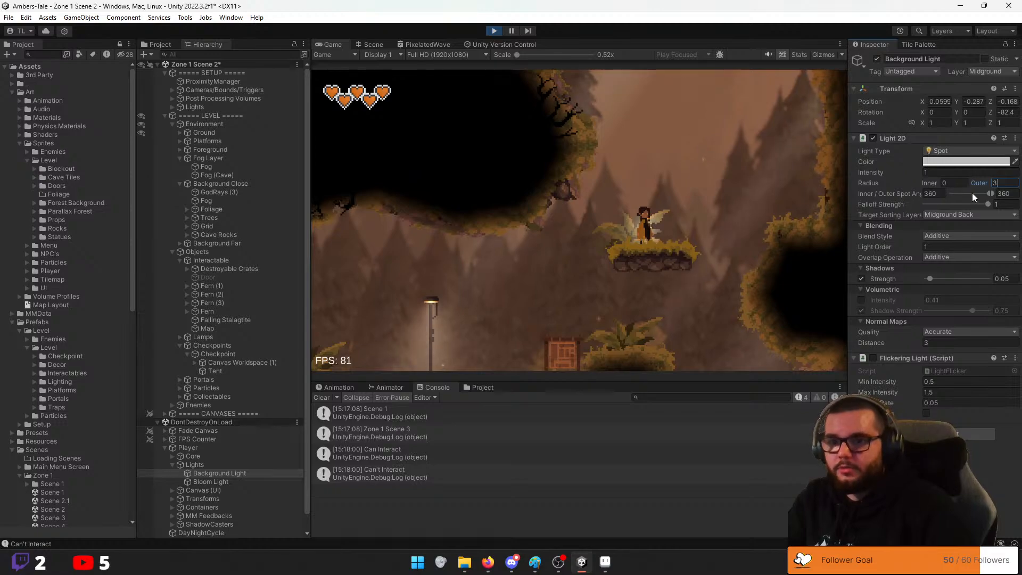
left_click(1004, 205)
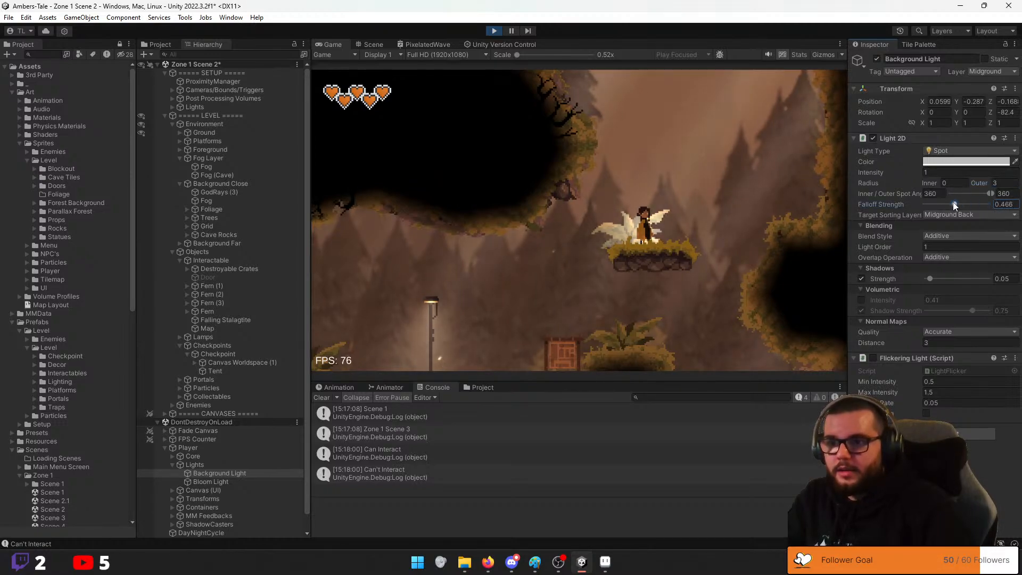
Set the Background Light's colour alpha to 143 and its outer radius to 4, with falloff strength at 1
double_click(1005, 183)
type("1")
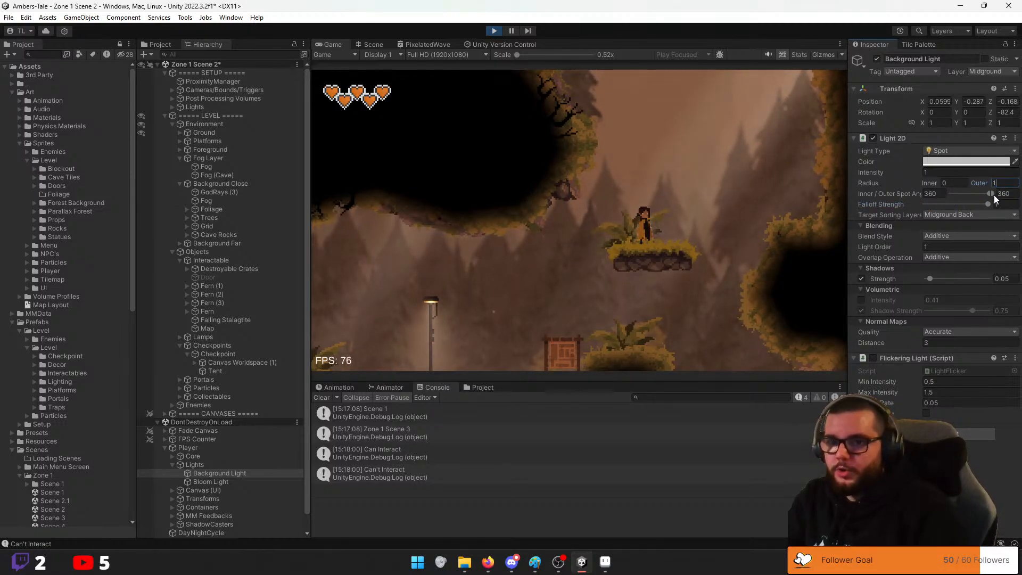
left_click(940, 162)
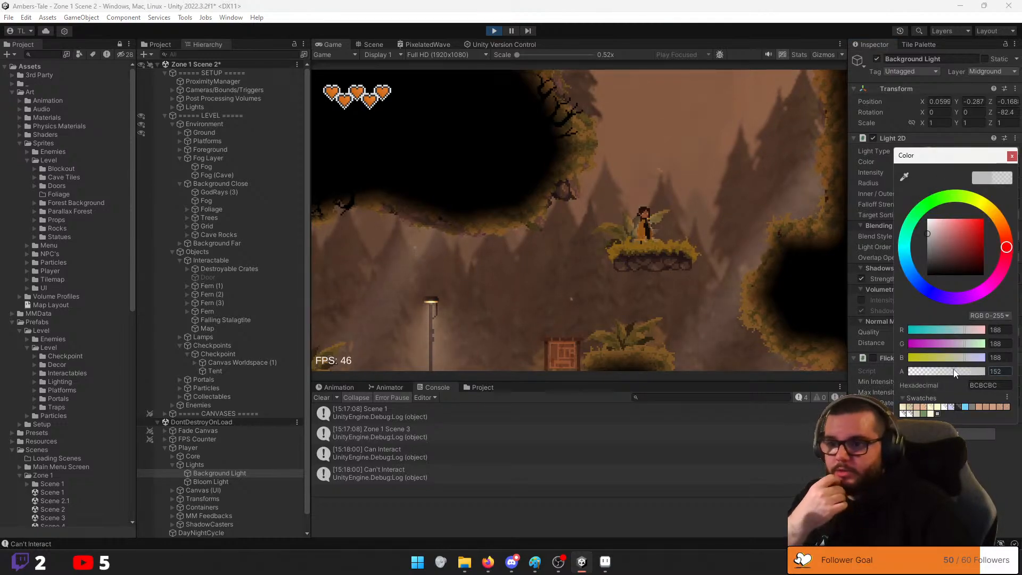
left_click(1012, 155)
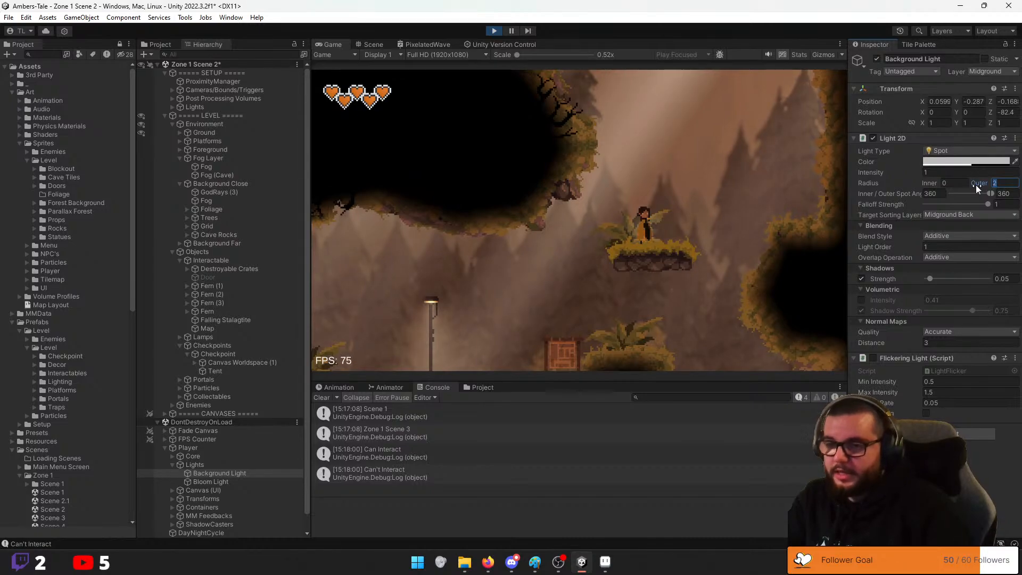
Playtest around the ferns, lamp post and tent to examine how the additive Background Light affects the midground
left_click(781, 189)
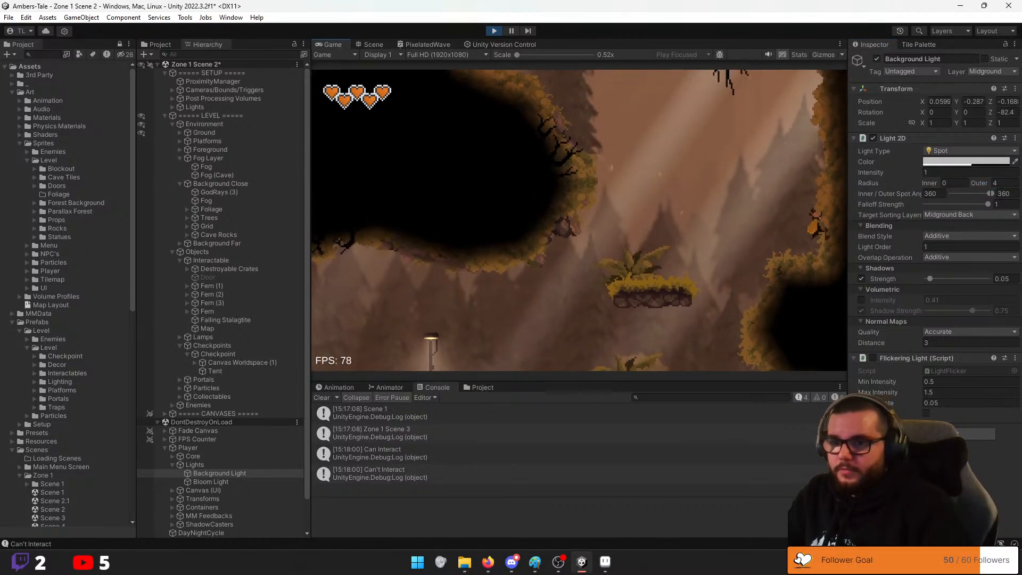
key("a")
key("space")
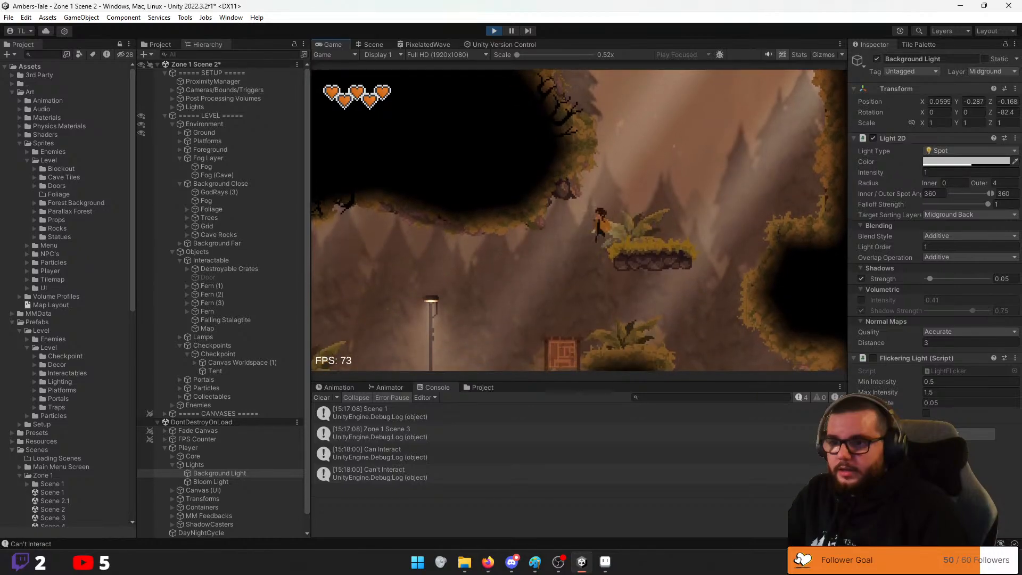
key("d")
key("space")
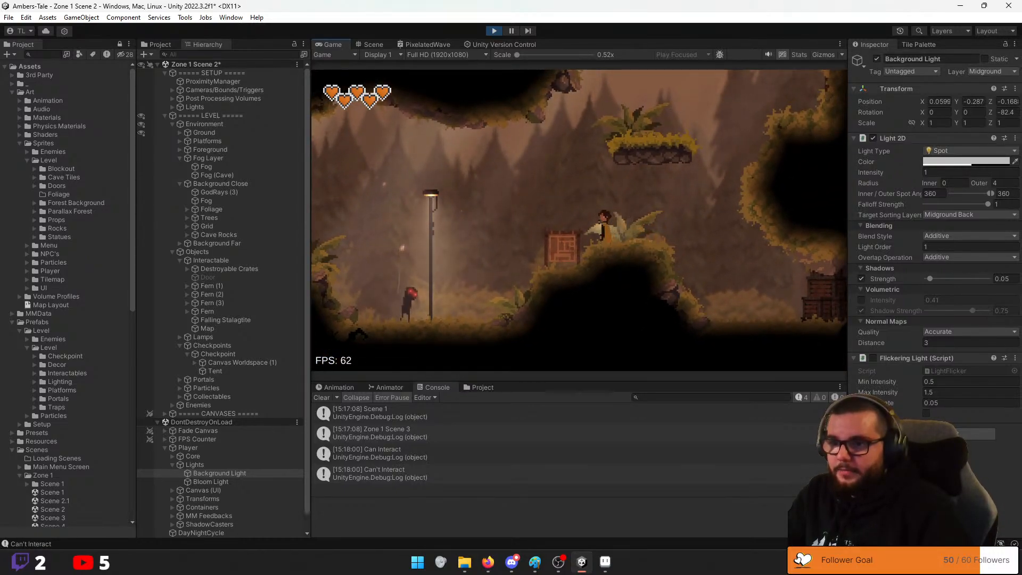
key("a")
key("space")
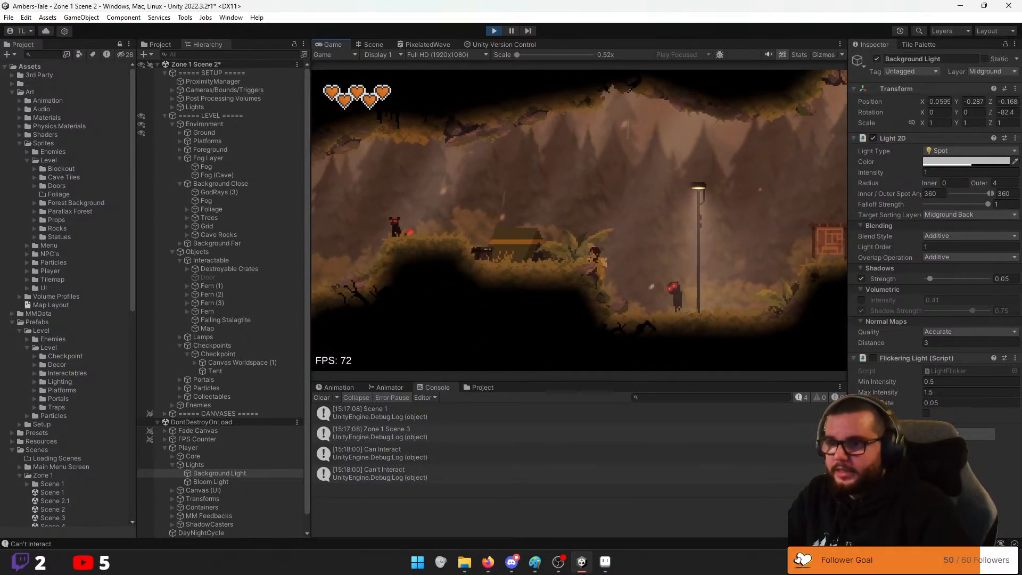
key("space")
key("d")
key("space")
key("space")
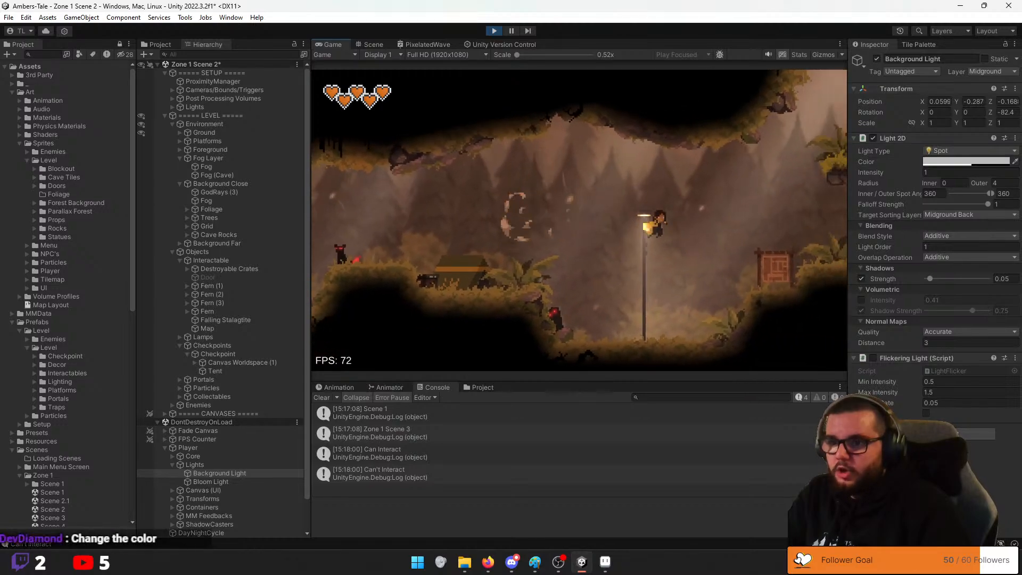
key("space")
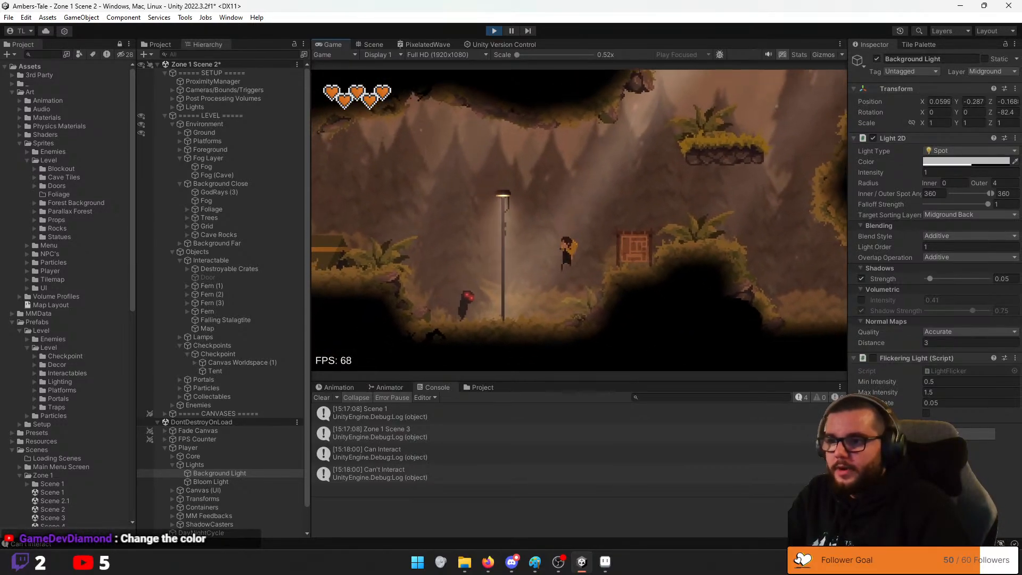
key("space")
key("d")
key("space")
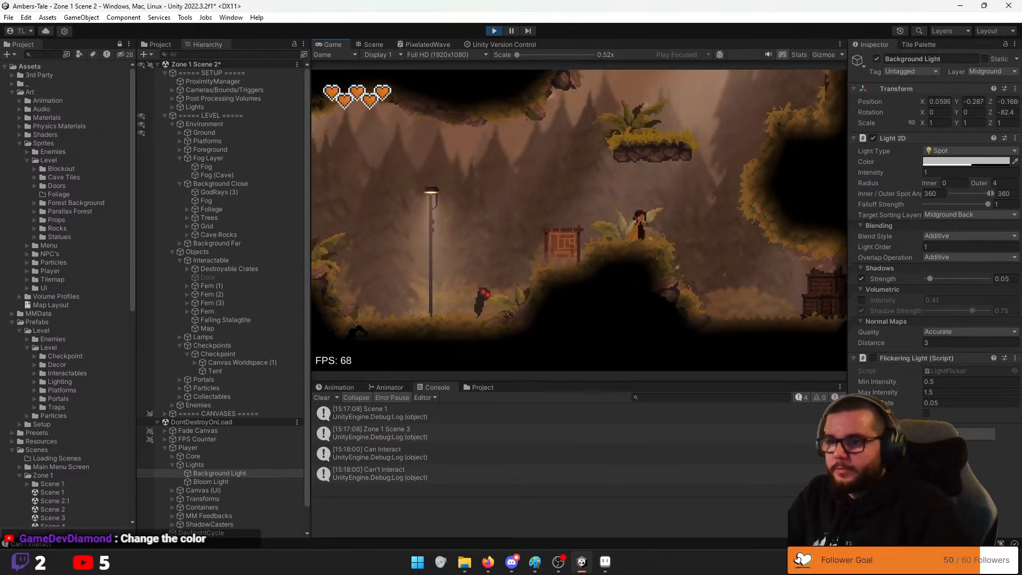
key("a")
key("d")
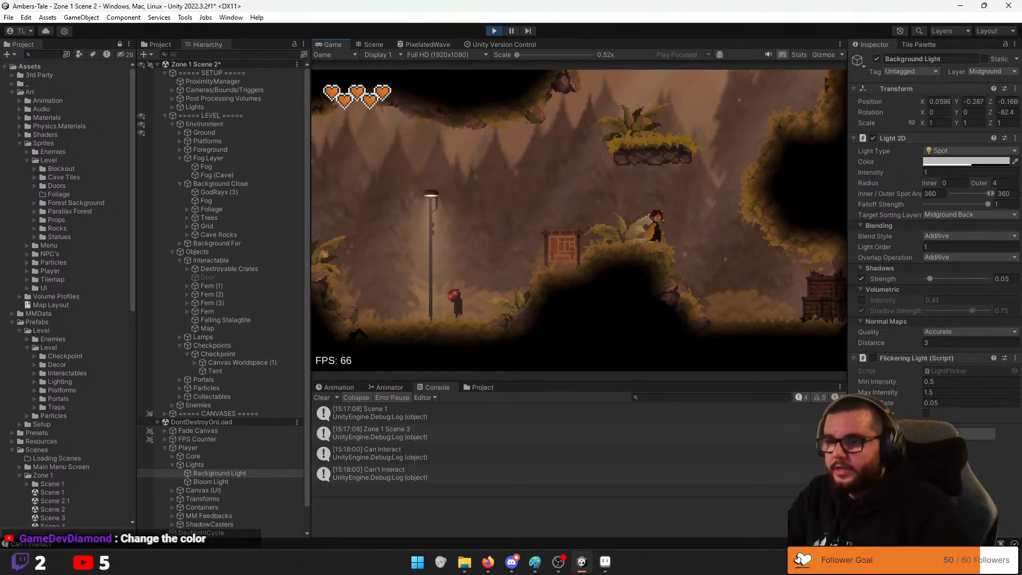
key("a")
key("space")
key("shift")
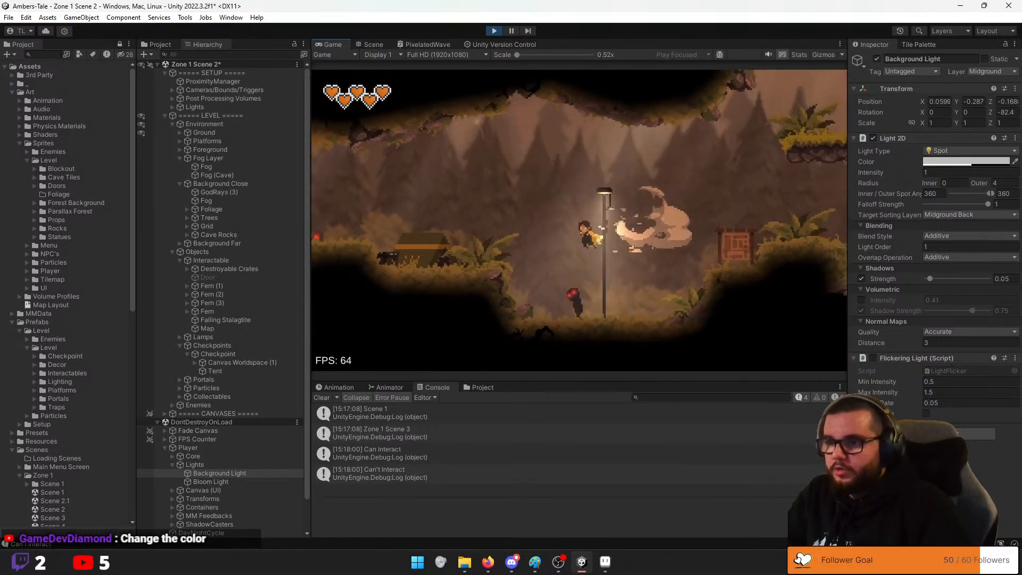
key("d")
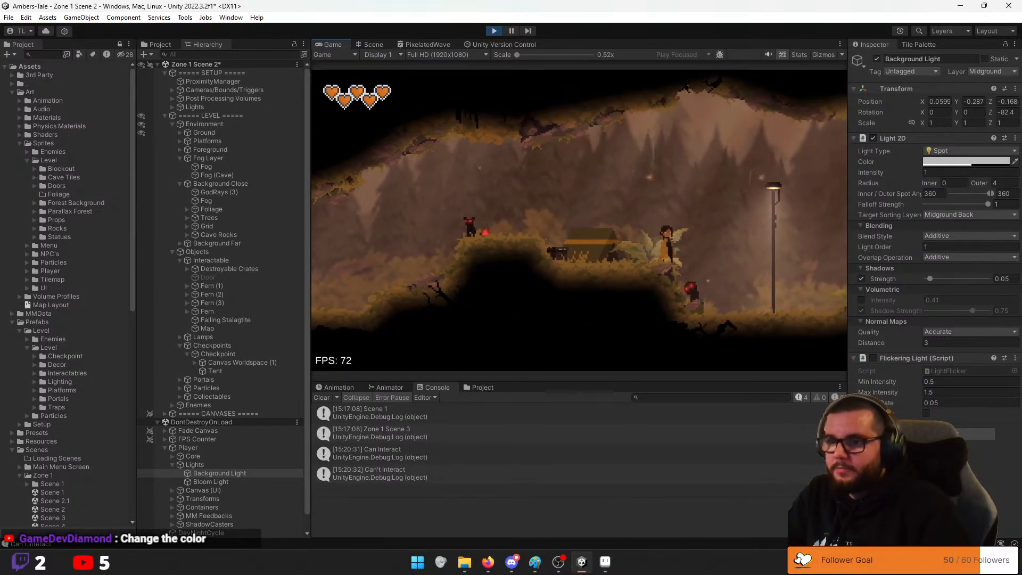
key("a")
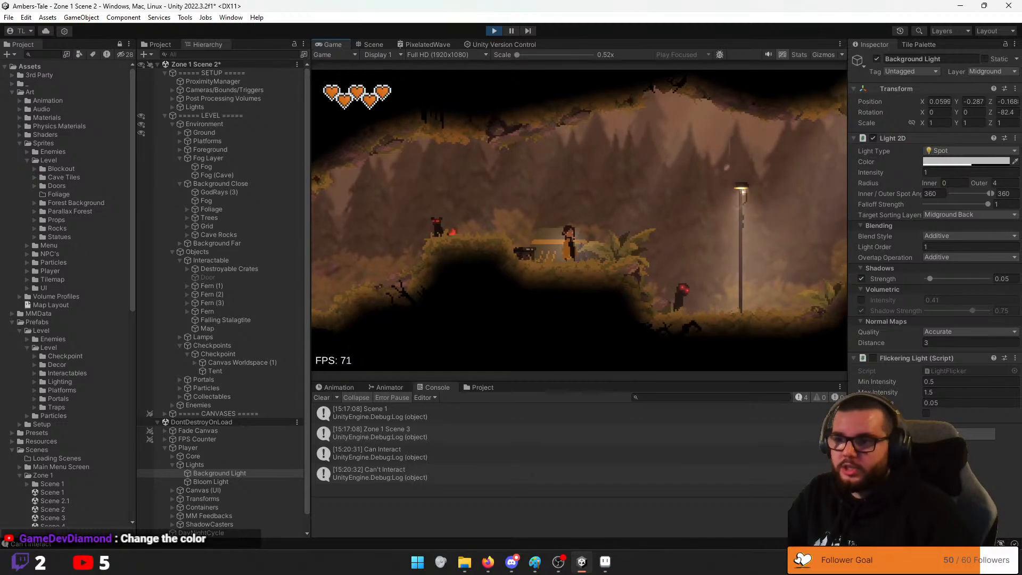
key("Escape")
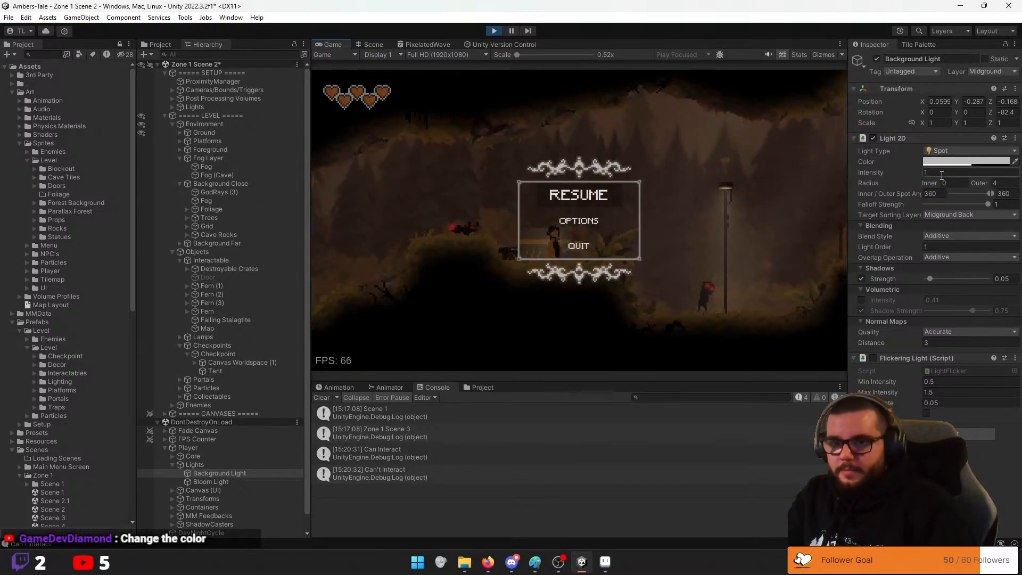
key("Escape")
Change the Background Light's colour to a pale yellow-orange, about FFD294, after trying a blue hue
left_click(966, 162)
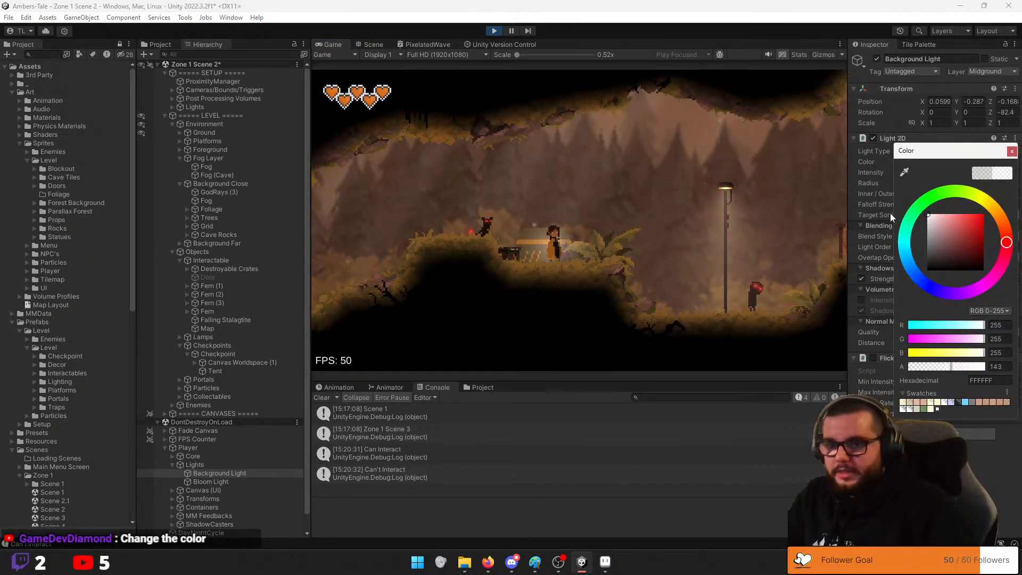
left_click(998, 213)
left_click_drag(943, 226, 951, 198)
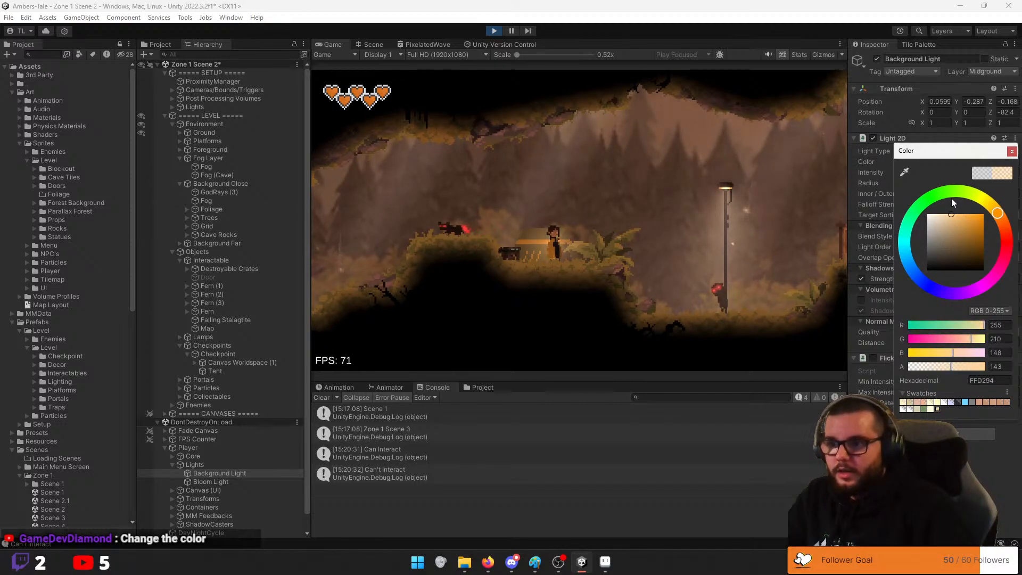
left_click(908, 256)
mouse_move(909, 259)
left_mouse_down()
mouse_move(920, 259)
mouse_move(908, 245)
mouse_move(907, 257)
mouse_move(907, 236)
mouse_move(983, 197)
mouse_move(998, 211)
left_mouse_up()
Playtest past the lamp post and beside the fern near the crate to examine the yellow Background Light on the foliage
left_click(746, 219)
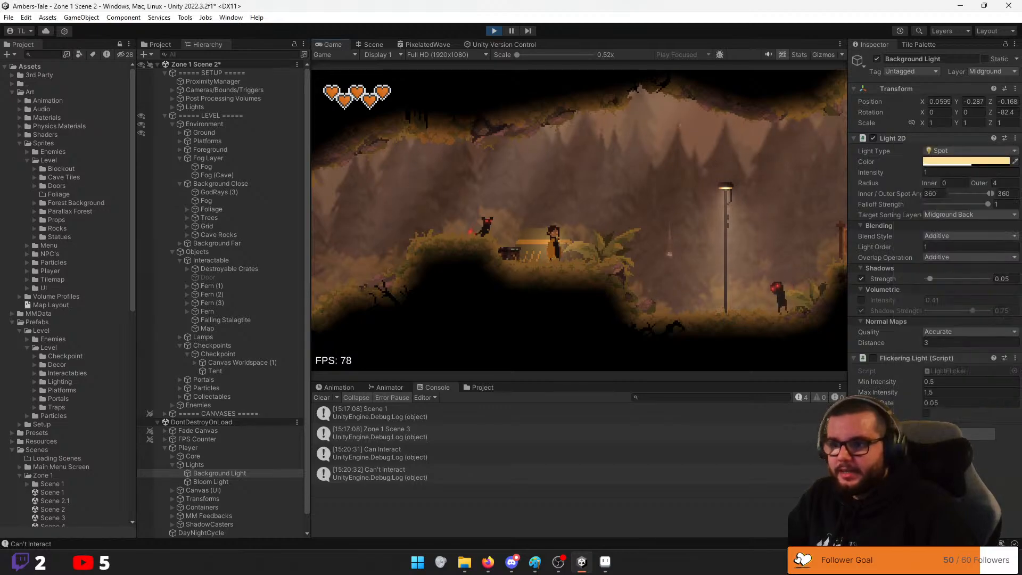
key("d")
key("space")
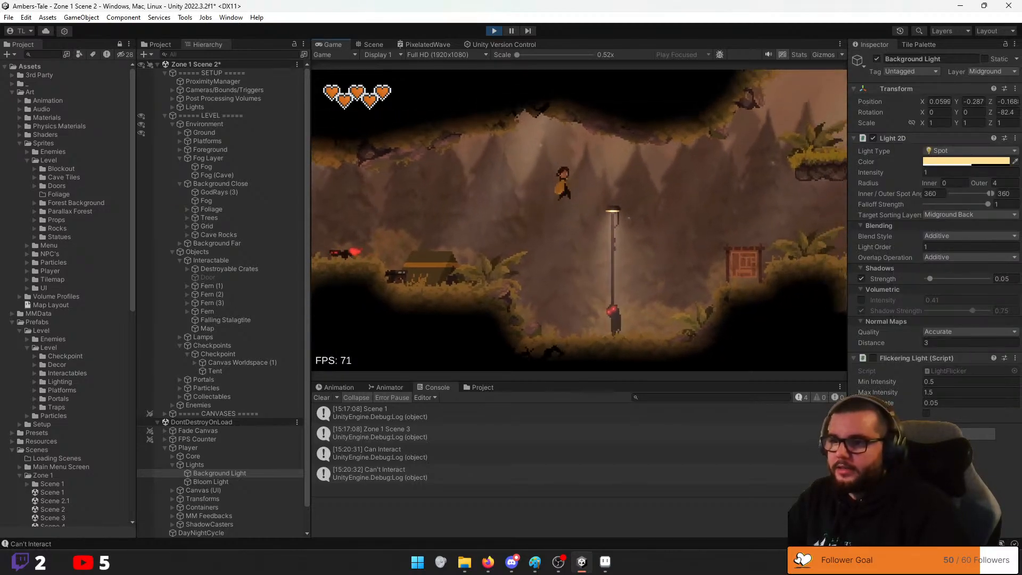
key("space")
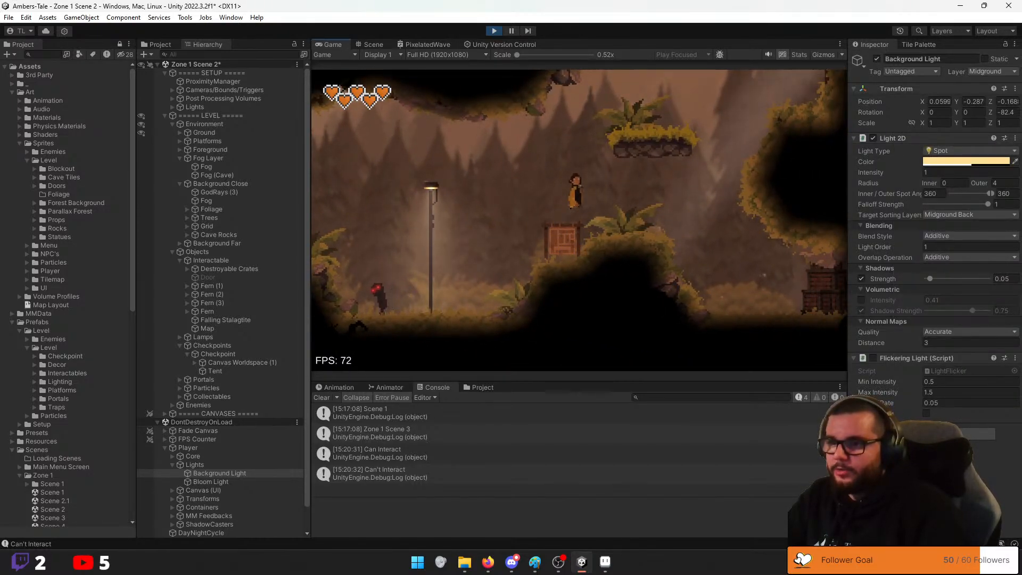
key("d")
key("a")
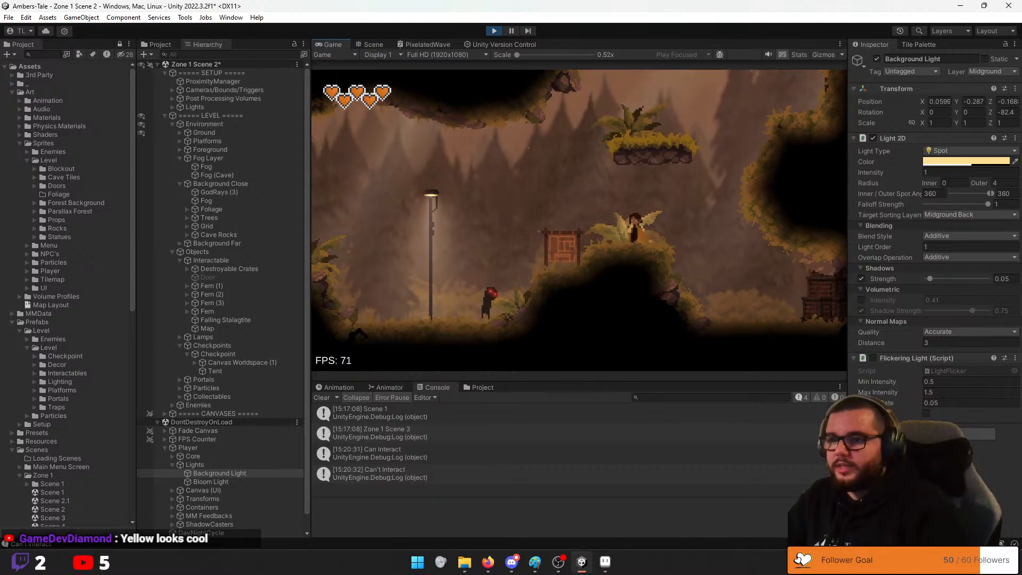
key("a")
key("d")
key("a")
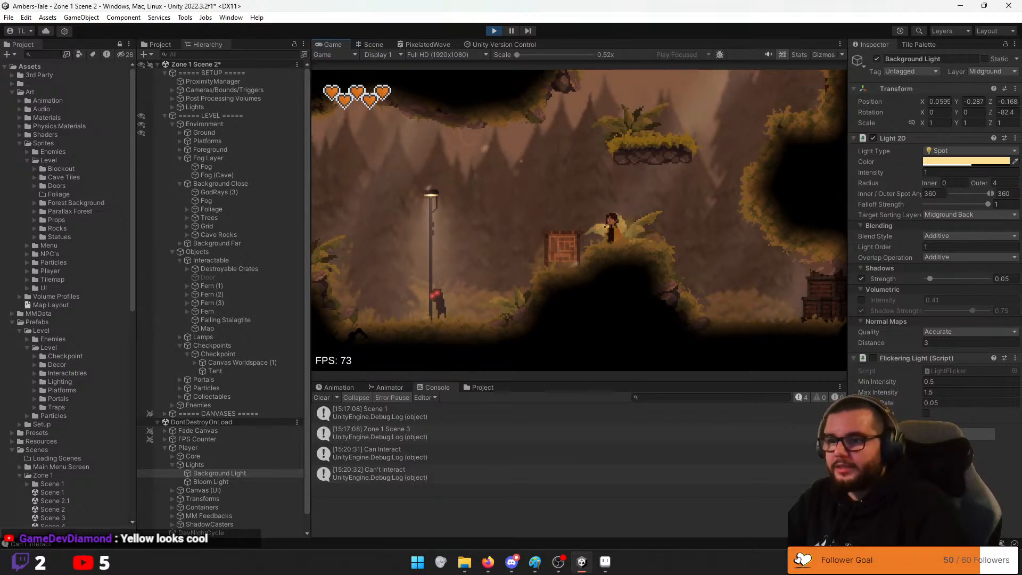
key("d")
key("a")
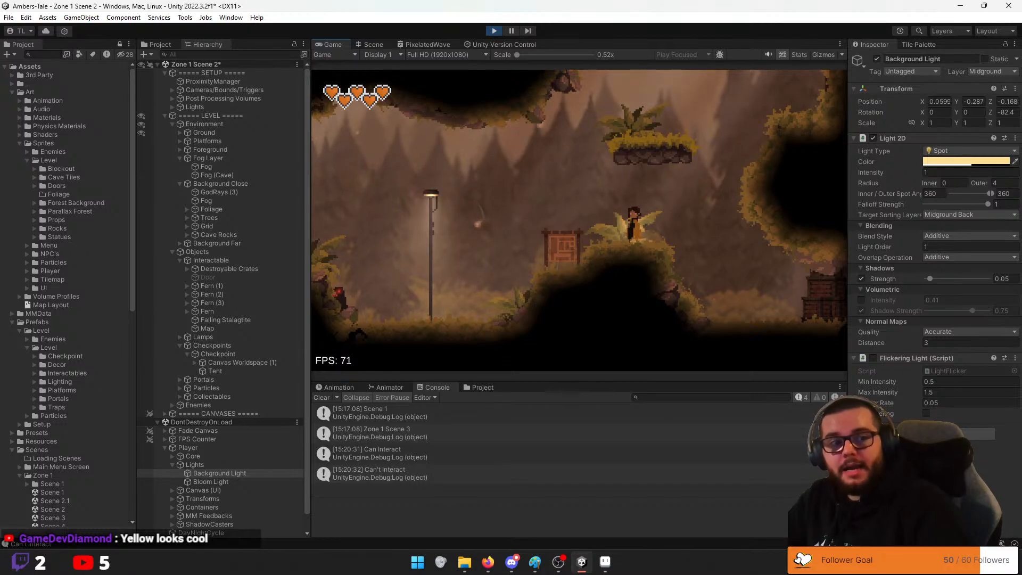
key("a")
key("a")
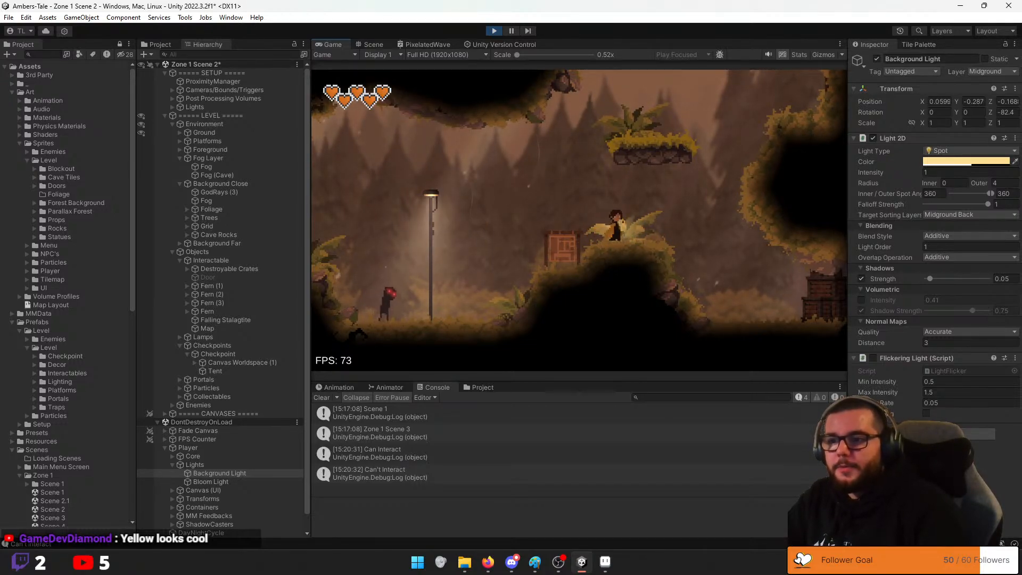
key("d")
key("a")
key("a")
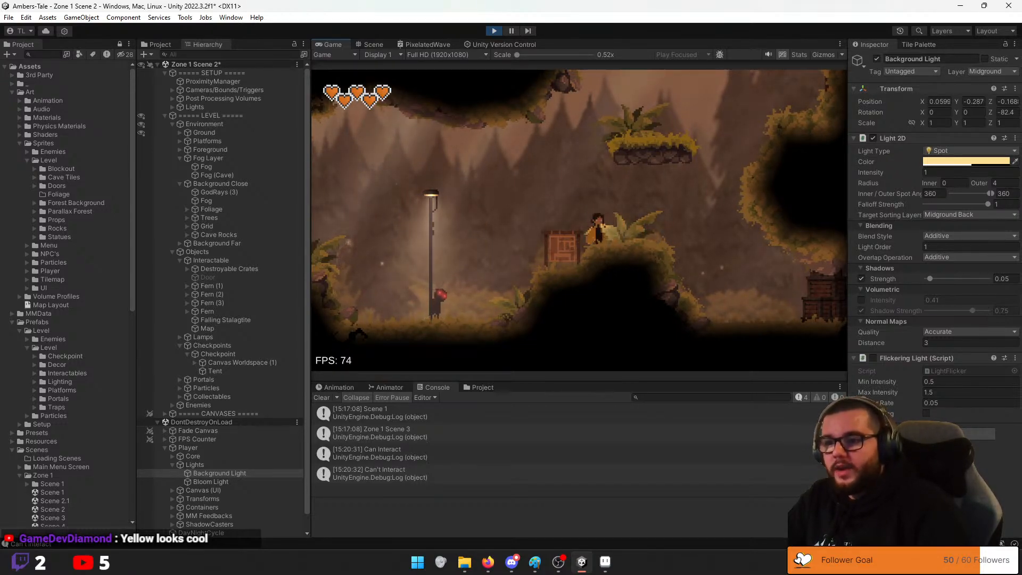
key("d")
key("a")
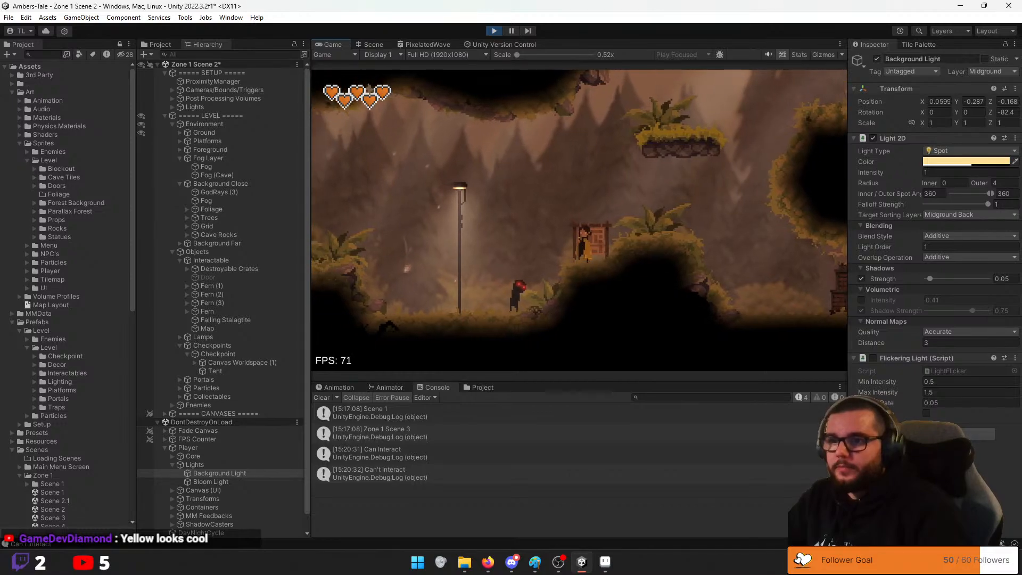
Finish the playtest by the crate and fern under the yellow Background Light and exit play mode
key("d")
key("space")
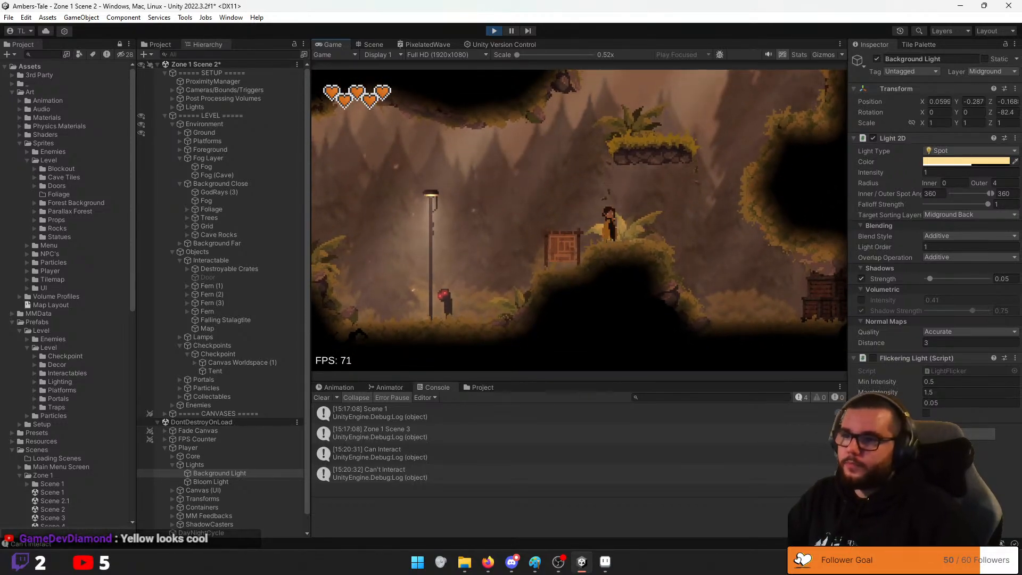
key("Escape")
left_click(494, 30)
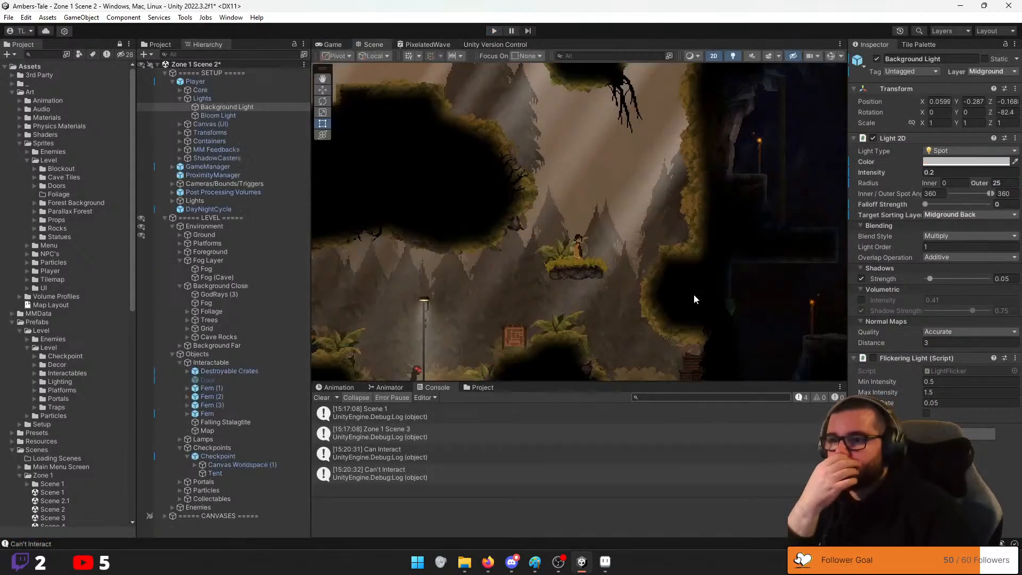
Start a new playtest and switch the Fog Layer's Fog sprite off and on to compare the midground haze
left_click(494, 30)
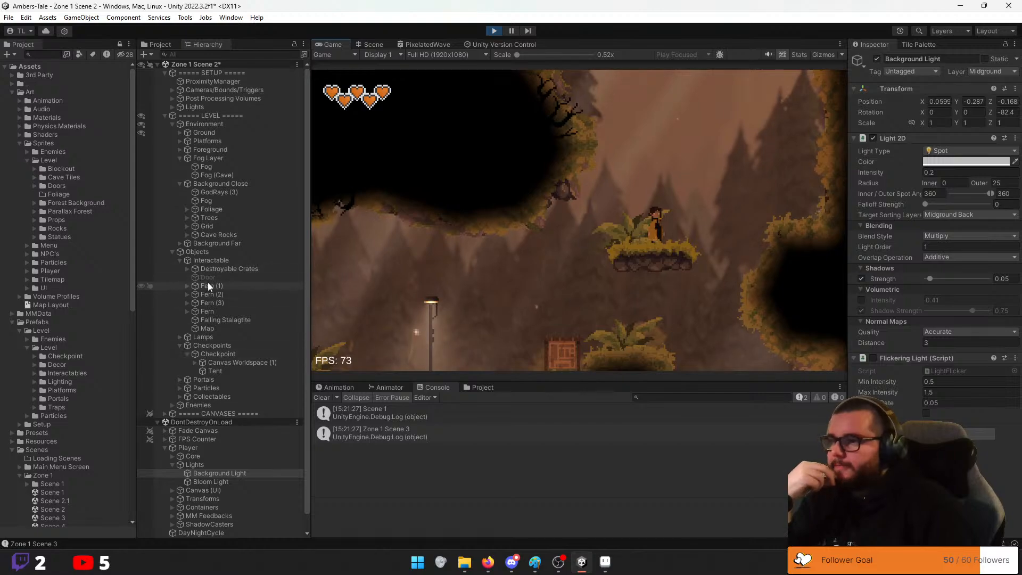
left_click(207, 167)
left_click(873, 138)
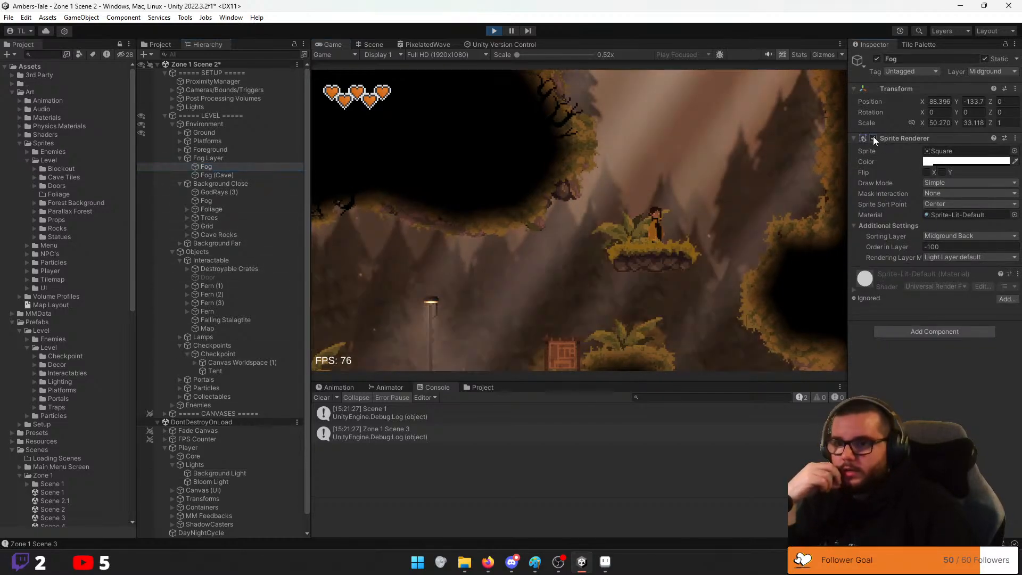
left_click(874, 138)
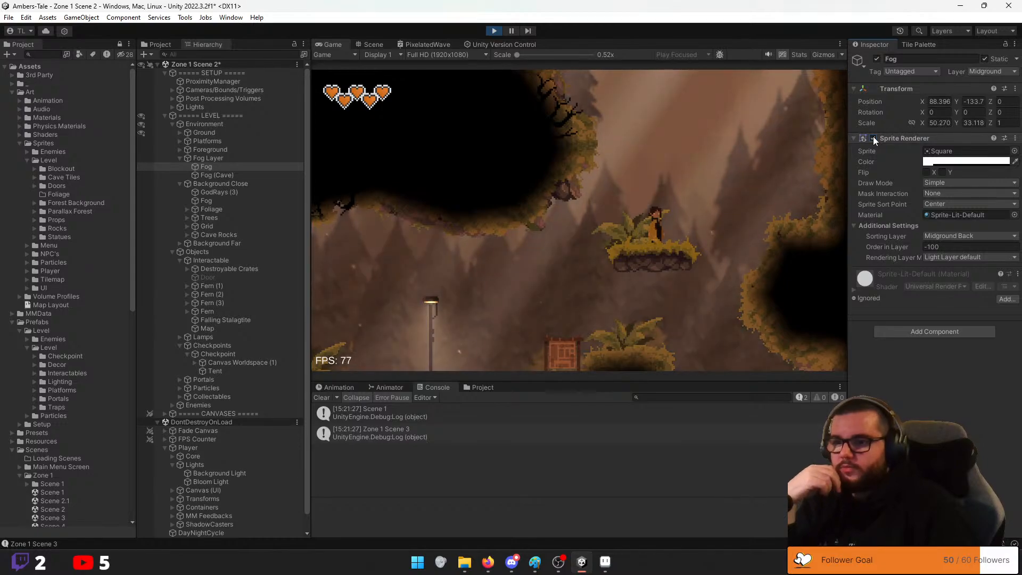
left_click(874, 138)
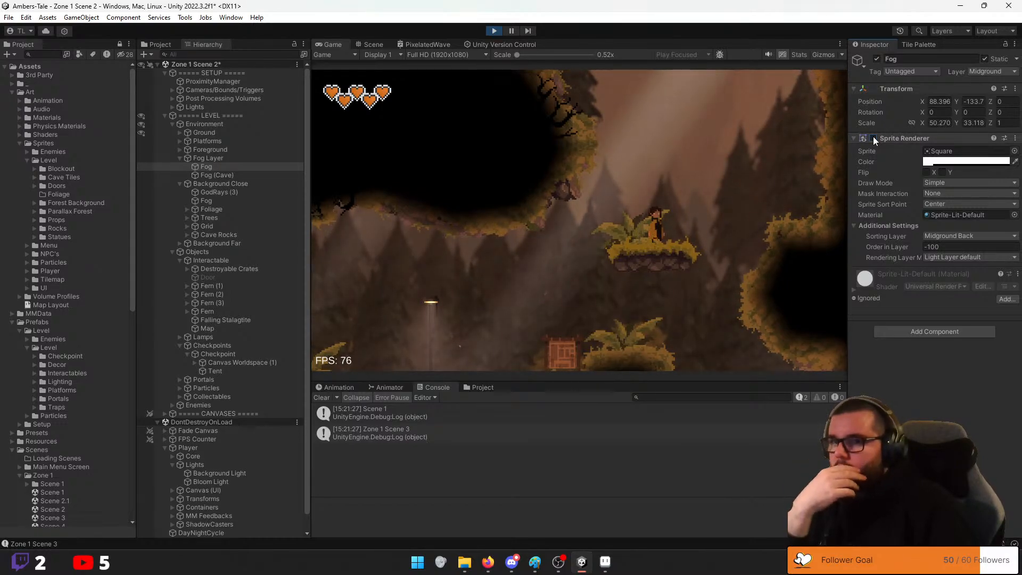
left_click(873, 138)
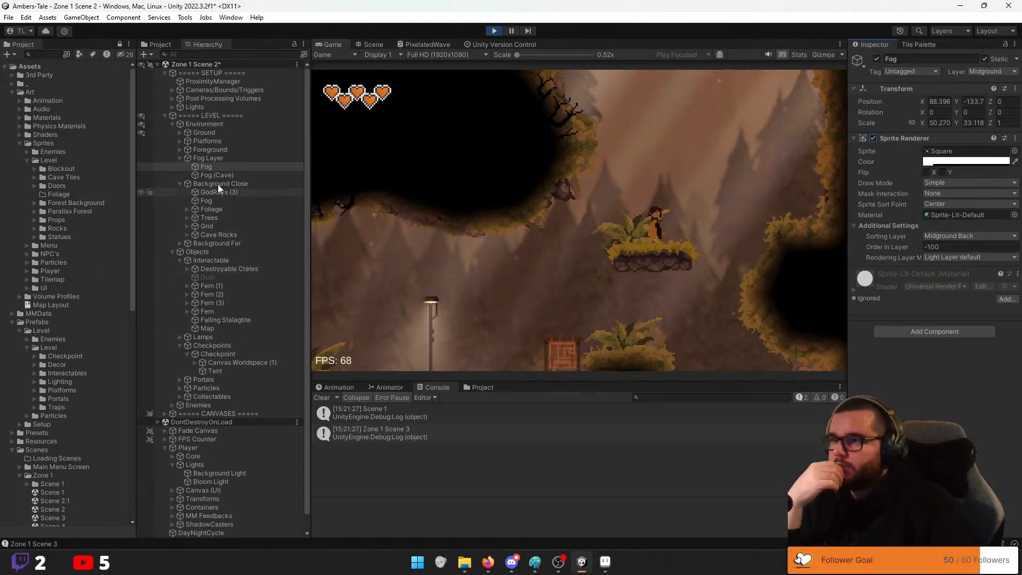
Try a colour alpha of 10 on the Background Close group's Fog while the game is running
left_click(215, 200)
left_click(946, 162)
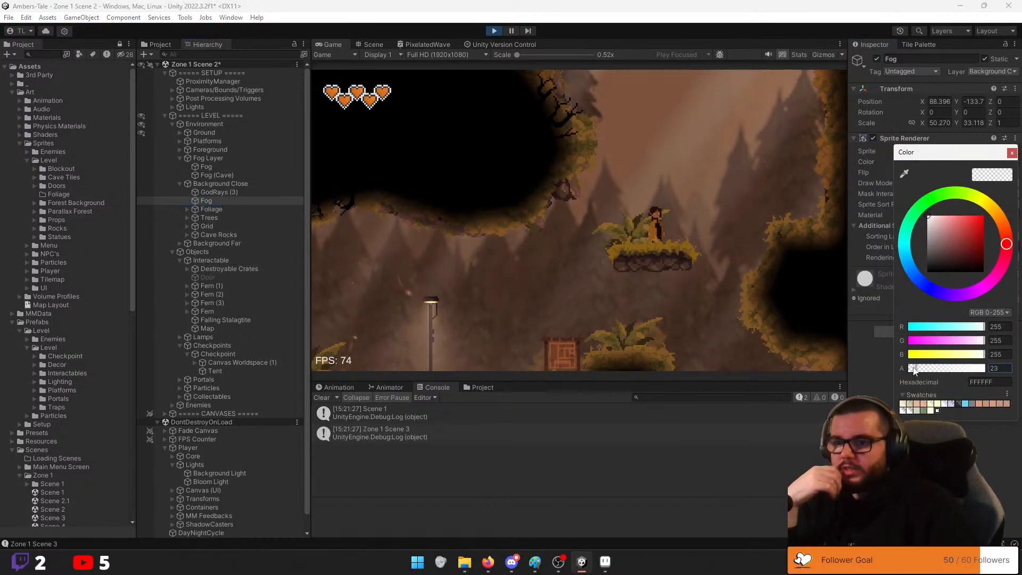
left_click_drag(914, 368, 912, 368)
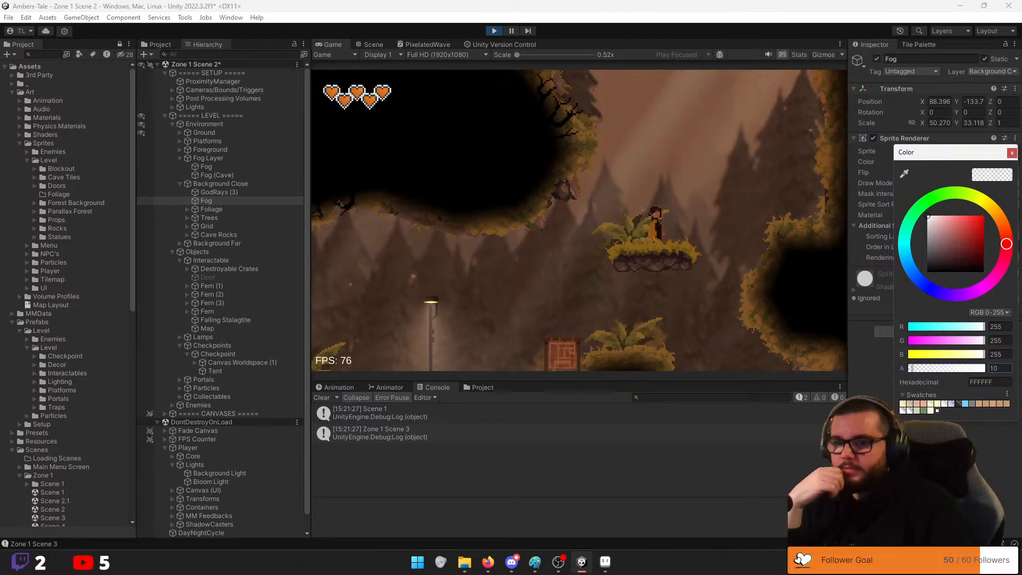
left_click(1012, 153)
Try colour alphas of 12 and 20 on the Fog Layer's Fog while the game is running
left_click(213, 166)
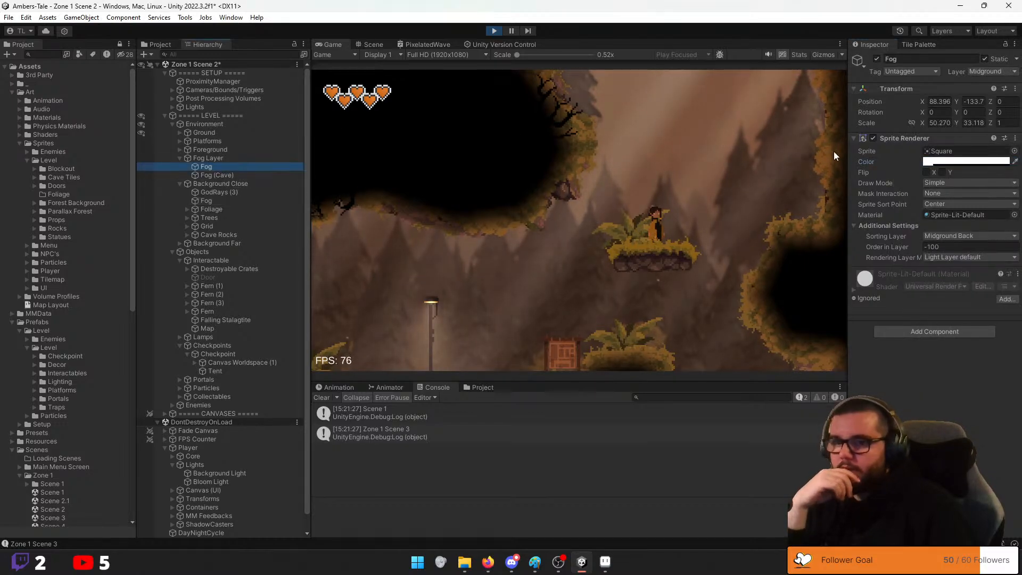
left_click(931, 162)
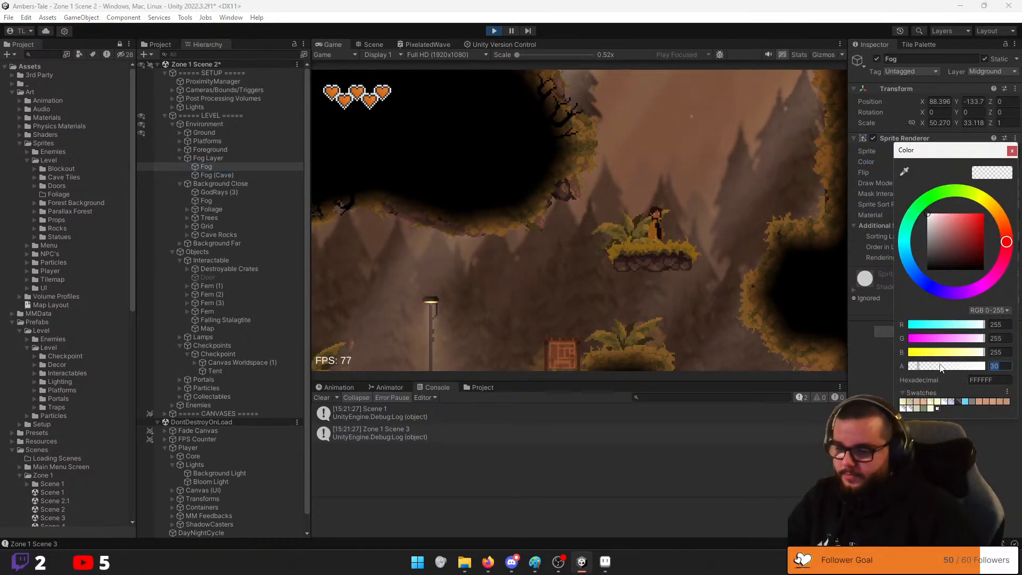
type("12")
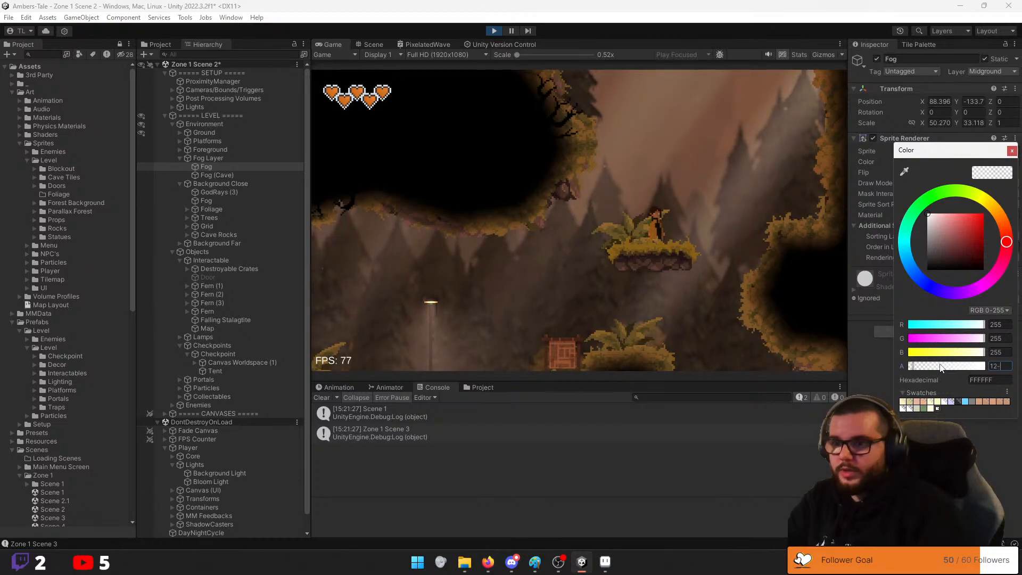
key("BackSpace")
key("BackSpace")
type("20")
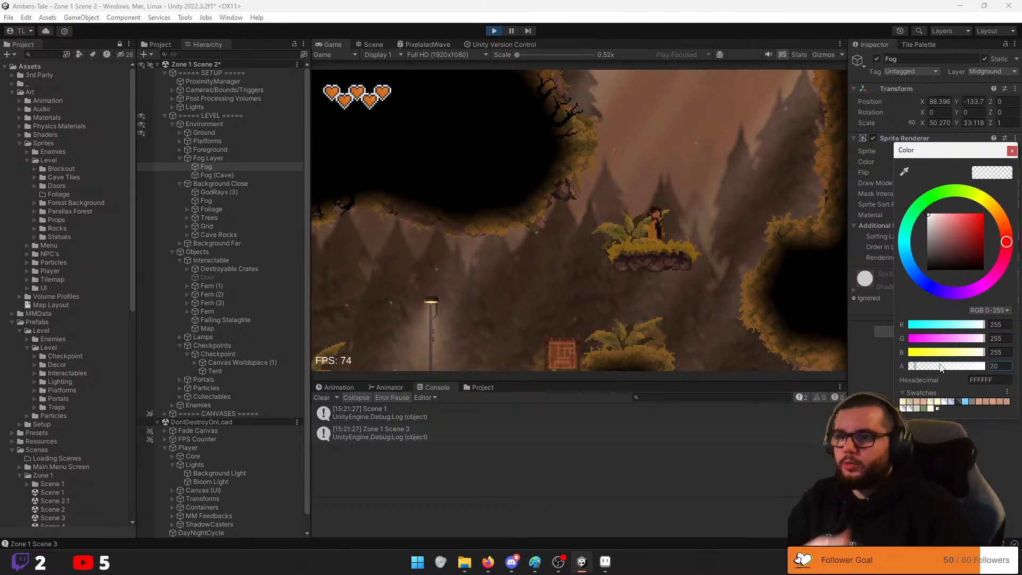
left_click(746, 309)
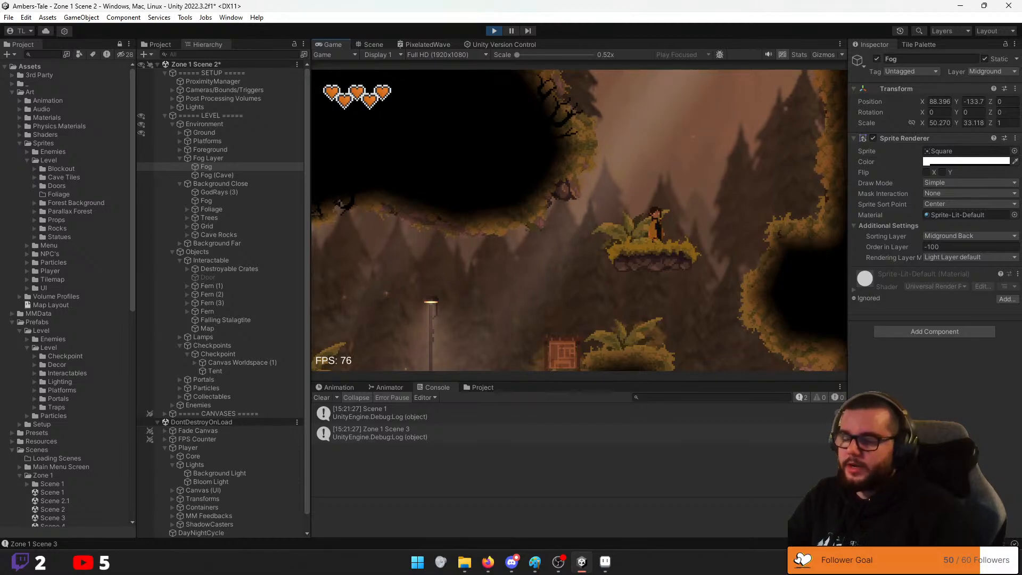
Playtest past the crate and lamp post to the tent, fighting enemies, to examine the lighter fog, and exit play mode
key("a")
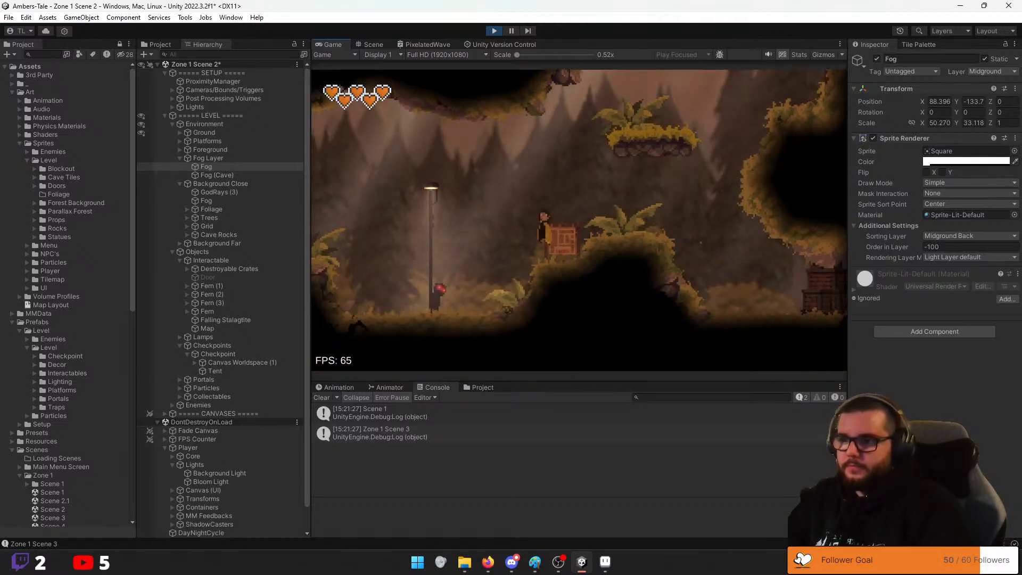
key("a")
key("space")
key("space")
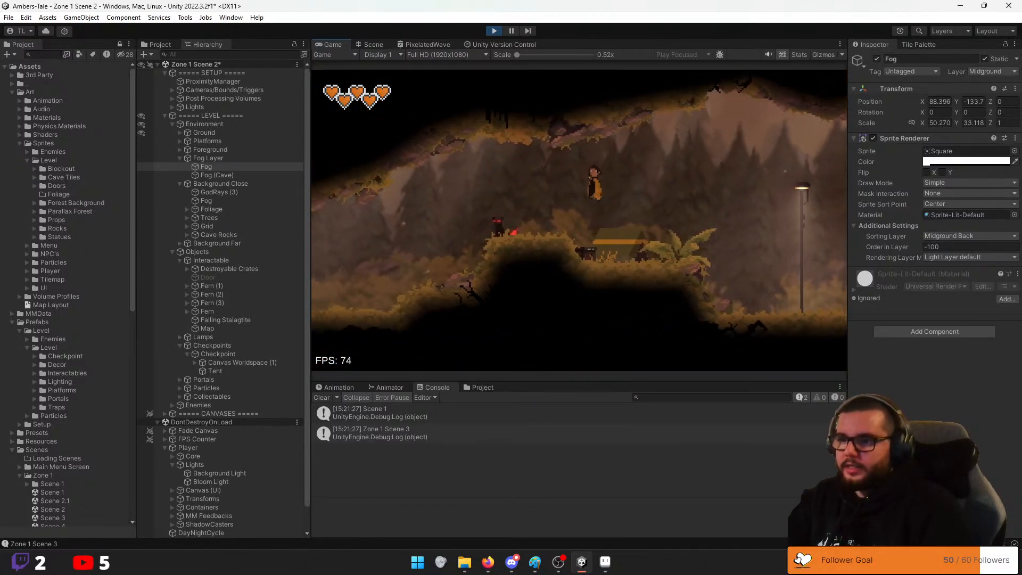
key("a")
key("j")
key("d")
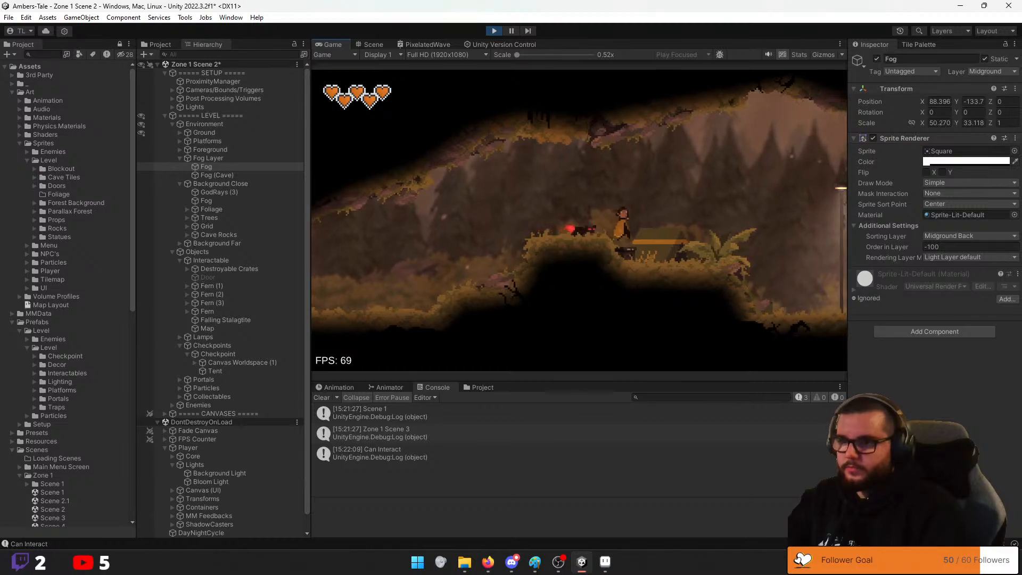
key("a")
key("j")
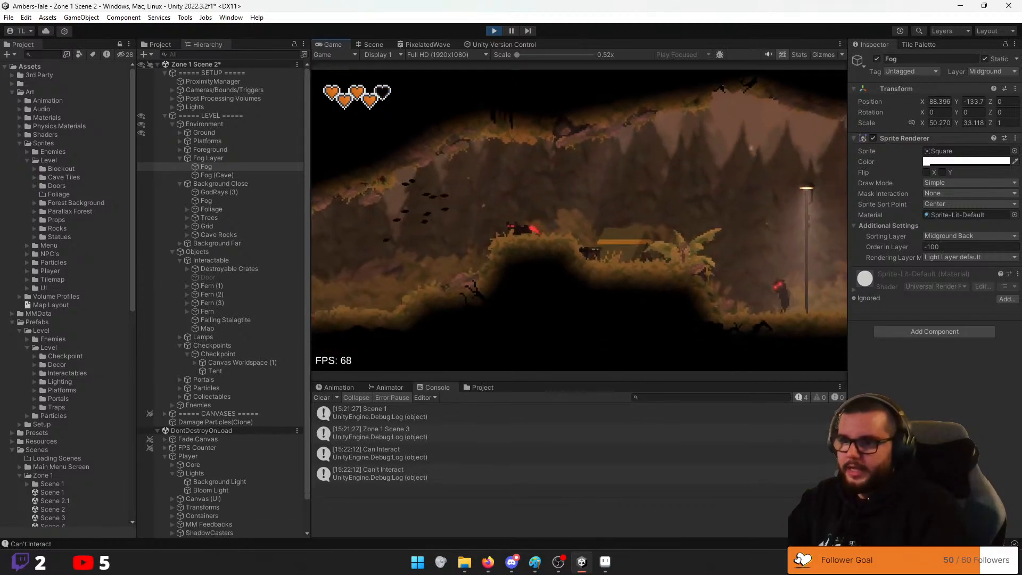
key("d")
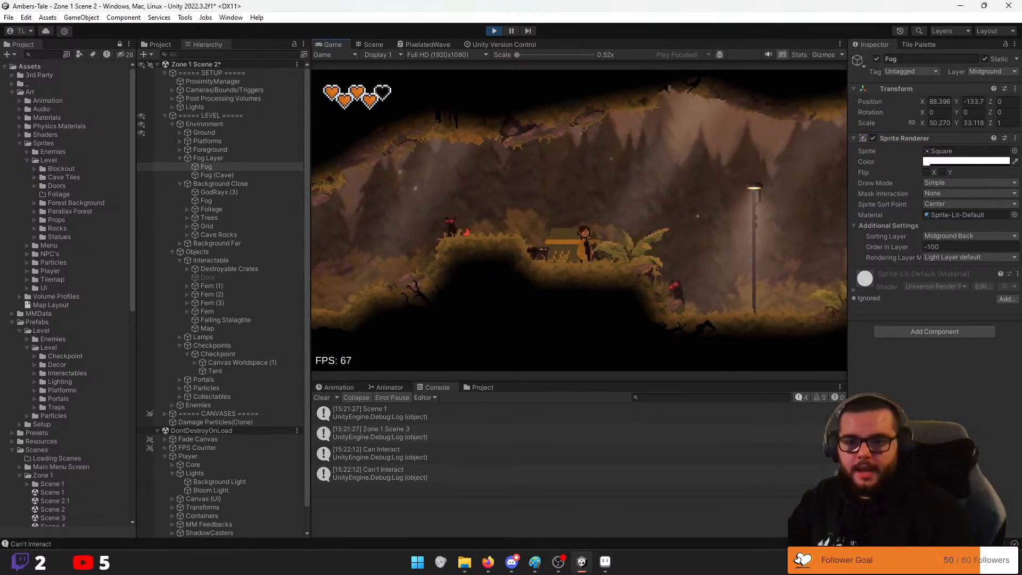
key("Escape")
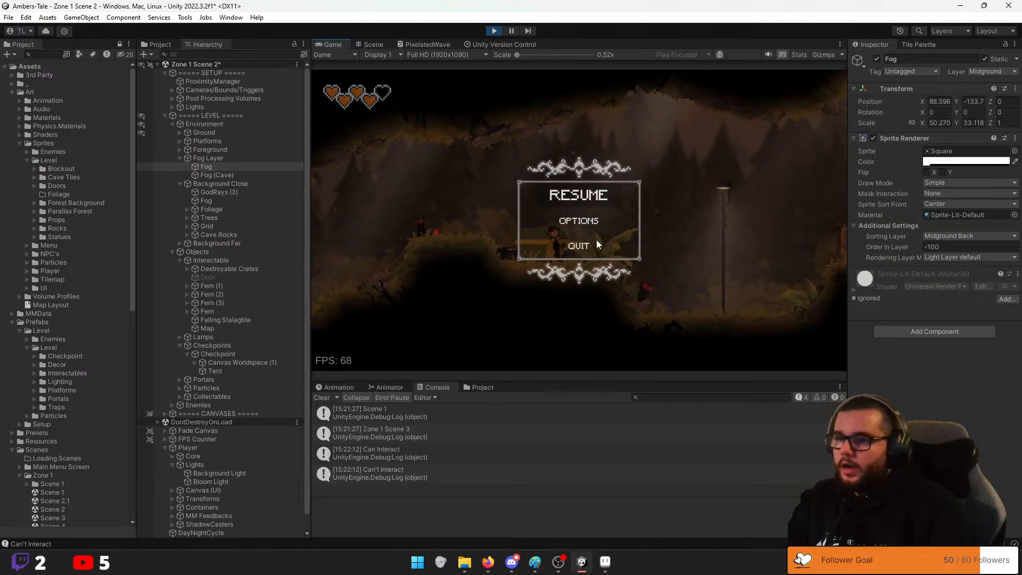
left_click(583, 198)
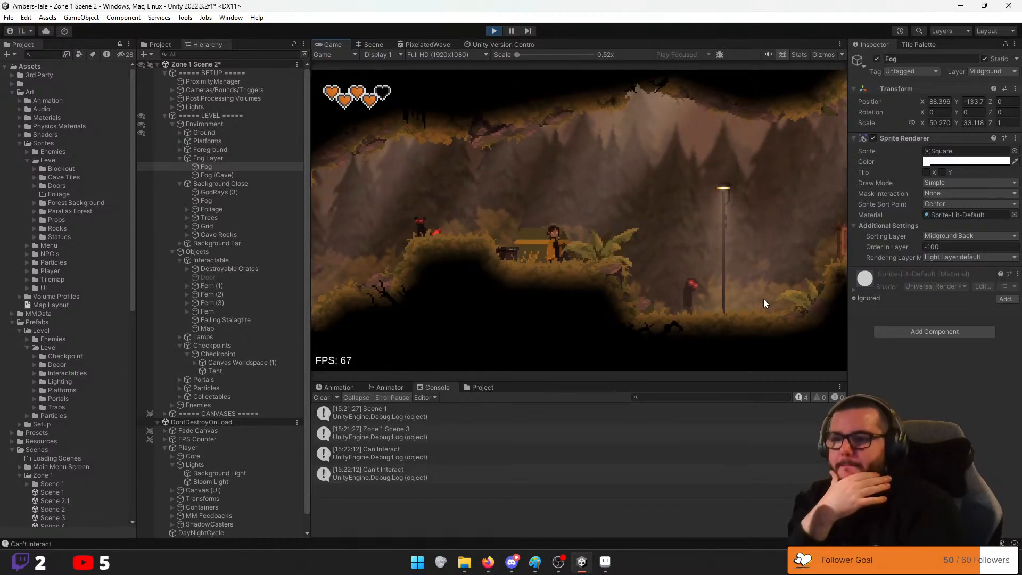
left_click(494, 31)
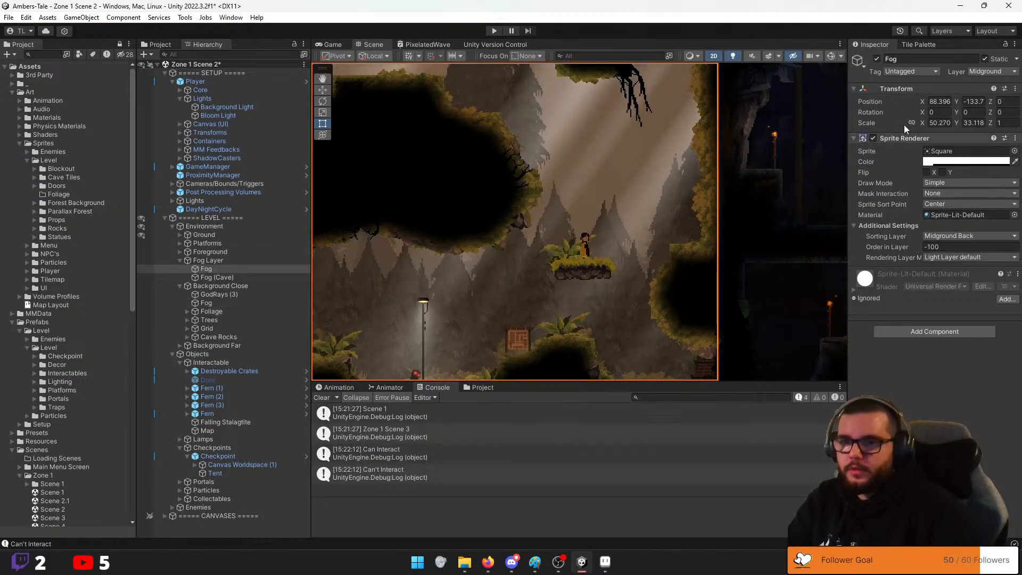
Set the colour alpha of the Fog Layer's Fog to 20 in edit mode
left_click(219, 276)
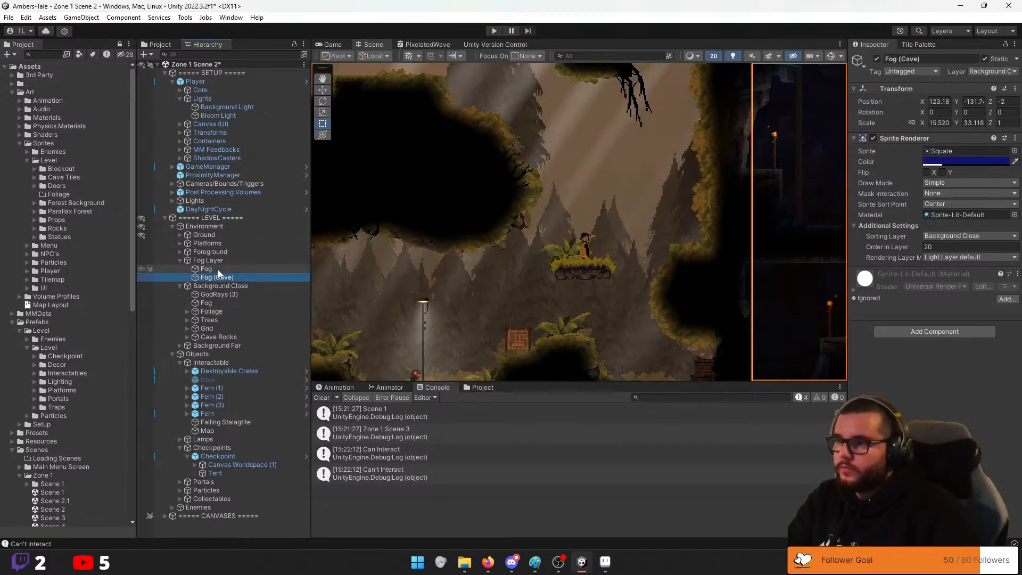
left_click(217, 270)
left_click(954, 162)
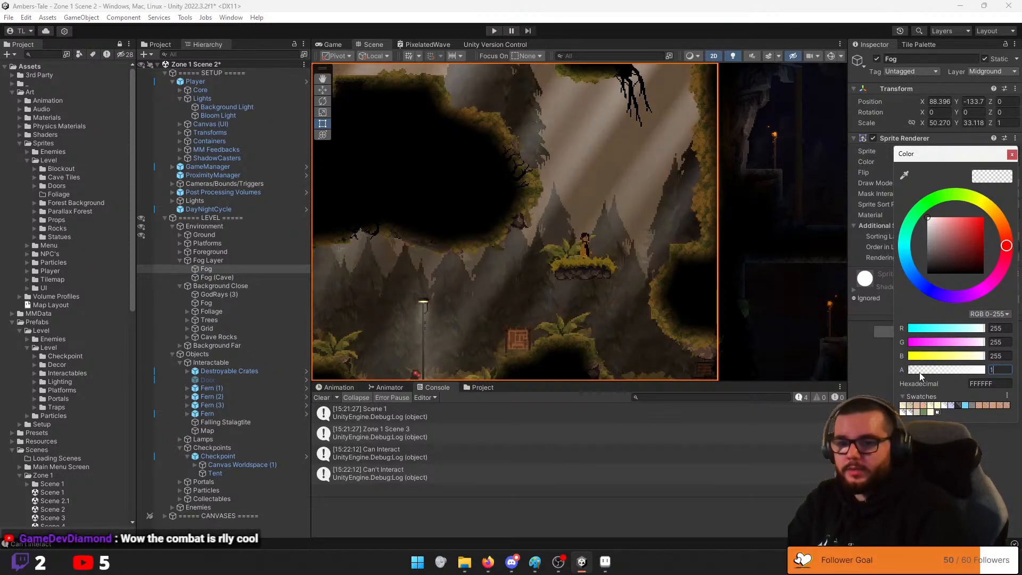
type("20")
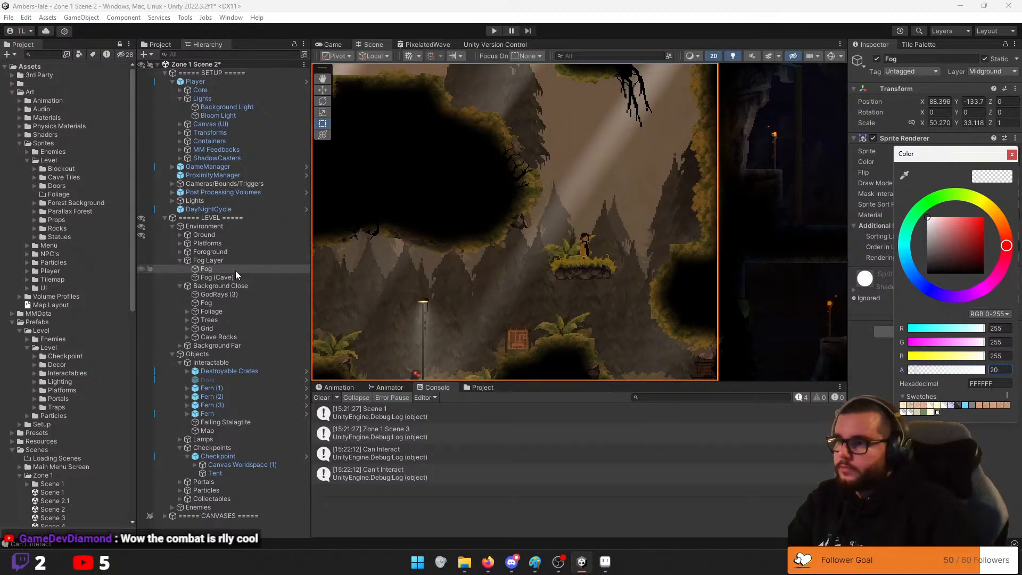
Set the colour alpha of the Background Close group's Fog to 10 in edit mode
left_click(218, 303)
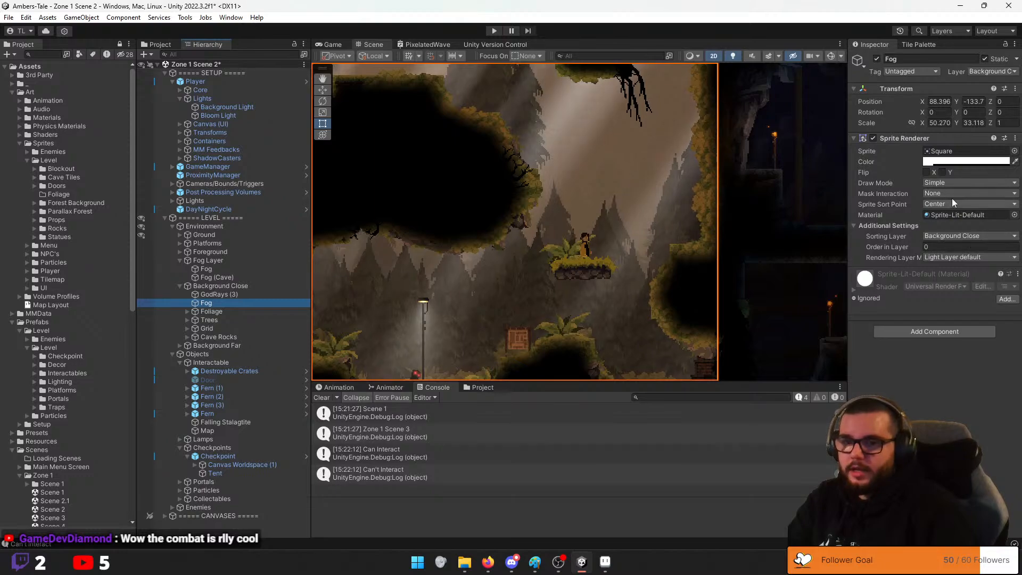
left_click(946, 161)
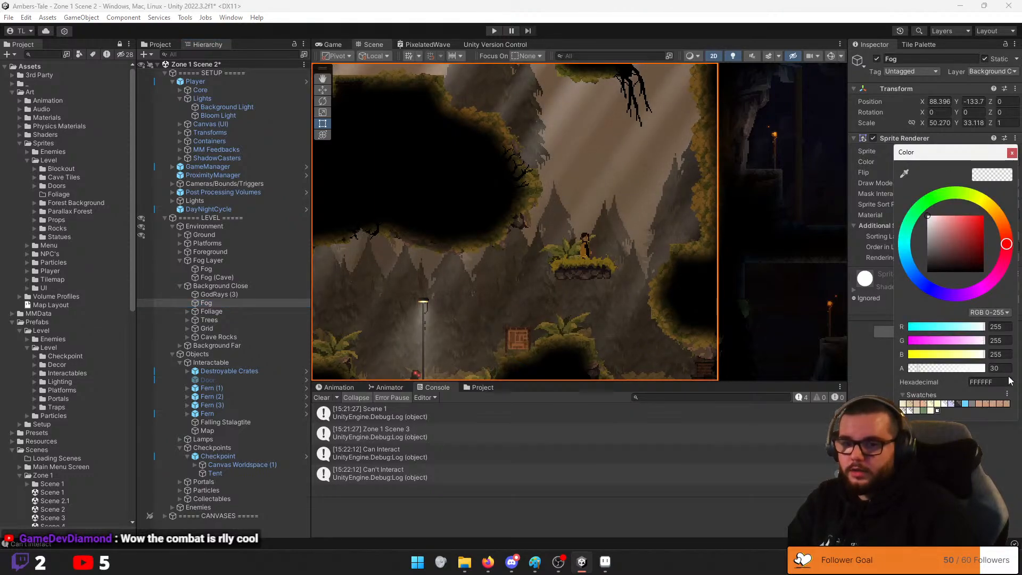
key("BackSpace")
key("BackSpace")
type("10")
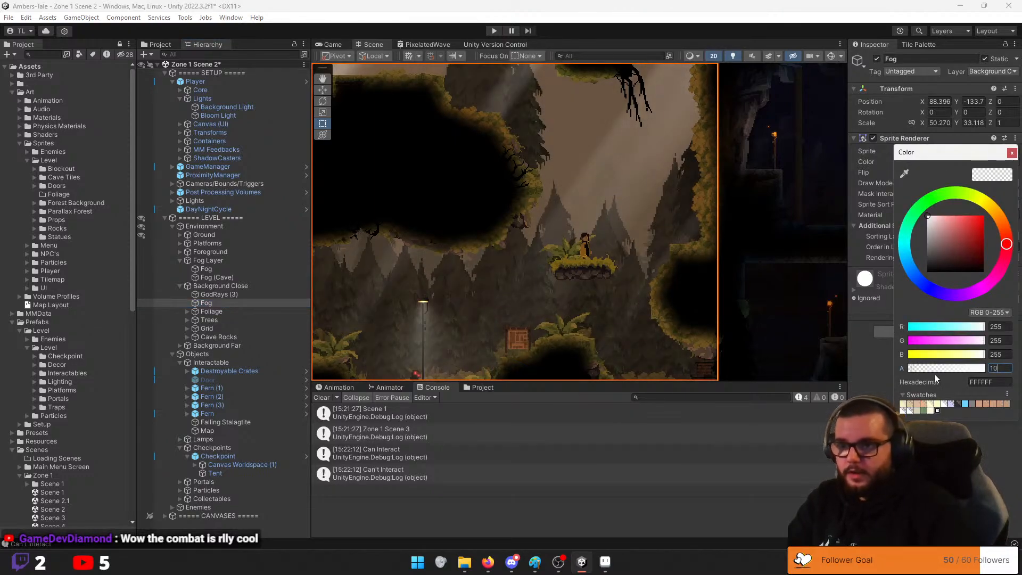
Start a playtest and fight the enemy beneath the lamp post to examine the adjusted background fog
left_click(494, 31)
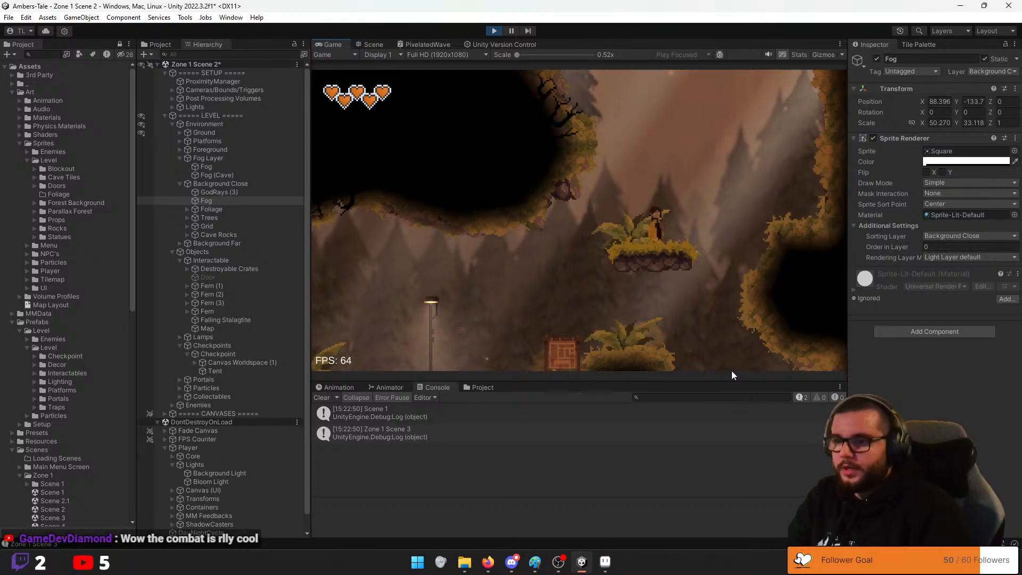
key("a")
key("space")
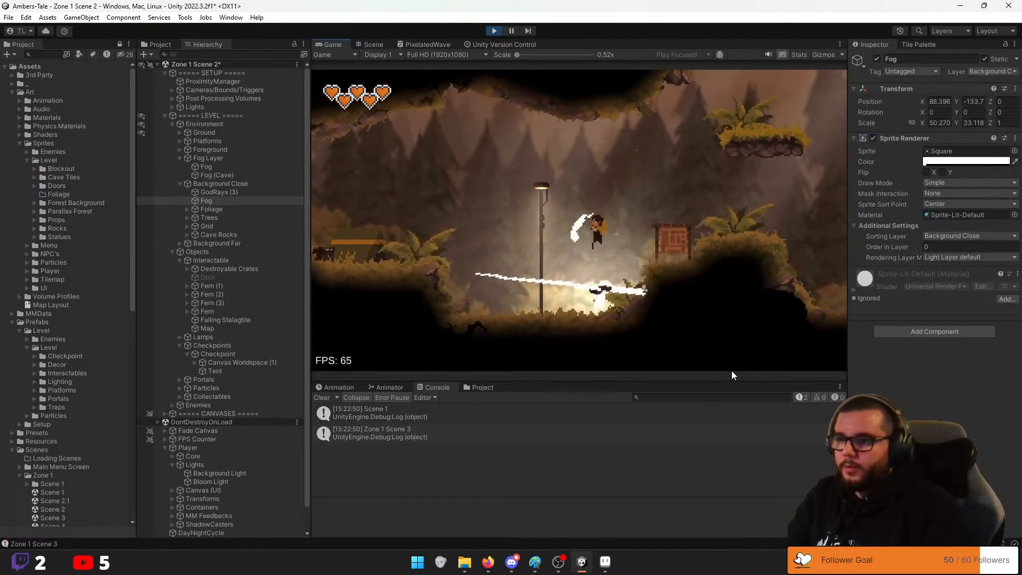
key("d")
key("d")
key("a")
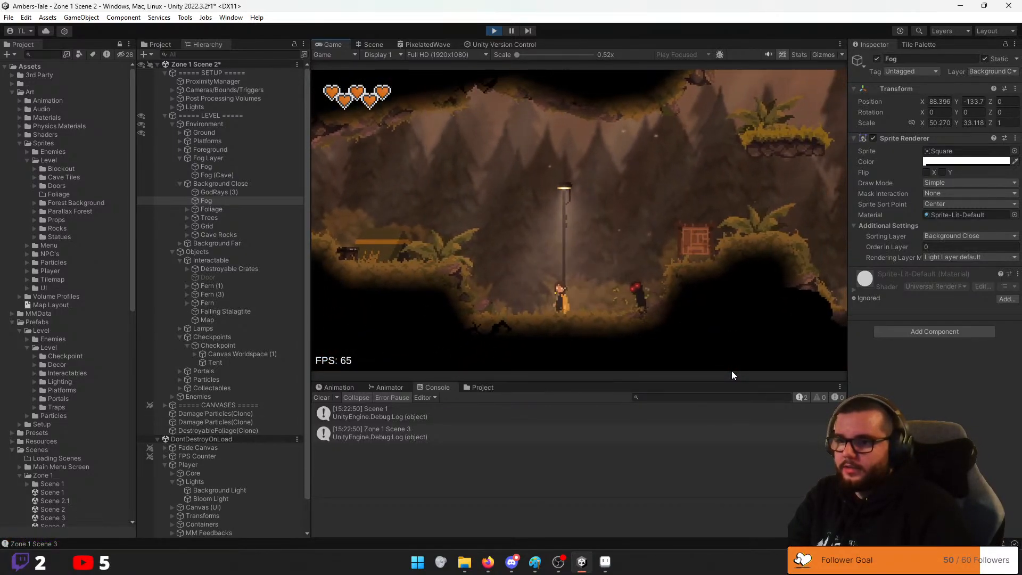
key("space")
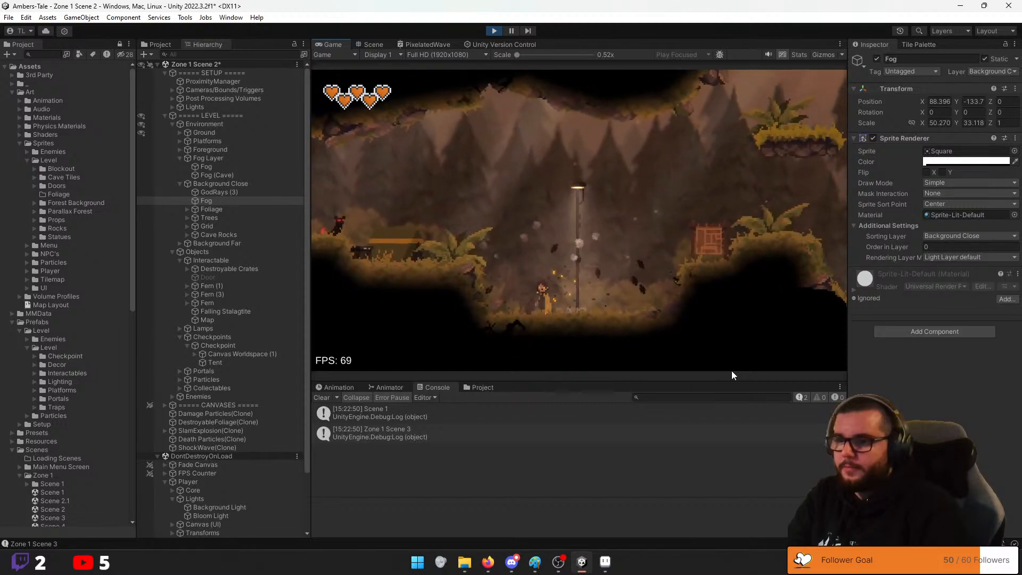
key("space")
key("d")
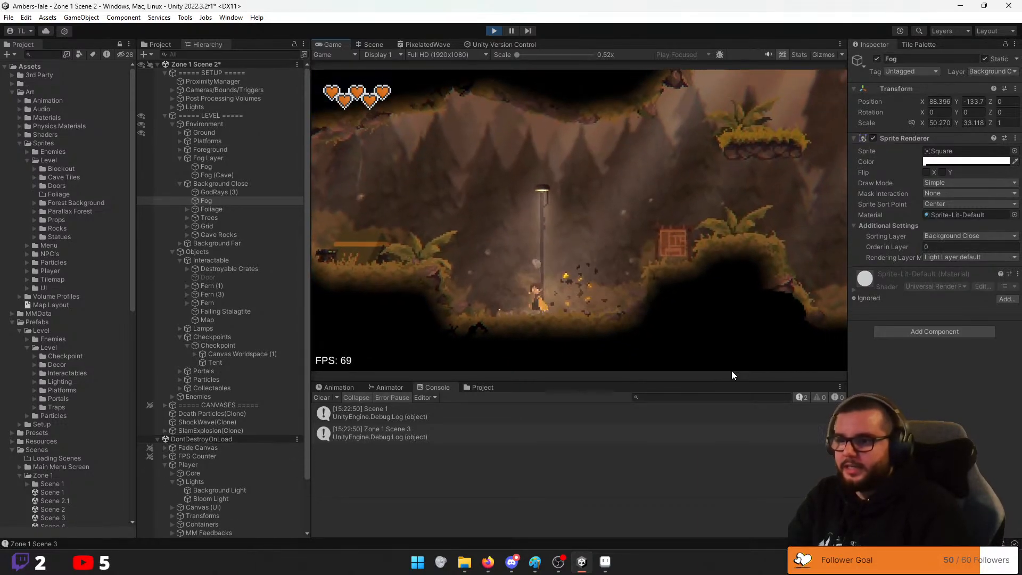
Playtest past the tent to the dark tree and back to the crate to examine the fog along the forest path
key("a")
key("space")
key("a")
key("space")
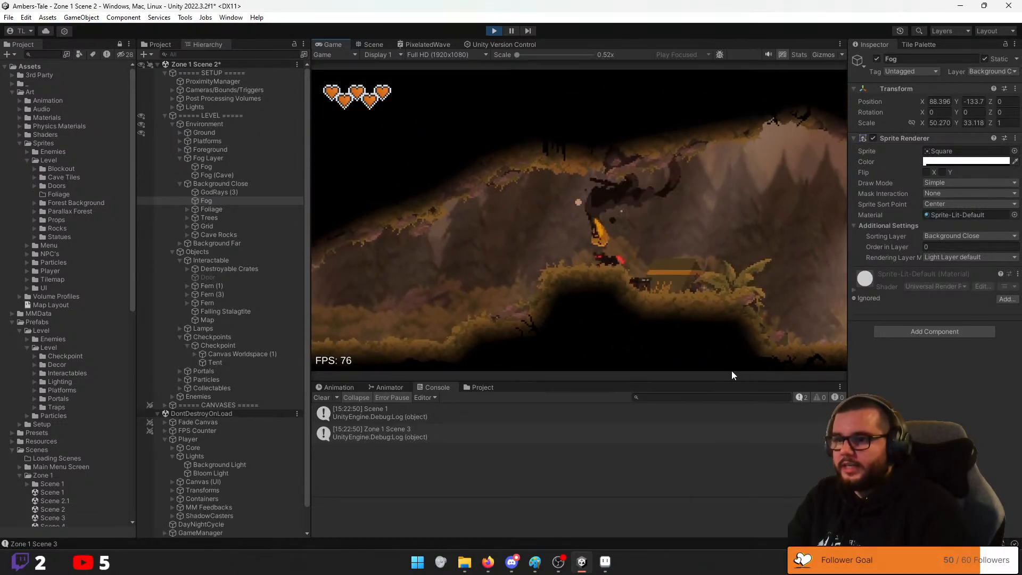
key("a")
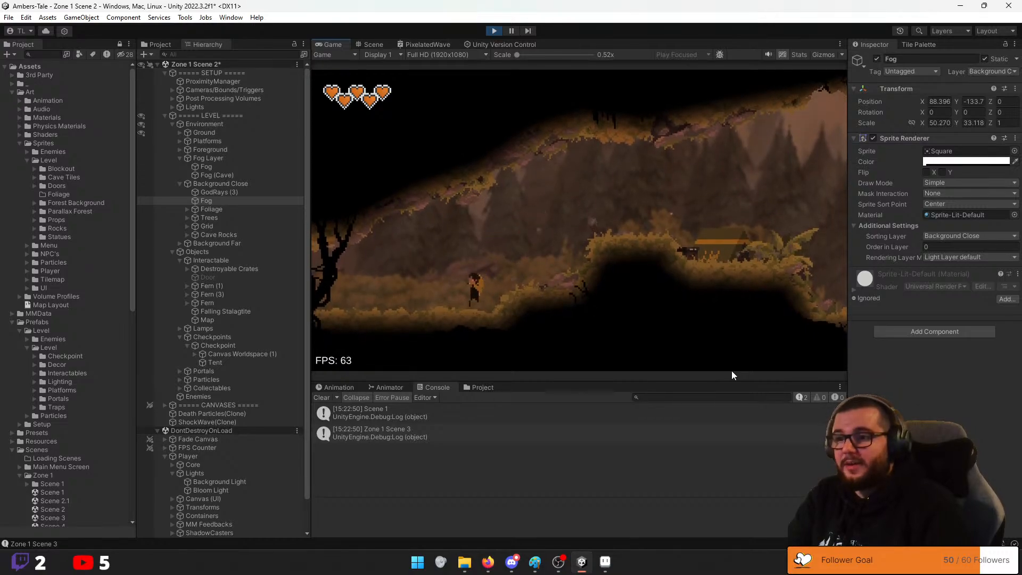
key("d")
key("space")
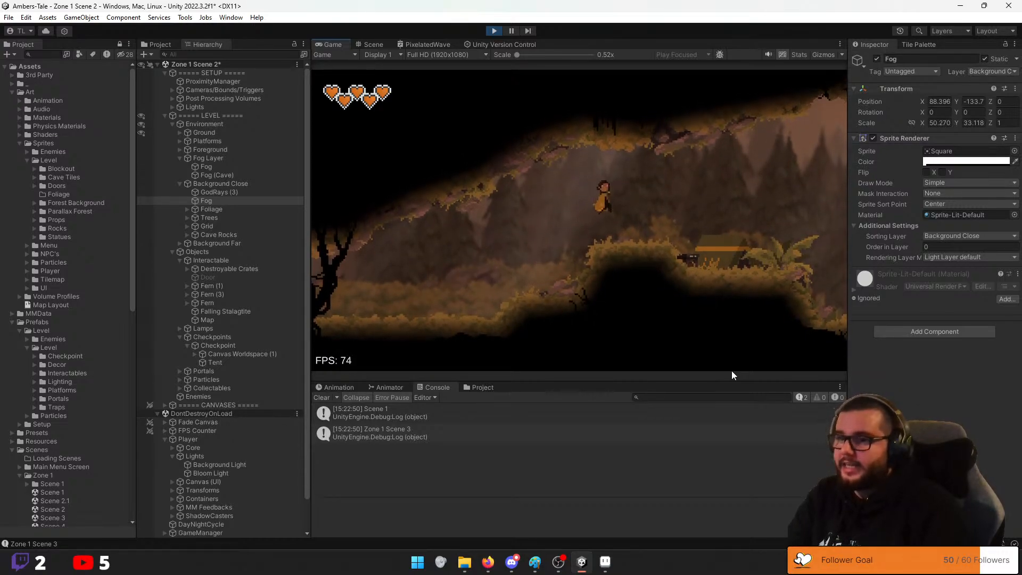
key("d")
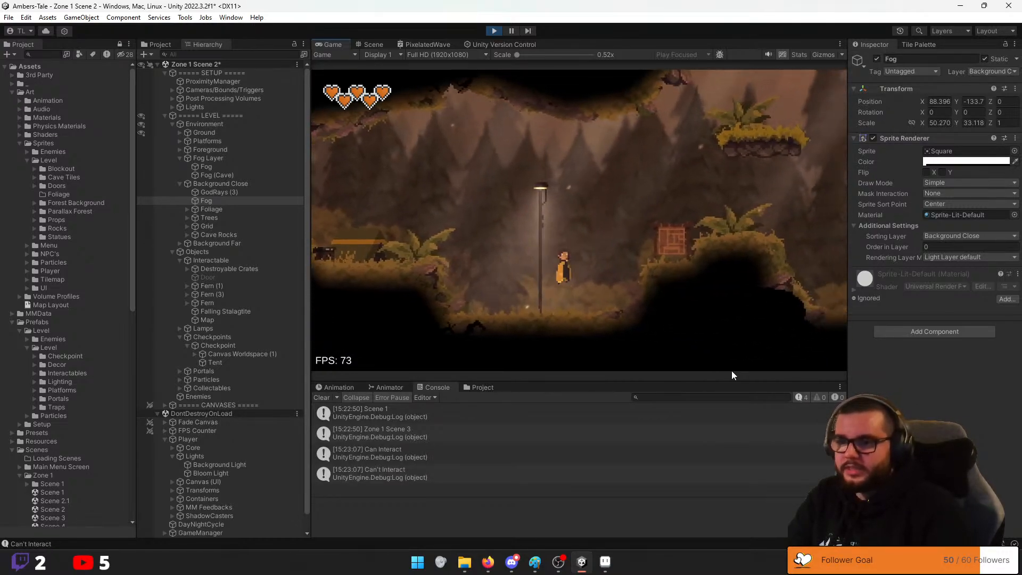
key("d")
key("space")
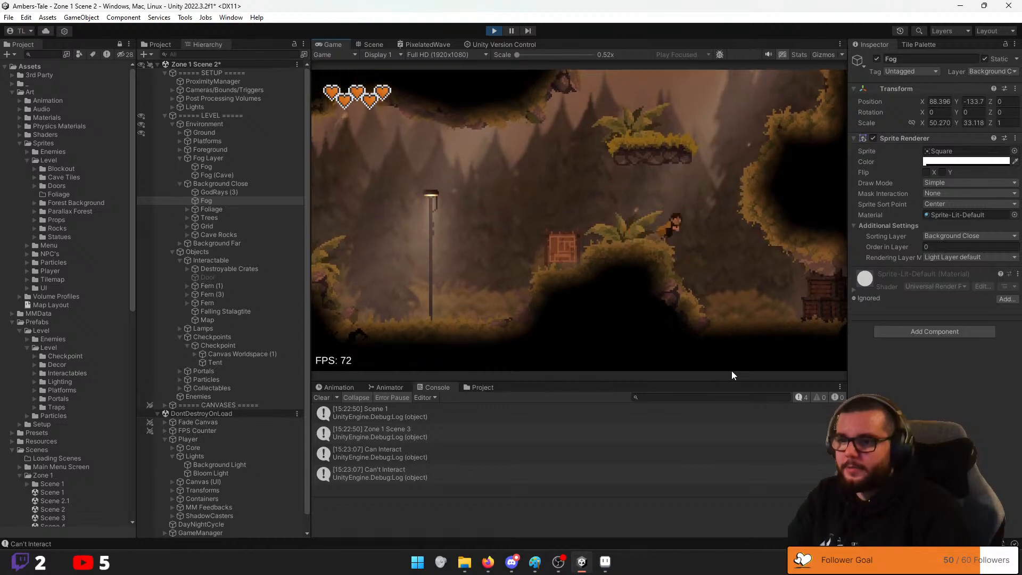
Playtest through the torch-lit cave, climb to its upper ledge and return to the forest to compare the two areas
key("d")
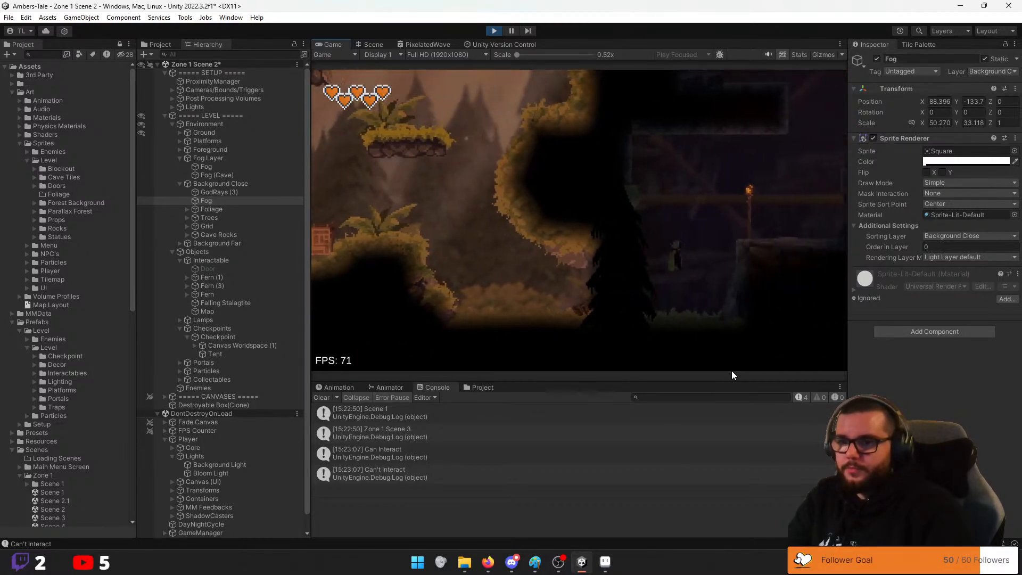
key("space")
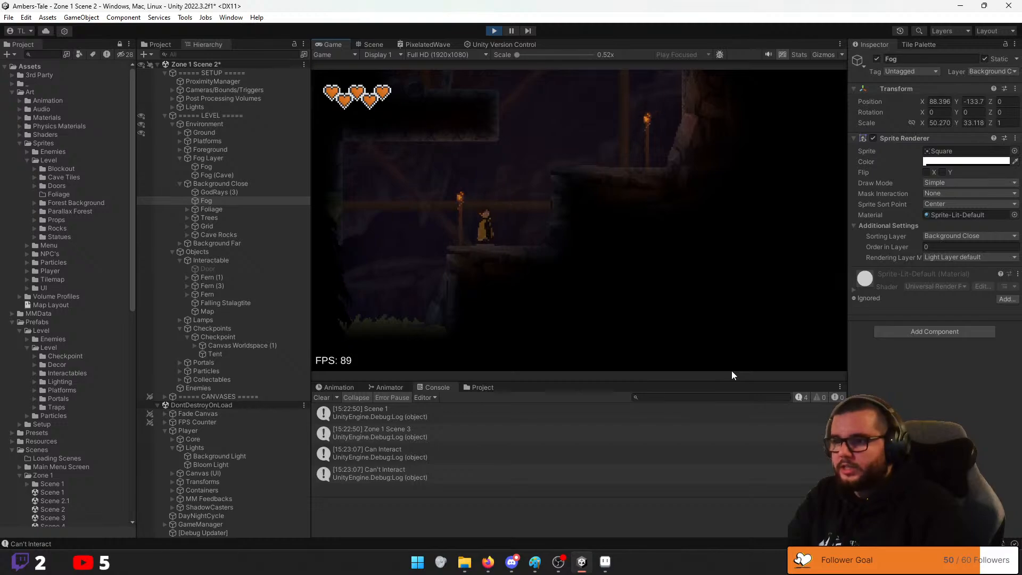
key("d")
key("space")
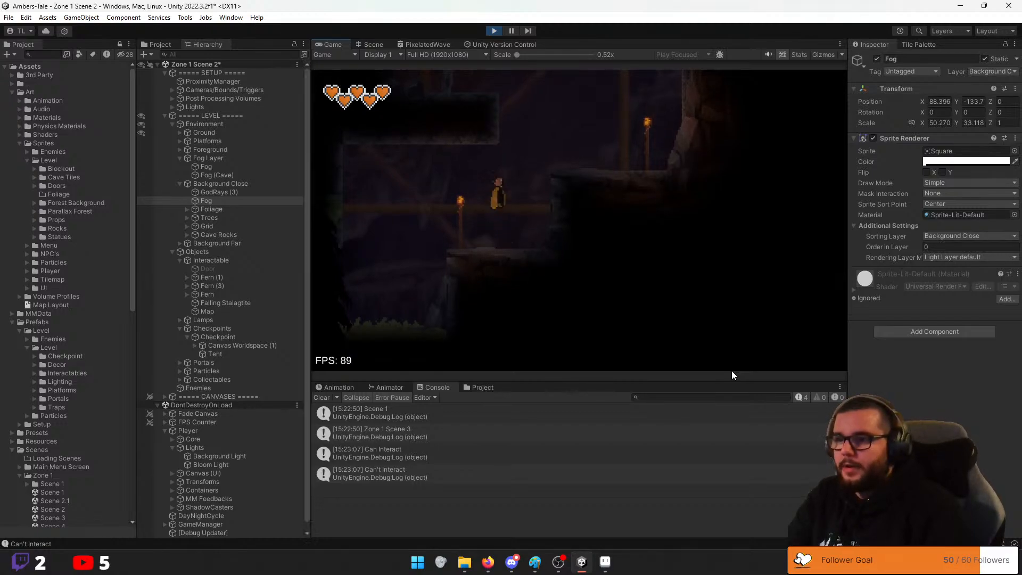
key("a")
key("space")
key("space")
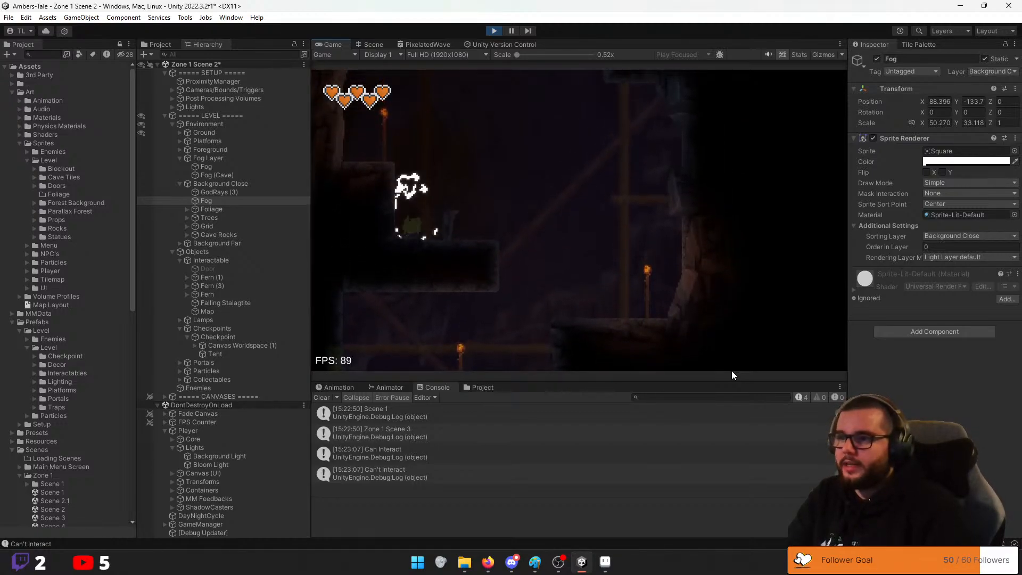
key("d")
key("a")
key("a")
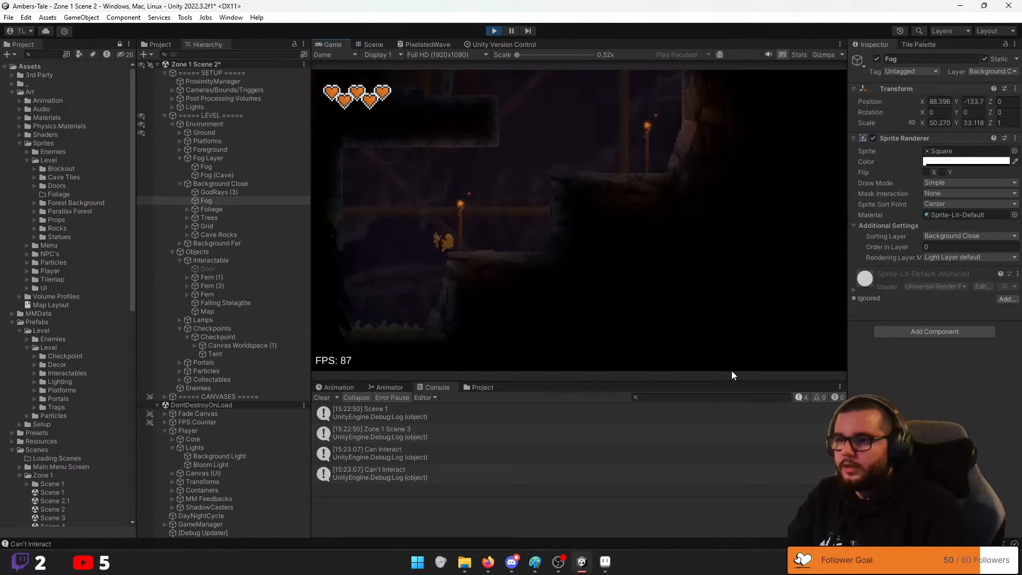
key("space")
key("a")
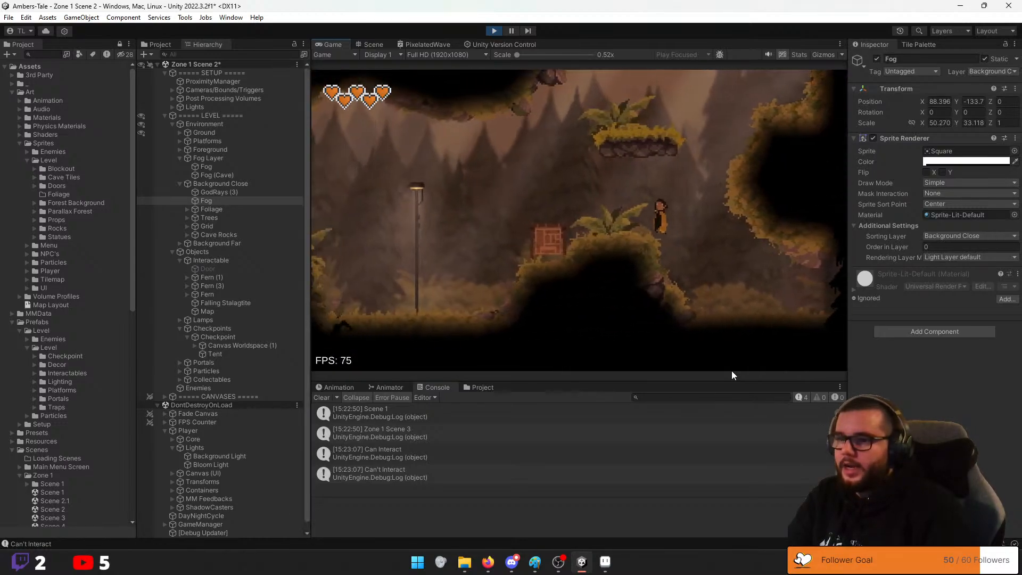
Try unlocking the Dash Damage and Dash Effect upgrades in the in-game upgrade tree, and reset all upgrades
key("Tab")
key("space")
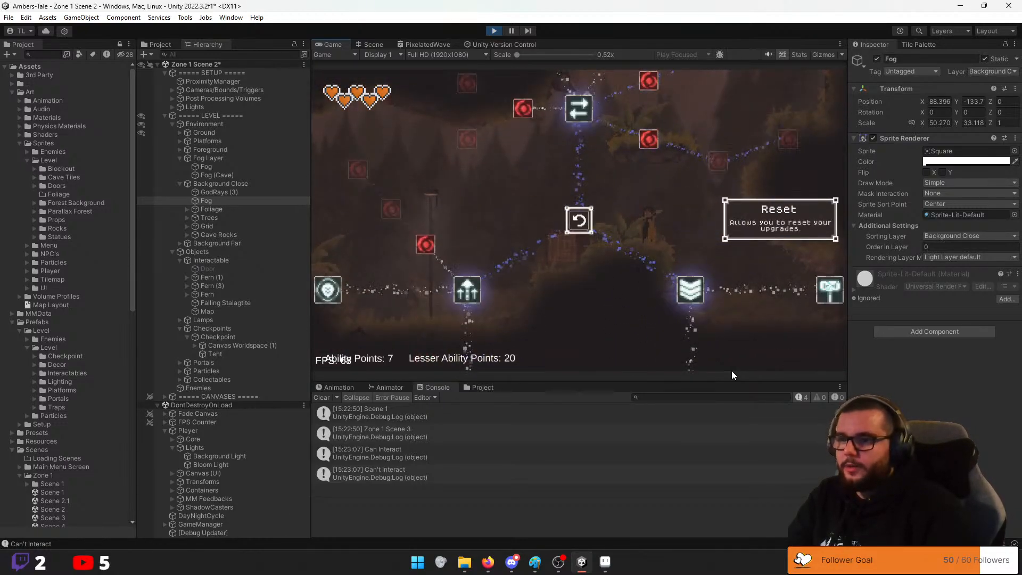
key("w")
key("d")
key("space")
key("space")
key("d")
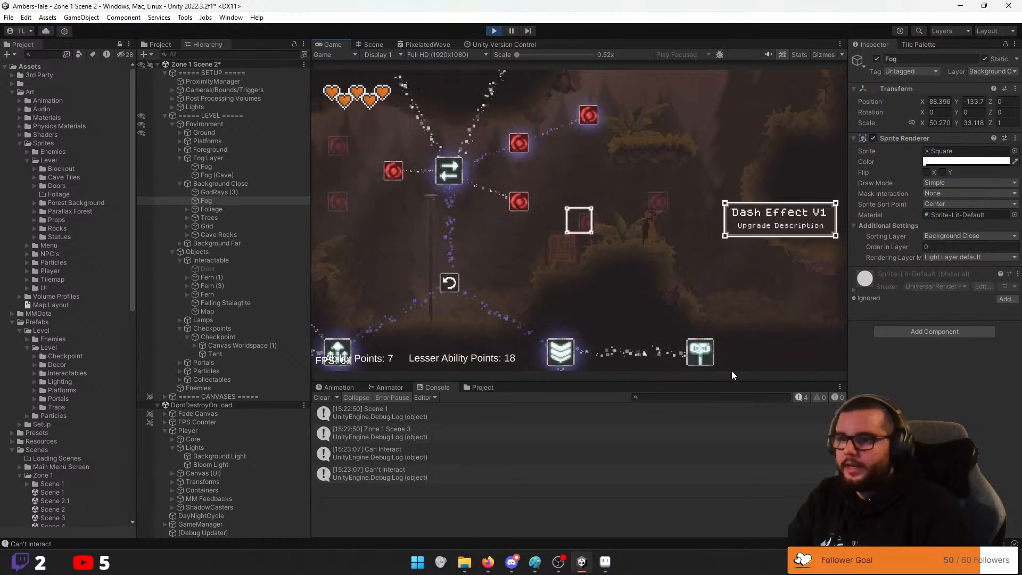
key("space")
key("space")
key("a")
key("space")
key("d")
key("space")
key("a")
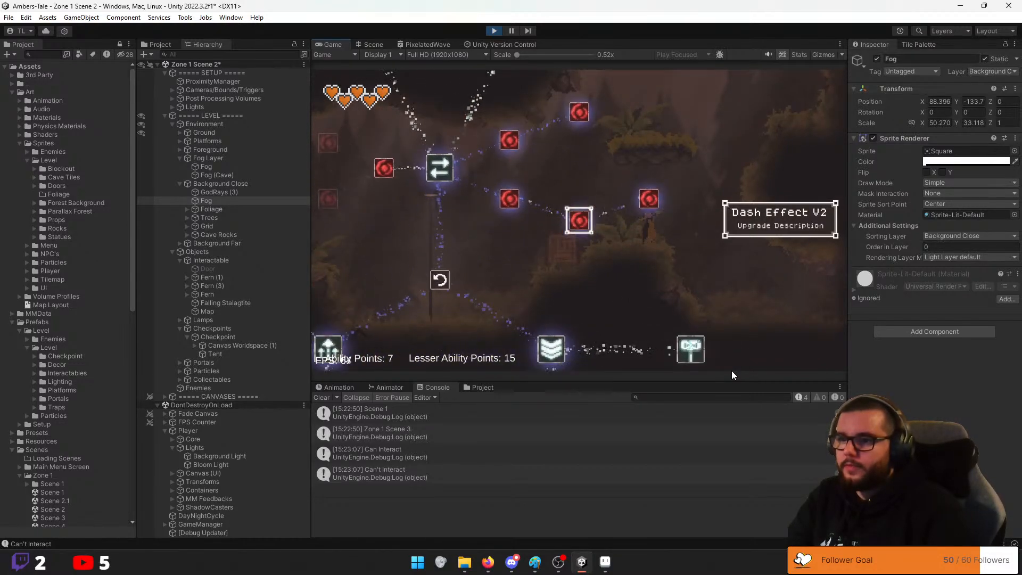
key("a")
key("s")
key("space")
Try unlocking Dash Increase V1 and its two follow-up upgrades in the upgrade tree
key("w")
key("a")
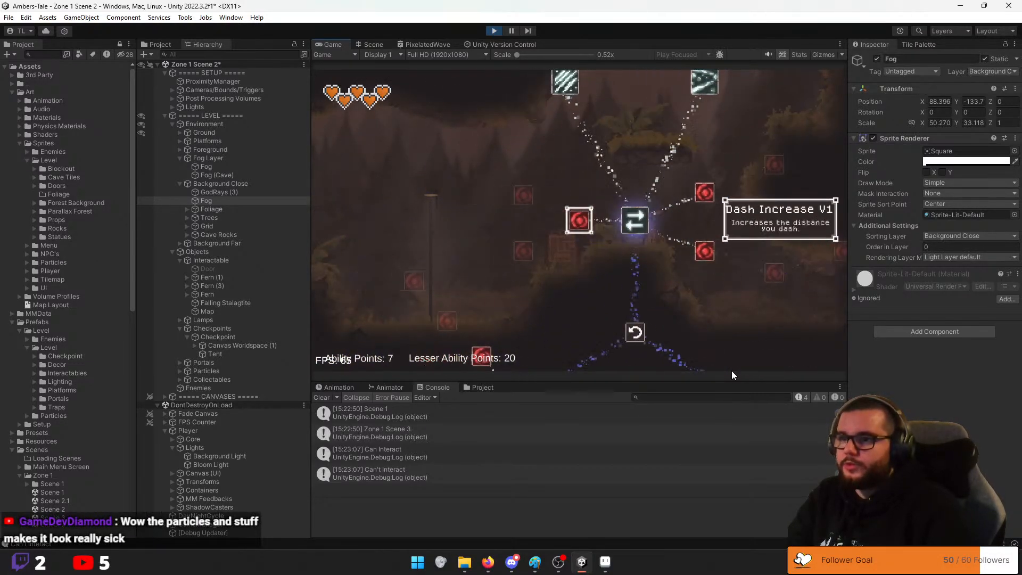
key("space")
key("a")
key("space")
key("s")
key("space")
Unlock the Dash Damage and Dash Effect branches again alongside the Dash Increase upgrades
key("d")
key("d")
key("d")
key("d")
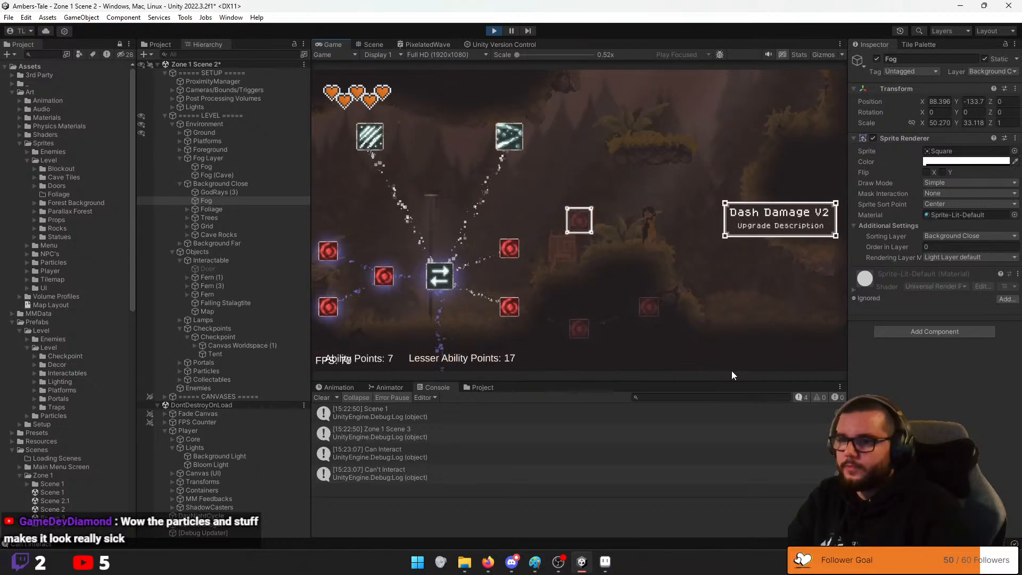
key("a")
key("space")
key("d")
key("space")
key("s")
key("a")
key("space")
key("d")
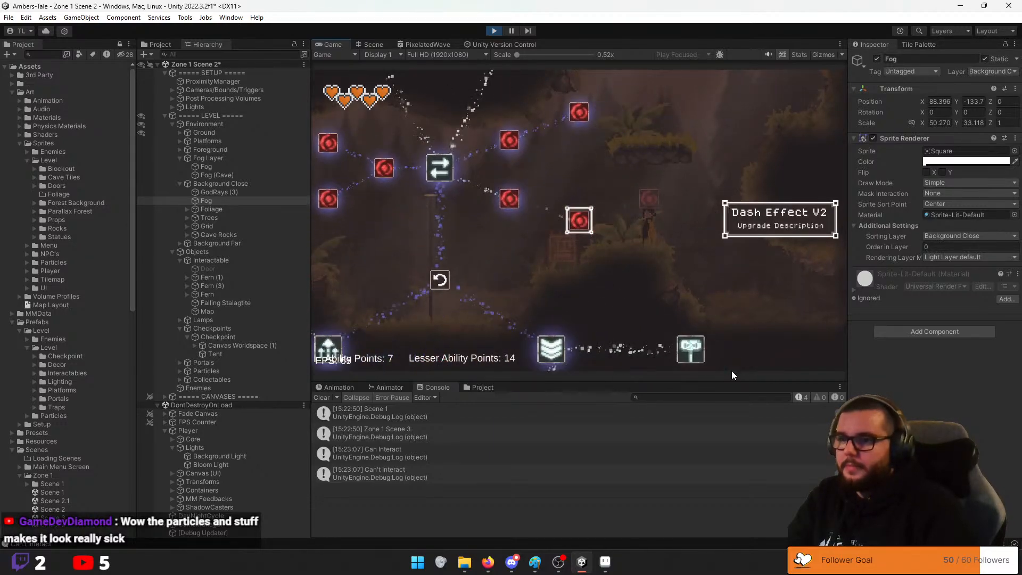
key("d")
key("a")
key("space")
key("d")
key("space")
Reset all upgrades again and close the upgrade tree
key("a")
key("a")
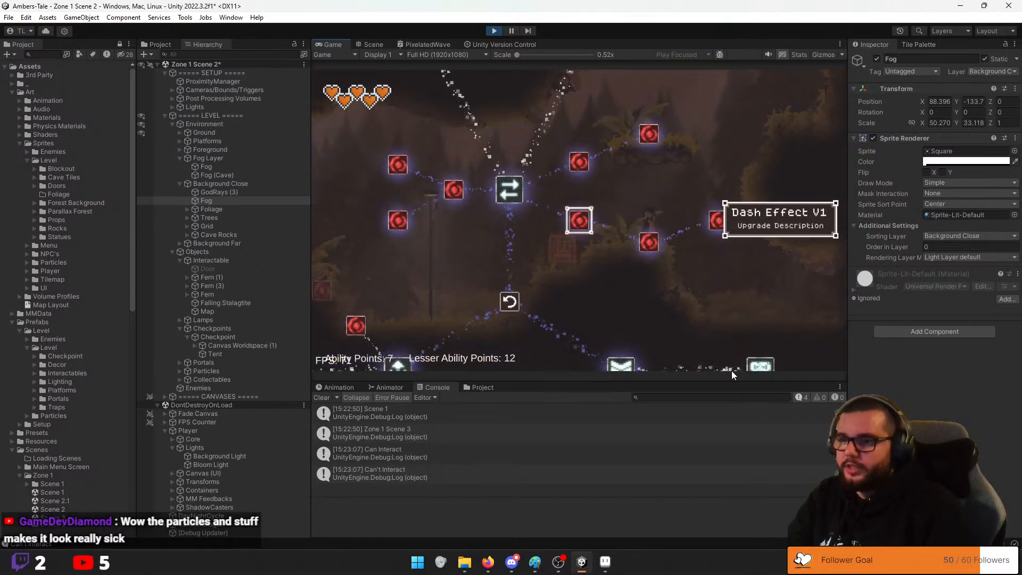
key("a")
key("s")
key("space")
key("Escape")
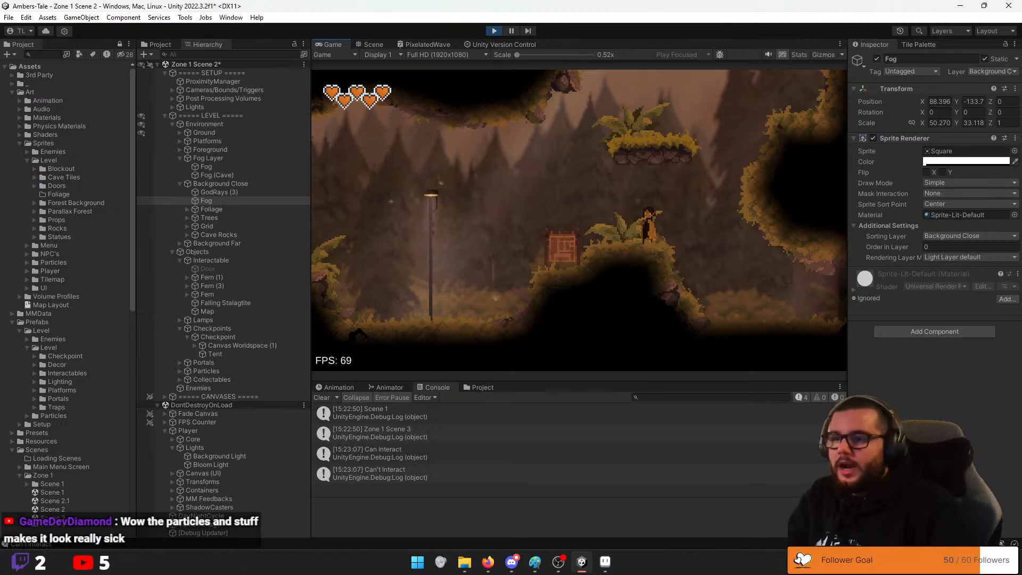
Playtest jumps and the slam attack around the crate and floating platform to examine the forest fog
key("space")
key("a")
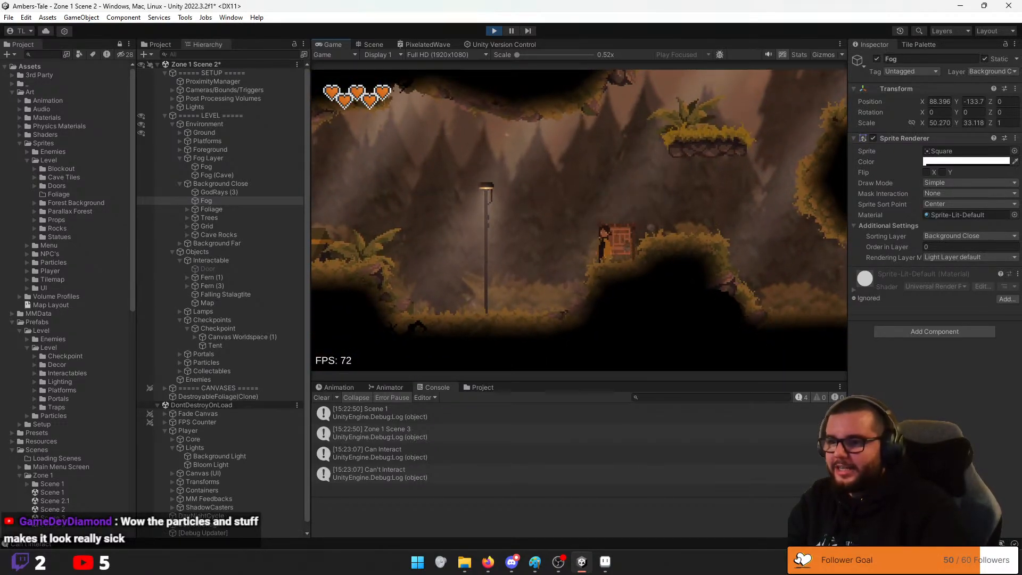
key("space")
key("d")
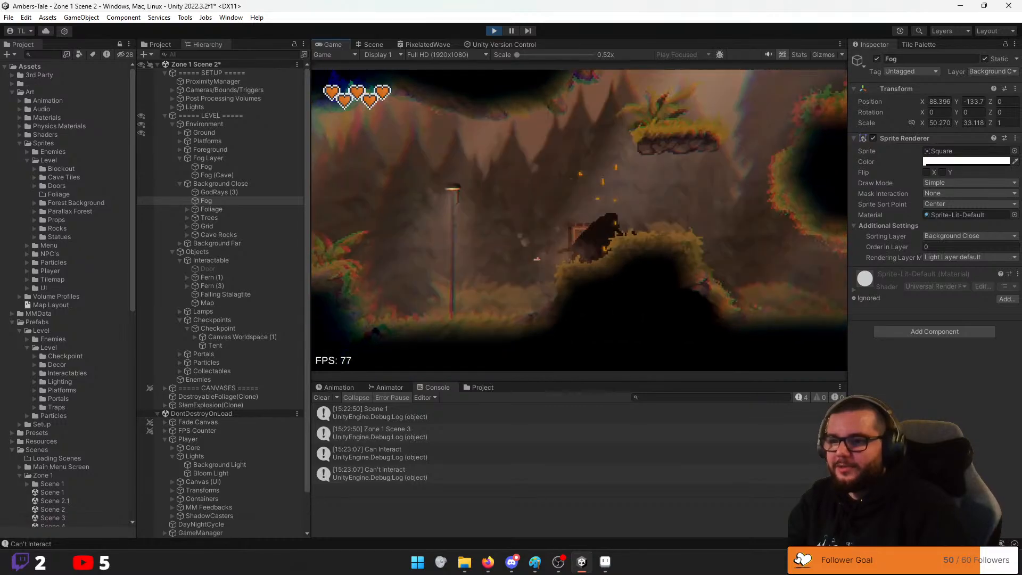
key("space")
key("d")
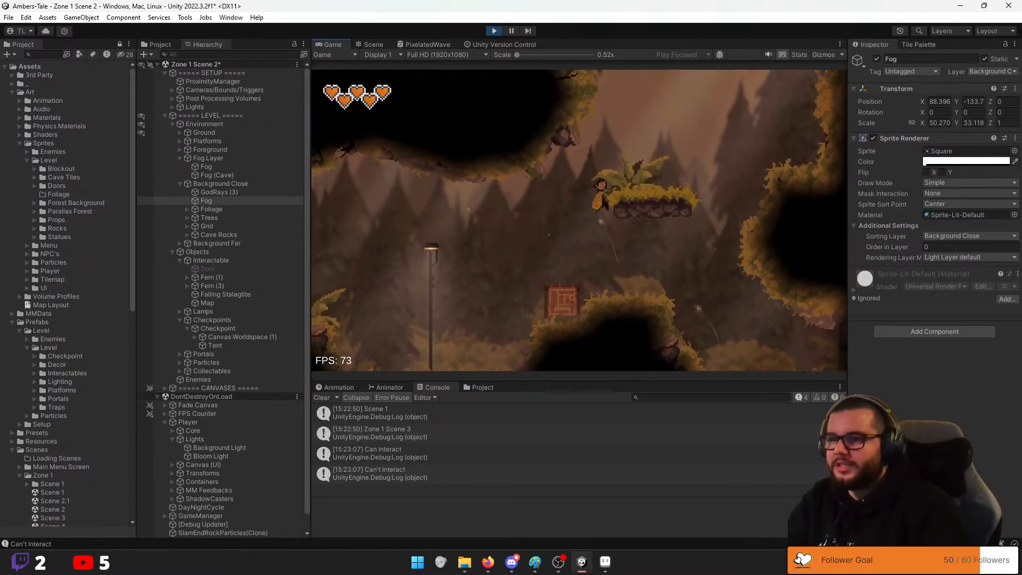
key("space")
key("space")
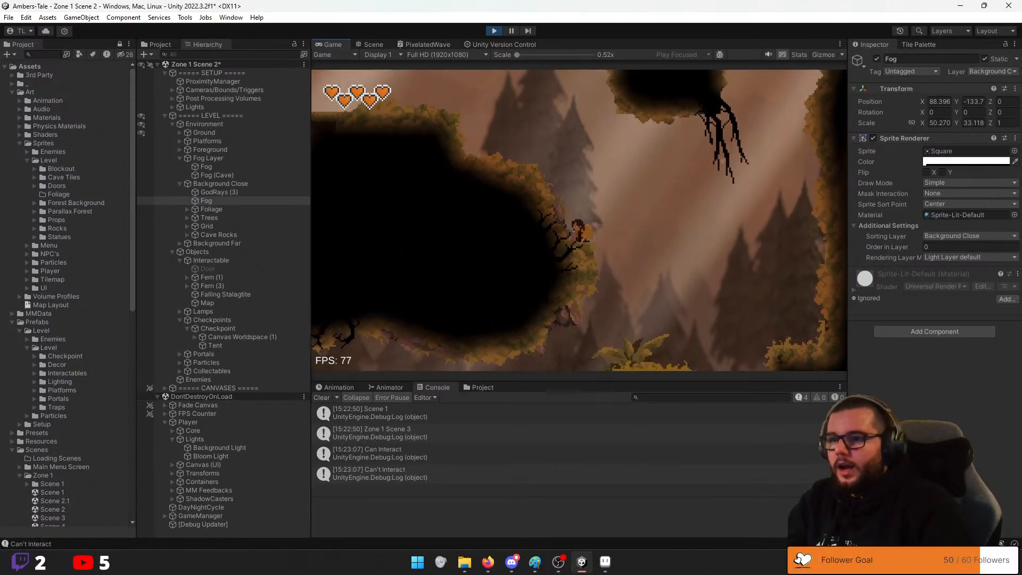
key("s")
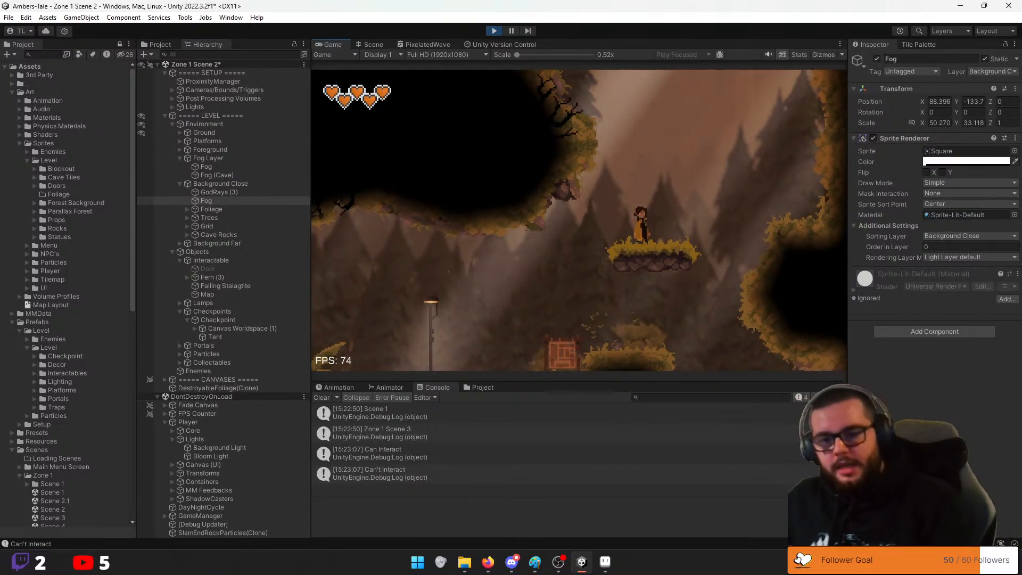
Pause the game, exit play mode and clear the console
key("Escape")
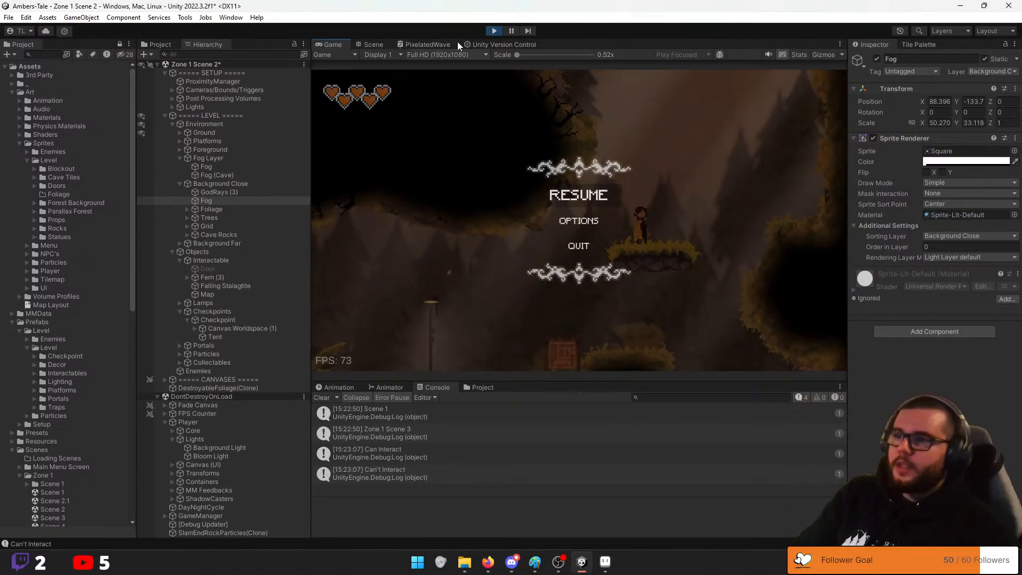
left_click(490, 33)
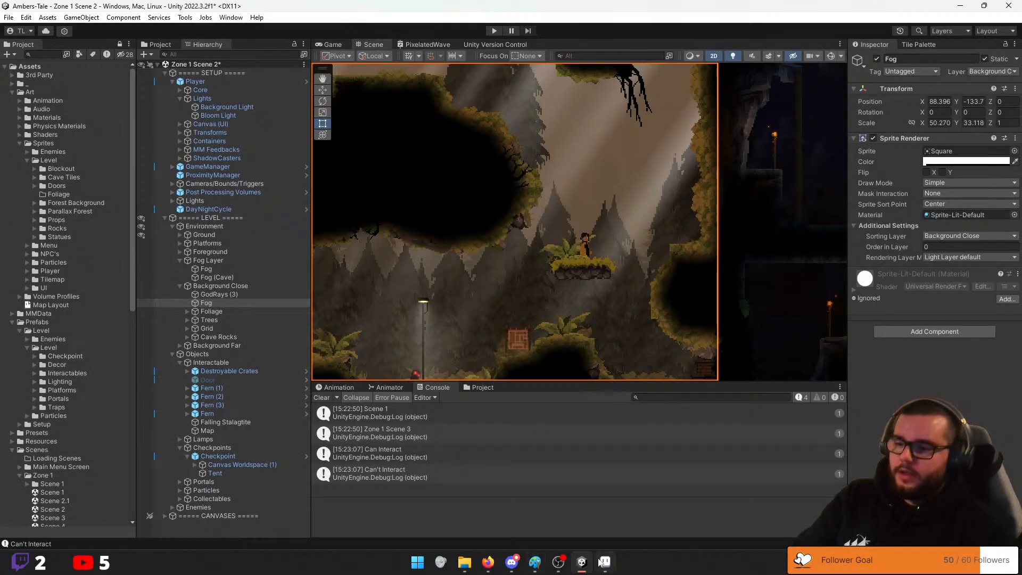
left_click(326, 398)
Switch to Unity Hub and open the WizardSurvivors project
left_click(412, 568)
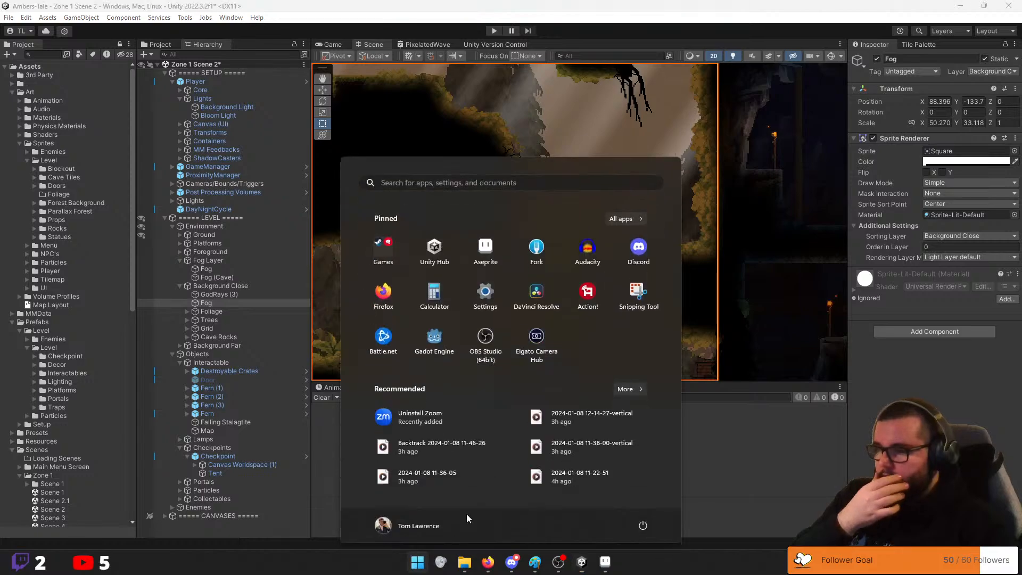
left_click(439, 256)
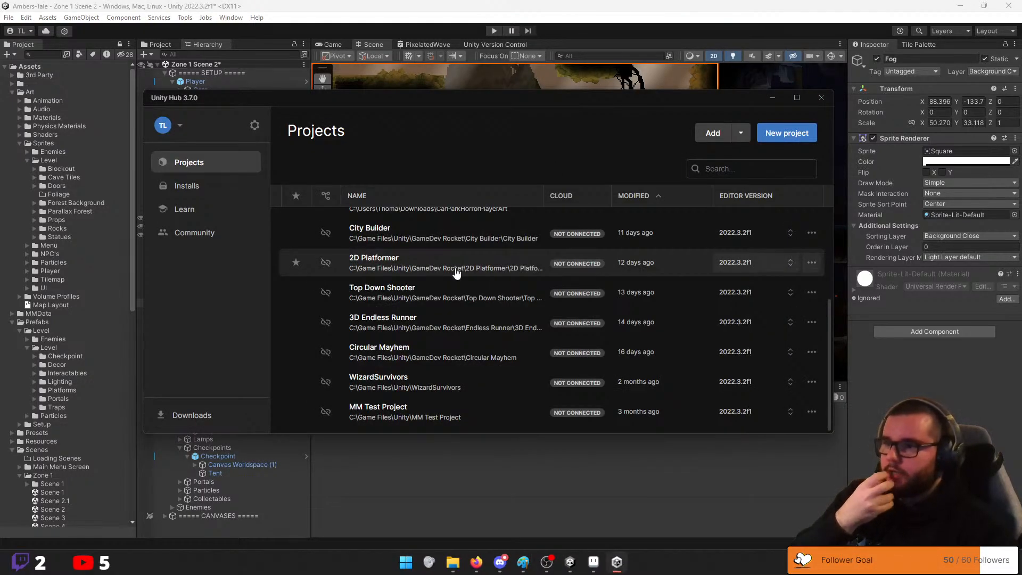
left_click(421, 382)
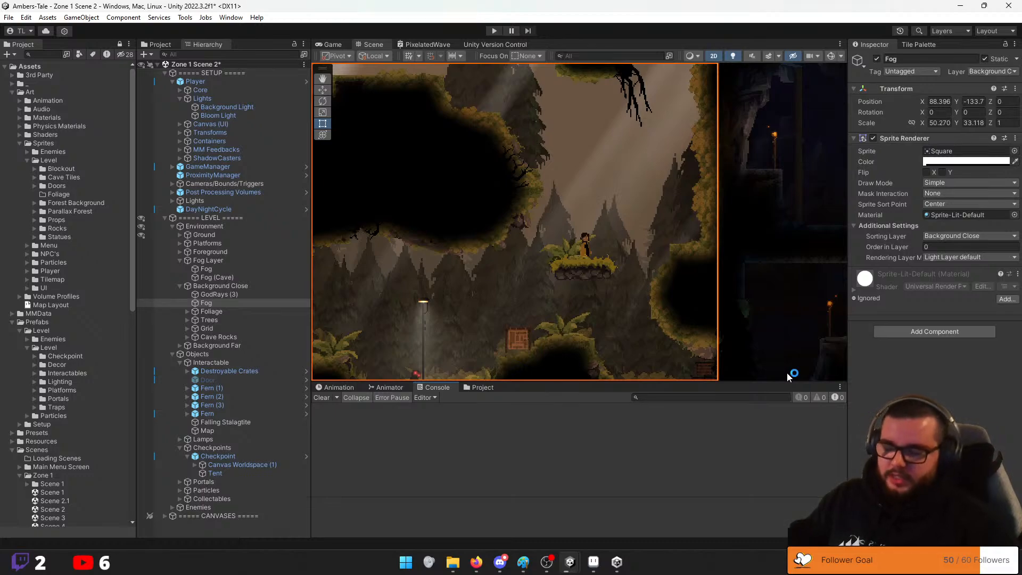
mouse_move(578, 569)
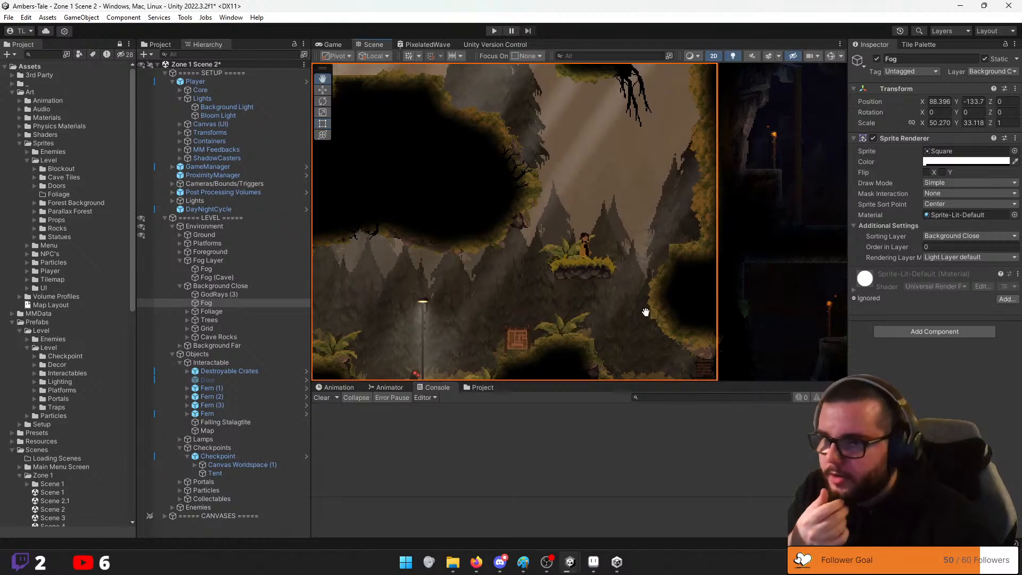
Examine the forest platforms, god rays and fog extents across Zone 1 Scene 2 in the Scene view
middle_click_drag(646, 314, 651, 304)
middle_click_drag(649, 347, 650, 321)
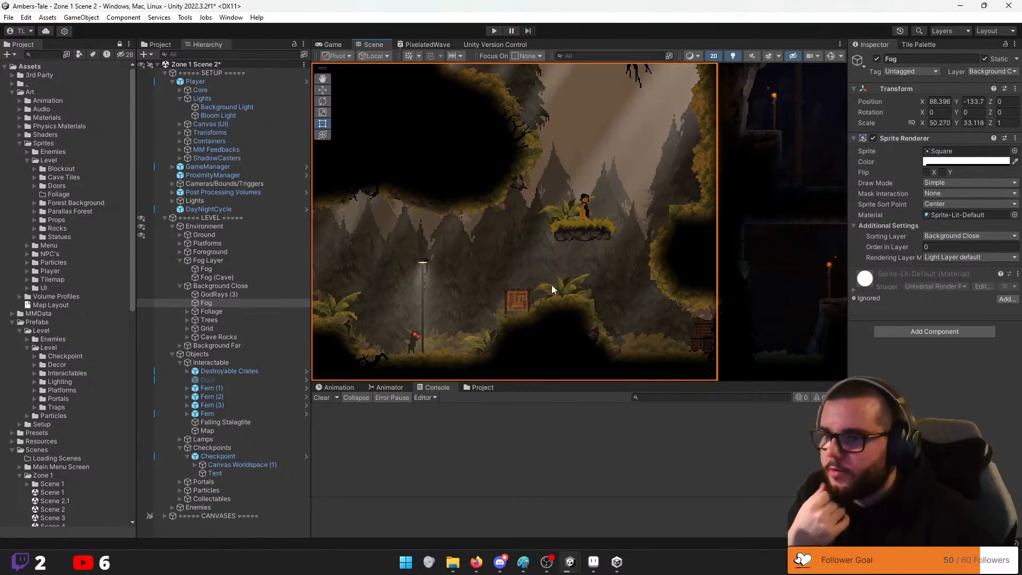
middle_click_drag(534, 284, 549, 290)
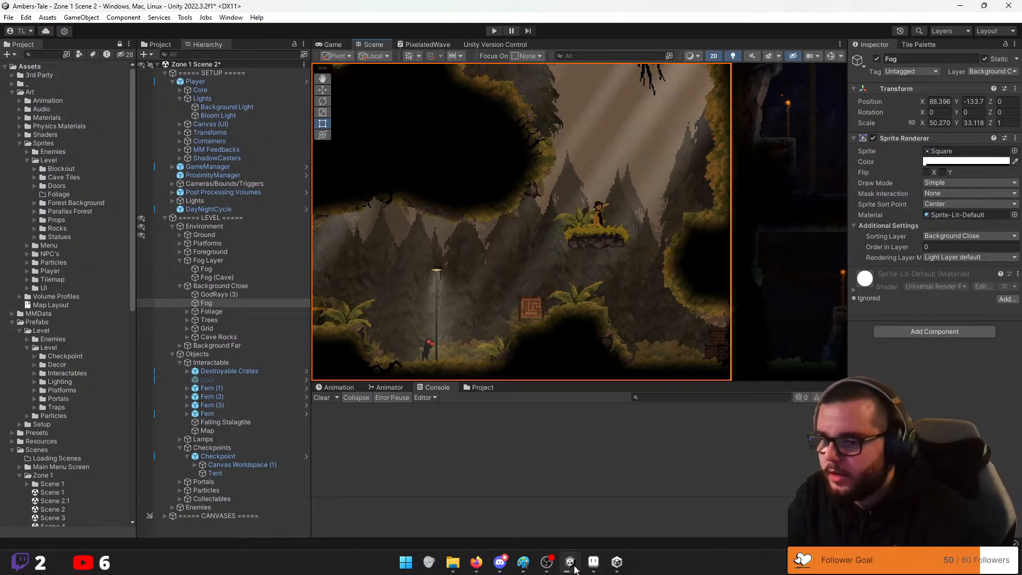
mouse_move(611, 509)
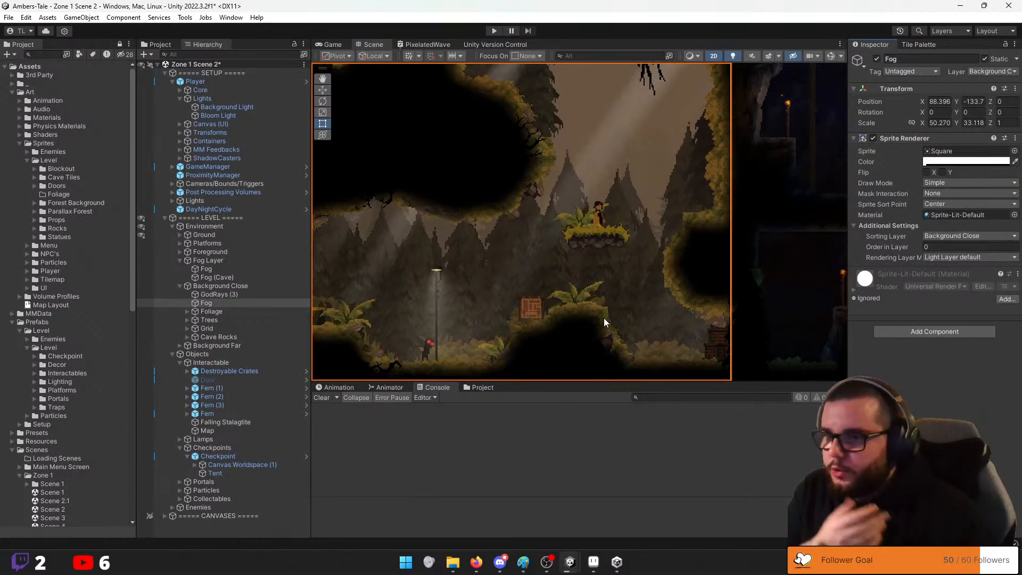
scroll(583, 248, "up", 2)
scroll(582, 249, "down", 4)
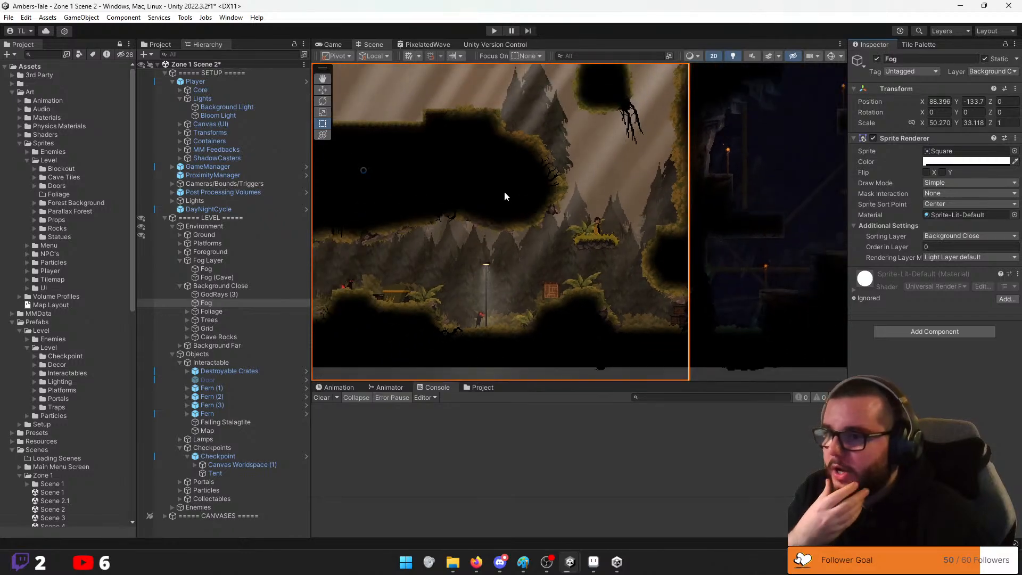
scroll(646, 265, "up", 2)
scroll(646, 265, "down", 4)
middle_click_drag(680, 269, 582, 254)
scroll(536, 240, "down", 3)
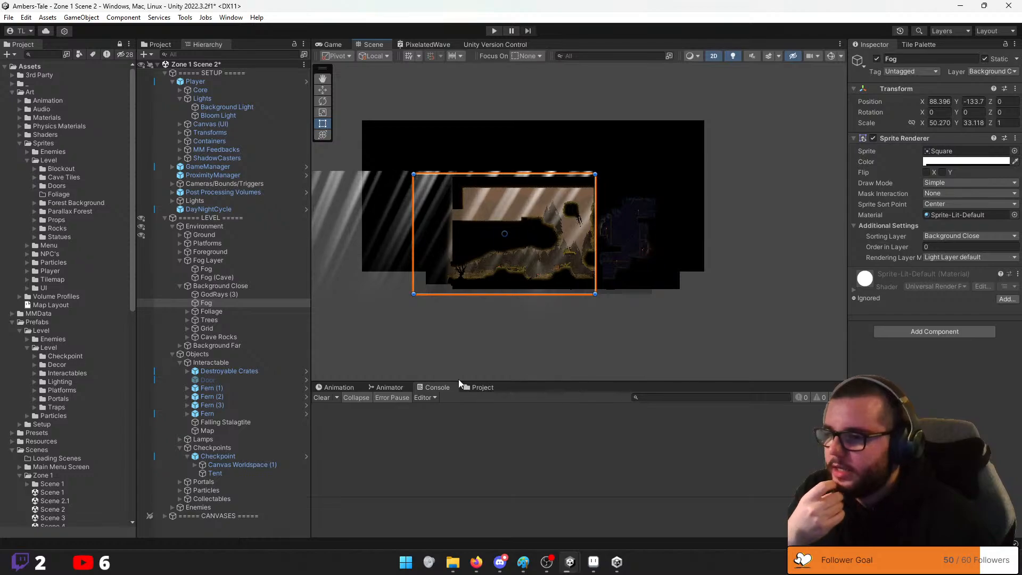
Open Zone 1 Scene 3 additively alongside the current scene
scroll(63, 458, "down", 6)
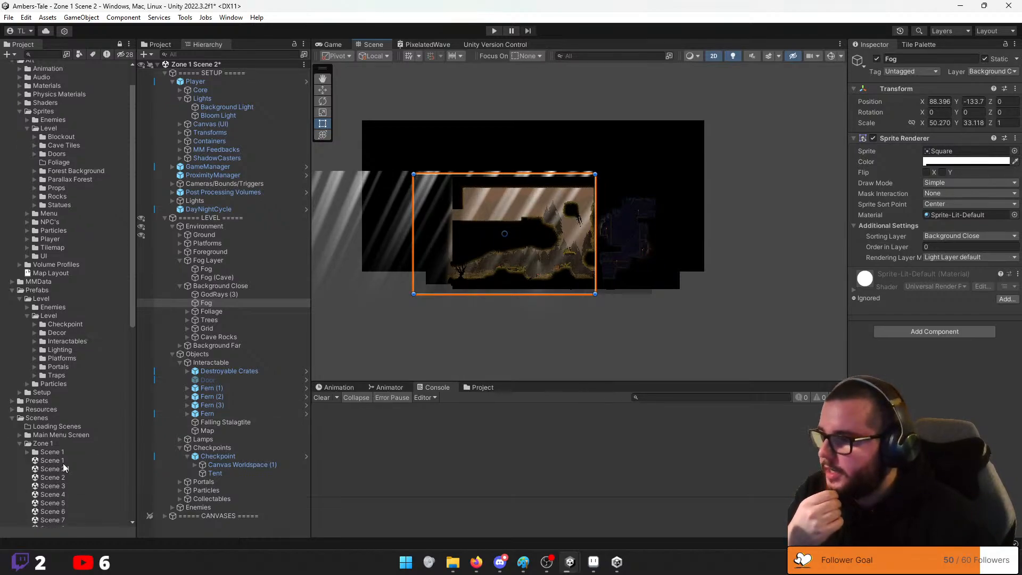
right_click(76, 451)
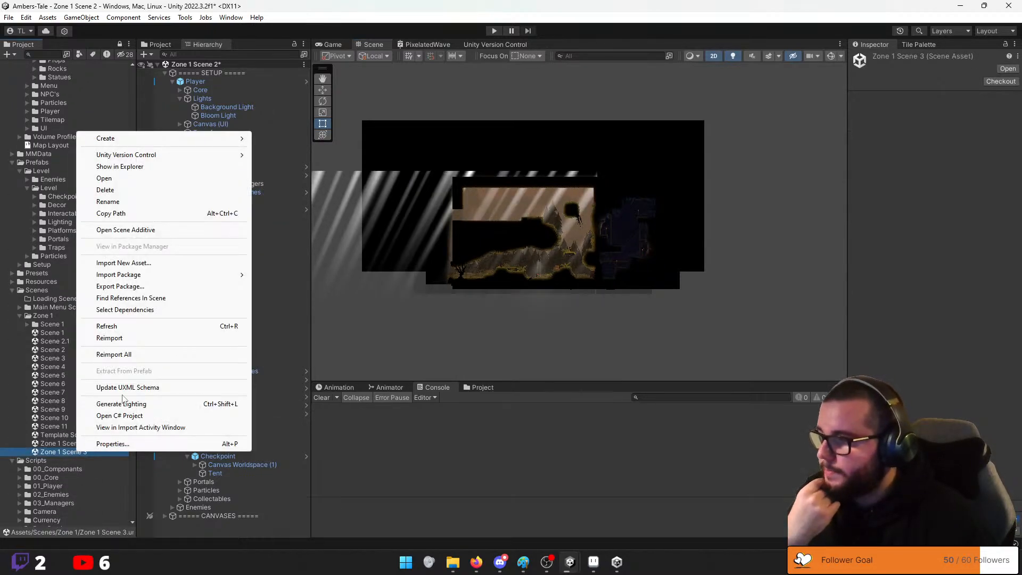
left_click(126, 229)
Load Scene 1 from the Zone 1 folder additively to join the other open scenes
middle_click_drag(477, 229, 761, 293)
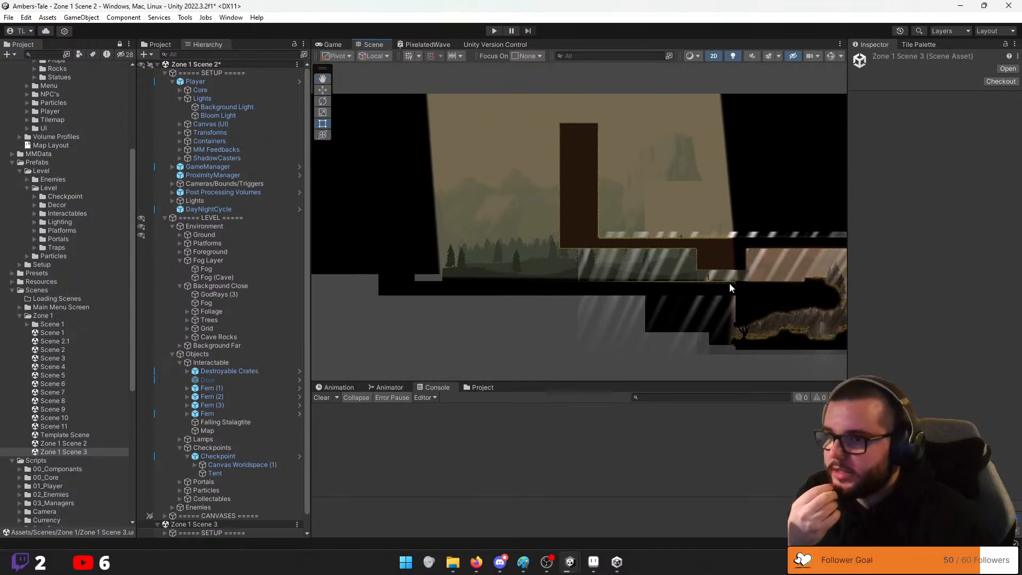
scroll(558, 269, "up", 4)
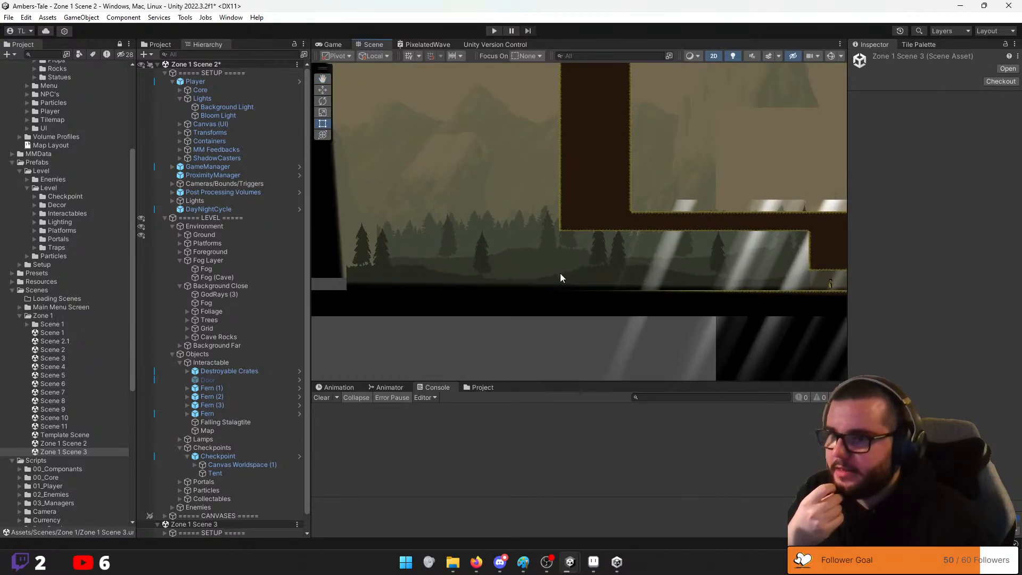
scroll(552, 294, "down", 3)
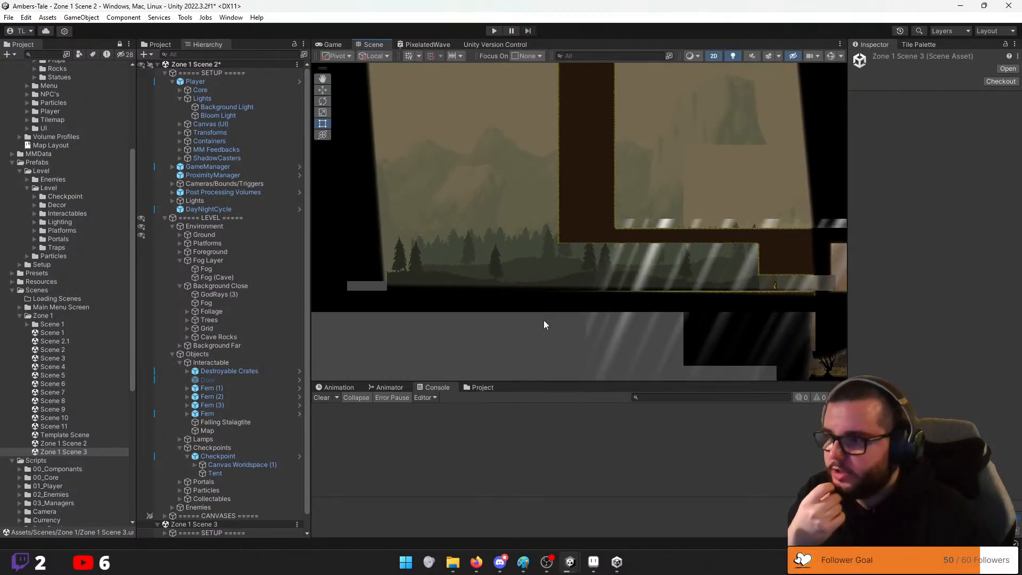
middle_click_drag(545, 321, 544, 290)
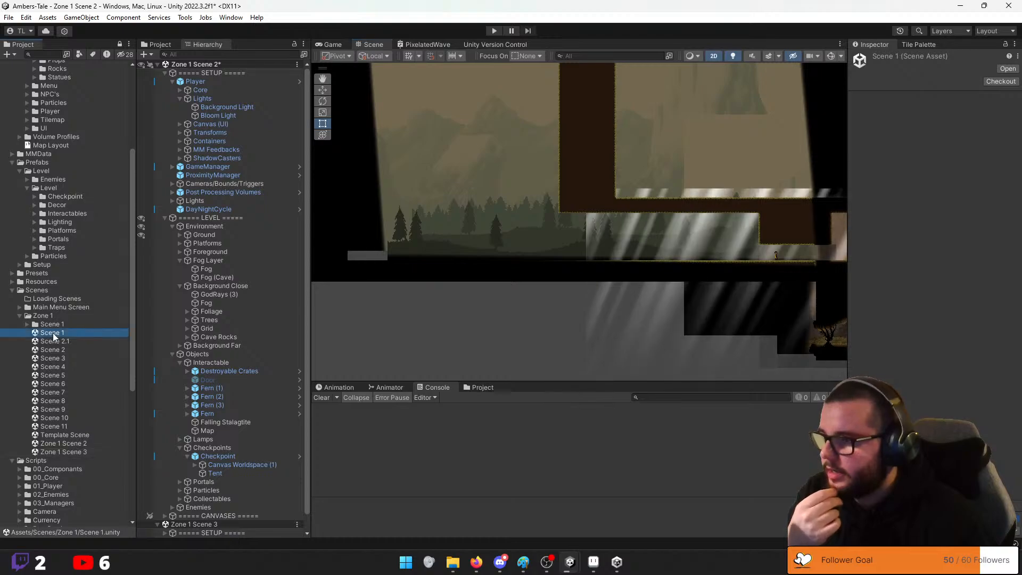
right_click(52, 333)
left_click(101, 111)
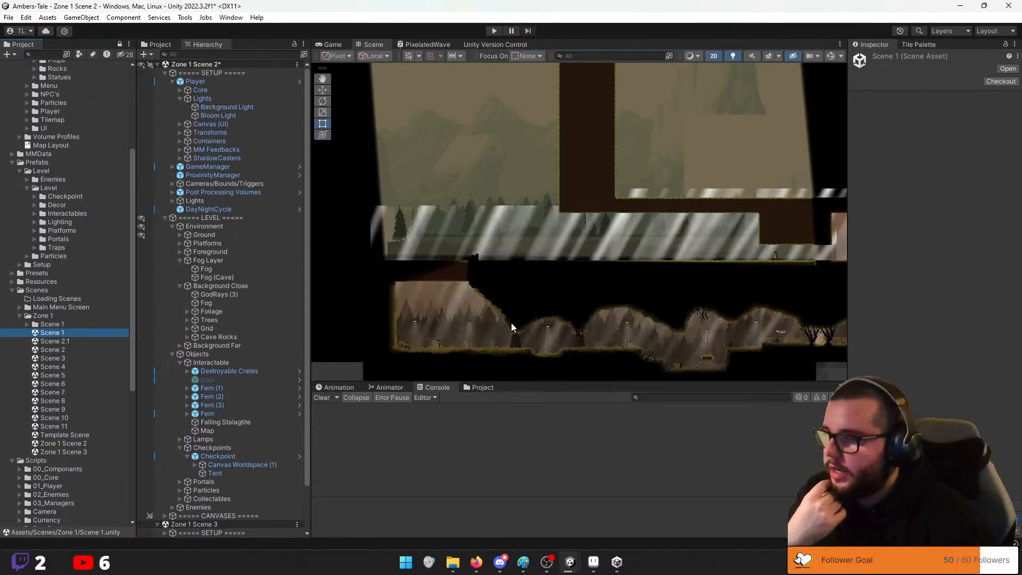
Examine how the rooms of the three loaded Zone 1 scenes fit together as one level
middle_click_drag(512, 322, 448, 301)
scroll(474, 296, "down", 4)
scroll(525, 292, "down", 2)
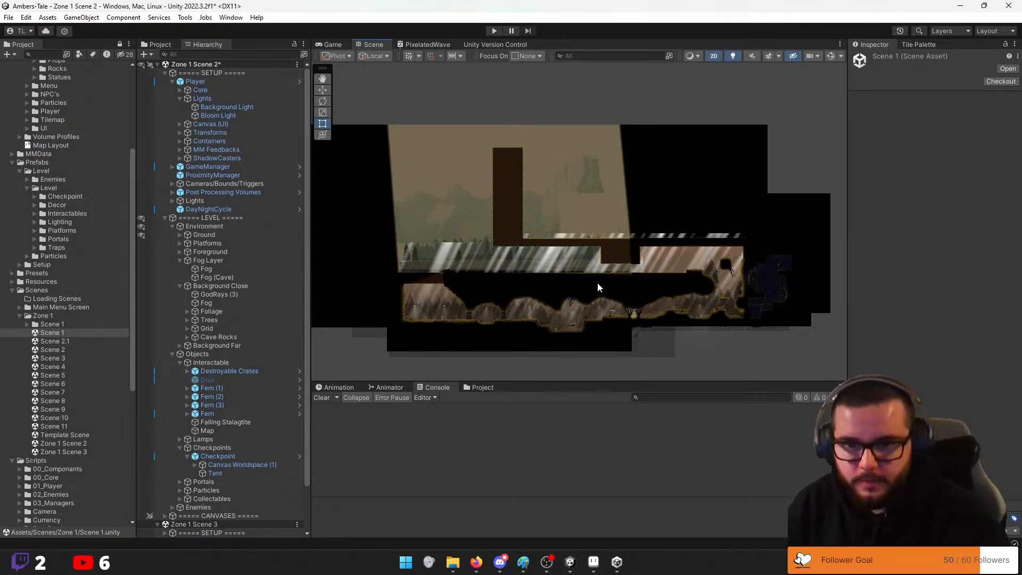
scroll(691, 252, "up", 6)
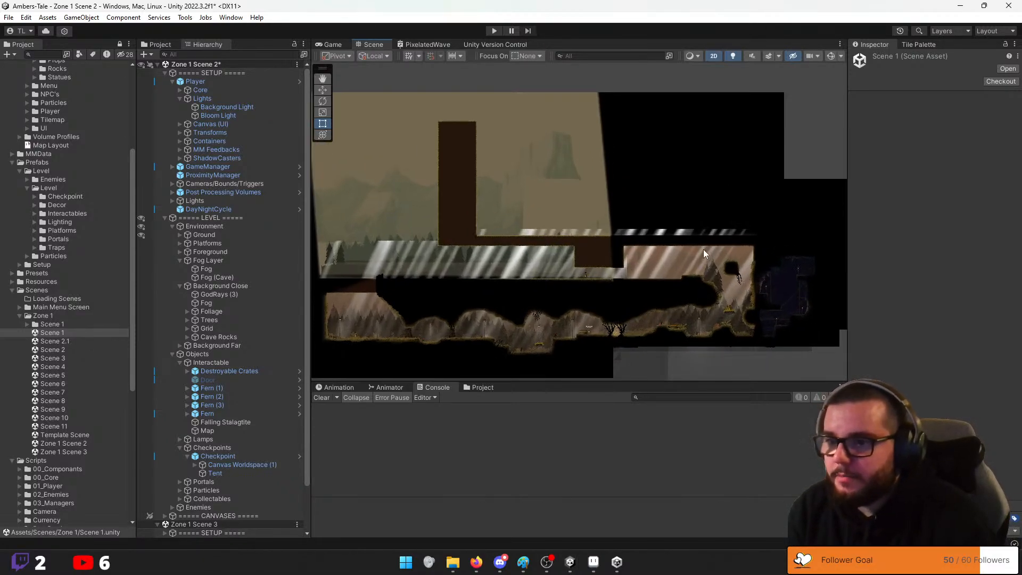
scroll(621, 289, "down", 5)
middle_click_drag(623, 292, 673, 265)
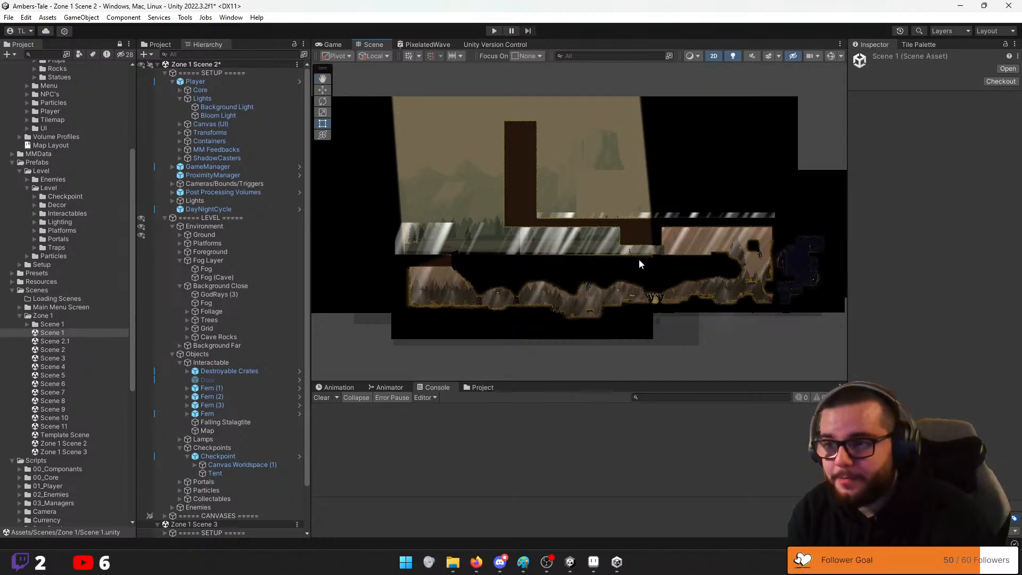
scroll(602, 267, "down", 2)
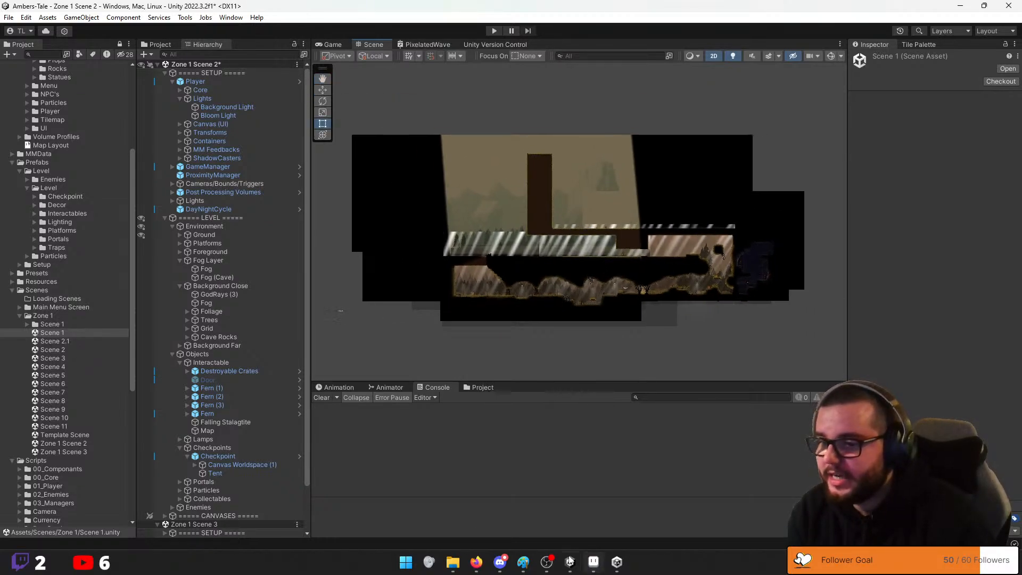
Switch to Aseprite to examine the room plan in Map Layout, and minimize it when done
left_click(592, 564)
scroll(355, 255, "down", 4)
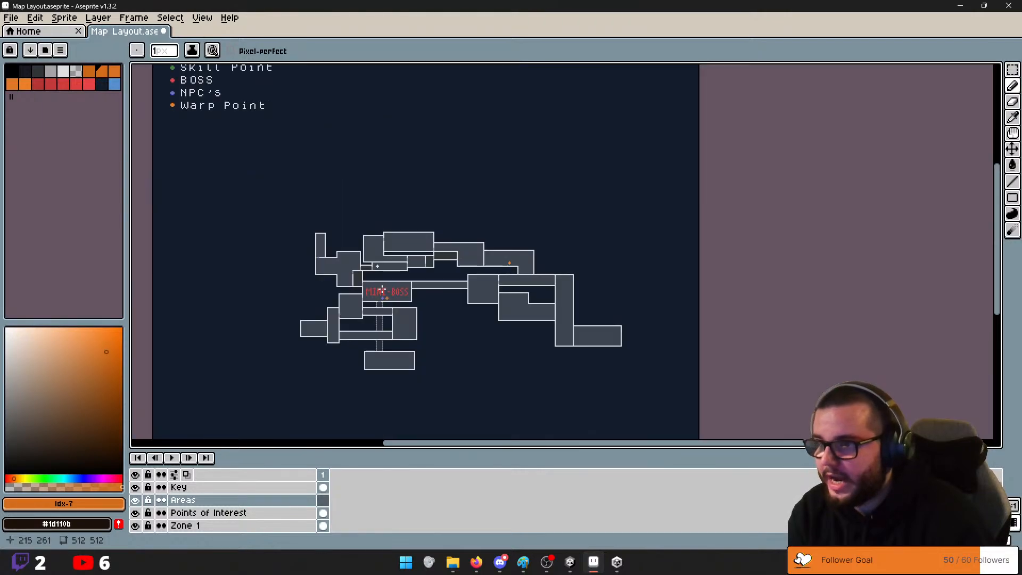
middle_click_drag(386, 368, 482, 354)
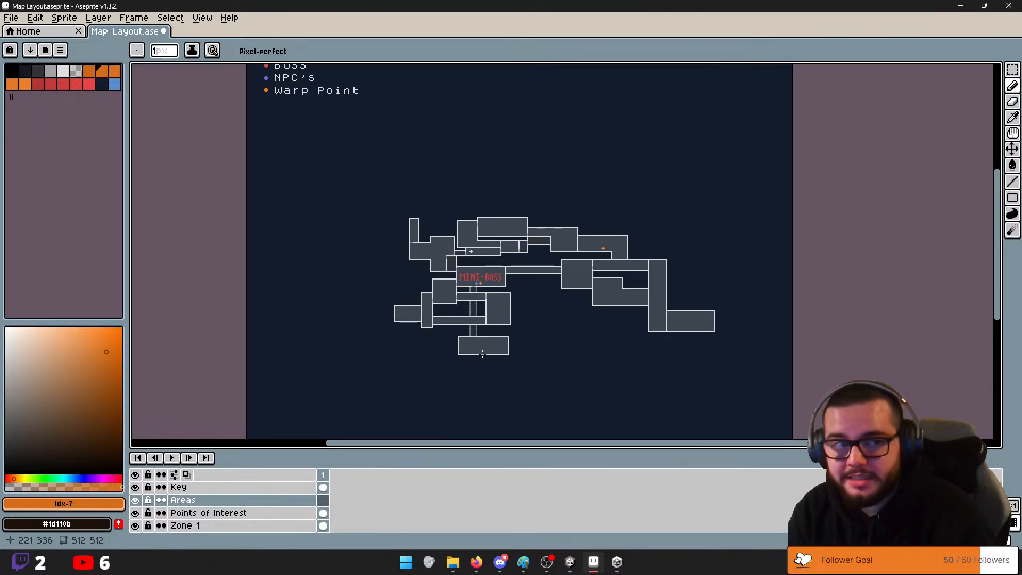
left_click(961, 6)
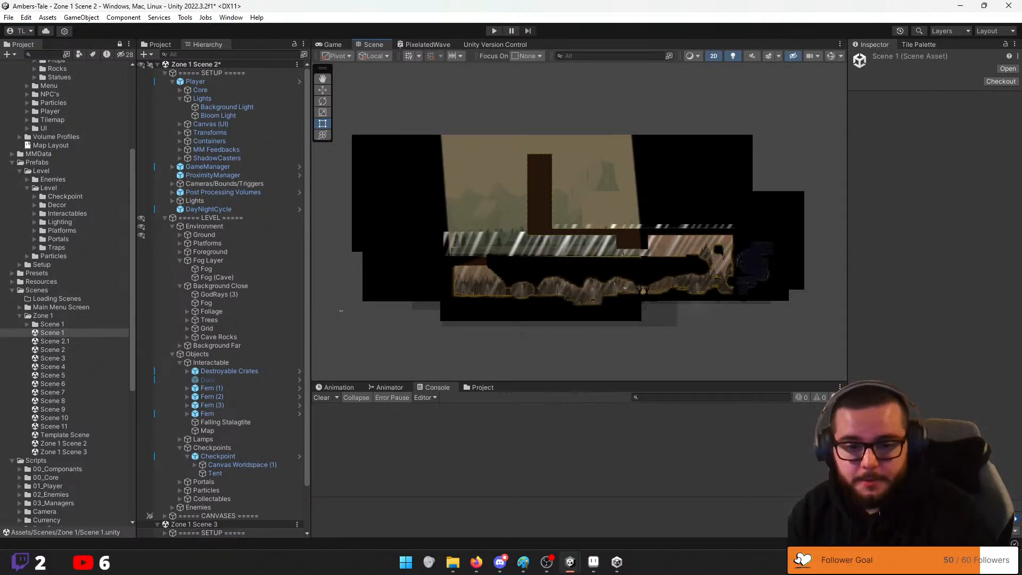
Switch to the WizardSurvivors project and start play mode in Main Scene
mouse_move(568, 563)
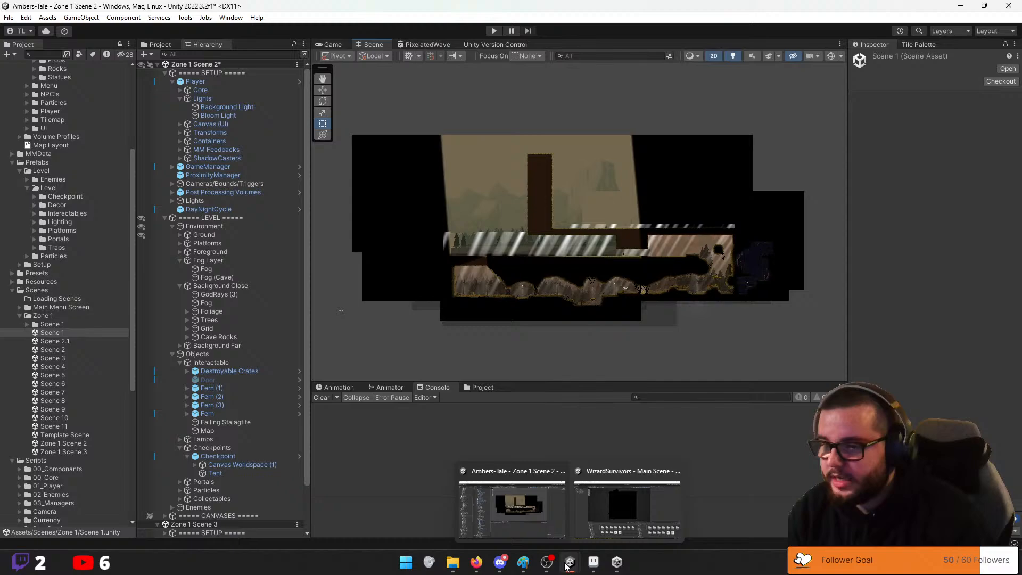
left_click(617, 514)
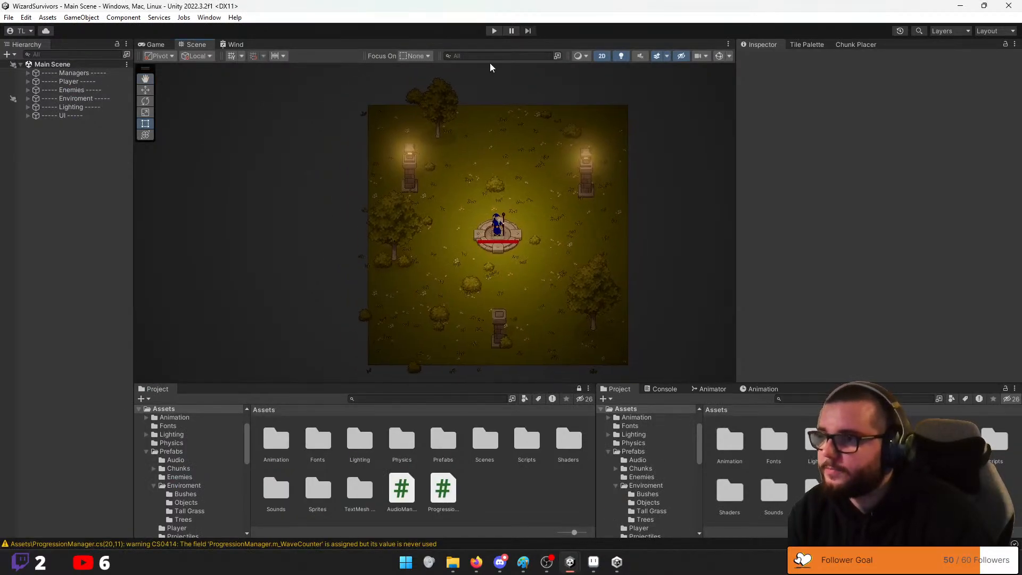
left_click(494, 30)
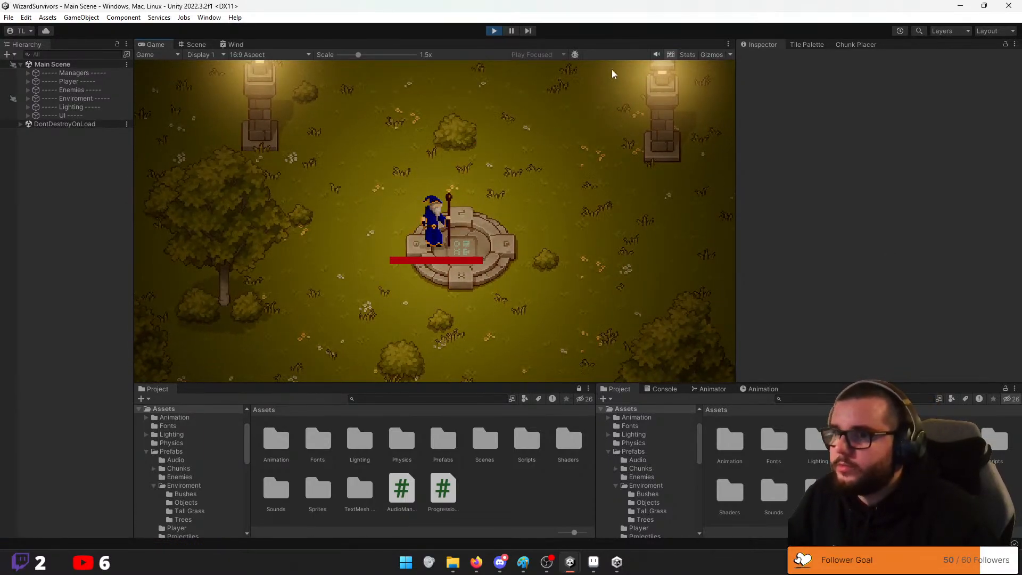
Playtest walking the wizard around the stone circle, bushes and lamp pillars to examine the lighting
left_click(548, 245)
key("d")
key("s")
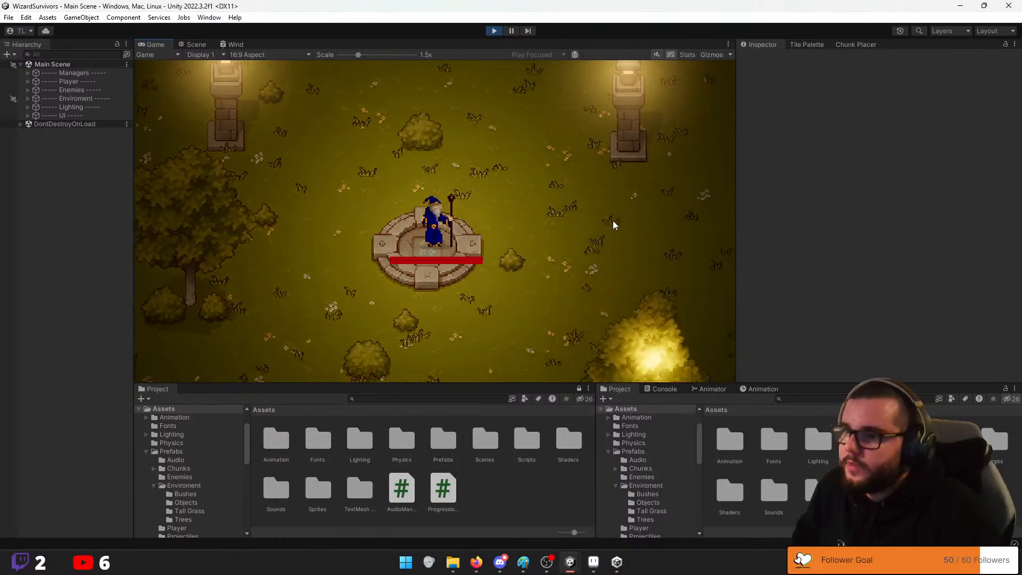
key("a")
key("w")
key("d")
key("w")
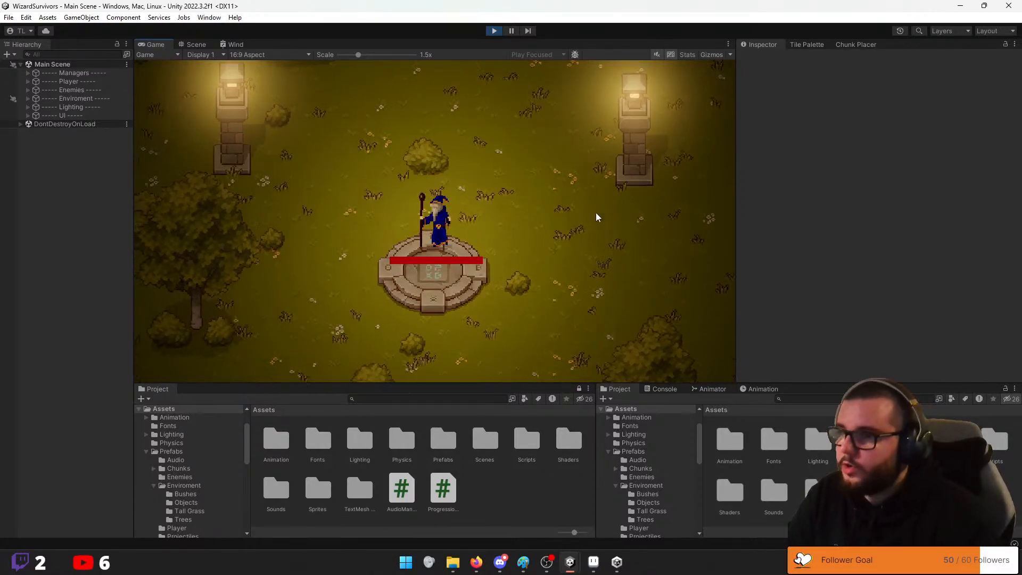
key("w")
key("a")
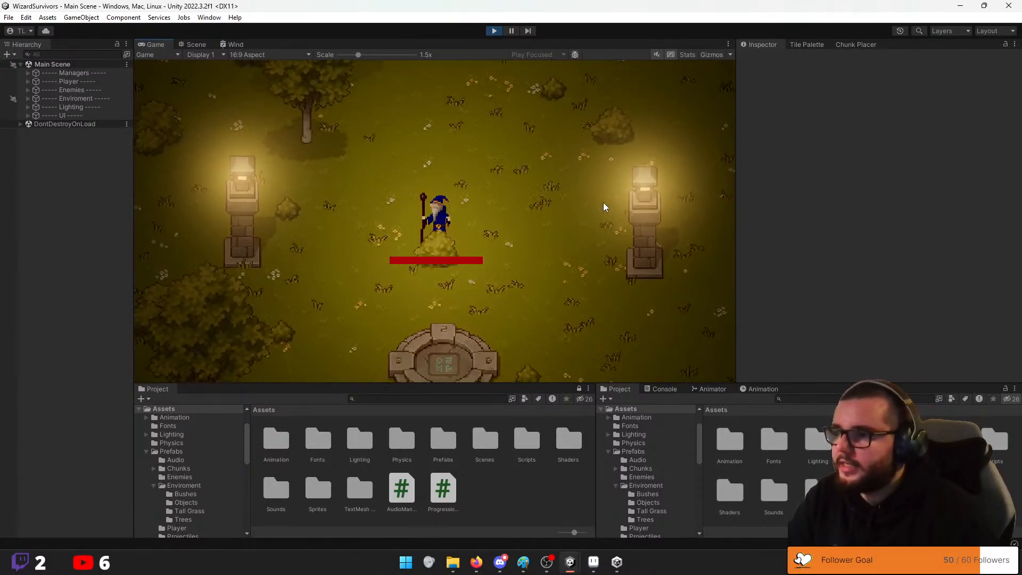
key("d")
key("s")
Playtest casting fireballs in several directions while walking to examine how they light the bushes and ground
left_click(613, 145)
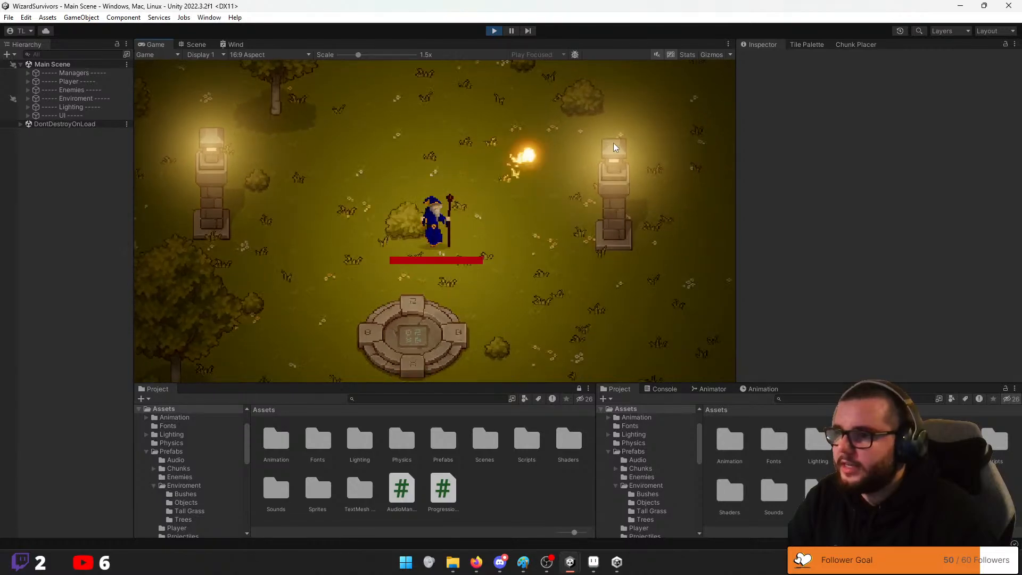
key("a")
left_click(289, 136)
key("w")
left_click(303, 113)
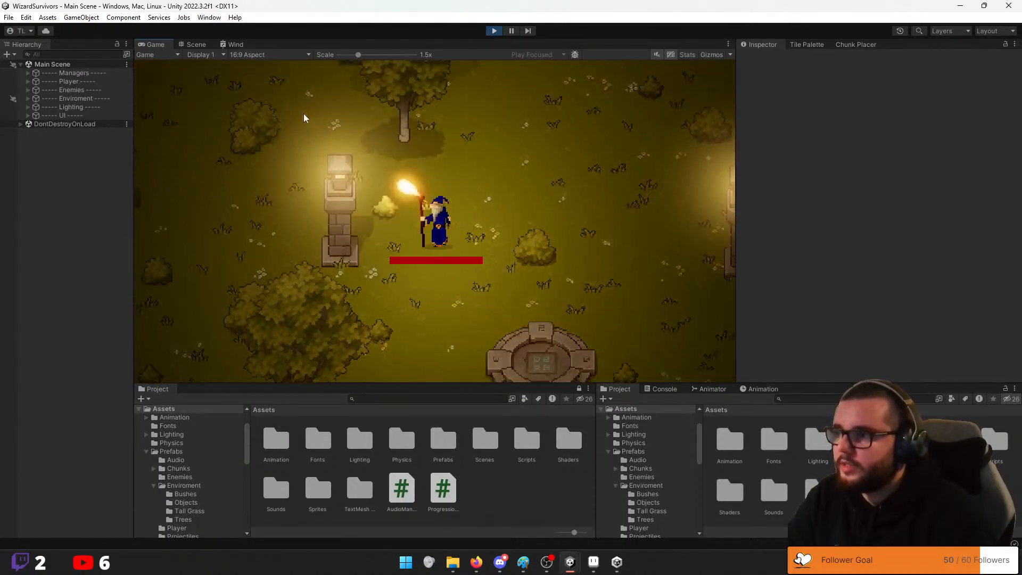
key("s")
key("d")
left_click(584, 142)
left_click(574, 164)
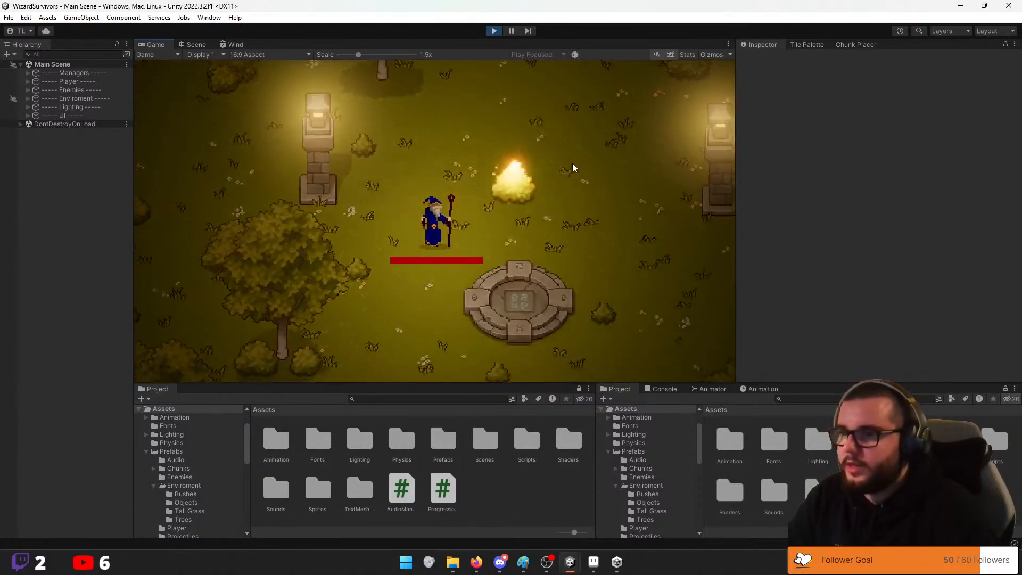
left_click(575, 104)
key("w")
left_click(537, 155)
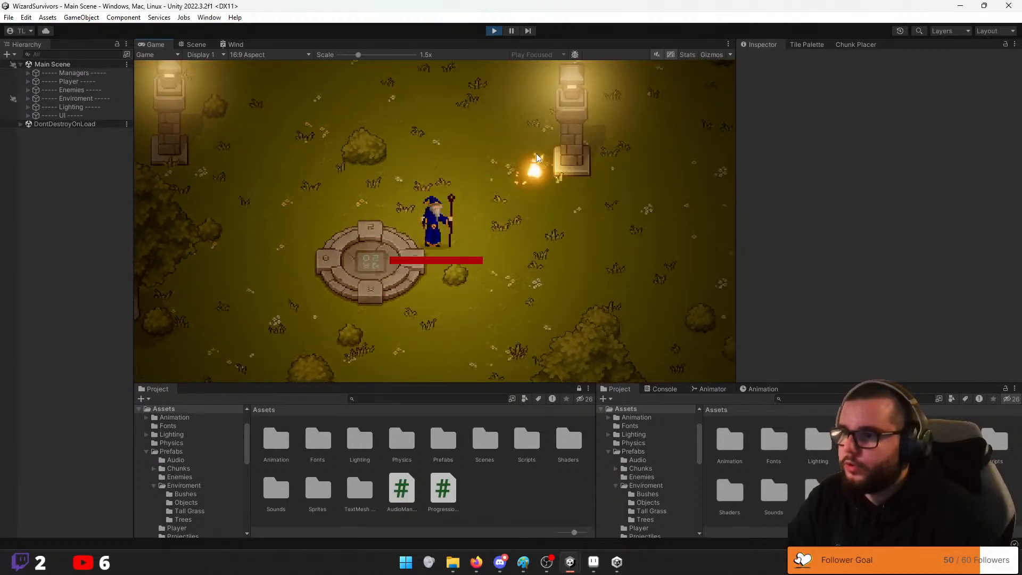
key("s")
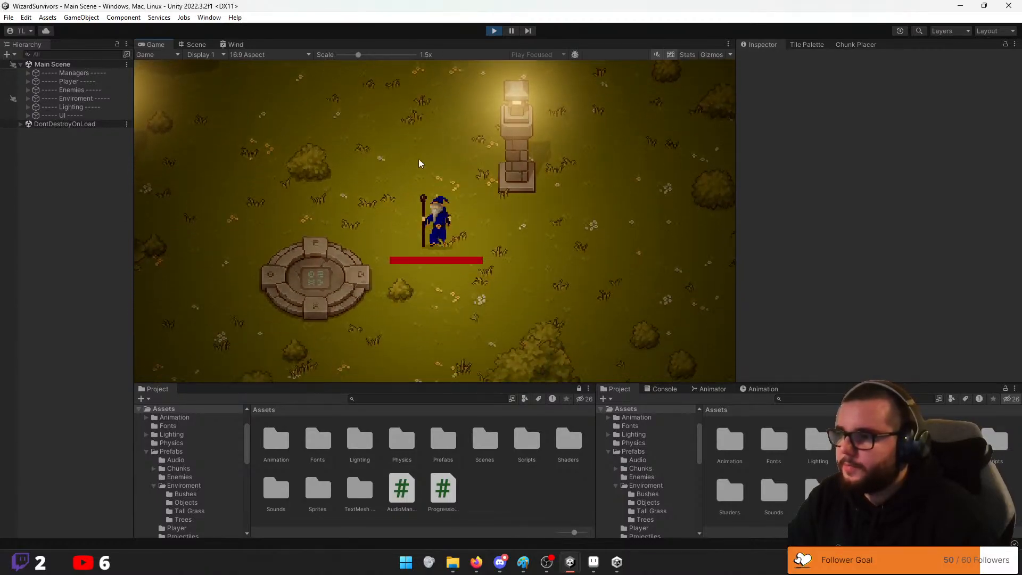
left_click(411, 156)
key("a")
left_click(376, 115)
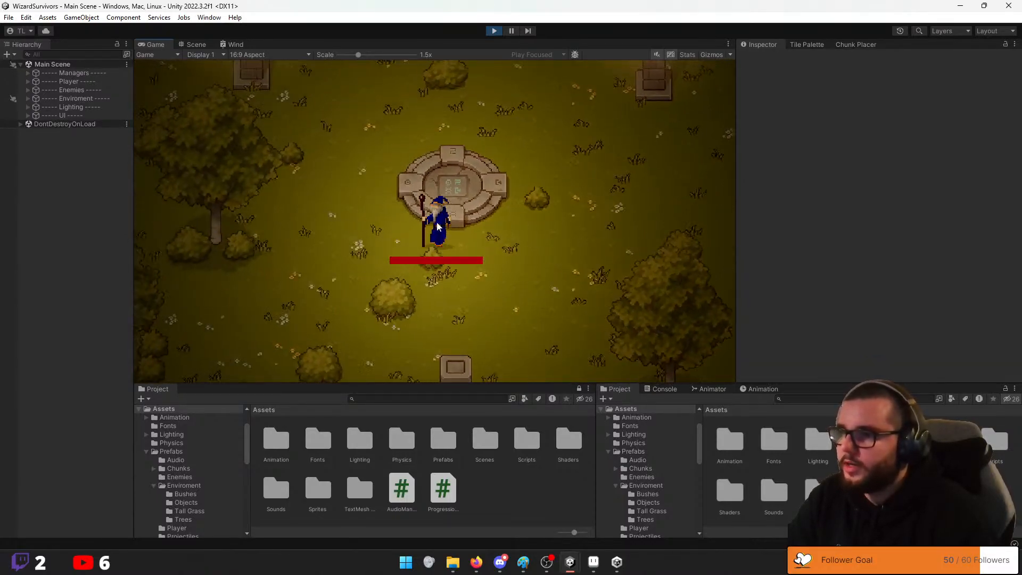
key("w")
left_click(490, 151)
key("d")
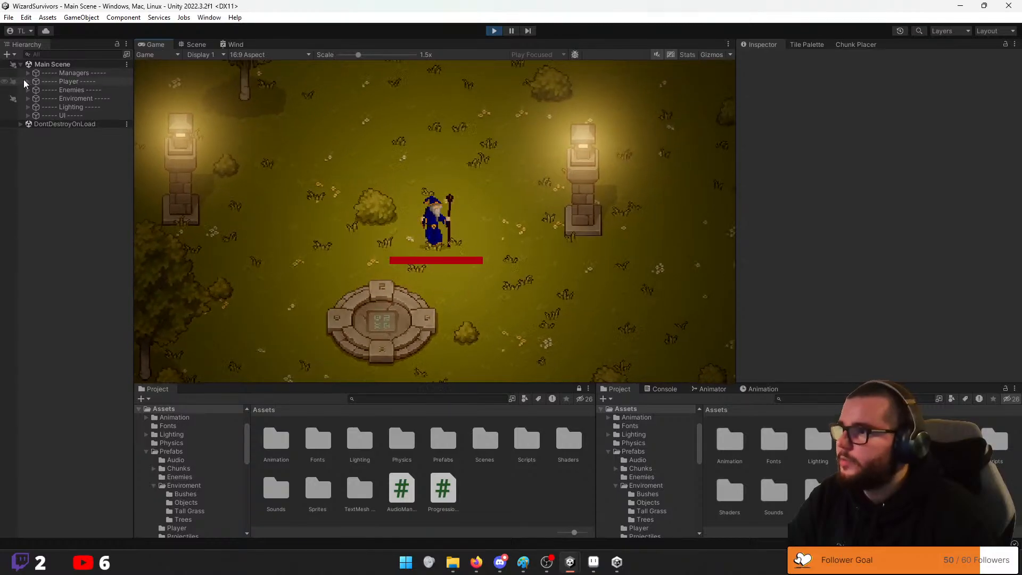
Activate the EnemySpawner object in the Enemies group during play and move the wizard up and to the right
left_click(28, 73)
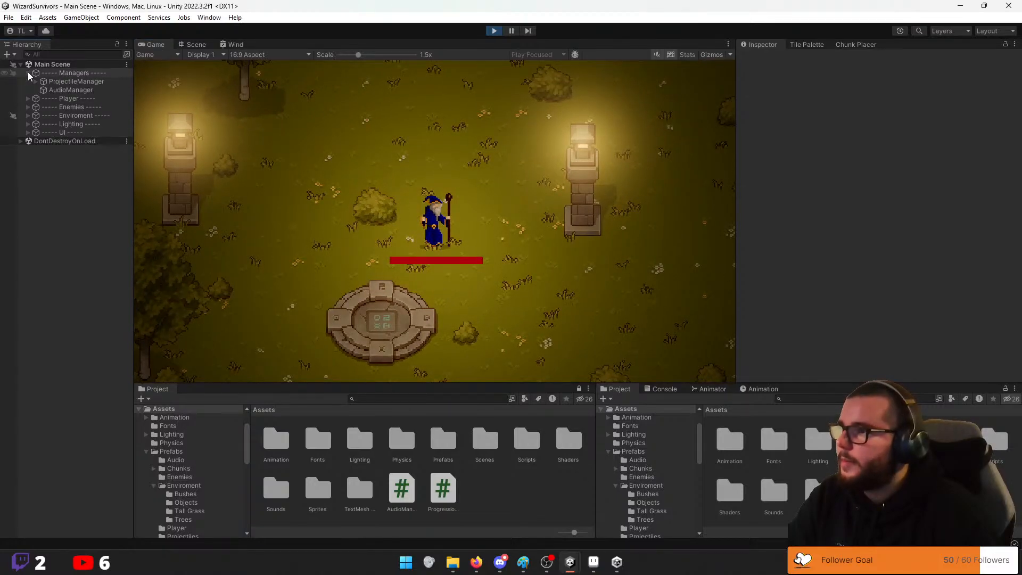
left_click(28, 107)
left_click(51, 115)
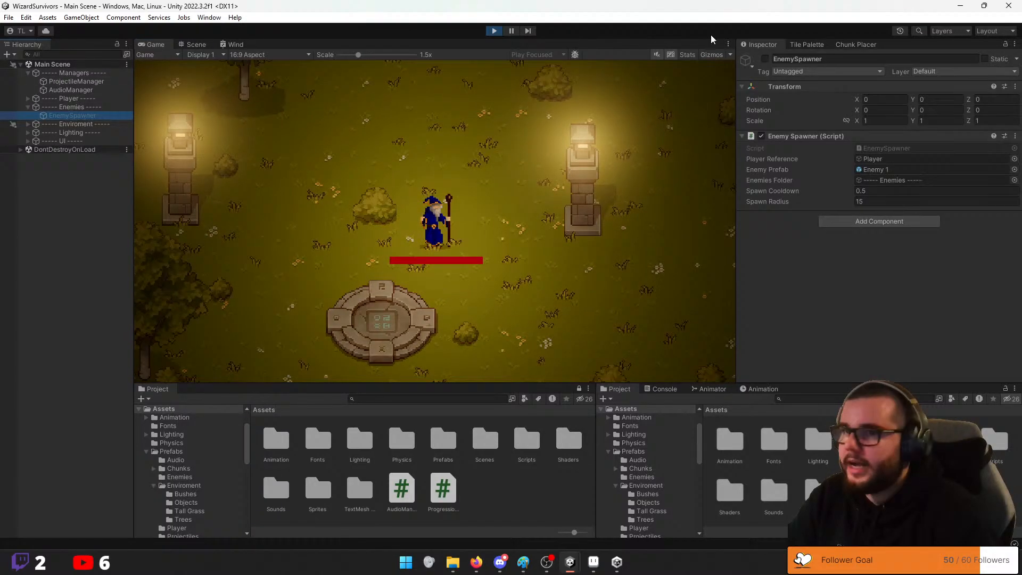
left_click(765, 59)
key("w")
key("d")
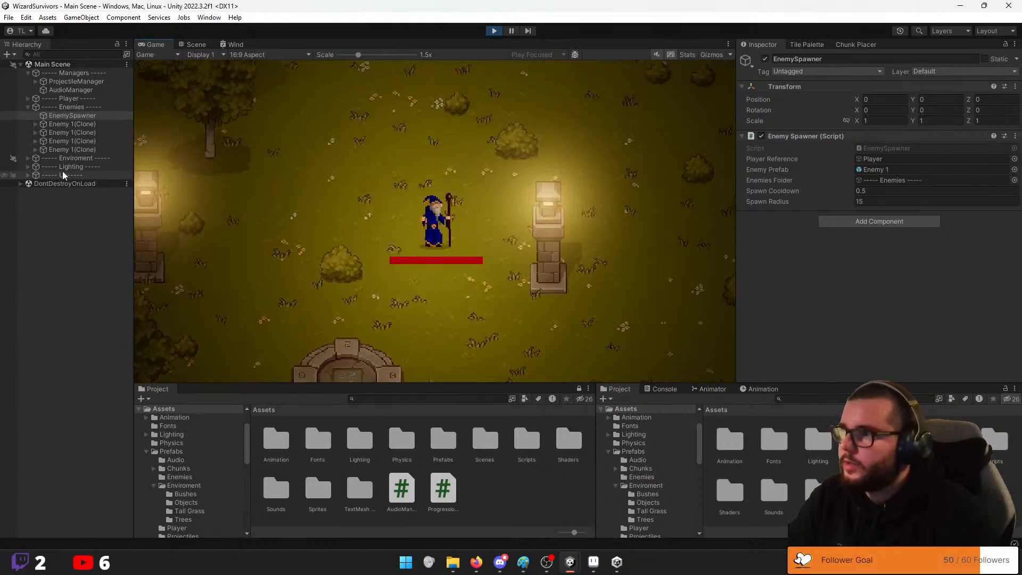
Collapse the Enemies group and playtest casting fireballs at the approaching skeletons while moving the wizard around the lamp pillars
left_click(28, 107)
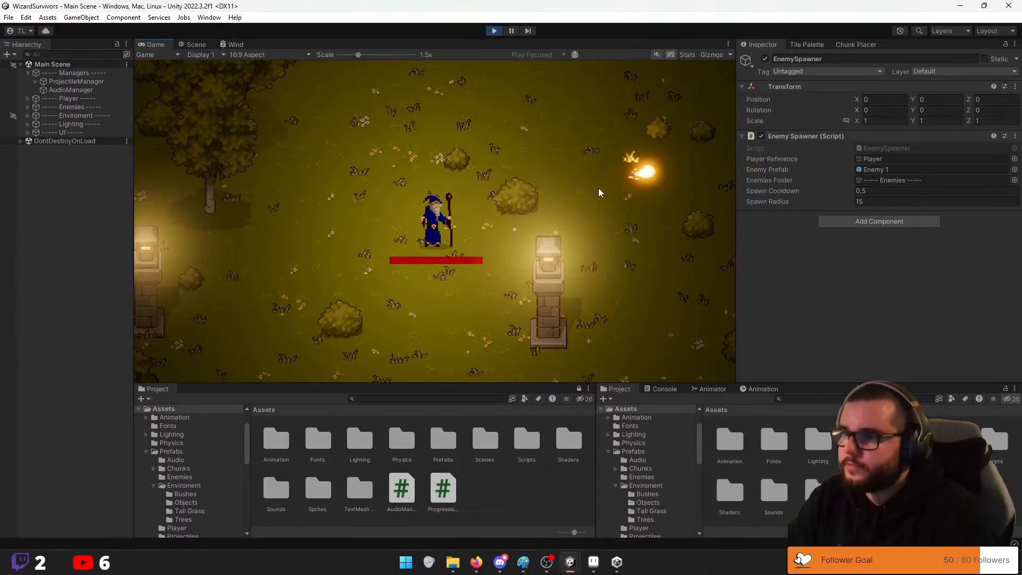
key("d")
left_click(270, 159)
key("a")
key("s")
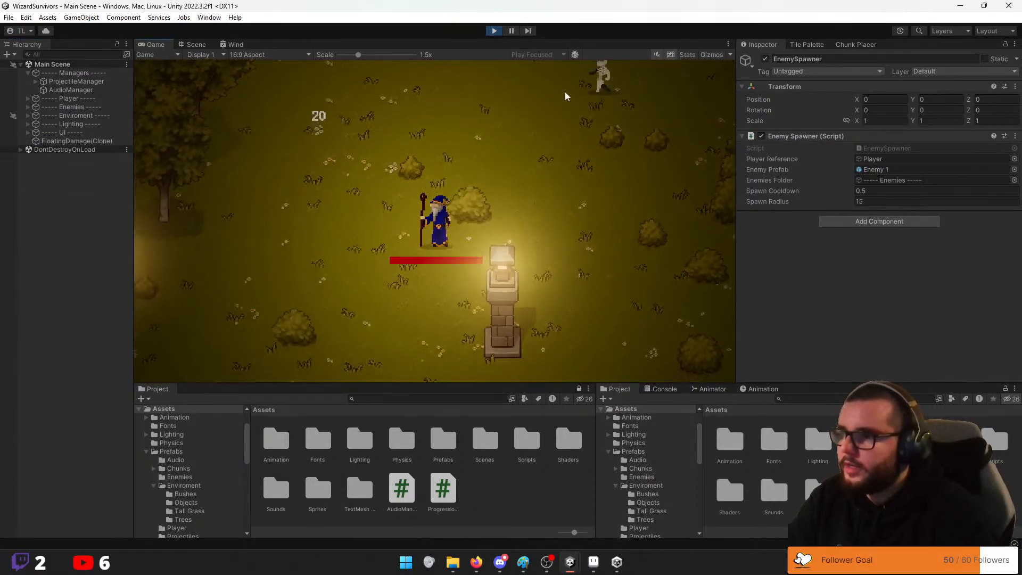
left_click(605, 88)
key("w")
key("d")
key("s")
key("a")
key("d")
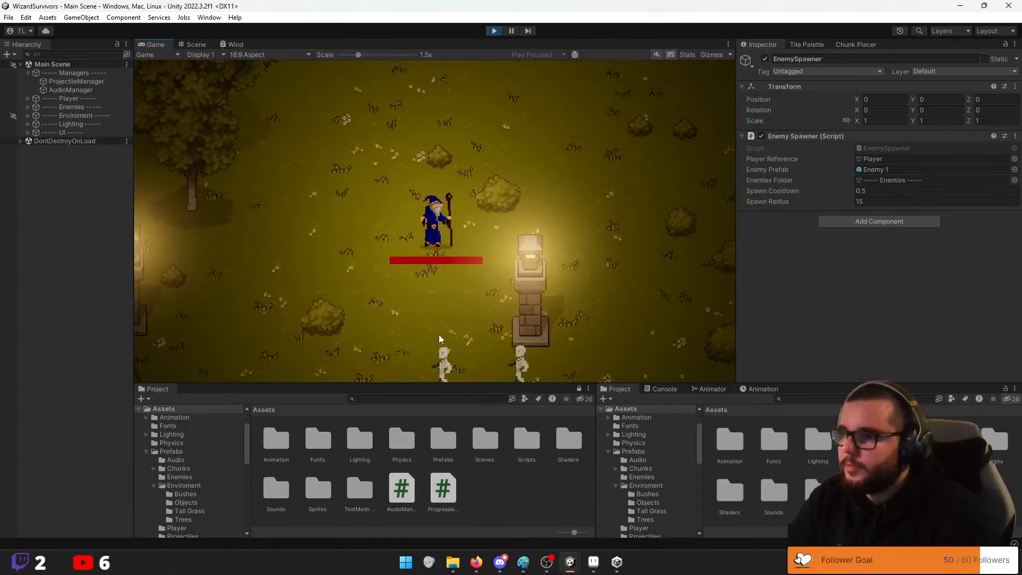
key("w")
left_click(441, 342)
key("a")
left_click(480, 348)
key("s")
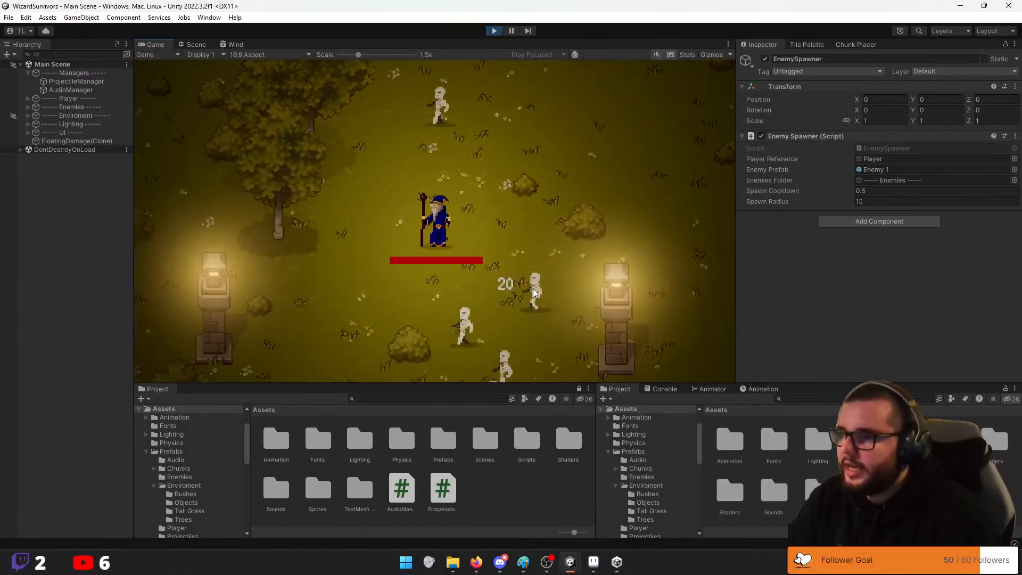
Bring up the in-game ability selection, lead the skeletons across the map, and enable the Blizzard ability
key("Tab")
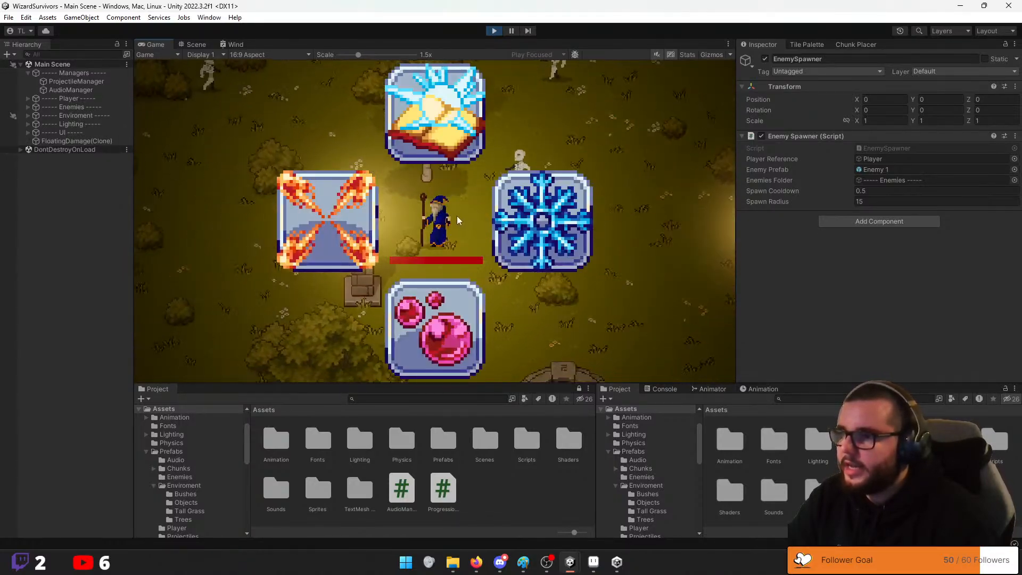
key("s")
key("a")
key("w")
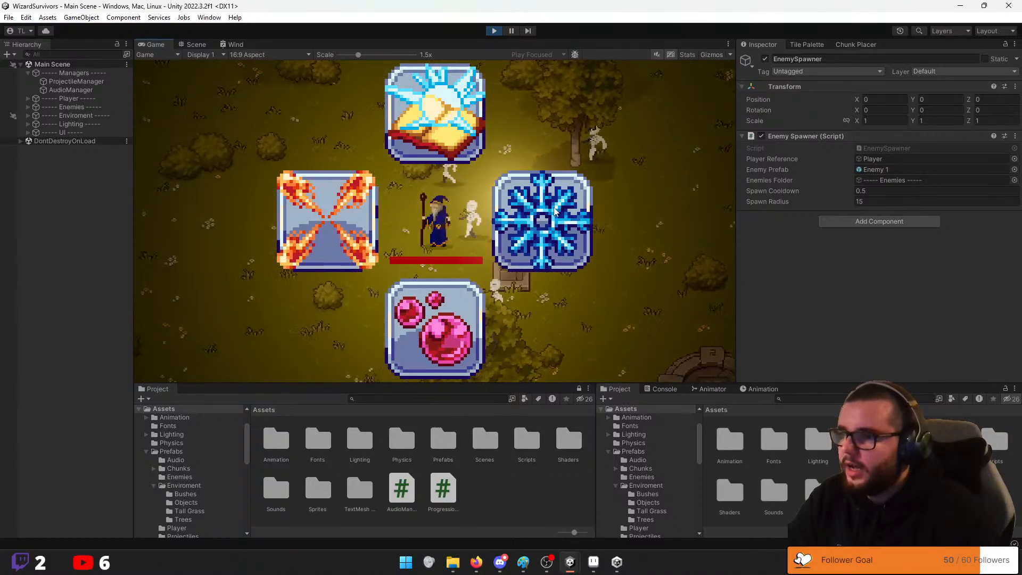
key("s")
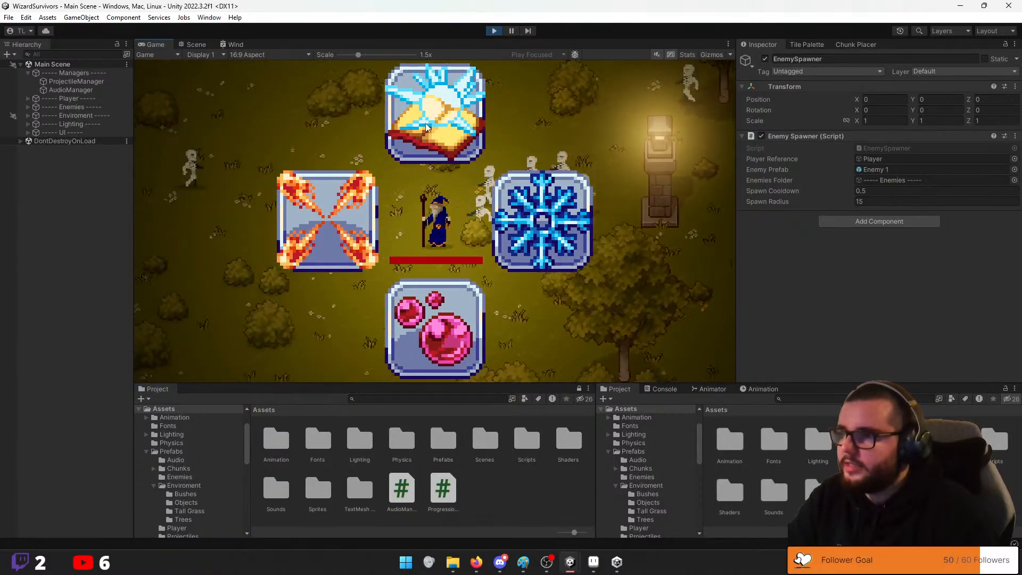
key("s")
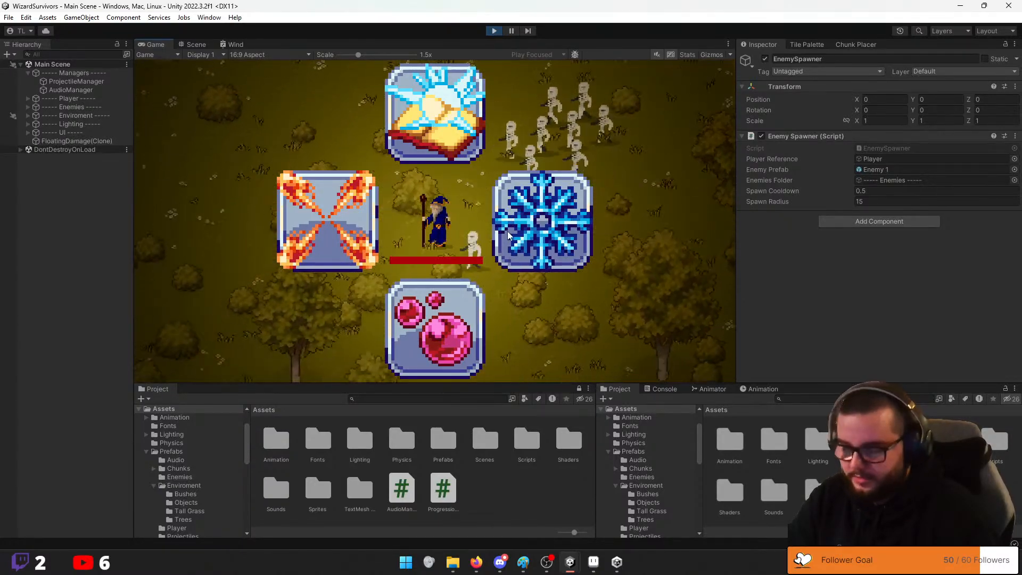
left_click(507, 231)
Playtest the Blizzard area effect by keeping the wizard moving with the skeleton horde close behind
key("s")
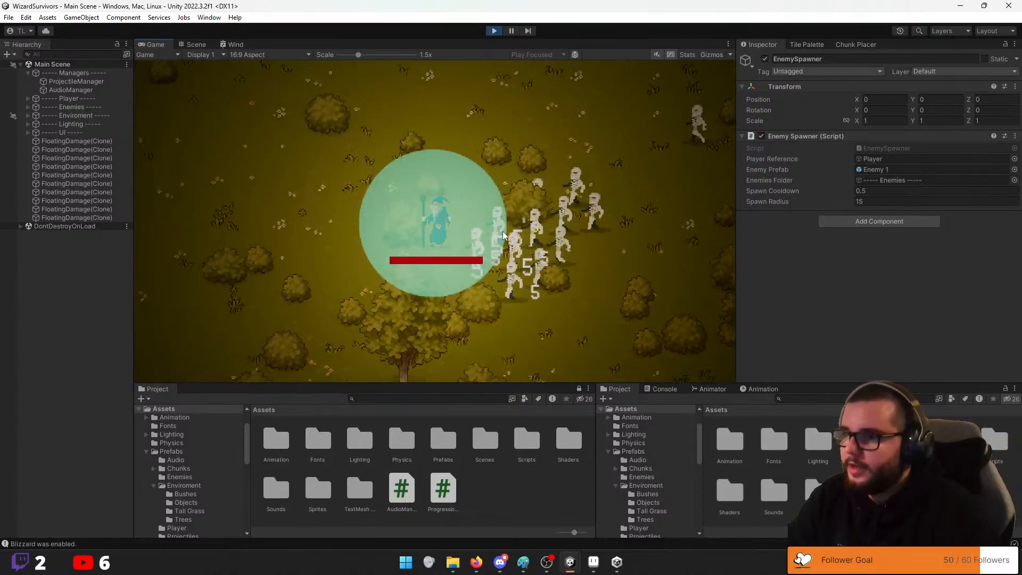
key("w")
key("a")
key("s")
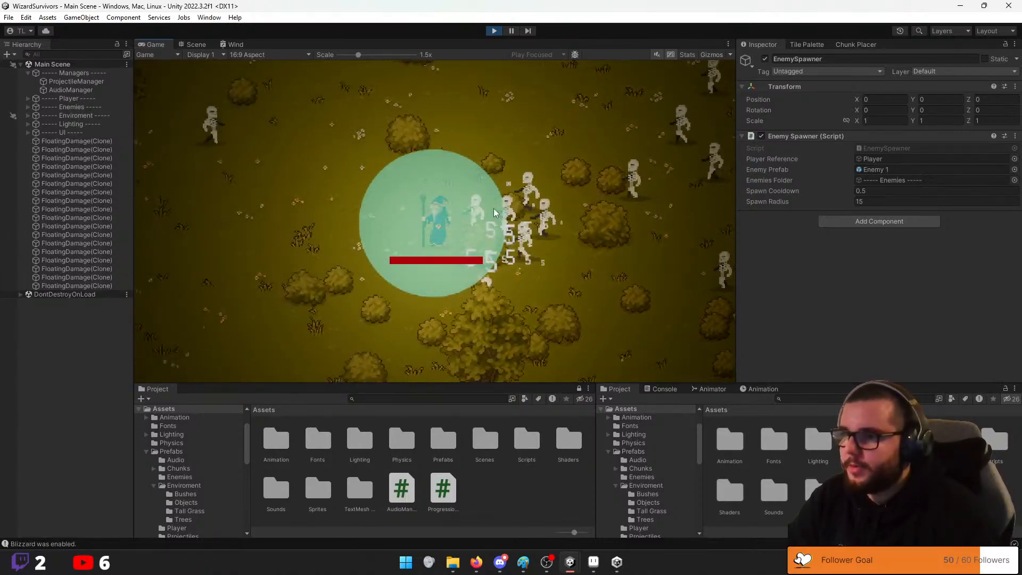
key("a")
key("s")
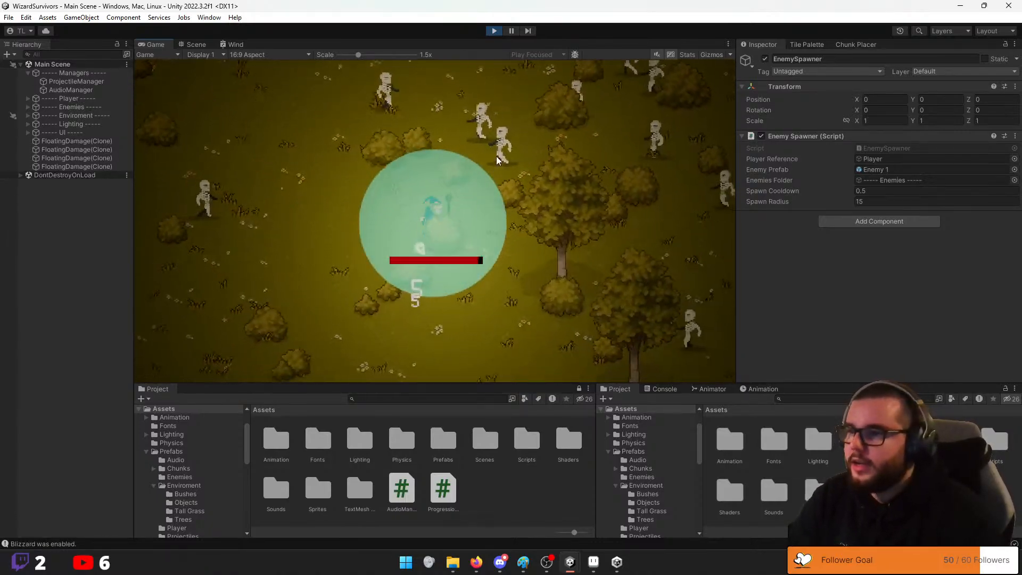
key("s")
Enable the Icicle ability, playtest it while evading the skeletons, and stop play mode
left_click(423, 201)
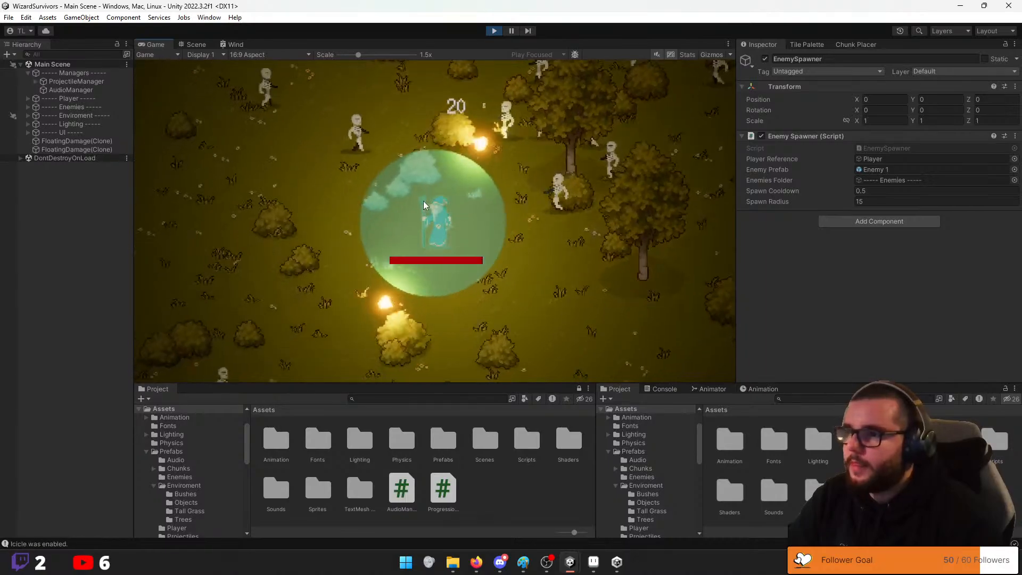
key("a")
key("w")
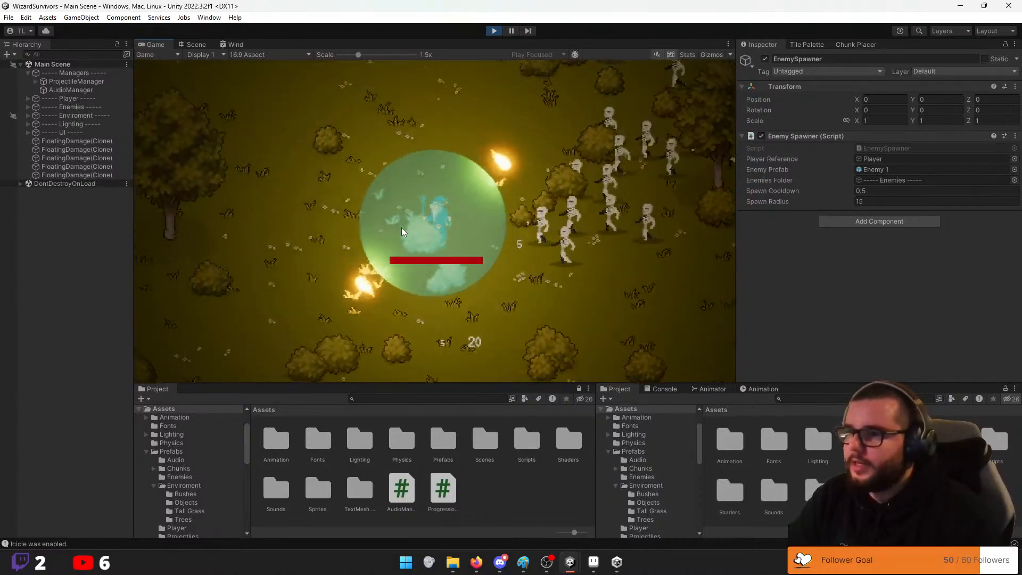
key("w")
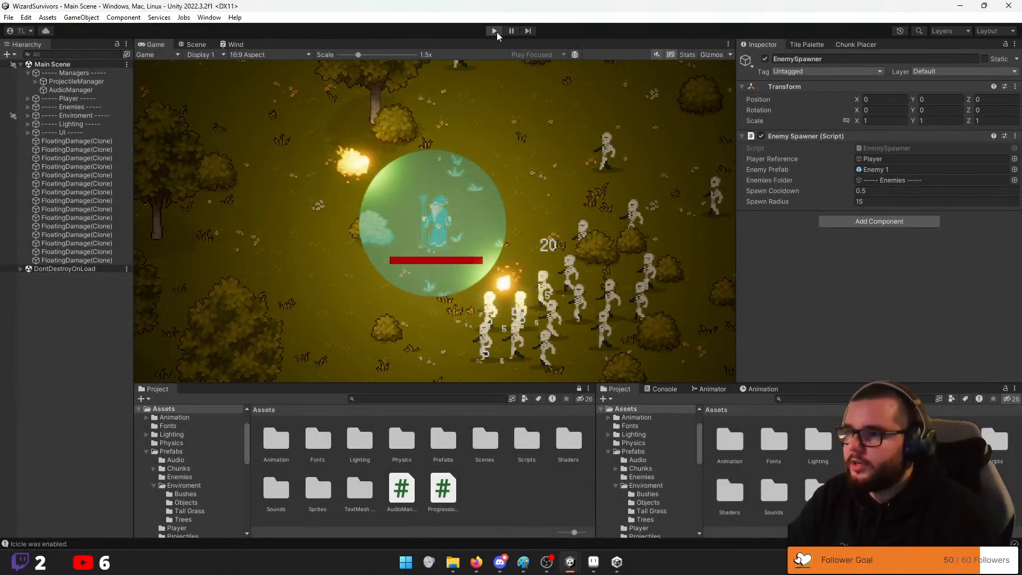
left_click(495, 31)
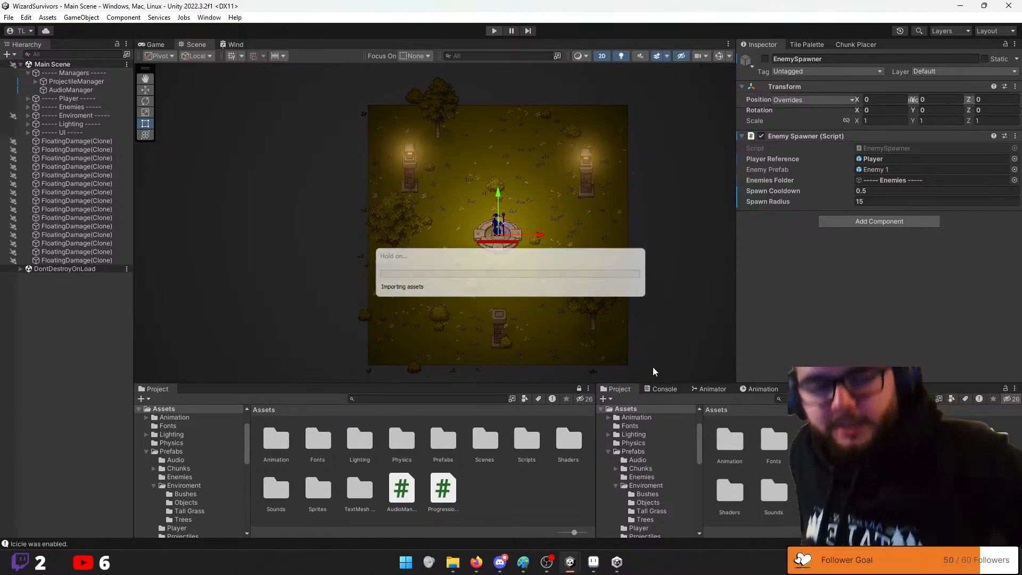
Restart play mode and walk the wizard behind the tree below and to the right of the stone circle
key("ctrl+p")
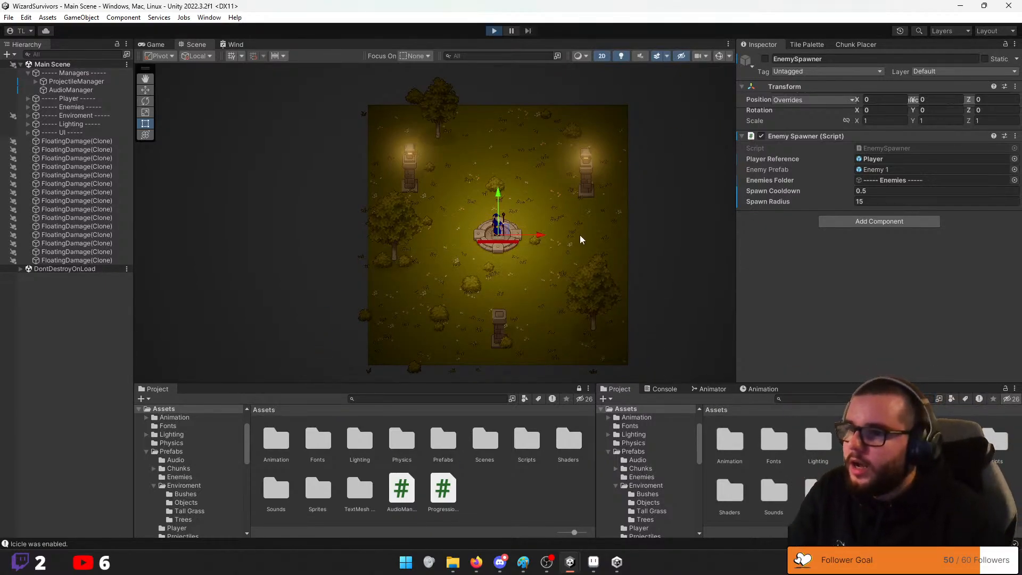
key("d")
key("s")
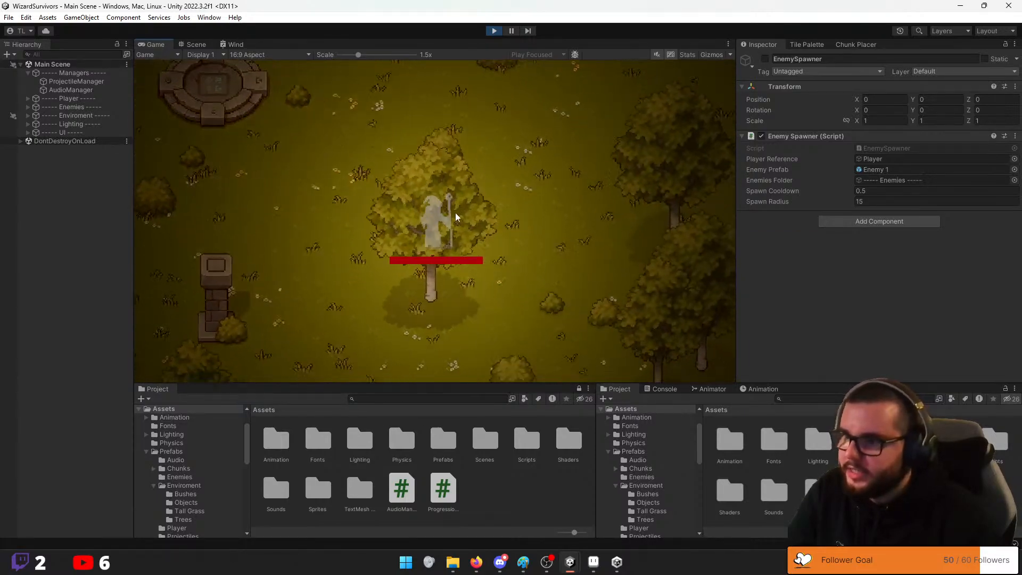
key("a")
key("w")
key("d")
key("s")
key("a")
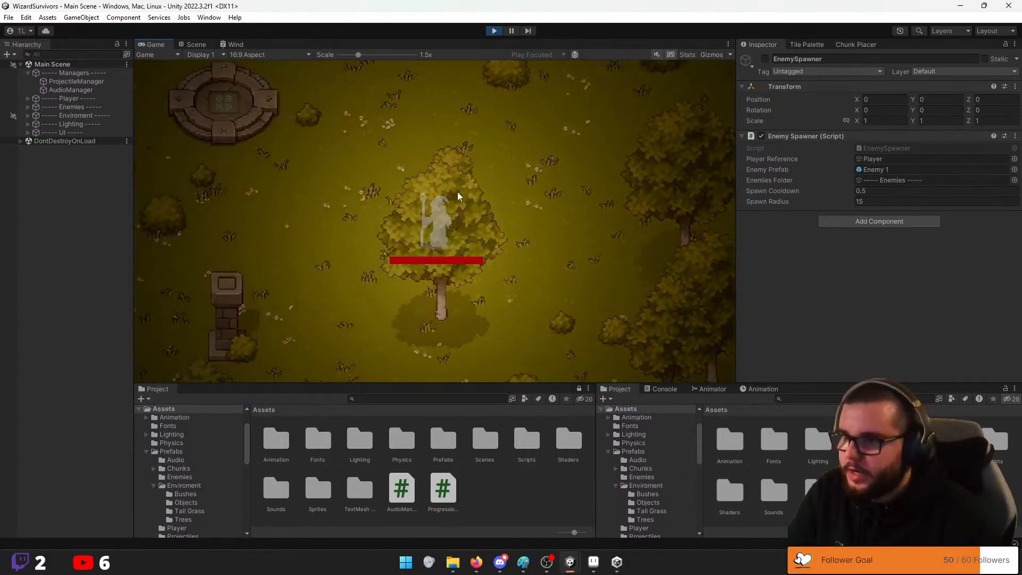
Walk the wizard in and out from behind the tree's crown to examine the silhouette masking at its edges
key("d")
key("a")
key("d")
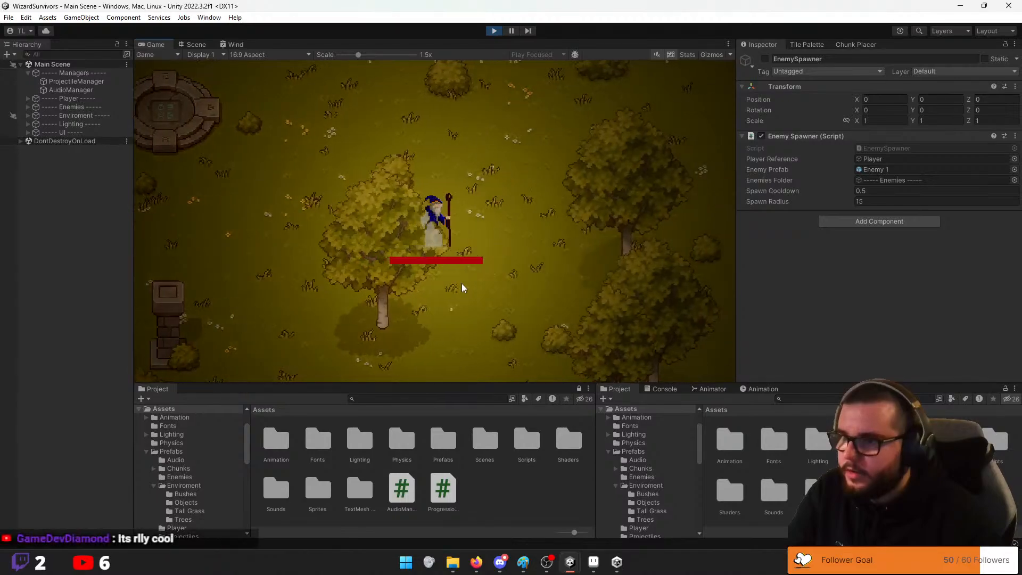
key("a")
key("s")
key("w")
key("d")
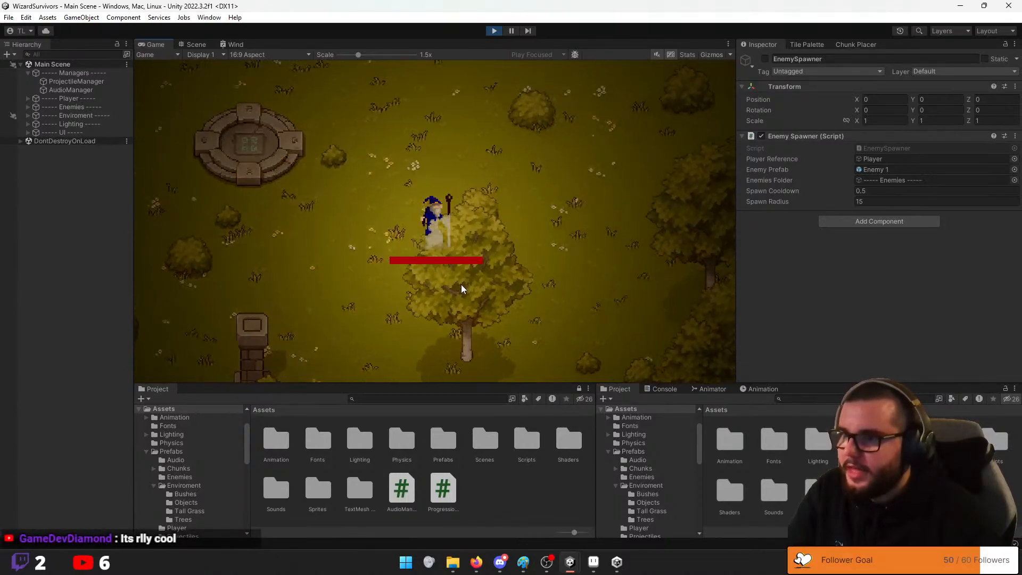
key("s")
key("w")
key("w")
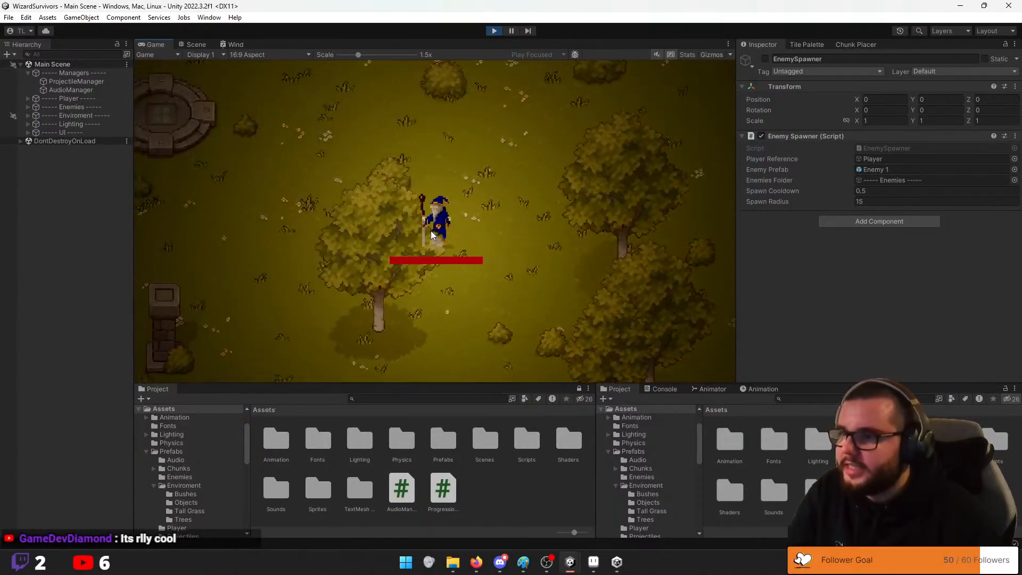
key("a")
key("s")
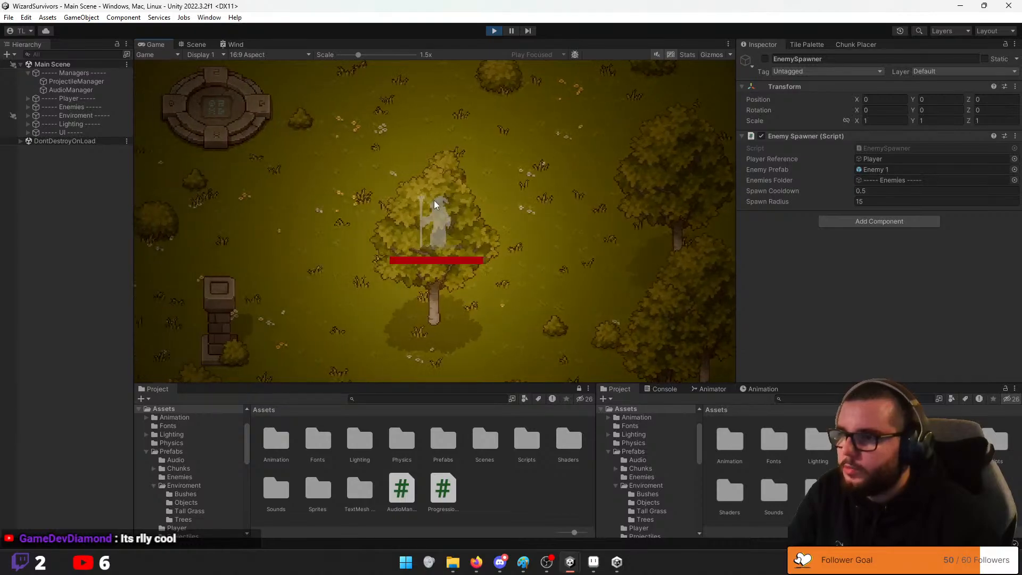
key("s")
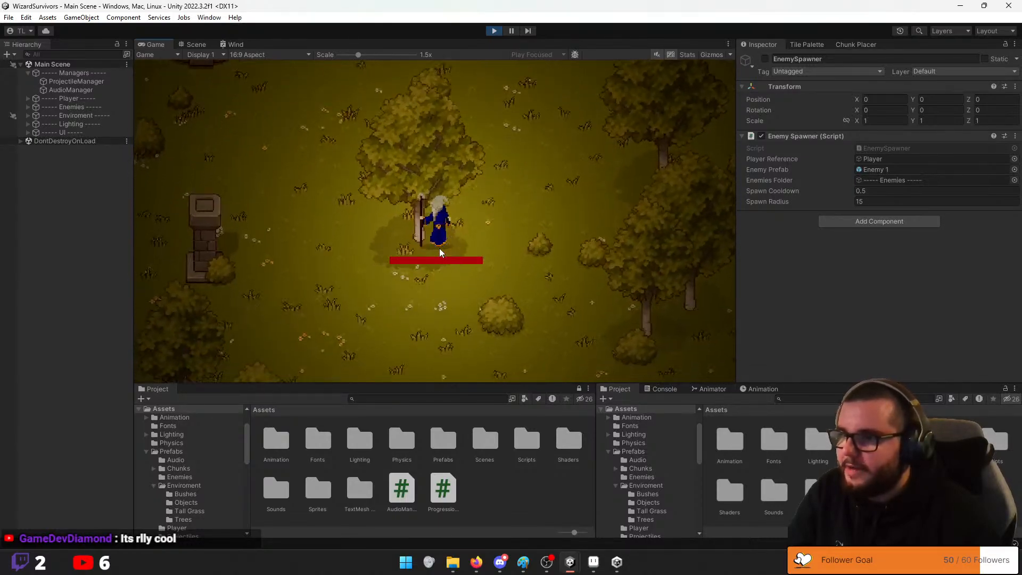
Walk the wizard behind the tree's trunk and back through its crown to examine the masking, and end play mode
key("w")
key("s")
key("a")
key("w")
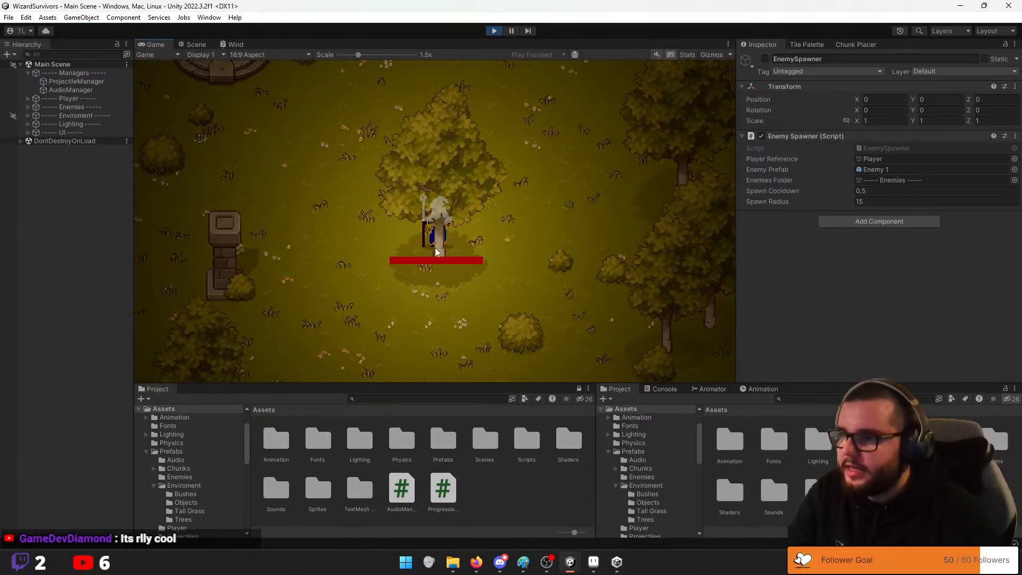
key("d")
key("s")
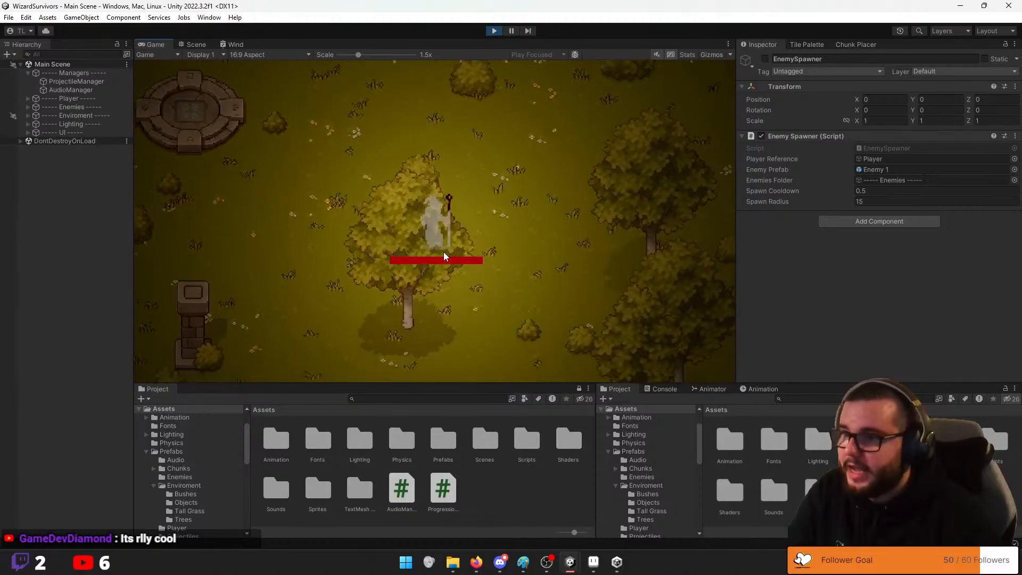
key("a")
key("w")
key("d")
key("d")
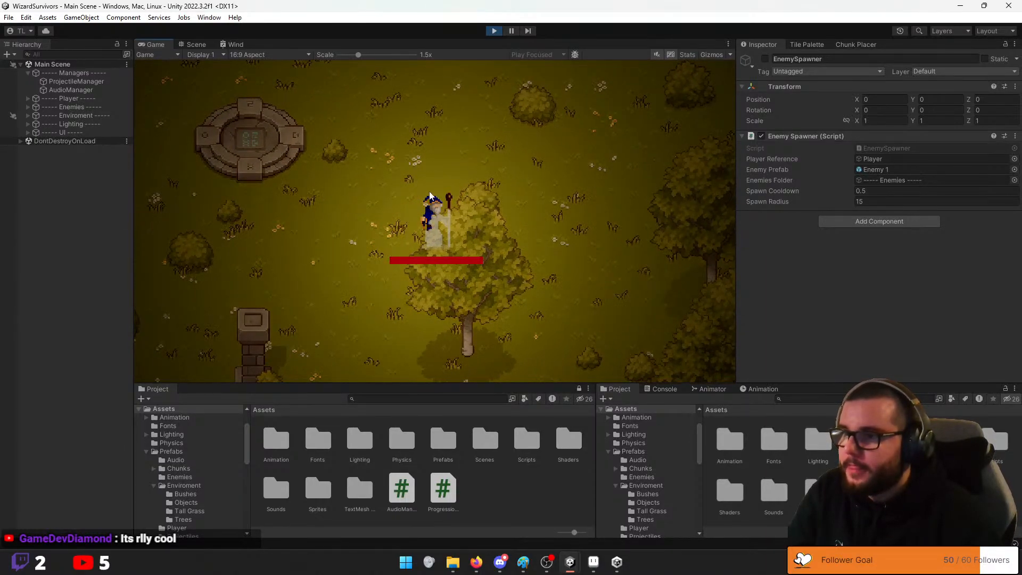
left_click(495, 30)
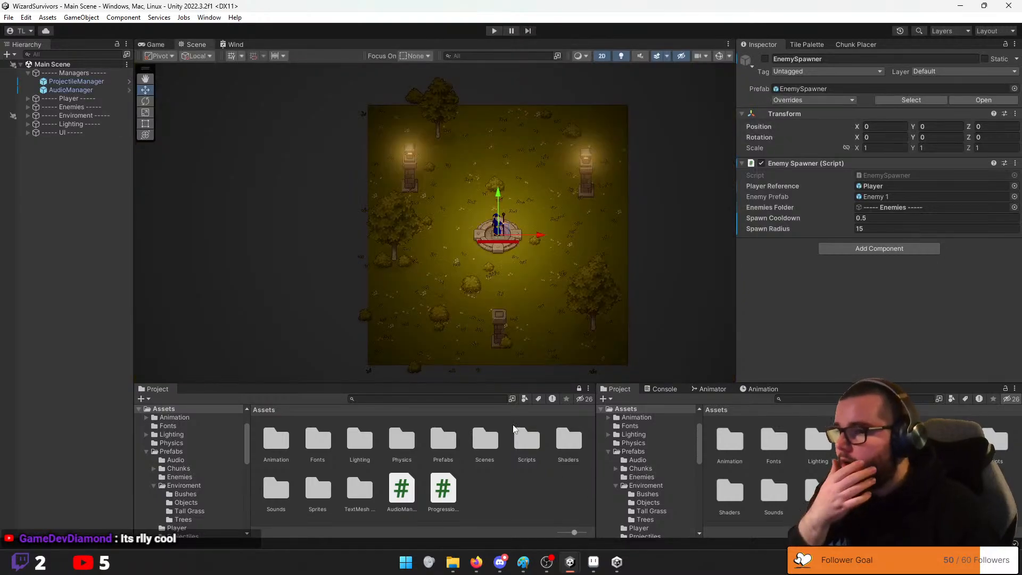
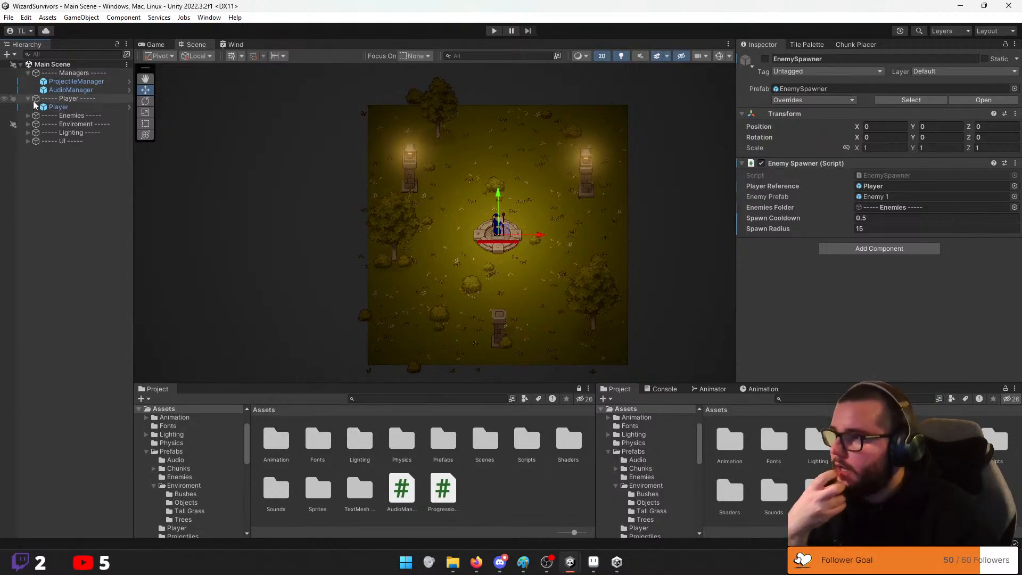
Open the OutlineSpriteNoFill material used by the Player's Animator Mask, review the outline shaders, and set its Outline Thickness to 1
left_click(36, 108)
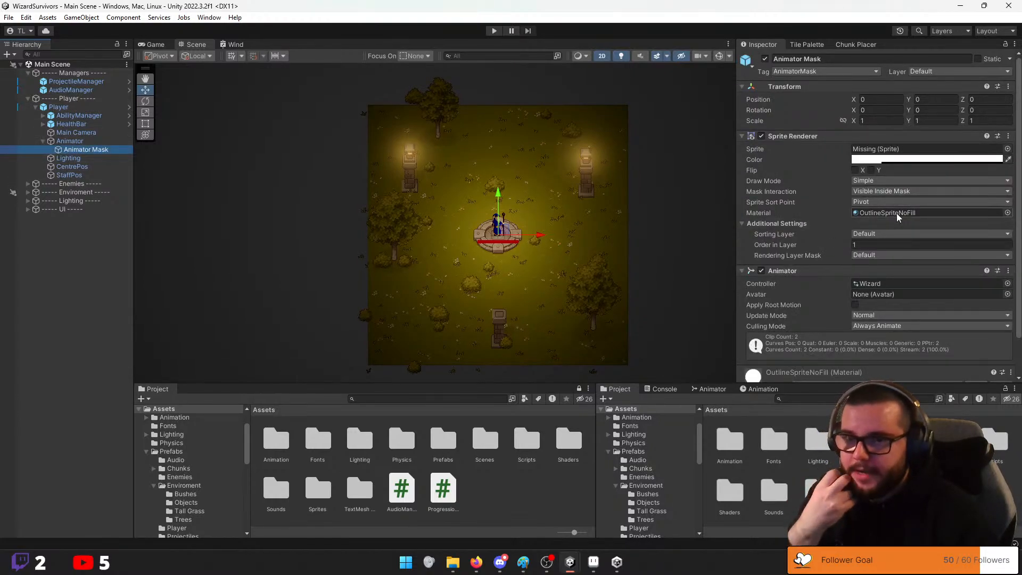
double_click(879, 213)
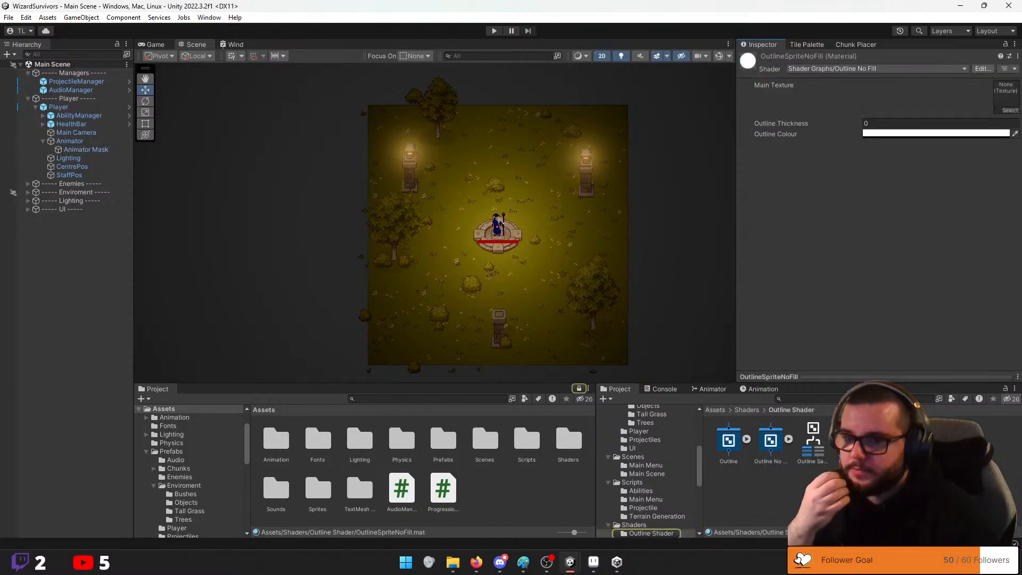
left_click(766, 442)
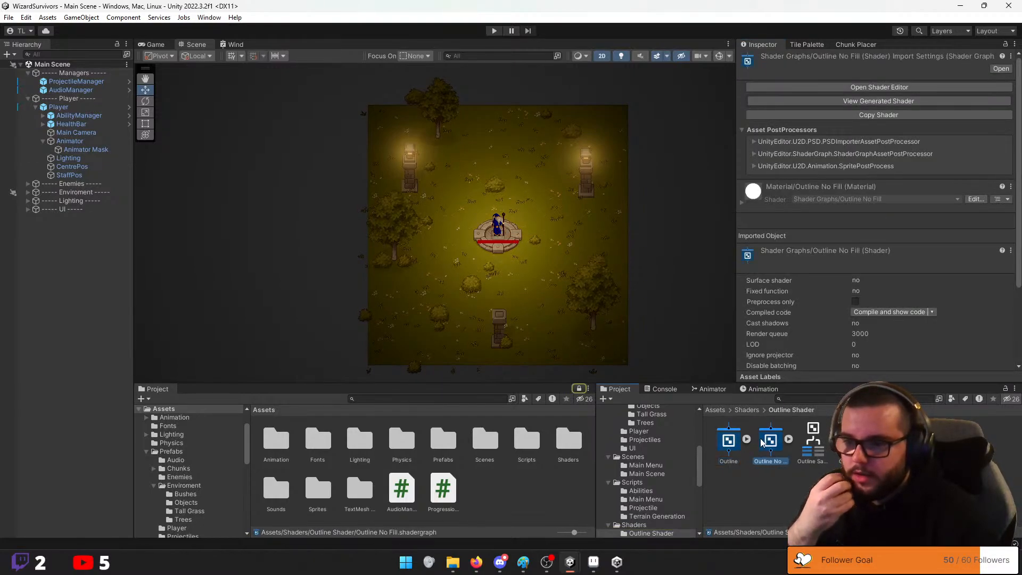
left_click(733, 446)
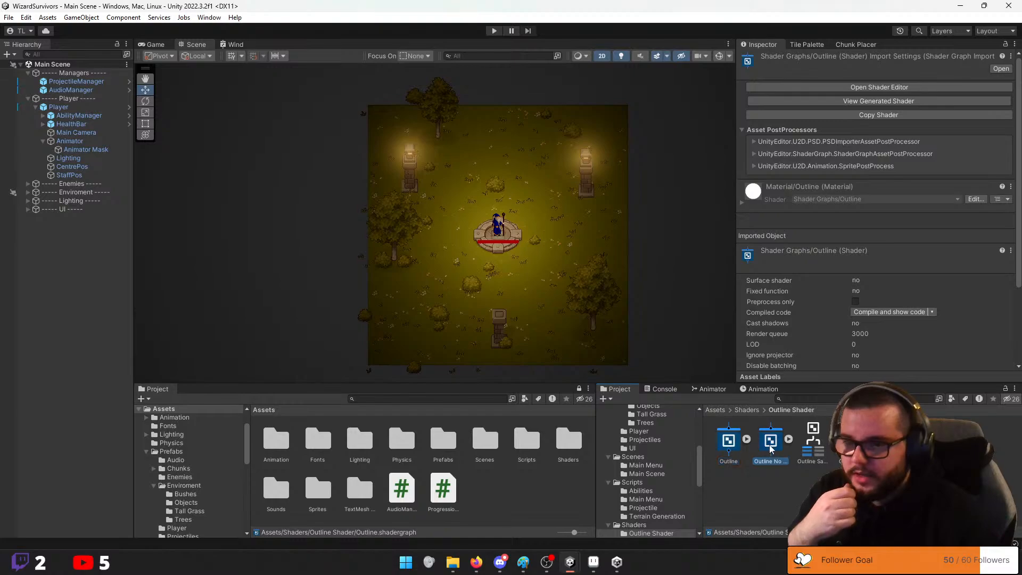
left_click(856, 442)
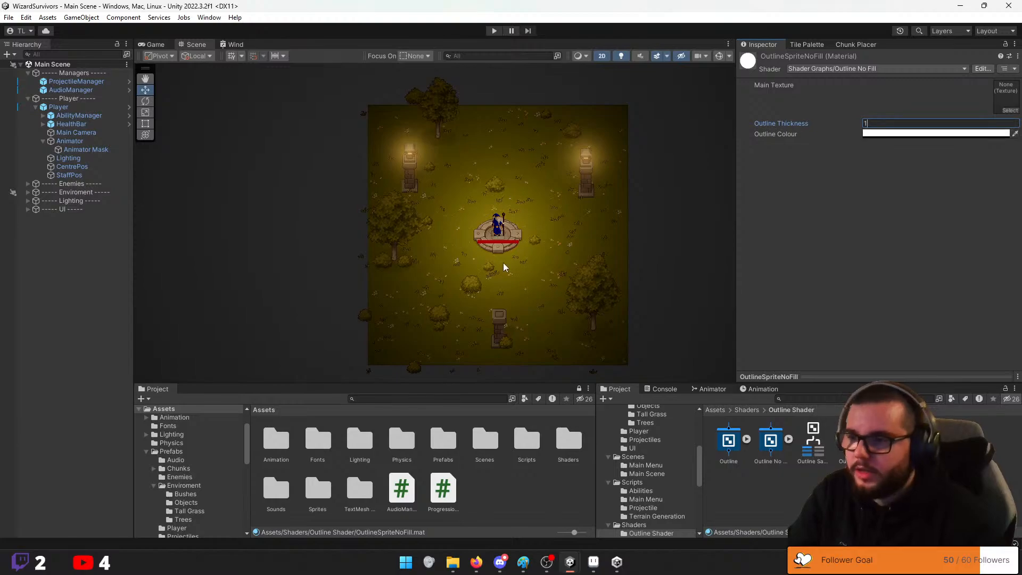
Select the Pillar Lamp up and to the right of the spawn slab and examine it up close
scroll(508, 224, "up", 4)
left_click(489, 233)
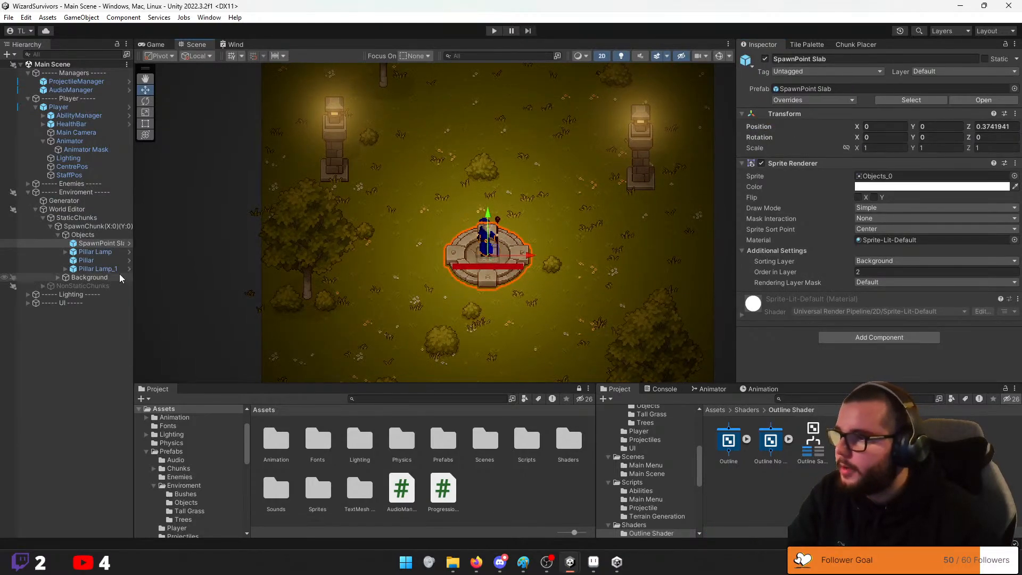
left_click(650, 142)
middle_click_drag(632, 202, 393, 217)
scroll(392, 210, "up", 5)
middle_click_drag(388, 154, 442, 214)
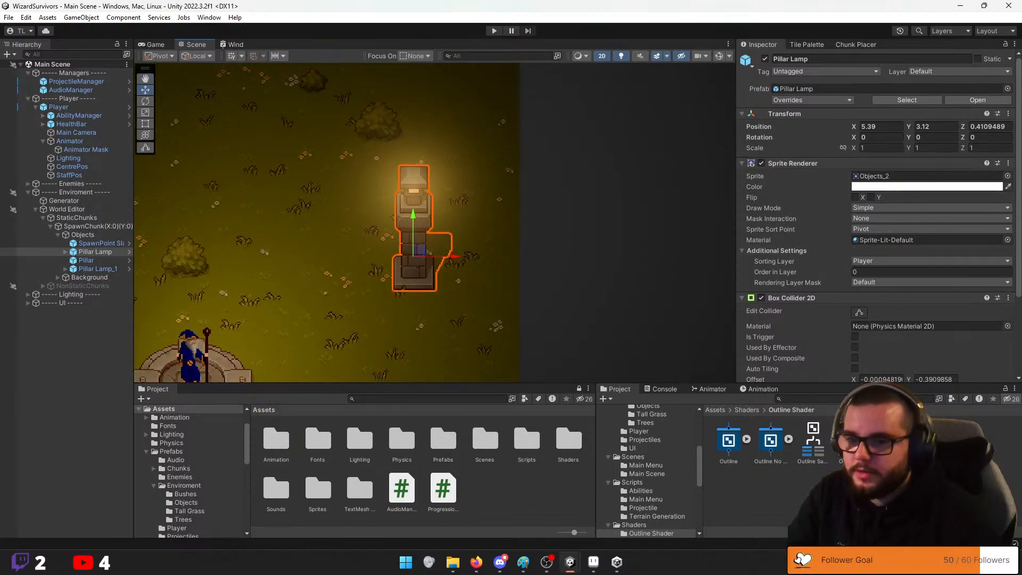
Locate the OutlineSpriteNoFill material and assign it to the Pillar Lamp's Sprite Renderer
left_click(855, 440)
left_click(897, 440)
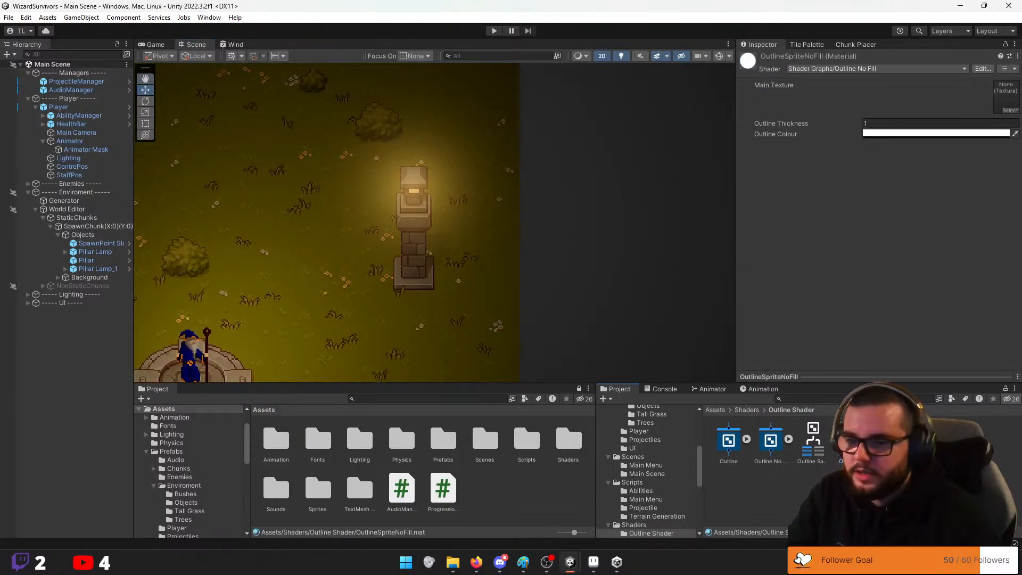
left_click(422, 219)
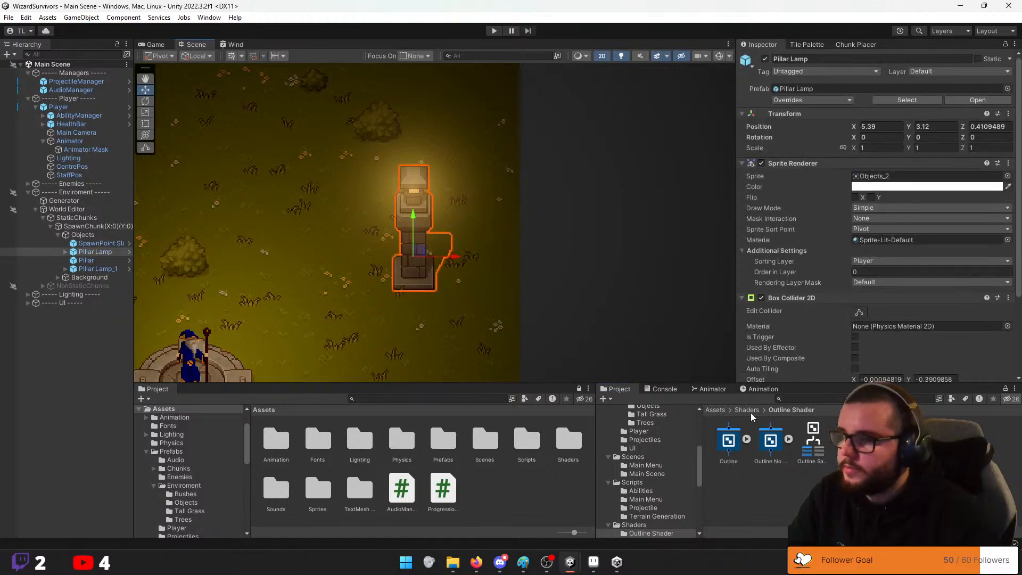
scroll(861, 279, "down", 3)
left_click_drag(880, 208, 879, 208)
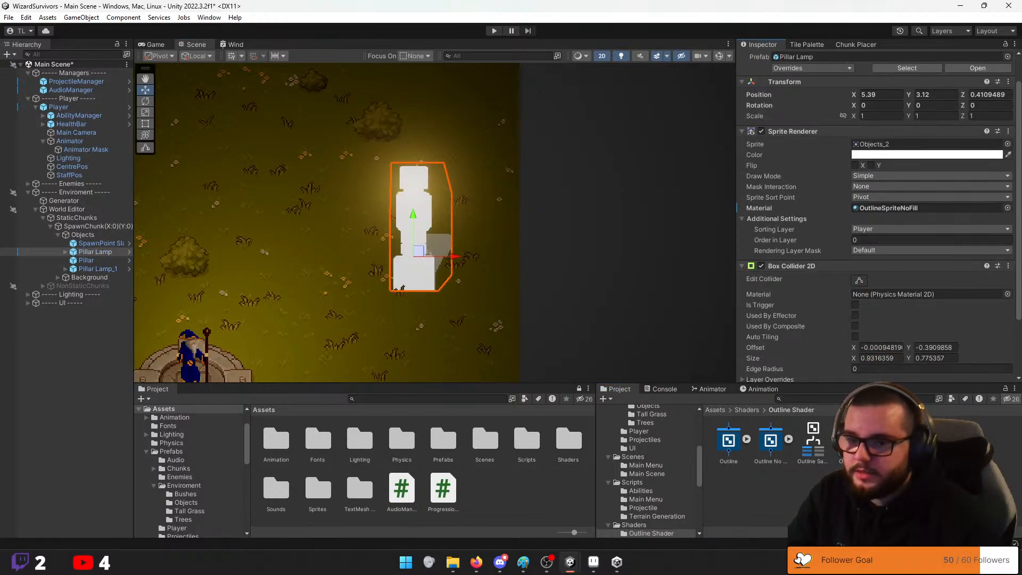
Set the Outline Thickness of the Pillar Lamp's OutlineSpriteNoFill material to 0 and check its Outline Colour without changing it
scroll(839, 301, "down", 5)
left_click(741, 347)
scroll(799, 341, "down", 5)
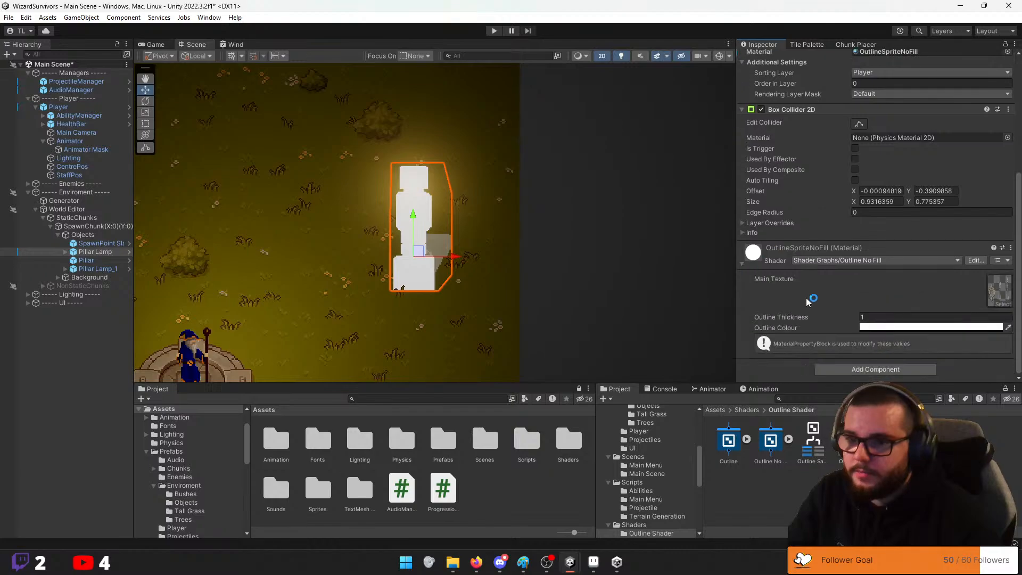
type("0")
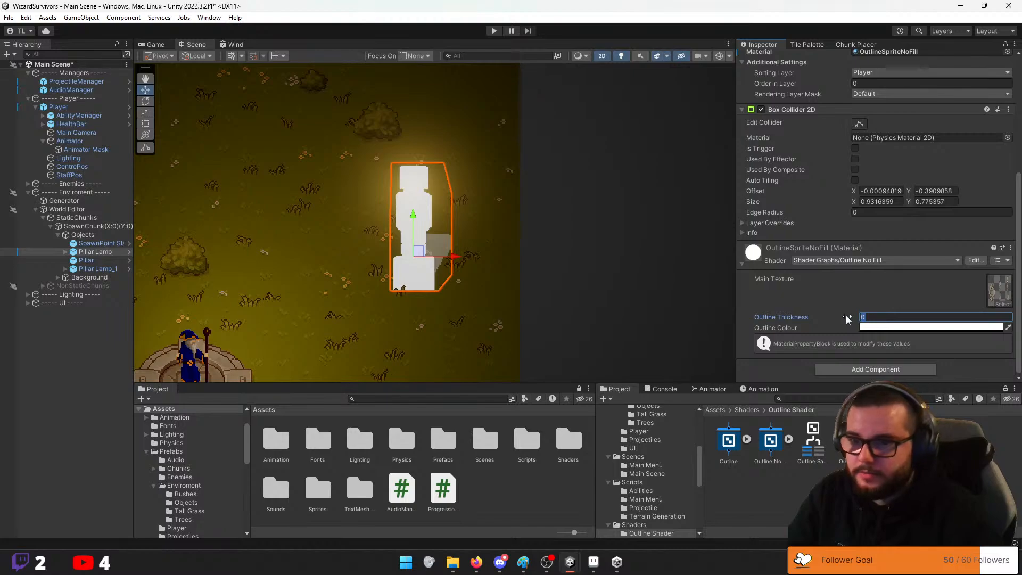
left_click(932, 327)
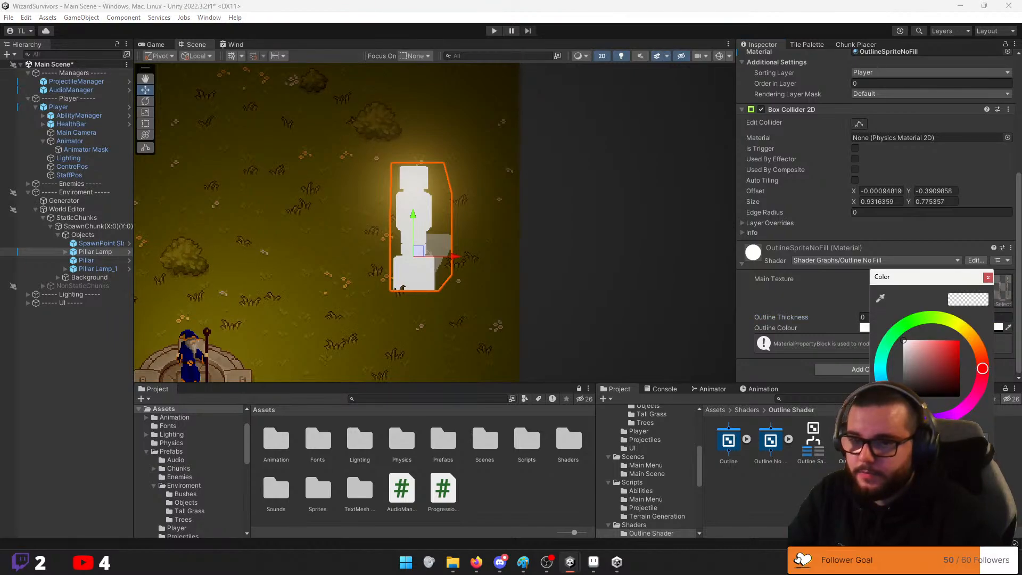
left_click(988, 278)
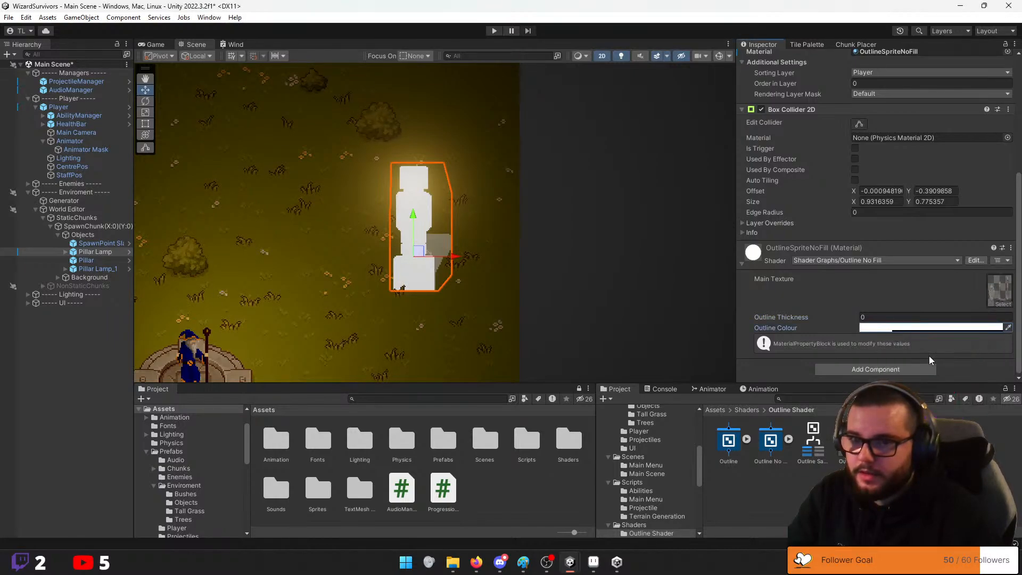
Assign the OutlineSprite material to the Pillar Lamp's Sprite Renderer in place of OutlineSpriteNoFill
left_click_drag(881, 70, 886, 241)
scroll(769, 301, "down", 5)
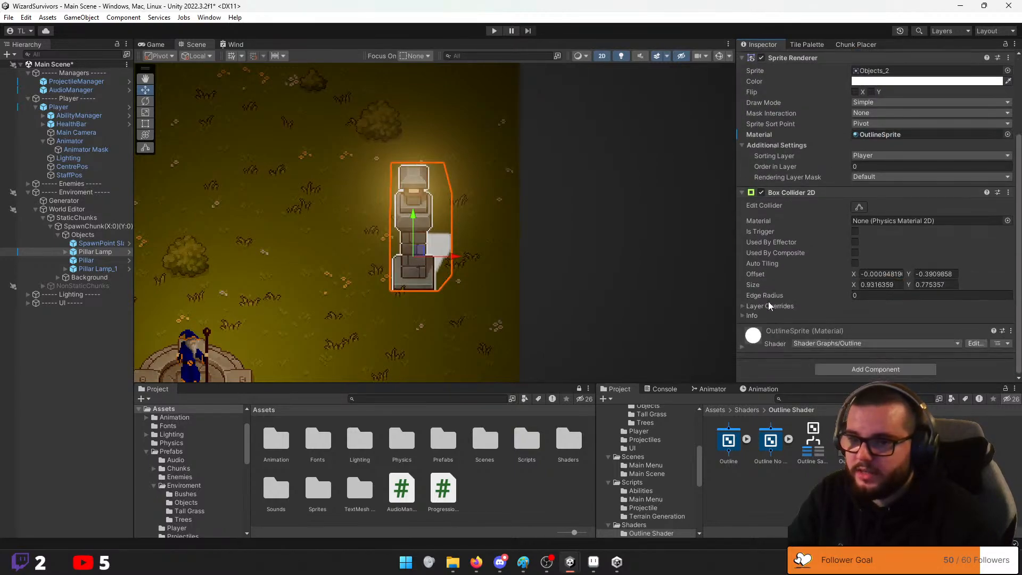
Set the pillar lamp's OutlineSprite Outline Thickness to 1 and its sprite's Order in Layer to 0
left_click(742, 348)
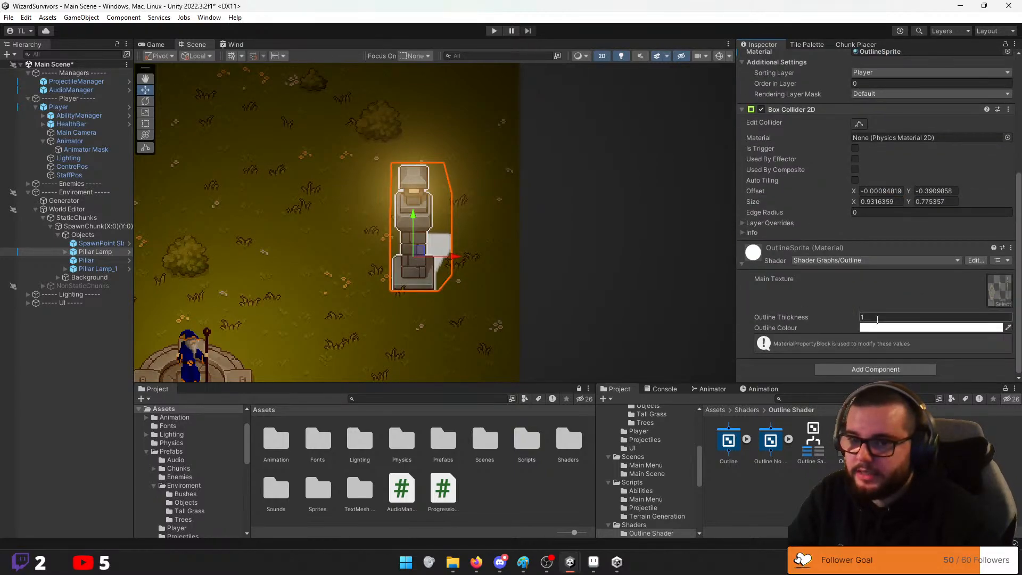
type("01")
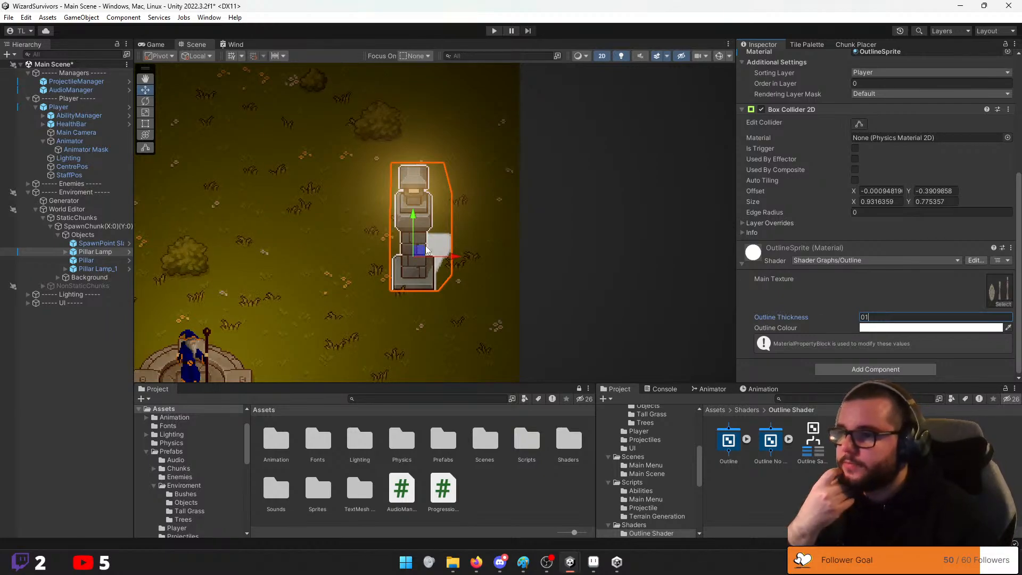
left_click(552, 291)
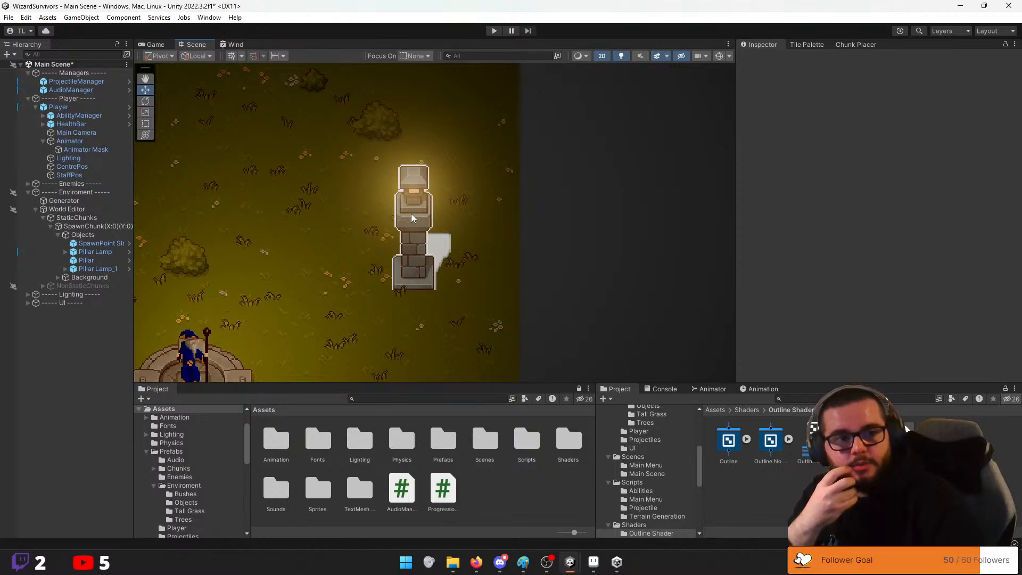
left_click(446, 265)
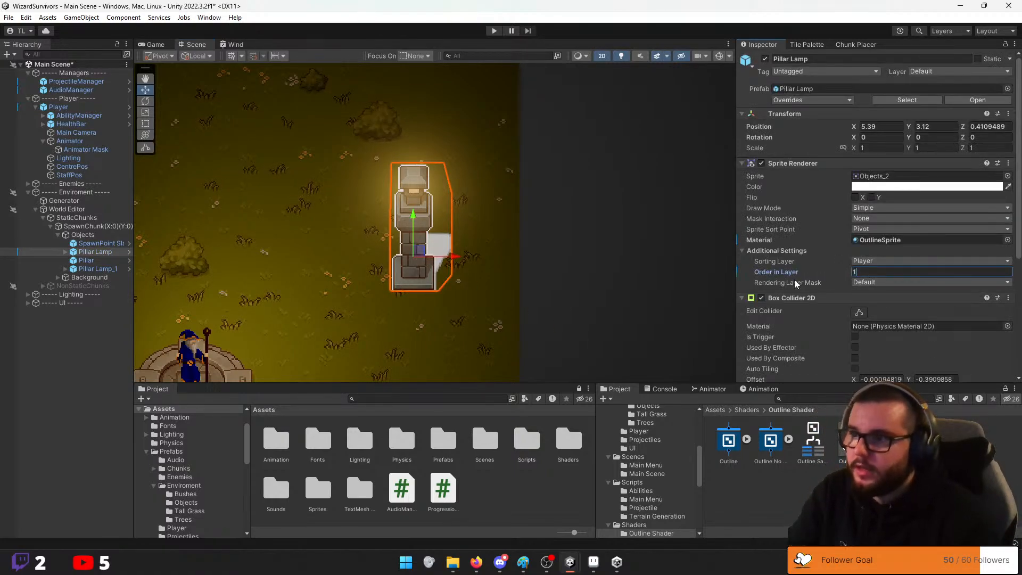
type("0")
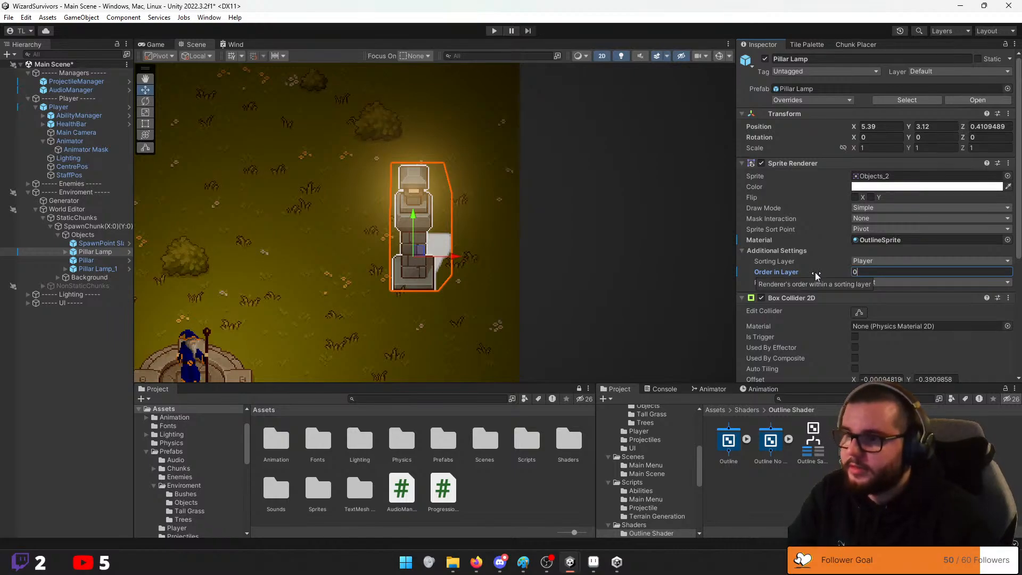
Try Outline Thickness values of 2, 3 and 70 on the pillar lamp's OutlineSprite material, then restore it to 1
scroll(830, 304, "down", 3)
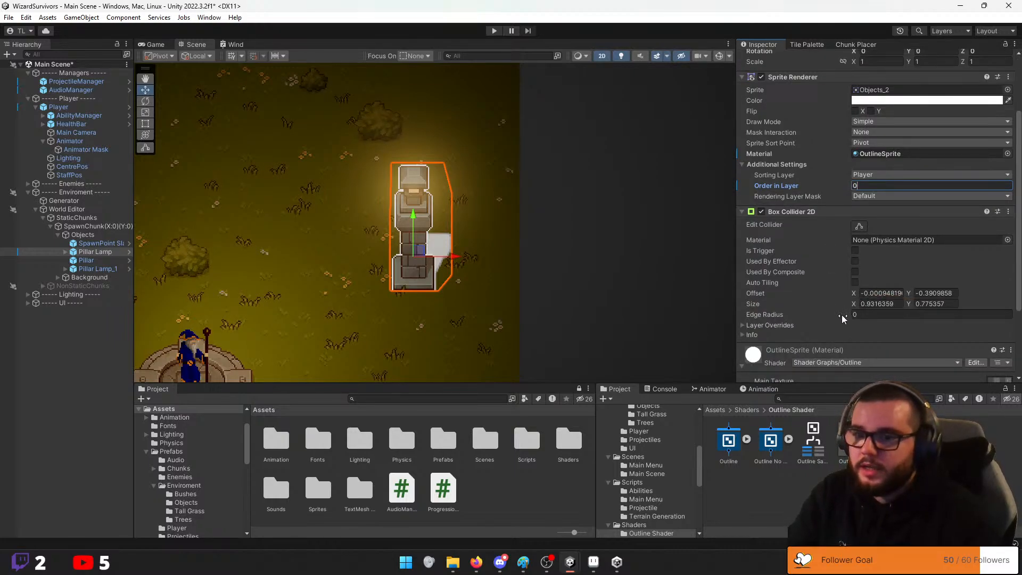
scroll(843, 318, "down", 4)
left_click(876, 316)
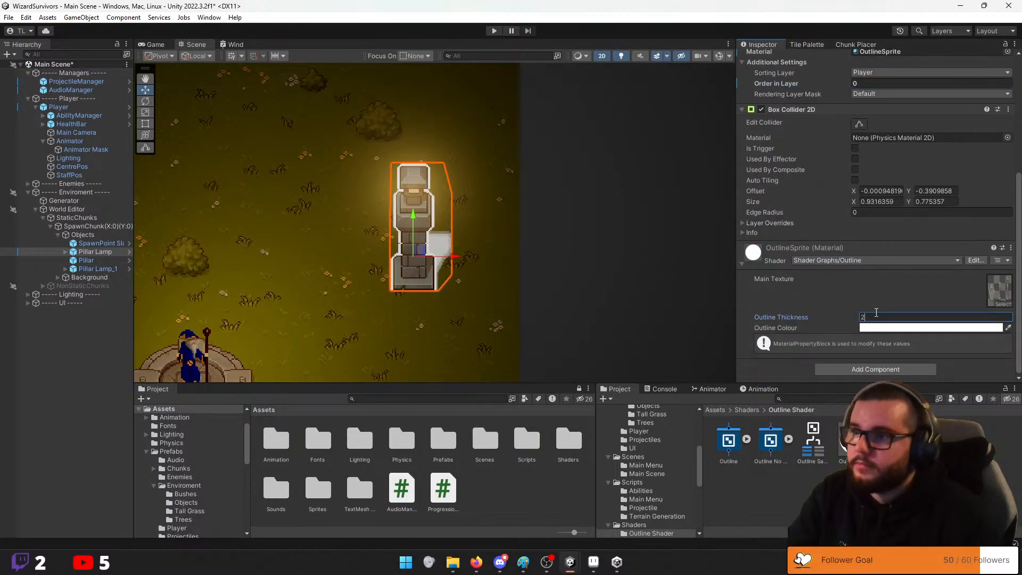
key("BackSpace")
type("3")
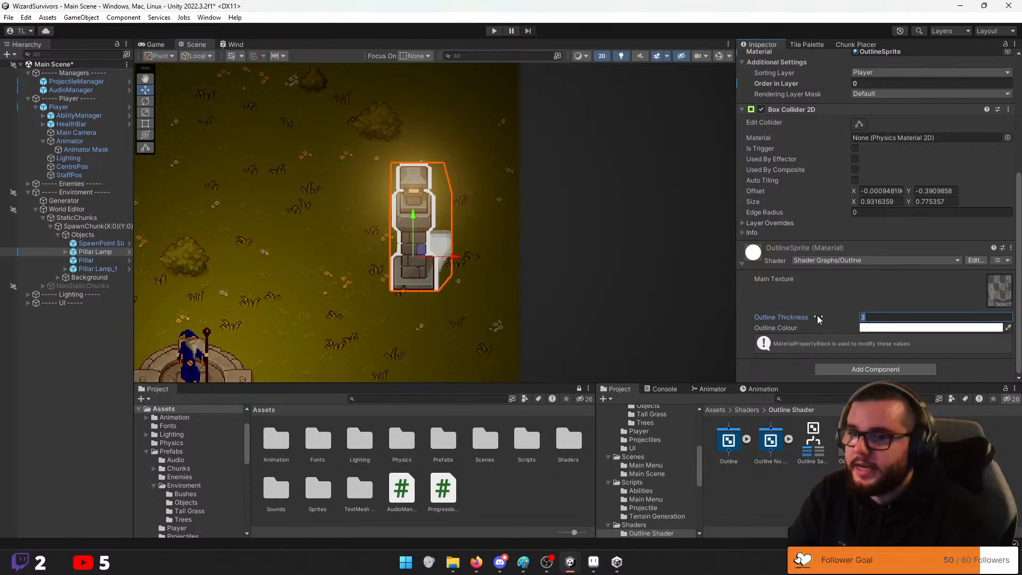
key("BackSpace")
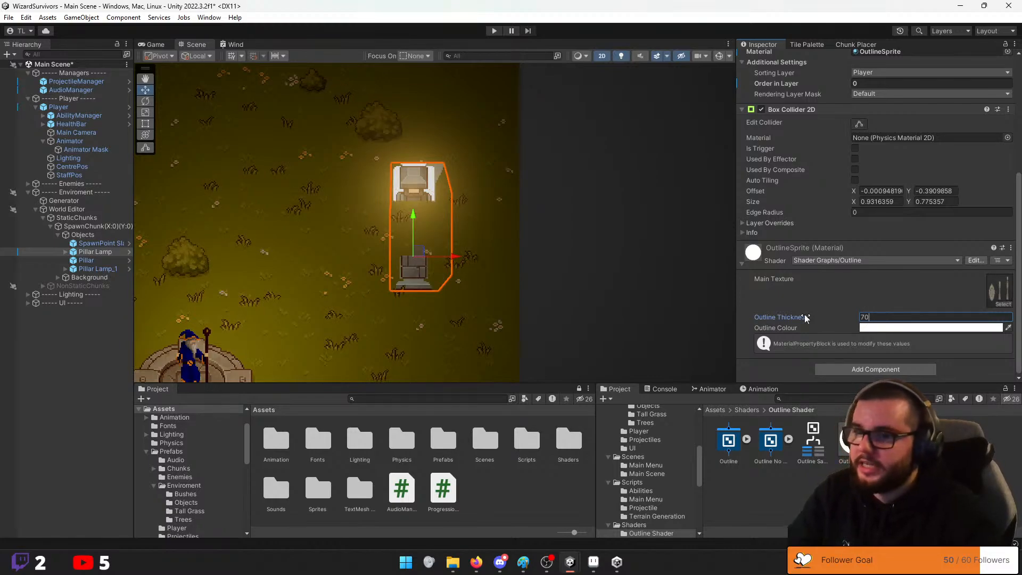
type("7")
key("BackSpace")
type("2")
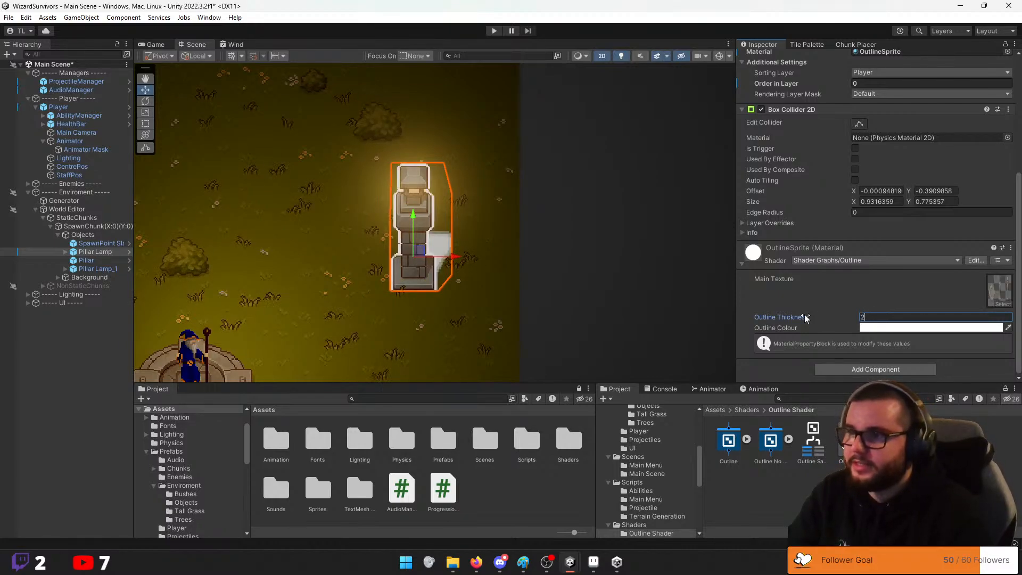
key("BackSpace")
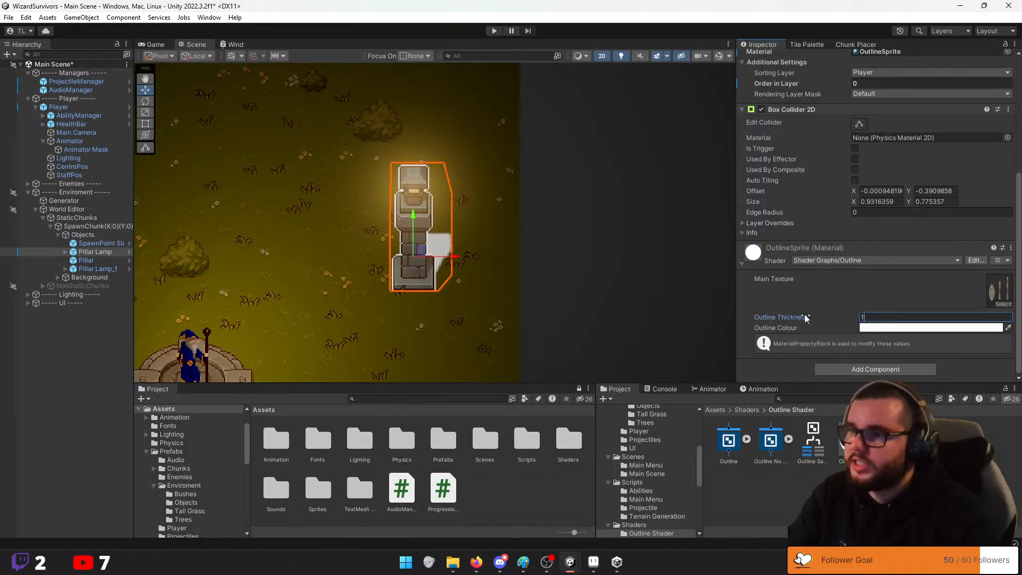
left_click(491, 325)
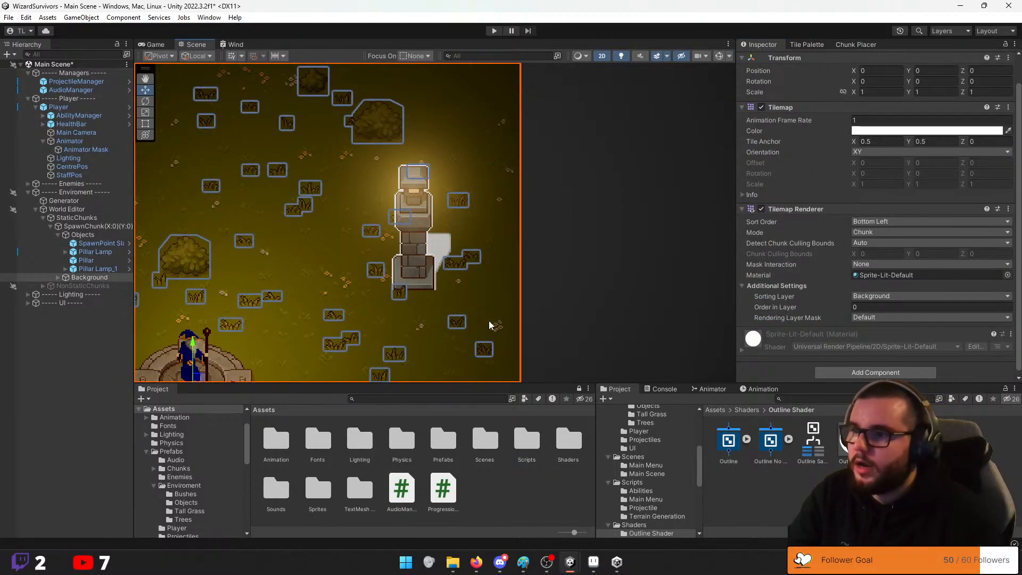
left_click(425, 237)
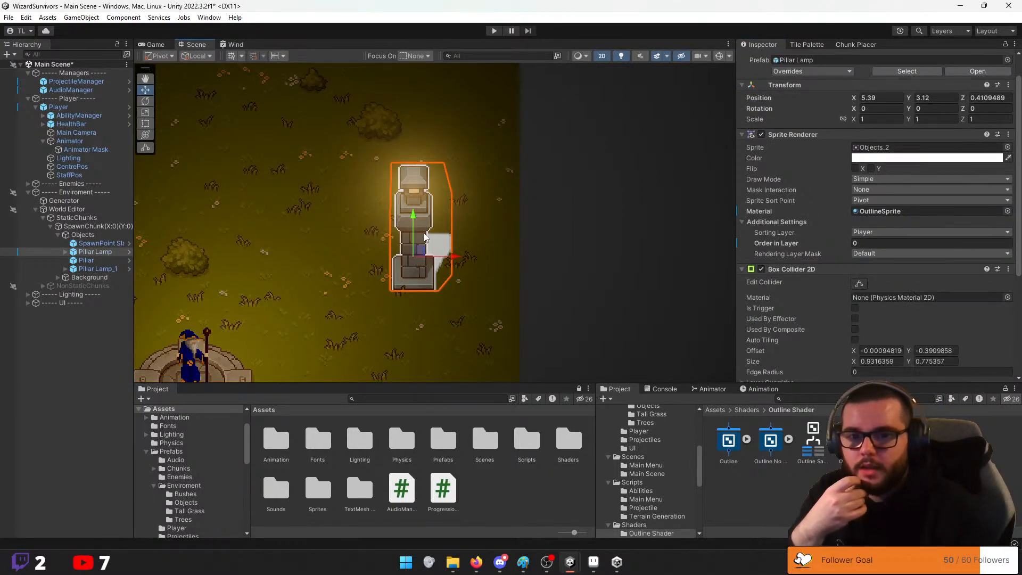
left_click(470, 326)
left_click(428, 242)
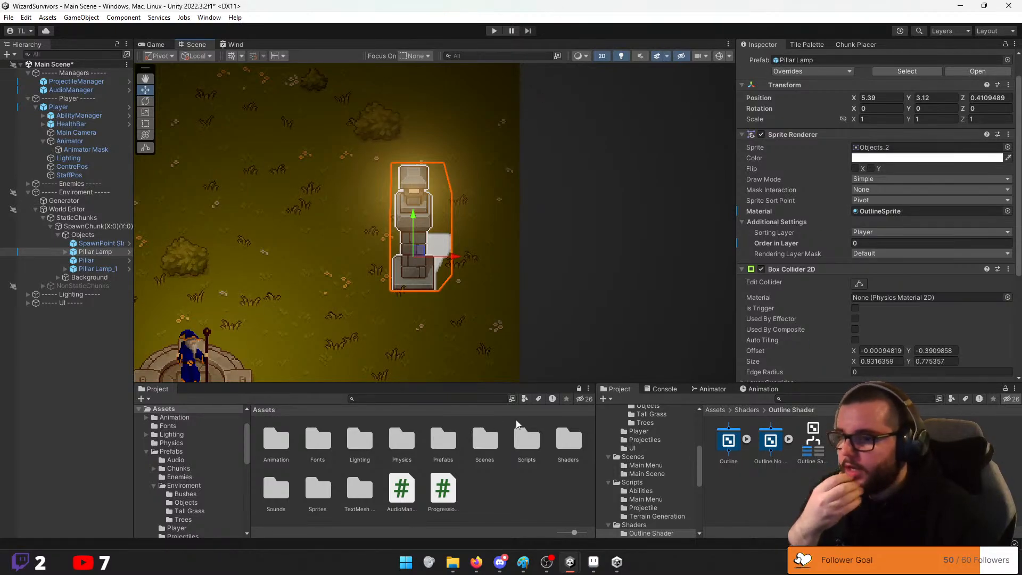
Open the Outline No Fill shader graph and move the Graph Inspector clear of the nodes
left_click(764, 448)
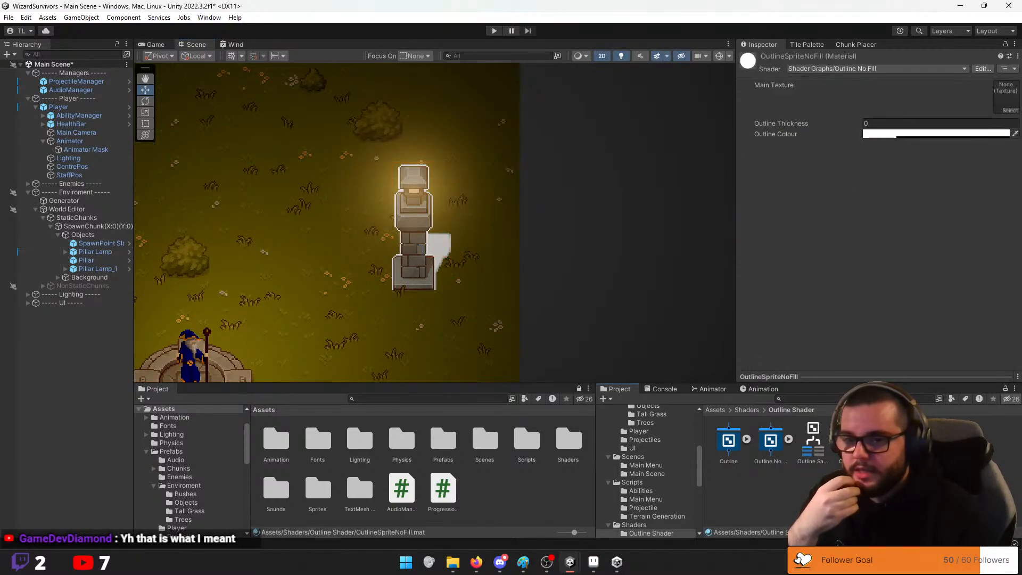
left_click(772, 444)
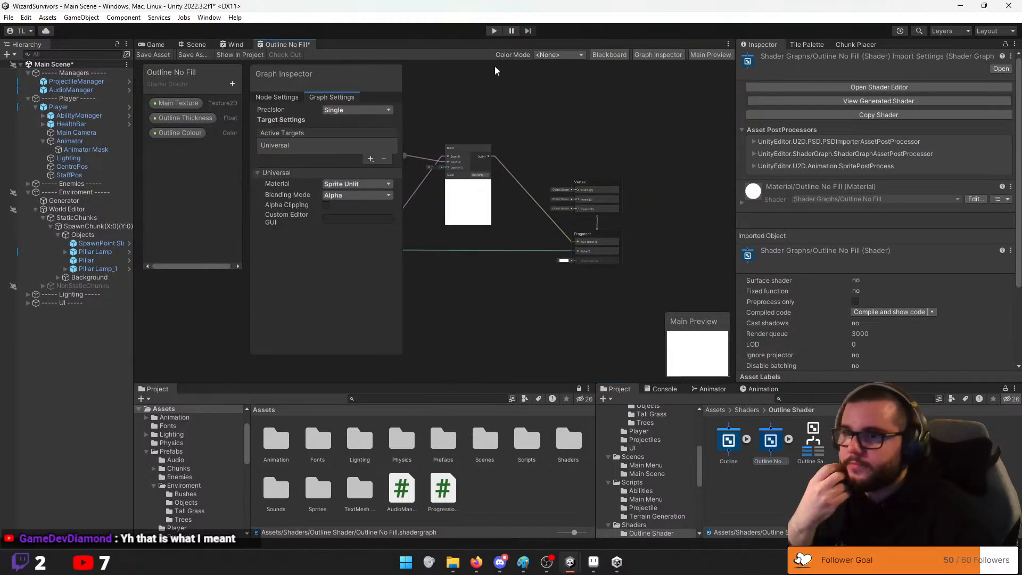
left_click_drag(314, 73, 373, 97)
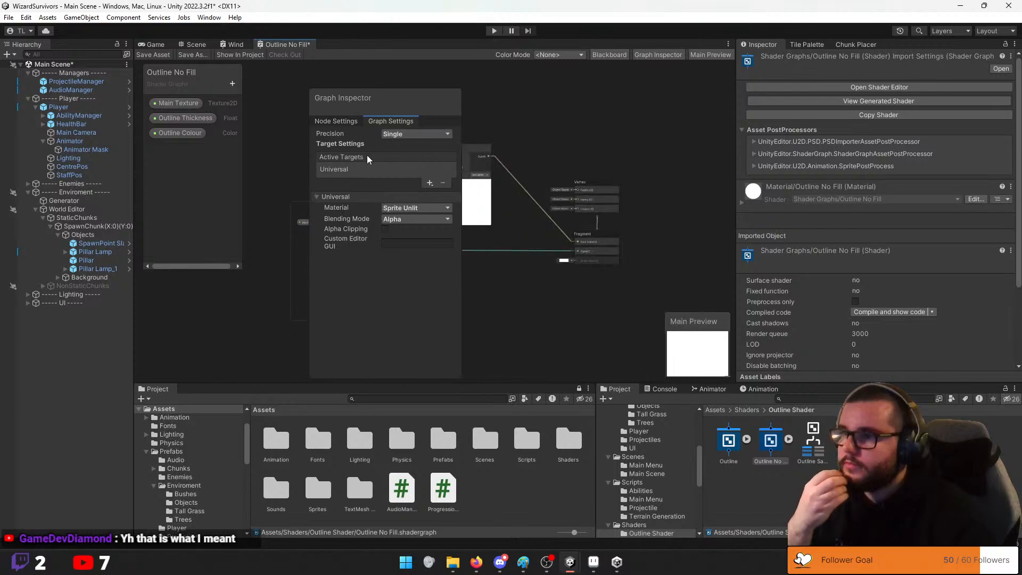
left_click_drag(368, 159, 674, 159)
Change the Outline No Fill graph's Universal material type to Sprite Lit and save the shader asset
middle_click_drag(562, 137, 487, 144)
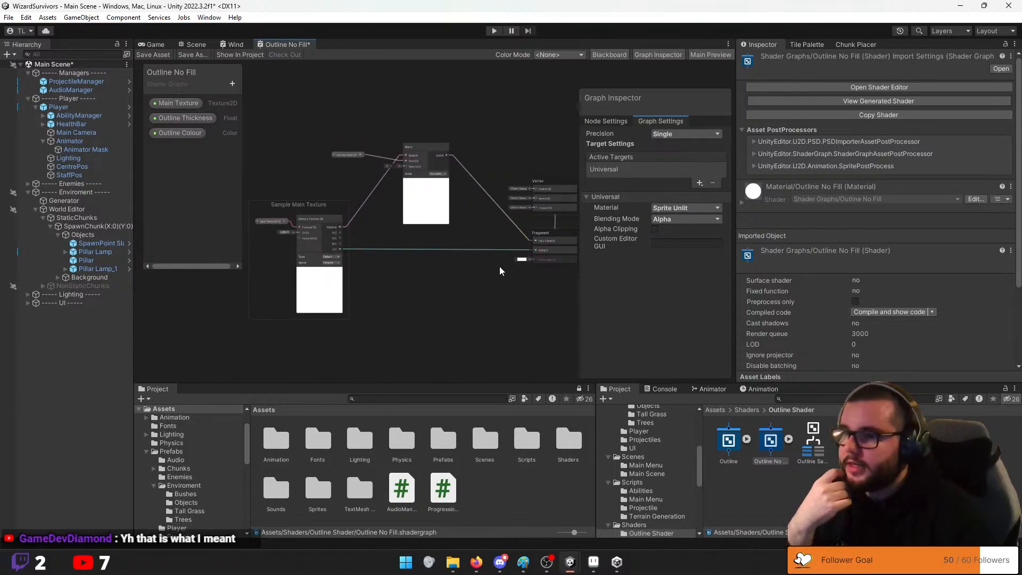
scroll(500, 267, "up", 2)
scroll(388, 231, "down", 2)
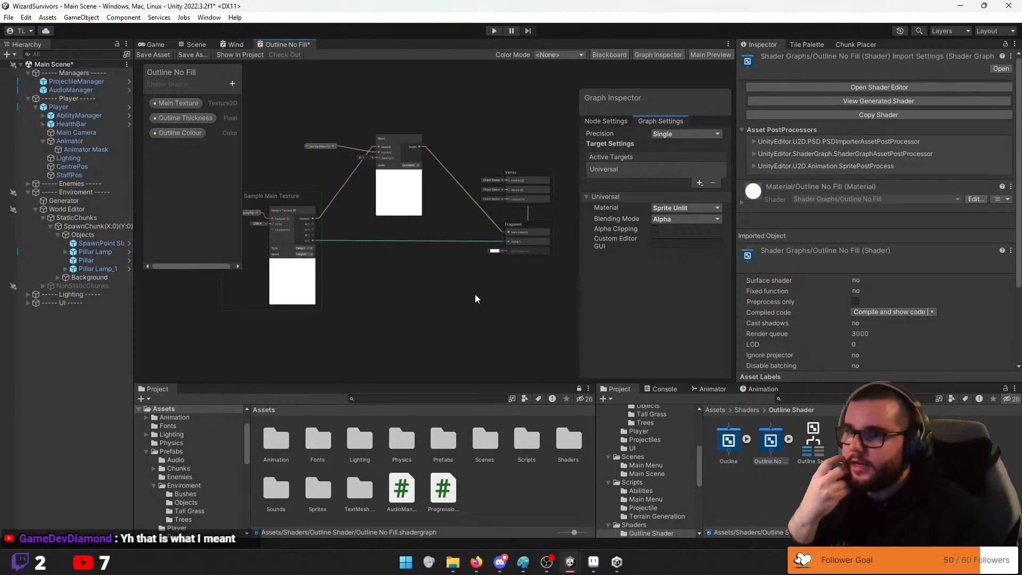
scroll(394, 279, "up", 1)
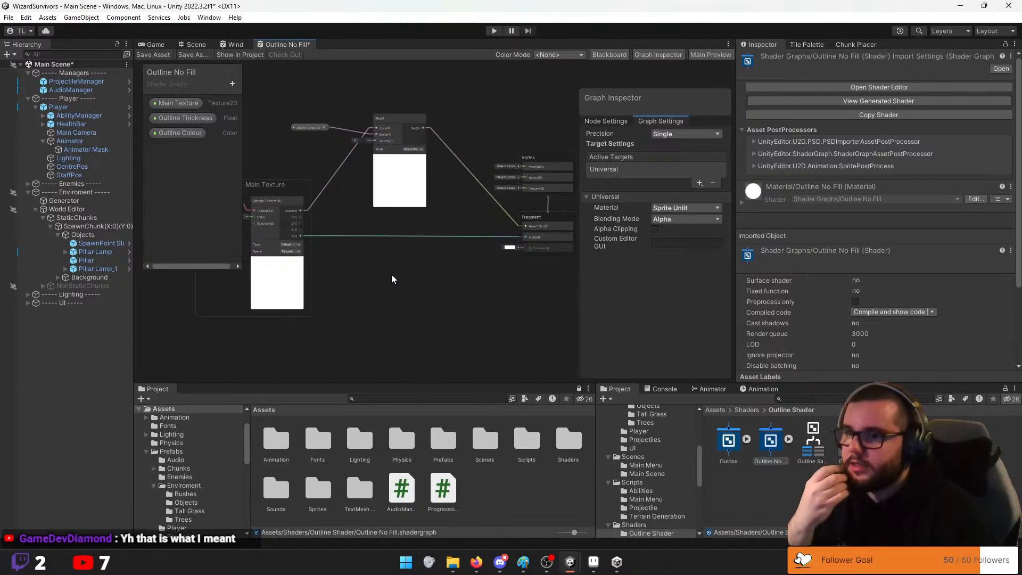
middle_click_drag(392, 278, 428, 300)
left_click(691, 210)
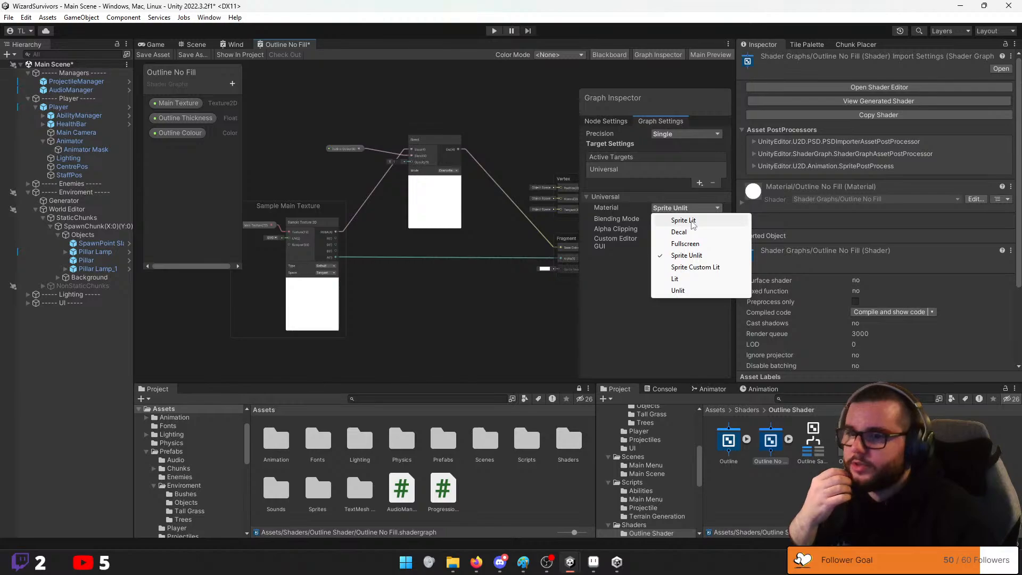
left_click(692, 222)
middle_click_drag(514, 315, 505, 319)
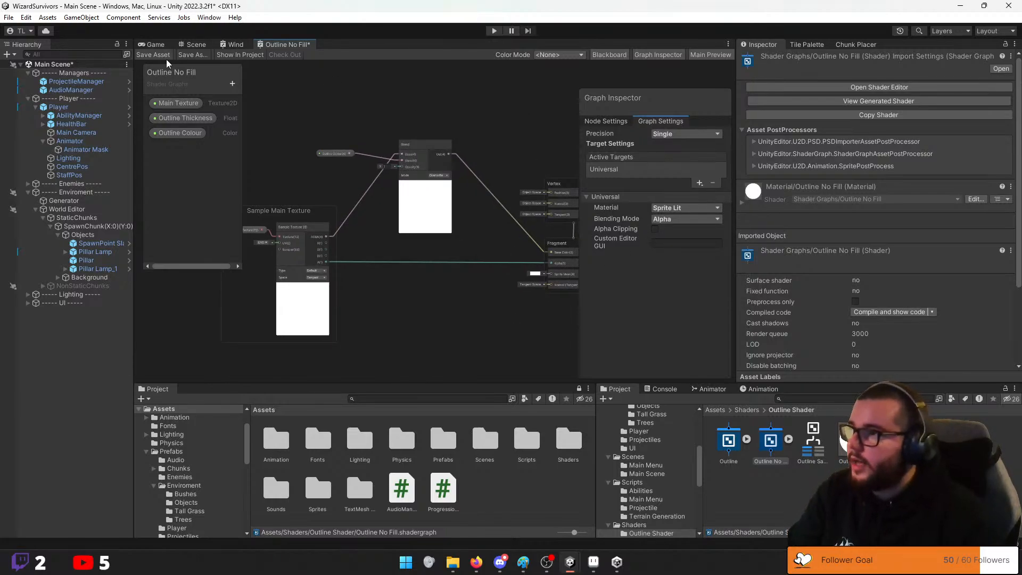
left_click(153, 55)
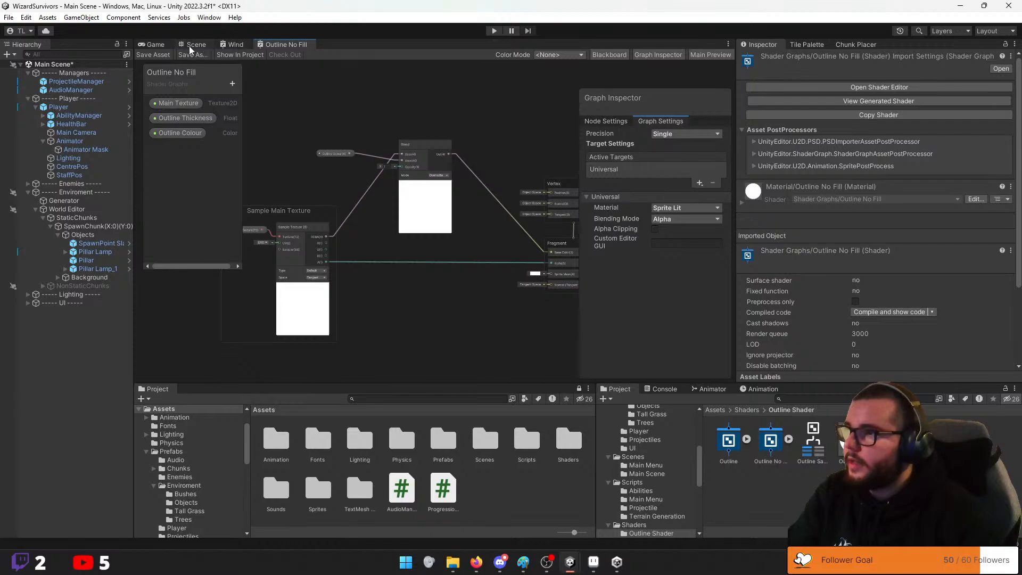
Play-test the scene by walking the wizard around the outlined pillar lamp to check its shading, and stop the game
left_click(193, 44)
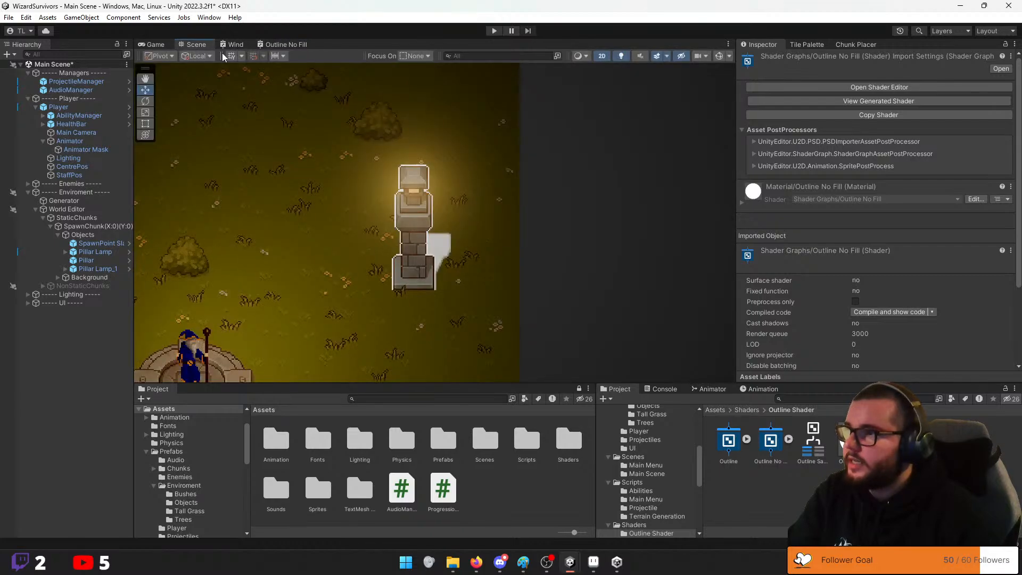
left_click(494, 31)
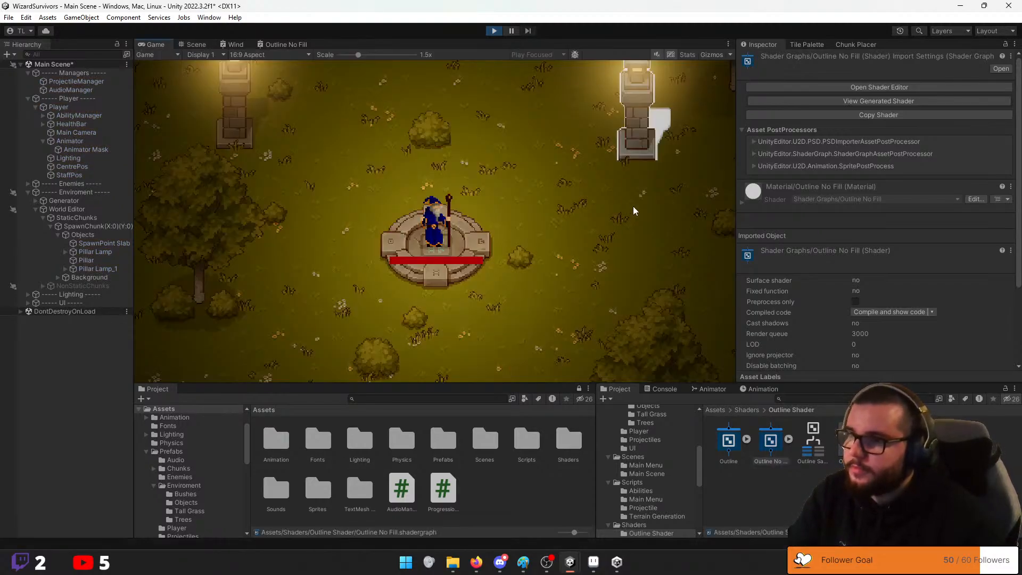
left_click(632, 174)
key("w")
key("d")
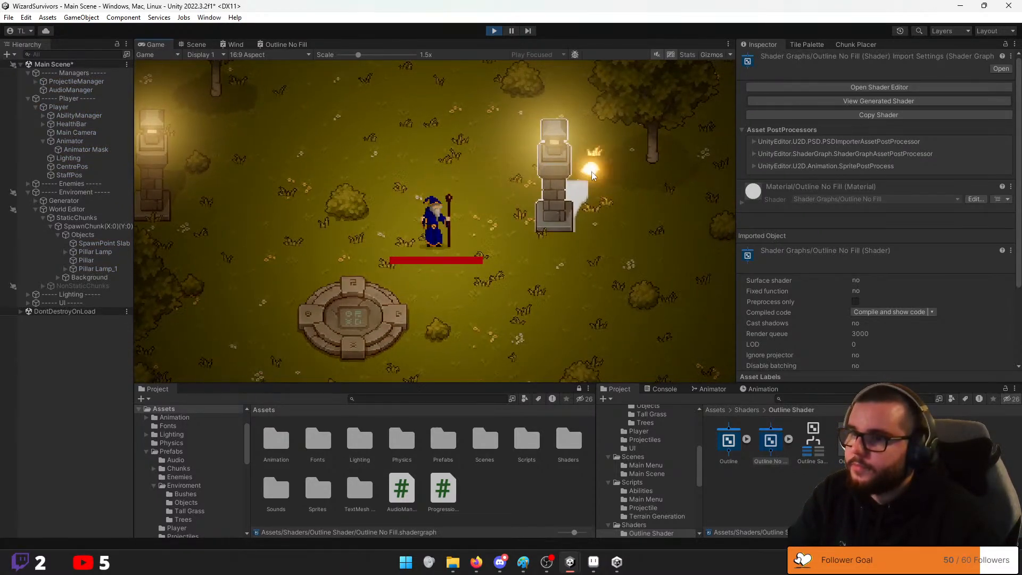
key("s")
key("d")
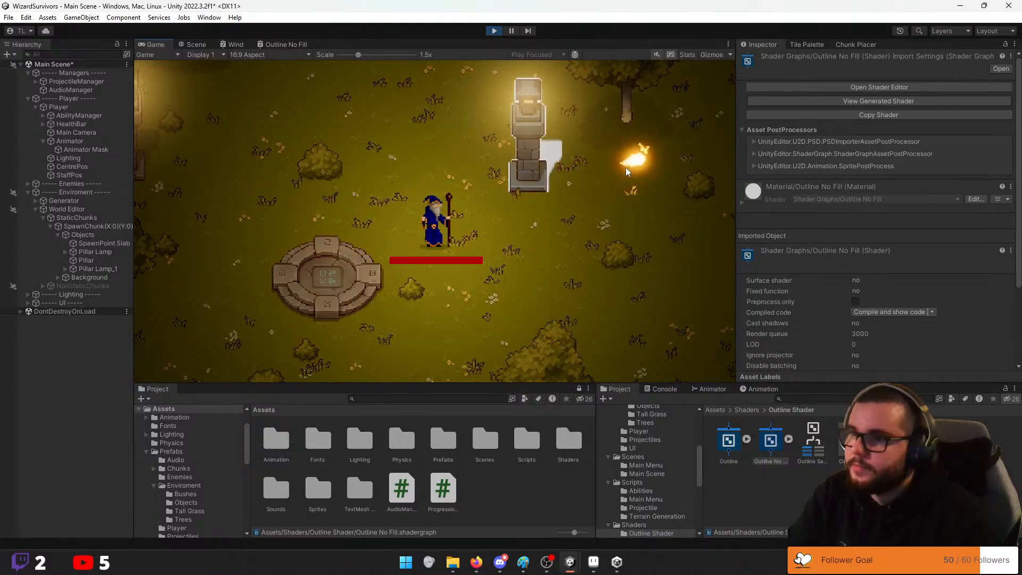
key("w")
key("d")
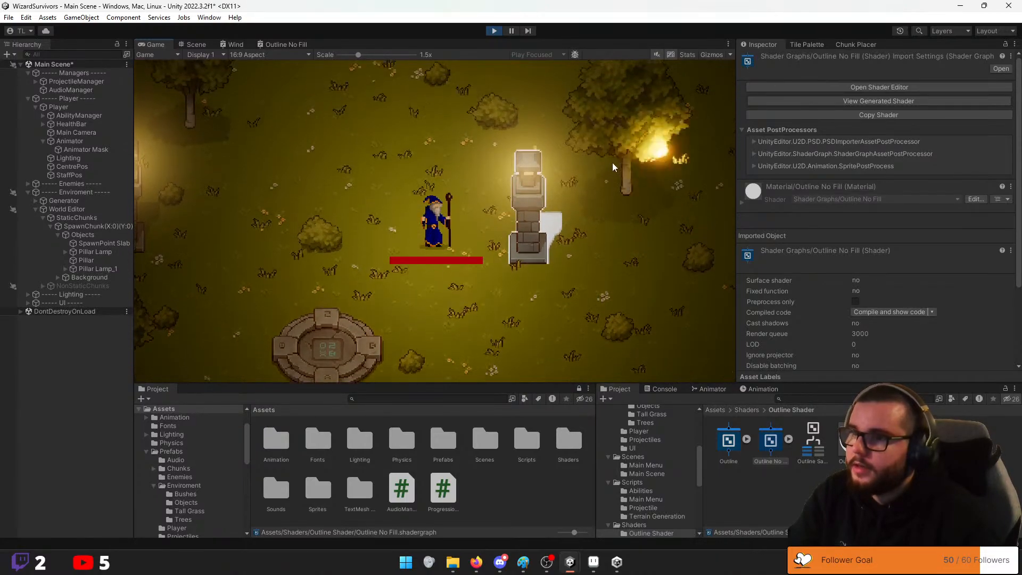
key("ctrl+p")
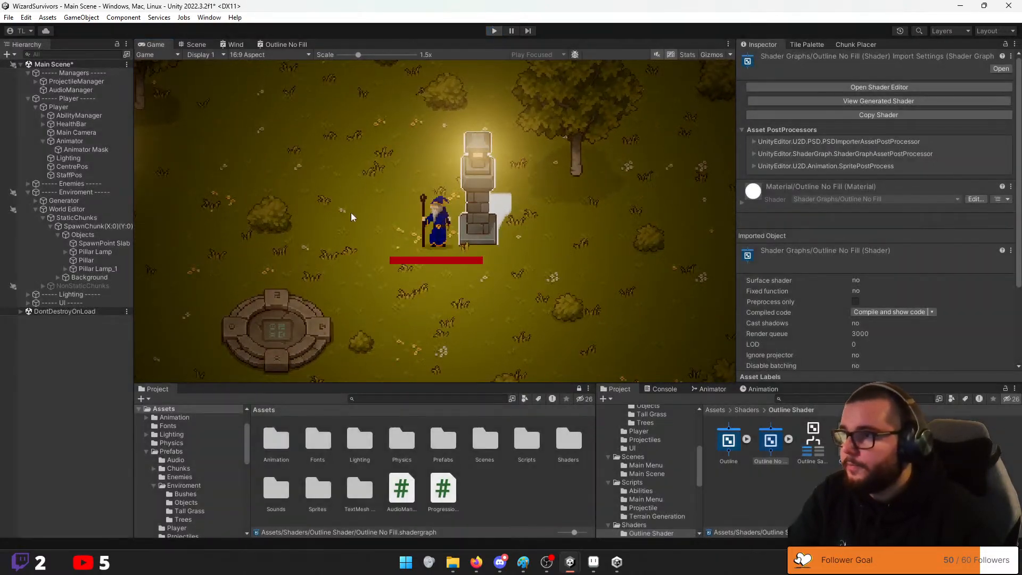
Detach the Outline No Fill shader graph into its own floating window and move it aside
left_click(286, 45)
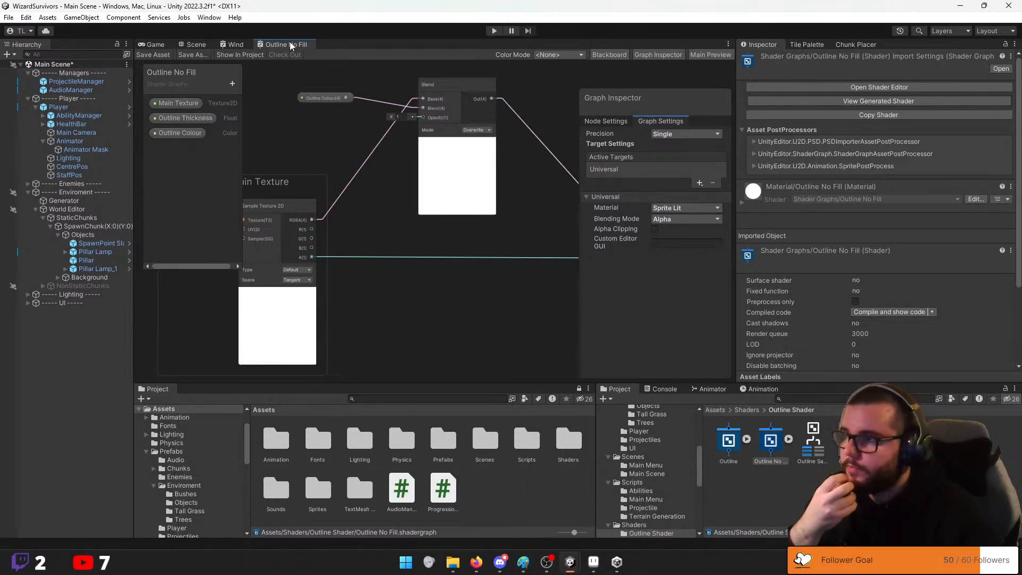
left_click_drag(290, 46, 551, 205)
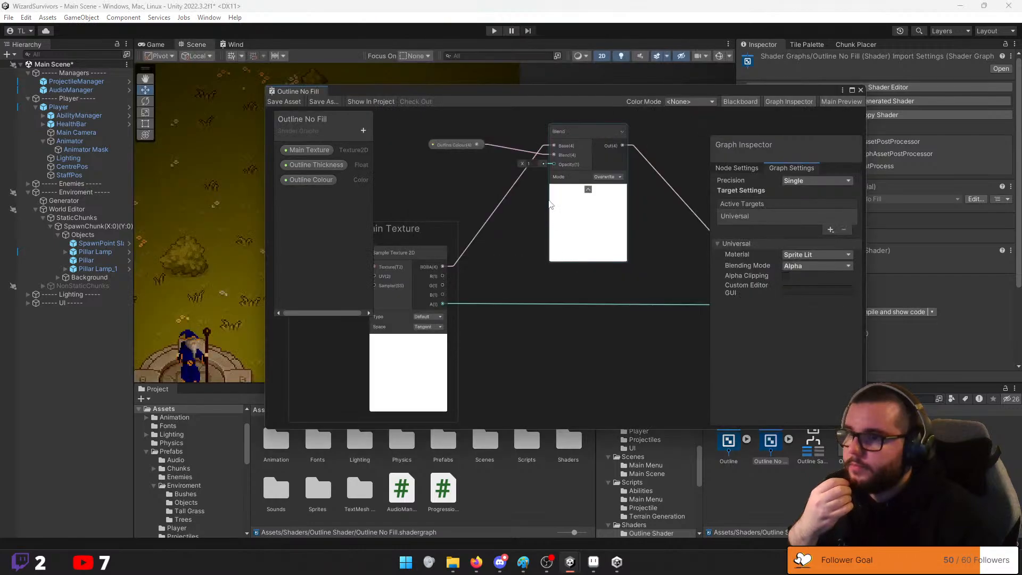
left_click_drag(530, 95, 716, 127)
Switch to the Ambers-Tale project and open the Art folder in its Assets with larger thumbnails
left_click(961, 6)
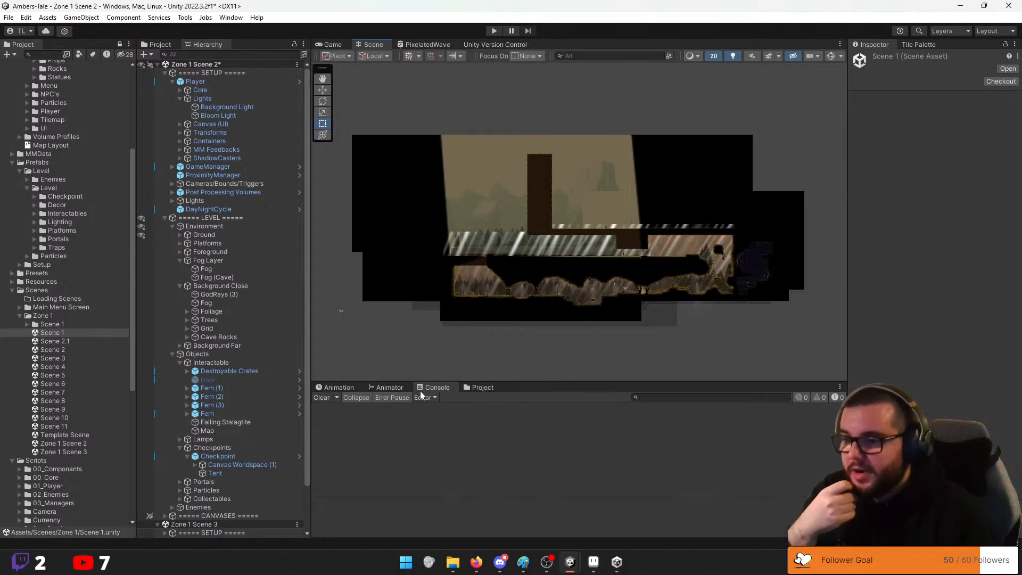
left_click(482, 387)
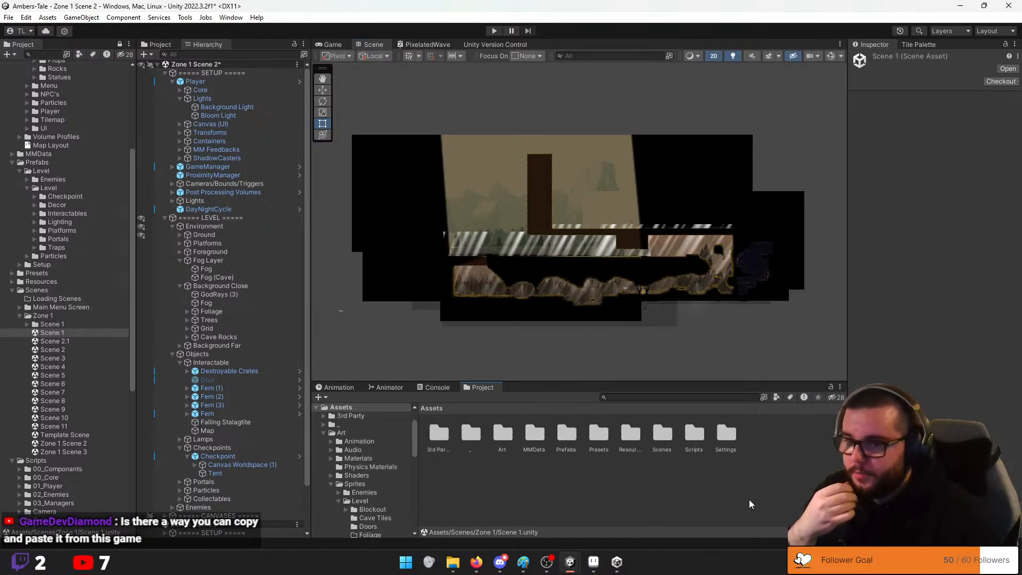
left_click_drag(818, 532, 827, 533)
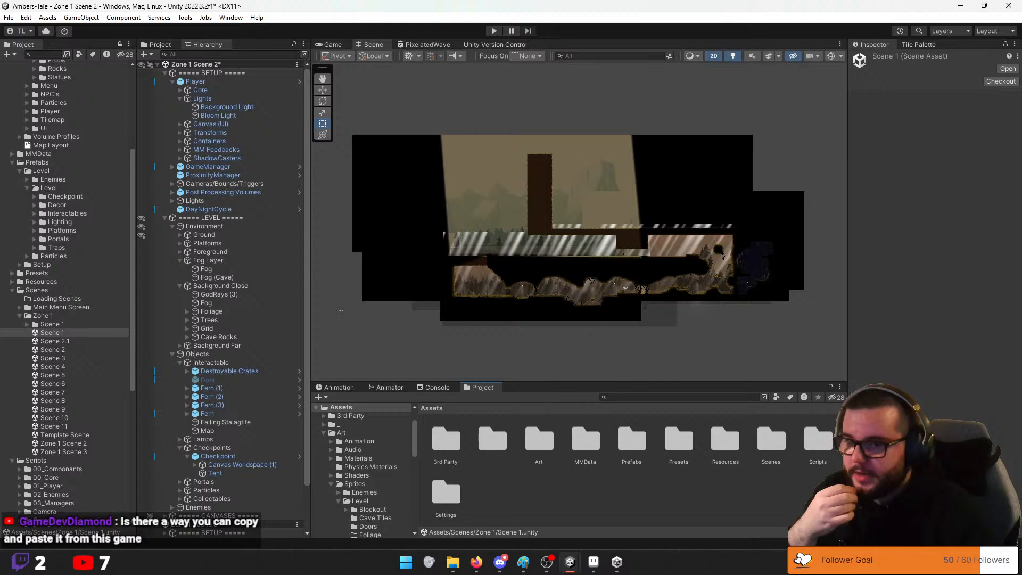
right_click(606, 510)
left_click(539, 470)
double_click(537, 453)
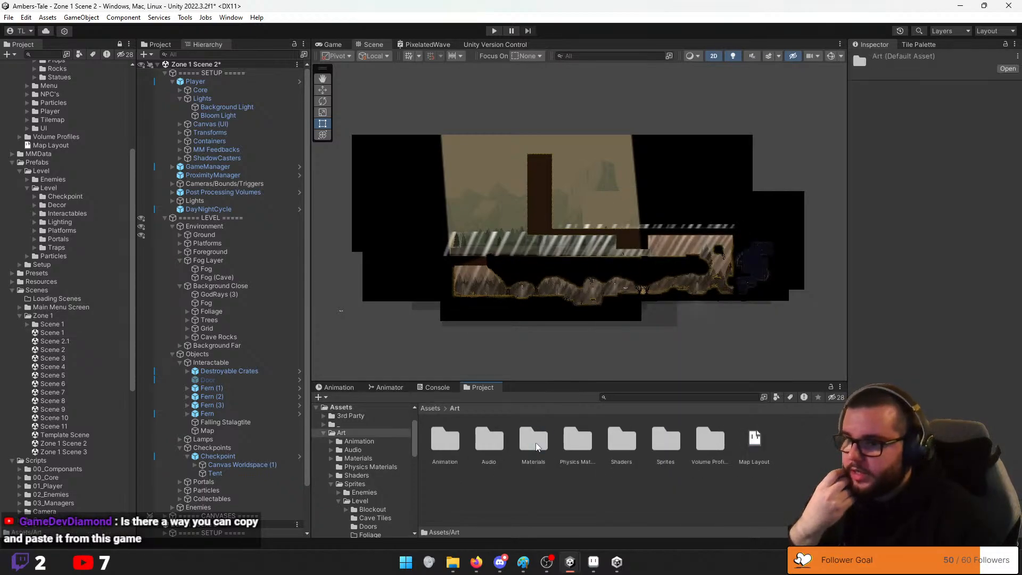
Create a folder named Player Outline inside the Materials folder and open it
double_click(537, 452)
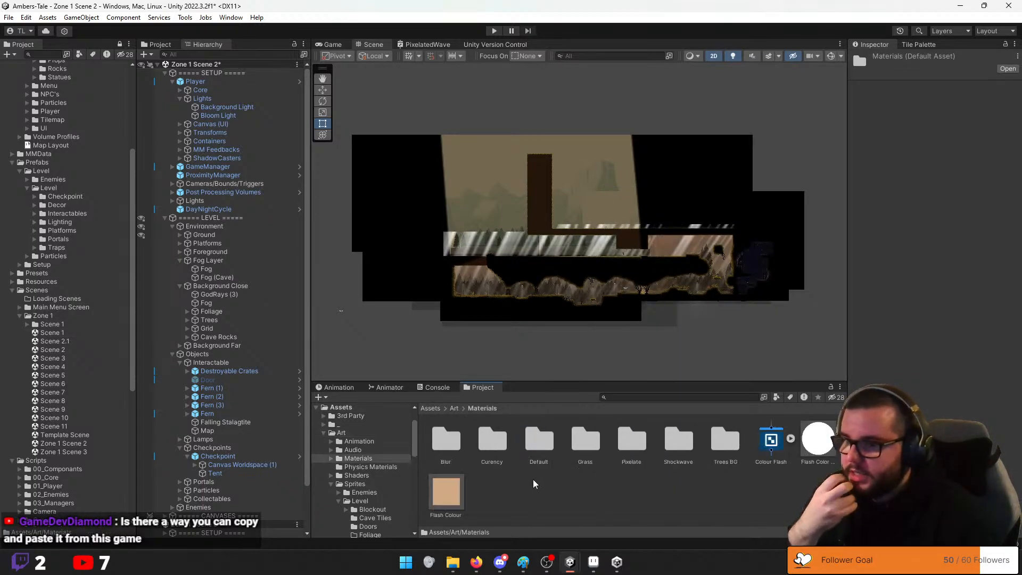
right_click(541, 525)
mouse_move(585, 208)
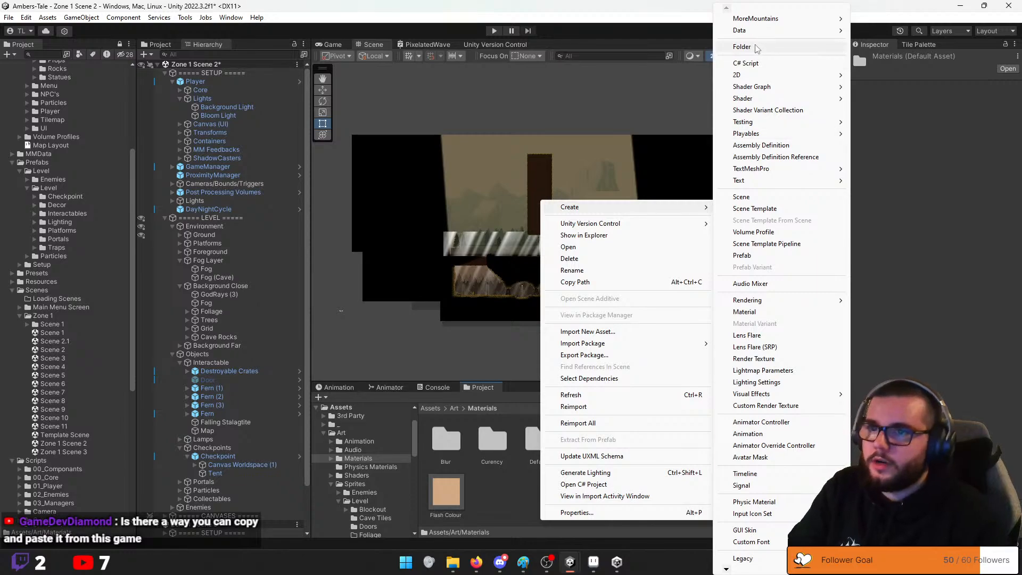
left_click(757, 48)
type("Outl")
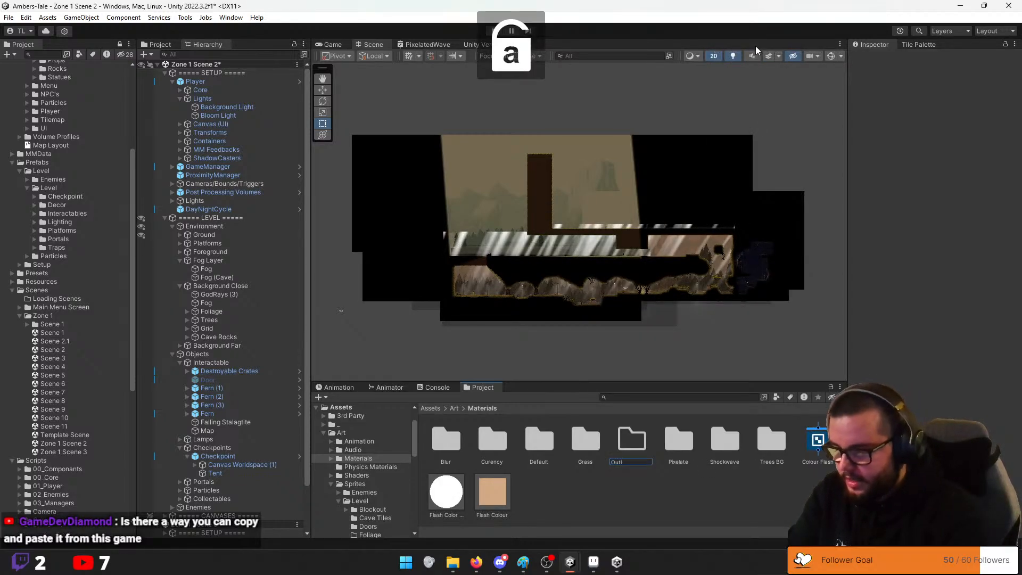
key("BackSpace")
key("BackSpace")
key("BackSpace")
key("BackSpace")
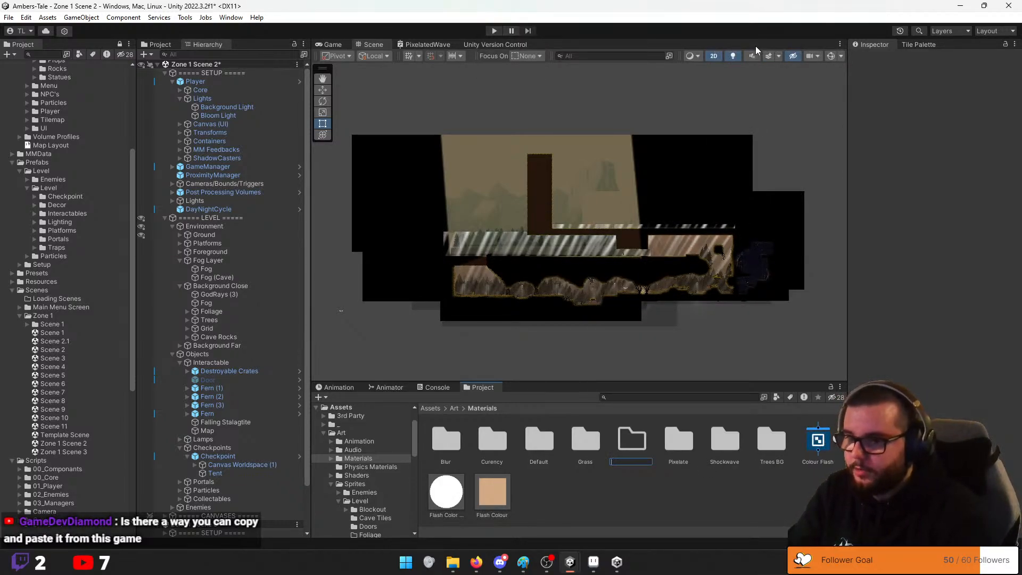
key("Caps_Lock")
type("P")
key("Caps_Lock")
type("layer O")
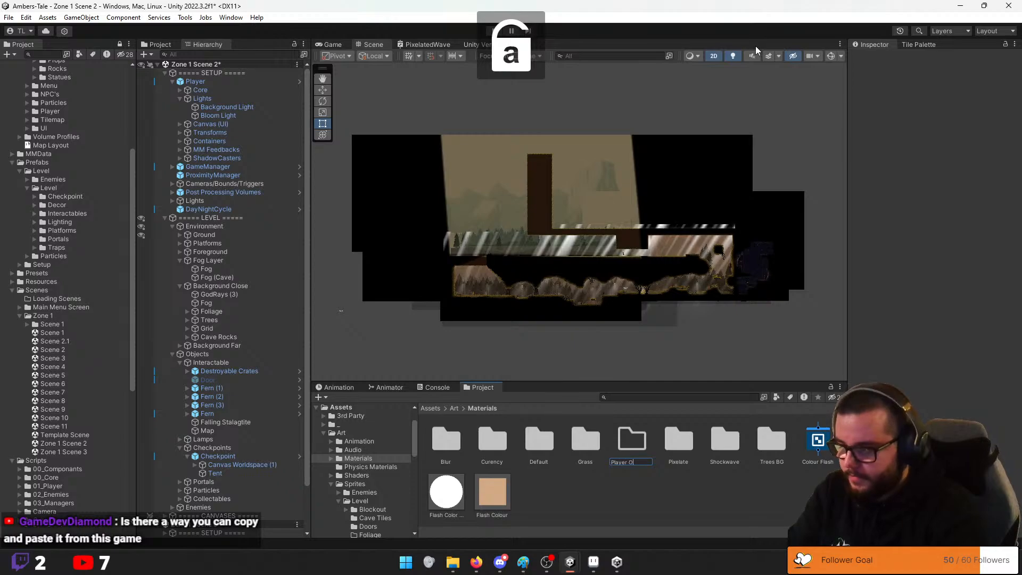
type("utline")
key("Return")
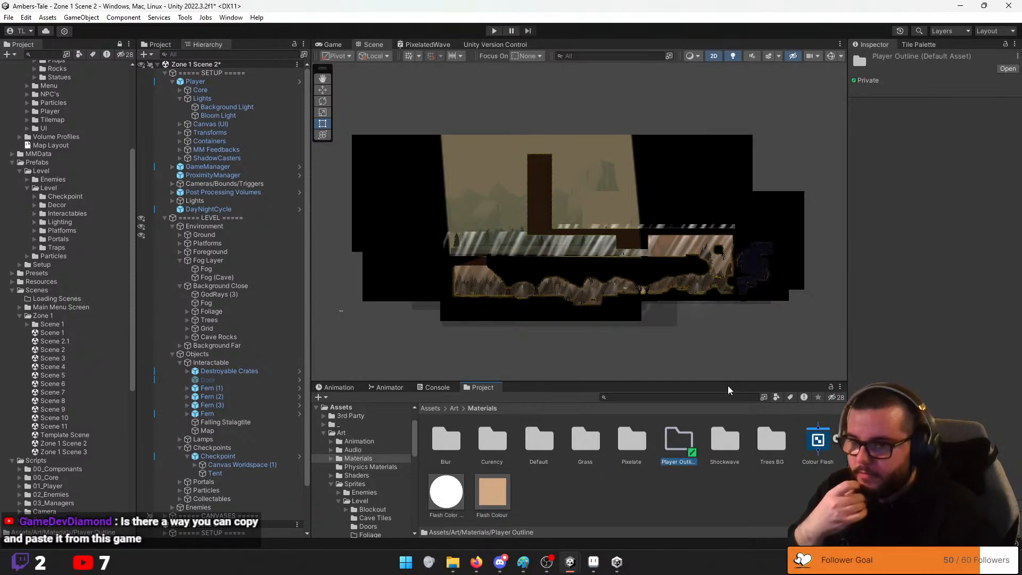
double_click(679, 441)
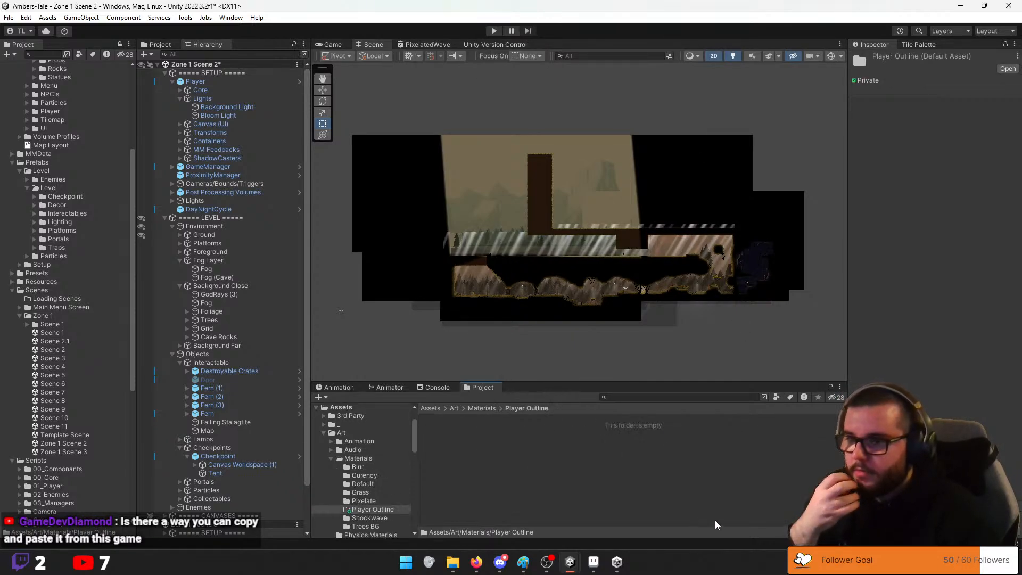
Close the PixelatedWave shader graph and return to the Scene view
left_click(496, 44)
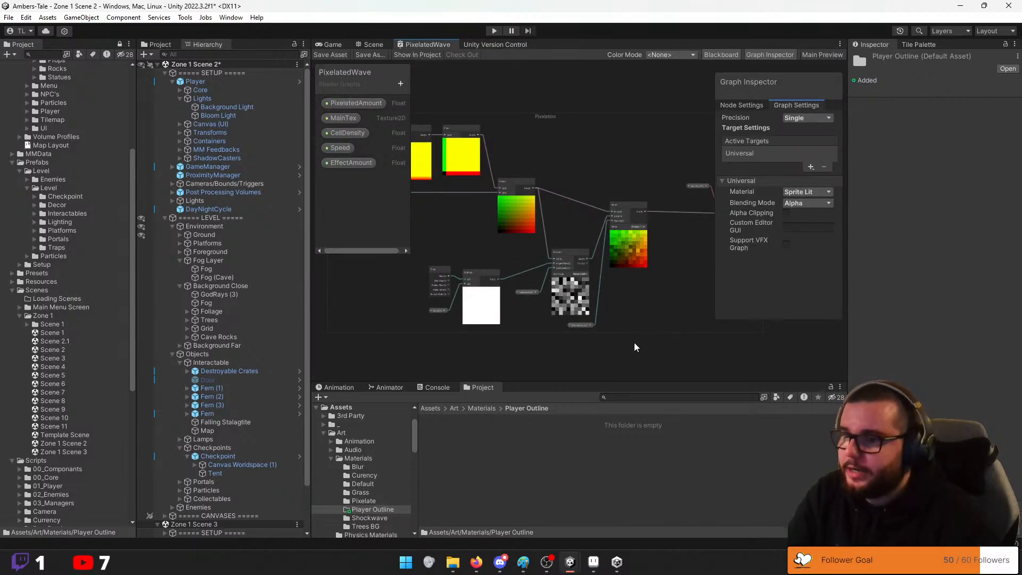
right_click(438, 45)
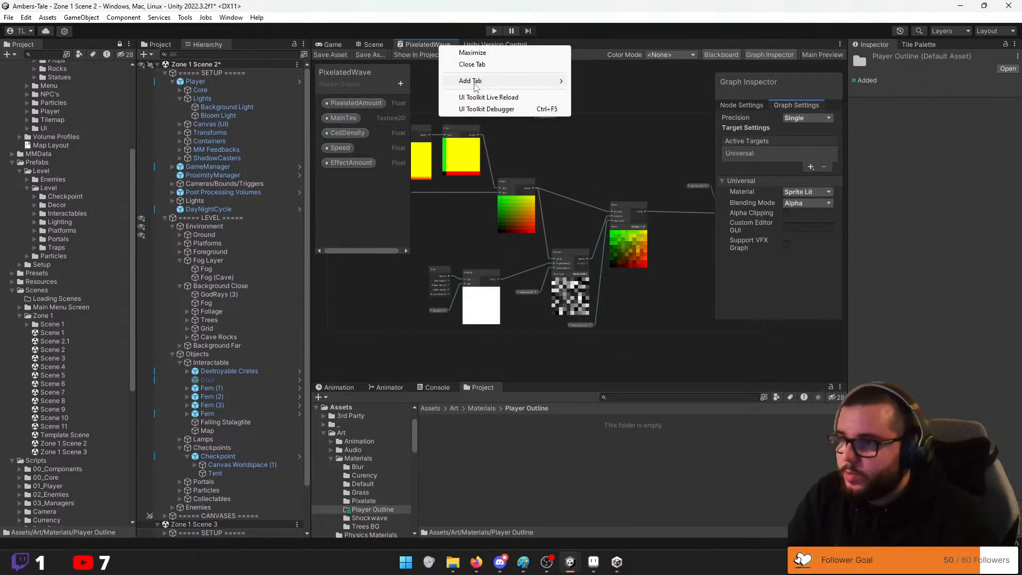
left_click(483, 65)
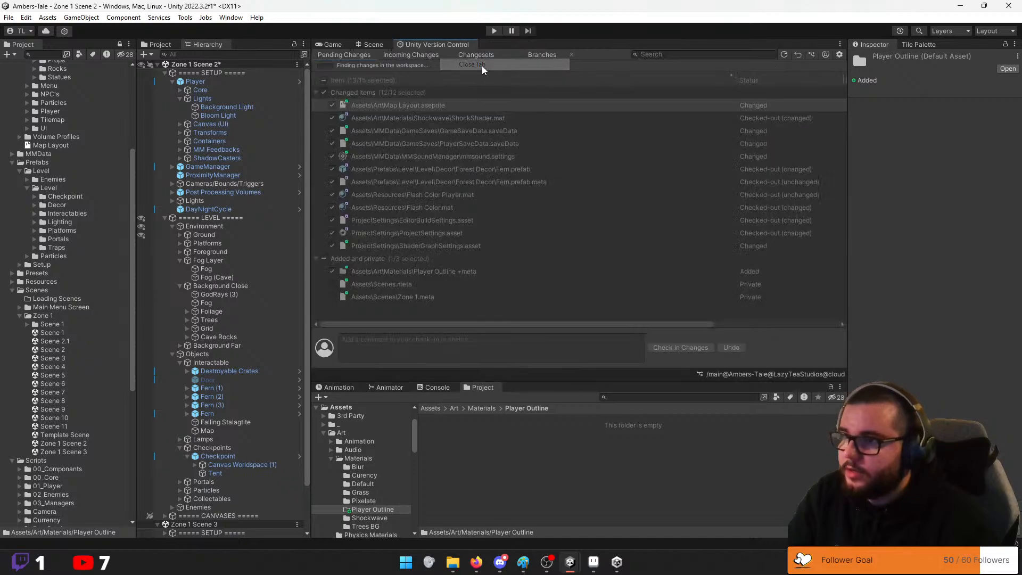
left_click(383, 47)
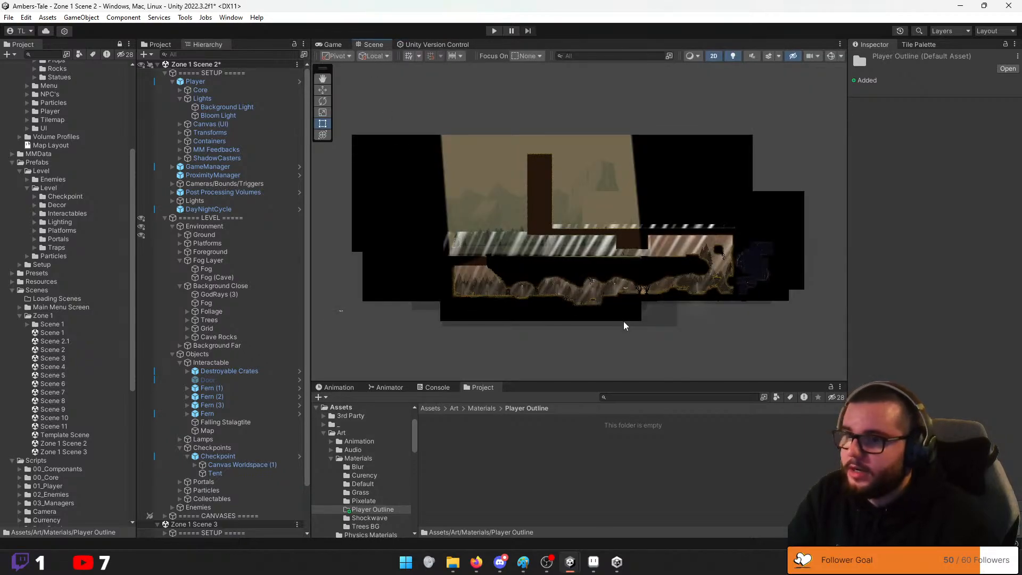
left_click(327, 47)
left_click(361, 45)
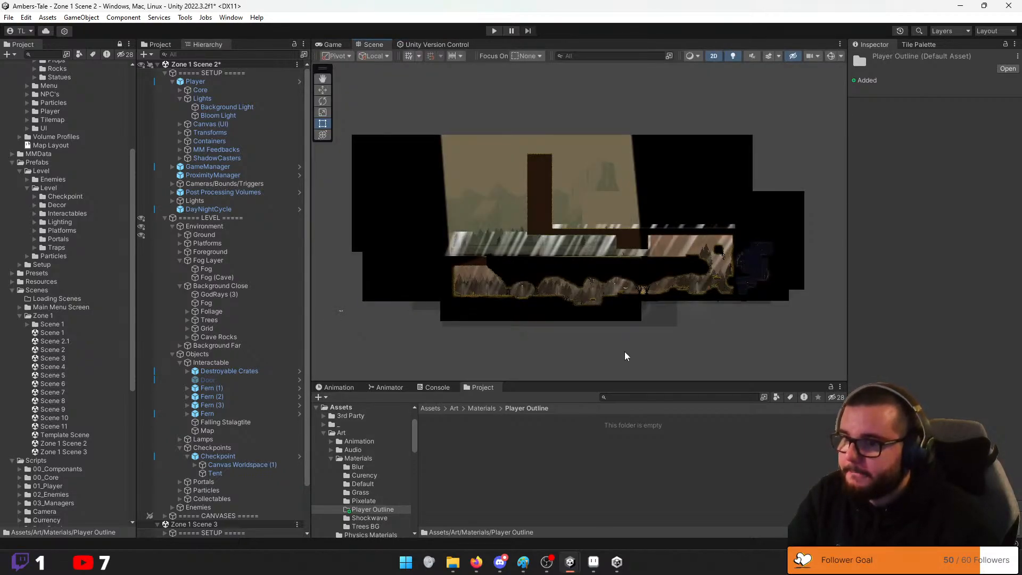
Remove Zone 1 Scene 3 and Scene 1 from the hierarchy, keeping only Zone 1 Scene 2 loaded
scroll(607, 299, "up", 4)
scroll(607, 298, "down", 2)
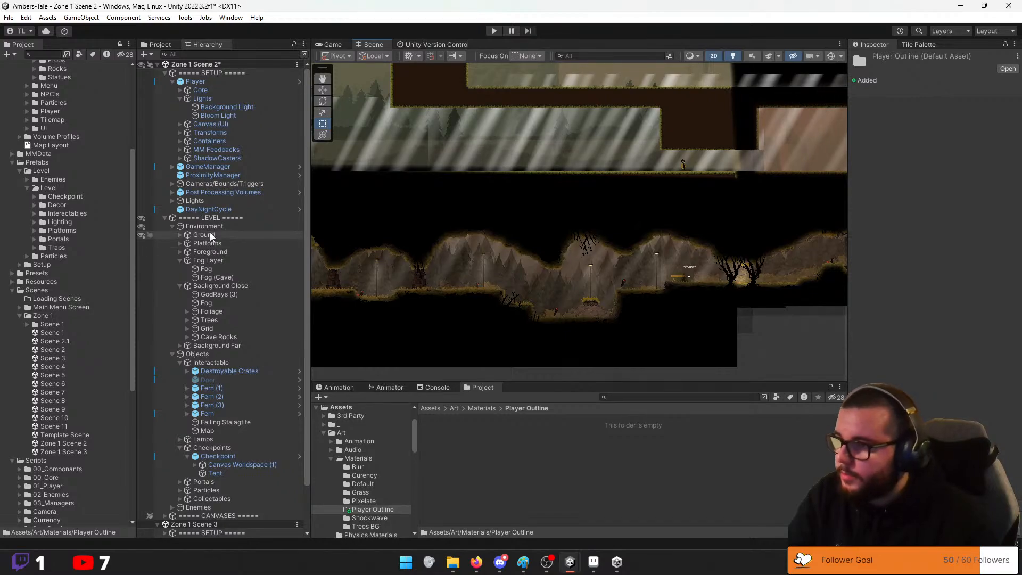
scroll(229, 488, "down", 3)
right_click(219, 474)
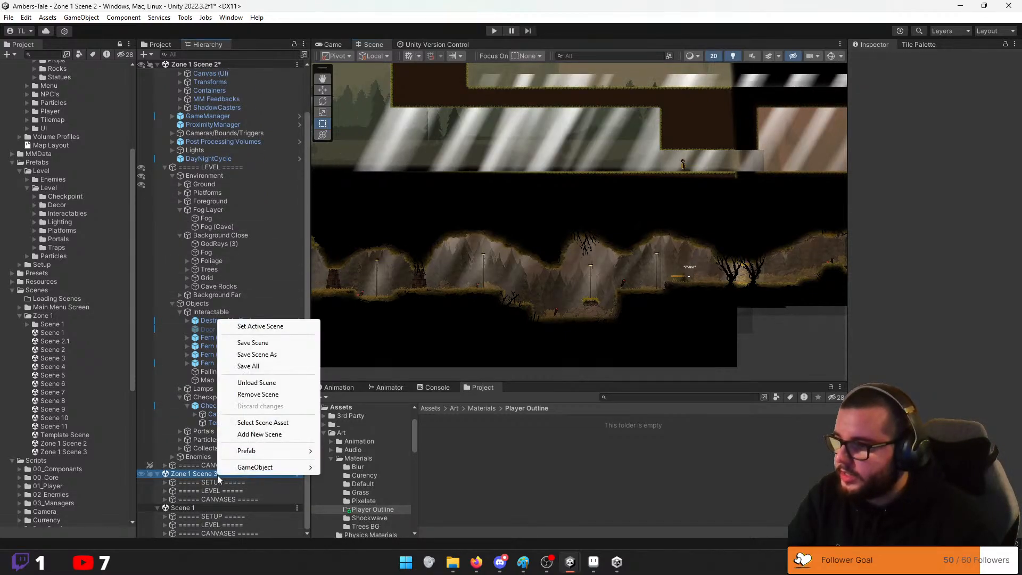
left_click(258, 395)
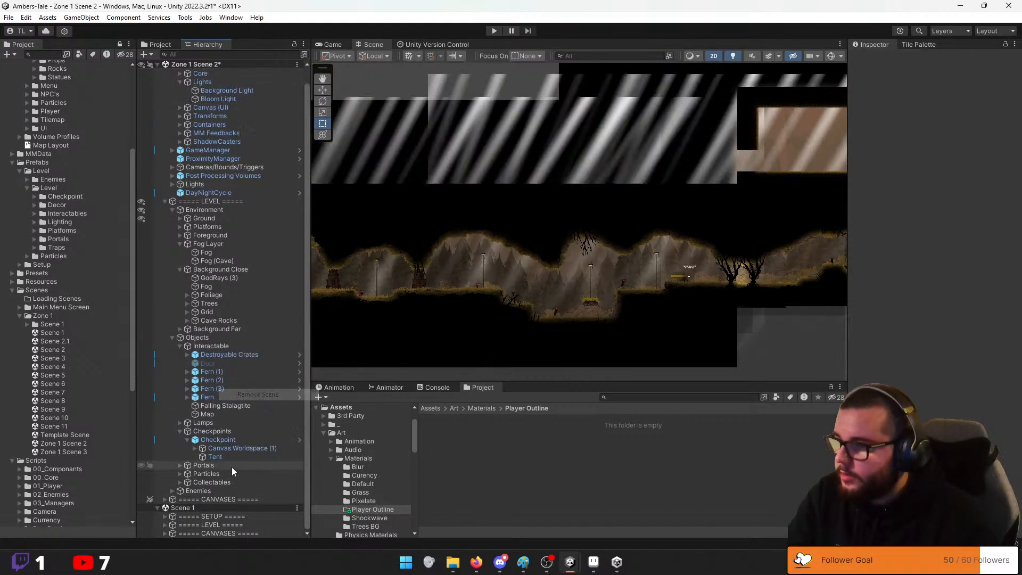
right_click(209, 507)
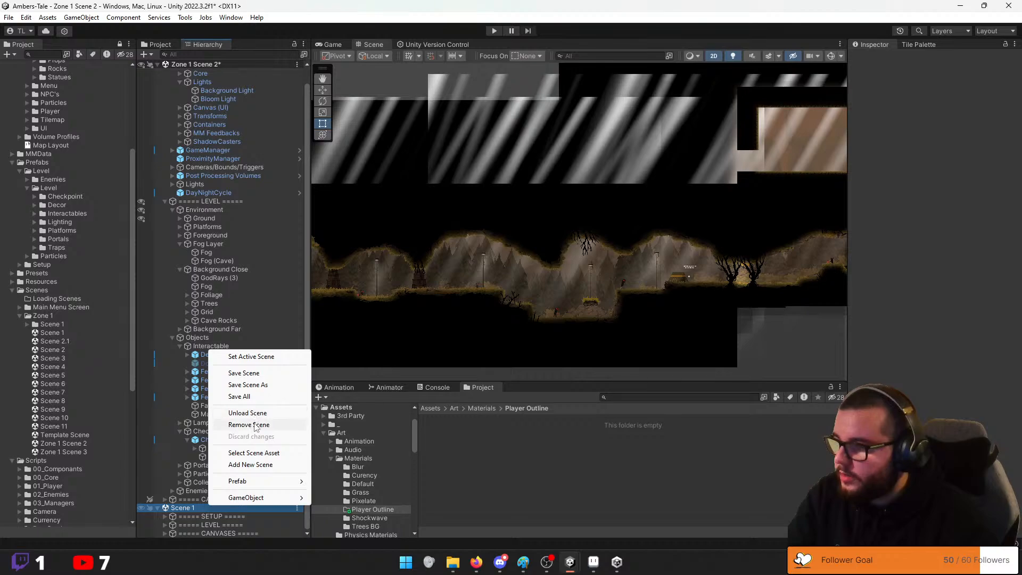
left_click(249, 424)
Select the Player standing on the small island and collapse its Player Attack Data and Rigidbody 2D components to inspect its Sprite Renderer
middle_click_drag(678, 289, 244, 304)
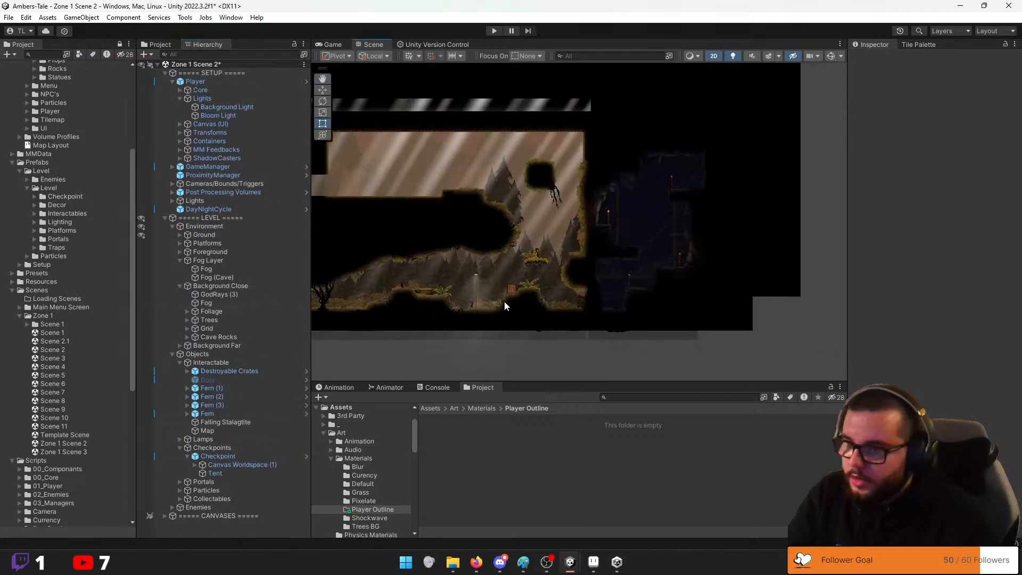
scroll(462, 296, "up", 5)
scroll(603, 240, "up", 8)
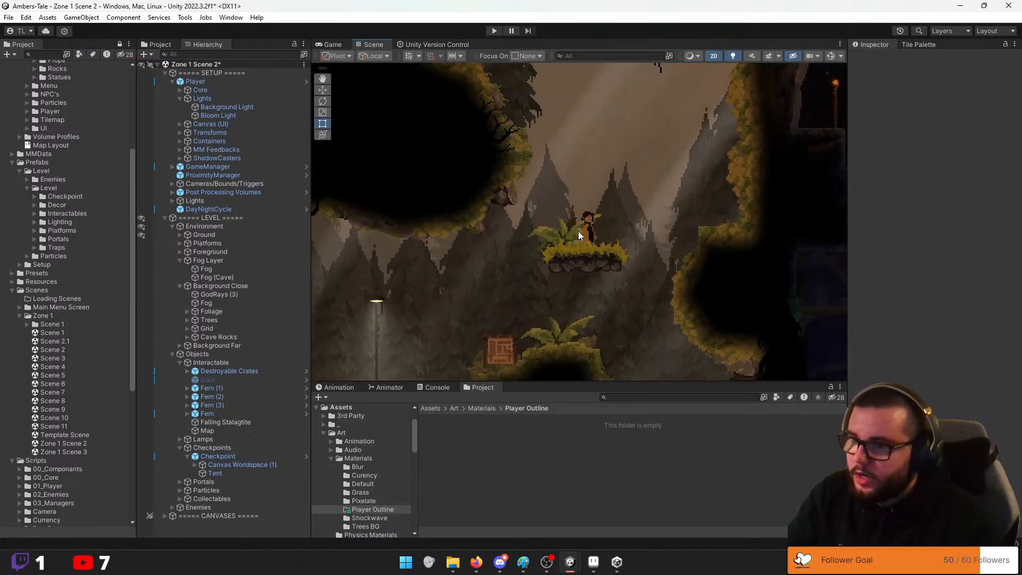
left_click(569, 241)
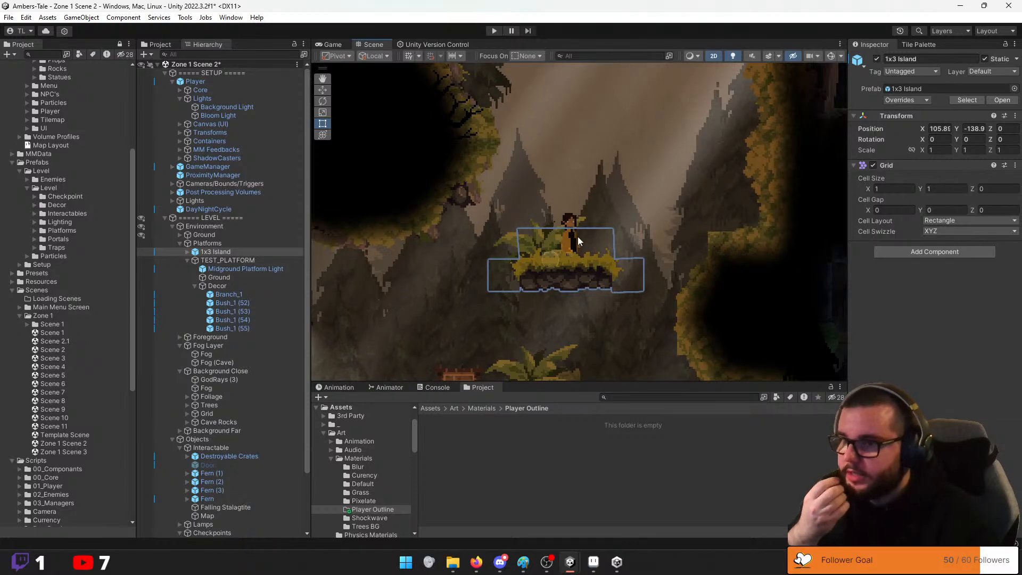
left_click(212, 89)
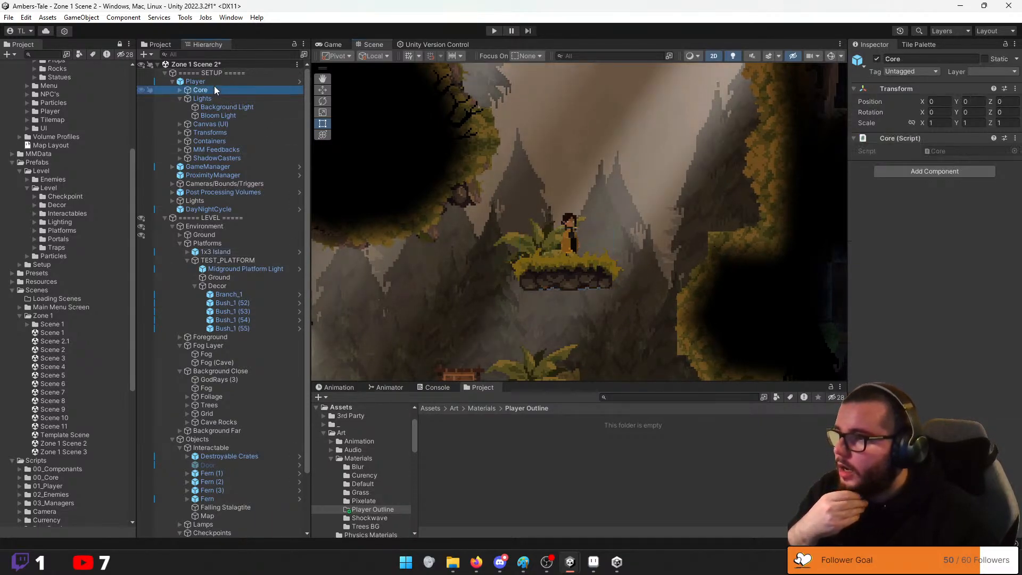
left_click(209, 82)
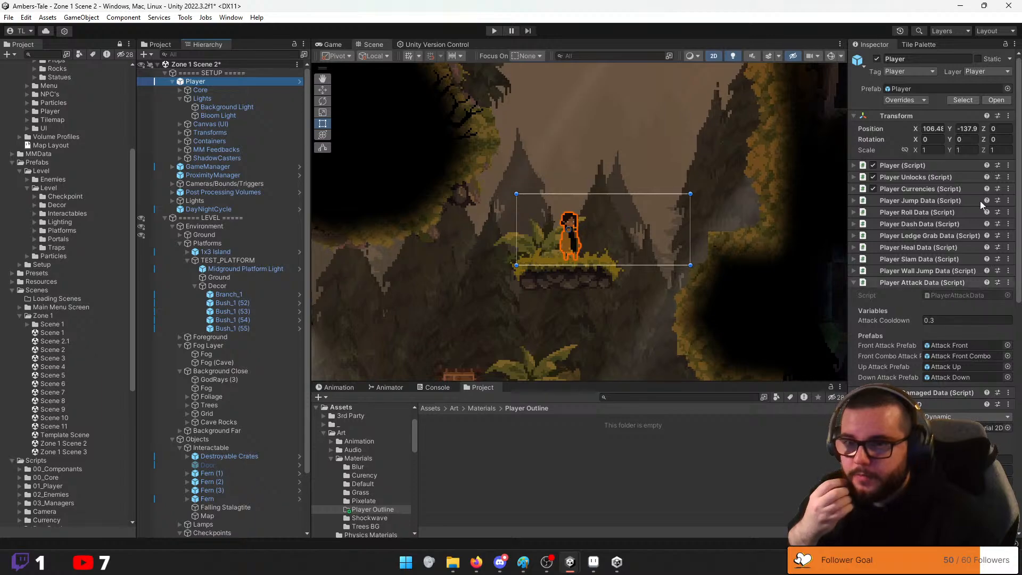
scroll(893, 318, "down", 4)
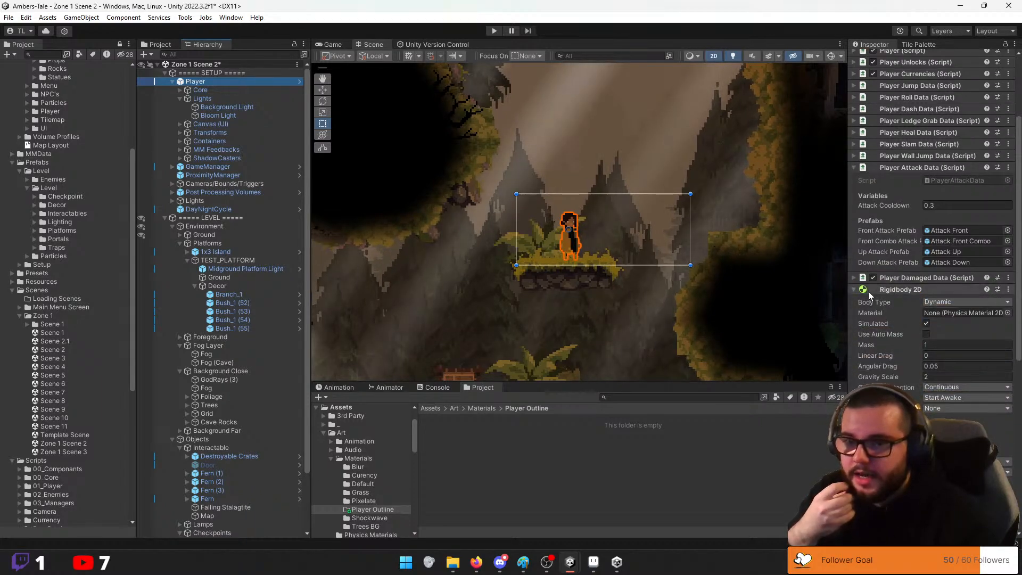
left_click(855, 168)
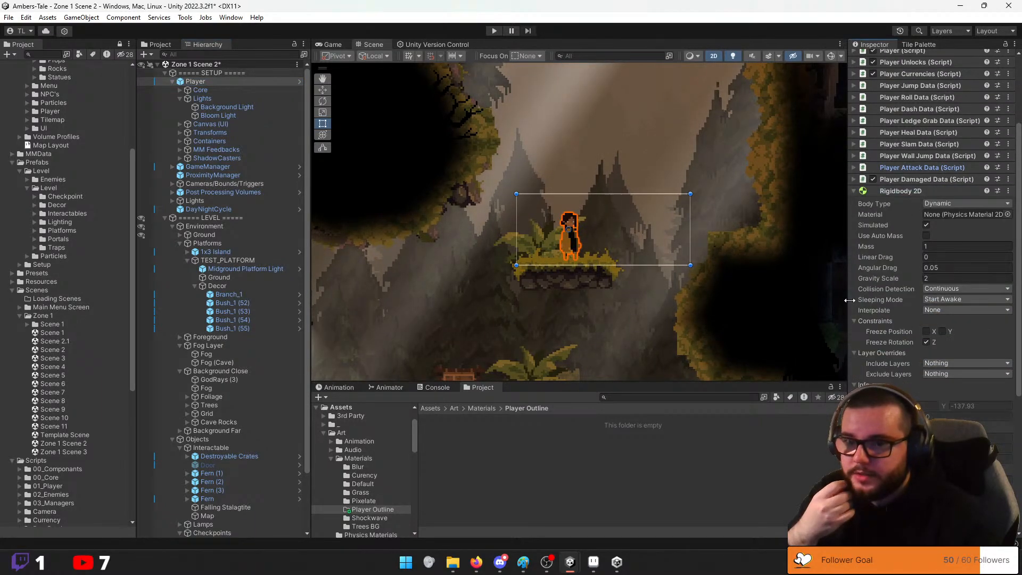
left_click(855, 193)
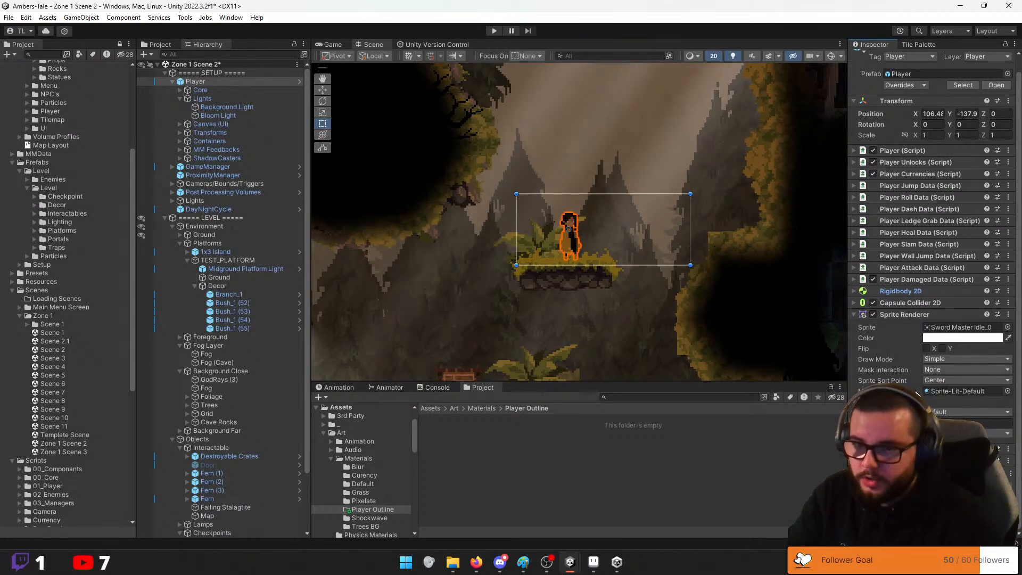
Switch to the WizardSurvivors project, dock the floating Outline No Fill graph beside the Scene view, and select its shader asset
right_click(448, 456)
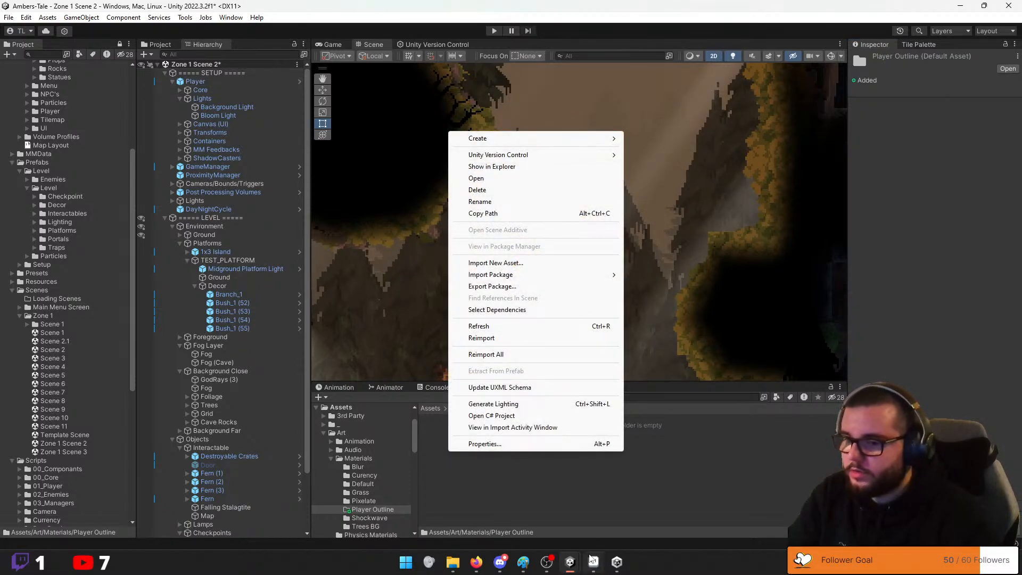
left_click(573, 528)
mouse_move(577, 569)
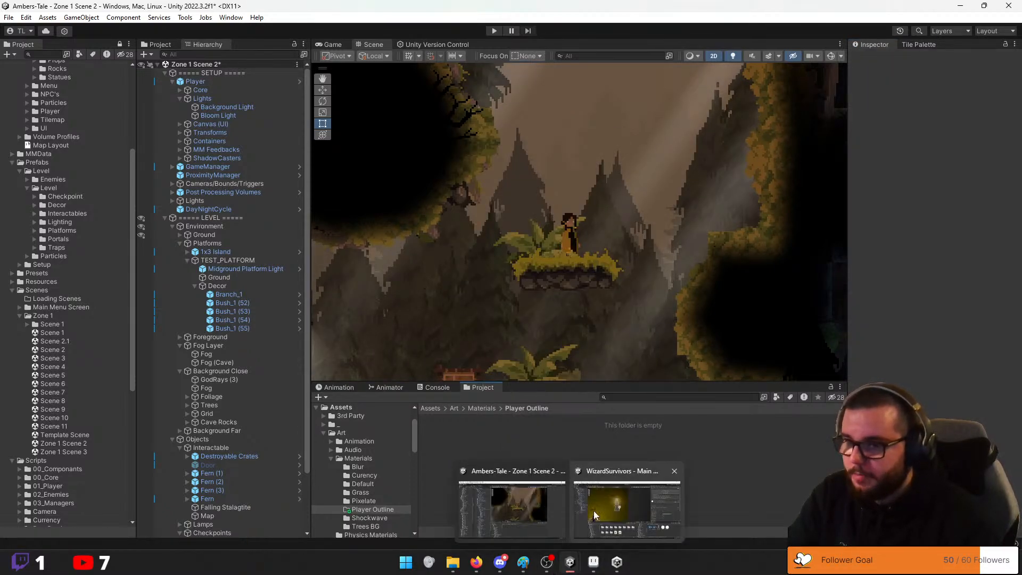
left_click(597, 510)
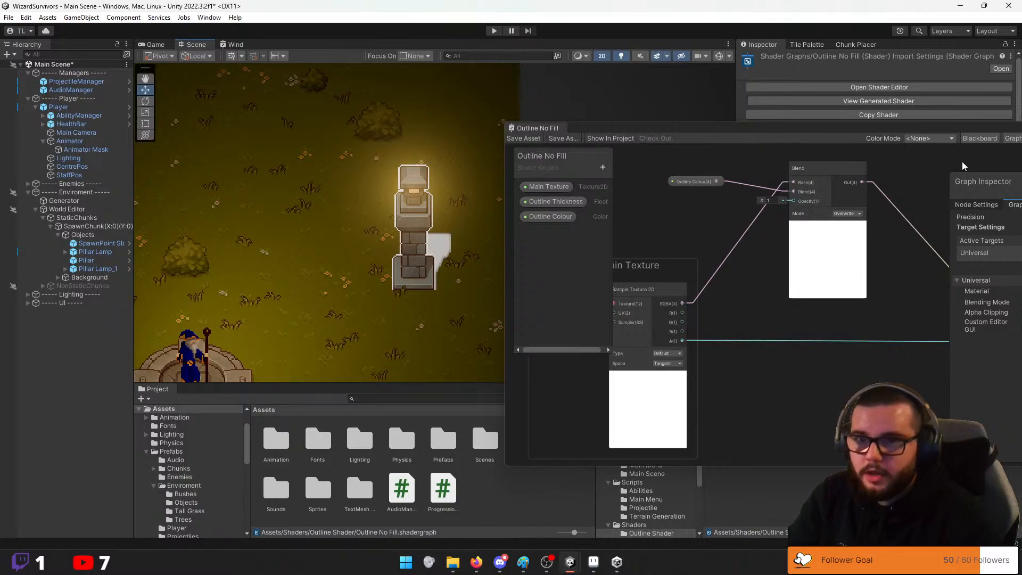
left_click_drag(535, 129, 290, 45)
left_click(791, 504)
left_click(770, 441)
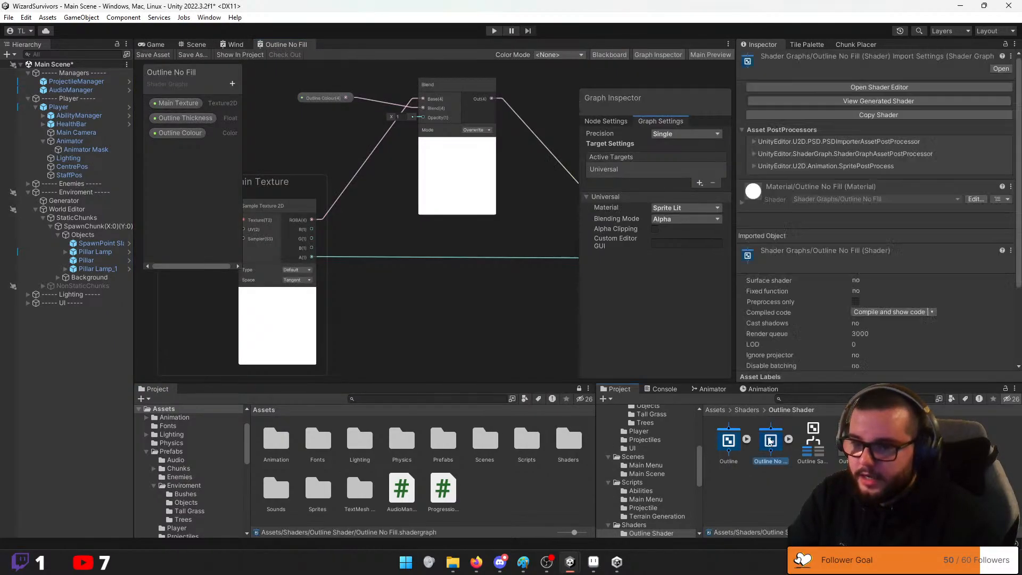
Move the WizardSurvivors window aside and copy its Outline No Fill shader graph into the Ambers-Tale project's Player Outline folder
mouse_move(570, 562)
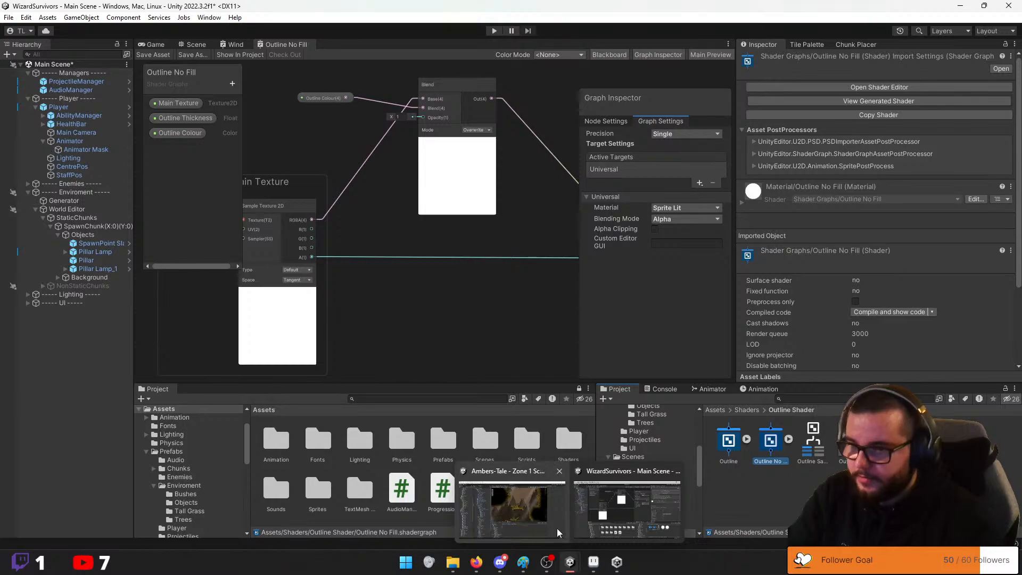
left_click(548, 511)
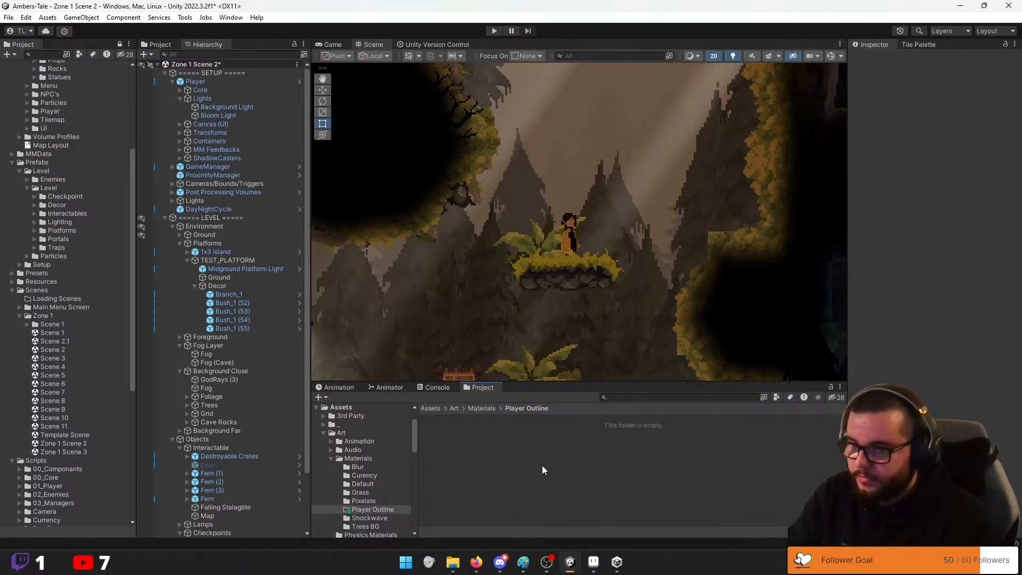
mouse_move(571, 562)
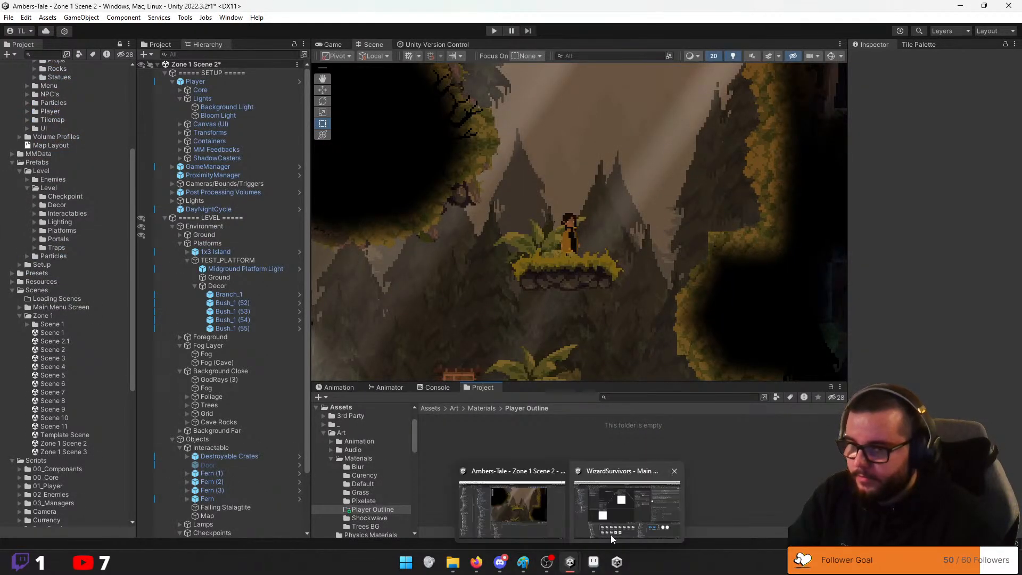
left_click(644, 506)
left_click_drag(540, 5, 1021, 0)
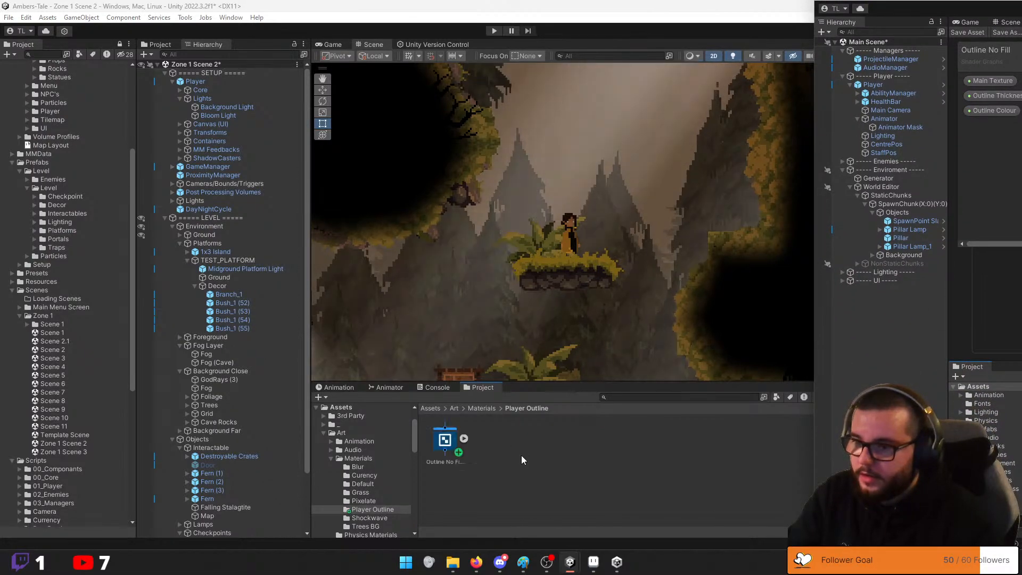
left_click(538, 475)
Open the copied Outline No Fill shader graph in Ambers-Tale and bring its Fragment stage into view
left_click(445, 443)
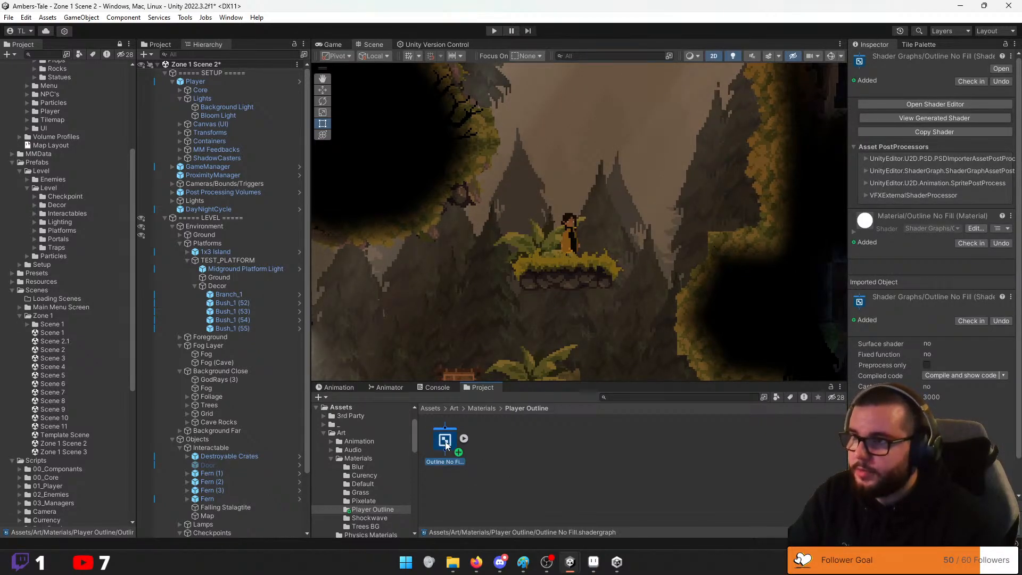
double_click(446, 442)
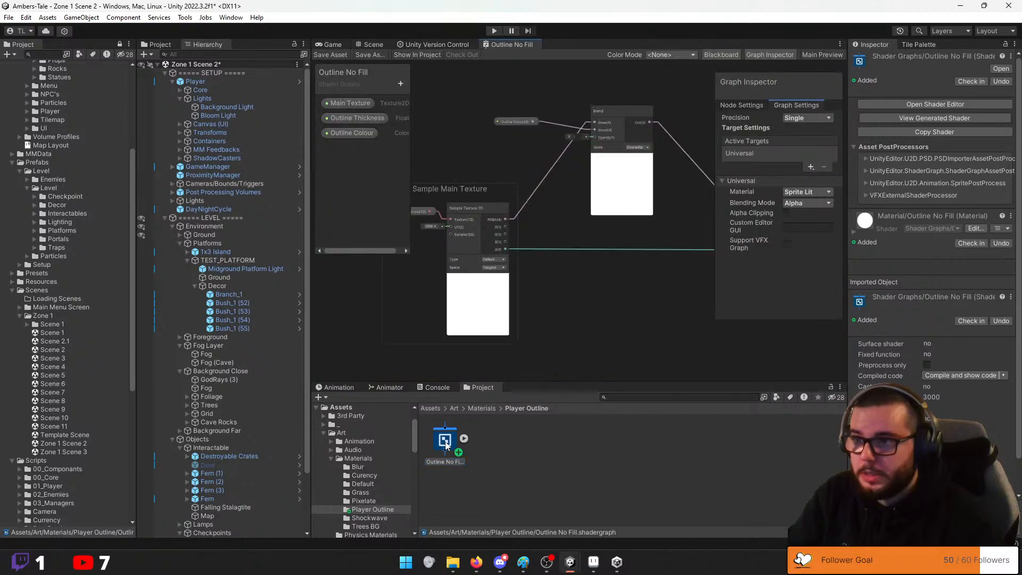
middle_click_drag(640, 293, 557, 303)
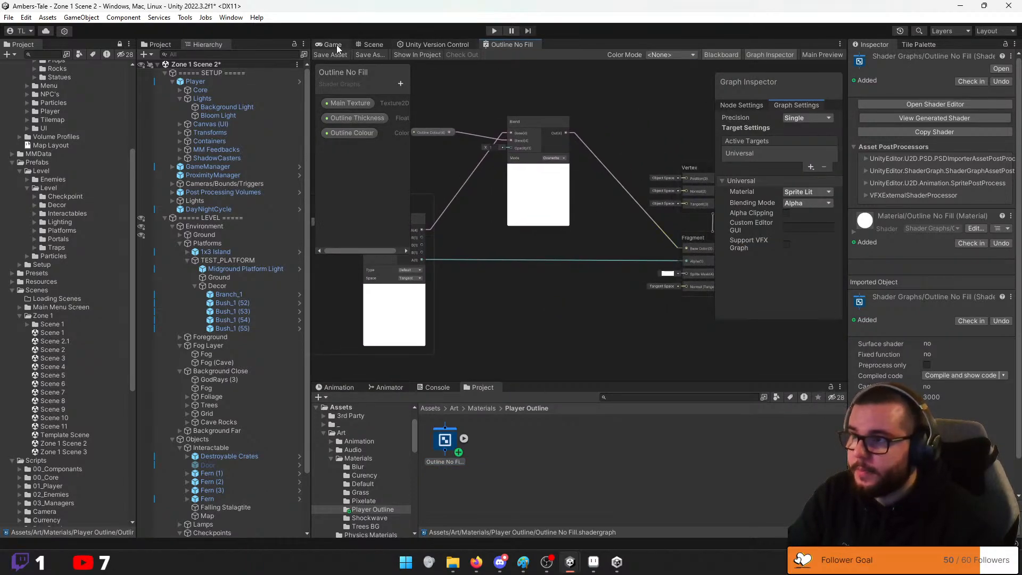
Create a new material named Player Outline Lit in the Player Outline folder
left_click(373, 44)
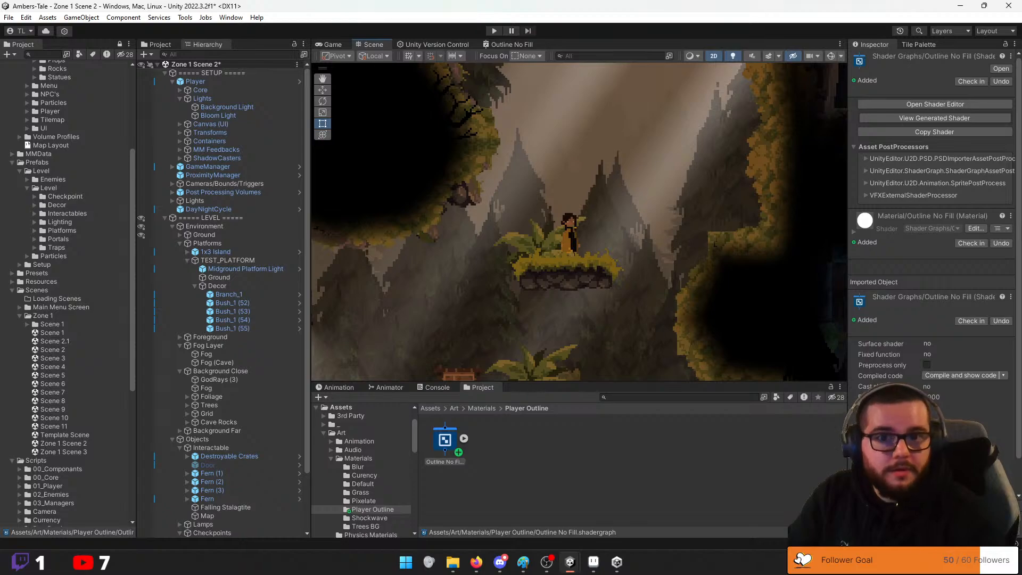
right_click(516, 456)
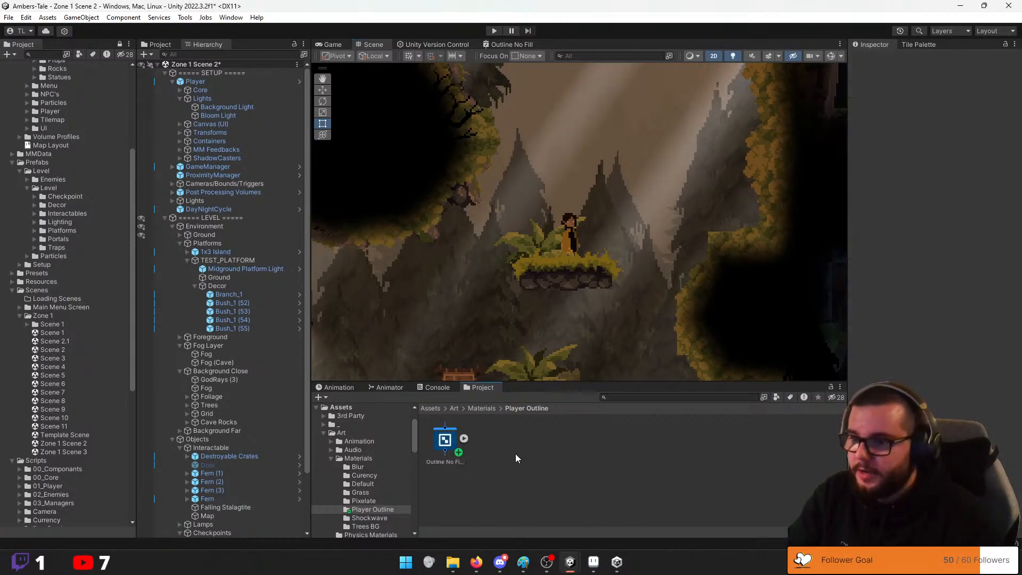
mouse_move(544, 141)
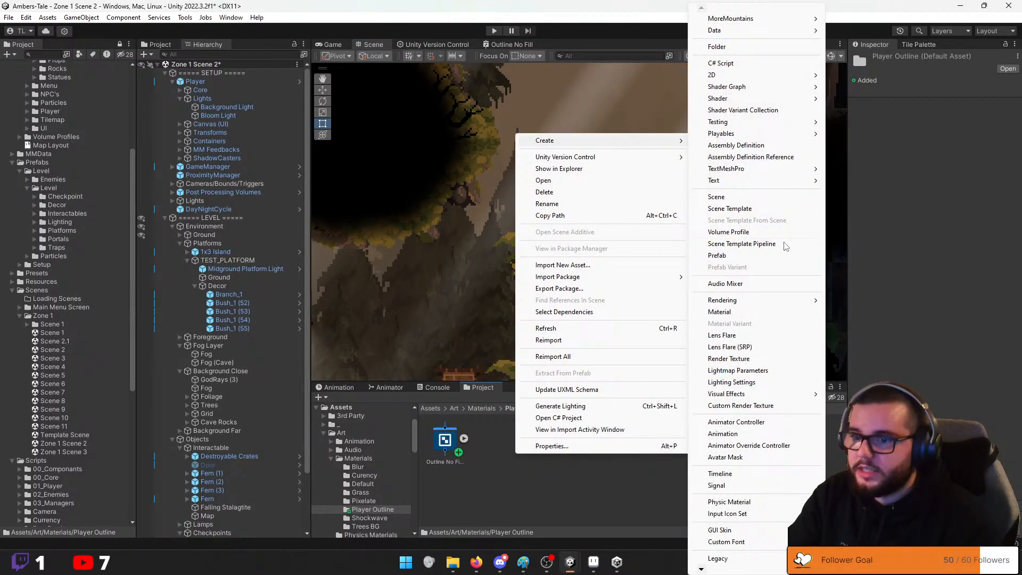
left_click(743, 319)
type("Pla")
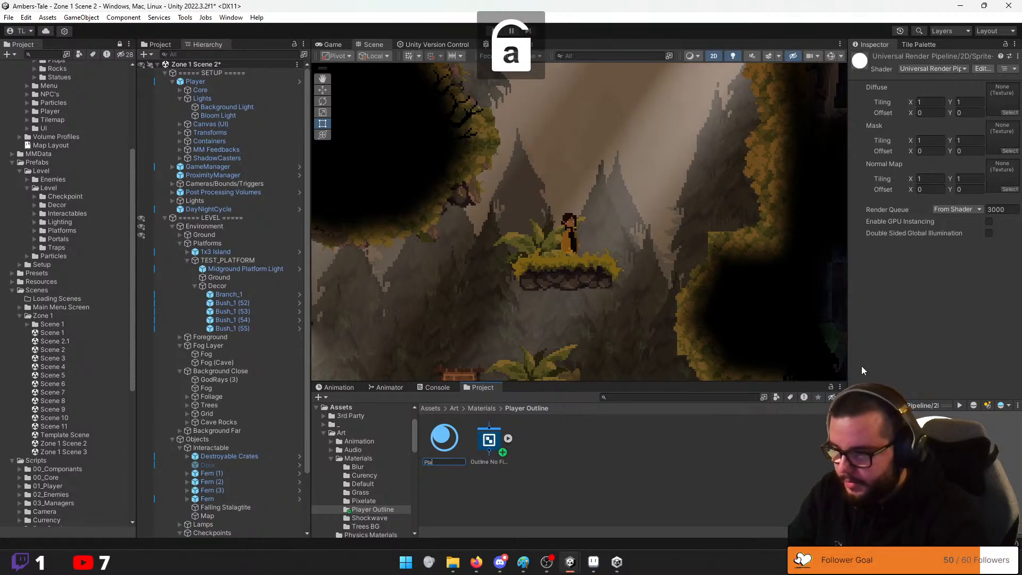
type("yer Outline")
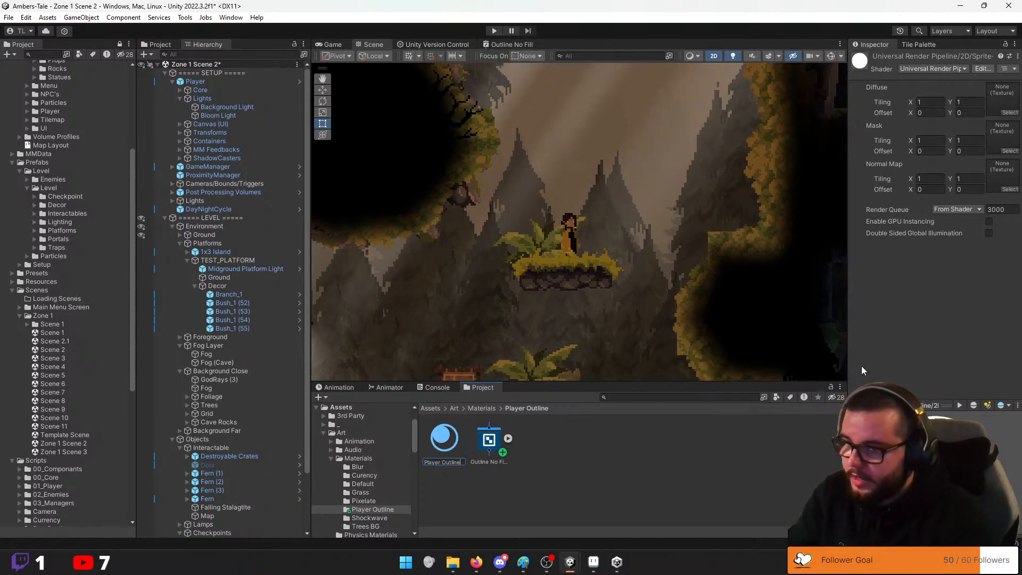
key("Caps_Lock")
type("L")
key("Caps_Lock")
type("it")
key("Return")
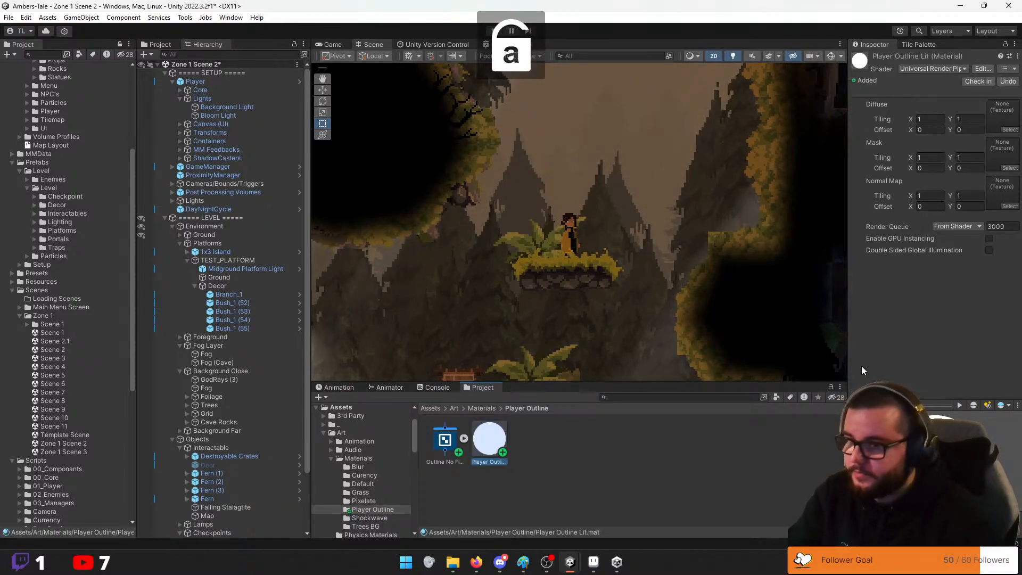
Apply the Outline No Fill shader to the Player Outline Lit material and set its Outline Thickness to 1
left_click_drag(445, 439, 487, 445)
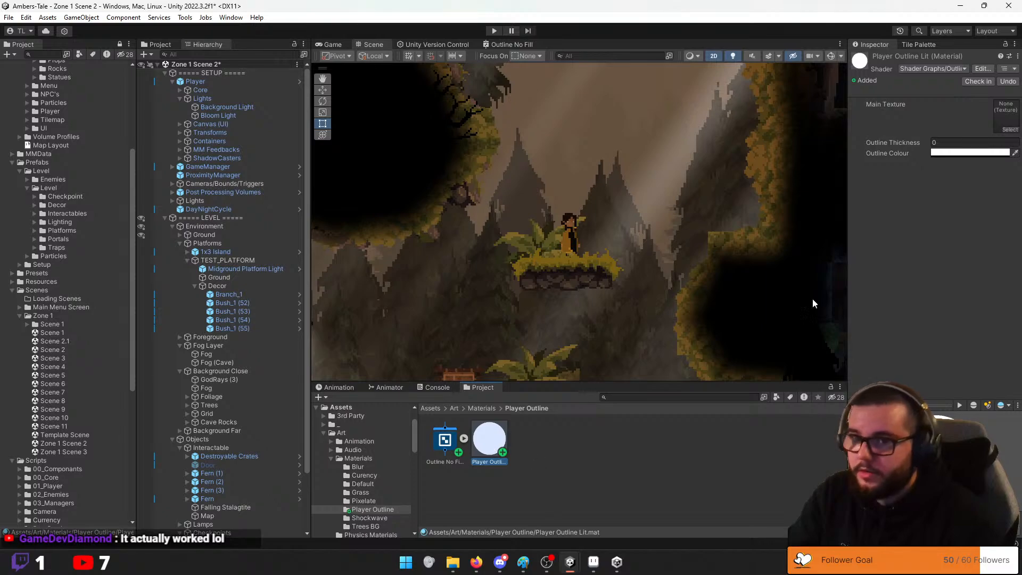
left_click_drag(950, 142, 893, 142)
type("1")
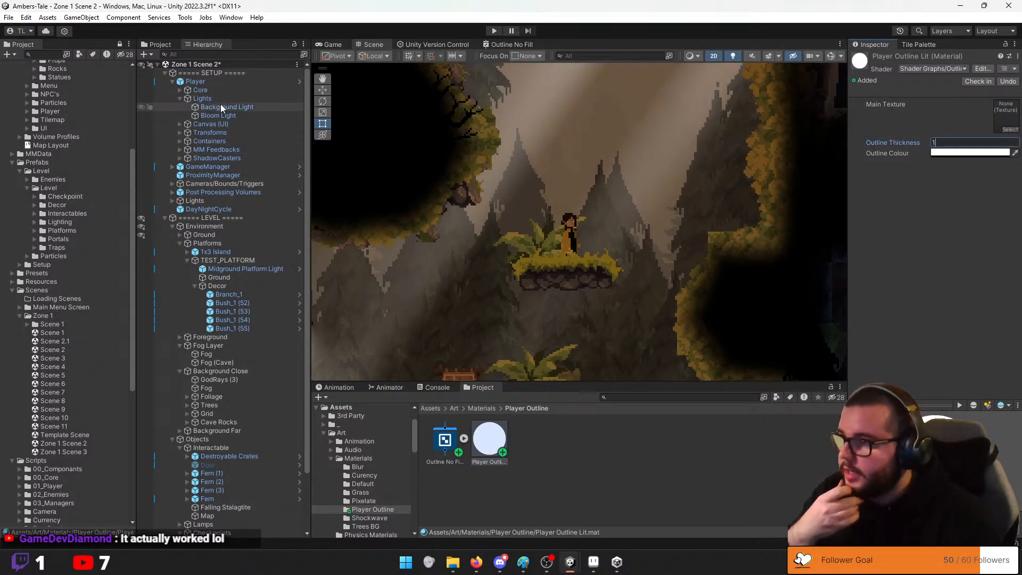
Assign the Player Outline Lit material to the Player's Sprite Renderer and deselect the Player to view the sprite
left_click(204, 83)
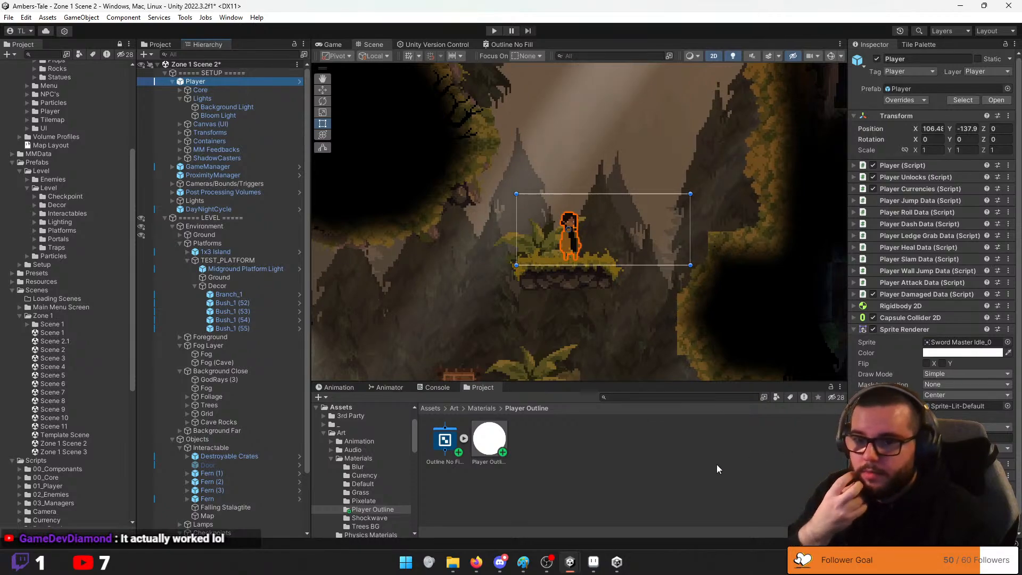
left_click_drag(487, 443, 972, 408)
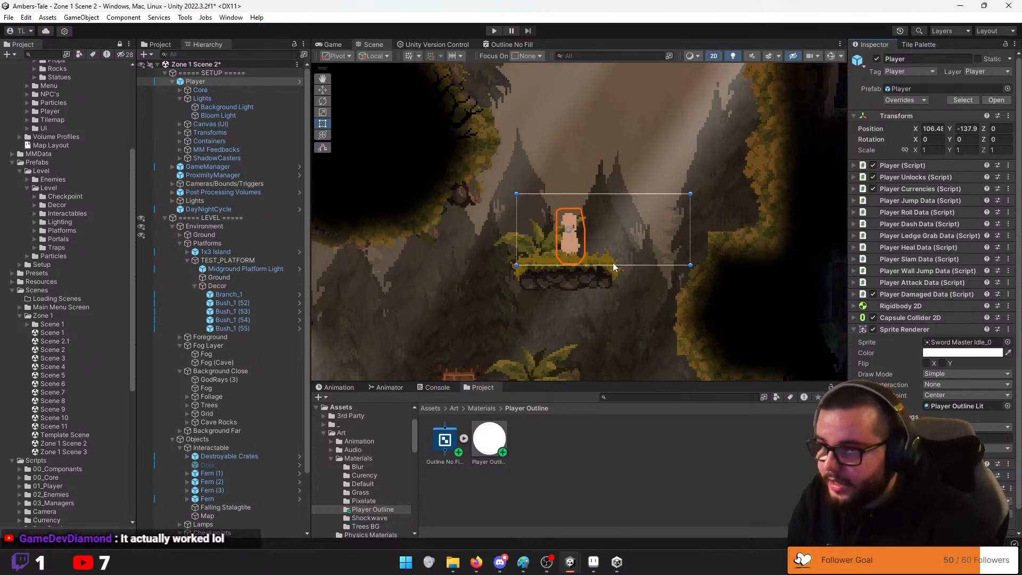
scroll(881, 370, "down", 1)
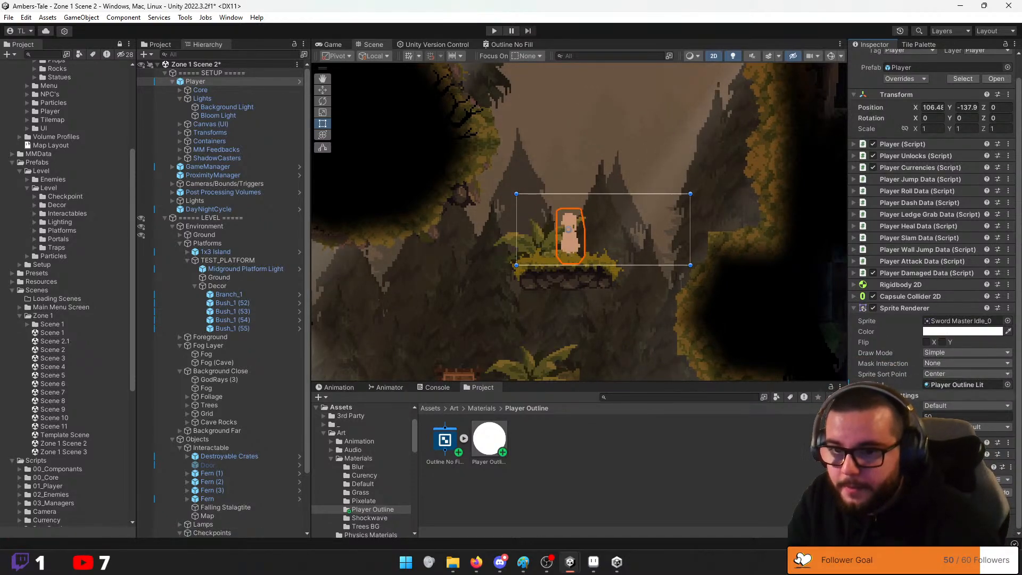
scroll(932, 293, "down", 3)
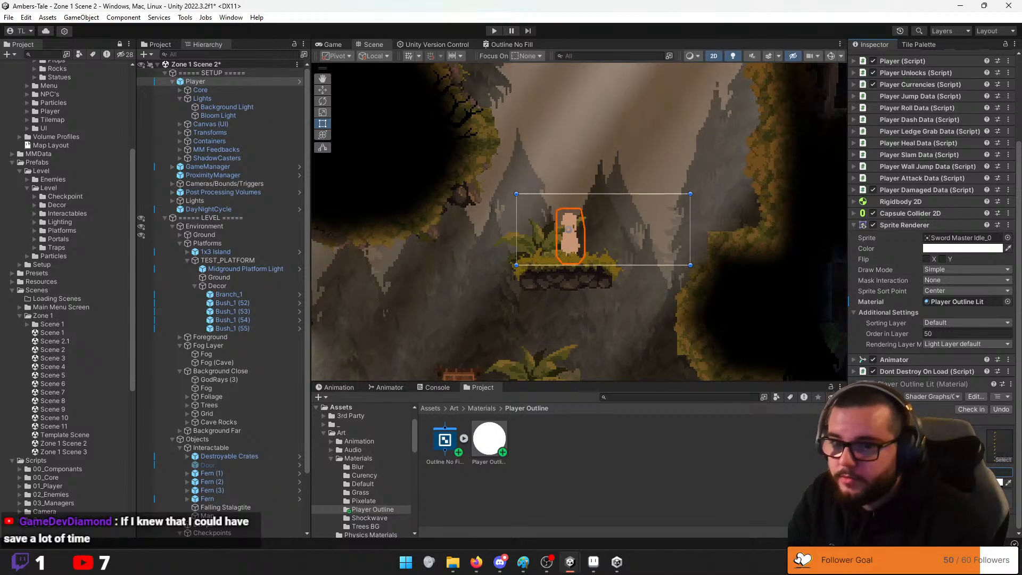
left_click(702, 488)
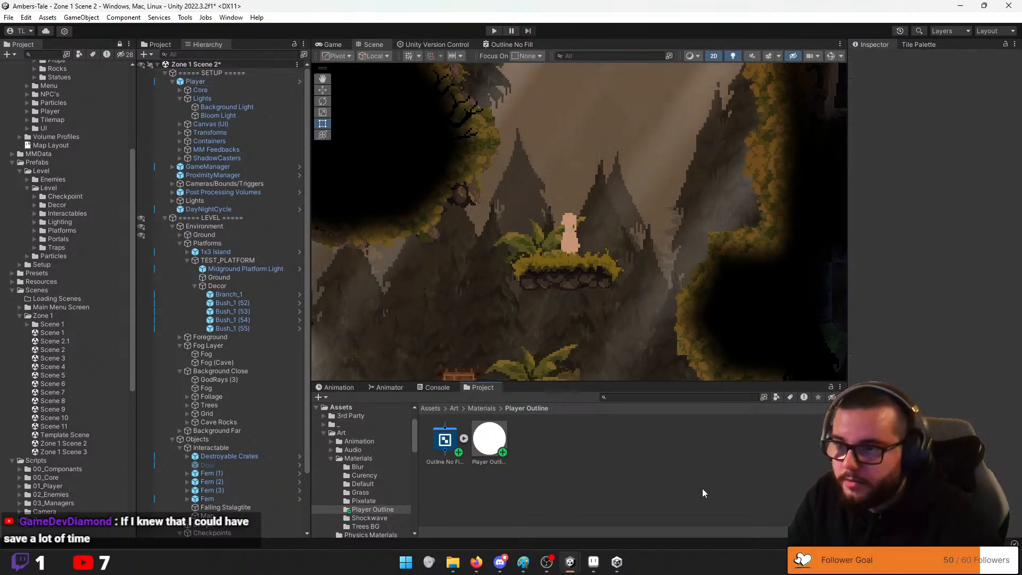
Reopen the Outline No Fill graph and inspect its Main Texture, Outline Thickness and Outline Colour properties and the Blend node's opacity input
mouse_move(619, 562)
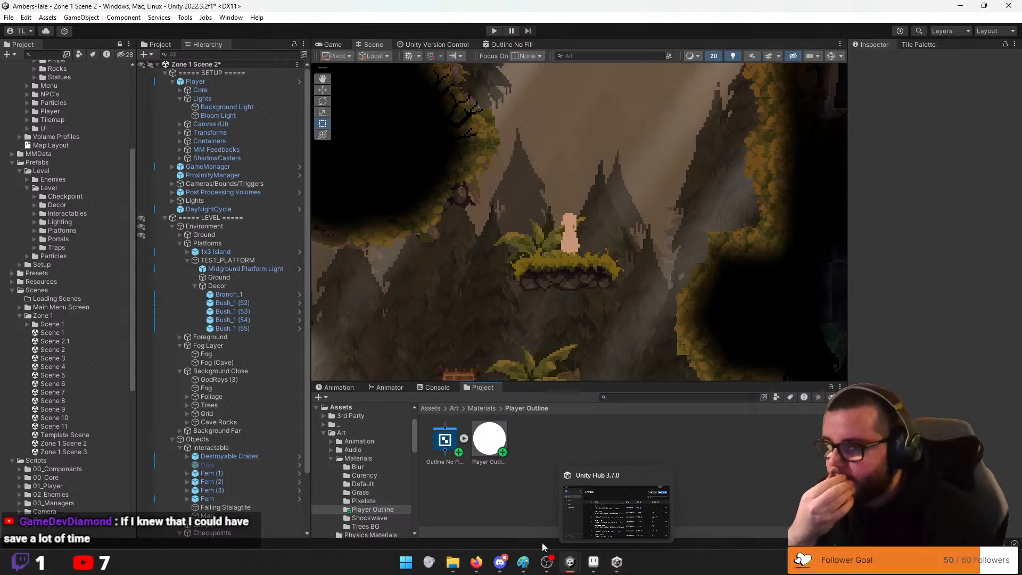
double_click(446, 449)
middle_click_drag(472, 270, 555, 318)
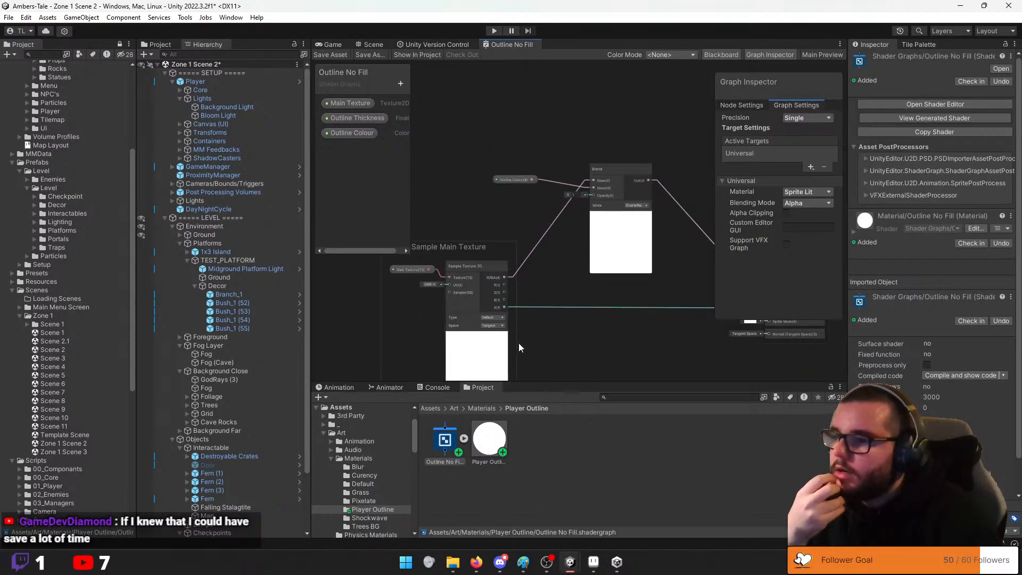
left_click(362, 109)
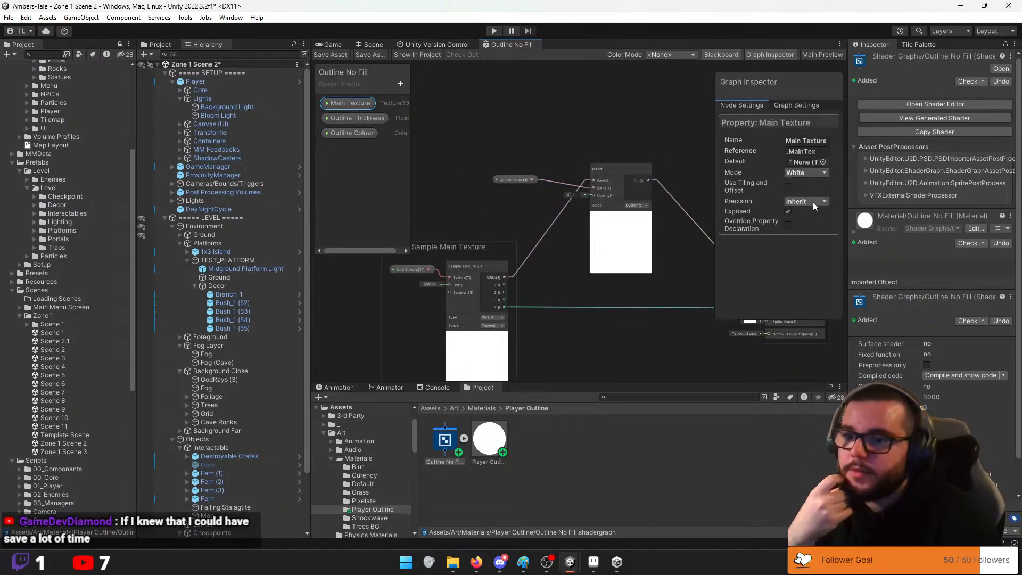
left_click(378, 125)
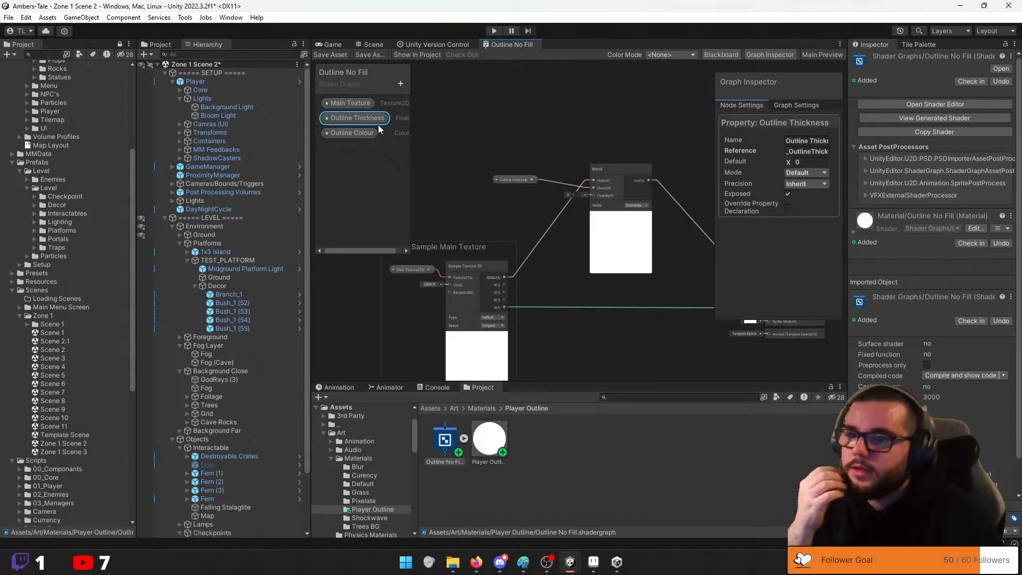
left_click(370, 133)
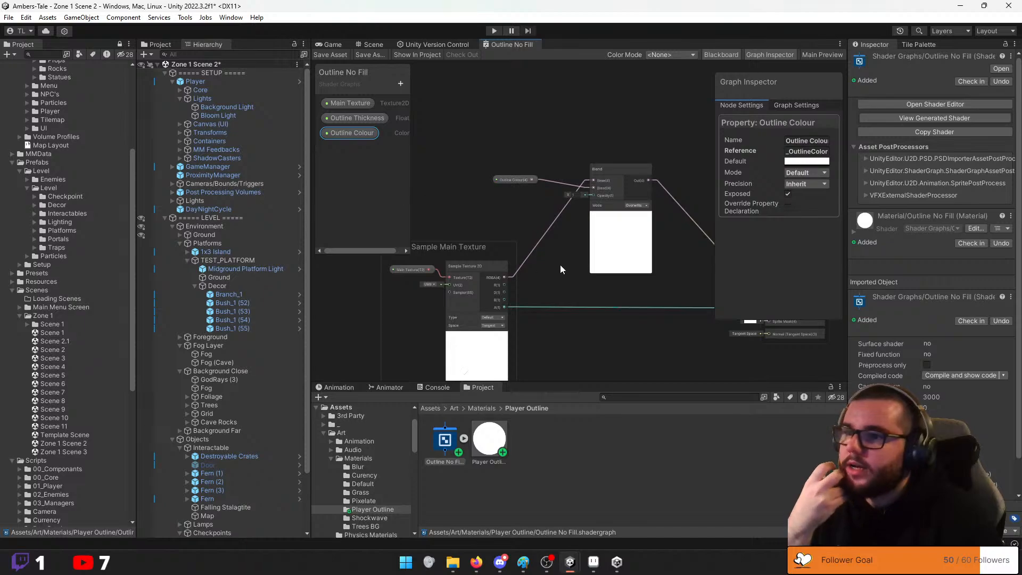
left_click(576, 194)
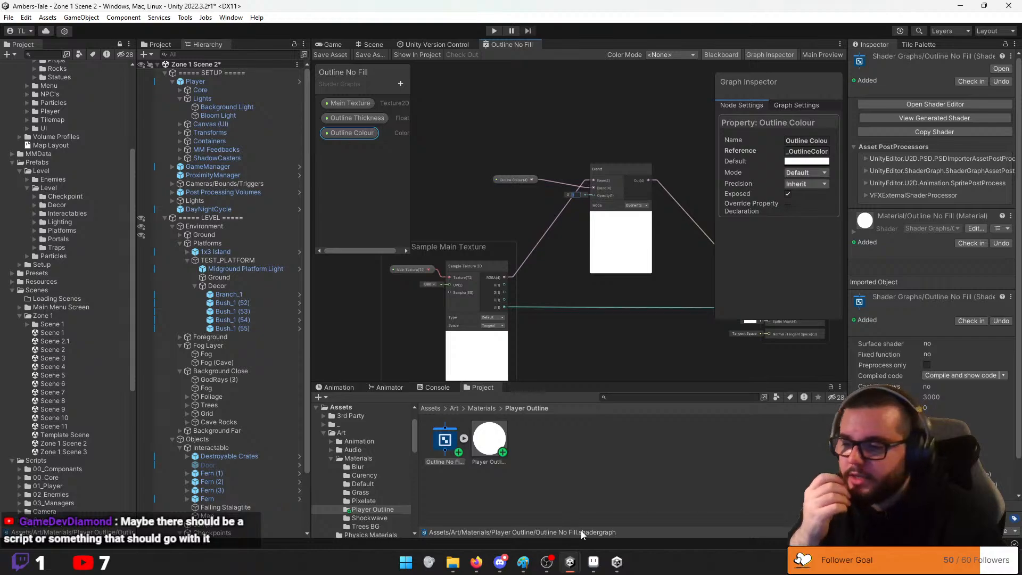
Copy the Outline Sample subgraph from the WizardSurvivors project into the Ambers-Tale Player Outline folder
mouse_move(570, 562)
left_click(610, 508)
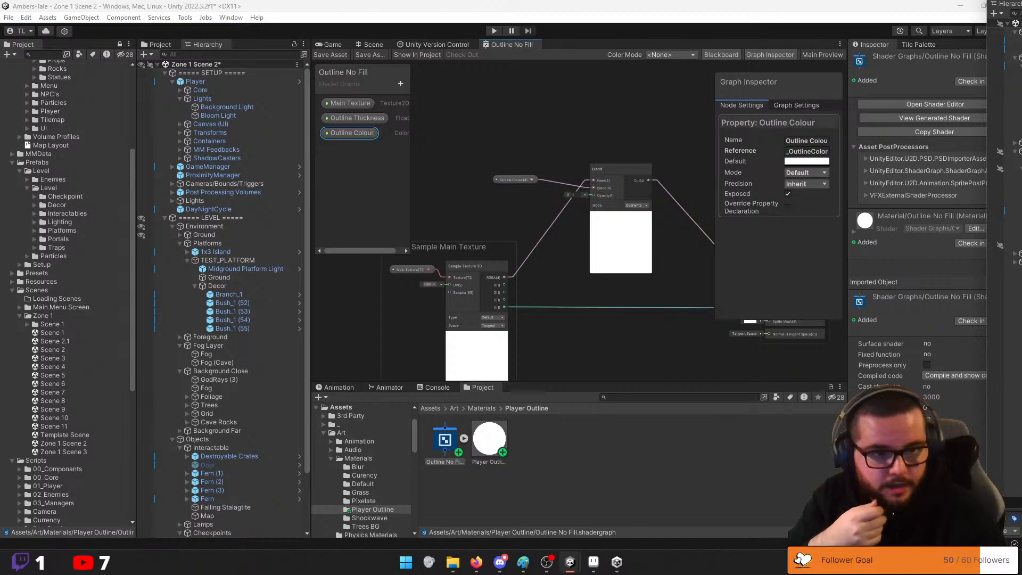
left_click_drag(529, 423, 560, 445)
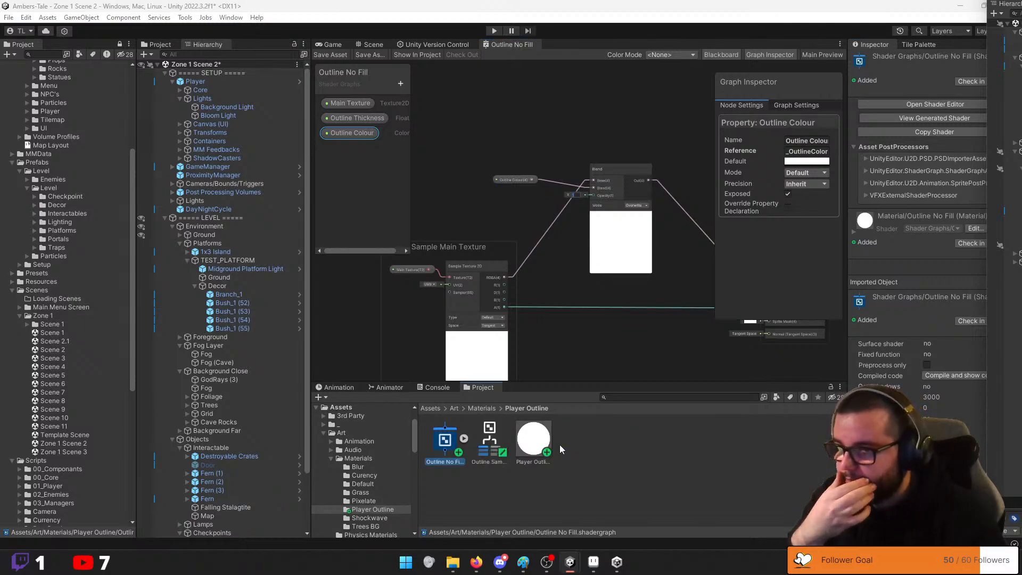
mouse_move(487, 442)
left_mouse_down()
mouse_move(535, 440)
mouse_move(491, 449)
left_mouse_up()
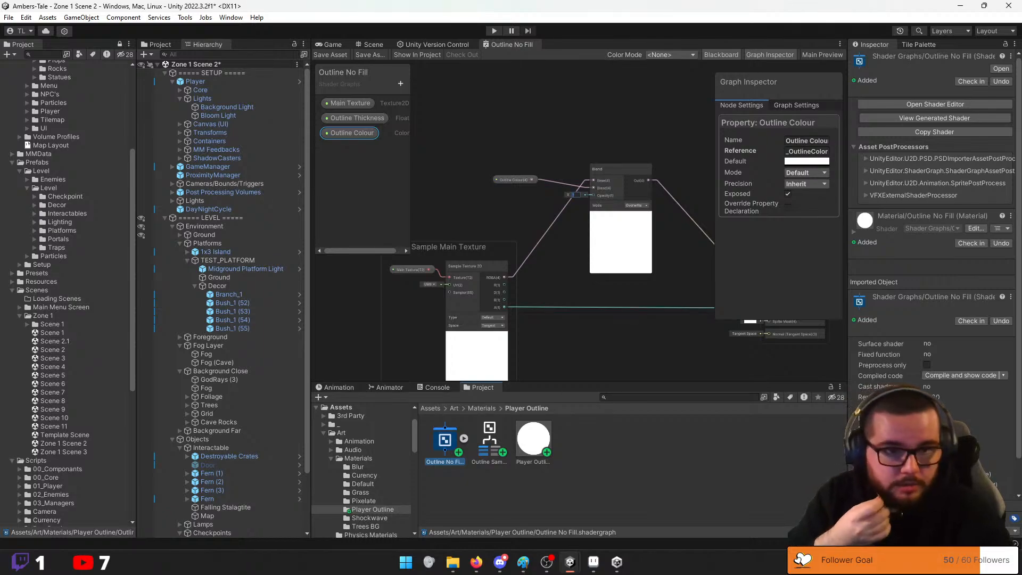
Check the Outline No Fill connections, open the Outline Sample subgraph, and examine its node chain and Output node settings
middle_click_drag(645, 297, 551, 306)
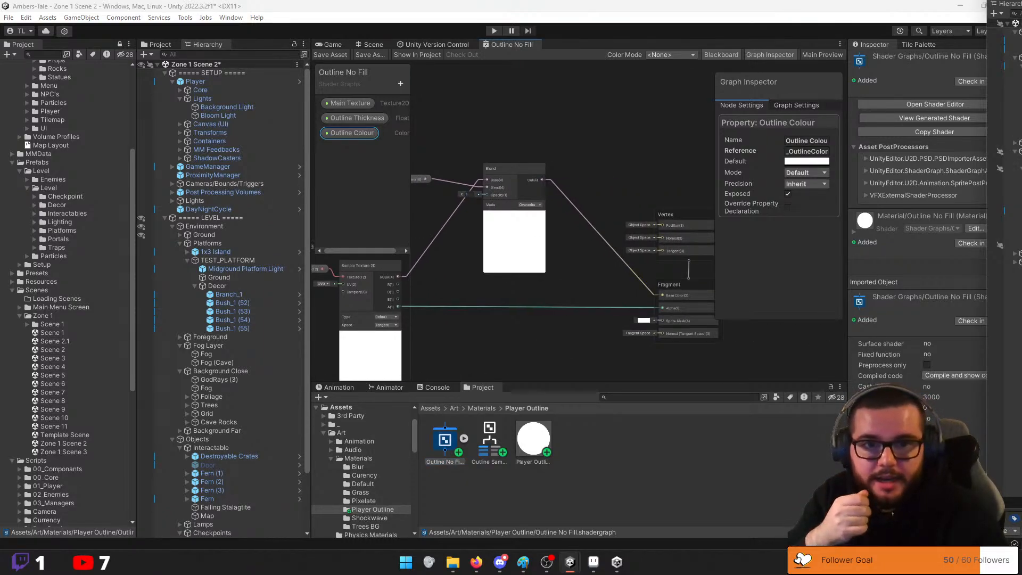
middle_click_drag(490, 307, 527, 306)
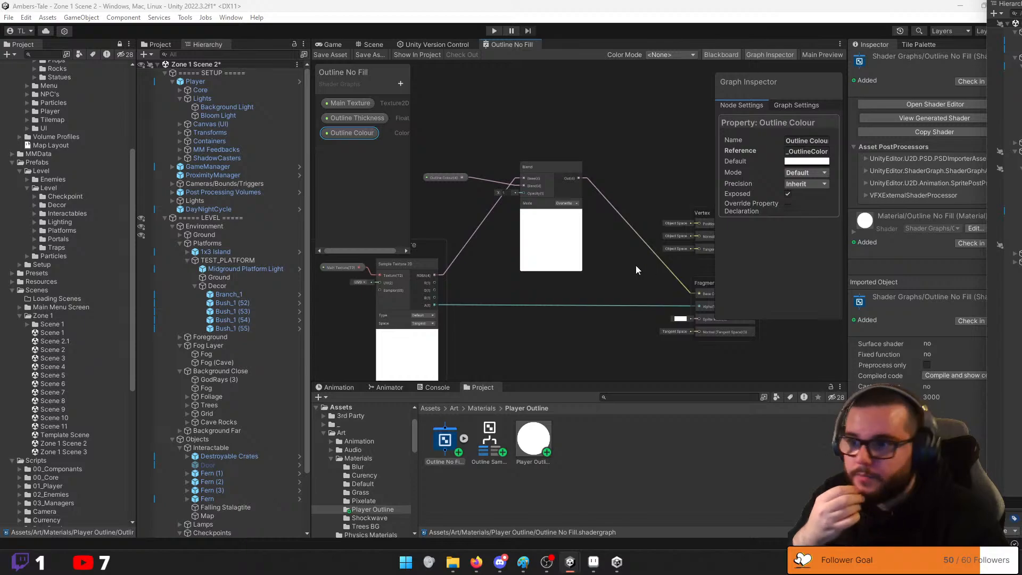
double_click(489, 439)
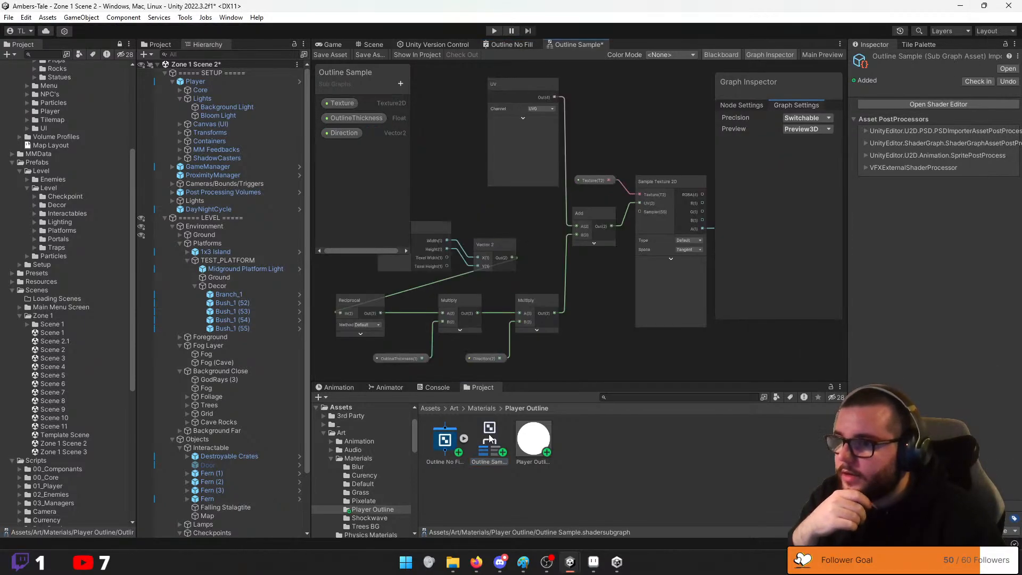
middle_click_drag(605, 296, 388, 299)
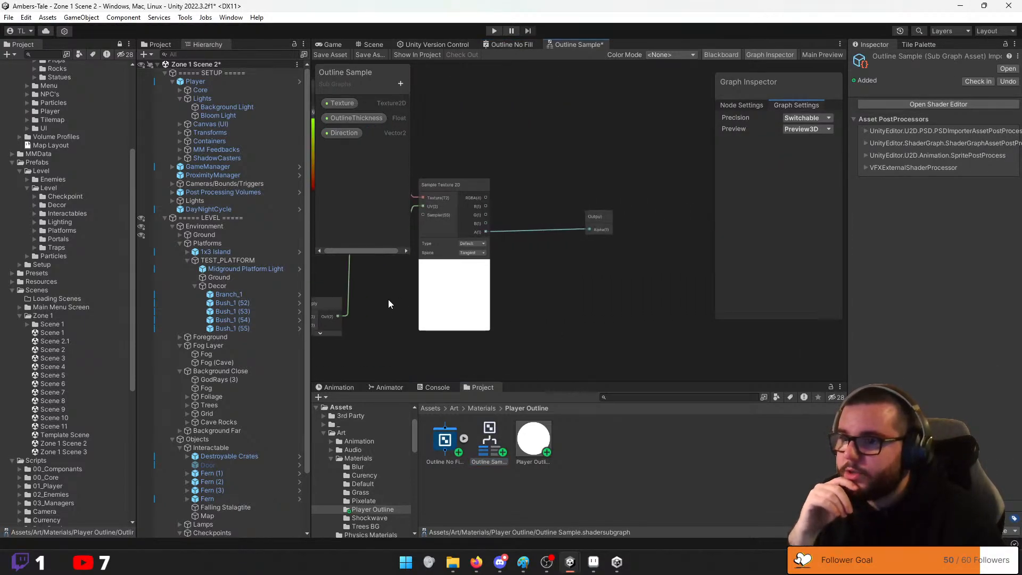
middle_click_drag(591, 260, 631, 268)
left_click(668, 225)
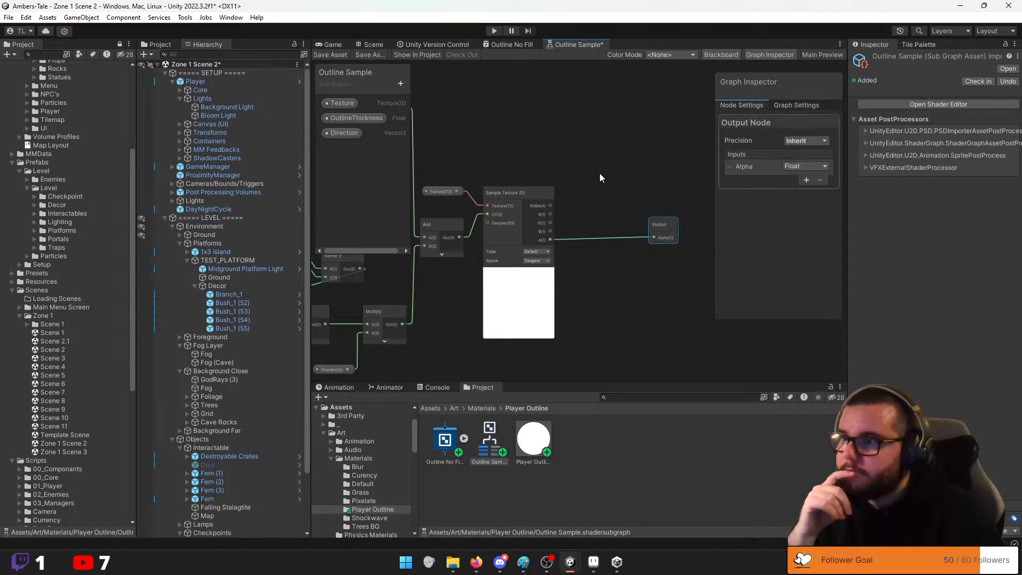
middle_click_drag(599, 177, 700, 199)
middle_click_drag(568, 169, 701, 123)
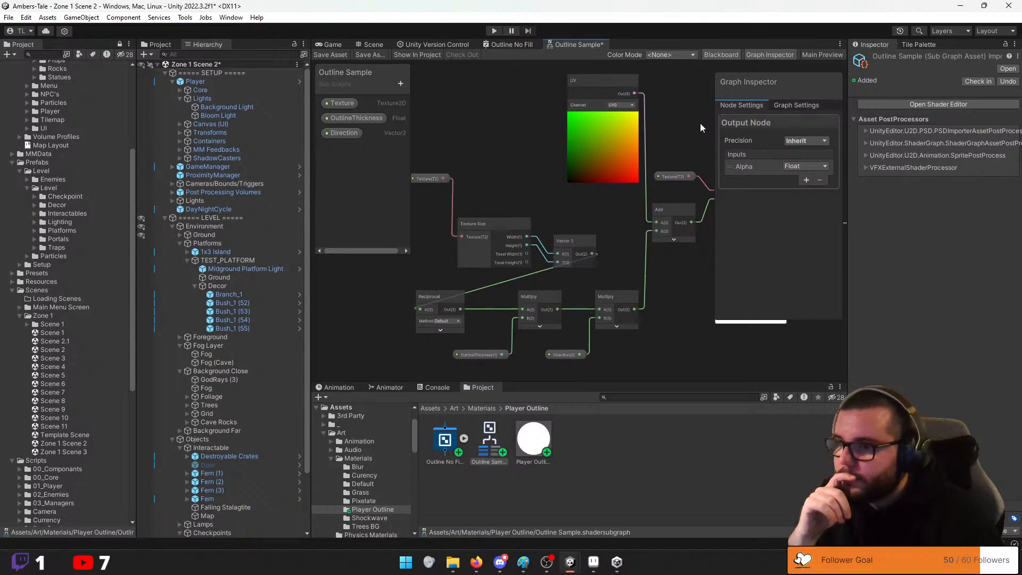
Return to the Outline No Fill graph, set the Outline Thickness property's default to 1, and show the Main Texture property's settings
left_click(447, 441)
middle_click_drag(612, 345, 439, 325)
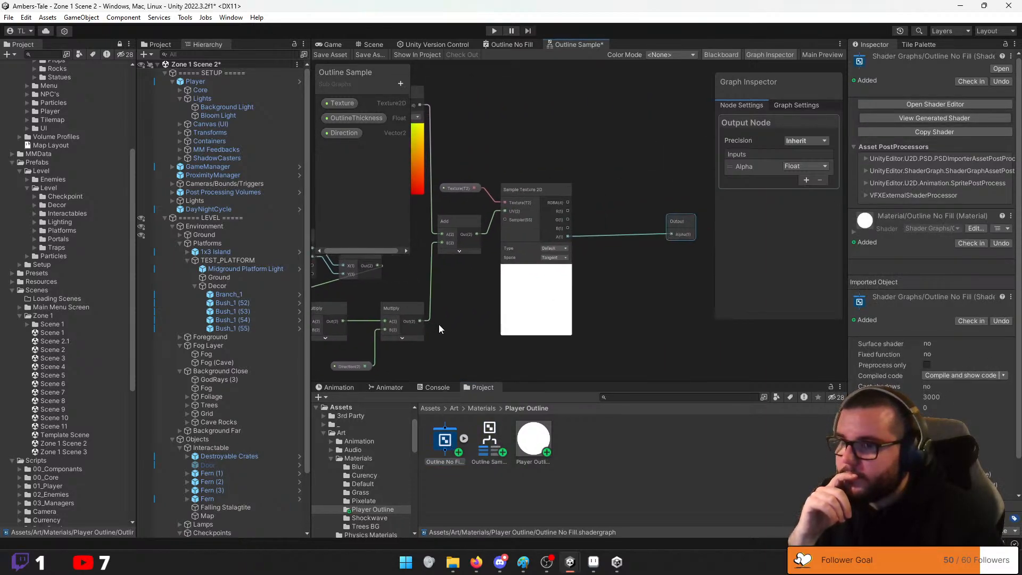
left_click(511, 45)
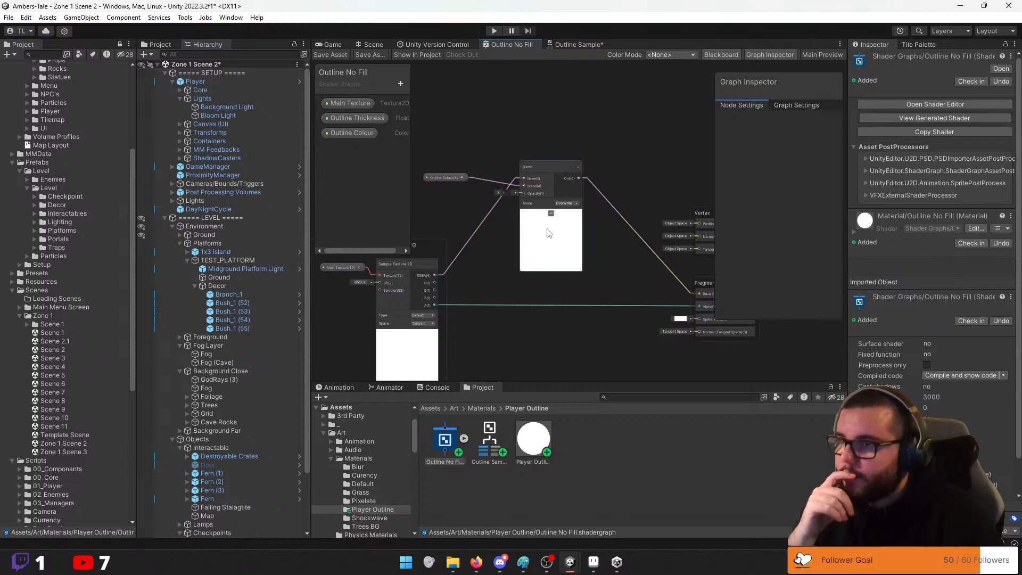
middle_click_drag(518, 278, 646, 265)
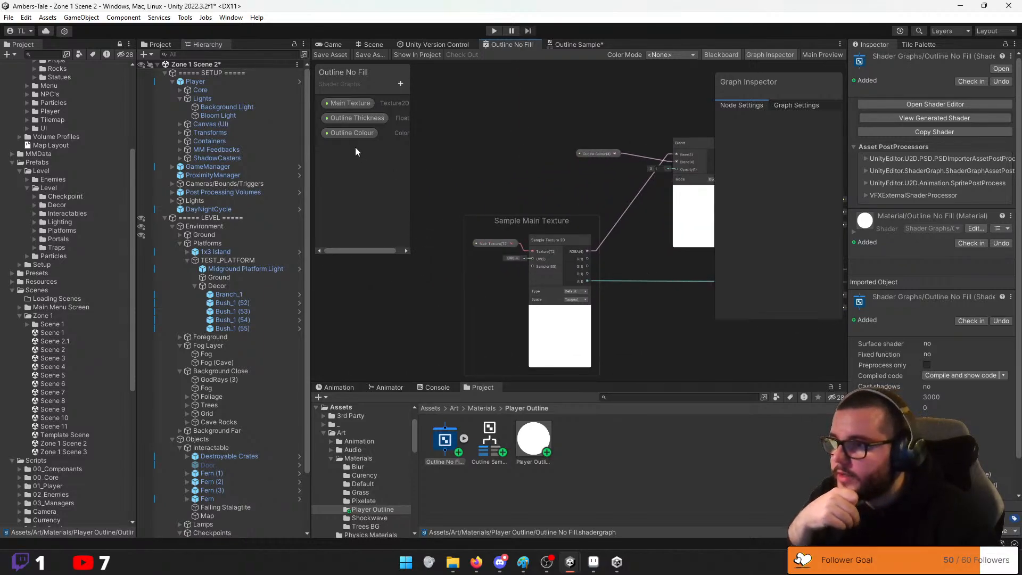
left_click(352, 133)
left_click(352, 118)
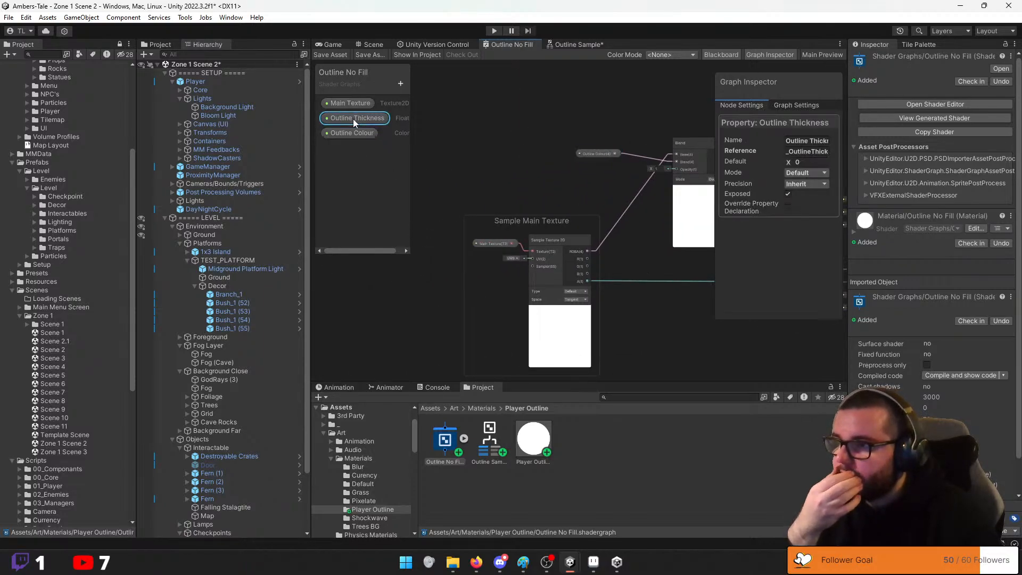
left_click(814, 165)
type("1")
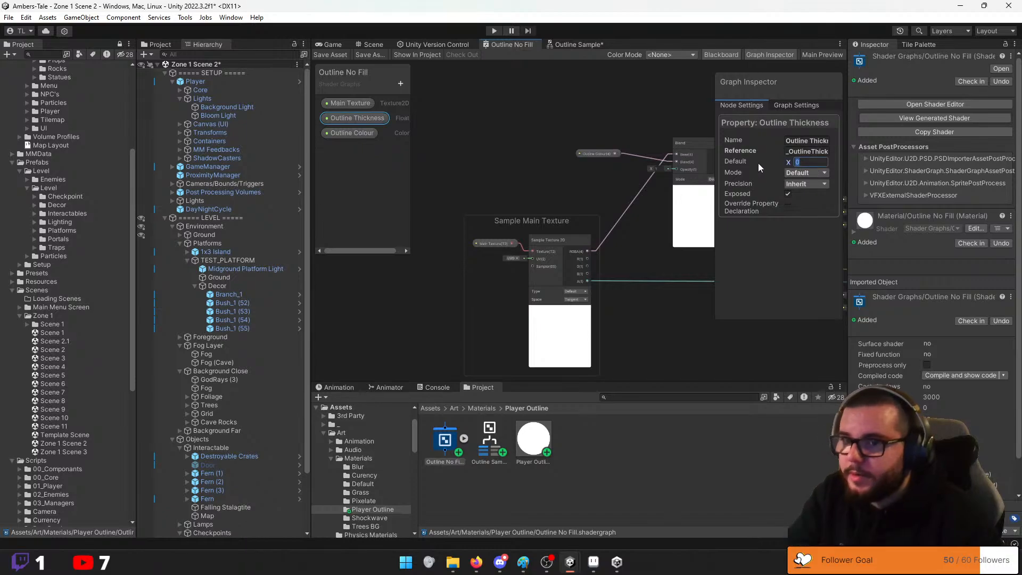
left_click(352, 103)
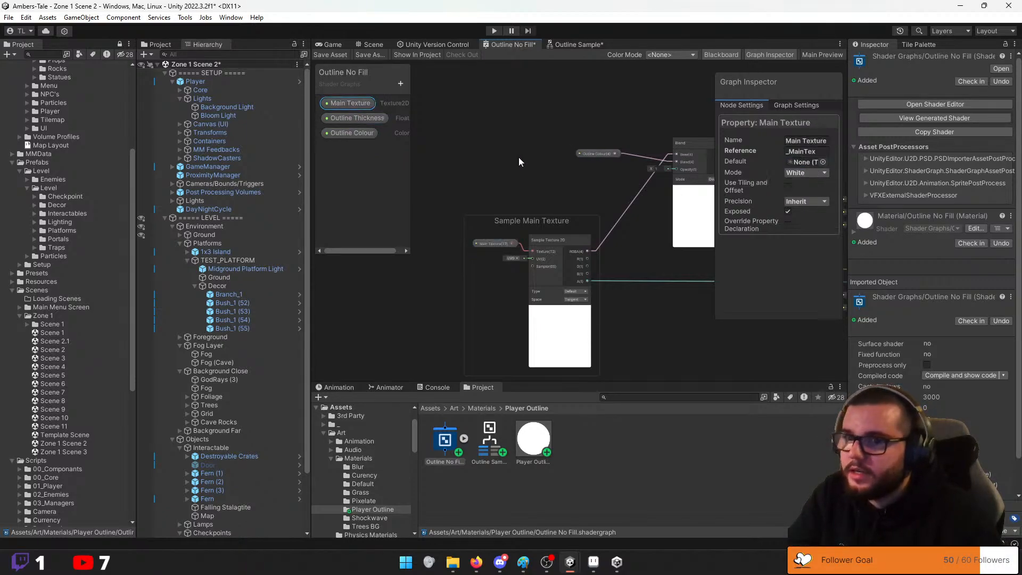
mouse_move(594, 170)
middle_mouse_down()
mouse_move(559, 147)
mouse_move(607, 169)
mouse_move(585, 174)
middle_mouse_up()
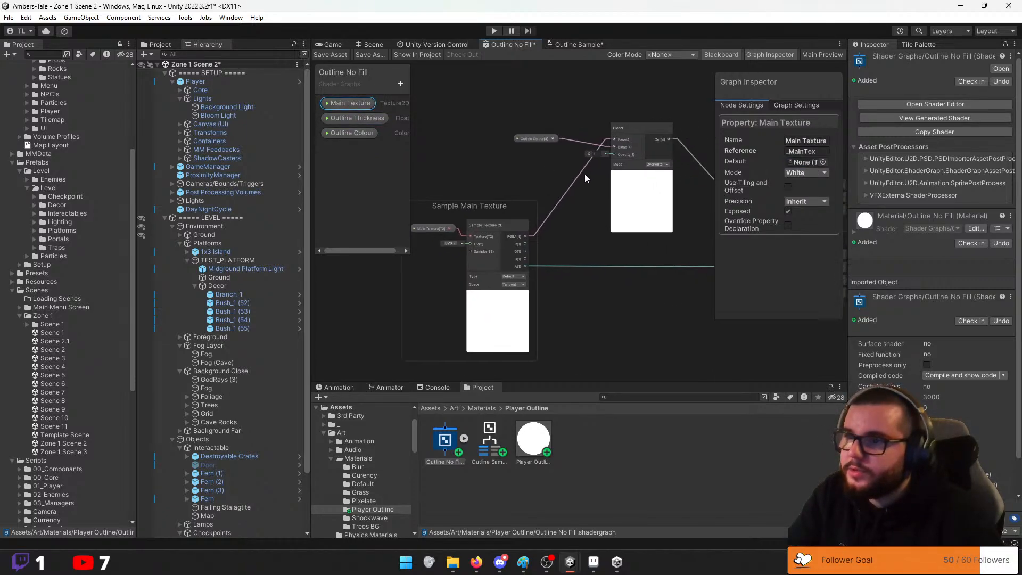
Save the edited Outline Sample subgraph and Outline No Fill graph, and check the player in the scene
middle_click_drag(505, 185, 430, 216)
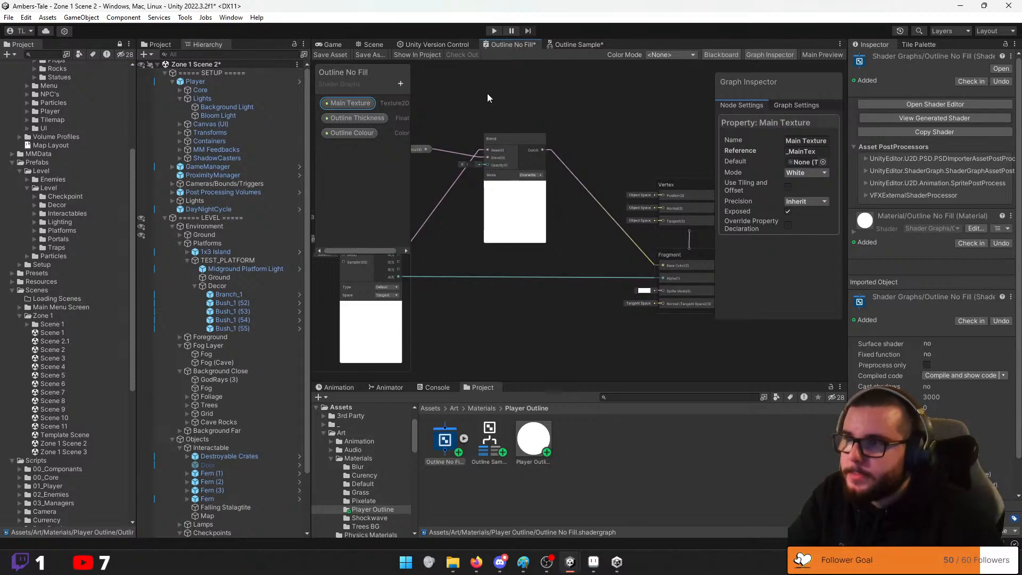
left_click(373, 44)
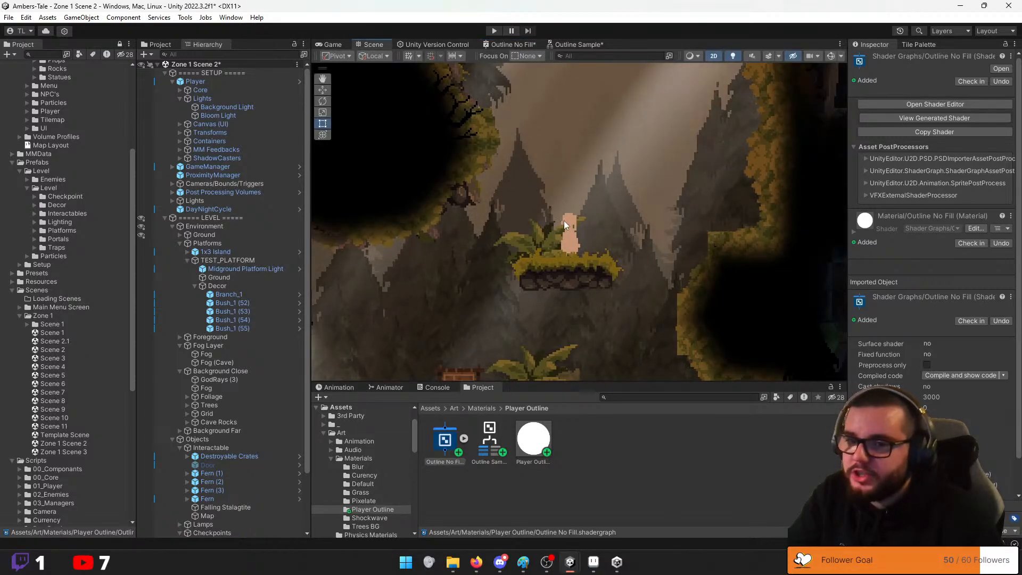
scroll(926, 326, "down", 2)
scroll(926, 326, "up", 2)
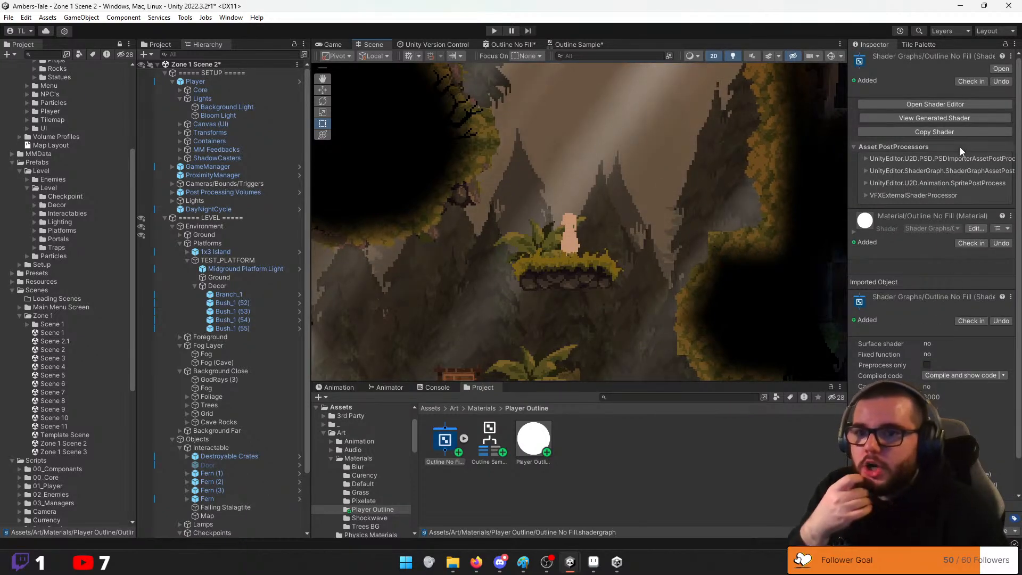
left_click(578, 44)
left_click(323, 56)
left_click(497, 46)
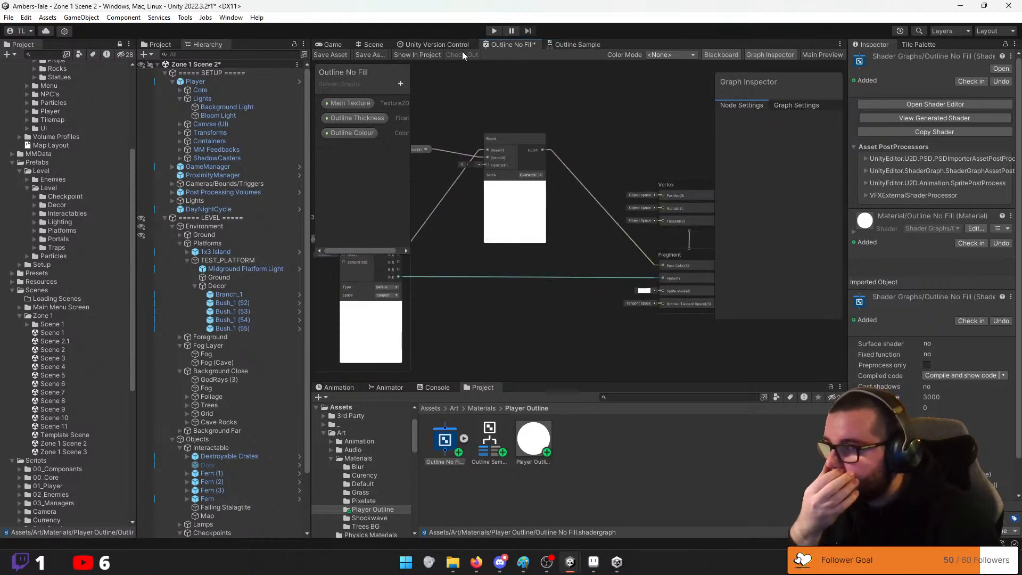
left_click(339, 56)
left_click(372, 44)
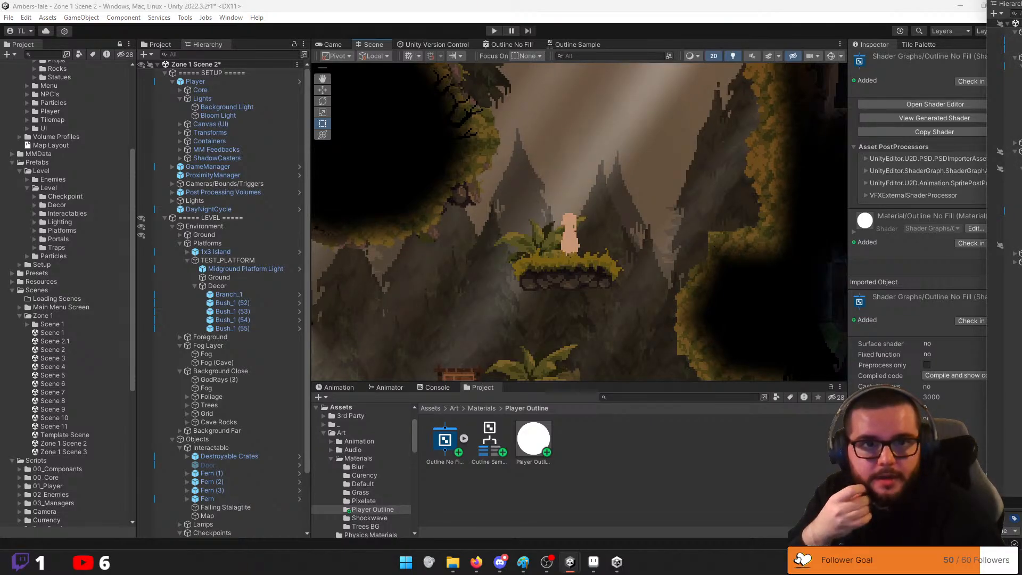
Switch to the WizardSurvivors project and examine its Outline graph from the Outline Sample groups through Combine Textures and Outlines to the Fragment outputs
left_click_drag(1021, 3, 469, 0)
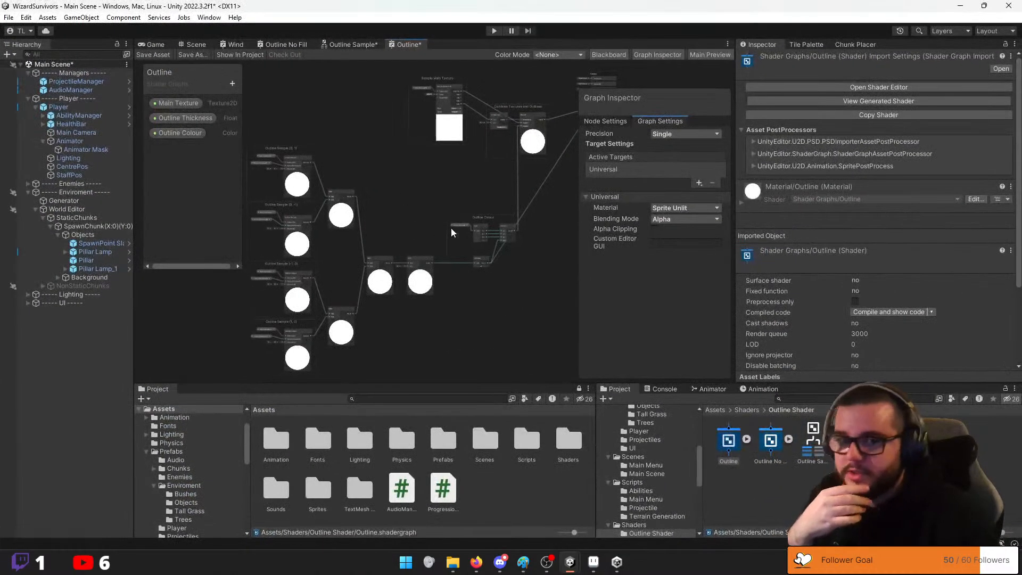
scroll(311, 294, "up", 5)
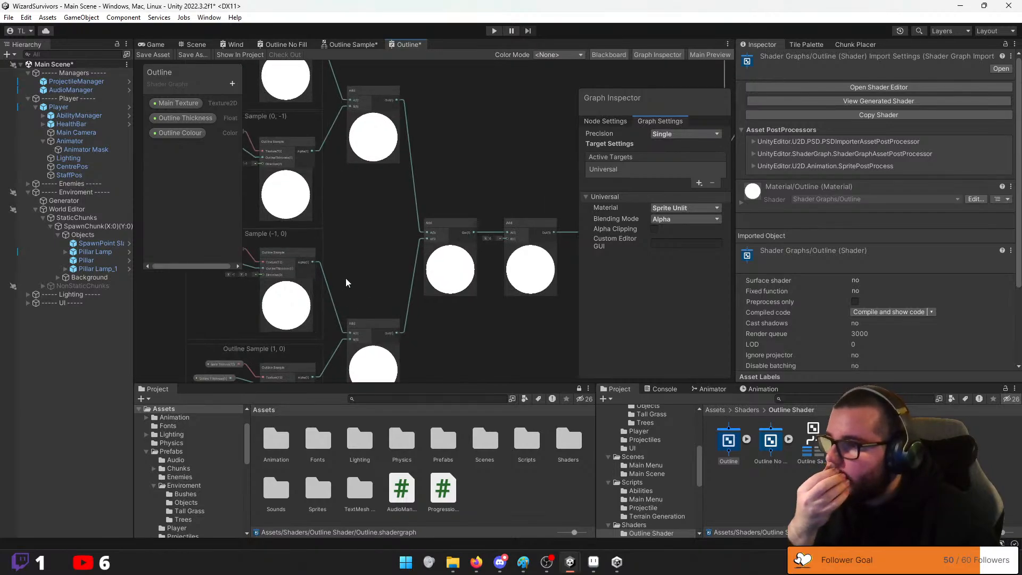
middle_click_drag(351, 272, 531, 219)
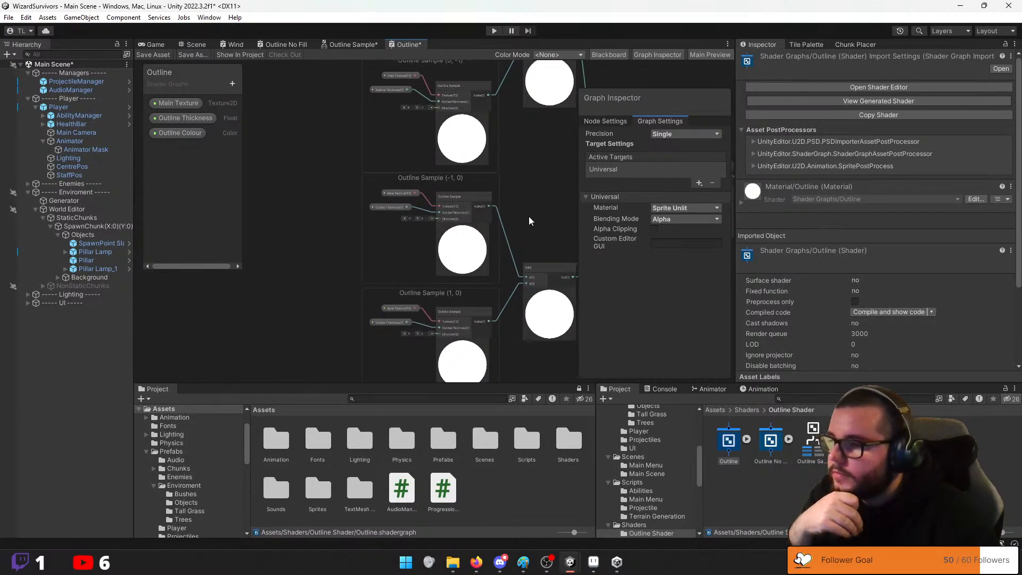
middle_click_drag(532, 219, 402, 310)
mouse_move(515, 180)
middle_mouse_down()
mouse_move(479, 213)
mouse_move(440, 278)
middle_mouse_up()
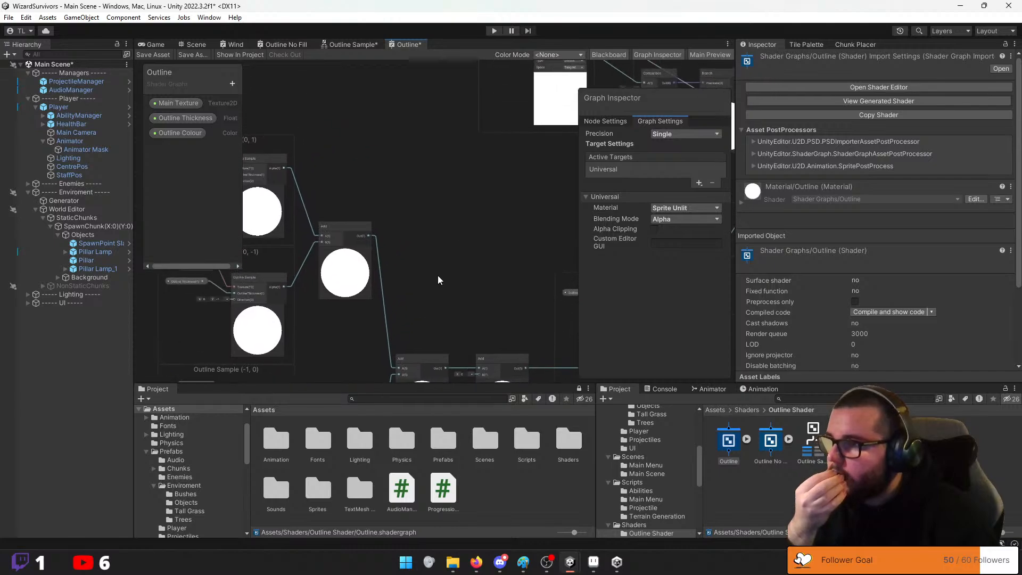
middle_click_drag(496, 205, 397, 302)
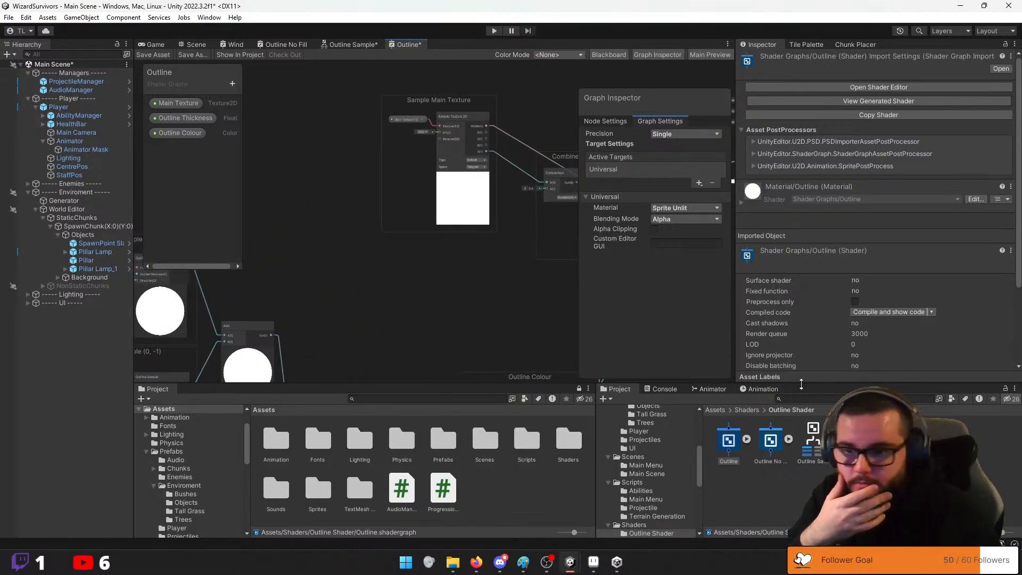
left_click(779, 444)
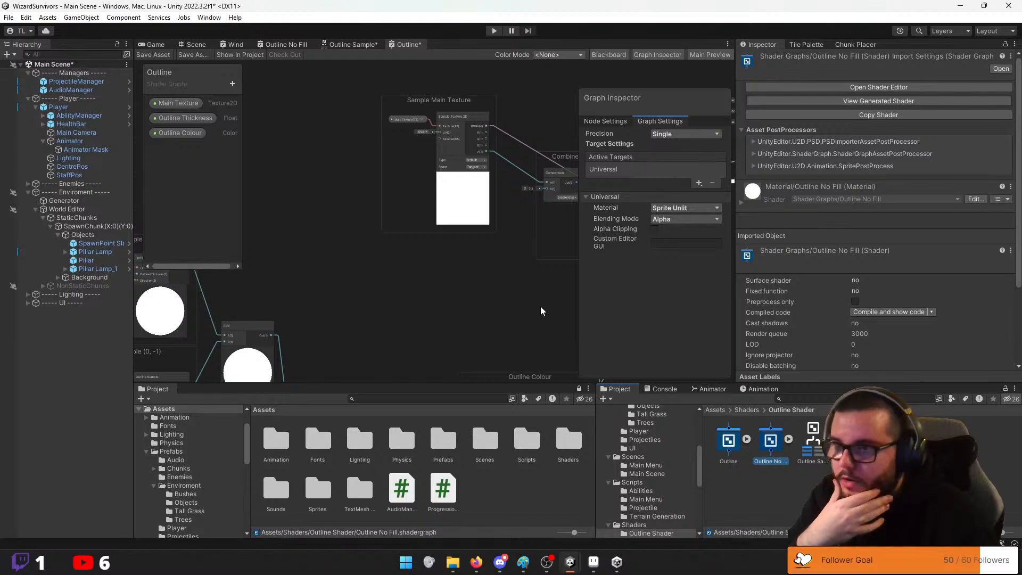
middle_click_drag(541, 308, 429, 331)
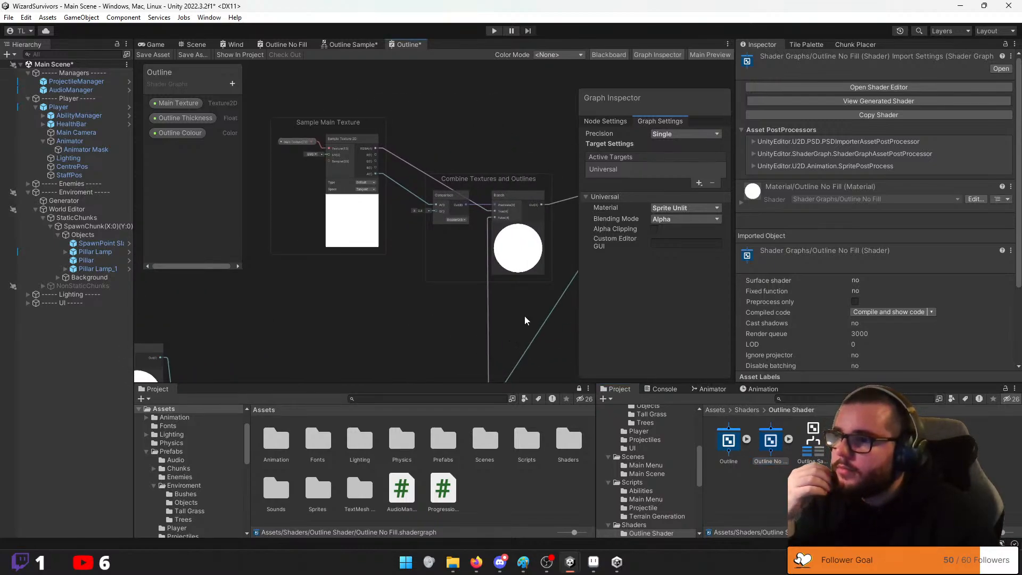
middle_click_drag(525, 320, 297, 309)
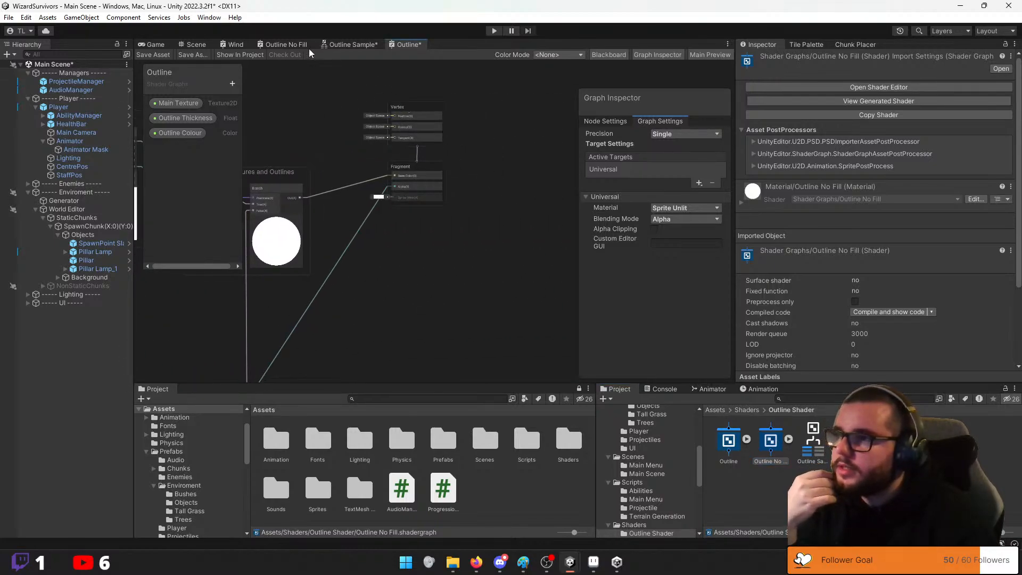
Select the Pillar Lamp in the WizardSurvivors scene and inspect the shader and outline settings of its OutlineSprite material
left_click(183, 48)
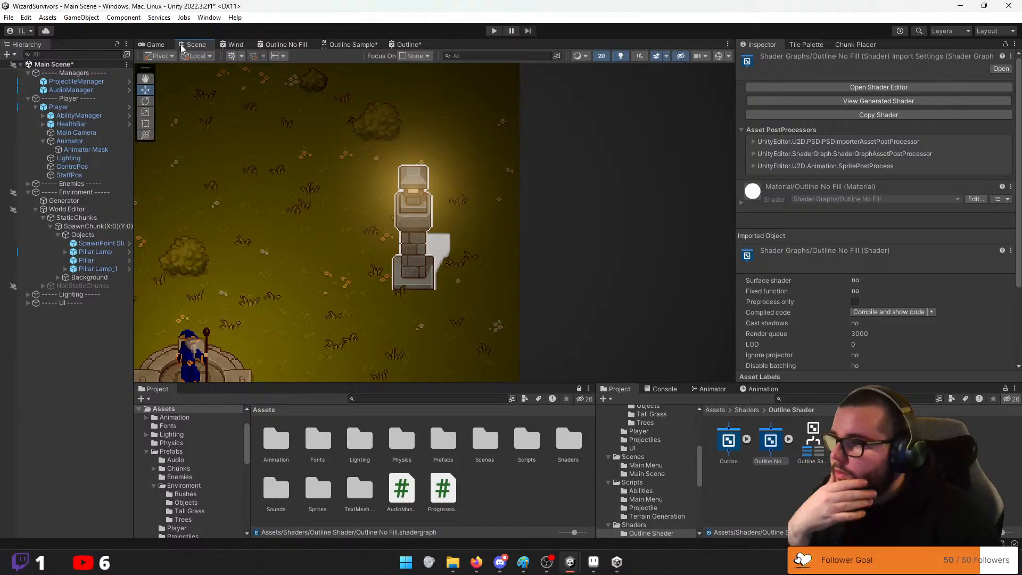
left_click(409, 216)
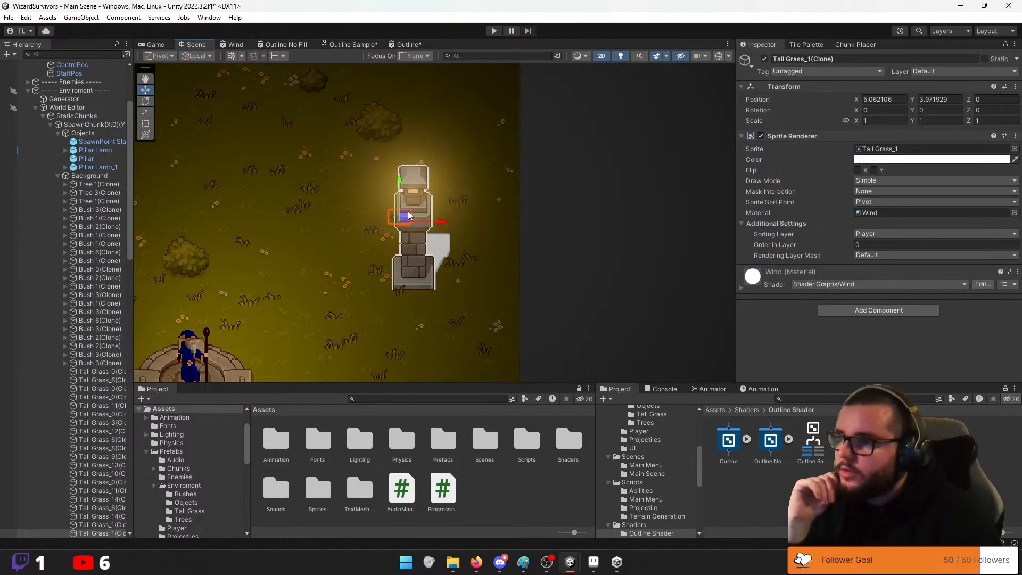
left_click(418, 244)
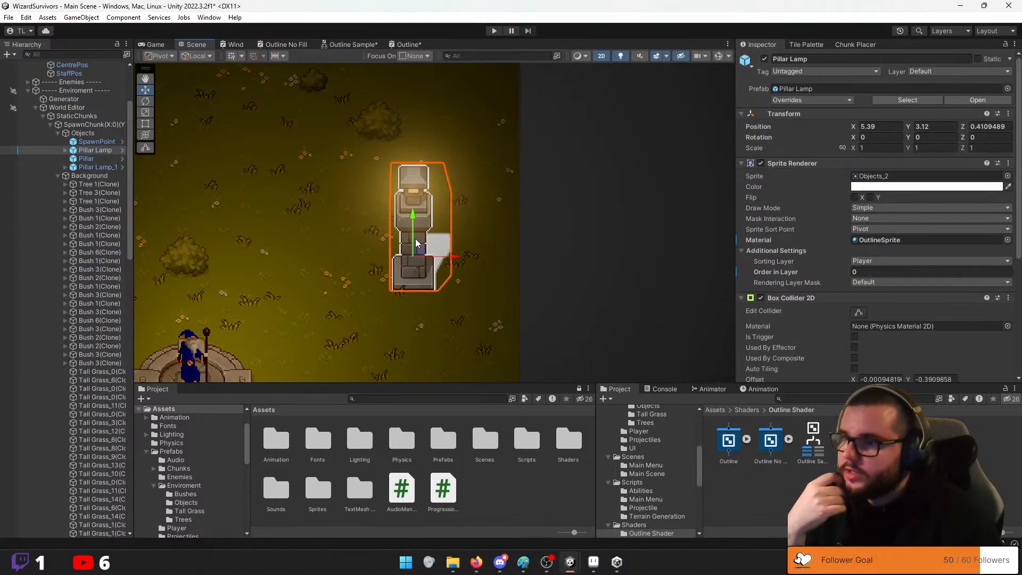
double_click(879, 240)
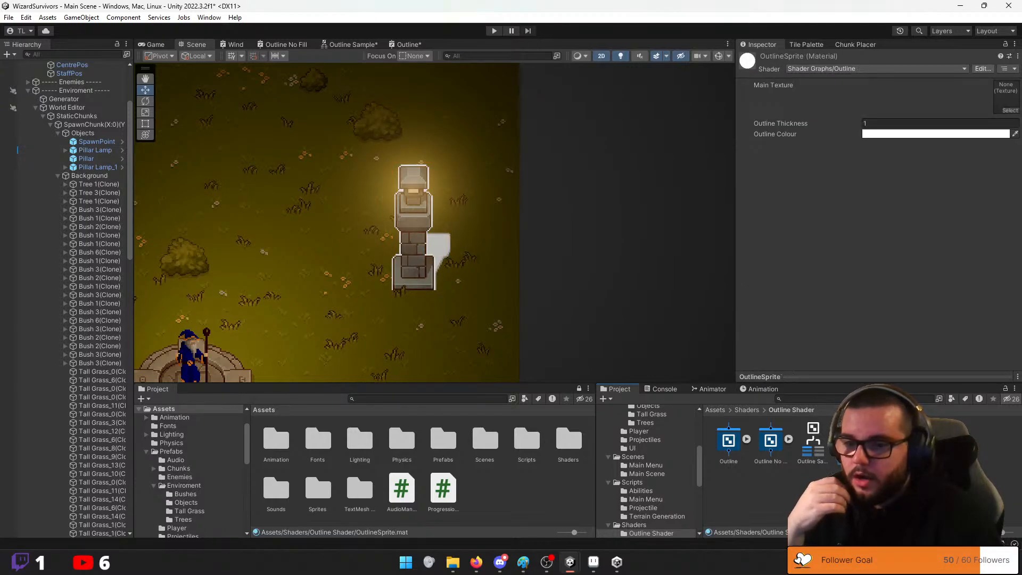
left_click(416, 224)
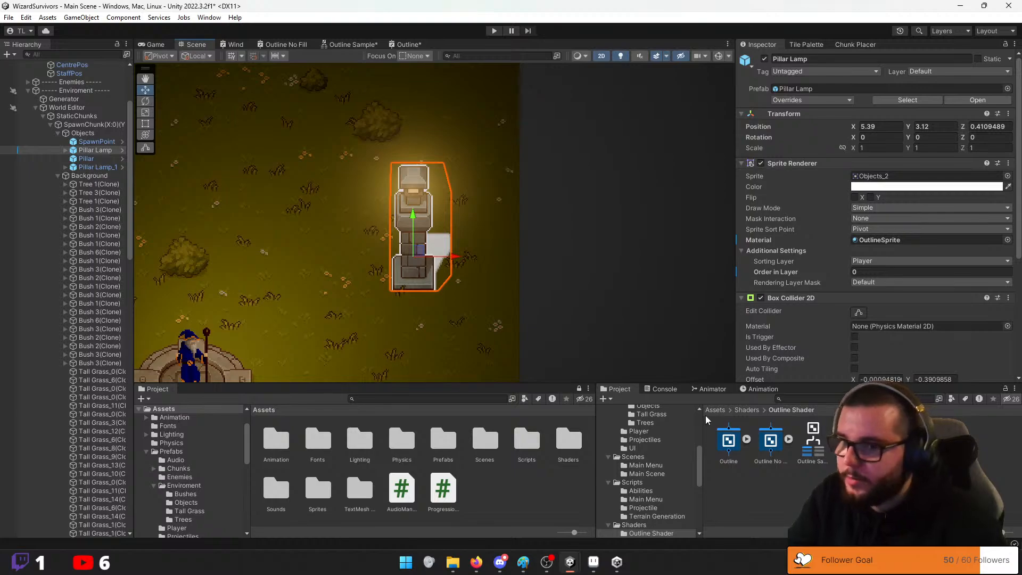
Copy the Outline shader graph into the Ambers-Tale Player Outline folder and assign it to the Player Outline Lit material
key("alt+Tab")
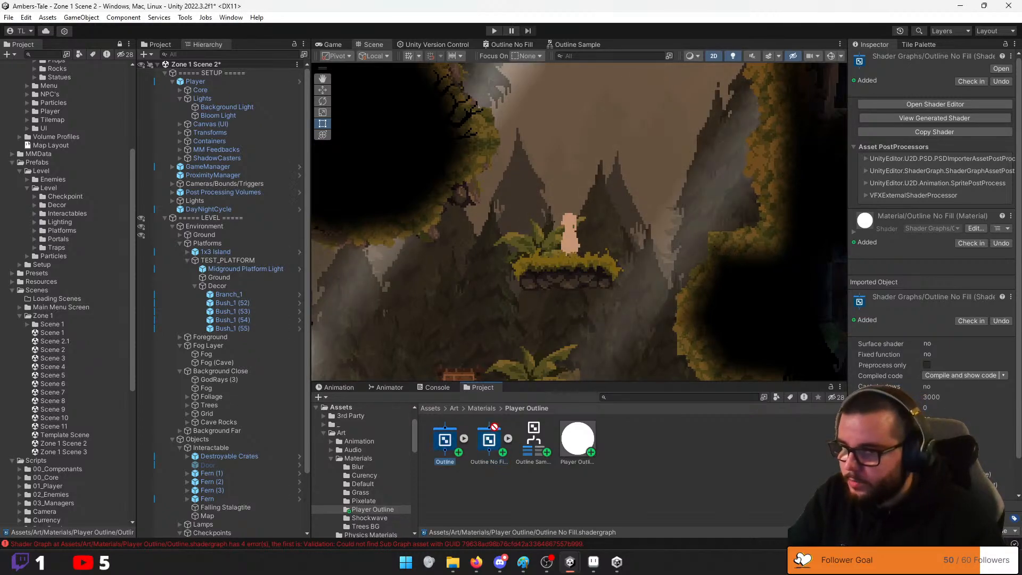
left_click(573, 445)
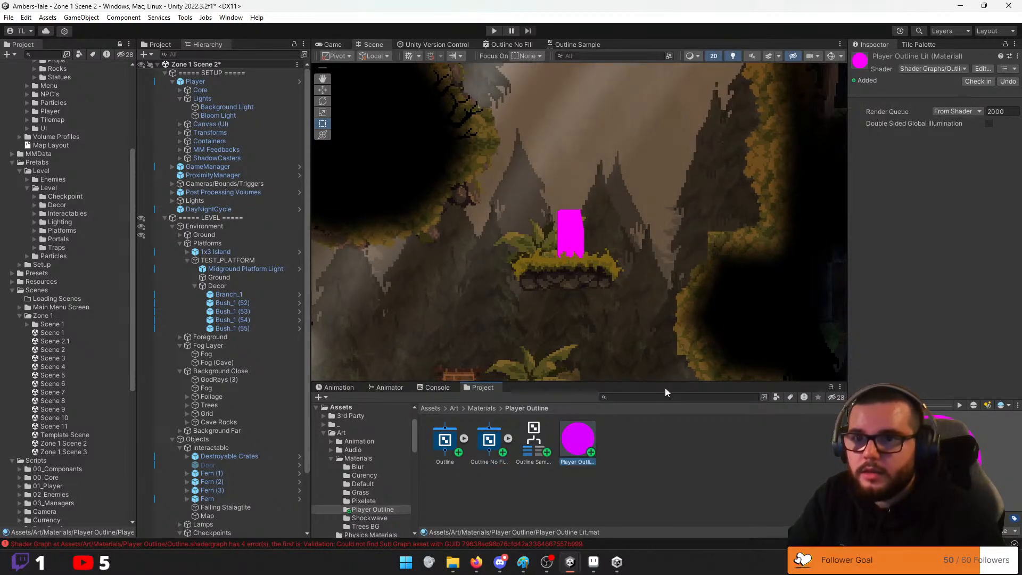
Open the copied Outline graph and examine its Outline Sample nodes, Main Texture and Outline Thickness properties, and the error marker's details
double_click(445, 441)
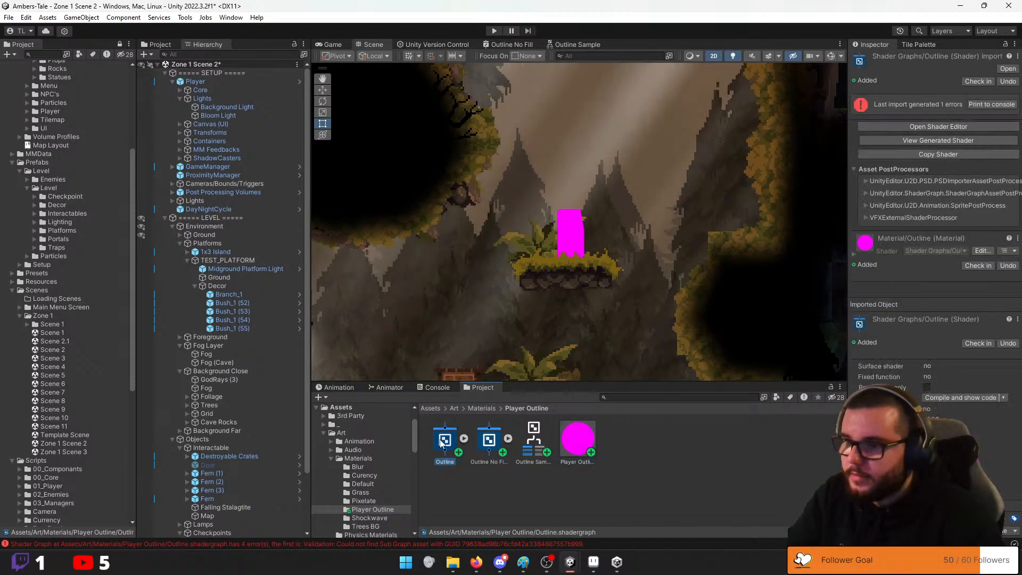
scroll(556, 212, "up", 8)
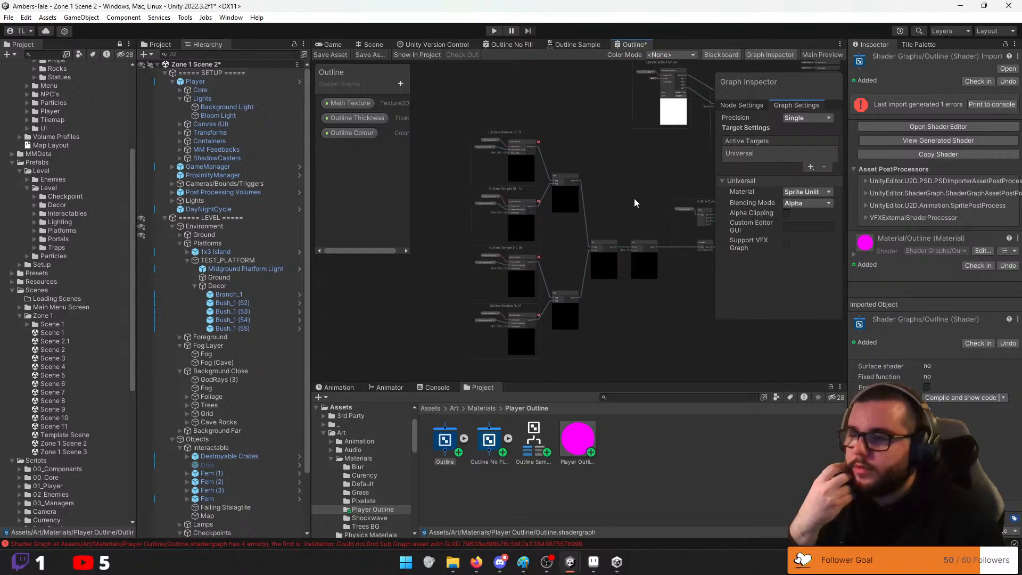
middle_click_drag(604, 194, 685, 219)
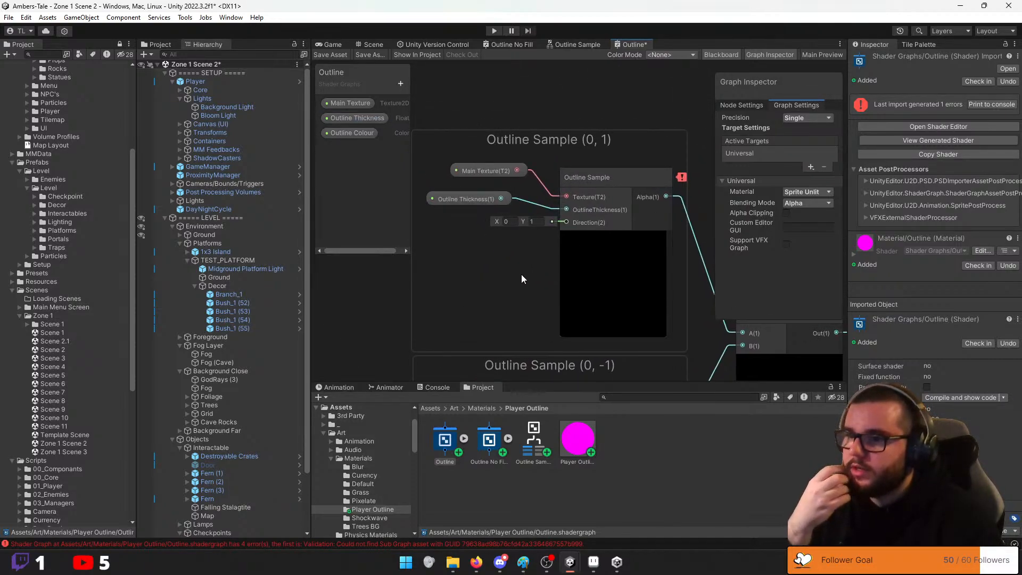
scroll(427, 260, "down", 8)
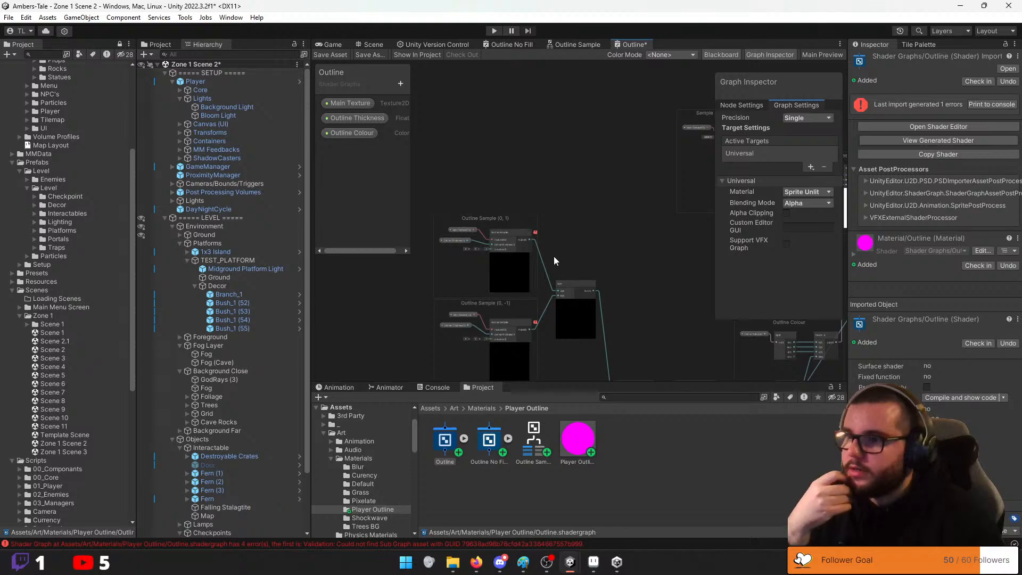
scroll(554, 260, "up", 2)
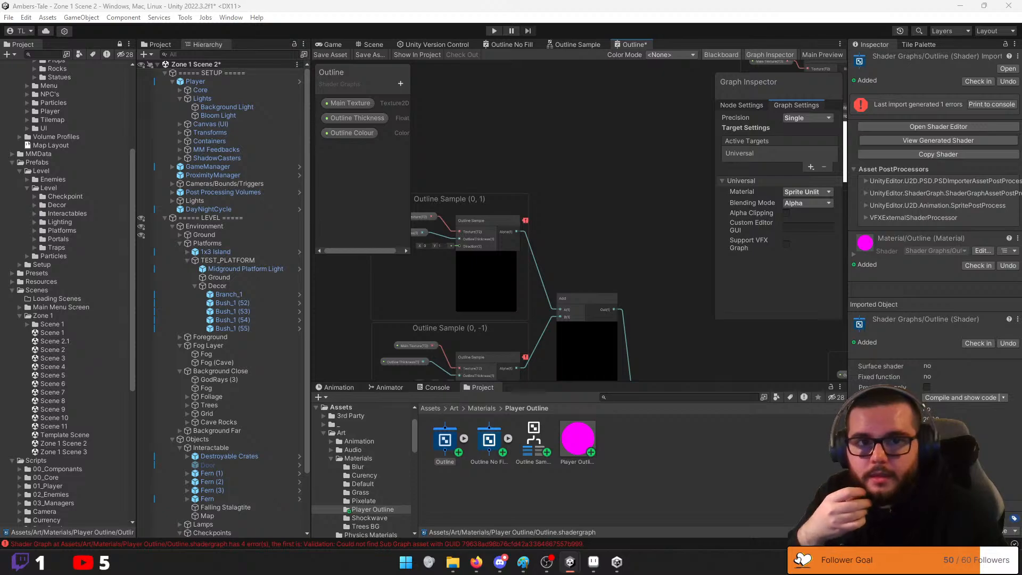
middle_click_drag(512, 156, 571, 126)
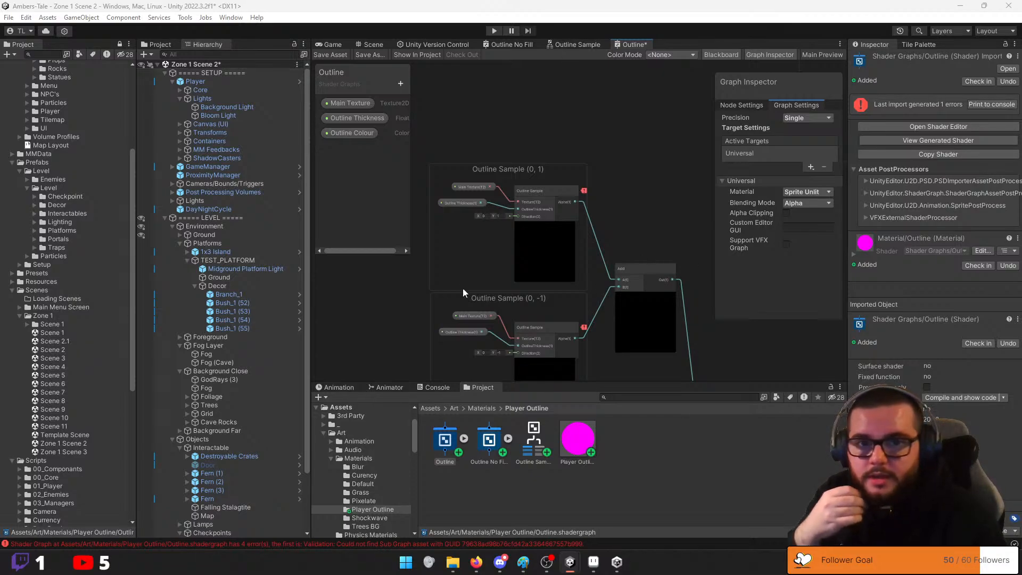
left_click(474, 187)
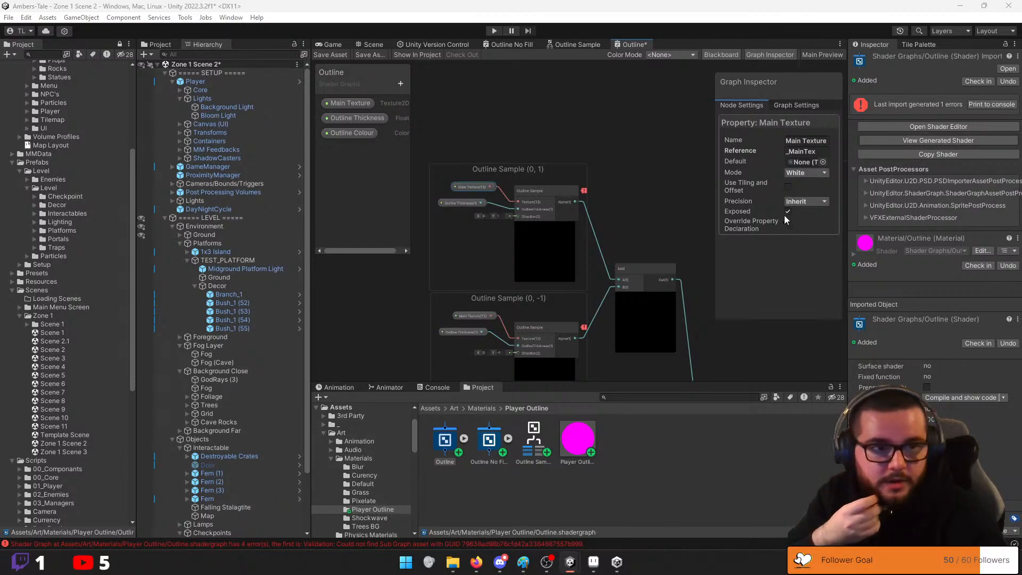
left_click(462, 203)
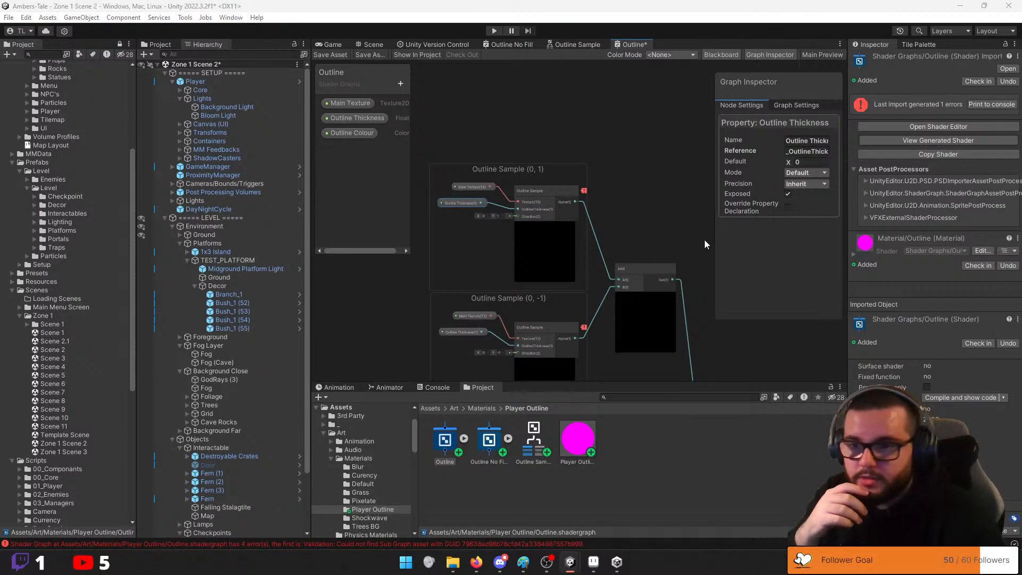
middle_click_drag(501, 261, 501, 203)
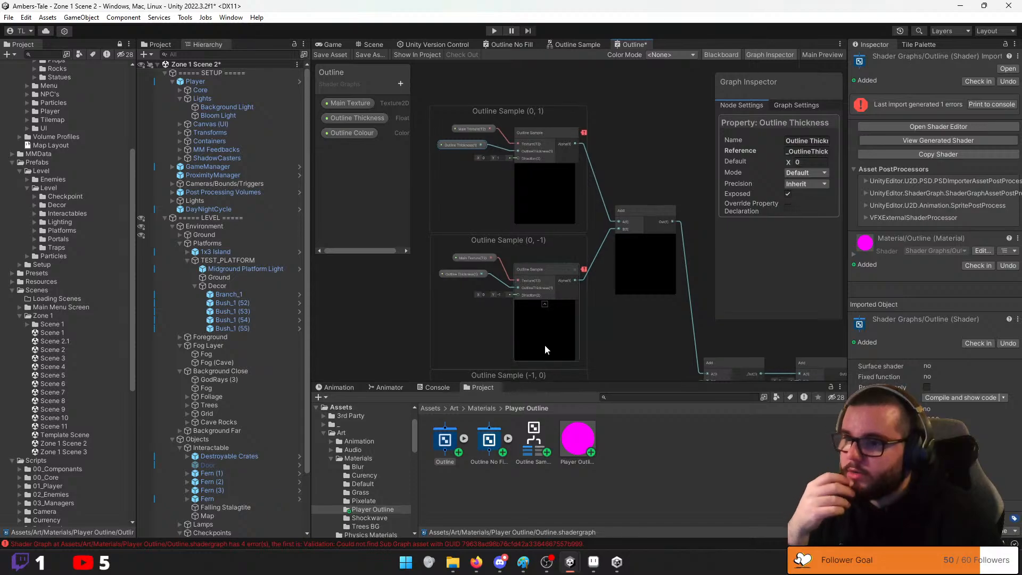
mouse_move(586, 273)
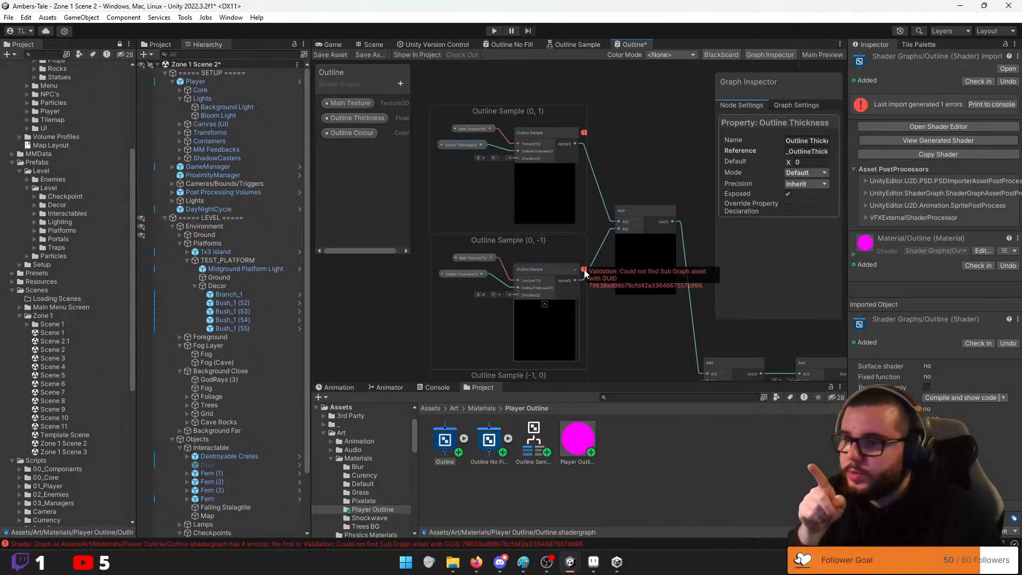
Review the Outline Sample subgraph's node chain, and return to the Outline graph's Outline Sample groups
left_click(585, 43)
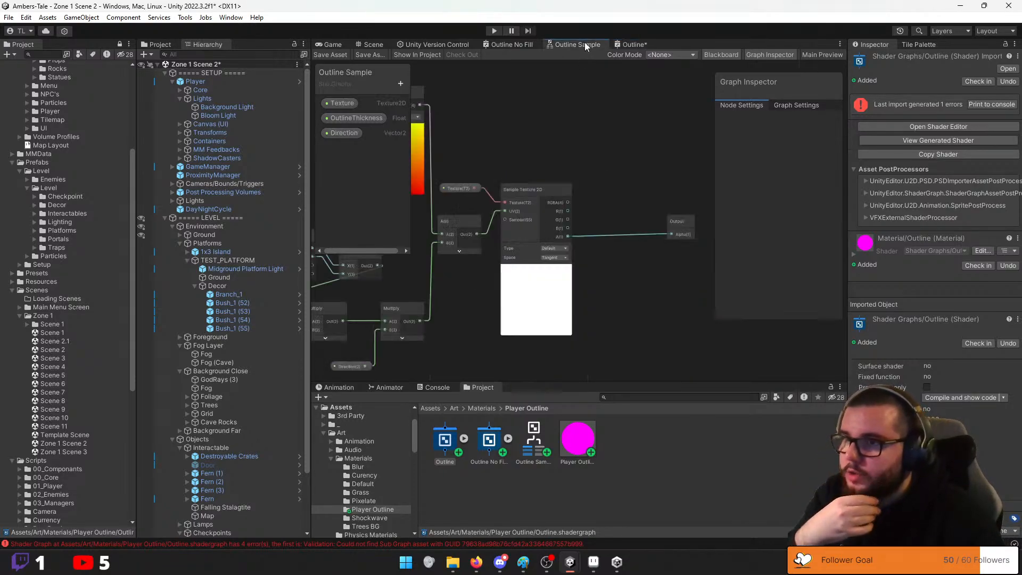
middle_click_drag(494, 203, 534, 205)
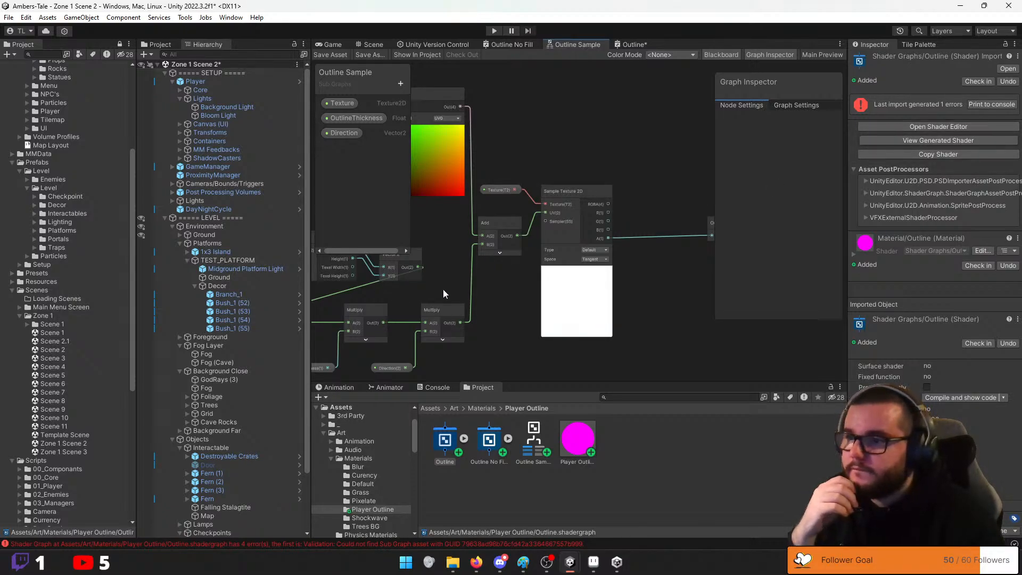
middle_click_drag(443, 289, 449, 347)
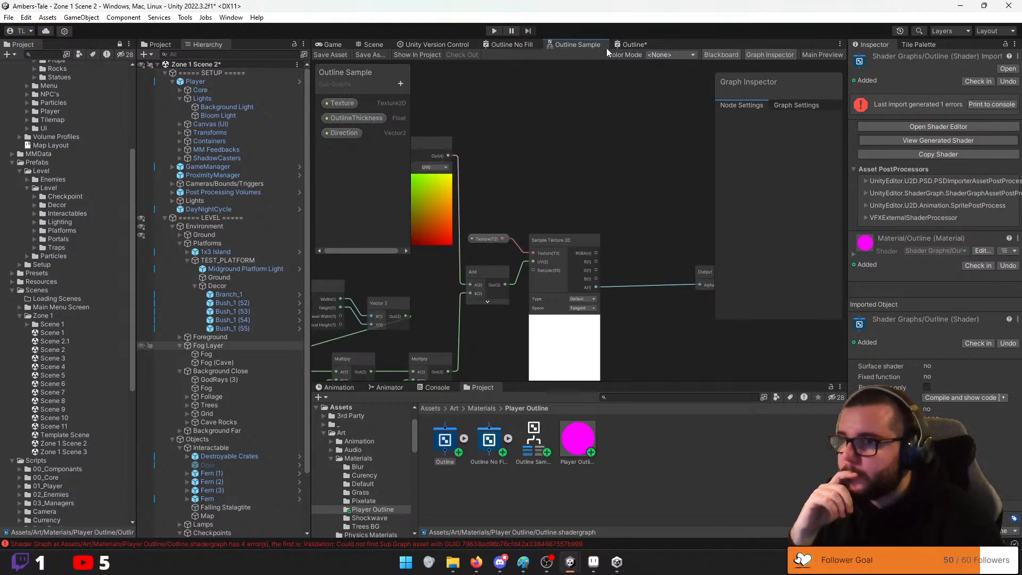
left_click(631, 45)
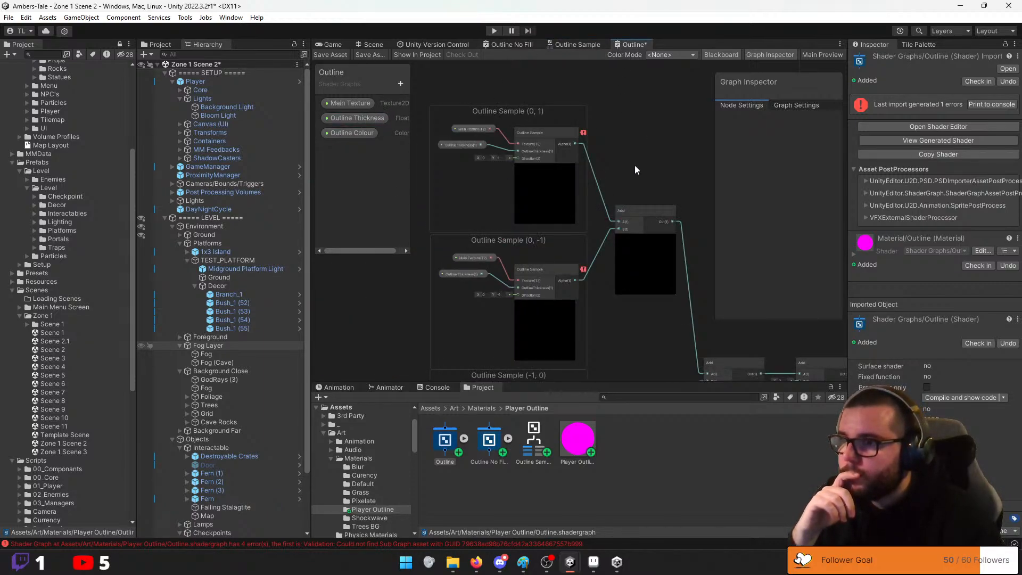
middle_click_drag(635, 165, 620, 178)
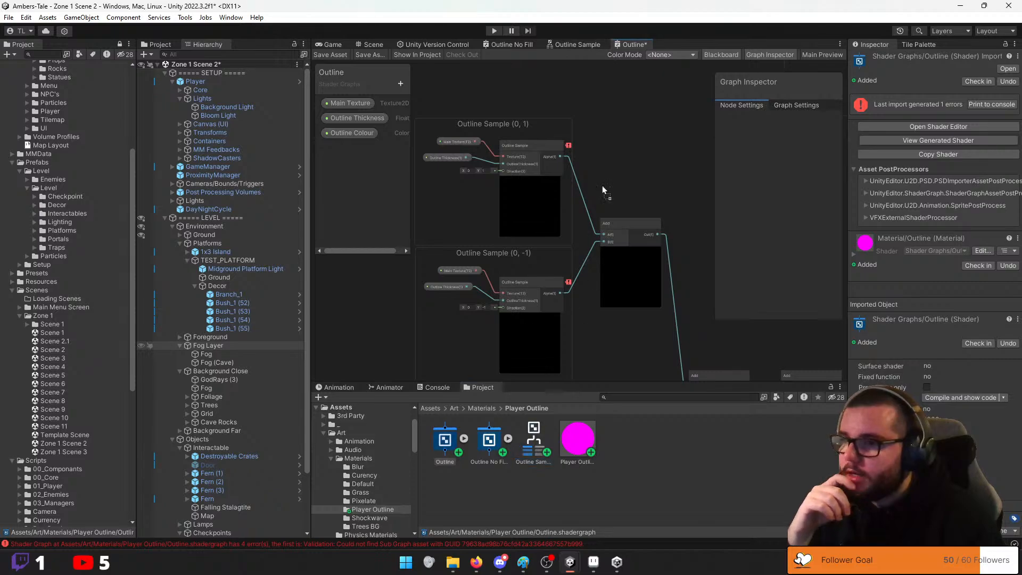
Add a spare Outline Sample node, and convert the (0, 1) group's node to a sub-graph, overwriting Outline Sample.shadersubgraph
left_click_drag(611, 174, 638, 113)
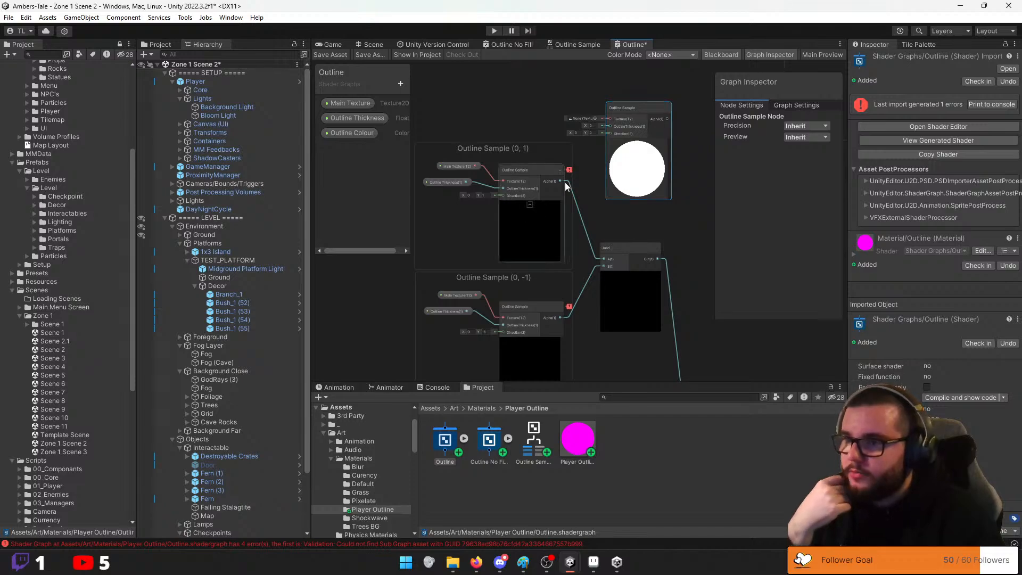
left_click_drag(622, 116, 611, 169)
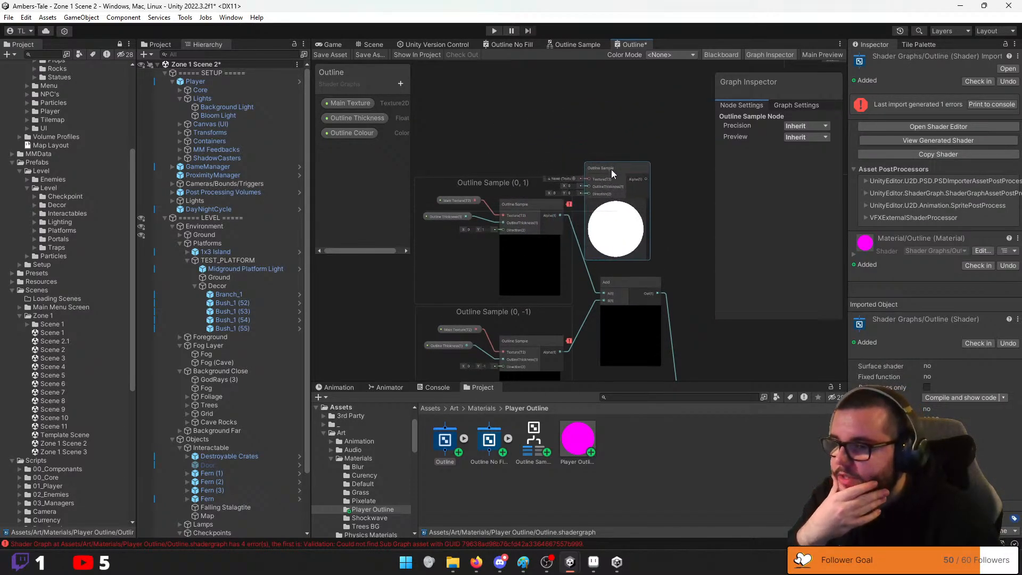
right_click(529, 203)
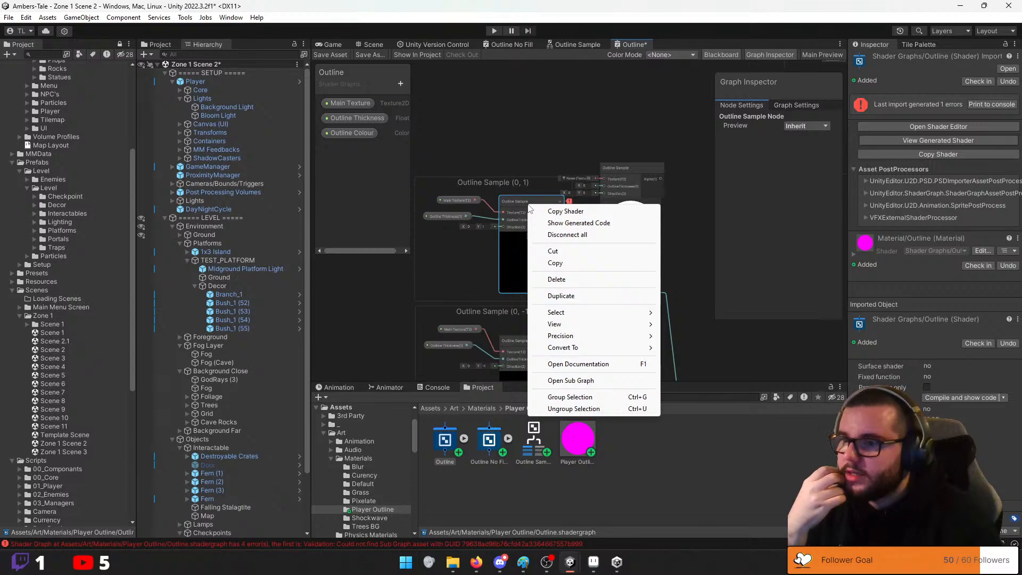
mouse_move(574, 347)
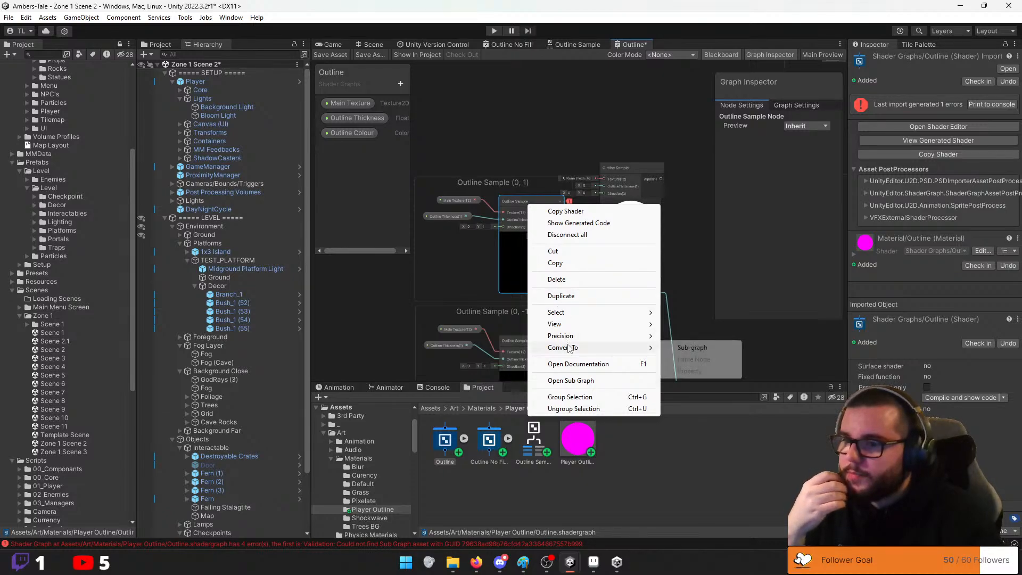
left_click(692, 348)
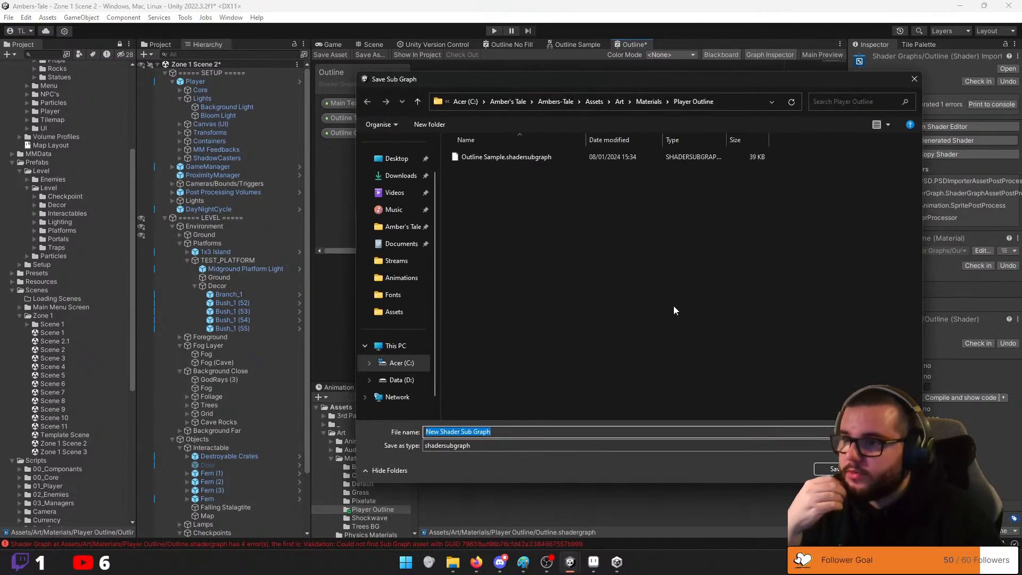
left_click(535, 158)
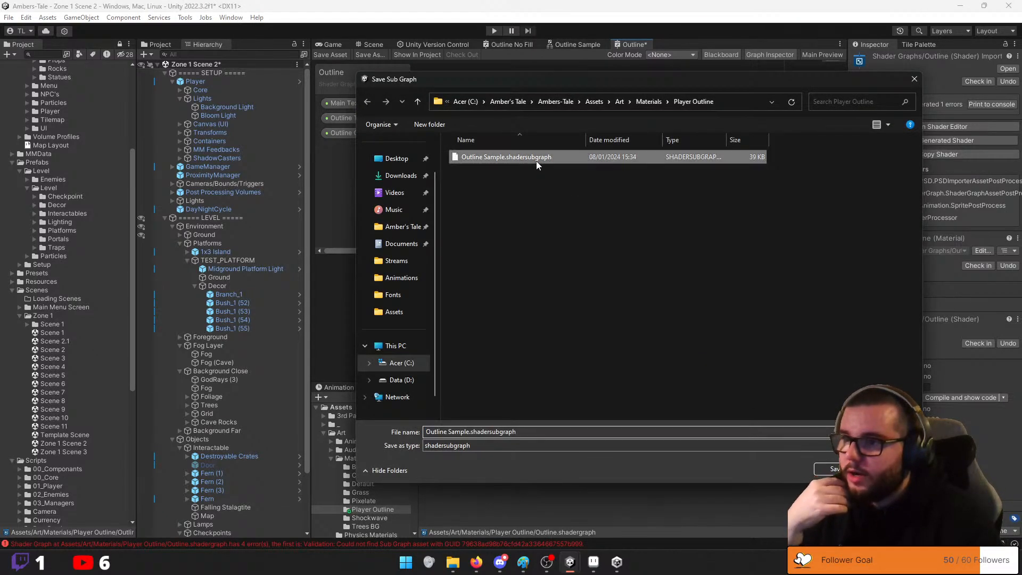
left_click(826, 467)
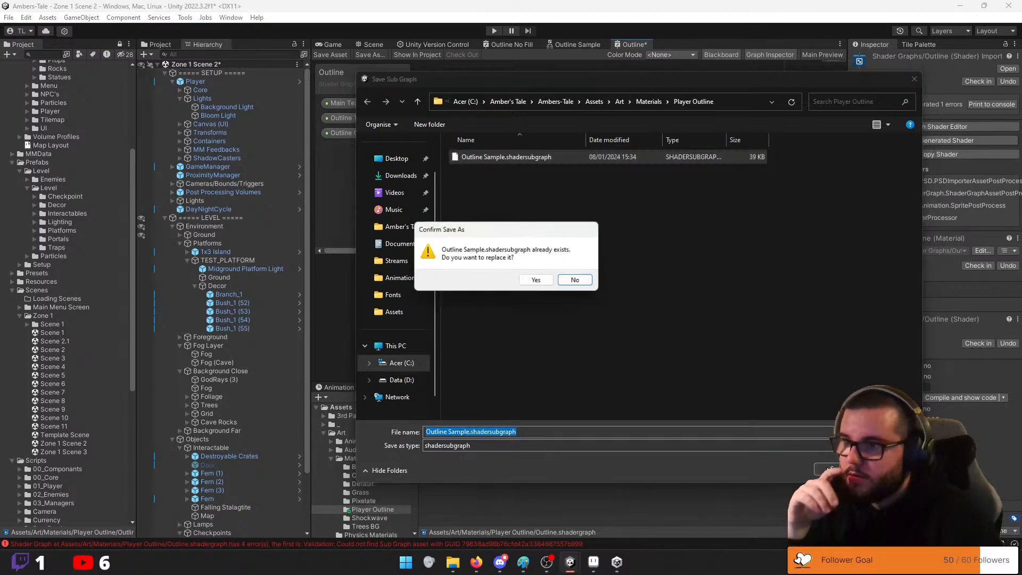
left_click(536, 281)
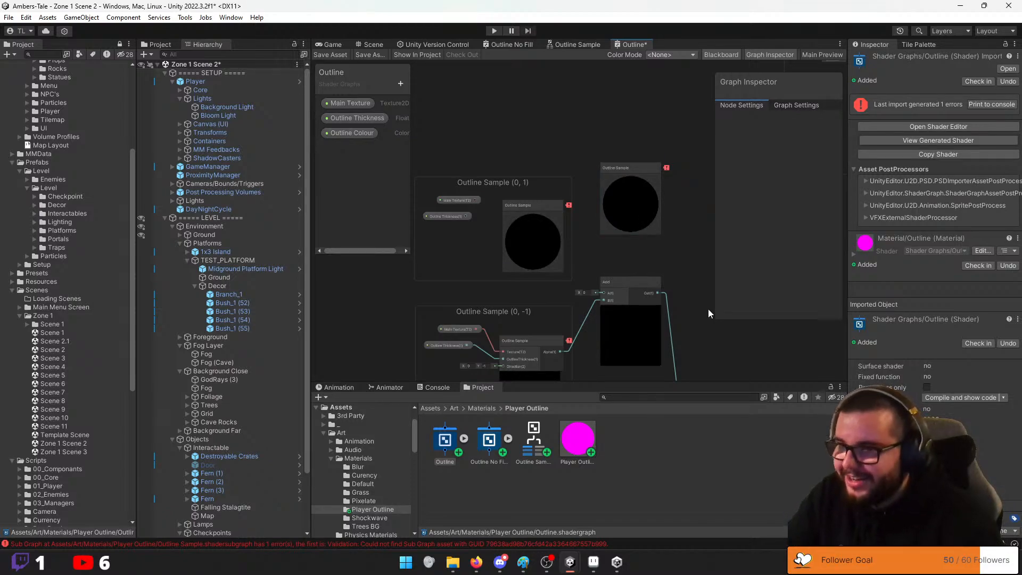
Delete the spare Outline Sample node and try placing the Outline Sample subgraph into the Outline graph again
left_click(629, 170)
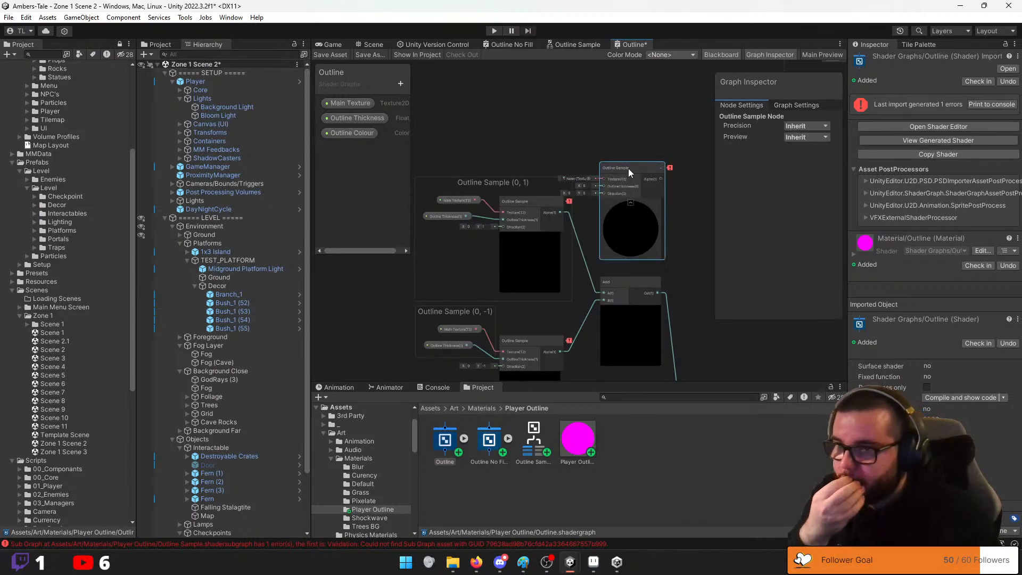
key("Delete")
left_click_drag(534, 440, 644, 211)
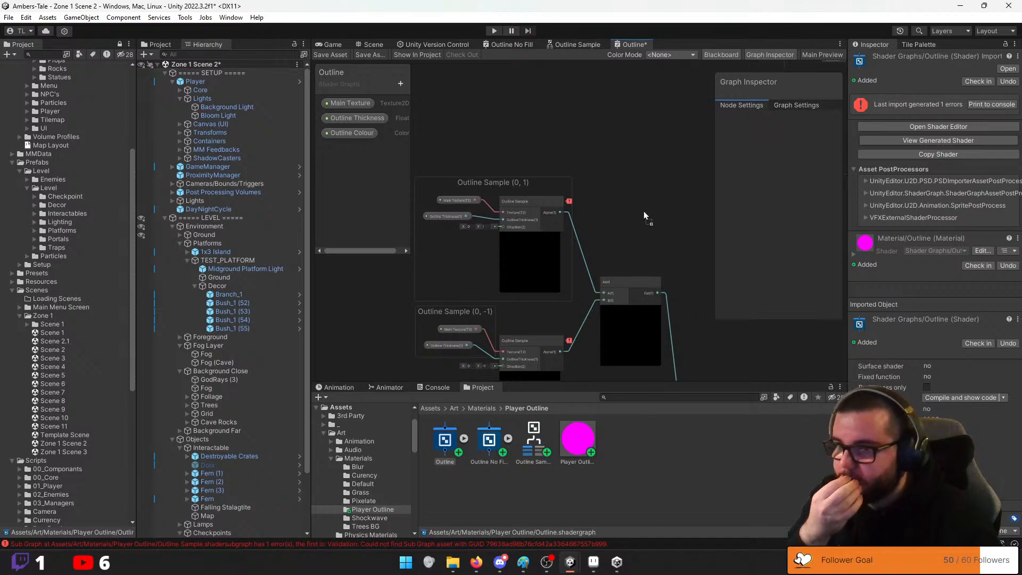
left_click_drag(676, 254, 651, 174)
key("Delete")
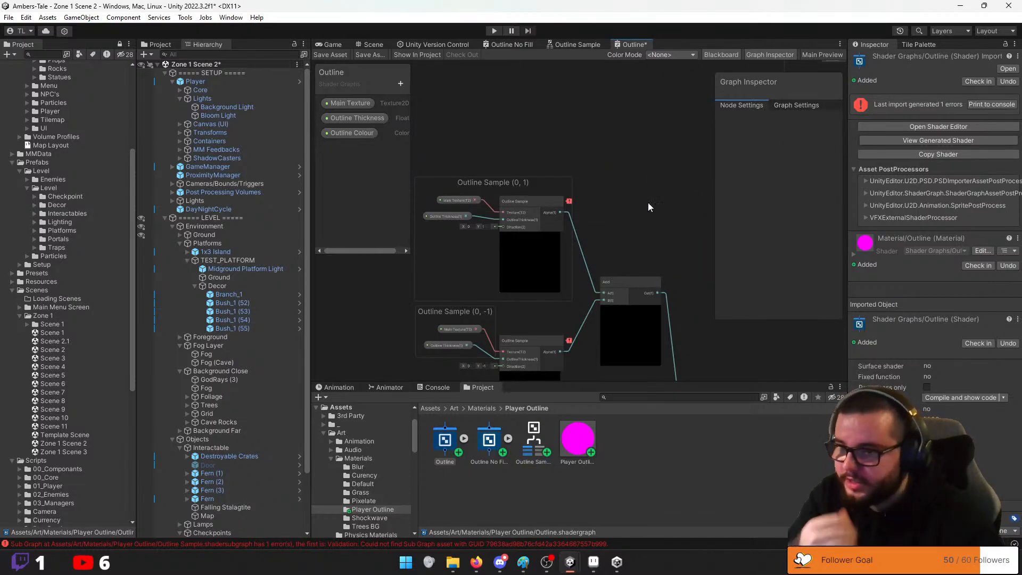
Delete the Outline Sample subgraph asset from the Player Outline folder
left_click(534, 440)
key("Delete")
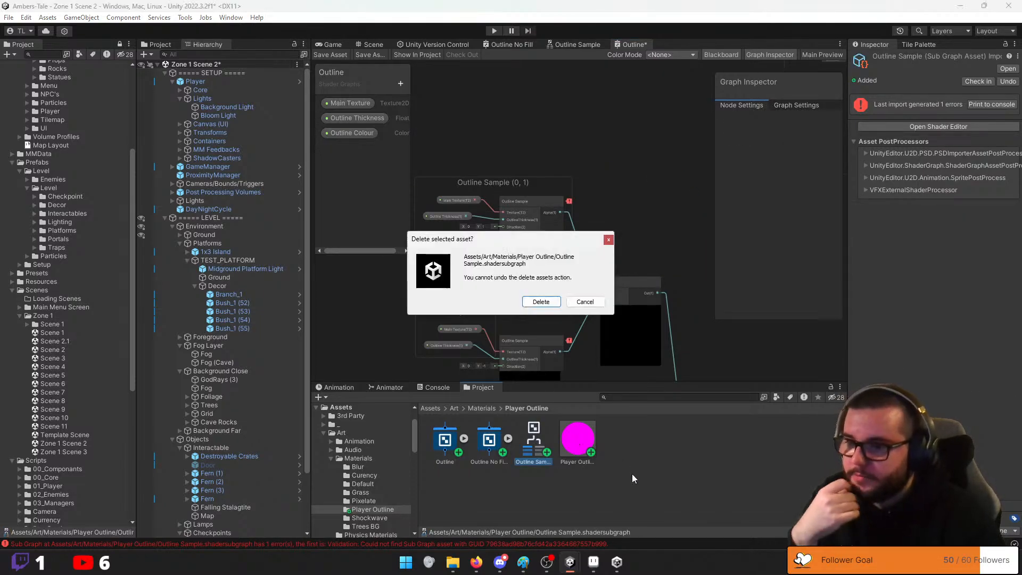
left_click(542, 302)
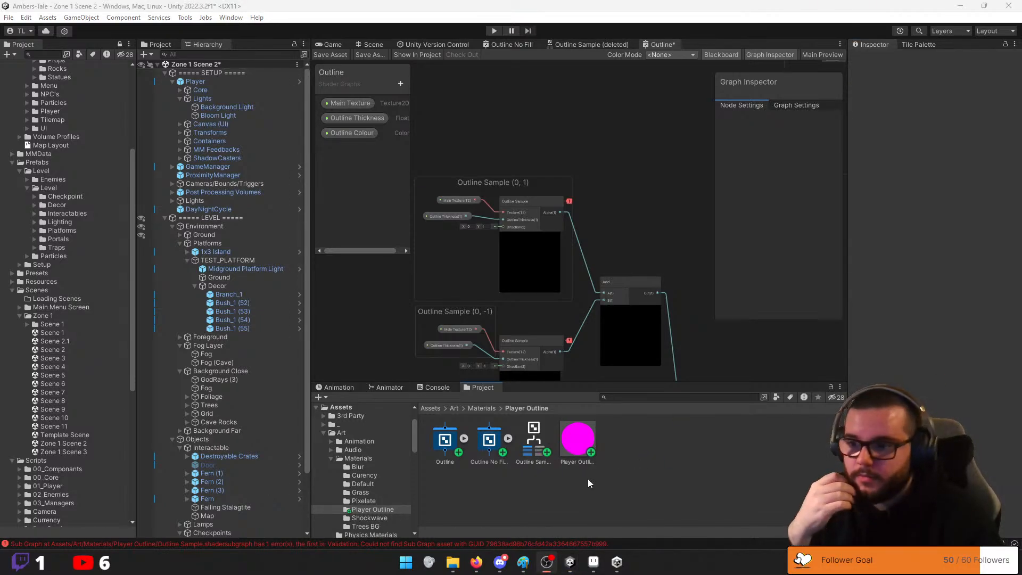
Add an Outline Sample node wired to Main Texture, Outline Thickness and the first Add node's A input, with Direction Y set to 1
left_click_drag(537, 452, 610, 144)
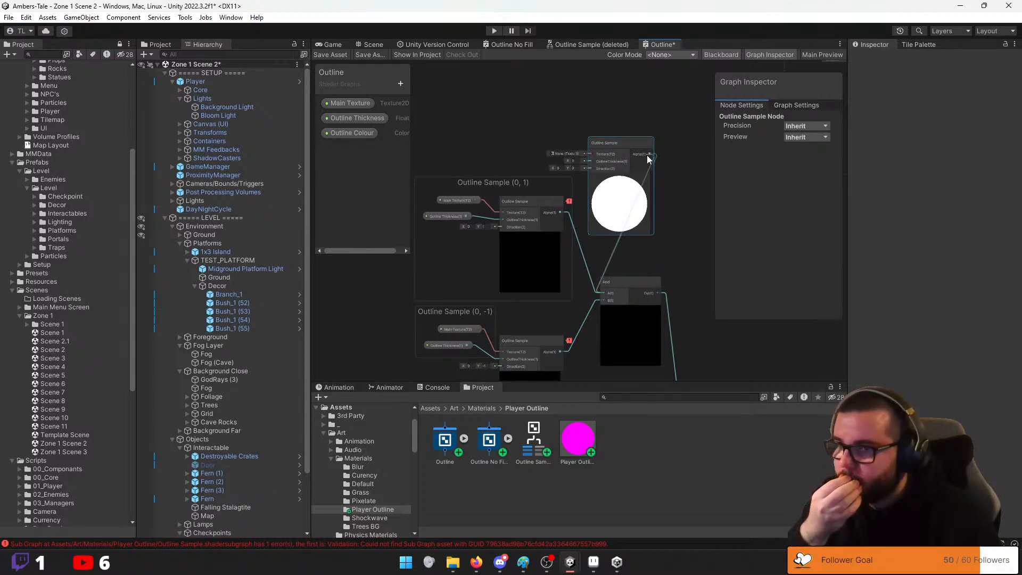
left_click_drag(609, 141, 652, 143)
scroll(506, 249, "up", 5)
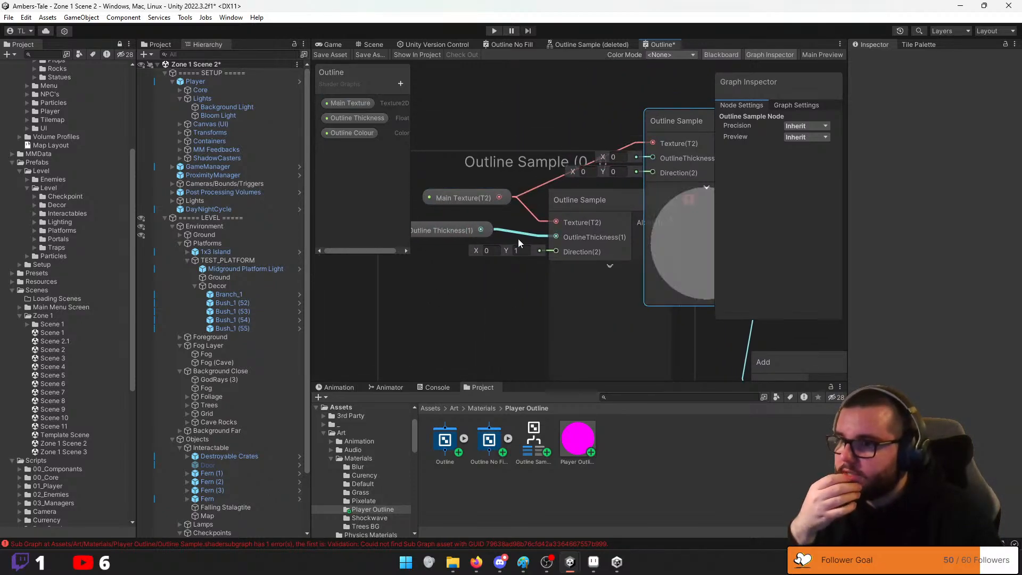
left_click_drag(481, 230, 651, 158)
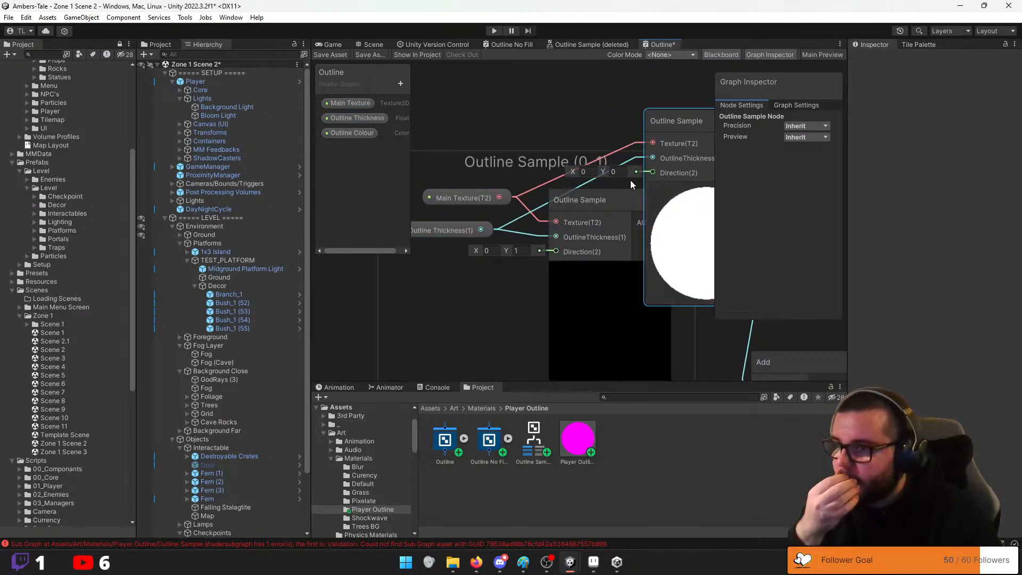
left_click(609, 172)
Delete the broken Outline Sample node from the (0, 1) group and move the rewired node into its place
left_click(628, 207)
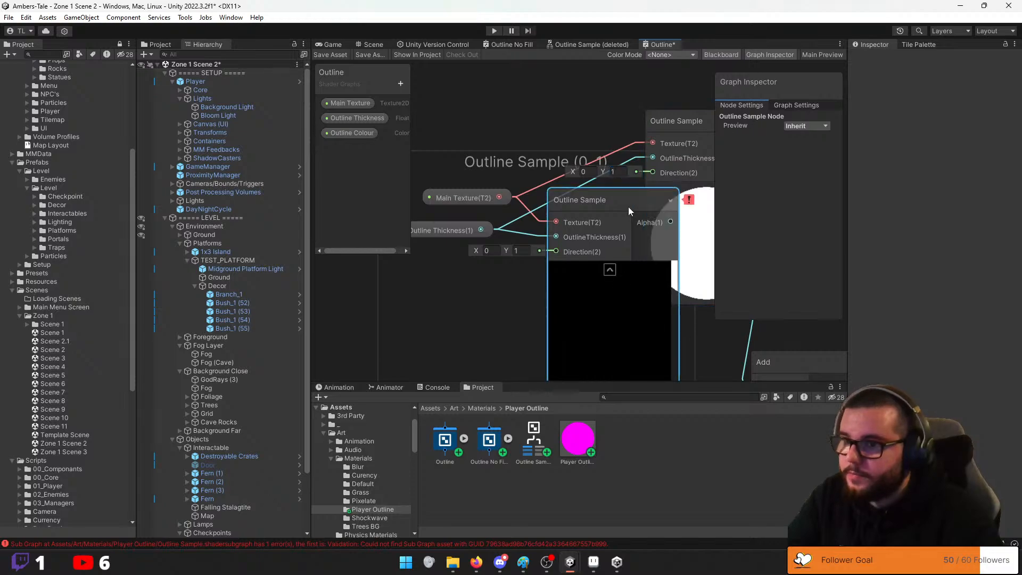
key("Delete")
left_click_drag(664, 108, 575, 198)
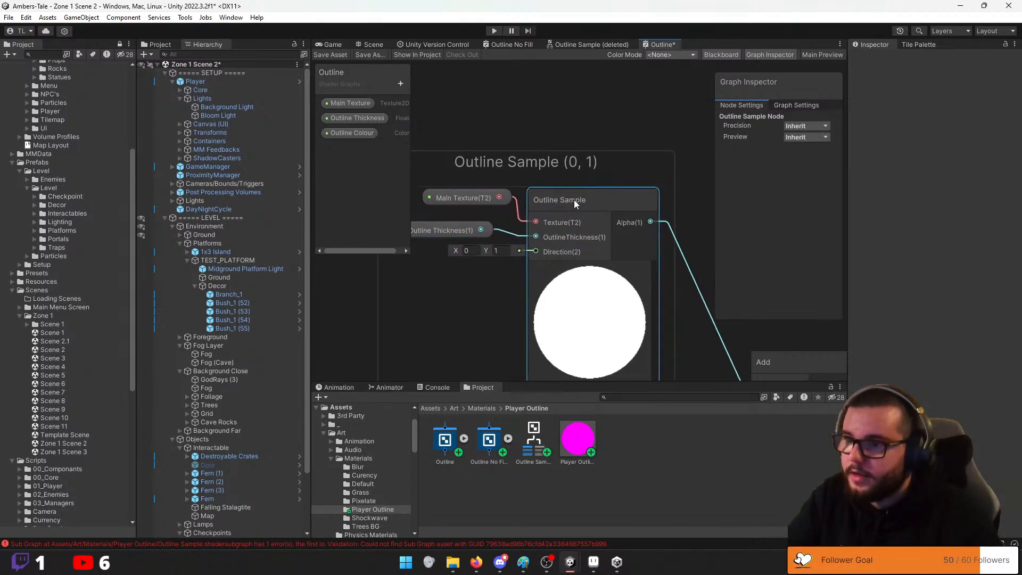
Replace the broken node in the Outline Sample (0, -1) group with a fresh Outline Sample subgraph node
middle_click_drag(584, 240, 516, 121)
middle_click_drag(511, 266, 573, 171)
left_click(592, 187)
key("Delete")
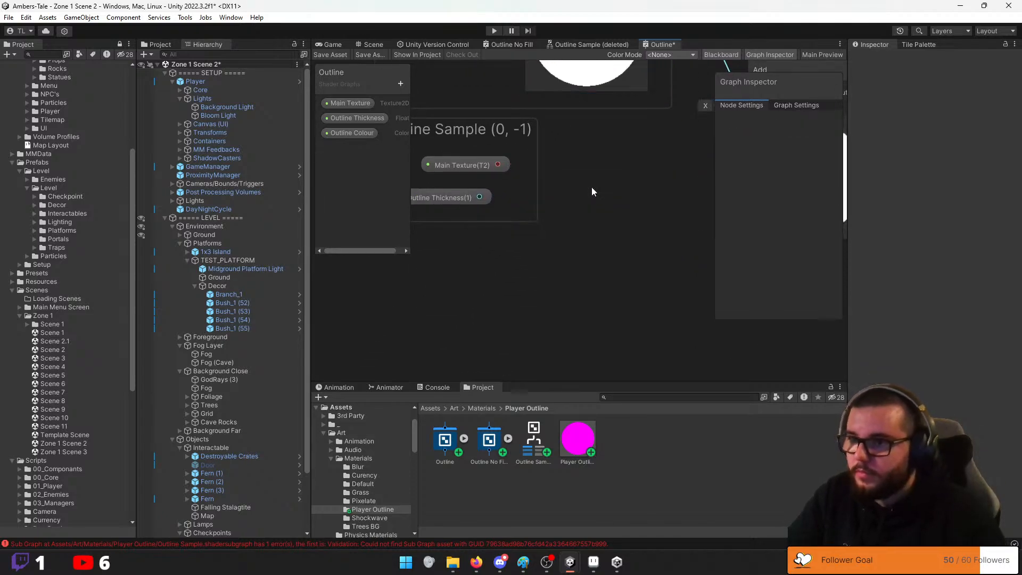
key("ctrl+z")
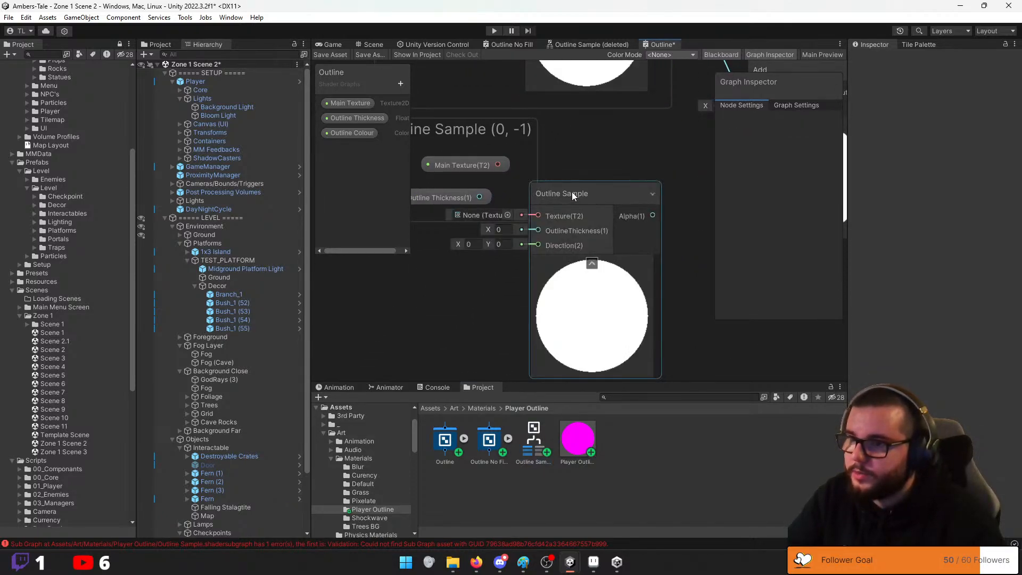
mouse_move(572, 191)
left_mouse_down()
mouse_move(527, 181)
mouse_move(578, 184)
mouse_move(585, 165)
left_mouse_up()
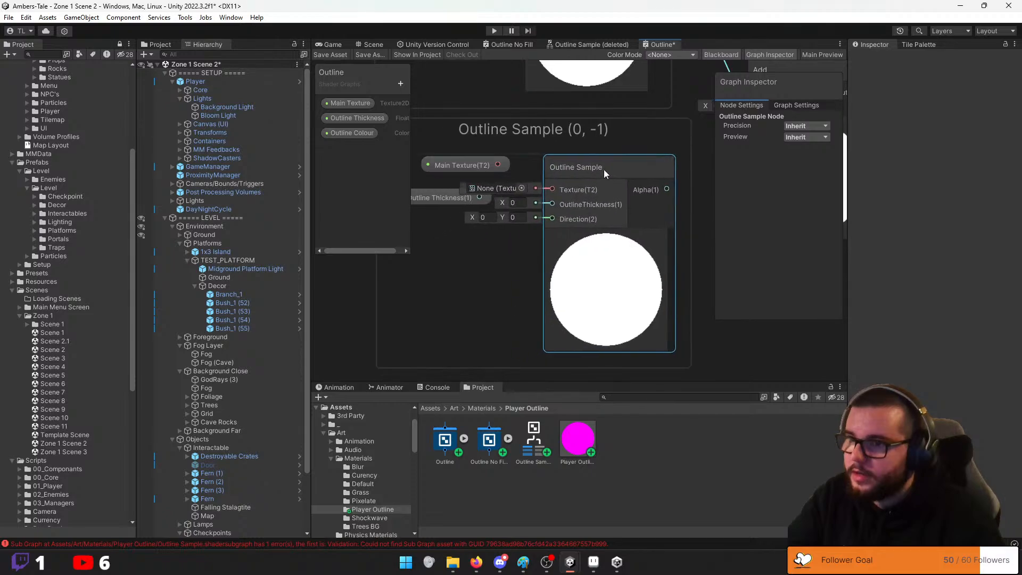
Wire the (0, -1) node to Main Texture, Outline Thickness and the Add node's B input, and set its Direction Y to -1
left_click_drag(499, 165, 552, 190)
left_click_drag(480, 197, 552, 204)
left_click(519, 220)
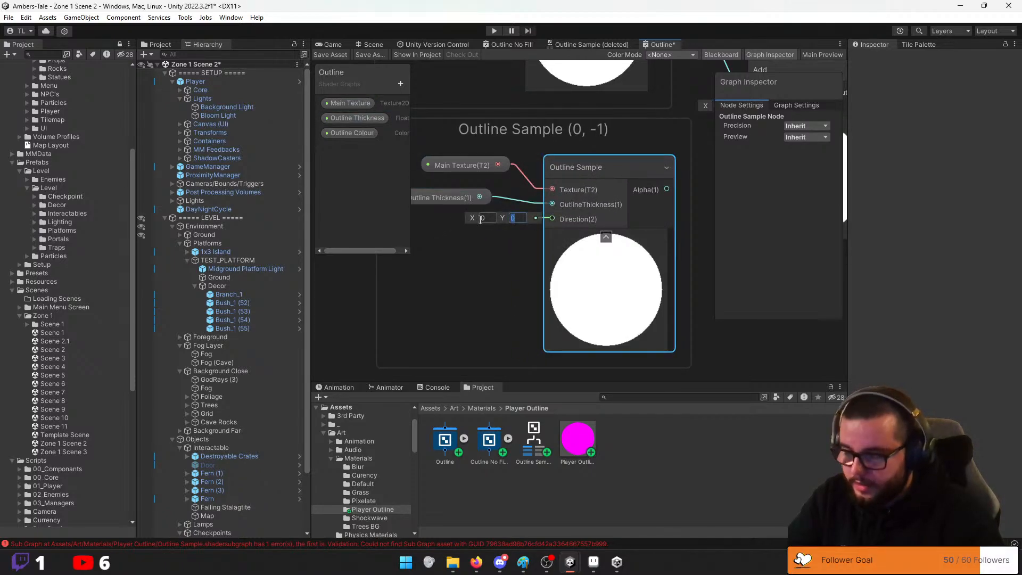
type("-1")
middle_click_drag(570, 313, 428, 364)
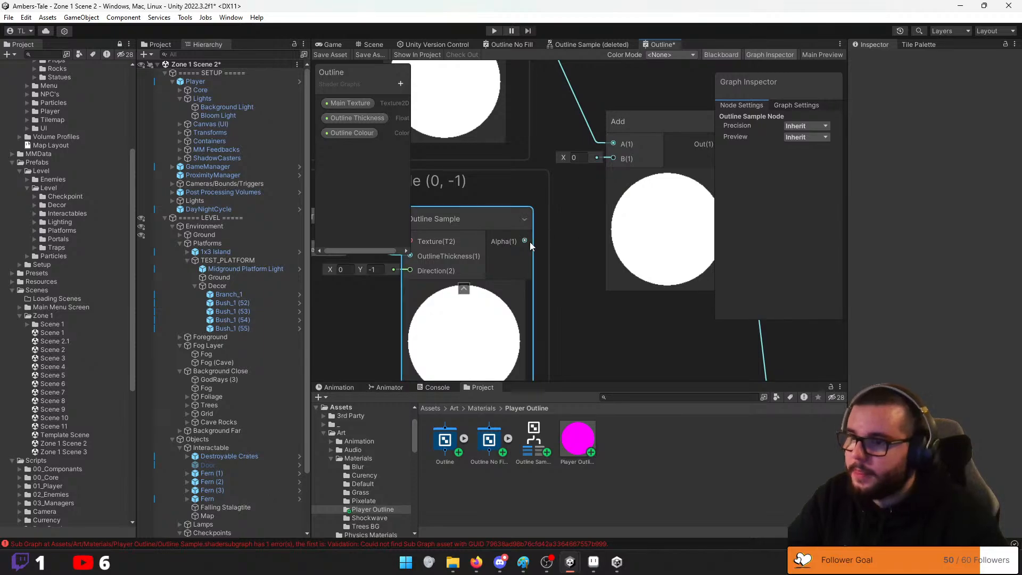
left_click_drag(525, 242, 612, 159)
Replace the broken node in the Outline Sample (-1, 0) group with a fresh Outline Sample subgraph node
middle_click_drag(566, 296, 589, 123)
left_click(578, 148)
key("Delete")
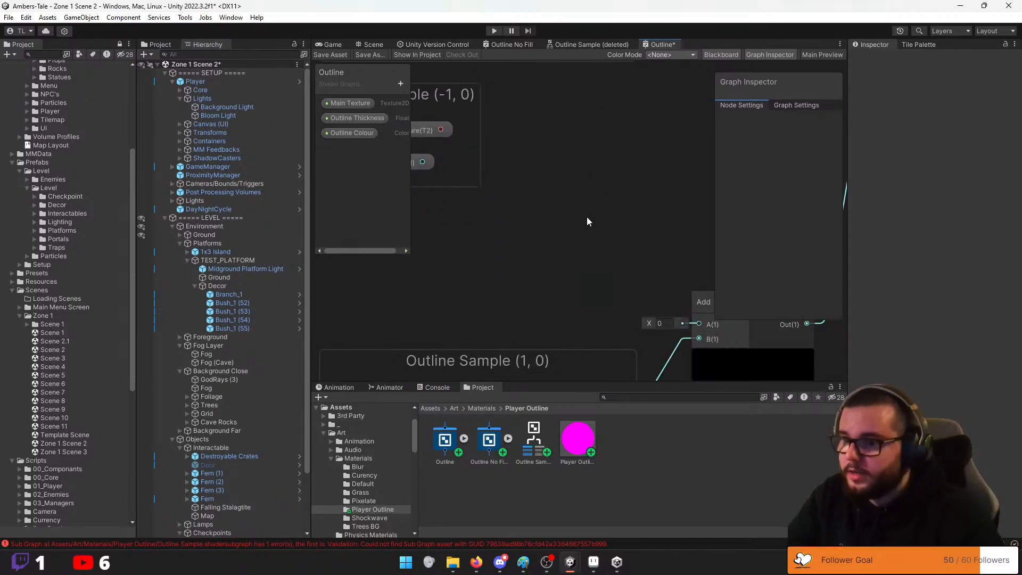
key("ctrl+z")
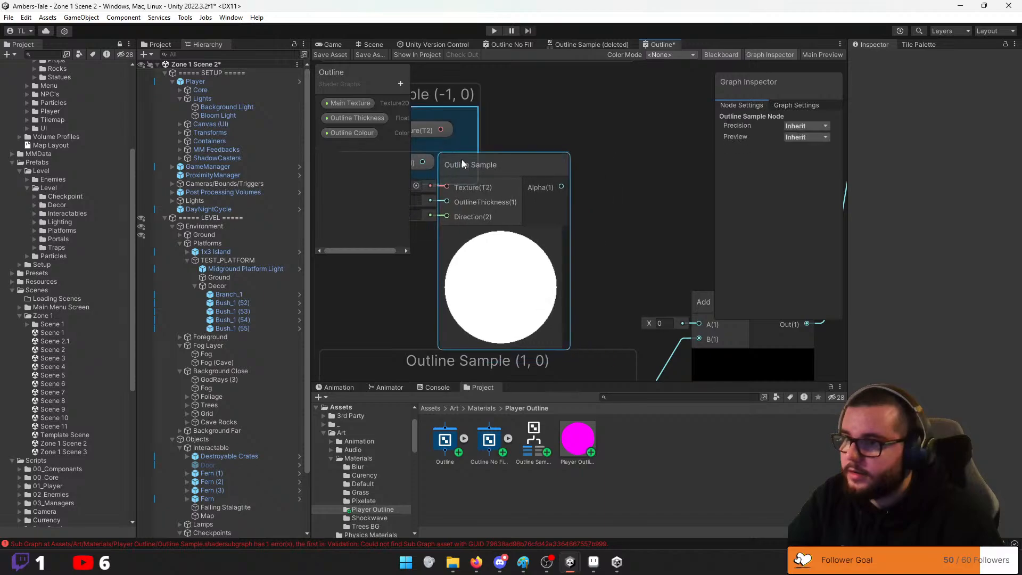
left_click_drag(558, 143, 561, 143)
Wire the (-1, 0) node to Main Texture, Outline Thickness and its Add node's A input, and set its Direction X to -1
left_click_drag(441, 129, 494, 166)
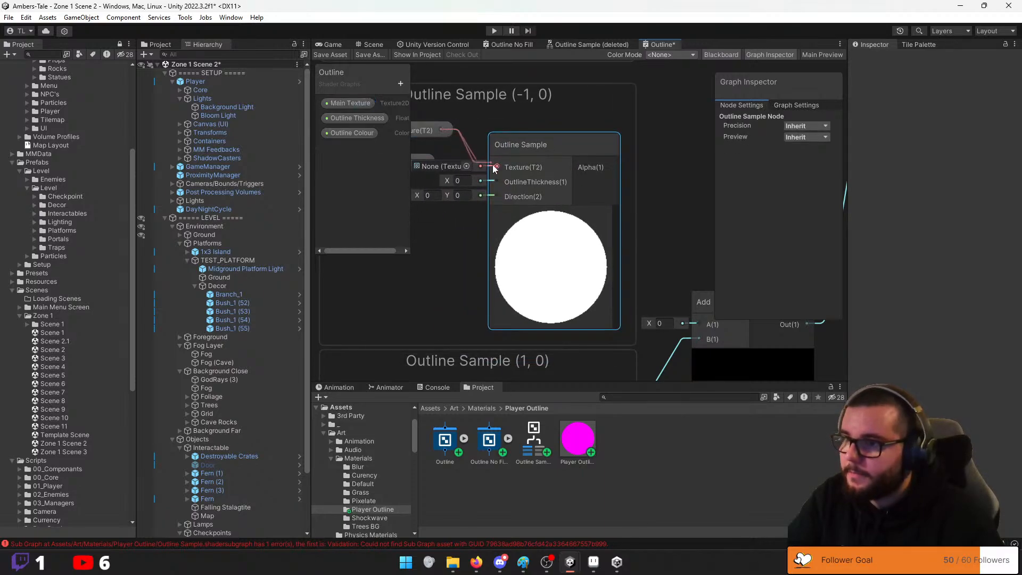
left_click_drag(422, 161, 497, 184)
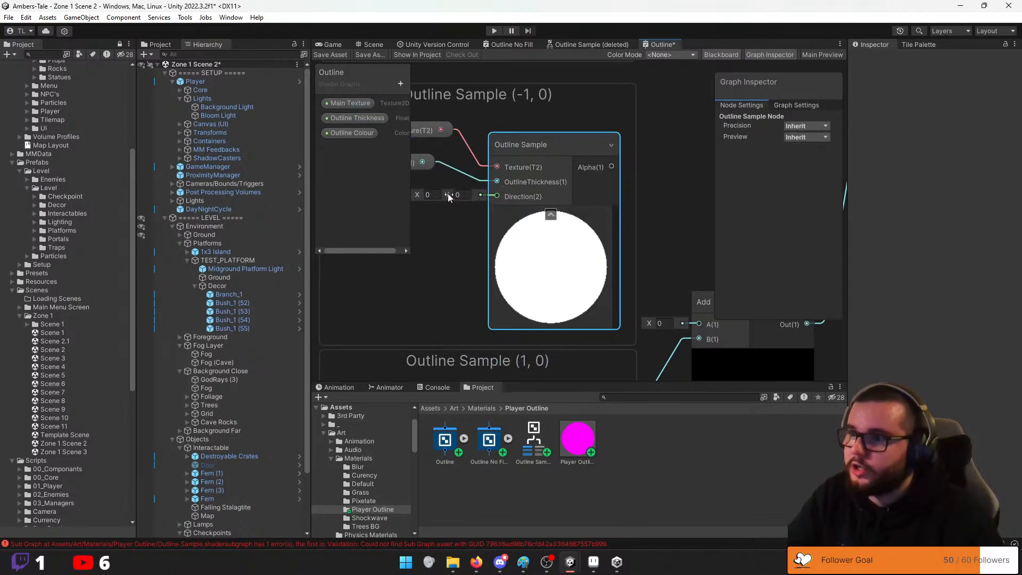
left_click(432, 195)
type("-1")
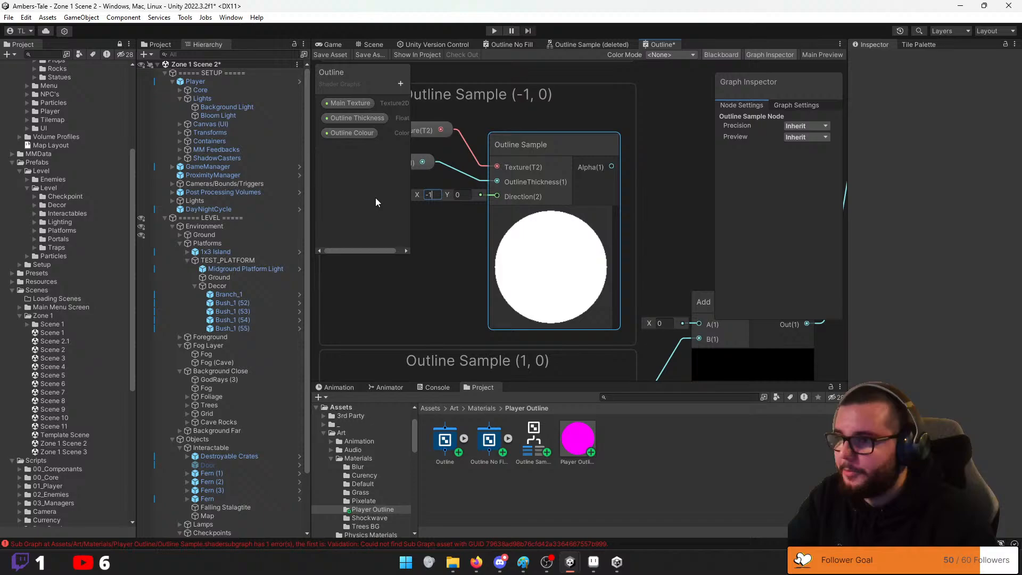
left_click(439, 262)
middle_click_drag(459, 314, 428, 158)
middle_click_drag(588, 72, 557, 157)
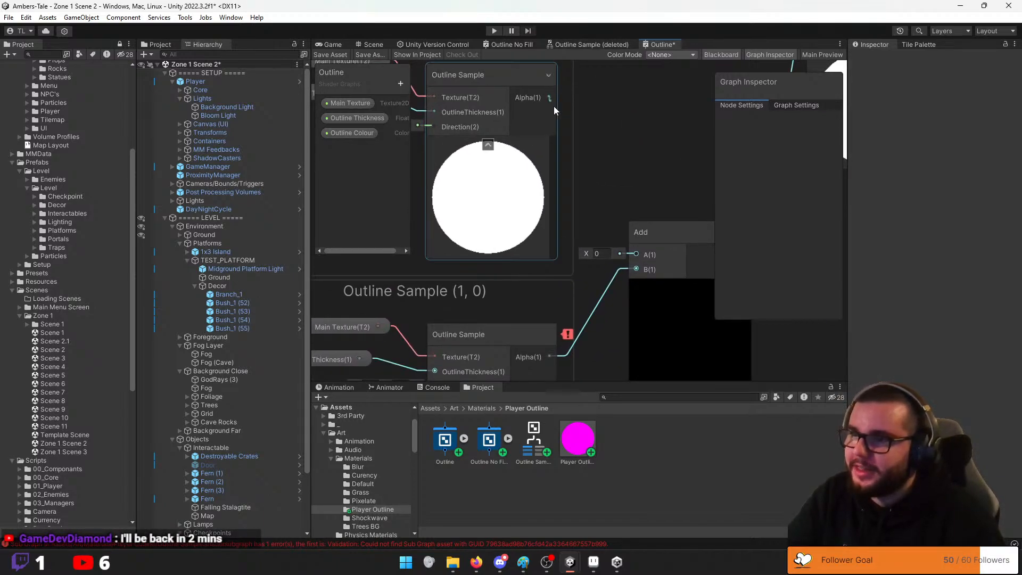
Replace the broken node in the Outline Sample (1, 0) group with a fresh Outline Sample subgraph node
middle_click_drag(448, 354, 522, 267)
left_click(549, 250)
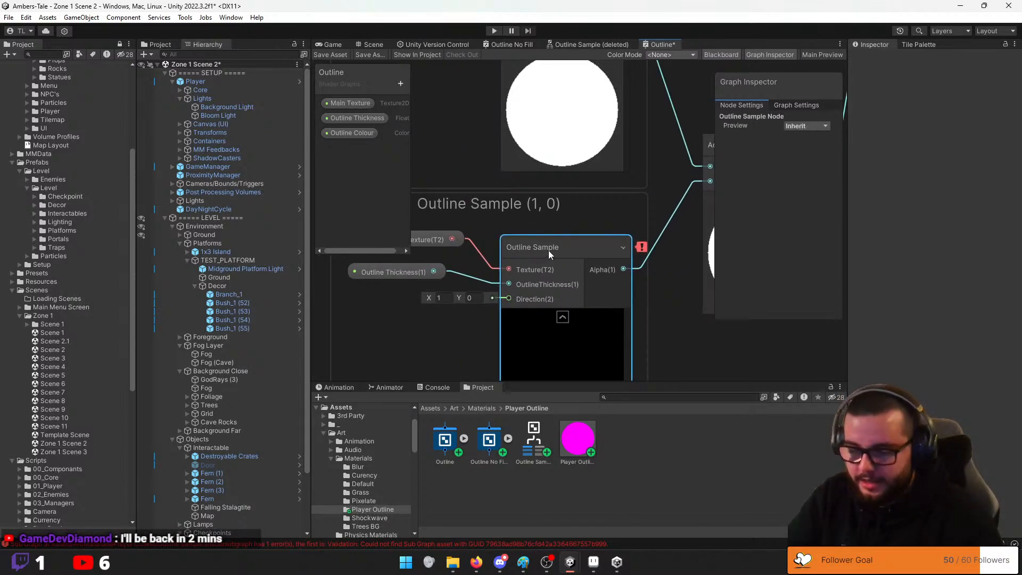
key("Delete")
left_click_drag(538, 443, 582, 238)
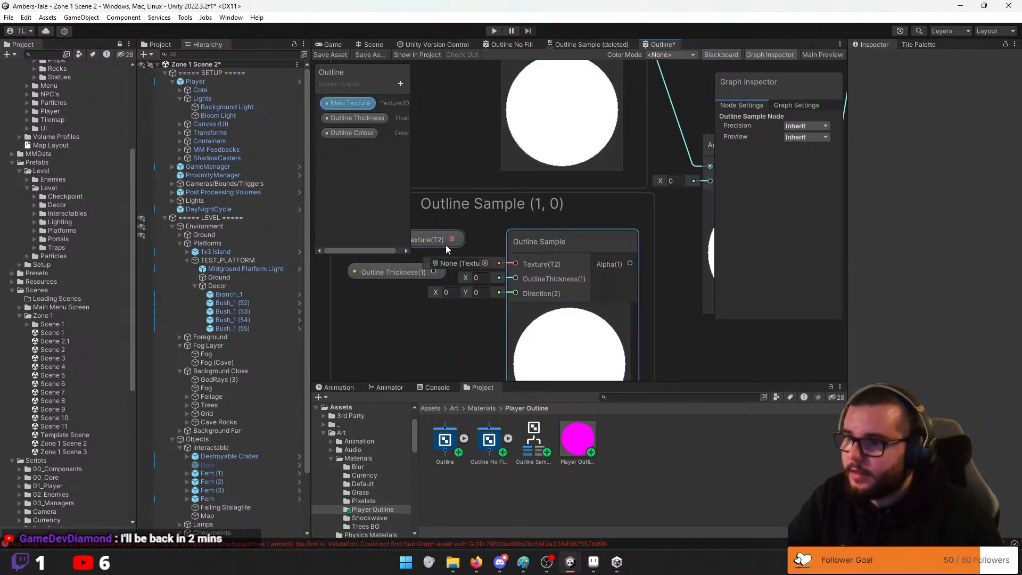
Wire the (1, 0) node to Main Texture, Outline Thickness and its Add node's B input, and set its Direction X to 1
left_click_drag(453, 240, 516, 264)
left_click_drag(434, 273, 515, 278)
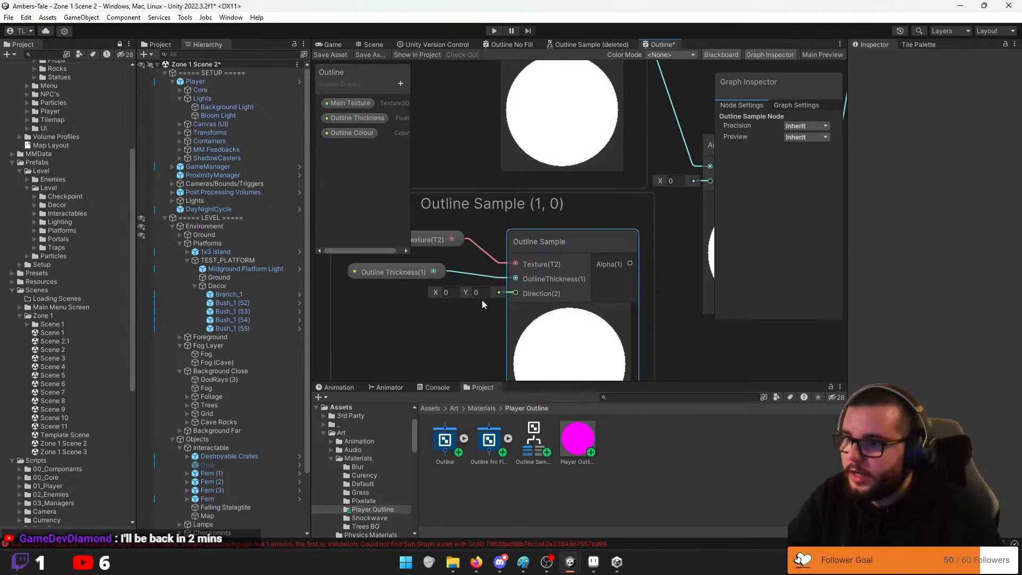
left_click(453, 292)
type("1")
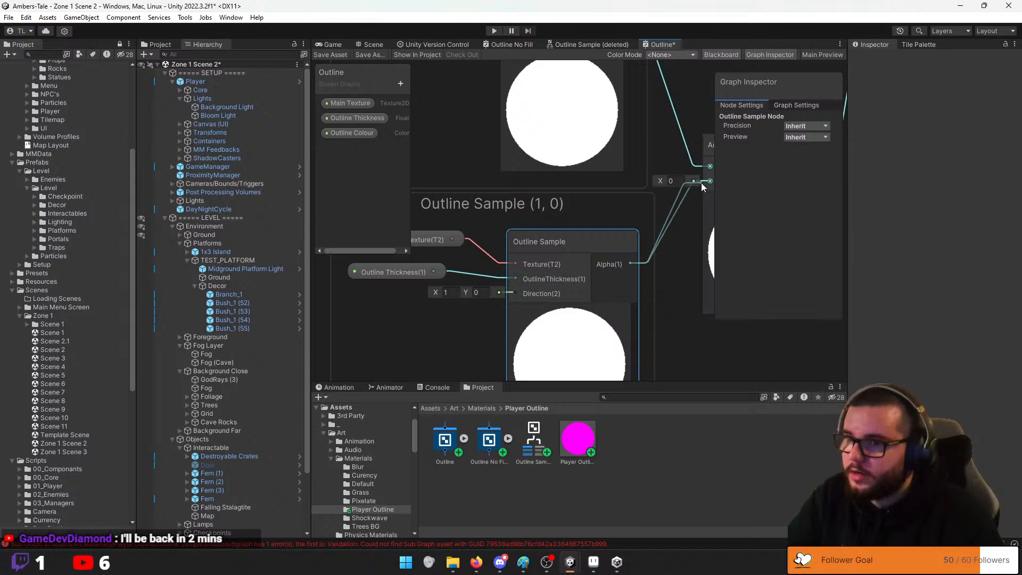
scroll(580, 254, "down", 8)
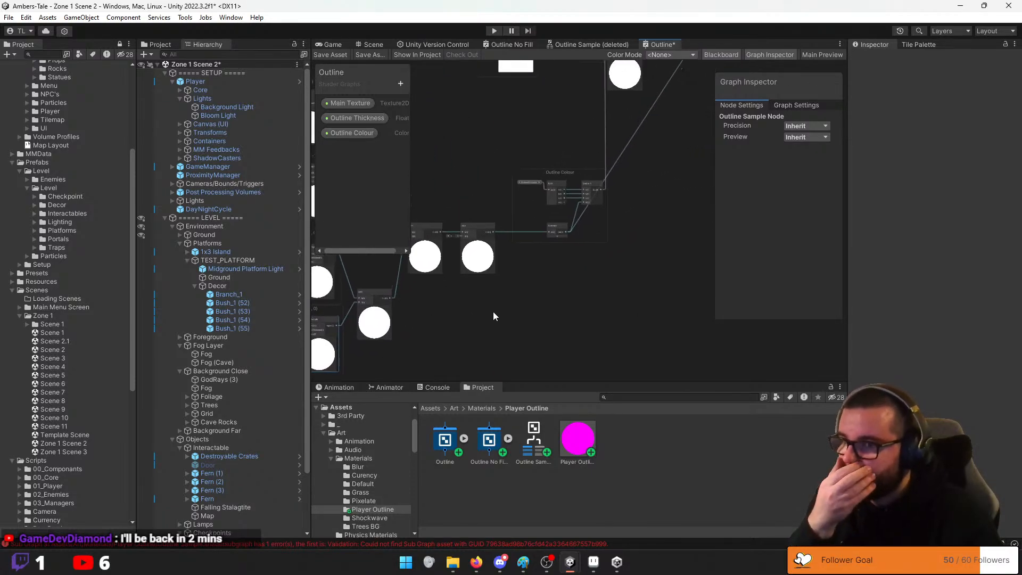
scroll(487, 342, "up", 3)
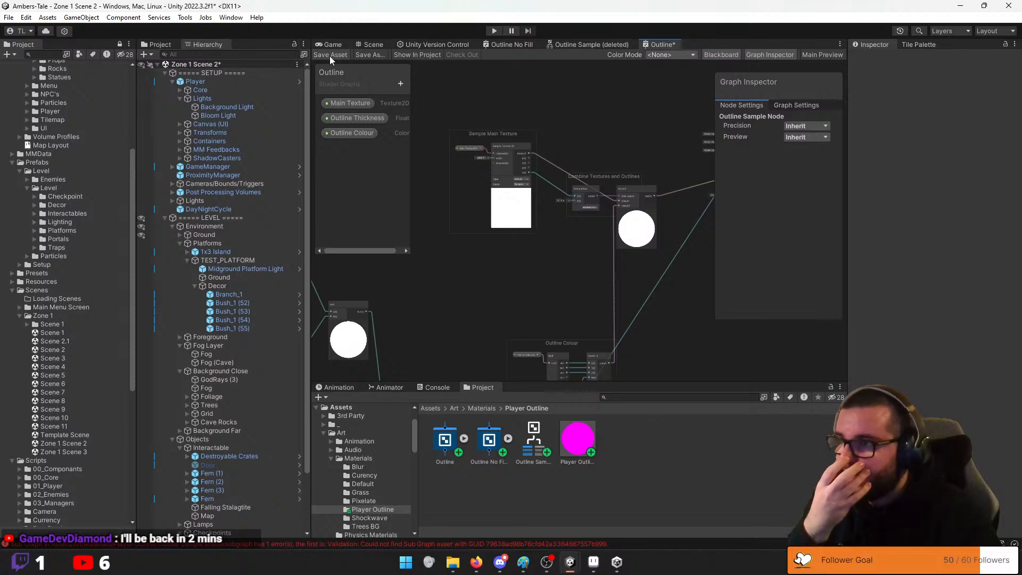
Inspect the player's outline on the test platform in the scene view
left_click(373, 44)
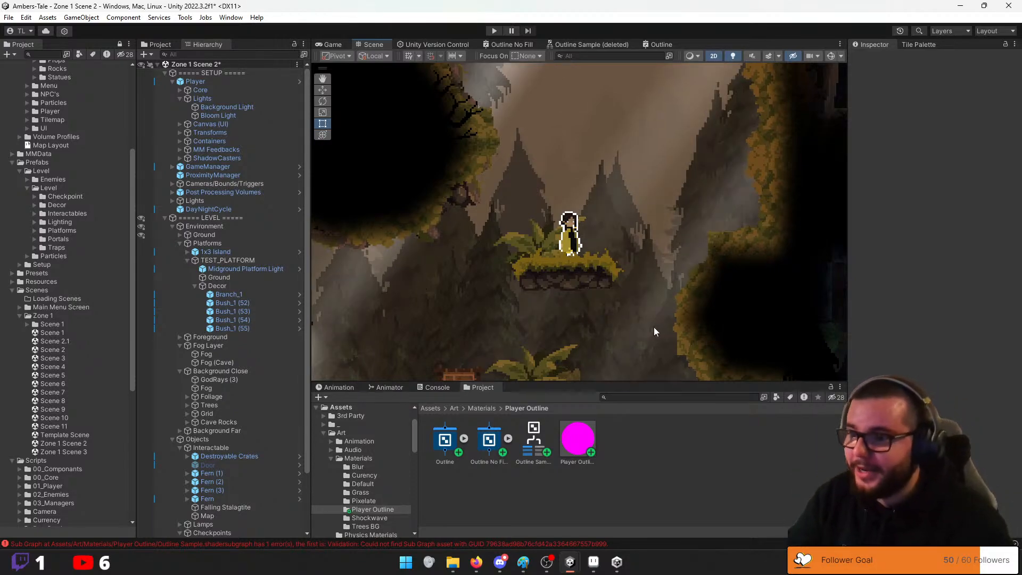
scroll(590, 269, "down", 3)
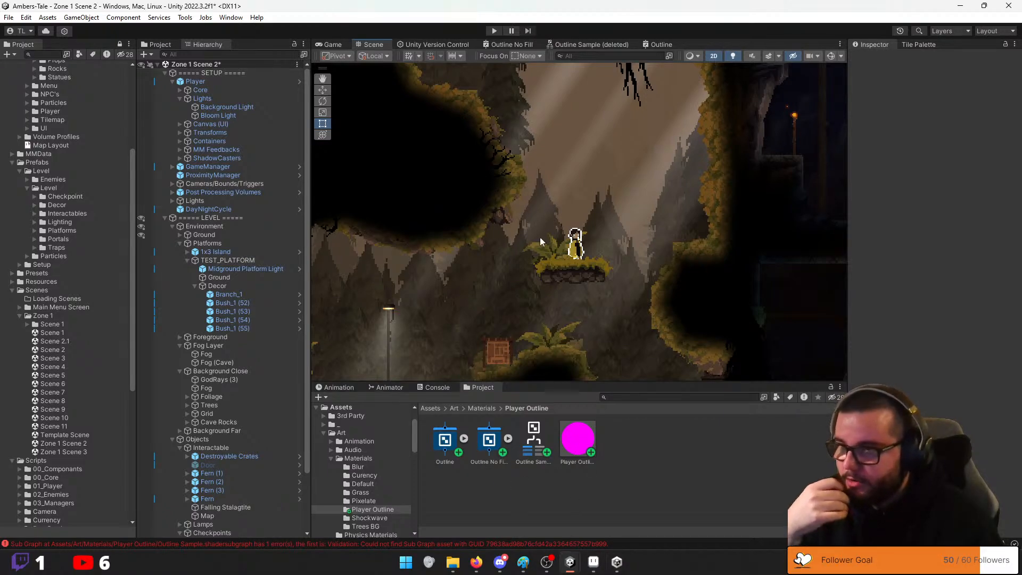
Try the Lit material type in the Outline graph's settings, saving the asset and checking the player in the scene
left_click(642, 45)
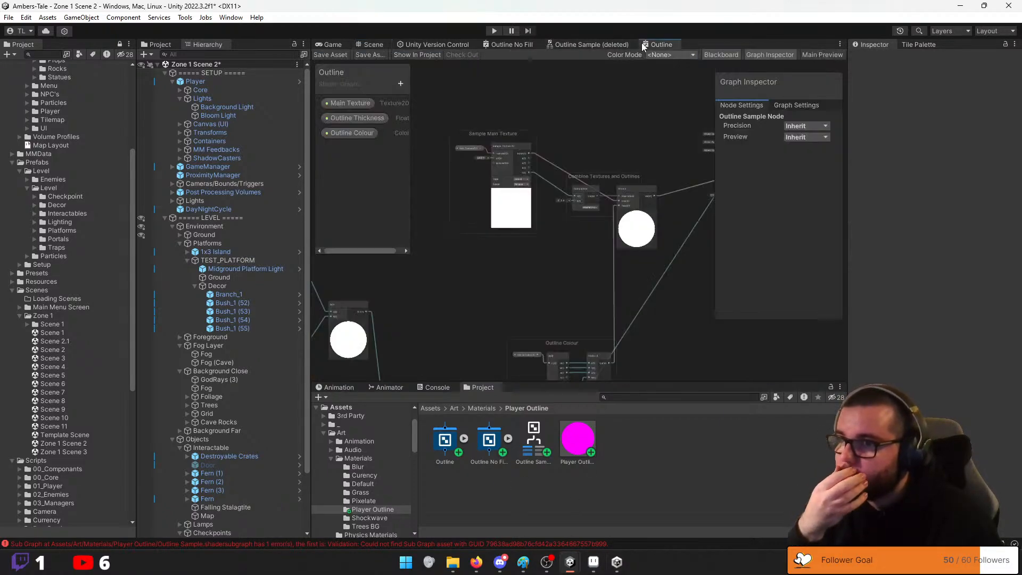
left_click(796, 107)
left_click(819, 195)
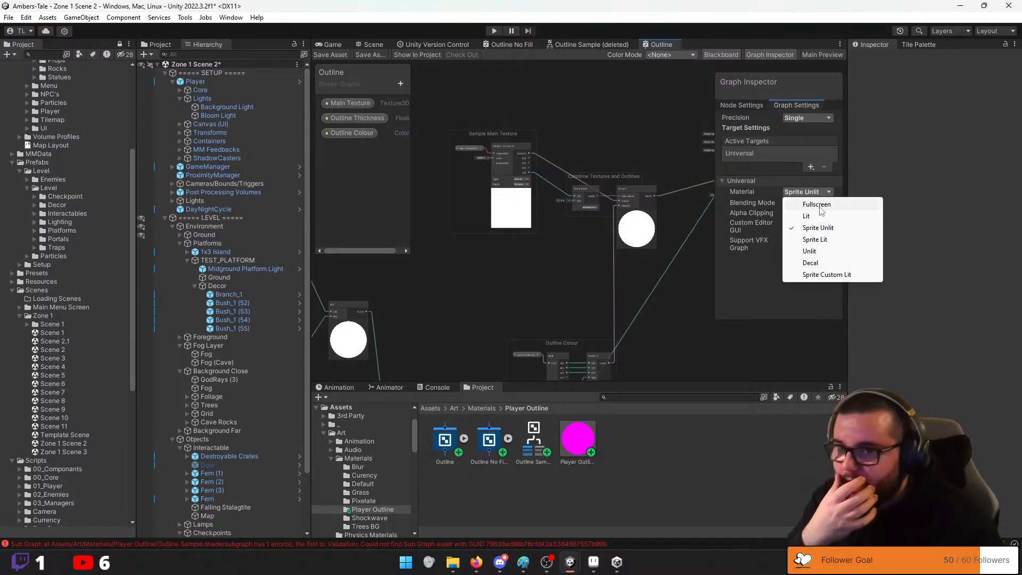
left_click(819, 212)
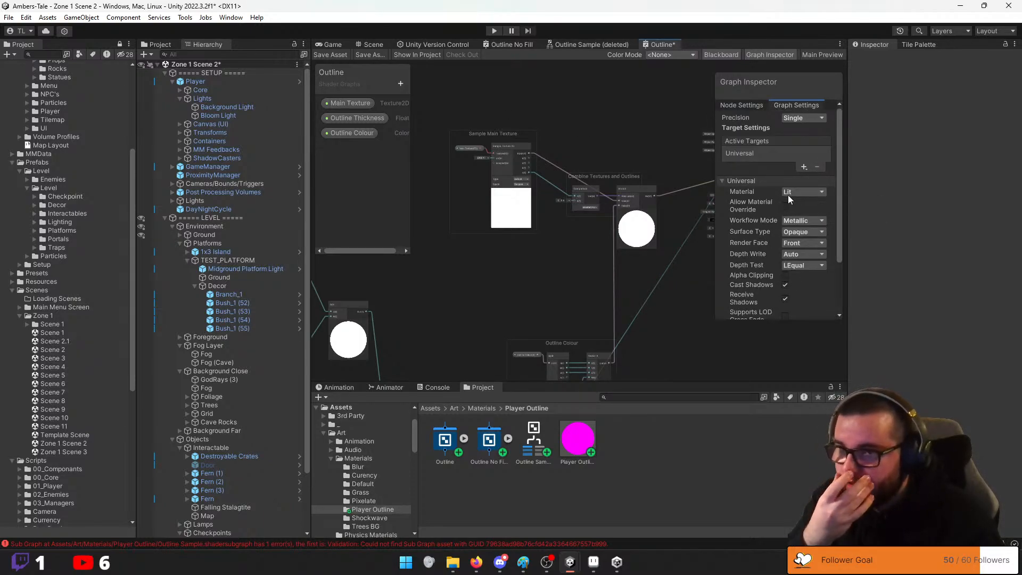
left_click(326, 55)
left_click(373, 45)
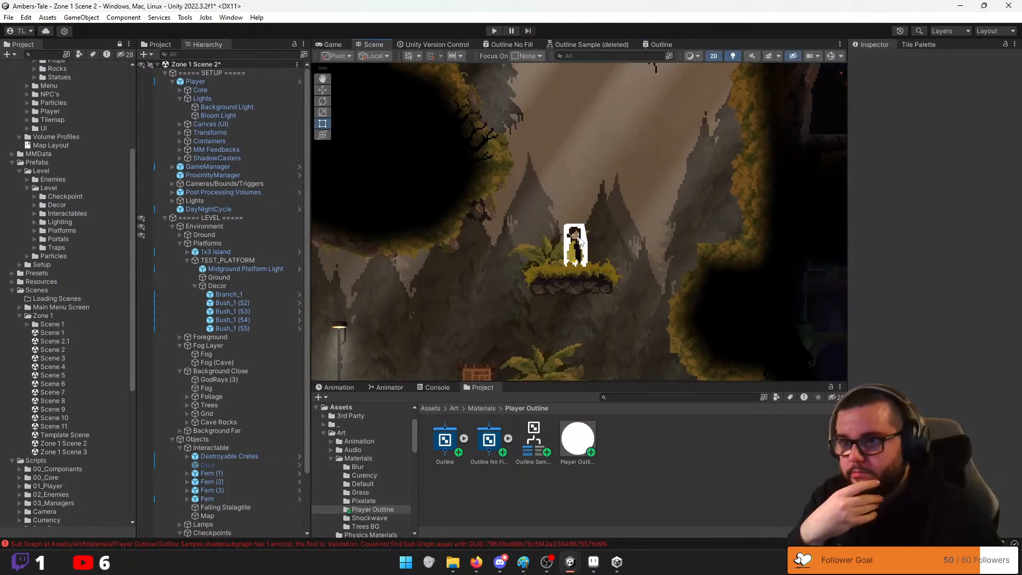
Set the Outline graph's material type to Sprite Lit, save the asset and check the player in the scene
left_click(660, 45)
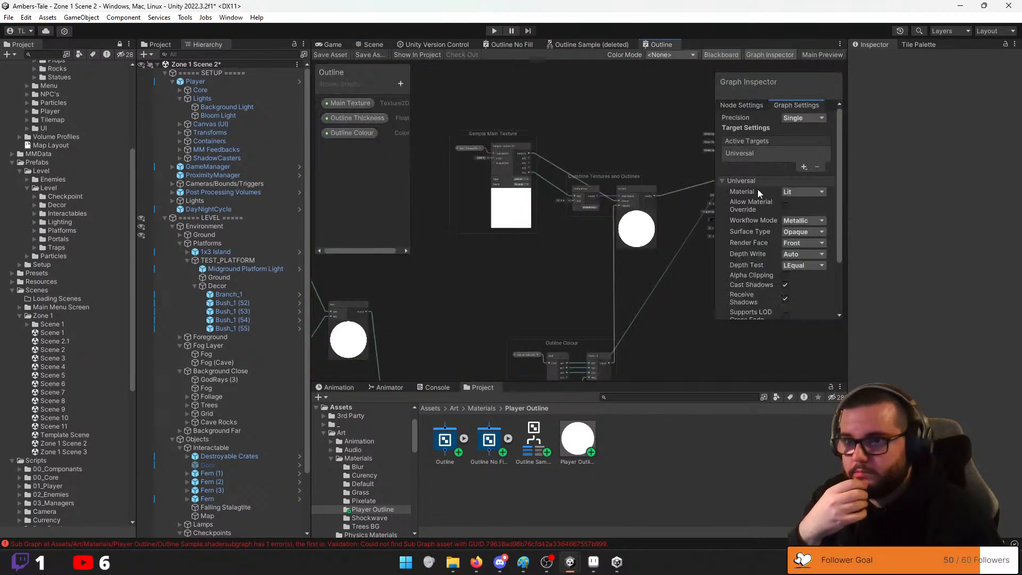
left_click(803, 192)
left_click(831, 240)
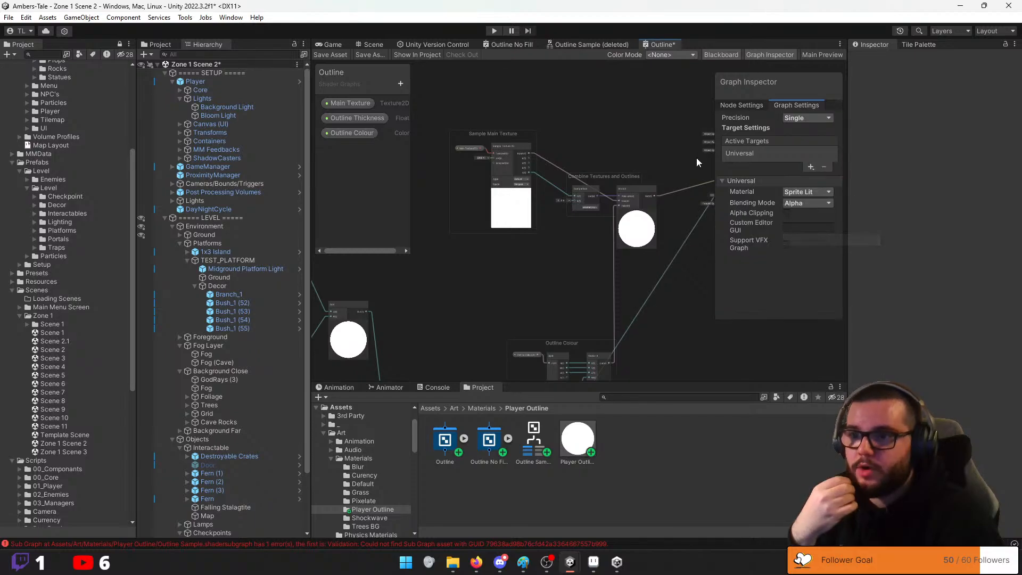
left_click(373, 45)
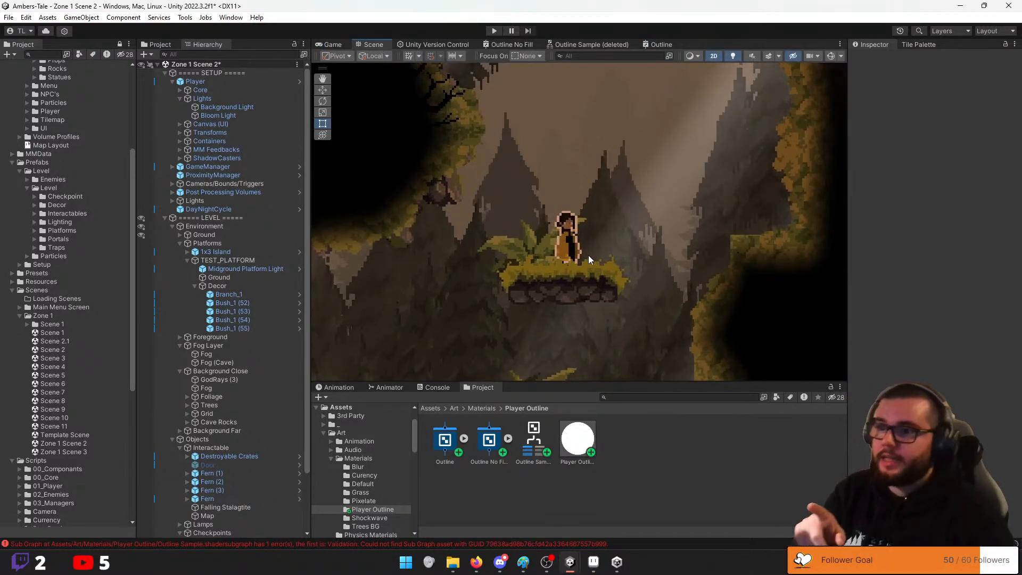
scroll(588, 260, "down", 1)
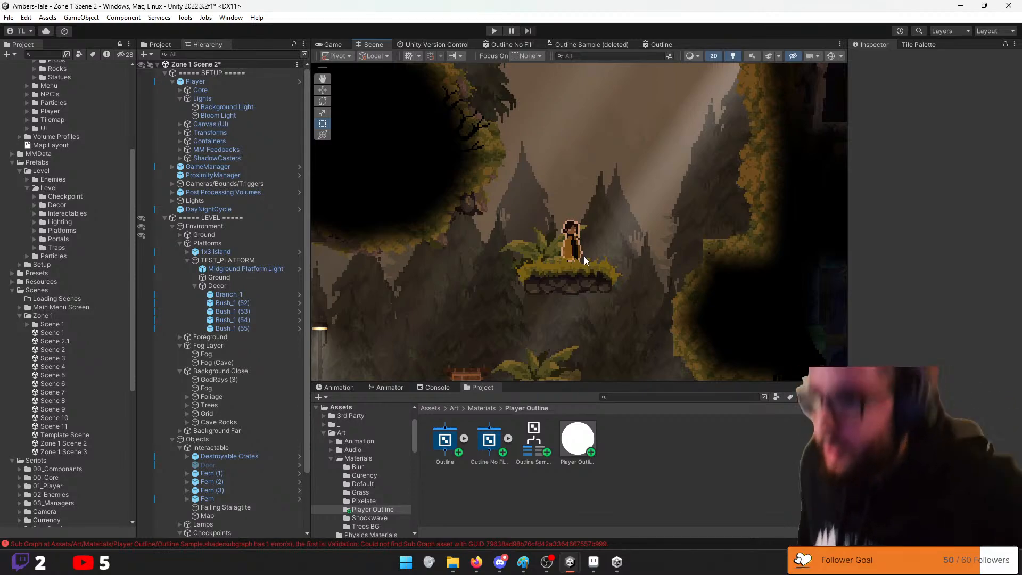
Run the game and jump the player from the test platform up to the floating block to check the outline in motion
left_click(495, 31)
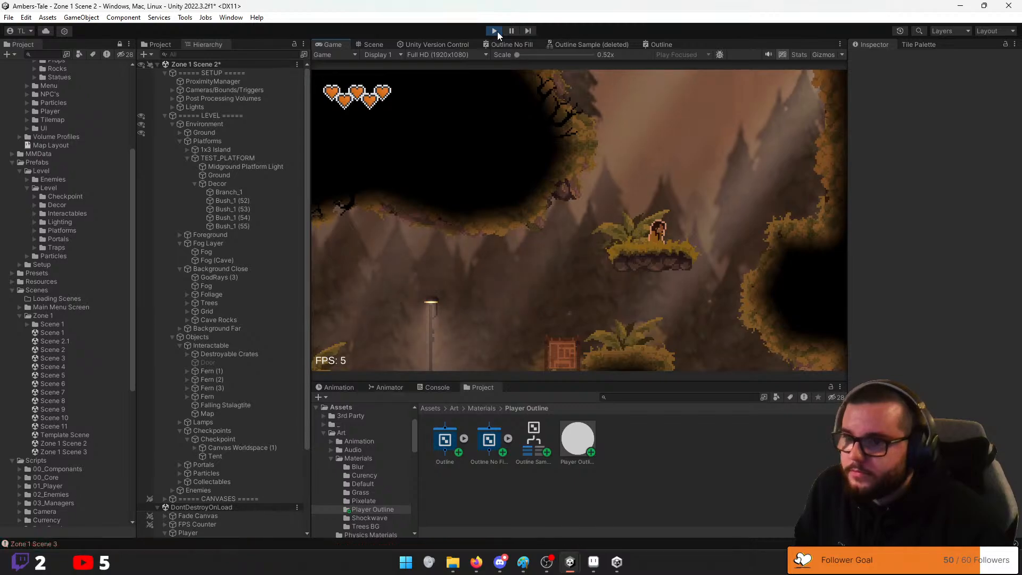
key("d")
key("a")
key("d")
key("space")
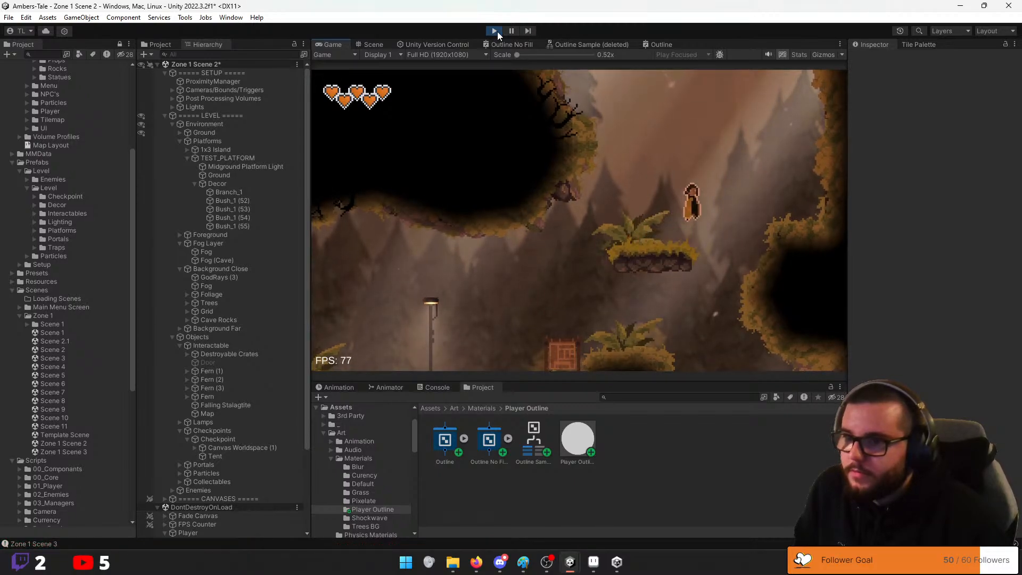
key("space")
key("space")
key("space")
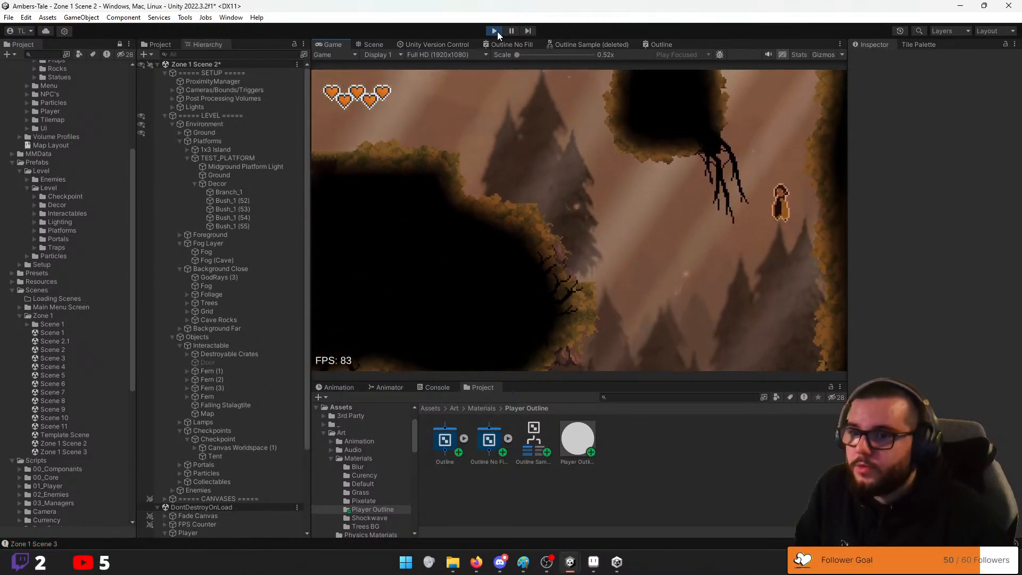
key("a")
key("space")
key("d")
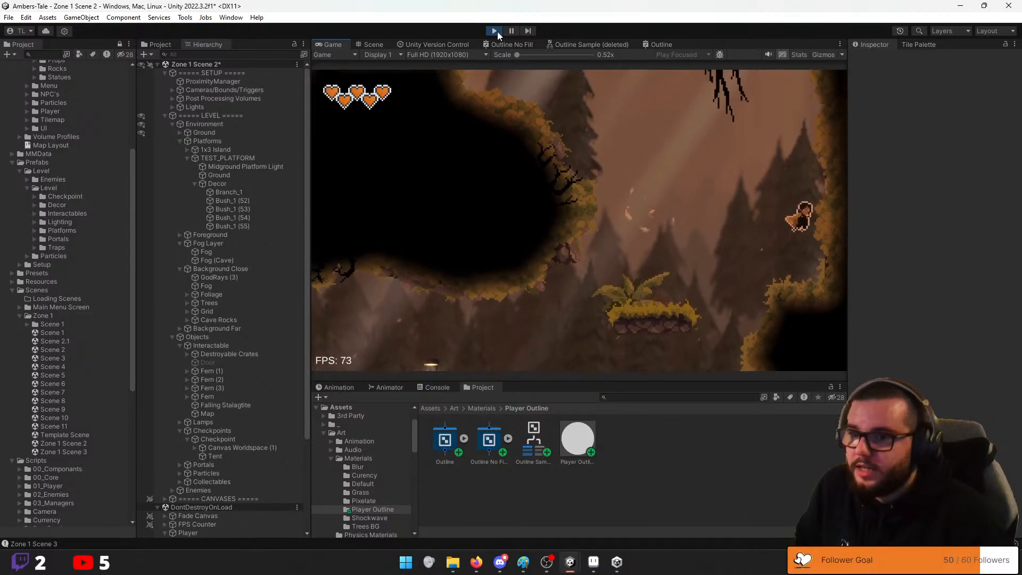
key("space")
key("space")
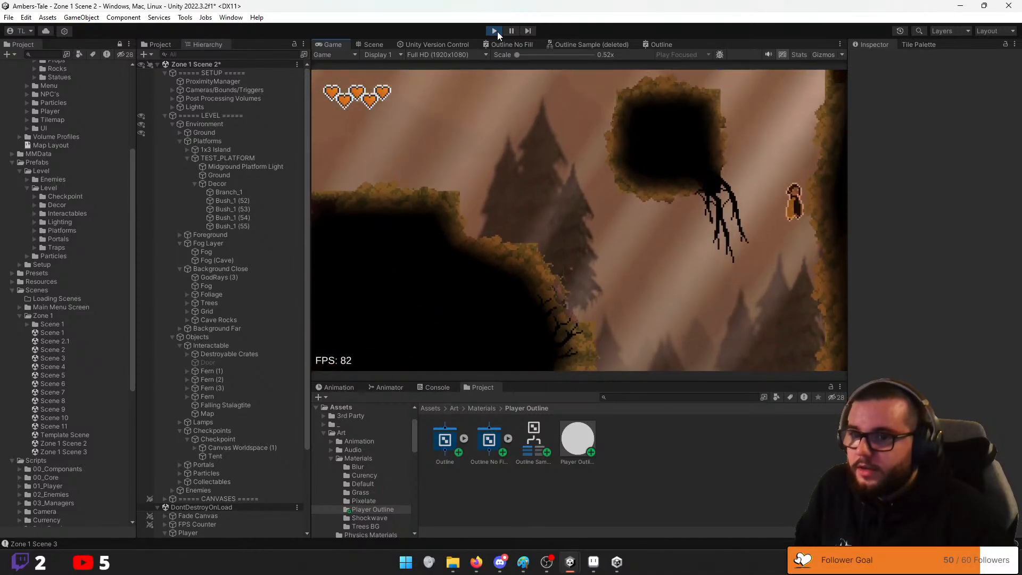
key("space")
key("space")
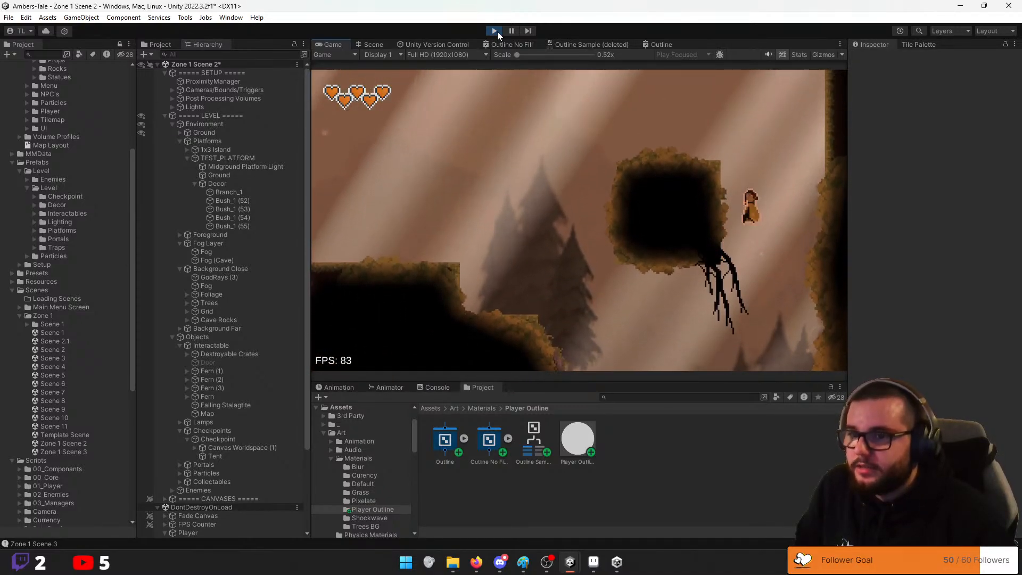
key("space")
key("a")
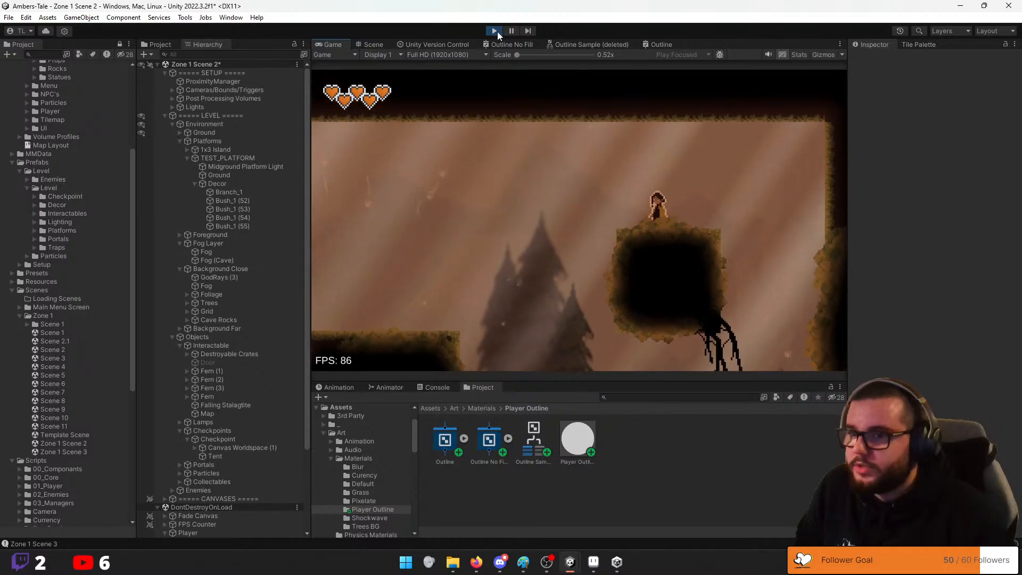
Check the outline during the player's ground slams, jumps and leaps around the test platform
key("space")
key("a")
key("s")
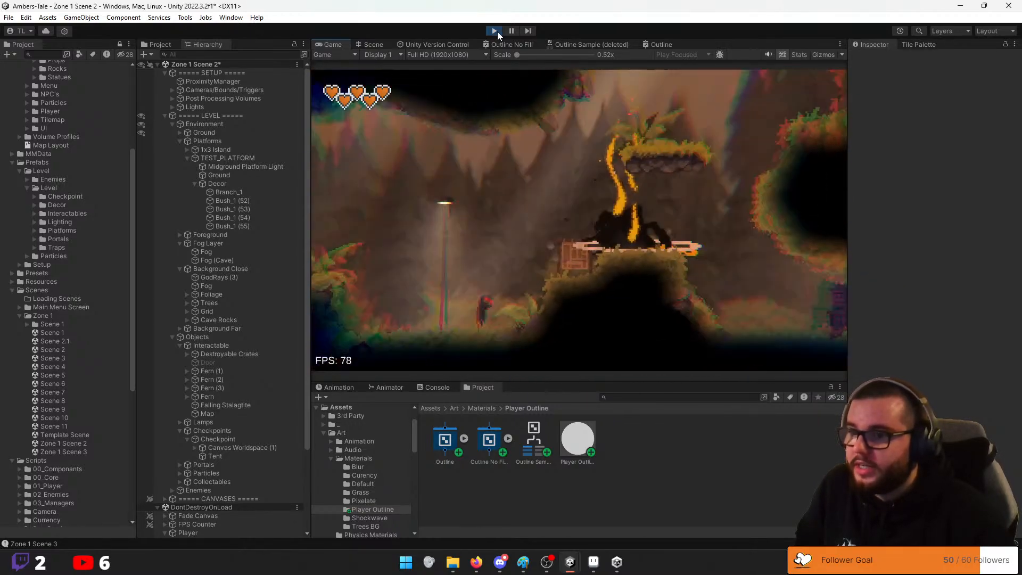
key("space")
key("d")
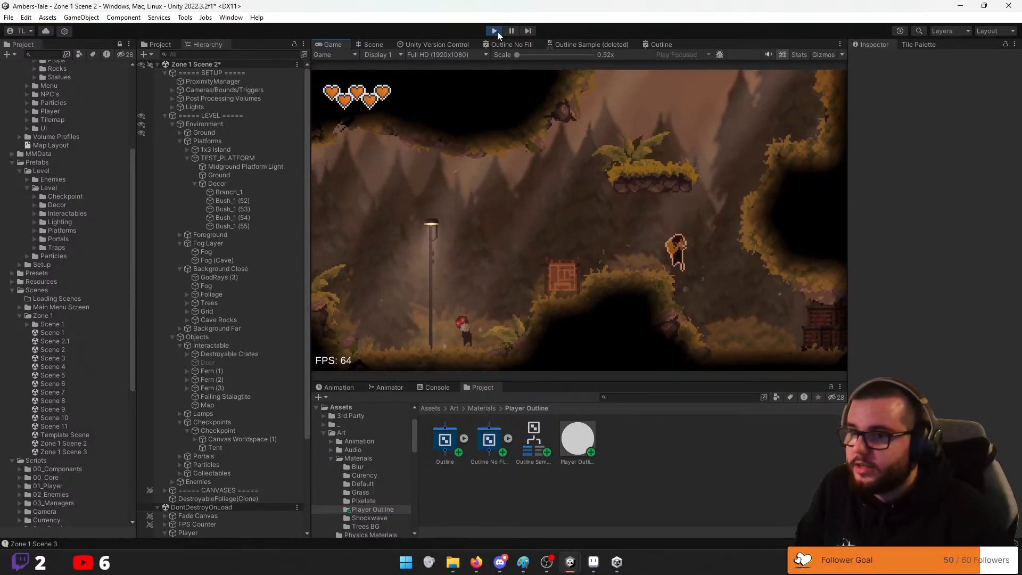
key("a")
key("space")
key("d")
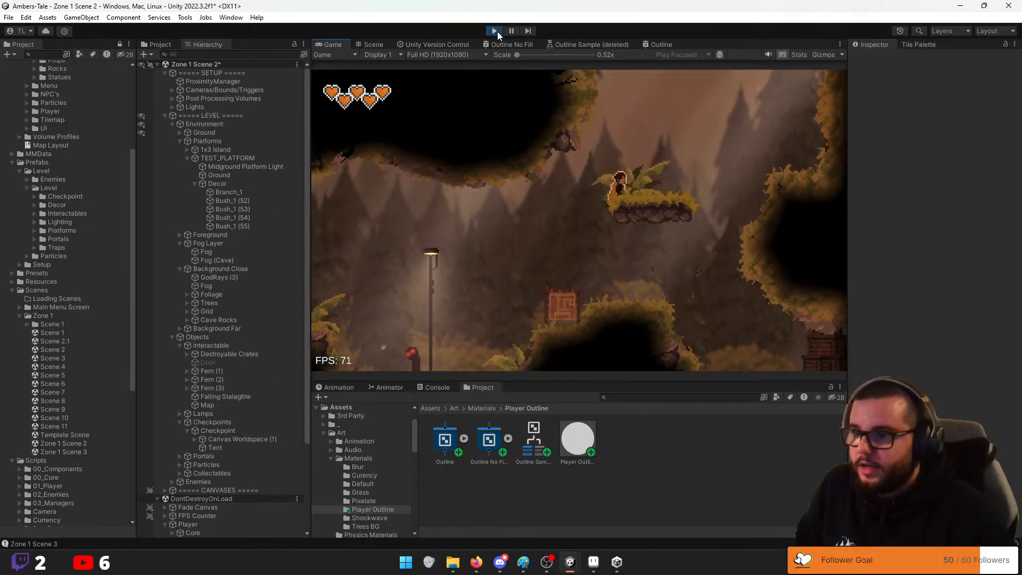
key("space")
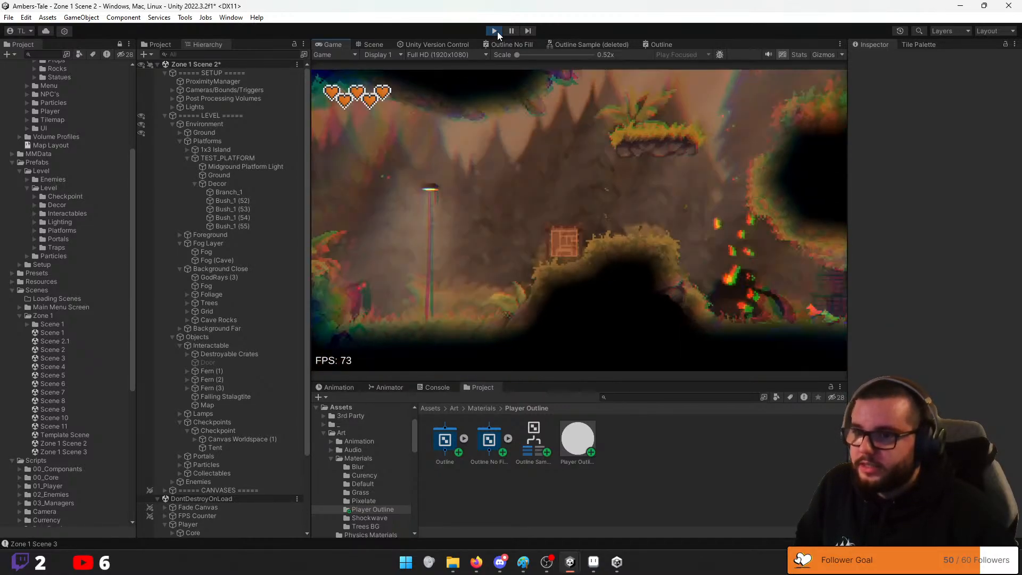
key("a")
key("space")
key("d")
key("s")
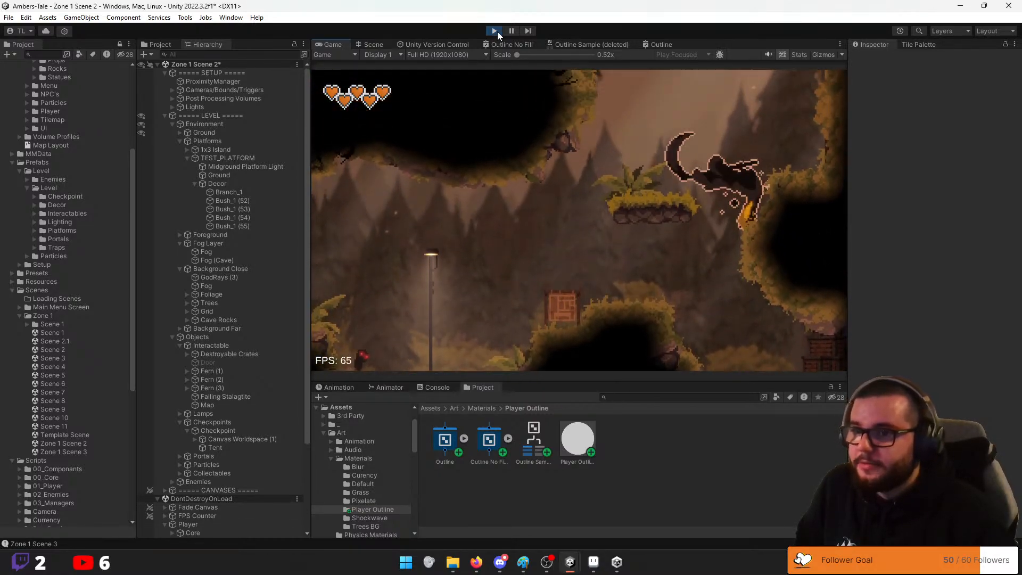
key("space")
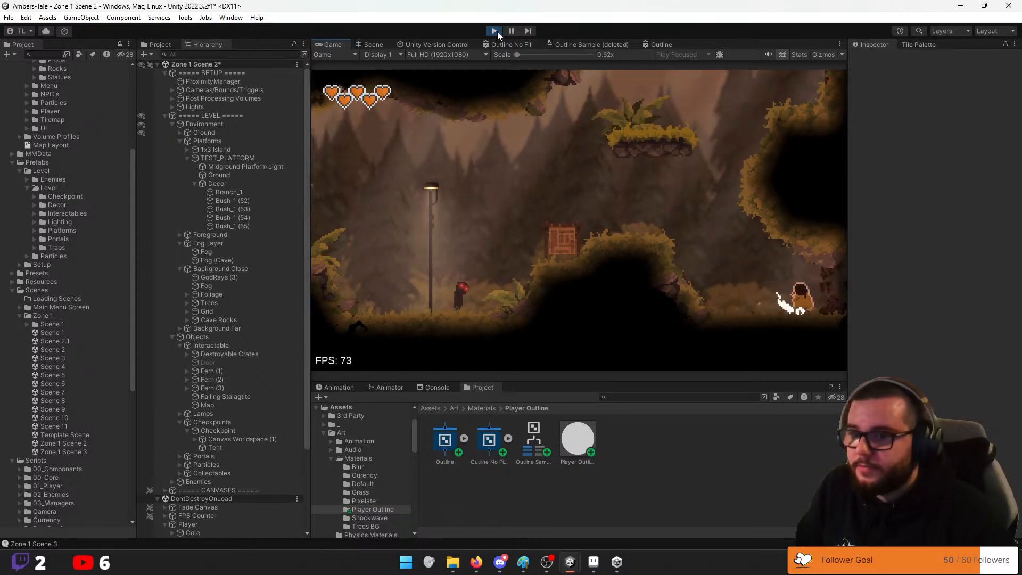
Check the outline while the player attacks enemies and foliage between the tent and the lamp post
key("j")
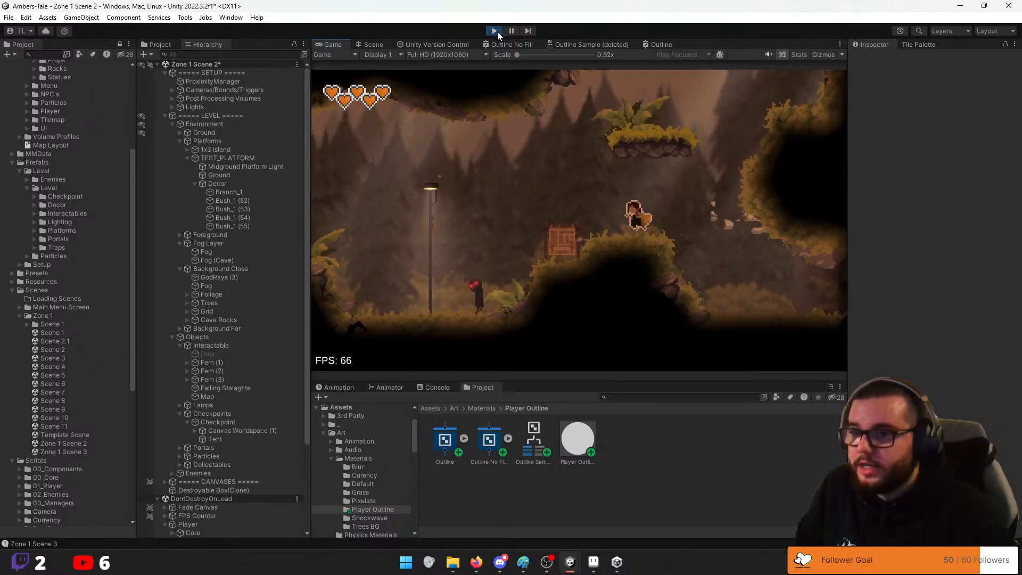
key("a")
key("space")
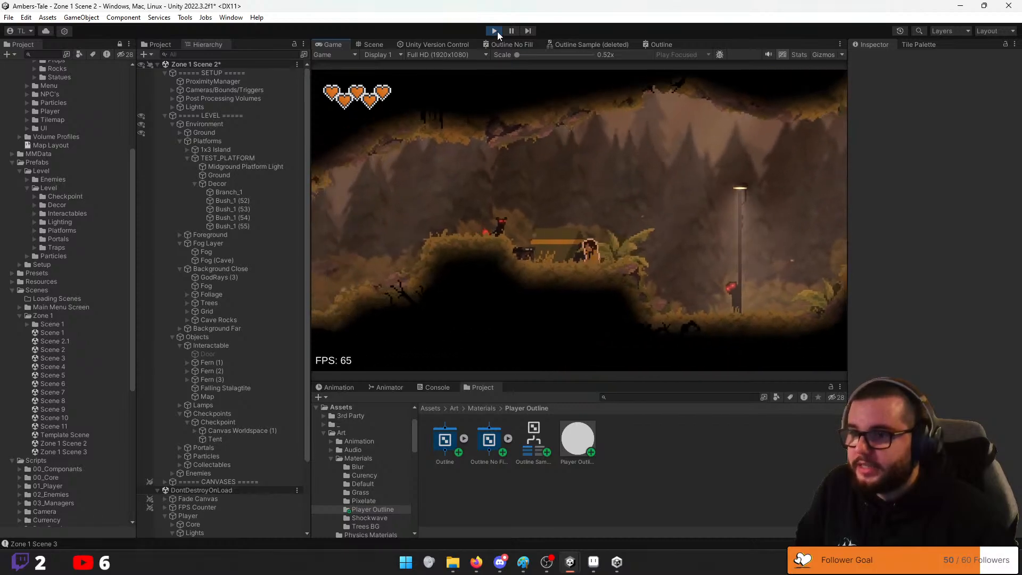
key("j")
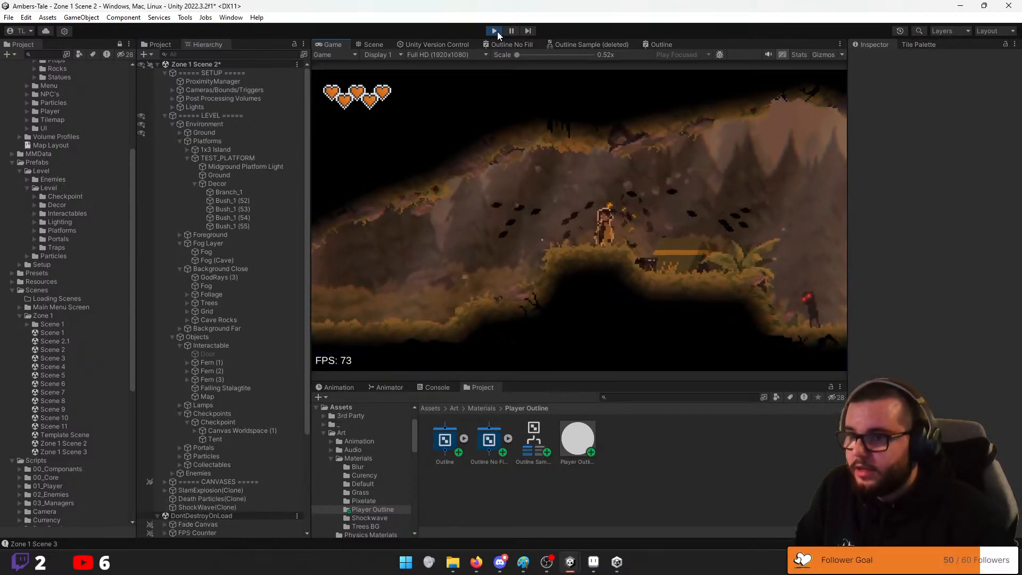
key("d")
key("space")
key("space")
key("j")
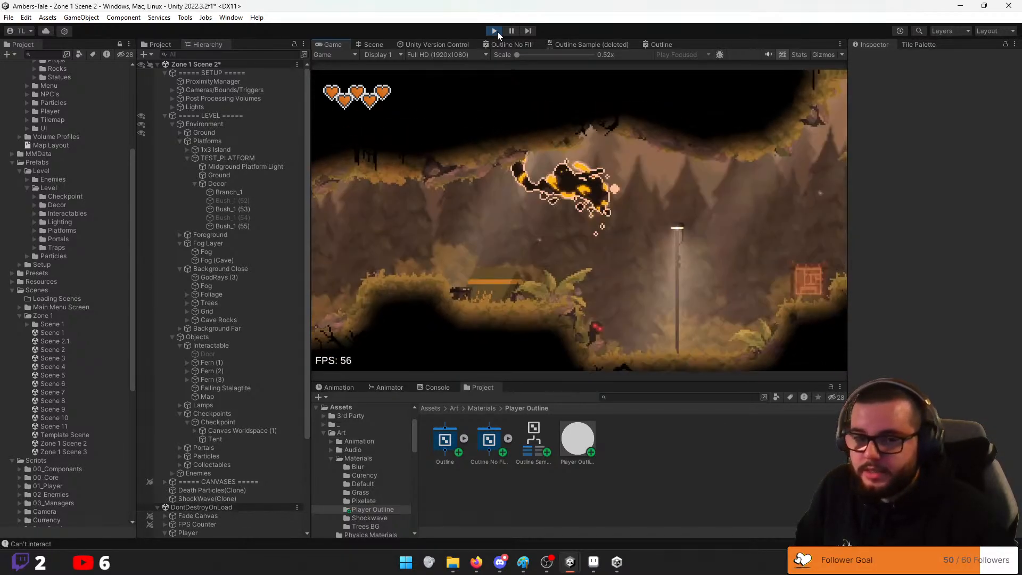
key("shift")
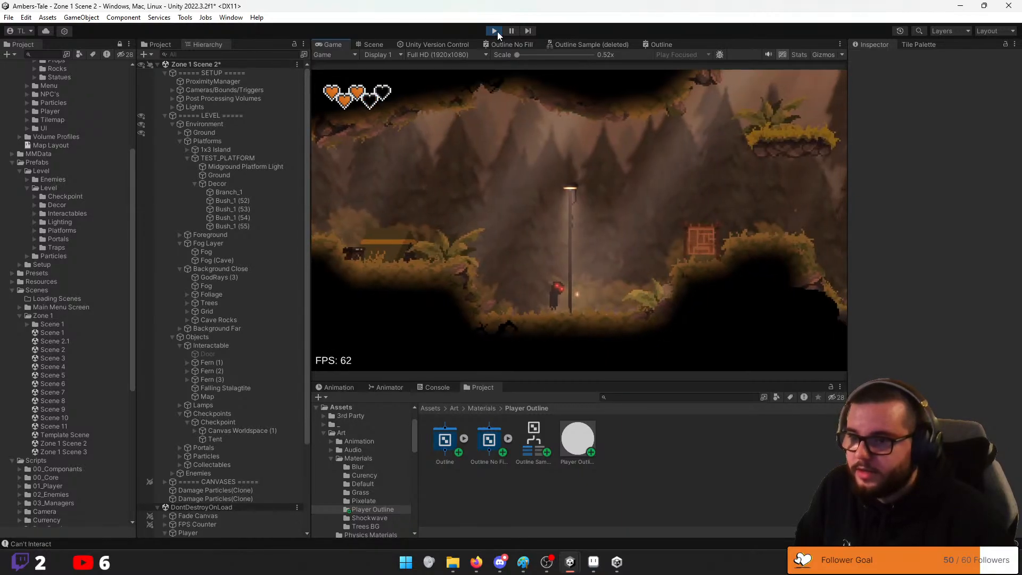
key("space")
key("j")
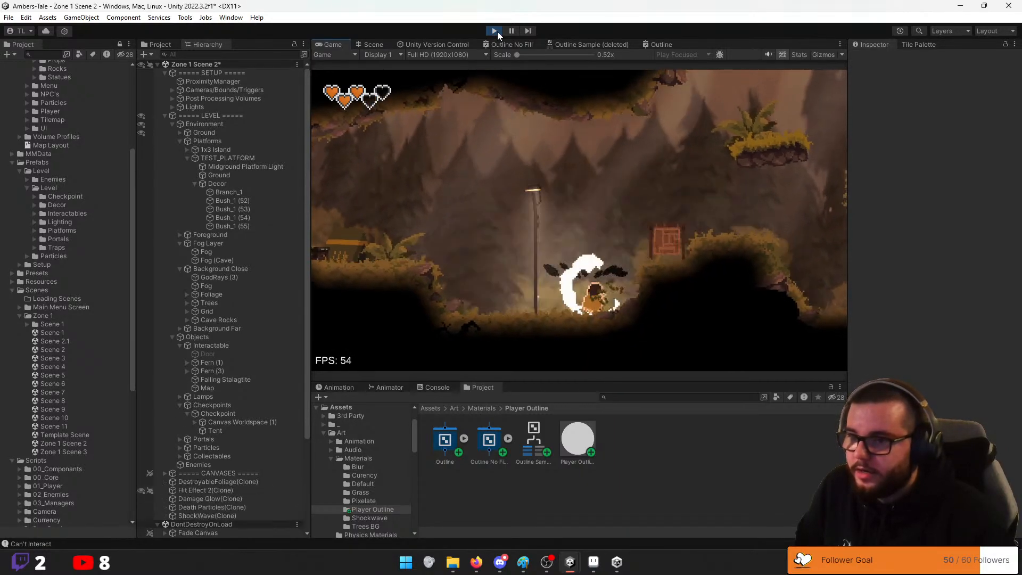
Move the player from the tent over the test platform and up to the high ground to check the outline against brighter backgrounds
key("a")
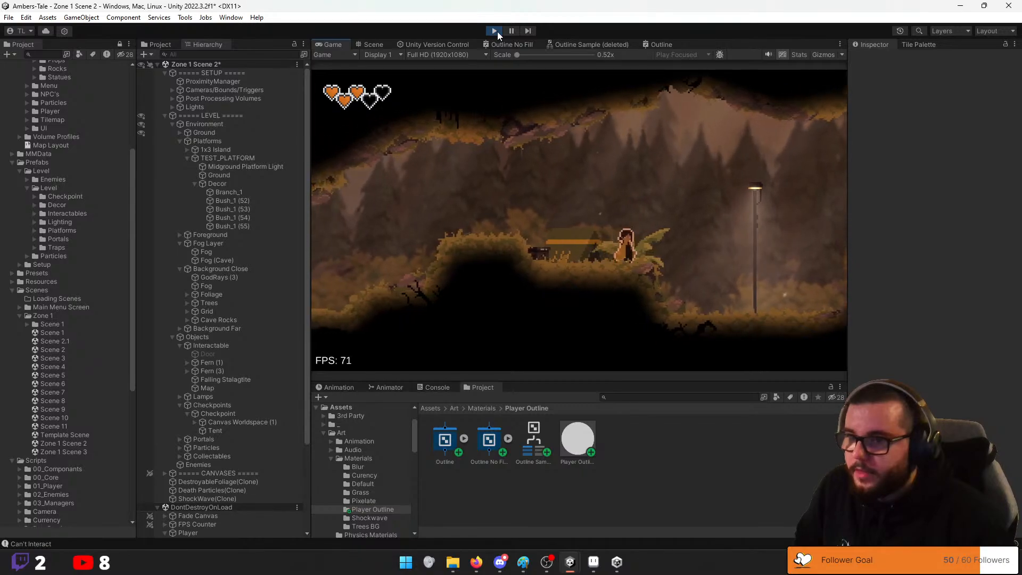
key("space")
key("space")
key("d")
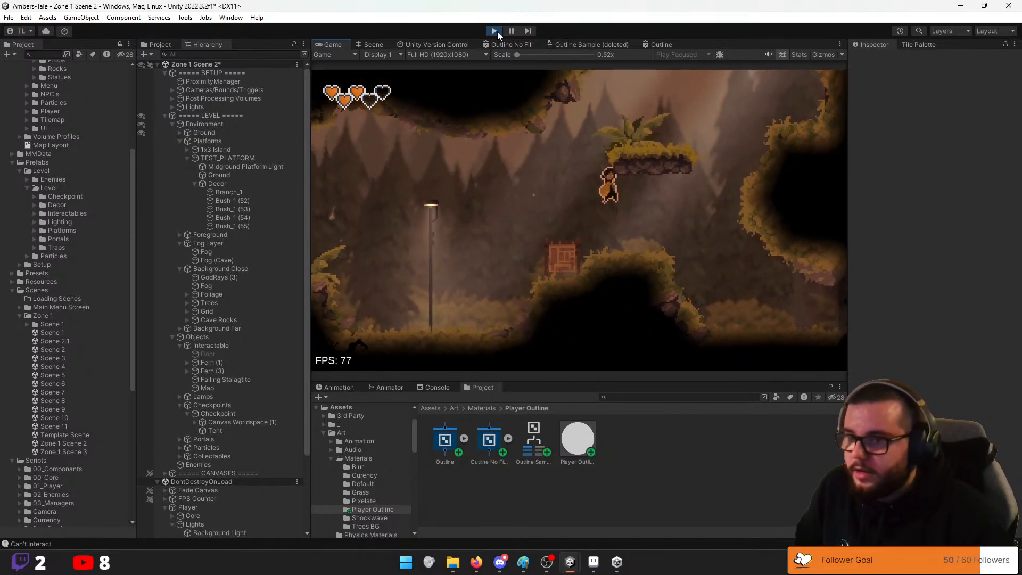
key("space")
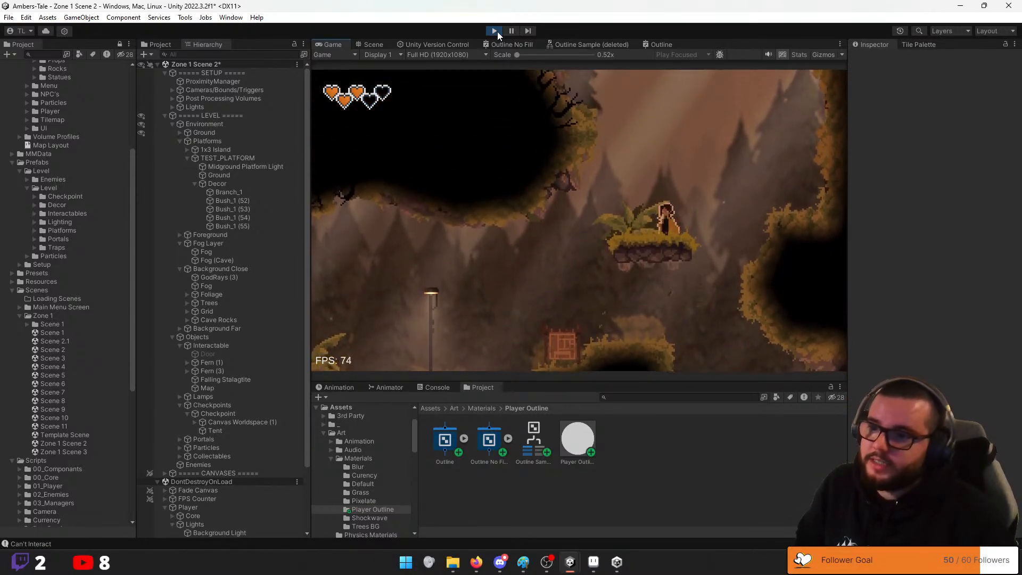
key("j")
key("space")
key("a")
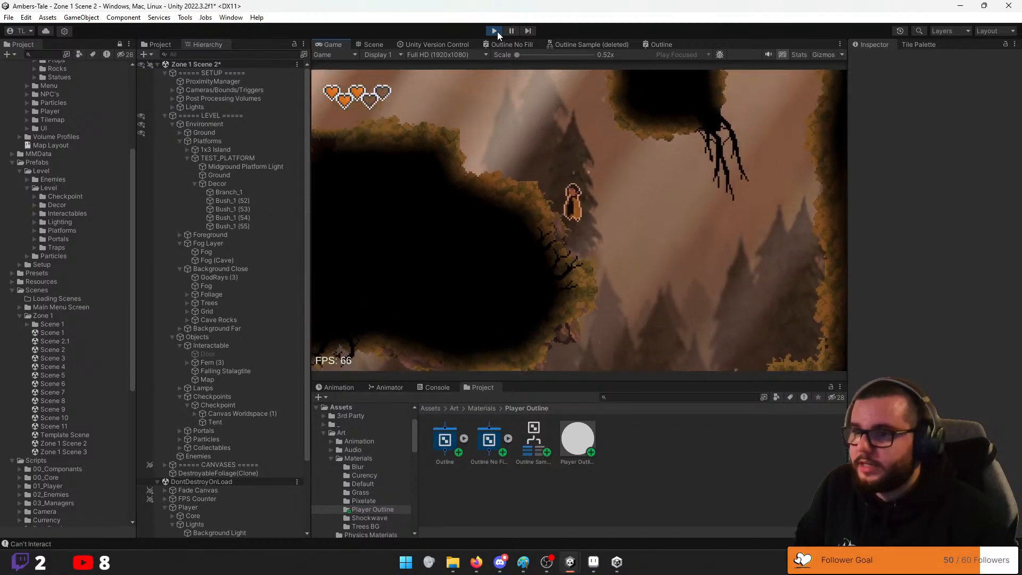
key("space")
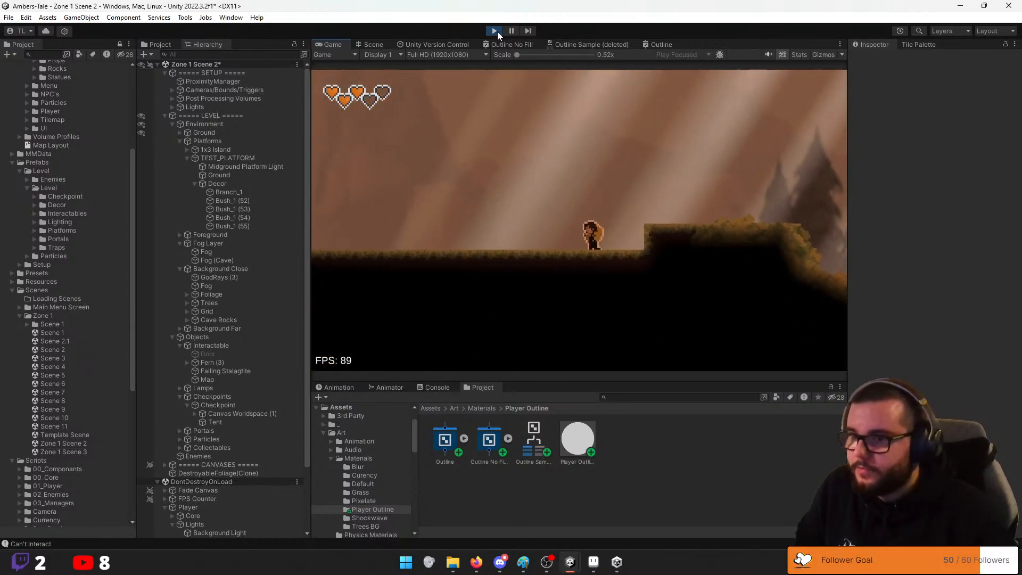
key("a")
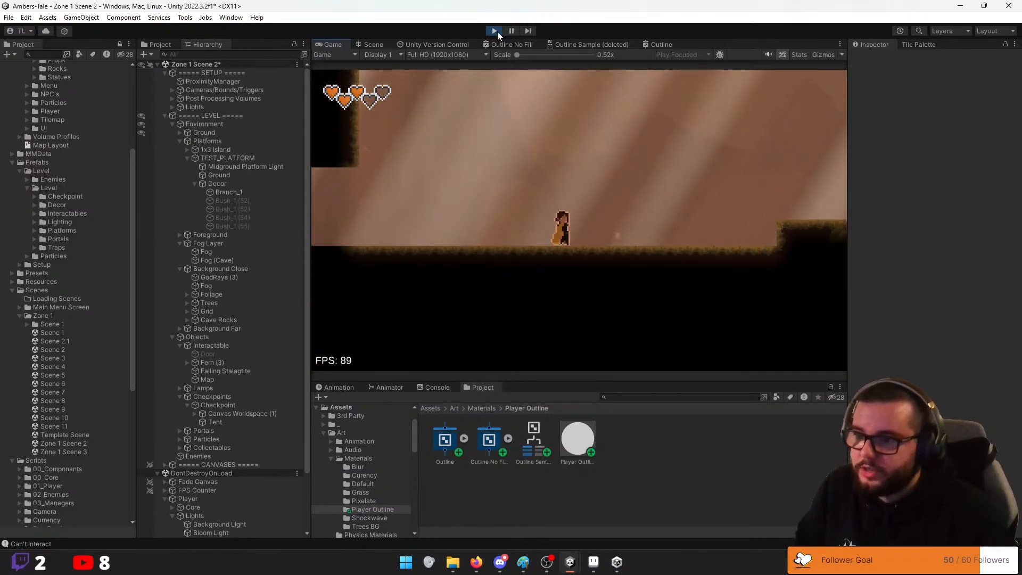
Move the player off the high ground, up the far rock wall and back to the floating platform, checking the outline against both backgrounds
key("space")
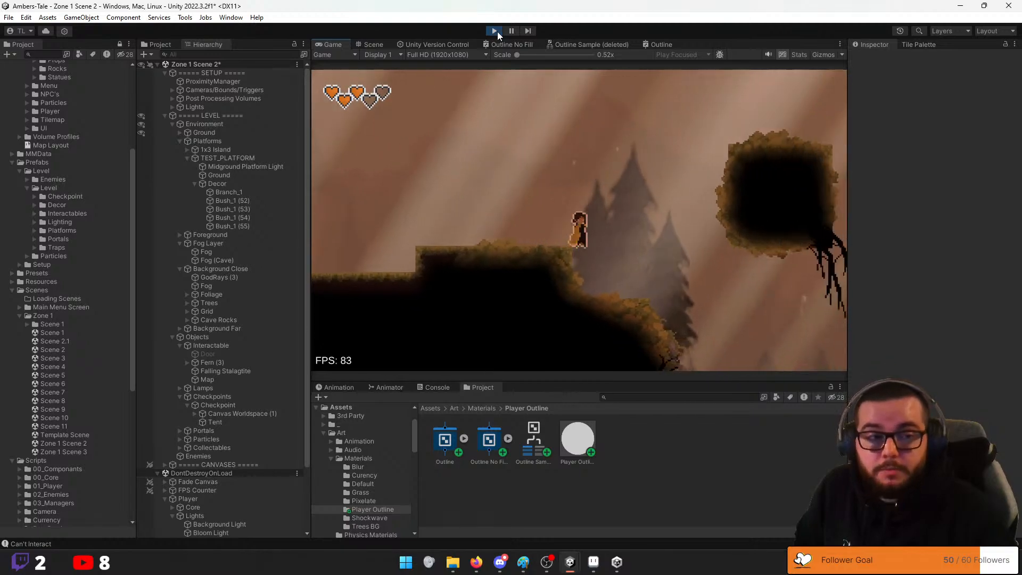
key("d")
key("space")
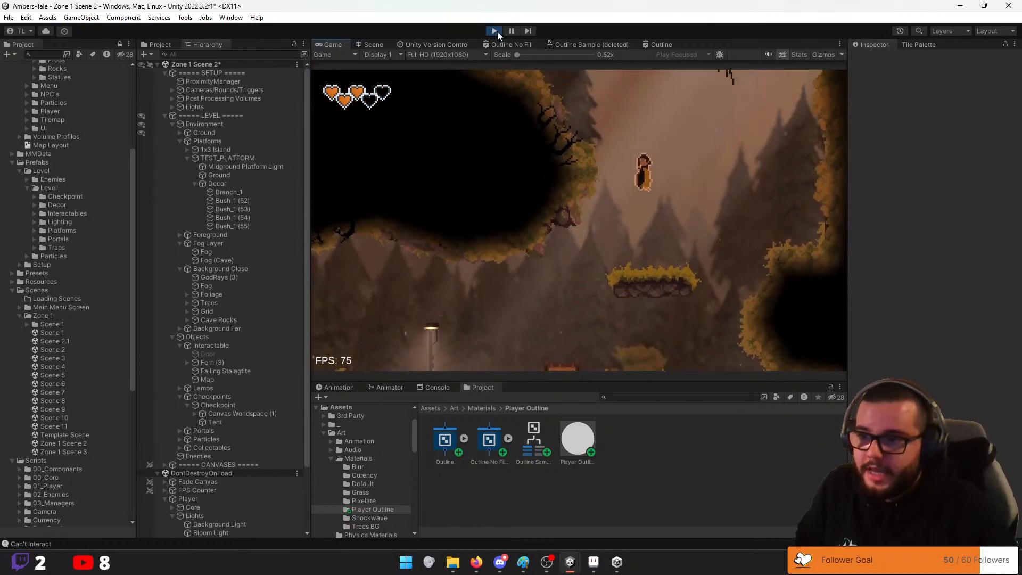
key("space")
key("space")
key("space")
key("space")
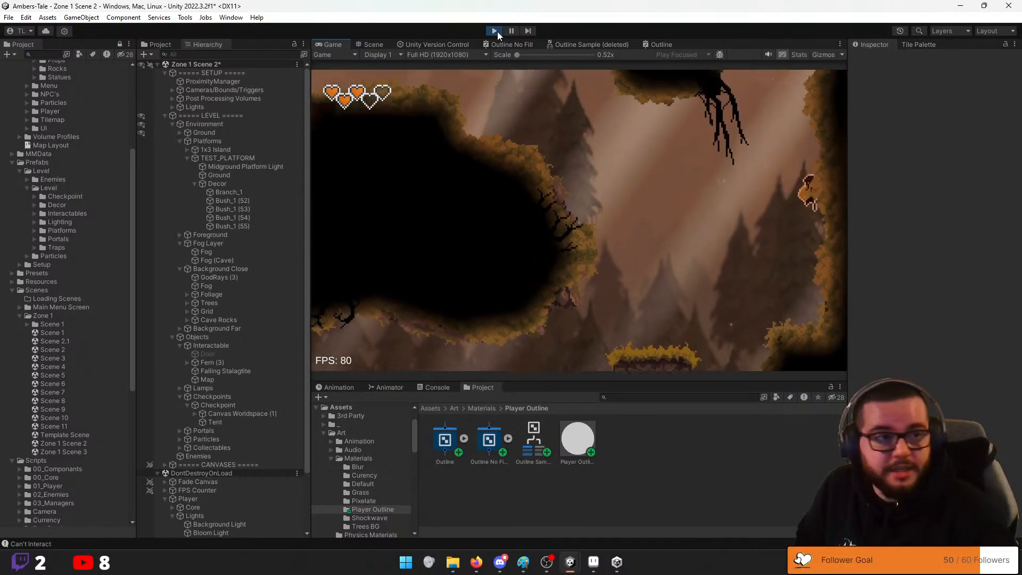
key("space")
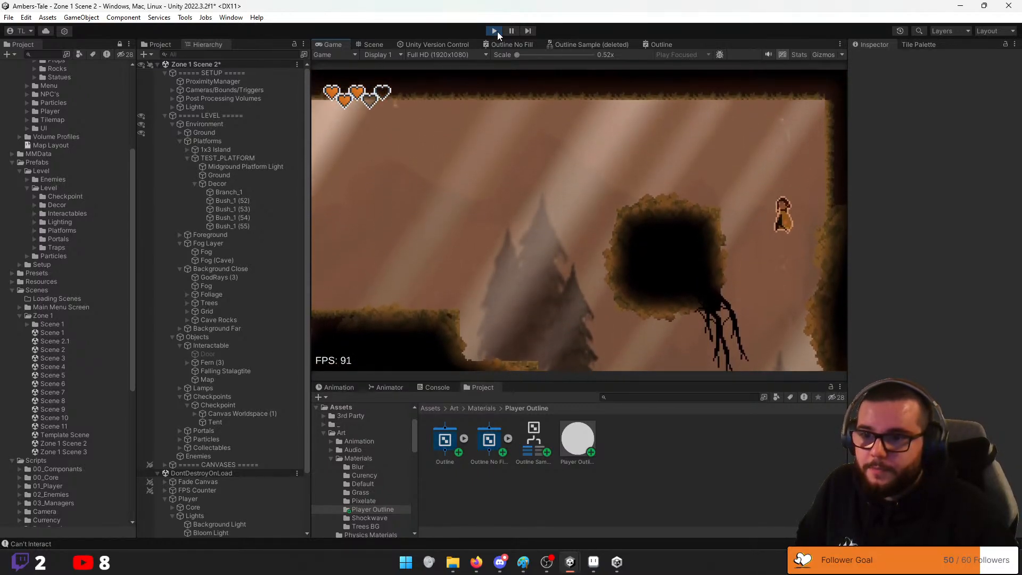
key("space")
key("space")
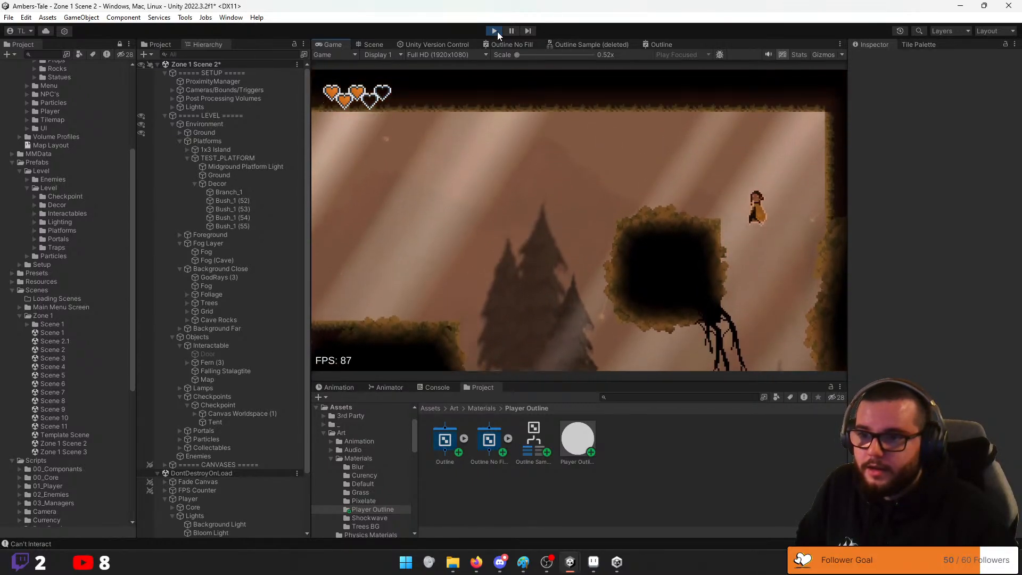
key("a")
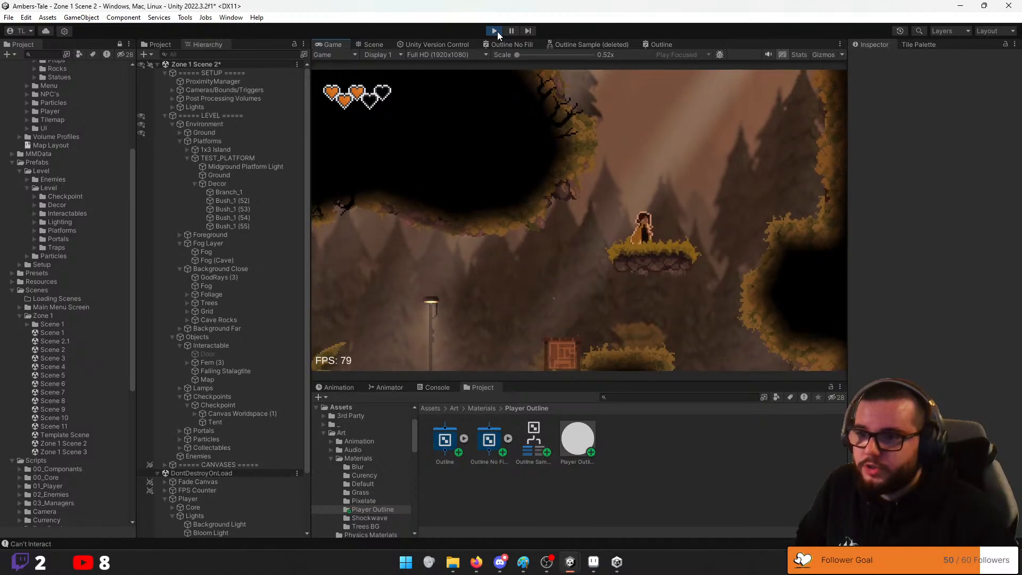
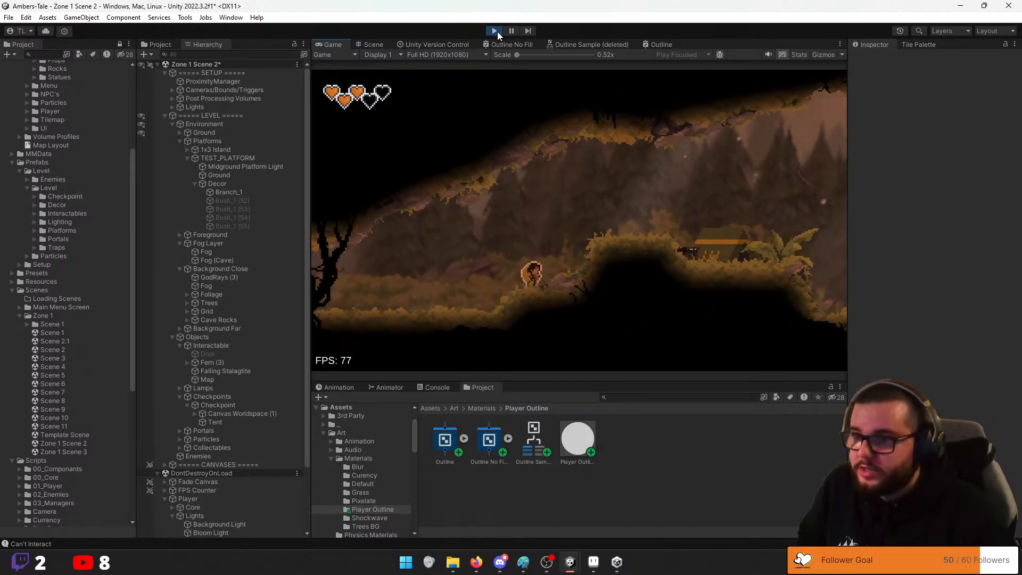
Move the player from the cave past the tent and lamp post to the crate, checking the outline in the lamp light
key("d")
key("space")
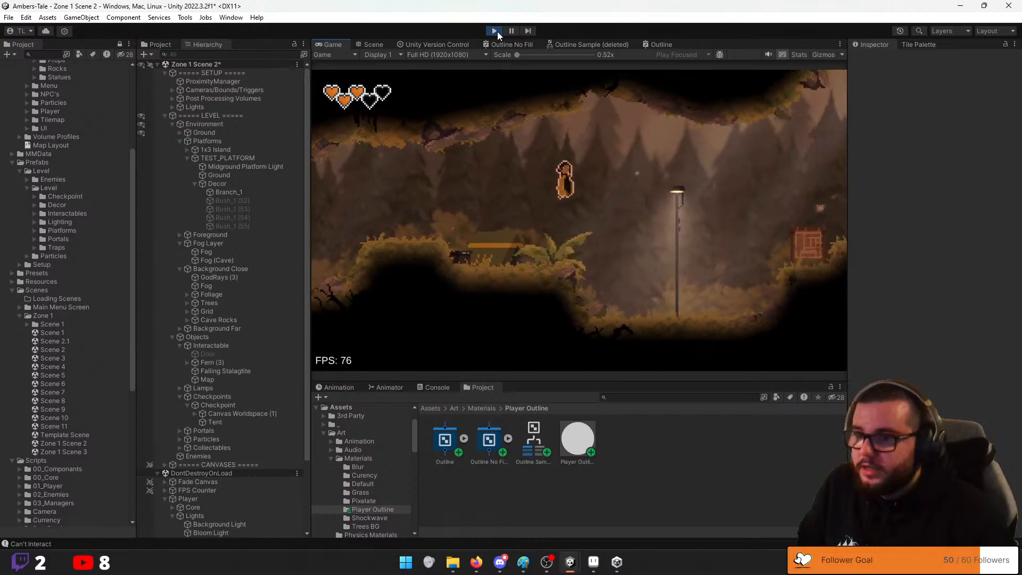
key("Tab")
key("Tab")
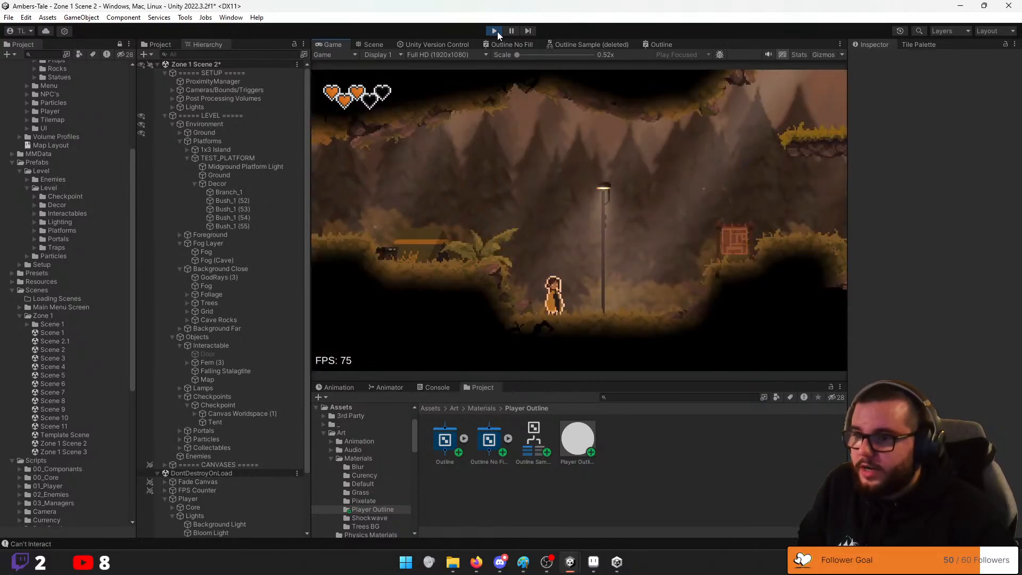
key("d")
key("space")
key("d")
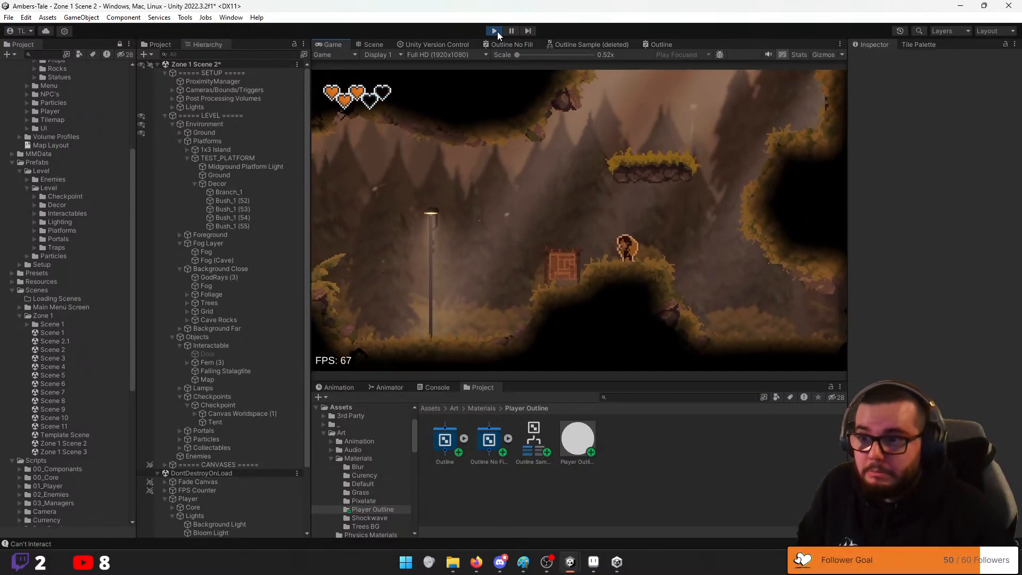
Jump the player from the mound beside the crate up to the rock overhang to check the outline during jumps and turns
key("space")
key("a")
key("d")
key("space")
key("a")
key("a")
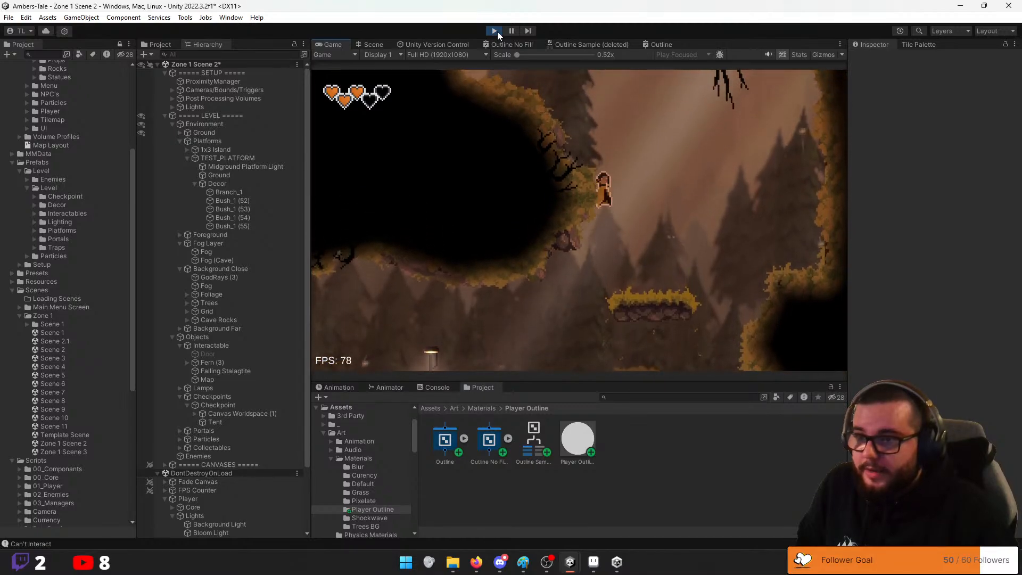
Check the player's outline on the bright high ground and back down at the crate, and stop the game
key("space")
key("space")
key("d")
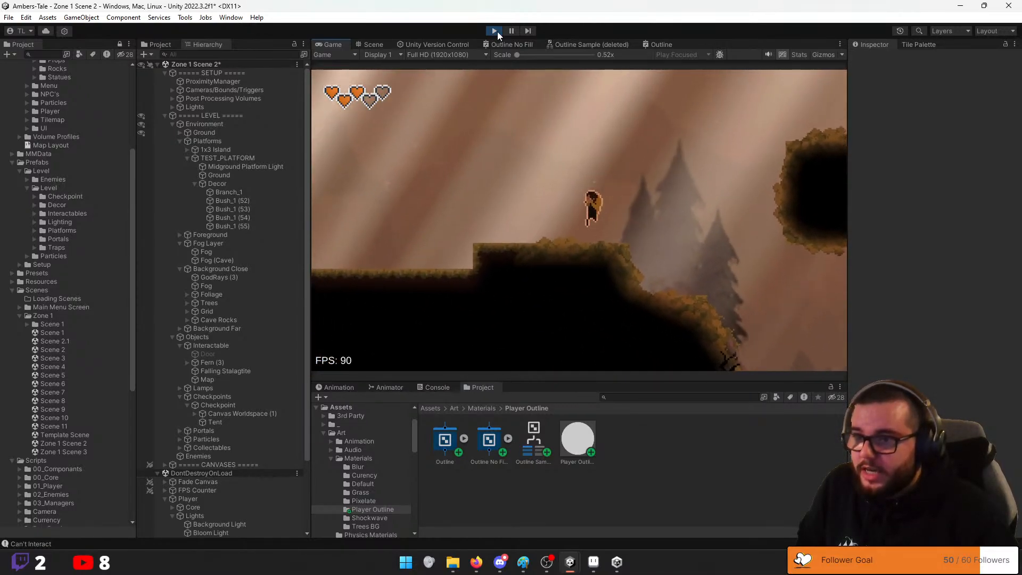
key("d")
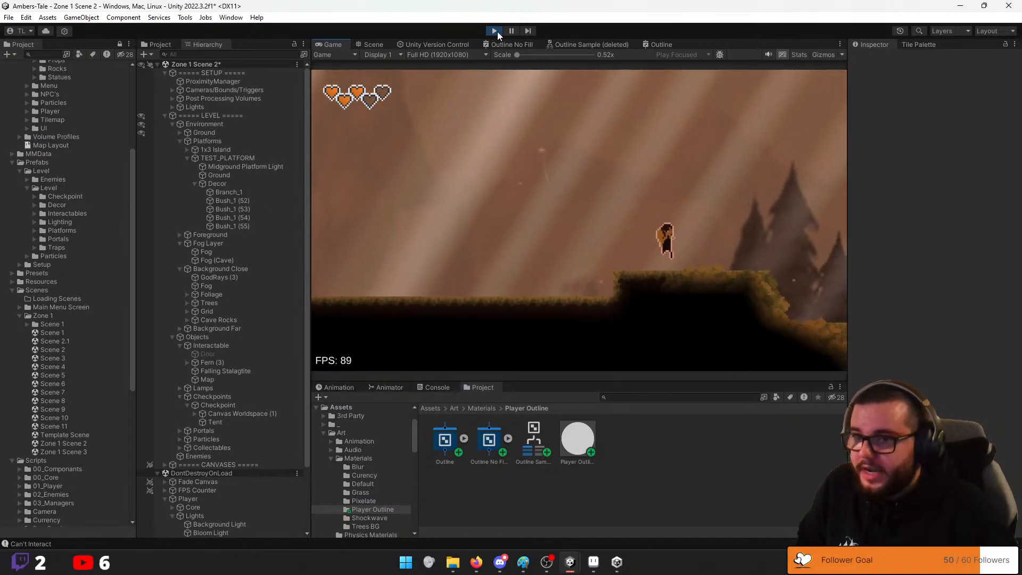
key("a")
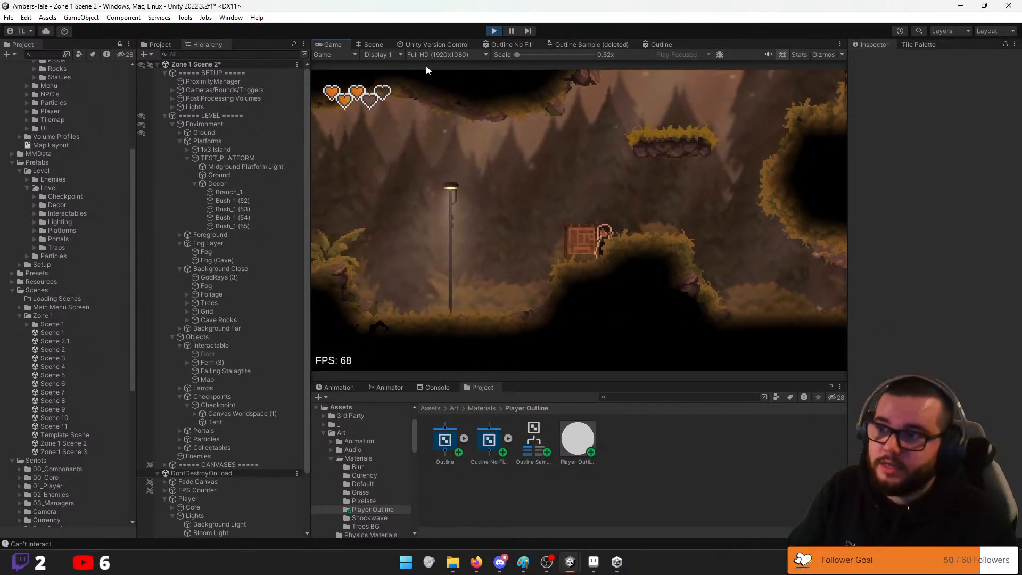
left_click(494, 31)
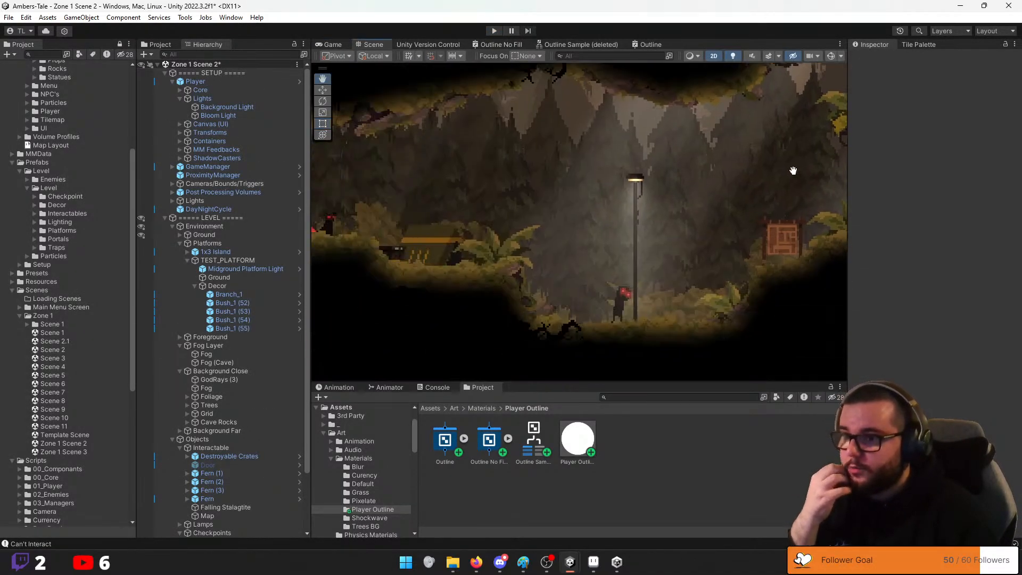
Assign the Player Outline Lit material to the Sprite Renderer of the Ghoul beneath the lamp post
left_click(638, 292)
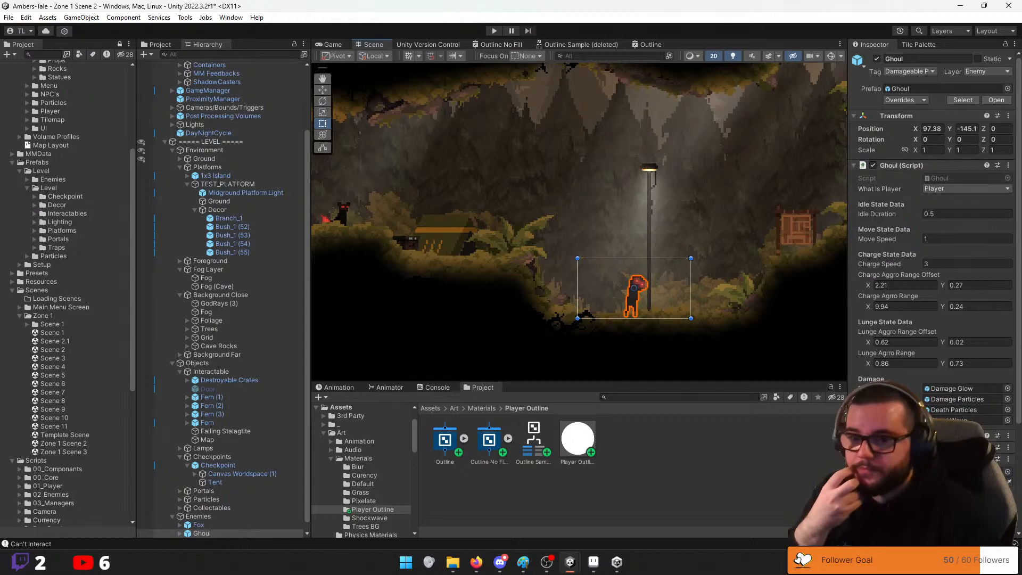
scroll(900, 426, "down", 3)
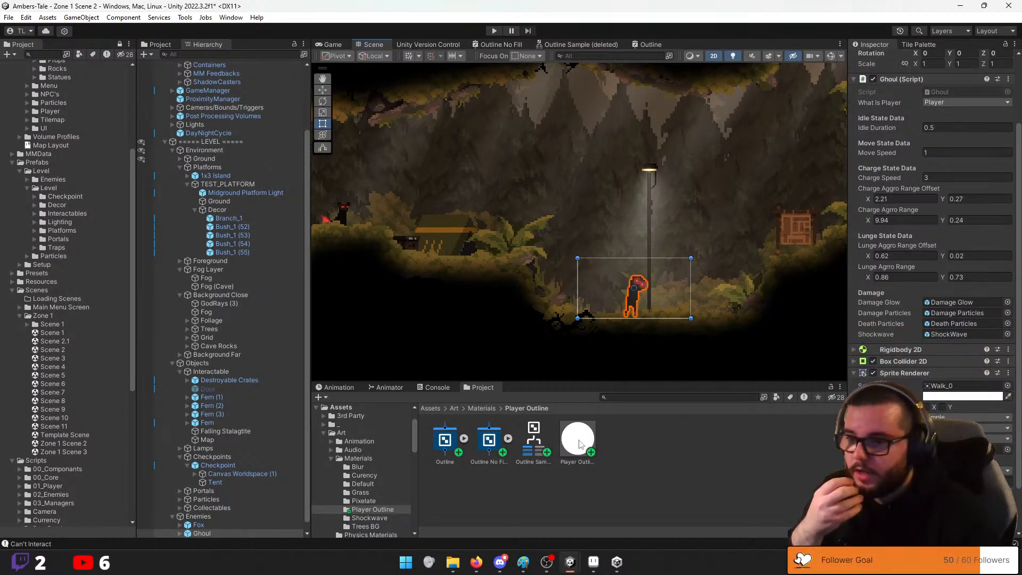
left_click_drag(580, 445, 995, 449)
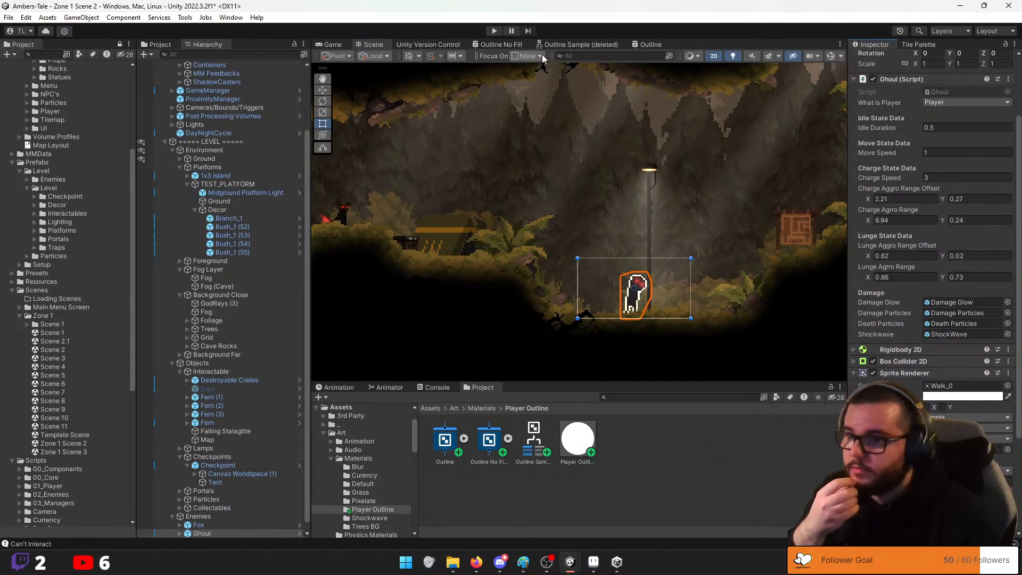
Run the game and bring the player down to the Ghoul by the lamp post to compare the enemy's outline with the player's
left_click(500, 33)
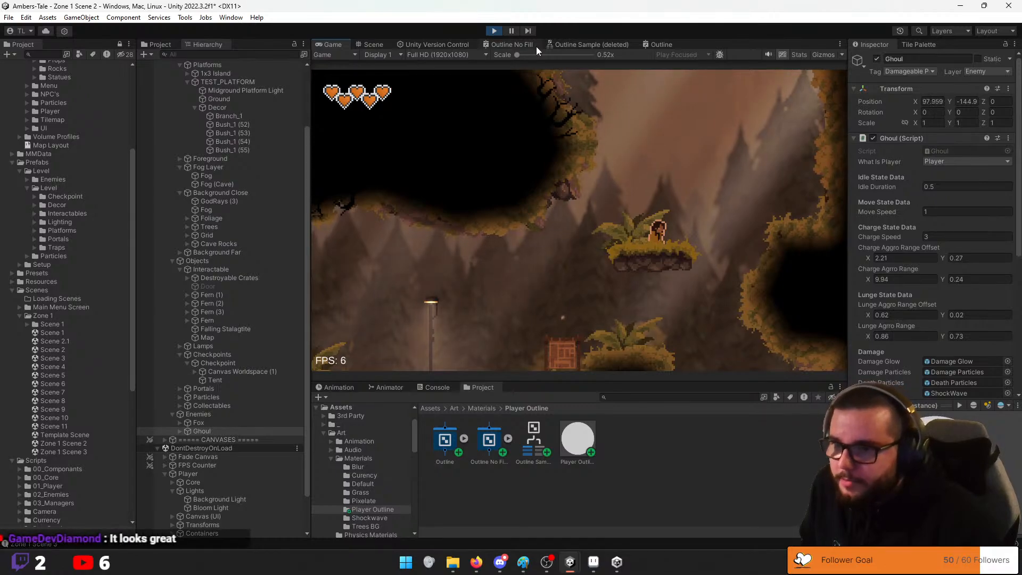
key("a")
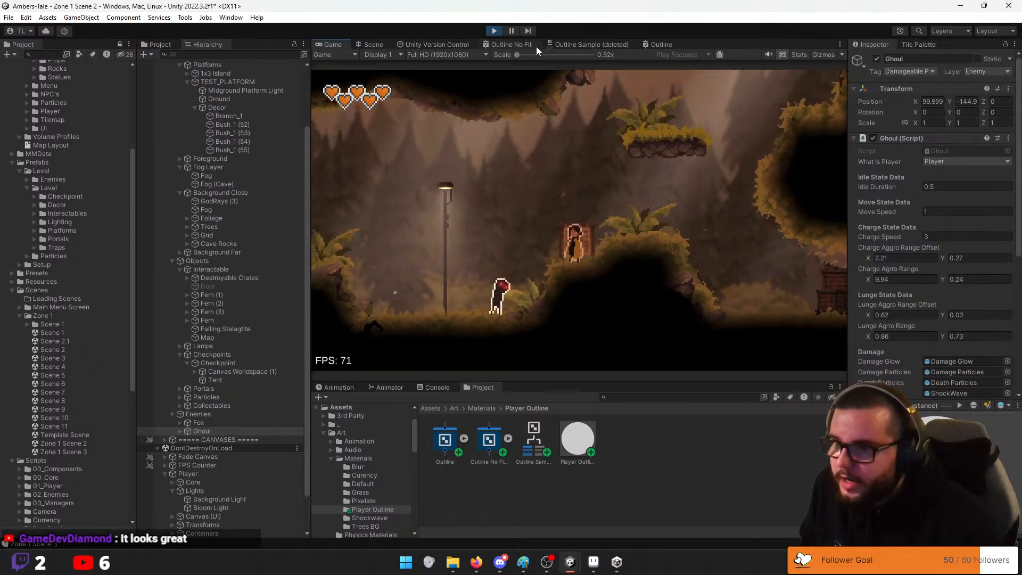
key("space")
key("a")
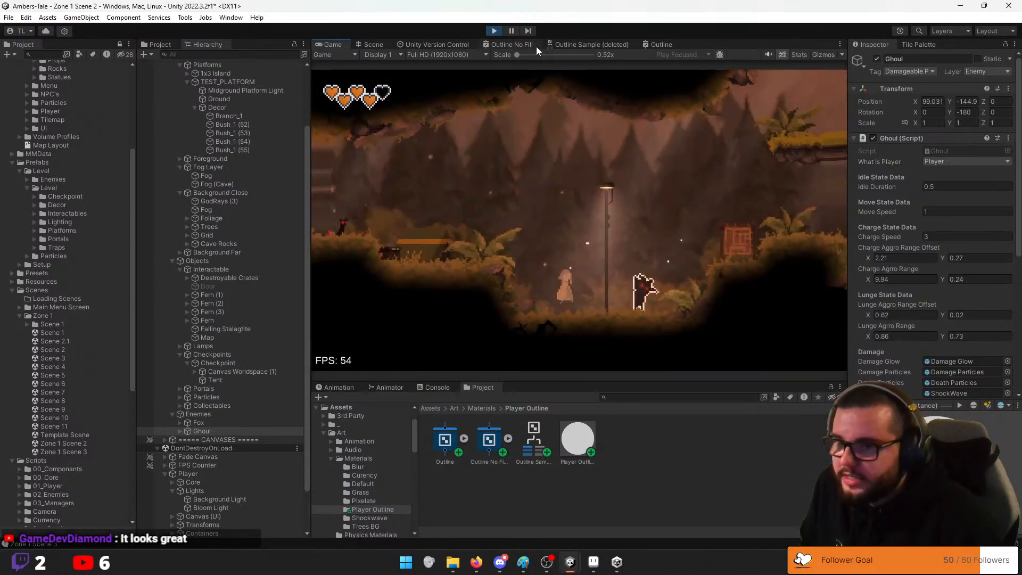
key("d")
key("j")
key("a")
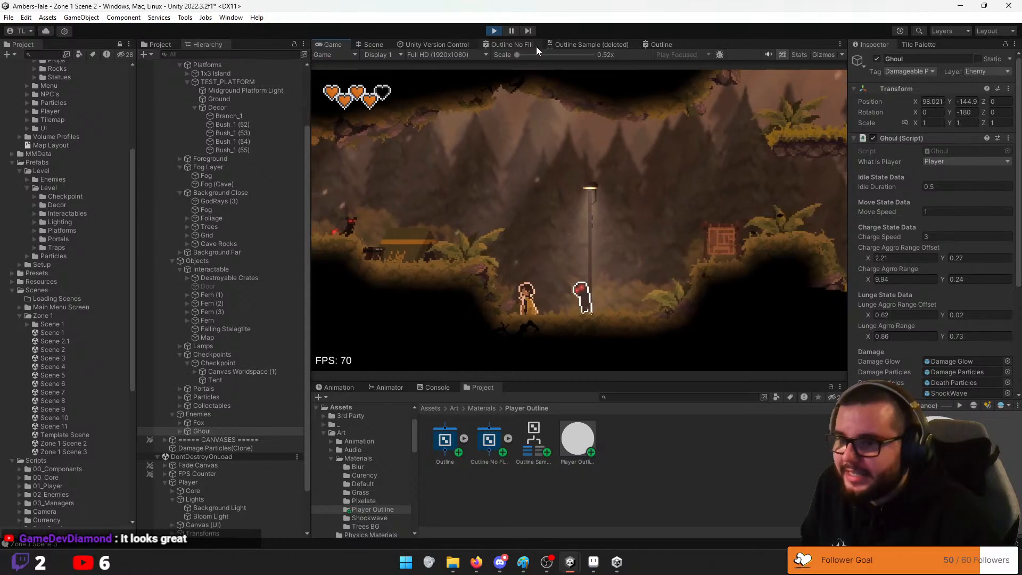
Attack the Ghoul beneath the lamp post until it is defeated, checking how its outline behaves when it is hit
key("j")
key("space")
key("d")
key("a")
key("j")
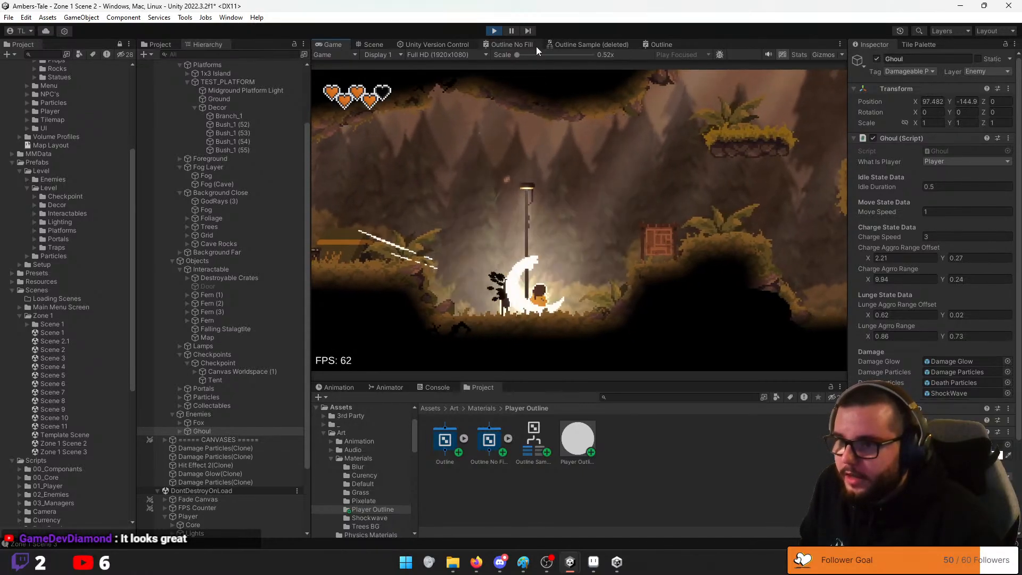
key("d")
key("a")
key("j")
Jump the player over the crate and back onto the floating test platform, checking the outline in motion
key("d")
key("space")
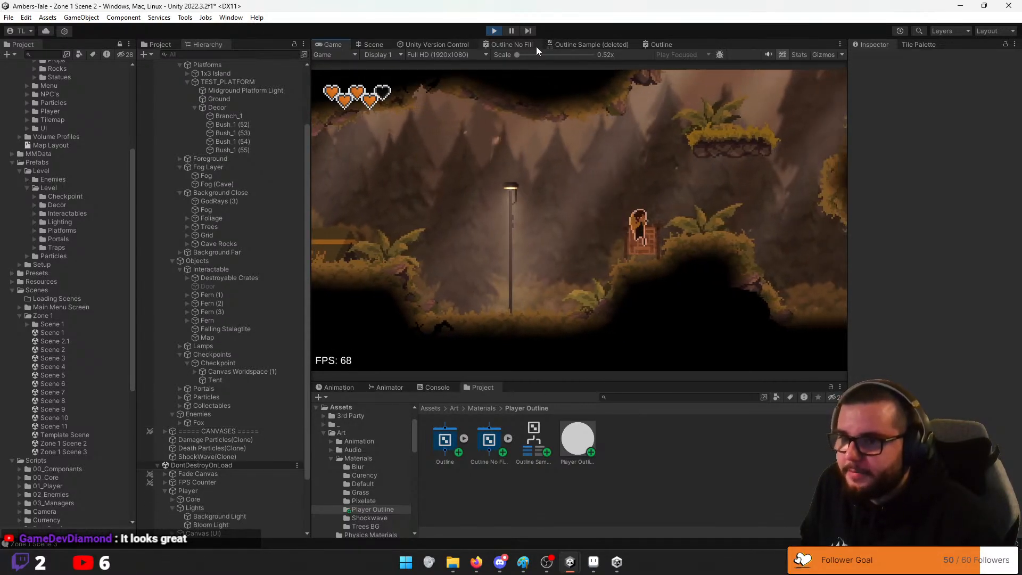
key("space")
key("a")
key("space")
key("d")
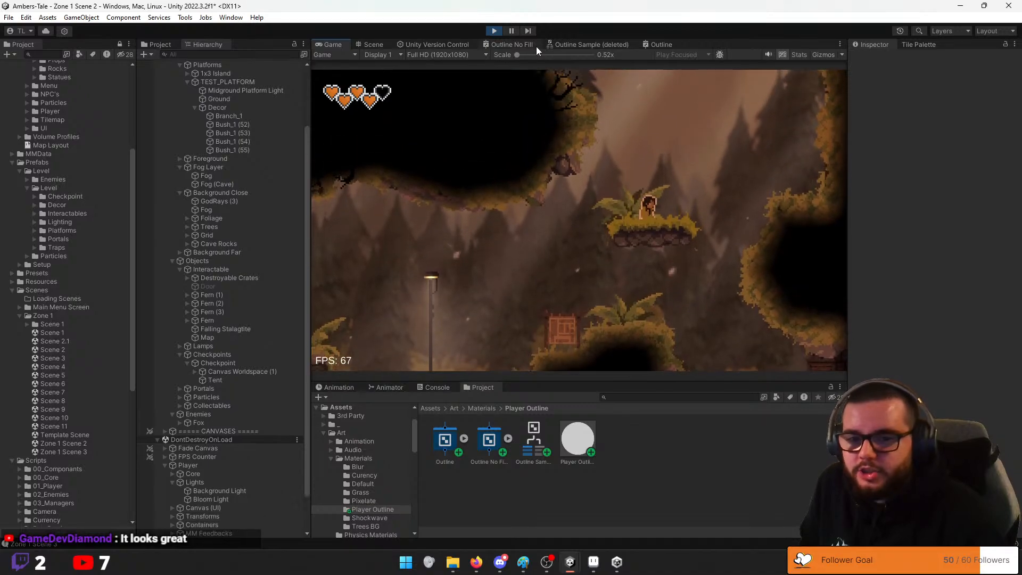
key("space")
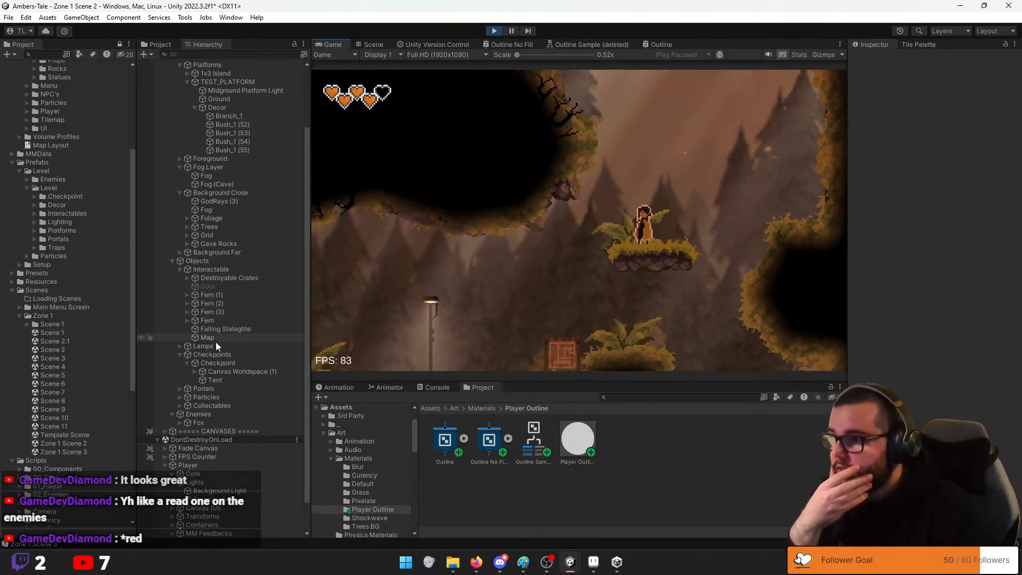
Try a red Outline Colour on the running player's outline material
left_click(213, 467)
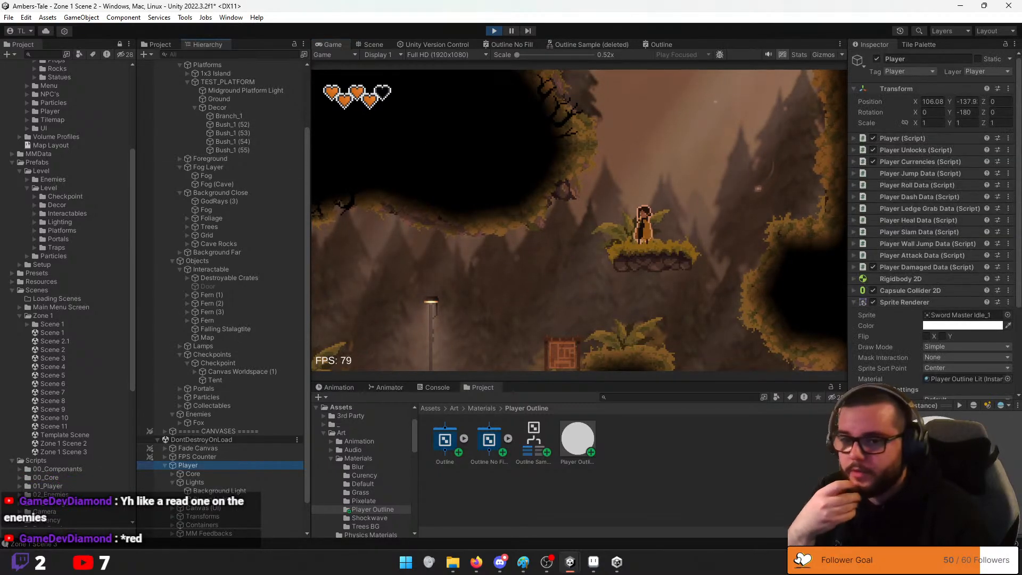
scroll(878, 324, "down", 5)
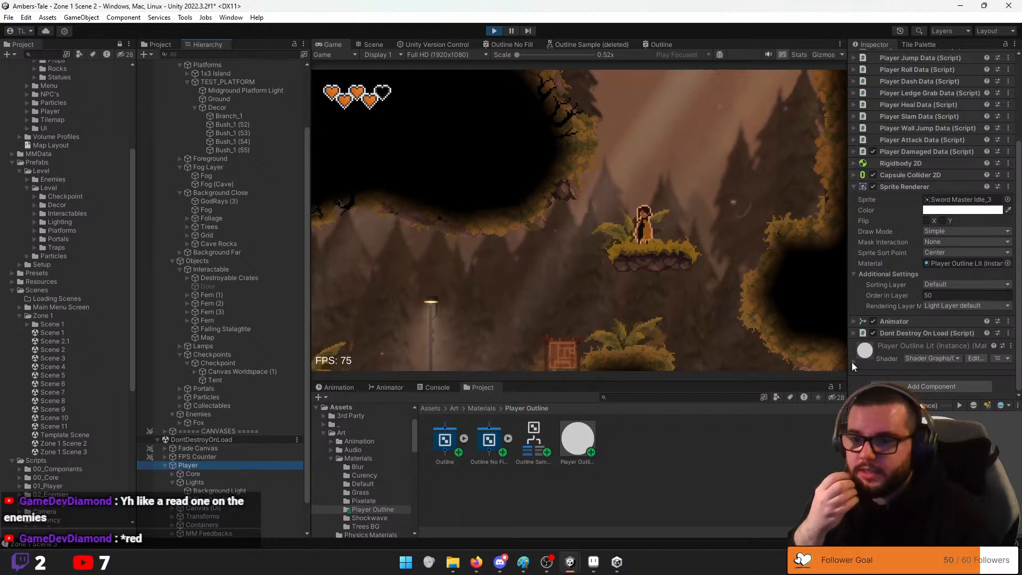
scroll(863, 351, "down", 3)
left_click(958, 345)
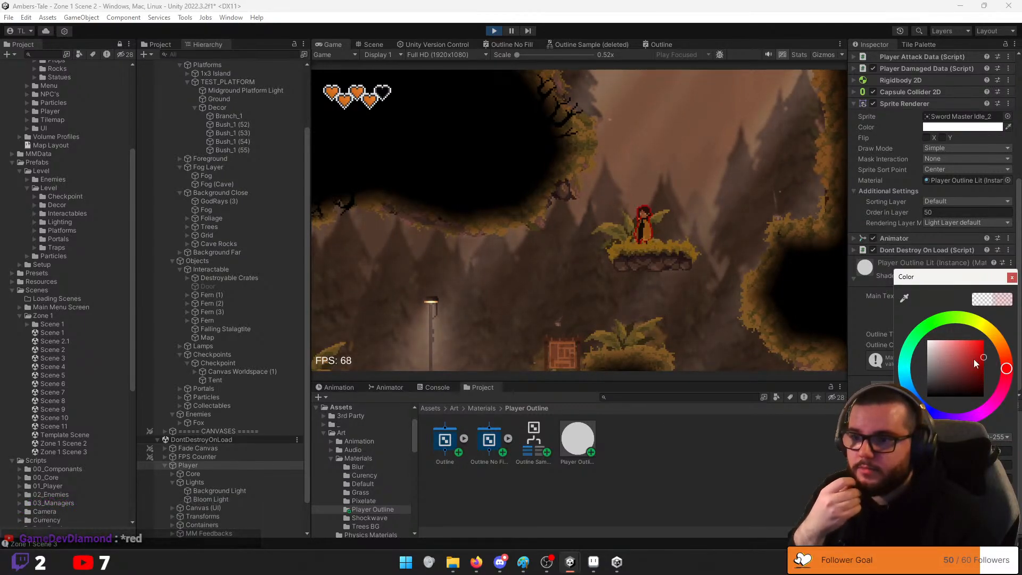
key("Escape")
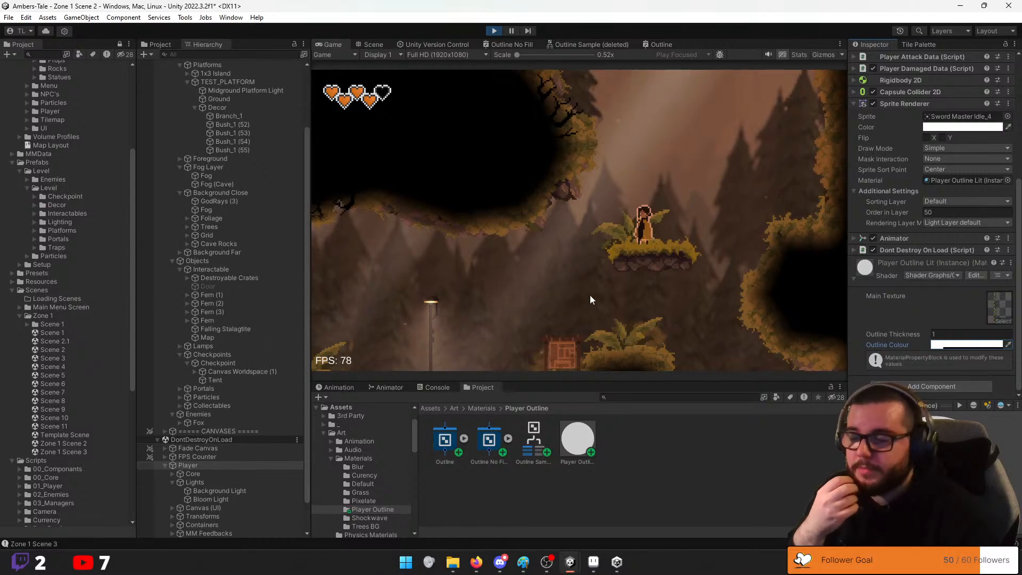
Stop the game and duplicate the Player Outline Lit material in the Player Outline folder
key("Escape")
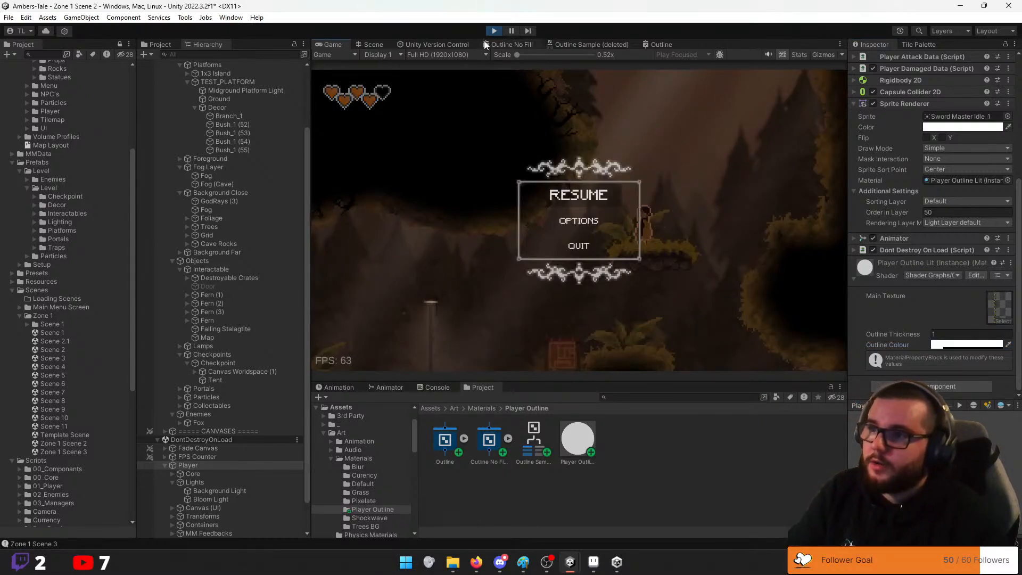
key("ctrl+p")
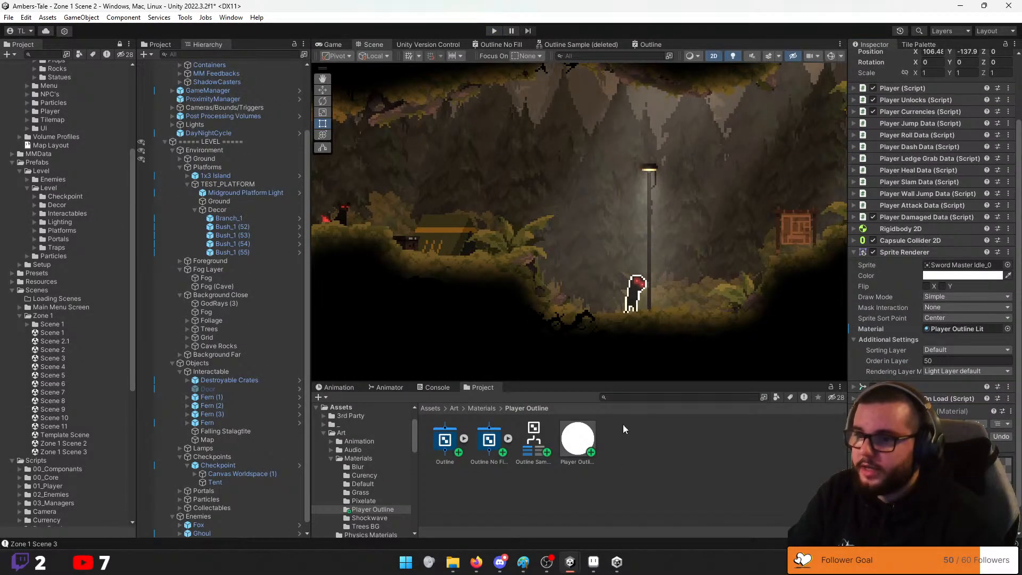
left_click(579, 442)
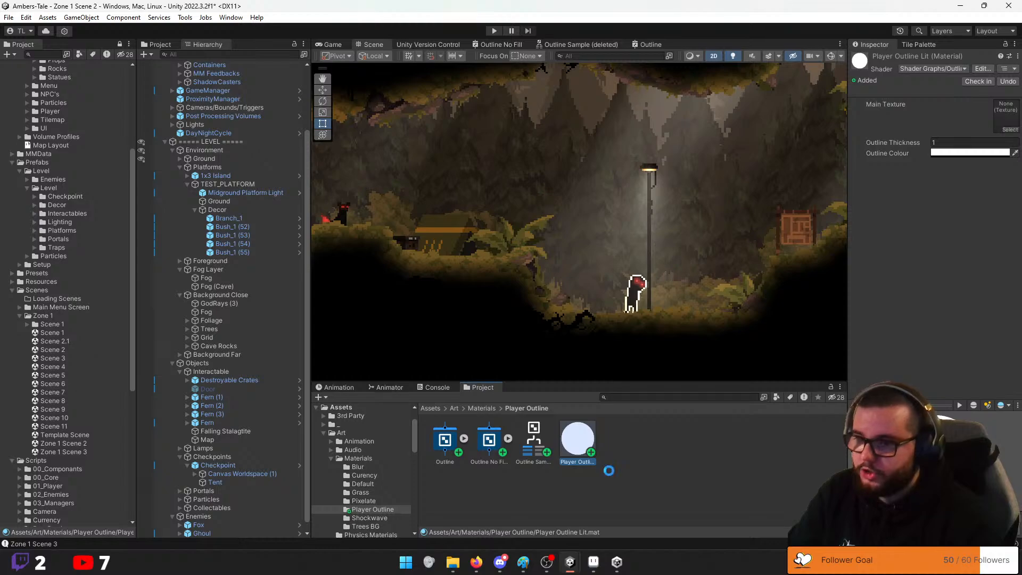
key("ctrl+d")
Rename the duplicated outline material as Enemey Outline
key("F2")
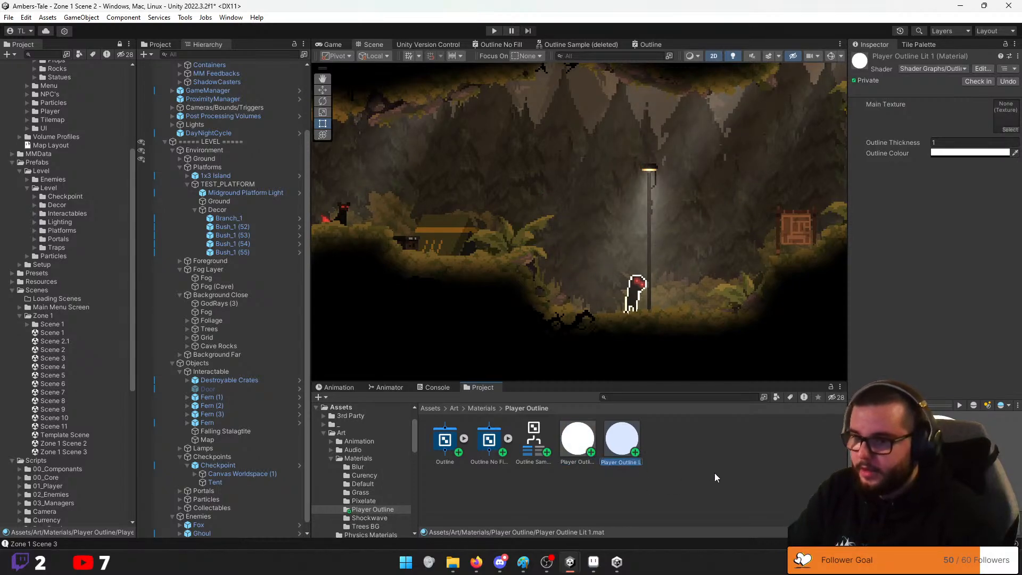
key("Caps_Lock")
type("E")
key("Caps_Lock")
type("nemey O")
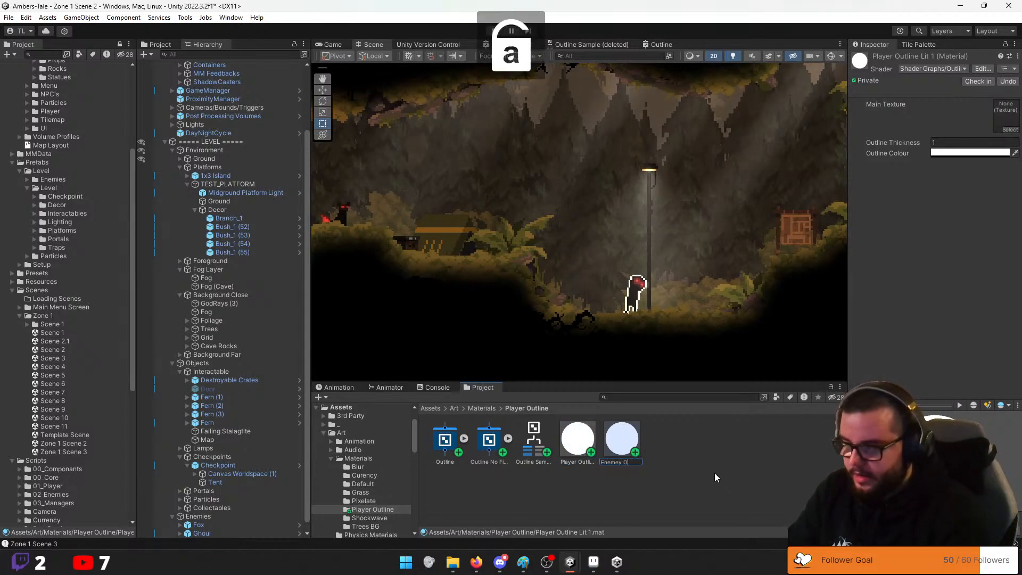
type("utline")
key("Return")
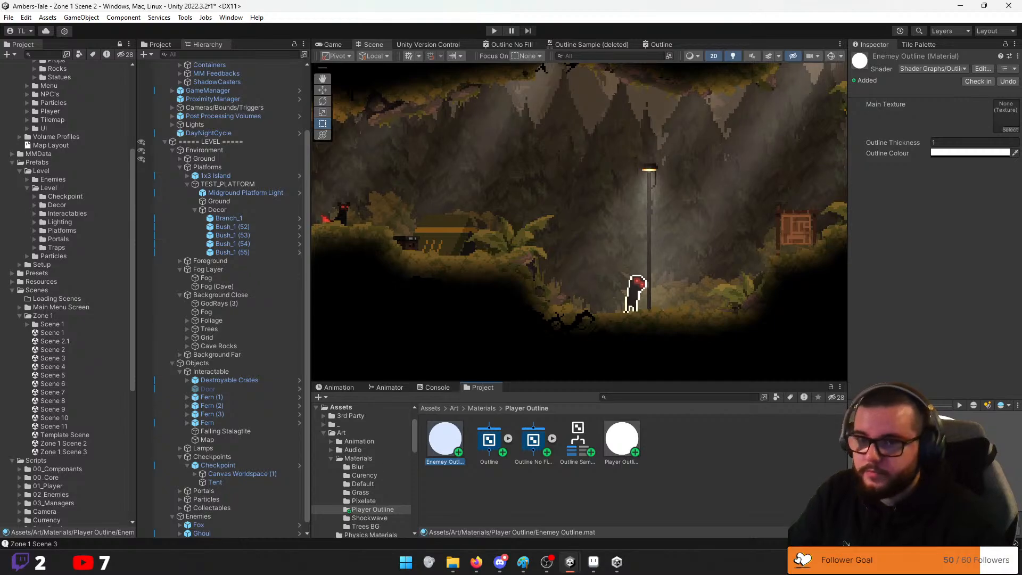
Set the Enemey Outline material's Outline Colour to a dark red, about A10000
left_click(985, 153)
left_click(983, 212)
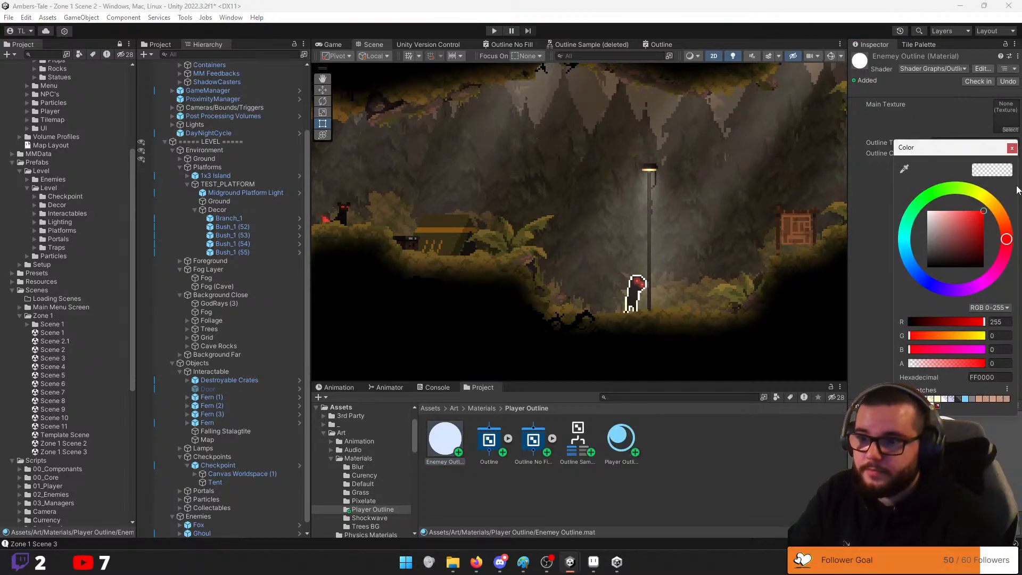
left_click_drag(982, 224, 993, 238)
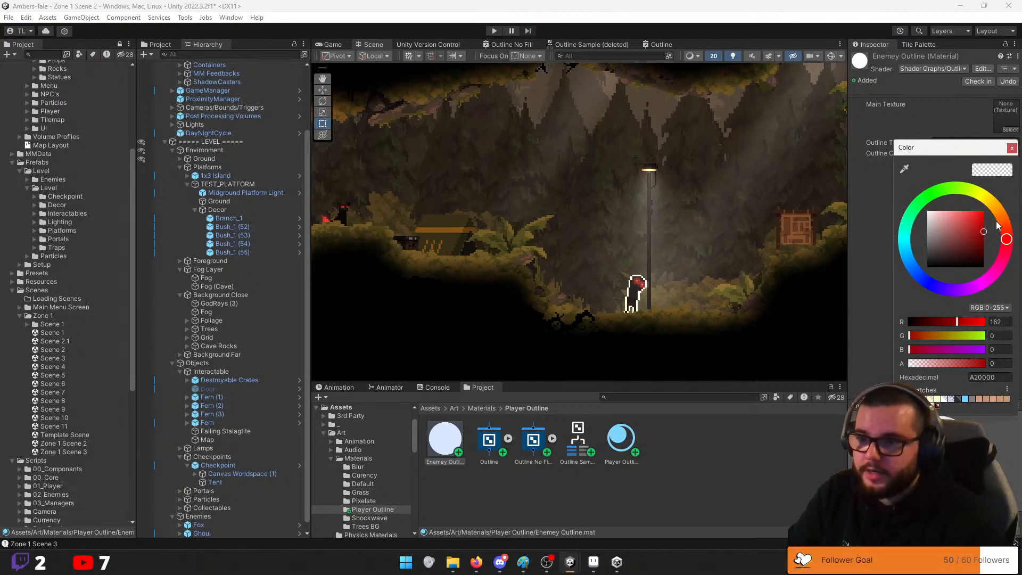
left_click(1012, 149)
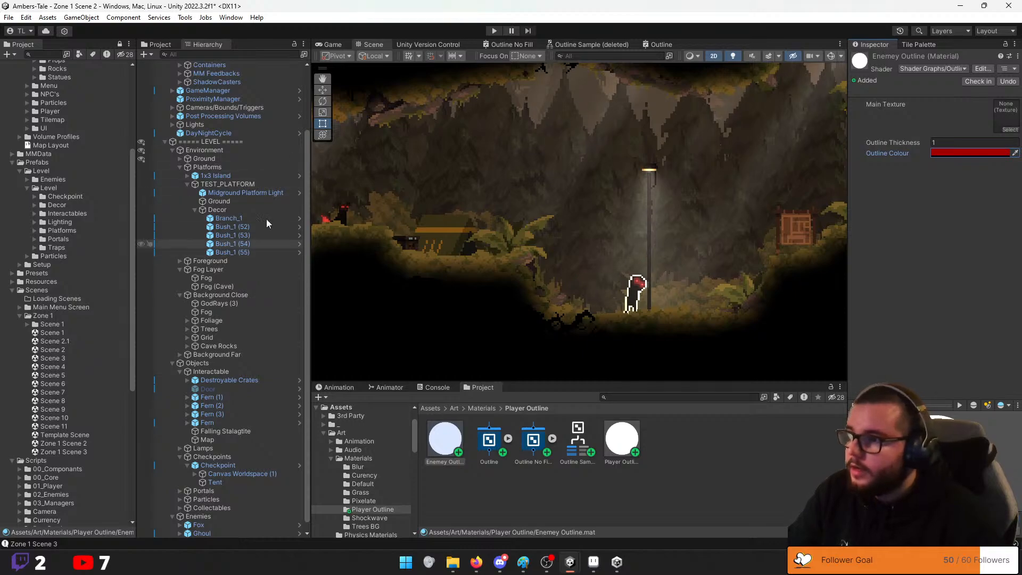
Assign the Enemey Outline material to the Sprite Renderer of the Ghoul beneath the lamp post
left_click(642, 297)
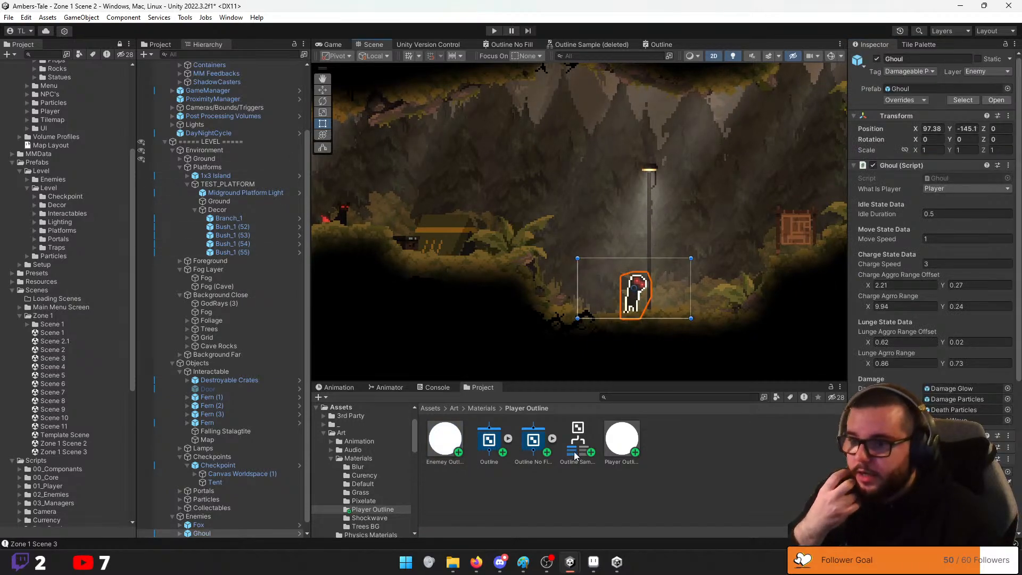
scroll(899, 345, "down", 5)
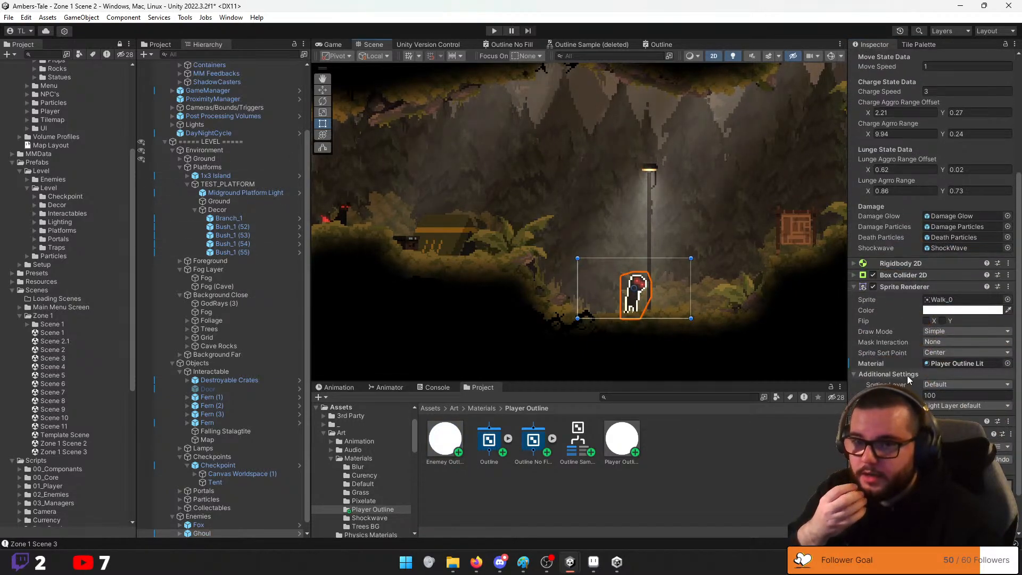
scroll(922, 259, "down", 2)
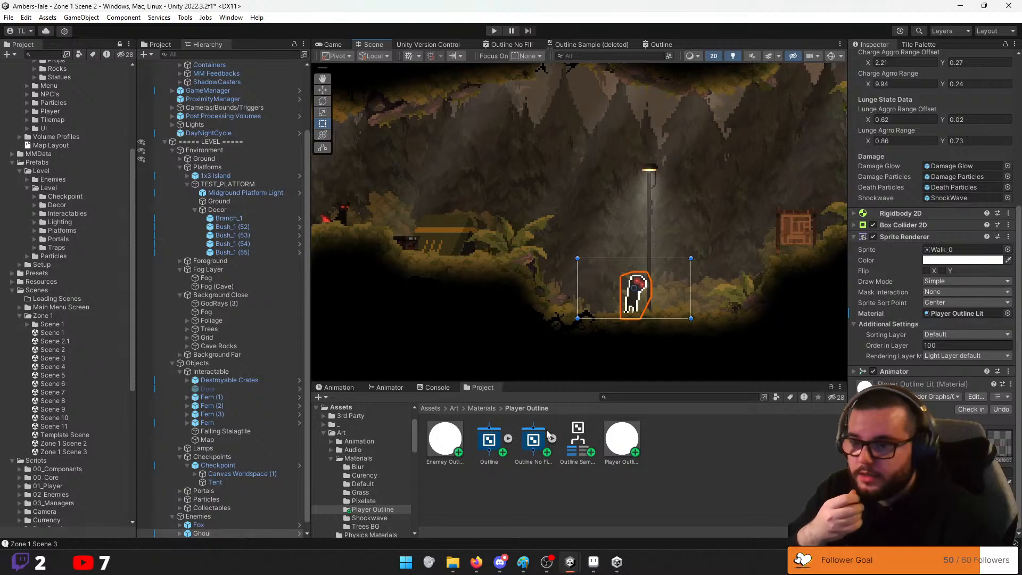
left_click_drag(450, 453, 950, 318)
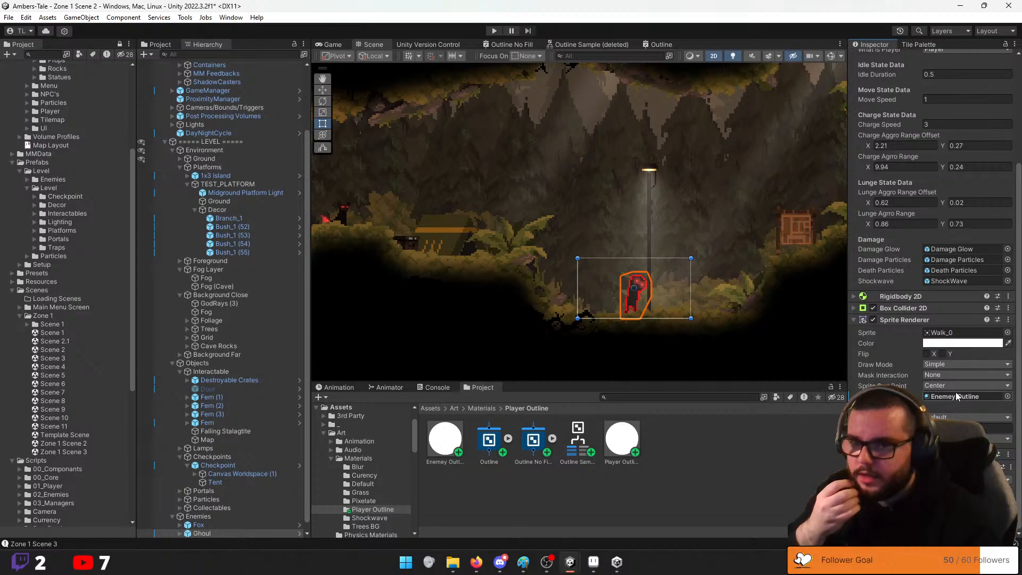
Try a much darker, muted red Outline Colour, about 4B1111, on the Enemey Outline material
left_click(447, 447)
left_click(956, 154)
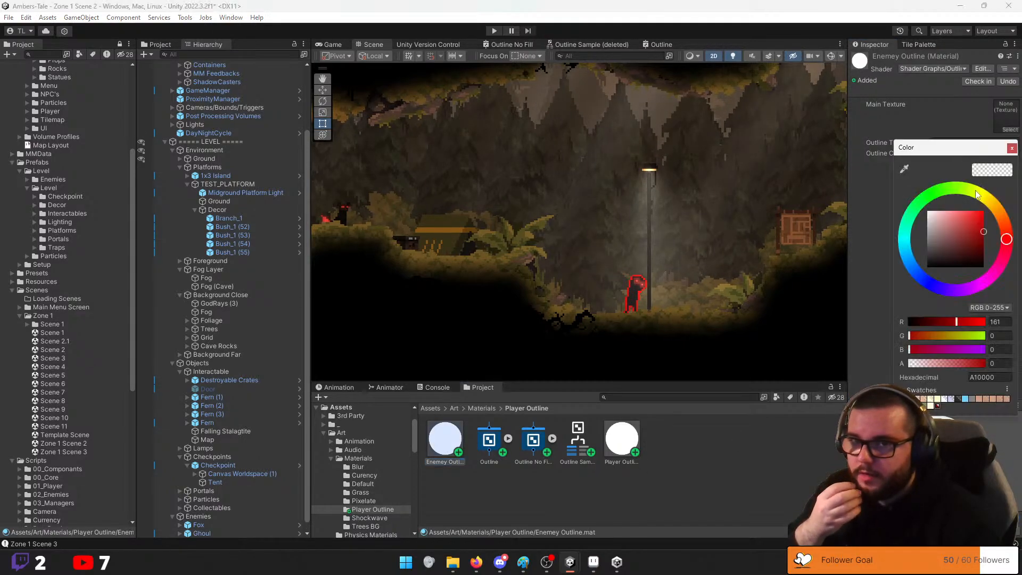
mouse_move(985, 240)
left_mouse_down()
mouse_move(967, 247)
mouse_move(973, 255)
mouse_move(983, 246)
mouse_move(977, 252)
left_mouse_up()
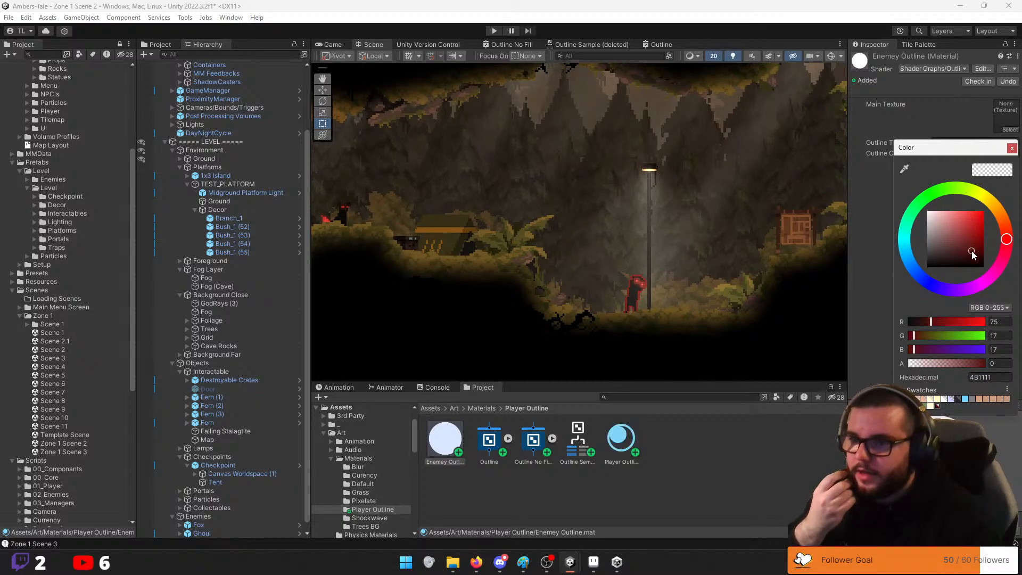
left_click(1012, 149)
Assign the Enemey Outline material to the Sprite Renderer of the Fox beside the tent
middle_click_drag(564, 273, 721, 305)
left_click(505, 249)
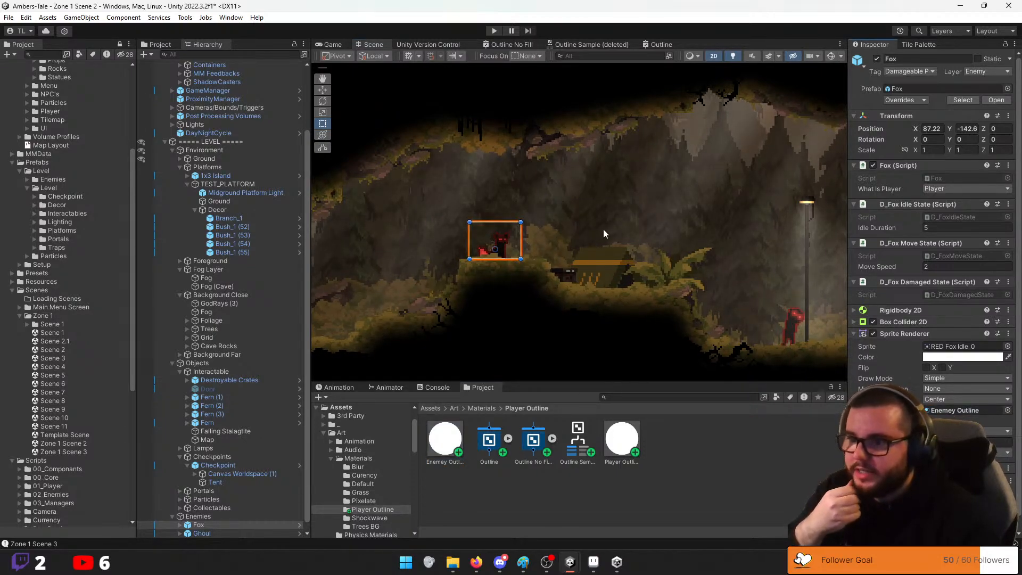
middle_click_drag(669, 252, 628, 245)
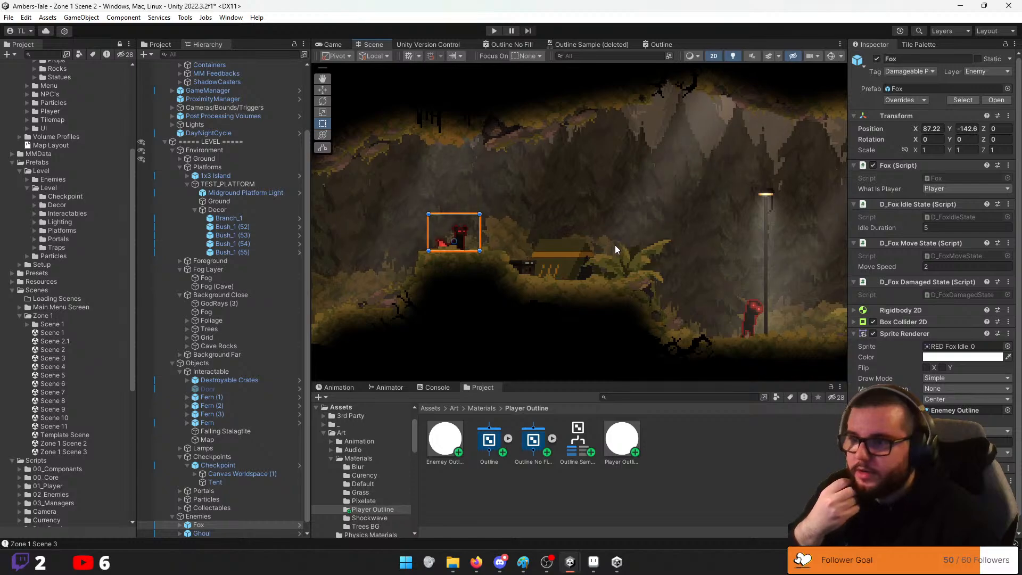
Set the Enemey Outline material's Outline Colour to a brighter red, A40000
left_click(445, 439)
left_click(968, 154)
mouse_move(975, 254)
left_mouse_down()
mouse_move(981, 234)
mouse_move(1006, 223)
left_mouse_up()
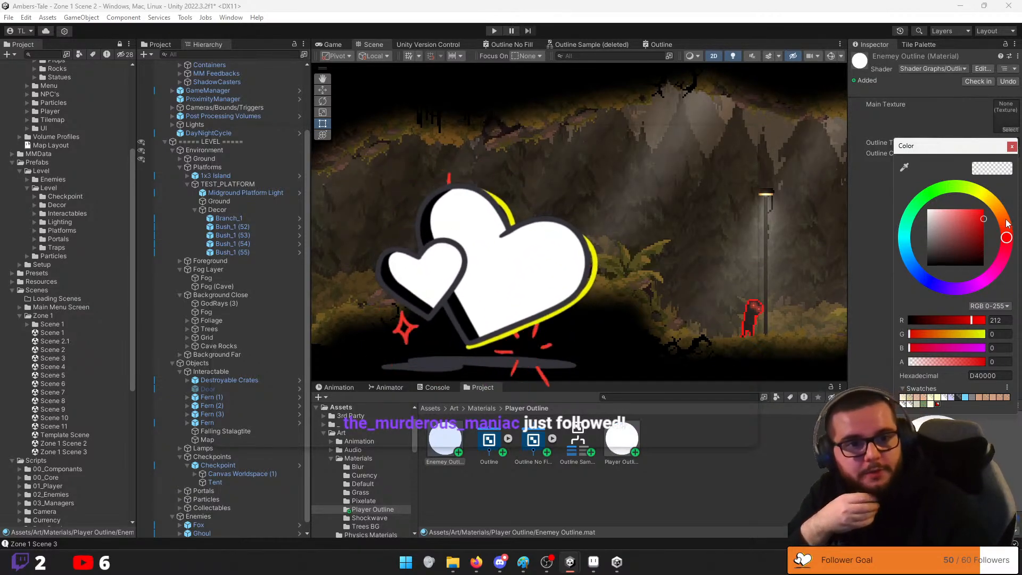
left_click_drag(1005, 219, 1016, 234)
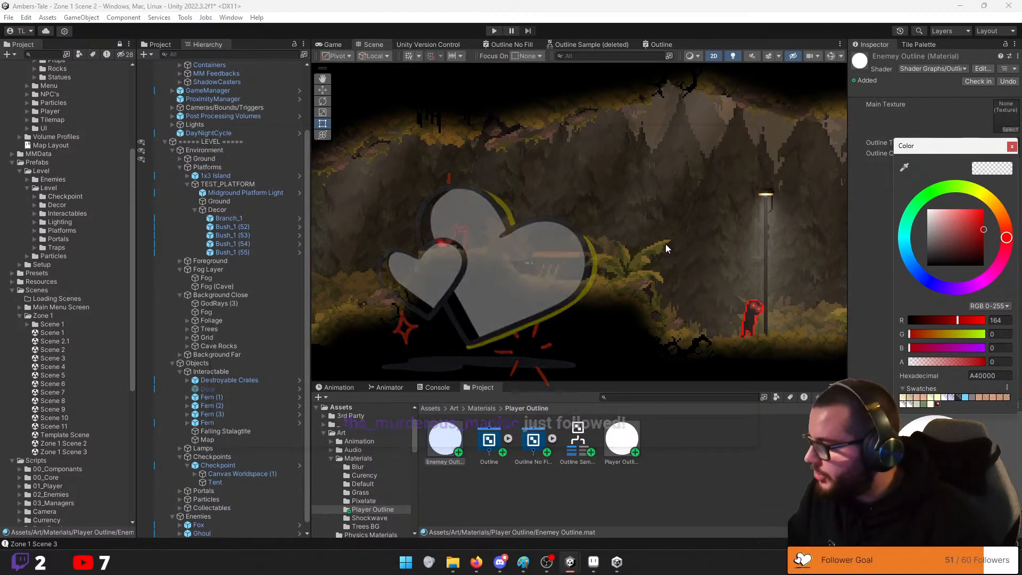
left_click(1012, 146)
Start the game and jump the player down from the floating platform to the Ghoul to check its outline
left_click(495, 31)
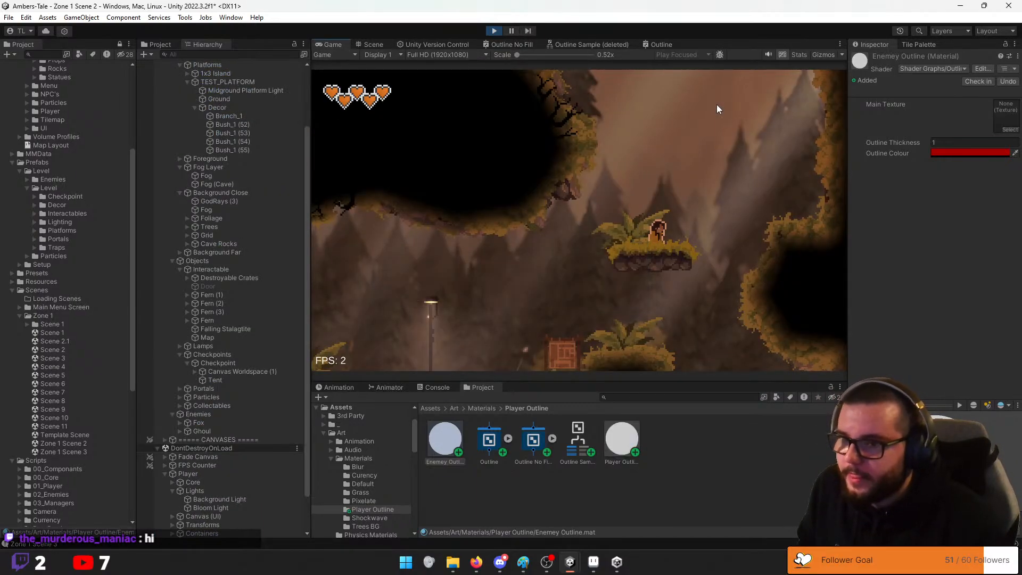
key("space")
key("a")
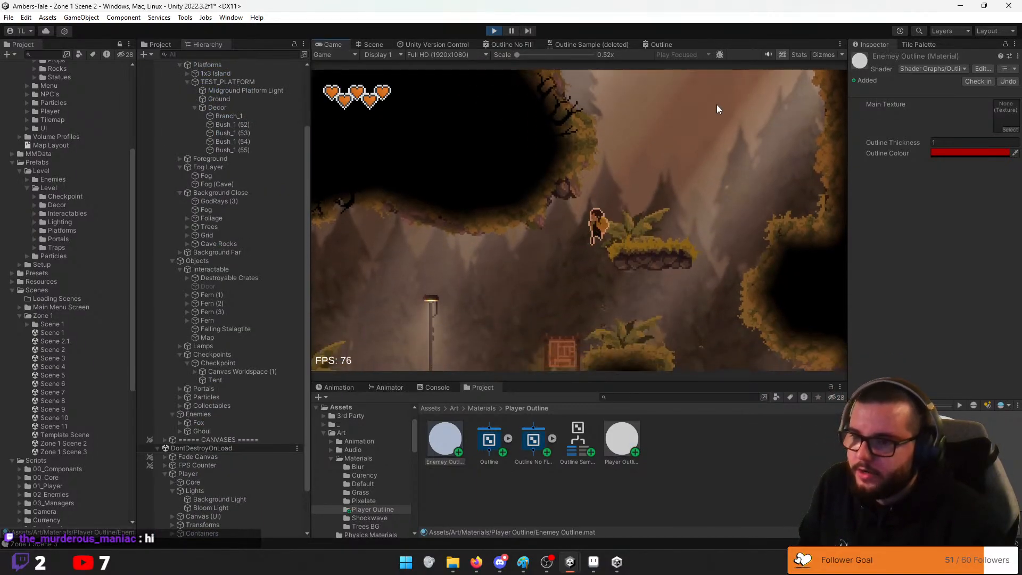
key("a")
key("space")
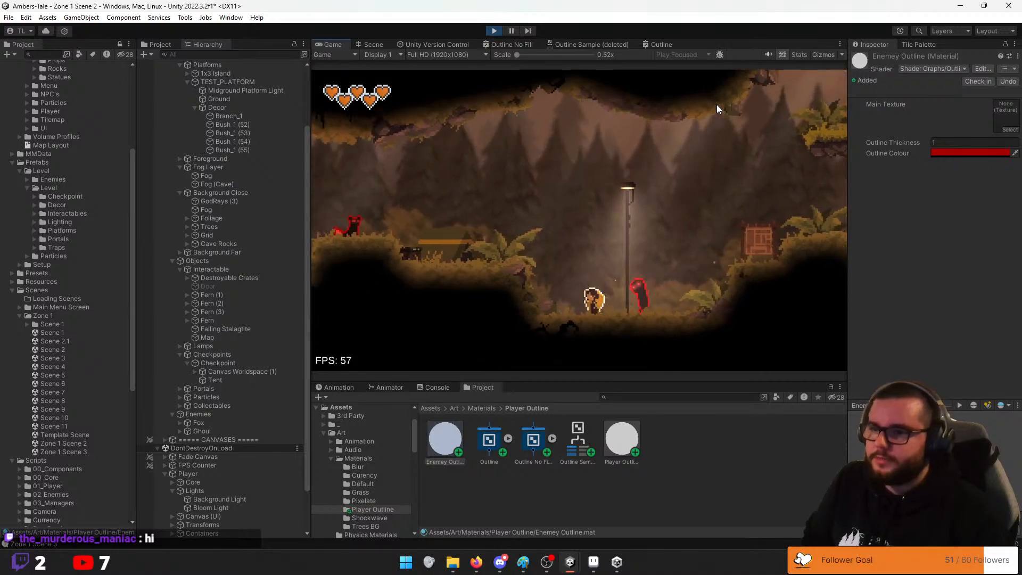
Attack the Ghoul around the lamp post until it is defeated, checking its red outline during the fight
key("space")
key("d")
key("d")
key("a")
left_click(716, 109)
key("space")
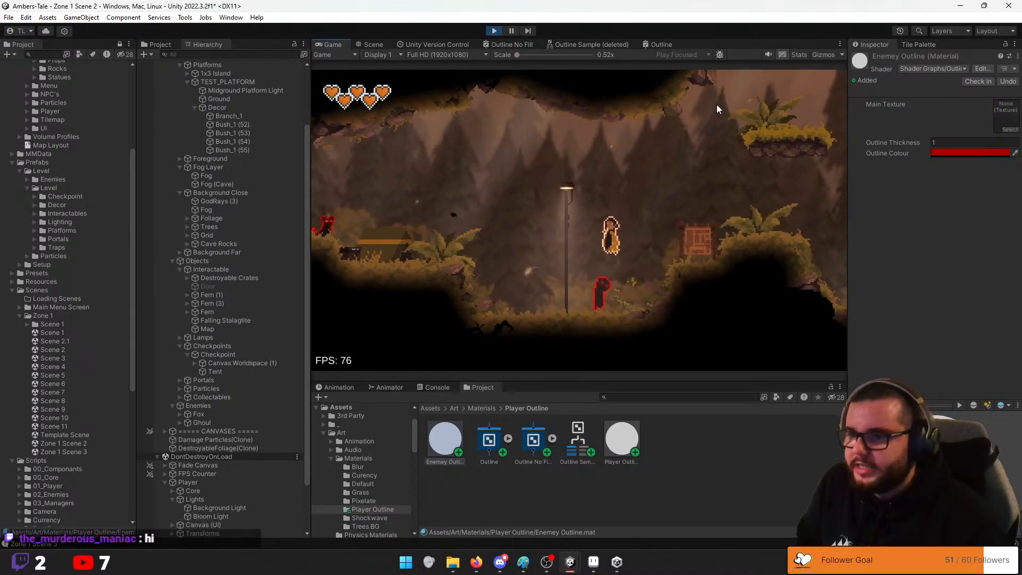
key("a")
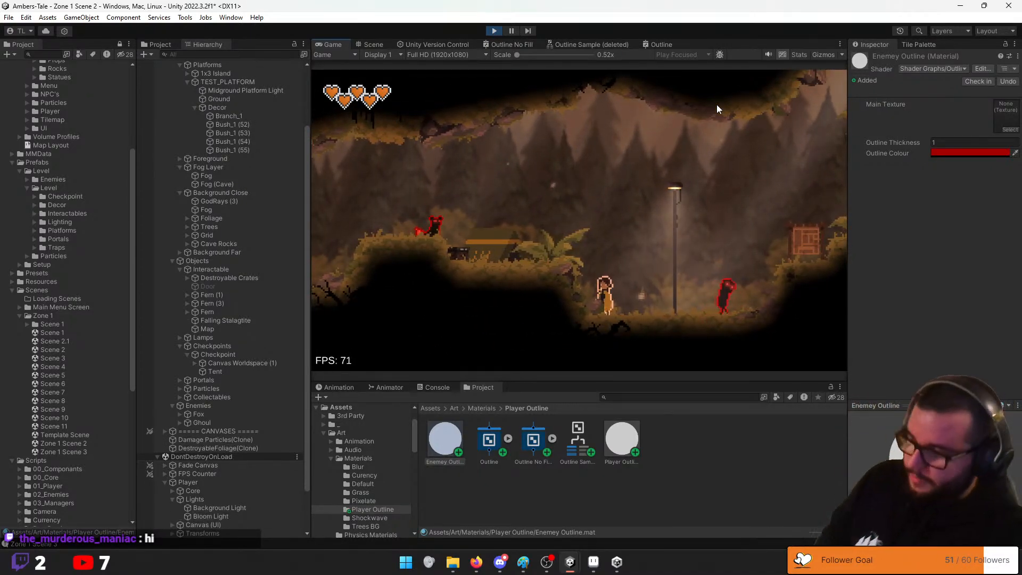
key("a")
key("d")
key("space")
left_click(716, 109)
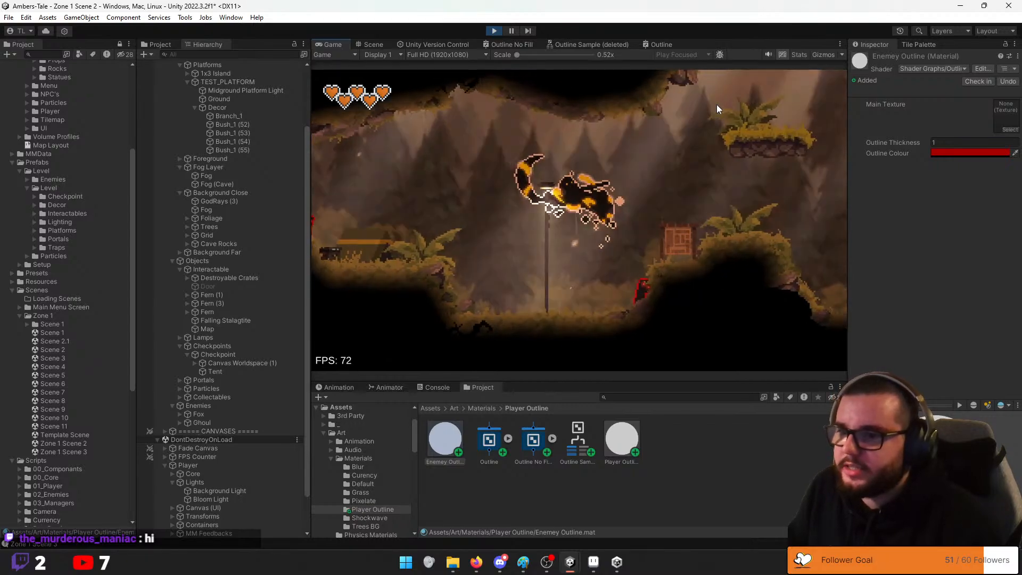
left_click(717, 109)
key("a")
key("d")
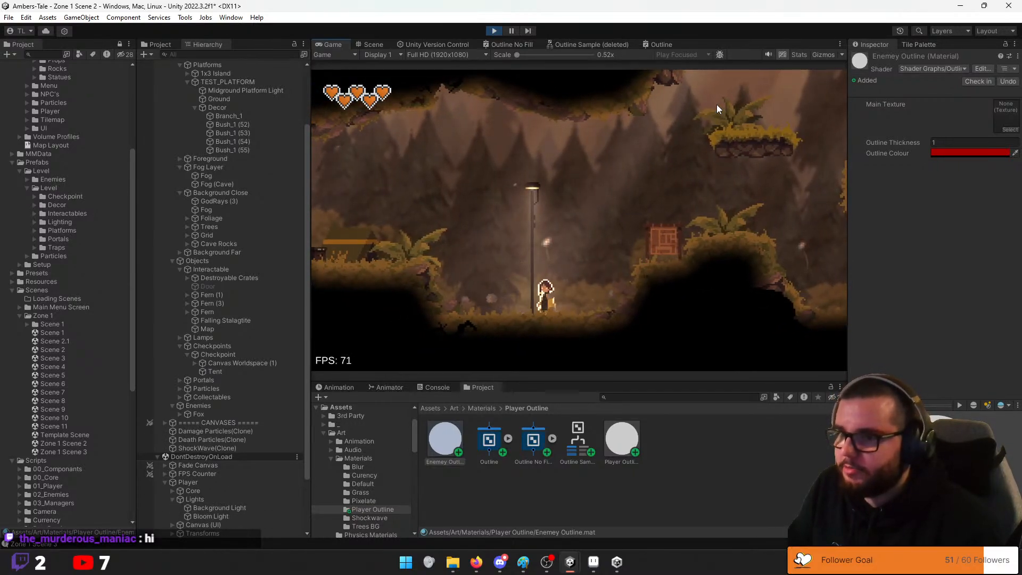
Run the player to the Fox beside the tent and defeat it, checking its red outline
key("a")
key("space")
key("a")
key("space")
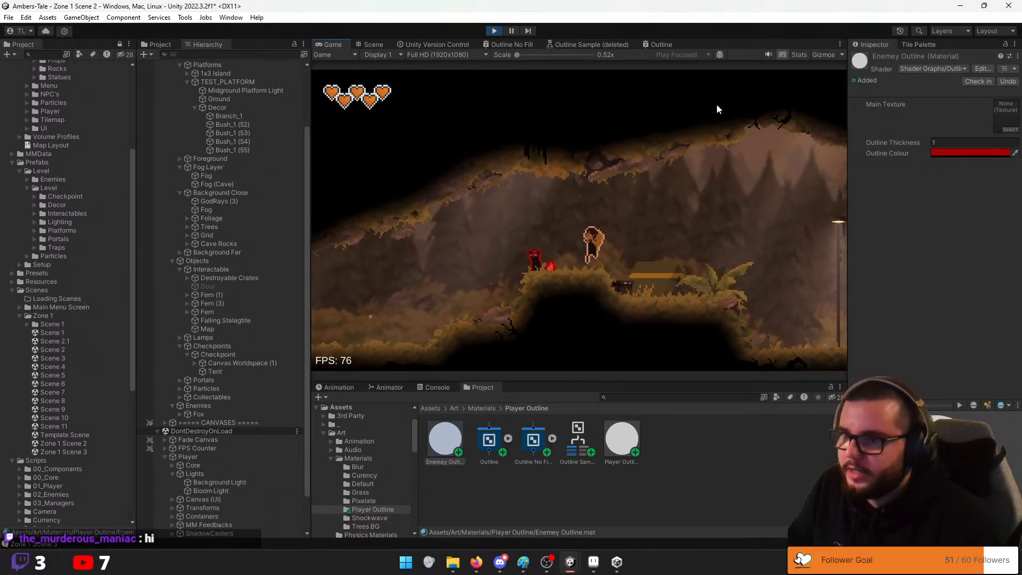
left_click(717, 109)
left_click(716, 109)
Bring the player back to the lamp post and stop the game
key("d")
key("space")
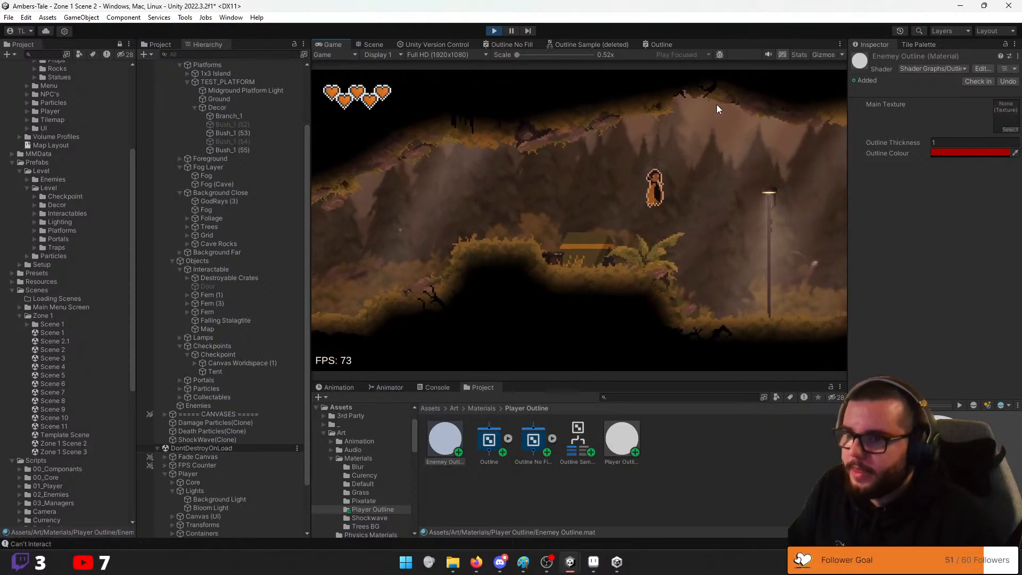
key("space")
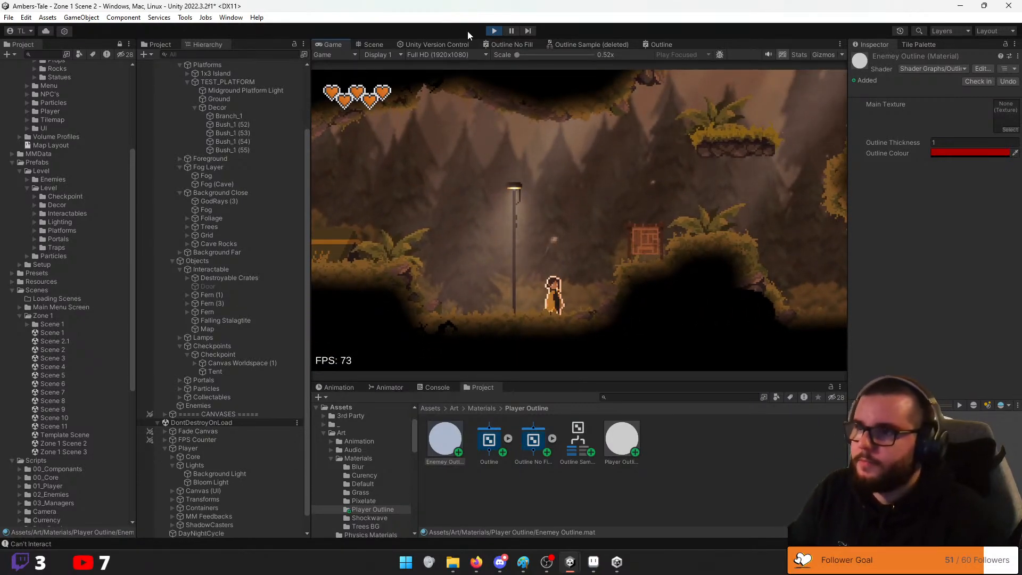
left_click(490, 30)
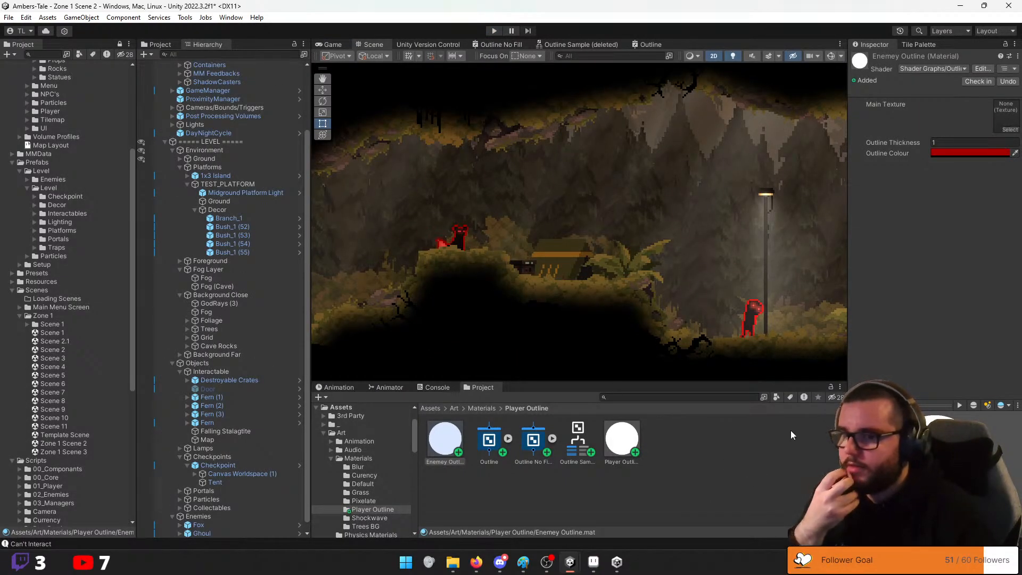
Set the material of both the Fox and the Ghoul to Sprite-Lit-Default
middle_click_drag(707, 226, 657, 256)
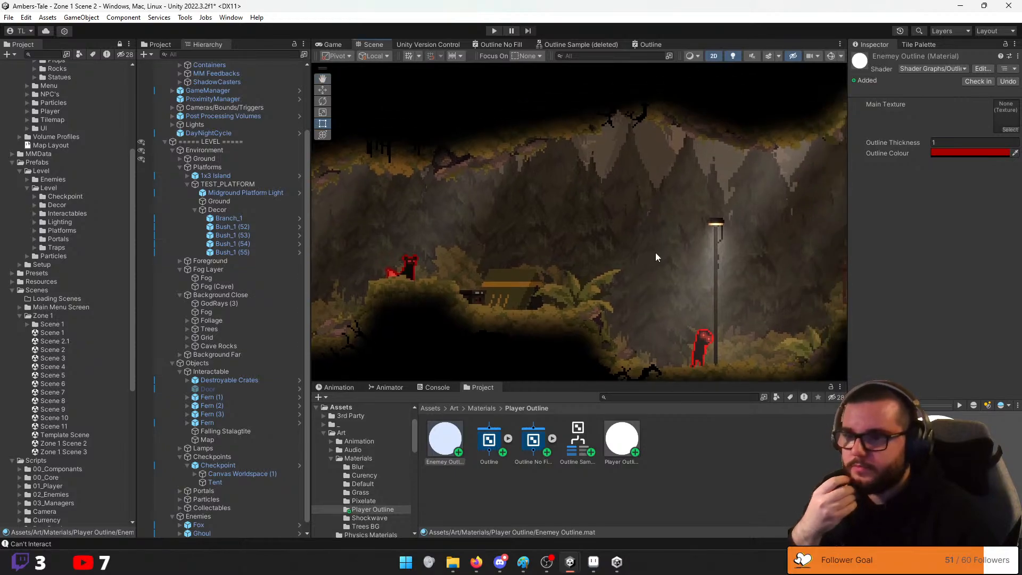
left_click(397, 261)
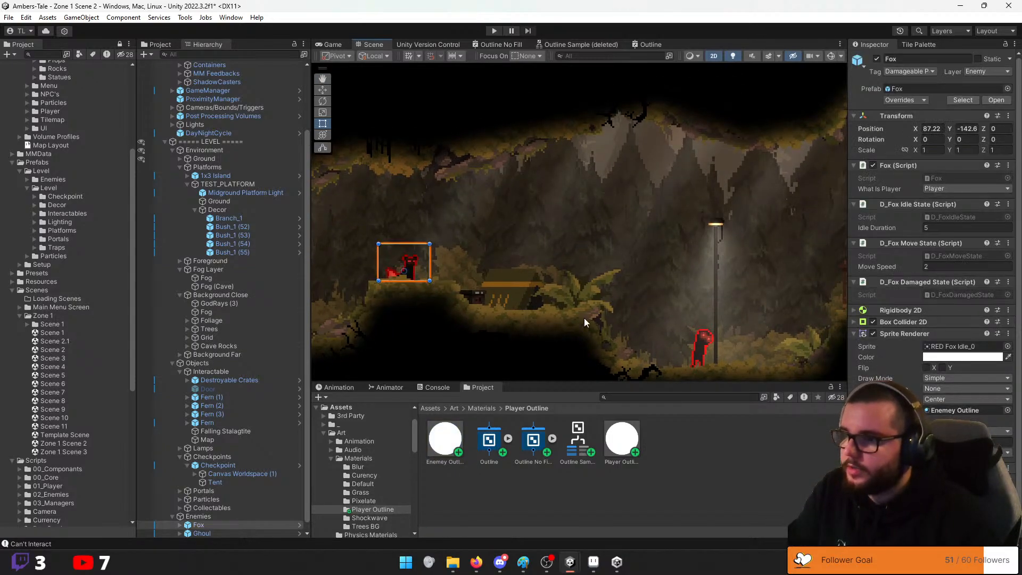
left_click(702, 349, "shift")
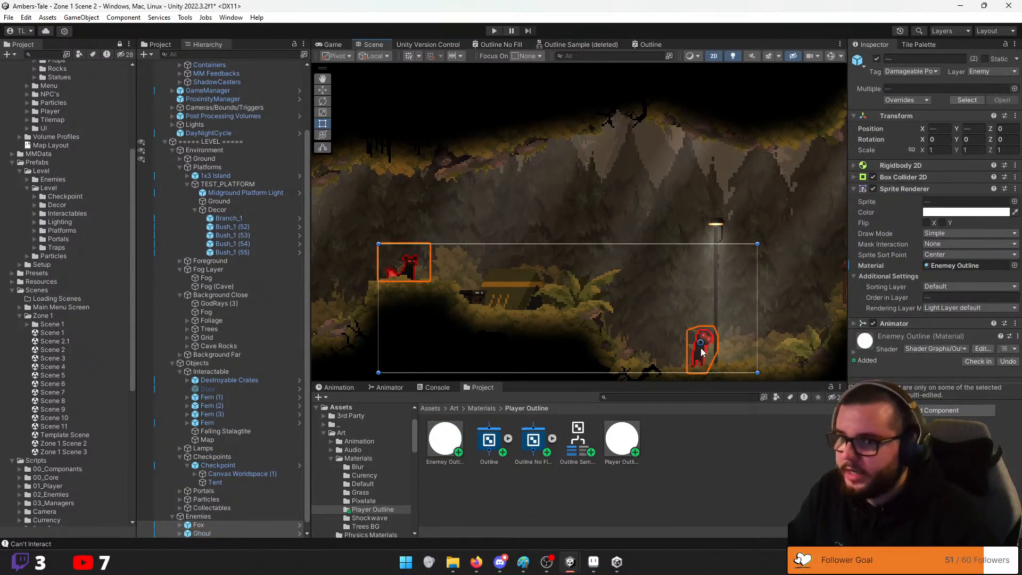
left_click(1015, 266)
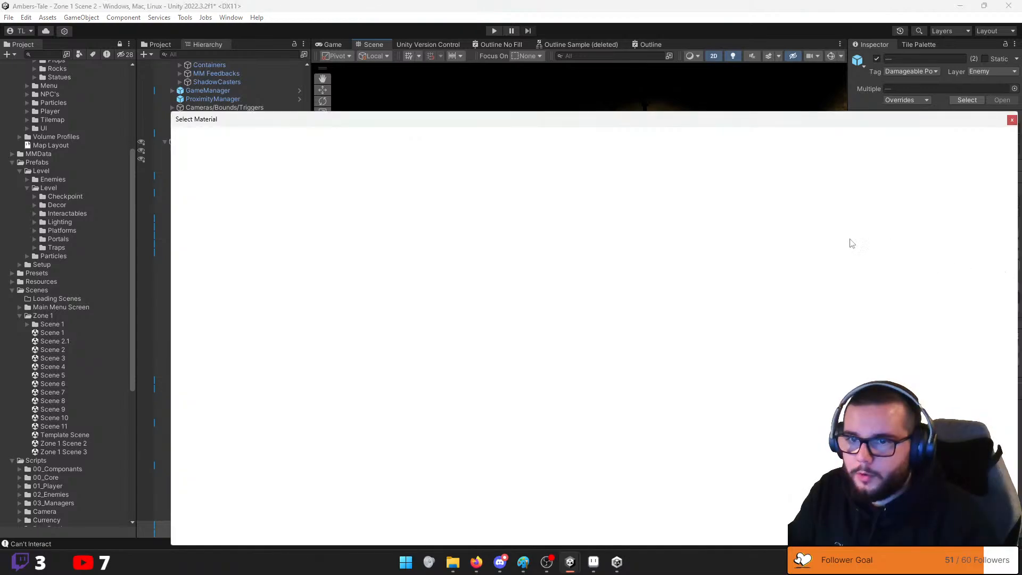
type("lit")
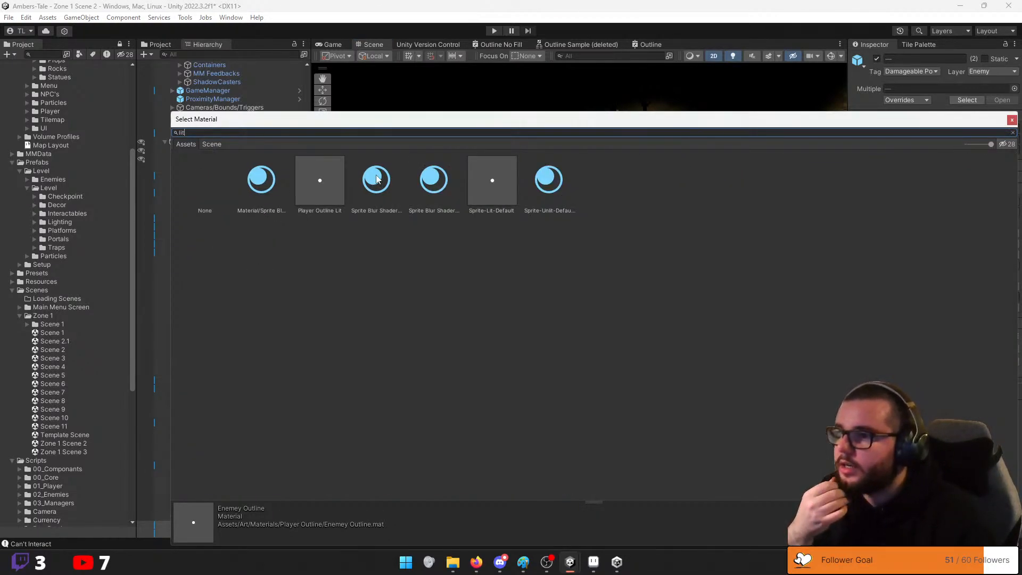
double_click(491, 173)
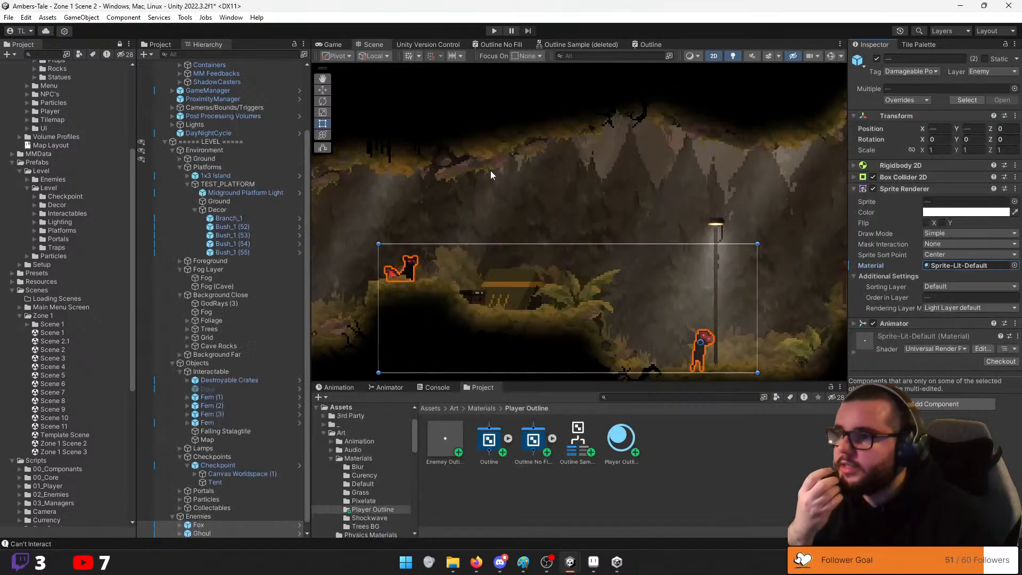
Set the Player's sprite material to Sprite-Lit-Default
middle_click_drag(675, 218, 299, 317)
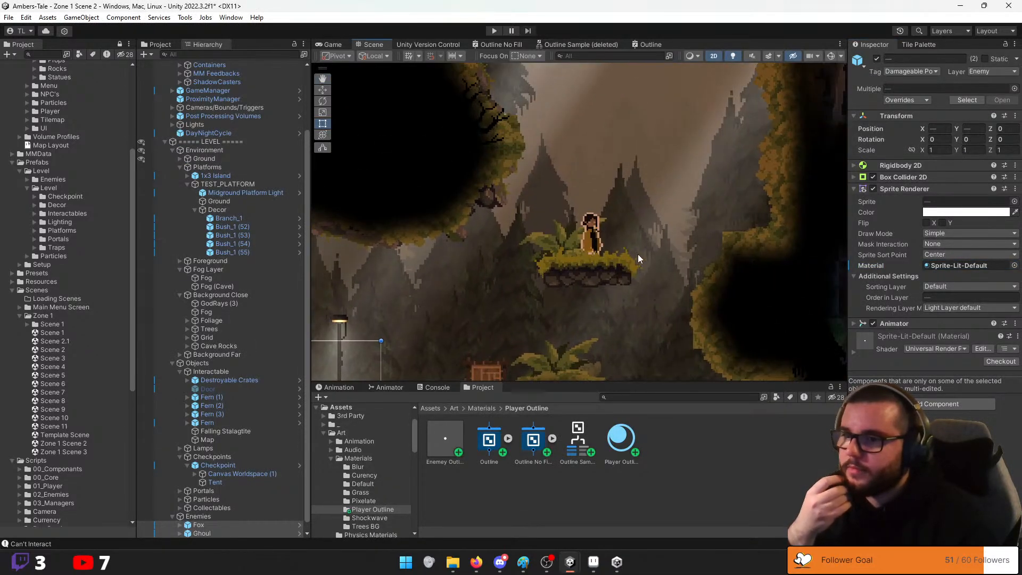
left_click(592, 235)
scroll(208, 122, "up", 3)
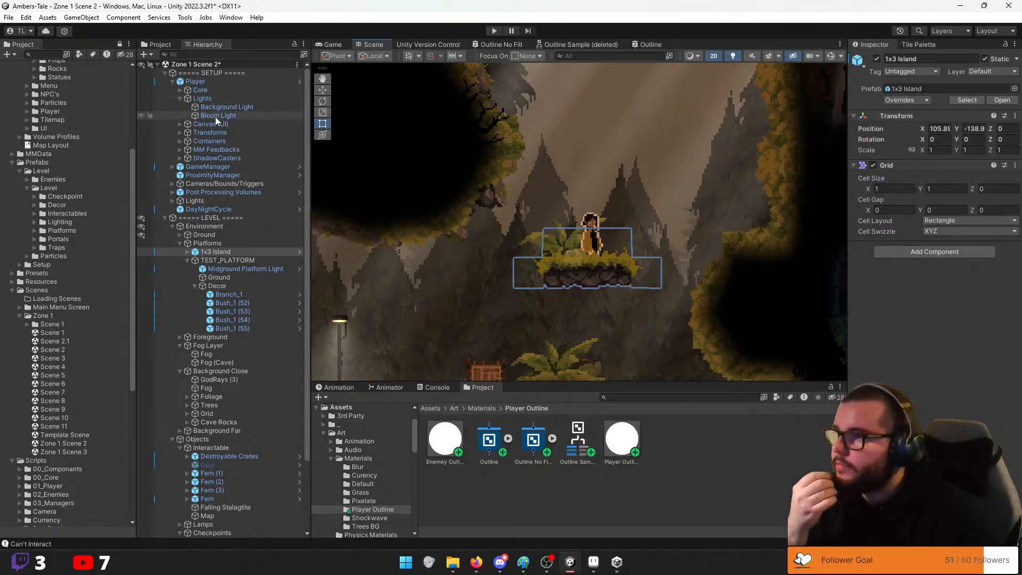
left_click(207, 83)
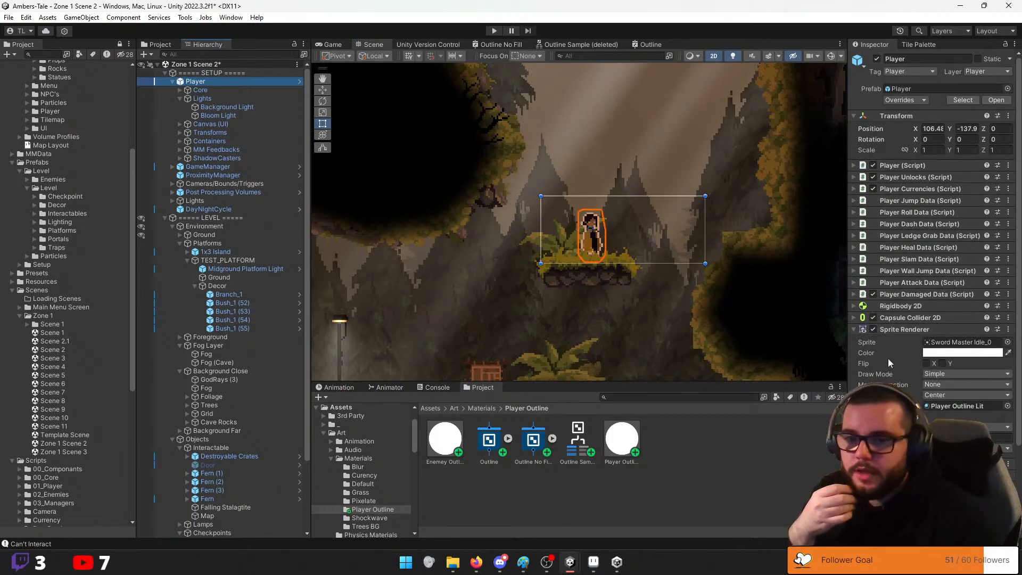
left_click(1008, 407)
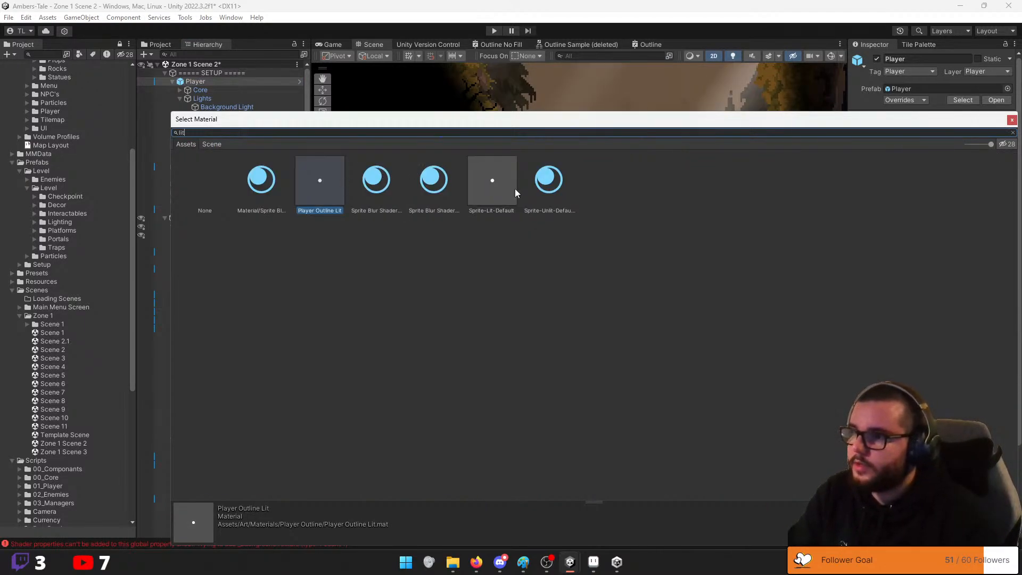
double_click(476, 174)
Start the game and slam the Fox beside the tent to see the characters without outlines
key("ctrl+p")
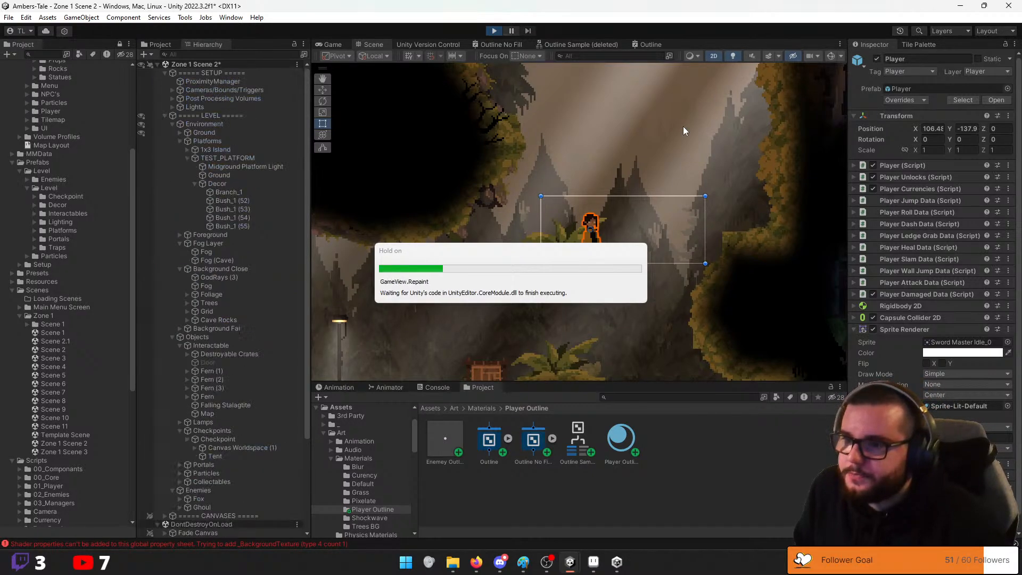
key("a")
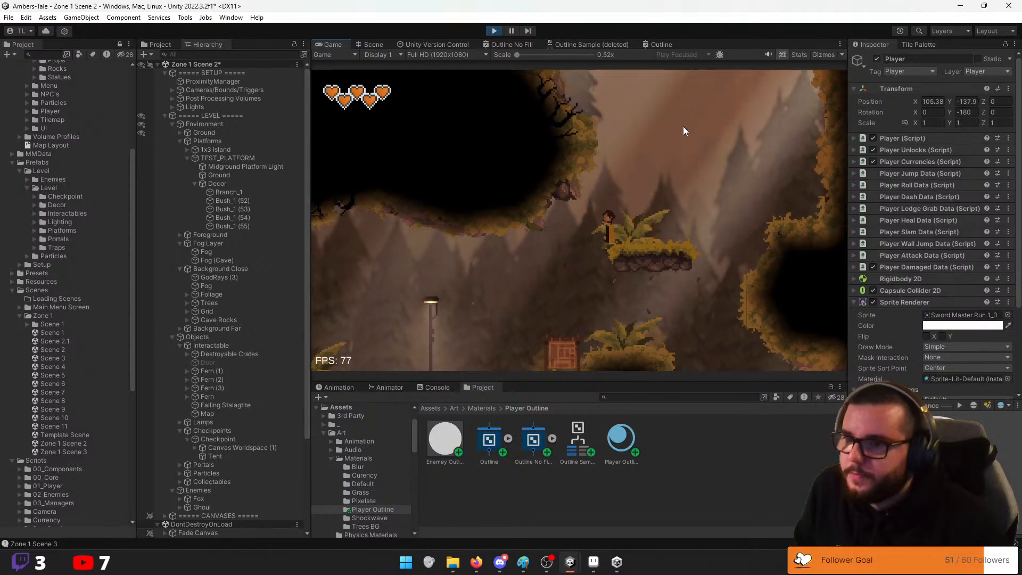
key("space")
key("space")
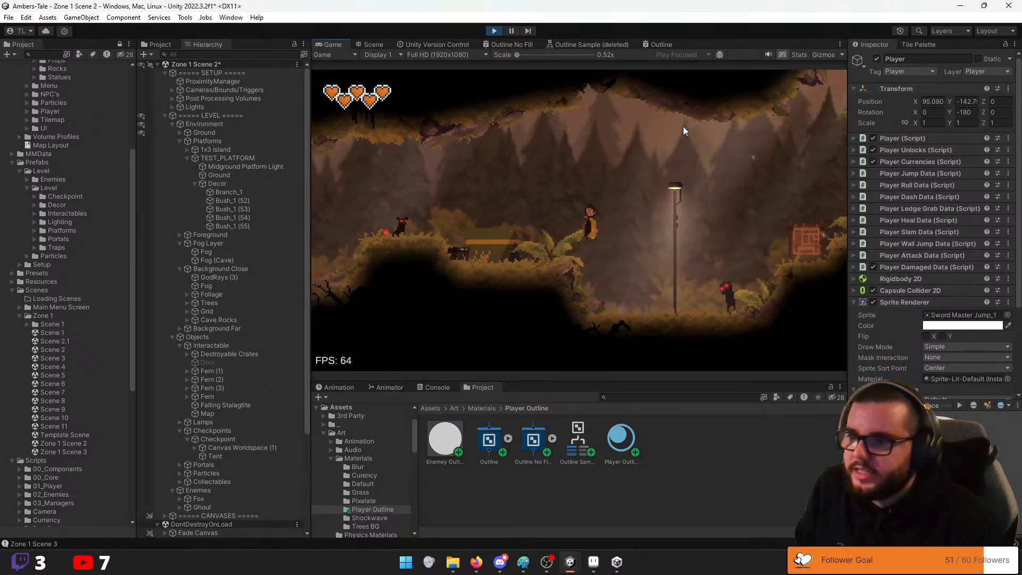
key("space")
key("s")
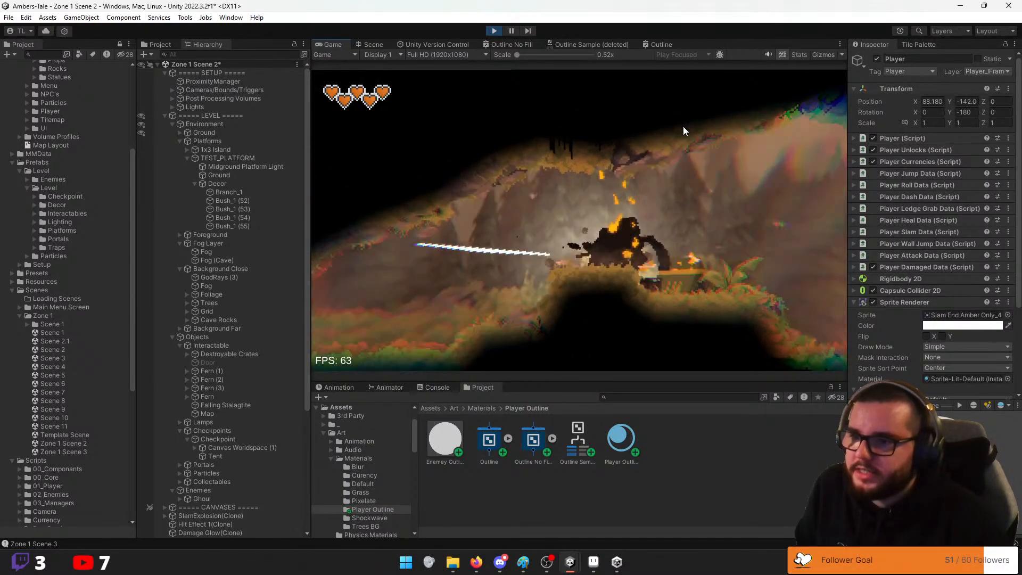
Jump and dash the player back and forth over the Ghoul around the lamp post to check visibility without outlines
key("d")
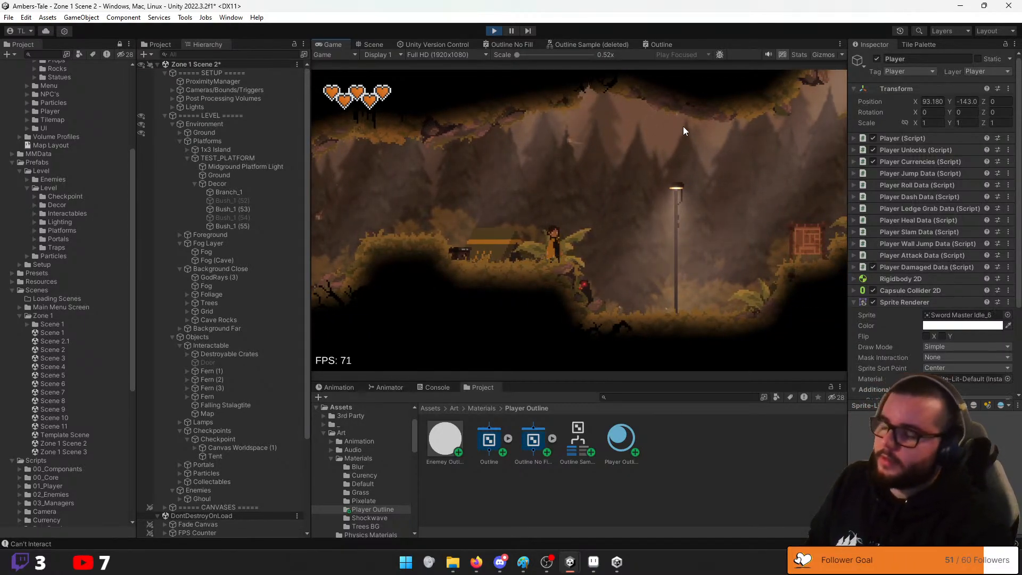
key("d")
key("space")
key("shift")
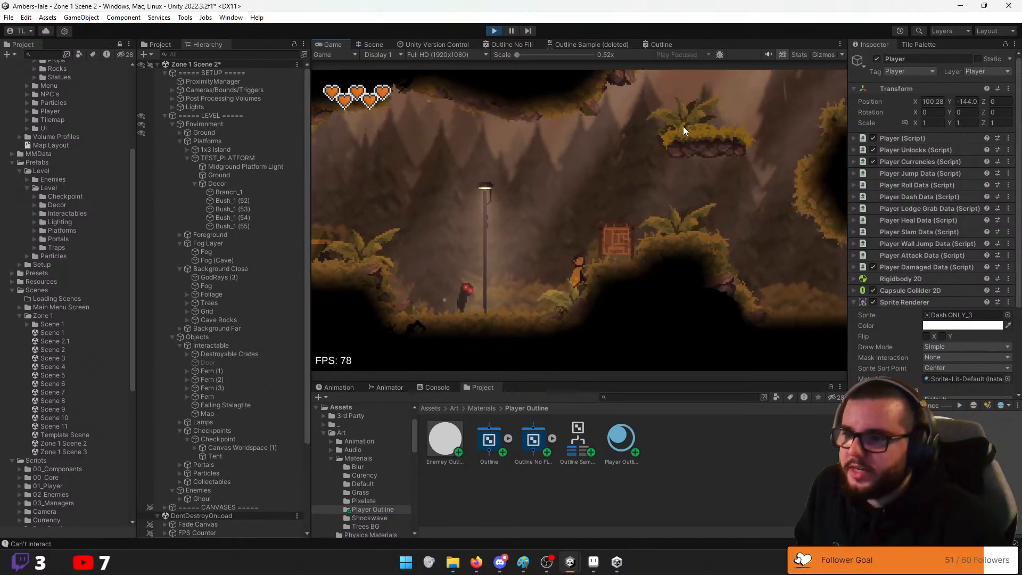
key("a")
key("d")
key("space")
key("a")
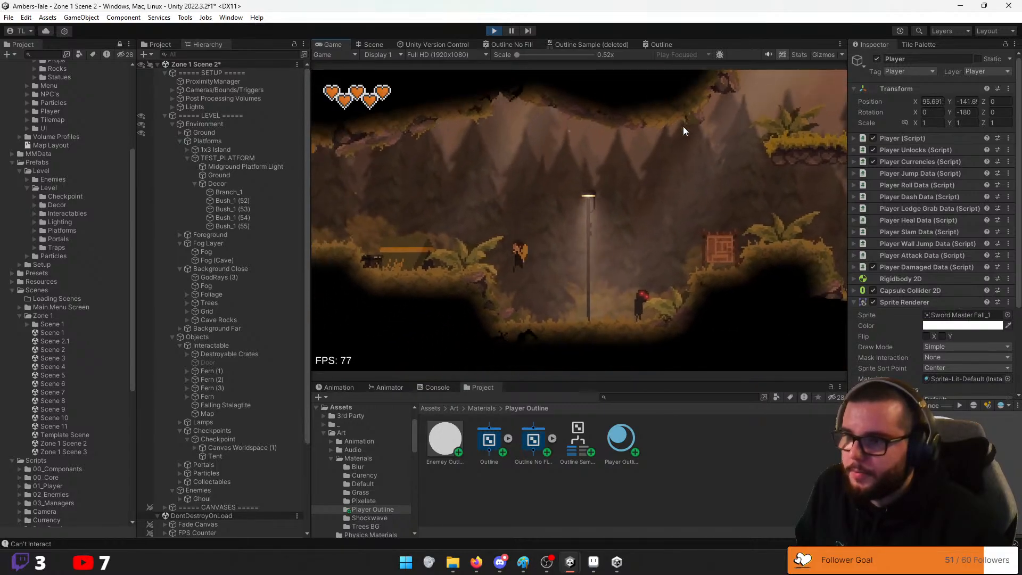
Attack the Ghoul by the lamp post until it is defeated, comparing how both unoutlined sprites read
key("d")
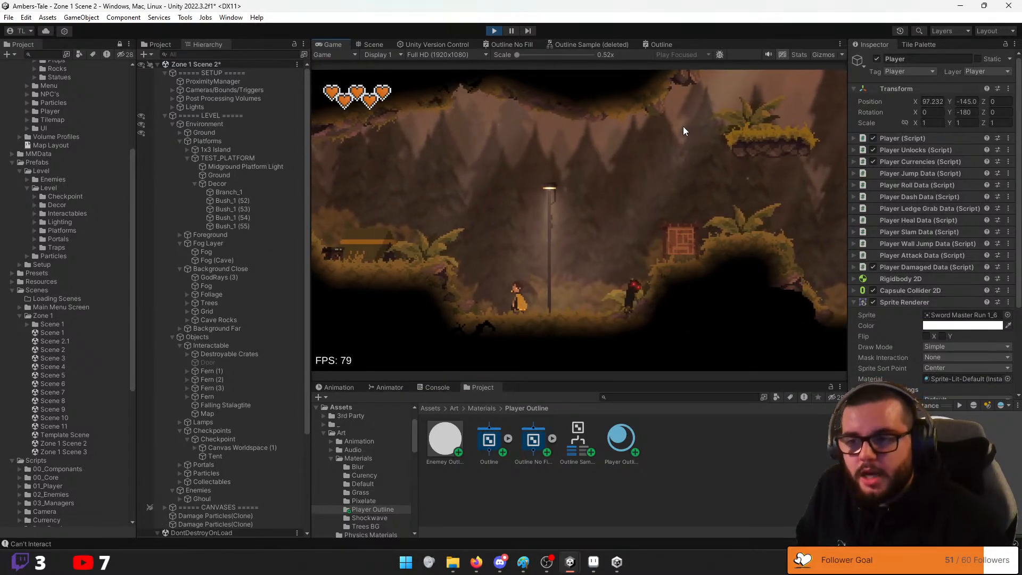
key("d")
left_click(683, 126)
key("a")
key("d")
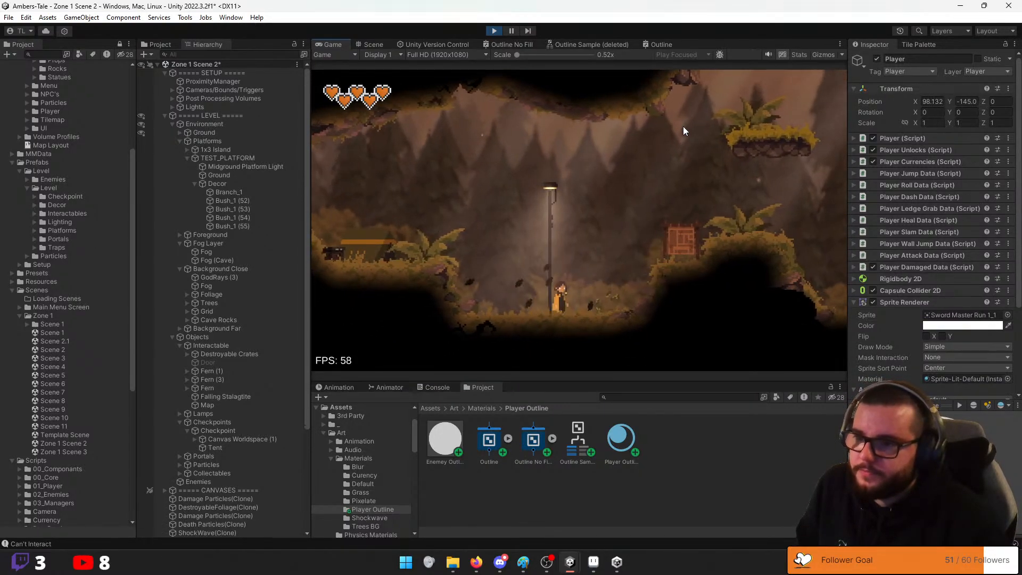
Jump the player over the crate and break the stacked boxes at the cave entrance
key("space")
key("space")
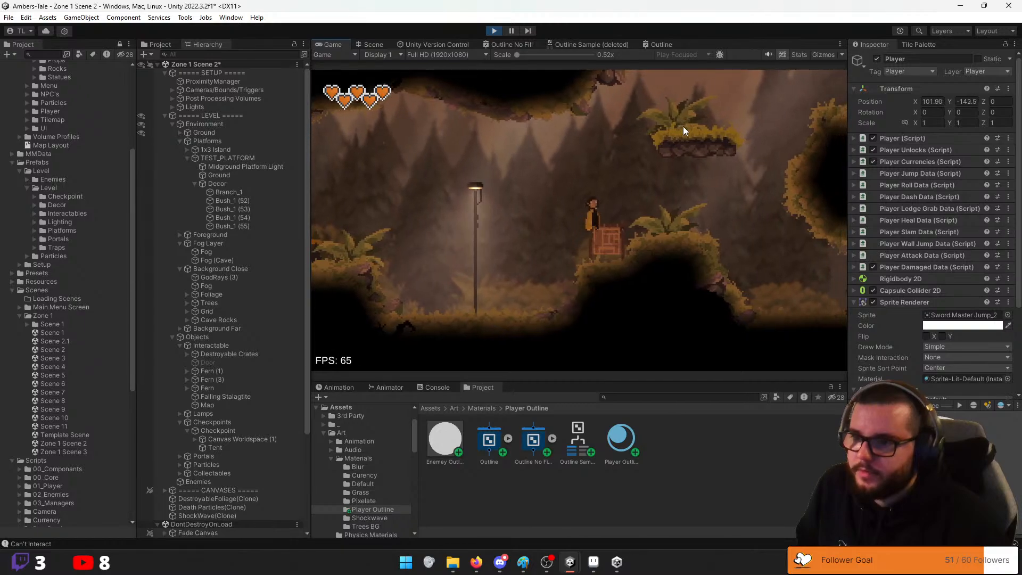
key("d")
left_click(683, 126)
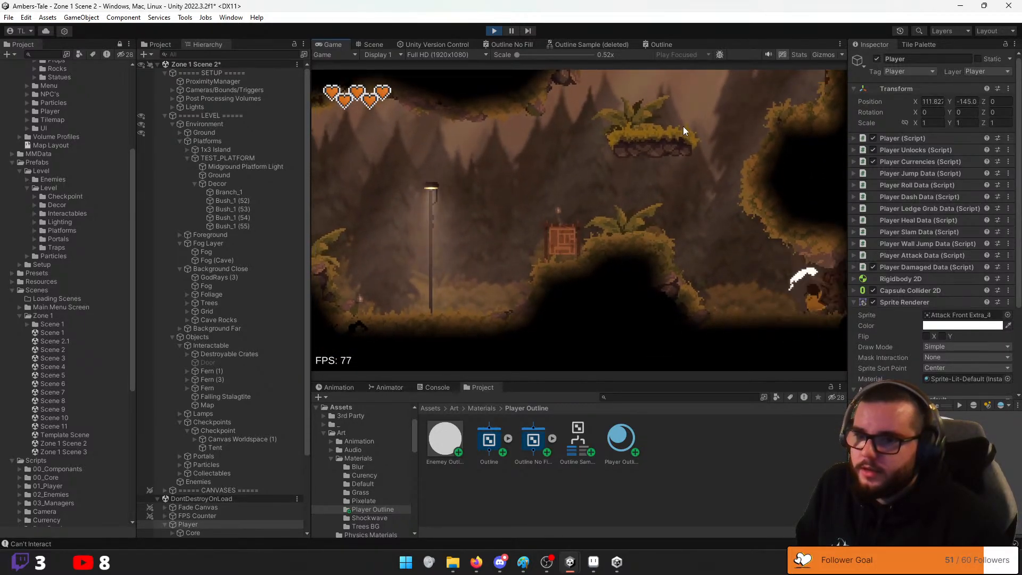
key("d")
Jump the unoutlined player between the torch-lit ledges inside the dark cave to check its visibility
key("space")
key("space")
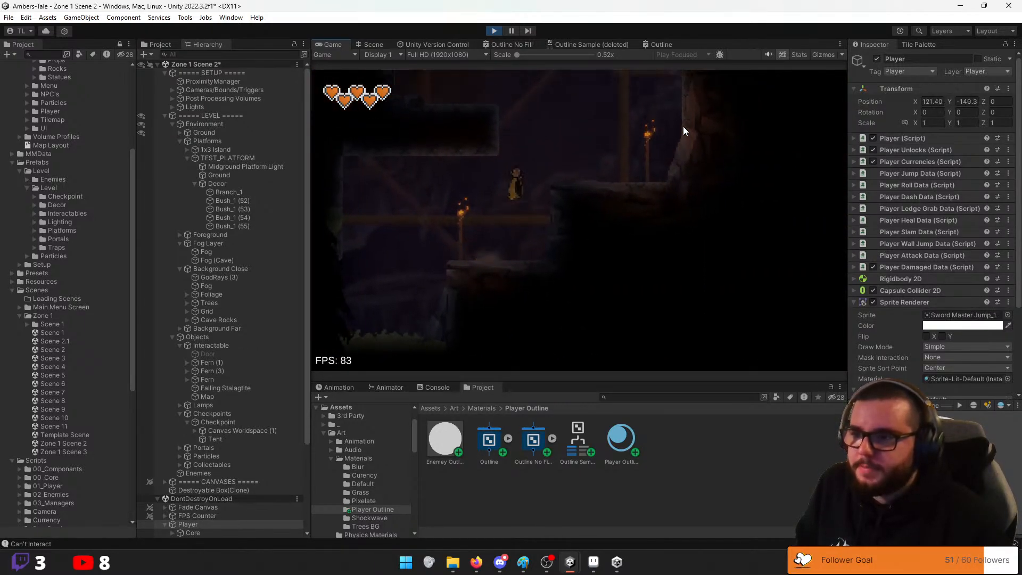
key("space")
key("a")
key("space")
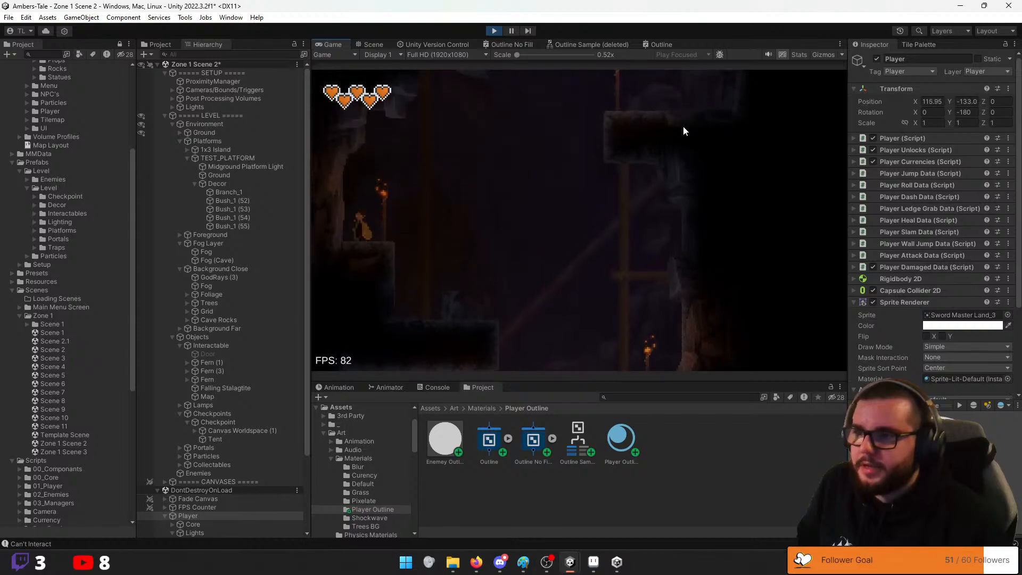
key("space")
key("d")
key("space")
left_click(683, 126)
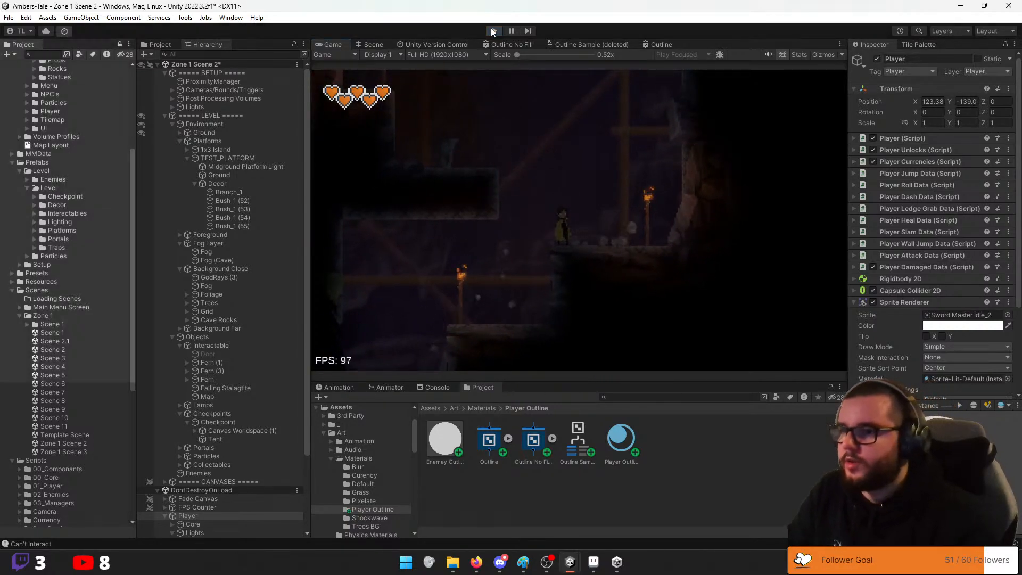
Stop the game and undo the material changes on the Player, Fox and Ghoul
left_click(494, 31)
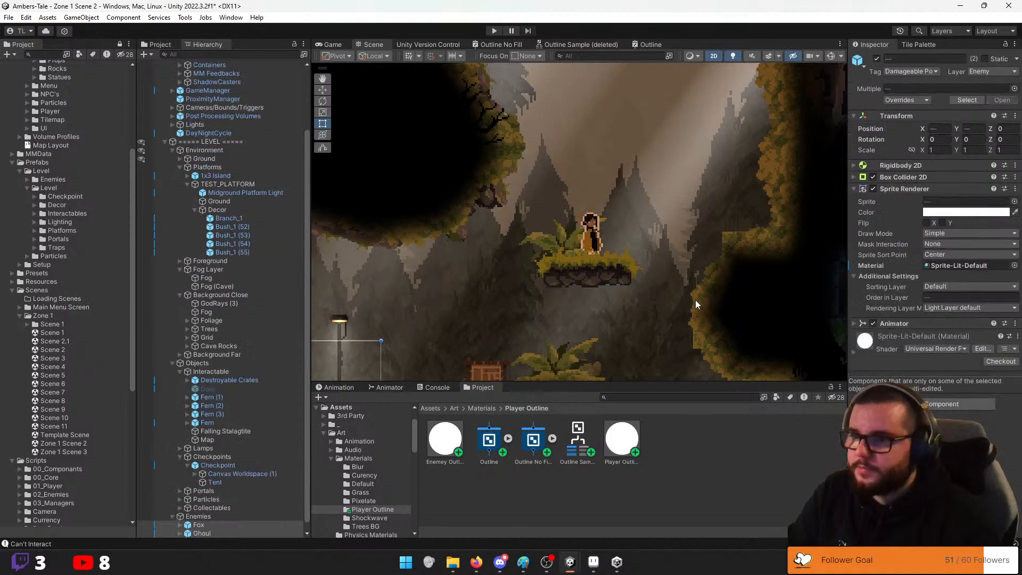
middle_click_drag(489, 296, 740, 175)
middle_click_drag(507, 160, 685, 174)
key("ctrl+z")
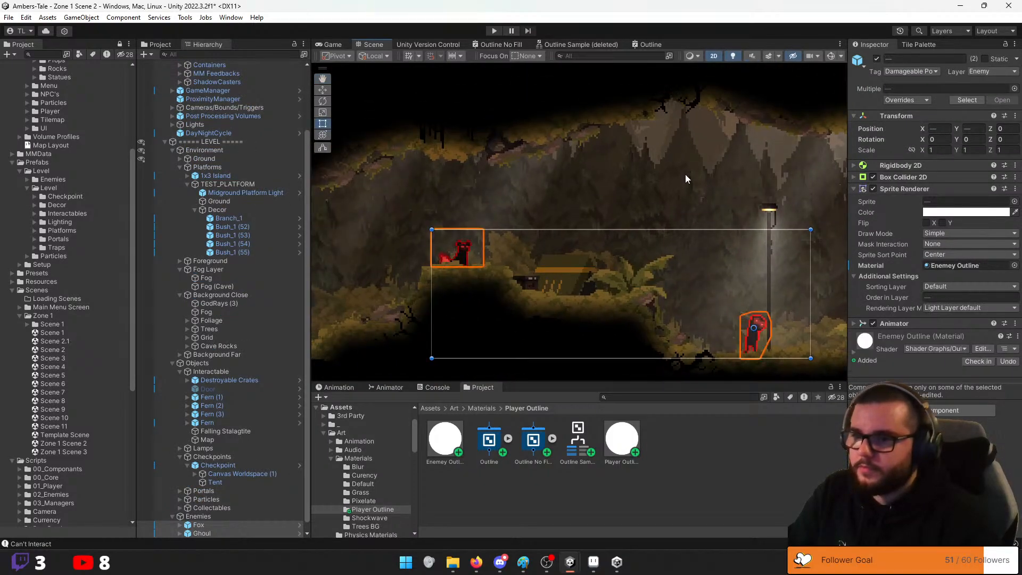
Start the game with outlines restored and bring the player down from the island to the Ghoul
left_click(494, 31)
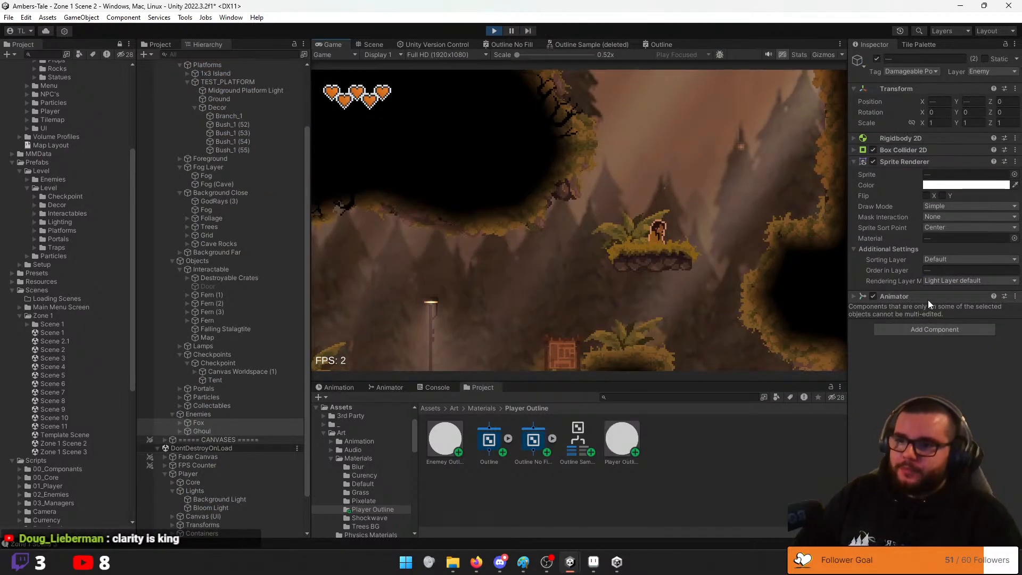
key("a")
key("space")
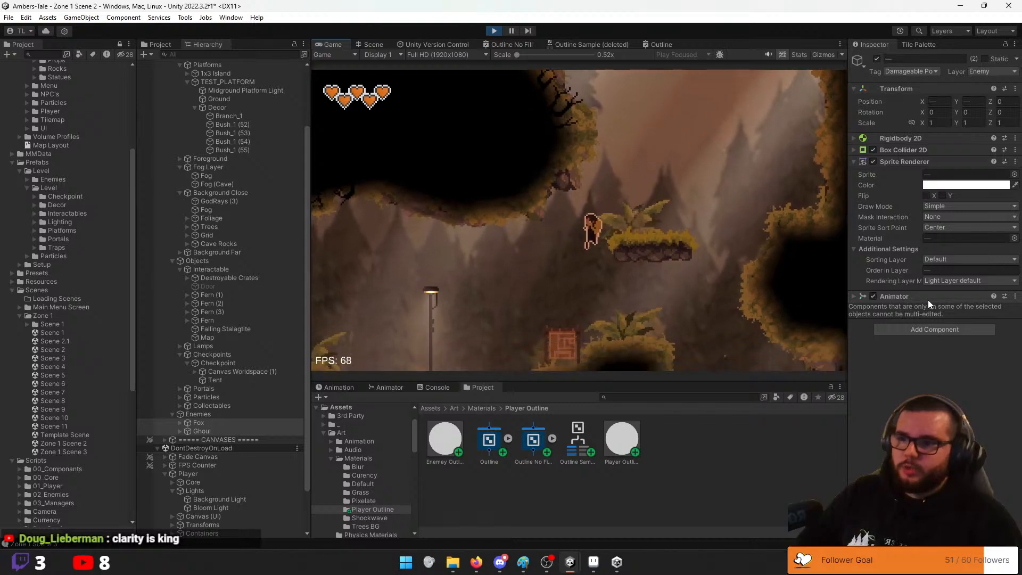
key("a")
key("space")
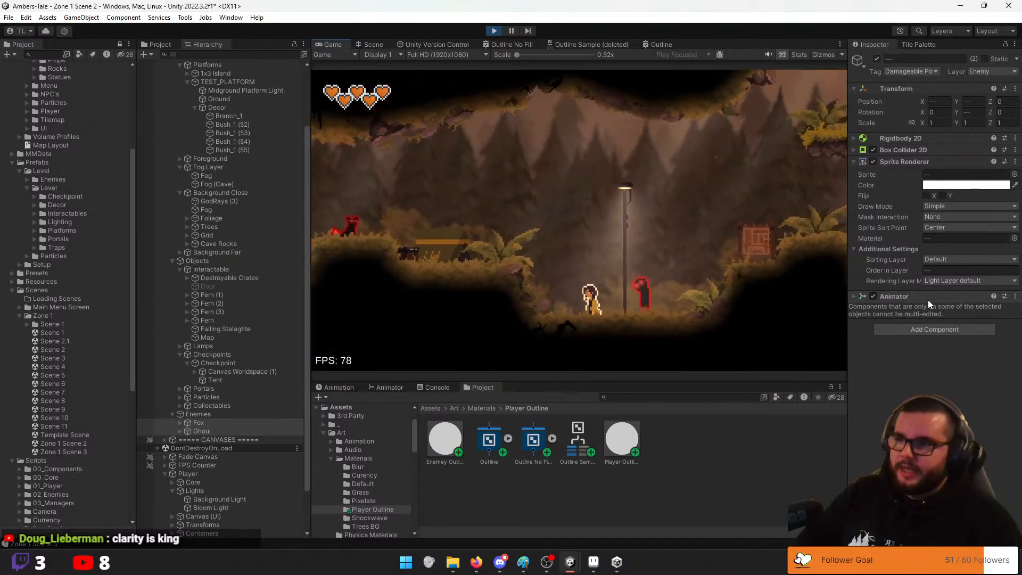
Fight the Ghoul around the lamp post with repeated attacks and jumps, checking both outlines
key("d")
key("j")
key("j")
key("d")
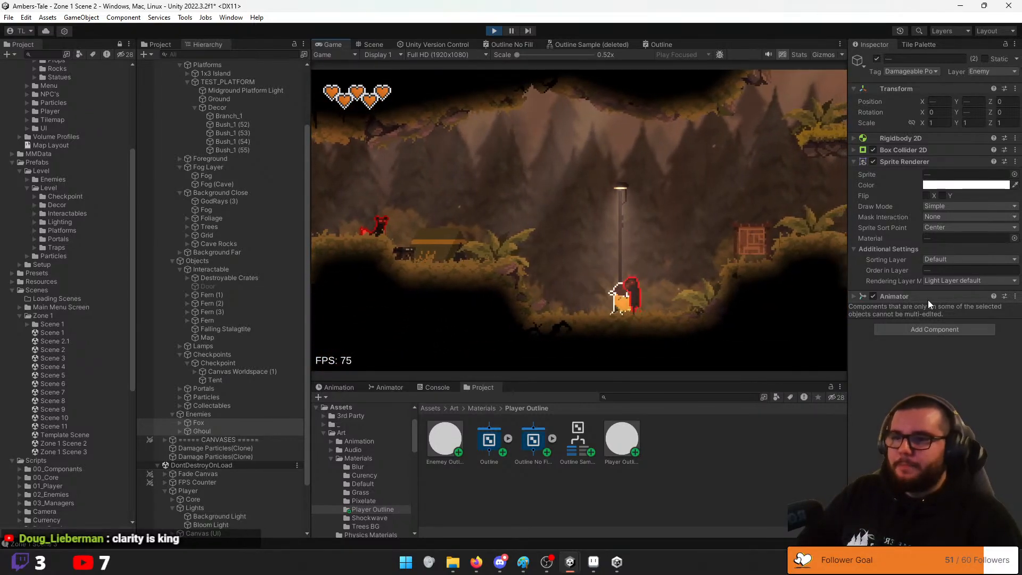
key("a")
key("space")
key("d")
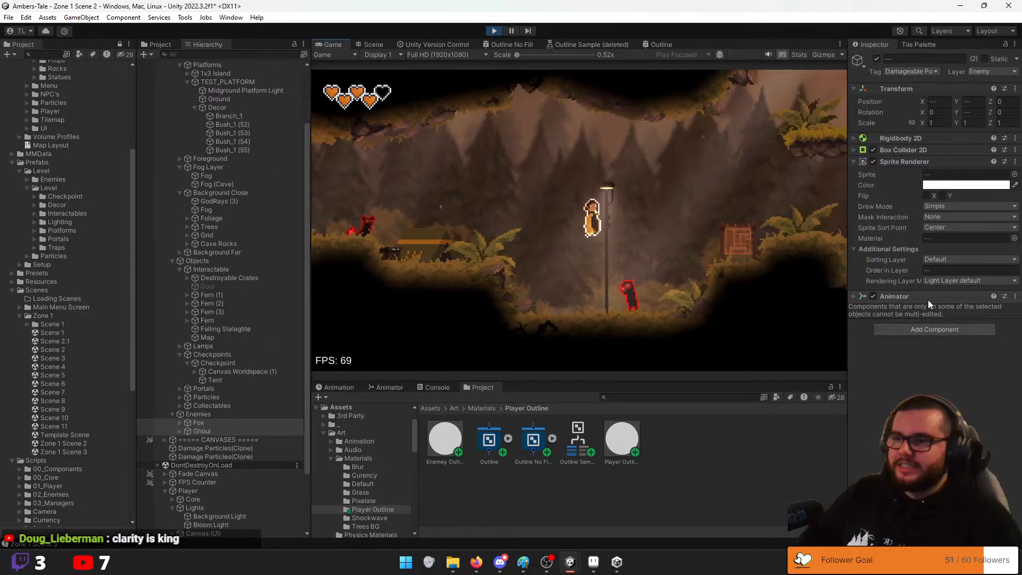
key("a")
key("space")
key("d")
key("j")
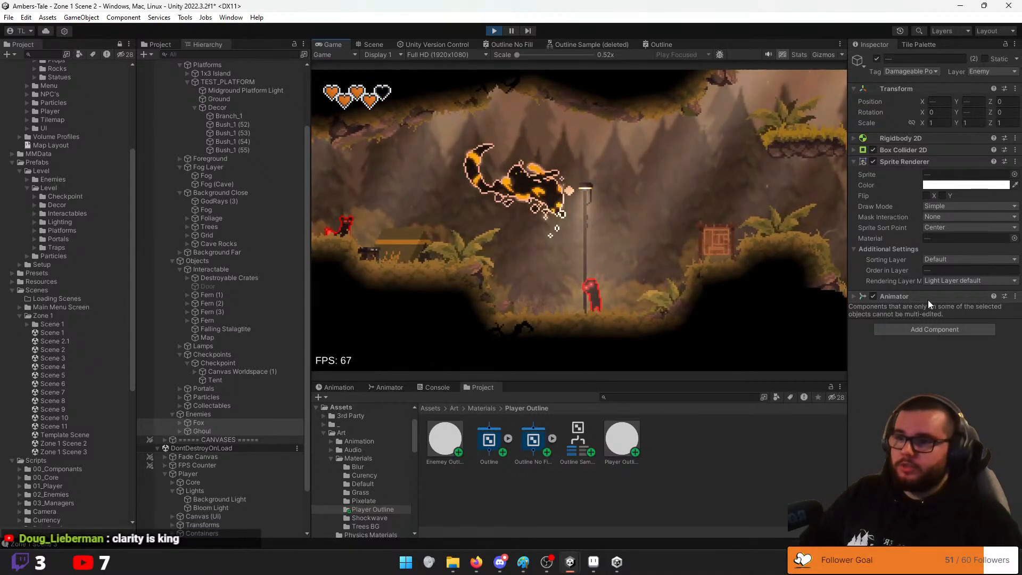
Jump the player over to the Fox beside the tent and defeat it, checking its red outline
key("a")
key("space")
key("a")
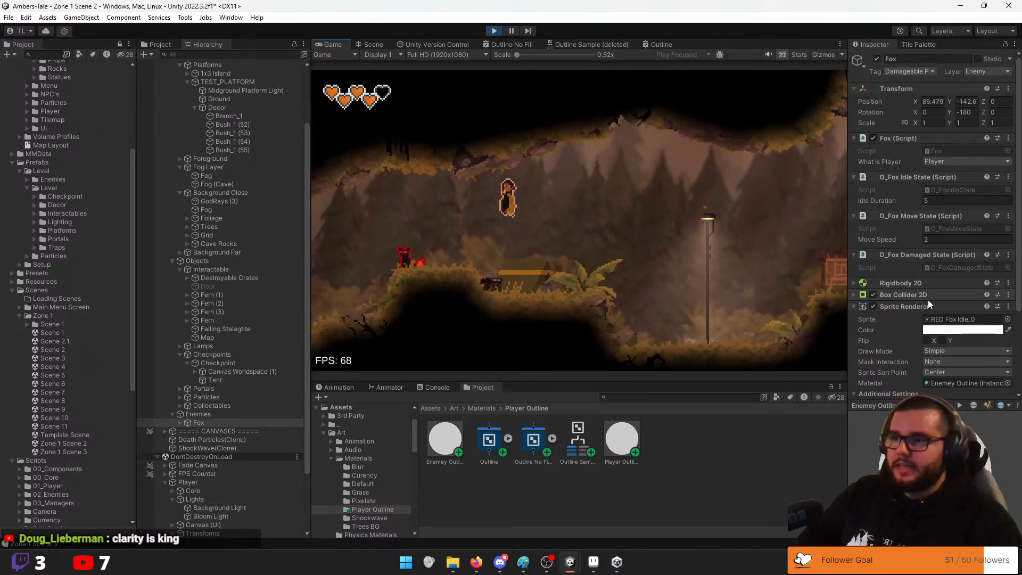
key("j")
key("j")
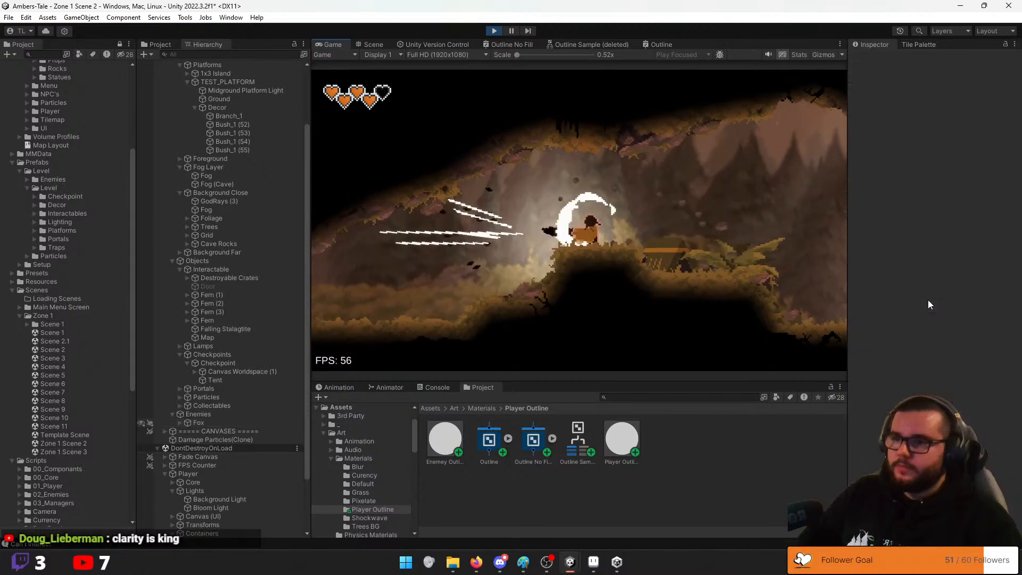
Run the player back past the lamp post and up onto the ledge beyond the crate
key("d")
key("space")
key("d")
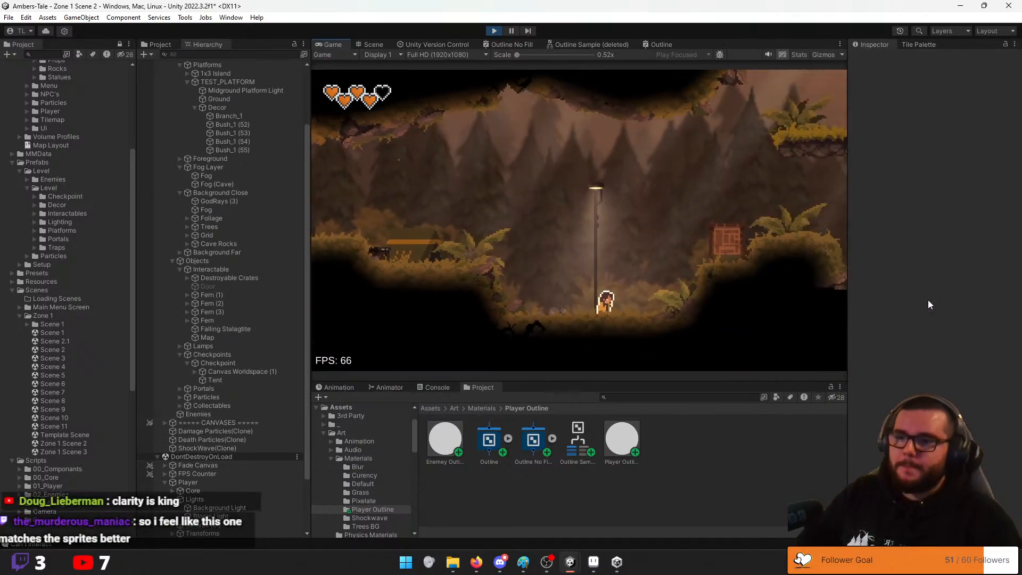
key("space")
key("space")
key("d")
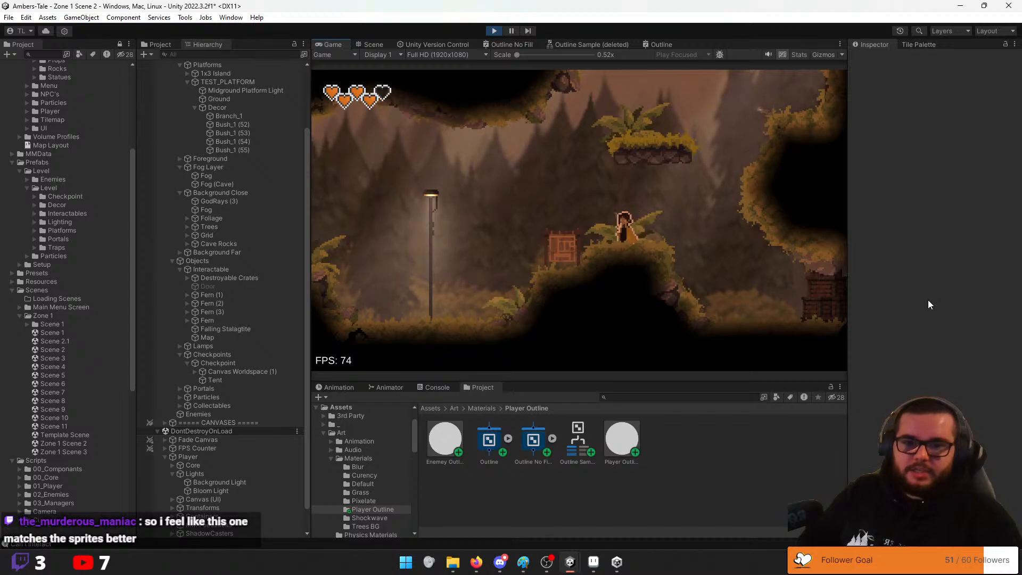
Jump the player between the crate ledge and the floating island to check its outline in motion
key("space")
key("a")
key("d")
key("space")
key("a")
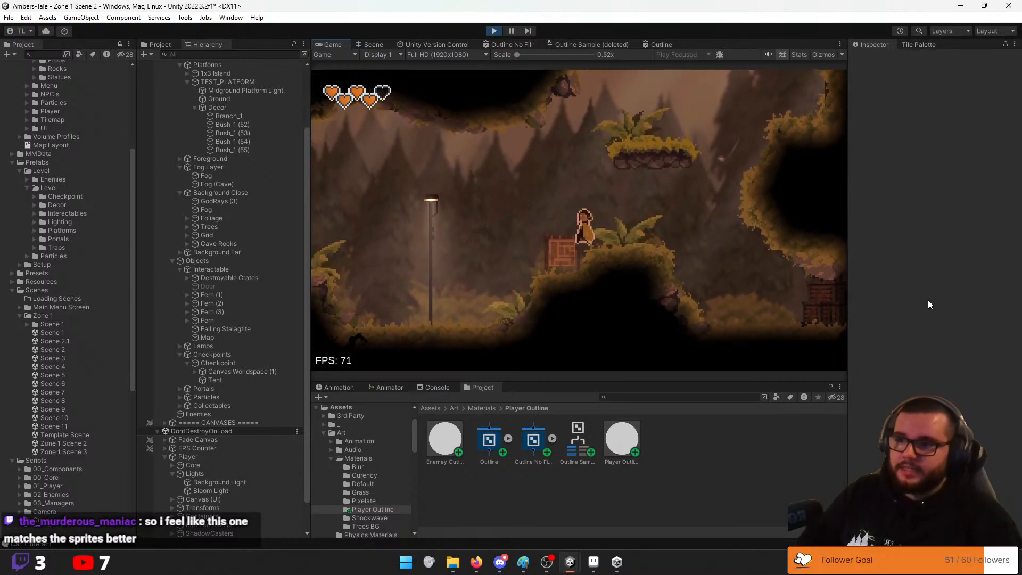
key("space")
key("d")
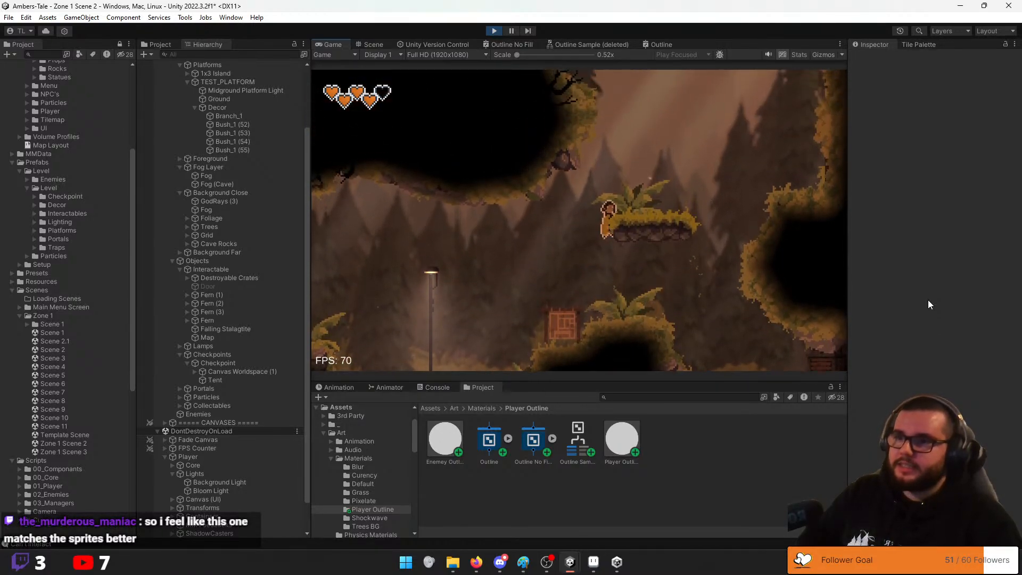
key("space")
key("a")
key("space")
key("d")
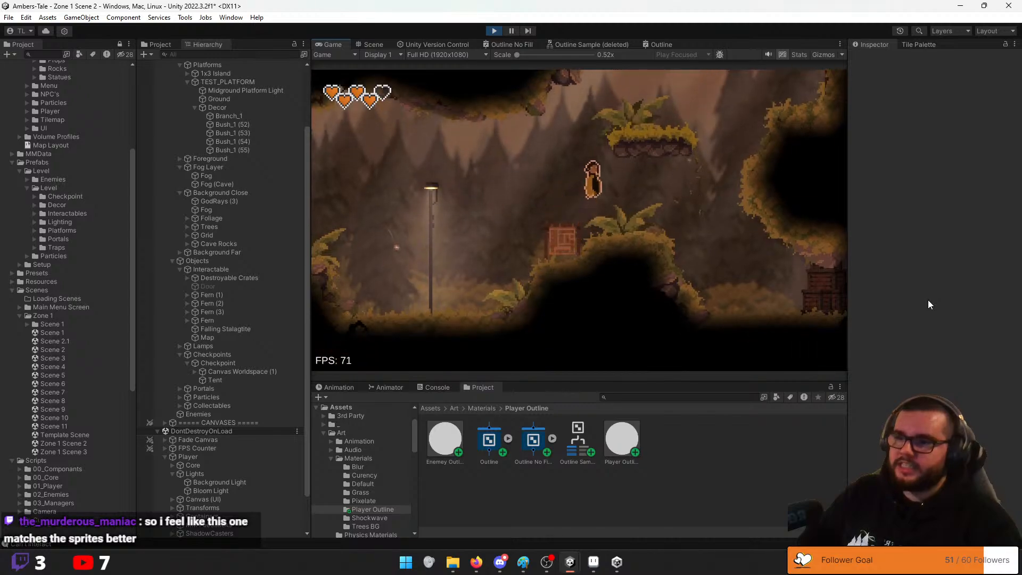
Break through the stacked boxes and jump the player up the cave ledges to check its outline in the dark
key("d")
key("j")
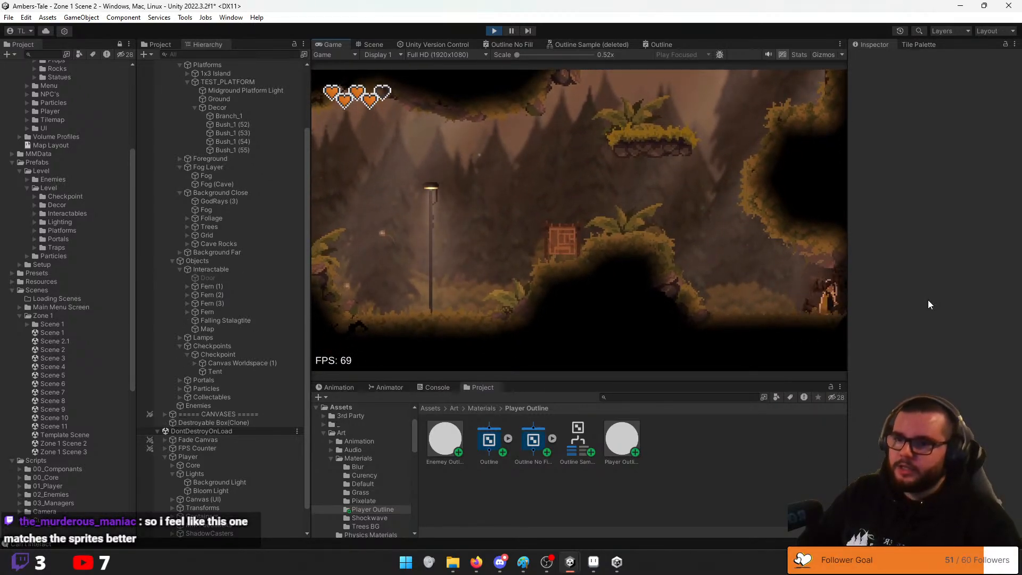
key("d")
key("space")
key("space")
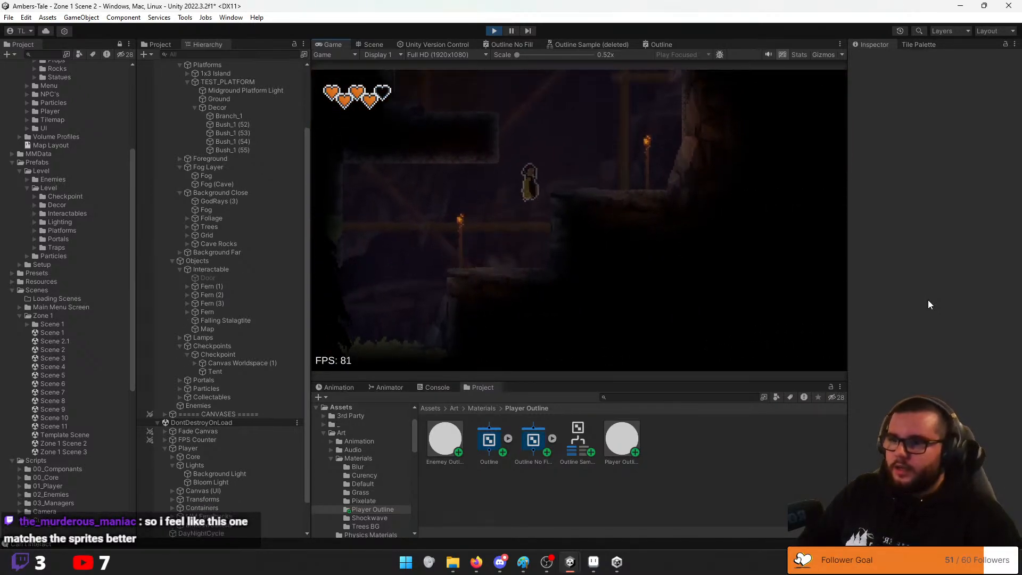
Jump the player up to the cave's upper torch ledge and slam it back down, checking its outline in the dark
key("a")
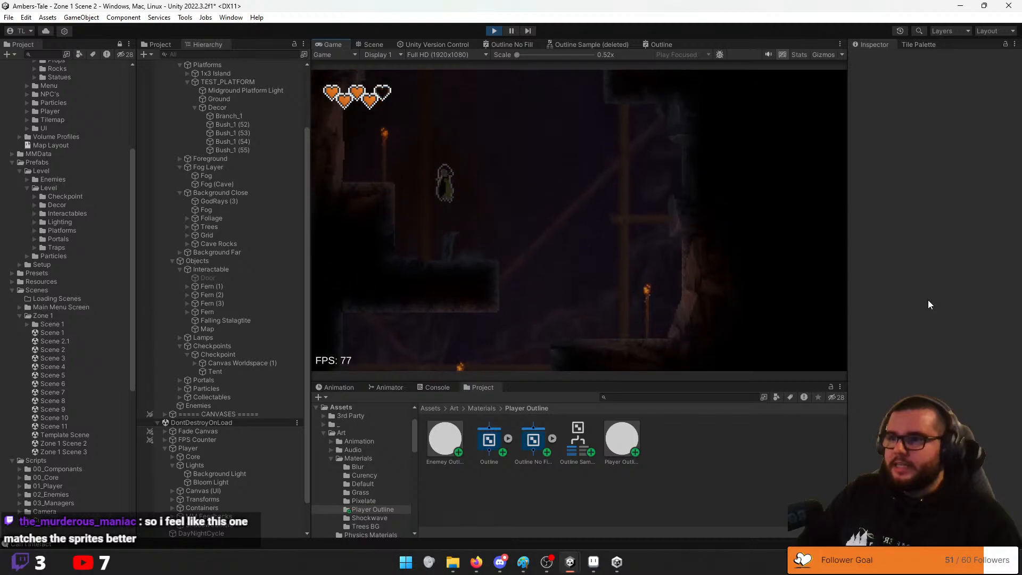
key("space")
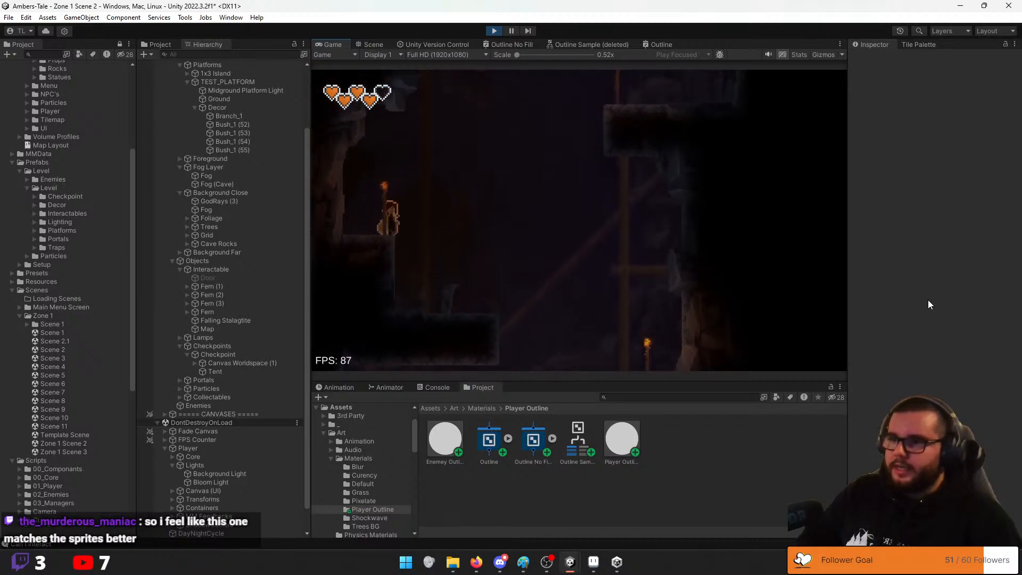
key("d")
key("space")
key("j")
key("s")
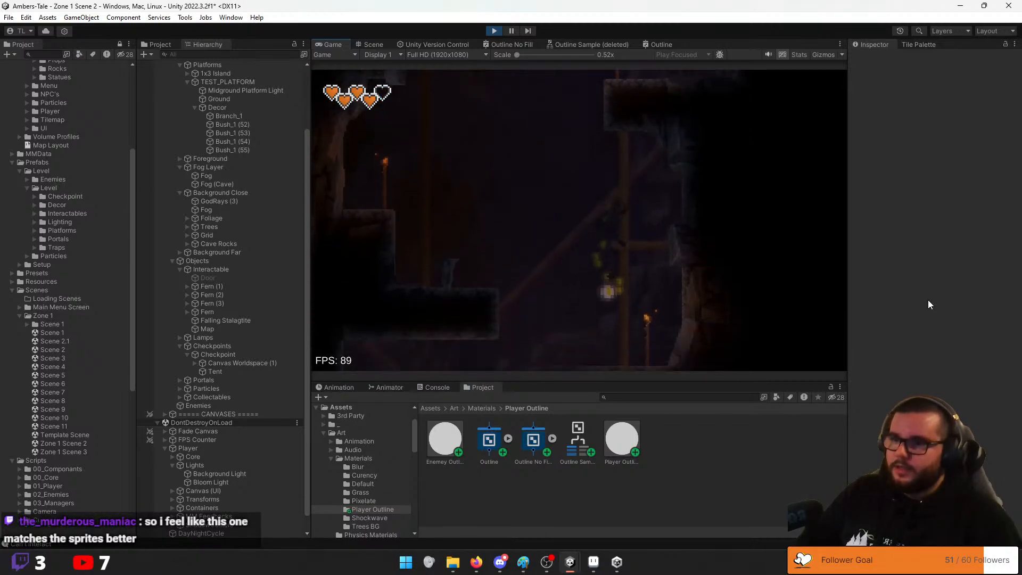
Run the player out of the cave and jump it up onto the floating island to compare its outline in daylight
key("a")
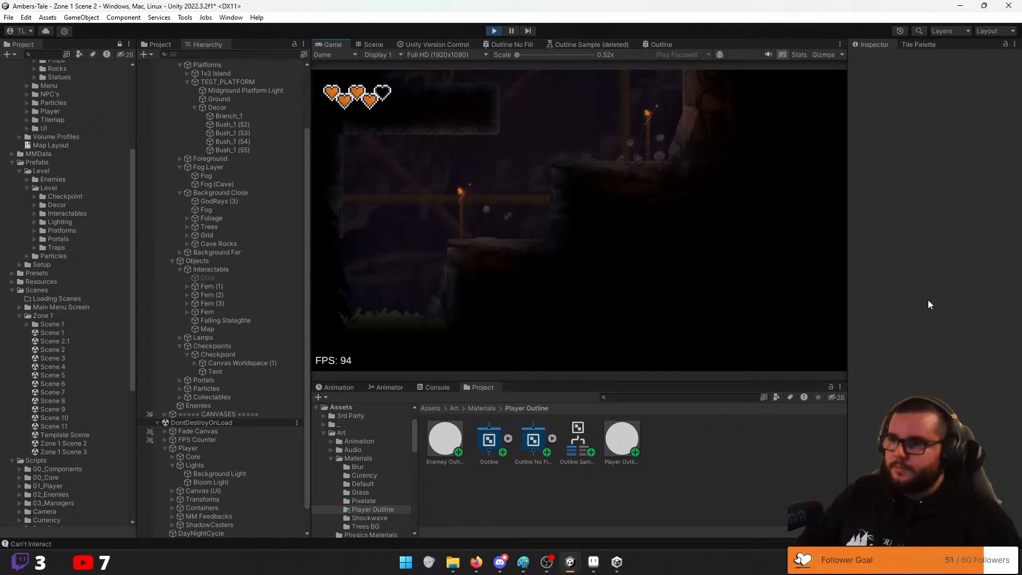
key("a")
key("space")
key("a")
key("space")
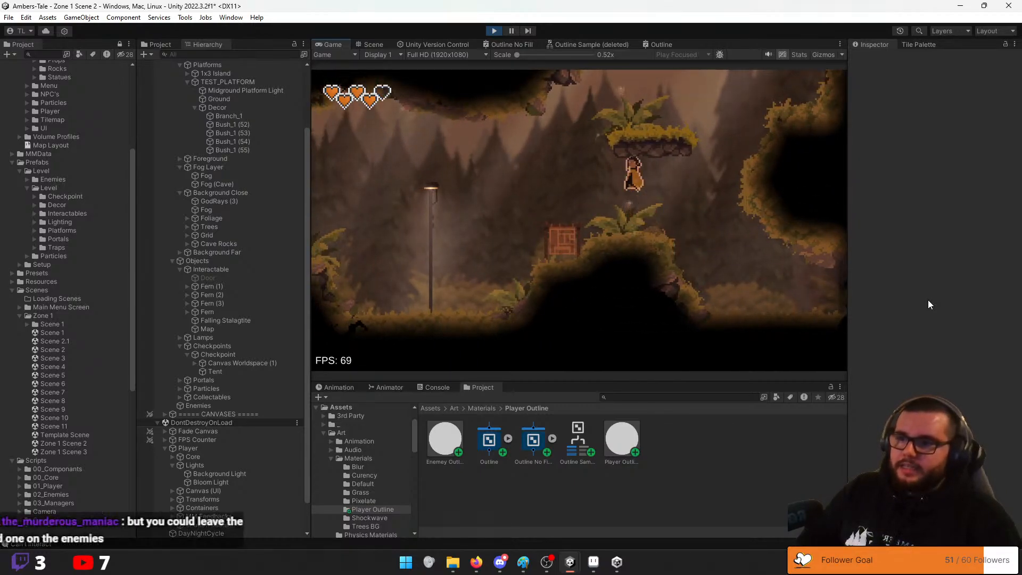
key("space")
key("d")
key("space")
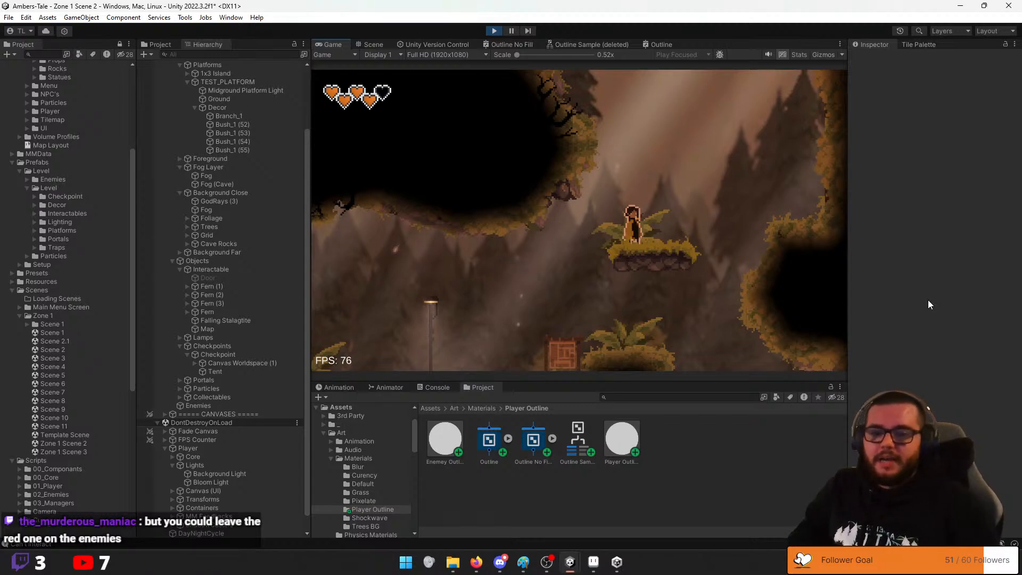
Jump the player around on the floating island and wall-jump it up the cliff opposite, checking its outline against the bright background
key("space")
key("d")
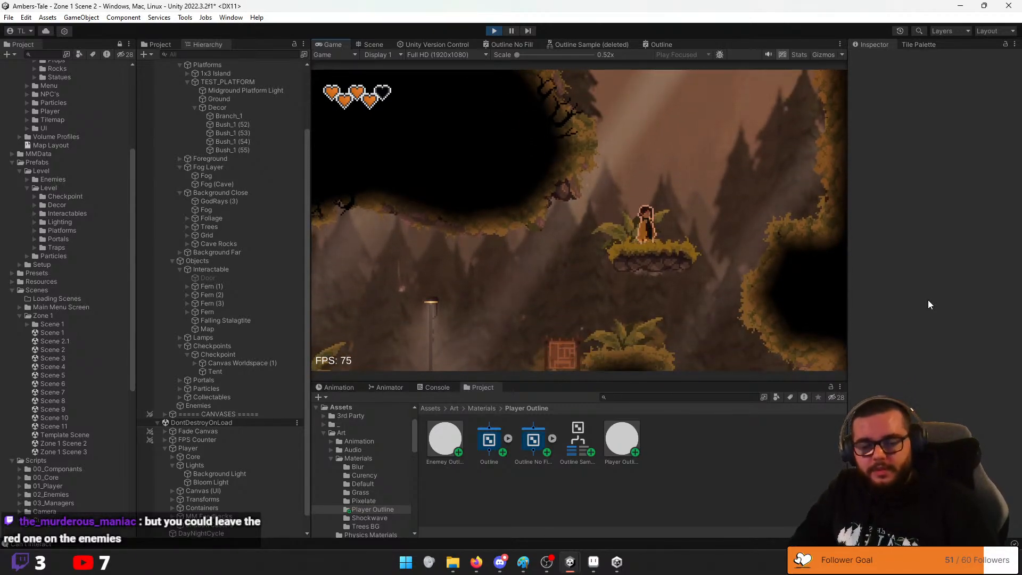
key("space")
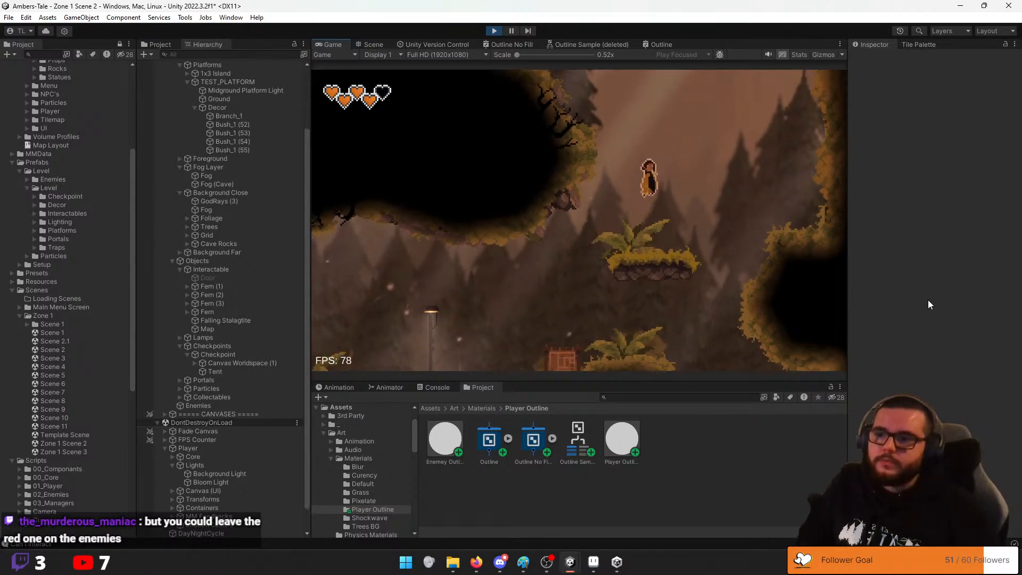
key("space")
key("space")
key("d")
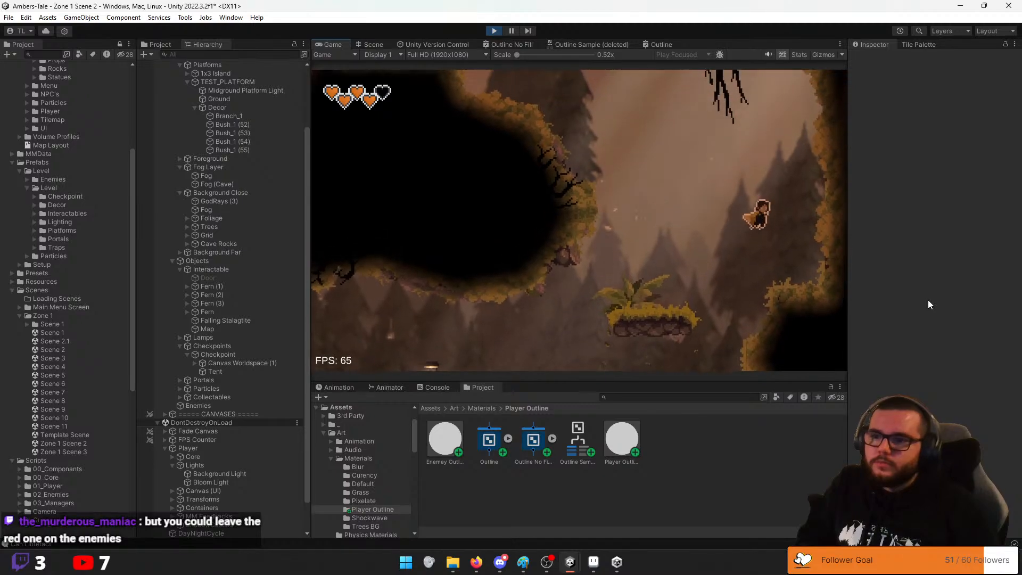
key("space")
key("space")
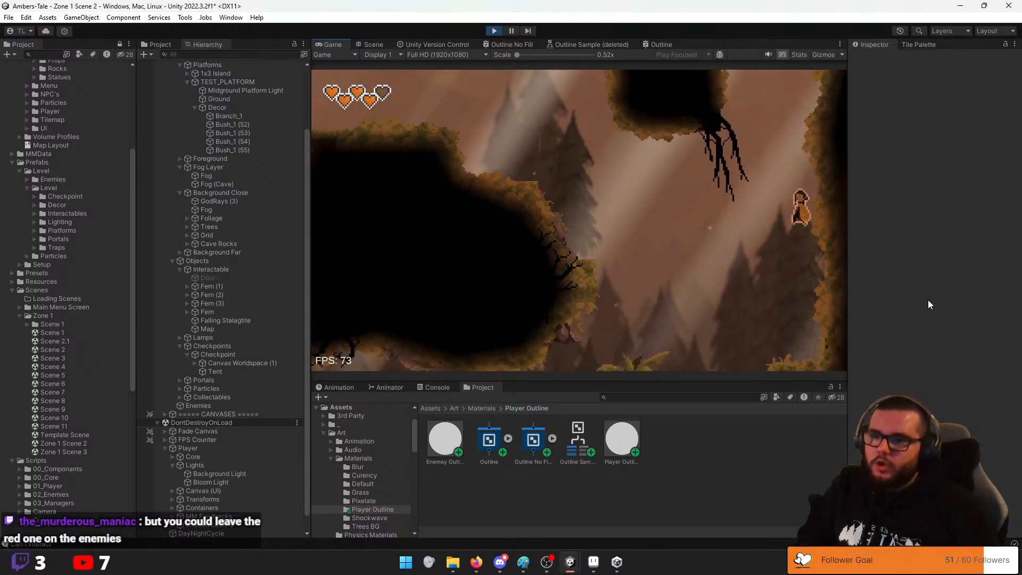
Slam the player down from the cliff beside the hanging roots and return it to the crate ledge
key("space")
key("a")
key("s")
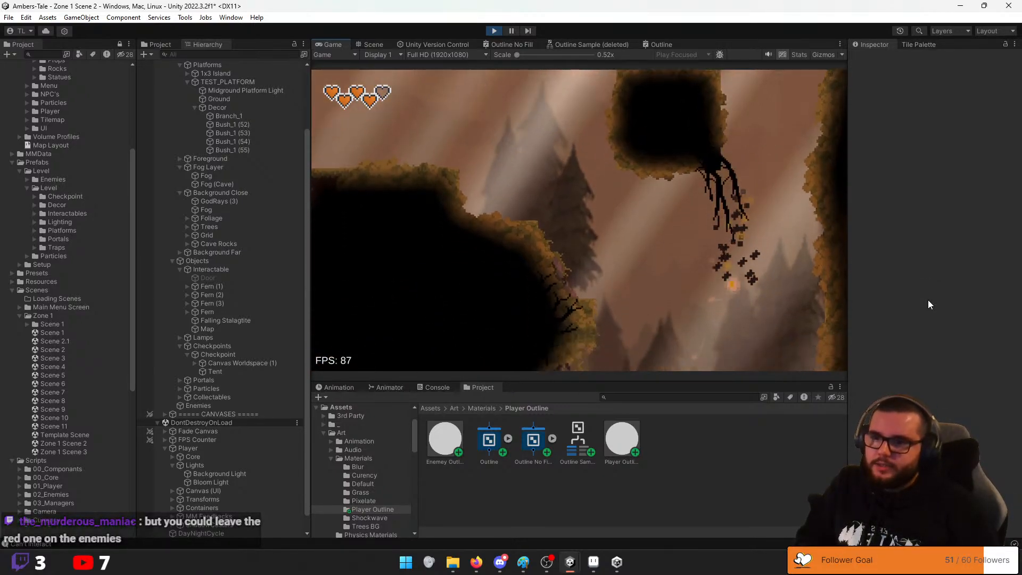
key("a")
key("space")
key("a")
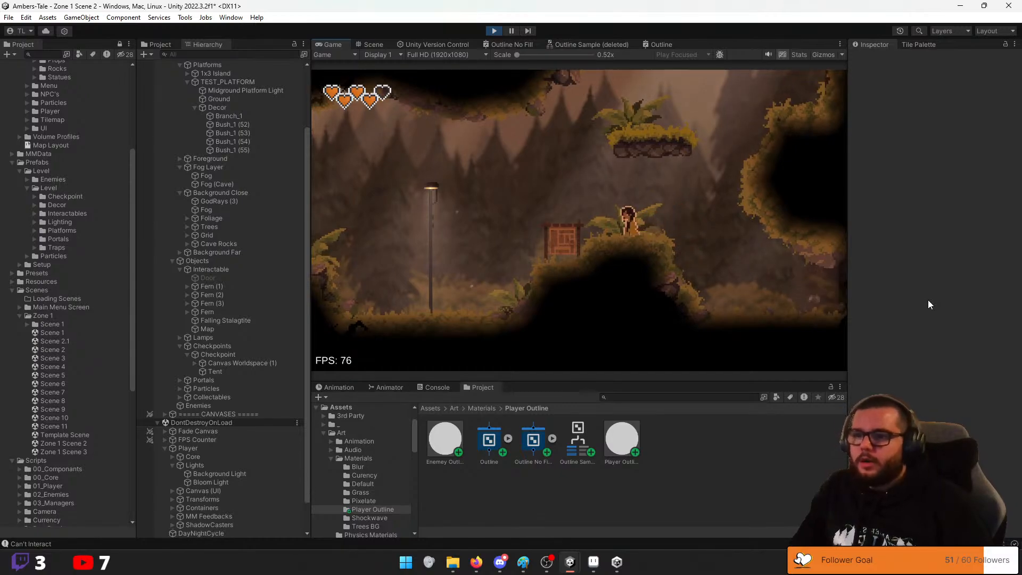
Wall-jump the player up the overhanging cliff and run it across the plateau through the exit to Zone 1 Scene 3
key("space")
key("d")
key("space")
key("a")
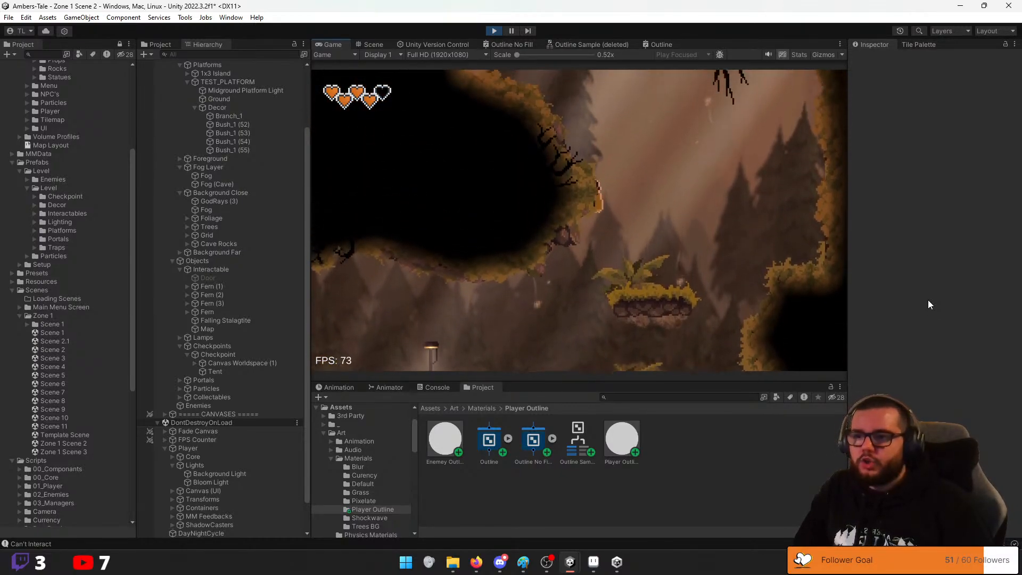
key("space")
key("a")
key("space")
key("a")
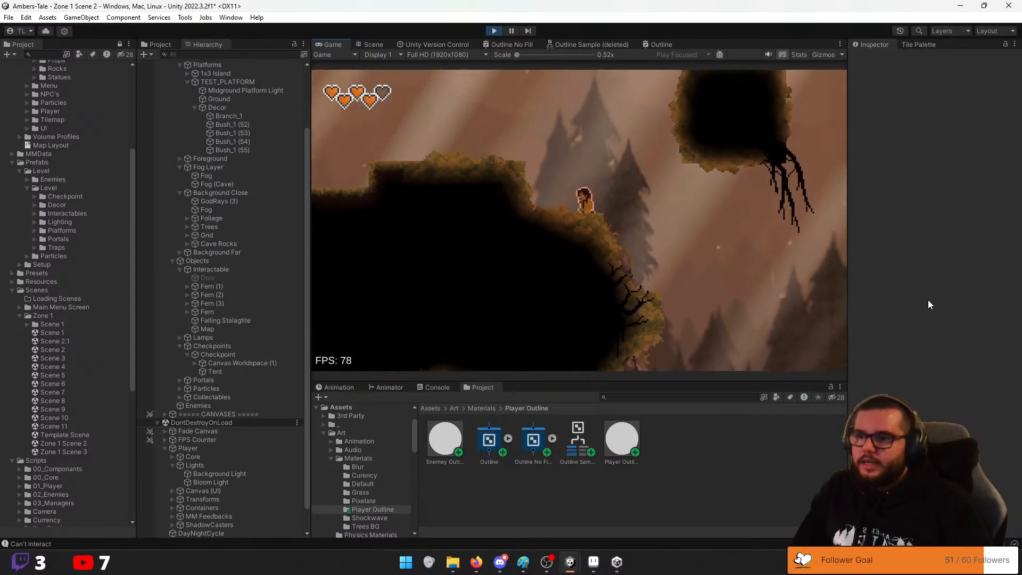
key("space")
key("a")
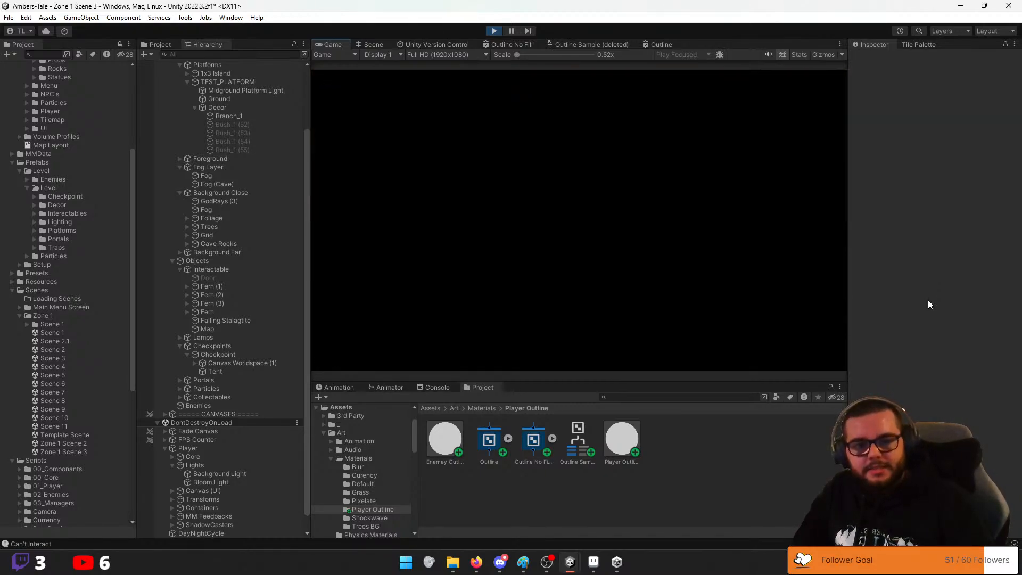
Check the player's outline in Zone 1 Scene 3 and run it back onto the plateau of Zone 1 Scene 2
key("a")
key("d")
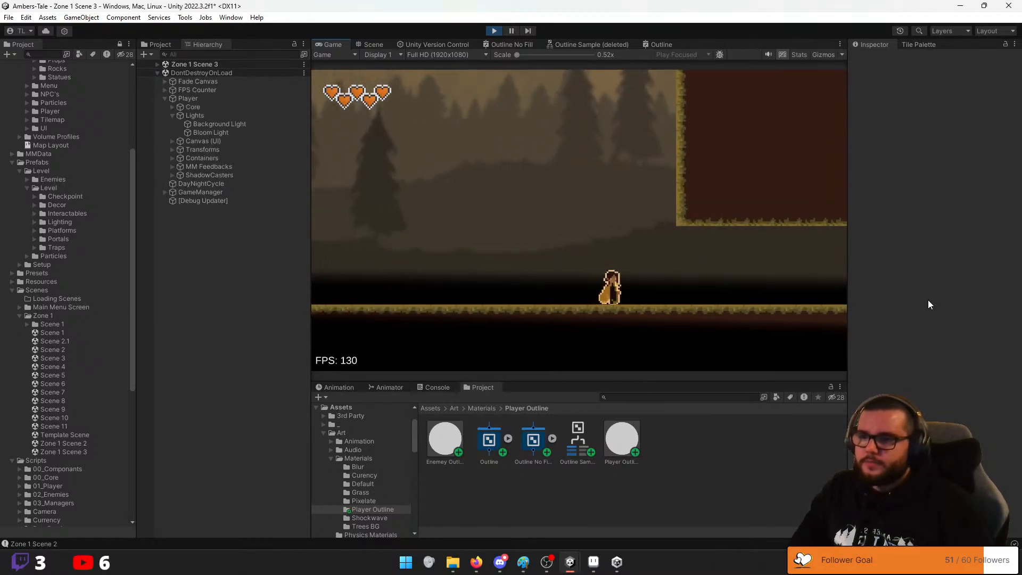
key("d")
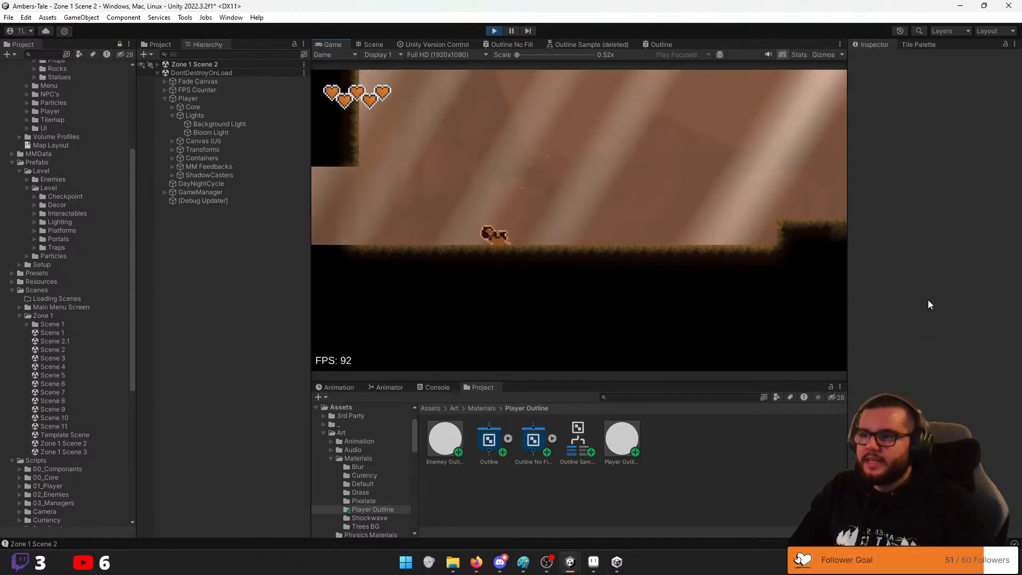
key("d")
key("space")
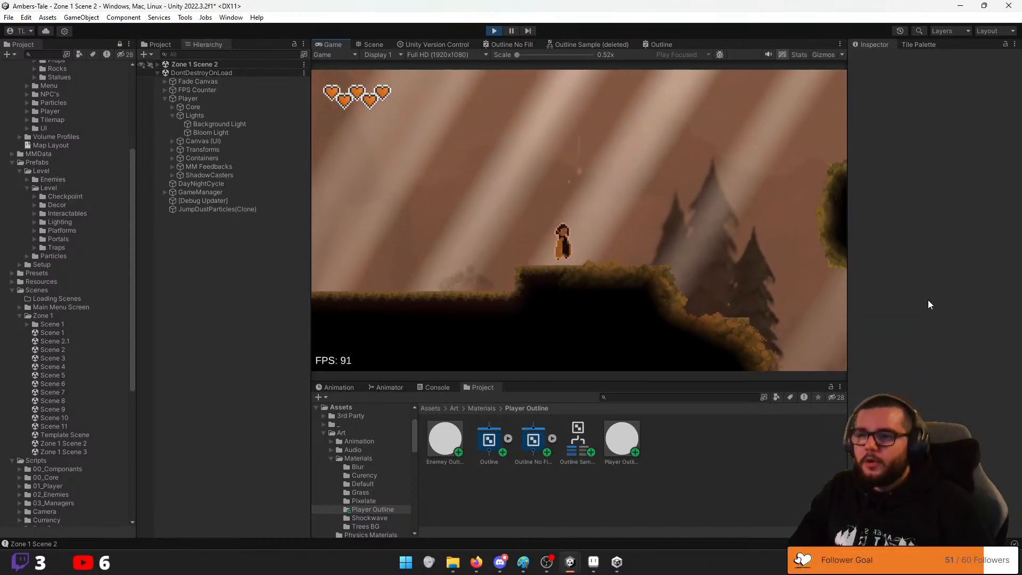
Drop the player down to the lamp post and attack the enemy there with a slash and slam, checking its red outline
key("d")
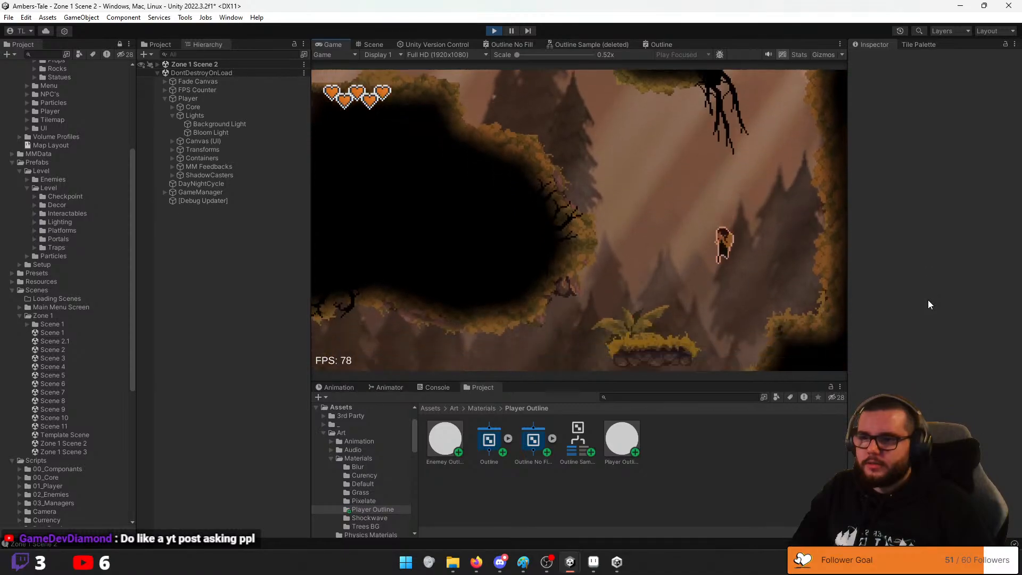
key("space")
key("a")
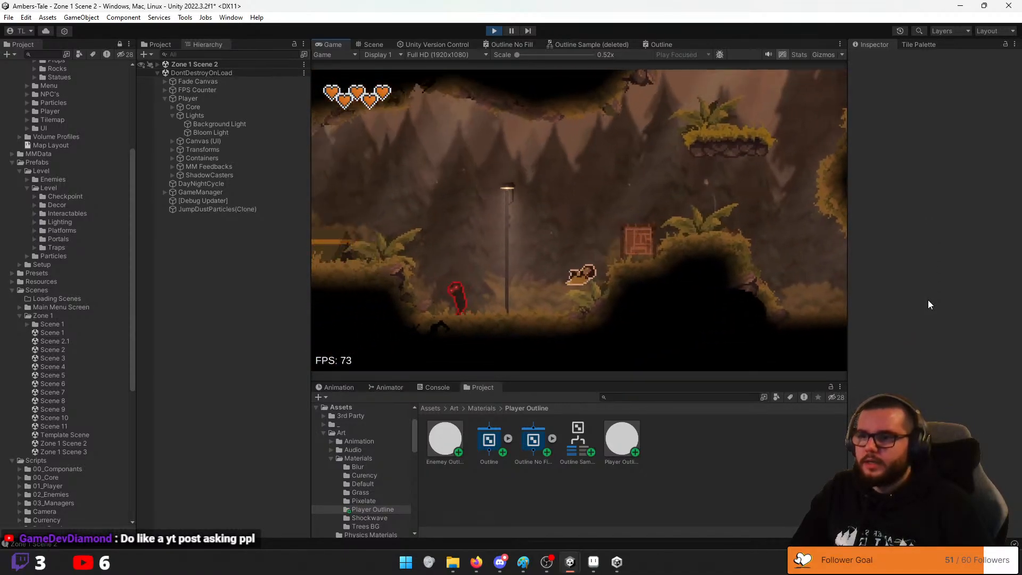
key("a")
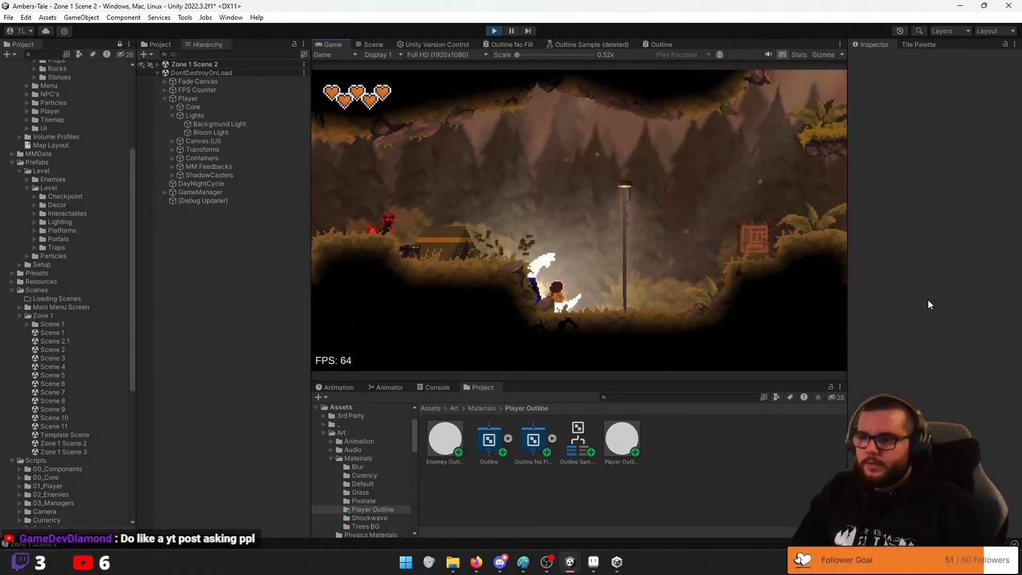
key("space")
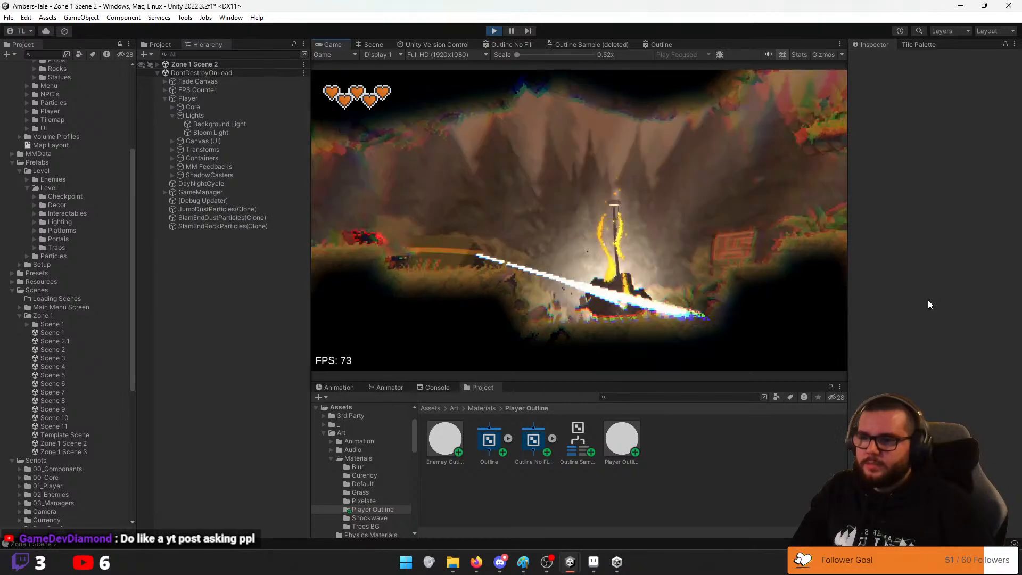
Jump the player up to the mound beside the tent and attack the enemy there, comparing both outlines in combat
key("a")
key("a")
key("space")
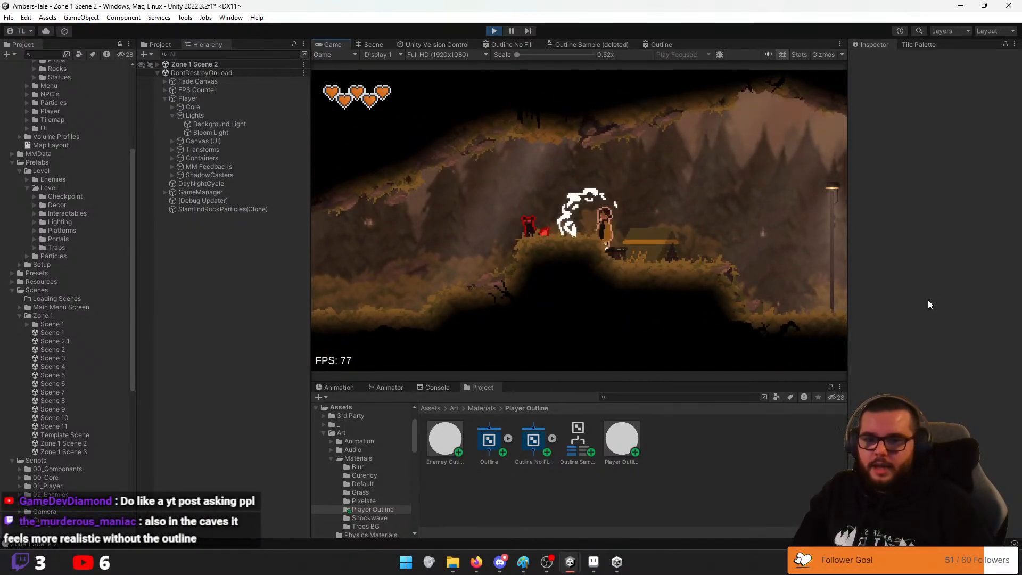
key("d")
key("space")
key("a")
key("a")
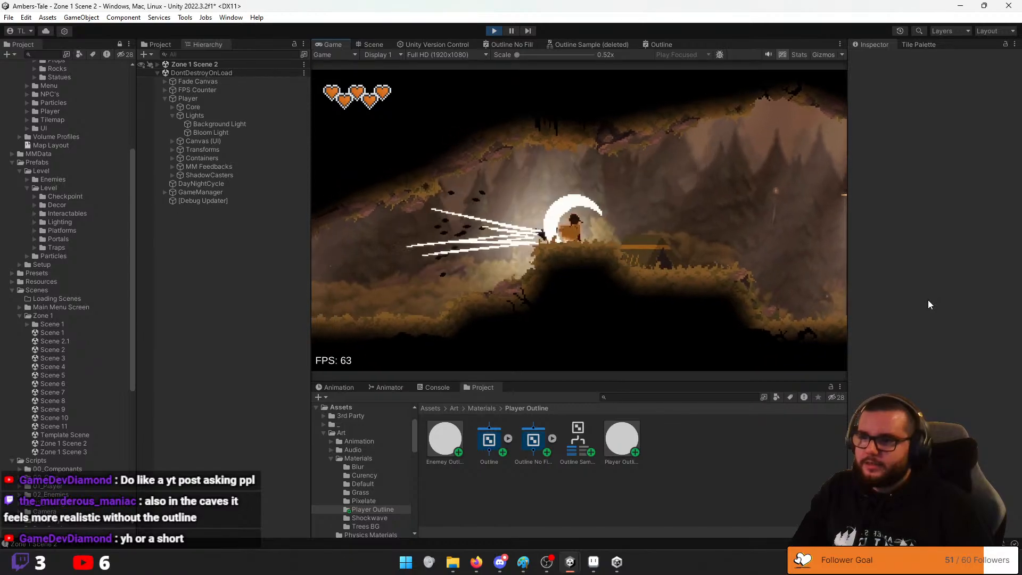
Run the player back past the lamp post and wall-jump it up the cliff above the crate ledge
key("d")
key("a")
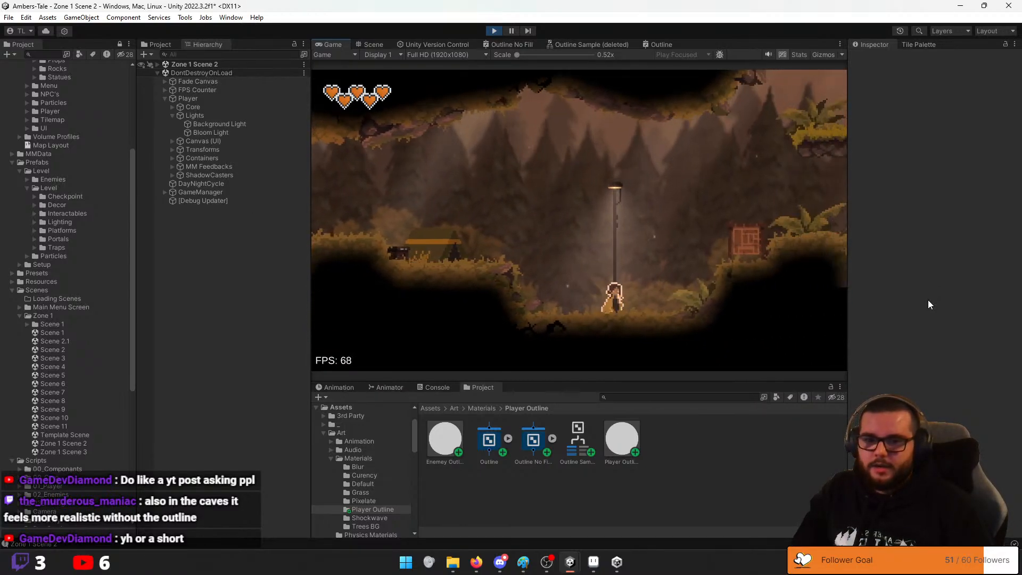
key("space")
key("d")
key("space")
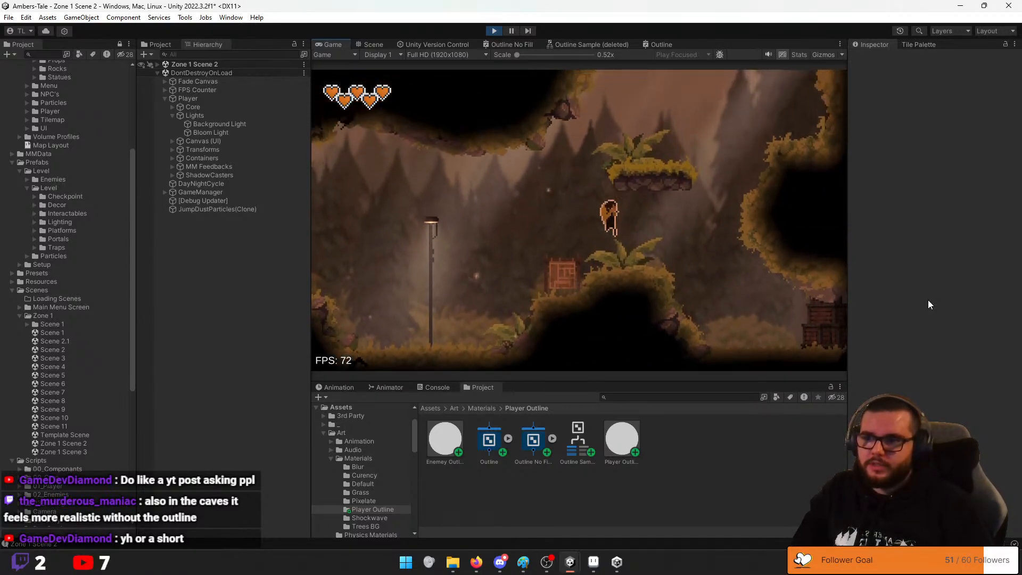
key("space")
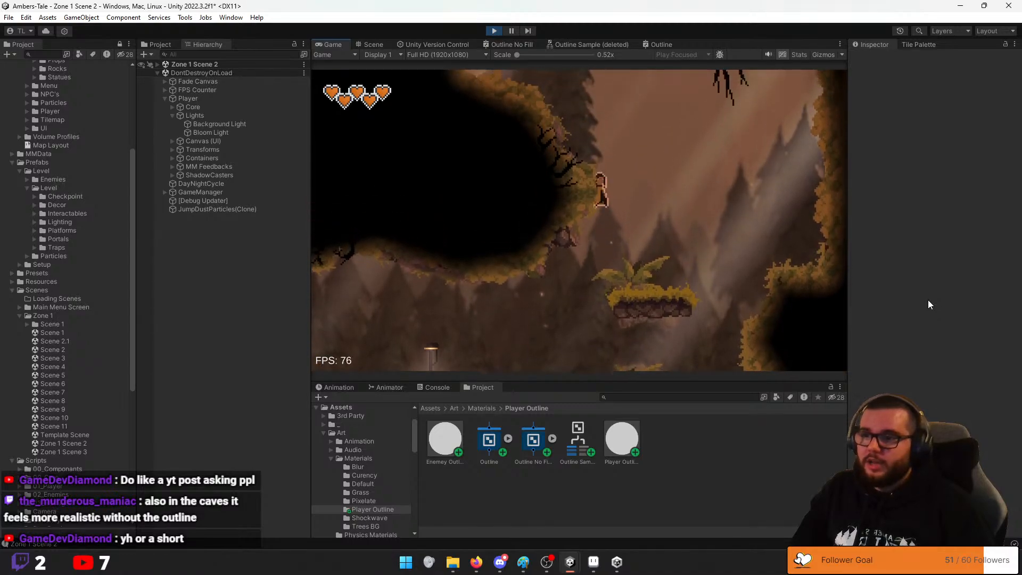
key("a")
key("space")
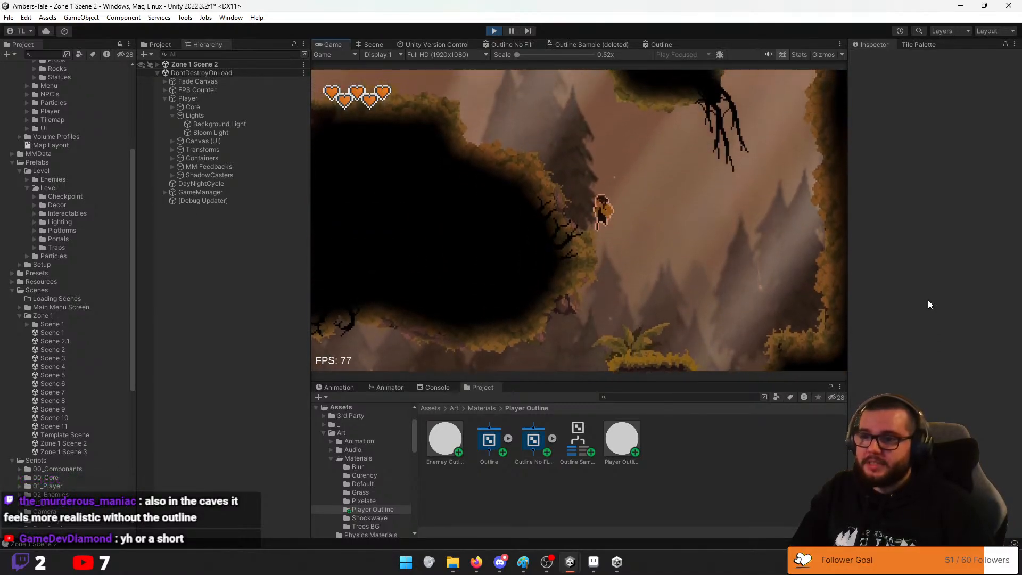
Drop the player to the crate ledge and jump it back onto the floating island to view its outline while standing
key("d")
key("space")
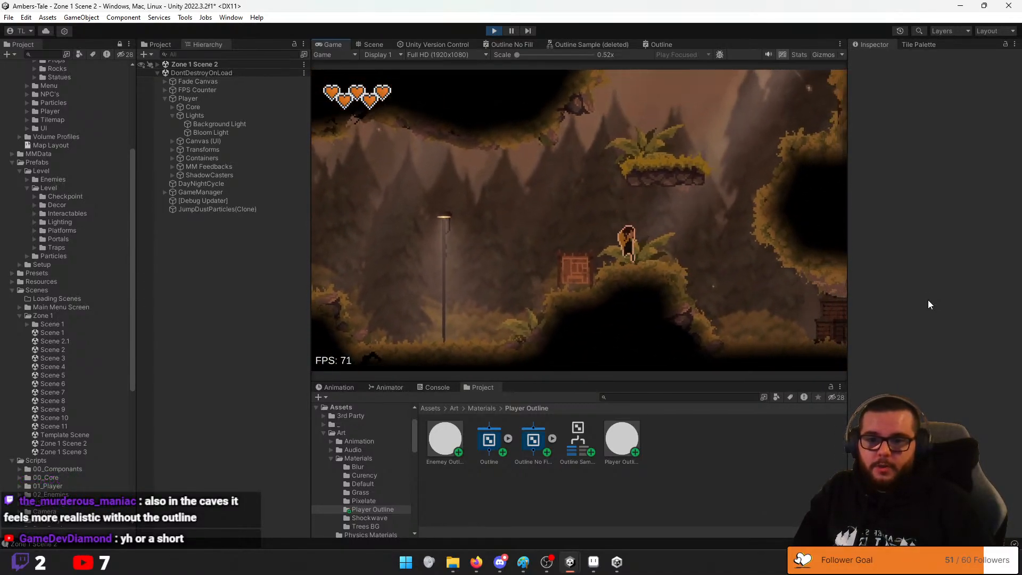
key("space")
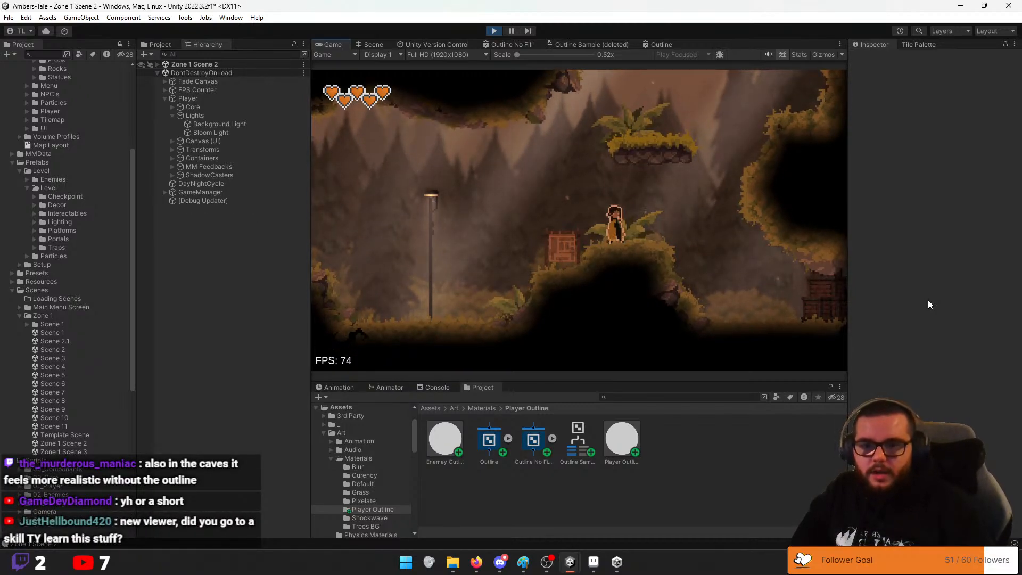
key("space")
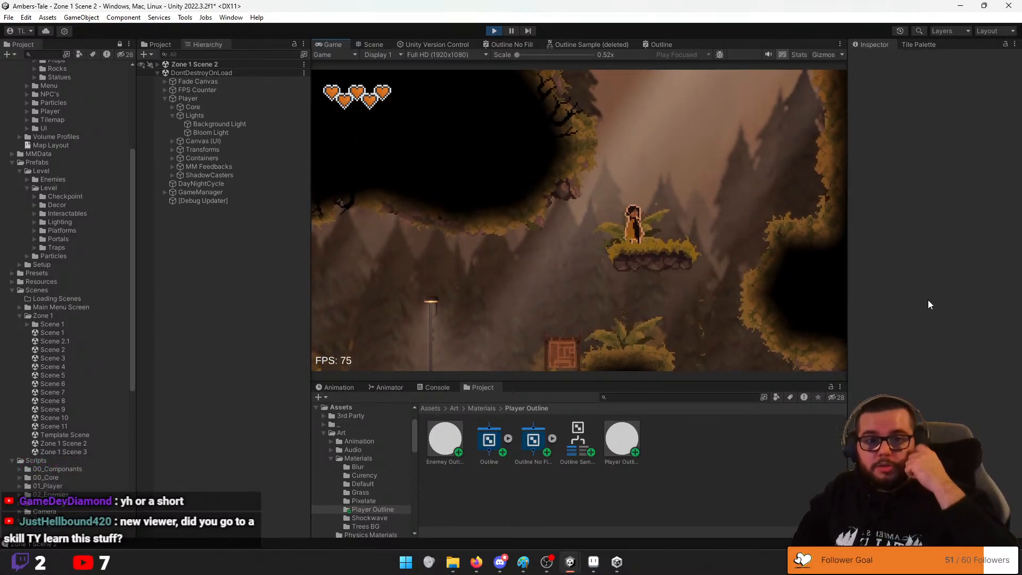
key("space")
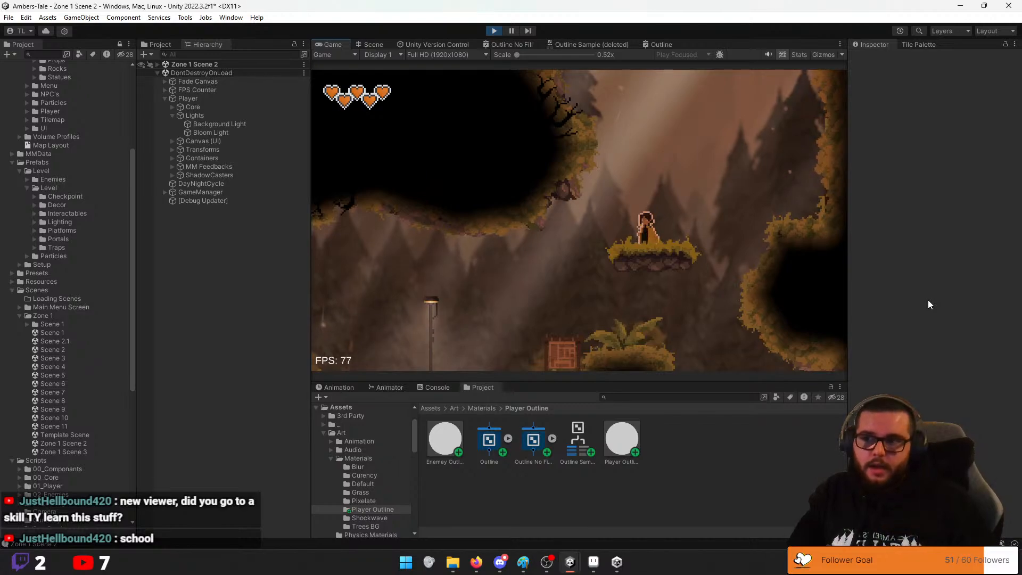
Climb the player to the plateau, run it across the grass and jump it back off the cliff to check its outline
key("space")
key("a")
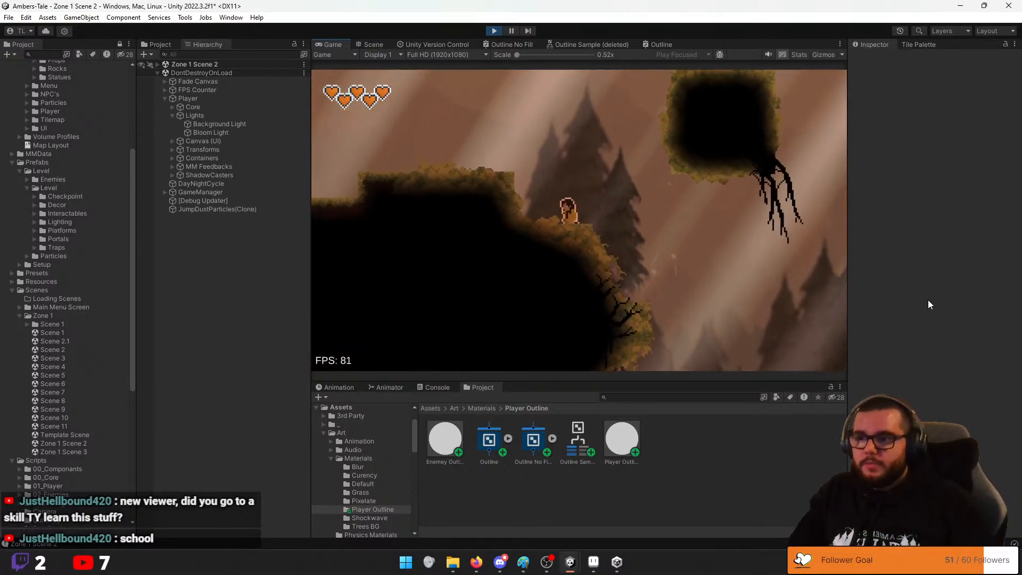
key("a")
key("space")
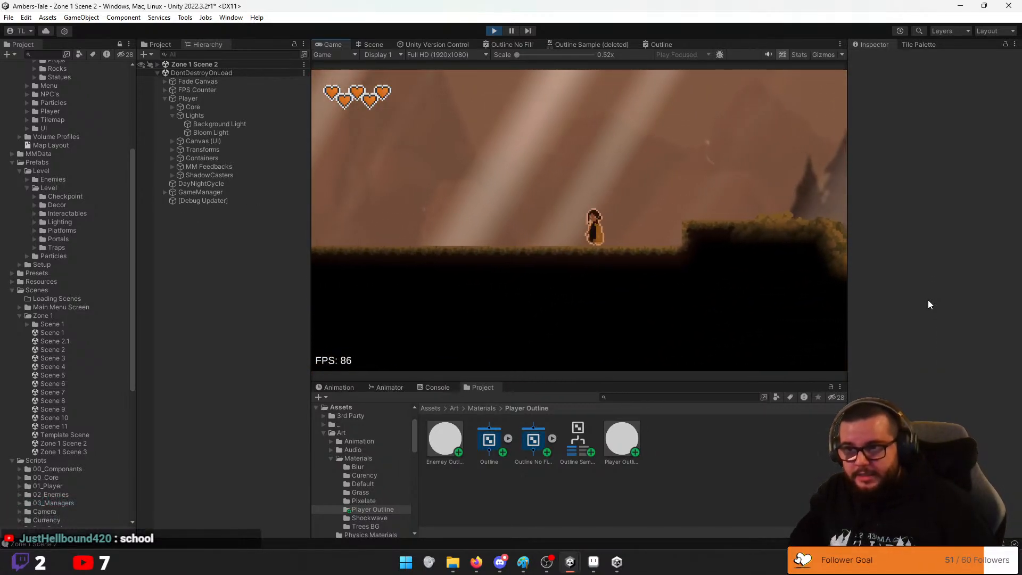
key("d")
key("space")
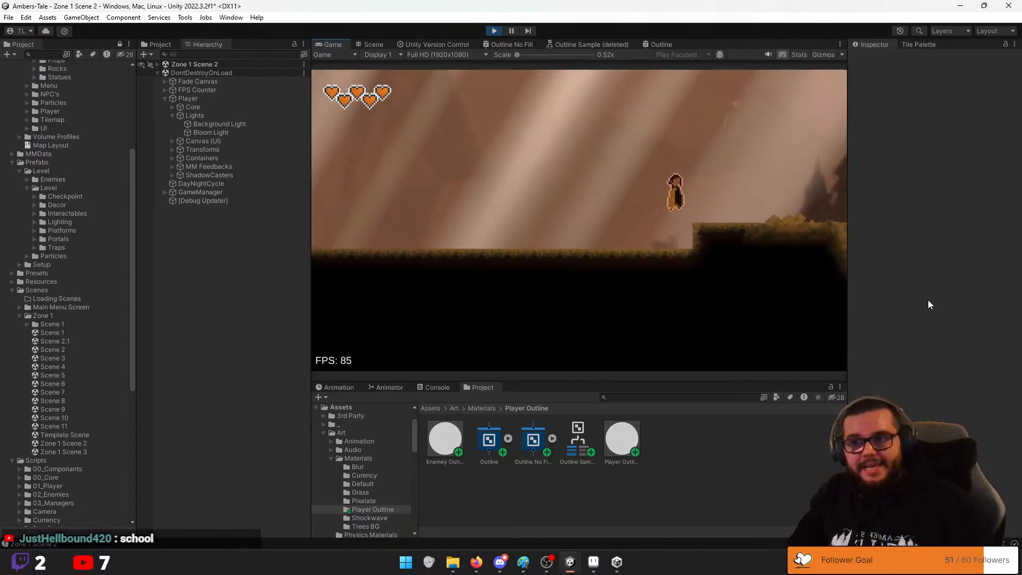
key("d")
key("space")
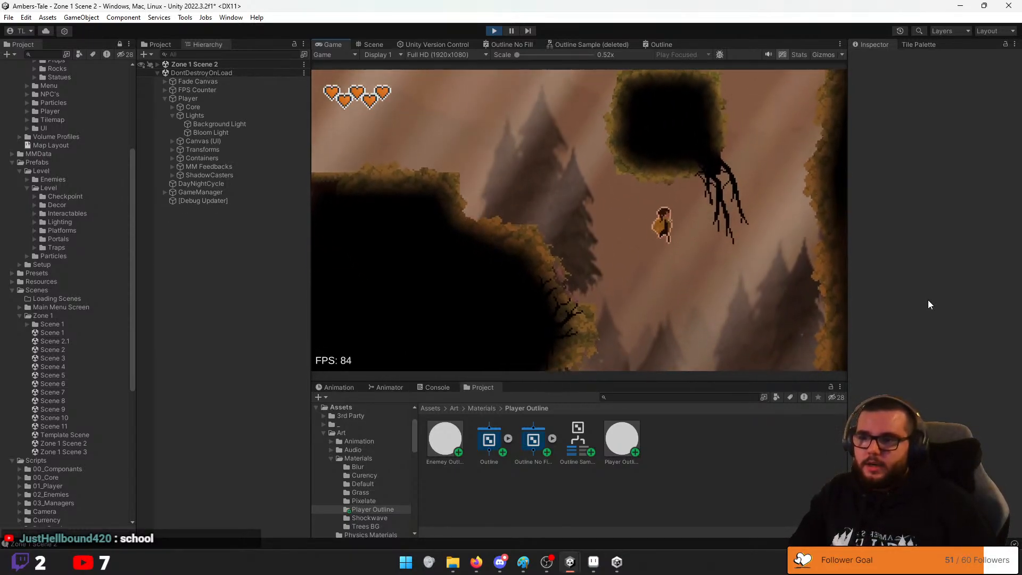
Play-test the running scene by moving the character around and jumping onto the floating platform
key("a")
key("space")
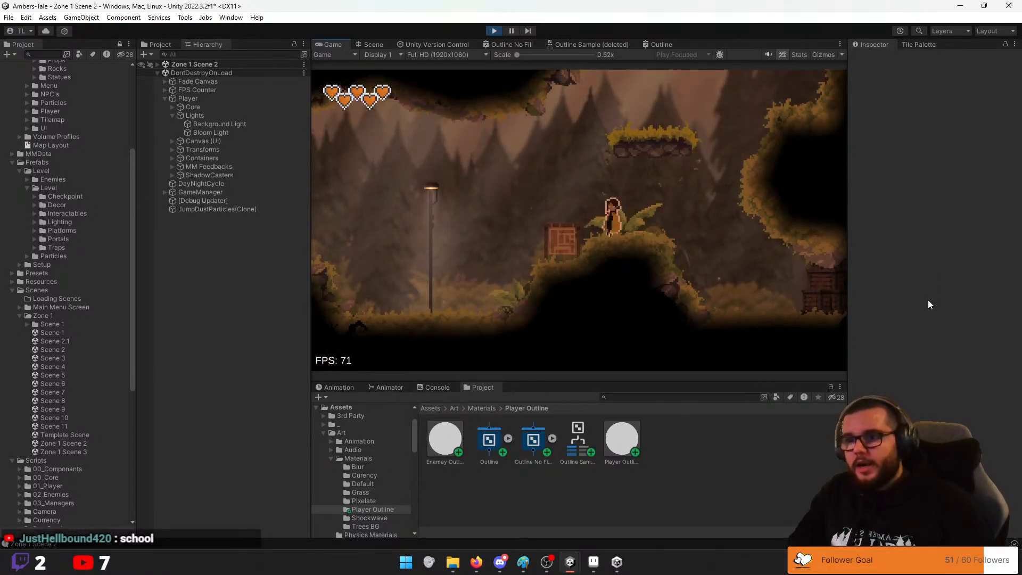
key("space")
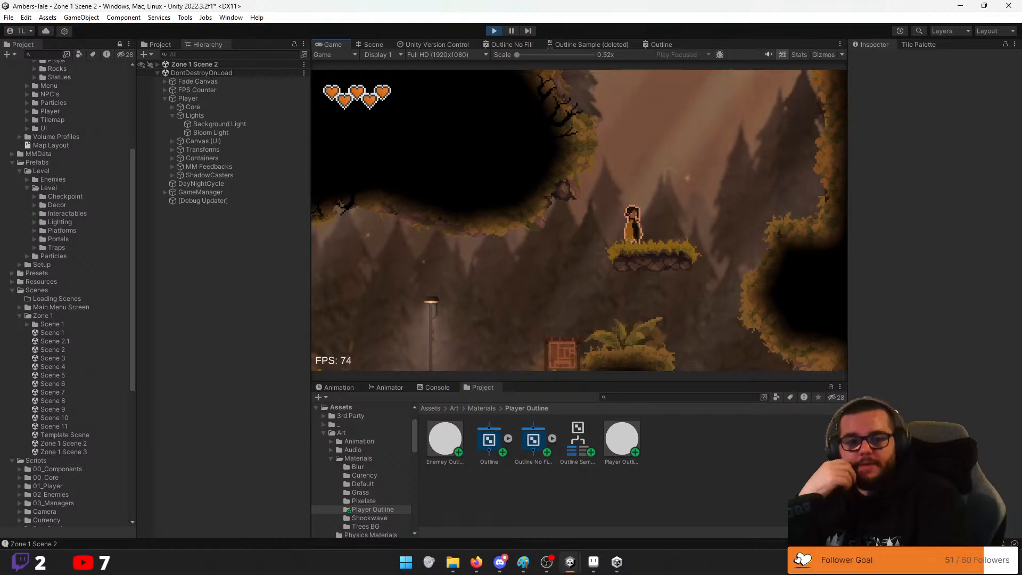
Switch to Paint and draw two freehand boxes side by side, labelled "Art" and "Prog"
key("alt+Tab")
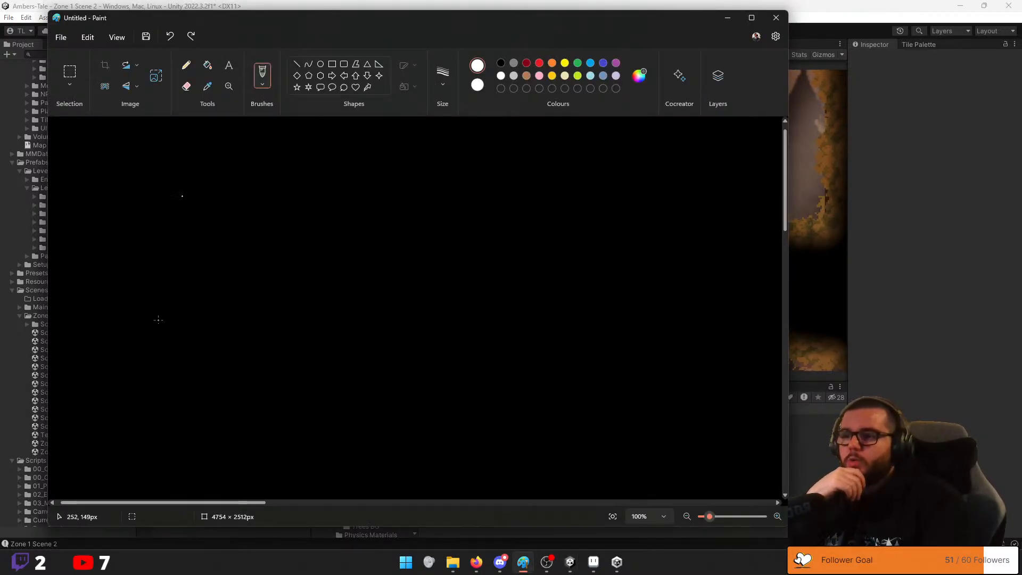
mouse_move(525, 166)
left_mouse_down()
mouse_move(478, 301)
mouse_move(551, 155)
left_mouse_up()
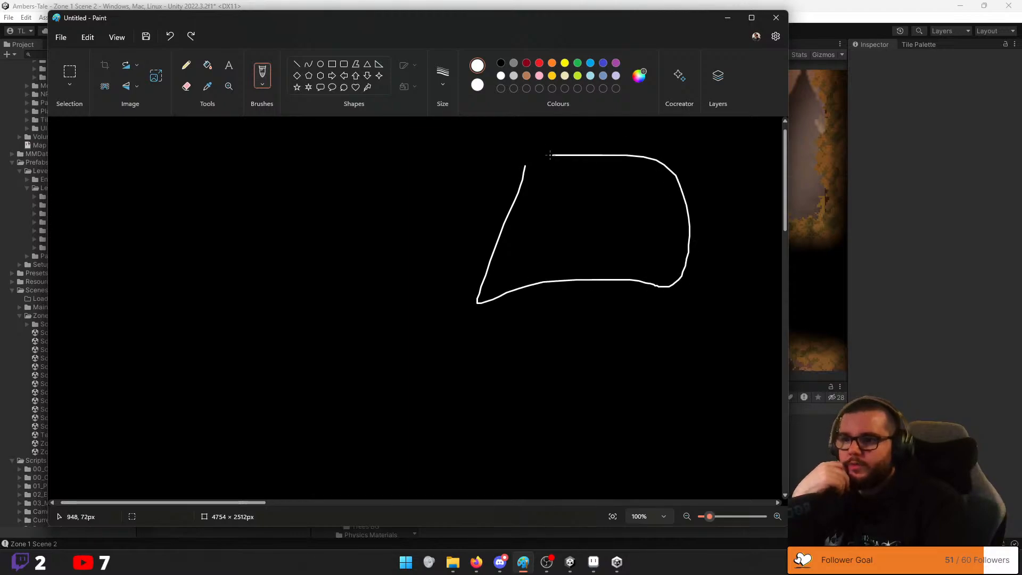
left_click_drag(564, 203, 568, 238)
left_click_drag(563, 236, 578, 230)
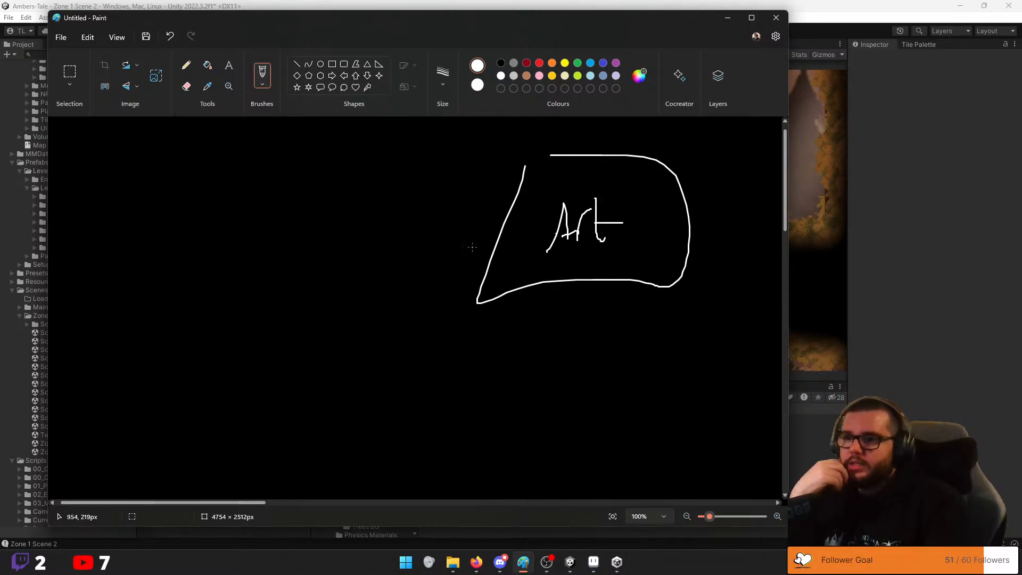
mouse_move(163, 182)
left_mouse_down()
mouse_move(354, 296)
mouse_move(199, 164)
left_mouse_up()
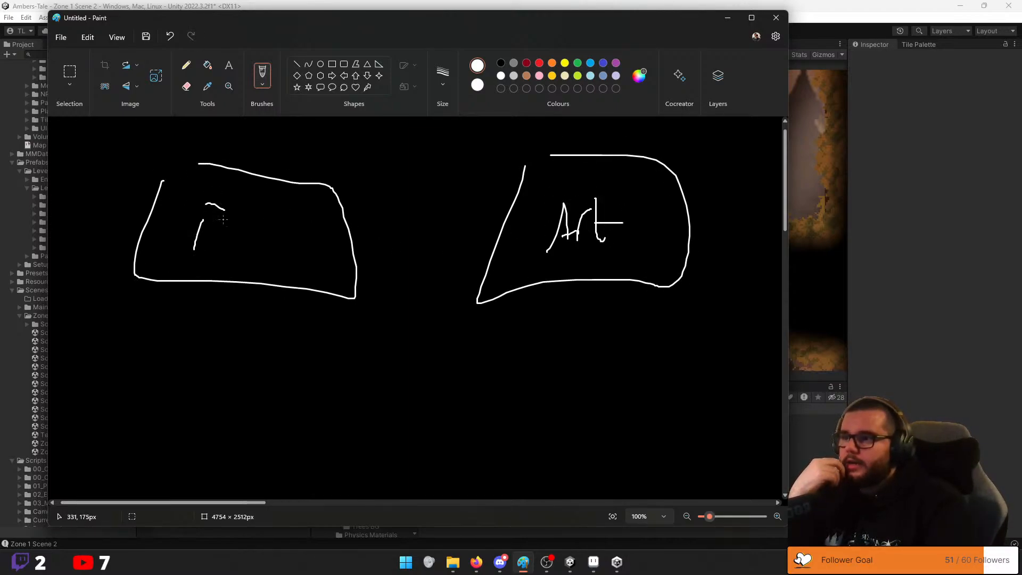
left_click_drag(266, 228, 247, 267)
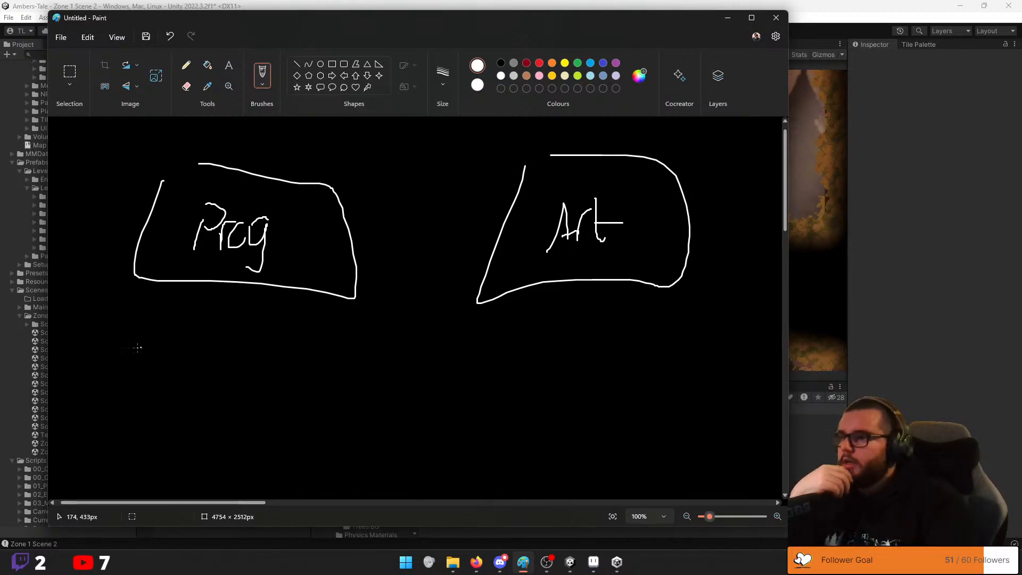
Draw a box labelled "Des" below Prog and a box labelled "QA" below Art
mouse_move(138, 347)
left_mouse_down()
mouse_move(292, 425)
mouse_move(162, 334)
left_mouse_up()
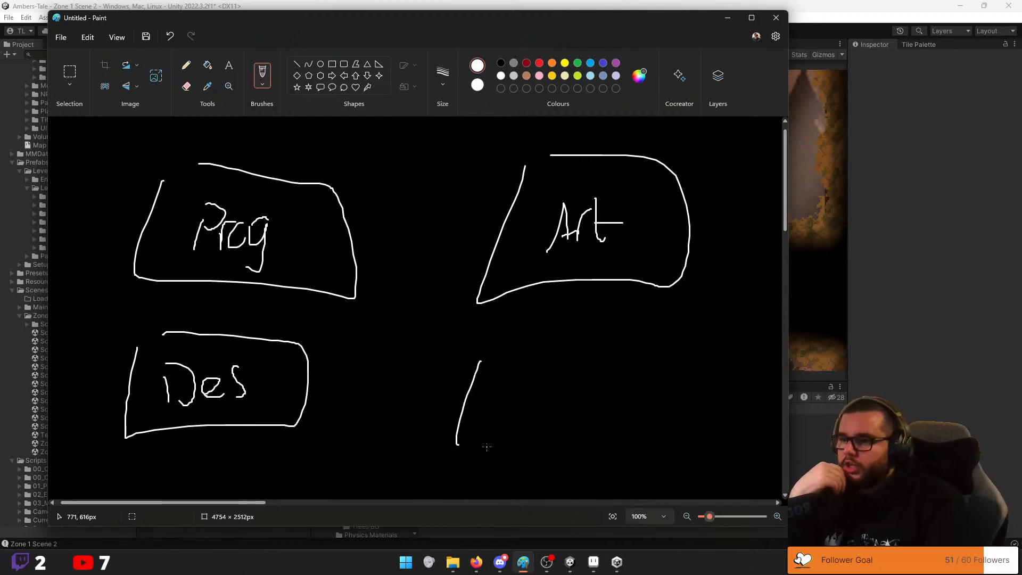
mouse_move(487, 447)
left_mouse_down()
mouse_move(626, 341)
mouse_move(489, 359)
left_mouse_up()
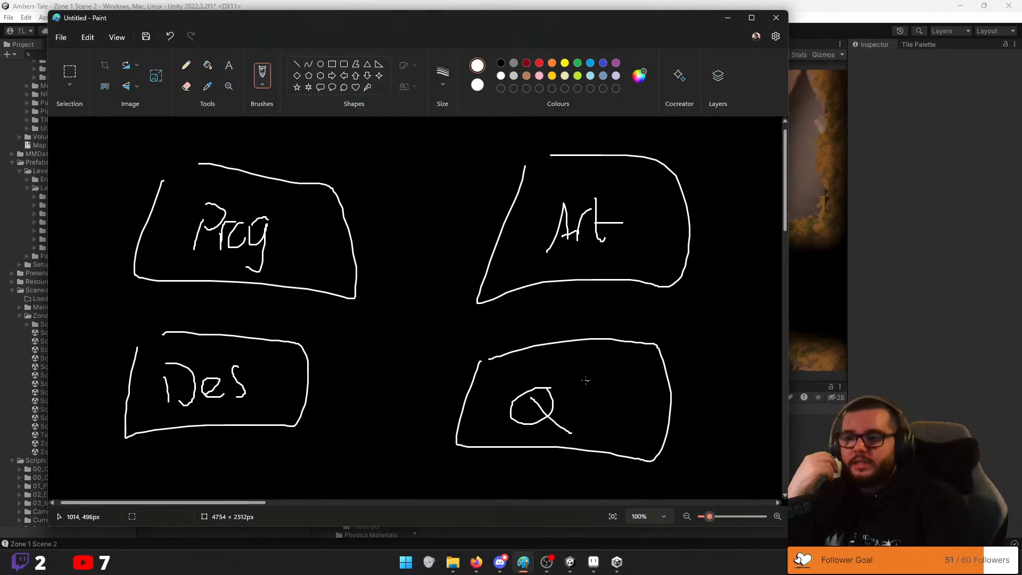
left_click_drag(577, 419, 602, 367)
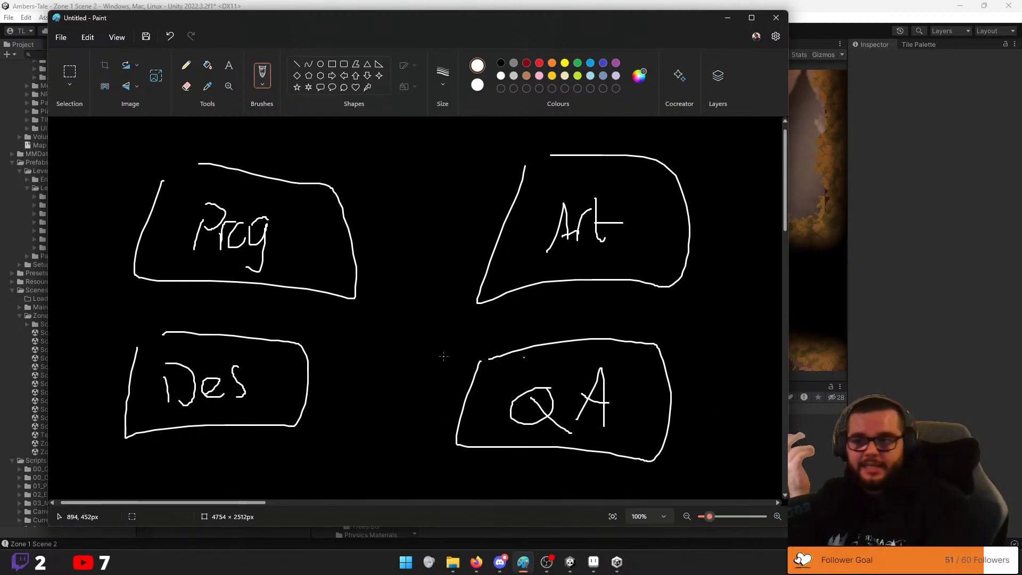
Draw a box labelled "Sound" below Des and a box marked "D" below QA
scroll(328, 330, "down", 3)
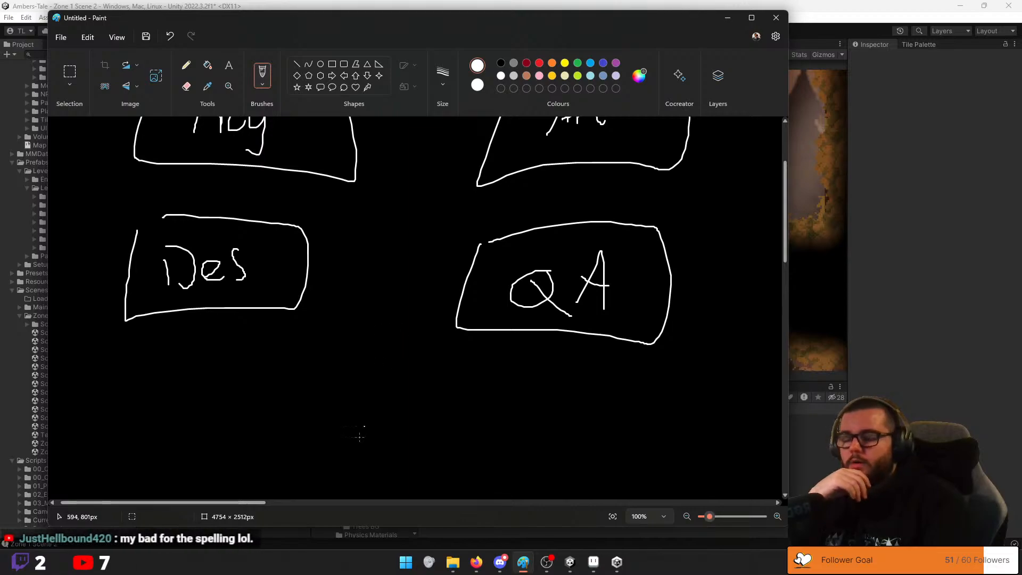
scroll(326, 426, "down", 2)
mouse_move(129, 318)
left_mouse_down()
mouse_move(118, 458)
mouse_move(194, 311)
left_mouse_up()
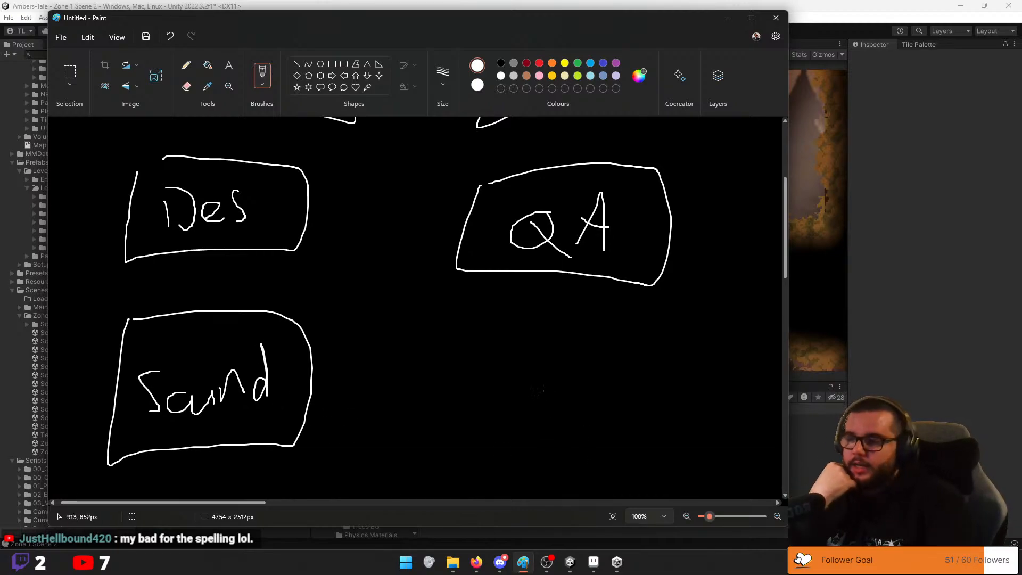
scroll(456, 372, "up", 4)
scroll(433, 330, "down", 6)
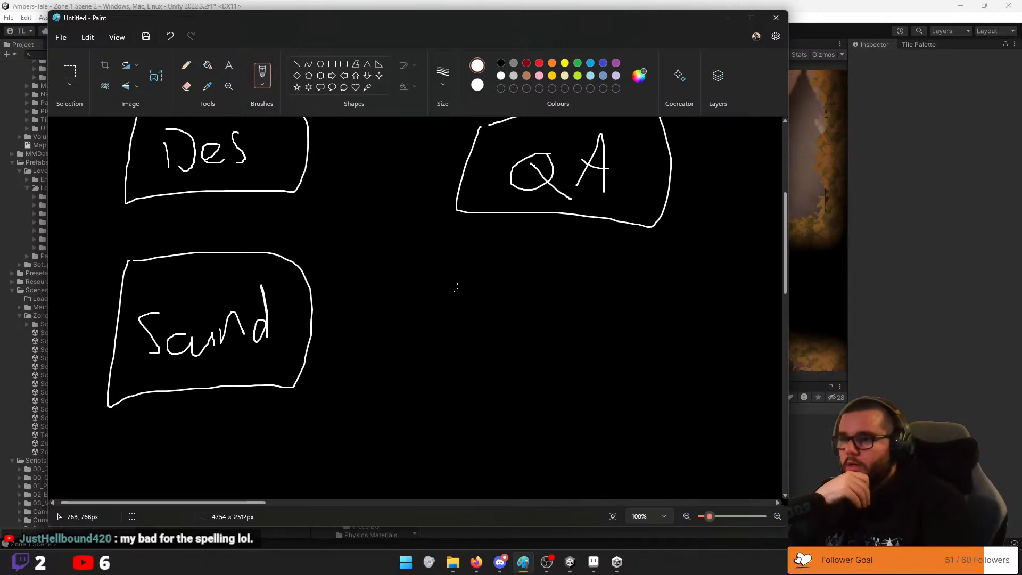
mouse_move(459, 260)
left_mouse_down()
mouse_move(443, 420)
mouse_move(693, 265)
mouse_move(471, 267)
left_mouse_up()
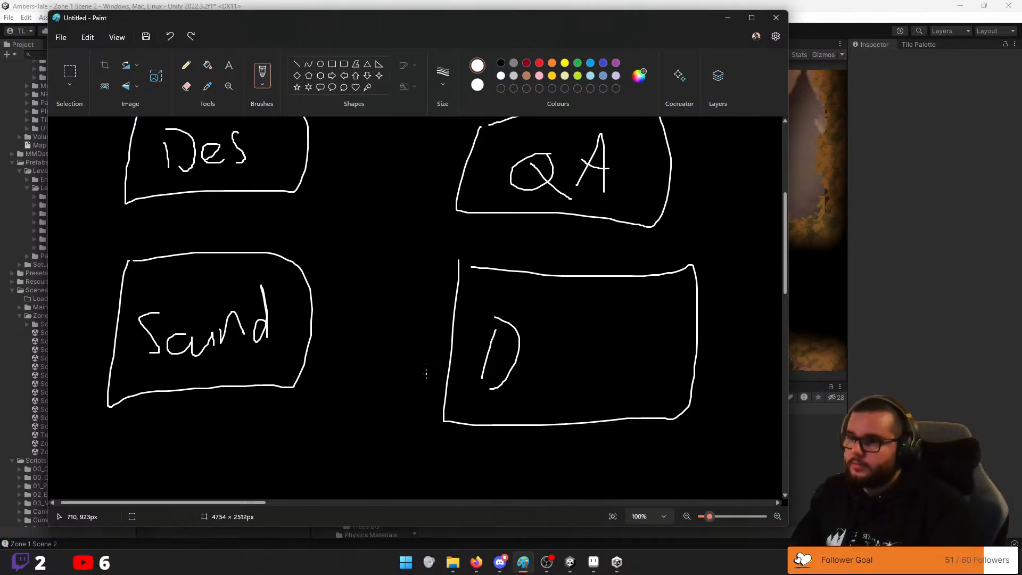
Try sketching freehand connecting lines from the D box up to the other boxes, and undo them
scroll(413, 277, "up", 2)
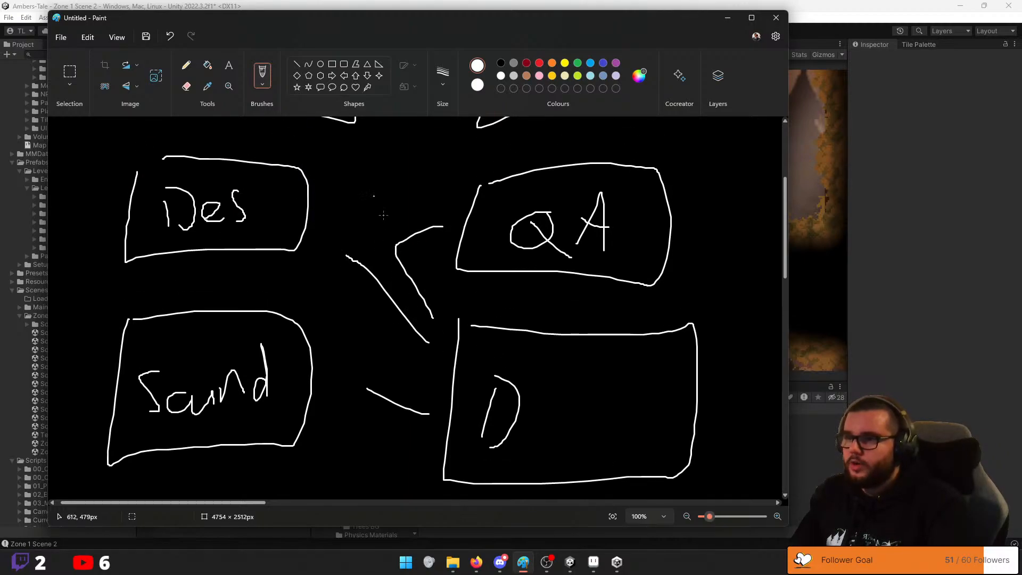
scroll(383, 215, "up", 6)
left_click_drag(414, 489, 399, 292)
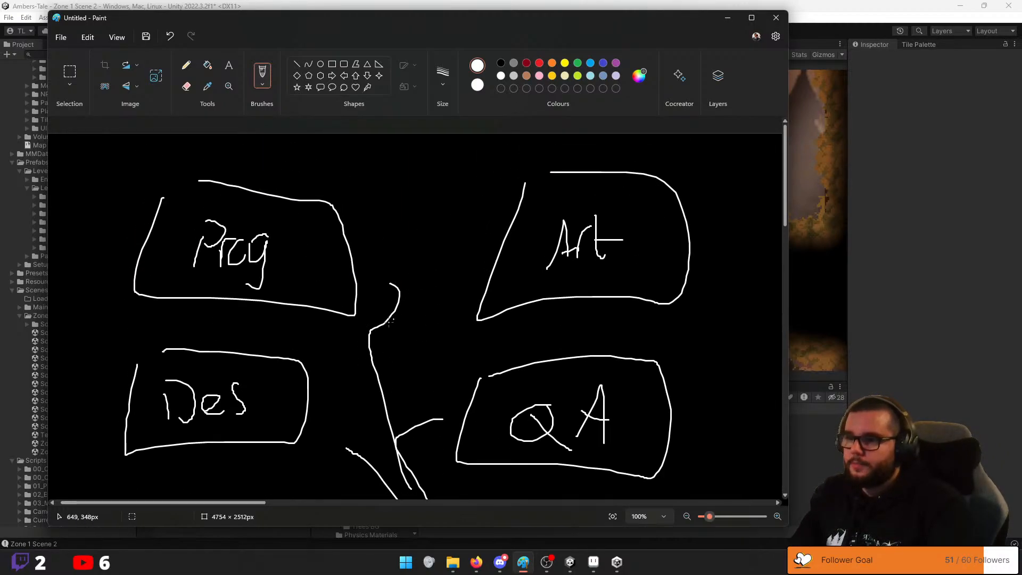
left_click_drag(363, 353, 472, 237)
key("ctrl+z")
key("ctrl+z")
key("ctrl+z")
key("ctrl+z")
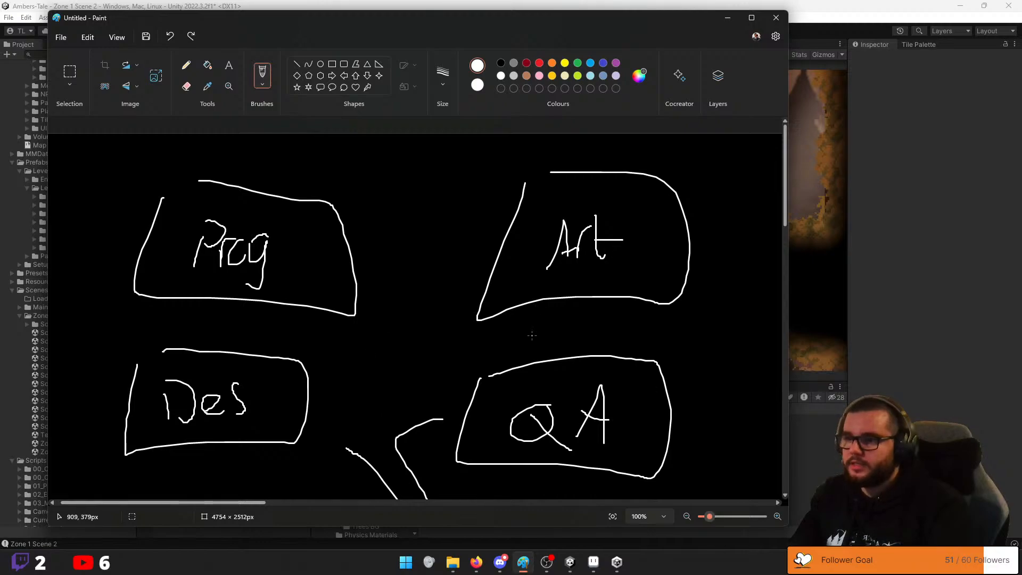
Draw a rounded box labelled "SM" below the Sound box
scroll(529, 336, "down", 8)
mouse_move(120, 292)
left_mouse_down()
mouse_move(245, 410)
mouse_move(154, 241)
left_mouse_up()
mouse_move(174, 293)
left_mouse_down()
mouse_move(155, 330)
mouse_move(159, 368)
left_mouse_up()
mouse_move(211, 330)
left_mouse_down()
mouse_move(214, 374)
mouse_move(275, 346)
mouse_move(287, 378)
left_mouse_up()
key("ctrl+z")
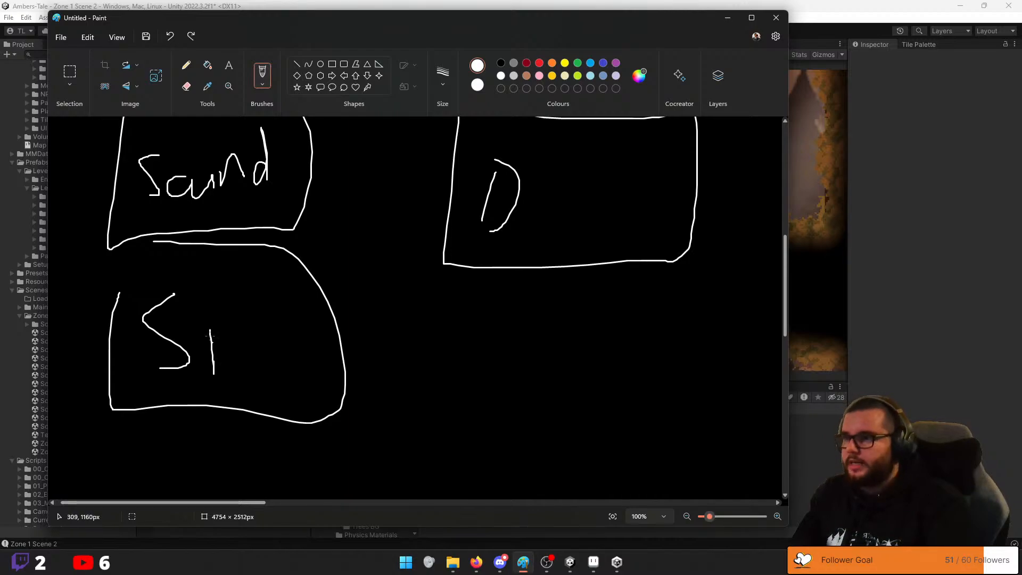
mouse_move(210, 331)
left_mouse_down()
mouse_move(240, 338)
mouse_move(259, 382)
left_mouse_up()
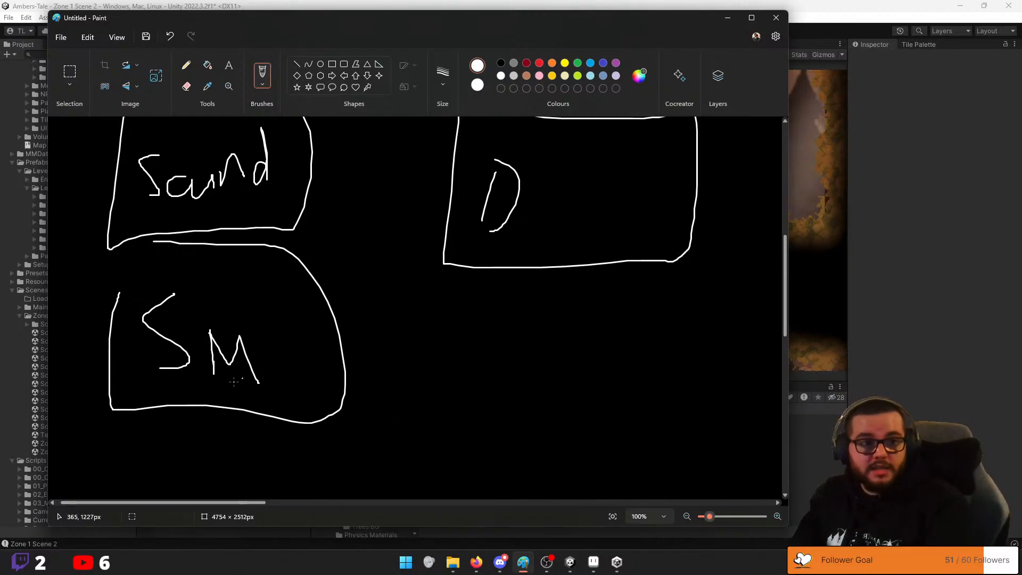
Draw short lines in the gaps between Prog and Art, Des and QA, and Sound and D
scroll(500, 332, "up", 8)
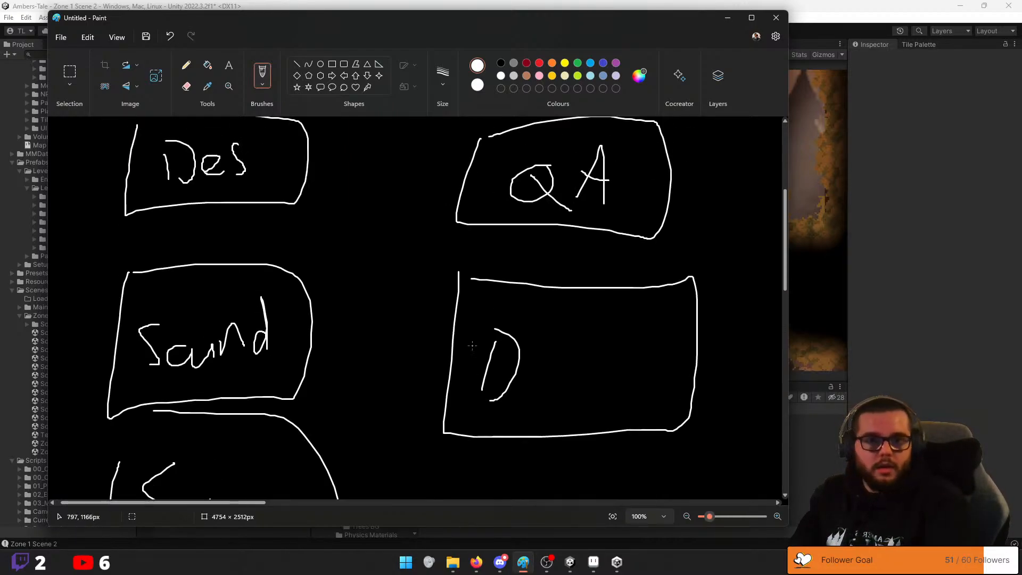
scroll(471, 346, "down", 9)
scroll(471, 345, "up", 10)
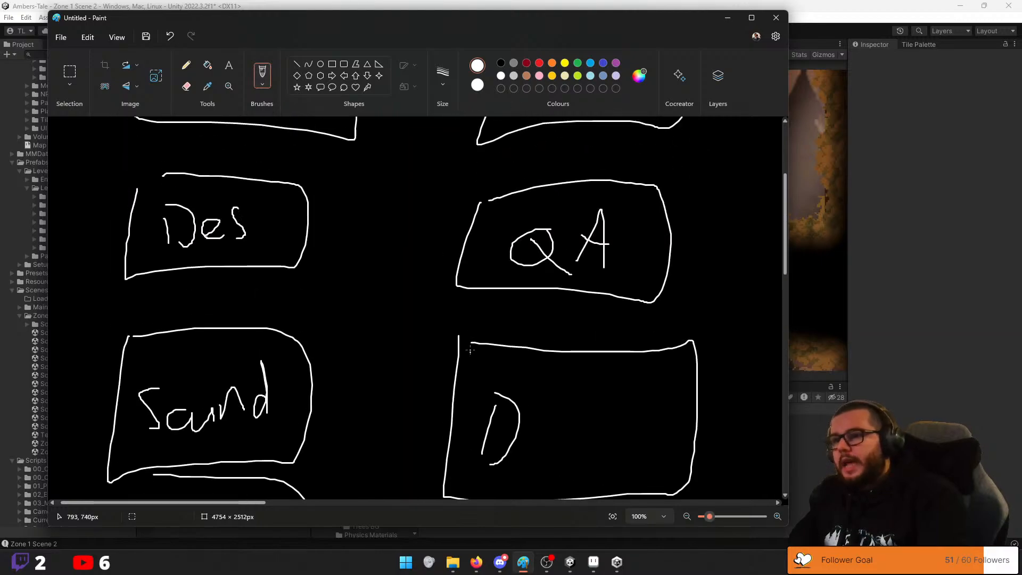
scroll(437, 267, "down", 4)
scroll(422, 232, "up", 3)
left_click_drag(379, 200, 515, 185)
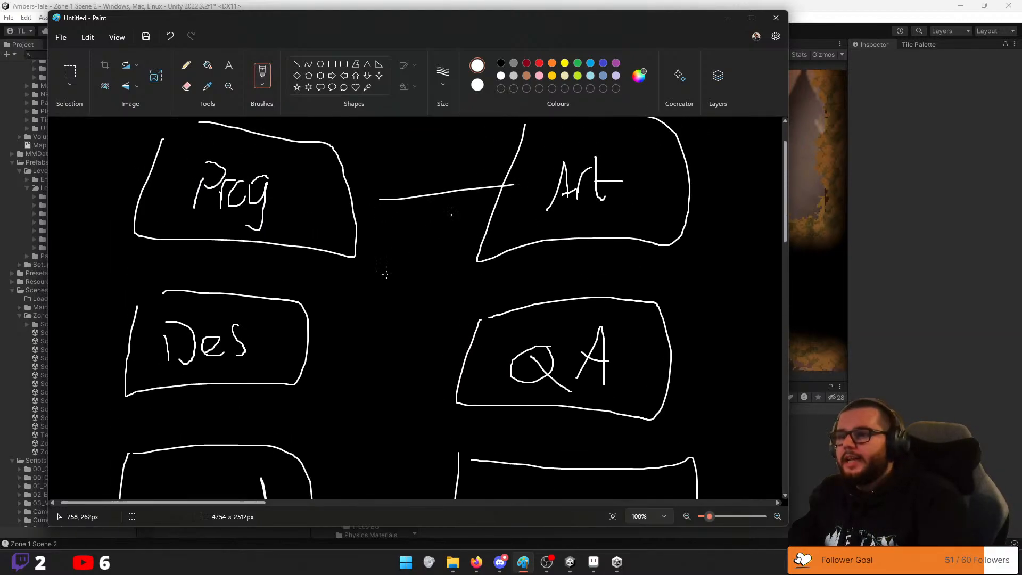
left_click_drag(347, 337, 427, 356)
scroll(329, 391, "down", 3)
left_click_drag(319, 390, 405, 395)
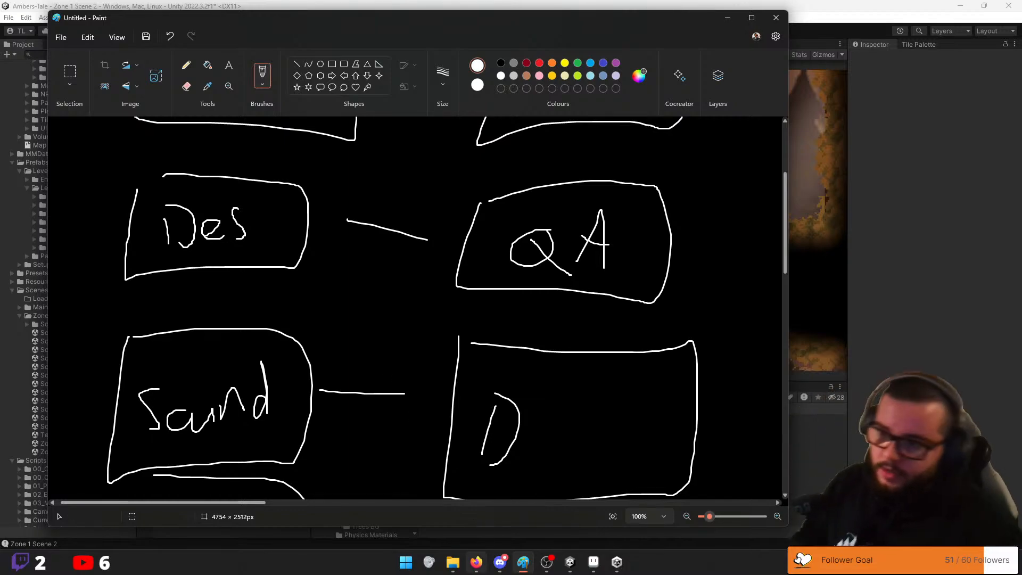
scroll(328, 372, "down", 3)
scroll(341, 319, "down", 3)
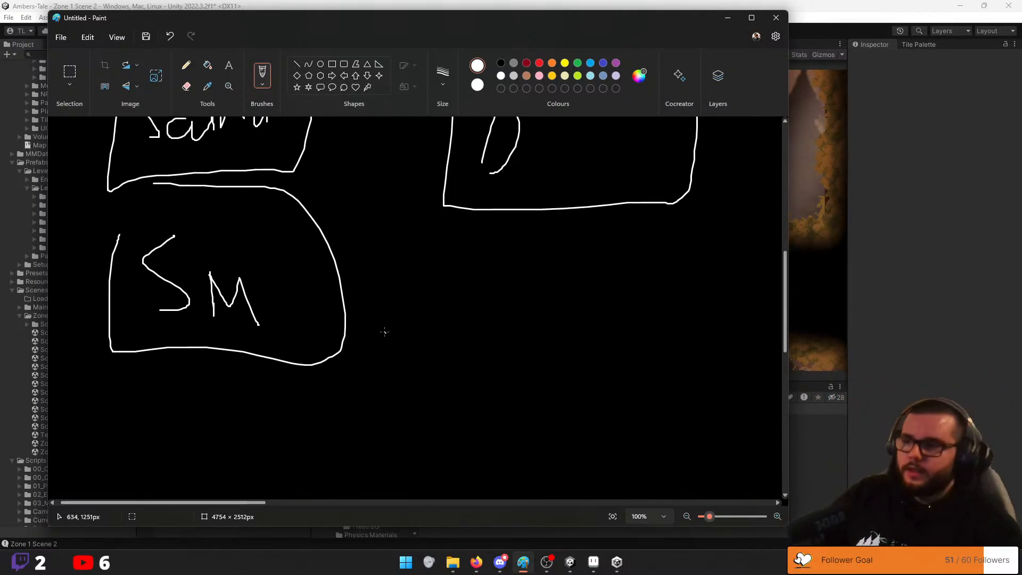
scroll(384, 332, "up", 4)
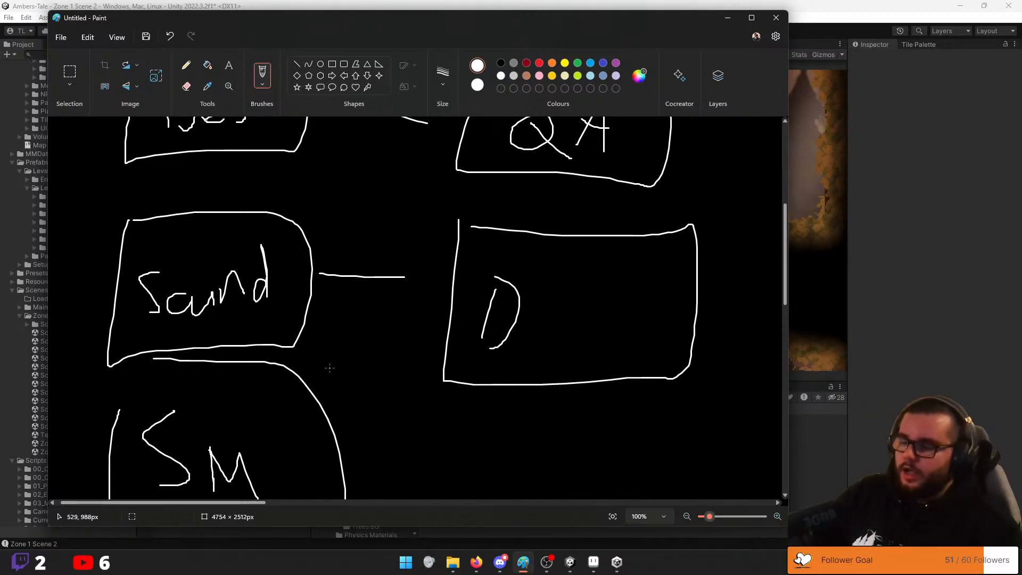
Undo the three short lines drawn between the paired boxes
key("ctrl+z")
scroll(330, 367, "up", 5)
key("ctrl+z")
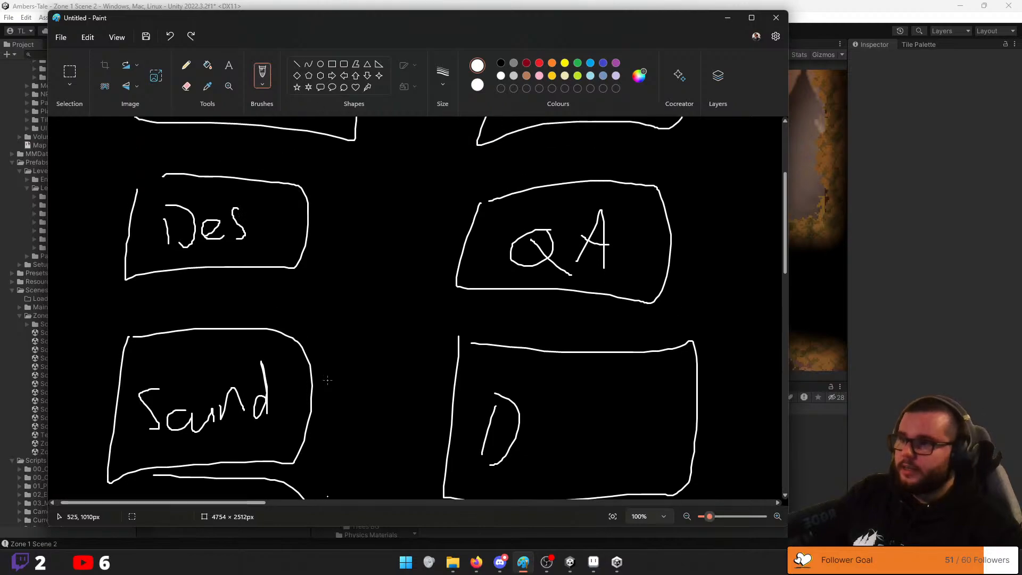
key("ctrl+z")
Scribble several overlapping circles around the Des box and the Art box
mouse_move(171, 278)
left_mouse_down()
mouse_move(213, 274)
mouse_move(298, 373)
mouse_move(117, 372)
mouse_move(207, 360)
left_mouse_up()
scroll(207, 360, "up", 2)
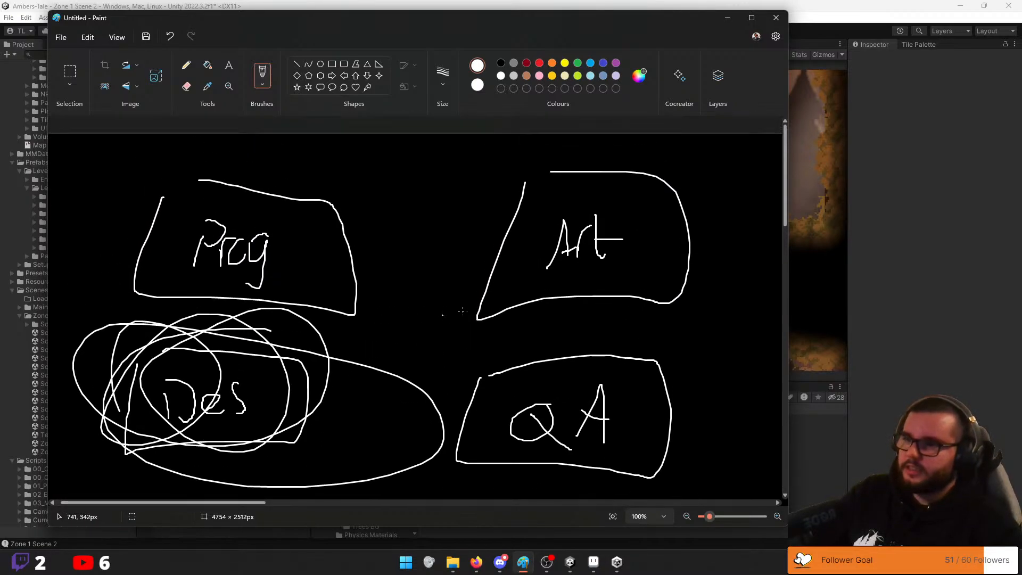
mouse_move(559, 184)
left_mouse_down()
mouse_move(639, 299)
mouse_move(481, 239)
mouse_move(634, 218)
mouse_move(578, 243)
left_mouse_up()
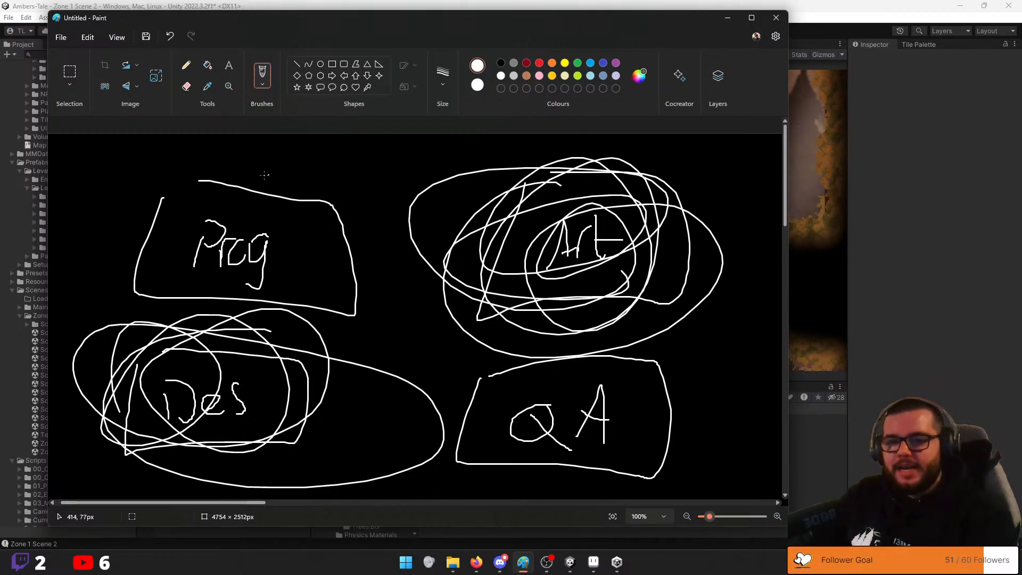
Try circling the Prog box with freehand loops, undoing each attempt
mouse_move(237, 208)
left_mouse_down()
mouse_move(255, 229)
mouse_move(229, 242)
left_mouse_up()
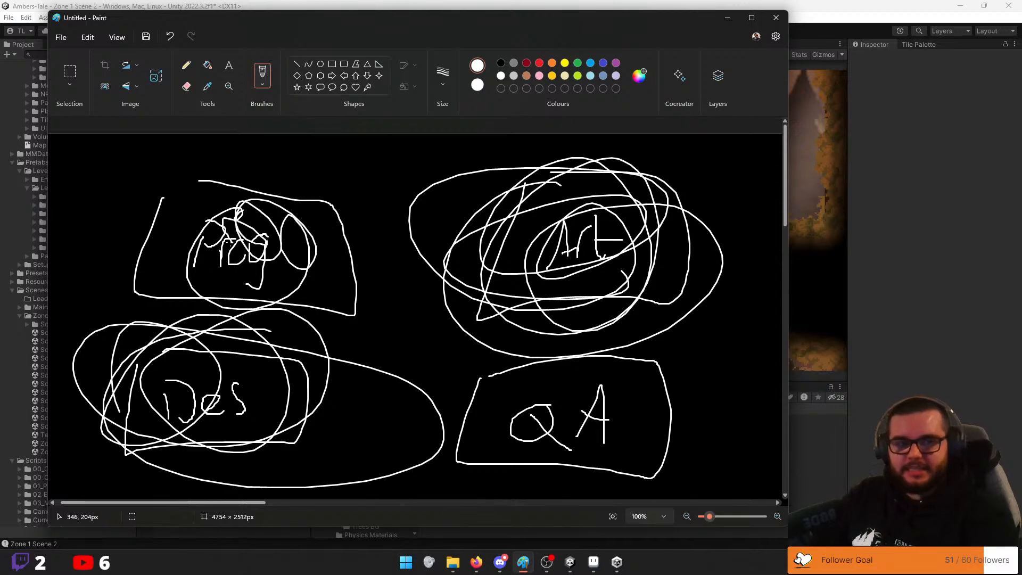
key("ctrl+z")
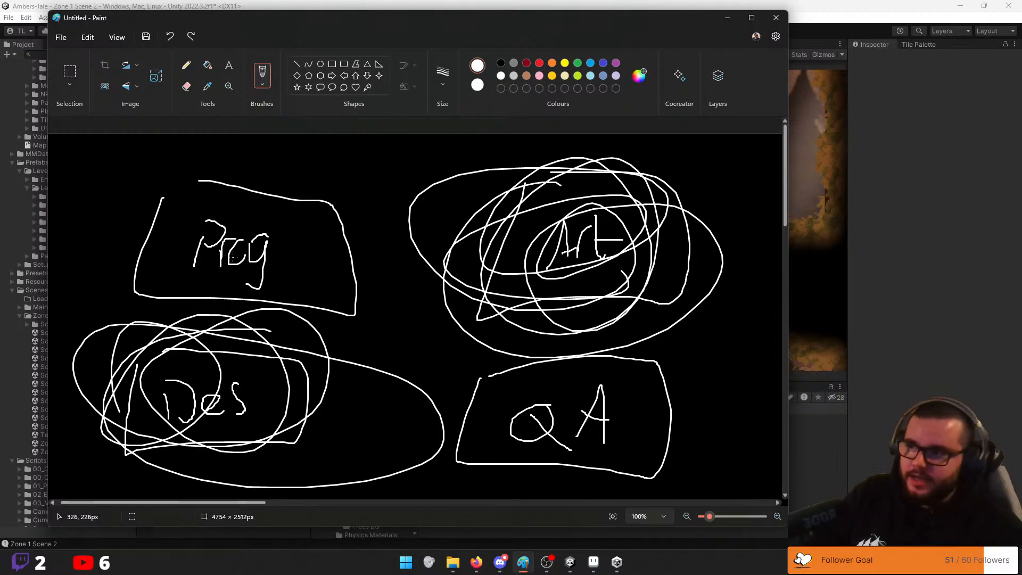
mouse_move(215, 159)
left_mouse_down()
mouse_move(288, 250)
mouse_move(306, 213)
mouse_move(184, 196)
mouse_move(256, 298)
mouse_move(187, 234)
left_mouse_up()
key("ctrl+z")
key("ctrl+z")
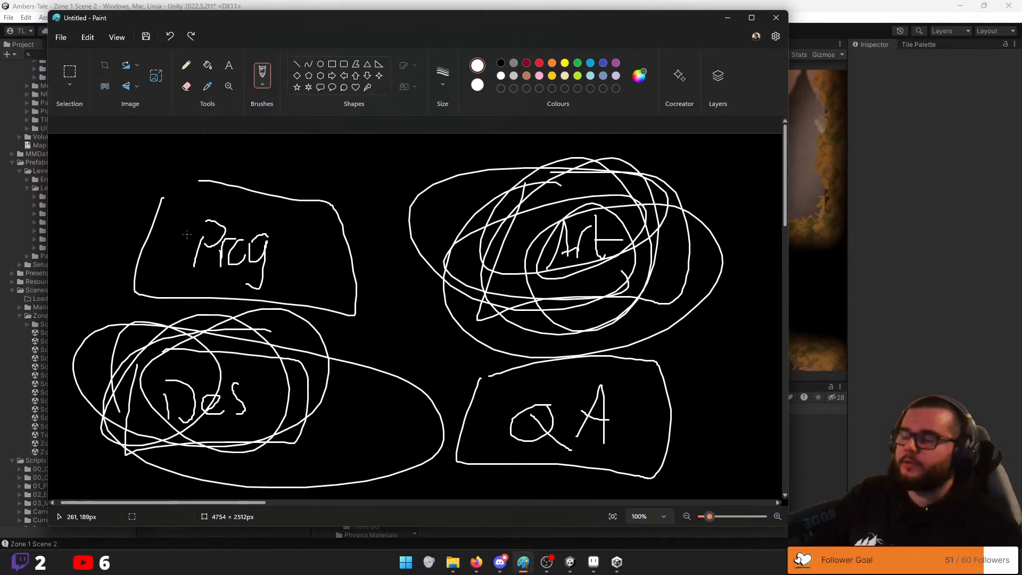
scroll(229, 265, "down", 1)
scroll(229, 265, "down", 3)
scroll(273, 292, "up", 4)
mouse_move(263, 186)
left_mouse_down()
mouse_move(300, 216)
mouse_move(250, 290)
left_mouse_up()
key("ctrl+z")
Draw small freehand arrows pointing at the circled Art and Des boxes
left_click_drag(436, 261, 390, 279)
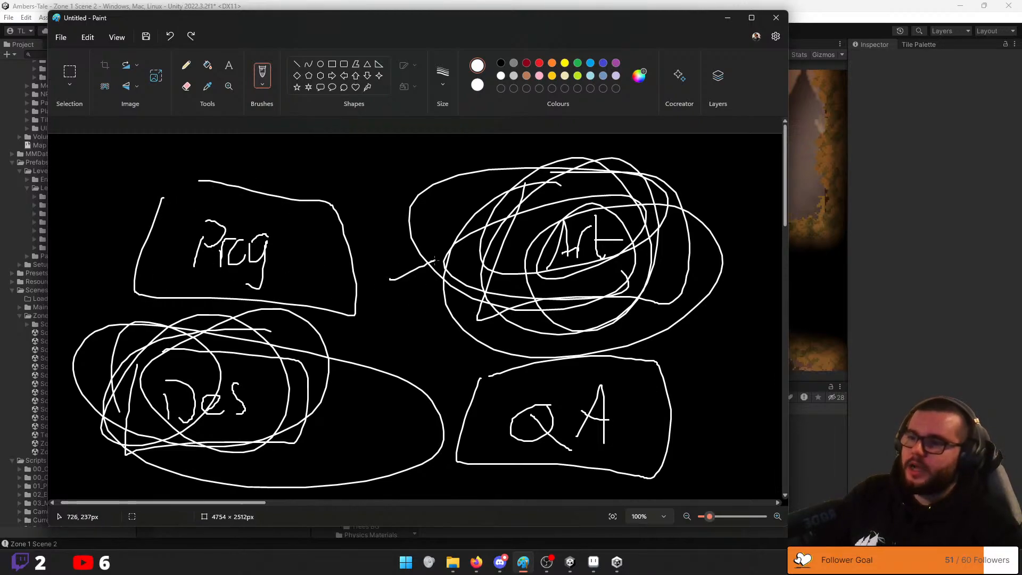
left_click_drag(406, 244, 441, 278)
mouse_move(371, 320)
left_mouse_down()
mouse_move(332, 366)
mouse_move(382, 373)
left_mouse_up()
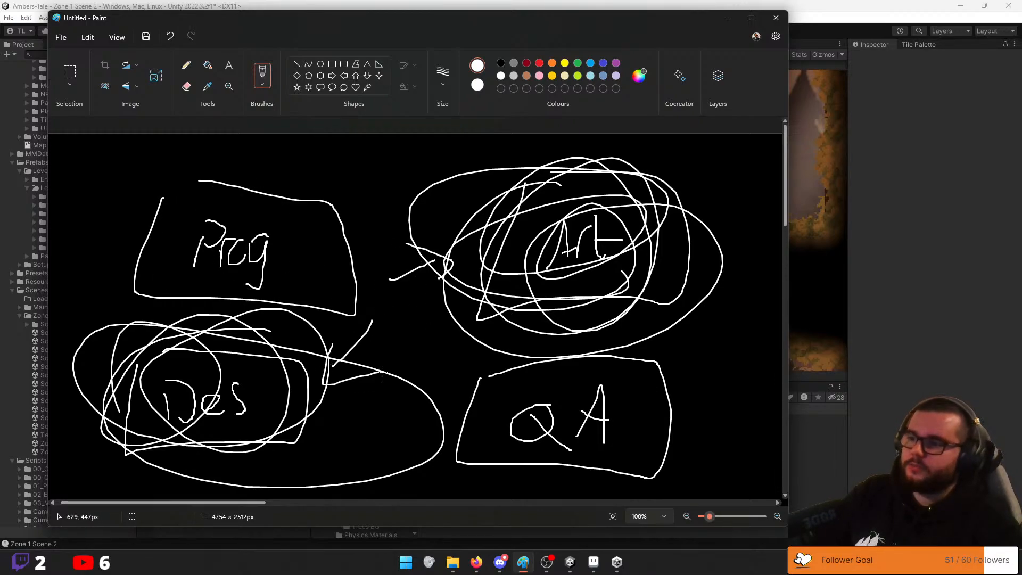
Undo the arrows and the scribbled circles around the Art and Des boxes
key("ctrl+z")
key("ctrl+z")
key("ctrl+z")
key("ctrl+z")
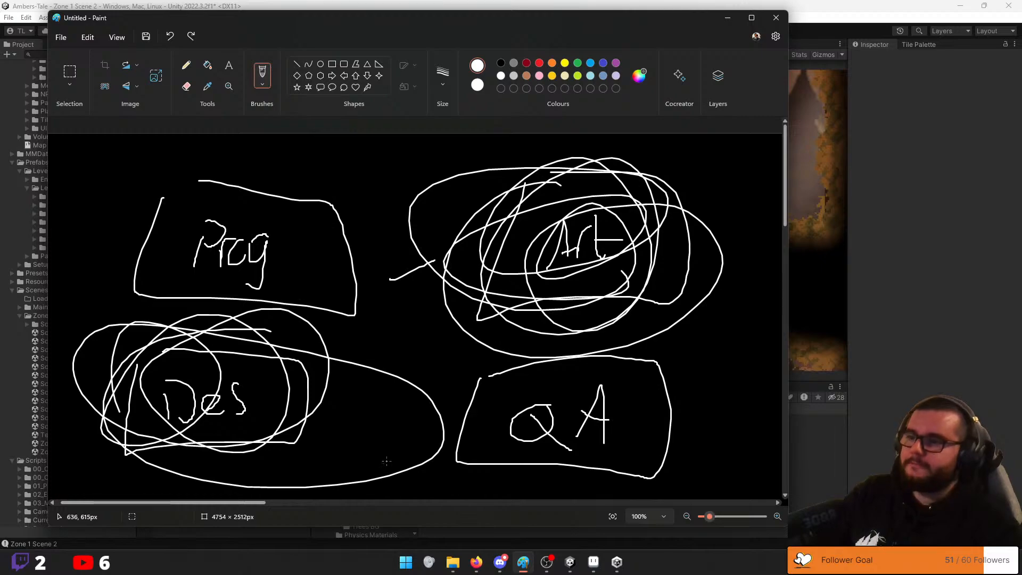
key("ctrl+z")
key("ctrl+z")
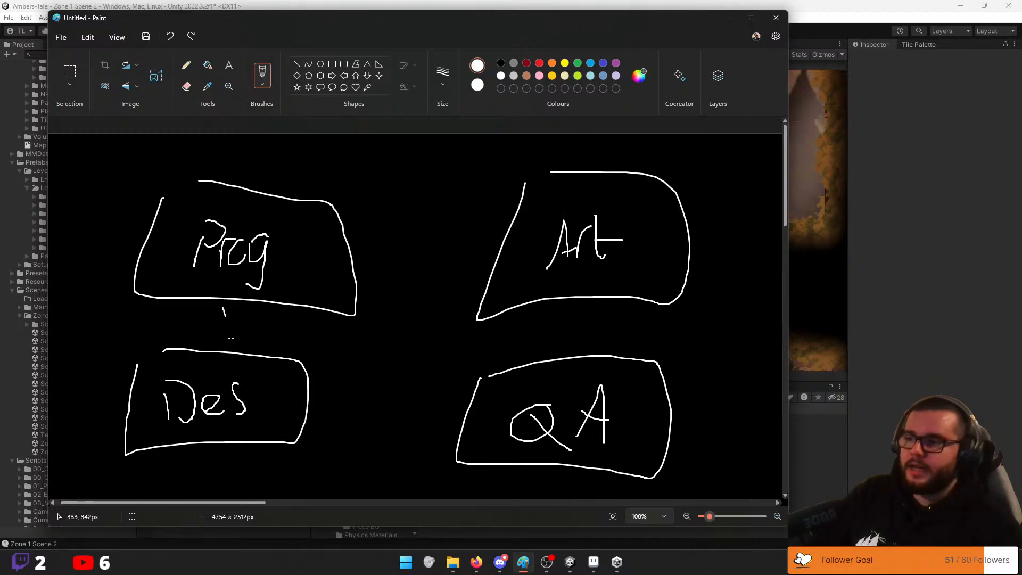
Try freehand arrows from the Prog box to the Des box and to the Art box, undoing them
left_click_drag(229, 338, 214, 333)
mouse_move(374, 260)
left_mouse_down()
mouse_move(471, 230)
mouse_move(467, 263)
left_mouse_up()
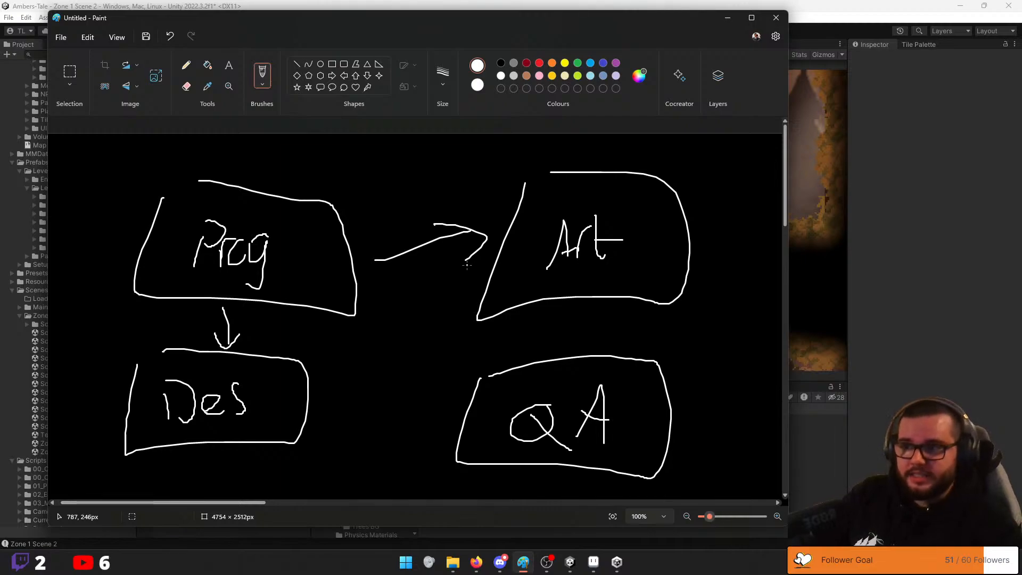
key("ctrl+z")
key("ctrl+z")
mouse_move(417, 246)
left_mouse_down()
mouse_move(450, 243)
mouse_move(456, 266)
left_mouse_up()
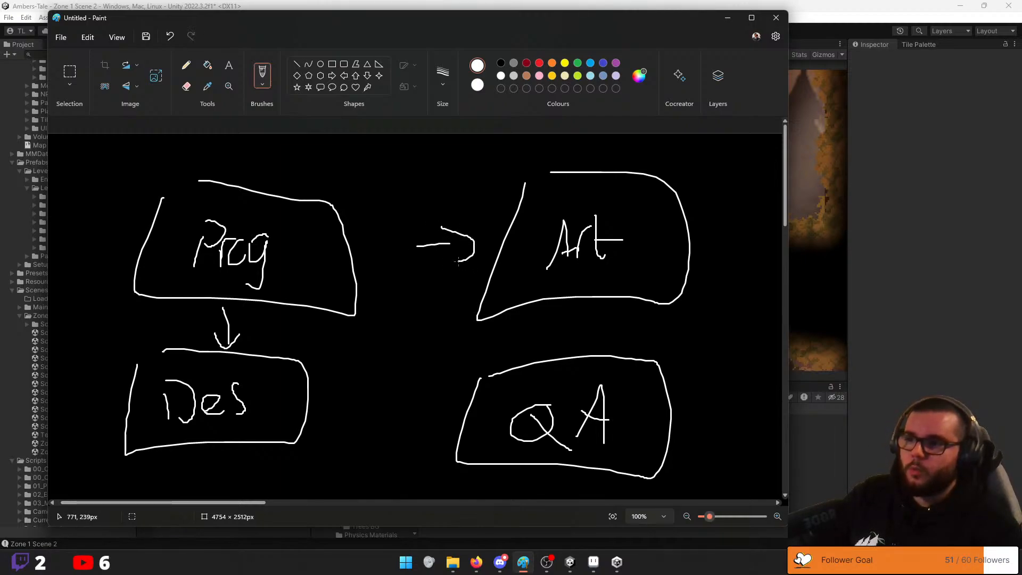
key("ctrl+z")
key("ctrl+z")
key("ctrl+z")
key("ctrl+z")
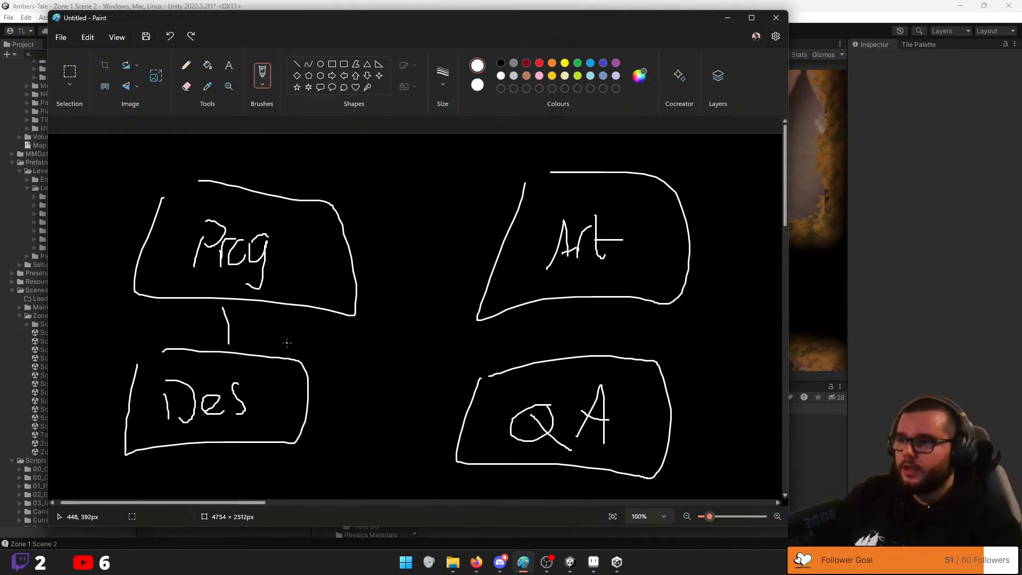
Try a short arrow from the Prog box down to Des and a stroke into the D box, undoing both
mouse_move(214, 307)
left_mouse_down()
mouse_move(213, 341)
mouse_move(233, 328)
left_mouse_up()
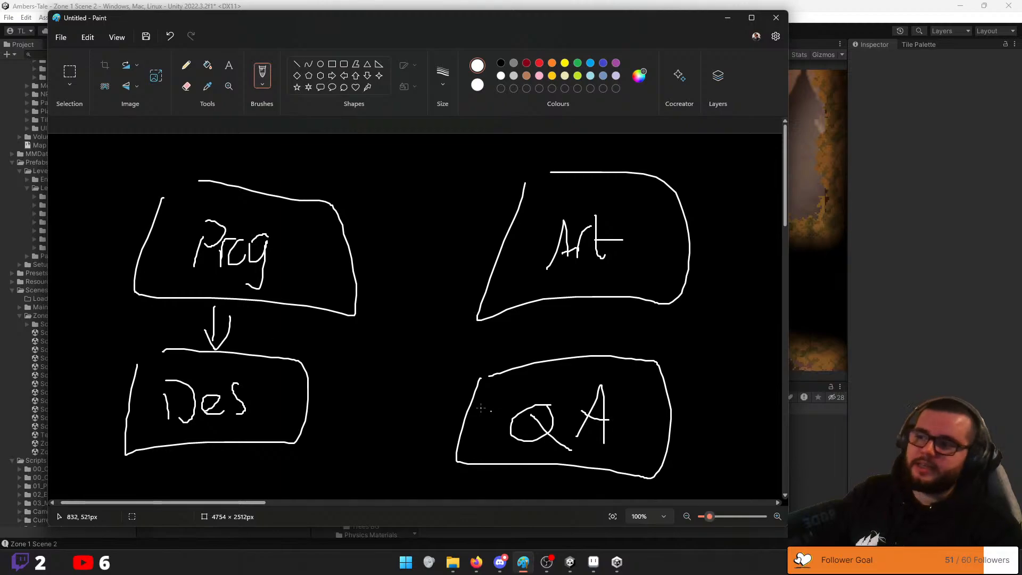
key("ctrl+z")
key("ctrl+z")
scroll(330, 347, "down", 1)
scroll(330, 346, "down", 3)
mouse_move(411, 311)
left_mouse_down()
mouse_move(685, 261)
mouse_move(662, 349)
mouse_move(565, 410)
left_mouse_up()
key("ctrl+z")
Try linking the Des box to QA, Art and Prog with freehand lines and circling the Prog label, undoing every stroke
scroll(397, 331, "up", 3)
mouse_move(354, 333)
left_mouse_down()
mouse_move(440, 347)
mouse_move(451, 263)
mouse_move(514, 199)
left_mouse_up()
left_click_drag(346, 297, 360, 188)
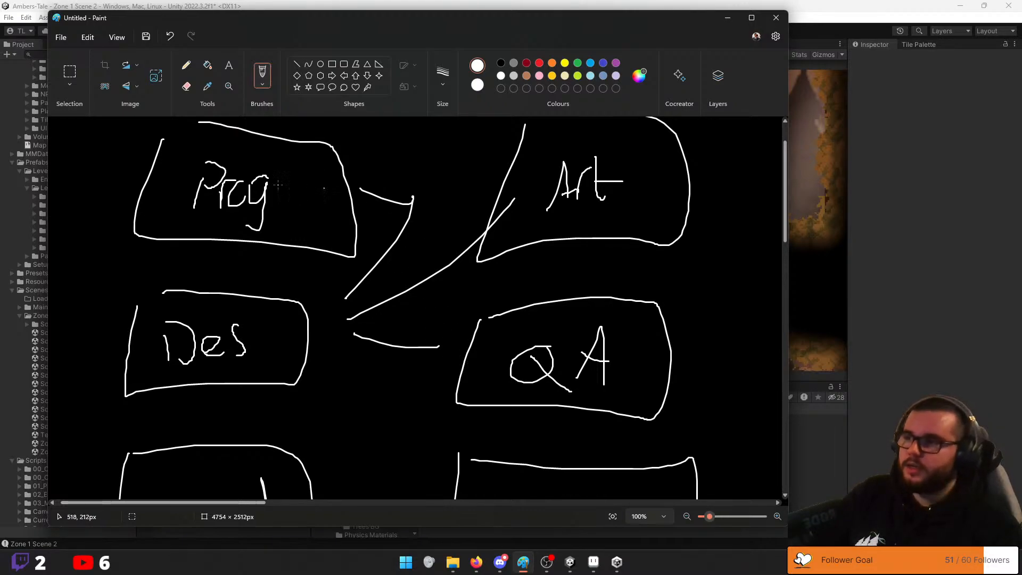
mouse_move(273, 142)
left_mouse_down()
mouse_move(251, 234)
mouse_move(186, 155)
left_mouse_up()
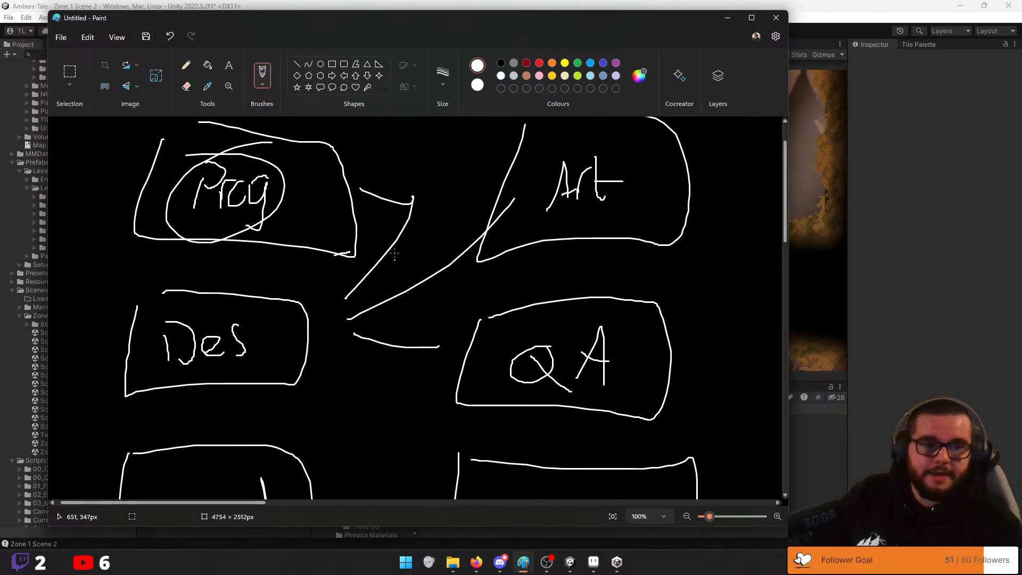
key("ctrl+z")
key("ctrl+z")
key("ctrl+z")
key("ctrl+z")
key("ctrl+z")
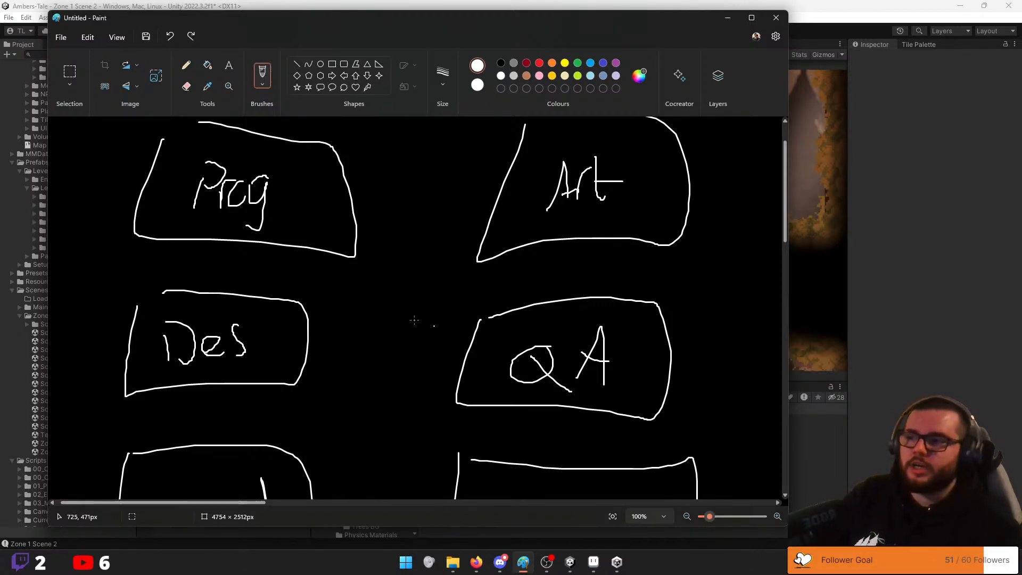
Try a curved line from the Des box to Prog with a branch toward Art, and undo both strokes
mouse_move(361, 329)
left_mouse_down()
mouse_move(426, 258)
mouse_move(371, 221)
left_mouse_up()
left_click_drag(407, 330, 462, 200)
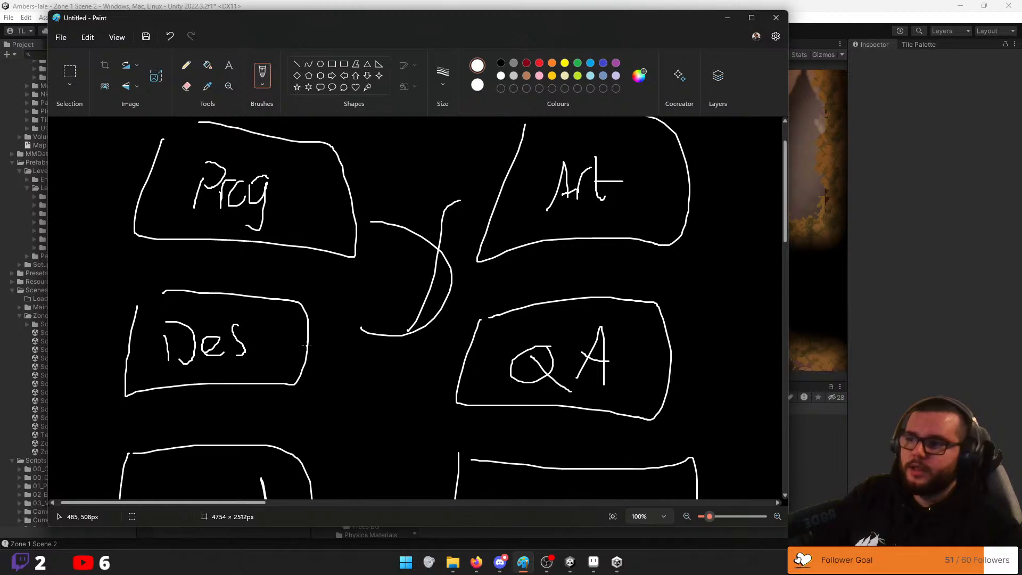
key("ctrl+z")
key("ctrl+z")
Try a dense scribble beside the Des box with a curve leading to the Prog box, and undo both
mouse_move(323, 338)
left_mouse_down()
mouse_move(333, 367)
mouse_move(370, 303)
left_mouse_up()
left_click_drag(320, 357, 353, 230)
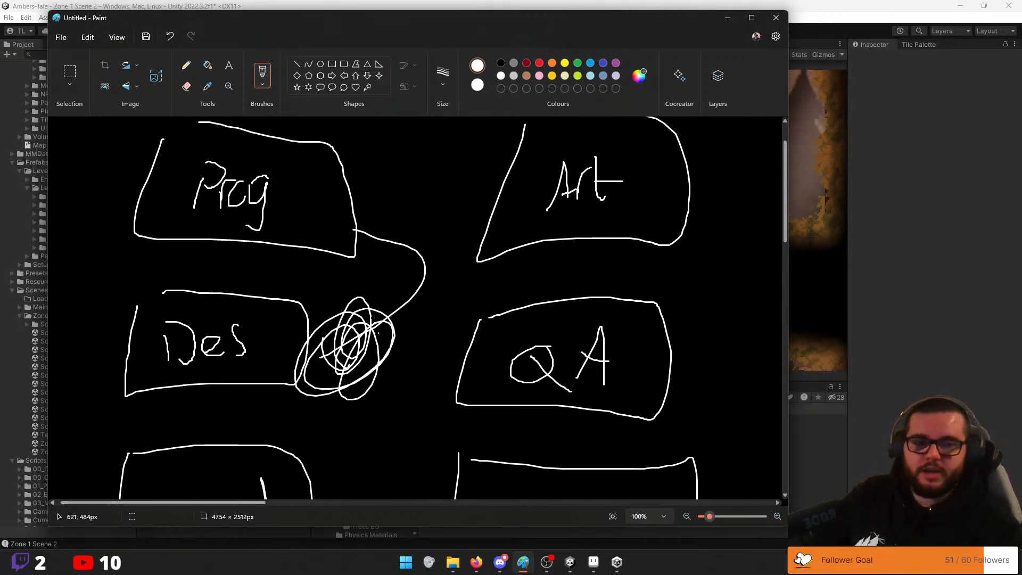
key("ctrl+z")
key("ctrl+z")
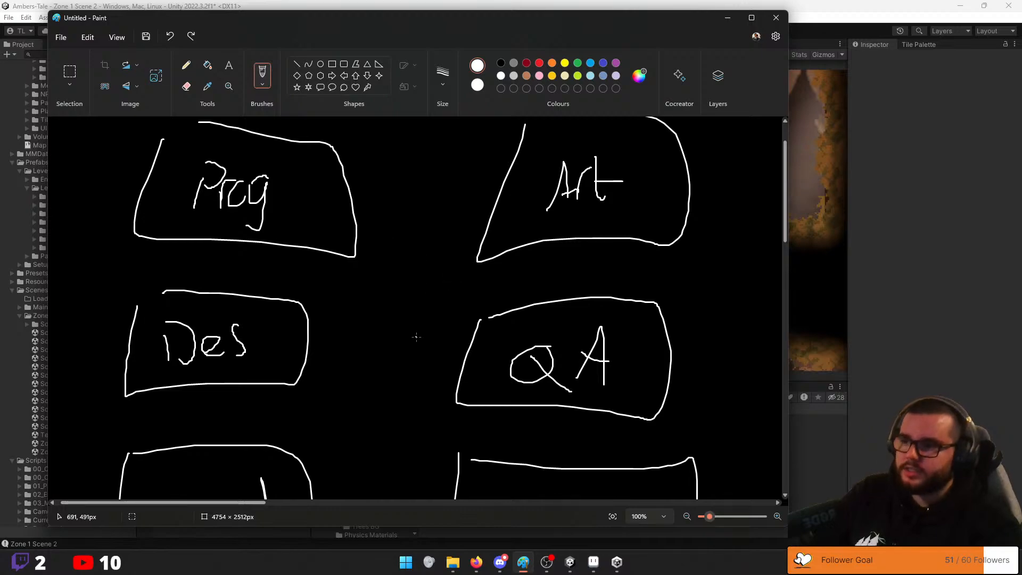
Try circling the Des box with freehand loops, undoing each attempt
scroll(414, 352, "down", 7)
scroll(413, 353, "up", 7)
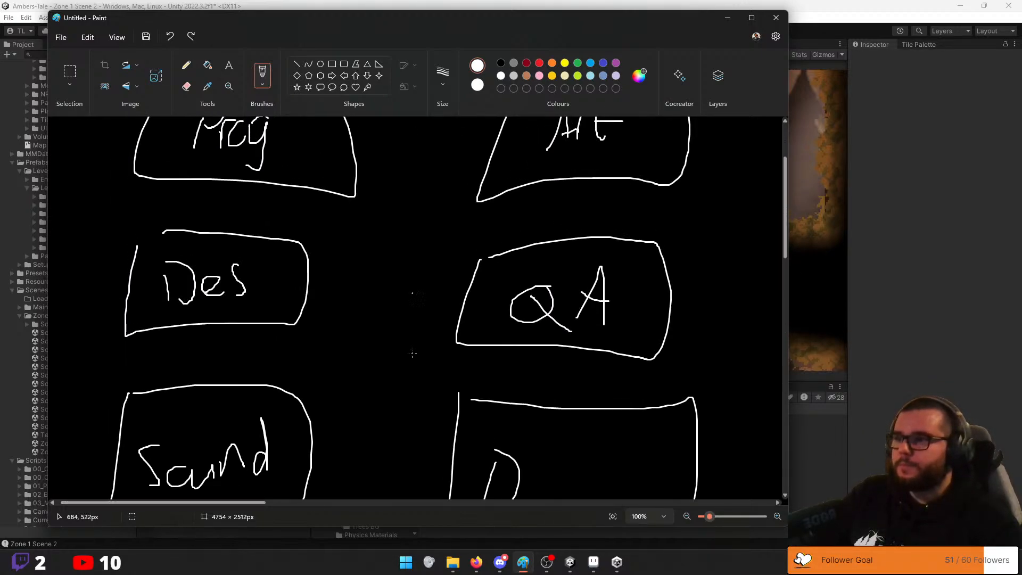
mouse_move(234, 326)
left_mouse_down()
mouse_move(139, 457)
mouse_move(119, 360)
mouse_move(309, 383)
mouse_move(235, 320)
left_mouse_up()
key("ctrl+z")
left_click_drag(224, 358, 298, 426)
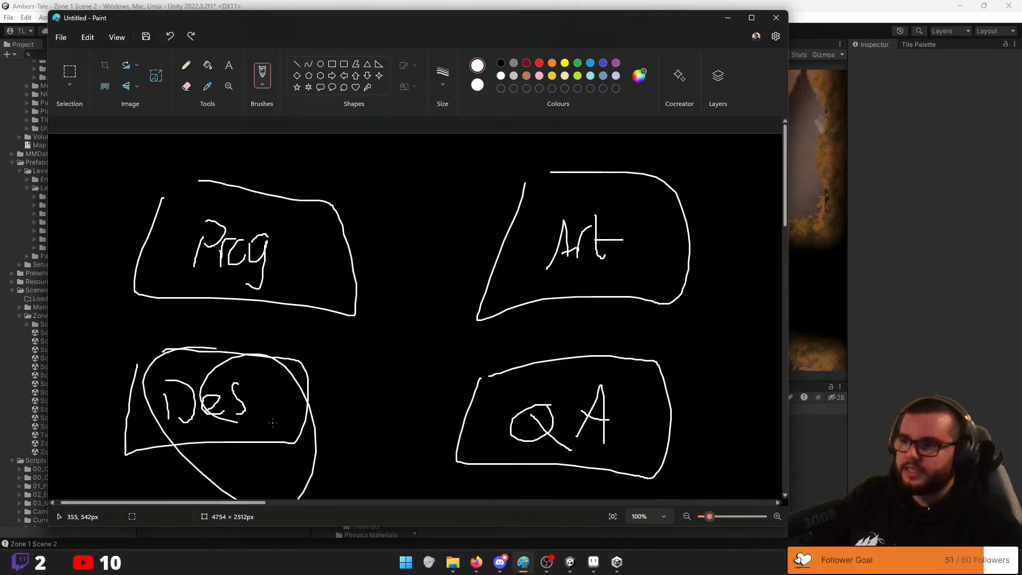
key("ctrl+z")
scroll(349, 419, "down", 5)
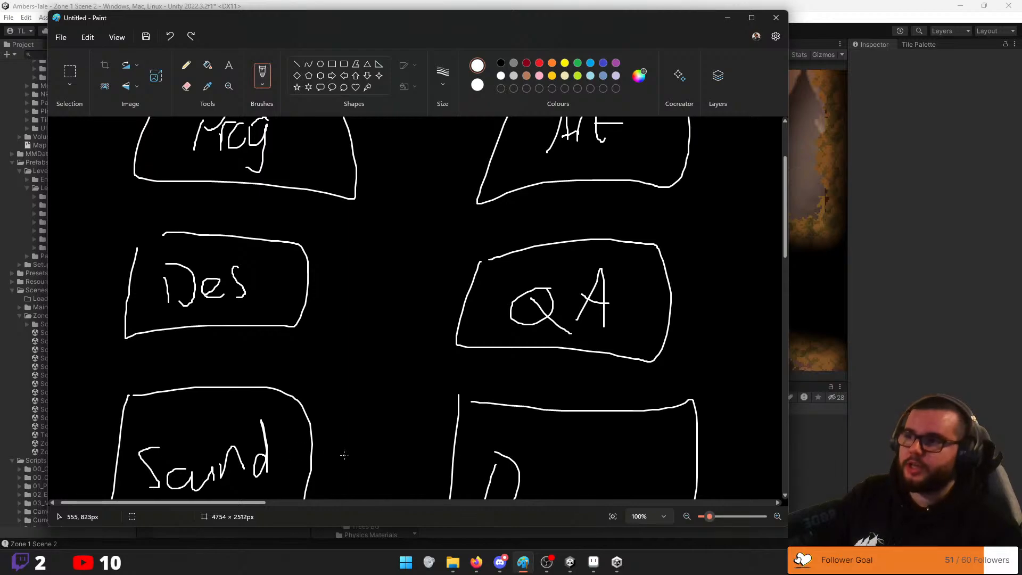
scroll(328, 361, "down", 5)
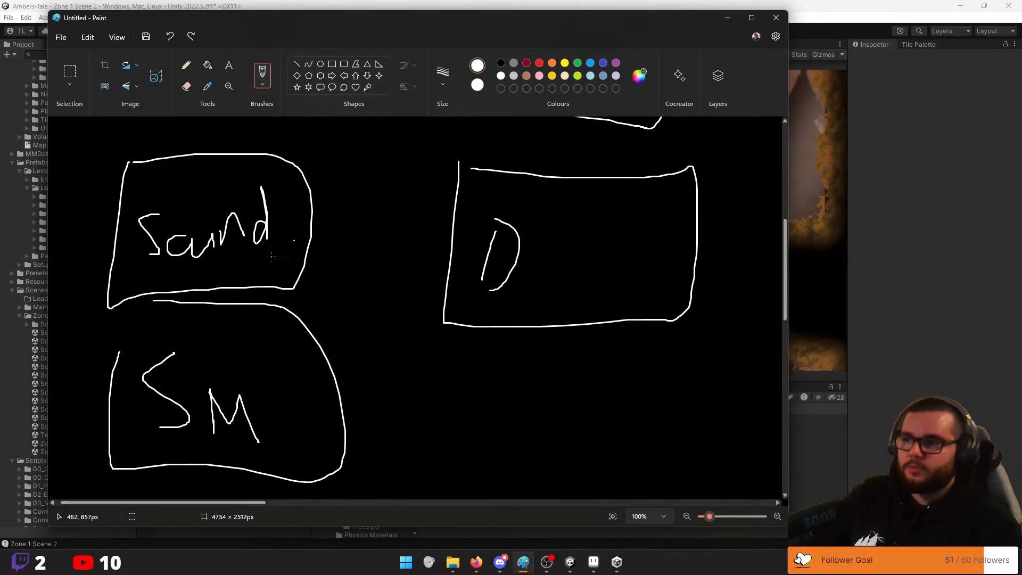
scroll(270, 205, "up", 4)
mouse_move(270, 205)
left_mouse_down()
mouse_move(184, 205)
mouse_move(275, 240)
left_mouse_up()
key("ctrl+z")
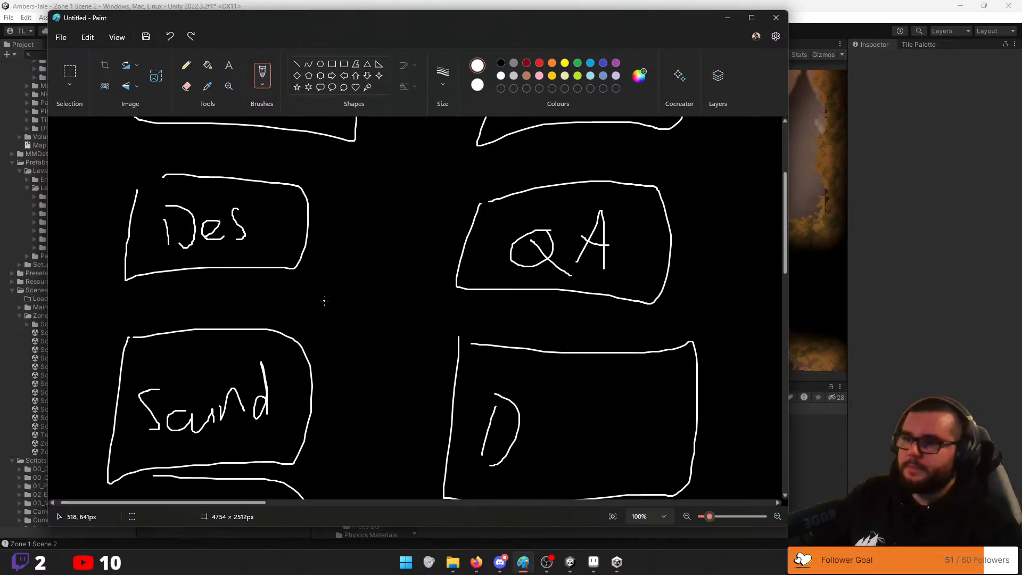
Try a curved arrow from the Des box to the Prog box with a side branch toward Art, undoing all the strokes
scroll(324, 302, "up", 3)
left_click_drag(330, 410, 371, 265)
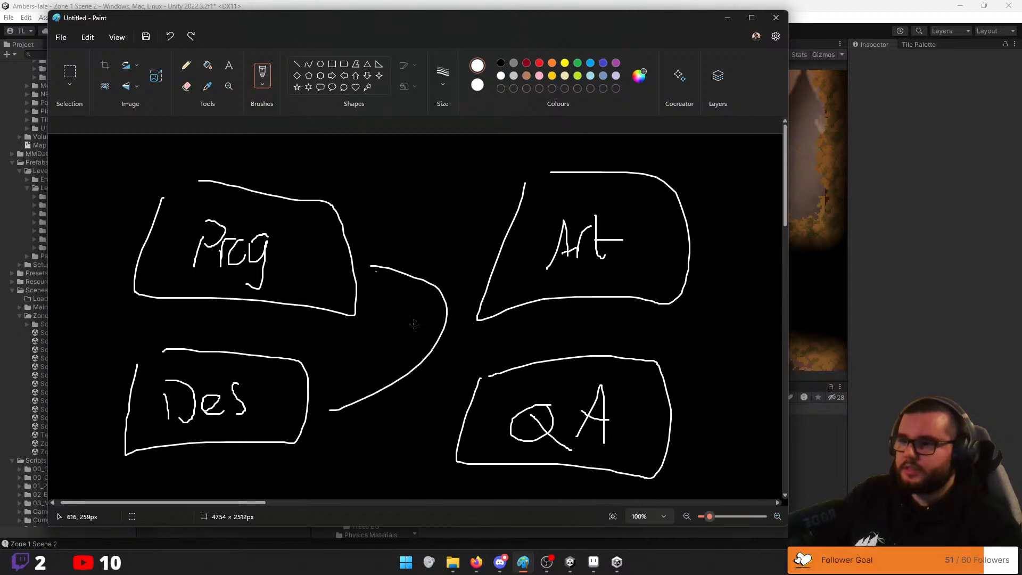
left_click_drag(409, 361, 458, 249)
left_click_drag(385, 250, 373, 287)
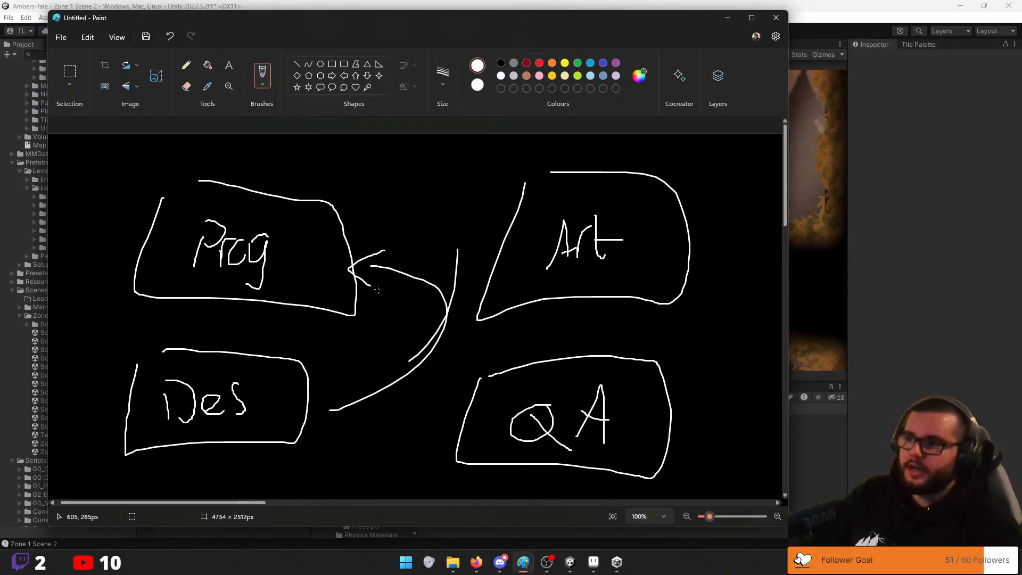
key("ctrl+z")
key("ctrl+z")
key("ctrl+z")
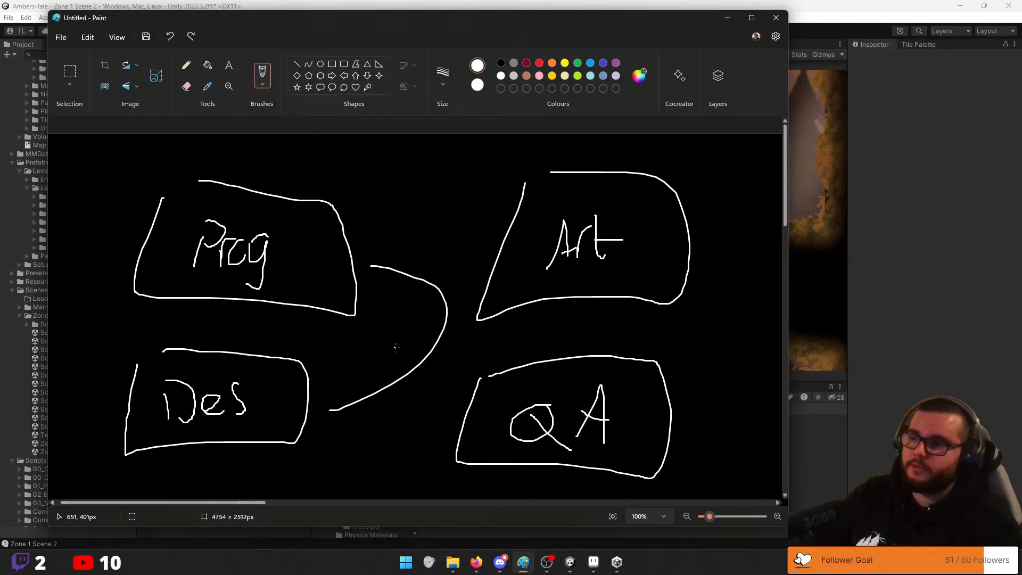
left_click(399, 341)
scroll(399, 341, "down", 1)
scroll(399, 340, "up", 1)
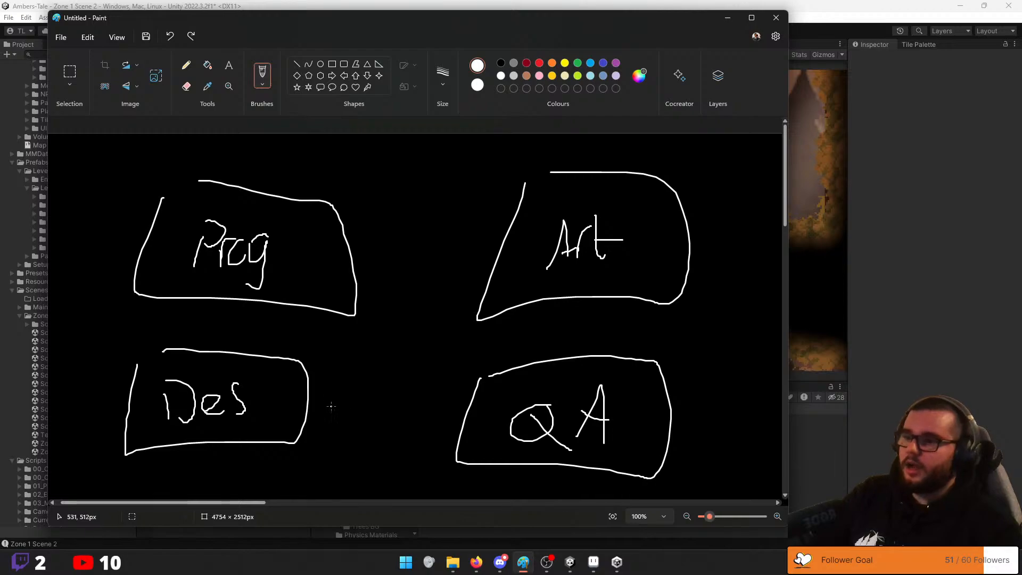
Try a curved freehand arrow from the Des box down to the Sound box, undoing each attempt
scroll(343, 394, "down", 6)
scroll(343, 394, "up", 4)
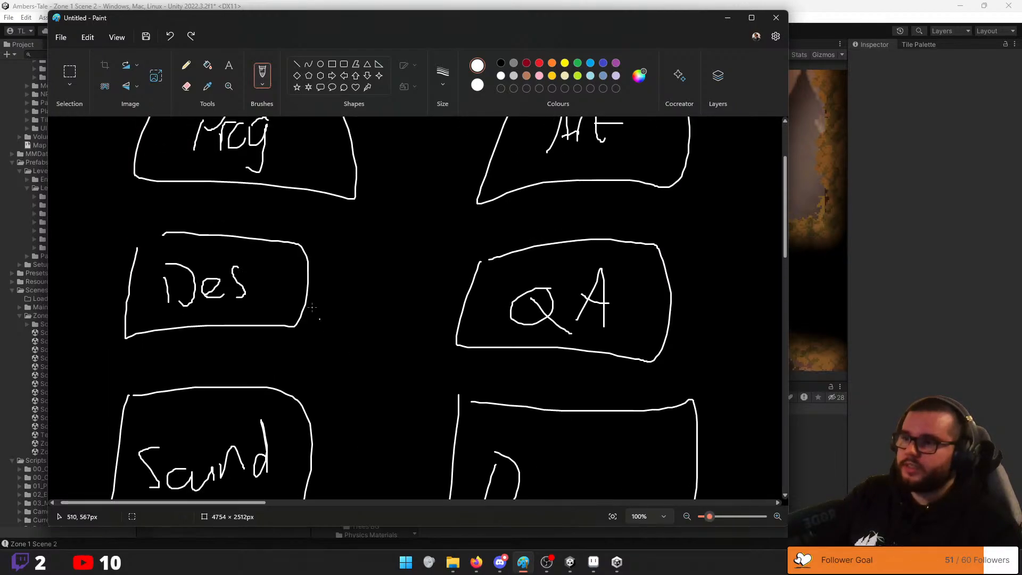
mouse_move(312, 306)
left_mouse_down()
mouse_move(354, 450)
mouse_move(376, 461)
left_mouse_up()
key("ctrl+z")
key("ctrl+z")
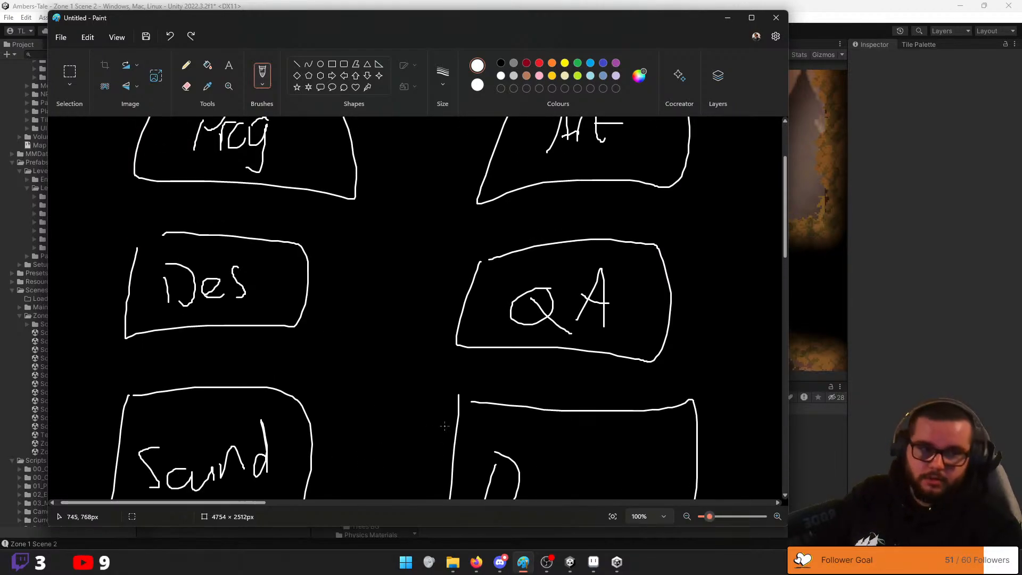
scroll(336, 343, "down", 1)
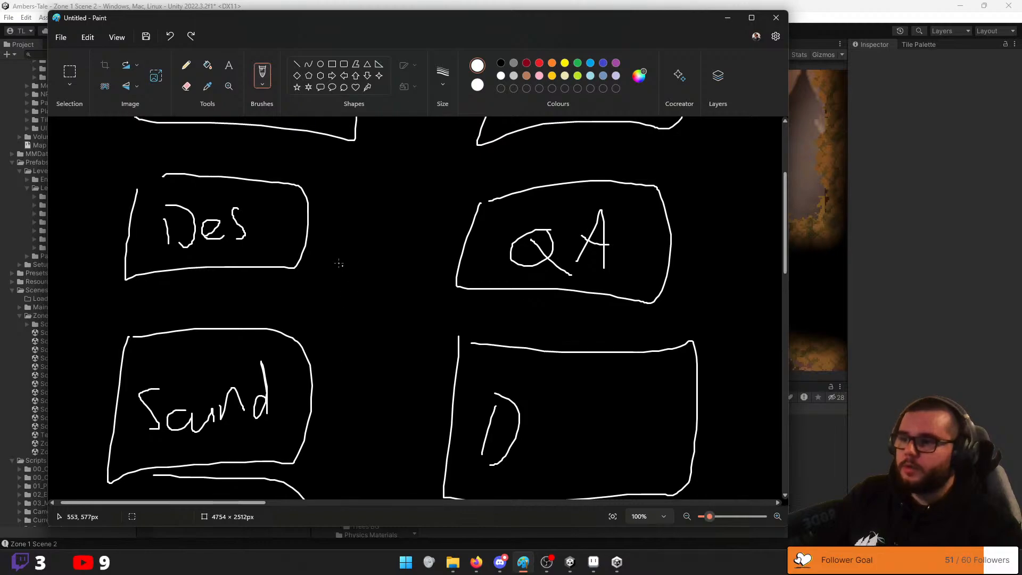
left_click_drag(321, 236, 330, 385)
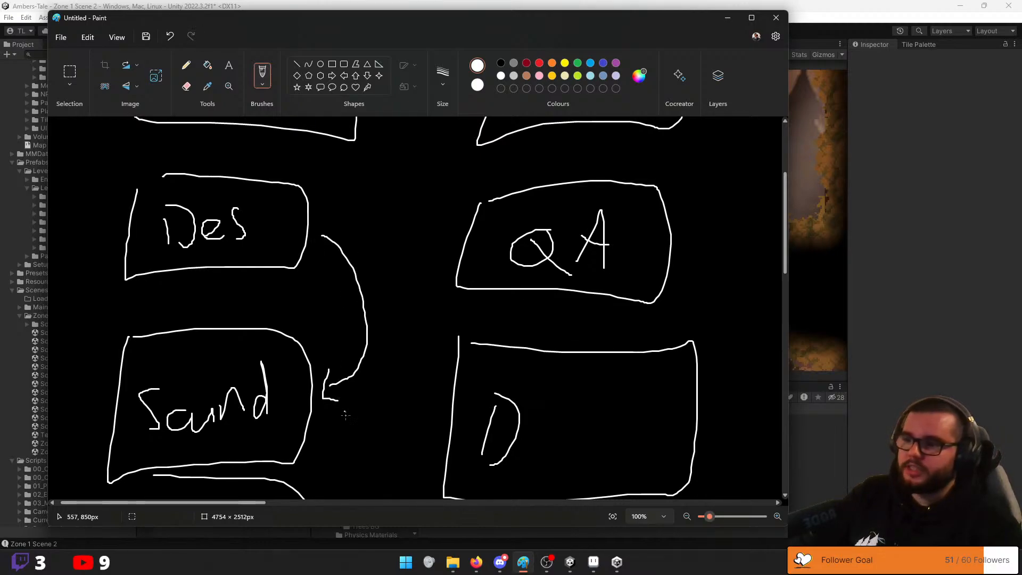
key("ctrl+z")
key("ctrl+z")
scroll(345, 415, "down", 2)
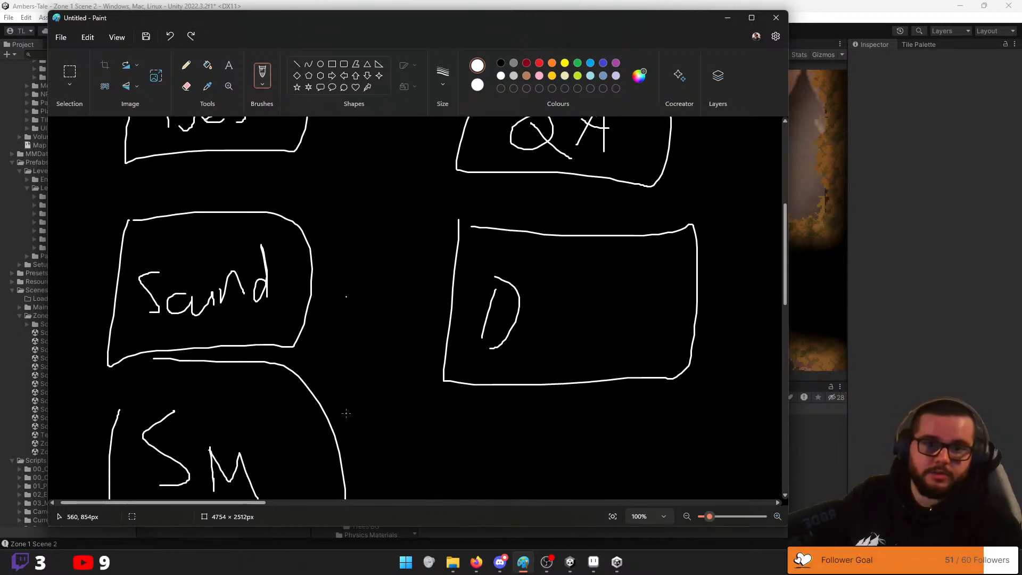
Try a freehand curve from the Sound box down to the SM box and undo it
scroll(346, 413, "down", 2)
scroll(330, 371, "up", 2)
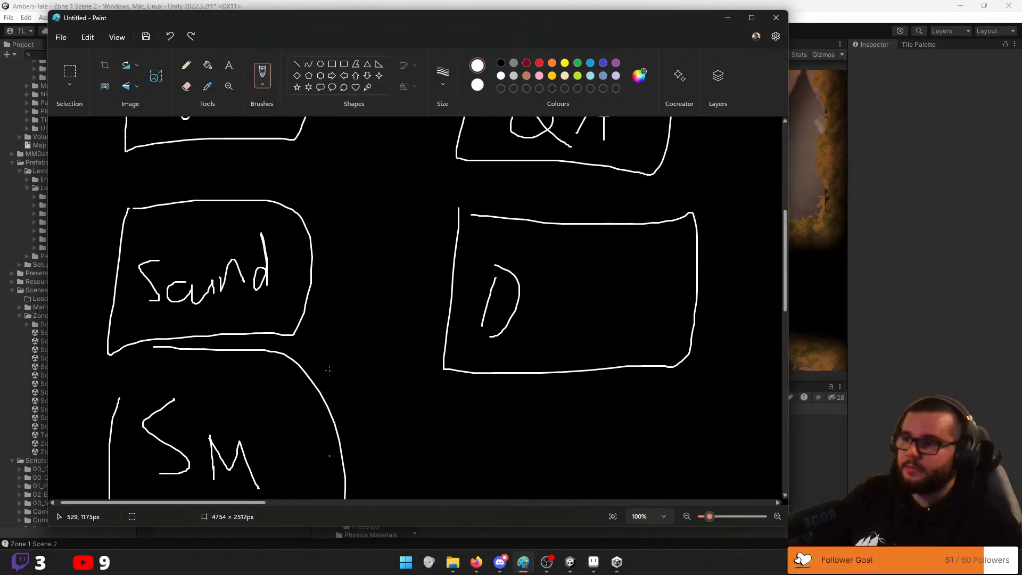
scroll(329, 371, "up", 1)
scroll(372, 413, "down", 2)
mouse_move(343, 358)
left_mouse_down()
mouse_move(204, 408)
mouse_move(325, 474)
left_mouse_up()
key("ctrl+z")
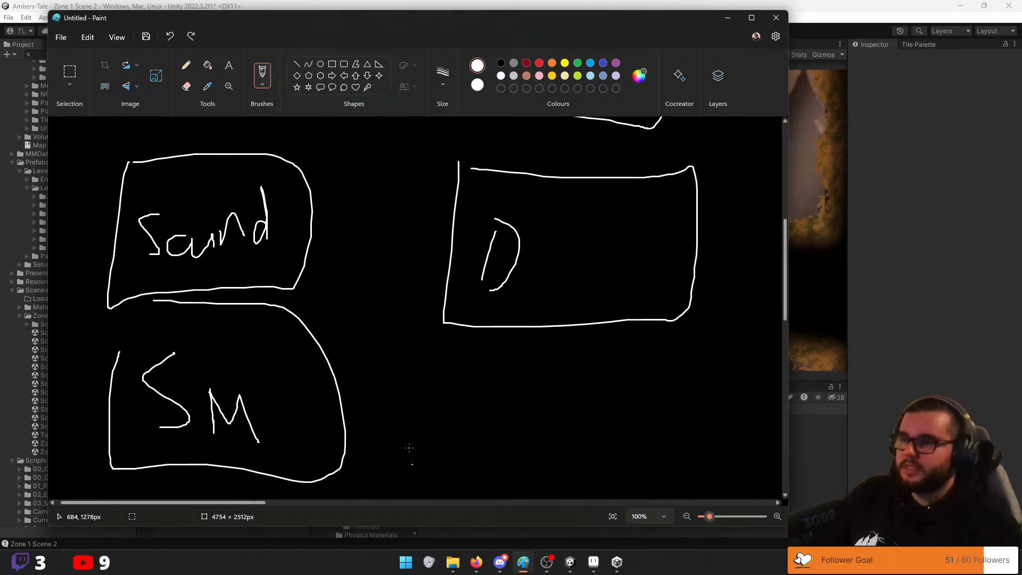
Try circling the SM label and drawing a curved arrow from the Sound box to the SM box, undoing both
scroll(338, 375, "down", 1)
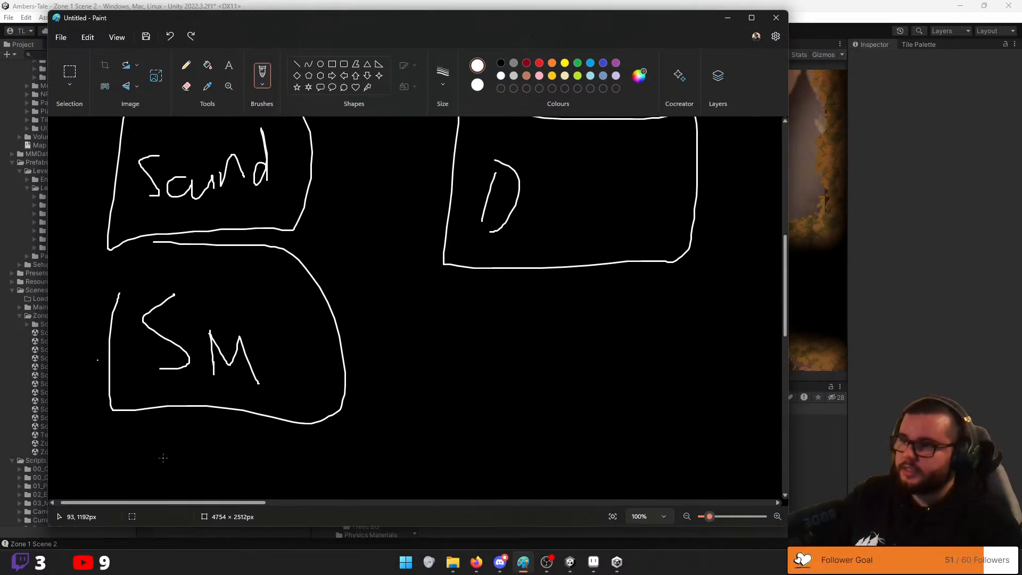
mouse_move(333, 358)
left_mouse_down()
mouse_move(194, 406)
mouse_move(159, 297)
left_mouse_up()
key("ctrl+z")
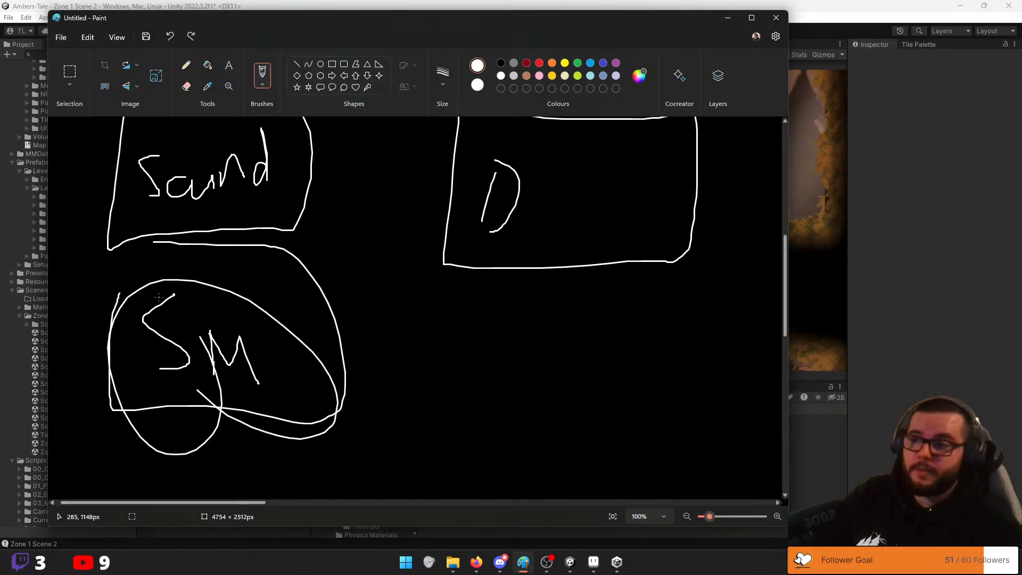
key("ctrl+z")
mouse_move(315, 187)
left_mouse_down()
mouse_move(339, 296)
mouse_move(367, 298)
left_mouse_up()
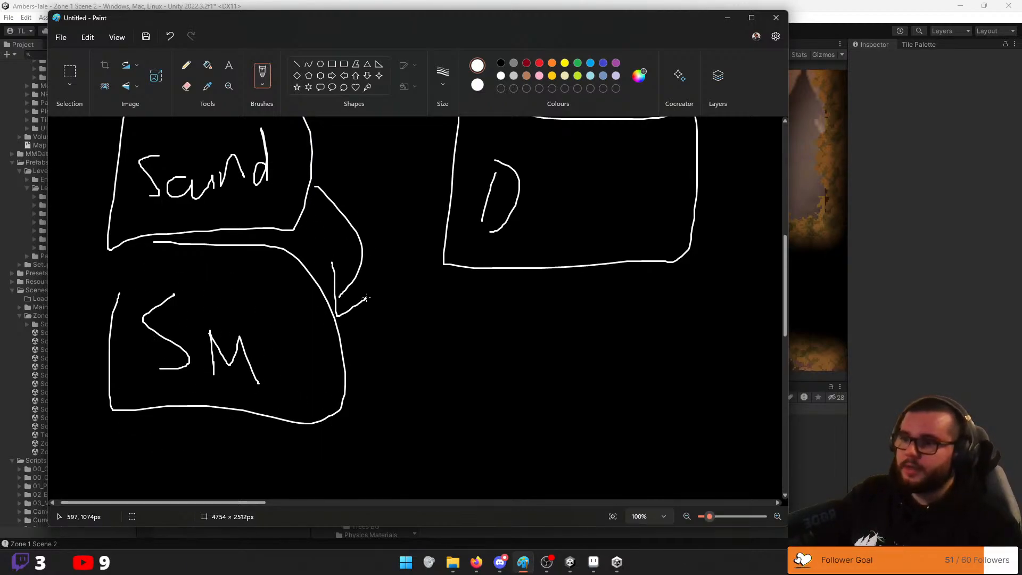
key("ctrl+z")
Draw a freehand arrow from the Des box to the QA box and undo only its arrowhead
scroll(362, 373, "up", 8)
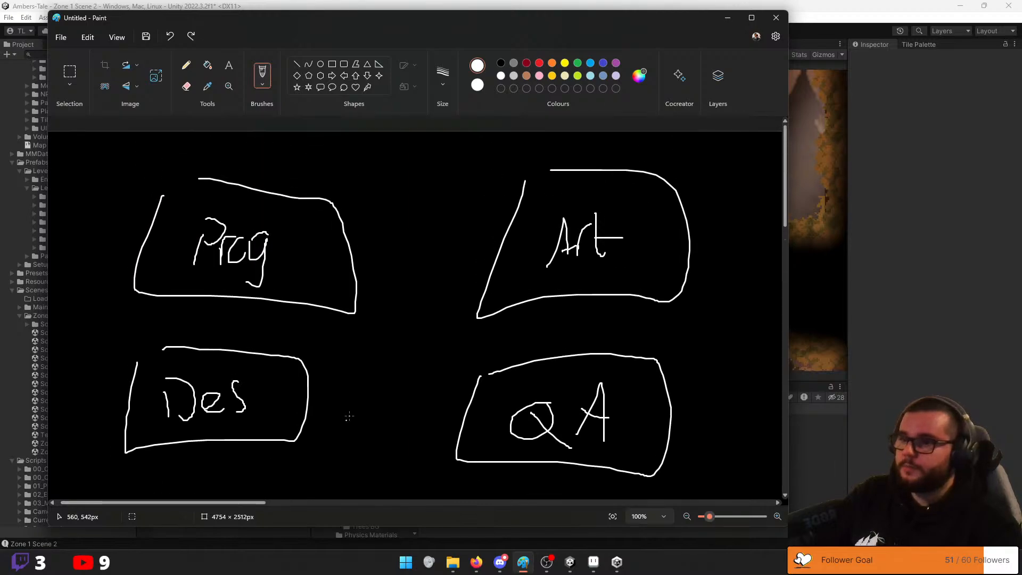
left_click_drag(335, 401, 450, 408)
left_click_drag(404, 394, 424, 421)
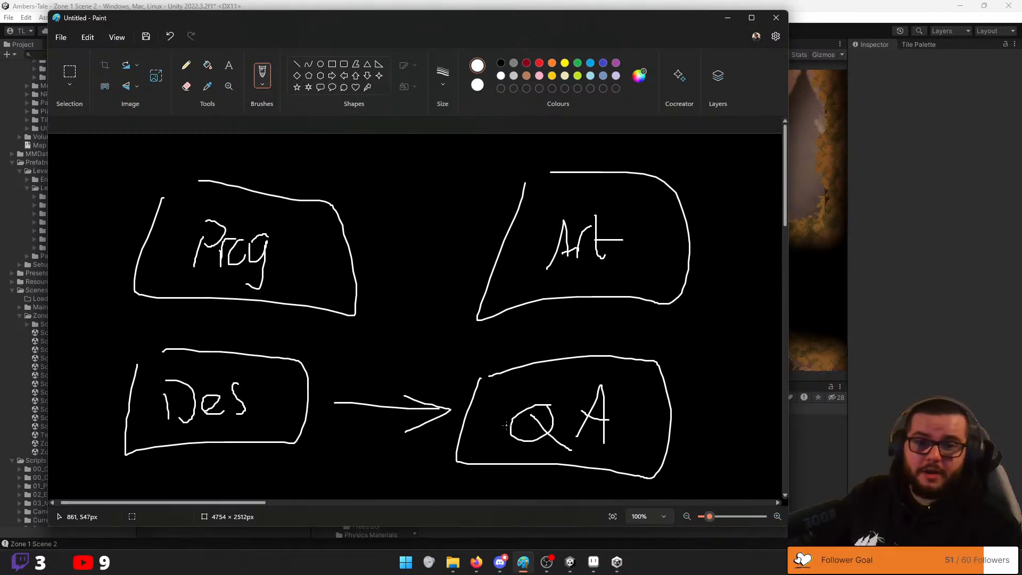
key("ctrl+z")
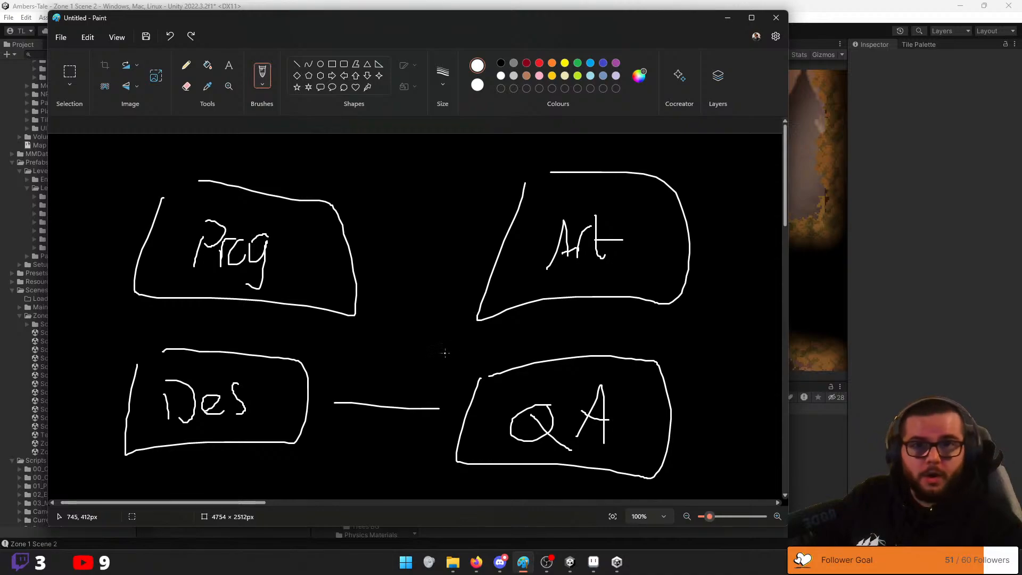
Try new arrowheads at the QA end of the line from Des, undoing each one
left_click_drag(432, 415, 429, 428)
key("ctrl+z")
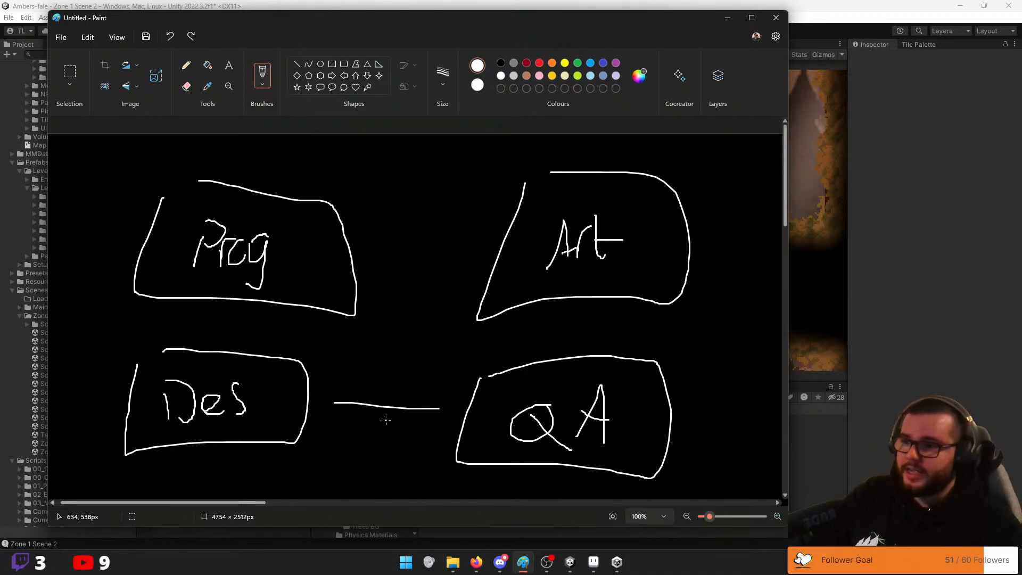
mouse_move(426, 392)
left_mouse_down()
mouse_move(446, 411)
mouse_move(415, 427)
left_mouse_up()
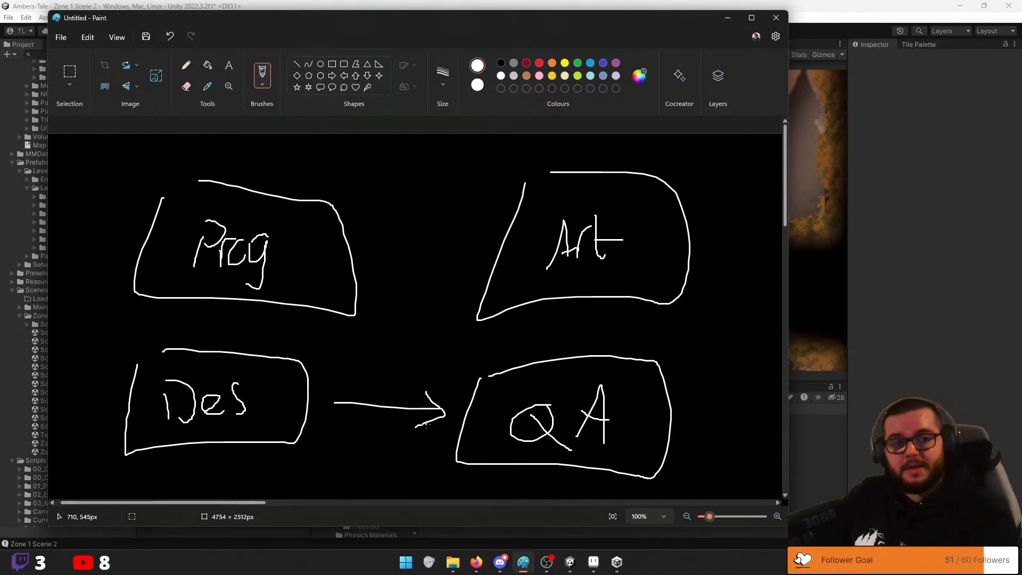
key("ctrl+z")
key("ctrl+z")
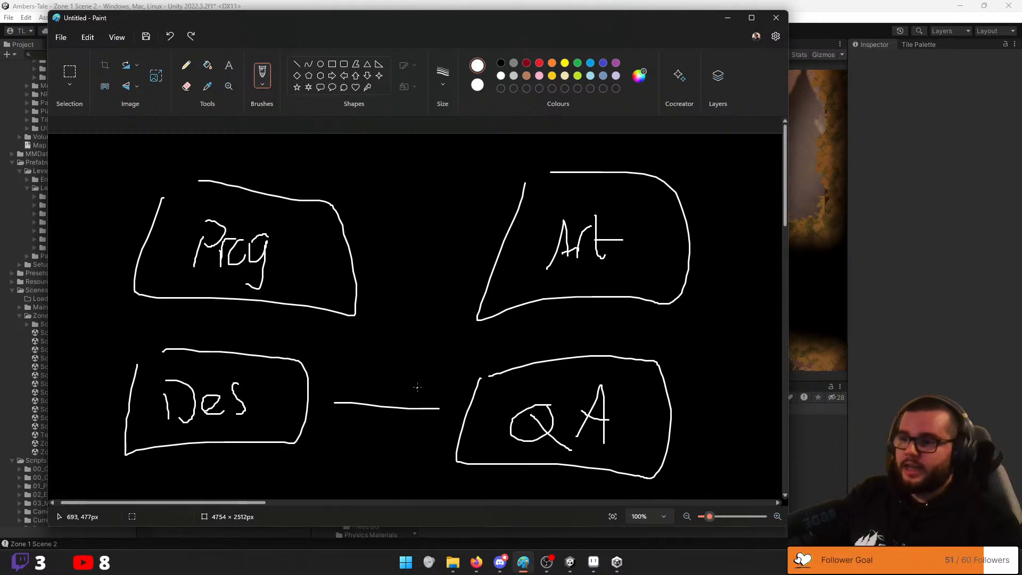
Undo the line from the Des box to the QA box, then try redrawing it as an arrow and undo that too
left_click_drag(416, 385, 424, 424)
key("ctrl+z")
key("ctrl+z")
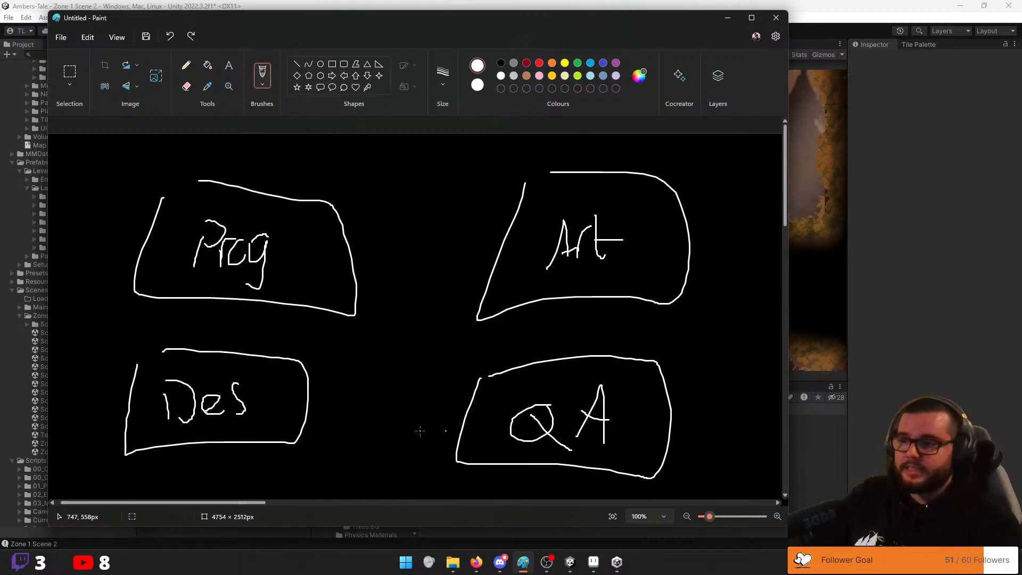
left_click_drag(348, 410, 429, 426)
mouse_move(398, 410)
left_mouse_down()
mouse_move(408, 413)
mouse_move(411, 443)
left_mouse_up()
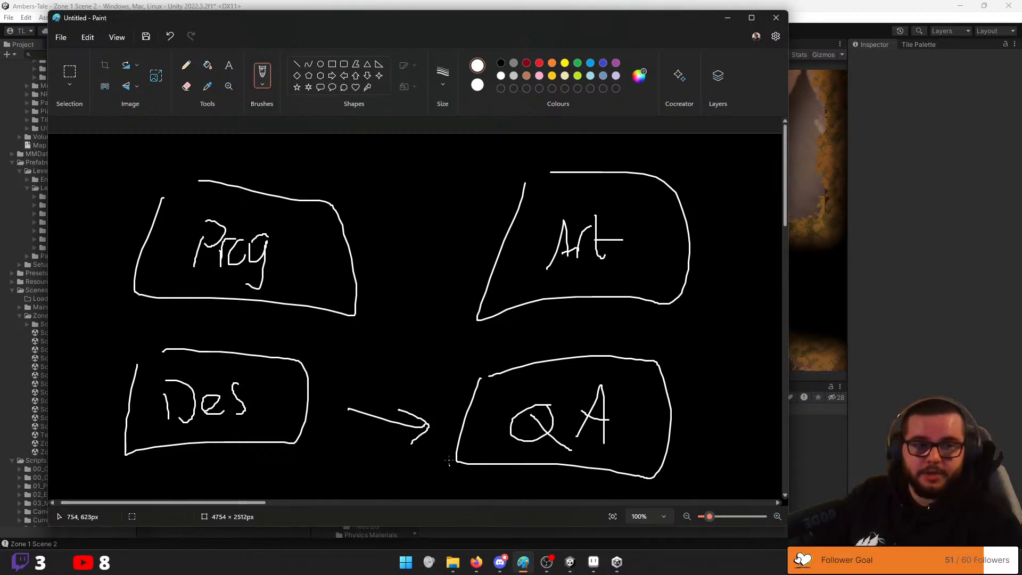
key("ctrl+z")
key("ctrl+z")
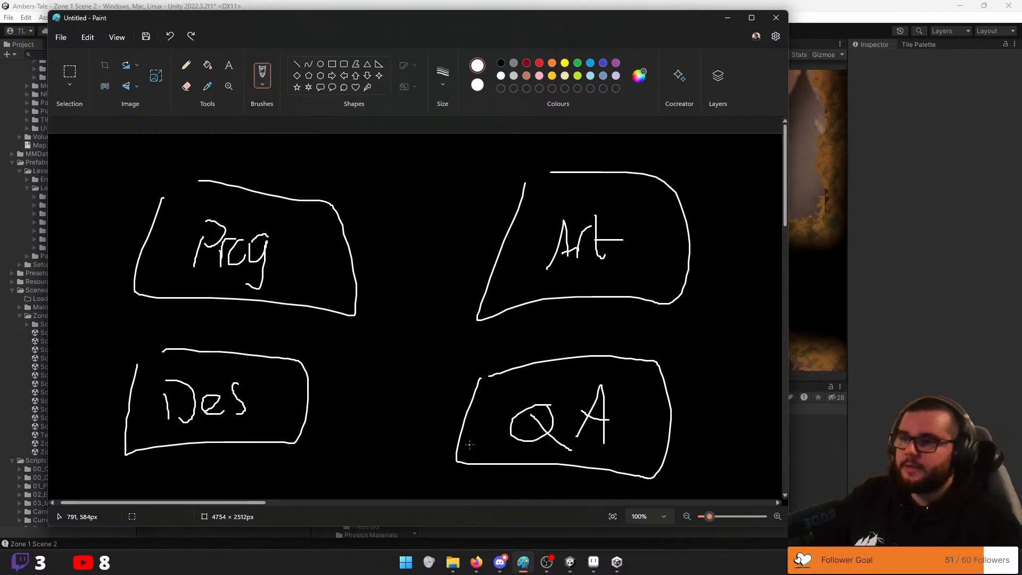
Try drawing a freehand arrow from the Des box up to the Art box twice, undoing both attempts
mouse_move(323, 406)
left_mouse_down()
mouse_move(449, 285)
mouse_move(445, 318)
left_mouse_up()
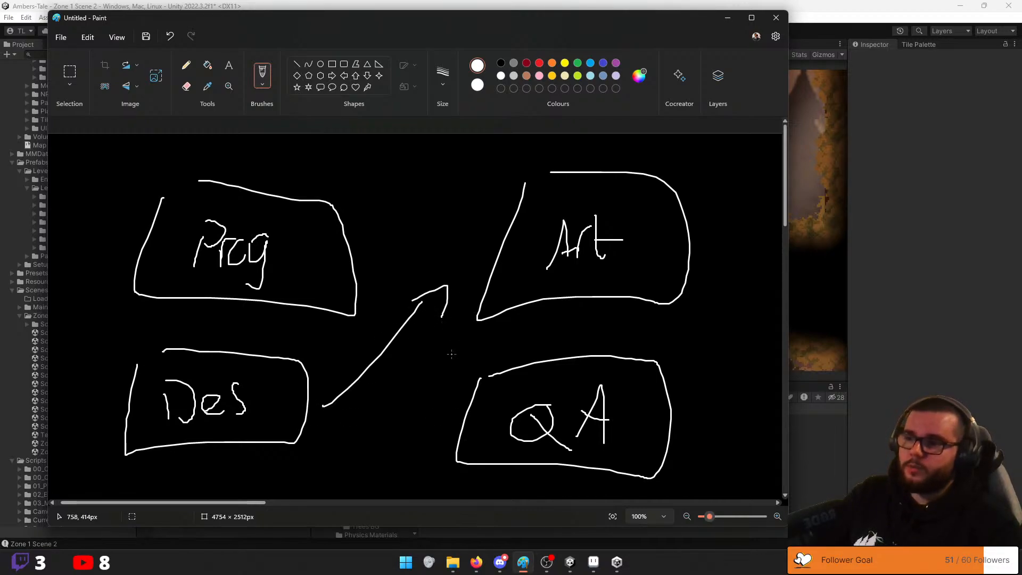
key("ctrl+z")
key("ctrl+z")
mouse_move(325, 406)
left_mouse_down()
mouse_move(459, 276)
mouse_move(481, 301)
left_mouse_up()
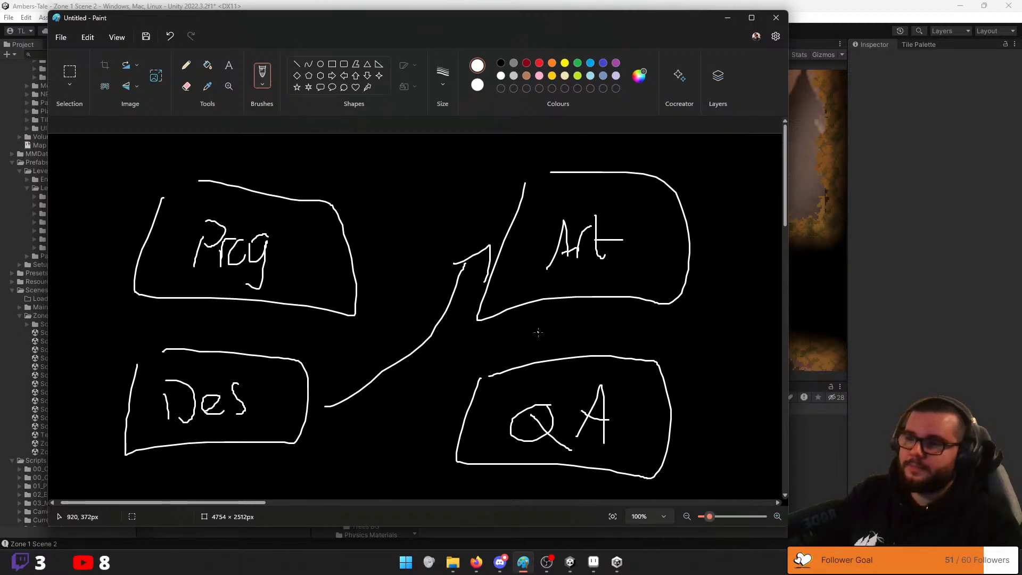
key("ctrl+z")
key("ctrl+z")
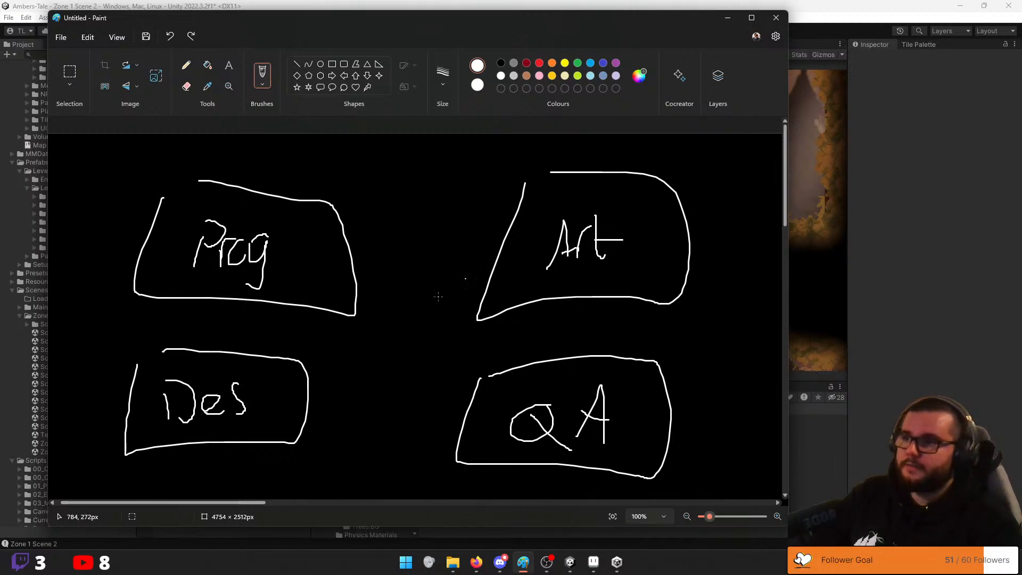
Try scribbling loops around the Prog box and short strokes along the Prog and Des top edges, undoing each
mouse_move(333, 353)
left_mouse_down()
mouse_move(375, 352)
mouse_move(242, 234)
mouse_move(133, 203)
mouse_move(114, 157)
mouse_move(49, 152)
left_mouse_up()
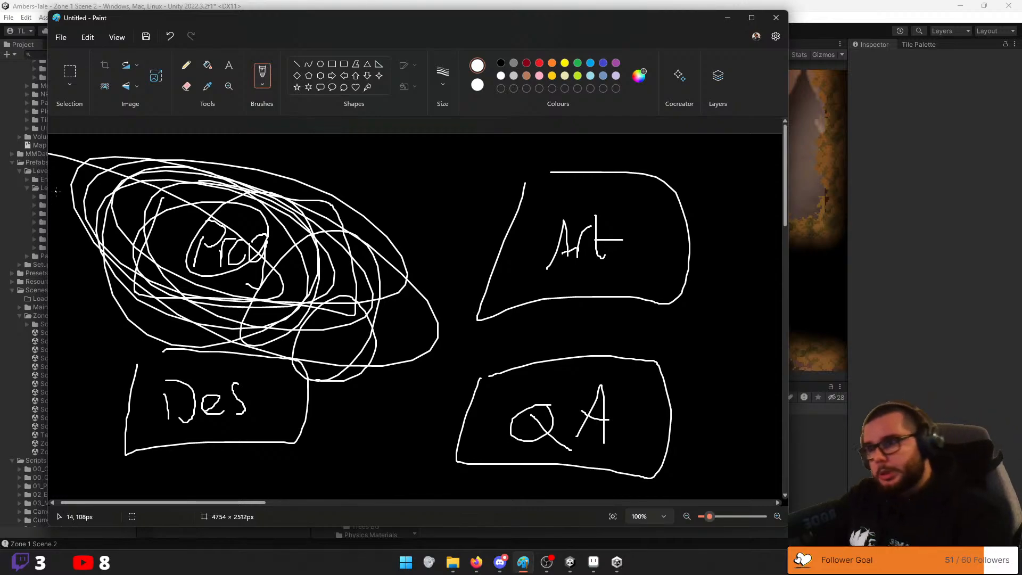
key("ctrl+z")
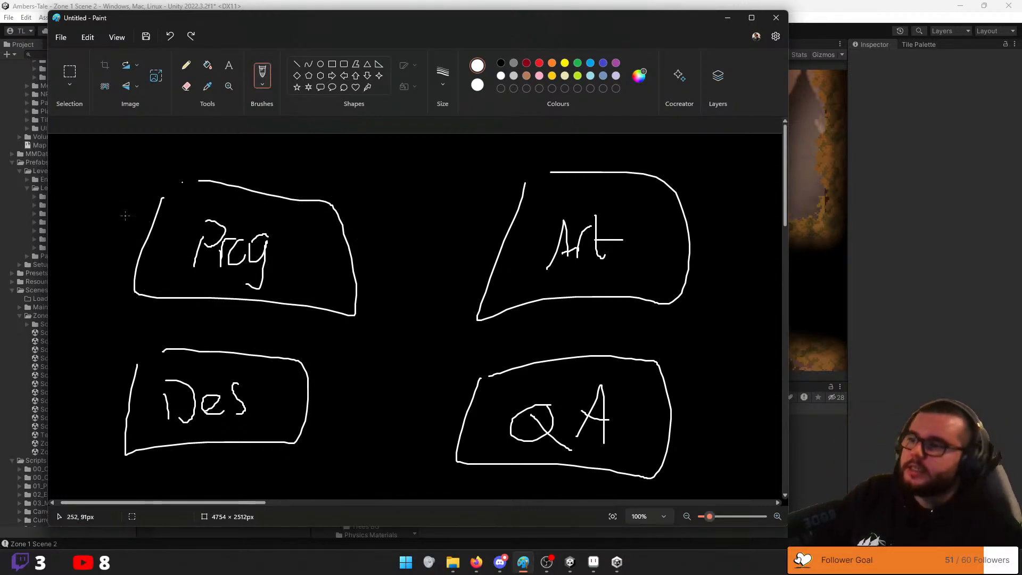
mouse_move(162, 189)
left_mouse_down()
mouse_move(351, 266)
mouse_move(251, 195)
left_mouse_up()
key("ctrl+z")
left_click_drag(186, 349, 213, 356)
key("ctrl+z")
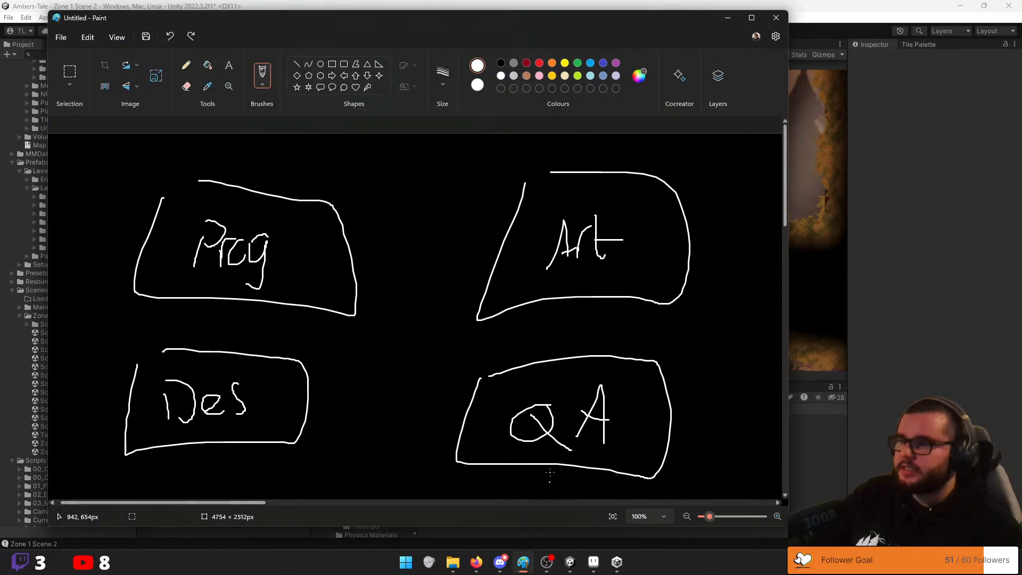
Try a freehand stroke from above the Prog box across to the Art box and undo it
scroll(370, 349, "down", 6)
scroll(377, 365, "up", 5)
scroll(573, 362, "up", 2)
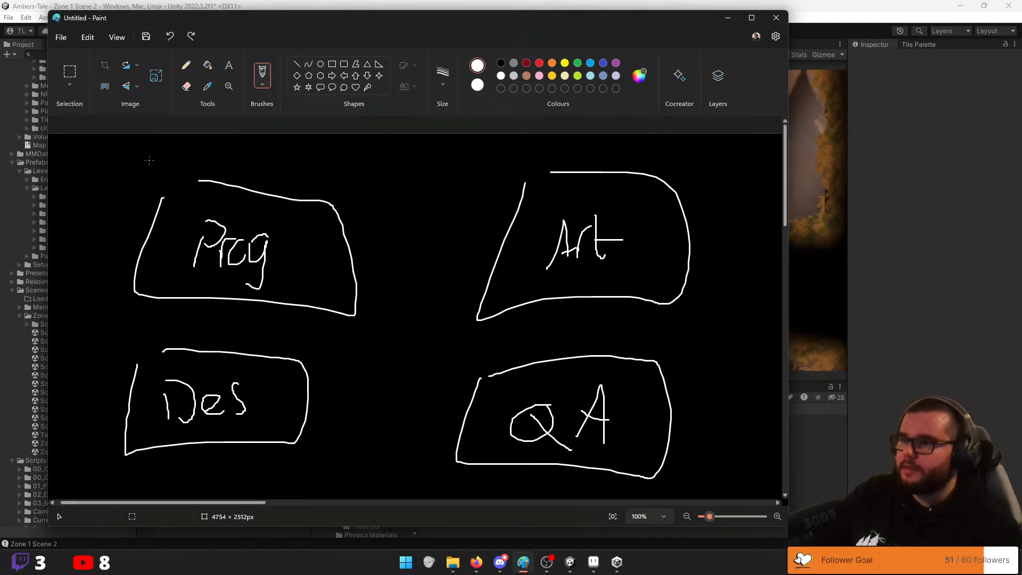
left_click_drag(154, 165, 556, 218)
key("ctrl+z")
Try a freehand mark in the gap between the Prog and Art boxes at 59.5% zoom and undo it
scroll(414, 291, "down", 2)
scroll(414, 291, "down", 1)
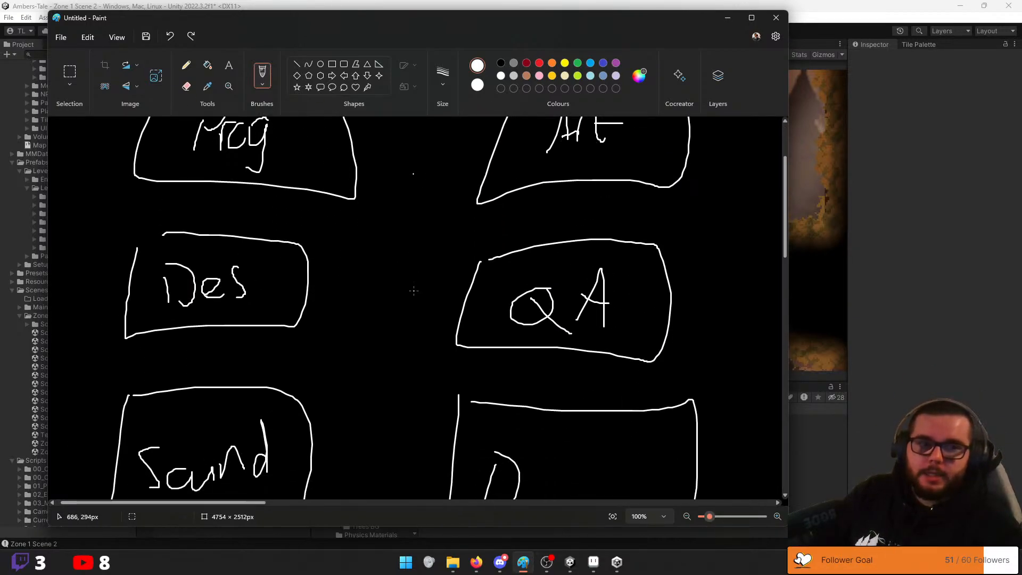
scroll(418, 288, "down", 8)
scroll(411, 303, "up", 4)
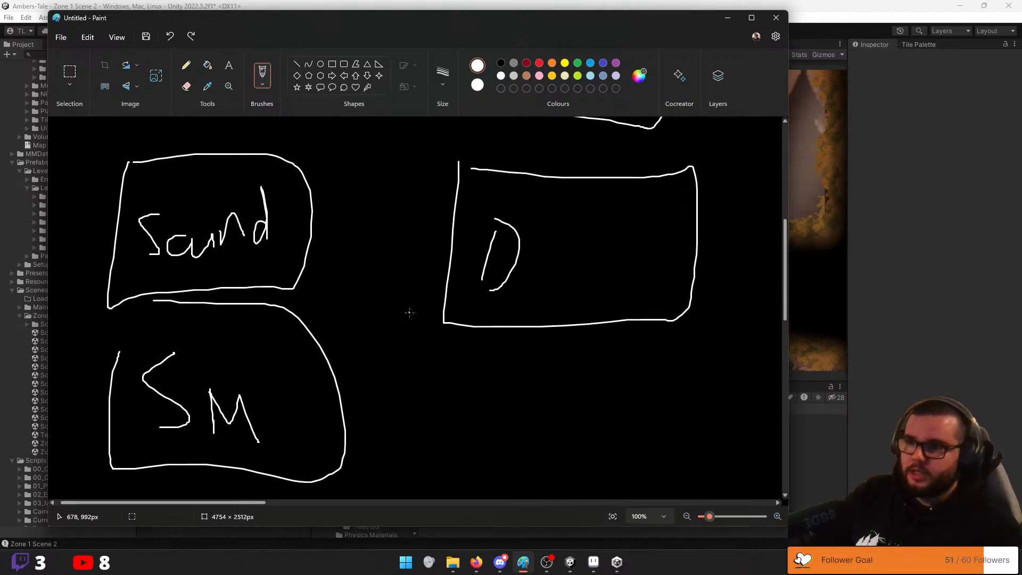
scroll(373, 309, "down", 4, "ctrl")
scroll(335, 317, "up", 3)
scroll(335, 318, "down", 1)
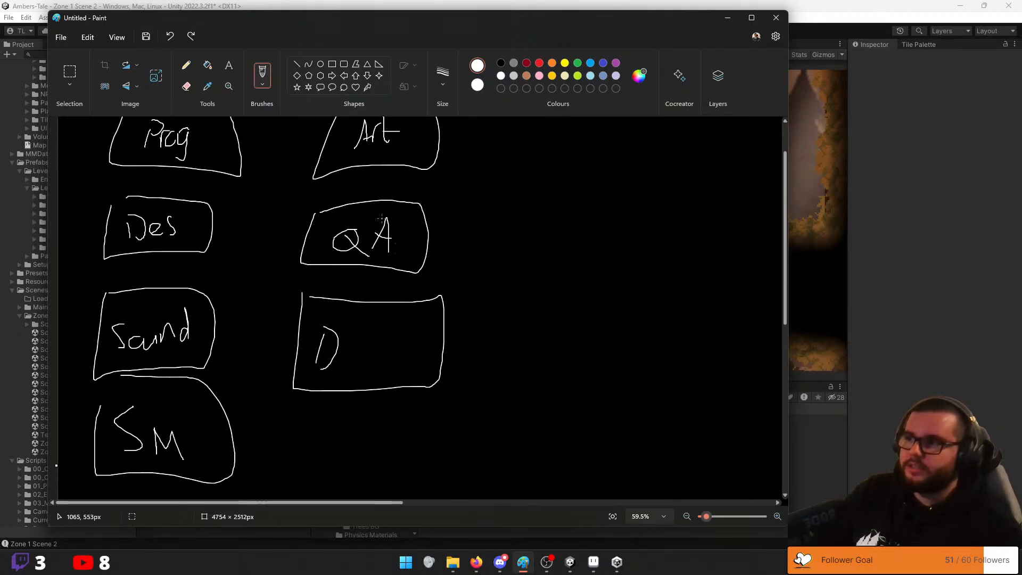
mouse_move(287, 154)
left_mouse_down()
mouse_move(297, 341)
mouse_move(280, 213)
mouse_move(164, 118)
mouse_move(162, 128)
mouse_move(268, 195)
left_mouse_up()
key("ctrl+z")
key("ctrl+z")
key("ctrl+z")
Try diagonal strokes through the Prog, Art and Sound boxes and large loops over the whole diagram, undoing each
left_click_drag(159, 118, 262, 235)
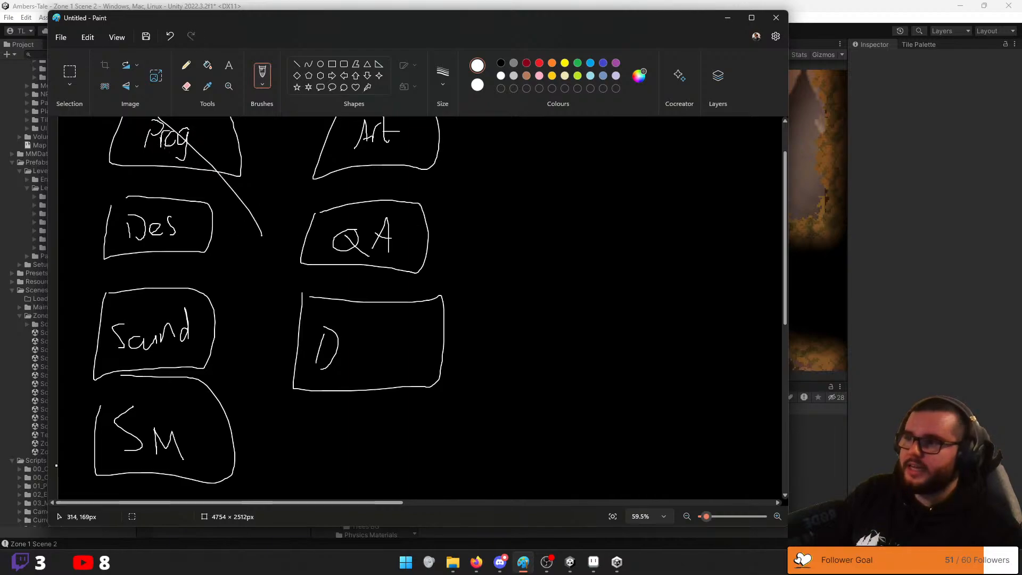
left_click_drag(278, 183, 417, 117)
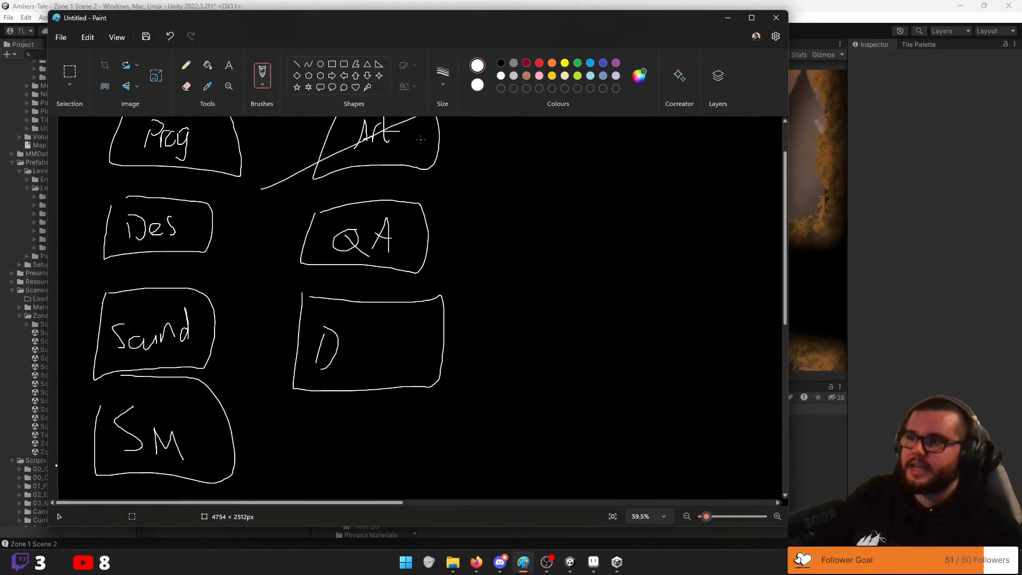
key("ctrl+z")
left_click_drag(233, 295, 56, 361)
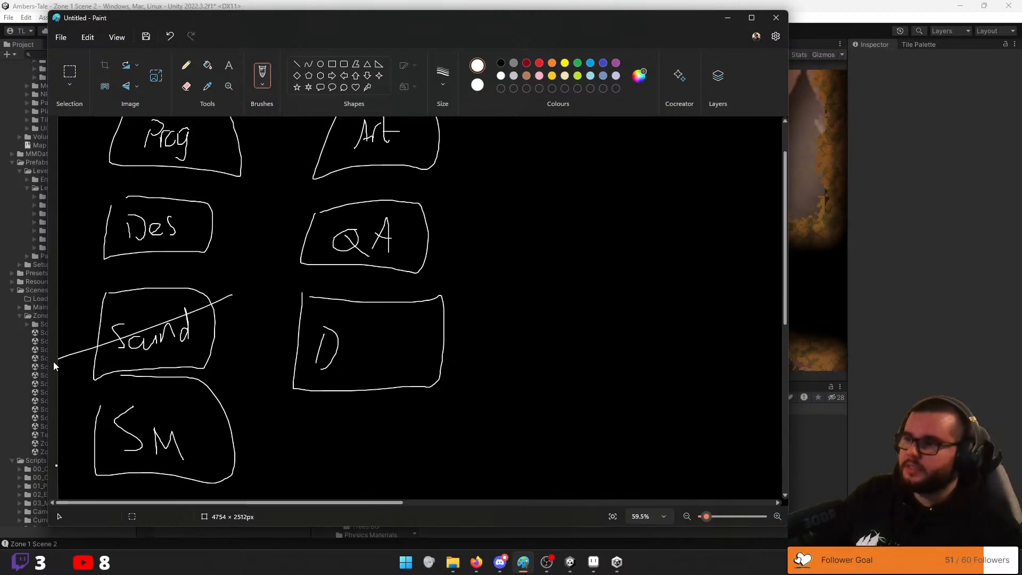
key("ctrl+z")
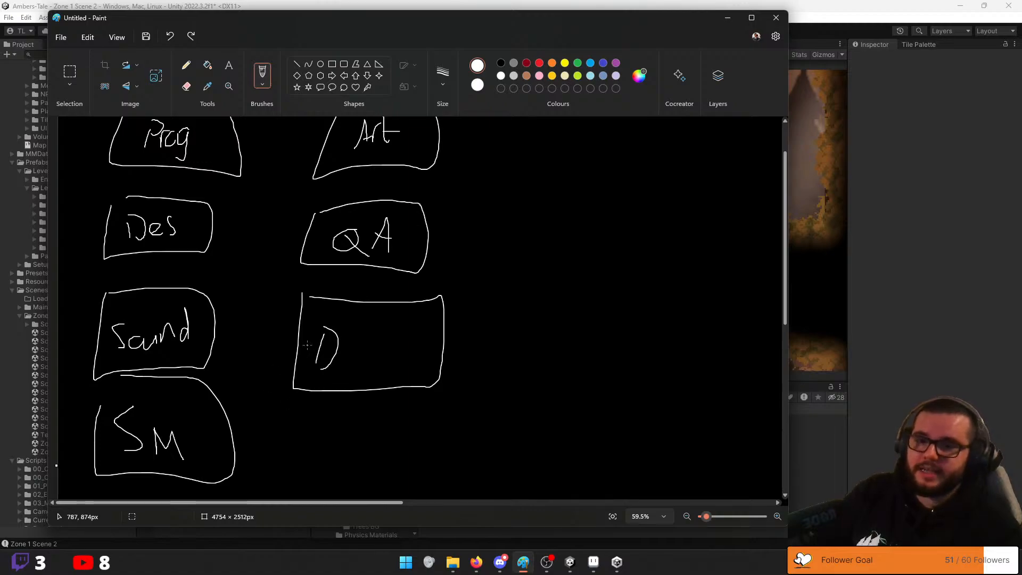
mouse_move(395, 197)
left_mouse_down()
mouse_move(410, 291)
mouse_move(363, 197)
left_mouse_up()
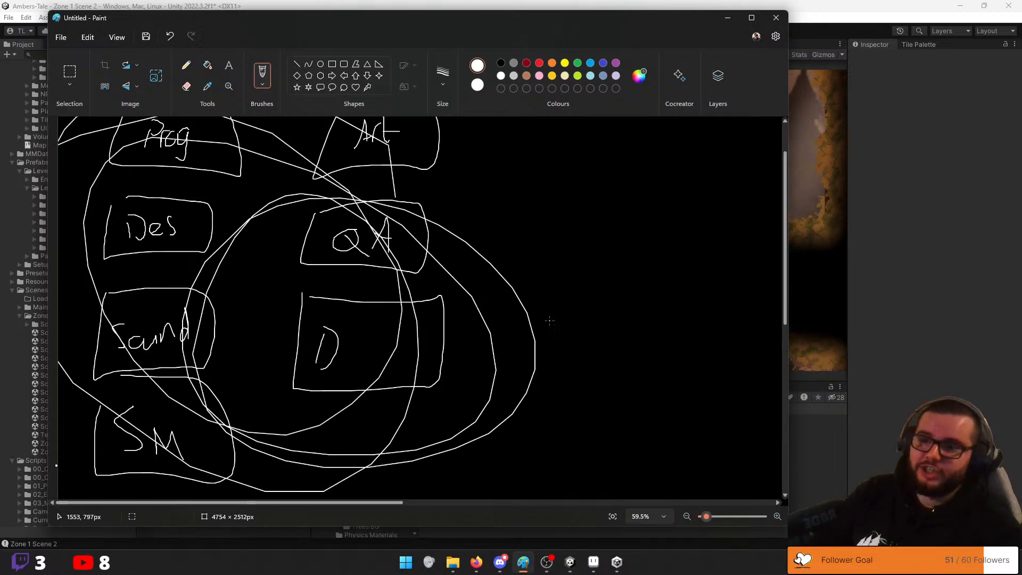
key("ctrl+z")
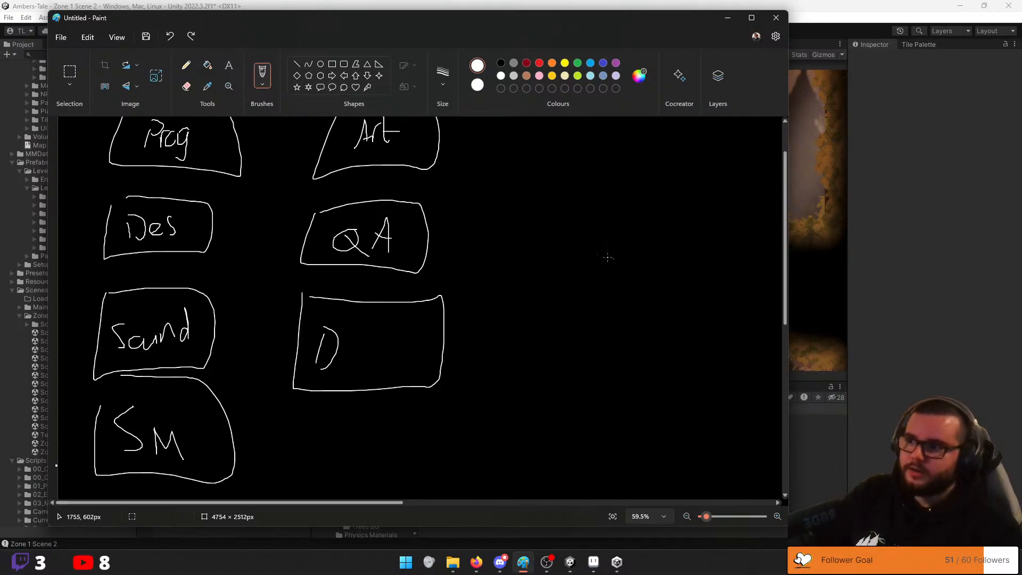
scroll(586, 257, "up", 1)
scroll(559, 277, "down", 2)
scroll(532, 303, "up", 2)
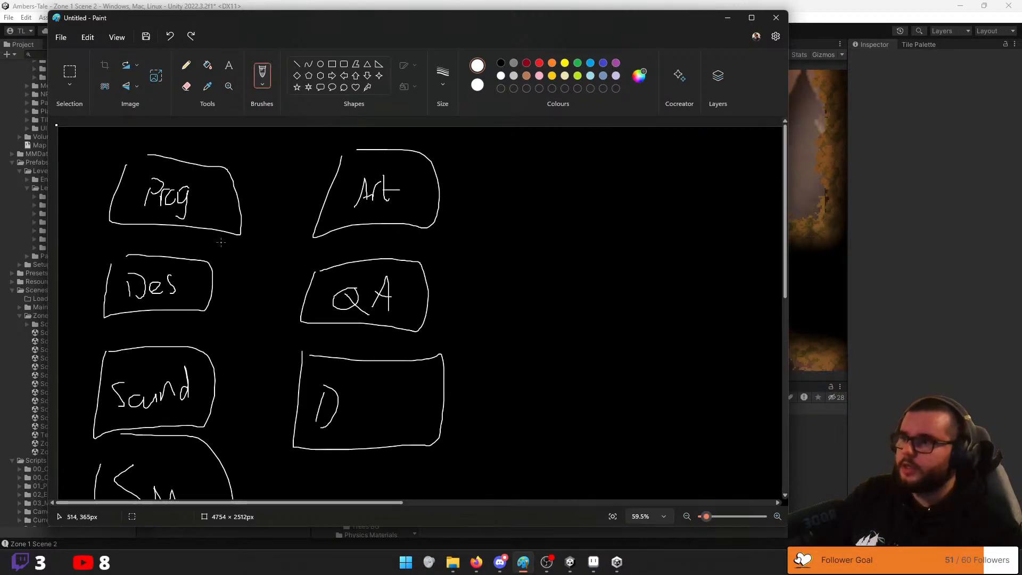
scroll(227, 246, "down", 3)
scroll(272, 271, "up", 3)
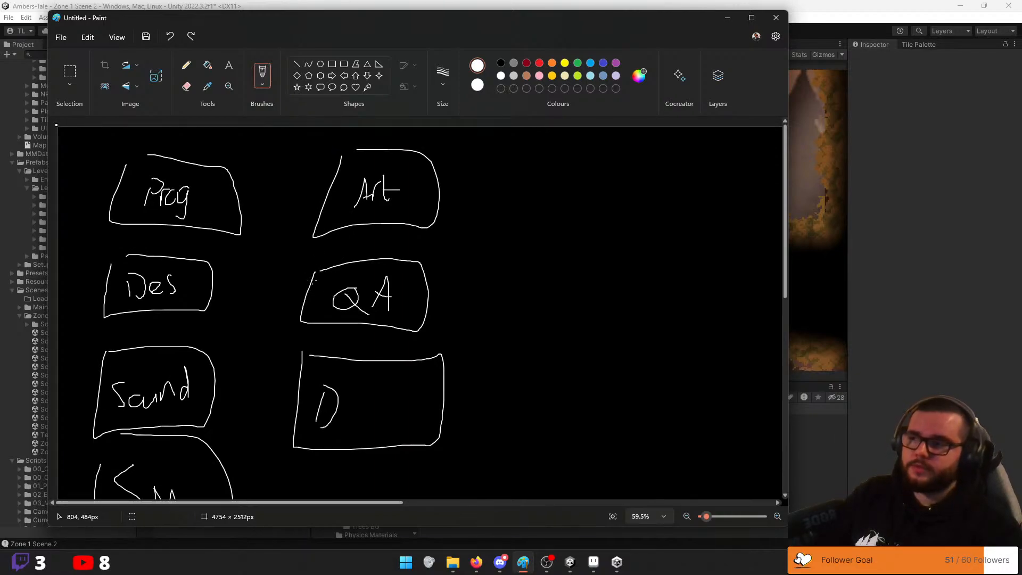
scroll(312, 281, "down", 4)
scroll(281, 299, "up", 3)
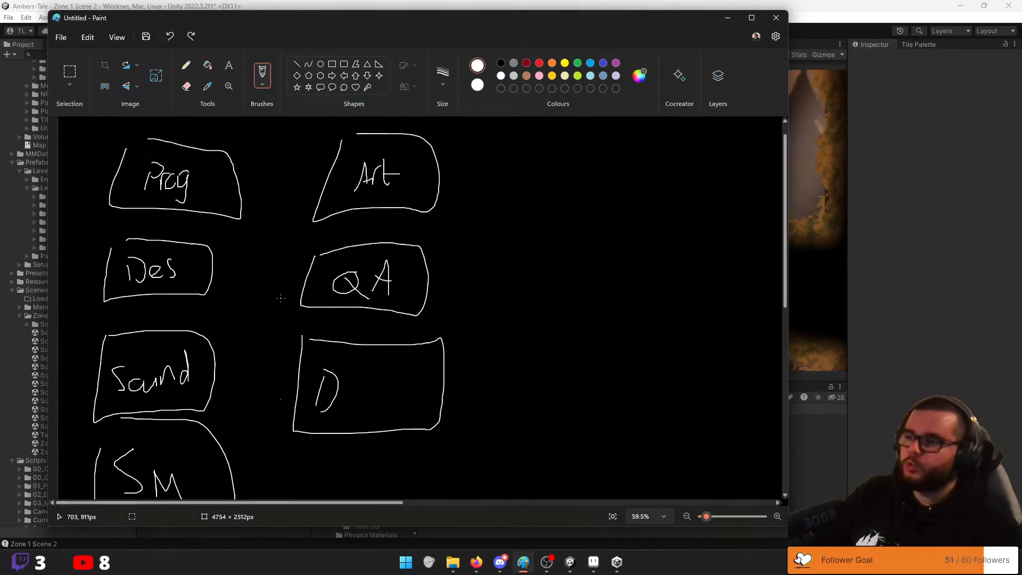
scroll(281, 298, "up", 1)
scroll(277, 314, "down", 3)
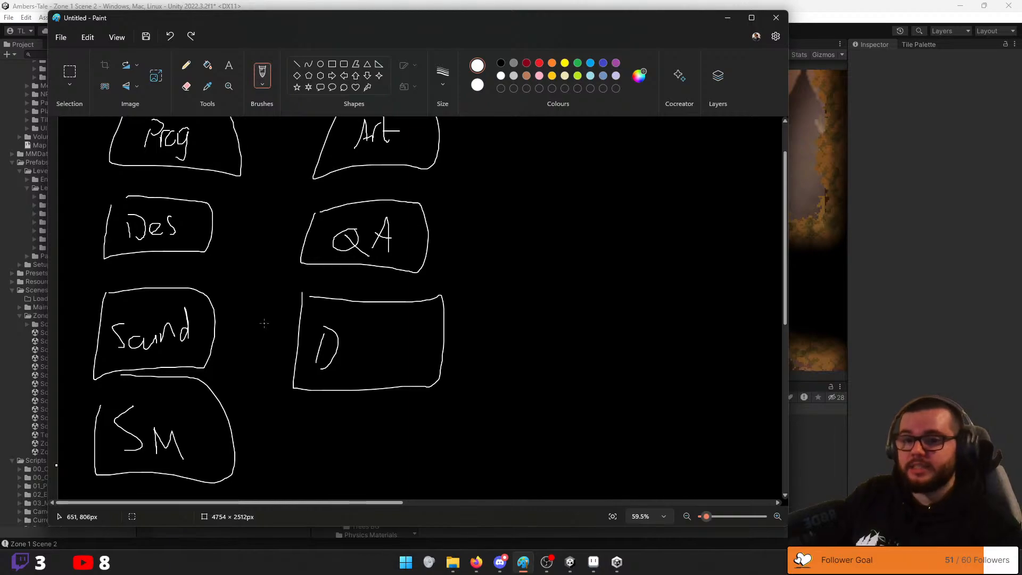
scroll(264, 324, "up", 2)
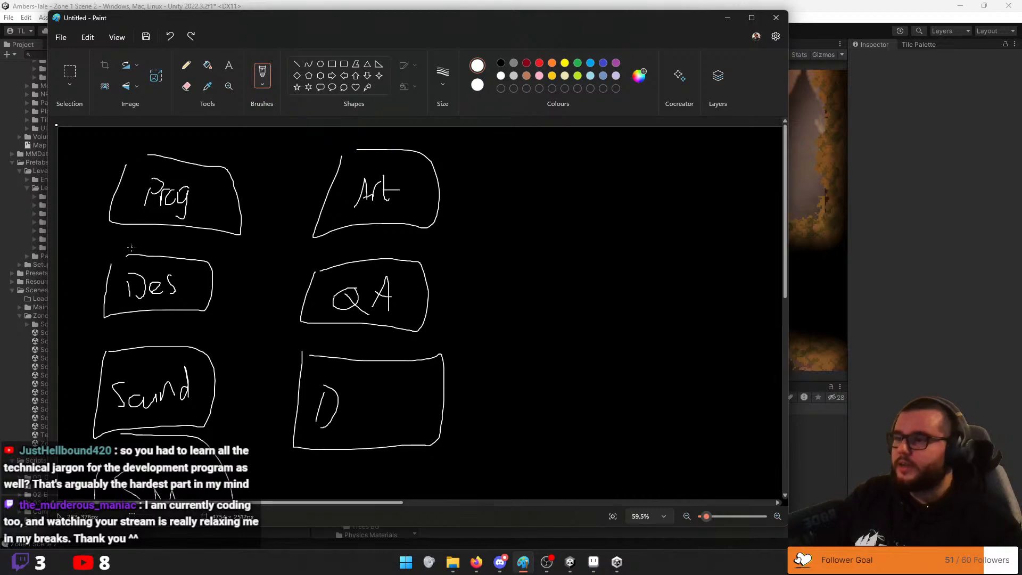
Try freehand horizontal dividing lines below the Prog–Art row and below the Des–QA row, undoing all of them
left_click_drag(67, 244, 465, 240)
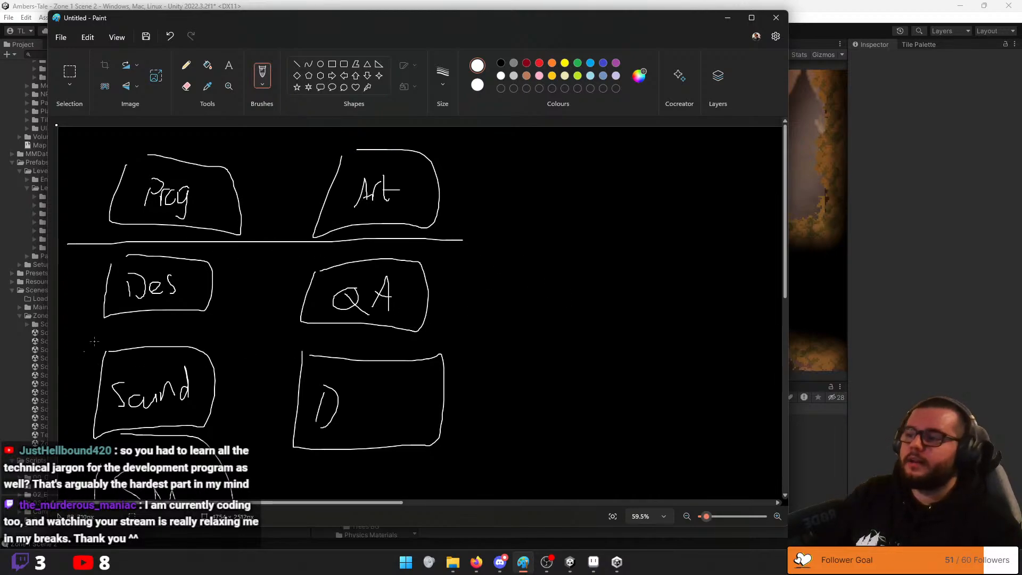
left_click_drag(79, 335, 485, 378)
key("ctrl+z")
key("ctrl+z")
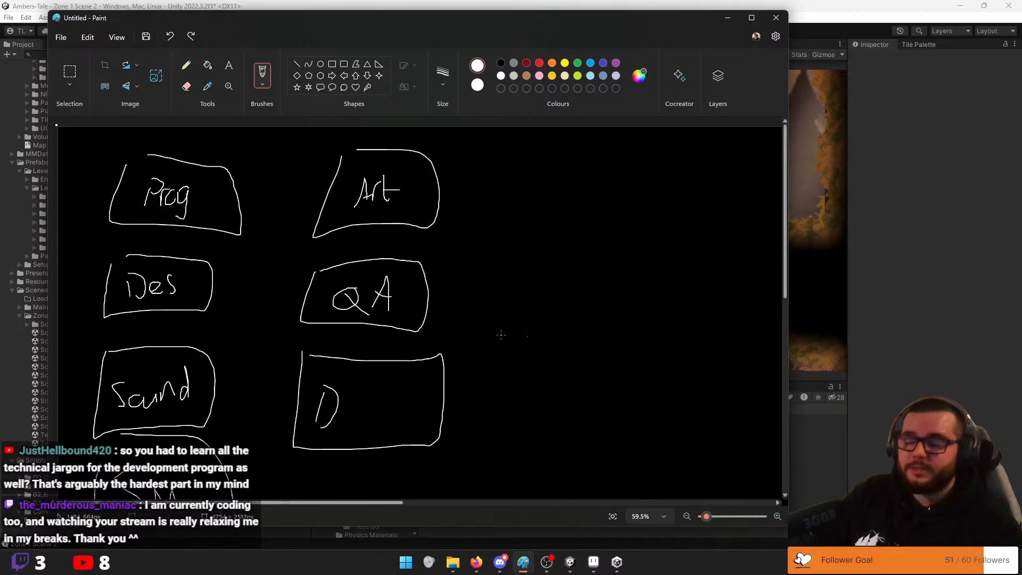
left_click_drag(484, 338, 81, 340)
key("ctrl+z")
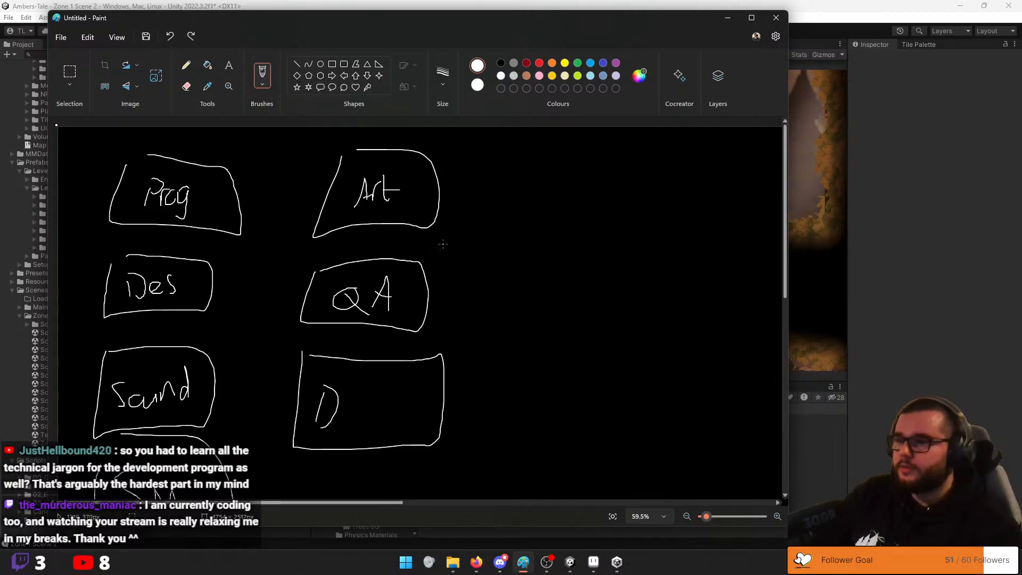
left_click_drag(443, 245, 58, 271)
key("ctrl+z")
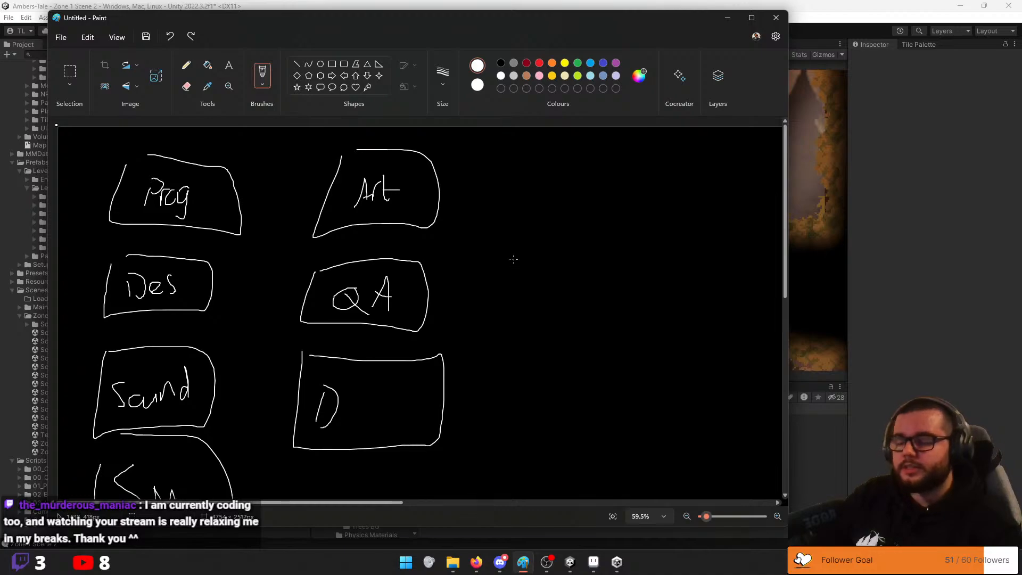
Try a short dash beside the QA box and an ellipse around the QA label, undoing both
left_click_drag(514, 260, 520, 260)
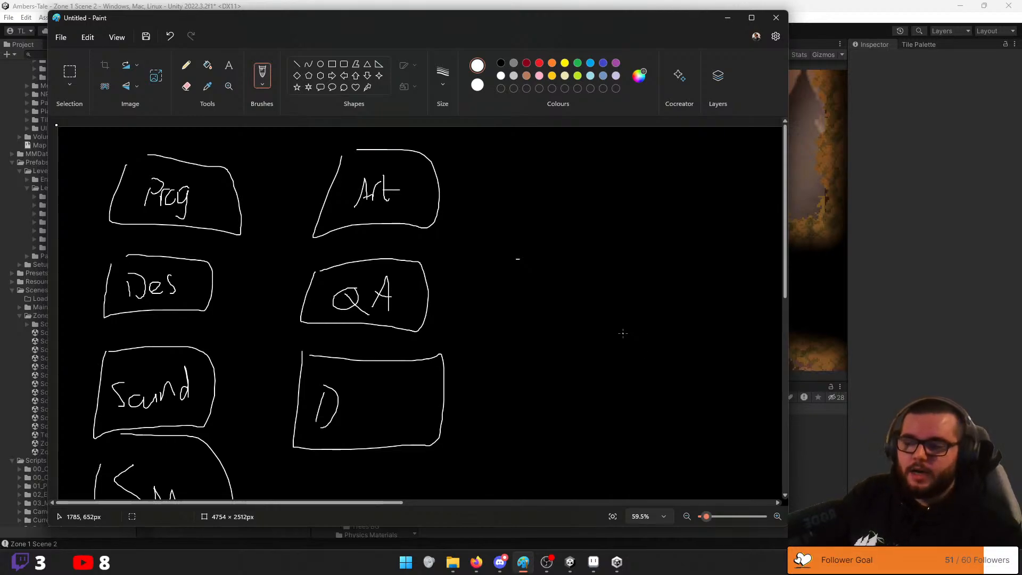
key("ctrl+z")
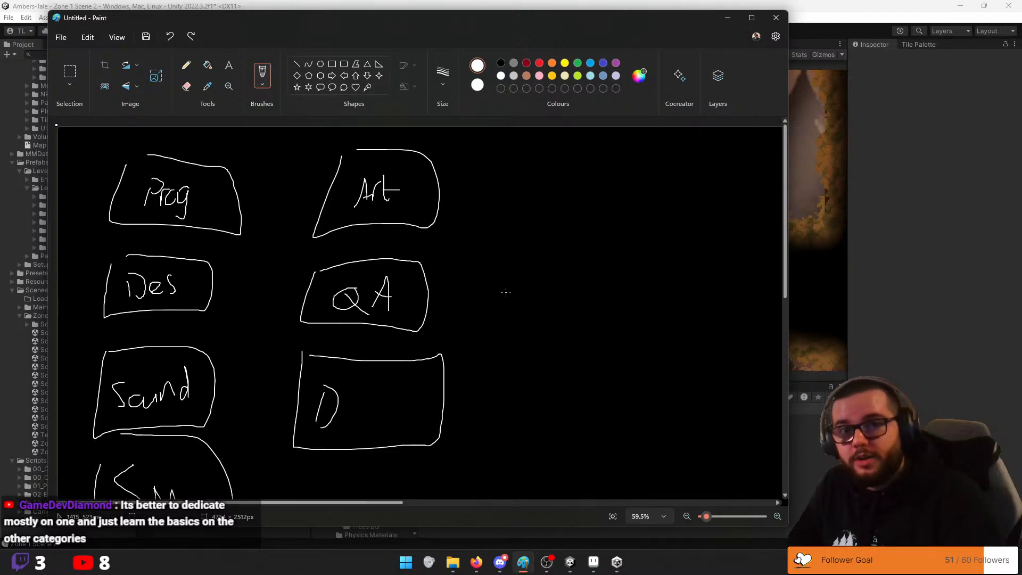
mouse_move(421, 262)
left_mouse_down()
mouse_move(331, 293)
mouse_move(426, 262)
left_mouse_up()
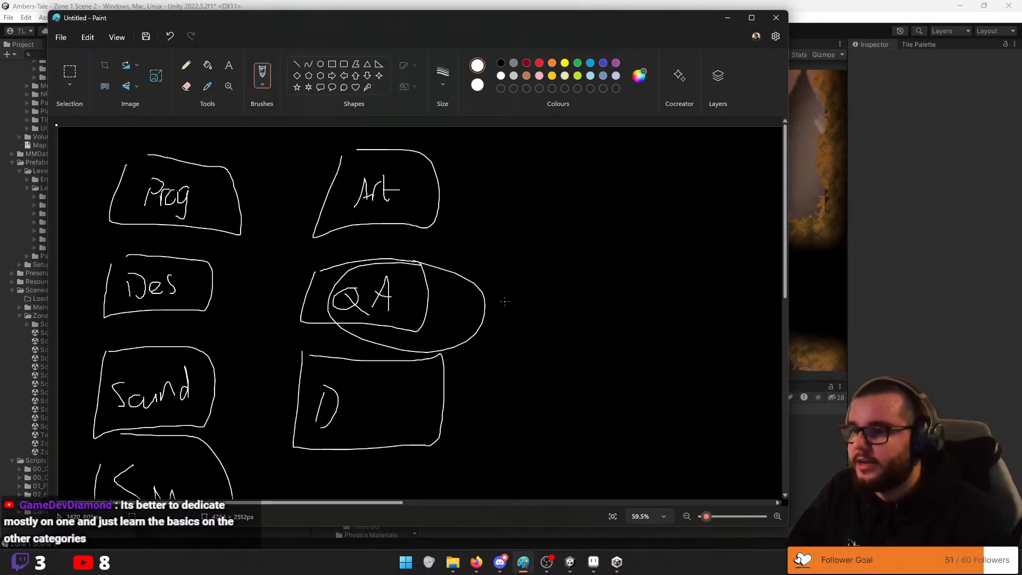
key("ctrl+z")
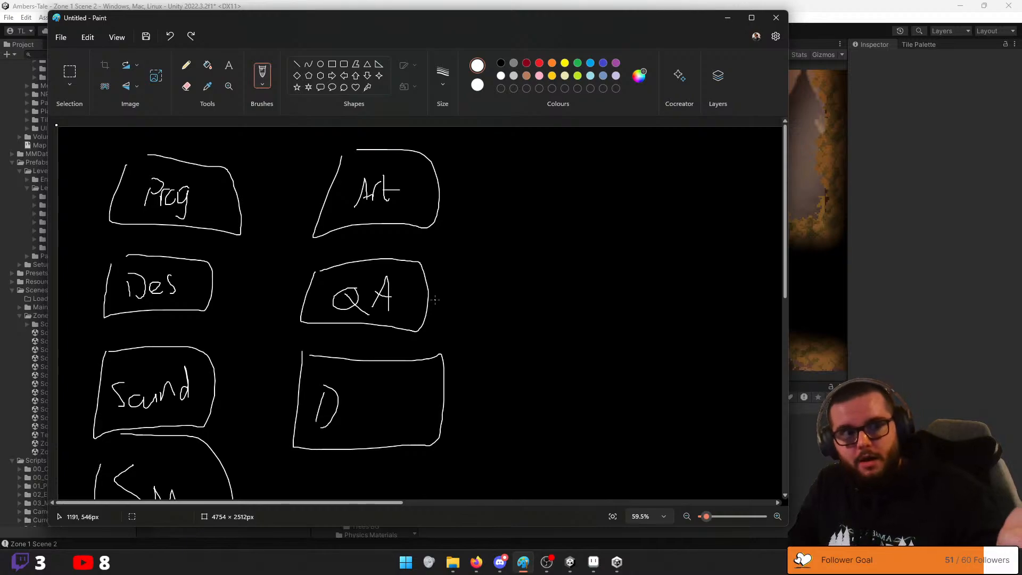
scroll(282, 373, "down", 5)
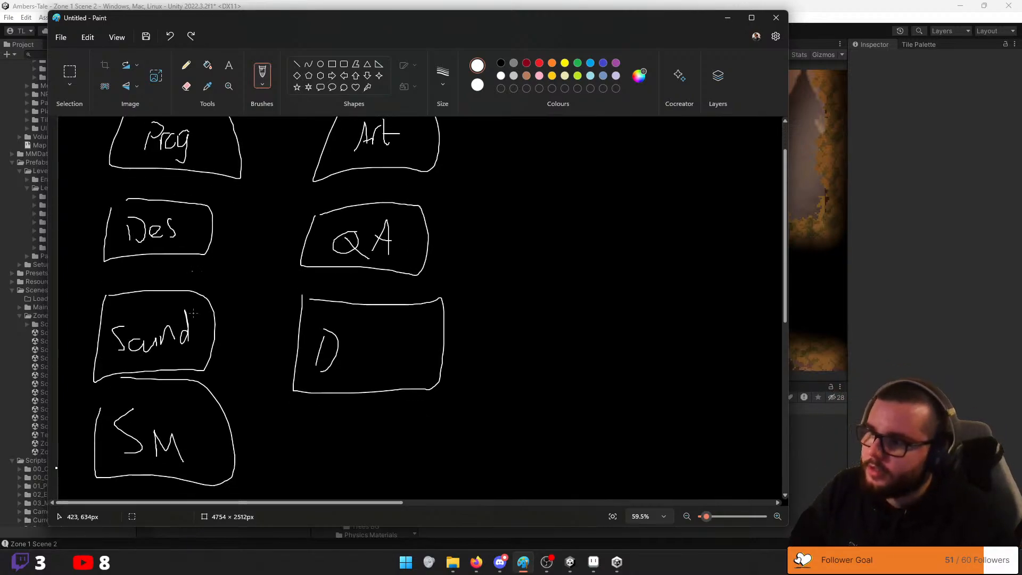
scroll(283, 384, "up", 5)
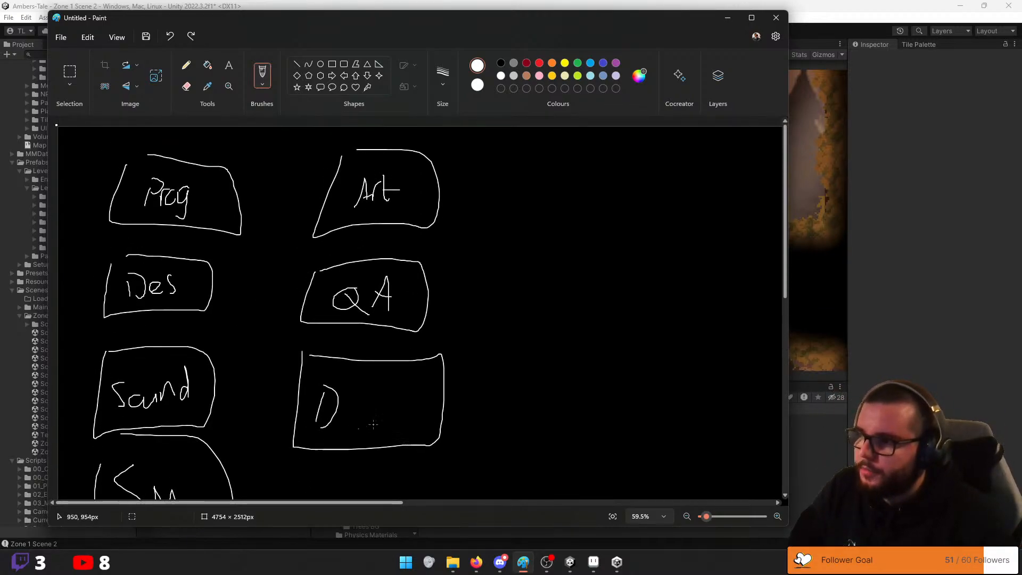
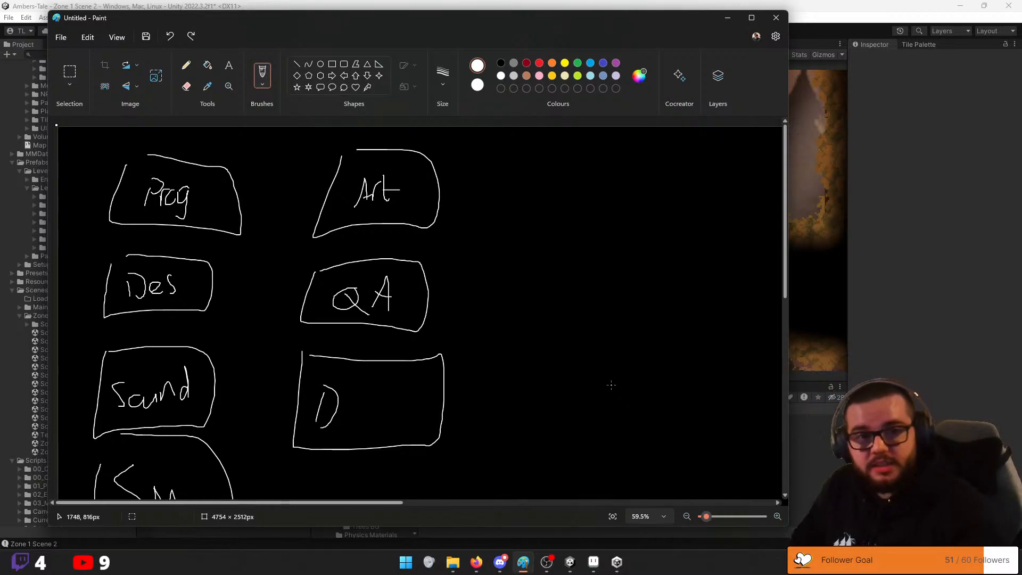
Try large freehand loops across the Art, Des, QA and Sound boxes and a curve from Prog down to SM, undoing each
mouse_move(368, 195)
left_mouse_down()
mouse_move(378, 368)
mouse_move(261, 396)
left_mouse_up()
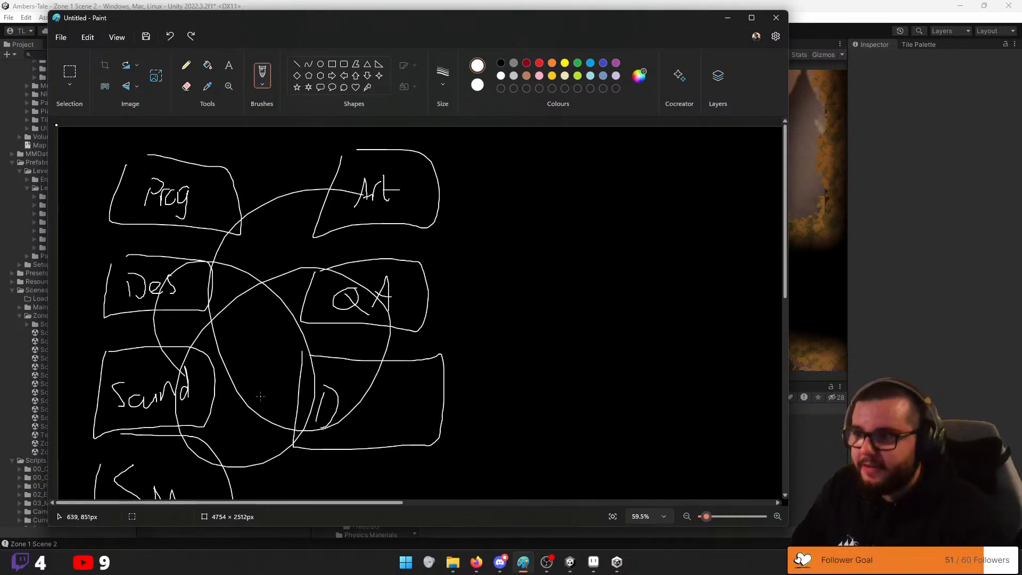
key("ctrl+z")
left_click_drag(189, 171, 223, 481)
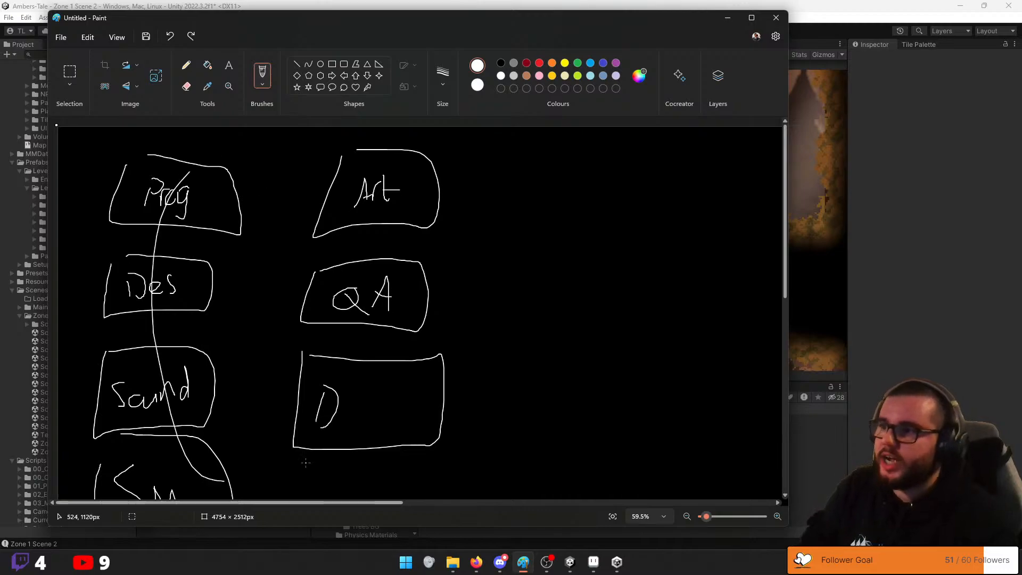
left_click_drag(307, 463, 323, 395)
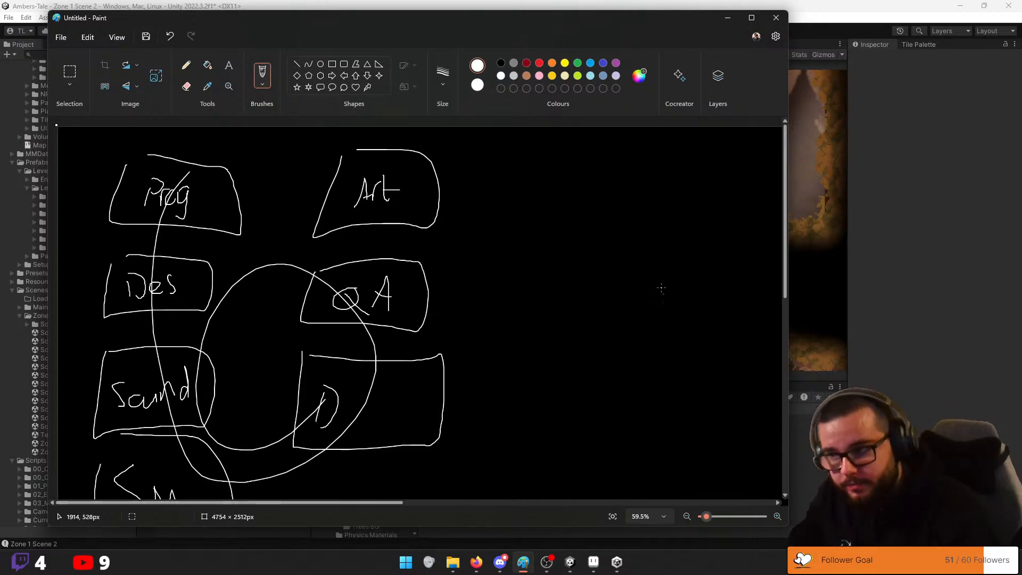
key("ctrl+z")
key("ctrl+z")
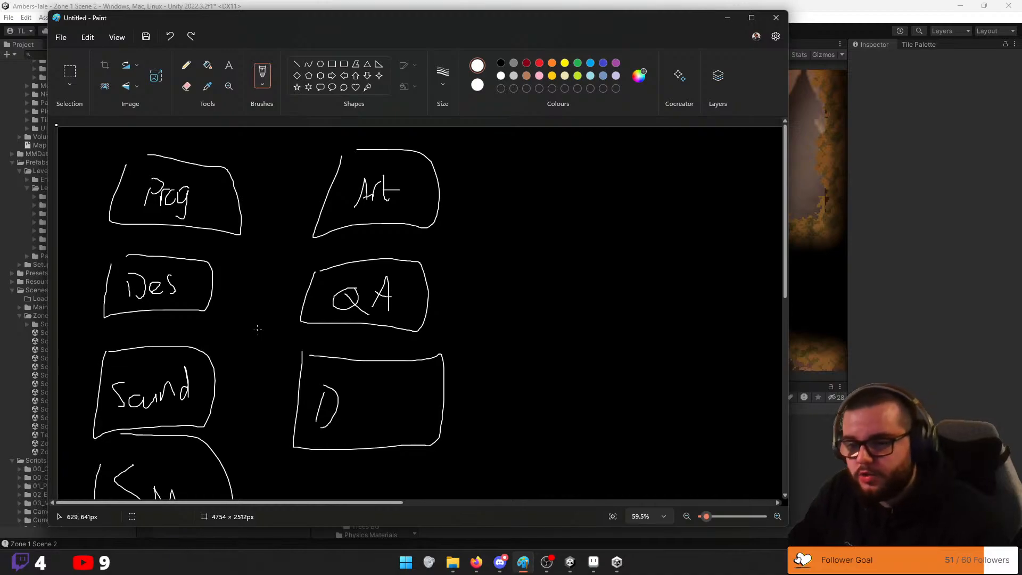
Try freehand loops around the Prog box and the Art box, undoing all of them
left_click_drag(162, 153, 91, 254)
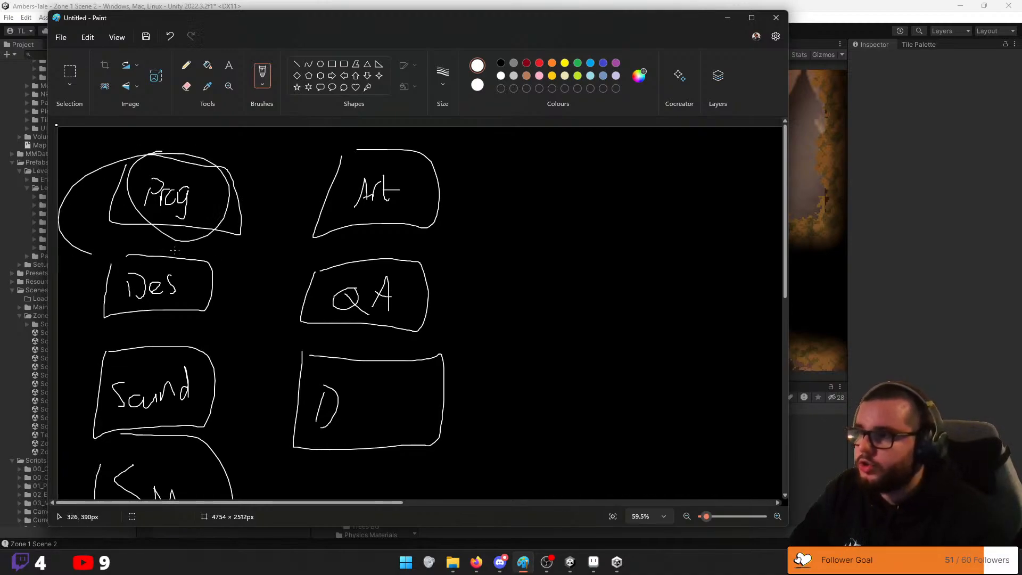
key("ctrl+z")
mouse_move(316, 169)
left_mouse_down()
mouse_move(458, 250)
mouse_move(436, 213)
mouse_move(463, 207)
left_mouse_up()
left_click_drag(191, 158, 149, 251)
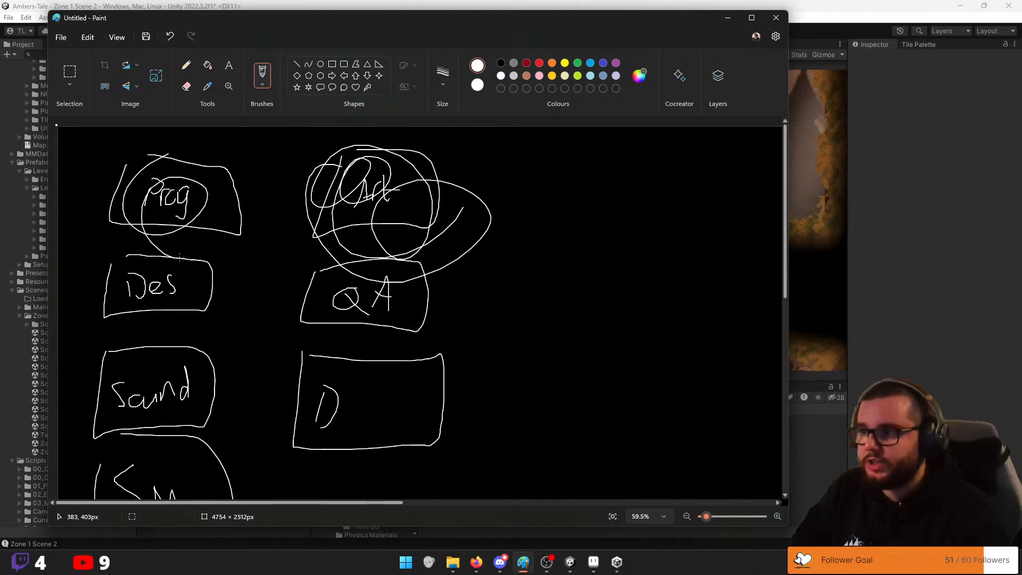
key("ctrl+z")
key("ctrl+z")
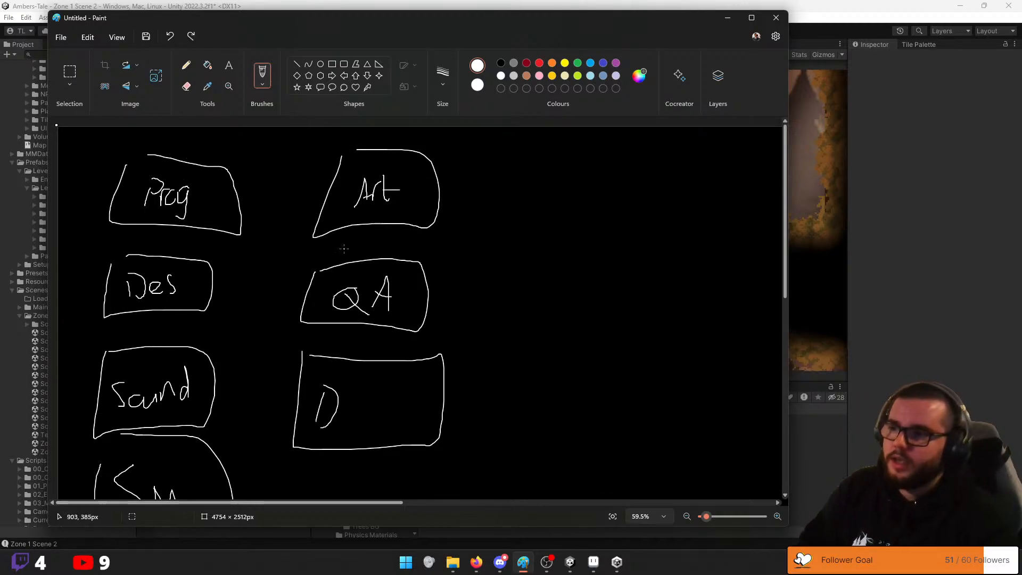
Try crossing out the Prog box with two diagonal strokes and undo both
left_click_drag(123, 148, 235, 248)
left_click_drag(205, 158, 93, 231)
key("ctrl+z")
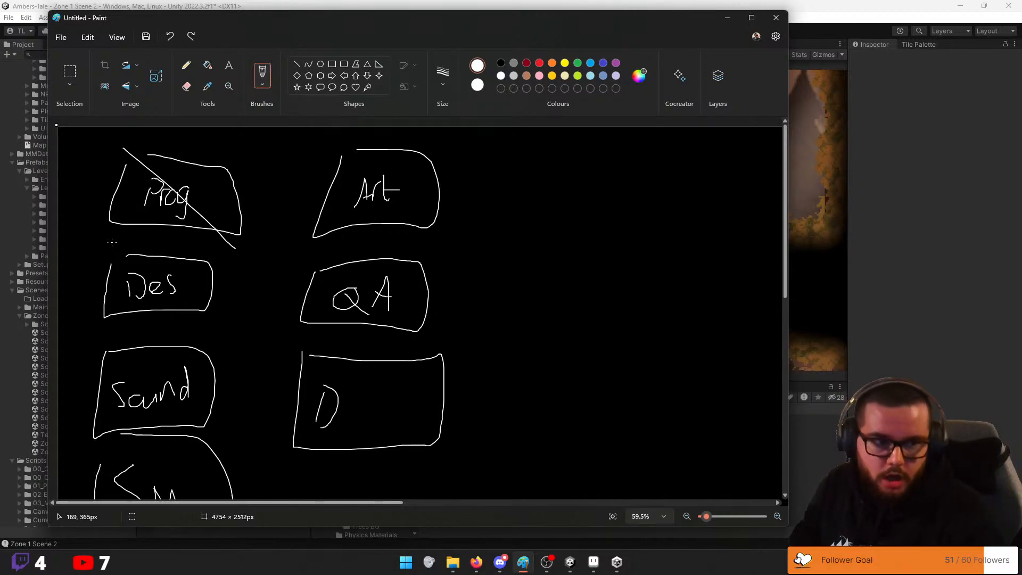
key("ctrl+z")
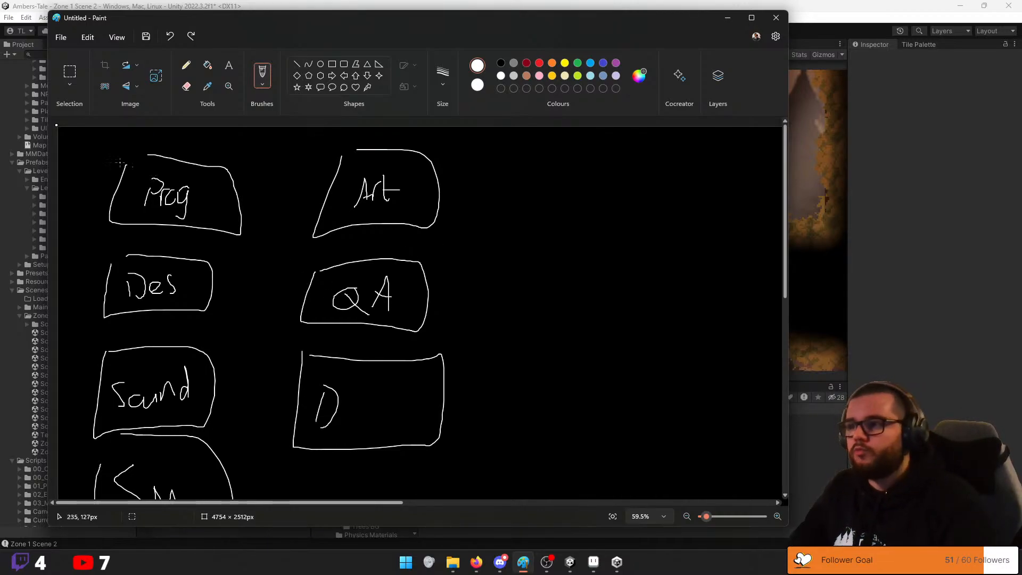
Try single diagonal strokes through the Prog box, the Des and Sound boxes, and the QA box, undoing all three
left_click_drag(120, 163, 252, 261)
left_click_drag(91, 256, 267, 404)
left_click_drag(270, 268, 489, 356)
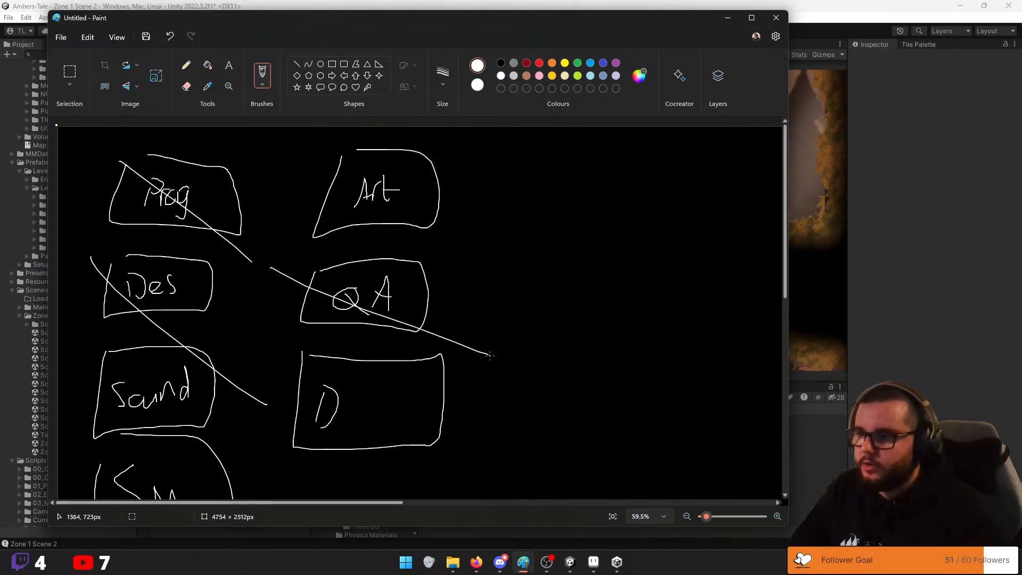
key("ctrl+z")
key("ctrl+z")
key("ctrl+z")
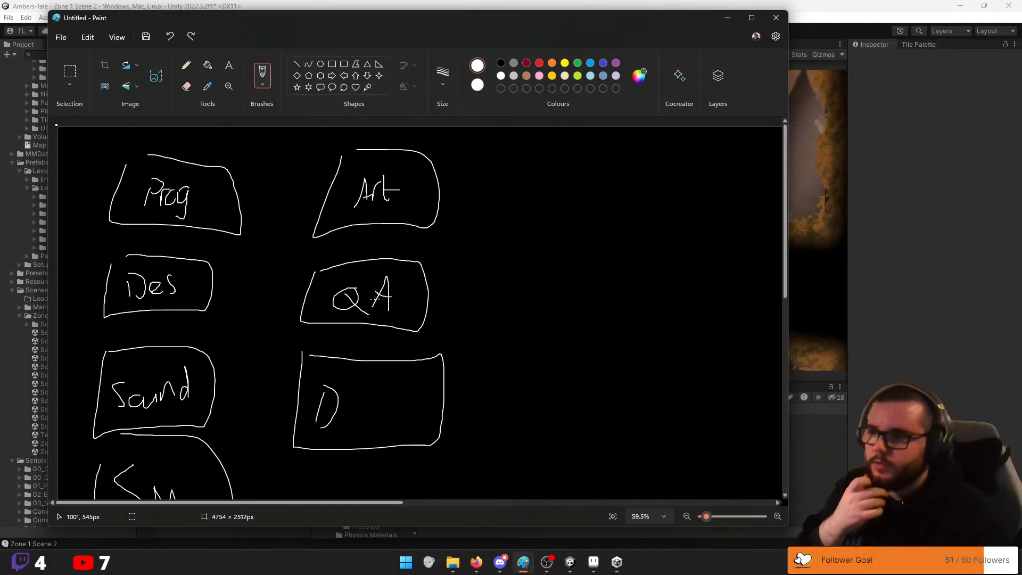
Cross out the Prog and Des boxes and draw a single strike through each of QA, Sound and SM
left_click_drag(114, 149, 241, 237)
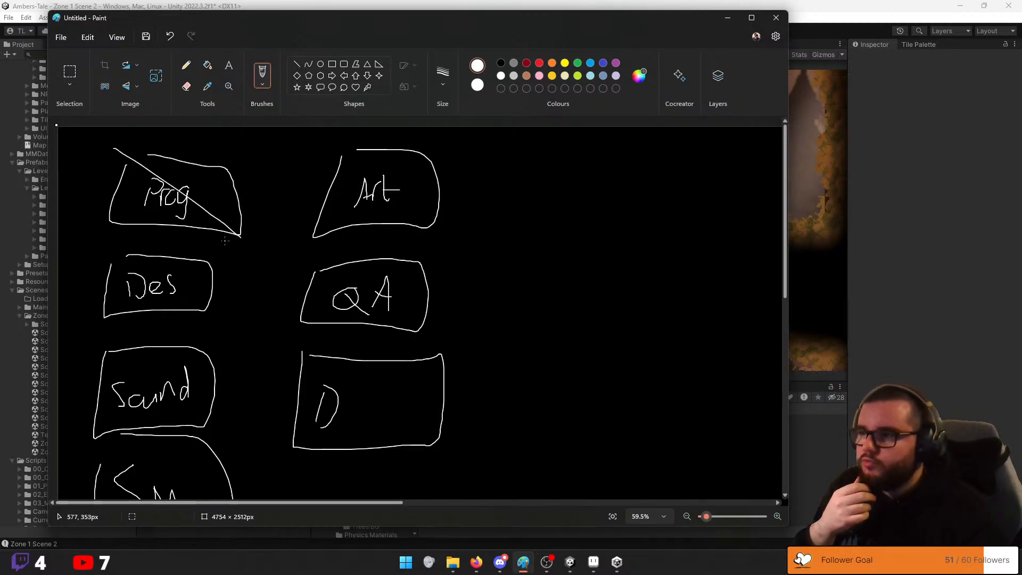
left_click_drag(101, 245, 204, 318)
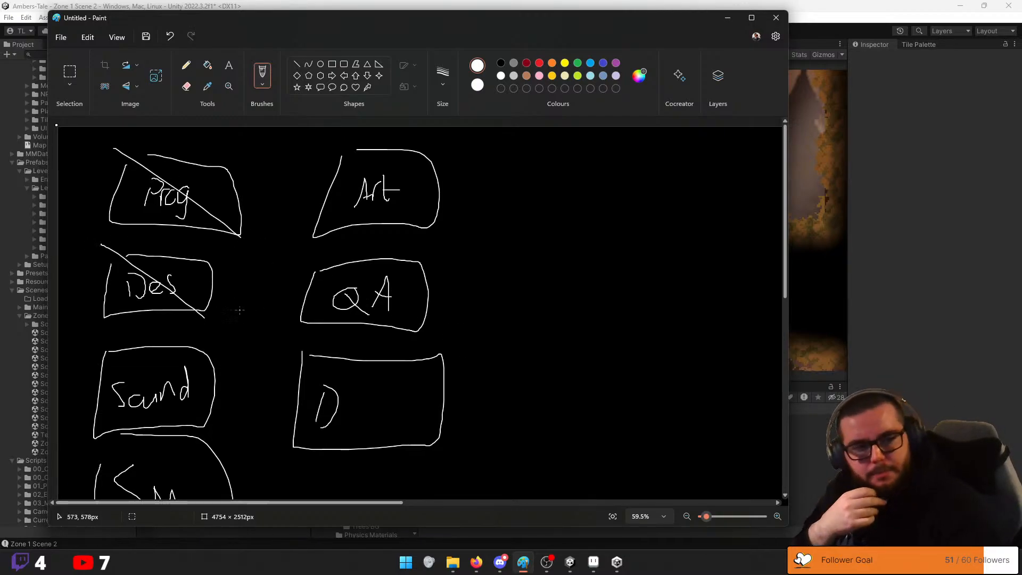
left_click_drag(86, 244, 242, 172)
left_click_drag(290, 196, 99, 330)
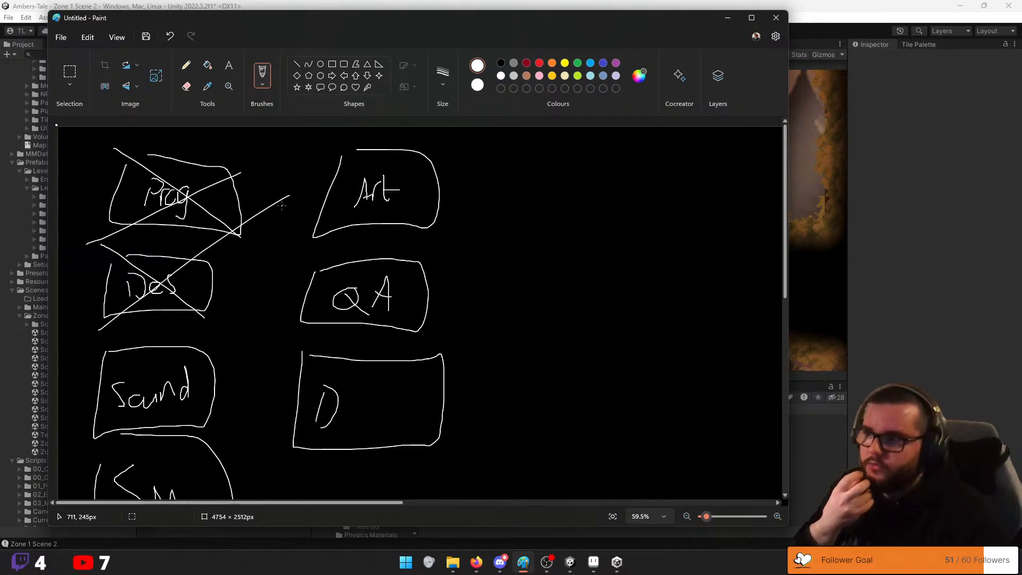
left_click_drag(295, 326, 399, 270)
left_click_drag(92, 429, 192, 366)
left_click_drag(105, 497, 268, 461)
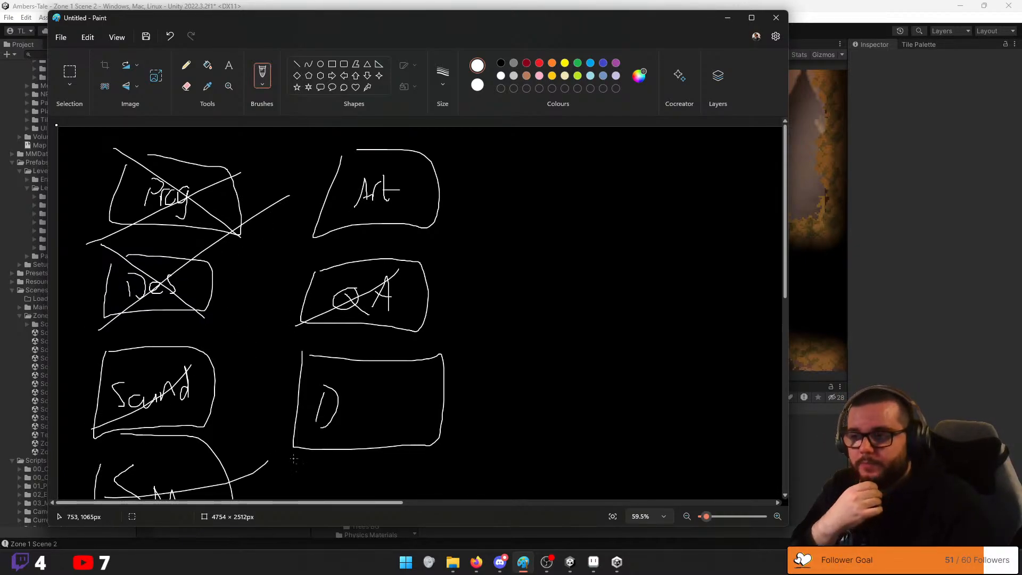
Undo all the cross-out strokes over the role boxes, including a short extra mark on Des
key("ctrl+z")
key("ctrl+z")
key("ctrl+z")
key("ctrl+z")
key("ctrl+z")
key("ctrl+z")
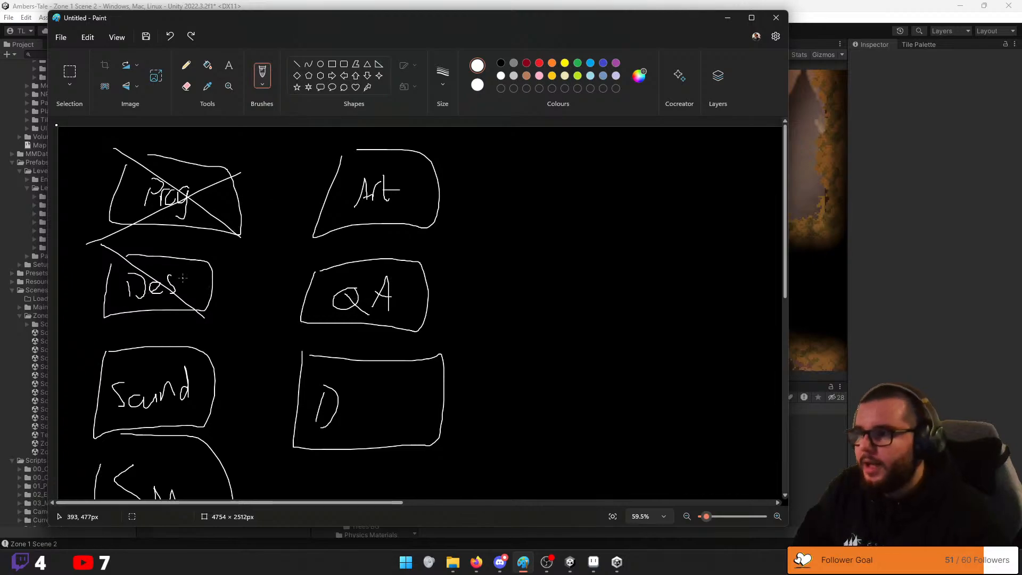
key("ctrl+z")
mouse_move(164, 268)
left_mouse_down()
mouse_move(194, 261)
mouse_move(159, 300)
left_mouse_up()
key("ctrl+z")
key("ctrl+z")
Try freehand connecting strokes between the Art and Des boxes and short dashes into Prog and Art, undoing each stroke
left_click(348, 197)
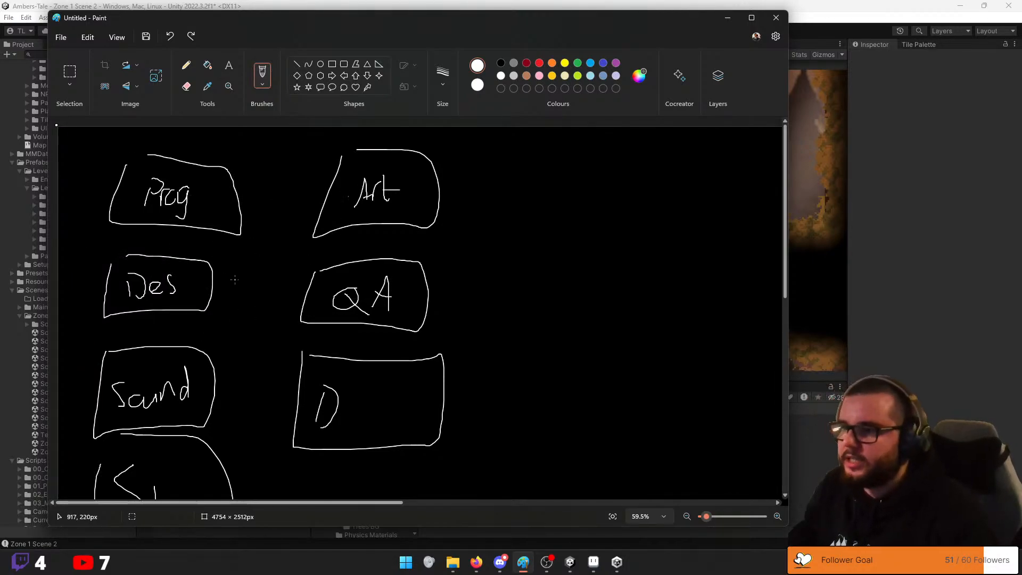
left_click_drag(303, 192, 154, 312)
key("ctrl+z")
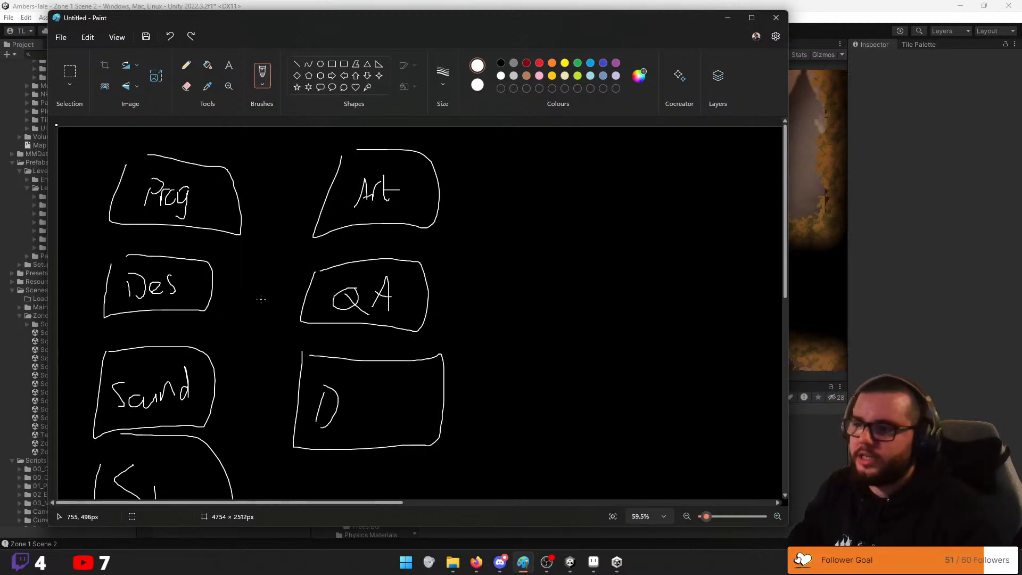
left_click_drag(250, 302, 332, 206)
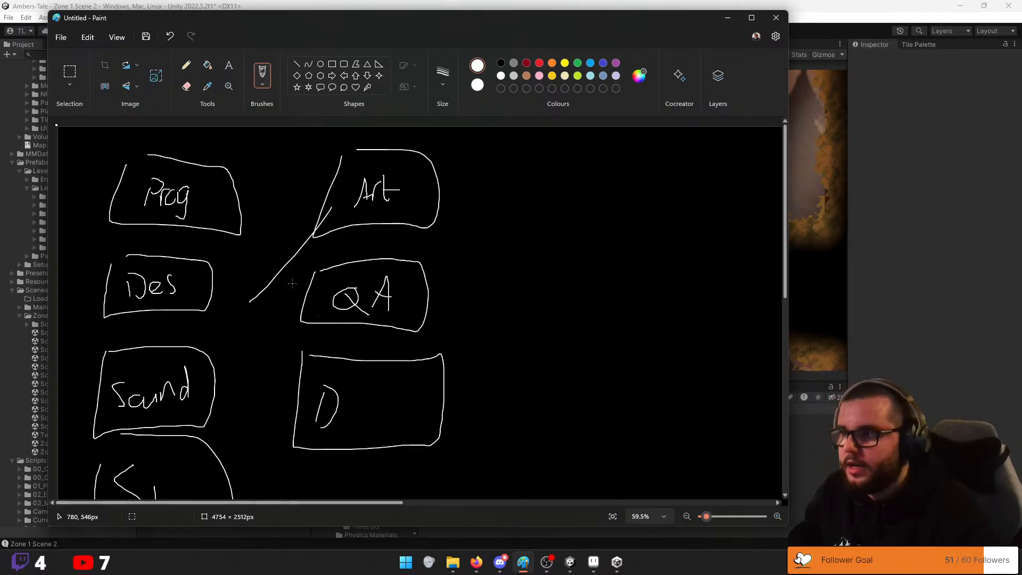
key("ctrl+z")
mouse_move(241, 204)
left_mouse_down()
mouse_move(192, 204)
mouse_move(206, 216)
left_mouse_up()
key("ctrl+z")
left_click_drag(304, 200, 369, 199)
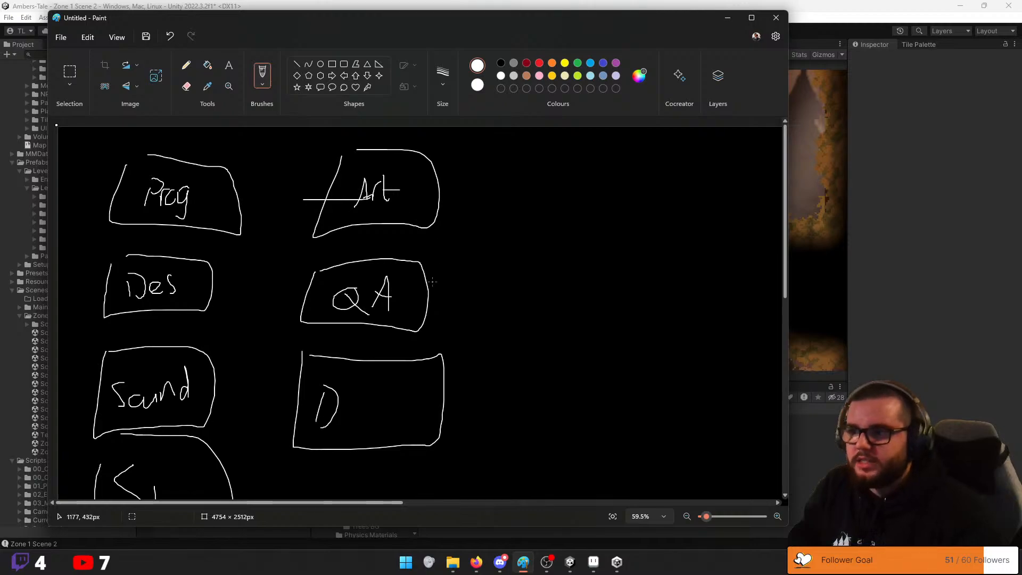
key("ctrl+z")
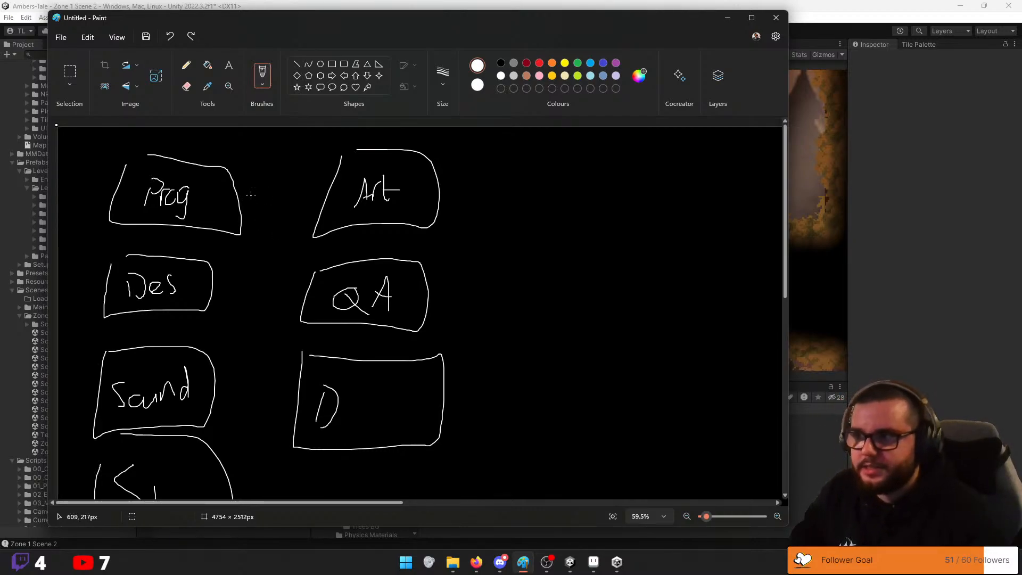
Try a freehand arrow from the Prog box to the Art box and undo it
left_click_drag(317, 195, 288, 211)
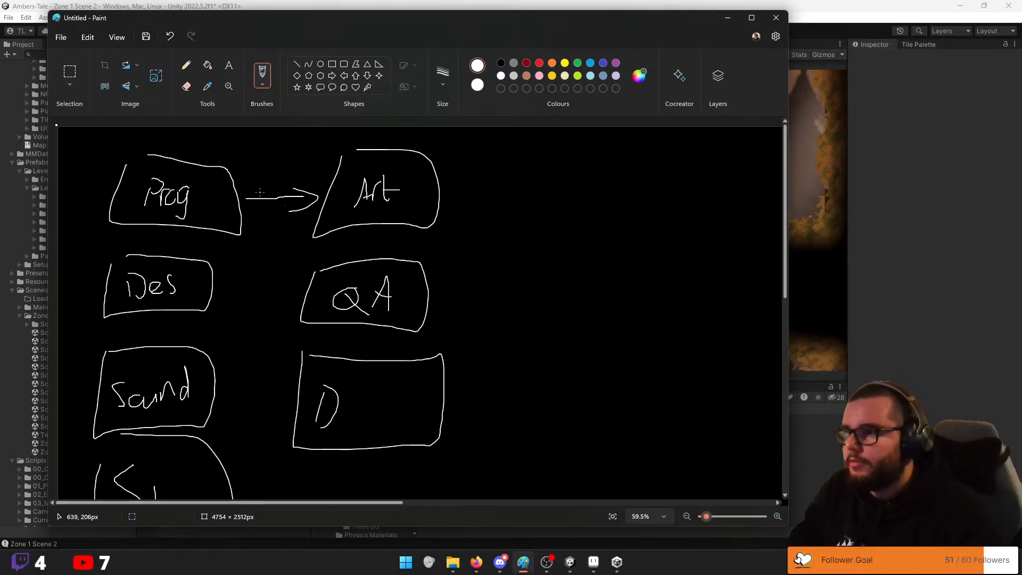
key("ctrl+z")
key("ctrl+z")
key("ctrl+z")
key("ctrl+z")
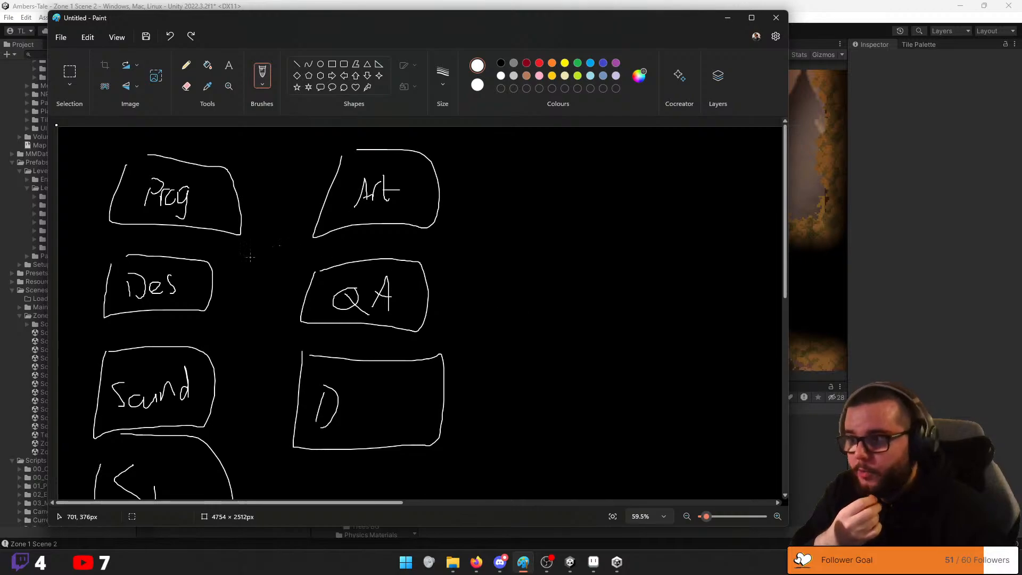
Try freehand curves around the Prog, Art, QA and Des boxes plus a second loop around Art, undoing all of them
left_click_drag(174, 169, 263, 220)
left_click_drag(326, 165, 437, 184)
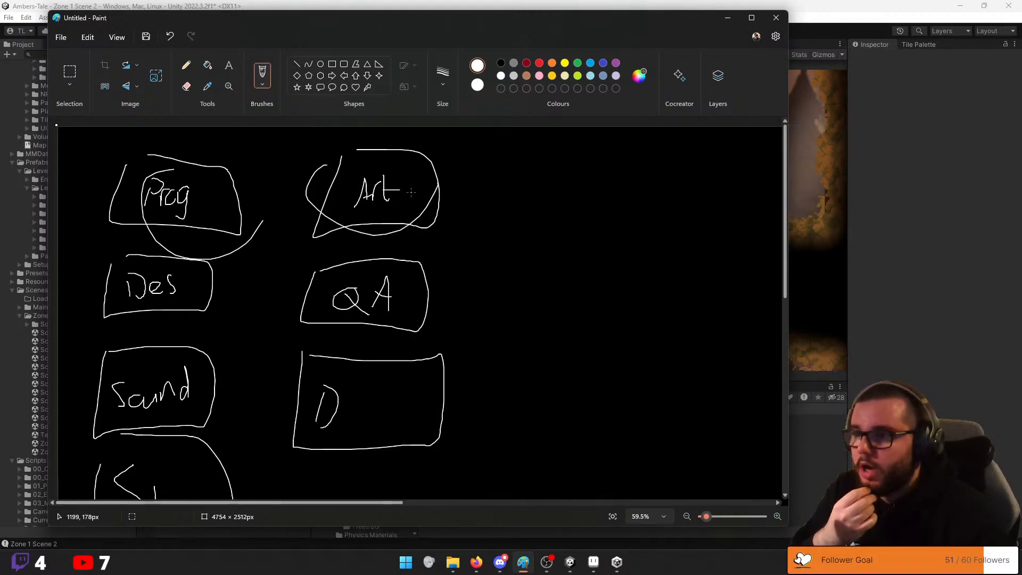
mouse_move(380, 265)
left_mouse_down()
mouse_move(362, 313)
mouse_move(430, 320)
left_mouse_up()
left_click_drag(208, 261, 228, 289)
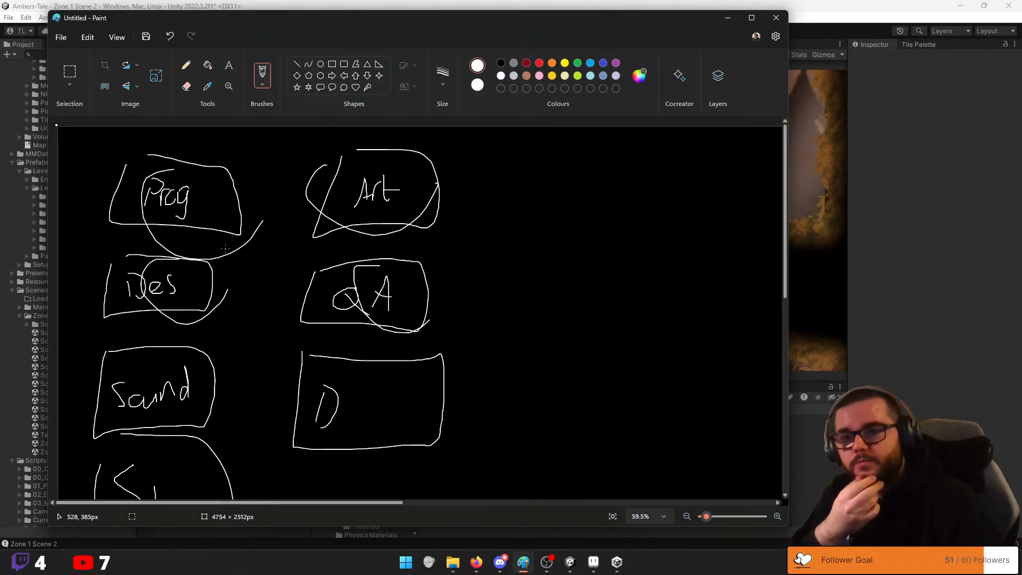
scroll(287, 357, "down", 1)
scroll(286, 357, "up", 1)
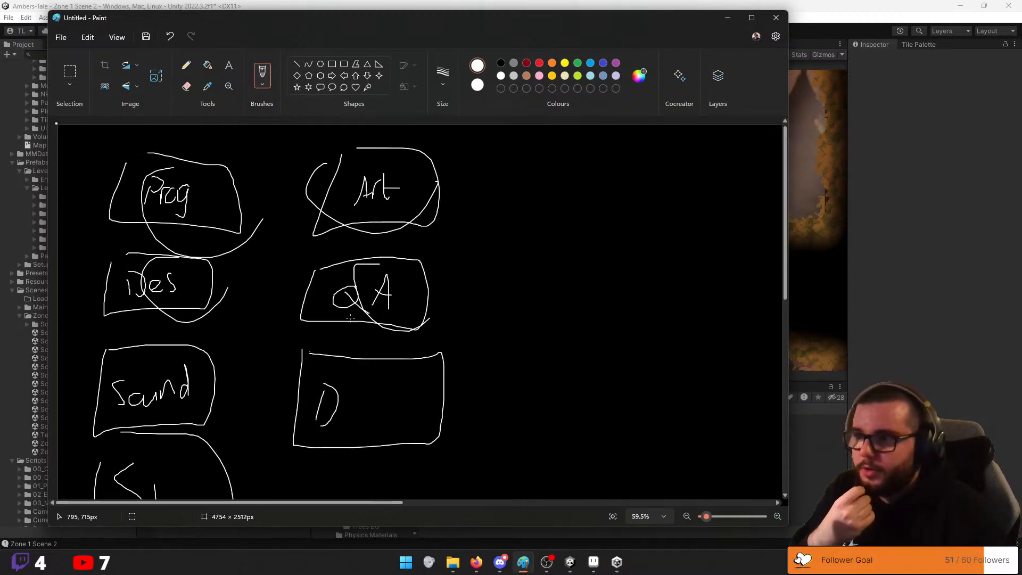
mouse_move(376, 169)
left_mouse_down()
mouse_move(346, 242)
mouse_move(309, 192)
left_mouse_up()
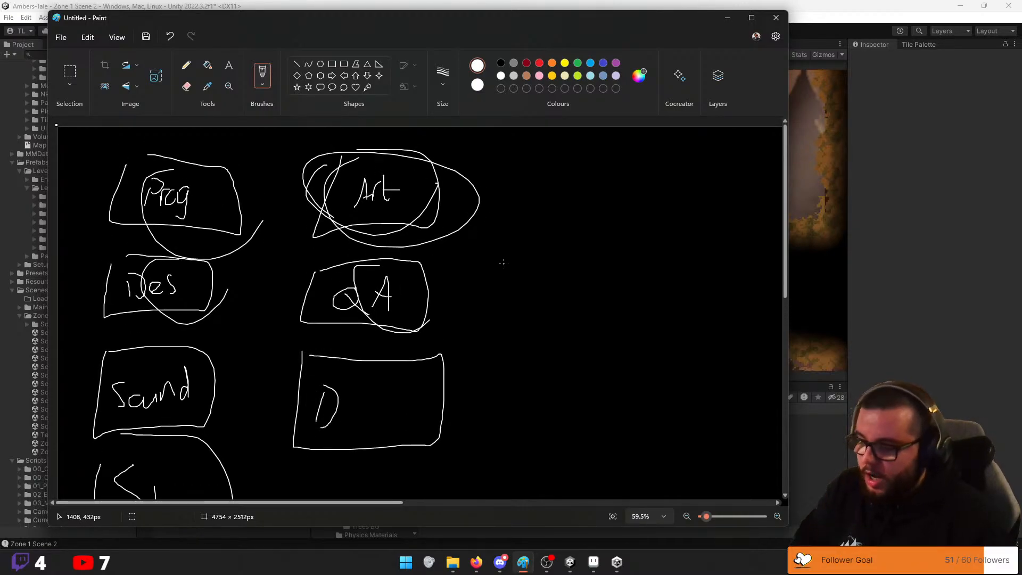
key("ctrl+z")
key("ctrl+z")
key("ctrl+z")
key("ctrl+z")
key("ctrl+z")
key("ctrl+z")
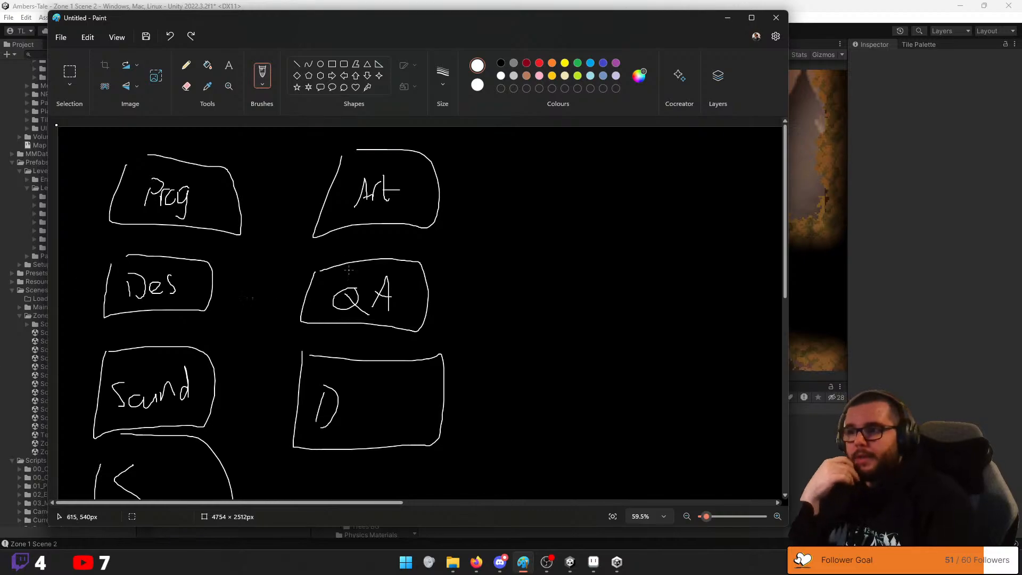
Try freehand loops around the Art label twice, undoing them each time
mouse_move(394, 166)
left_mouse_down()
mouse_move(434, 179)
mouse_move(372, 156)
mouse_move(327, 184)
mouse_move(387, 217)
left_mouse_up()
key("ctrl+z")
key("ctrl+z")
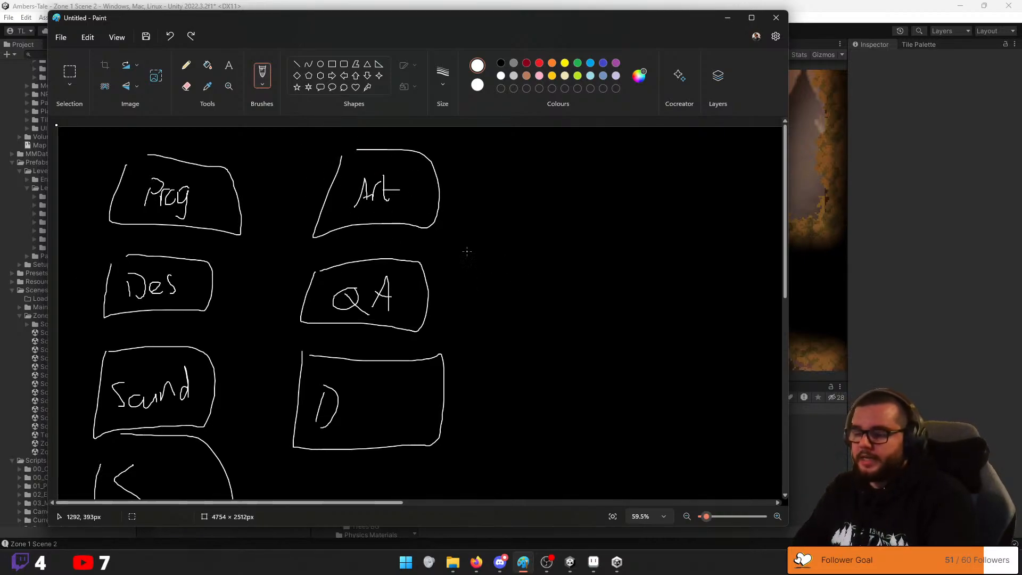
mouse_move(394, 170)
left_mouse_down()
mouse_move(347, 238)
mouse_move(367, 211)
left_mouse_up()
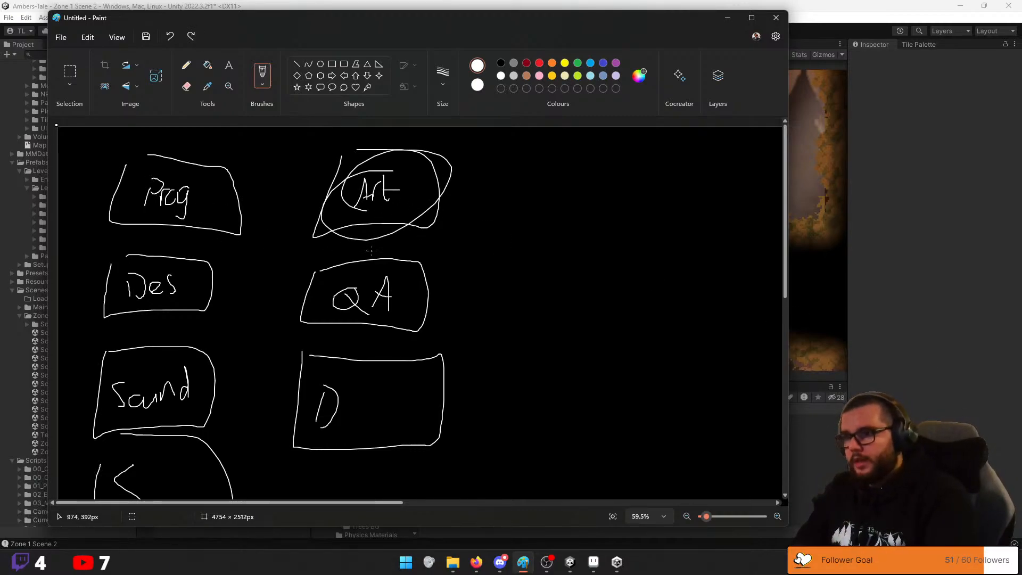
key("ctrl+z")
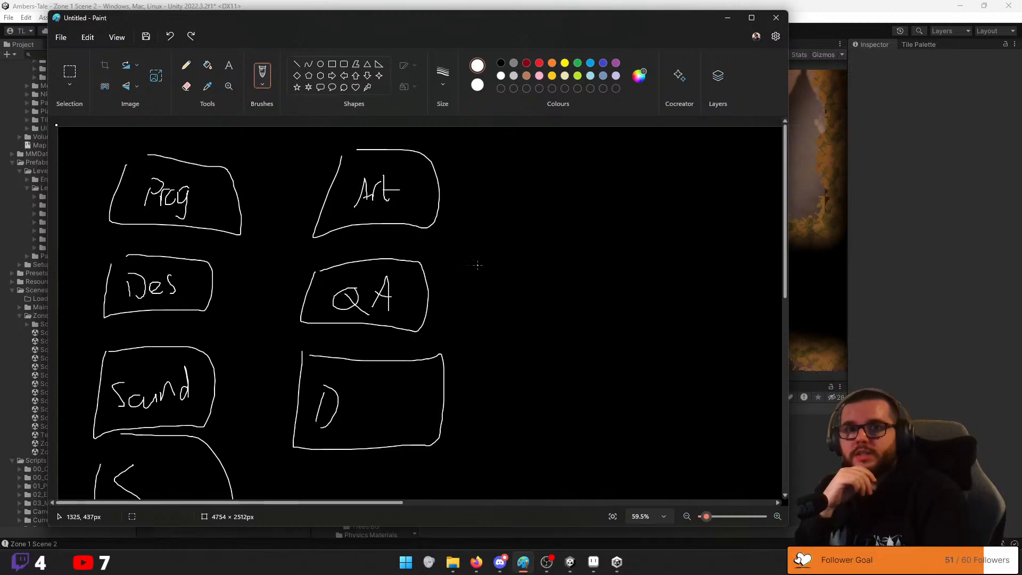
Draw a tiny dash in the empty area beside the QA box and freehand loops around the Des box
left_click_drag(492, 265, 496, 265)
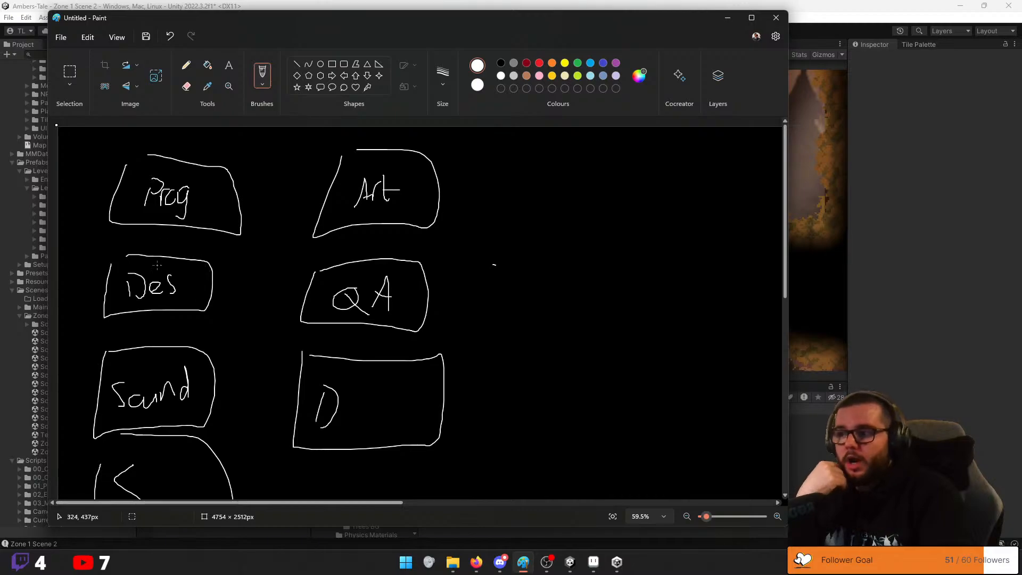
mouse_move(150, 259)
left_mouse_down()
mouse_move(225, 314)
mouse_move(139, 287)
mouse_move(153, 302)
left_mouse_up()
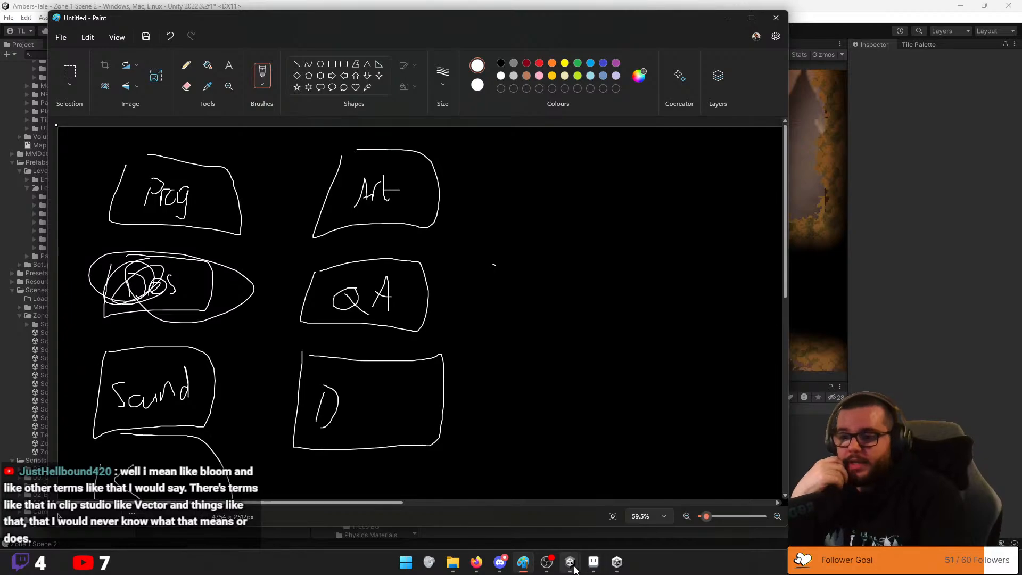
Switch to Map Layout.aseprite in Aseprite, bring up Unity Hub's project list, and minimize Unity Hub
left_click(592, 563)
left_click(617, 562)
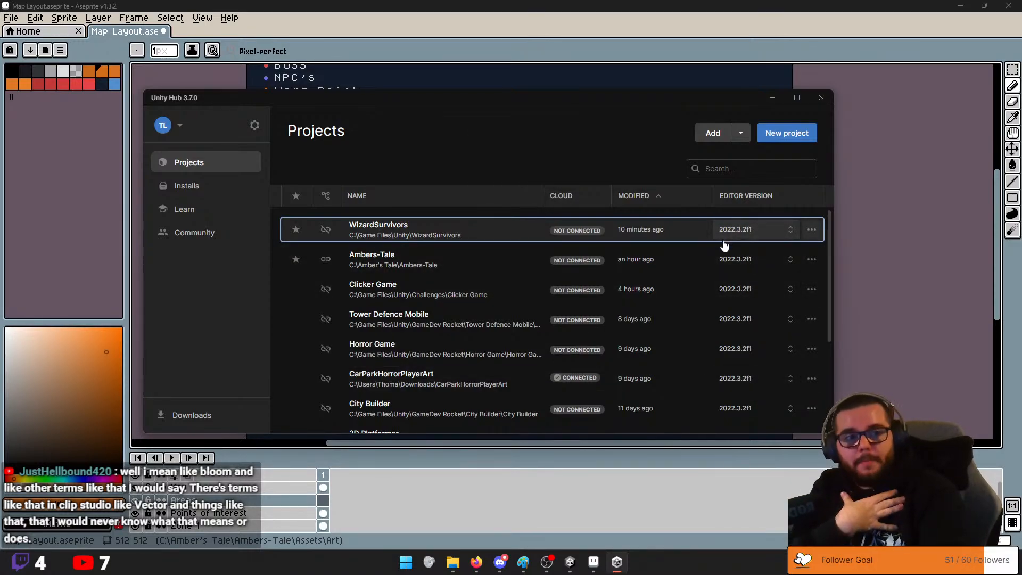
left_click(773, 98)
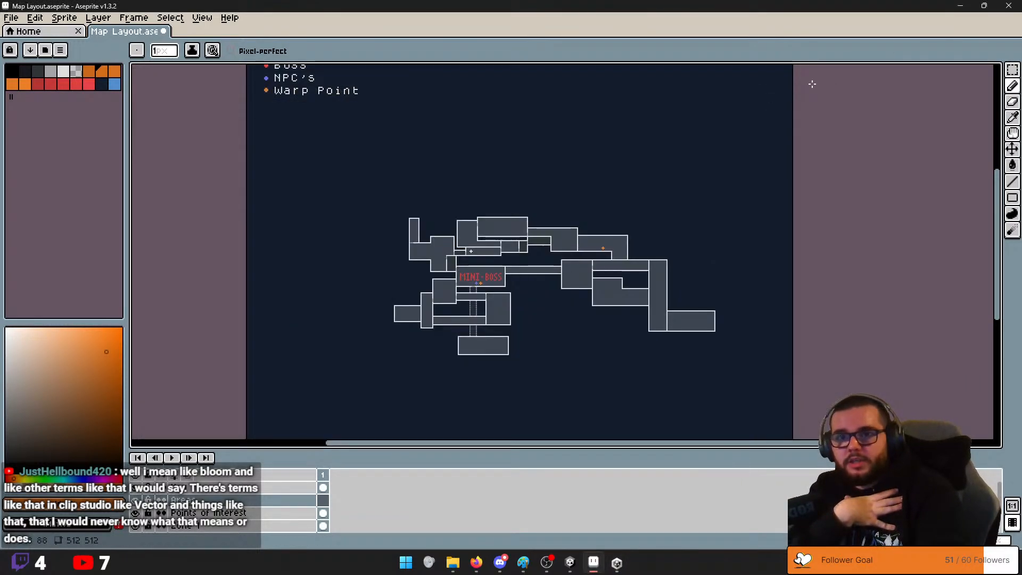
Minimize Aseprite to return to the Paint diagram and undo the freehand loops around the Des box
left_click(960, 6)
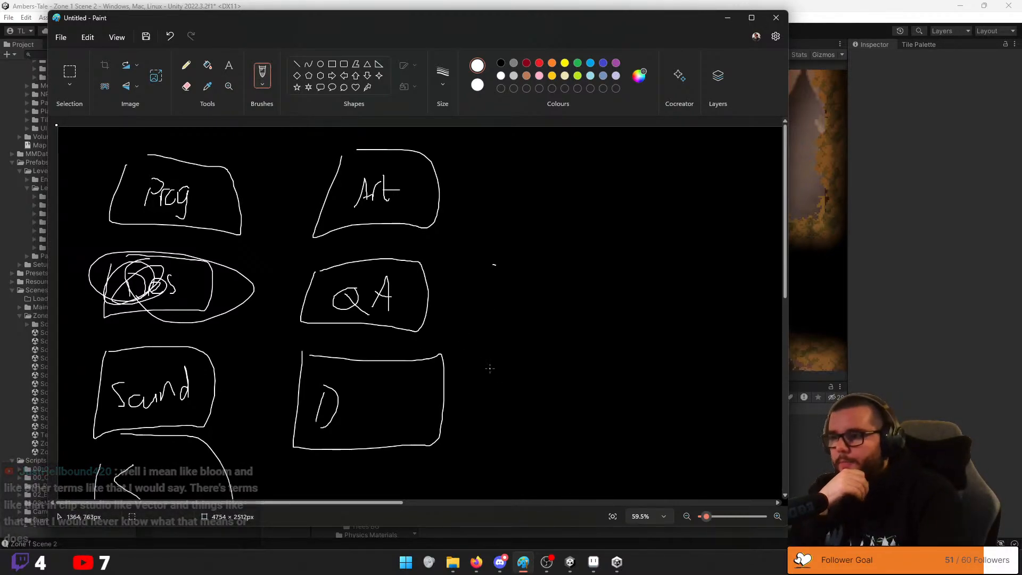
key("ctrl+z")
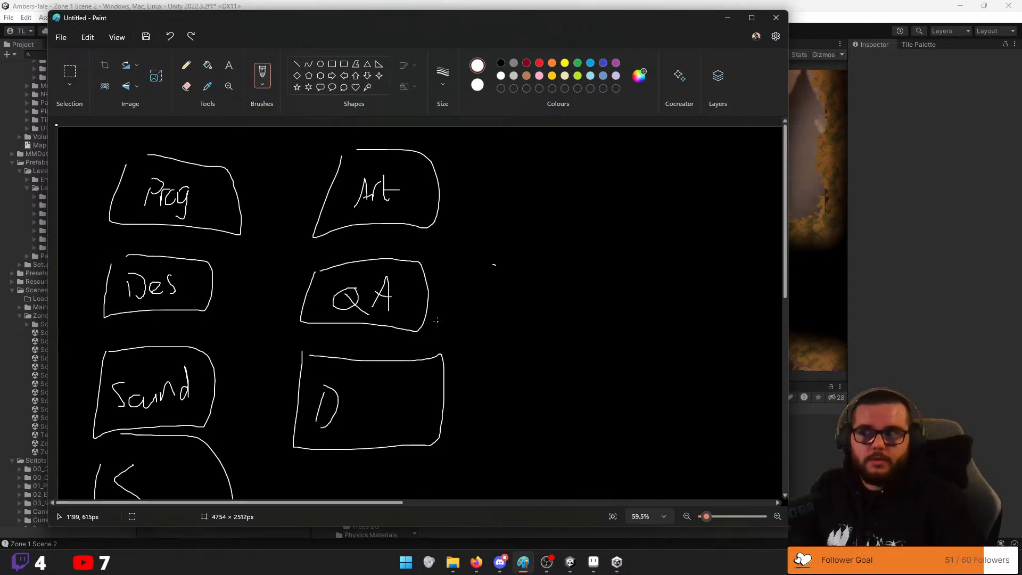
Try freehand loops around the Prog and Art boxes, undo them, and bring the Unity editor to the front
mouse_move(170, 156)
left_mouse_down()
mouse_move(123, 193)
mouse_move(152, 157)
left_mouse_up()
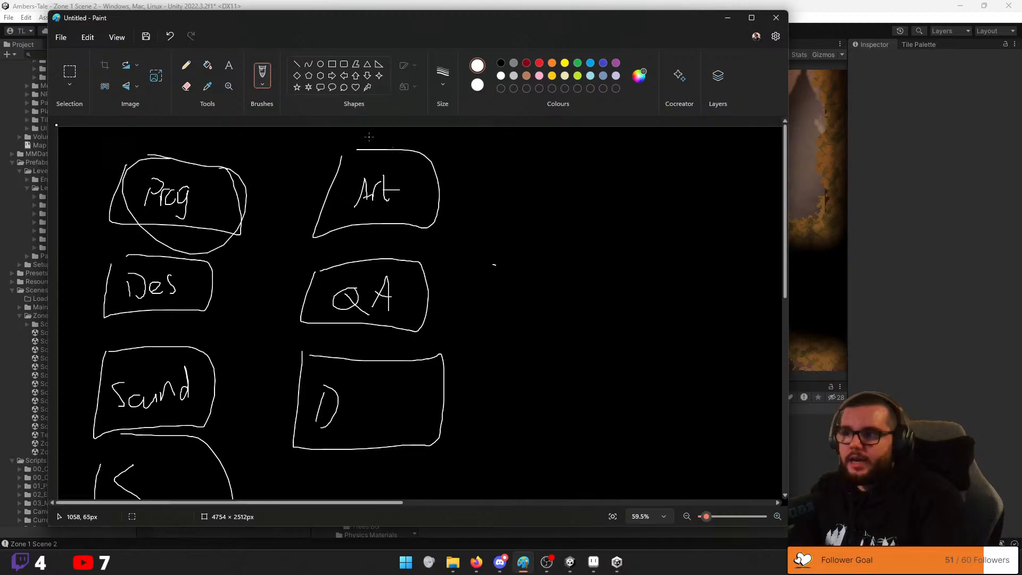
left_click_drag(369, 137, 417, 188)
key("ctrl+z")
key("ctrl+z")
left_click(886, 140)
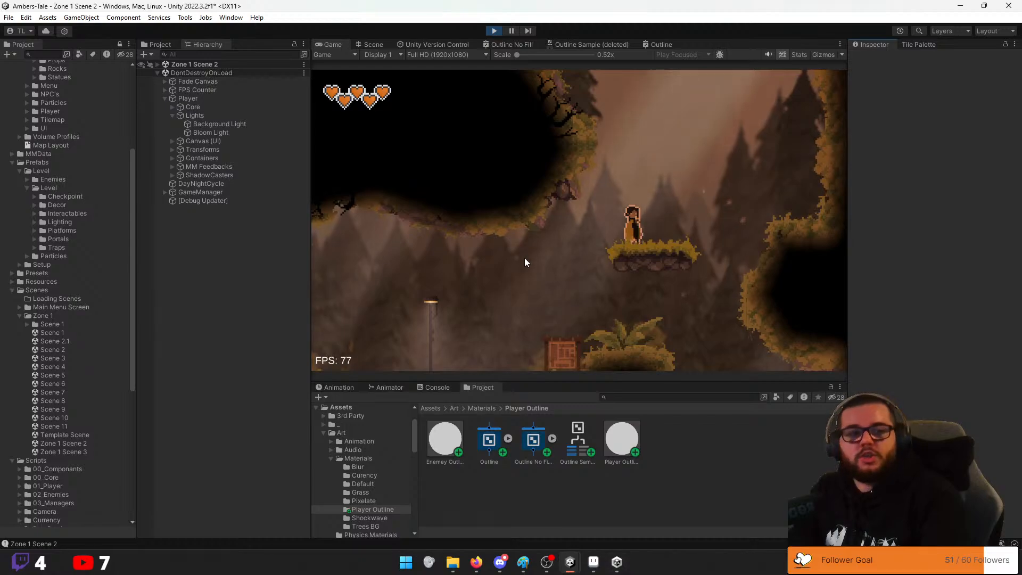
Return to Paint and try another freehand loop around the Art box and one around the Prog box, undoing each
left_click(521, 564)
left_click_drag(367, 160, 443, 154)
key("ctrl+z")
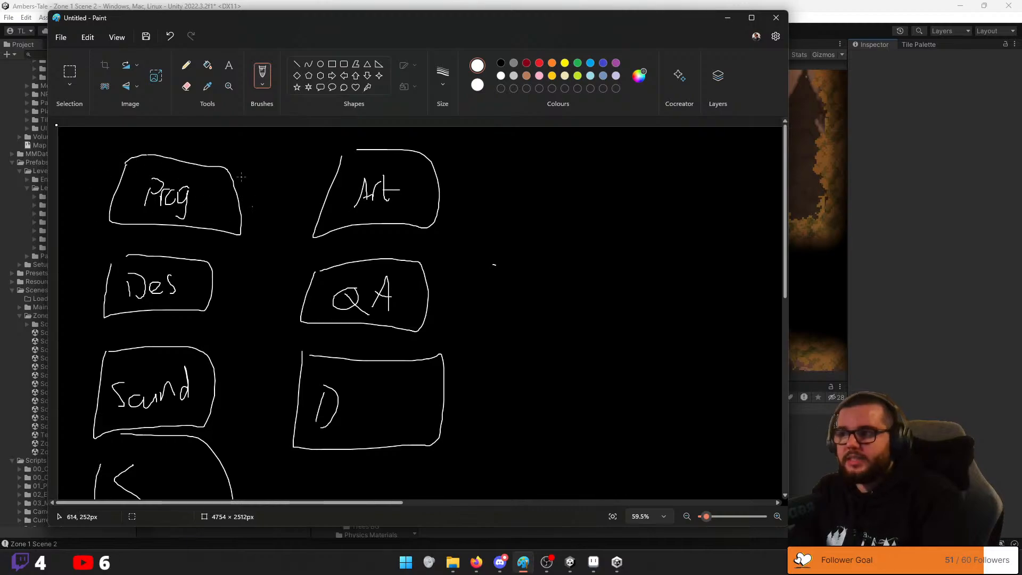
left_click_drag(213, 195, 213, 198)
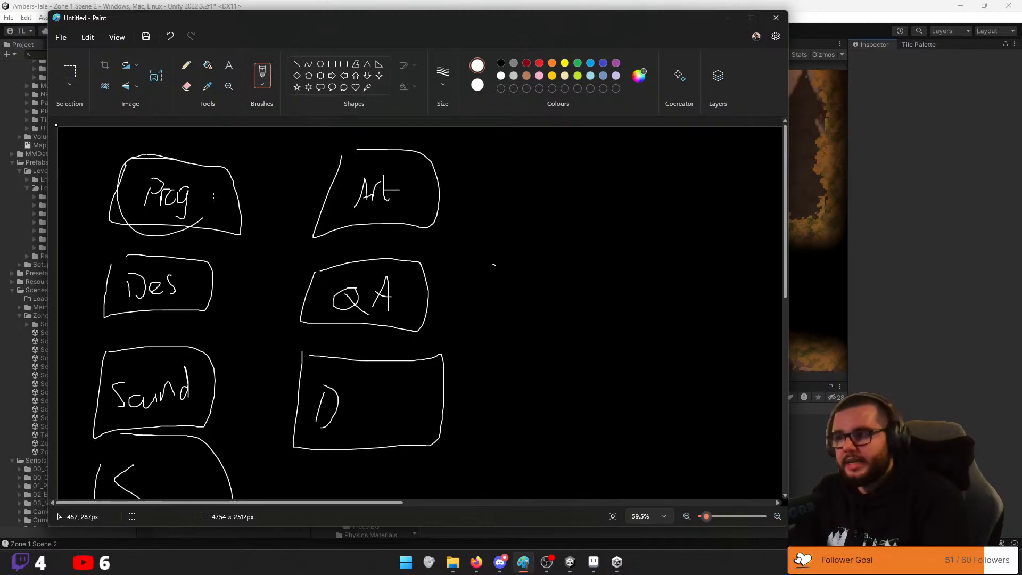
key("ctrl+z")
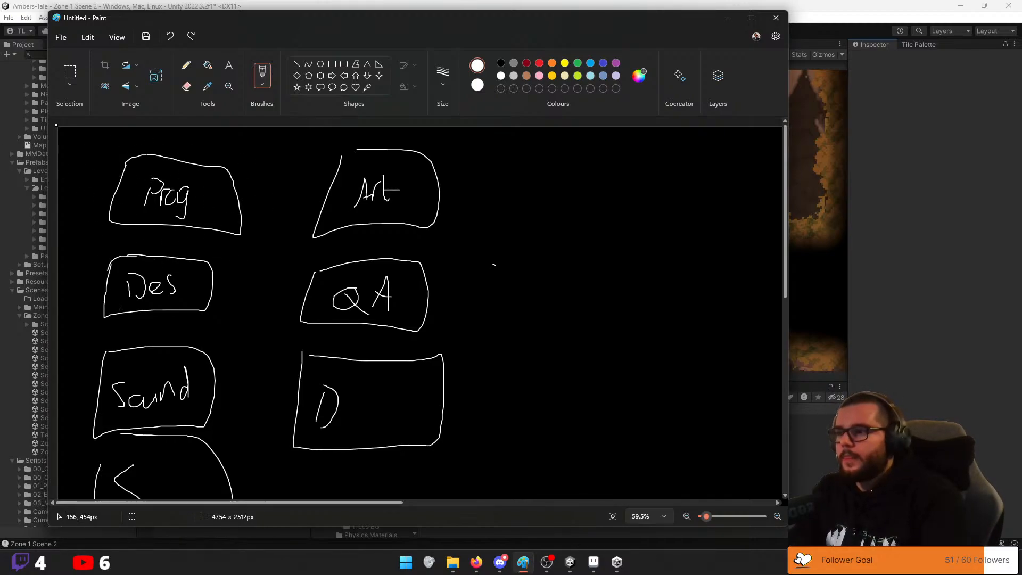
Try freehand strokes around the Des box three times, undoing each one
left_click_drag(121, 309, 121, 311)
key("ctrl+z")
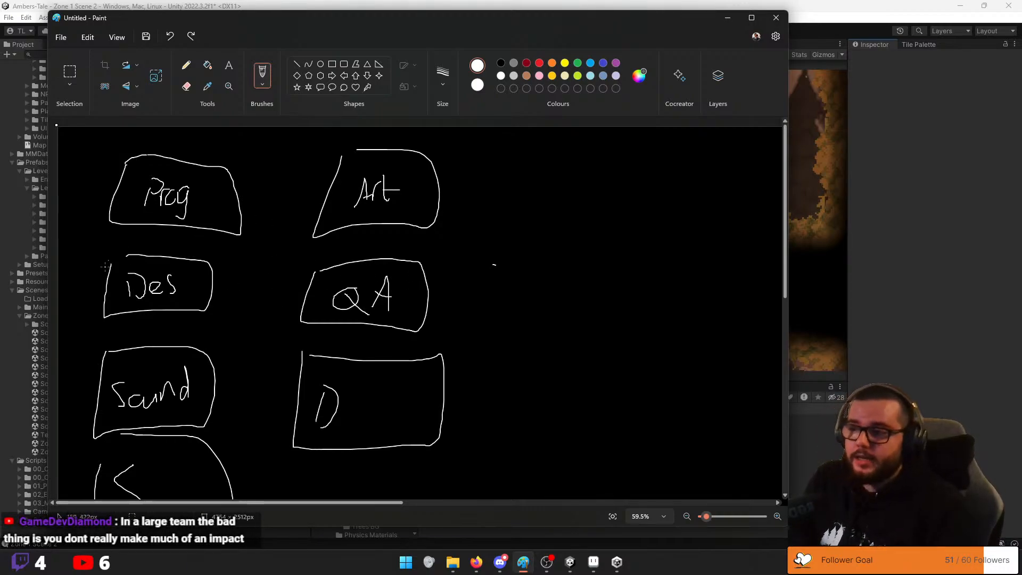
mouse_move(138, 256)
left_mouse_down()
mouse_move(226, 262)
mouse_move(130, 257)
left_mouse_up()
key("ctrl+z")
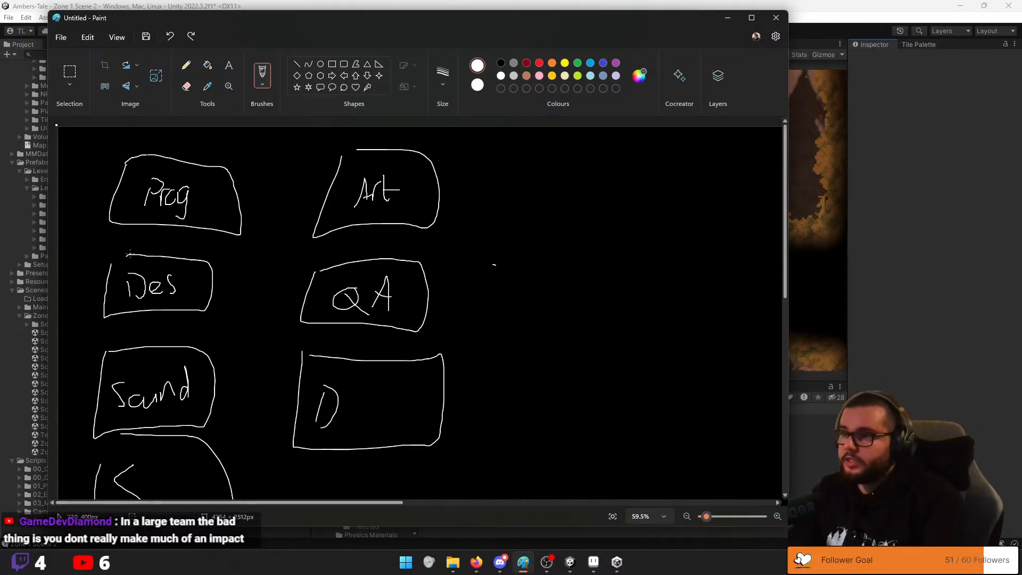
mouse_move(130, 254)
left_mouse_down()
mouse_move(112, 264)
mouse_move(197, 306)
left_mouse_up()
key("ctrl+z")
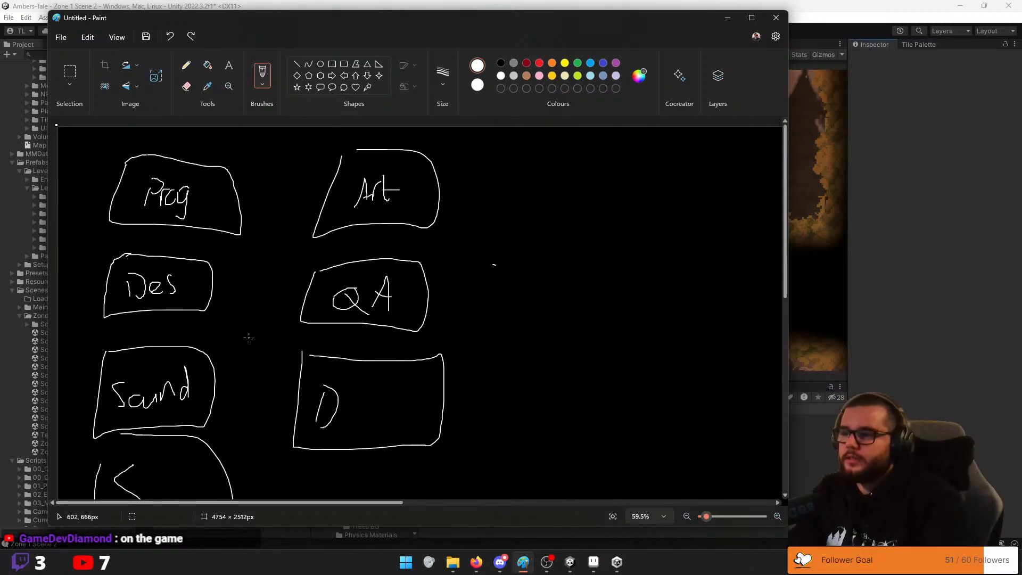
Try freehand loops around the Sound box twice, undoing them each time
scroll(261, 365, "down", 1)
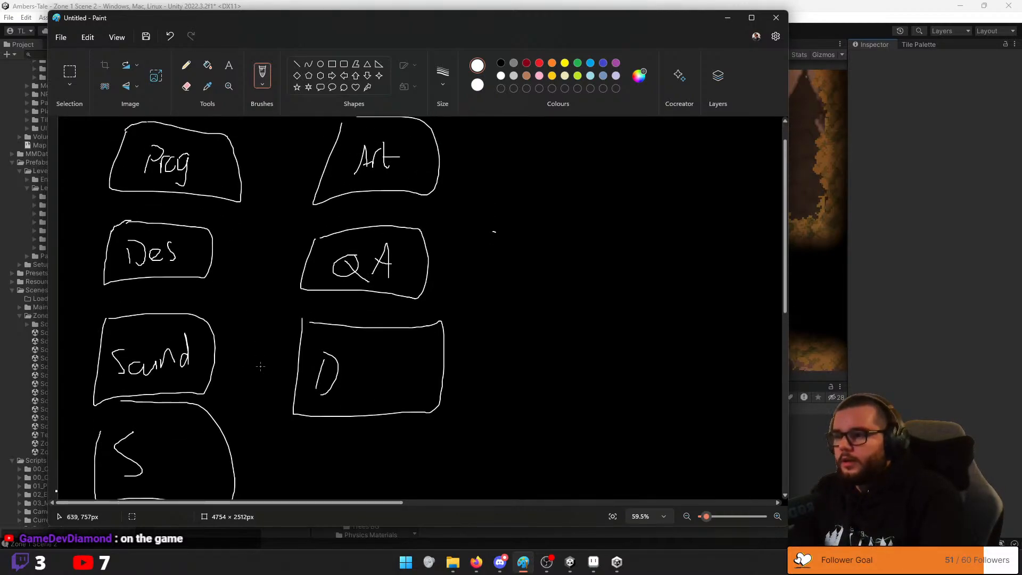
scroll(260, 366, "up", 1)
mouse_move(159, 379)
left_mouse_down()
mouse_move(228, 375)
mouse_move(226, 422)
mouse_move(101, 373)
mouse_move(222, 411)
left_mouse_up()
key("ctrl+z")
key("ctrl+z")
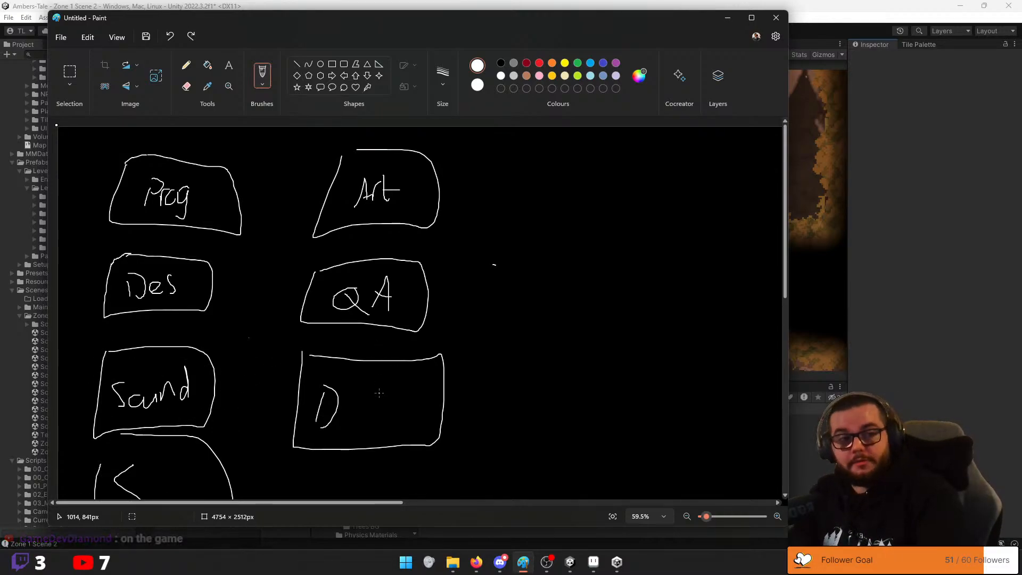
scroll(169, 364, "down", 2)
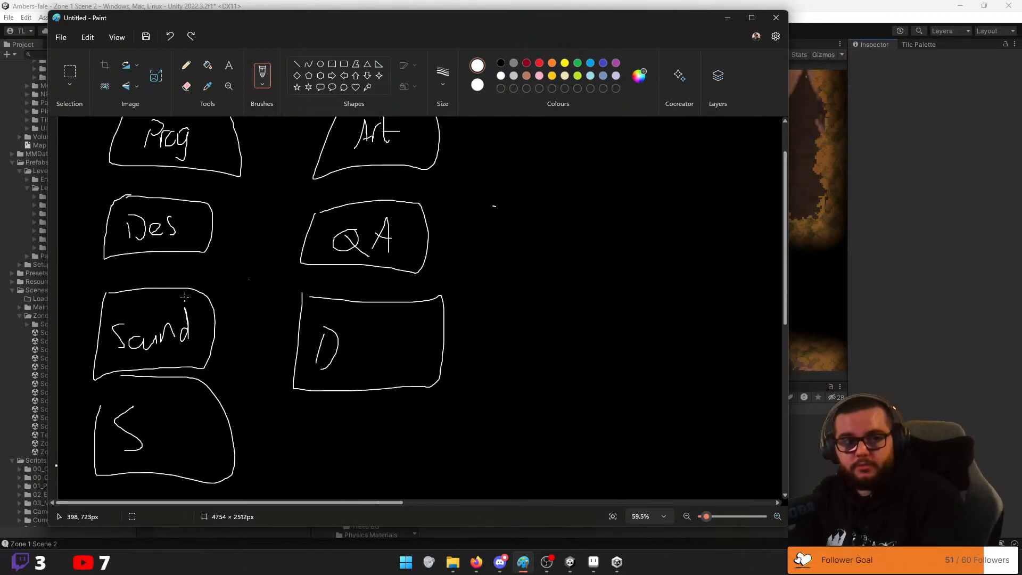
left_click_drag(171, 289, 277, 362)
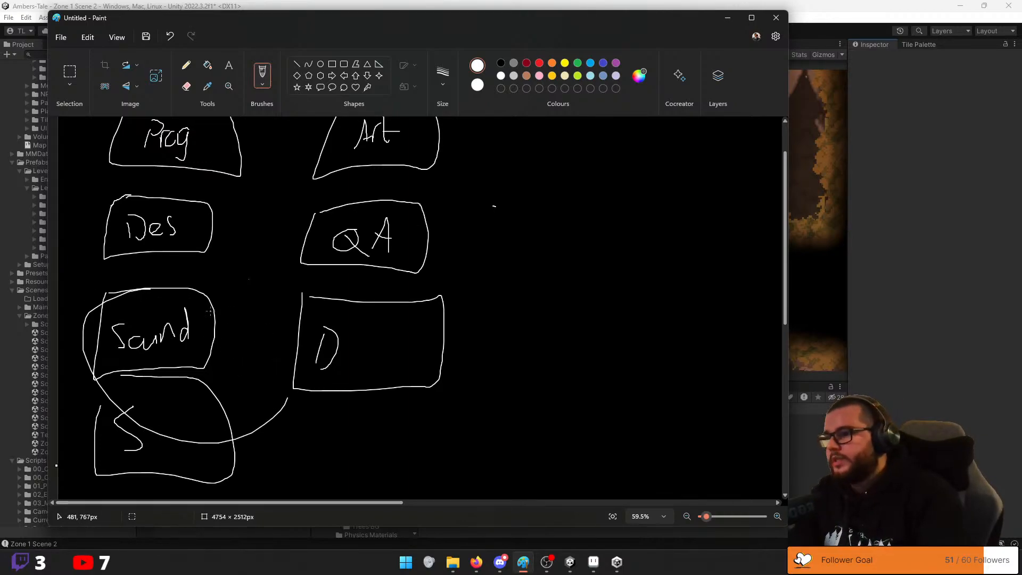
key("ctrl+z")
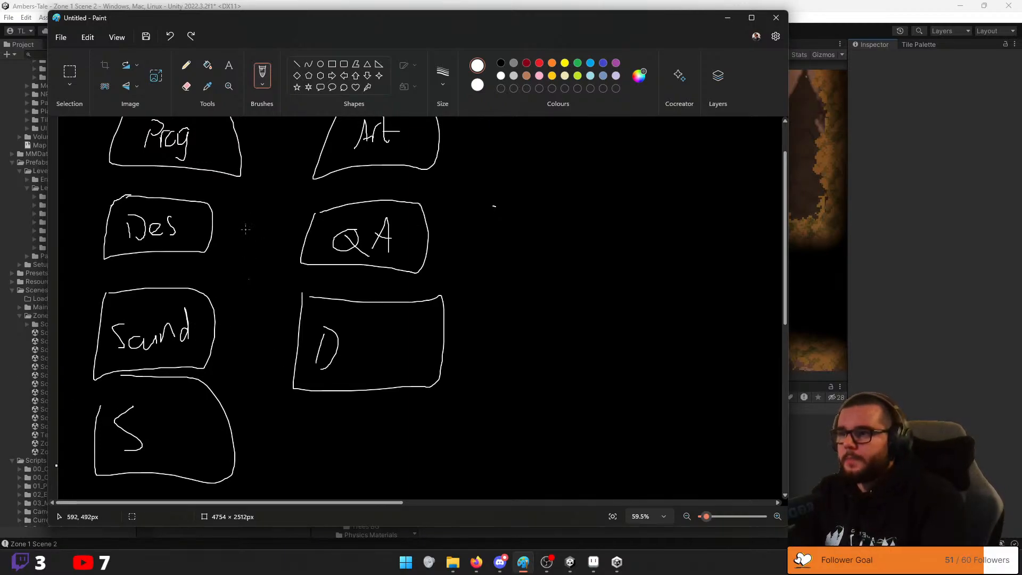
Try a curve from Prog down to Sound and small double-headed arrows between Des and Sound, undoing all of them
scroll(245, 230, "up", 2)
left_click_drag(255, 229, 257, 365)
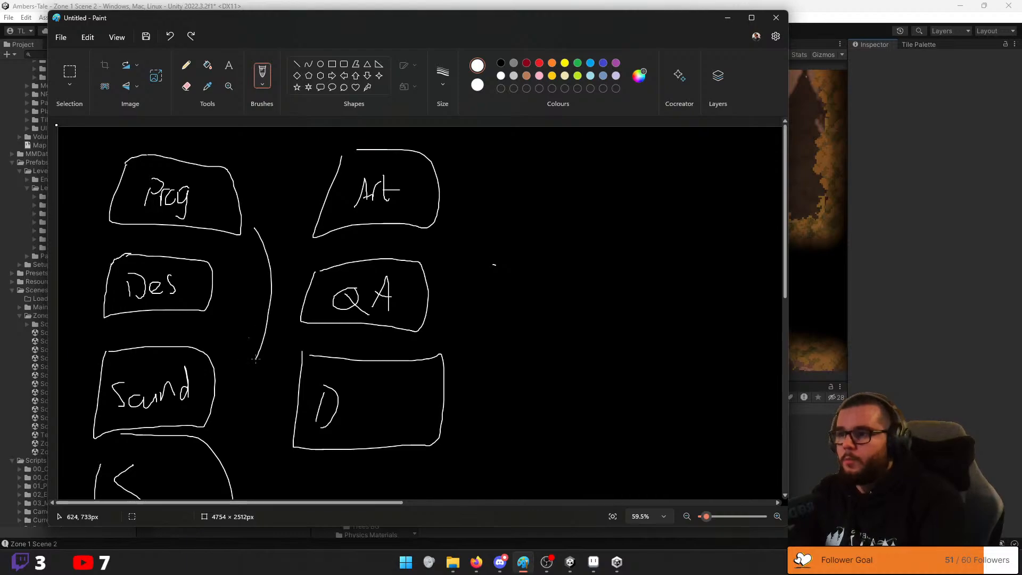
key("ctrl+z")
mouse_move(169, 327)
left_mouse_down()
mouse_move(169, 342)
mouse_move(181, 334)
left_mouse_up()
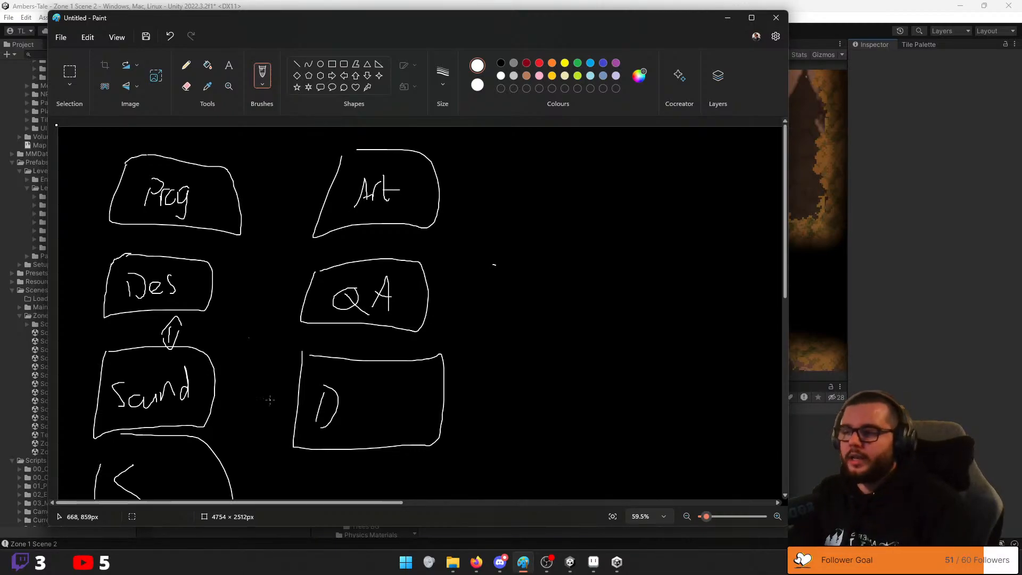
key("ctrl+z")
key("ctrl+z")
key("ctrl+z")
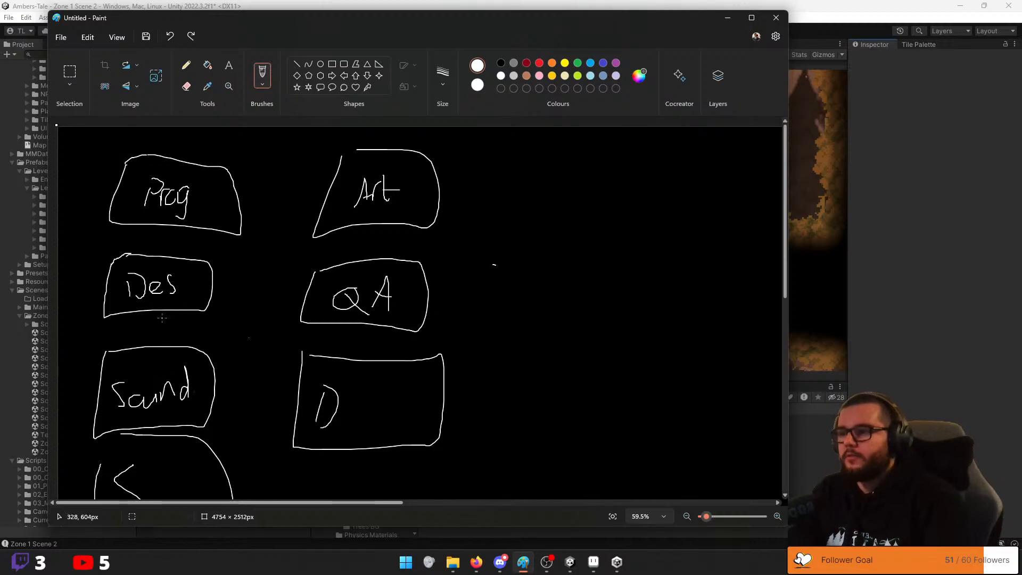
left_click_drag(161, 320, 167, 339)
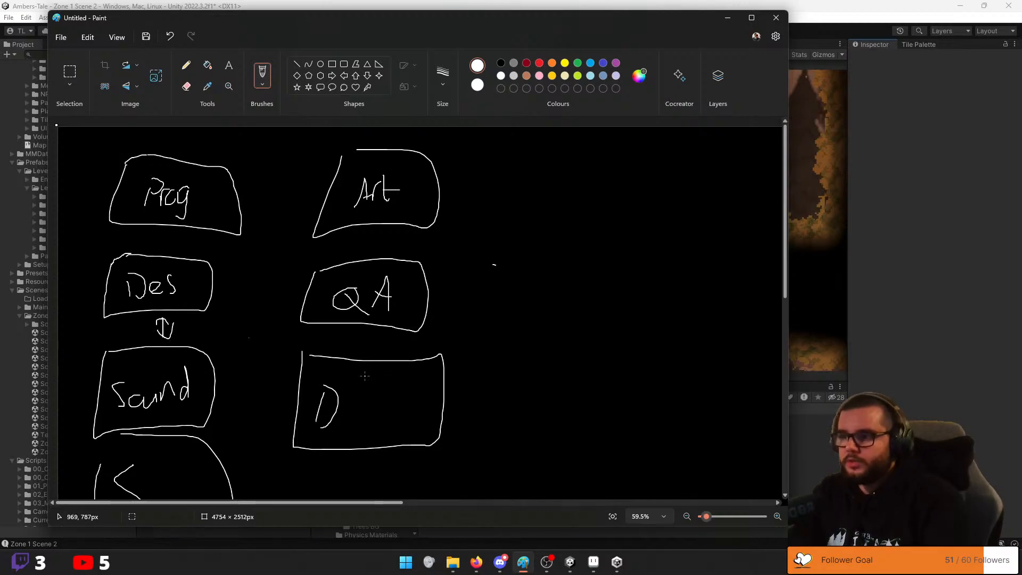
key("ctrl+z")
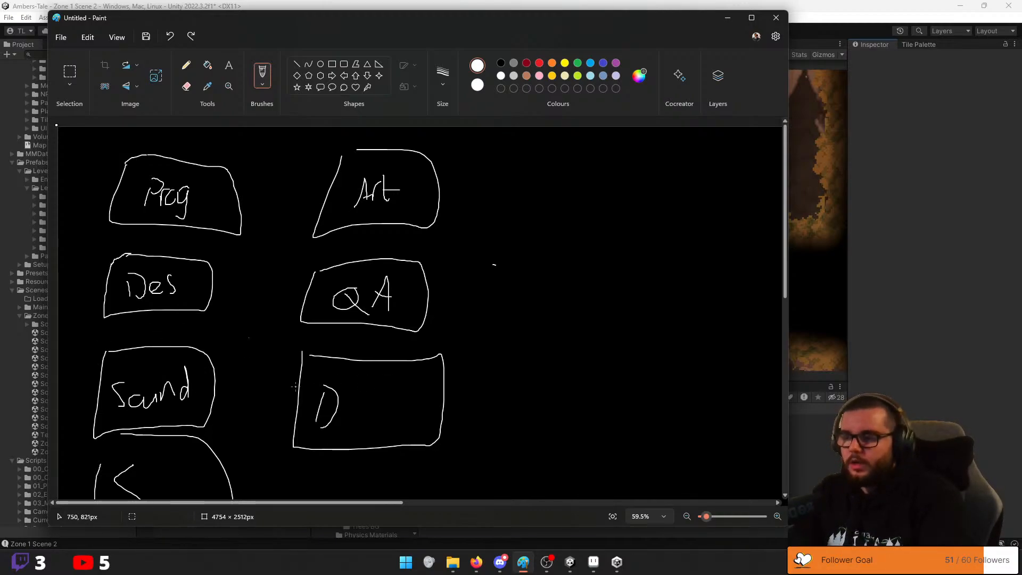
Try a long downward arrow from the Prog box past Des and Sound, undoing its strokes
scroll(295, 387, "down", 2)
scroll(296, 388, "up", 2)
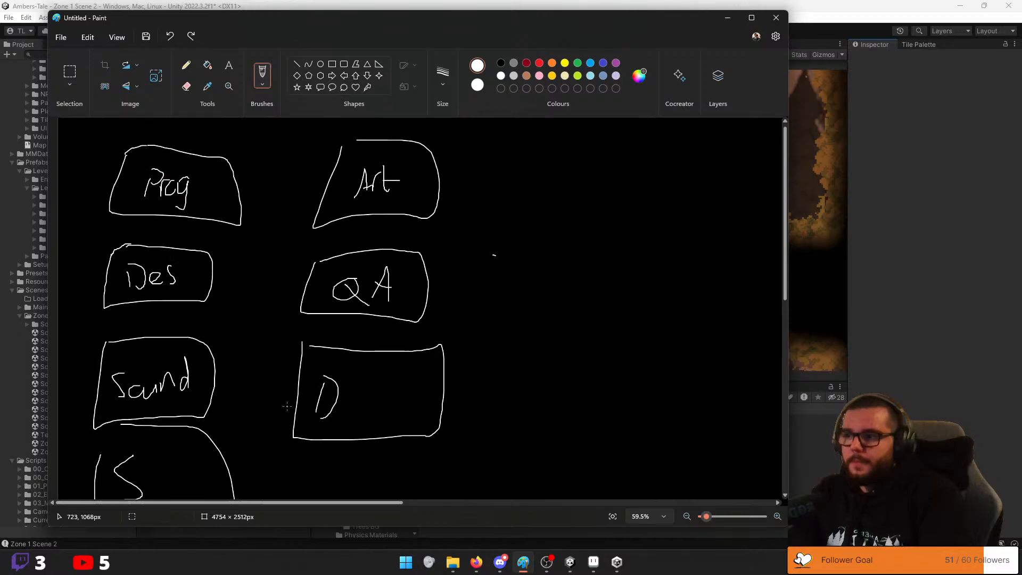
mouse_move(244, 214)
left_mouse_down()
mouse_move(265, 394)
mouse_move(278, 378)
left_mouse_up()
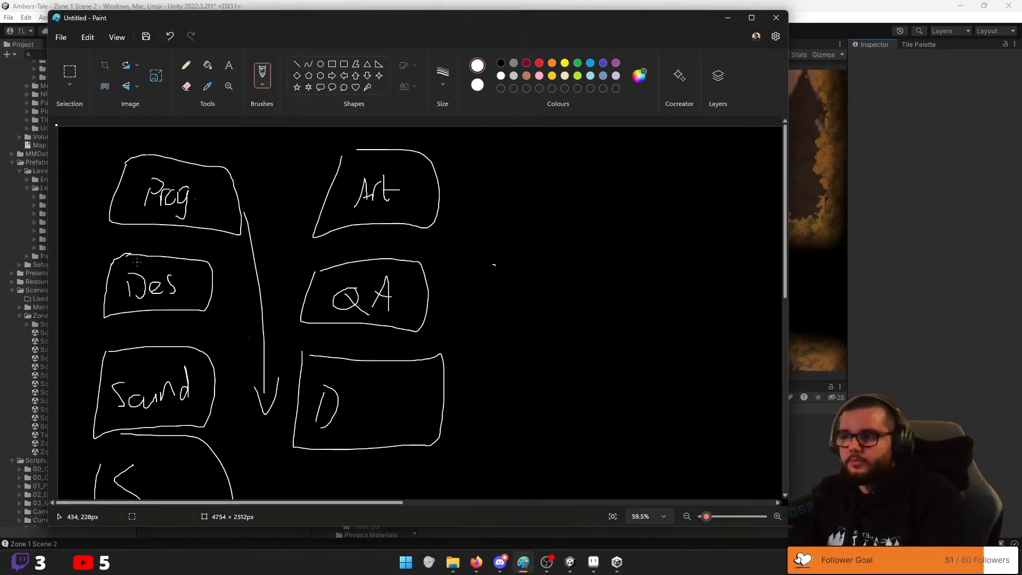
key("ctrl+z")
key("ctrl+z")
key("ctrl+z")
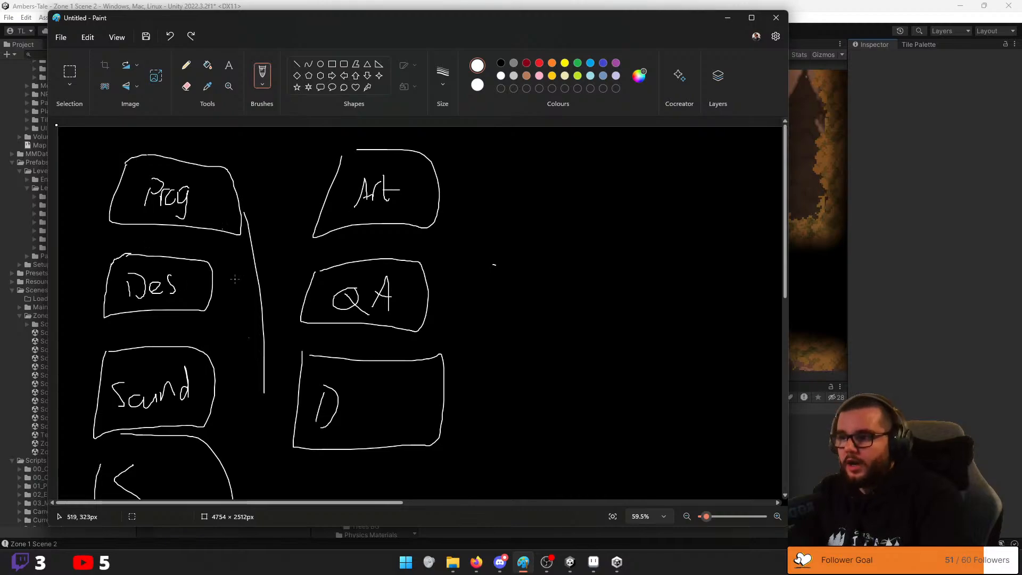
scroll(260, 269, "down", 2)
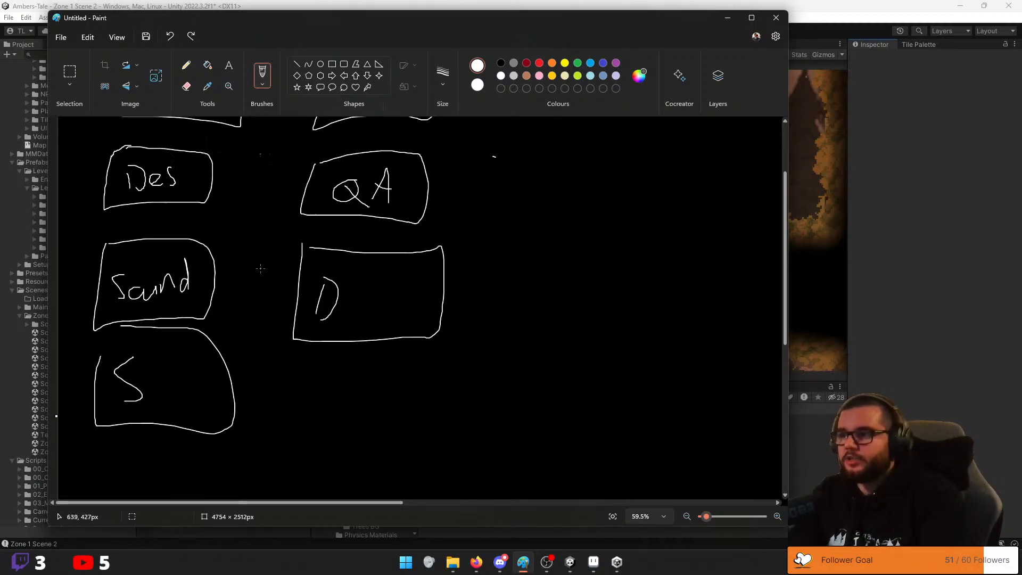
scroll(270, 306, "up", 1)
scroll(293, 334, "up", 1)
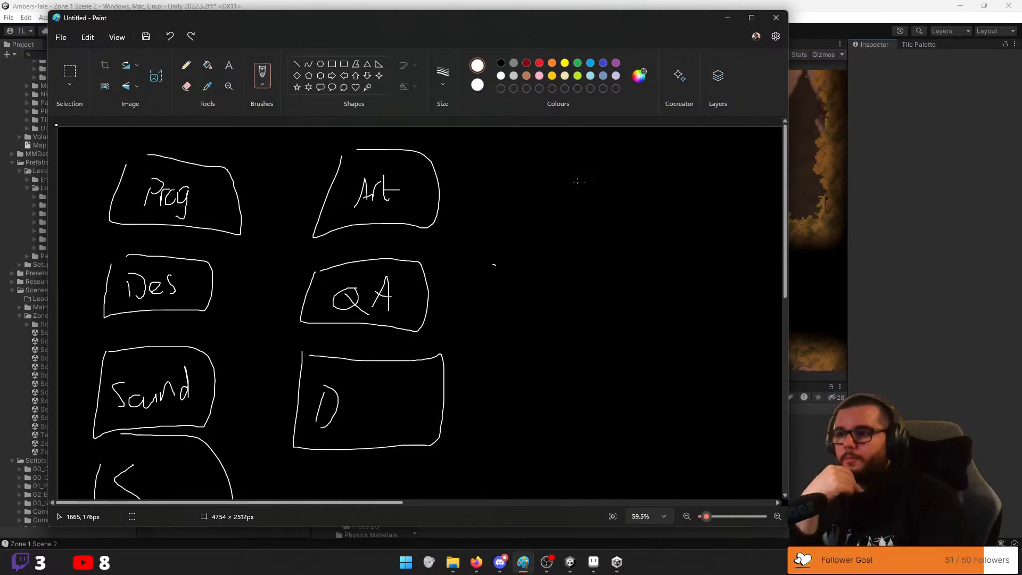
Handwrite "(x, Y, Z)" in the empty area beside the QA box, undoing the stray loop and the misdrawn closing bracket
mouse_move(493, 270)
left_mouse_down()
mouse_move(502, 257)
mouse_move(517, 269)
mouse_move(475, 256)
left_mouse_up()
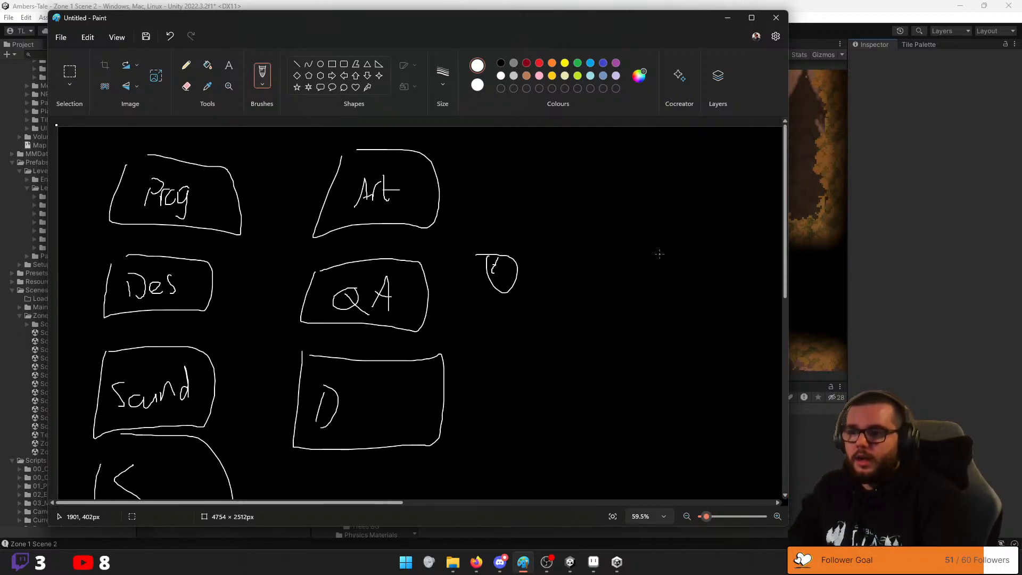
key("ctrl+z")
left_click_drag(546, 258, 537, 303)
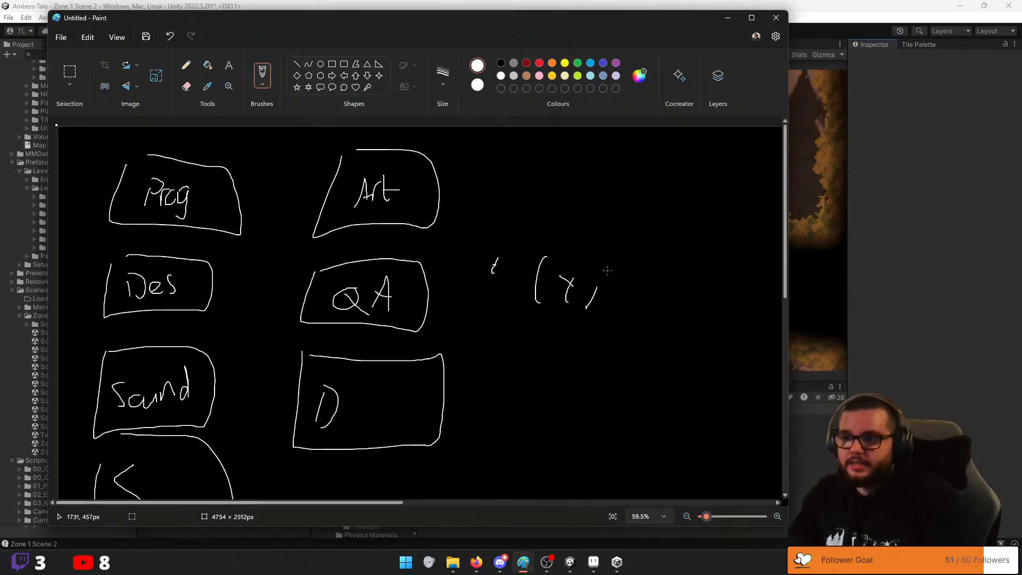
left_click_drag(612, 270, 623, 291)
mouse_move(635, 267)
left_mouse_down()
mouse_move(623, 308)
mouse_move(649, 312)
left_mouse_up()
mouse_move(670, 265)
left_mouse_down()
mouse_move(660, 303)
mouse_move(687, 302)
left_mouse_up()
left_click_drag(699, 247, 753, 291)
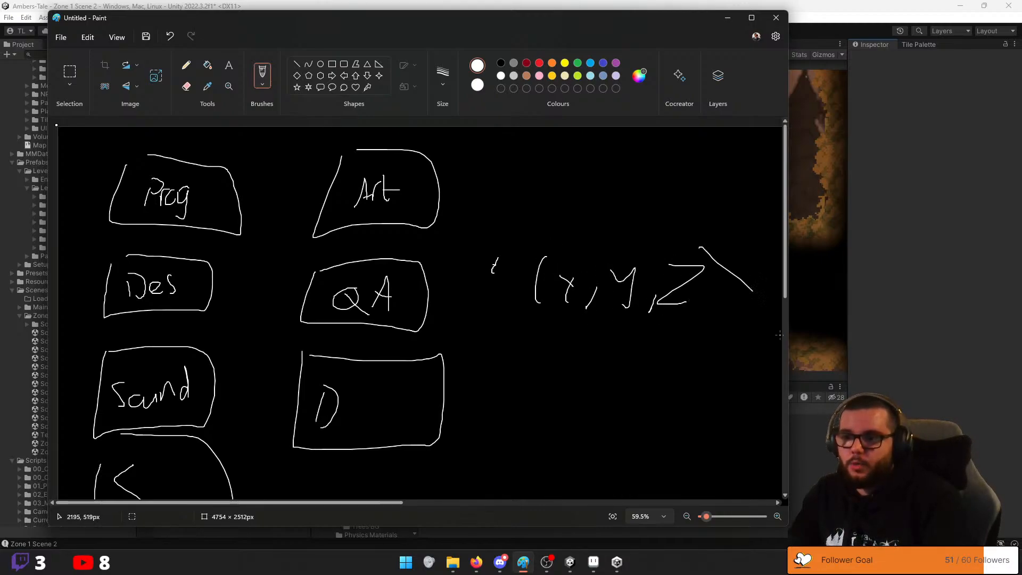
left_click_drag(780, 335, 773, 366)
key("ctrl+z")
mouse_move(715, 250)
left_mouse_down()
mouse_move(733, 280)
mouse_move(716, 315)
left_mouse_up()
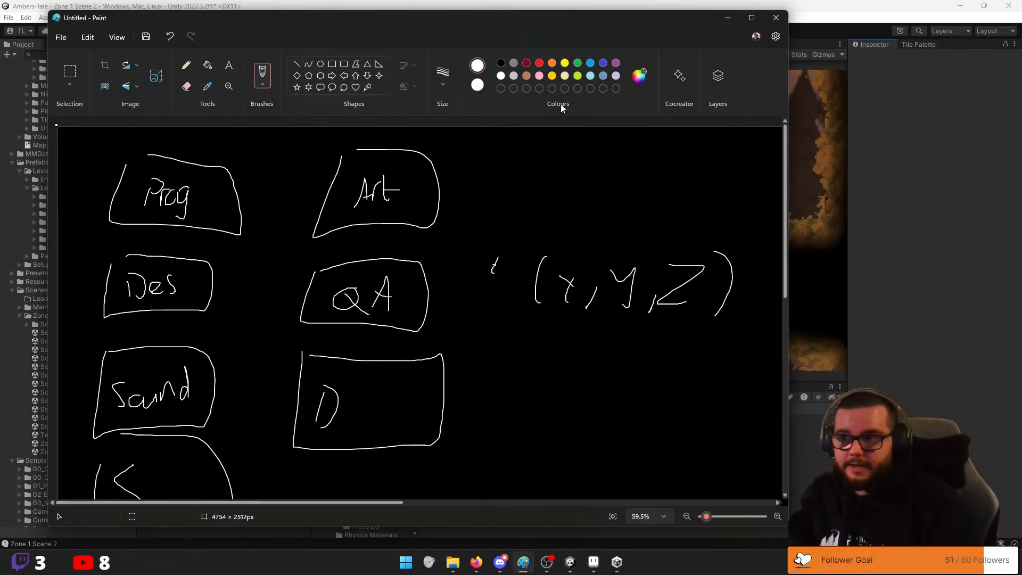
Handwrite "Vector3" above the (x, Y, Z) coordinates and underline the coordinates with a curve
mouse_move(542, 191)
left_mouse_down()
mouse_move(548, 224)
mouse_move(570, 193)
left_mouse_up()
mouse_move(574, 219)
left_mouse_down()
mouse_move(585, 203)
mouse_move(597, 235)
left_mouse_up()
left_click_drag(638, 217, 636, 241)
left_click_drag(645, 185, 645, 243)
left_click_drag(621, 229, 701, 226)
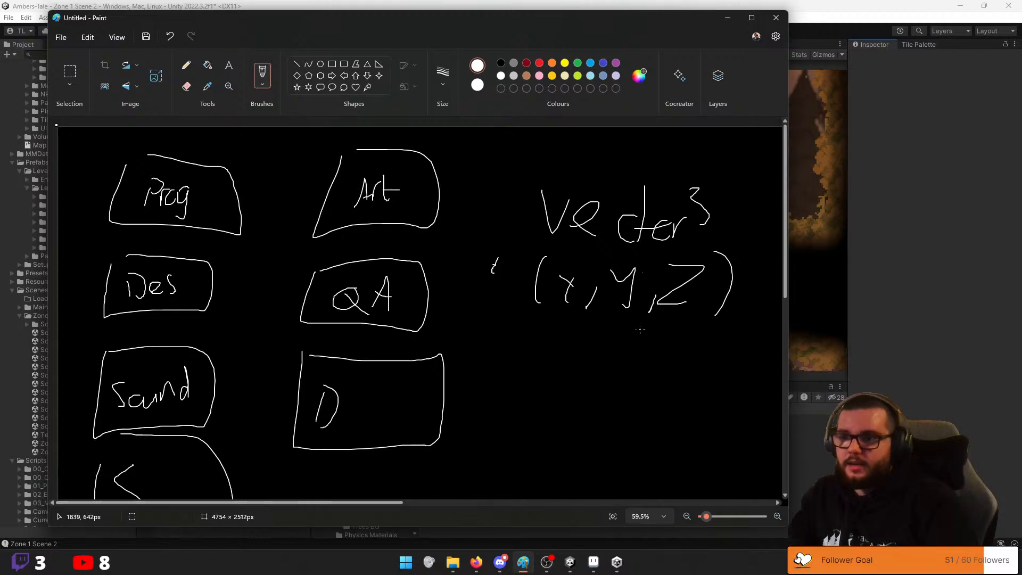
left_click_drag(545, 317, 713, 322)
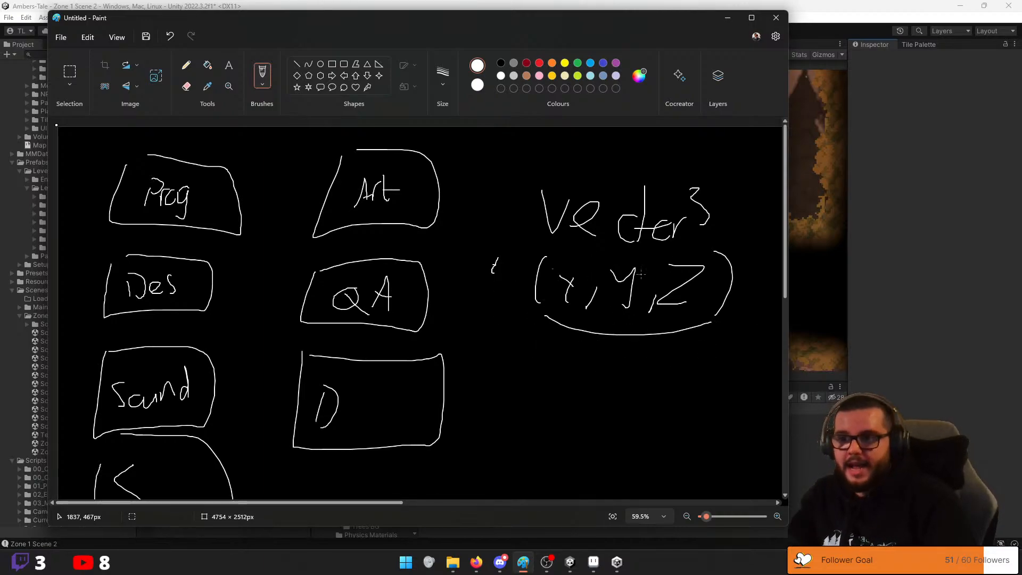
Handwrite "Vector2" below the underlined (x, Y, Z) coordinates
left_click_drag(513, 406, 586, 387)
mouse_move(585, 406)
left_mouse_down()
mouse_move(619, 394)
mouse_move(613, 427)
left_mouse_up()
left_click_drag(658, 405, 666, 424)
mouse_move(664, 380)
left_mouse_down()
mouse_move(664, 435)
mouse_move(701, 432)
mouse_move(730, 405)
mouse_move(767, 438)
left_mouse_up()
Handwrite the coordinates "(x, y)" beneath the Vector2 label
scroll(607, 371, "down", 2)
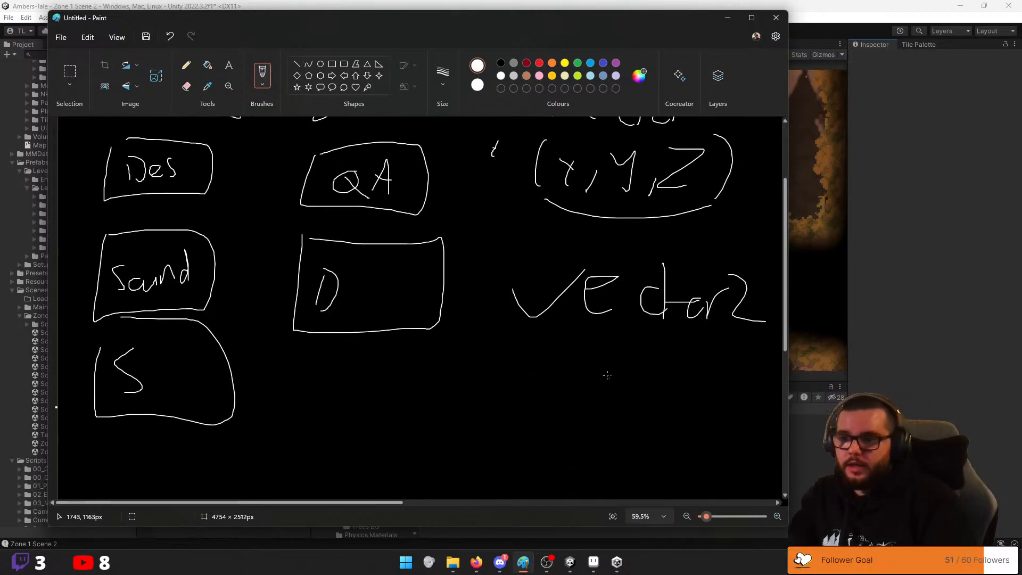
mouse_move(607, 360)
left_mouse_down()
mouse_move(625, 428)
mouse_move(644, 421)
mouse_move(675, 437)
left_mouse_up()
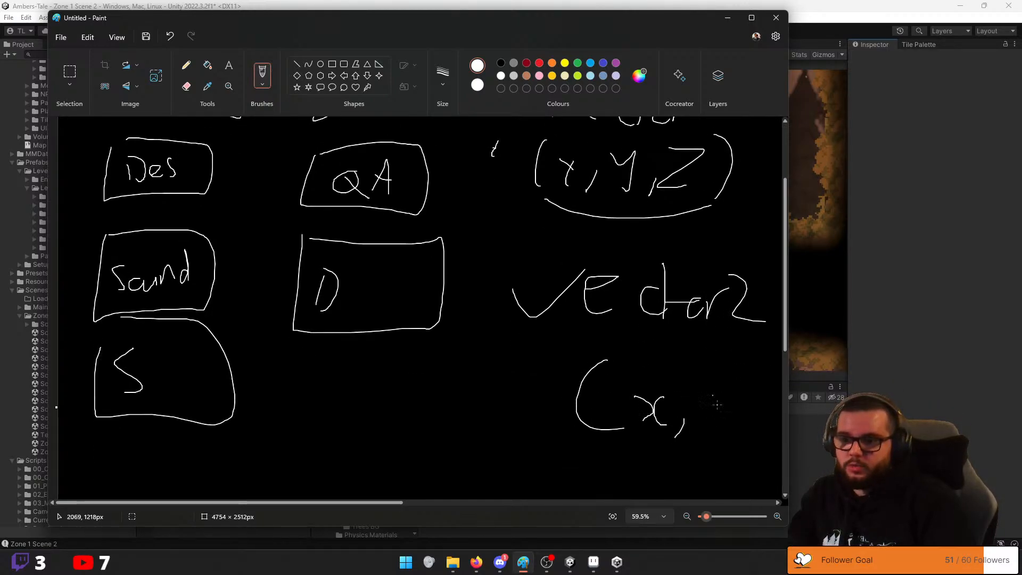
left_click_drag(714, 398, 728, 417)
left_click_drag(742, 398, 708, 463)
left_click_drag(740, 371, 749, 437)
scroll(569, 418, "down", 1)
scroll(569, 418, "down", 4)
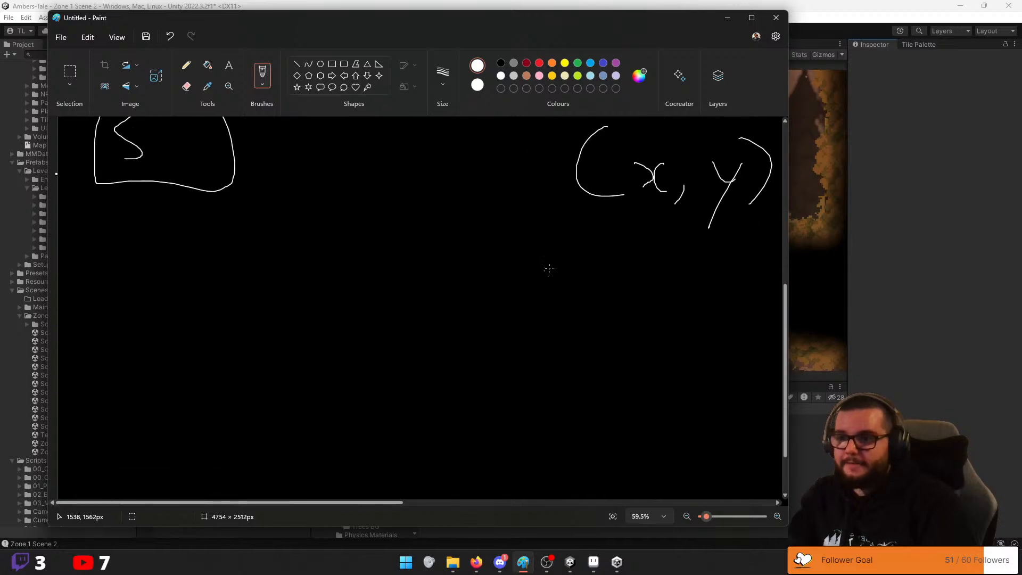
scroll(589, 326, "up", 4)
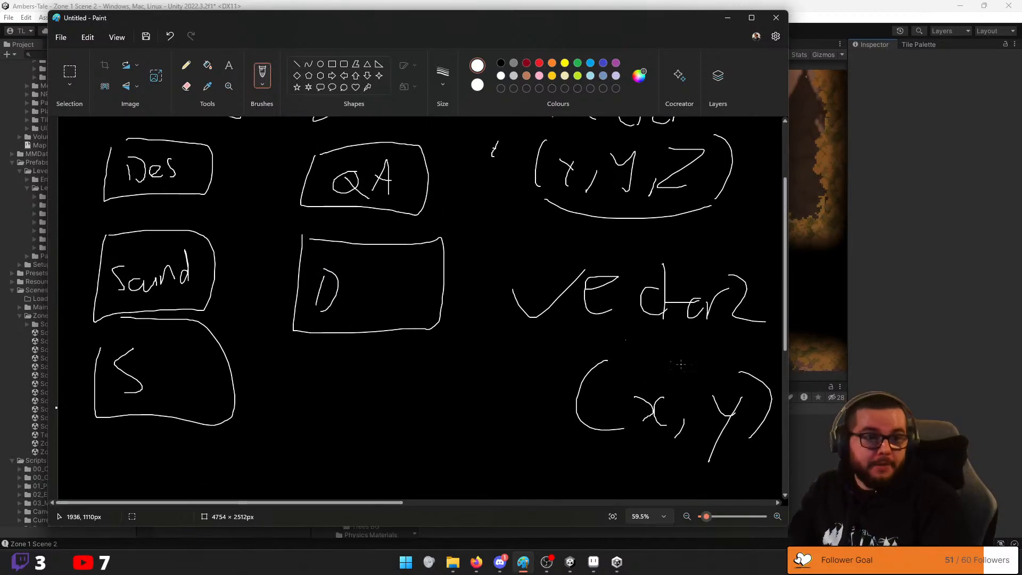
Handwrite "1." below the (x, y) coordinates, undoing the misdrawn letters started beside it
scroll(687, 362, "down", 2)
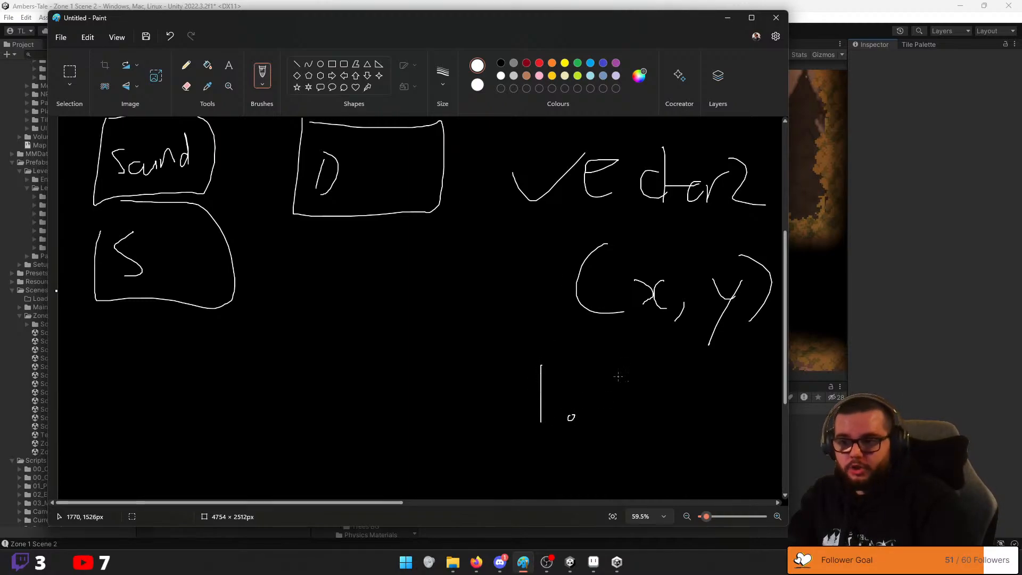
mouse_move(393, 364)
left_mouse_down()
mouse_move(365, 414)
mouse_move(421, 403)
left_mouse_up()
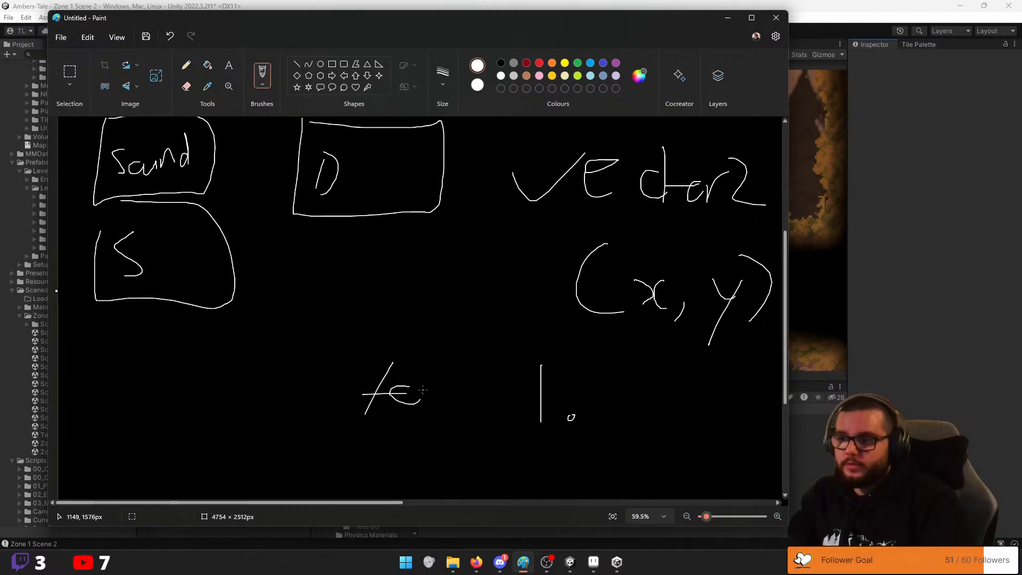
left_click_drag(425, 364, 426, 406)
key("ctrl+z")
key("ctrl+z")
key("ctrl+z")
key("ctrl+z")
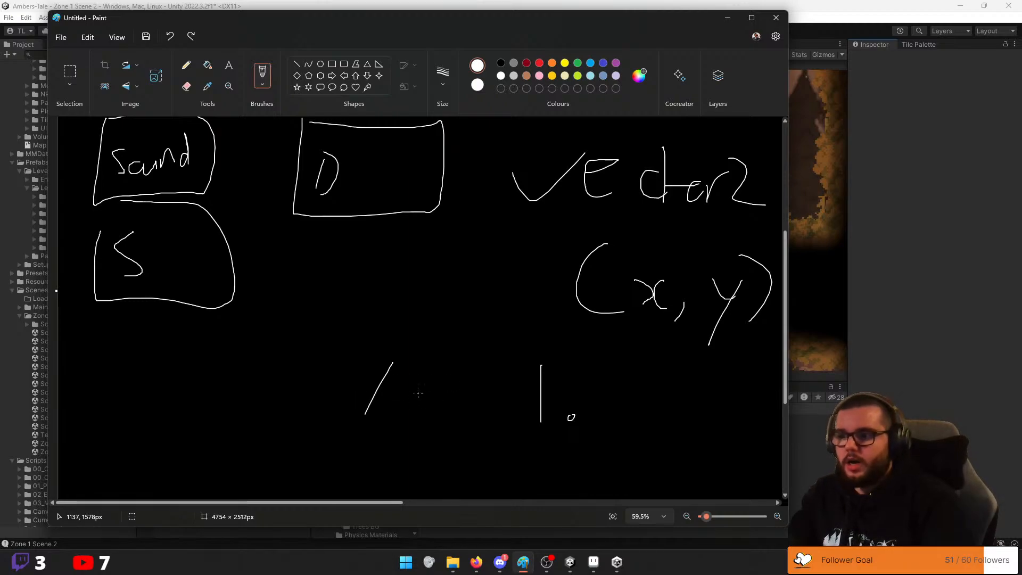
Handwrite the label "float" beside the "1." and extend the number with decimal digits to 1.010001
mouse_move(394, 372)
left_mouse_down()
mouse_move(360, 436)
mouse_move(391, 407)
mouse_move(460, 411)
left_mouse_up()
left_click_drag(434, 398, 461, 397)
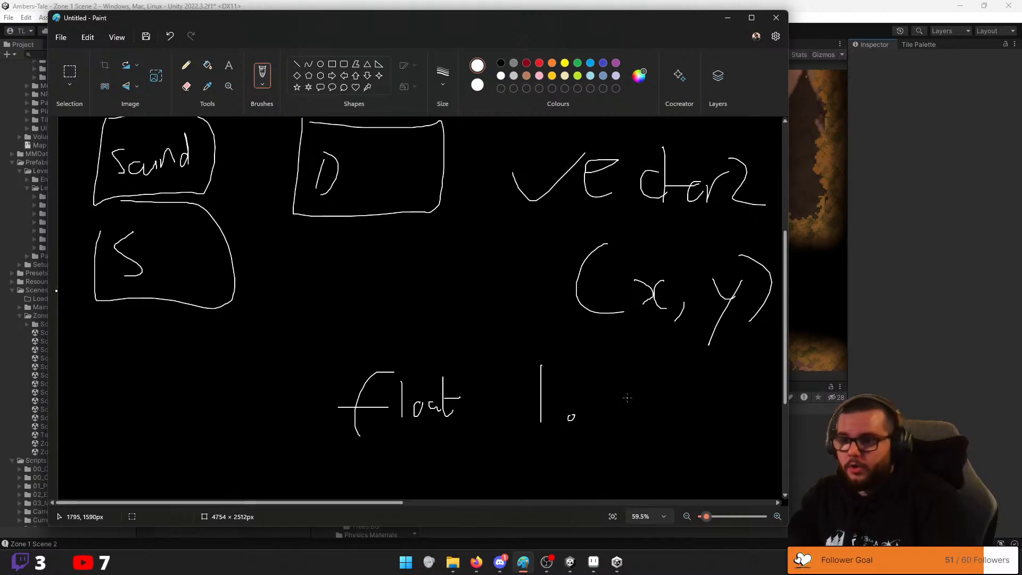
mouse_move(613, 371)
left_mouse_down()
mouse_move(607, 406)
mouse_move(637, 422)
left_mouse_up()
left_click_drag(660, 369, 669, 410)
left_click_drag(685, 378, 688, 418)
left_click_drag(737, 371, 736, 409)
left_click_drag(747, 366, 762, 407)
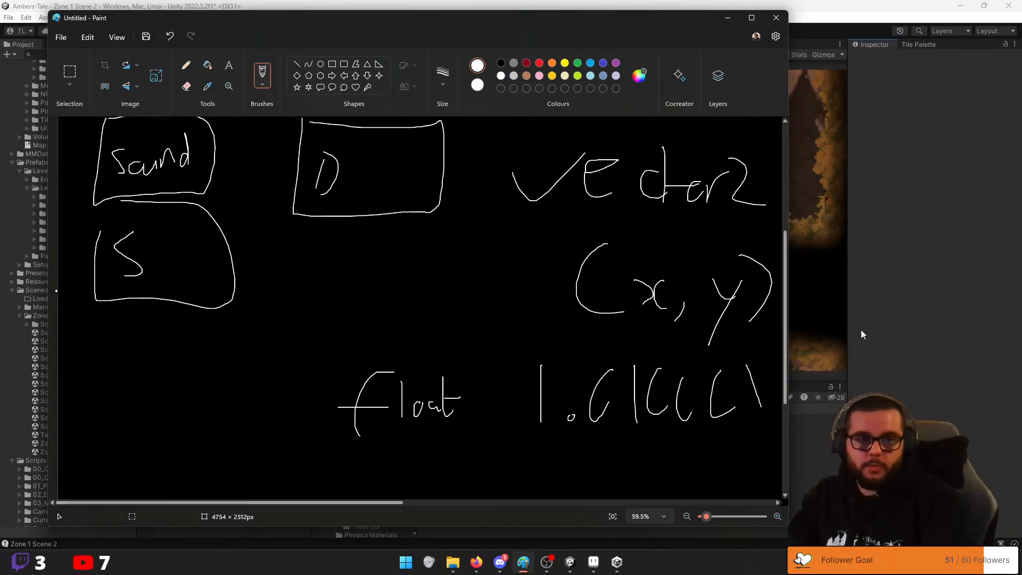
Handwrite "int" below the float label with a whole number starting with 12 beside it, removing the stray decimal point
scroll(397, 407, "down", 2)
mouse_move(398, 408)
left_mouse_down()
mouse_move(398, 437)
mouse_move(437, 422)
left_mouse_up()
left_click(400, 399)
mouse_move(450, 383)
left_mouse_down()
mouse_move(459, 421)
mouse_move(471, 403)
left_mouse_up()
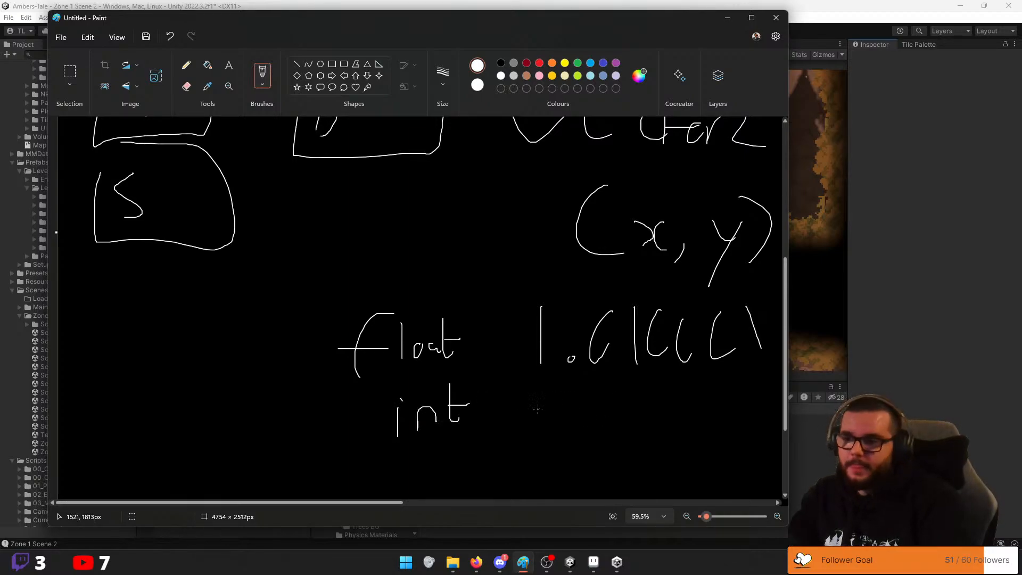
mouse_move(535, 391)
left_mouse_down()
mouse_move(533, 437)
mouse_move(571, 445)
left_mouse_up()
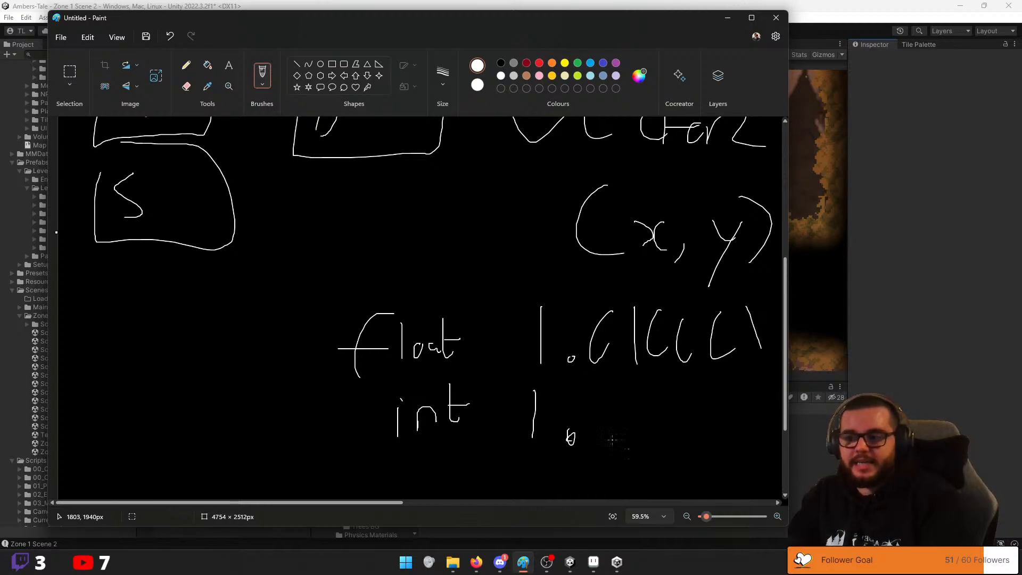
key("ctrl+z")
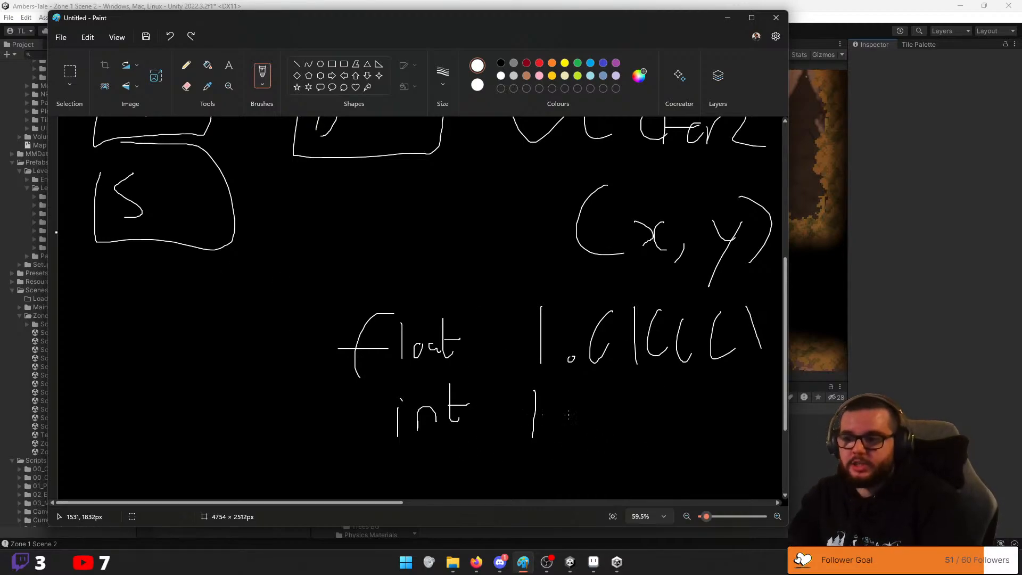
left_click_drag(552, 397, 581, 444)
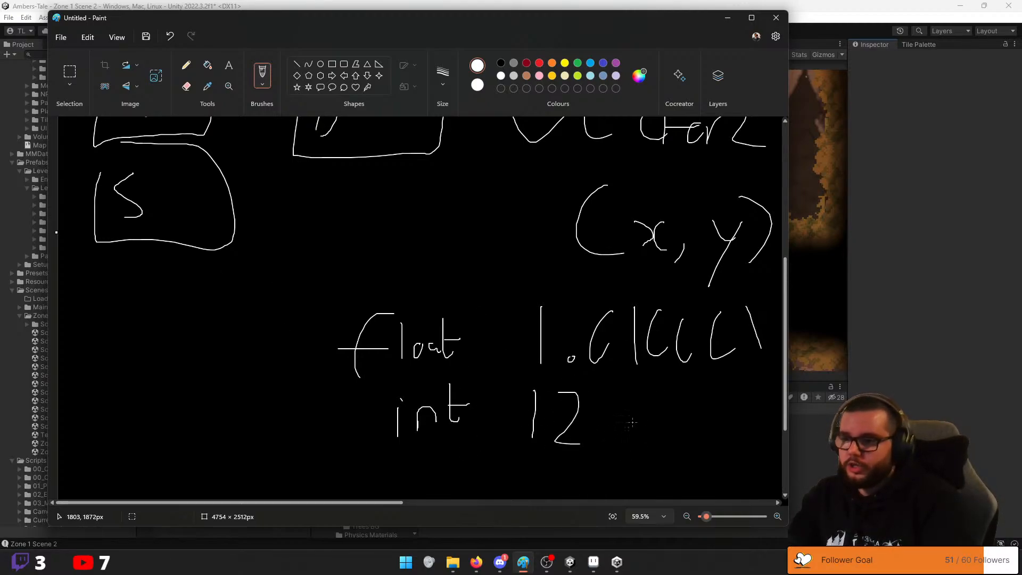
mouse_move(602, 391)
left_mouse_down()
mouse_move(617, 437)
mouse_move(609, 468)
left_mouse_up()
key("ctrl+z")
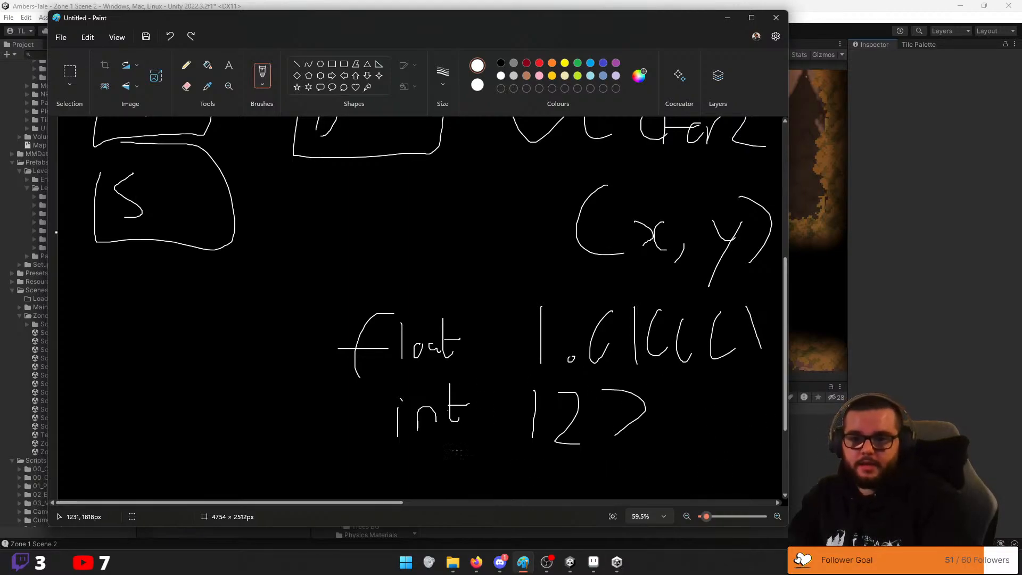
Undo the handwritten int line, the decimal digits and the float label, keeping only "1." below the (x, y) coordinates
key("ctrl+z")
key("ctrl+z")
key("ctrl+z")
key("ctrl+z")
key("ctrl+z")
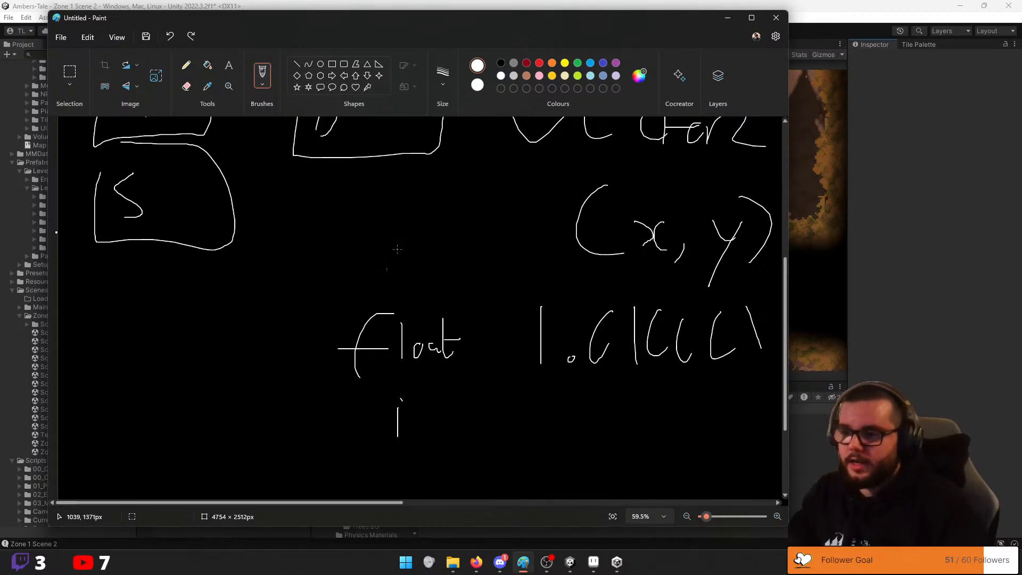
key("ctrl+z")
key("ctrl+z")
key("ctrl+z")
key("ctrl+z")
key("ctrl+z")
key("ctrl+z")
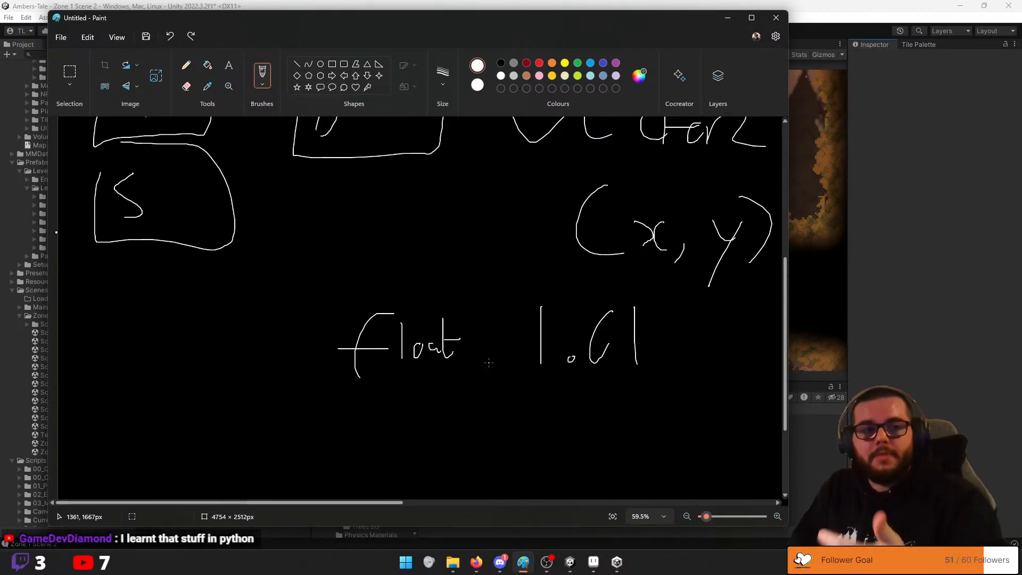
key("ctrl+z")
key("ctrl+z")
key("ctrl+z")
key("ctrl+z")
key("ctrl+z")
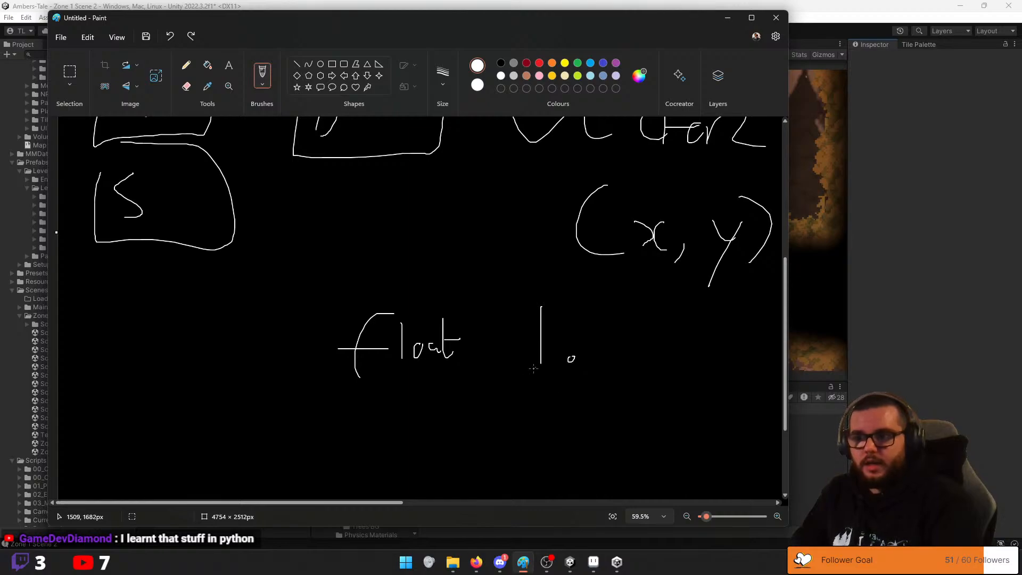
key("ctrl+z")
key("ctrl+z")
key("ctrl+z")
key("ctrl+z")
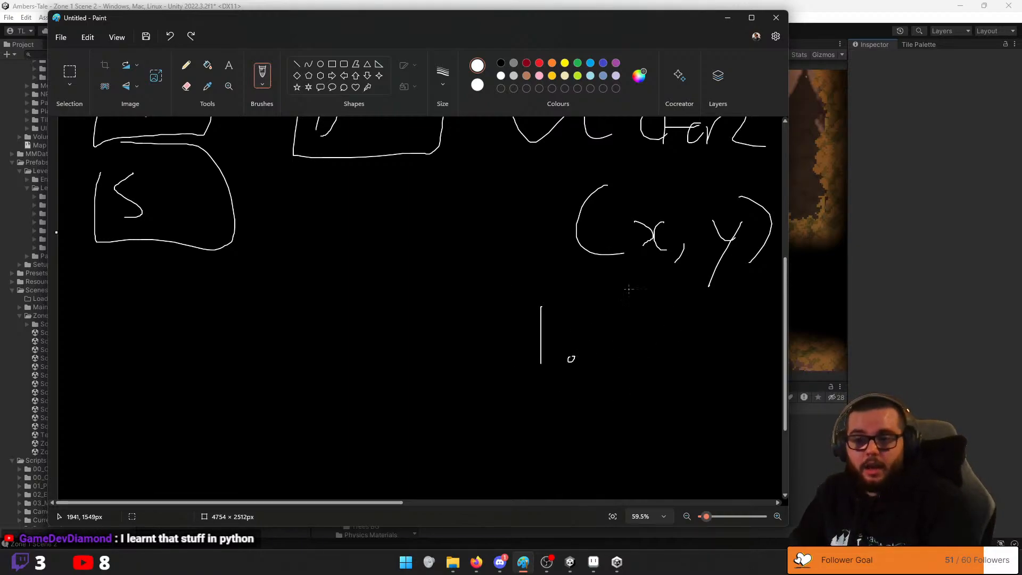
left_click_drag(347, 312, 336, 409)
mouse_move(322, 368)
left_mouse_down()
mouse_move(375, 365)
mouse_move(380, 378)
left_mouse_up()
left_click_drag(411, 292, 409, 376)
key("ctrl+z")
key("ctrl+z")
key("ctrl+z")
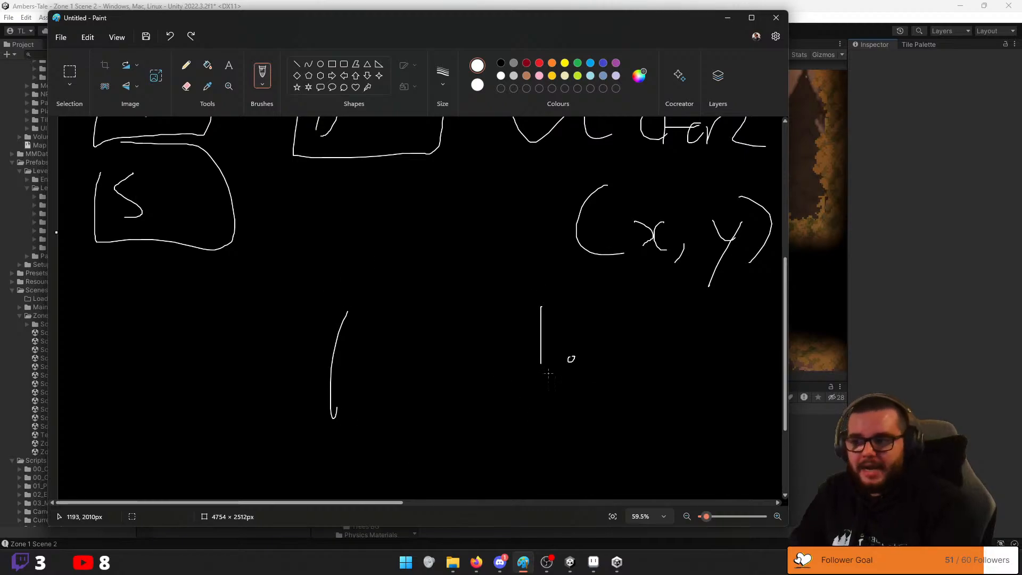
key("ctrl+z")
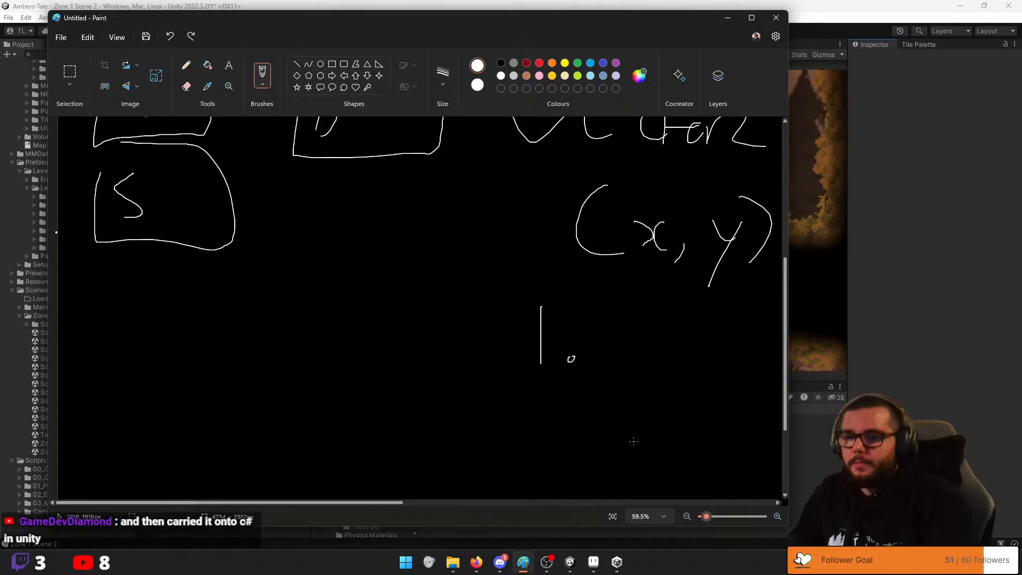
mouse_move(355, 309)
left_mouse_down()
mouse_move(328, 395)
mouse_move(371, 354)
left_mouse_up()
left_click_drag(376, 282, 364, 356)
key("ctrl+z")
key("ctrl+z")
Switch to the Scene view in Unity and open the script of the Player object's Player component
key("alt+Tab")
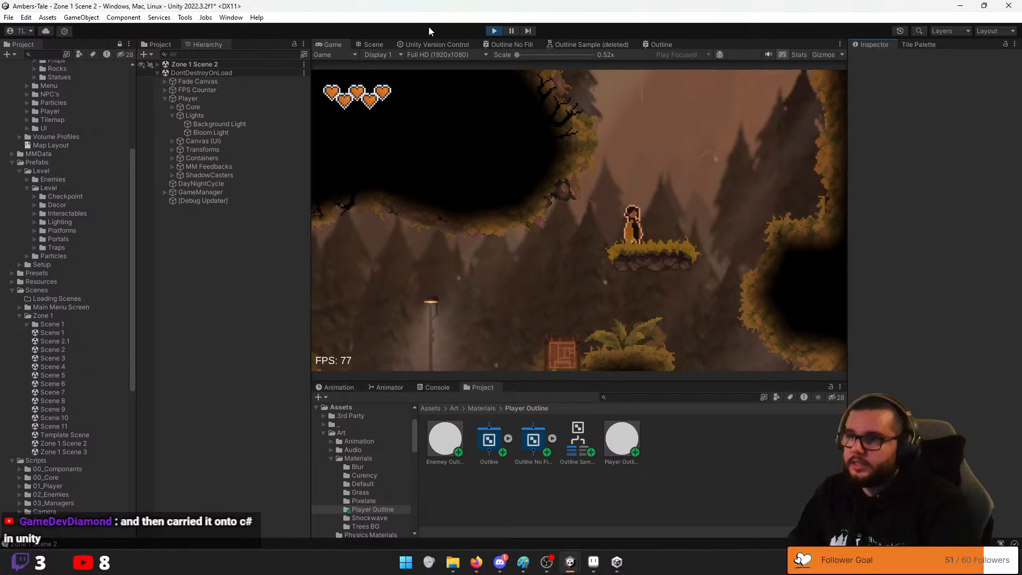
left_click(379, 54)
left_click(368, 45)
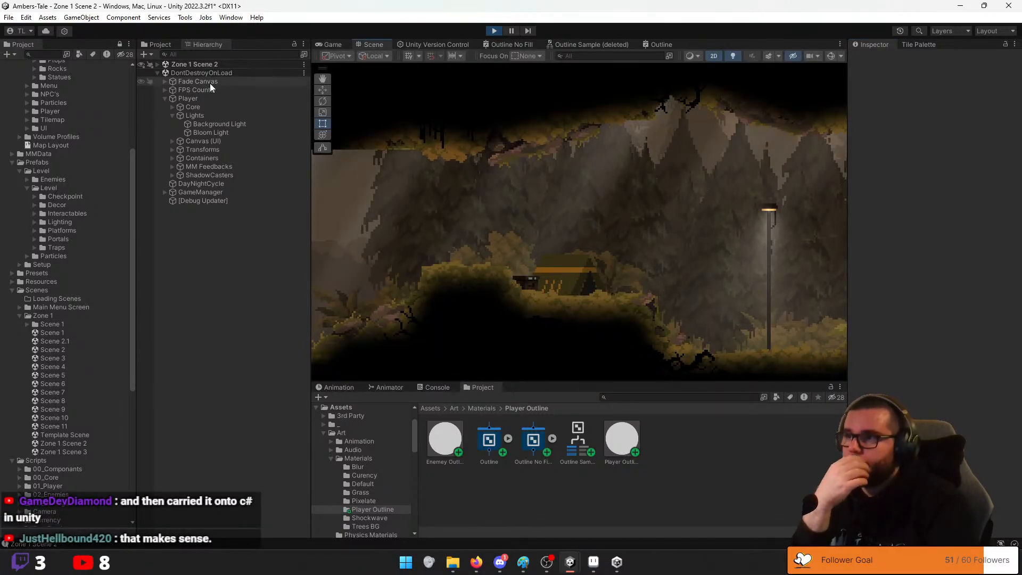
left_click(191, 98)
left_click(904, 138)
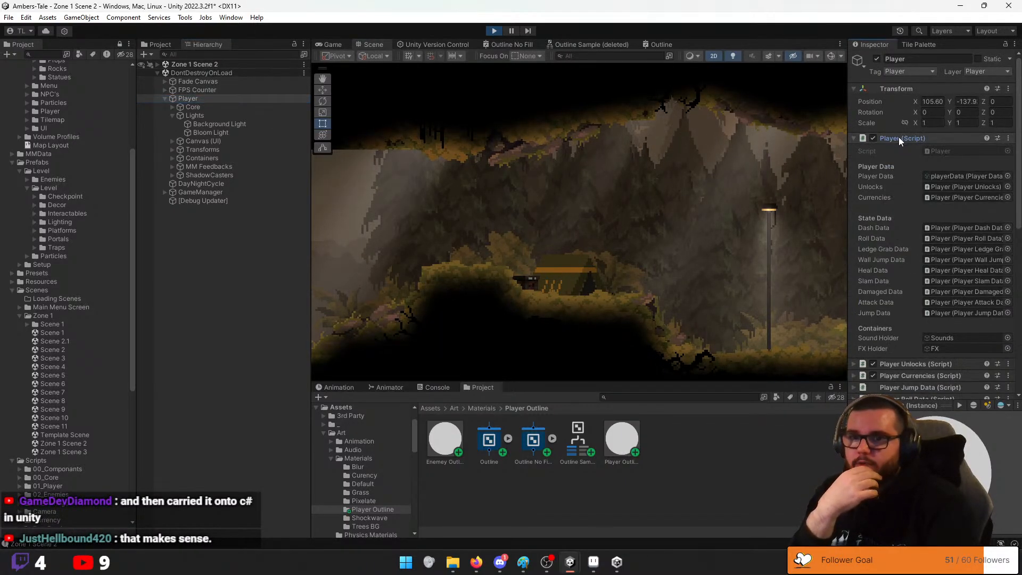
double_click(947, 151)
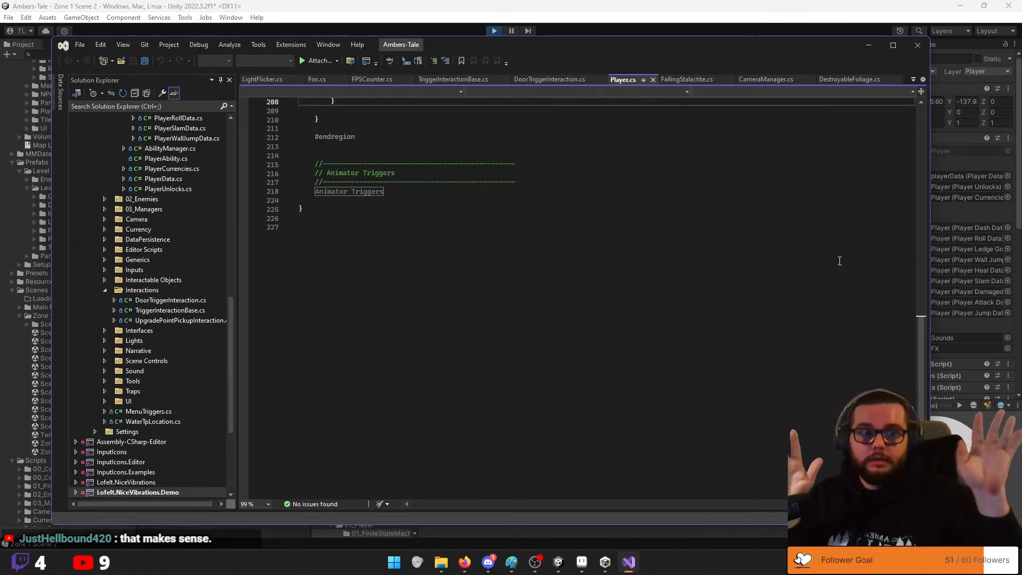
Expand the State Variables region in Player.cs and examine its state declarations, including the public modifier of SlamEndState
scroll(525, 377, "up", 20)
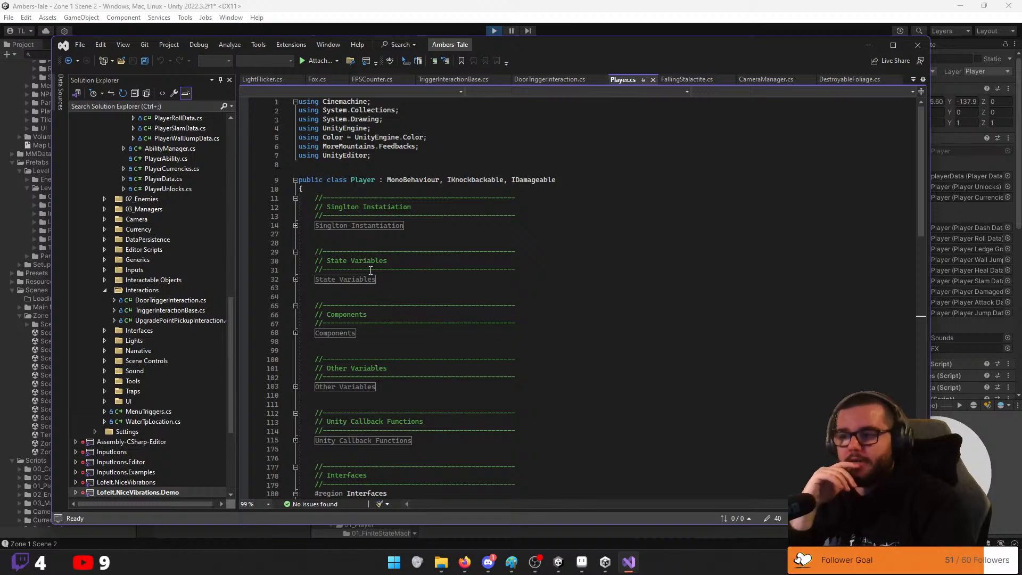
left_click(296, 279)
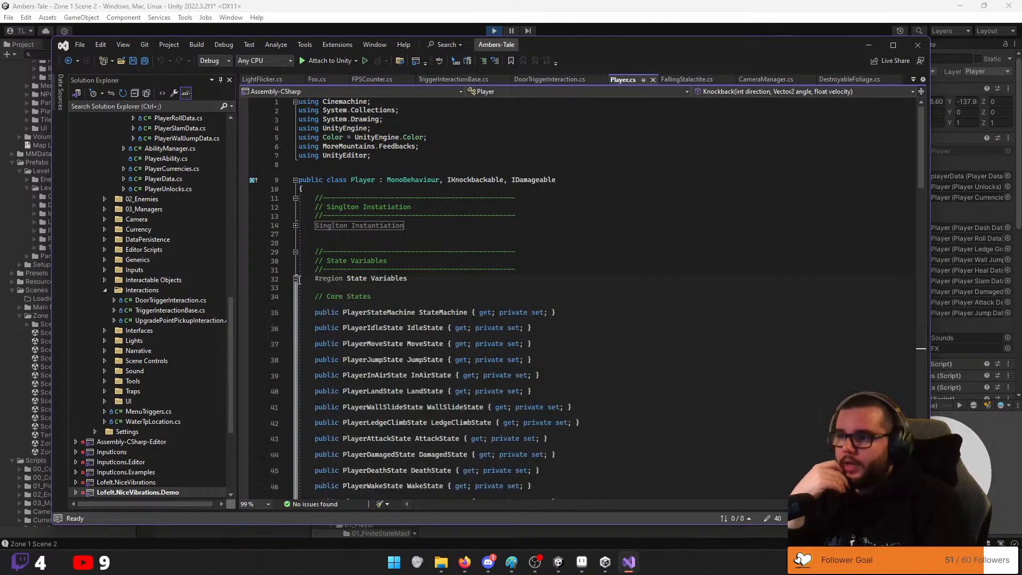
scroll(489, 310, "down", 4)
scroll(608, 400, "down", 6)
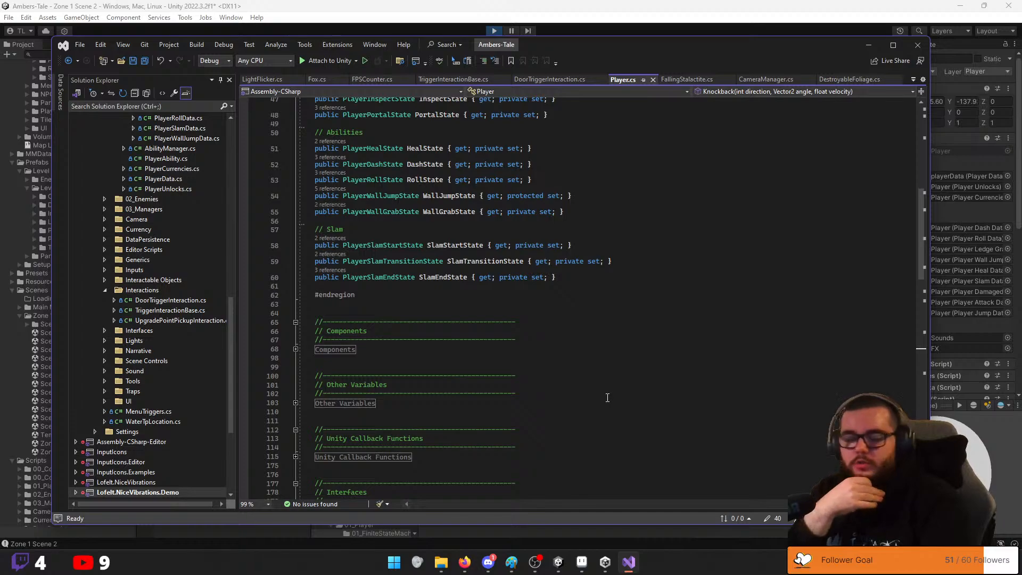
scroll(532, 358, "down", 1)
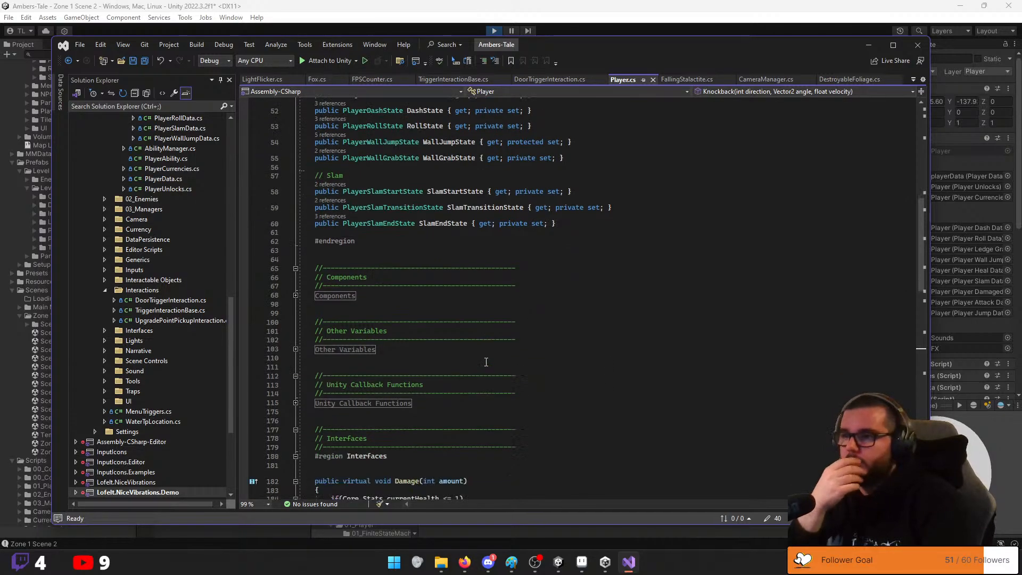
scroll(487, 362, "up", 9)
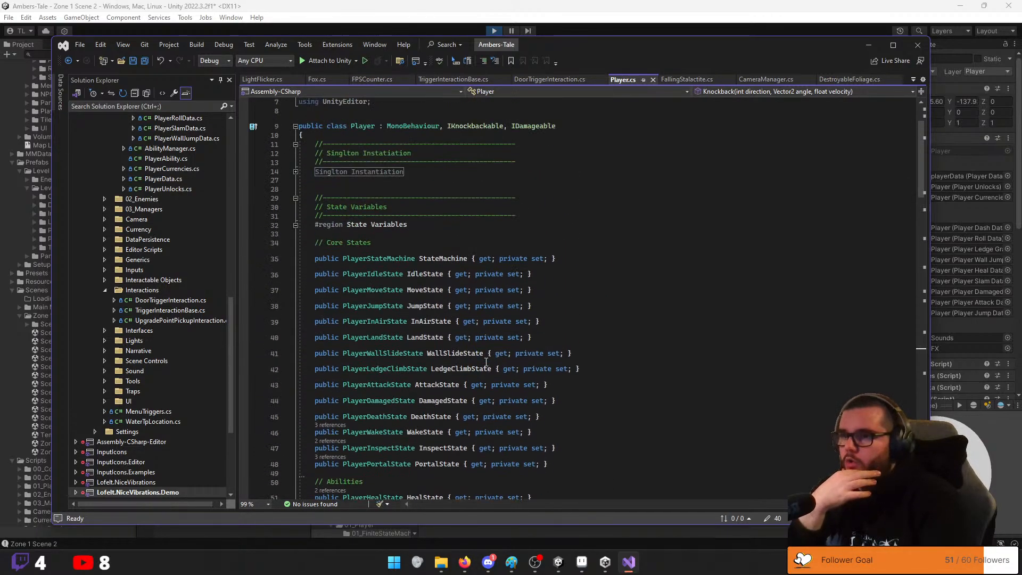
scroll(499, 370, "down", 5)
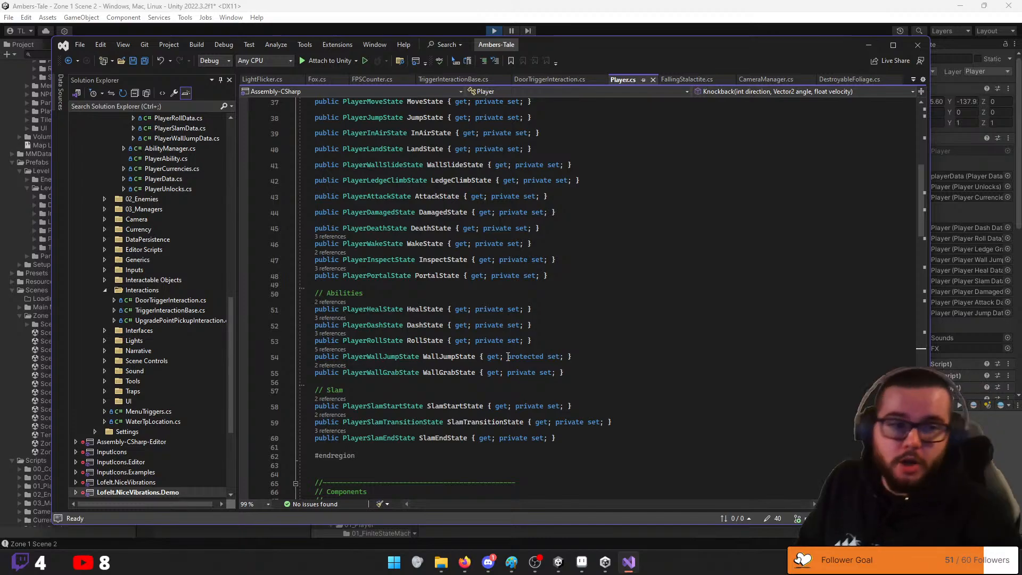
scroll(394, 262, "down", 1)
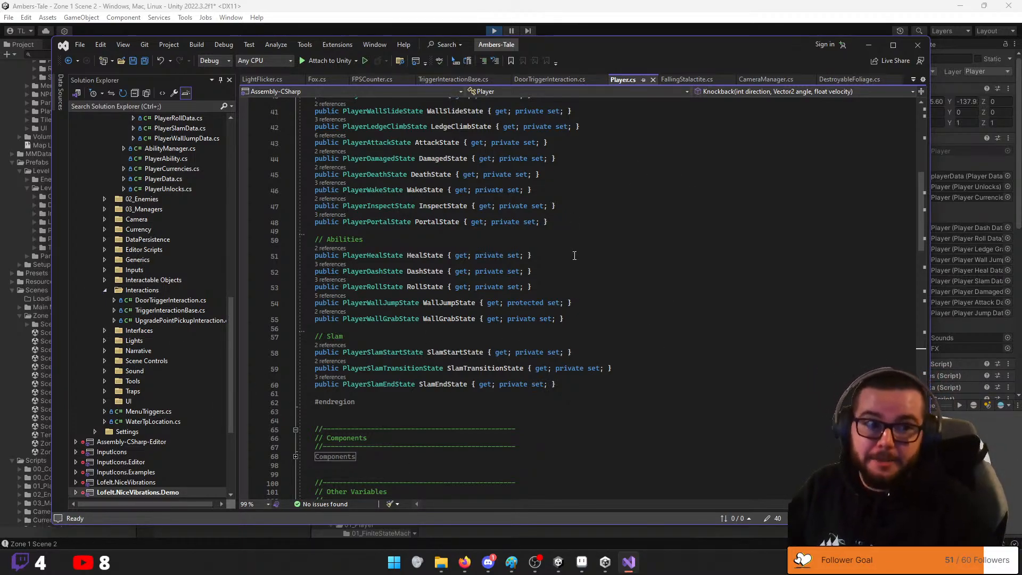
scroll(568, 260, "down", 1)
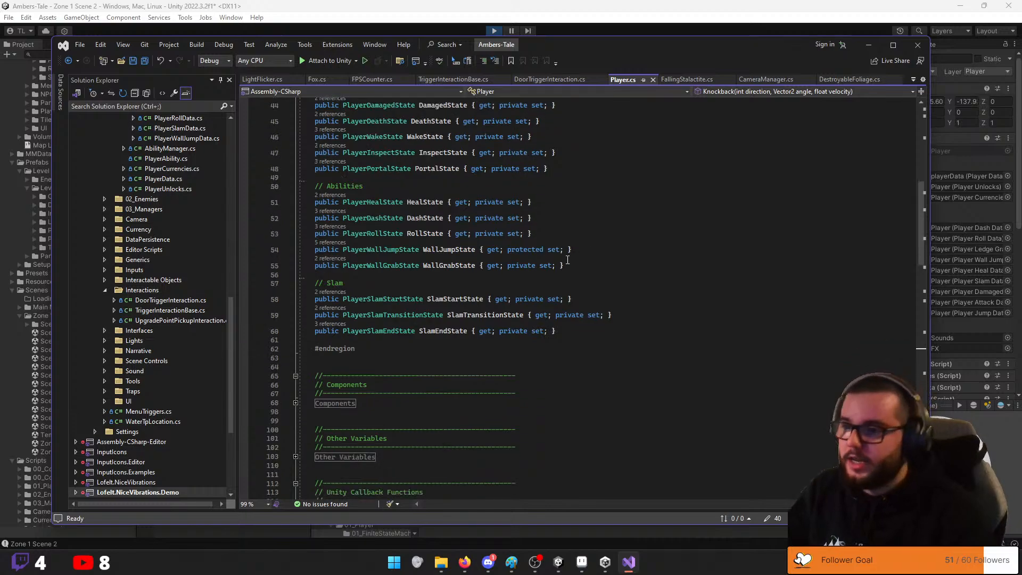
double_click(328, 332)
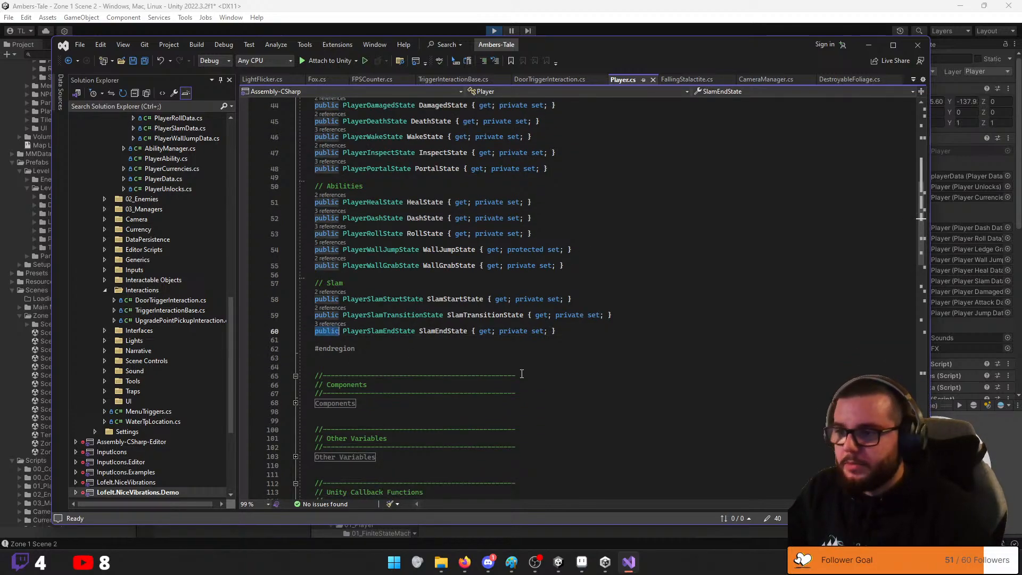
left_click(327, 331)
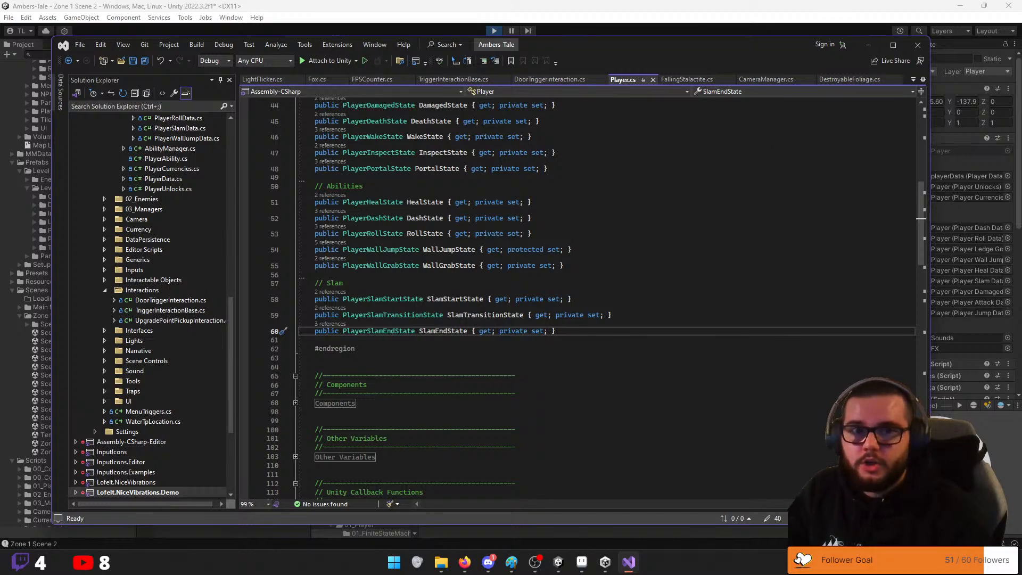
Switch to Firefox, search for "unity public", and read the Unity Manual page "Variables and the Inspector"
key("alt+Tab")
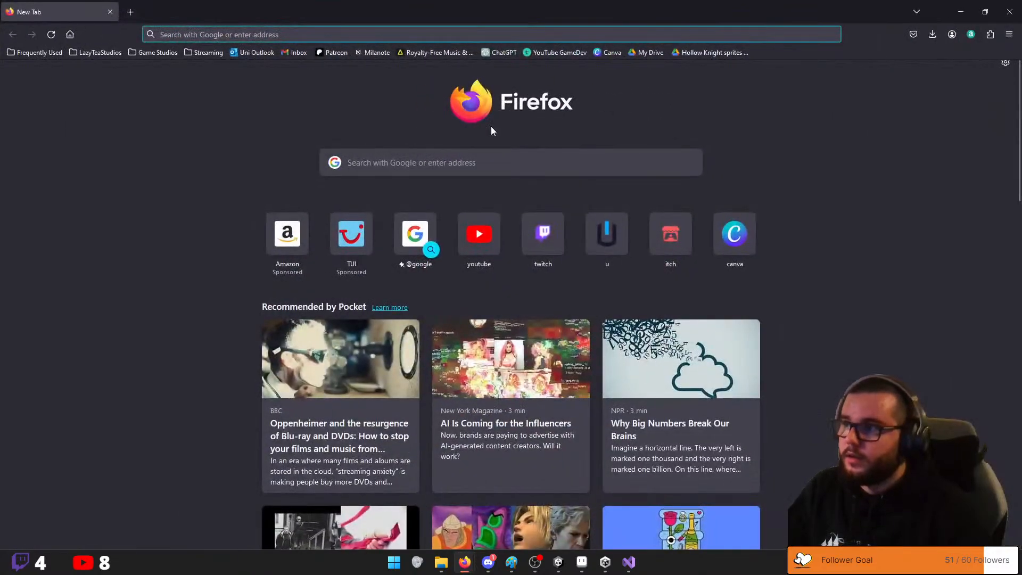
type("unity public")
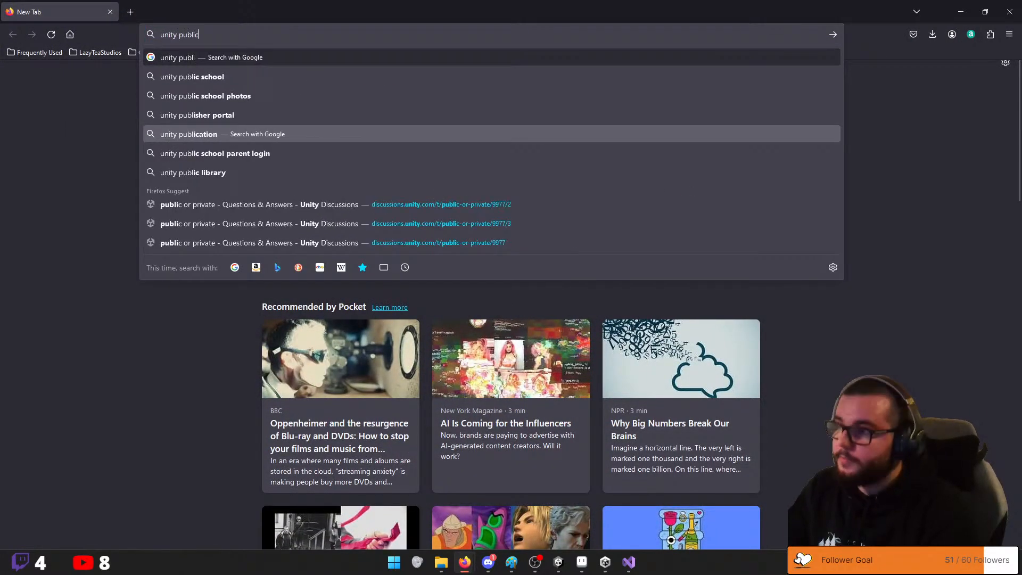
key("Return")
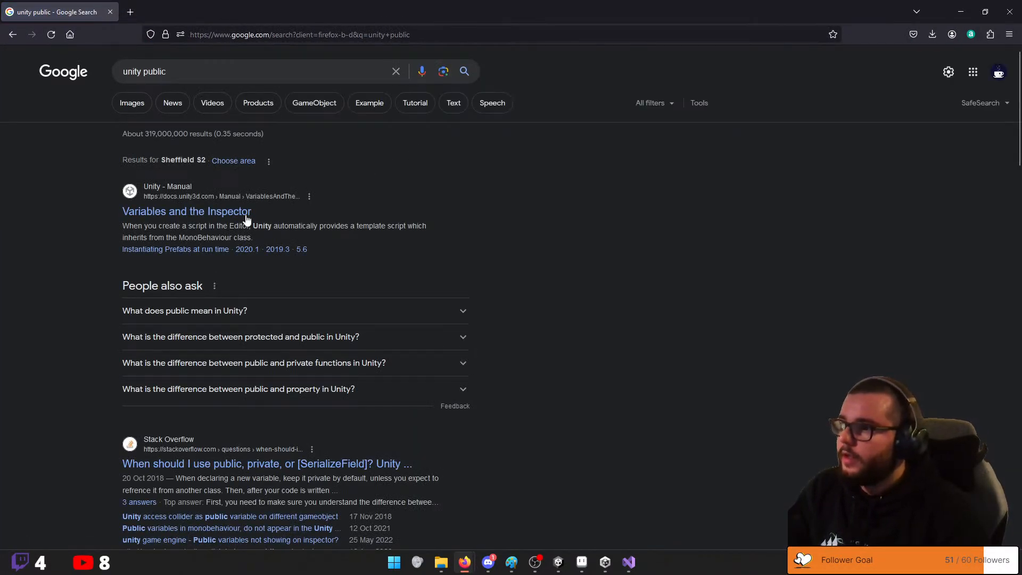
left_click(210, 216)
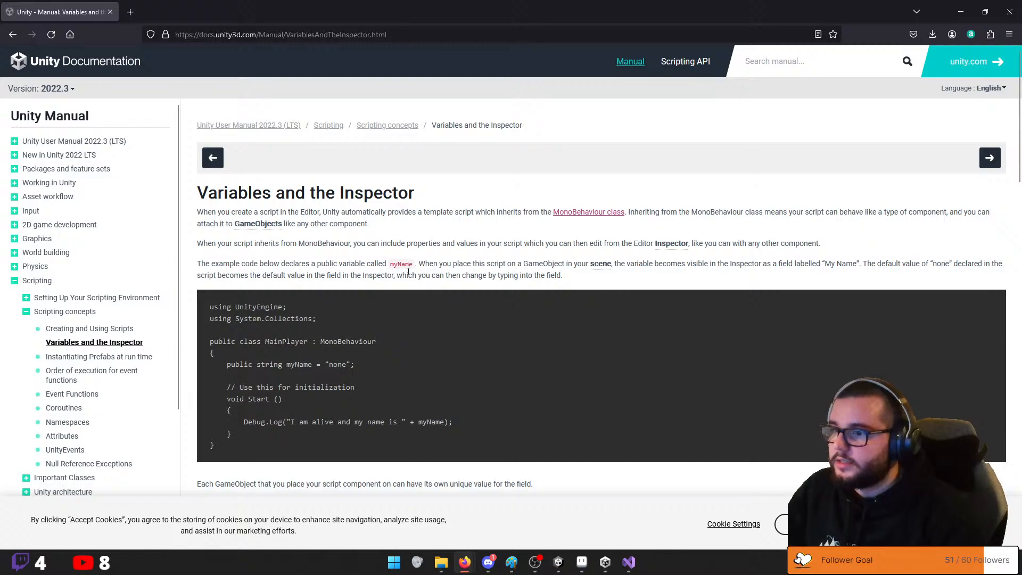
scroll(408, 272, "down", 10)
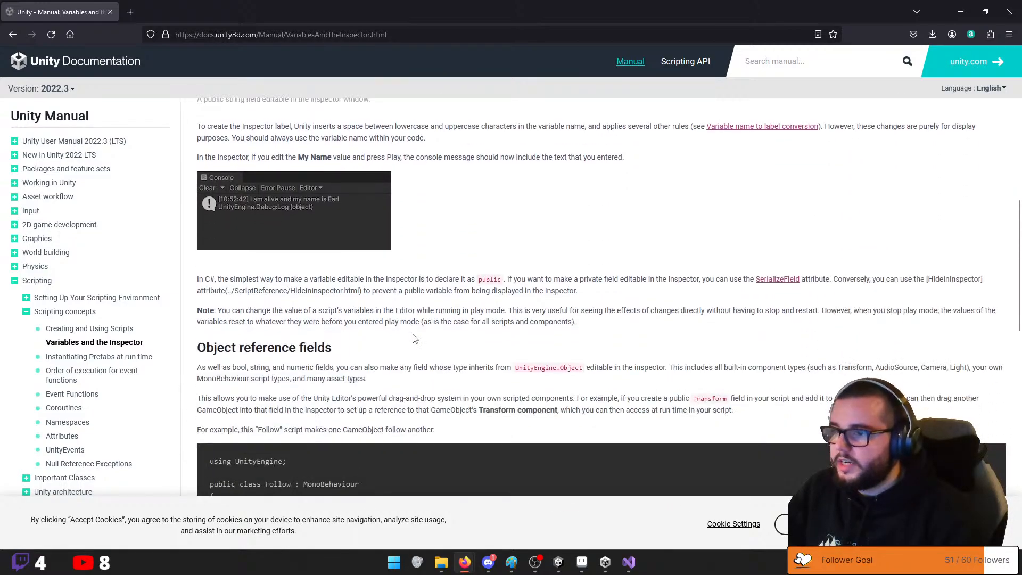
Read the Unity Manual's sections on public variables in the Inspector, object reference fields and variable name to label conversion
scroll(415, 338, "down", 15)
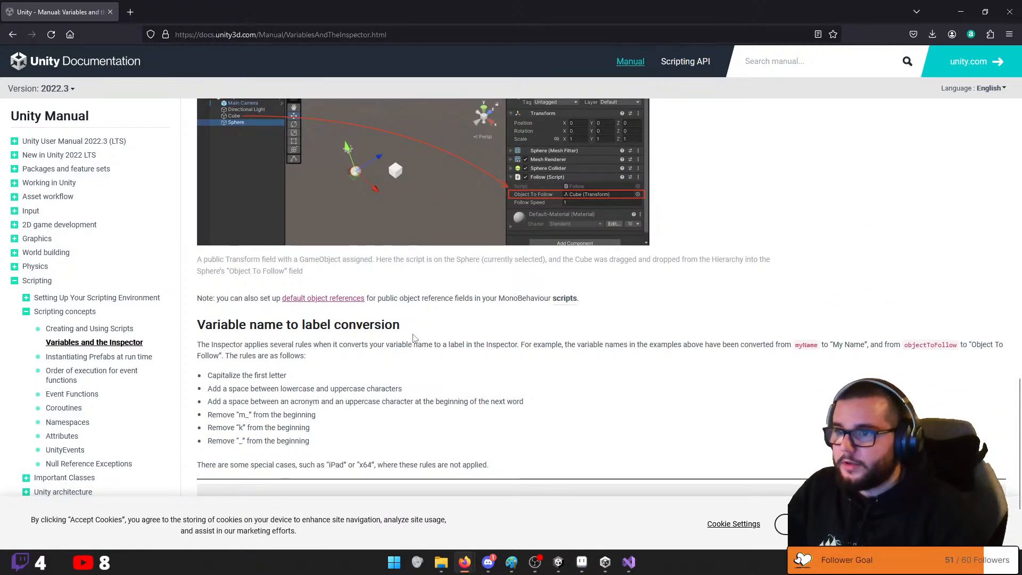
scroll(415, 339, "up", 2)
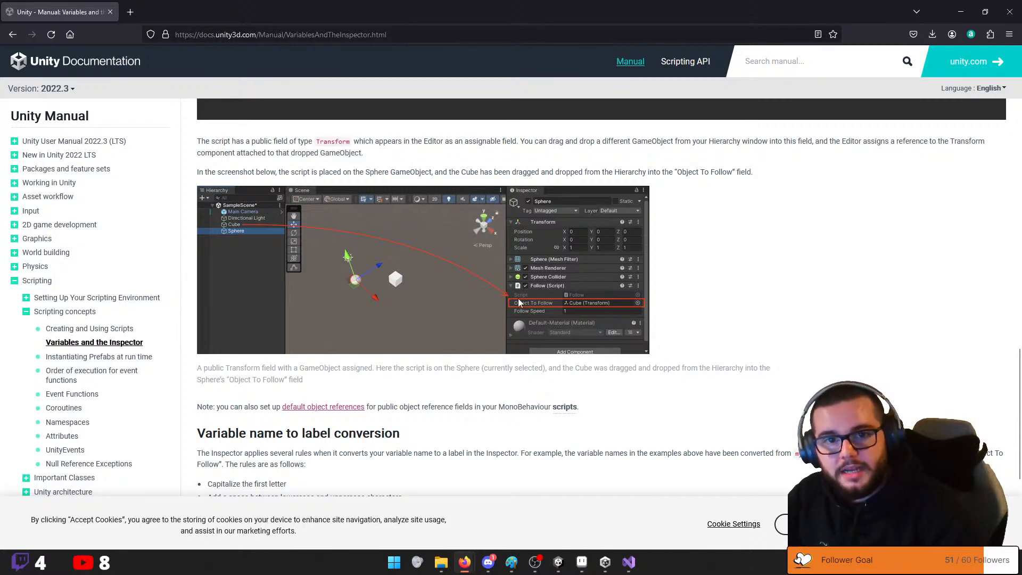
scroll(490, 301, "up", 7)
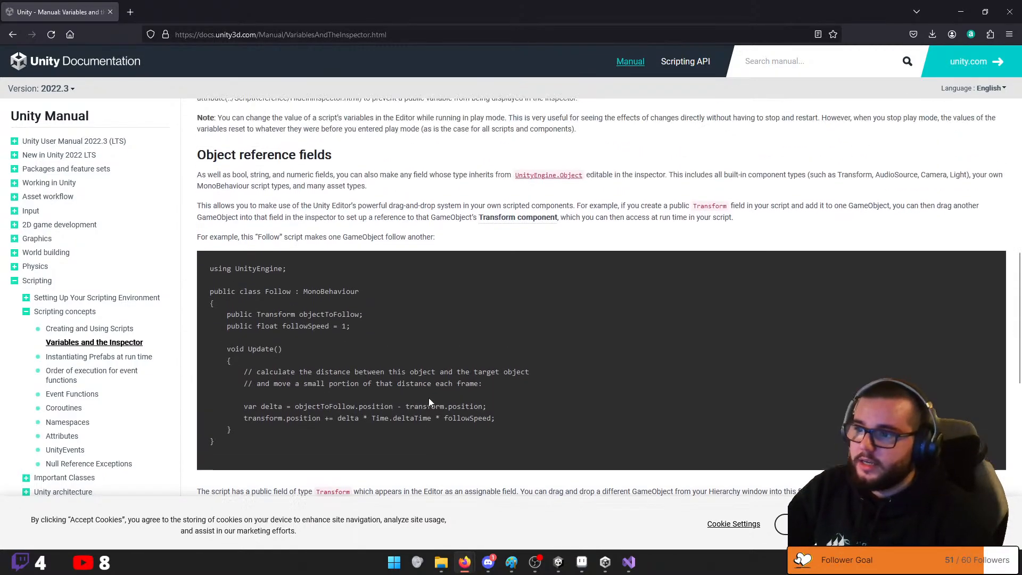
scroll(400, 326, "up", 2)
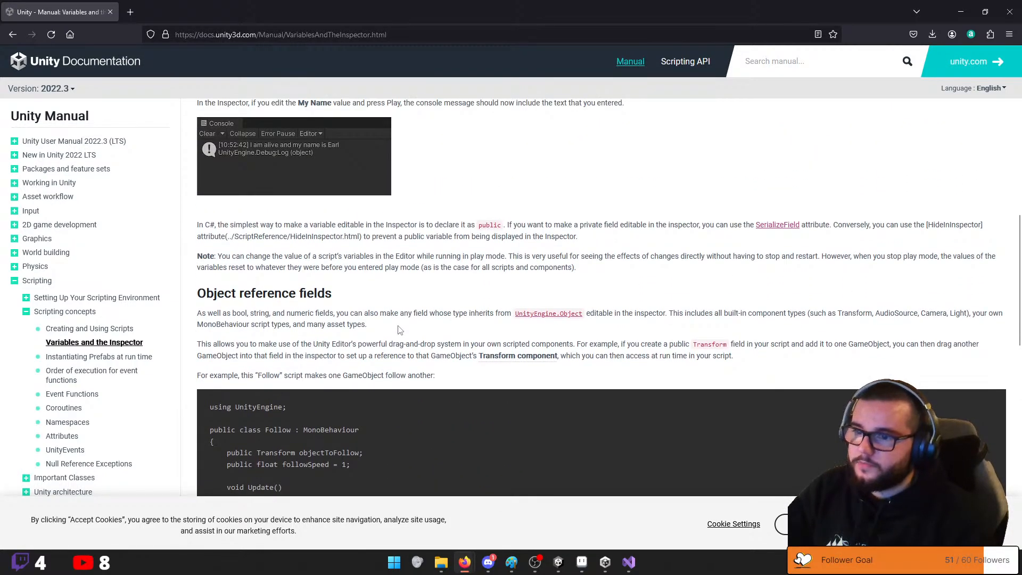
scroll(691, 239, "down", 4)
scroll(692, 240, "up", 7)
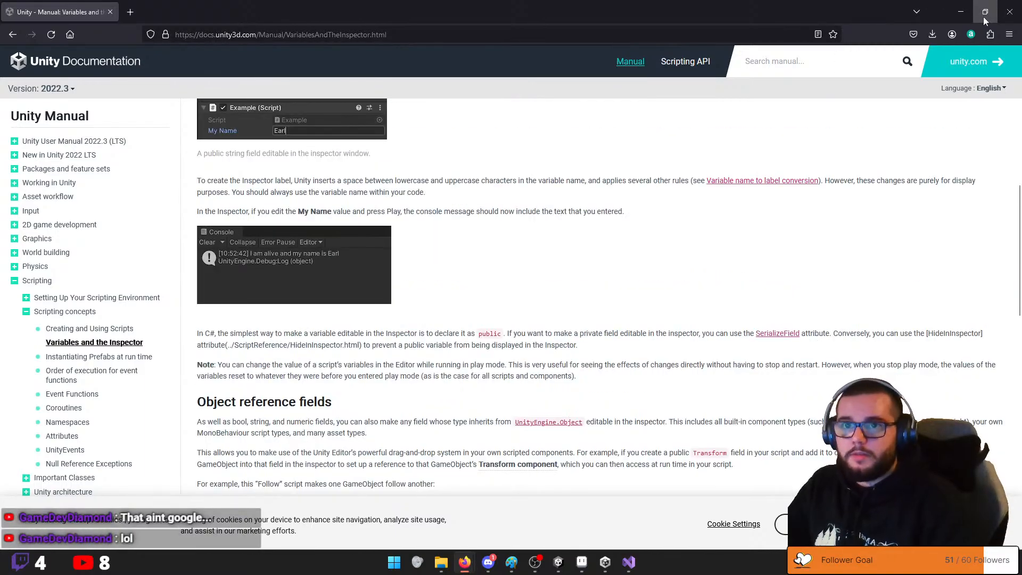
Return to Player.cs in Visual Studio and highlight the public modifiers throughout the script's state declarations
left_click(985, 11)
left_click(767, 293)
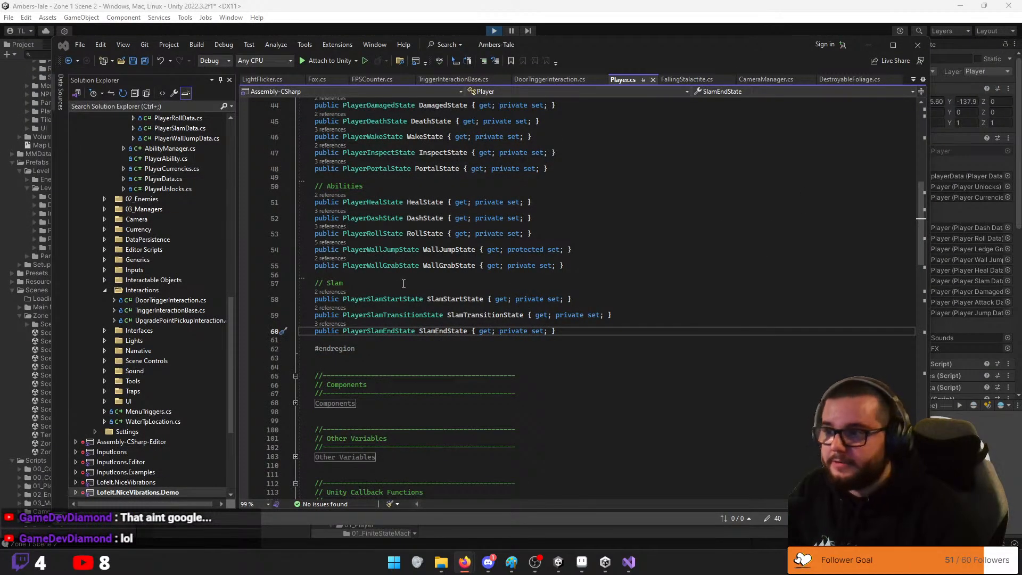
double_click(325, 332)
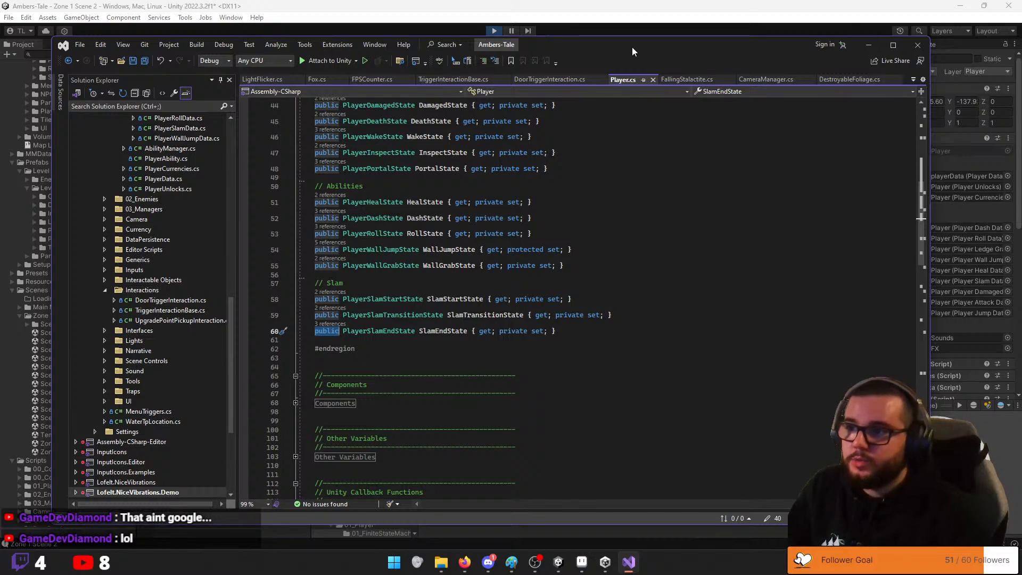
scroll(474, 235, "up", 15)
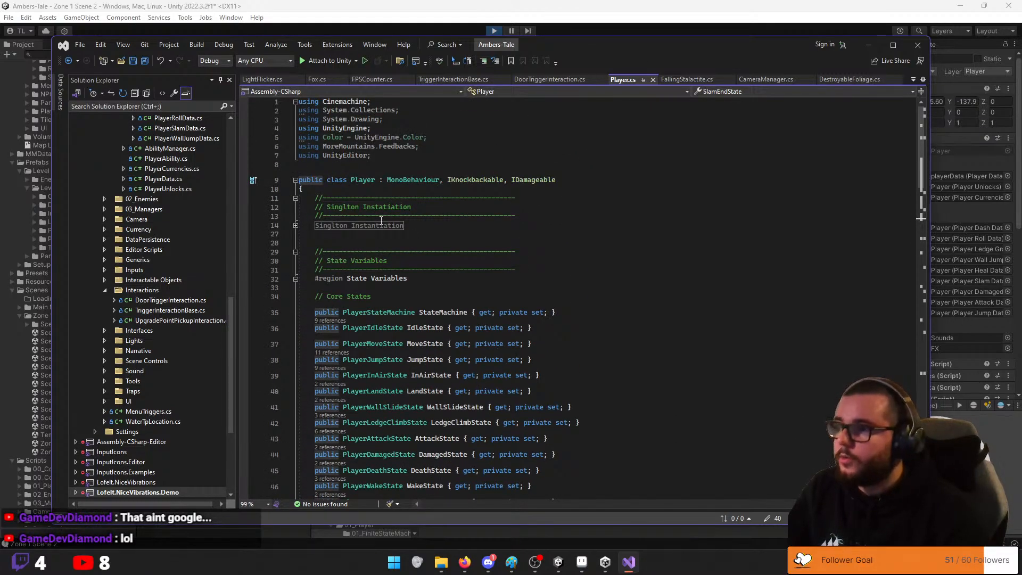
Declare "public int randomNumber = 1;" on the empty line above the State Variables header in Player.cs and save the script
left_click(388, 244)
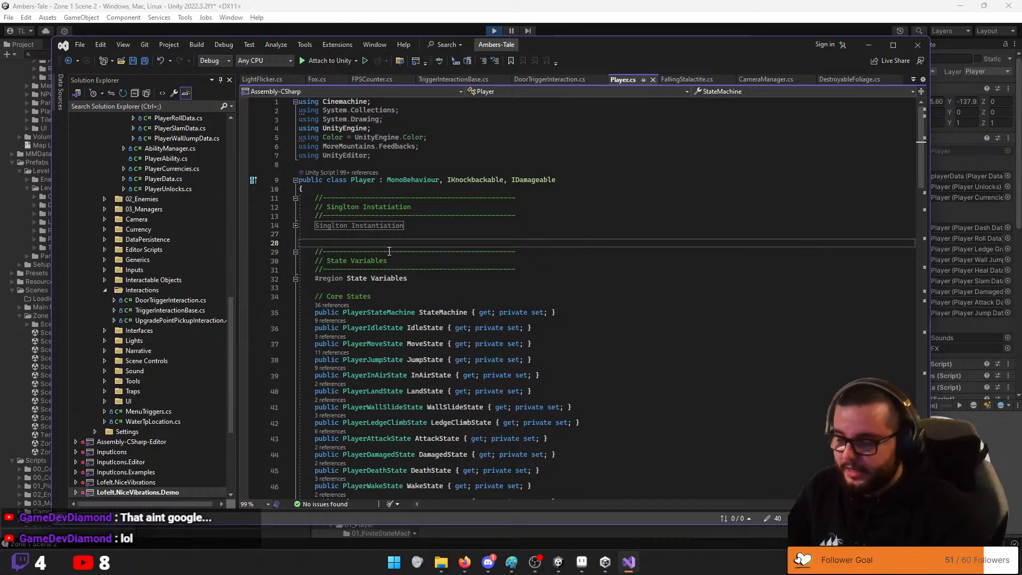
type("publ")
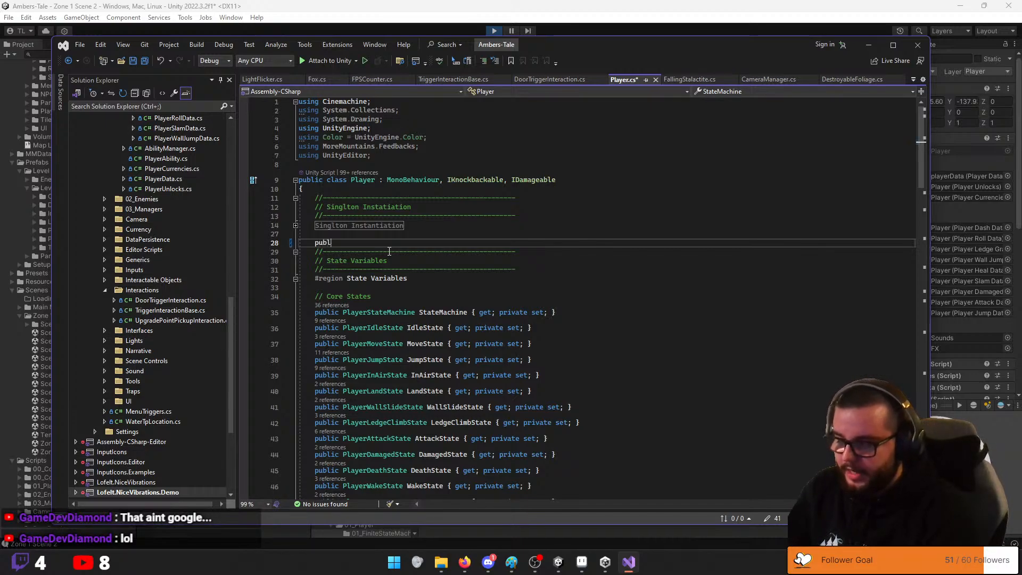
type("ic int r")
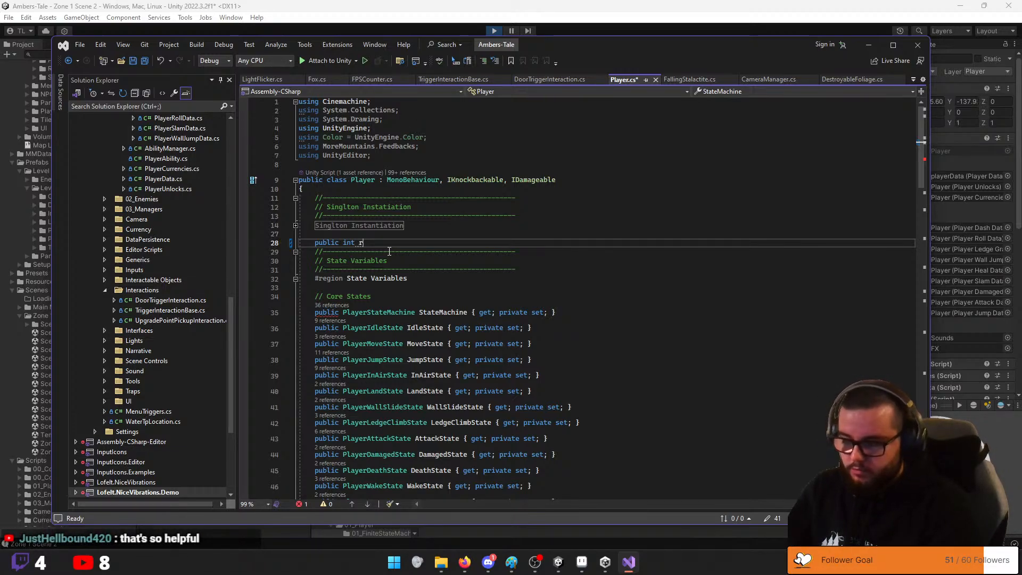
type("andomNumber")
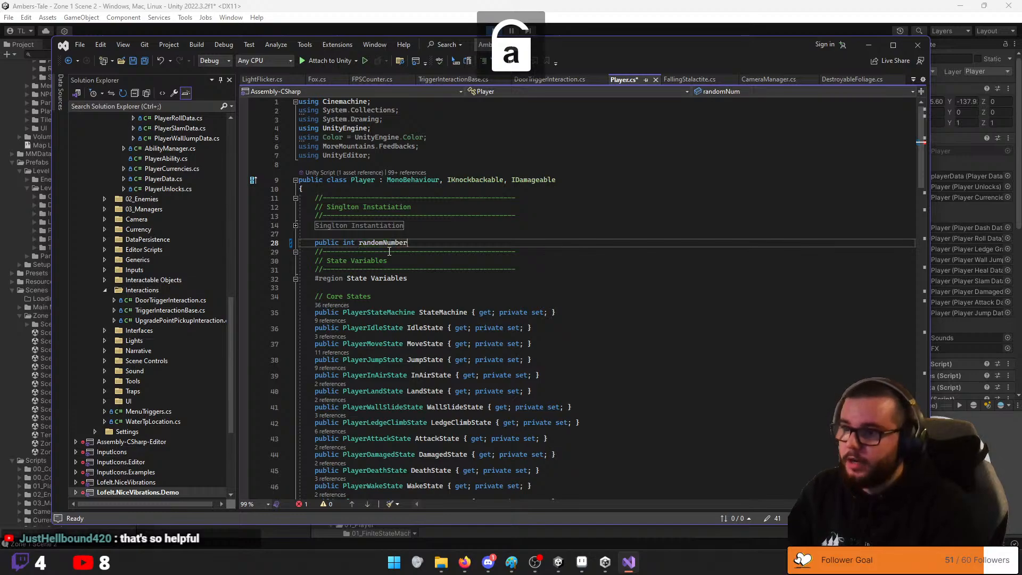
type(" = ")
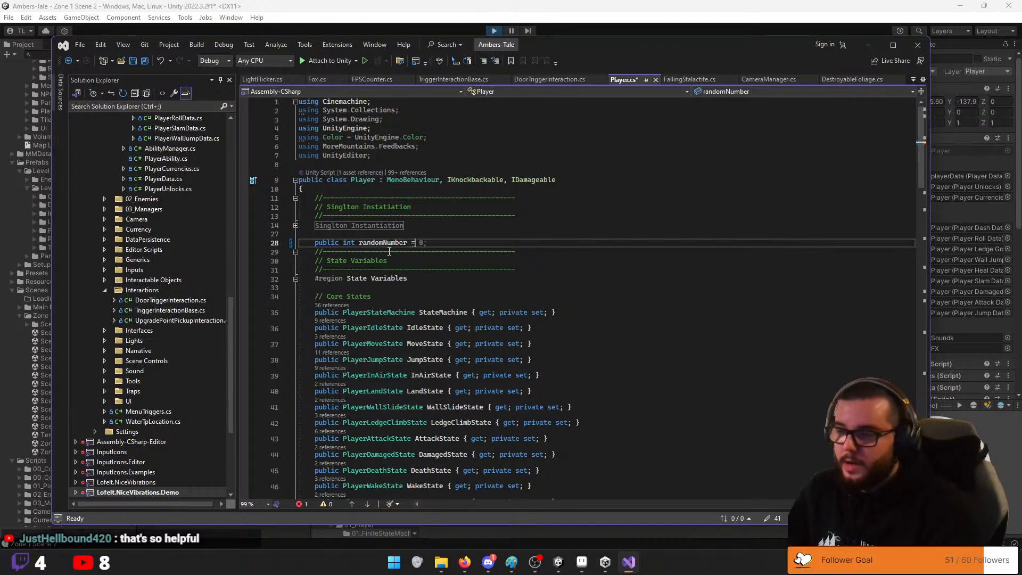
type("1")
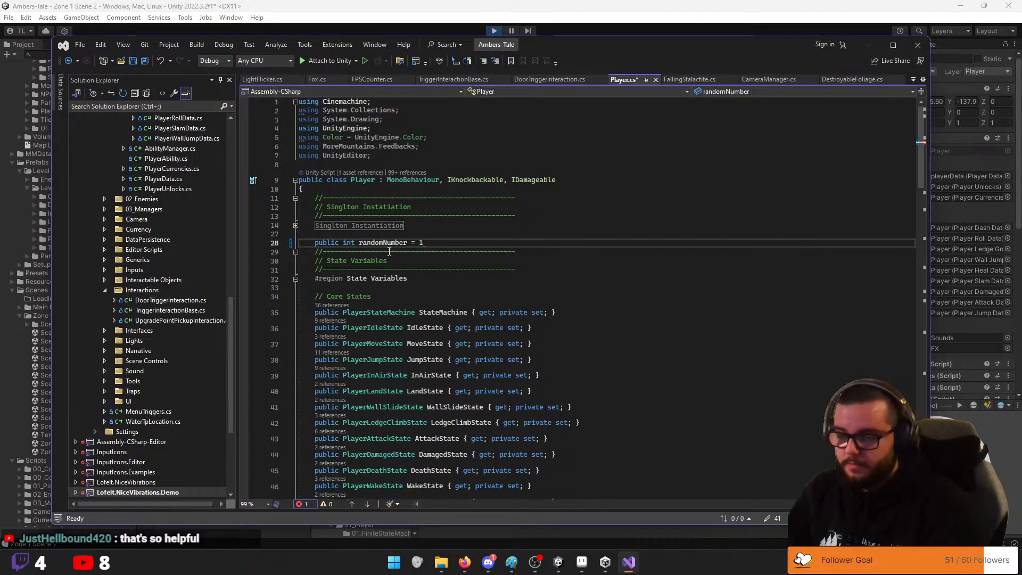
type(";")
key("ctrl+s")
Switch to Unity, leave Play mode so the scripts recompile, and check the Player script's Random Number field in the Inspector
left_click(497, 32)
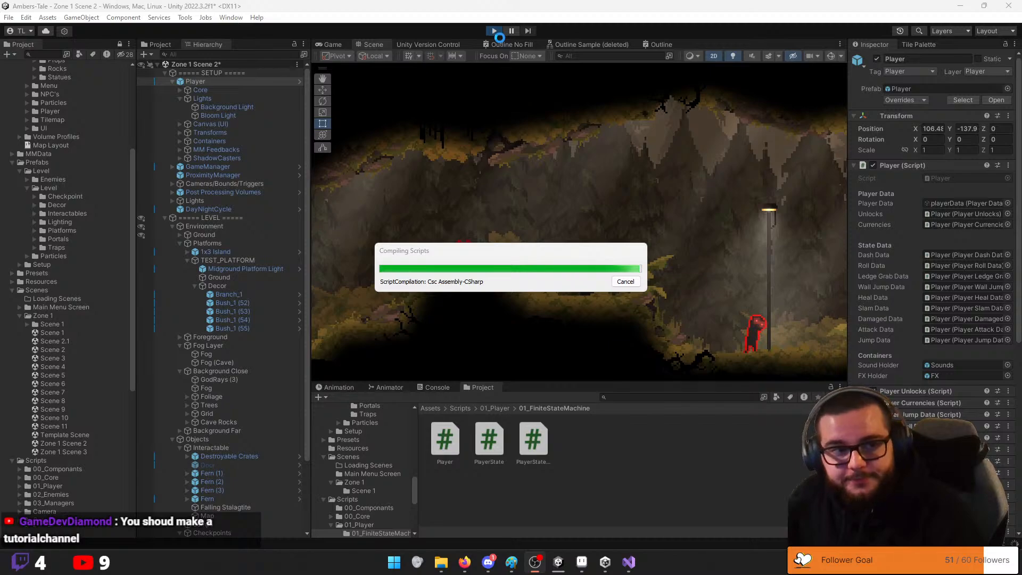
left_click(496, 31)
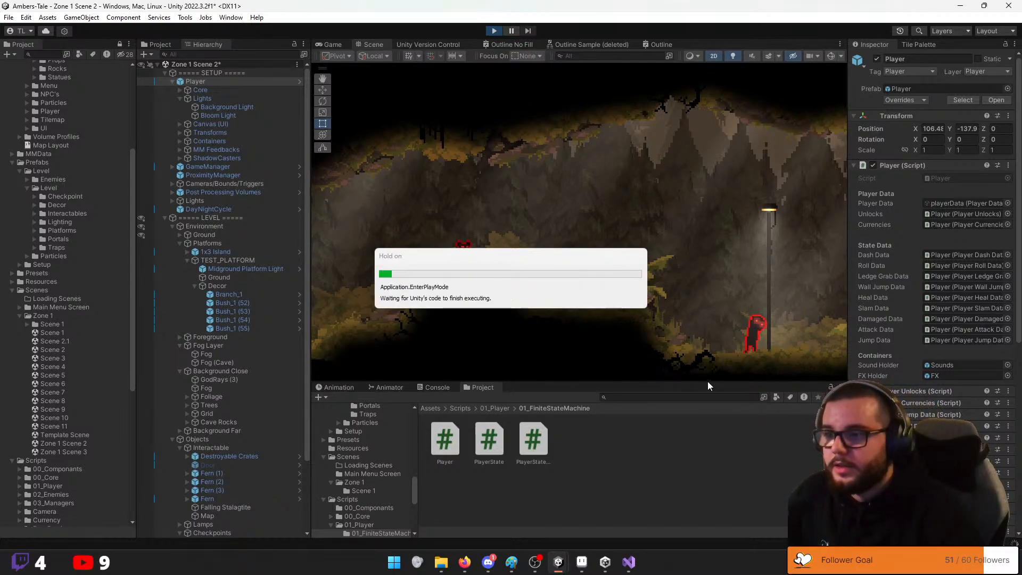
left_click(496, 30)
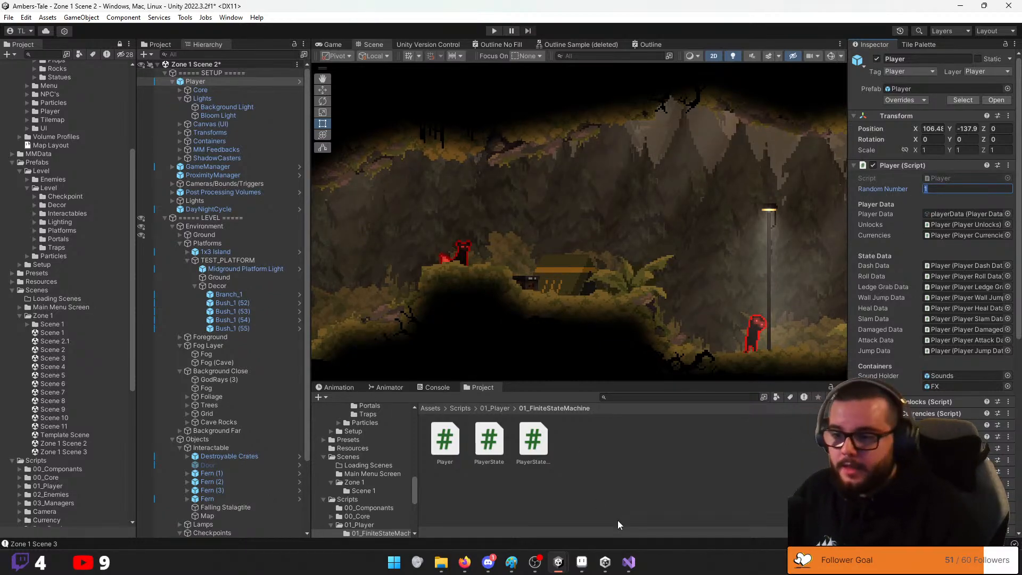
Change the randomNumber declaration in Player.cs from public to private, save it, and check the Player script's fields in Unity's Inspector
left_click(629, 562)
double_click(324, 242)
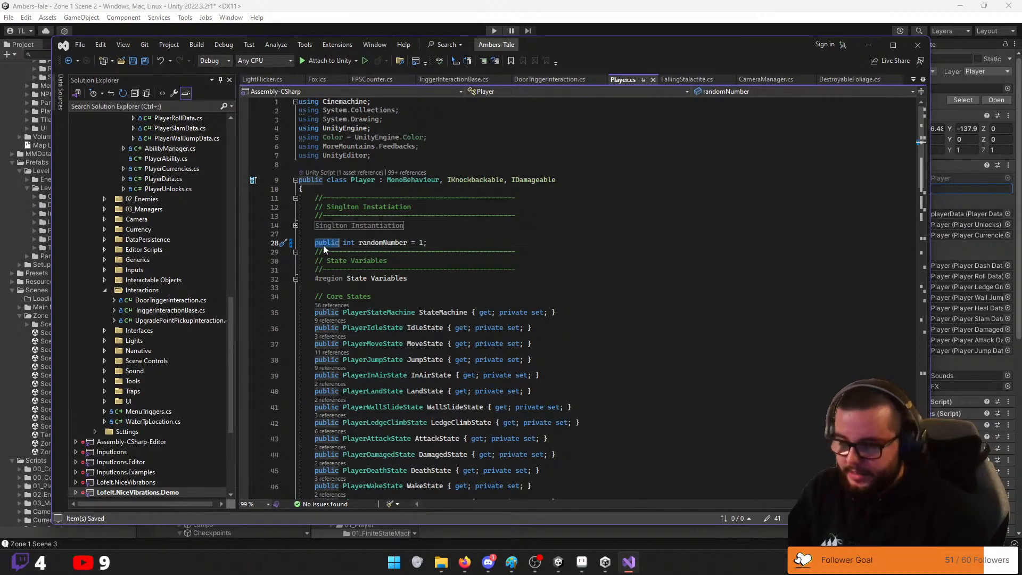
type("private")
left_click(716, 343)
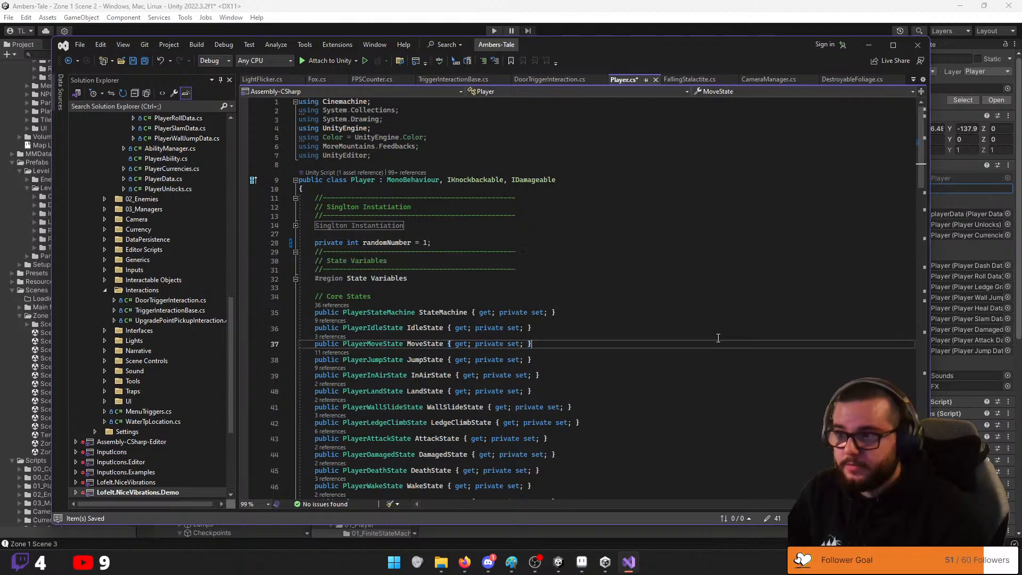
key("ctrl+s")
left_click(546, 21)
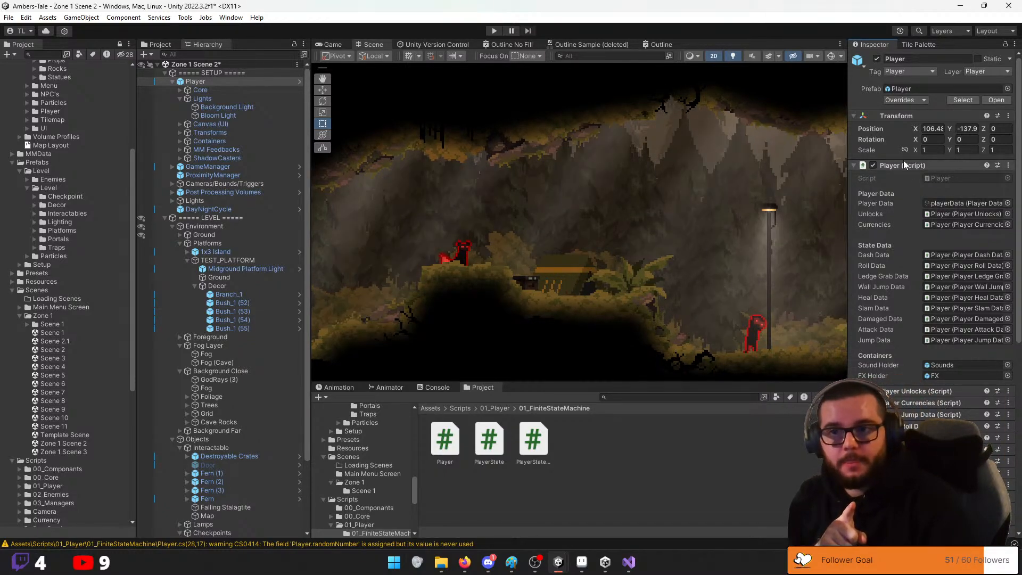
Delete the private randomNumber declaration above the State Variables header in Player.cs
left_click(629, 562)
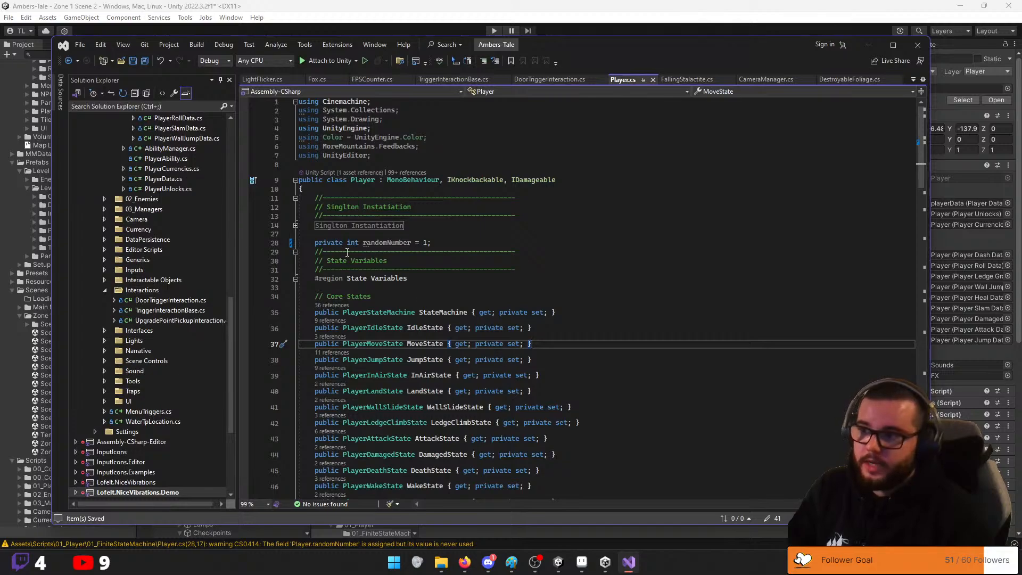
left_click_drag(457, 238, 301, 243)
key("Delete")
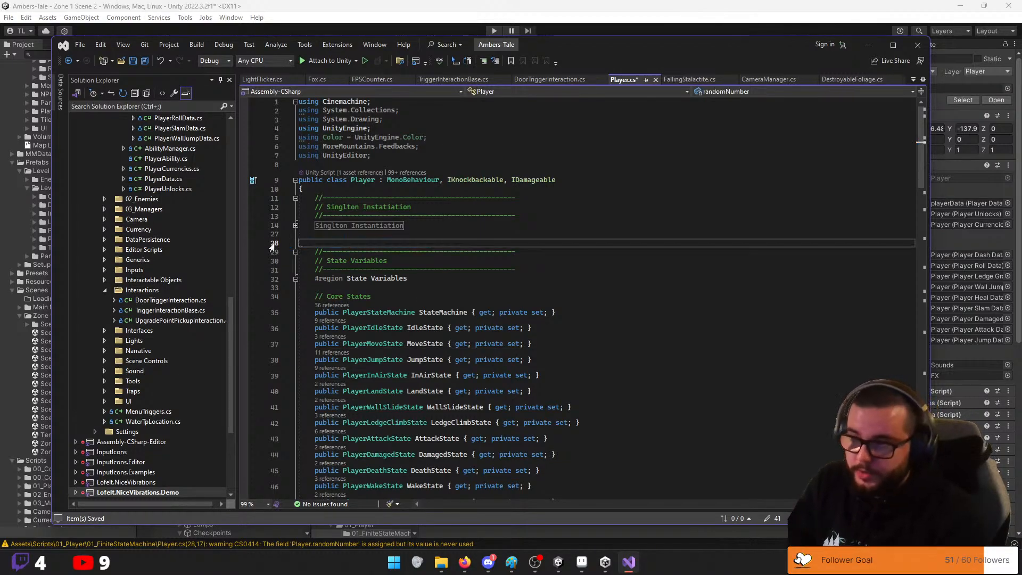
scroll(483, 364, "down", 3)
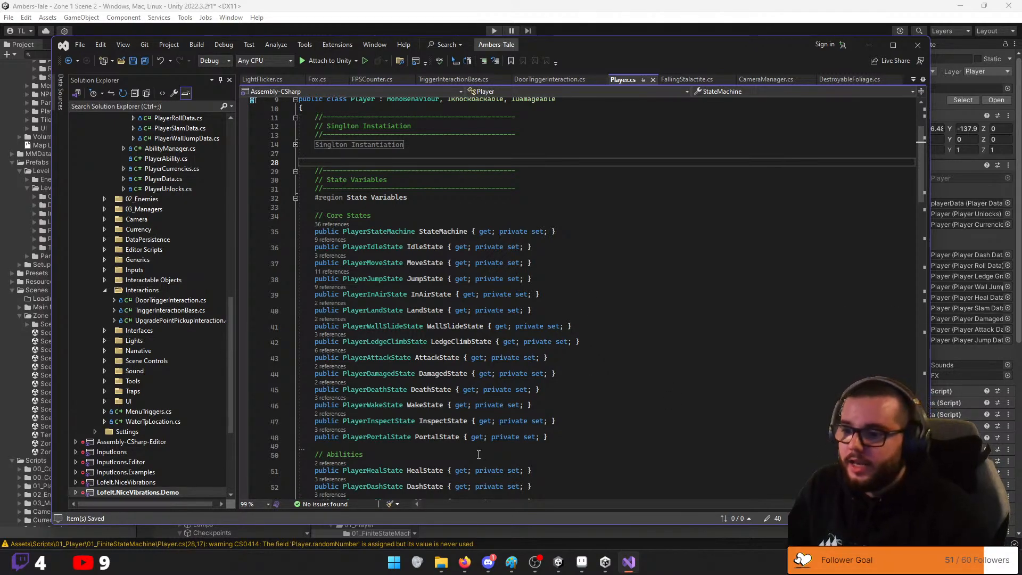
Open ChatGPT in a new Firefox tab and ask it to "explain in leyman terms what a private and public variable is in unity"
mouse_move(489, 568)
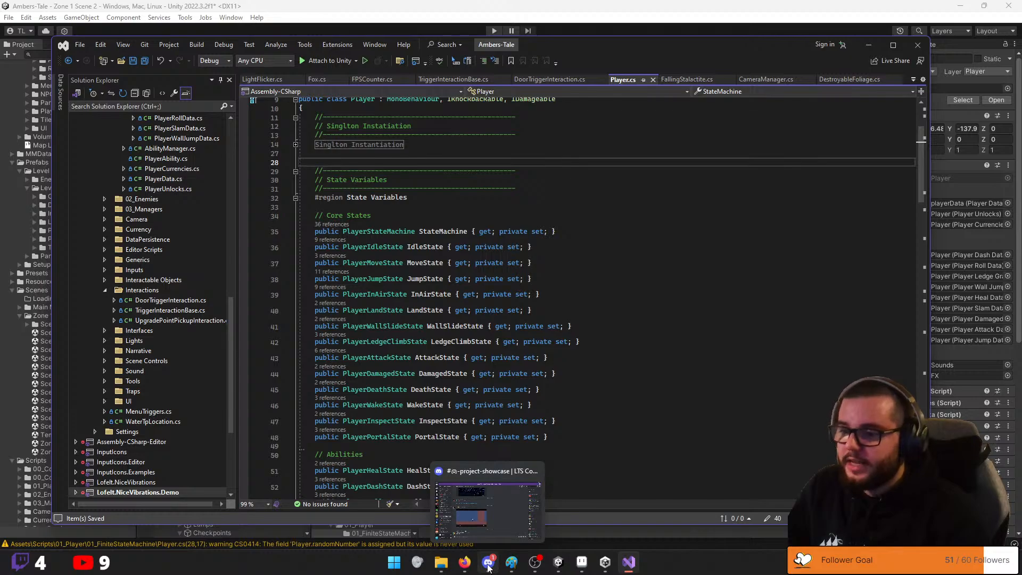
left_click(520, 504)
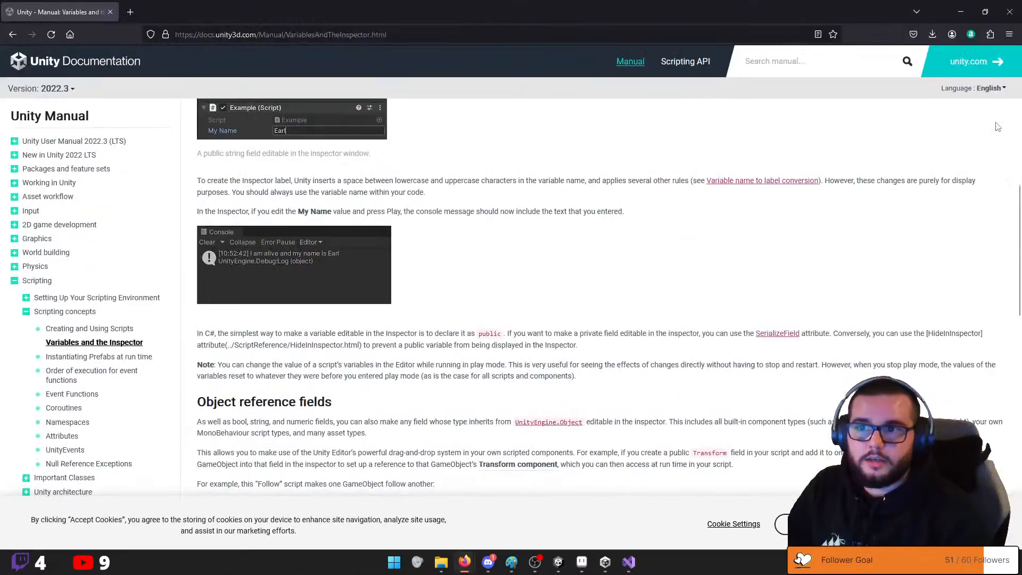
left_click(137, 13)
left_click(100, 52)
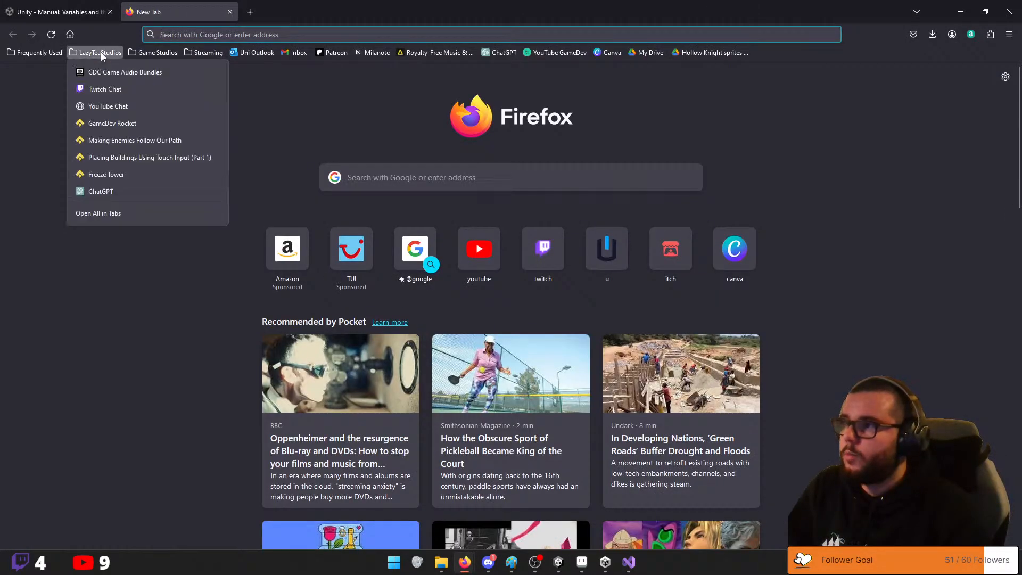
left_click(101, 190)
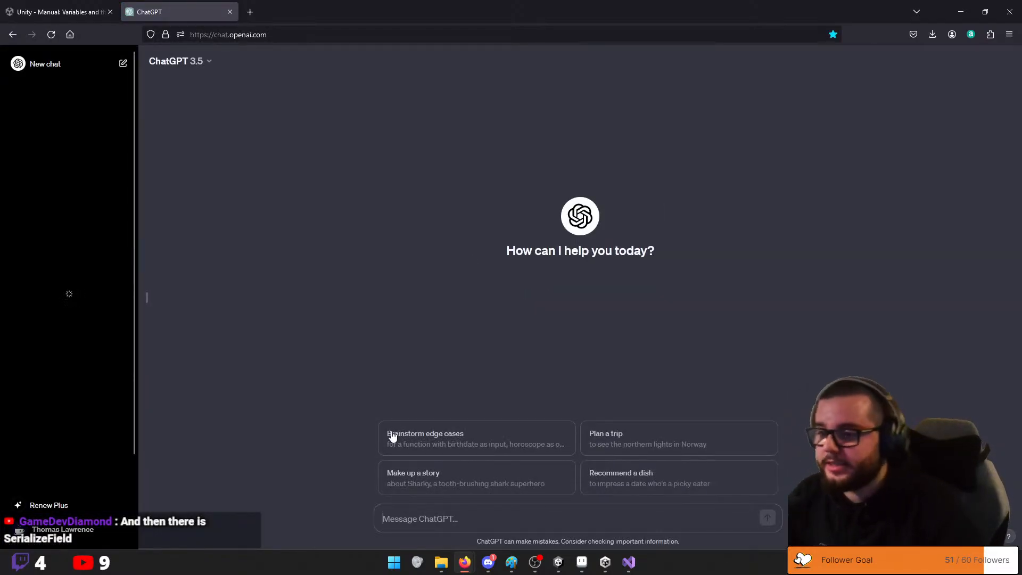
type("explain")
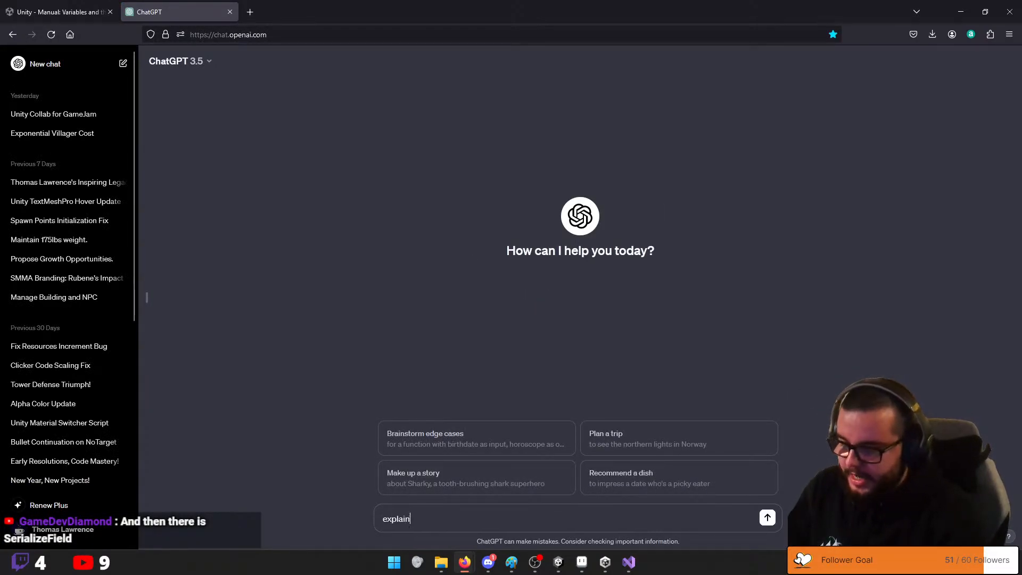
type(" in leyman terms what a private and pu")
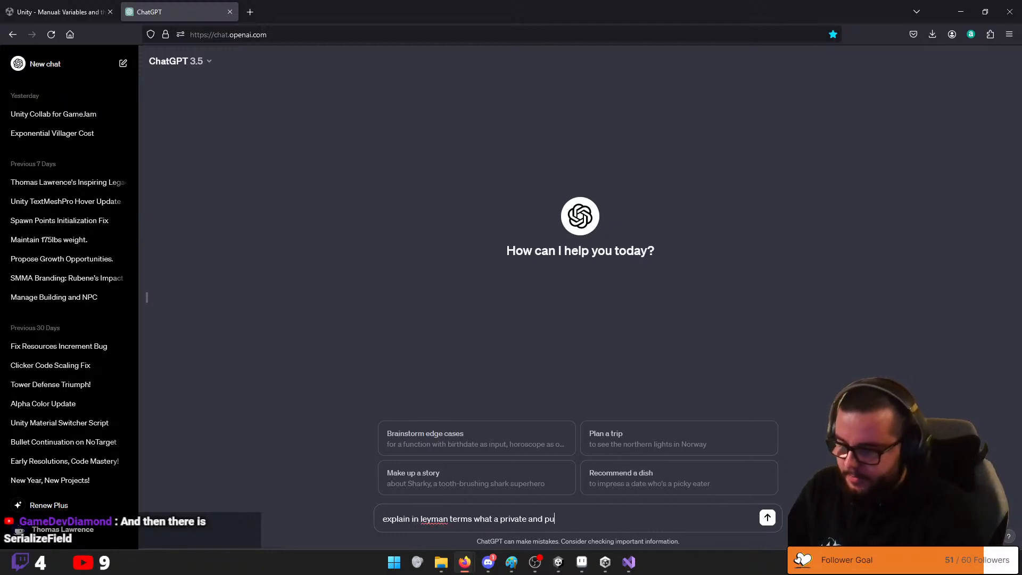
type("blic variable is")
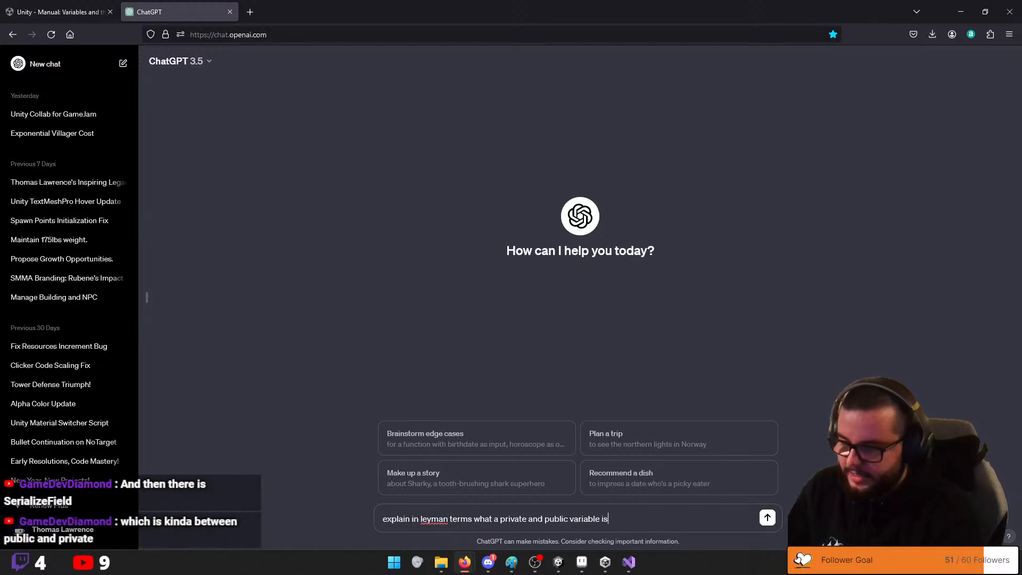
type(" in unity")
key("Return")
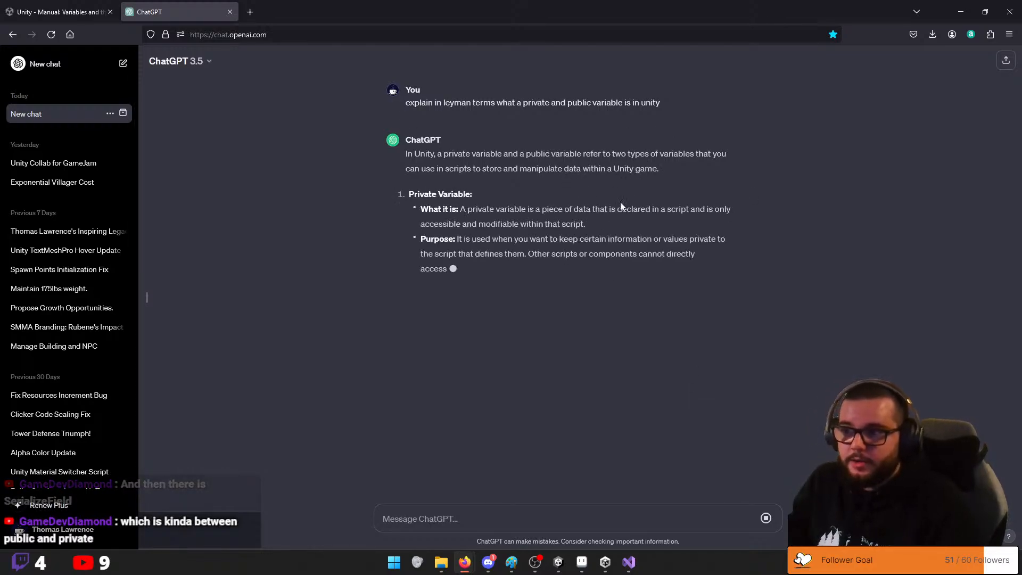
Read ChatGPT's answer on private and public variables, highlighting the introduction and the private variable definition
left_click_drag(435, 103, 473, 105)
left_click(576, 216)
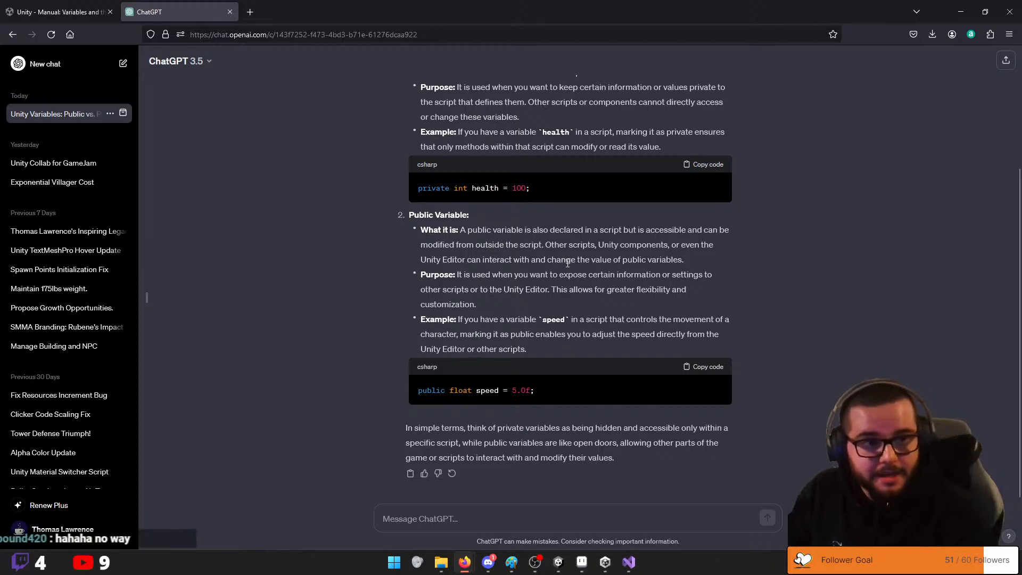
scroll(630, 329, "up", 3)
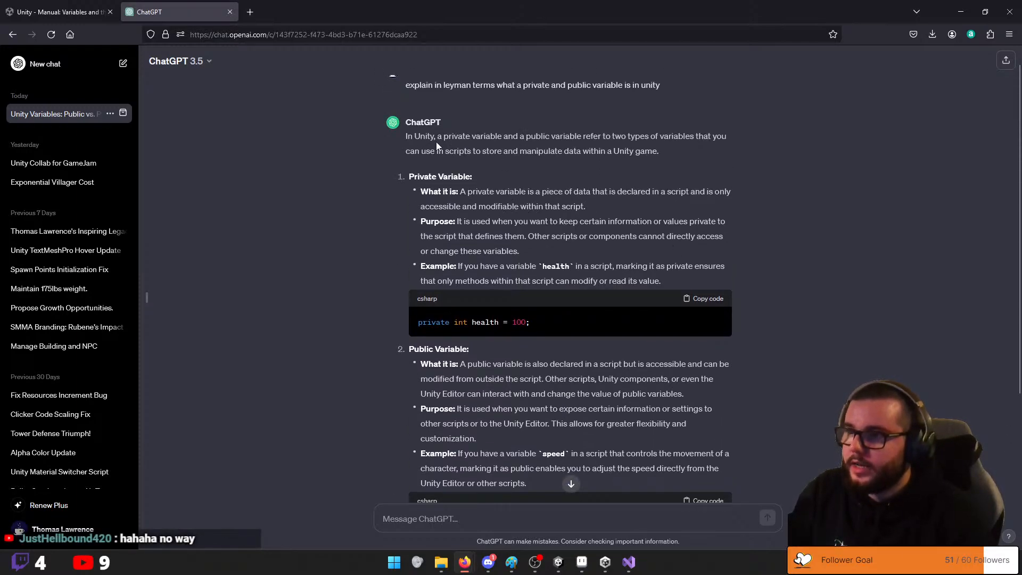
left_click_drag(415, 138, 658, 151)
left_click(656, 149)
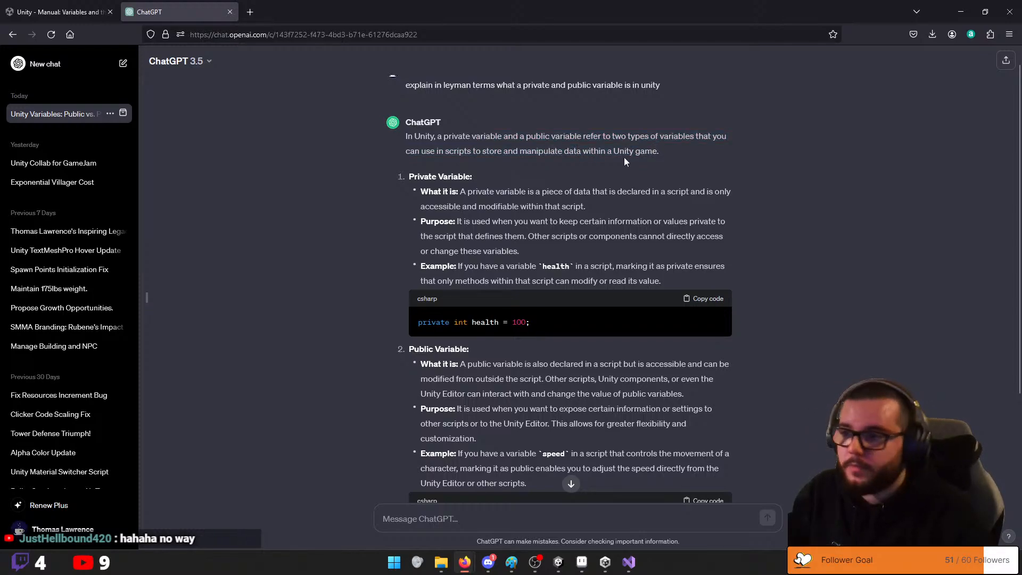
left_click_drag(467, 192, 586, 208)
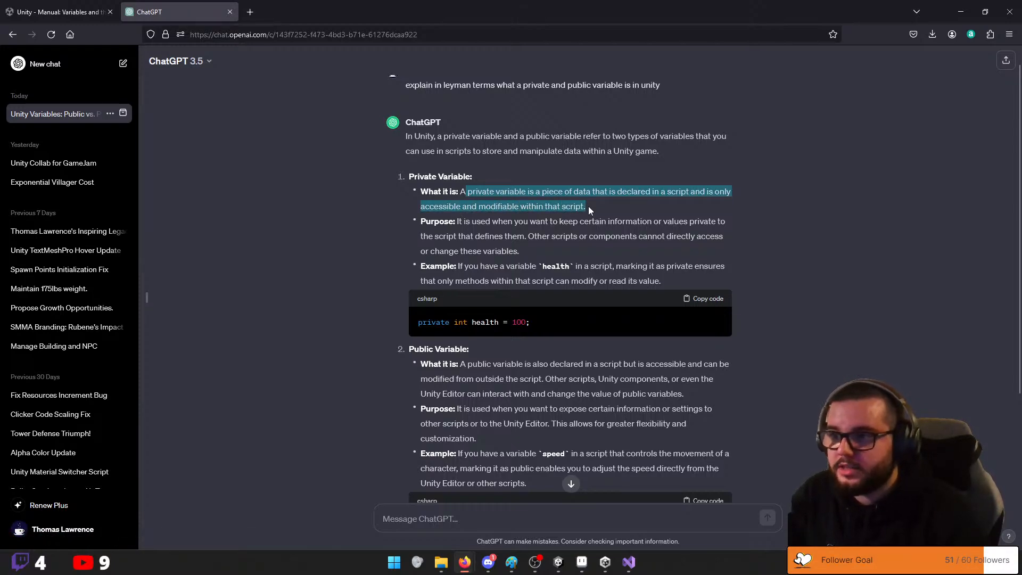
Read the purpose of private variables in ChatGPT's answer and highlight the private int health code example
left_click(566, 242)
left_click_drag(566, 241, 423, 223)
left_click_drag(570, 252, 434, 217)
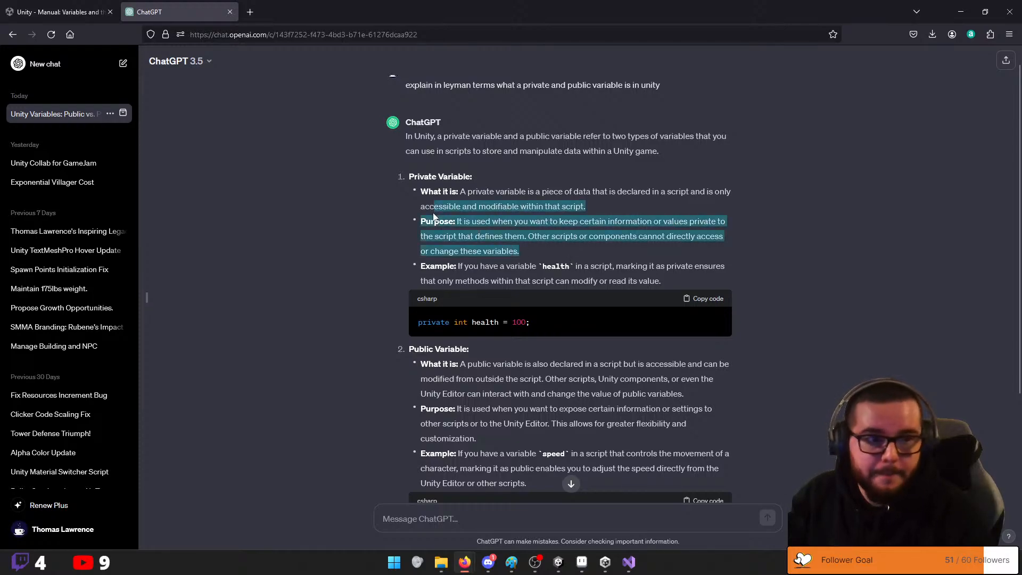
triple_click(510, 319)
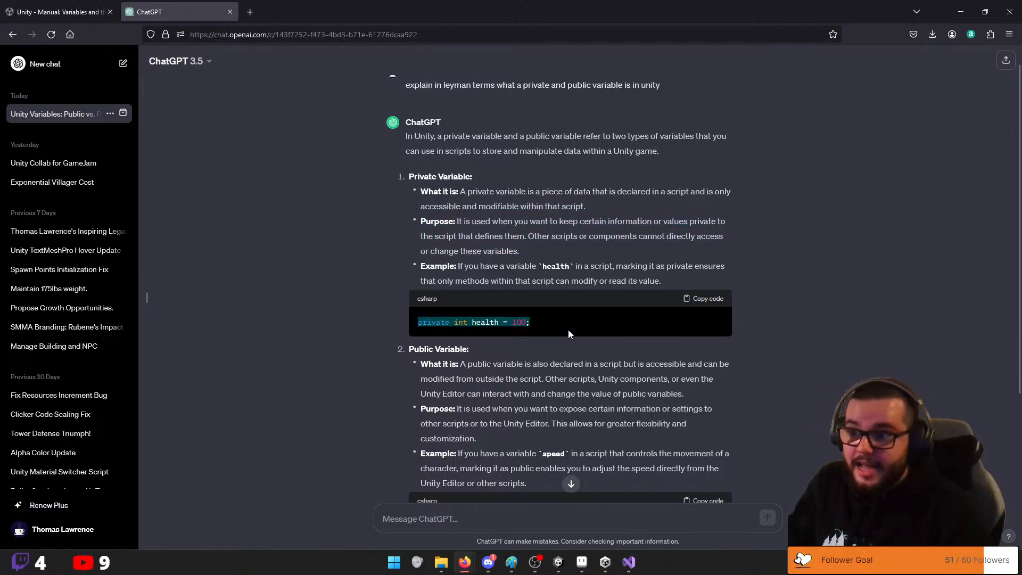
Read the public variable definition in ChatGPT's answer, highlighting how other scripts and the Unity Editor can access it
scroll(567, 329, "down", 3)
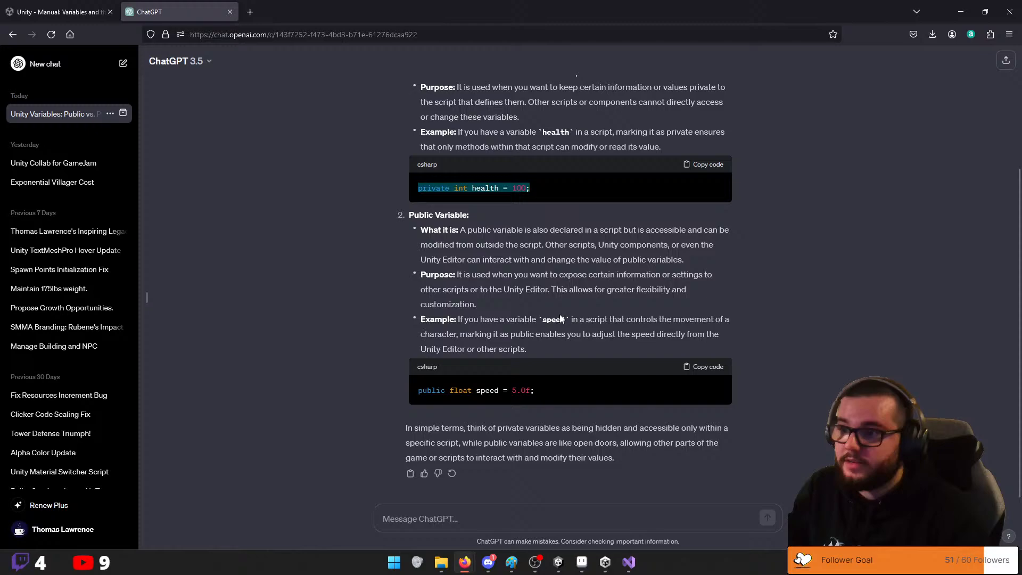
left_click(424, 230)
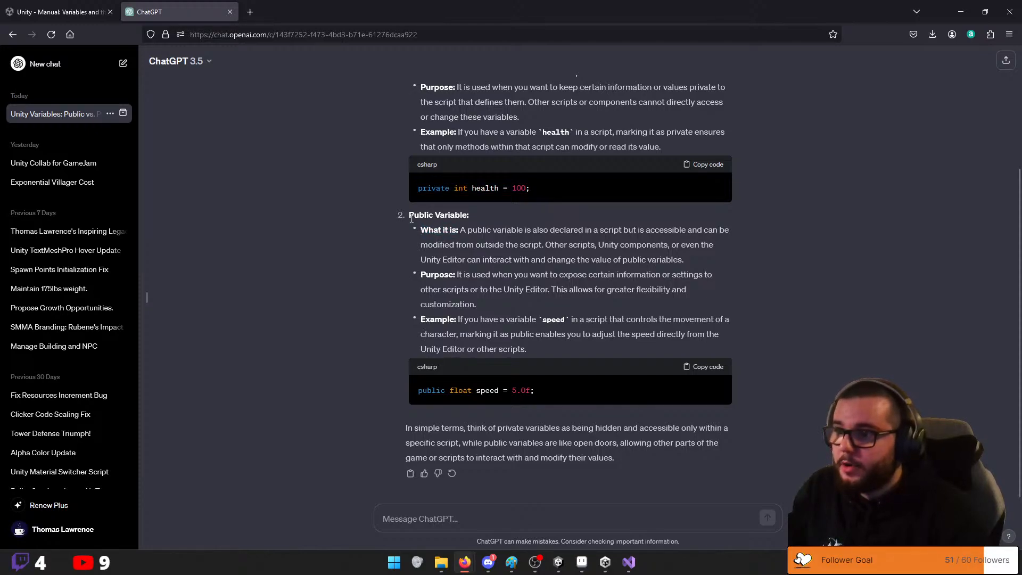
left_click_drag(468, 230, 677, 245)
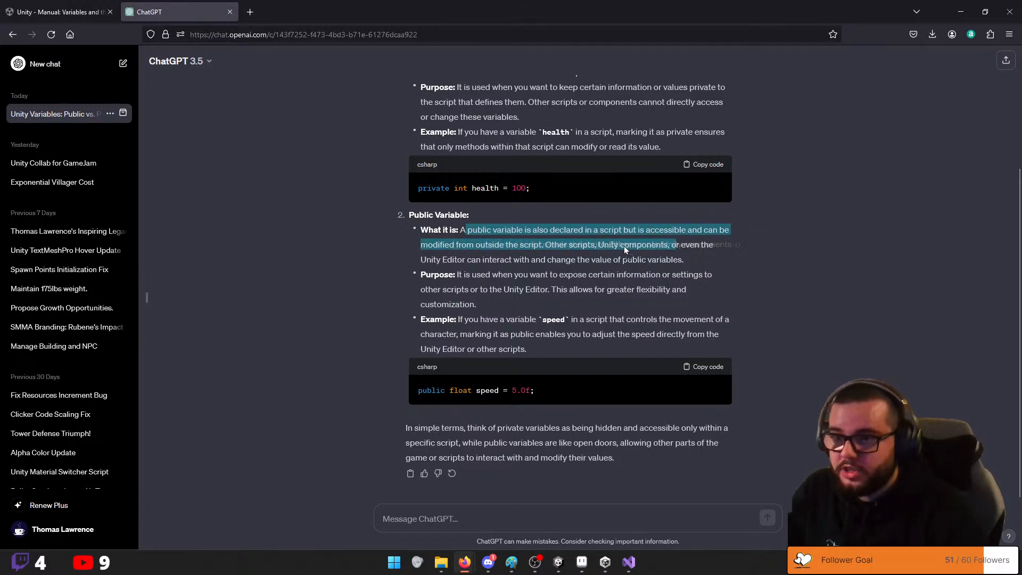
left_click_drag(421, 260, 478, 259)
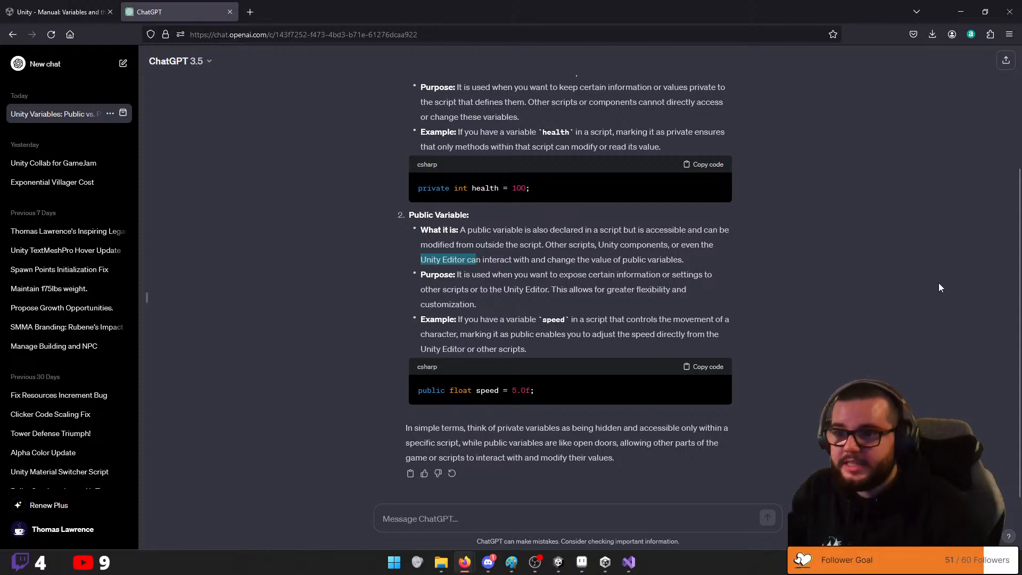
Switch to Visual Studio to look over the public state properties in Player.cs, and return to ChatGPT in Firefox
left_click(965, 8)
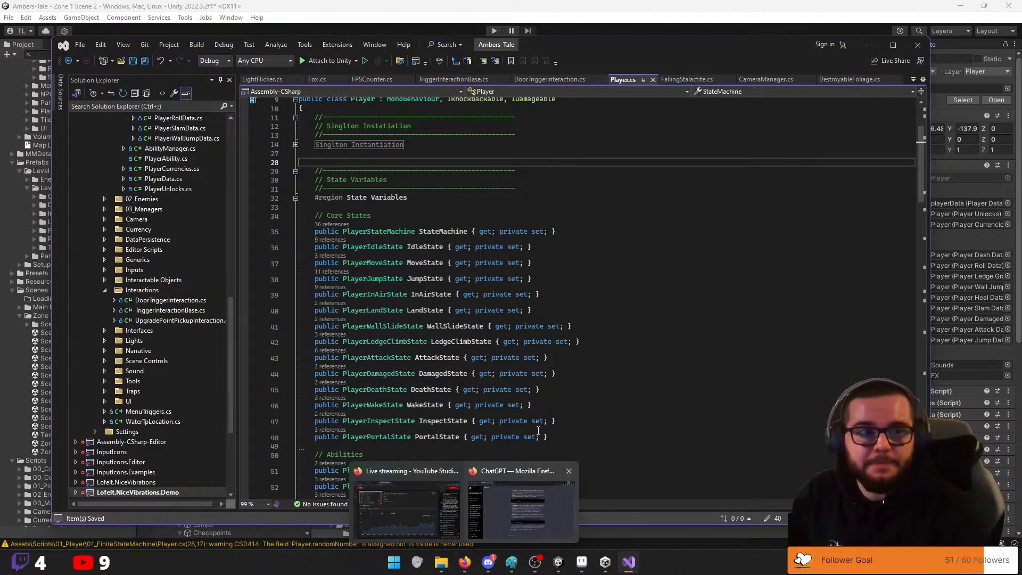
key("ctrl+minus")
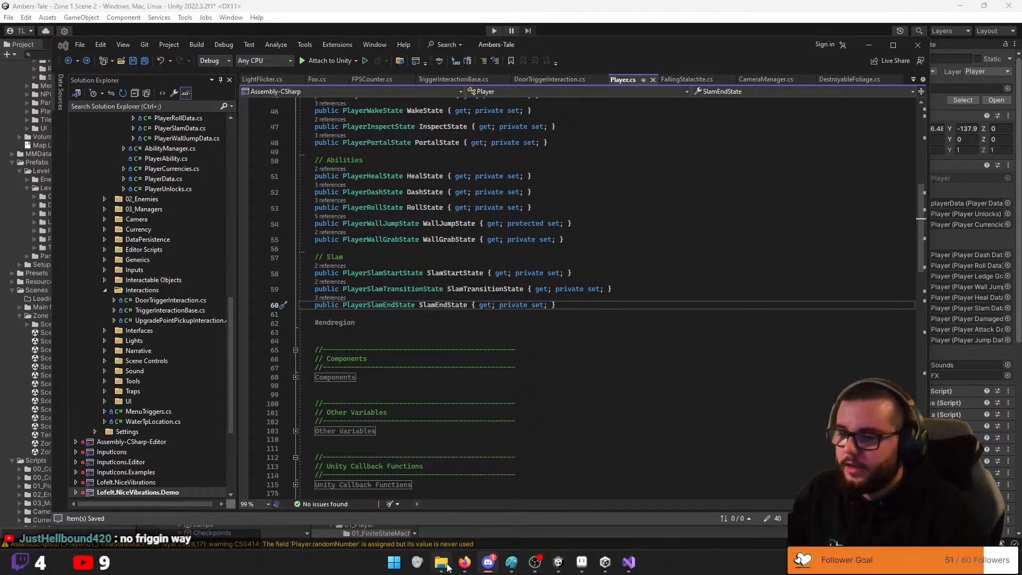
left_click(503, 519)
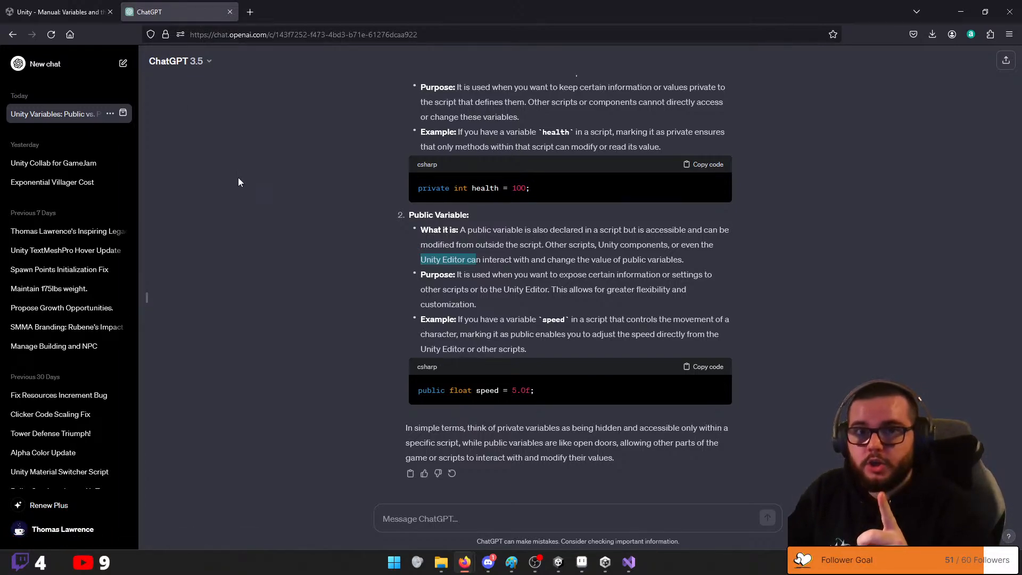
Review the private and public variable explanations in ChatGPT's answer, and view the available ChatGPT model versions
left_click_drag(618, 308, 418, 230)
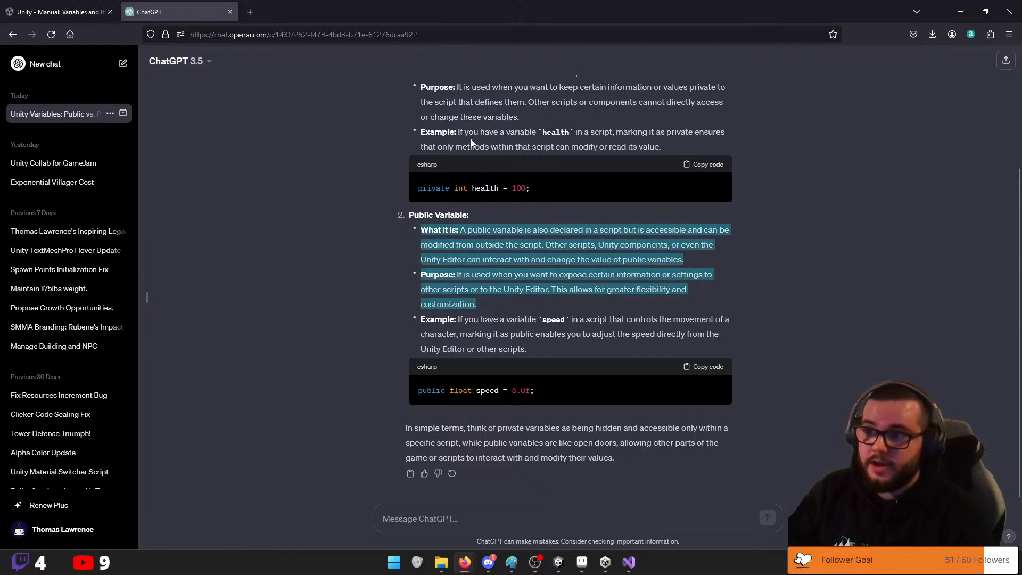
left_click_drag(471, 144, 419, 76)
left_click(478, 284)
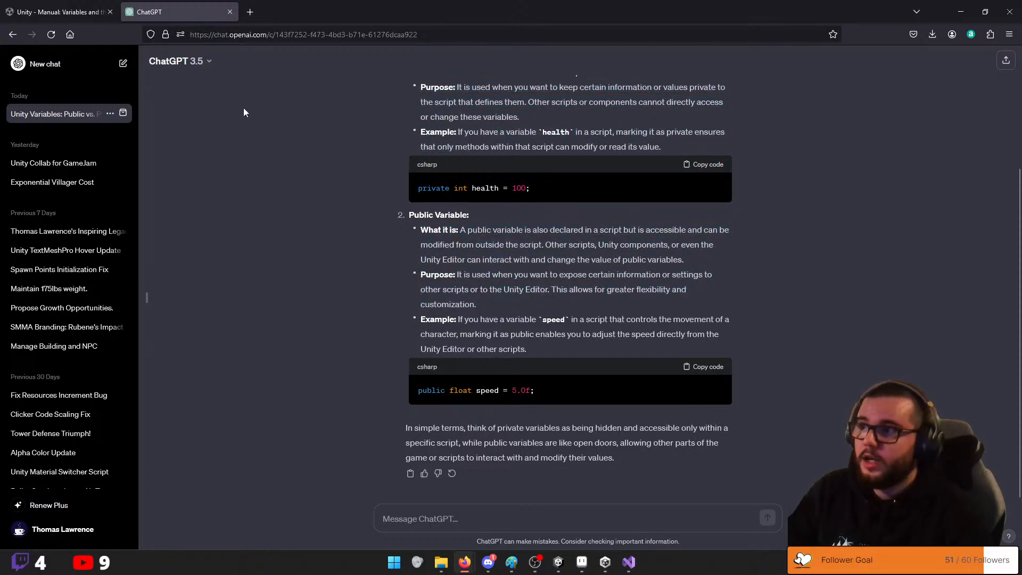
left_click(198, 64)
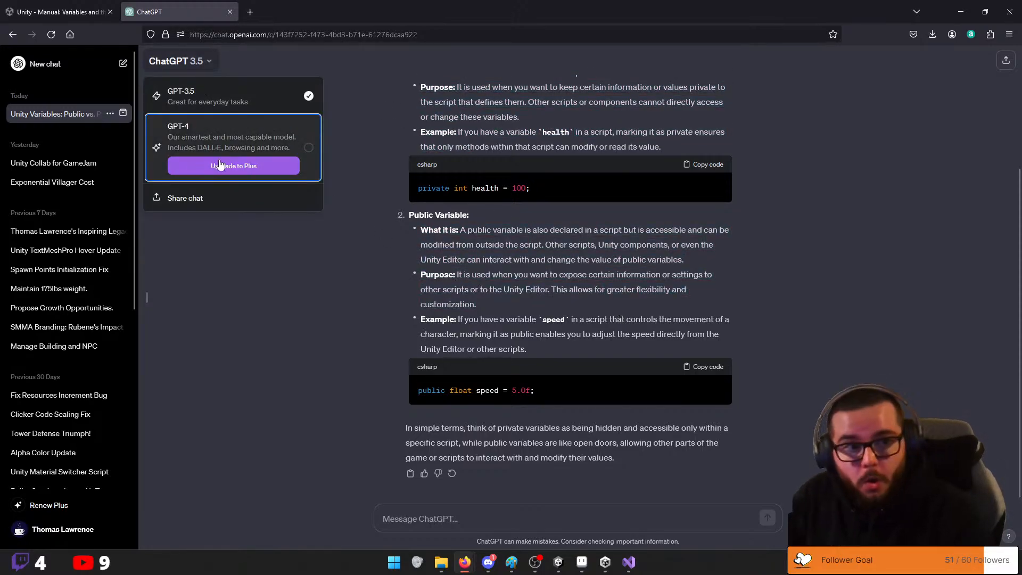
left_click(254, 324)
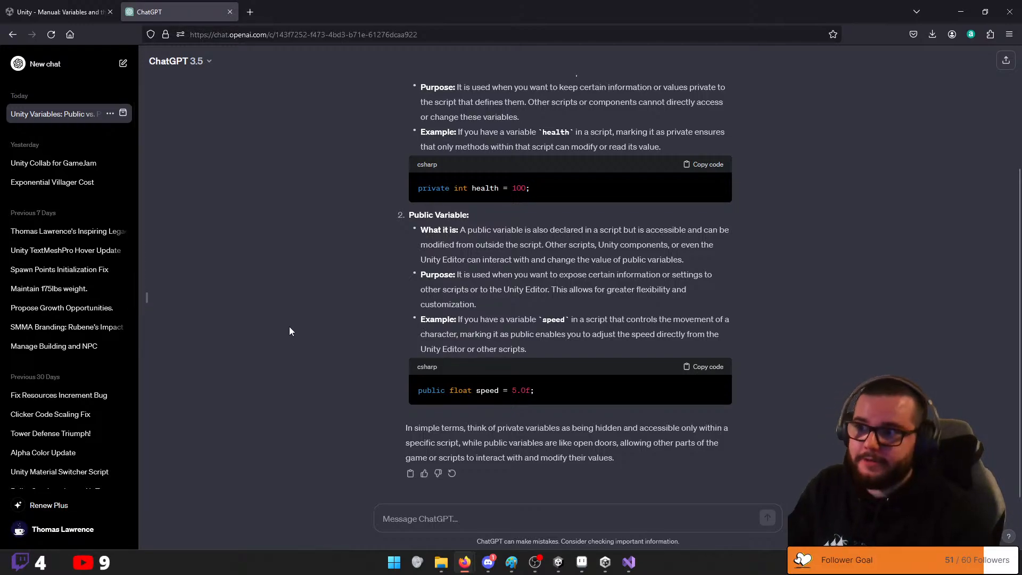
left_click_drag(469, 147, 640, 290)
left_click_drag(434, 117, 520, 348)
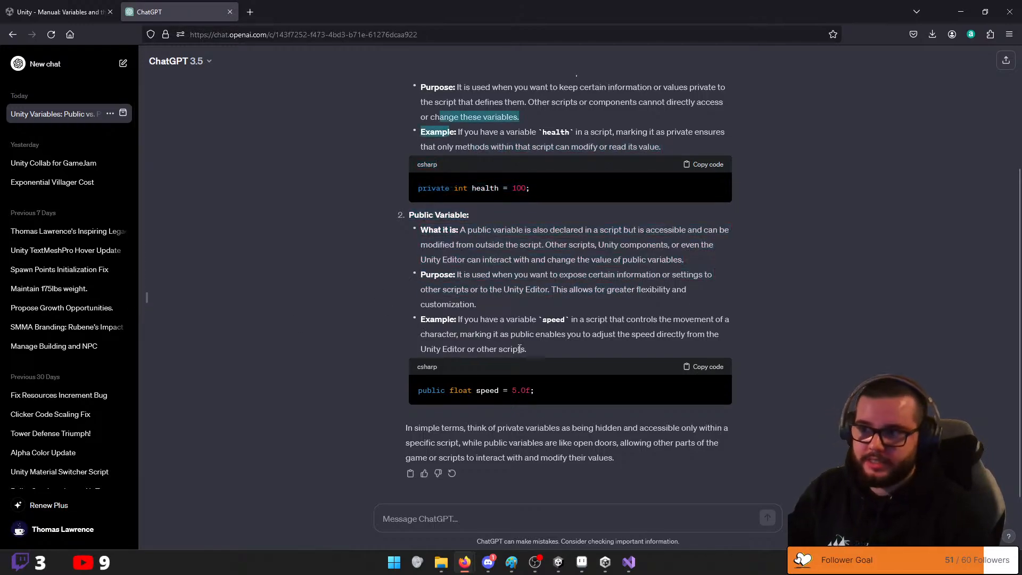
left_click_drag(495, 215, 565, 301)
left_click(687, 303)
left_click_drag(688, 303, 564, 230)
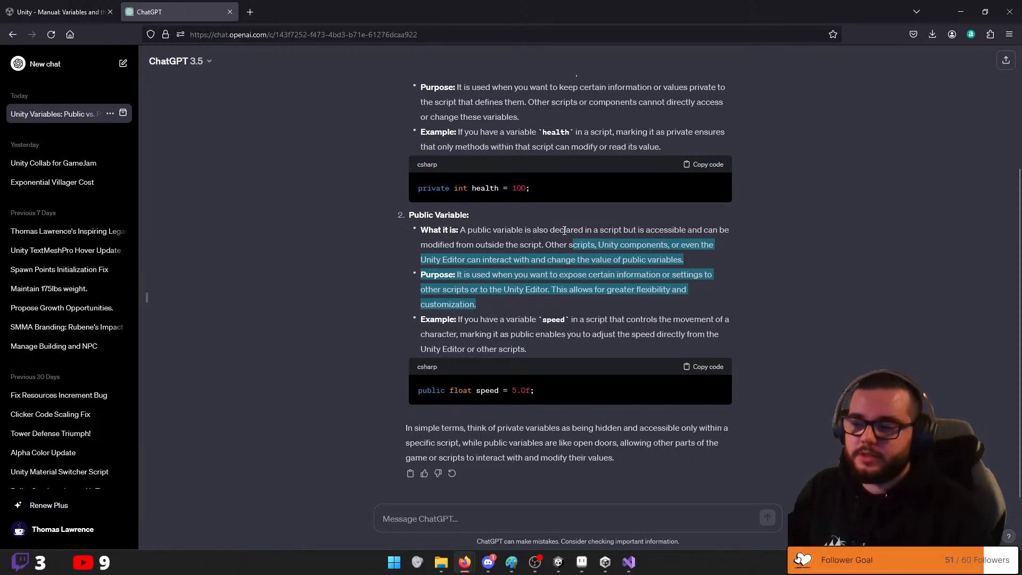
Start a new chat and write "I am a beginner programmer." in the message, correcting the spelling of beginner
left_click(45, 63)
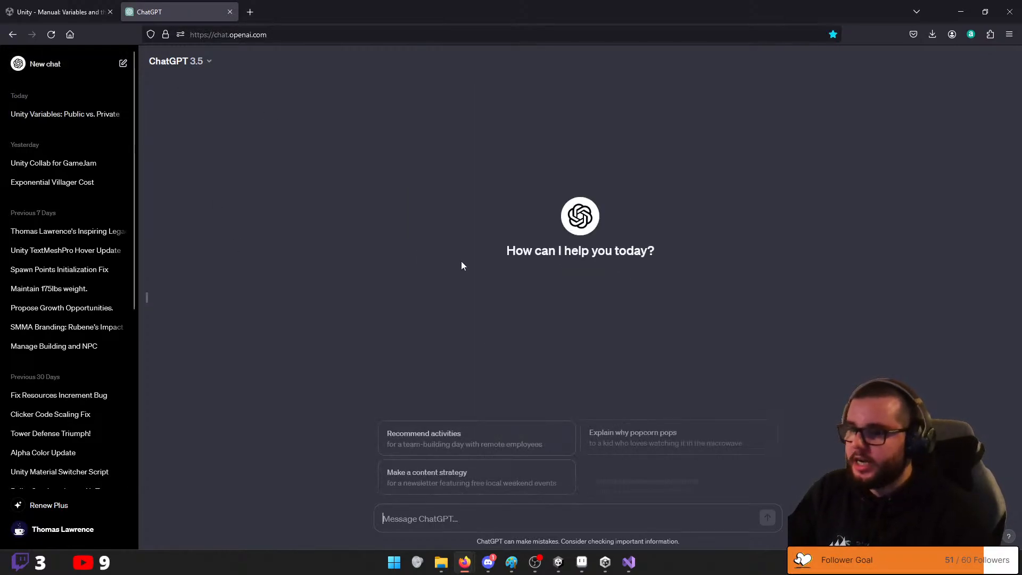
left_click(463, 519)
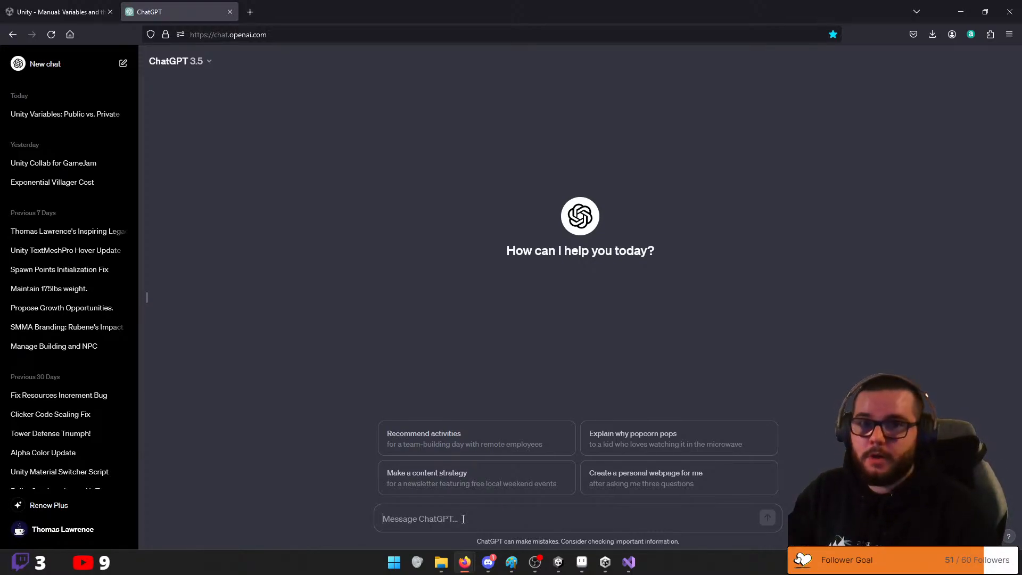
key("Caps_Lock")
type("I")
key("Caps_Lock")
type("am")
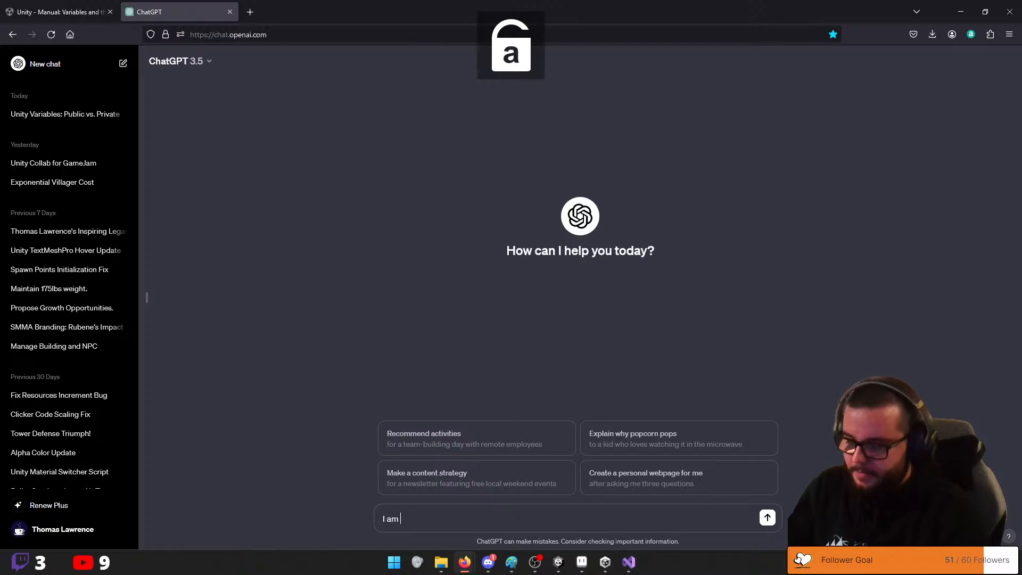
type(" a begin")
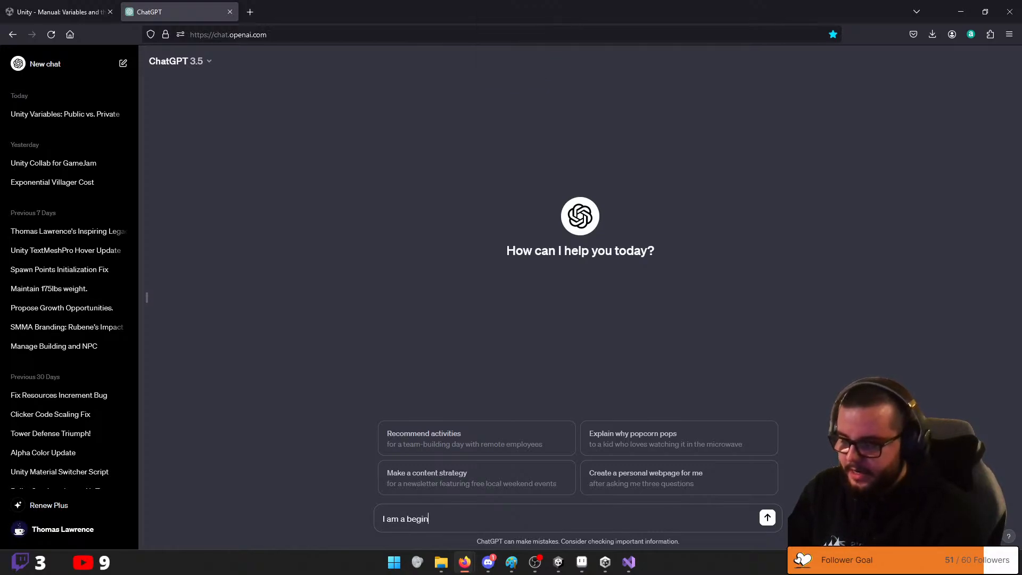
type("eer programmer")
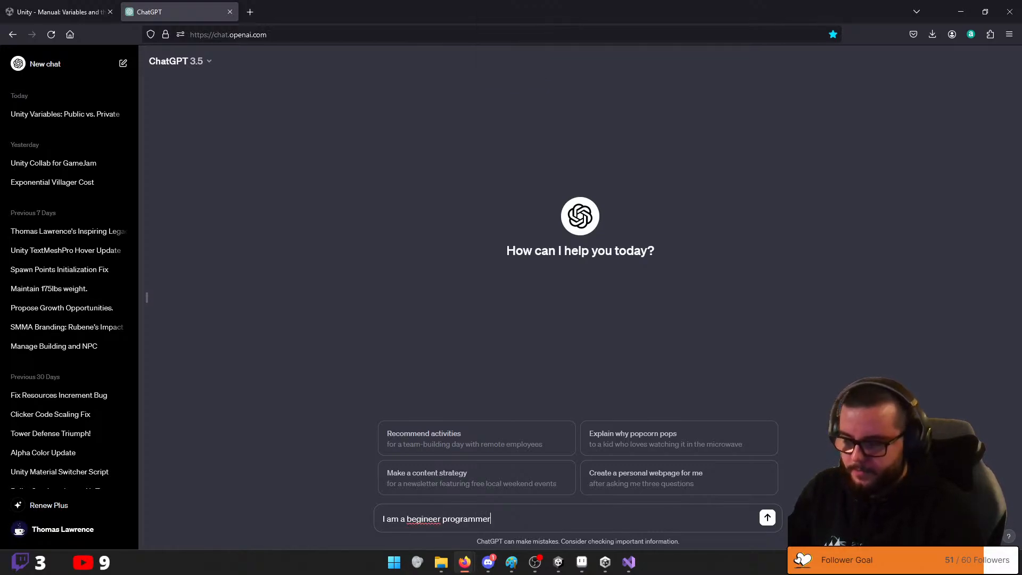
type(".")
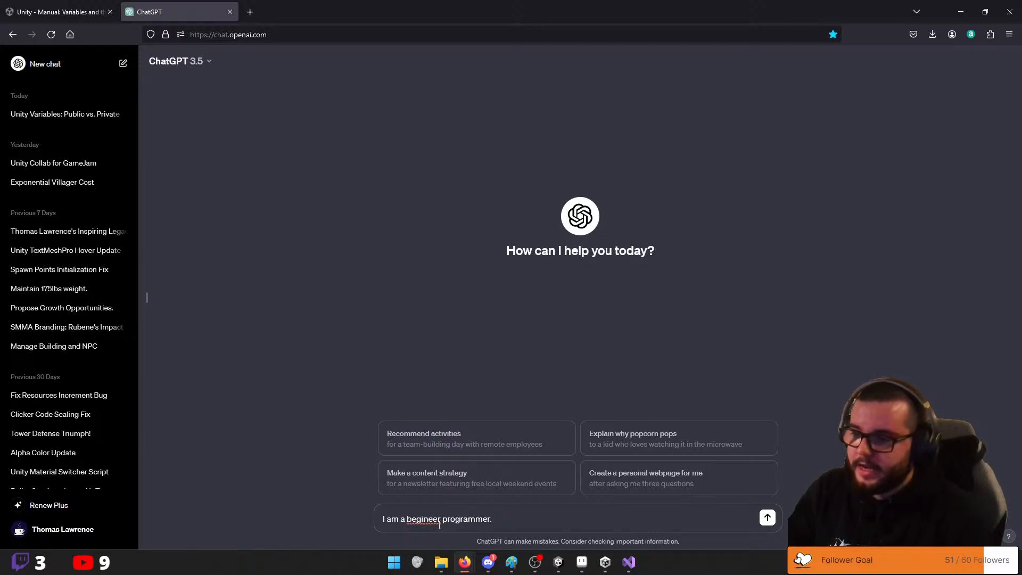
right_click(426, 523)
left_click(458, 286)
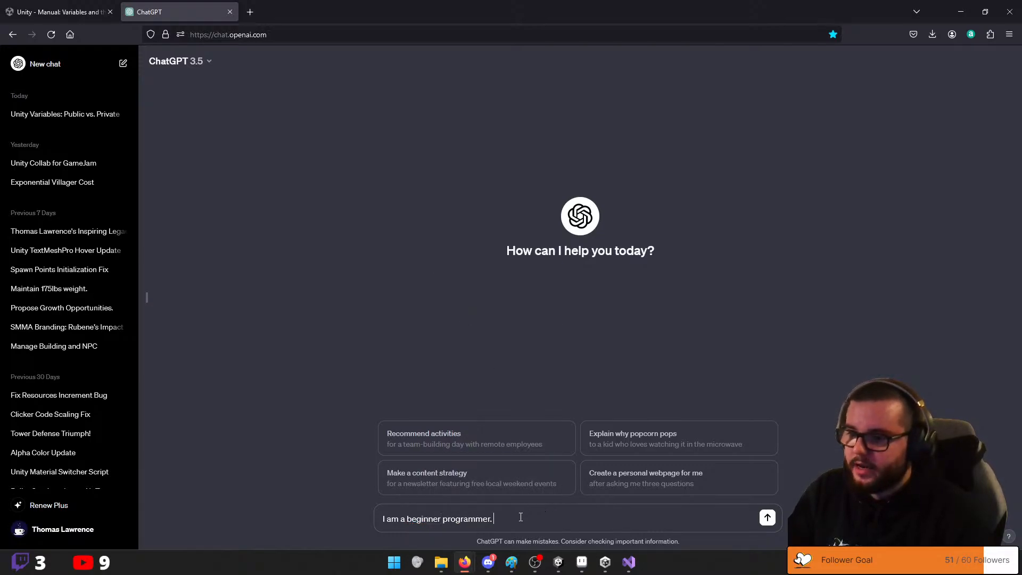
Add "I don't know any jargon, so when answering my questions please provide context behind them." to the message, with don't spelled correctly
key("Caps_Lock")
type("I")
key("Caps_Lock")
type("don")
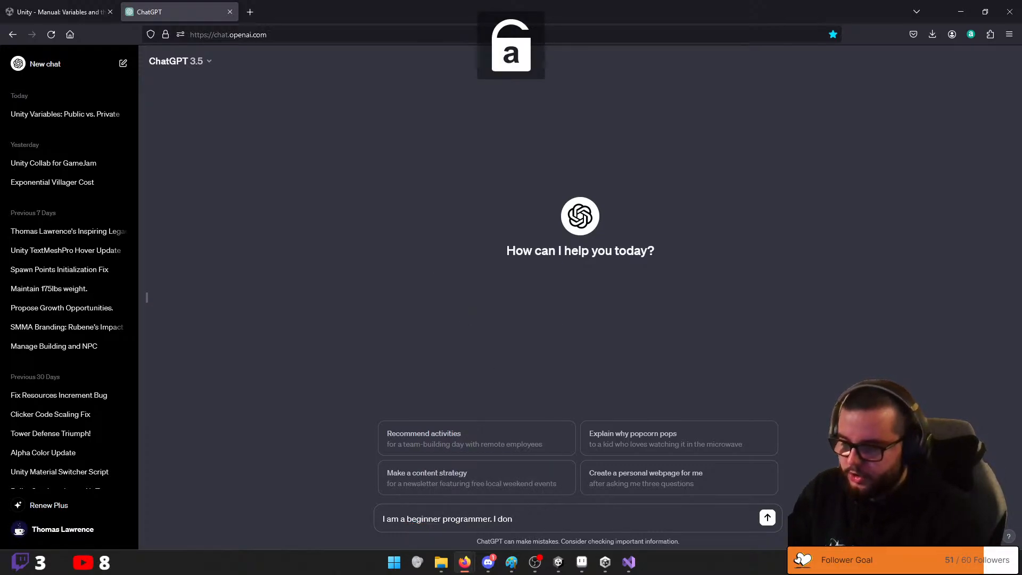
type("t know any jargon, s")
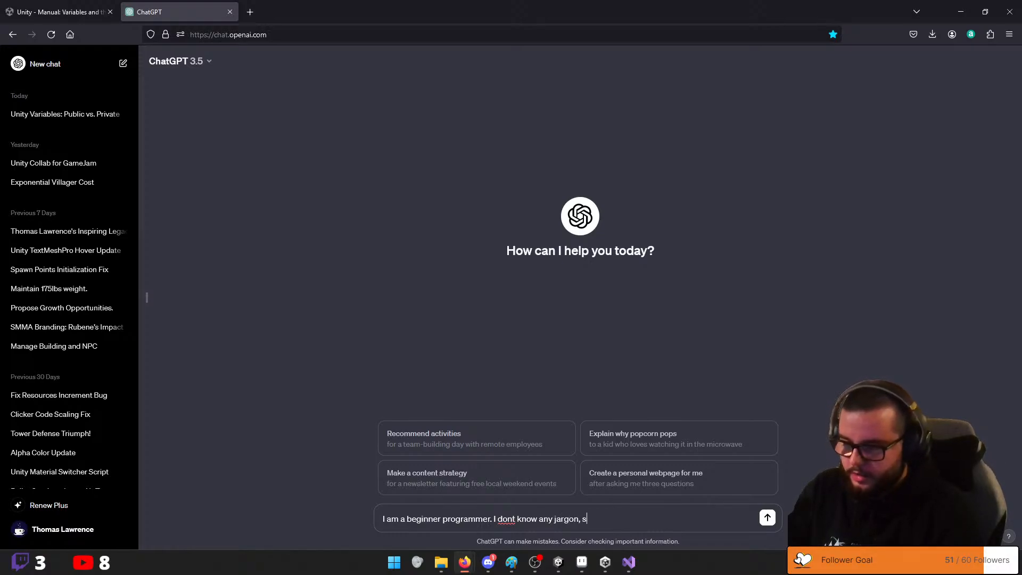
type("o when answ")
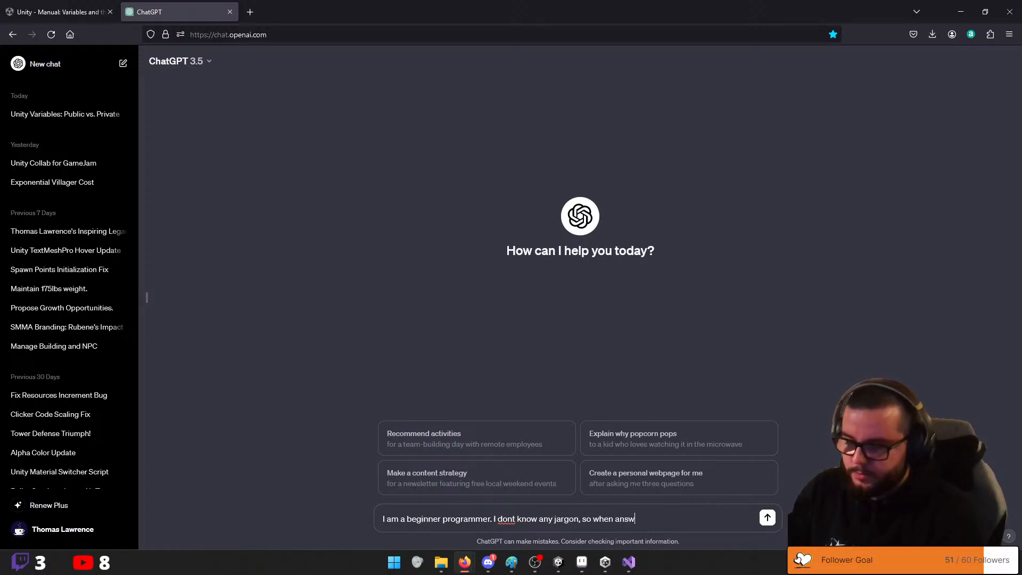
type("ering")
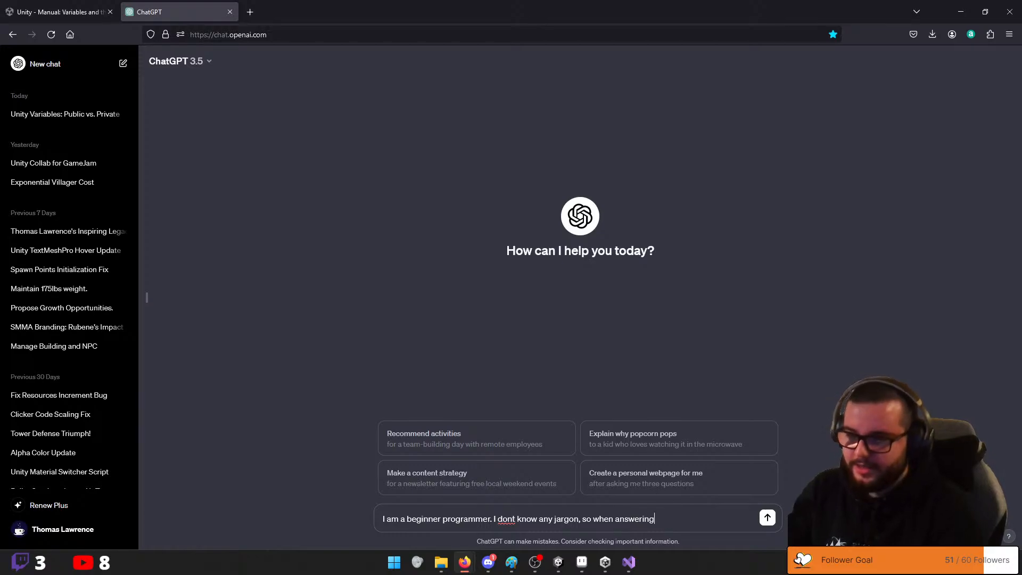
type(" my ")
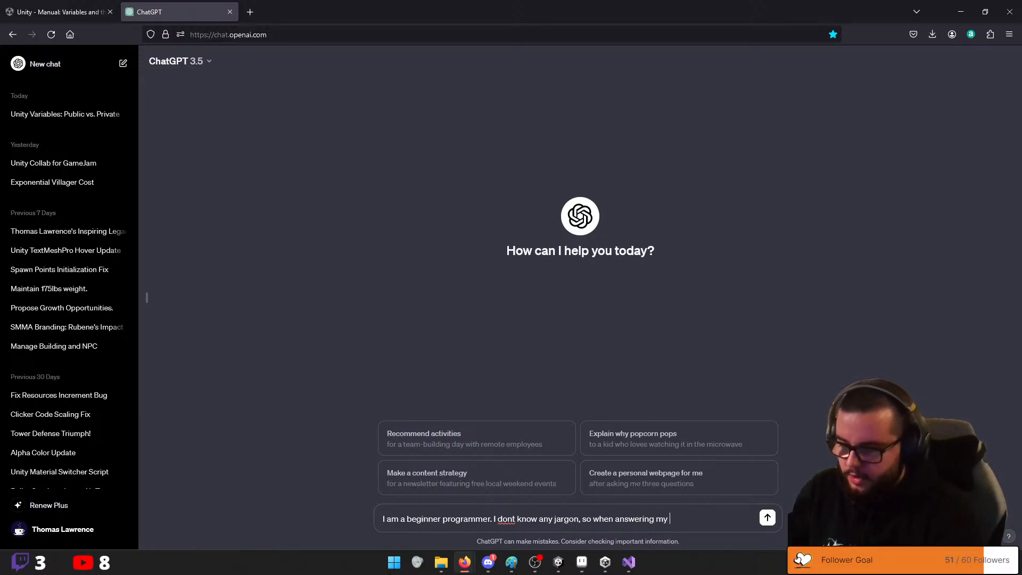
type("questions plea")
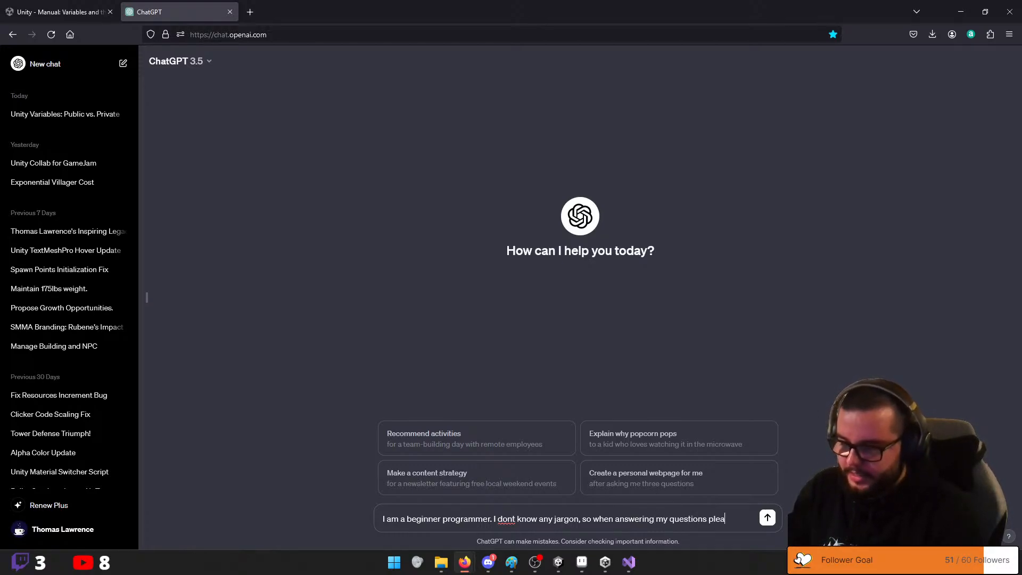
type("se provide context behind them.")
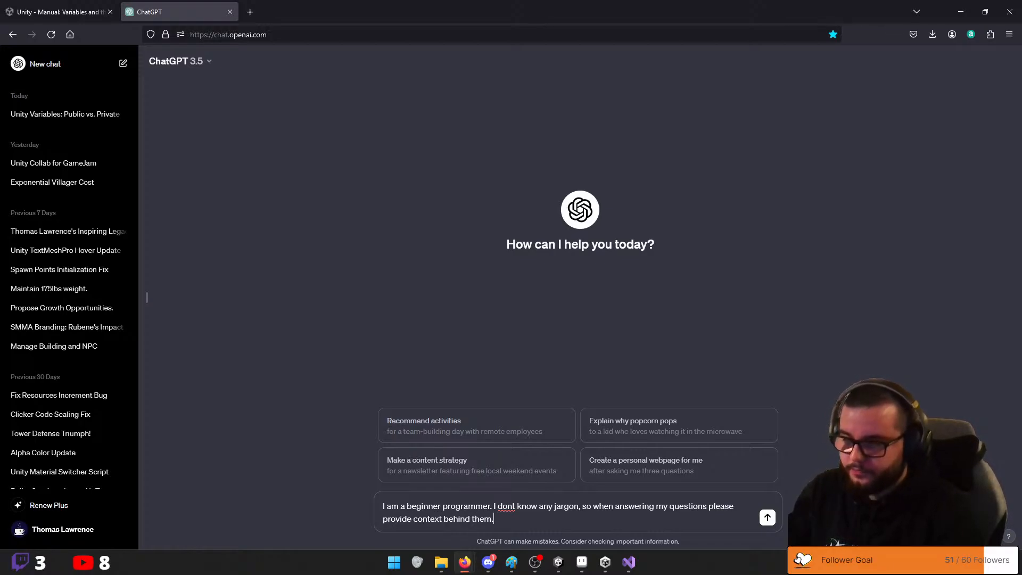
right_click(511, 509)
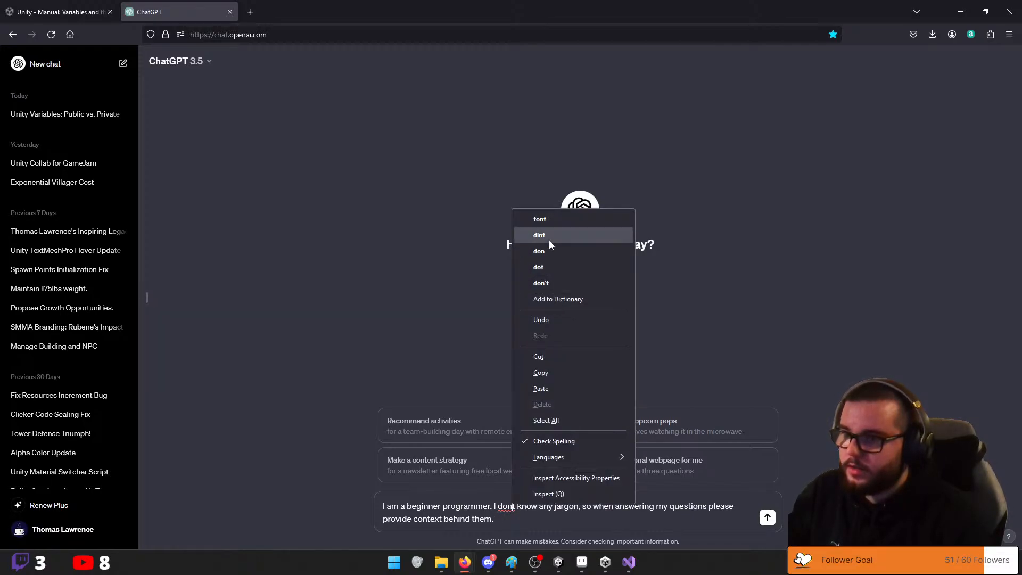
left_click(552, 283)
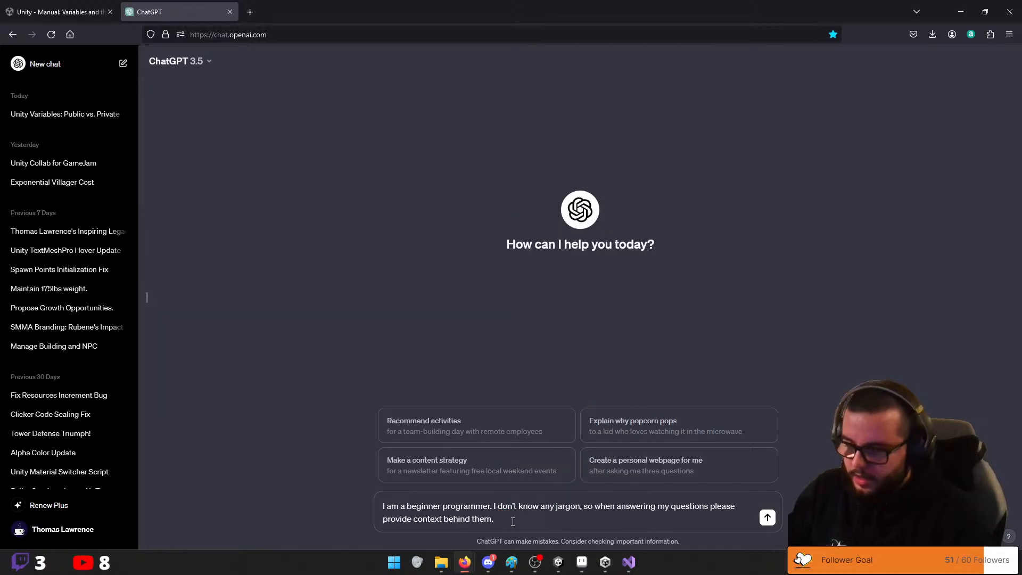
Add "I will be using c# and the unity game engine." to the message, followed by a blank line and a new line
key("Caps_Lock")
type("I")
key("Caps_Lock")
type("will be usi")
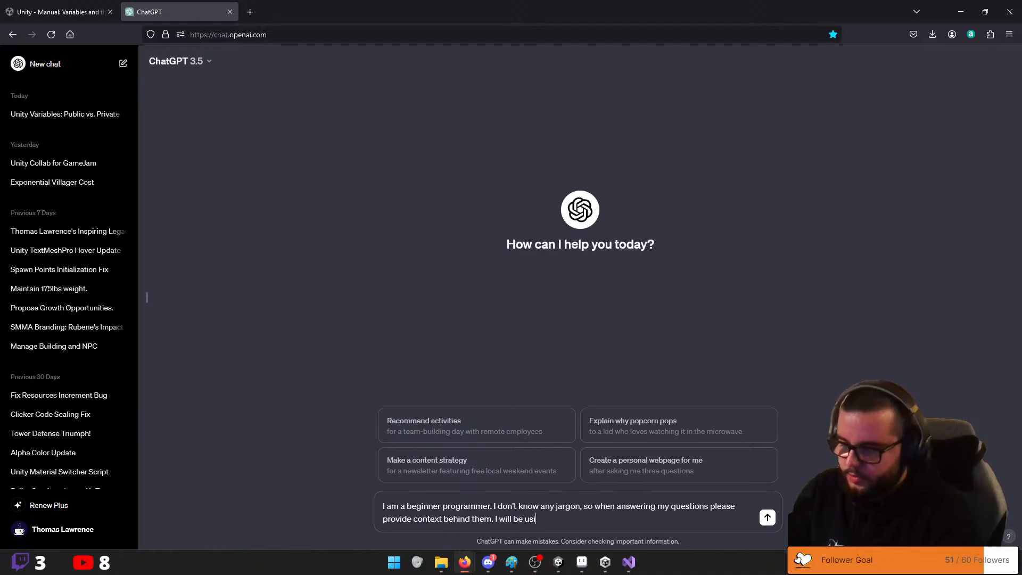
type("ng c# and t")
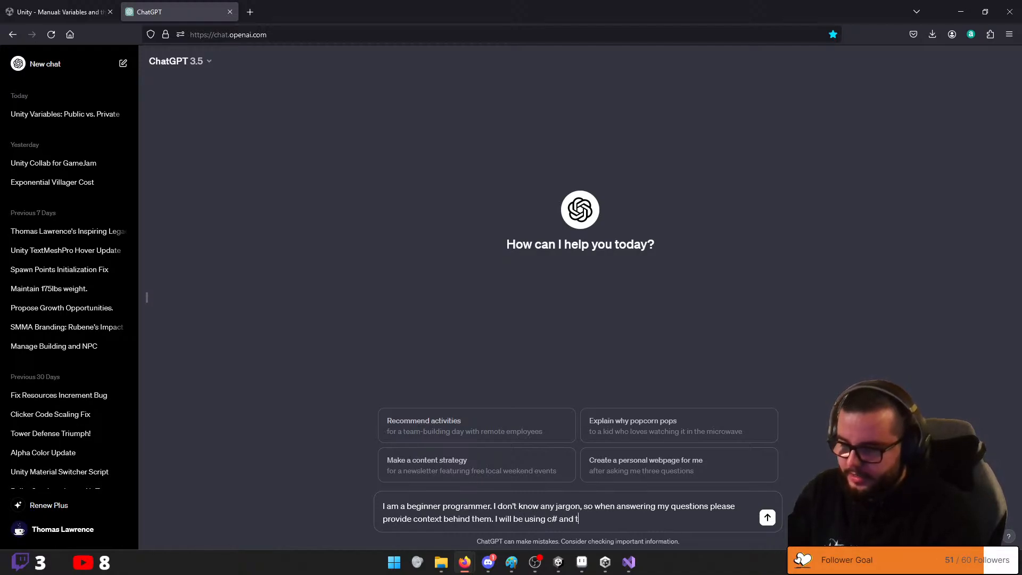
type("he unity game engine")
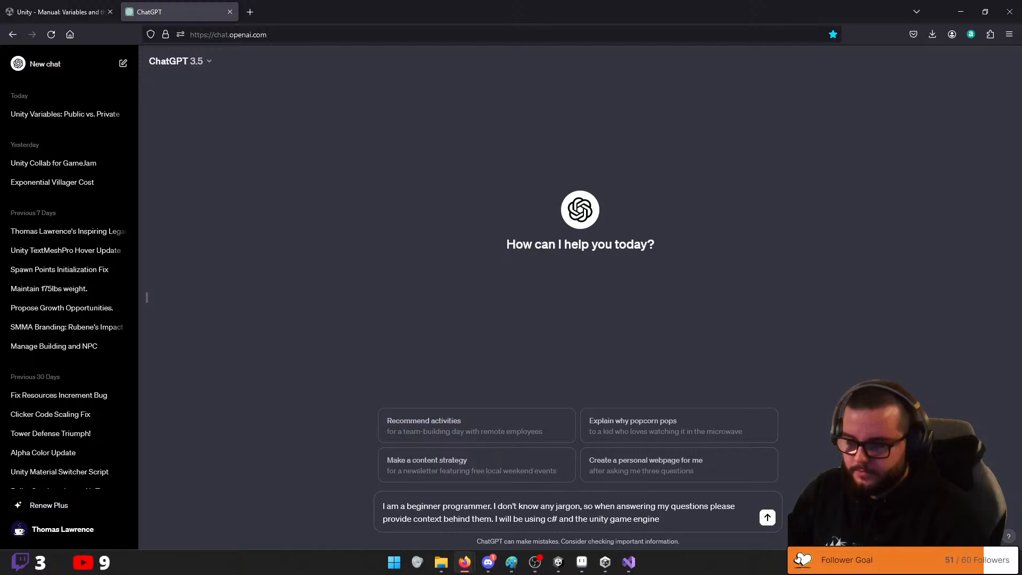
type(".")
key("shift+Return")
key("shift+Return")
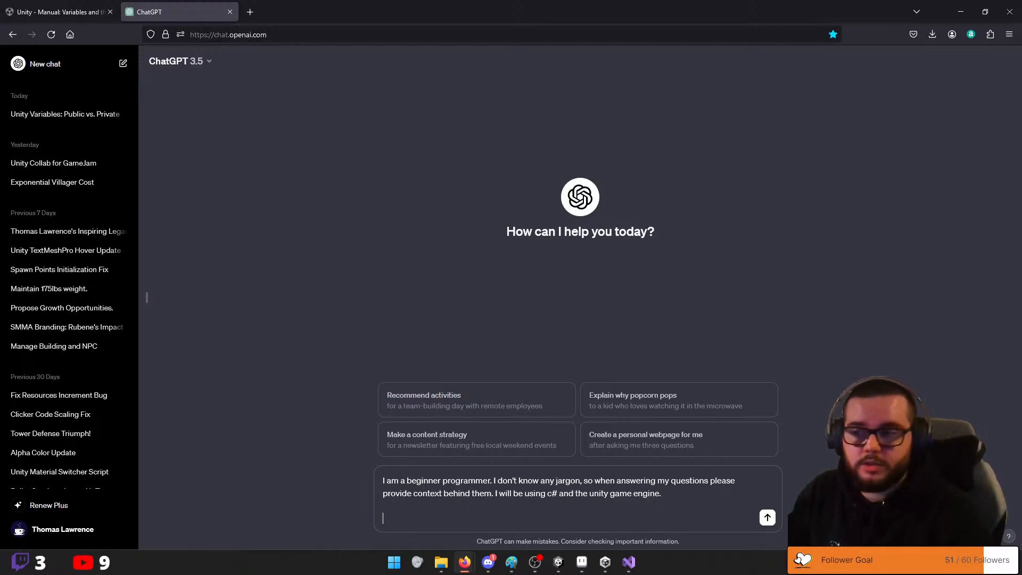
Add the question "how can a make a character move left and right on my screen" to the message and send it
type("how can a")
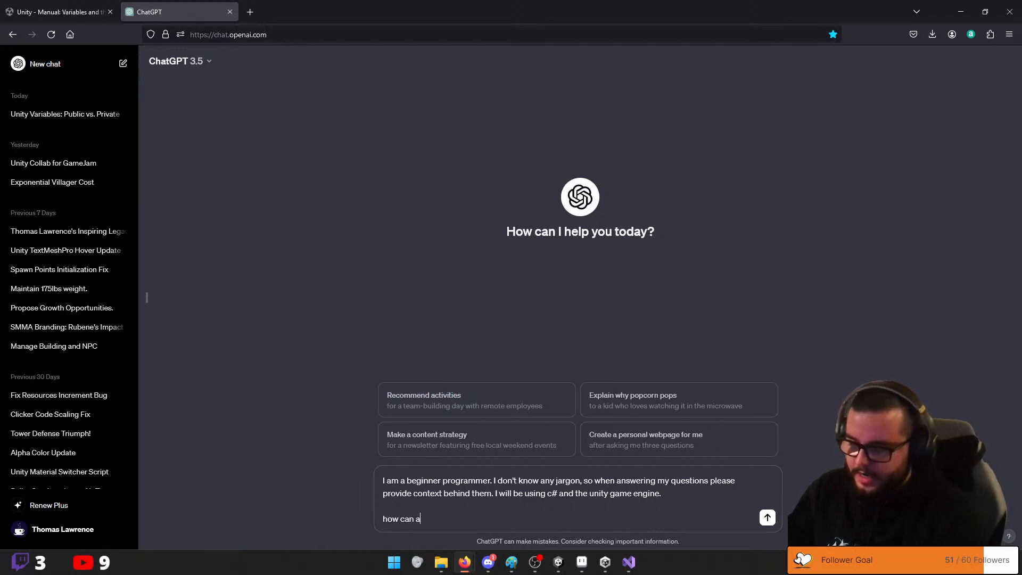
type(" make a charact")
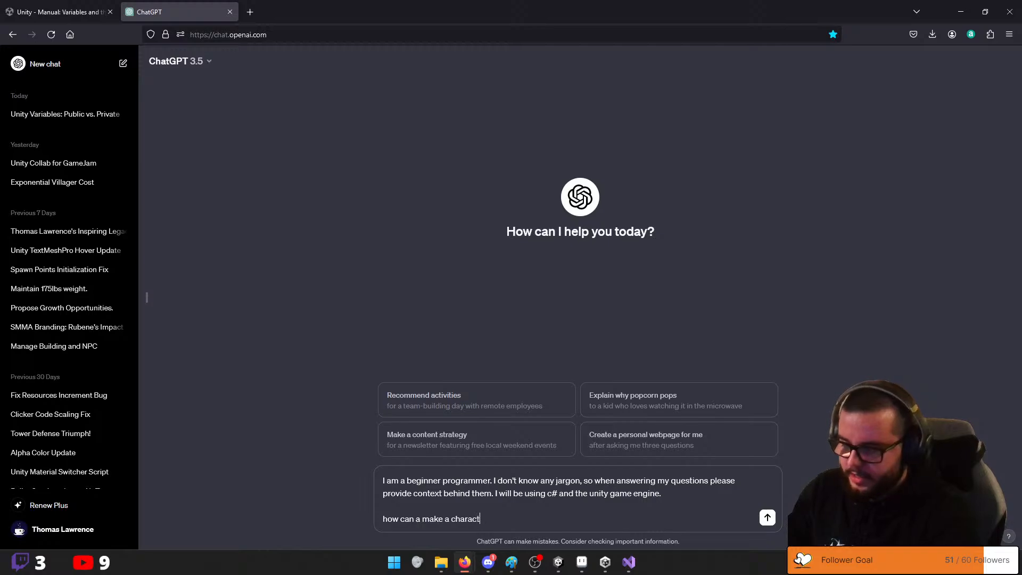
type("er move left ")
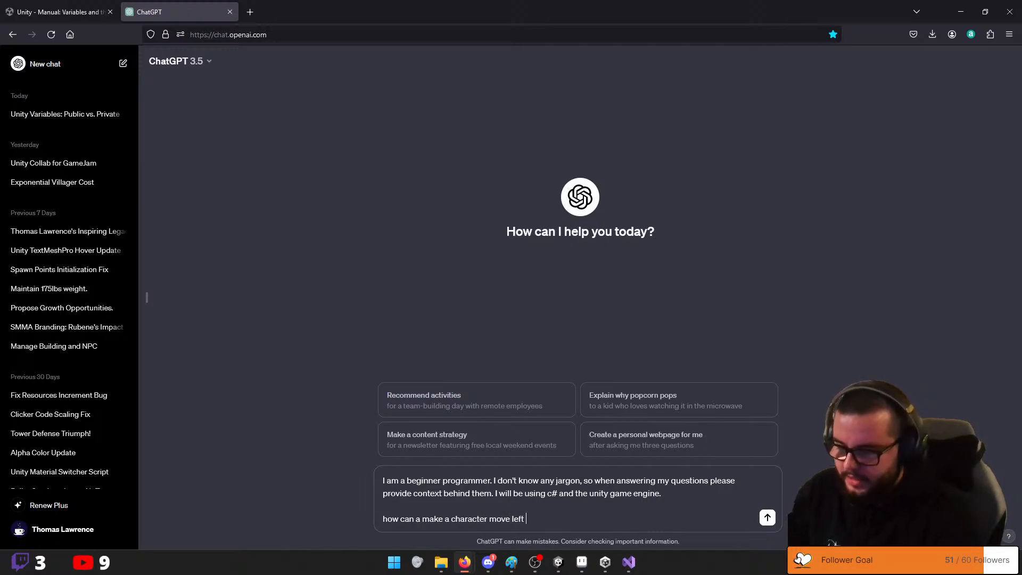
type("and right on my screen")
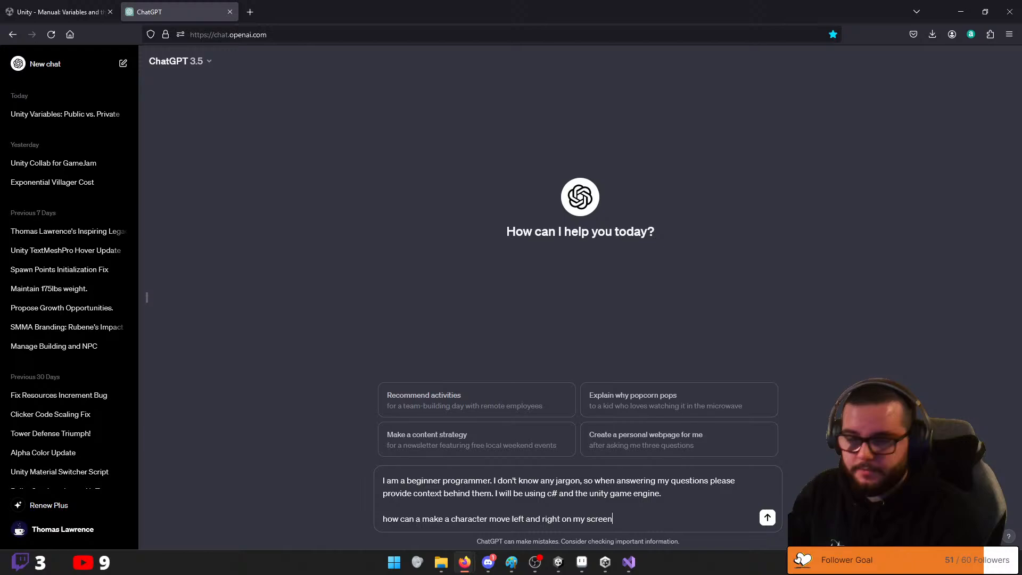
key("Return")
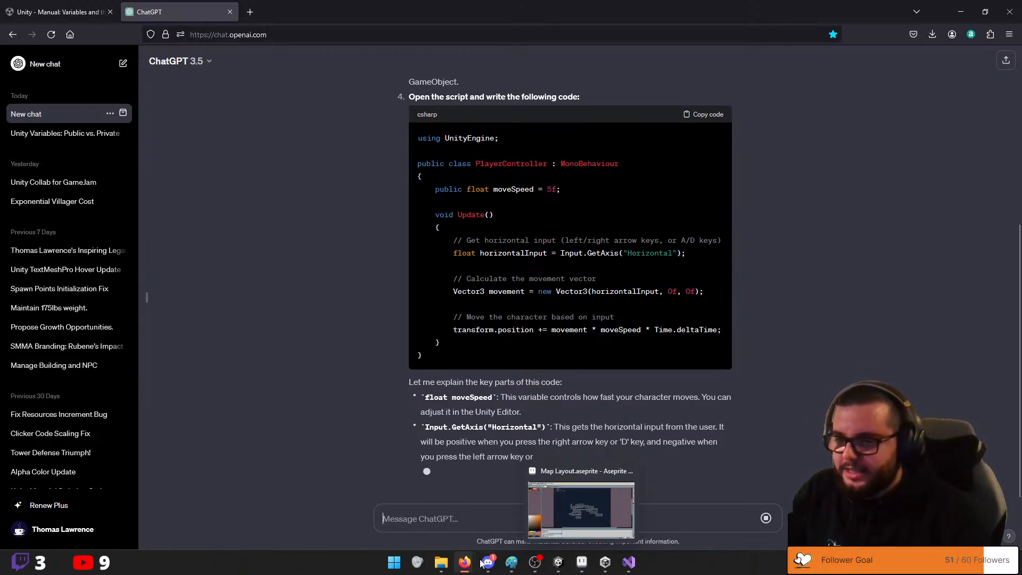
mouse_move(472, 569)
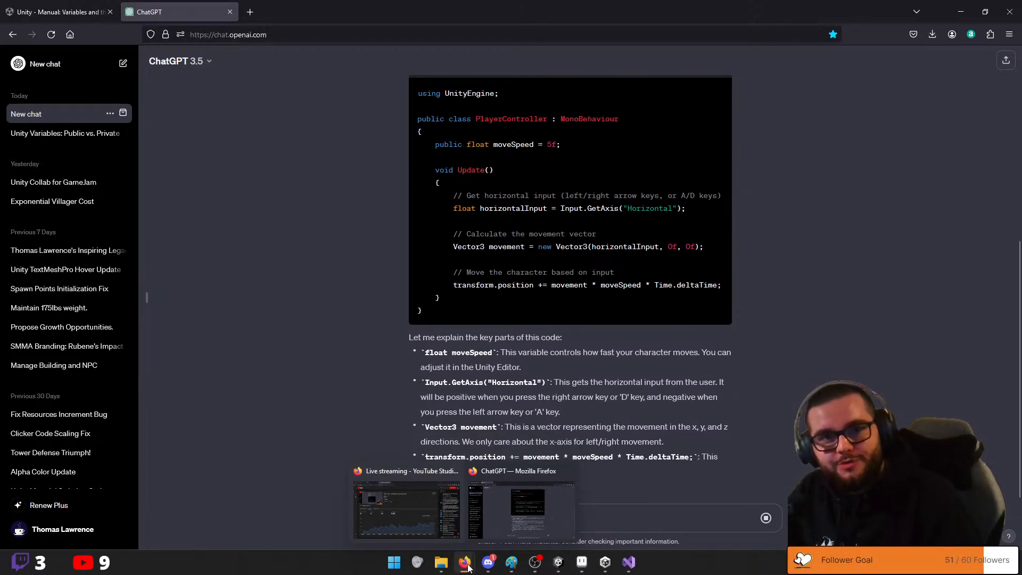
left_click(512, 503)
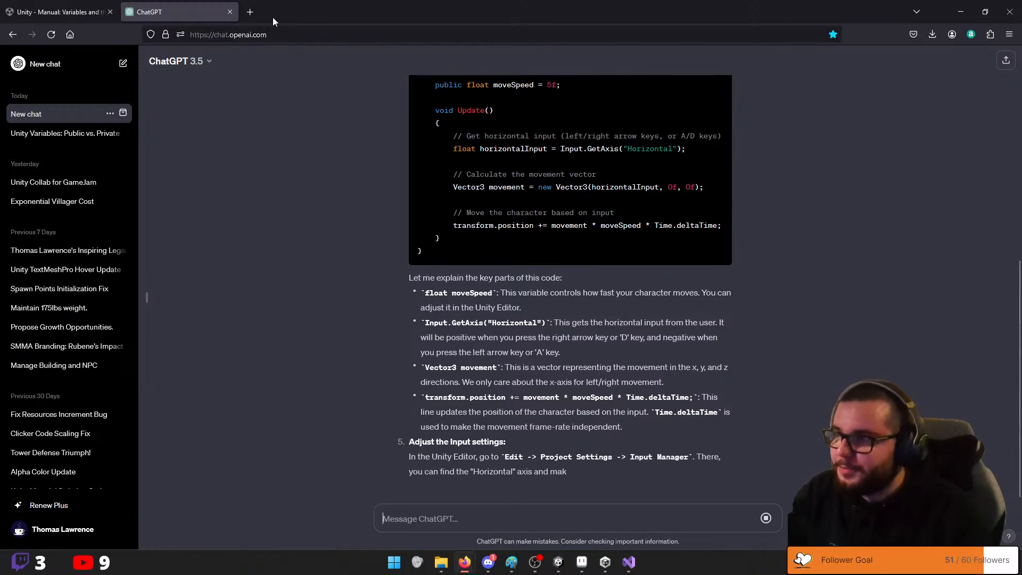
left_click(250, 12)
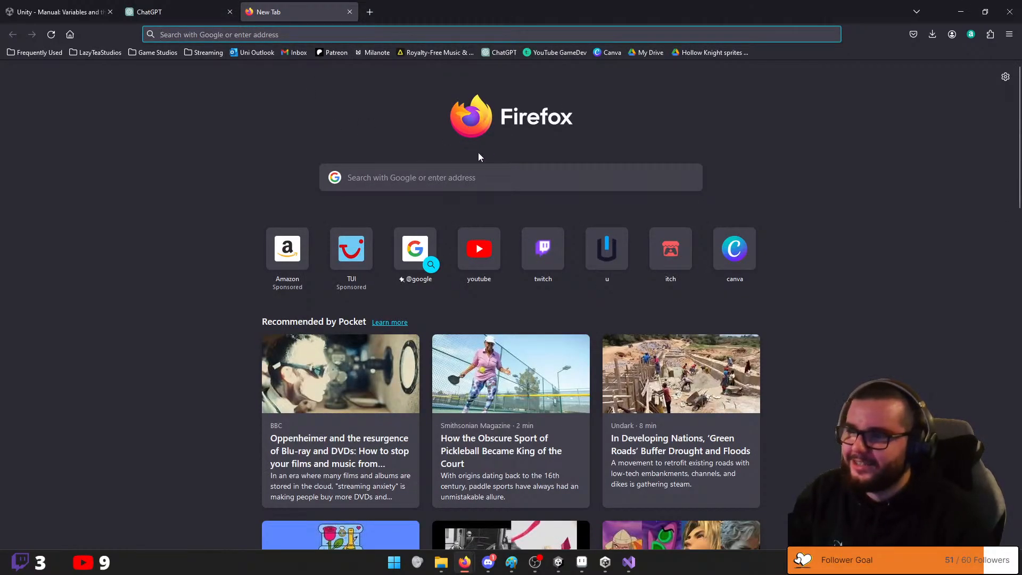
left_click(350, 12)
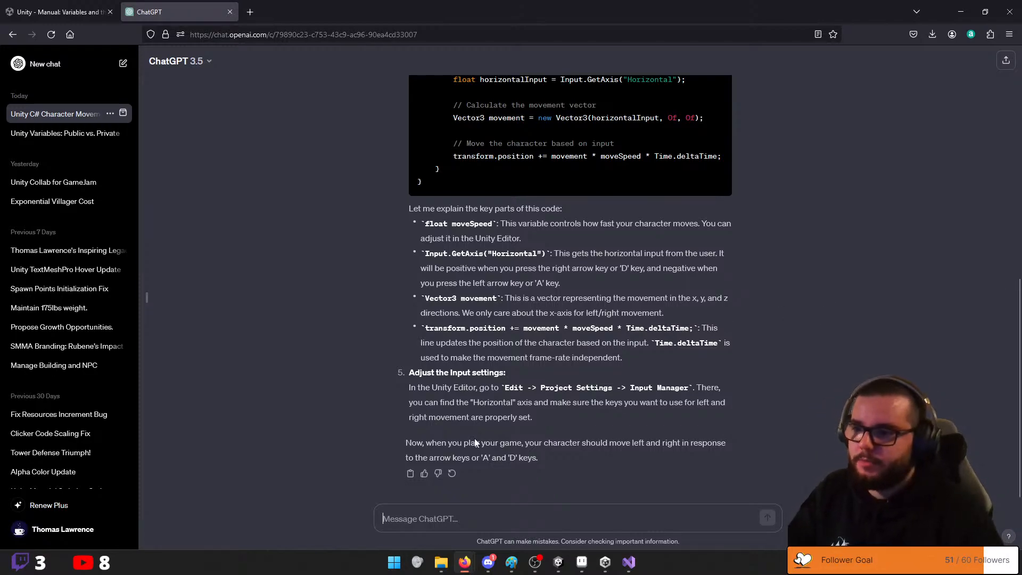
Review ChatGPT's full answer on moving a character, including the PlayerController code and the explanations of its key parts
scroll(474, 438, "up", 5)
scroll(713, 406, "down", 2)
scroll(713, 406, "down", 1)
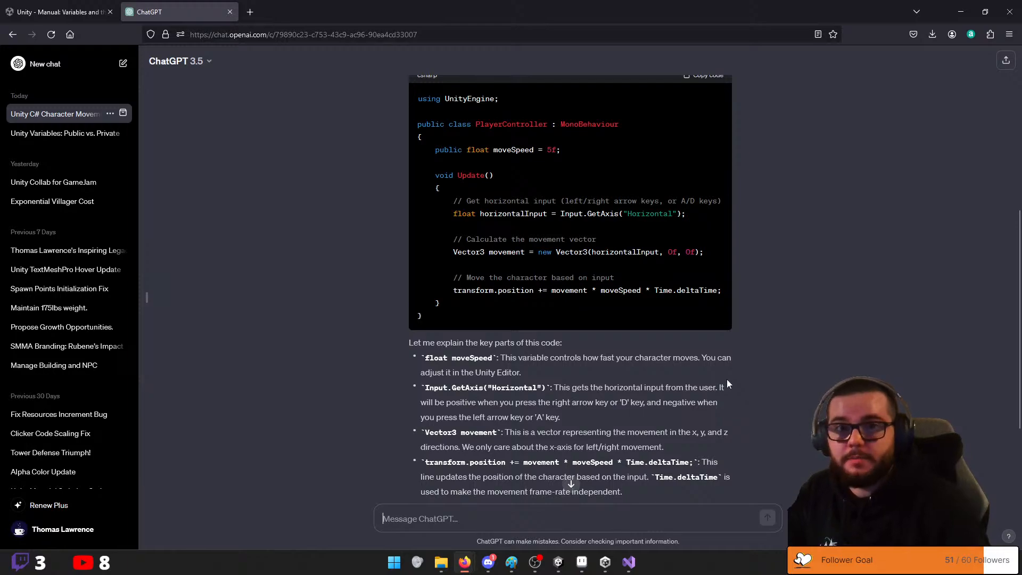
scroll(748, 279, "down", 2)
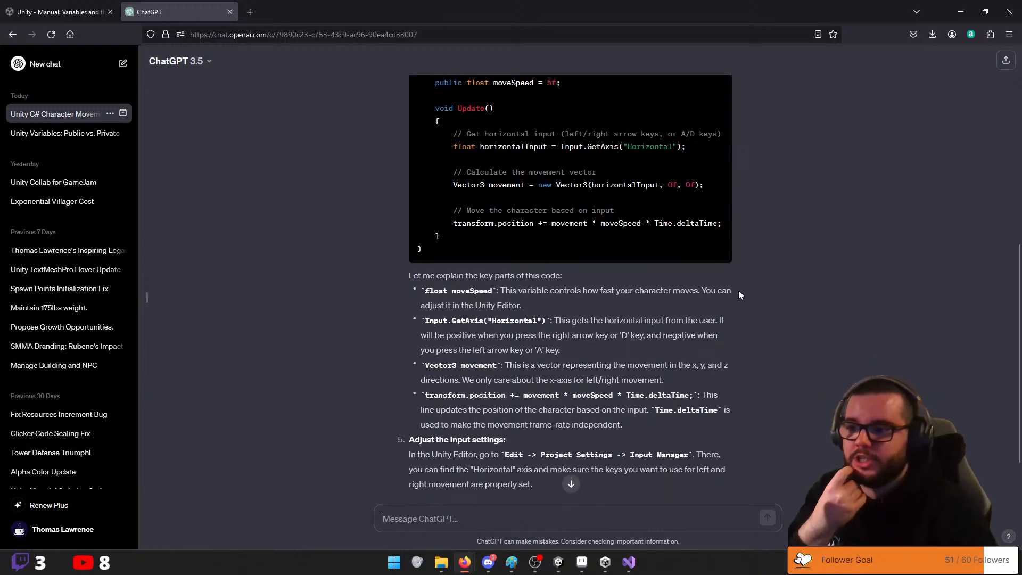
scroll(740, 318, "down", 3)
scroll(735, 328, "up", 6)
scroll(741, 335, "up", 2)
scroll(643, 302, "down", 5)
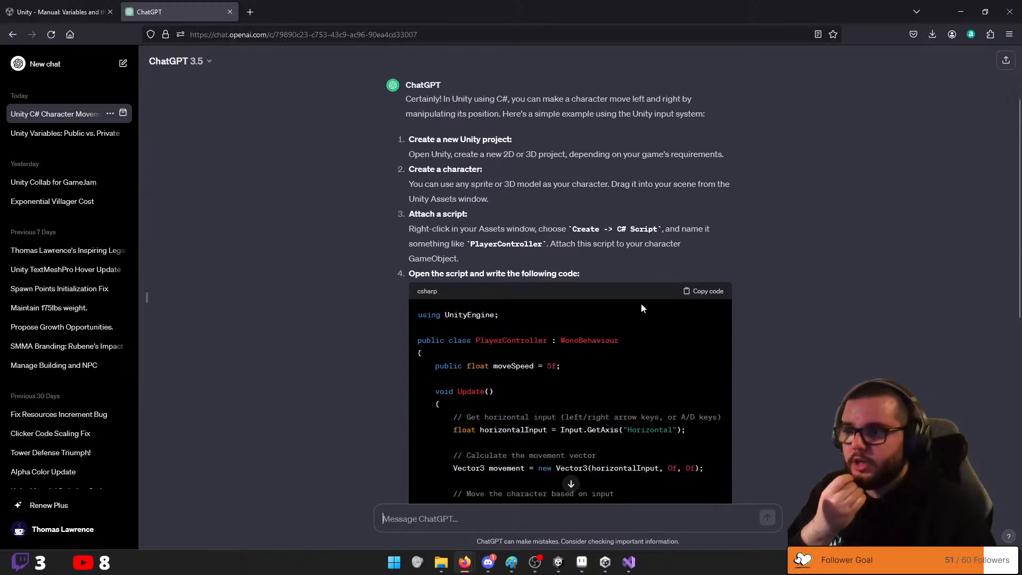
scroll(623, 320, "up", 3)
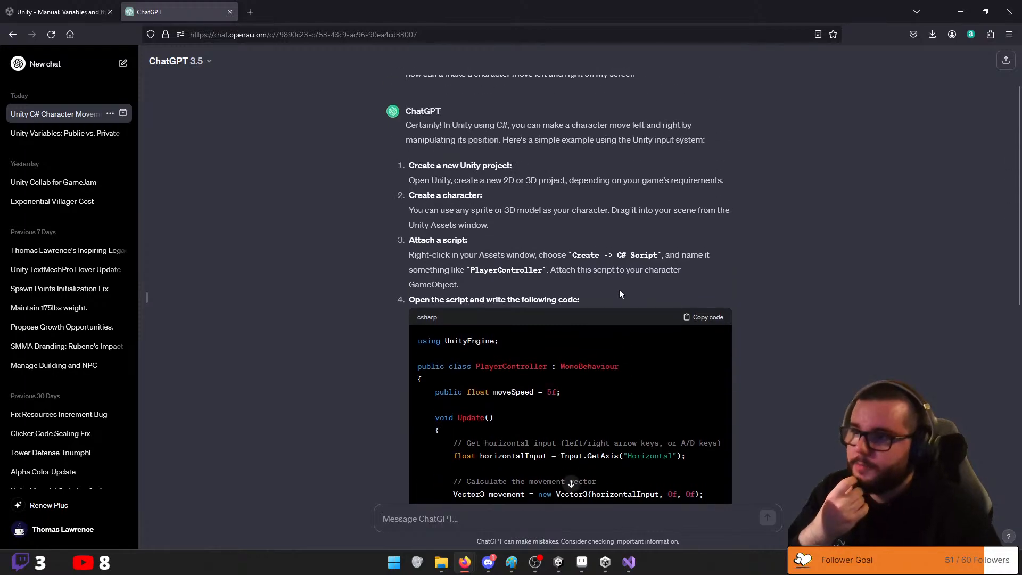
Read the answer's introduction and its "Create a new Unity project" and "Create a character" instructions, highlighting the text being read
left_click_drag(443, 125, 705, 140)
left_click(535, 127)
left_click(678, 140)
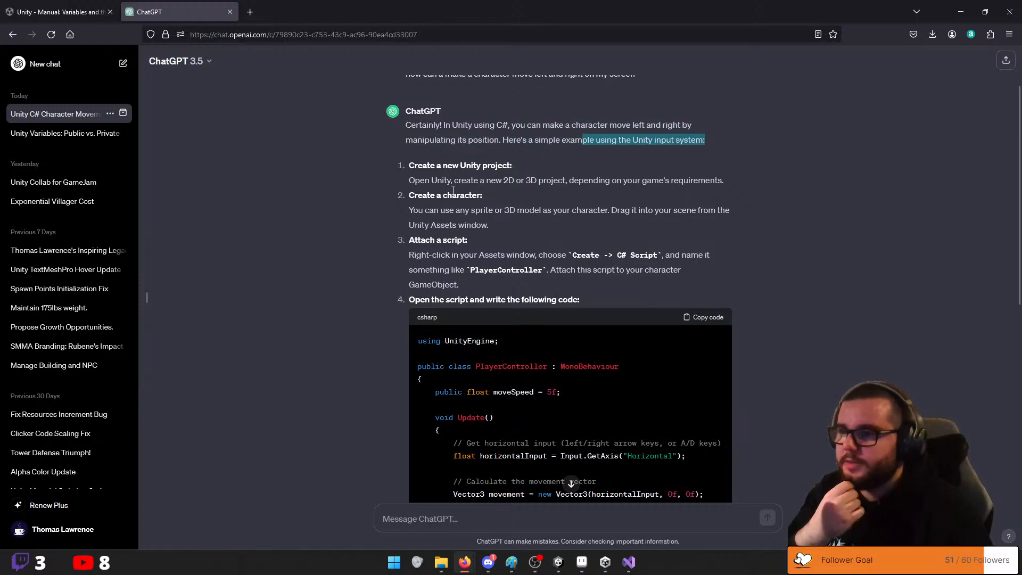
left_click_drag(410, 166, 516, 165)
left_click(503, 191)
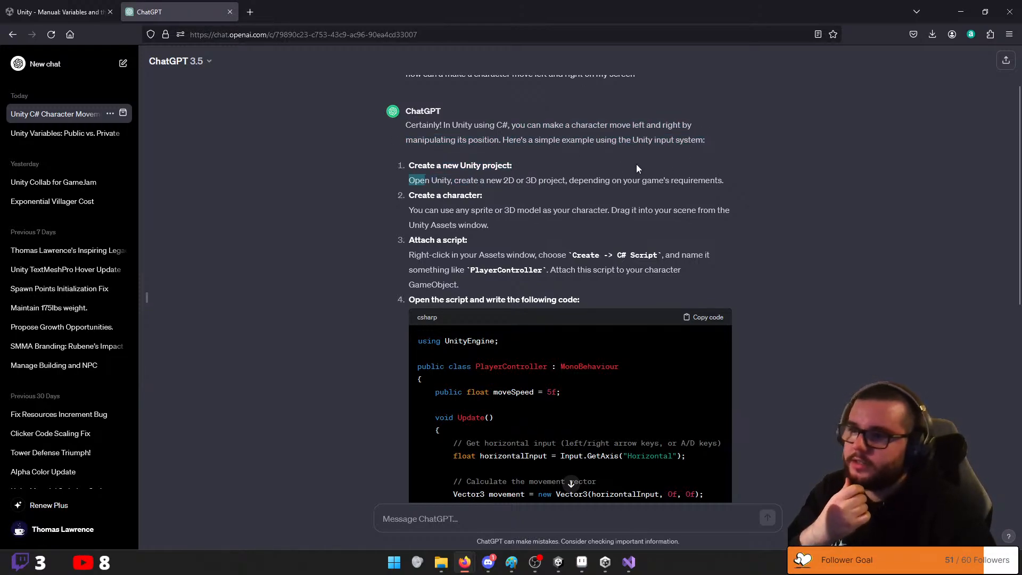
left_click_drag(516, 212, 461, 211)
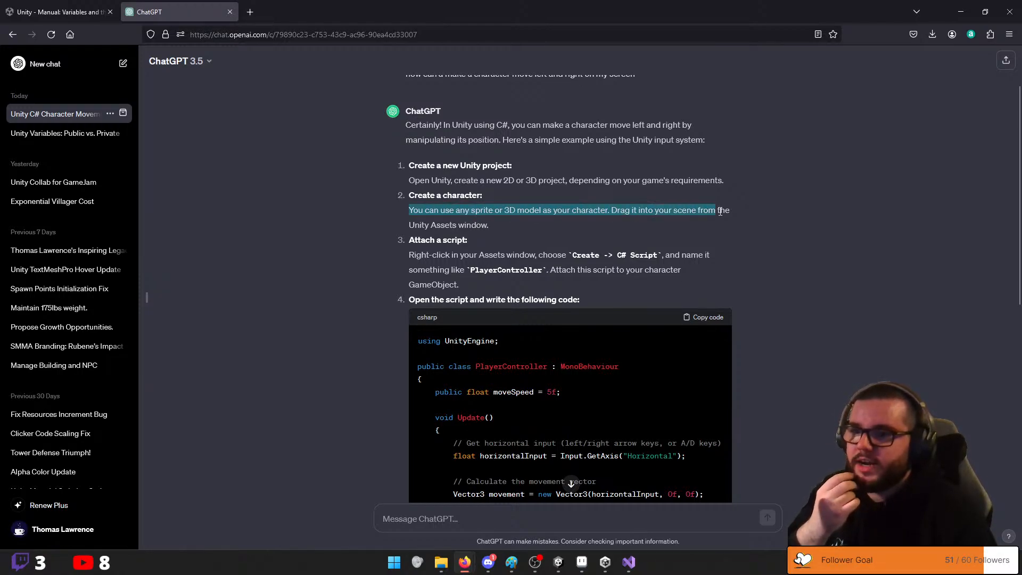
left_click_drag(738, 215, 509, 232)
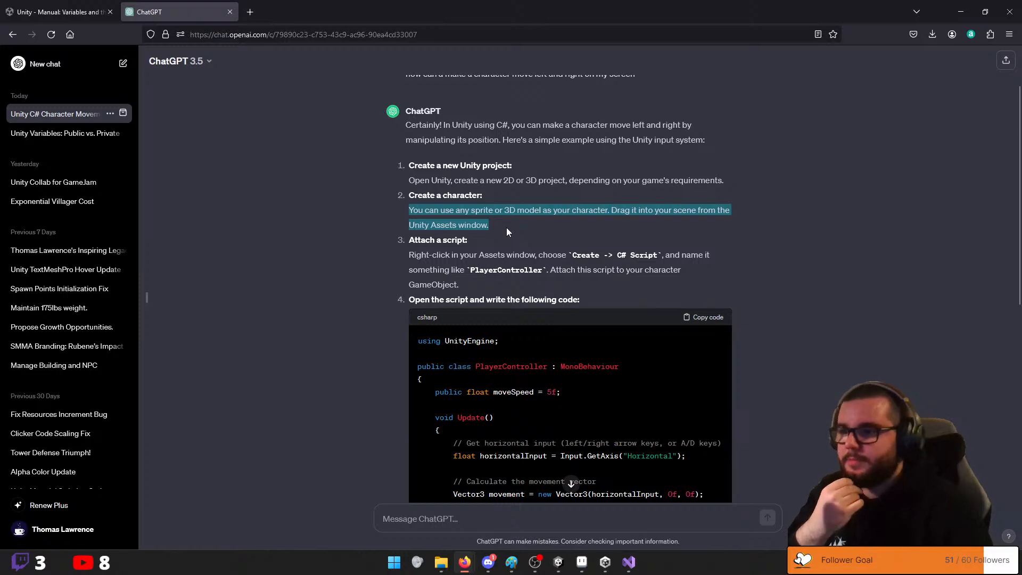
Switch to the Ambers-Tale project in Unity and collapse the LEVEL group in the Hierarchy
mouse_move(559, 561)
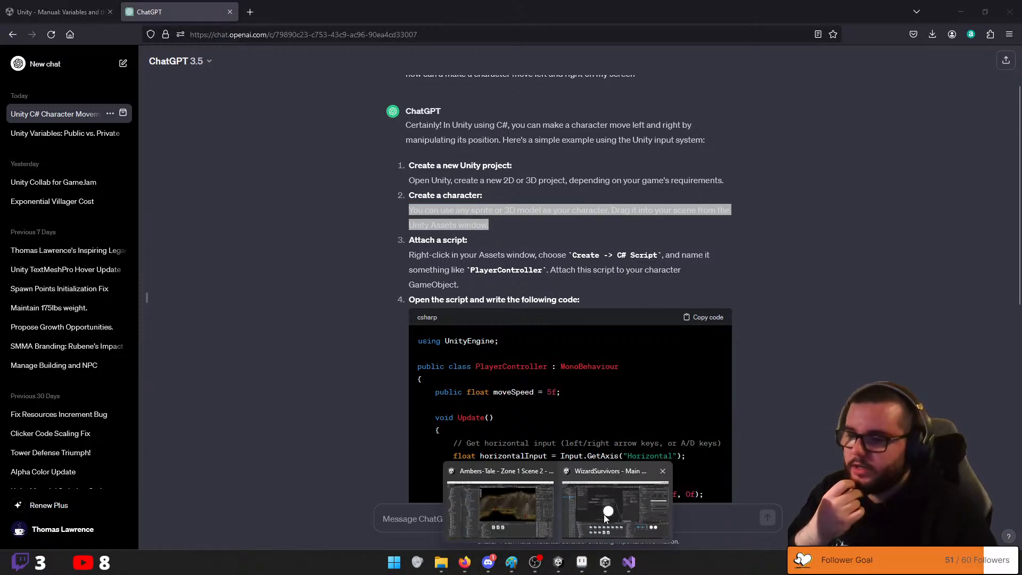
left_click(525, 506)
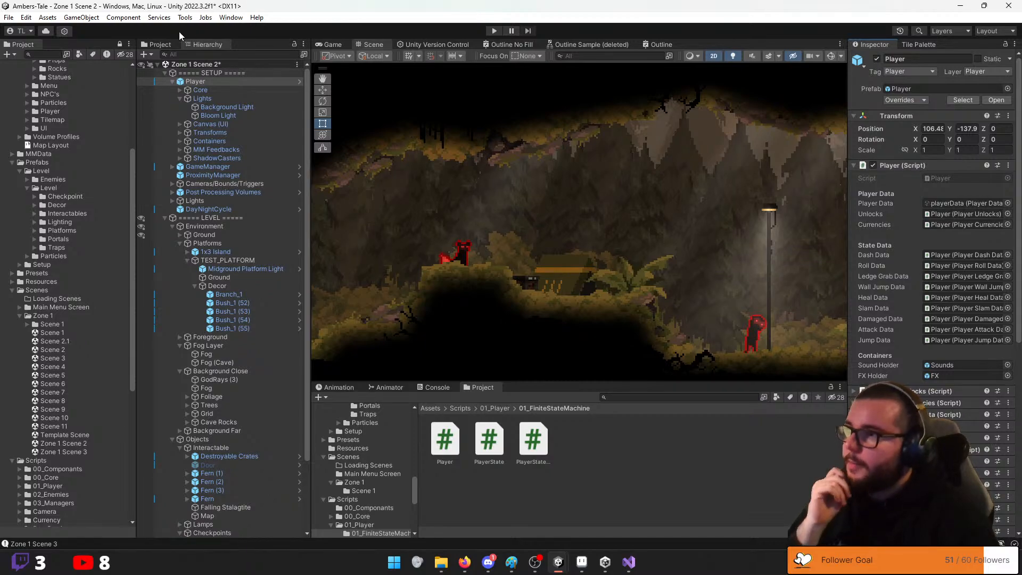
scroll(168, 75, "down", 3)
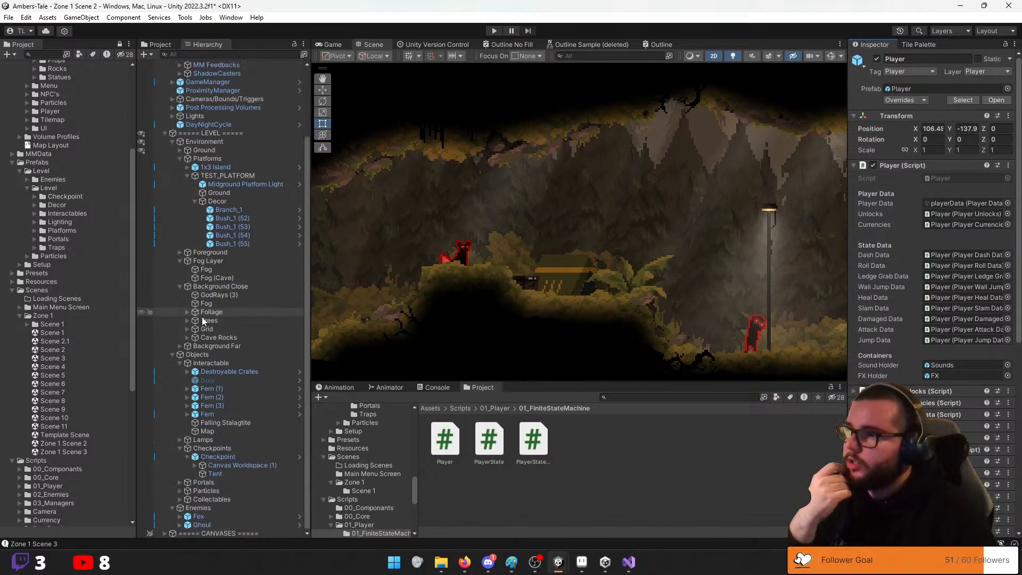
left_click(165, 133)
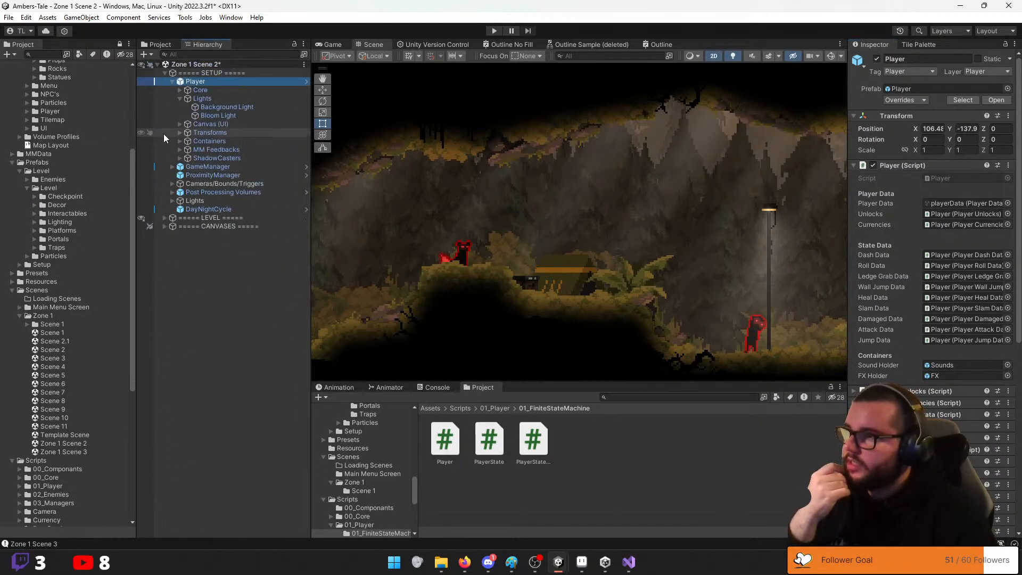
Try to create a 2D square sprite as a project asset
right_click(215, 305)
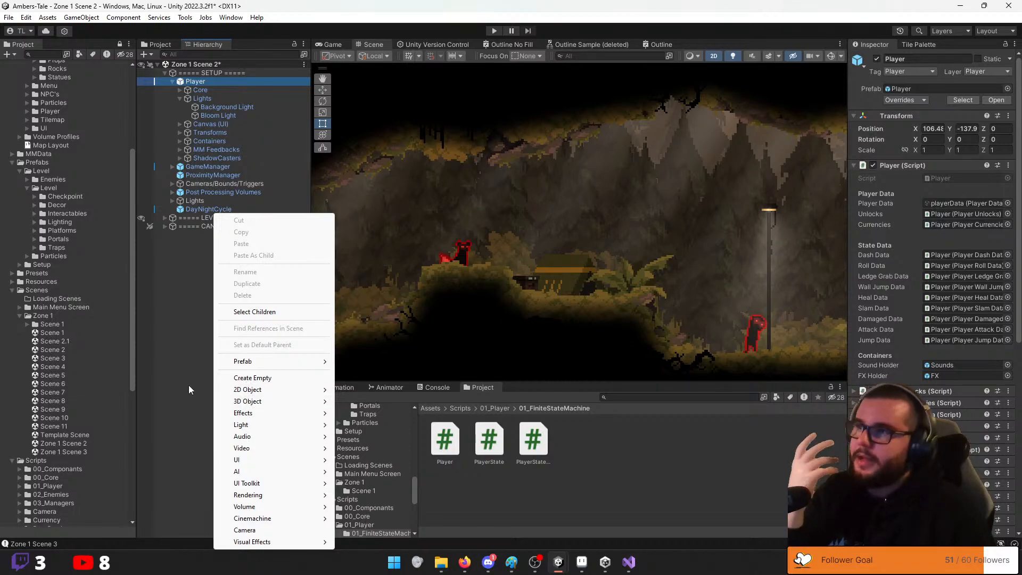
left_click(46, 20)
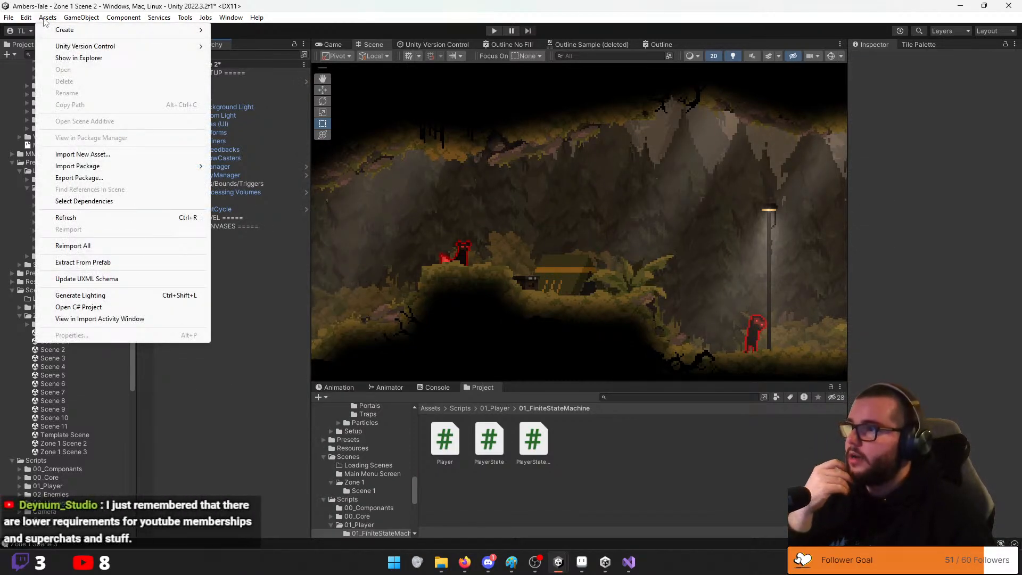
mouse_move(126, 30)
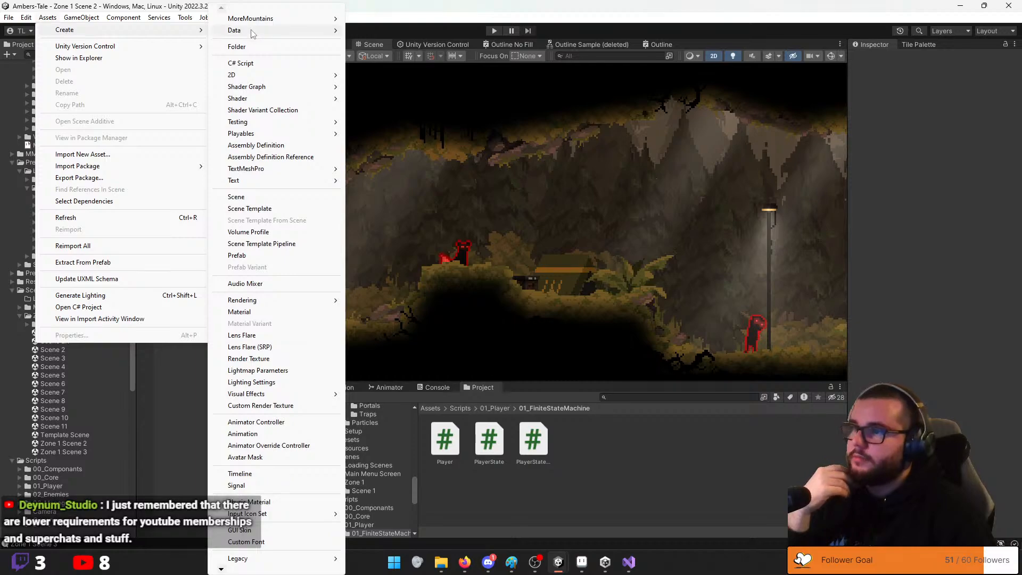
mouse_move(256, 75)
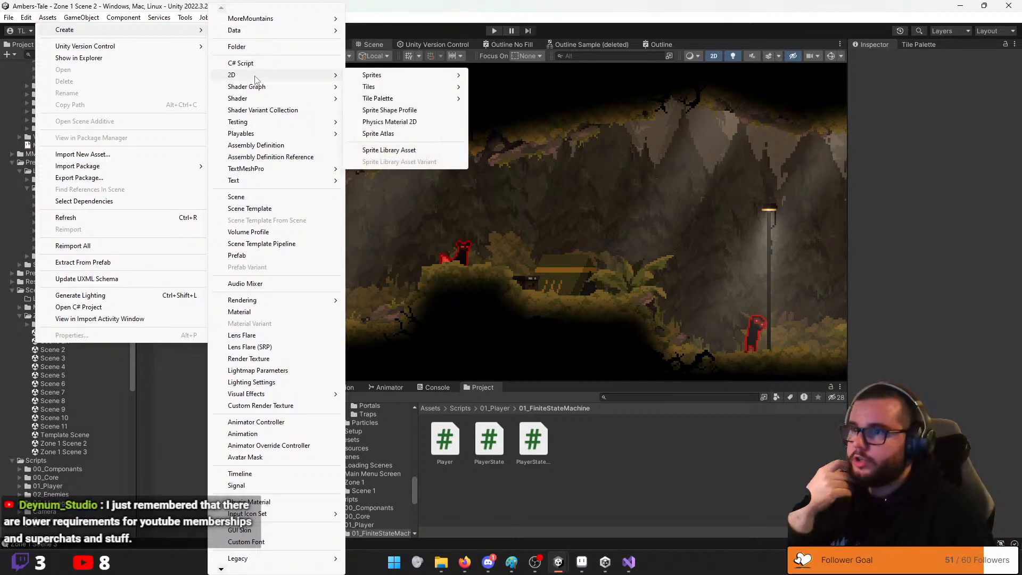
mouse_move(374, 76)
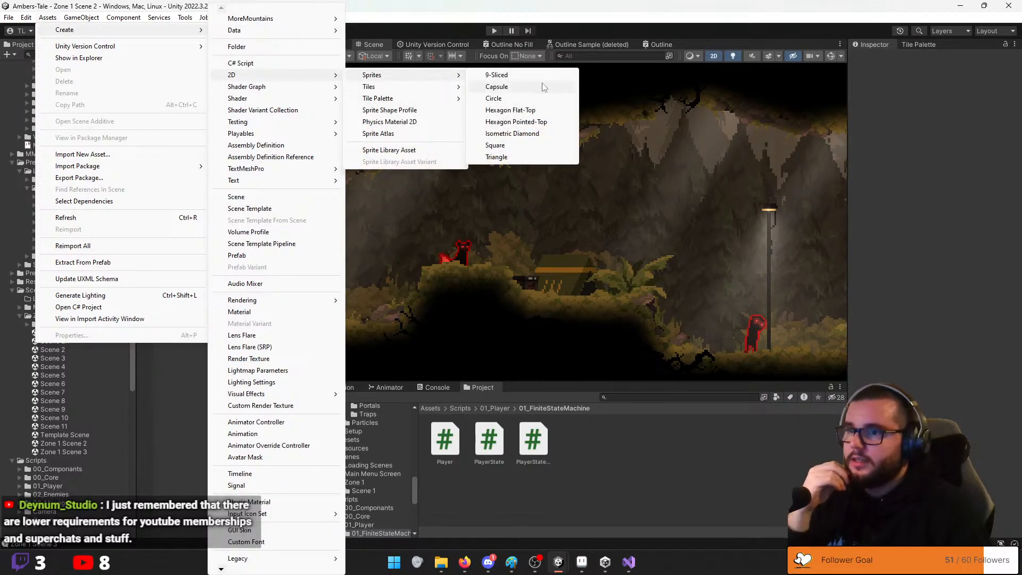
left_click(501, 145)
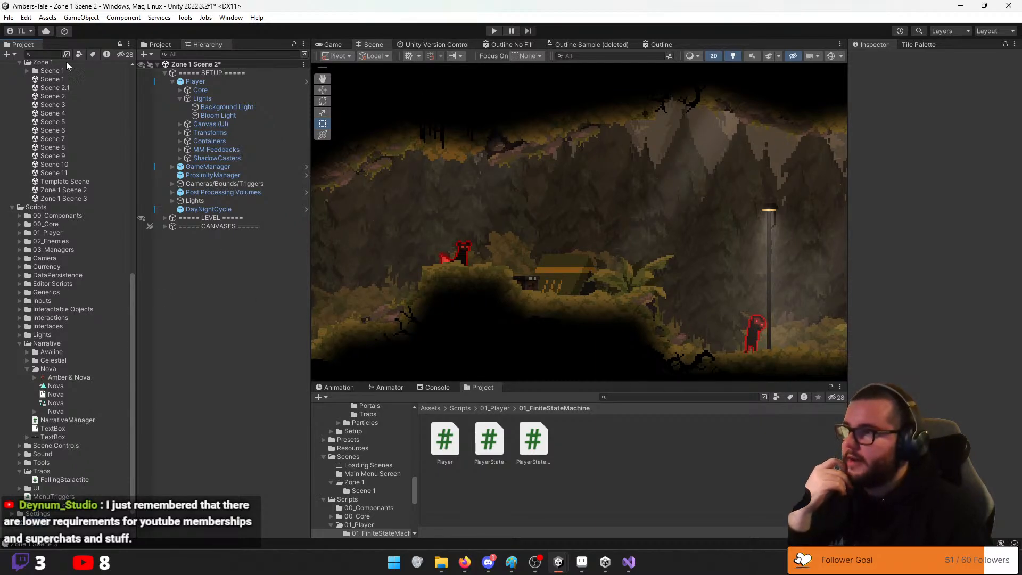
Add a 2D square sprite object to the scene and move it to about X 90.89, Y -142.2, just above the crate
right_click(199, 292)
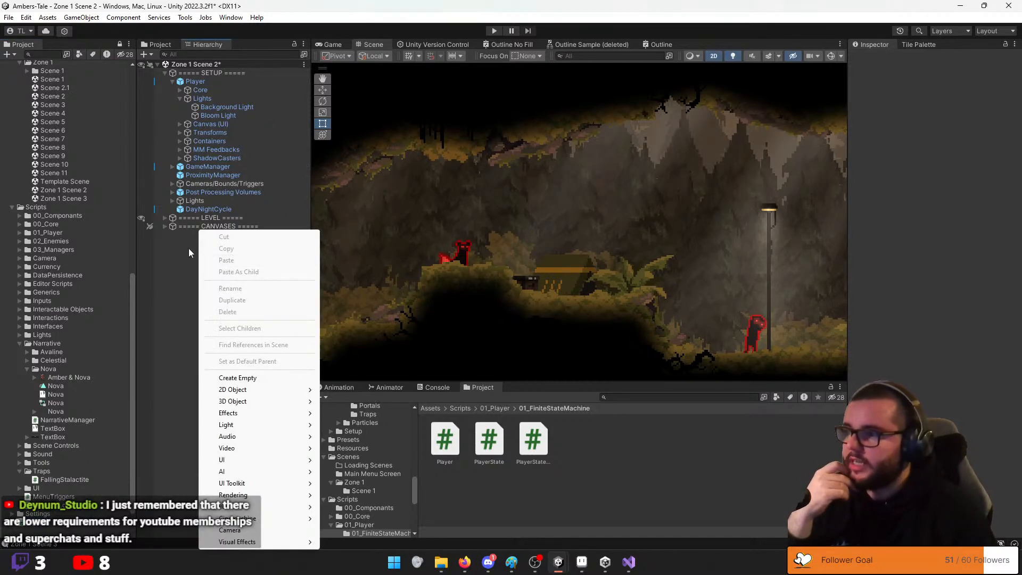
mouse_move(267, 390)
mouse_move(382, 393)
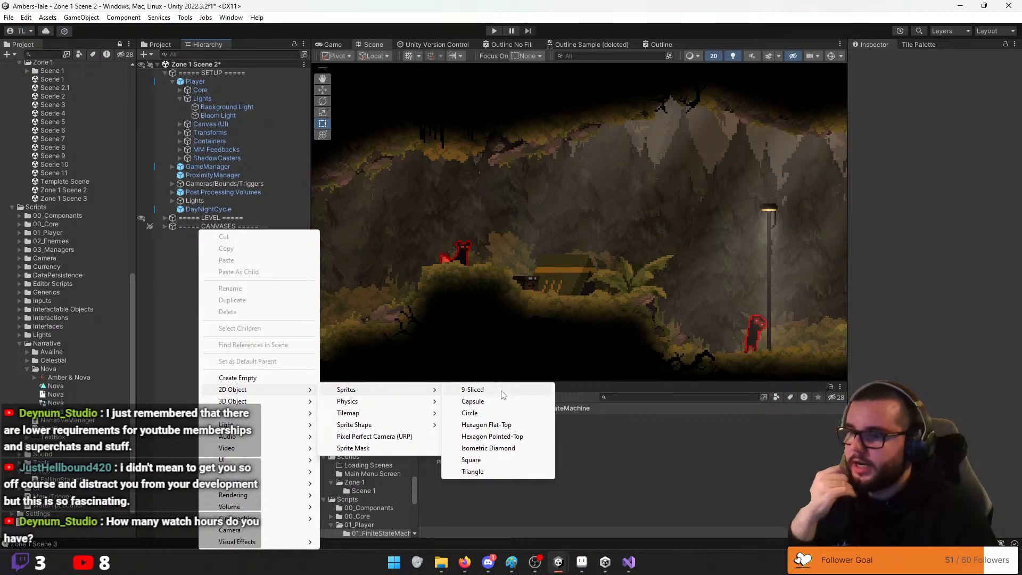
left_click(471, 459)
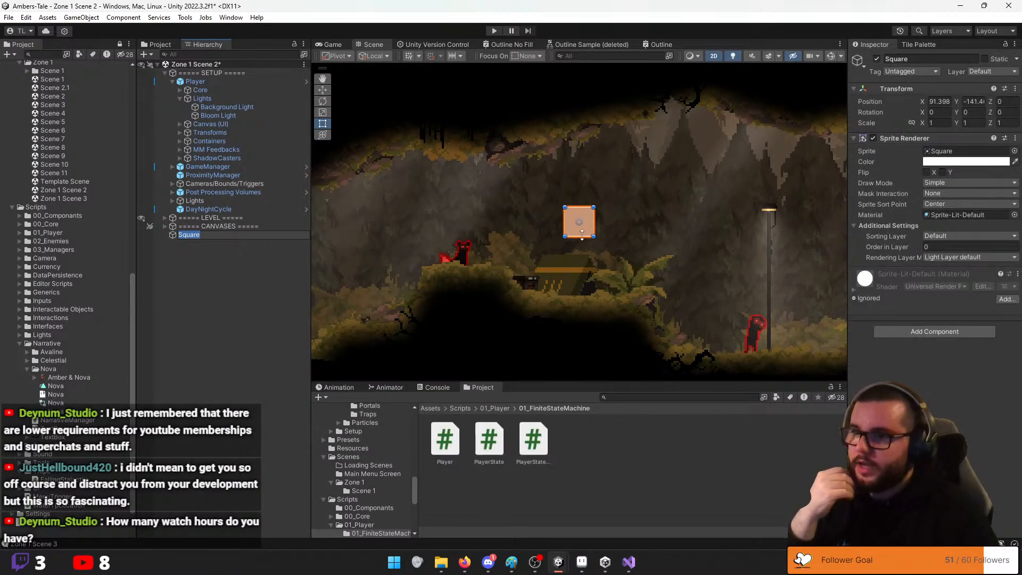
left_click_drag(582, 235, 567, 257)
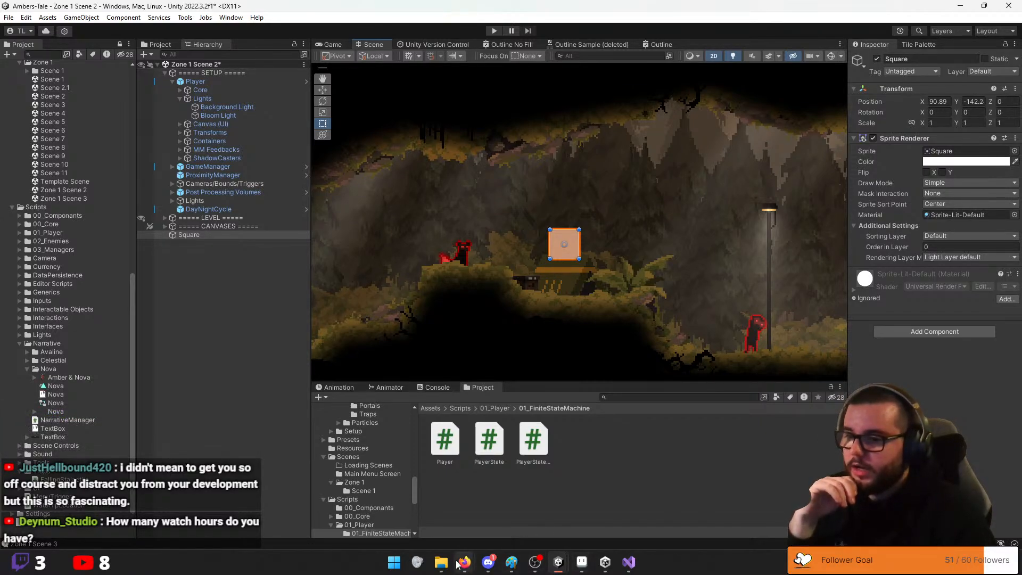
Read the "Attach a script" instructions in ChatGPT's answer in Firefox, and return to the Ambers-Tale project in Unity
mouse_move(459, 564)
left_click(504, 489)
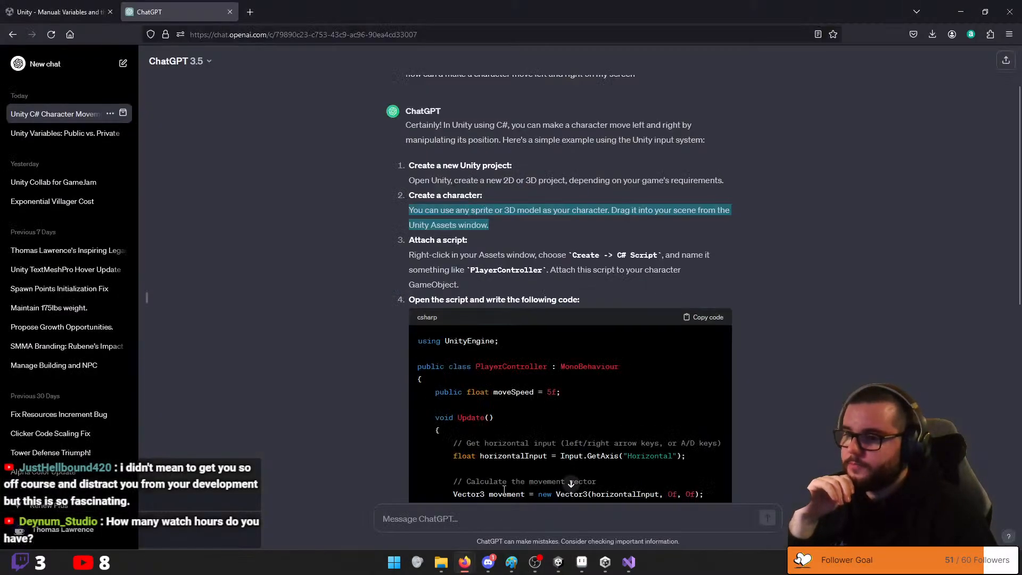
left_click(418, 237)
left_click_drag(414, 254, 505, 254)
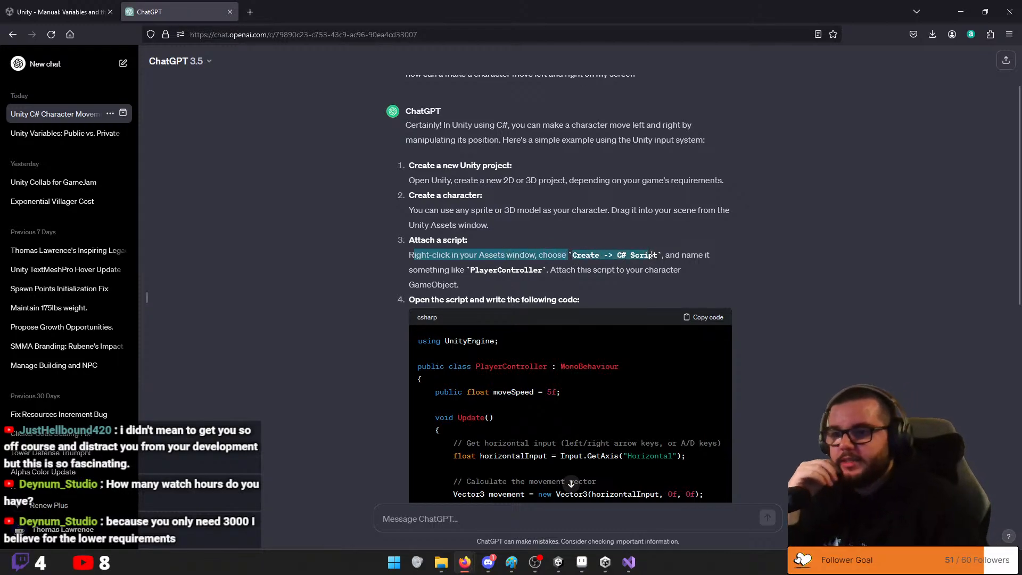
left_click_drag(711, 255, 477, 280)
left_click(483, 299)
mouse_move(558, 562)
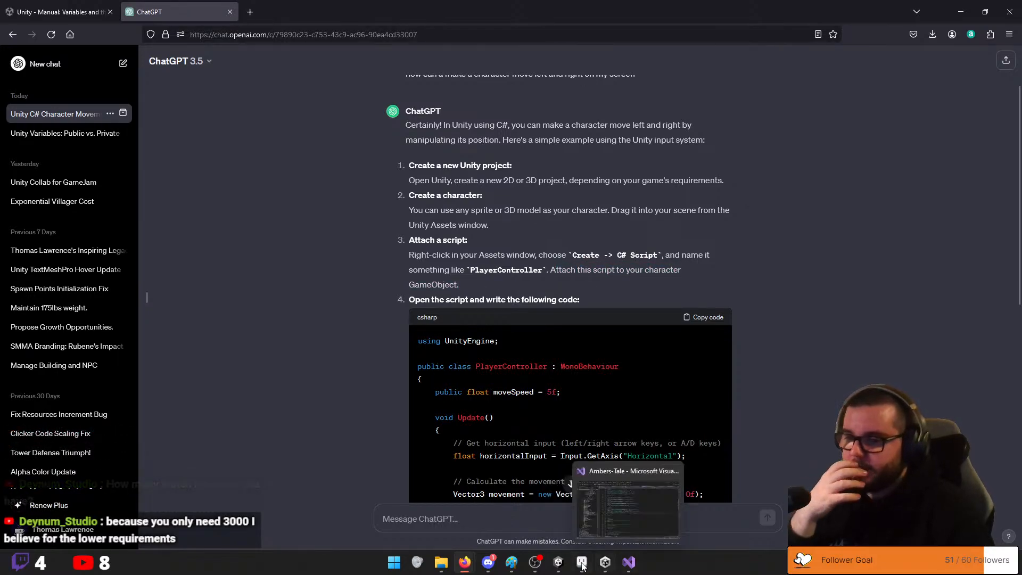
left_click(506, 503)
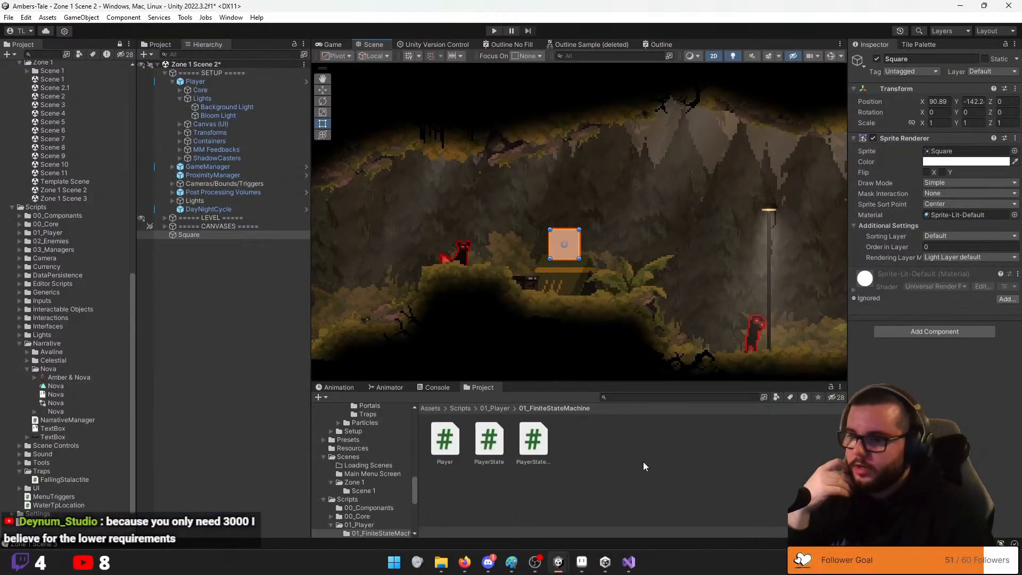
right_click(601, 436)
right_click(196, 297)
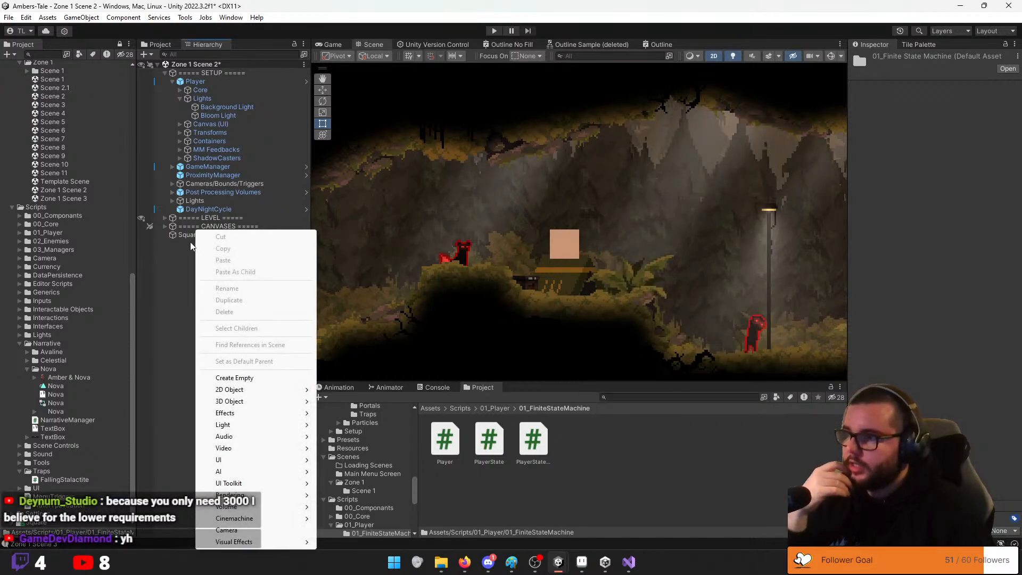
left_click(189, 235)
left_click(924, 331)
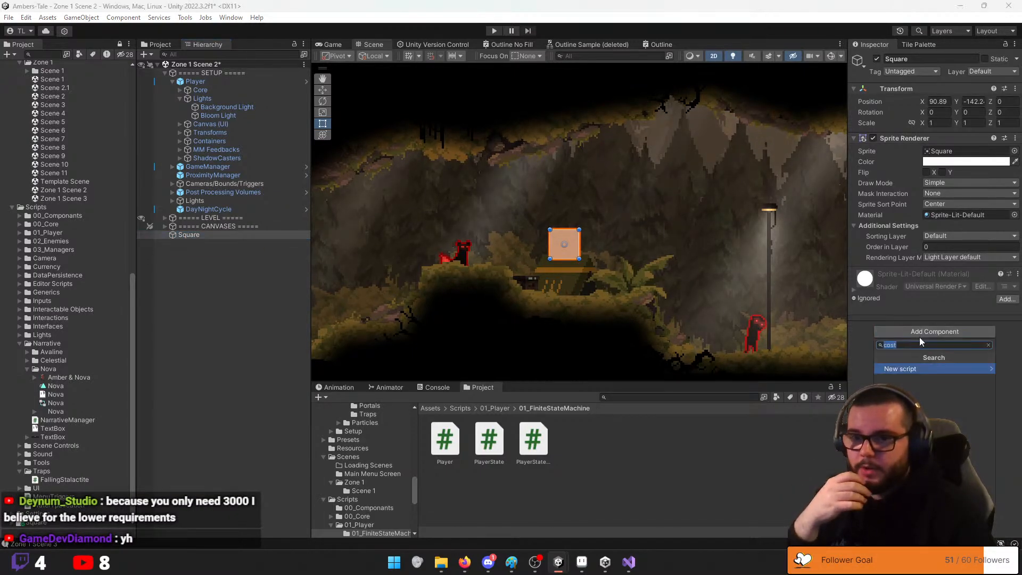
left_click(902, 369)
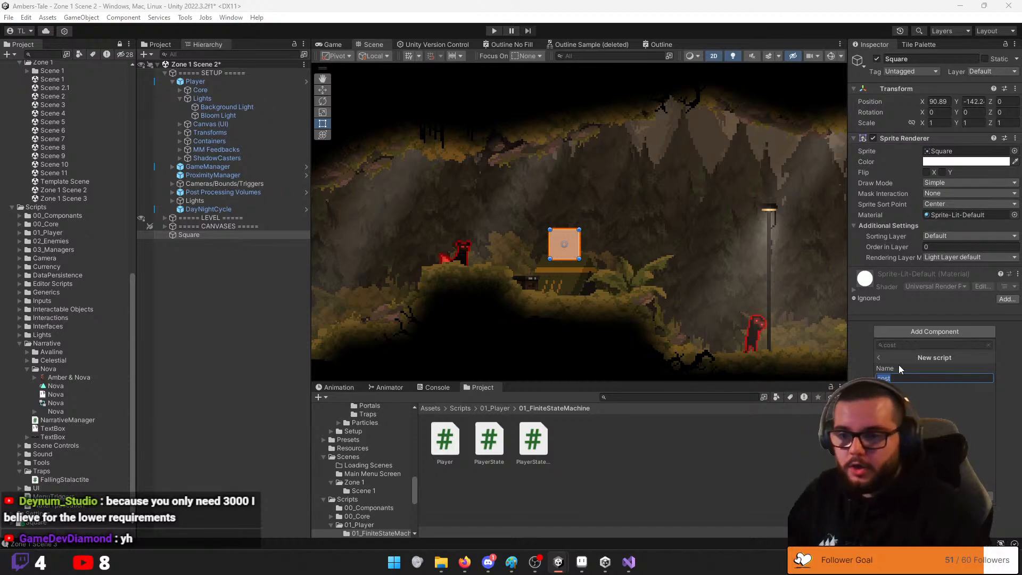
Switch to ChatGPT in Firefox and examine the PlayerController code and the explanation of its public float moveSpeed variable
left_click(473, 561)
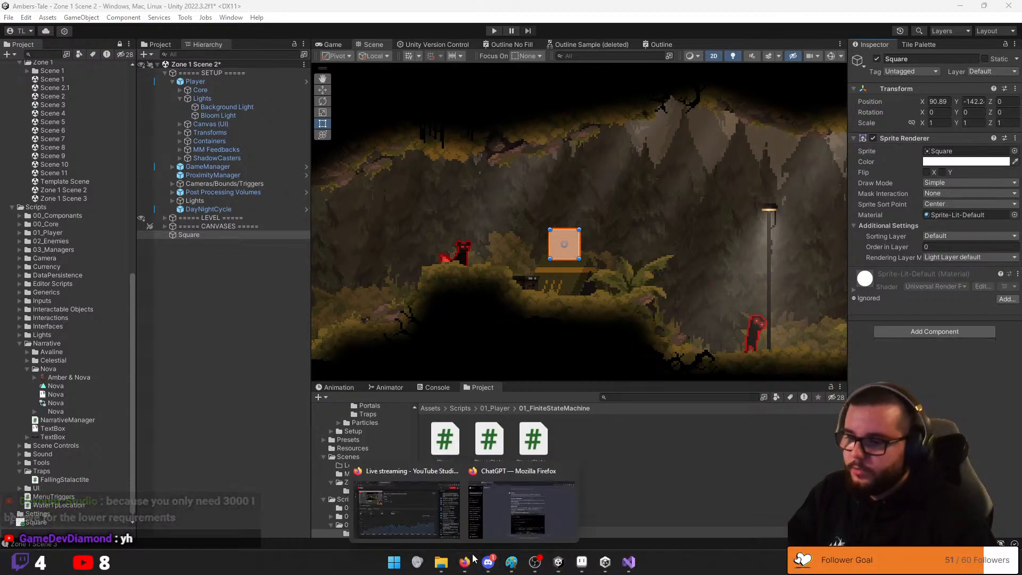
left_click(520, 509)
scroll(564, 400, "down", 4)
scroll(644, 365, "up", 2)
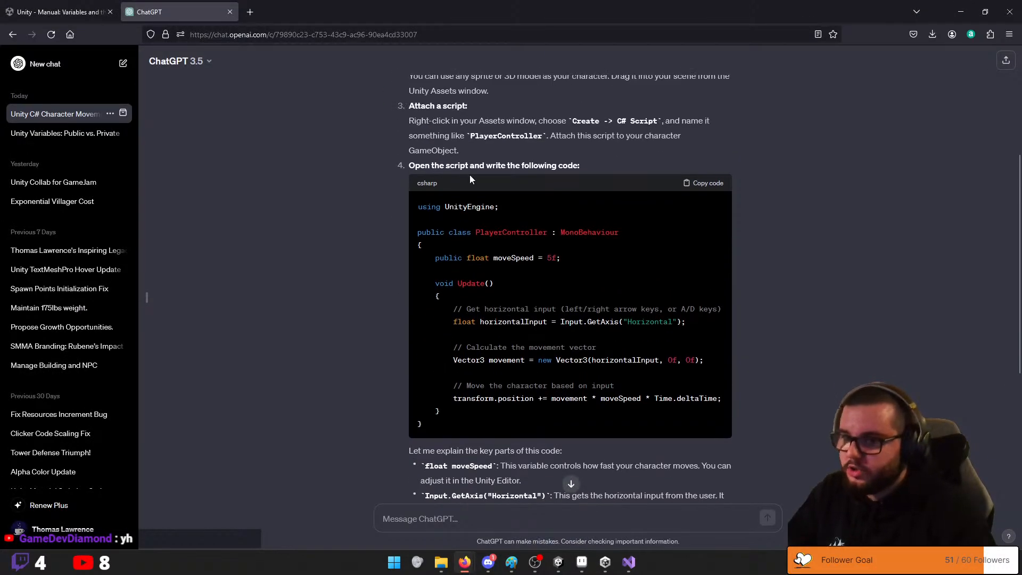
left_click_drag(434, 260, 643, 398)
left_click(650, 397)
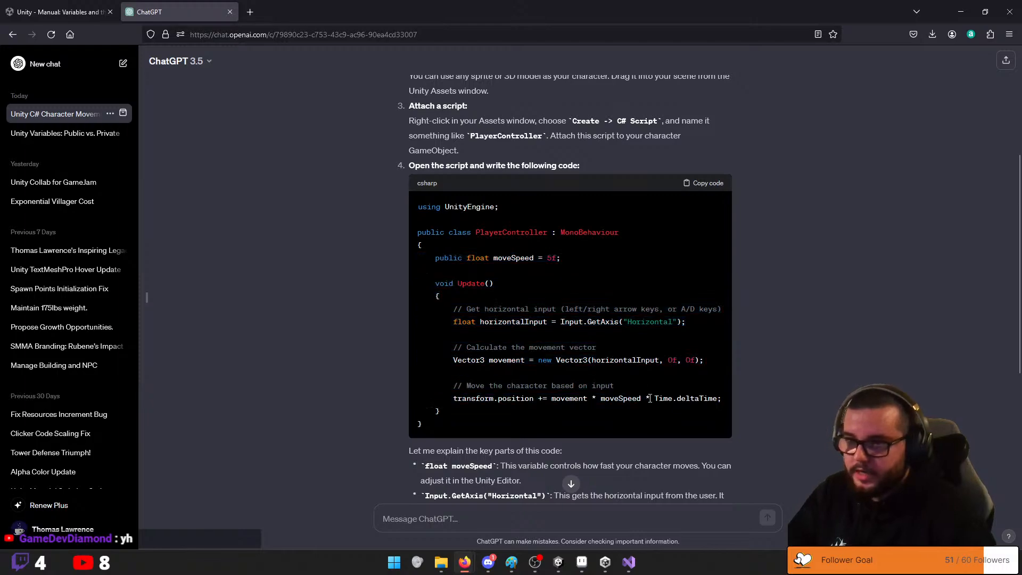
scroll(664, 401, "down", 3)
left_click_drag(409, 317, 528, 316)
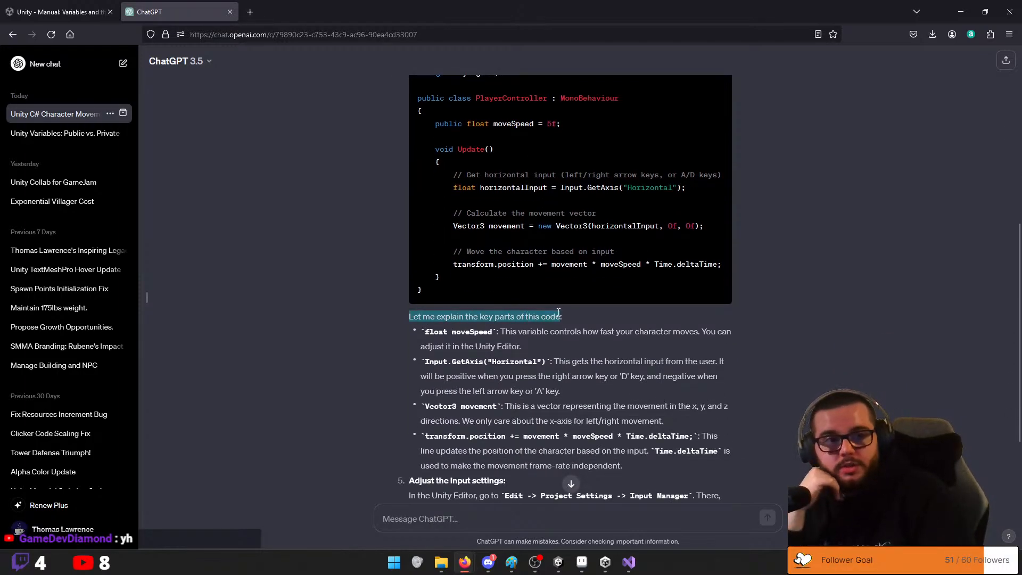
left_click_drag(430, 333, 553, 347)
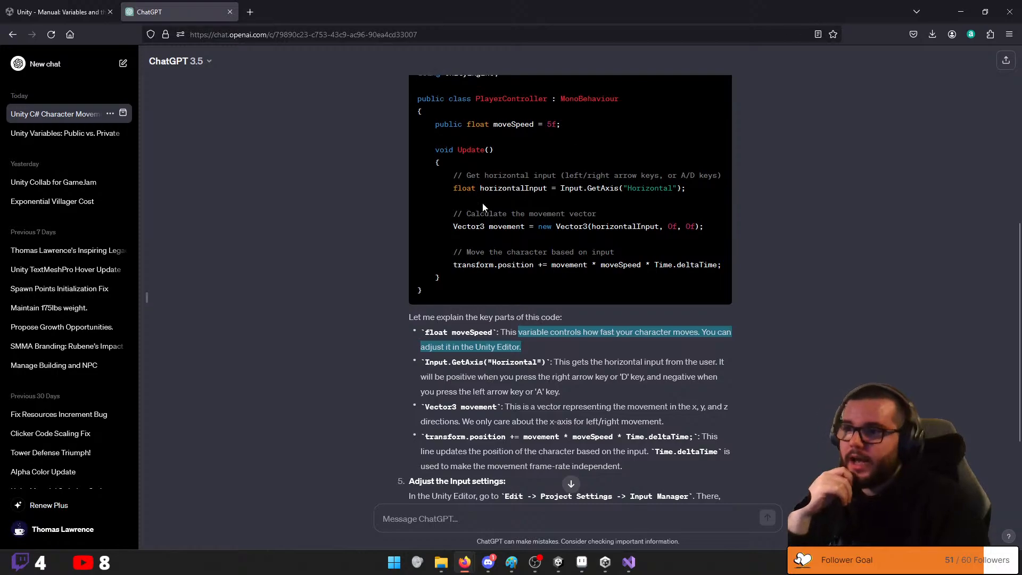
scroll(455, 196, "up", 2)
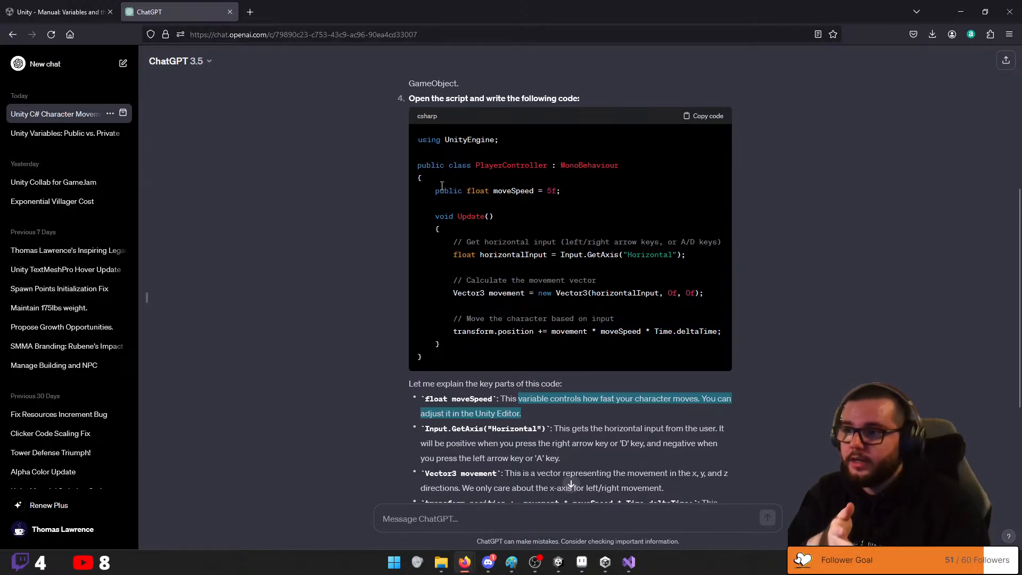
left_click_drag(436, 191, 452, 190)
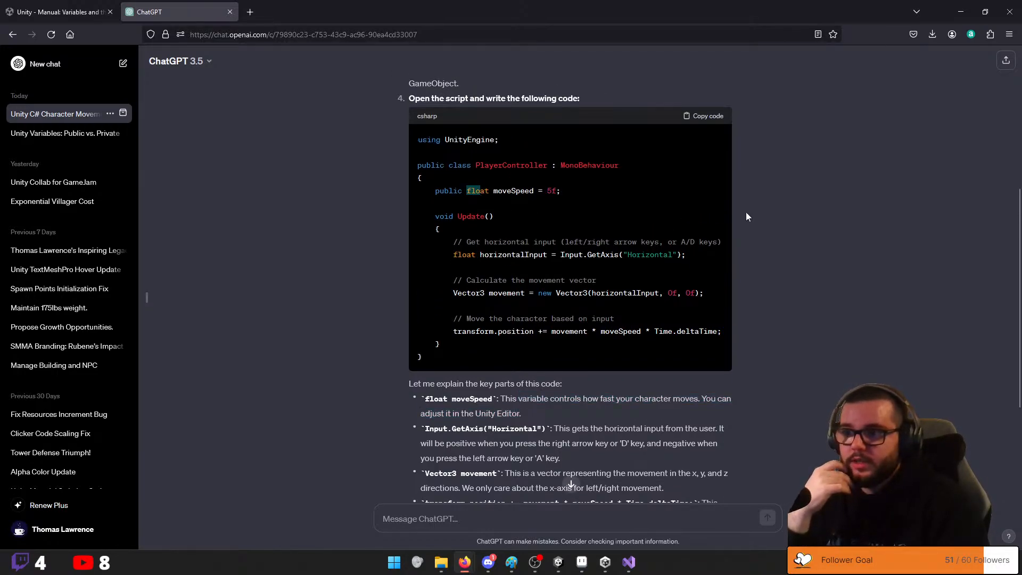
Take a look at the Player.cs script in Visual Studio, and return to the ChatGPT conversation in Firefox
left_click(962, 10)
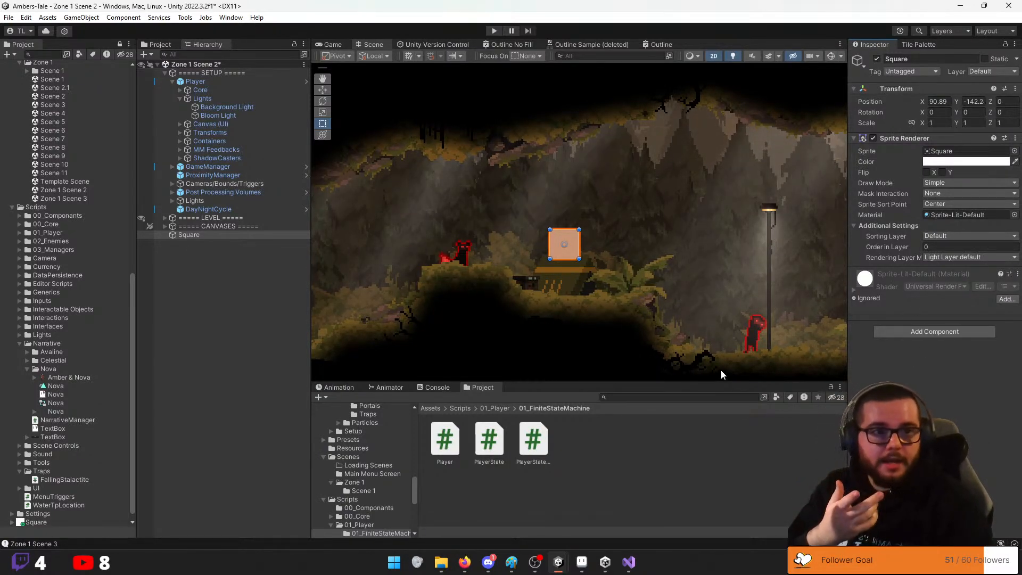
left_click(628, 562)
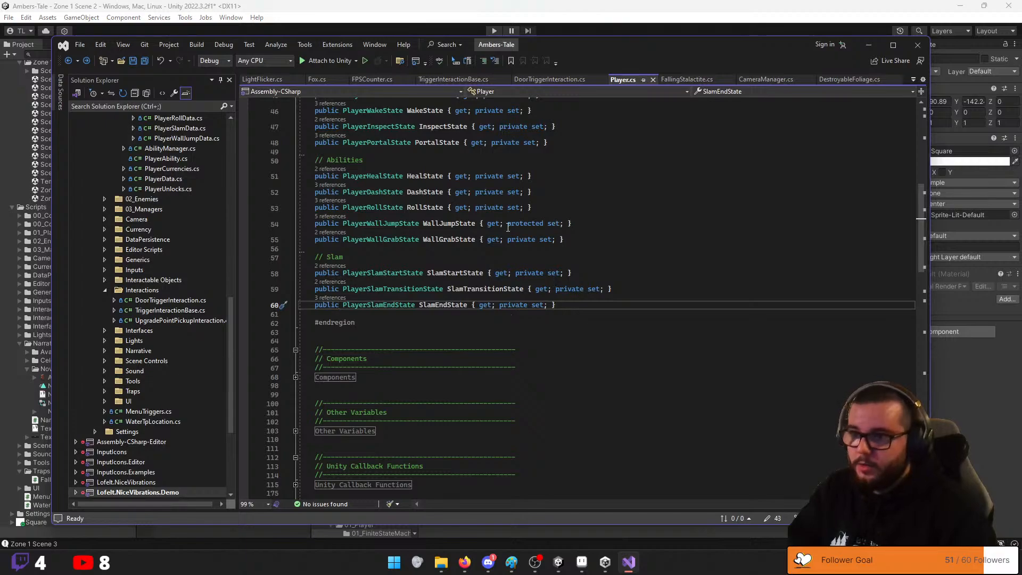
left_click(600, 10)
mouse_move(468, 565)
left_click(498, 489)
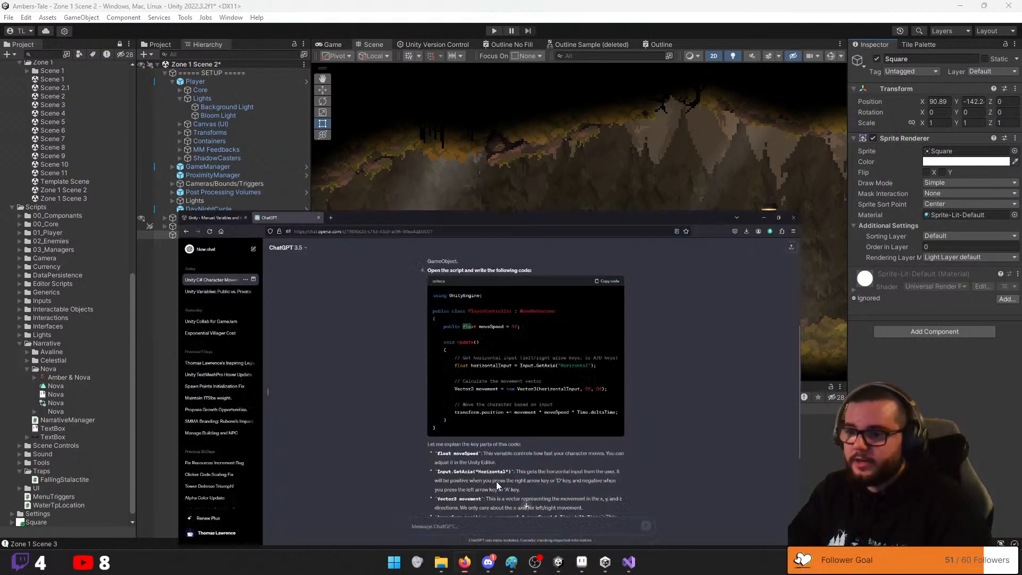
Read ChatGPT's explanations of Input.GetAxis("Horizontal") and the Vector3 movement line
scroll(482, 401, "down", 2)
left_click_drag(425, 361, 589, 389)
left_click_drag(596, 389, 566, 362)
left_click(609, 360)
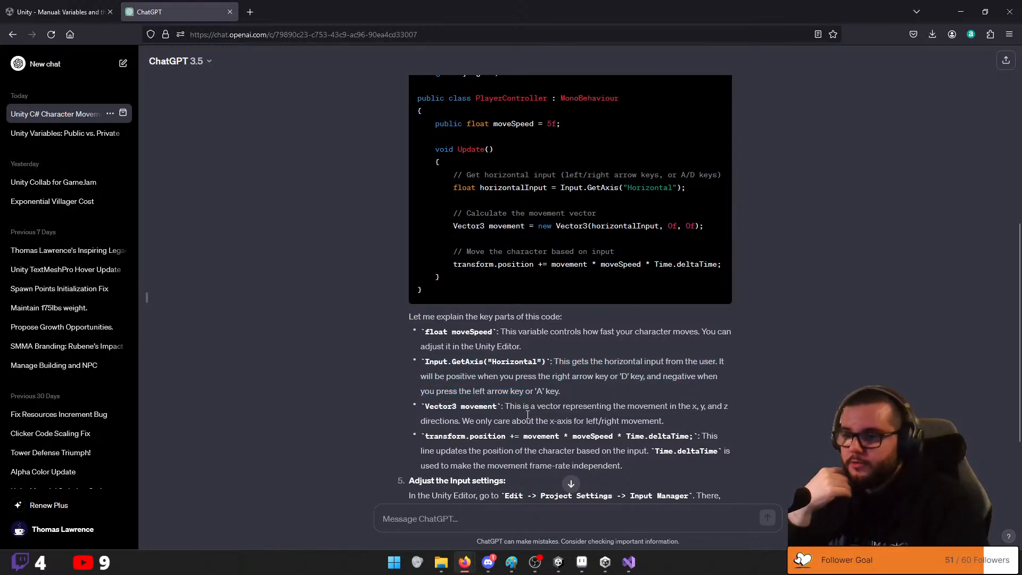
left_click_drag(510, 408, 475, 423)
left_click(530, 424)
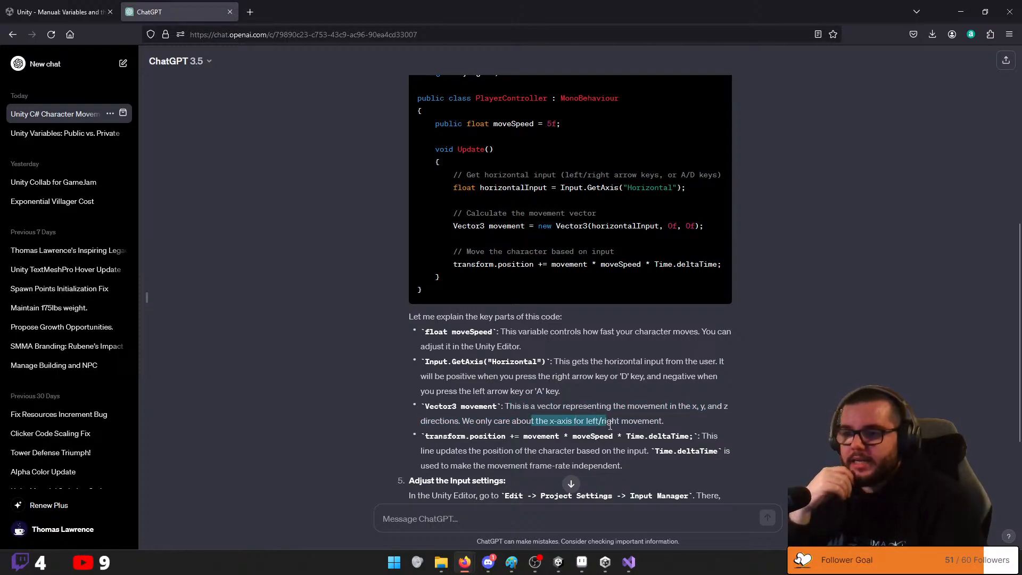
left_click(630, 424)
scroll(683, 433, "down", 2)
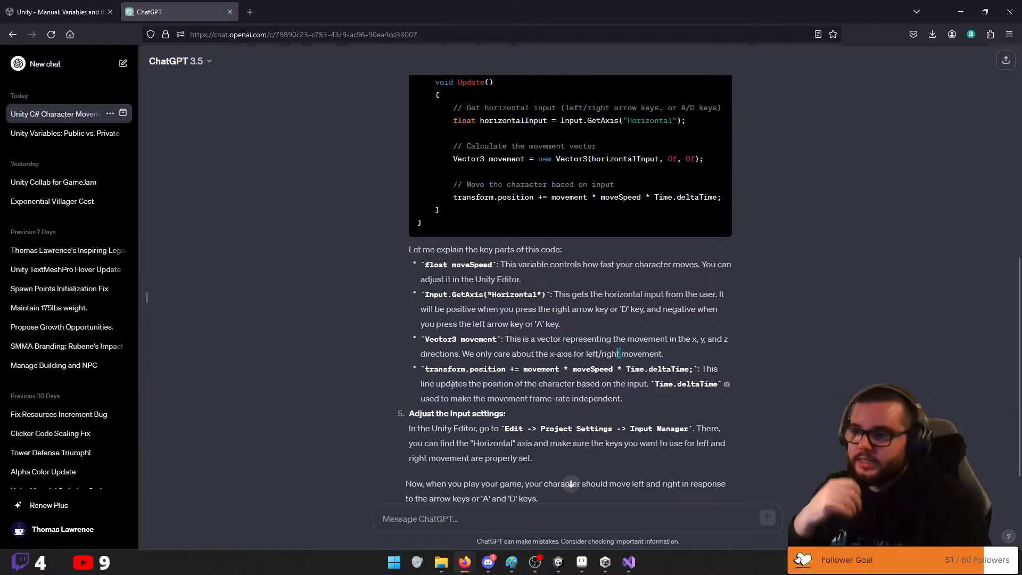
Send ChatGPT a follow-up quoting the full Vector3 movement explanation, followed by "elaborate on this please"
left_click_drag(671, 361, 437, 339)
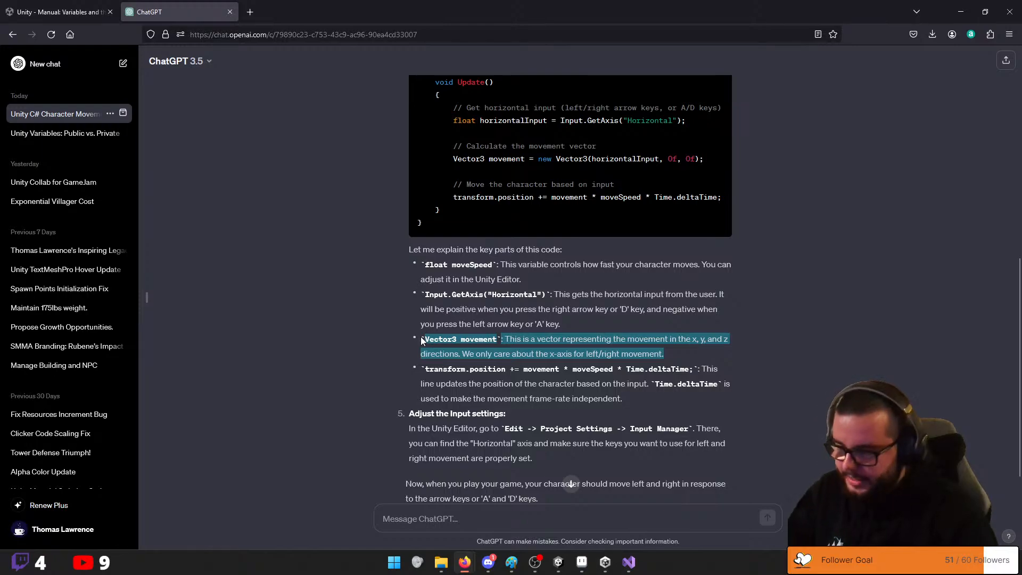
left_click(489, 518)
type("Vector3 movement: This is a vector representing the movement in the x, y, and z directions. We only care about the x-axis for left/right movement.")
key("shift+Return")
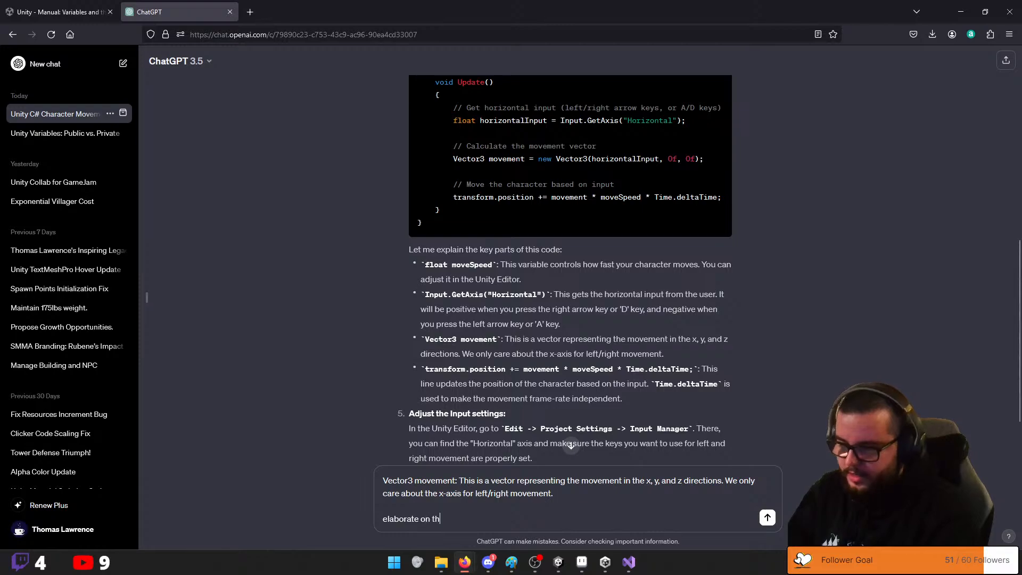
key("Return")
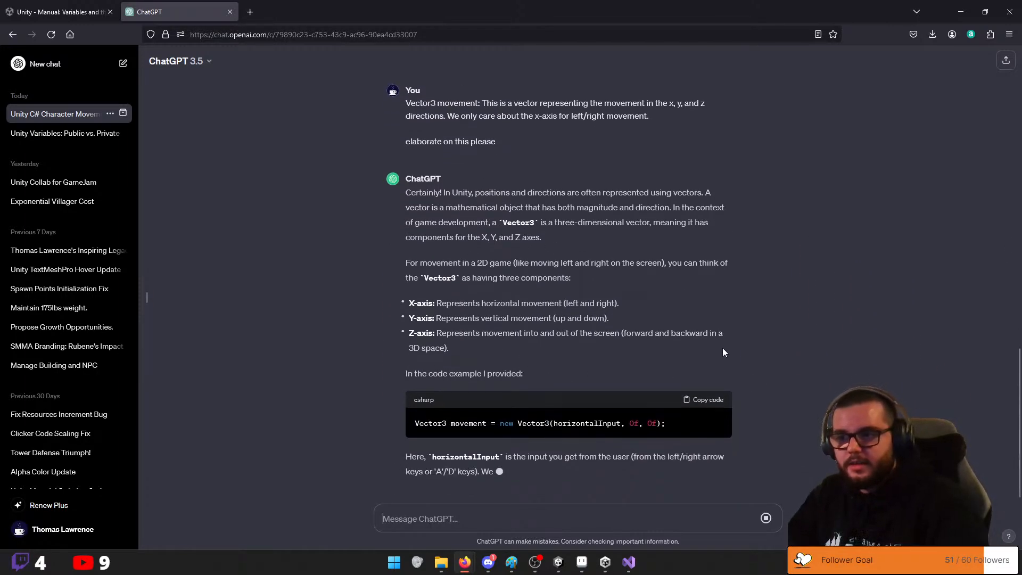
Read ChatGPT's elaboration on Vector3, including its X, Y and Z axes and the movement code example
left_click_drag(564, 304, 595, 304)
left_click_drag(459, 300, 473, 298)
left_click_drag(609, 277, 554, 276)
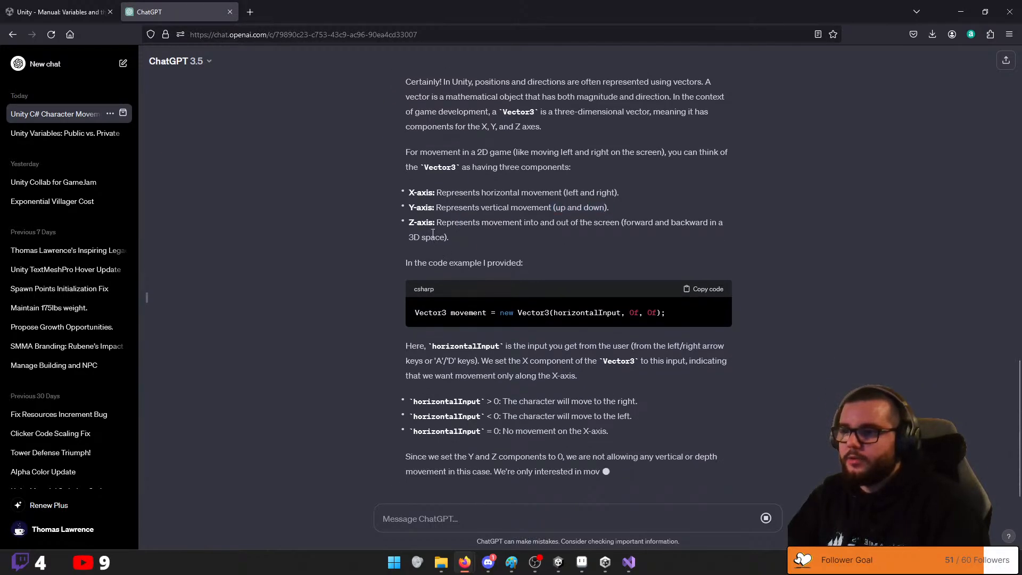
left_click_drag(512, 219, 595, 211)
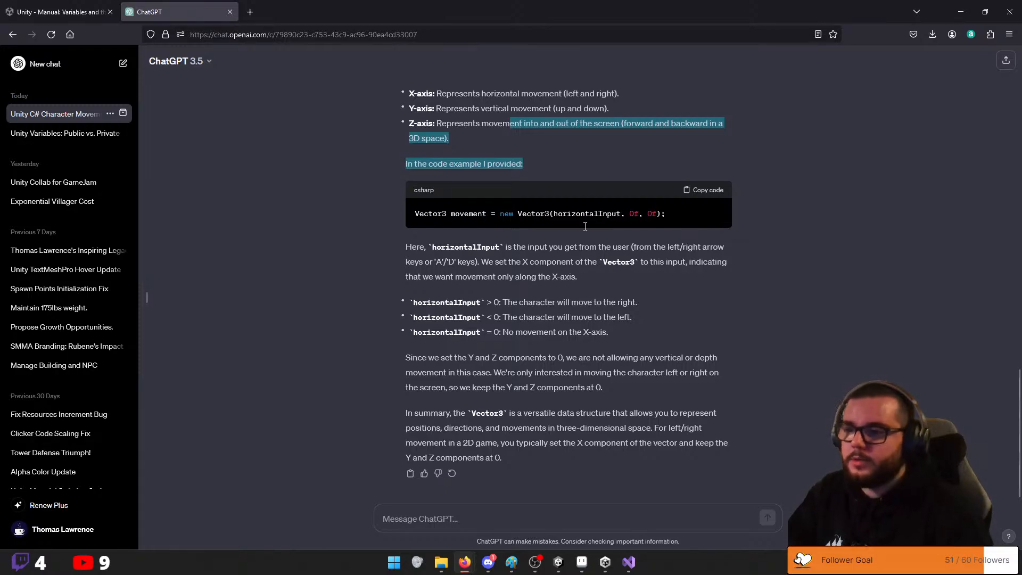
scroll(705, 311, "up", 5)
scroll(751, 378, "down", 5)
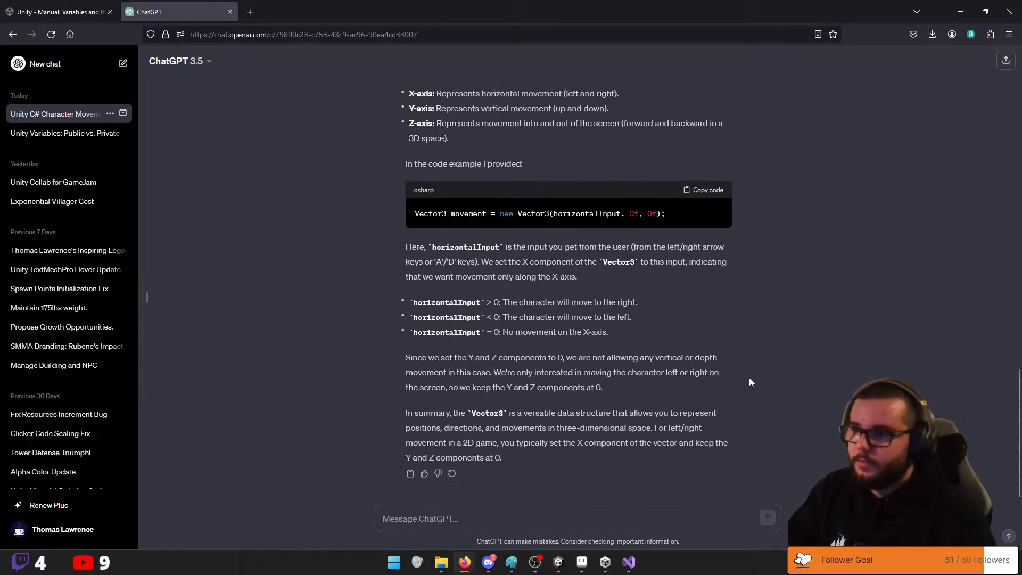
Review the beginner-programmer context at the start of the conversation and compare it with the detailed Vector3 answer
scroll(825, 359, "up", 9)
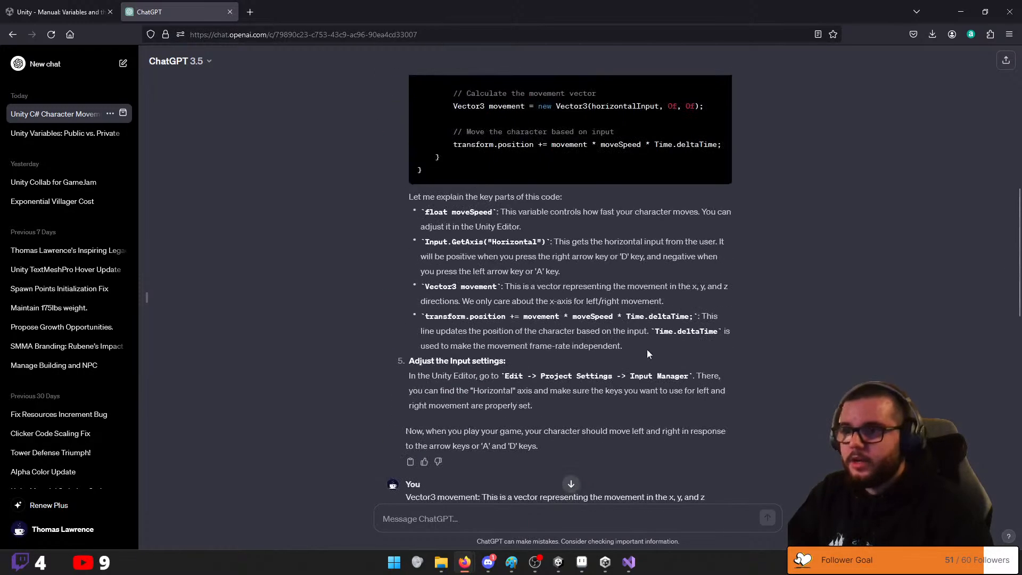
scroll(647, 349, "up", 7)
left_click_drag(723, 114, 405, 100)
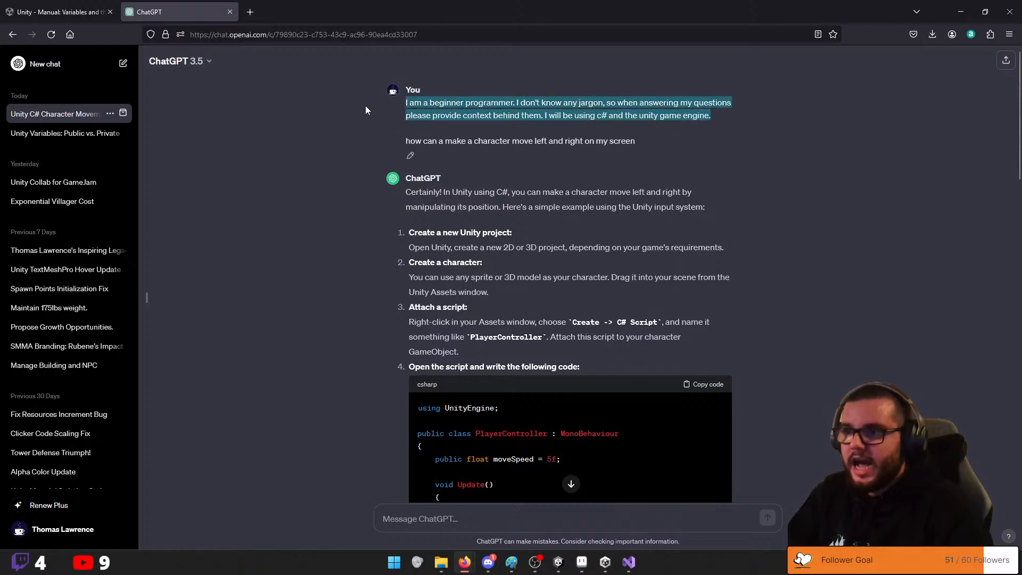
scroll(729, 270, "down", 15)
scroll(598, 347, "down", 2)
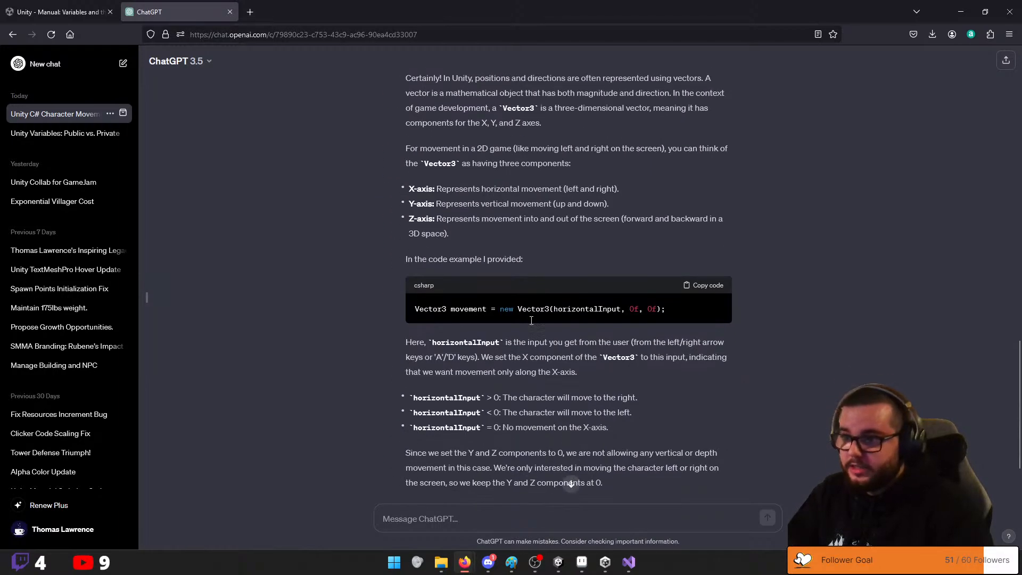
left_click_drag(670, 426, 408, 92)
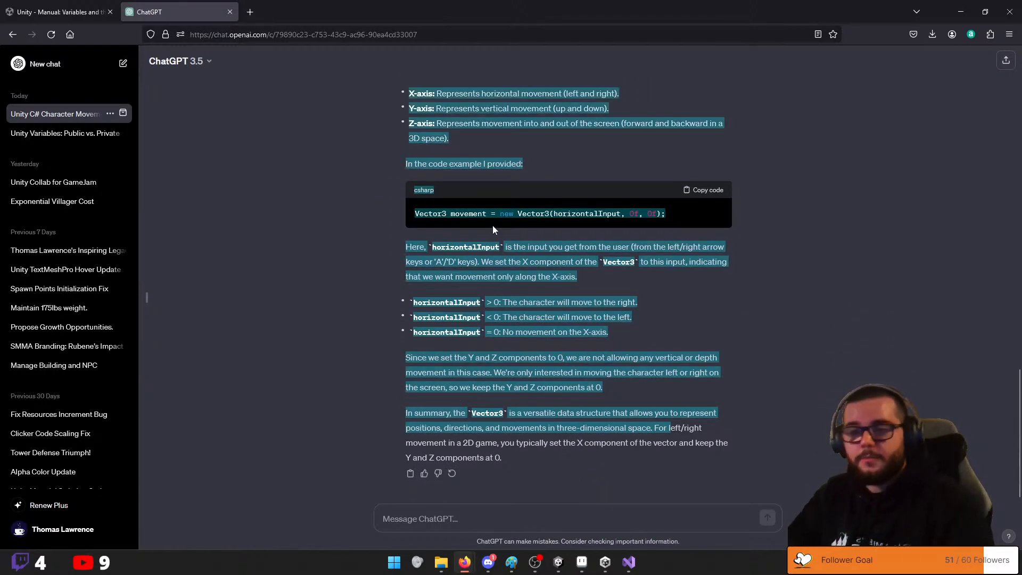
left_click(708, 444)
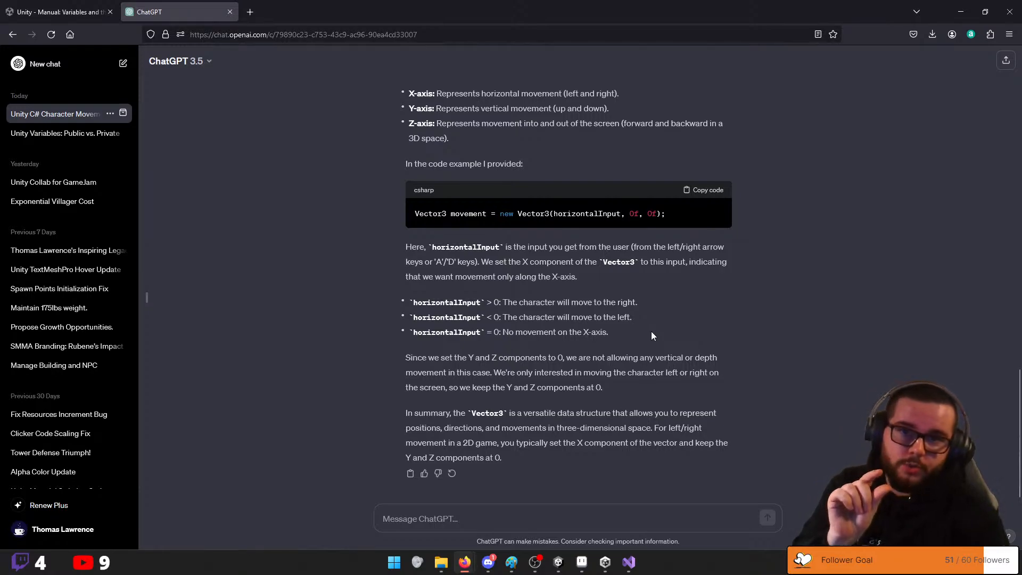
Go back to ChatGPT's start page, return to Unity and delete the Square object from the scene
key("alt+Left")
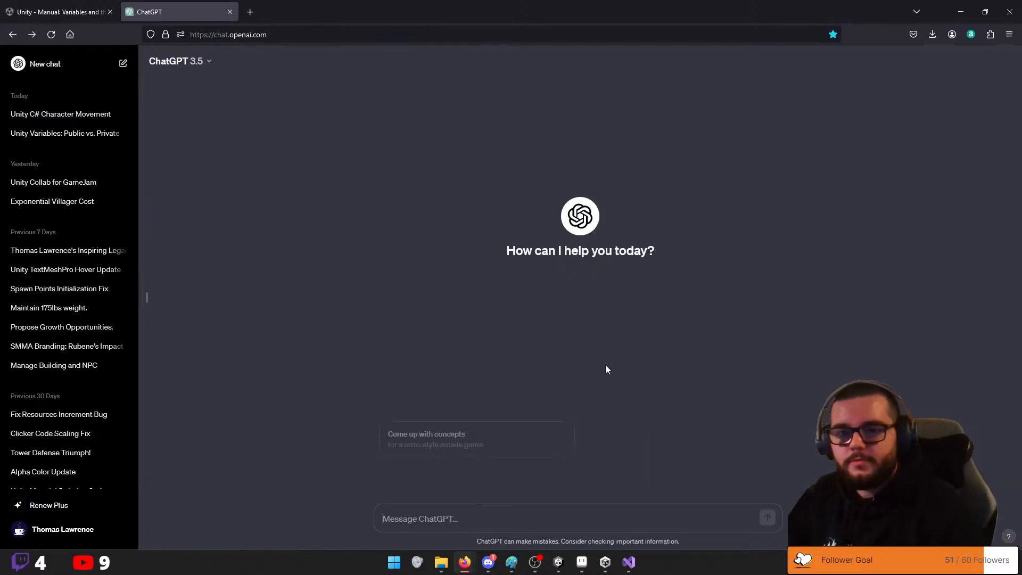
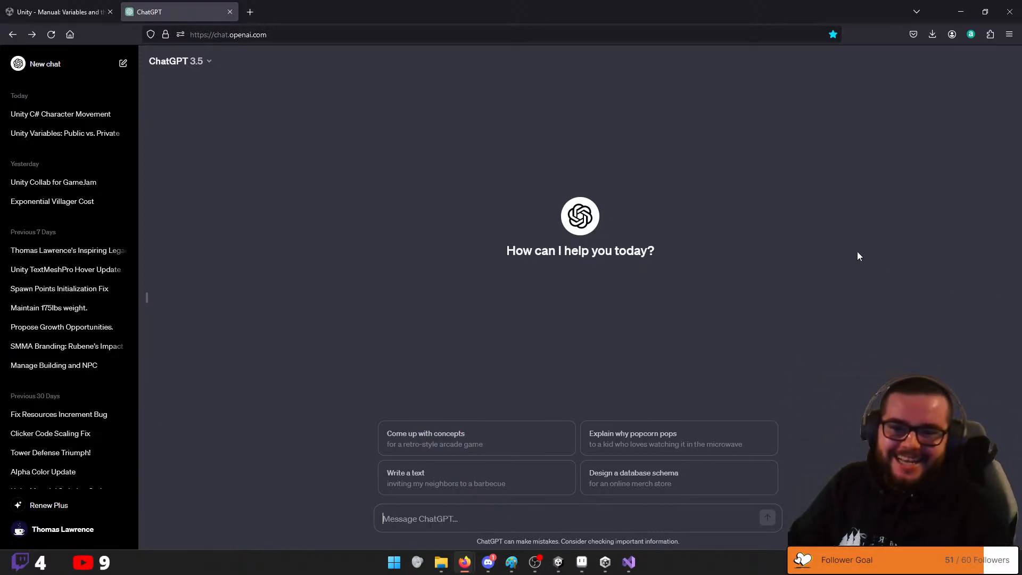
left_click(961, 11)
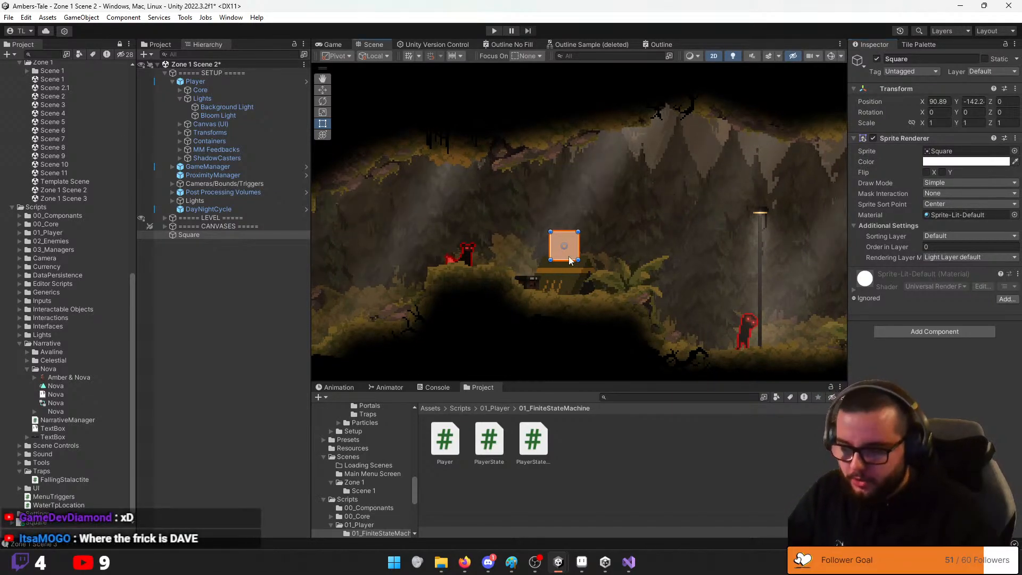
key("Delete")
Select the Ghoul enemy near the lamp post and look over the scene up to the character on the floating platform
left_click(745, 330)
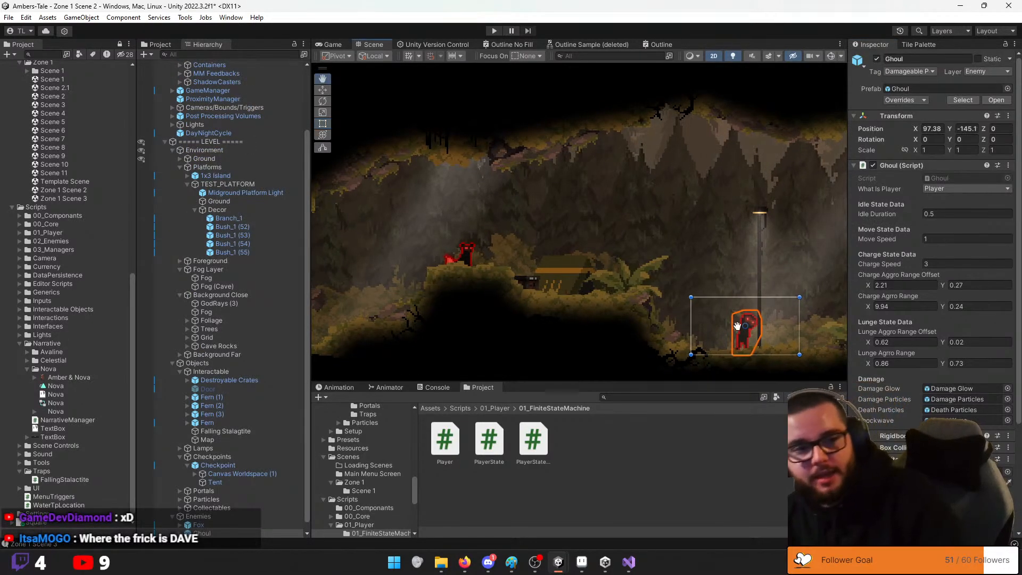
middle_click_drag(738, 326, 641, 299)
middle_click_drag(747, 226, 443, 219)
middle_click_drag(432, 175, 417, 307)
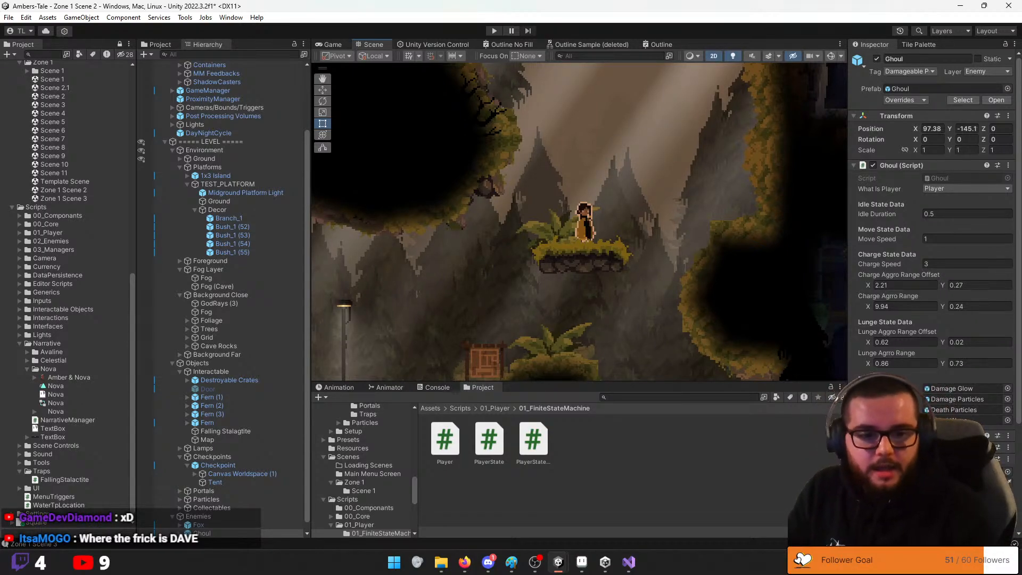
Run the scene in play mode and test jumping, air moves and landing with the outlined player from the floating platform to the crate
middle_click_drag(524, 316, 552, 297)
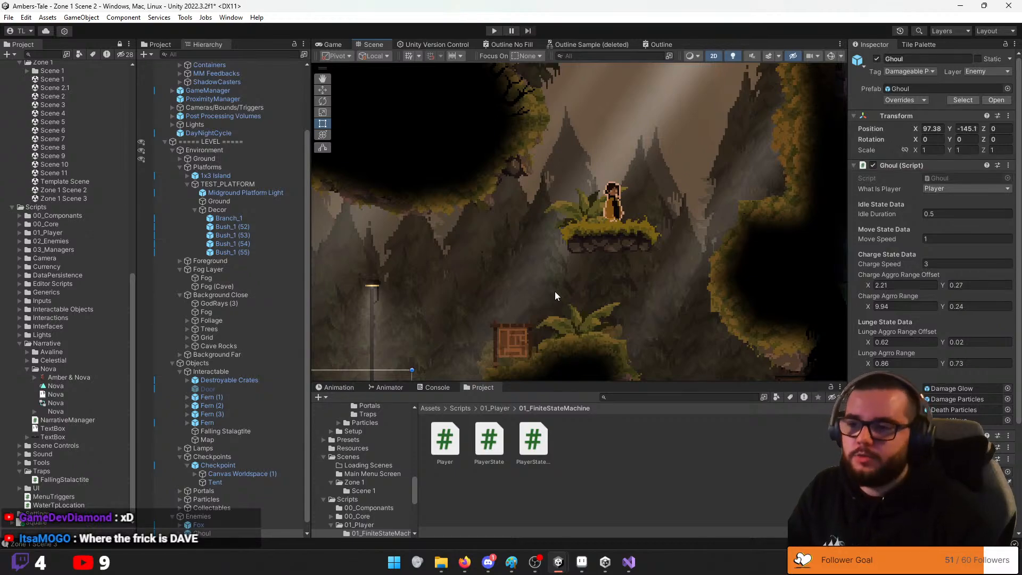
key("f")
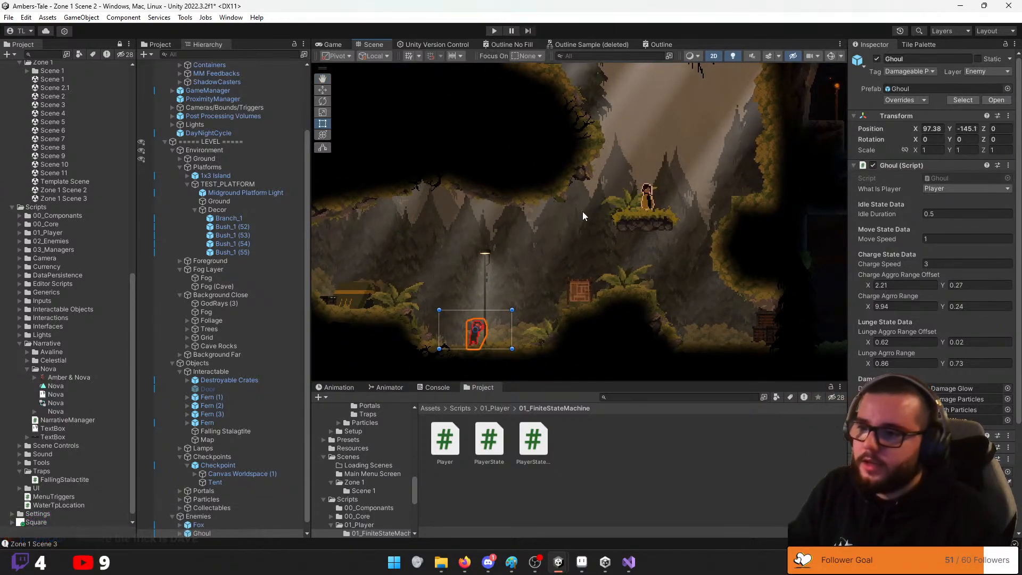
left_click(493, 31)
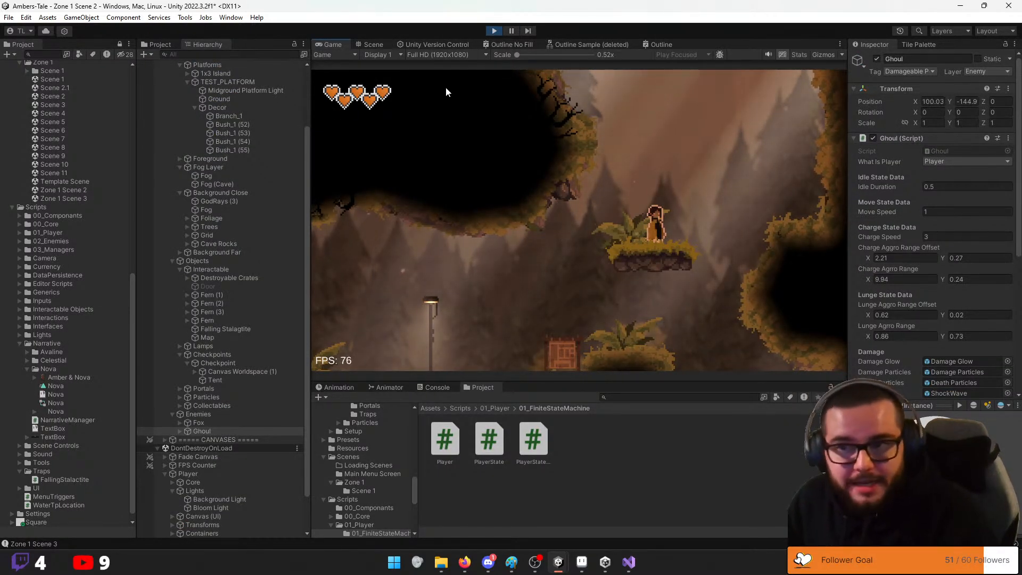
key("space")
key("space")
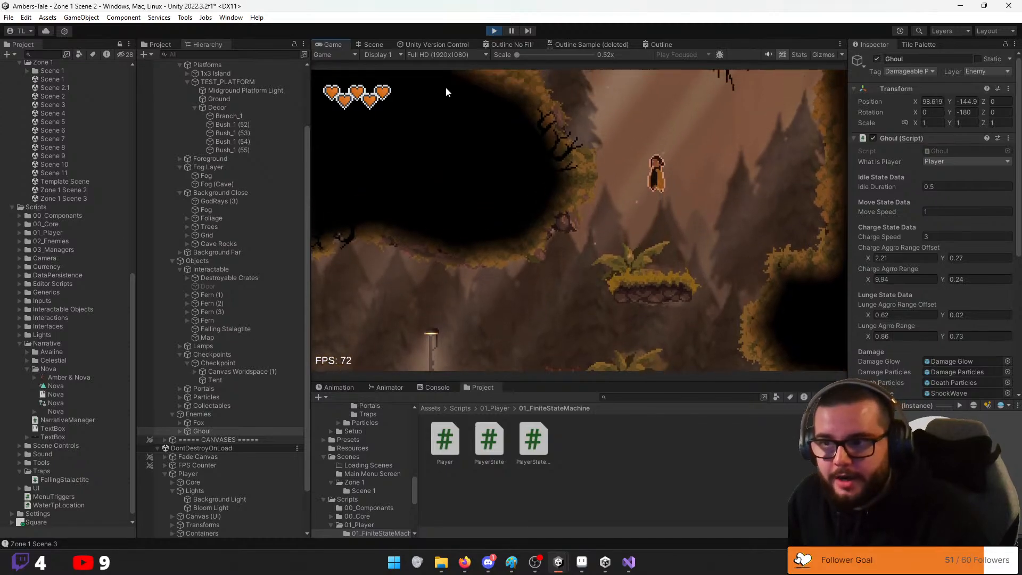
key("space")
key("a")
key("space")
key("s")
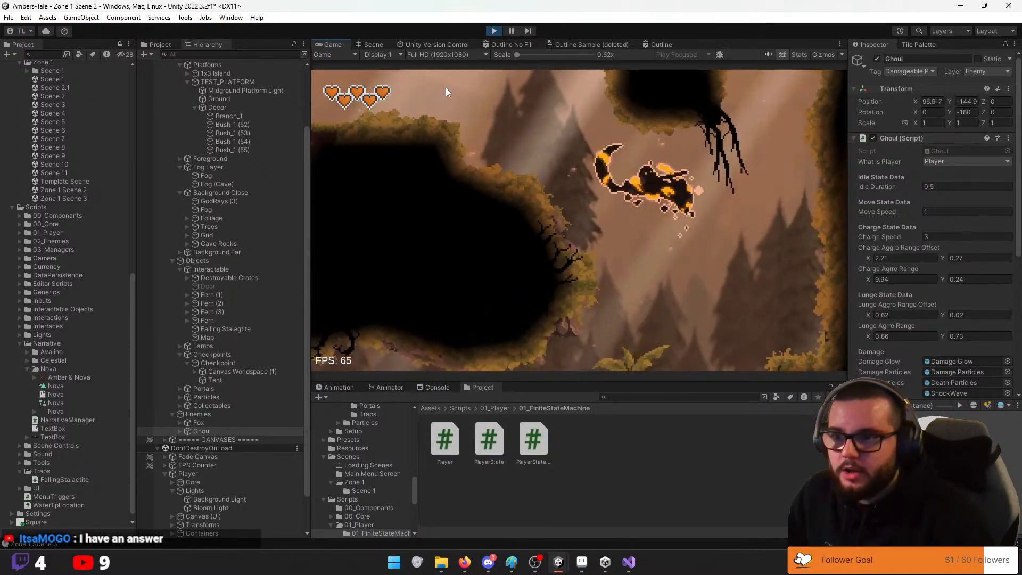
key("a")
key("a")
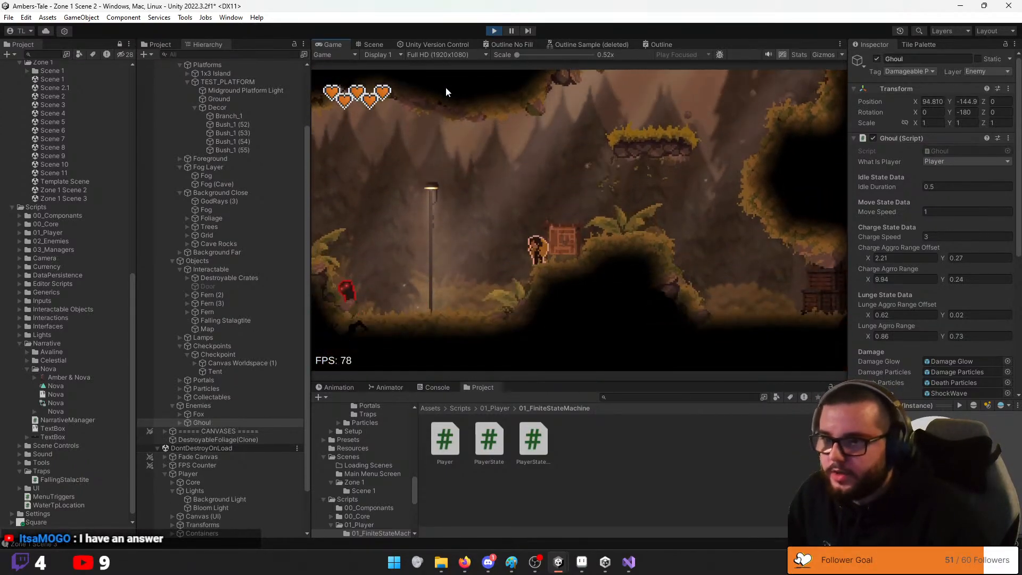
Attack the red-outlined Ghoul beside the lamp post until it is defeated
left_click(446, 87)
left_click(445, 88)
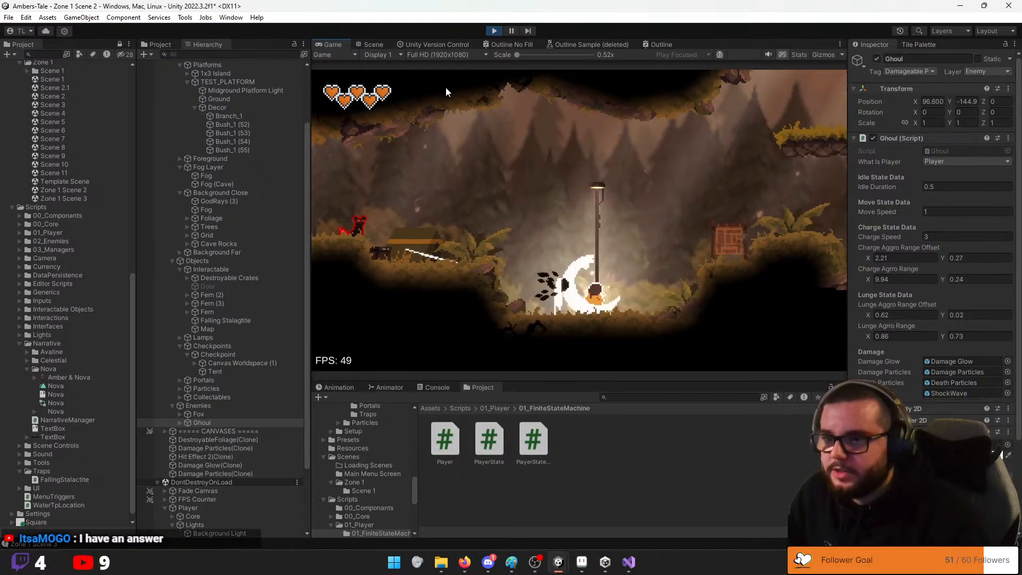
left_click(445, 87)
left_click(446, 87)
left_click(446, 87)
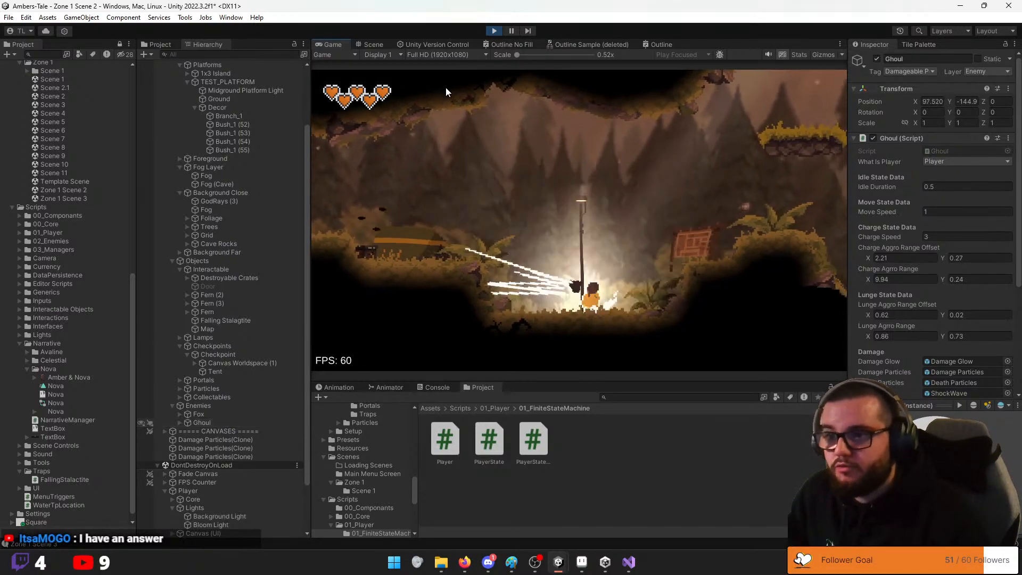
Jump the player across to the red-outlined Fox on the hill and defeat it with a slam attack
key("a")
key("space")
key("space")
key("a")
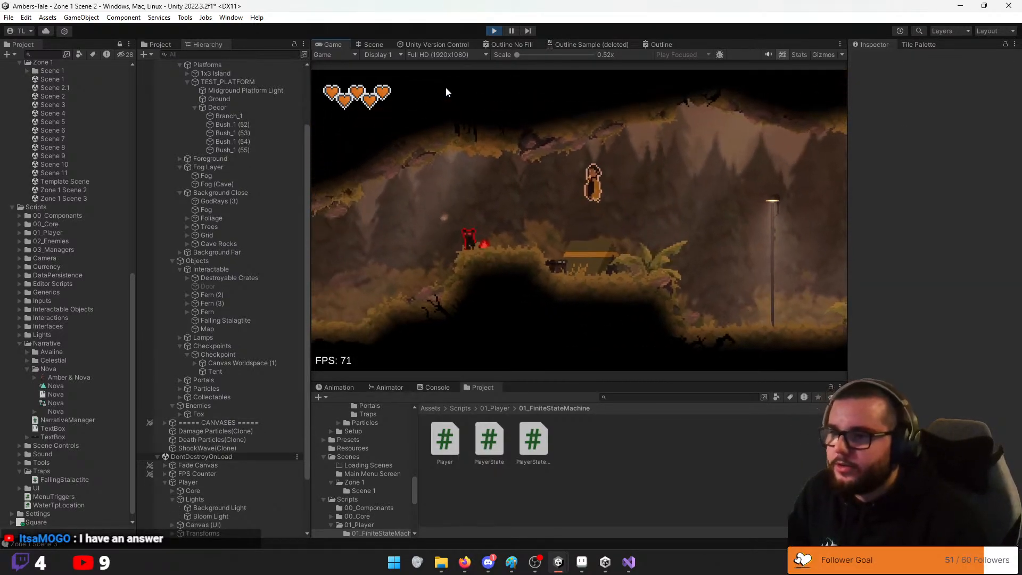
key("space")
left_click(446, 88)
key("d")
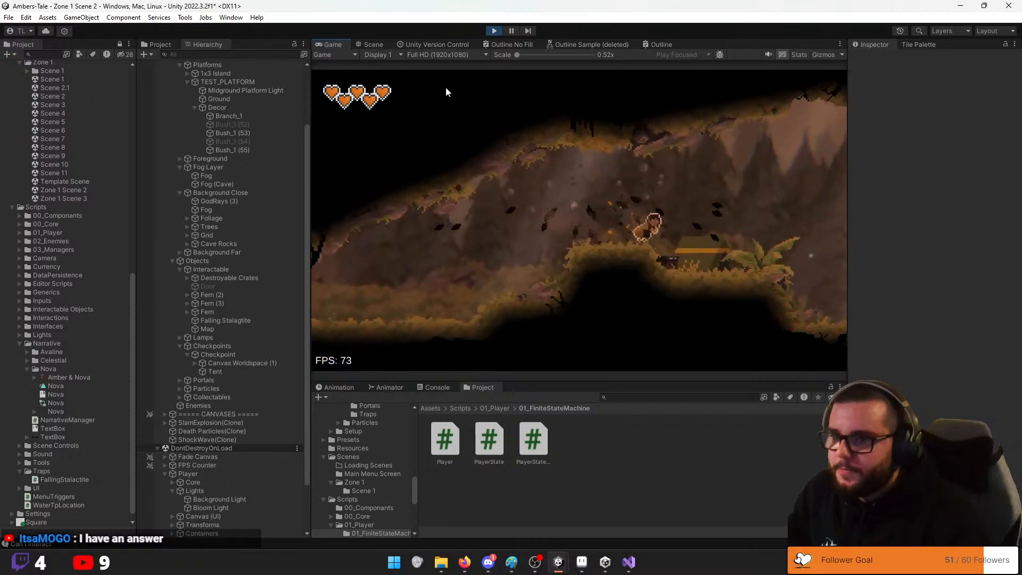
Bring the player back to the hill beneath the floating platform and stop play mode
key("space")
key("d")
key("space")
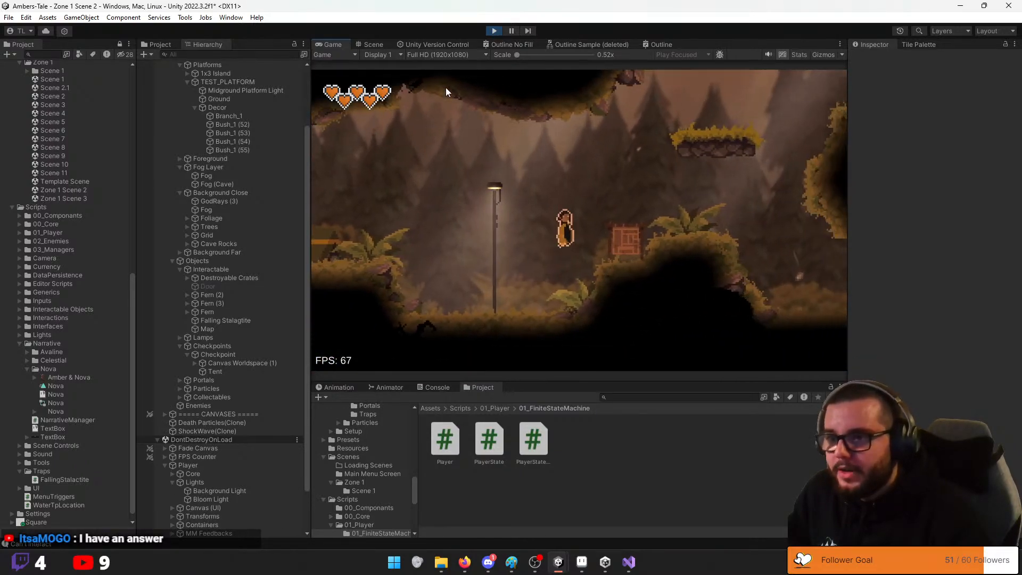
key("space")
key("a")
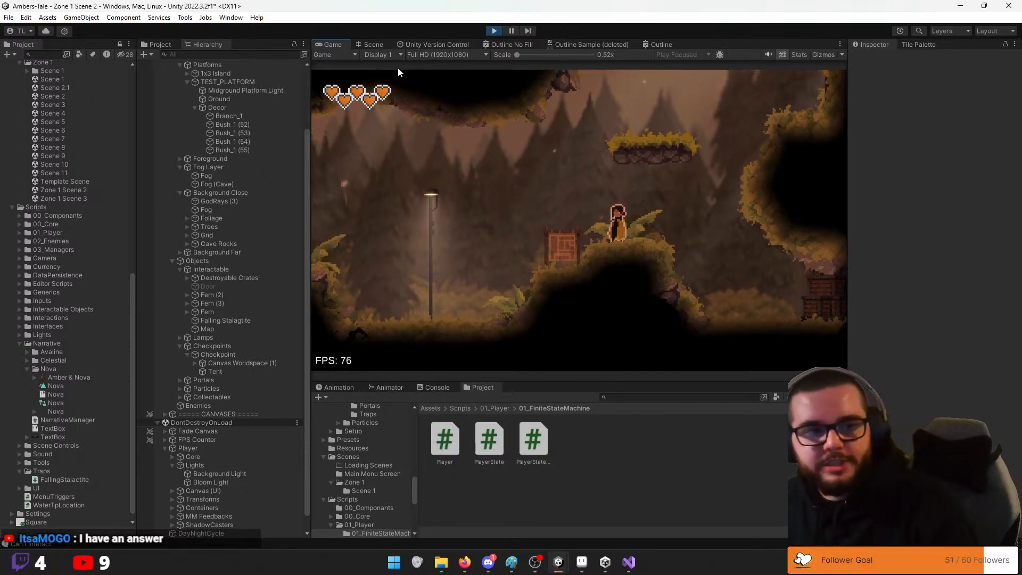
left_click(494, 30)
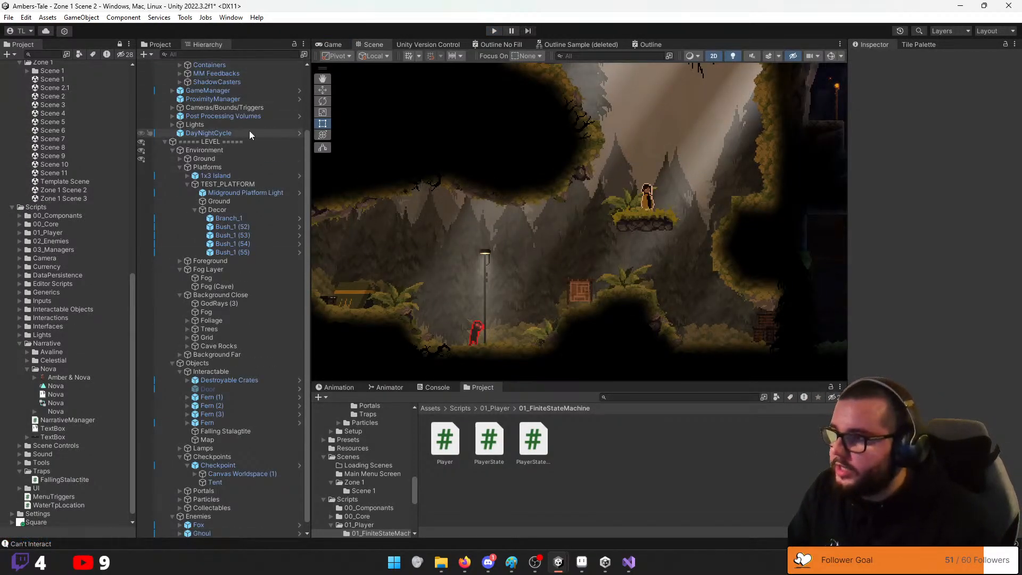
Select the Ghoul, Player and Fox together and set their Sprite Renderer material to Sprite-Lit-Default
scroll(249, 130, "up", 3)
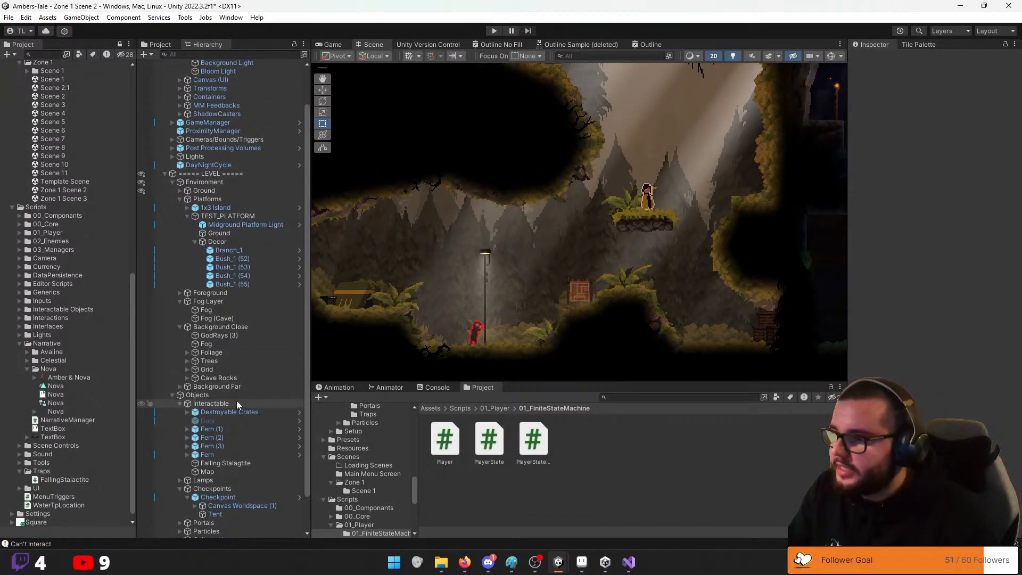
left_click(475, 332)
left_click(645, 203, "shift")
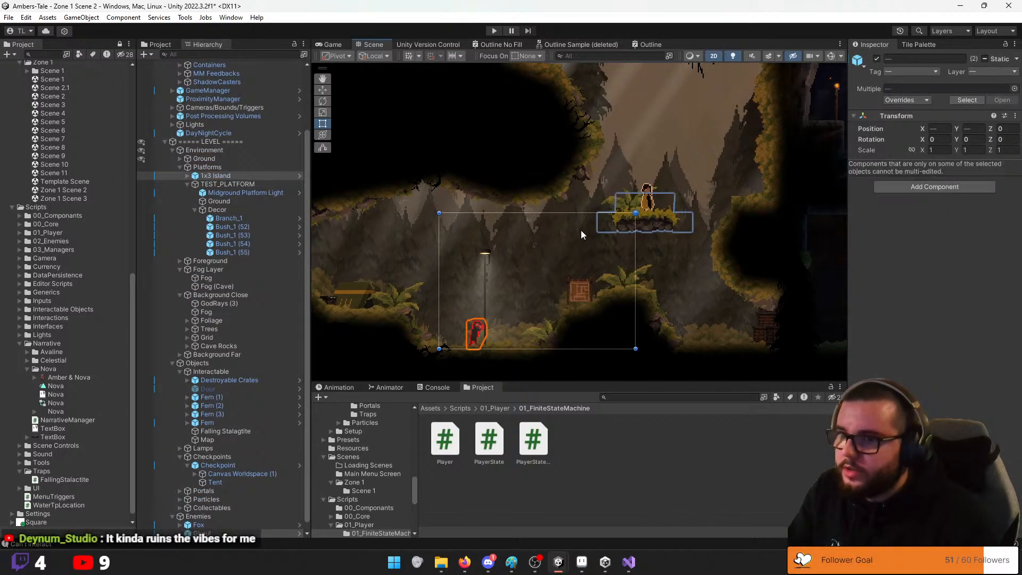
left_click(645, 218, "shift")
left_click(649, 204, "shift")
left_click(650, 199, "shift")
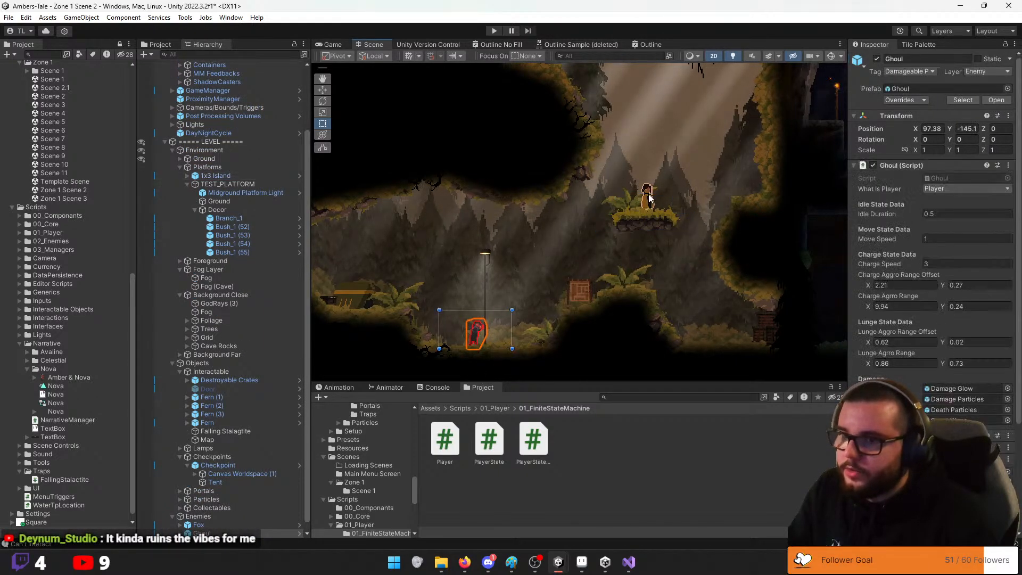
left_click(650, 198, "shift")
middle_click_drag(324, 276, 530, 261)
left_click(536, 265, "shift")
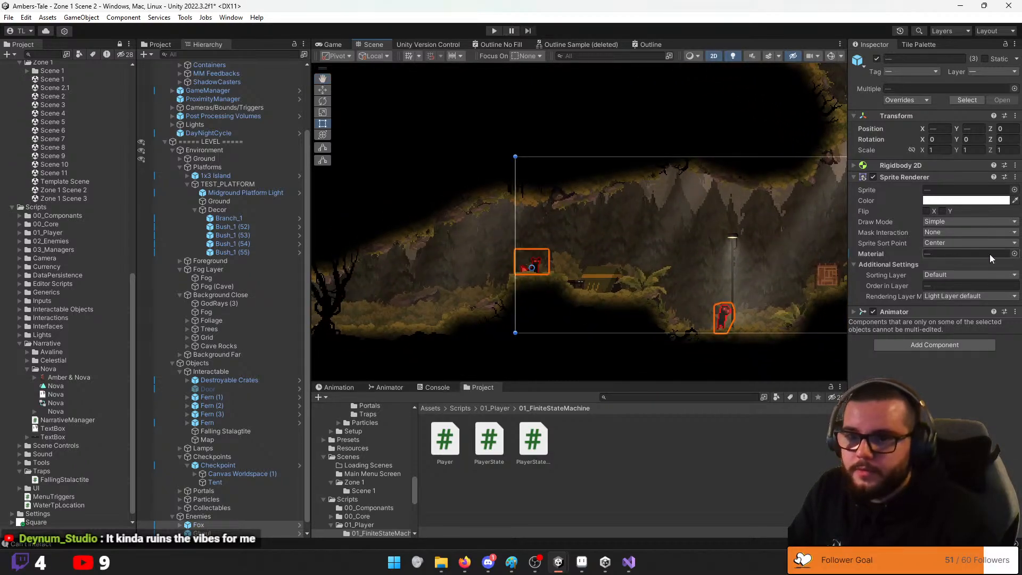
left_click(1014, 254)
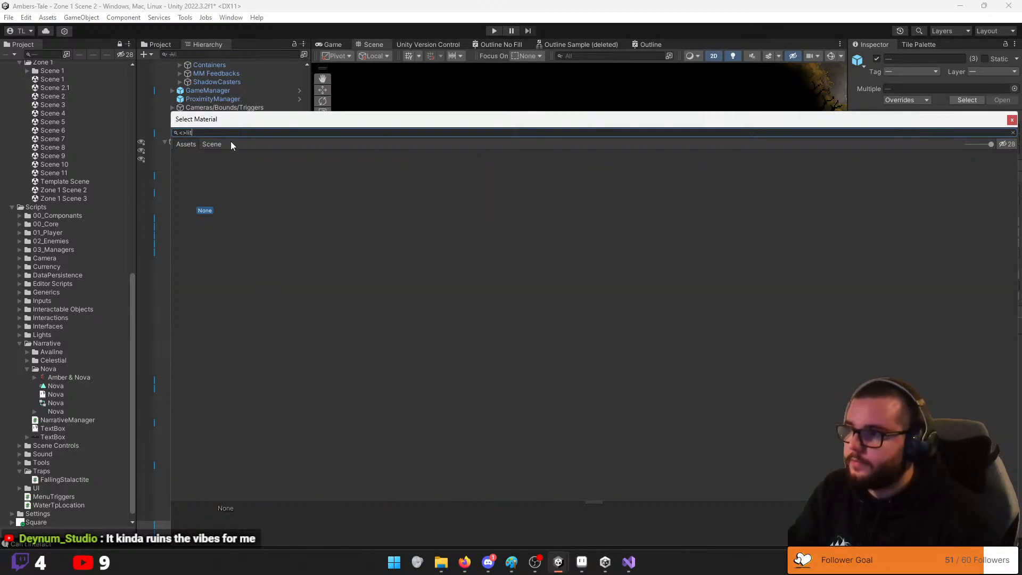
left_click_drag(199, 134, 108, 134)
type("lit")
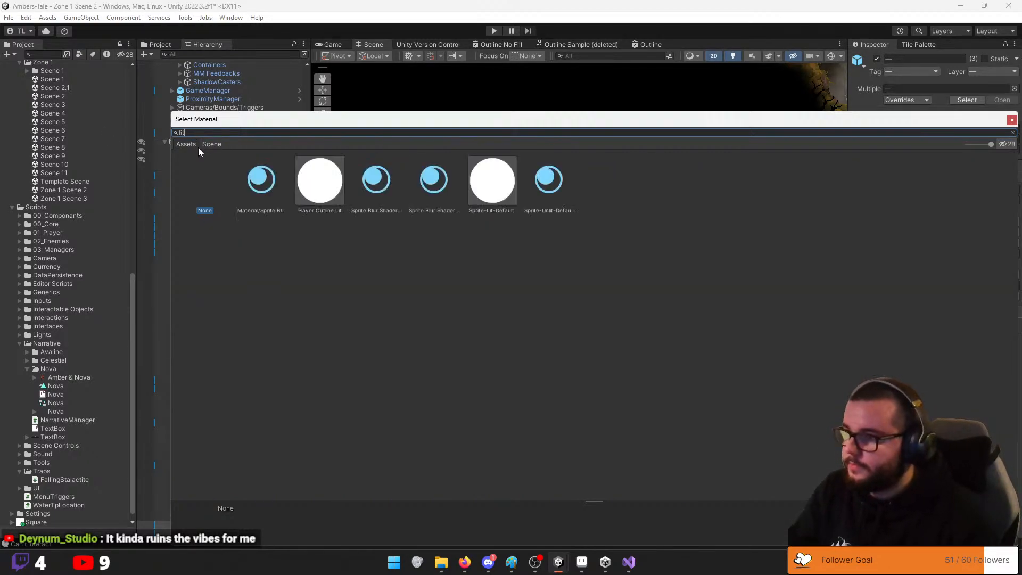
double_click(491, 180)
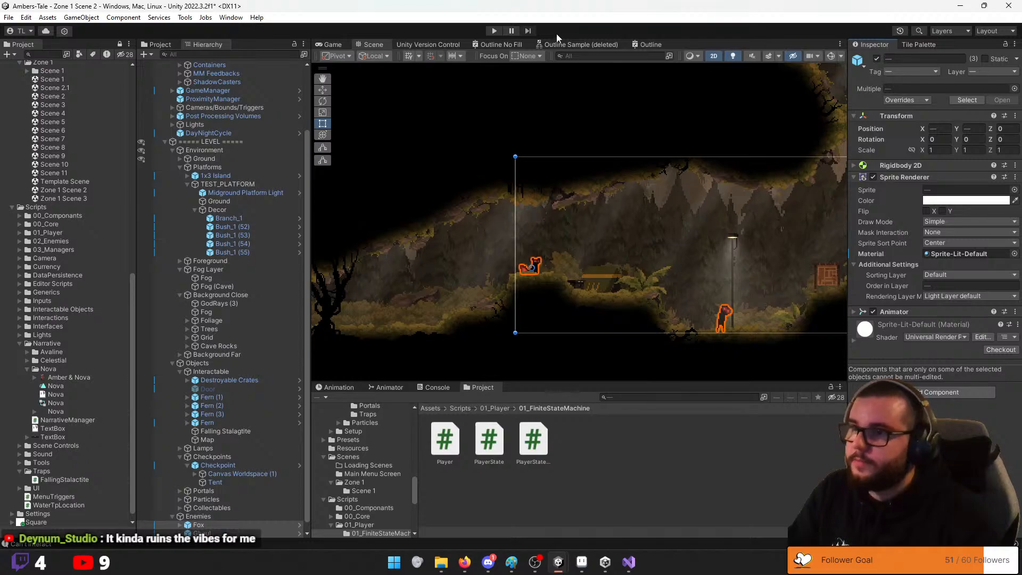
Run the scene again and fight the Ghoul by the lamp post to check how the characters look without outlines
left_click(493, 32)
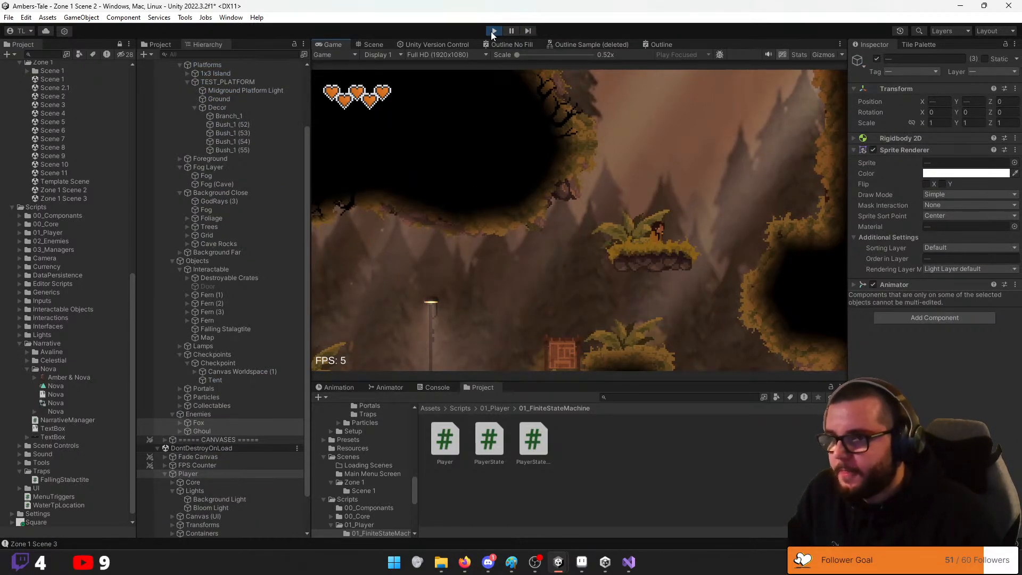
key("a")
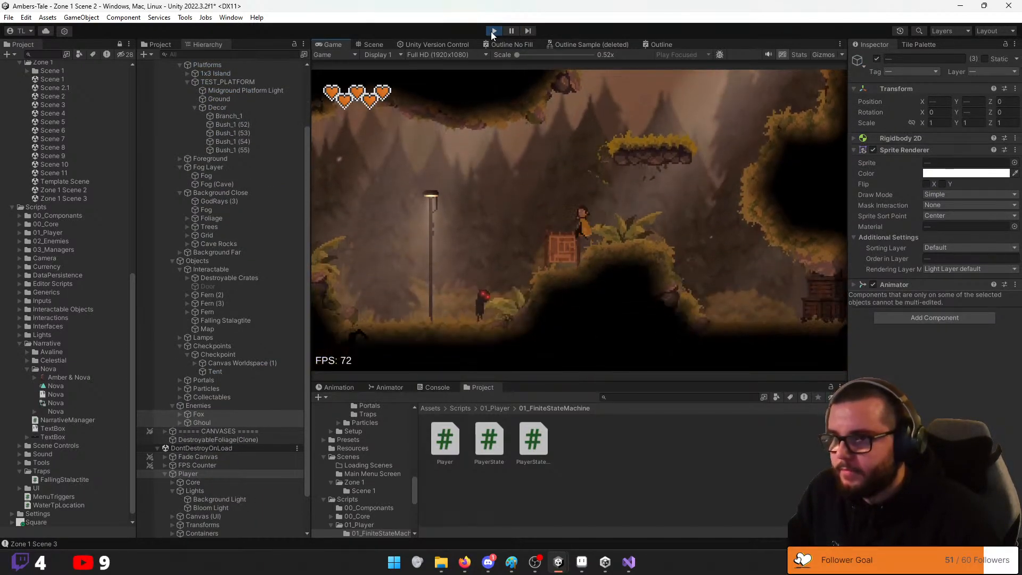
key("space")
key("space")
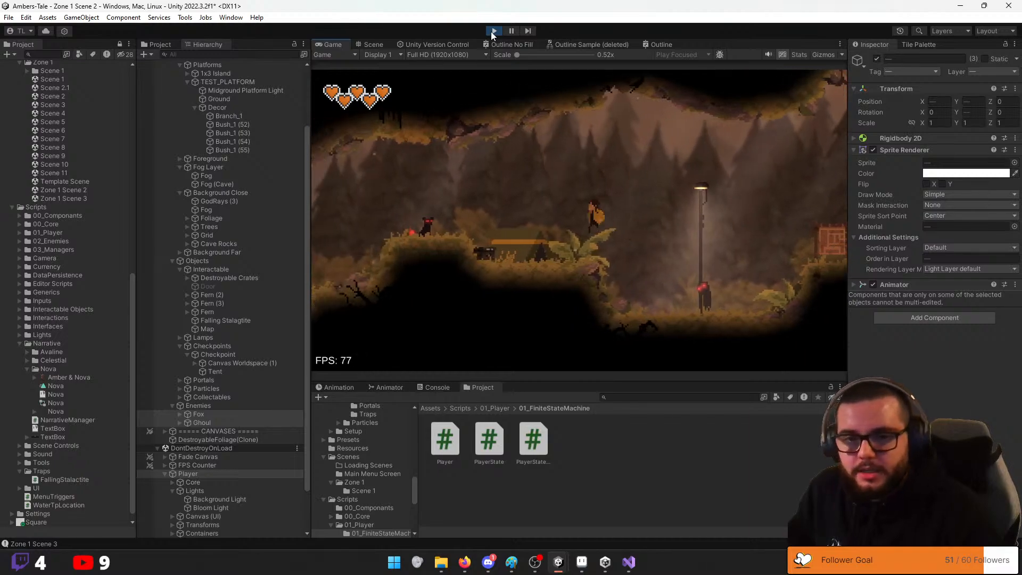
key("space")
key("d")
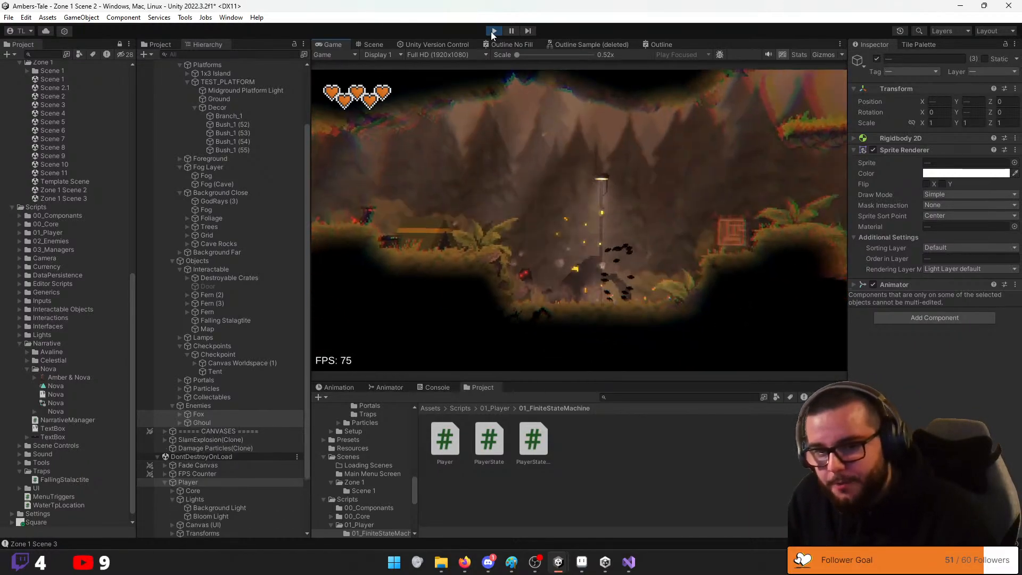
key("j")
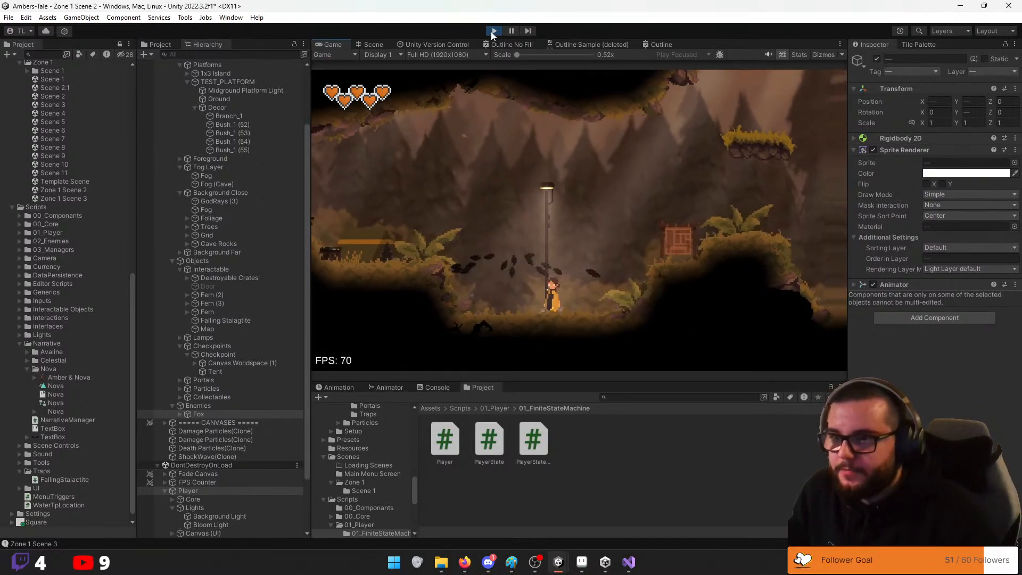
Jump the unoutlined player around the floating platform and neighbouring ledge, and go over to attack the Fox on the hill
key("space")
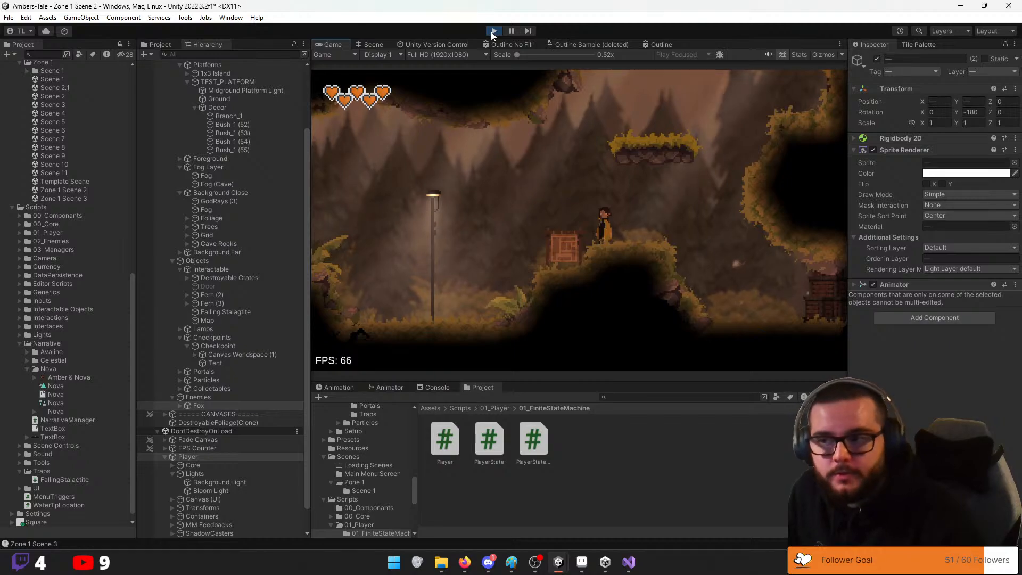
key("space")
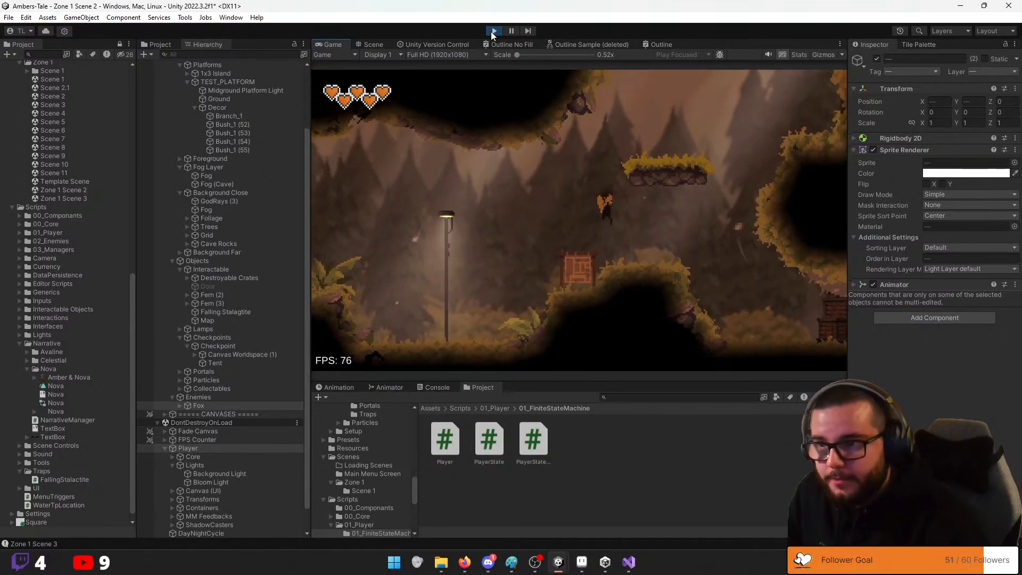
key("space")
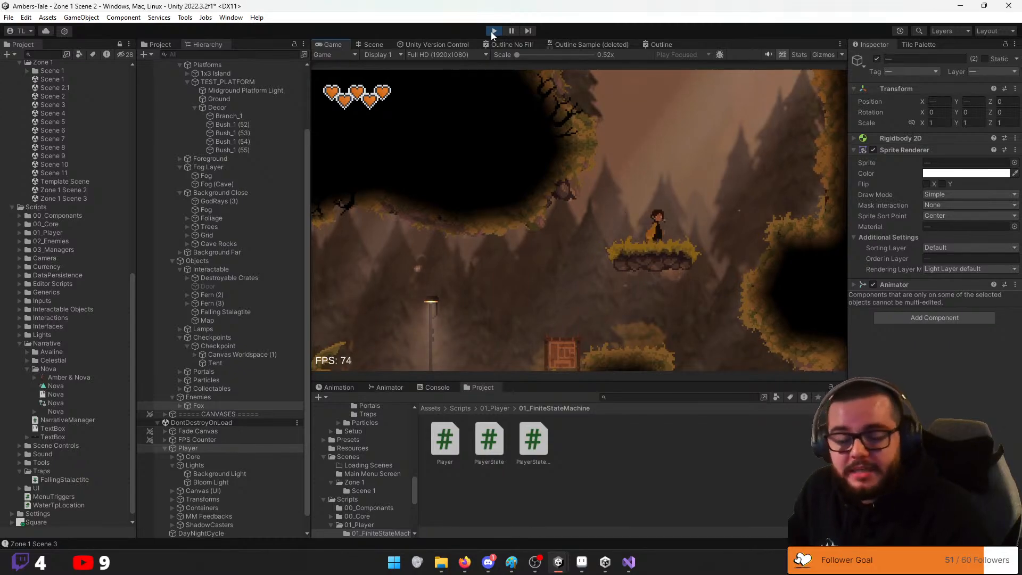
key("space")
key("space")
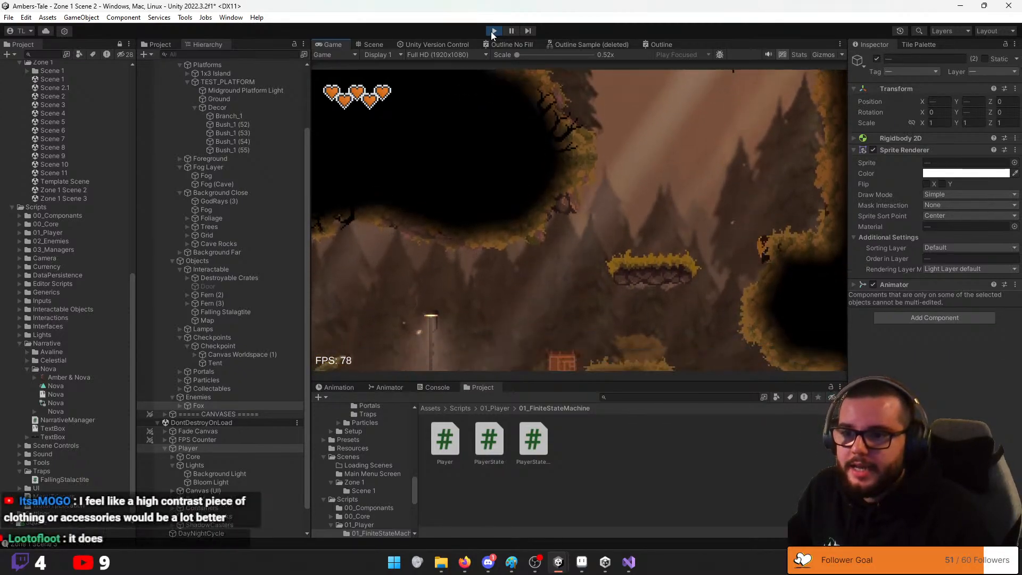
key("a")
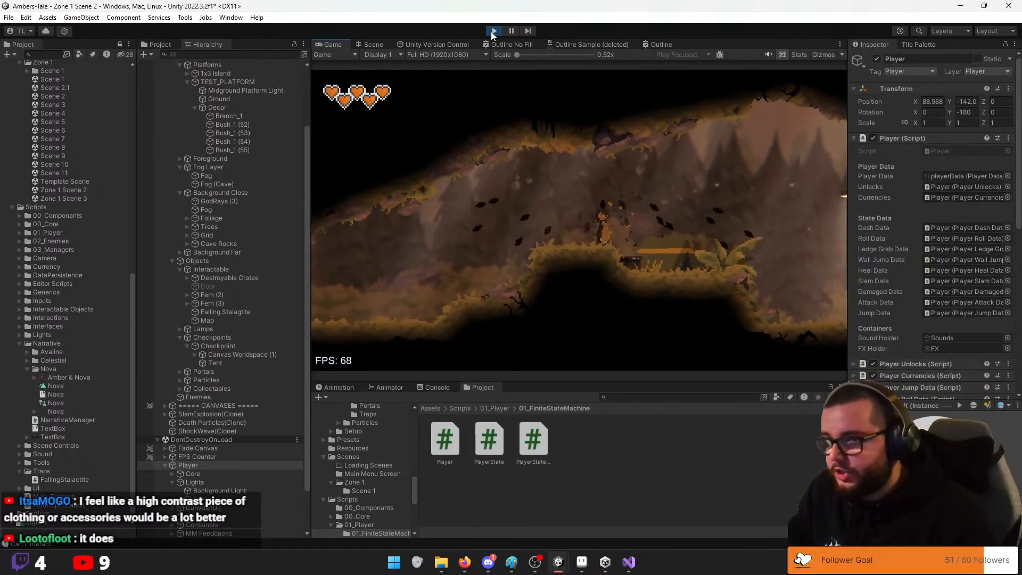
Move the player from the Fox's hill past the lamp post back to the crate beneath the floating platform
key("space")
key("d")
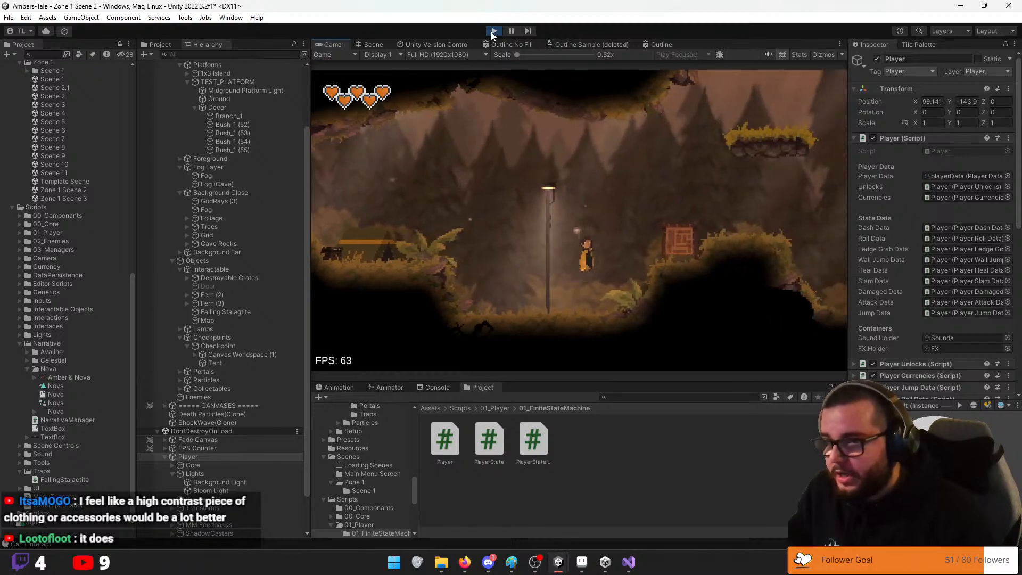
key("space")
key("d")
key("a")
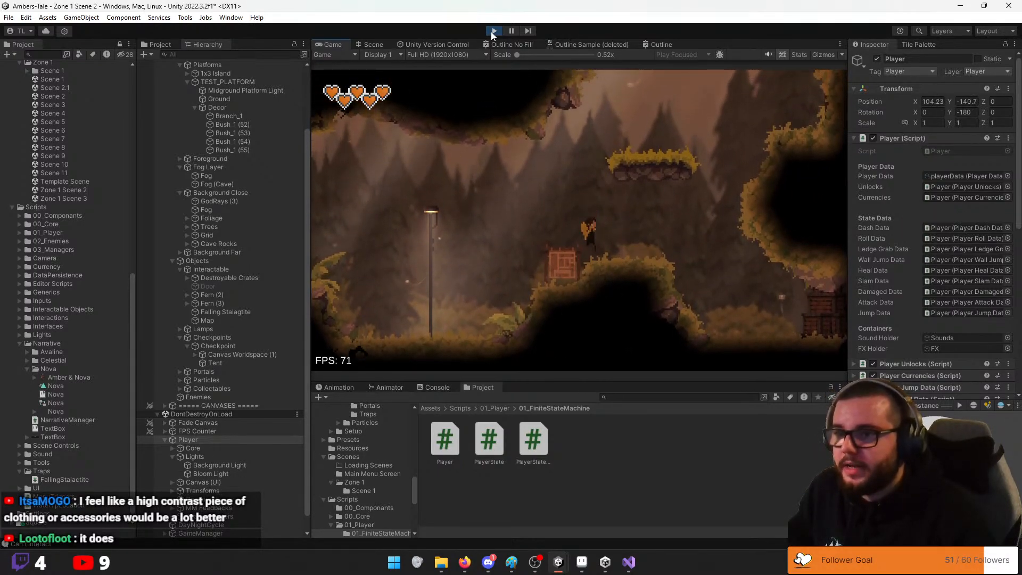
Test the unoutlined player's visibility by jumping up to the hanging rock above the platform, slamming, and dropping back toward the lamp post
key("space")
key("d")
key("space")
key("a")
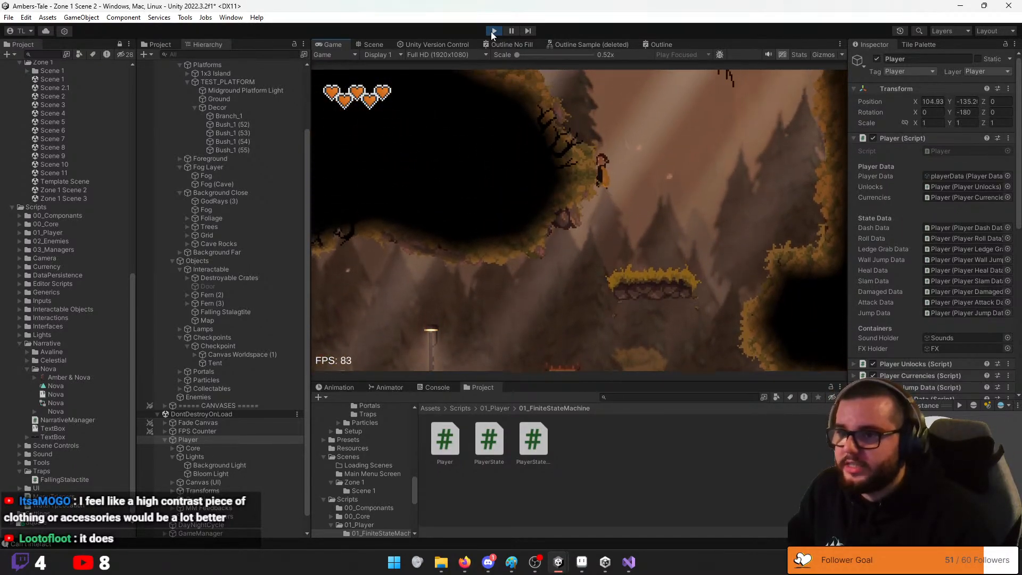
key("space")
key("a")
key("space")
key("d")
key("space")
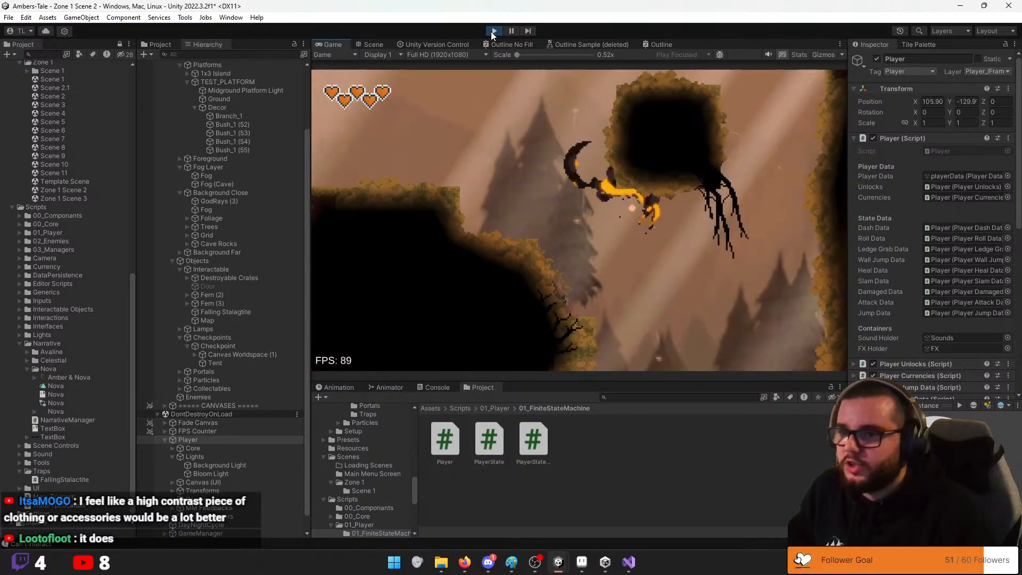
key("s")
key("a")
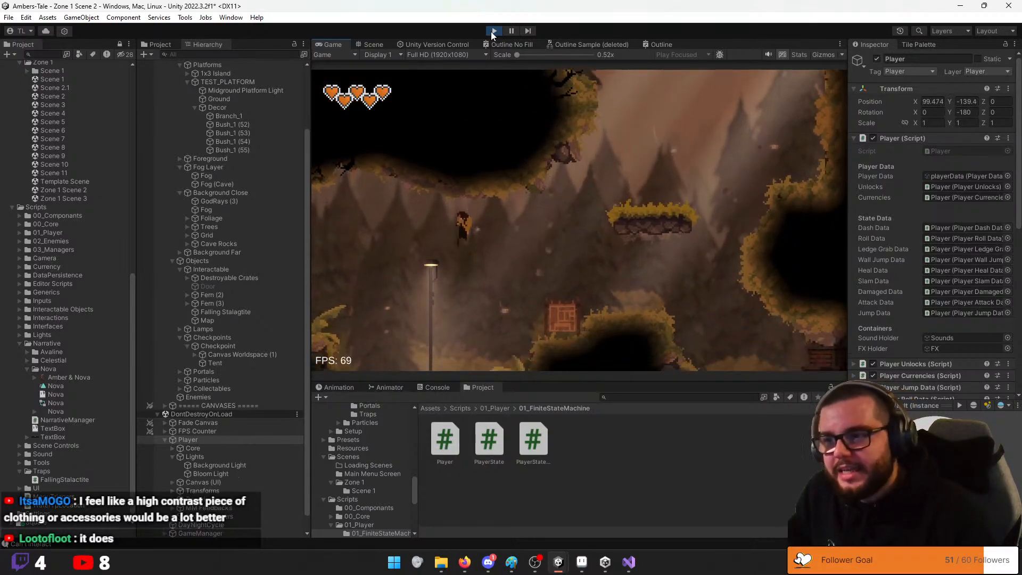
Move the unoutlined player from the lamp post to the tent, over to the crate, and back toward the tent
key("space")
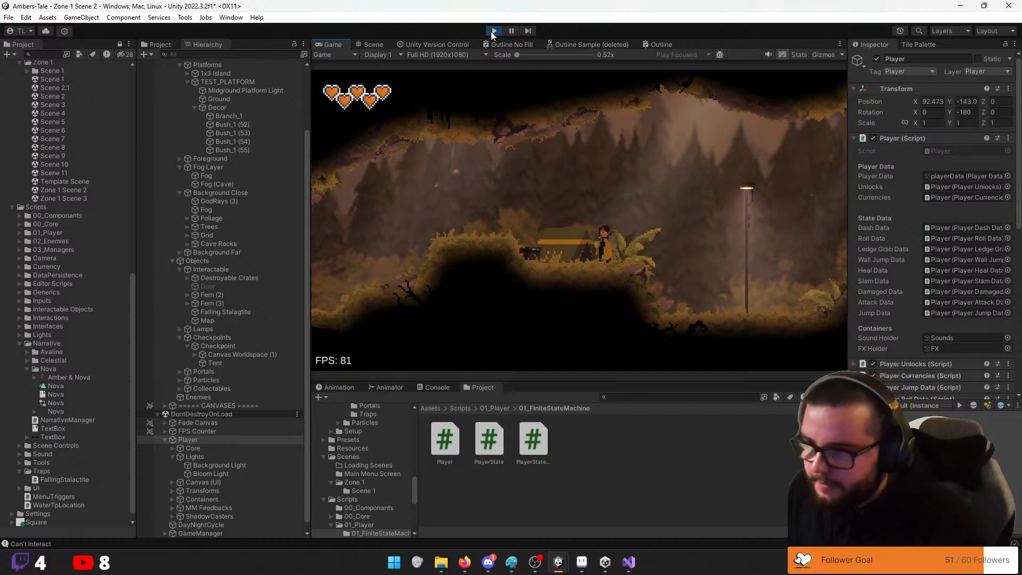
key("d")
key("space")
key("space")
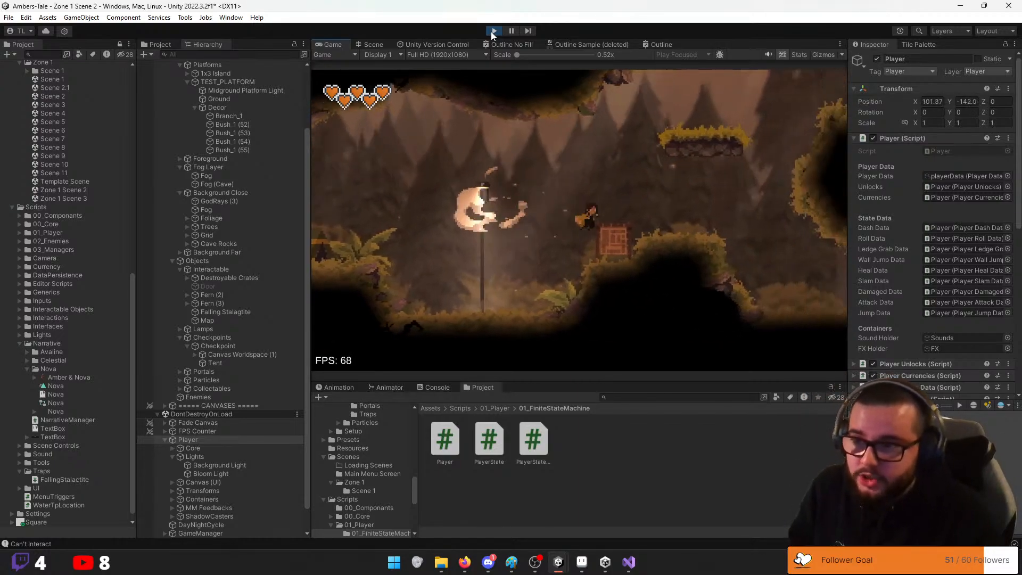
key("d")
key("a")
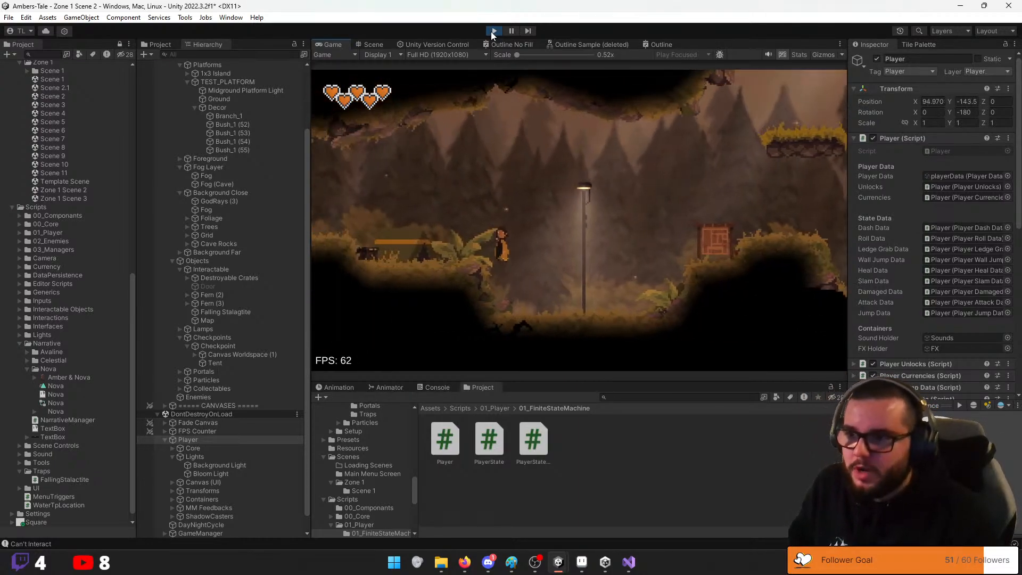
Roll the unoutlined player past the tent, return to the ledge beside the crate, and stop the scene
key("space")
key("d")
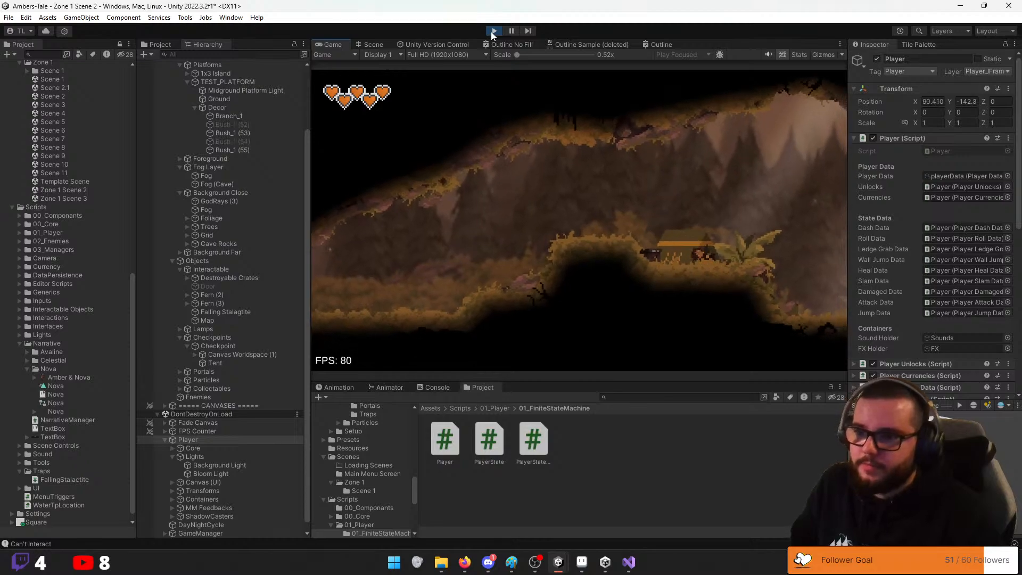
key("d")
key("space")
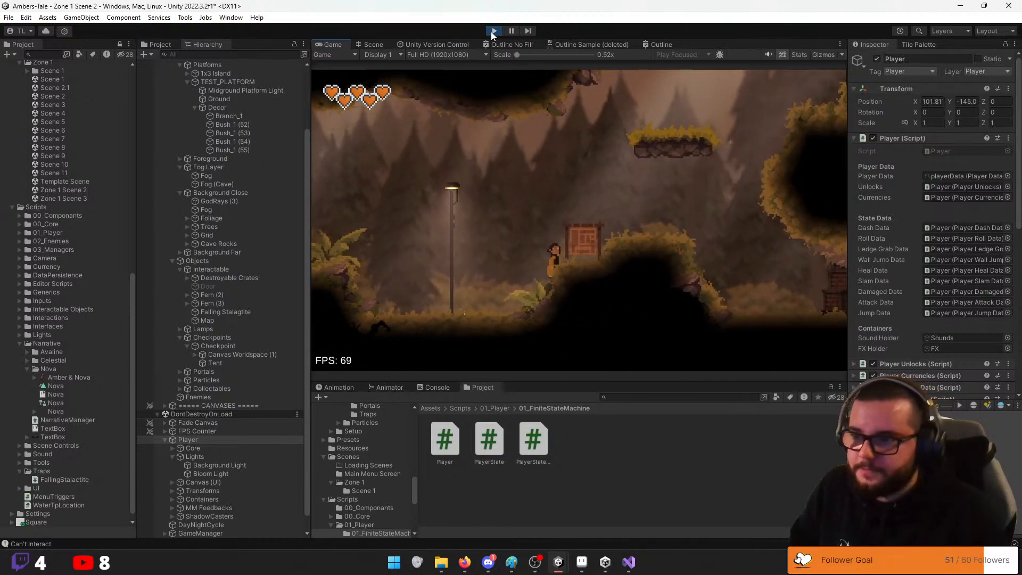
key("a")
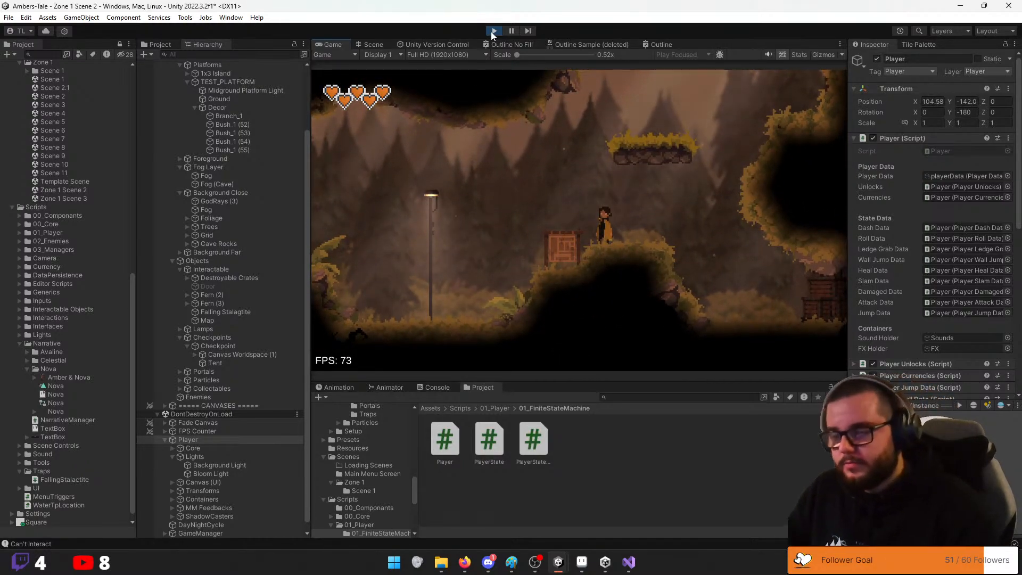
left_click(494, 31)
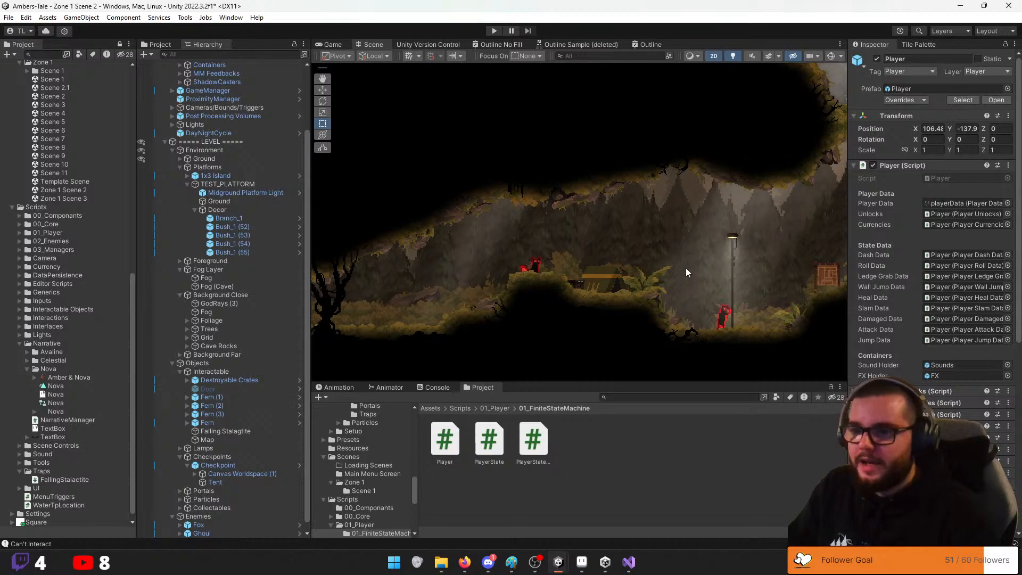
Run the scene with outline materials and test the player's readability by jumping and attacking the fern on the floating platform
left_click(495, 31)
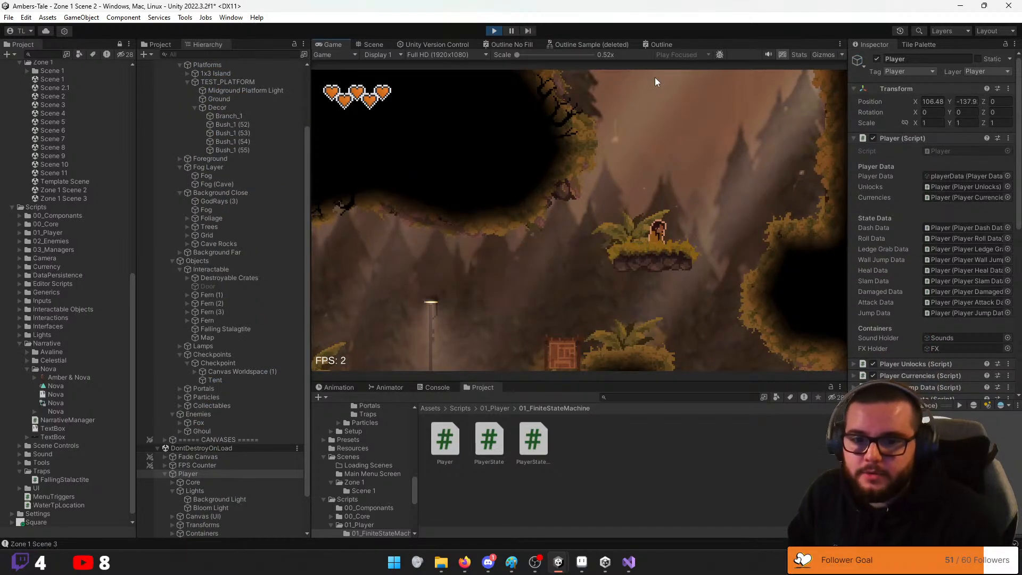
key("a")
key("space")
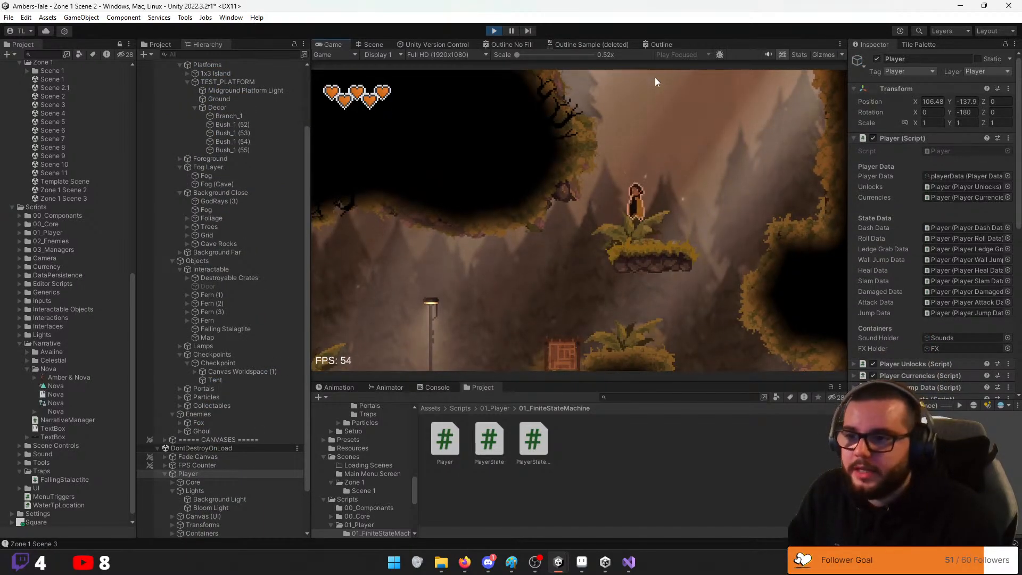
key("d")
key("space")
key("a")
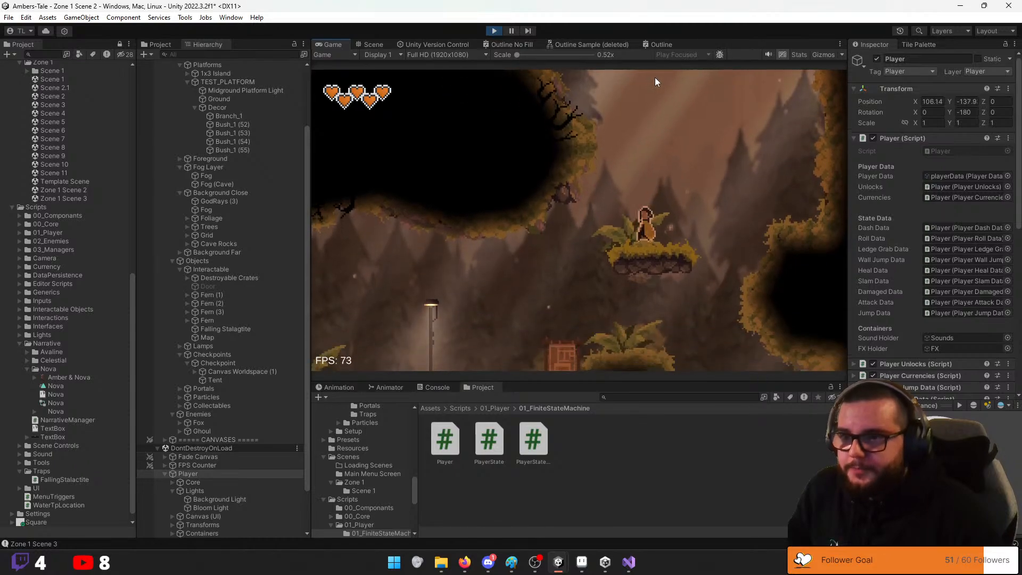
key("space")
key("d")
left_click(655, 78)
key("a")
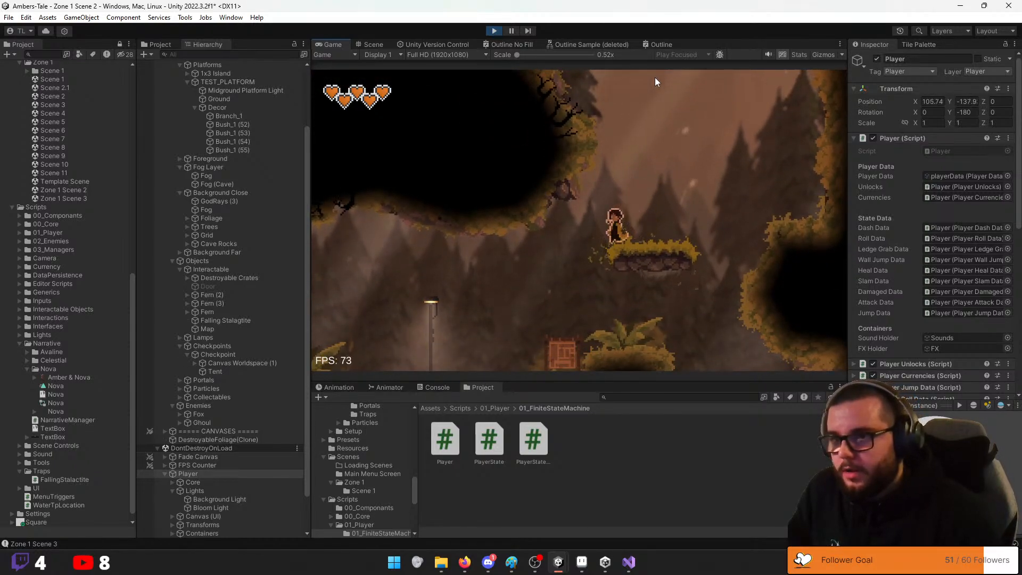
Move the outlined player from the floating platform over the Ghoul to the tent, and back to the crate
key("d")
key("a")
key("space")
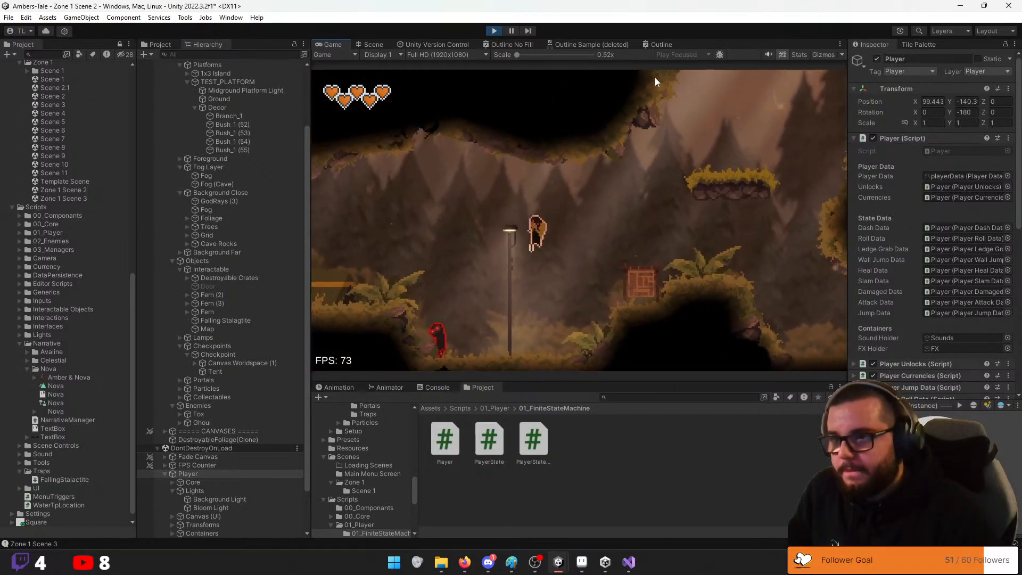
key("d")
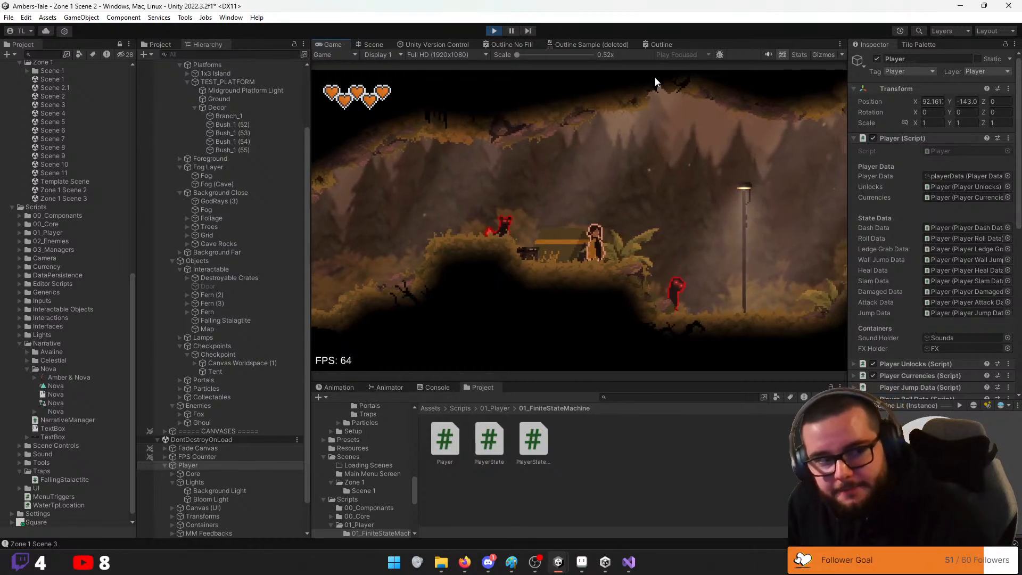
key("d")
key("space")
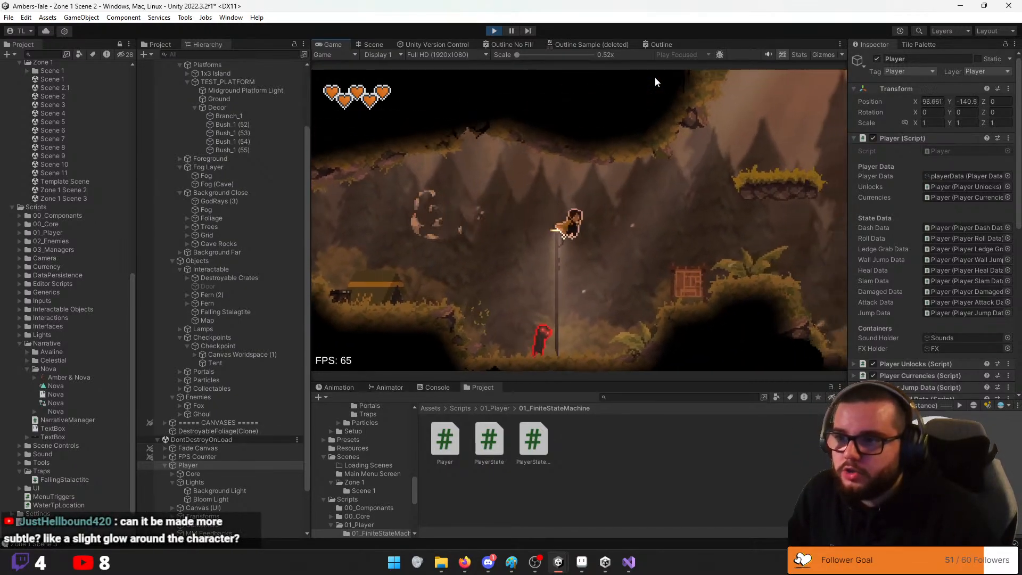
key("space")
key("a")
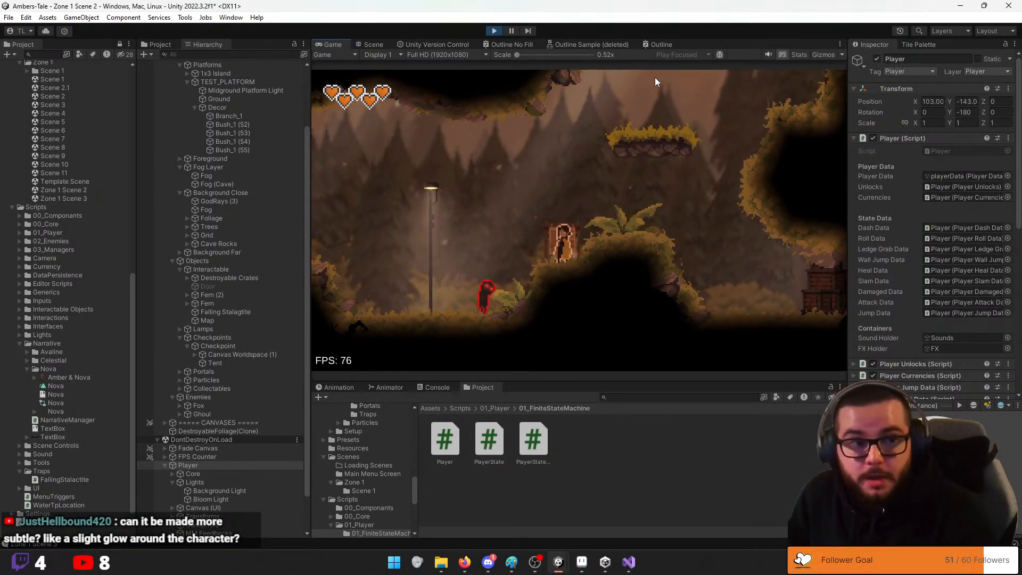
Examine the outlined player in front of the crate and the outlined Ghoul patrolling by the lamp post, and stop the scene
key("a")
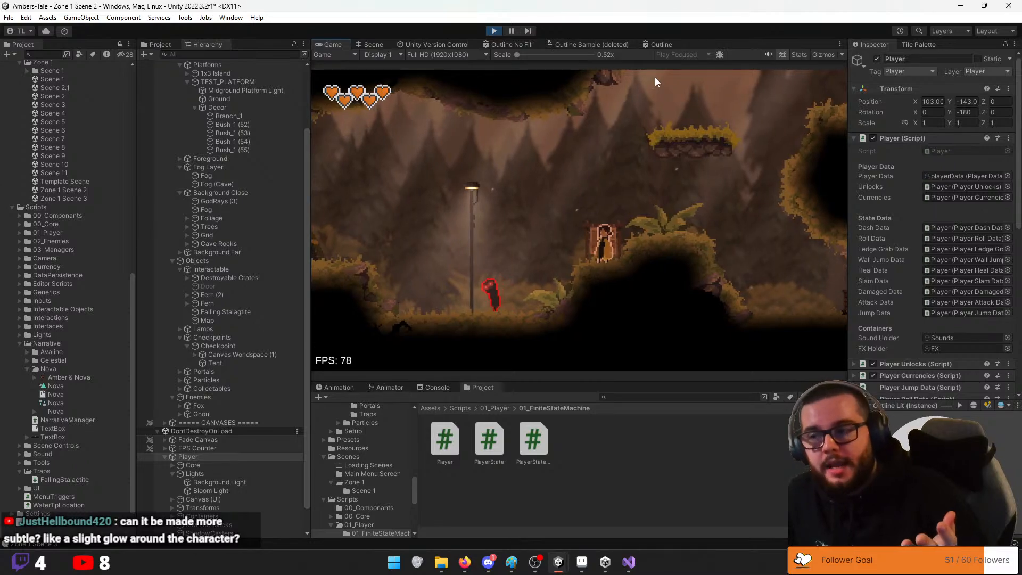
key("a")
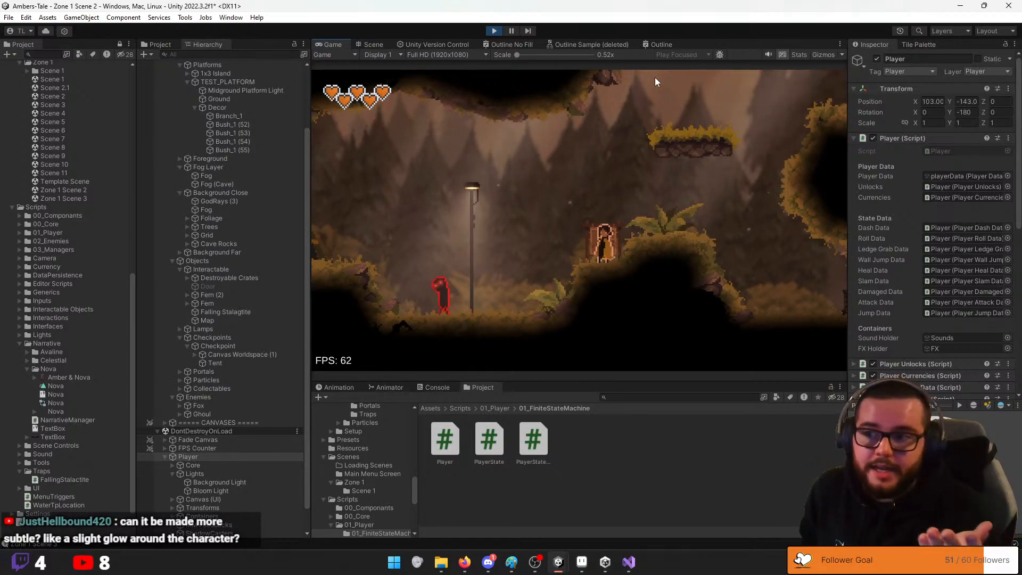
key("a")
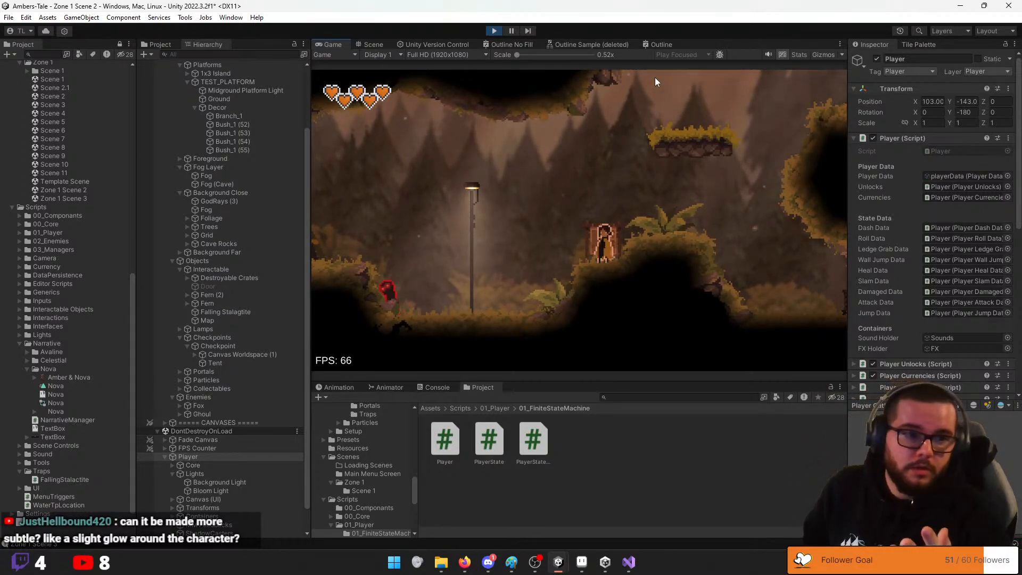
key("d")
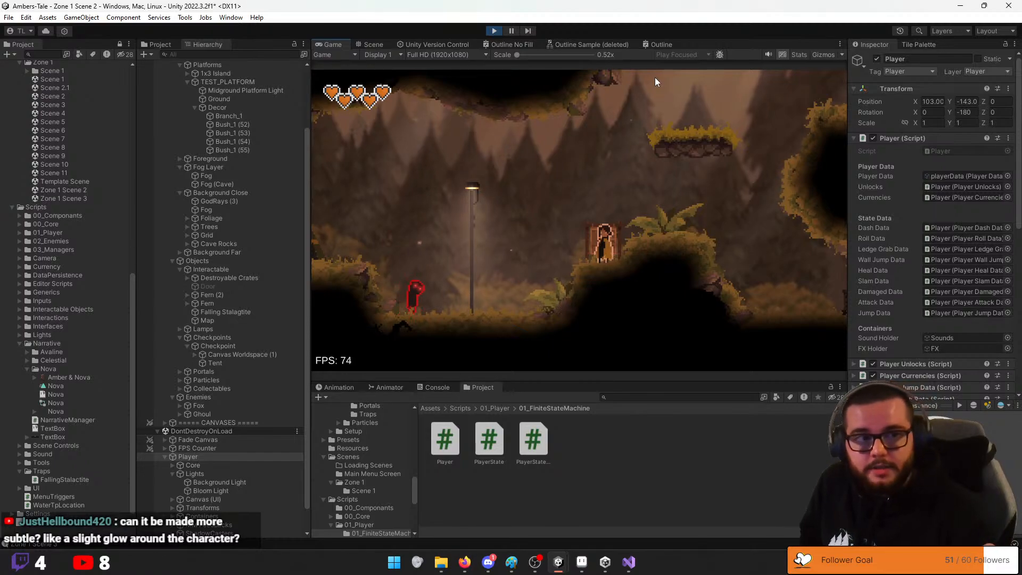
key("d")
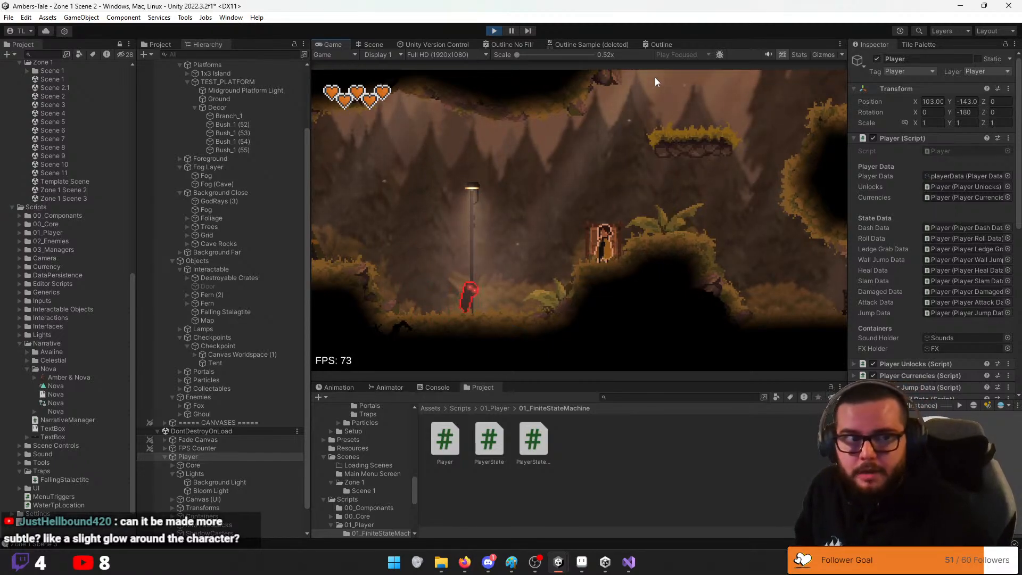
key("d")
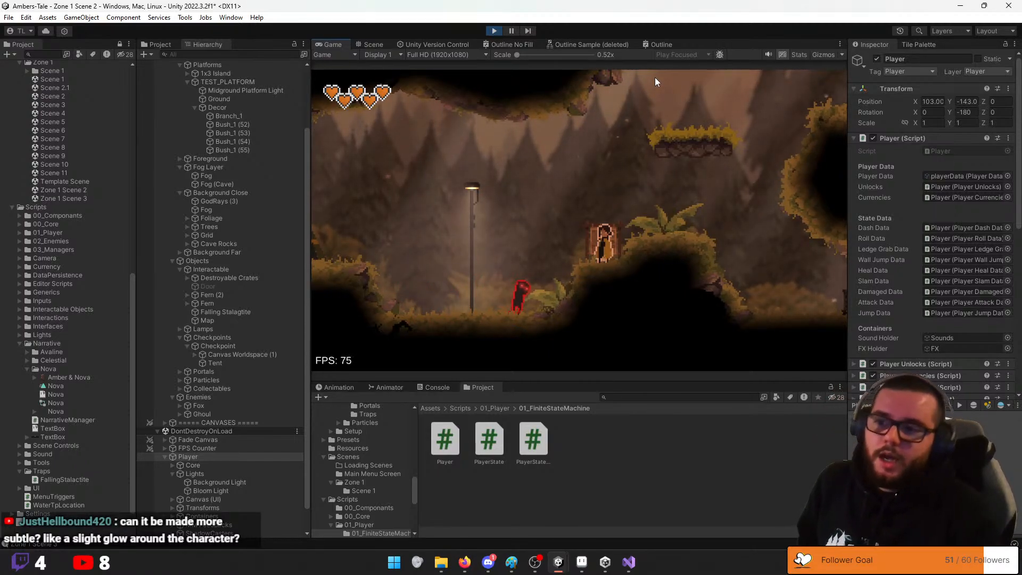
key("a")
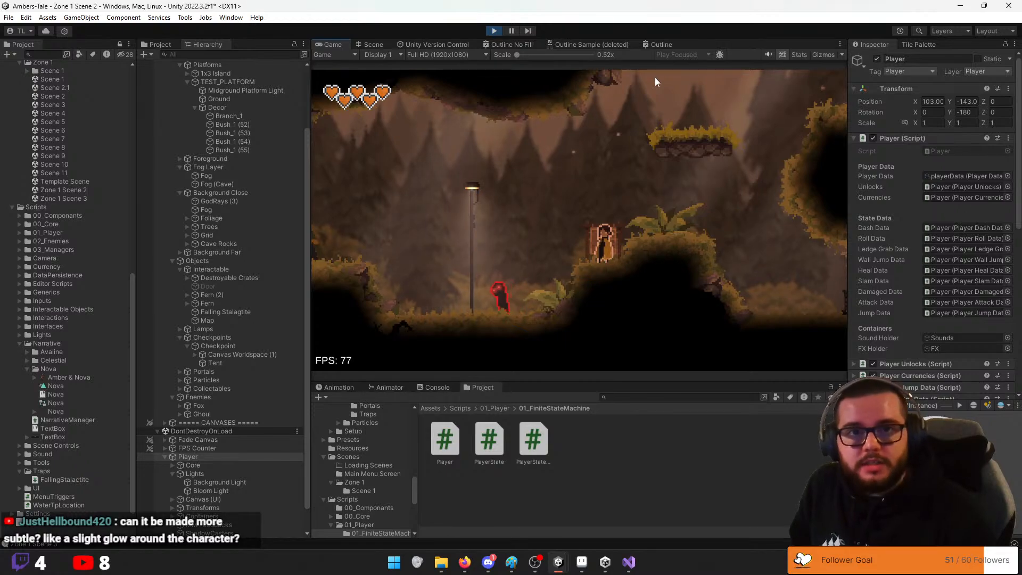
key("a")
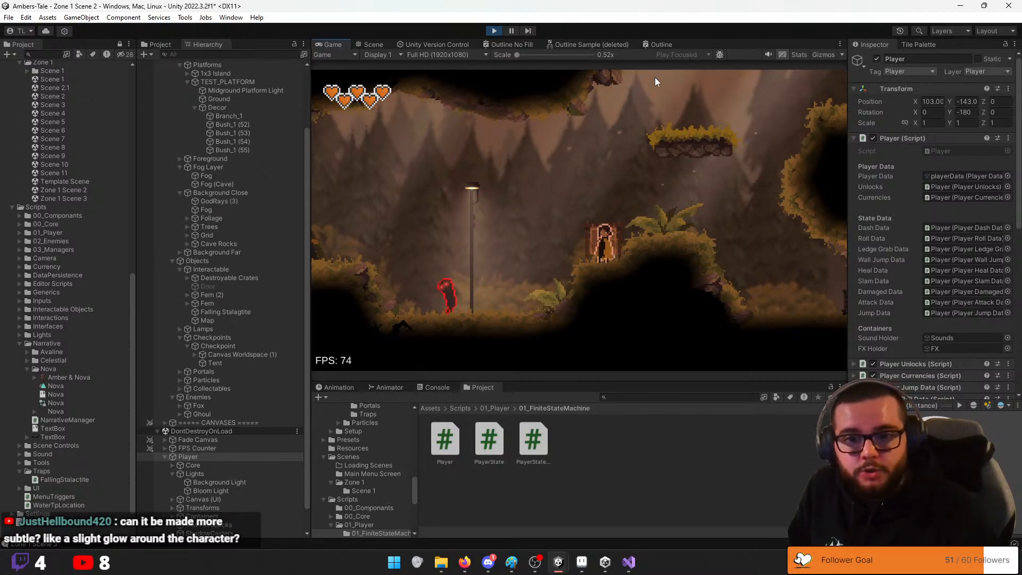
key("a")
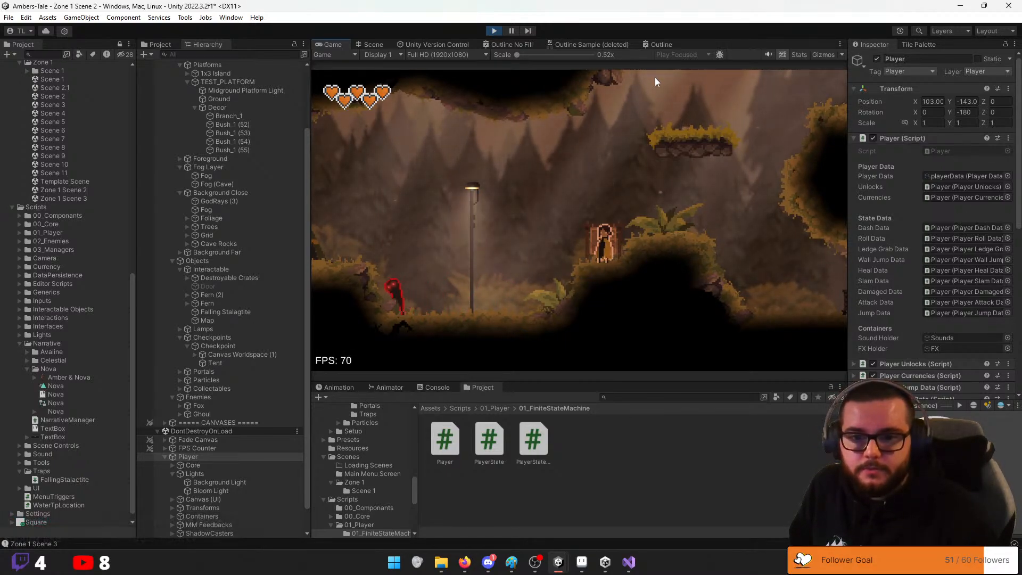
key("d")
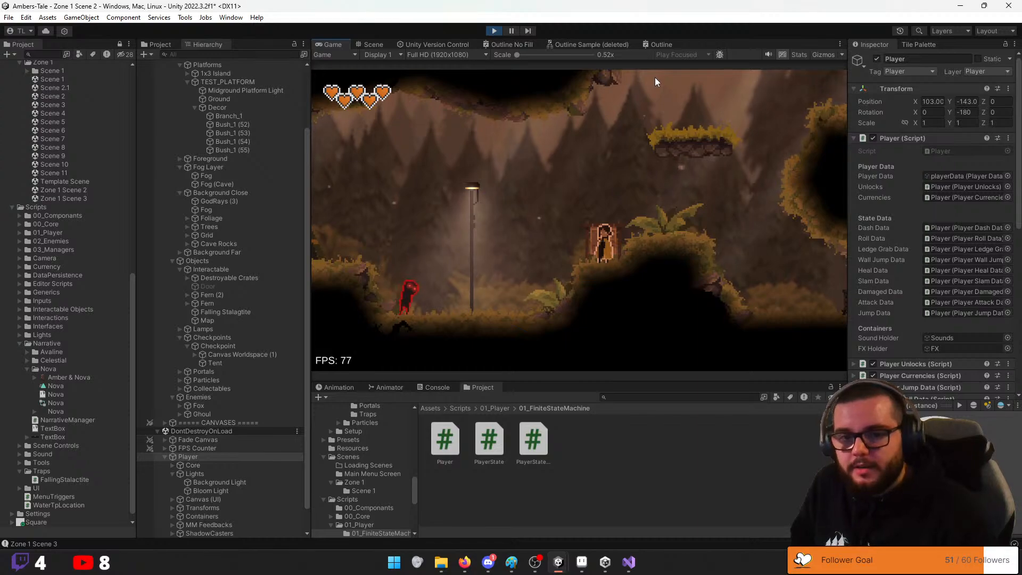
key("d")
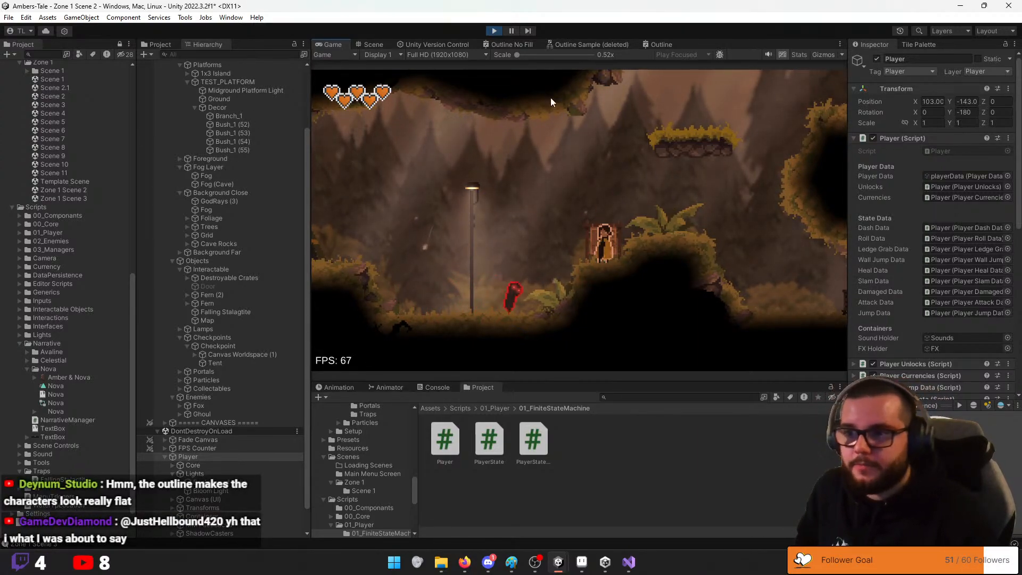
left_click(494, 31)
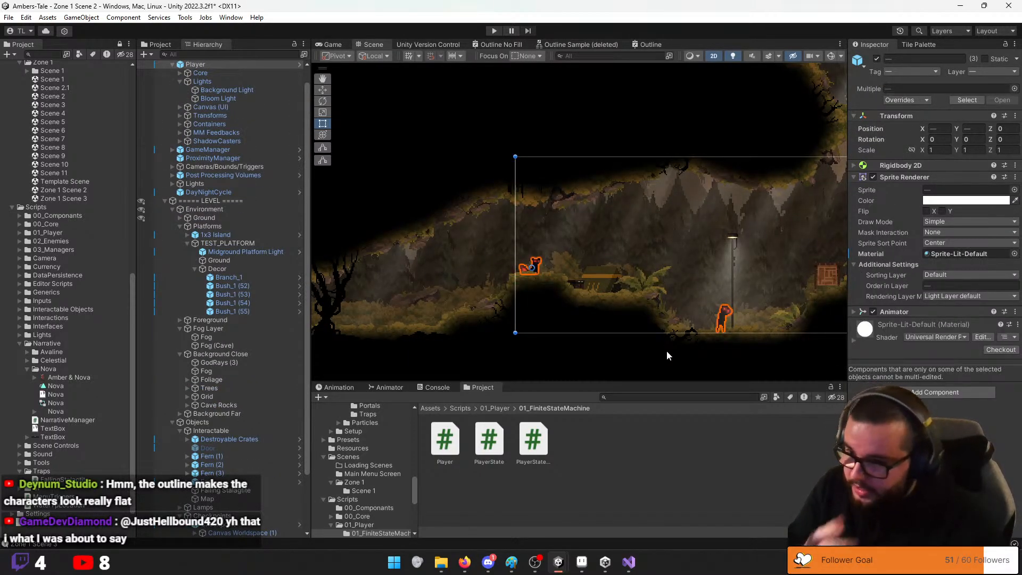
Raise the intensity of the Player's Background Light to 0.63
middle_click_drag(729, 280, 483, 310)
scroll(655, 219, "up", 12)
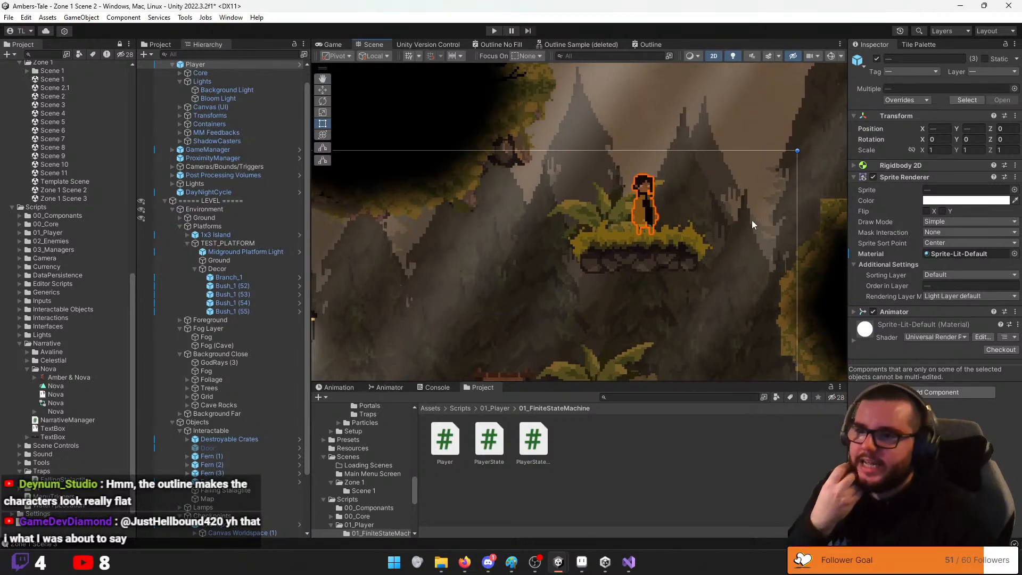
left_click(227, 89)
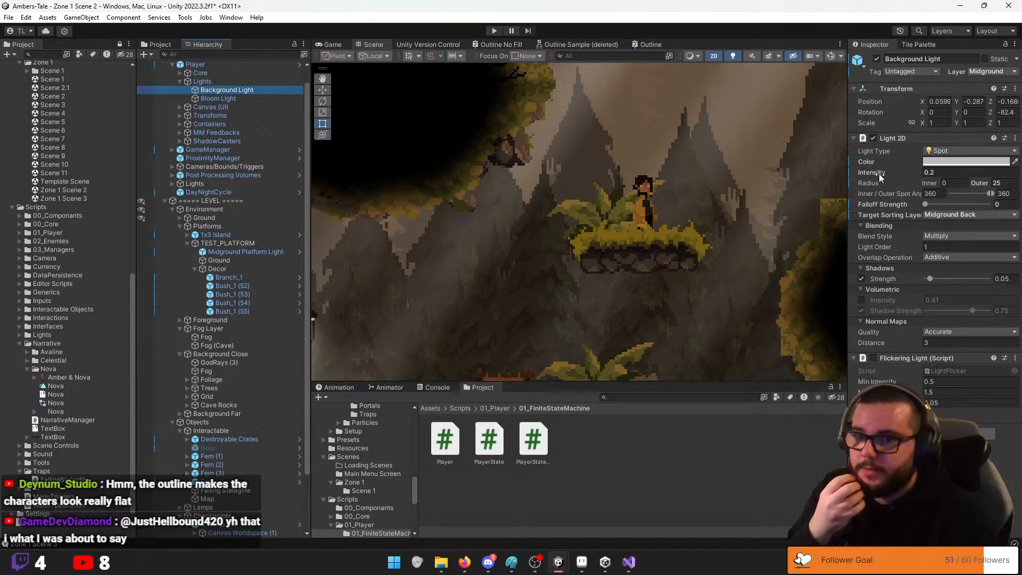
left_click_drag(881, 176, 892, 174)
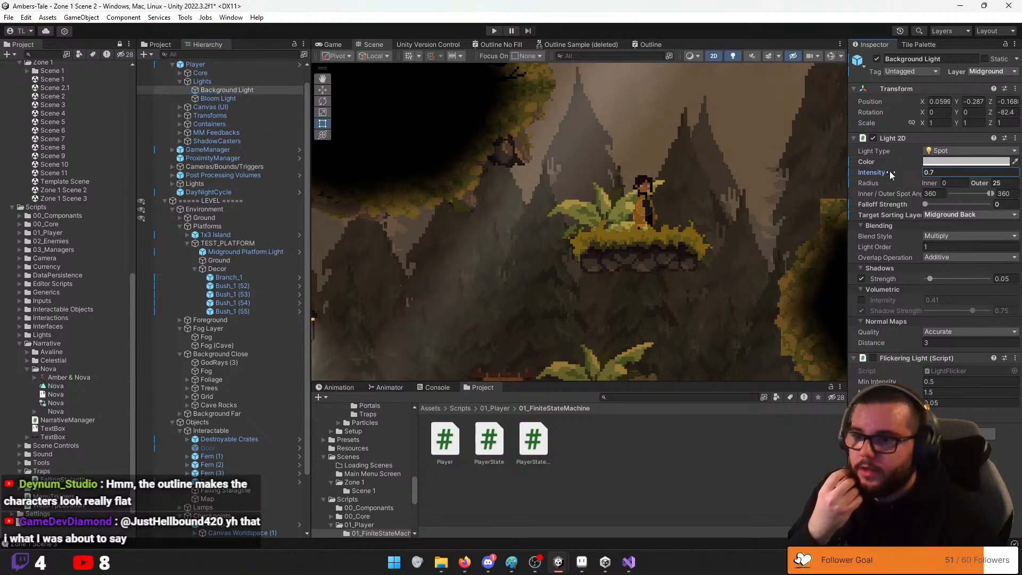
Run the scene with the brighter Background Light and move the player past the Ghoul to the tent and back to the crate
left_click(495, 30)
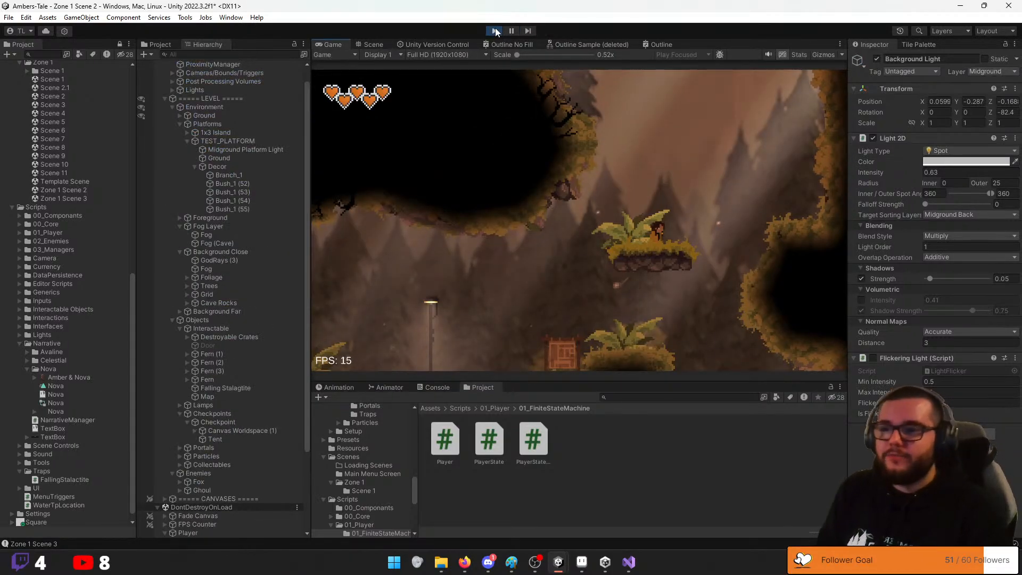
key("a")
key("a")
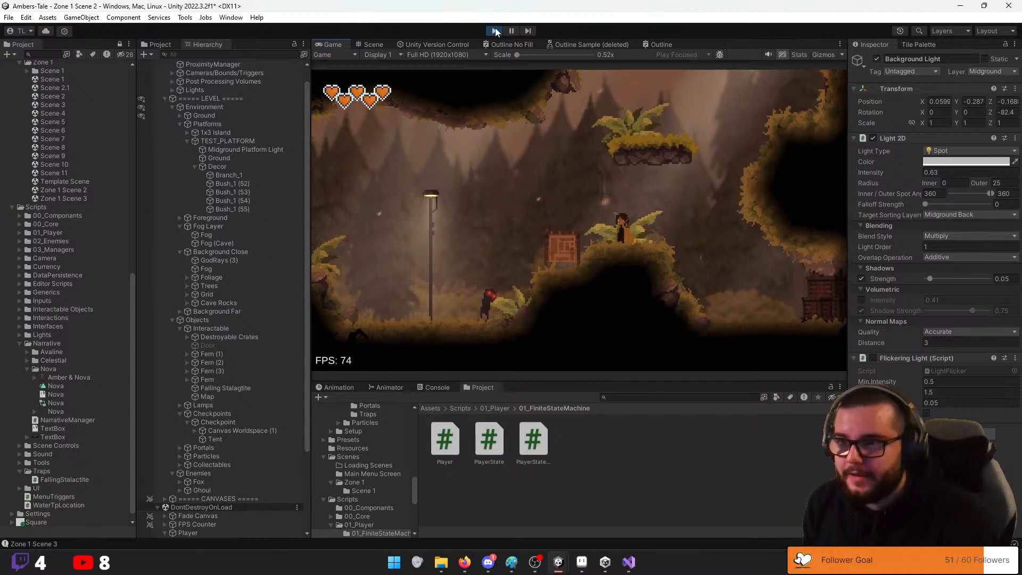
key("a")
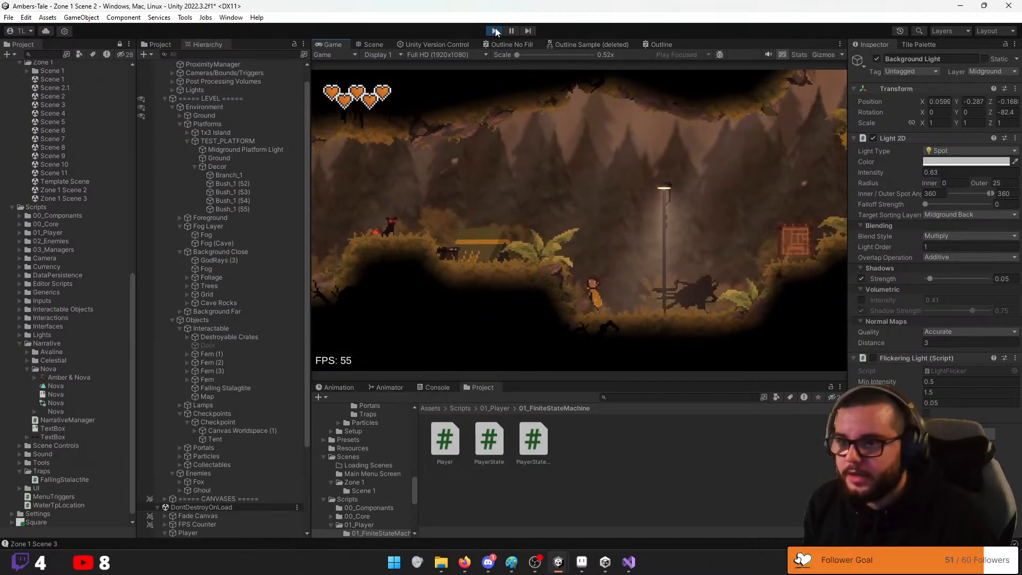
key("a")
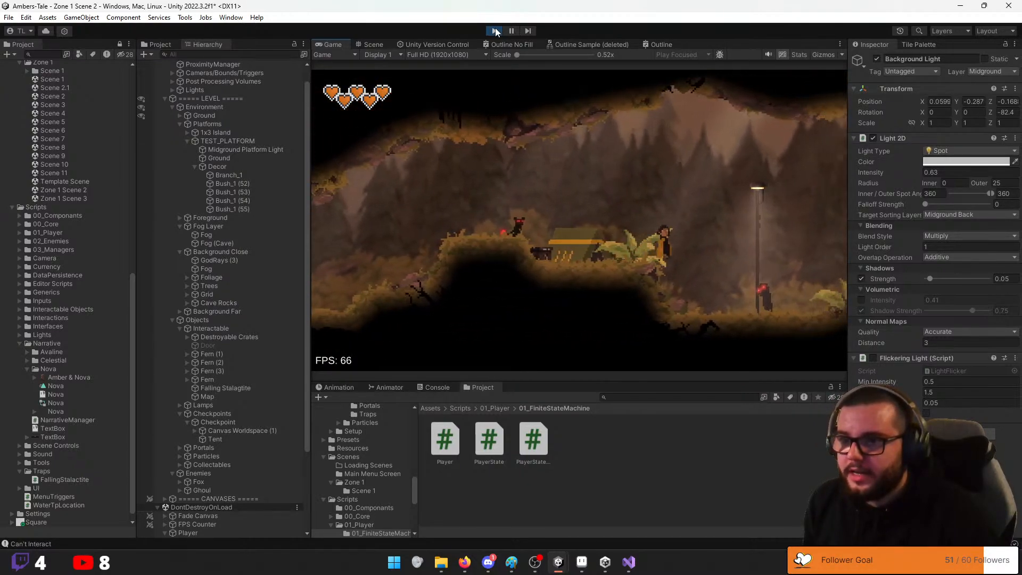
key("d")
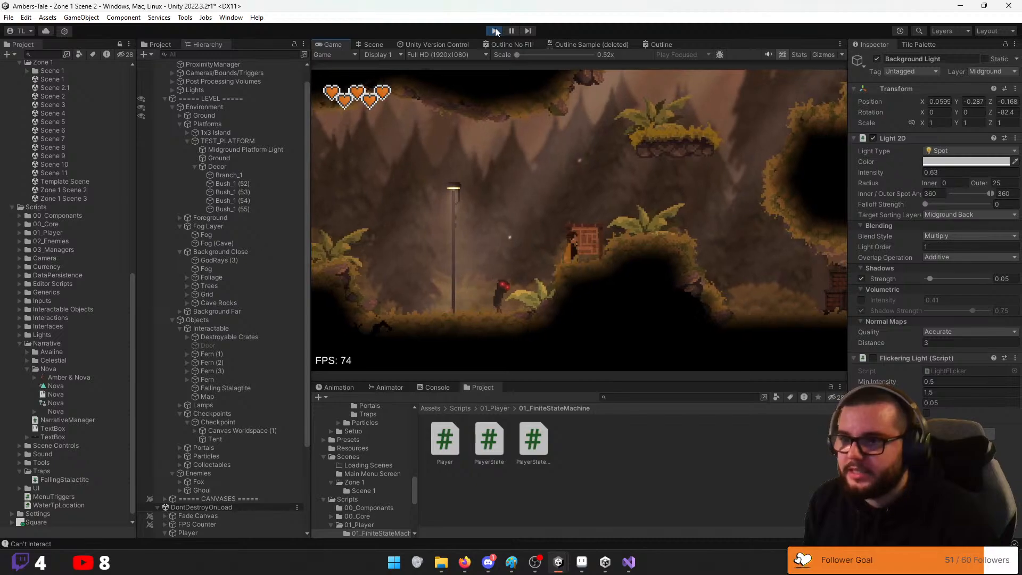
While the scene runs, raise the Background Light's intensity to 0.81 and change its colour to pale cyan B4E8EC
key("space")
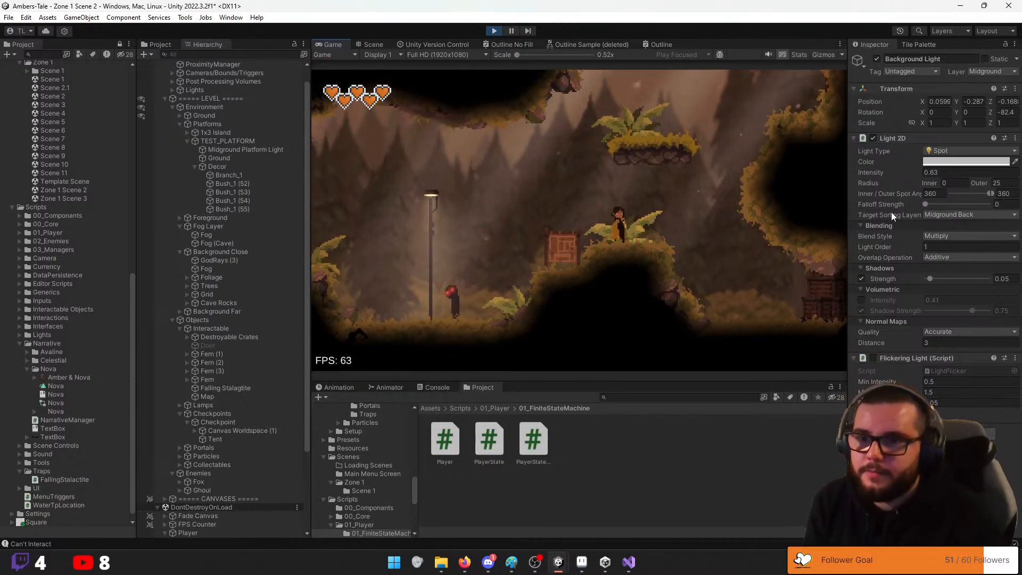
mouse_move(870, 174)
left_mouse_down()
mouse_move(885, 171)
mouse_move(881, 164)
left_mouse_up()
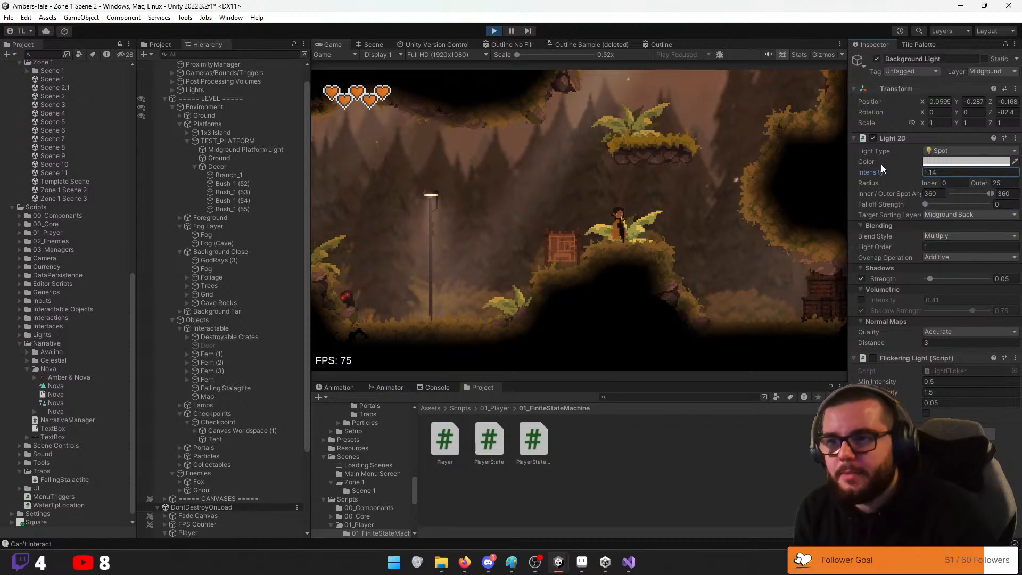
left_click(953, 161)
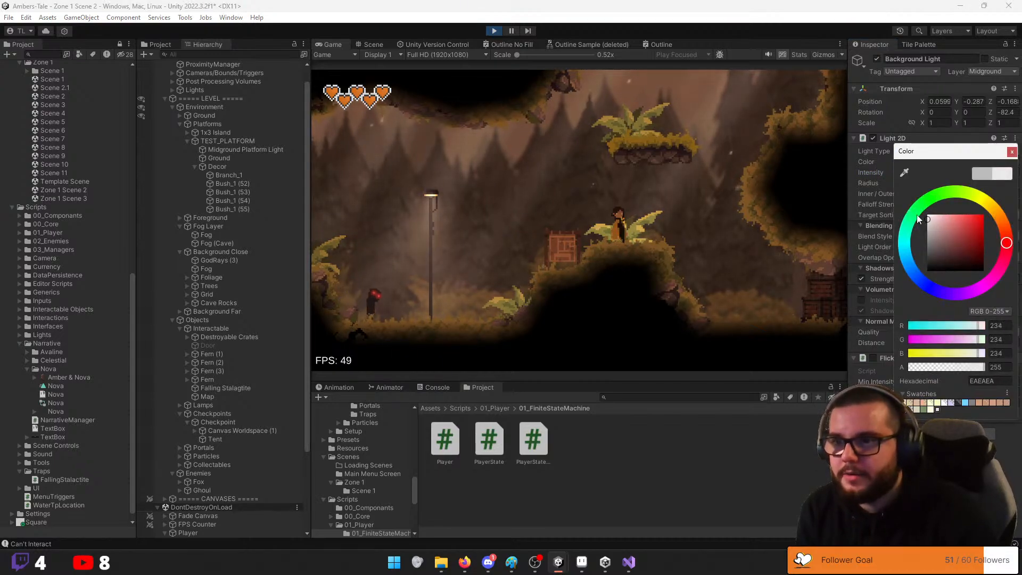
left_click_drag(918, 216, 917, 215)
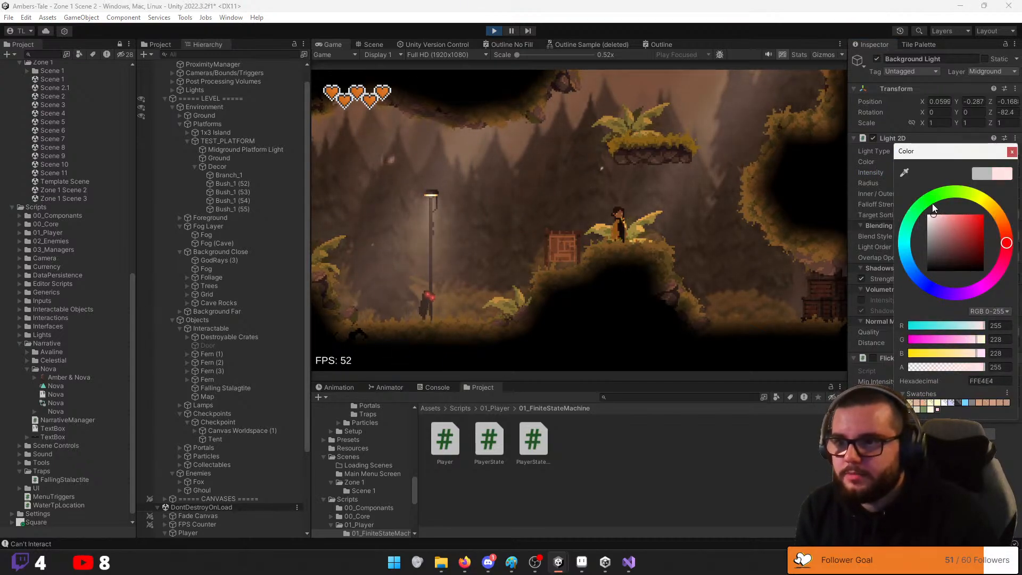
mouse_move(917, 215)
left_mouse_down()
mouse_move(909, 264)
mouse_move(908, 251)
mouse_move(942, 220)
left_mouse_up()
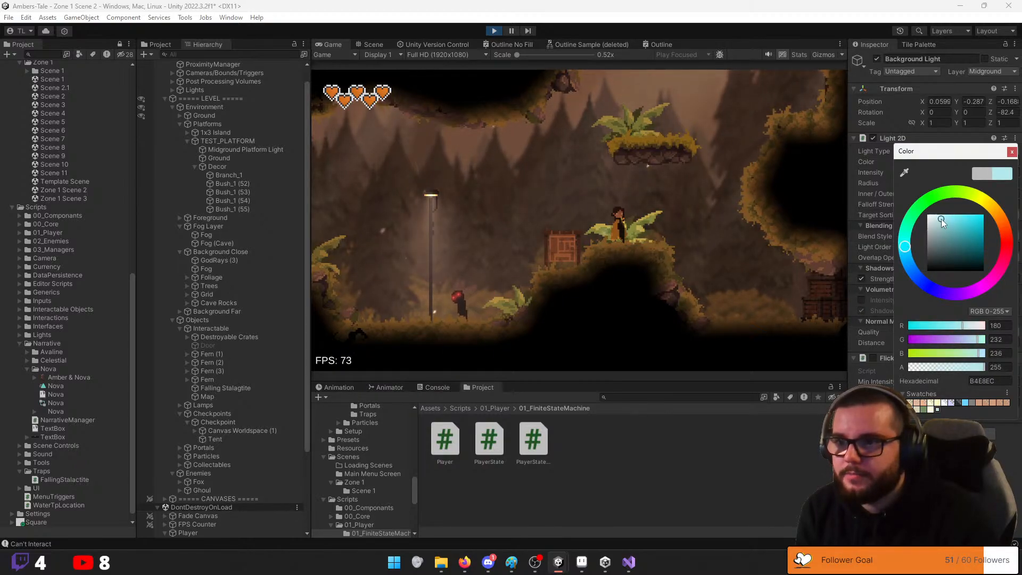
left_click(1012, 151)
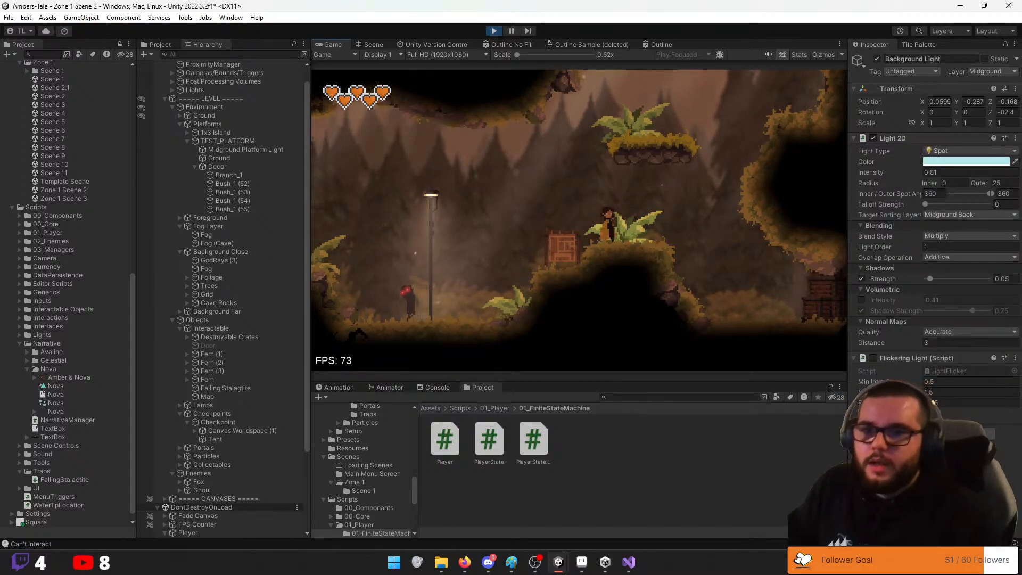
Pause the game, set the Background Light's outer radius to 5, and resume
key("Escape")
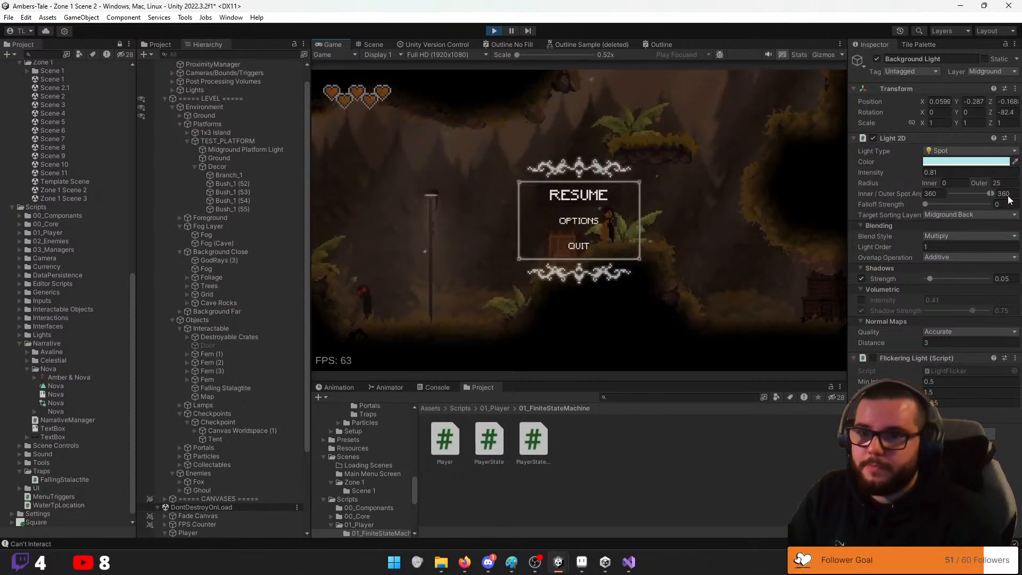
left_click(978, 183)
type("5")
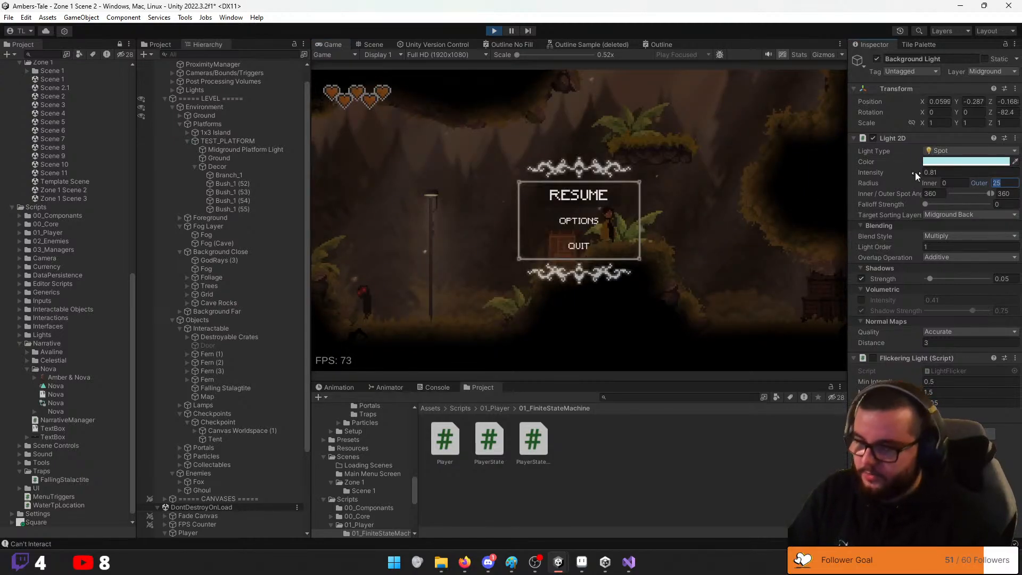
key("Escape")
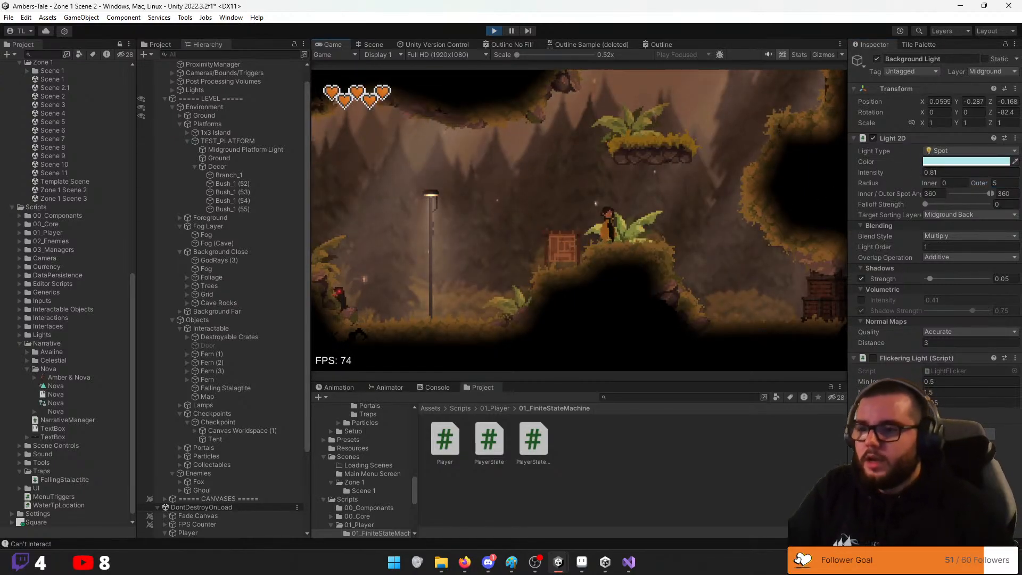
Move the player into the dark torch-lit cave, jump between its ledges, and return to the crate
key("d")
key("d")
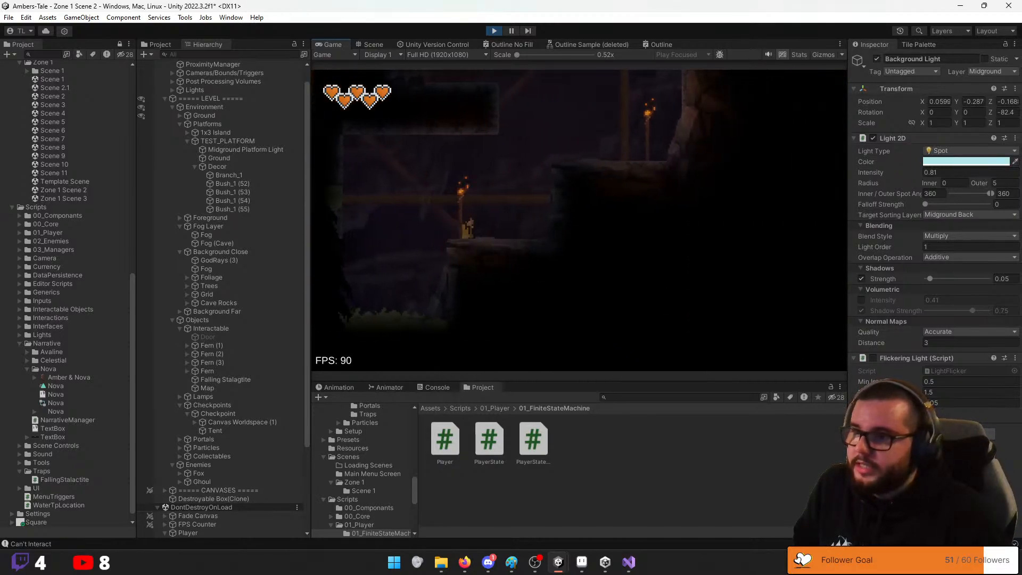
key("d")
key("space")
key("a")
key("space")
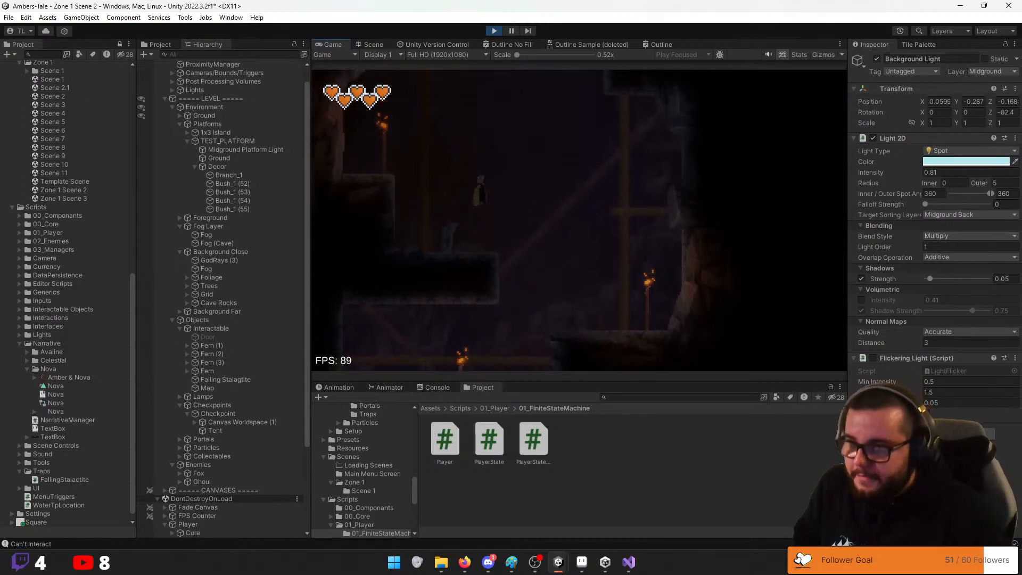
key("space")
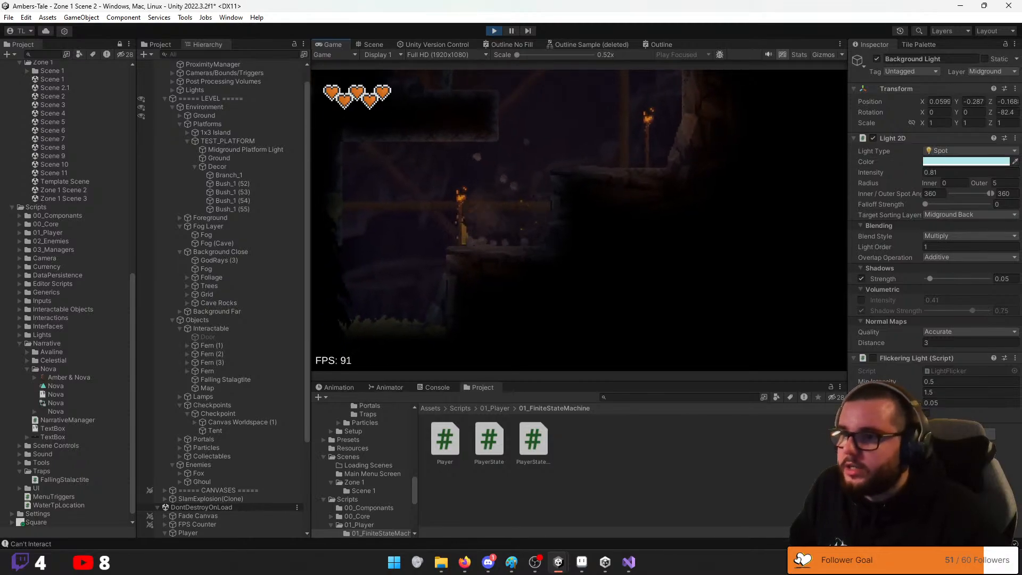
key("a")
key("d")
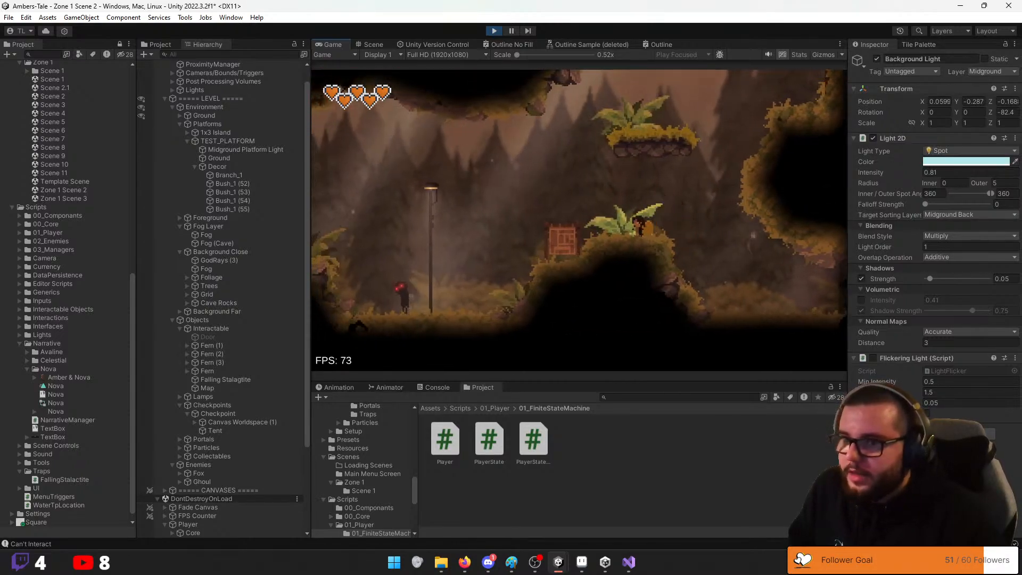
Move the player past the Ghoul to the hill beside the tent, attack the Fox there, and stop the scene
key("space")
key("a")
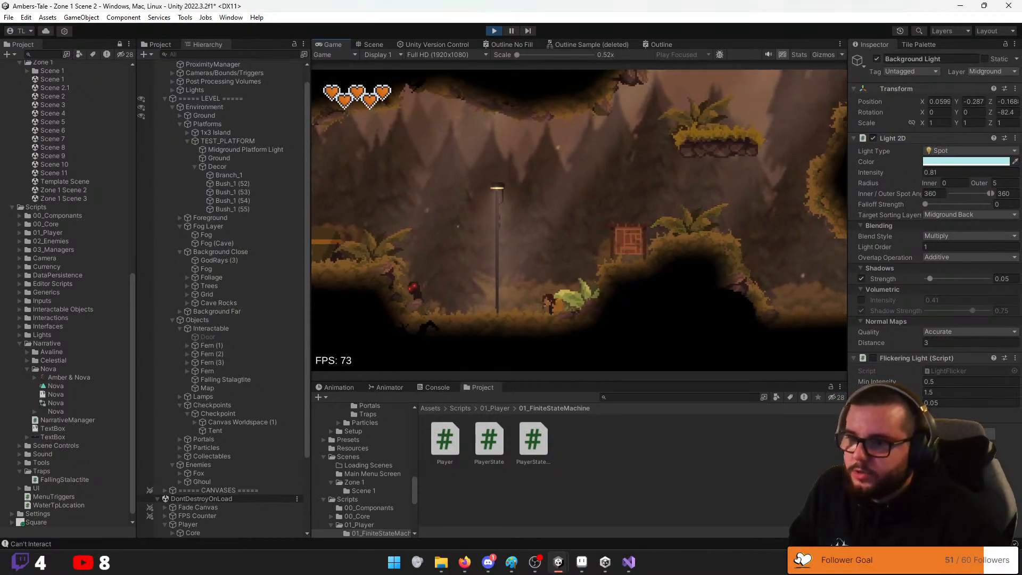
key("space")
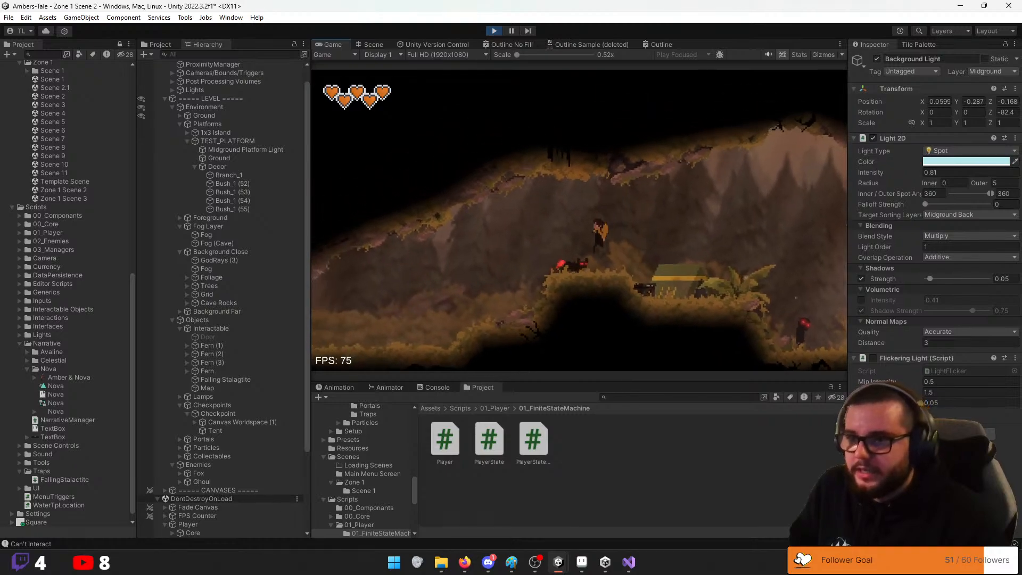
key("d")
key("space")
key("a")
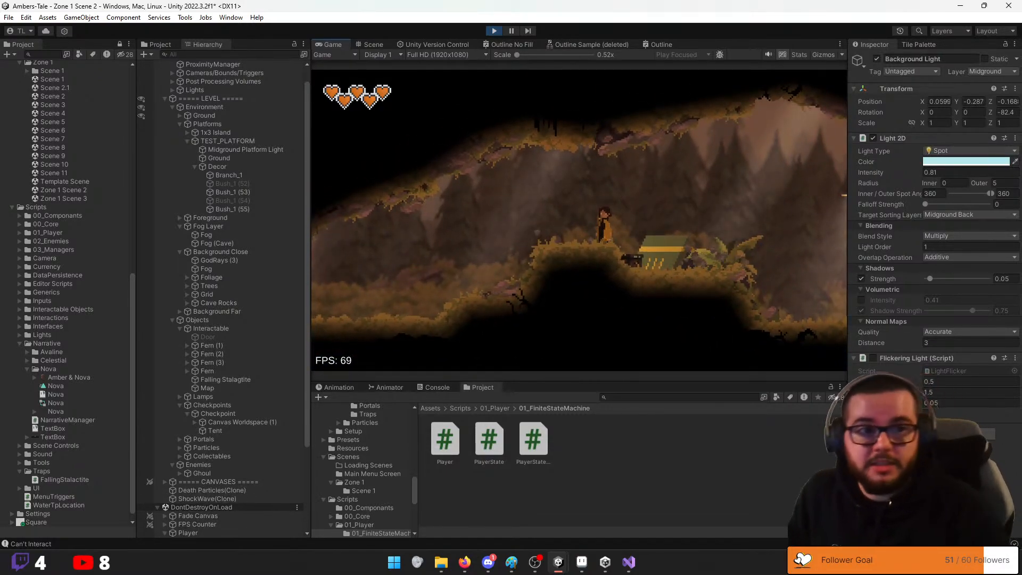
key("space")
key("space")
key("d")
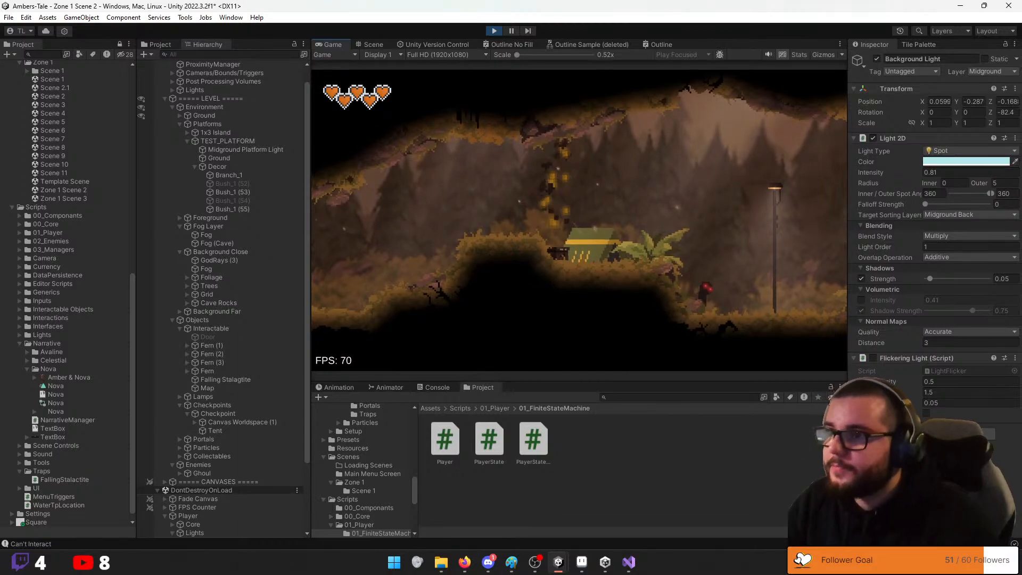
key("Escape")
left_click(494, 31)
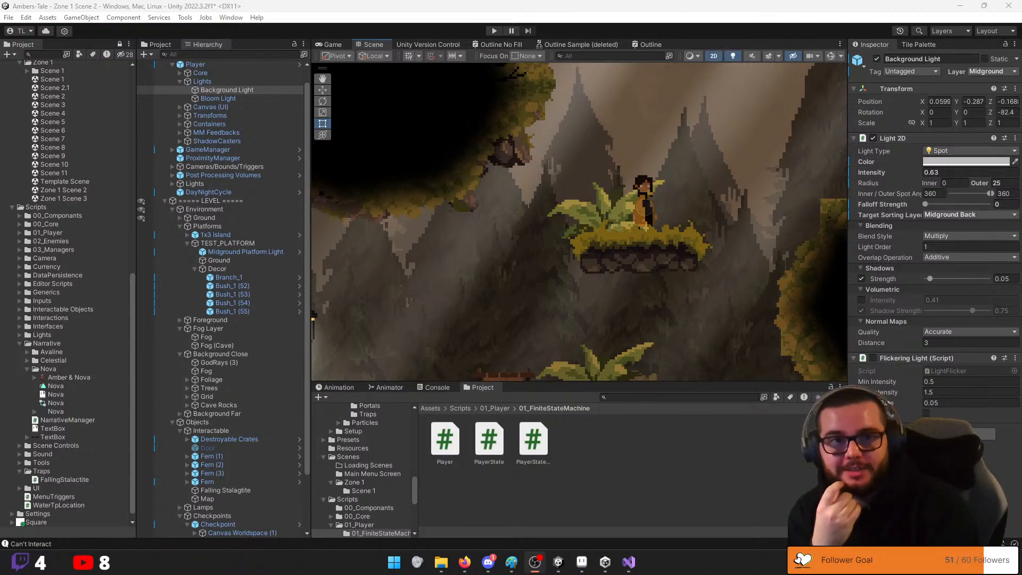
left_click_drag(661, 104, 1021, 75)
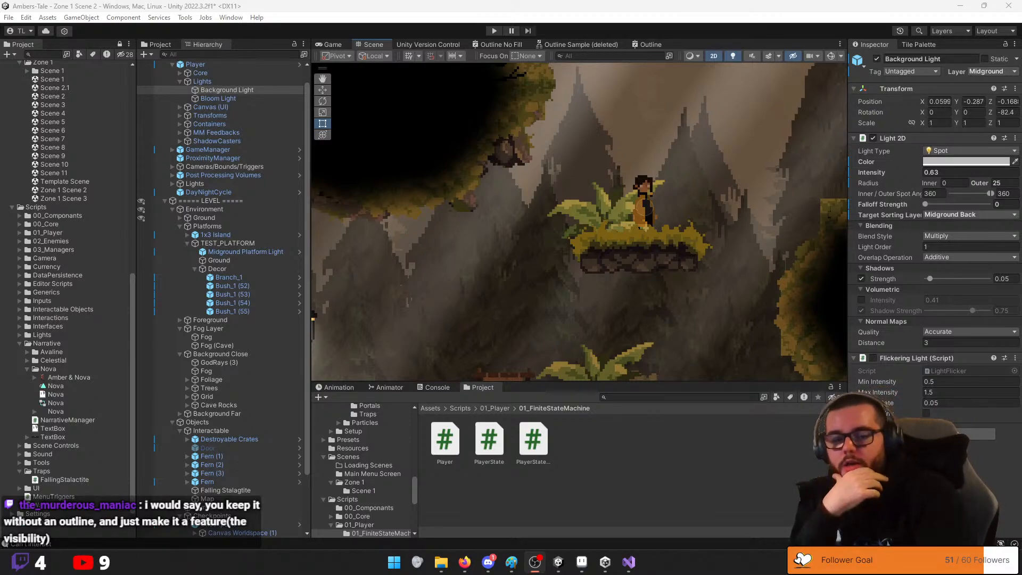
left_click(646, 193)
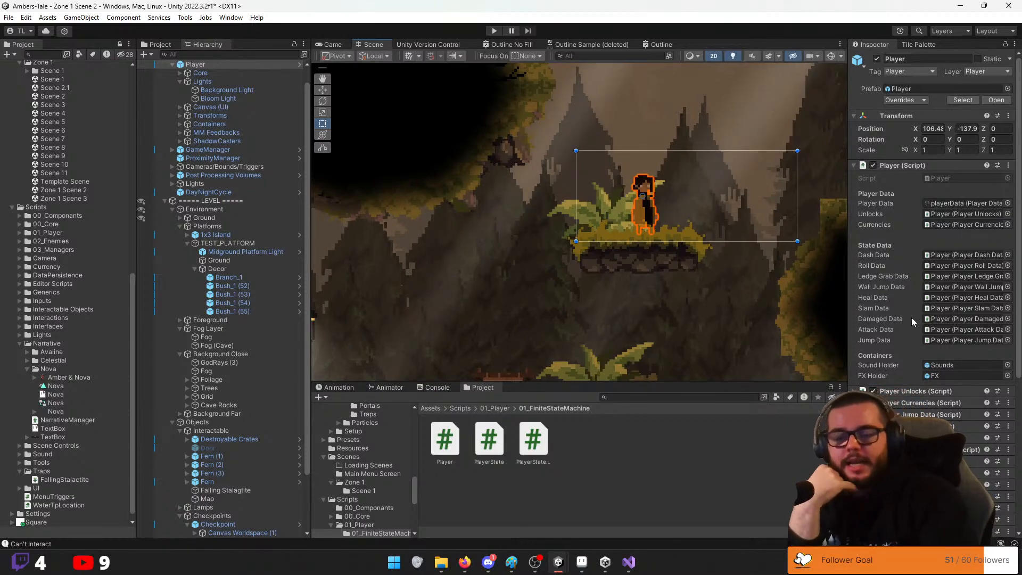
scroll(913, 322, "down", 5)
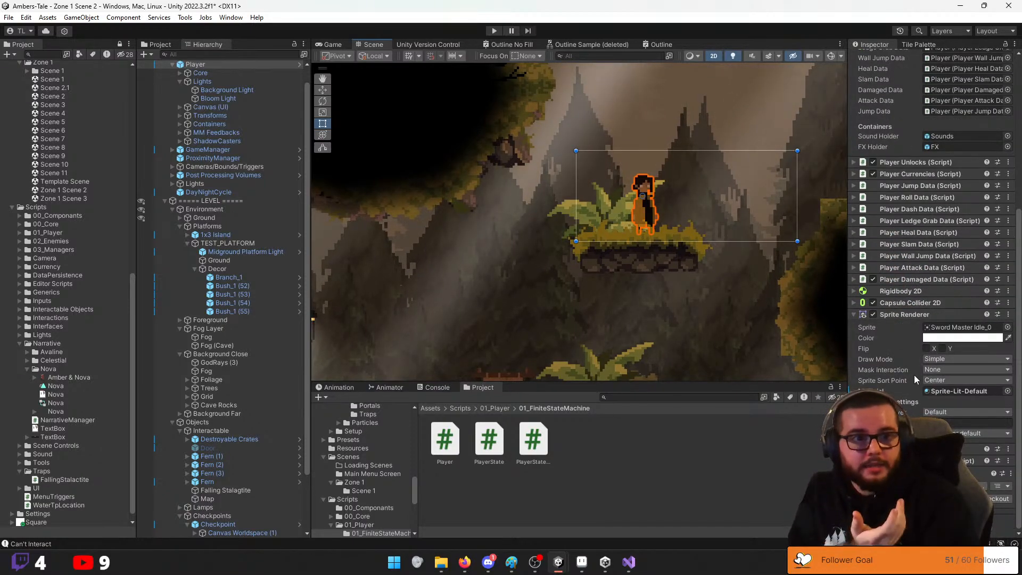
left_click(1008, 391)
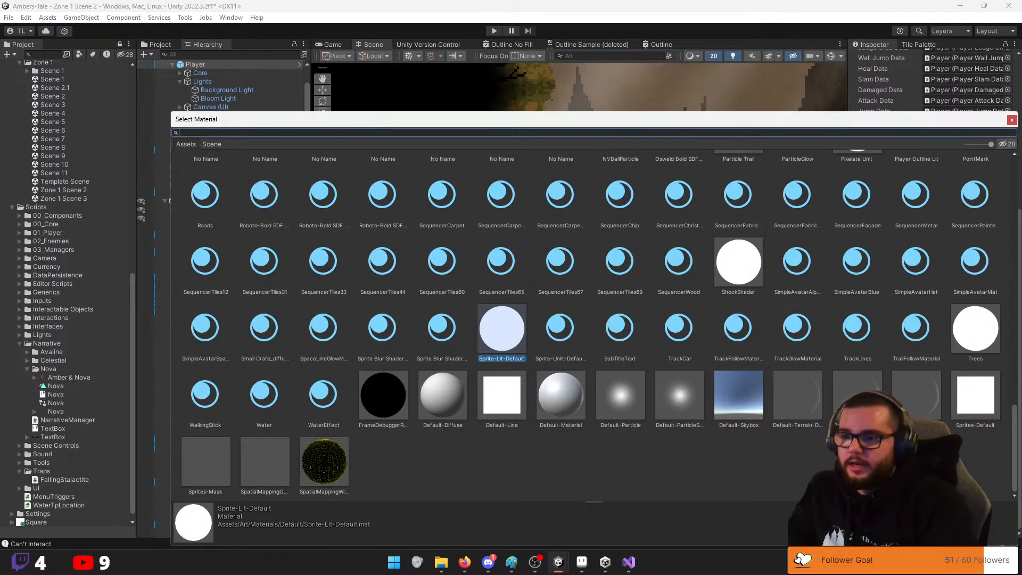
left_click(1013, 120)
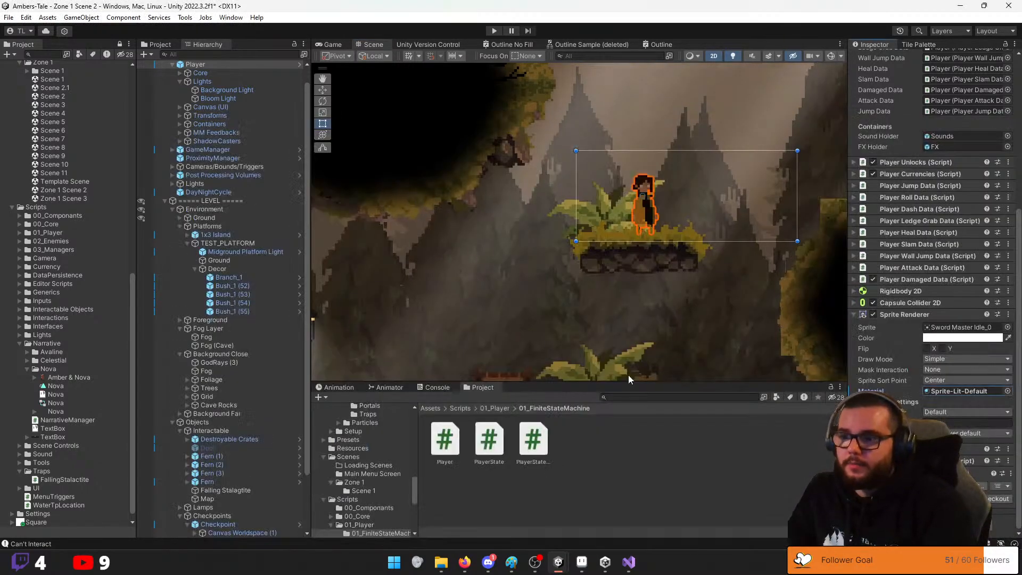
Assign the Player Outline Lit material from Art/Materials/Player Outline to the Player's Sprite Renderer
left_click(432, 409)
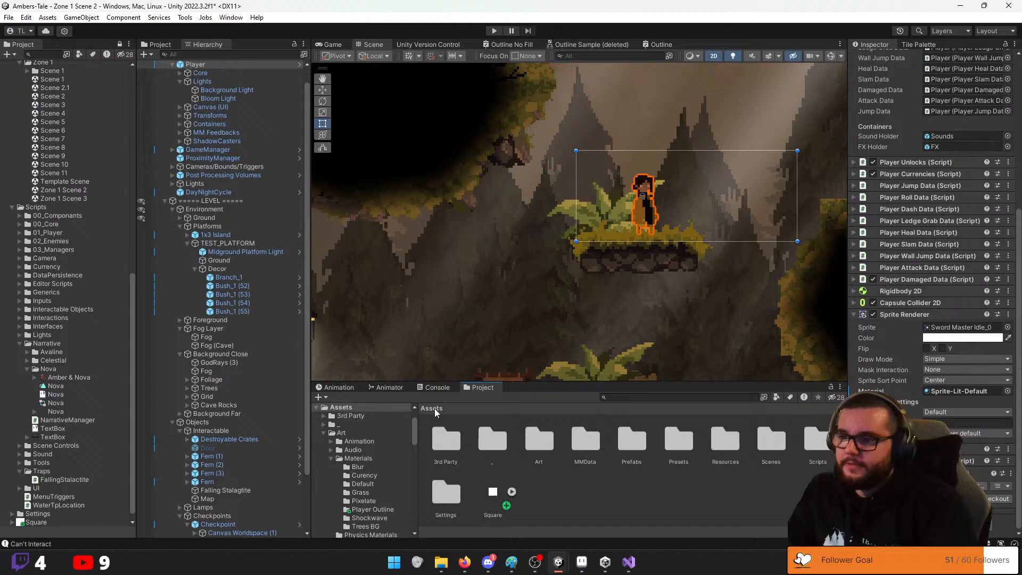
double_click(536, 442)
double_click(545, 449)
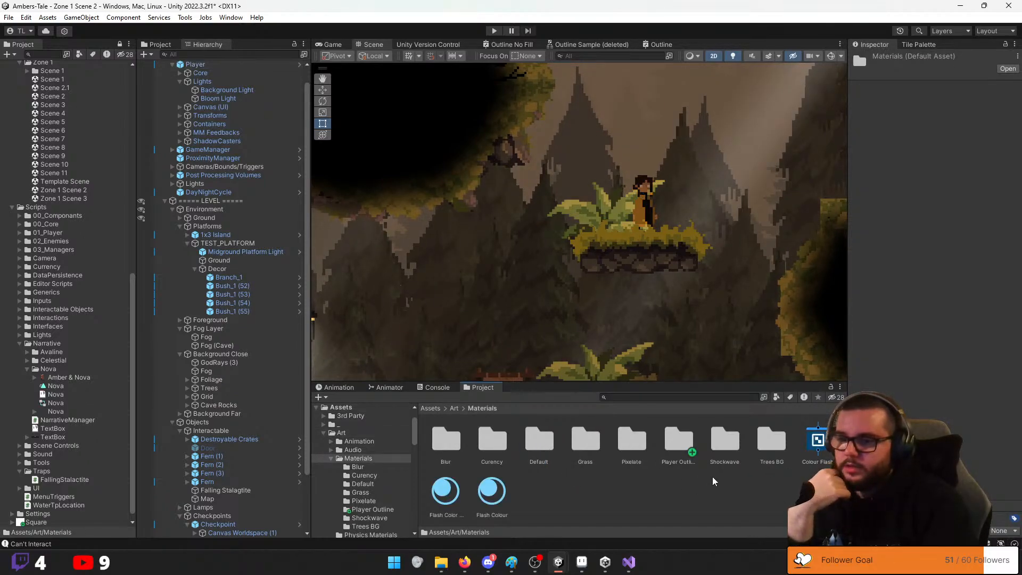
double_click(679, 439)
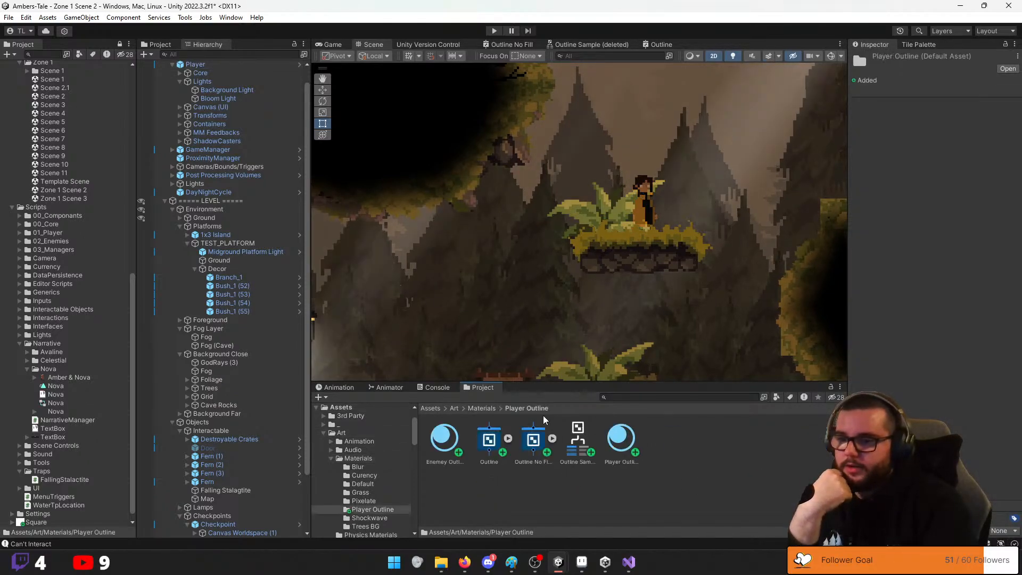
left_click(195, 65)
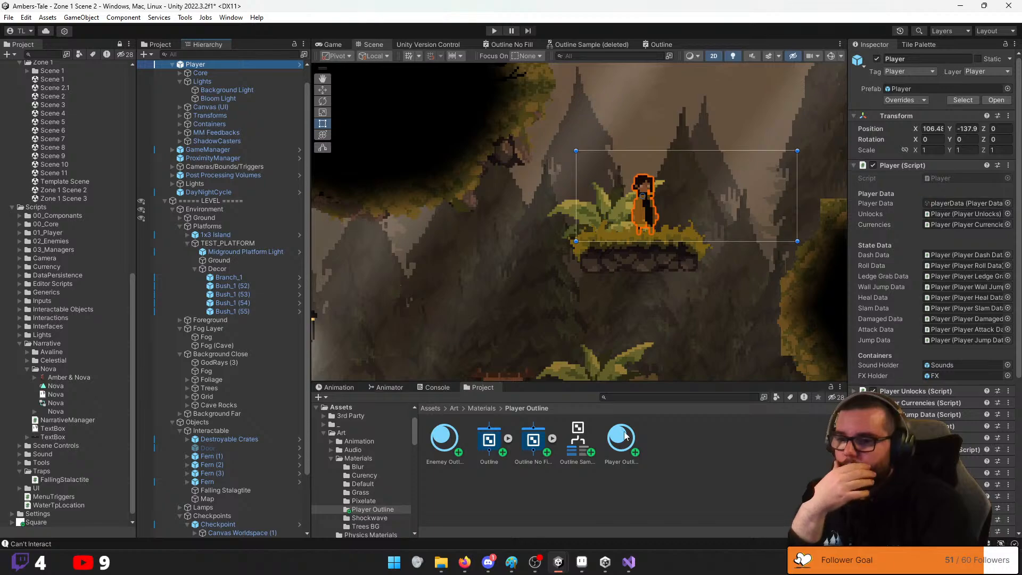
scroll(932, 239, "down", 5)
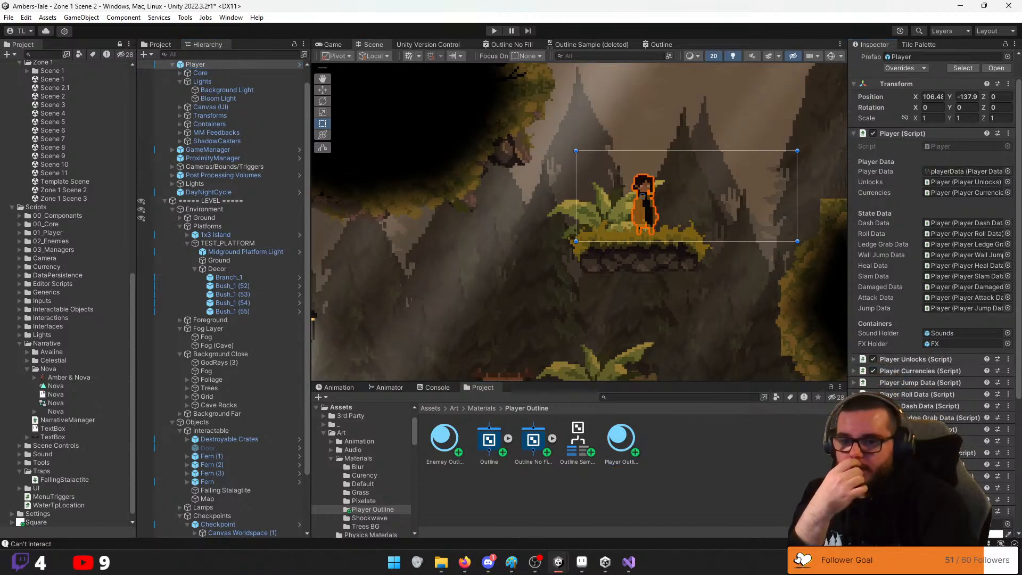
left_click_drag(622, 440, 967, 462)
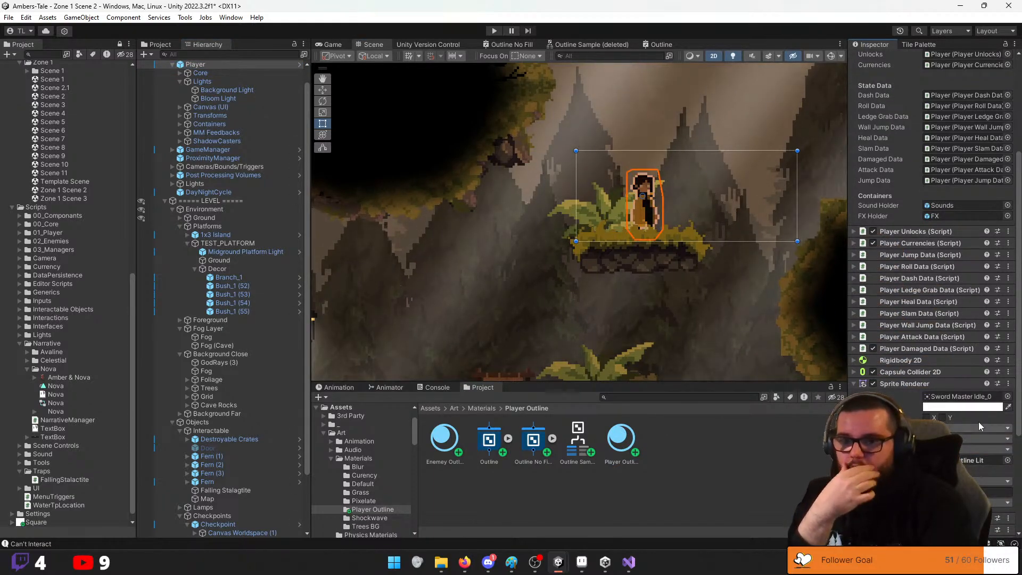
Try to shift the outline colour of the Player Outline Lit material towards magenta
scroll(981, 426, "down", 5)
left_click(963, 248)
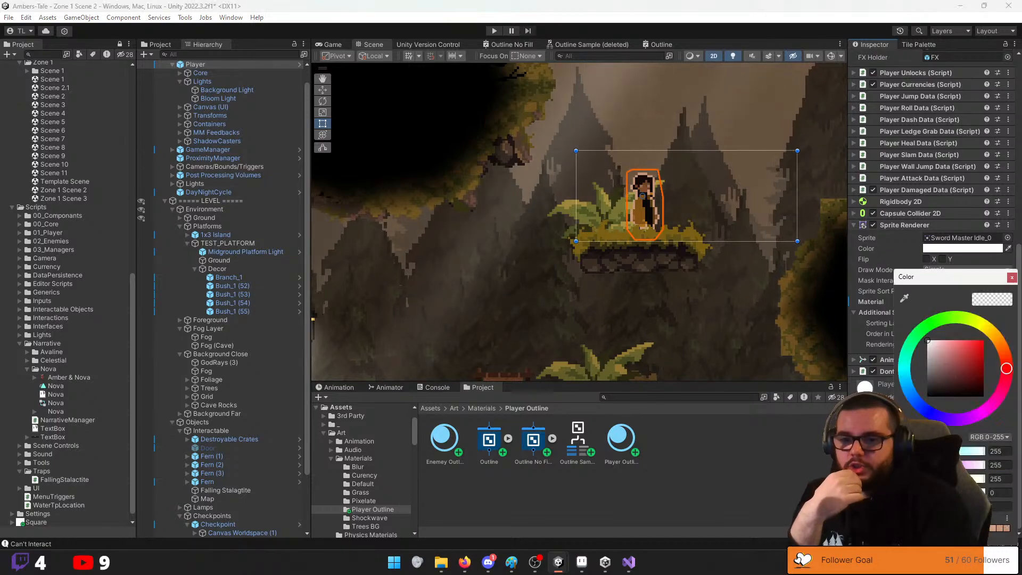
left_click_drag(997, 403, 992, 406)
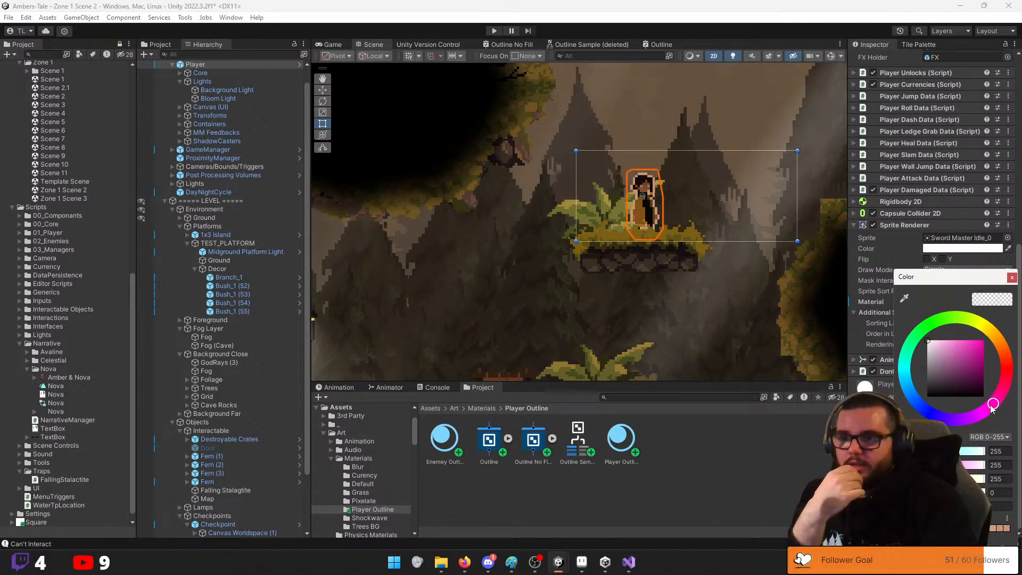
mouse_move(911, 492)
left_mouse_down()
mouse_move(958, 492)
mouse_move(906, 493)
left_mouse_up()
left_click(1012, 278)
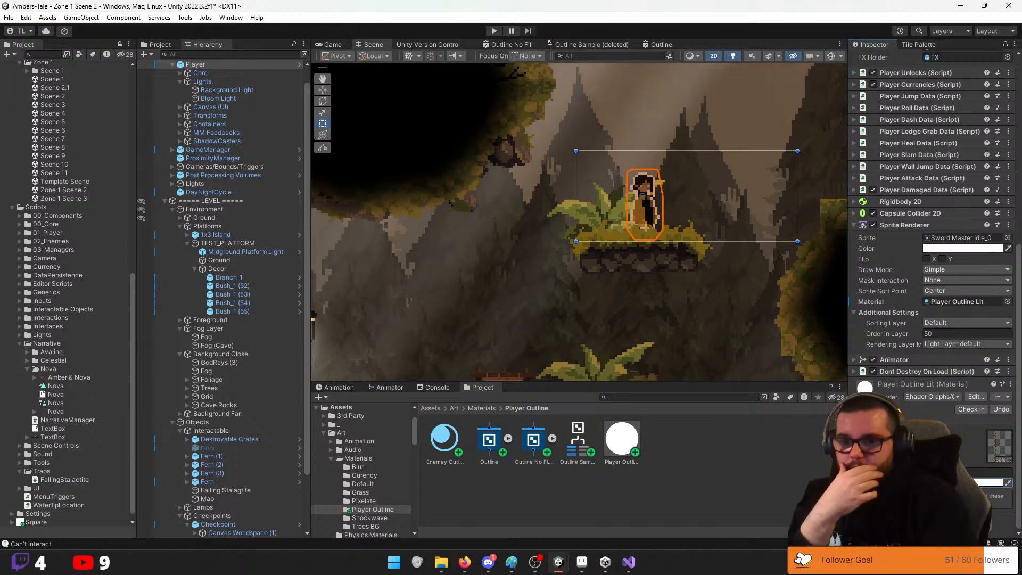
Set the outline colour of the Player Outline Lit material to magenta with RGB 255, 0, 196
left_click(966, 482)
left_click_drag(969, 362, 1008, 321)
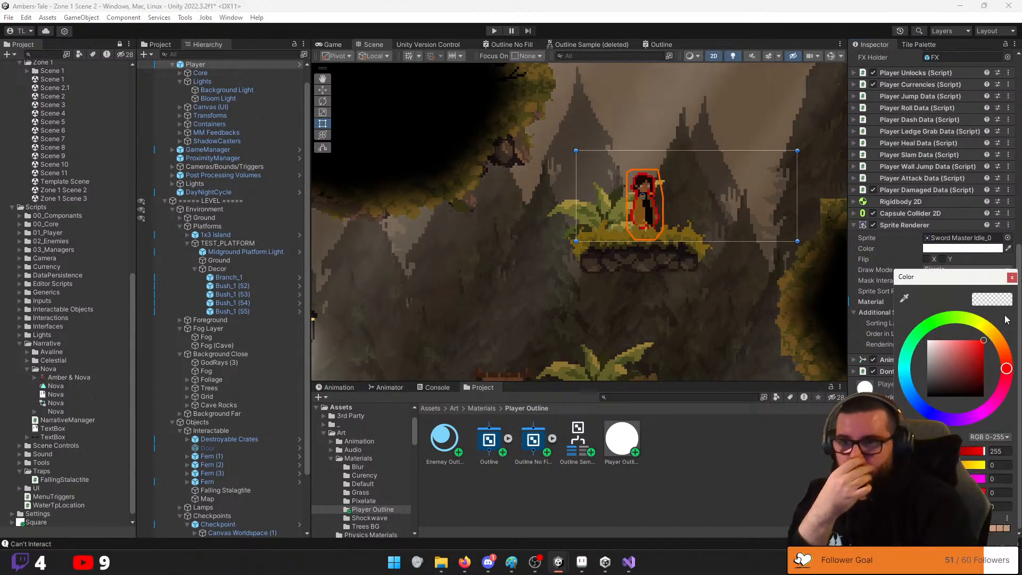
left_click(992, 406)
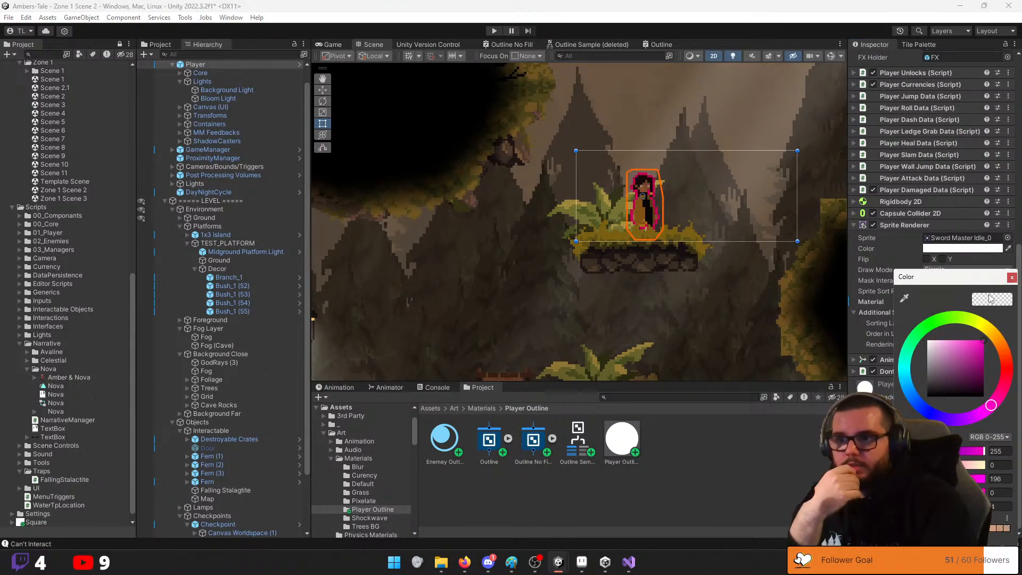
left_click(1011, 277)
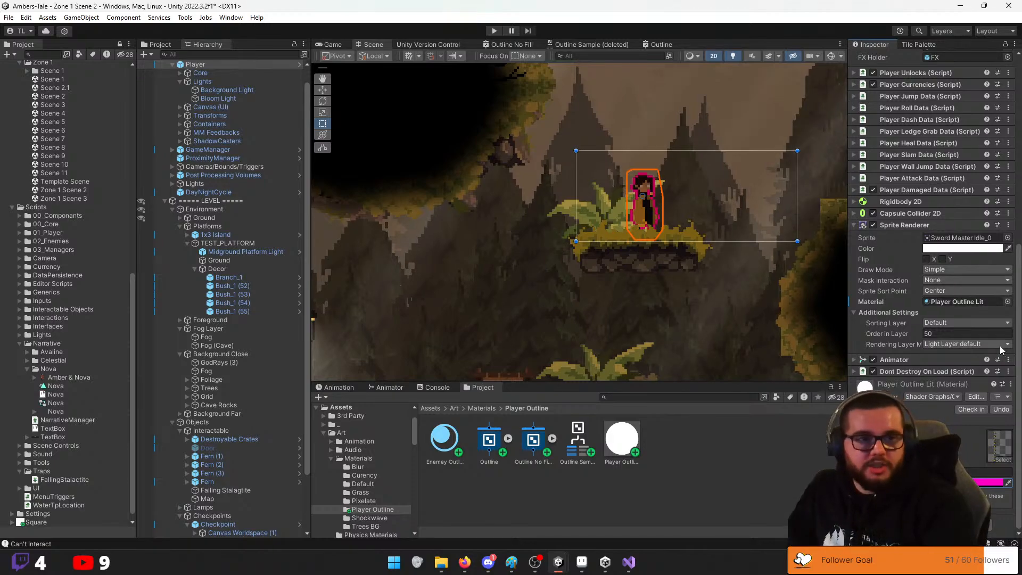
Move the Player slightly upward above the grassy floating island
left_click(703, 312)
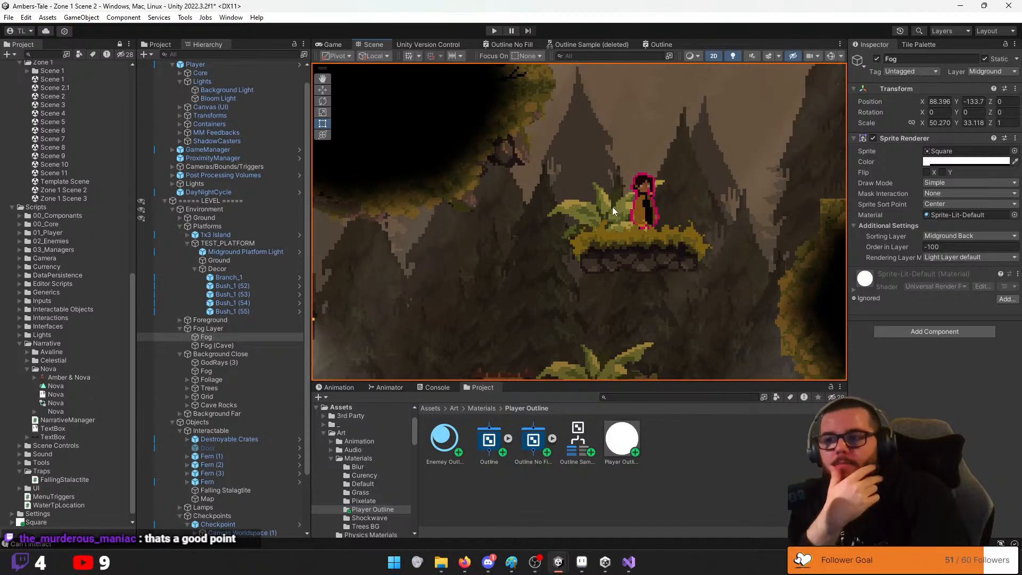
scroll(612, 210, "down", 2)
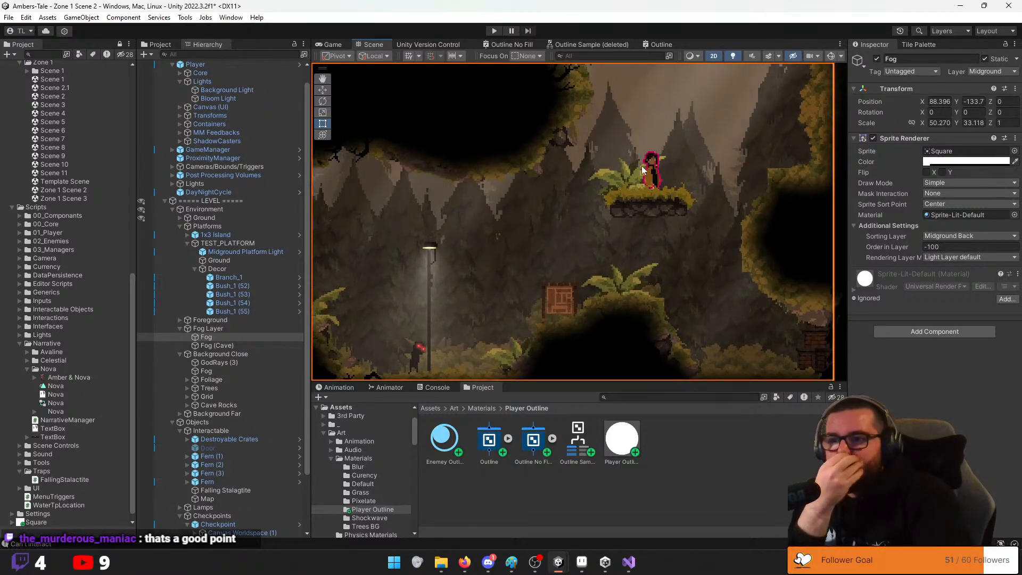
left_click(646, 172)
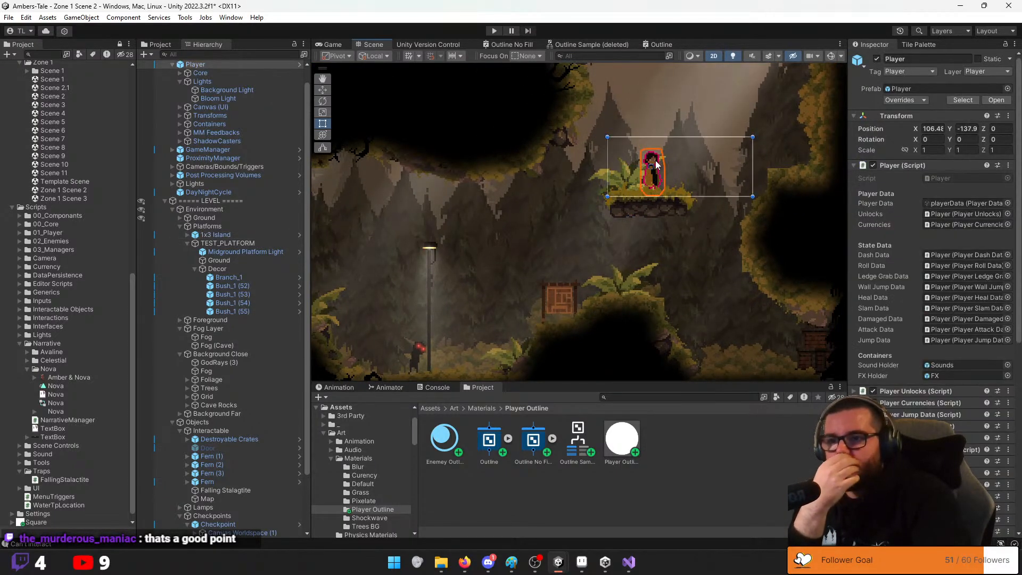
left_click_drag(658, 164, 652, 151)
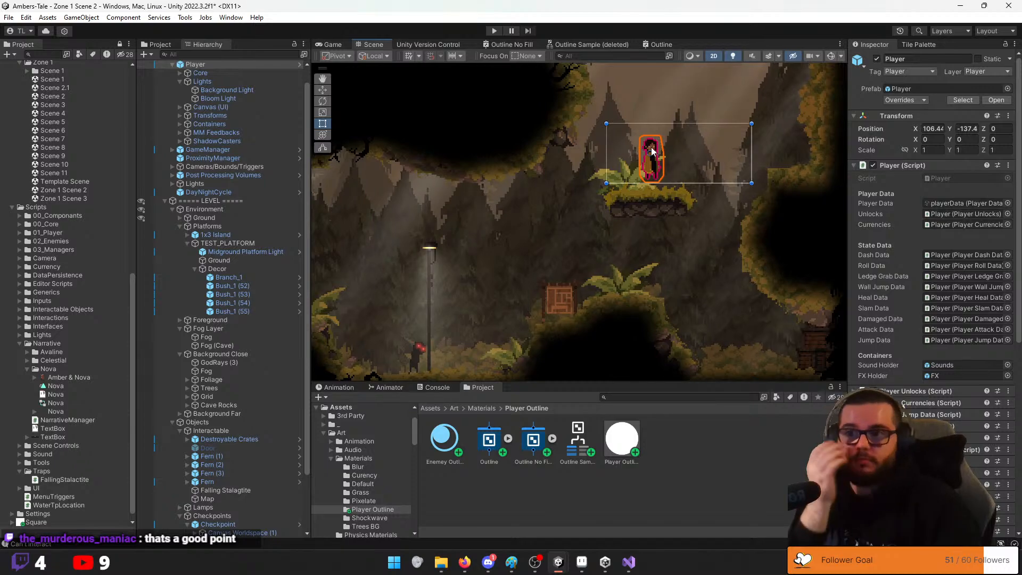
Examine how the Player and floating island stand out against the background trees in both perspective and 2D view
left_click(582, 212)
left_click(579, 170)
left_click(581, 193)
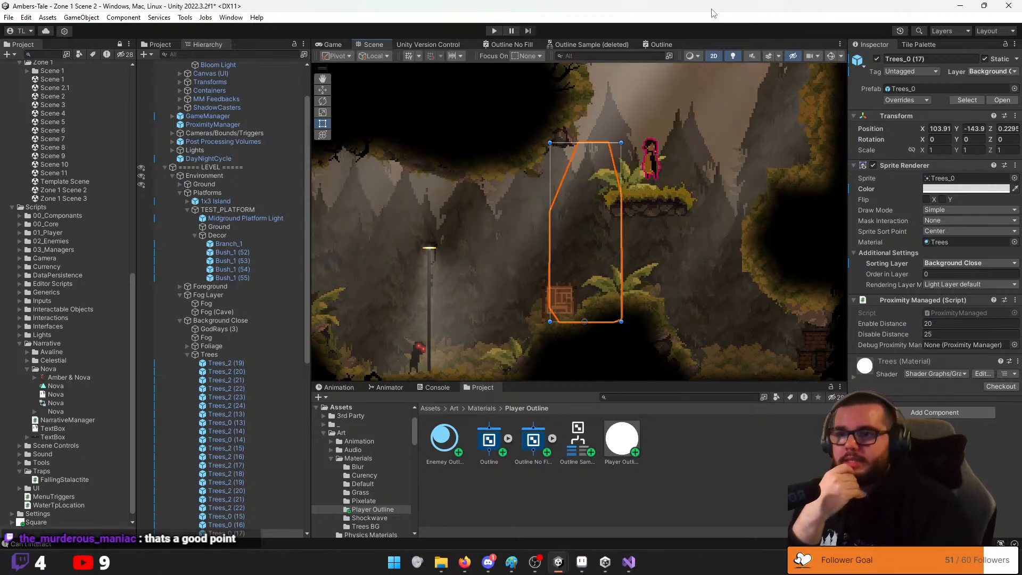
left_click(713, 56)
middle_click_drag(564, 202, 631, 154)
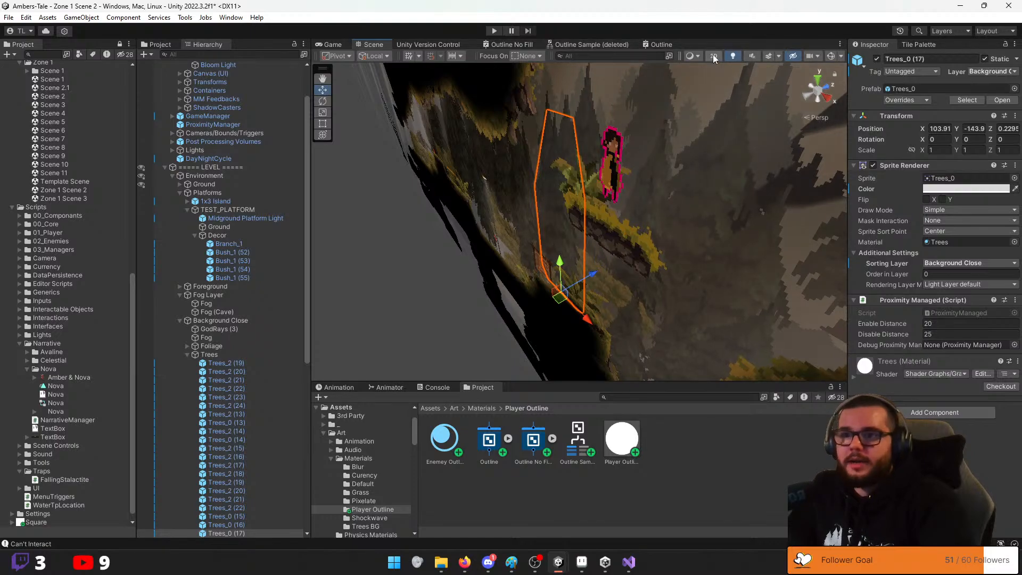
key("t")
key("2")
middle_click_drag(688, 170, 653, 203)
scroll(628, 175, "up", 4)
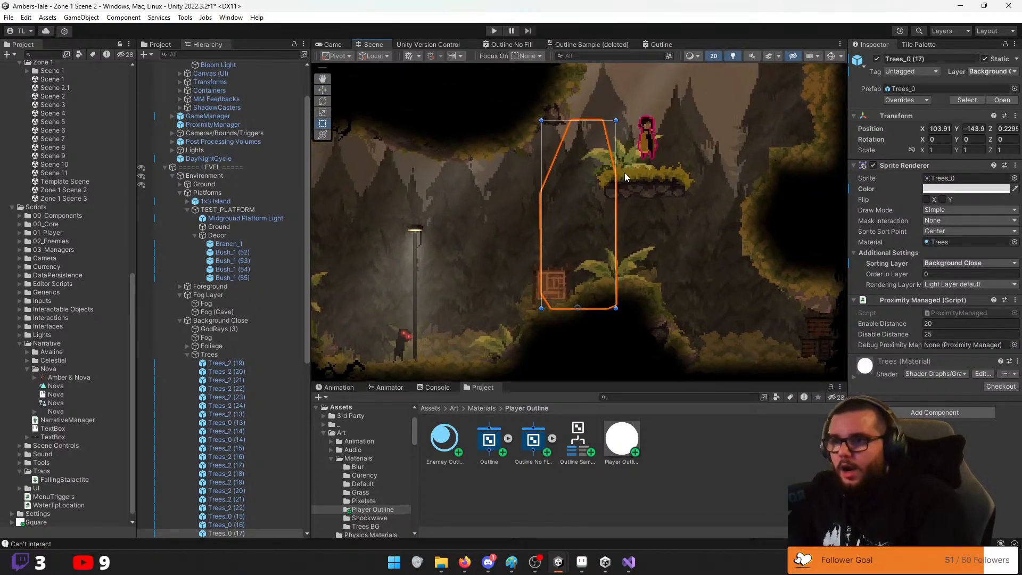
left_click(631, 158)
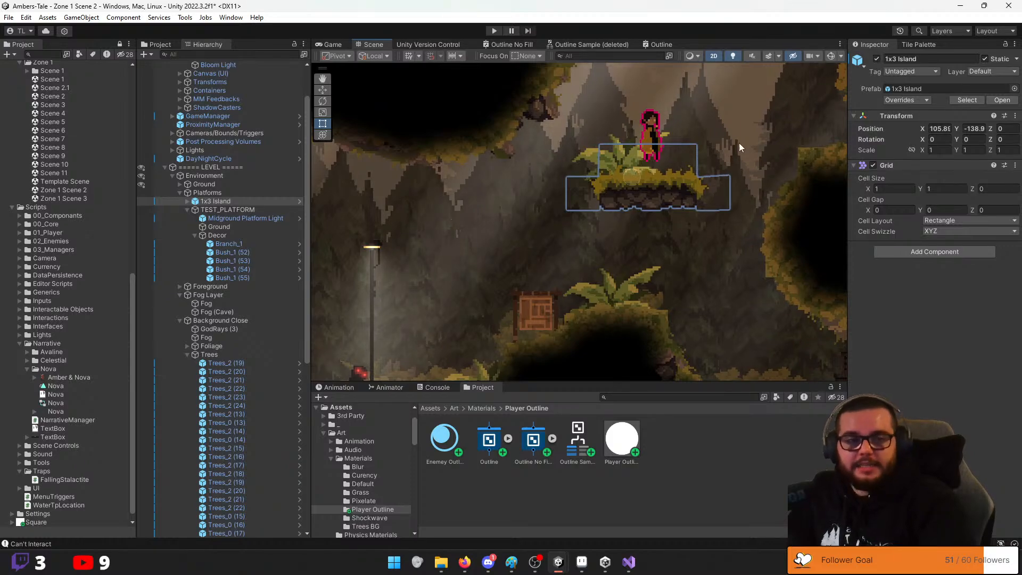
middle_click_drag(479, 183, 442, 228)
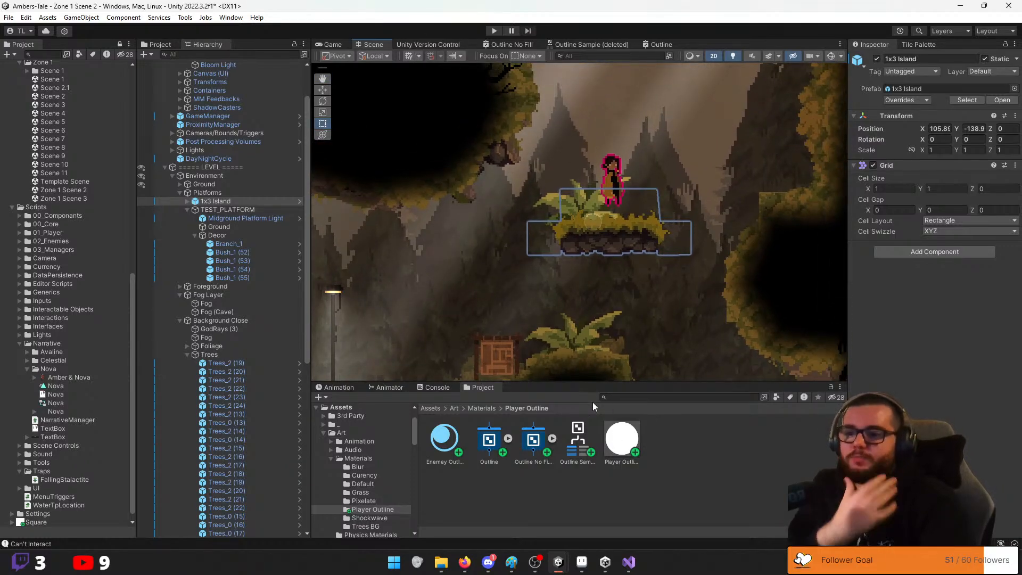
left_click(51, 54)
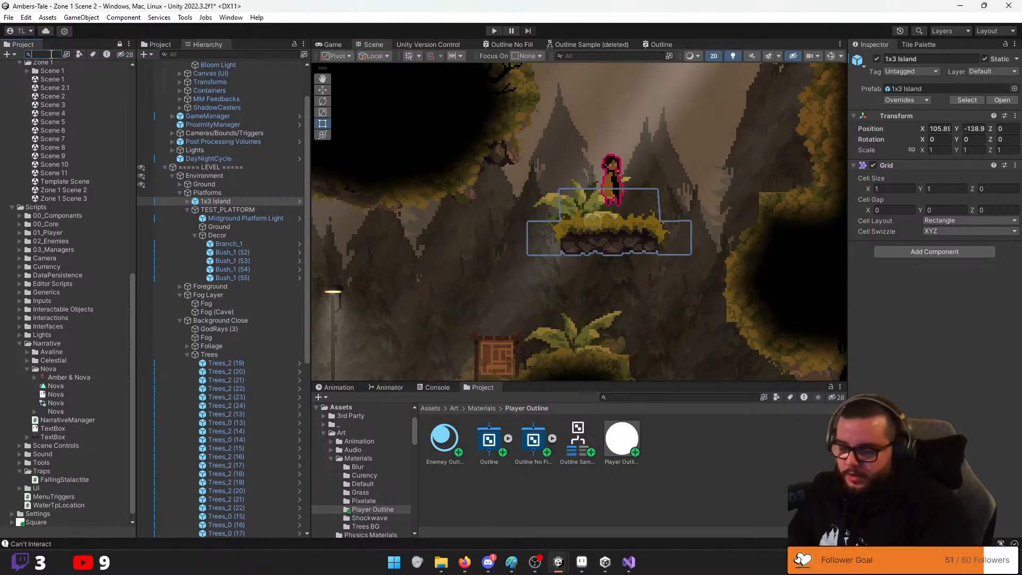
type("pixal")
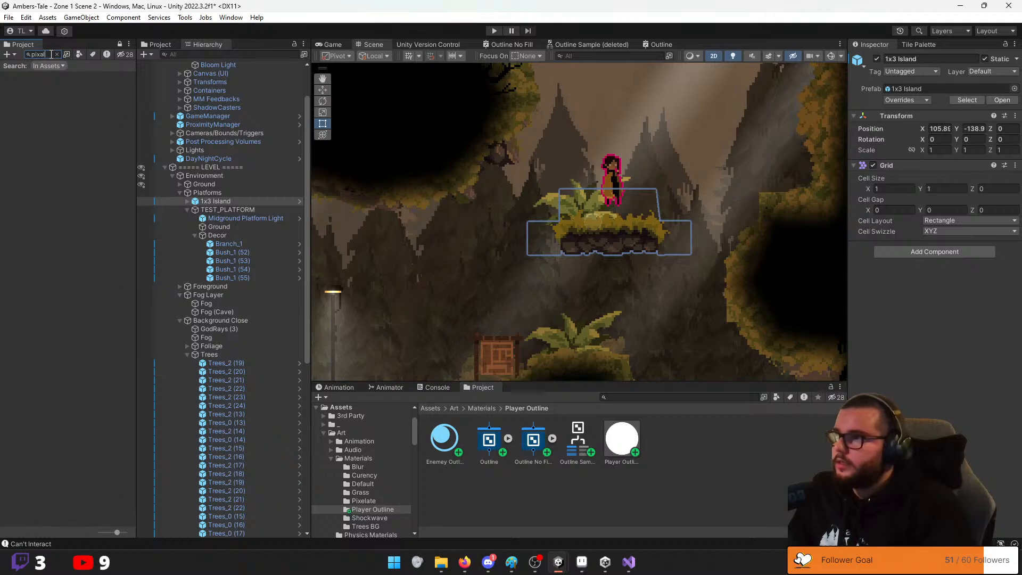
left_click(56, 54)
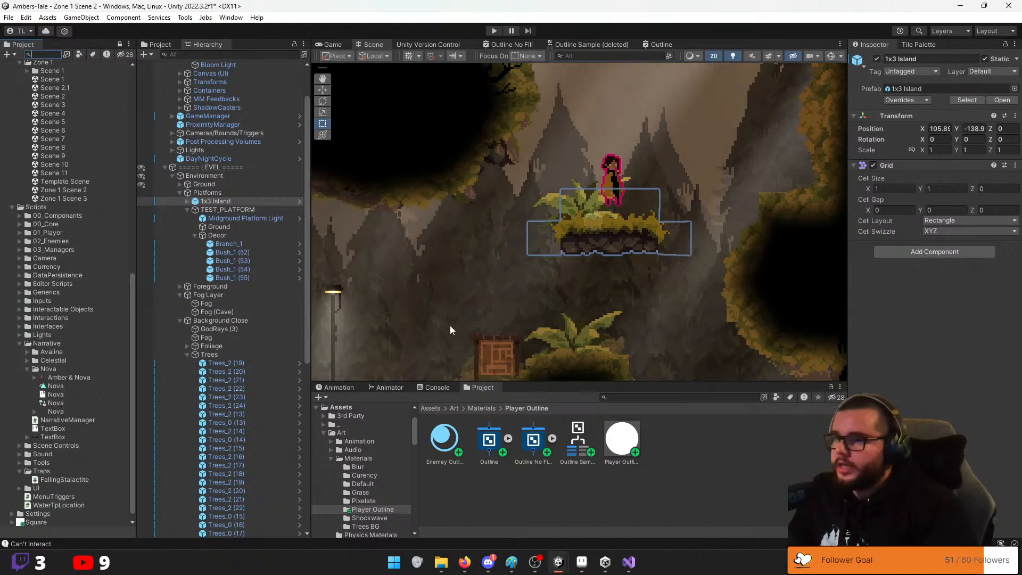
Select the Ghoul near the lamp post and locate the Damage Glow prefab its script references
middle_click_drag(450, 330, 635, 171)
left_click(504, 260)
scroll(922, 305, "down", 4)
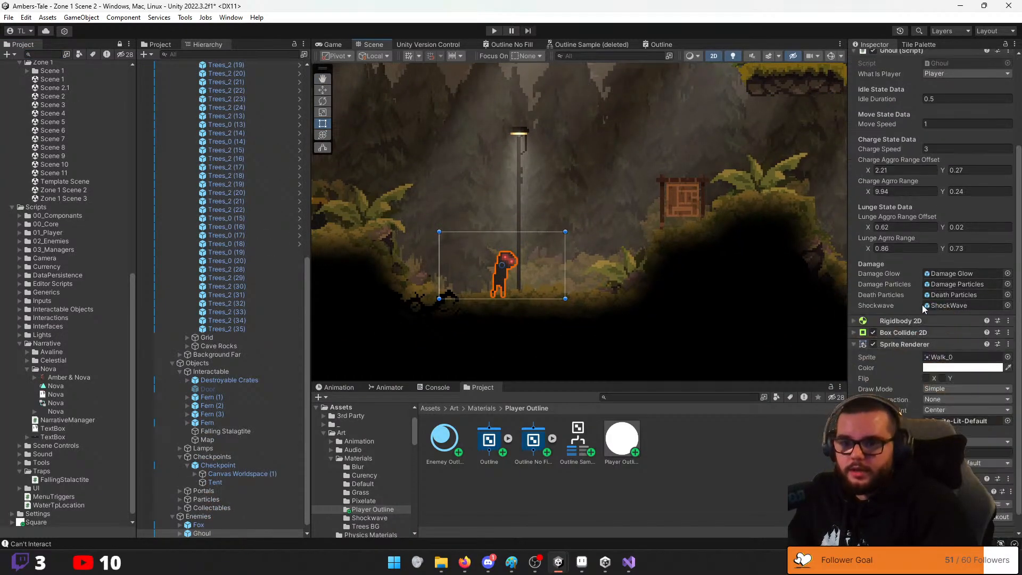
left_click(960, 274)
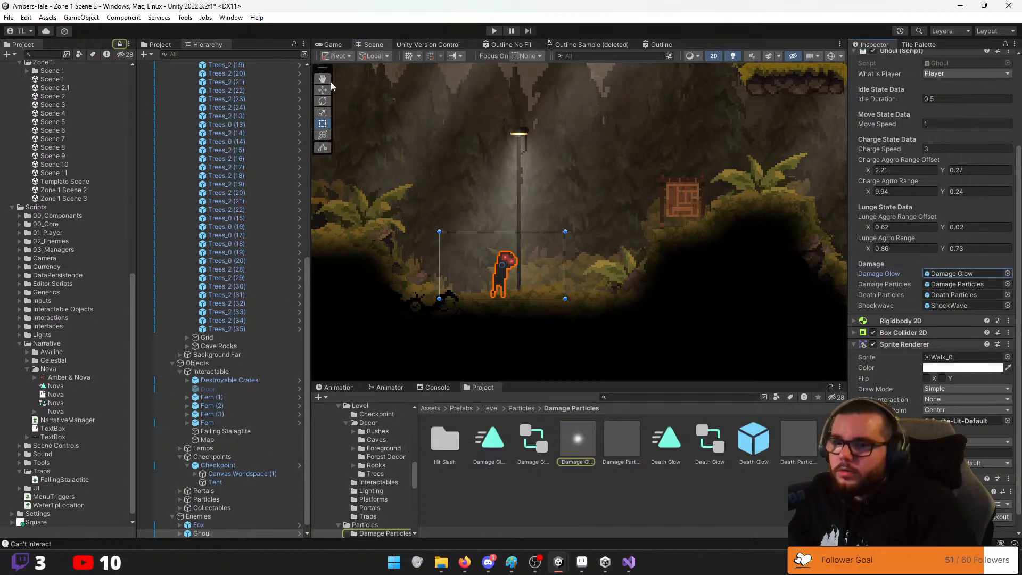
Search the project for damage glow and place the Damage Glow prefab in the scene around the Player at about X 106.51, Y -137.5
left_click(42, 54)
type("damag")
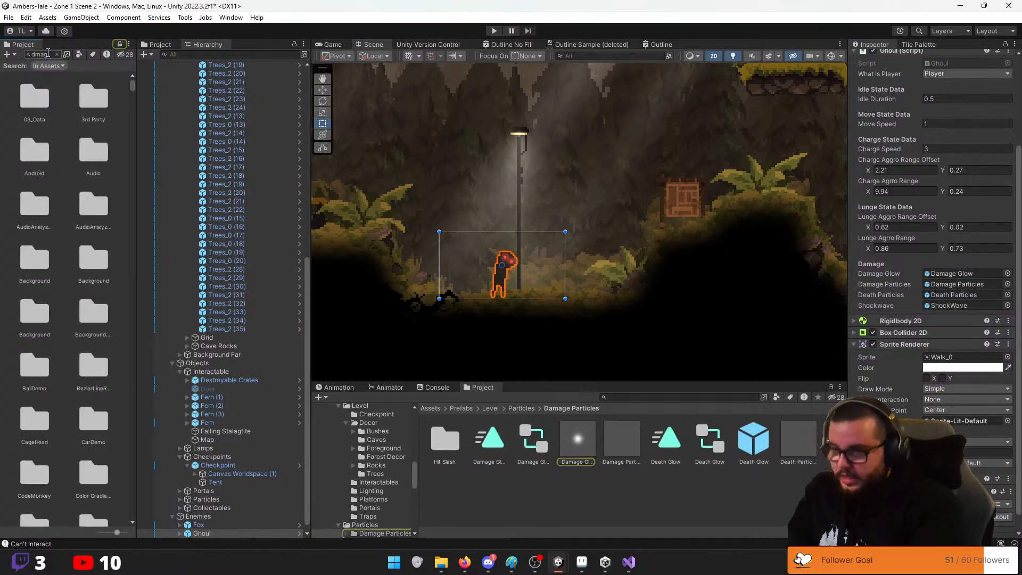
type("e")
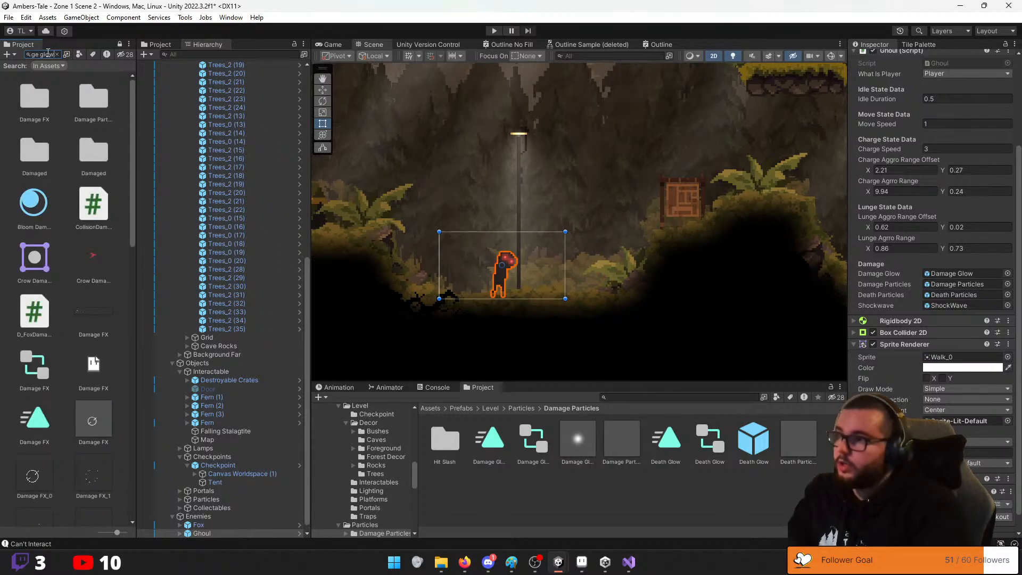
left_click_drag(39, 151, 705, 181)
middle_click_drag(753, 218, 510, 283)
left_click_drag(477, 237, 563, 101)
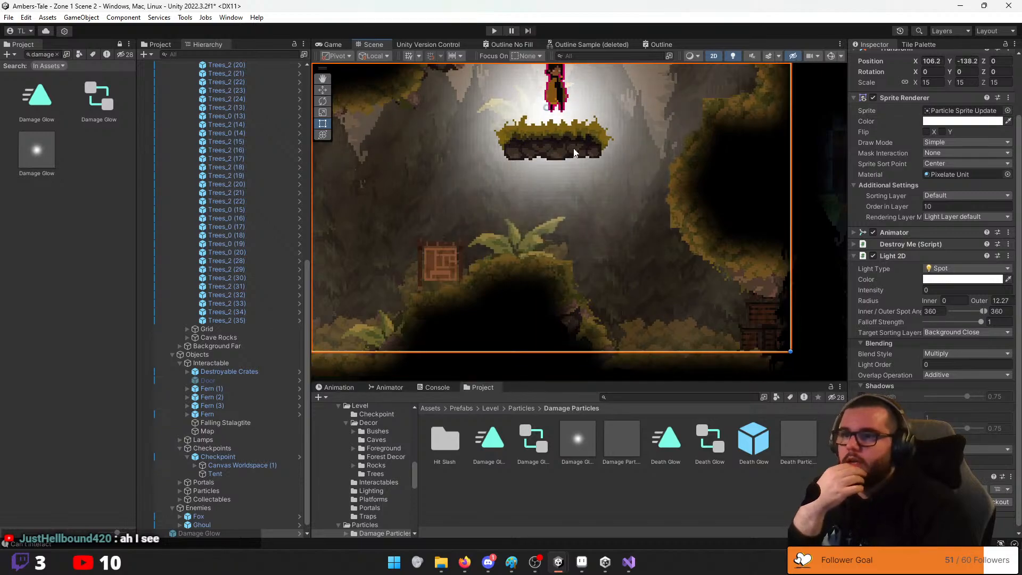
middle_click_drag(574, 152, 557, 277)
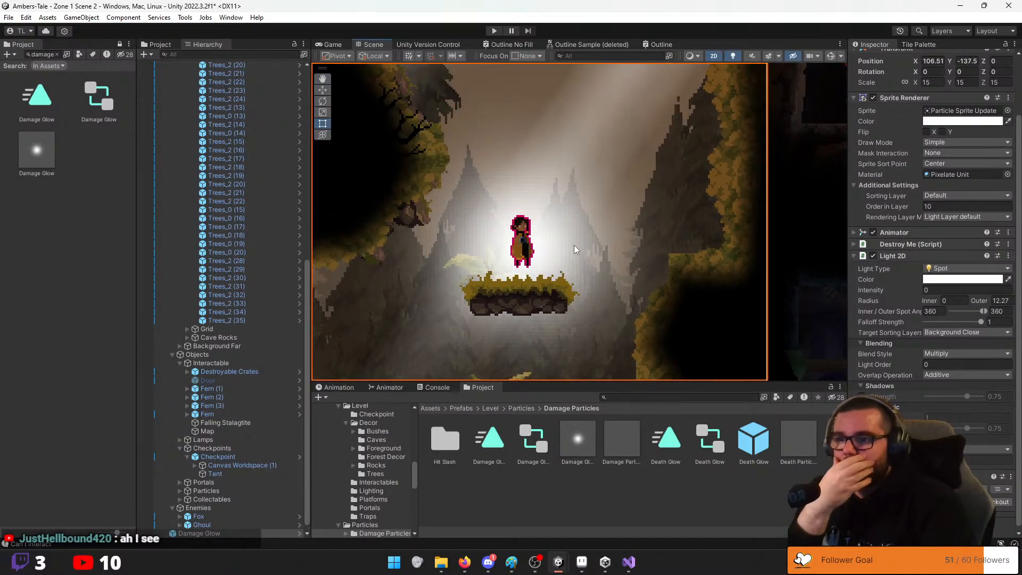
Lower the alpha of the Damage Glow's sprite colour to 63
left_click(963, 121)
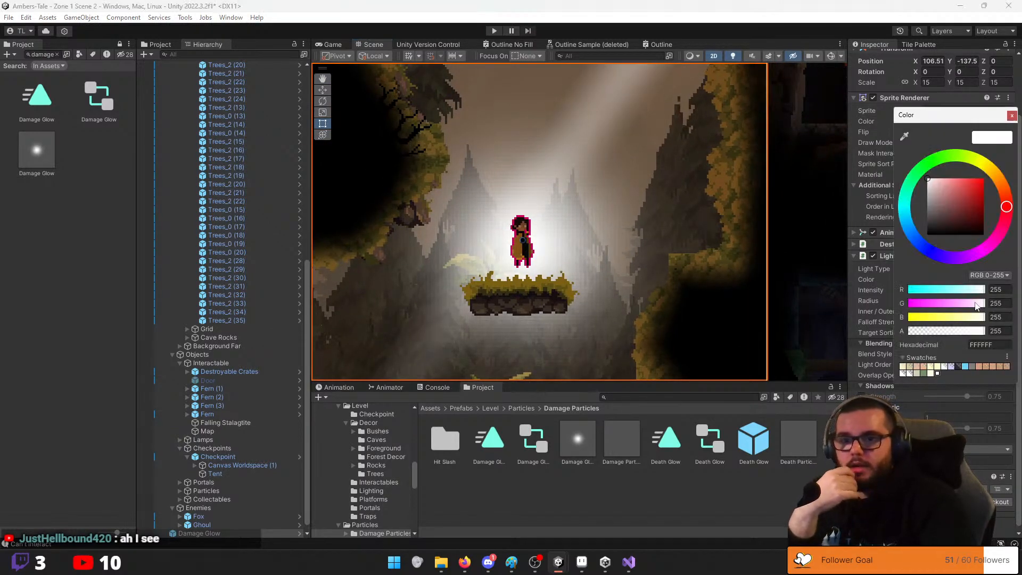
left_click_drag(979, 332, 930, 332)
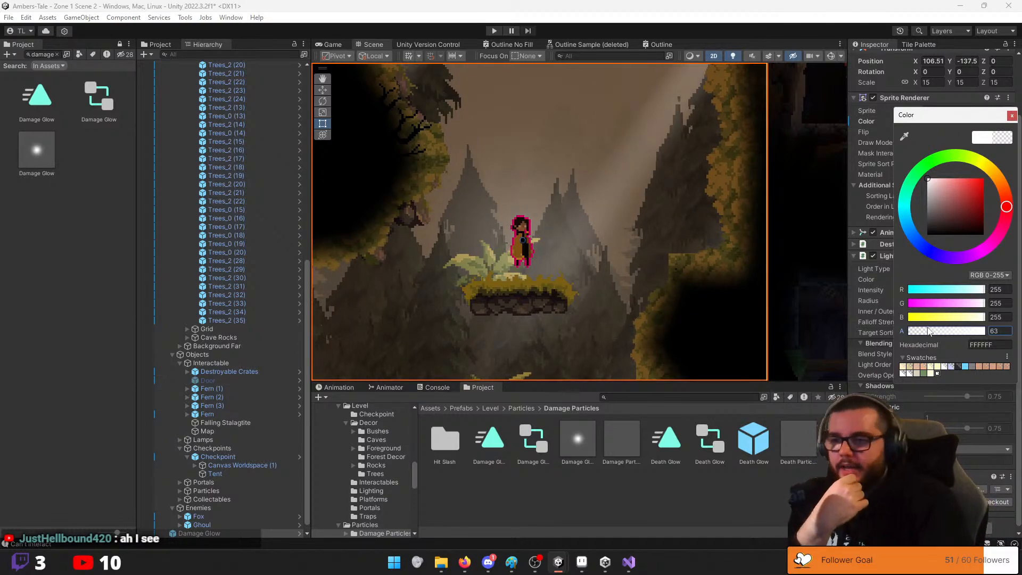
left_click(1013, 116)
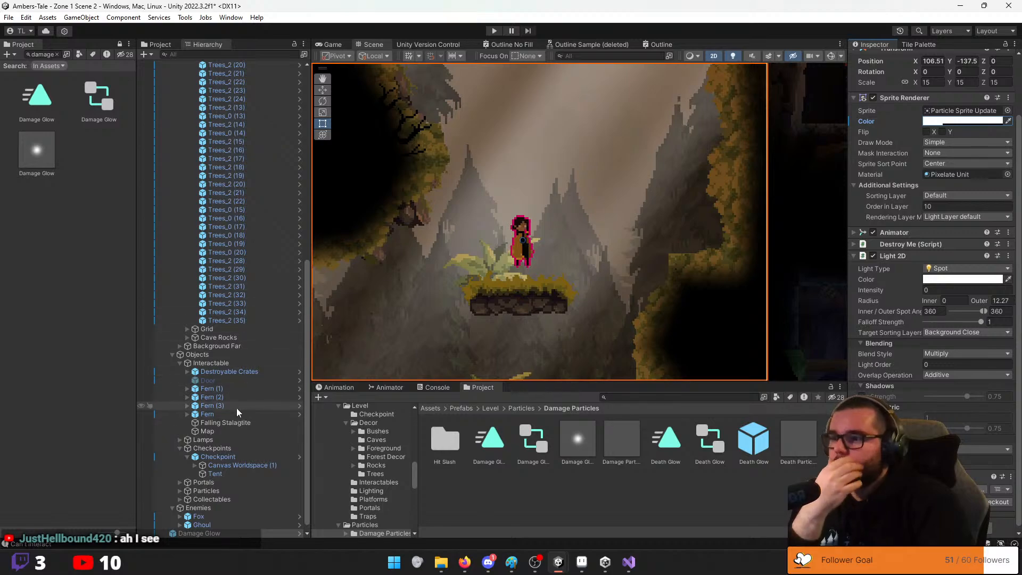
Clear the project search and parent Damage Glow under the Player's Lights object, above Background Light
left_click(57, 54)
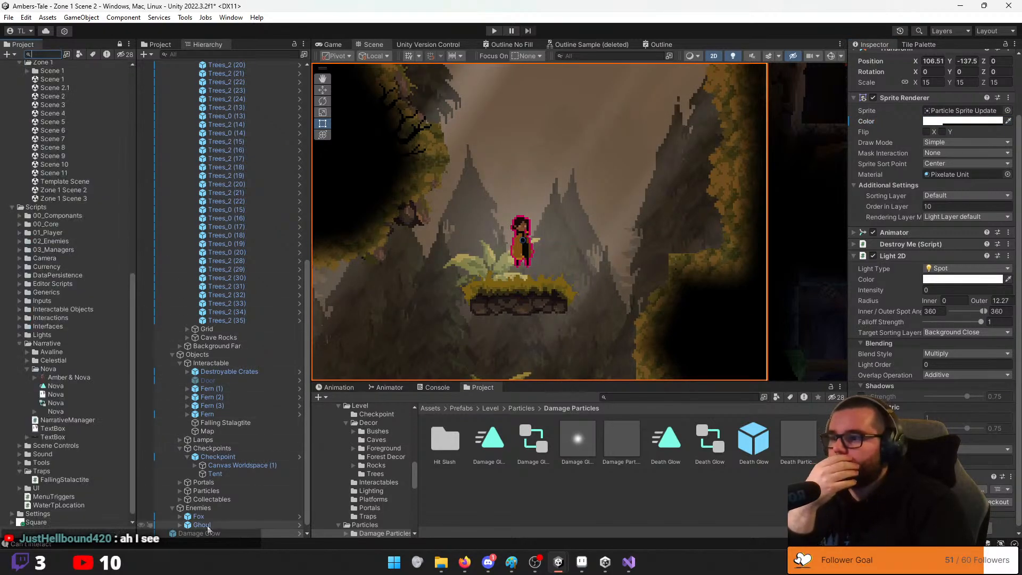
scroll(224, 61, "up", 12)
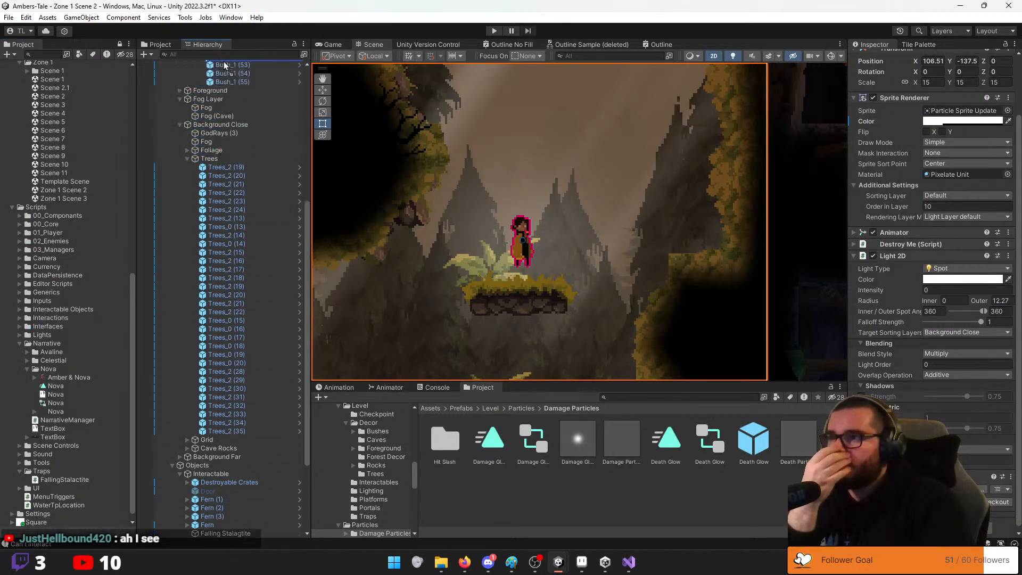
scroll(224, 64, "up", 2)
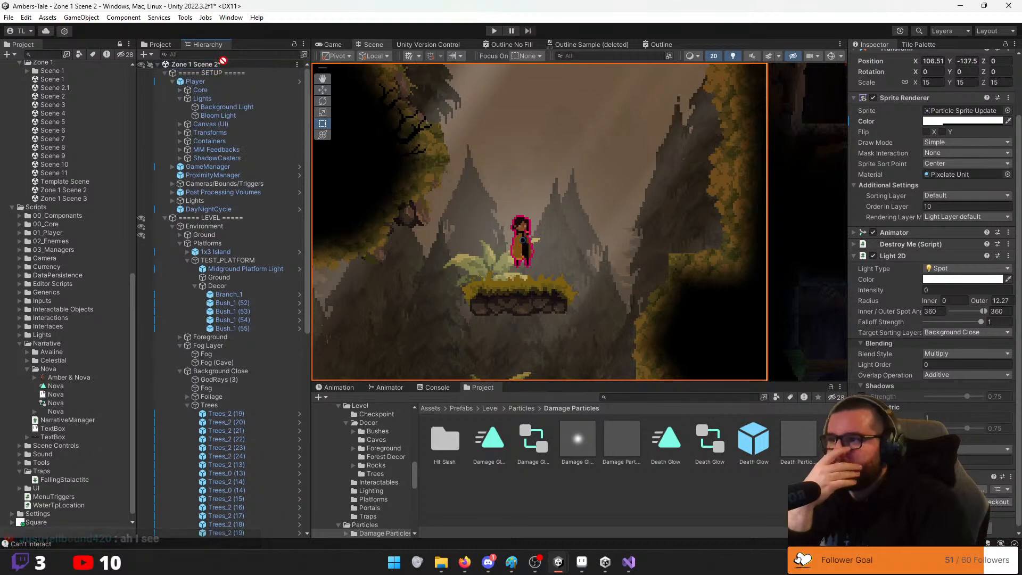
left_click_drag(224, 107, 224, 106)
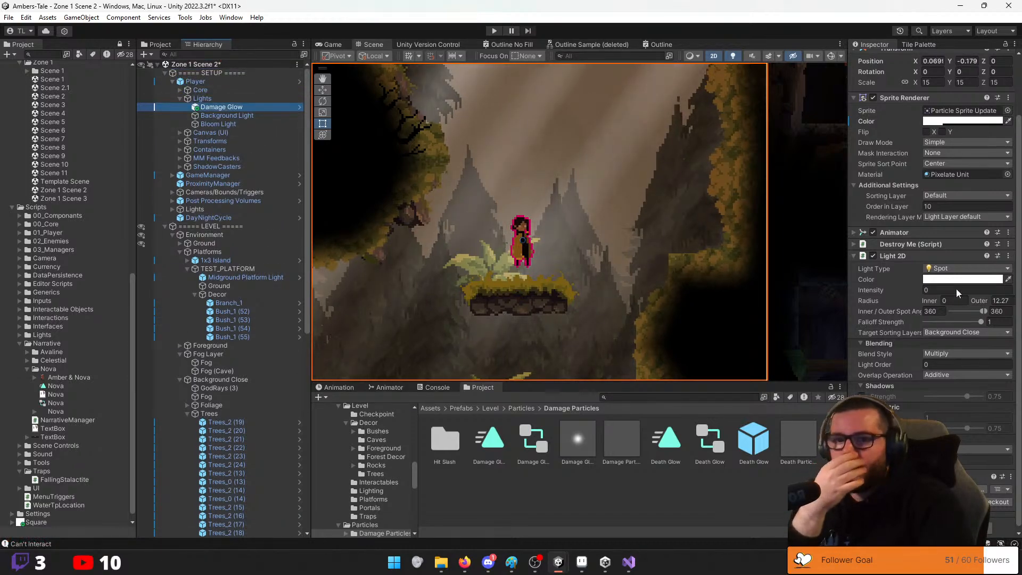
Put Damage Glow on the Midground layer and set its sprite's Order in Layer to -100
scroll(979, 113, "up", 3)
left_click(987, 71)
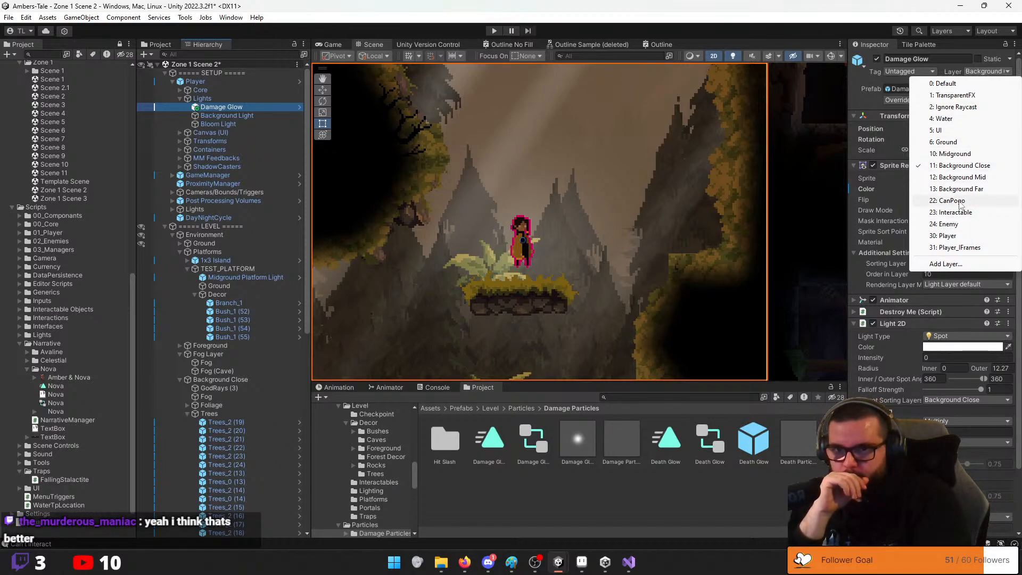
left_click(953, 154)
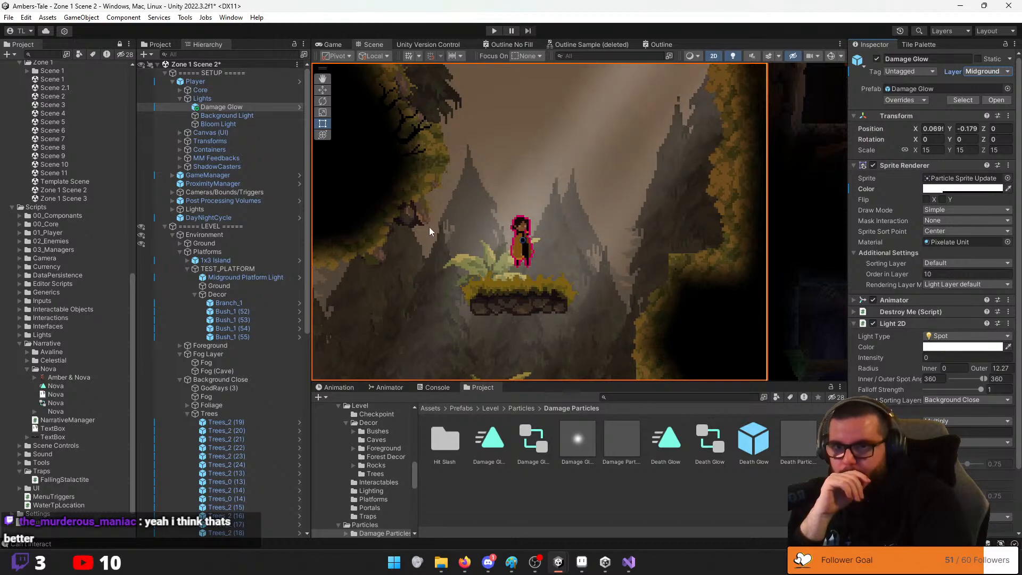
left_click(953, 273)
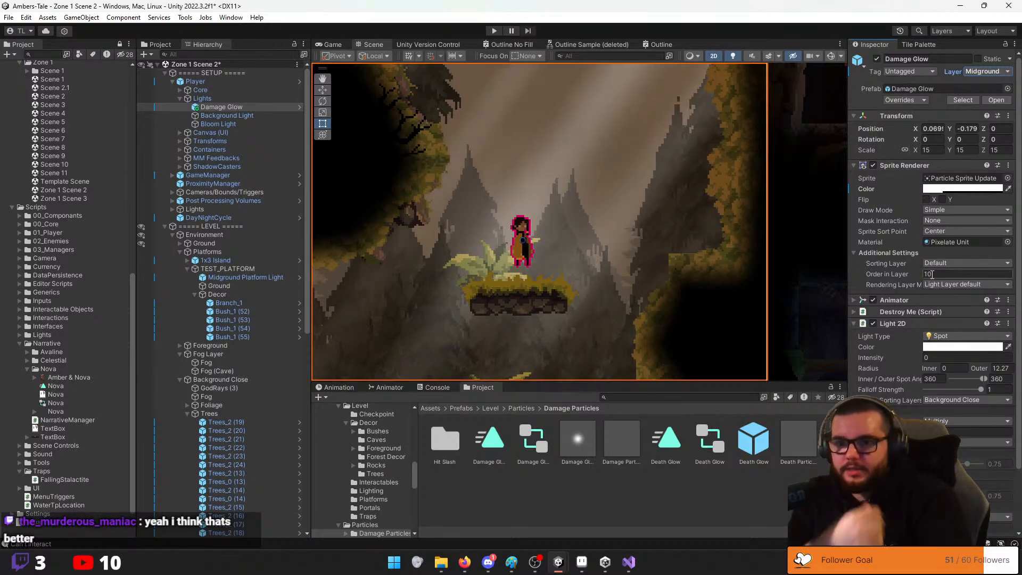
type("-100")
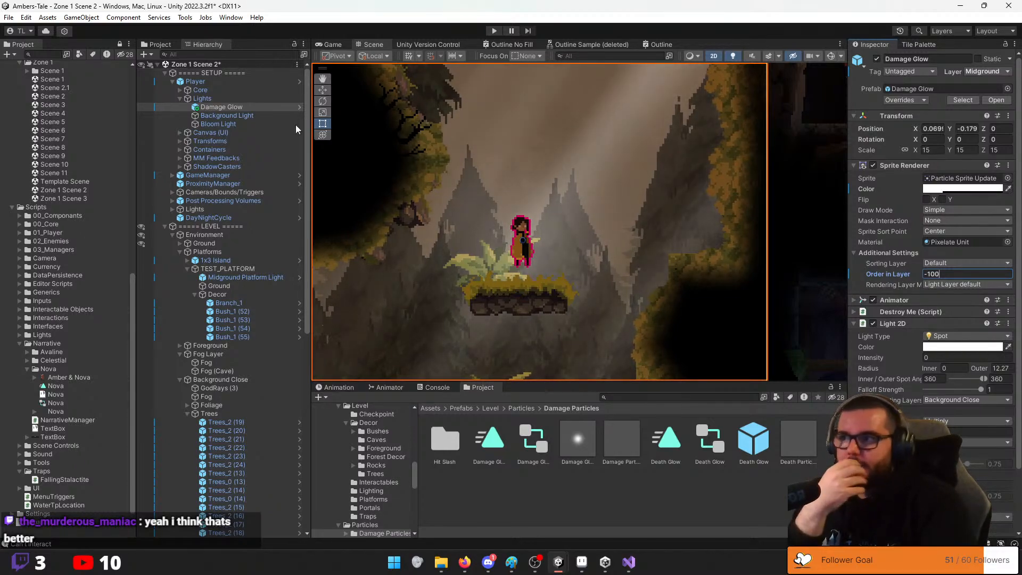
Disable the Player's Background Light and set the alpha of the Damage Glow's sprite colour to 85
left_click(227, 116)
left_click(877, 59)
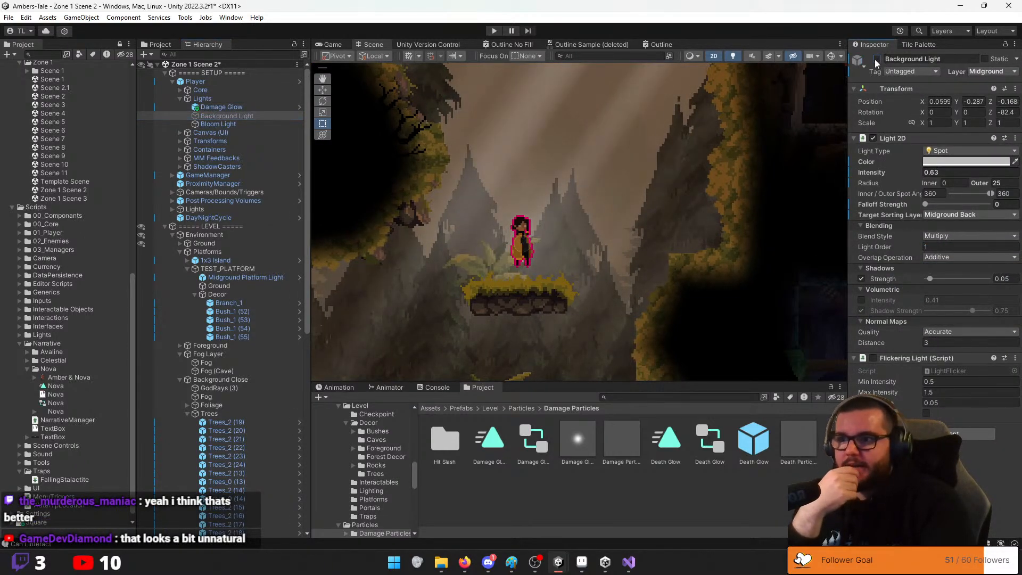
left_click(232, 109)
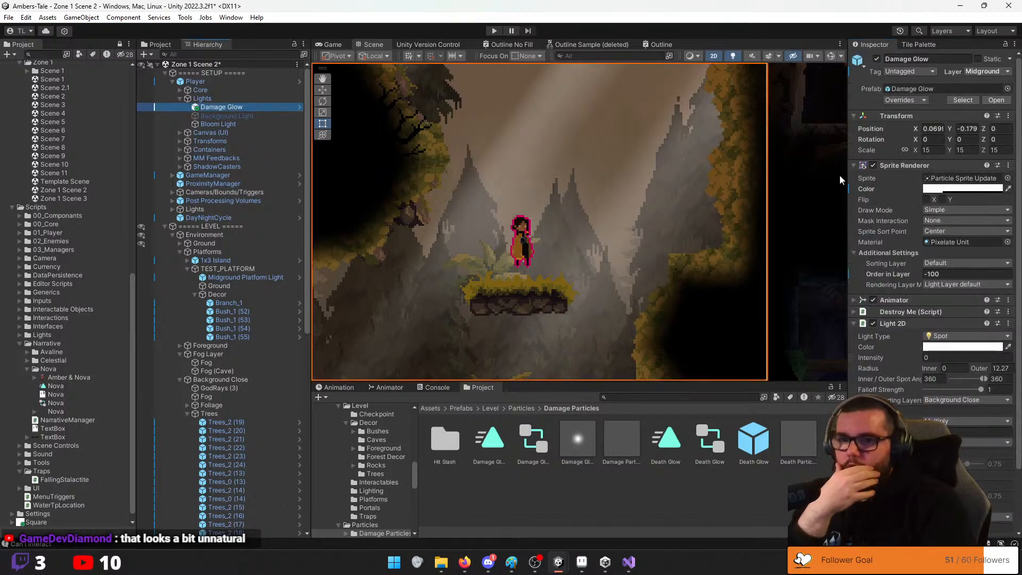
left_click(960, 190)
left_click_drag(930, 400, 935, 398)
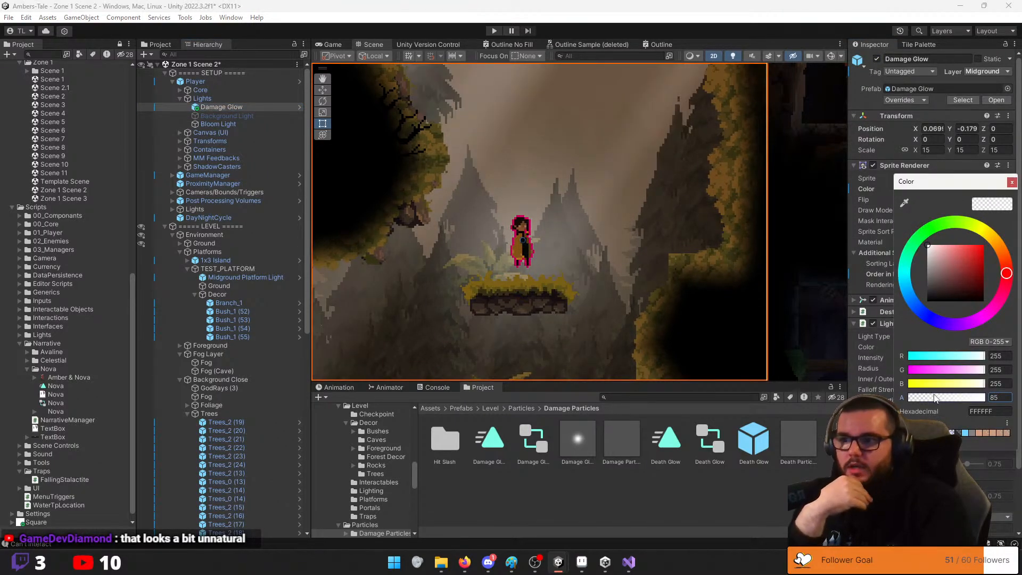
left_click(1012, 182)
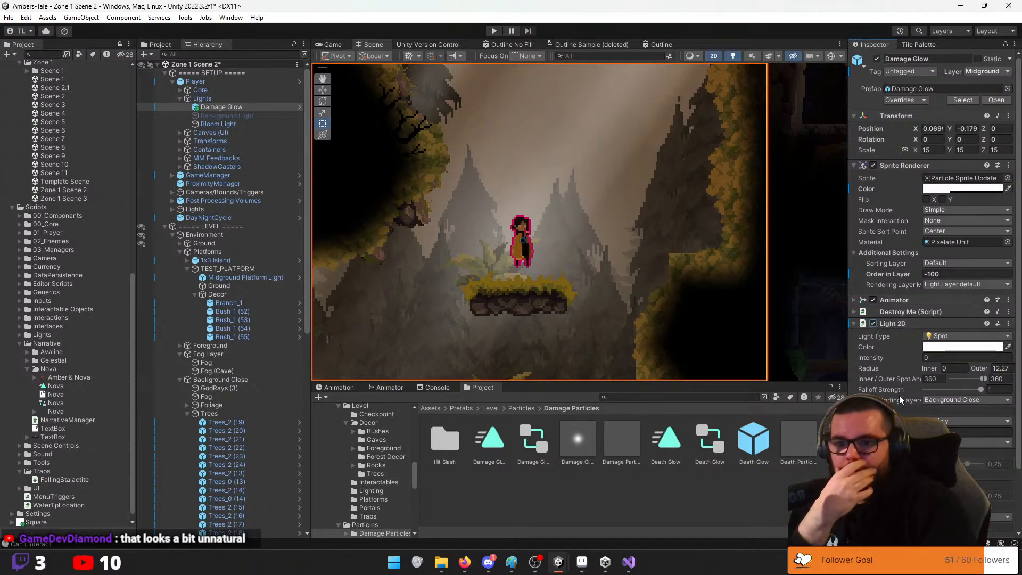
Set the Damage Glow's Light 2D intensity to 1 and disable that Light 2D component
left_click(927, 358)
type("1")
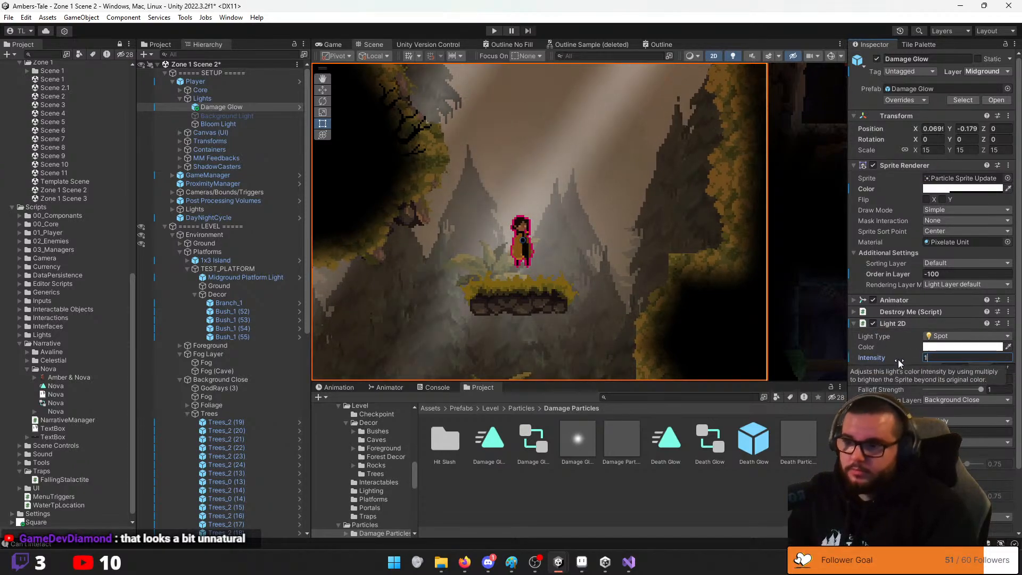
left_click(873, 324)
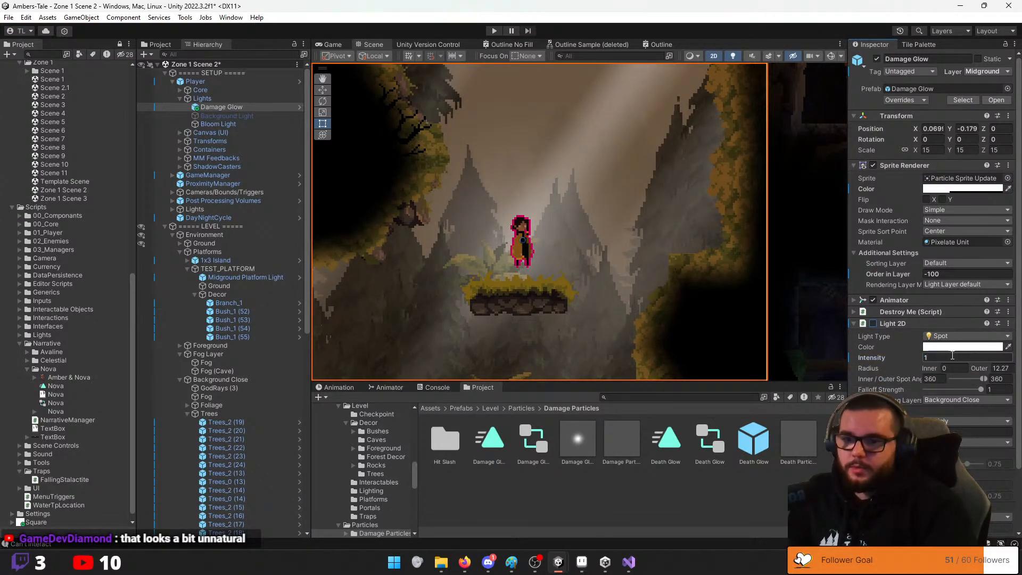
Disable the Damage Glow's Animator and remove its Destroy Me script component
left_click(874, 300)
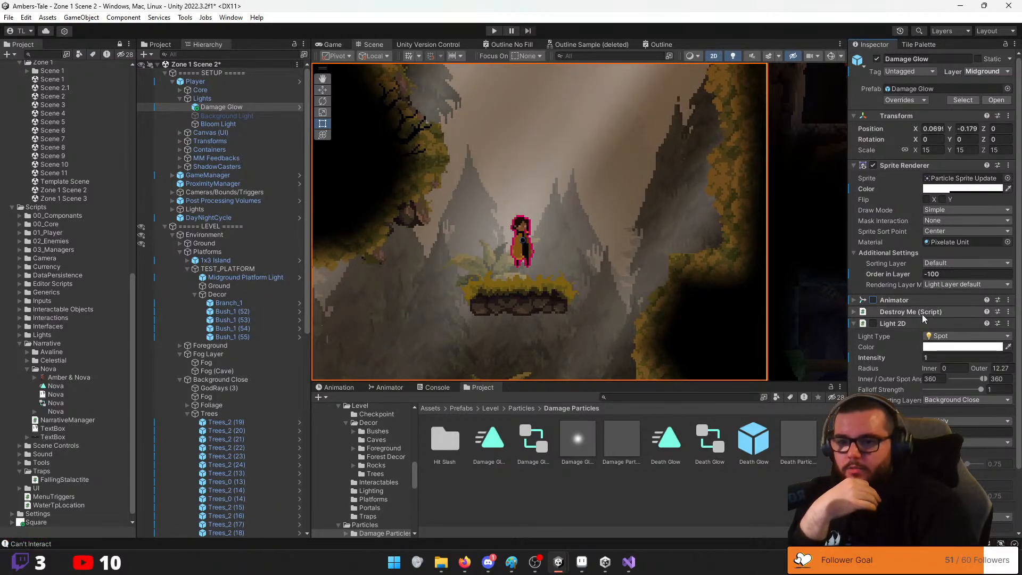
right_click(958, 313)
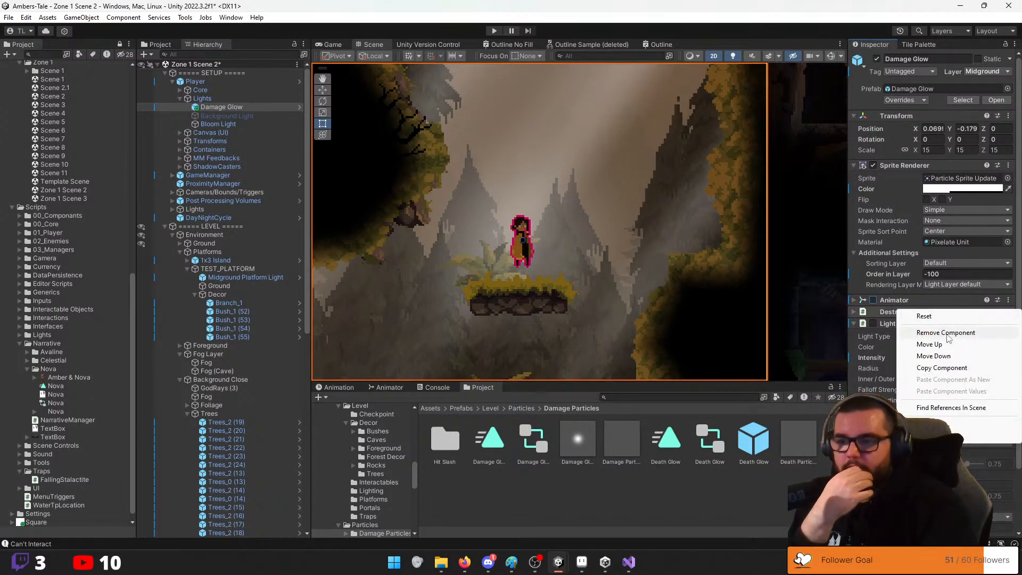
left_click(946, 333)
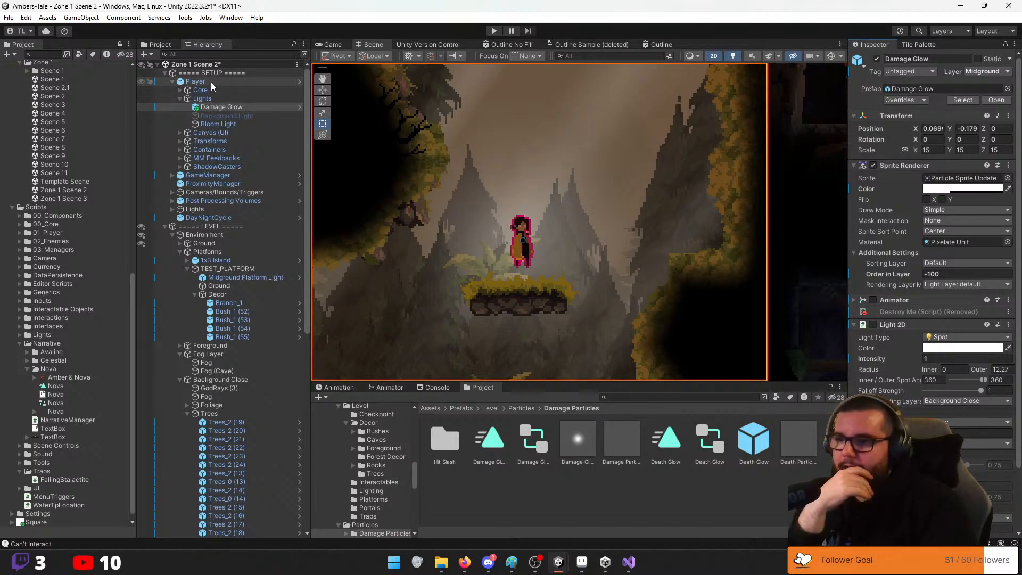
Playtest the scene, moving the player back and forth by the crate to check the glow behind the outlined character, and stop the game
left_click(493, 31)
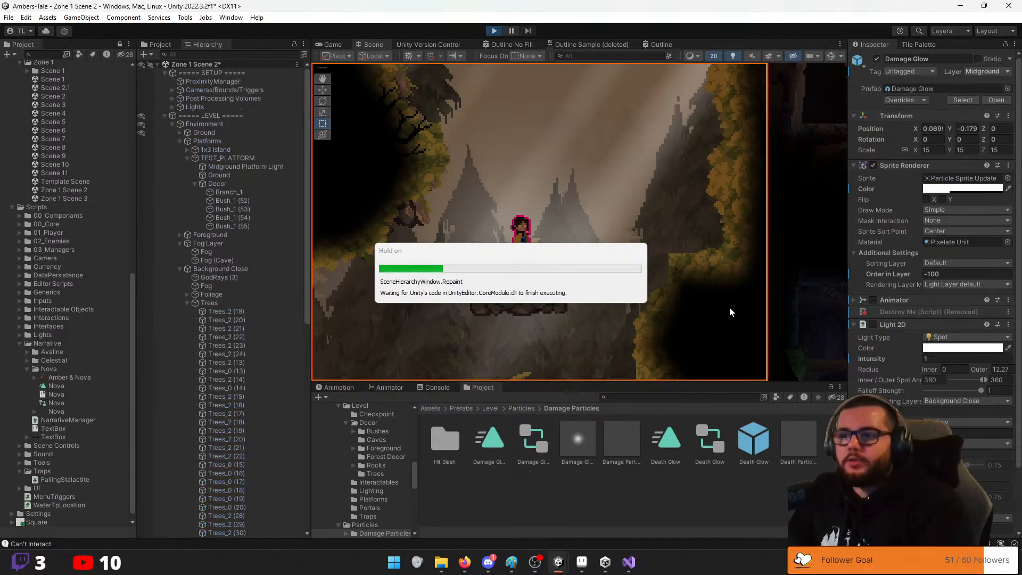
key("a")
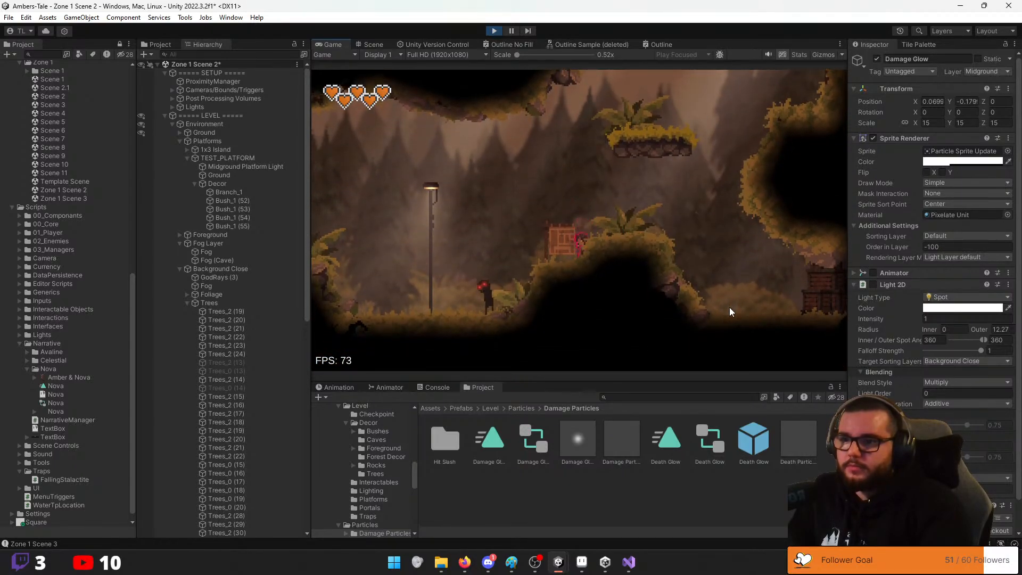
key("space")
key("d")
key("a")
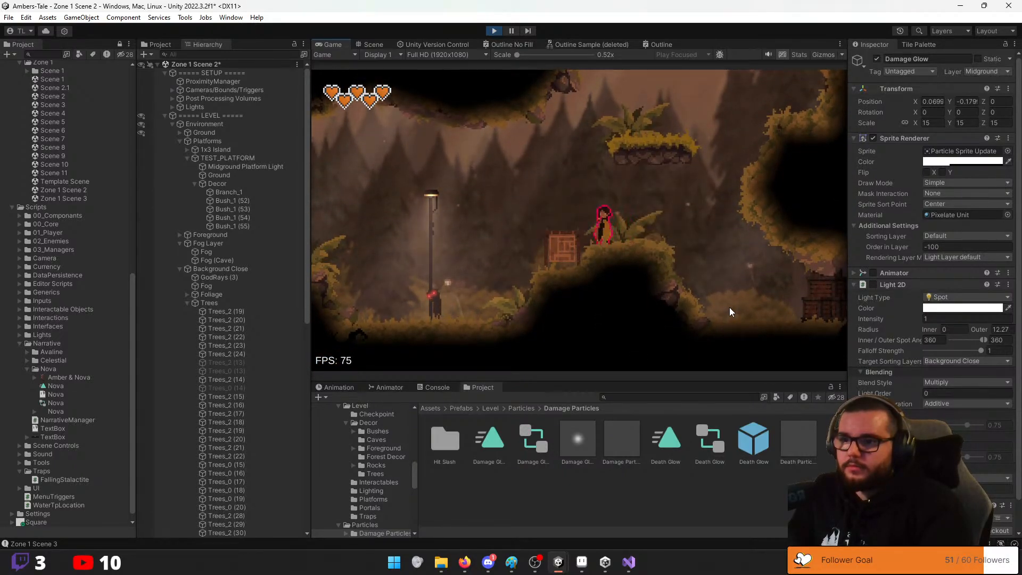
key("d")
key("a")
key("d")
key("a")
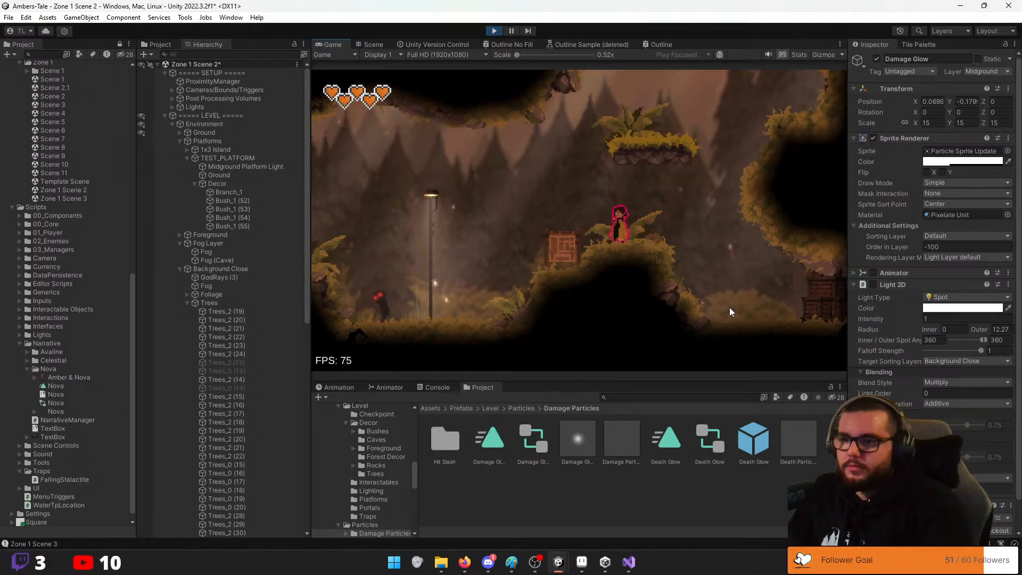
key("d")
key("a")
key("d")
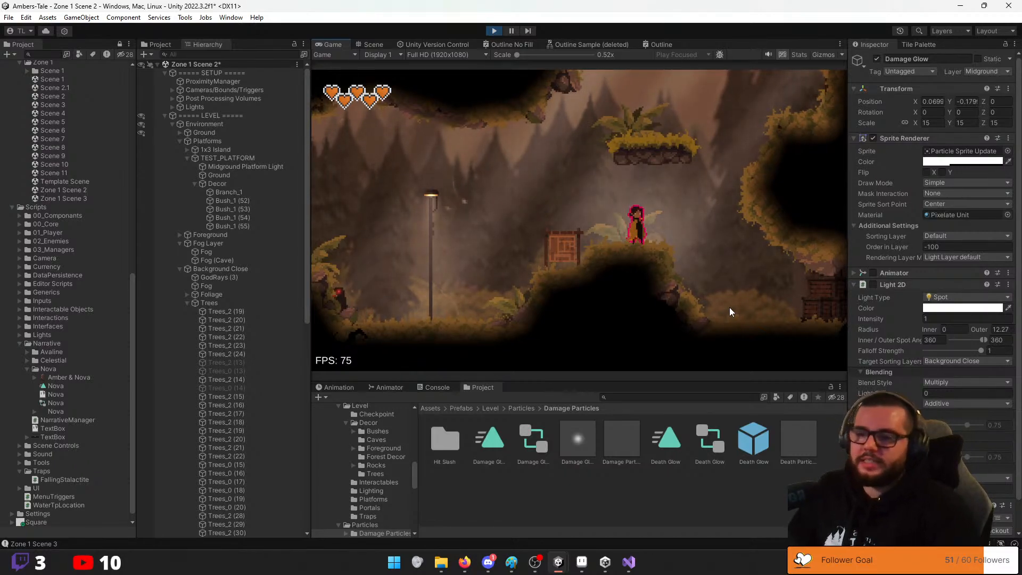
left_click(494, 31)
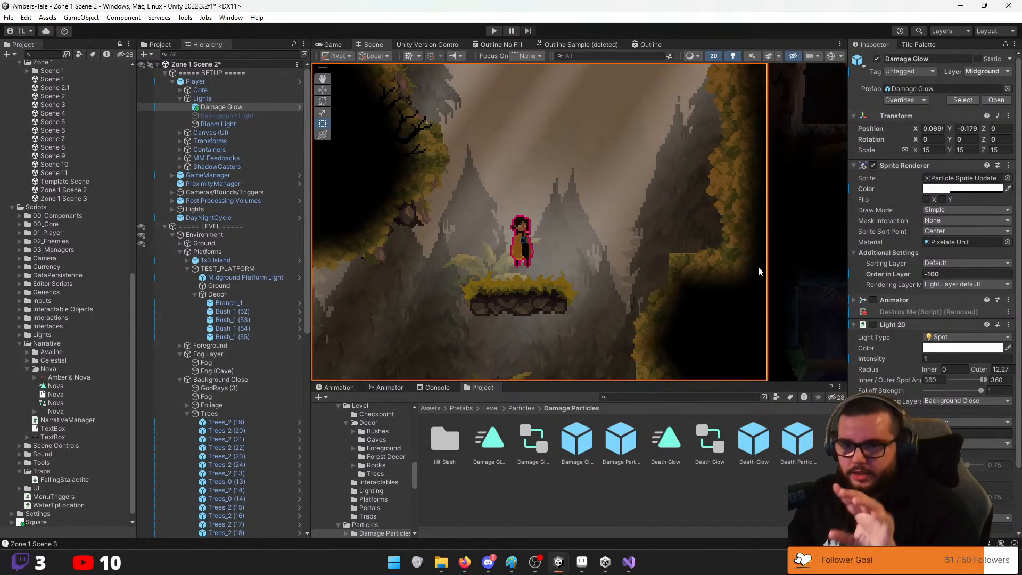
Set the Sprite Sort Point of the Damage Glow's Sprite Renderer to Pivot
scroll(916, 399, "down", 3)
scroll(914, 405, "up", 3)
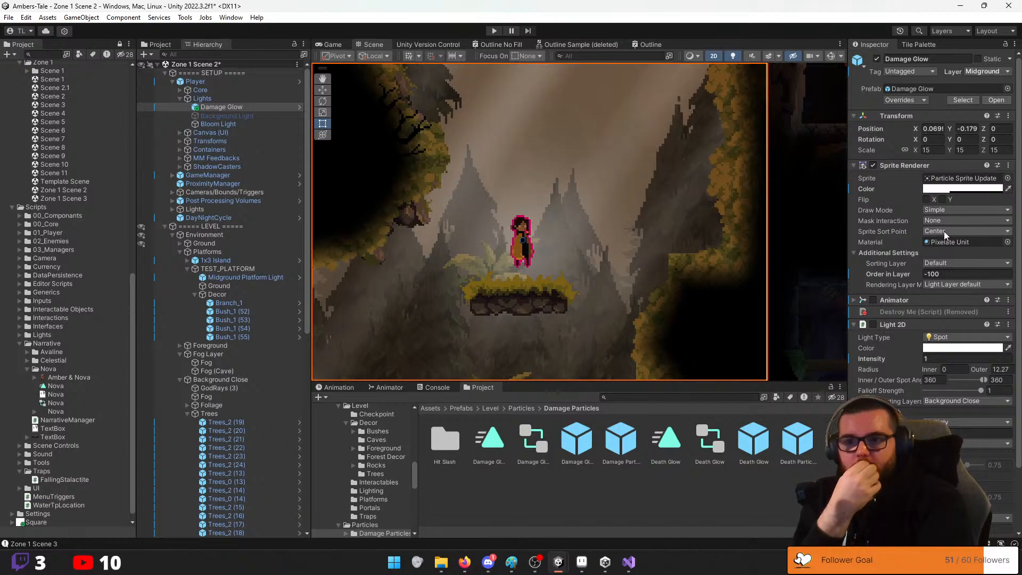
left_click(955, 221)
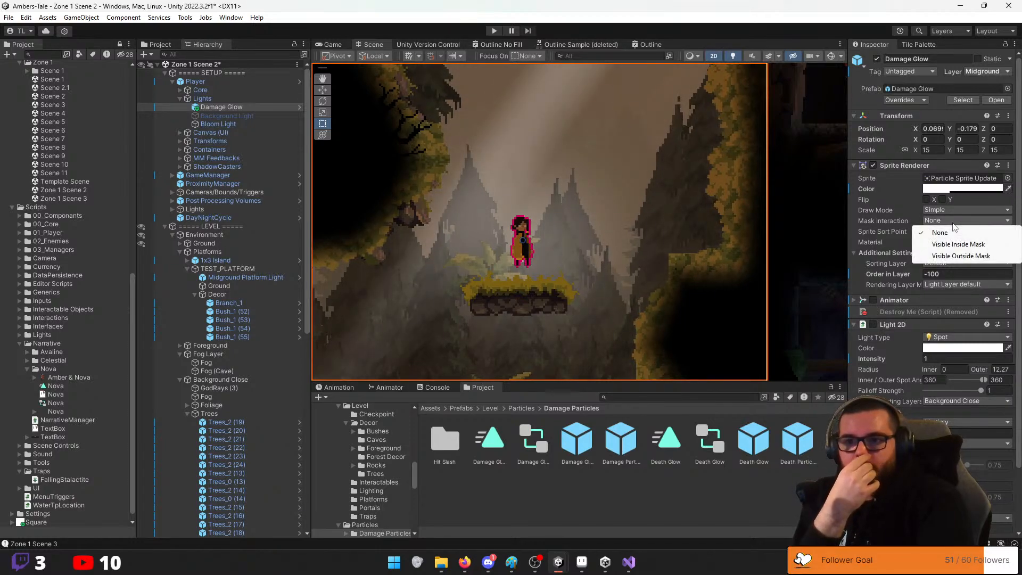
left_click(1003, 203)
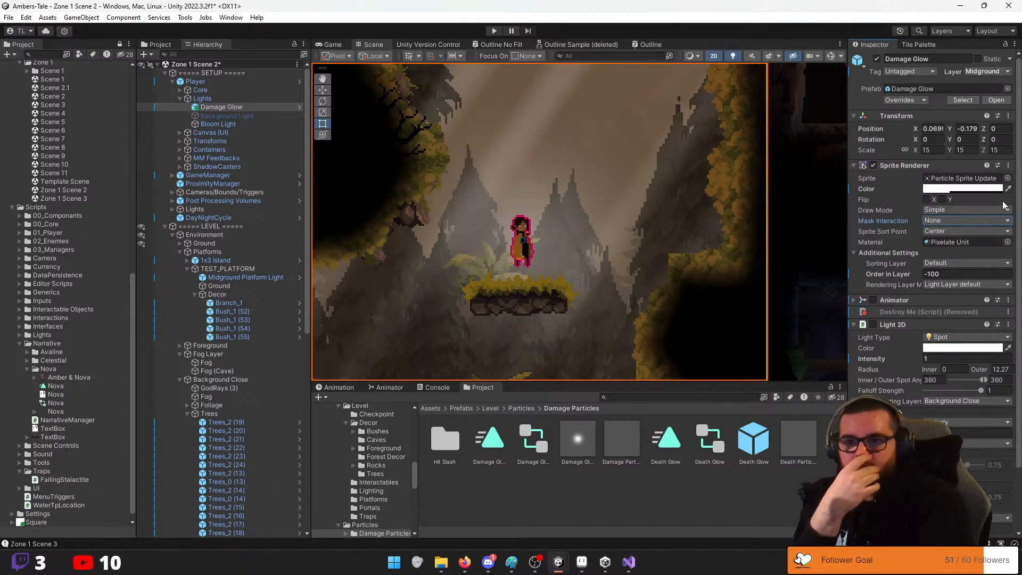
left_click(973, 233)
left_click(1007, 258)
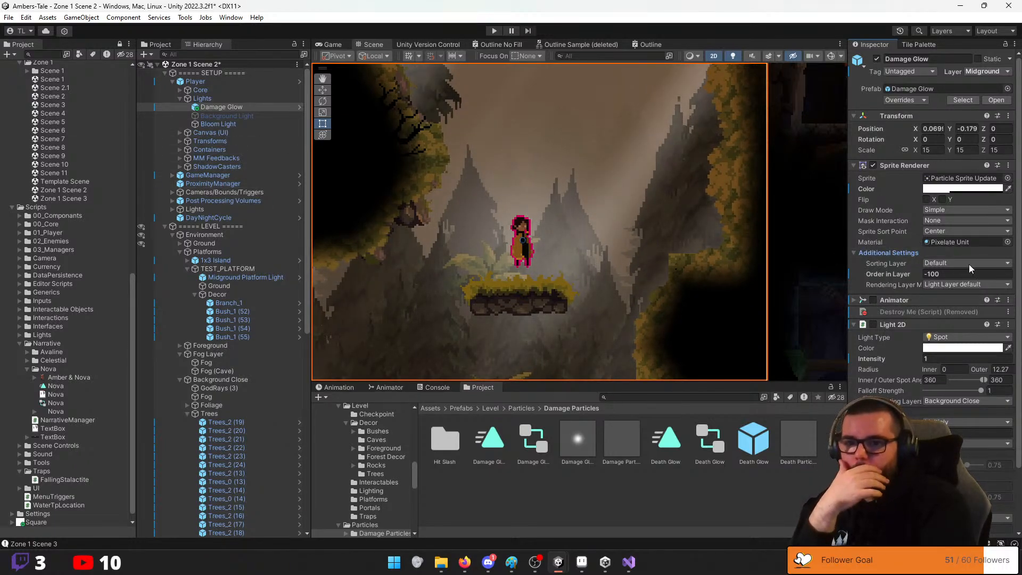
left_click(950, 231)
left_click(953, 257)
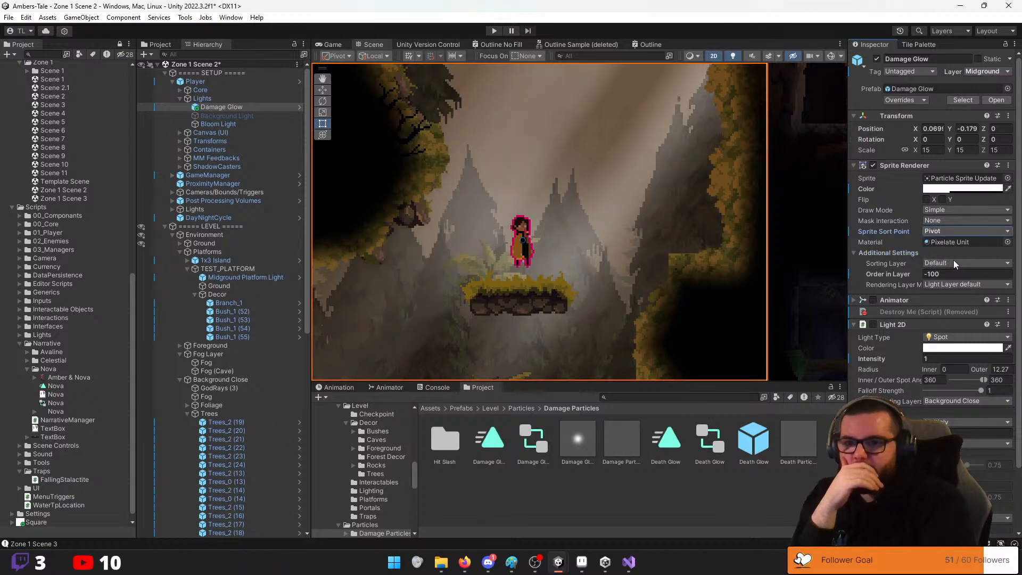
Playtest again from the floating platform past the lamp post and enemies and back to check the glow with the outline, then stop the game
left_click(500, 31)
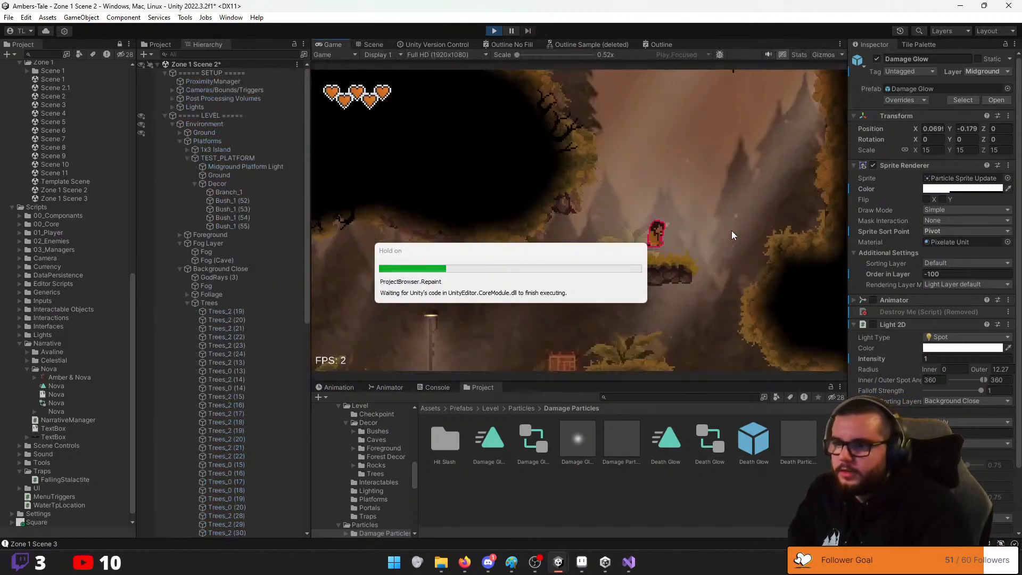
key("a")
key("d")
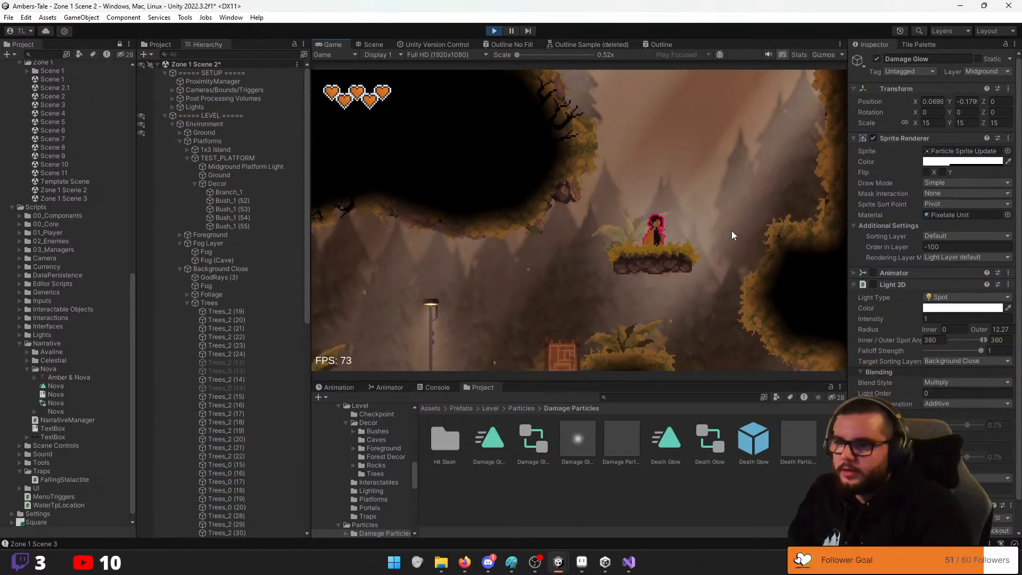
key("a")
key("d")
key("a")
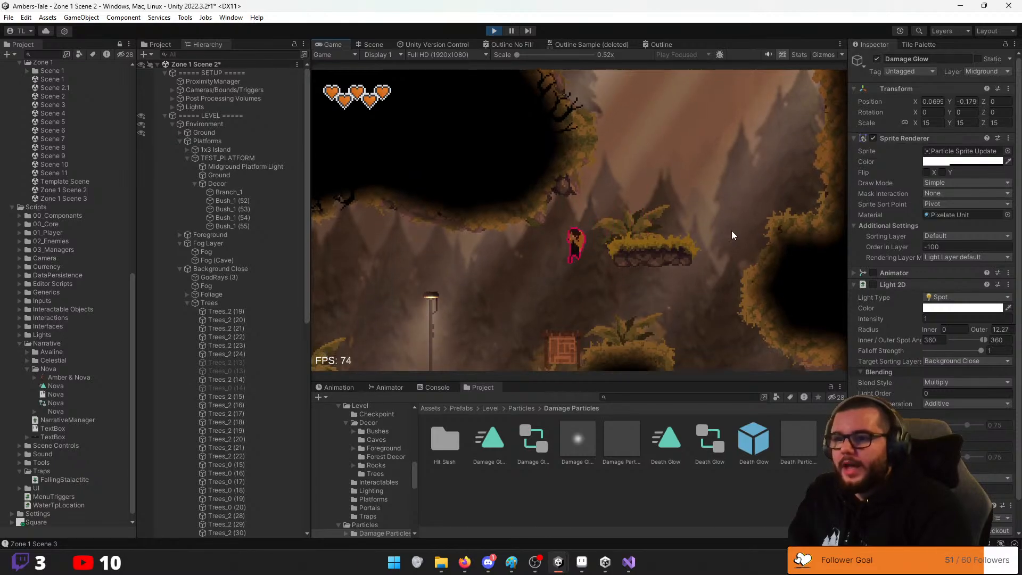
key("space")
key("a")
key("space")
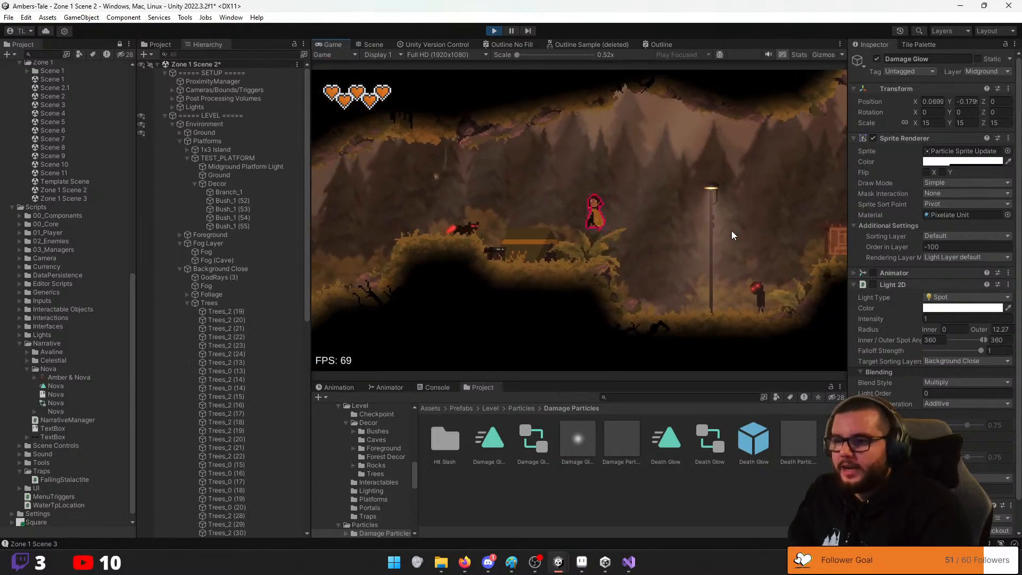
key("space")
key("a")
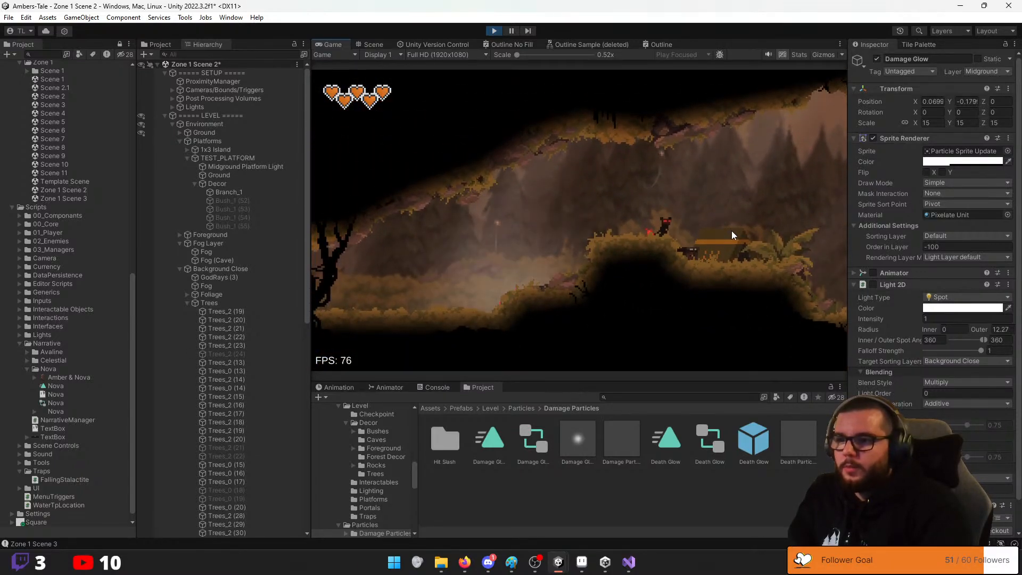
key("space")
key("d")
key("space")
key("d")
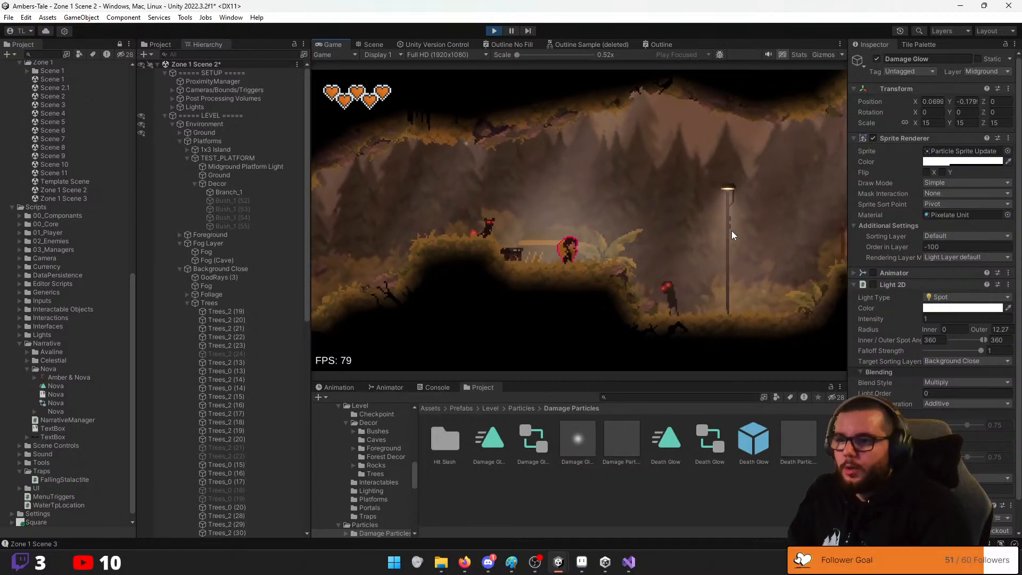
key("a")
key("d")
key("space")
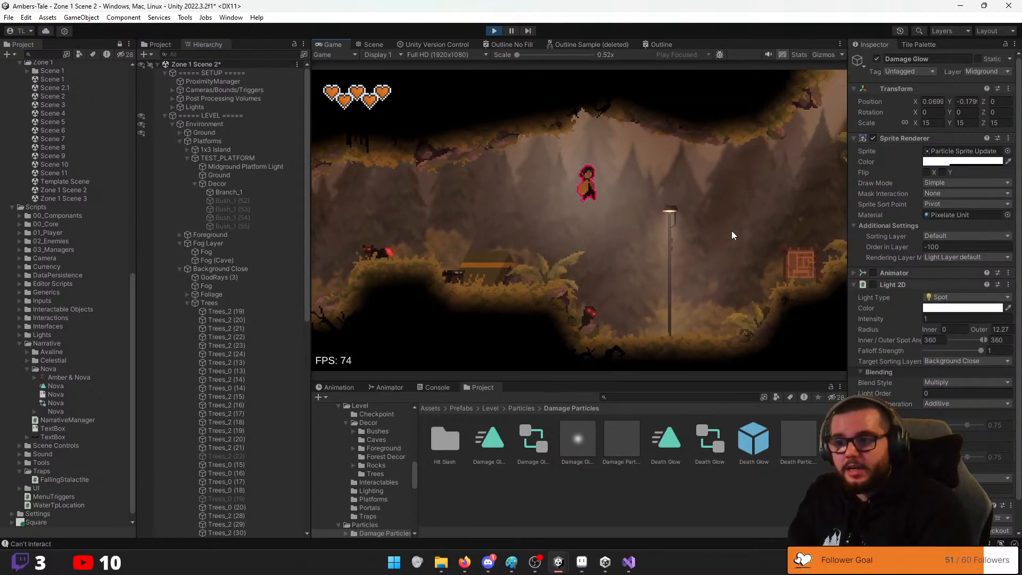
key("space")
key("d")
key("space")
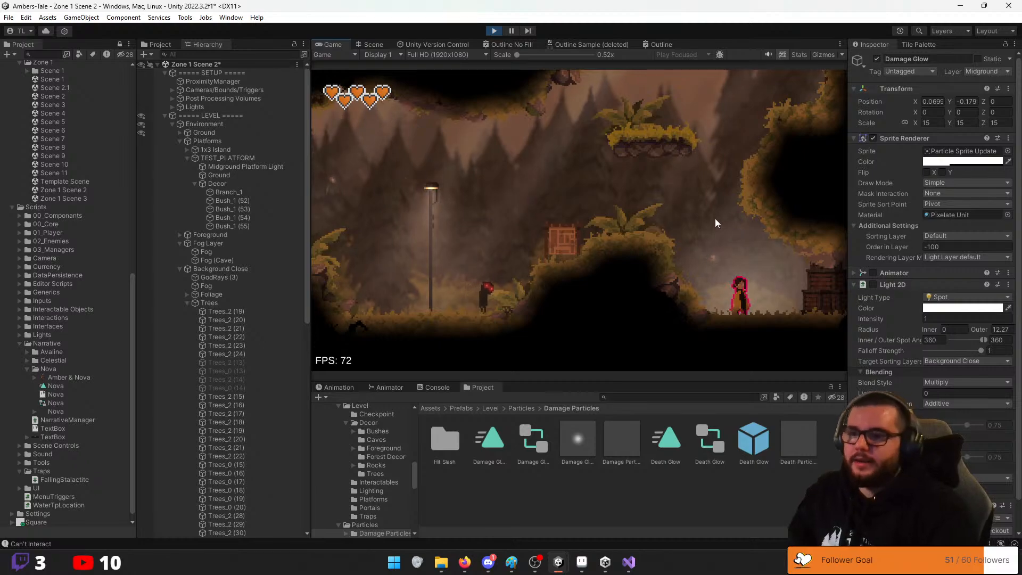
left_click(494, 31)
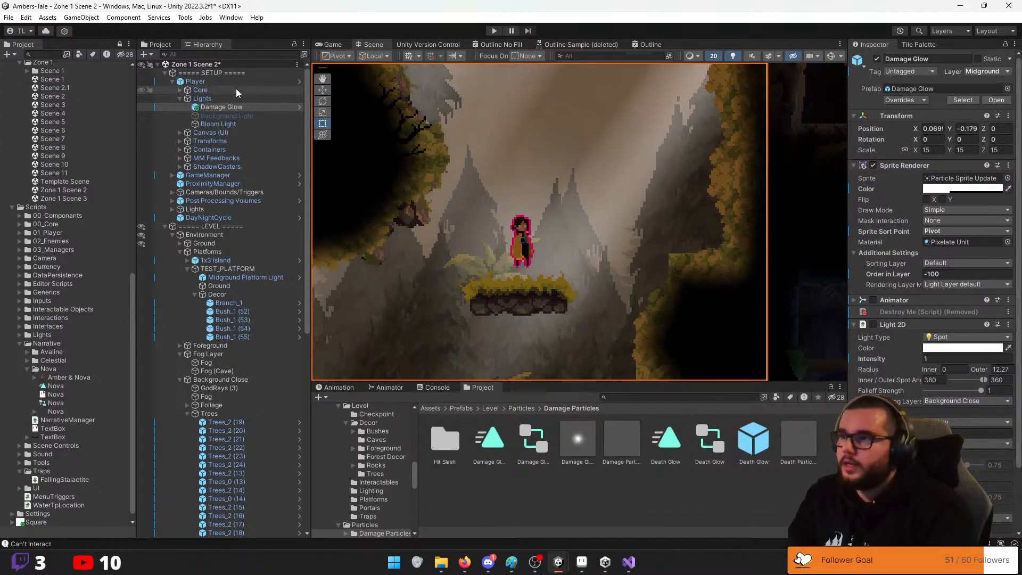
Change the material of the Player's Sprite Renderer to Sprite-Lit-Default
left_click(197, 81)
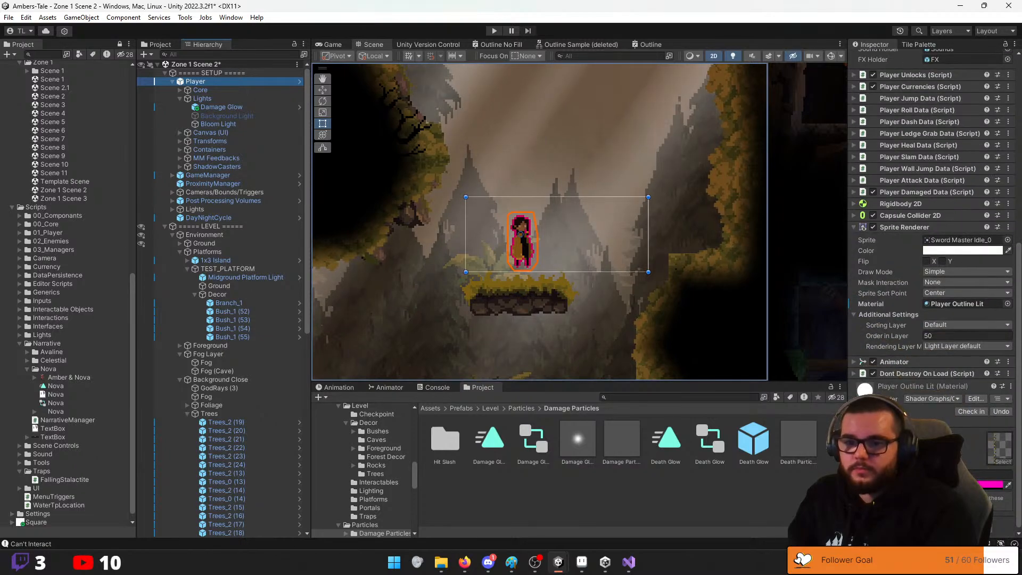
left_click(1007, 304)
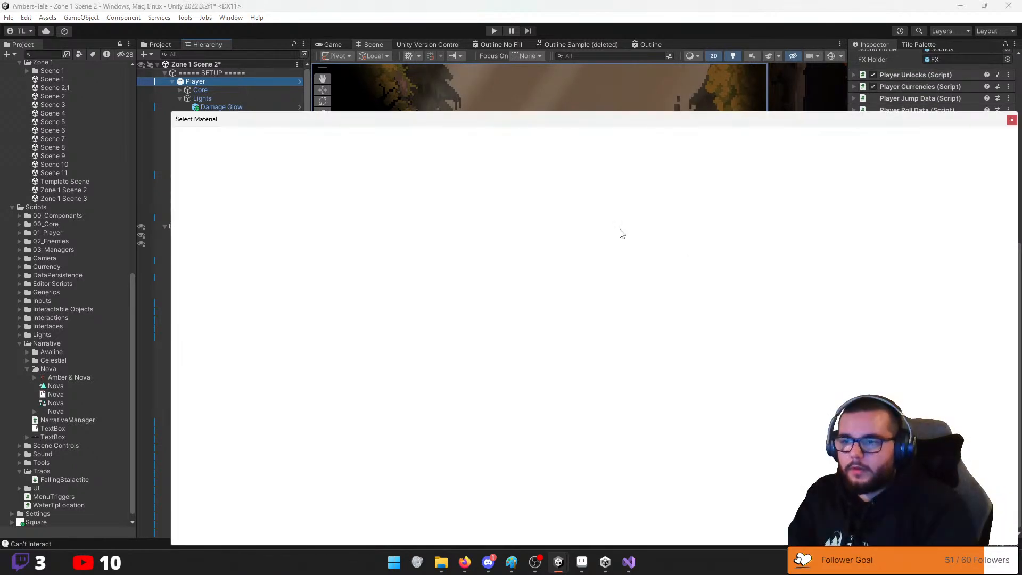
type("lit")
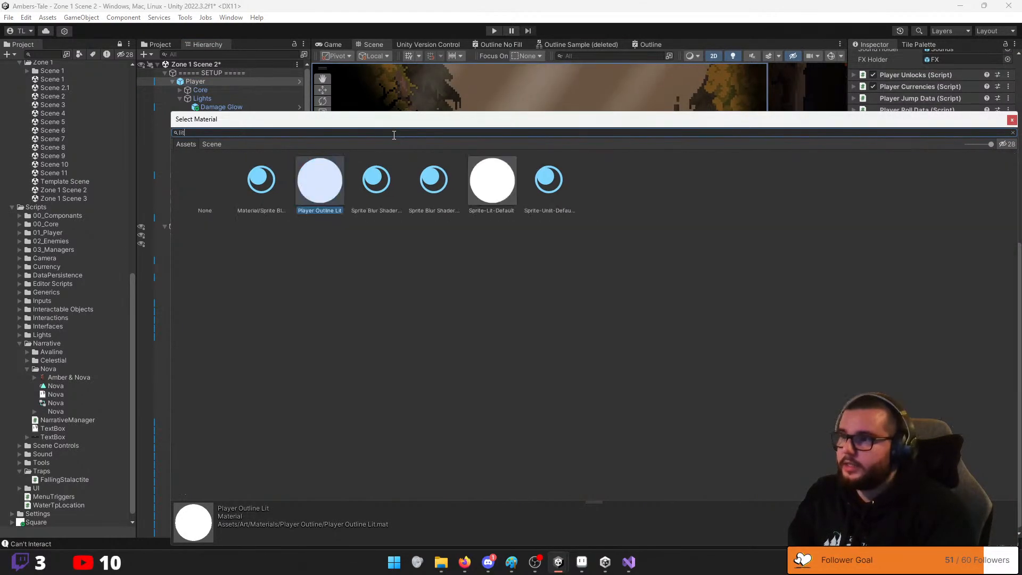
double_click(475, 183)
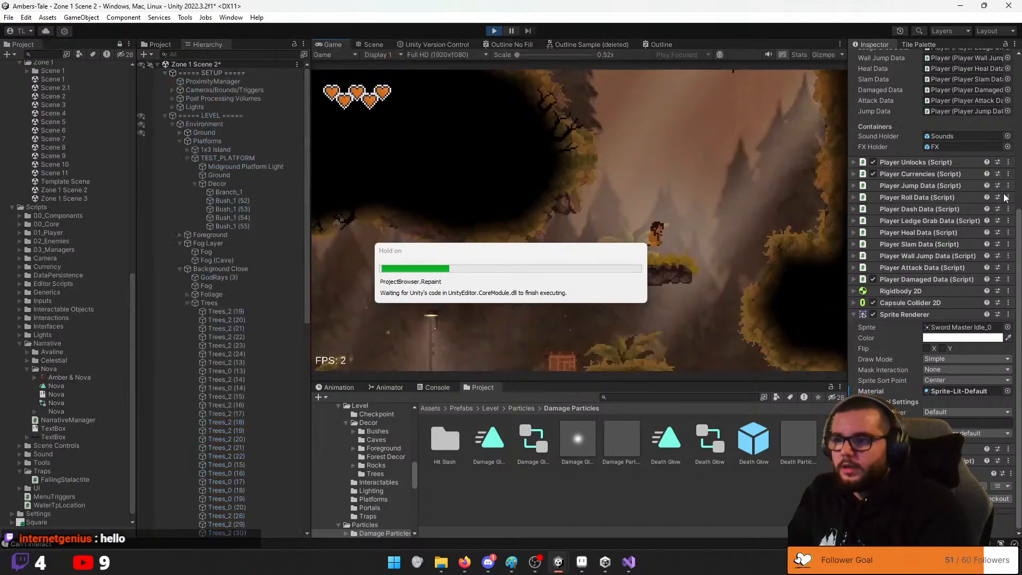
Playtest the forest area past the lamp post and enemies to judge the player's readability with the glow and no outline
key("a")
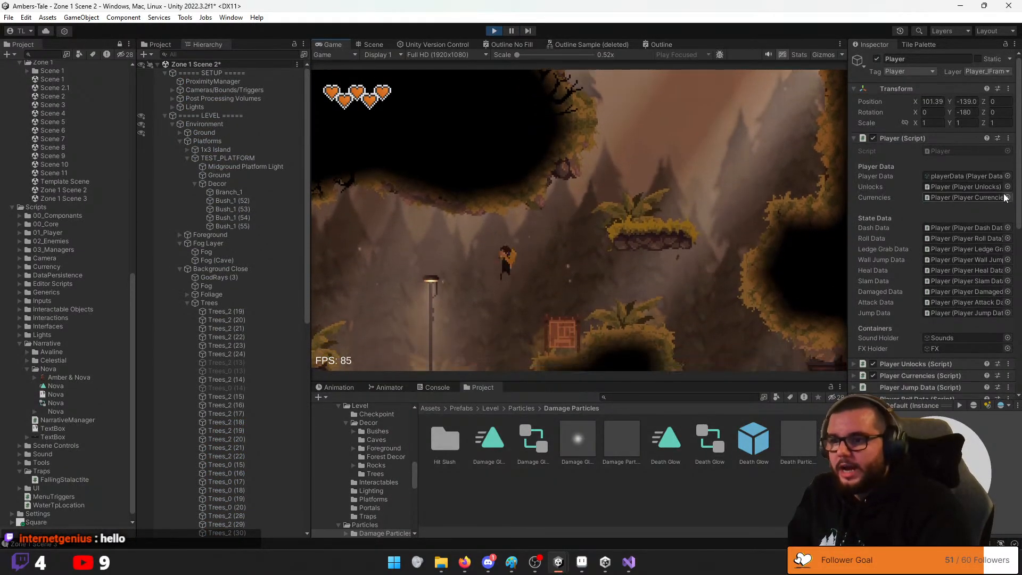
key("a")
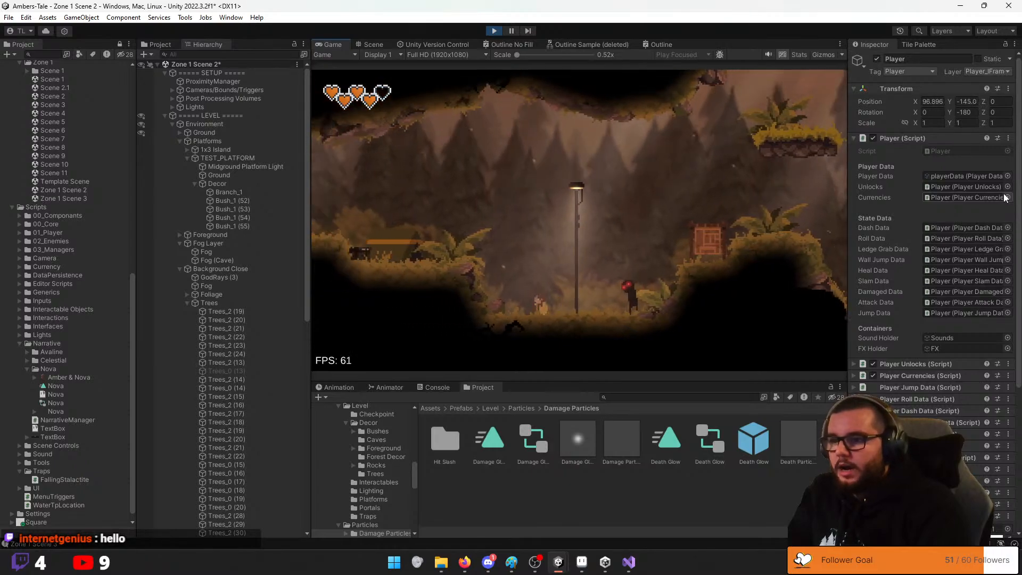
key("d")
key("space")
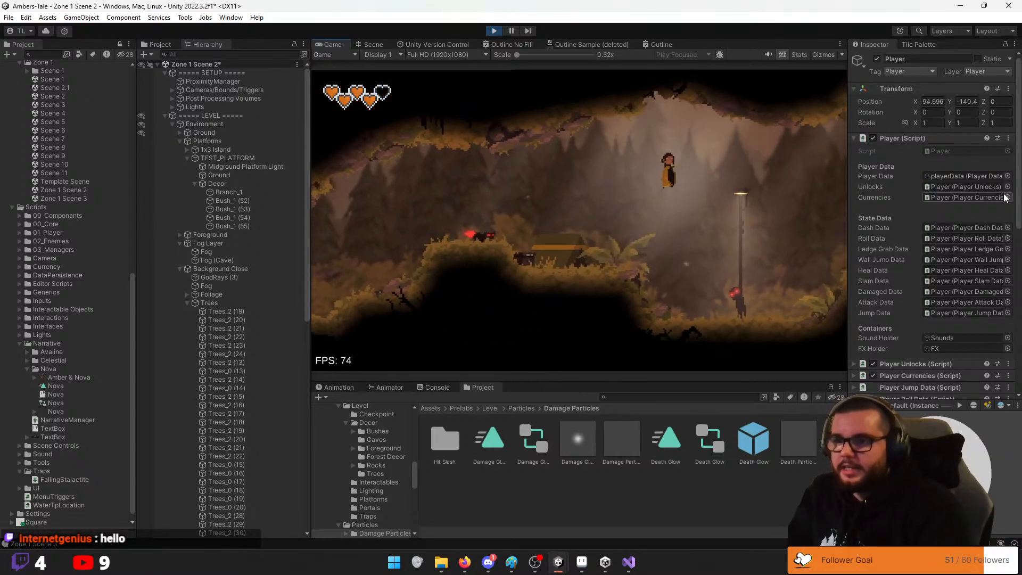
key("space")
key("d")
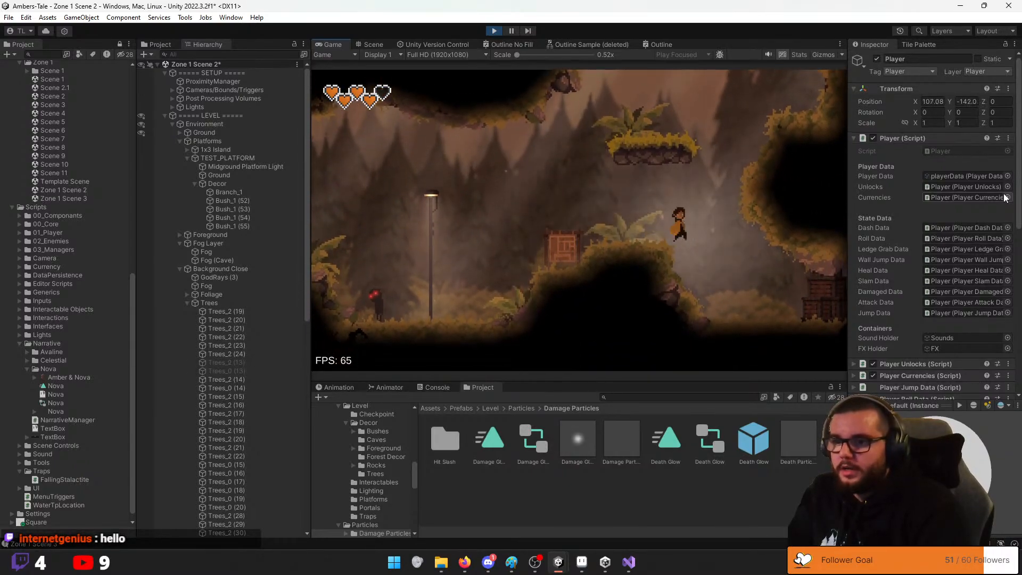
key("d")
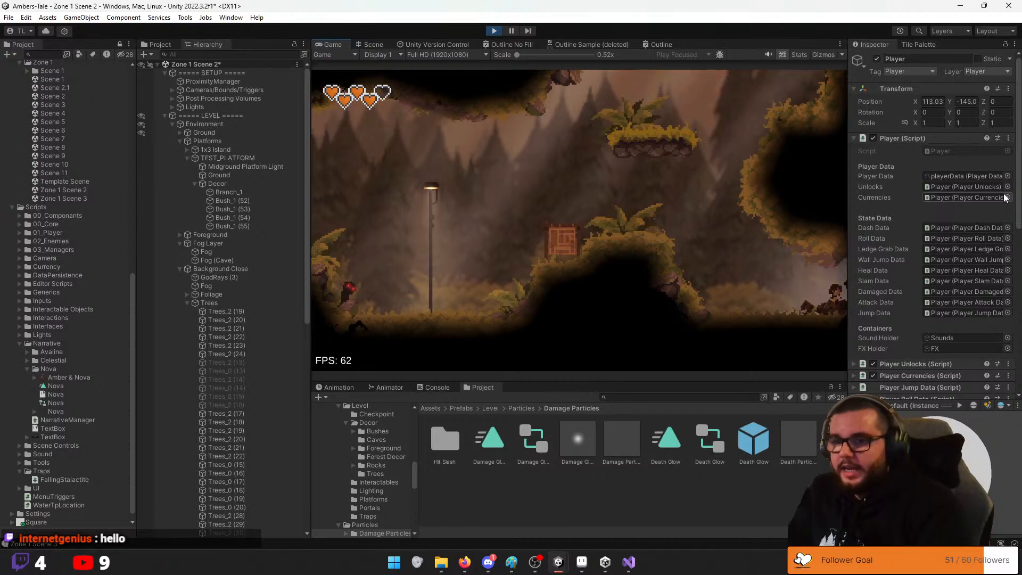
Continue the playtest through the dark torch-lit cave, jumping between ledges, to judge the player's readability against the dark background
key("d")
key("space")
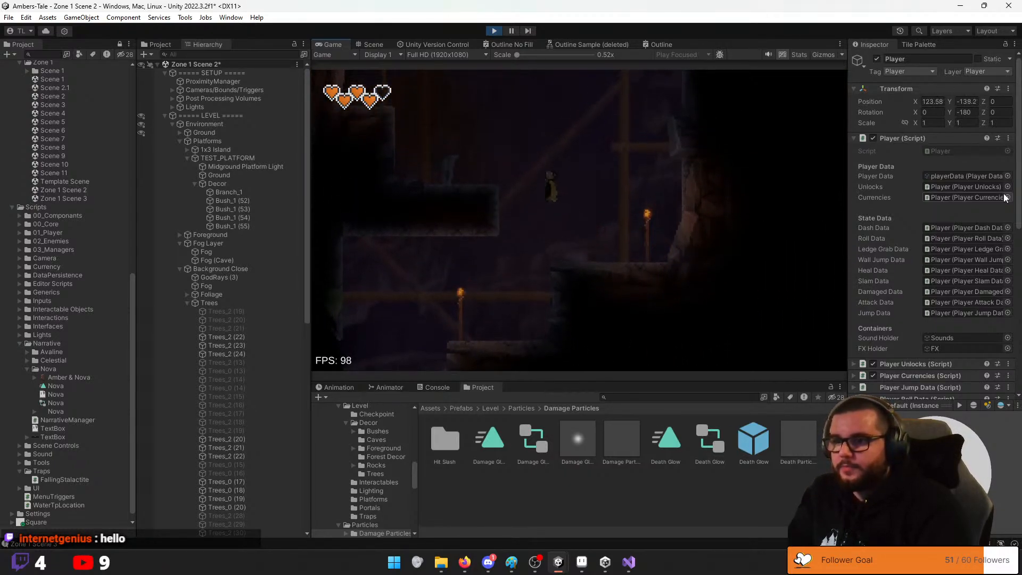
key("a")
key("a")
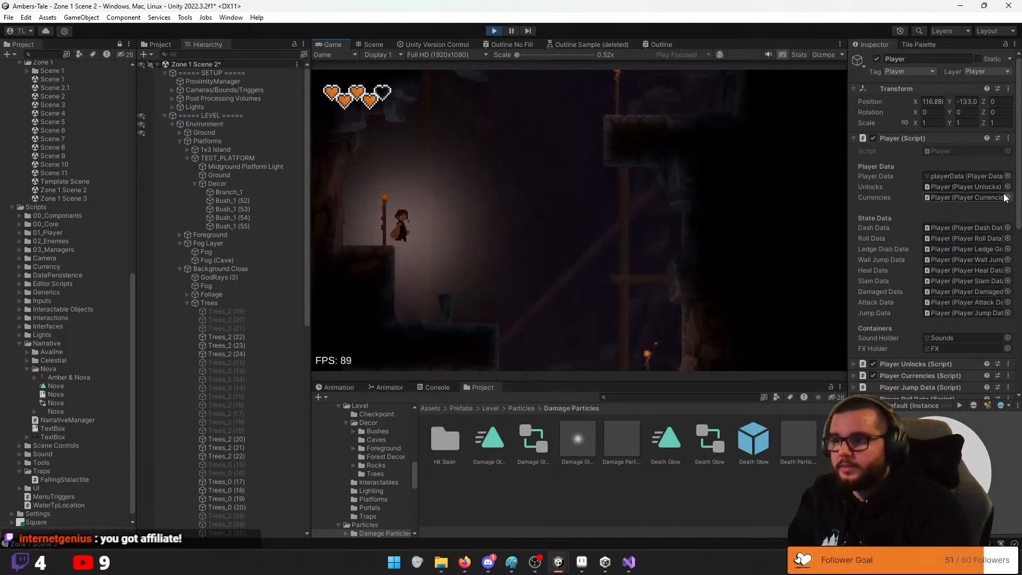
key("d")
key("space")
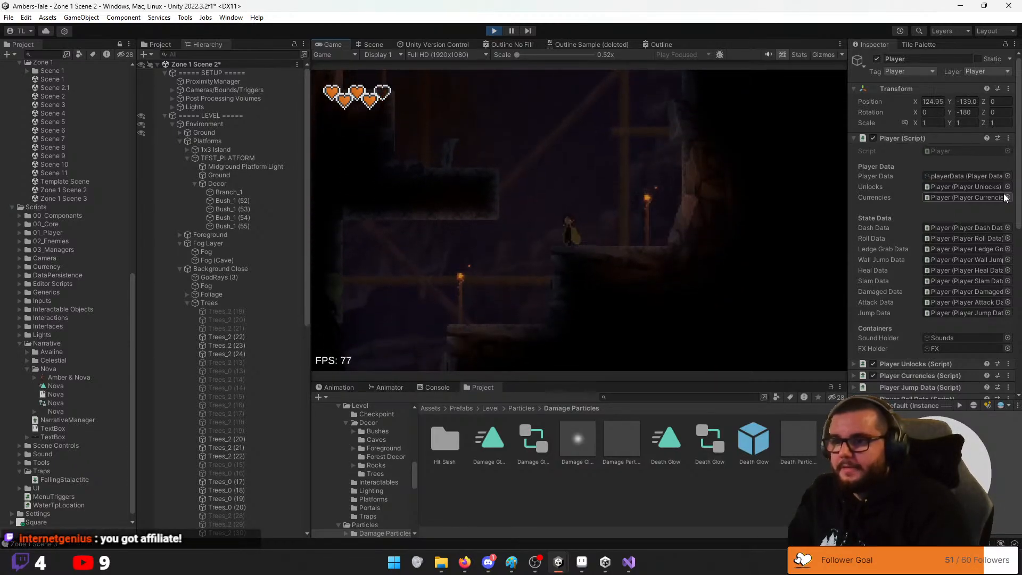
key("a")
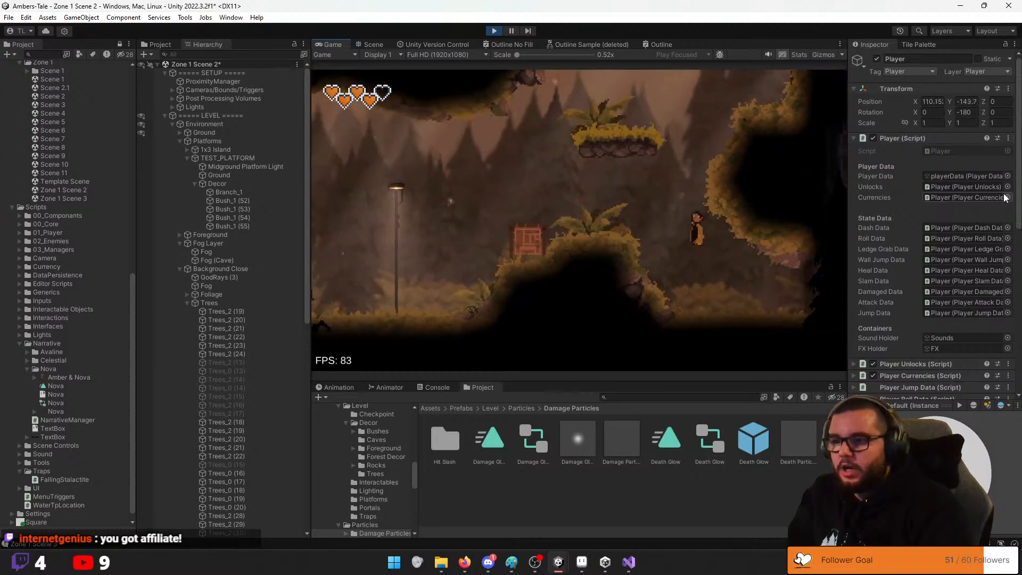
Playtest the forest area around the floating platform and the cliff wall without the outline, then stop the game
key("d")
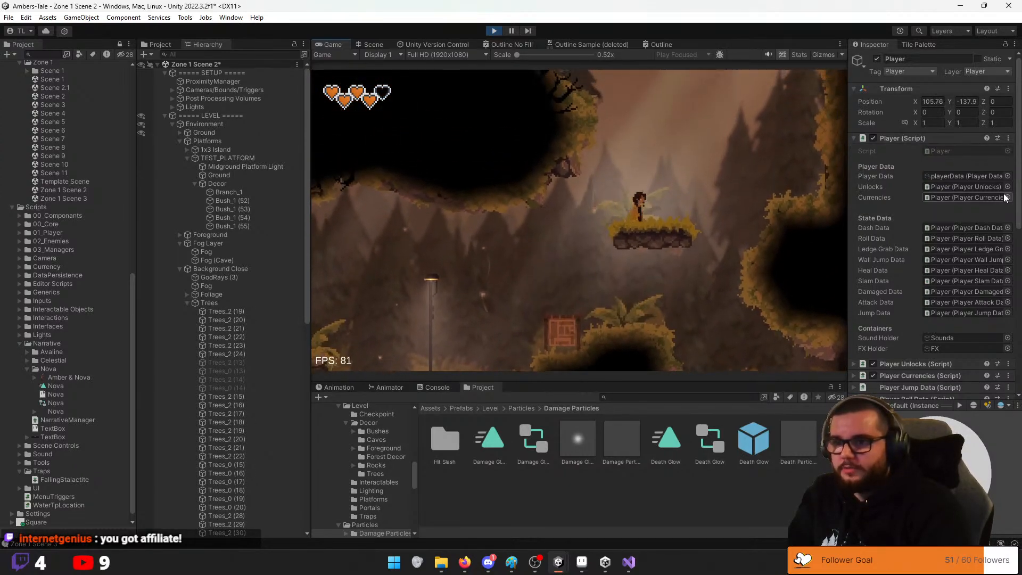
key("space")
key("space")
key("space")
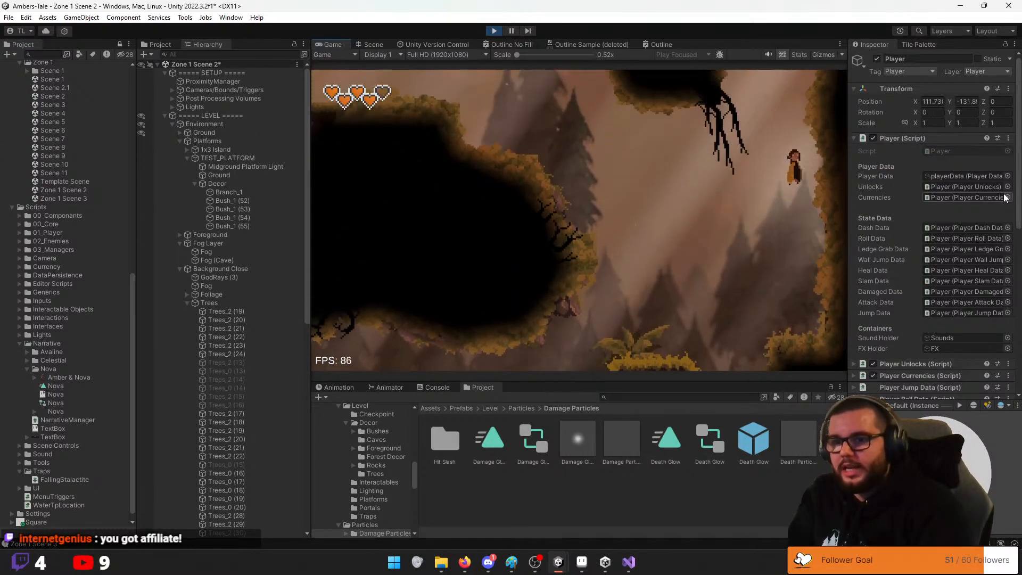
key("a")
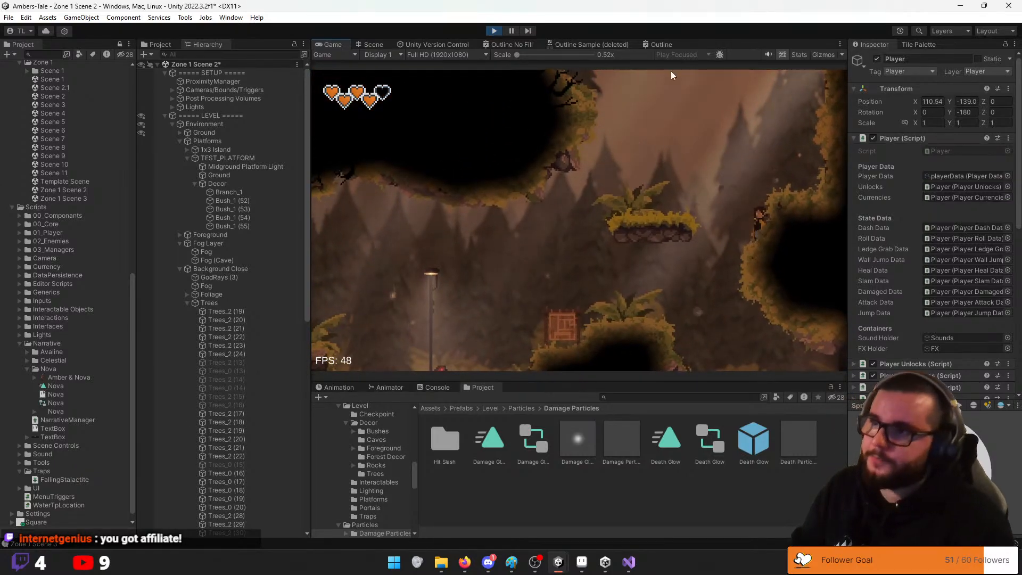
left_click(499, 33)
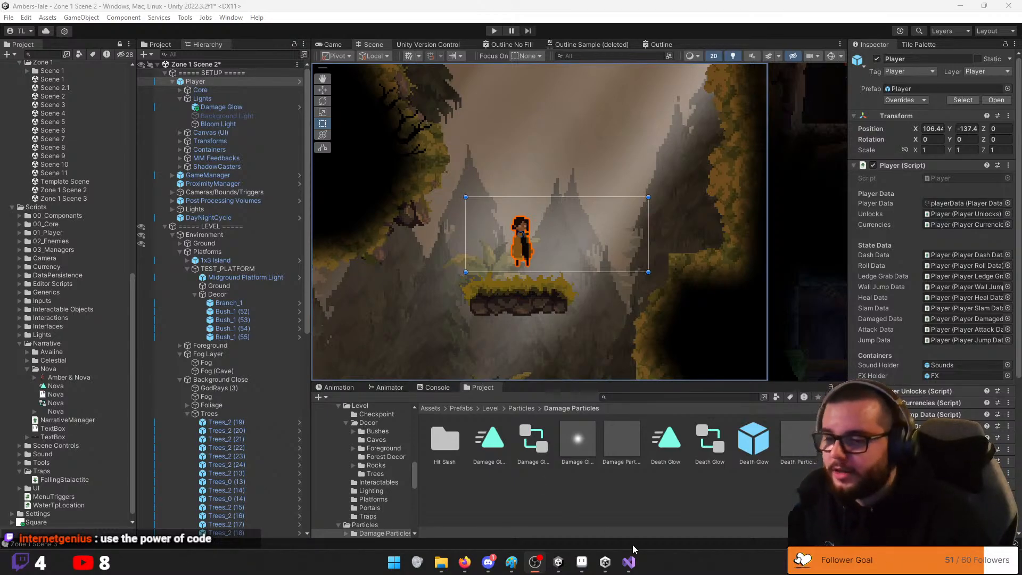
Switch to Visual Studio, look over the Player.cs state variables and the player state scripts, then return to Unity
left_click(628, 562)
scroll(555, 315, "up", 5)
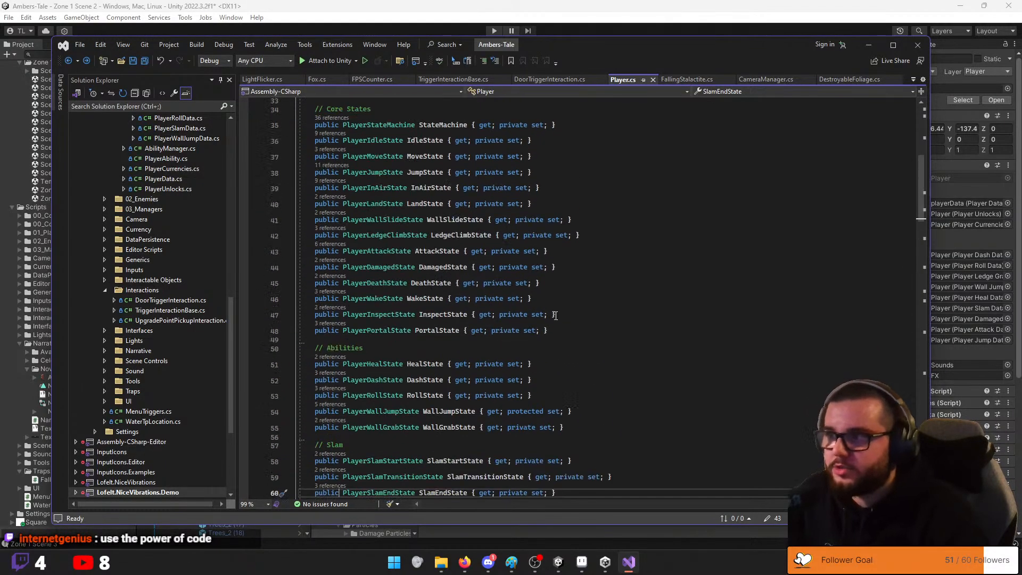
scroll(555, 315, "up", 6)
scroll(191, 314, "up", 11)
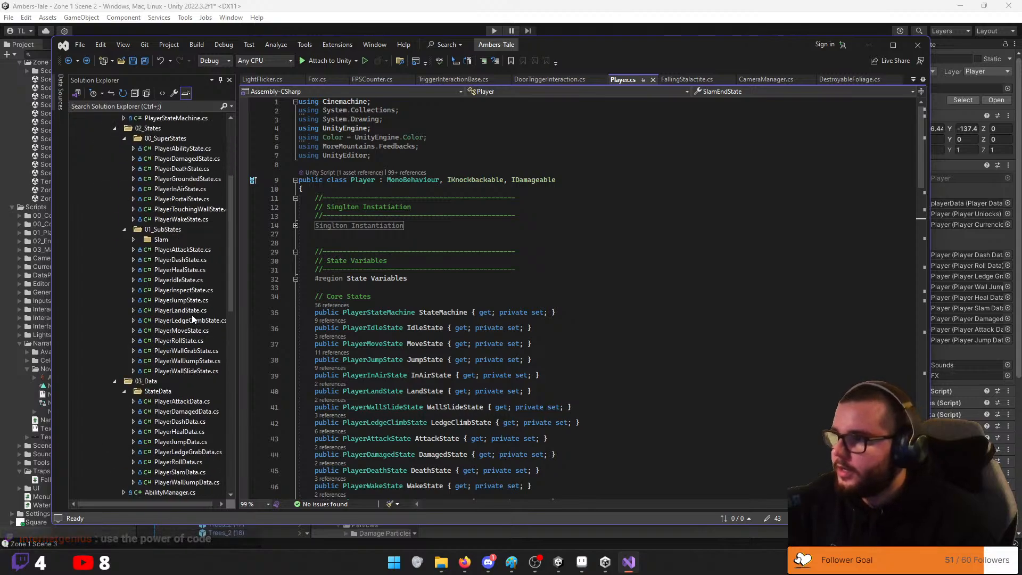
scroll(193, 319, "up", 2)
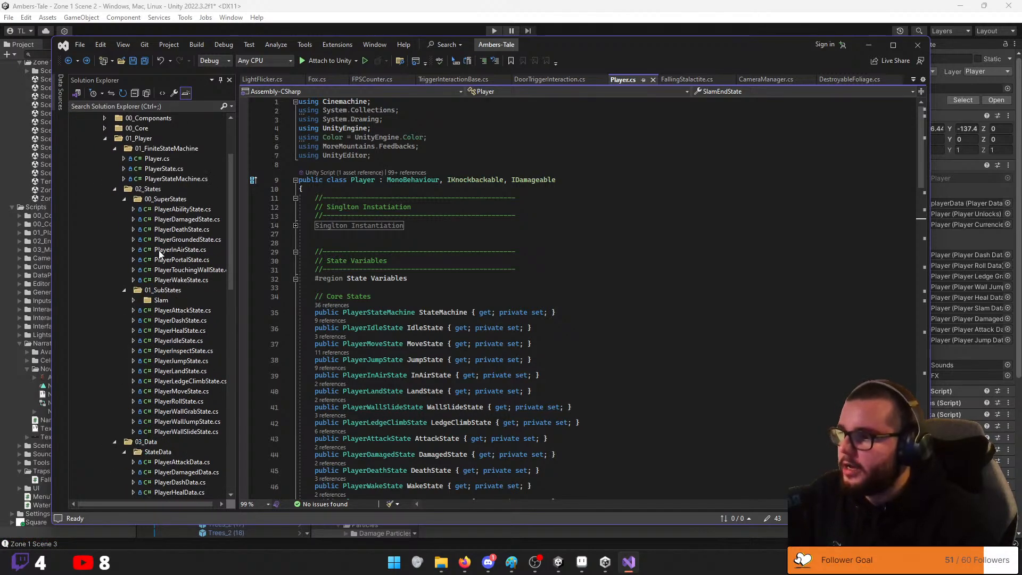
scroll(160, 251, "down", 2)
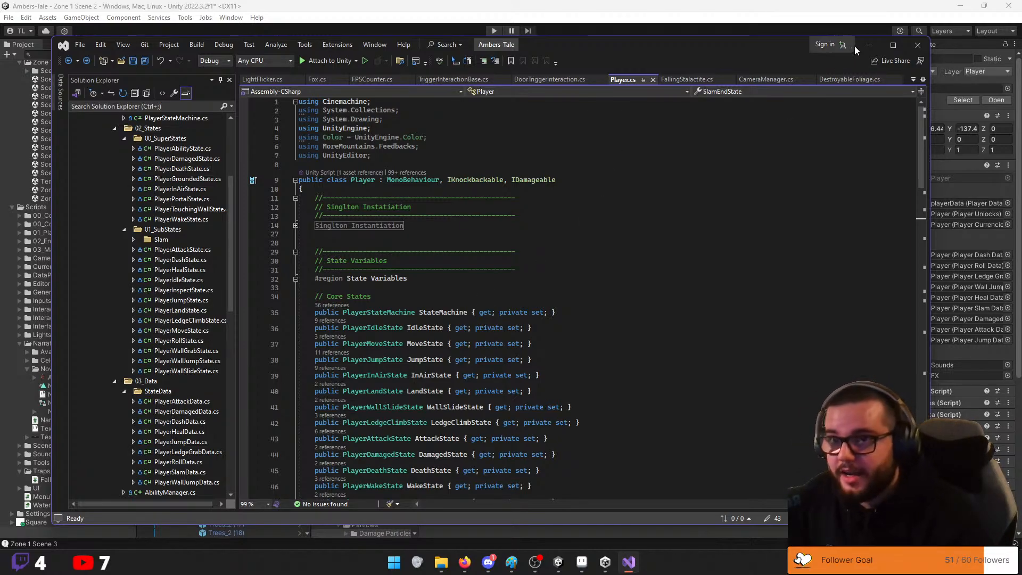
left_click(871, 45)
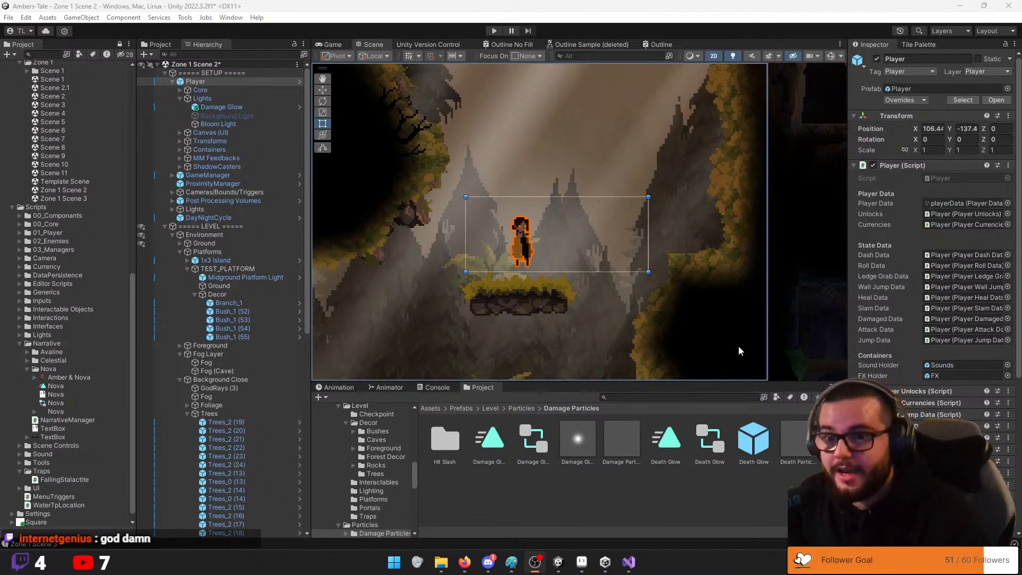
Collapse the Player script component and examine the Player's Currencies, Roll Data, Dash Data and Heal Data components
left_click(854, 166)
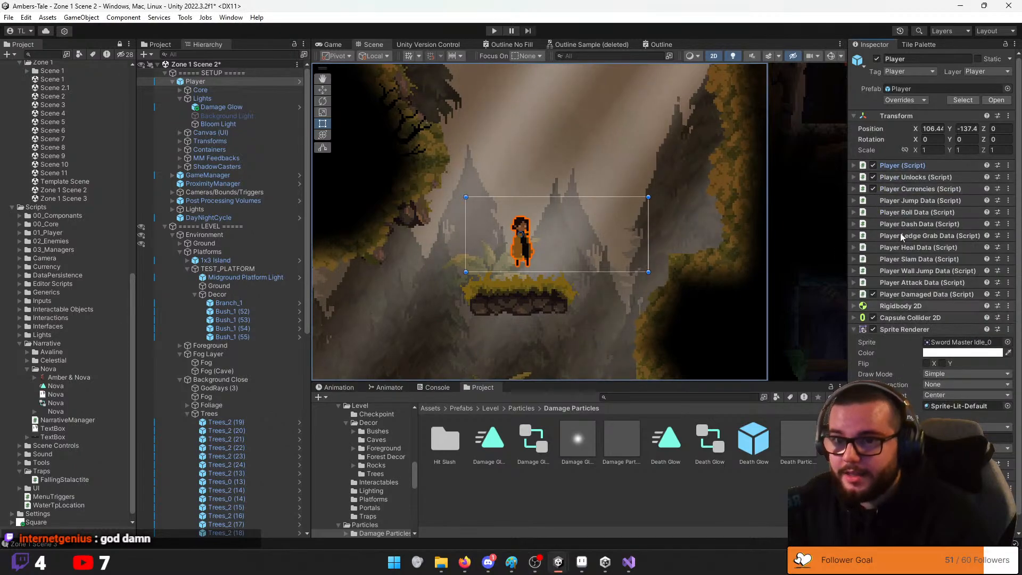
left_click(853, 189)
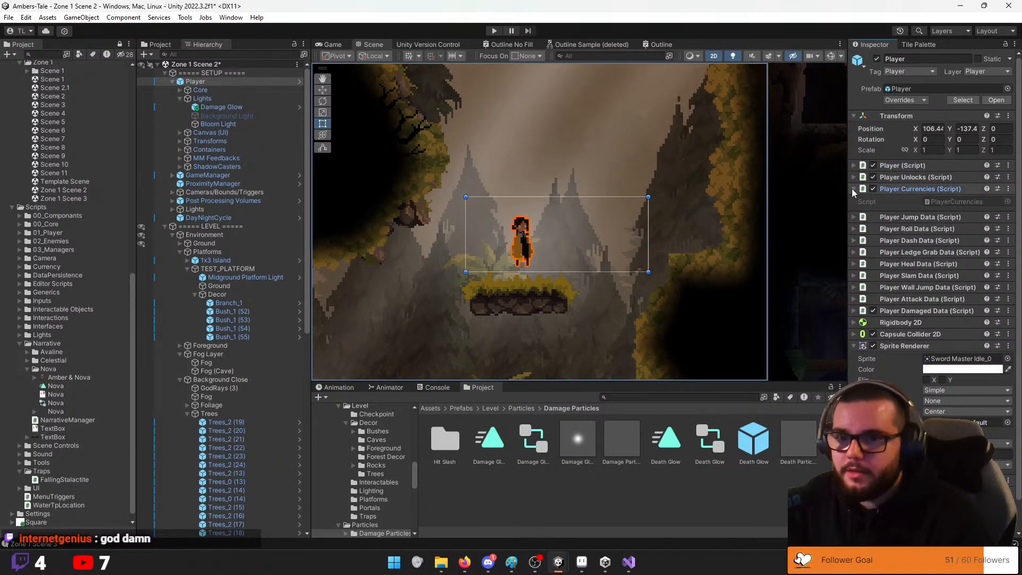
left_click(854, 229)
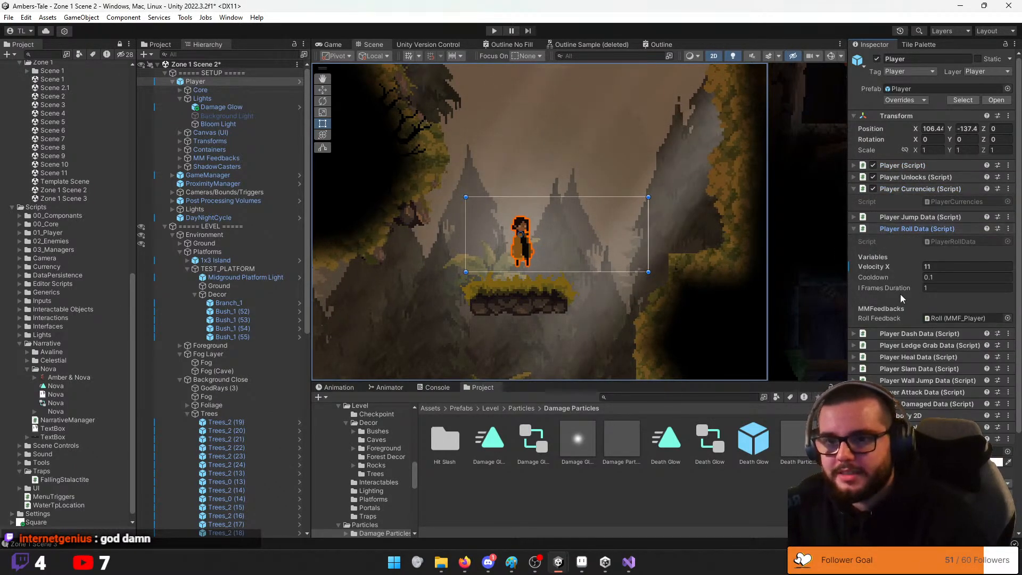
left_click(854, 230)
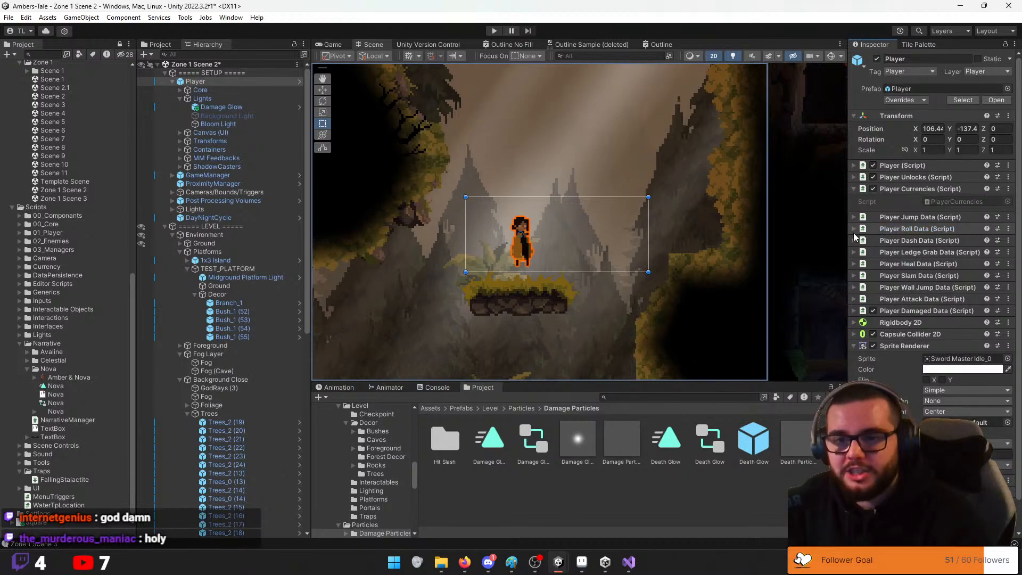
left_click(854, 229)
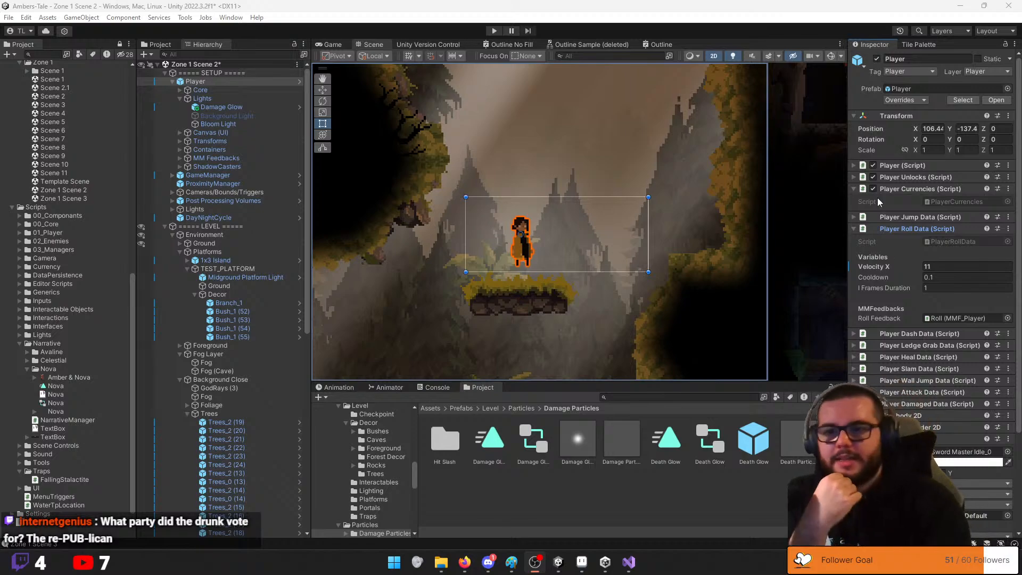
left_click(854, 334)
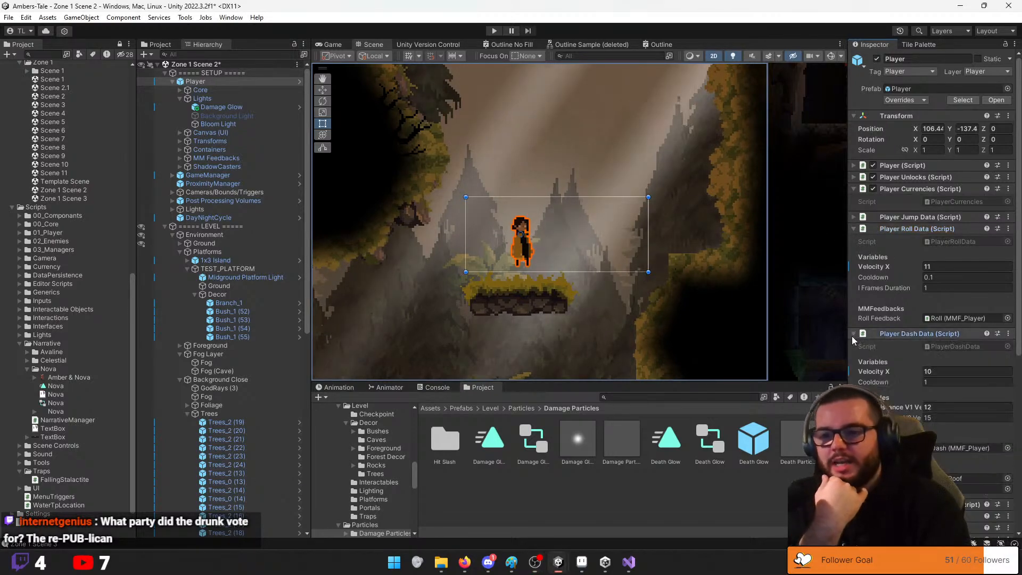
scroll(863, 346, "down", 3)
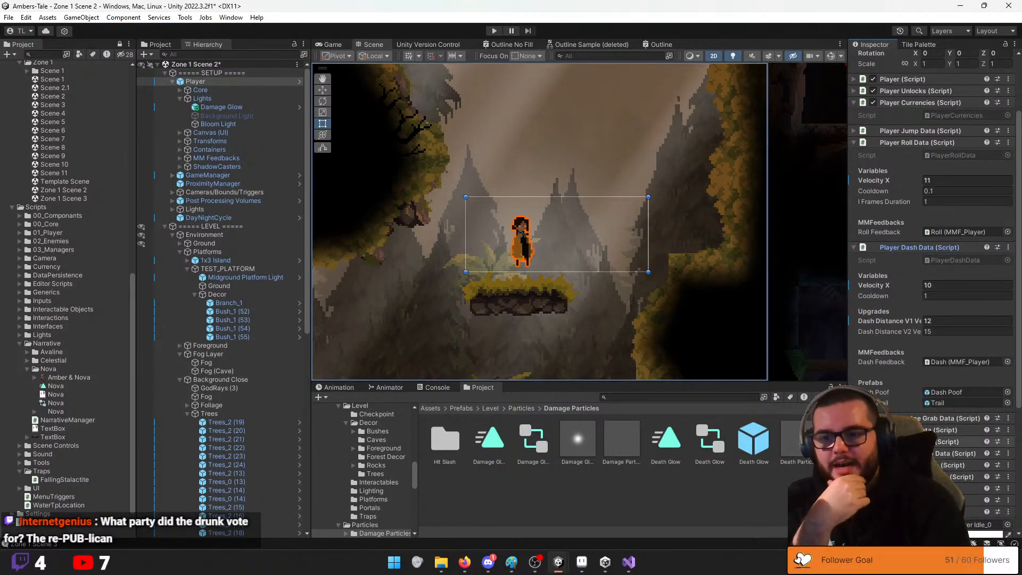
left_click(902, 429)
scroll(903, 398, "down", 5)
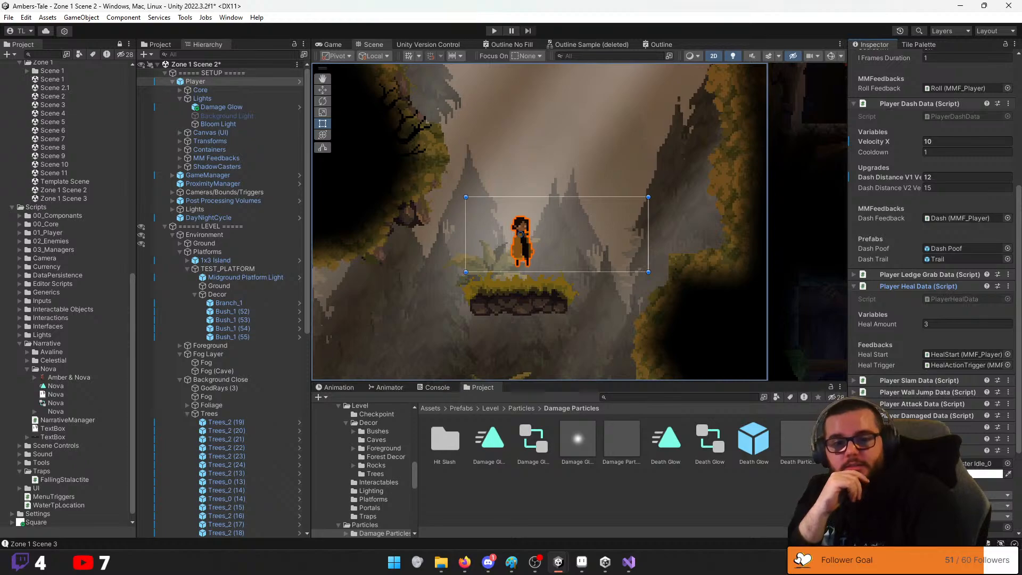
Switch to Firefox and search Google for Hollow Knight in a new tab
key("alt+Tab")
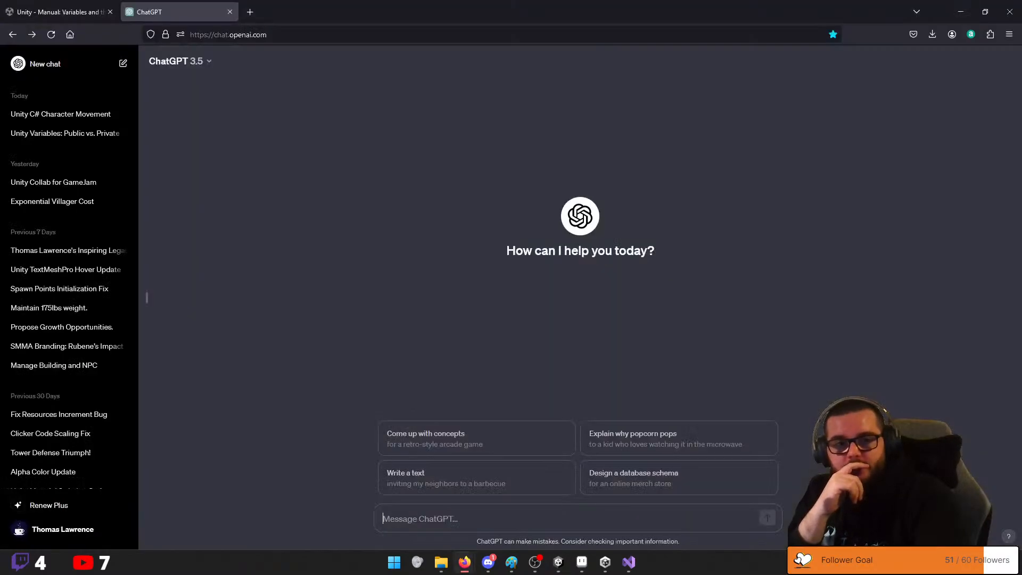
left_click(249, 12)
type("ho")
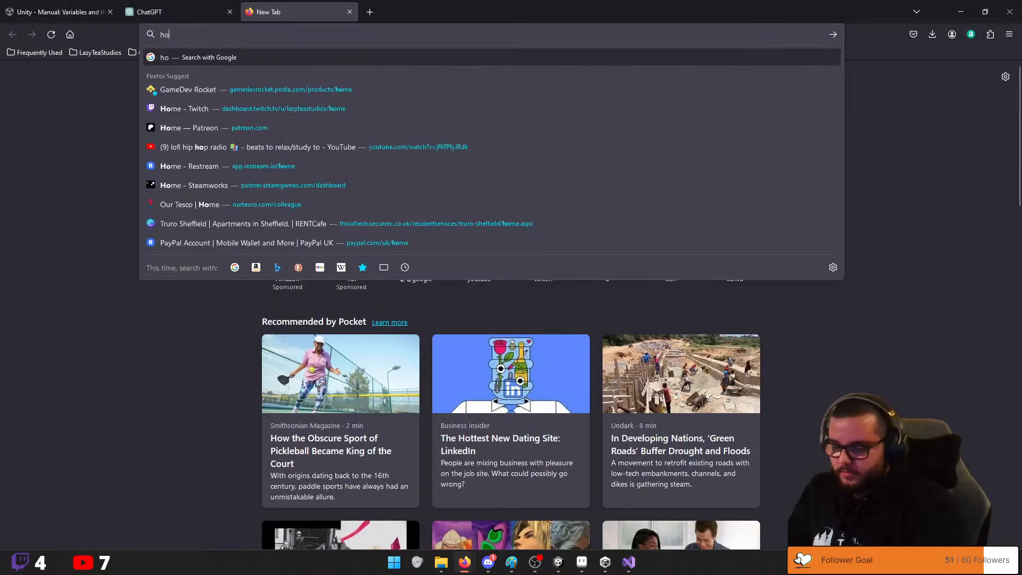
type("llow knigth")
key("Return")
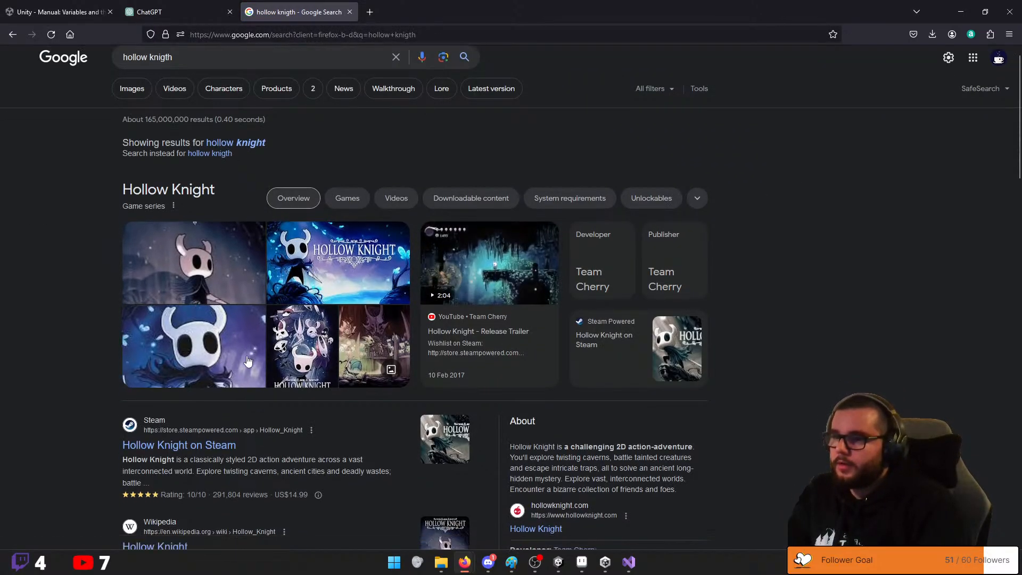
Watch the Hollow Knight release trailer on YouTube, skipping ahead to check character readability, then return to Unity
scroll(416, 363, "down", 4)
scroll(417, 363, "up", 2)
left_click(544, 139)
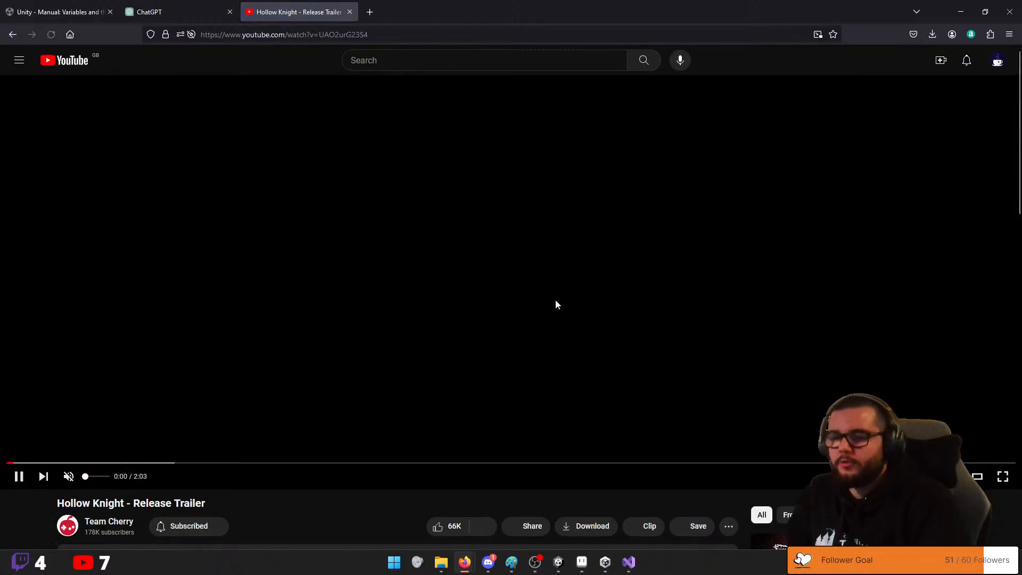
left_click(84, 461)
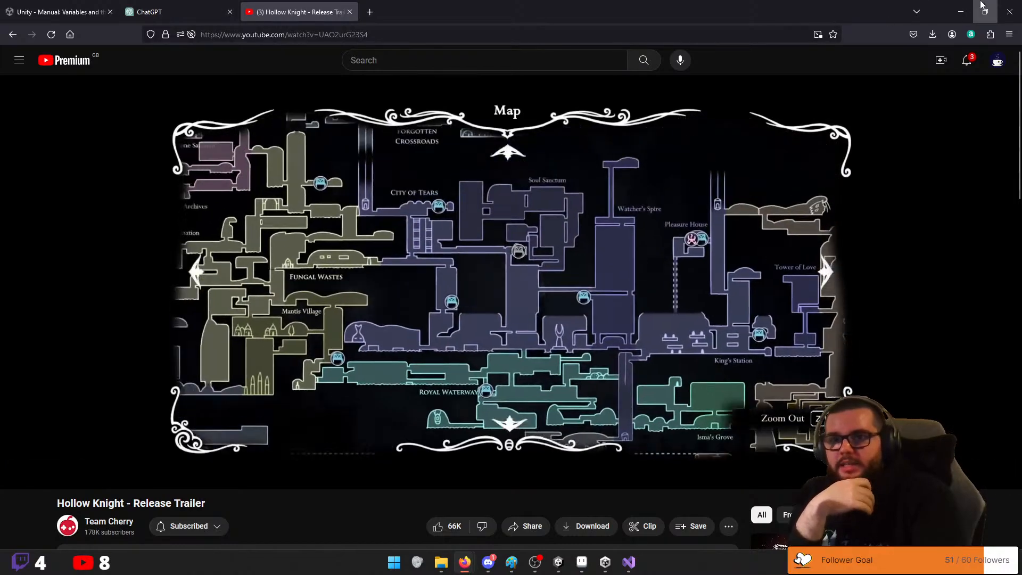
left_click(958, 10)
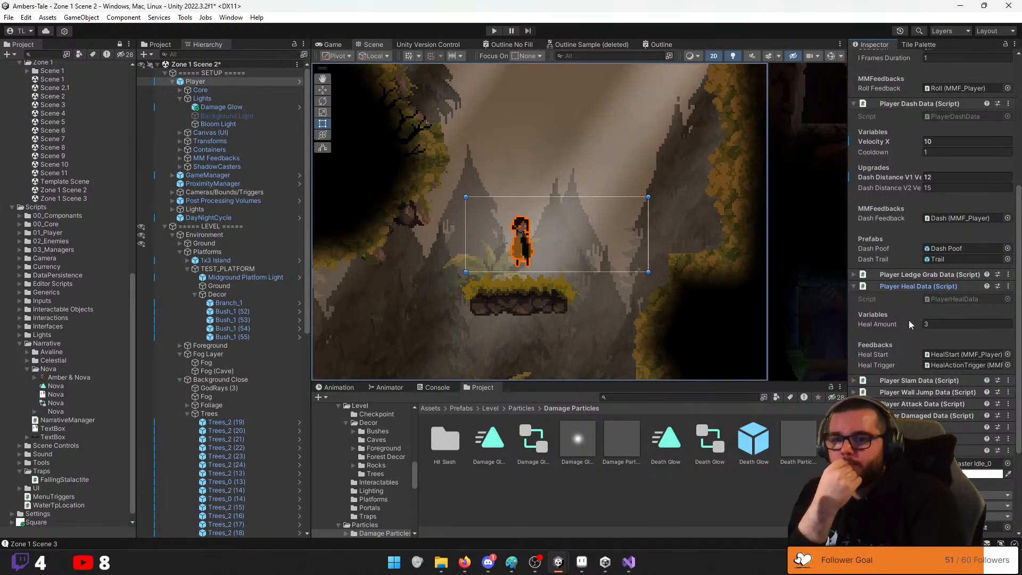
Select the Player's Damage Glow and review its Sprite Renderer and Light 2D settings
left_click(208, 108)
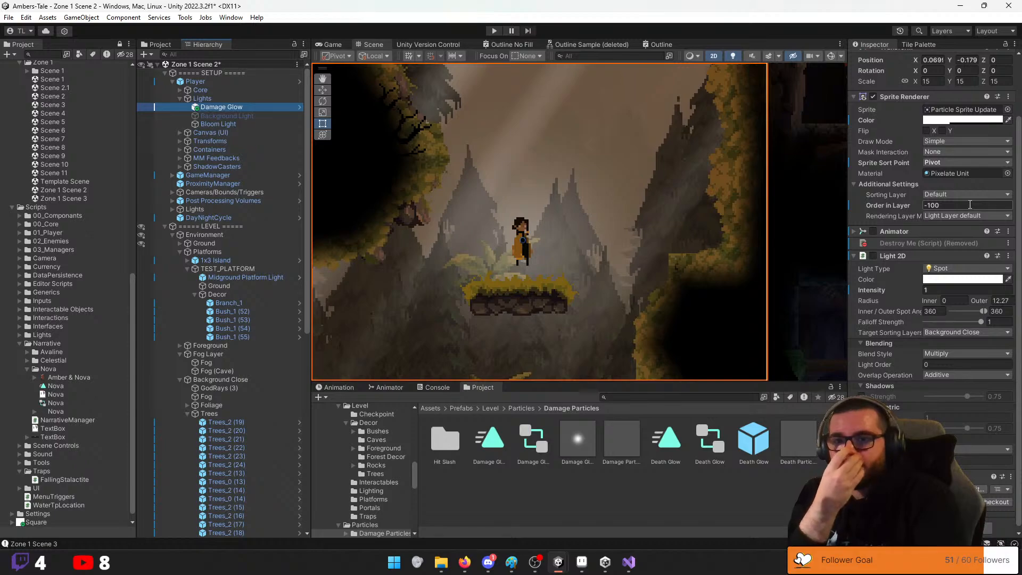
scroll(953, 216, "up", 3)
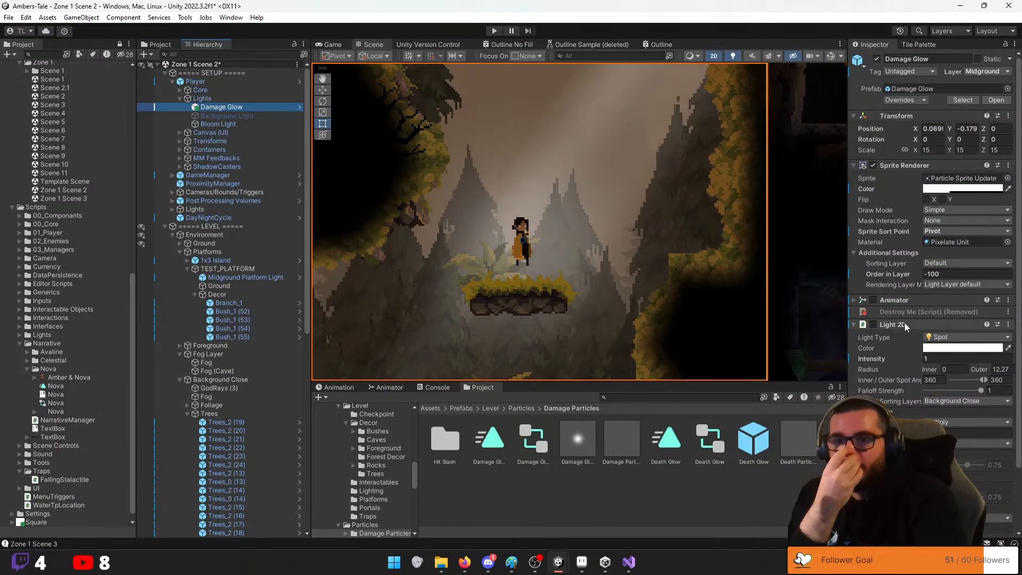
scroll(905, 326, "down", 3)
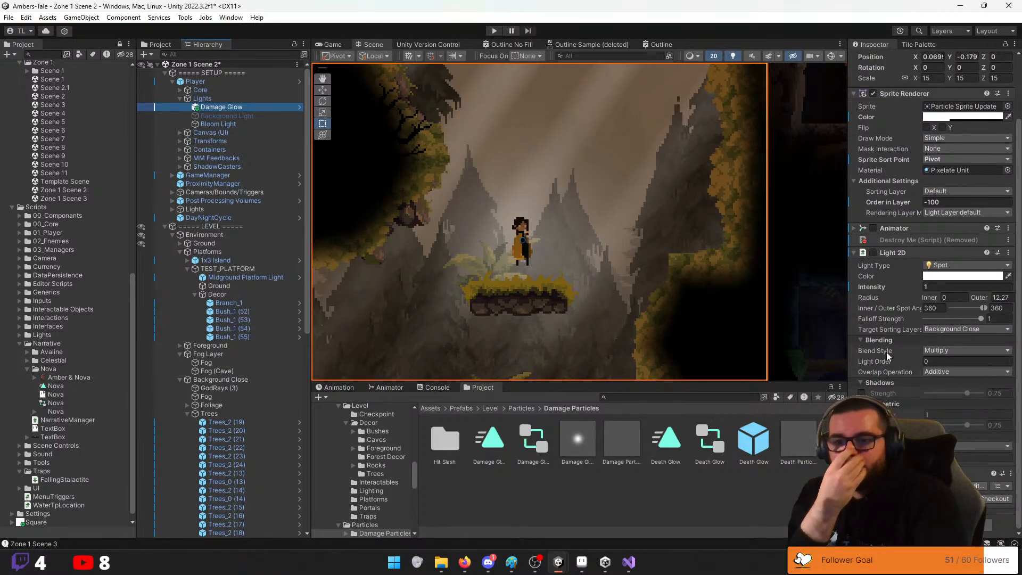
scroll(889, 355, "up", 3)
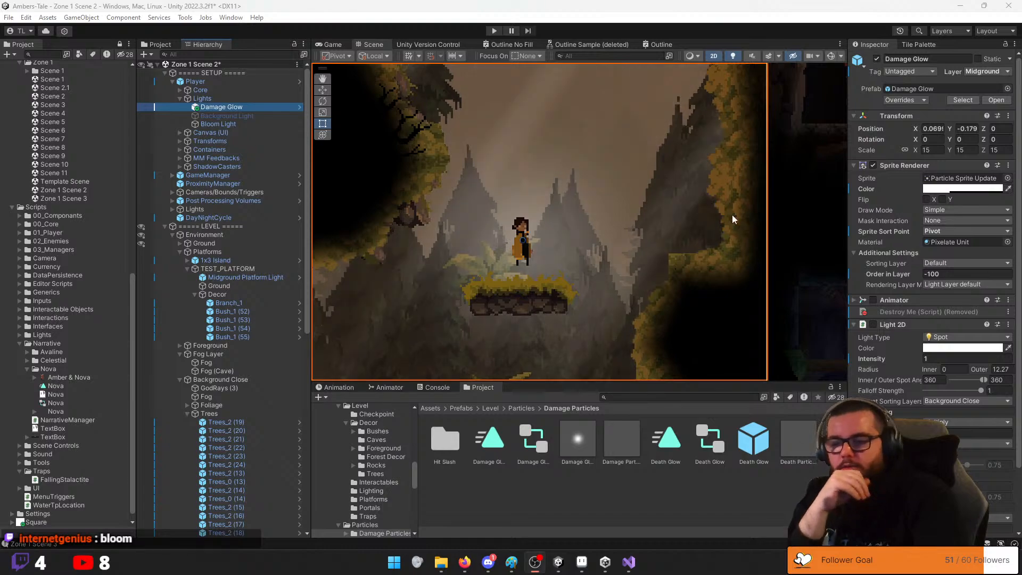
Start the game again and maximize the Game view to judge the player with the glow on the floating platform
left_click(494, 31)
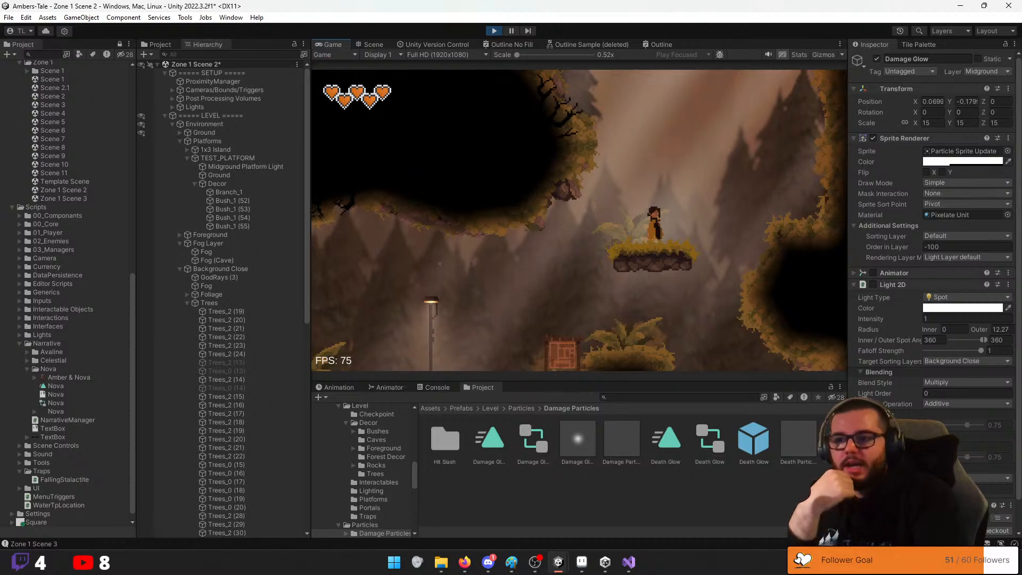
key("Escape")
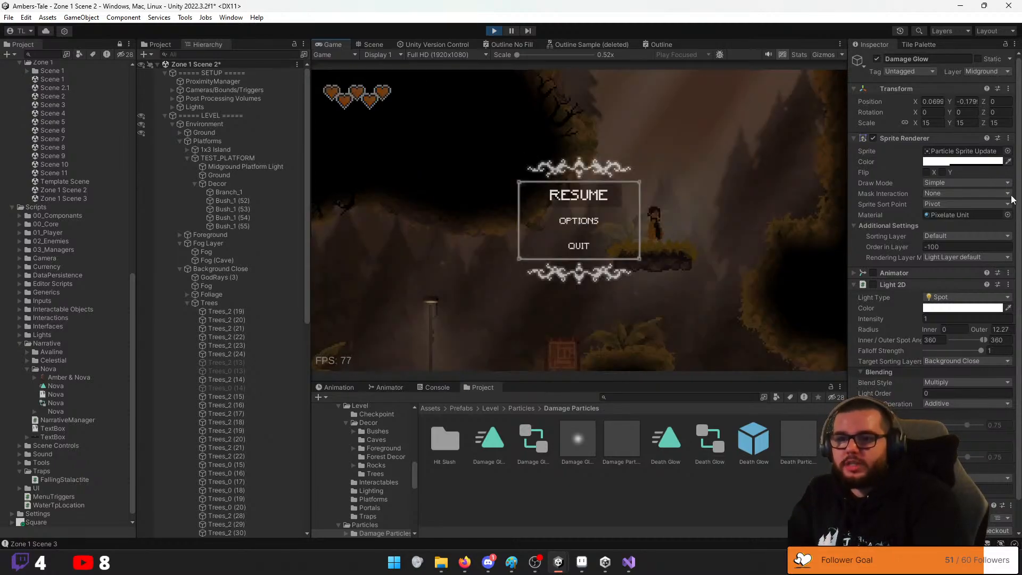
key("Escape")
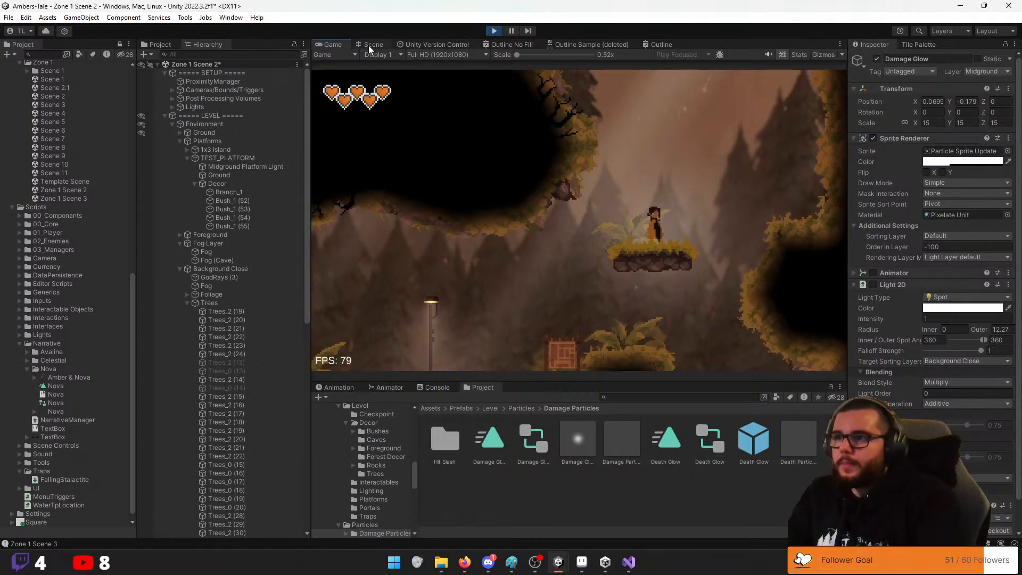
double_click(336, 44)
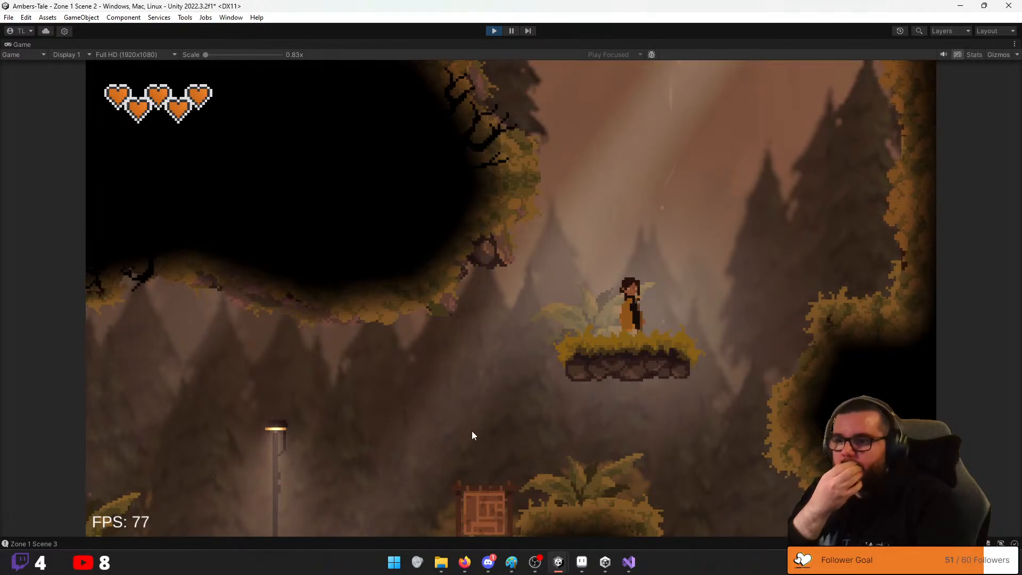
Restore the Game view, try the Sprite-Unlit-Default material on the running game's Damage Glow, and review its Light 2D settings
double_click(21, 44)
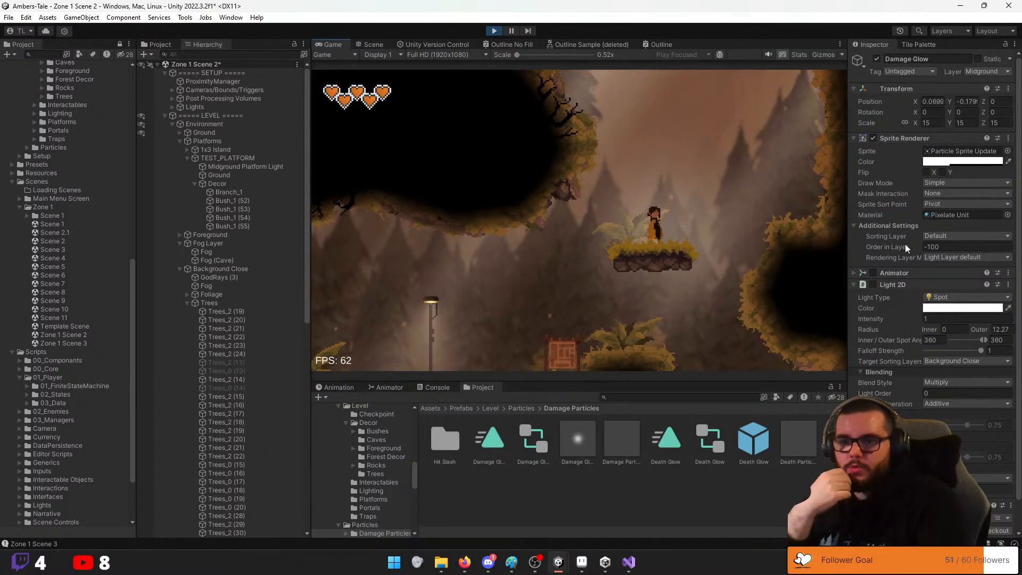
left_click(1007, 214)
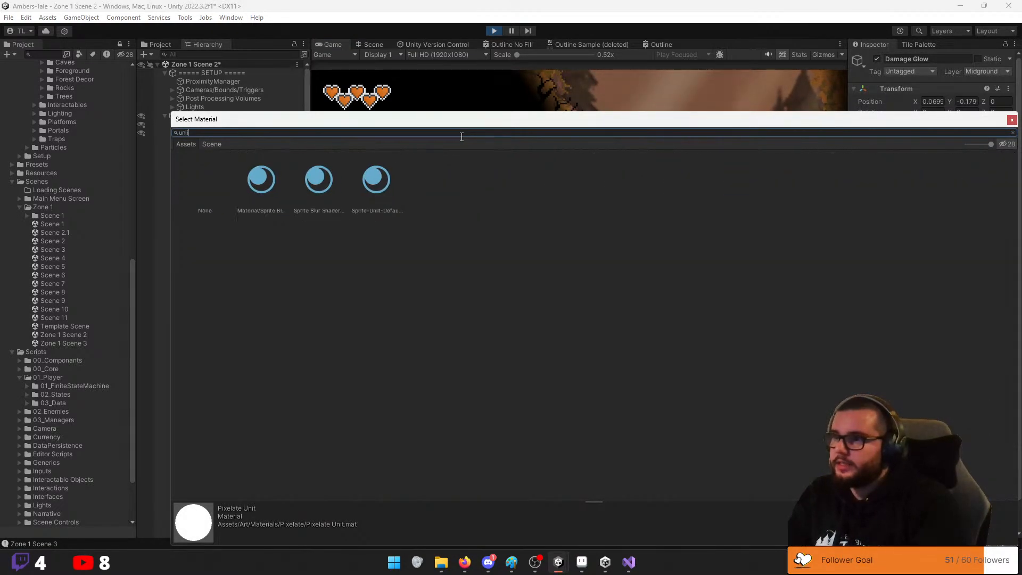
double_click(375, 184)
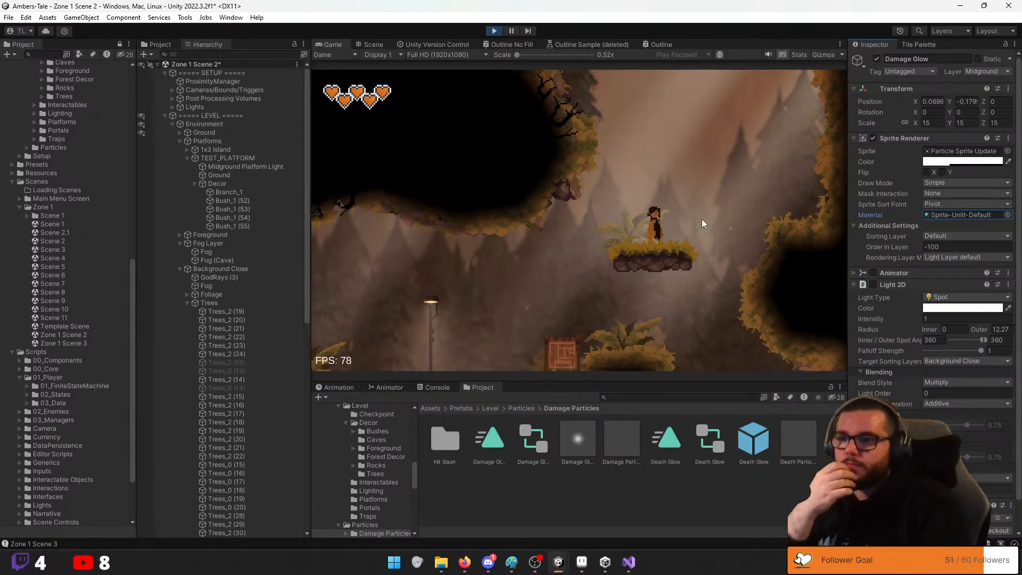
scroll(284, 322, "down", 5)
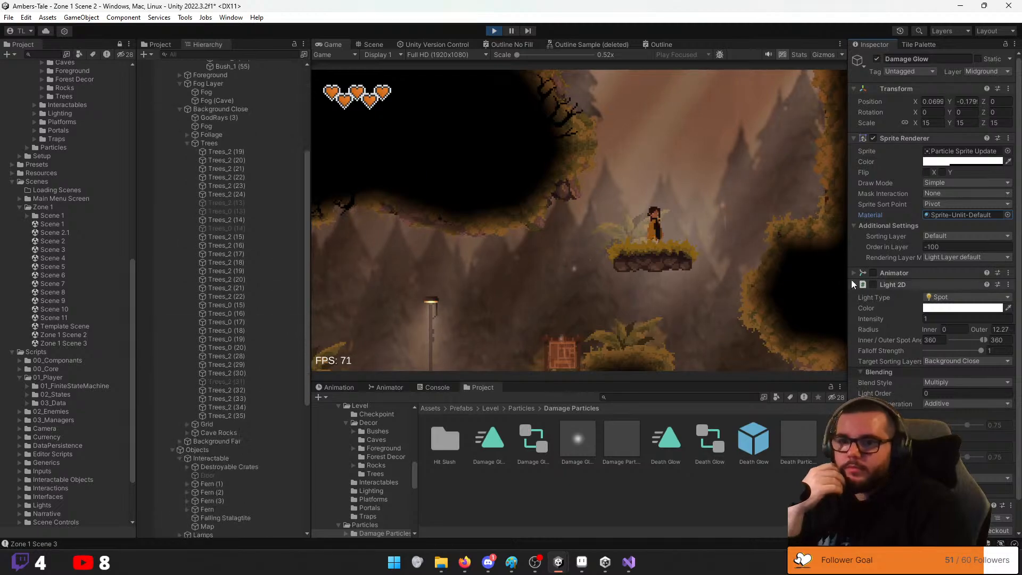
scroll(932, 240, "down", 2)
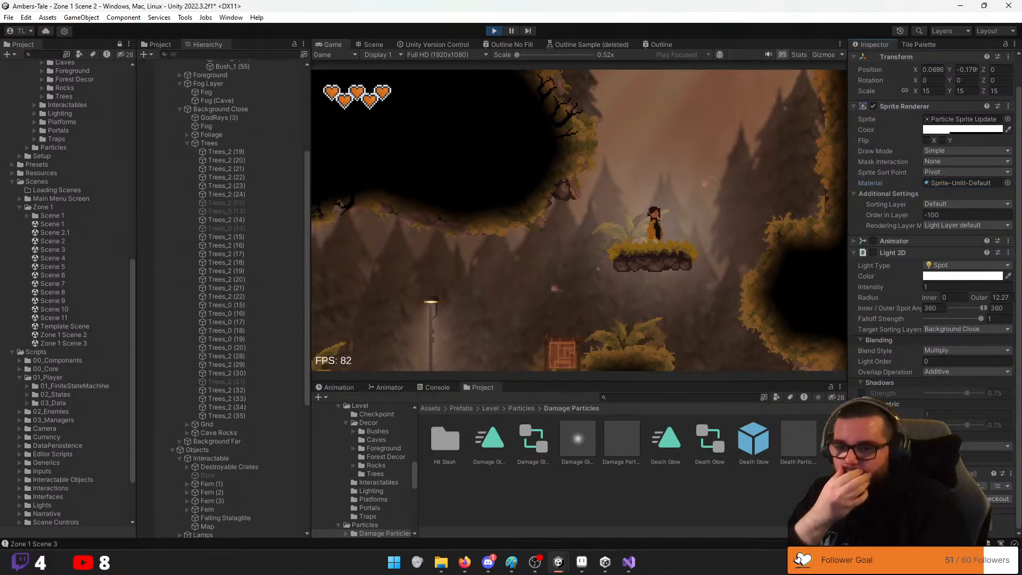
scroll(932, 240, "down", 4)
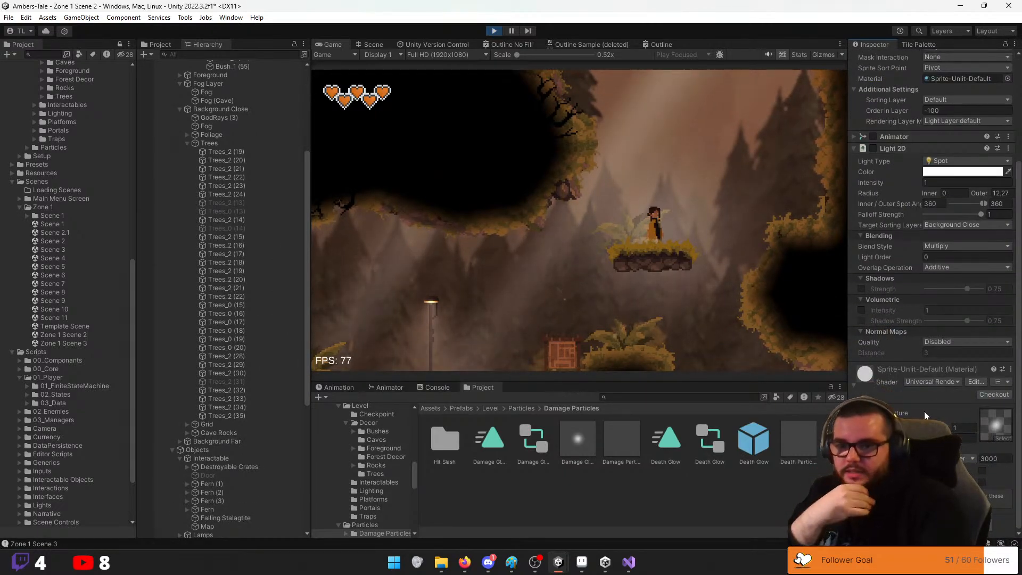
scroll(932, 240, "up", 1)
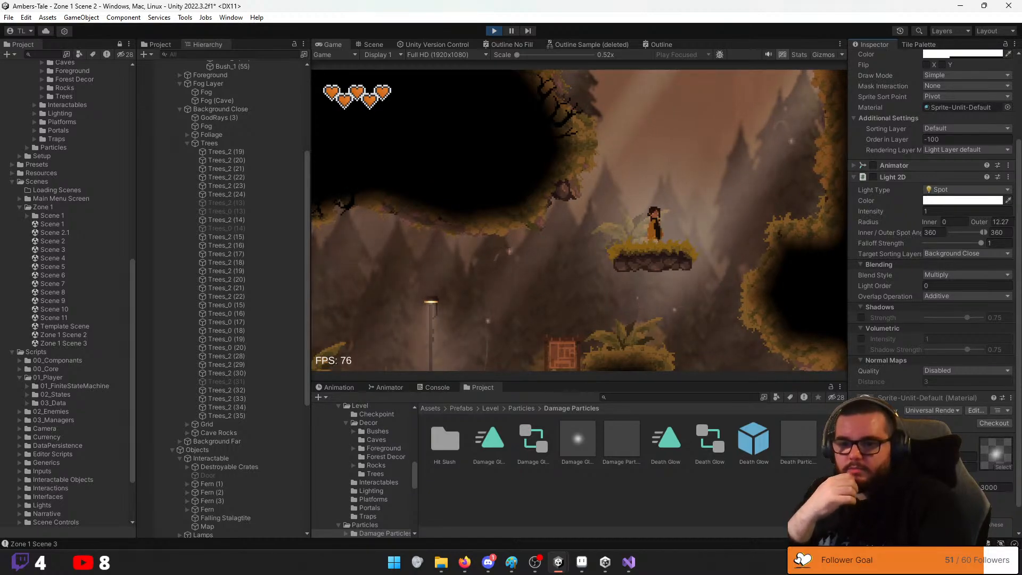
scroll(926, 402, "up", 4)
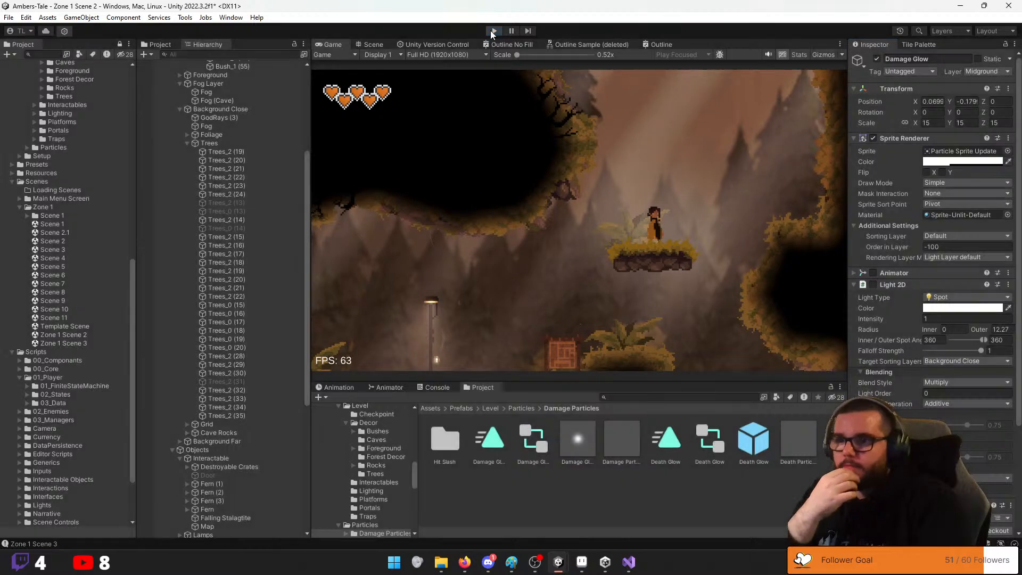
Stop the game and set the Damage Glow's Sprite Renderer material to Sprite-Unlit-Default
key("ctrl+p")
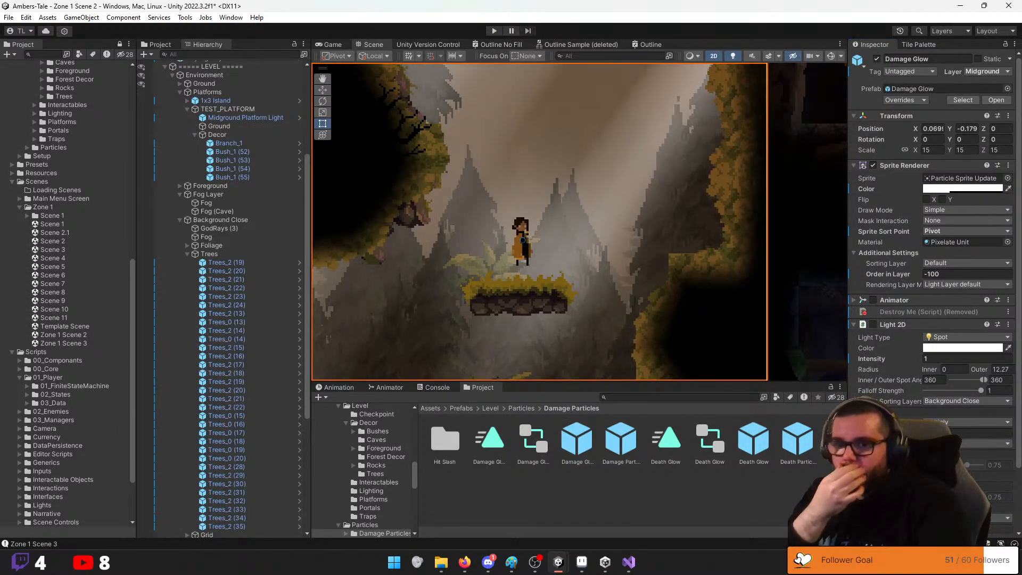
left_click(1008, 242)
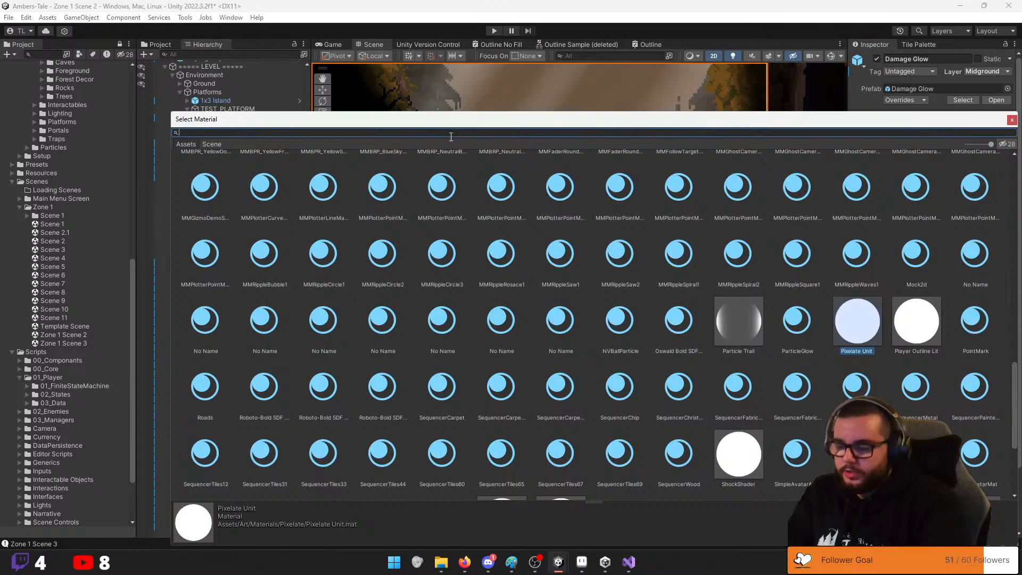
type("unlit")
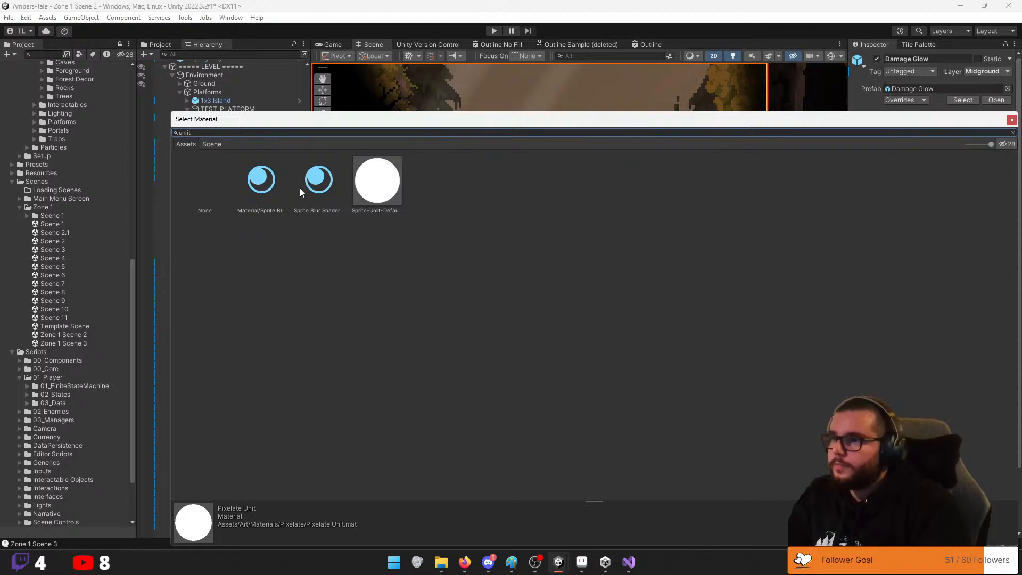
double_click(383, 183)
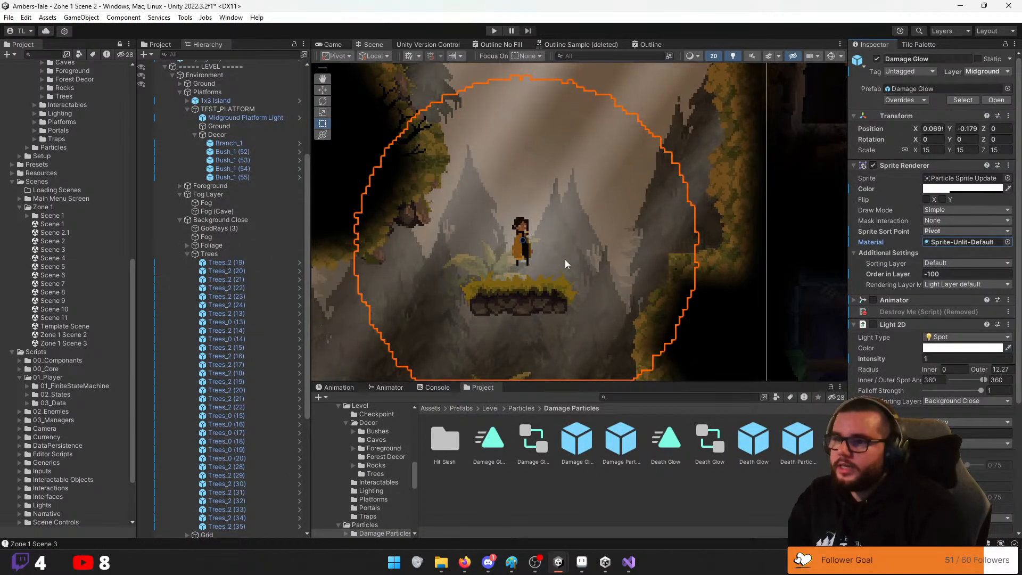
scroll(550, 266, "down", 1)
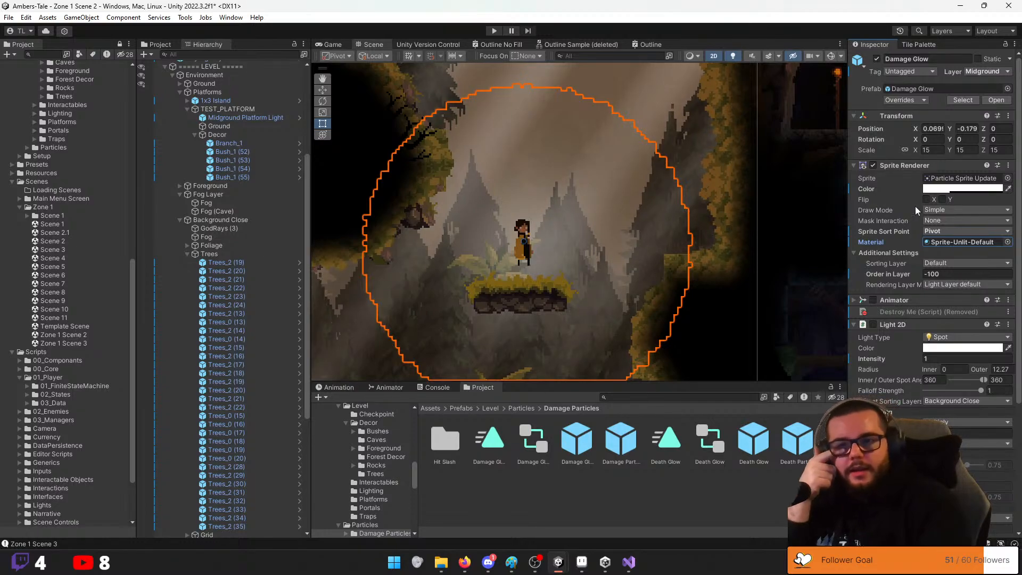
Search the sprites available for the Damage Glow for "cir" and for "part"
left_click(1008, 179)
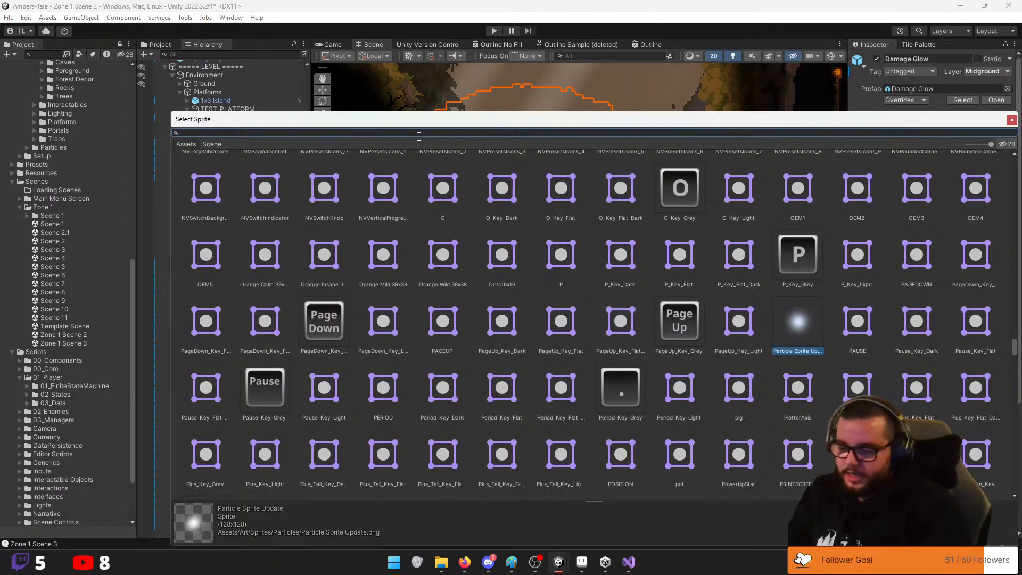
type("cir")
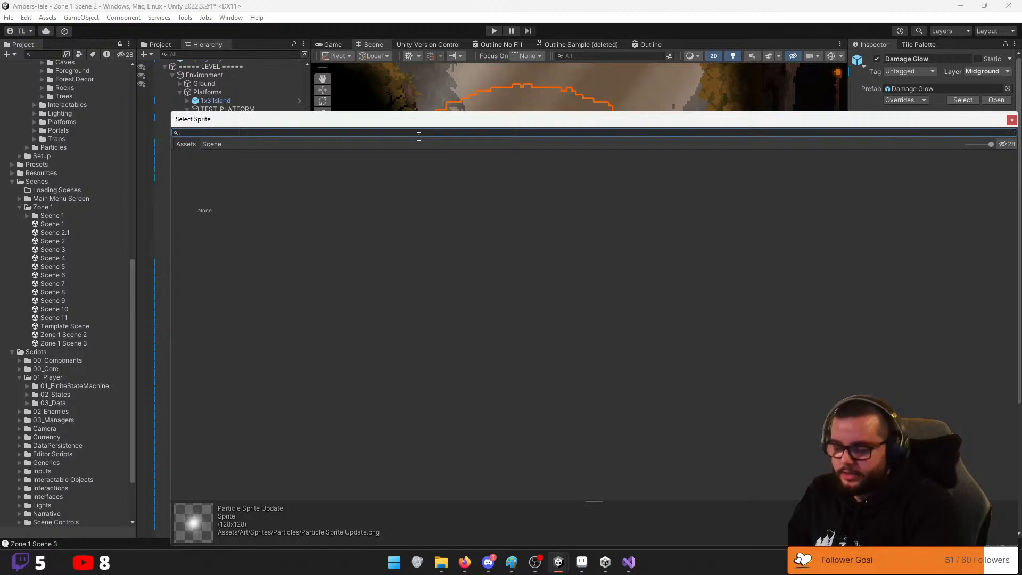
type("part")
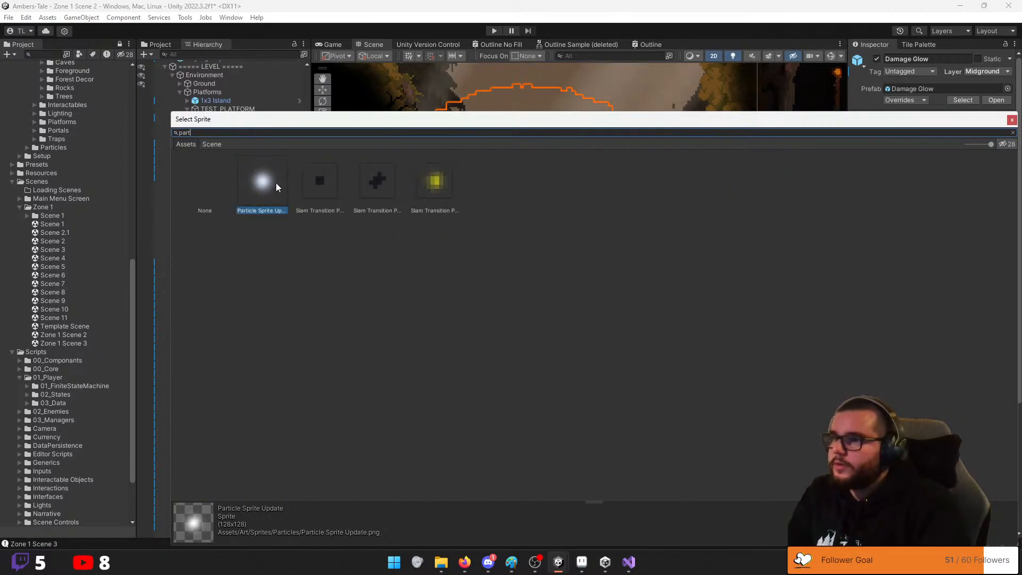
Clear the sprite search and browse the full sprite list for an alternative glow shape for the Damage Glow
double_click(179, 134)
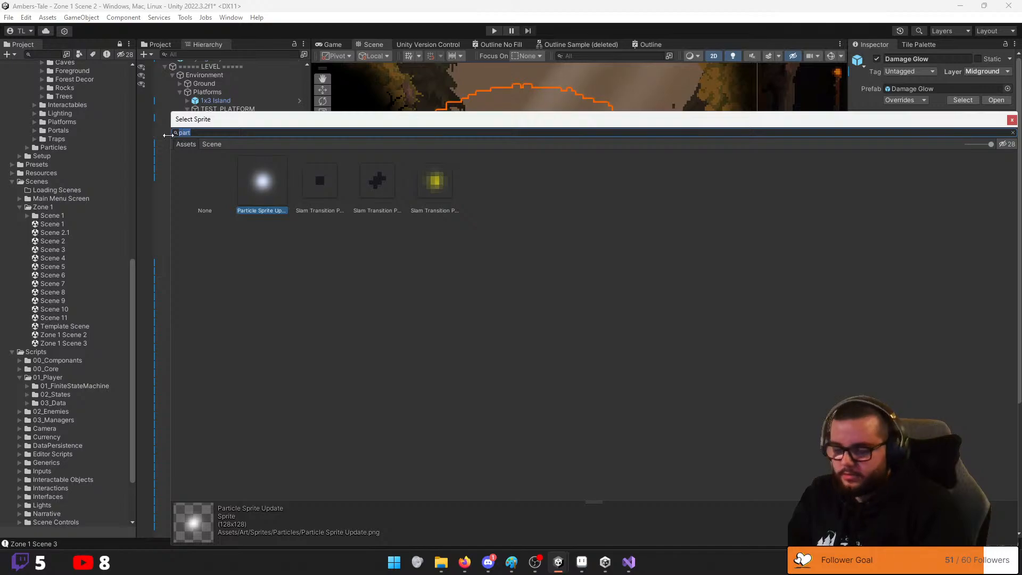
key("BackSpace")
scroll(372, 263, "down", 10)
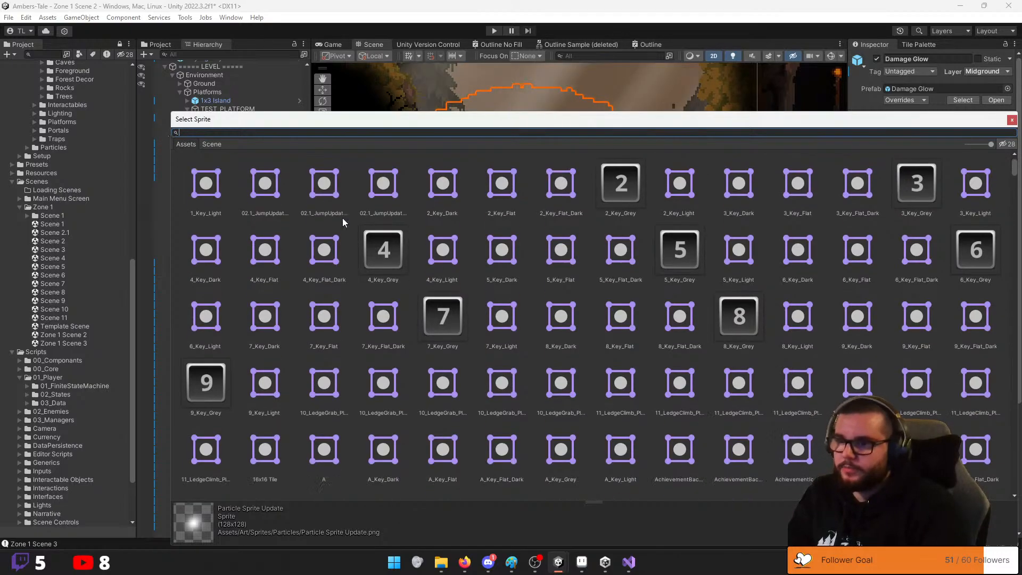
scroll(371, 263, "down", 15)
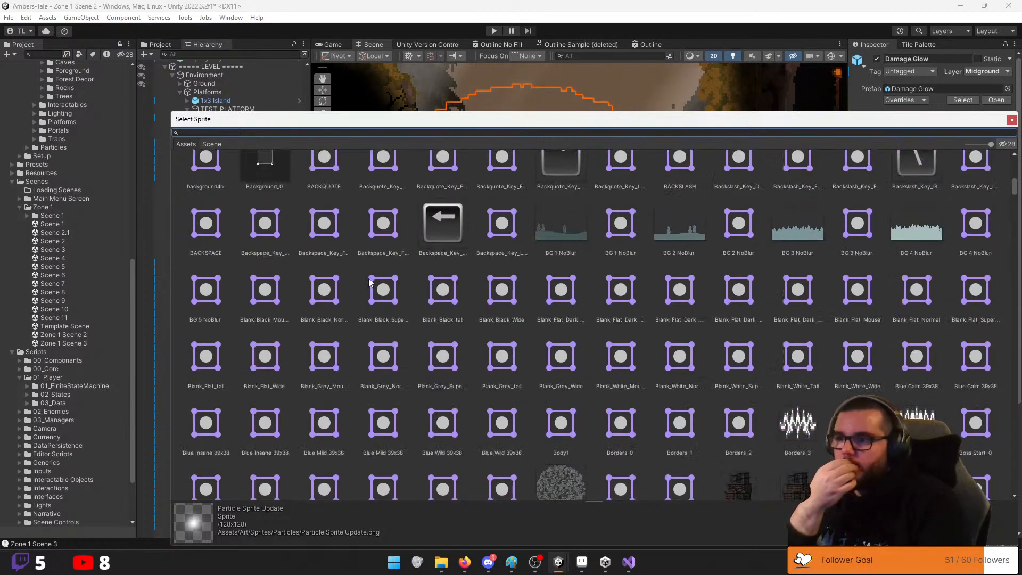
scroll(371, 282, "down", 15)
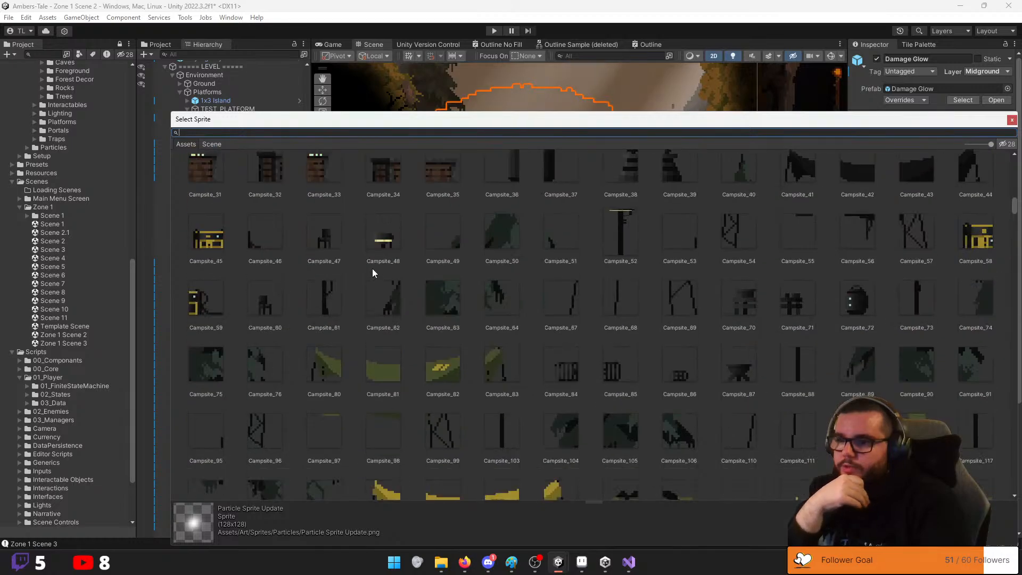
scroll(384, 318, "down", 15)
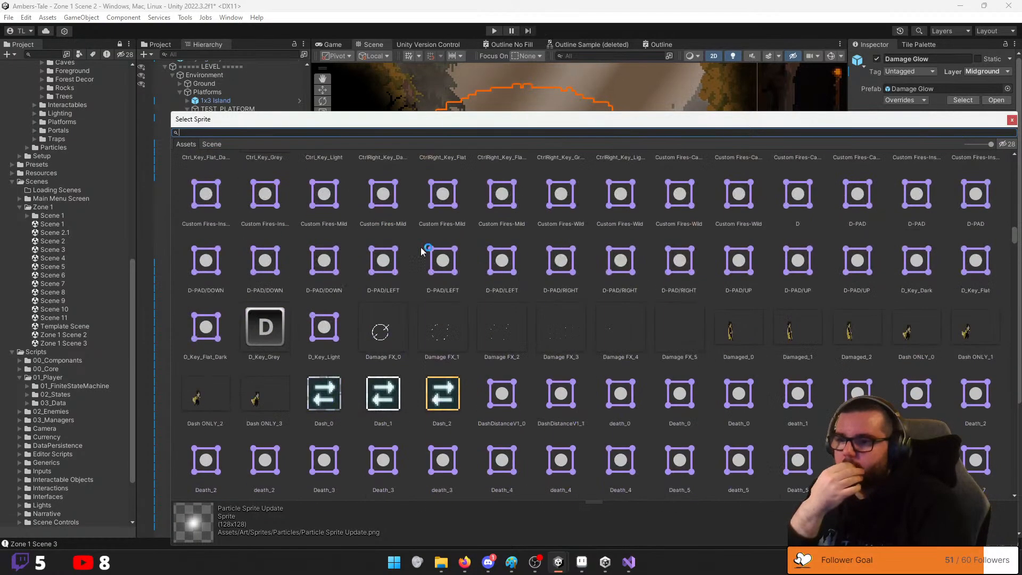
scroll(531, 382, "down", 15)
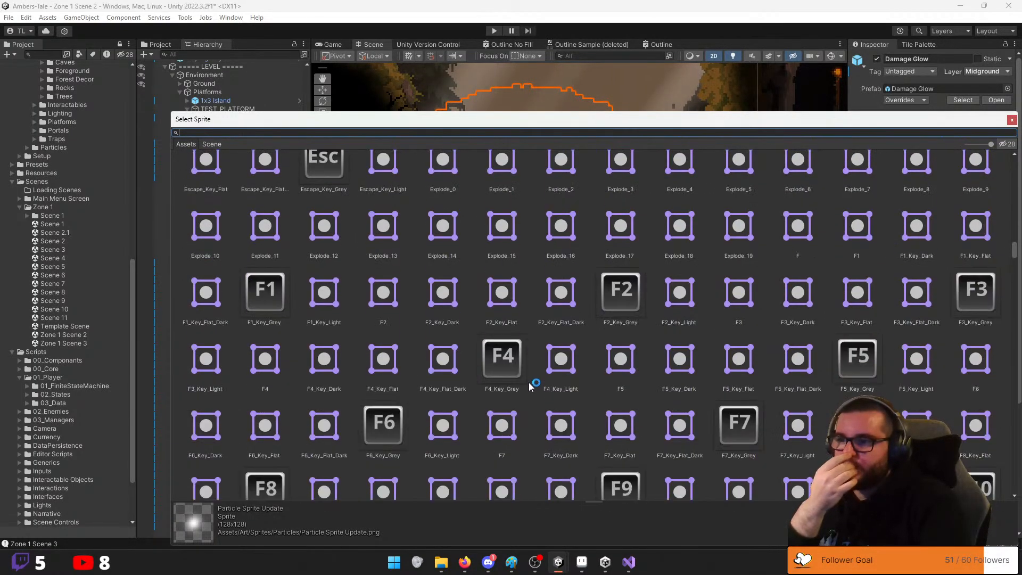
scroll(530, 392, "down", 15)
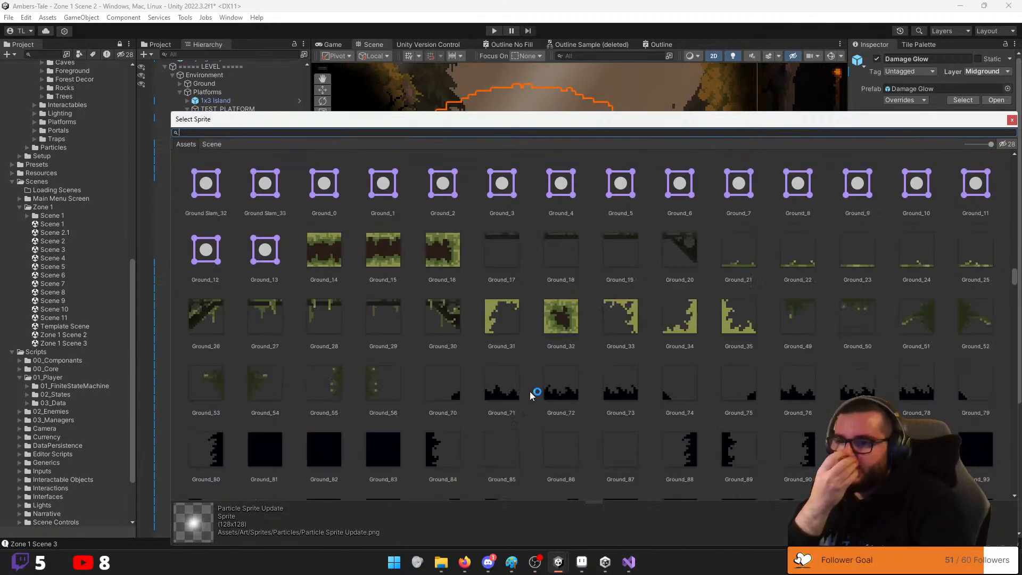
scroll(484, 454, "down", 15)
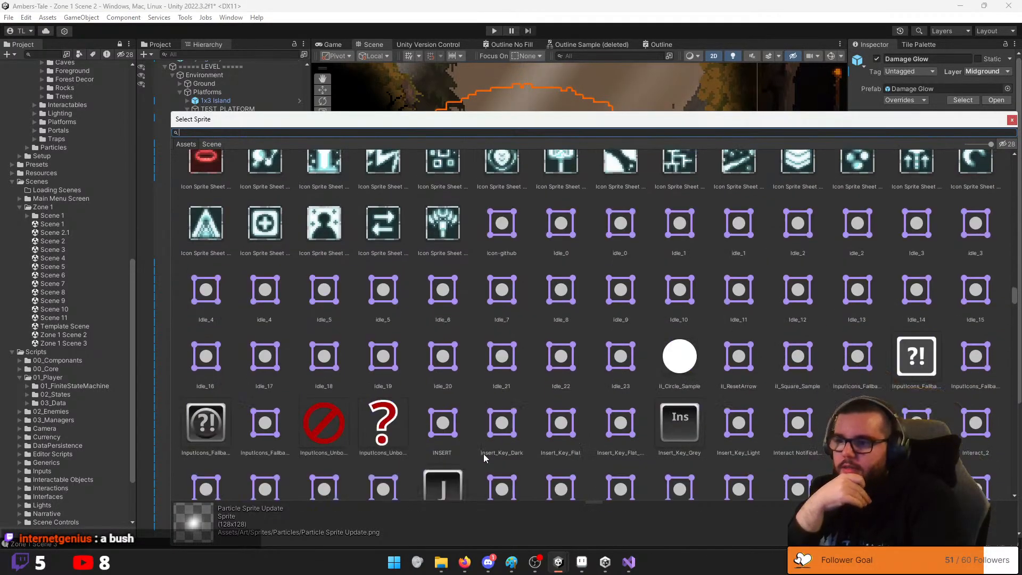
scroll(680, 355, "up", 5)
scroll(685, 336, "down", 12)
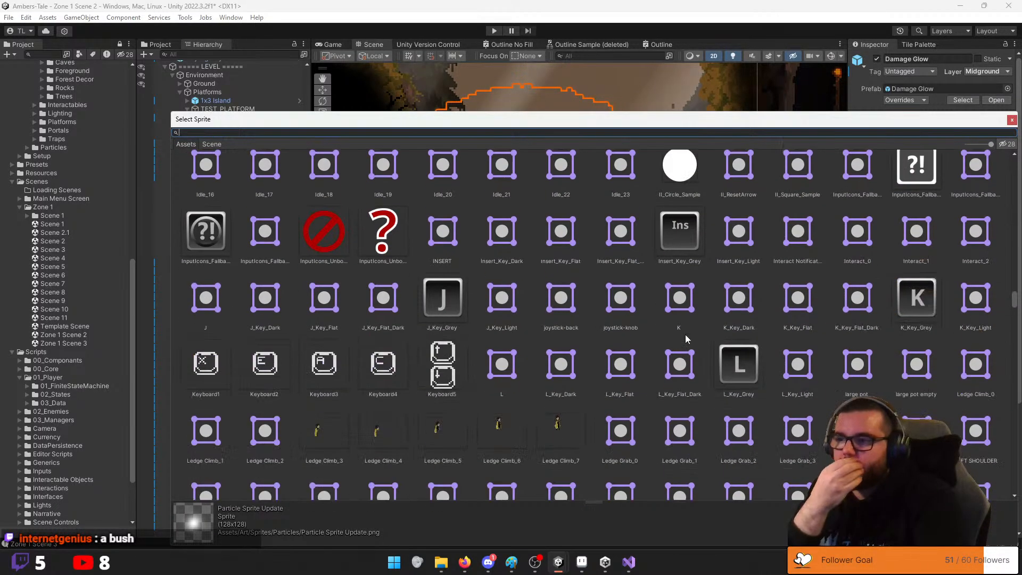
scroll(678, 348, "down", 8)
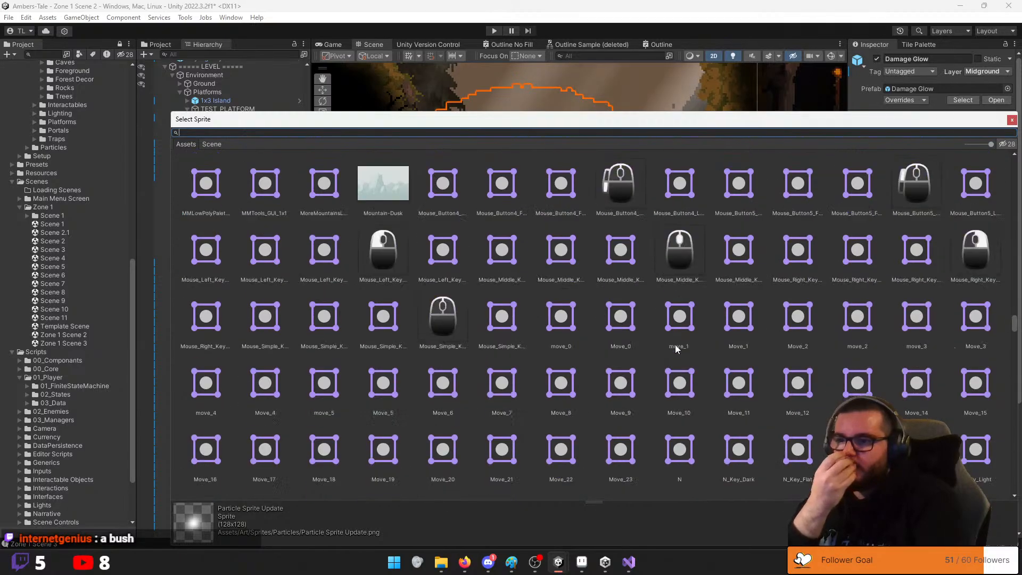
scroll(580, 290, "down", 20)
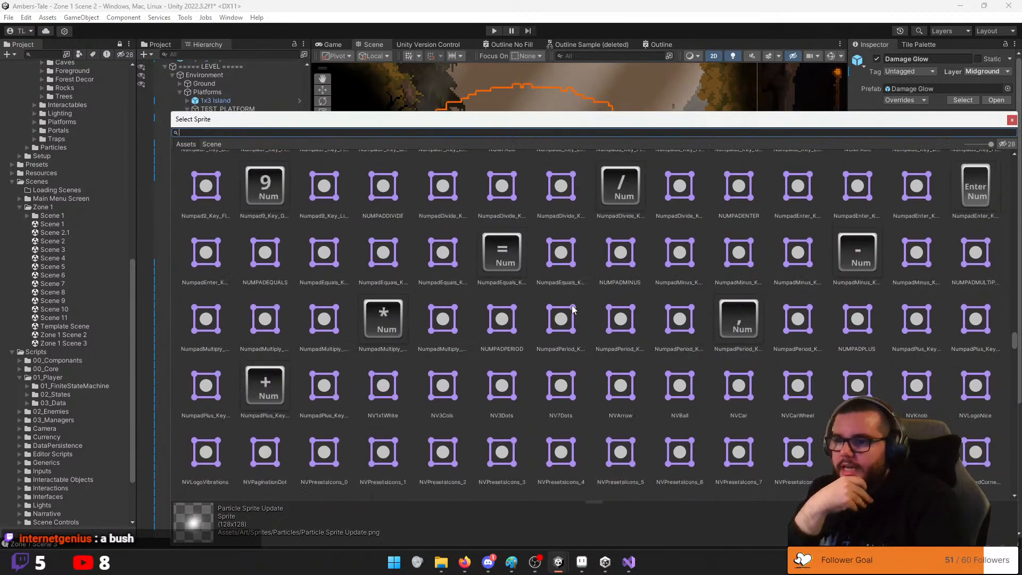
scroll(571, 312, "down", 10)
scroll(766, 305, "up", 6)
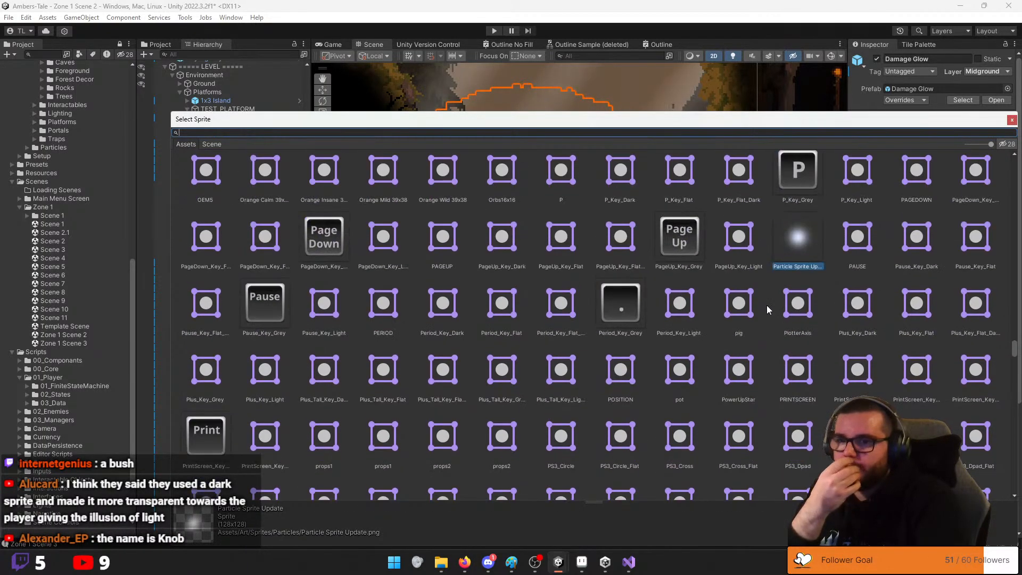
scroll(790, 270, "down", 10)
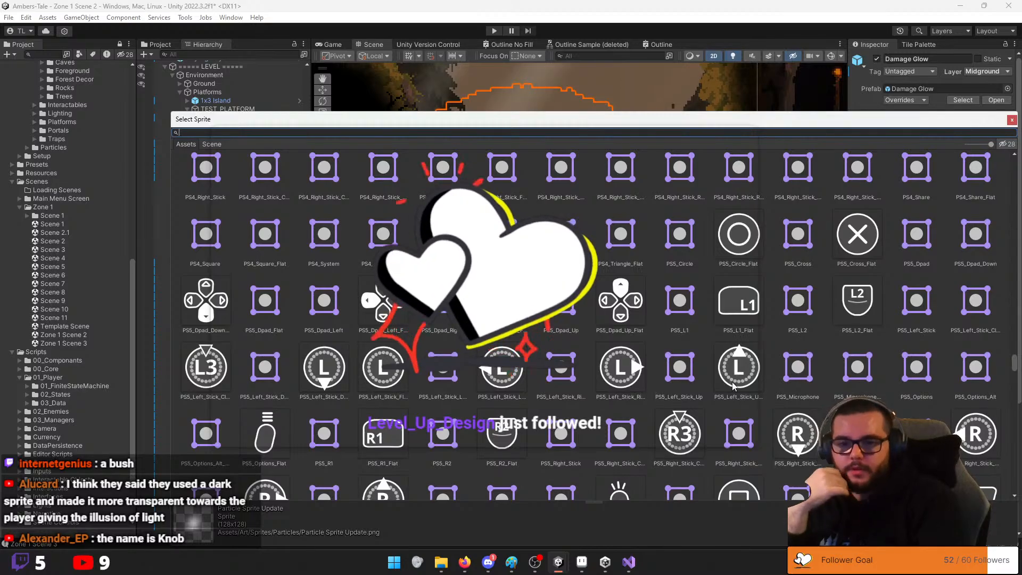
scroll(718, 378, "down", 5)
scroll(715, 386, "down", 5)
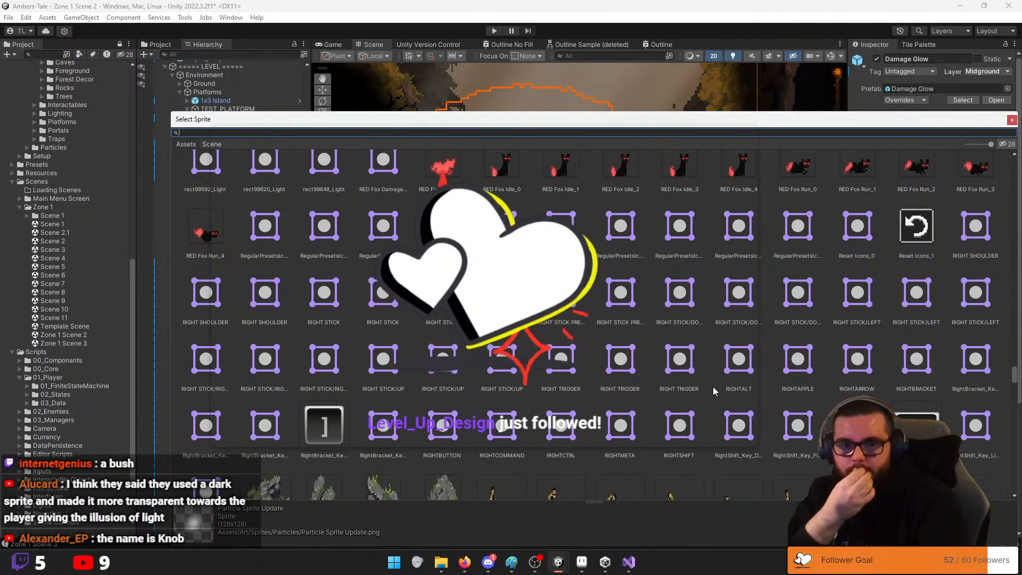
scroll(713, 388, "down", 8)
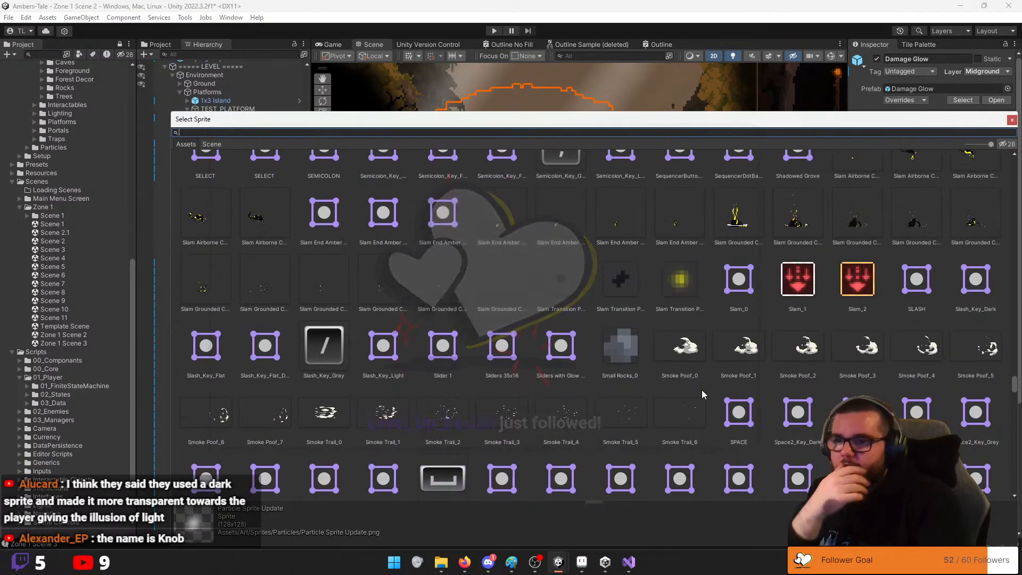
scroll(703, 394, "down", 12)
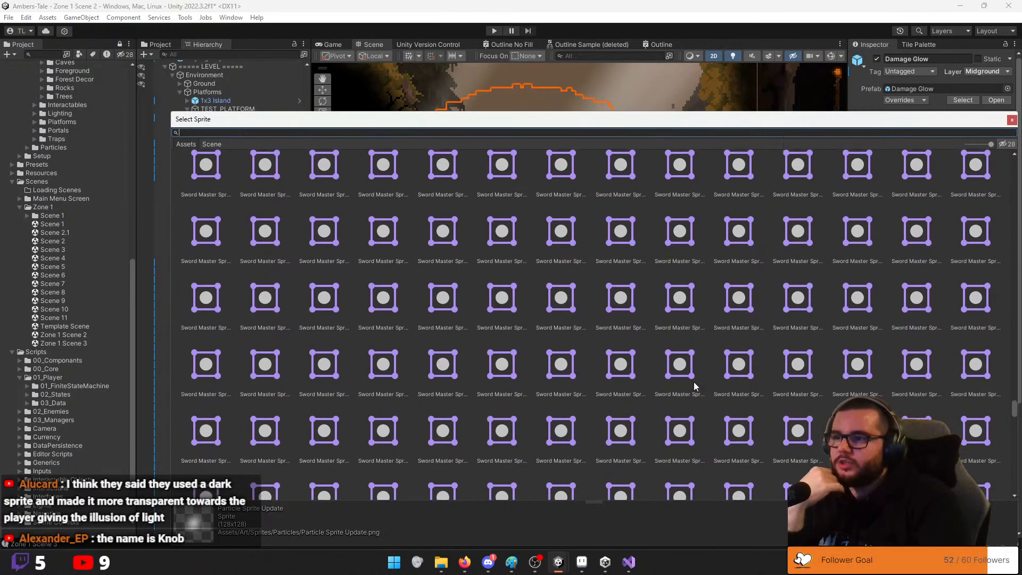
scroll(612, 397, "down", 12)
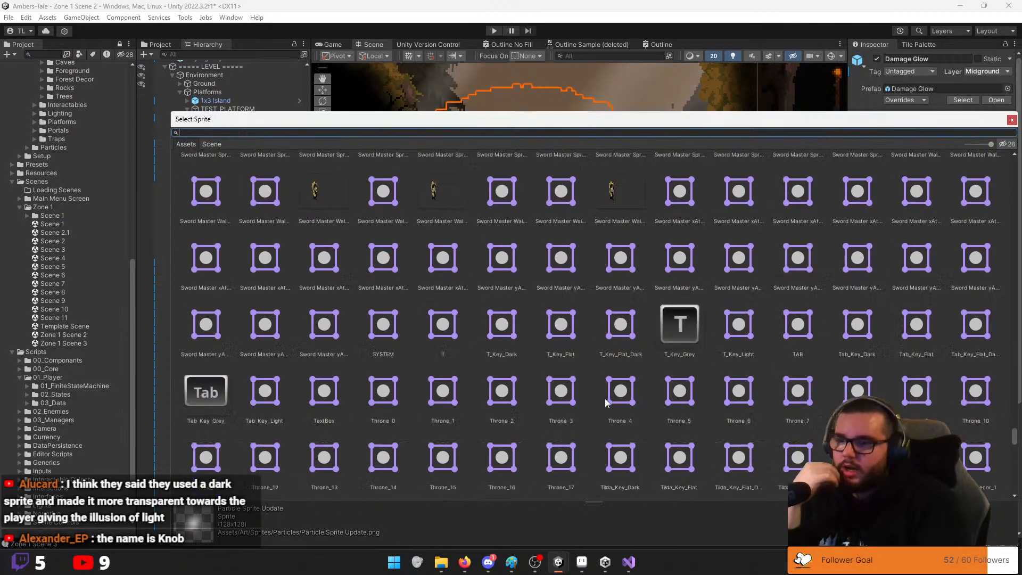
scroll(608, 400, "down", 12)
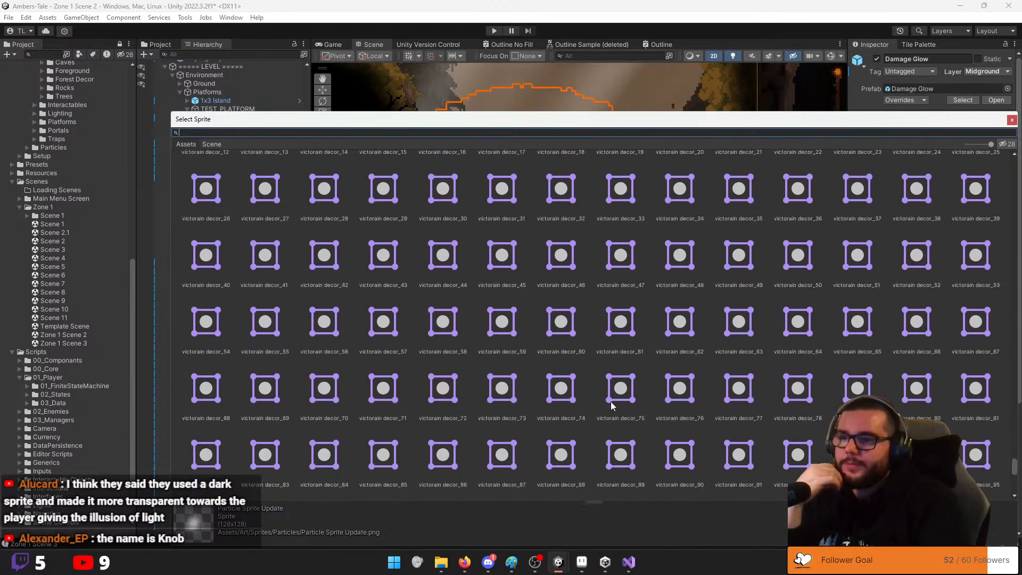
scroll(597, 409, "down", 10)
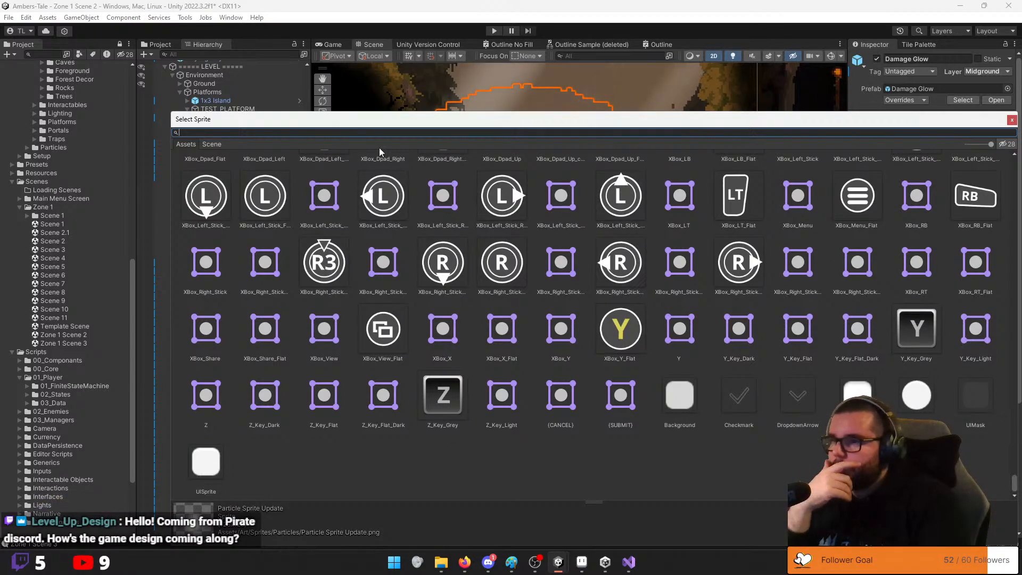
Leave the Damage Glow sprite selection and search the project assets for "knob"
left_click(1014, 122)
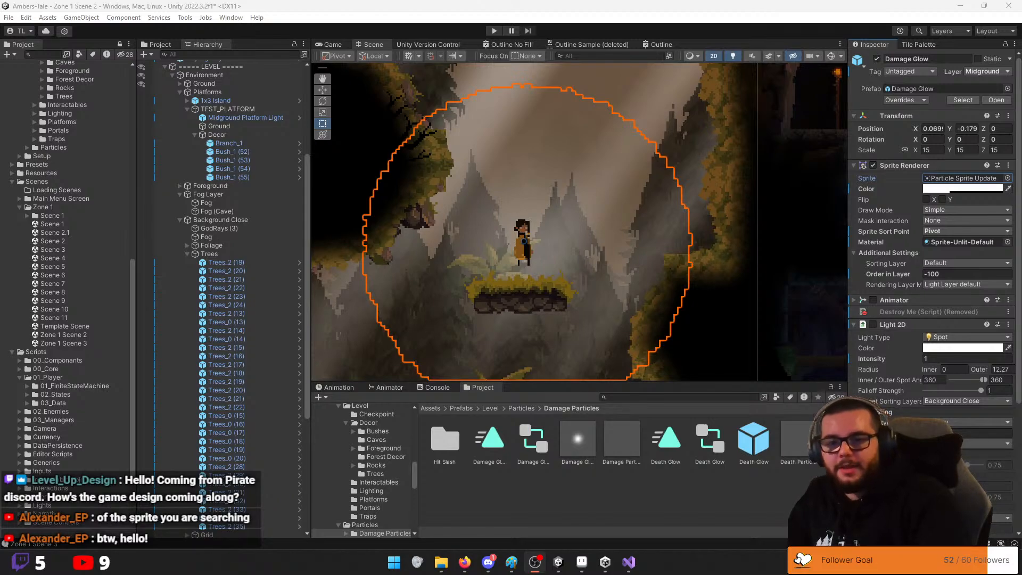
left_click(627, 504)
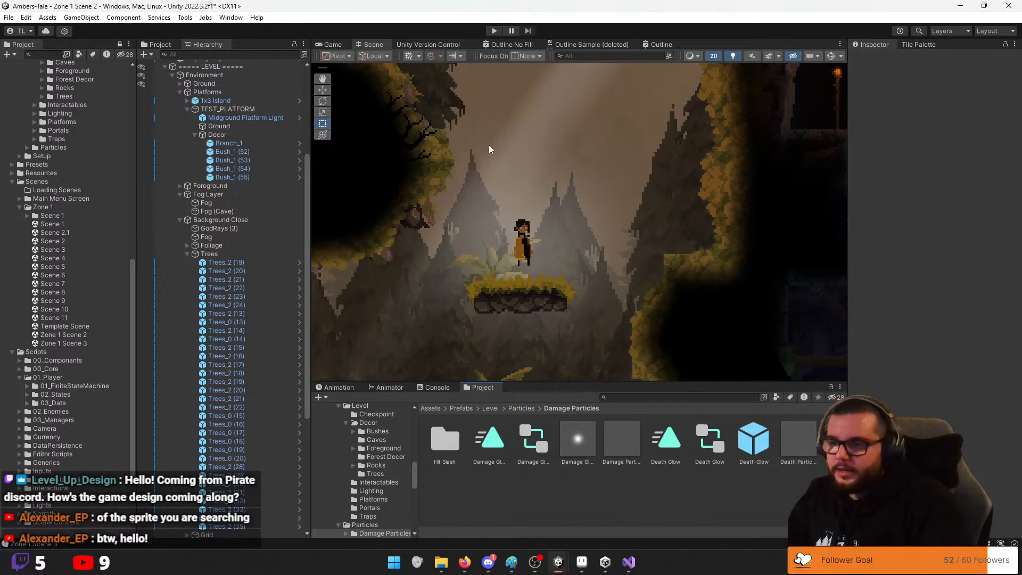
left_click(186, 56)
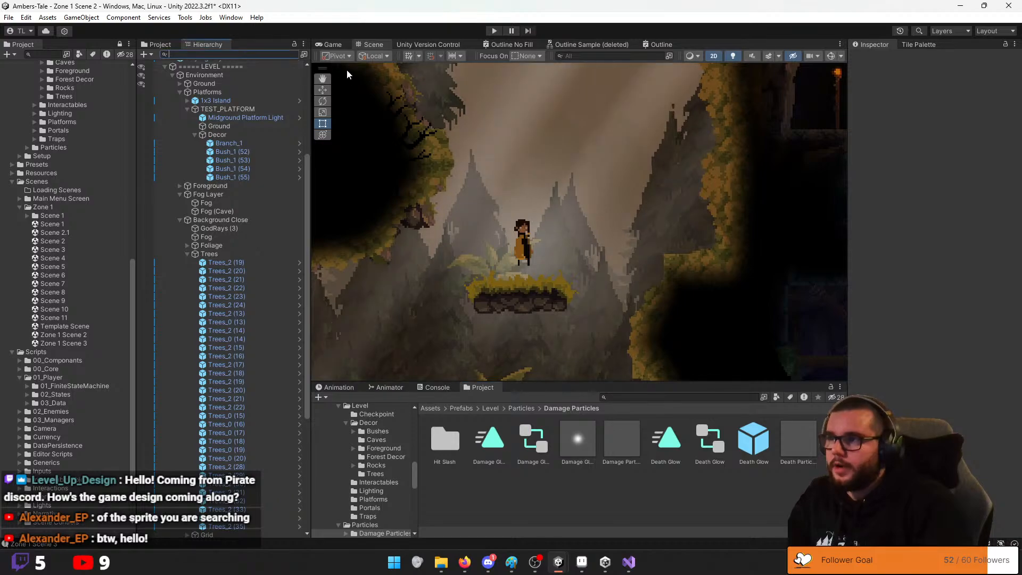
left_click(45, 54)
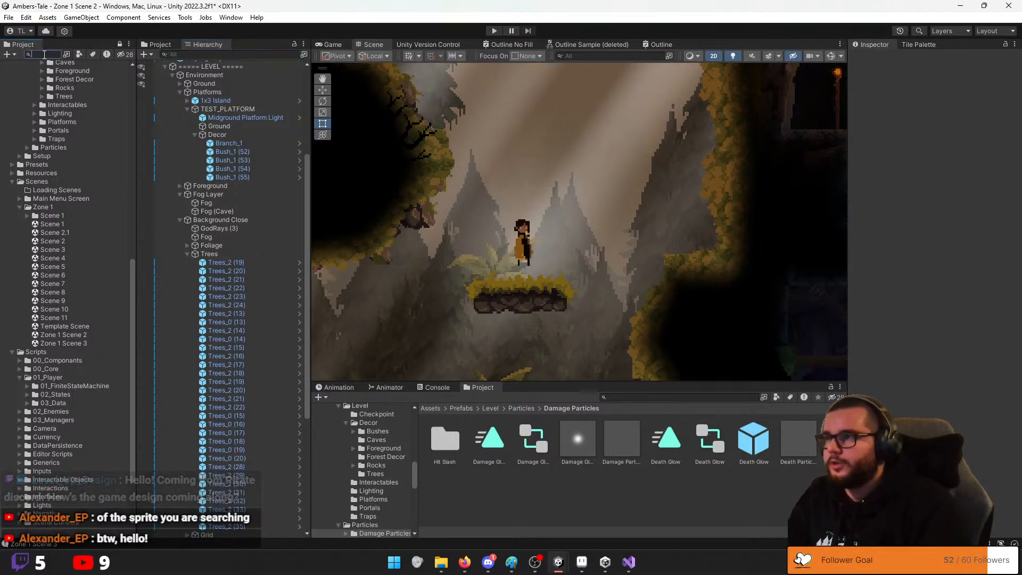
type("knob")
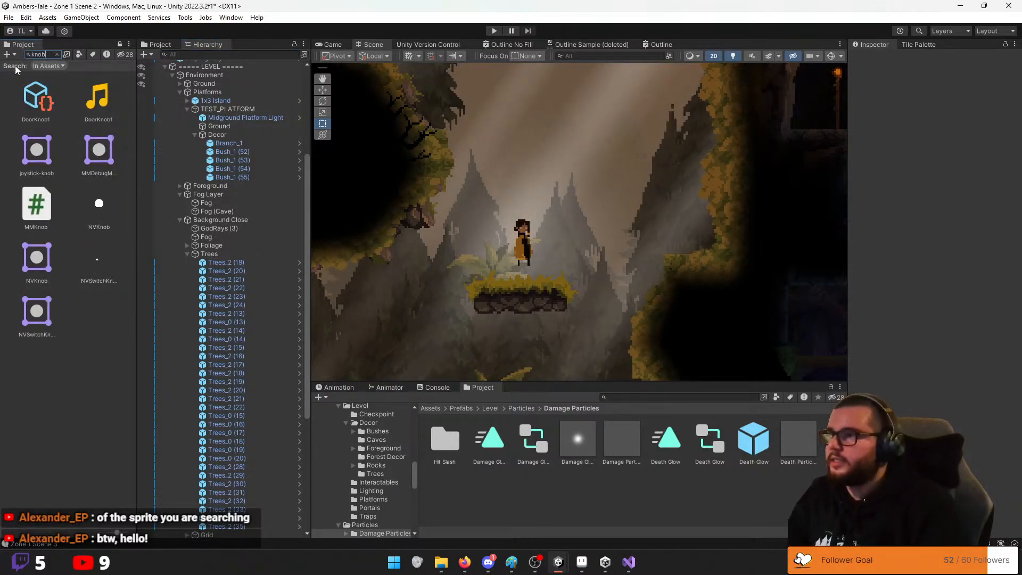
Try the NVKnob sprite in the scene as a circle centred over the player, and delete it
left_click_drag(109, 229, 576, 155)
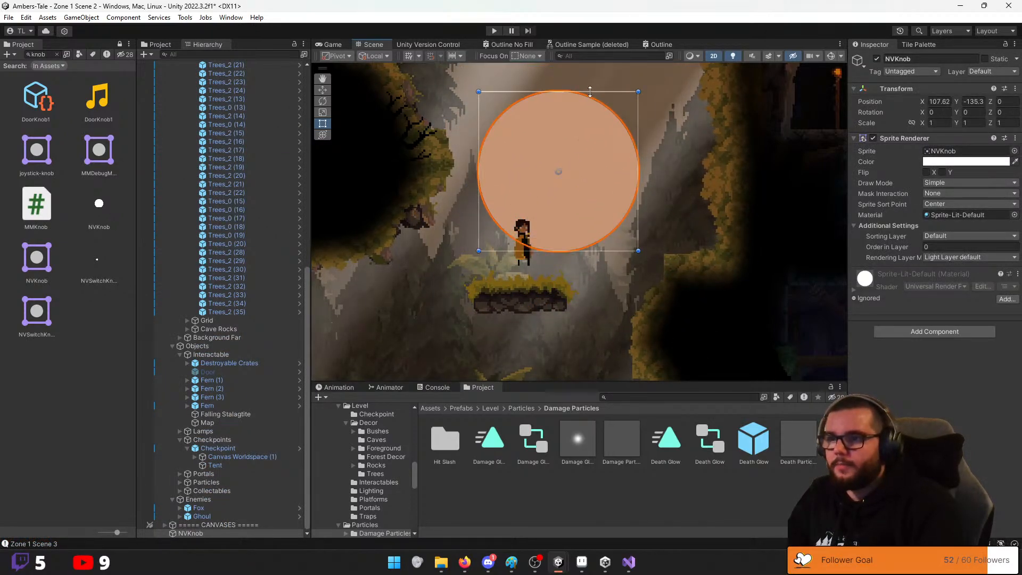
left_click_drag(588, 87, 587, 178)
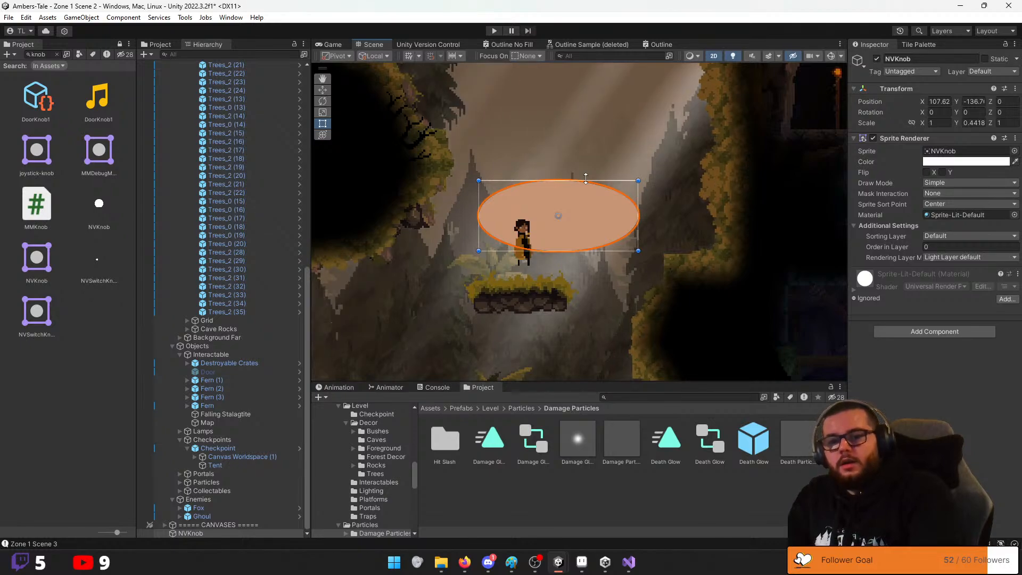
key("ctrl+z")
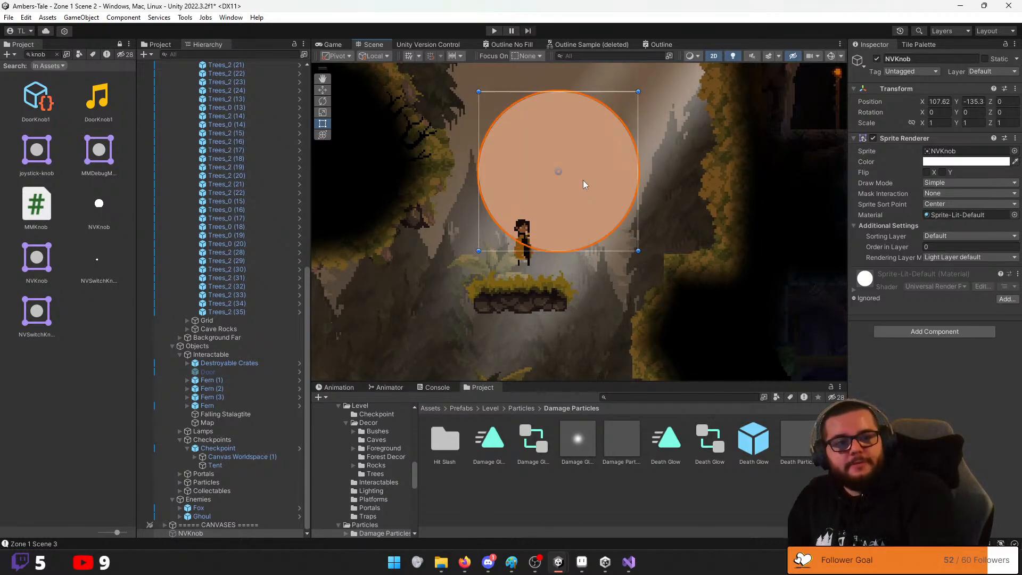
left_click_drag(584, 181, 526, 199)
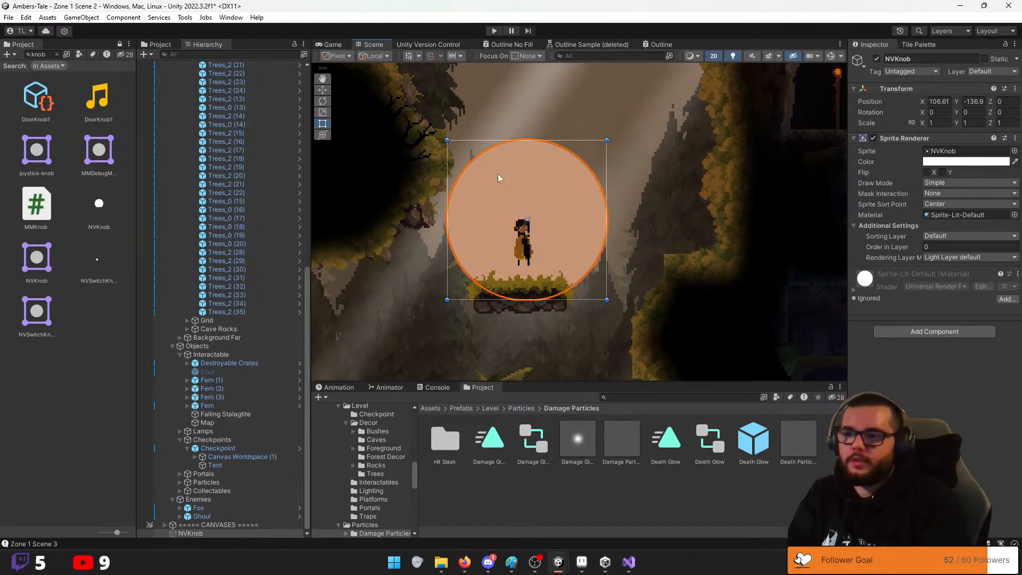
key("Delete")
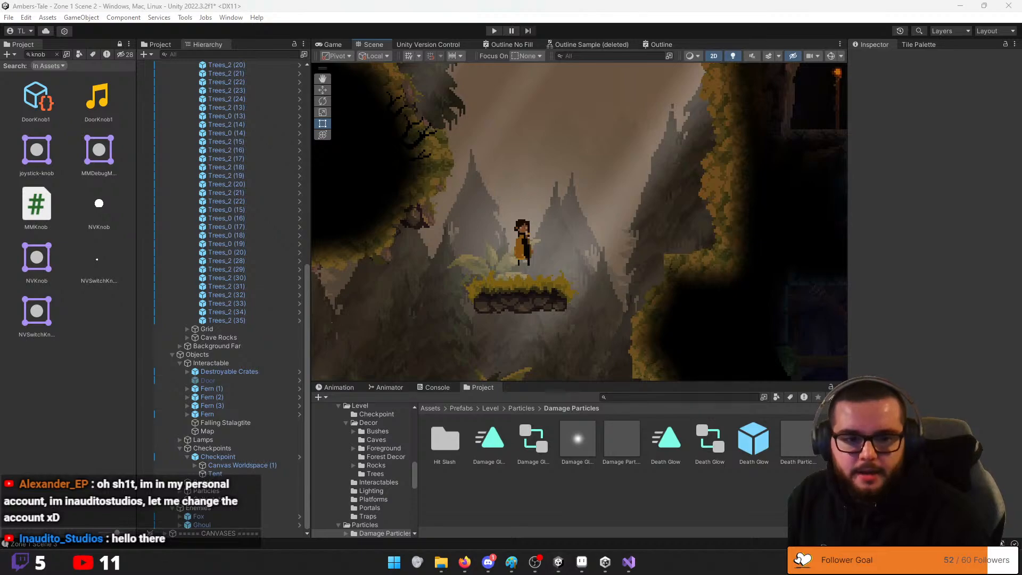
key("alt+Tab")
left_click_drag(413, 14, 1021, 21)
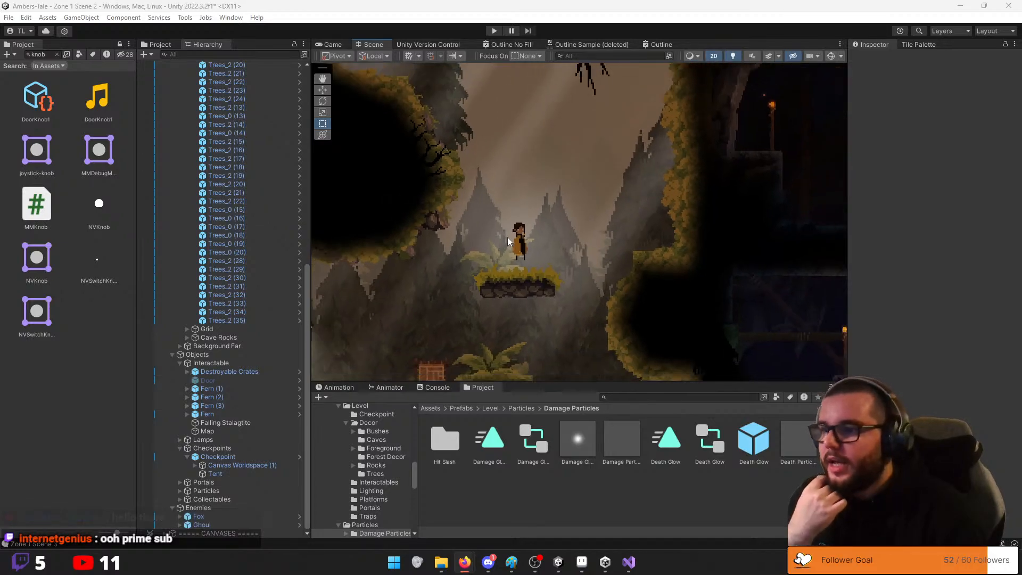
scroll(507, 237, "up", 1)
scroll(500, 249, "up", 3)
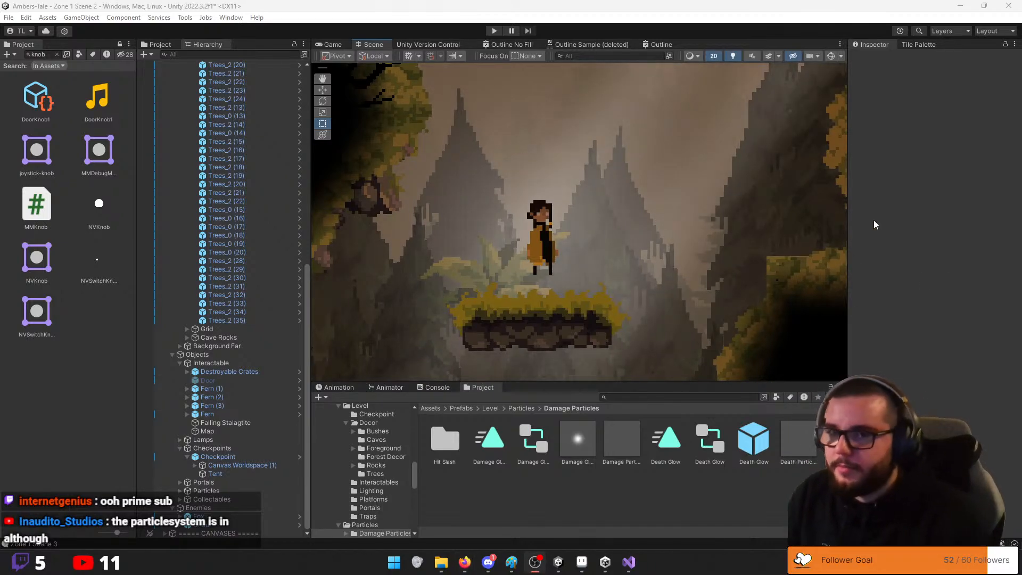
Replace the sprite of the player's Damage Glow with II_Circle_Sample, found by searching for "circl"
scroll(225, 183, "up", 10)
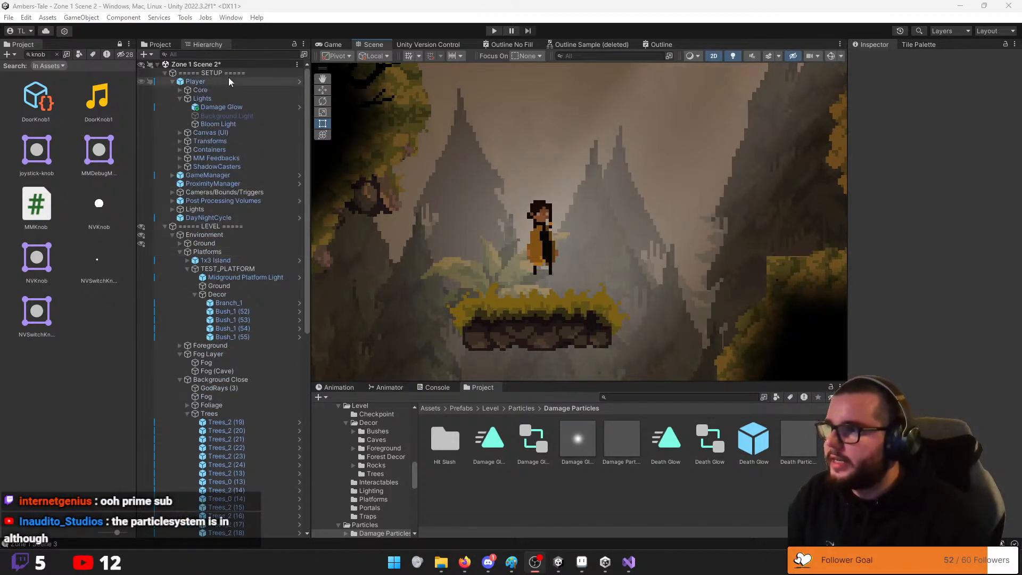
left_click(218, 107)
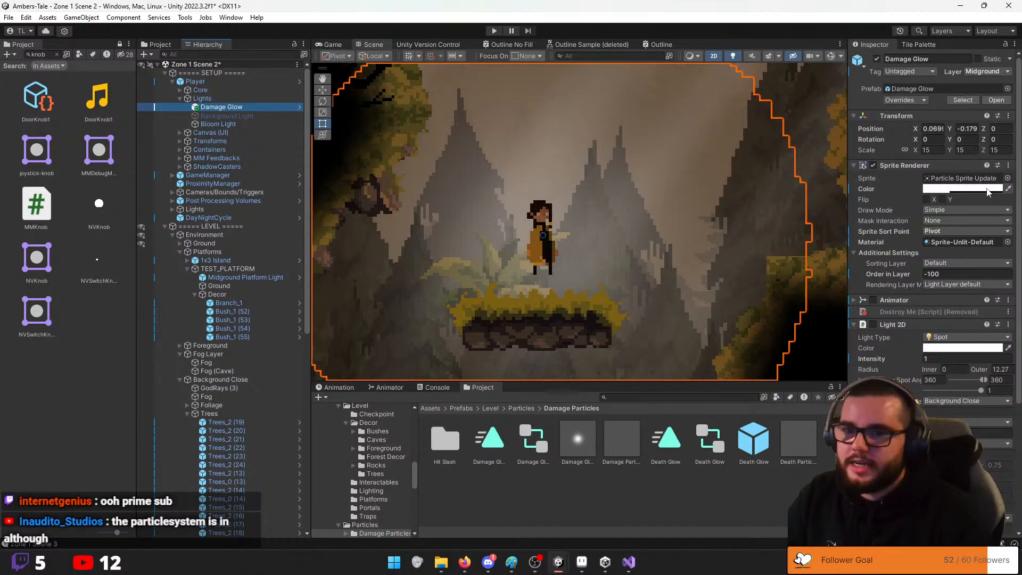
left_click(1008, 178)
type("circl")
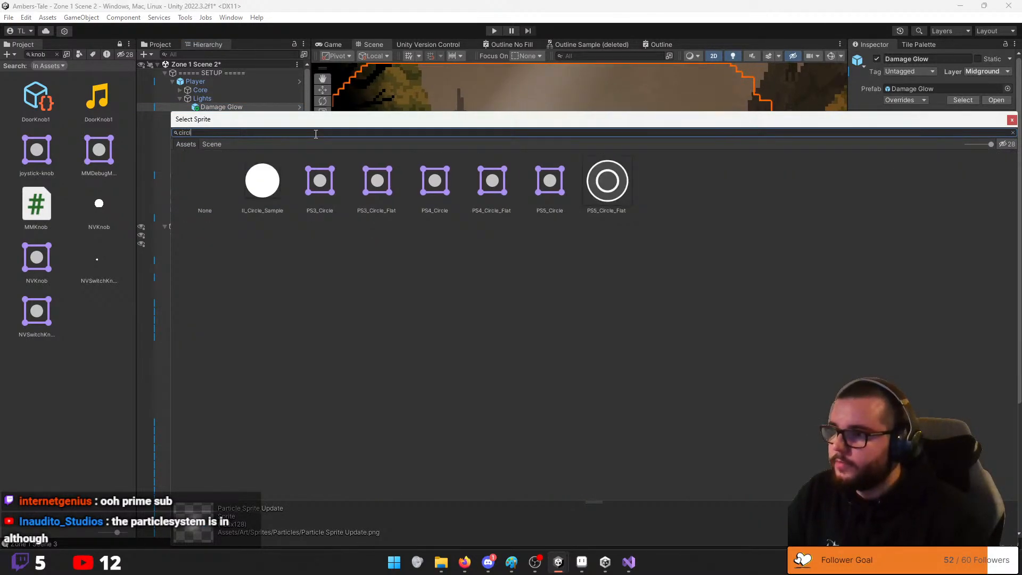
double_click(263, 182)
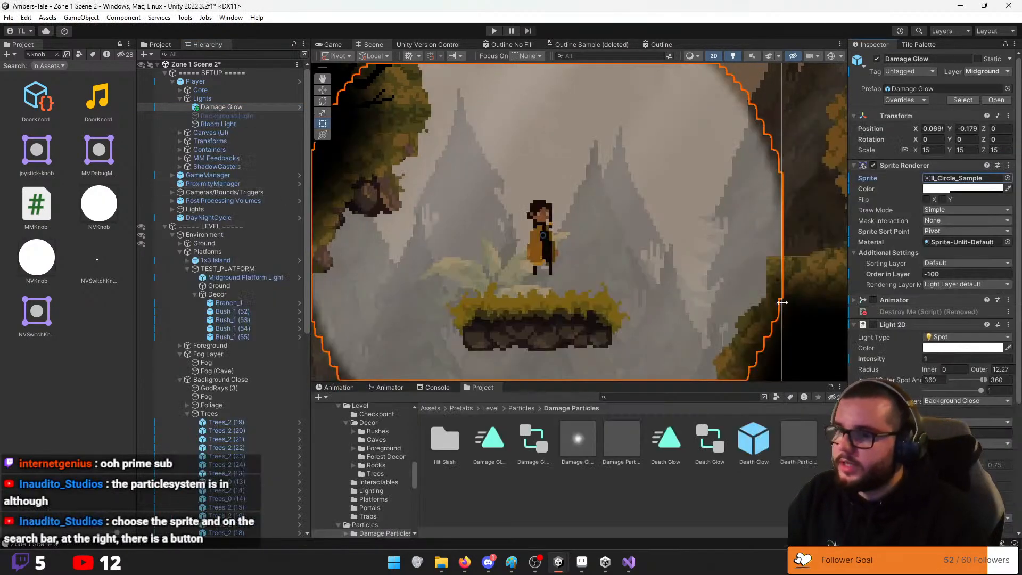
Lower the alpha of the Damage Glow's Sprite Renderer color to 27
scroll(619, 276, "down", 2)
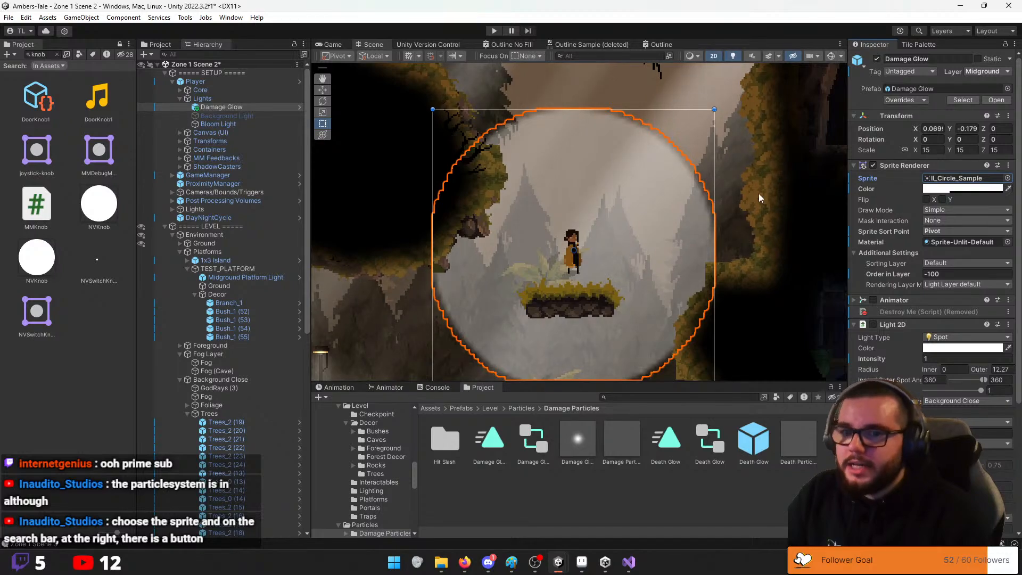
left_click(956, 190)
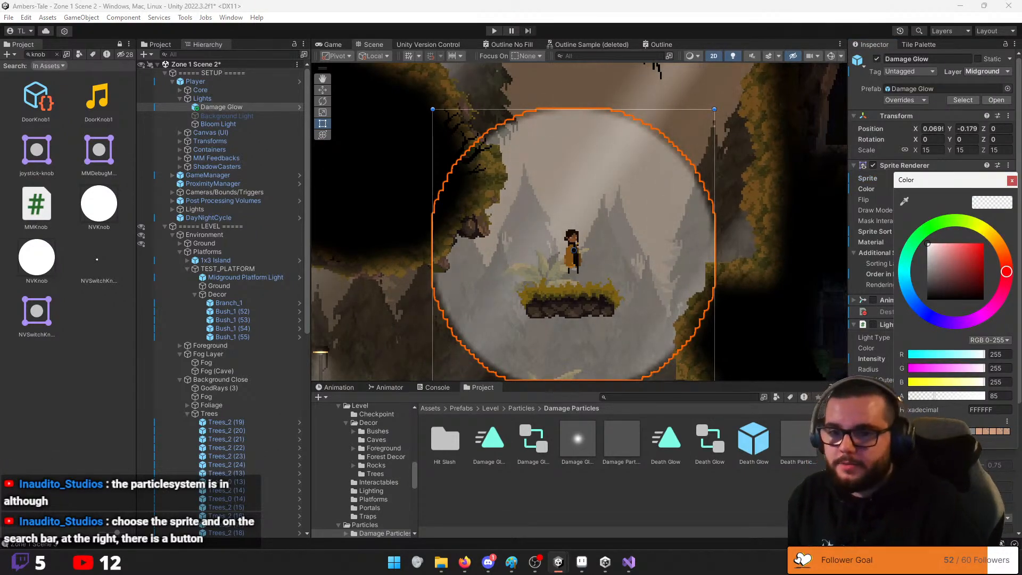
left_click_drag(936, 396, 921, 396)
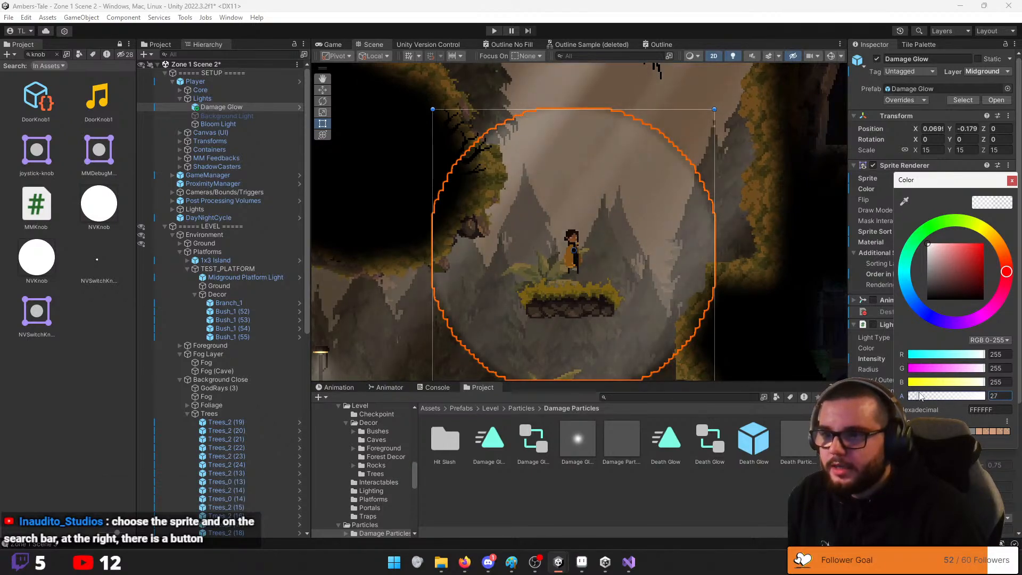
Run the game and move and jump the player around the floating platform and lower ground to check the circular glow
left_click(494, 31)
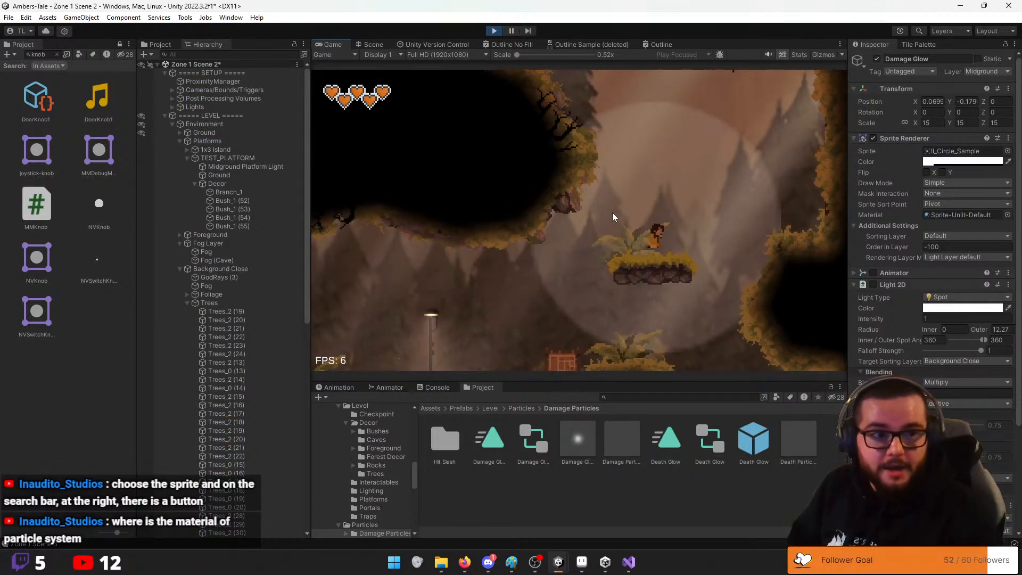
key("a")
key("d")
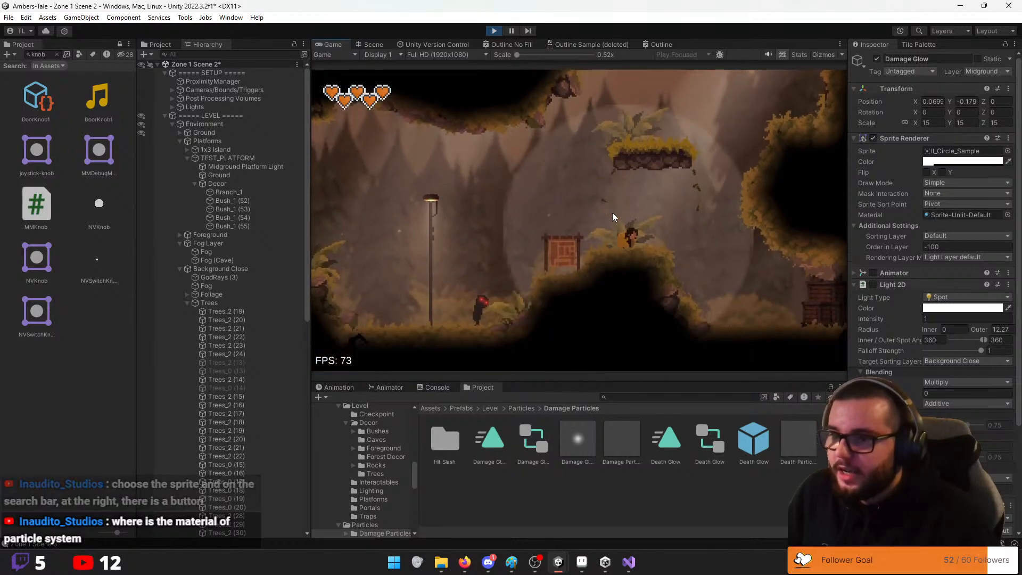
key("a")
key("space")
key("a")
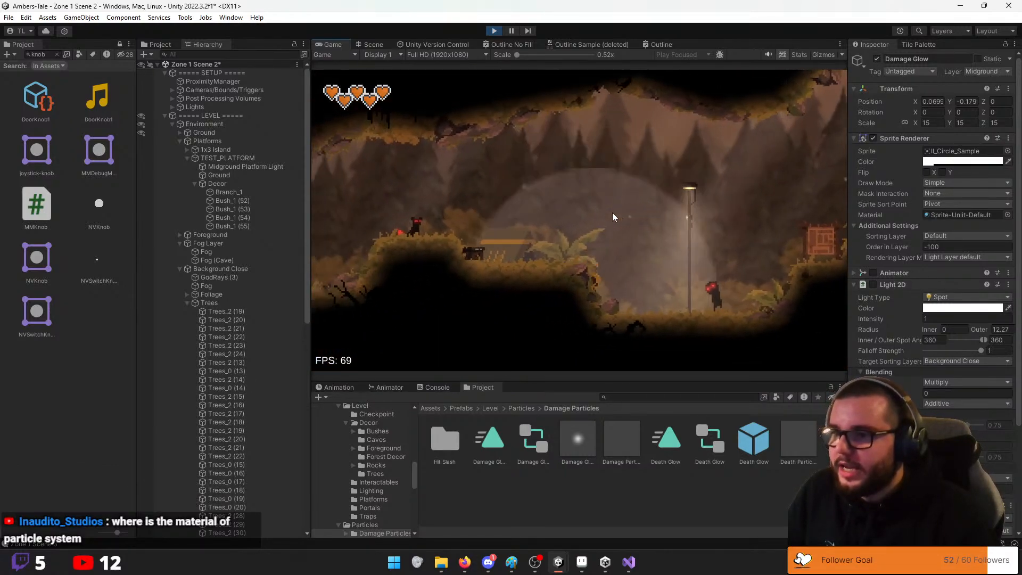
key("space")
key("d")
key("d")
key("space")
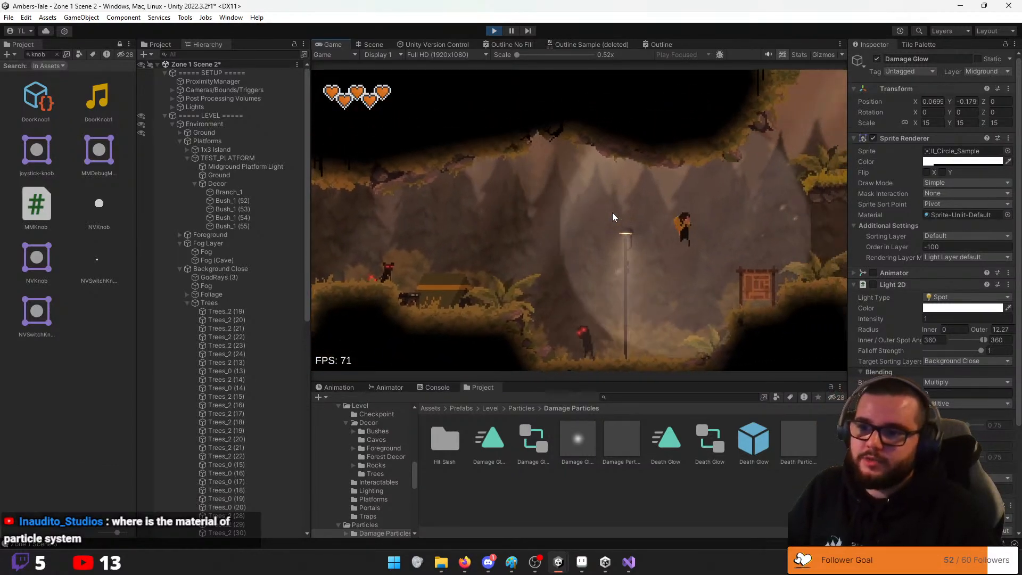
key("space")
key("d")
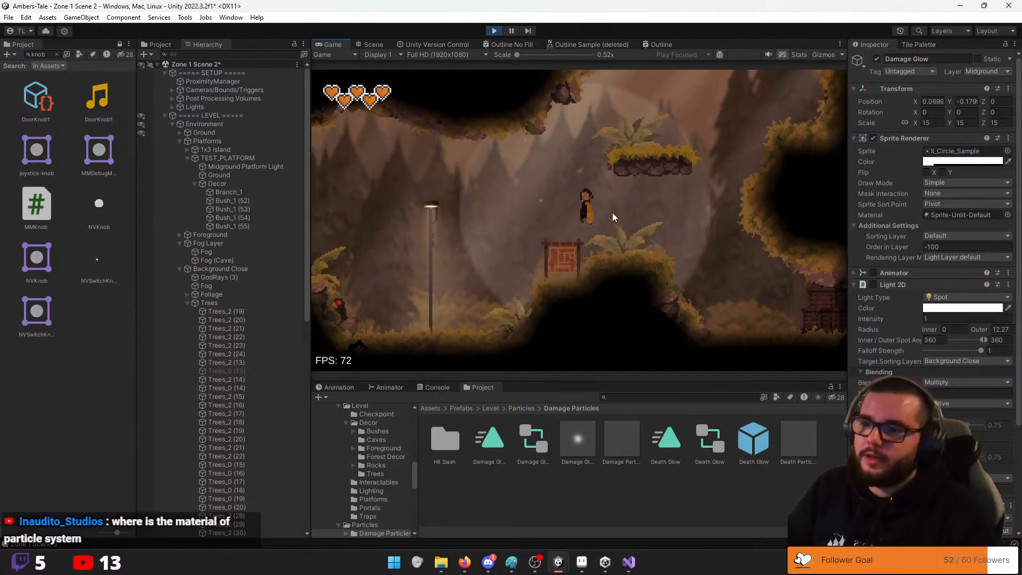
key("space")
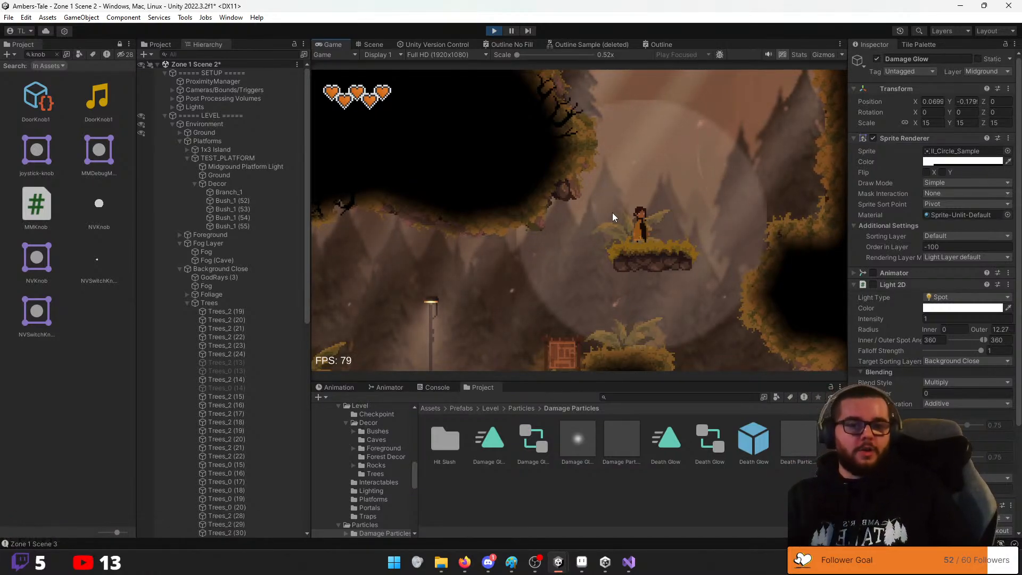
key("space")
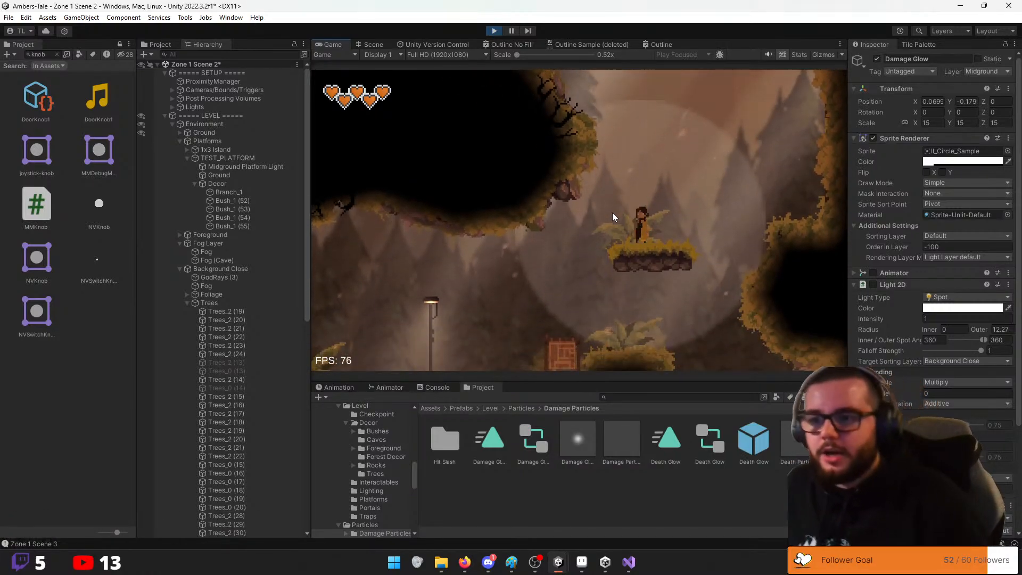
key("space")
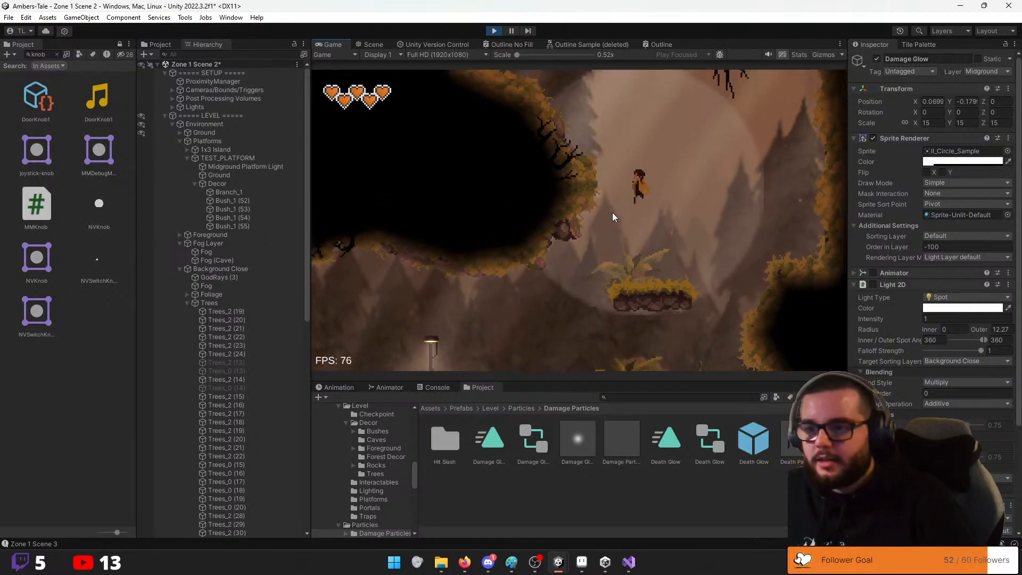
key("space")
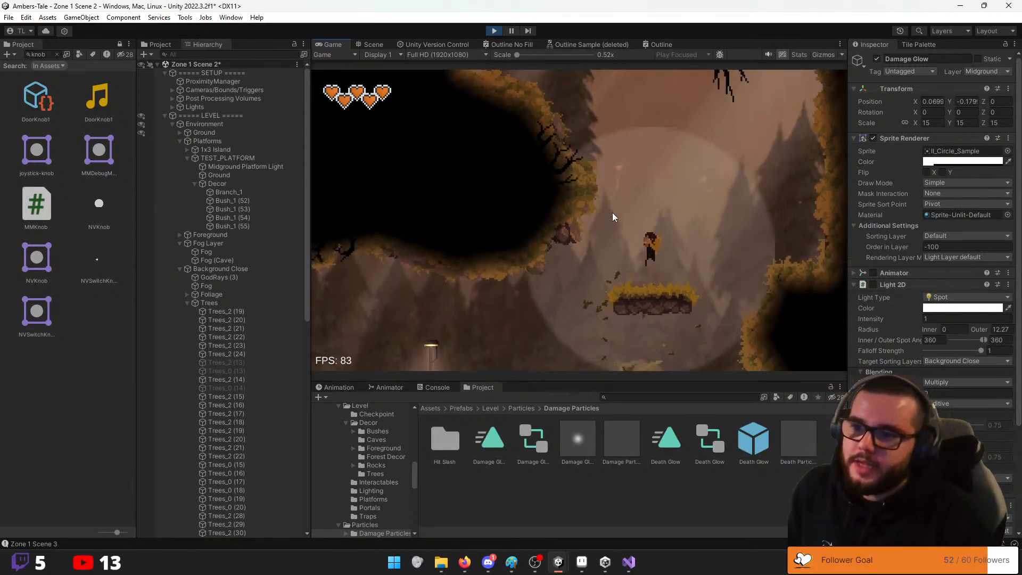
key("space")
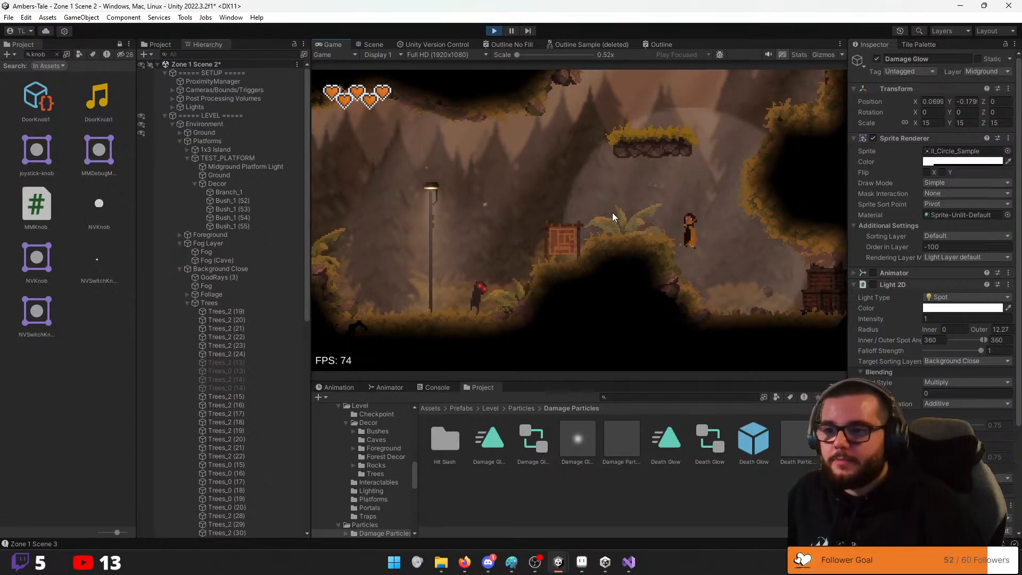
key("space")
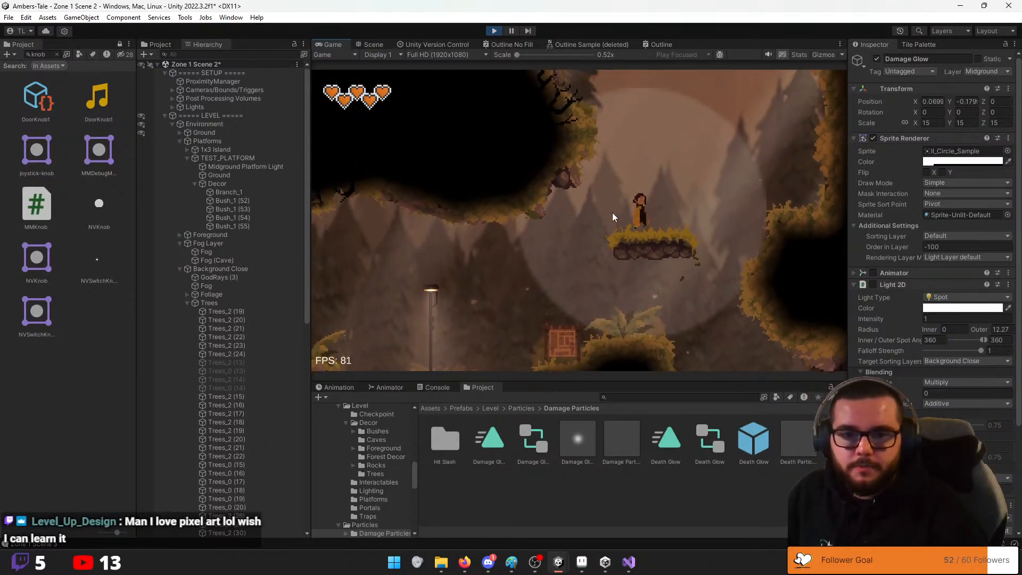
key("space")
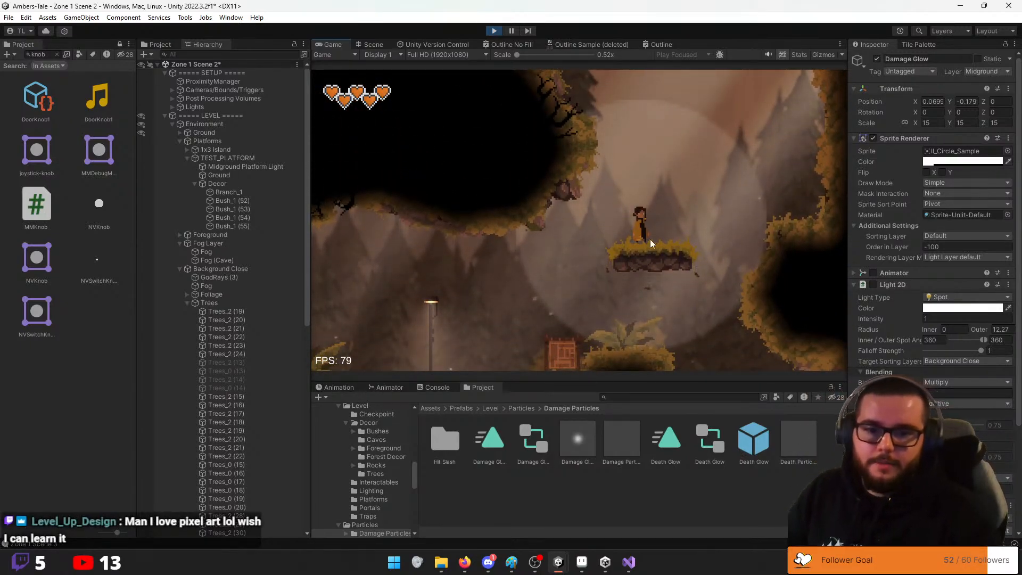
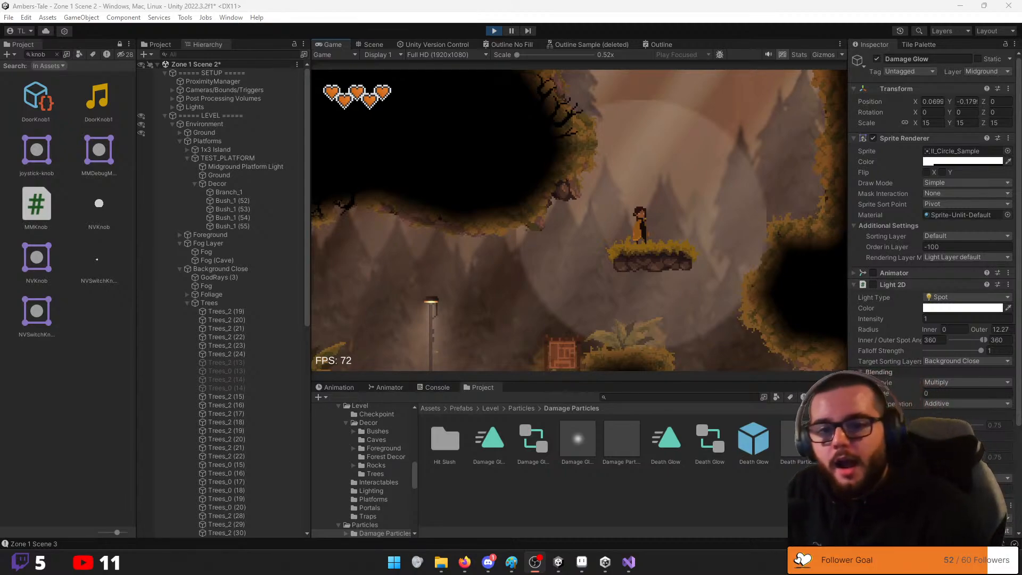
Pause the running game, disable the Damage Glow's Sprite Renderer, and resume play to compare the player's visibility without the glow
left_click(633, 229)
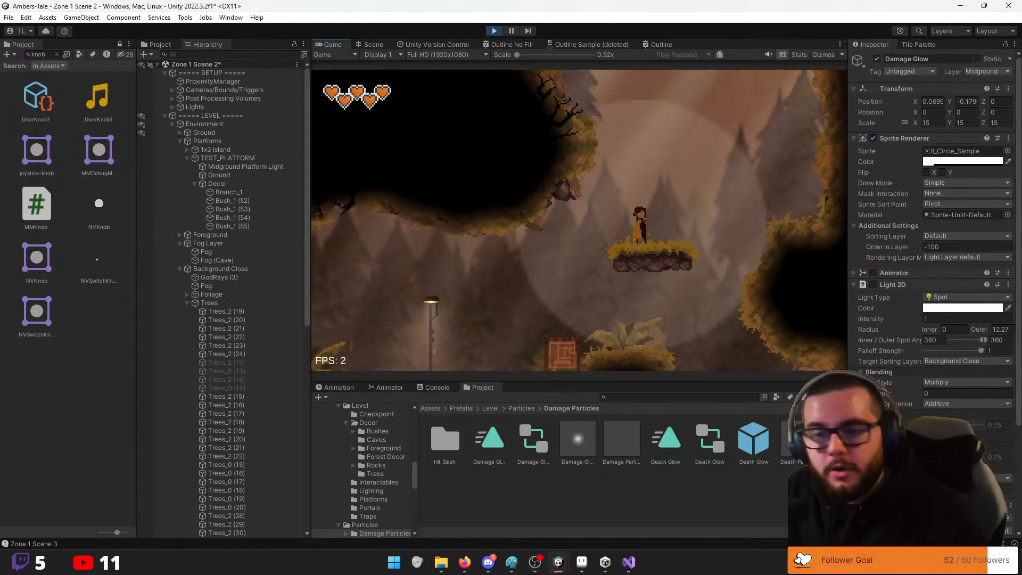
key("Escape")
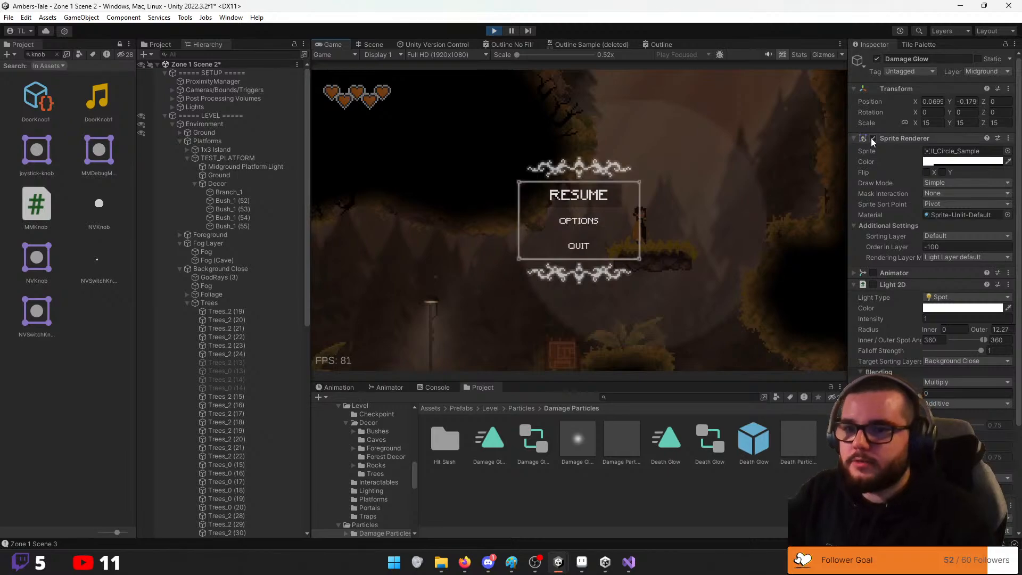
left_click(872, 139)
left_click(600, 227)
key("Escape")
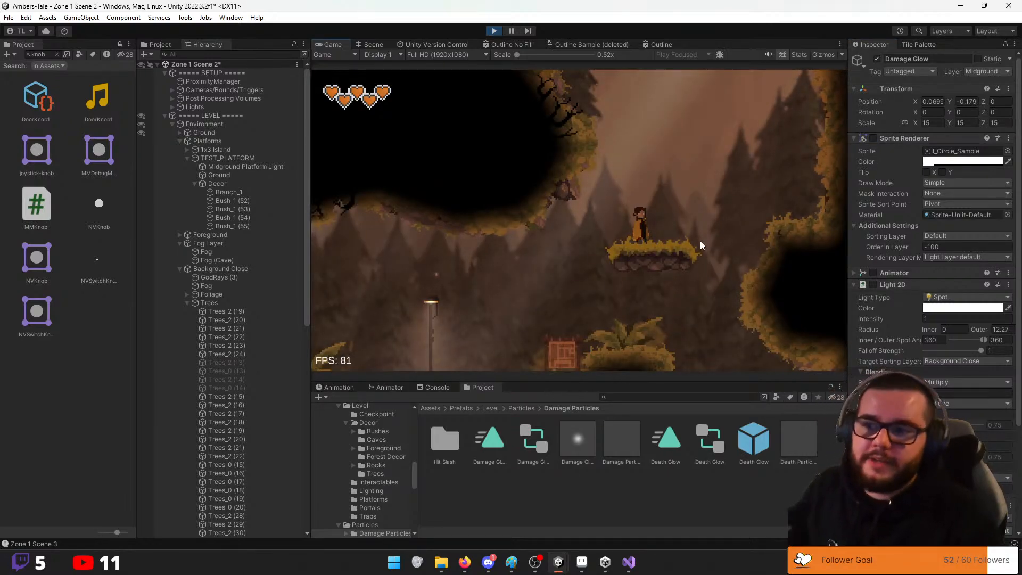
Run and jump the player from the floating platform to Zone 1 Scene 2's left exit to check visibility without the glow
key("space")
key("d")
key("a")
key("a")
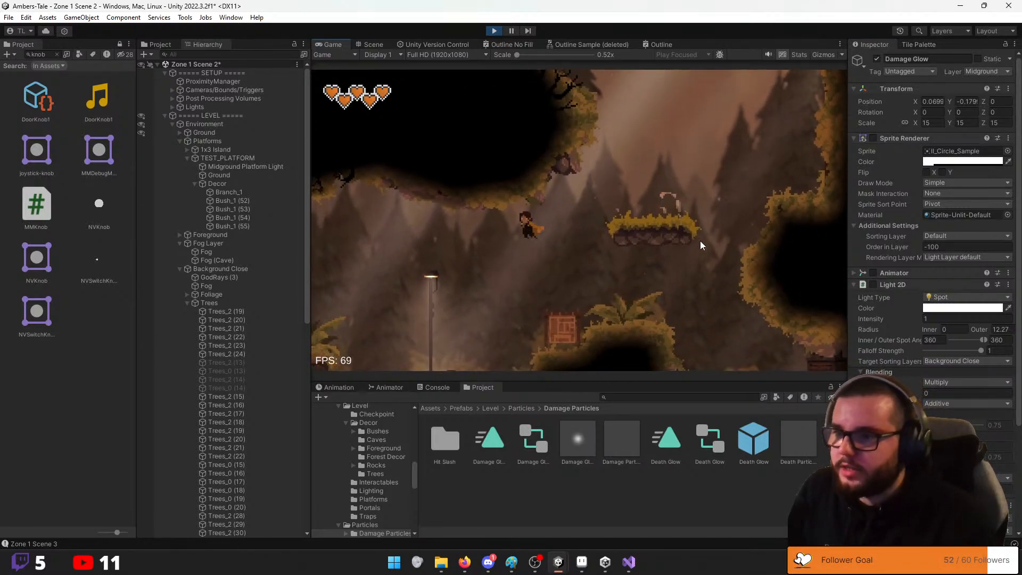
key("space")
key("a")
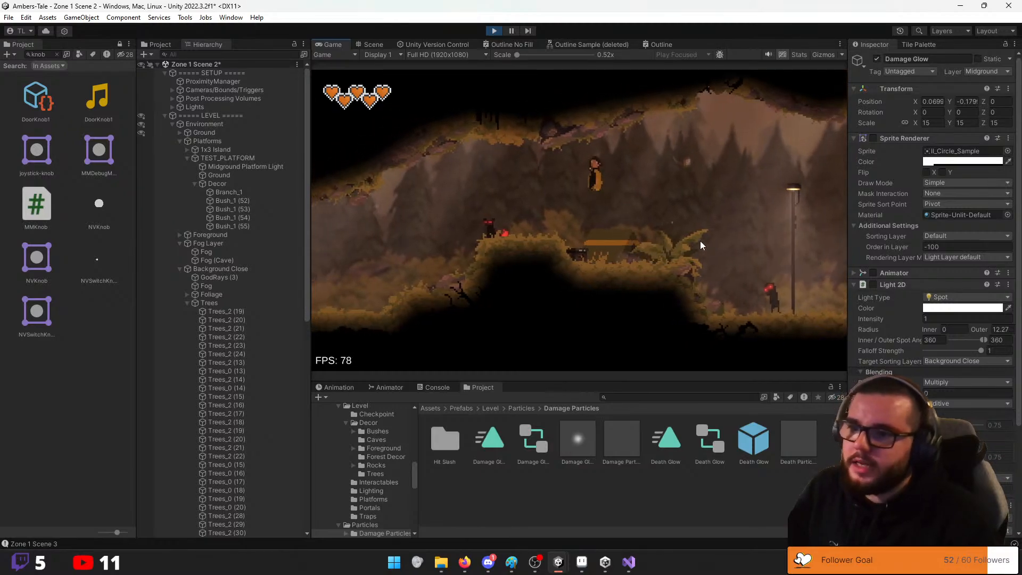
key("a")
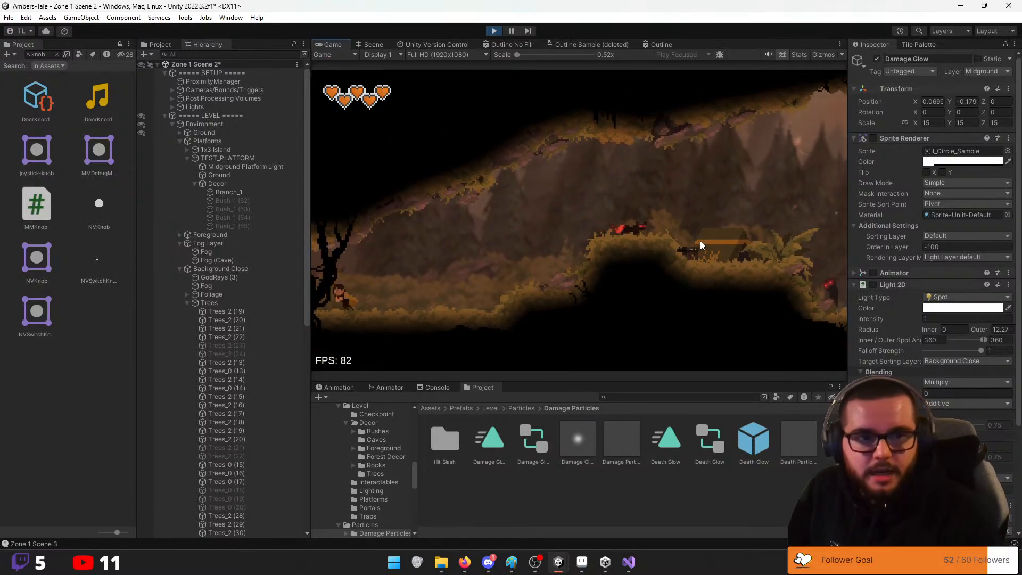
key("a")
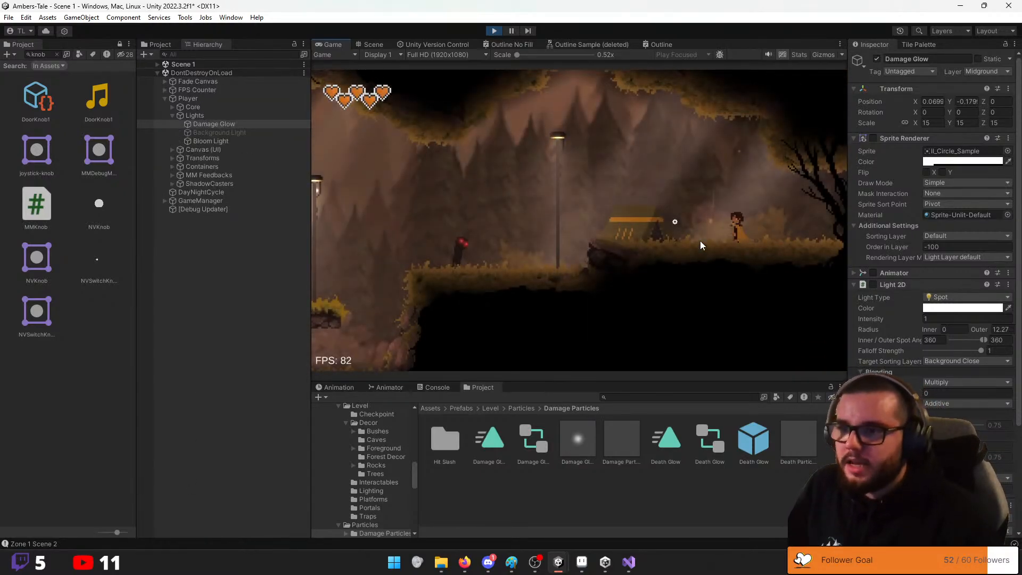
Move the player leftward through Scene 1 past the checkpoint, enemies and lamp posts to check readability without the glow
key("space")
key("shift")
key("a")
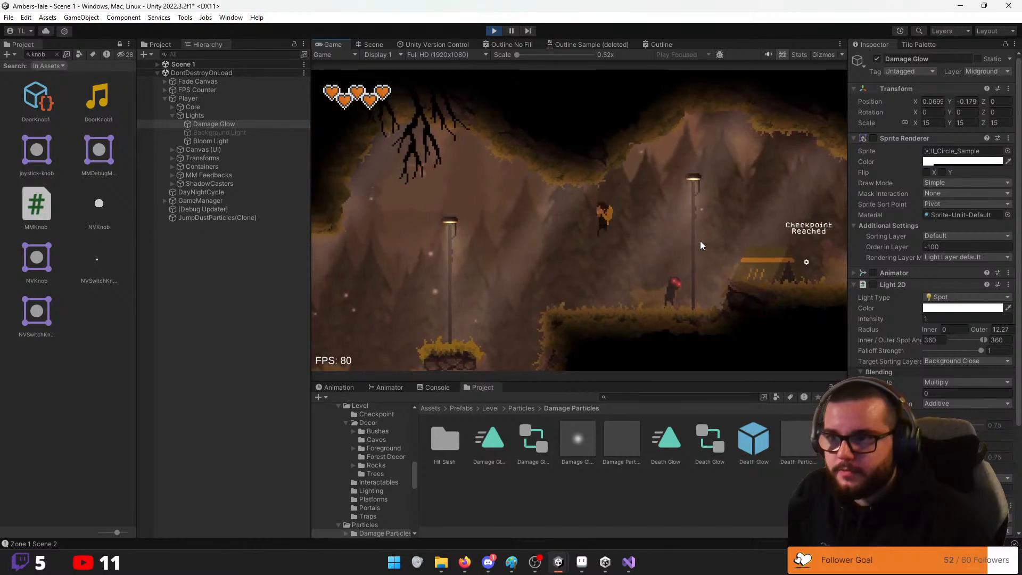
key("a")
key("space")
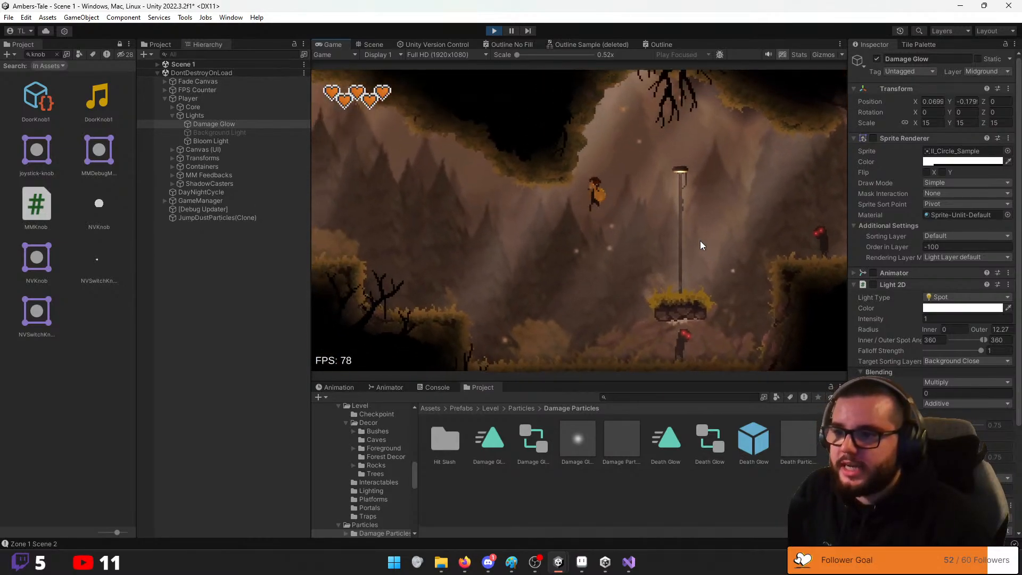
key("shift")
key("space")
key("a")
key("shift")
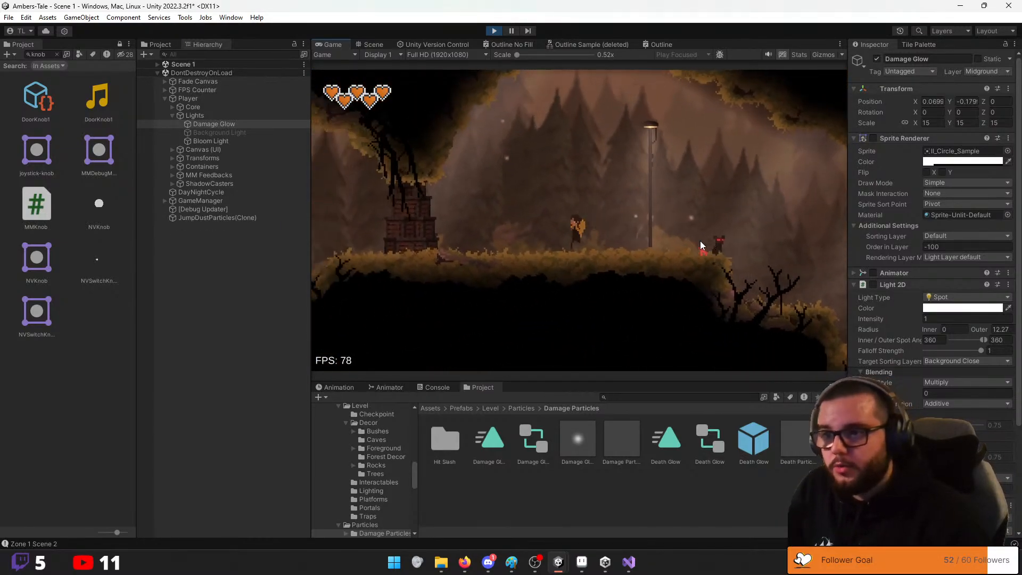
left_click(700, 241)
key("a")
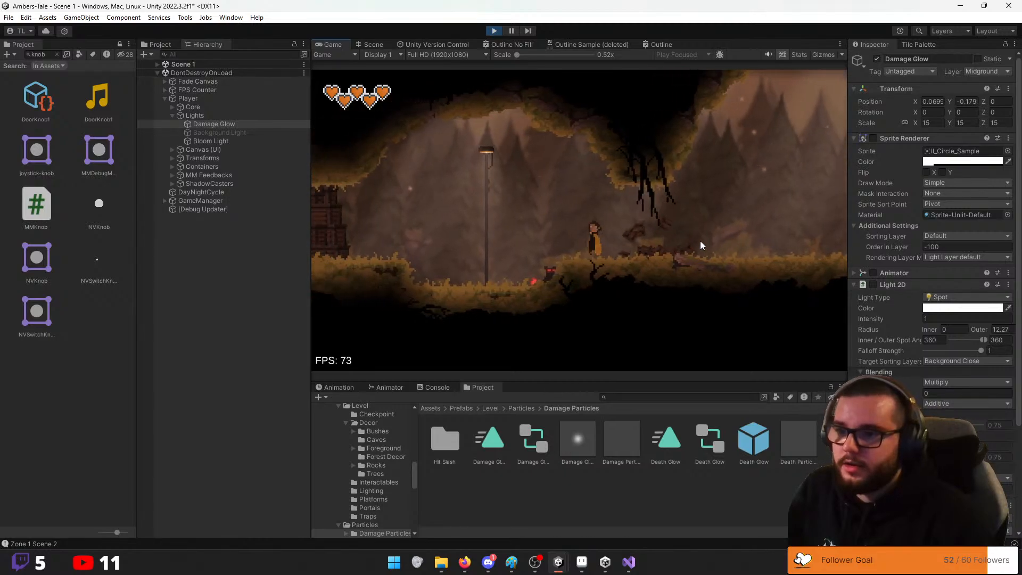
key("a")
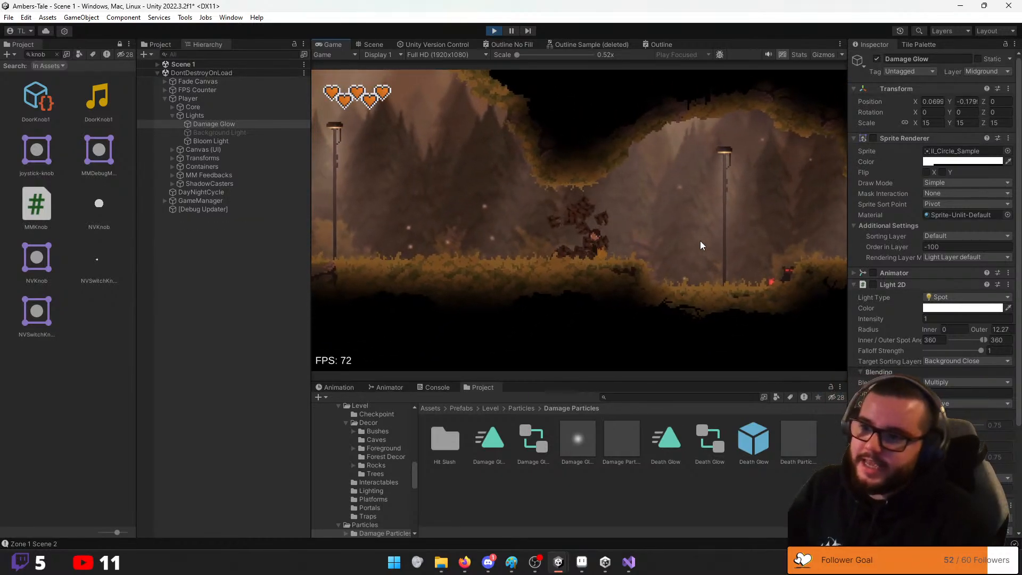
key("a")
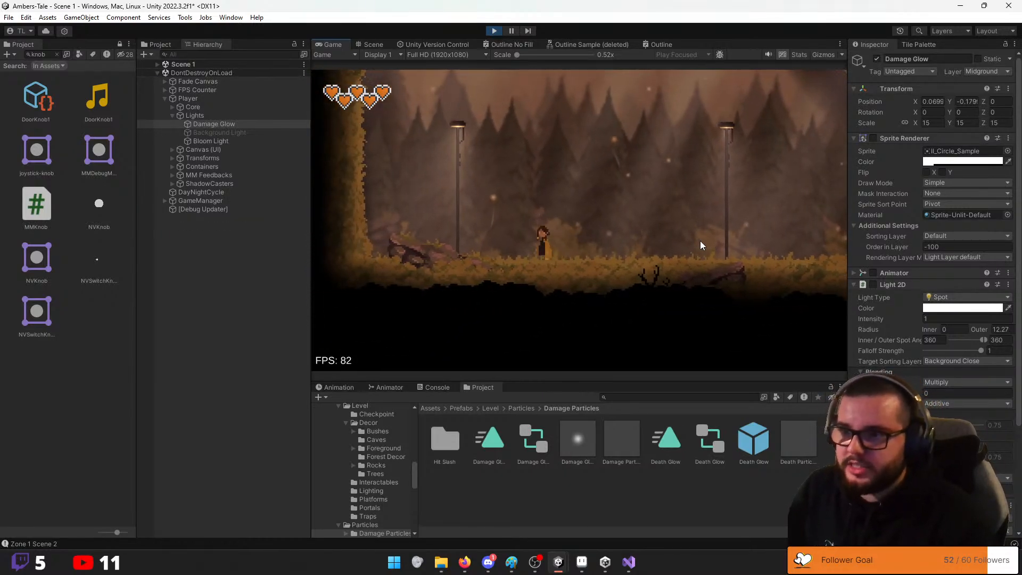
Open the in-game ability upgrade tree, browse the Dash, Reapers Gift and Wall Jump nodes, and return to gameplay
key("Tab")
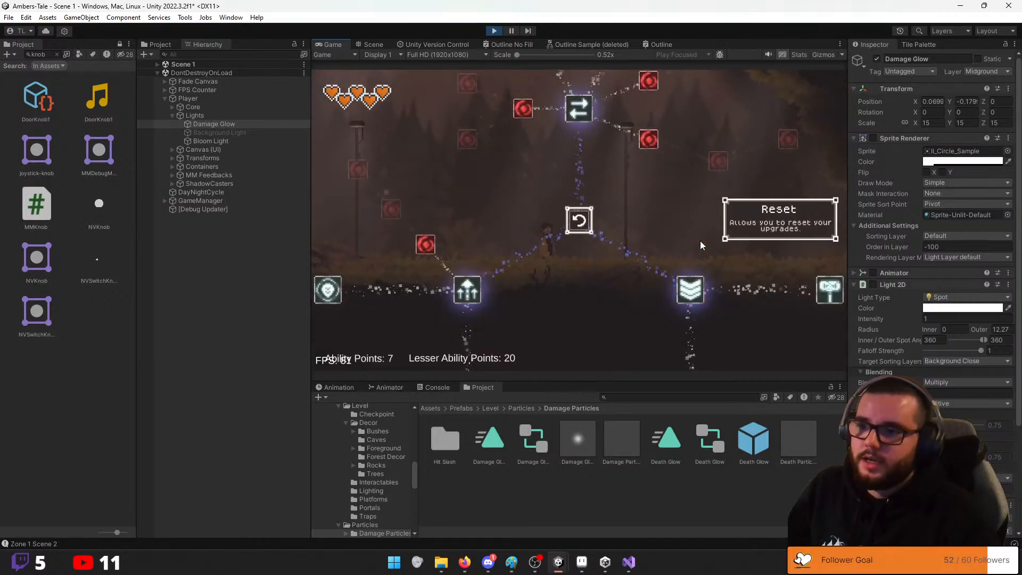
key("Tab")
key("Tab")
key("w")
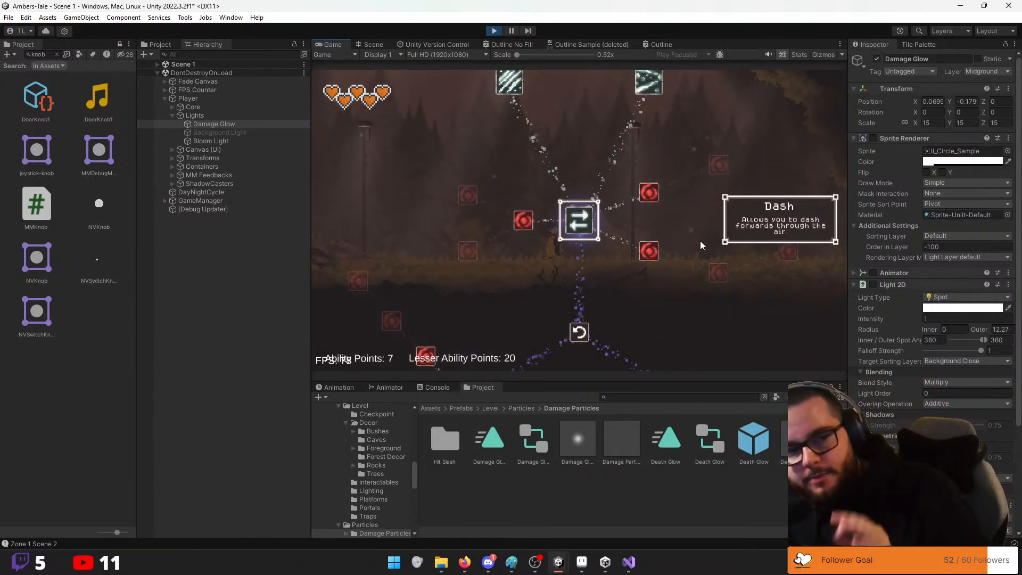
key("s")
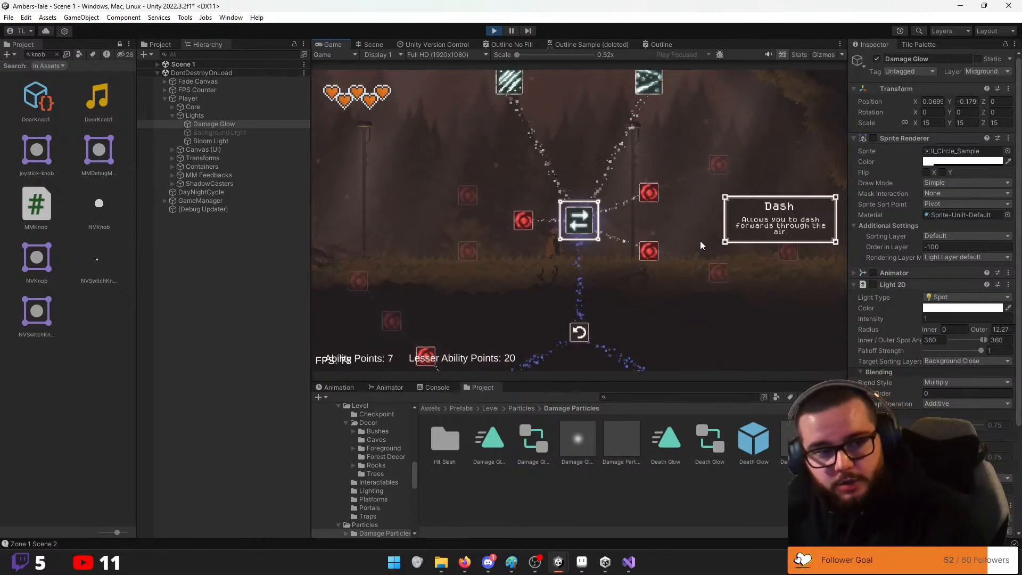
key("d")
key("s")
key("s")
key("d")
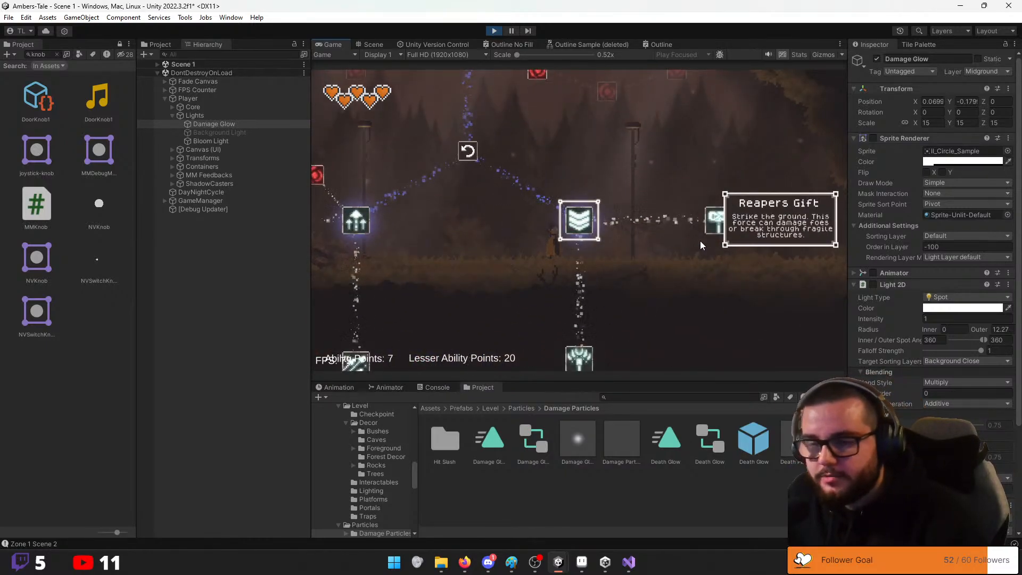
key("a")
key("a")
key("w")
key("s")
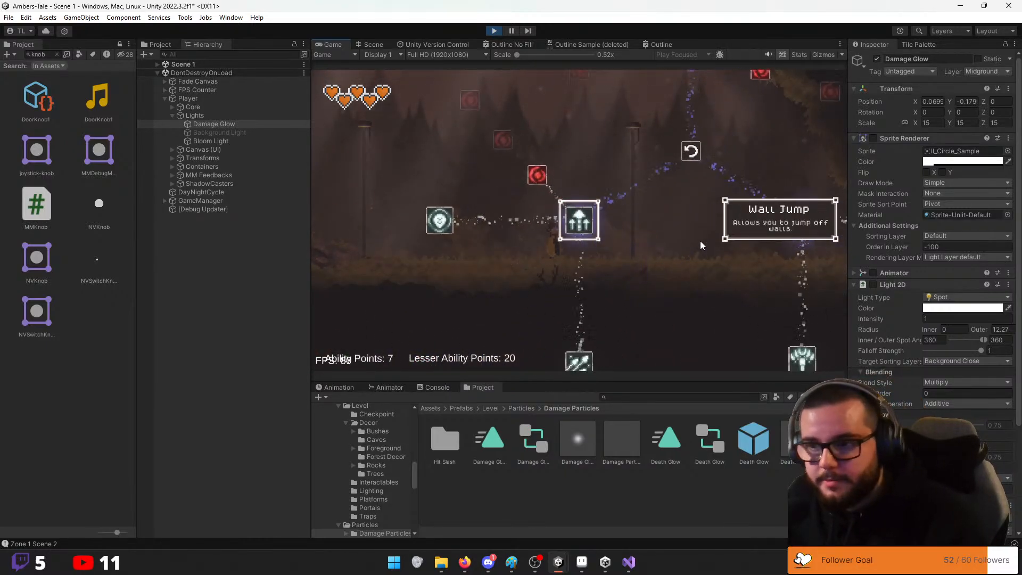
key("Escape")
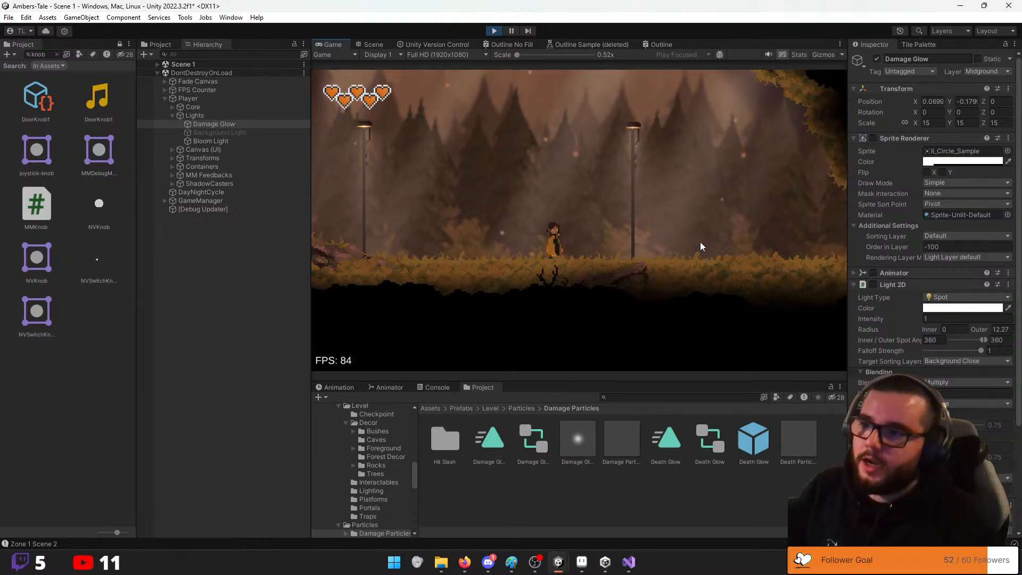
Stop the game and run it again to view the player on the platform with the circular glow
left_click(494, 30)
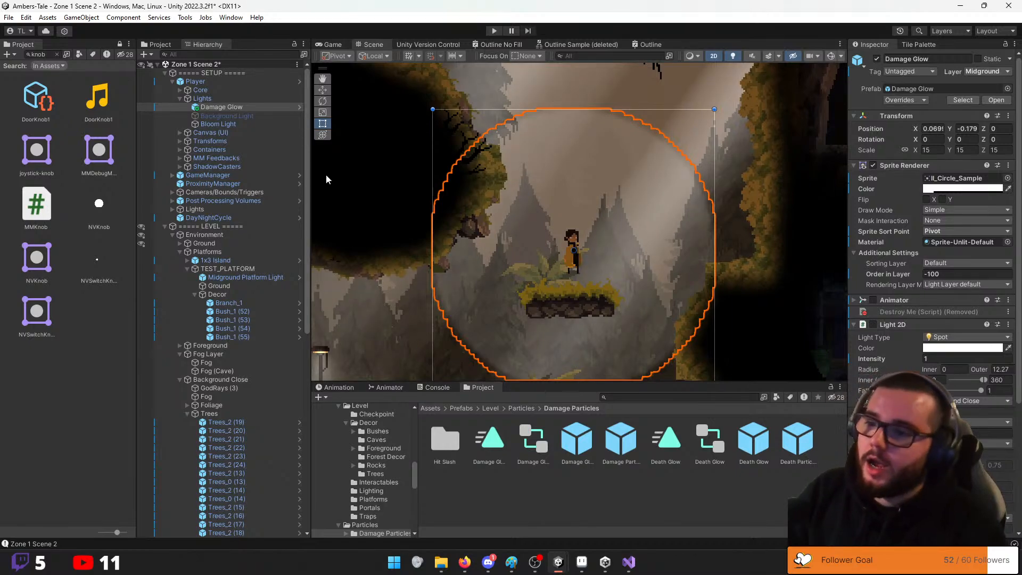
scroll(443, 219, "down", 6)
middle_click_drag(438, 222, 510, 240)
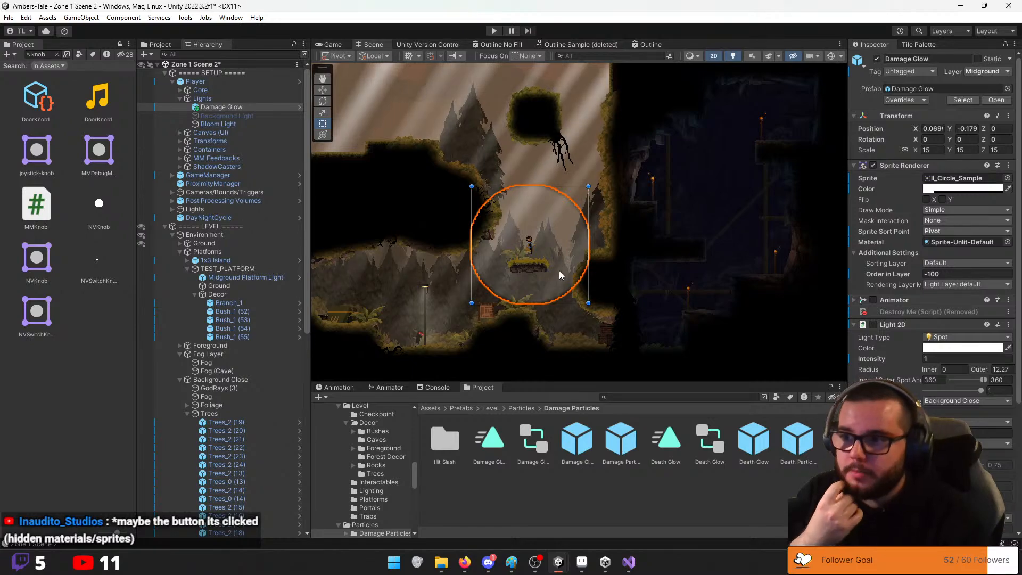
left_click(495, 31)
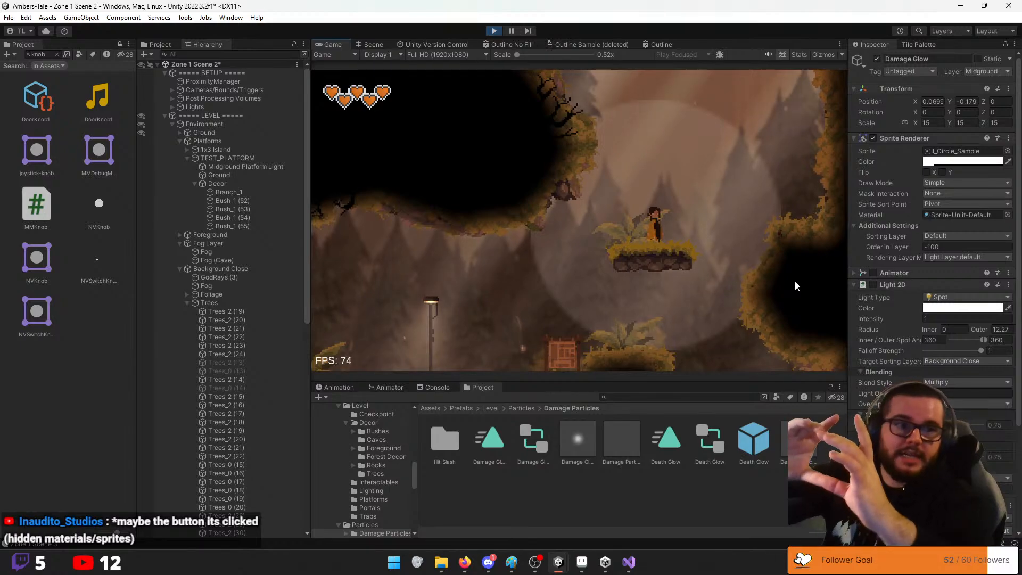
Replace the running Damage Glow's sprite with Particle Sprite Update, found by searching for "par", and set its color alpha to 96
left_click(1008, 151)
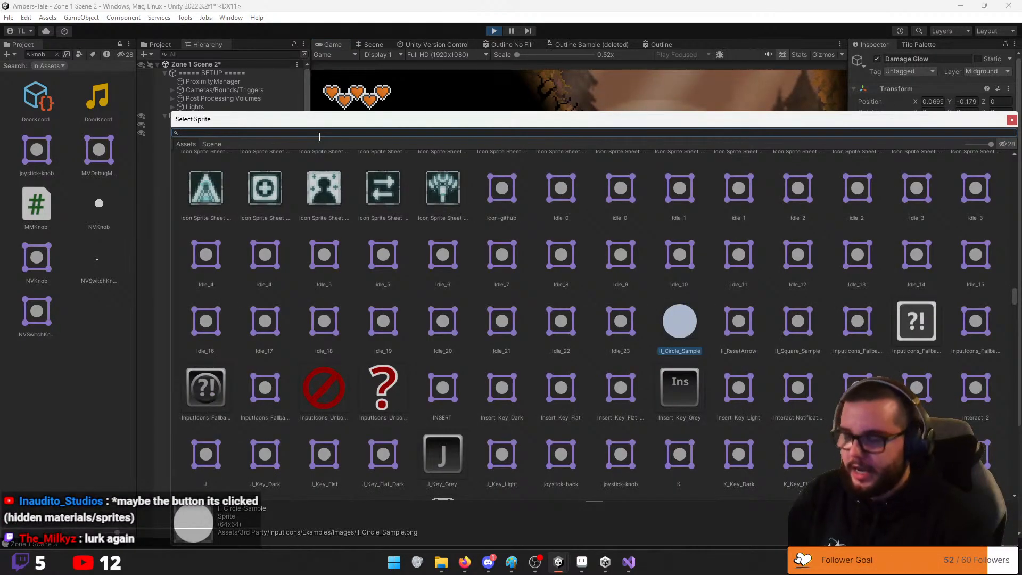
type("par")
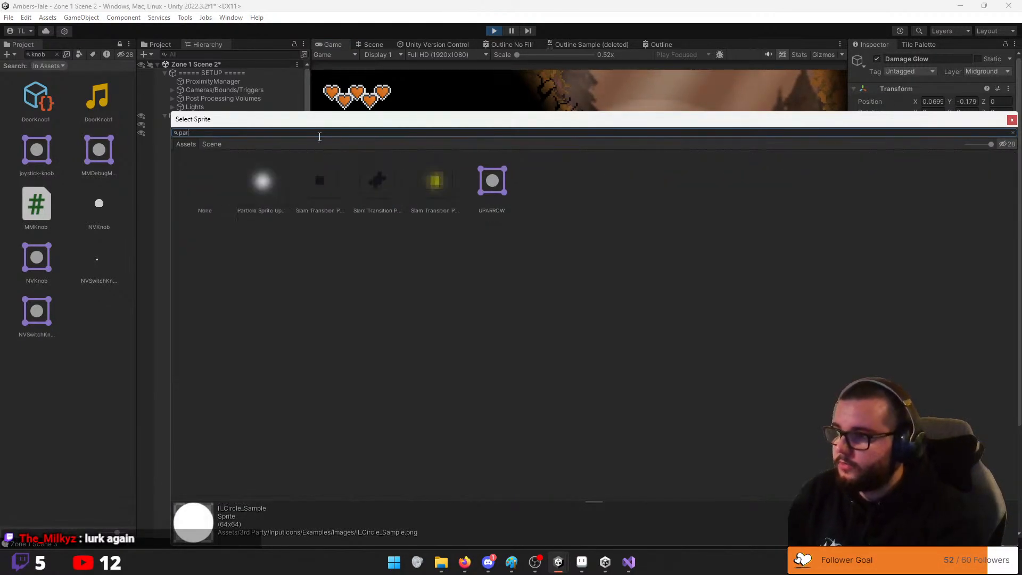
double_click(274, 177)
left_click(958, 162)
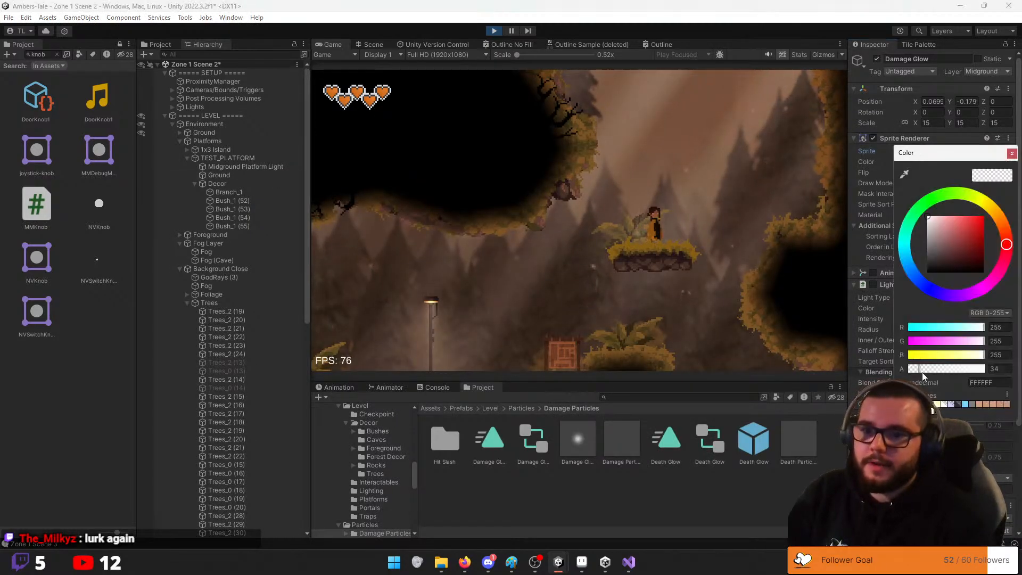
left_click_drag(924, 373, 984, 368)
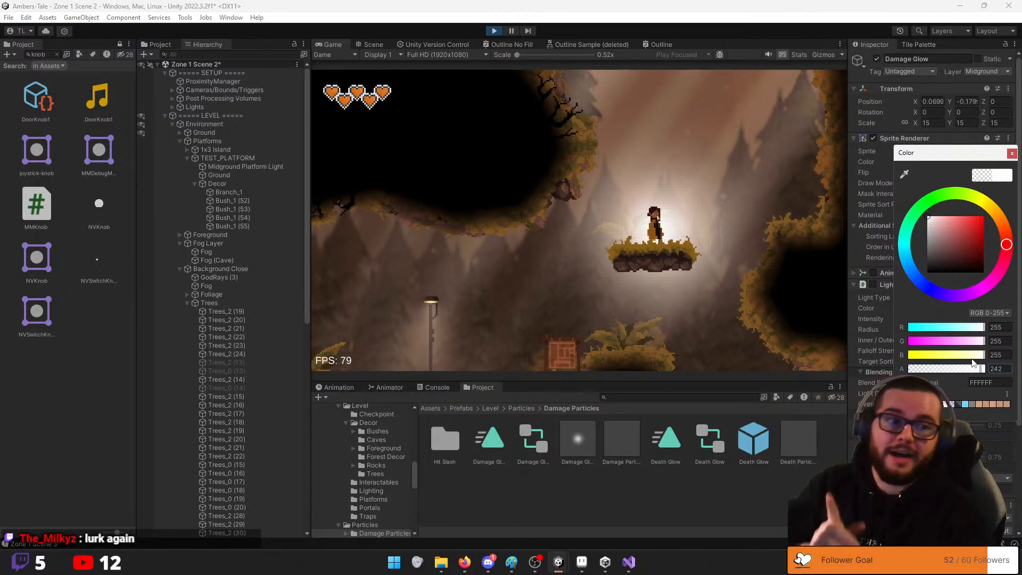
left_click_drag(973, 363, 938, 369)
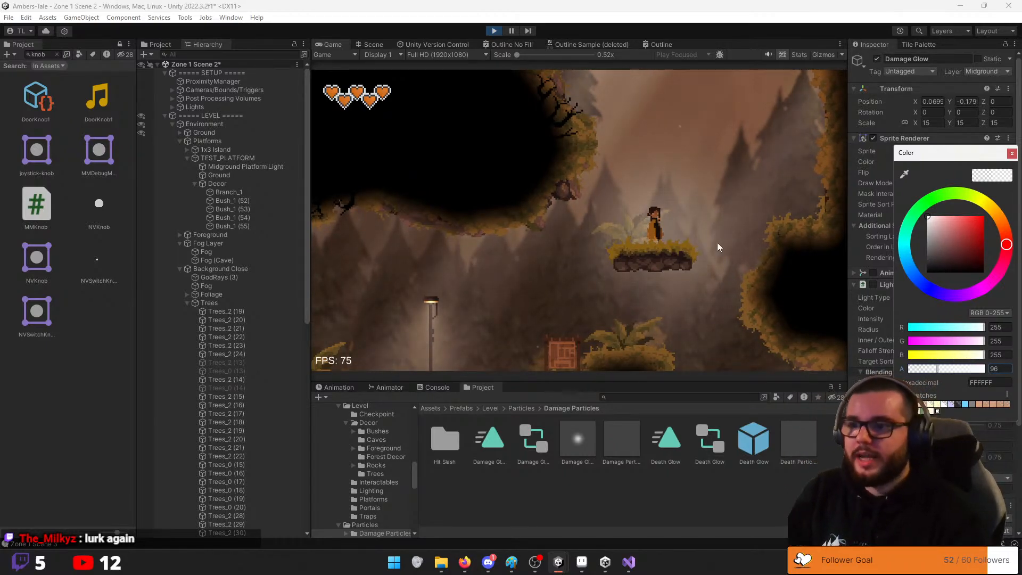
Move the player off the floating platform to the lower ground and back up to check the soft glow
left_click(717, 247)
key("a")
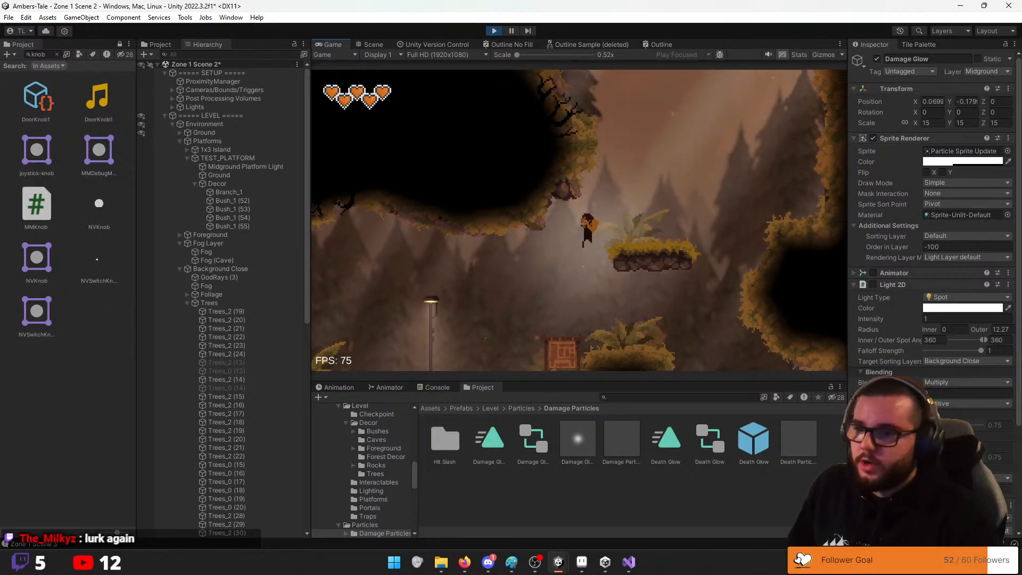
key("a")
key("space")
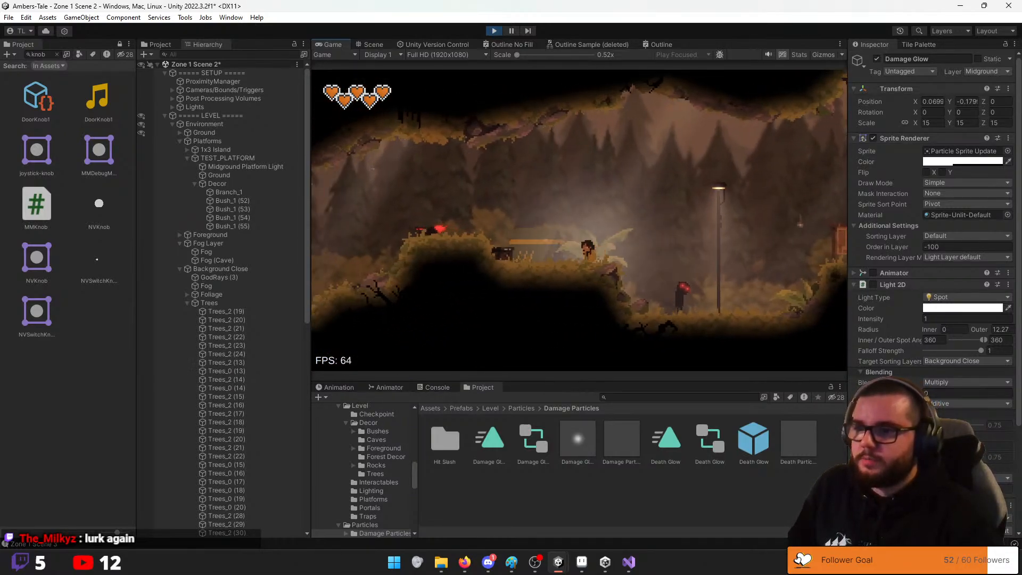
key("d")
key("space")
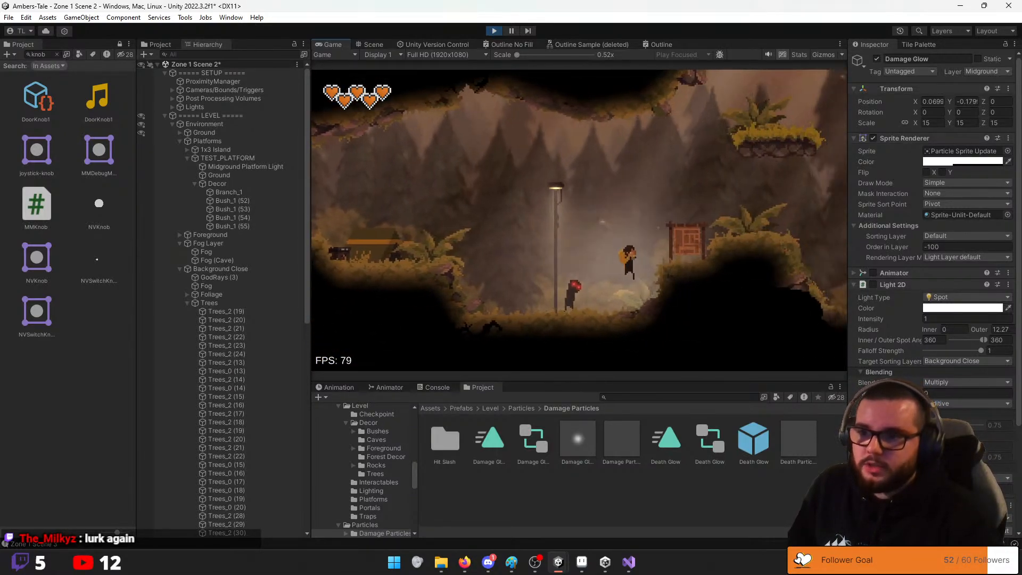
key("d")
key("space")
key("space")
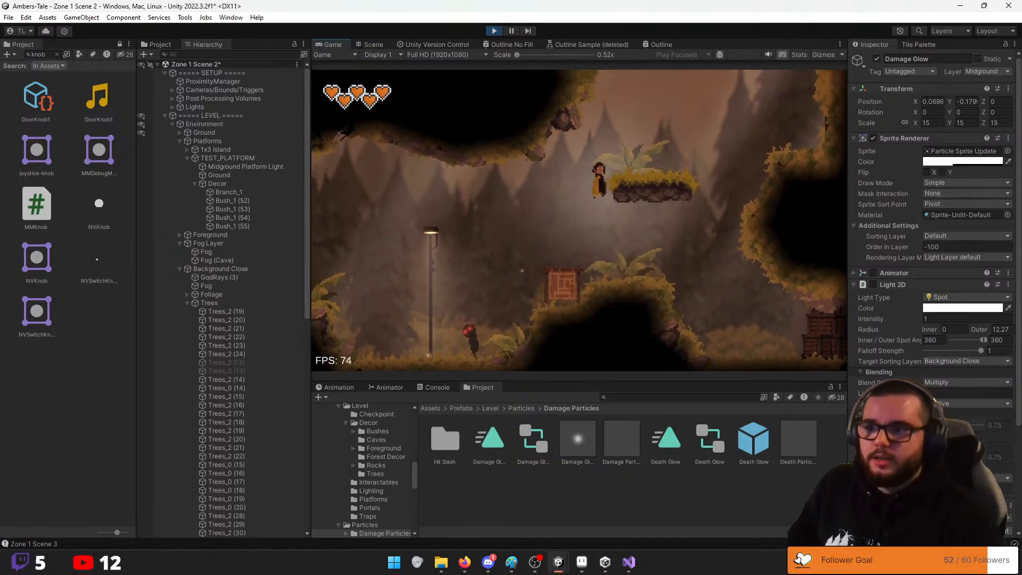
Jump the player up to the rock wall beyond the platform, drop to the ground below, and pause the game
key("d")
key("space")
key("space")
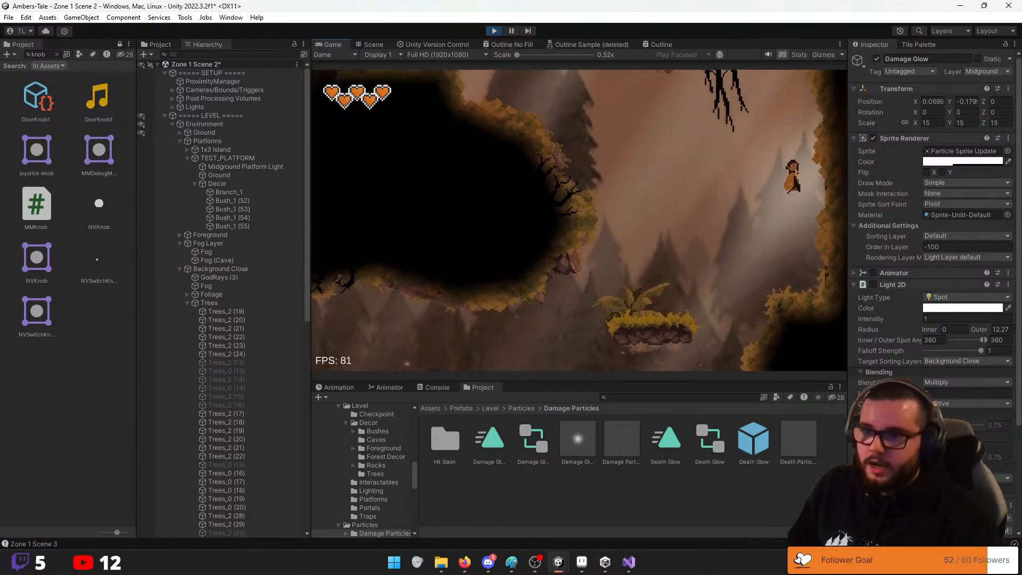
key("space")
key("a")
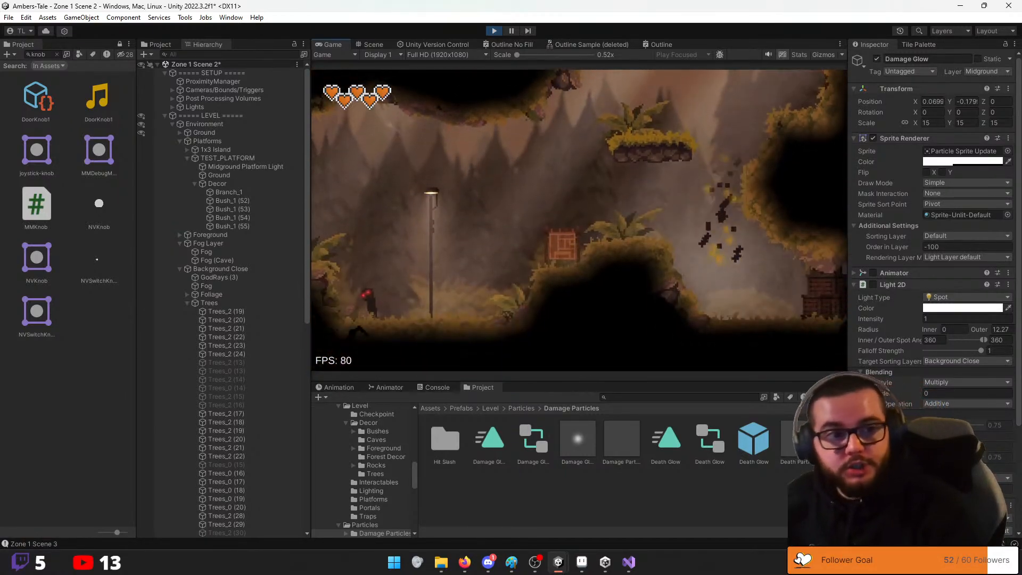
key("d")
key("Escape")
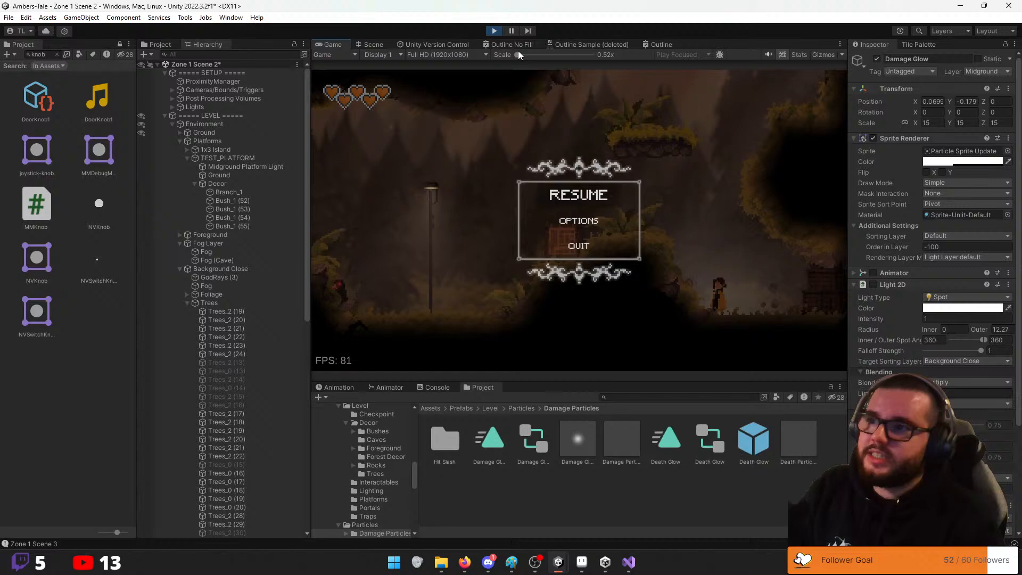
Stop the running game and deactivate the player's Damage Glow object
left_click(493, 32)
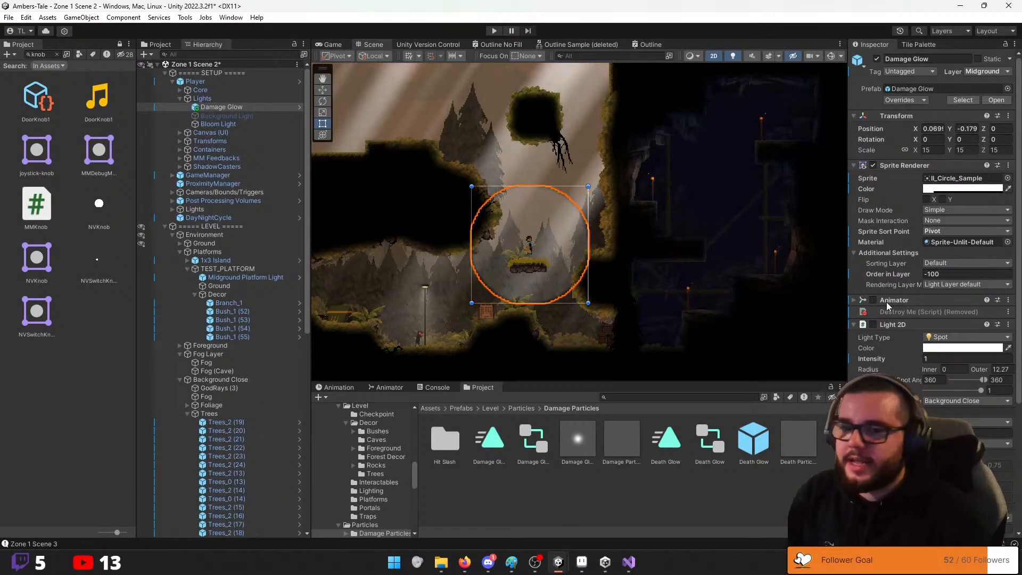
left_click(877, 59)
scroll(541, 251, "up", 1)
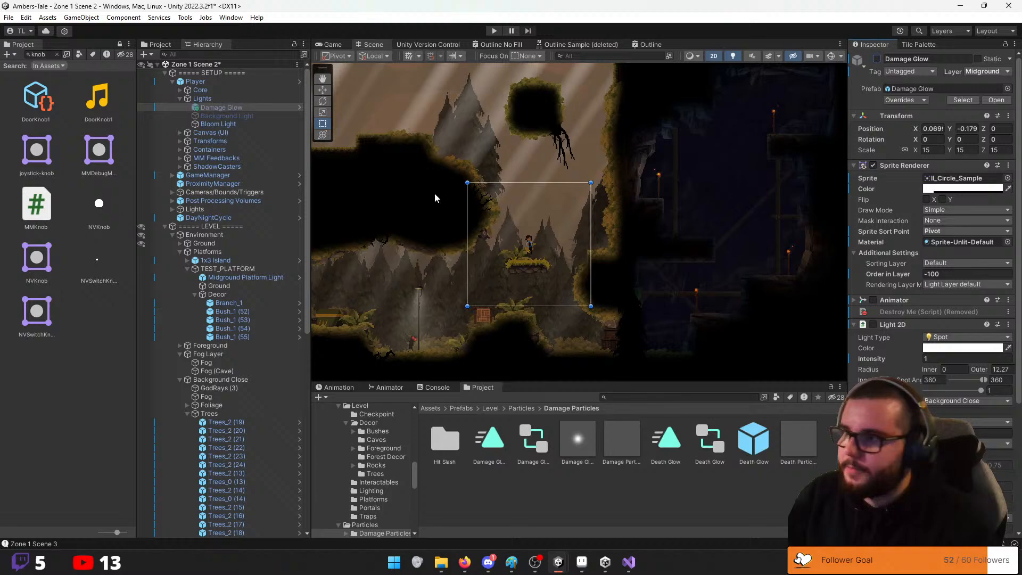
Assign the Player Outline Lit material, found by searching for "outline", to the player's Sprite Renderer and set its outline color to white
left_click(207, 84)
scroll(931, 213, "down", 10)
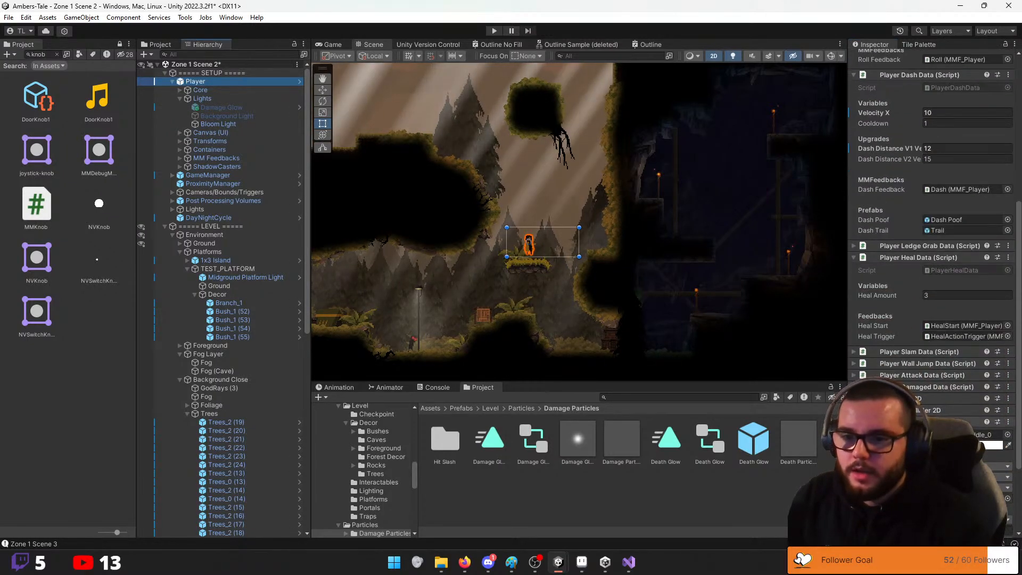
scroll(994, 390, "down", 5)
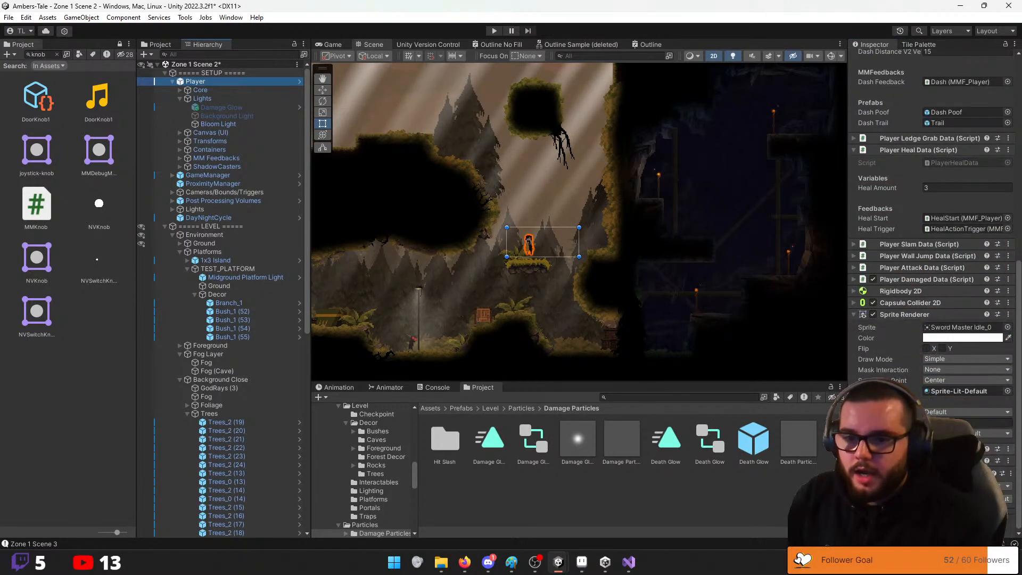
left_click(1008, 391)
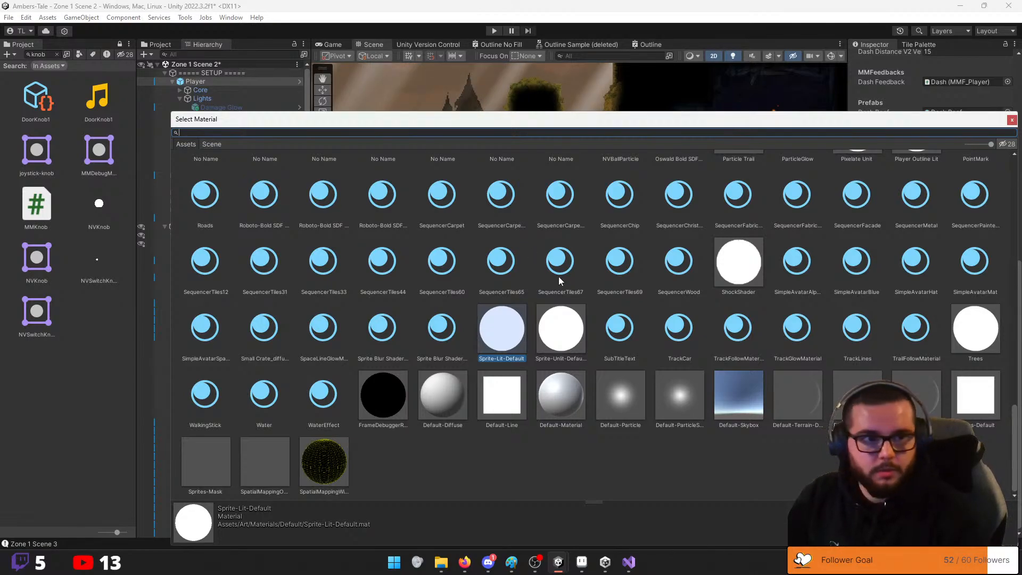
type("outline")
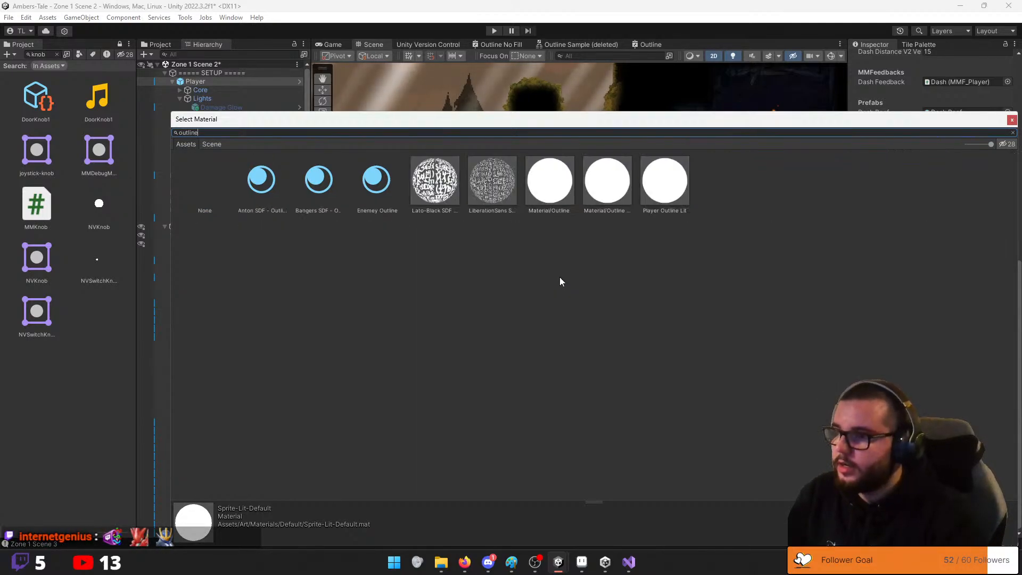
left_click(658, 193)
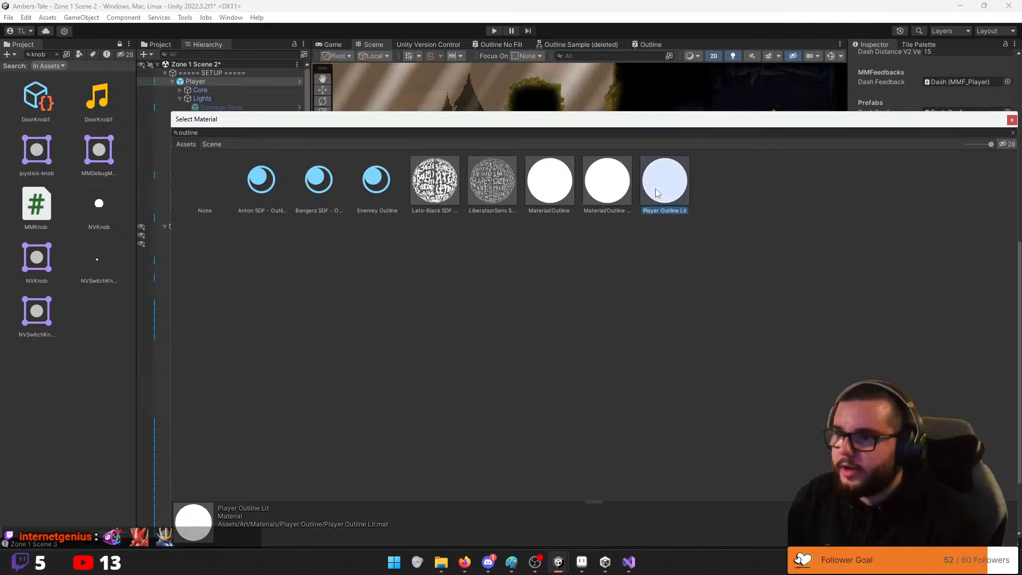
double_click(658, 193)
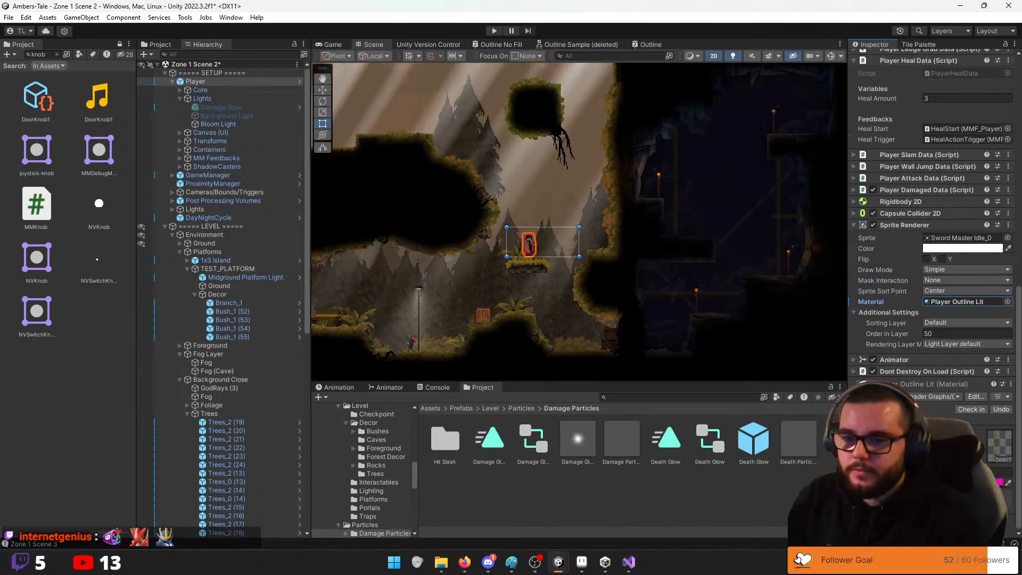
left_click(962, 248)
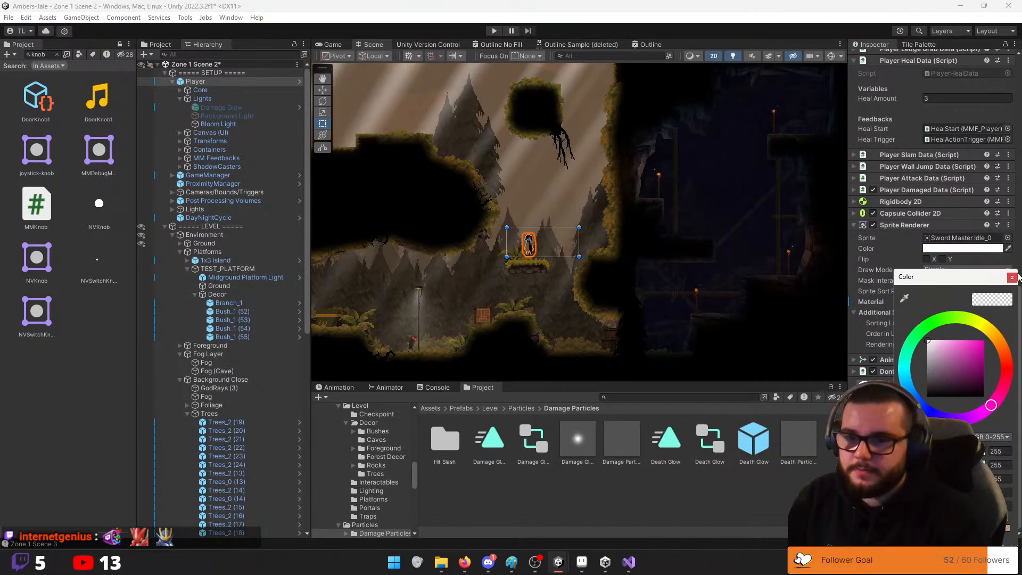
left_click(1012, 277)
Run the game and jump the player from the floating platform to the rock wall and back to check the white outline
left_click(494, 31)
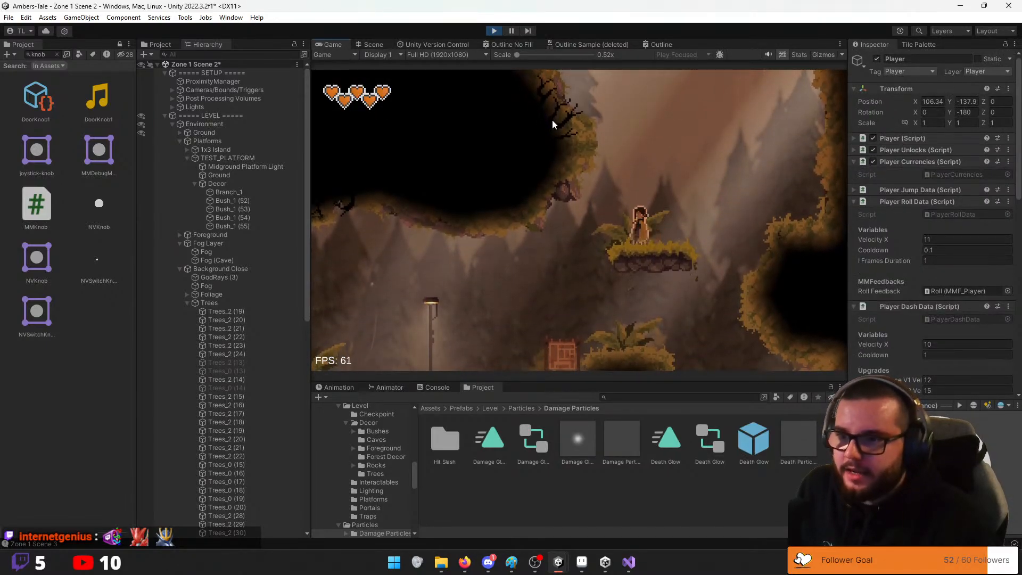
key("space")
key("space")
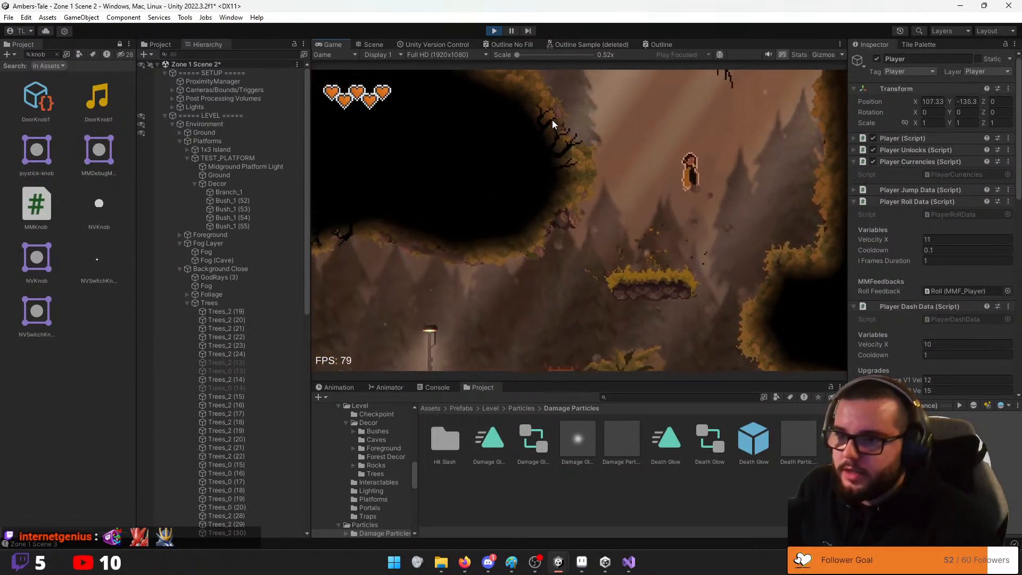
key("d")
key("space")
key("space")
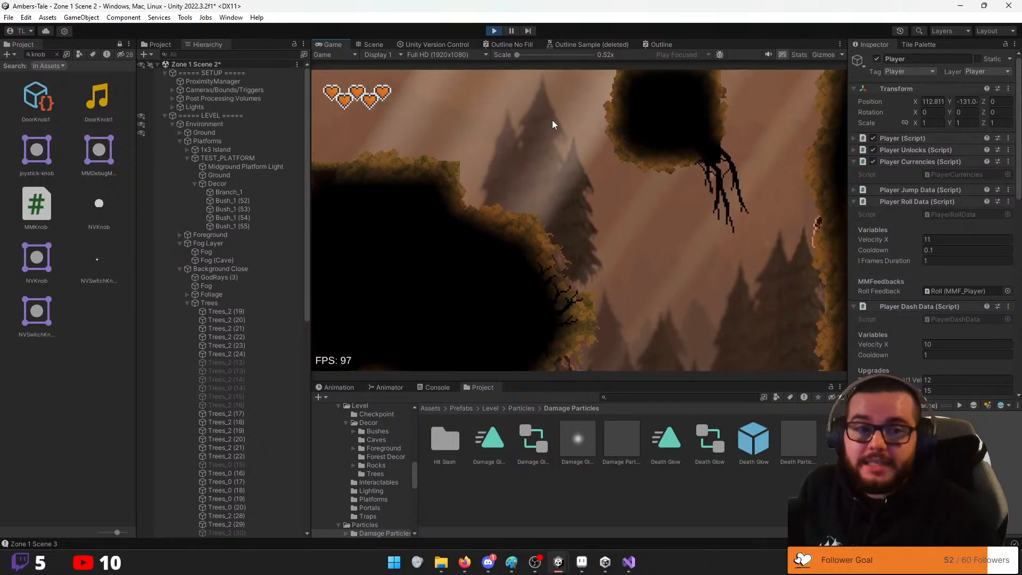
key("space")
key("d")
key("space")
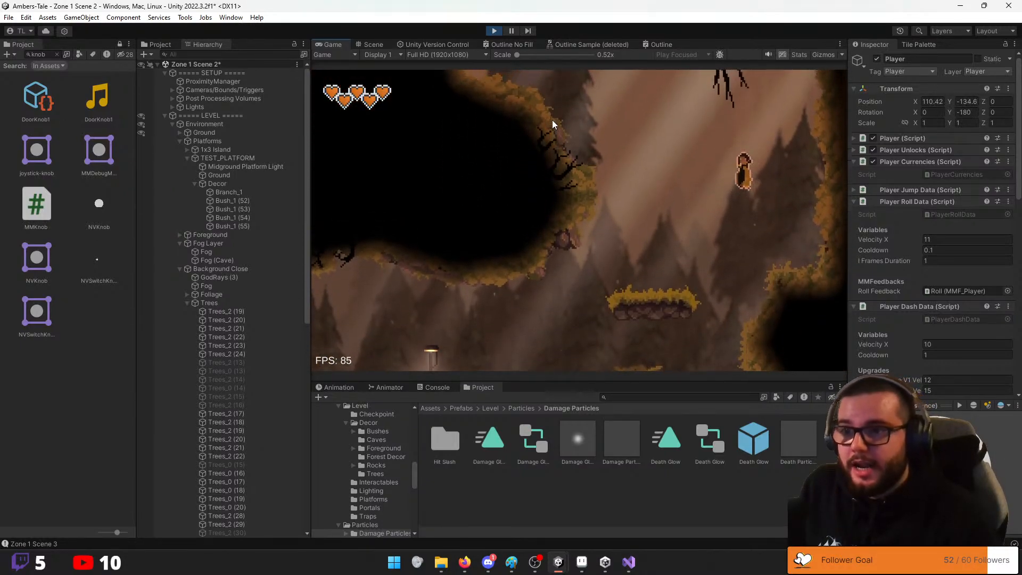
Jump the player across to the opposite rock mass and up above its ledge to check the outline against the light sky
key("a")
key("space")
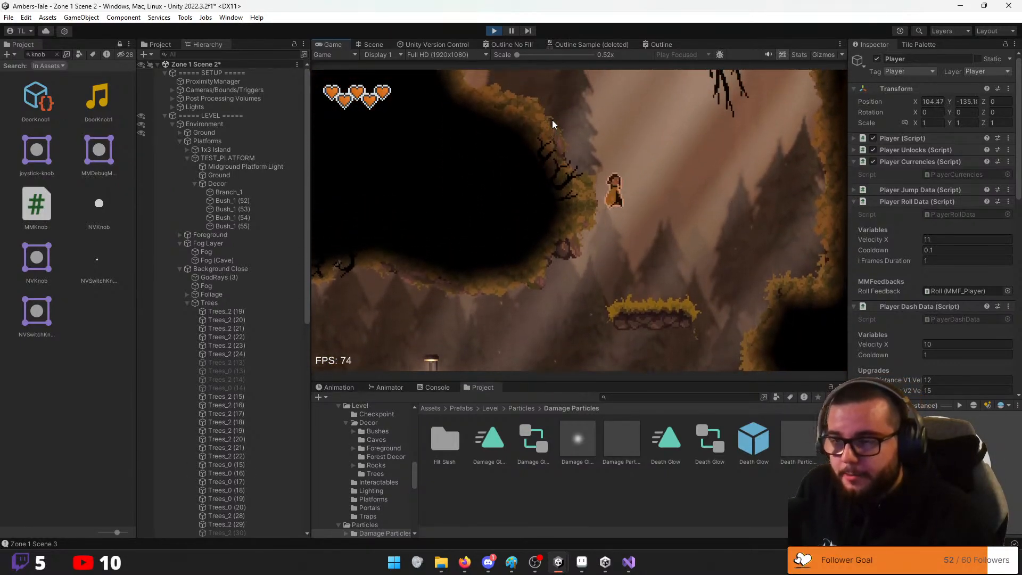
key("a")
key("space")
key("space")
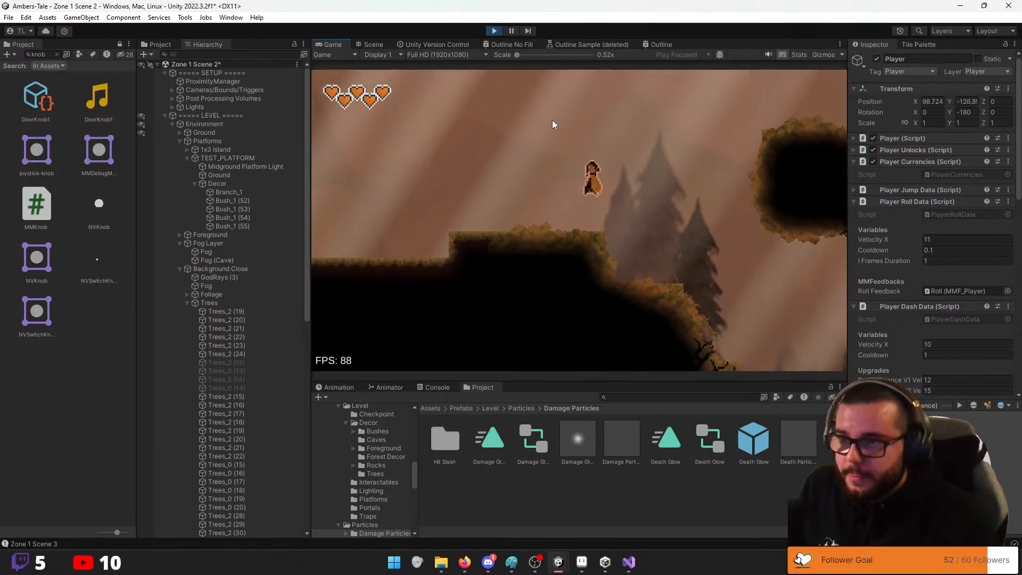
Drop the player to the lower ground, jump back up above the floating platform, and stop the game
key("d")
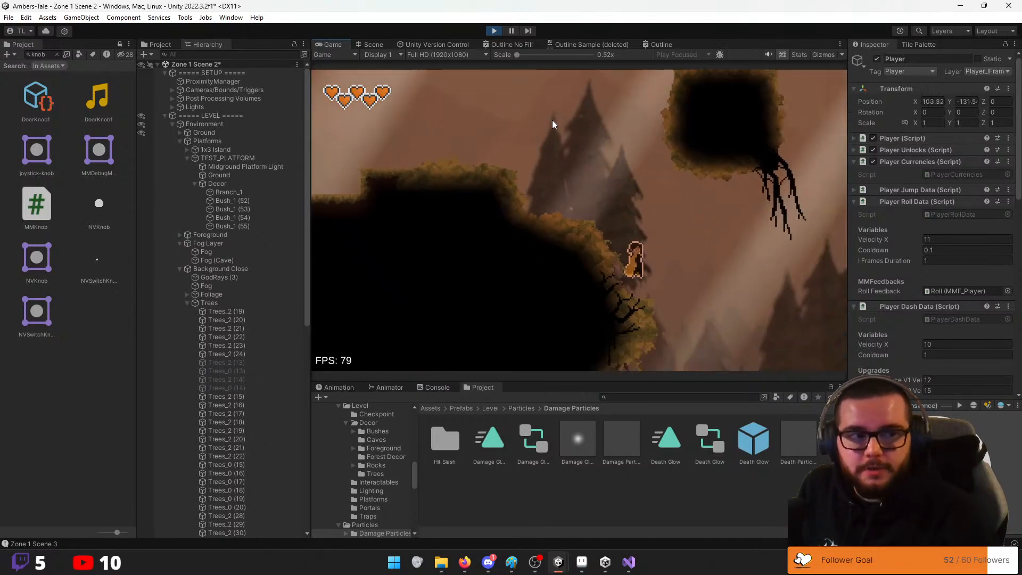
key("a")
key("space")
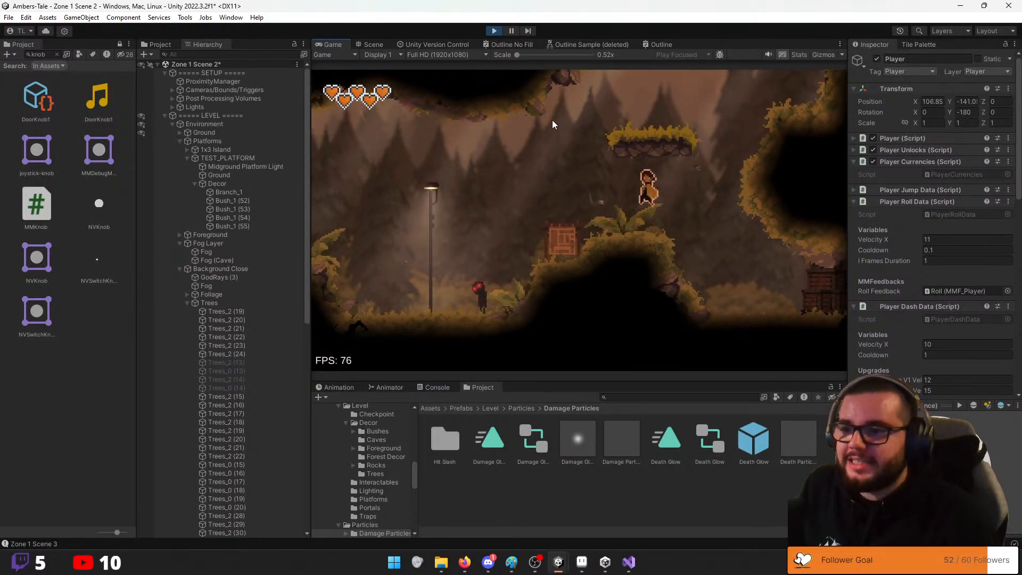
key("space")
key("d")
key("space")
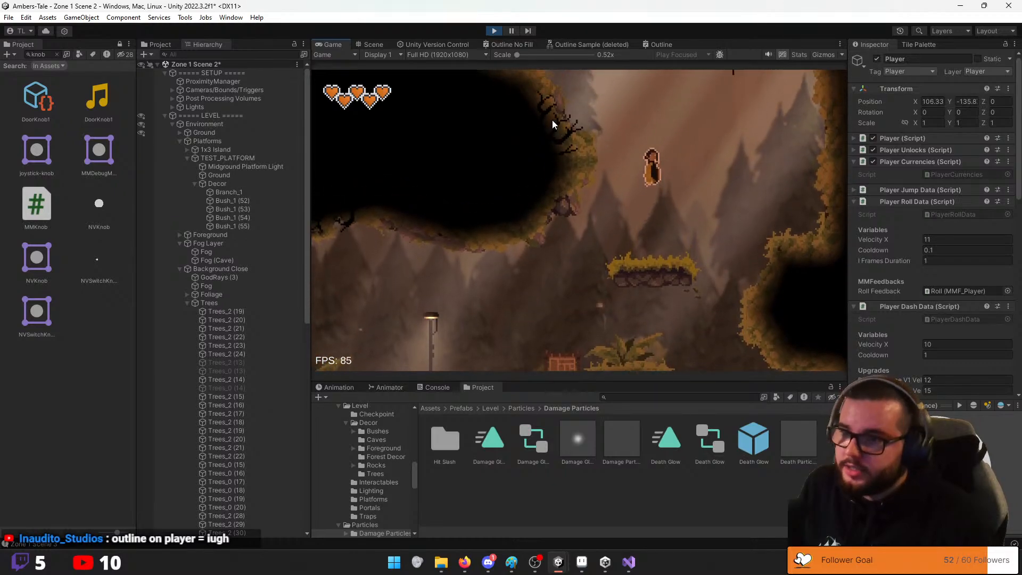
left_click(495, 32)
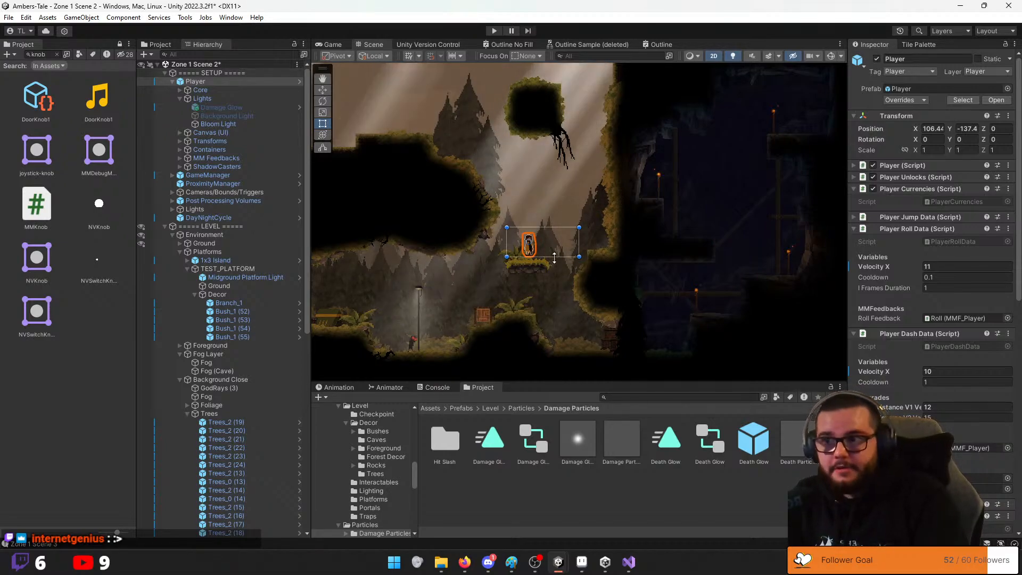
Try red and white outline colors on the Player Outline Lit material, ending on green (82, 255, 0)
scroll(906, 321, "down", 12)
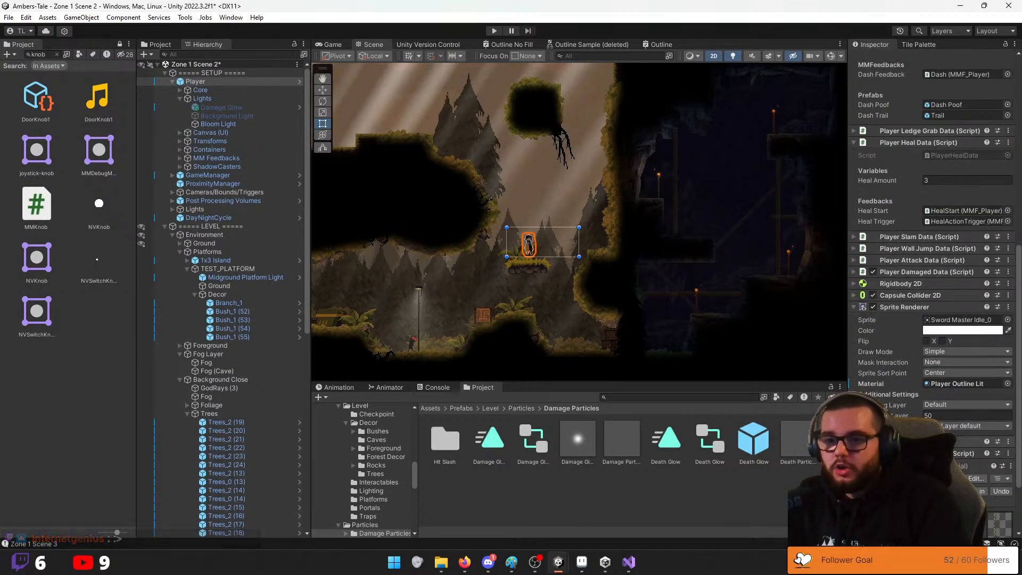
scroll(937, 298, "down", 3)
left_click(963, 248)
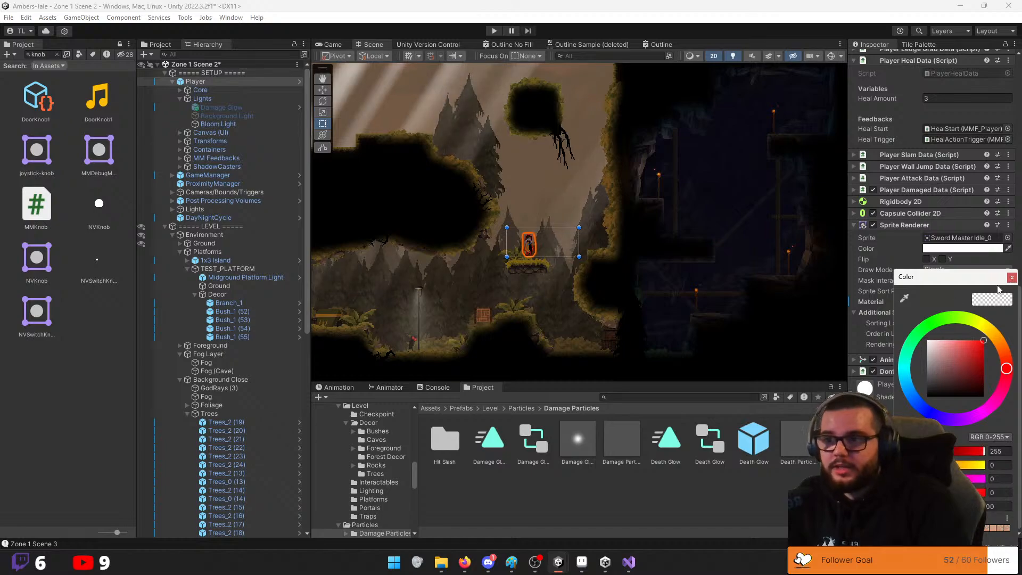
mouse_move(999, 289)
left_mouse_down()
mouse_move(560, 273)
mouse_move(911, 359)
mouse_move(911, 410)
mouse_move(921, 336)
left_mouse_up()
left_click(945, 319)
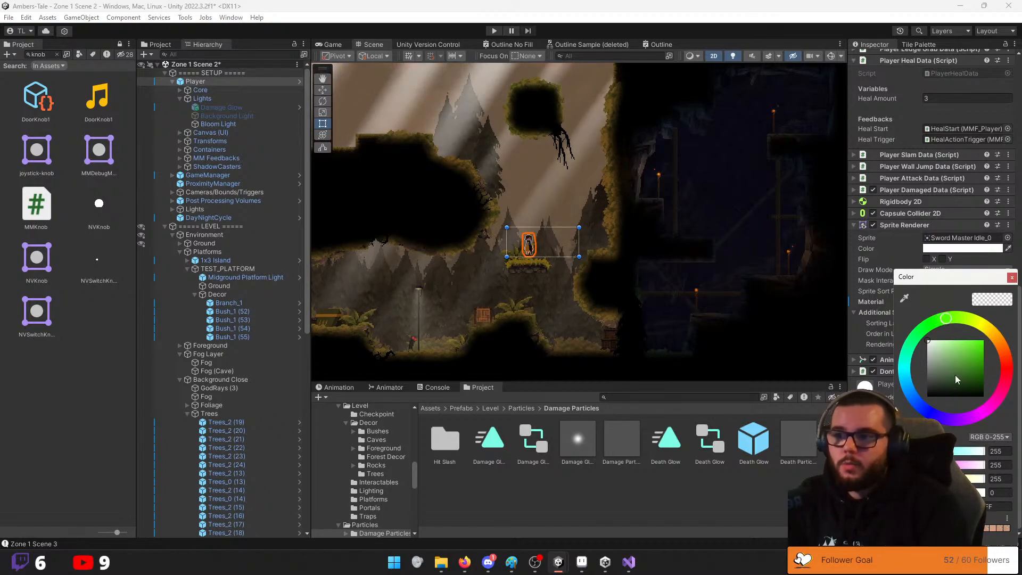
left_click_drag(955, 379, 984, 341)
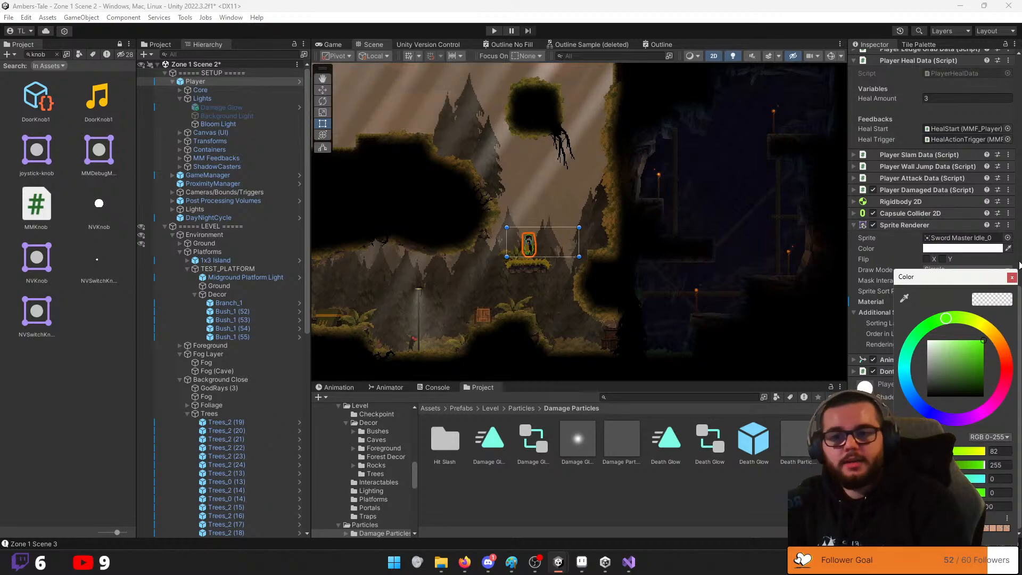
left_click(1013, 277)
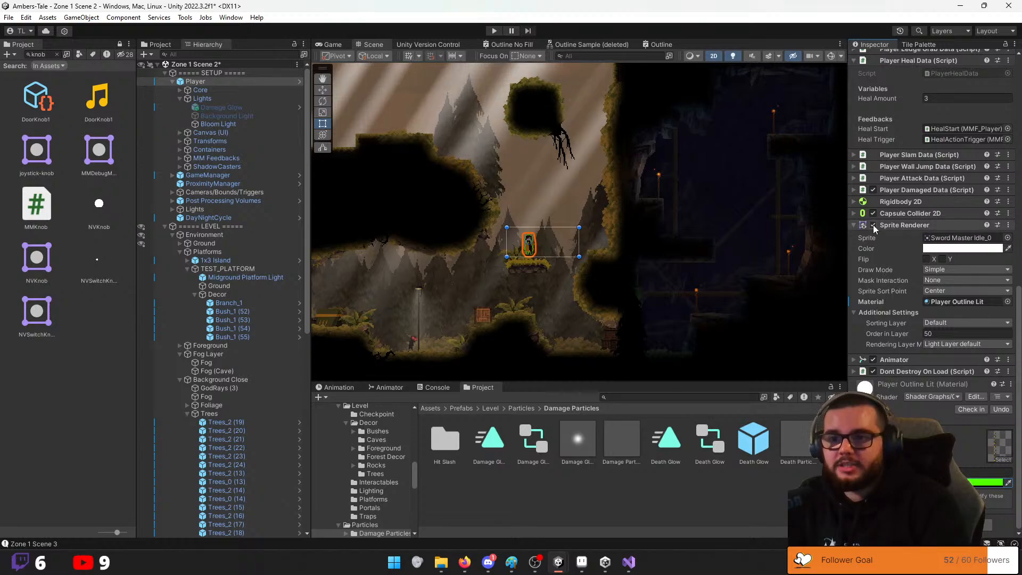
Restore the player's Sprite Renderer material to Sprite-Lit-Default, found by searching for "lit"
left_click(1008, 301)
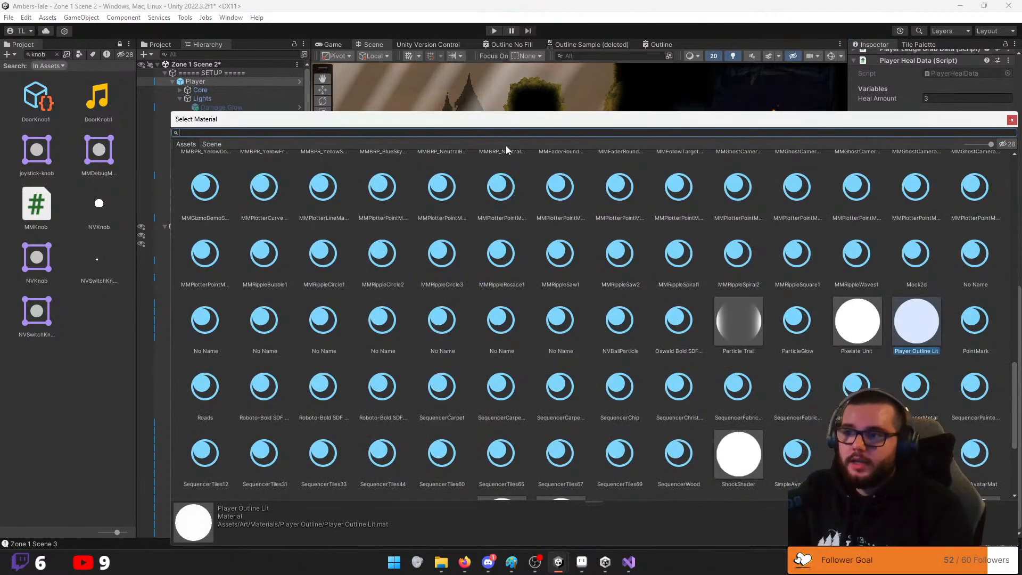
type("lit")
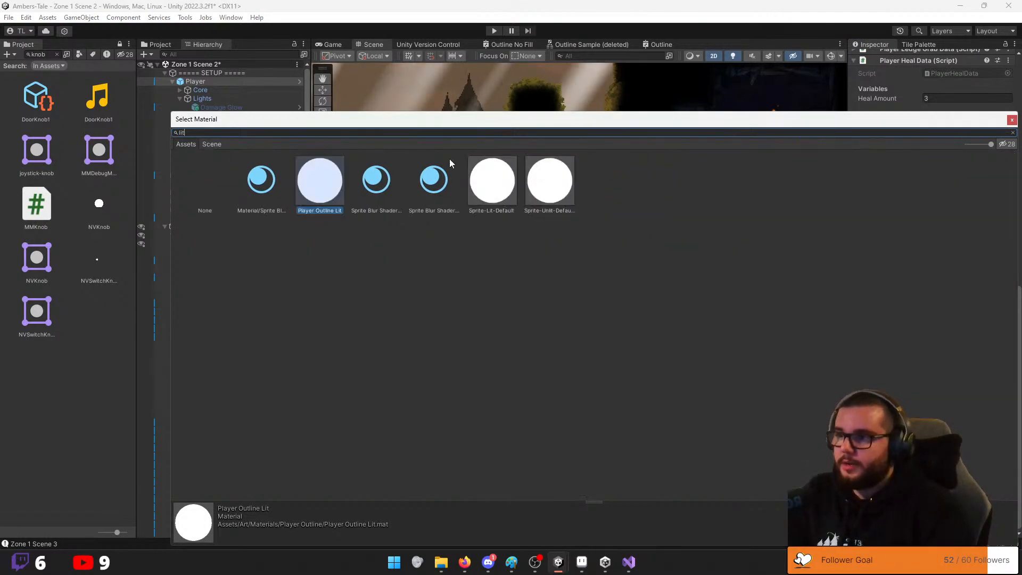
double_click(492, 180)
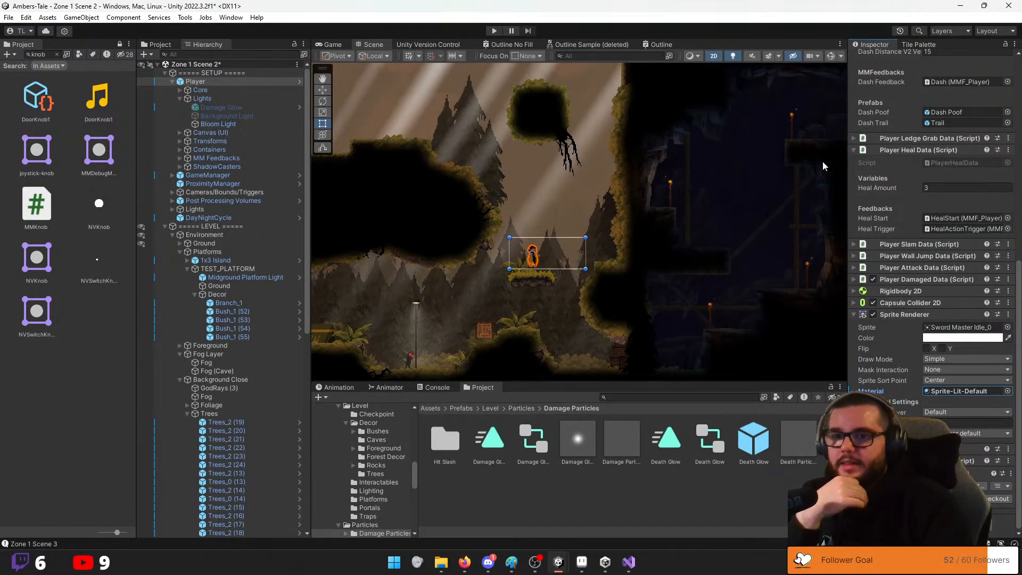
Reactivate the player's Damage Glow object and replace its sprite with Particle Sprite Update, found by searching for "part"
left_click(218, 107)
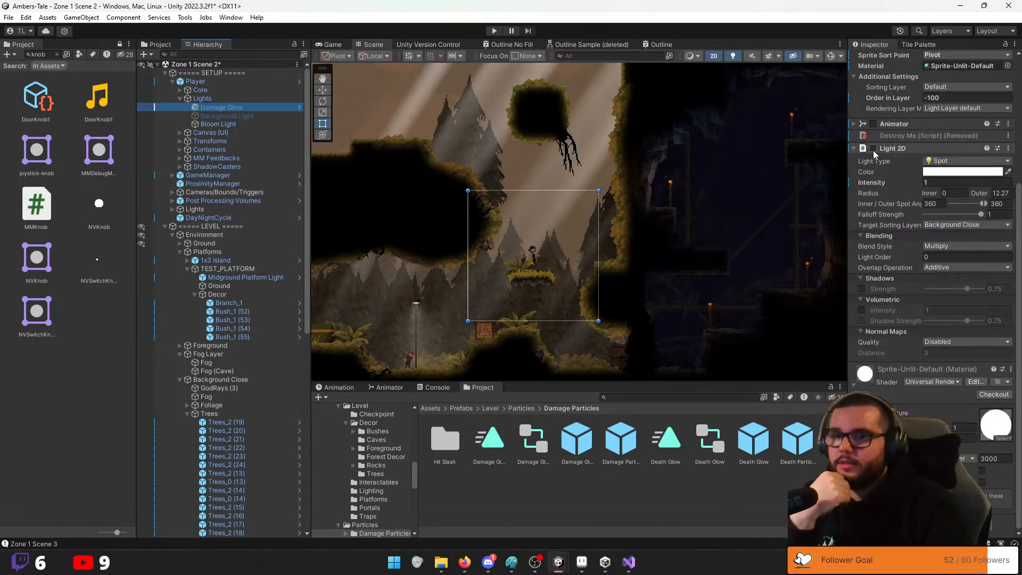
scroll(873, 150, "up", 5)
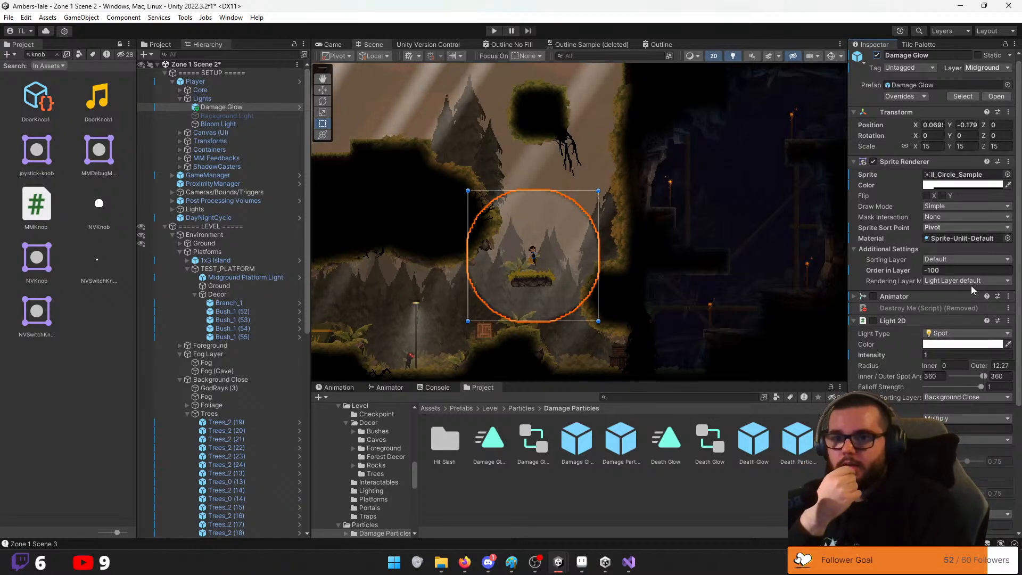
left_click(1008, 175)
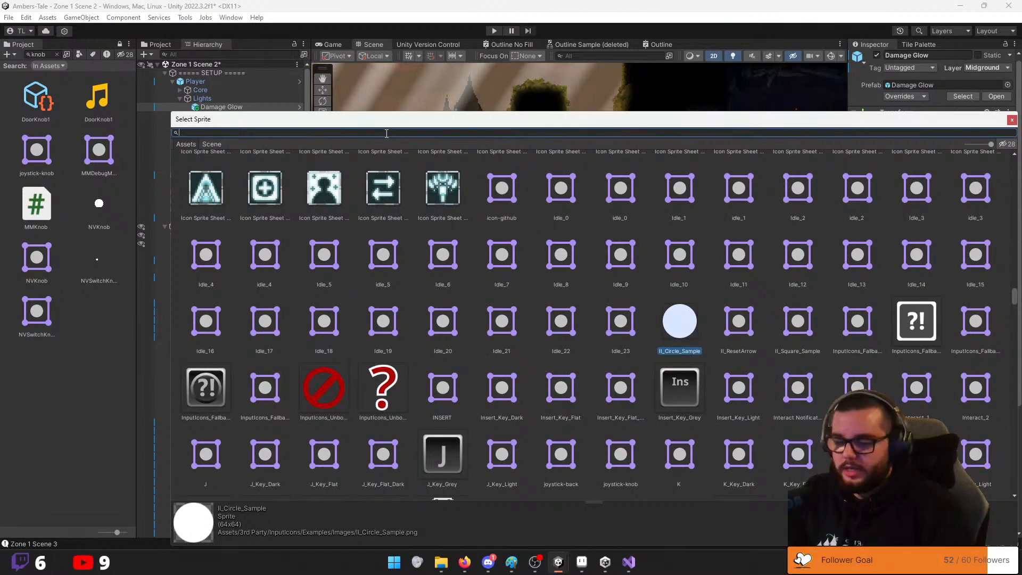
type("part")
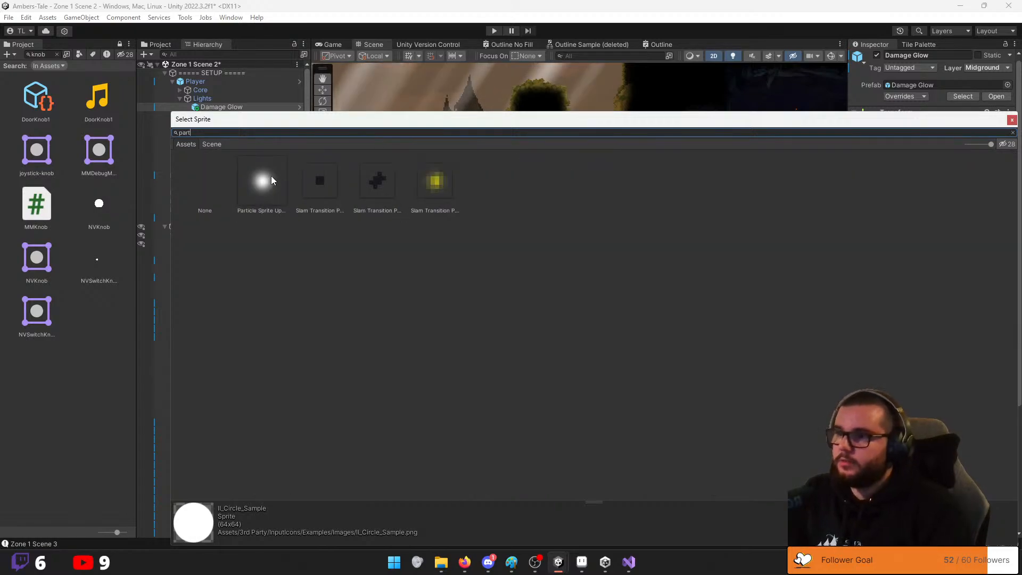
double_click(271, 179)
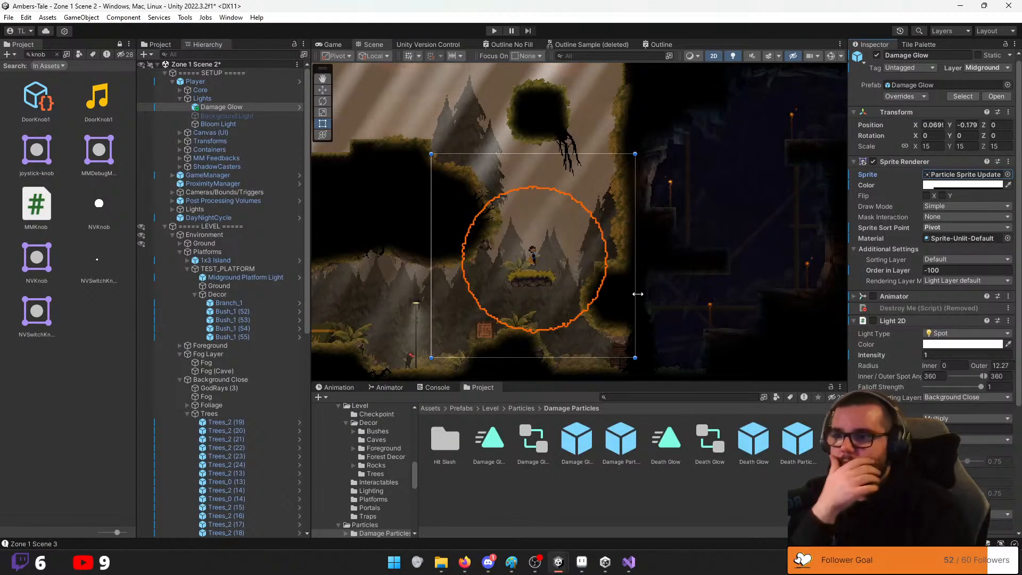
Set the Damage Glow sprite's color alpha to 80
left_click(962, 185)
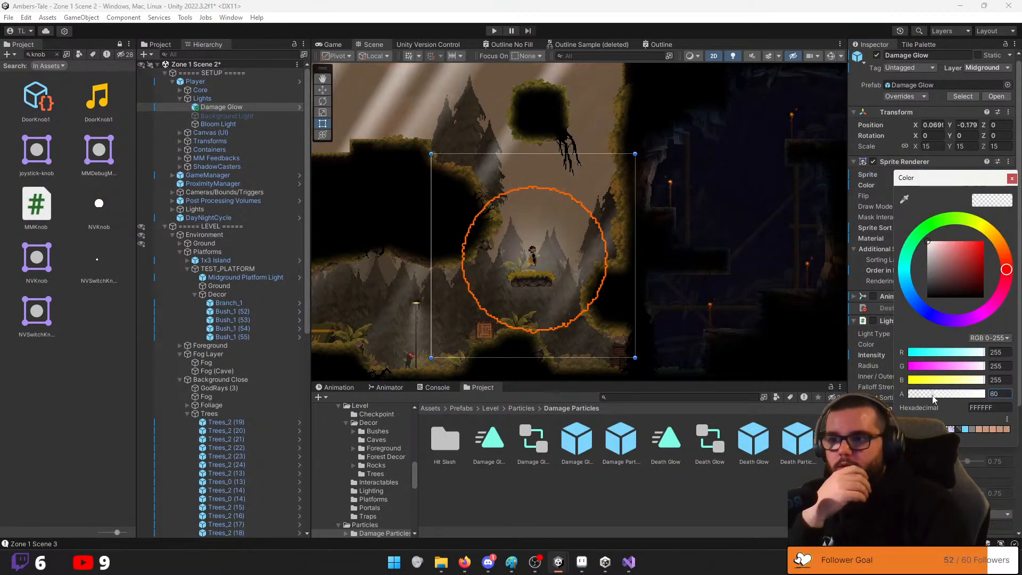
left_click_drag(926, 398, 933, 395)
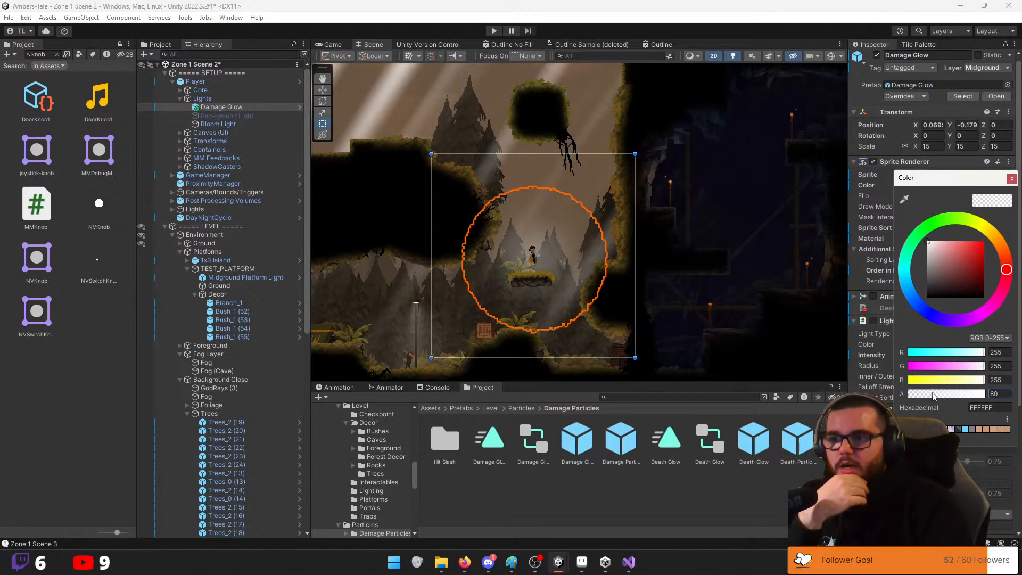
left_click(1012, 178)
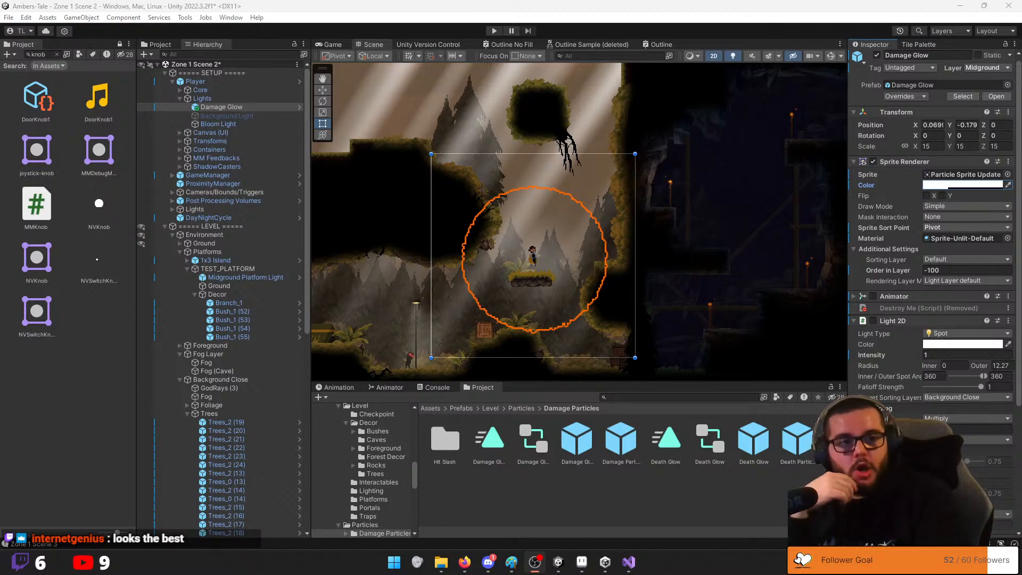
Deactivate and reactivate Damage Glow to compare the player's readability against the background, close up and from farther away
scroll(525, 258, "up", 2)
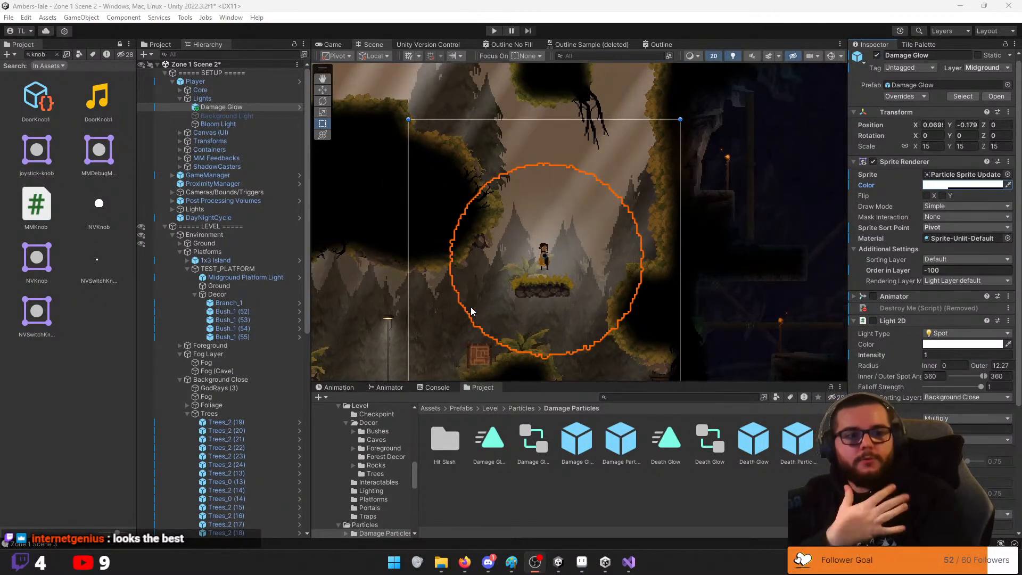
left_click(877, 56)
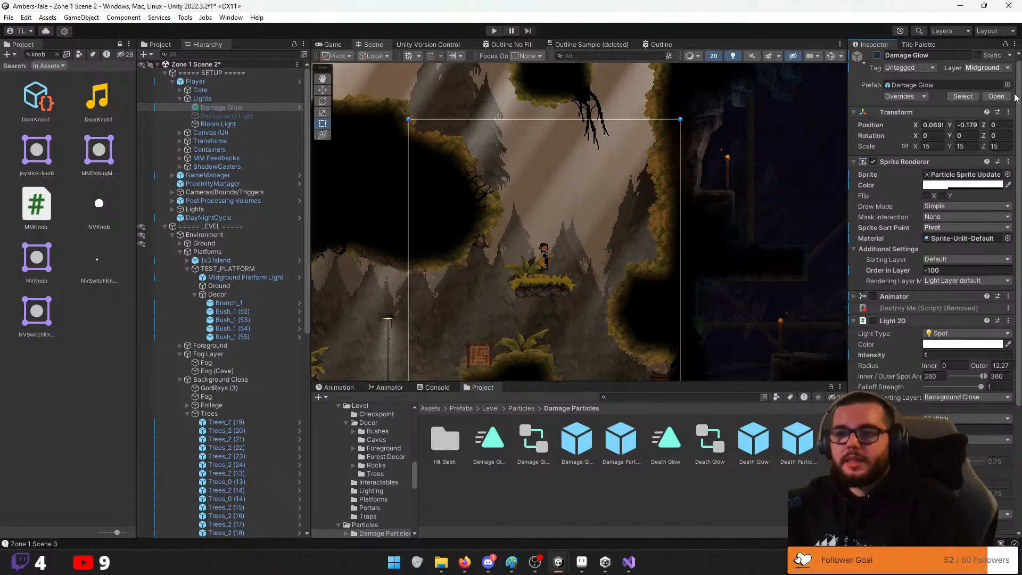
left_click(876, 55)
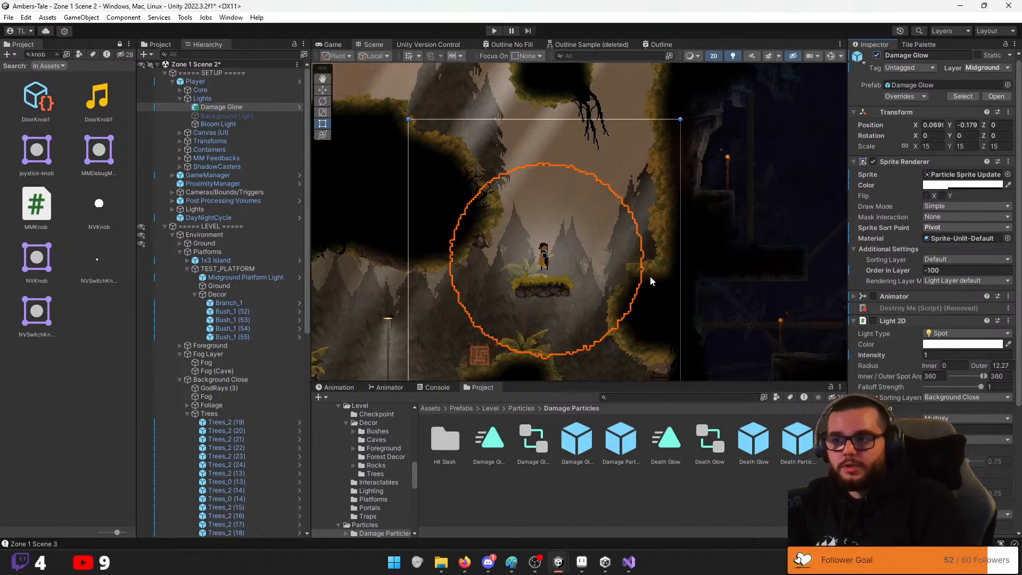
scroll(545, 257, "up", 5)
scroll(545, 261, "up", 2)
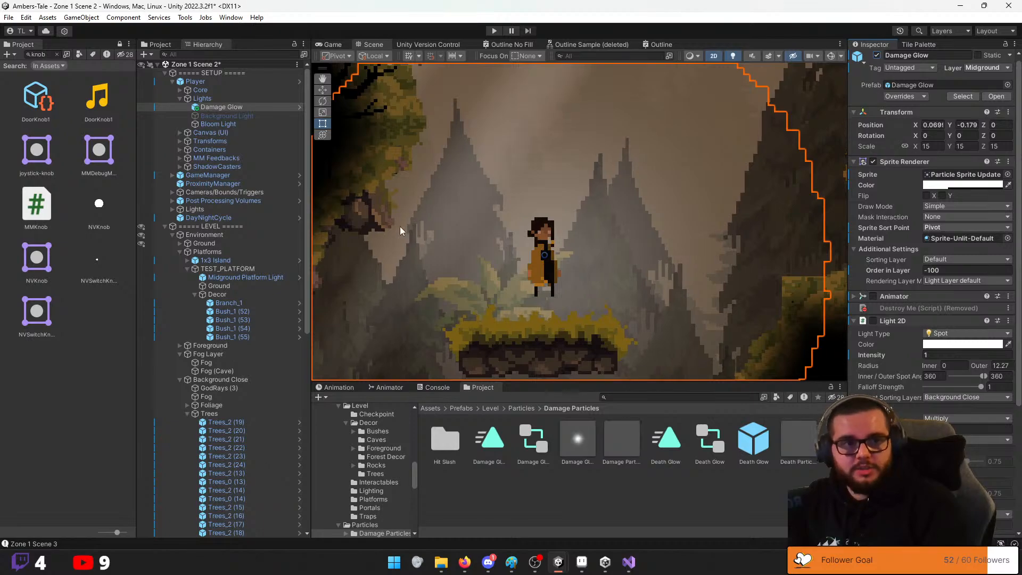
scroll(453, 313, "down", 8)
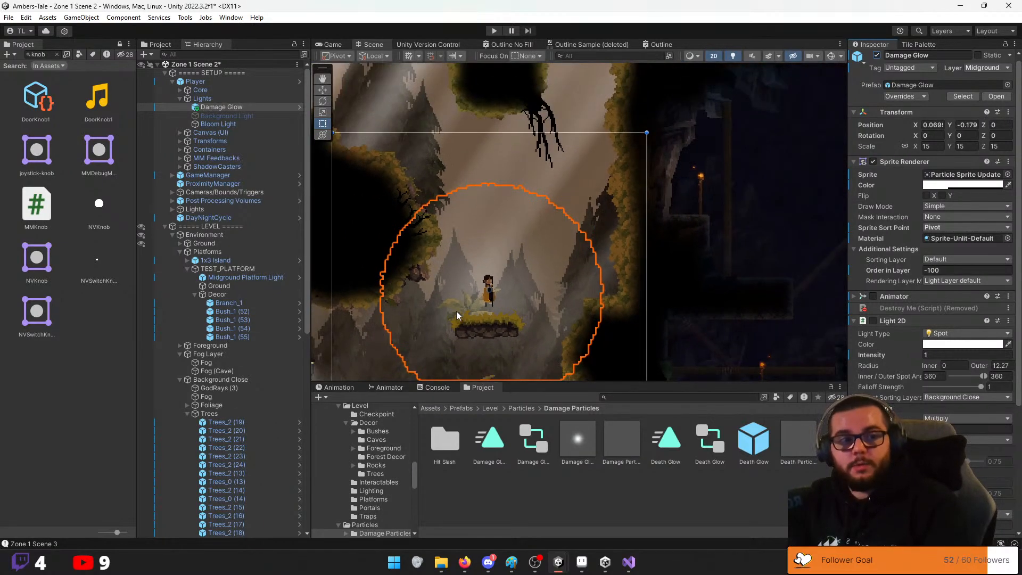
Examine the Damage Glow around the player and test platform, close up and from afar, along with its renderer and light settings
scroll(458, 311, "up", 5)
middle_click_drag(460, 337, 516, 312)
scroll(517, 311, "up", 3)
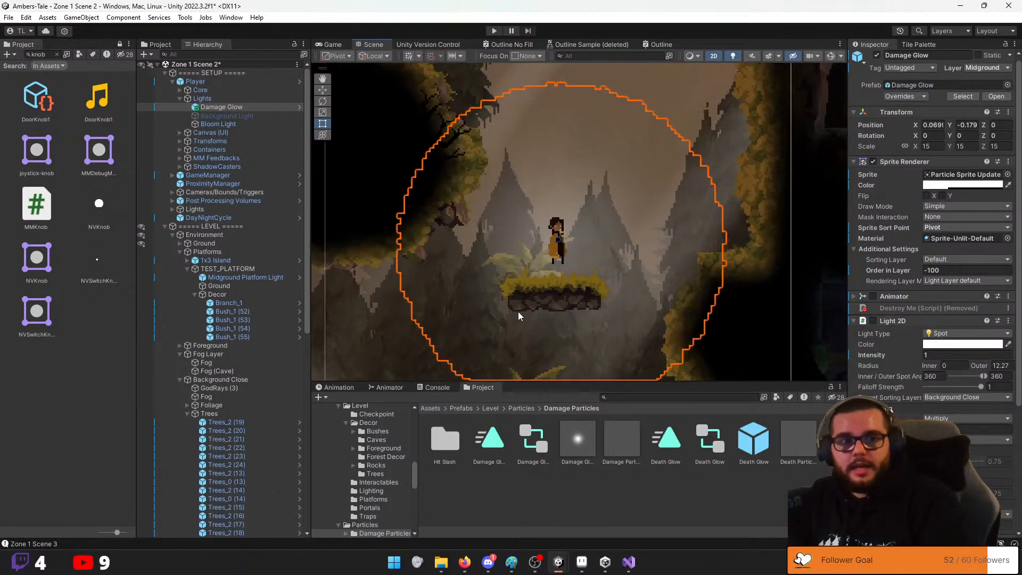
scroll(528, 306, "down", 1)
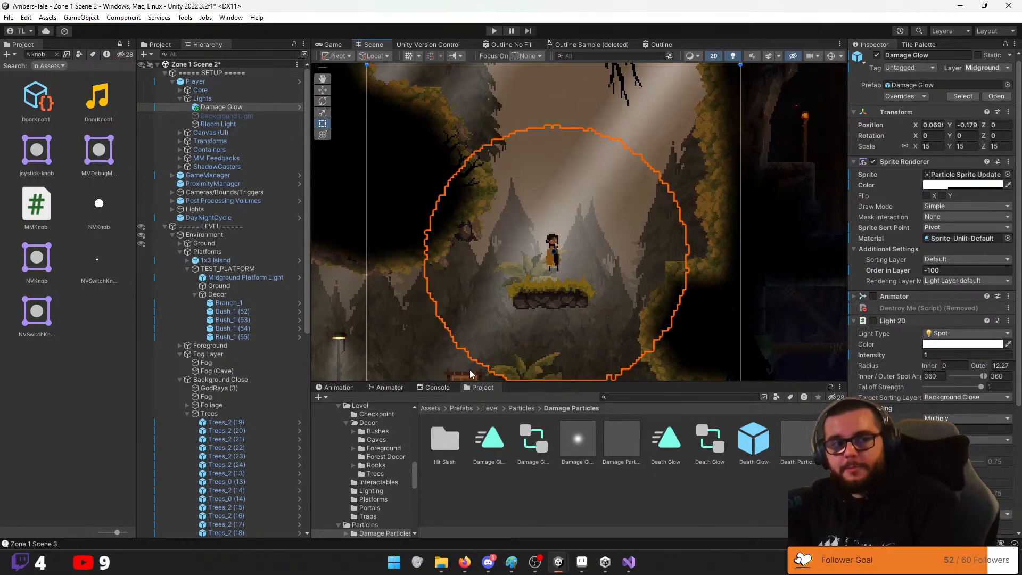
scroll(554, 283, "up", 4)
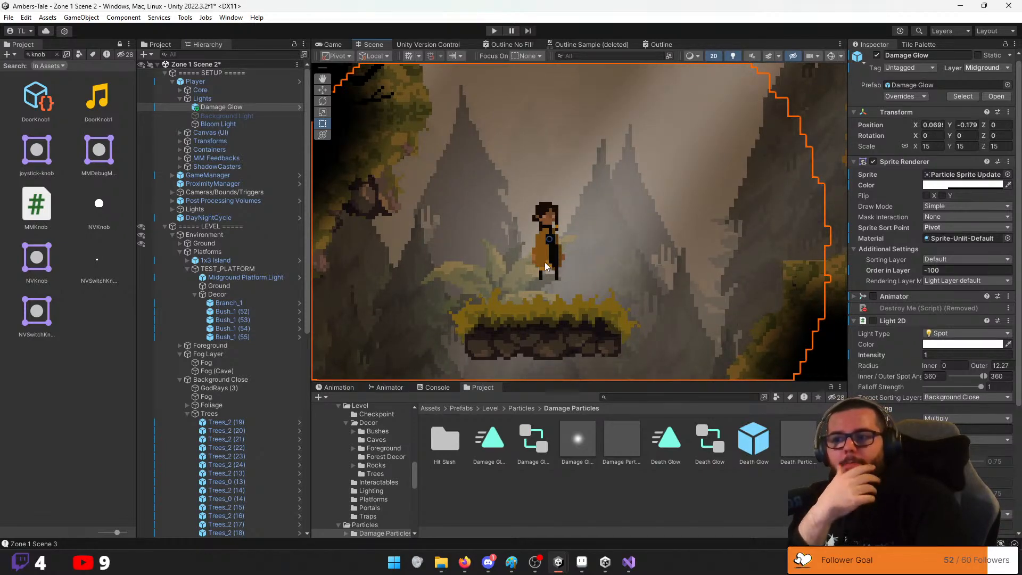
scroll(906, 319, "down", 5)
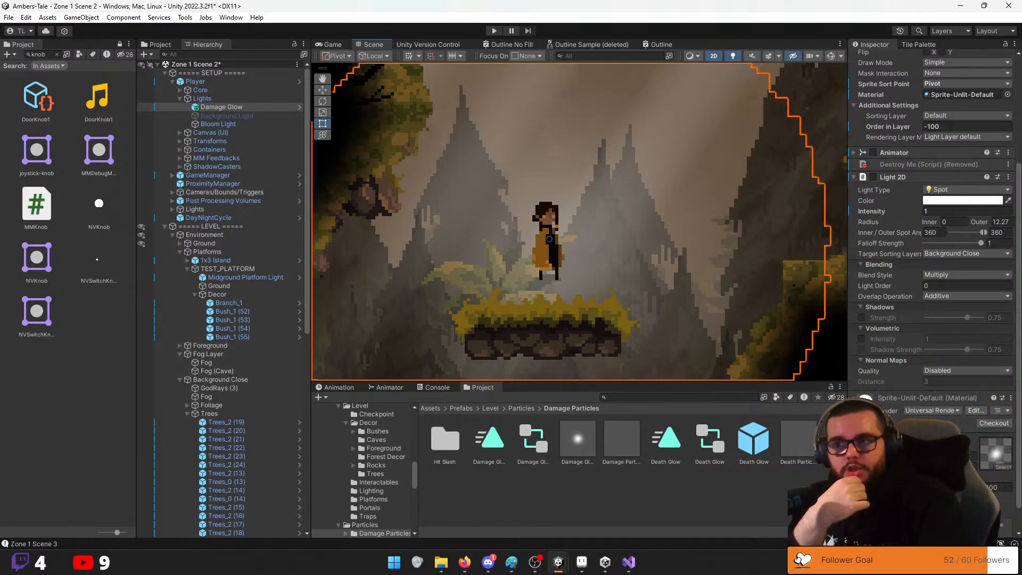
scroll(932, 293, "up", 5)
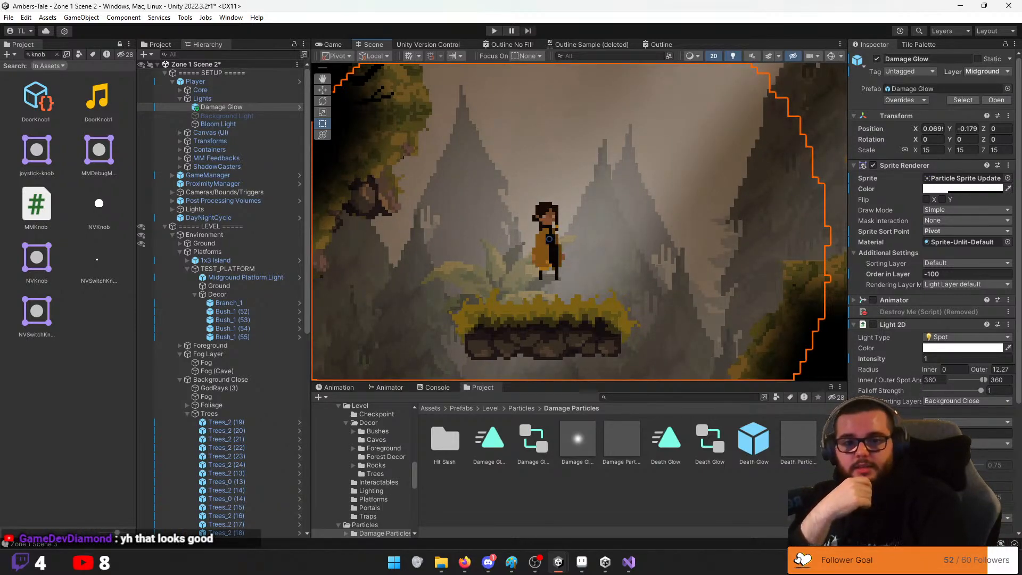
scroll(645, 278, "down", 5)
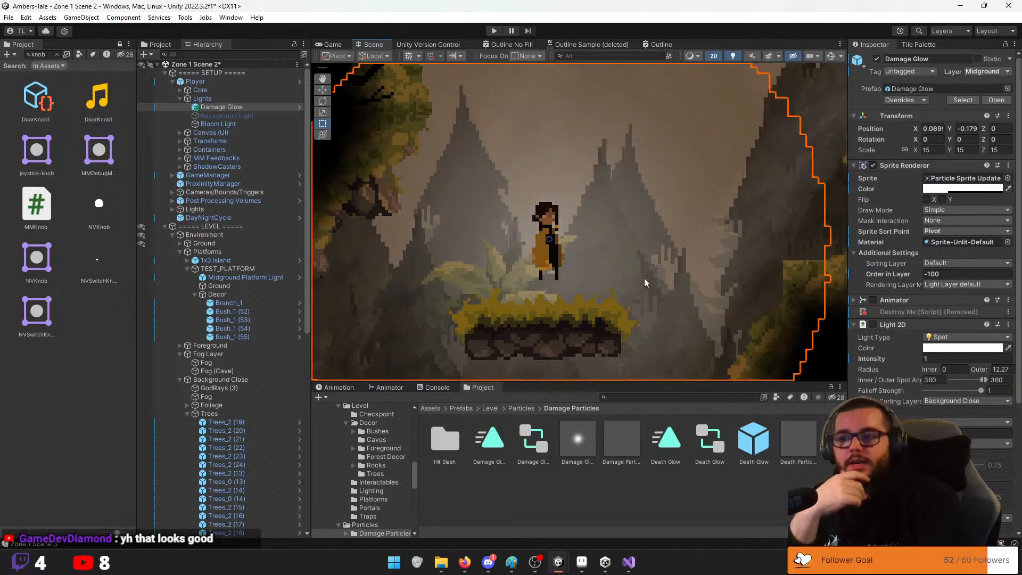
scroll(598, 224, "down", 2)
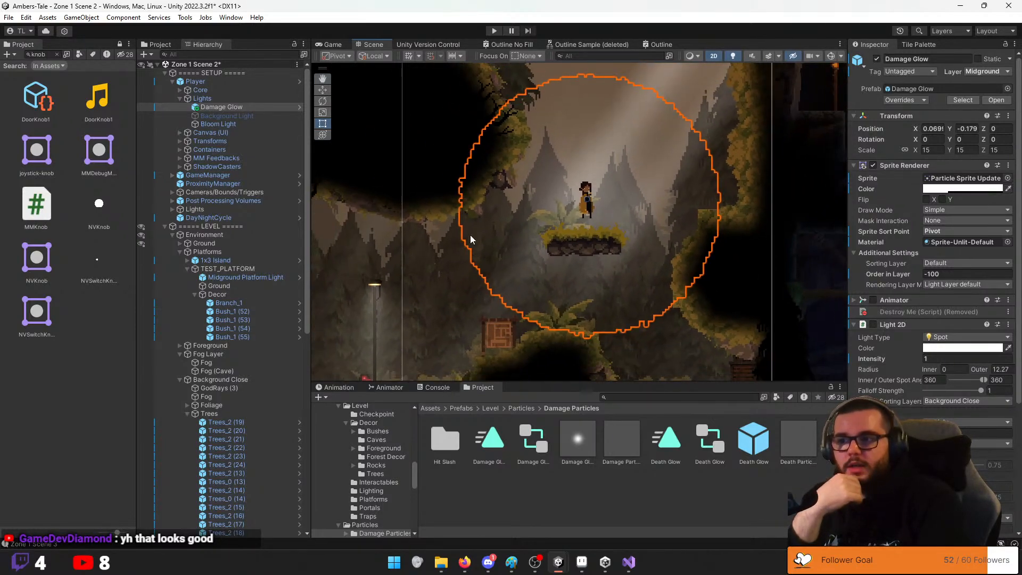
Select the Player and examine how it and the floating platform stand out against the foggy background at different distances
left_click(434, 278)
scroll(628, 200, "down", 2)
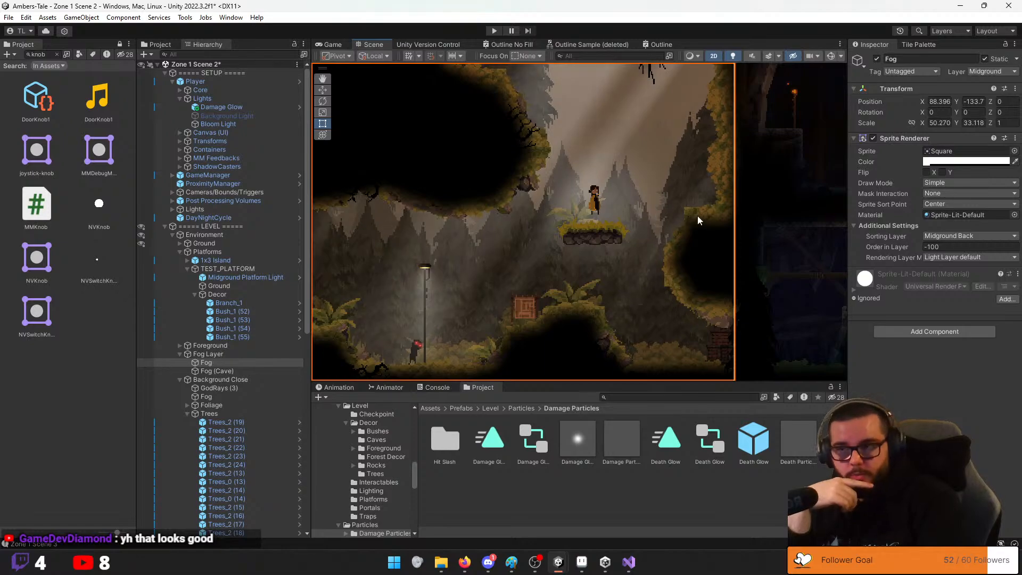
left_click(597, 202)
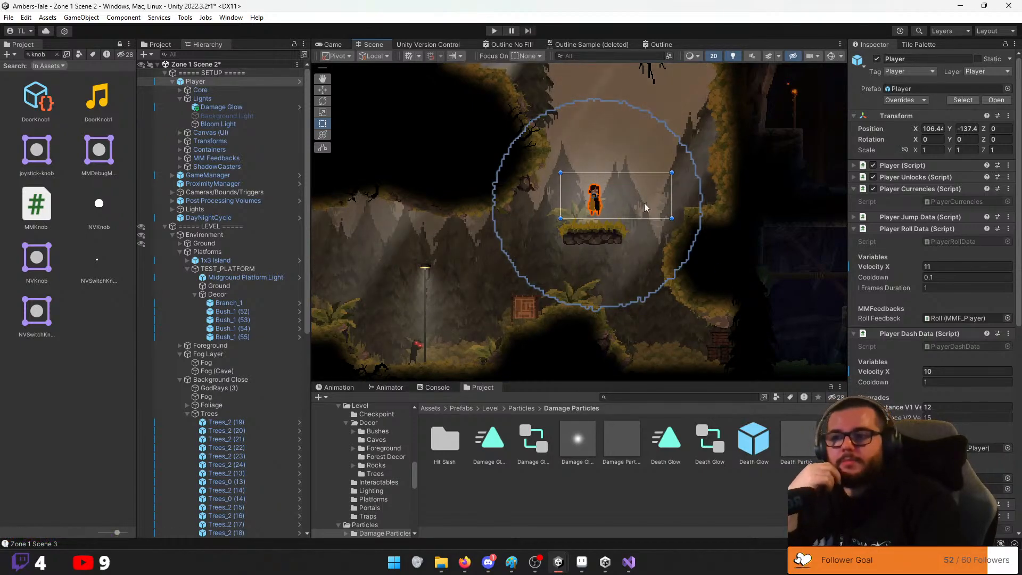
scroll(585, 209, "up", 5)
scroll(585, 213, "down", 5)
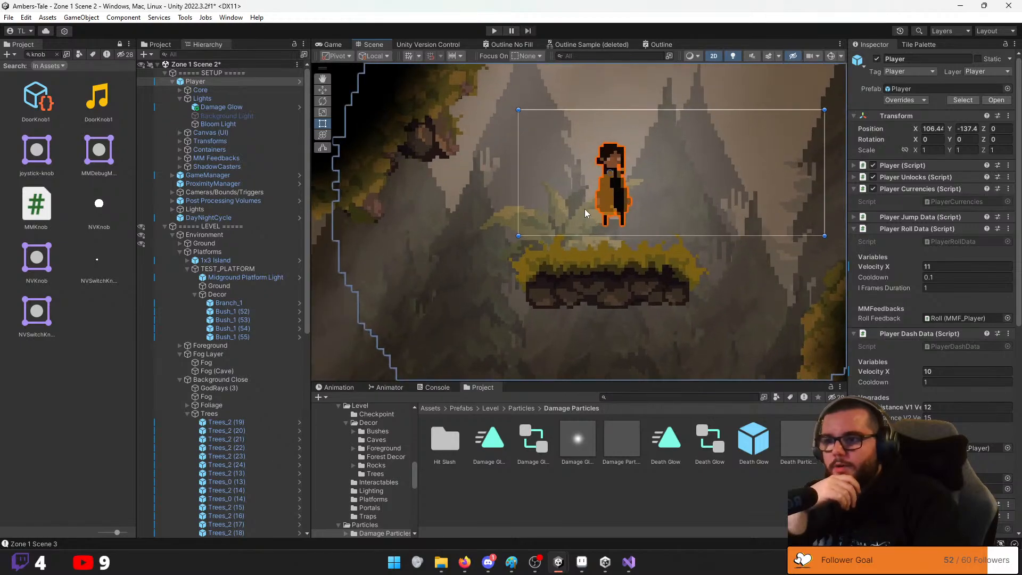
middle_click_drag(585, 212, 514, 245)
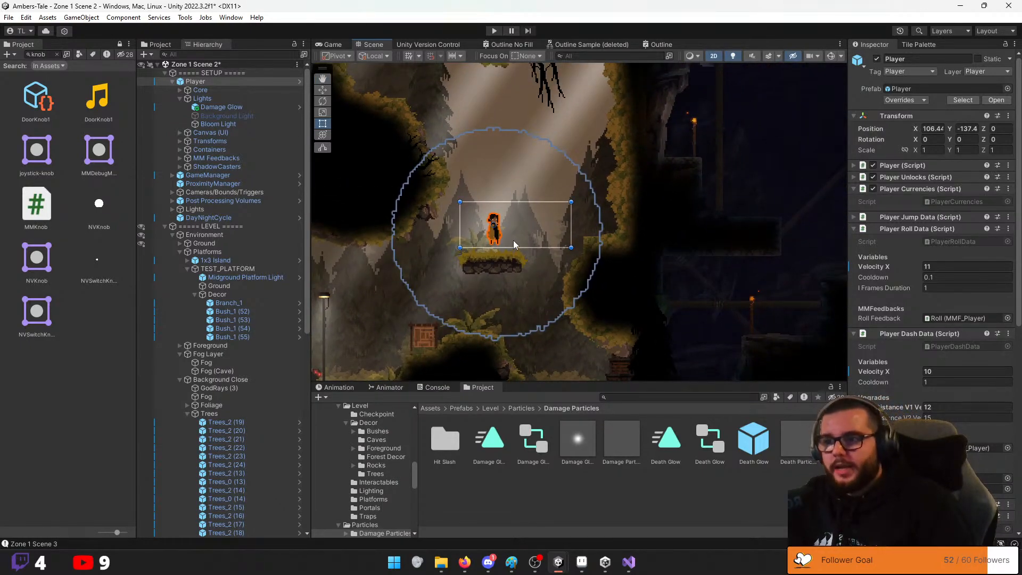
scroll(488, 208, "up", 3)
scroll(486, 209, "up", 3)
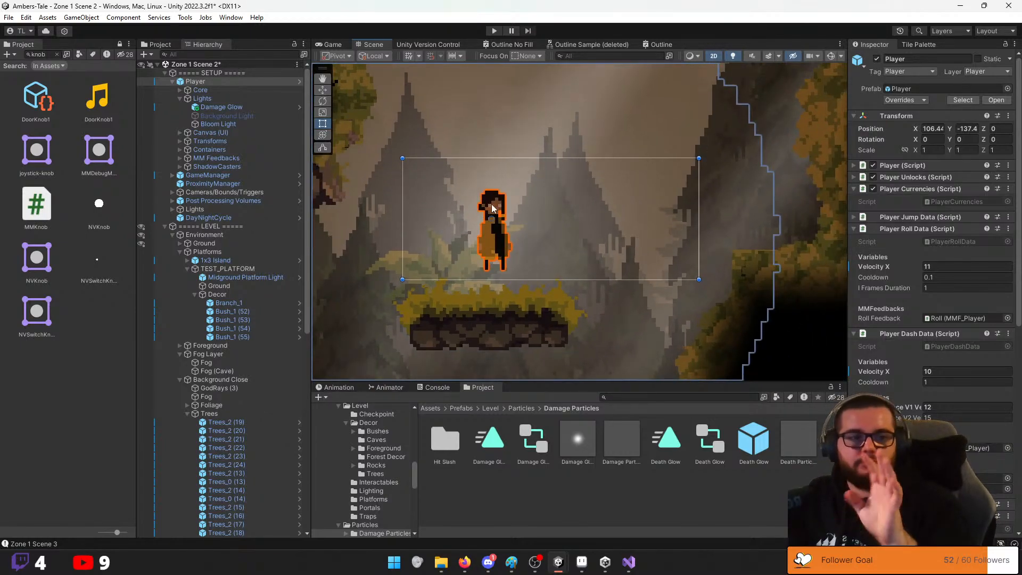
scroll(540, 223, "down", 2)
scroll(539, 220, "down", 3)
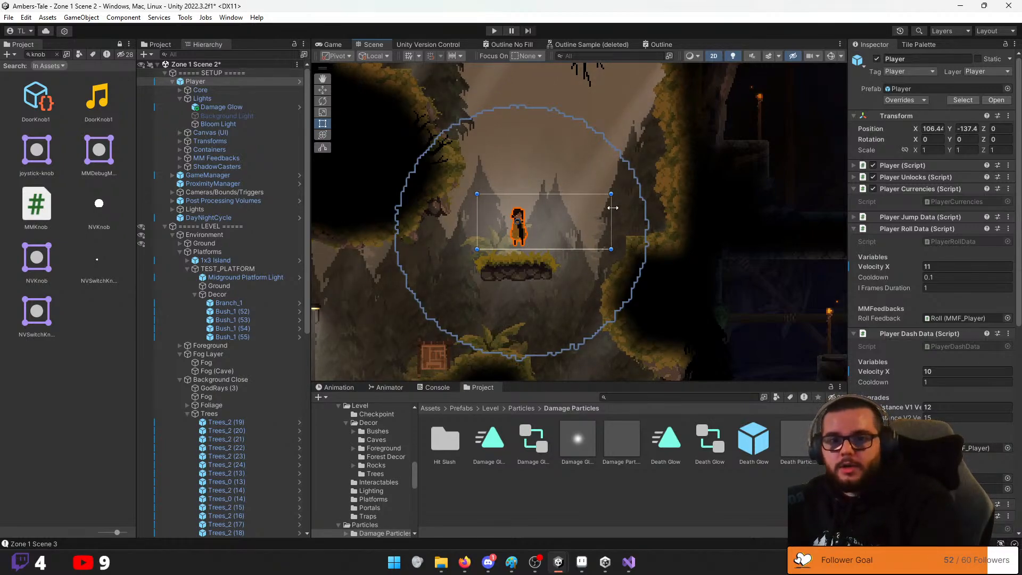
scroll(575, 273, "down", 3)
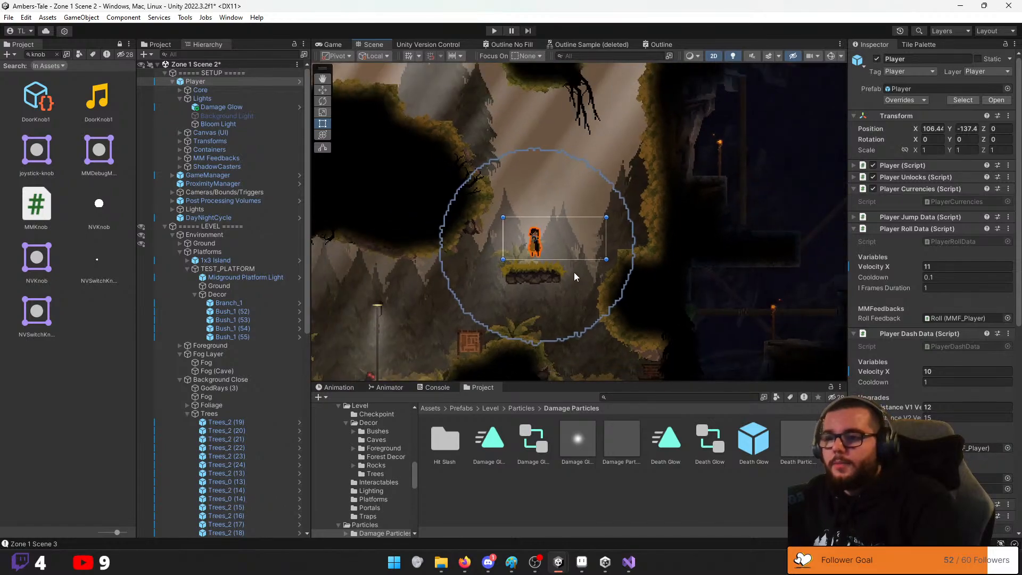
scroll(550, 257, "up", 5)
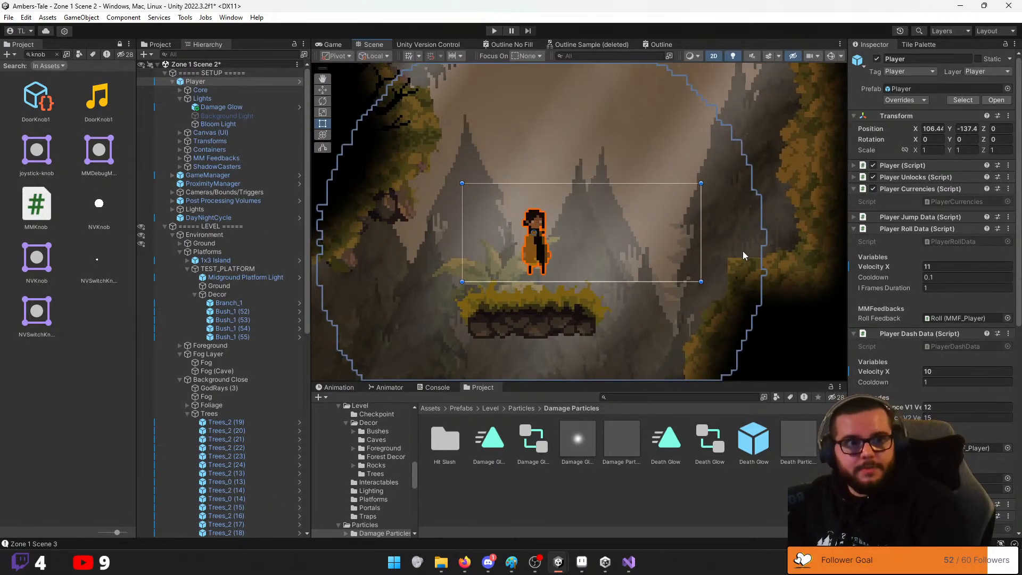
middle_click_drag(595, 252, 614, 228)
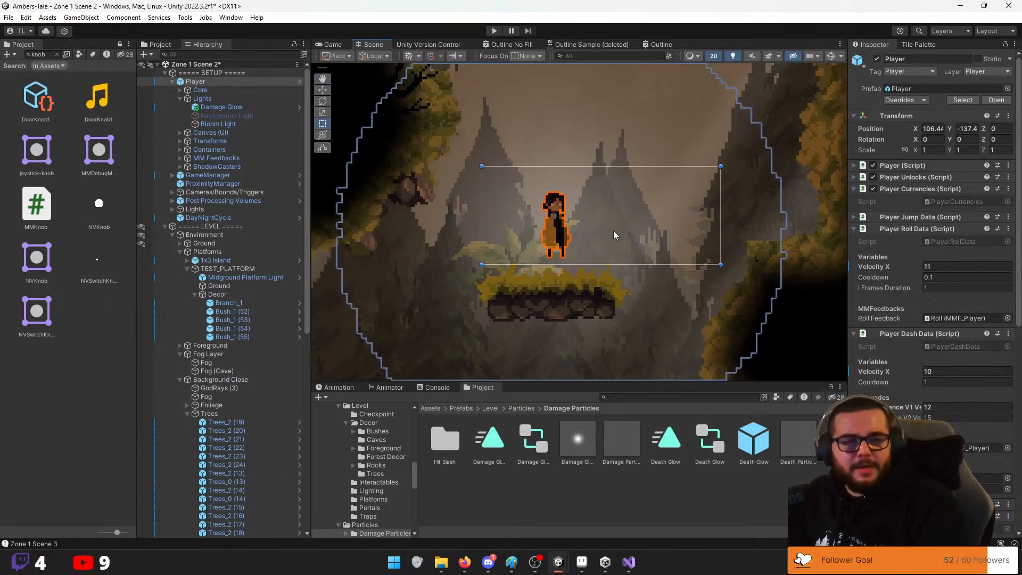
scroll(617, 237, "down", 3)
scroll(624, 243, "down", 3)
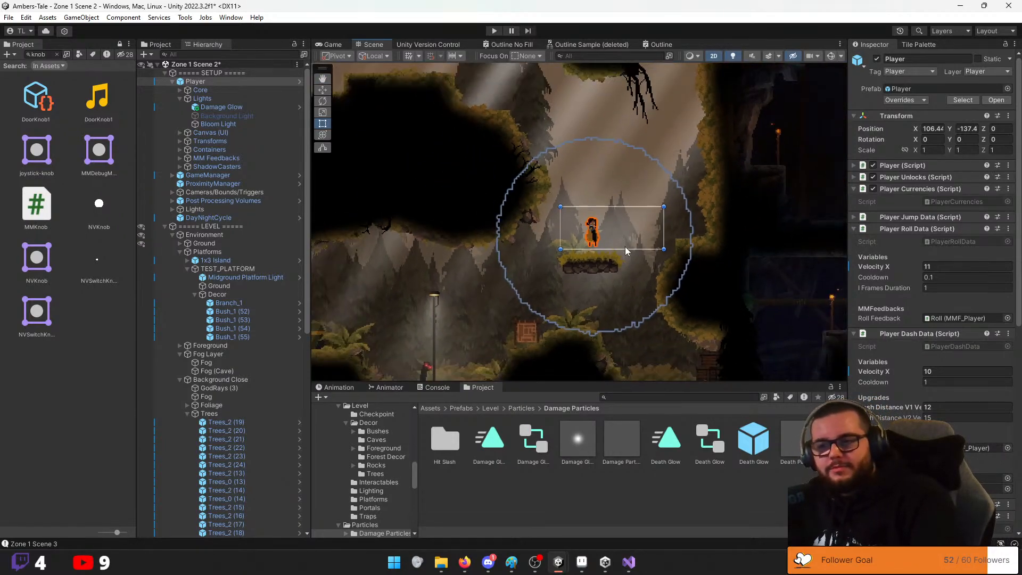
scroll(626, 248, "up", 4)
middle_click_drag(573, 239, 554, 233)
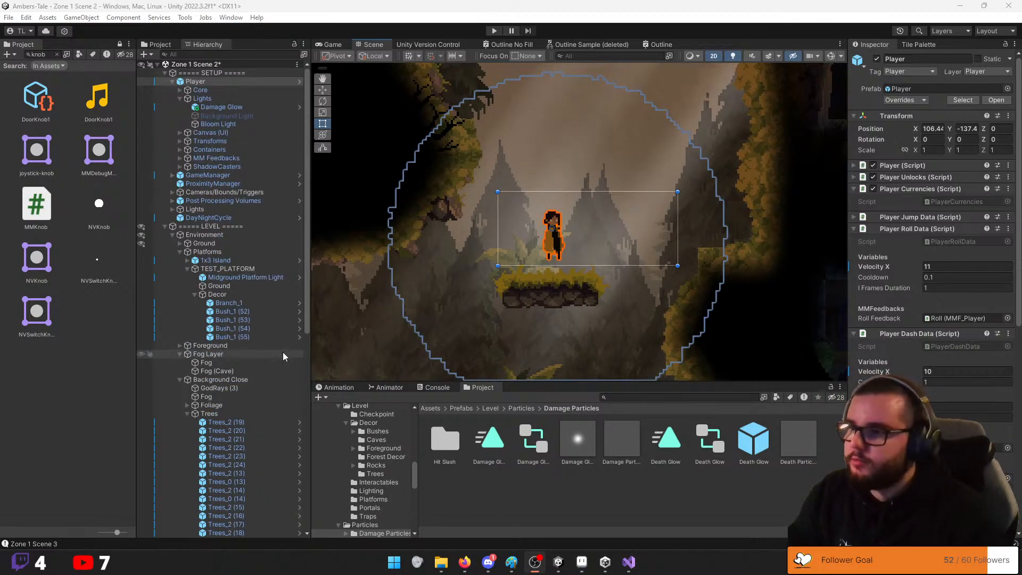
Tidy the scene hierarchy by collapsing the Player, Platforms, Background Close and Fog Layer groups, keeping LEVEL expanded
left_click(165, 226)
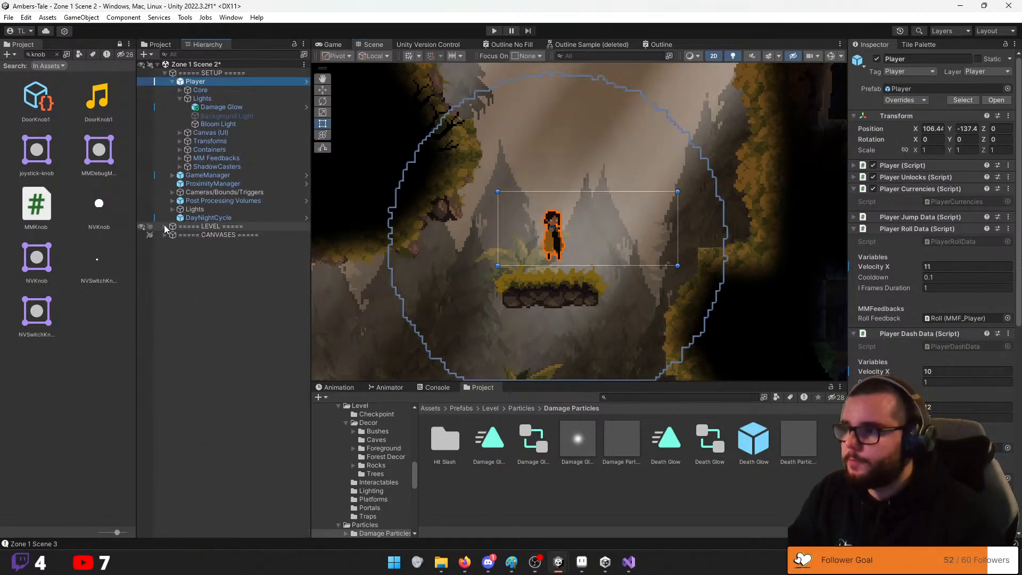
left_click(172, 82)
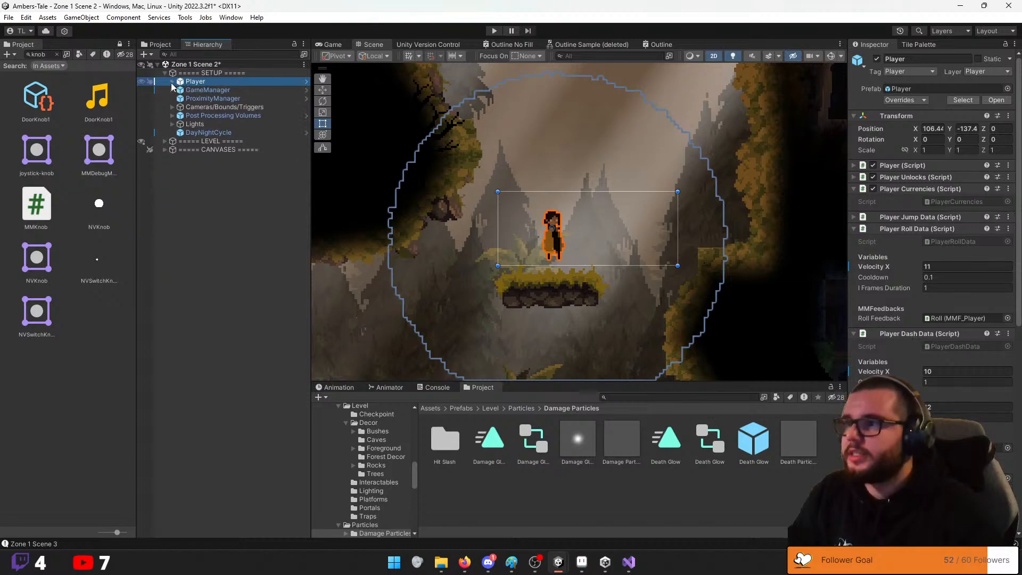
left_click(184, 198)
left_click(166, 145)
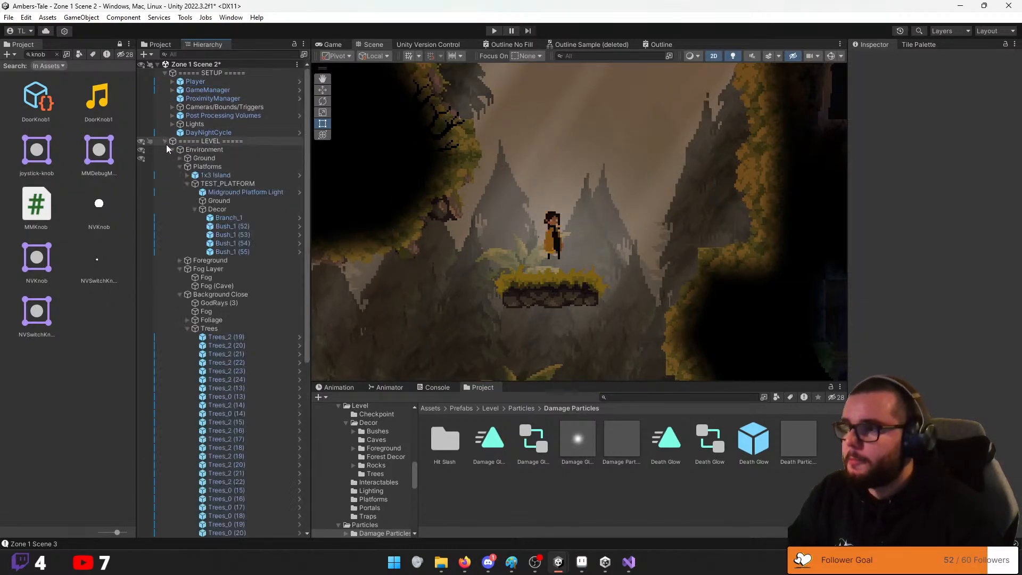
left_click(180, 166)
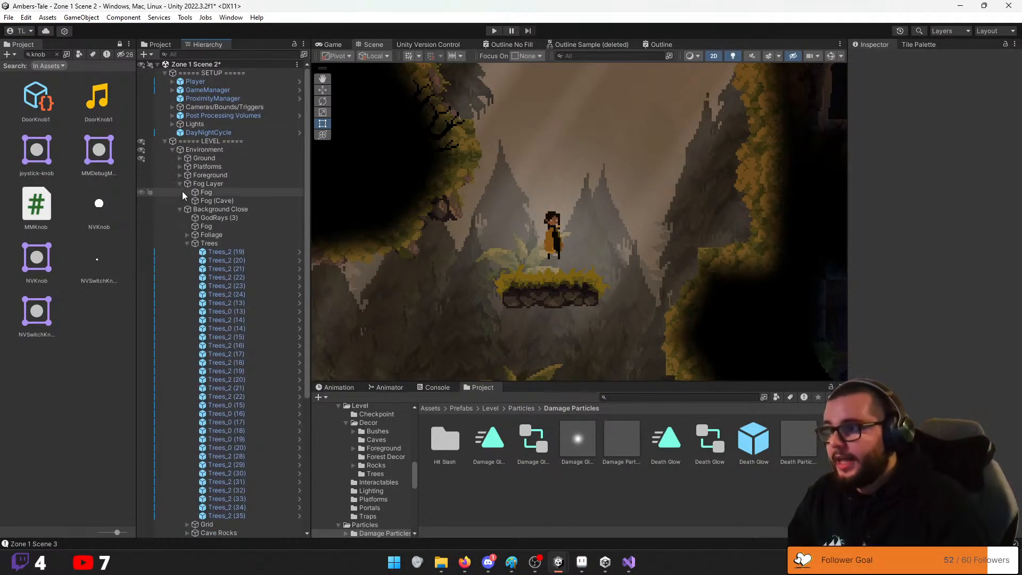
left_click(180, 209)
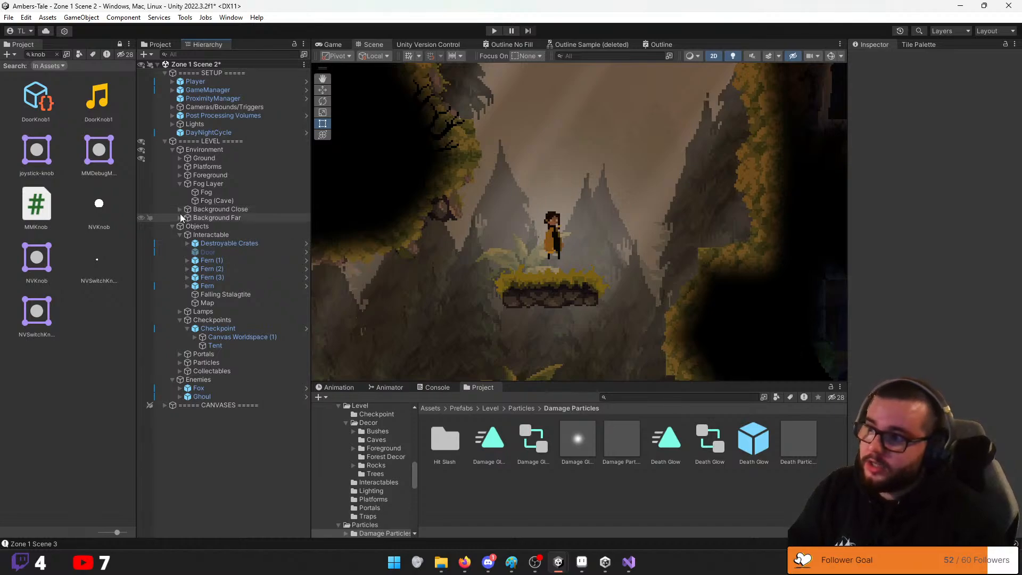
left_click(180, 184)
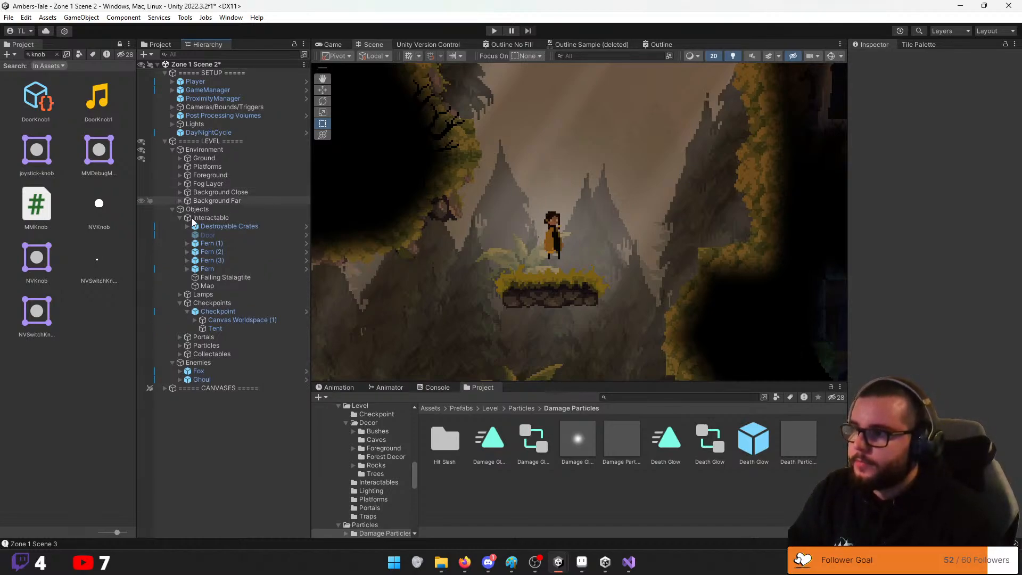
Survey the level from the floating platform past the crate and lamp post to the checkpoint area
scroll(713, 260, "down", 5)
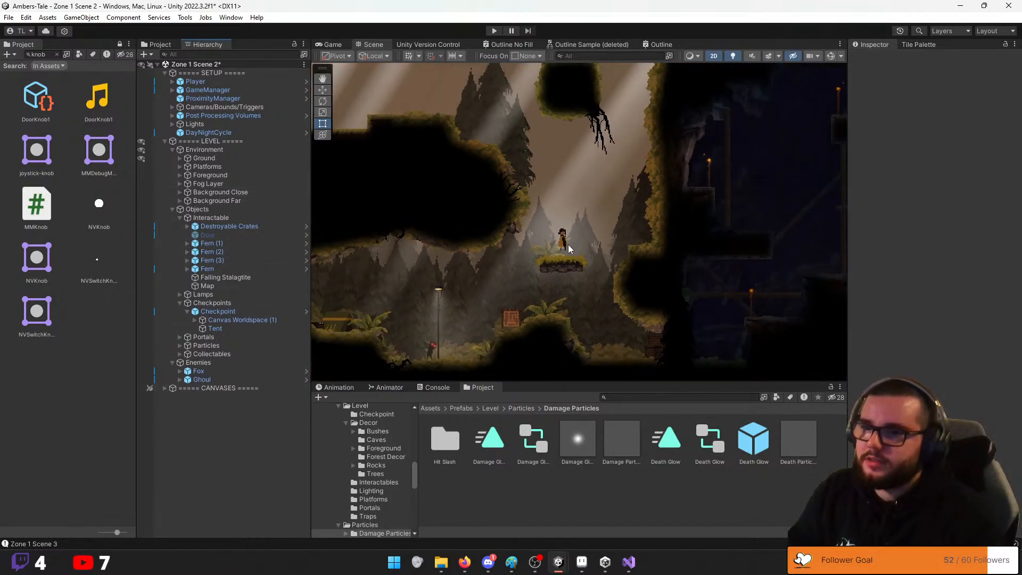
middle_click_drag(574, 215, 565, 250)
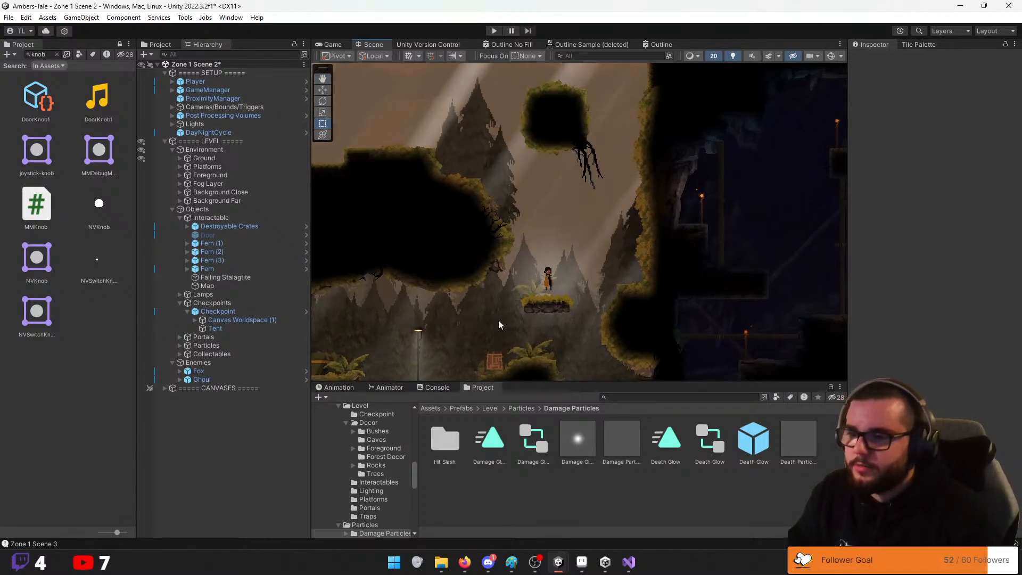
middle_click_drag(500, 326, 536, 245)
scroll(506, 267, "down", 2)
middle_click_drag(473, 266, 661, 287)
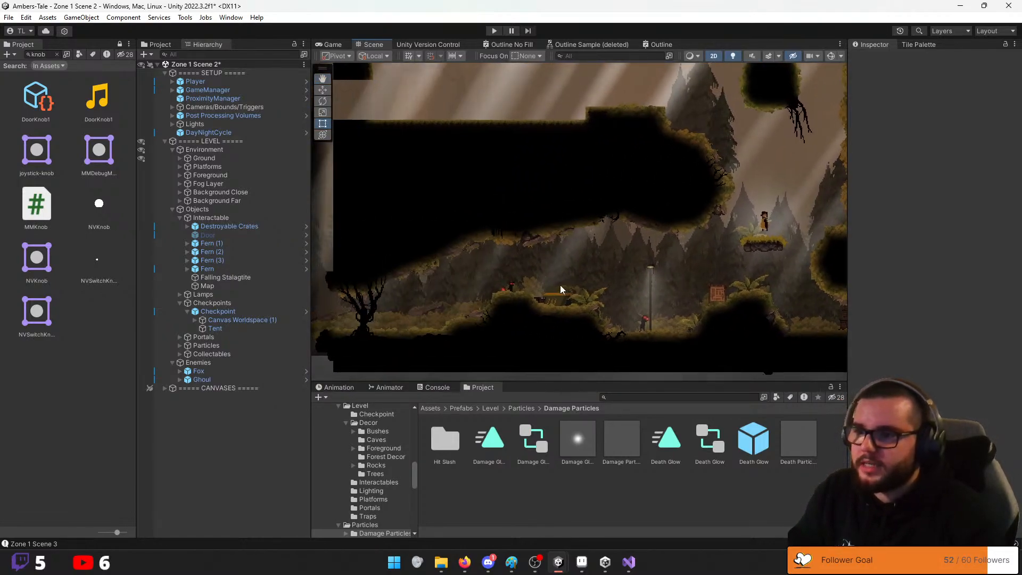
mouse_move(610, 268)
middle_mouse_down()
mouse_move(561, 270)
mouse_move(623, 263)
middle_mouse_up()
scroll(561, 271, "up", 2)
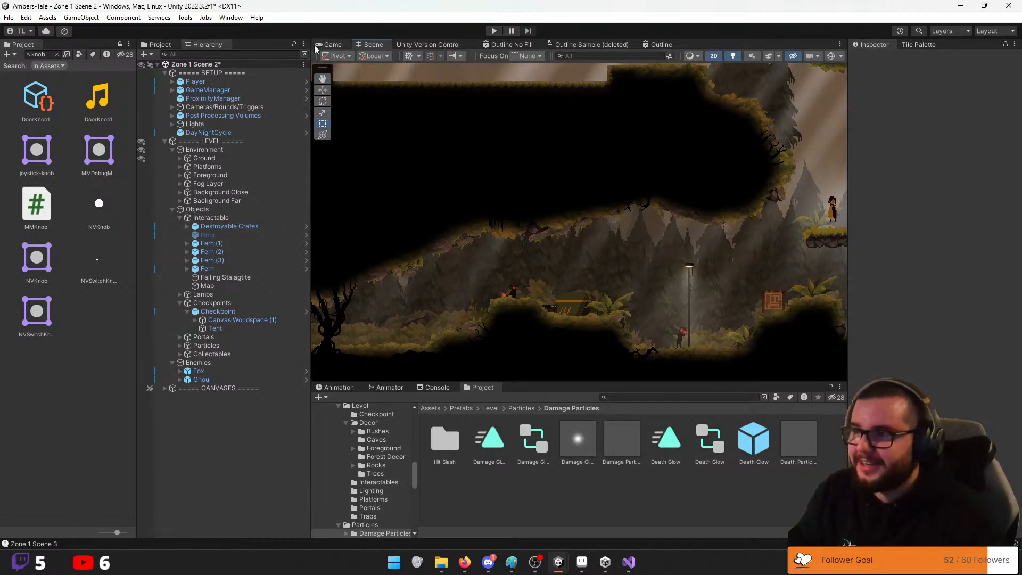
Play-test the scene in the Game view, moving the character off the floating platform and past the lamp towards the checkpoint
key("ctrl+2")
key("ctrl+p")
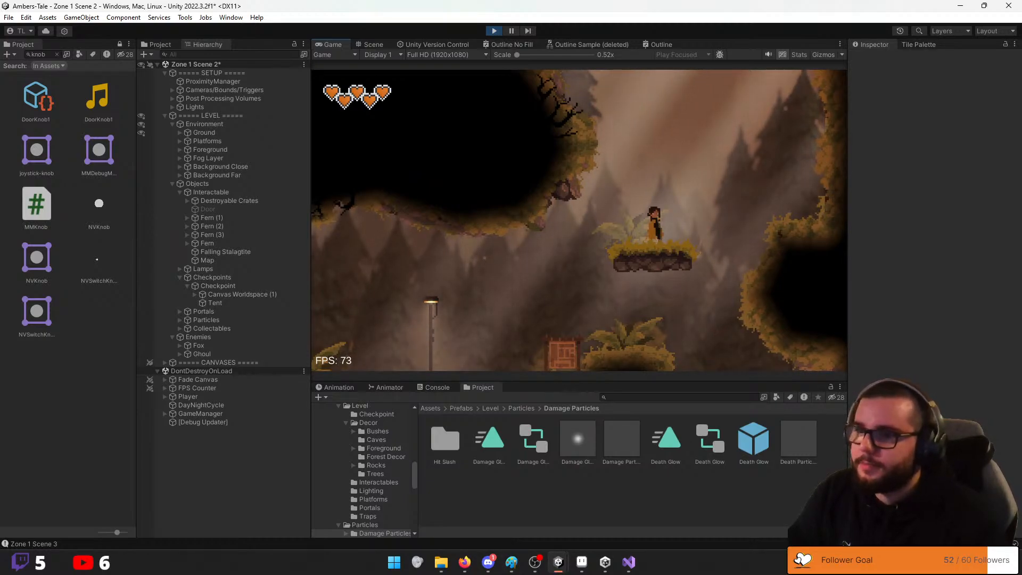
key("a")
key("a")
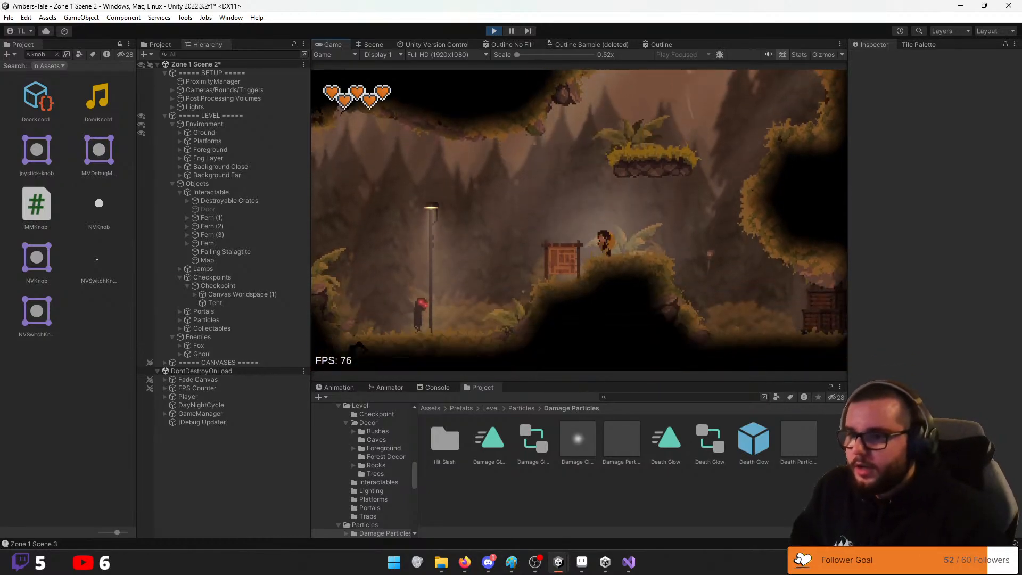
key("a")
key("space")
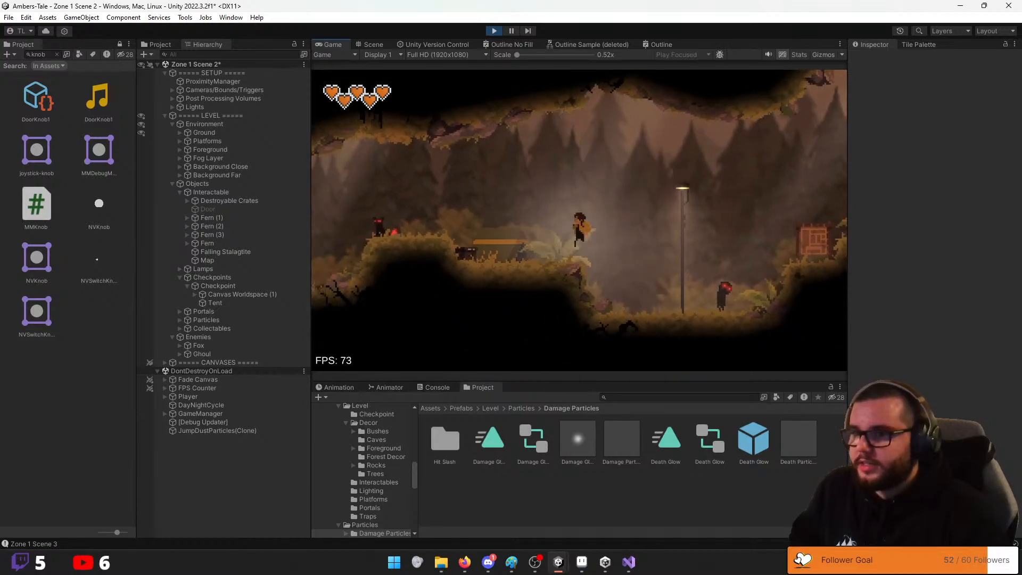
Jump the character back to the crate, return it to the ledge beside the checkpoint, and pause the game
key("space")
key("d")
key("space")
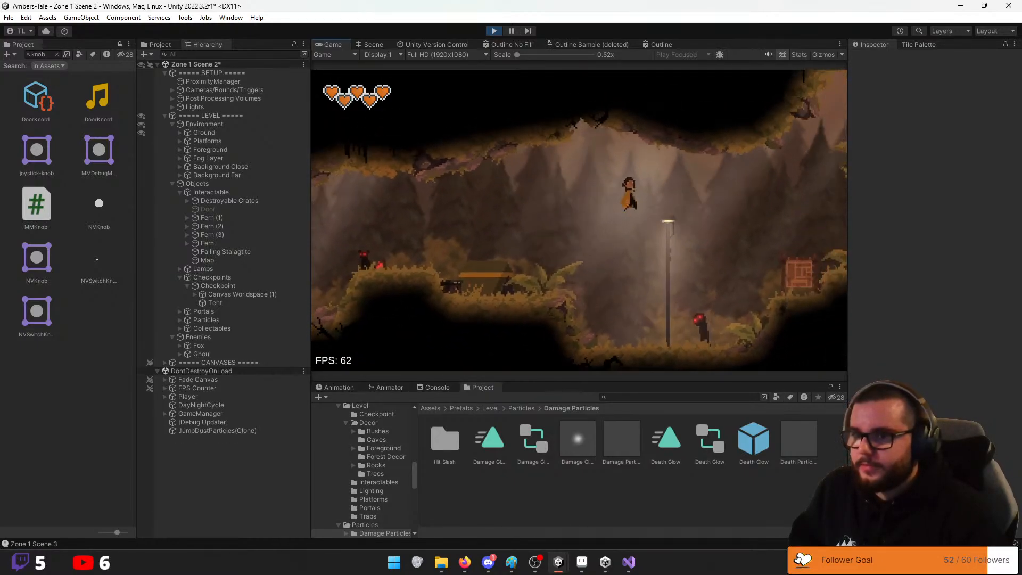
key("space")
key("space")
key("a")
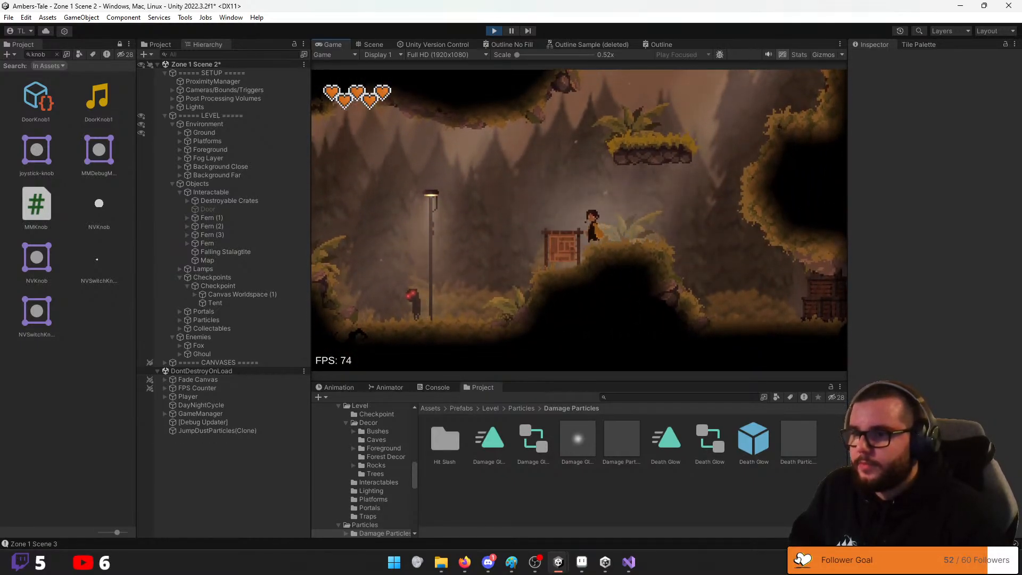
key("space")
key("space")
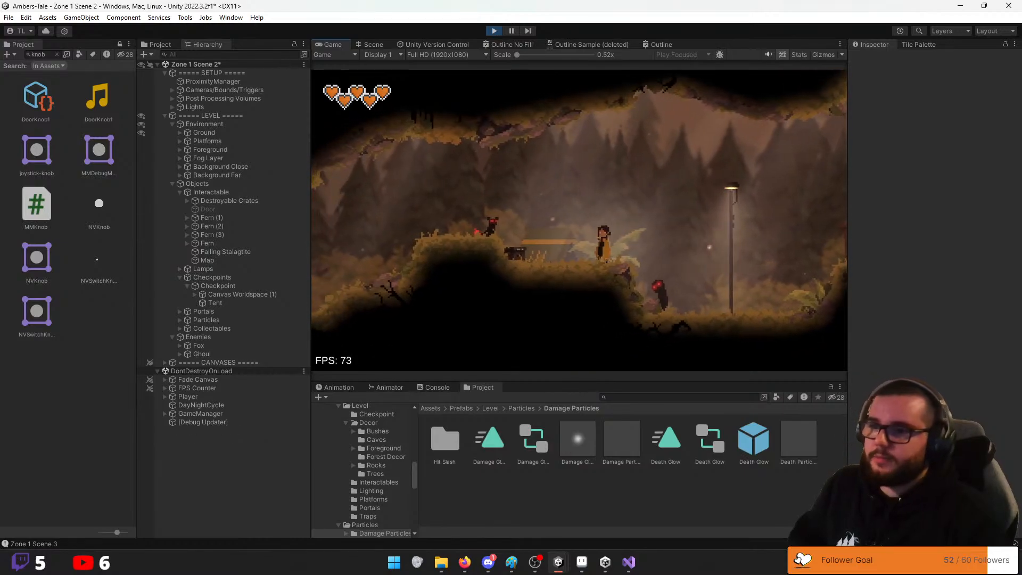
key("Escape")
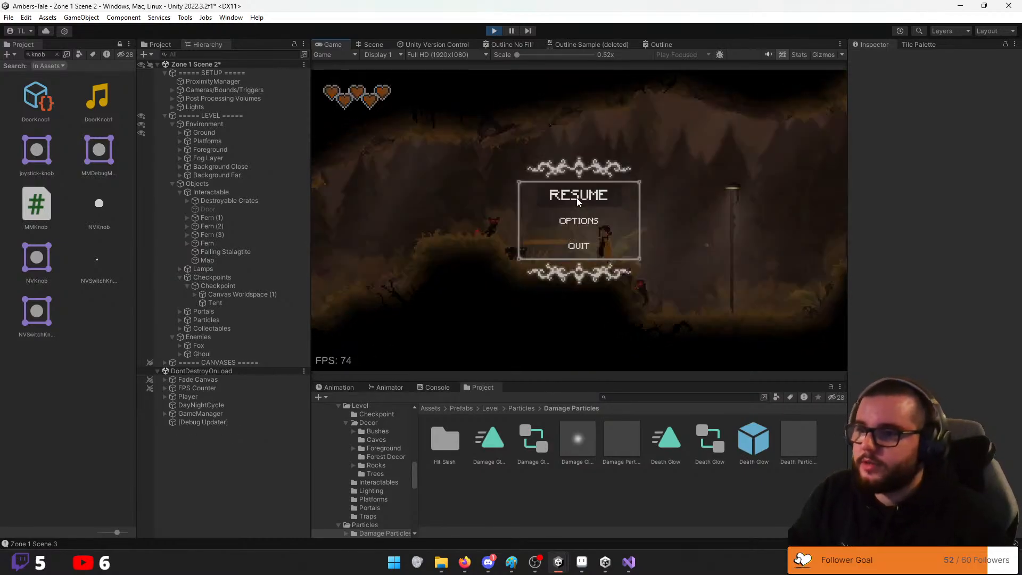
Stop the play-test, move Fog and Fog (Cave) from Fog Layer into Background Close, and delete the emptied Fog Layer group
left_click(495, 31)
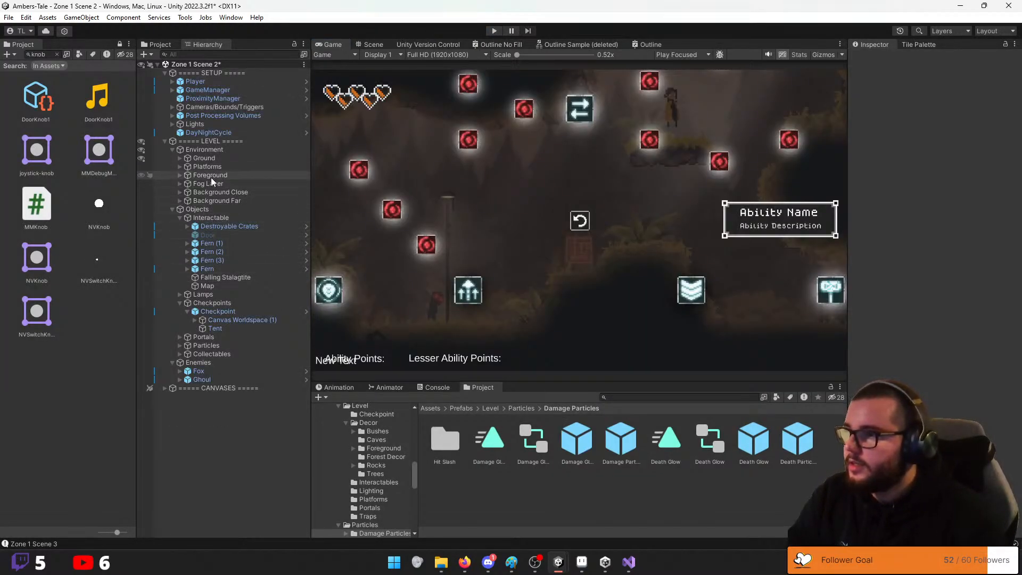
left_click(180, 183)
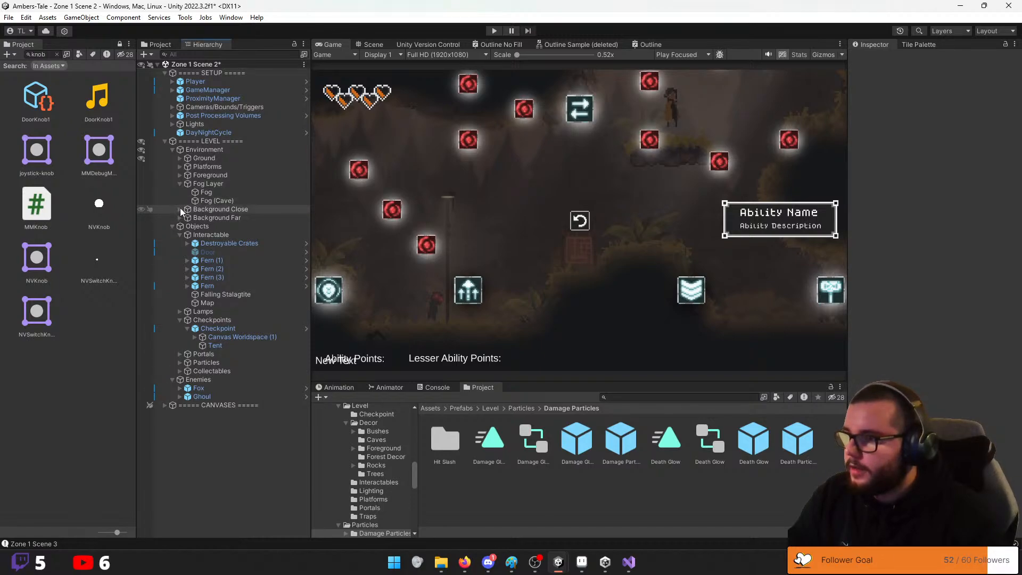
left_click(180, 208)
left_click_drag(220, 201, 219, 223)
left_click(209, 183)
key("Delete")
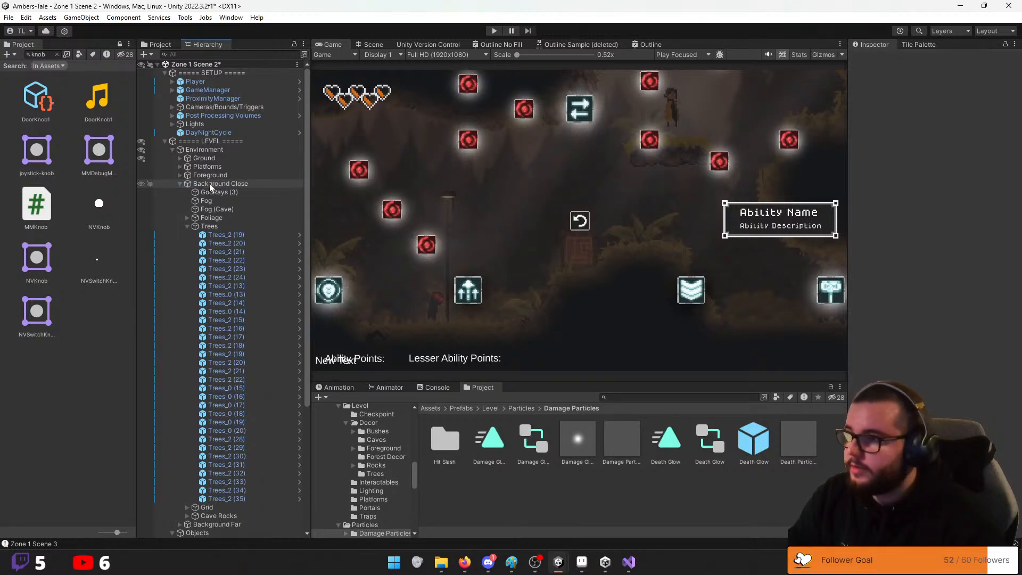
Set the colour alpha of the Fog sprite under Background Close to 30 in the Scene view
left_click(374, 44)
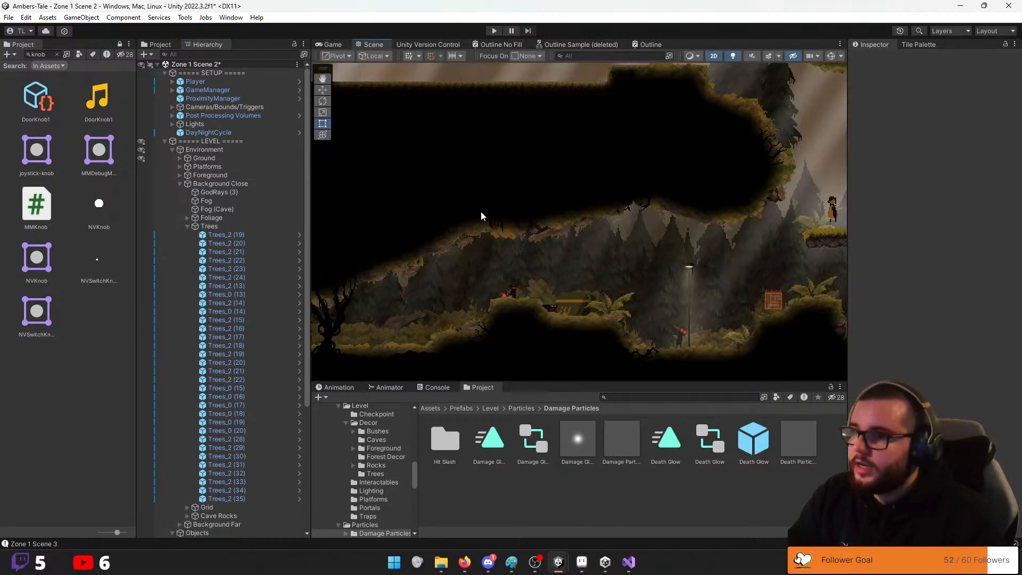
left_click(209, 200)
left_click(937, 161)
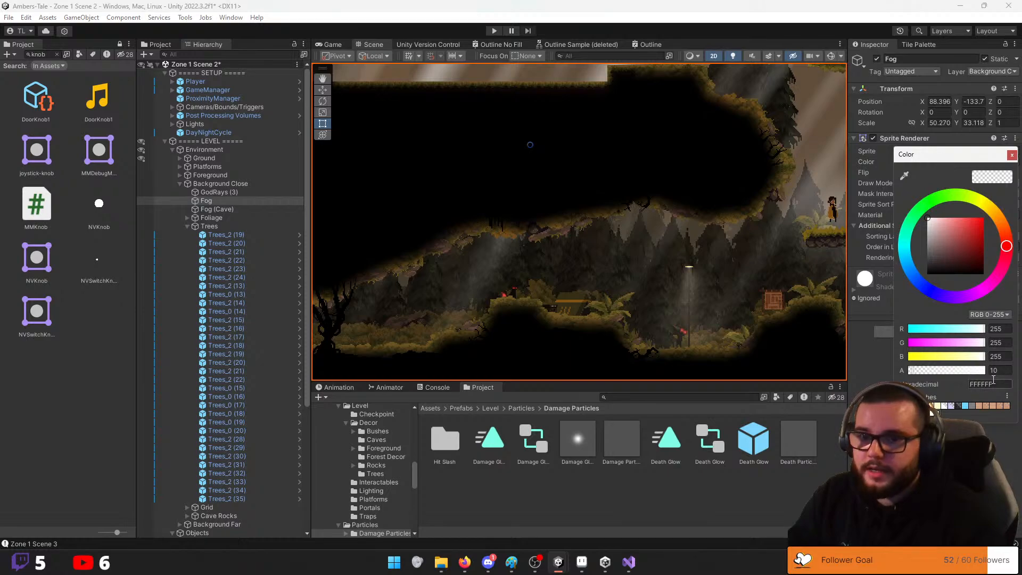
left_click(927, 369)
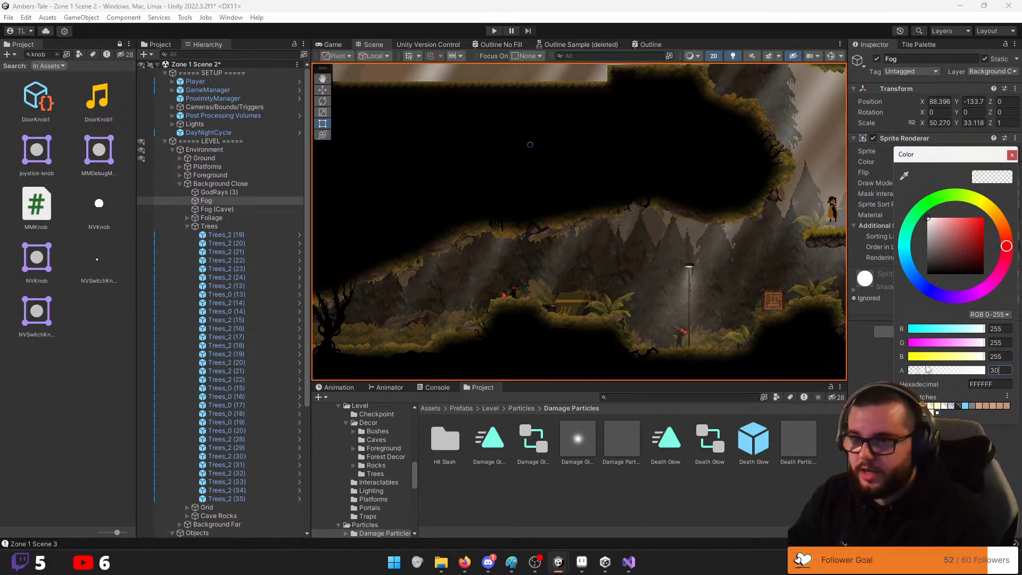
Run the scene and try Fog colour alpha values of 20 and 25 while it plays
left_click(494, 31)
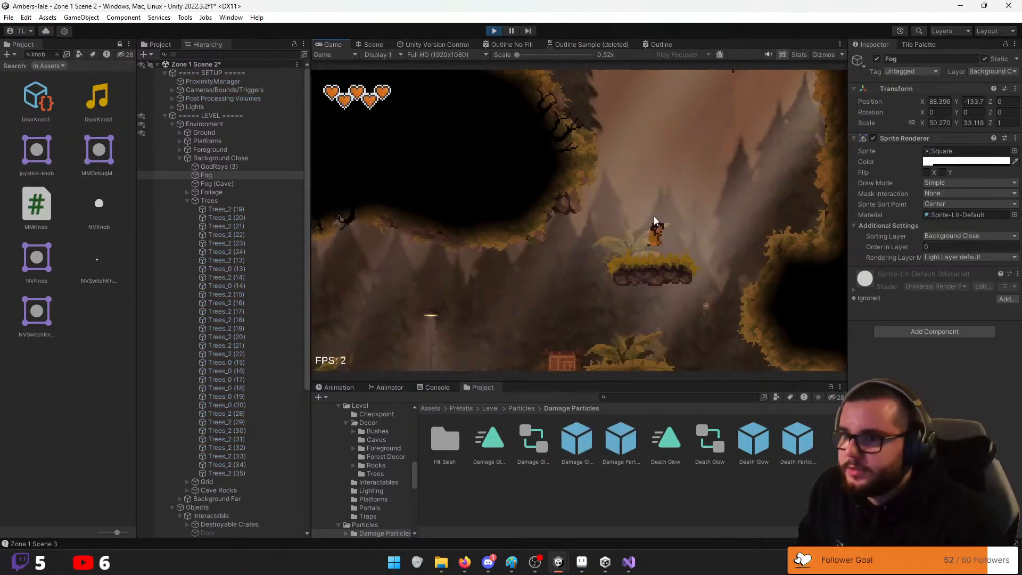
left_click(934, 163)
type("2")
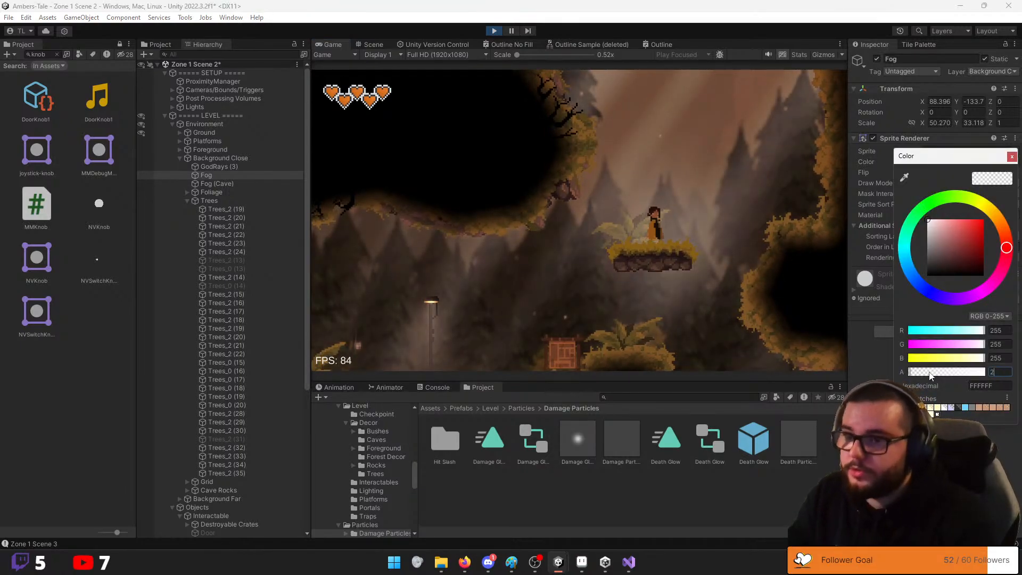
type("0")
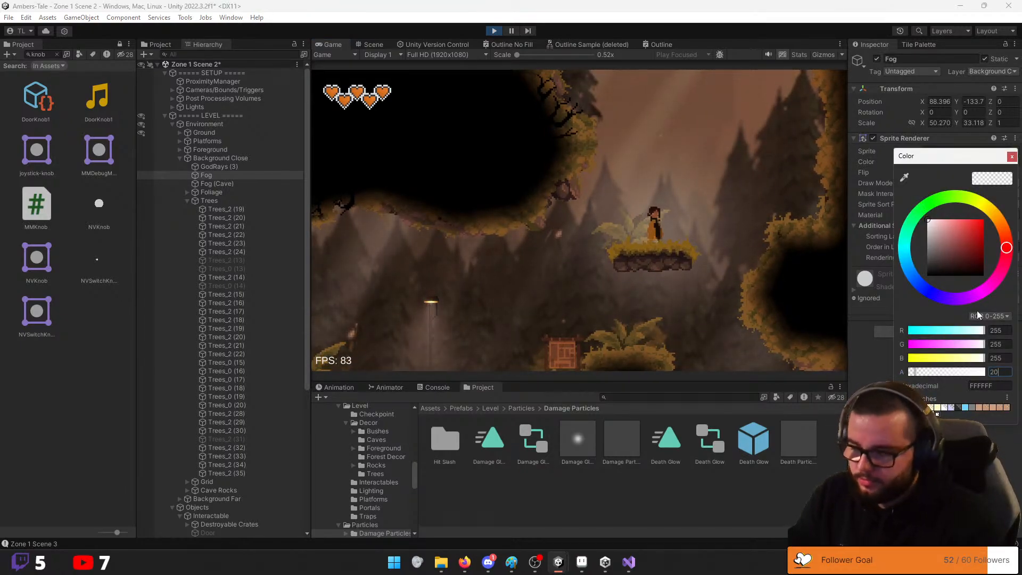
key("BackSpace")
type("5")
left_click(725, 209)
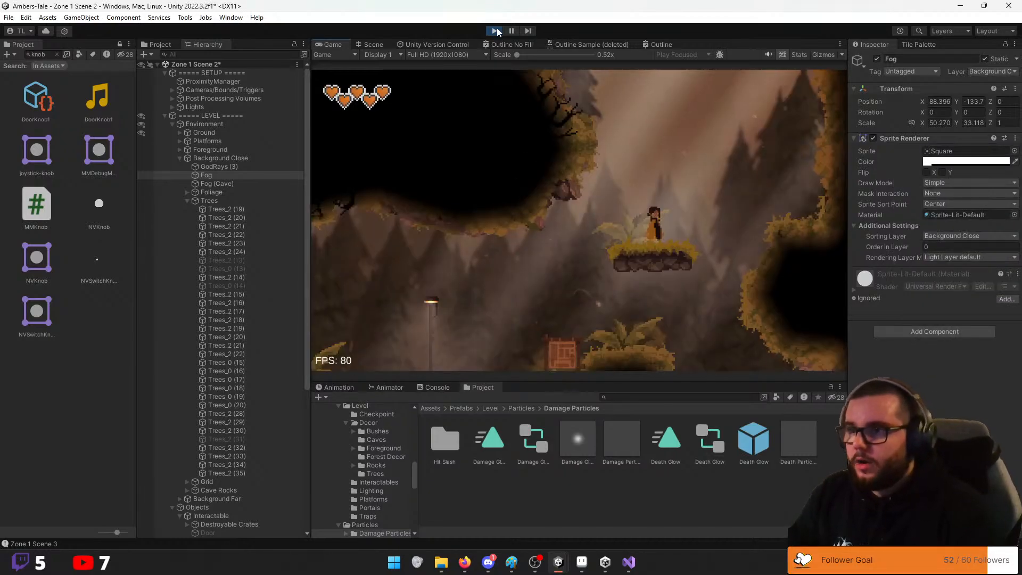
Play-test the fog from the floating platform past the crate and lamp to the checkpoint and back, ending play mode on the platform
key("a")
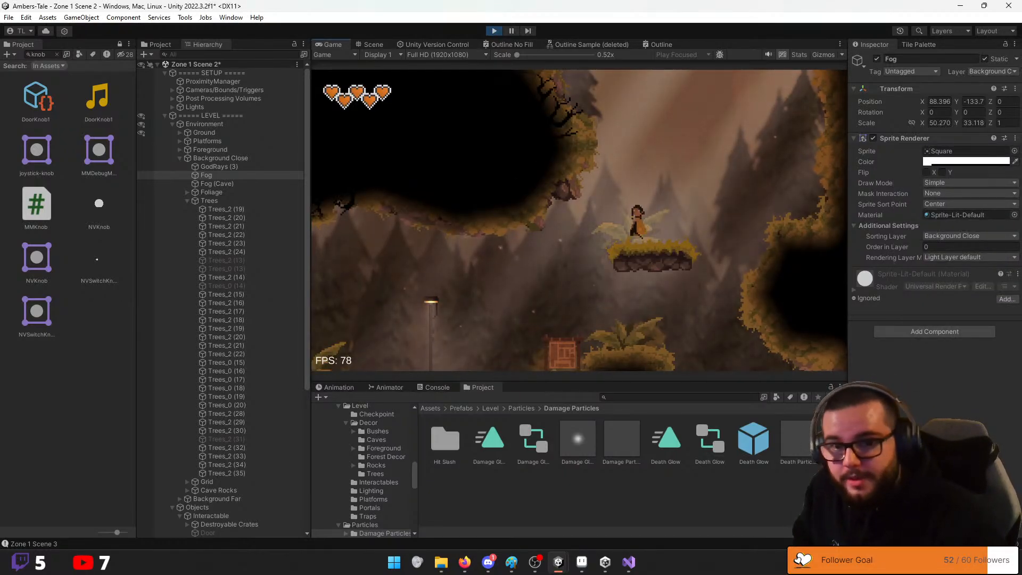
key("space")
key("a")
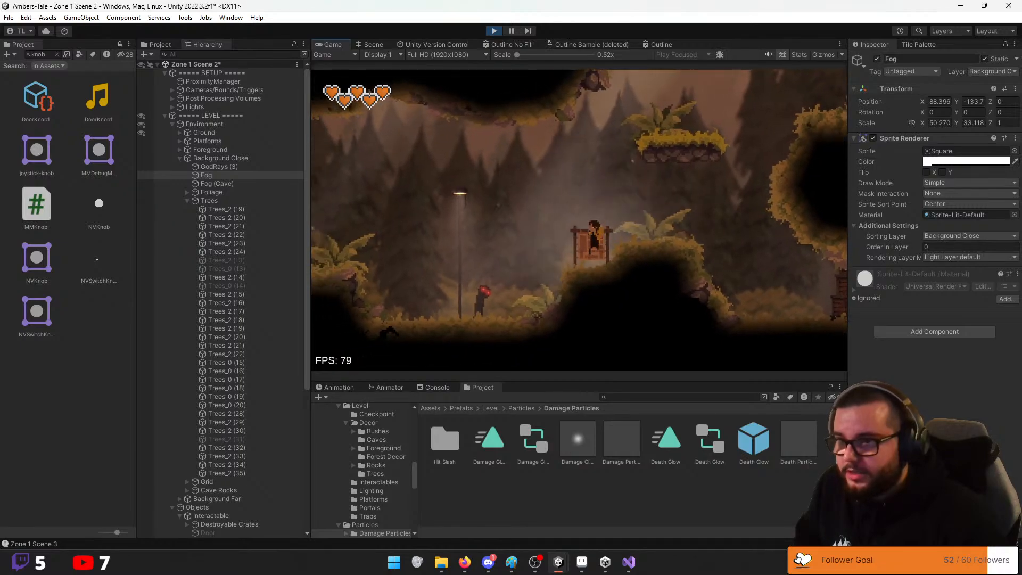
key("space")
key("d")
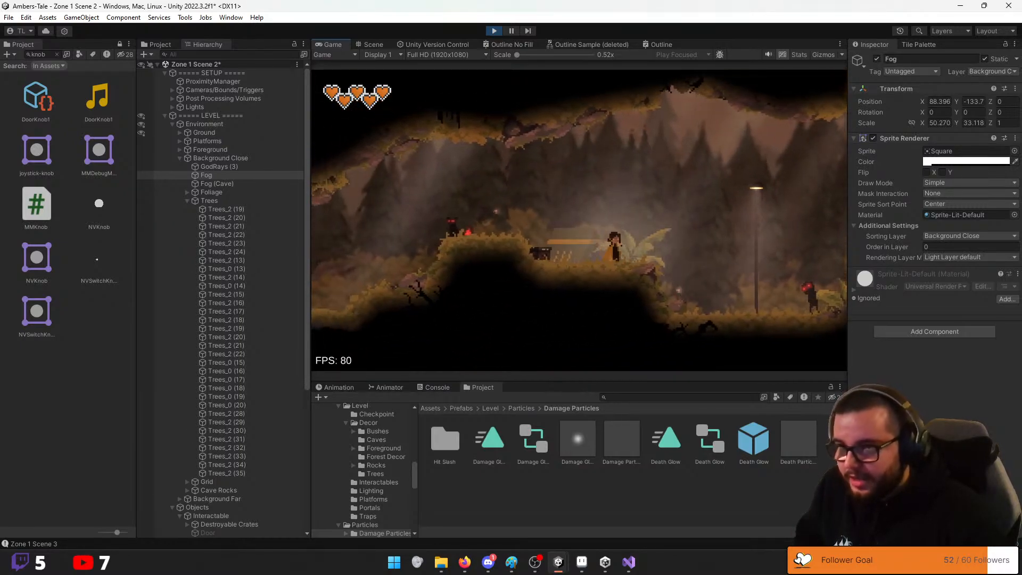
key("space")
key("space")
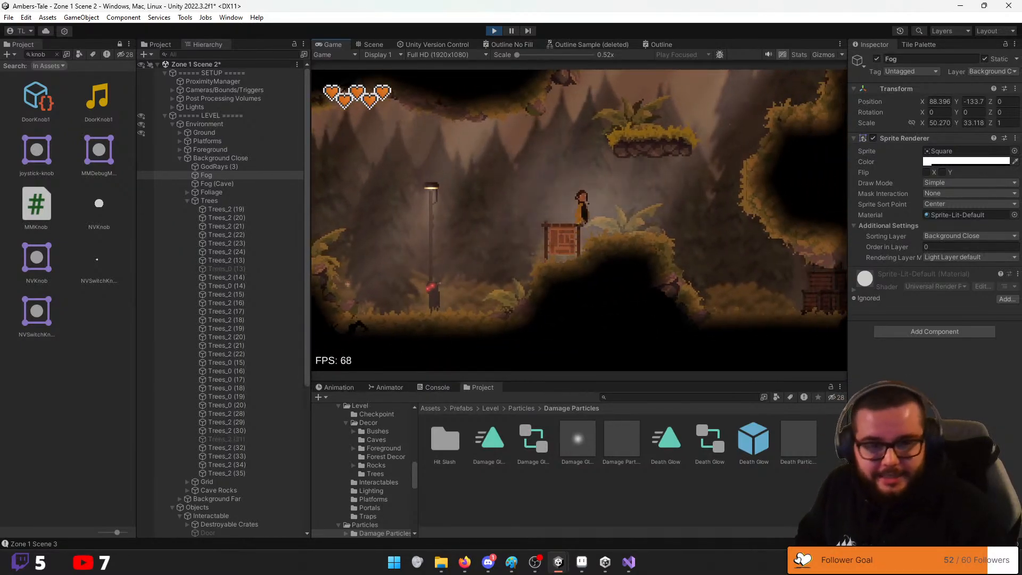
key("d")
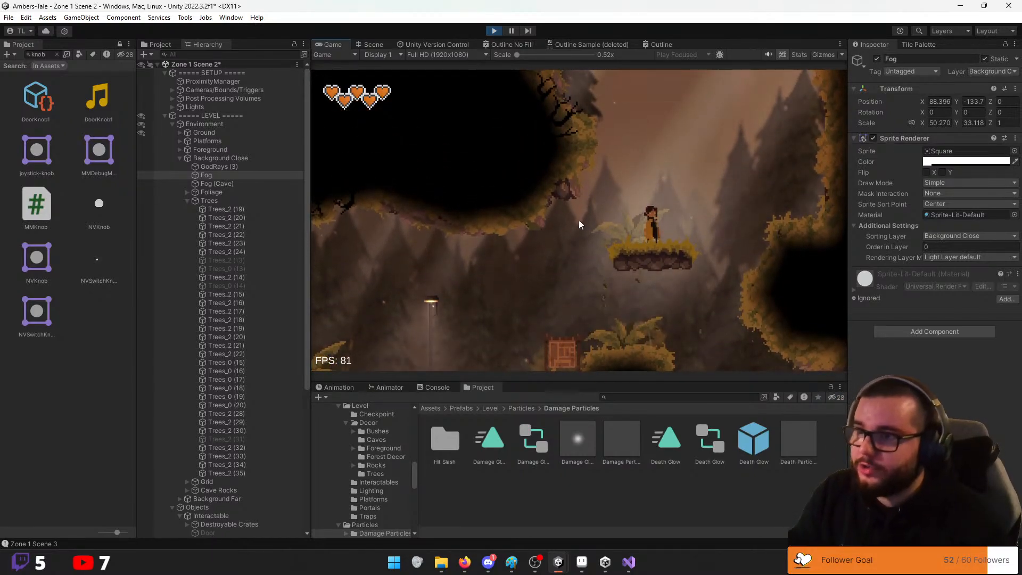
key("Escape")
left_click(494, 31)
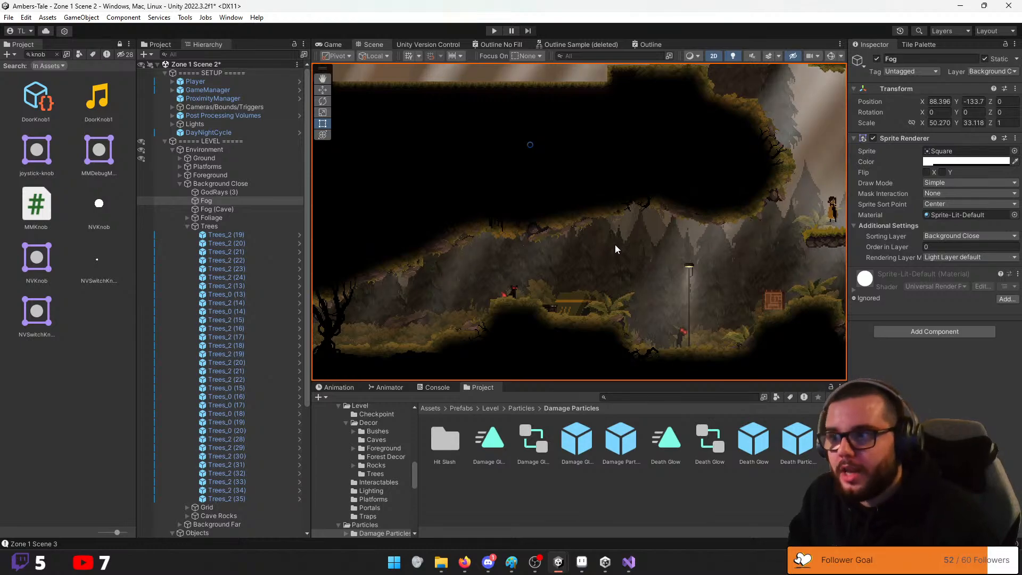
Set the selected time of day on the DayNightCycle object to Night
left_click(208, 132)
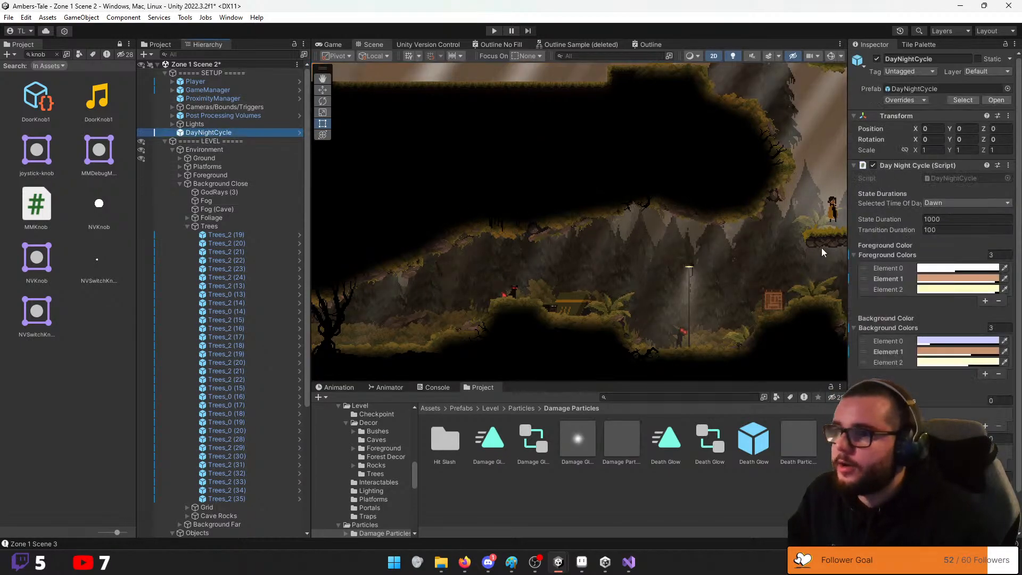
left_click(927, 204)
left_click(937, 213)
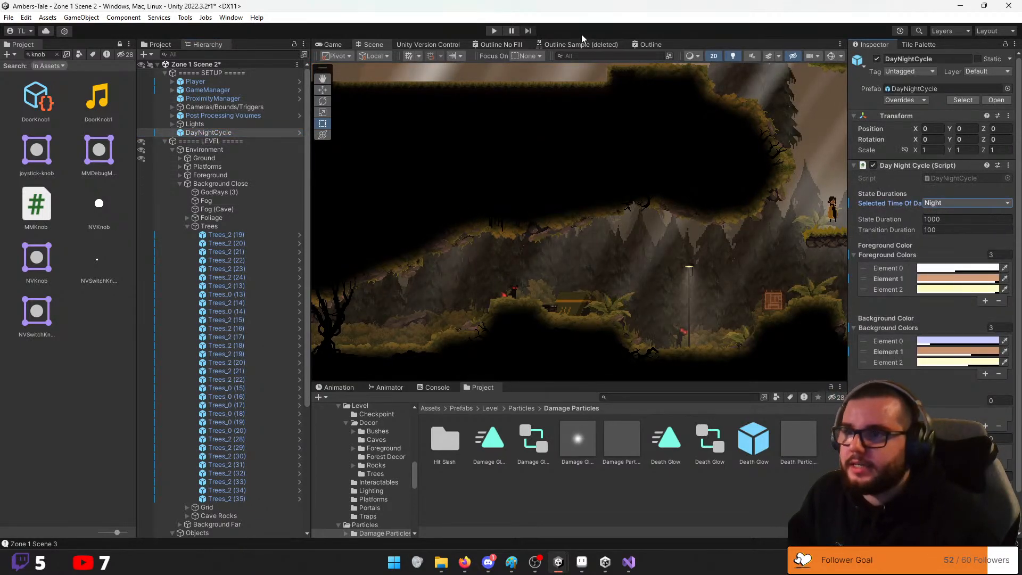
Play-test the night lighting, moving the character from the floating platform past the lamp towards the checkpoint and back to the crate
left_click(495, 32)
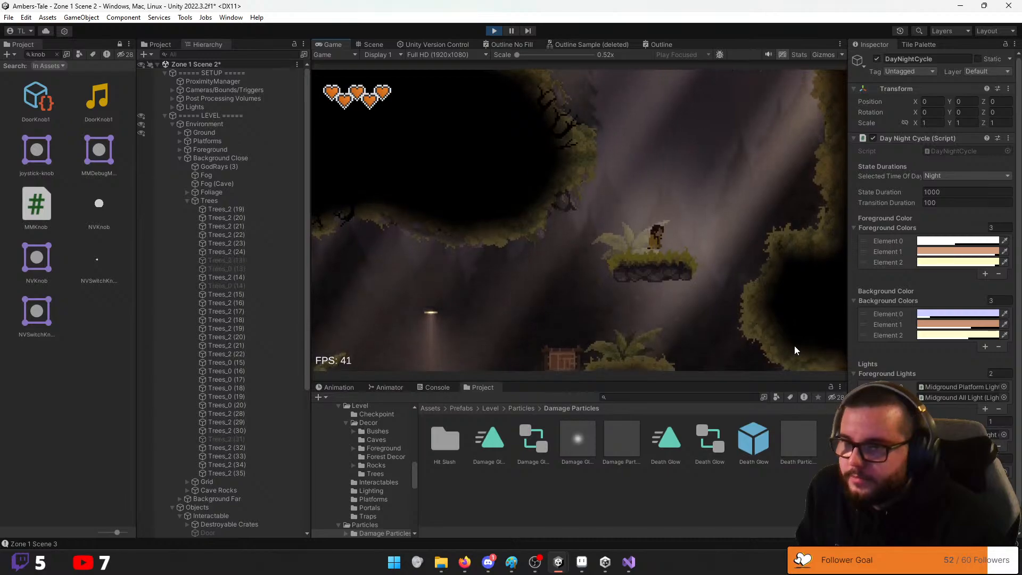
key("a")
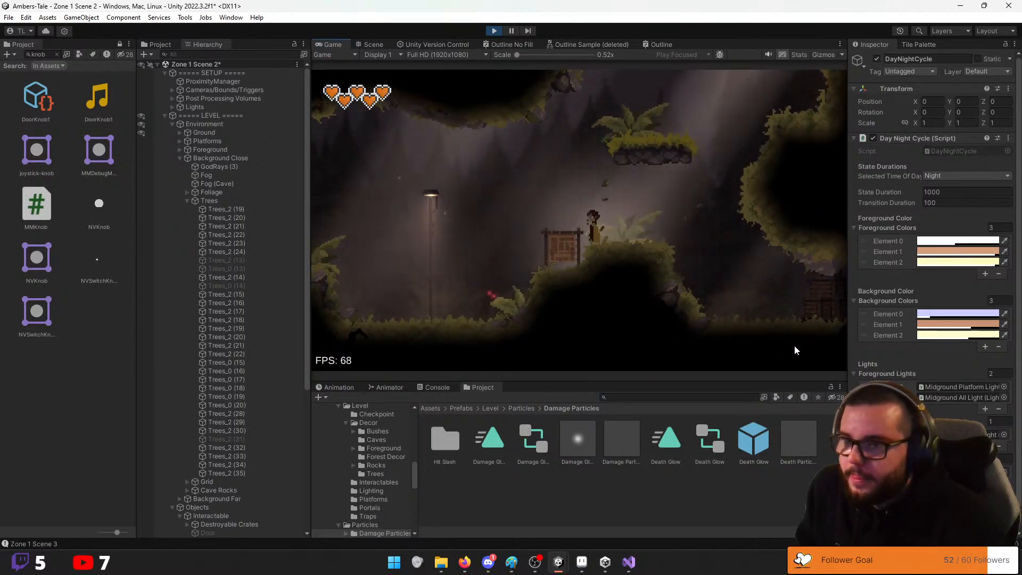
key("space")
key("a")
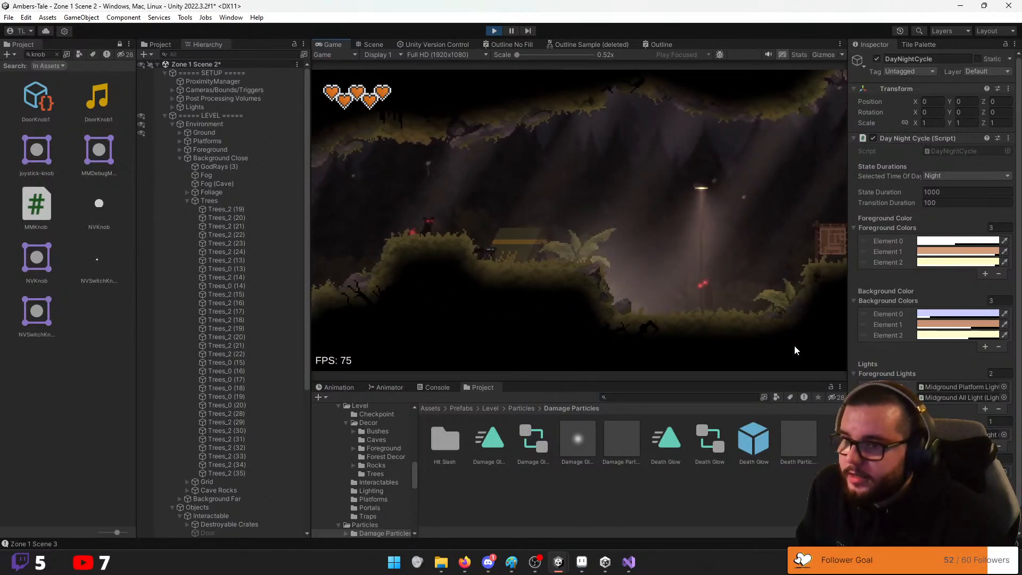
key("space")
key("d")
key("space")
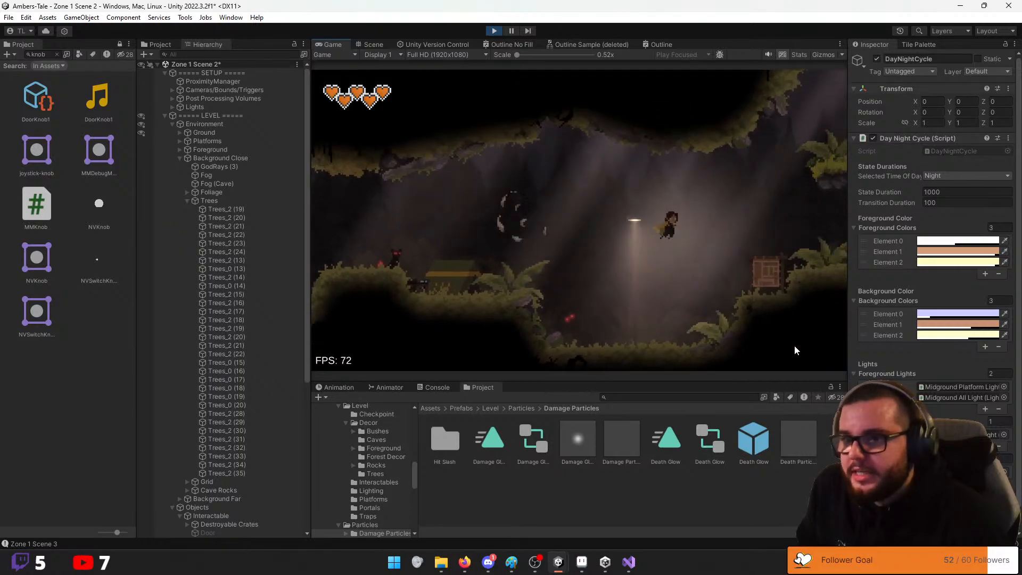
key("d")
key("space")
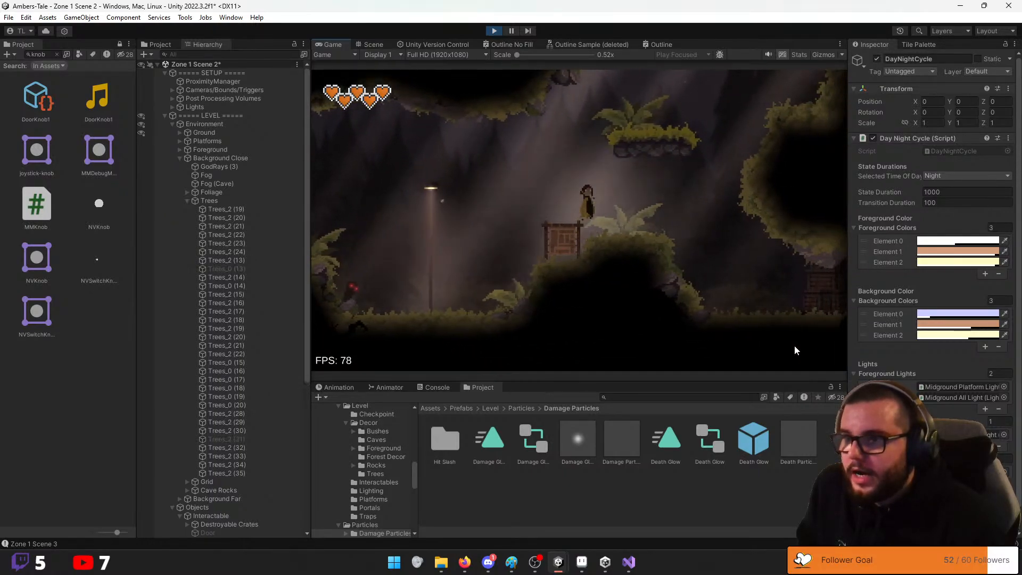
Take the character past the lamp and checkpoint again and on into Scene 1, and end the play-test
key("a")
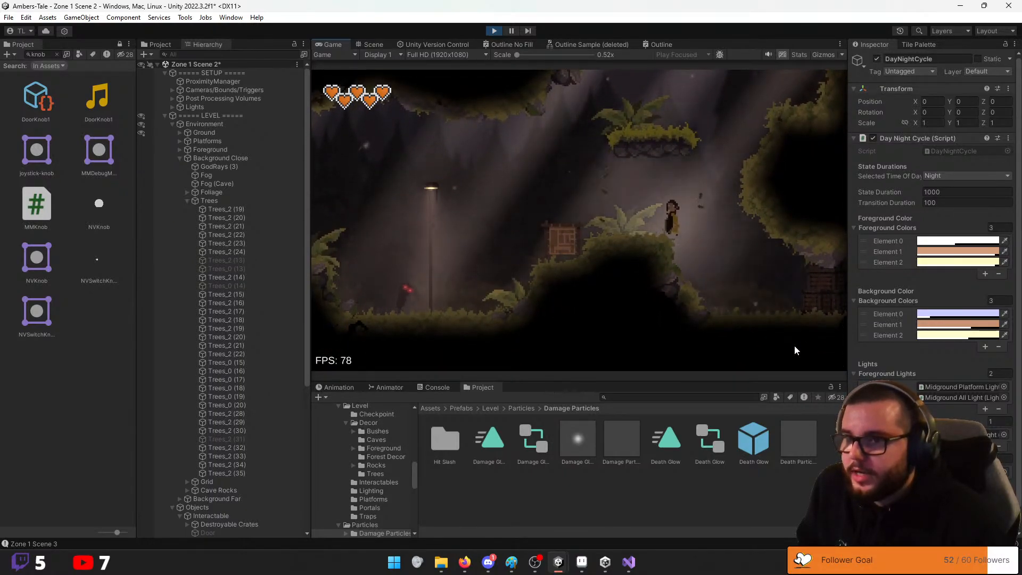
key("a")
key("space")
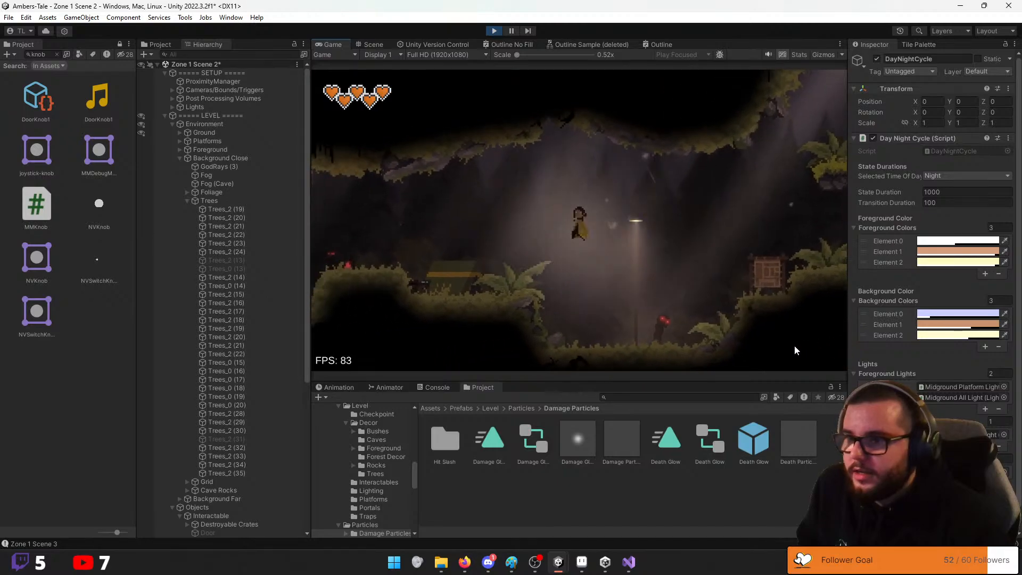
key("space")
key("a")
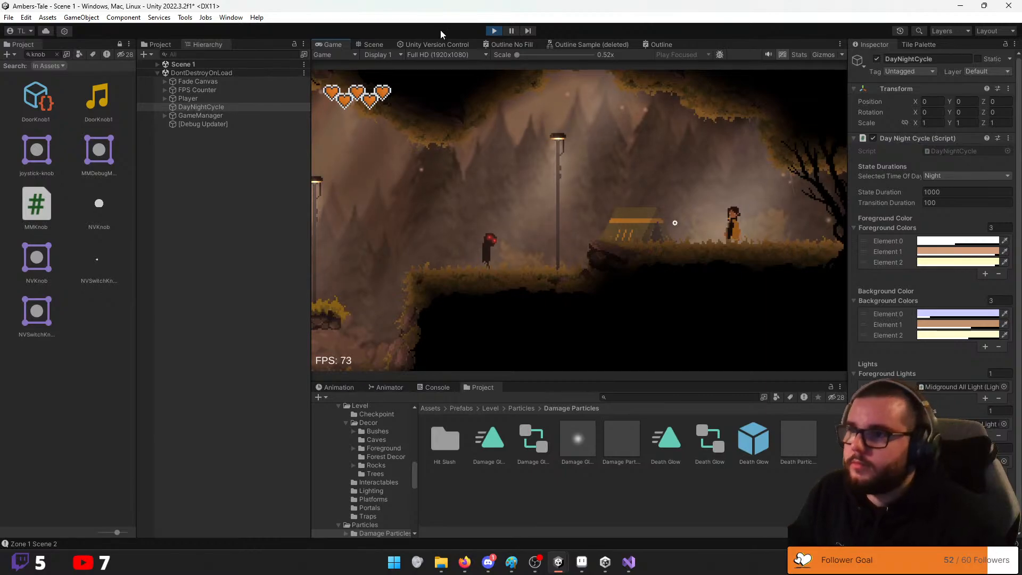
left_click(495, 31)
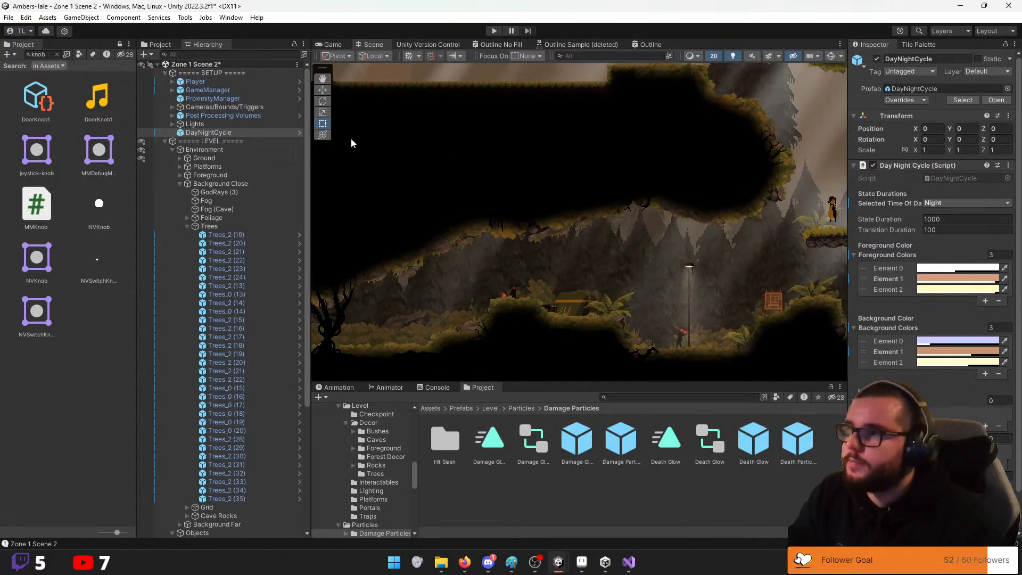
Clear the asset search and open Scene 1 from the Zone 1 scenes, saving the changes to Zone 1 Scene 2
left_click(57, 55)
double_click(59, 148)
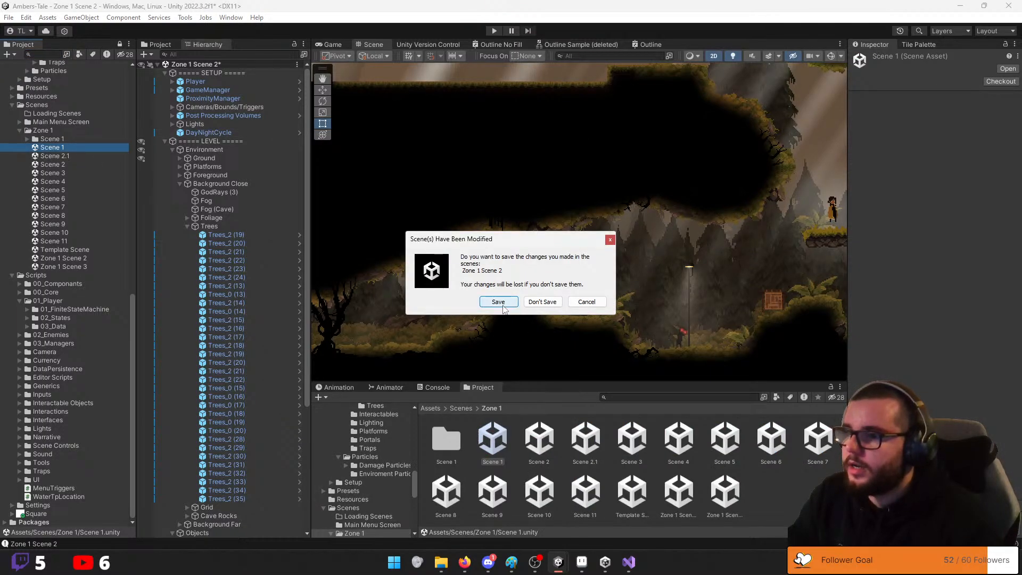
left_click(507, 302)
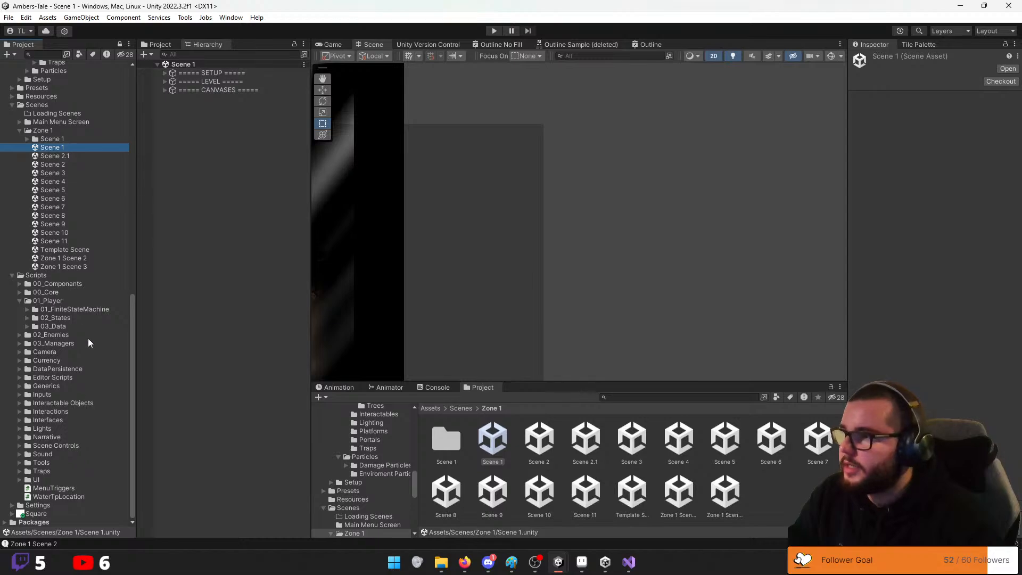
Reopen Zone 1 Scene 2 and apply all of the Player object's overrides to its prefab
double_click(83, 259)
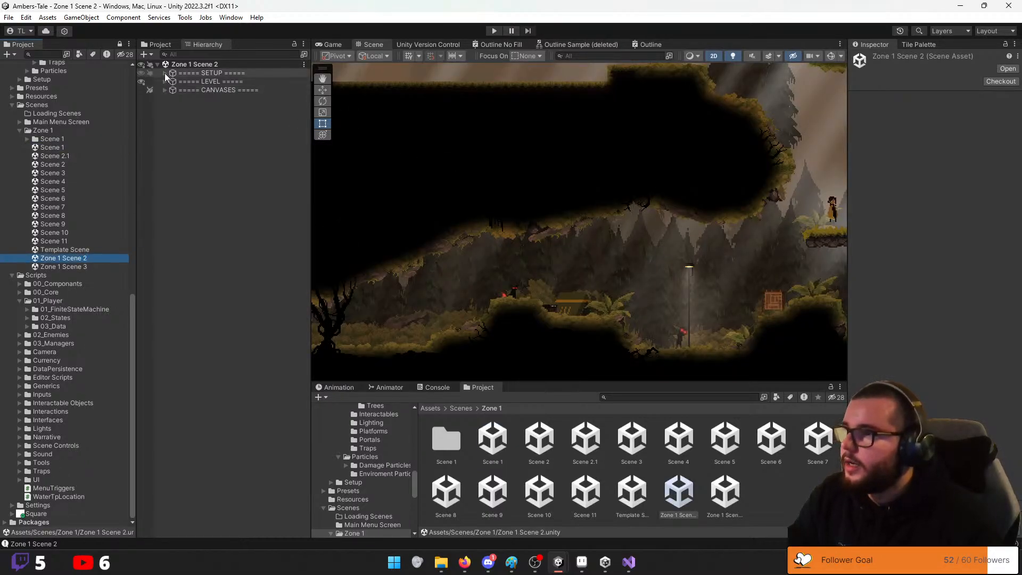
left_click(164, 72)
left_click(196, 81)
left_click(904, 100)
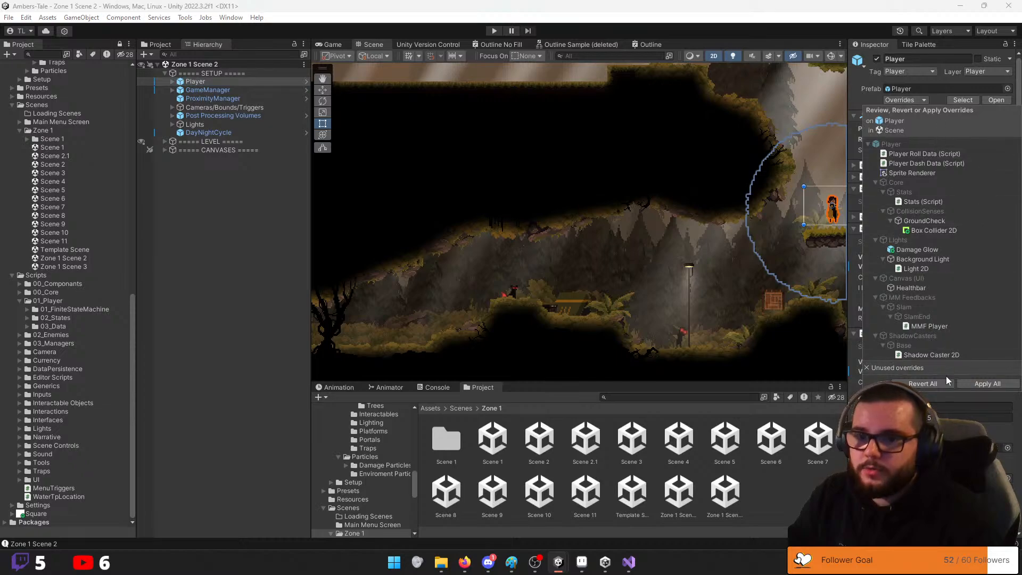
left_click(986, 383)
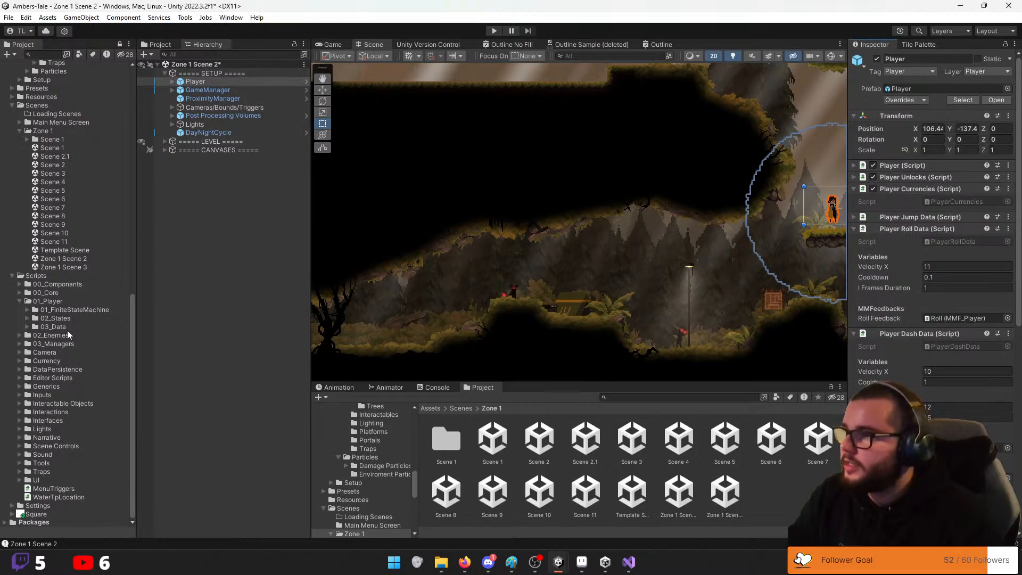
Save Zone 1 Scene 2, open Scene 1, and start a play-test there with the updated Player prefab
double_click(51, 150)
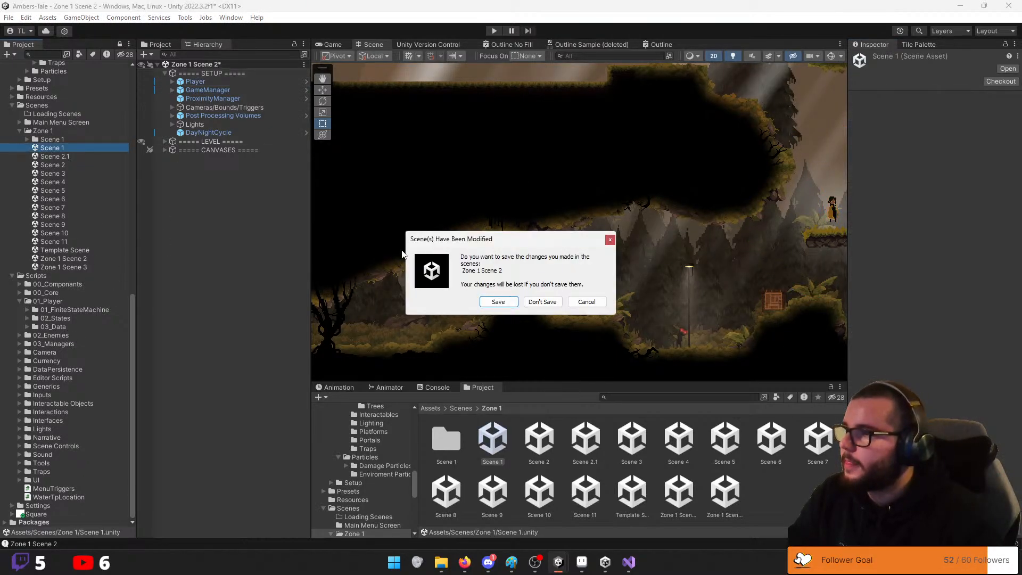
left_click(499, 303)
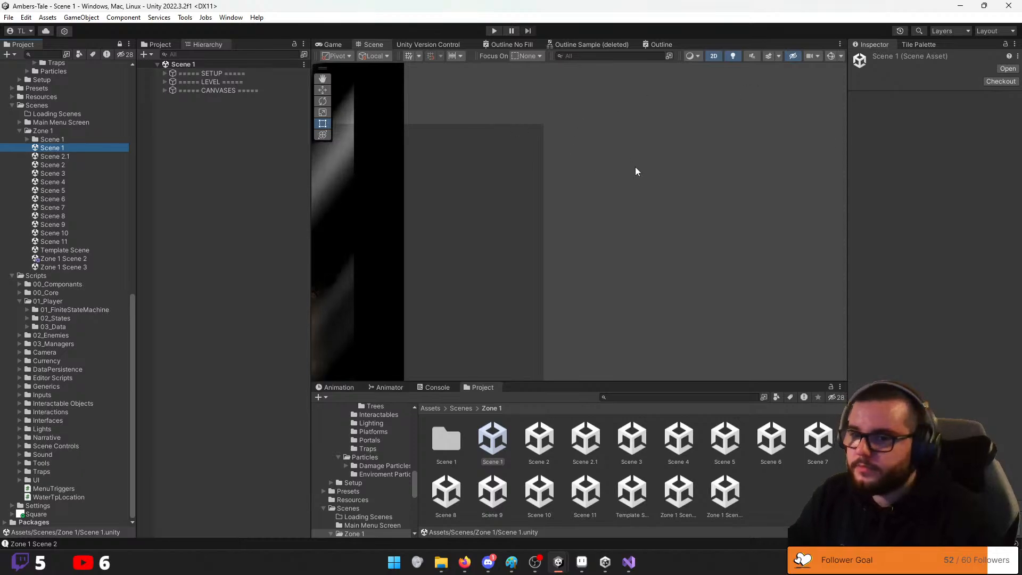
left_click(495, 33)
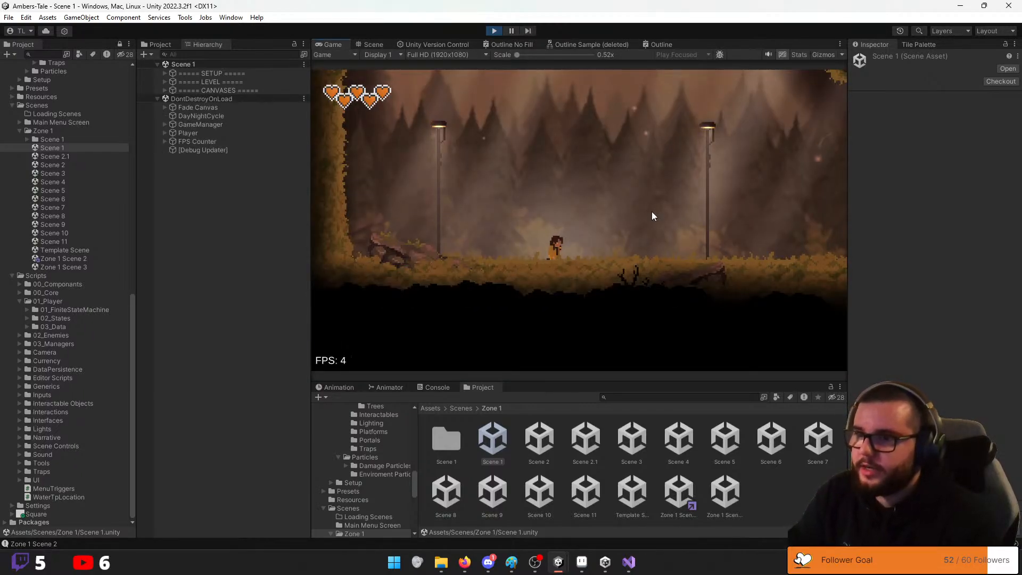
Run and jump the character back and forth between the two lamps in Scene 1, and end the play-test
key("d")
key("space")
key("a")
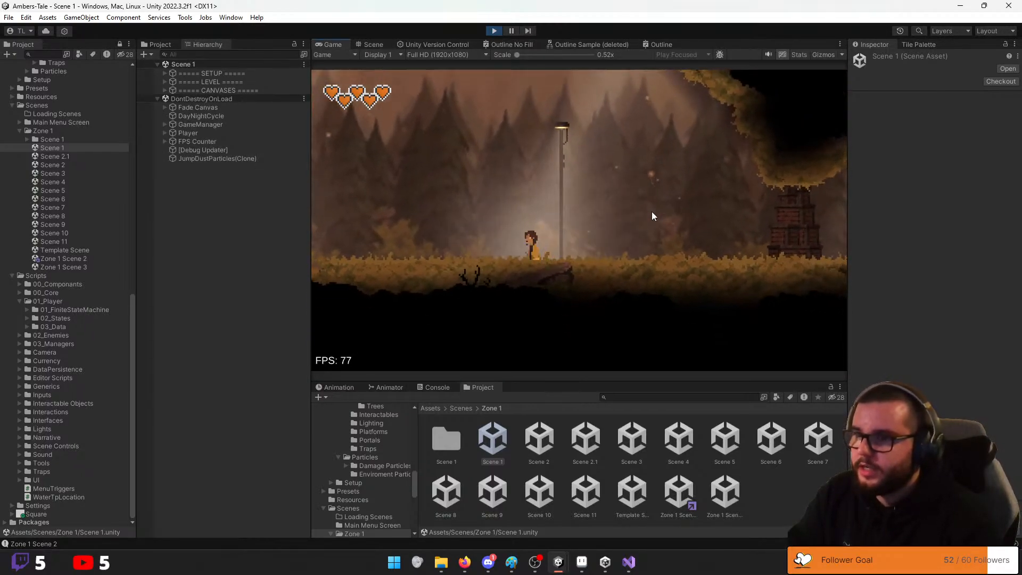
key("d")
key("space")
key("space")
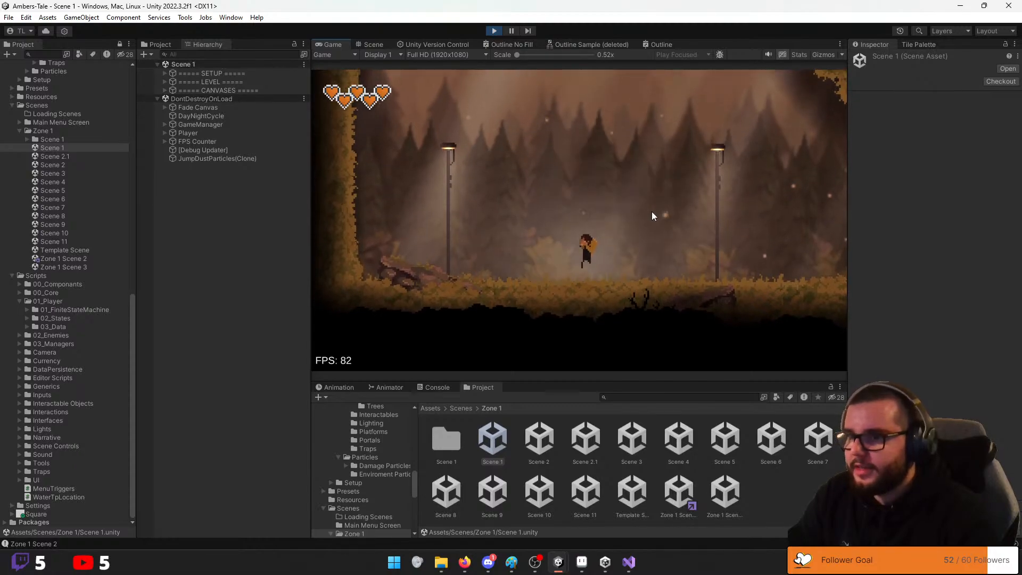
key("a")
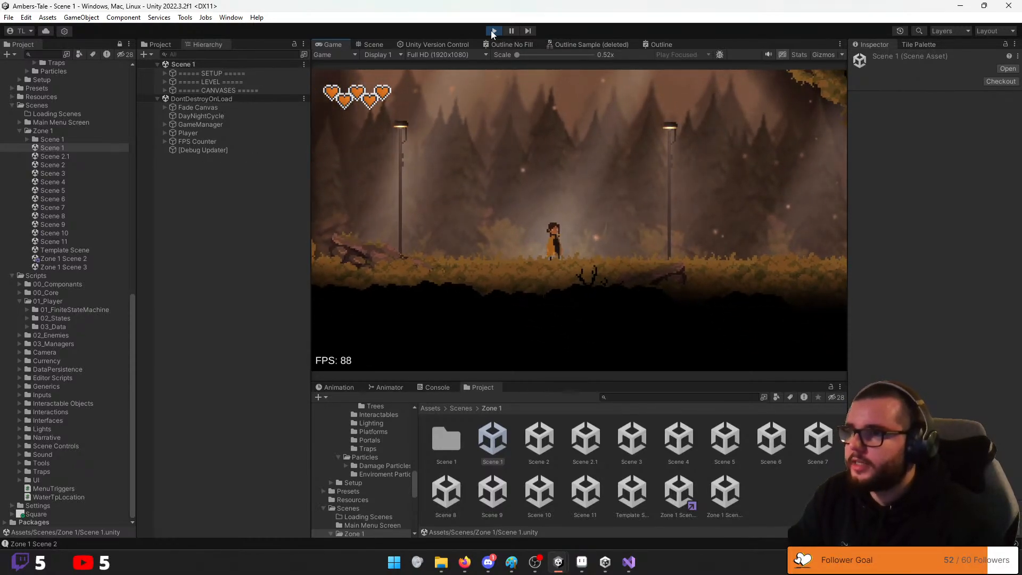
left_click(492, 33)
Set the Sprite Renderer colour alpha to 35 on the Damage Glow object under the Player's Lights
left_click(166, 73)
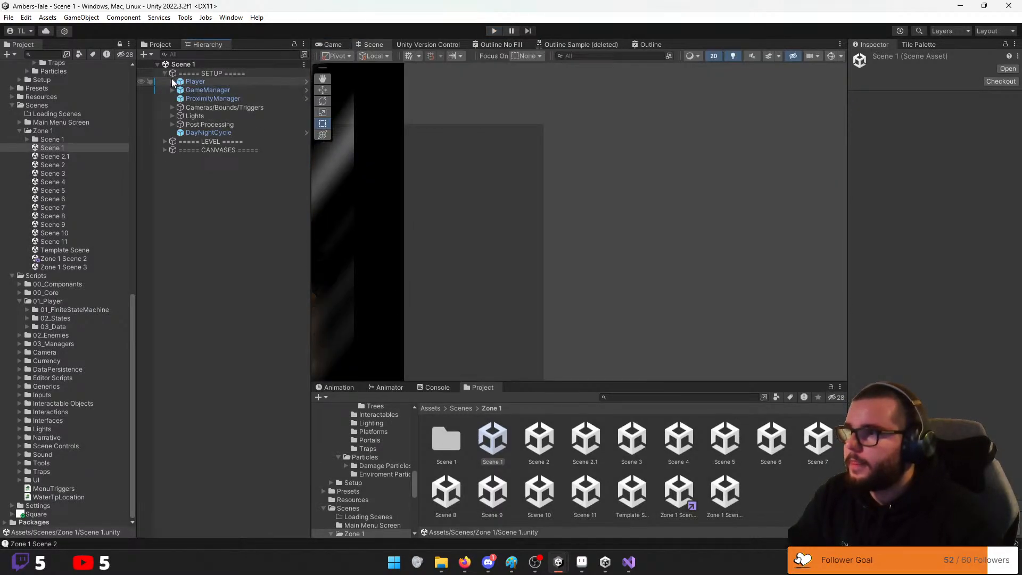
left_click(172, 82)
left_click(180, 90)
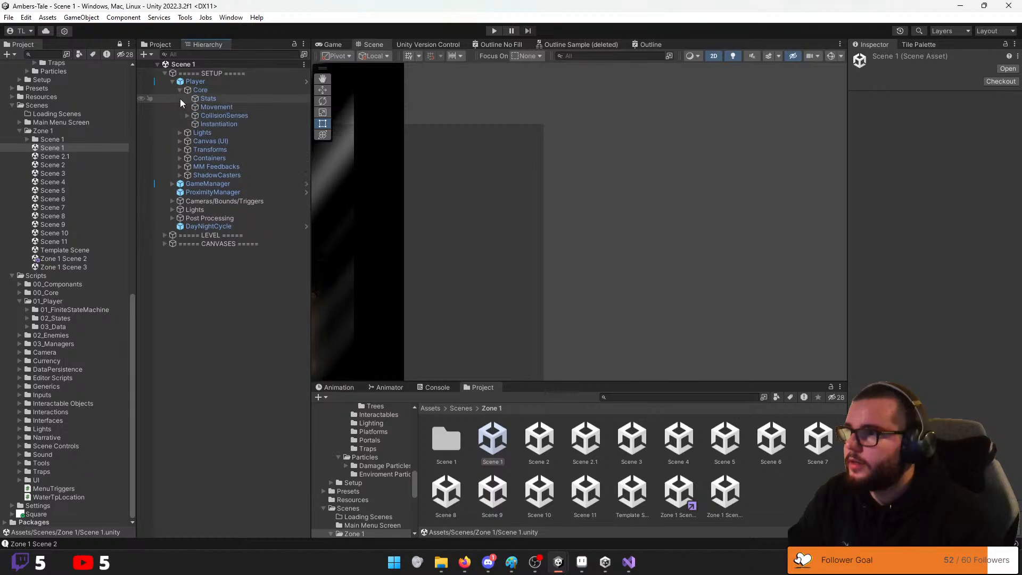
left_click(180, 90)
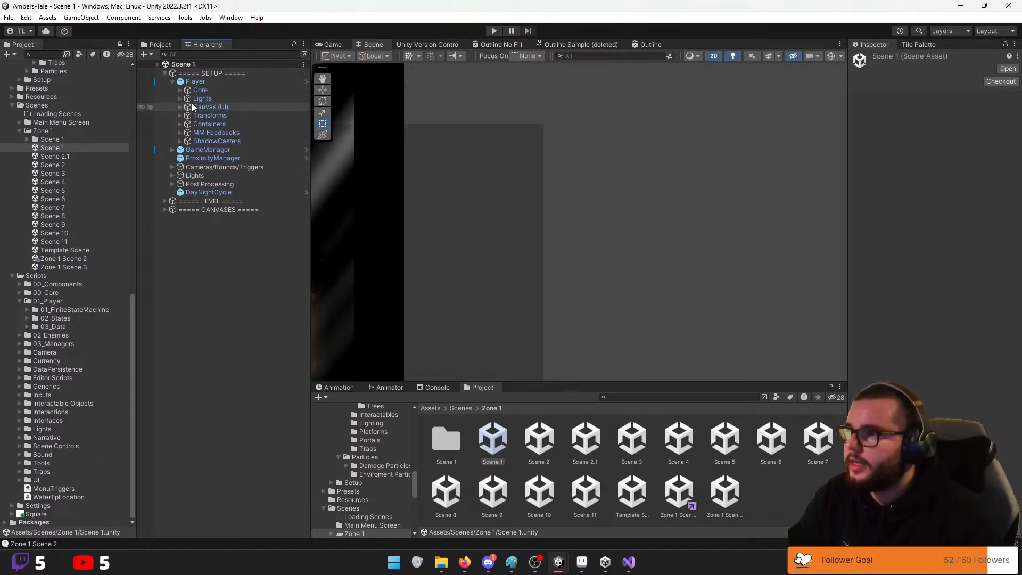
left_click(180, 98)
left_click(211, 108)
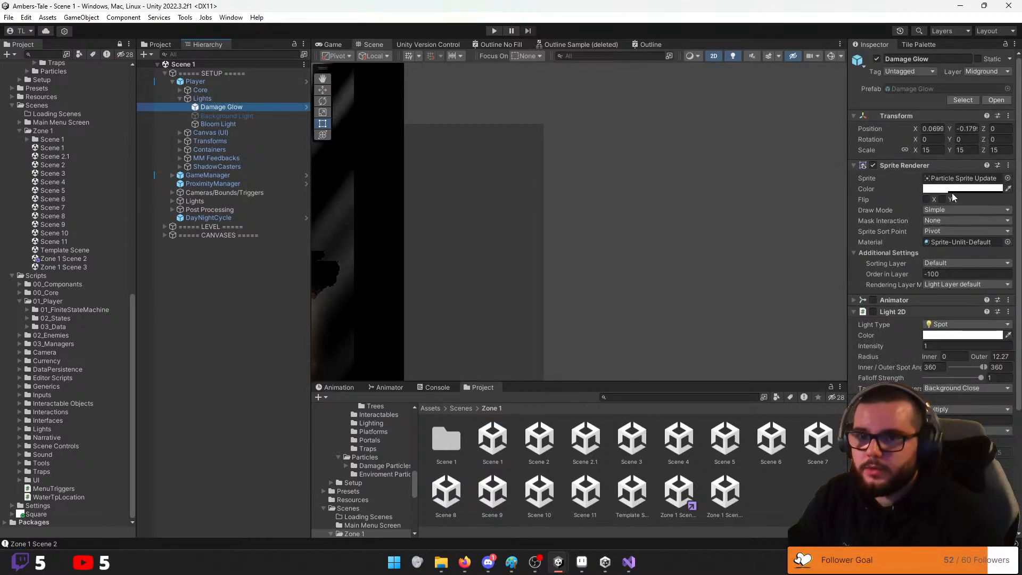
left_click(990, 336)
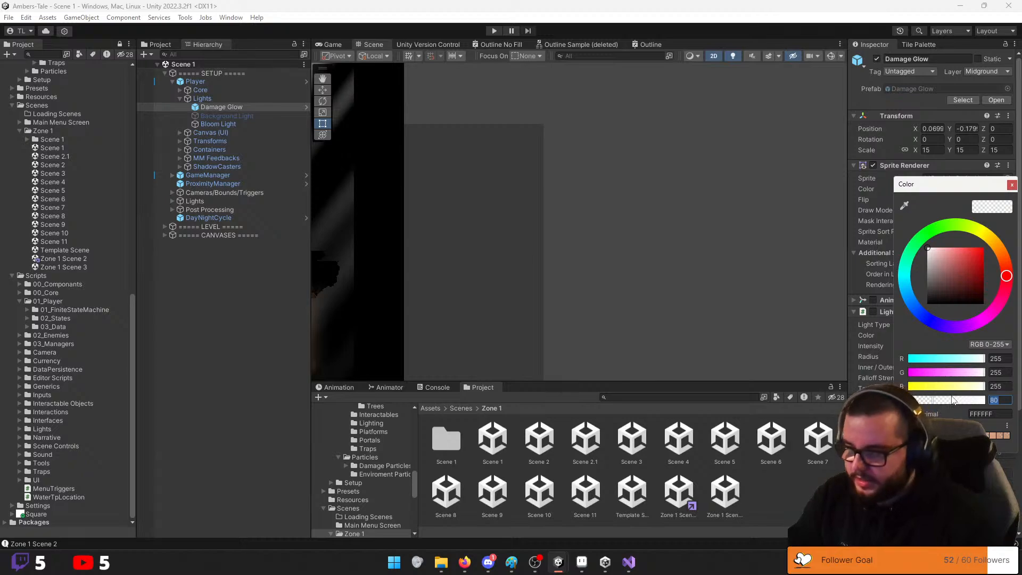
type("35")
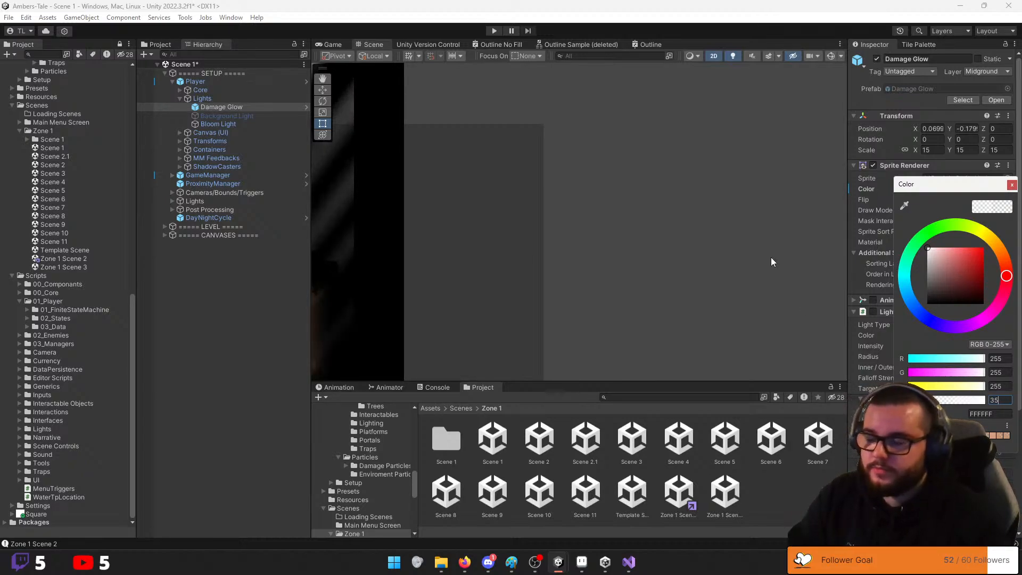
Play-test Scene 1 with the dimmer glow, break the first stack of crates and head back towards the lamps
key("ctrl+p")
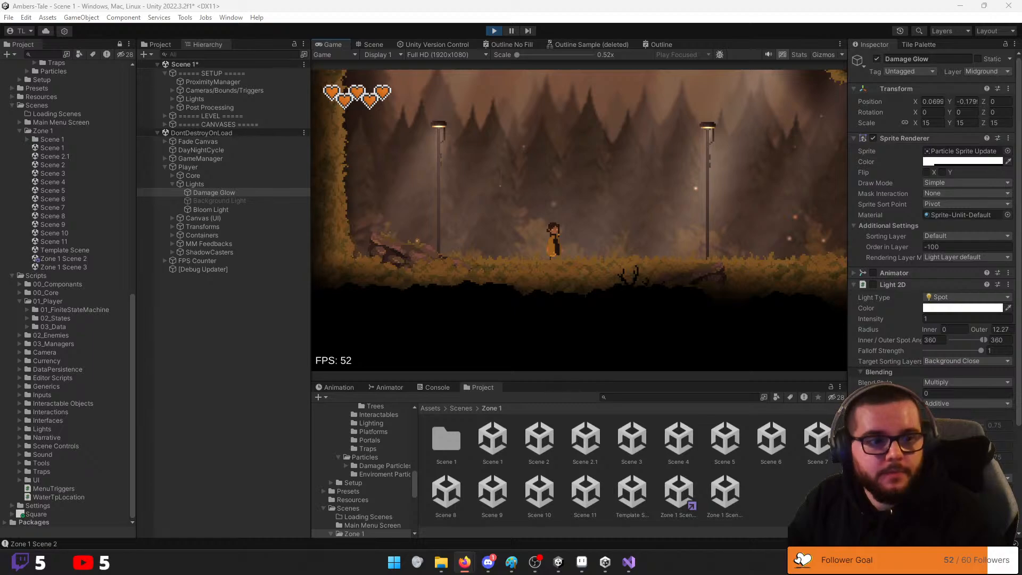
key("alt+Tab")
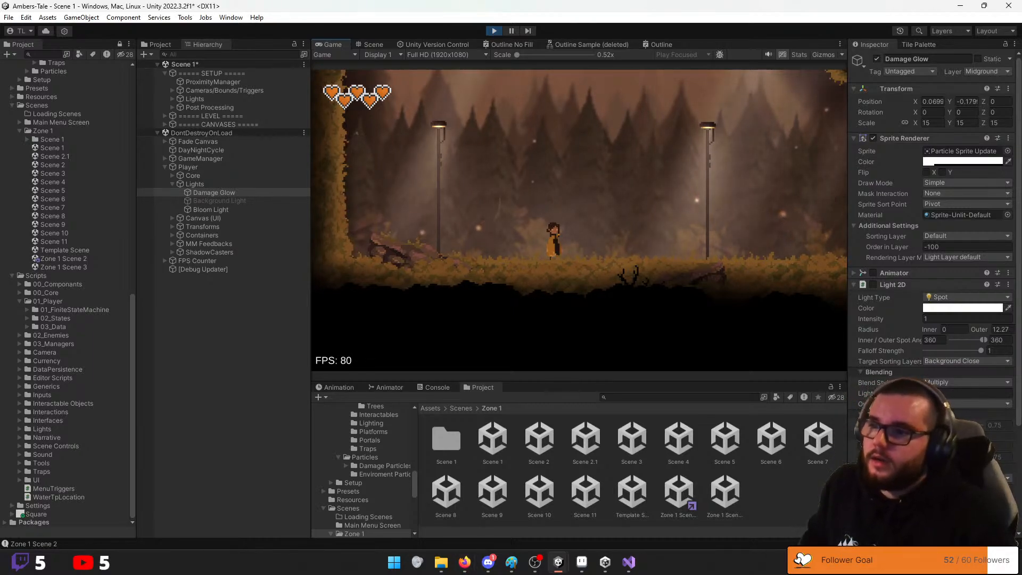
key("d")
key("space")
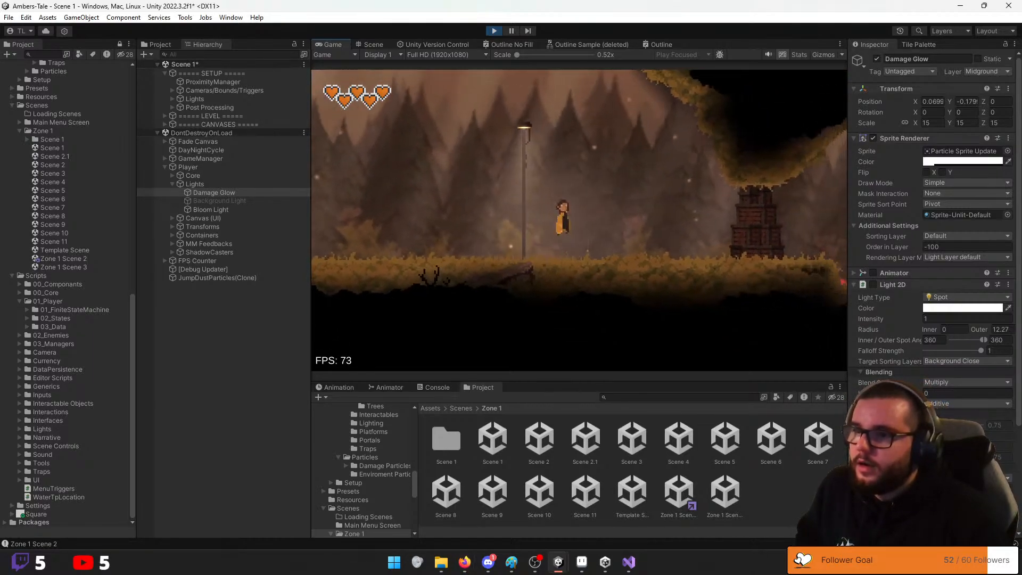
key("space")
key("j")
key("d")
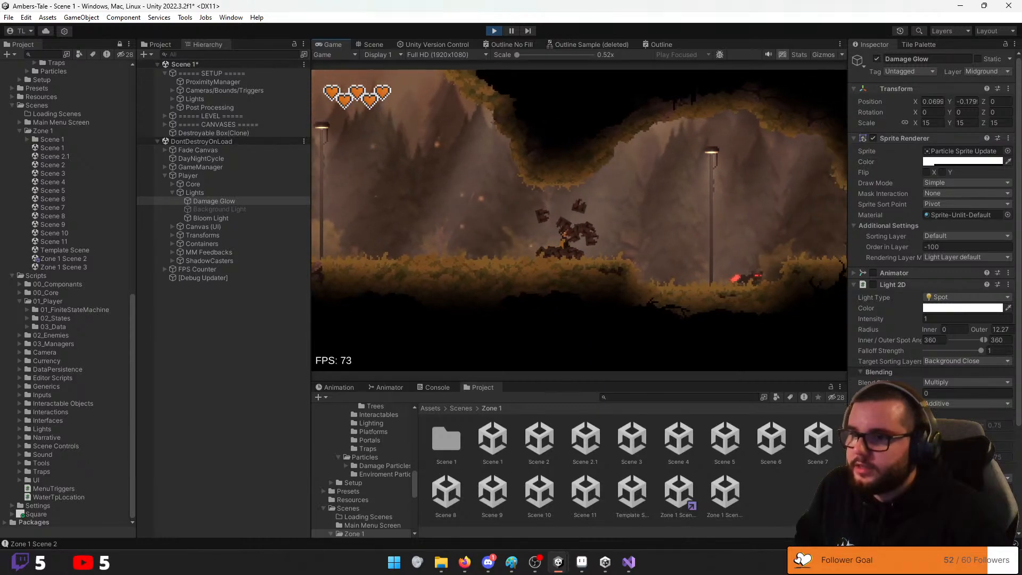
key("a")
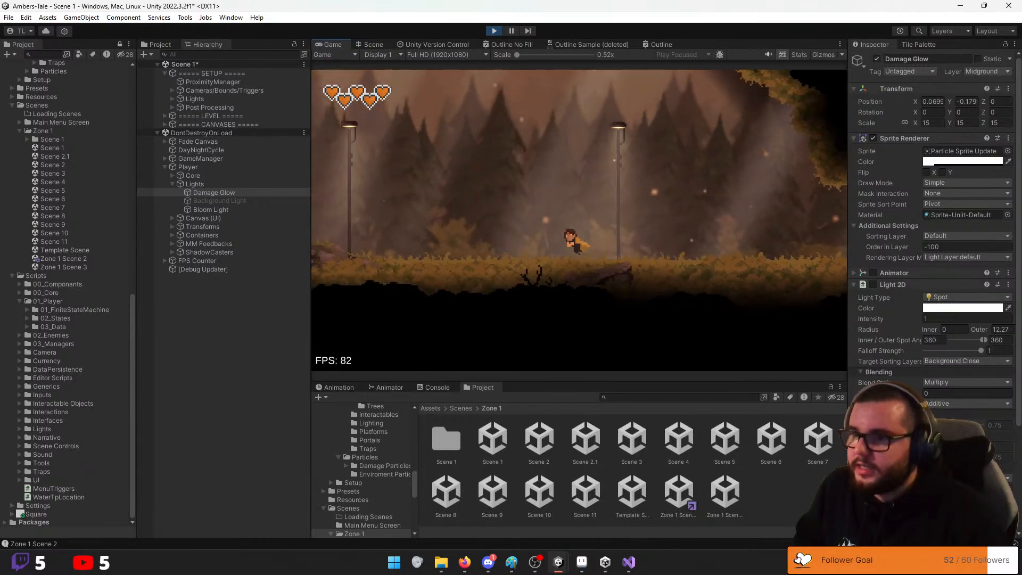
Take the character over the pit with the fox enemy to the second stack of crates, and end the play-test
key("d")
key("space")
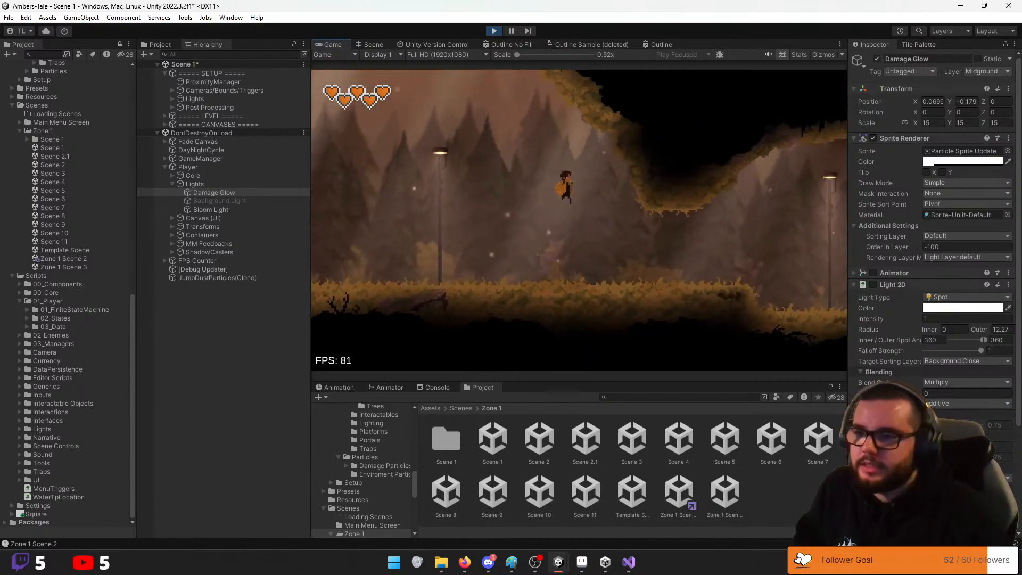
key("space")
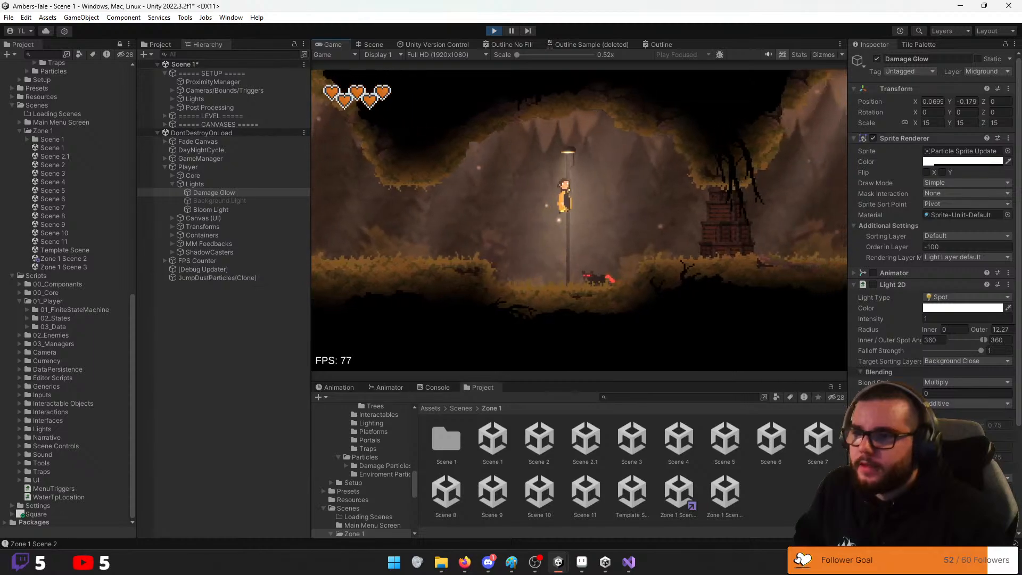
key("d")
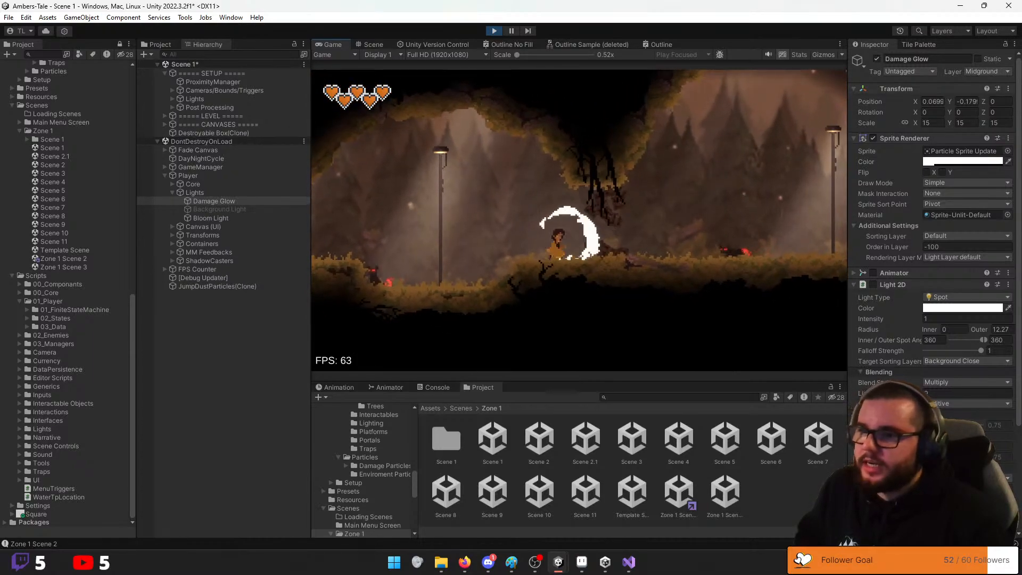
key("Escape")
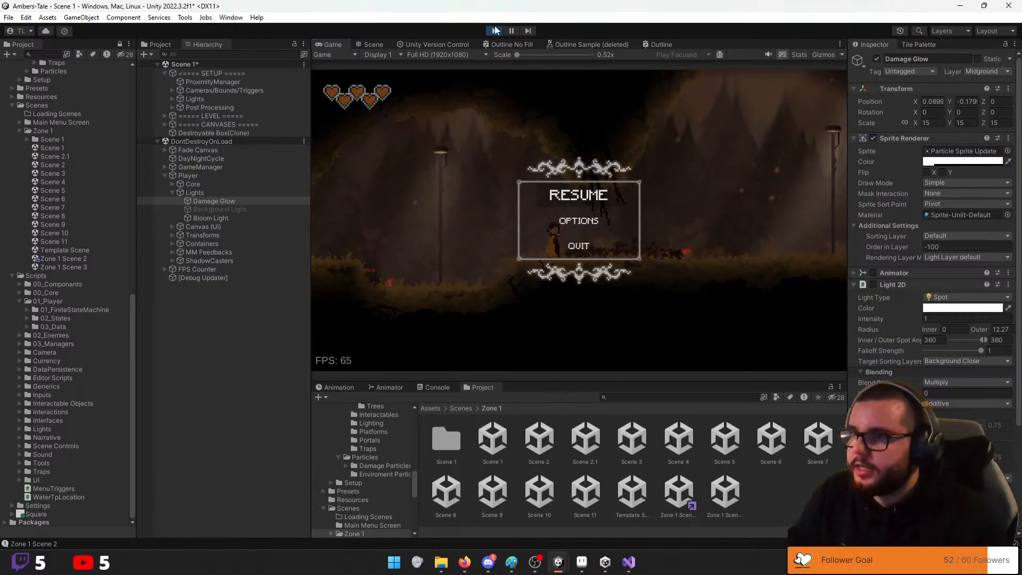
left_click(495, 30)
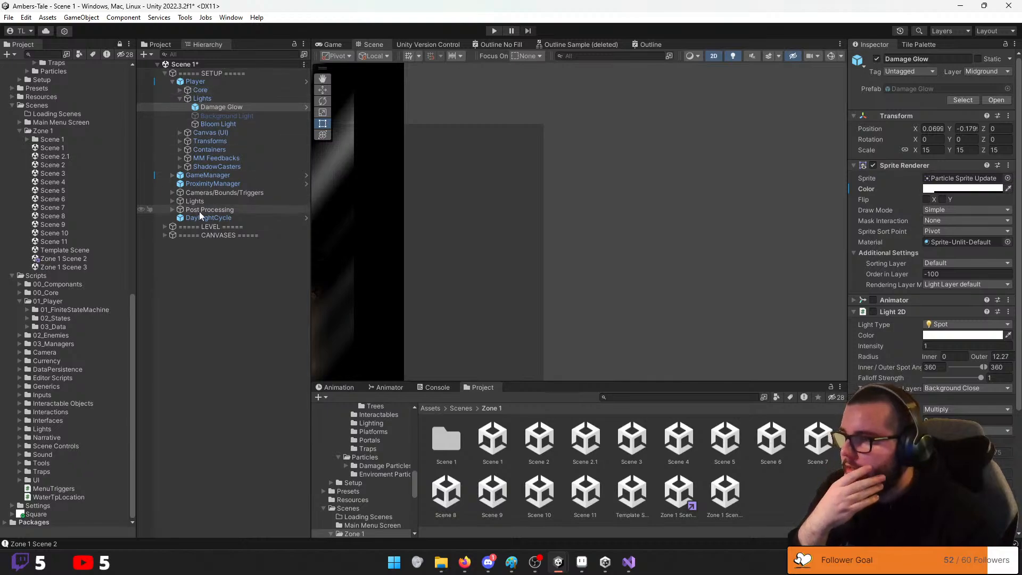
Set the DayNightCycle object's selected time of day to Night and start a play-test of Scene 1
left_click(203, 217)
left_click(951, 204)
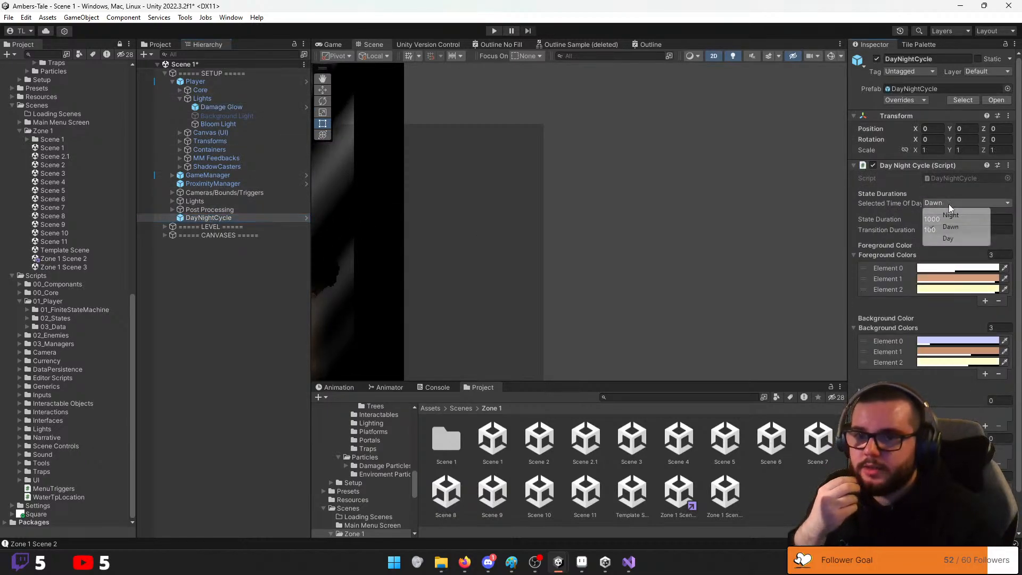
left_click(951, 215)
key("ctrl+p")
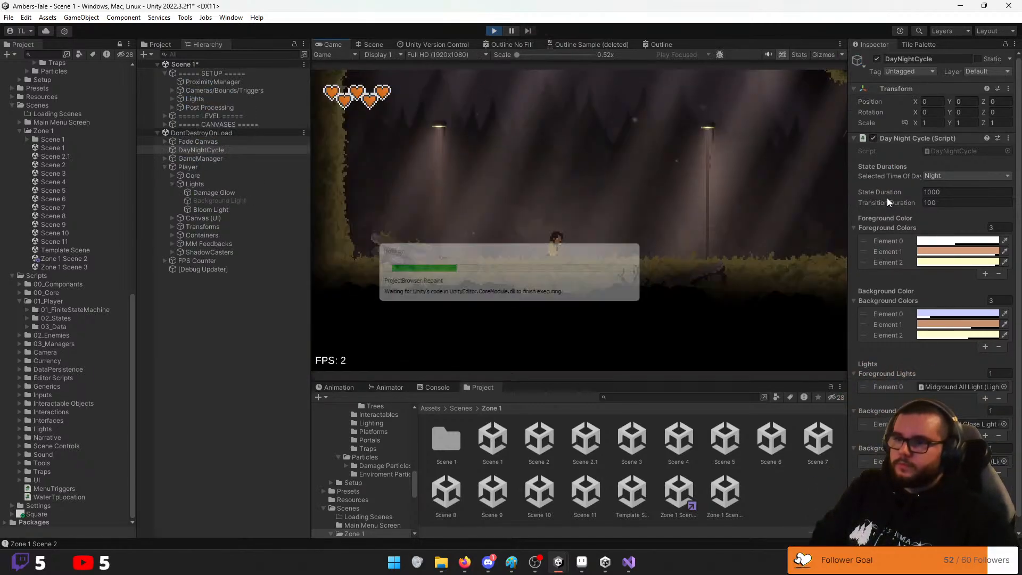
Run to the first stack of crates at night and jump and dash back towards the lamps
key("space")
key("d")
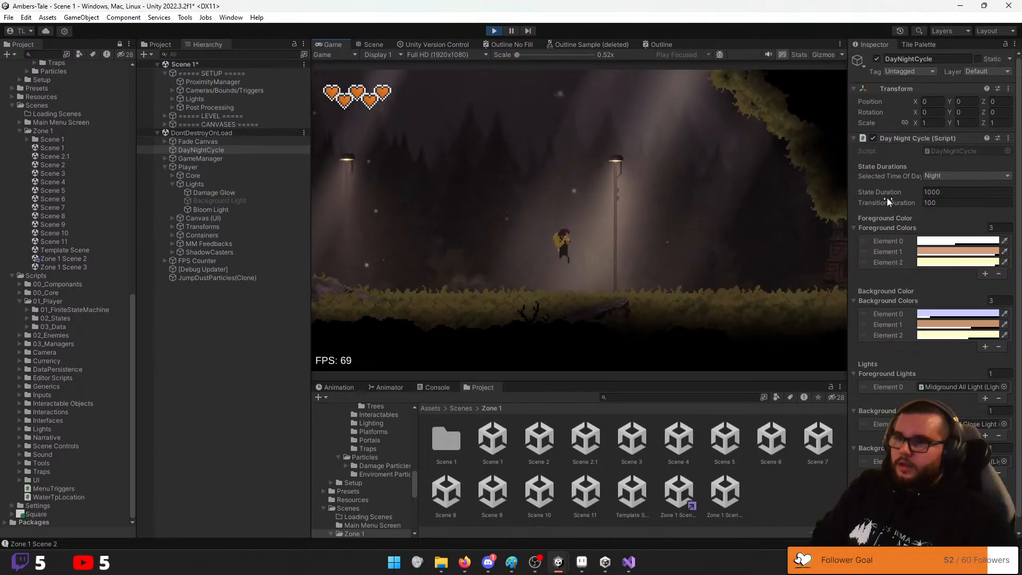
key("space")
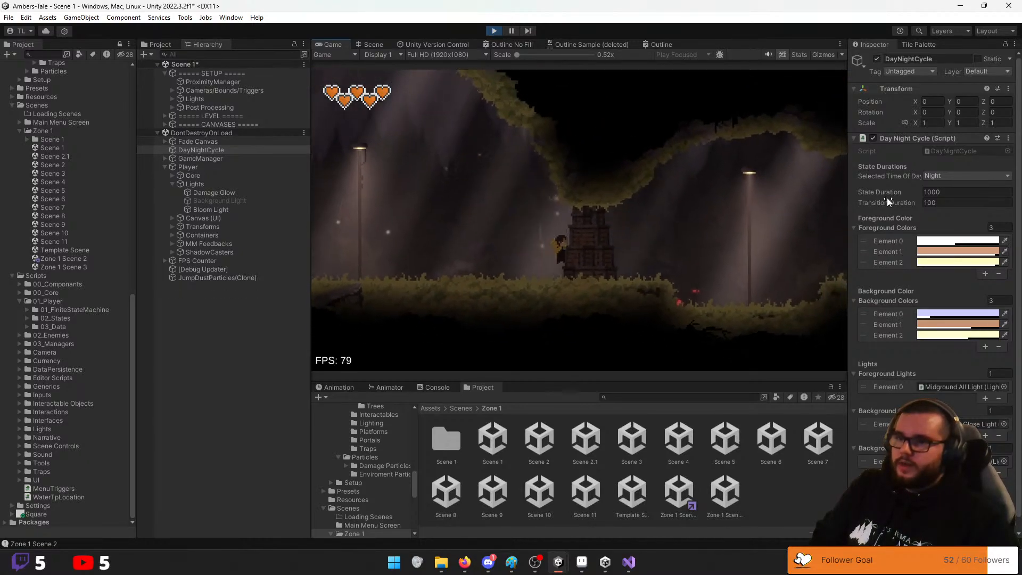
key("space")
key("a")
key("space")
key("shift")
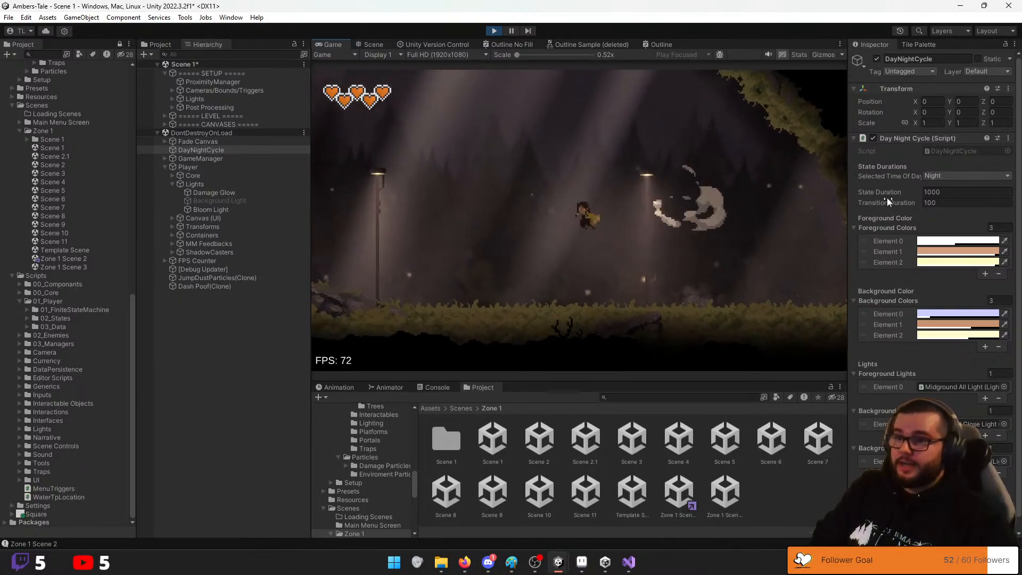
Return past the lamps to the first crates, break them in the night lighting, and end the play-test
key("space")
key("d")
key("space")
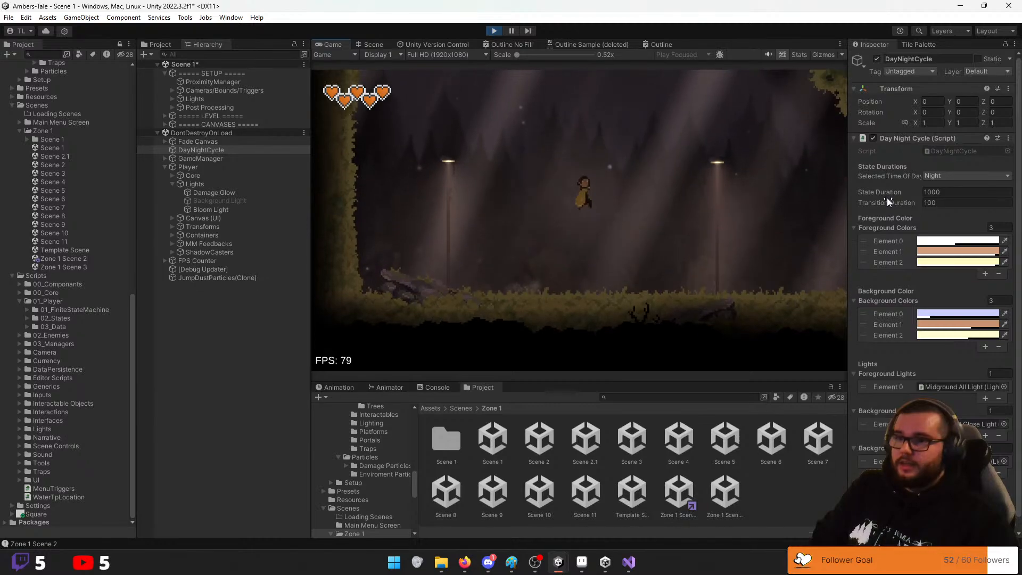
key("d")
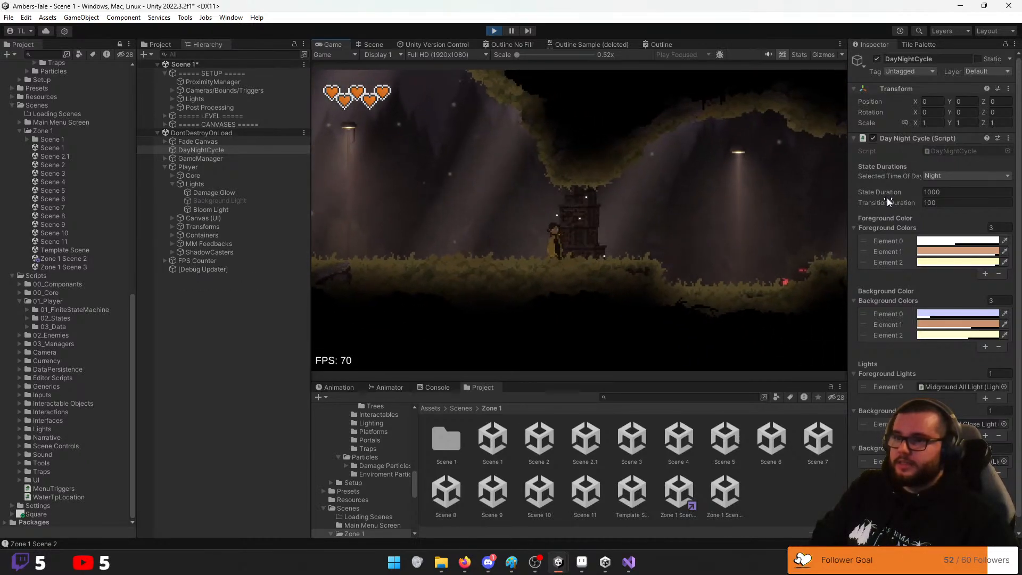
key("j")
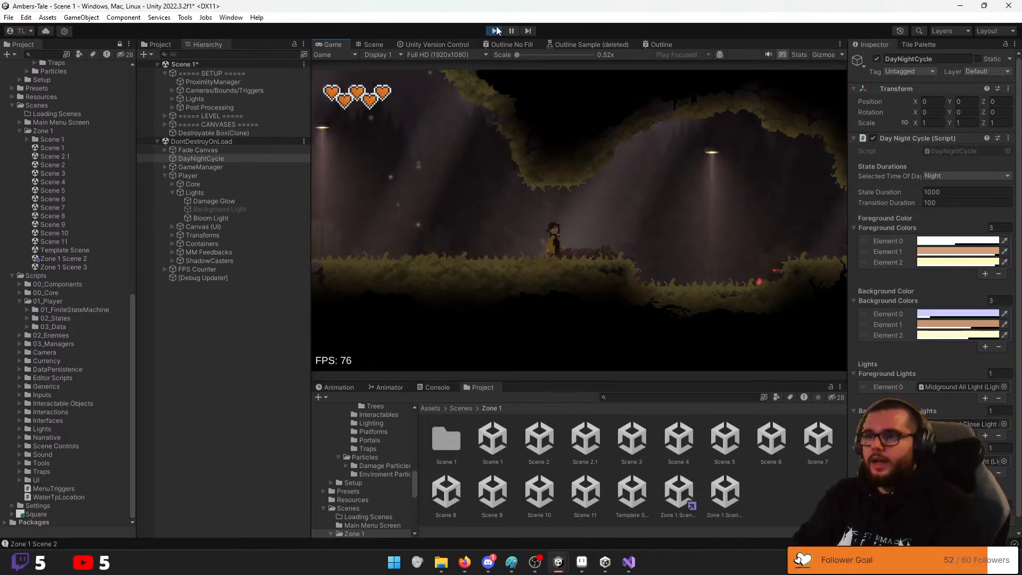
left_click(495, 31)
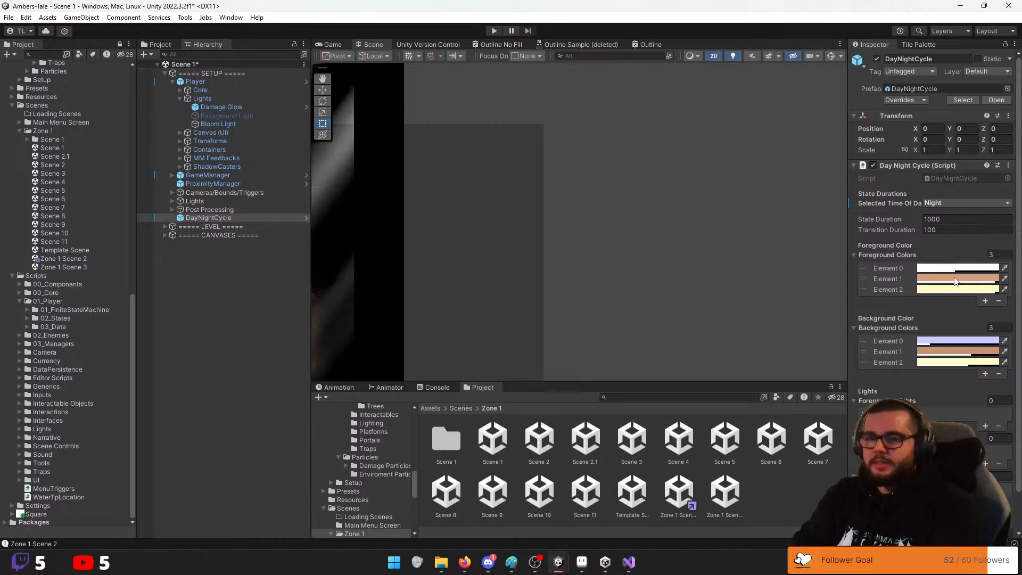
Set the DayNightCycle object's selected time of day to Day and start a play-test of Scene 1
left_click(958, 202)
left_click(953, 238)
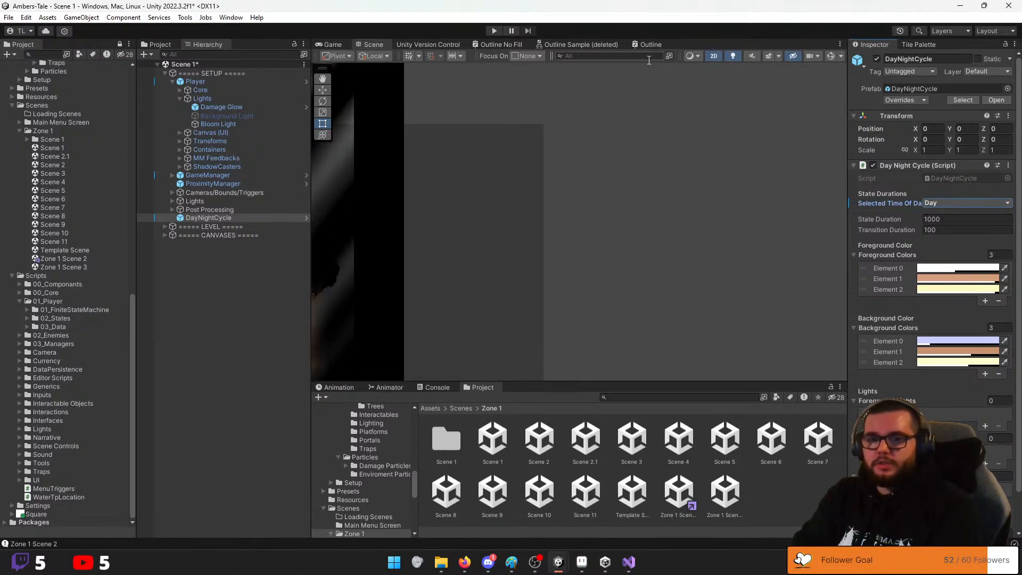
left_click(495, 31)
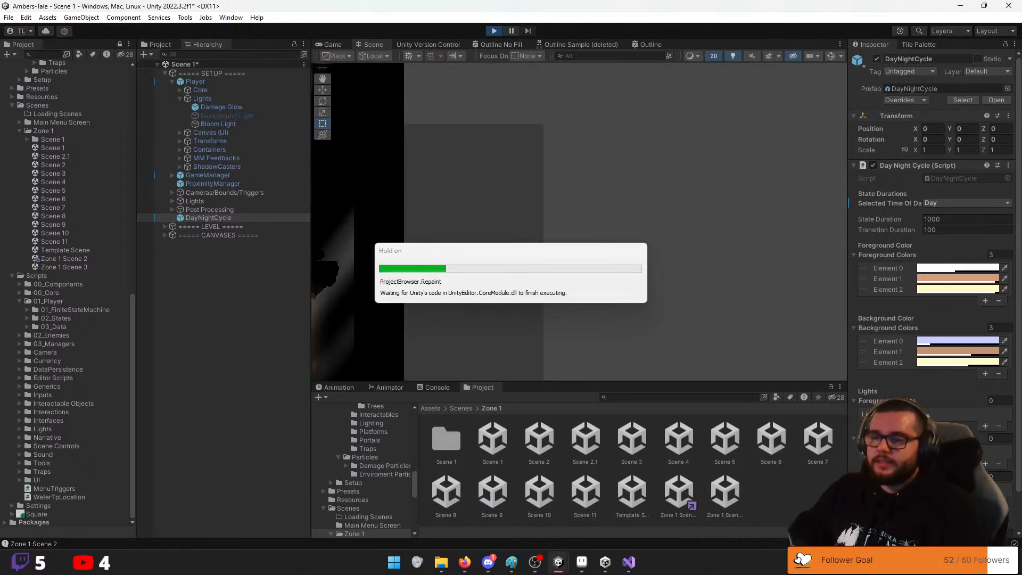
Run and jump the character back and forth around the lamps and on to the first crates in daylight
key("d")
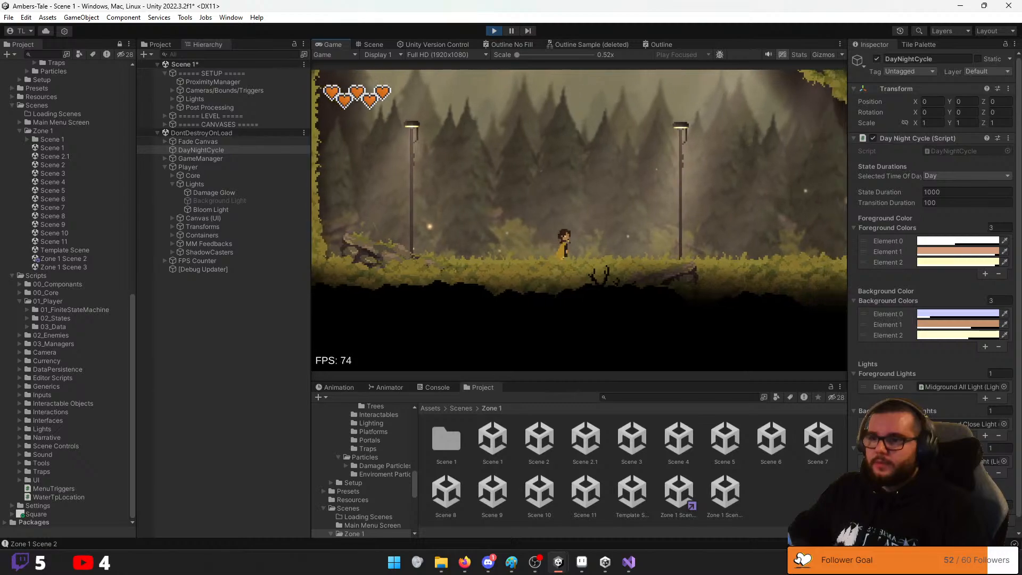
key("space")
key("space")
key("a")
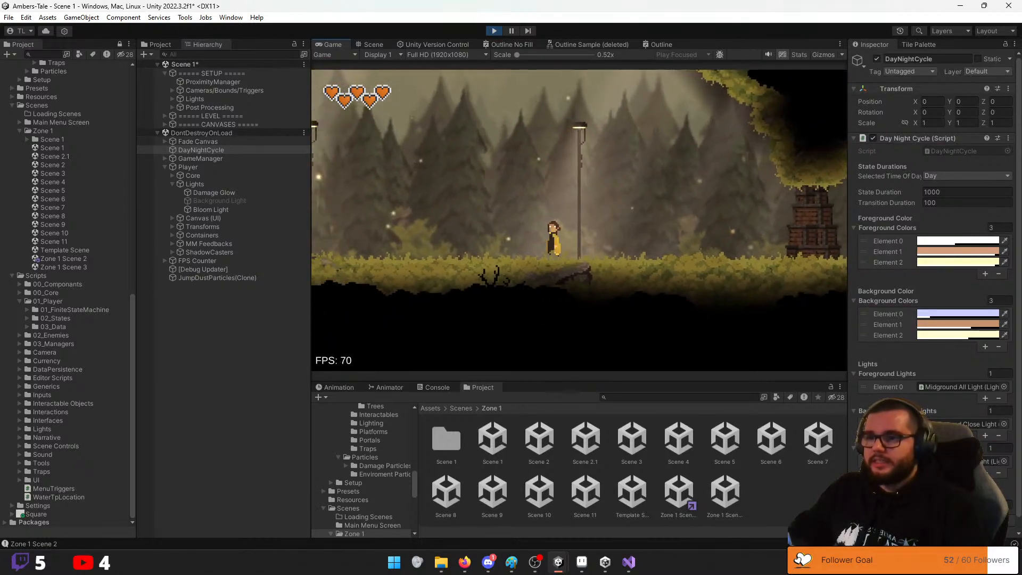
key("space")
key("space")
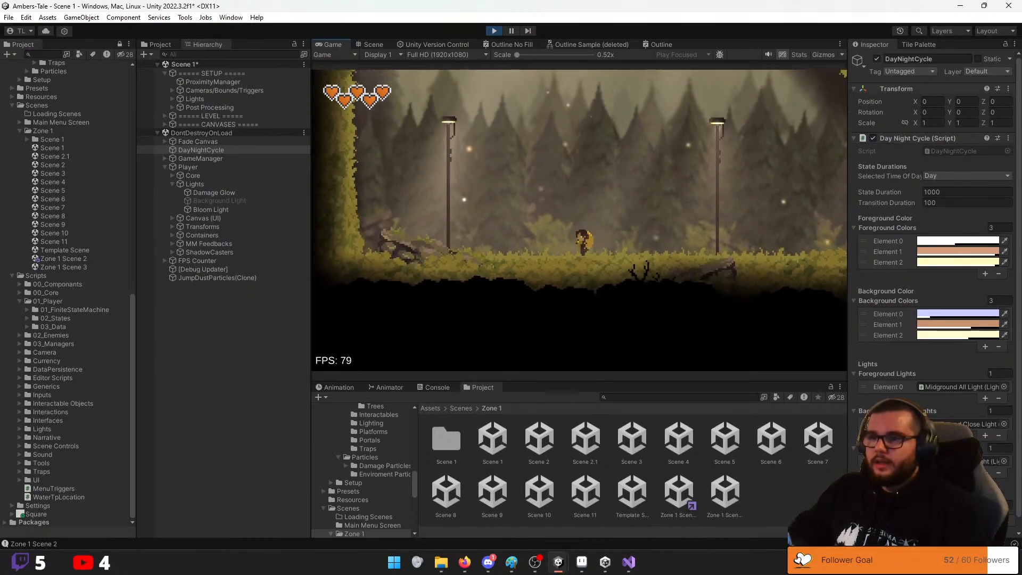
key("space")
key("d")
key("space")
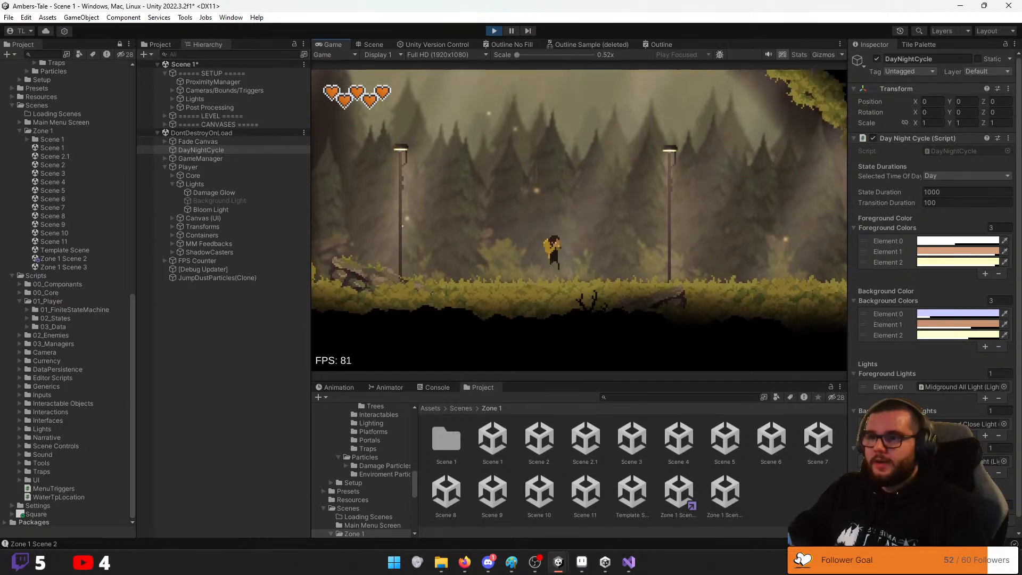
key("space")
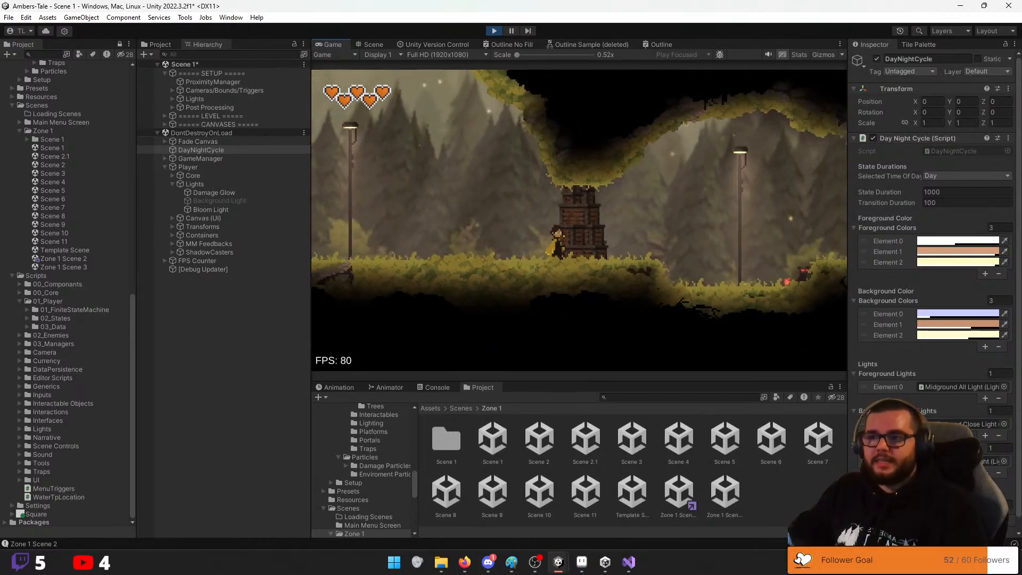
Break the first crates in daylight and run, jump and dash on past the pit to the ledge before the tent
key("d")
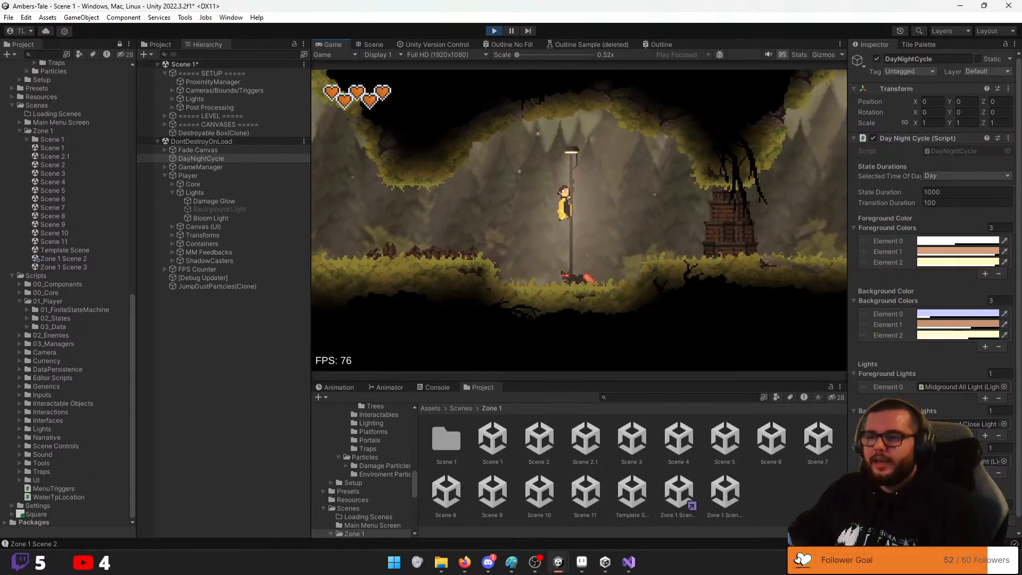
key("d")
key("space")
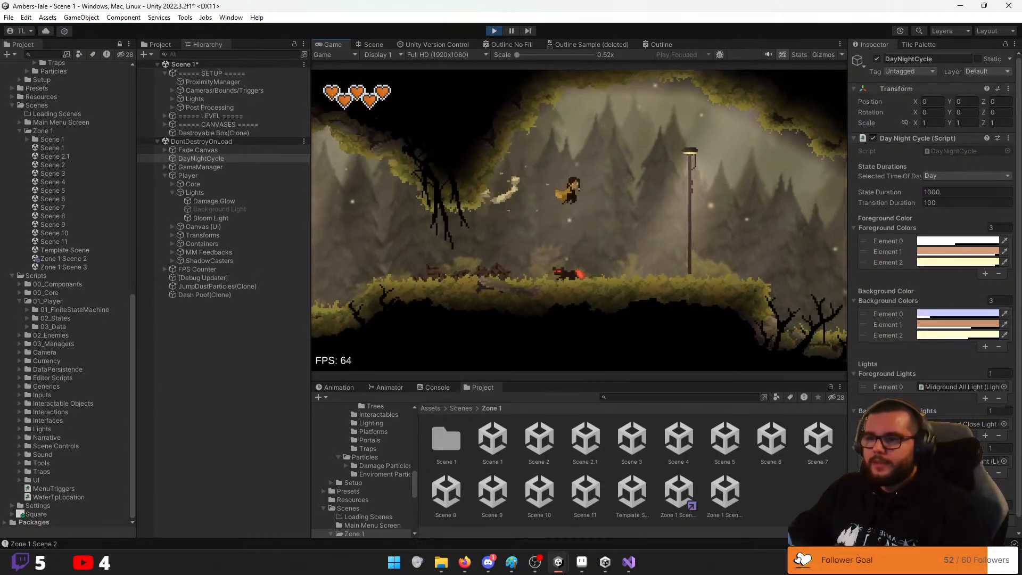
key("space")
key("d")
key("shift")
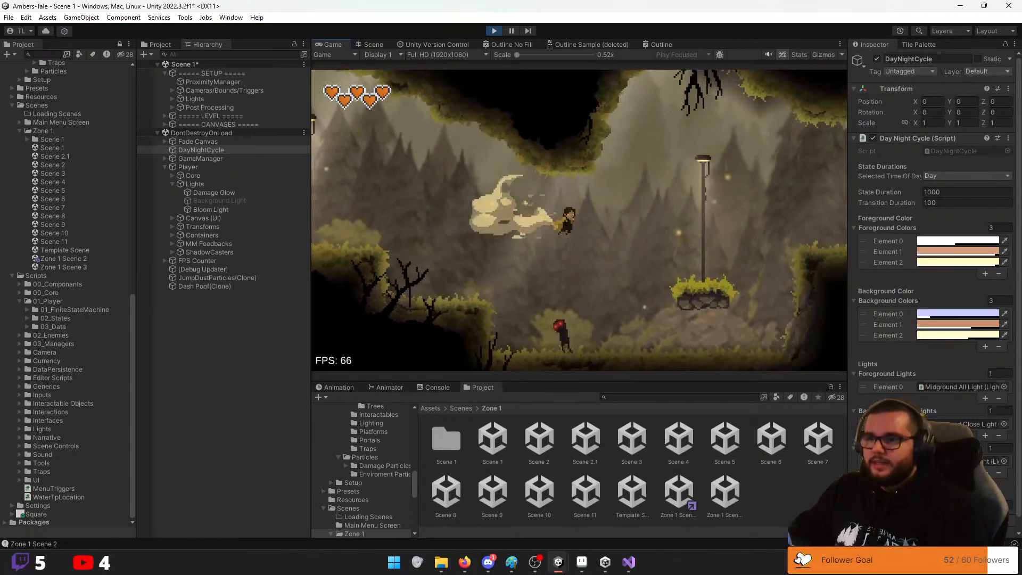
key("space")
key("d")
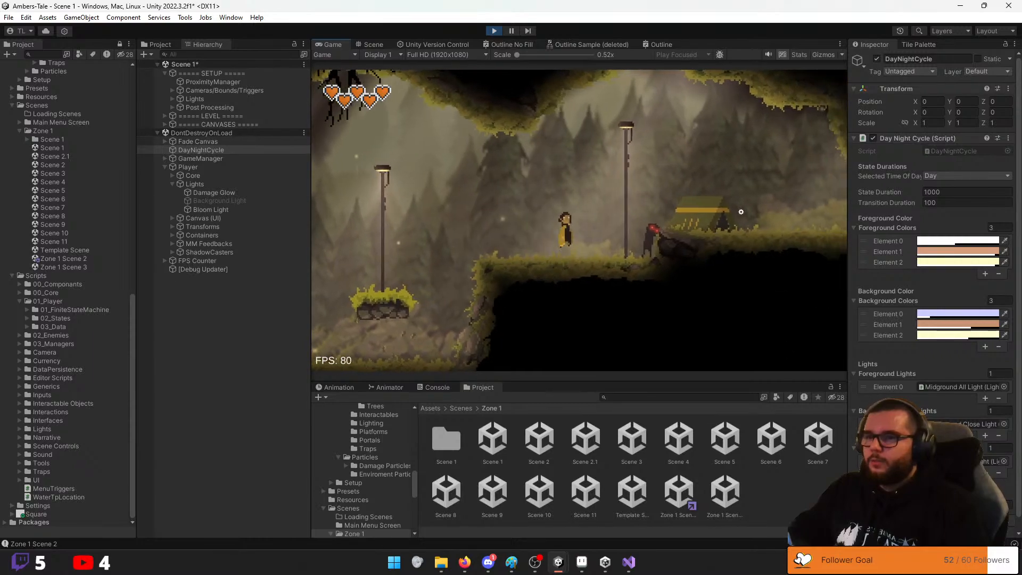
Jump and slam down on the enemy beside the tent until it is defeated
key("space")
key("s")
key("d")
key("space")
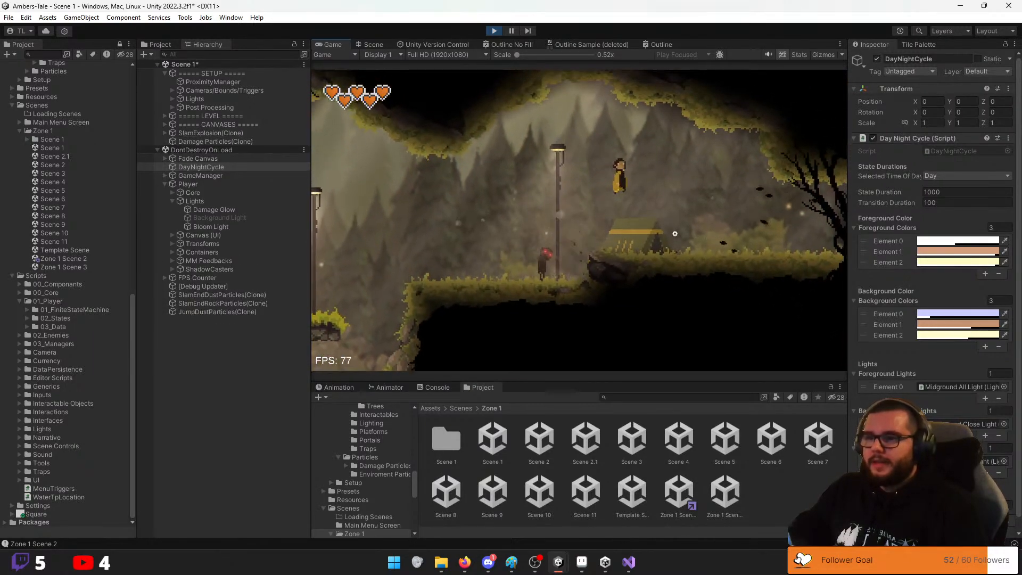
key("a")
key("space")
key("s")
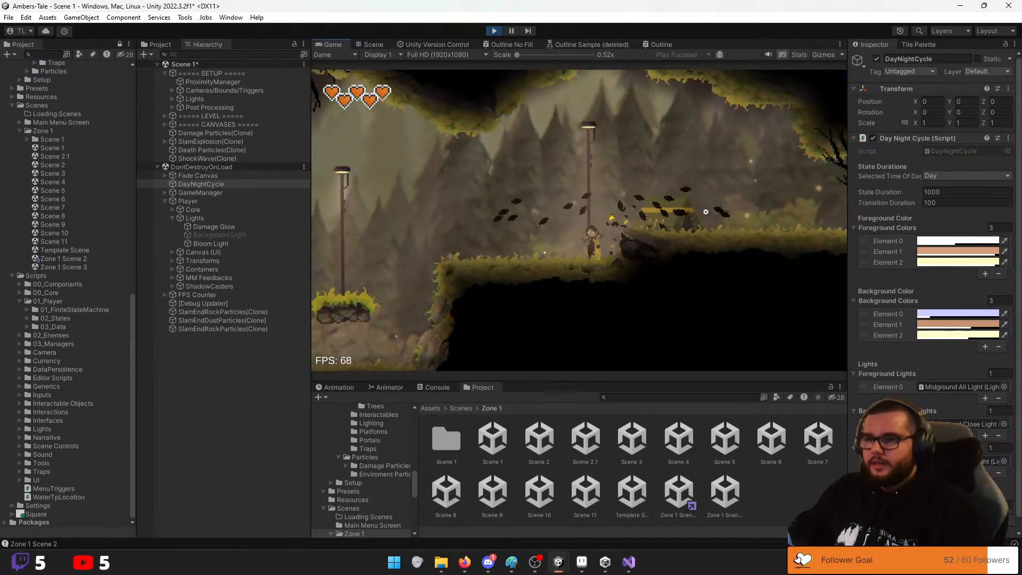
Jump back and forth between the floating grass platform and the tent checkpoint in daylight, ending on the platform
key("a")
key("space")
key("d")
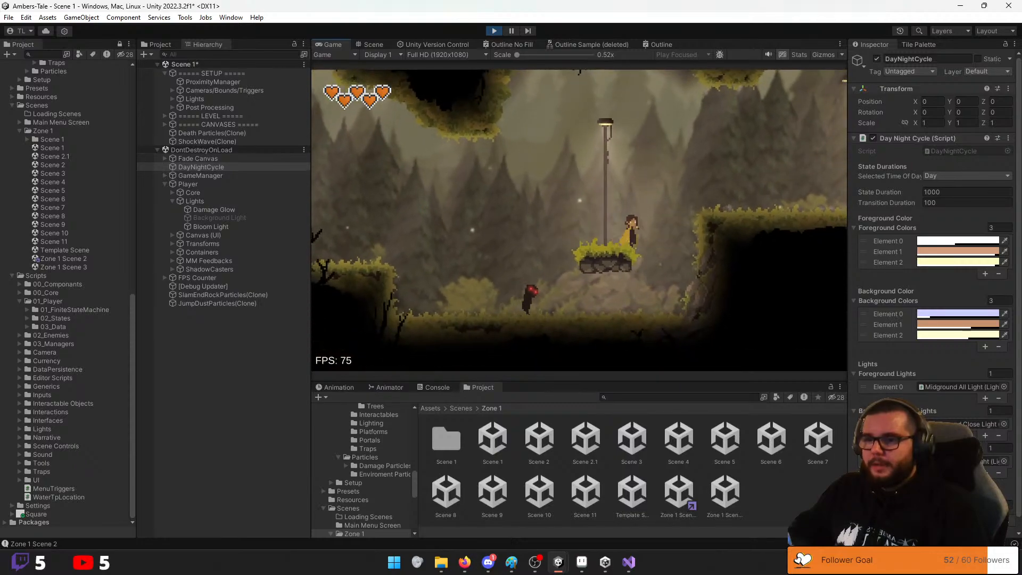
key("space")
key("d")
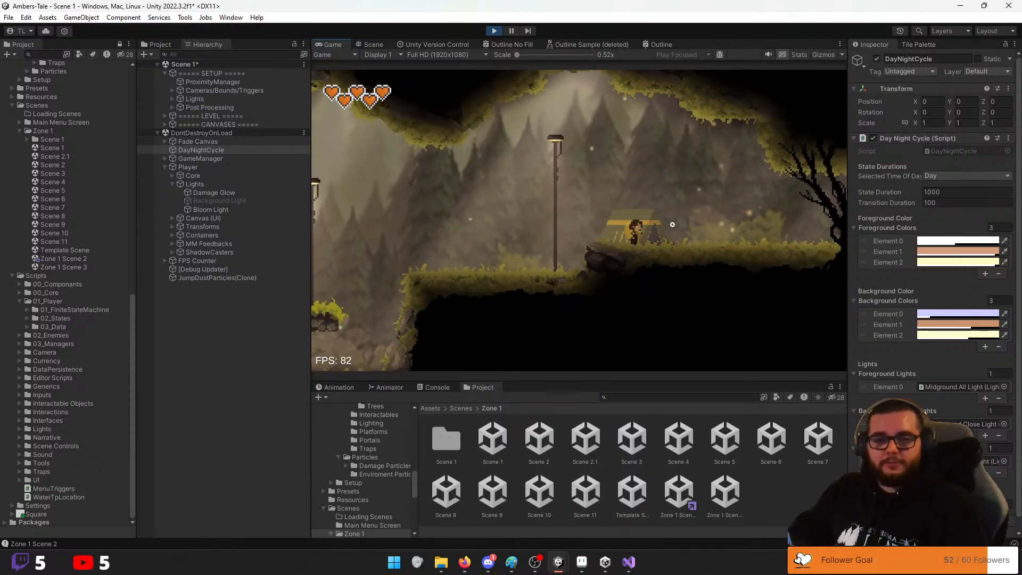
key("a")
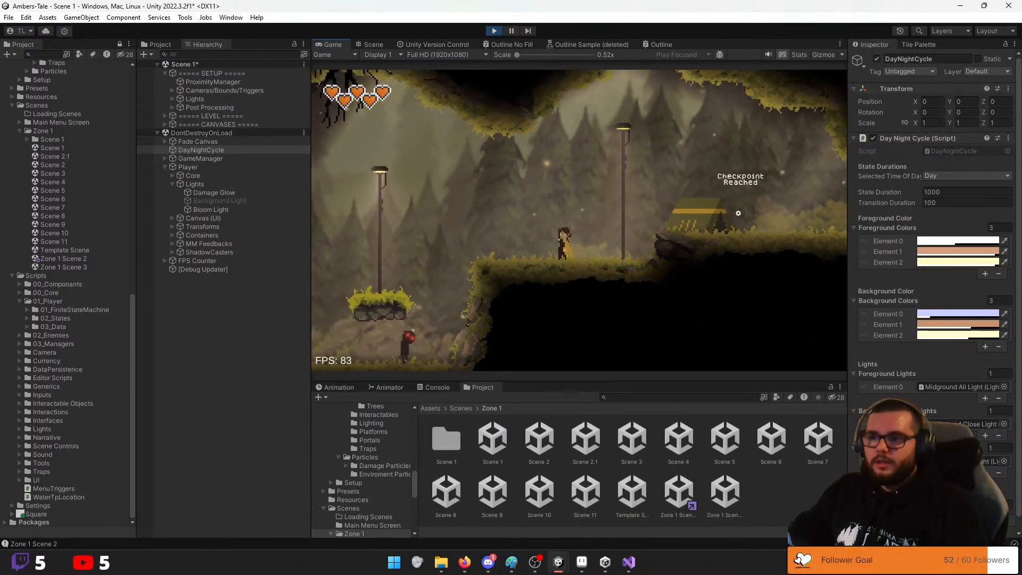
key("space")
key("d")
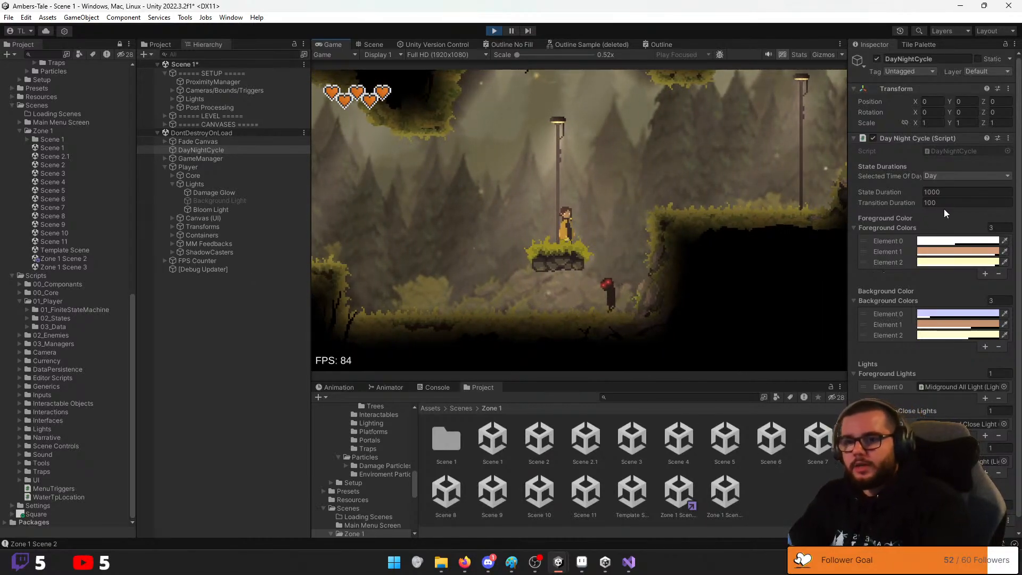
Try a state duration of 2 and a transition duration of 1 on DayNightCycle during the running play-test
left_click(933, 192)
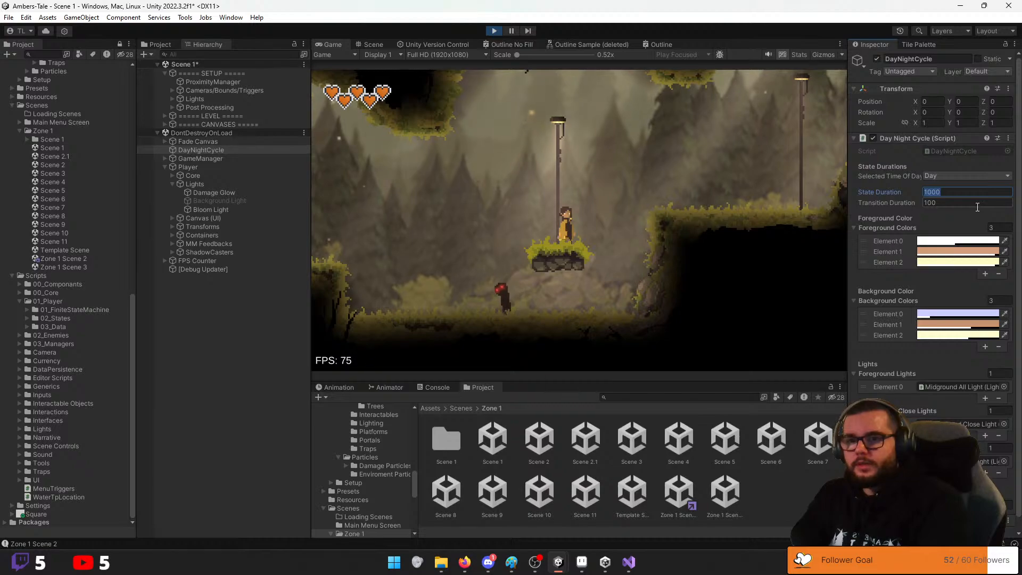
type("2")
key("Tab")
type("1")
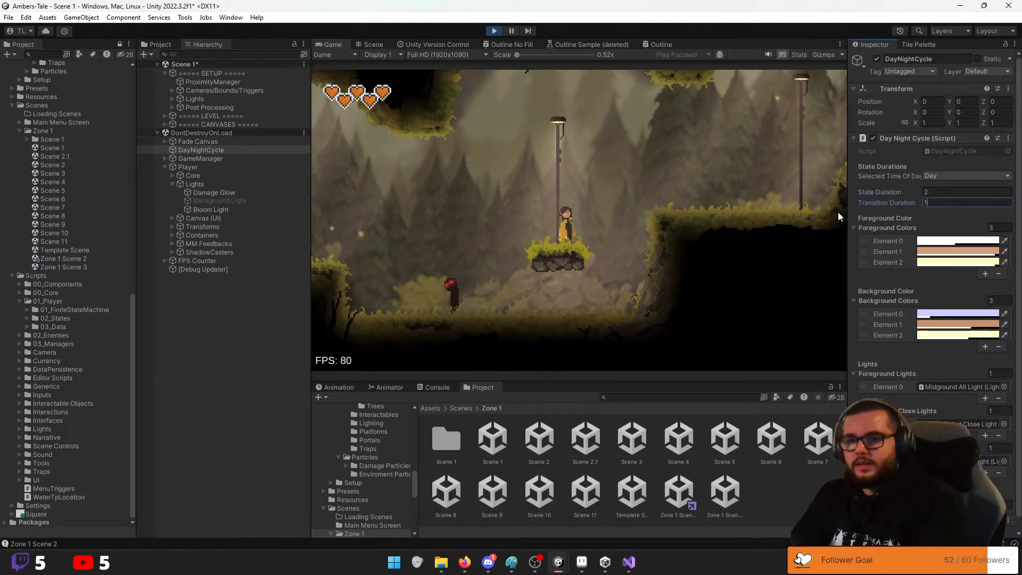
left_click(838, 212)
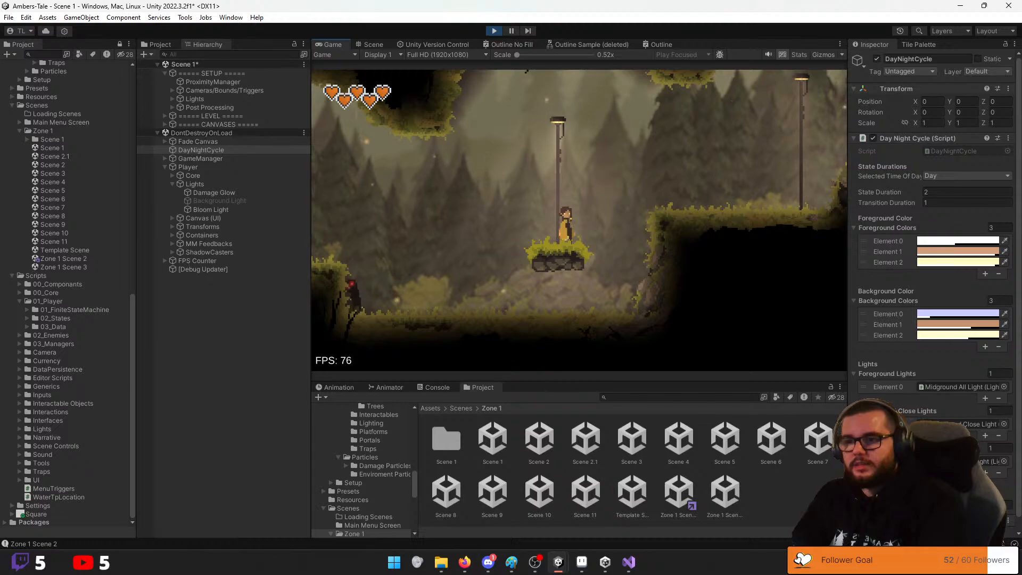
End the play-test and set the DayNightCycle object's state duration to 3 and transition duration to 2
key("Escape")
left_click(494, 31)
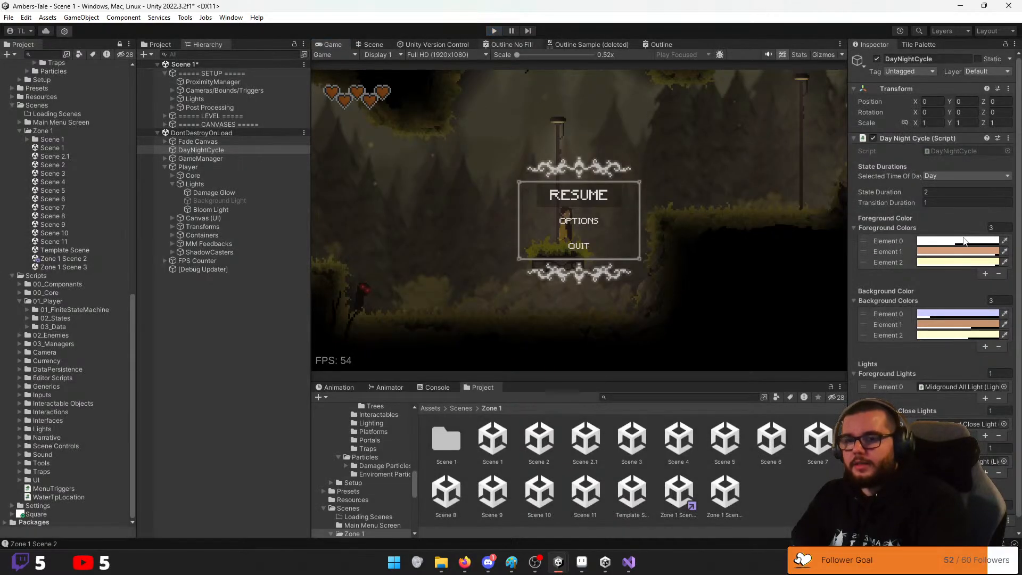
left_click(956, 219)
type("2")
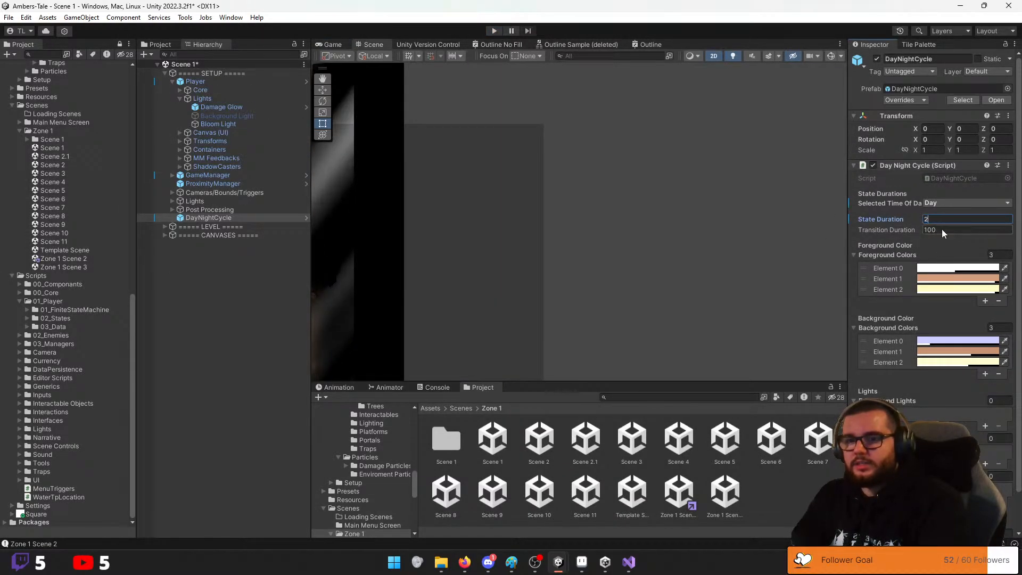
key("Tab")
type("1")
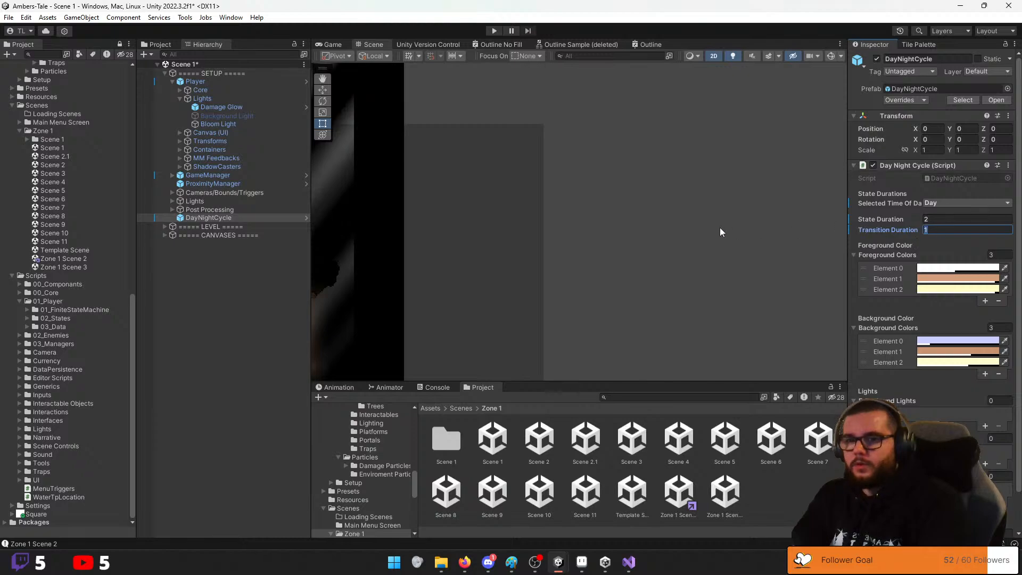
type("2")
left_click_drag(942, 220, 851, 224)
type("3")
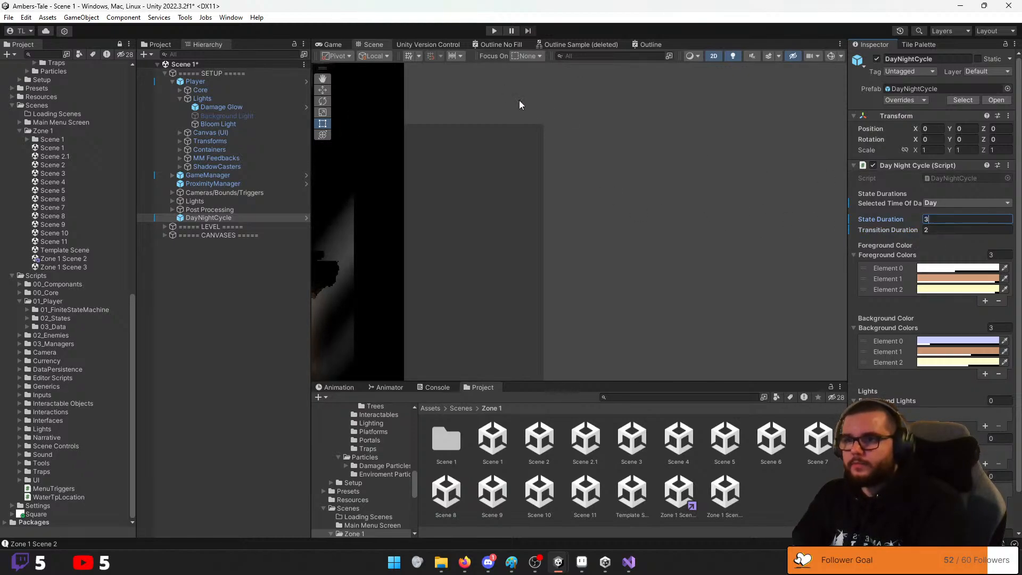
Start a play-test of Scene 1, run past the lamps and break the first crates during the shortened day-night cycle
left_click(495, 30)
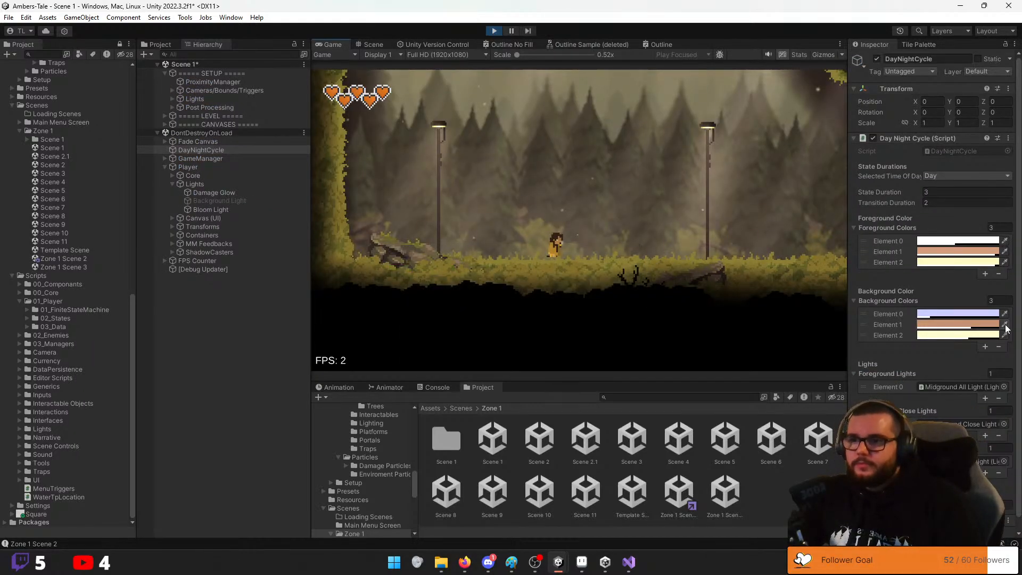
key("d")
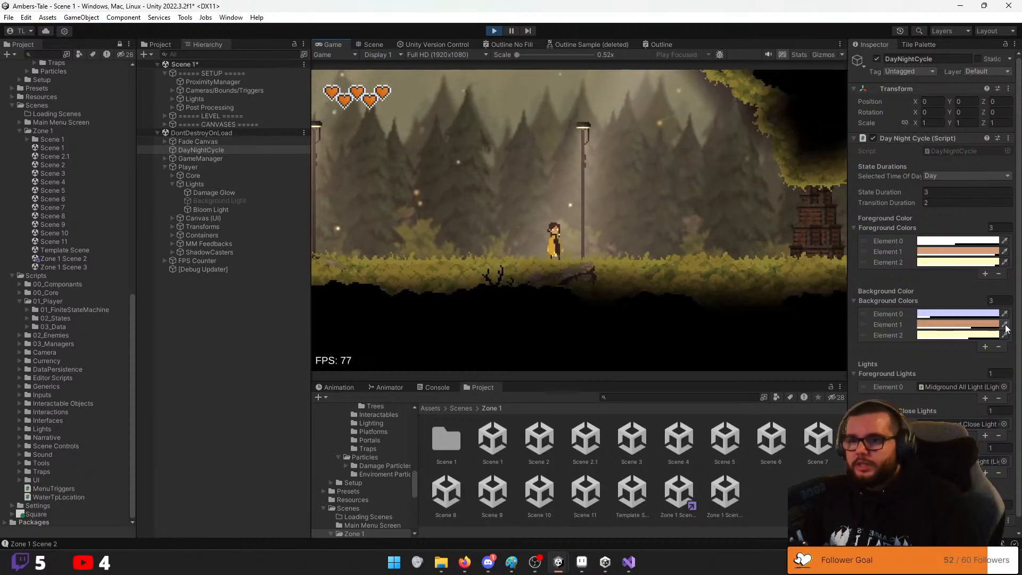
key("d")
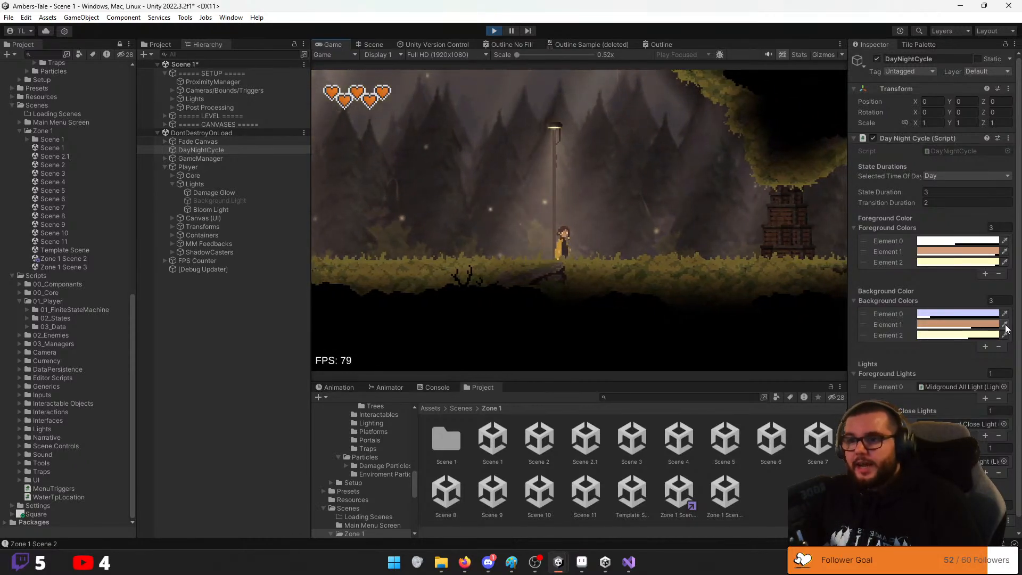
key("d")
key("j")
key("j")
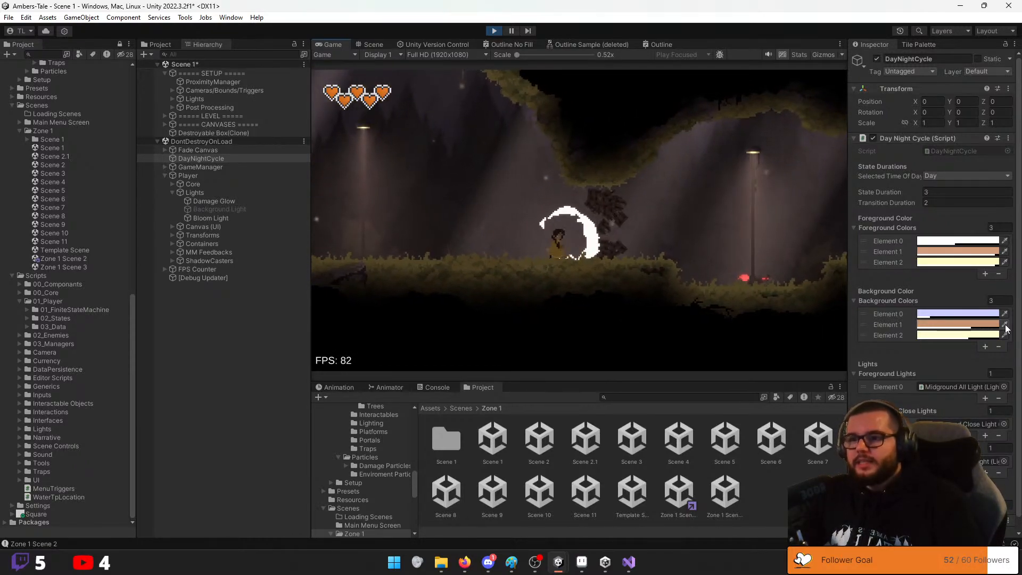
Run on through the second crates and cross the floating platform to the ledge before the tent
key("d")
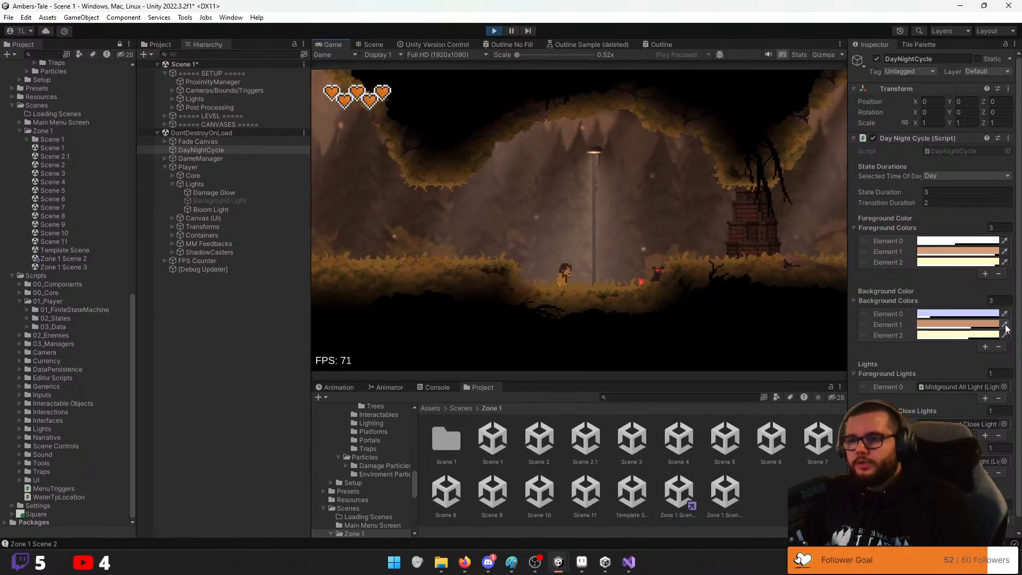
key("d")
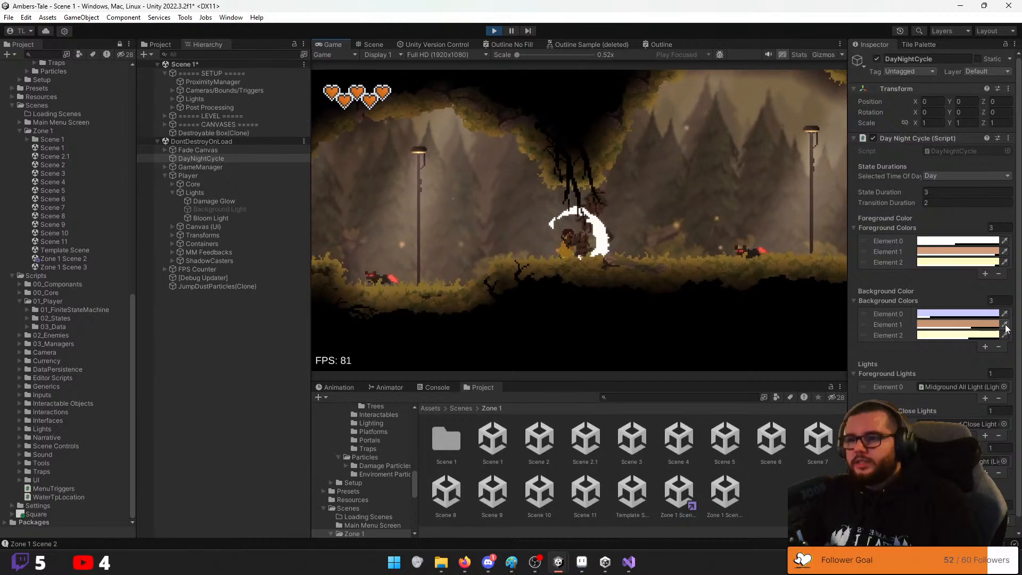
key("d")
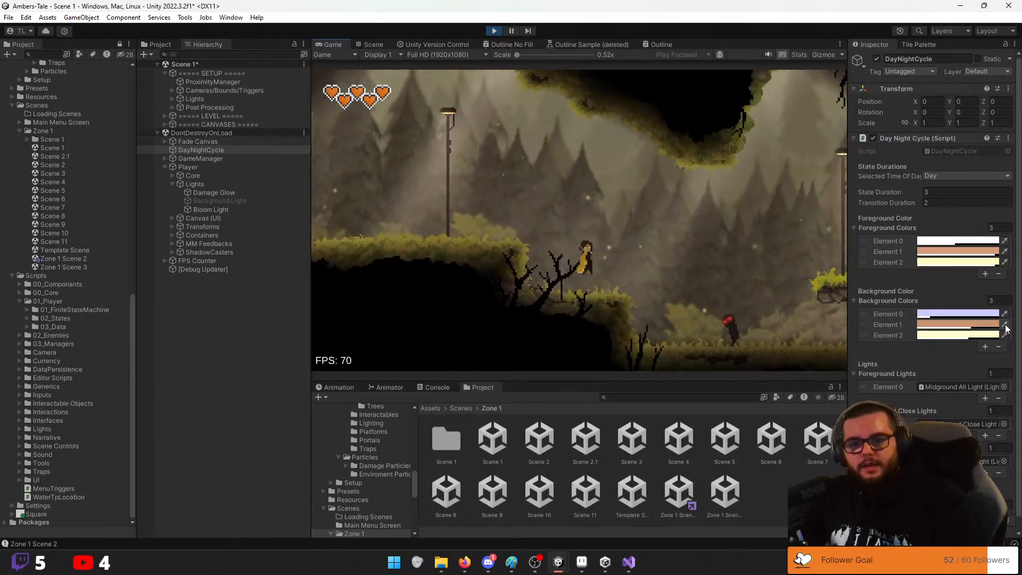
key("space")
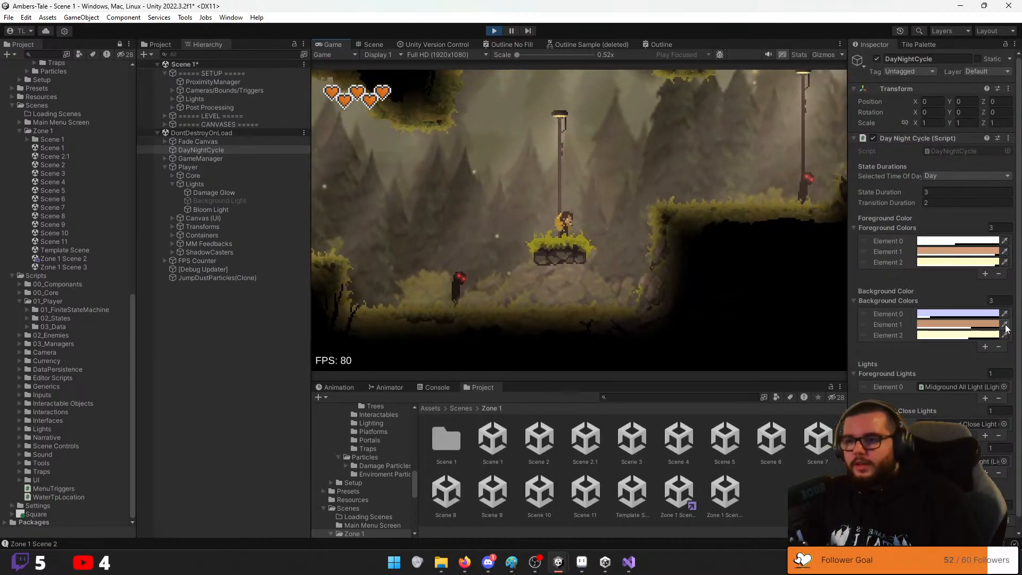
key("d")
key("space")
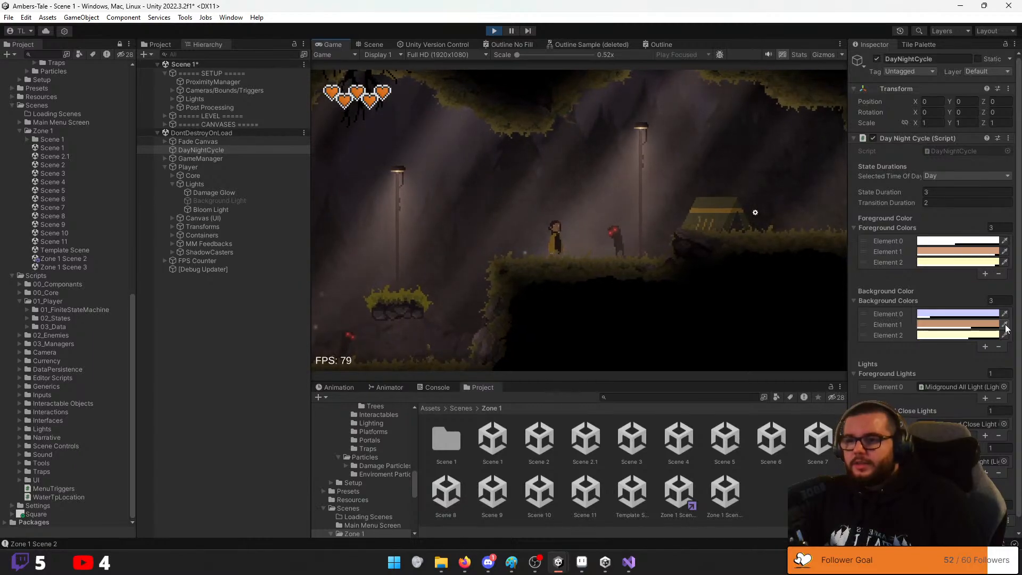
Jump near the tent at night and travel back across the level to the starting lamps
key("d")
key("space")
key("space")
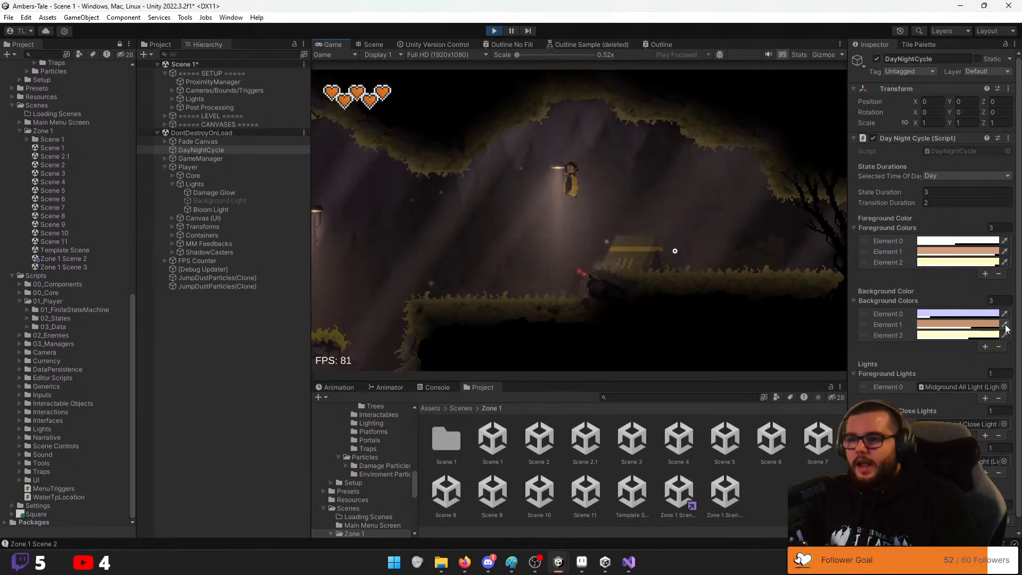
key("a")
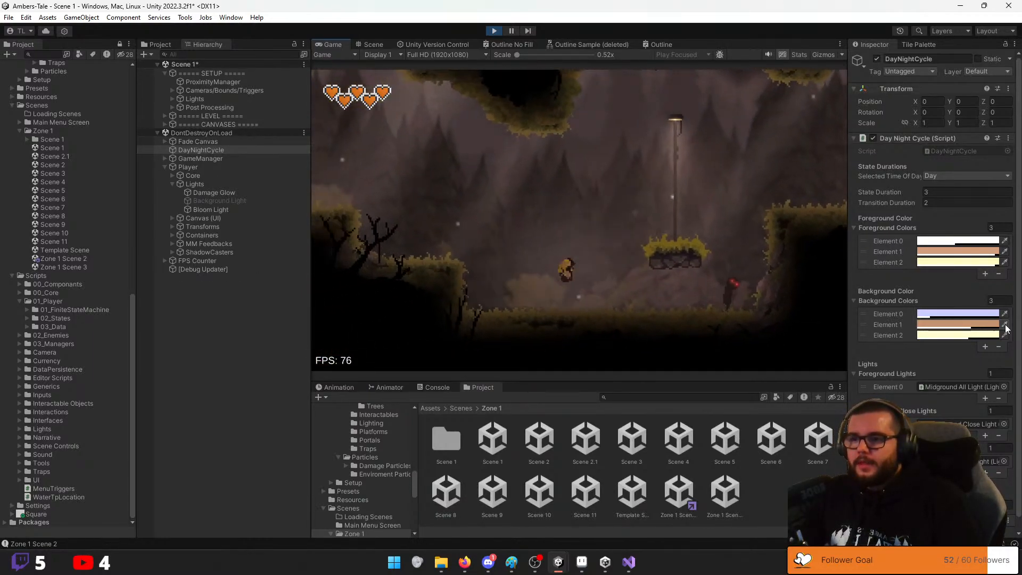
key("space")
key("space")
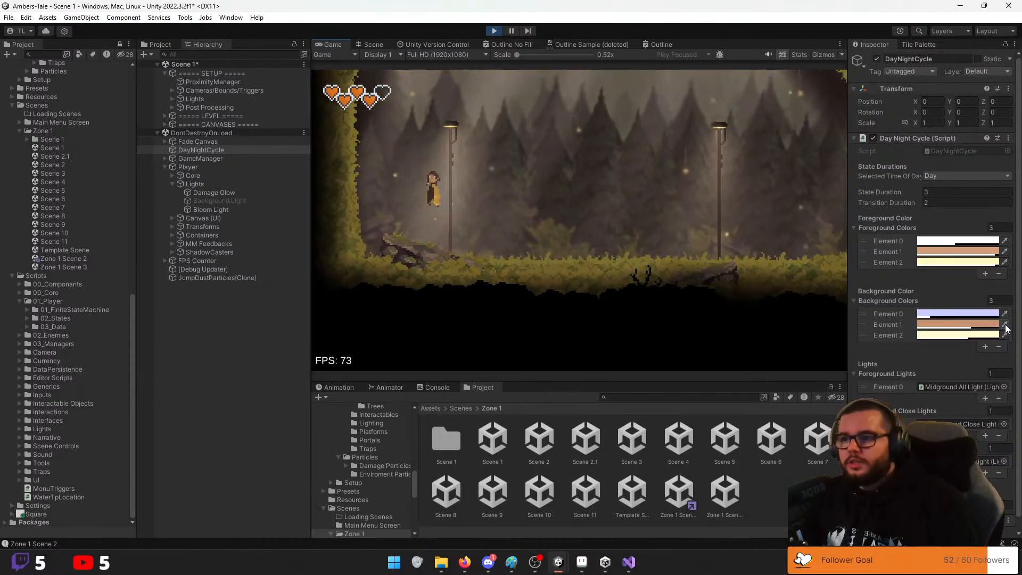
Run and jump from the starting lamps across the level again to the ledge before the tent
key("d")
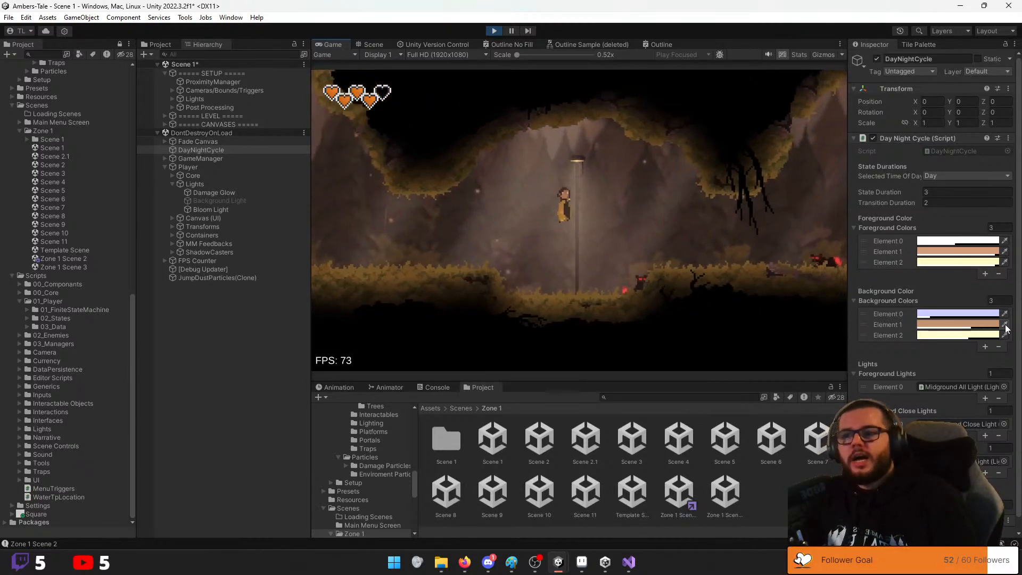
key("d")
key("space")
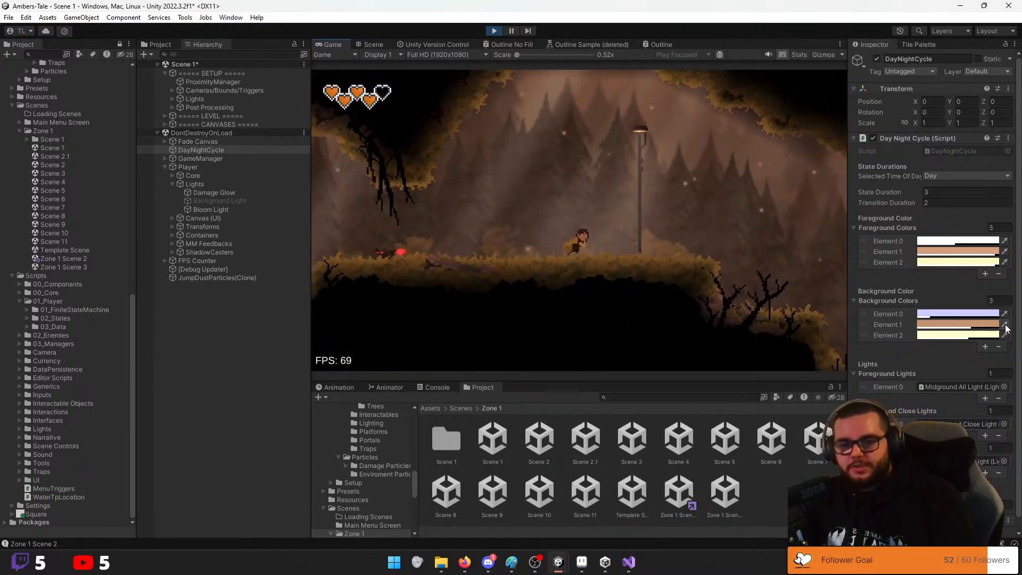
key("d")
key("space")
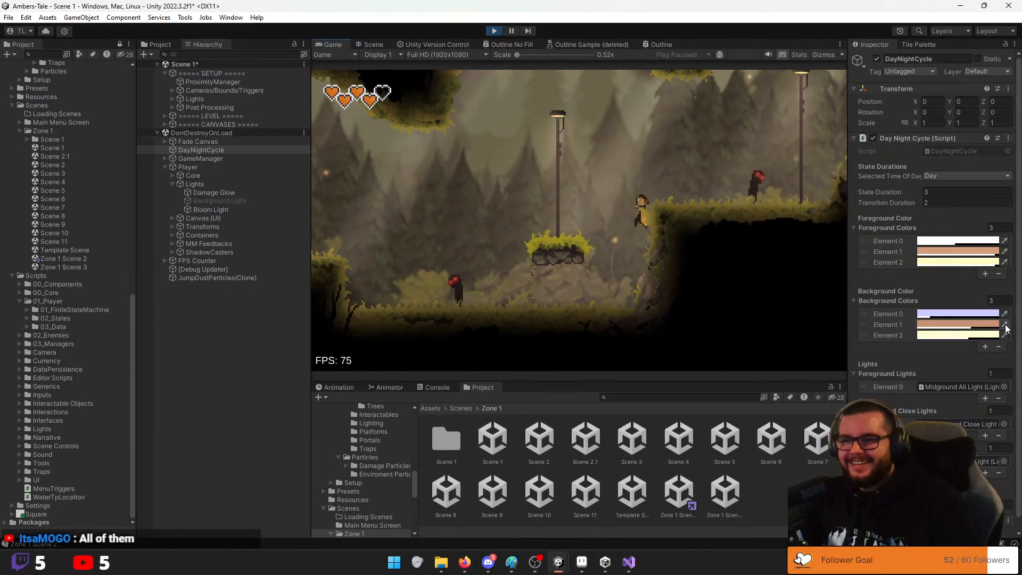
key("space")
key("d")
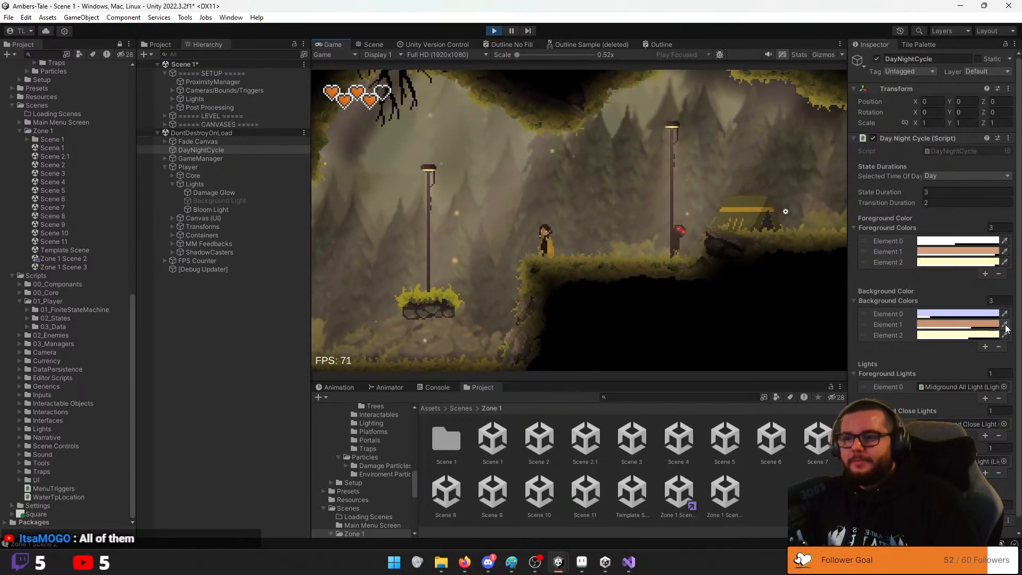
Head back from the tent ledge through the pit and up to the lamp on the opposite ledge
key("a")
key("space")
key("space")
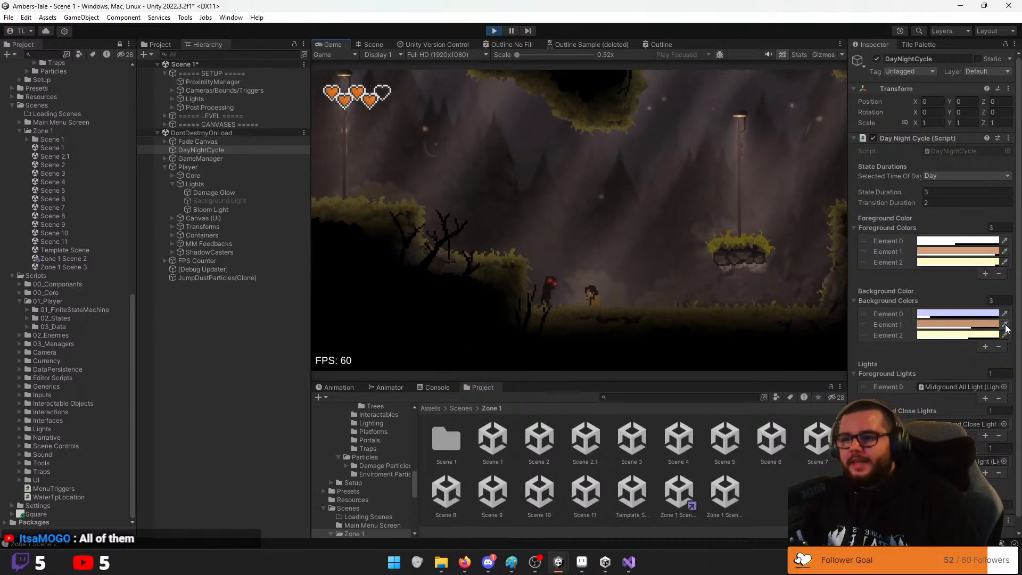
key("space")
key("a")
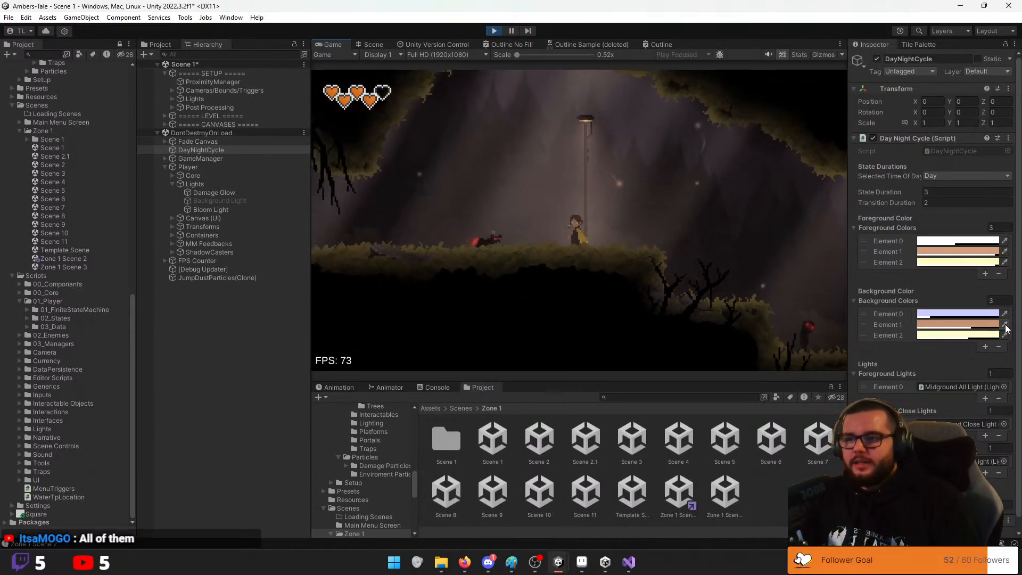
Dash and jump back from the ledge lamp over the pit, run on to the earlier lamps and turn around
key("shift")
key("space")
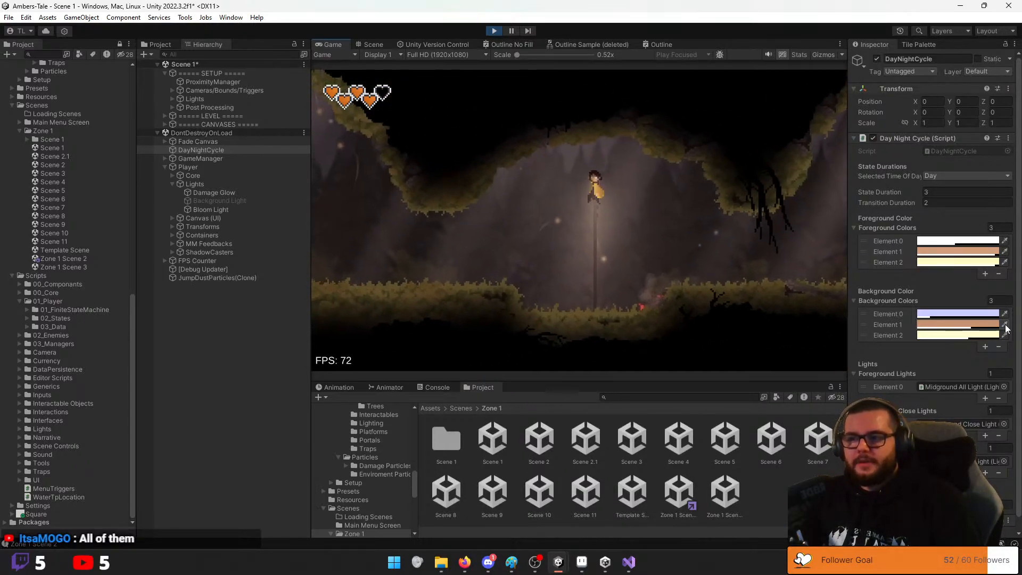
key("a")
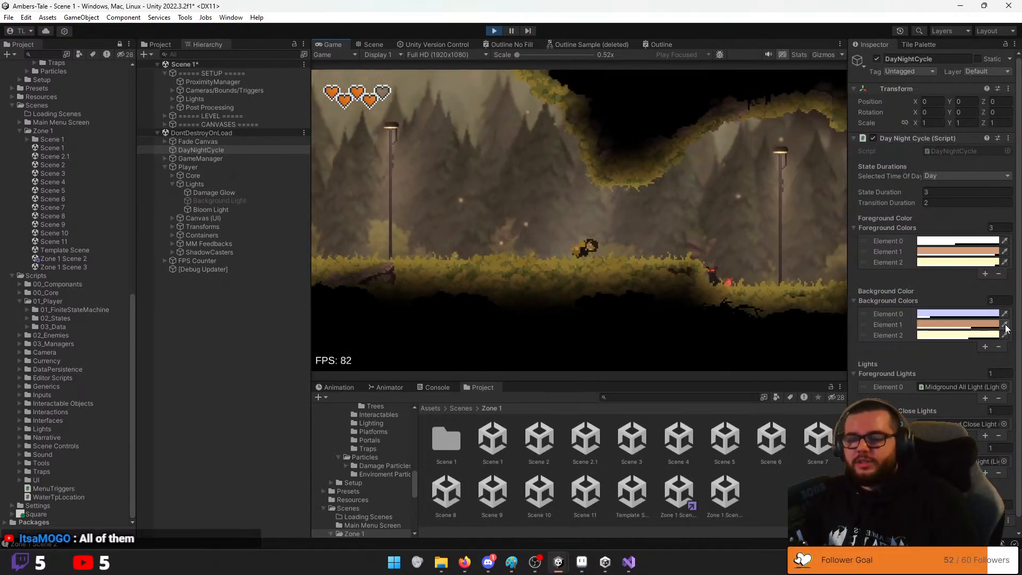
key("d")
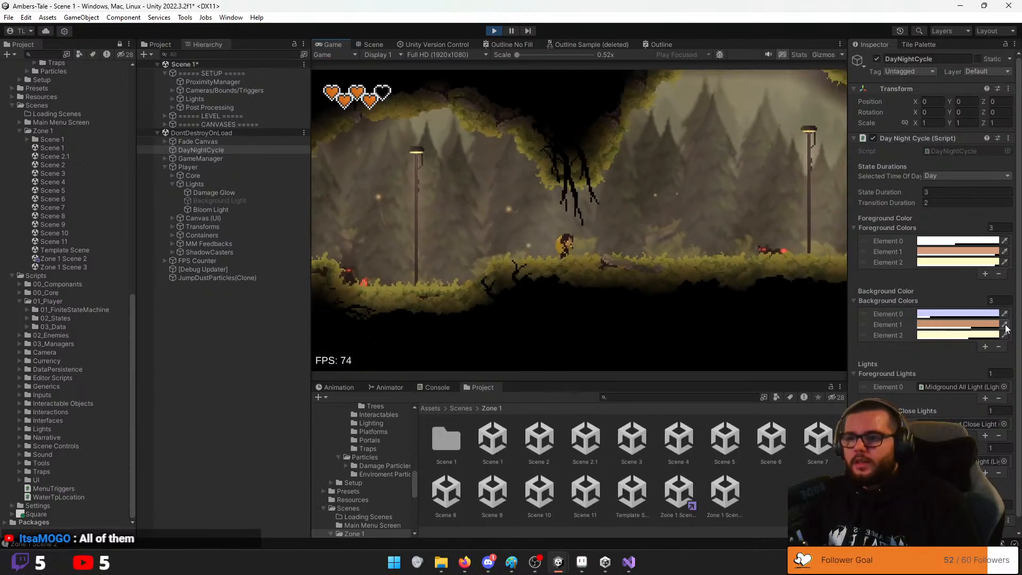
Run and jump back over the pit and the floating platform to the checkpoint tent
key("space")
key("d")
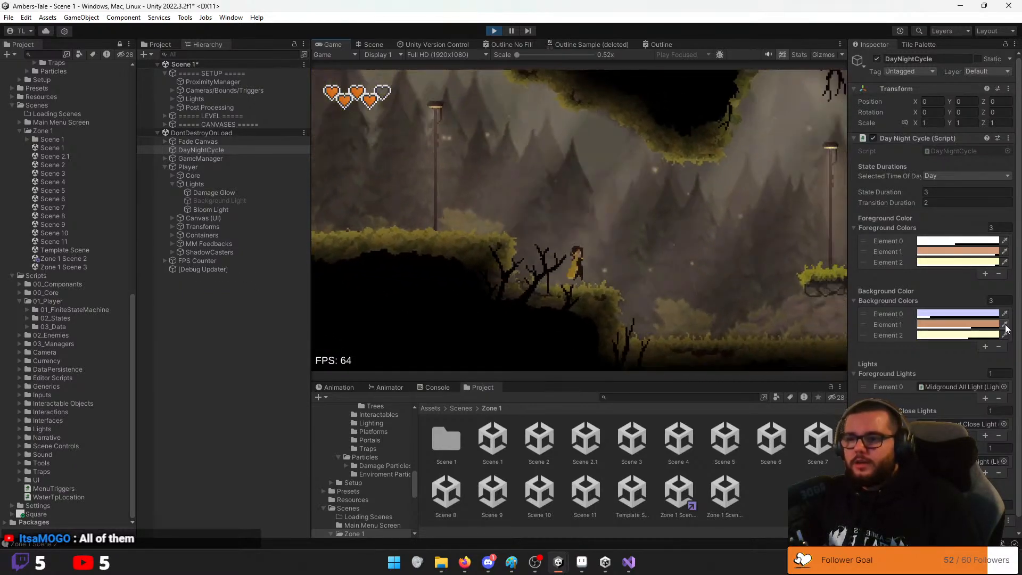
key("d")
key("space")
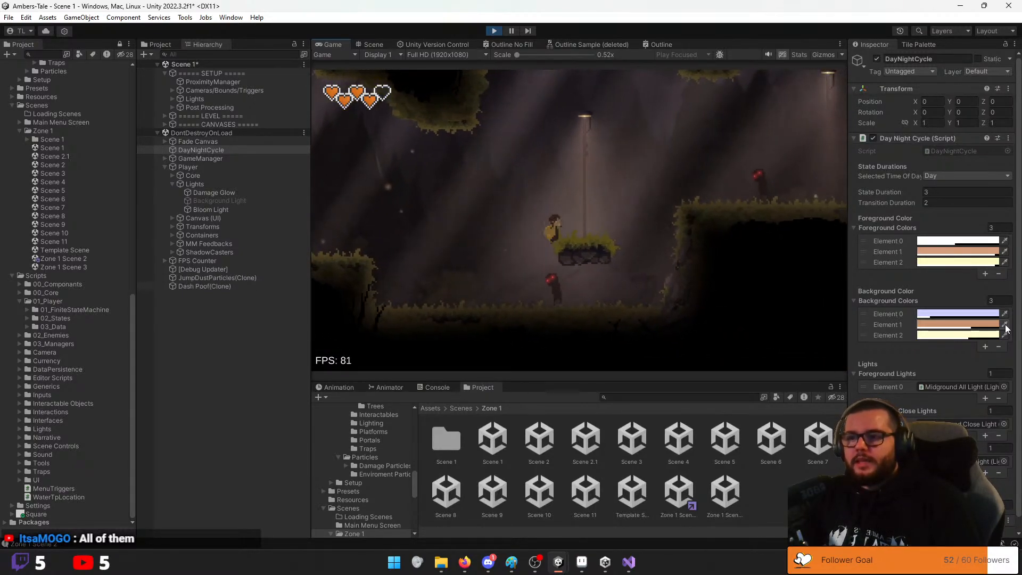
key("d")
key("space")
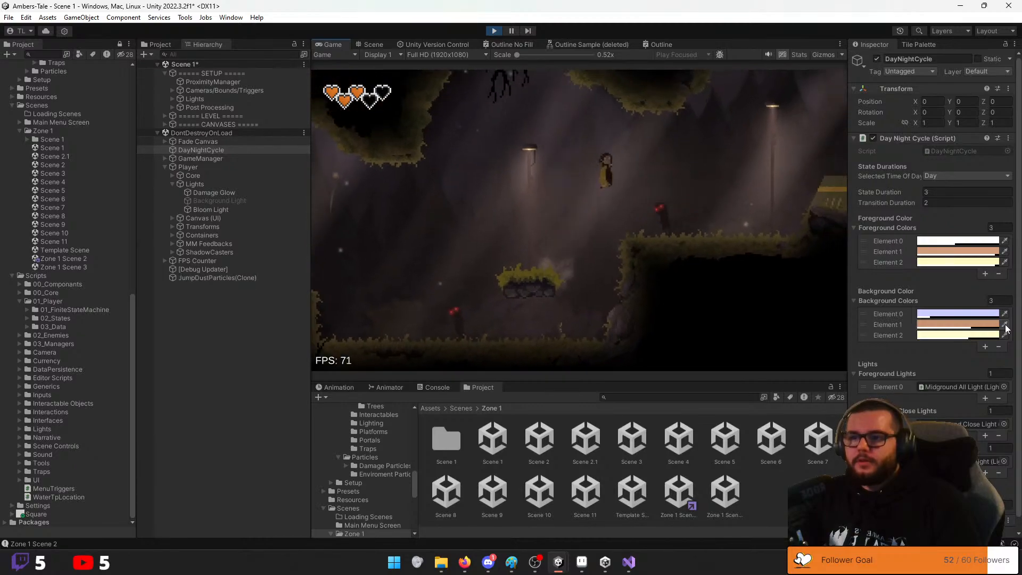
key("d")
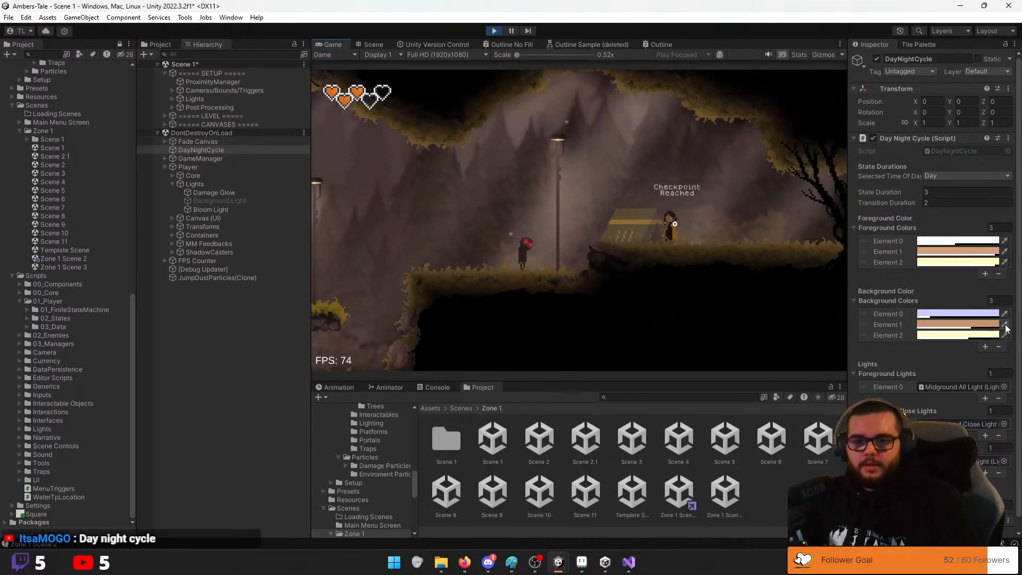
Jump around the checkpoint tent and leave the level past it into Zone 1 Scene 2
key("a")
key("d")
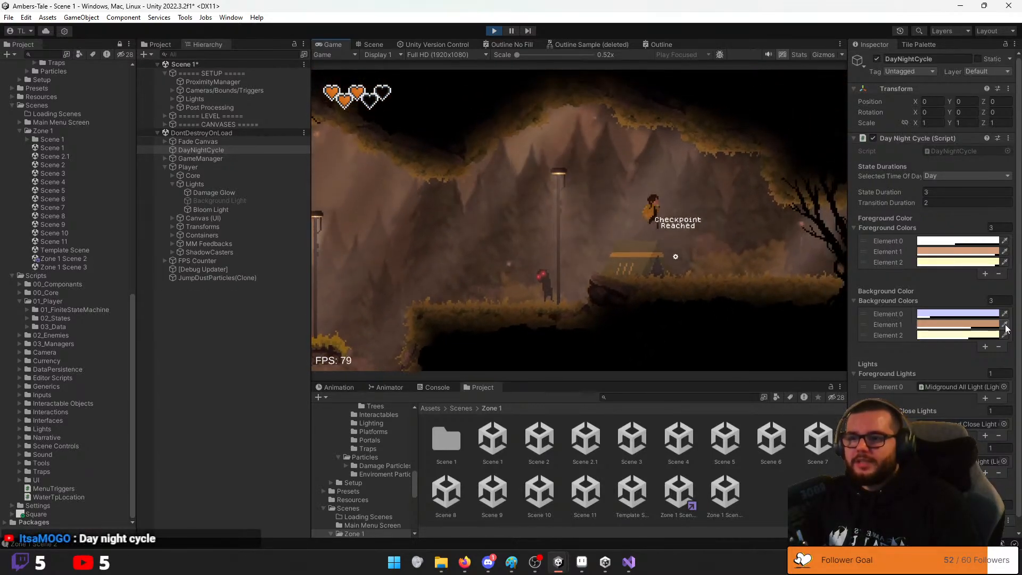
key("space")
key("d")
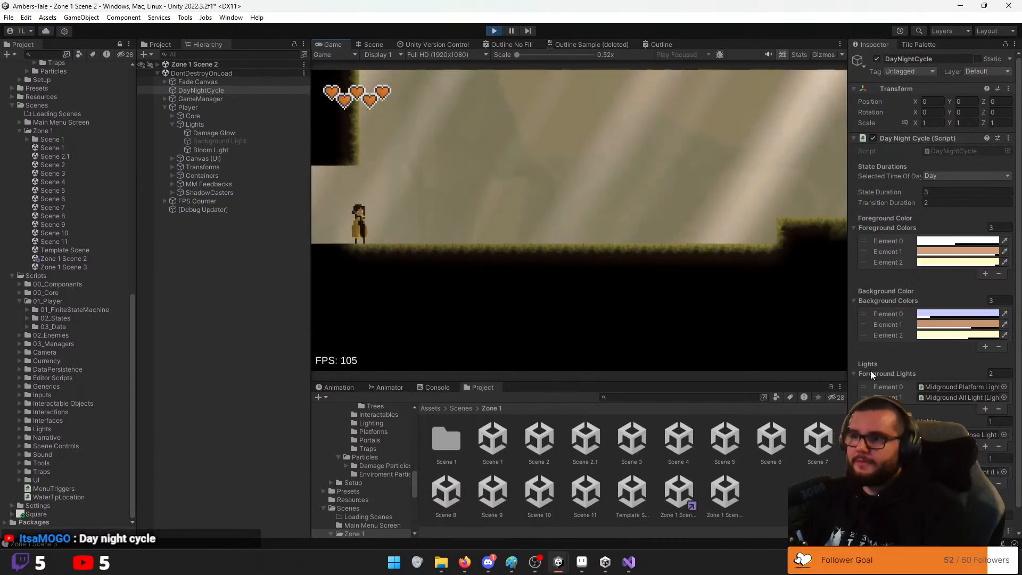
Stop the playtest, frame the Scene 1 level from the pit to the tent in the Scene view, and minimize the editor
left_click(491, 30)
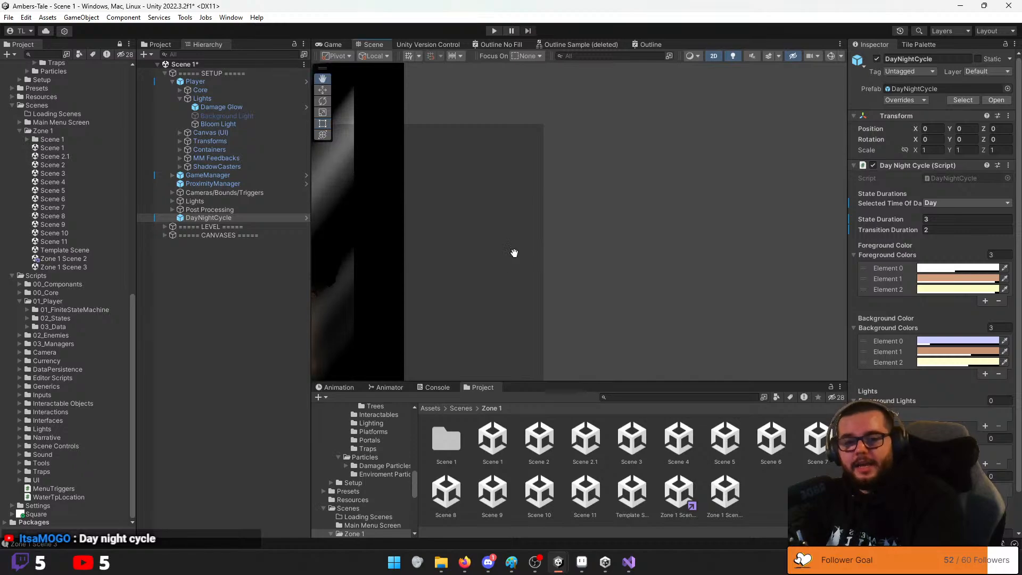
middle_click_drag(514, 253, 641, 293)
scroll(629, 293, "down", 10)
middle_click_drag(471, 300, 664, 222)
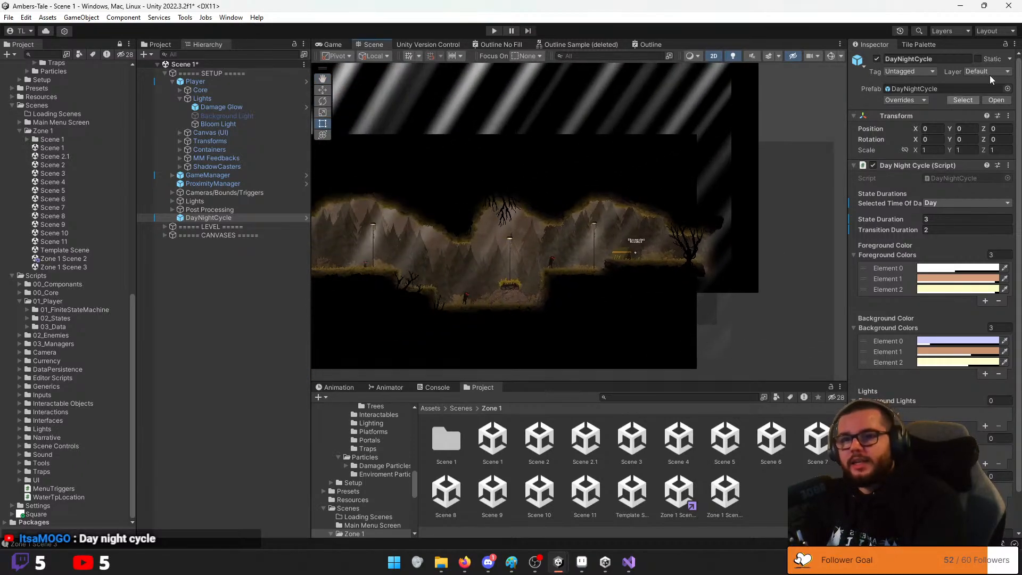
left_click(960, 9)
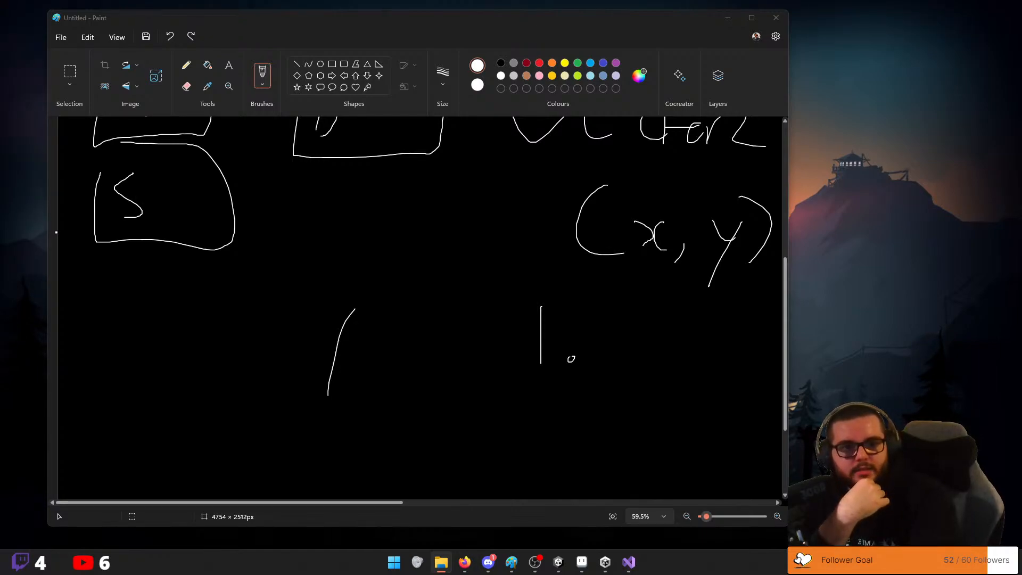
Try to extract the Game DEMO (v25) archive into its folder in Downloads, with the copy progress details collapsed
left_click(606, 382)
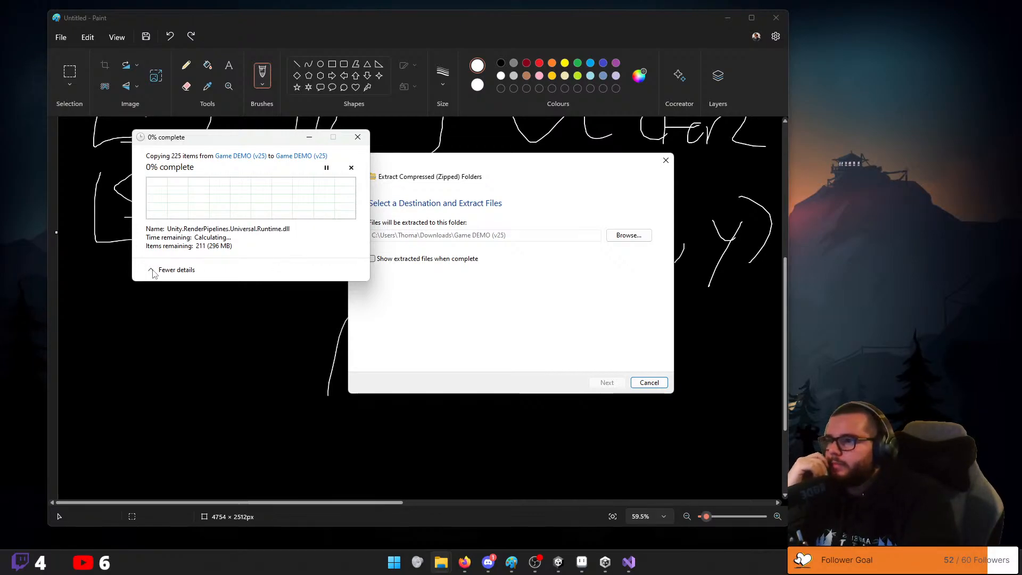
left_click(166, 269)
left_click_drag(213, 140, 347, 181)
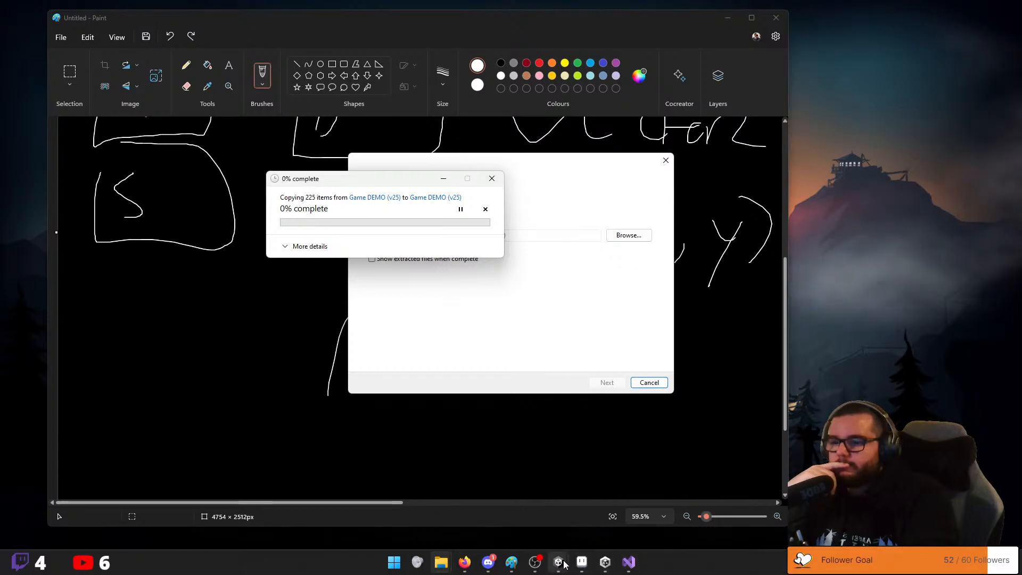
Close the WizardSurvivors project window and cancel the archive extraction without replacing any files
mouse_move(559, 562)
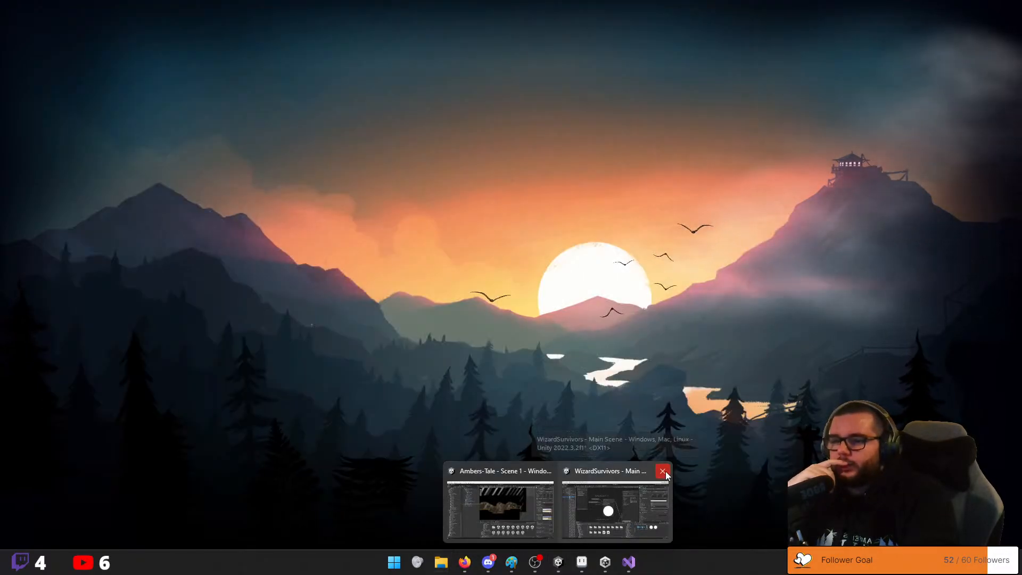
left_click(666, 474)
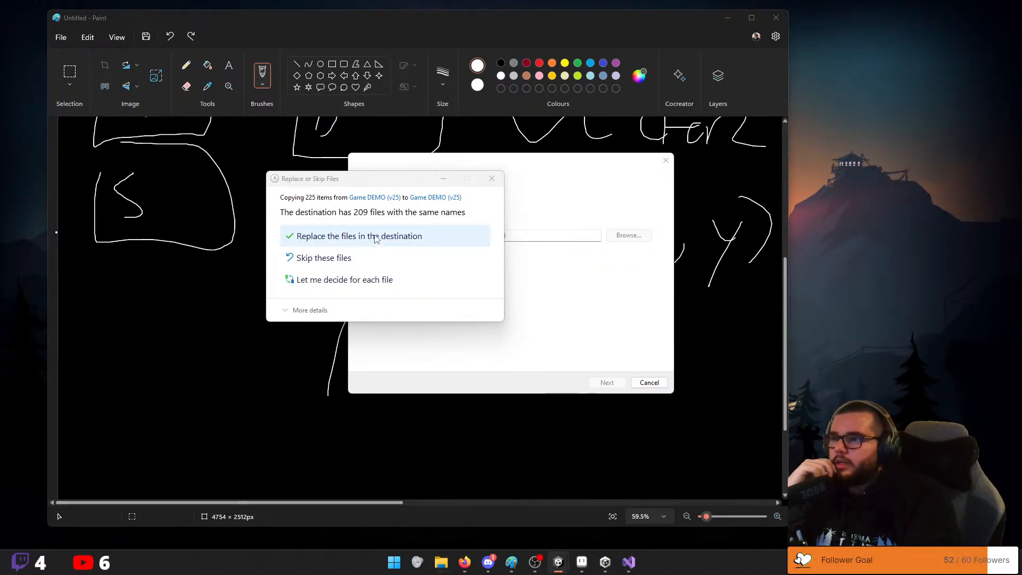
left_click(492, 178)
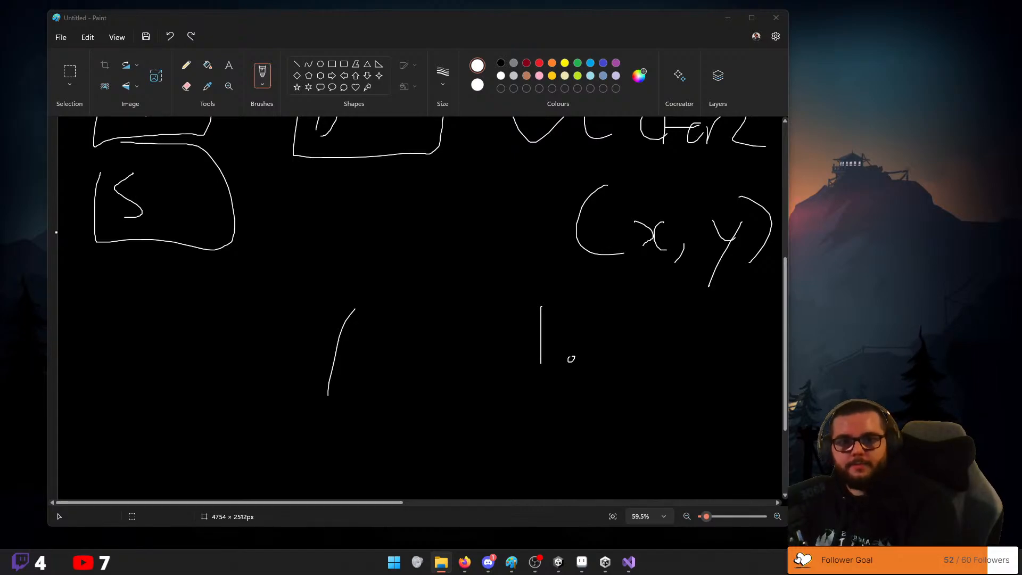
Switch to File Explorer and launch the My project application from the Game DEMO folder
key("alt+Tab")
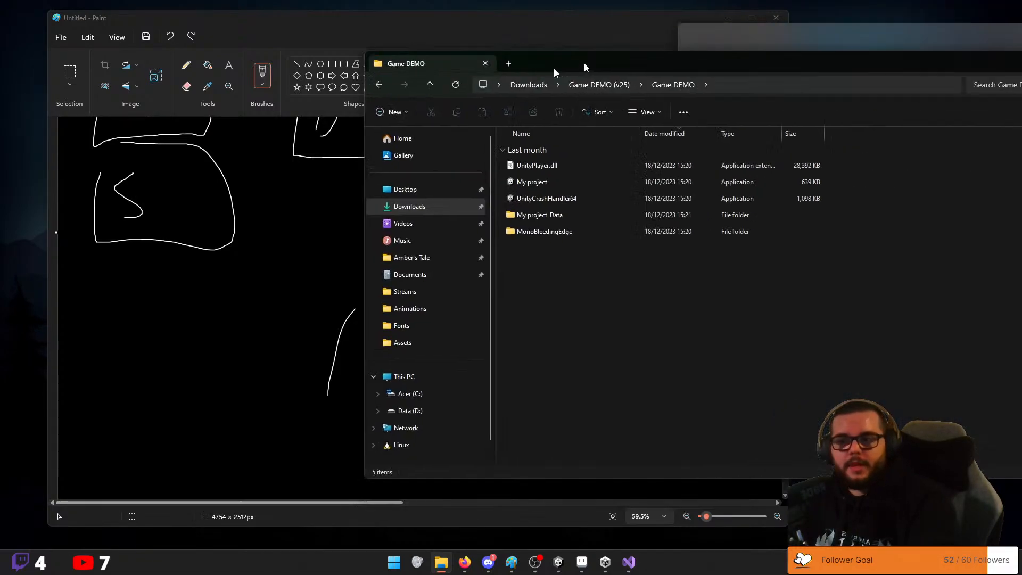
left_click(432, 186)
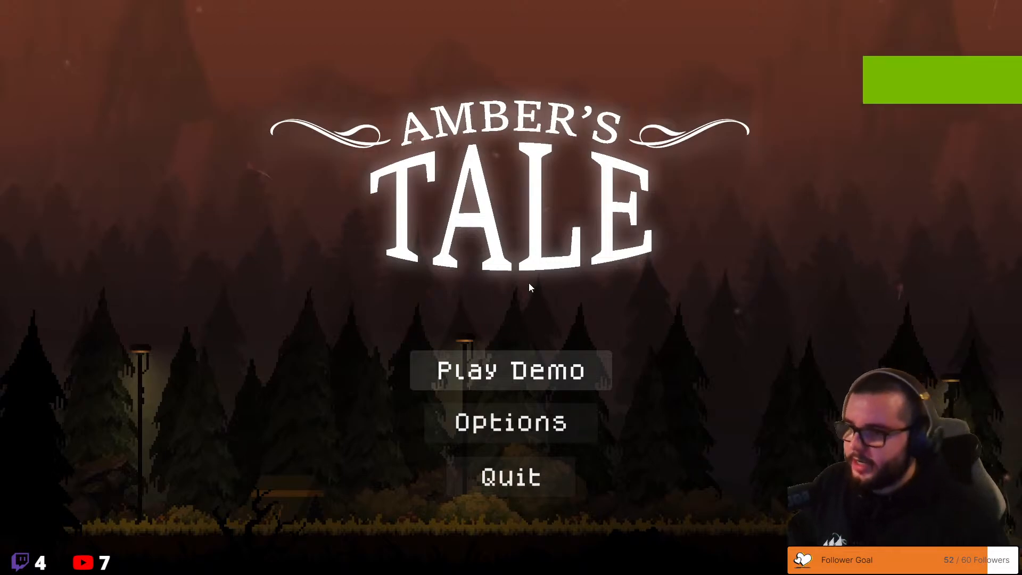
Cycle the main menu selection through Play Demo, Options and Quit, and start the demo
key("Down")
key("Down")
key("Up")
key("Up")
key("Down")
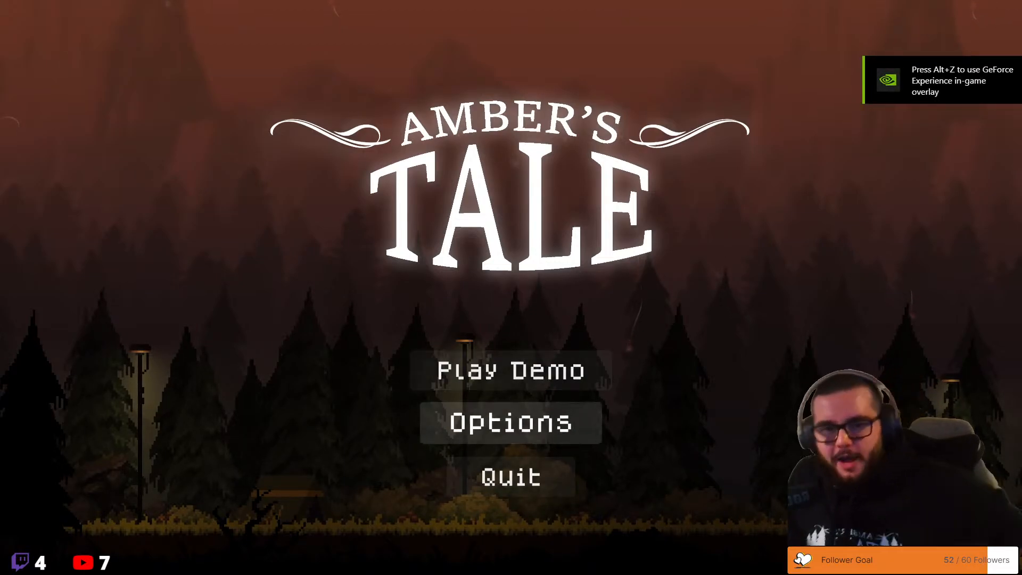
key("Down")
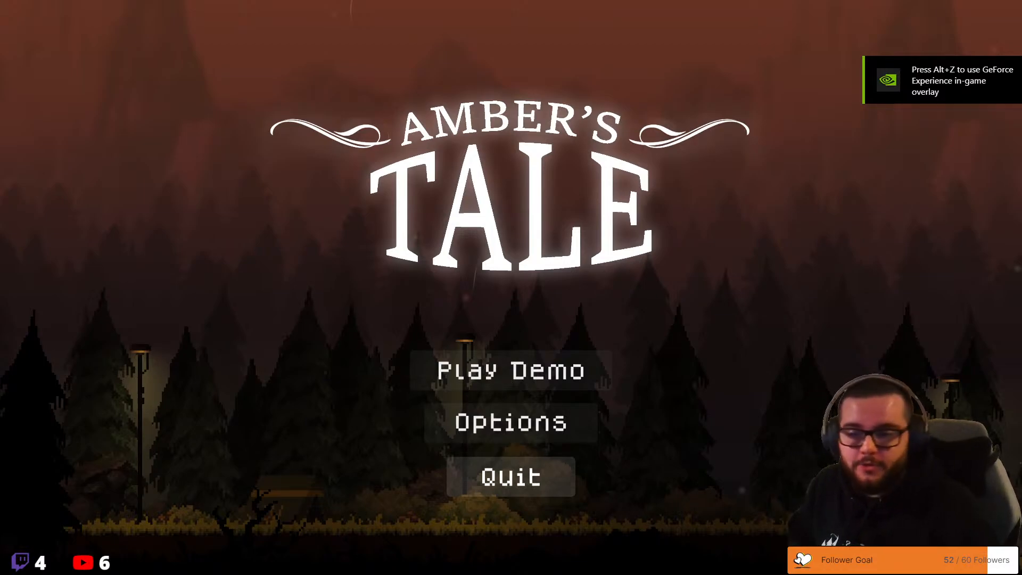
key("Down")
key("Down")
key("Down")
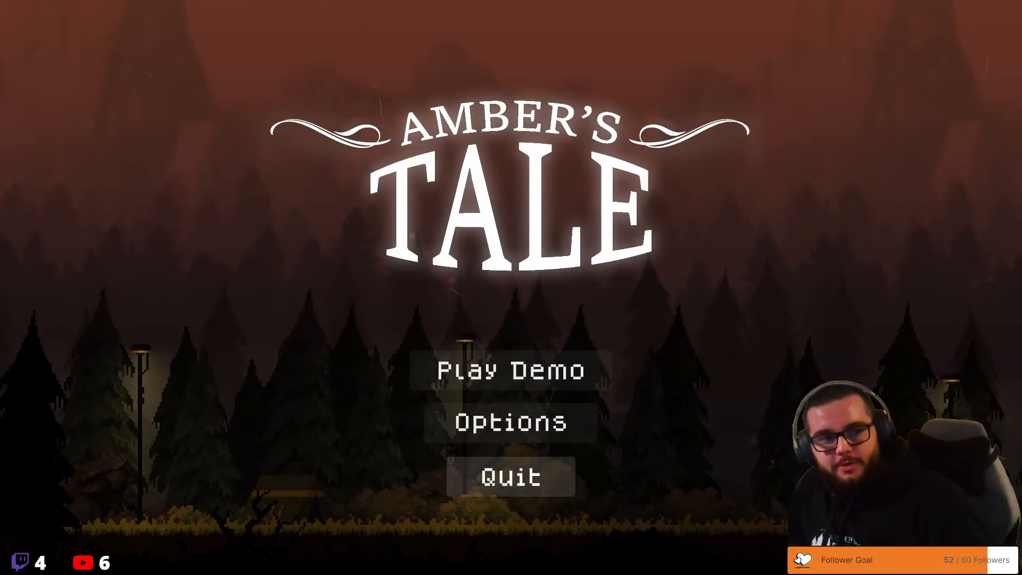
key("Up")
key("Down")
key("Up")
key("Up")
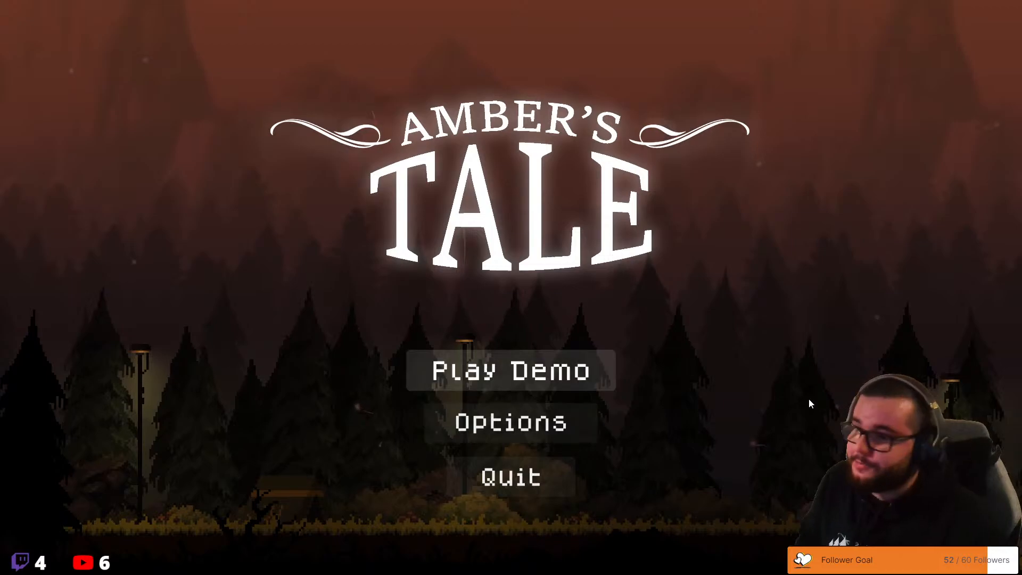
key("Return")
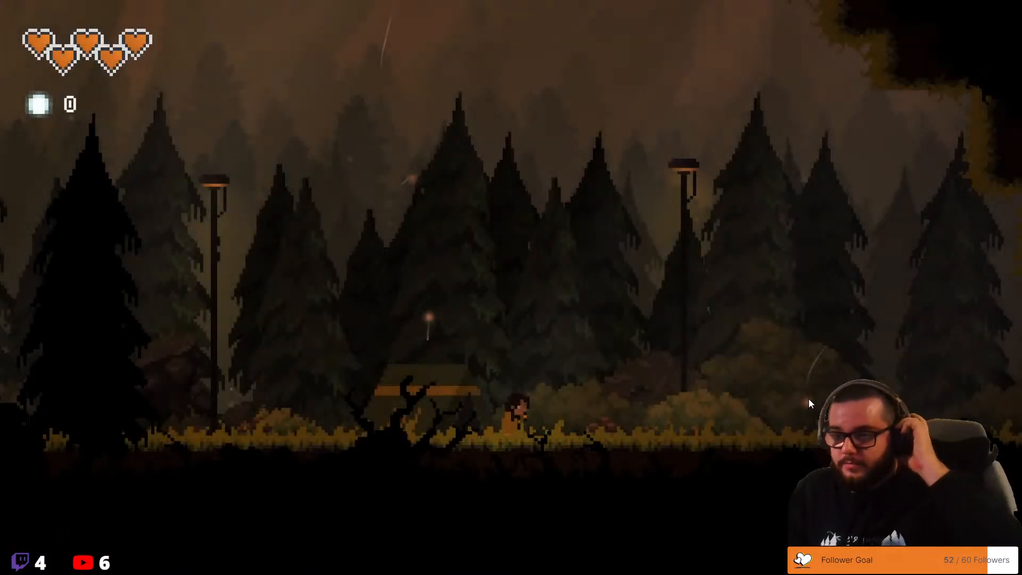
Run and jump back and forth around the starting tent and its two lamps
key("Right")
key("Left")
key("Right")
key("space")
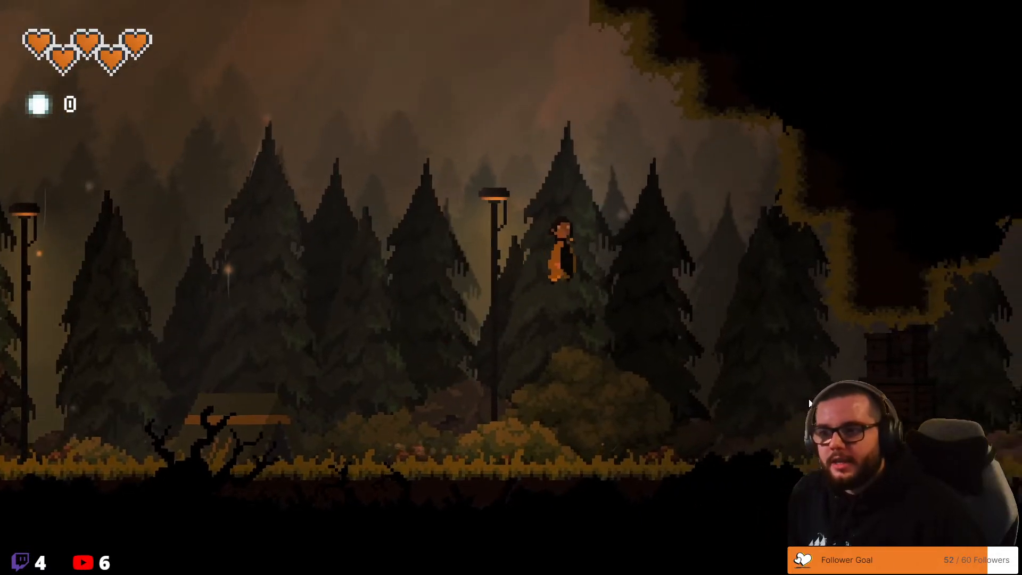
key("Left")
key("space")
key("space")
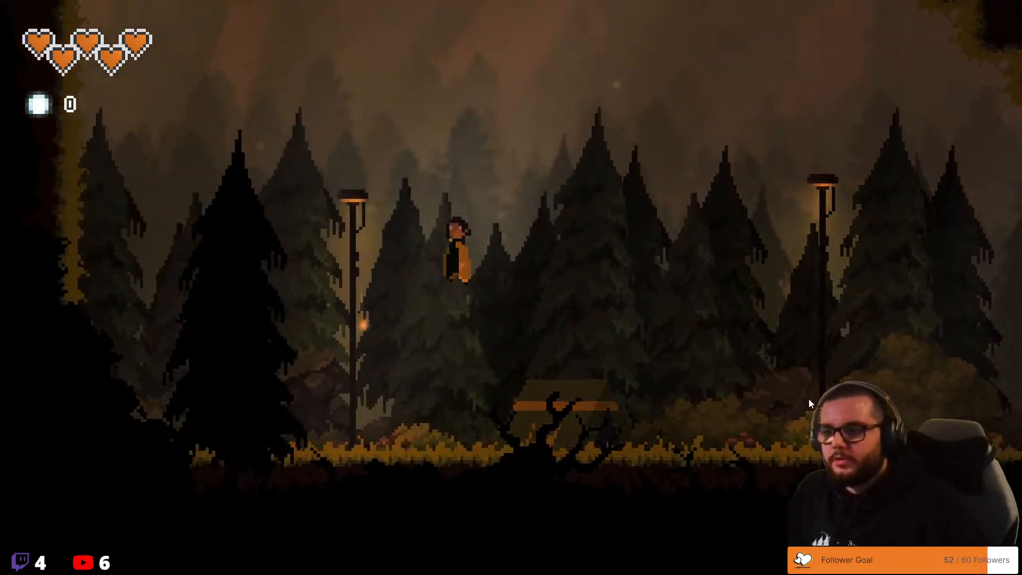
key("Right")
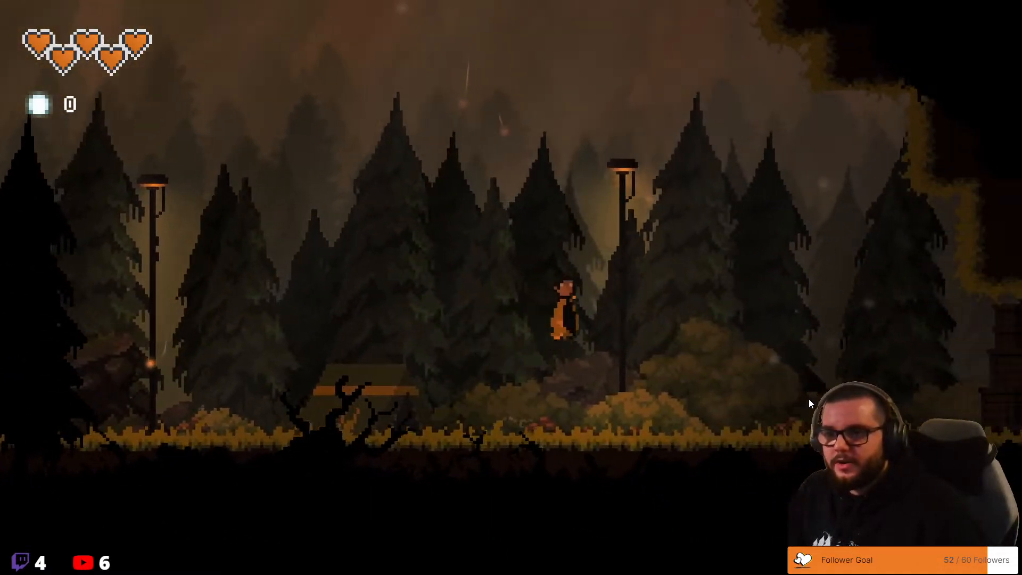
Smash the first crates, jump over the enemy's pit and return to the near side of the pit
key("x")
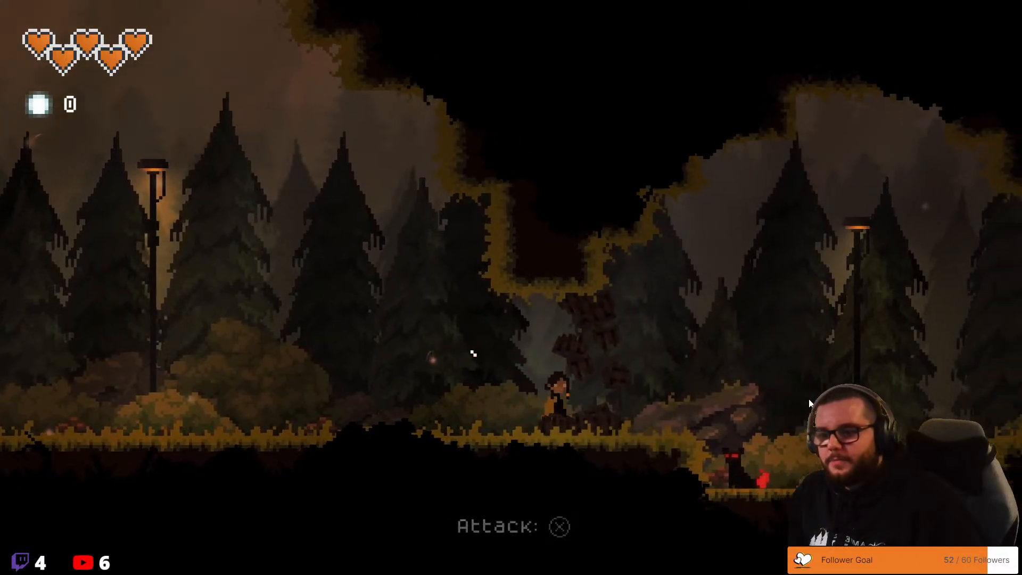
key("space")
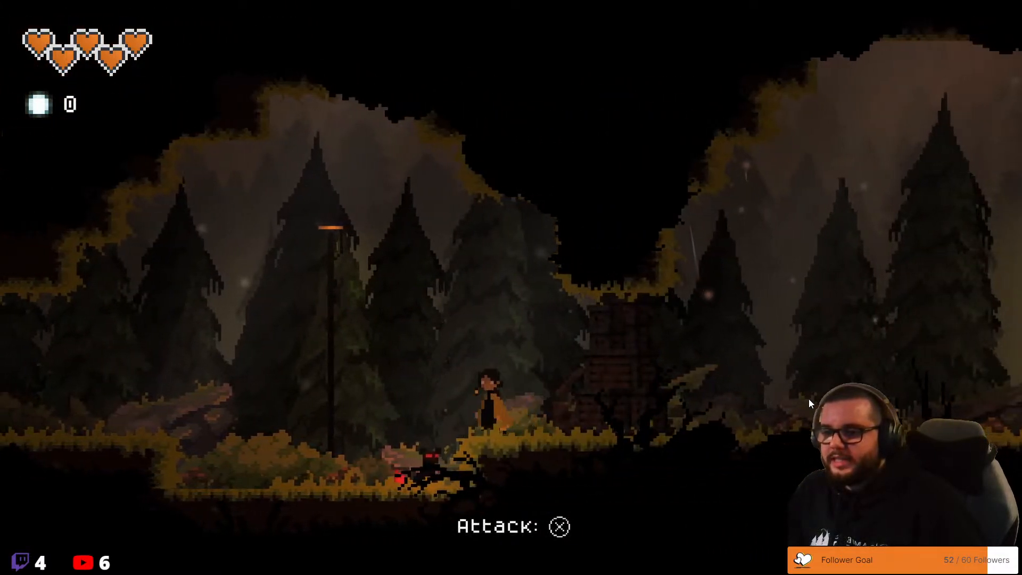
key("Left")
key("space")
key("space")
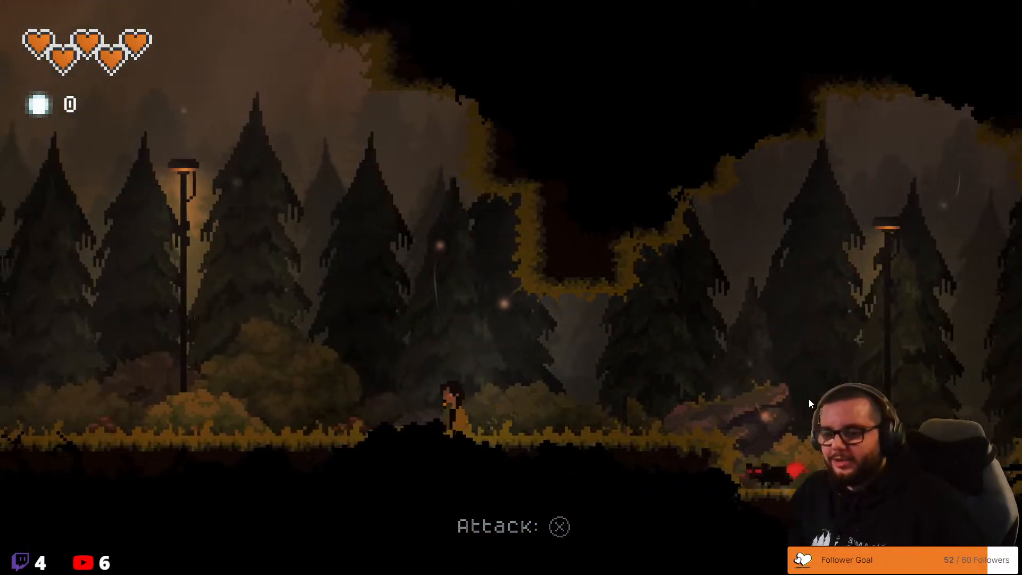
Drop into the pit, attack the enemy beneath the lamp and jump back toward the tent
key("Right")
key("space")
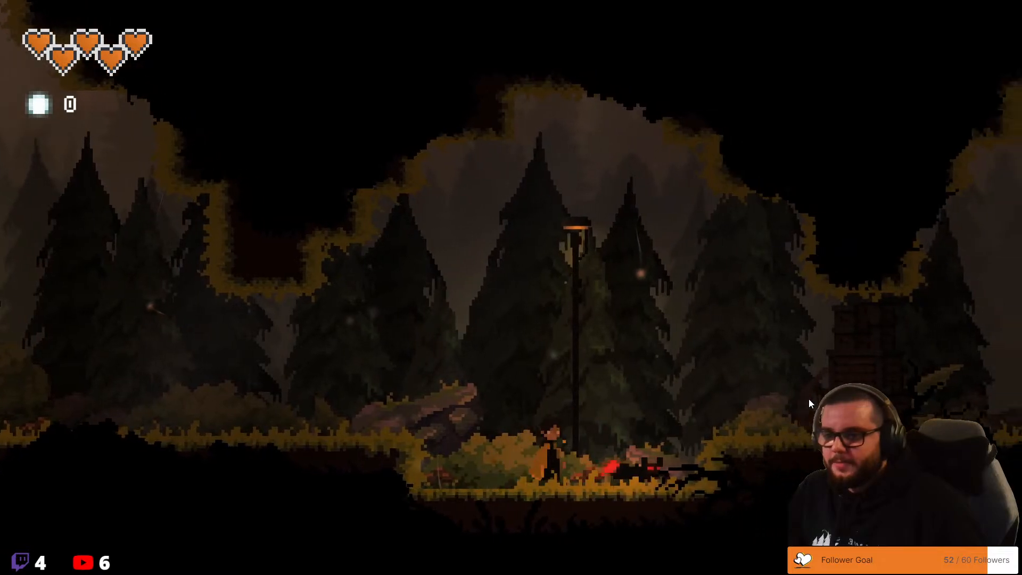
key("x")
key("Left")
key("space")
key("space")
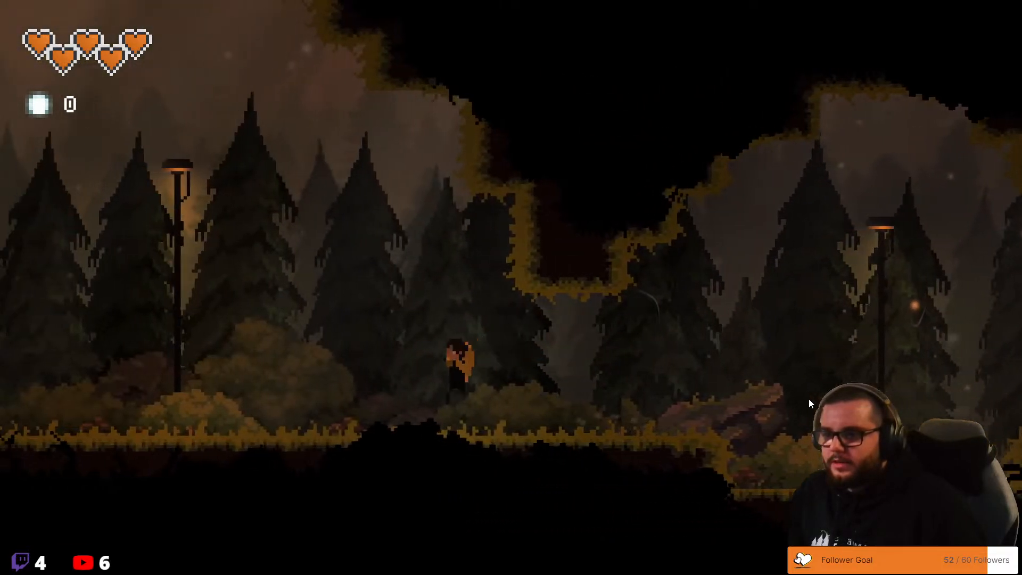
Jump back across the pit, collect the glowing drops and attack the second crates
key("space")
key("Right")
key("space")
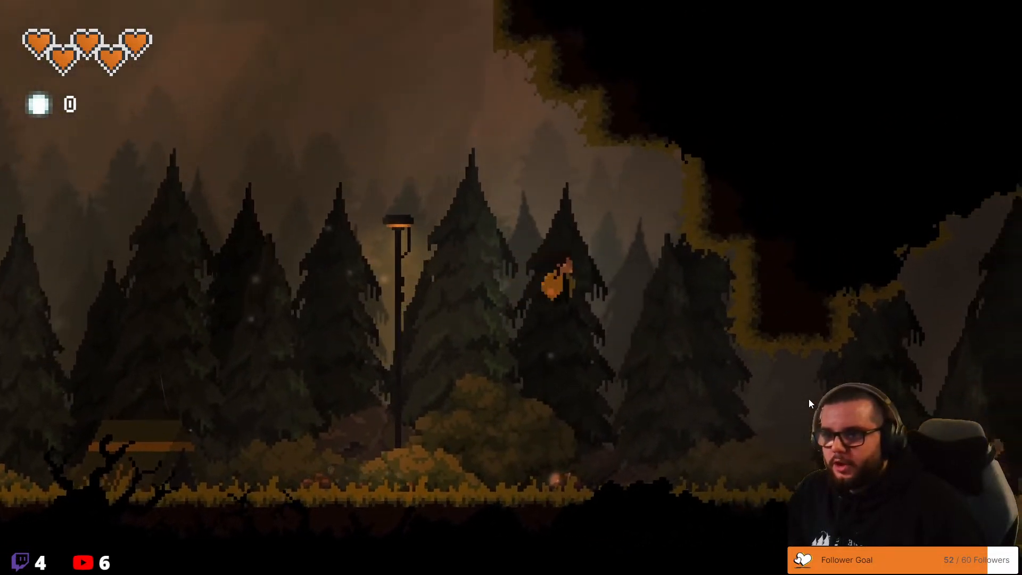
key("space")
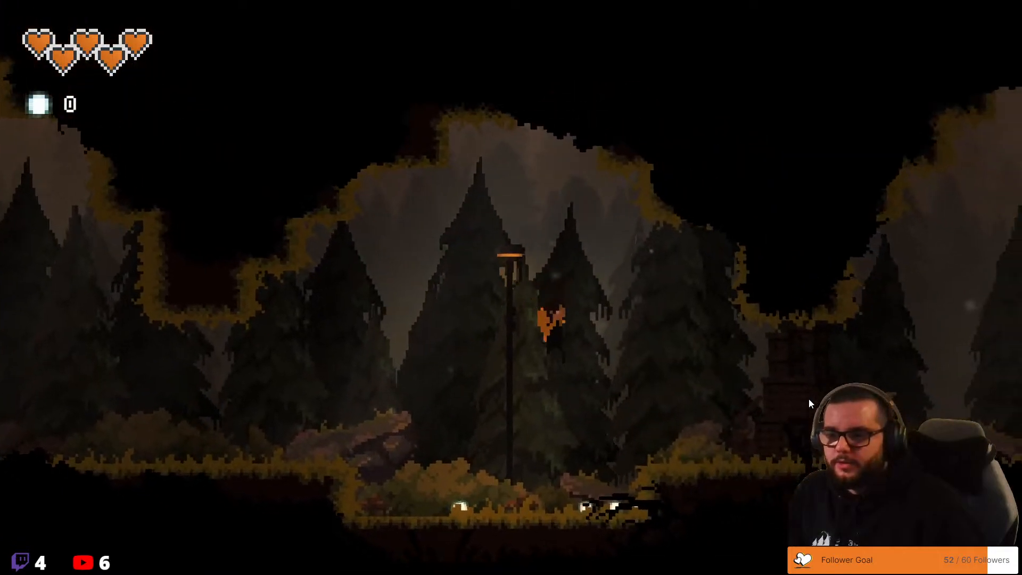
key("Left")
key("Right")
key("space")
key("x")
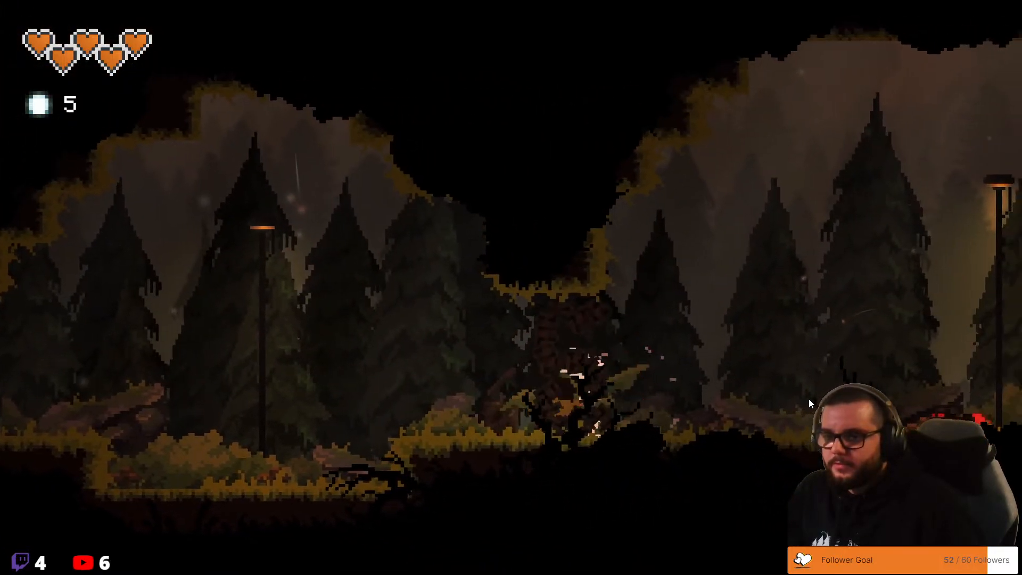
Smash the second crates, attack the enemy near the next lamp and collect the glowing drops while entering the Shadowed Grove
key("Right")
key("x")
key("x")
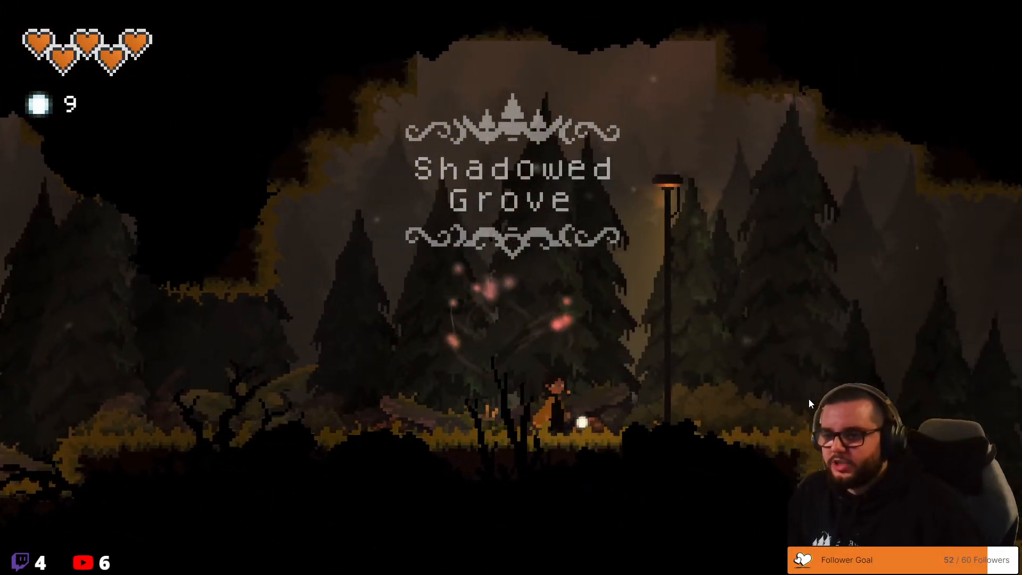
key("Right")
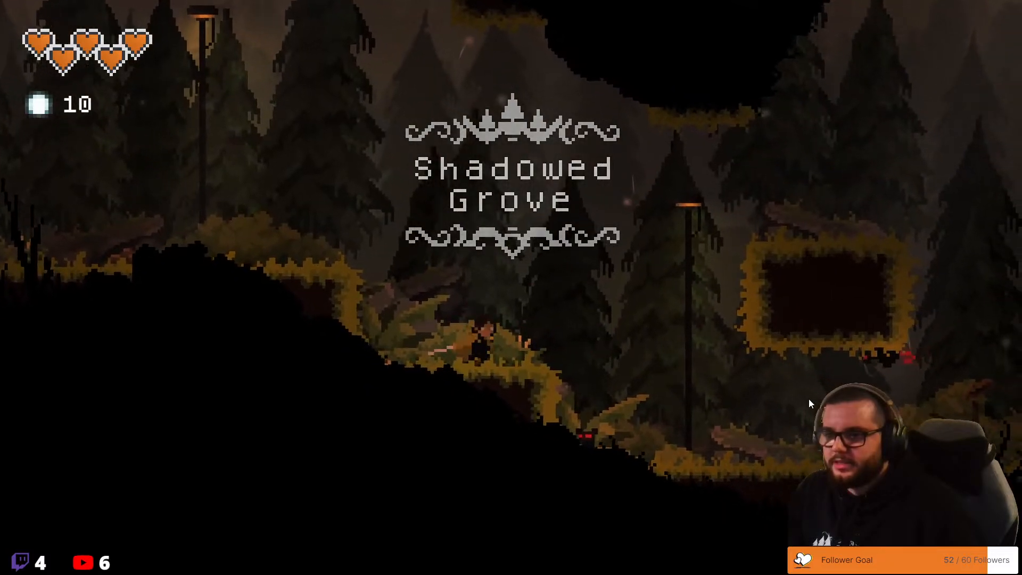
Jump over the floating block to the upper ridge, attack the stacked crates and leave through the foggy exit
key("Right")
key("space")
key("space")
key("space")
key("space")
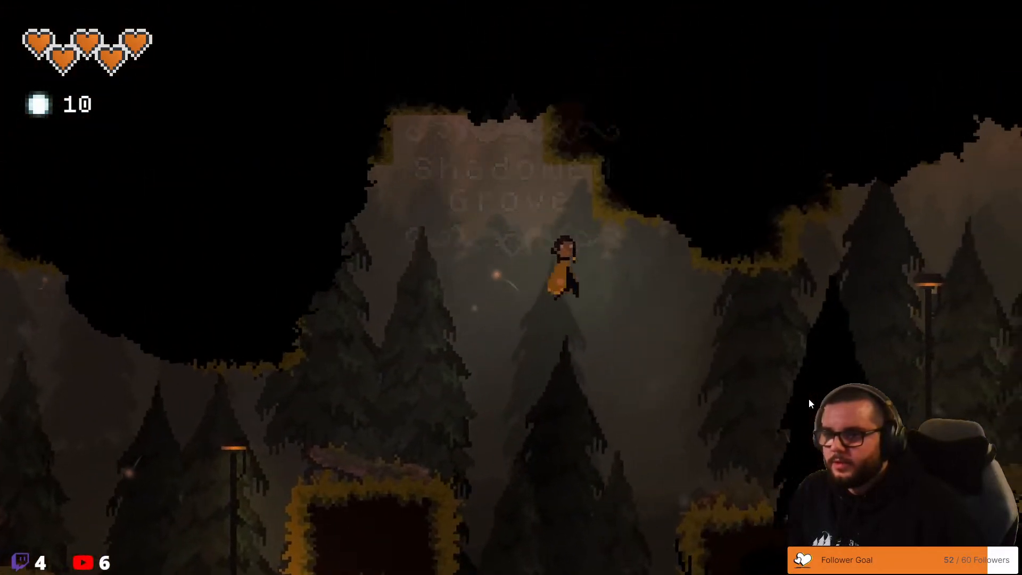
key("Right")
key("space")
key("space")
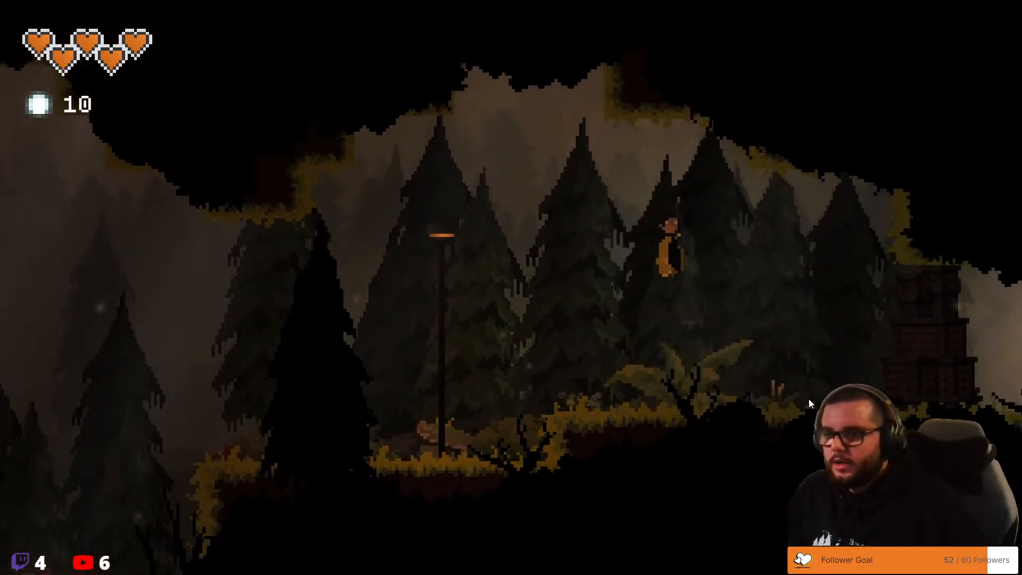
key("Right")
key("x")
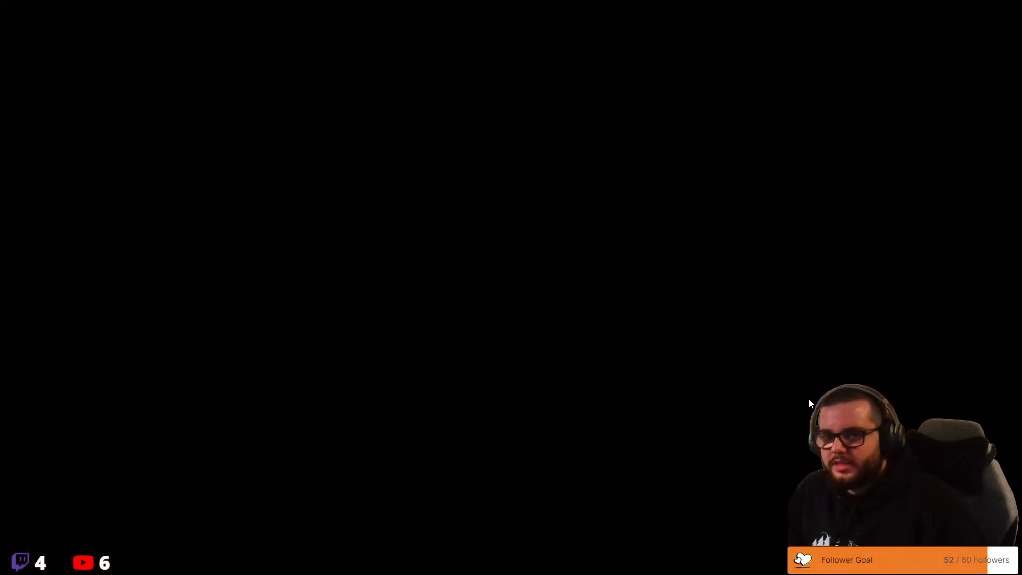
Drop to the forest floor of the next area, attack the crawling enemy by the lamp and retreat to the lower ground
key("Right")
key("space")
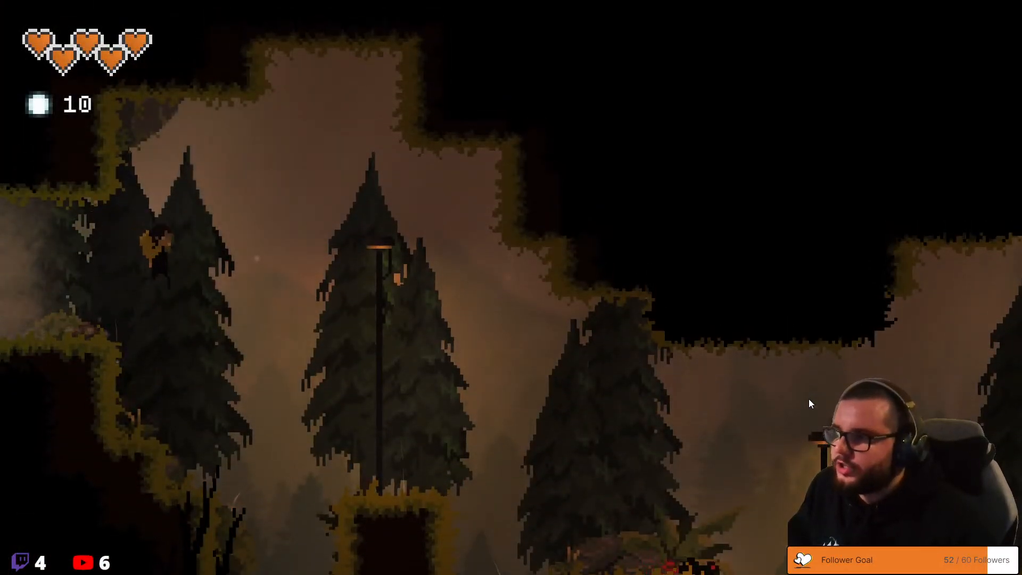
key("Right")
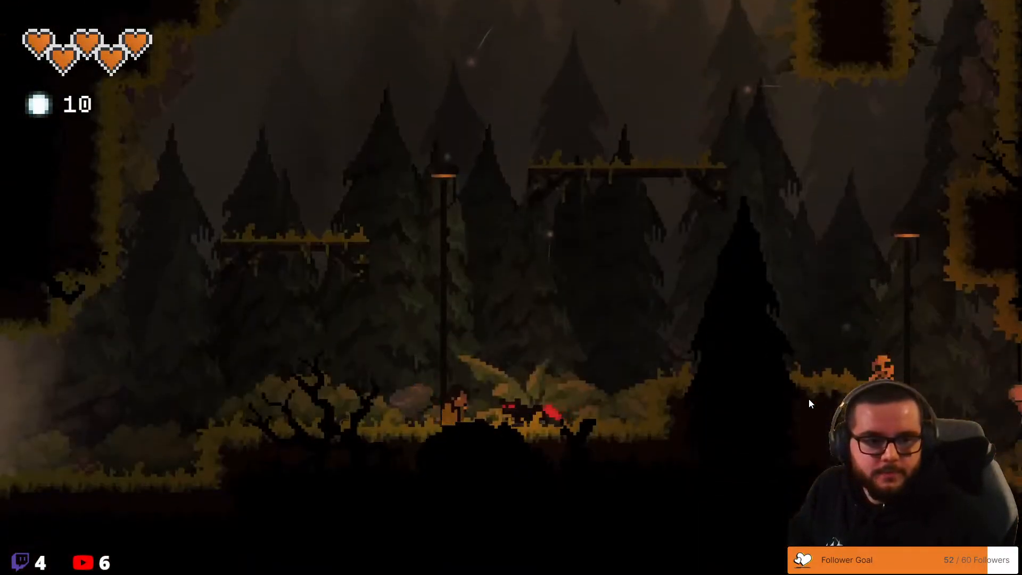
key("x")
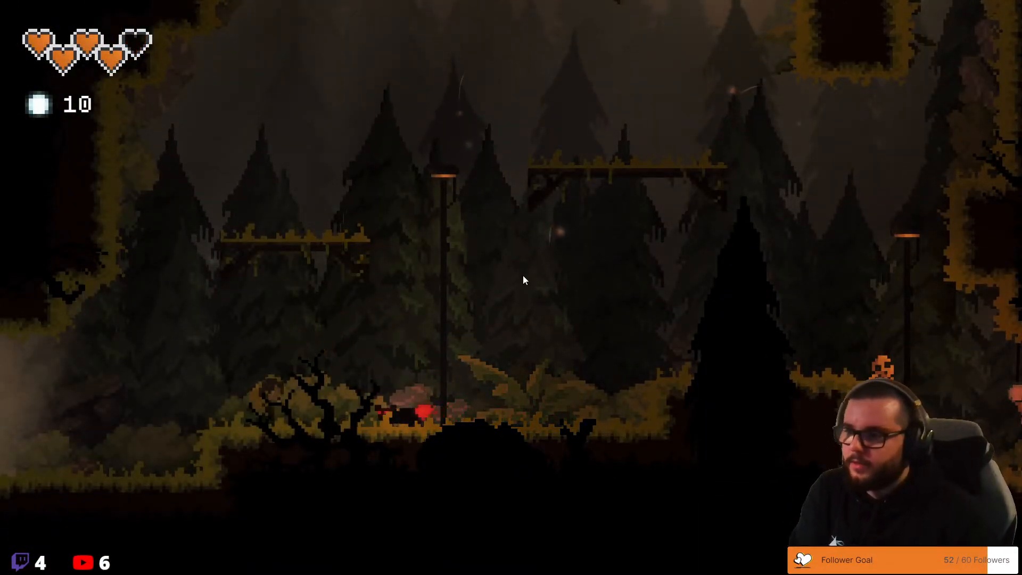
key("Left")
key("Right")
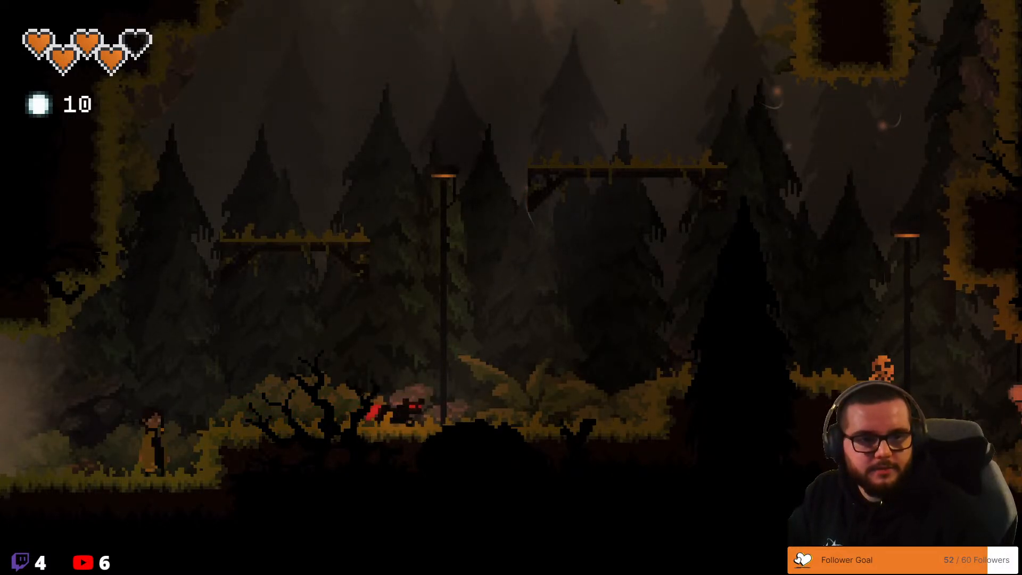
Return to the lamp, attack the crawling enemy again and run on to the ledge with the orange skull
key("Right")
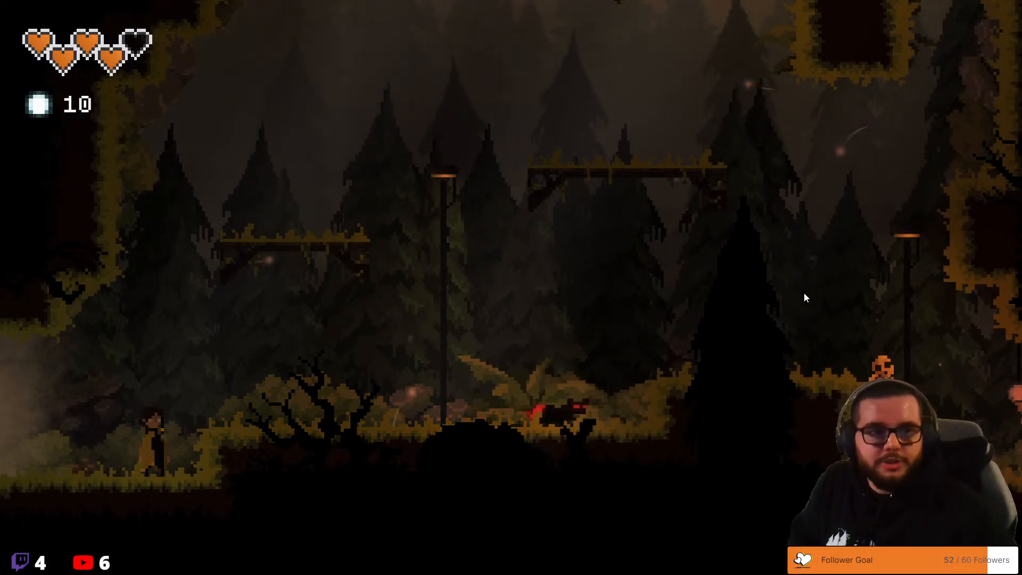
key("Right")
key("space")
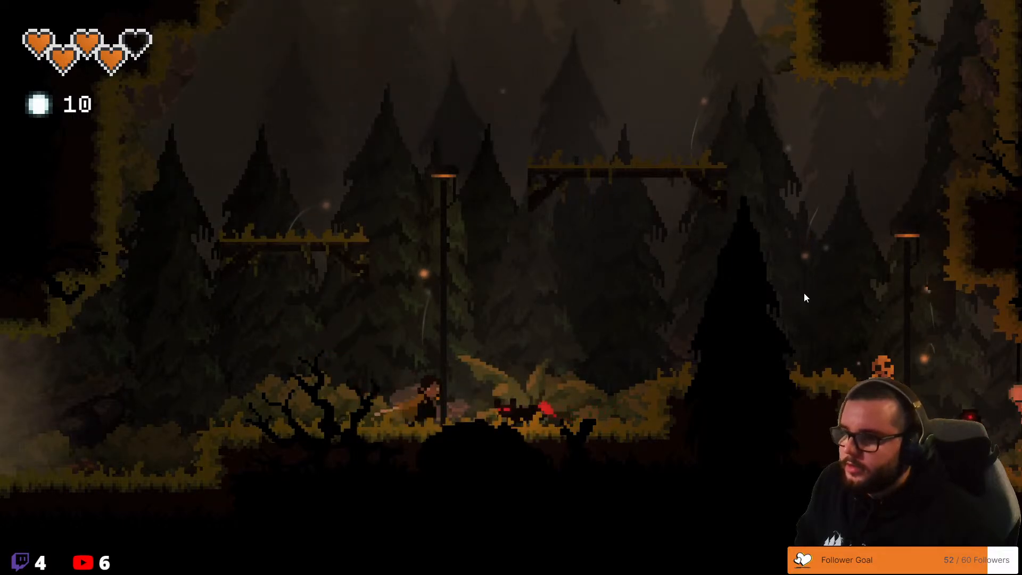
key("x")
key("Right")
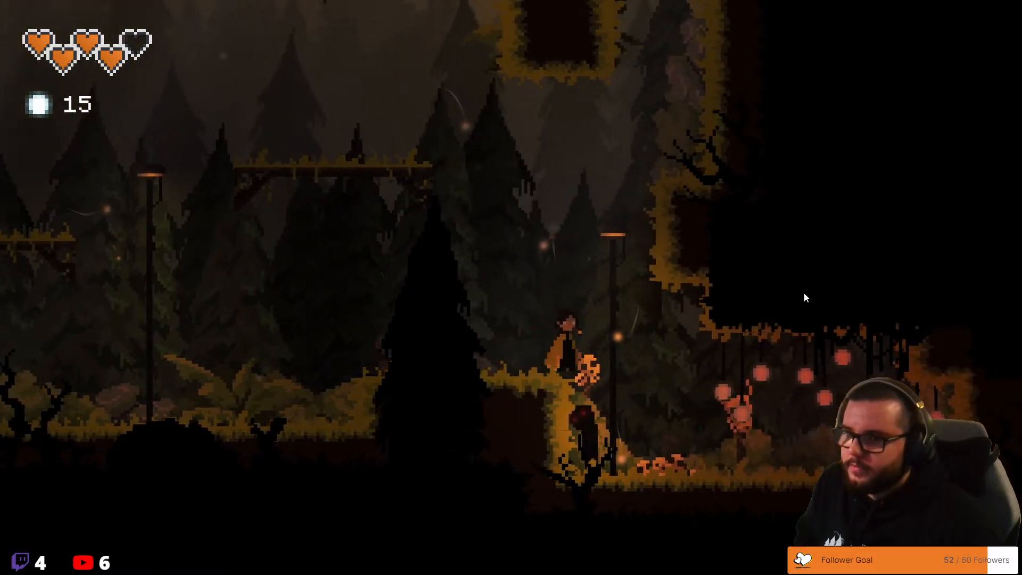
Attack the enemy below the skull ledge and strike through the hanging red orbs toward the far wall
key("x")
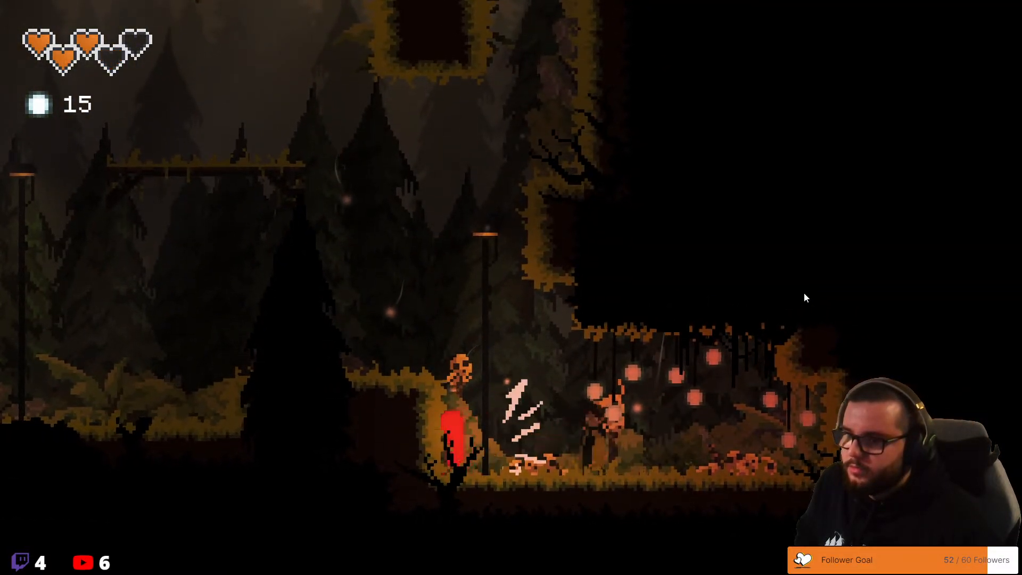
key("x")
key("Right")
key("x")
key("x")
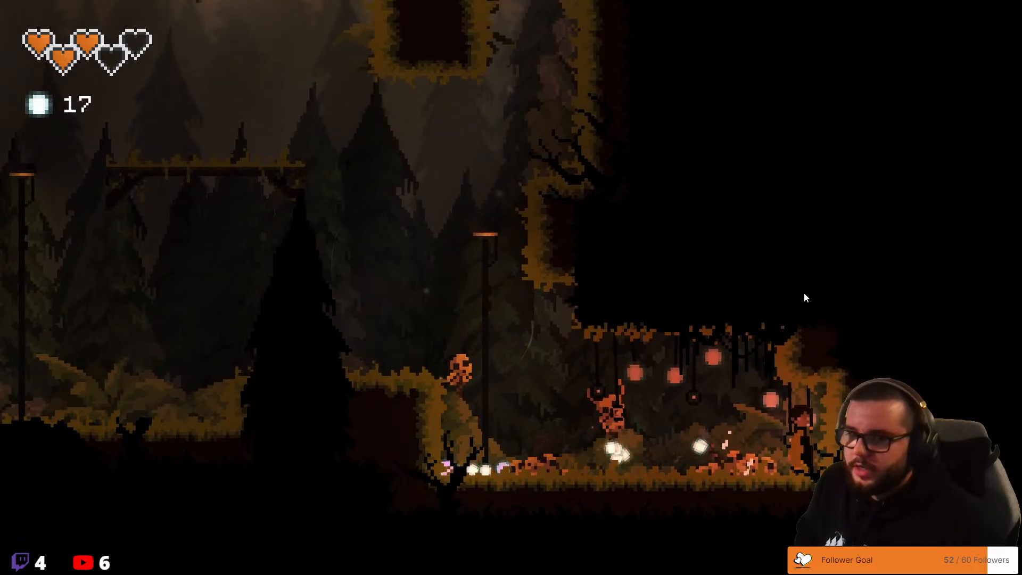
Collect the glowing drops beneath the hanging orbs and run back past the skull ledge toward the first lamp
key("Left")
key("Right")
key("Left")
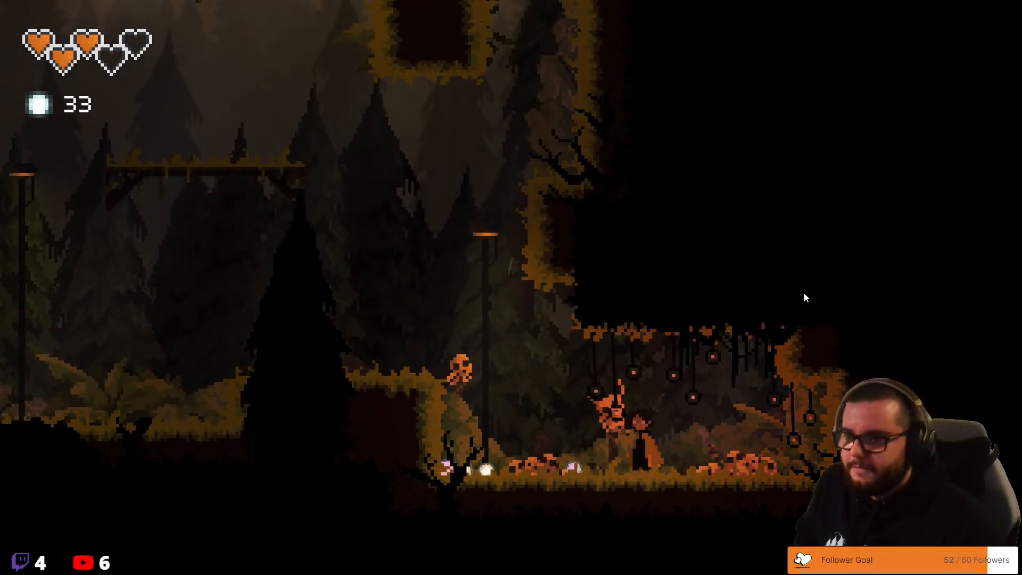
key("Left")
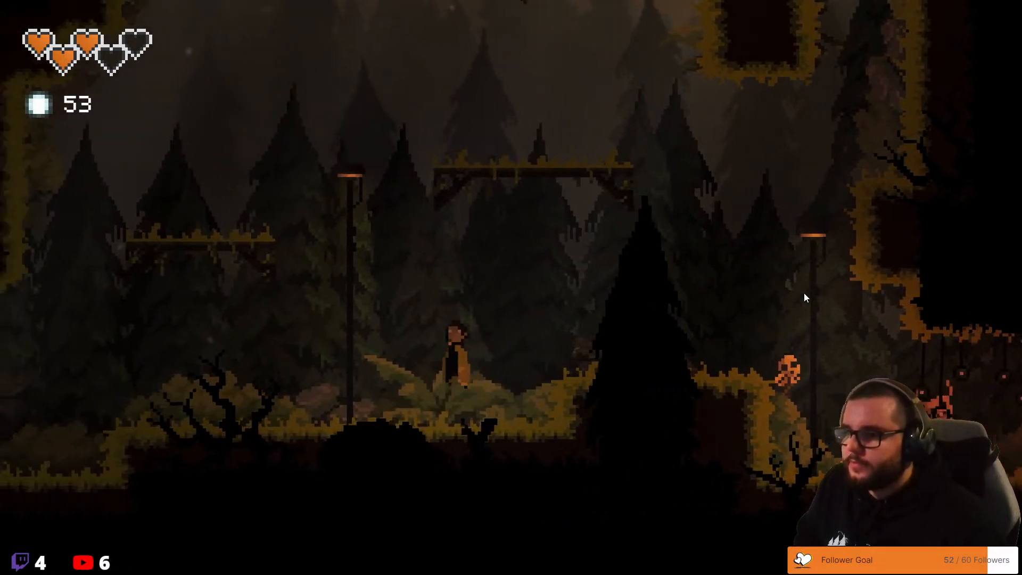
Leave through the foggy exit by the platforms, cross the cave's floating blocks and go to the round cage
key("Left")
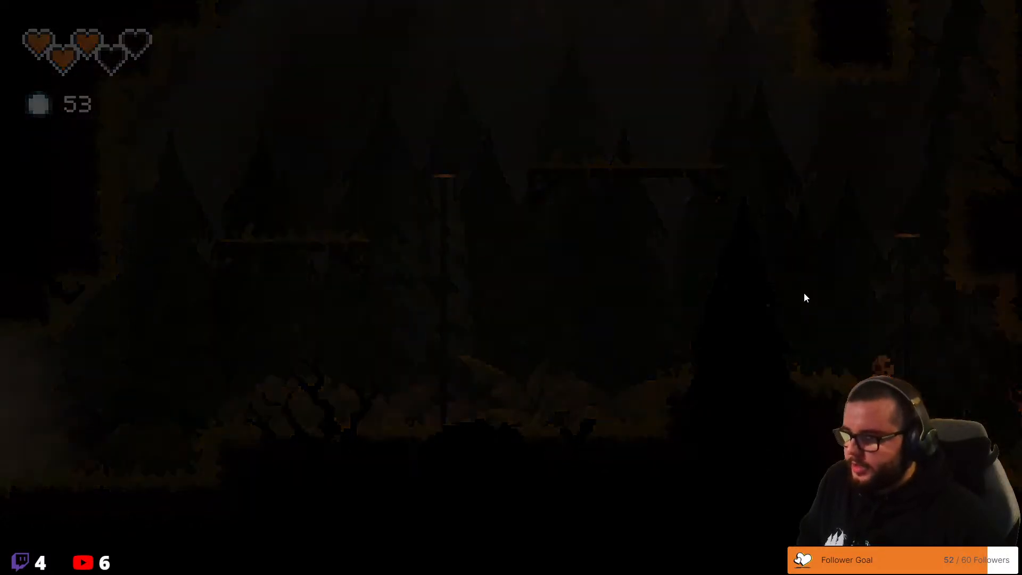
key("Left")
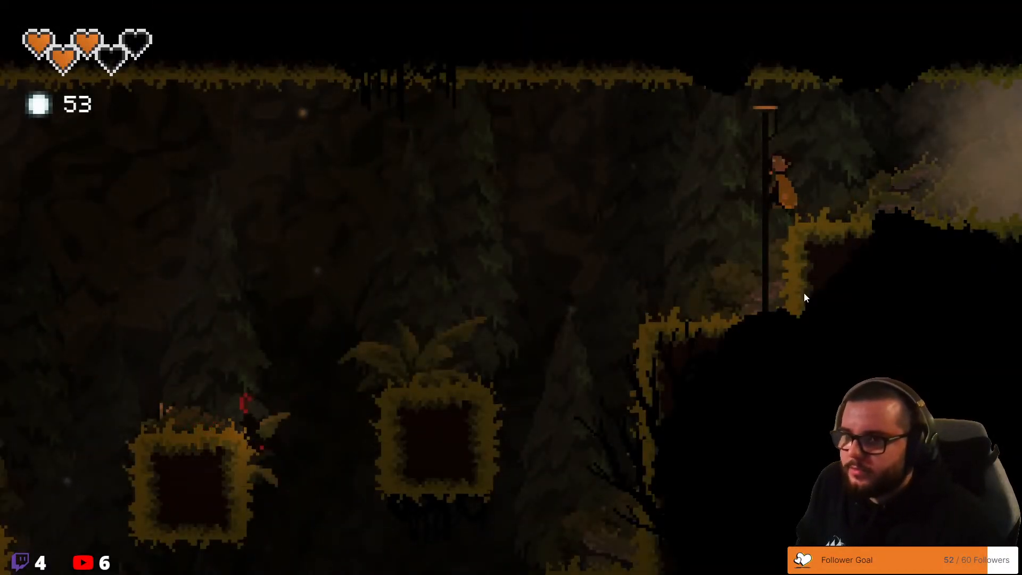
key("Left")
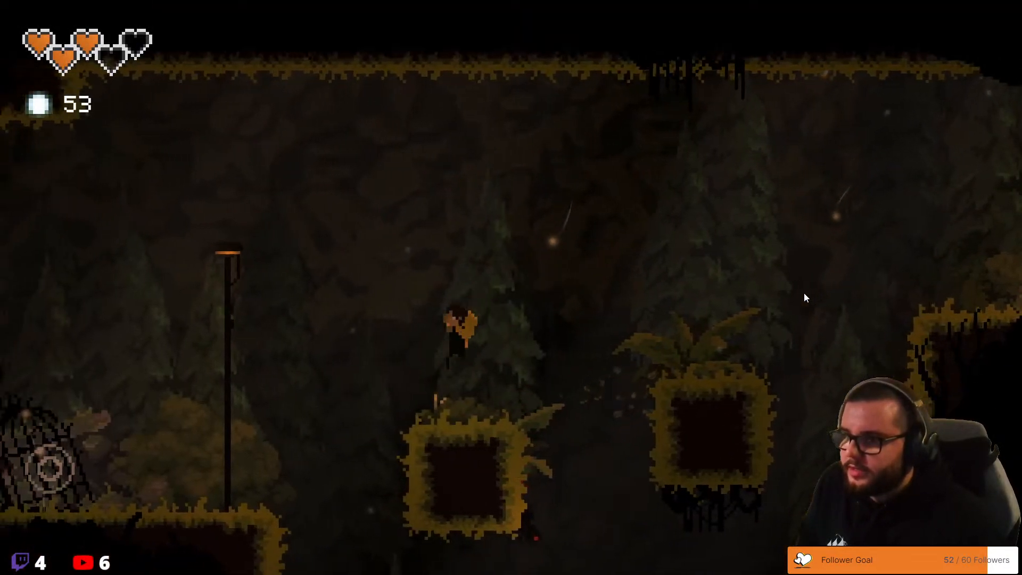
key("Left")
key("Up")
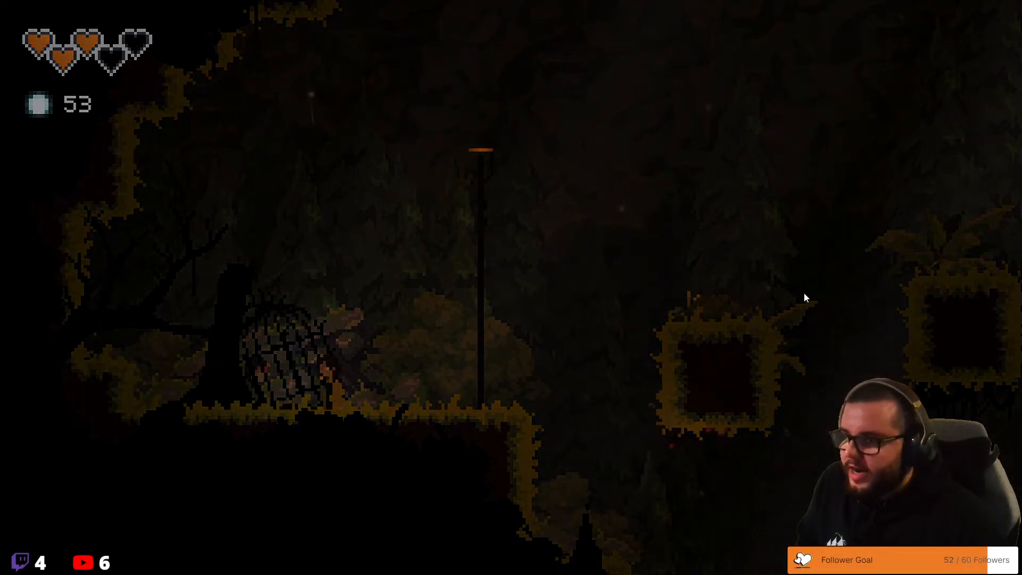
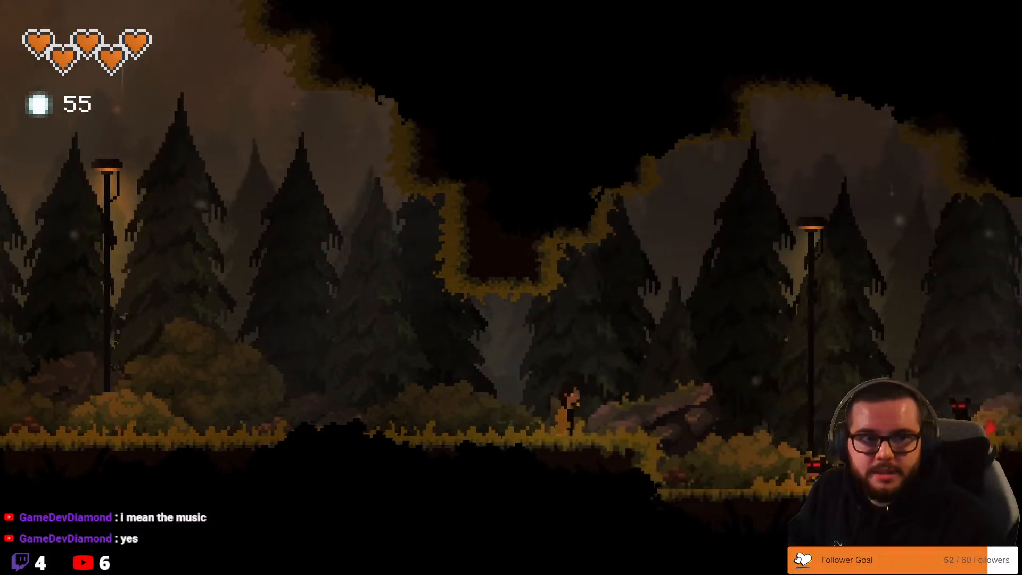
Run through the Shadowed Grove and jump over the floating block to the upper ridge and its foggy exit
key("d")
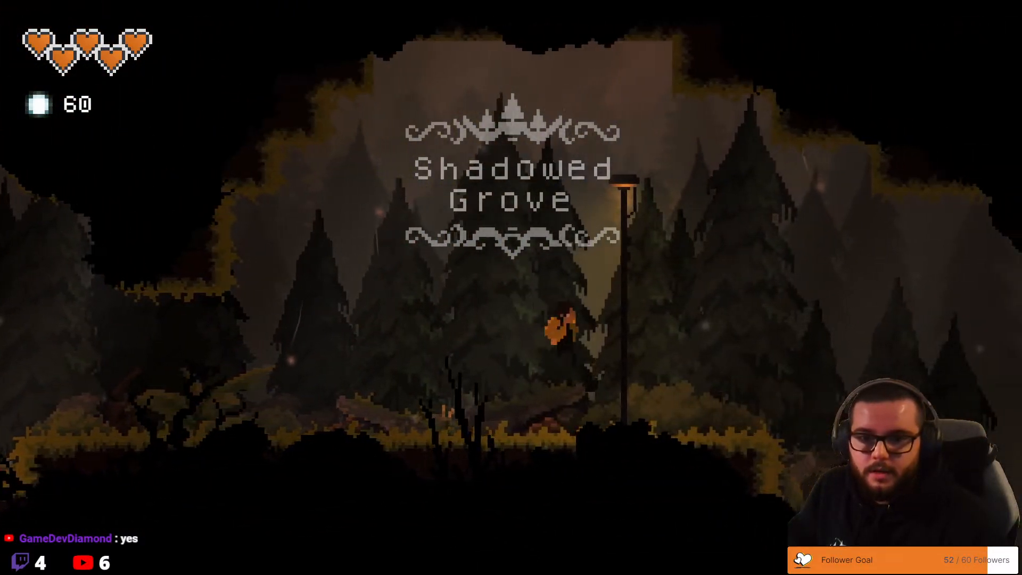
key("d")
key("space")
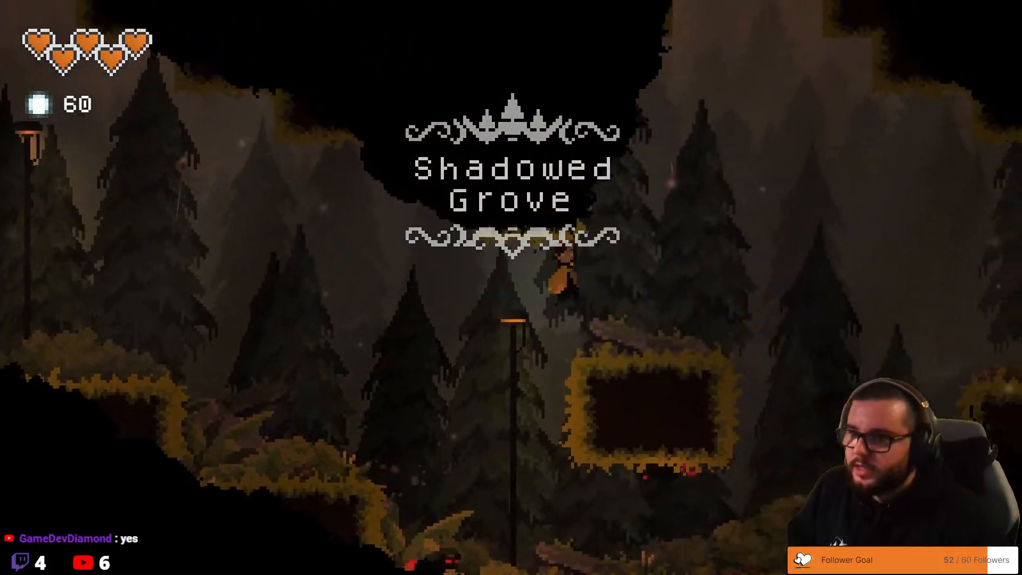
key("d")
key("space")
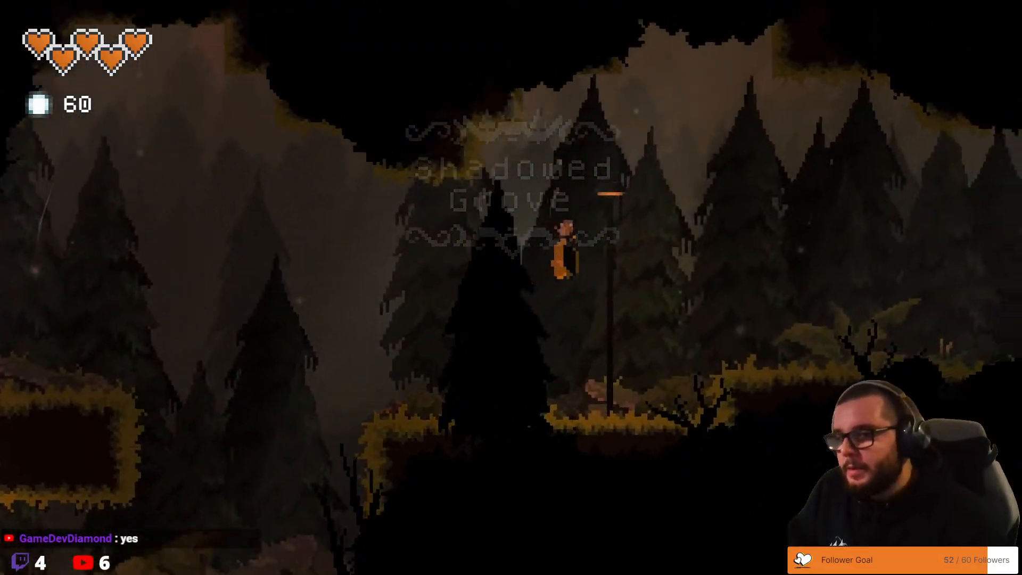
key("d")
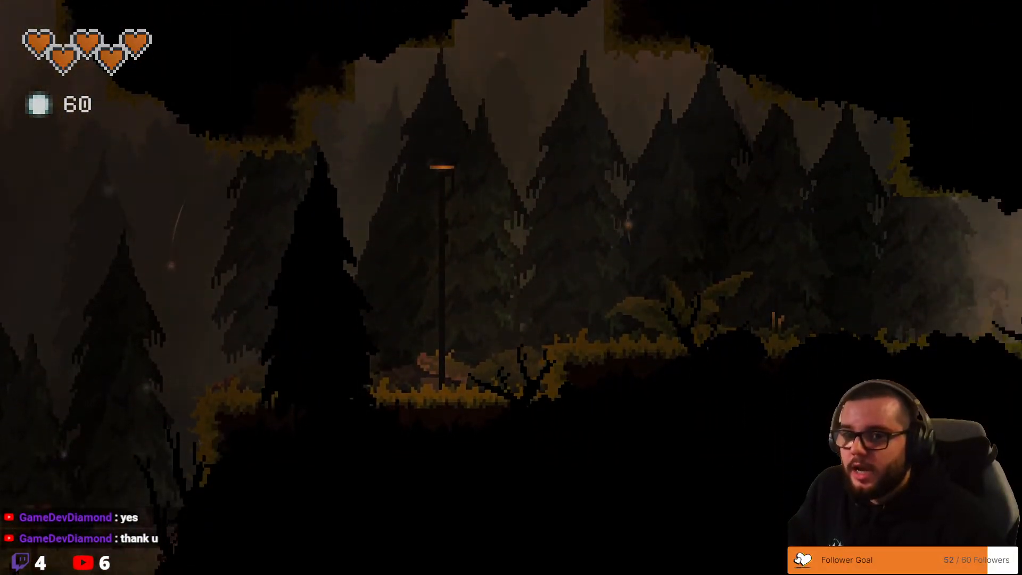
Jump across the next area's floating blocks, descend to the wall ledge and go back through the lower exit into the cave
key("d")
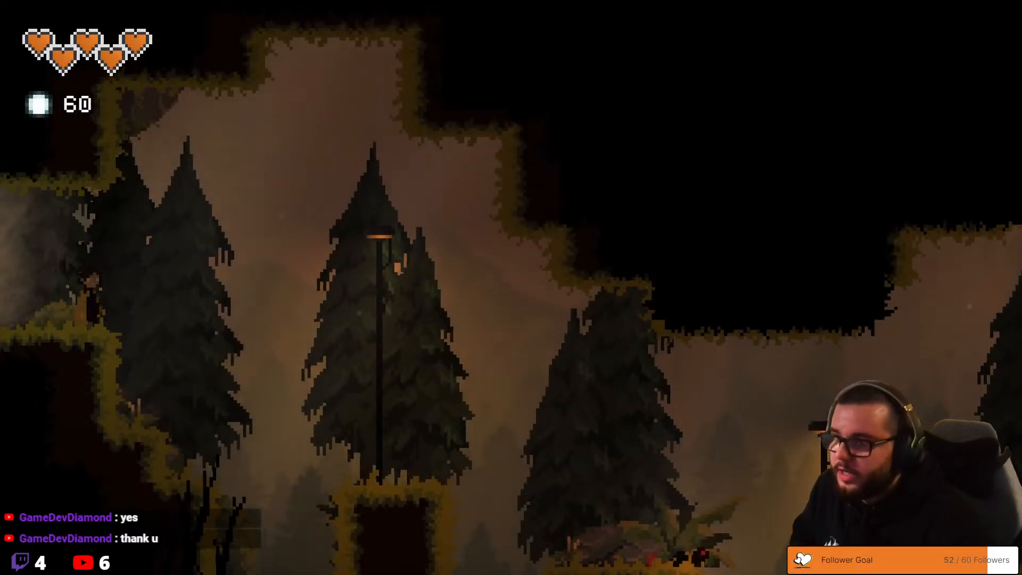
key("space")
key("d")
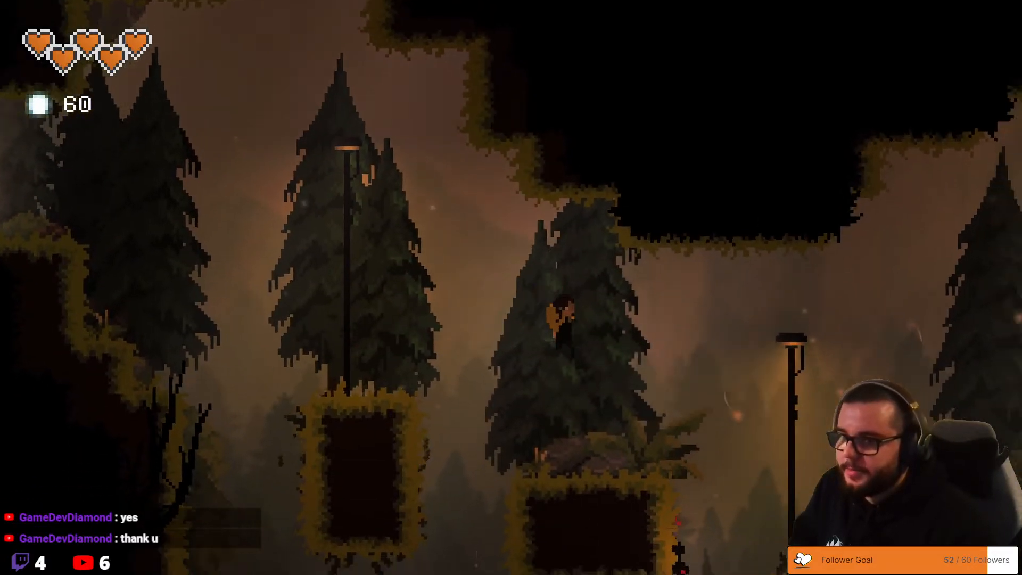
key("space")
key("d")
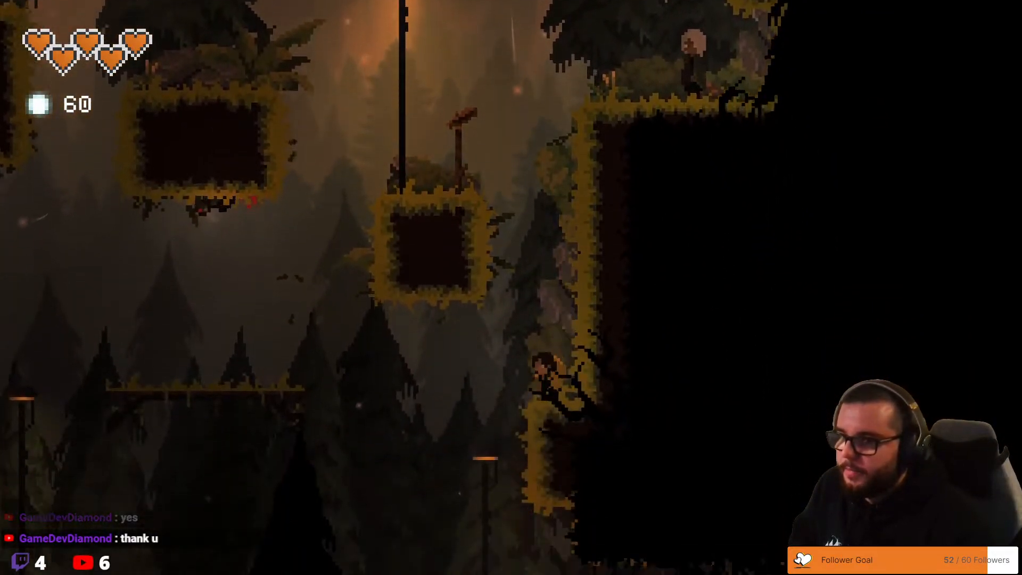
key("a")
key("a")
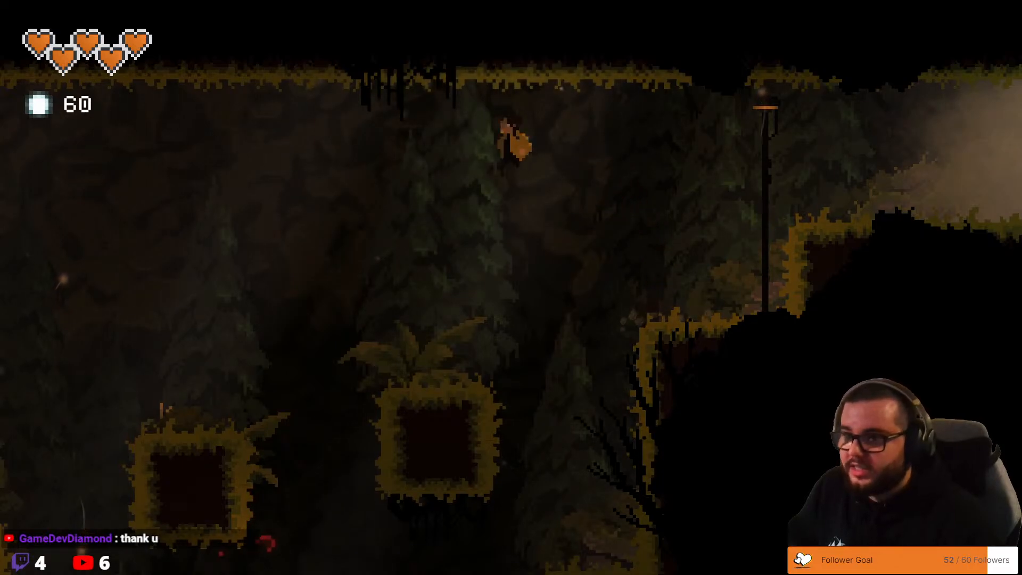
Descend the cave by its small floating platform, pass the crawling enemy on the floor and leave through the foggy exit
key("a")
key("d")
key("a")
key("d")
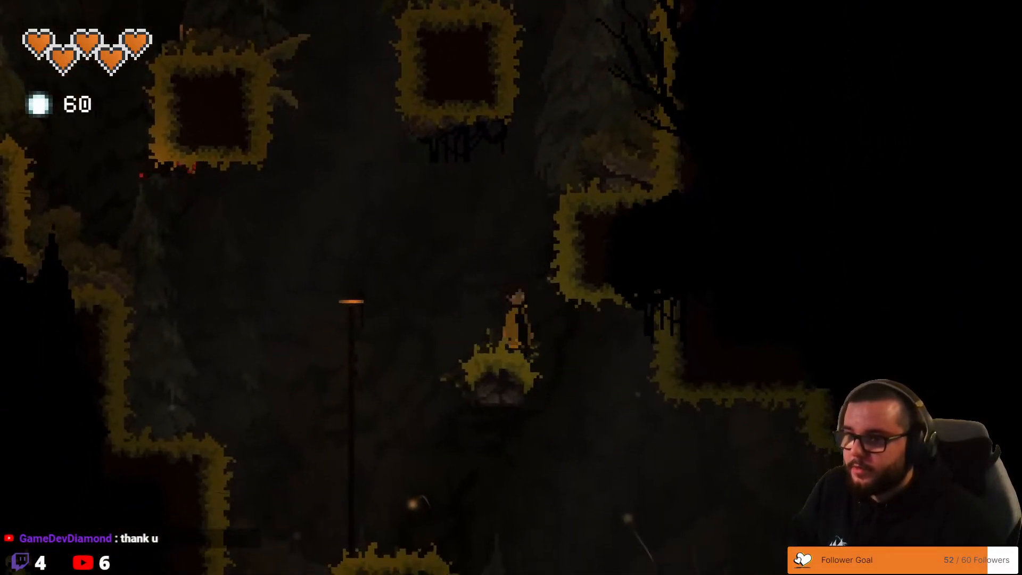
key("a")
key("d")
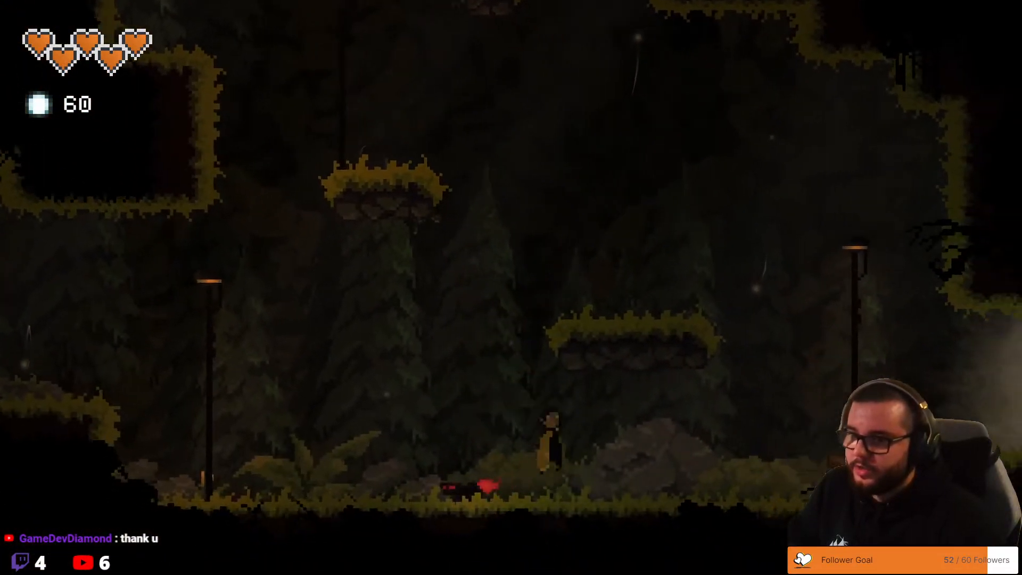
key("d")
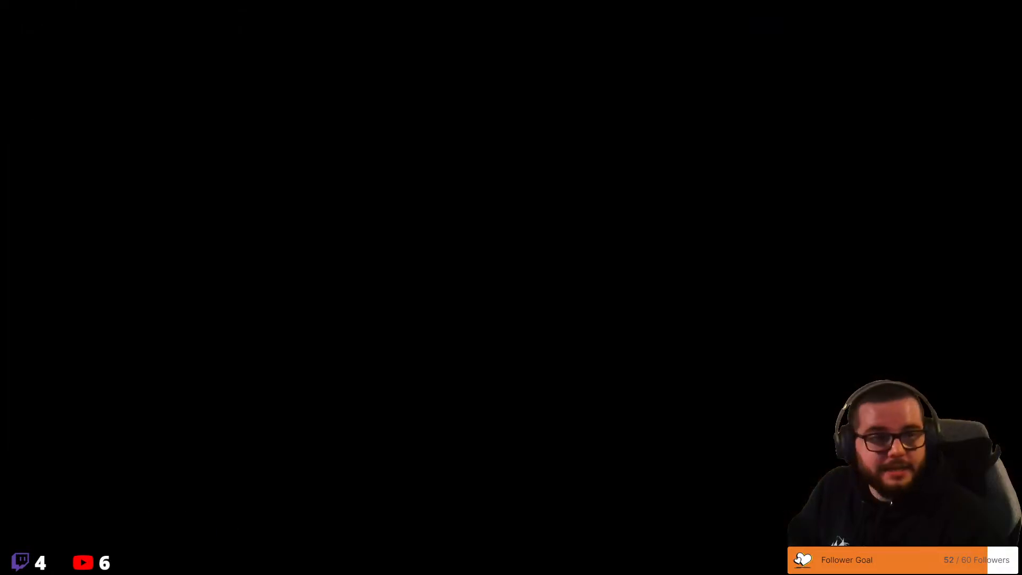
Jump up the floating platform, cross the thorn pit and drop into the shaft leading to the hanging white orbs
key("d")
key("space")
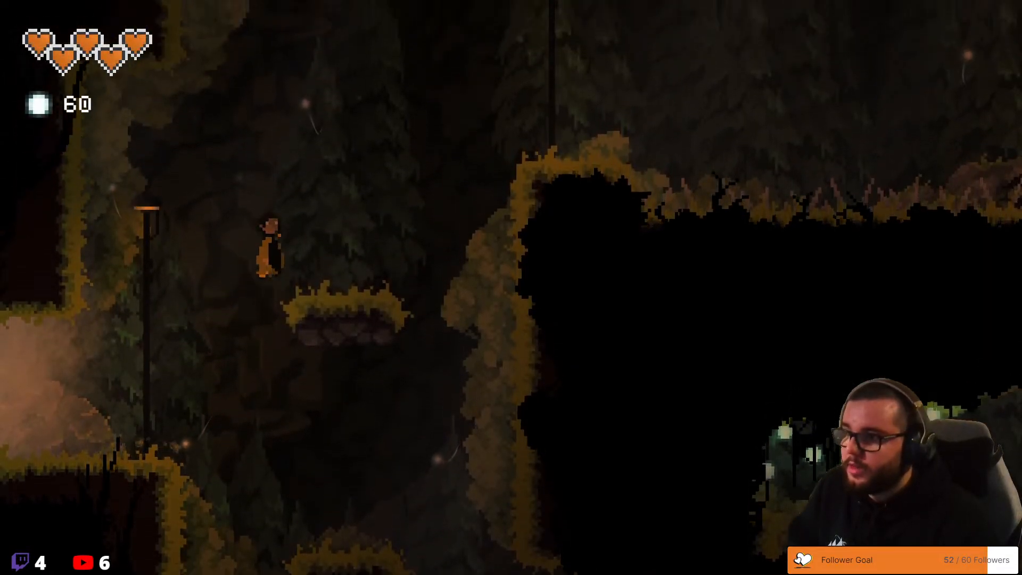
key("space")
key("d")
key("space")
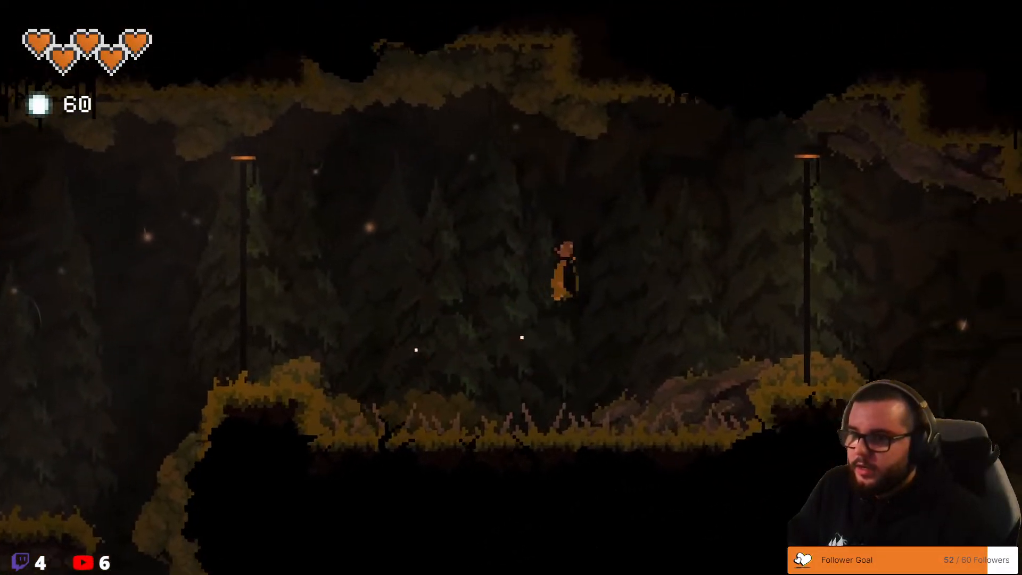
key("space")
key("d")
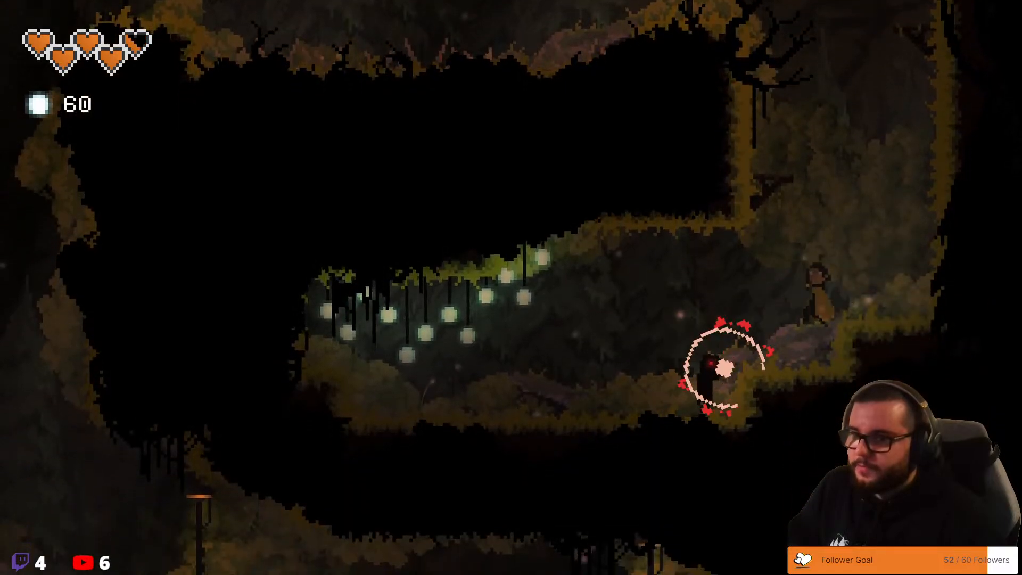
Strike down the dark red-eyed enemy guarding the alcove with the hanging white orbs
key("a")
key("j")
key("a")
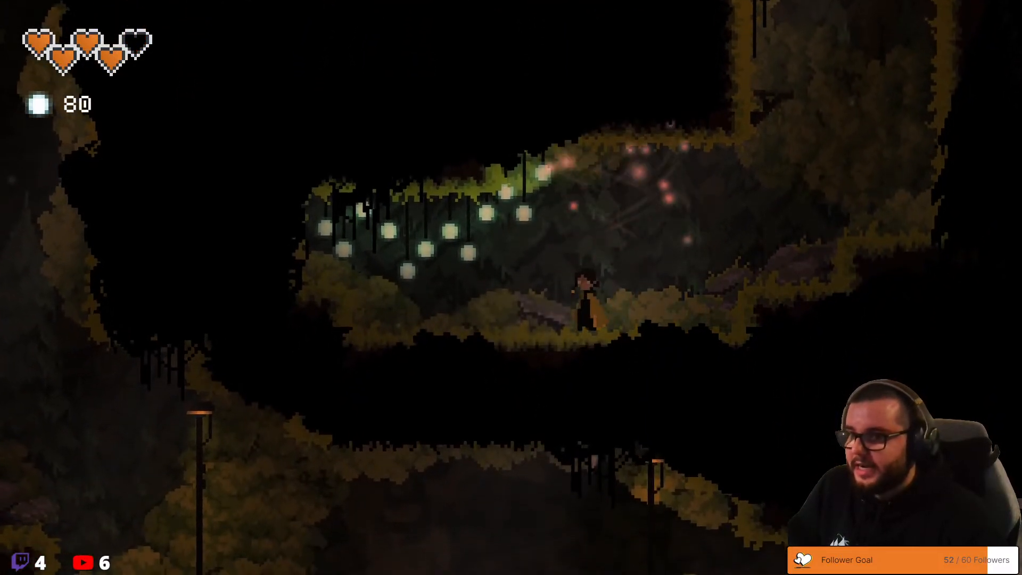
Break open the hanging white orbs and collect the glowing drops scattered across the alcove floor
key("j")
key("j")
key("d")
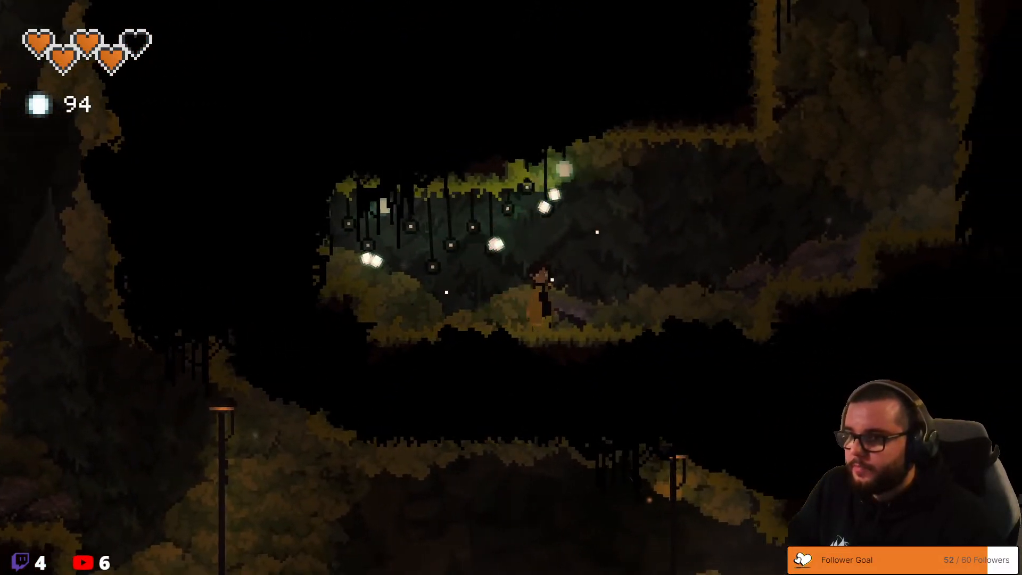
key("a")
key("a")
key("d")
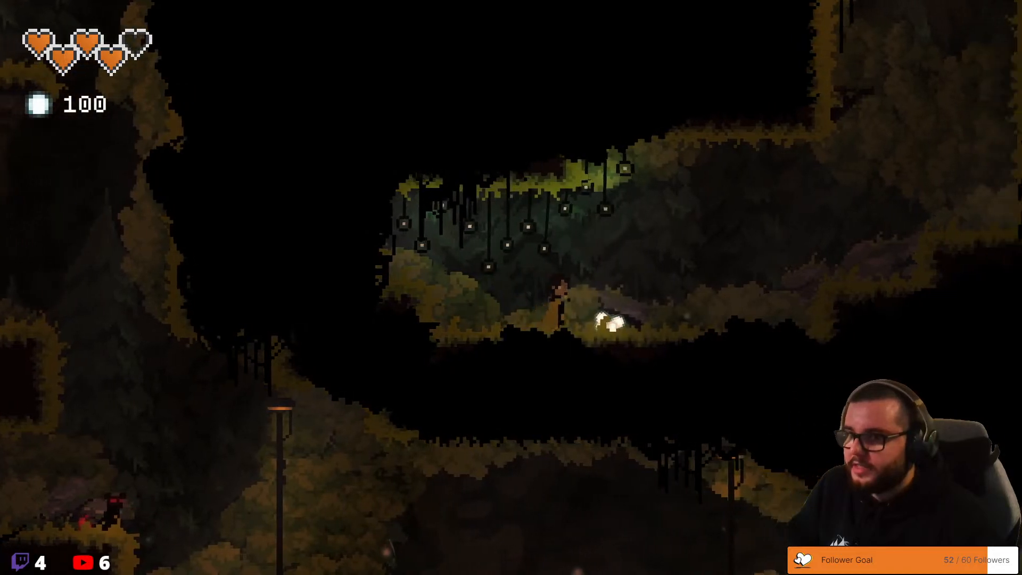
key("a")
Climb out of the shaft, bounce across the thorn pit and drop by the floating block to leave through the foggy exit
key("space")
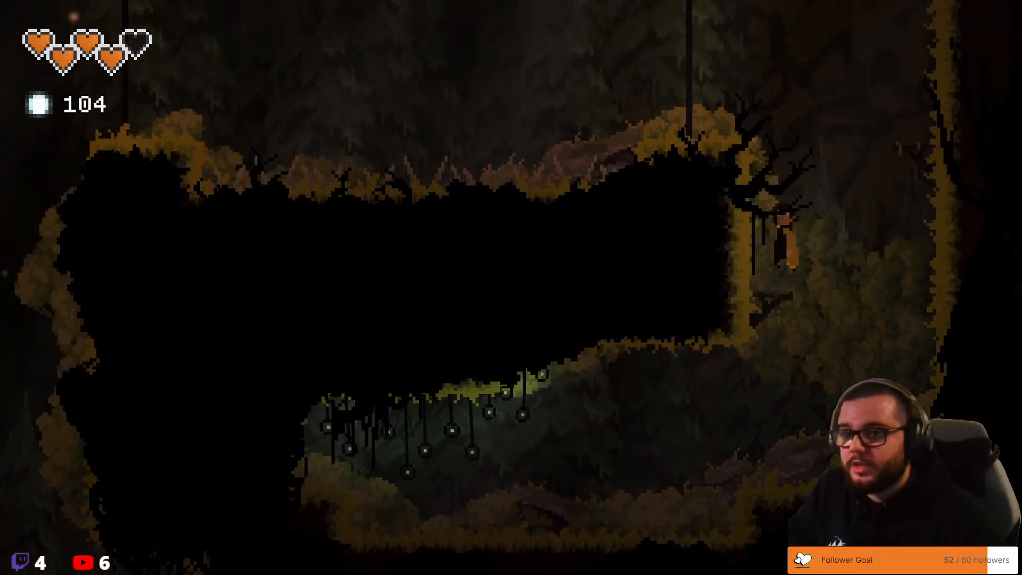
key("space")
key("space")
key("a")
key("j")
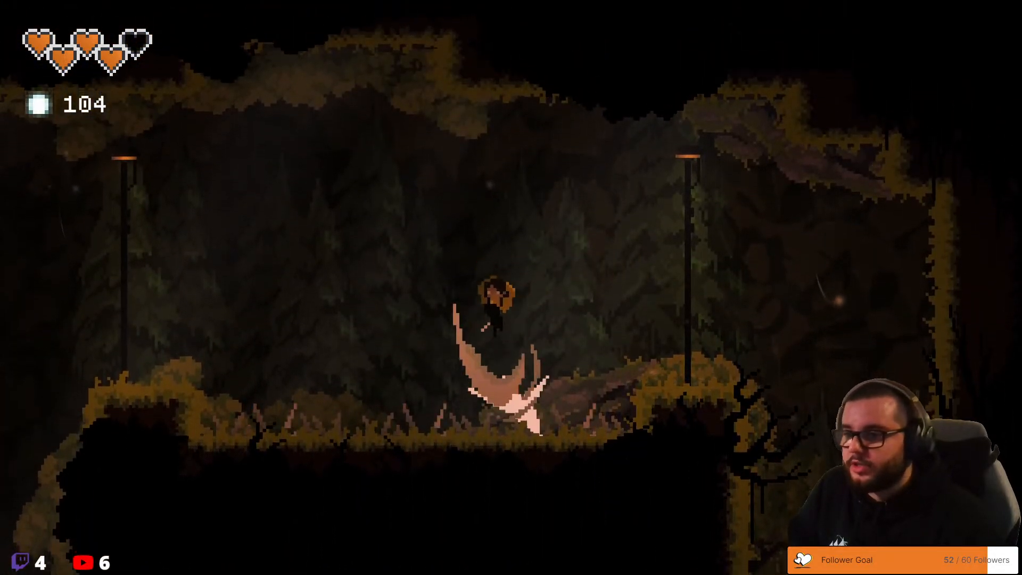
key("space")
key("a")
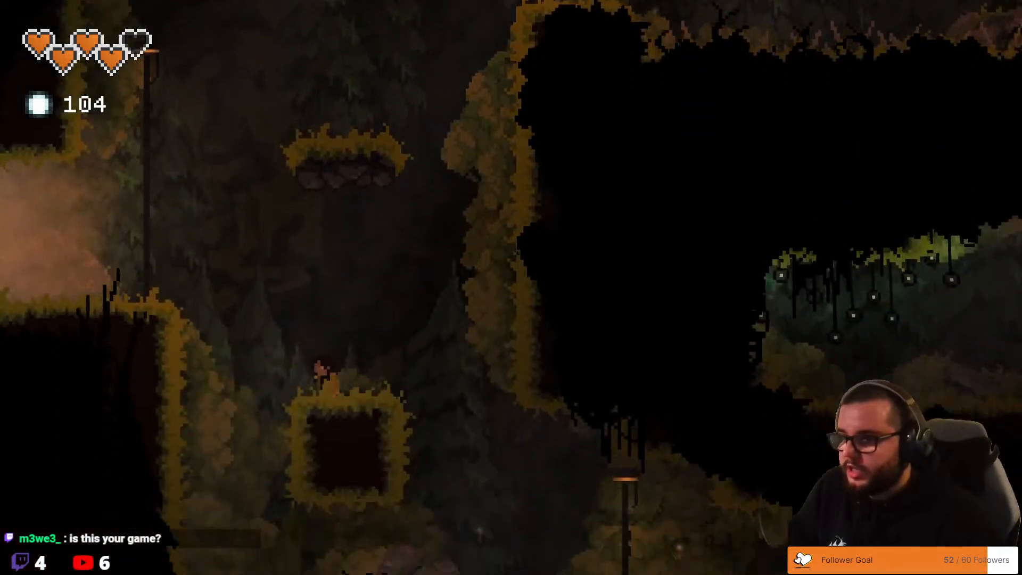
key("space")
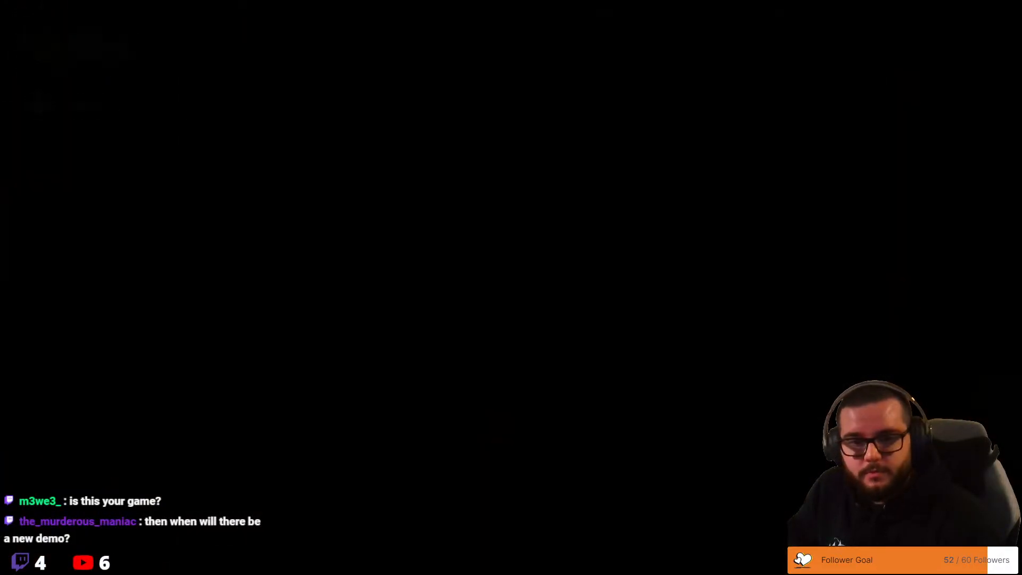
key("d")
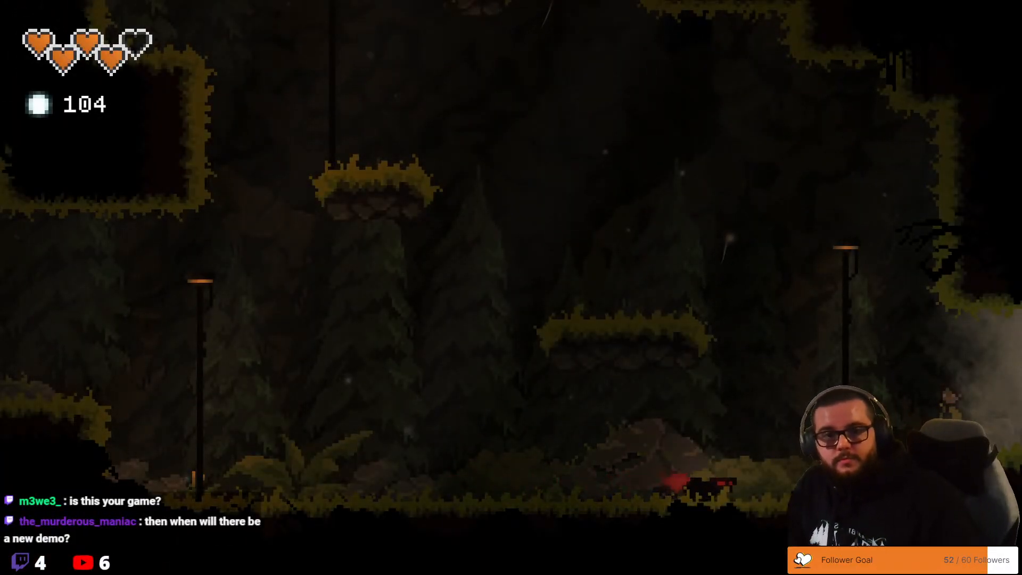
key("d")
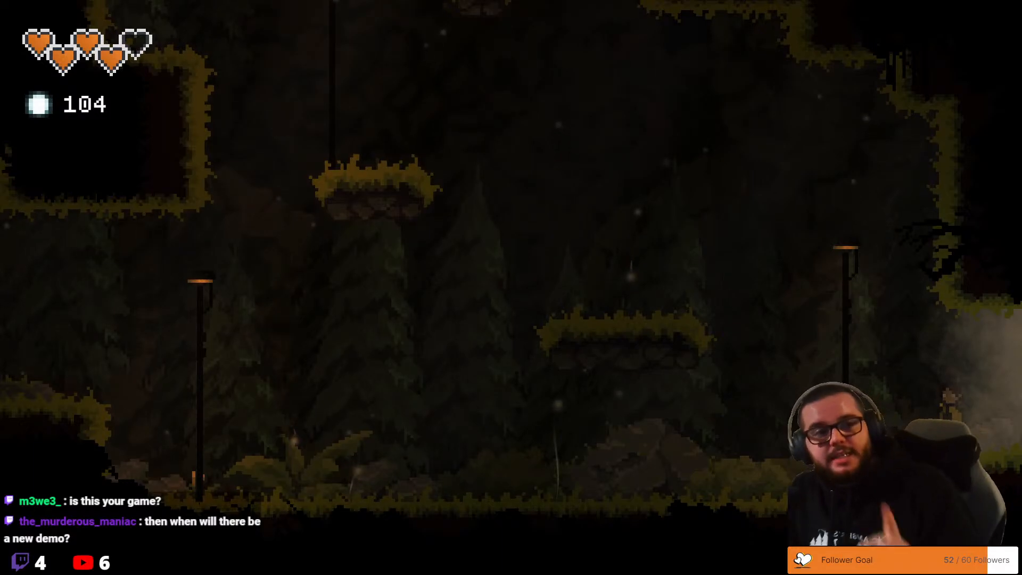
key("a")
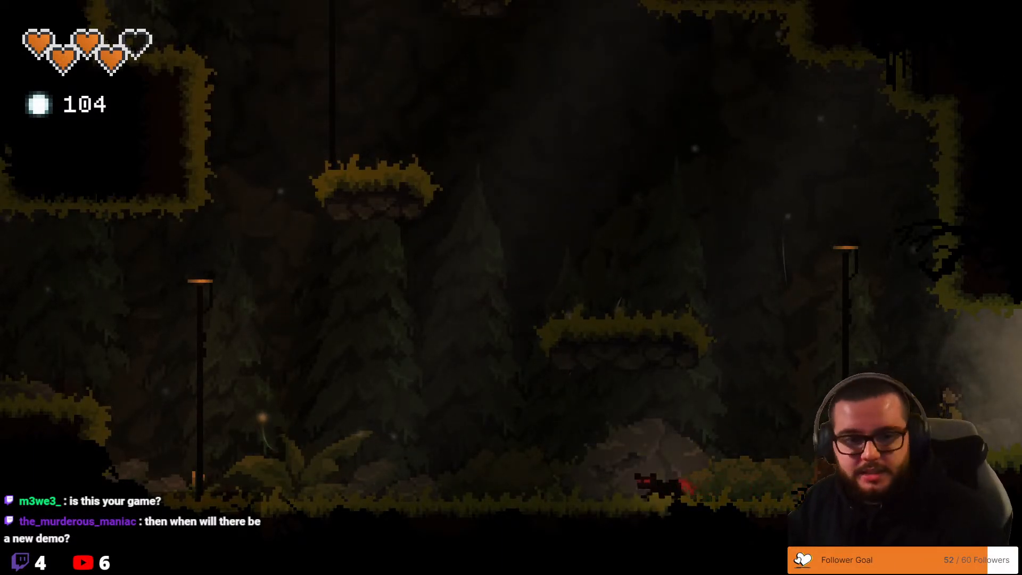
key("alt+Tab")
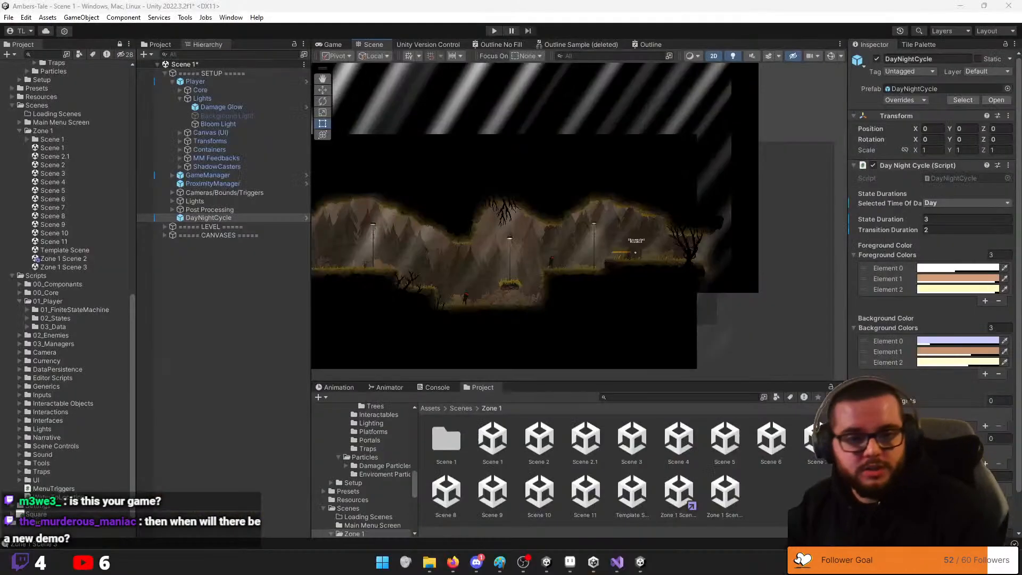
key("alt+Tab")
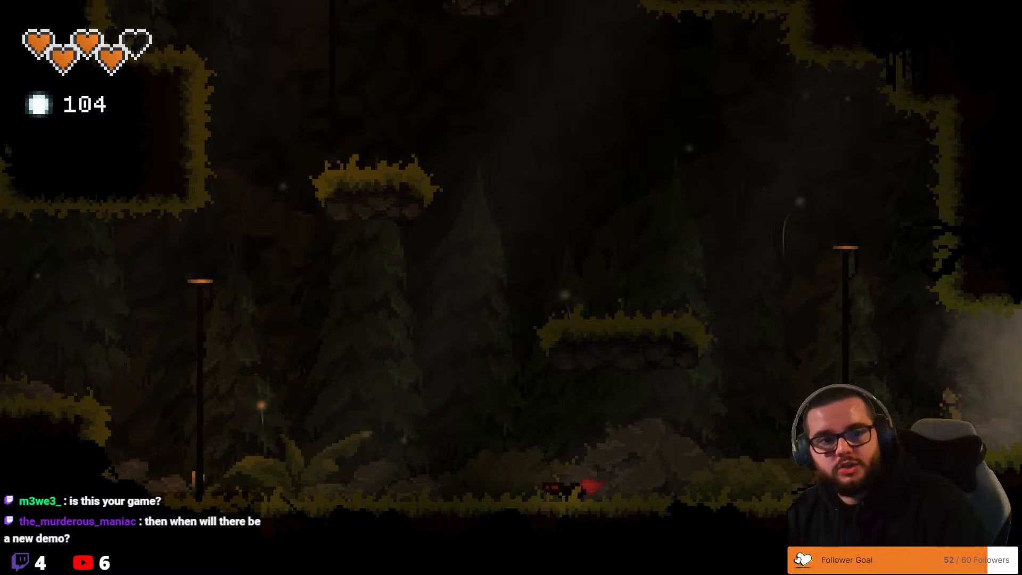
Switch to the Unity editor and maximize the Game view of the running Scene 1
key("alt+Tab")
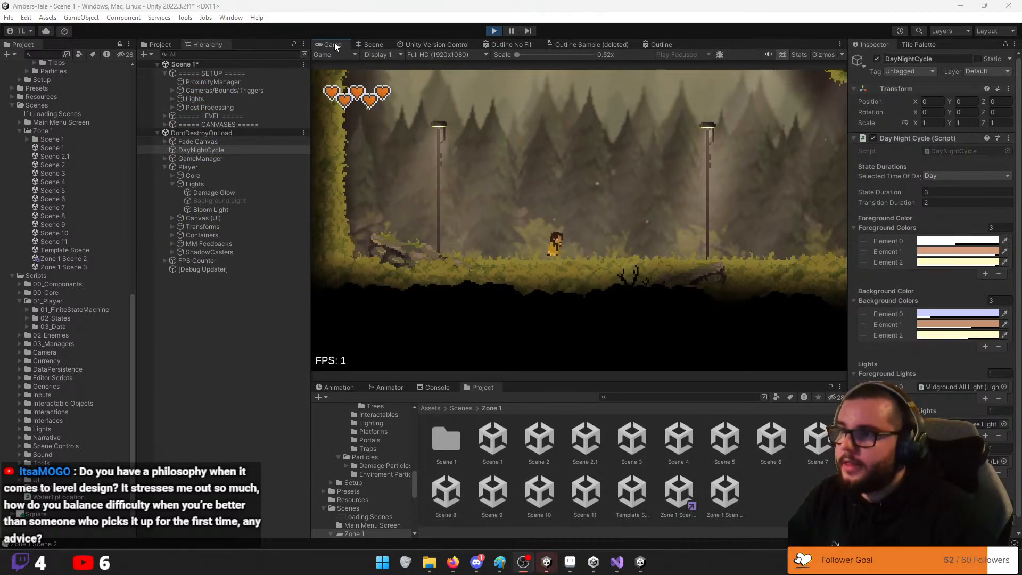
double_click(333, 44)
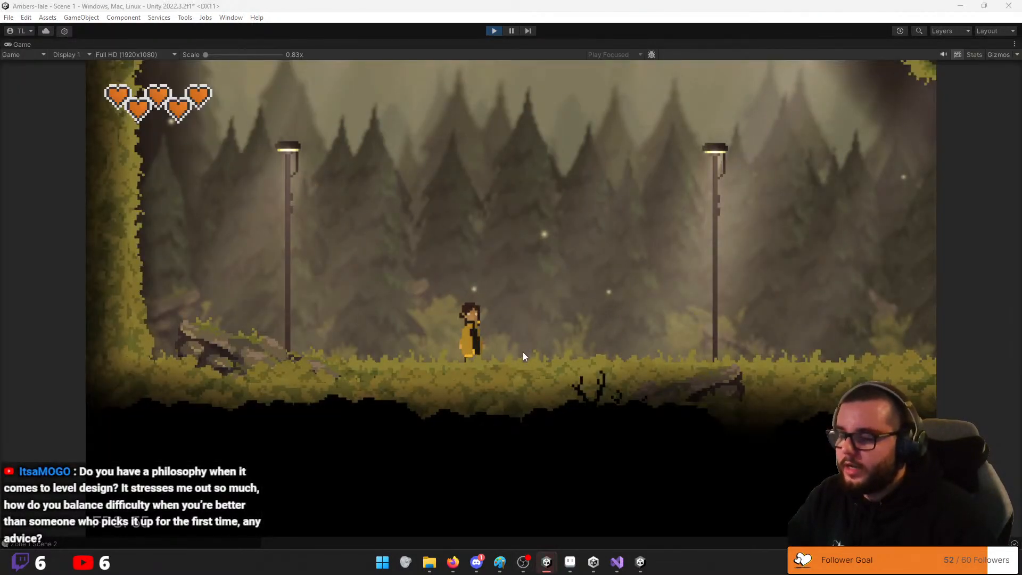
key("alt+Tab")
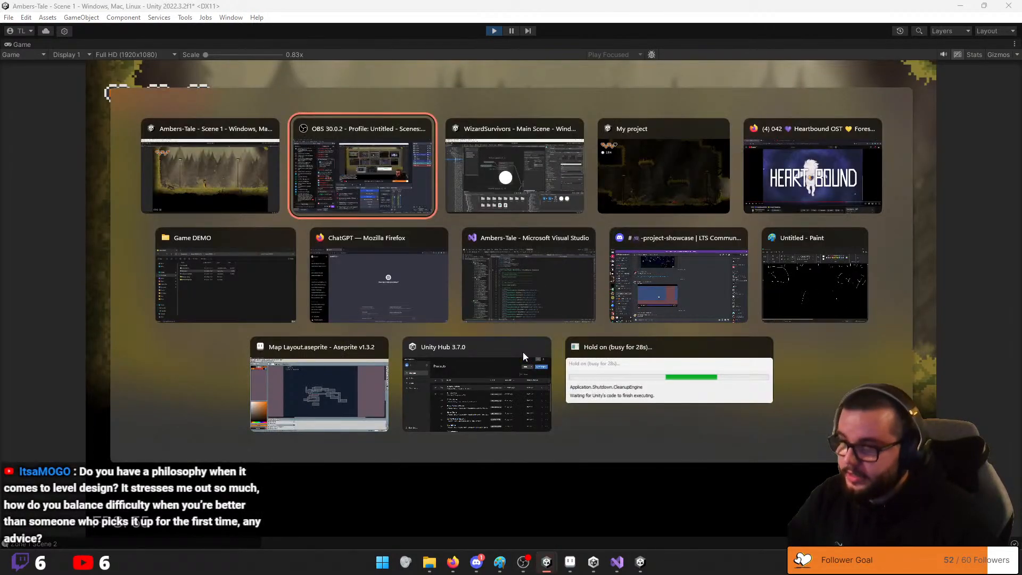
left_click(625, 190)
key("alt+Tab")
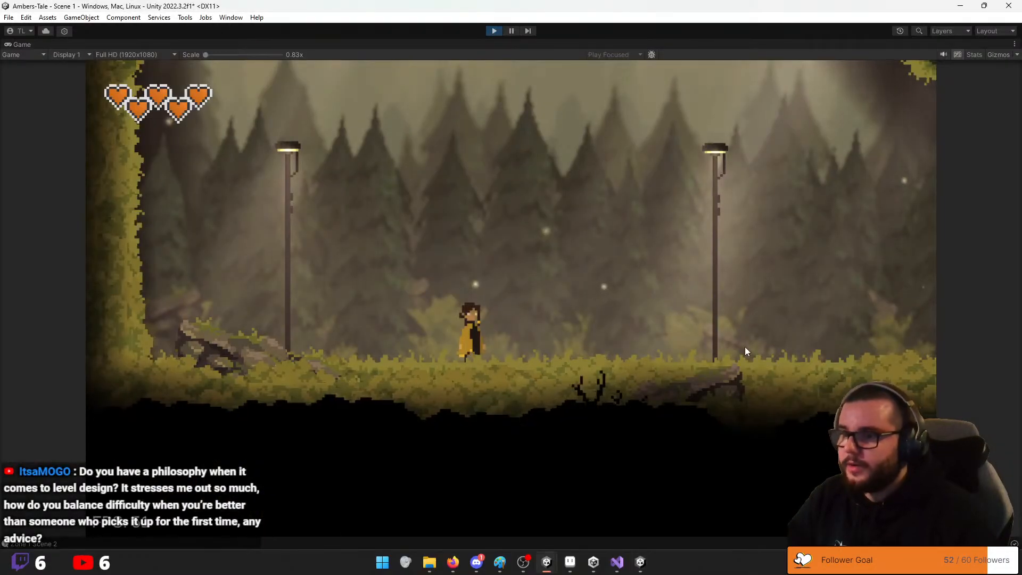
Run past the lamp posts in Scene 1 and smash the first wooden barricade blocking the path
key("d")
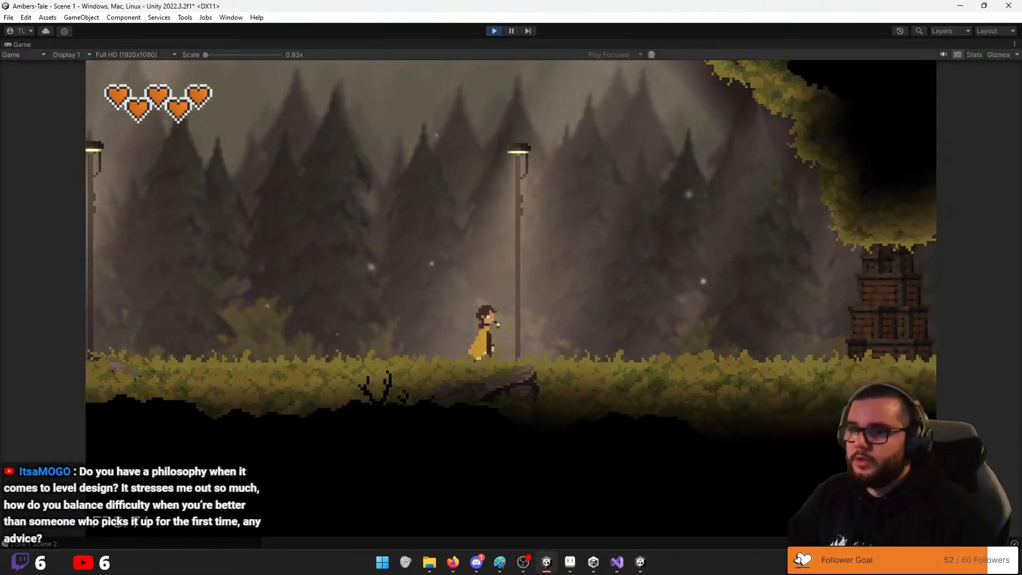
key("d")
key("j")
key("j")
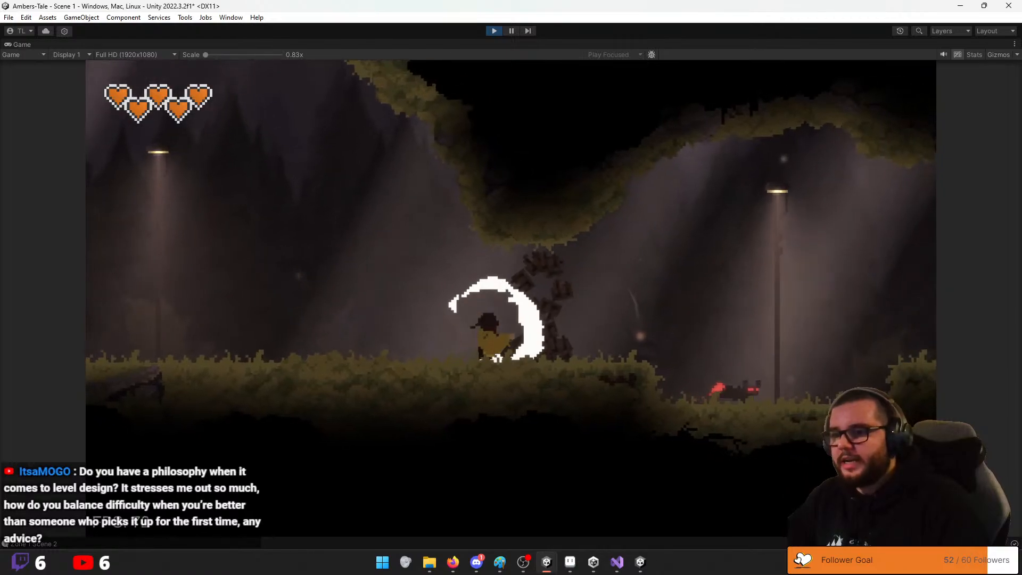
key("d")
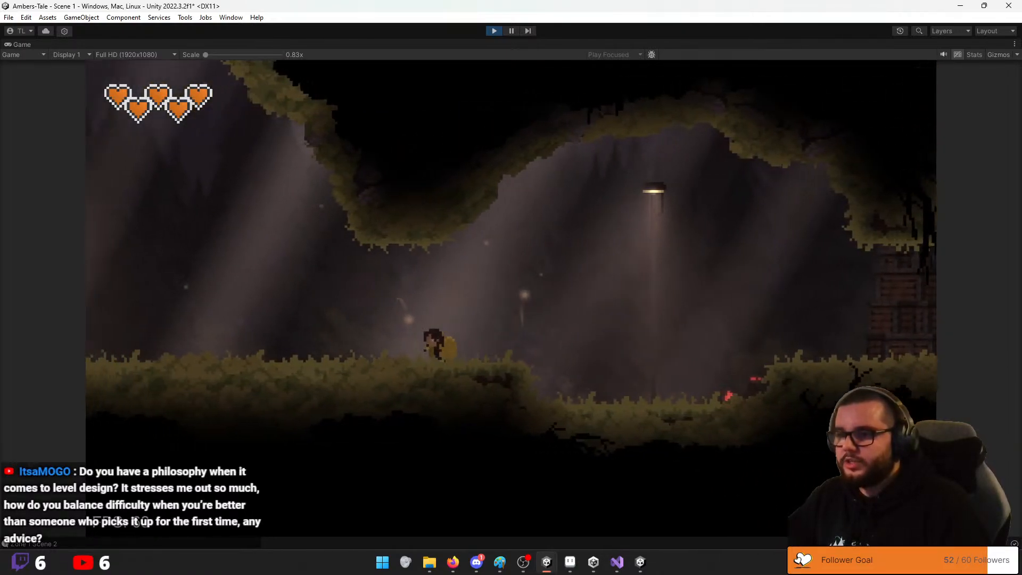
Jump over the crawling enemy in the dip and smash the second wooden barricade
key("d")
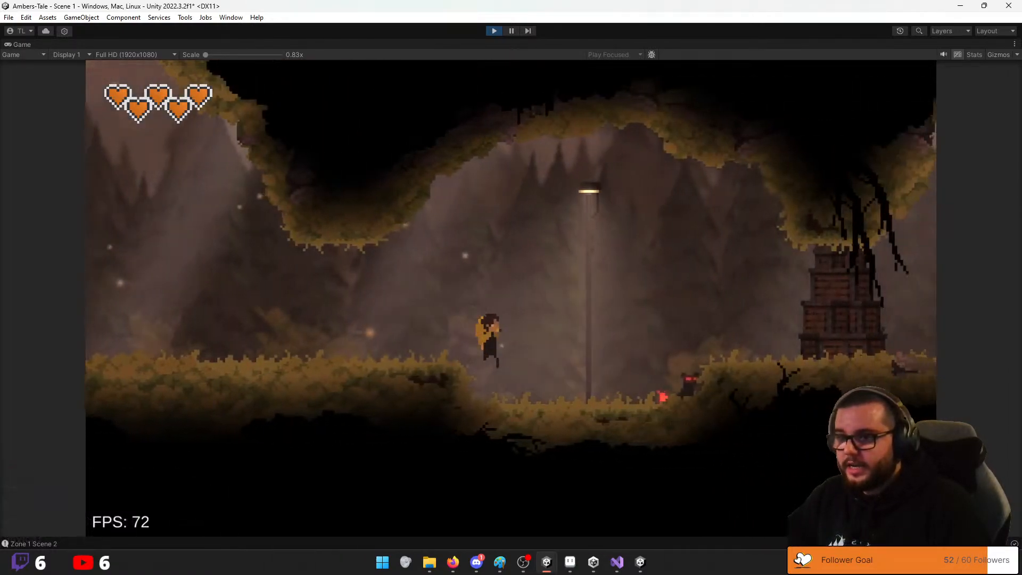
key("space")
key("d")
key("j")
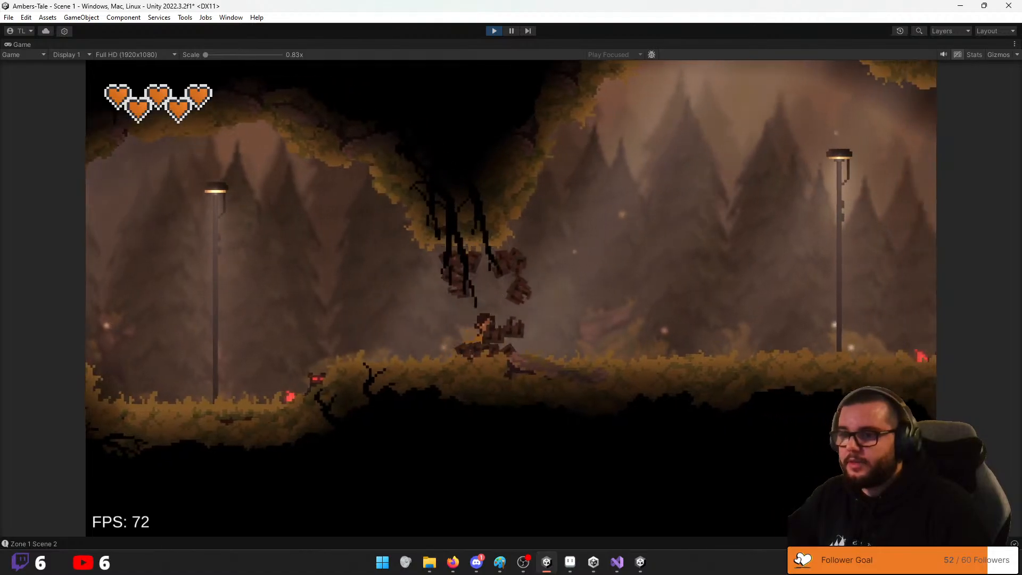
Jump past the next crawling enemy and over the stepped ledges onto the floating grass platform
key("space")
key("d")
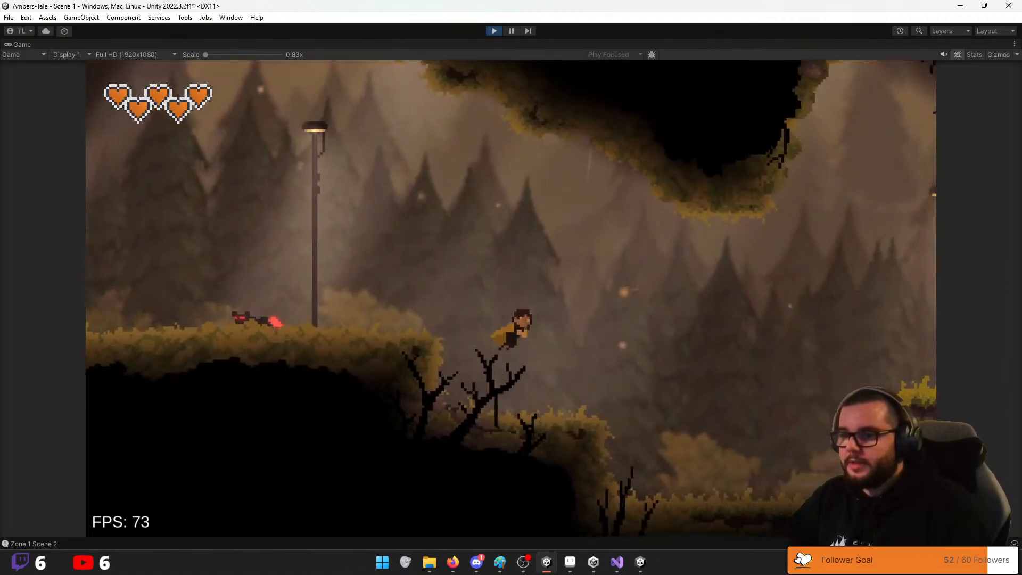
key("space")
key("j")
key("d")
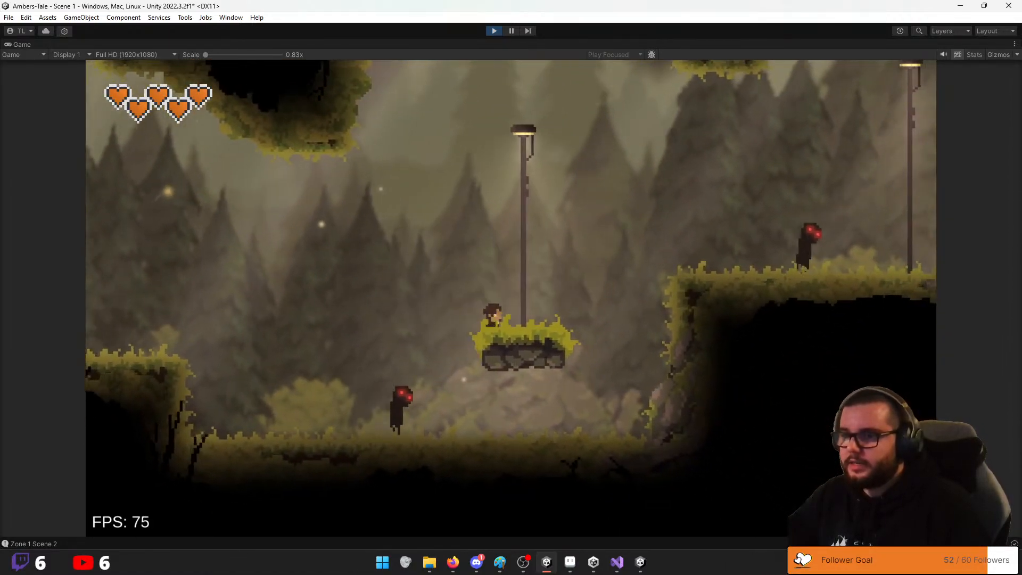
Jump off the floating platform with an attack and run back along the lower ground to the ledge with bare branches
key("space")
key("j")
key("a")
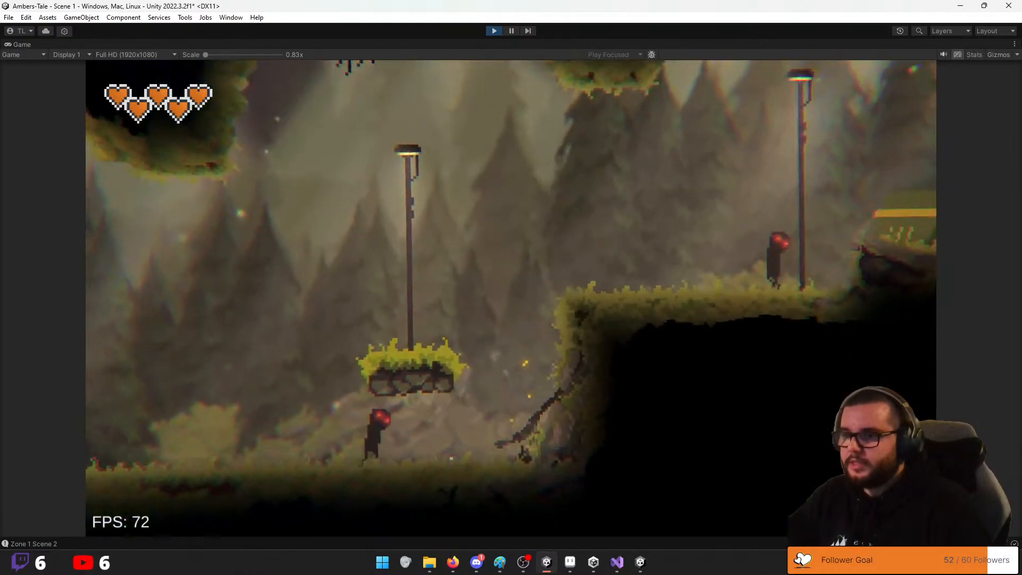
key("space")
key("a")
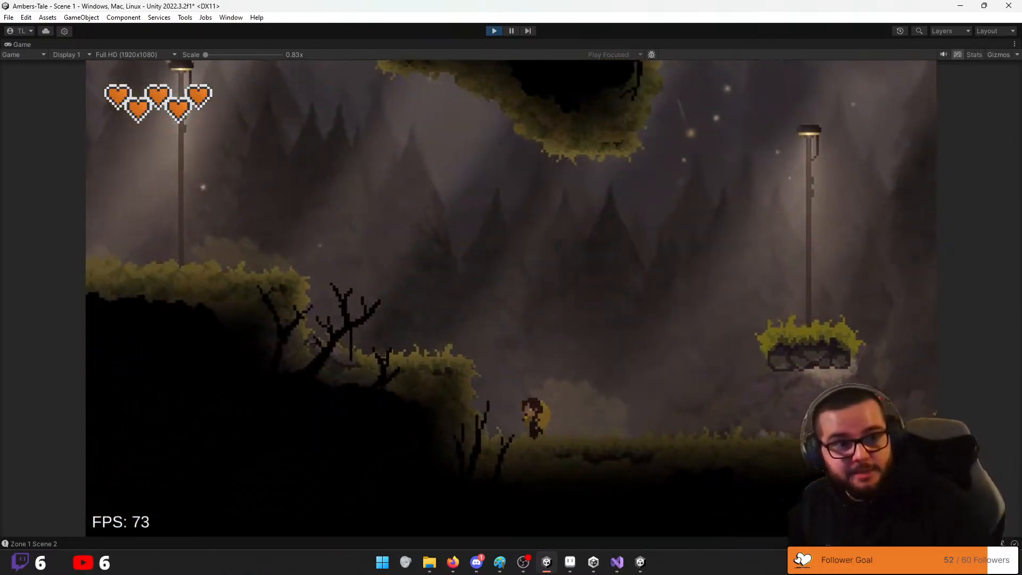
key("a")
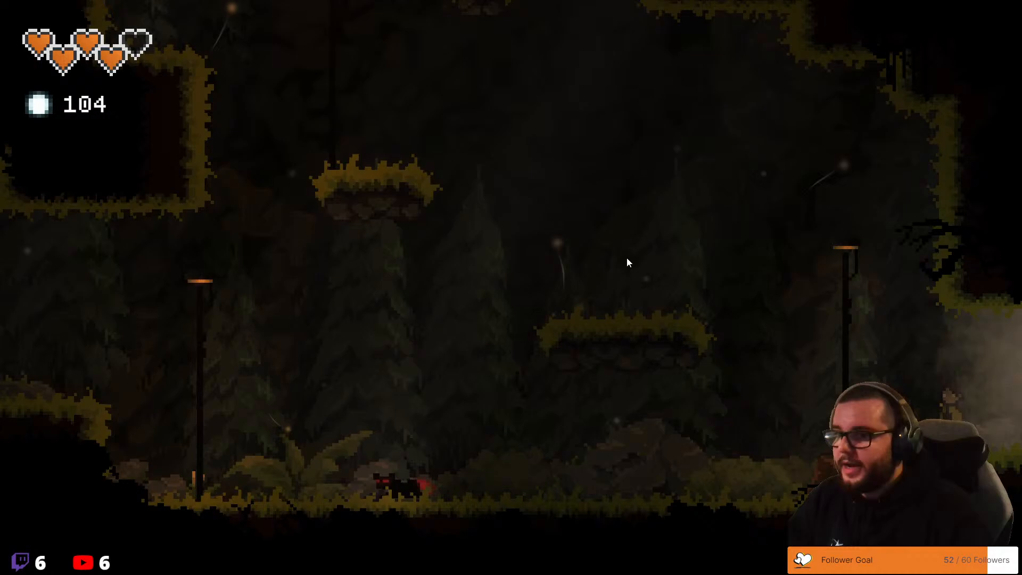
Switch to the earlier demo build and go back through the foggy exit into the floating-block cave
key("a")
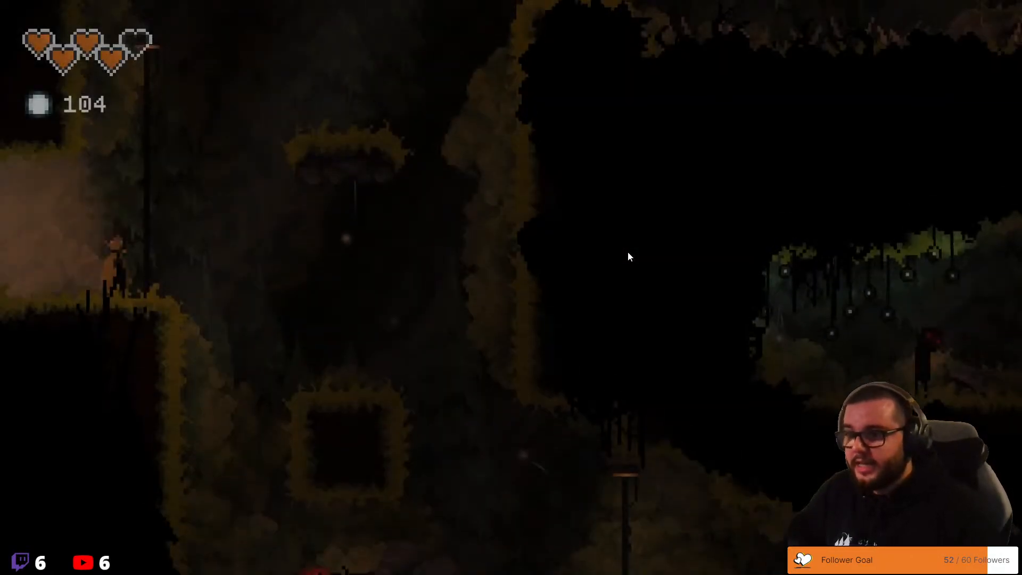
key("d")
key("d")
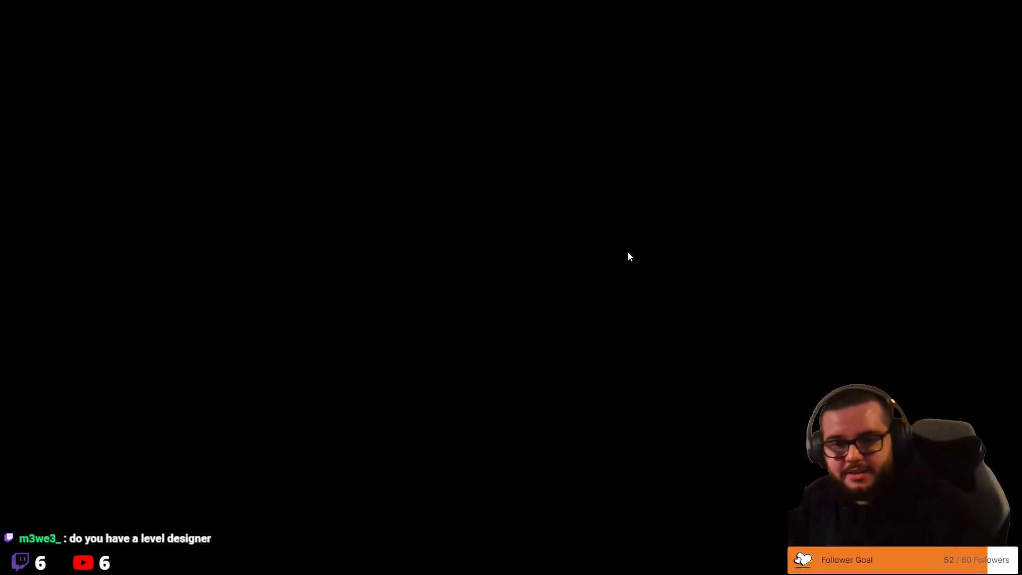
key("d")
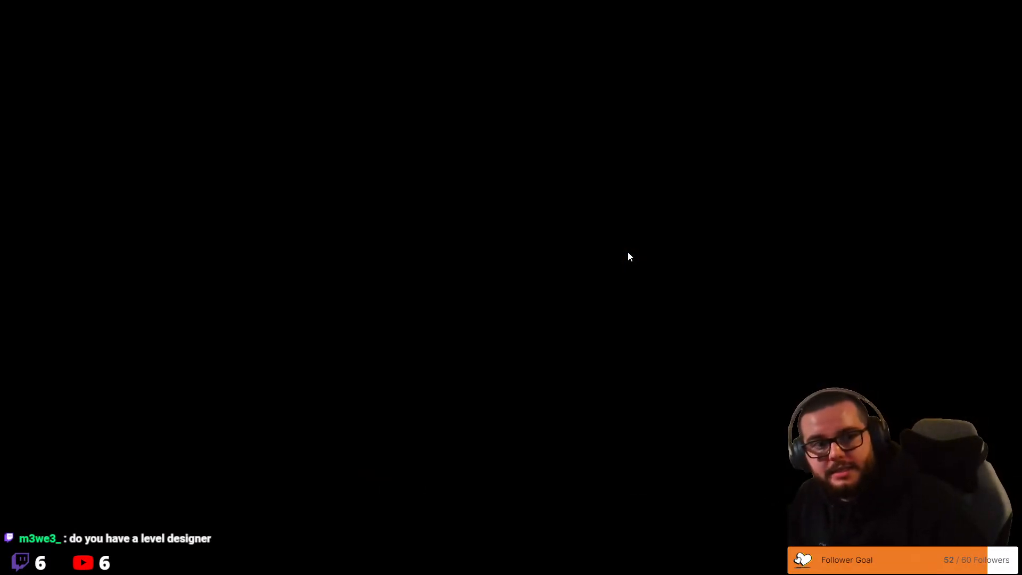
Run from the tent through the Shadowed Grove, jumping past the crawling enemies down to the hollow below the floating block
key("d")
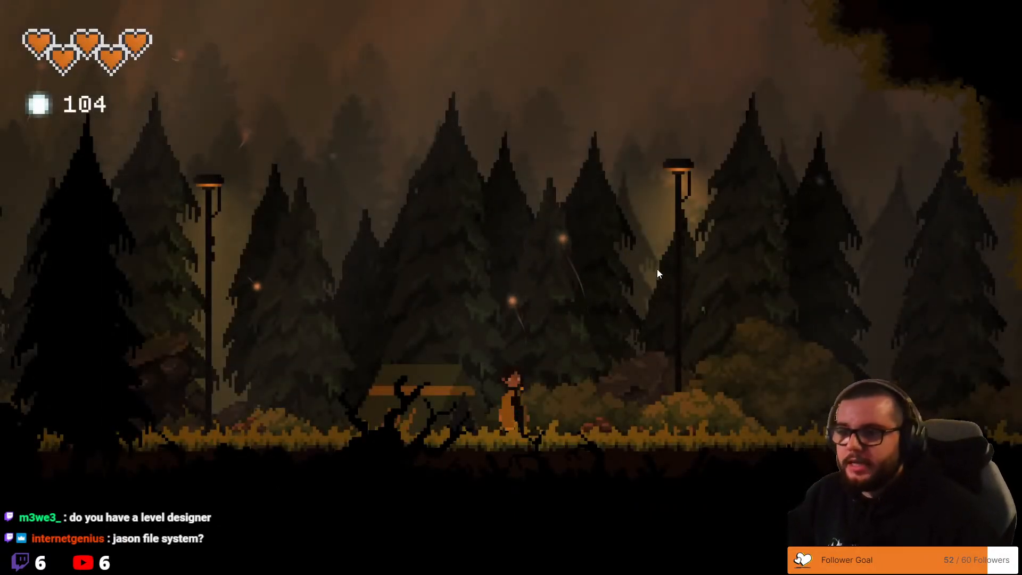
key("d")
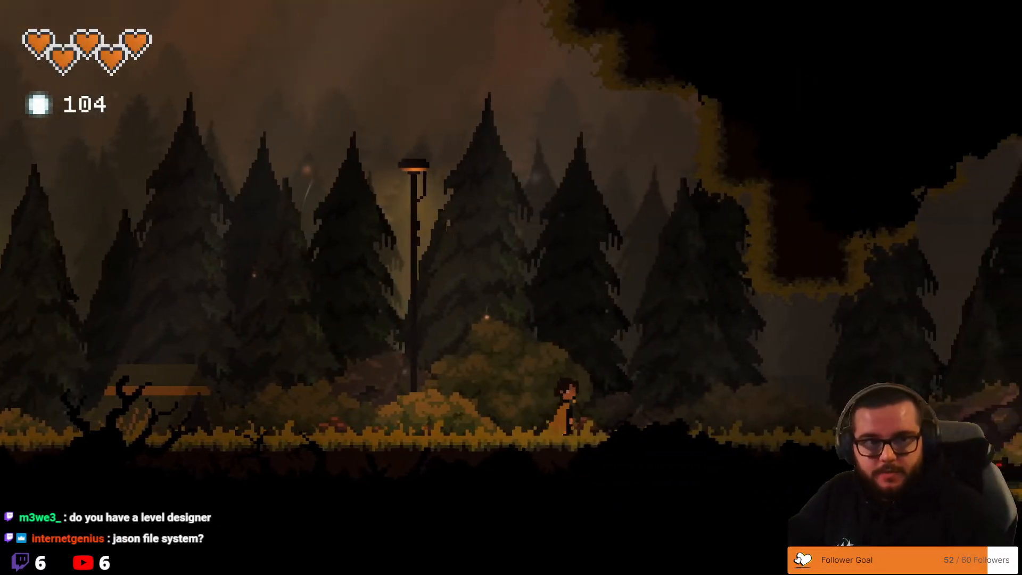
key("space")
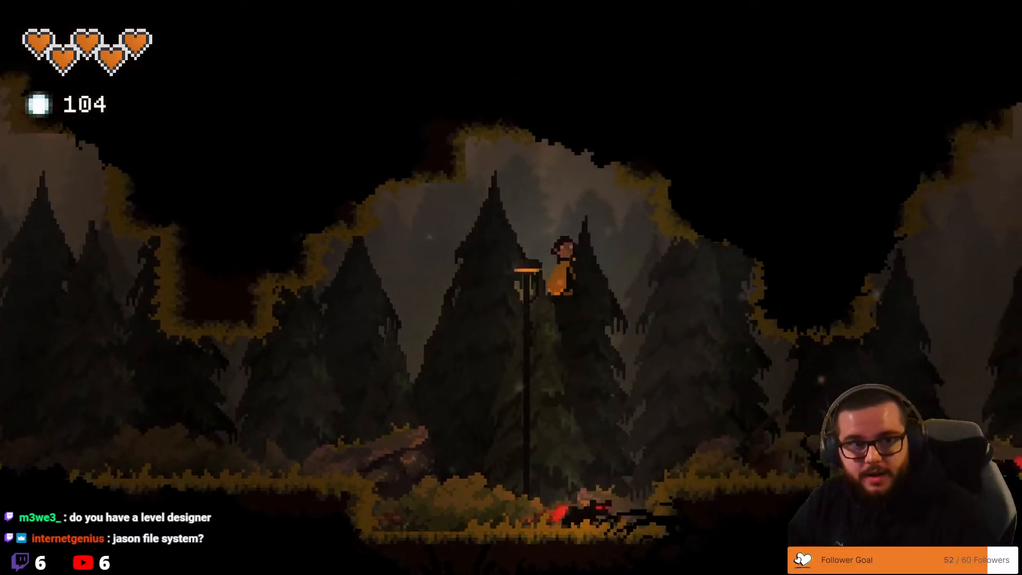
key("space")
key("d")
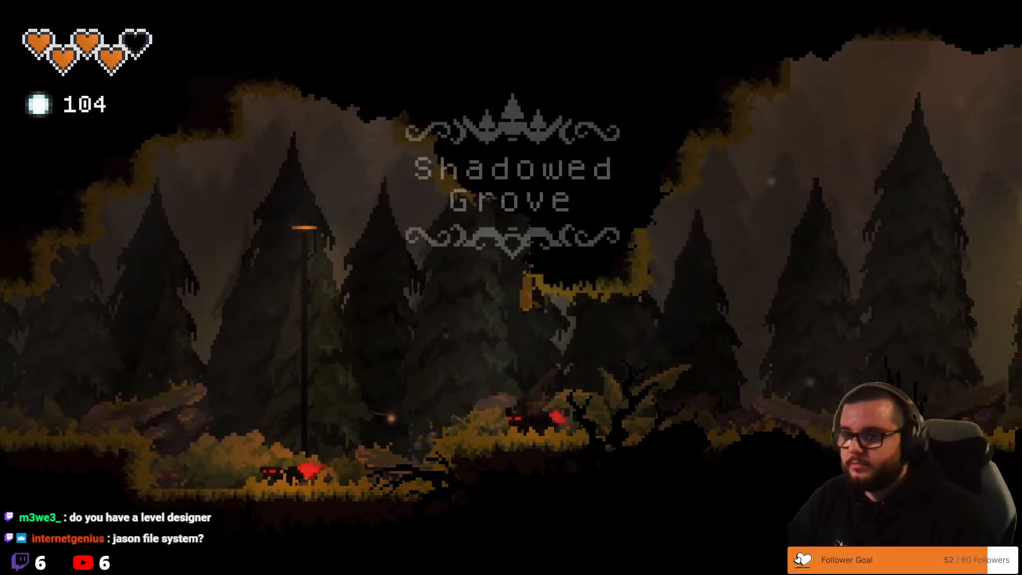
key("space")
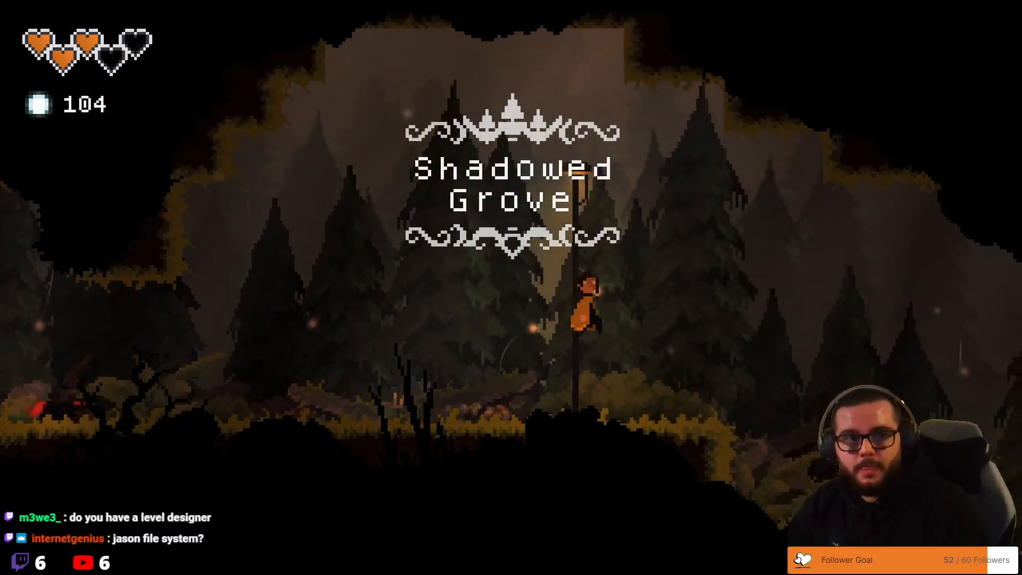
key("d")
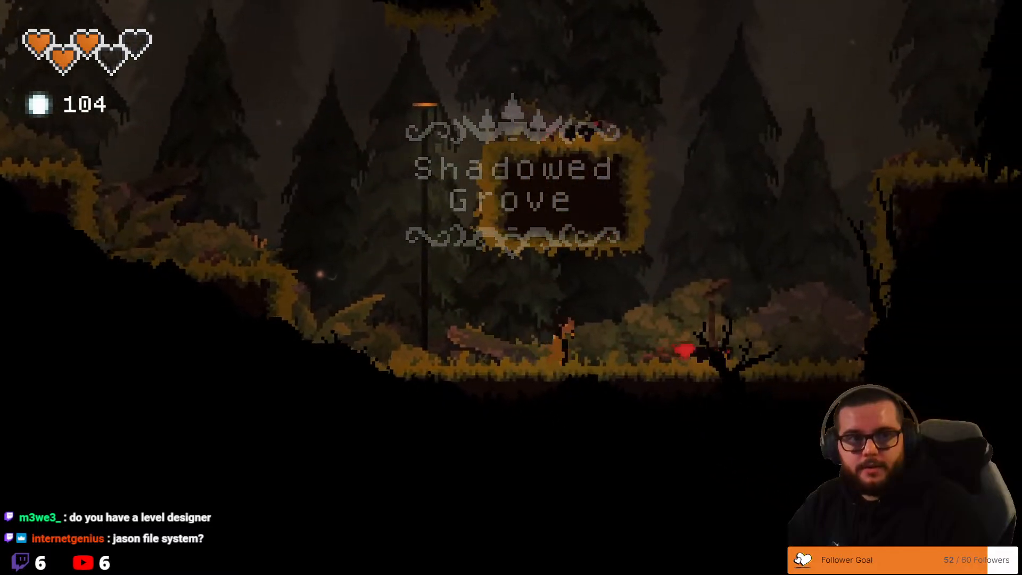
Attack the enemy in the hollow below the floating block and jump up past the lamp-post ledge with a mid-air attack
key("j")
key("d")
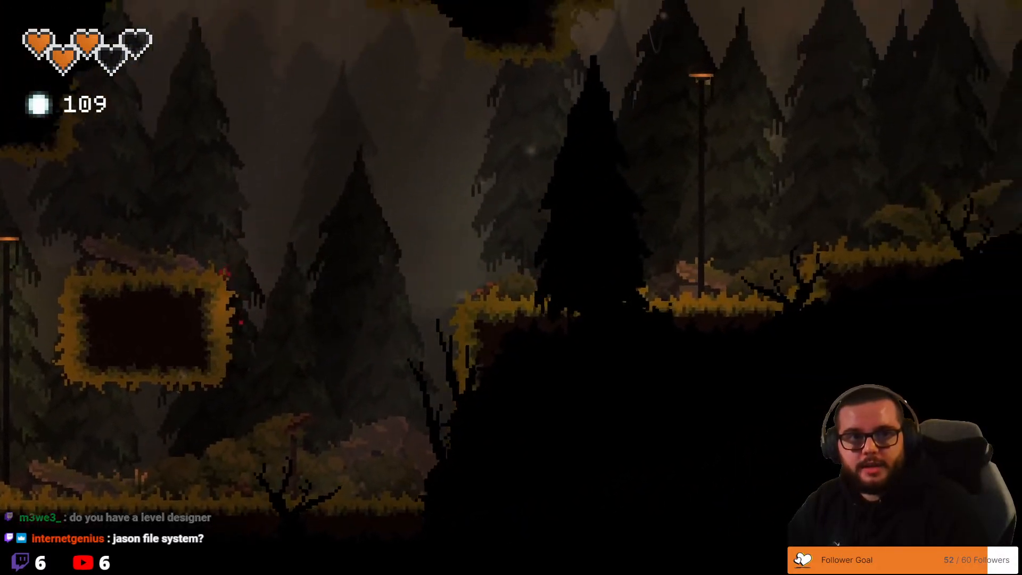
key("space")
key("j")
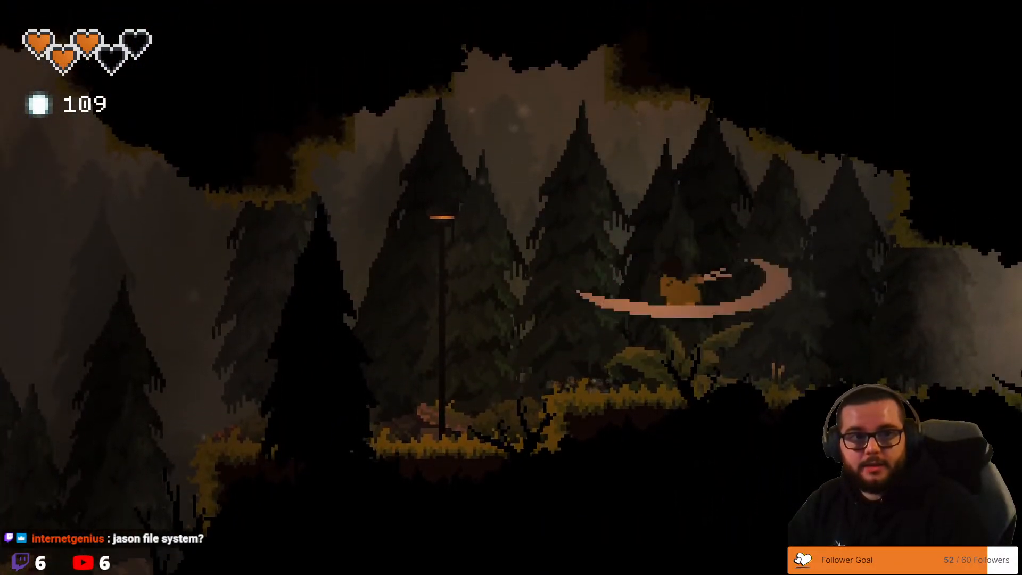
Run back past the lamp post to the large dark tree and keep jumping around the ledge
key("a")
key("space")
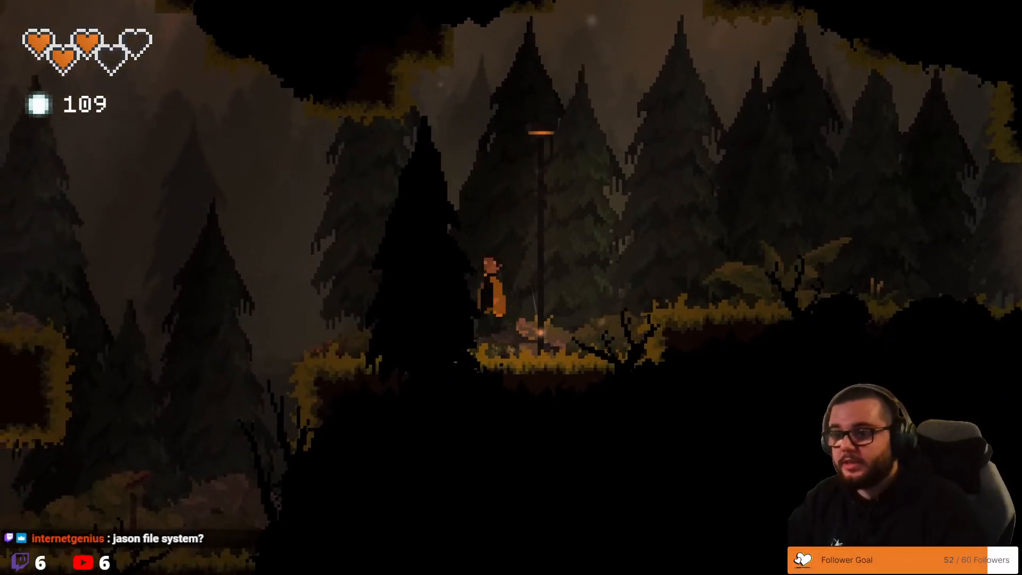
key("space")
key("a")
key("space")
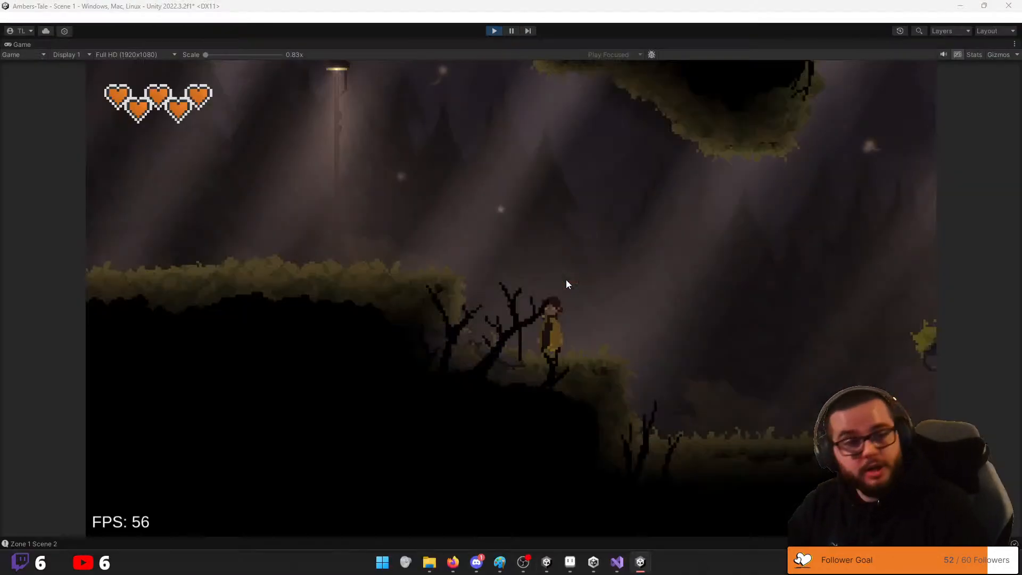
Switch to the Unity editor, stop the play test and clear the selection in Scene 1
left_click(493, 31)
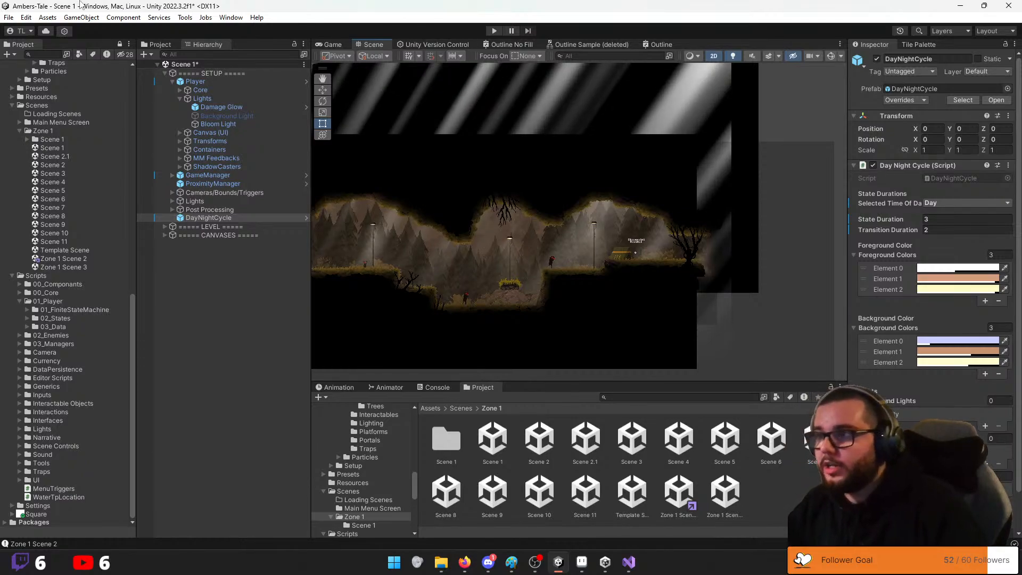
middle_click_drag(437, 288, 457, 269)
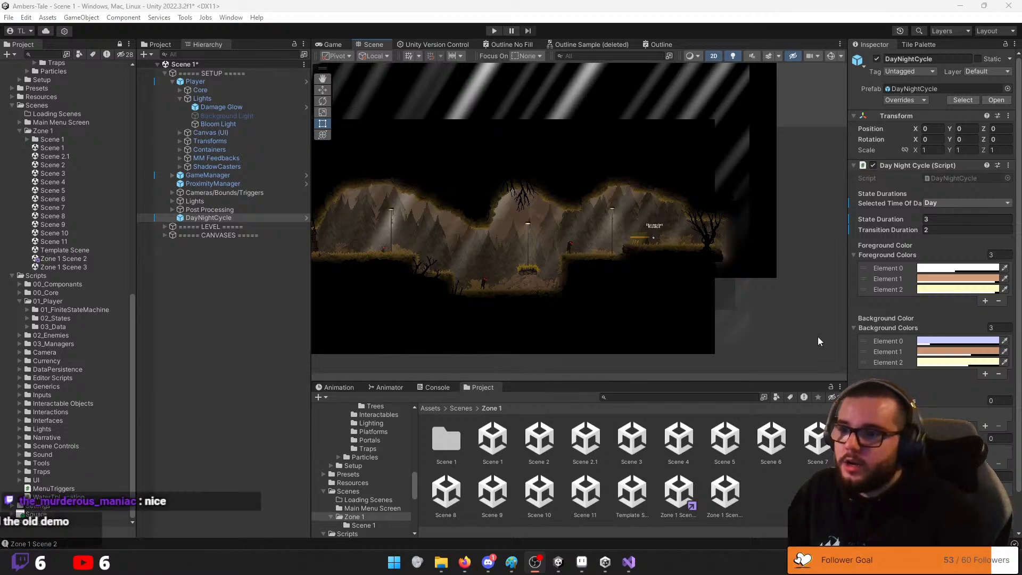
scroll(407, 220, "down", 3)
middle_click_drag(407, 221, 510, 297)
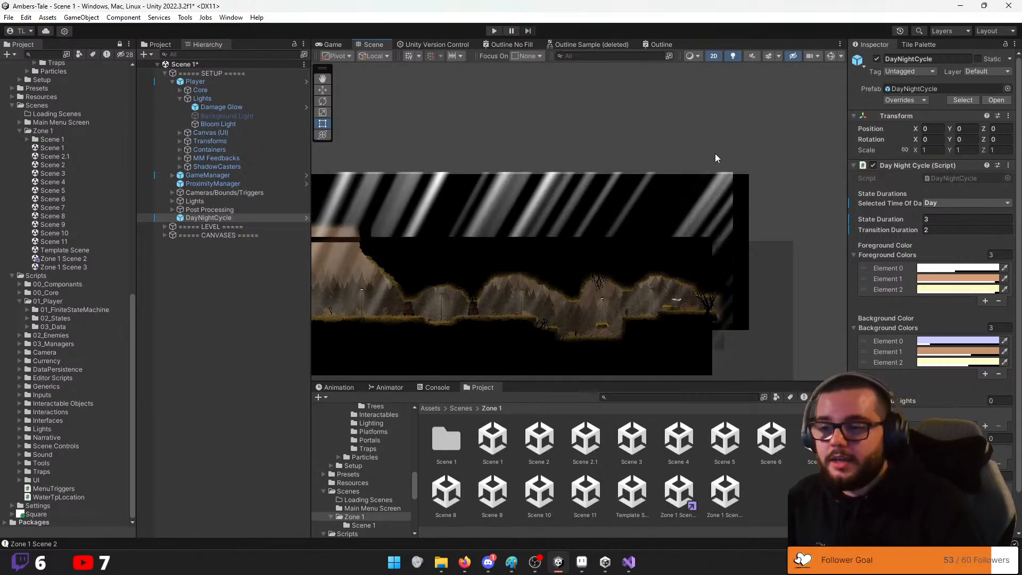
left_click_drag(762, 154, 629, 271)
left_click(791, 136)
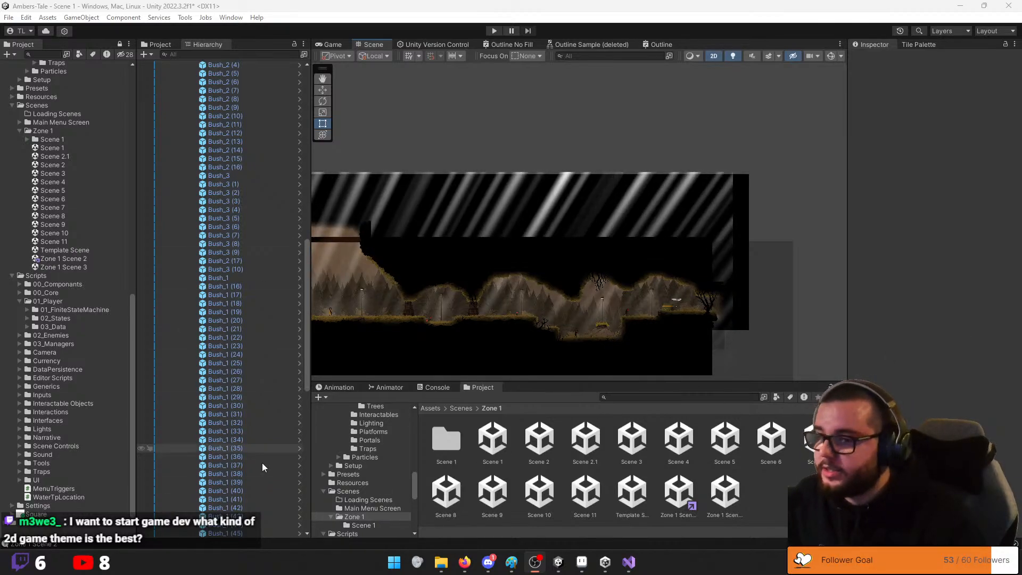
Switch to Aseprite and examine the zone's map layout around the mini-boss room and its connected areas
left_click(582, 562)
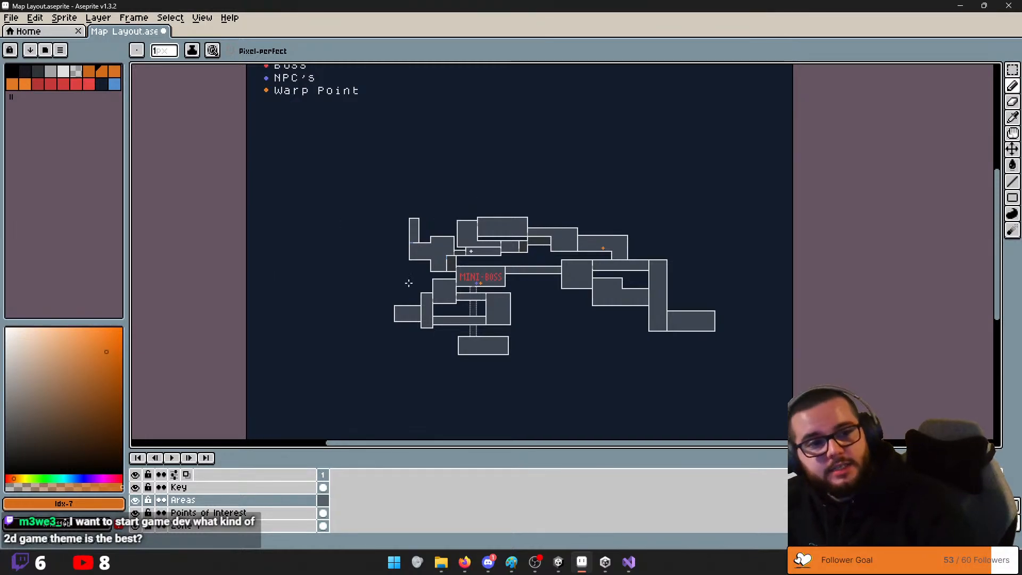
scroll(451, 200, "up", 2)
scroll(432, 244, "down", 5)
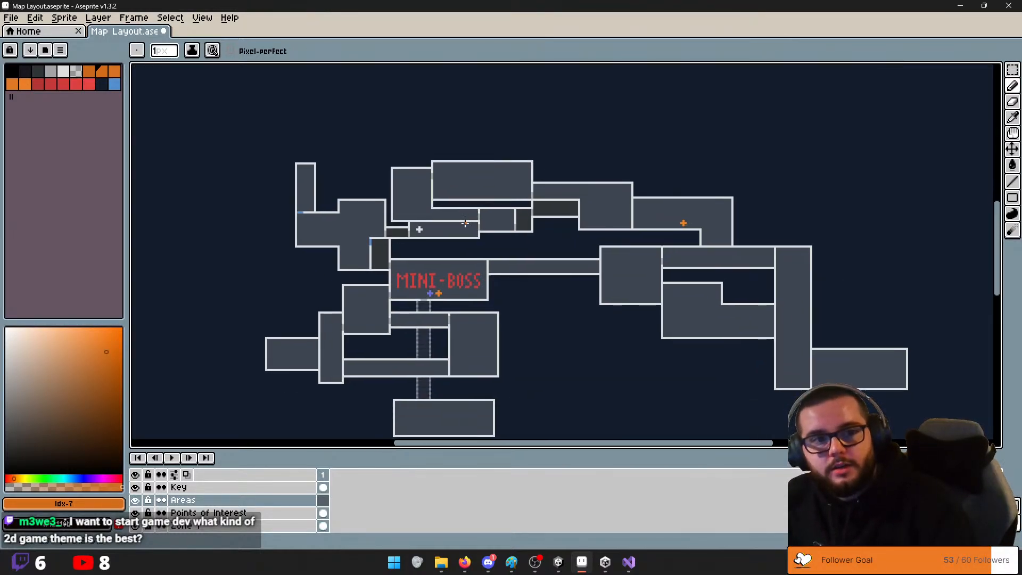
scroll(432, 244, "up", 2)
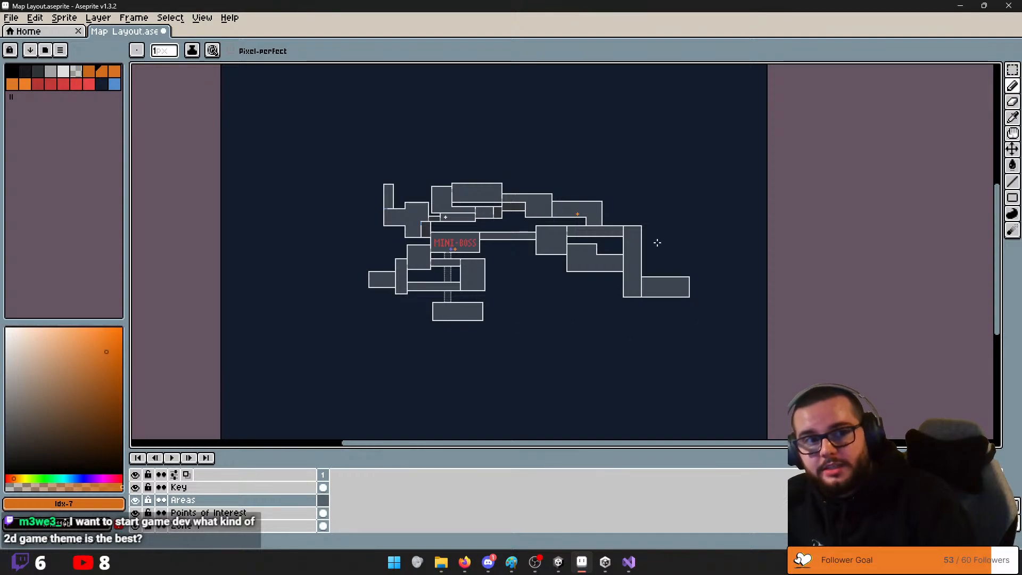
scroll(495, 285, "up", 1)
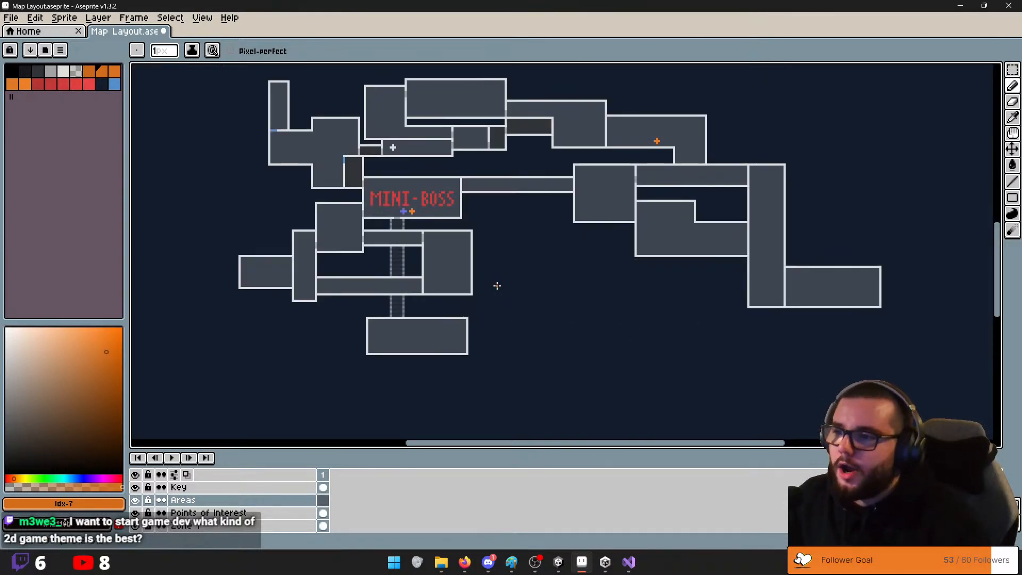
scroll(495, 285, "down", 1)
left_click(960, 5)
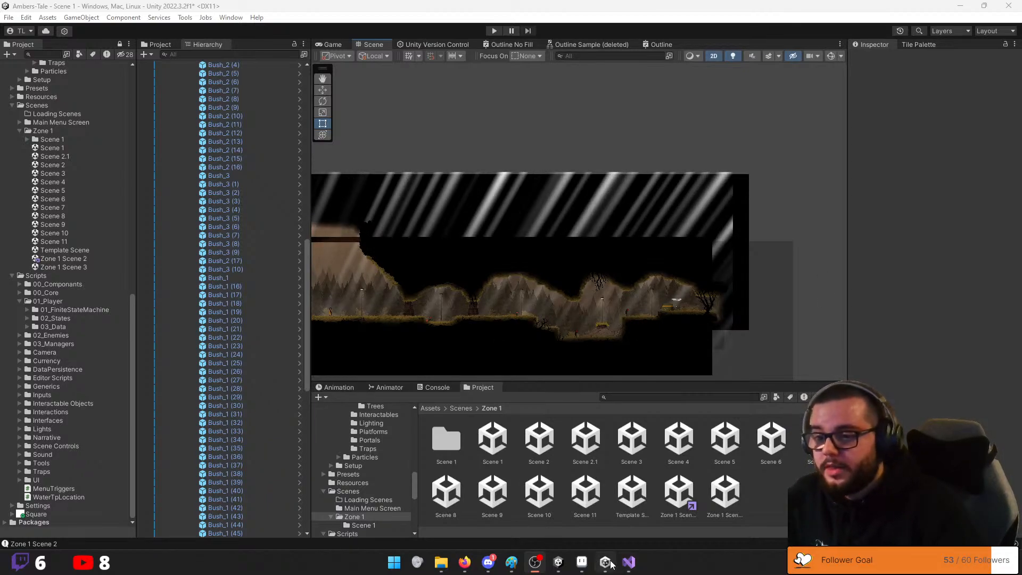
Return to Unity and maximize the Scene view on the player's starting area
mouse_move(606, 564)
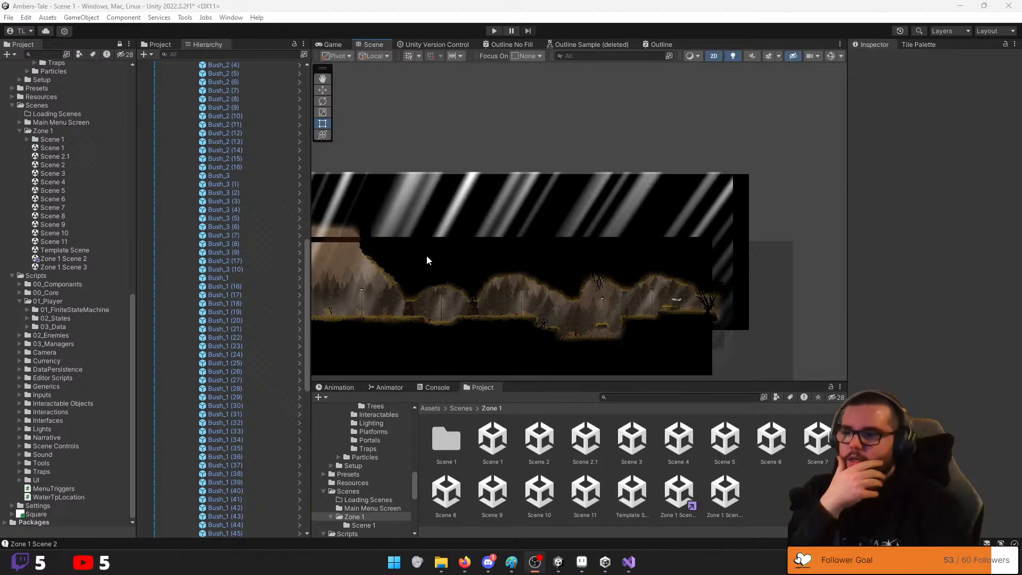
scroll(413, 302, "up", 1)
scroll(409, 309, "up", 2)
scroll(505, 282, "up", 2)
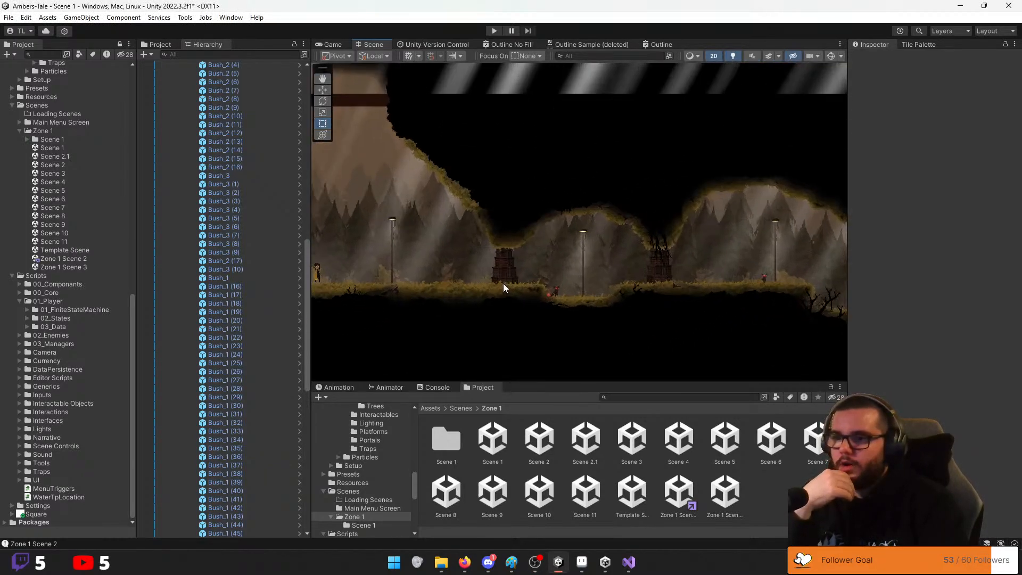
double_click(368, 45)
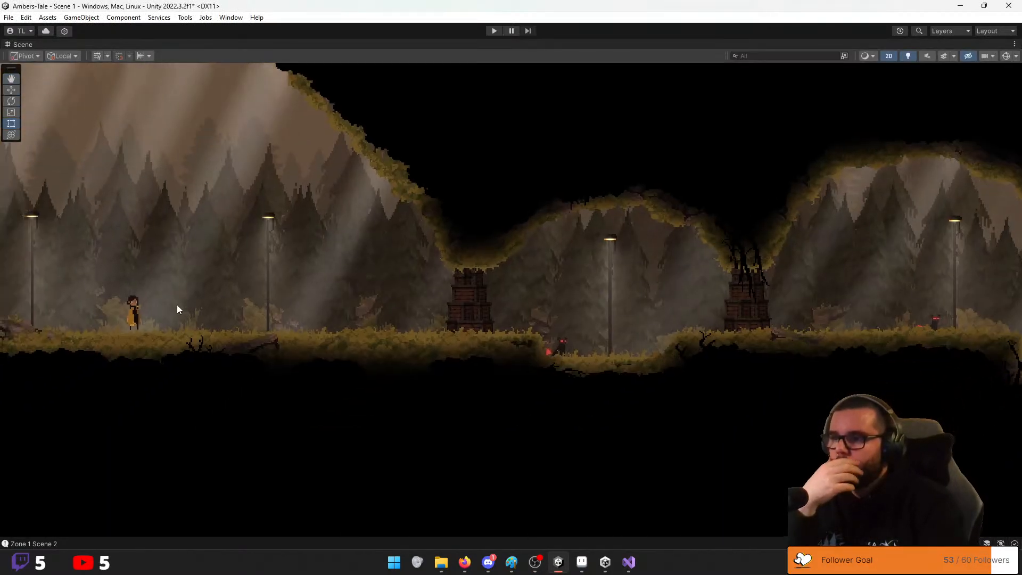
middle_click_drag(148, 309, 438, 306)
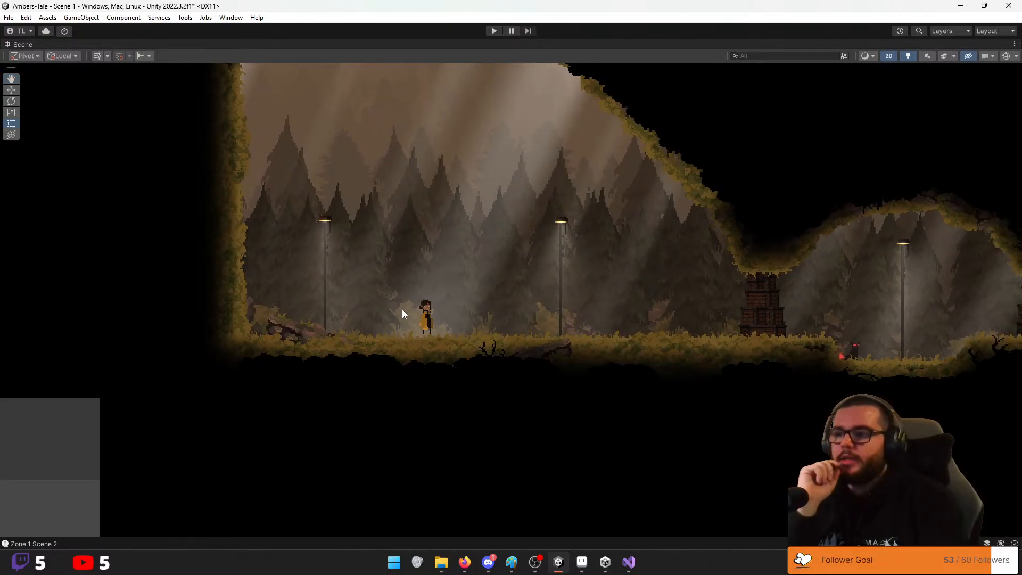
Select the player and move her from the starting point along the ground to the second lamp post
left_click(428, 314)
mouse_move(428, 318)
left_mouse_down()
mouse_move(149, 319)
mouse_move(216, 352)
mouse_move(222, 389)
mouse_move(241, 366)
mouse_move(255, 295)
mouse_move(417, 311)
mouse_move(91, 319)
mouse_move(349, 311)
mouse_move(322, 144)
mouse_move(387, 320)
mouse_move(420, 314)
mouse_move(428, 331)
left_mouse_up()
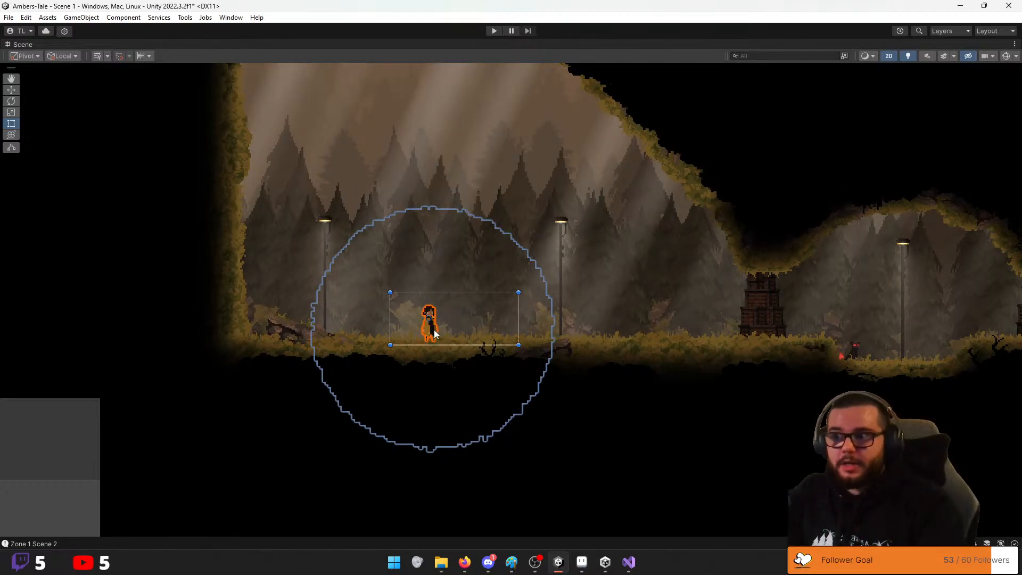
left_click_drag(435, 333, 566, 332)
middle_click_drag(652, 330, 369, 335)
mouse_move(327, 336)
left_mouse_down()
mouse_move(328, 327)
mouse_move(306, 334)
left_mouse_up()
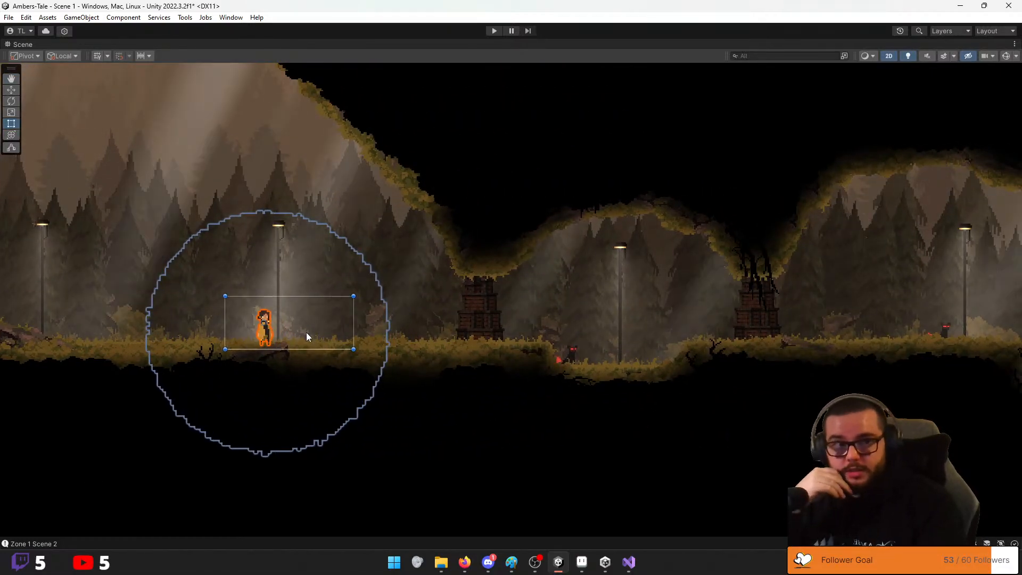
Move the player in front of the first brick barrier and adjust her position beside it
left_click_drag(305, 331, 475, 329)
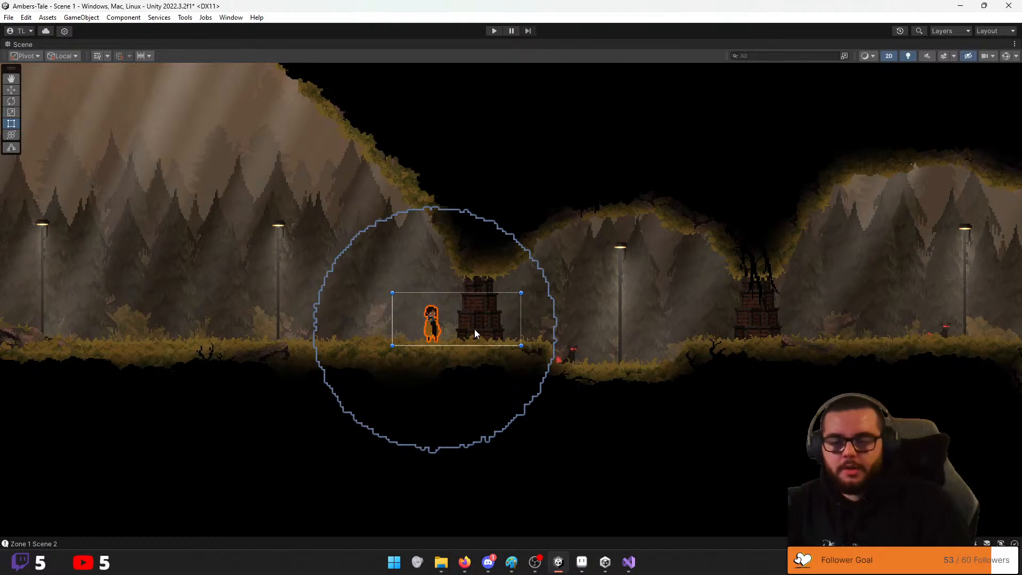
left_click_drag(475, 334, 452, 328)
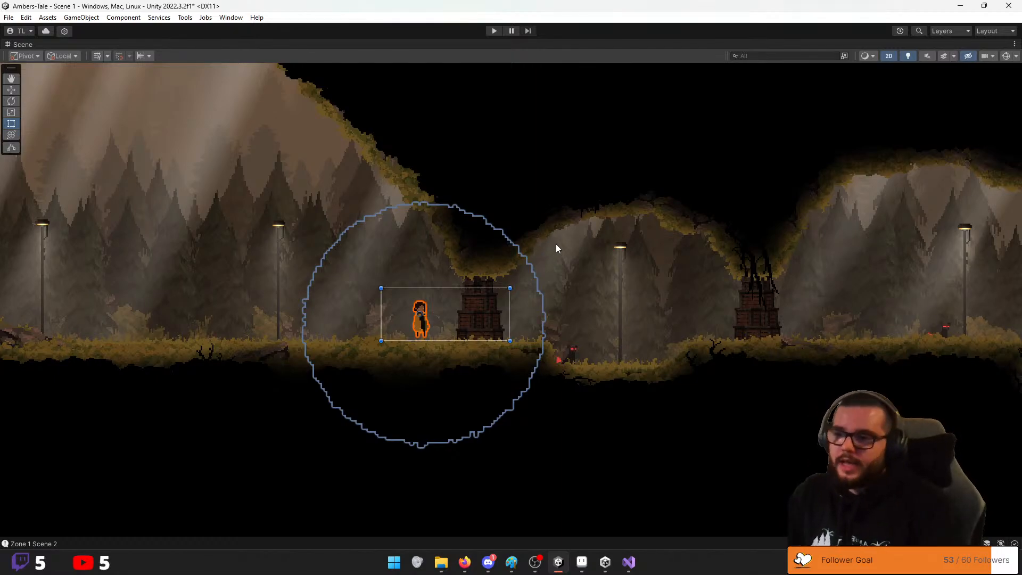
left_click_drag(475, 318, 521, 311)
left_click_drag(510, 297, 472, 323)
middle_click_drag(605, 323, 481, 356)
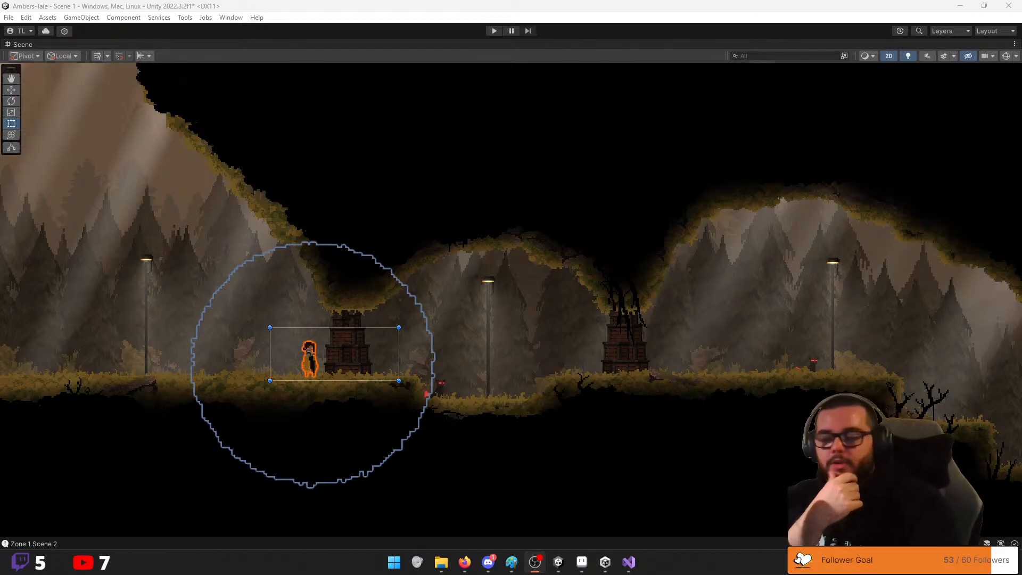
Place the player in the small dip under the lamp post between the two brick barriers
left_click_drag(359, 361, 526, 375)
left_click(357, 343)
left_click(313, 353)
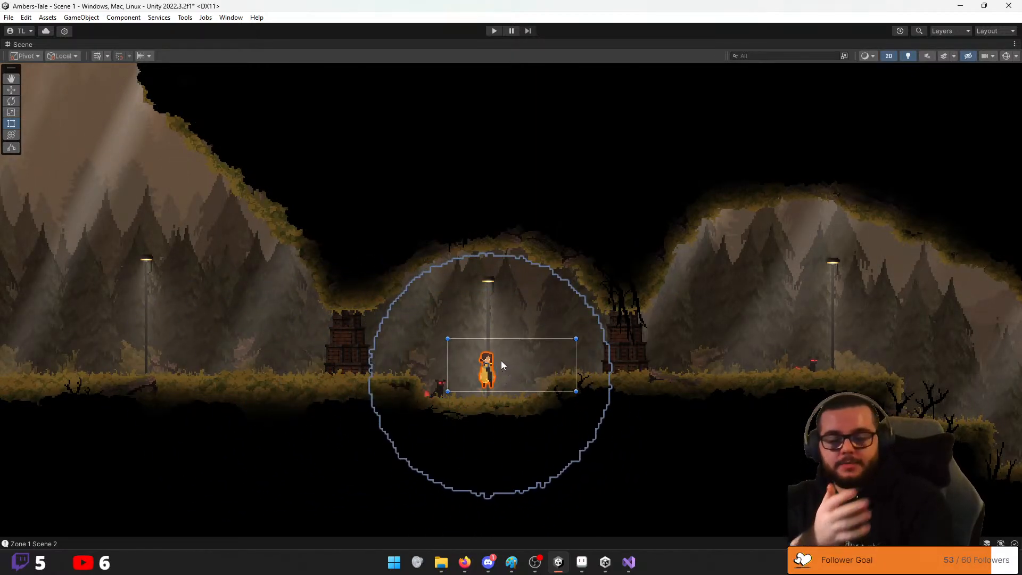
Move the player up to the second, root-covered barrier and on to the ground just beyond it
middle_click_drag(501, 360, 357, 395)
left_click_drag(356, 395, 461, 402)
middle_click_drag(547, 387, 426, 377)
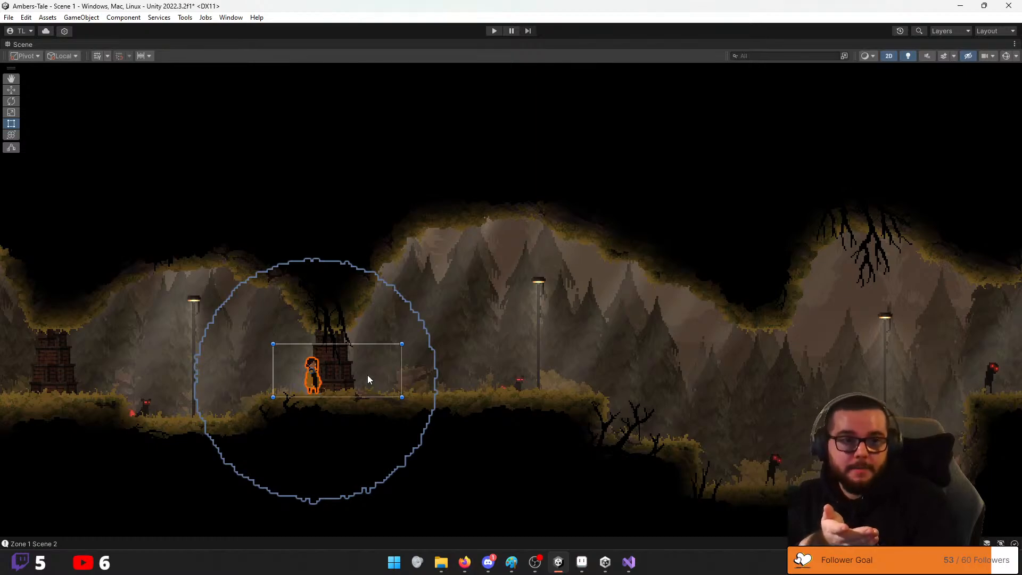
left_click_drag(368, 379, 440, 364)
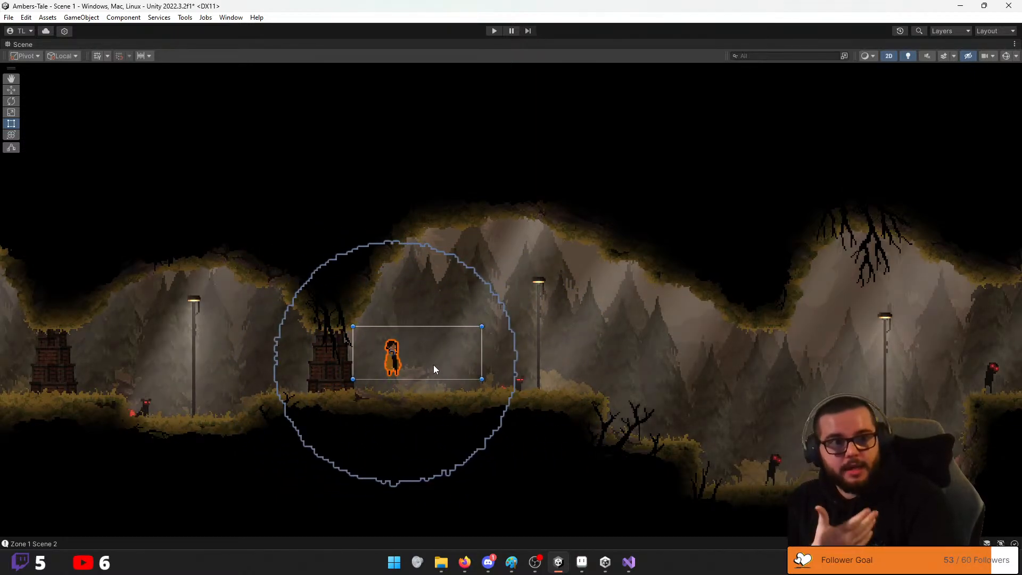
middle_click_drag(620, 367, 508, 381)
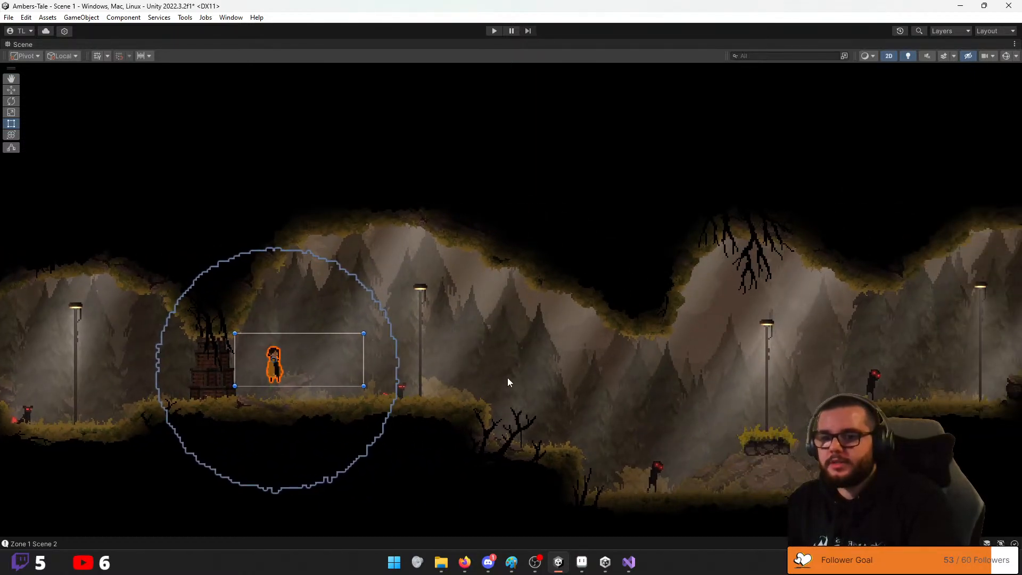
Place the player on the lower ledge with the bare branches, above the hollow
left_click(877, 396)
scroll(877, 396, "up", 1)
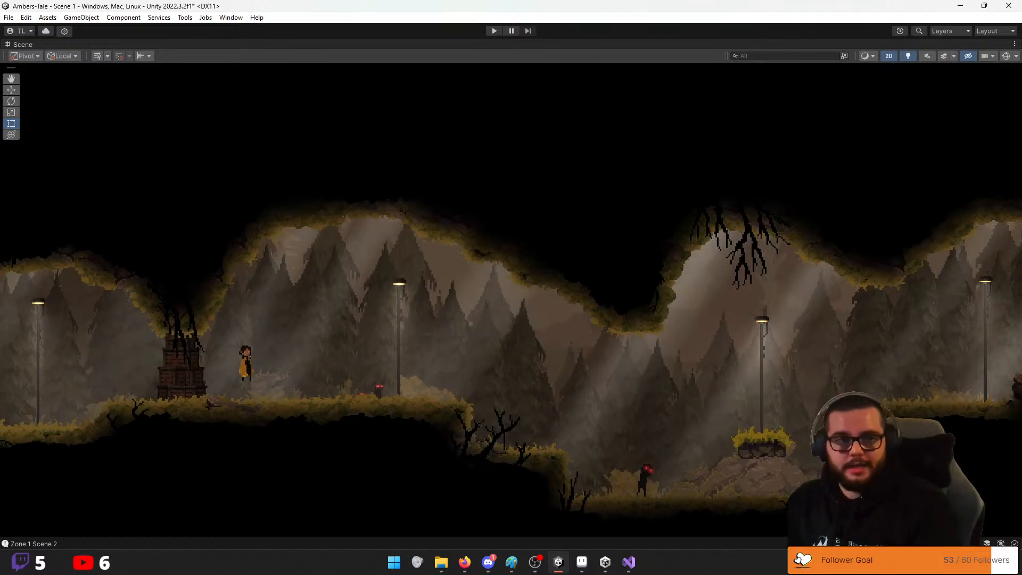
left_click_drag(242, 362, 544, 426)
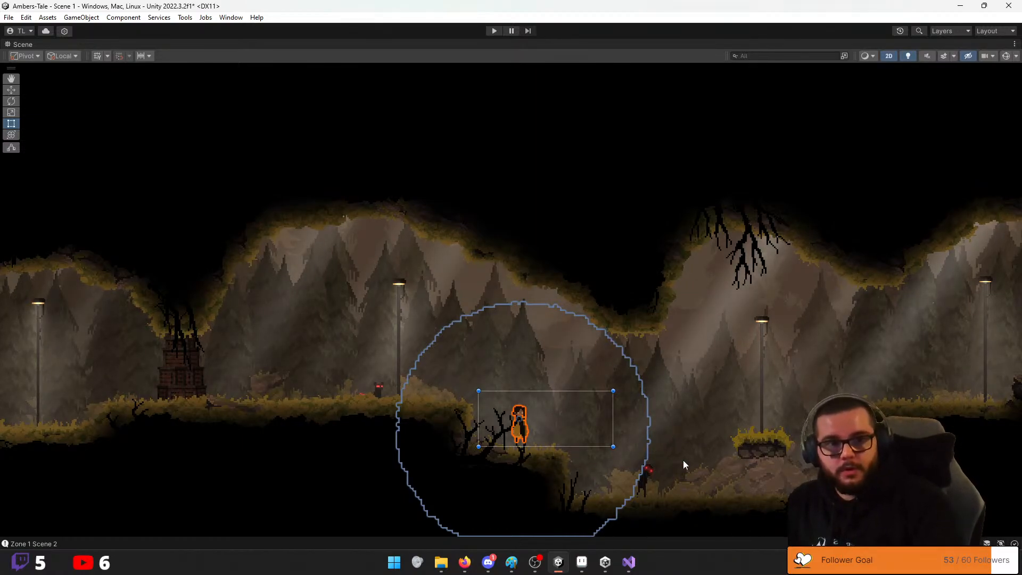
mouse_move(556, 424)
left_mouse_down()
mouse_move(360, 364)
mouse_move(729, 465)
mouse_move(639, 429)
mouse_move(397, 365)
mouse_move(548, 421)
left_mouse_up()
Move the hollow's standing enemy to the far side of the floating platform and nudge the player toward her ledge's edge
left_click_drag(641, 478, 812, 477)
left_click(569, 465)
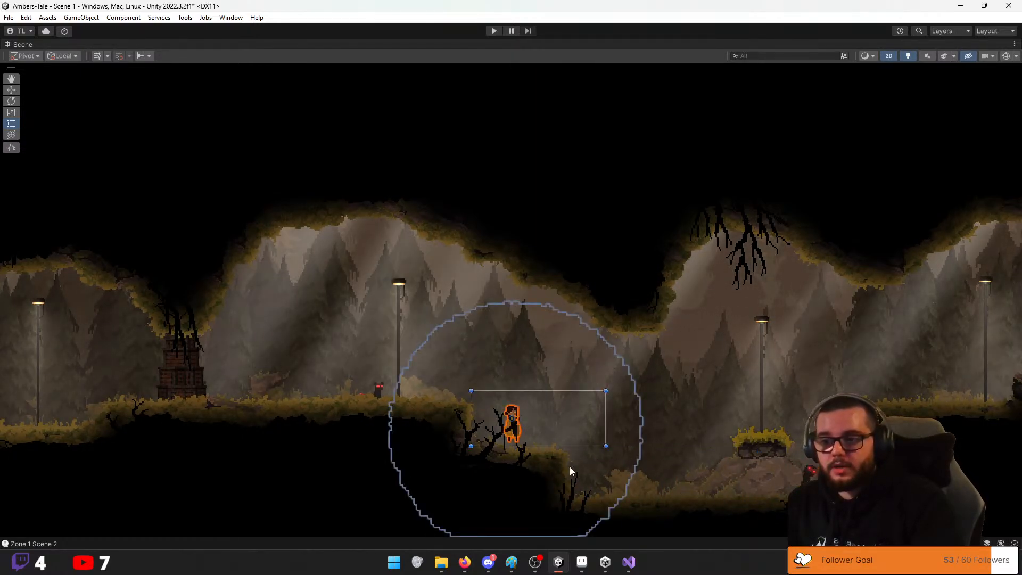
mouse_move(558, 432)
left_mouse_down()
mouse_move(602, 433)
mouse_move(642, 484)
mouse_move(793, 482)
mouse_move(683, 471)
mouse_move(625, 484)
mouse_move(743, 483)
mouse_move(472, 431)
mouse_move(548, 436)
left_mouse_up()
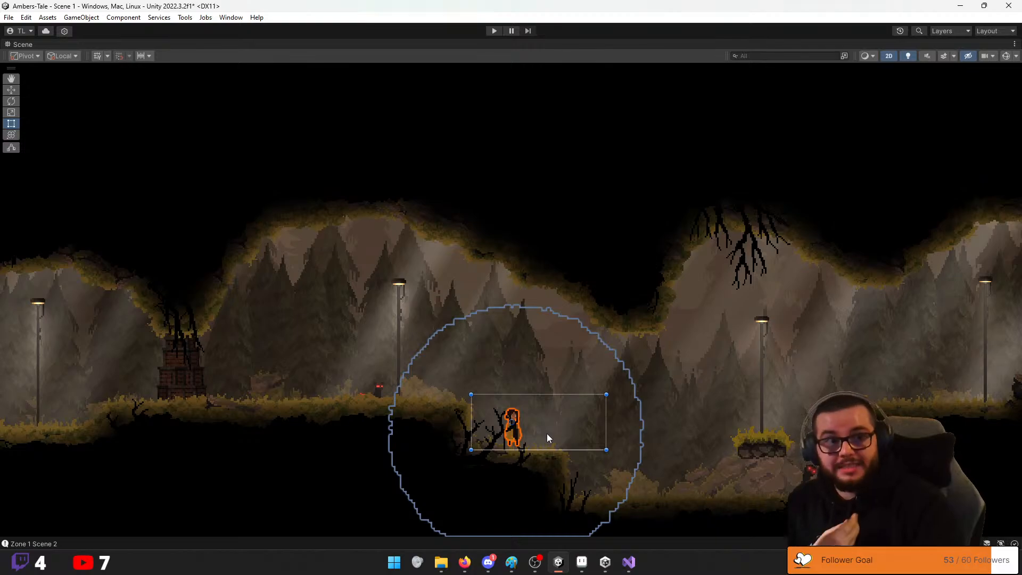
middle_click_drag(564, 433, 467, 373)
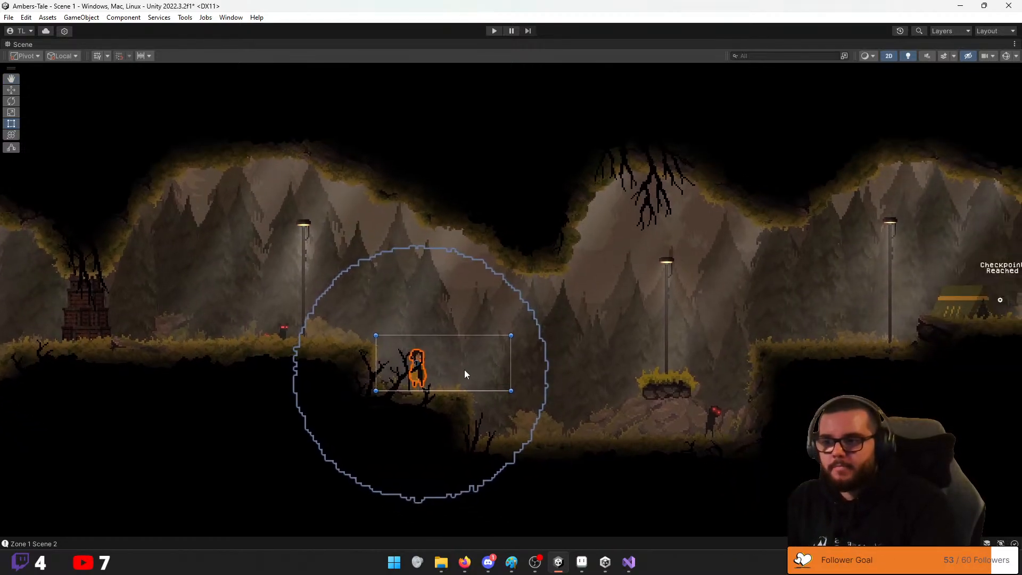
mouse_move(464, 371)
left_mouse_down()
mouse_move(490, 380)
mouse_move(518, 372)
mouse_move(682, 417)
mouse_move(525, 413)
mouse_move(540, 412)
mouse_move(491, 366)
mouse_move(484, 376)
left_mouse_up()
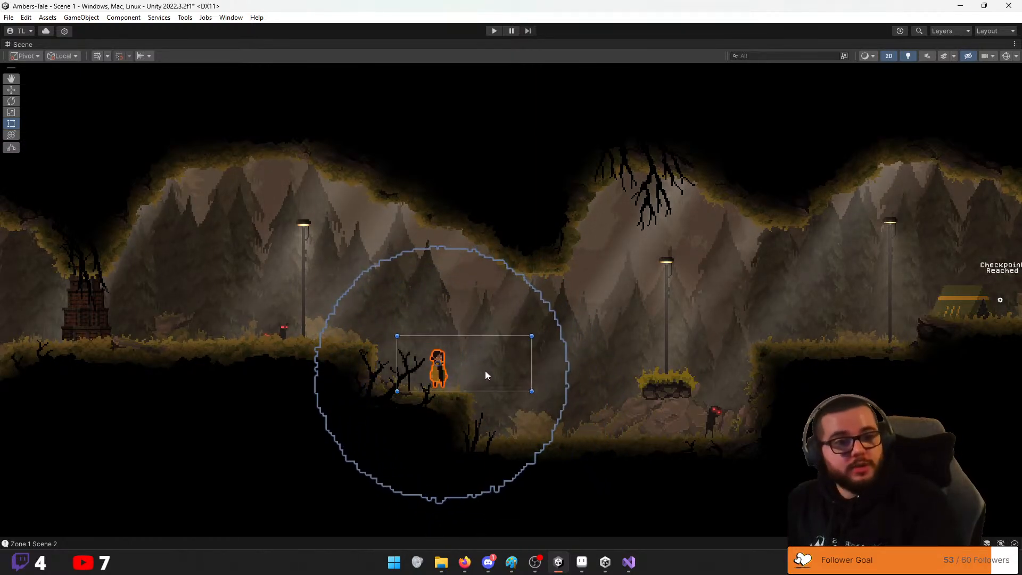
Try the enemy at the foot of the ledge, return it beside the floating platform and place the player in the hollow
left_click_drag(714, 414, 483, 426)
mouse_move(439, 369)
left_mouse_down()
mouse_move(473, 365)
mouse_move(570, 404)
mouse_move(445, 365)
left_mouse_up()
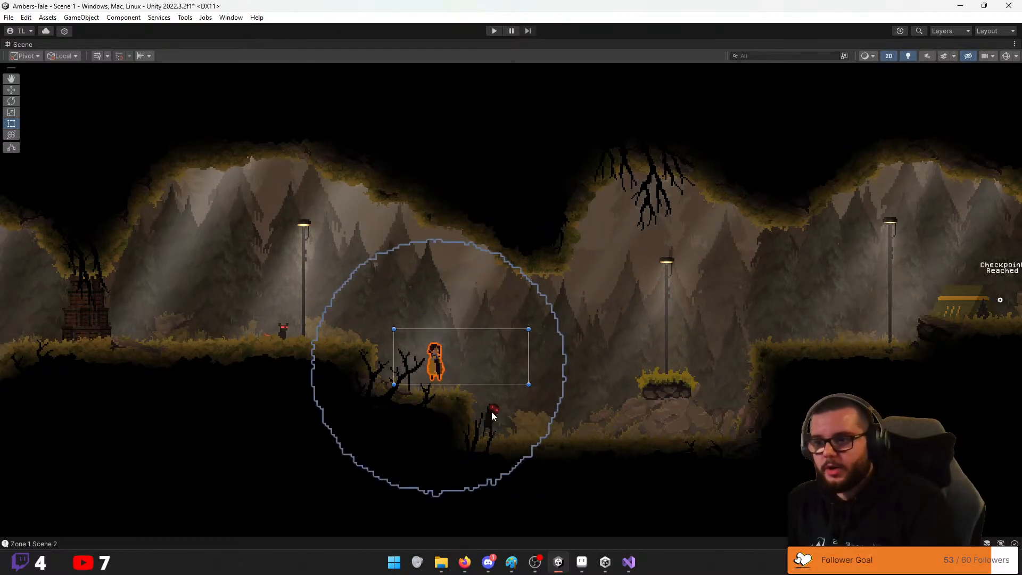
left_click_drag(491, 411, 715, 413)
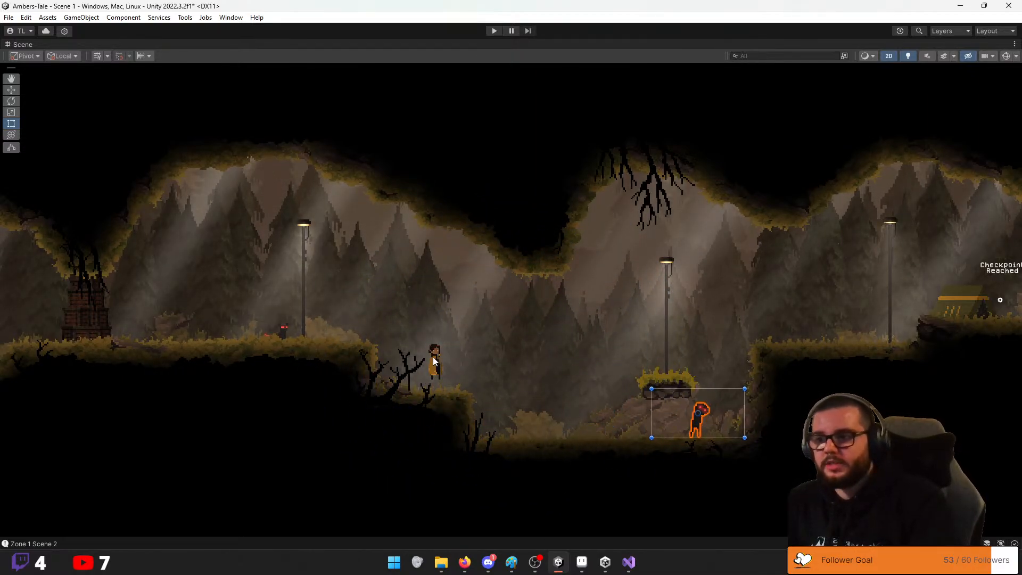
left_click_drag(444, 365, 545, 417)
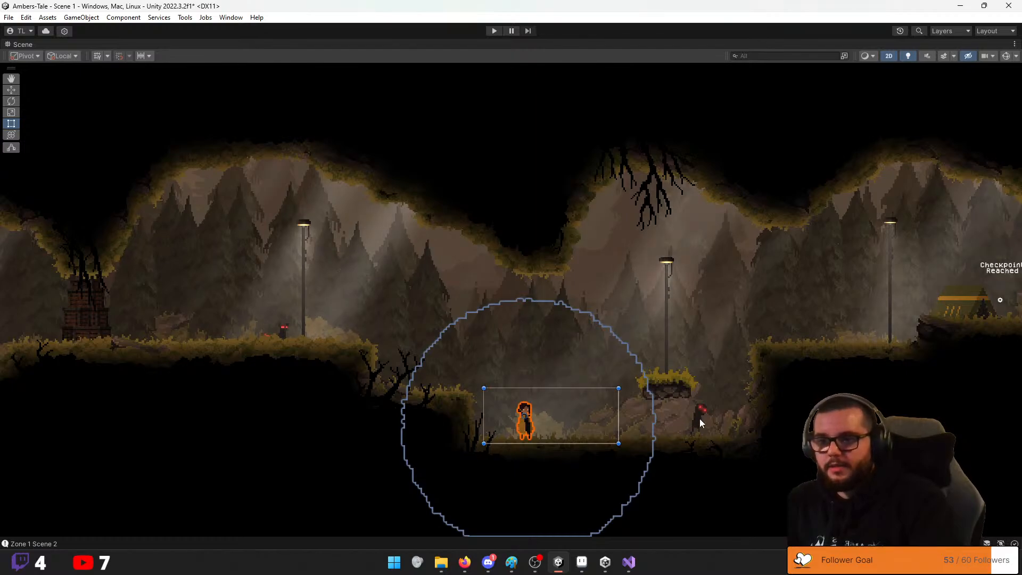
Try the hollow's enemy closer to the player, return it to the far side of the floating platform and reselect the player
left_click_drag(699, 418, 584, 426)
left_click_drag(634, 315, 760, 455)
left_click_drag(538, 307, 541, 273)
left_click(570, 422)
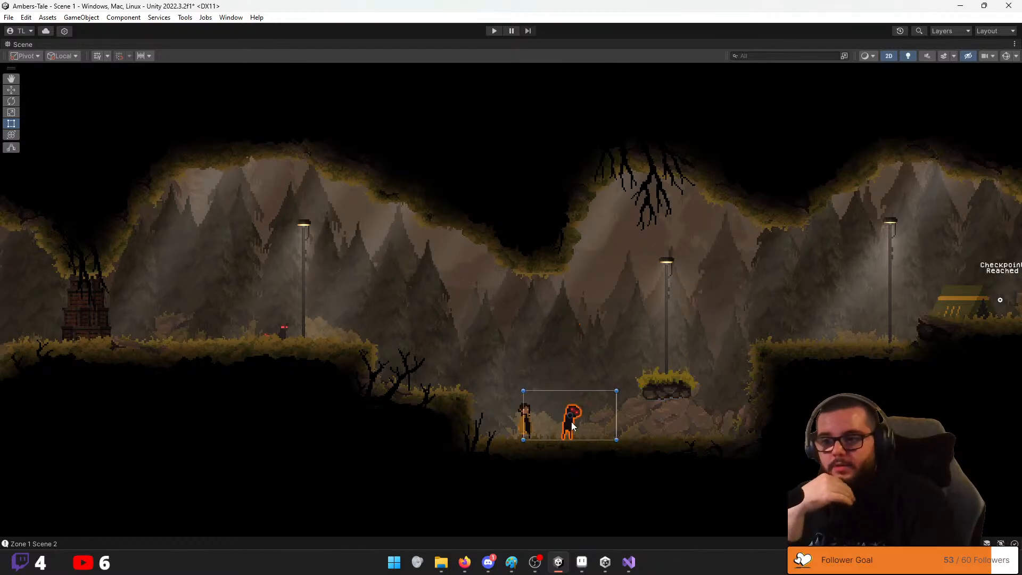
left_click_drag(570, 422, 488, 426)
left_click_drag(709, 427, 506, 418)
key("ctrl+z")
left_click(520, 419)
middle_click_drag(602, 391, 524, 400)
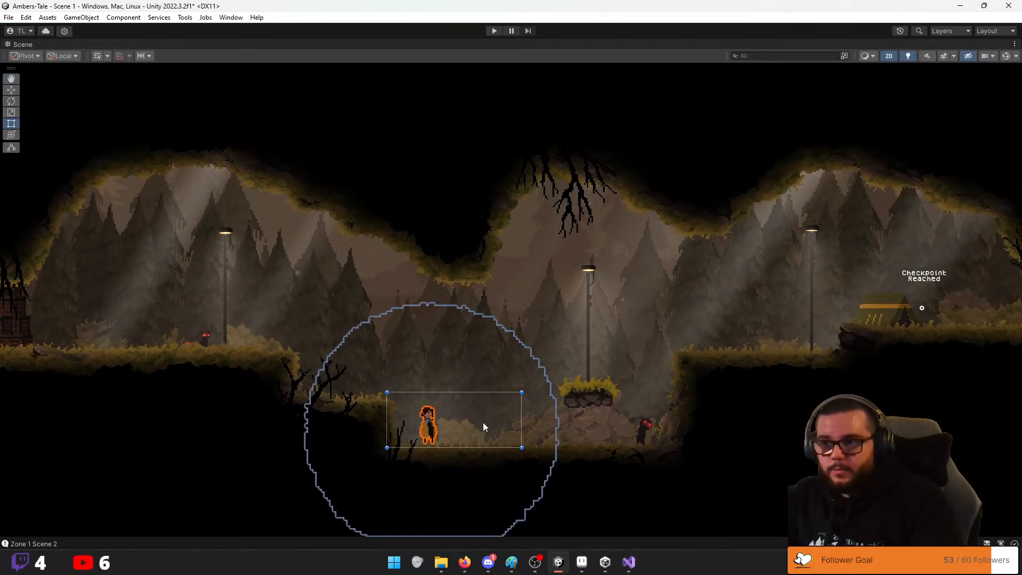
Move the player over the floating platform and up the cliff onto the ground before the checkpoint
left_click_drag(474, 424, 616, 378)
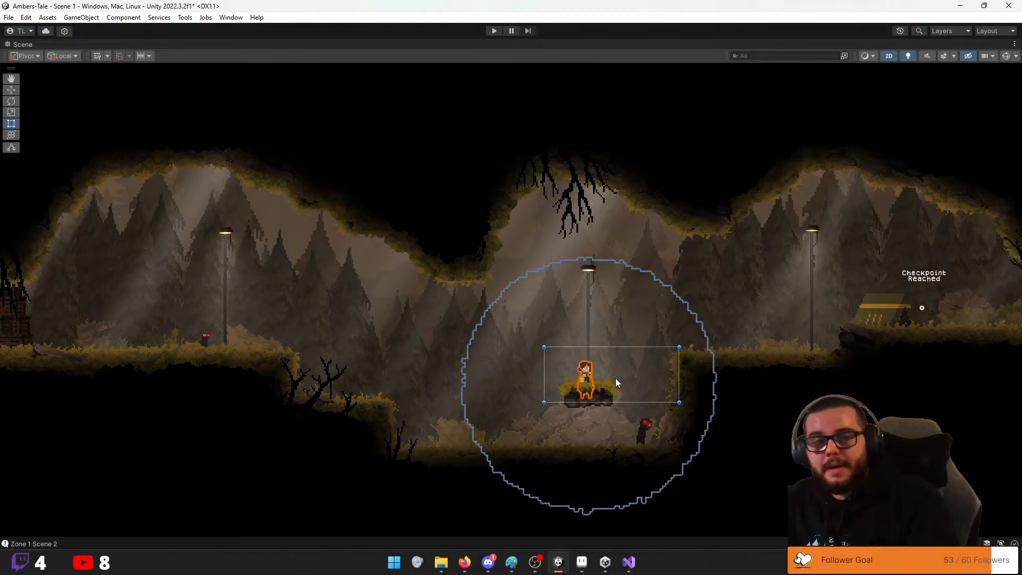
left_click_drag(616, 382, 695, 360)
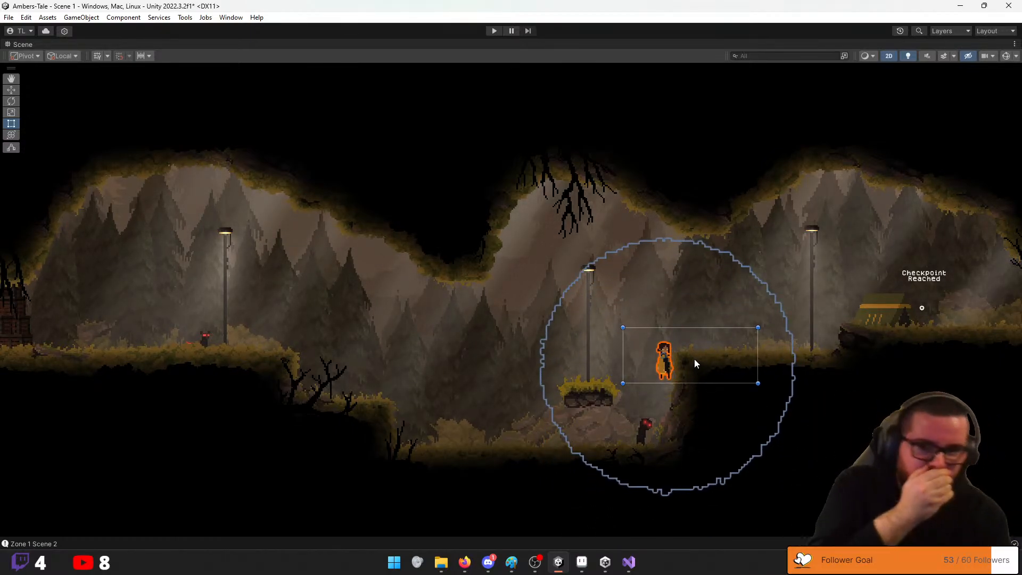
left_click_drag(695, 364, 774, 321)
middle_click_drag(396, 351, 536, 352)
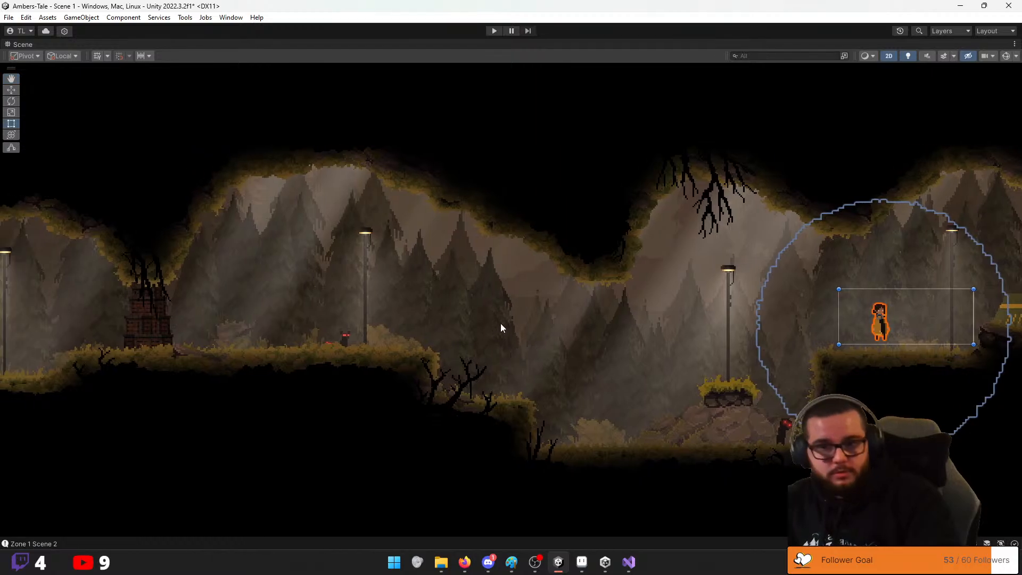
scroll(500, 320, "down", 4)
scroll(498, 323, "down", 2)
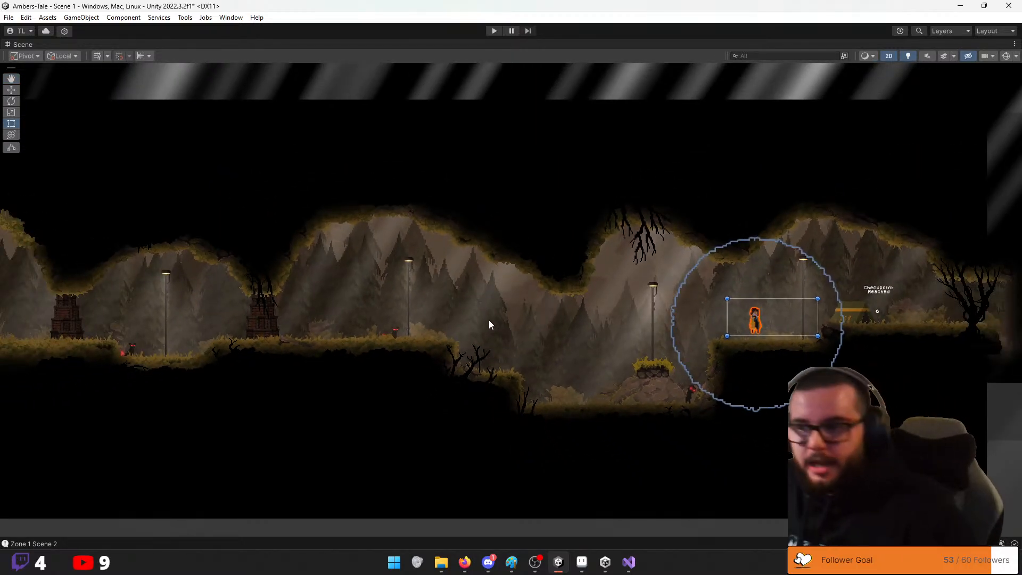
mouse_move(789, 328)
left_mouse_down()
mouse_move(59, 309)
mouse_move(81, 312)
mouse_move(70, 339)
mouse_move(89, 344)
mouse_move(139, 324)
mouse_move(137, 308)
mouse_move(316, 291)
mouse_move(675, 329)
mouse_move(826, 329)
mouse_move(808, 330)
left_mouse_up()
scroll(245, 306, "down", 1)
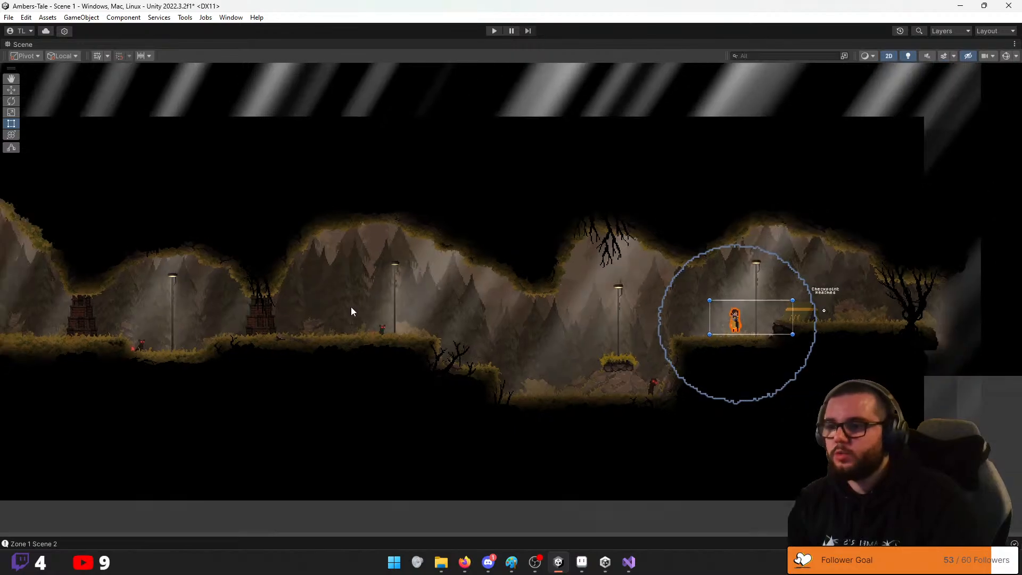
Inspect the level's opening stretch, checking the ground, boundary wall, first crate barrier and the enemy just beyond it
middle_click_drag(350, 308, 484, 322)
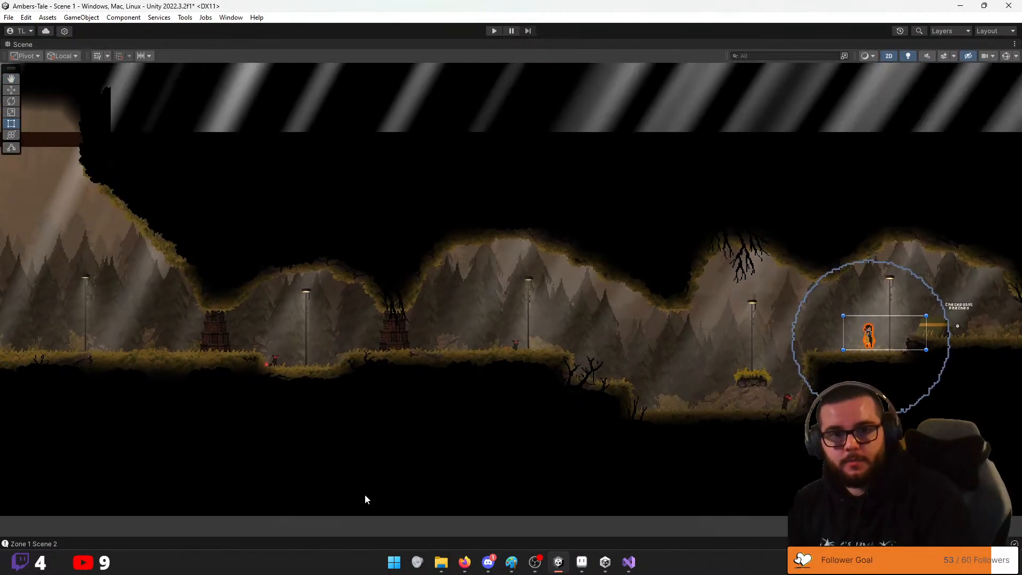
middle_click_drag(139, 348, 304, 358)
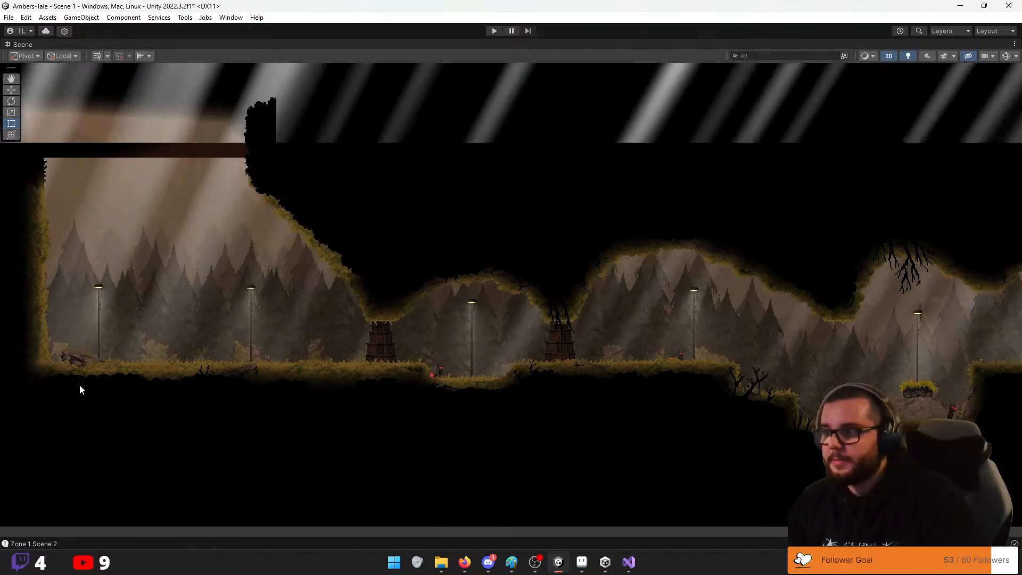
left_click_drag(75, 397, 1014, 321)
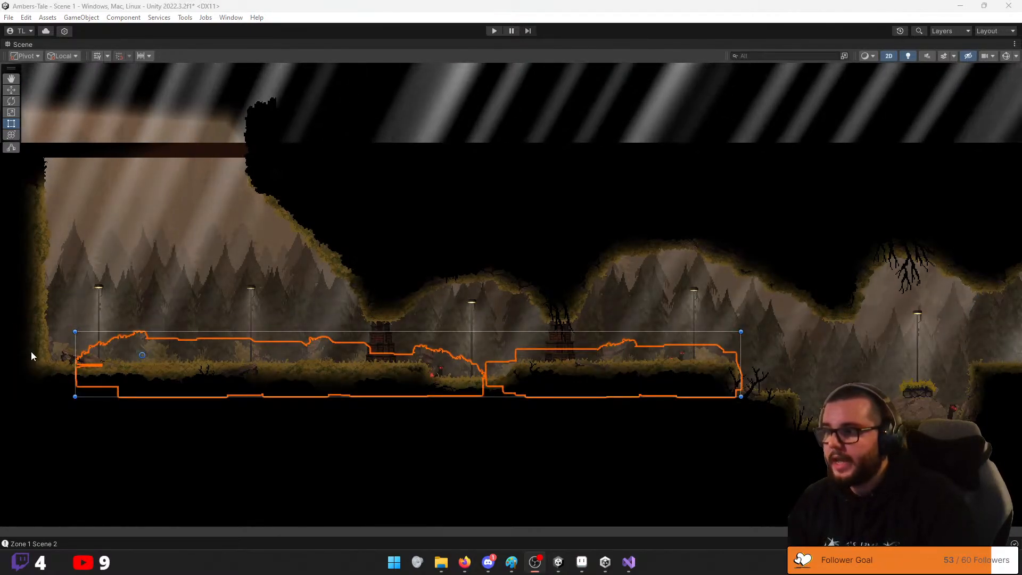
left_click(33, 351)
left_click(20, 335)
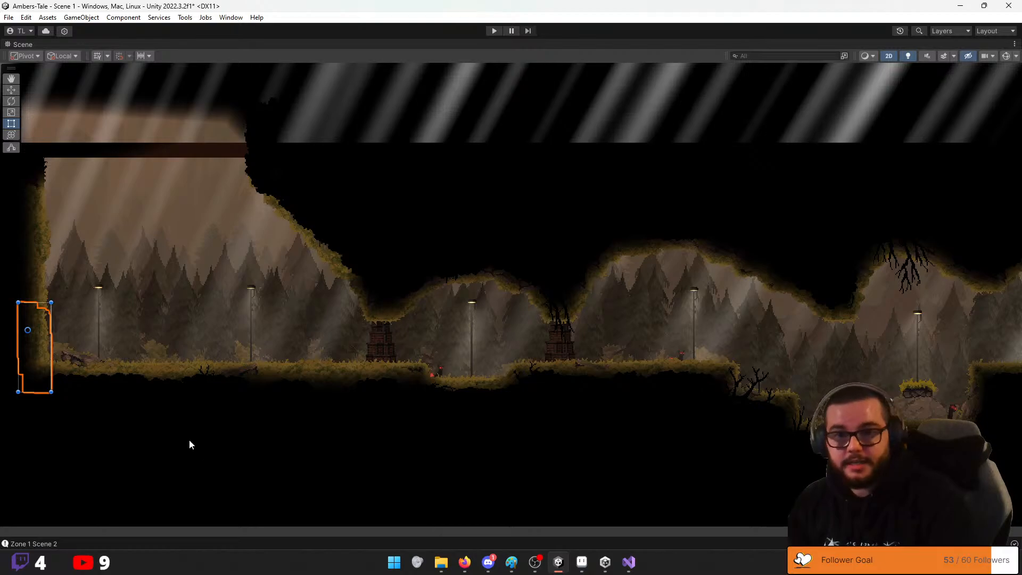
left_click(169, 414)
middle_click_drag(250, 393, 184, 399)
left_click(209, 345)
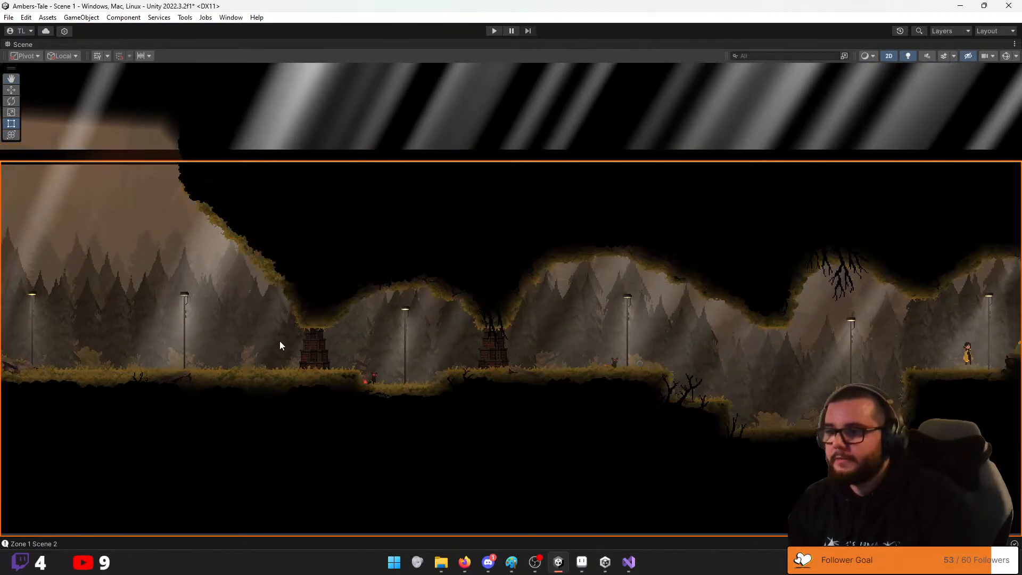
left_click(365, 393)
left_click(357, 384)
left_click(341, 376)
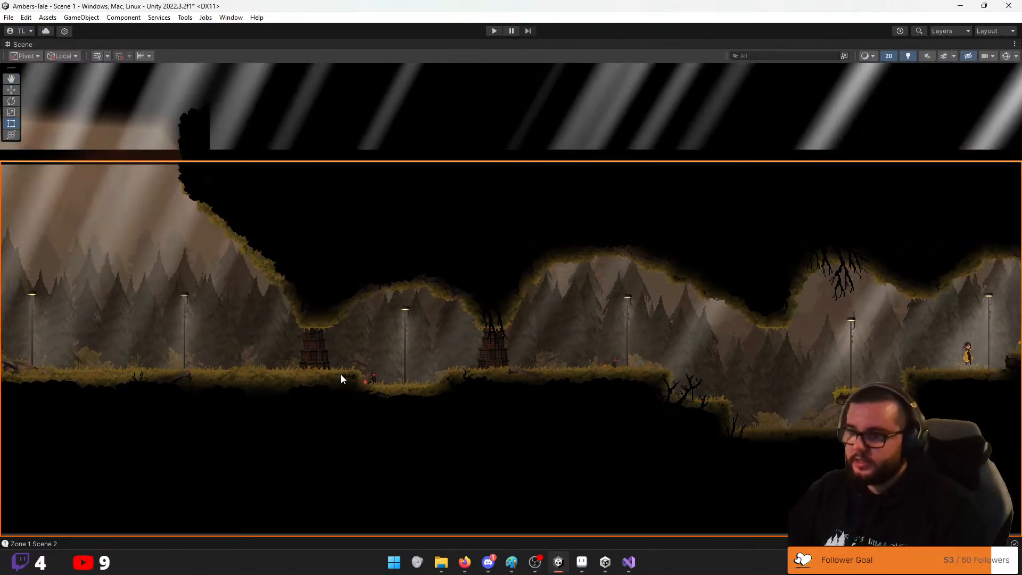
left_click(320, 356)
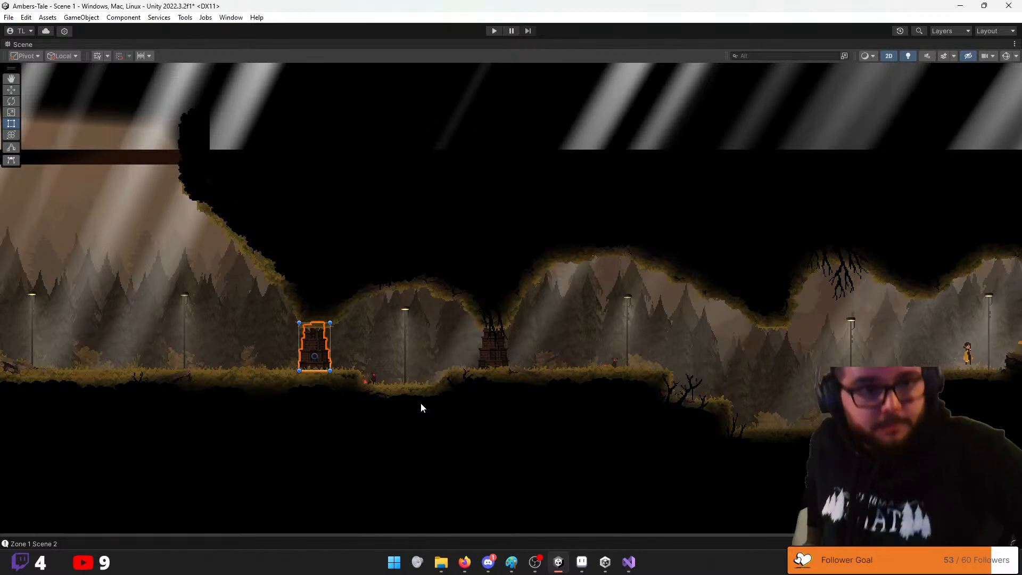
left_click(373, 378)
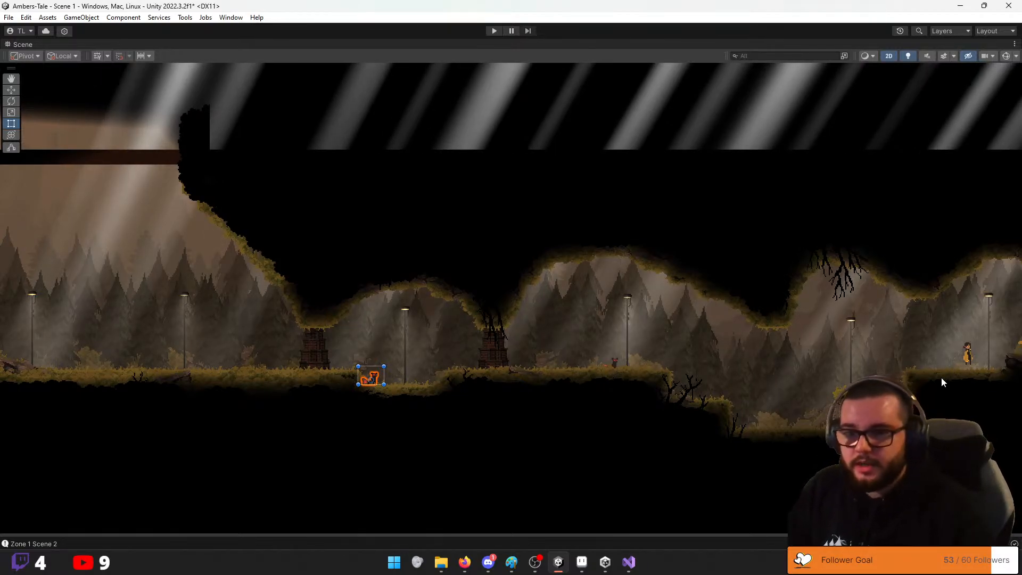
Place the player back in the hollow and bring her up over the cliff edge onto the ground before the checkpoint
left_click_drag(975, 362, 780, 429)
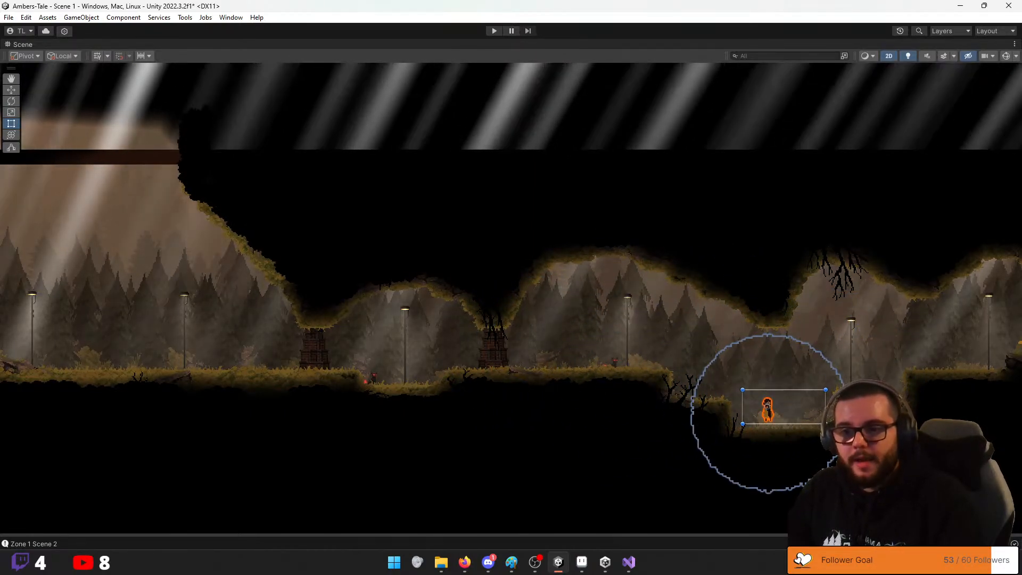
left_click(872, 419)
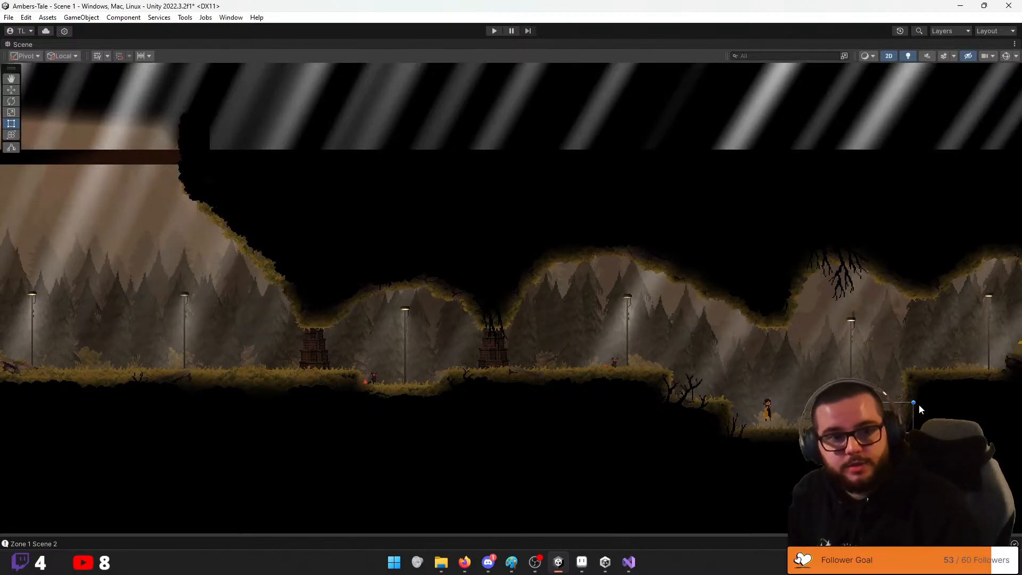
left_click_drag(768, 411, 921, 340)
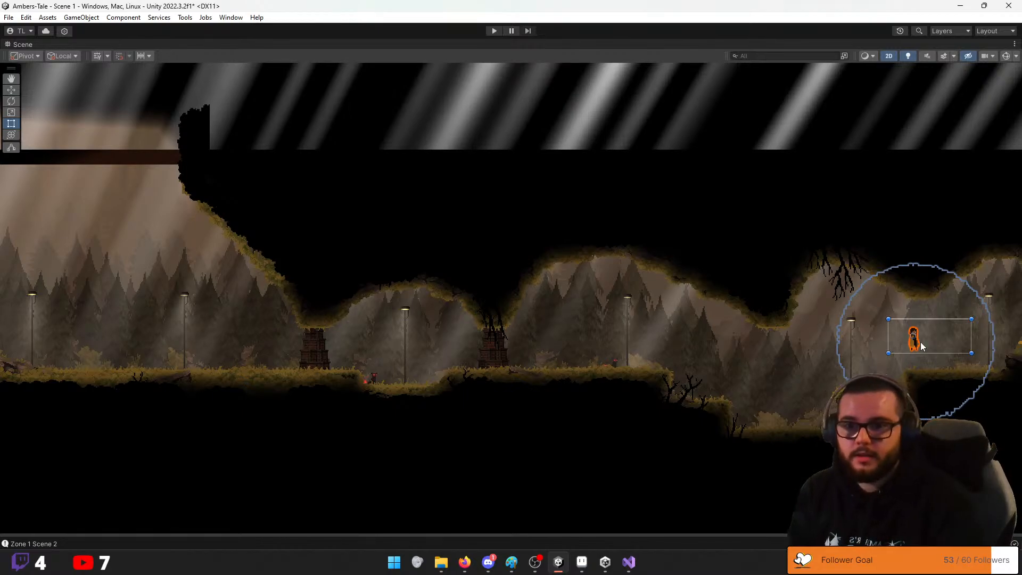
left_click_drag(928, 343, 944, 365)
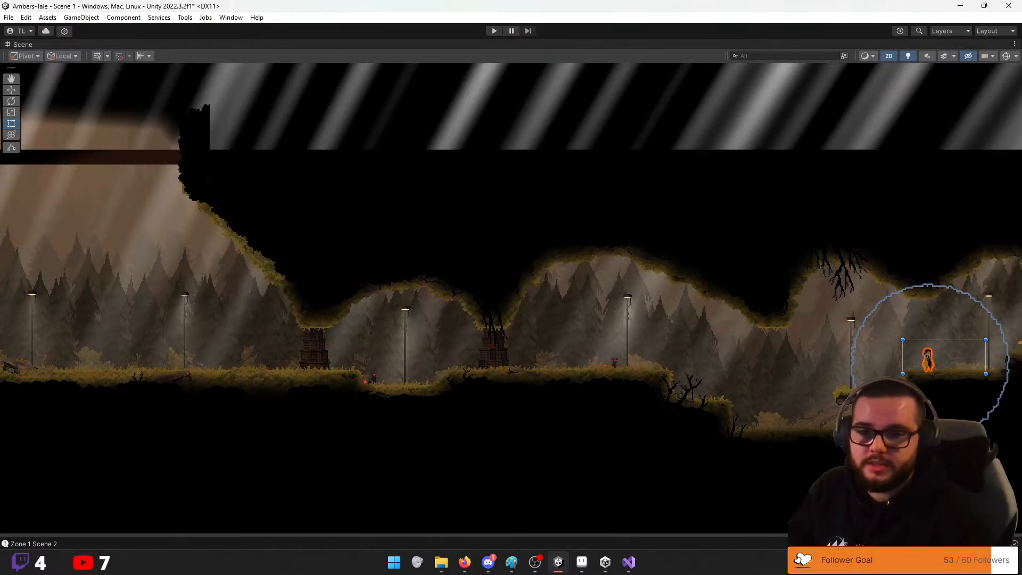
left_click_drag(944, 358, 954, 358)
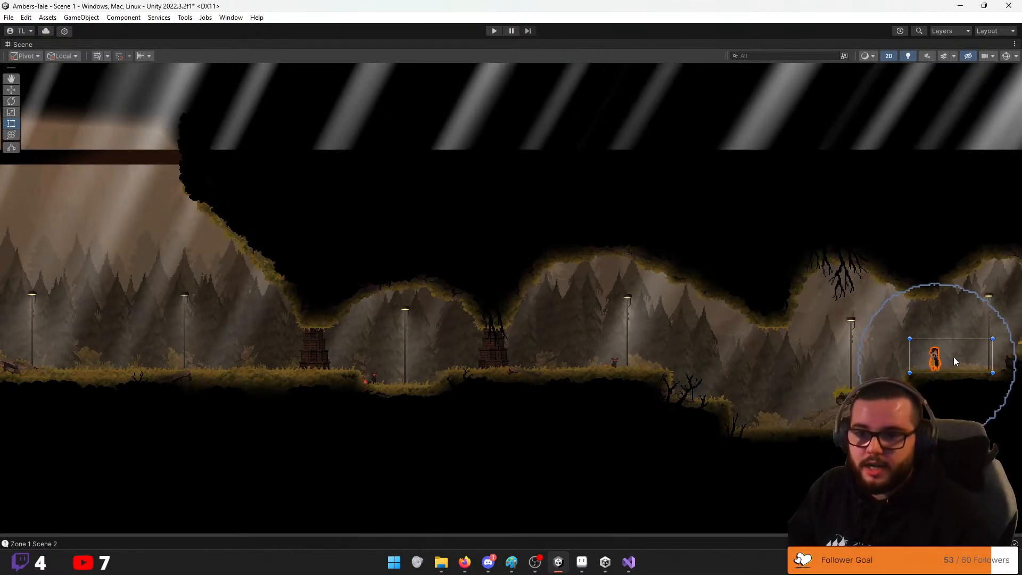
left_click(612, 362)
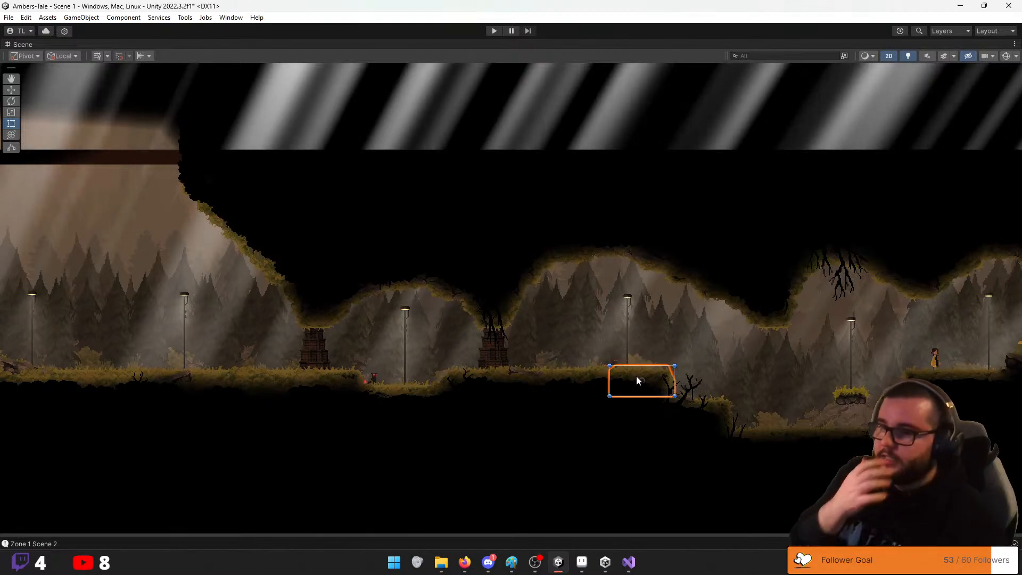
left_click(639, 358)
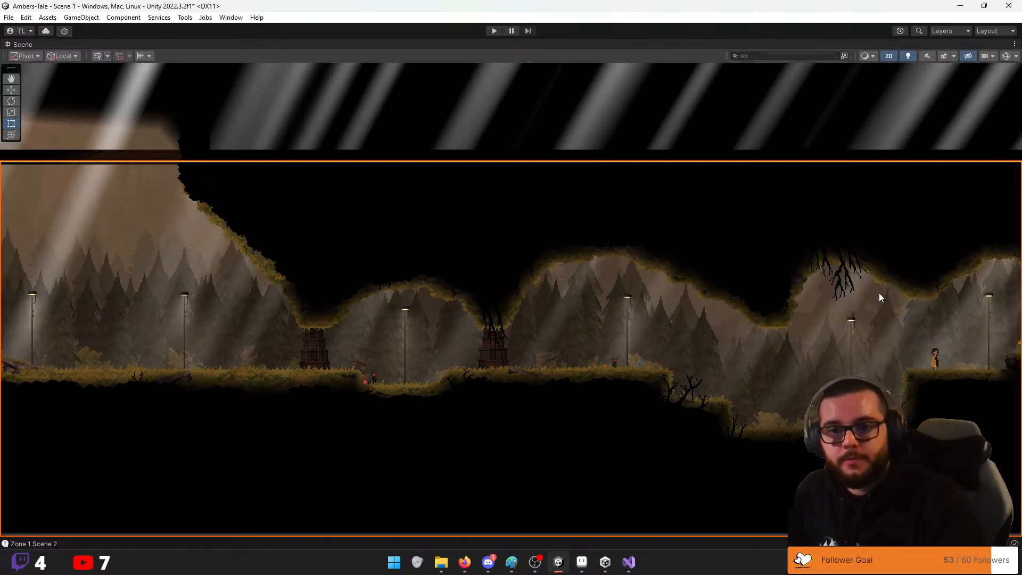
left_click(640, 345)
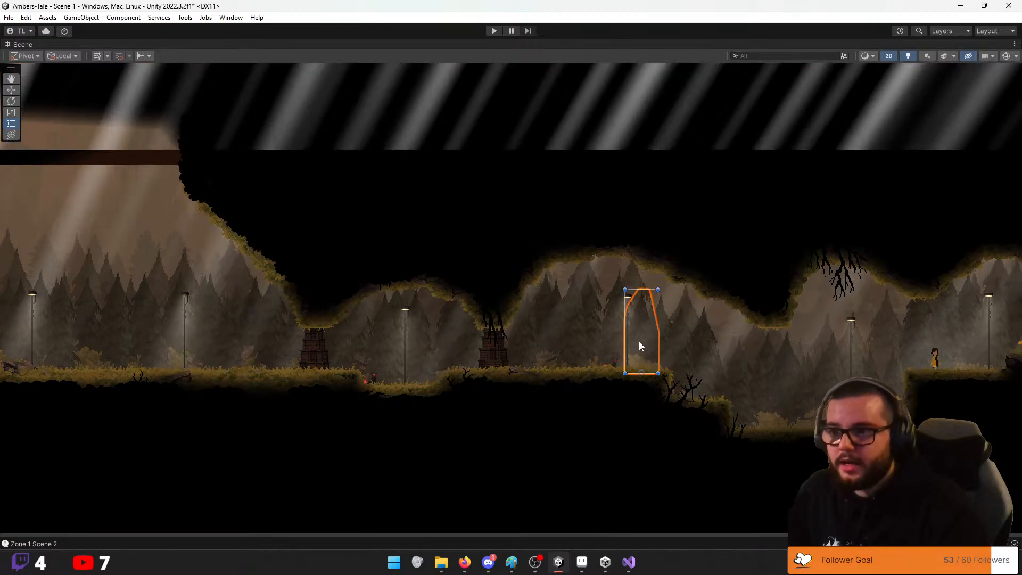
left_click(697, 325)
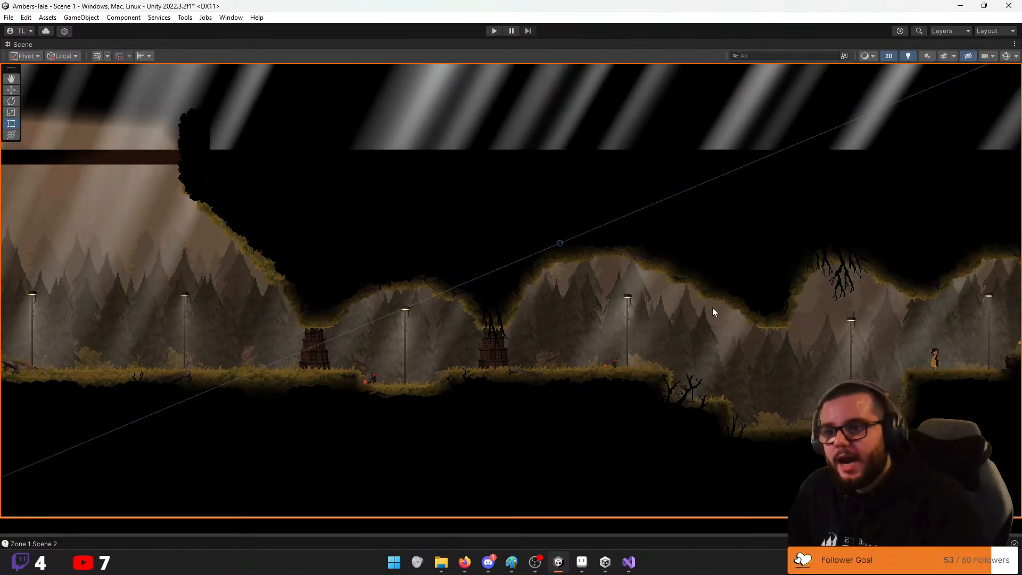
left_click(713, 312)
left_click(740, 312)
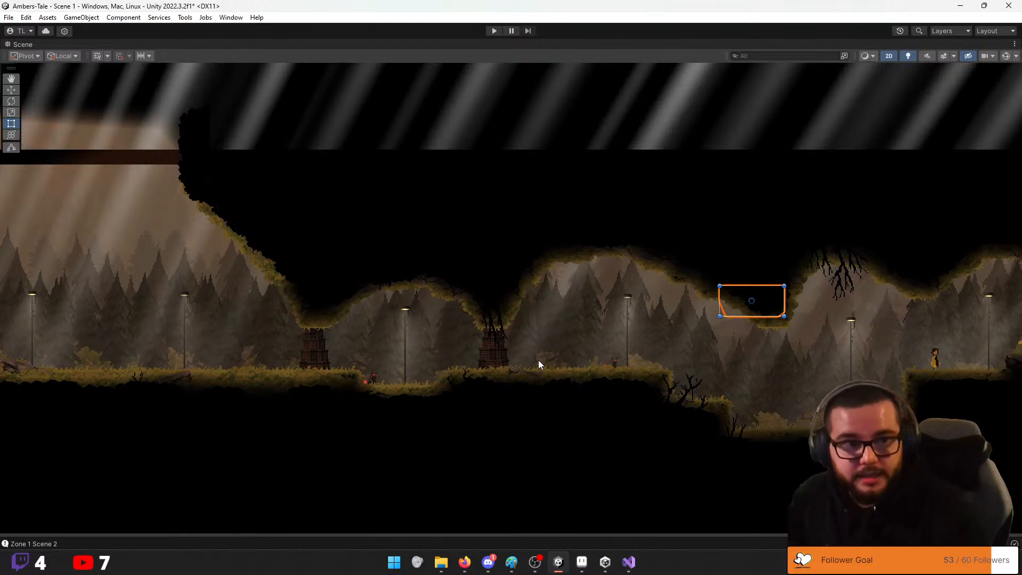
Restore the full editor layout, open Zone 1 Scene 3 briefly and switch to Zone 1 Scene 2
double_click(24, 44)
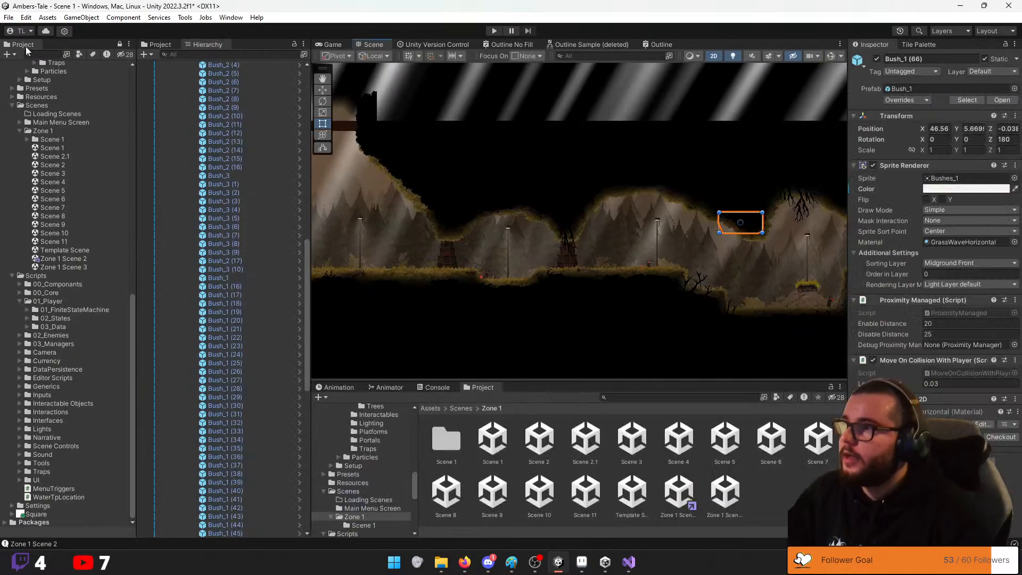
scroll(74, 463, "up", 6)
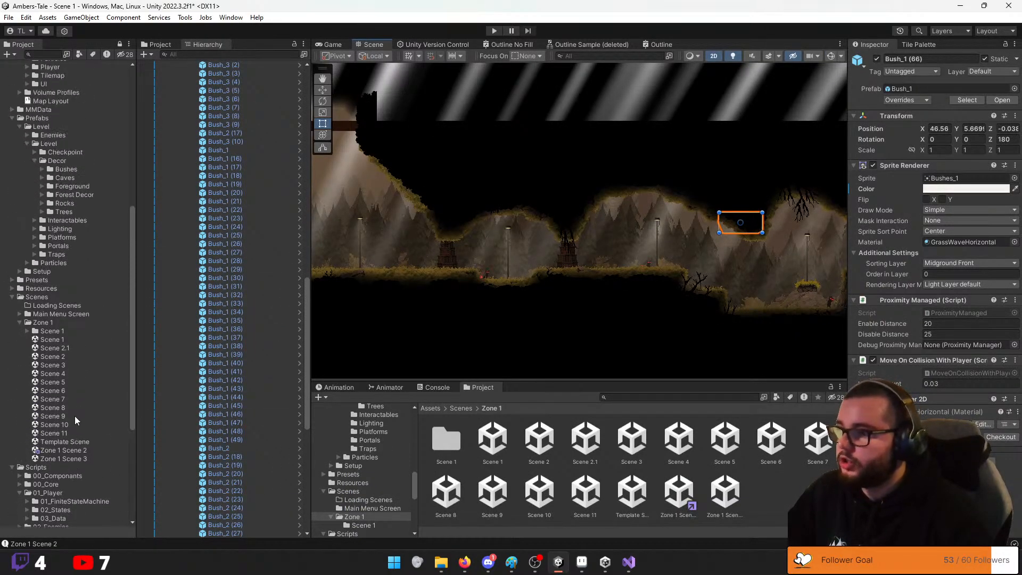
double_click(75, 458)
left_click(499, 302)
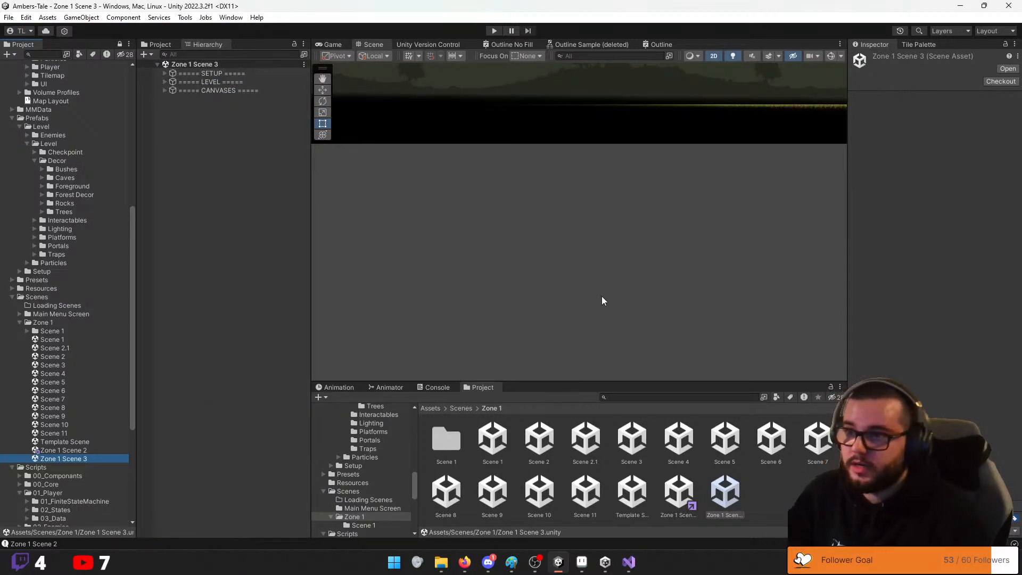
left_click(63, 451)
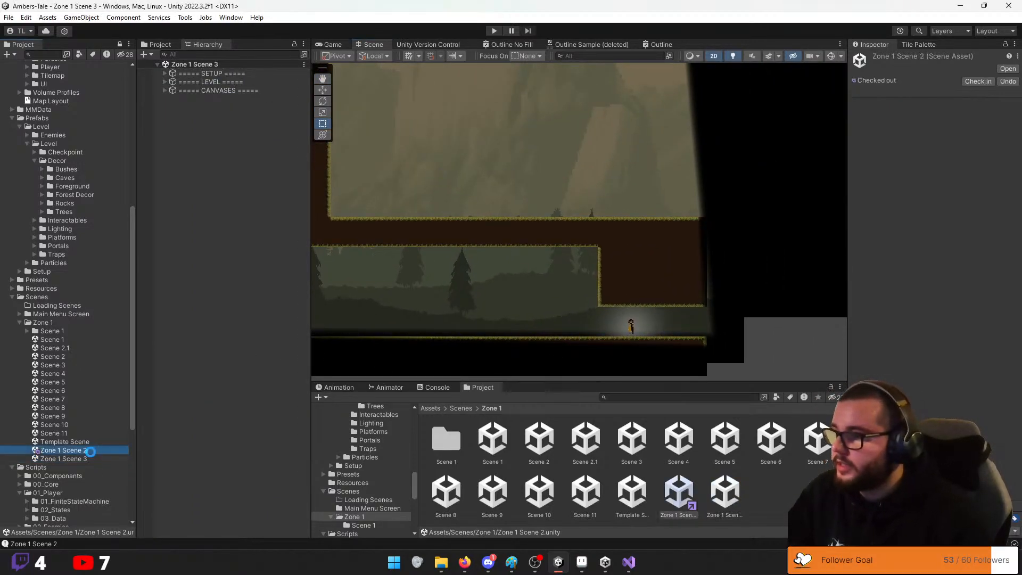
middle_click_drag(685, 279, 298, 186)
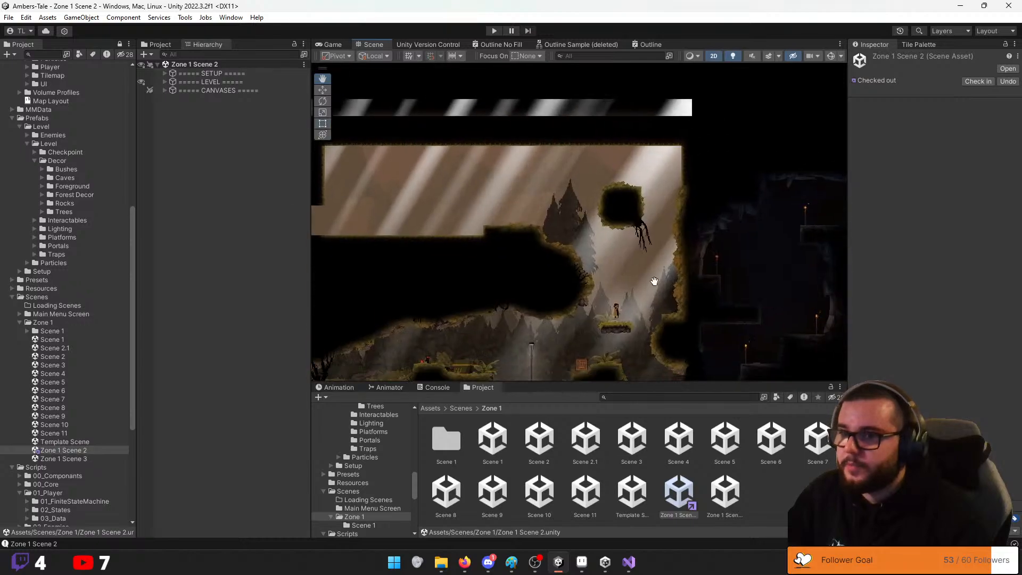
middle_click_drag(569, 365, 680, 253)
Move the player from the floating platform down onto the mound beside the wooden sign and check the destroyable crates beyond it
left_click(727, 197)
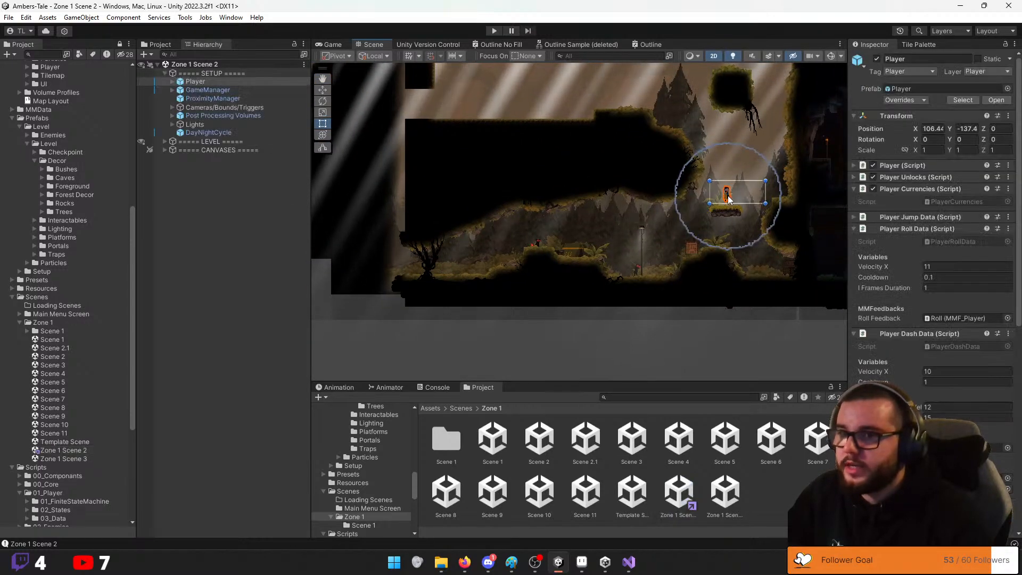
left_click_drag(728, 197, 706, 250)
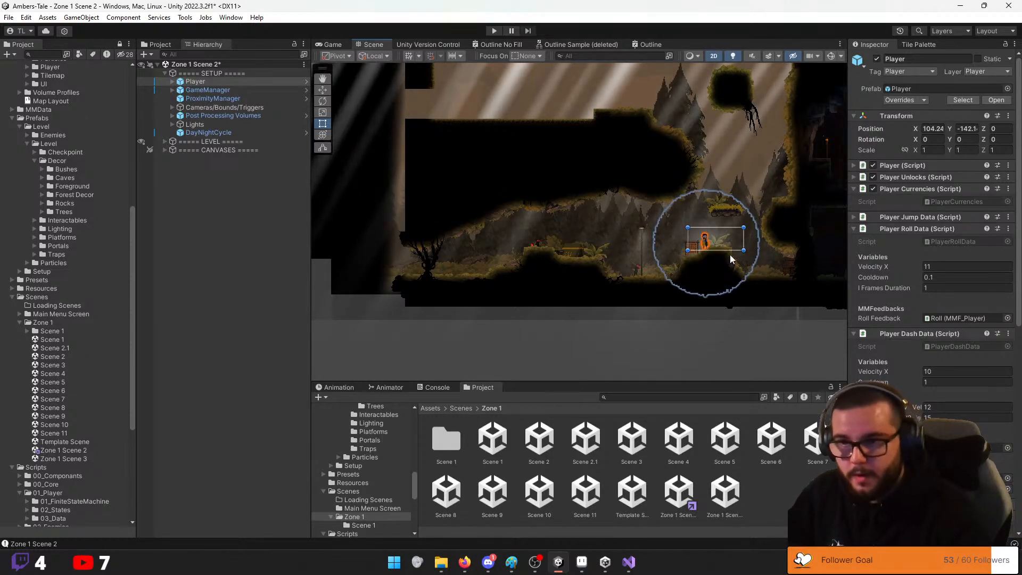
scroll(698, 233, "up", 10)
middle_click_drag(715, 235, 633, 240)
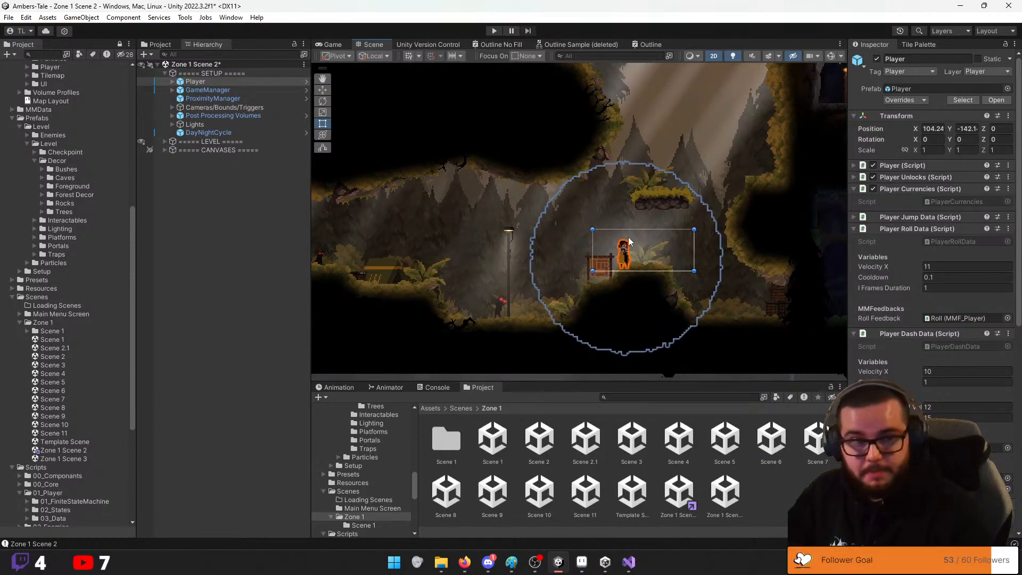
left_click(775, 313)
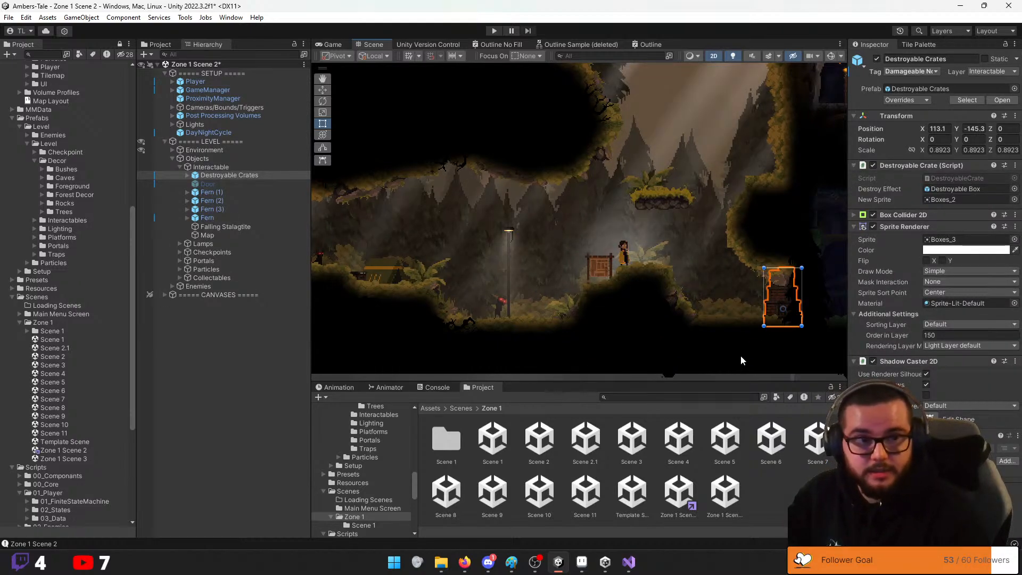
middle_click_drag(713, 293, 766, 351)
left_click(686, 315)
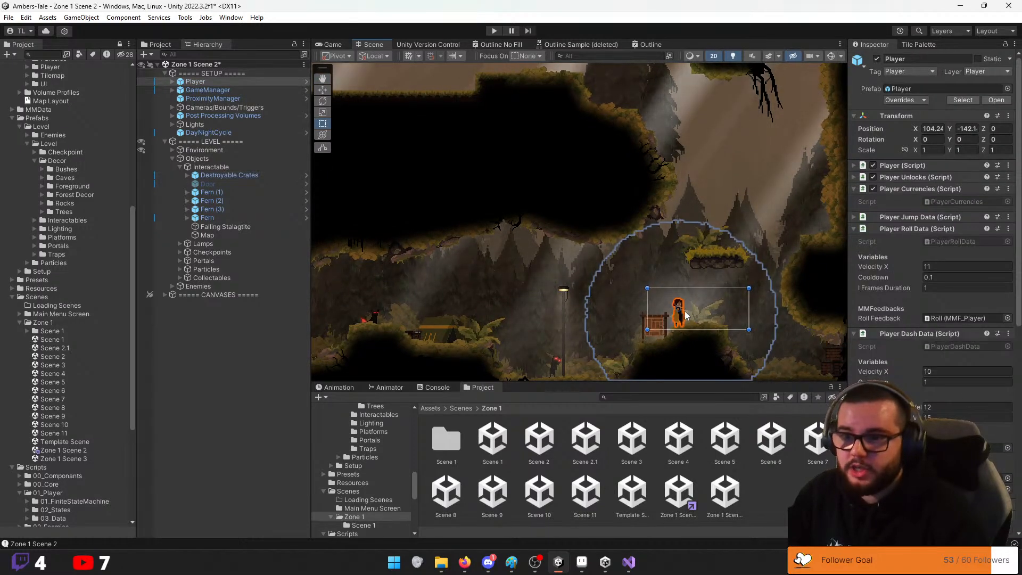
Move the player down to the crates before the torch-lit cave, then return her to the mound
left_click_drag(686, 315, 827, 365)
middle_click_drag(824, 290, 467, 287)
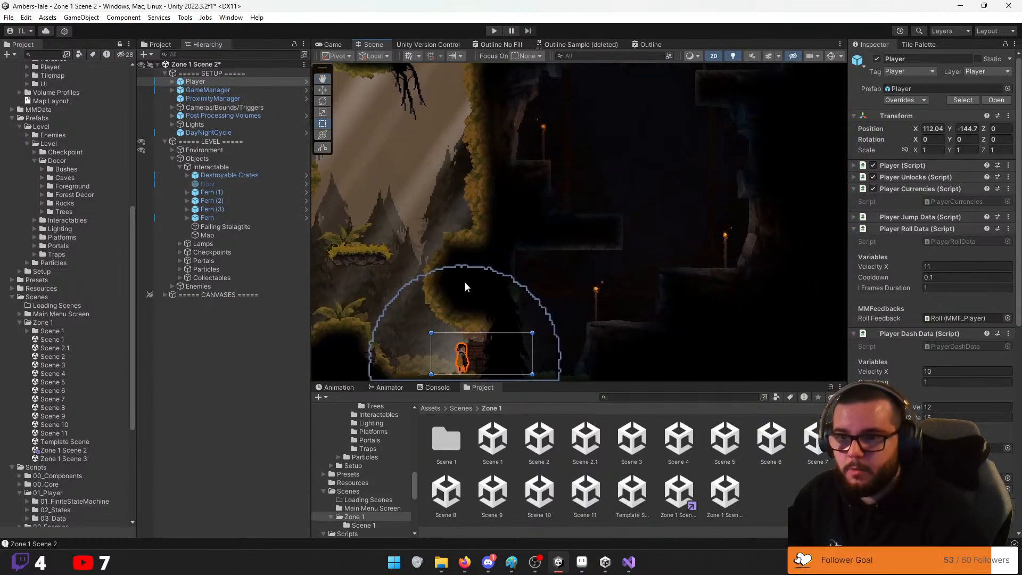
middle_click_drag(648, 274, 618, 327)
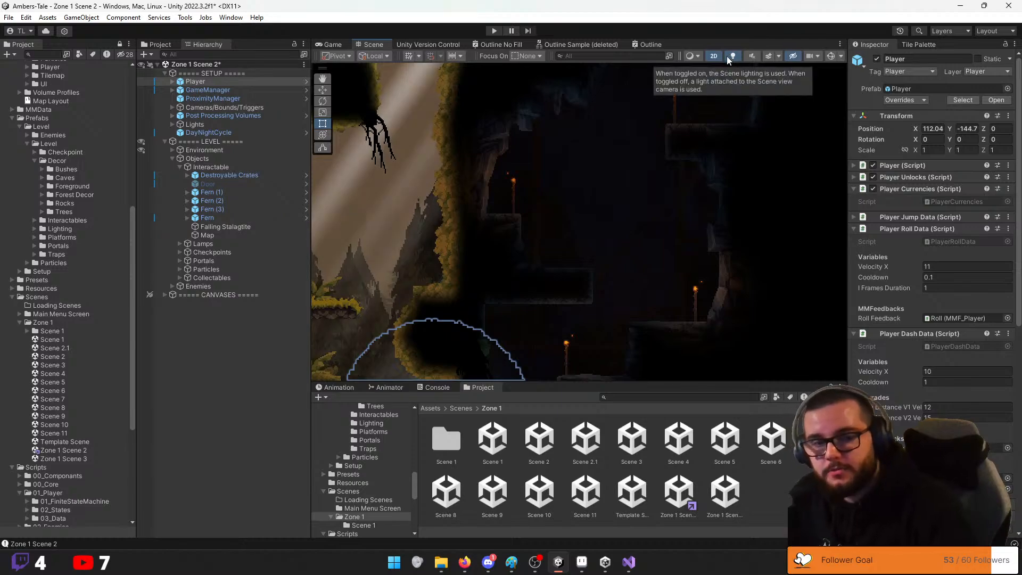
middle_click_drag(441, 248, 651, 199)
left_click_drag(651, 359, 521, 310)
Switch to Aseprite and inspect the Map Layout rooms around the mini-boss room
left_click(582, 562)
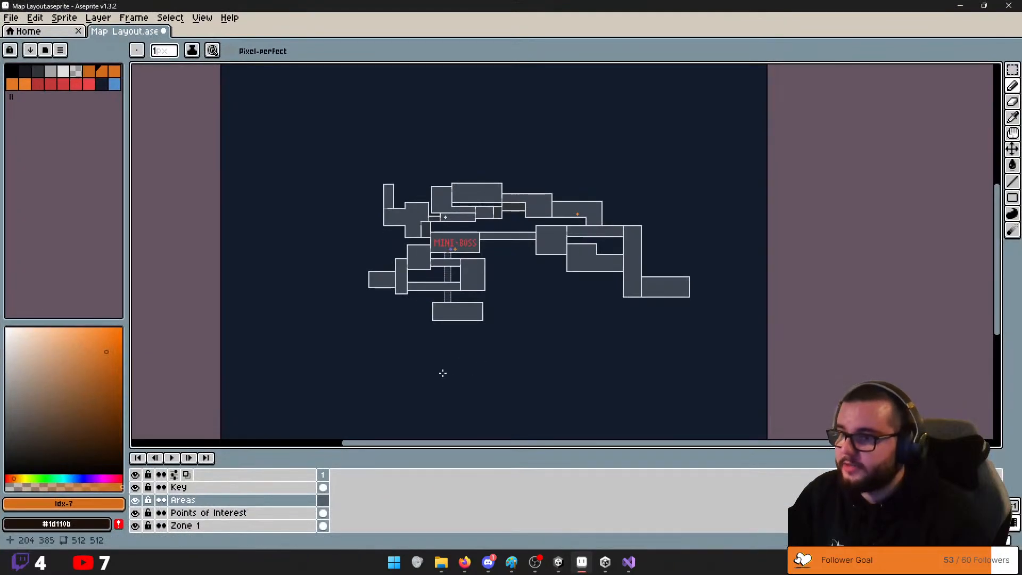
scroll(501, 200, "up", 3)
middle_click_drag(509, 198, 487, 228)
Sketch trial orange route strokes through the long room with the white cross and undo them
left_click_drag(506, 231, 604, 230)
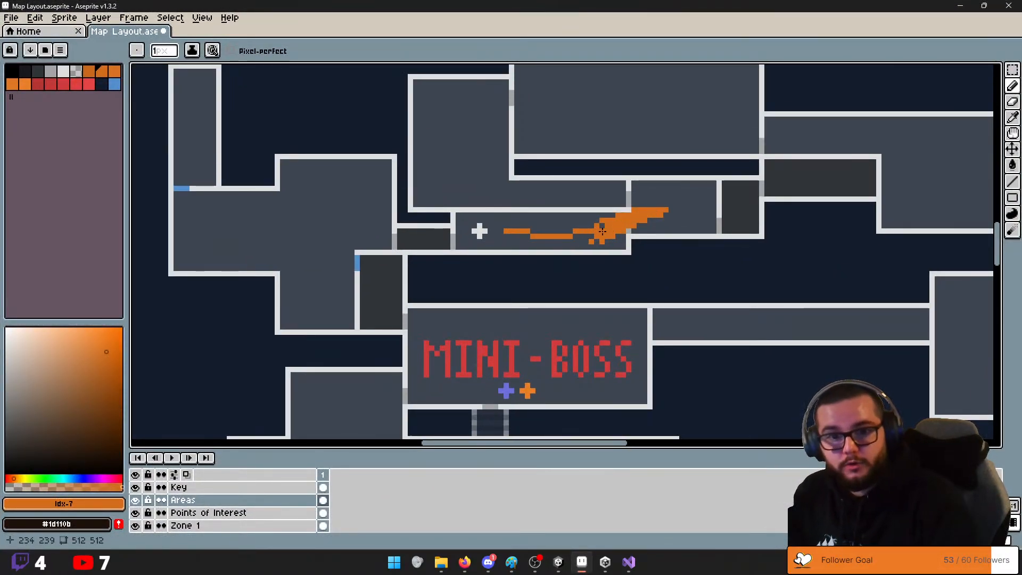
key("v")
key("ctrl+z")
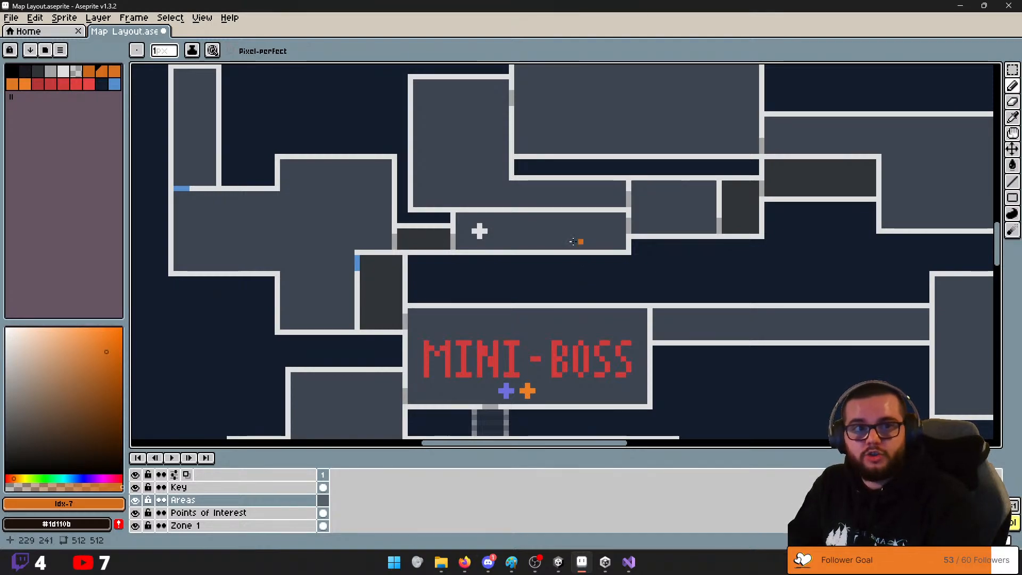
left_click_drag(569, 237, 634, 219)
key("ctrl+z")
Draw a trial orange stroke across the lower part of the L-shaped room and undo it
middle_click_drag(597, 189, 584, 226)
mouse_move(511, 224)
left_mouse_down()
mouse_move(457, 177)
mouse_move(472, 184)
mouse_move(449, 208)
left_mouse_up()
key("v")
key("ctrl+z")
key("ctrl+z")
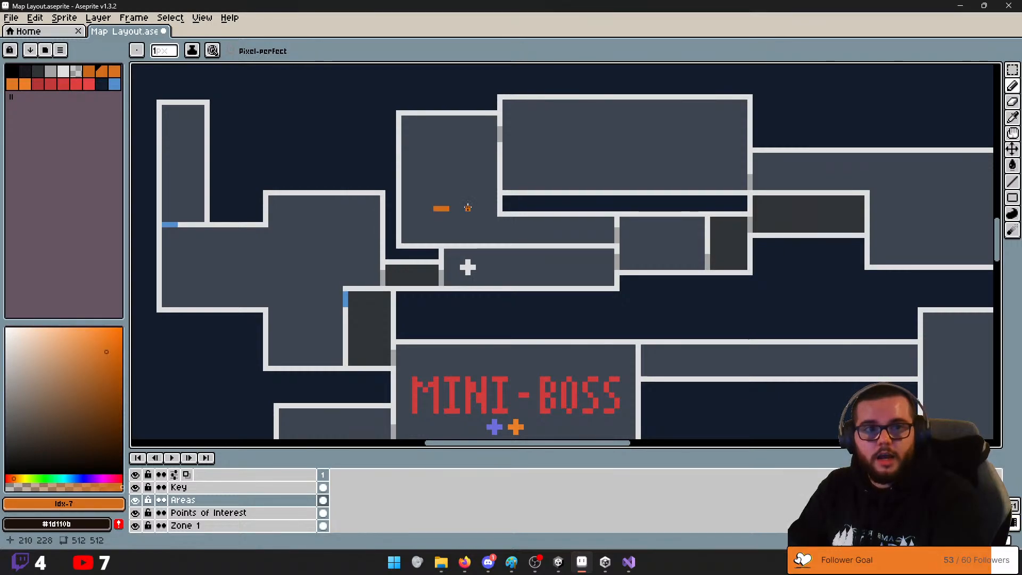
Mark trial ledges and a diagonal path in the L-shaped room with orange strokes, and undo them all
left_click(450, 176)
mouse_move(450, 165)
left_mouse_down()
mouse_move(452, 186)
mouse_move(470, 165)
mouse_move(471, 185)
left_mouse_up()
mouse_move(414, 213)
left_mouse_down()
mouse_move(417, 204)
mouse_move(436, 226)
left_mouse_up()
mouse_move(494, 244)
left_mouse_down()
mouse_move(503, 229)
mouse_move(517, 245)
left_mouse_up()
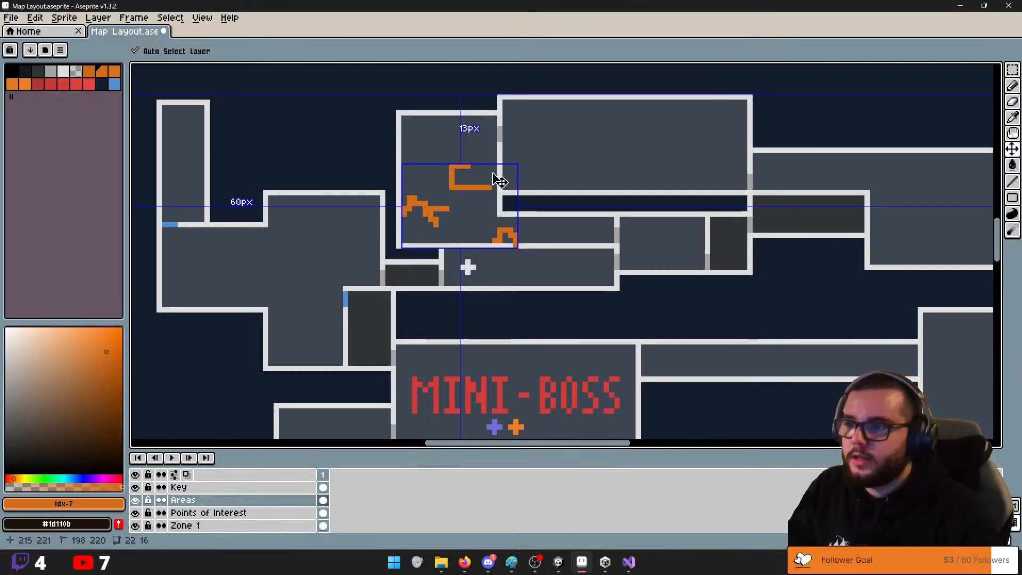
key("ctrl+z")
key("ctrl+z")
key("ctrl+z")
key("ctrl+z")
key("ctrl+z")
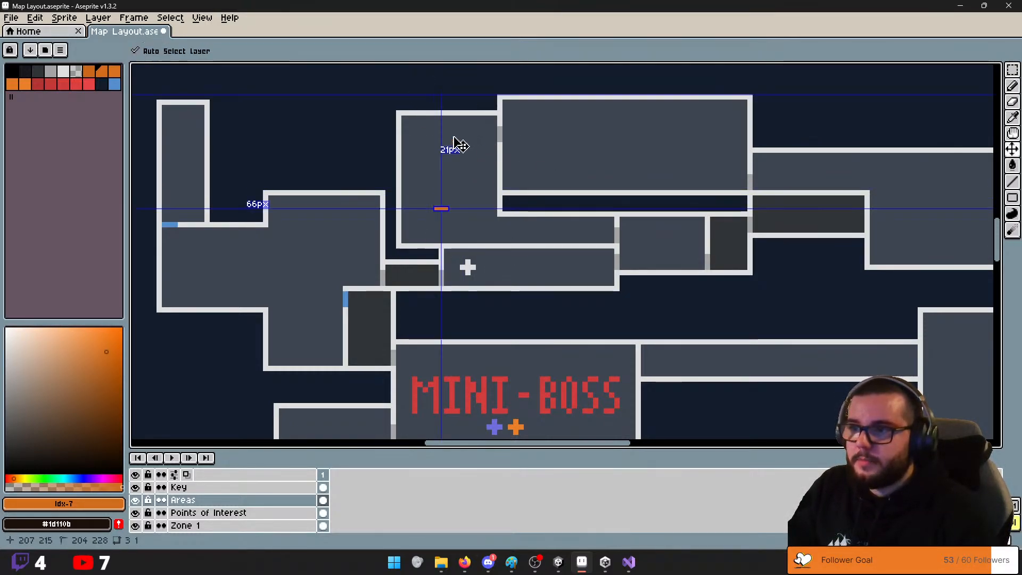
key("b")
left_click_drag(465, 152, 436, 194)
key("ctrl+z")
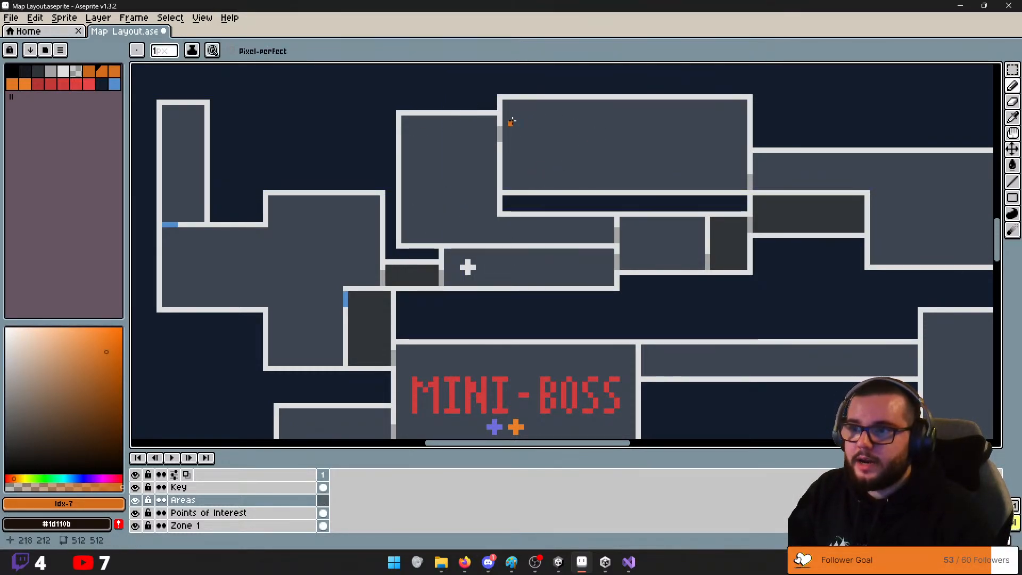
Sketch orange ledges, a small box and looping routes in the large room beside the L-shaped room
mouse_move(506, 143)
left_mouse_down()
mouse_move(570, 163)
mouse_move(610, 192)
left_mouse_up()
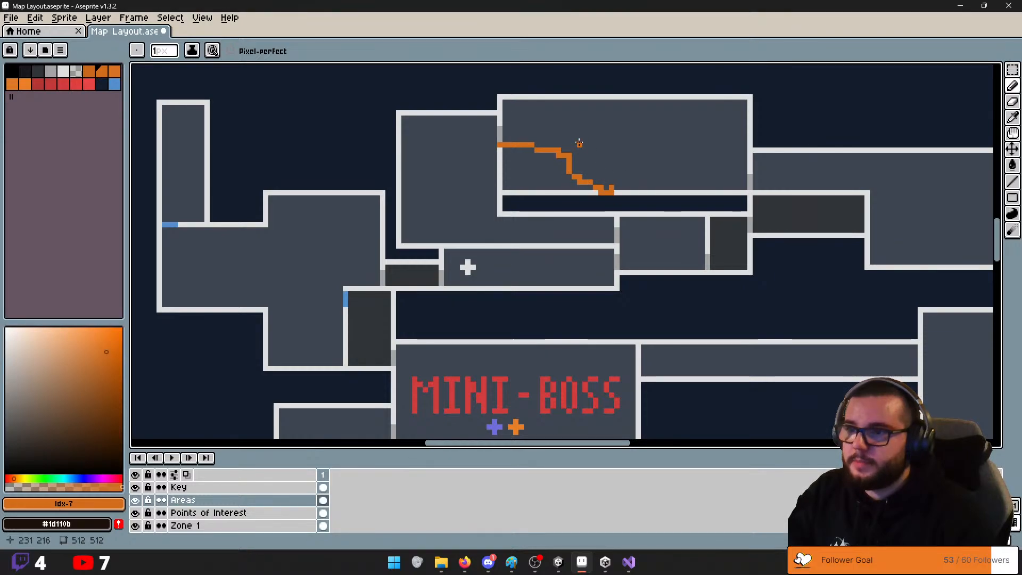
mouse_move(579, 139)
left_mouse_down()
mouse_move(731, 124)
mouse_move(742, 192)
left_mouse_up()
mouse_move(659, 128)
left_mouse_down()
mouse_move(659, 103)
mouse_move(687, 122)
left_mouse_up()
mouse_move(526, 133)
left_mouse_down()
mouse_move(599, 112)
mouse_move(604, 125)
left_mouse_up()
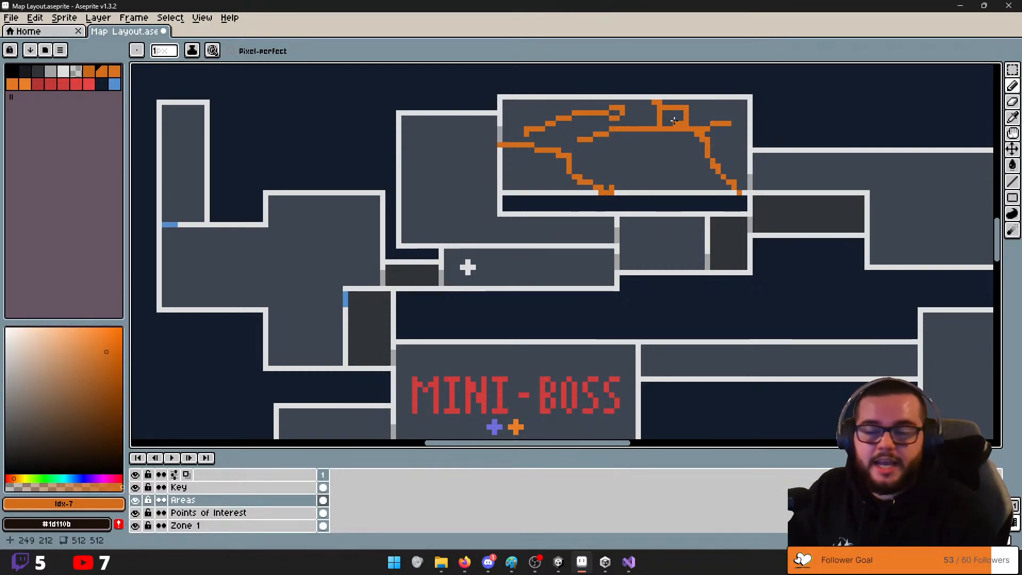
left_click_drag(636, 111, 575, 145)
left_click_drag(630, 172, 651, 172)
left_click_drag(628, 156, 644, 193)
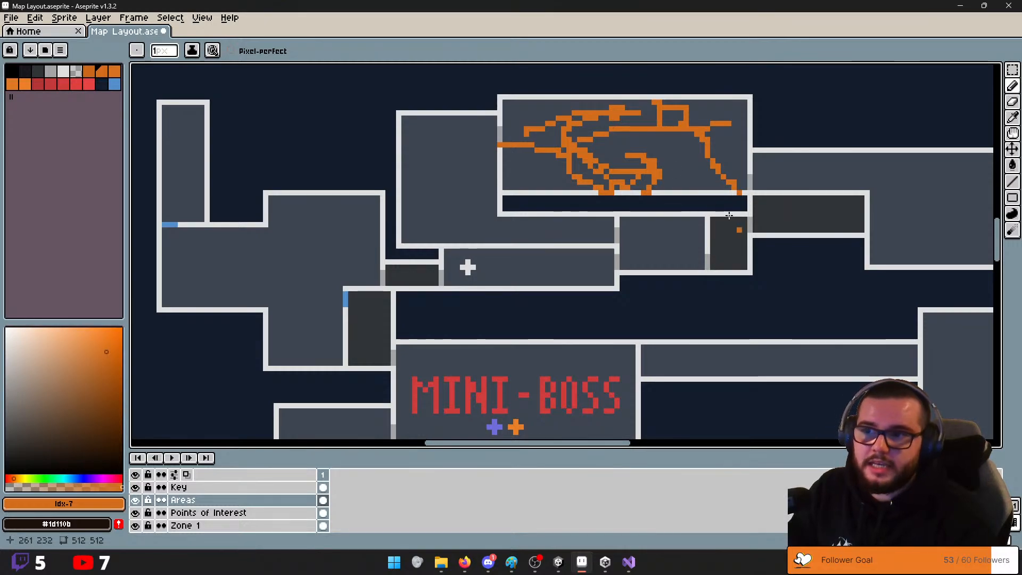
Undo the looping route strokes and the upper ledge near the entrance of the large room
key("v")
key("ctrl+z")
key("ctrl+z")
key("ctrl+z")
key("ctrl+z")
key("b")
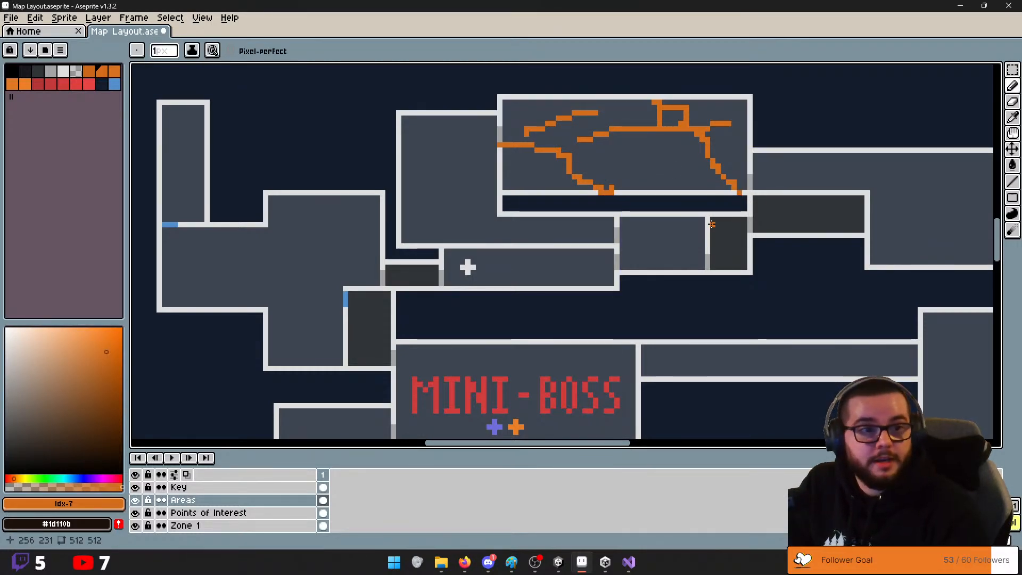
key("ctrl+z")
key("v")
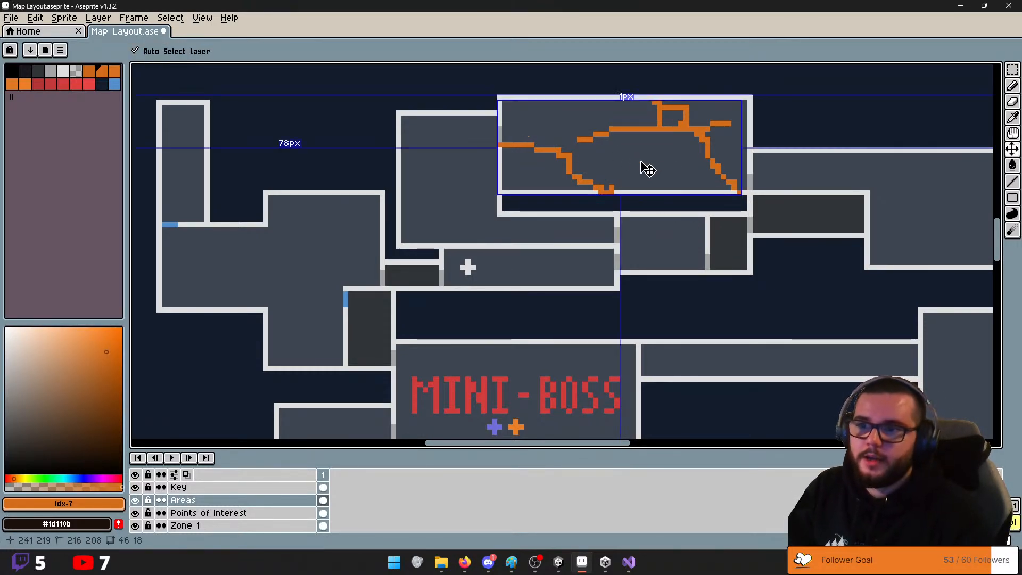
Try another descent stroke in the large room, undo it, and sketch a route looping from its floor to the small box
key("b")
left_click_drag(692, 134, 701, 190)
key("ctrl+z")
mouse_move(623, 188)
left_mouse_down()
mouse_move(558, 127)
mouse_move(675, 111)
mouse_move(660, 122)
left_mouse_up()
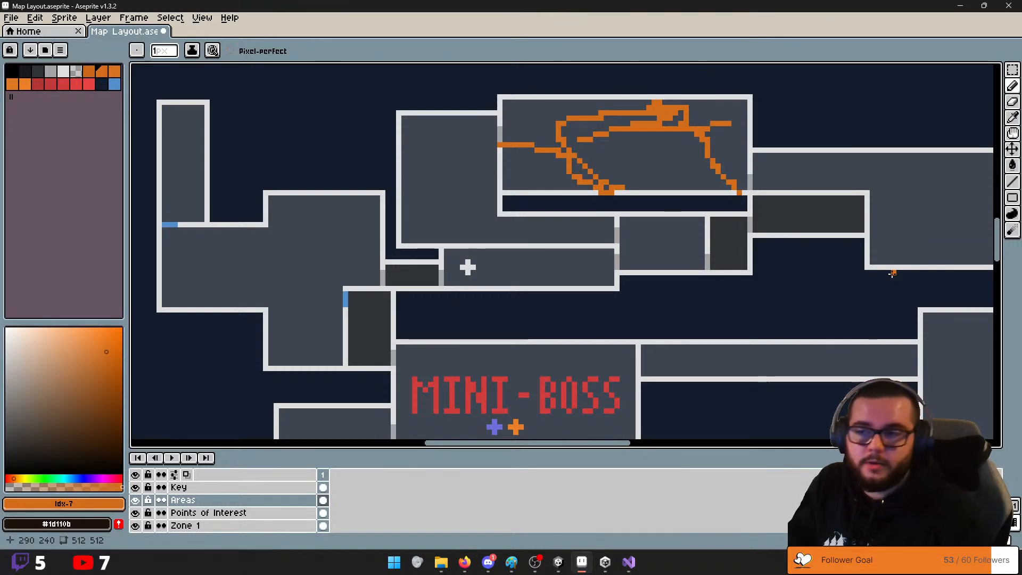
Undo all remaining orange strokes in the large room, along with one more trial ledge
key("v")
key("ctrl+z")
key("ctrl+z")
key("ctrl+z")
key("ctrl+z")
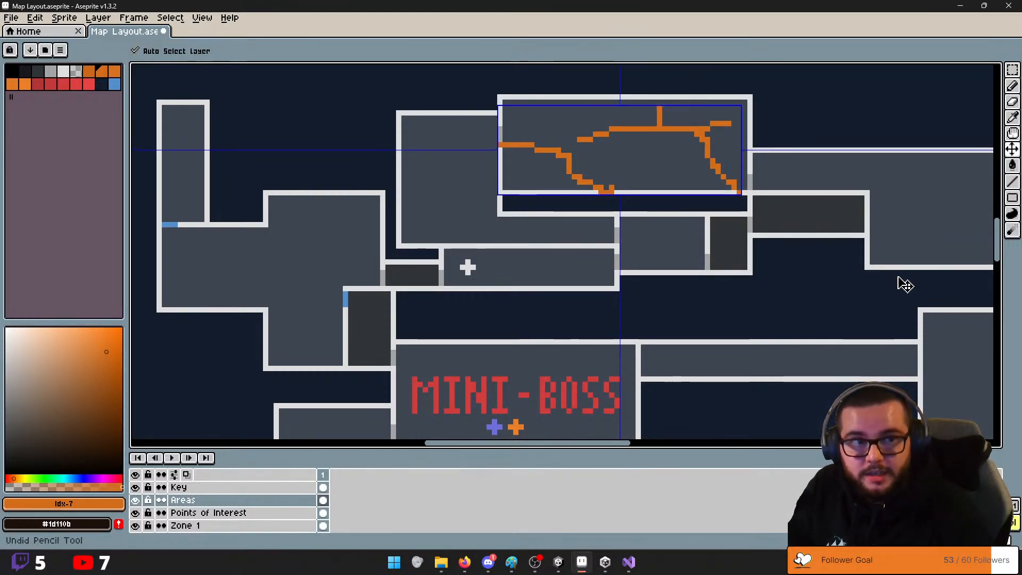
key("ctrl+z")
key("ctrl+z")
key("ctrl+z")
key("b")
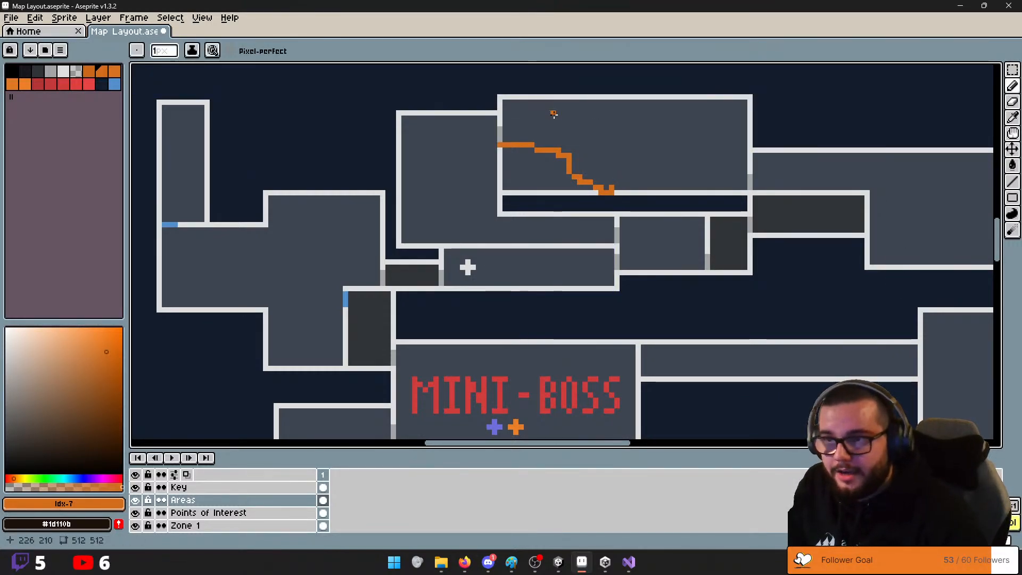
key("ctrl+z")
left_click_drag(602, 140, 660, 129)
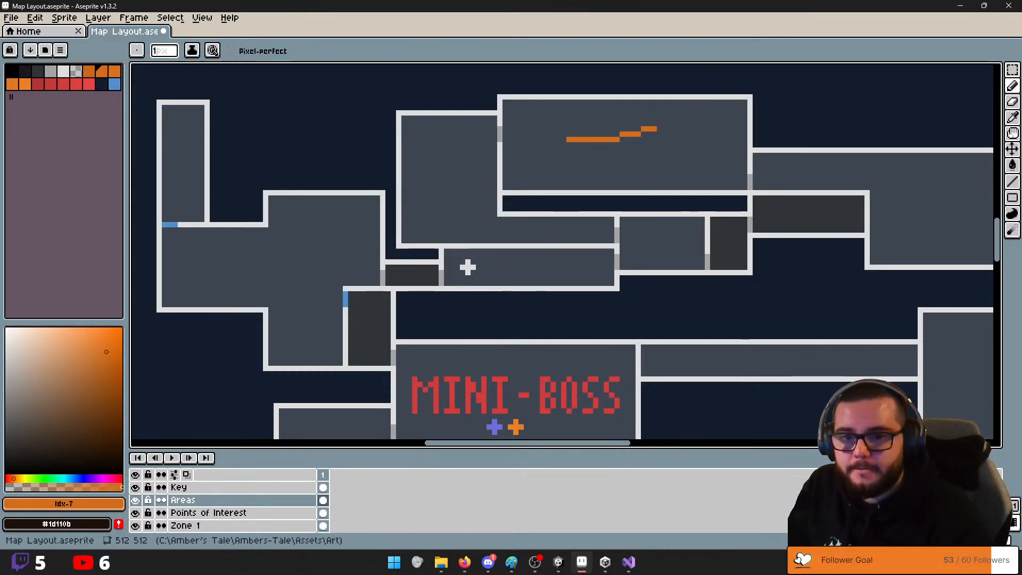
key("ctrl+z")
Sketch a trial descent route through the stepped room beyond the large room and undo it
middle_click_drag(762, 149, 680, 142)
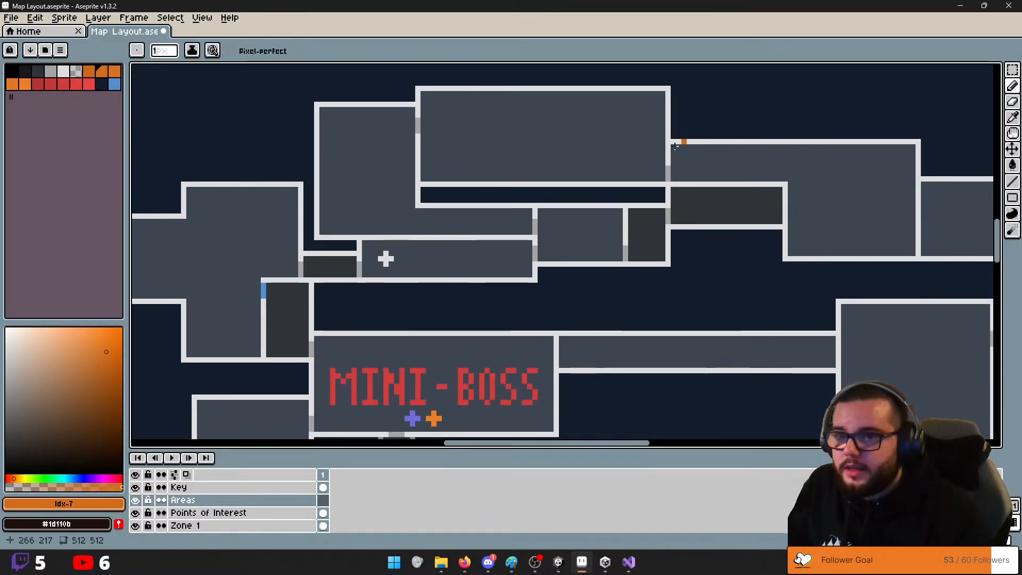
left_click_drag(672, 153, 847, 211)
key("ctrl+z")
middle_click_drag(885, 231, 778, 221)
Undo back to the large orange area outlines and remove the trial stroke in the stepped room
key("ctrl+z")
left_click_drag(721, 170, 776, 213)
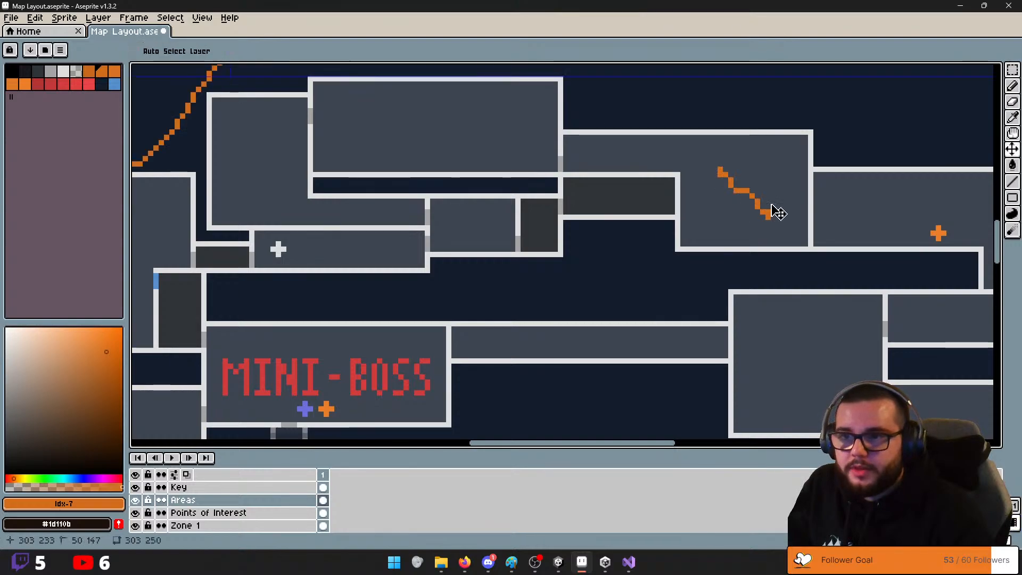
key("ctrl+z")
middle_click_drag(400, 165, 760, 258)
key("ctrl+y")
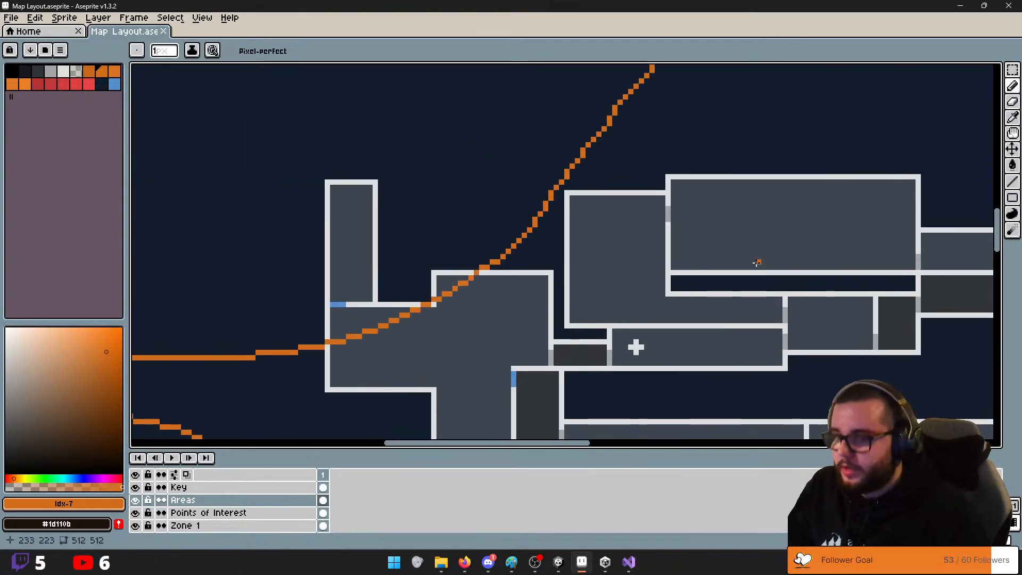
key("ctrl+z")
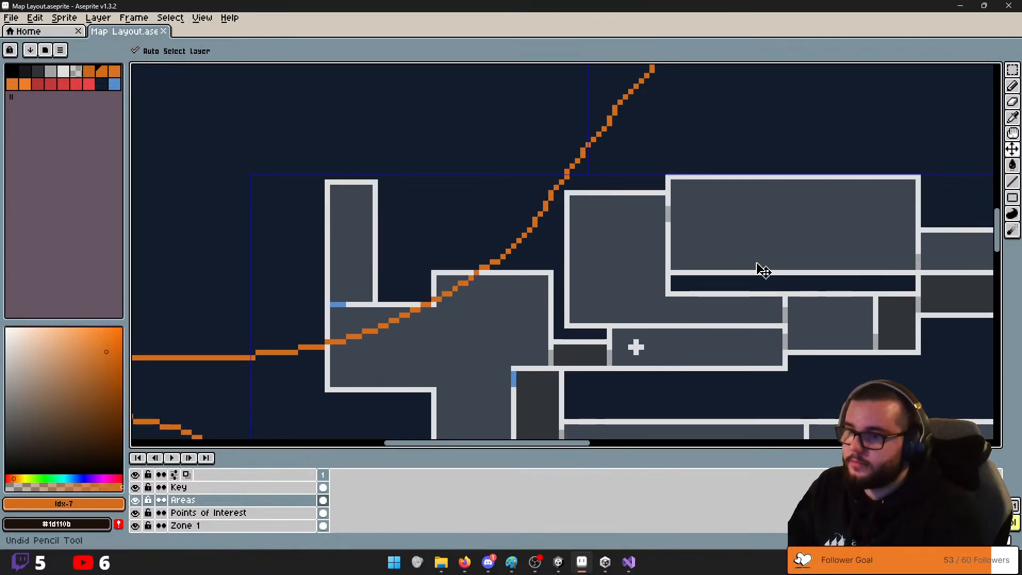
Review the whole map layout, then examine the mini-boss room, its corridor and the adjoining rooms
scroll(765, 288, "down", 5)
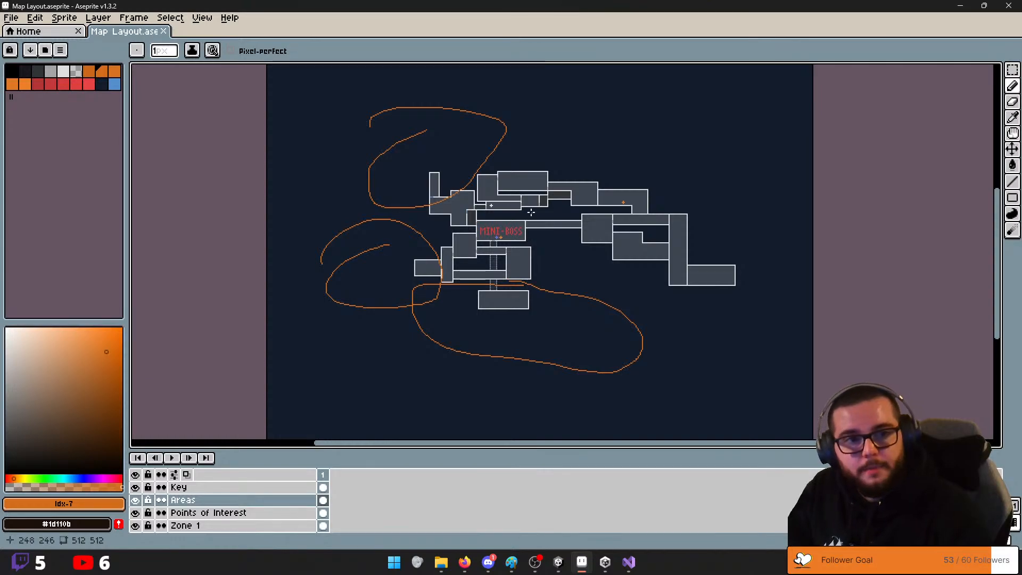
scroll(530, 212, "up", 5)
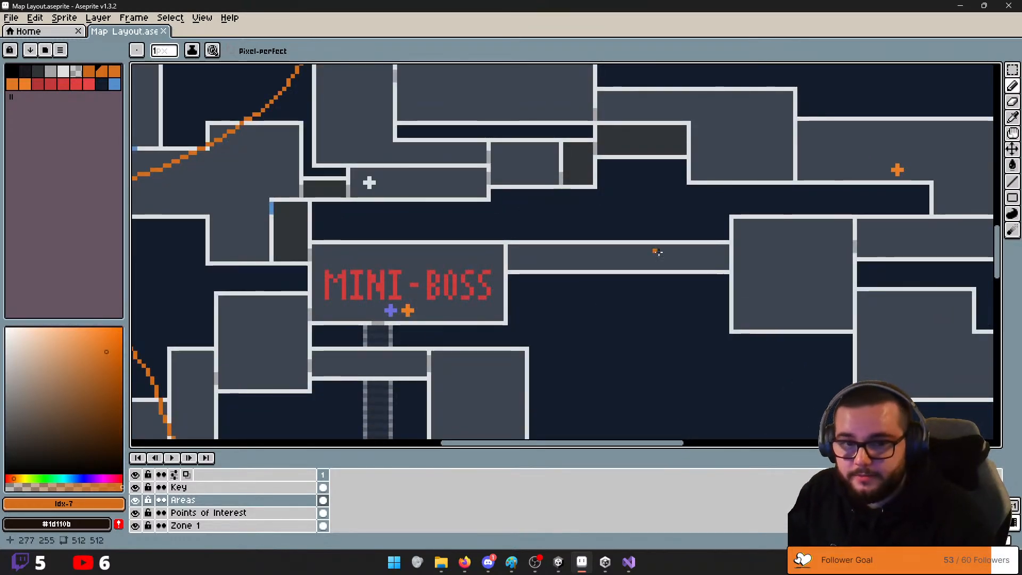
scroll(660, 307, "down", 4)
scroll(592, 324, "up", 3)
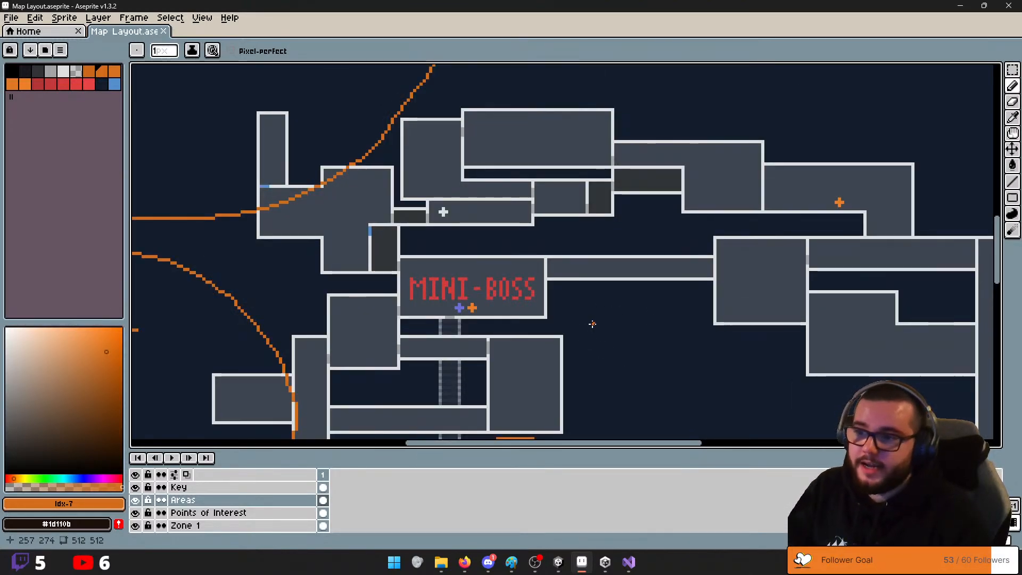
middle_click_drag(609, 322, 611, 321)
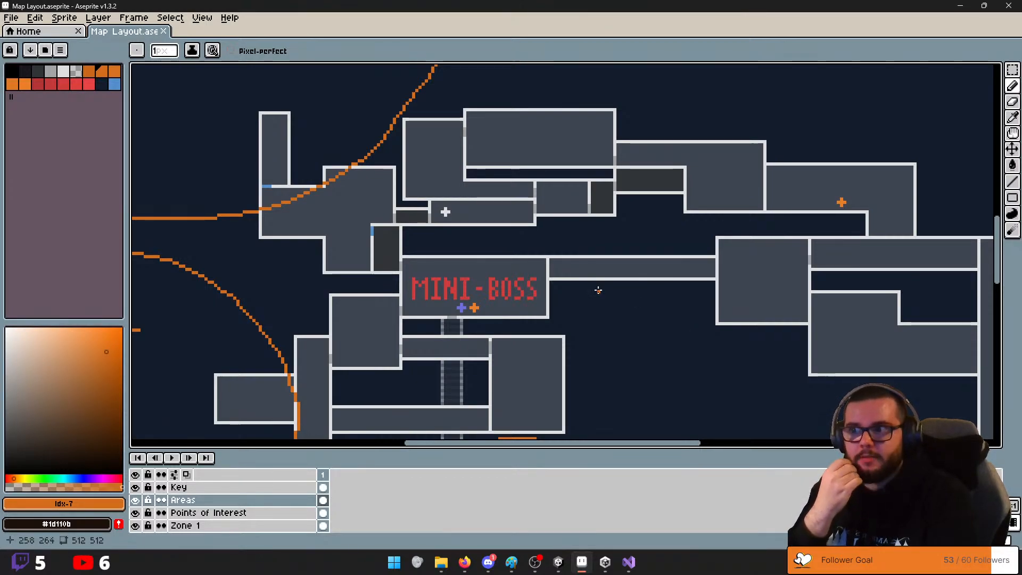
middle_click_drag(719, 347, 648, 350)
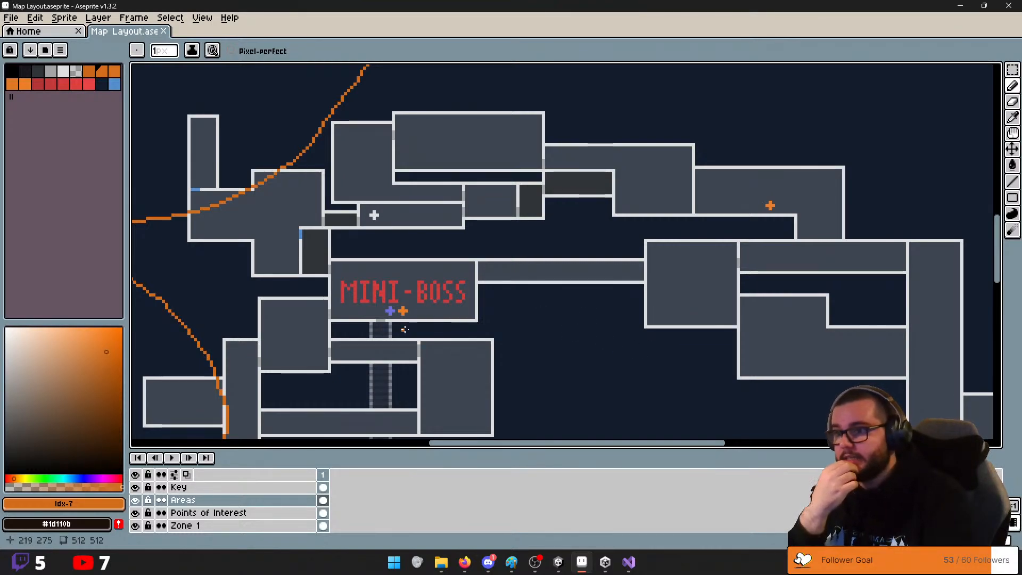
Draw a horizontal orange line about 23 px long just beneath the mini-boss room
left_click_drag(406, 330, 461, 330)
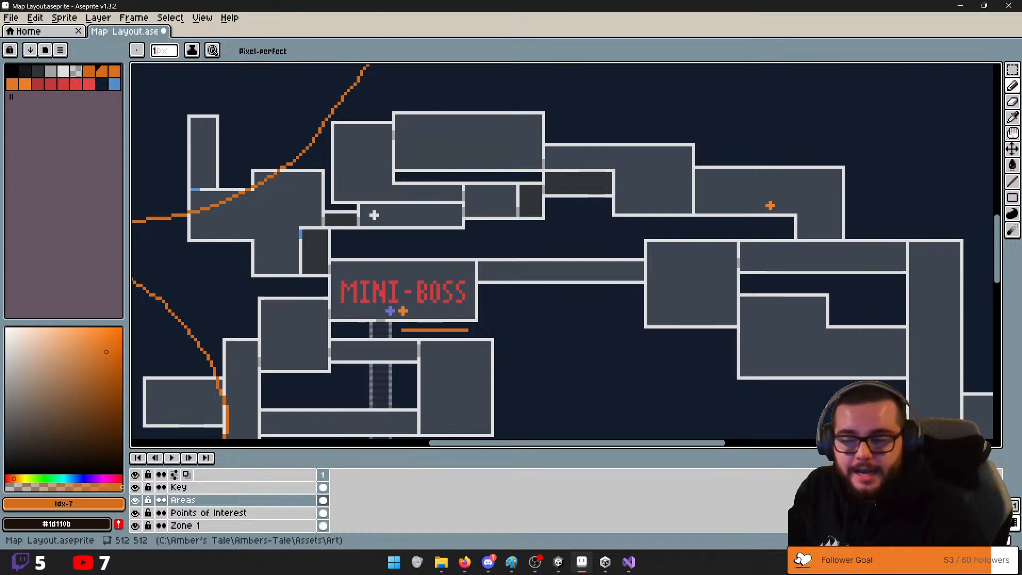
left_click(470, 330)
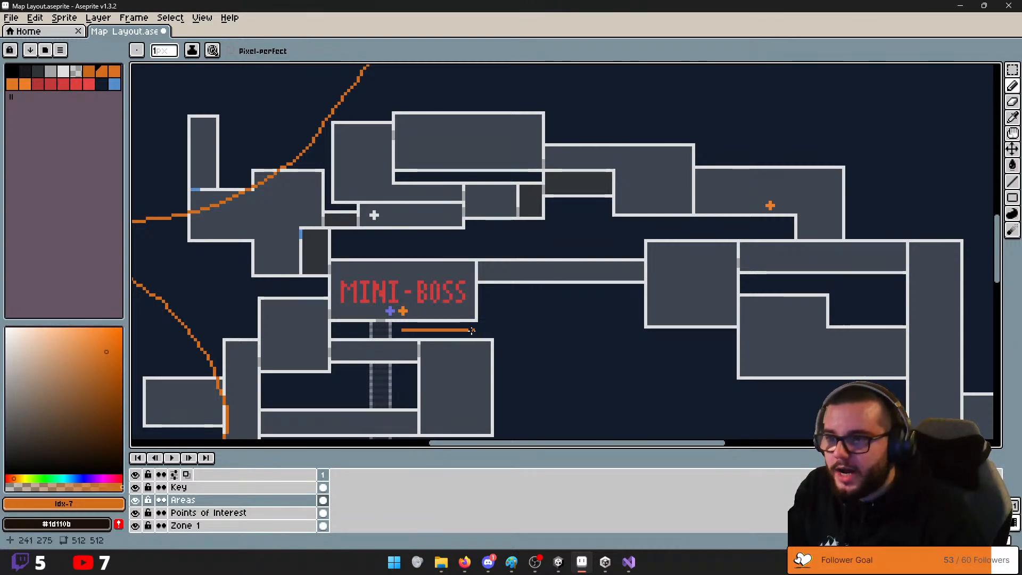
left_click(400, 330)
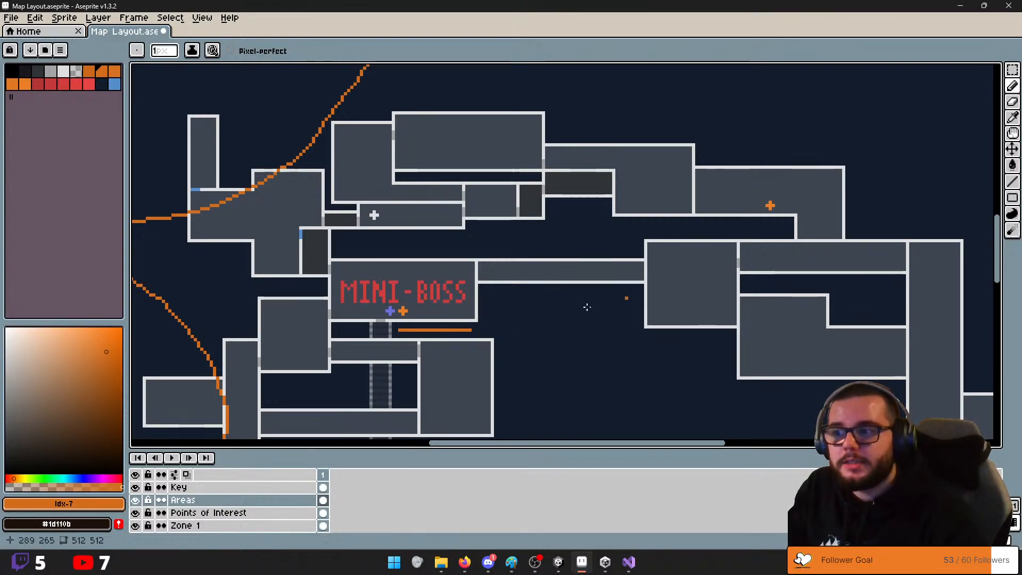
scroll(501, 342, "up", 1)
scroll(499, 317, "down", 3)
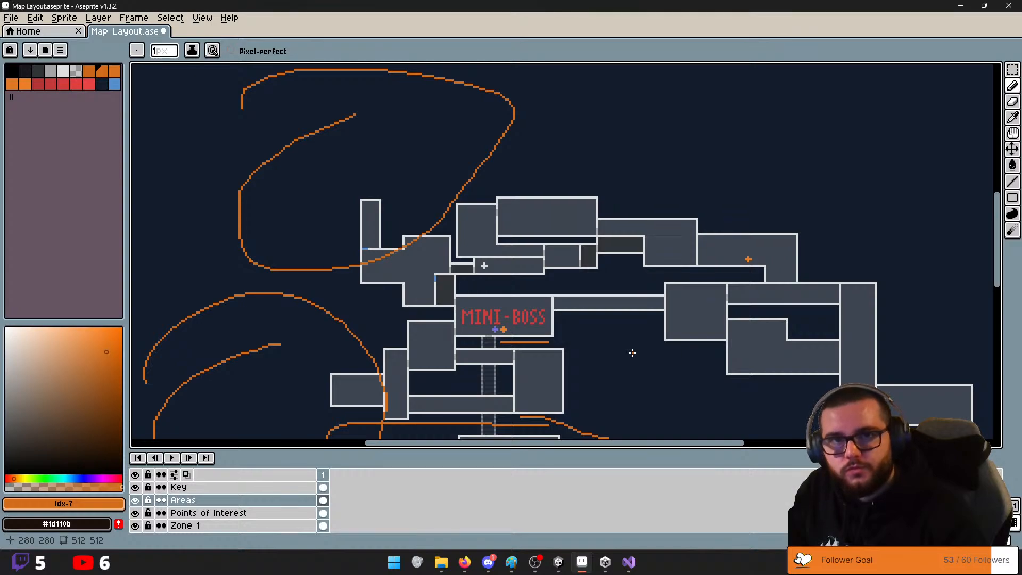
left_click_drag(607, 389, 589, 364)
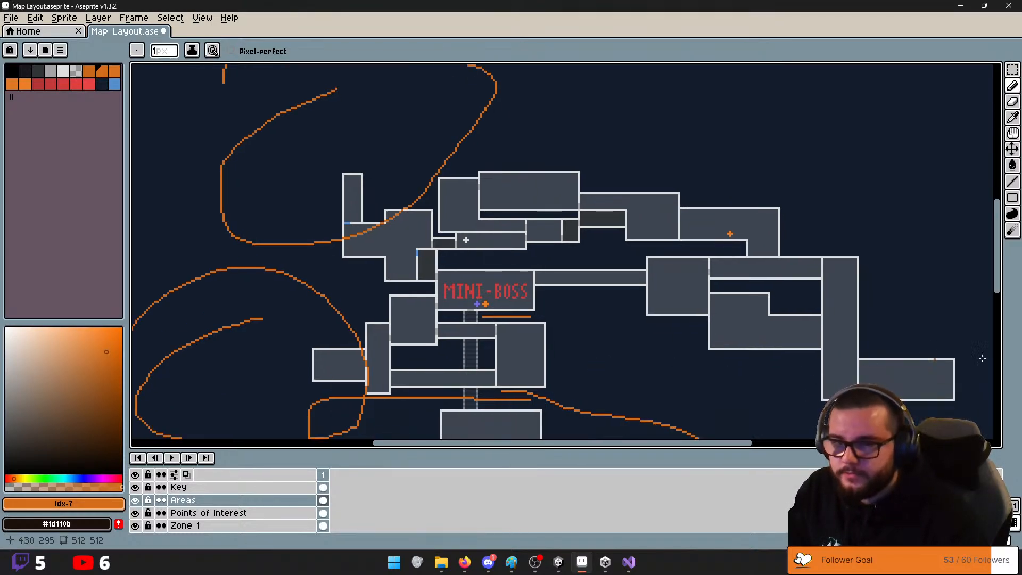